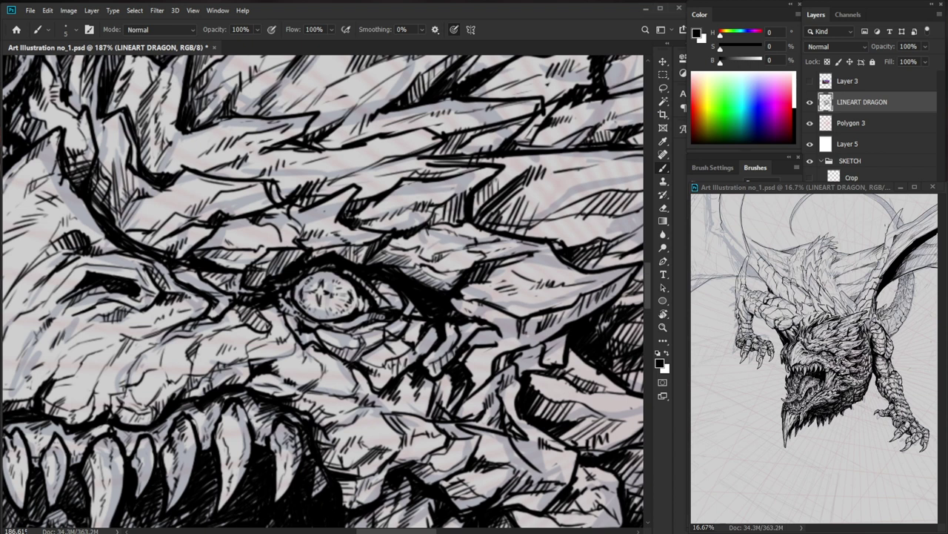
# Trim stray ink along the upper edge of the black shadow under the wing with an enlarged eraser.
pyautogui.moveTo(307, 211); pyautogui.dragTo(335, 194)
pyautogui.press('z')
pyautogui.moveTo(446, 181); pyautogui.dragTo(169, 239)
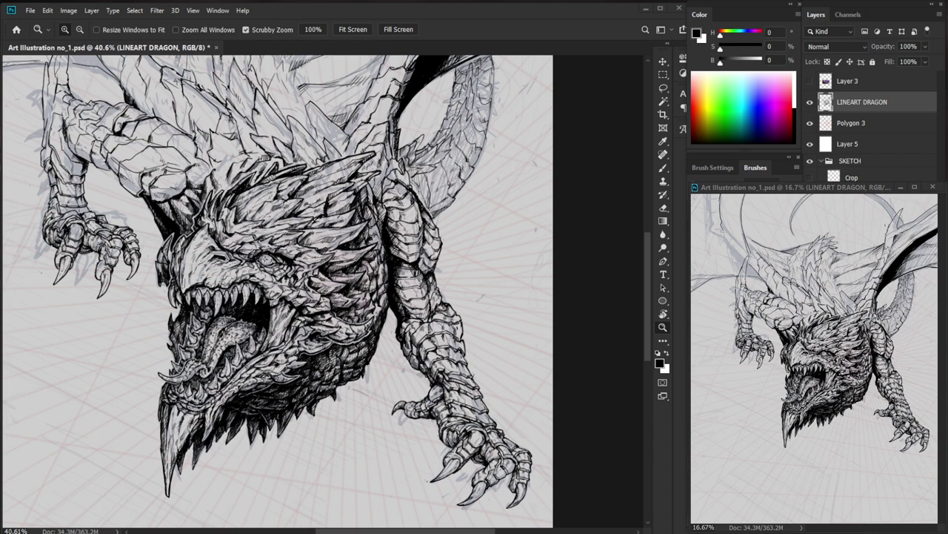
pyautogui.moveTo(501, 173); pyautogui.dragTo(527, 111)
pyautogui.moveTo(528, 111)
pyautogui.mouseDown()
pyautogui.moveTo(411, 389)
pyautogui.moveTo(422, 365)
pyautogui.mouseUp()
pyautogui.press('e')
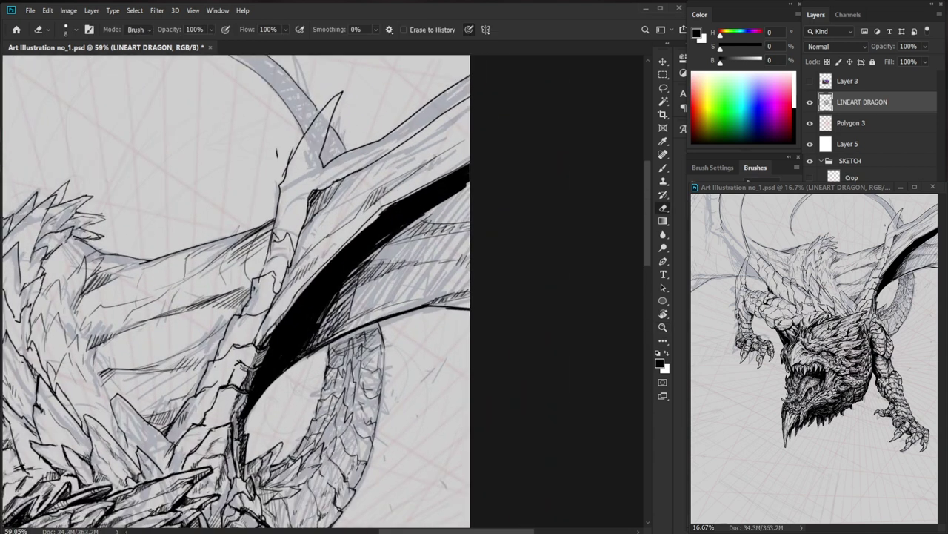
pyautogui.moveTo(335, 236); pyautogui.dragTo(292, 290)
pyautogui.press(']')
pyautogui.press(']')
pyautogui.press(']')
pyautogui.moveTo(451, 152)
pyautogui.mouseDown()
pyautogui.moveTo(366, 207)
pyautogui.moveTo(325, 214)
pyautogui.moveTo(330, 173)
pyautogui.mouseUp()
pyautogui.press('b')
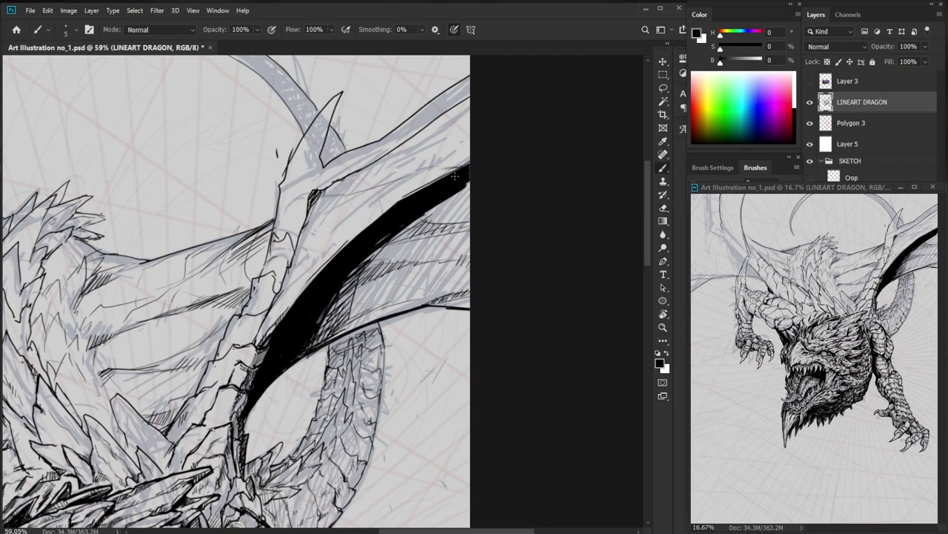
# Erase into the outer stretch of the black wing shadow near the canvas edge to sharpen its upper border.
pyautogui.press('z')
pyautogui.moveTo(455, 176); pyautogui.dragTo(466, 173)
pyautogui.press('e')
pyautogui.moveTo(383, 208); pyautogui.dragTo(456, 167)
pyautogui.press('b')
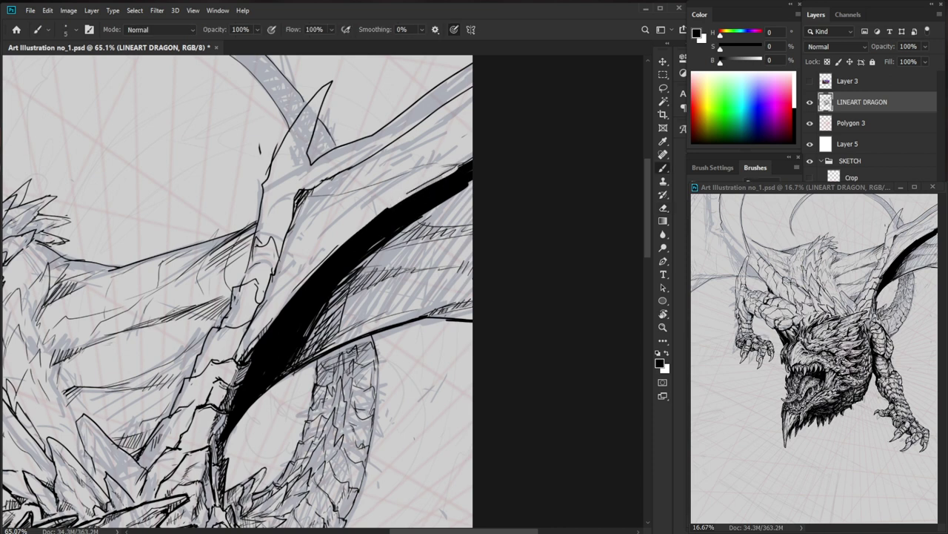
# Thin the middle and lower stretch of the shadow's upper edge, leaving a clean contour line beside the black area.
pyautogui.press('e')
pyautogui.moveTo(340, 245)
pyautogui.mouseDown()
pyautogui.moveTo(375, 212)
pyautogui.moveTo(274, 329)
pyautogui.moveTo(294, 303)
pyautogui.mouseUp()
pyautogui.press('b')
pyautogui.moveTo(266, 335)
pyautogui.mouseDown()
pyautogui.moveTo(294, 300)
pyautogui.moveTo(262, 335)
pyautogui.mouseUp()
pyautogui.press('e')
pyautogui.moveTo(293, 299); pyautogui.dragTo(257, 341)
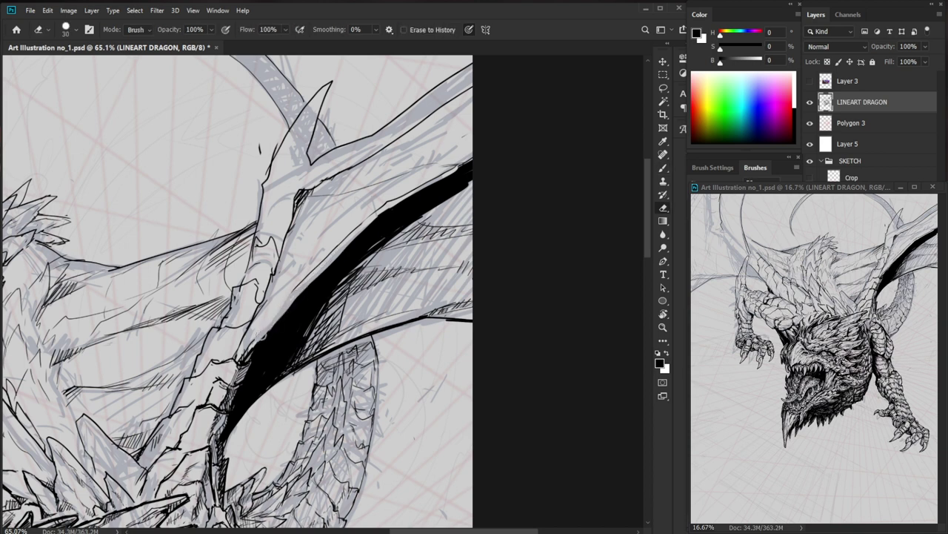
pyautogui.press('b')
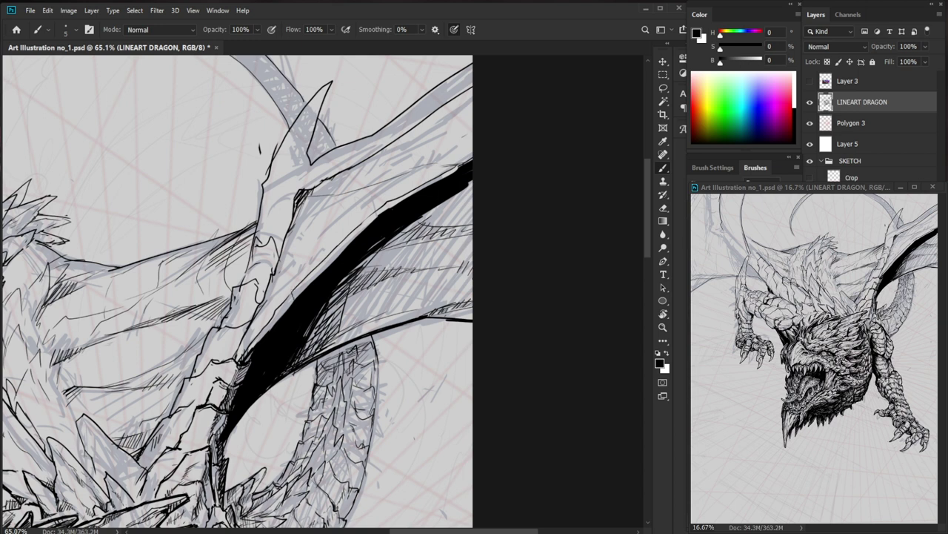
# Draw fine crease lines in the wing membrane below the wing joint and darken the notch at the joint.
pyautogui.press('e')
pyautogui.moveTo(303, 274); pyautogui.dragTo(281, 304)
pyautogui.press('b')
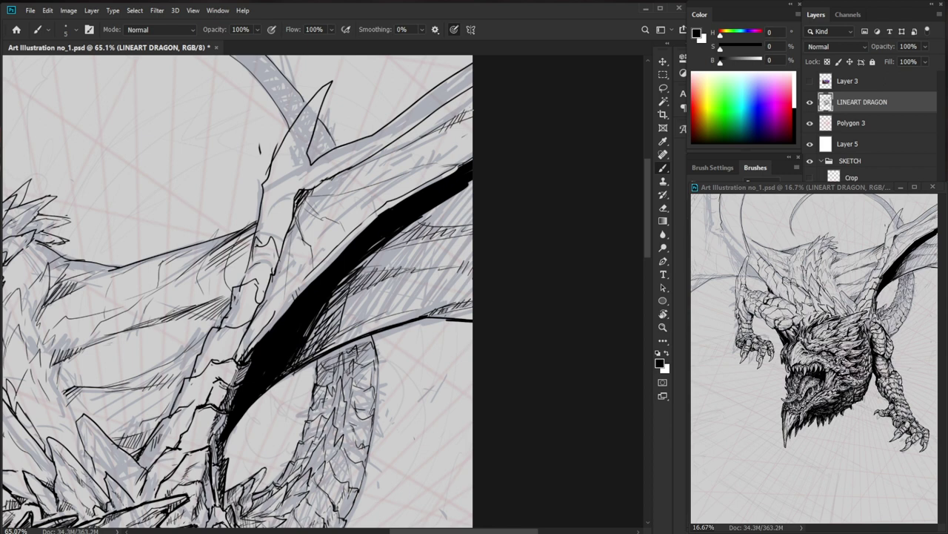
pyautogui.press('z')
pyautogui.moveTo(519, 220); pyautogui.dragTo(472, 230)
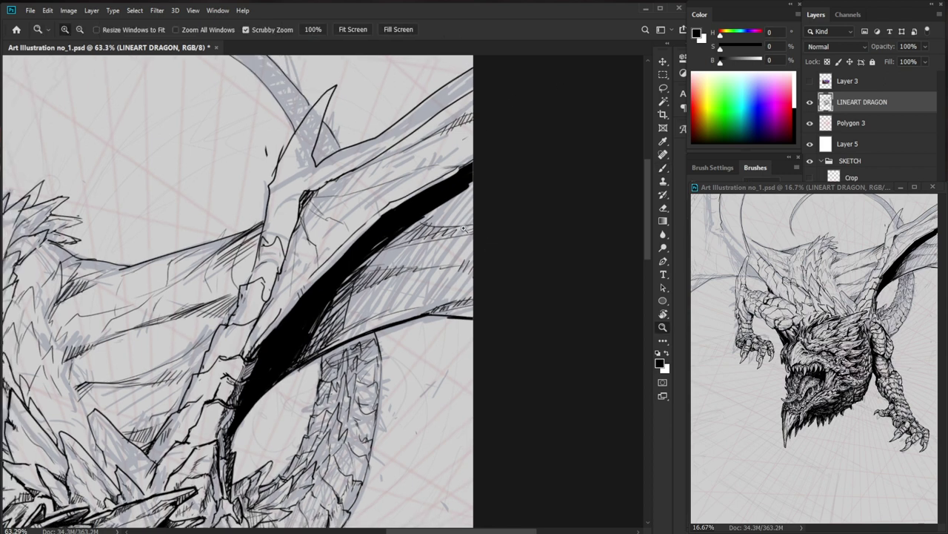
pyautogui.moveTo(309, 162); pyautogui.dragTo(330, 162)
pyautogui.press('b')
pyautogui.moveTo(308, 194); pyautogui.dragTo(300, 230)
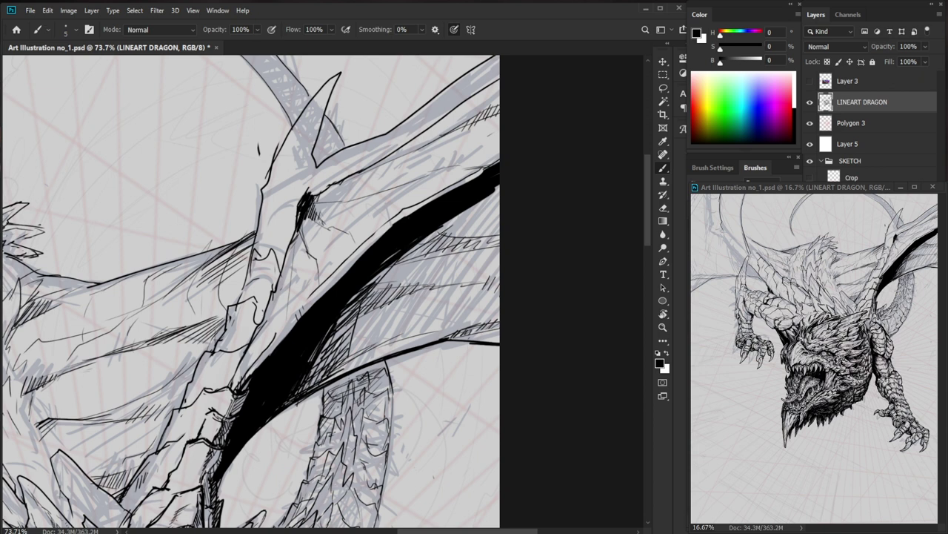
# Extend the membrane creases from the wing joint to the black shadow and mark small folds where they meet it.
pyautogui.moveTo(469, 248); pyautogui.dragTo(363, 248)
pyautogui.moveTo(487, 312); pyautogui.dragTo(441, 339)
pyautogui.moveTo(375, 306); pyautogui.dragTo(478, 306)
pyautogui.press('e')
pyautogui.press('b')
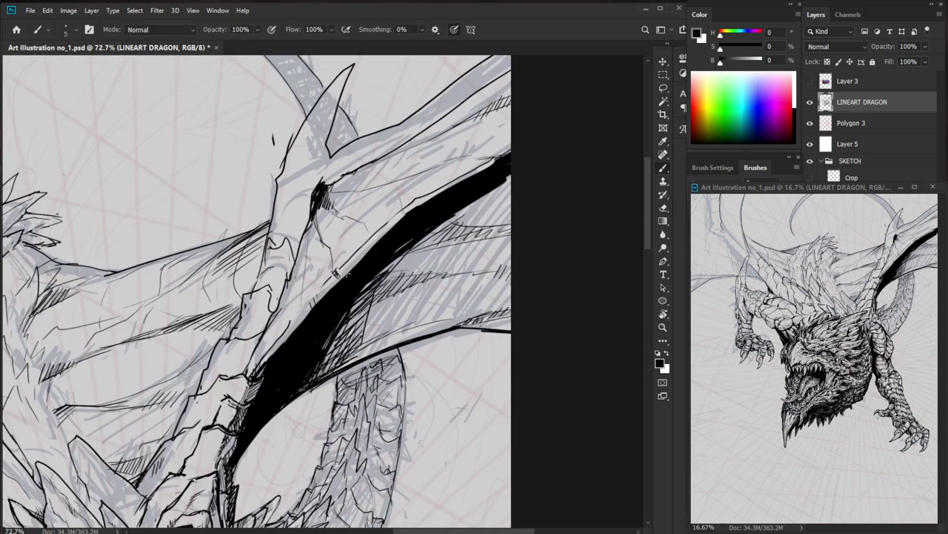
pyautogui.moveTo(349, 276)
pyautogui.mouseDown()
pyautogui.moveTo(324, 328)
pyautogui.moveTo(356, 290)
pyautogui.mouseUp()
pyautogui.press('e')
pyautogui.press('b')
pyautogui.press('e')
pyautogui.press('b')
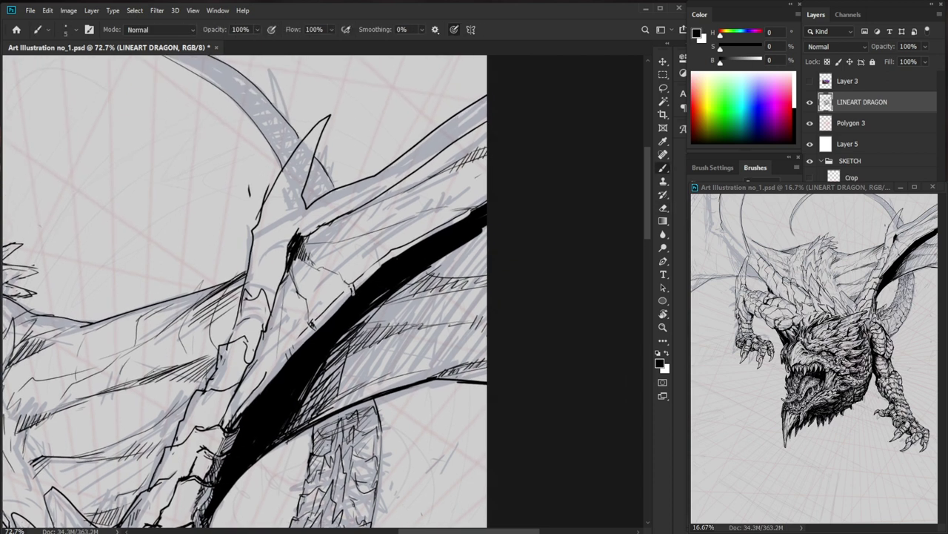
# Hatch along the crease running down from the wing joint and shade the adjoining membrane with fine strokes.
pyautogui.moveTo(415, 267)
pyautogui.mouseDown()
pyautogui.moveTo(367, 268)
pyautogui.moveTo(459, 262)
pyautogui.mouseUp()
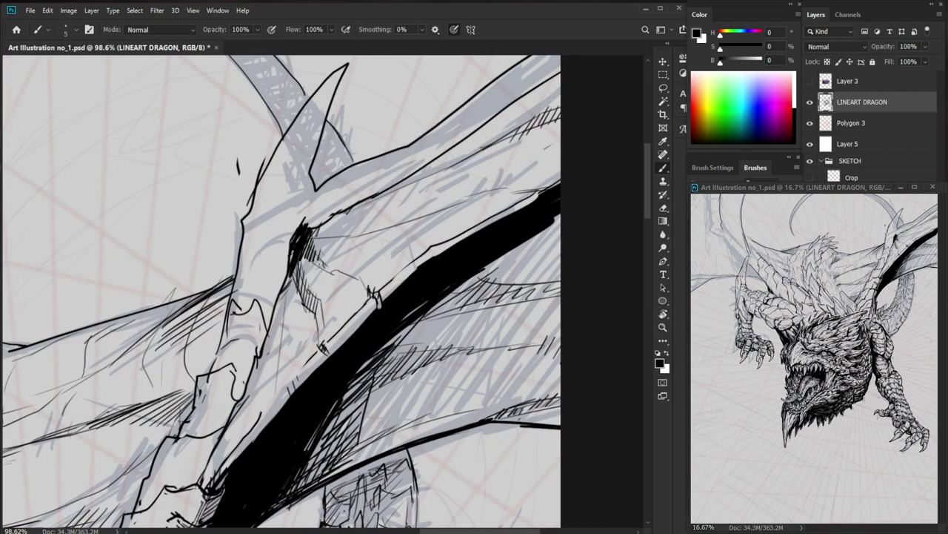
pyautogui.hotkey('ctrl', 'space')
pyautogui.hotkey('ctrl', 'space')
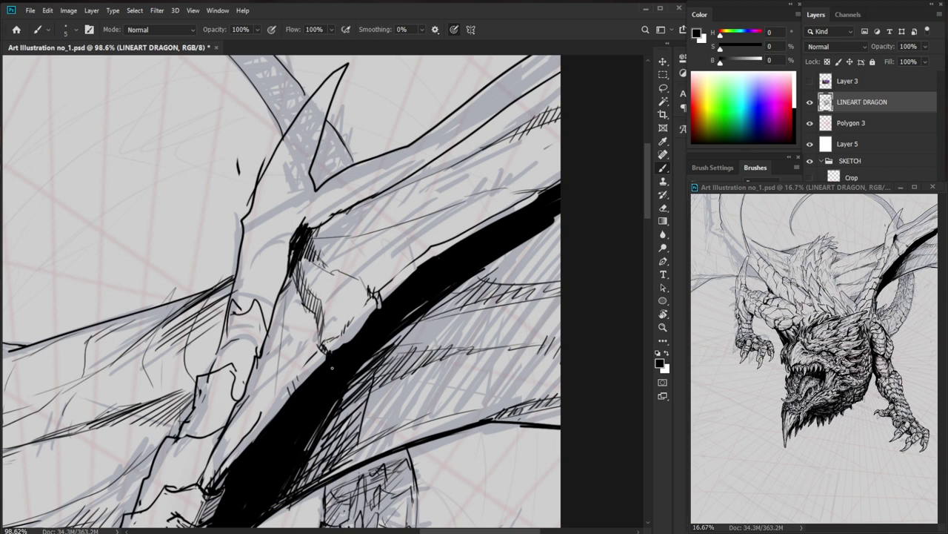
pyautogui.moveTo(412, 333); pyautogui.dragTo(346, 335)
pyautogui.moveTo(446, 494); pyautogui.dragTo(407, 415)
pyautogui.moveTo(412, 200); pyautogui.dragTo(453, 213)
pyautogui.moveTo(349, 239); pyautogui.dragTo(438, 217)
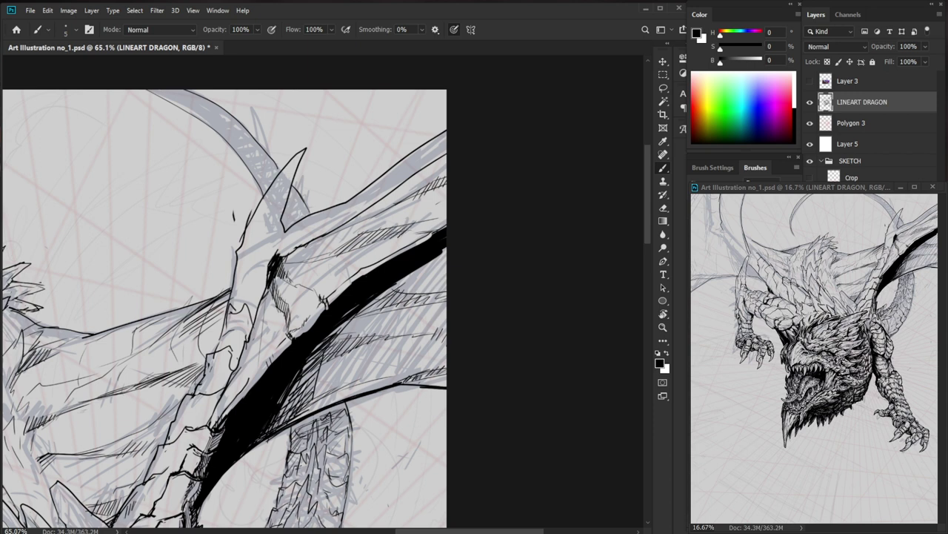
# Add dense hatching beneath the upper wing bone out to the canvas edge.
pyautogui.press('e')
pyautogui.press('b')
pyautogui.moveTo(369, 211); pyautogui.dragTo(446, 163)
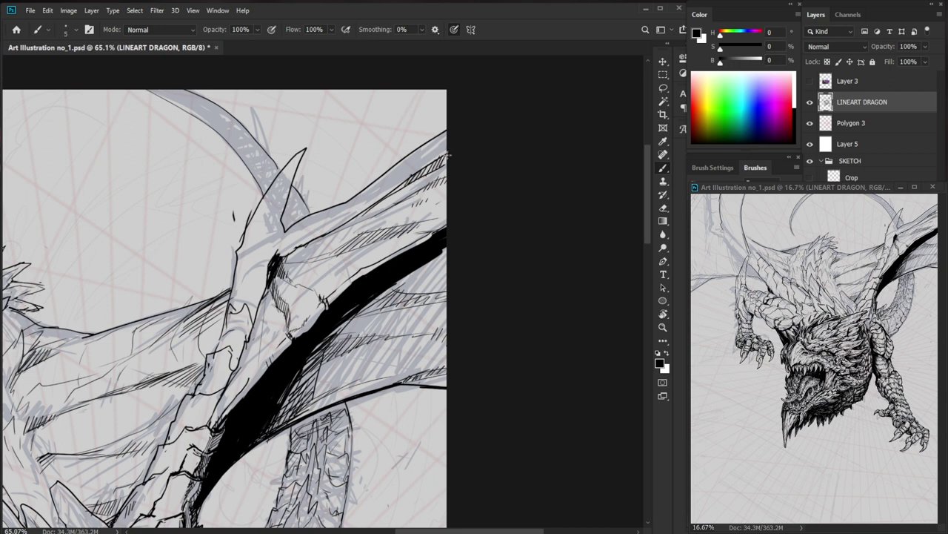
pyautogui.moveTo(387, 196); pyautogui.dragTo(438, 161)
pyautogui.moveTo(414, 179); pyautogui.dragTo(459, 145)
# Clean up and re-ink the base of the scaly wing arm where it meets the neck spikes.
pyautogui.press('z')
pyautogui.moveTo(352, 323); pyautogui.dragTo(395, 320)
pyautogui.press('b')
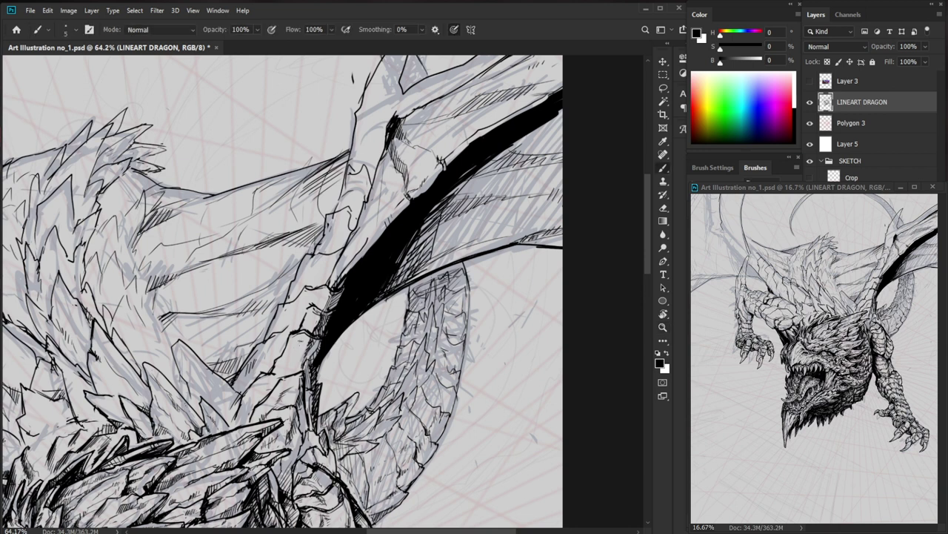
pyautogui.press('e')
pyautogui.moveTo(256, 352)
pyautogui.mouseDown()
pyautogui.moveTo(236, 378)
pyautogui.moveTo(243, 363)
pyautogui.mouseUp()
pyautogui.press('b')
pyautogui.moveTo(322, 354); pyautogui.dragTo(409, 227)
pyautogui.moveTo(413, 181); pyautogui.dragTo(431, 238)
# Add short ink and hatching strokes to the overlapping scales on the dragon's back.
pyautogui.moveTo(281, 286); pyautogui.dragTo(297, 336)
pyautogui.moveTo(294, 297)
pyautogui.mouseDown()
pyautogui.moveTo(298, 320)
pyautogui.moveTo(327, 316)
pyautogui.moveTo(343, 340)
pyautogui.moveTo(328, 325)
pyautogui.moveTo(301, 356)
pyautogui.moveTo(290, 341)
pyautogui.moveTo(297, 348)
pyautogui.mouseUp()
pyautogui.moveTo(305, 340); pyautogui.dragTo(303, 357)
pyautogui.moveTo(309, 350); pyautogui.dragTo(304, 358)
pyautogui.moveTo(438, 437); pyautogui.dragTo(366, 445)
pyautogui.moveTo(405, 199); pyautogui.dragTo(498, 211)
pyautogui.moveTo(274, 246)
pyautogui.mouseDown()
pyautogui.moveTo(259, 270)
pyautogui.moveTo(287, 302)
pyautogui.mouseUp()
pyautogui.moveTo(262, 260); pyautogui.dragTo(279, 301)
pyautogui.moveTo(271, 272); pyautogui.dragTo(281, 290)
pyautogui.moveTo(275, 277); pyautogui.dragTo(281, 294)
# Clean up the membrane's top edge beside the scaly wing arm and hatch the membrane just below it.
pyautogui.moveTo(382, 196)
pyautogui.mouseDown()
pyautogui.moveTo(374, 306)
pyautogui.moveTo(349, 306)
pyautogui.mouseUp()
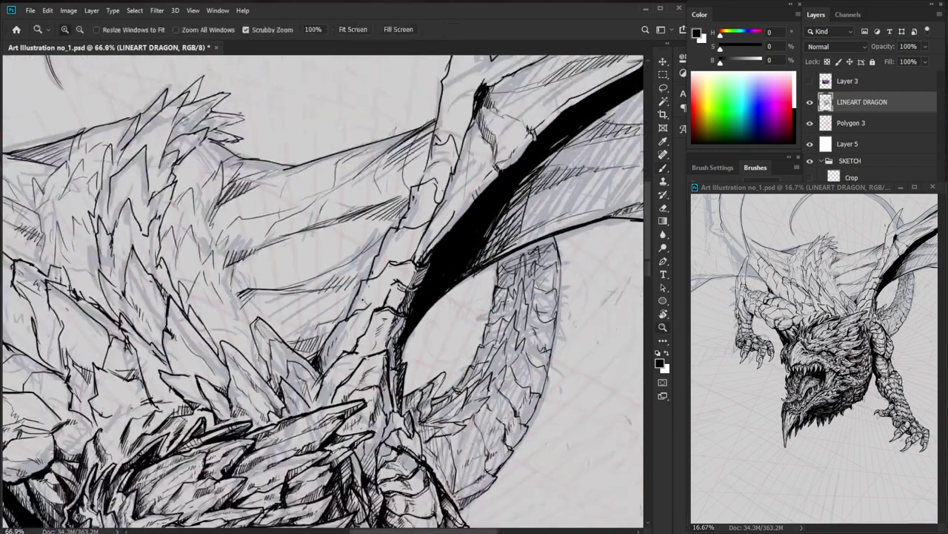
pyautogui.press('e')
pyautogui.moveTo(429, 137)
pyautogui.mouseDown()
pyautogui.moveTo(392, 158)
pyautogui.moveTo(431, 130)
pyautogui.moveTo(393, 155)
pyautogui.moveTo(425, 127)
pyautogui.moveTo(371, 166)
pyautogui.mouseUp()
pyautogui.press('b')
pyautogui.moveTo(445, 130); pyautogui.dragTo(390, 209)
pyautogui.press('e')
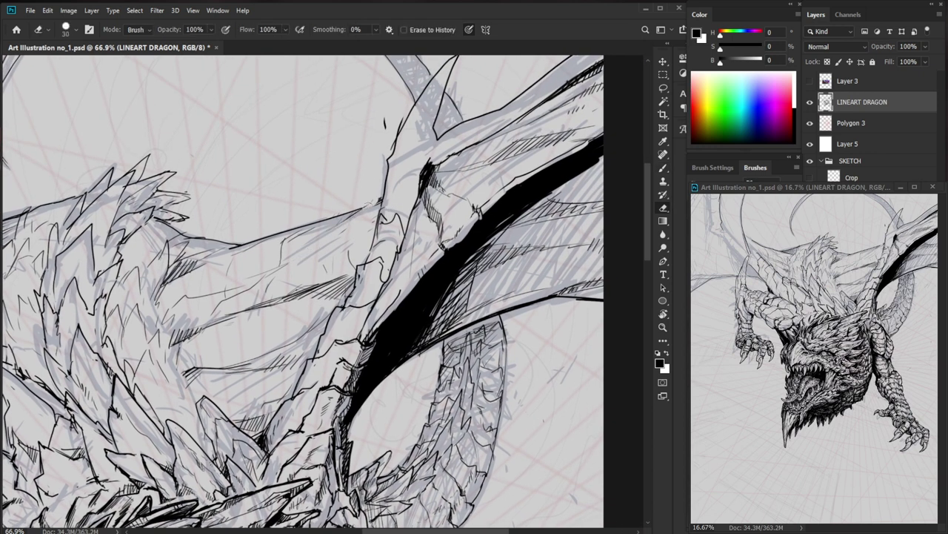
pyautogui.press('b')
pyautogui.moveTo(355, 214)
pyautogui.mouseDown()
pyautogui.moveTo(289, 255)
pyautogui.moveTo(309, 248)
pyautogui.mouseUp()
pyautogui.moveTo(328, 238); pyautogui.dragTo(300, 258)
pyautogui.moveTo(314, 253); pyautogui.dragTo(296, 266)
pyautogui.press('e')
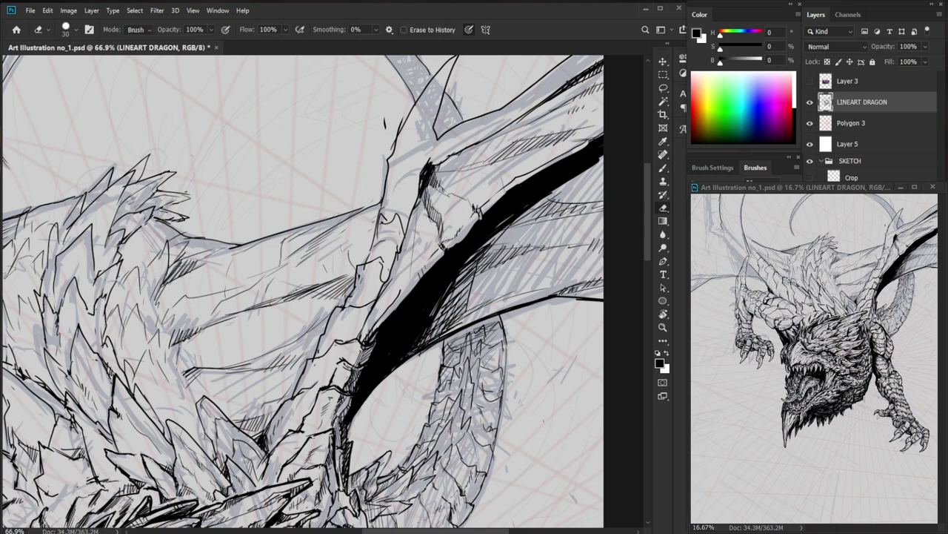
# Ink the lower contour of the pointed spikes at the crest of the dragon's back.
pyautogui.hotkey('ctrl', '-')
pyautogui.hotkey('ctrl', '-')
pyautogui.hotkey('ctrl', '-')
pyautogui.hotkey('ctrl', 'space')
pyautogui.moveTo(323, 227)
pyautogui.mouseDown()
pyautogui.moveTo(407, 226)
pyautogui.moveTo(289, 215)
pyautogui.moveTo(289, 206)
pyautogui.mouseUp()
pyautogui.press('b')
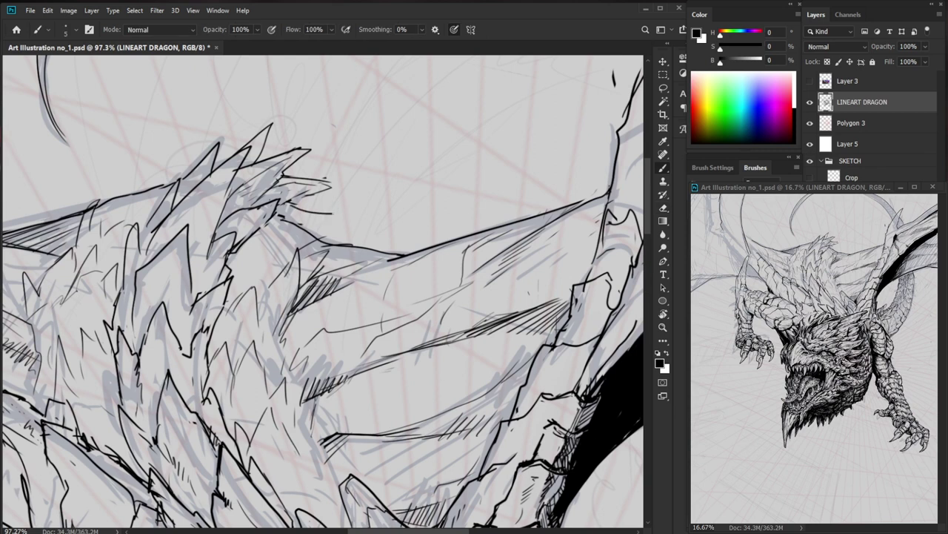
pyautogui.moveTo(312, 209); pyautogui.dragTo(331, 215)
pyautogui.moveTo(332, 215)
pyautogui.mouseDown()
pyautogui.moveTo(294, 220)
pyautogui.moveTo(314, 234)
pyautogui.moveTo(295, 213)
pyautogui.moveTo(320, 215)
pyautogui.moveTo(289, 217)
pyautogui.mouseUp()
pyautogui.moveTo(277, 207); pyautogui.dragTo(290, 215)
pyautogui.moveTo(284, 208); pyautogui.dragTo(295, 217)
# Add short shading strokes where the foreleg's shoulder meets the base of the neck.
pyautogui.press('z')
pyautogui.moveTo(373, 319); pyautogui.dragTo(274, 326)
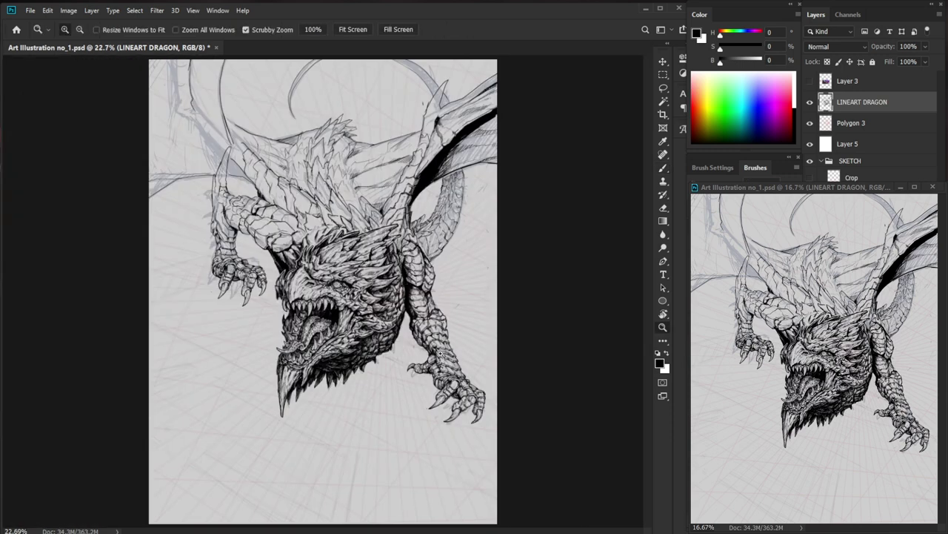
pyautogui.moveTo(271, 211); pyautogui.dragTo(370, 226)
pyautogui.press('b')
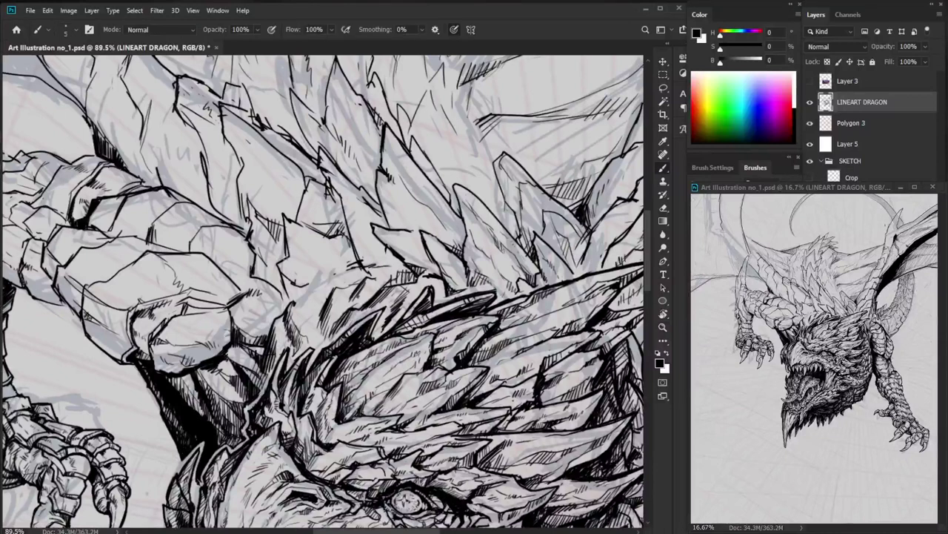
pyautogui.moveTo(276, 235); pyautogui.dragTo(281, 246)
pyautogui.moveTo(276, 226); pyautogui.dragTo(283, 244)
pyautogui.moveTo(278, 229); pyautogui.dragTo(284, 244)
# Erase stray marks at the base of the neck, add ink touches to the scales above the head, and undo the last stroke.
pyautogui.press('z')
pyautogui.moveTo(353, 238); pyautogui.dragTo(307, 239)
pyautogui.press('z')
pyautogui.moveTo(364, 245); pyautogui.dragTo(393, 245)
pyautogui.press('b')
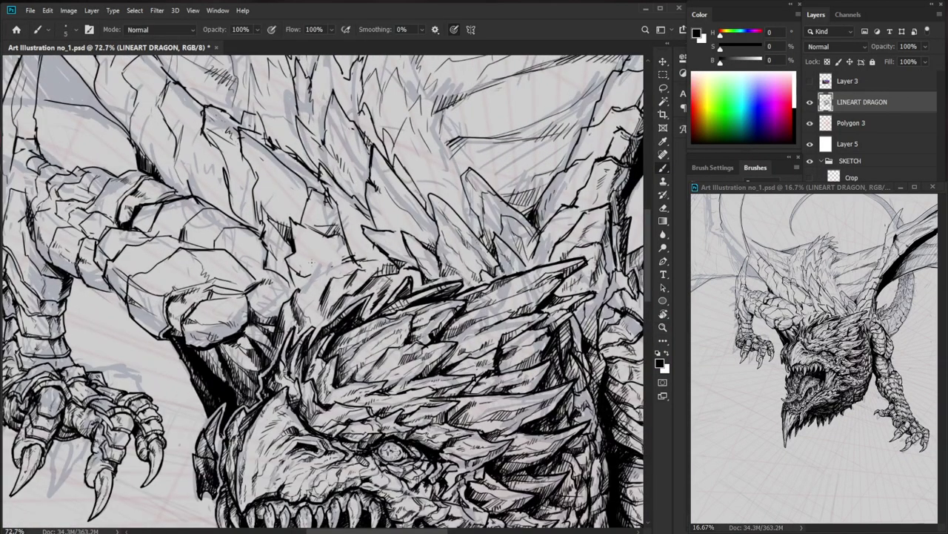
pyautogui.press('e')
pyautogui.moveTo(290, 254)
pyautogui.mouseDown()
pyautogui.moveTo(288, 267)
pyautogui.moveTo(295, 254)
pyautogui.mouseUp()
pyautogui.press('b')
pyautogui.moveTo(435, 232); pyautogui.dragTo(425, 240)
pyautogui.scroll(-8, 449, 234)
pyautogui.moveTo(517, 326); pyautogui.dragTo(435, 364)
pyautogui.scroll(5, 436, 363)
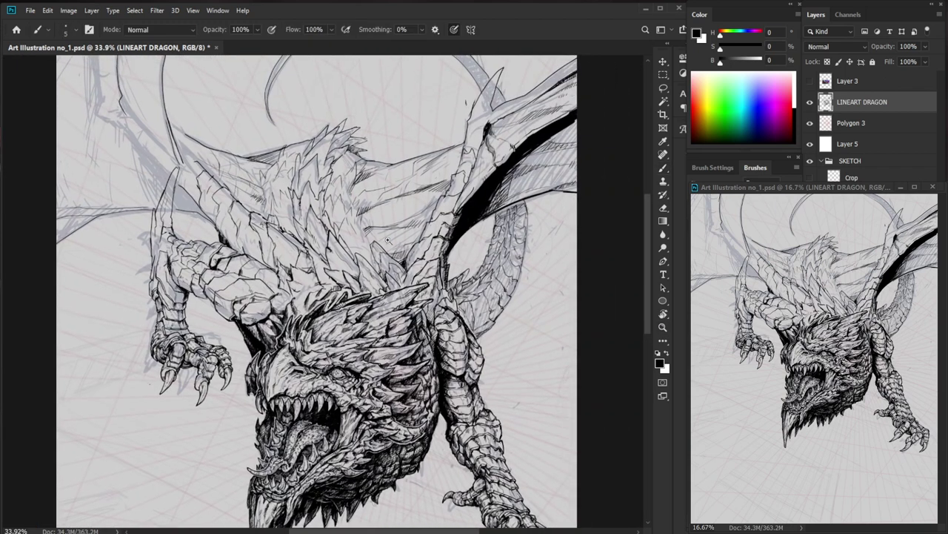
pyautogui.moveTo(366, 281)
pyautogui.mouseDown()
pyautogui.moveTo(405, 310)
pyautogui.moveTo(412, 301)
pyautogui.mouseUp()
pyautogui.hotkey('ctrl', 'z')
# Add dark hatching at the root of the spike between the back scales and the wing membrane.
pyautogui.moveTo(497, 367); pyautogui.dragTo(477, 295)
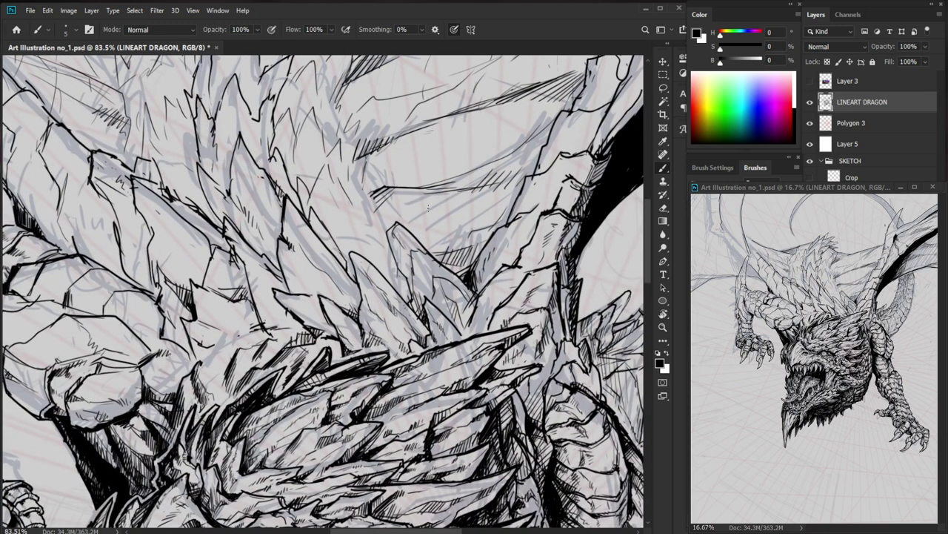
pyautogui.moveTo(381, 215); pyautogui.dragTo(391, 232)
pyautogui.moveTo(454, 222); pyautogui.dragTo(385, 223)
pyautogui.moveTo(529, 278); pyautogui.dragTo(467, 252)
pyautogui.moveTo(392, 209); pyautogui.dragTo(444, 209)
pyautogui.press('e')
pyautogui.press('b')
pyautogui.moveTo(335, 194)
pyautogui.mouseDown()
pyautogui.moveTo(354, 247)
pyautogui.moveTo(356, 303)
pyautogui.mouseUp()
pyautogui.moveTo(334, 257); pyautogui.dragTo(340, 266)
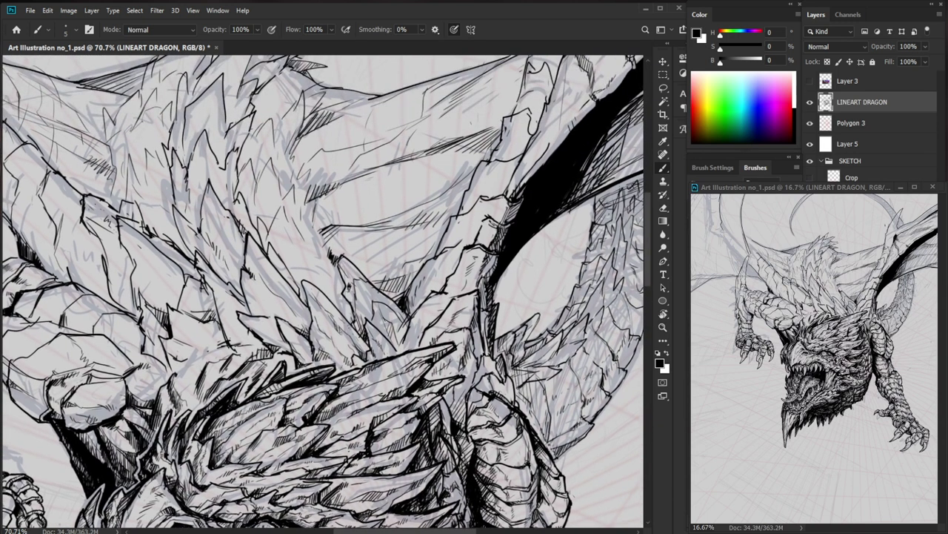
# Clean up the inside of the neck spike next to the wing membrane with the eraser.
pyautogui.press('e')
pyautogui.moveTo(346, 290)
pyautogui.mouseDown()
pyautogui.moveTo(361, 323)
pyautogui.moveTo(361, 303)
pyautogui.moveTo(368, 311)
pyautogui.moveTo(360, 310)
pyautogui.mouseUp()
pyautogui.press('b')
pyautogui.moveTo(391, 287); pyautogui.dragTo(326, 289)
pyautogui.moveTo(501, 408); pyautogui.dragTo(512, 374)
pyautogui.moveTo(425, 261); pyautogui.dragTo(482, 262)
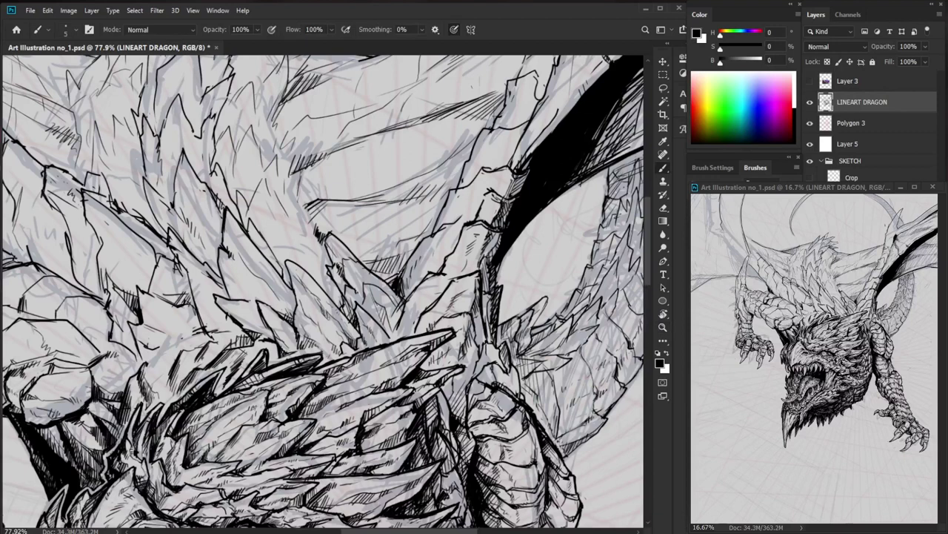
# Redraw and hatch the neck spikes beside the base of the wing arm, alternating between eraser and brush.
pyautogui.press('e')
pyautogui.press('b')
pyautogui.moveTo(365, 269)
pyautogui.mouseDown()
pyautogui.moveTo(392, 284)
pyautogui.moveTo(365, 287)
pyautogui.mouseUp()
pyautogui.press('e')
pyautogui.press('b')
pyautogui.press('e')
pyautogui.press('b')
pyautogui.moveTo(370, 283)
pyautogui.mouseDown()
pyautogui.moveTo(360, 310)
pyautogui.moveTo(378, 309)
pyautogui.moveTo(387, 327)
pyautogui.moveTo(378, 294)
pyautogui.mouseUp()
pyautogui.press('e')
pyautogui.press('b')
pyautogui.moveTo(375, 293)
pyautogui.mouseDown()
pyautogui.moveTo(396, 333)
pyautogui.moveTo(400, 319)
pyautogui.moveTo(399, 341)
pyautogui.mouseUp()
pyautogui.moveTo(403, 318); pyautogui.dragTo(400, 337)
pyautogui.press('z')
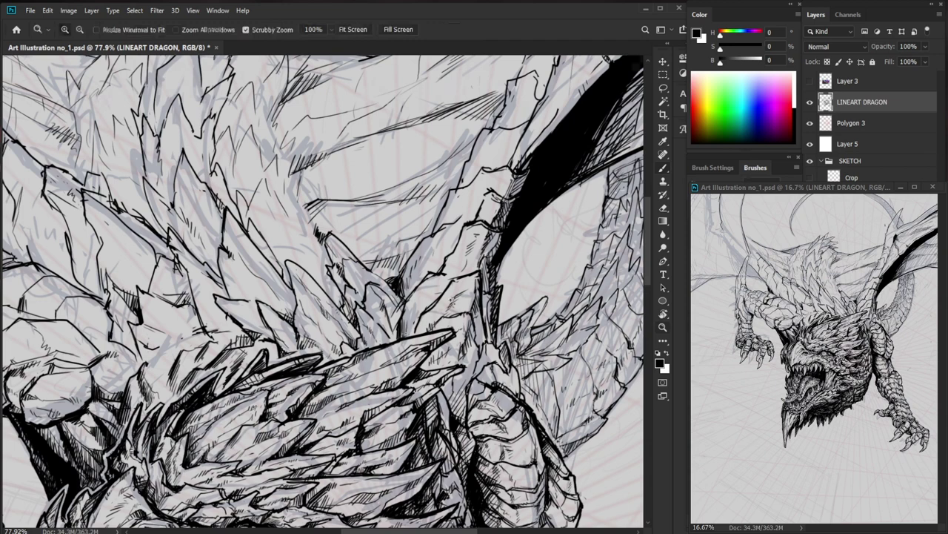
pyautogui.moveTo(507, 380); pyautogui.dragTo(403, 381)
pyautogui.scroll(6, 396, 227)
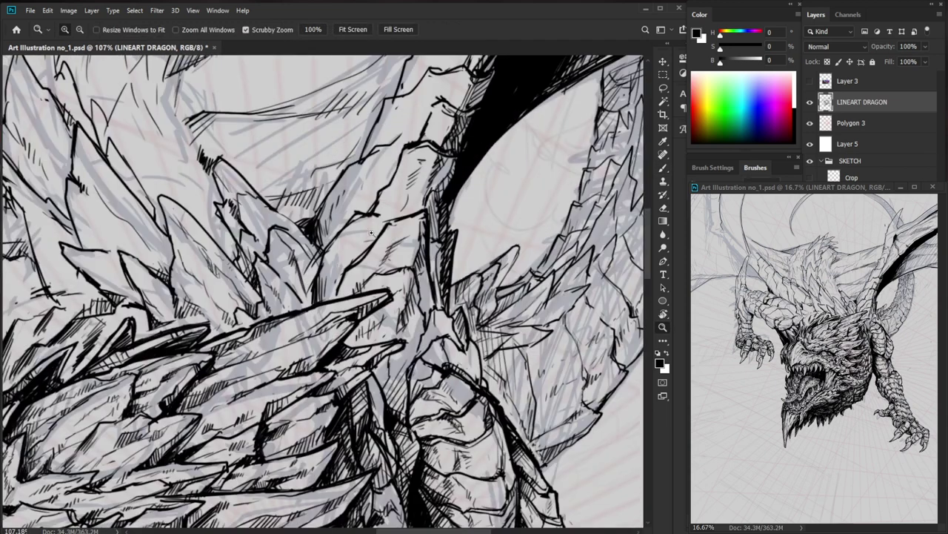
# Redraw the edges of the neck spikes between the back scales and wing arm, alternating between brush and eraser.
pyautogui.press('b')
pyautogui.moveTo(317, 268)
pyautogui.mouseDown()
pyautogui.moveTo(308, 293)
pyautogui.moveTo(296, 269)
pyautogui.mouseUp()
pyautogui.moveTo(301, 253)
pyautogui.mouseDown()
pyautogui.moveTo(294, 262)
pyautogui.moveTo(320, 315)
pyautogui.mouseUp()
pyautogui.press('e')
pyautogui.moveTo(323, 304)
pyautogui.mouseDown()
pyautogui.moveTo(331, 317)
pyautogui.moveTo(316, 317)
pyautogui.moveTo(313, 345)
pyautogui.mouseUp()
pyautogui.press('b')
pyautogui.press('e')
pyautogui.moveTo(333, 310)
pyautogui.mouseDown()
pyautogui.moveTo(319, 341)
pyautogui.moveTo(315, 315)
pyautogui.moveTo(309, 356)
pyautogui.moveTo(297, 334)
pyautogui.moveTo(301, 342)
pyautogui.mouseUp()
pyautogui.press('b')
pyautogui.press('e')
pyautogui.press('b')
# Add ink hatching along the shaded sides of the neck spikes next to the base of the wing arm.
pyautogui.moveTo(303, 333); pyautogui.dragTo(311, 350)
pyautogui.moveTo(309, 351); pyautogui.dragTo(315, 361)
pyautogui.moveTo(319, 340)
pyautogui.mouseDown()
pyautogui.moveTo(321, 359)
pyautogui.moveTo(284, 378)
pyautogui.mouseUp()
pyautogui.press('e')
pyautogui.press('b')
pyautogui.moveTo(299, 341)
pyautogui.mouseDown()
pyautogui.moveTo(284, 363)
pyautogui.moveTo(292, 362)
pyautogui.mouseUp()
pyautogui.moveTo(313, 335); pyautogui.dragTo(301, 361)
pyautogui.moveTo(313, 348); pyautogui.dragTo(309, 358)
pyautogui.moveTo(320, 344); pyautogui.dragTo(316, 357)
pyautogui.moveTo(434, 276); pyautogui.dragTo(370, 277)
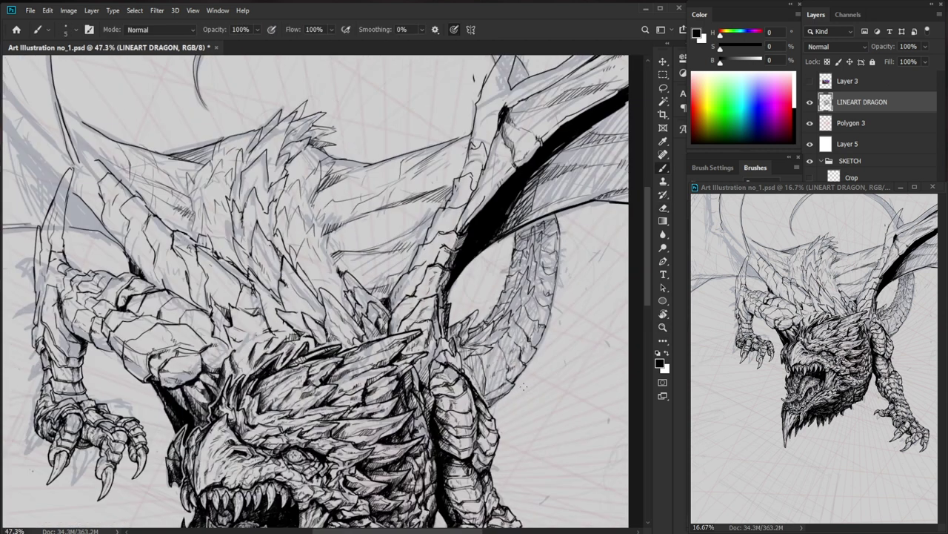
# Hatch the shadows under the rear head spikes, where they overlap the top of the foreleg beside the head.
pyautogui.moveTo(420, 305); pyautogui.dragTo(485, 303)
pyautogui.moveTo(412, 352); pyautogui.dragTo(372, 367)
pyautogui.press('e')
pyautogui.press('b')
pyautogui.moveTo(401, 338); pyautogui.dragTo(389, 358)
pyautogui.moveTo(407, 336); pyautogui.dragTo(398, 353)
pyautogui.moveTo(469, 402); pyautogui.dragTo(455, 331)
pyautogui.moveTo(467, 308); pyautogui.dragTo(459, 315)
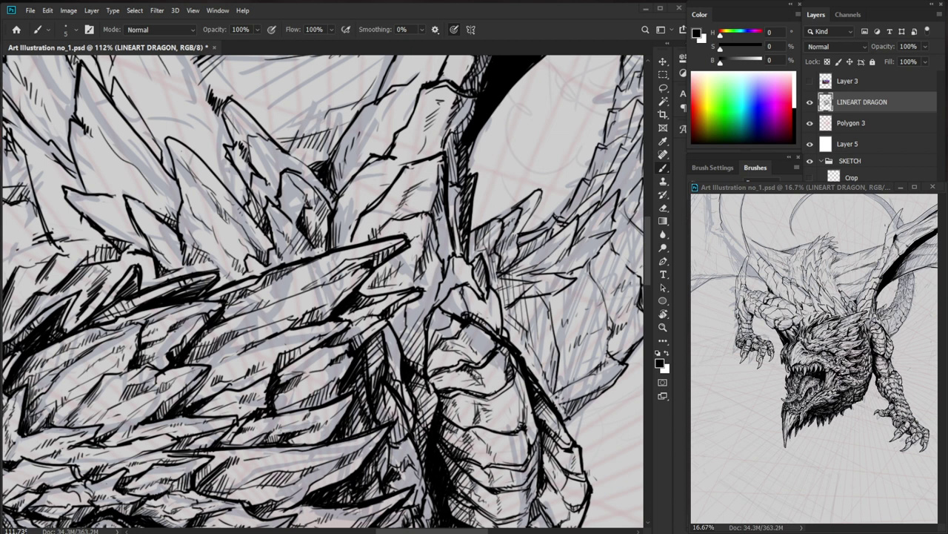
pyautogui.moveTo(408, 308)
pyautogui.mouseDown()
pyautogui.moveTo(396, 317)
pyautogui.moveTo(400, 335)
pyautogui.moveTo(395, 312)
pyautogui.moveTo(409, 311)
pyautogui.moveTo(405, 330)
pyautogui.moveTo(378, 331)
pyautogui.mouseUp()
pyautogui.press('e')
pyautogui.press('b')
pyautogui.moveTo(495, 438); pyautogui.dragTo(482, 361)
pyautogui.moveTo(405, 333); pyautogui.dragTo(396, 334)
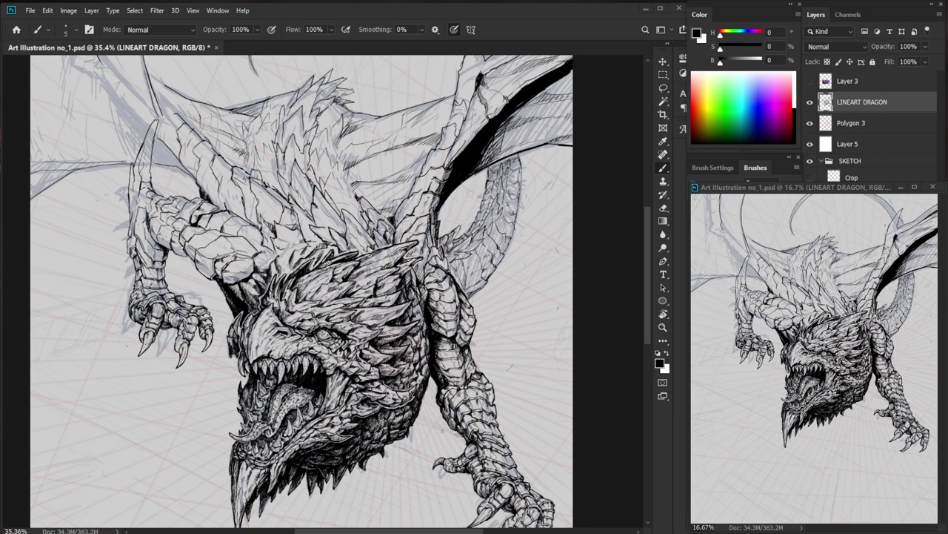
# Clean up the raised forefoot with the eraser and add short ink hatches to its claws and knuckle scales.
pyautogui.moveTo(201, 342); pyautogui.dragTo(272, 339)
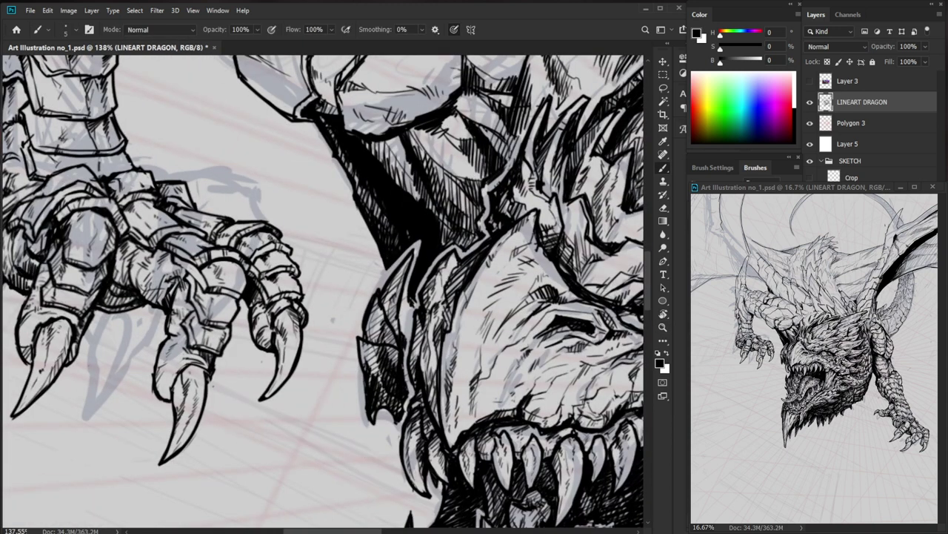
pyautogui.moveTo(191, 305); pyautogui.dragTo(187, 318)
pyautogui.press('e')
pyautogui.moveTo(154, 366); pyautogui.dragTo(153, 380)
pyautogui.press('b')
pyautogui.moveTo(165, 347); pyautogui.dragTo(162, 356)
pyautogui.moveTo(169, 348); pyautogui.dragTo(162, 356)
pyautogui.moveTo(262, 291); pyautogui.dragTo(236, 291)
pyautogui.moveTo(165, 282); pyautogui.dragTo(195, 281)
pyautogui.moveTo(109, 292); pyautogui.dragTo(96, 304)
pyautogui.moveTo(99, 299); pyautogui.dragTo(94, 305)
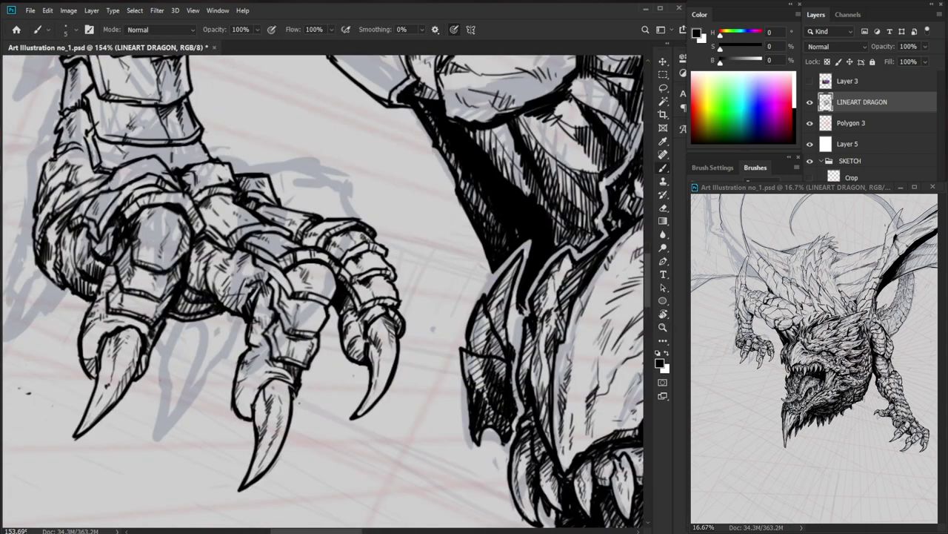
# Refine the scale edges and shading on the foreleg beside the head, around the elbow.
pyautogui.moveTo(228, 228); pyautogui.dragTo(179, 227)
pyautogui.moveTo(630, 273)
pyautogui.mouseDown()
pyautogui.moveTo(471, 219)
pyautogui.moveTo(480, 261)
pyautogui.moveTo(511, 261)
pyautogui.mouseUp()
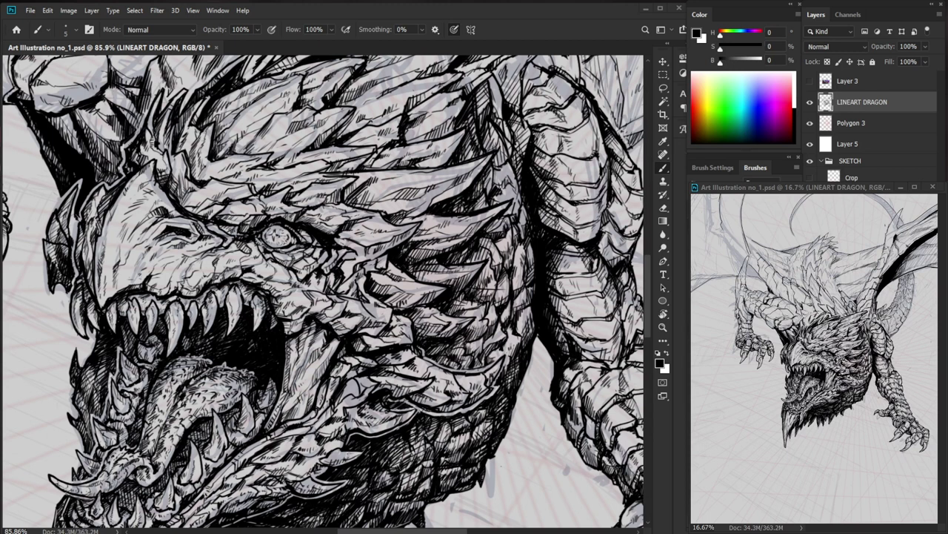
pyautogui.moveTo(533, 300); pyautogui.dragTo(452, 296)
pyautogui.moveTo(593, 251); pyautogui.dragTo(485, 269)
pyautogui.moveTo(409, 314); pyautogui.dragTo(555, 271)
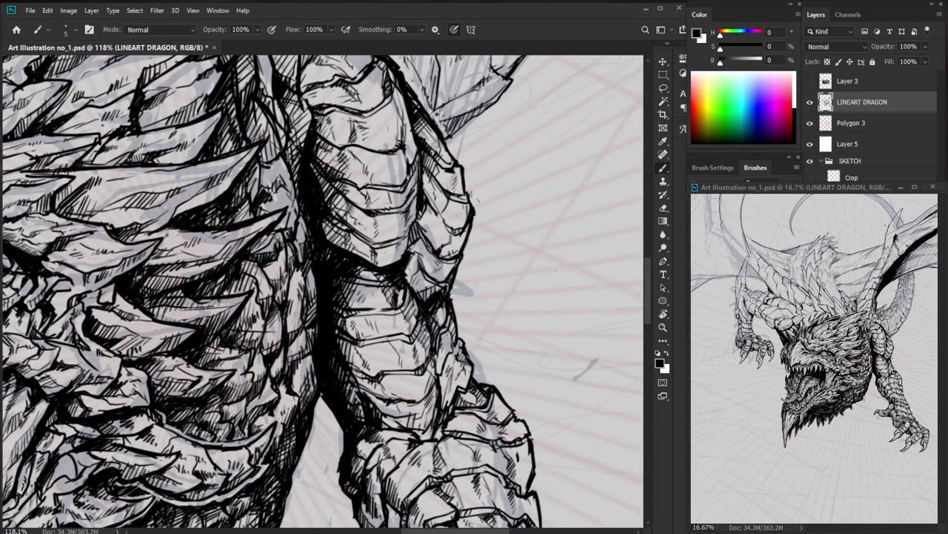
pyautogui.moveTo(341, 332); pyautogui.dragTo(373, 302)
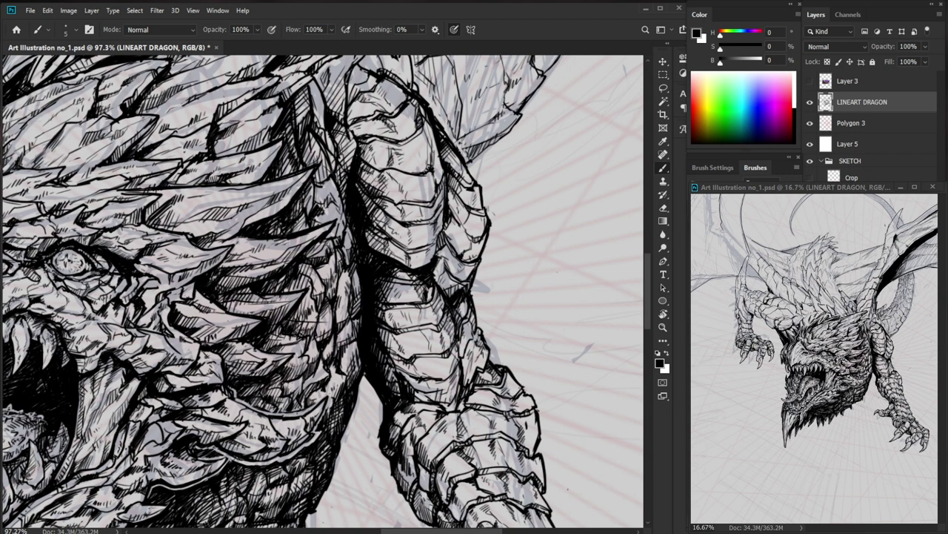
pyautogui.moveTo(473, 320); pyautogui.dragTo(413, 358)
pyautogui.moveTo(538, 329)
pyautogui.mouseDown()
pyautogui.moveTo(482, 303)
pyautogui.moveTo(454, 317)
pyautogui.mouseUp()
pyautogui.moveTo(404, 285); pyautogui.dragTo(446, 286)
pyautogui.moveTo(342, 356)
pyautogui.mouseDown()
pyautogui.moveTo(336, 366)
pyautogui.moveTo(344, 358)
pyautogui.mouseUp()
pyautogui.moveTo(339, 365)
pyautogui.mouseDown()
pyautogui.moveTo(348, 358)
pyautogui.moveTo(356, 376)
pyautogui.moveTo(372, 374)
pyautogui.mouseUp()
pyautogui.moveTo(376, 418); pyautogui.dragTo(421, 420)
pyautogui.moveTo(373, 322)
pyautogui.mouseDown()
pyautogui.moveTo(358, 340)
pyautogui.moveTo(305, 331)
pyautogui.mouseUp()
# Clean up the elbow scales of the foreleg with a smaller eraser and touch up their edges with the brush.
pyautogui.press('e')
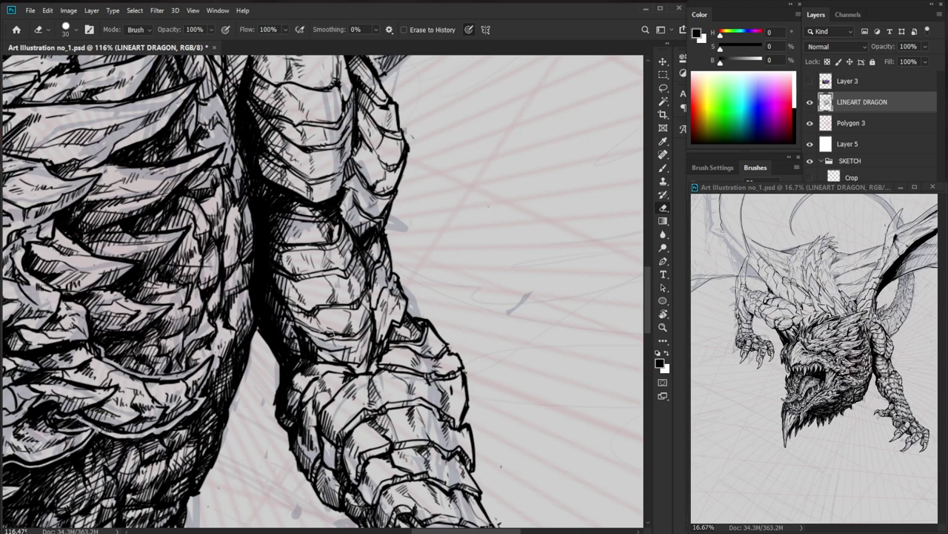
pyautogui.press('[')
pyautogui.press('[')
pyautogui.press('[')
pyautogui.press('[')
pyautogui.press('[')
pyautogui.press('[')
pyautogui.press('[')
pyautogui.moveTo(374, 321)
pyautogui.mouseDown()
pyautogui.moveTo(361, 335)
pyautogui.moveTo(313, 338)
pyautogui.moveTo(377, 334)
pyautogui.mouseUp()
pyautogui.press('b')
pyautogui.moveTo(387, 328)
pyautogui.mouseDown()
pyautogui.moveTo(376, 341)
pyautogui.moveTo(399, 335)
pyautogui.moveTo(386, 347)
pyautogui.moveTo(381, 324)
pyautogui.mouseUp()
# Examine the whole drawing, then the tail, wing joint and upper back, for areas that still need refining.
pyautogui.scroll(-6, 428, 324)
pyautogui.scroll(5, 400, 333)
pyautogui.moveTo(403, 324); pyautogui.dragTo(386, 341)
pyautogui.hotkey('ctrl', '0')
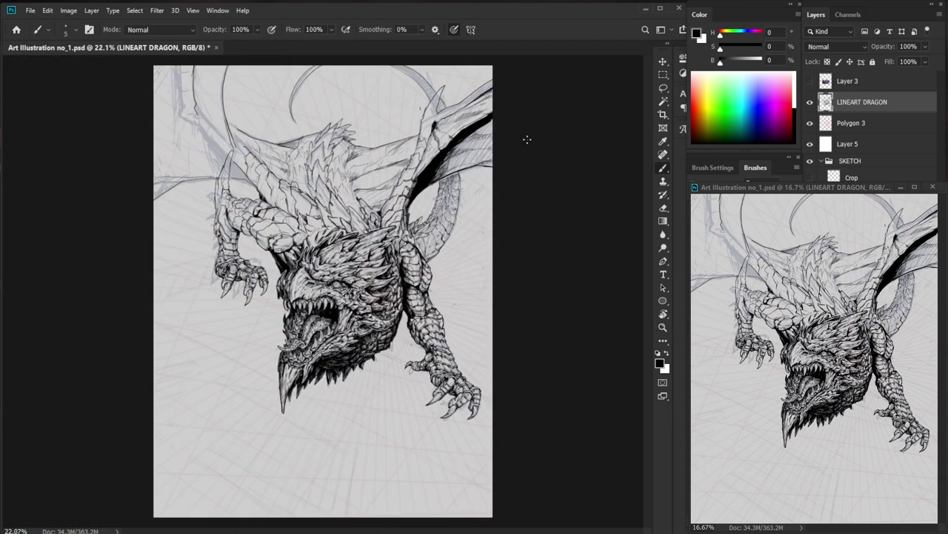
pyautogui.moveTo(555, 178); pyautogui.dragTo(567, 248)
pyautogui.moveTo(567, 285)
pyautogui.mouseDown()
pyautogui.moveTo(437, 352)
pyautogui.moveTo(474, 352)
pyautogui.mouseUp()
pyautogui.press('e')
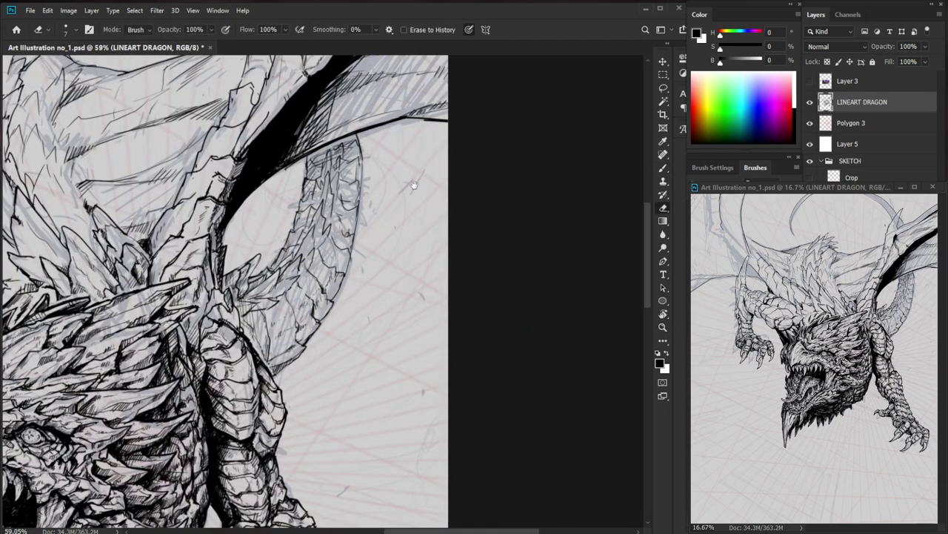
pyautogui.moveTo(413, 161); pyautogui.dragTo(421, 316)
pyautogui.press('b')
pyautogui.moveTo(392, 278); pyautogui.dragTo(427, 271)
pyautogui.moveTo(423, 211); pyautogui.dragTo(458, 253)
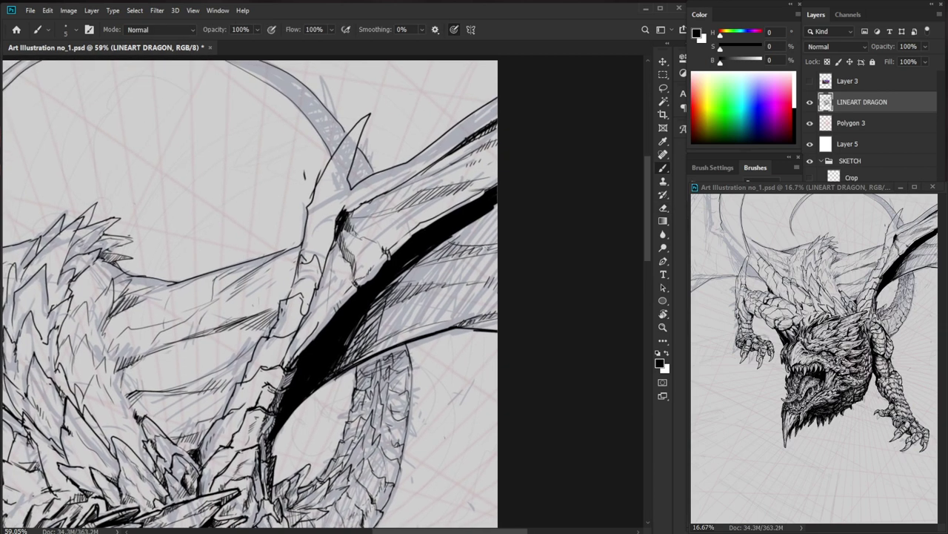
pyautogui.moveTo(350, 368); pyautogui.dragTo(461, 325)
pyautogui.moveTo(419, 339)
pyautogui.mouseDown()
pyautogui.moveTo(450, 328)
pyautogui.moveTo(497, 334)
pyautogui.moveTo(498, 314)
pyautogui.mouseUp()
pyautogui.moveTo(443, 327)
pyautogui.mouseDown()
pyautogui.moveTo(495, 313)
pyautogui.moveTo(492, 329)
pyautogui.moveTo(504, 335)
pyautogui.moveTo(504, 326)
pyautogui.moveTo(444, 350)
pyautogui.moveTo(461, 296)
pyautogui.mouseUp()
pyautogui.press('e')
pyautogui.press('b')
pyautogui.press('z')
pyautogui.click(295, 283)
pyautogui.press('b')
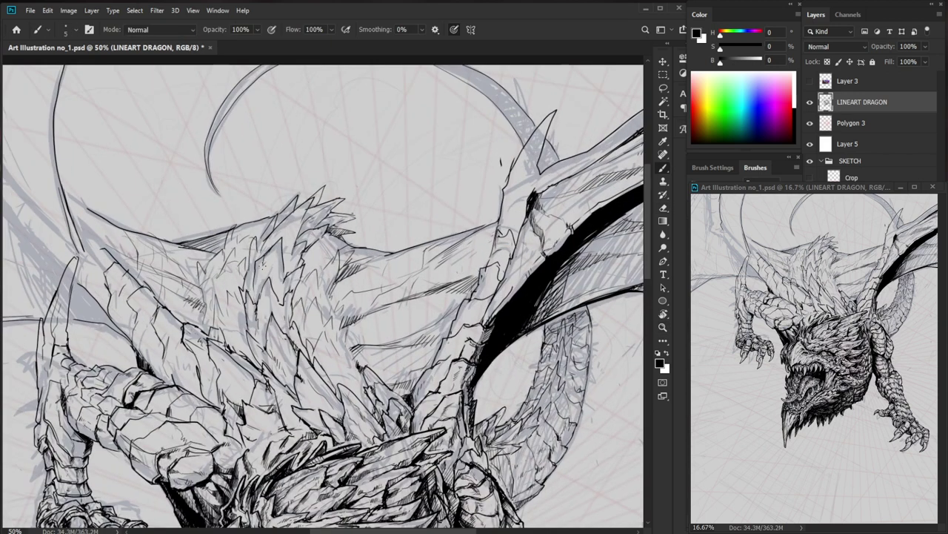
pyautogui.moveTo(265, 268)
pyautogui.mouseDown()
pyautogui.moveTo(258, 279)
pyautogui.moveTo(279, 284)
pyautogui.mouseUp()
pyautogui.moveTo(277, 244)
pyautogui.mouseDown()
pyautogui.moveTo(268, 277)
pyautogui.moveTo(308, 270)
pyautogui.moveTo(266, 279)
pyautogui.mouseUp()
# Refine the crest spikes at the top of the back with a larger eraser and hatch the uppermost spike.
pyautogui.hotkey('ctrl', 'space')
pyautogui.press('e')
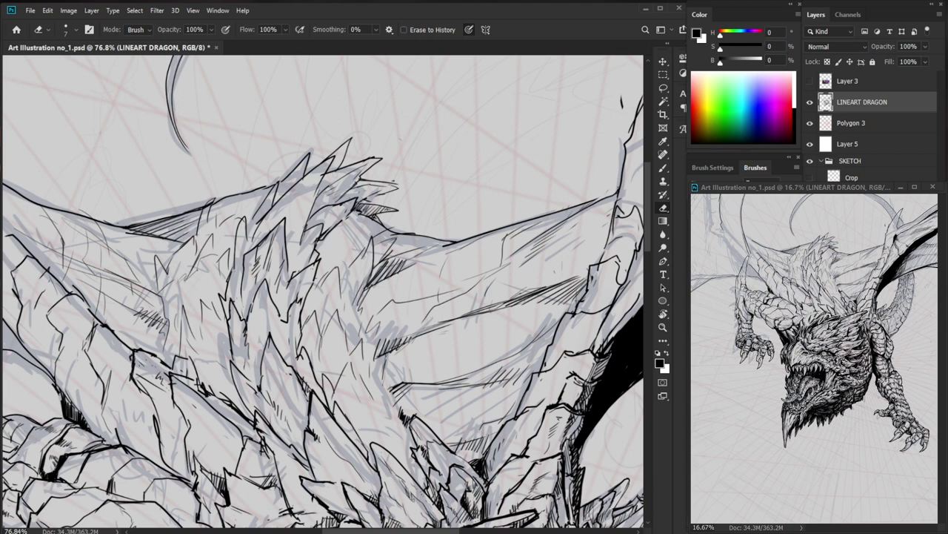
pyautogui.press(']')
pyautogui.press(']')
pyautogui.press('b')
pyautogui.moveTo(243, 276); pyautogui.dragTo(242, 326)
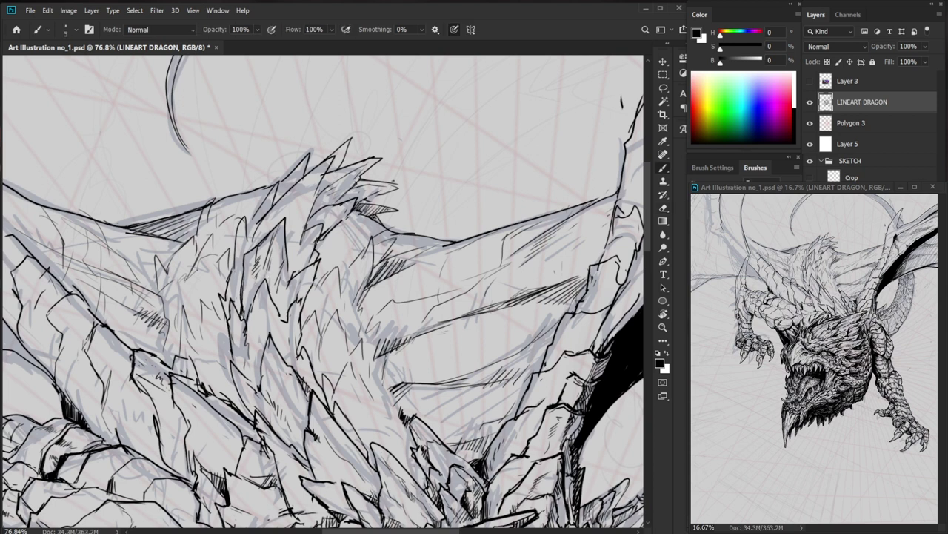
pyautogui.press('e')
pyautogui.moveTo(318, 187)
pyautogui.mouseDown()
pyautogui.moveTo(337, 152)
pyautogui.moveTo(317, 191)
pyautogui.mouseUp()
pyautogui.press('b')
pyautogui.press('e')
pyautogui.press('b')
pyautogui.moveTo(351, 139); pyautogui.dragTo(328, 171)
pyautogui.moveTo(340, 162); pyautogui.dragTo(327, 174)
pyautogui.moveTo(334, 128)
pyautogui.mouseDown()
pyautogui.moveTo(275, 128)
pyautogui.moveTo(392, 121)
pyautogui.moveTo(343, 176)
pyautogui.moveTo(364, 144)
pyautogui.moveTo(320, 178)
pyautogui.moveTo(347, 161)
pyautogui.moveTo(331, 191)
pyautogui.moveTo(363, 146)
pyautogui.moveTo(337, 179)
pyautogui.moveTo(351, 158)
pyautogui.moveTo(363, 169)
pyautogui.moveTo(430, 175)
pyautogui.moveTo(372, 193)
pyautogui.moveTo(418, 180)
pyautogui.moveTo(379, 192)
pyautogui.moveTo(390, 193)
pyautogui.mouseUp()
# Clean up and redraw the outer crest spikes above the wing membrane and hatch the lowest one.
pyautogui.press('e')
pyautogui.press('b')
pyautogui.press('e')
pyautogui.press('b')
pyautogui.press('z')
pyautogui.moveTo(396, 184)
pyautogui.mouseDown()
pyautogui.moveTo(386, 191)
pyautogui.moveTo(413, 190)
pyautogui.moveTo(389, 201)
pyautogui.mouseUp()
pyautogui.moveTo(400, 191); pyautogui.dragTo(432, 197)
pyautogui.moveTo(443, 226)
pyautogui.mouseDown()
pyautogui.moveTo(405, 245)
pyautogui.moveTo(483, 214)
pyautogui.moveTo(507, 215)
pyautogui.mouseUp()
pyautogui.press('e')
pyautogui.moveTo(434, 206)
pyautogui.mouseDown()
pyautogui.moveTo(386, 205)
pyautogui.moveTo(405, 201)
pyautogui.mouseUp()
pyautogui.press('b')
pyautogui.moveTo(400, 200)
pyautogui.mouseDown()
pyautogui.moveTo(433, 209)
pyautogui.moveTo(420, 210)
pyautogui.mouseUp()
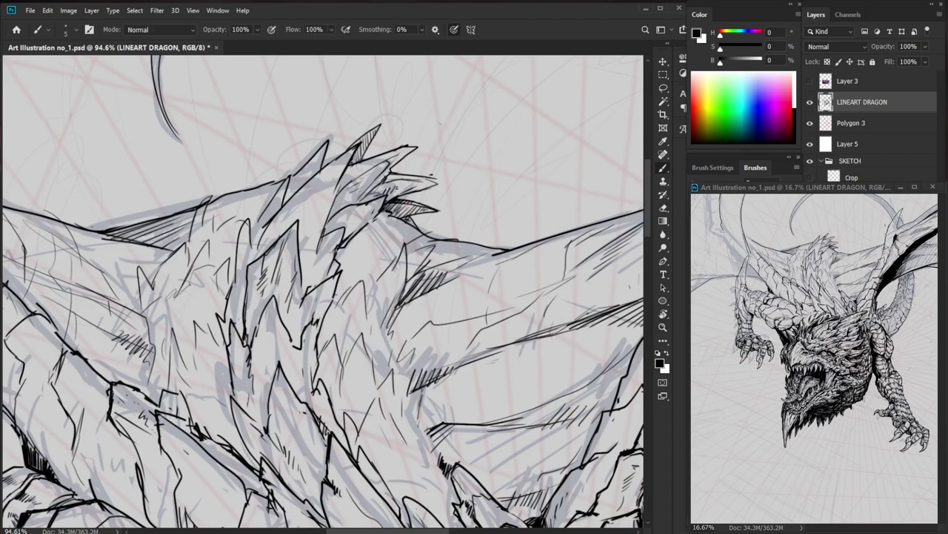
# Add ink strokes and short hatches to the scales at the base of the neck, just above the head.
pyautogui.scroll(-5, 405, 178)
pyautogui.moveTo(465, 451); pyautogui.dragTo(361, 360)
pyautogui.moveTo(321, 243); pyautogui.dragTo(392, 175)
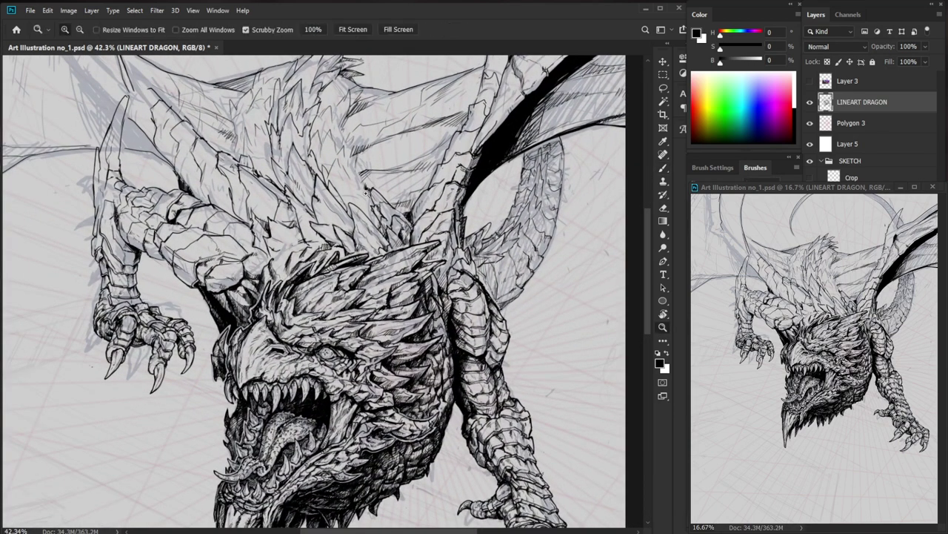
pyautogui.scroll(2, 331, 220)
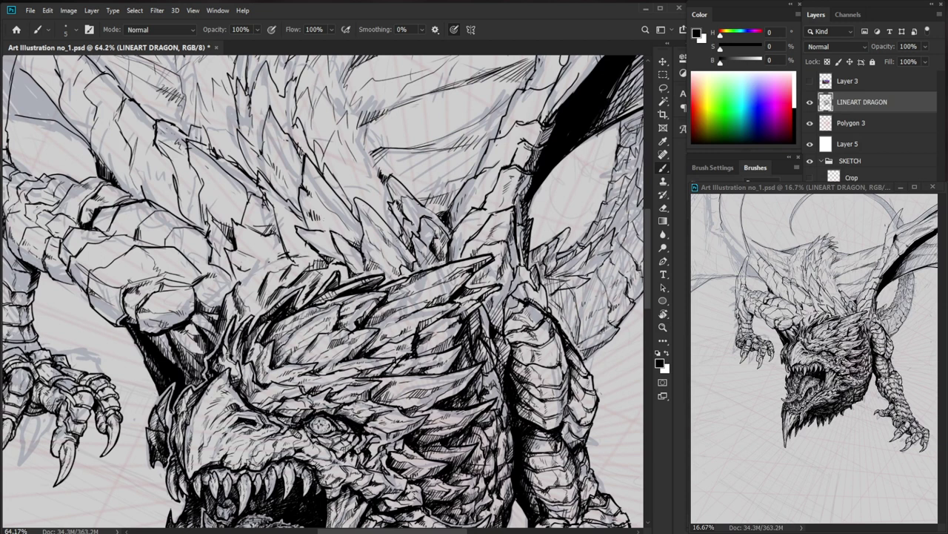
pyautogui.moveTo(392, 242); pyautogui.dragTo(348, 298)
pyautogui.moveTo(261, 229); pyautogui.dragTo(316, 298)
pyautogui.moveTo(313, 288); pyautogui.dragTo(317, 299)
pyautogui.moveTo(314, 283); pyautogui.dragTo(319, 293)
pyautogui.moveTo(311, 260); pyautogui.dragTo(312, 274)
pyautogui.moveTo(309, 264); pyautogui.dragTo(312, 277)
pyautogui.moveTo(519, 323); pyautogui.dragTo(444, 330)
pyautogui.moveTo(317, 258); pyautogui.dragTo(386, 226)
pyautogui.moveTo(385, 223); pyautogui.dragTo(382, 266)
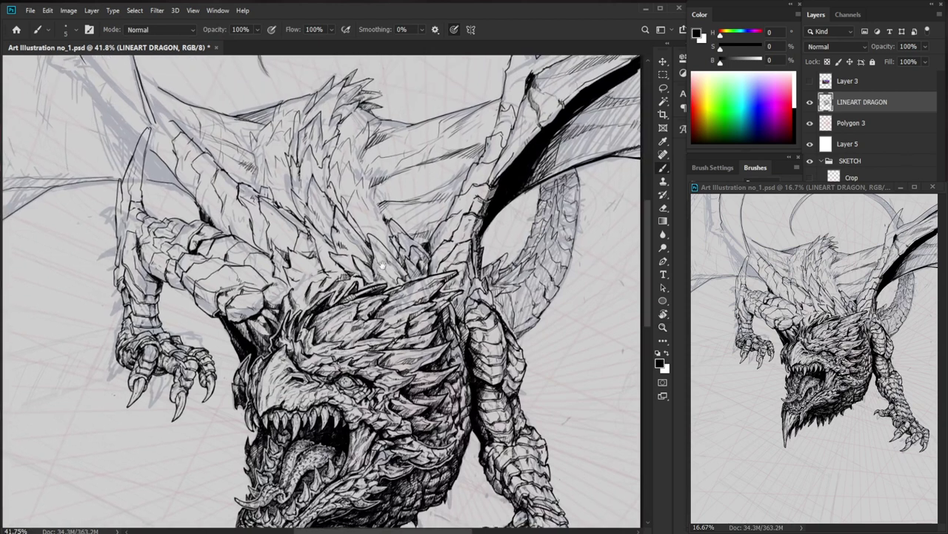
# Hatch the spikes where the base of the neck meets the shoulder of the raised foreleg.
pyautogui.moveTo(318, 253); pyautogui.dragTo(348, 253)
pyautogui.press('e')
pyautogui.press('b')
pyautogui.moveTo(276, 271)
pyautogui.mouseDown()
pyautogui.moveTo(262, 274)
pyautogui.moveTo(286, 306)
pyautogui.moveTo(283, 243)
pyautogui.mouseUp()
pyautogui.moveTo(294, 241)
pyautogui.mouseDown()
pyautogui.moveTo(279, 247)
pyautogui.moveTo(291, 248)
pyautogui.mouseUp()
pyautogui.moveTo(299, 236); pyautogui.dragTo(291, 266)
pyautogui.moveTo(301, 232); pyautogui.dragTo(293, 271)
pyautogui.press('z')
pyautogui.moveTo(388, 255)
pyautogui.mouseDown()
pyautogui.moveTo(333, 255)
pyautogui.moveTo(403, 250)
pyautogui.mouseUp()
pyautogui.press('z')
pyautogui.moveTo(339, 226); pyautogui.dragTo(334, 240)
pyautogui.moveTo(338, 227)
pyautogui.mouseDown()
pyautogui.moveTo(354, 232)
pyautogui.moveTo(338, 230)
pyautogui.mouseUp()
pyautogui.moveTo(342, 225); pyautogui.dragTo(334, 238)
pyautogui.moveTo(344, 227); pyautogui.dragTo(338, 241)
# Add short hatches to the scales between the head crest and the raised foreleg's shoulder.
pyautogui.press('z')
pyautogui.moveTo(412, 243)
pyautogui.mouseDown()
pyautogui.moveTo(339, 243)
pyautogui.moveTo(486, 240)
pyautogui.mouseUp()
pyautogui.press('z')
pyautogui.press('space')
pyautogui.moveTo(442, 256)
pyautogui.mouseDown()
pyautogui.moveTo(407, 295)
pyautogui.moveTo(379, 286)
pyautogui.moveTo(435, 283)
pyautogui.mouseUp()
pyautogui.press('z')
pyautogui.press('z')
pyautogui.moveTo(351, 288); pyautogui.dragTo(340, 295)
pyautogui.moveTo(348, 289); pyautogui.dragTo(340, 296)
pyautogui.press('e')
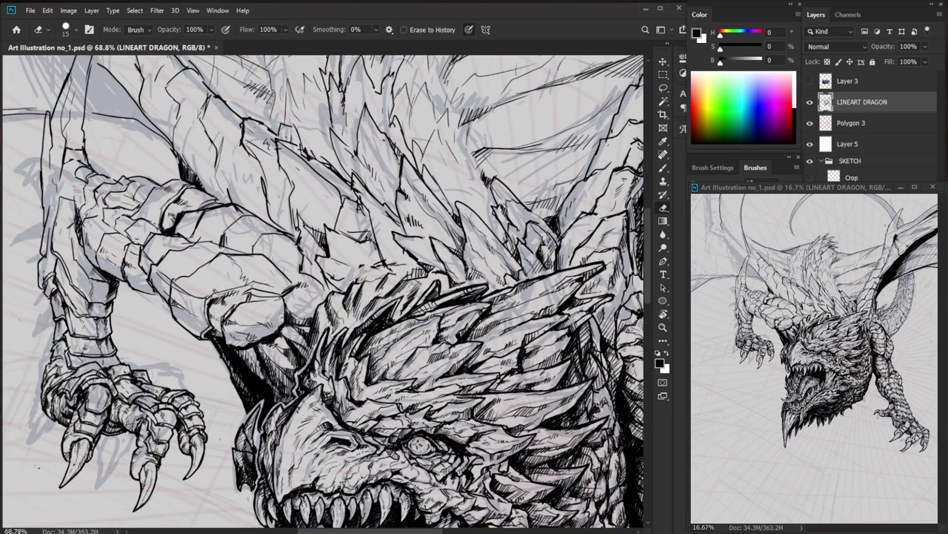
pyautogui.press('b')
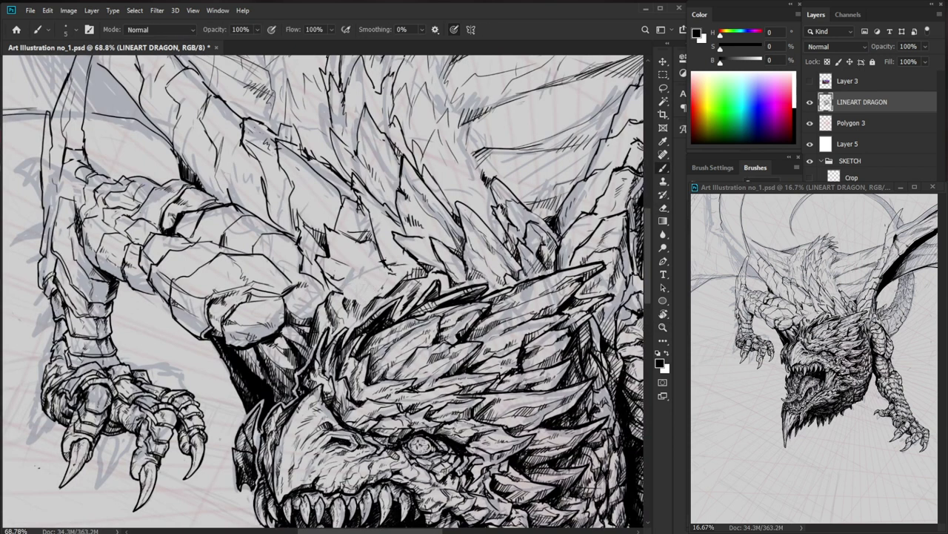
# Ink and hatch the small spikes at the neck base, just above the head crest.
pyautogui.moveTo(357, 282)
pyautogui.mouseDown()
pyautogui.moveTo(384, 262)
pyautogui.moveTo(354, 257)
pyautogui.moveTo(357, 280)
pyautogui.moveTo(343, 282)
pyautogui.moveTo(342, 301)
pyautogui.mouseUp()
pyautogui.moveTo(353, 293); pyautogui.dragTo(347, 302)
pyautogui.moveTo(358, 263); pyautogui.dragTo(373, 275)
pyautogui.moveTo(375, 274)
pyautogui.mouseDown()
pyautogui.moveTo(383, 288)
pyautogui.moveTo(376, 294)
pyautogui.mouseUp()
pyautogui.moveTo(389, 281); pyautogui.dragTo(383, 299)
pyautogui.keyDown('alt'); pyautogui.click(386, 293); pyautogui.keyUp('alt')
# Clean up and redraw the edges of the small neck-base spikes beside the raised foreleg's shoulder.
pyautogui.moveTo(490, 395); pyautogui.dragTo(477, 366)
pyautogui.moveTo(373, 249); pyautogui.dragTo(422, 248)
pyautogui.press('e')
pyautogui.press('b')
pyautogui.moveTo(352, 267); pyautogui.dragTo(318, 316)
pyautogui.moveTo(335, 281)
pyautogui.mouseDown()
pyautogui.moveTo(367, 269)
pyautogui.moveTo(361, 262)
pyautogui.moveTo(385, 265)
pyautogui.moveTo(372, 256)
pyautogui.mouseUp()
pyautogui.press('e')
pyautogui.press('b')
pyautogui.moveTo(348, 260); pyautogui.dragTo(352, 256)
pyautogui.moveTo(417, 283); pyautogui.dragTo(362, 284)
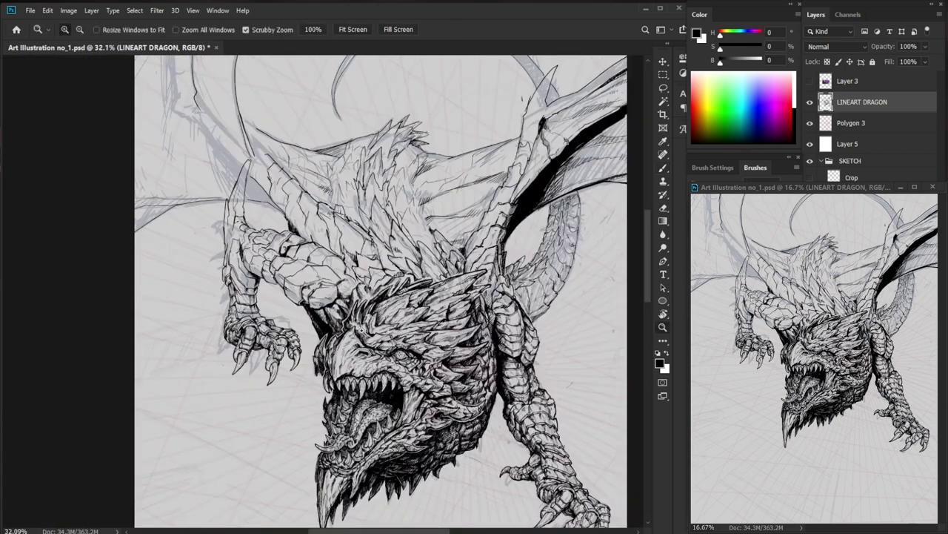
# Hatch the outermost root spikes of the head crest where they meet the raised foreleg's shoulder.
pyautogui.moveTo(501, 355); pyautogui.dragTo(463, 378)
pyautogui.moveTo(346, 287)
pyautogui.mouseDown()
pyautogui.moveTo(419, 287)
pyautogui.moveTo(305, 296)
pyautogui.moveTo(261, 249)
pyautogui.mouseUp()
pyautogui.press('e')
pyautogui.press('b')
pyautogui.moveTo(302, 272); pyautogui.dragTo(253, 255)
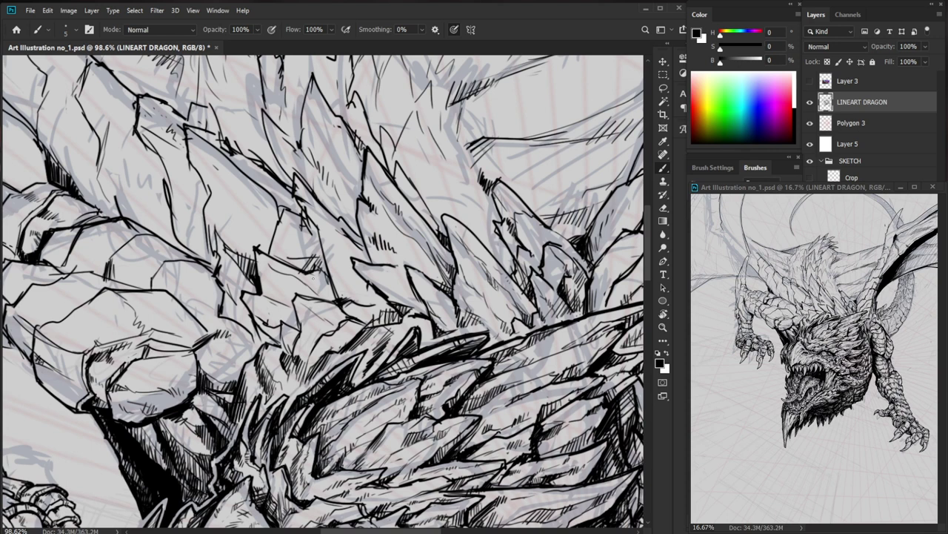
pyautogui.moveTo(309, 359); pyautogui.dragTo(302, 373)
pyautogui.press('e')
pyautogui.press('b')
pyautogui.moveTo(299, 340); pyautogui.dragTo(292, 363)
pyautogui.moveTo(299, 343); pyautogui.dragTo(295, 360)
pyautogui.moveTo(301, 347); pyautogui.dragTo(295, 363)
# Add fine shadow strokes to the base of the neck spike directly behind the head crest.
pyautogui.press('z')
pyautogui.moveTo(357, 326)
pyautogui.mouseDown()
pyautogui.moveTo(289, 389)
pyautogui.moveTo(376, 323)
pyautogui.moveTo(436, 320)
pyautogui.mouseUp()
pyautogui.press('b')
pyautogui.moveTo(357, 295); pyautogui.dragTo(353, 310)
pyautogui.moveTo(360, 303)
pyautogui.mouseDown()
pyautogui.moveTo(324, 359)
pyautogui.moveTo(212, 246)
pyautogui.mouseUp()
pyautogui.press('z')
pyautogui.press('b')
pyautogui.press('z')
# Erase stray edges and hatch the scales along the wing arm above the raised foreleg.
pyautogui.moveTo(322, 237); pyautogui.dragTo(349, 238)
pyautogui.press('b')
pyautogui.moveTo(349, 238); pyautogui.dragTo(401, 370)
pyautogui.press('z')
pyautogui.moveTo(240, 254); pyautogui.dragTo(292, 253)
pyautogui.press('b')
pyautogui.moveTo(227, 274); pyautogui.dragTo(220, 285)
pyautogui.moveTo(227, 274)
pyautogui.mouseDown()
pyautogui.moveTo(222, 283)
pyautogui.moveTo(254, 267)
pyautogui.moveTo(222, 263)
pyautogui.moveTo(207, 290)
pyautogui.moveTo(222, 286)
pyautogui.moveTo(207, 283)
pyautogui.moveTo(209, 293)
pyautogui.mouseUp()
pyautogui.press('e')
pyautogui.press('b')
pyautogui.moveTo(254, 323)
pyautogui.mouseDown()
pyautogui.moveTo(254, 304)
pyautogui.moveTo(272, 303)
pyautogui.moveTo(285, 315)
pyautogui.moveTo(272, 313)
pyautogui.moveTo(276, 320)
pyautogui.mouseUp()
pyautogui.press('e')
pyautogui.press('b')
# Examine the linework around the shoulder, neck base and head crest, both close up and across the figure.
pyautogui.hotkey('ctrl', 'space')
pyautogui.moveTo(416, 377); pyautogui.dragTo(351, 376)
pyautogui.press('space')
pyautogui.moveTo(351, 370)
pyautogui.mouseDown()
pyautogui.moveTo(299, 331)
pyautogui.moveTo(338, 303)
pyautogui.moveTo(286, 349)
pyautogui.moveTo(284, 375)
pyautogui.mouseUp()
pyautogui.hotkey('ctrl', 'space')
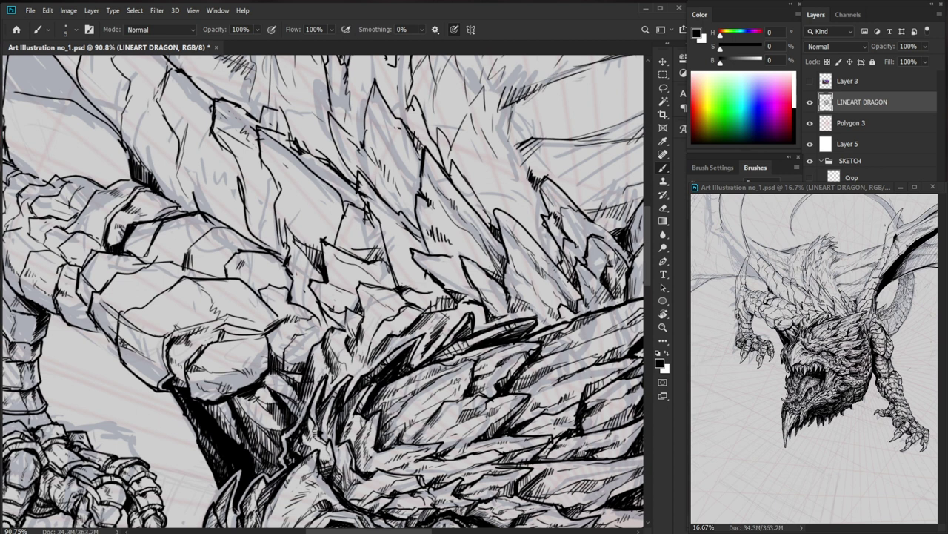
pyautogui.press('space')
pyautogui.moveTo(443, 399); pyautogui.dragTo(432, 394)
pyautogui.hscroll(1, 432, 395)
pyautogui.scroll(-1, 432, 394)
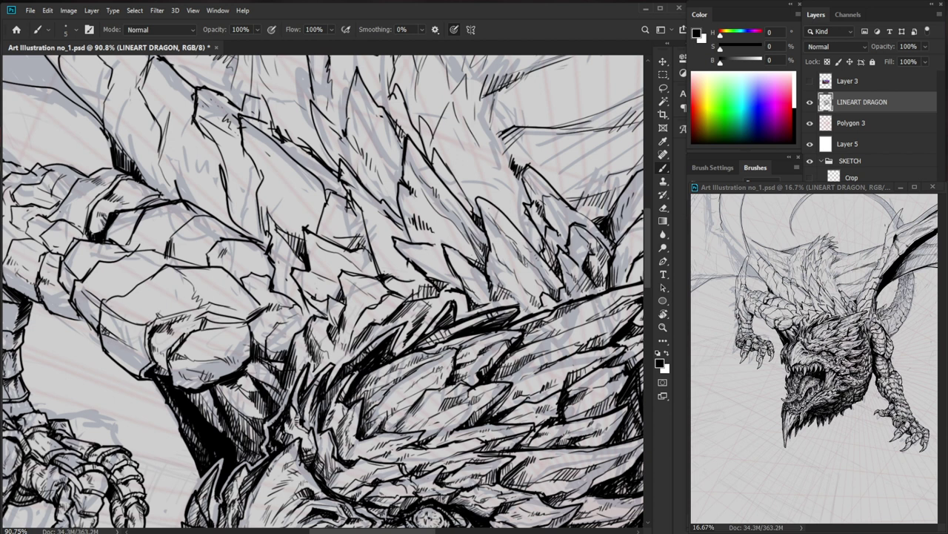
pyautogui.scroll(2, 252, 310)
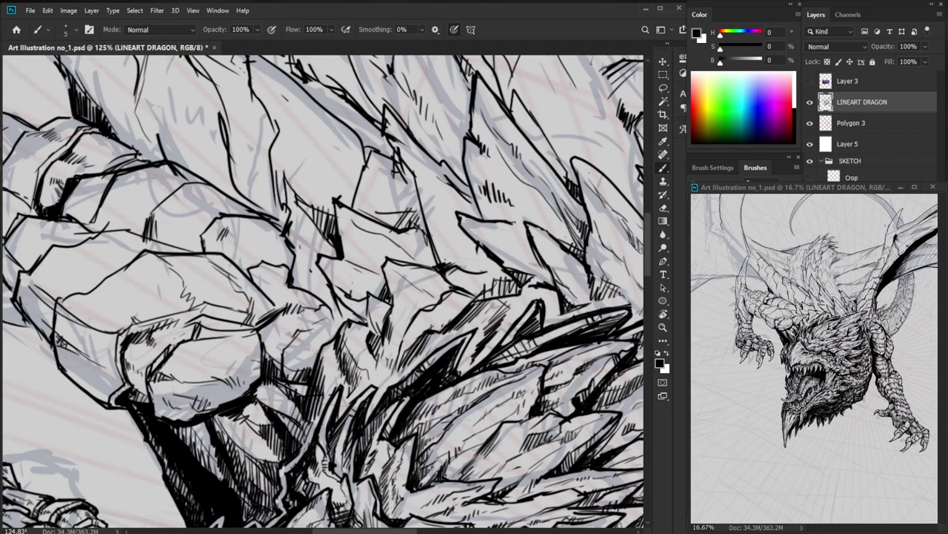
pyautogui.scroll(-3, 235, 289)
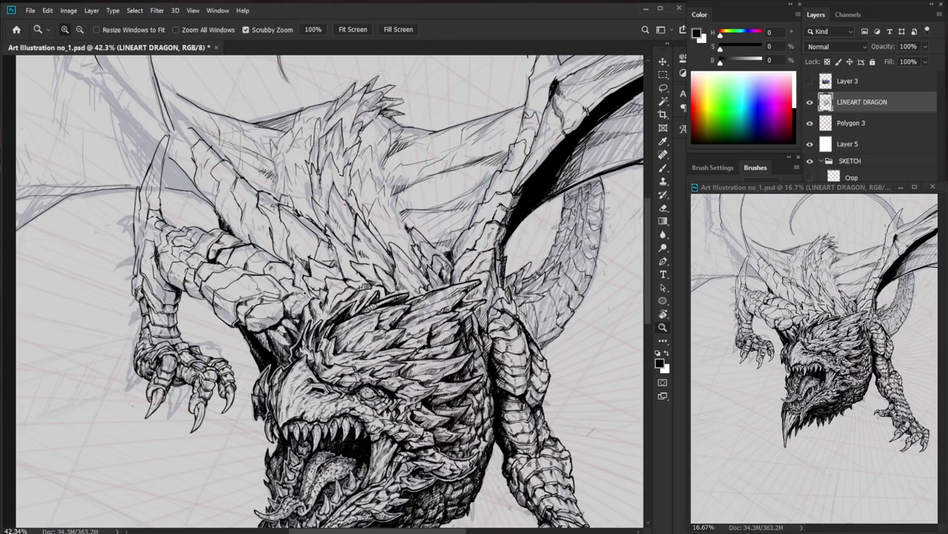
# Clean up and hatch the scale plates on the raised foreleg's shoulder.
pyautogui.moveTo(298, 286); pyautogui.dragTo(354, 286)
pyautogui.press('e')
pyautogui.press('b')
pyautogui.moveTo(267, 270)
pyautogui.mouseDown()
pyautogui.moveTo(246, 300)
pyautogui.moveTo(266, 287)
pyautogui.moveTo(273, 300)
pyautogui.moveTo(289, 292)
pyautogui.moveTo(274, 295)
pyautogui.mouseUp()
pyautogui.moveTo(277, 288); pyautogui.dragTo(273, 299)
pyautogui.moveTo(336, 255); pyautogui.dragTo(256, 257)
pyautogui.moveTo(507, 416); pyautogui.dragTo(419, 408)
# Add short hatches to the scales between the wing arm and the raised foreleg's upper arm.
pyautogui.moveTo(235, 252); pyautogui.dragTo(287, 260)
pyautogui.press('b')
pyautogui.moveTo(195, 267)
pyautogui.mouseDown()
pyautogui.moveTo(208, 276)
pyautogui.moveTo(203, 267)
pyautogui.mouseUp()
pyautogui.moveTo(203, 267); pyautogui.dragTo(235, 287)
pyautogui.press('e')
pyautogui.press('b')
pyautogui.moveTo(164, 240); pyautogui.dragTo(178, 246)
pyautogui.moveTo(183, 245)
pyautogui.mouseDown()
pyautogui.moveTo(194, 262)
pyautogui.moveTo(186, 245)
pyautogui.moveTo(197, 250)
pyautogui.moveTo(168, 257)
pyautogui.mouseUp()
pyautogui.moveTo(173, 255); pyautogui.dragTo(164, 270)
pyautogui.moveTo(241, 274); pyautogui.dragTo(185, 276)
# Hatch the outer edge of the scale plates on the lowered foreleg's upper arm.
pyautogui.moveTo(506, 446)
pyautogui.mouseDown()
pyautogui.moveTo(497, 418)
pyautogui.moveTo(415, 355)
pyautogui.mouseUp()
pyautogui.moveTo(415, 333)
pyautogui.mouseDown()
pyautogui.moveTo(392, 319)
pyautogui.moveTo(406, 296)
pyautogui.mouseUp()
pyautogui.press('e')
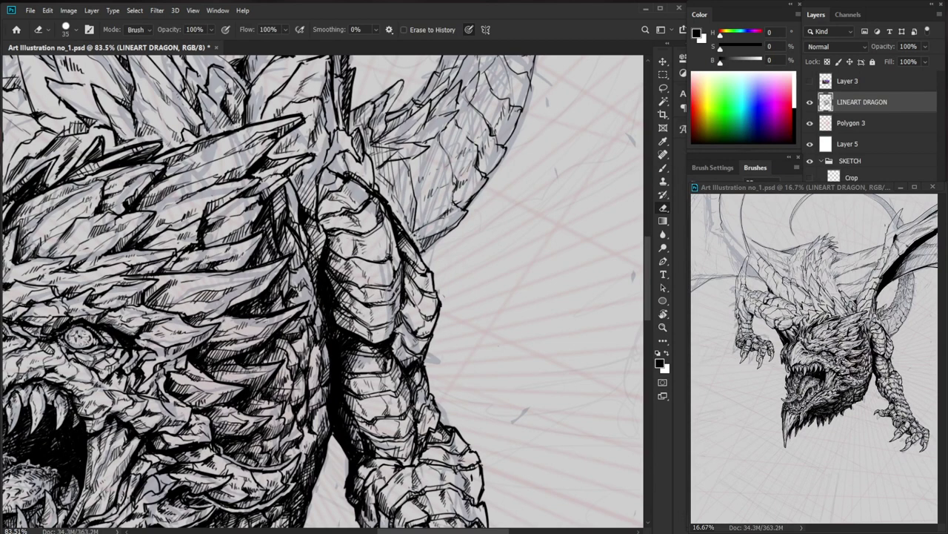
pyautogui.press('b')
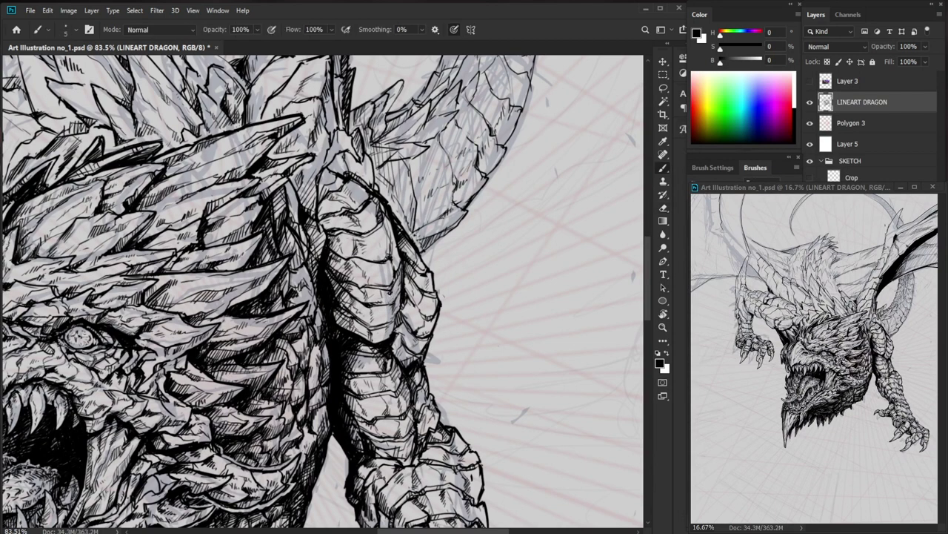
pyautogui.moveTo(400, 288); pyautogui.dragTo(381, 306)
pyautogui.moveTo(391, 298)
pyautogui.mouseDown()
pyautogui.moveTo(380, 305)
pyautogui.moveTo(395, 302)
pyautogui.mouseUp()
pyautogui.moveTo(403, 277)
pyautogui.mouseDown()
pyautogui.moveTo(400, 285)
pyautogui.moveTo(372, 271)
pyautogui.moveTo(348, 283)
pyautogui.moveTo(361, 294)
pyautogui.moveTo(370, 288)
pyautogui.mouseUp()
# Erase and re-ink the small scales at the top of the lowered foreleg's upper arm.
pyautogui.press('e')
pyautogui.press('b')
pyautogui.moveTo(380, 228)
pyautogui.mouseDown()
pyautogui.moveTo(360, 237)
pyautogui.moveTo(356, 254)
pyautogui.moveTo(354, 232)
pyautogui.mouseUp()
pyautogui.press('e')
pyautogui.press('b')
pyautogui.press('e')
pyautogui.press('b')
pyautogui.moveTo(364, 226); pyautogui.dragTo(356, 234)
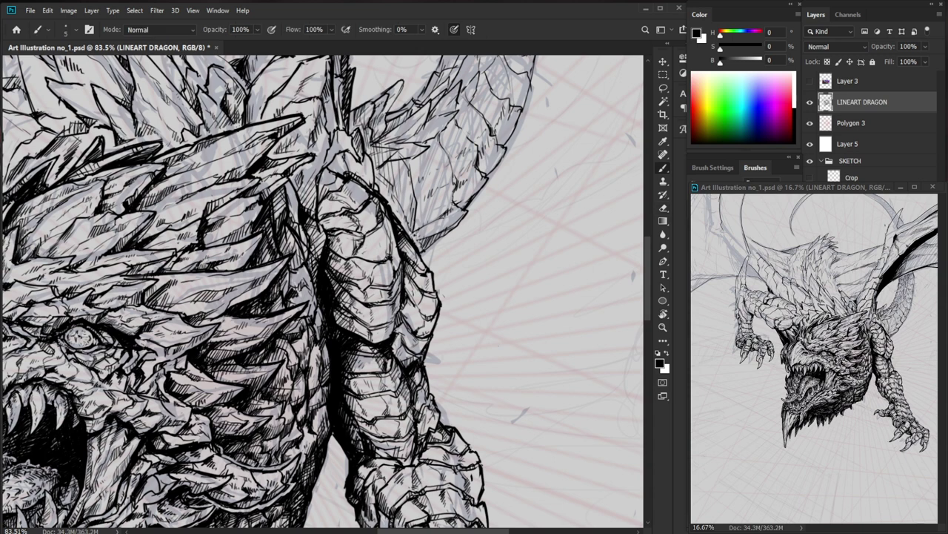
# Examine the lowered foreleg's scales up close and against the whole dragon.
pyautogui.moveTo(415, 285); pyautogui.dragTo(355, 285)
pyautogui.moveTo(406, 259); pyautogui.dragTo(496, 259)
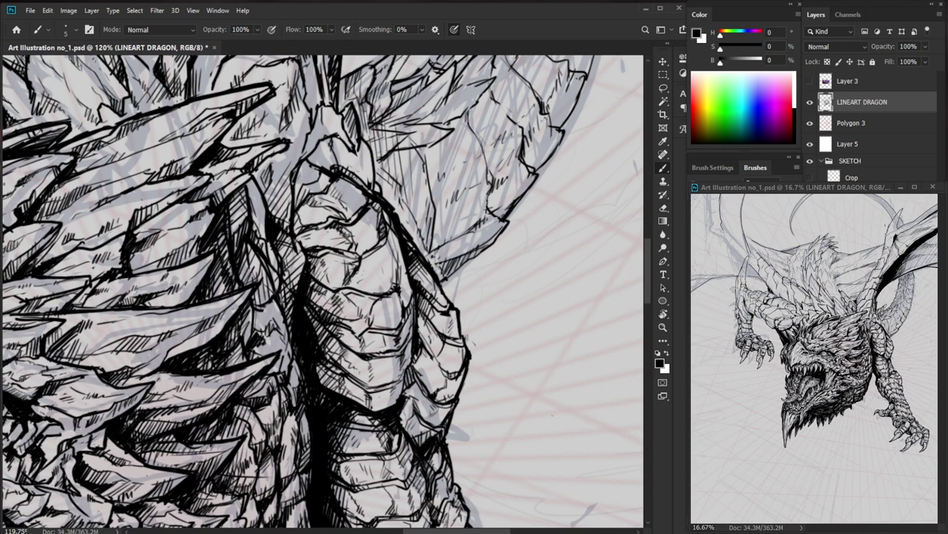
pyautogui.scroll(-3, 375, 300)
pyautogui.scroll(3, 442, 365)
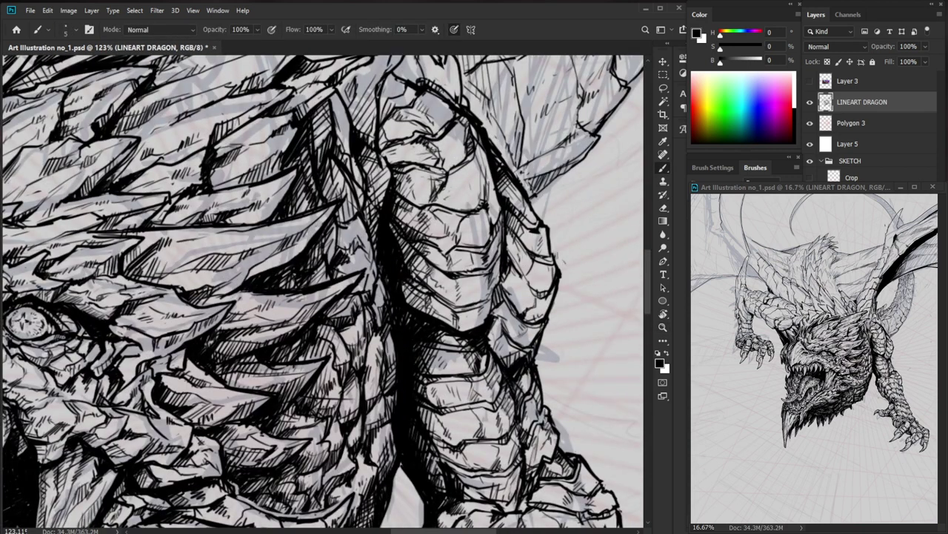
pyautogui.moveTo(515, 159); pyautogui.dragTo(460, 166)
pyautogui.moveTo(571, 227); pyautogui.dragTo(529, 278)
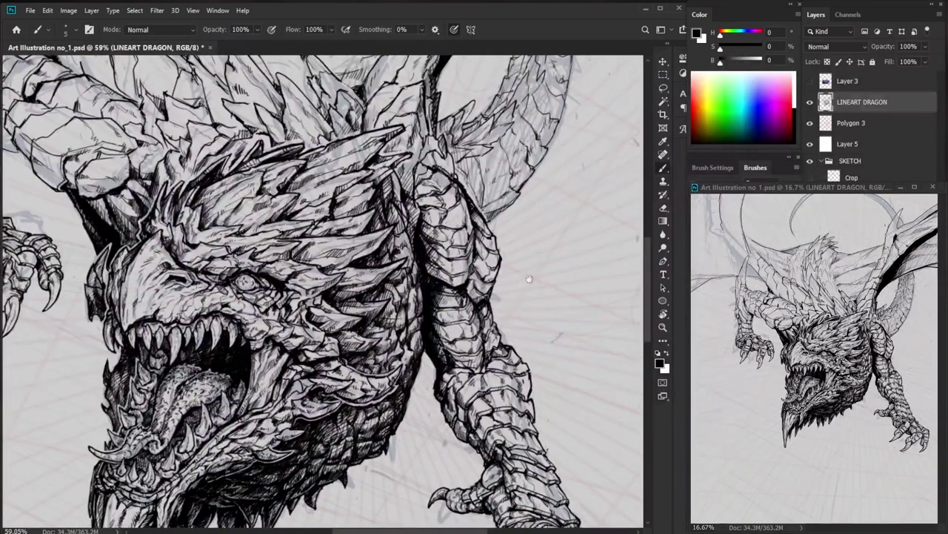
pyautogui.moveTo(404, 400); pyautogui.dragTo(430, 397)
pyautogui.scroll(-3, 400, 474)
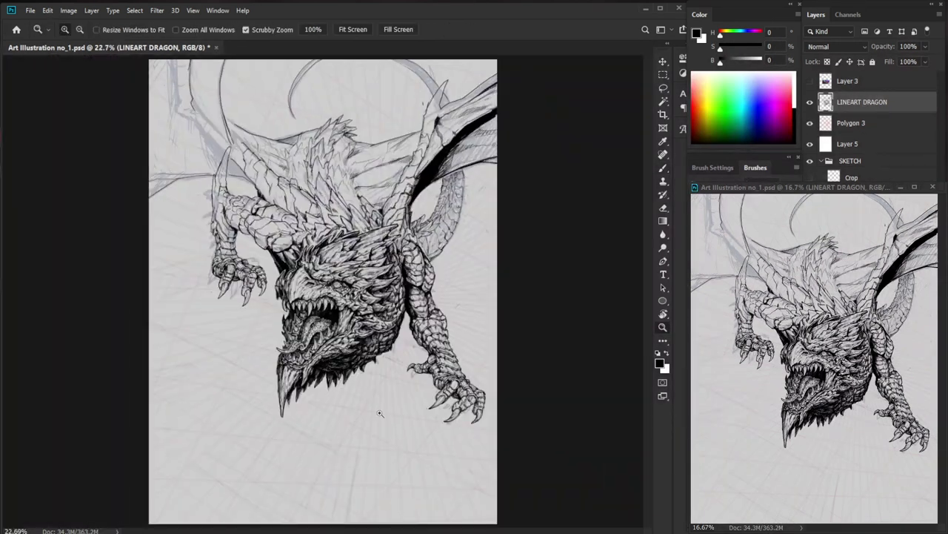
# Clean up the line edges on the raised foreleg's forearm.
pyautogui.scroll(2, 473, 357)
pyautogui.moveTo(472, 355); pyautogui.dragTo(438, 400)
pyautogui.moveTo(208, 159); pyautogui.dragTo(239, 215)
pyautogui.moveTo(164, 217); pyautogui.dragTo(237, 217)
pyautogui.press('e')
pyautogui.press('b')
pyautogui.moveTo(190, 231)
pyautogui.mouseDown()
pyautogui.moveTo(164, 207)
pyautogui.moveTo(160, 181)
pyautogui.moveTo(168, 208)
pyautogui.mouseUp()
pyautogui.moveTo(259, 236)
pyautogui.mouseDown()
pyautogui.moveTo(187, 236)
pyautogui.moveTo(207, 210)
pyautogui.mouseUp()
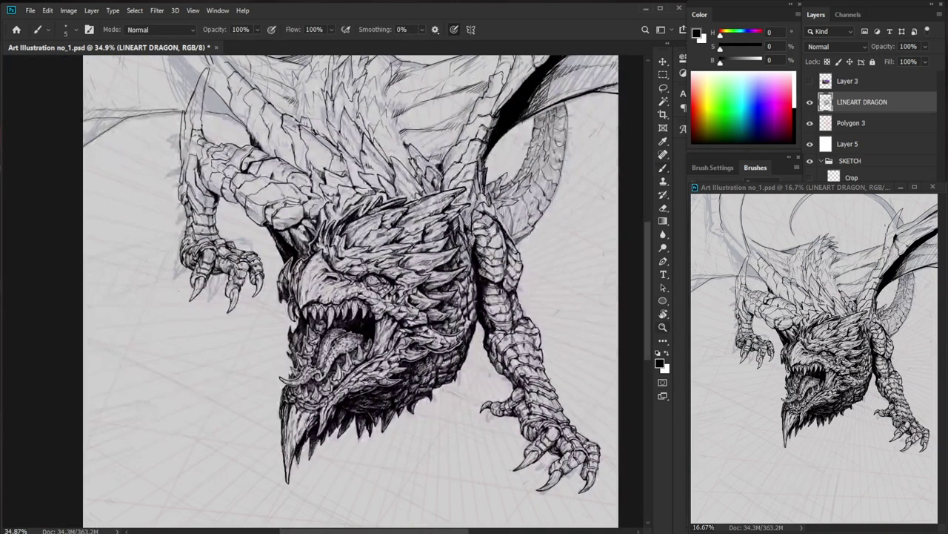
# Hatch the outer side of the raised foreleg's wrist with short parallel strokes.
pyautogui.moveTo(218, 243); pyautogui.dragTo(295, 243)
pyautogui.moveTo(170, 211); pyautogui.dragTo(163, 222)
pyautogui.moveTo(171, 215); pyautogui.dragTo(165, 226)
pyautogui.moveTo(167, 220); pyautogui.dragTo(162, 226)
pyautogui.moveTo(168, 217); pyautogui.dragTo(162, 220)
pyautogui.moveTo(169, 210); pyautogui.dragTo(160, 215)
pyautogui.moveTo(168, 207)
pyautogui.mouseDown()
pyautogui.moveTo(174, 258)
pyautogui.moveTo(154, 262)
pyautogui.mouseUp()
# Erase and re-hatch the scales just above the raised foreleg's wrist, undoing the last stroke.
pyautogui.press('e')
pyautogui.press('b')
pyautogui.press('e')
pyautogui.press('b')
pyautogui.moveTo(164, 257); pyautogui.dragTo(158, 266)
pyautogui.moveTo(163, 253); pyautogui.dragTo(155, 257)
pyautogui.moveTo(162, 247)
pyautogui.mouseDown()
pyautogui.moveTo(155, 254)
pyautogui.moveTo(200, 266)
pyautogui.mouseUp()
pyautogui.press('e')
pyautogui.press('b')
pyautogui.hotkey('ctrl', 'z')
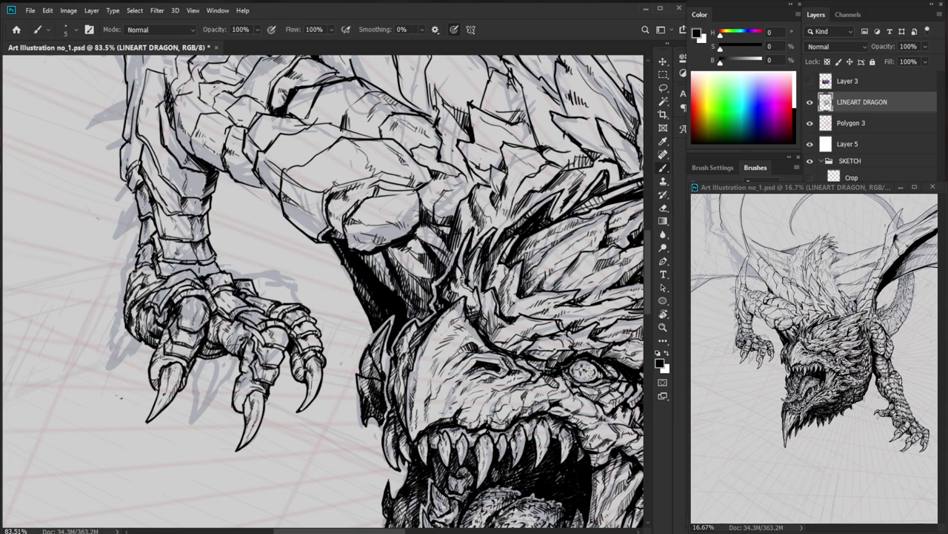
# Add shadow hatches to the knuckle of the middle claw on the raised foreleg.
pyautogui.hotkey('ctrl', 'space')
pyautogui.moveTo(283, 271); pyautogui.dragTo(228, 338)
pyautogui.moveTo(263, 269); pyautogui.dragTo(319, 269)
pyautogui.press('b')
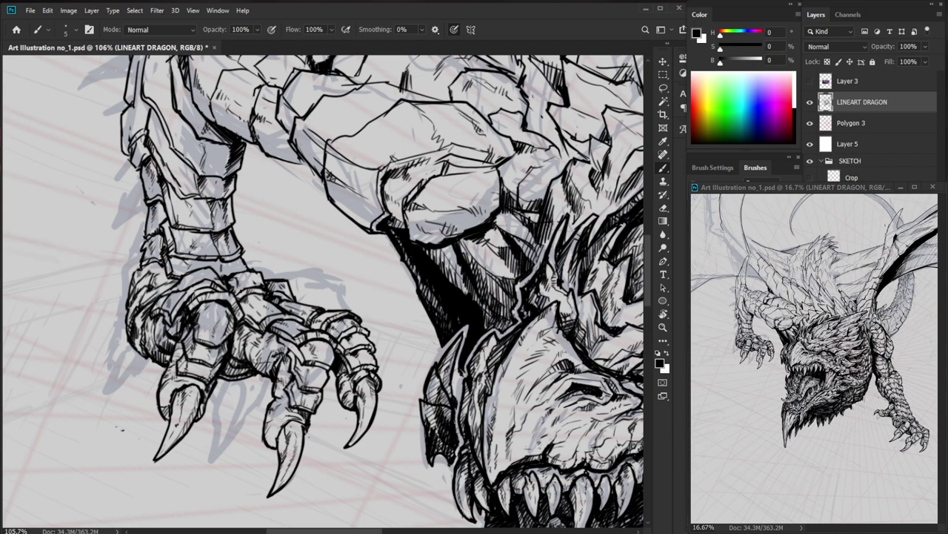
pyautogui.moveTo(302, 349)
pyautogui.mouseDown()
pyautogui.moveTo(337, 348)
pyautogui.moveTo(265, 338)
pyautogui.moveTo(292, 361)
pyautogui.moveTo(277, 358)
pyautogui.mouseUp()
pyautogui.moveTo(274, 346); pyautogui.dragTo(284, 361)
pyautogui.moveTo(331, 337); pyautogui.dragTo(252, 340)
# Clean up the line ends on the spikes at the base of the back crest.
pyautogui.moveTo(569, 414); pyautogui.dragTo(436, 456)
pyautogui.moveTo(385, 240); pyautogui.dragTo(449, 241)
pyautogui.moveTo(312, 243); pyautogui.dragTo(317, 254)
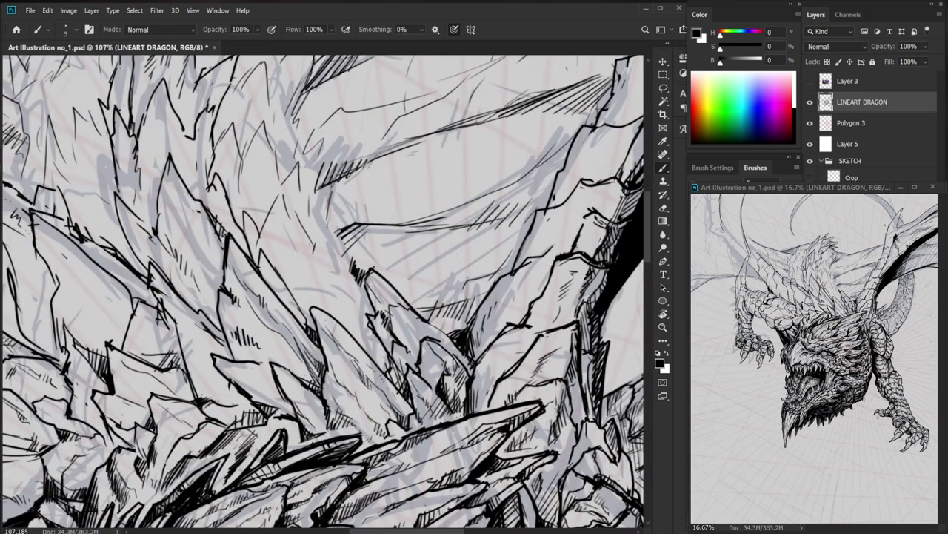
pyautogui.press('e')
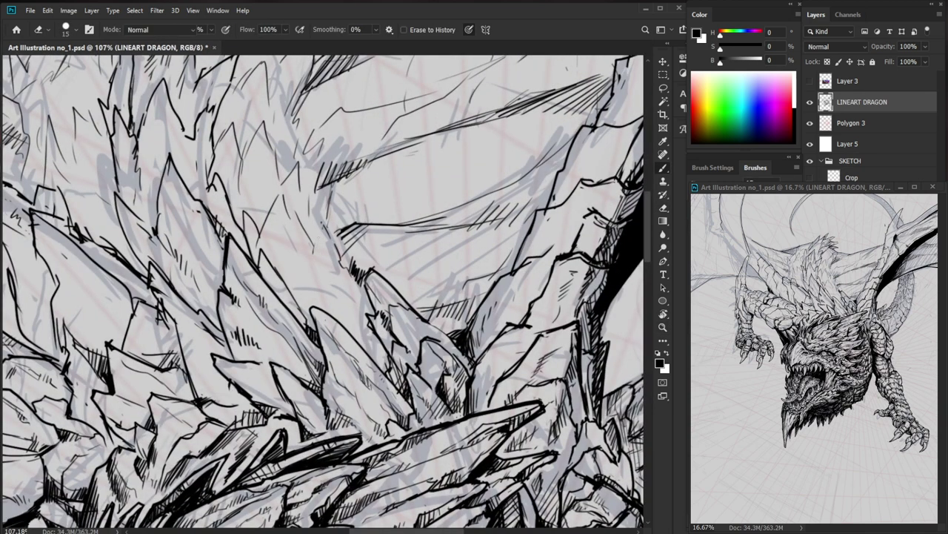
pyautogui.press('b')
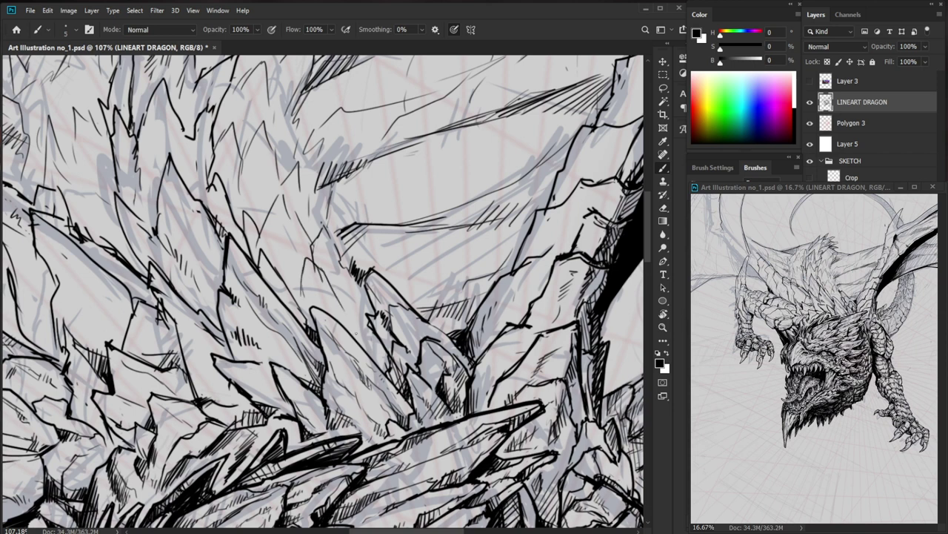
# Add short contour and hatch strokes to a spike in the middle of the back crest.
pyautogui.moveTo(394, 275); pyautogui.dragTo(319, 276)
pyautogui.moveTo(510, 455); pyautogui.dragTo(499, 383)
pyautogui.moveTo(383, 195); pyautogui.dragTo(447, 196)
pyautogui.moveTo(305, 159); pyautogui.dragTo(312, 183)
pyautogui.moveTo(310, 178); pyautogui.dragTo(315, 192)
pyautogui.moveTo(312, 184); pyautogui.dragTo(315, 195)
pyautogui.moveTo(310, 155)
pyautogui.mouseDown()
pyautogui.moveTo(304, 161)
pyautogui.moveTo(336, 194)
pyautogui.moveTo(329, 183)
pyautogui.mouseUp()
pyautogui.moveTo(326, 176); pyautogui.dragTo(333, 186)
pyautogui.moveTo(332, 180)
pyautogui.mouseDown()
pyautogui.moveTo(336, 190)
pyautogui.moveTo(323, 183)
pyautogui.mouseUp()
# Ink broken contour lines along the back crest spikes on the side nearest the raised foreleg.
pyautogui.moveTo(516, 289); pyautogui.dragTo(481, 346)
pyautogui.moveTo(283, 159); pyautogui.dragTo(306, 159)
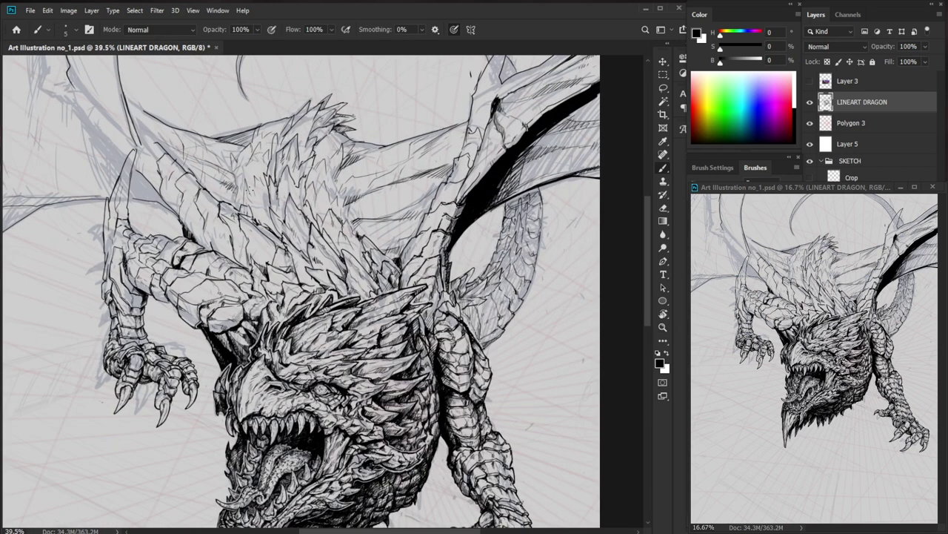
pyautogui.moveTo(253, 193)
pyautogui.mouseDown()
pyautogui.moveTo(255, 210)
pyautogui.moveTo(266, 212)
pyautogui.mouseUp()
pyautogui.moveTo(265, 193); pyautogui.dragTo(269, 201)
pyautogui.moveTo(419, 215); pyautogui.dragTo(399, 250)
pyautogui.moveTo(286, 232); pyautogui.dragTo(319, 231)
pyautogui.moveTo(266, 246); pyautogui.dragTo(271, 262)
pyautogui.moveTo(269, 259); pyautogui.dragTo(287, 299)
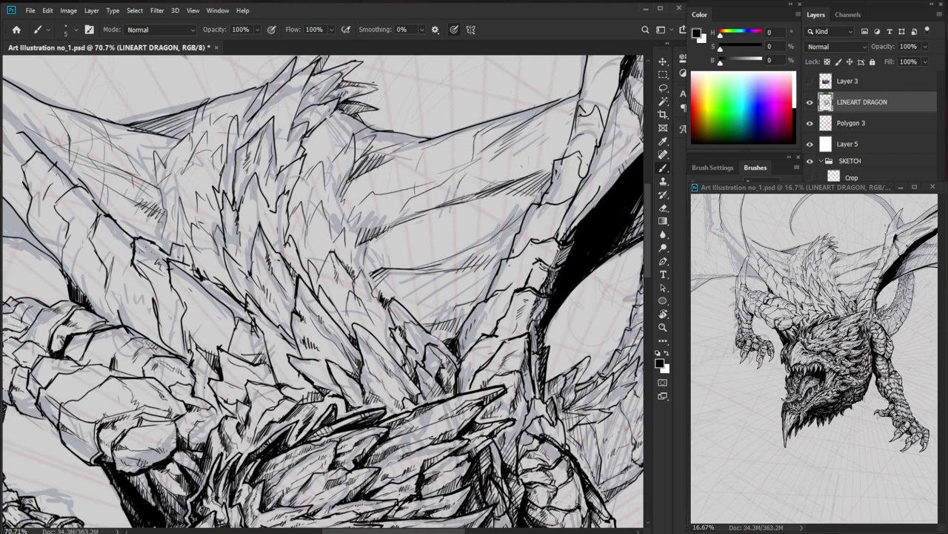
pyautogui.moveTo(257, 180); pyautogui.dragTo(256, 189)
pyautogui.moveTo(256, 188); pyautogui.dragTo(256, 216)
# Touch up the central back crest spikes with the eraser, then ink their overlapping edges.
pyautogui.hotkey('ctrl', 'space')
pyautogui.moveTo(388, 238)
pyautogui.mouseDown()
pyautogui.moveTo(333, 235)
pyautogui.moveTo(388, 216)
pyautogui.mouseUp()
pyautogui.press('e')
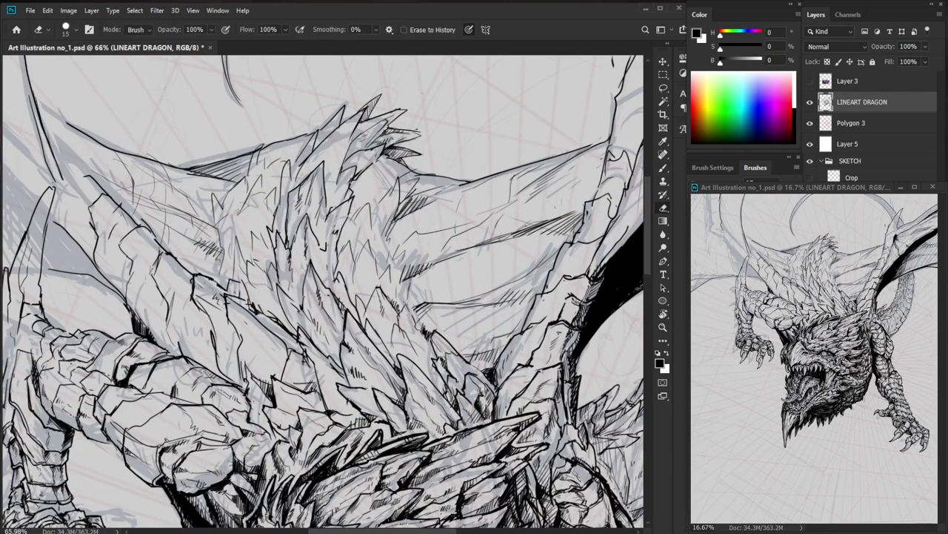
pyautogui.press('b')
pyautogui.moveTo(318, 246)
pyautogui.mouseDown()
pyautogui.moveTo(337, 232)
pyautogui.moveTo(334, 253)
pyautogui.mouseUp()
pyautogui.moveTo(336, 256); pyautogui.dragTo(338, 266)
pyautogui.moveTo(334, 233)
pyautogui.mouseDown()
pyautogui.moveTo(329, 264)
pyautogui.moveTo(317, 255)
pyautogui.moveTo(318, 265)
pyautogui.mouseUp()
pyautogui.moveTo(323, 258); pyautogui.dragTo(322, 294)
pyautogui.moveTo(326, 269)
pyautogui.mouseDown()
pyautogui.moveTo(322, 286)
pyautogui.moveTo(292, 298)
pyautogui.mouseUp()
pyautogui.moveTo(297, 287); pyautogui.dragTo(294, 308)
# Add short shading strokes where the wing arm above the raised foreleg meets the back crest.
pyautogui.moveTo(347, 276); pyautogui.dragTo(280, 342)
pyautogui.moveTo(479, 416); pyautogui.dragTo(448, 340)
pyautogui.moveTo(295, 214); pyautogui.dragTo(341, 219)
pyautogui.press('b')
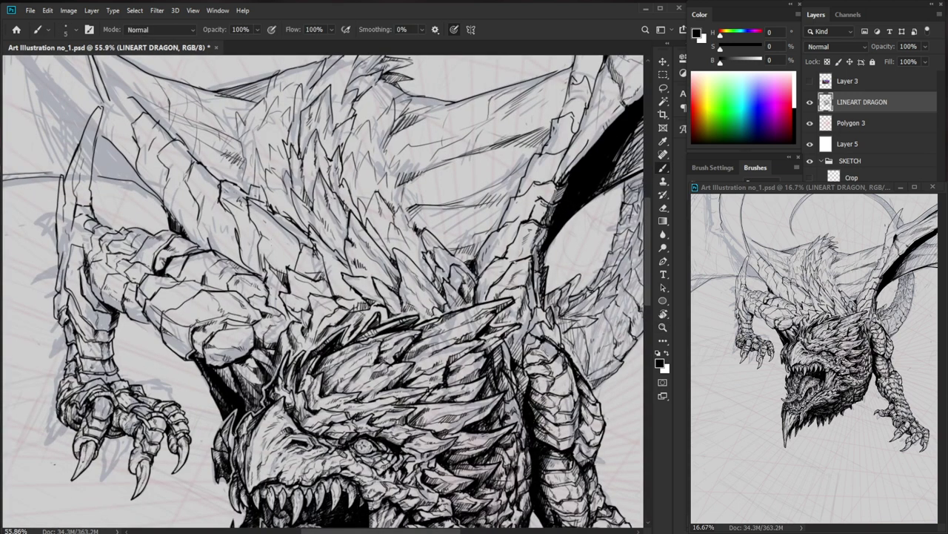
pyautogui.moveTo(279, 238); pyautogui.dragTo(278, 249)
pyautogui.moveTo(400, 258); pyautogui.dragTo(384, 304)
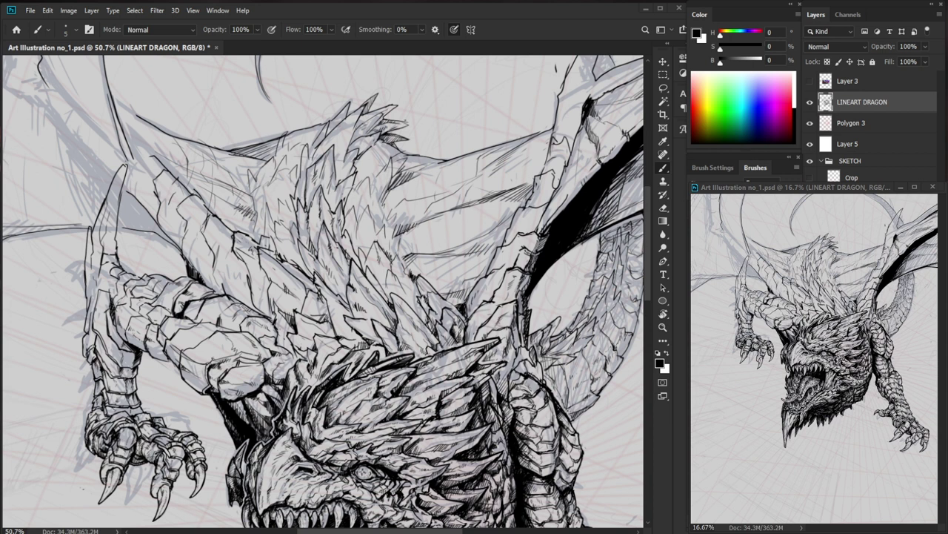
# Erase and re-ink small line details around the elbow of the lowered foreleg.
pyautogui.moveTo(333, 295); pyautogui.dragTo(278, 296)
pyautogui.moveTo(516, 425); pyautogui.dragTo(519, 322)
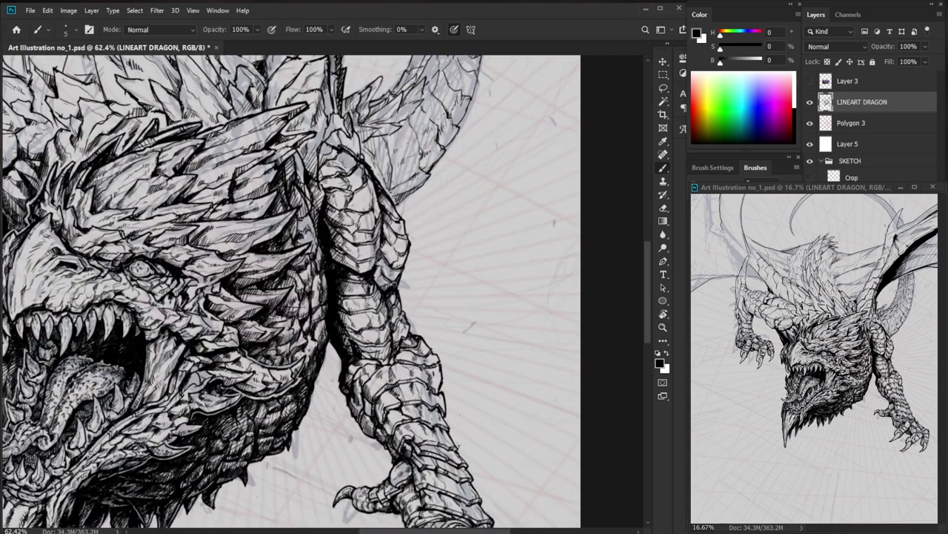
pyautogui.press('e')
pyautogui.moveTo(363, 279); pyautogui.dragTo(359, 295)
pyautogui.press('e')
pyautogui.press('b')
pyautogui.press('e')
pyautogui.press('b')
pyautogui.press('e')
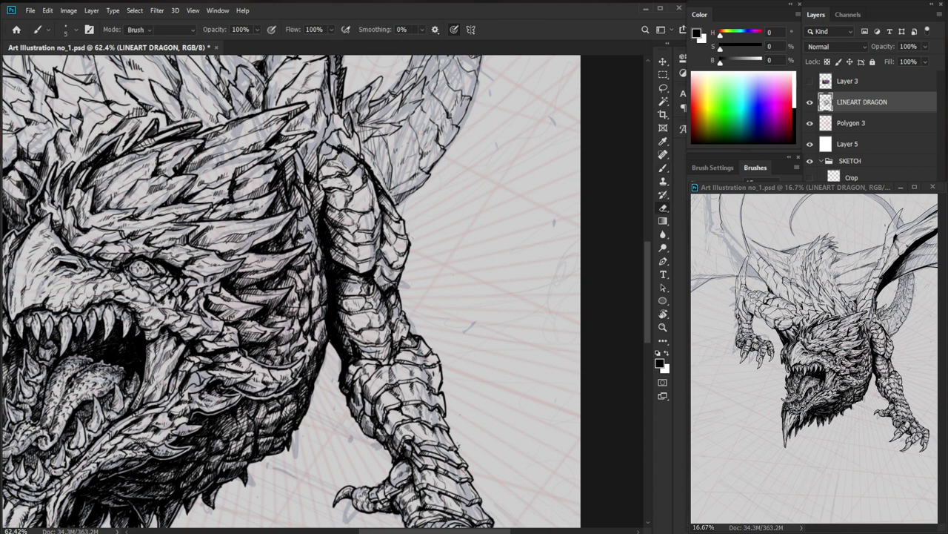
pyautogui.press('b')
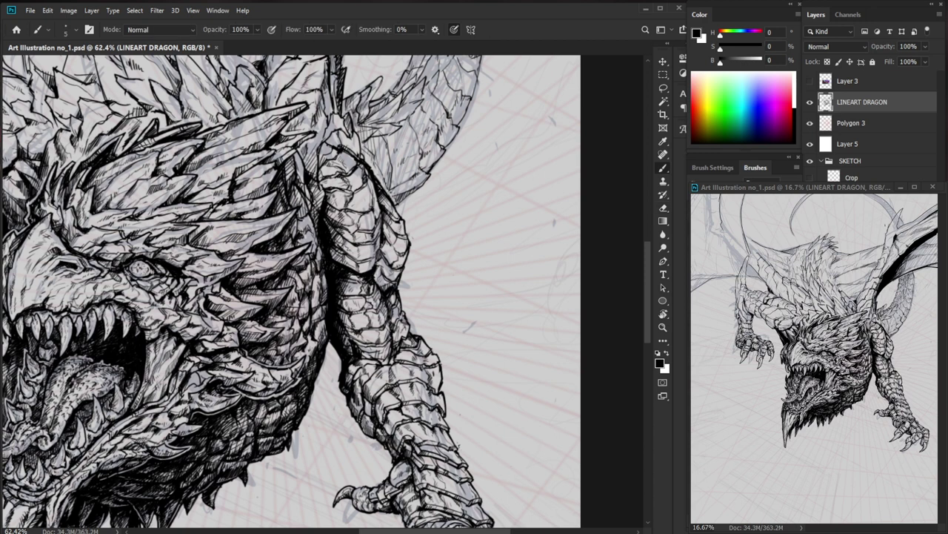
pyautogui.press('e')
pyautogui.press('b')
pyautogui.press('e')
pyautogui.press('b')
# Trim the hatching between the cheek spikes and the lowered foreleg with a smaller eraser, then retouch it with the brush.
pyautogui.keyDown('ctrl'); pyautogui.click(276, 309); pyautogui.keyUp('ctrl')
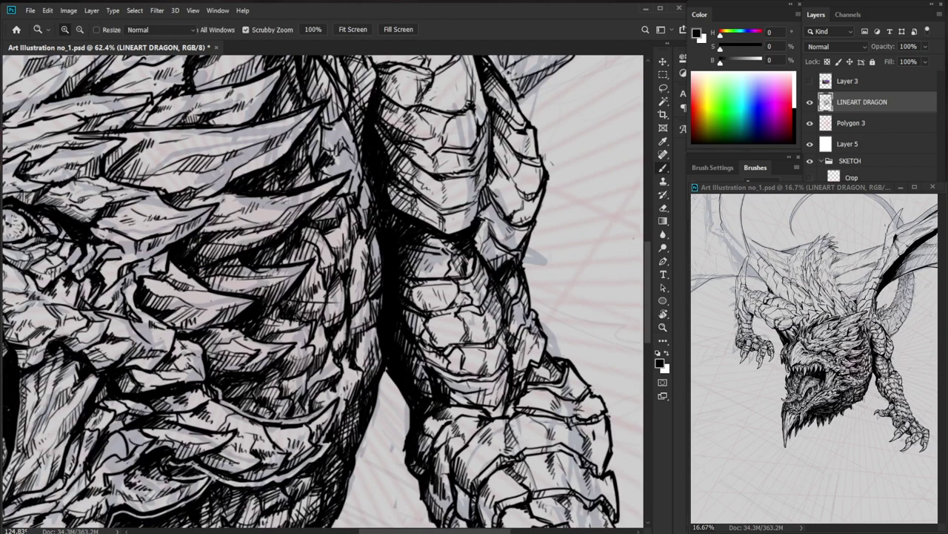
pyautogui.press('e')
pyautogui.press('[')
pyautogui.press('[')
pyautogui.moveTo(300, 287)
pyautogui.mouseDown()
pyautogui.moveTo(250, 326)
pyautogui.moveTo(248, 292)
pyautogui.moveTo(356, 281)
pyautogui.mouseUp()
pyautogui.press('b')
pyautogui.press('b')
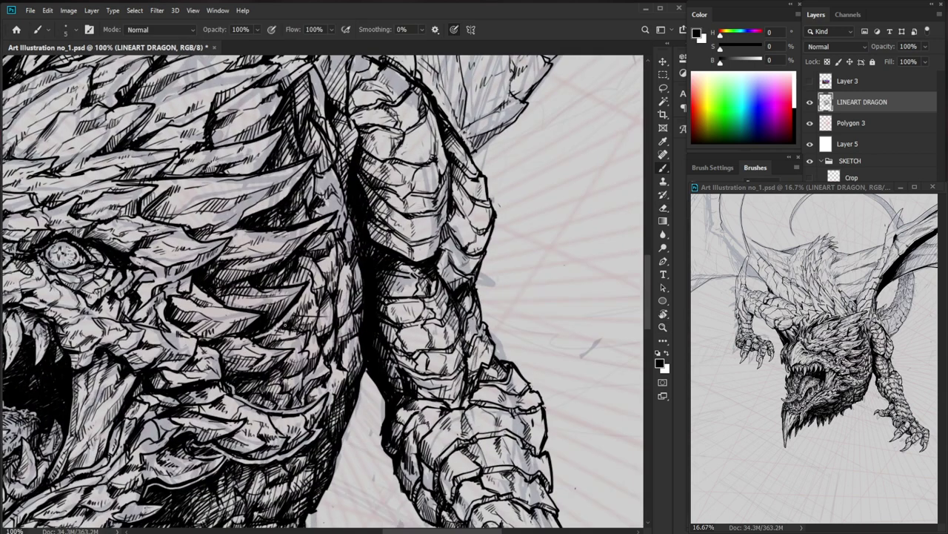
pyautogui.moveTo(308, 290); pyautogui.dragTo(301, 334)
pyautogui.press('b')
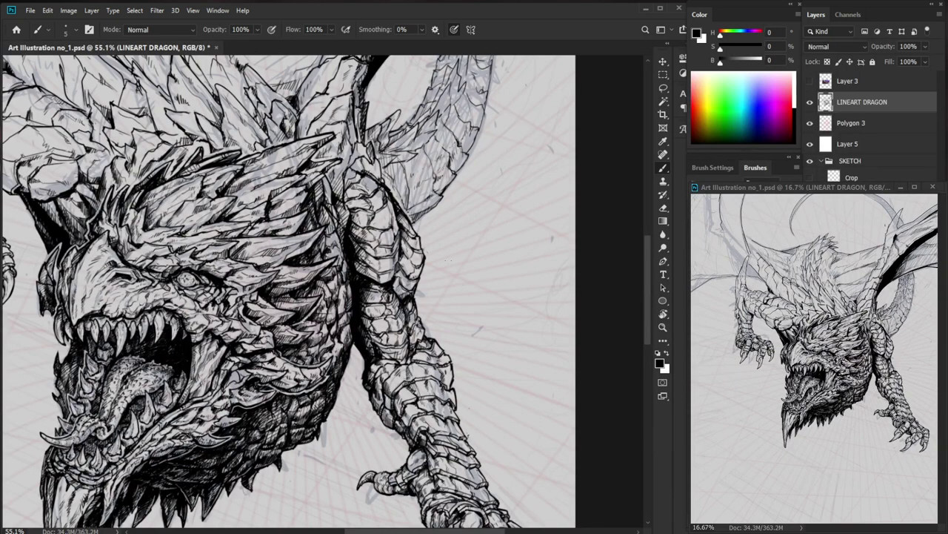
# Thicken and shade the scale lines along the outer edge of the tail base.
pyautogui.keyDown('ctrl'); pyautogui.moveTo(430, 304); pyautogui.dragTo(403, 306); pyautogui.keyUp('ctrl')
pyautogui.keyDown('ctrl'); pyautogui.moveTo(455, 207); pyautogui.dragTo(526, 209); pyautogui.keyUp('ctrl')
pyautogui.moveTo(315, 314); pyautogui.dragTo(358, 288)
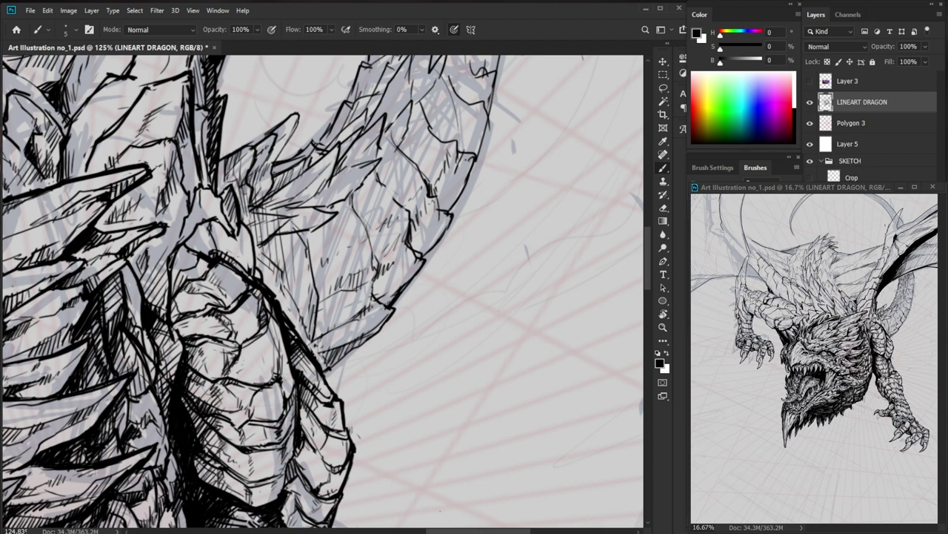
pyautogui.press('e')
pyautogui.press('b')
pyautogui.moveTo(379, 293); pyautogui.dragTo(377, 301)
pyautogui.press('z')
pyautogui.press('b')
pyautogui.moveTo(416, 249); pyautogui.dragTo(425, 259)
# Refine the scale edges on the upper arm of the lowered foreleg by alternating eraser and brush.
pyautogui.press('e')
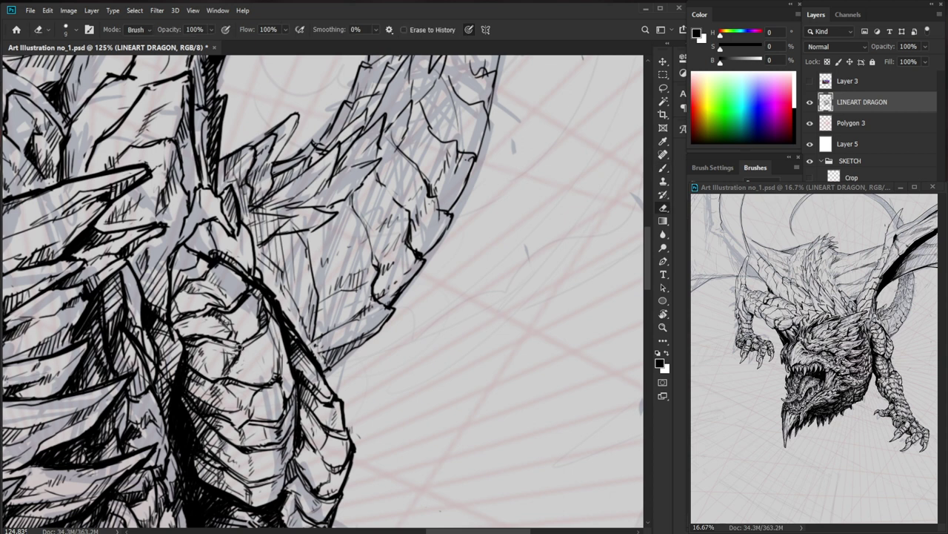
pyautogui.press('b')
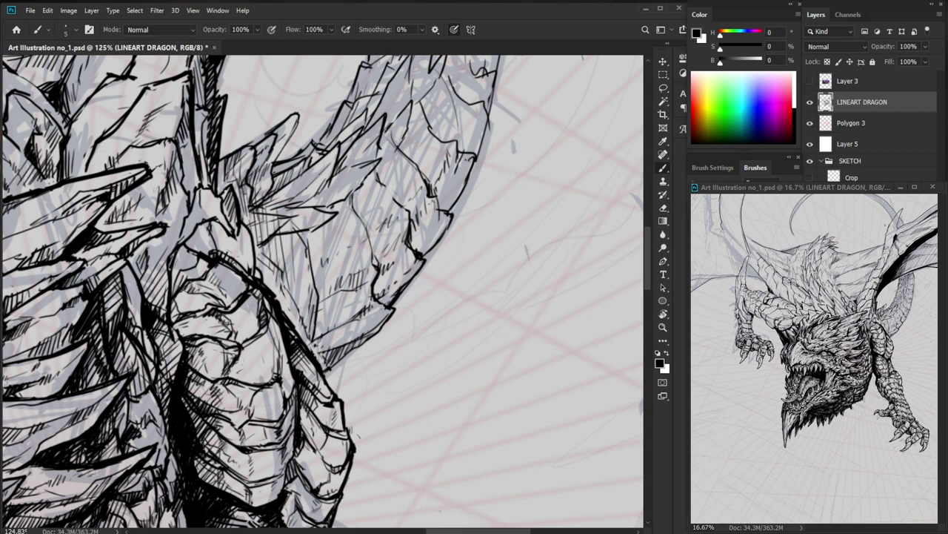
pyautogui.press('e')
pyautogui.press('b')
pyautogui.moveTo(236, 333); pyautogui.dragTo(229, 341)
# Retouch the lowered foreleg's upper arm and darken its inner edge beside the head.
pyautogui.moveTo(326, 222); pyautogui.dragTo(255, 222)
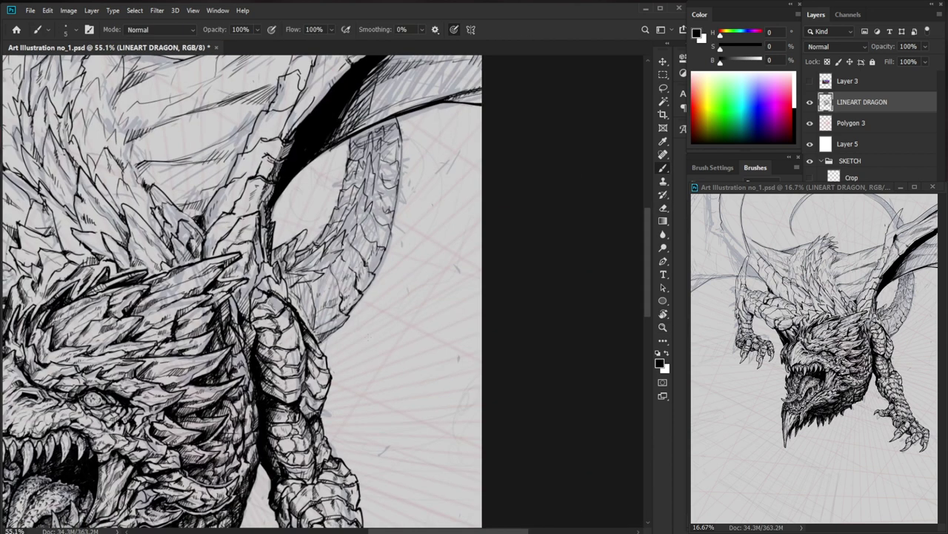
pyautogui.moveTo(311, 211); pyautogui.dragTo(366, 212)
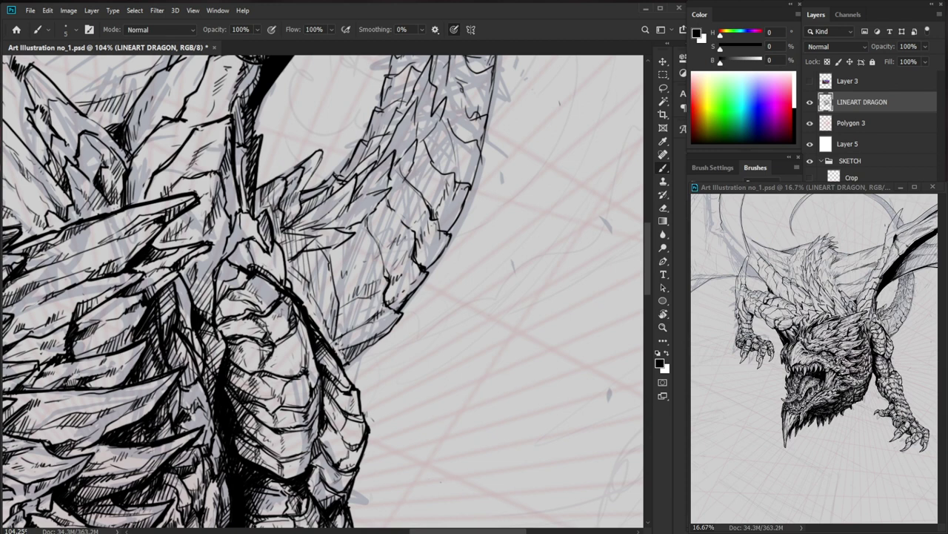
pyautogui.press('e')
pyautogui.press('b')
pyautogui.moveTo(311, 334); pyautogui.dragTo(330, 334)
pyautogui.moveTo(301, 393); pyautogui.dragTo(310, 371)
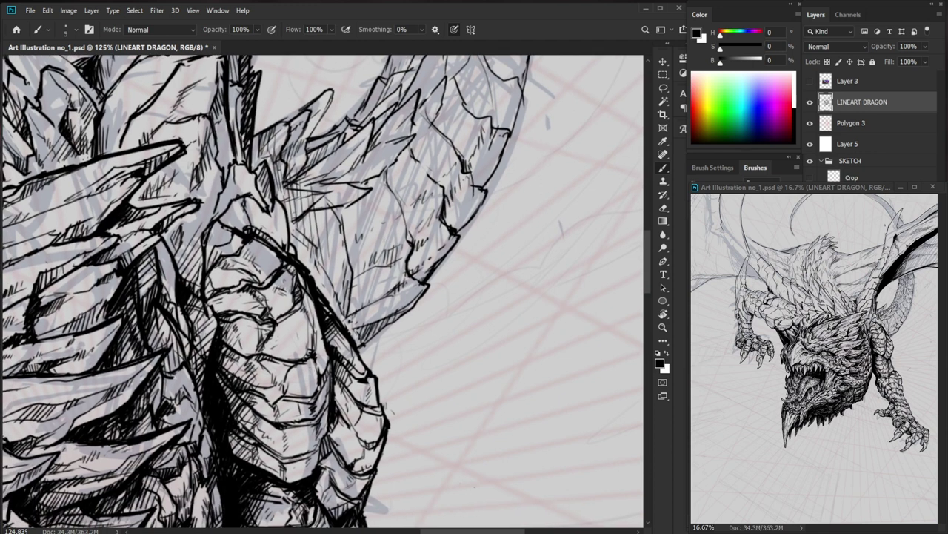
pyautogui.moveTo(321, 327); pyautogui.dragTo(310, 326)
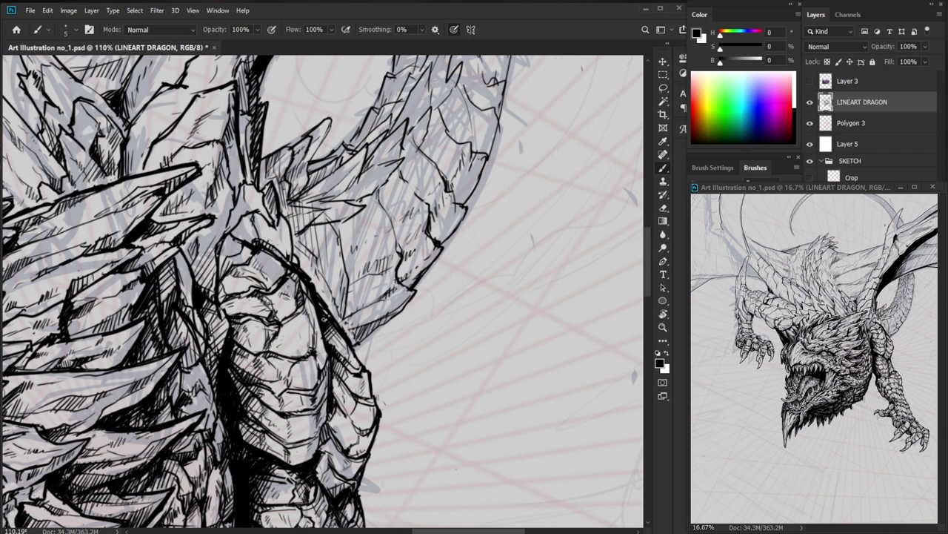
pyautogui.moveTo(252, 429); pyautogui.dragTo(249, 419)
pyautogui.moveTo(259, 430); pyautogui.dragTo(251, 422)
# Erase and re-ink line details on the head crest scales above the eye.
pyautogui.moveTo(342, 376); pyautogui.dragTo(274, 378)
pyautogui.moveTo(411, 441); pyautogui.dragTo(453, 374)
pyautogui.moveTo(397, 373); pyautogui.dragTo(375, 392)
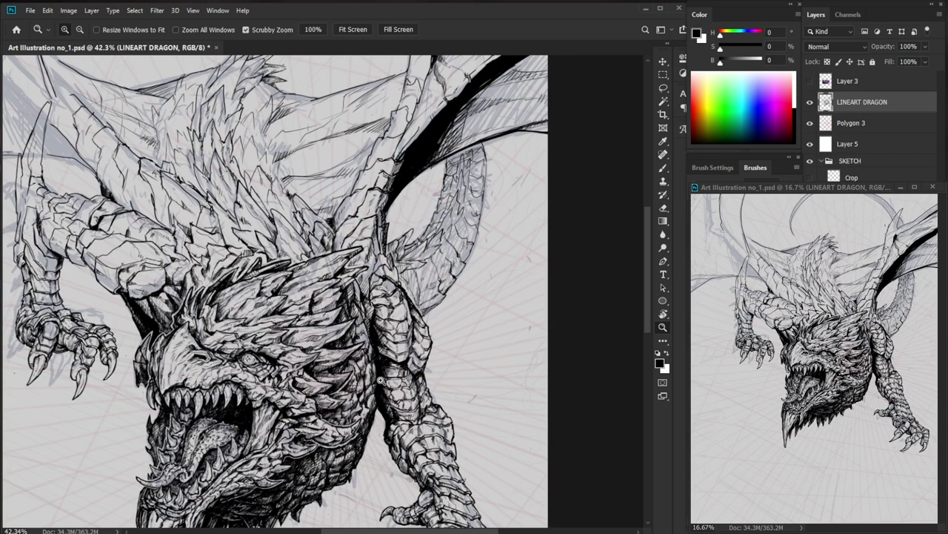
pyautogui.click(206, 324)
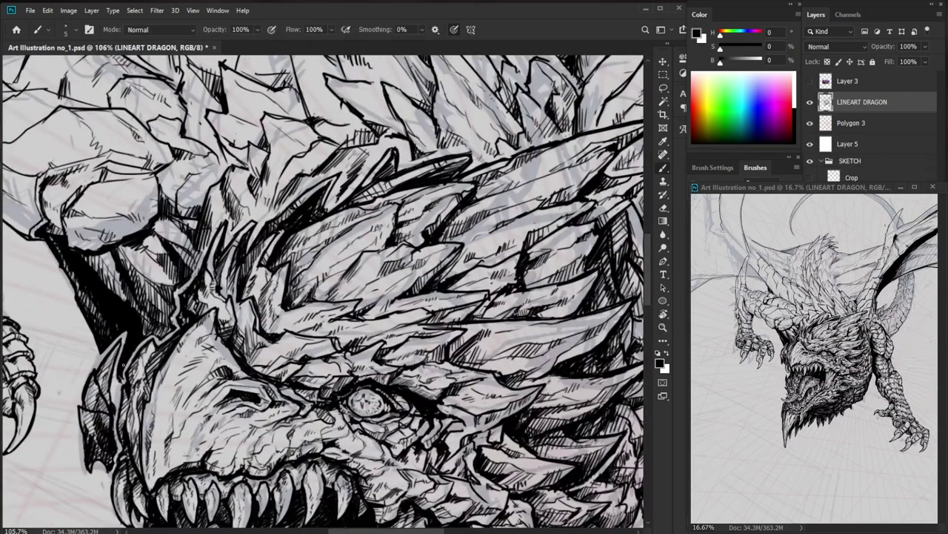
pyautogui.moveTo(220, 333); pyautogui.dragTo(201, 334)
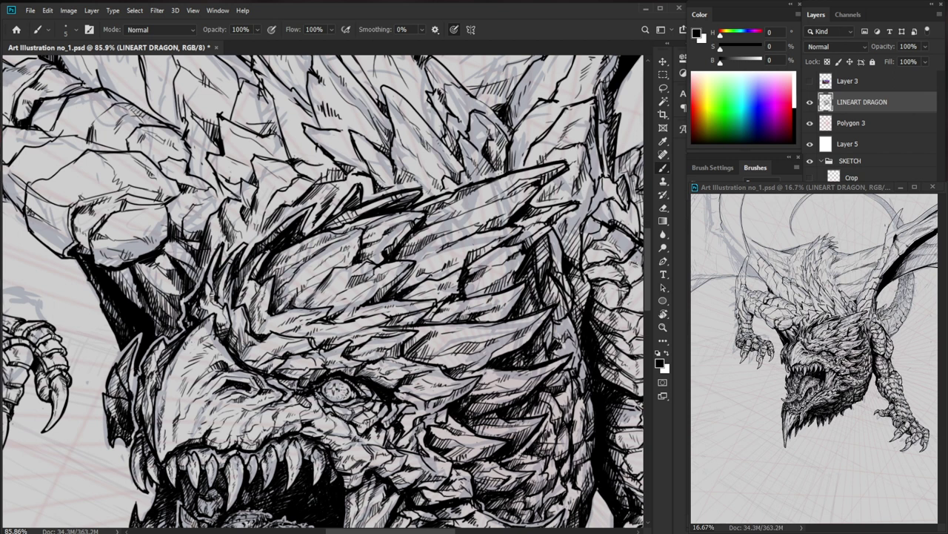
pyautogui.scroll(3, 299, 283)
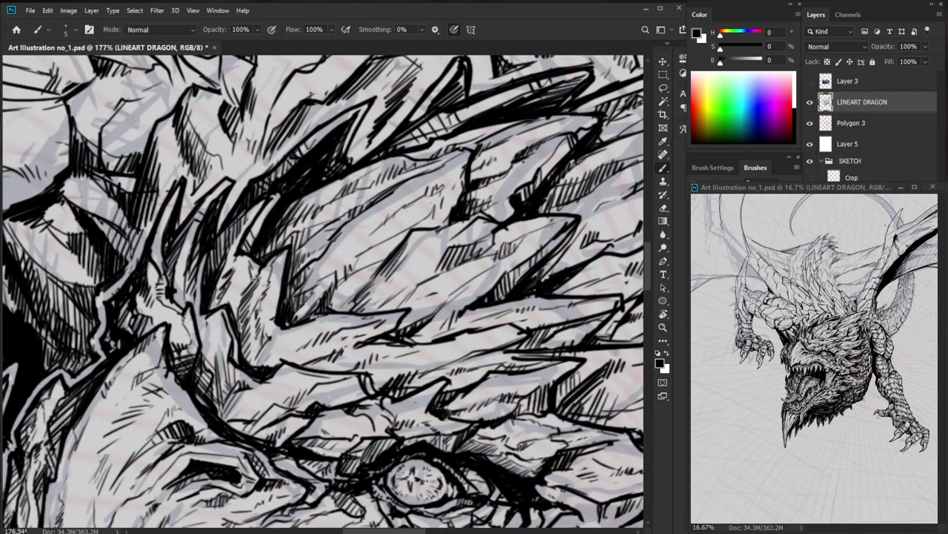
pyautogui.press('e')
pyautogui.press('b')
# Sharpen and darken the tips of the small curved horns at the front of the head crest.
pyautogui.moveTo(292, 271); pyautogui.dragTo(204, 274)
pyautogui.moveTo(520, 264); pyautogui.dragTo(503, 319)
pyautogui.moveTo(264, 330); pyautogui.dragTo(352, 329)
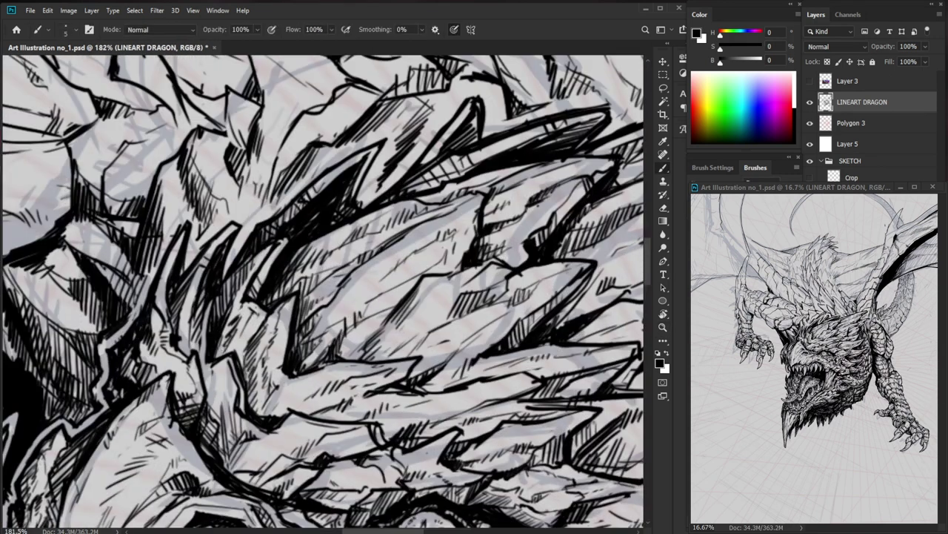
pyautogui.press('e')
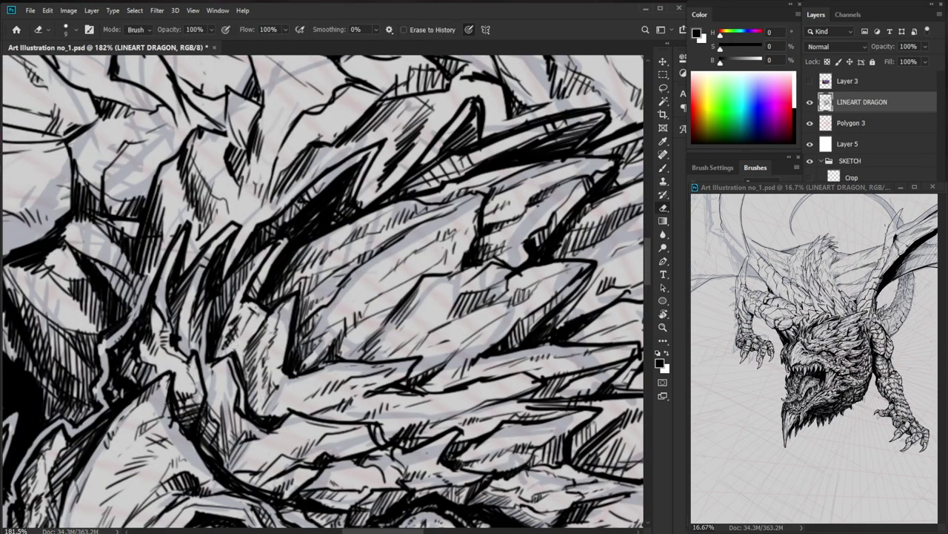
pyautogui.press('b')
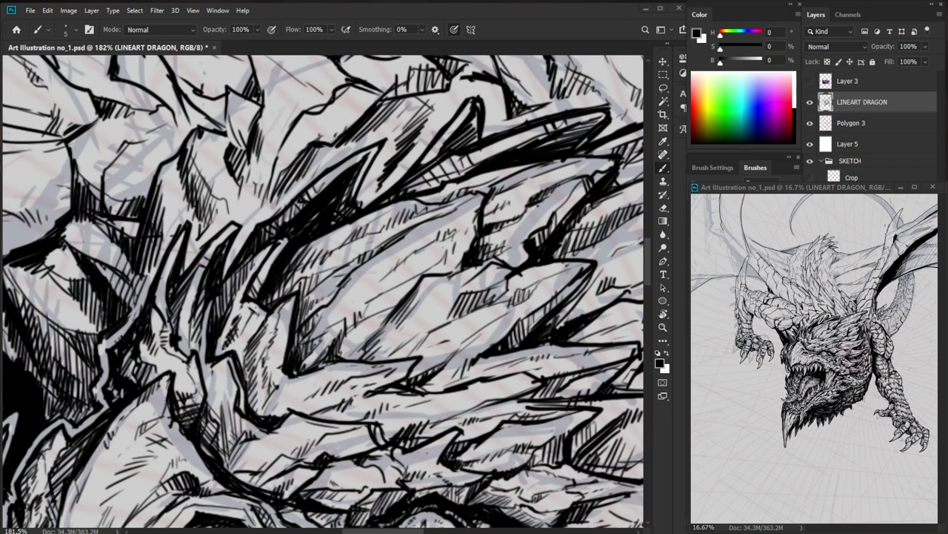
pyautogui.press('e')
pyautogui.press('b')
pyautogui.moveTo(223, 213); pyautogui.dragTo(205, 223)
pyautogui.moveTo(222, 206); pyautogui.dragTo(219, 217)
# Add short ink strokes to the neck scales just behind the head crest.
pyautogui.press('z')
pyautogui.moveTo(341, 208); pyautogui.dragTo(266, 211)
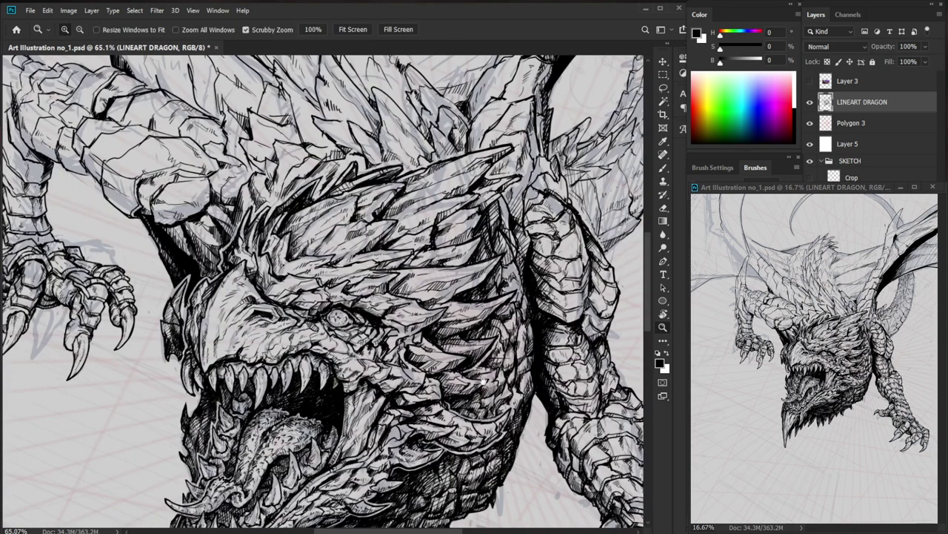
pyautogui.moveTo(387, 226); pyautogui.dragTo(325, 260)
pyautogui.press('b')
pyautogui.moveTo(239, 215)
pyautogui.mouseDown()
pyautogui.moveTo(309, 217)
pyautogui.moveTo(222, 239)
pyautogui.mouseUp()
pyautogui.moveTo(215, 231); pyautogui.dragTo(230, 251)
pyautogui.moveTo(224, 240); pyautogui.dragTo(227, 258)
# Ink the contours of the neck-base spikes and clean up their edges with the eraser.
pyautogui.moveTo(274, 133)
pyautogui.mouseDown()
pyautogui.moveTo(313, 169)
pyautogui.moveTo(326, 164)
pyautogui.moveTo(288, 164)
pyautogui.mouseUp()
pyautogui.press('e')
pyautogui.press('b')
pyautogui.moveTo(287, 169); pyautogui.dragTo(276, 204)
pyautogui.moveTo(280, 144); pyautogui.dragTo(317, 149)
pyautogui.moveTo(317, 148); pyautogui.dragTo(333, 152)
pyautogui.press('e')
pyautogui.press('b')
# Hatch the shadowed sides of the neck-base spikes with short parallel strokes and clean up the hatch ends.
pyautogui.press('z')
pyautogui.moveTo(381, 164); pyautogui.dragTo(339, 219)
pyautogui.moveTo(504, 143); pyautogui.dragTo(475, 217)
pyautogui.press('b')
pyautogui.moveTo(327, 235)
pyautogui.mouseDown()
pyautogui.moveTo(377, 235)
pyautogui.moveTo(329, 239)
pyautogui.mouseUp()
pyautogui.moveTo(338, 227); pyautogui.dragTo(338, 252)
pyautogui.moveTo(350, 225); pyautogui.dragTo(348, 256)
pyautogui.moveTo(355, 237); pyautogui.dragTo(351, 253)
pyautogui.moveTo(295, 209); pyautogui.dragTo(292, 219)
pyautogui.moveTo(301, 206)
pyautogui.mouseDown()
pyautogui.moveTo(296, 222)
pyautogui.moveTo(321, 205)
pyautogui.moveTo(288, 201)
pyautogui.moveTo(299, 212)
pyautogui.moveTo(279, 200)
pyautogui.mouseUp()
pyautogui.press('e')
pyautogui.press('b')
# Ink contour strokes on the pointed scales between the raised foreleg's shoulder and the neck, erasing a rough edge.
pyautogui.moveTo(459, 277)
pyautogui.mouseDown()
pyautogui.moveTo(415, 278)
pyautogui.moveTo(344, 331)
pyautogui.moveTo(393, 330)
pyautogui.mouseUp()
pyautogui.moveTo(257, 248); pyautogui.dragTo(298, 272)
pyautogui.moveTo(268, 262); pyautogui.dragTo(304, 286)
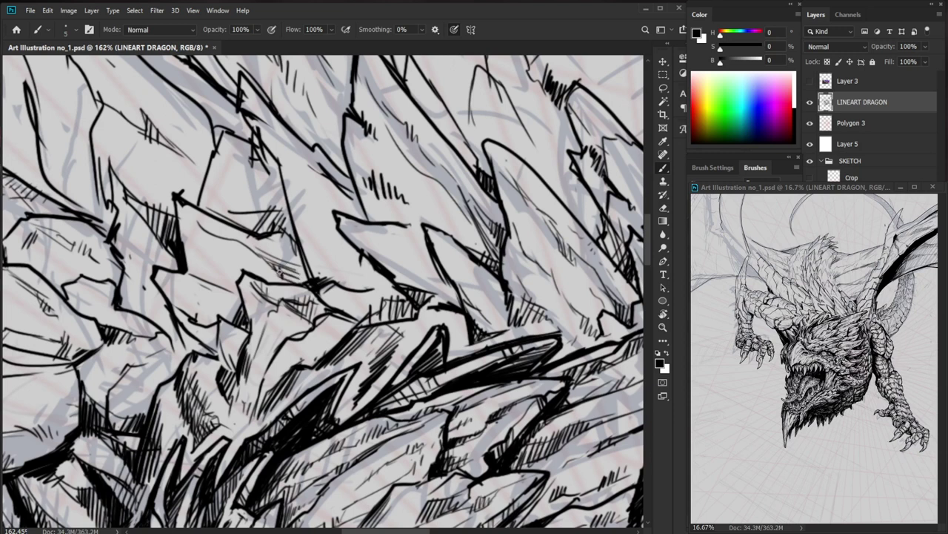
pyautogui.press('e')
pyautogui.moveTo(218, 242)
pyautogui.mouseDown()
pyautogui.moveTo(283, 233)
pyautogui.moveTo(198, 233)
pyautogui.mouseUp()
pyautogui.press('b')
pyautogui.moveTo(259, 219); pyautogui.dragTo(319, 158)
pyautogui.moveTo(298, 202); pyautogui.dragTo(329, 216)
pyautogui.press('e')
# Hatch the underside of the small spike just above the head crest with short parallel strokes.
pyautogui.scroll(-5, 362, 224)
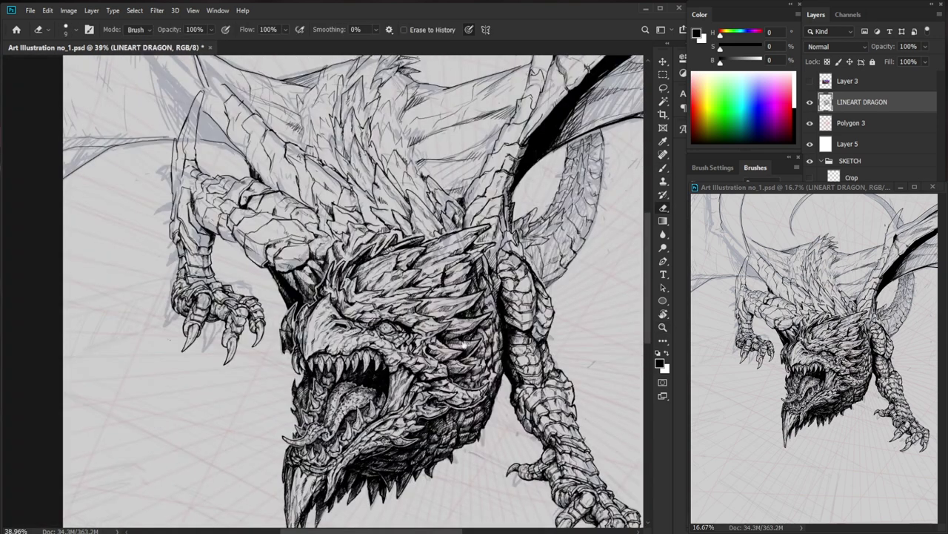
pyautogui.scroll(5, 362, 224)
pyautogui.moveTo(363, 222); pyautogui.dragTo(319, 250)
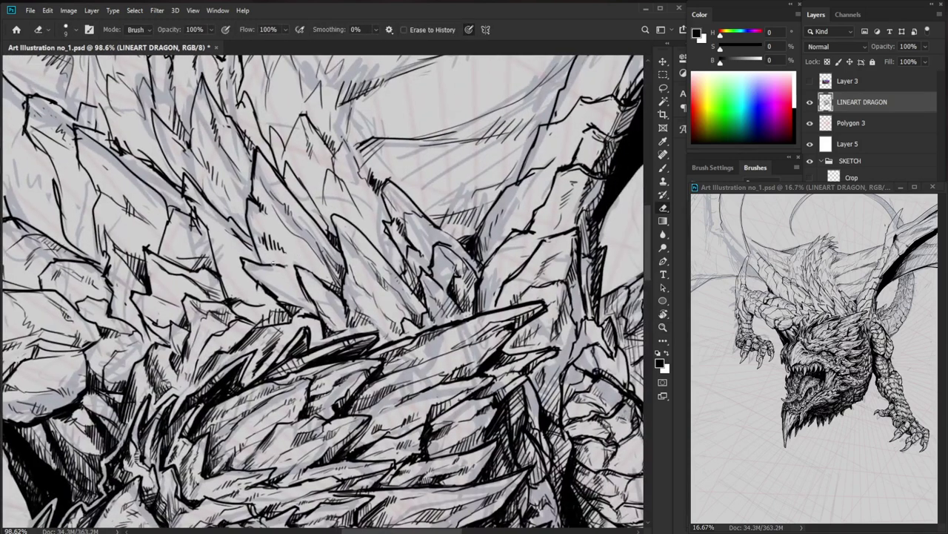
pyautogui.press('b')
pyautogui.moveTo(234, 274)
pyautogui.mouseDown()
pyautogui.moveTo(262, 303)
pyautogui.moveTo(275, 301)
pyautogui.mouseUp()
pyautogui.moveTo(254, 287); pyautogui.dragTo(253, 301)
pyautogui.moveTo(258, 291); pyautogui.dragTo(260, 304)
pyautogui.moveTo(267, 299); pyautogui.dragTo(267, 306)
pyautogui.moveTo(277, 301); pyautogui.dragTo(272, 307)
# Retouch the base of the neck spikes above the head crest with short ink strokes and the eraser.
pyautogui.scroll(-5, 340, 293)
pyautogui.scroll(4, 340, 292)
pyautogui.press('e')
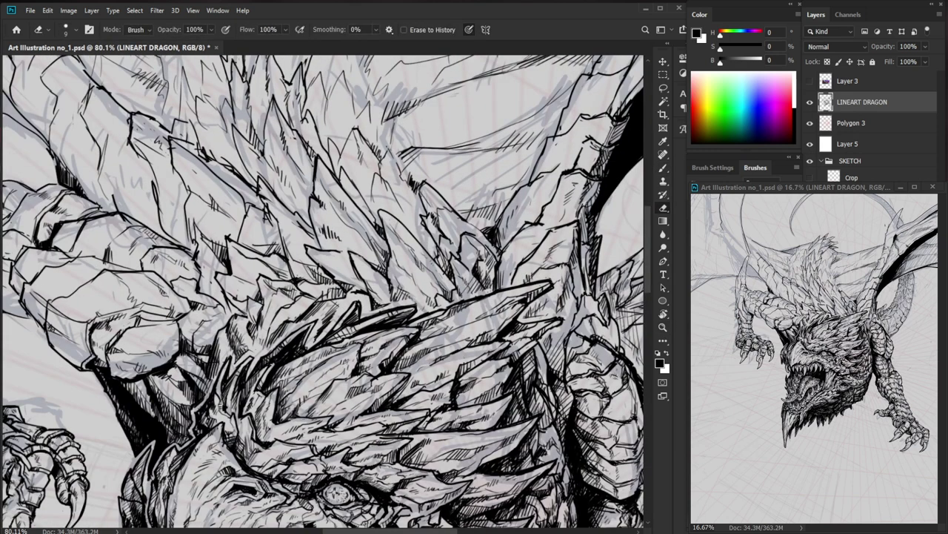
pyautogui.moveTo(340, 292); pyautogui.dragTo(294, 248)
pyautogui.press('b')
pyautogui.moveTo(279, 243); pyautogui.dragTo(268, 249)
pyautogui.moveTo(264, 241); pyautogui.dragTo(250, 246)
pyautogui.press('e')
pyautogui.press('b')
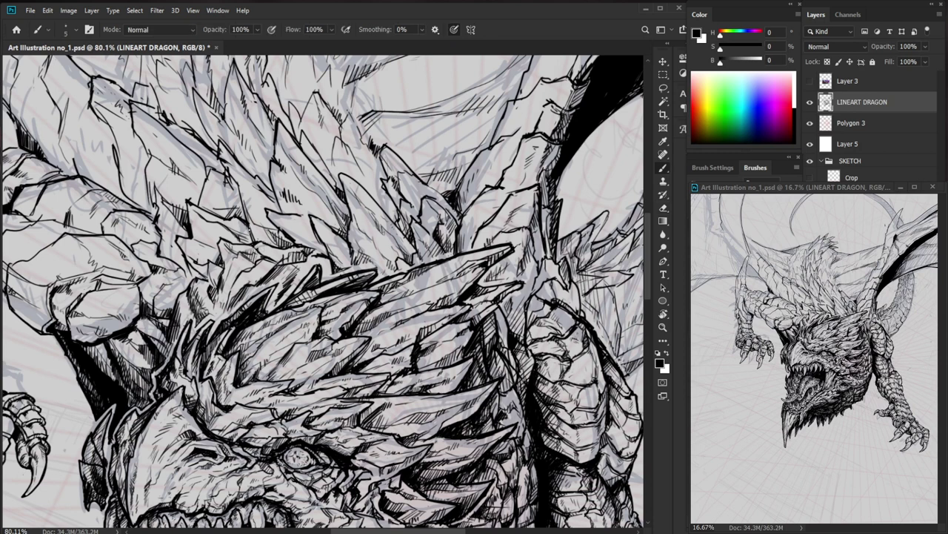
# Hatch the pointed scales between the raised foreleg's shoulder and the head crest with short ink strokes.
pyautogui.moveTo(229, 217); pyautogui.dragTo(222, 226)
pyautogui.moveTo(239, 221); pyautogui.dragTo(237, 242)
pyautogui.moveTo(246, 229); pyautogui.dragTo(244, 244)
pyautogui.press('z')
pyautogui.moveTo(474, 382); pyautogui.dragTo(374, 390)
pyautogui.scroll(5, 377, 232)
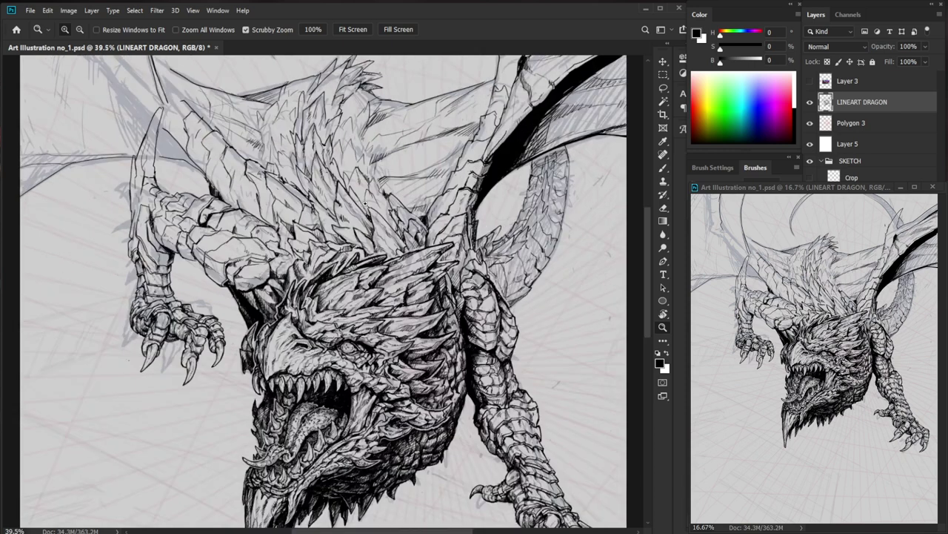
# Add short shading strokes to the neck-base scales just above the head crest.
pyautogui.press('b')
pyautogui.moveTo(360, 243)
pyautogui.mouseDown()
pyautogui.moveTo(345, 259)
pyautogui.moveTo(351, 250)
pyautogui.mouseUp()
pyautogui.moveTo(356, 246); pyautogui.dragTo(352, 253)
pyautogui.moveTo(508, 291); pyautogui.dragTo(447, 308)
pyautogui.moveTo(319, 232)
pyautogui.mouseDown()
pyautogui.moveTo(311, 228)
pyautogui.moveTo(323, 253)
pyautogui.mouseUp()
pyautogui.moveTo(283, 199)
pyautogui.mouseDown()
pyautogui.moveTo(275, 189)
pyautogui.moveTo(277, 205)
pyautogui.moveTo(313, 240)
pyautogui.mouseUp()
pyautogui.press('e')
pyautogui.press('b')
pyautogui.moveTo(328, 213); pyautogui.dragTo(262, 213)
pyautogui.moveTo(394, 178); pyautogui.dragTo(366, 201)
pyautogui.moveTo(300, 212); pyautogui.dragTo(373, 196)
# Ink short parallel strokes on the scales where the raised foreleg's shoulder meets the neck, cleaning rough ends with the eraser.
pyautogui.press('b')
pyautogui.moveTo(264, 245); pyautogui.dragTo(275, 262)
pyautogui.moveTo(274, 262)
pyautogui.mouseDown()
pyautogui.moveTo(289, 289)
pyautogui.moveTo(283, 271)
pyautogui.mouseUp()
pyautogui.moveTo(269, 232); pyautogui.dragTo(280, 242)
pyautogui.moveTo(278, 236); pyautogui.dragTo(283, 249)
pyautogui.moveTo(252, 204); pyautogui.dragTo(246, 215)
pyautogui.moveTo(249, 202); pyautogui.dragTo(243, 225)
pyautogui.press('e')
pyautogui.press('b')
pyautogui.moveTo(326, 229); pyautogui.dragTo(230, 229)
pyautogui.moveTo(464, 392); pyautogui.dragTo(436, 380)
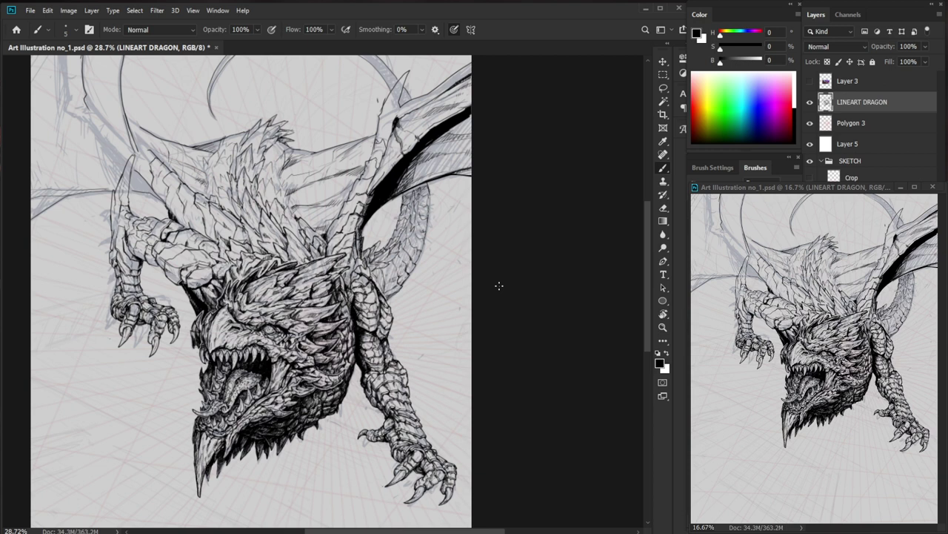
# Erase rough line edges on the upper-arm plates of the raised foreleg.
pyautogui.moveTo(195, 263); pyautogui.dragTo(273, 263)
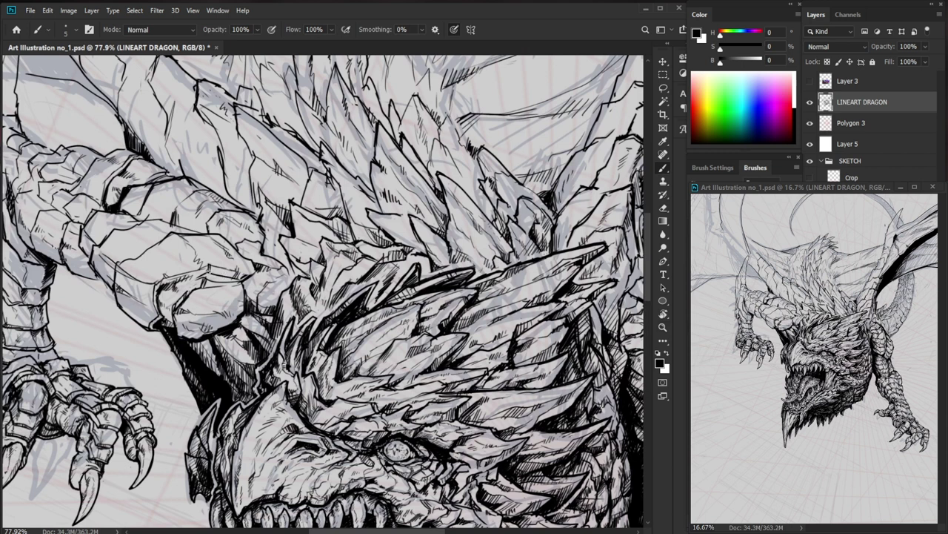
pyautogui.press('e')
pyautogui.moveTo(209, 265)
pyautogui.mouseDown()
pyautogui.moveTo(226, 266)
pyautogui.moveTo(187, 267)
pyautogui.moveTo(225, 261)
pyautogui.mouseUp()
pyautogui.press('b')
pyautogui.press('e')
pyautogui.press('b')
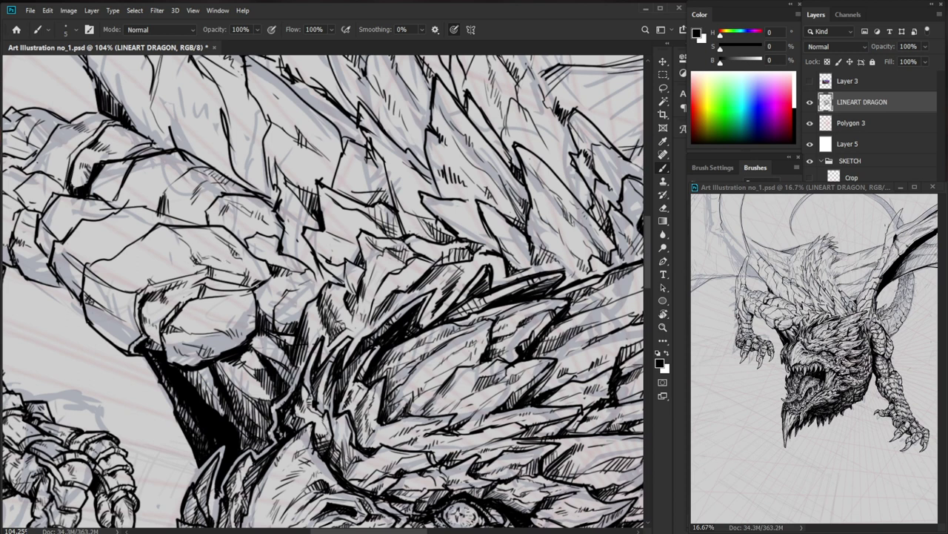
pyautogui.press('e')
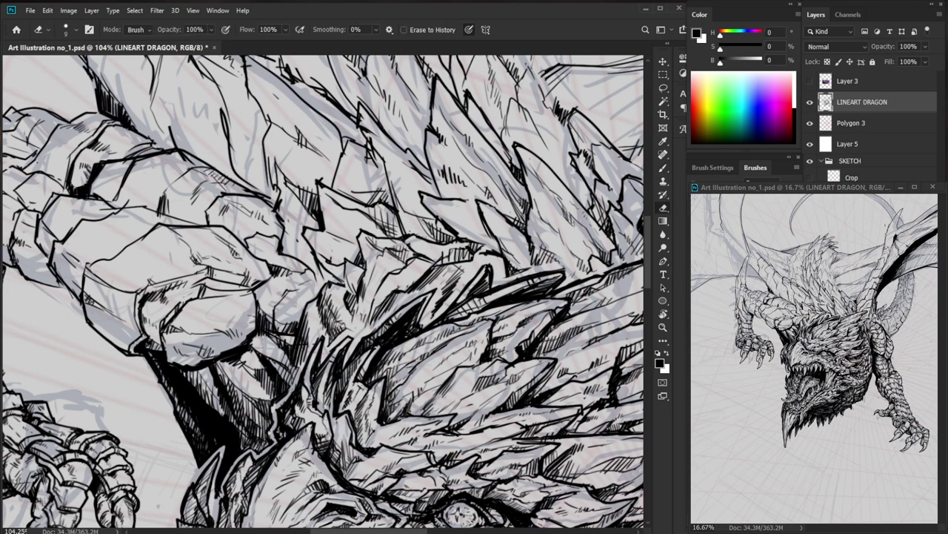
pyautogui.press('b')
pyautogui.press('e')
pyautogui.press('b')
# Hatch the shadowed edges of the raised foreleg's arm plates with short parallel strokes.
pyautogui.moveTo(78, 249); pyautogui.dragTo(72, 263)
pyautogui.moveTo(79, 257); pyautogui.dragTo(77, 266)
pyautogui.moveTo(85, 261); pyautogui.dragTo(81, 269)
pyautogui.hotkey('ctrl', 'space')
pyautogui.moveTo(261, 257)
pyautogui.mouseDown()
pyautogui.moveTo(204, 258)
pyautogui.moveTo(238, 261)
pyautogui.mouseUp()
pyautogui.hotkey('ctrl', 'space')
pyautogui.moveTo(162, 263); pyautogui.dragTo(157, 268)
pyautogui.moveTo(159, 264)
pyautogui.mouseDown()
pyautogui.moveTo(151, 275)
pyautogui.moveTo(141, 264)
pyautogui.mouseUp()
# Ink short strokes on the scales at the top of the extended foreleg, beside the tail-base spikes.
pyautogui.press('e')
pyautogui.press('z')
pyautogui.press('b')
pyautogui.press('space')
pyautogui.moveTo(558, 285); pyautogui.dragTo(495, 296)
pyautogui.hotkey('ctrl', 'space')
pyautogui.moveTo(397, 320); pyautogui.dragTo(392, 330)
pyautogui.moveTo(401, 321); pyautogui.dragTo(398, 333)
pyautogui.press('space')
pyautogui.moveTo(406, 326)
pyautogui.mouseDown()
pyautogui.moveTo(336, 319)
pyautogui.moveTo(367, 317)
pyautogui.mouseUp()
pyautogui.moveTo(373, 304); pyautogui.dragTo(368, 314)
pyautogui.press('e')
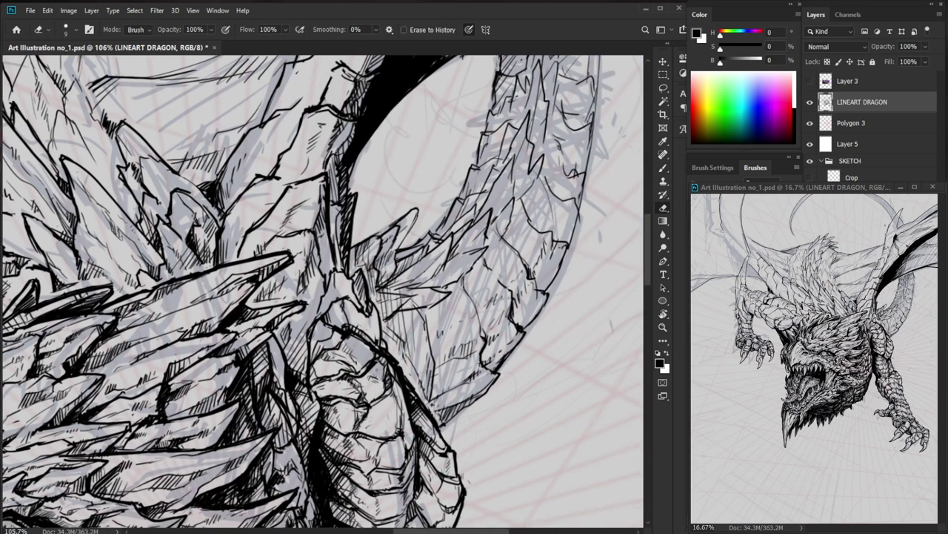
# Hatch the pointed spikes at the tail base with short ink strokes.
pyautogui.press('b')
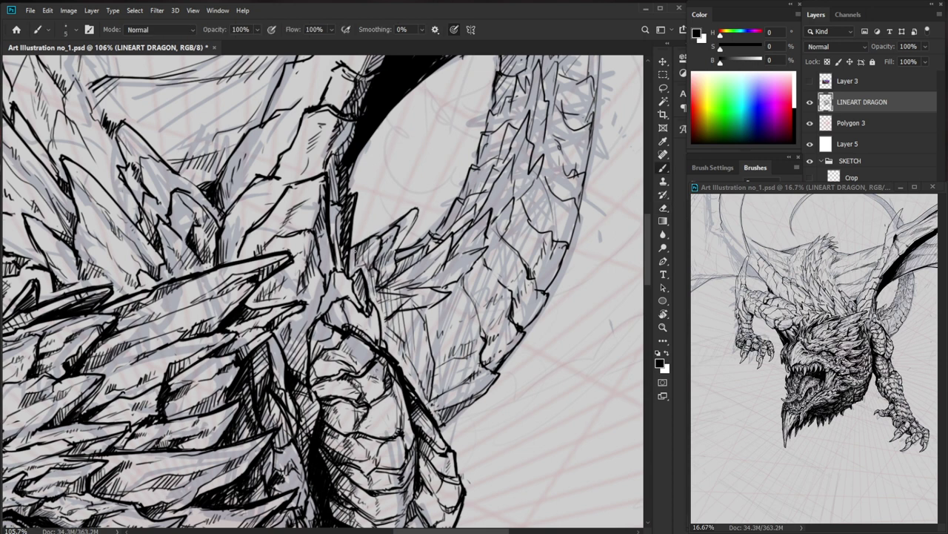
pyautogui.moveTo(376, 244); pyautogui.dragTo(371, 263)
pyautogui.moveTo(388, 241)
pyautogui.mouseDown()
pyautogui.moveTo(383, 264)
pyautogui.moveTo(395, 250)
pyautogui.mouseUp()
pyautogui.moveTo(401, 235)
pyautogui.mouseDown()
pyautogui.moveTo(396, 250)
pyautogui.moveTo(401, 241)
pyautogui.mouseUp()
pyautogui.moveTo(413, 217); pyautogui.dragTo(407, 232)
# Shade beneath the tail-base spikes with near-vertical parallel strokes.
pyautogui.moveTo(478, 204); pyautogui.dragTo(415, 211)
pyautogui.moveTo(528, 319)
pyautogui.mouseDown()
pyautogui.moveTo(488, 360)
pyautogui.moveTo(550, 271)
pyautogui.moveTo(551, 255)
pyautogui.mouseUp()
pyautogui.moveTo(490, 196); pyautogui.dragTo(521, 196)
pyautogui.moveTo(431, 216); pyautogui.dragTo(409, 256)
pyautogui.moveTo(428, 233)
pyautogui.mouseDown()
pyautogui.moveTo(410, 264)
pyautogui.moveTo(428, 299)
pyautogui.mouseUp()
pyautogui.moveTo(438, 275); pyautogui.dragTo(439, 294)
pyautogui.moveTo(452, 268); pyautogui.dragTo(445, 290)
pyautogui.moveTo(464, 262)
pyautogui.mouseDown()
pyautogui.moveTo(450, 288)
pyautogui.moveTo(458, 280)
pyautogui.mouseUp()
pyautogui.moveTo(469, 257); pyautogui.dragTo(464, 271)
# Extend the near-vertical hatching across the tail section next to the extended foreleg.
pyautogui.moveTo(514, 246); pyautogui.dragTo(544, 290)
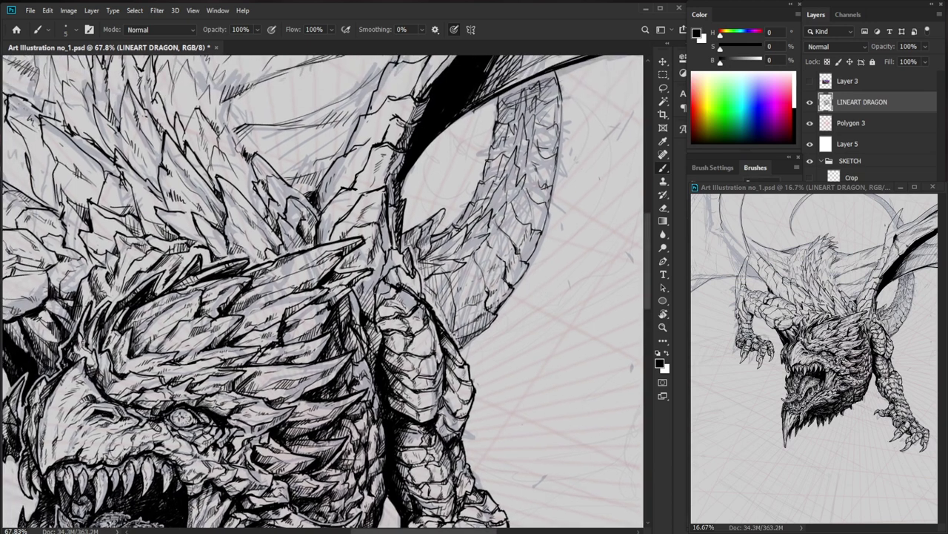
pyautogui.moveTo(449, 288); pyautogui.dragTo(443, 318)
pyautogui.moveTo(457, 292)
pyautogui.mouseDown()
pyautogui.moveTo(447, 319)
pyautogui.moveTo(455, 305)
pyautogui.mouseUp()
pyautogui.moveTo(465, 289)
pyautogui.mouseDown()
pyautogui.moveTo(461, 314)
pyautogui.moveTo(473, 307)
pyautogui.mouseUp()
pyautogui.moveTo(485, 280); pyautogui.dragTo(480, 301)
pyautogui.press('z')
pyautogui.keyDown('alt'); pyautogui.click(508, 291); pyautogui.keyUp('alt')
# Ink short shading strokes on the large upper-arm plate of the raised foreleg, cleaning them with the eraser.
pyautogui.moveTo(444, 259); pyautogui.dragTo(476, 302)
pyautogui.keyDown('ctrl'); pyautogui.click(236, 256); pyautogui.keyUp('ctrl')
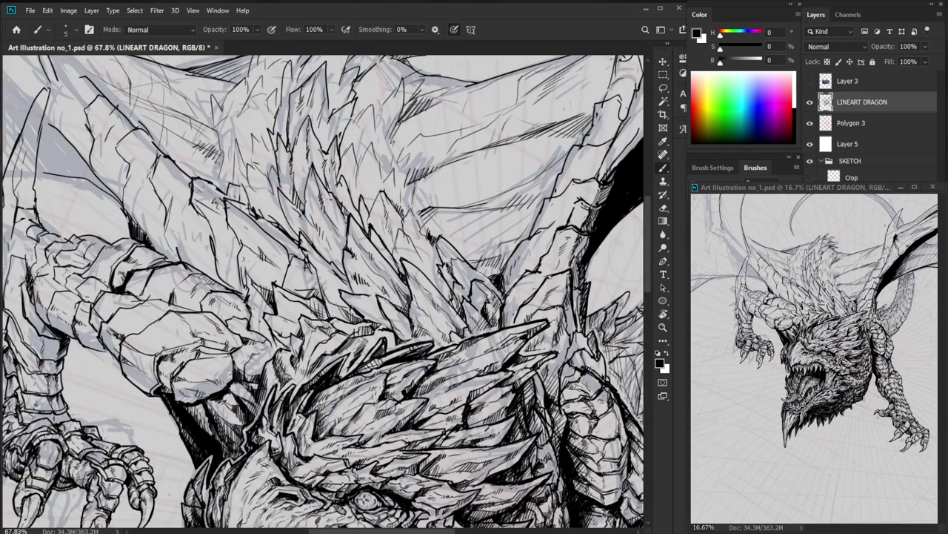
pyautogui.moveTo(326, 296); pyautogui.dragTo(359, 337)
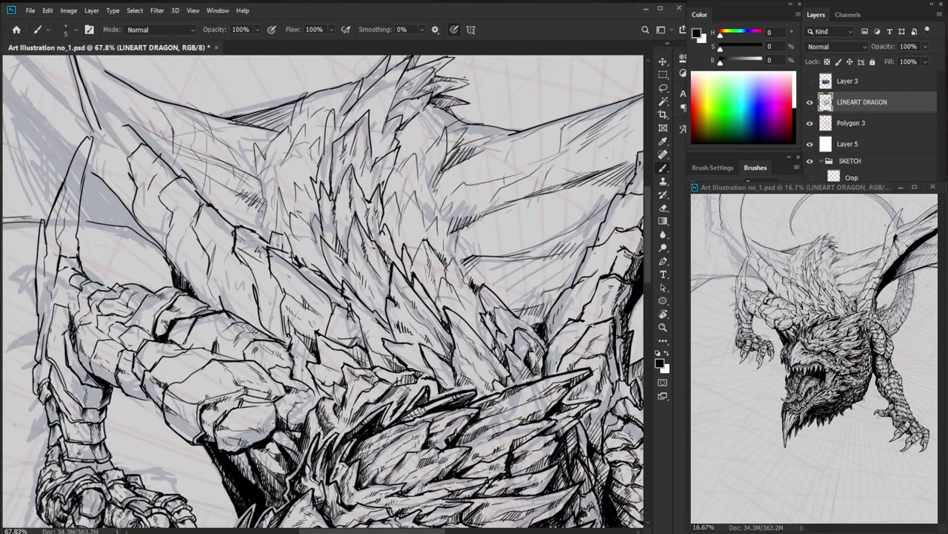
pyautogui.moveTo(230, 354)
pyautogui.mouseDown()
pyautogui.moveTo(246, 359)
pyautogui.moveTo(228, 363)
pyautogui.mouseUp()
pyautogui.press('e')
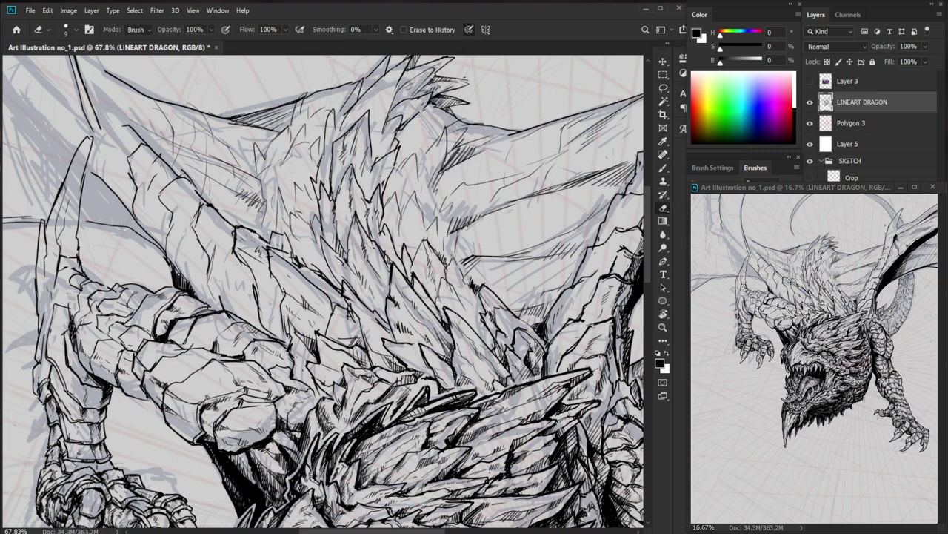
pyautogui.press('b')
pyautogui.moveTo(241, 355); pyautogui.dragTo(227, 357)
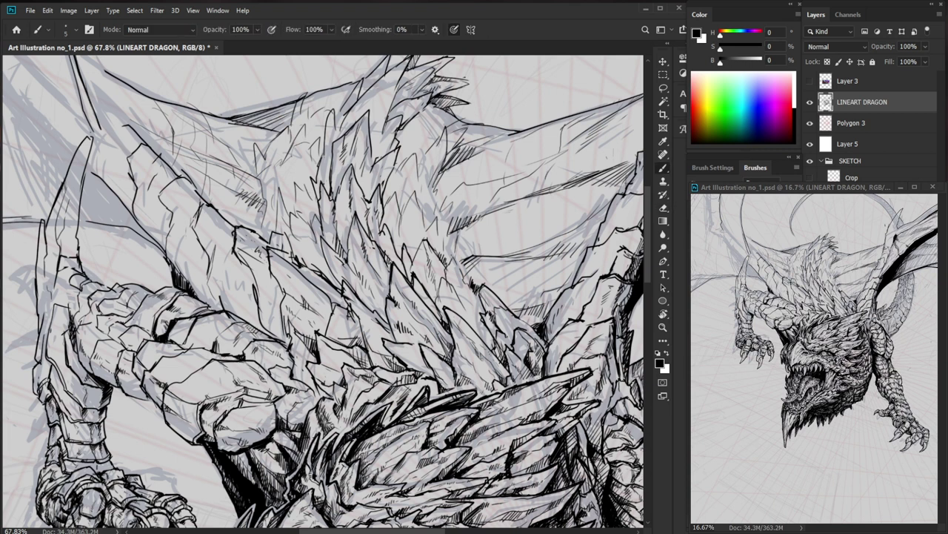
pyautogui.press('e')
pyautogui.press('b')
pyautogui.moveTo(211, 347)
pyautogui.mouseDown()
pyautogui.moveTo(148, 369)
pyautogui.moveTo(187, 364)
pyautogui.mouseUp()
# Retouch the lower edge of the raised foreleg's large arm plate with short ink strokes.
pyautogui.moveTo(230, 276); pyautogui.dragTo(182, 276)
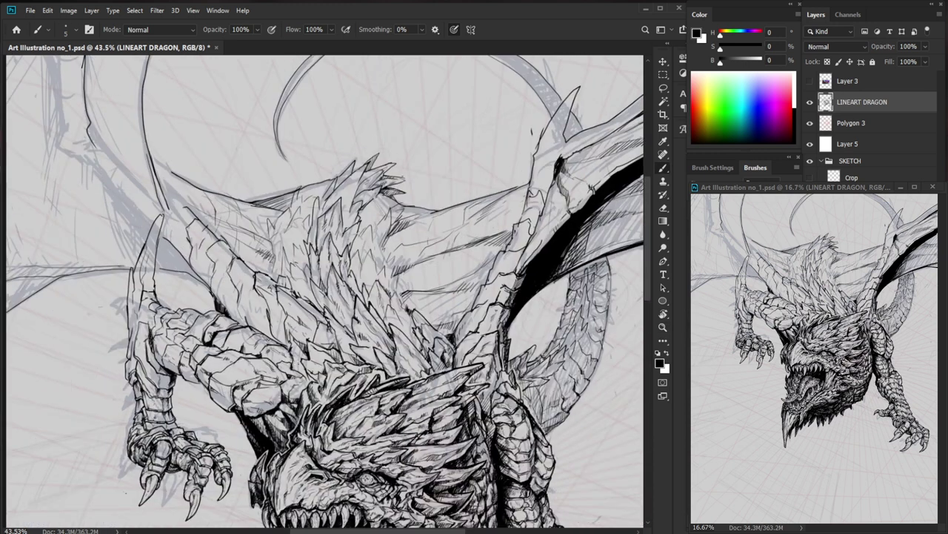
pyautogui.moveTo(208, 308); pyautogui.dragTo(286, 307)
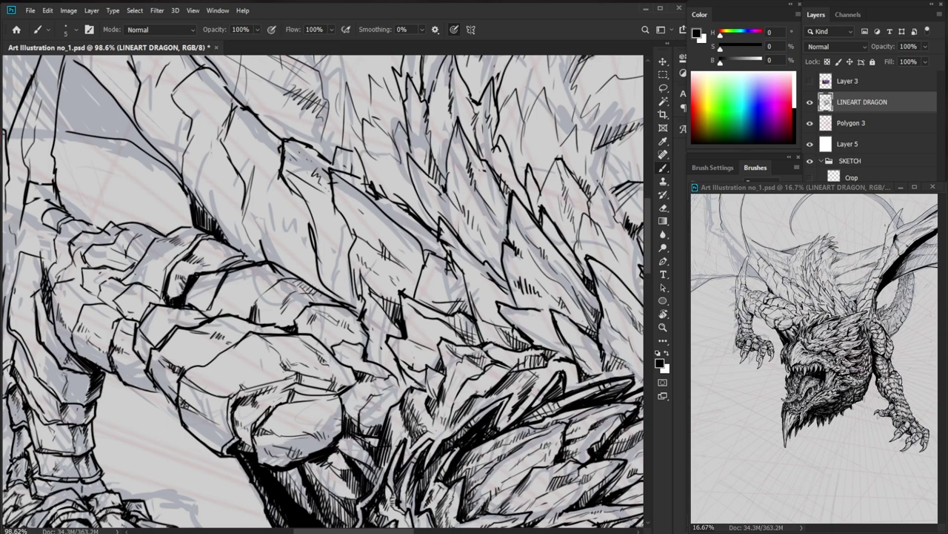
pyautogui.press('e')
pyautogui.press('b')
pyautogui.moveTo(190, 366); pyautogui.dragTo(205, 369)
pyautogui.moveTo(289, 342); pyautogui.dragTo(222, 343)
pyautogui.moveTo(300, 366)
pyautogui.mouseDown()
pyautogui.moveTo(273, 315)
pyautogui.moveTo(325, 315)
pyautogui.mouseUp()
pyautogui.press('b')
# Add contour and shading strokes around the rounded joint plate of the raised foreleg.
pyautogui.press('e')
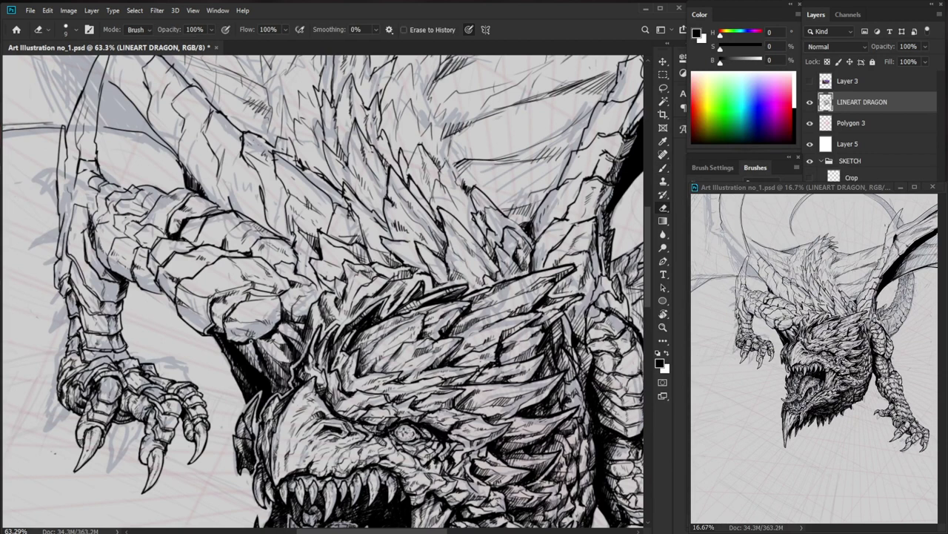
pyautogui.press('b')
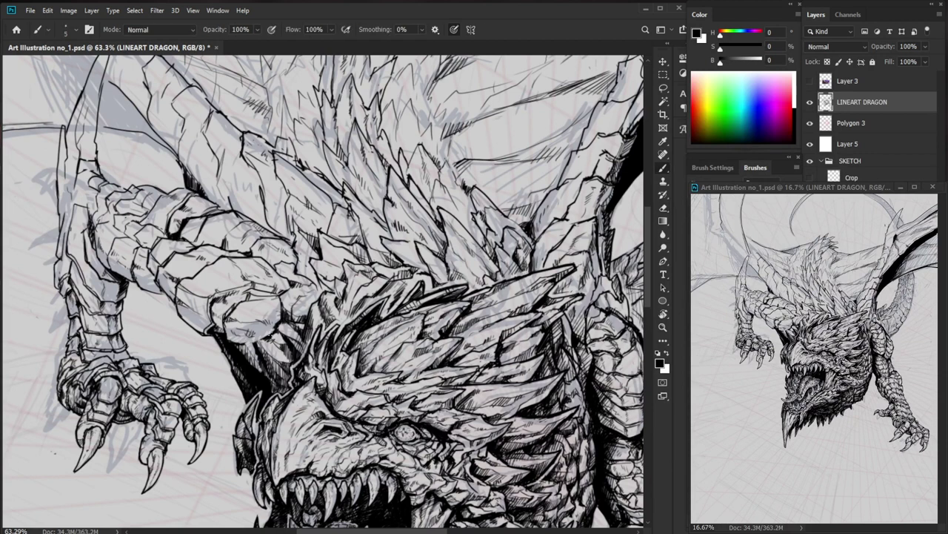
pyautogui.moveTo(256, 324); pyautogui.dragTo(252, 340)
pyautogui.moveTo(264, 299); pyautogui.dragTo(274, 297)
pyautogui.moveTo(335, 287)
pyautogui.mouseDown()
pyautogui.moveTo(276, 289)
pyautogui.moveTo(378, 291)
pyautogui.mouseUp()
pyautogui.moveTo(287, 303); pyautogui.dragTo(298, 297)
pyautogui.moveTo(277, 297); pyautogui.dragTo(291, 294)
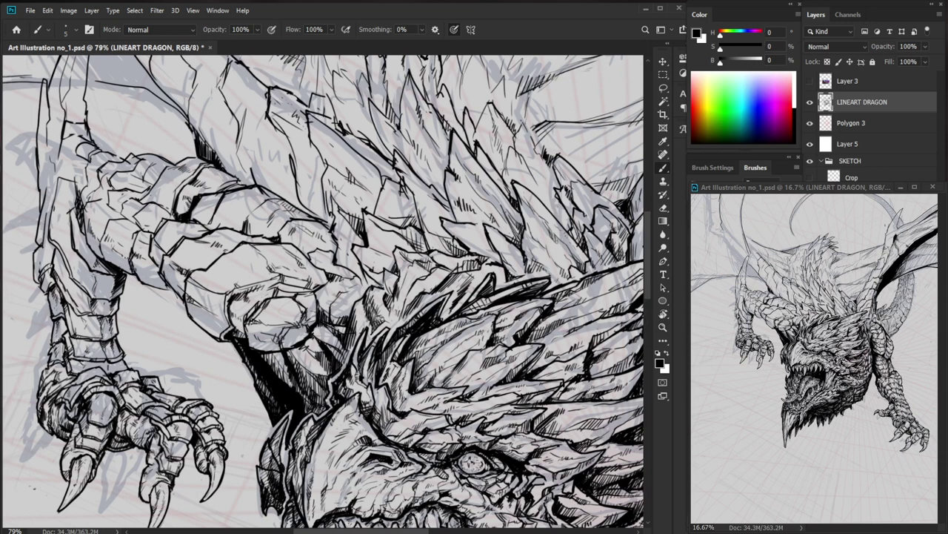
# Hatch the inner rim of the raised foreleg's rounded joint plate with short strokes.
pyautogui.press('e')
pyautogui.press('b')
pyautogui.moveTo(256, 315); pyautogui.dragTo(253, 322)
pyautogui.moveTo(341, 298); pyautogui.dragTo(241, 298)
pyautogui.moveTo(482, 383); pyautogui.dragTo(424, 402)
pyautogui.moveTo(254, 326); pyautogui.dragTo(379, 326)
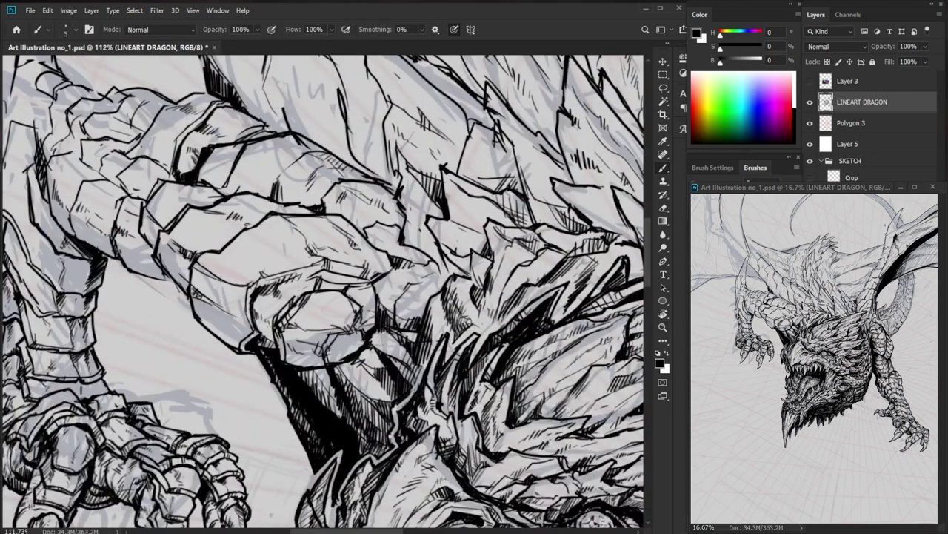
pyautogui.moveTo(267, 318); pyautogui.dragTo(255, 327)
pyautogui.moveTo(269, 319)
pyautogui.mouseDown()
pyautogui.moveTo(259, 326)
pyautogui.moveTo(267, 336)
pyautogui.moveTo(215, 334)
pyautogui.mouseUp()
# Shade the underside of the raised foreleg's rounded joint plate and tidy the strokes with the eraser.
pyautogui.moveTo(394, 402)
pyautogui.mouseDown()
pyautogui.moveTo(415, 405)
pyautogui.moveTo(301, 400)
pyautogui.mouseUp()
pyautogui.moveTo(196, 324); pyautogui.dragTo(287, 324)
pyautogui.moveTo(225, 353); pyautogui.dragTo(217, 360)
pyautogui.moveTo(226, 349)
pyautogui.mouseDown()
pyautogui.moveTo(223, 391)
pyautogui.moveTo(219, 380)
pyautogui.mouseUp()
pyautogui.press('e')
pyautogui.press('b')
pyautogui.press('e')
pyautogui.press('b')
pyautogui.moveTo(283, 362); pyautogui.dragTo(235, 406)
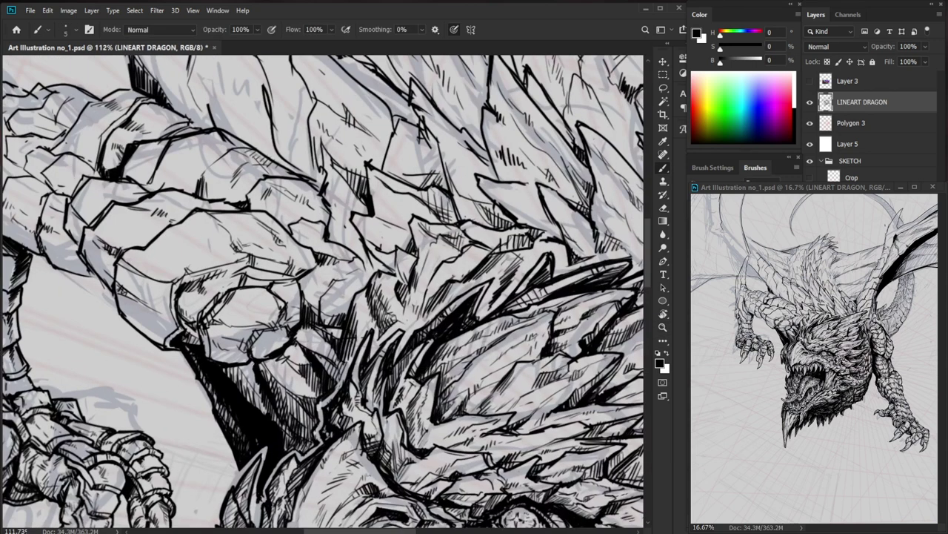
# Ink the folds directly beneath the raised foreleg's joint plate with short shadow strokes.
pyautogui.moveTo(199, 371)
pyautogui.mouseDown()
pyautogui.moveTo(232, 367)
pyautogui.moveTo(224, 374)
pyautogui.mouseUp()
pyautogui.moveTo(252, 368); pyautogui.dragTo(233, 377)
pyautogui.moveTo(254, 373)
pyautogui.mouseDown()
pyautogui.moveTo(234, 381)
pyautogui.moveTo(259, 366)
pyautogui.mouseUp()
pyautogui.moveTo(288, 352); pyautogui.dragTo(263, 368)
pyautogui.moveTo(277, 361); pyautogui.dragTo(262, 378)
pyautogui.moveTo(276, 369); pyautogui.dragTo(267, 385)
pyautogui.moveTo(324, 376); pyautogui.dragTo(278, 376)
# Deepen the dark shadow between the raised foreleg's joint plate and the head with more ink strokes.
pyautogui.moveTo(307, 351)
pyautogui.mouseDown()
pyautogui.moveTo(304, 259)
pyautogui.moveTo(341, 259)
pyautogui.mouseUp()
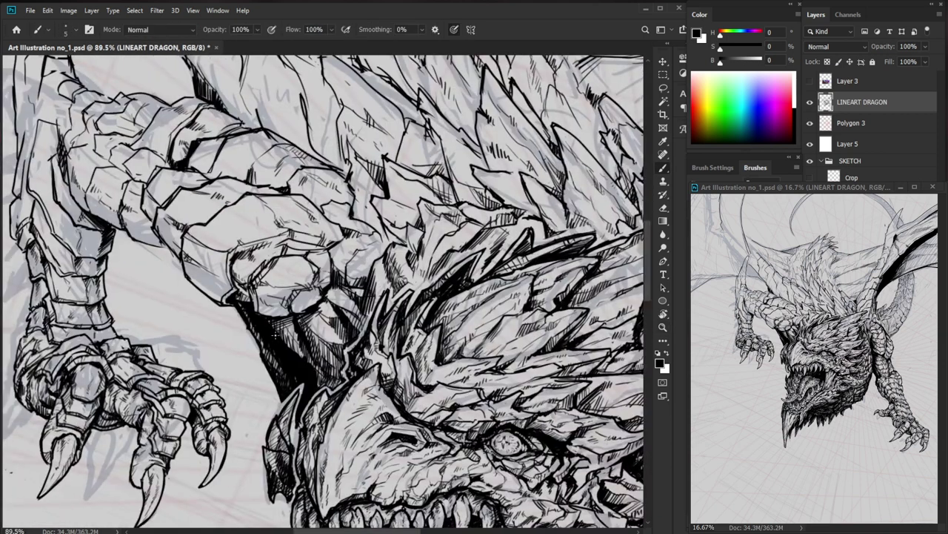
pyautogui.moveTo(250, 329); pyautogui.dragTo(281, 393)
pyautogui.moveTo(362, 371)
pyautogui.mouseDown()
pyautogui.moveTo(327, 369)
pyautogui.moveTo(360, 367)
pyautogui.mouseUp()
pyautogui.moveTo(293, 311); pyautogui.dragTo(324, 372)
pyautogui.press('space')
pyautogui.moveTo(362, 300); pyautogui.dragTo(326, 348)
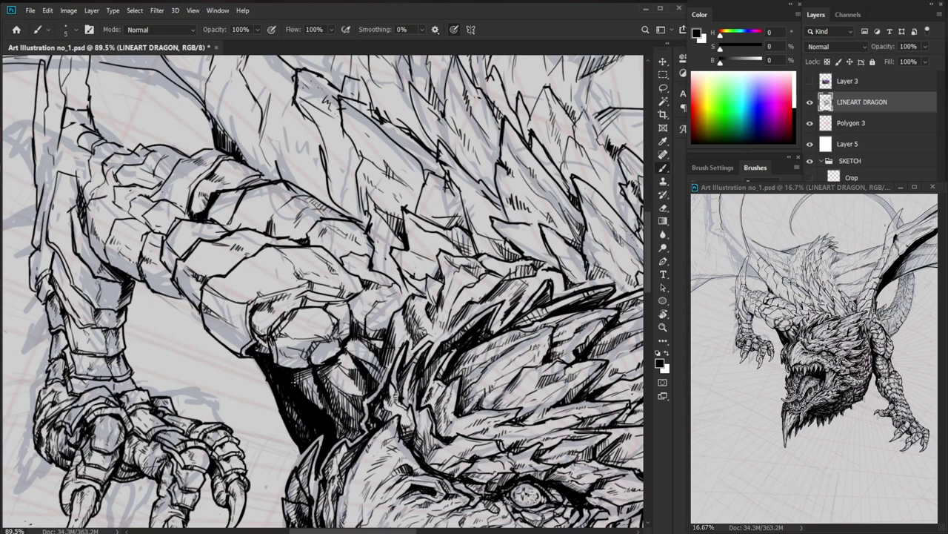
pyautogui.moveTo(312, 371)
pyautogui.mouseDown()
pyautogui.moveTo(319, 393)
pyautogui.moveTo(312, 375)
pyautogui.moveTo(310, 386)
pyautogui.mouseUp()
pyautogui.hotkey('ctrl', 'space')
pyautogui.moveTo(372, 372); pyautogui.dragTo(298, 372)
# Ink short strokes along the shadow between the back of the jaw and the extended foreleg.
pyautogui.press('space')
pyautogui.moveTo(587, 449); pyautogui.dragTo(499, 372)
pyautogui.scroll(4, 509, 343)
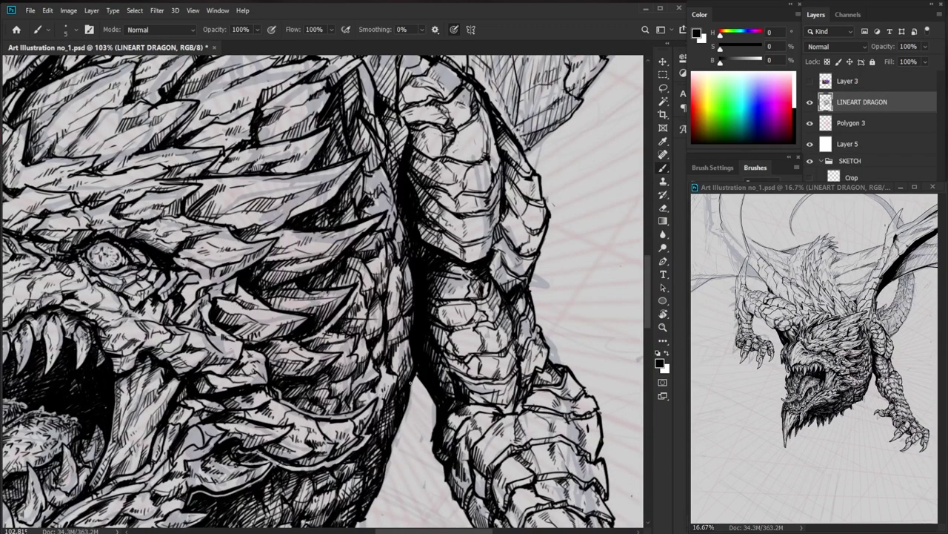
pyautogui.moveTo(406, 389); pyautogui.dragTo(412, 385)
pyautogui.moveTo(405, 351); pyautogui.dragTo(400, 366)
pyautogui.hotkey('ctrl', 'space')
pyautogui.moveTo(439, 361); pyautogui.dragTo(375, 368)
pyautogui.hotkey('ctrl', 'space')
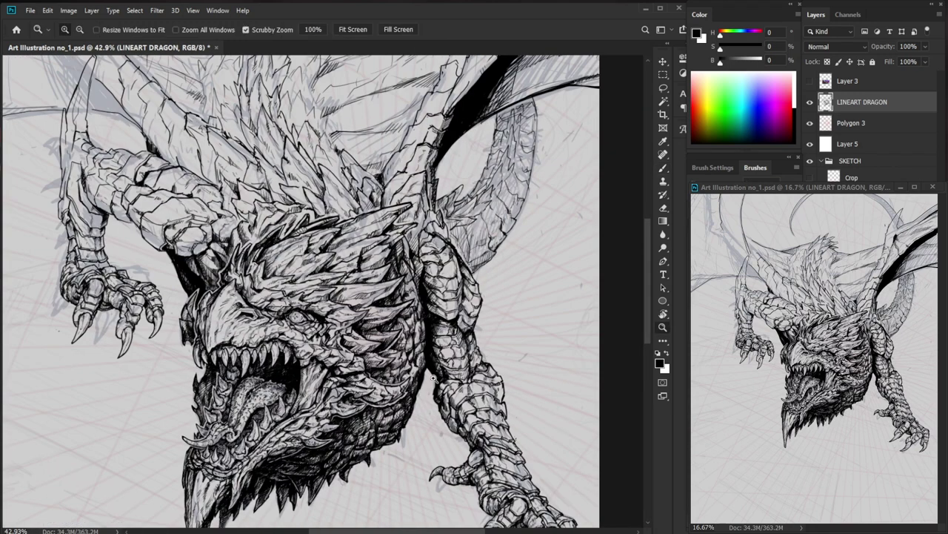
# Refine the shadowed edge at the back of the head beside the extended foreleg with brush and eraser.
pyautogui.scroll(4, 434, 378)
pyautogui.moveTo(389, 343); pyautogui.dragTo(373, 365)
pyautogui.press('e')
pyautogui.press('b')
pyautogui.moveTo(384, 346); pyautogui.dragTo(380, 361)
pyautogui.hotkey('ctrl', 'space')
pyautogui.moveTo(443, 331)
pyautogui.mouseDown()
pyautogui.moveTo(385, 333)
pyautogui.moveTo(494, 330)
pyautogui.mouseUp()
pyautogui.moveTo(434, 325); pyautogui.dragTo(383, 350)
pyautogui.moveTo(392, 337); pyautogui.dragTo(390, 347)
pyautogui.hotkey('ctrl', 'space')
pyautogui.moveTo(436, 326); pyautogui.dragTo(318, 389)
pyautogui.press('space')
pyautogui.moveTo(202, 323); pyautogui.dragTo(239, 400)
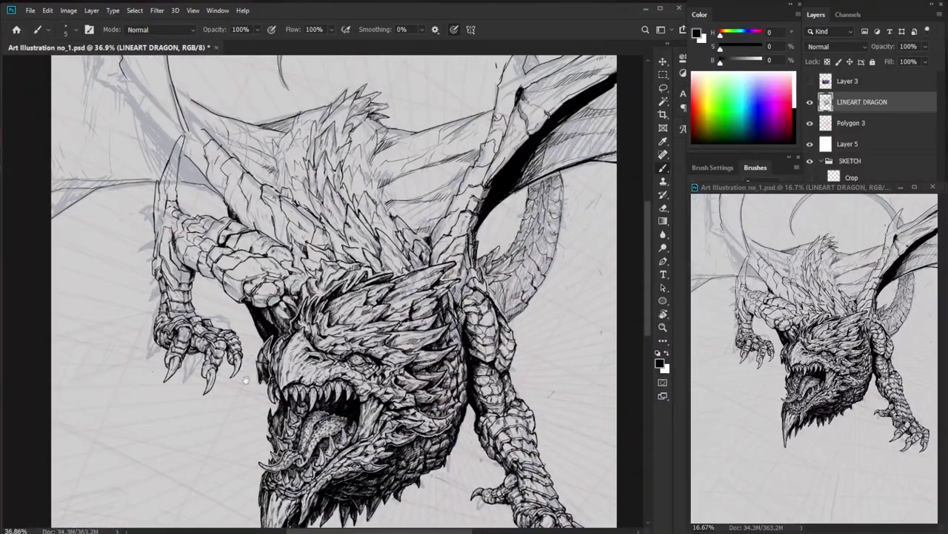
pyautogui.scroll(4, 239, 401)
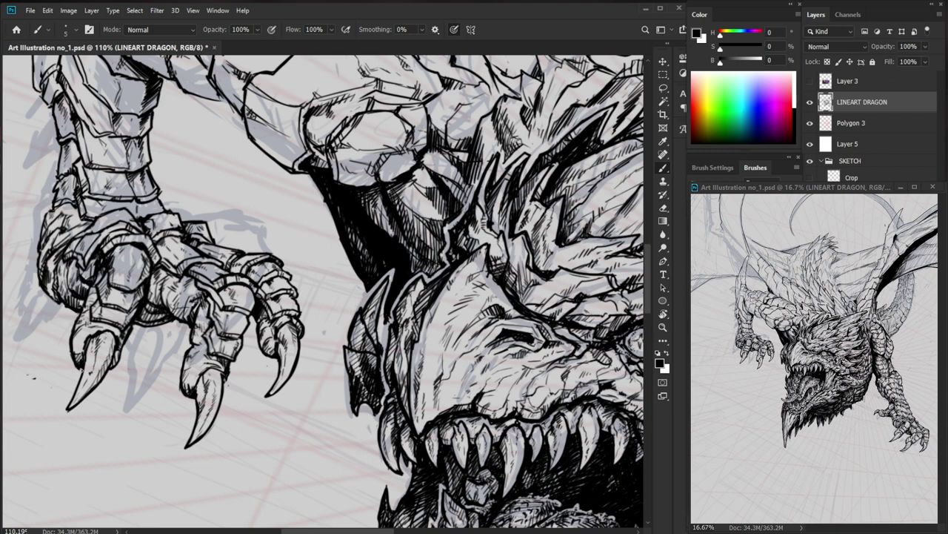
# Ink short strokes along the edges of the wrist scales just above the raised foreleg's claws.
pyautogui.hotkey('ctrl', 'space')
pyautogui.hotkey('ctrl', 'space')
pyautogui.moveTo(238, 308)
pyautogui.mouseDown()
pyautogui.moveTo(167, 310)
pyautogui.moveTo(248, 335)
pyautogui.mouseUp()
pyautogui.press('e')
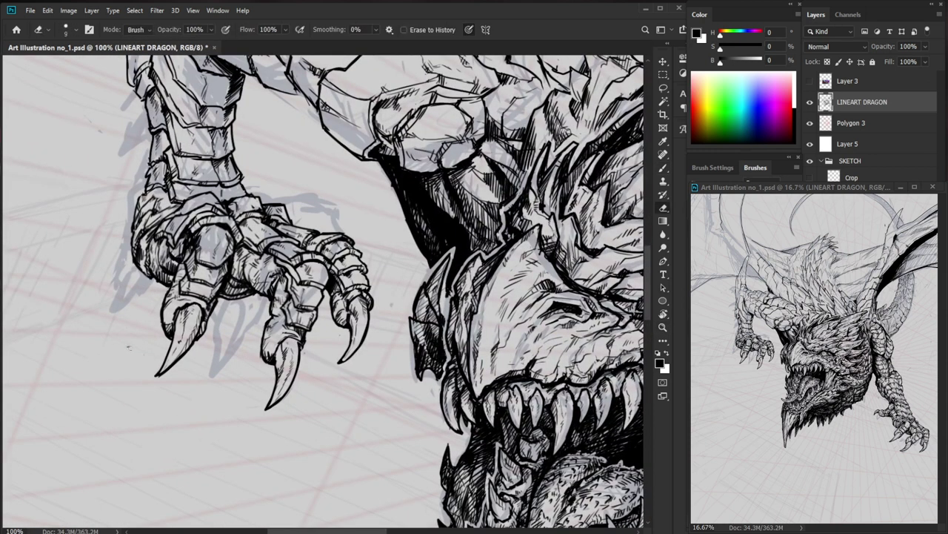
pyautogui.moveTo(276, 189); pyautogui.dragTo(273, 327)
pyautogui.press('b')
pyautogui.moveTo(152, 370); pyautogui.dragTo(141, 383)
pyautogui.moveTo(159, 365)
pyautogui.mouseDown()
pyautogui.moveTo(144, 378)
pyautogui.moveTo(188, 366)
pyautogui.mouseUp()
pyautogui.moveTo(183, 374); pyautogui.dragTo(188, 364)
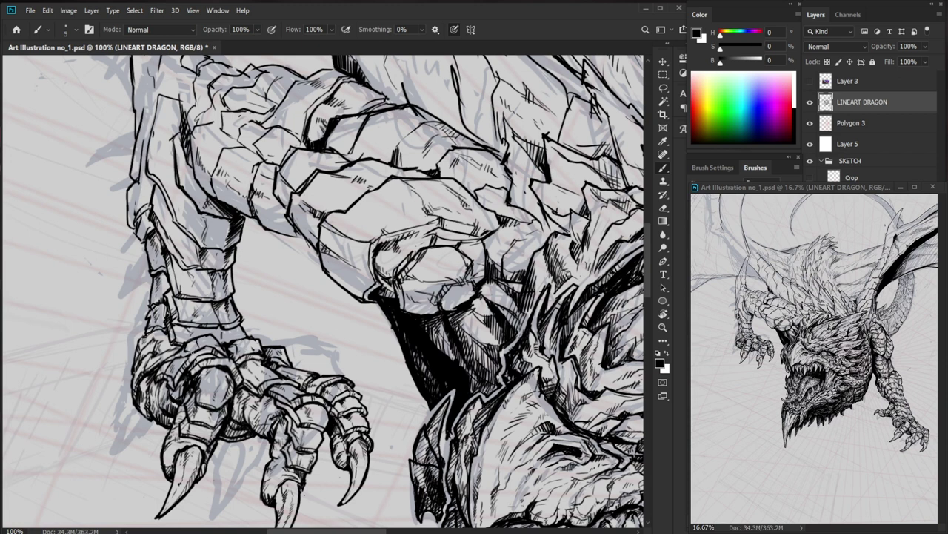
# Add shadow strokes where the raised foreleg's wrist plates meet the knuckles of the toes.
pyautogui.moveTo(181, 353); pyautogui.dragTo(191, 342)
pyautogui.moveTo(183, 355)
pyautogui.mouseDown()
pyautogui.moveTo(220, 339)
pyautogui.moveTo(228, 348)
pyautogui.mouseUp()
pyautogui.moveTo(289, 343)
pyautogui.mouseDown()
pyautogui.moveTo(222, 344)
pyautogui.moveTo(241, 361)
pyautogui.mouseUp()
pyautogui.scroll(3, 262, 345)
pyautogui.moveTo(236, 365); pyautogui.dragTo(249, 358)
pyautogui.moveTo(283, 397); pyautogui.dragTo(158, 280)
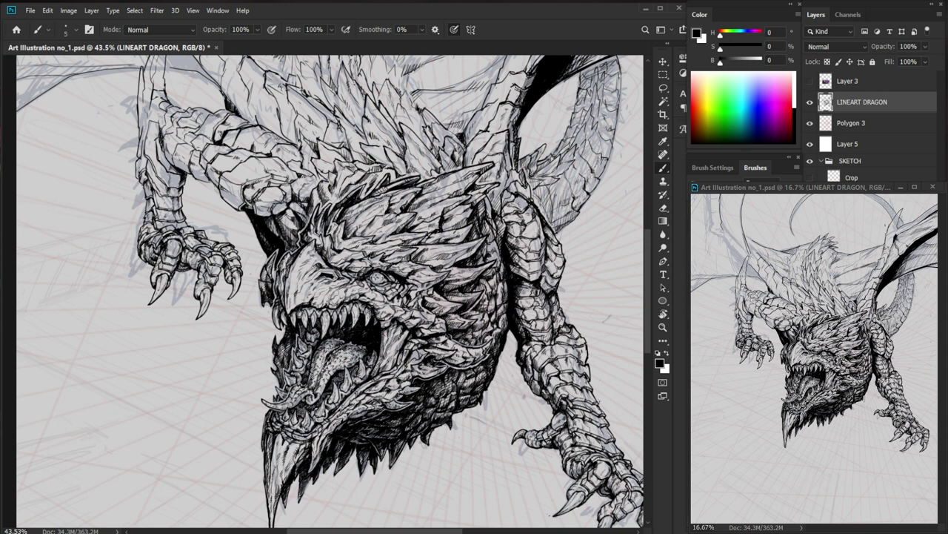
# Touch up the toes and claws of the raised foreleg with small brush and eraser strokes.
pyautogui.moveTo(226, 289); pyautogui.dragTo(293, 289)
pyautogui.press('e')
pyautogui.moveTo(259, 262); pyautogui.dragTo(247, 312)
pyautogui.press('b')
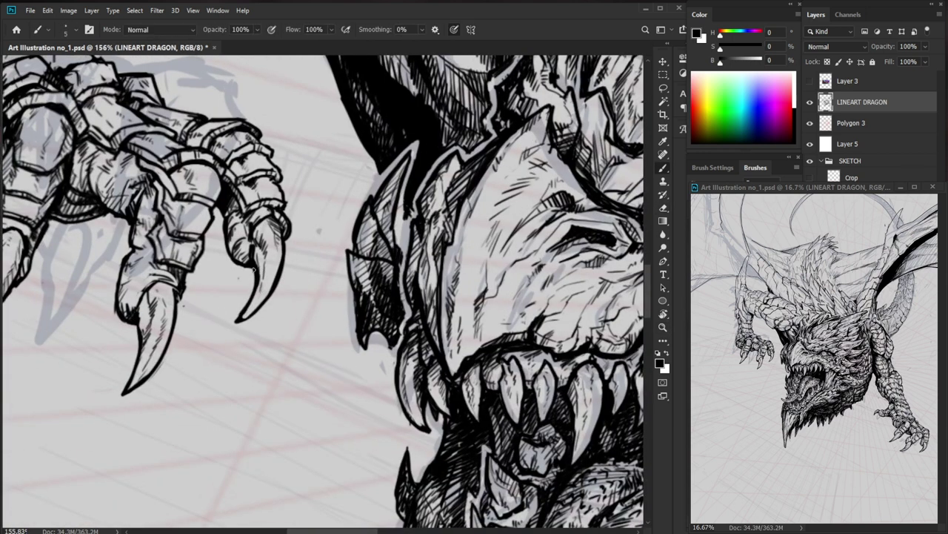
pyautogui.moveTo(258, 248)
pyautogui.mouseDown()
pyautogui.moveTo(264, 280)
pyautogui.moveTo(318, 312)
pyautogui.mouseUp()
pyautogui.moveTo(204, 321)
pyautogui.mouseDown()
pyautogui.moveTo(191, 350)
pyautogui.moveTo(202, 332)
pyautogui.moveTo(191, 345)
pyautogui.moveTo(174, 333)
pyautogui.mouseUp()
pyautogui.press('e')
pyautogui.press('b')
pyautogui.moveTo(177, 338)
pyautogui.mouseDown()
pyautogui.moveTo(173, 349)
pyautogui.moveTo(183, 327)
pyautogui.mouseUp()
pyautogui.moveTo(278, 282); pyautogui.dragTo(200, 283)
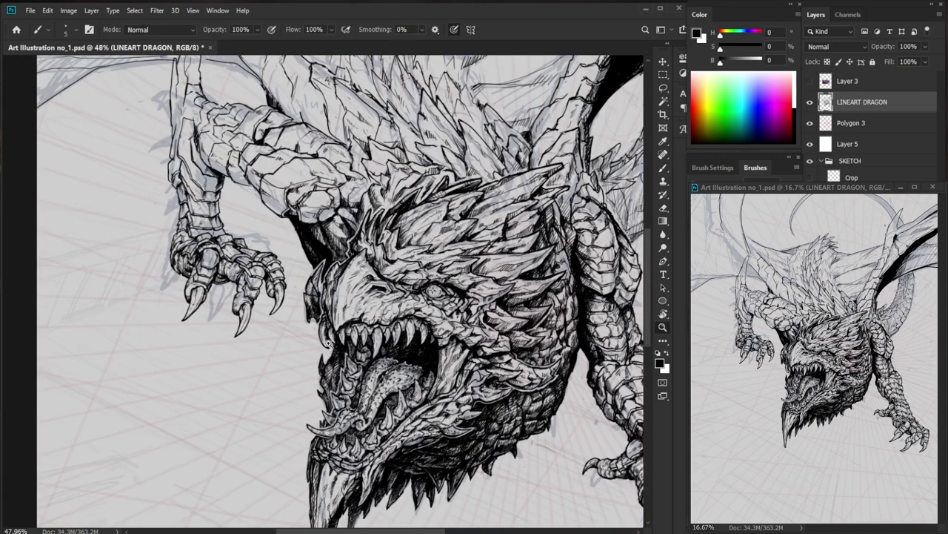
pyautogui.moveTo(263, 263); pyautogui.dragTo(326, 264)
pyautogui.moveTo(78, 319); pyautogui.dragTo(74, 328)
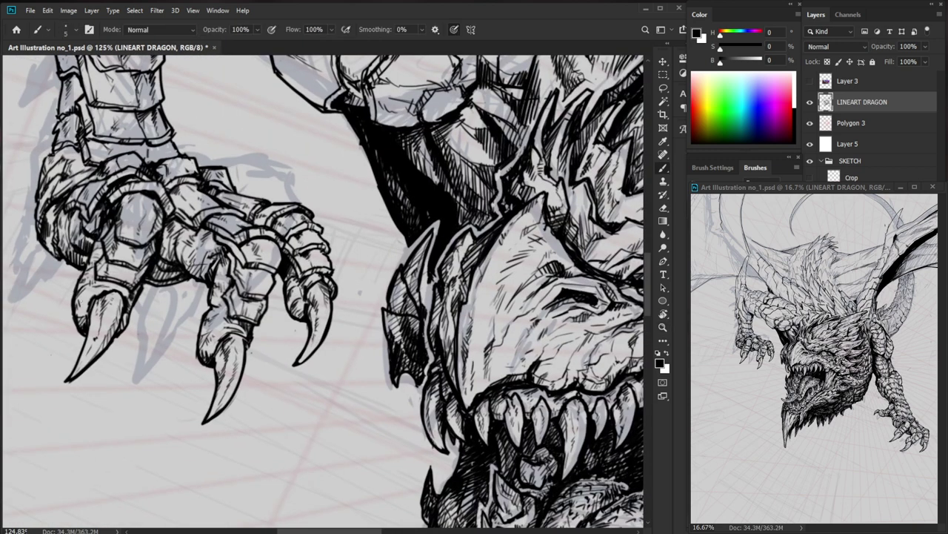
# Ink short shading strokes along the upper edge of the raised foreleg where it overlaps the neck.
pyautogui.moveTo(206, 278); pyautogui.dragTo(112, 280)
pyautogui.moveTo(490, 337); pyautogui.dragTo(489, 381)
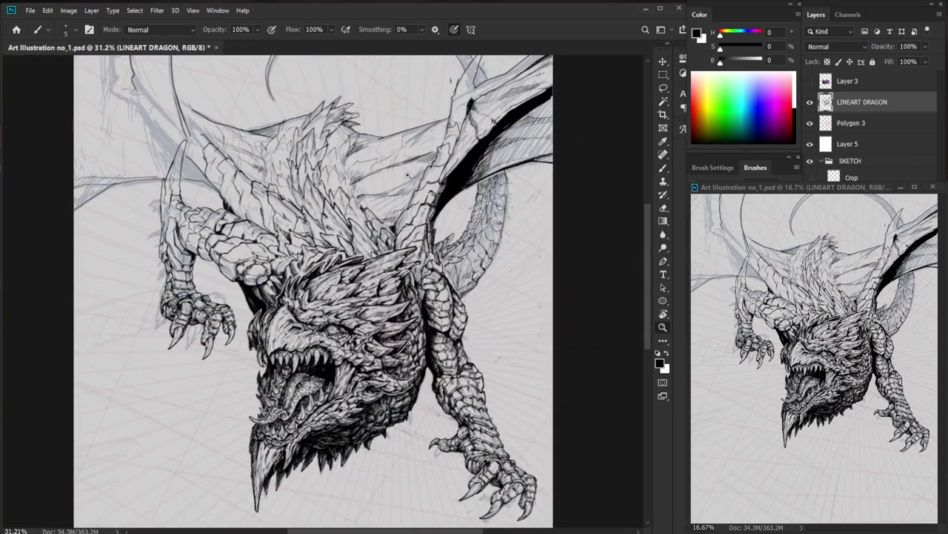
pyautogui.moveTo(183, 199); pyautogui.dragTo(251, 200)
pyautogui.moveTo(299, 235)
pyautogui.mouseDown()
pyautogui.moveTo(269, 243)
pyautogui.moveTo(331, 248)
pyautogui.moveTo(292, 245)
pyautogui.moveTo(292, 254)
pyautogui.mouseUp()
pyautogui.moveTo(305, 248); pyautogui.dragTo(295, 254)
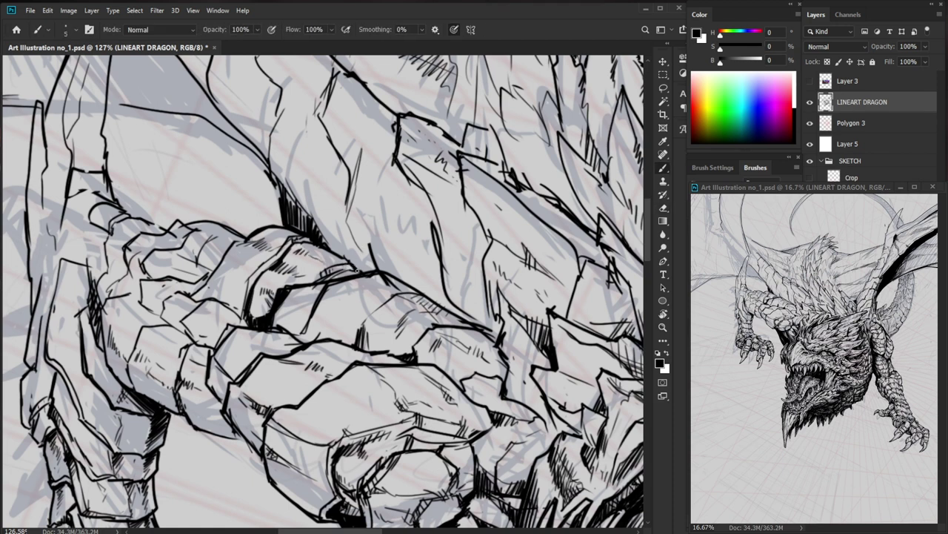
pyautogui.moveTo(328, 250)
pyautogui.mouseDown()
pyautogui.moveTo(291, 251)
pyautogui.moveTo(318, 283)
pyautogui.moveTo(342, 268)
pyautogui.mouseUp()
pyautogui.press('e')
pyautogui.press('b')
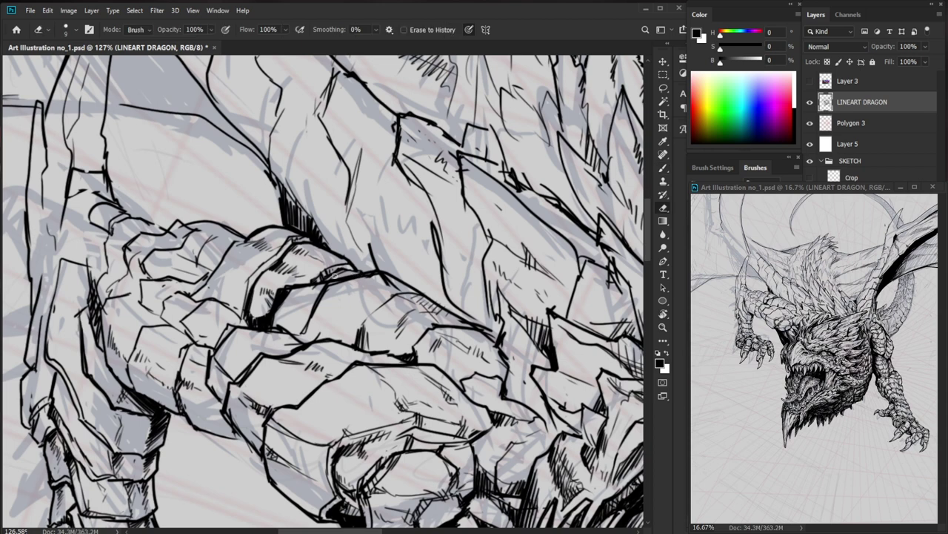
pyautogui.hotkey('ctrl', 'space')
pyautogui.moveTo(400, 396); pyautogui.dragTo(338, 400)
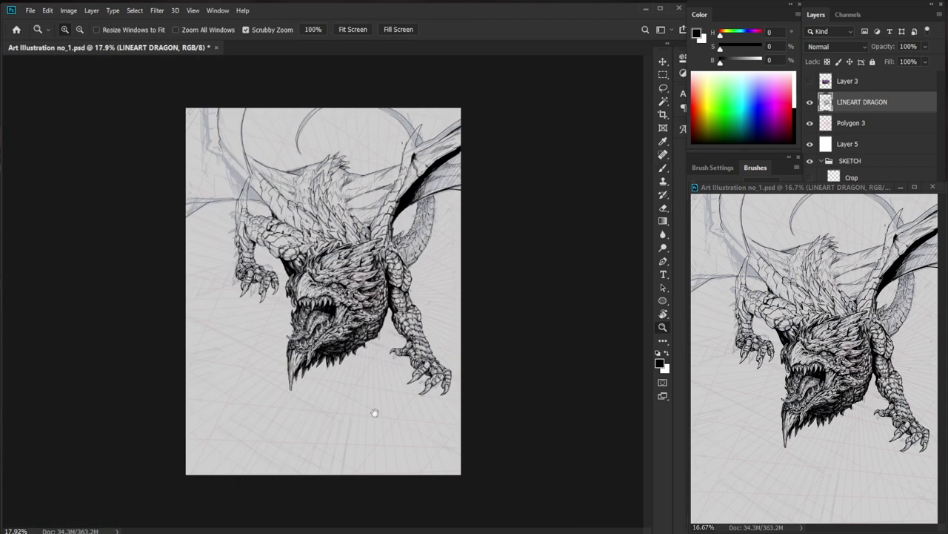
# Hatch the underside scales of the raised foreleg close to its inner elbow bend.
pyautogui.moveTo(280, 225); pyautogui.dragTo(306, 193)
pyautogui.moveTo(190, 239); pyautogui.dragTo(215, 241)
pyautogui.press('b')
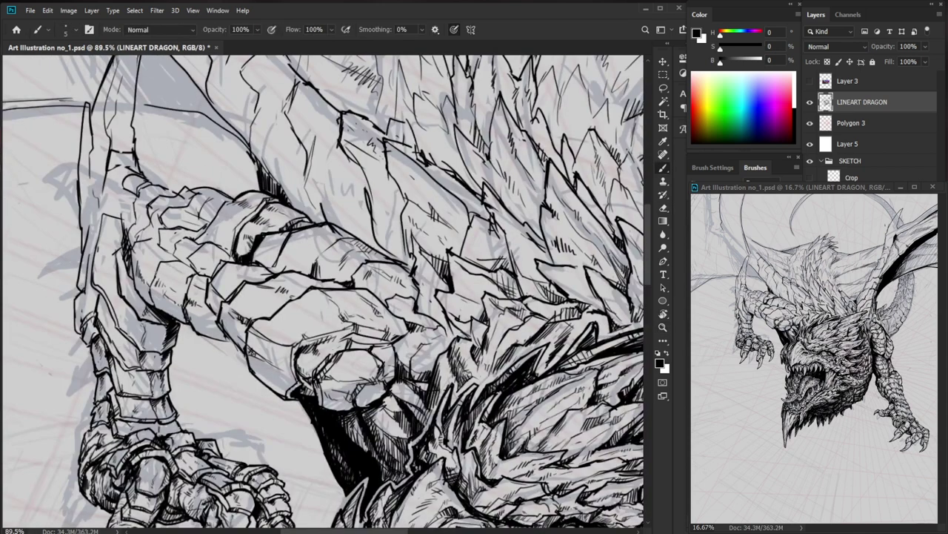
pyautogui.moveTo(141, 262); pyautogui.dragTo(159, 321)
pyautogui.moveTo(161, 317); pyautogui.dragTo(165, 325)
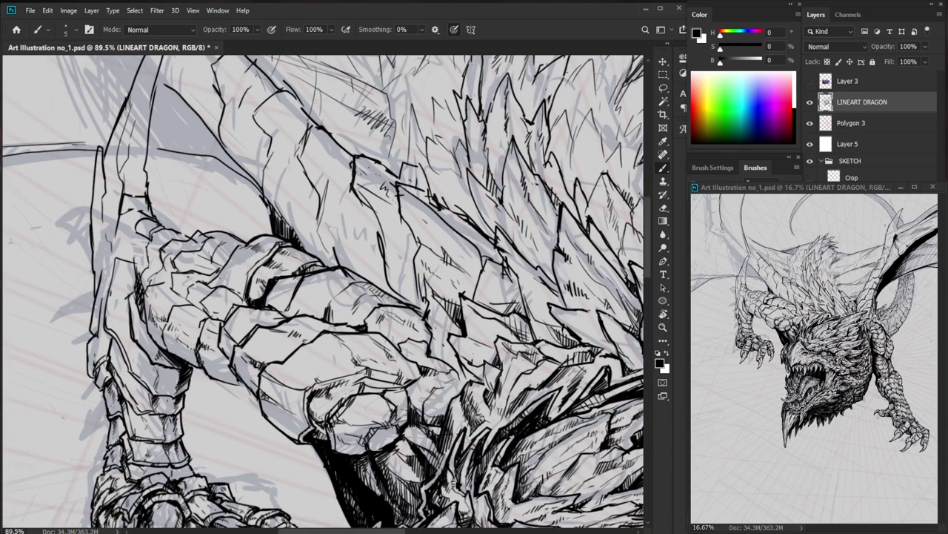
pyautogui.press('e')
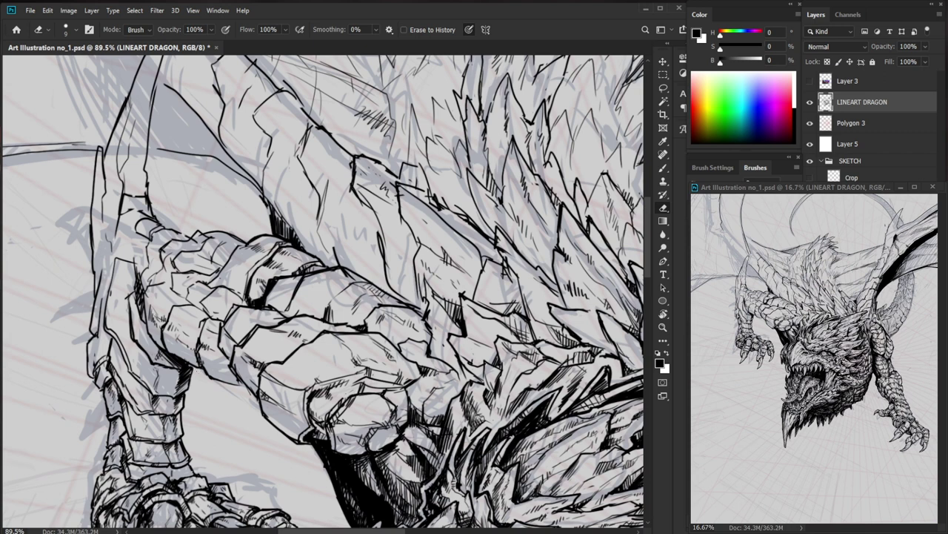
pyautogui.press('b')
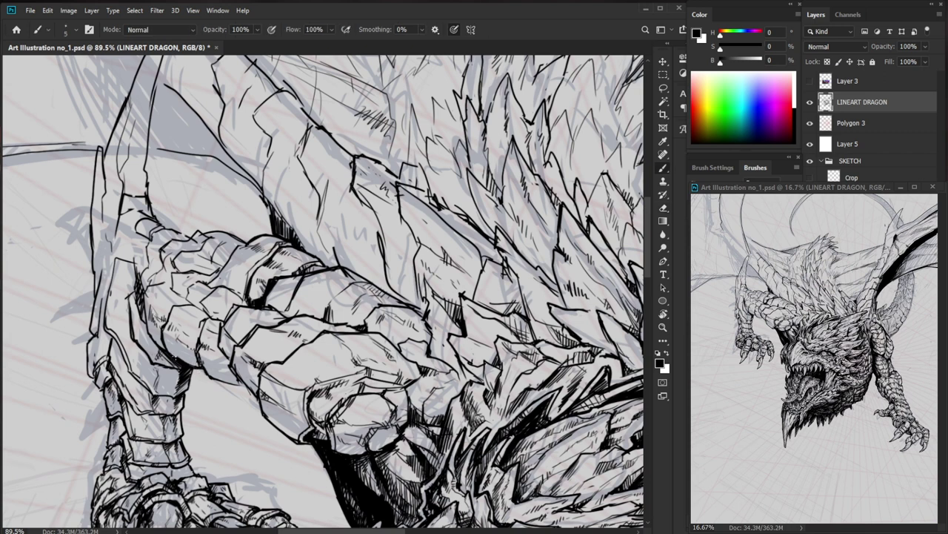
pyautogui.moveTo(151, 351); pyautogui.dragTo(164, 337)
pyautogui.moveTo(365, 358)
pyautogui.mouseDown()
pyautogui.moveTo(303, 367)
pyautogui.moveTo(370, 370)
pyautogui.mouseUp()
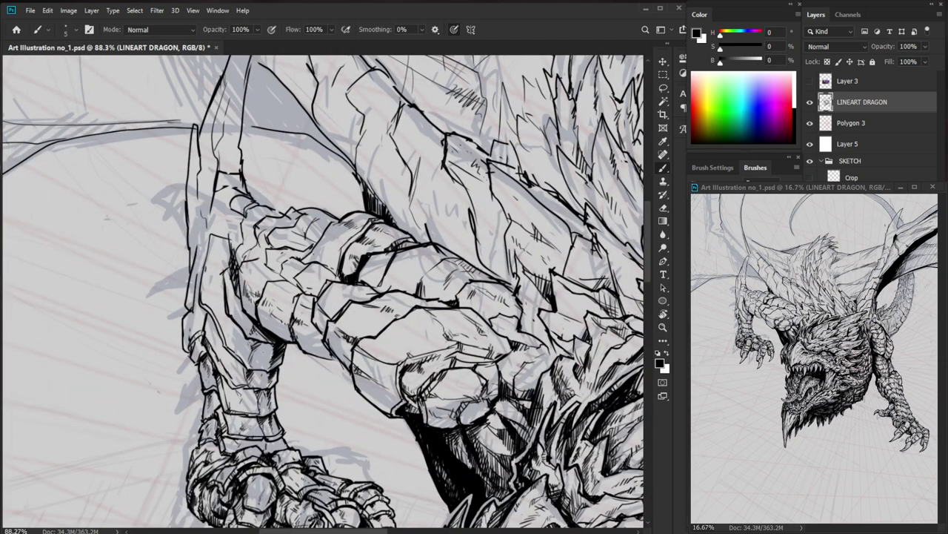
# Hatch the shadowed plate directly below the raised foreleg's elbow bend and add strokes along the forearm's outer edge.
pyautogui.moveTo(271, 345)
pyautogui.mouseDown()
pyautogui.moveTo(252, 362)
pyautogui.moveTo(261, 407)
pyautogui.mouseUp()
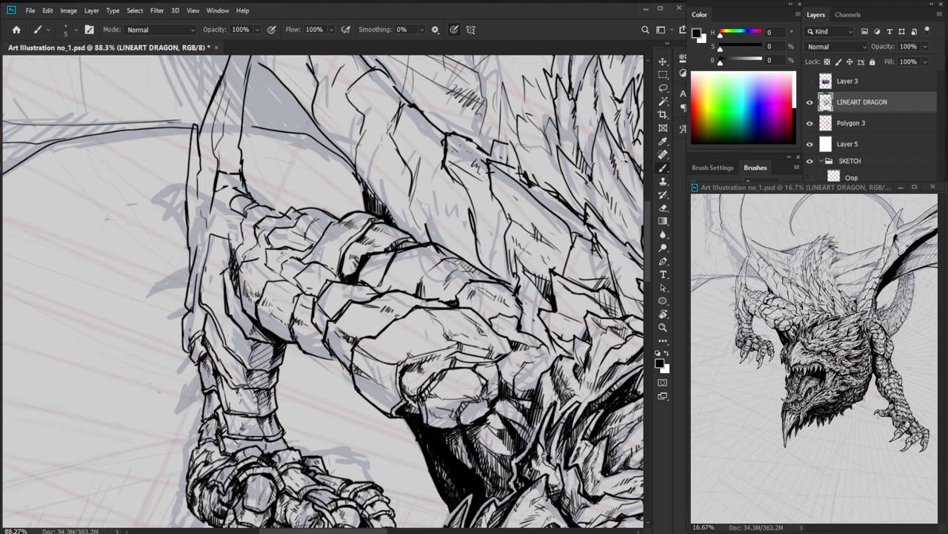
pyautogui.moveTo(228, 353); pyautogui.dragTo(234, 366)
pyautogui.moveTo(231, 358); pyautogui.dragTo(235, 376)
pyautogui.moveTo(296, 300)
pyautogui.mouseDown()
pyautogui.moveTo(237, 300)
pyautogui.moveTo(355, 304)
pyautogui.mouseUp()
pyautogui.press('b')
pyautogui.moveTo(292, 369)
pyautogui.mouseDown()
pyautogui.moveTo(274, 378)
pyautogui.moveTo(253, 371)
pyautogui.mouseUp()
pyautogui.moveTo(251, 311)
pyautogui.mouseDown()
pyautogui.moveTo(233, 338)
pyautogui.moveTo(235, 318)
pyautogui.moveTo(237, 329)
pyautogui.mouseUp()
pyautogui.moveTo(330, 363); pyautogui.dragTo(267, 371)
pyautogui.moveTo(570, 459); pyautogui.dragTo(509, 361)
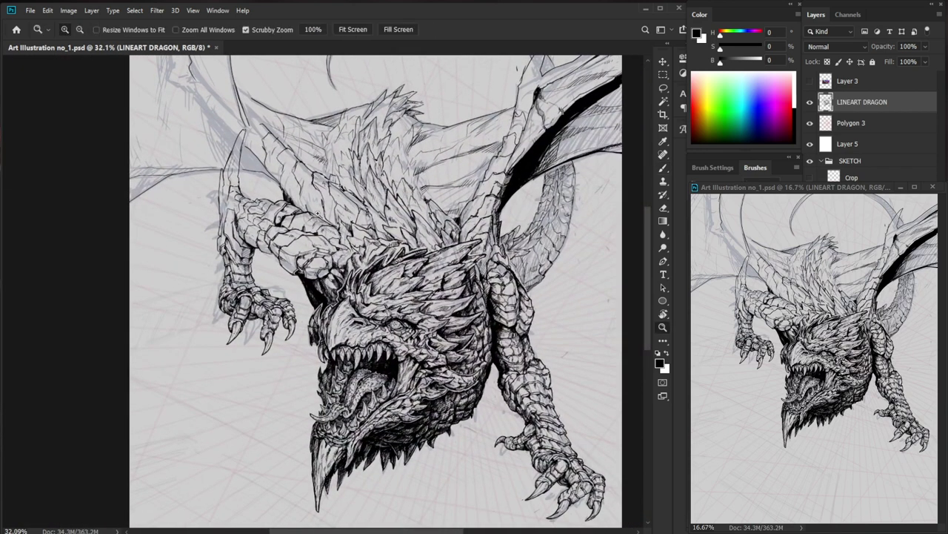
# Refine the scale lines around the raised foreleg's elbow with brush and eraser.
pyautogui.moveTo(325, 211); pyautogui.dragTo(371, 211)
pyautogui.press('z')
pyautogui.moveTo(185, 211); pyautogui.dragTo(237, 212)
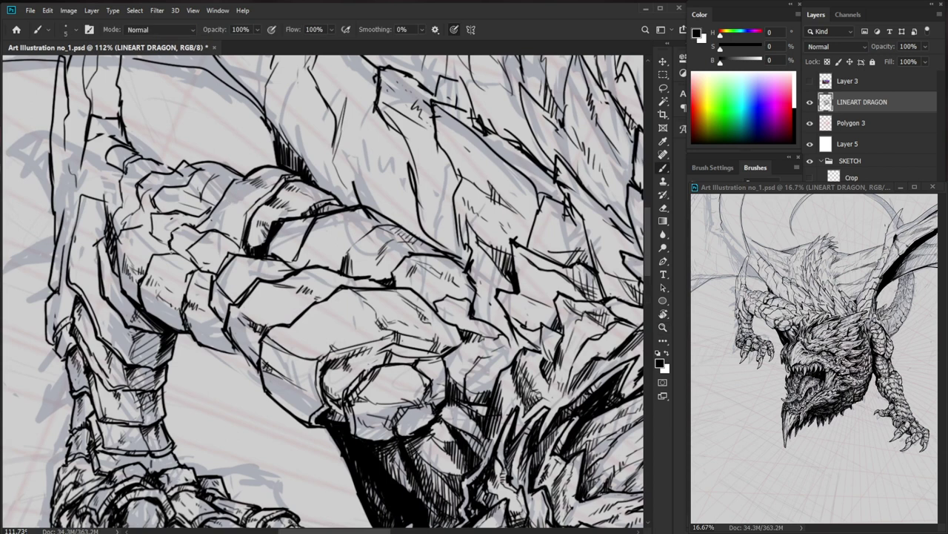
pyautogui.moveTo(177, 249)
pyautogui.mouseDown()
pyautogui.moveTo(234, 331)
pyautogui.moveTo(270, 337)
pyautogui.moveTo(250, 317)
pyautogui.moveTo(246, 325)
pyautogui.mouseUp()
pyautogui.press('e')
pyautogui.press('b')
pyautogui.press('e')
pyautogui.press('b')
pyautogui.moveTo(322, 337); pyautogui.dragTo(244, 339)
pyautogui.moveTo(248, 341); pyautogui.dragTo(184, 257)
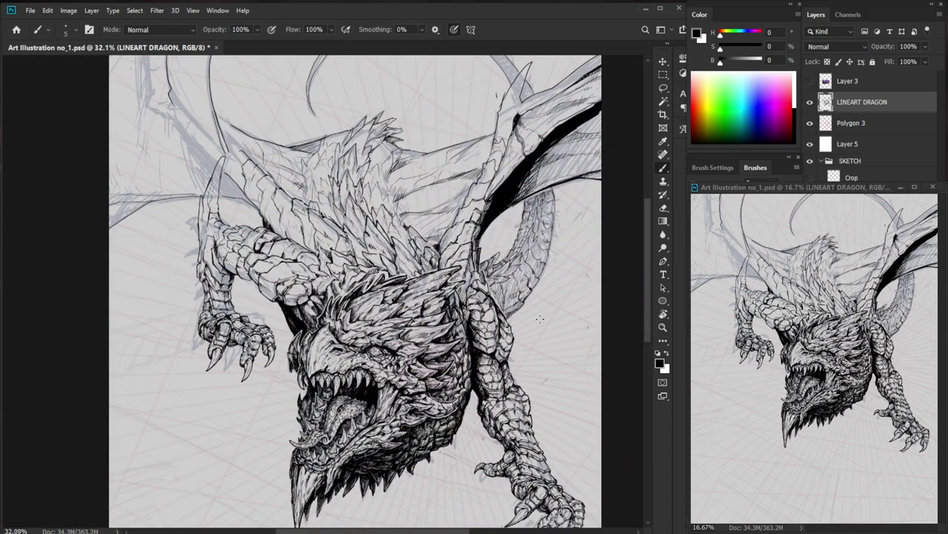
# Hatch the lower end of the shadow wedge on the wing membrane between the elbow spike and the wing bone.
pyautogui.moveTo(238, 154); pyautogui.dragTo(280, 155)
pyautogui.moveTo(216, 192); pyautogui.dragTo(231, 212)
pyautogui.moveTo(229, 213); pyautogui.dragTo(235, 235)
pyautogui.moveTo(237, 216); pyautogui.dragTo(238, 237)
pyautogui.moveTo(247, 229); pyautogui.dragTo(249, 242)
pyautogui.moveTo(253, 232); pyautogui.dragTo(257, 257)
pyautogui.moveTo(208, 170)
pyautogui.mouseDown()
pyautogui.moveTo(197, 263)
pyautogui.moveTo(278, 307)
pyautogui.mouseUp()
pyautogui.moveTo(217, 282); pyautogui.dragTo(251, 276)
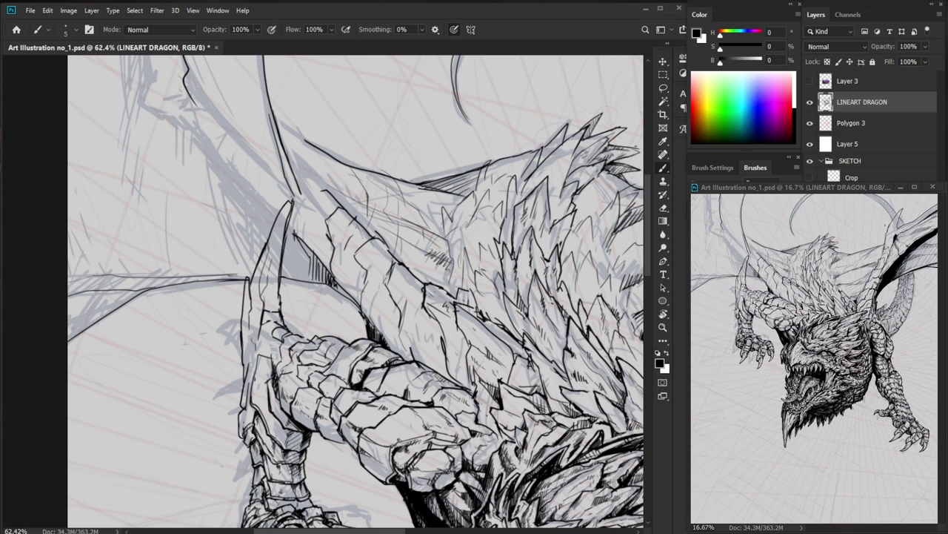
# Fill the rest of the membrane shadow wedge beside the elbow spike with parallel hatching strokes.
pyautogui.moveTo(283, 262); pyautogui.dragTo(292, 277)
pyautogui.moveTo(294, 231); pyautogui.dragTo(285, 266)
pyautogui.moveTo(296, 236); pyautogui.dragTo(290, 274)
pyautogui.moveTo(303, 245); pyautogui.dragTo(295, 278)
pyautogui.moveTo(308, 251); pyautogui.dragTo(301, 281)
pyautogui.moveTo(315, 258); pyautogui.dragTo(309, 281)
pyautogui.moveTo(319, 266); pyautogui.dragTo(317, 281)
pyautogui.moveTo(325, 267); pyautogui.dragTo(321, 284)
pyautogui.moveTo(378, 264); pyautogui.dragTo(297, 266)
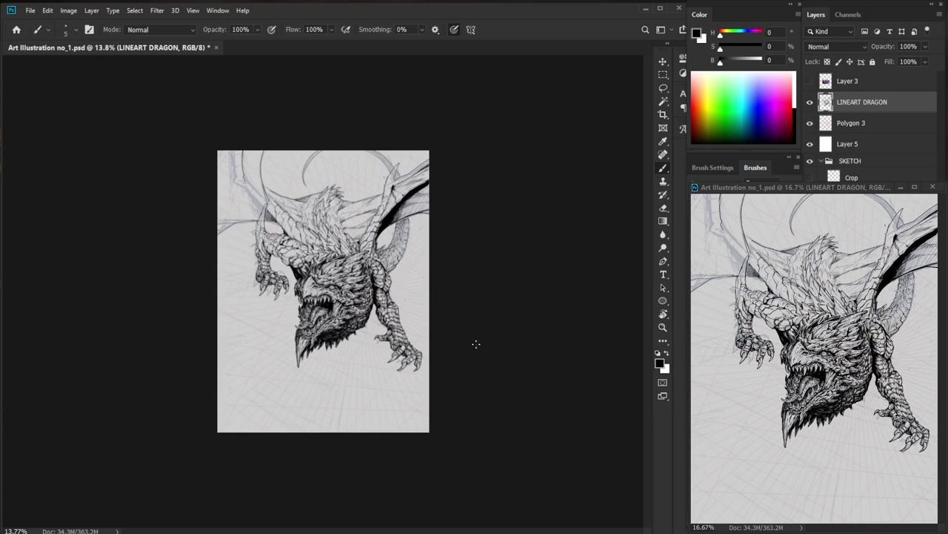
# Hatch the narrow shadow band along the wing bone above the raised foreleg's elbow spike.
pyautogui.moveTo(281, 187); pyautogui.dragTo(363, 189)
pyautogui.moveTo(215, 256)
pyautogui.mouseDown()
pyautogui.moveTo(112, 172)
pyautogui.moveTo(77, 158)
pyautogui.moveTo(77, 115)
pyautogui.mouseUp()
pyautogui.moveTo(113, 179); pyautogui.dragTo(201, 292)
pyautogui.moveTo(155, 206); pyautogui.dragTo(171, 247)
pyautogui.moveTo(169, 221); pyautogui.dragTo(184, 263)
pyautogui.moveTo(184, 241); pyautogui.dragTo(191, 271)
pyautogui.moveTo(190, 249); pyautogui.dragTo(199, 280)
pyautogui.moveTo(196, 255); pyautogui.dragTo(206, 287)
pyautogui.moveTo(201, 259)
pyautogui.mouseDown()
pyautogui.moveTo(205, 297)
pyautogui.moveTo(226, 295)
pyautogui.mouseUp()
pyautogui.moveTo(226, 284); pyautogui.dragTo(232, 306)
pyautogui.moveTo(232, 294); pyautogui.dragTo(241, 309)
pyautogui.moveTo(226, 302); pyautogui.dragTo(235, 321)
pyautogui.moveTo(229, 314); pyautogui.dragTo(236, 332)
pyautogui.moveTo(285, 304); pyautogui.dragTo(185, 305)
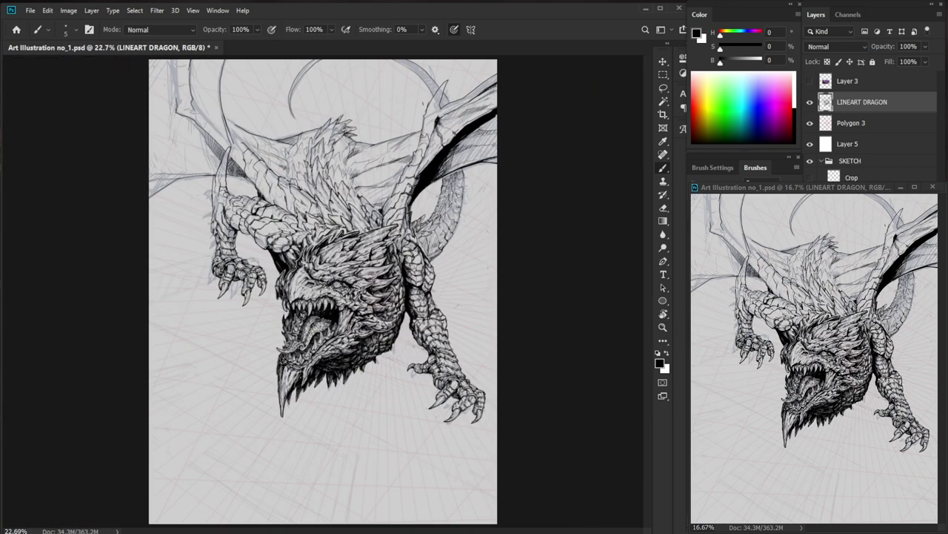
# Ink detail lines and hatching on the pointed neck scales above the head, correcting strokes with the eraser.
pyautogui.moveTo(506, 290); pyautogui.dragTo(545, 281)
pyautogui.moveTo(485, 205); pyautogui.dragTo(437, 298)
pyautogui.moveTo(335, 286); pyautogui.dragTo(409, 285)
pyautogui.moveTo(307, 252); pyautogui.dragTo(312, 275)
pyautogui.moveTo(307, 246)
pyautogui.mouseDown()
pyautogui.moveTo(316, 266)
pyautogui.moveTo(325, 260)
pyautogui.mouseUp()
pyautogui.moveTo(320, 254)
pyautogui.mouseDown()
pyautogui.moveTo(335, 275)
pyautogui.moveTo(306, 272)
pyautogui.moveTo(305, 238)
pyautogui.mouseUp()
pyautogui.press('e')
pyautogui.press('b')
pyautogui.moveTo(305, 240)
pyautogui.mouseDown()
pyautogui.moveTo(318, 250)
pyautogui.moveTo(268, 202)
pyautogui.moveTo(257, 235)
pyautogui.moveTo(301, 222)
pyautogui.moveTo(365, 273)
pyautogui.mouseUp()
pyautogui.press('e')
pyautogui.press('b')
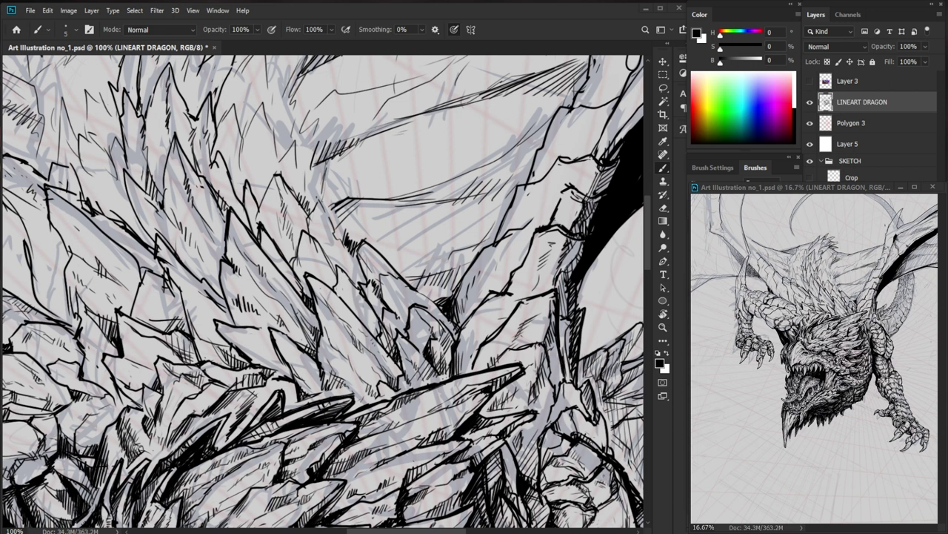
# Redraw the jagged edge of a broad scale at the base of the neck using brush and eraser.
pyautogui.press('e')
pyautogui.moveTo(136, 300); pyautogui.dragTo(134, 318)
pyautogui.press('b')
pyautogui.press('e')
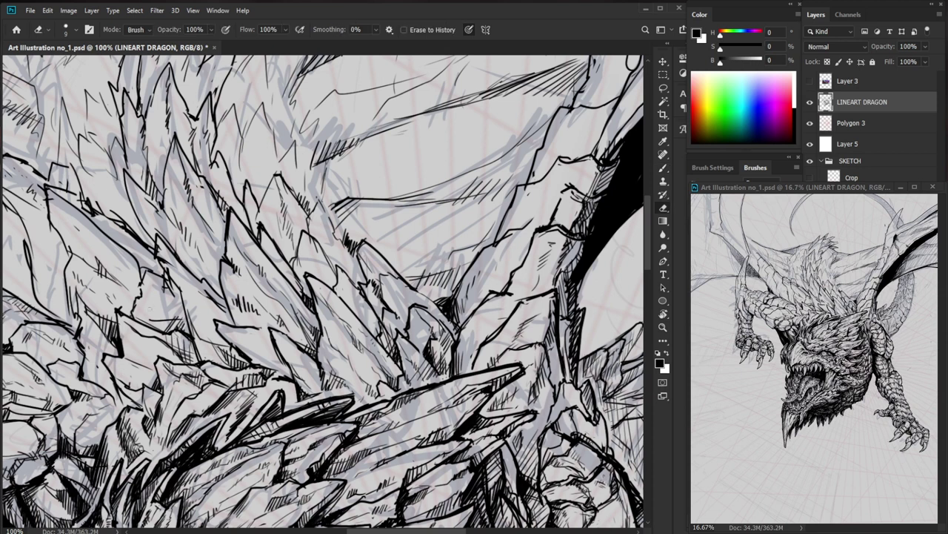
# Hatch the shadows beneath the small neck scales where they meet the front of the head crest.
pyautogui.moveTo(125, 349); pyautogui.dragTo(157, 351)
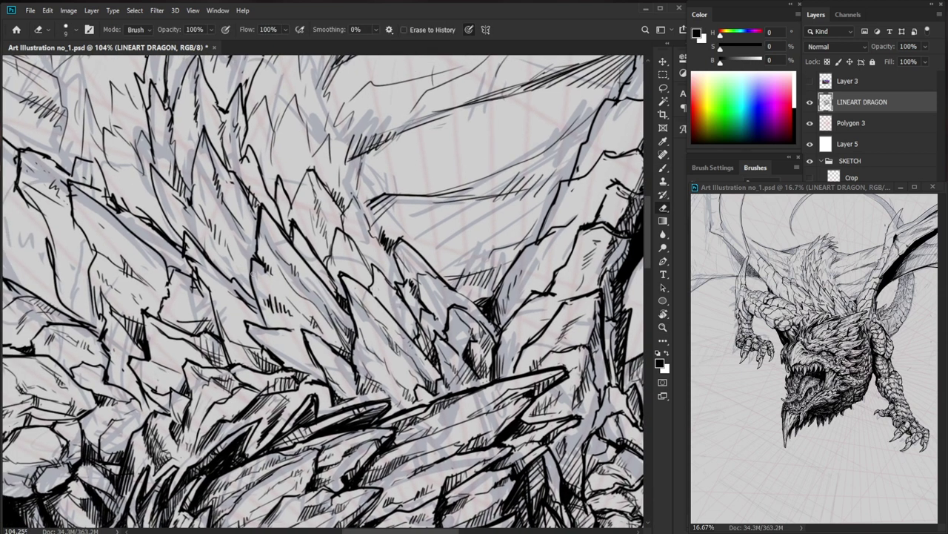
pyautogui.moveTo(146, 384); pyautogui.dragTo(167, 398)
pyautogui.press('b')
pyautogui.moveTo(134, 369)
pyautogui.mouseDown()
pyautogui.moveTo(166, 400)
pyautogui.moveTo(148, 401)
pyautogui.mouseUp()
pyautogui.moveTo(156, 386); pyautogui.dragTo(154, 409)
pyautogui.moveTo(165, 393); pyautogui.dragTo(162, 410)
pyautogui.moveTo(169, 399); pyautogui.dragTo(164, 416)
pyautogui.moveTo(306, 367)
pyautogui.mouseDown()
pyautogui.moveTo(222, 368)
pyautogui.moveTo(344, 380)
pyautogui.mouseUp()
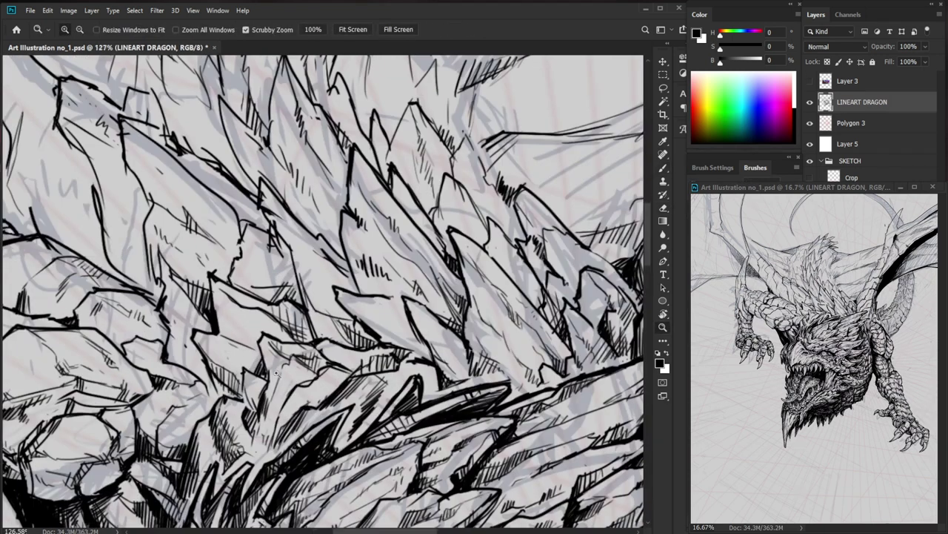
pyautogui.moveTo(216, 386)
pyautogui.mouseDown()
pyautogui.moveTo(216, 402)
pyautogui.moveTo(218, 392)
pyautogui.moveTo(244, 410)
pyautogui.mouseUp()
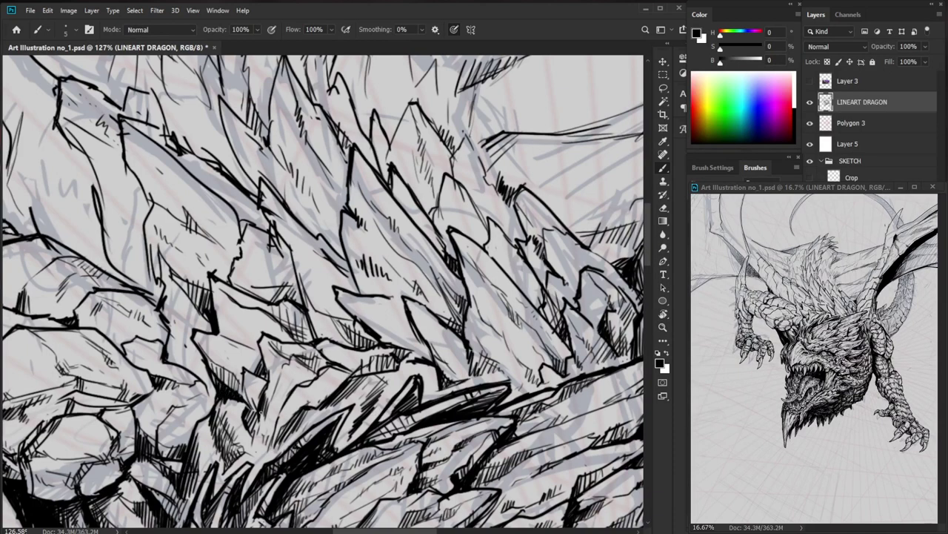
# Refine the contours of the lower neck scales with ink strokes and small erasures.
pyautogui.moveTo(292, 356); pyautogui.dragTo(192, 356)
pyautogui.moveTo(335, 407); pyautogui.dragTo(279, 366)
pyautogui.moveTo(290, 303); pyautogui.dragTo(361, 303)
pyautogui.moveTo(245, 281); pyautogui.dragTo(260, 296)
pyautogui.press('e')
pyautogui.moveTo(222, 252)
pyautogui.mouseDown()
pyautogui.moveTo(219, 278)
pyautogui.moveTo(215, 260)
pyautogui.mouseUp()
pyautogui.press('b')
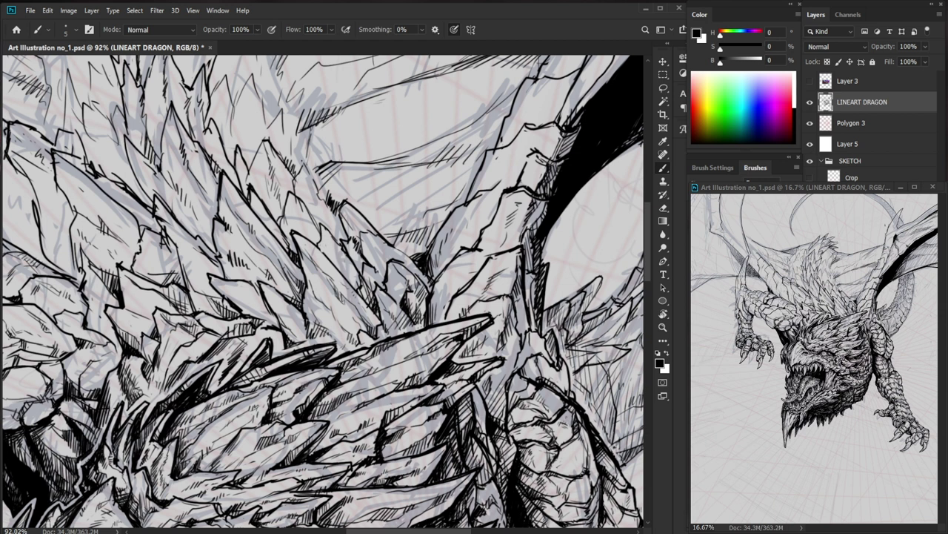
# Ink short strokes into the gaps between the curved spikes along the front of the head crest.
pyautogui.moveTo(304, 332)
pyautogui.mouseDown()
pyautogui.moveTo(294, 333)
pyautogui.moveTo(330, 333)
pyautogui.mouseUp()
pyautogui.moveTo(235, 344); pyautogui.dragTo(221, 361)
pyautogui.moveTo(234, 350); pyautogui.dragTo(220, 365)
pyautogui.moveTo(232, 348); pyautogui.dragTo(223, 358)
pyautogui.moveTo(381, 313)
pyautogui.mouseDown()
pyautogui.moveTo(345, 344)
pyautogui.moveTo(384, 347)
pyautogui.mouseUp()
pyautogui.moveTo(244, 325); pyautogui.dragTo(238, 338)
pyautogui.moveTo(239, 337); pyautogui.dragTo(226, 366)
pyautogui.moveTo(245, 329); pyautogui.dragTo(228, 360)
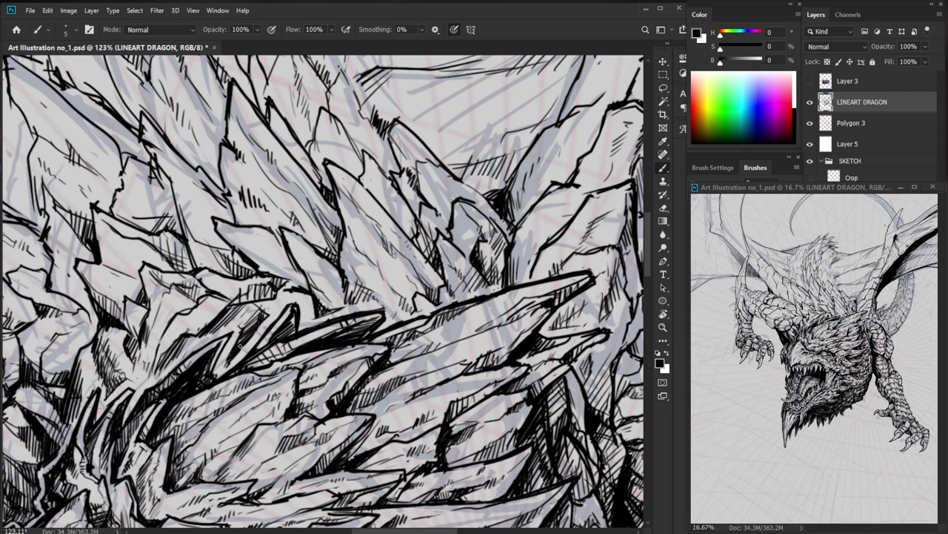
# Add dark strokes around the roots of the small curved crest spikes near the foreleg joint.
pyautogui.moveTo(185, 405); pyautogui.dragTo(215, 405)
pyautogui.moveTo(182, 400); pyautogui.dragTo(158, 431)
pyautogui.moveTo(280, 342); pyautogui.dragTo(209, 344)
pyautogui.moveTo(259, 361)
pyautogui.mouseDown()
pyautogui.moveTo(299, 362)
pyautogui.moveTo(264, 368)
pyautogui.mouseUp()
pyautogui.moveTo(300, 335)
pyautogui.mouseDown()
pyautogui.moveTo(198, 345)
pyautogui.moveTo(197, 357)
pyautogui.mouseUp()
pyautogui.moveTo(204, 351); pyautogui.dragTo(199, 365)
# Deepen the black shadow under the curved crest spikes with more ink strokes.
pyautogui.moveTo(300, 345)
pyautogui.mouseDown()
pyautogui.moveTo(262, 348)
pyautogui.moveTo(322, 328)
pyautogui.mouseUp()
pyautogui.moveTo(217, 338); pyautogui.dragTo(227, 378)
pyautogui.moveTo(214, 346); pyautogui.dragTo(210, 377)
pyautogui.moveTo(216, 369); pyautogui.dragTo(208, 383)
pyautogui.moveTo(259, 337); pyautogui.dragTo(212, 344)
pyautogui.moveTo(267, 420); pyautogui.dragTo(269, 407)
pyautogui.scroll(-1, 270, 403)
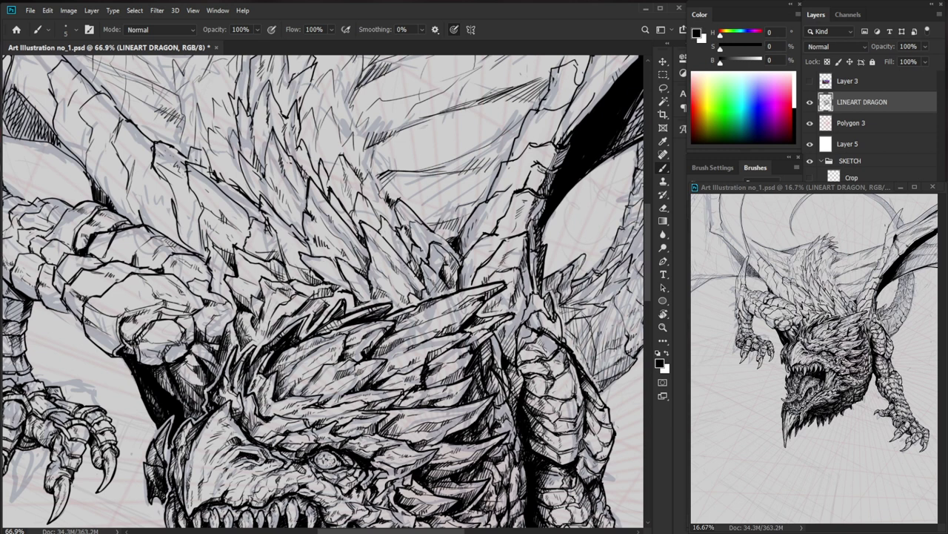
# Clean up the edge of the dark shadow beneath the raised foreleg's joint plate with eraser and brush.
pyautogui.scroll(3, 122, 354)
pyautogui.press('e')
pyautogui.press('b')
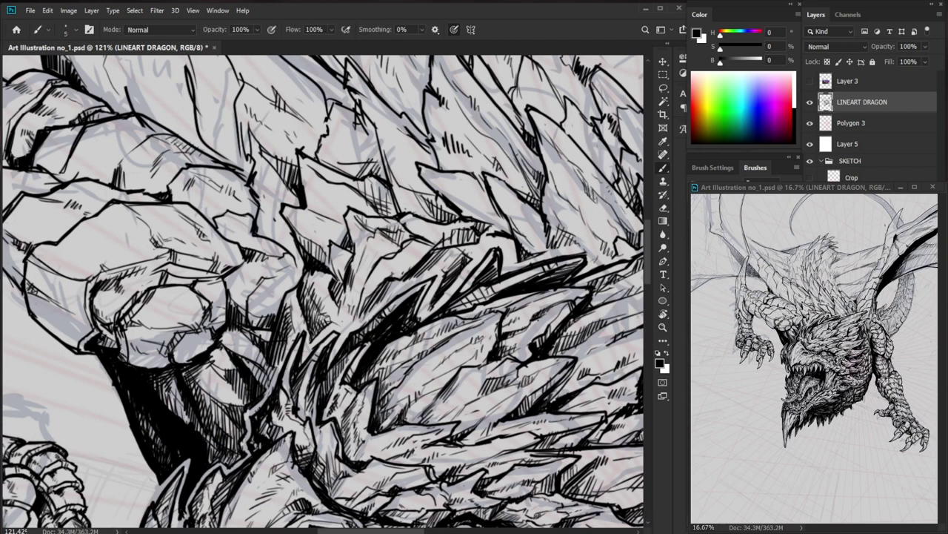
pyautogui.press('e')
pyautogui.moveTo(127, 346); pyautogui.dragTo(126, 363)
pyautogui.press('b')
pyautogui.scroll(-10, 124, 360)
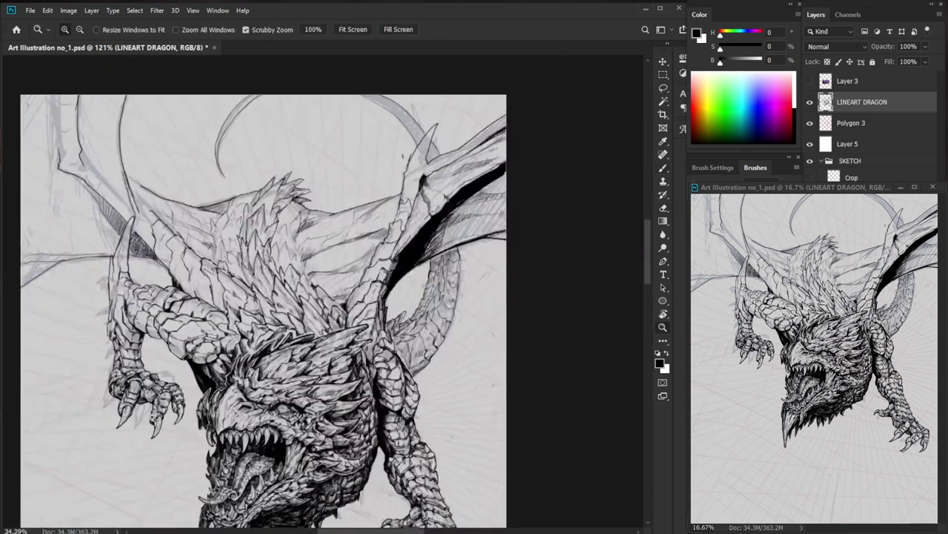
# Add short ink strokes to the shadowed area between the raised foreleg's joint and the head crest.
pyautogui.scroll(10, 464, 432)
pyautogui.moveTo(305, 386); pyautogui.dragTo(299, 411)
pyautogui.moveTo(310, 388); pyautogui.dragTo(304, 416)
pyautogui.moveTo(319, 389)
pyautogui.mouseDown()
pyautogui.moveTo(308, 416)
pyautogui.moveTo(318, 411)
pyautogui.mouseUp()
pyautogui.moveTo(327, 389)
pyautogui.mouseDown()
pyautogui.moveTo(323, 408)
pyautogui.moveTo(312, 408)
pyautogui.mouseUp()
pyautogui.moveTo(322, 406)
pyautogui.mouseDown()
pyautogui.moveTo(318, 425)
pyautogui.moveTo(243, 430)
pyautogui.mouseUp()
pyautogui.hotkey('ctrl', 'space')
pyautogui.moveTo(199, 393); pyautogui.dragTo(372, 390)
pyautogui.scroll(-5, 372, 390)
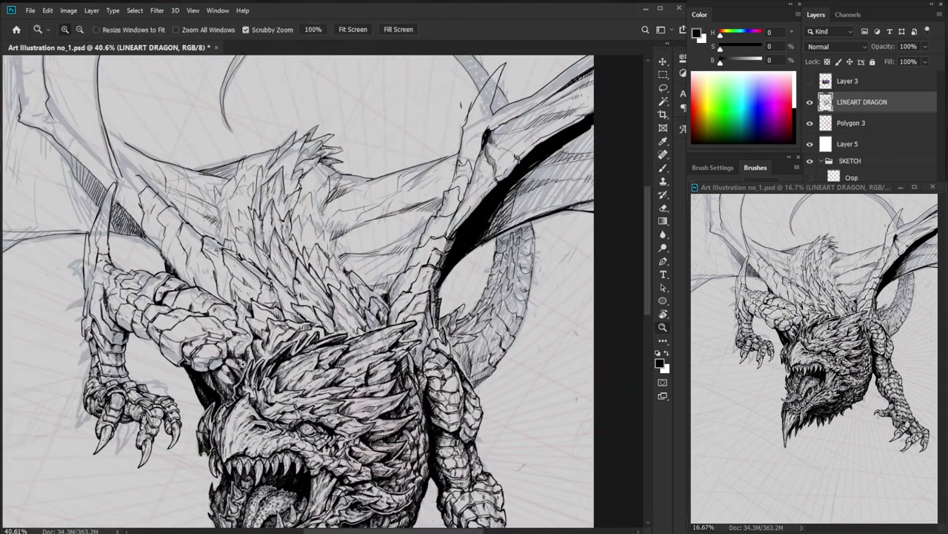
# Hatch the lower rim of the round joint plate on the raised foreleg and touch it up with the eraser.
pyautogui.scroll(6, 209, 372)
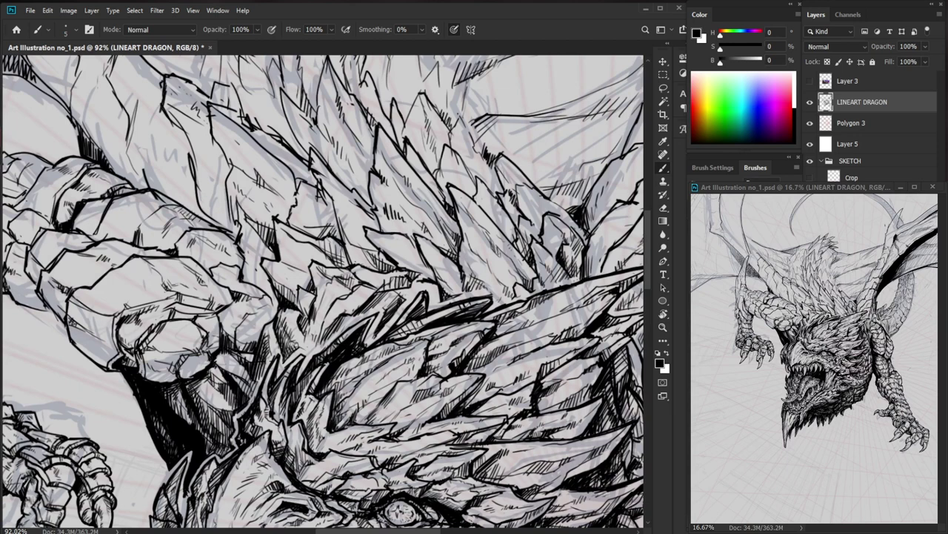
pyautogui.scroll(-3, 217, 381)
pyautogui.scroll(3, 219, 377)
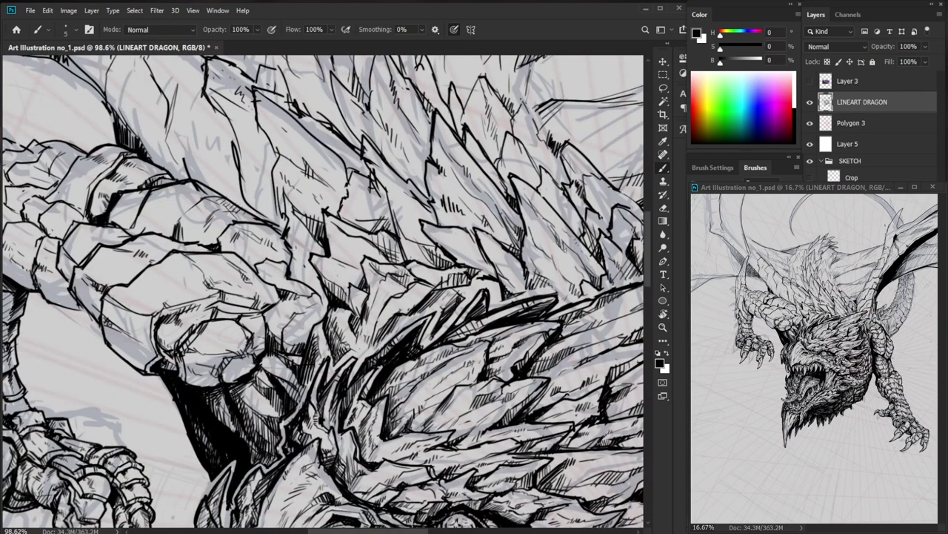
pyautogui.moveTo(224, 384); pyautogui.dragTo(231, 369)
pyautogui.moveTo(229, 381); pyautogui.dragTo(238, 370)
pyautogui.moveTo(238, 377); pyautogui.dragTo(246, 370)
pyautogui.moveTo(187, 380); pyautogui.dragTo(194, 371)
pyautogui.moveTo(197, 380)
pyautogui.mouseDown()
pyautogui.moveTo(200, 373)
pyautogui.moveTo(197, 383)
pyautogui.mouseUp()
pyautogui.moveTo(212, 372); pyautogui.dragTo(206, 383)
pyautogui.moveTo(215, 374); pyautogui.dragTo(206, 379)
pyautogui.press('e')
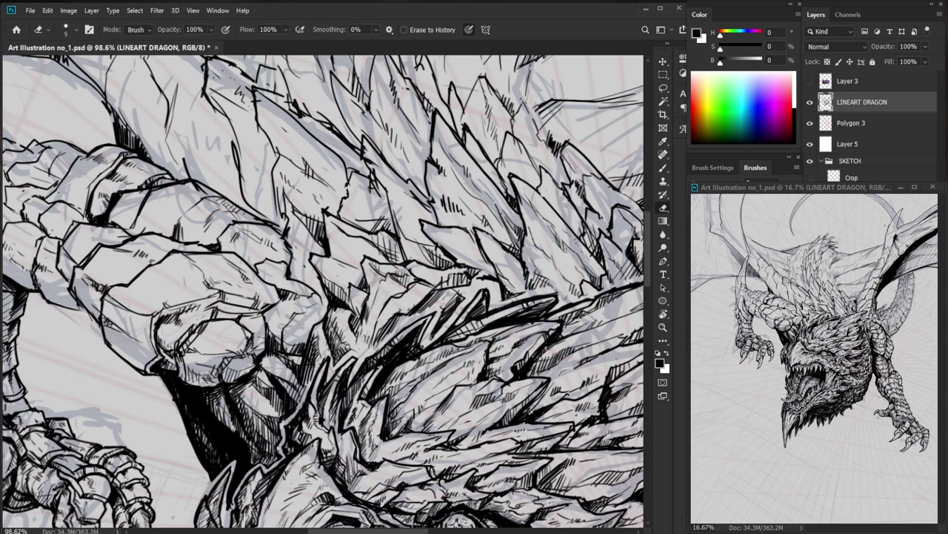
pyautogui.press('b')
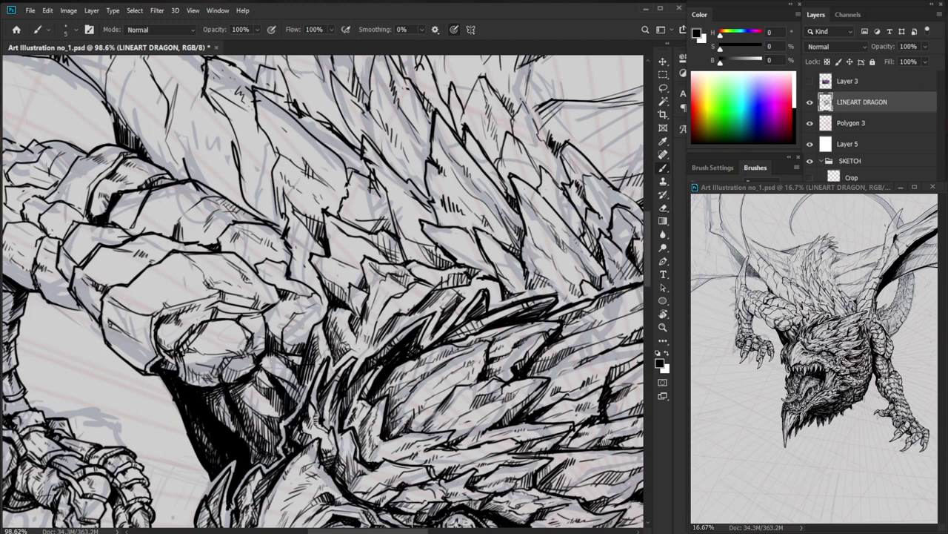
pyautogui.press('e')
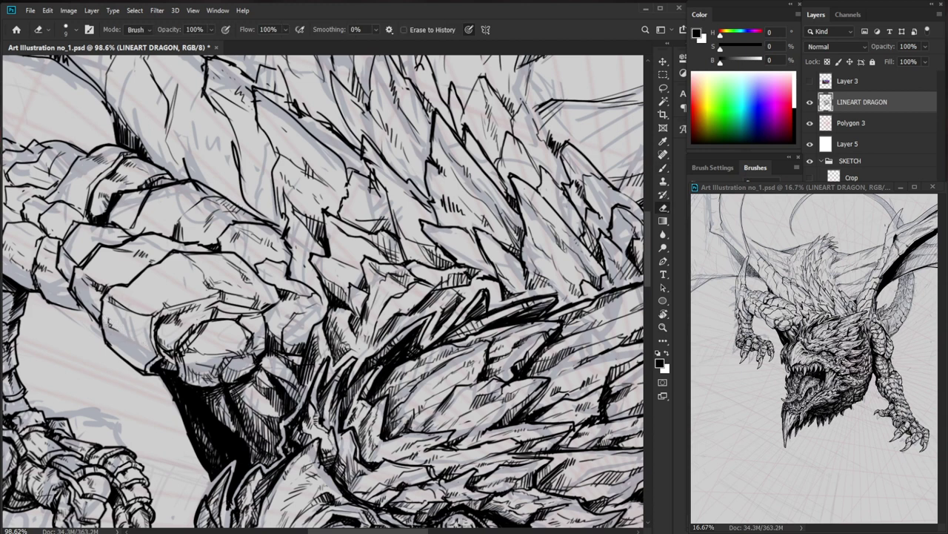
# Ink parallel hatching along the underside of the large plate beside the raised foreleg's round joint.
pyautogui.press('b')
pyautogui.moveTo(135, 340); pyautogui.dragTo(131, 346)
pyautogui.moveTo(141, 340); pyautogui.dragTo(137, 346)
pyautogui.moveTo(303, 328)
pyautogui.mouseDown()
pyautogui.moveTo(244, 329)
pyautogui.moveTo(306, 347)
pyautogui.mouseUp()
pyautogui.moveTo(211, 304); pyautogui.dragTo(223, 328)
pyautogui.moveTo(222, 310); pyautogui.dragTo(229, 329)
pyautogui.moveTo(227, 312); pyautogui.dragTo(237, 334)
pyautogui.moveTo(235, 316); pyautogui.dragTo(243, 331)
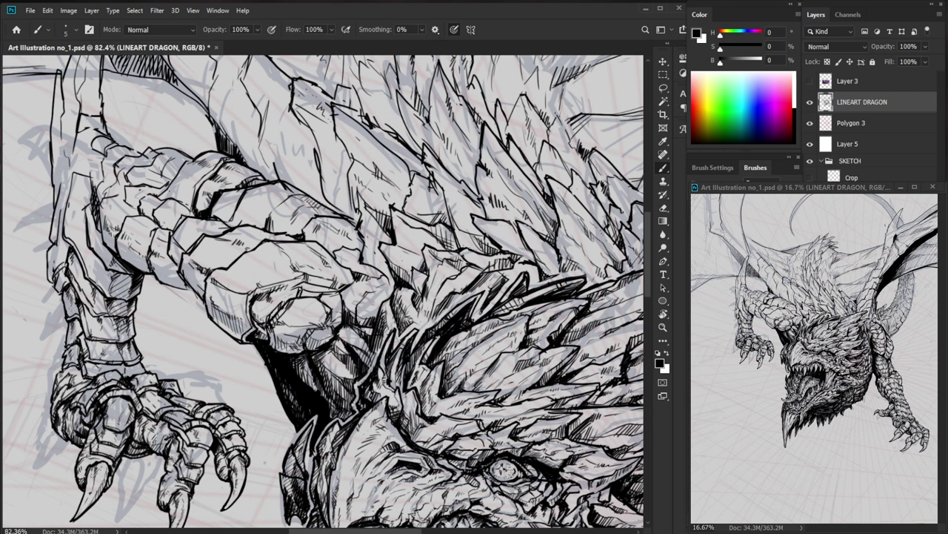
# Add shading strokes to the fingers and claw bases of the raised foreleg's foot.
pyautogui.hotkey('ctrl', 'space')
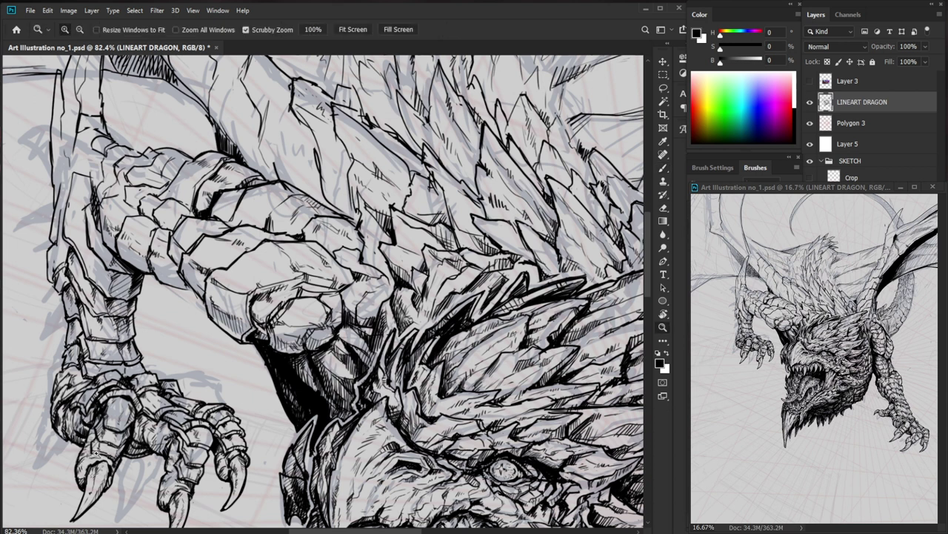
pyautogui.moveTo(76, 464); pyautogui.dragTo(111, 459)
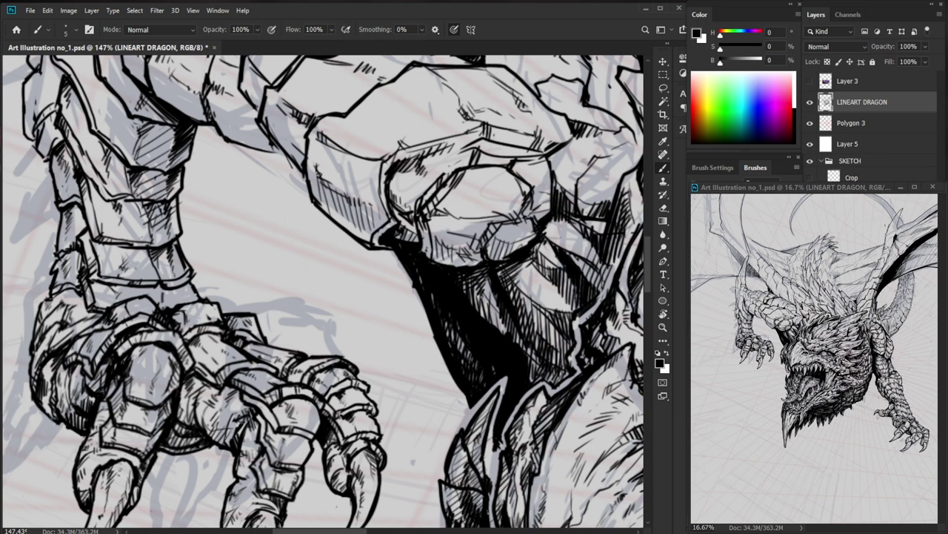
pyautogui.moveTo(142, 360)
pyautogui.mouseDown()
pyautogui.moveTo(135, 391)
pyautogui.moveTo(110, 384)
pyautogui.moveTo(104, 423)
pyautogui.mouseUp()
pyautogui.moveTo(194, 378); pyautogui.dragTo(128, 432)
pyautogui.moveTo(168, 400); pyautogui.dragTo(252, 404)
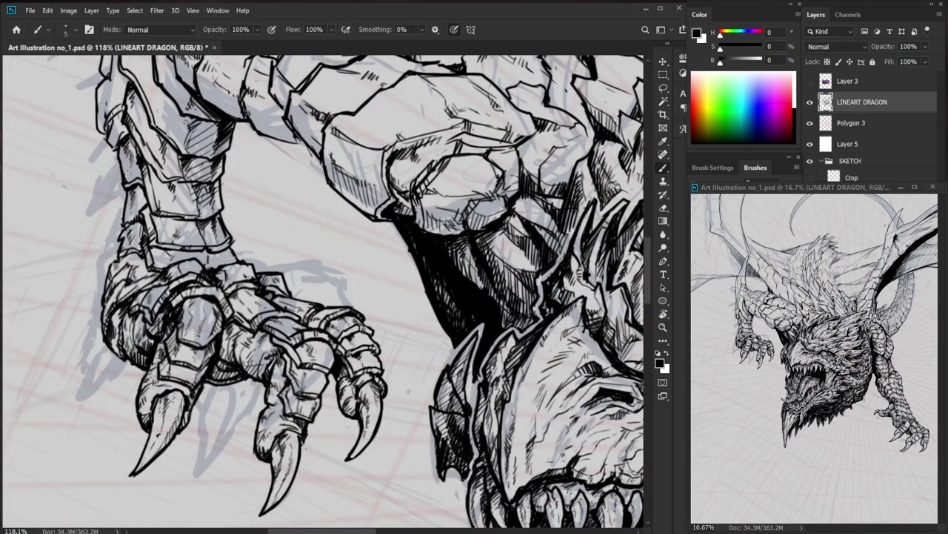
pyautogui.moveTo(151, 396); pyautogui.dragTo(146, 407)
pyautogui.moveTo(235, 352); pyautogui.dragTo(203, 356)
pyautogui.moveTo(213, 441)
pyautogui.mouseDown()
pyautogui.moveTo(240, 453)
pyautogui.moveTo(232, 464)
pyautogui.mouseUp()
pyautogui.moveTo(149, 371); pyautogui.dragTo(181, 326)
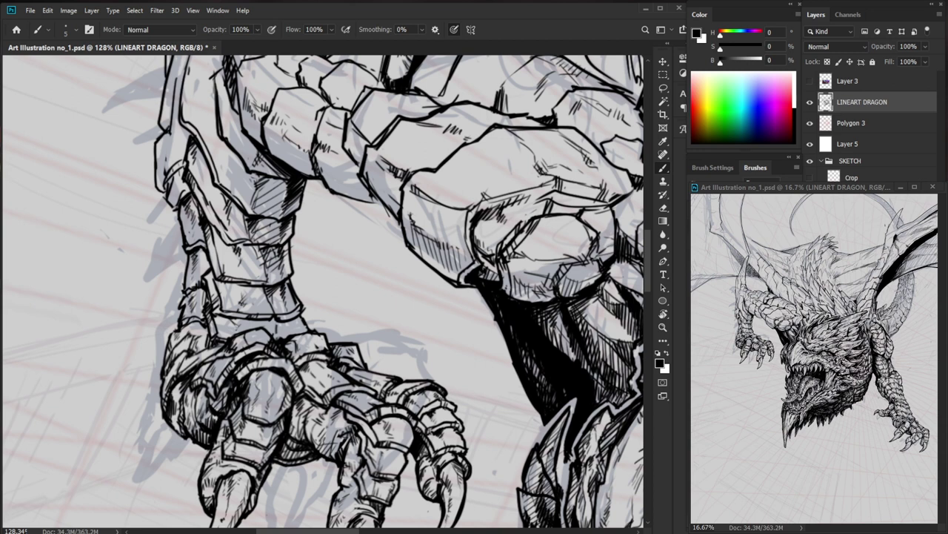
# Ink short strokes into the small scales on the outer side of the raised foreleg's wrist.
pyautogui.moveTo(193, 333)
pyautogui.mouseDown()
pyautogui.moveTo(223, 333)
pyautogui.moveTo(198, 338)
pyautogui.mouseUp()
pyautogui.moveTo(203, 331); pyautogui.dragTo(214, 339)
pyautogui.moveTo(201, 331); pyautogui.dragTo(194, 334)
pyautogui.moveTo(188, 328); pyautogui.dragTo(193, 343)
pyautogui.moveTo(243, 334); pyautogui.dragTo(175, 336)
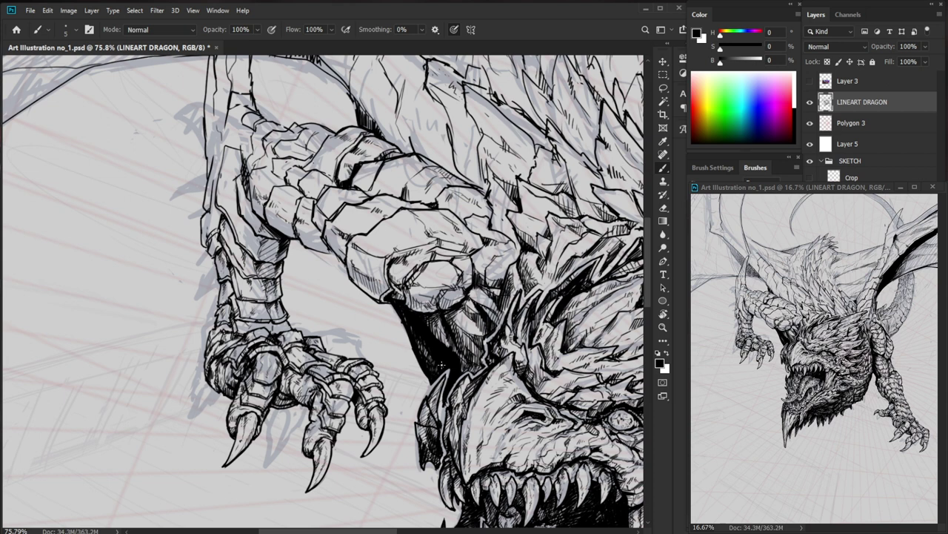
# Hatch a darker shadow on the forearm plates just below the raised foreleg's elbow.
pyautogui.scroll(8, 274, 292)
pyautogui.moveTo(272, 256)
pyautogui.mouseDown()
pyautogui.moveTo(243, 258)
pyautogui.moveTo(262, 255)
pyautogui.moveTo(262, 280)
pyautogui.mouseUp()
pyautogui.moveTo(284, 215)
pyautogui.mouseDown()
pyautogui.moveTo(274, 246)
pyautogui.moveTo(270, 237)
pyautogui.mouseUp()
pyautogui.moveTo(286, 217); pyautogui.dragTo(280, 239)
pyautogui.moveTo(274, 200); pyautogui.dragTo(296, 183)
pyautogui.press('e')
pyautogui.press('b')
pyautogui.moveTo(309, 149)
pyautogui.mouseDown()
pyautogui.moveTo(300, 196)
pyautogui.moveTo(264, 199)
pyautogui.mouseUp()
pyautogui.press('z')
pyautogui.scroll(8, 355, 174)
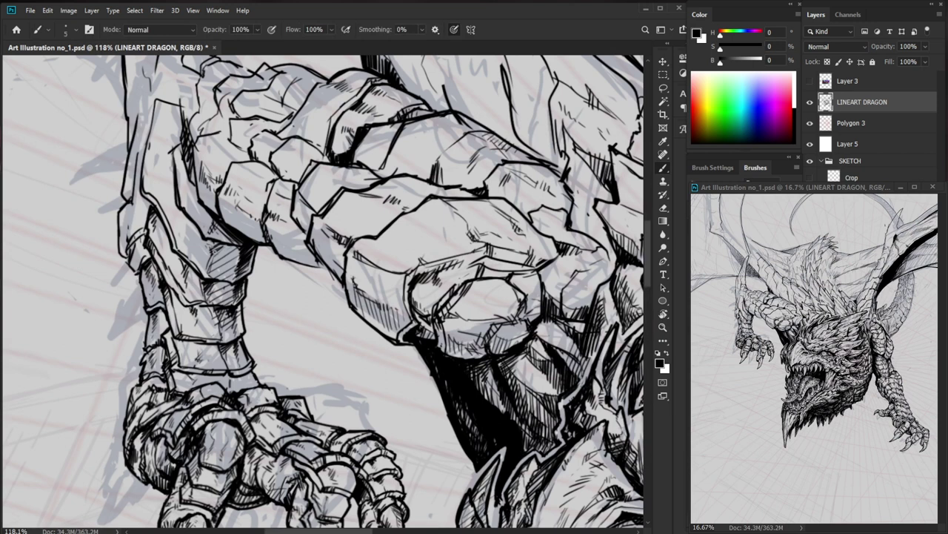
# Refine the inner contour of the lowest forearm plate above the wrist with eraser and brush.
pyautogui.press('e')
pyautogui.press('b')
pyautogui.scroll(4, 231, 377)
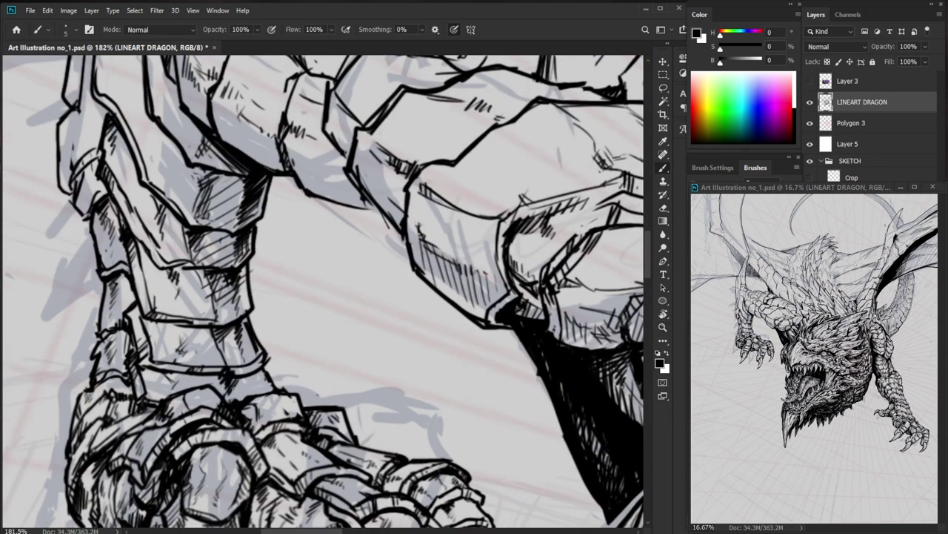
pyautogui.press('e')
pyautogui.press('e')
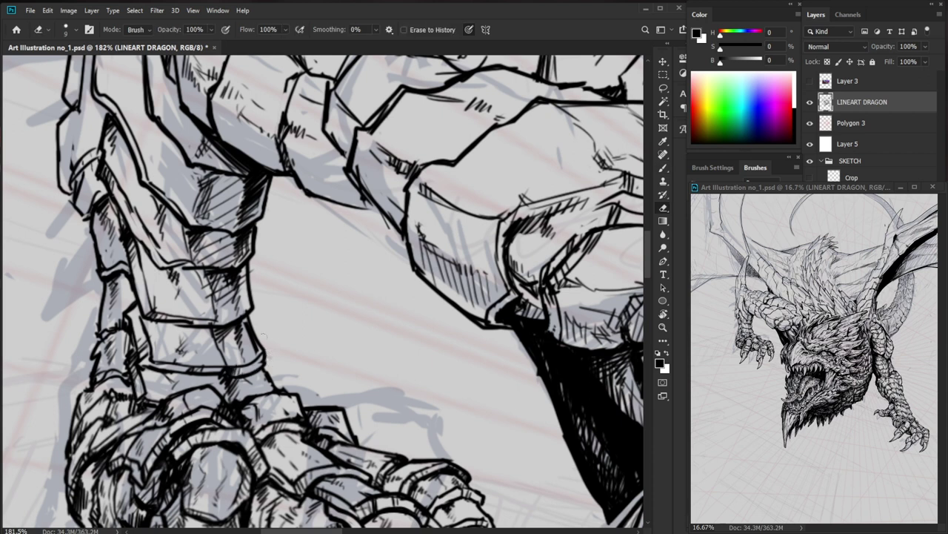
pyautogui.press('b')
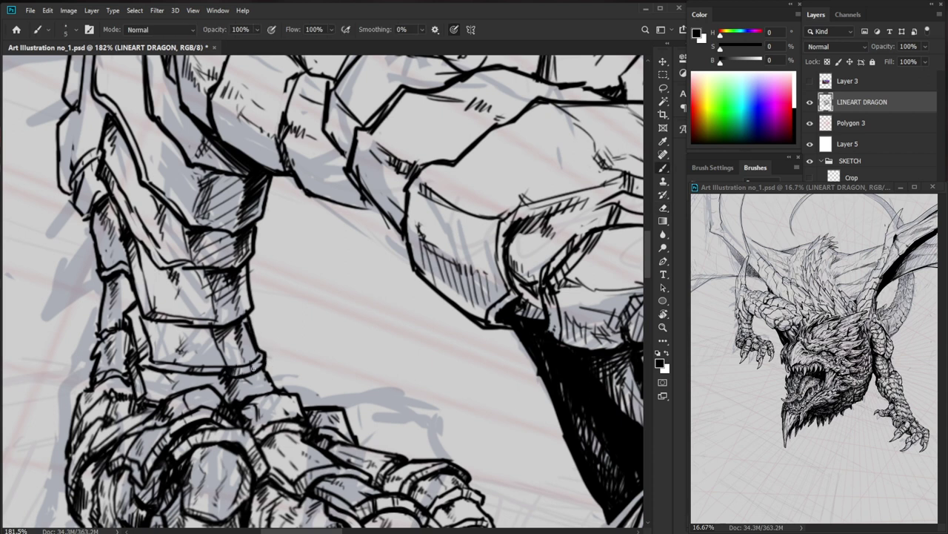
pyautogui.press('e')
pyautogui.press('b')
pyautogui.moveTo(263, 370); pyautogui.dragTo(276, 387)
pyautogui.moveTo(268, 374)
pyautogui.mouseDown()
pyautogui.moveTo(201, 376)
pyautogui.moveTo(311, 376)
pyautogui.mouseUp()
# Erase the stray ink at the inner corner of the plate just above the wrist.
pyautogui.press('e')
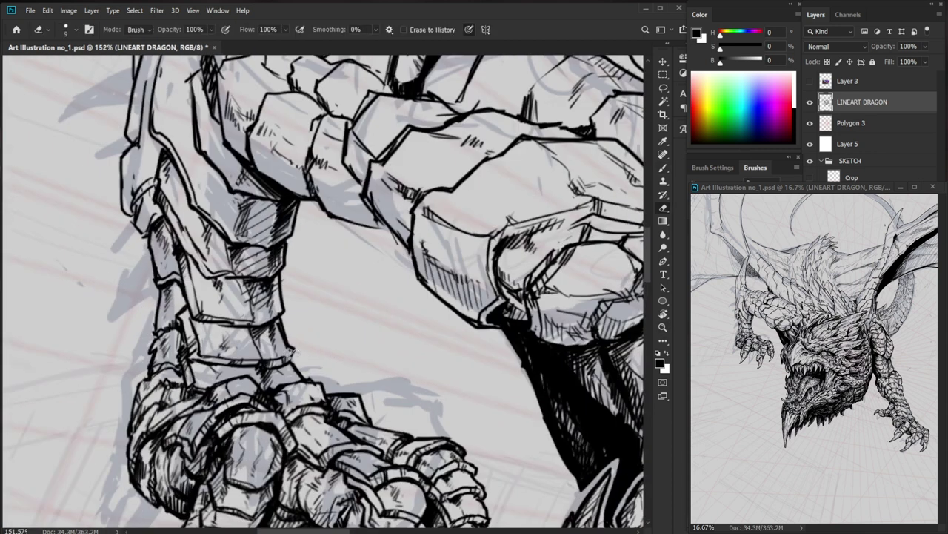
pyautogui.press('b')
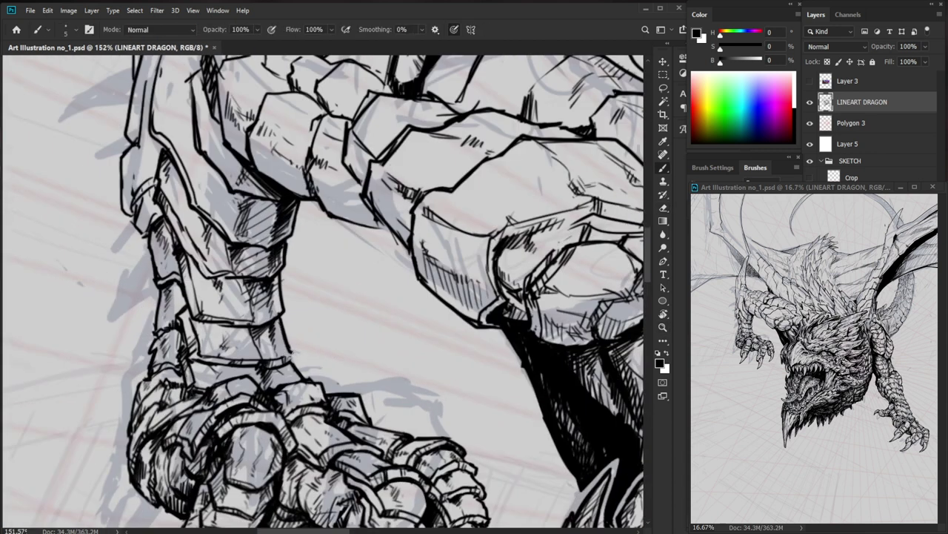
pyautogui.press('e')
pyautogui.moveTo(289, 359)
pyautogui.mouseDown()
pyautogui.moveTo(276, 367)
pyautogui.moveTo(293, 363)
pyautogui.mouseUp()
pyautogui.press('b')
pyautogui.press('z')
pyautogui.moveTo(393, 291)
pyautogui.mouseDown()
pyautogui.moveTo(354, 360)
pyautogui.moveTo(322, 348)
pyautogui.moveTo(259, 363)
pyautogui.mouseUp()
pyautogui.press('b')
# Touch up the raised foreleg's middle forearm plates with eraser and short ink strokes.
pyautogui.press('z')
pyautogui.press('b')
pyautogui.moveTo(489, 465); pyautogui.dragTo(387, 447)
pyautogui.press('z')
pyautogui.moveTo(226, 287); pyautogui.dragTo(324, 291)
pyautogui.press('b')
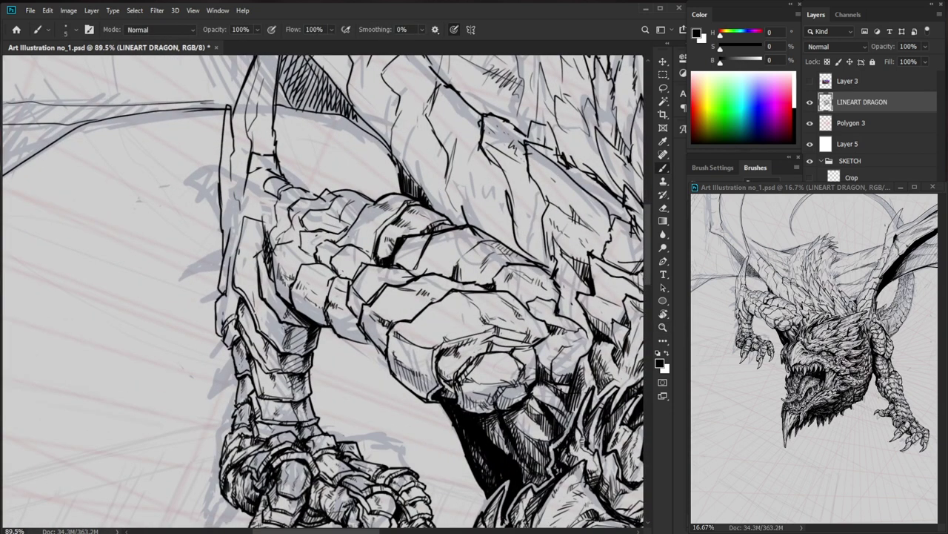
pyautogui.press('e')
pyautogui.press('b')
pyautogui.press('e')
pyautogui.press('b')
pyautogui.press('z')
pyautogui.moveTo(285, 175); pyautogui.dragTo(278, 175)
pyautogui.press('b')
pyautogui.moveTo(289, 343); pyautogui.dragTo(281, 356)
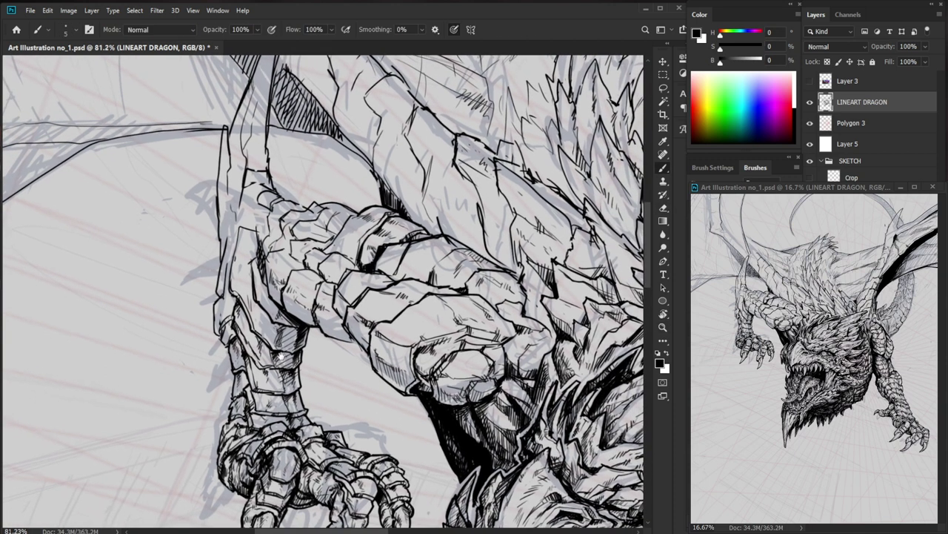
# Darken the gap under the long overlapping plate on the outer side of the forearm.
pyautogui.press('z')
pyautogui.moveTo(252, 304); pyautogui.dragTo(298, 305)
pyautogui.press('b')
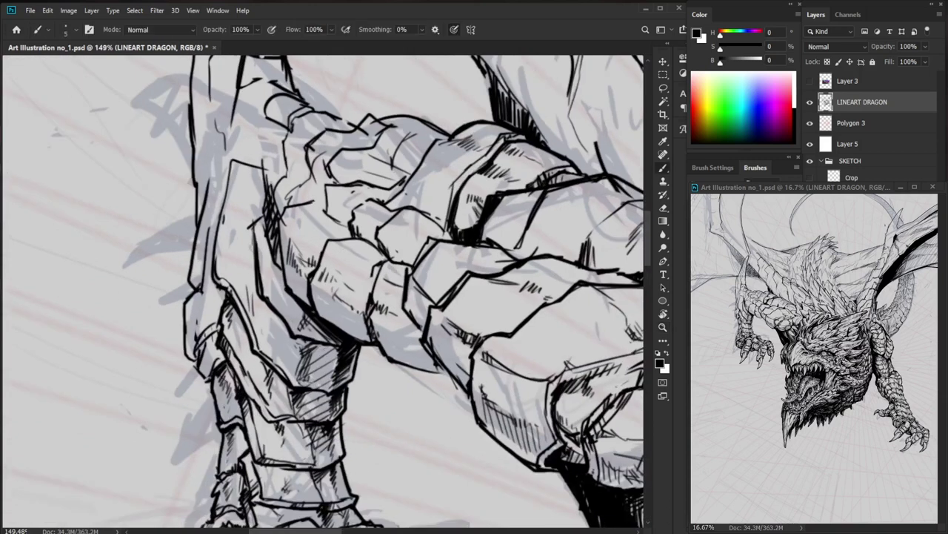
pyautogui.moveTo(220, 283); pyautogui.dragTo(213, 319)
pyautogui.moveTo(222, 286); pyautogui.dragTo(218, 307)
pyautogui.moveTo(226, 290)
pyautogui.mouseDown()
pyautogui.moveTo(222, 305)
pyautogui.moveTo(193, 302)
pyautogui.mouseUp()
pyautogui.press('z')
pyautogui.press('b')
pyautogui.press('z')
pyautogui.moveTo(230, 356); pyautogui.dragTo(259, 356)
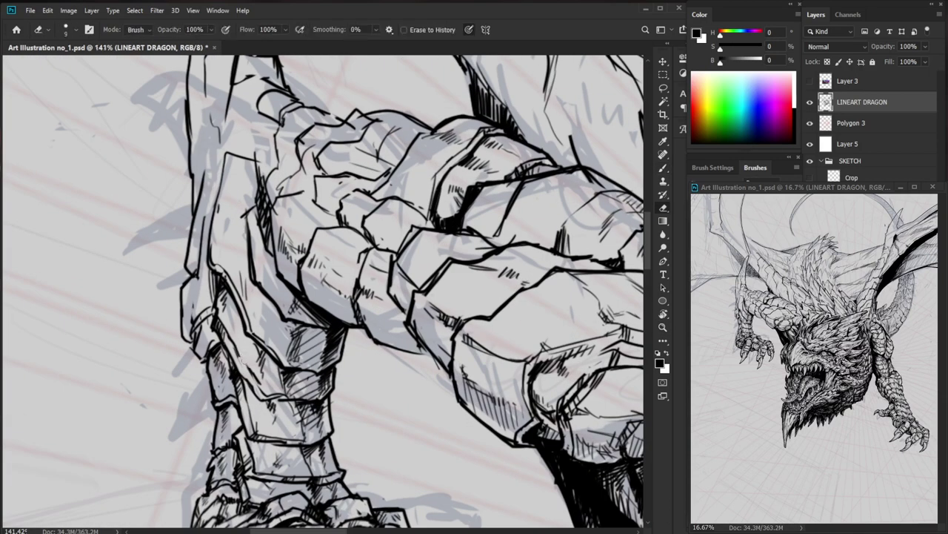
pyautogui.press('e')
pyautogui.press('b')
# Shade the central forearm plates with ink strokes and trim the ink with the eraser.
pyautogui.press('z')
pyautogui.moveTo(251, 369); pyautogui.dragTo(207, 369)
pyautogui.moveTo(399, 436); pyautogui.dragTo(384, 395)
pyautogui.press('z')
pyautogui.moveTo(240, 260)
pyautogui.mouseDown()
pyautogui.moveTo(271, 259)
pyautogui.moveTo(251, 270)
pyautogui.moveTo(255, 250)
pyautogui.mouseUp()
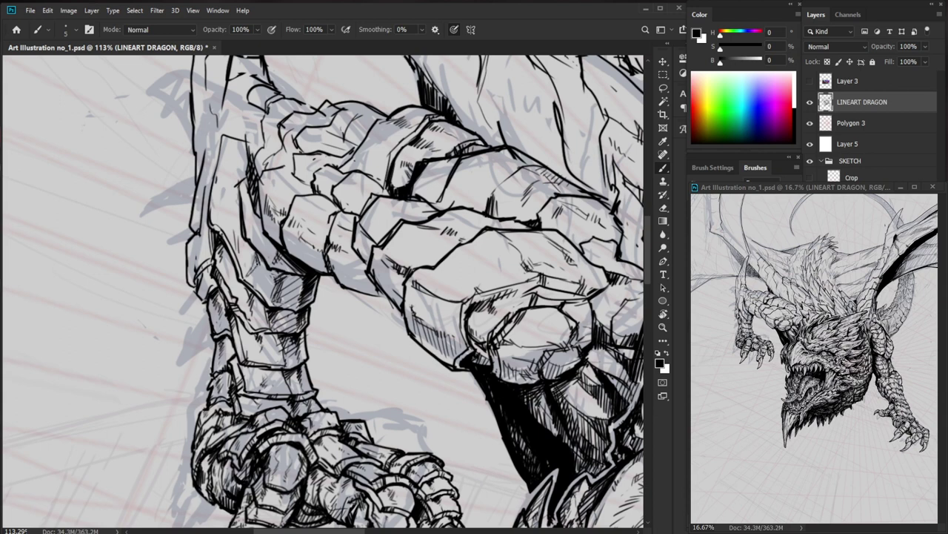
pyautogui.moveTo(257, 271); pyautogui.dragTo(270, 306)
pyautogui.press('e')
pyautogui.press('b')
pyautogui.moveTo(243, 279); pyautogui.dragTo(261, 293)
pyautogui.press('e')
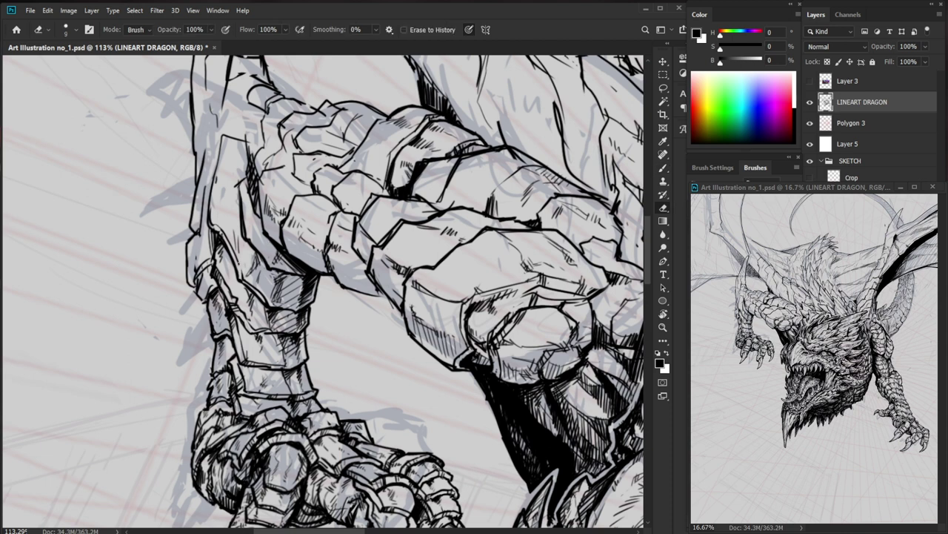
# Add short hatch strokes along the edge of the long overlapping forearm plate.
pyautogui.press('b')
pyautogui.moveTo(236, 262); pyautogui.dragTo(243, 269)
pyautogui.moveTo(231, 249)
pyautogui.mouseDown()
pyautogui.moveTo(238, 264)
pyautogui.moveTo(235, 257)
pyautogui.mouseUp()
pyautogui.moveTo(235, 265); pyautogui.dragTo(242, 272)
pyautogui.press('z')
pyautogui.moveTo(321, 257); pyautogui.dragTo(252, 257)
pyautogui.press('b')
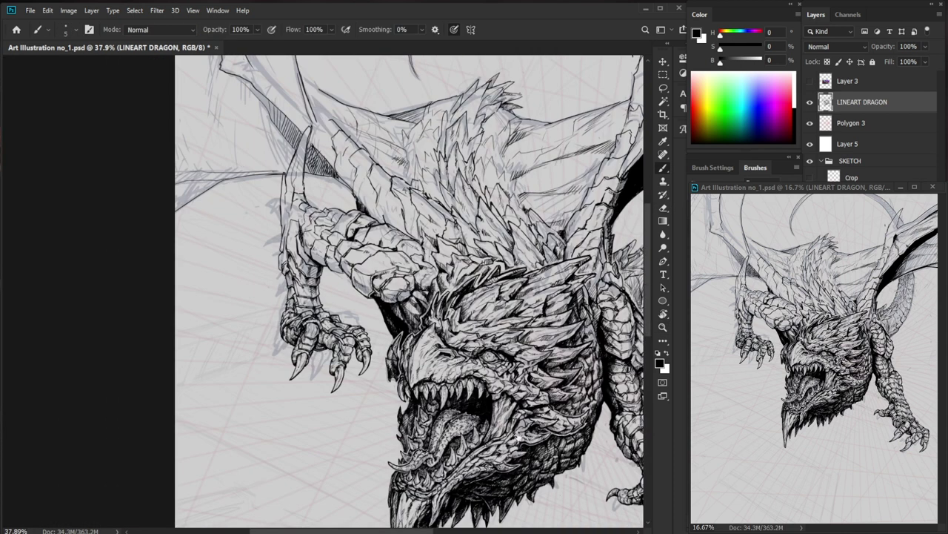
# Clean up the base of the middle claw on the raised foreleg with eraser and brush.
pyautogui.moveTo(509, 420); pyautogui.dragTo(415, 390)
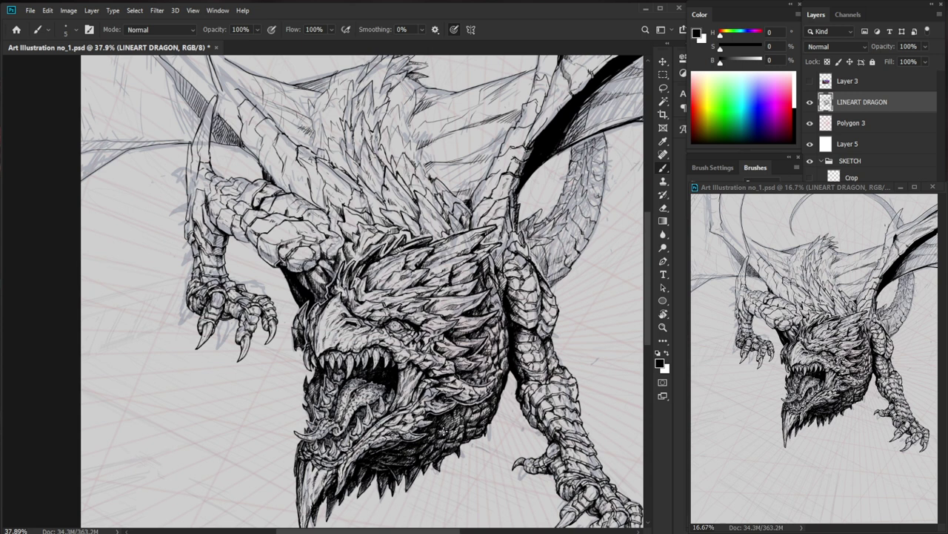
pyautogui.moveTo(252, 340); pyautogui.dragTo(314, 345)
pyautogui.press('e')
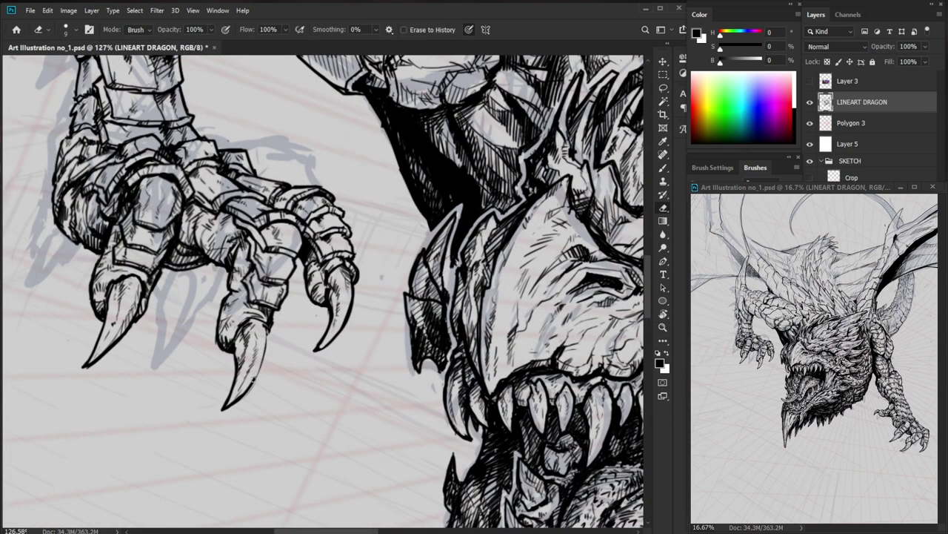
pyautogui.press('b')
pyautogui.moveTo(246, 324)
pyautogui.mouseDown()
pyautogui.moveTo(266, 321)
pyautogui.moveTo(269, 334)
pyautogui.mouseUp()
pyautogui.press('e')
pyautogui.press('b')
pyautogui.moveTo(317, 308); pyautogui.dragTo(268, 305)
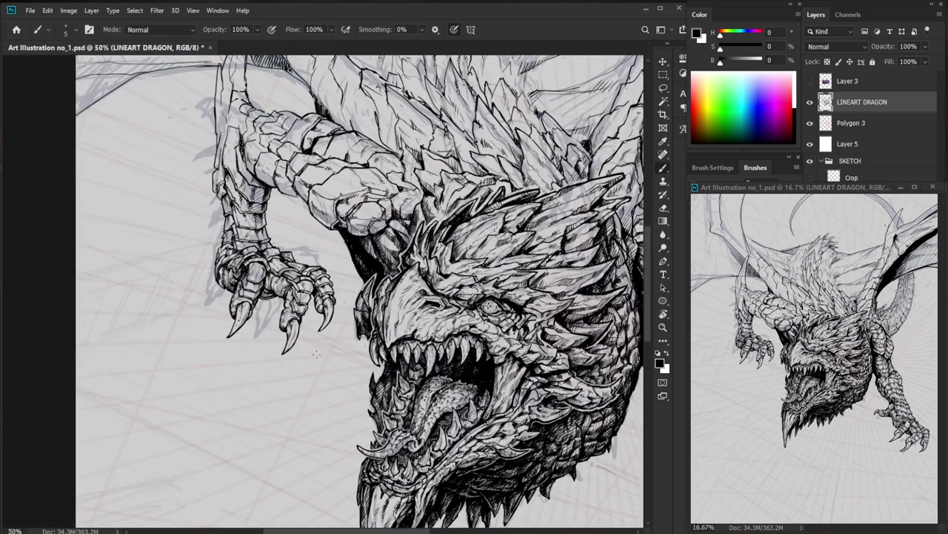
# Hatch a shadow down the side of the raised foot's middle finger above its claw.
pyautogui.moveTo(438, 340); pyautogui.dragTo(397, 337)
pyautogui.moveTo(221, 288)
pyautogui.mouseDown()
pyautogui.moveTo(263, 294)
pyautogui.moveTo(238, 310)
pyautogui.moveTo(229, 333)
pyautogui.mouseUp()
pyautogui.moveTo(370, 344); pyautogui.dragTo(318, 352)
pyautogui.moveTo(303, 417)
pyautogui.mouseDown()
pyautogui.moveTo(279, 446)
pyautogui.moveTo(275, 425)
pyautogui.mouseUp()
pyautogui.moveTo(283, 321); pyautogui.dragTo(314, 318)
pyautogui.moveTo(255, 342); pyautogui.dragTo(244, 373)
pyautogui.scroll(-6, 244, 385)
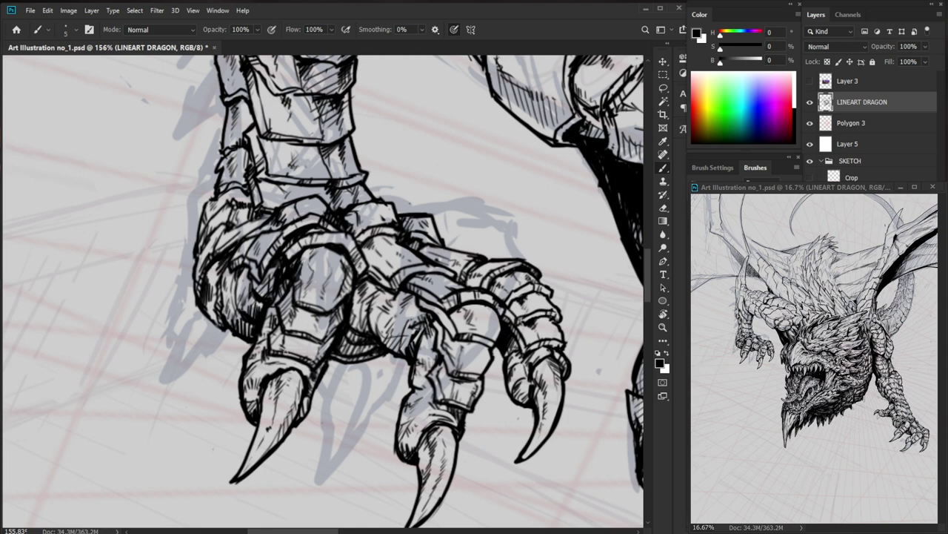
pyautogui.scroll(6, 290, 328)
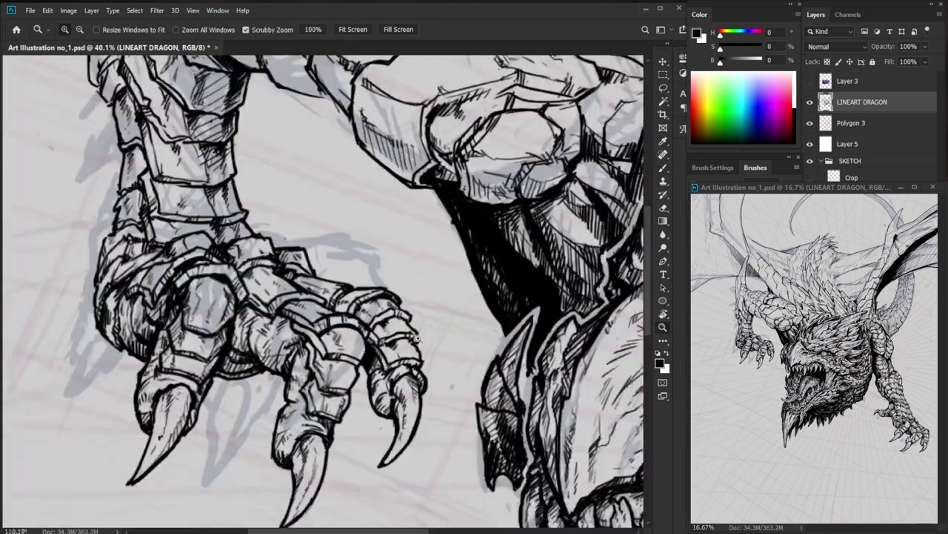
pyautogui.moveTo(317, 342); pyautogui.dragTo(311, 349)
pyautogui.moveTo(319, 344); pyautogui.dragTo(304, 367)
pyautogui.moveTo(312, 364); pyautogui.dragTo(305, 374)
pyautogui.moveTo(311, 371)
pyautogui.mouseDown()
pyautogui.moveTo(306, 396)
pyautogui.moveTo(295, 396)
pyautogui.mouseUp()
pyautogui.press('z')
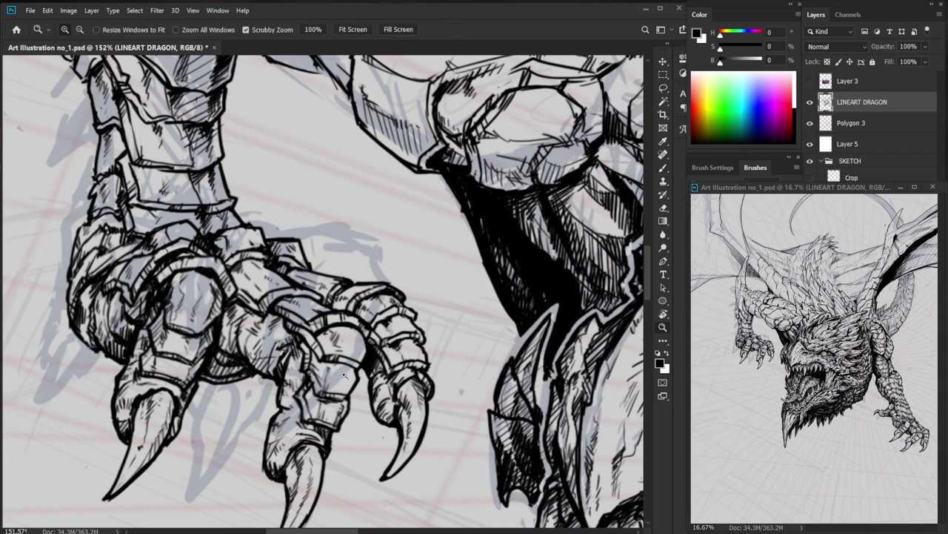
pyautogui.moveTo(344, 375); pyautogui.dragTo(319, 375)
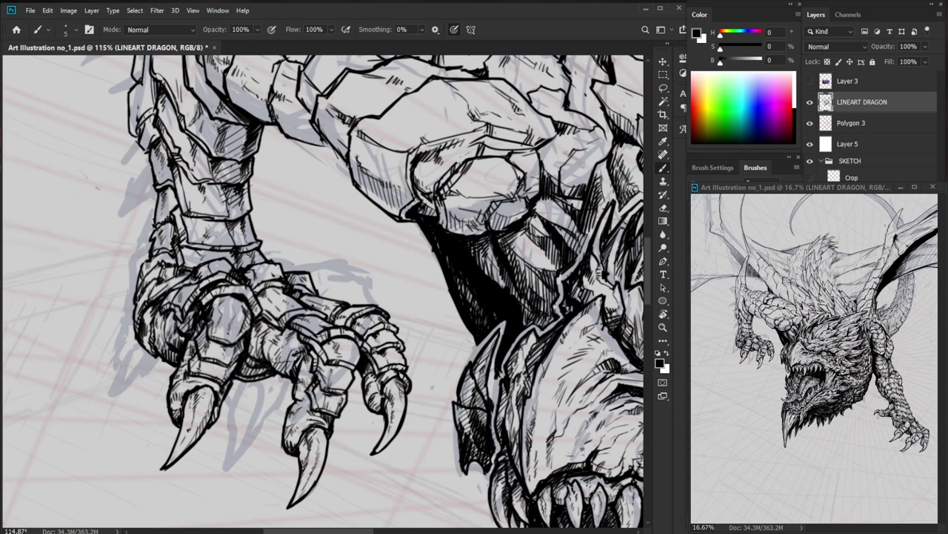
# Touch up the ink around the first finger and claw of the raised foot with eraser and brush.
pyautogui.press('z')
pyautogui.moveTo(212, 404); pyautogui.dragTo(243, 401)
pyautogui.press('e')
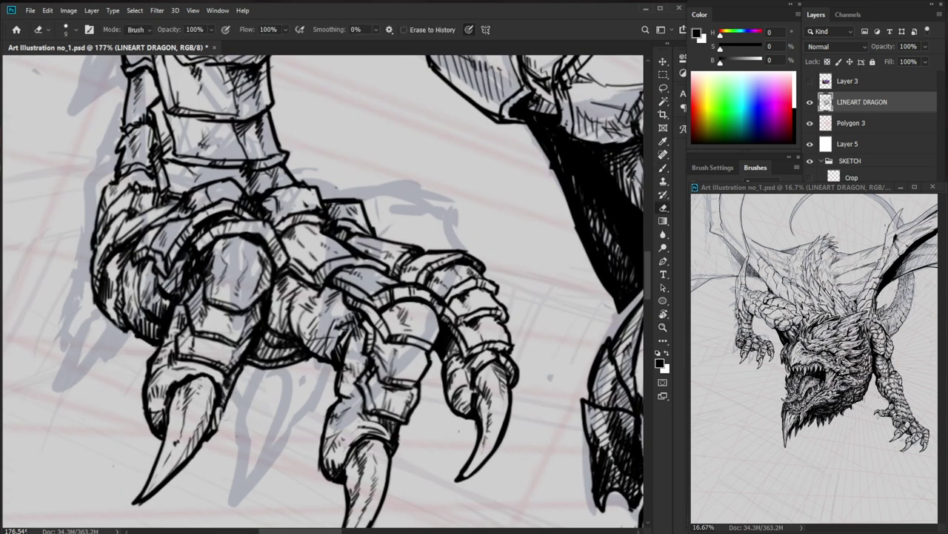
pyautogui.press('b')
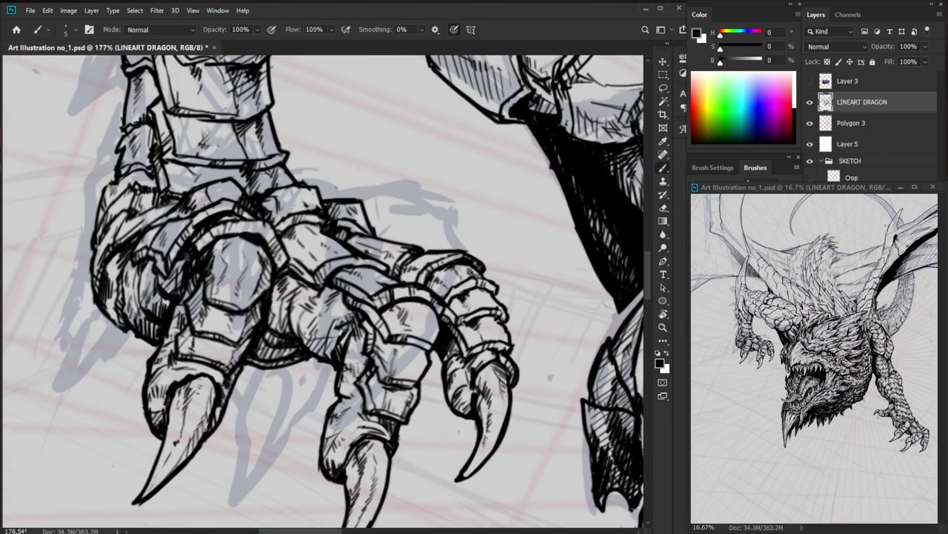
pyautogui.scroll(-5, 217, 406)
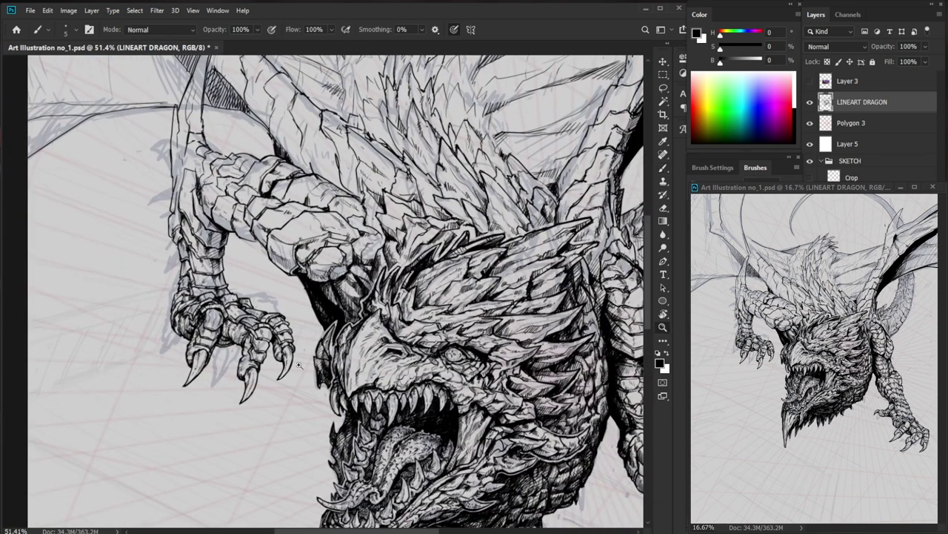
# Add short hatch strokes to the narrow outer segments of the raised foreleg above the foot.
pyautogui.moveTo(298, 364); pyautogui.dragTo(332, 365)
pyautogui.moveTo(263, 295); pyautogui.dragTo(400, 441)
pyautogui.moveTo(400, 442); pyautogui.dragTo(440, 442)
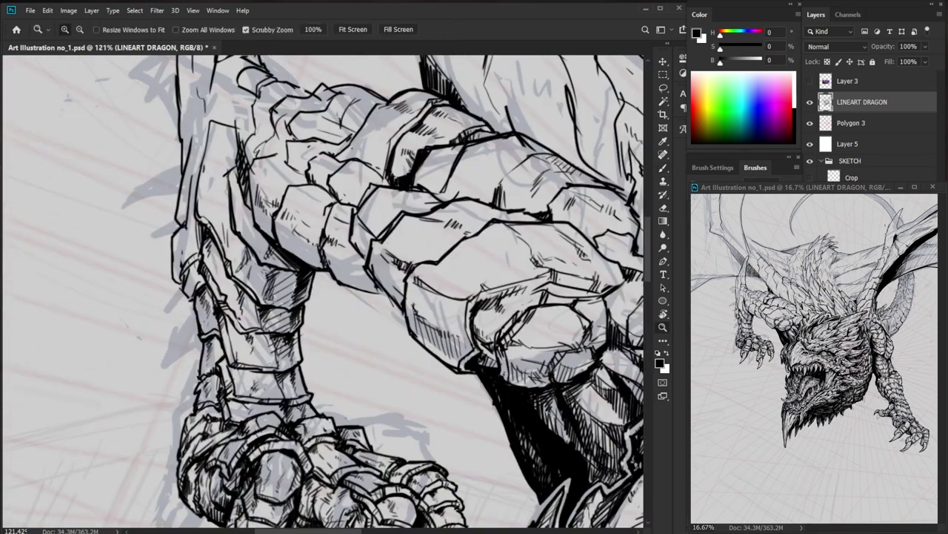
pyautogui.moveTo(207, 359); pyautogui.dragTo(209, 378)
pyautogui.moveTo(216, 341); pyautogui.dragTo(220, 359)
pyautogui.moveTo(218, 344)
pyautogui.mouseDown()
pyautogui.moveTo(222, 360)
pyautogui.moveTo(253, 350)
pyautogui.mouseUp()
pyautogui.scroll(2, 249, 339)
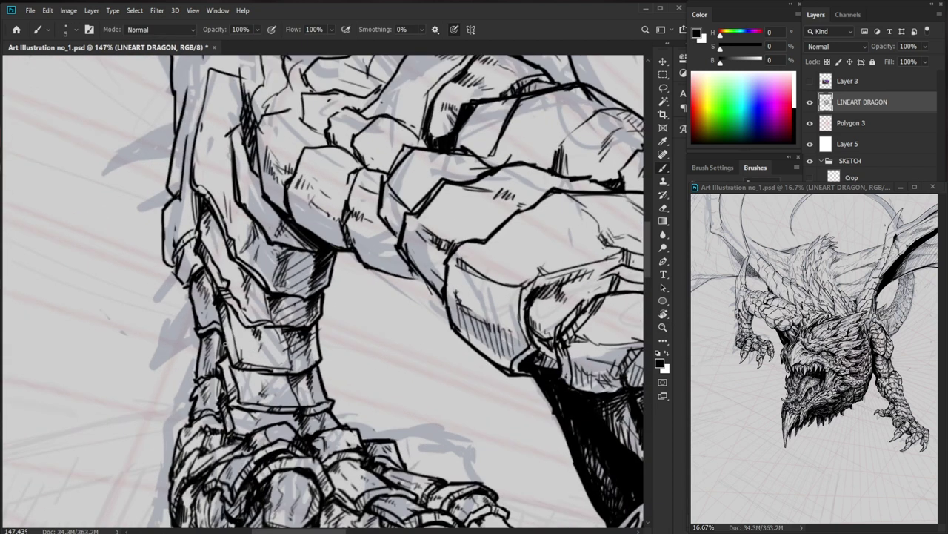
# Touch up the ink of the lower bands above the raised foot, alternating eraser and brush.
pyautogui.press('e')
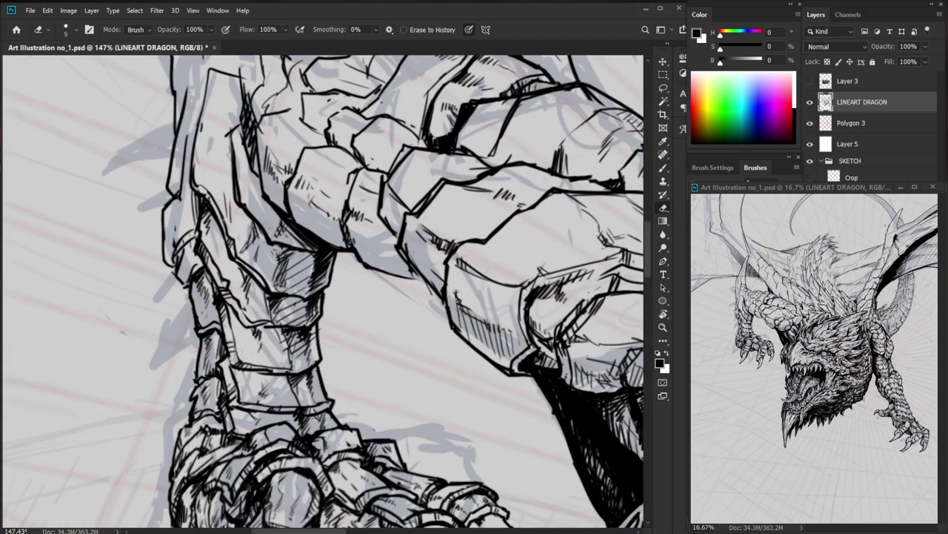
pyautogui.press('b')
pyautogui.press('e')
pyautogui.press('b')
pyautogui.press('e')
pyautogui.moveTo(275, 365)
pyautogui.mouseDown()
pyautogui.moveTo(269, 378)
pyautogui.moveTo(292, 372)
pyautogui.moveTo(266, 372)
pyautogui.mouseUp()
pyautogui.press('b')
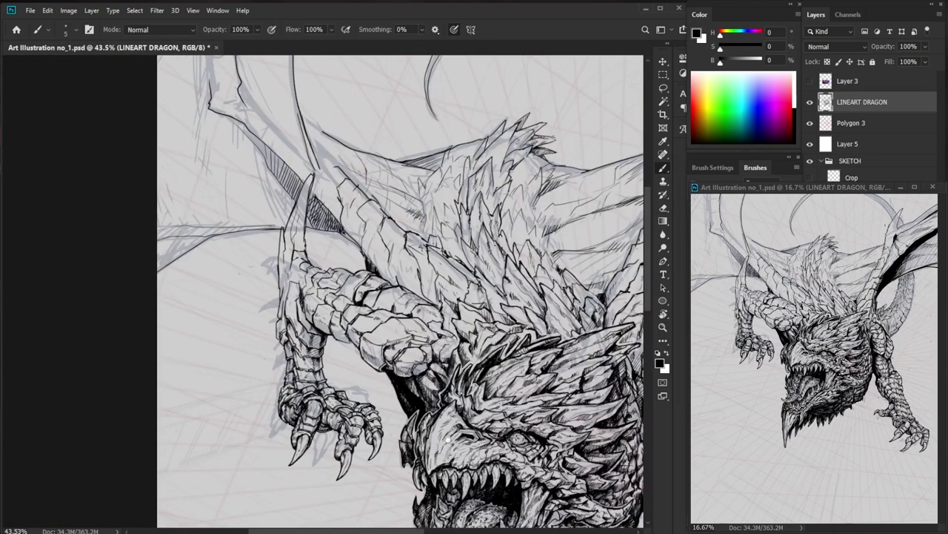
# Hatch the small outer wrist knob where the raised foreleg meets the long upright edge.
pyautogui.scroll(5, 304, 296)
pyautogui.moveTo(227, 270)
pyautogui.mouseDown()
pyautogui.moveTo(217, 284)
pyautogui.moveTo(222, 326)
pyautogui.mouseUp()
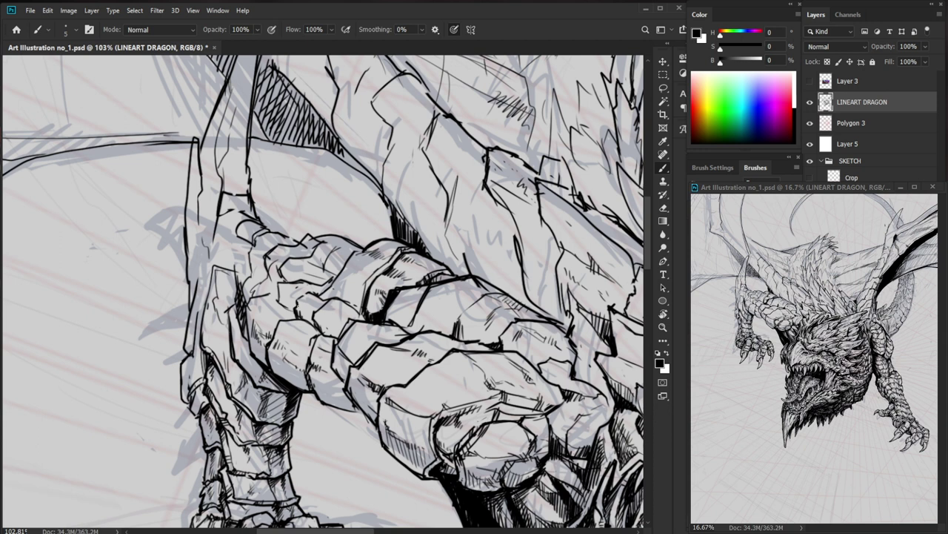
pyautogui.moveTo(210, 385); pyautogui.dragTo(252, 385)
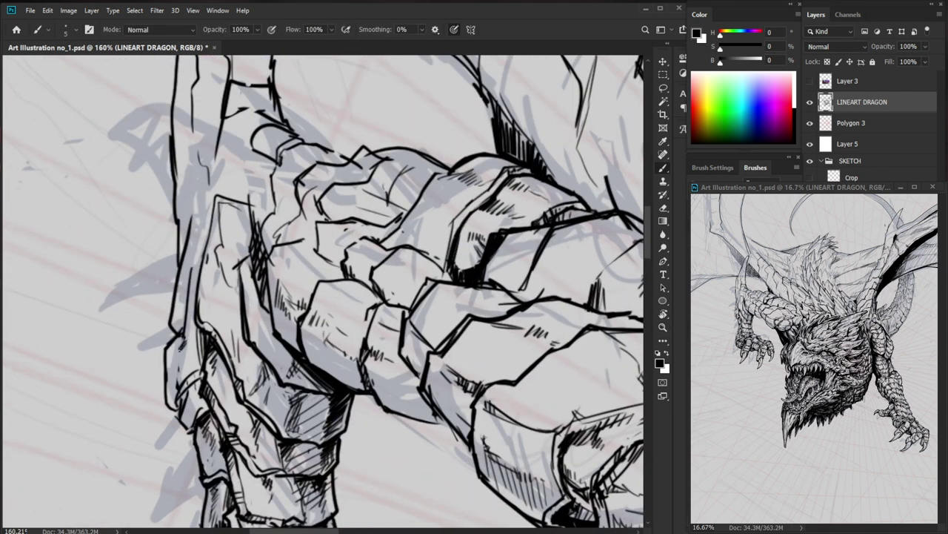
pyautogui.press('e')
pyautogui.press('b')
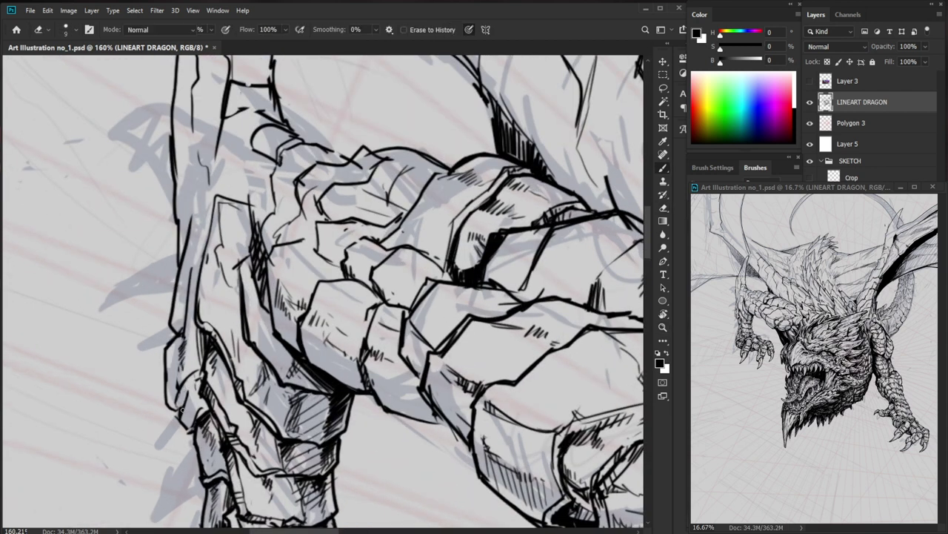
pyautogui.press('z')
pyautogui.moveTo(202, 392); pyautogui.dragTo(178, 391)
pyautogui.moveTo(178, 392)
pyautogui.mouseDown()
pyautogui.moveTo(162, 414)
pyautogui.moveTo(178, 400)
pyautogui.mouseUp()
pyautogui.hotkey('ctrl', 'space')
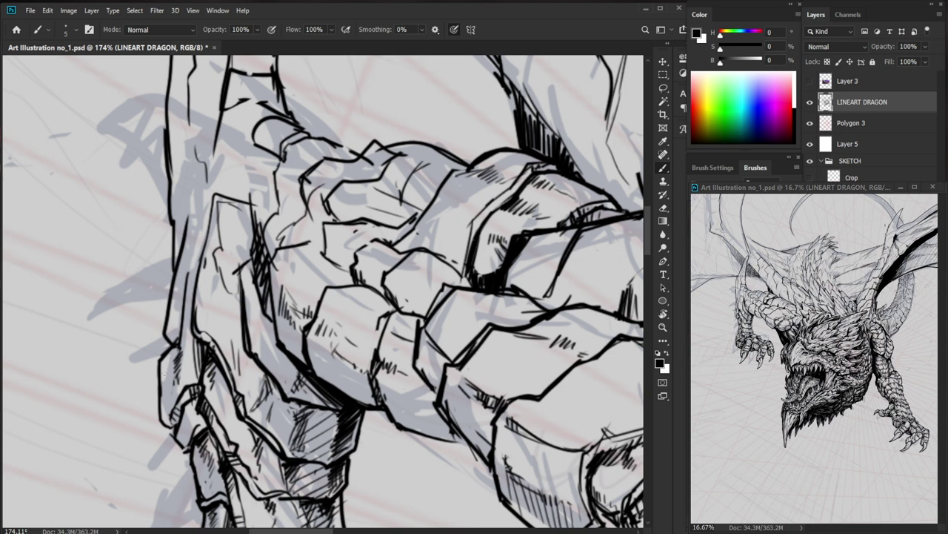
# Erase the lower outer edge of the wrist knob and re-ink it with short shading strokes.
pyautogui.hotkey('ctrl', 'space')
pyautogui.press('e')
pyautogui.moveTo(188, 405)
pyautogui.mouseDown()
pyautogui.moveTo(210, 406)
pyautogui.moveTo(169, 422)
pyautogui.moveTo(164, 434)
pyautogui.mouseUp()
pyautogui.press('b')
pyautogui.moveTo(174, 416); pyautogui.dragTo(172, 432)
pyautogui.moveTo(180, 406); pyautogui.dragTo(173, 431)
pyautogui.hotkey('ctrl', 'space')
pyautogui.moveTo(223, 375); pyautogui.dragTo(156, 449)
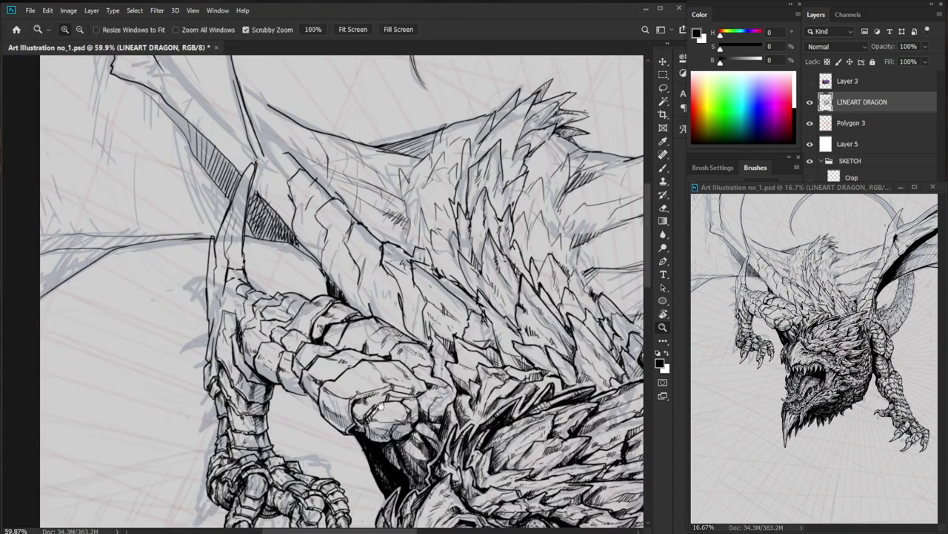
# Clean the long outer contour above the wrist knob with the eraser and redraw it with brush strokes.
pyautogui.scroll(5, 219, 389)
pyautogui.press('b')
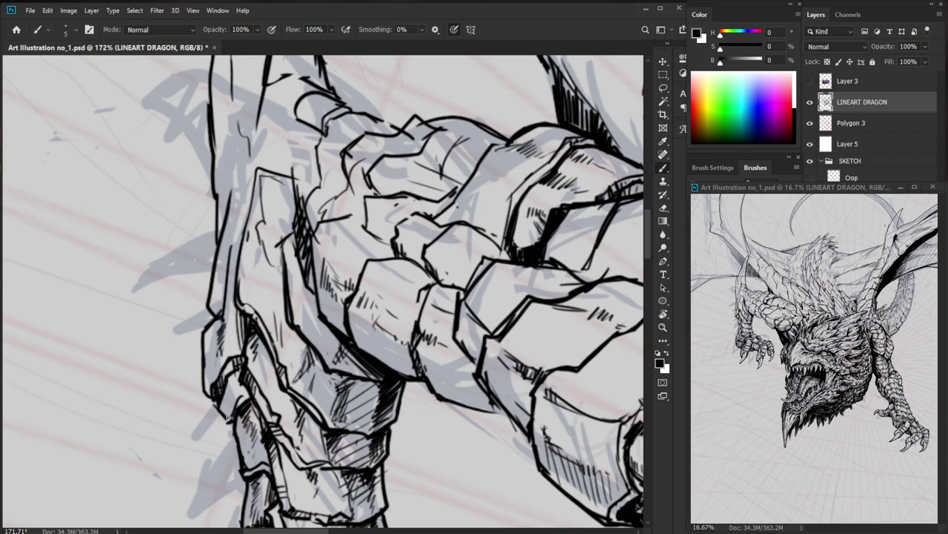
pyautogui.hotkey('ctrl', 'space')
pyautogui.press('e')
pyautogui.moveTo(231, 247); pyautogui.dragTo(222, 315)
pyautogui.press('b')
pyautogui.moveTo(229, 279); pyautogui.dragTo(221, 291)
pyautogui.moveTo(226, 286); pyautogui.dragTo(219, 298)
pyautogui.press('z')
pyautogui.scroll(-8, 222, 304)
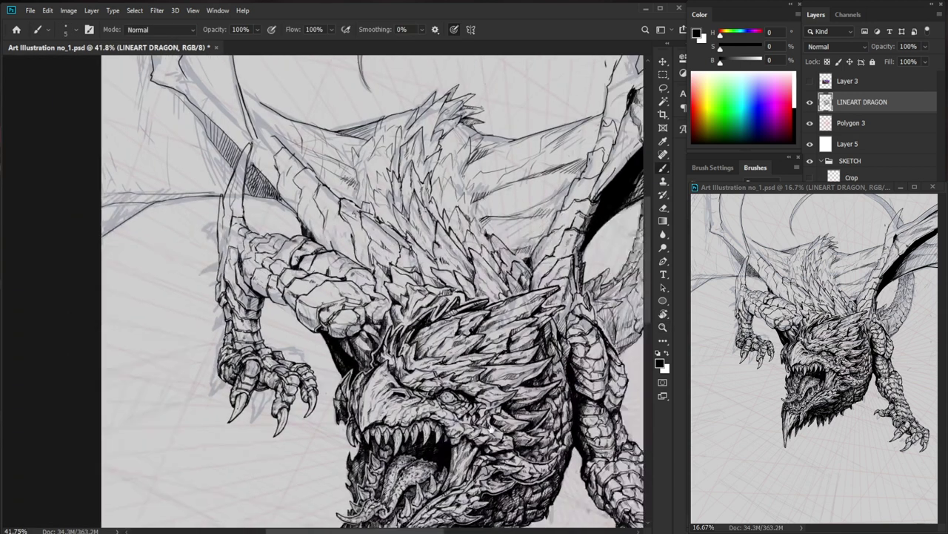
# Add fine hatching down the long narrow strip between the outer contour and the wrist plate.
pyautogui.scroll(8, 222, 303)
pyautogui.moveTo(150, 263); pyautogui.dragTo(172, 248)
pyautogui.moveTo(178, 236); pyautogui.dragTo(182, 248)
pyautogui.moveTo(185, 222)
pyautogui.mouseDown()
pyautogui.moveTo(186, 246)
pyautogui.moveTo(187, 237)
pyautogui.mouseUp()
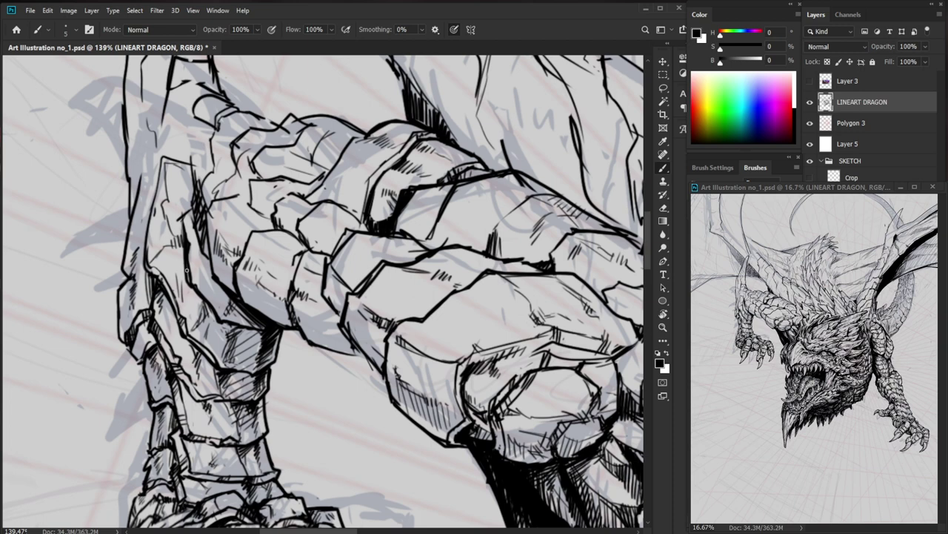
pyautogui.moveTo(158, 276); pyautogui.dragTo(154, 284)
pyautogui.moveTo(174, 230); pyautogui.dragTo(140, 373)
# Clean up and hatch the knuckle plates of the raised foot's finger nearest the dragon's head.
pyautogui.moveTo(543, 461); pyautogui.dragTo(528, 452)
pyautogui.moveTo(507, 441); pyautogui.dragTo(478, 343)
pyautogui.press('z')
pyautogui.scroll(5, 232, 298)
pyautogui.press('b')
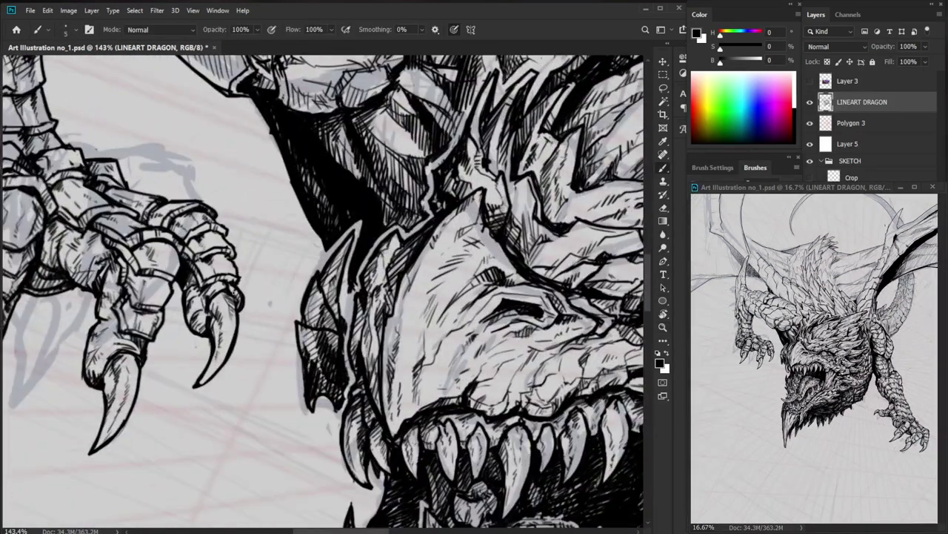
pyautogui.press('e')
pyautogui.moveTo(234, 266)
pyautogui.mouseDown()
pyautogui.moveTo(239, 281)
pyautogui.moveTo(219, 269)
pyautogui.mouseUp()
pyautogui.press('b')
pyautogui.moveTo(229, 259)
pyautogui.mouseDown()
pyautogui.moveTo(228, 272)
pyautogui.moveTo(213, 229)
pyautogui.moveTo(220, 251)
pyautogui.moveTo(202, 257)
pyautogui.mouseUp()
pyautogui.moveTo(215, 250)
pyautogui.mouseDown()
pyautogui.moveTo(195, 265)
pyautogui.moveTo(183, 249)
pyautogui.mouseUp()
pyautogui.moveTo(183, 259); pyautogui.dragTo(189, 247)
pyautogui.moveTo(257, 255)
pyautogui.mouseDown()
pyautogui.moveTo(151, 319)
pyautogui.moveTo(208, 315)
pyautogui.mouseUp()
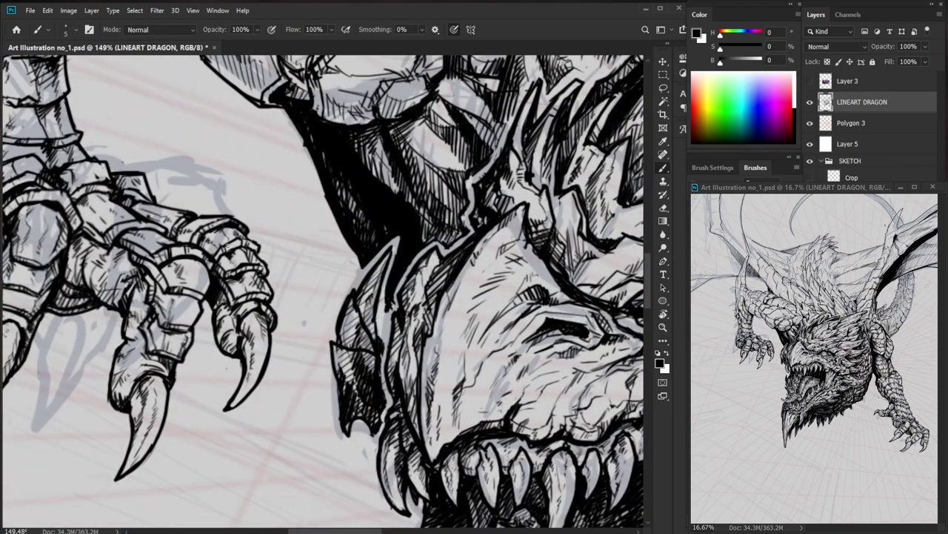
# Add a hatch shadow along the side of the raised foot's middle claw.
pyautogui.press('e')
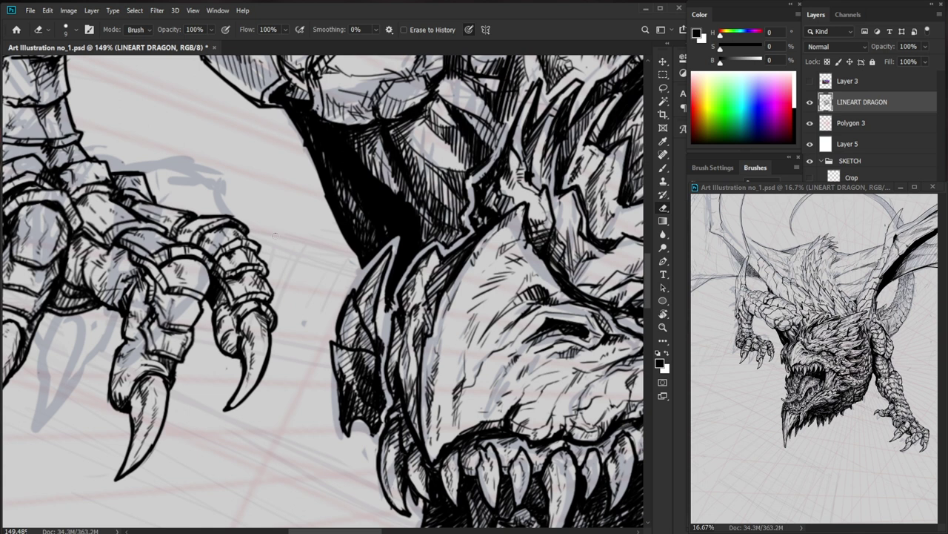
pyautogui.press('b')
pyautogui.moveTo(134, 387); pyautogui.dragTo(136, 421)
pyautogui.moveTo(272, 359); pyautogui.dragTo(148, 362)
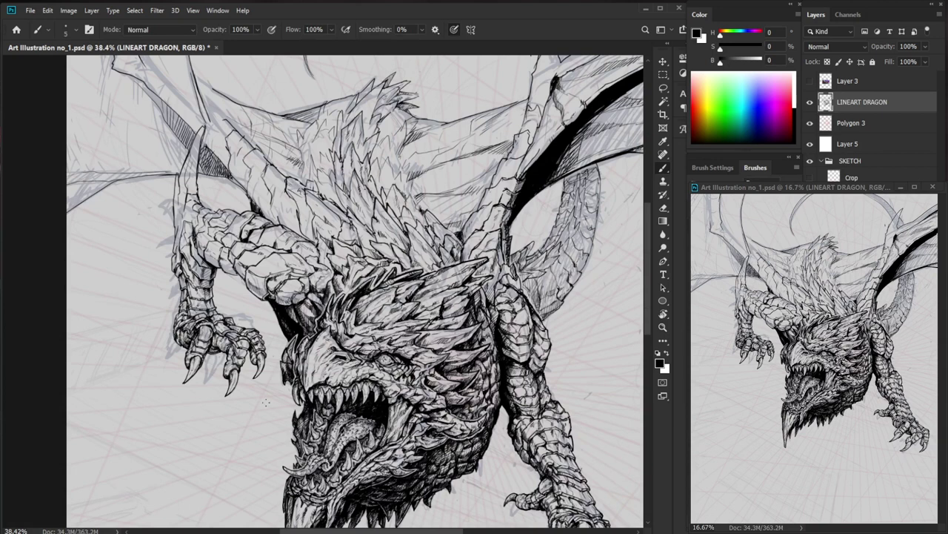
# Add short shading strokes to the joint plates of the raised foot's fingers.
pyautogui.moveTo(216, 353); pyautogui.dragTo(326, 354)
pyautogui.moveTo(175, 341); pyautogui.dragTo(180, 340)
pyautogui.moveTo(178, 338); pyautogui.dragTo(188, 346)
pyautogui.moveTo(193, 342); pyautogui.dragTo(189, 350)
pyautogui.moveTo(185, 316); pyautogui.dragTo(192, 327)
pyautogui.press('e')
pyautogui.press('b')
pyautogui.moveTo(195, 325)
pyautogui.mouseDown()
pyautogui.moveTo(228, 335)
pyautogui.moveTo(122, 337)
pyautogui.mouseUp()
# Rework the small scales beside the tip of the upright wrist plate with eraser and brush.
pyautogui.scroll(3, 230, 204)
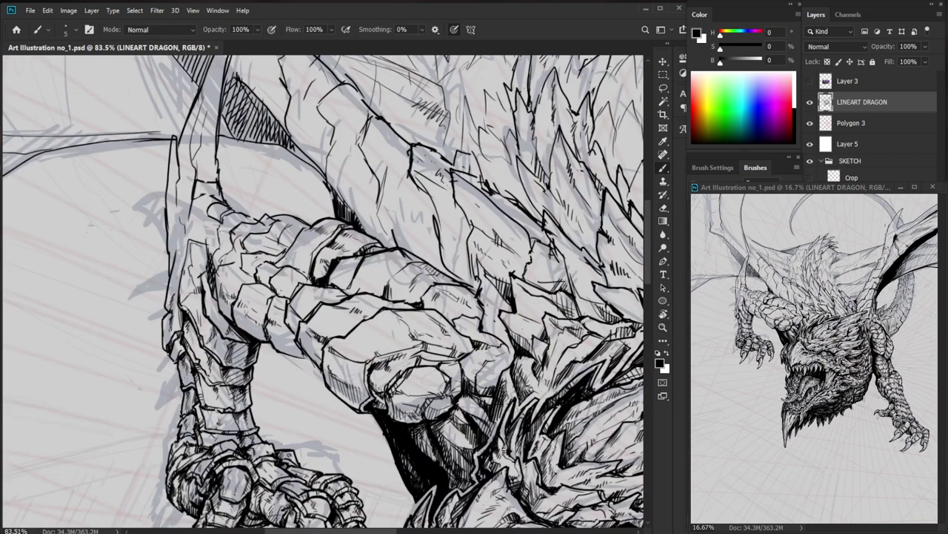
pyautogui.press('e')
pyautogui.moveTo(202, 241)
pyautogui.mouseDown()
pyautogui.moveTo(213, 255)
pyautogui.moveTo(225, 246)
pyautogui.moveTo(218, 223)
pyautogui.moveTo(225, 250)
pyautogui.moveTo(235, 243)
pyautogui.moveTo(227, 264)
pyautogui.mouseUp()
pyautogui.press('b')
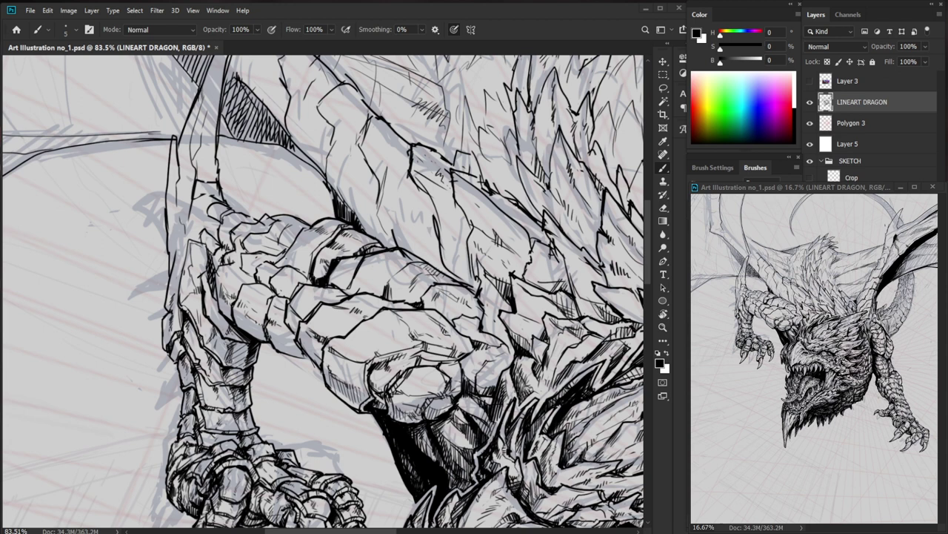
pyautogui.moveTo(185, 299); pyautogui.dragTo(203, 295)
pyautogui.scroll(3, 212, 299)
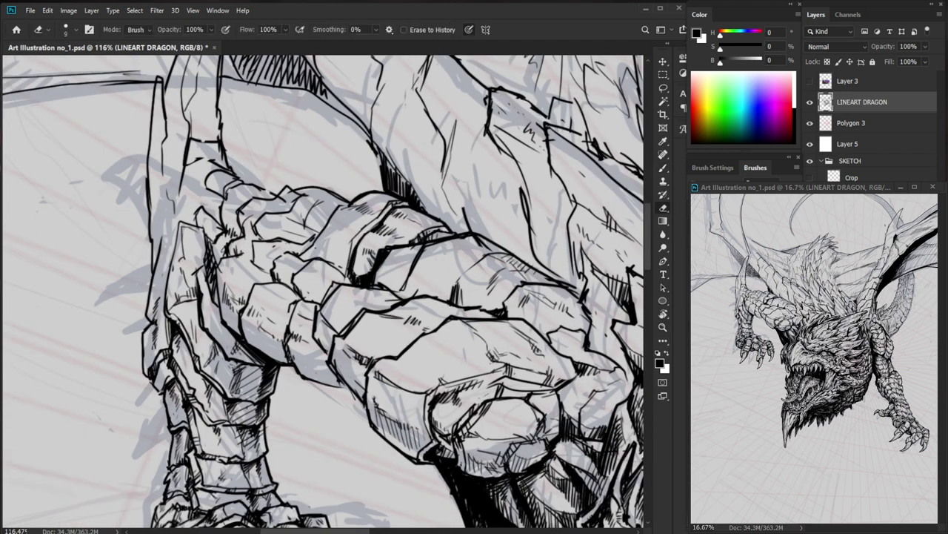
# Reshape the upper end of the upright wrist plate into a sharper, cracked point.
pyautogui.moveTo(182, 265)
pyautogui.mouseDown()
pyautogui.moveTo(169, 272)
pyautogui.moveTo(186, 259)
pyautogui.moveTo(188, 273)
pyautogui.moveTo(196, 264)
pyautogui.moveTo(181, 270)
pyautogui.mouseUp()
pyautogui.press('e')
pyautogui.press('b')
pyautogui.moveTo(182, 225); pyautogui.dragTo(190, 264)
pyautogui.moveTo(181, 225)
pyautogui.mouseDown()
pyautogui.moveTo(203, 246)
pyautogui.moveTo(175, 264)
pyautogui.mouseUp()
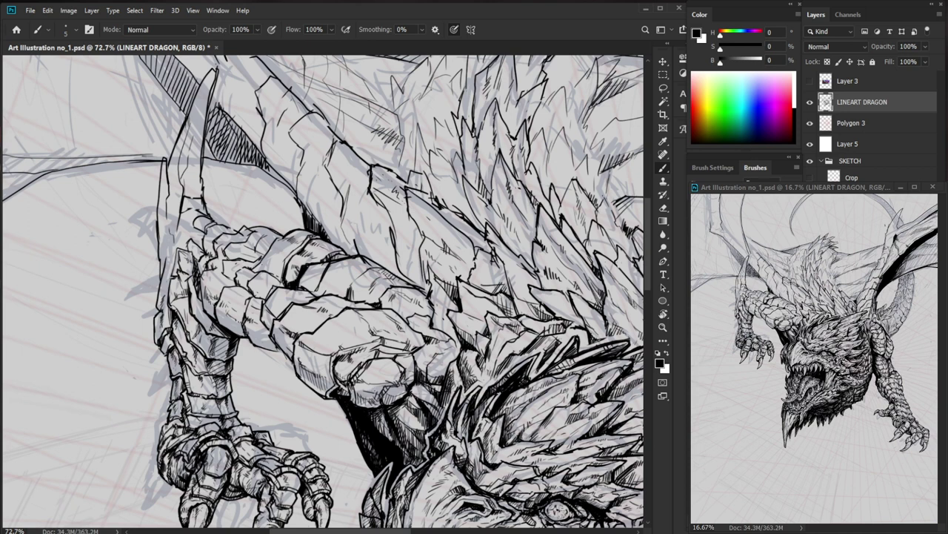
# Hatch the first lower forearm plate and the dark edge of the upright wrist plate beside it.
pyautogui.moveTo(234, 336); pyautogui.dragTo(291, 336)
pyautogui.moveTo(211, 295); pyautogui.dragTo(219, 301)
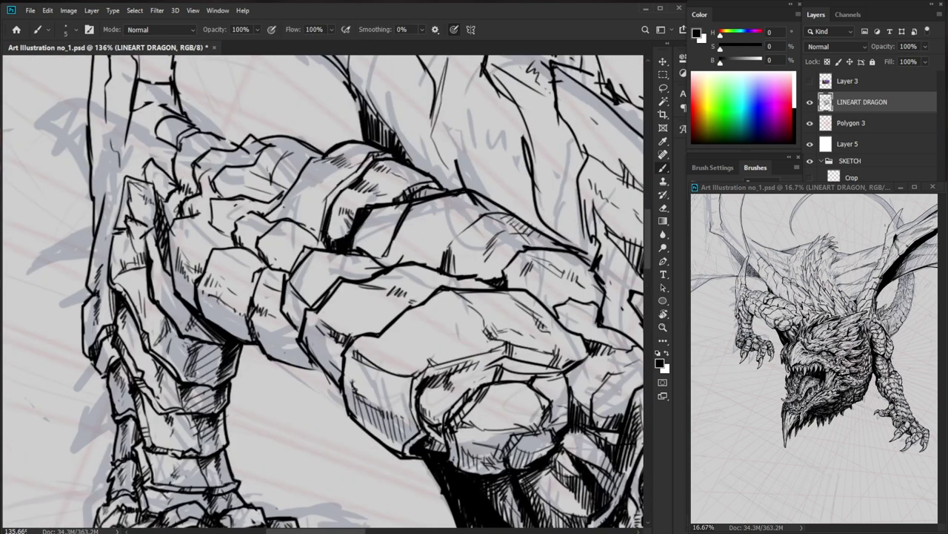
pyautogui.moveTo(220, 291); pyautogui.dragTo(206, 302)
pyautogui.moveTo(163, 289); pyautogui.dragTo(159, 295)
pyautogui.moveTo(169, 286); pyautogui.dragTo(168, 294)
pyautogui.press('z')
pyautogui.moveTo(210, 272); pyautogui.dragTo(112, 285)
pyautogui.moveTo(504, 435); pyautogui.dragTo(464, 401)
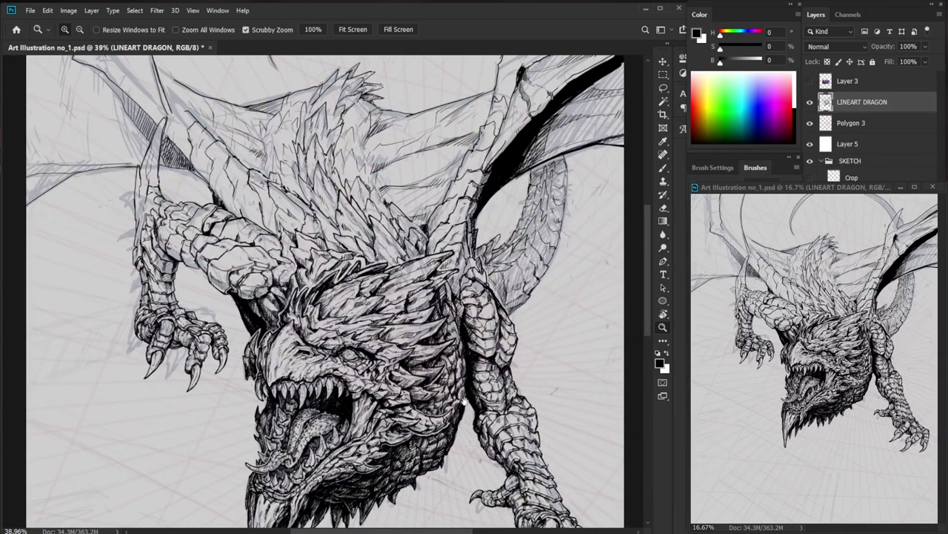
# Shade the undersides of the middle forearm plates with hatch strokes, correcting stray ink with the eraser.
pyautogui.moveTo(275, 276); pyautogui.dragTo(465, 402)
pyautogui.press('b')
pyautogui.moveTo(172, 259)
pyautogui.mouseDown()
pyautogui.moveTo(168, 271)
pyautogui.moveTo(190, 302)
pyautogui.moveTo(201, 296)
pyautogui.moveTo(214, 310)
pyautogui.mouseUp()
pyautogui.press('e')
pyautogui.press('b')
pyautogui.moveTo(225, 298); pyautogui.dragTo(219, 315)
pyautogui.press('z')
pyautogui.press('b')
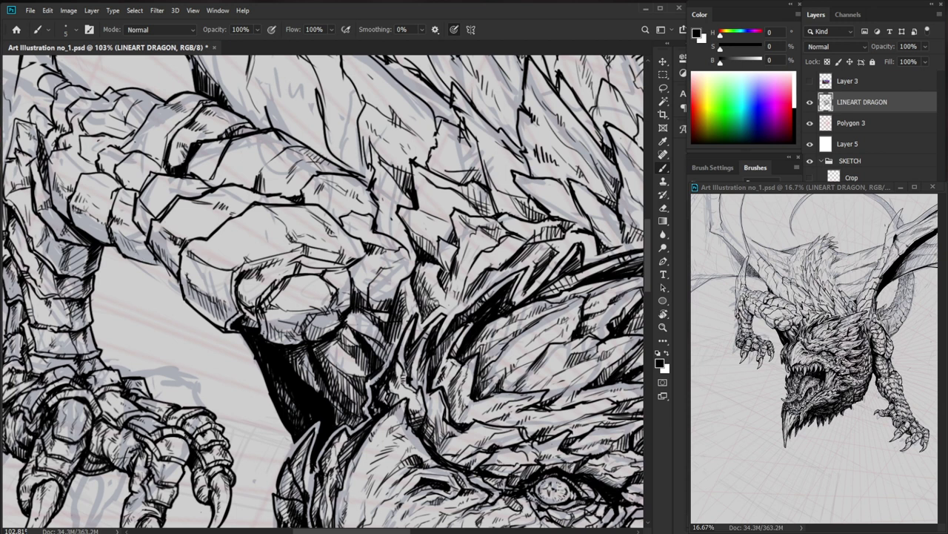
# Strengthen the forearm's lower contour down to the corner beneath the rounded elbow plate.
pyautogui.moveTo(96, 227); pyautogui.dragTo(194, 293)
pyautogui.moveTo(235, 325); pyautogui.dragTo(247, 337)
pyautogui.moveTo(303, 306); pyautogui.dragTo(263, 306)
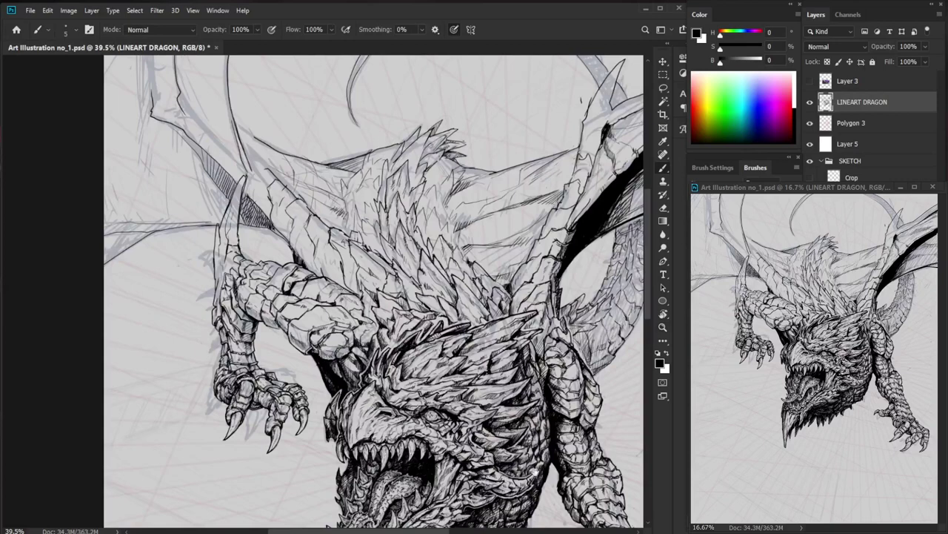
# Add hatching between the scales at the base of the neck near the wing arm.
pyautogui.moveTo(535, 445); pyautogui.dragTo(492, 388)
pyautogui.moveTo(478, 272); pyautogui.dragTo(516, 273)
pyautogui.moveTo(425, 275); pyautogui.dragTo(461, 247)
pyautogui.moveTo(459, 253); pyautogui.dragTo(466, 245)
pyautogui.moveTo(559, 221); pyautogui.dragTo(550, 220)
pyautogui.moveTo(451, 365)
pyautogui.mouseDown()
pyautogui.moveTo(411, 381)
pyautogui.moveTo(436, 378)
pyautogui.mouseUp()
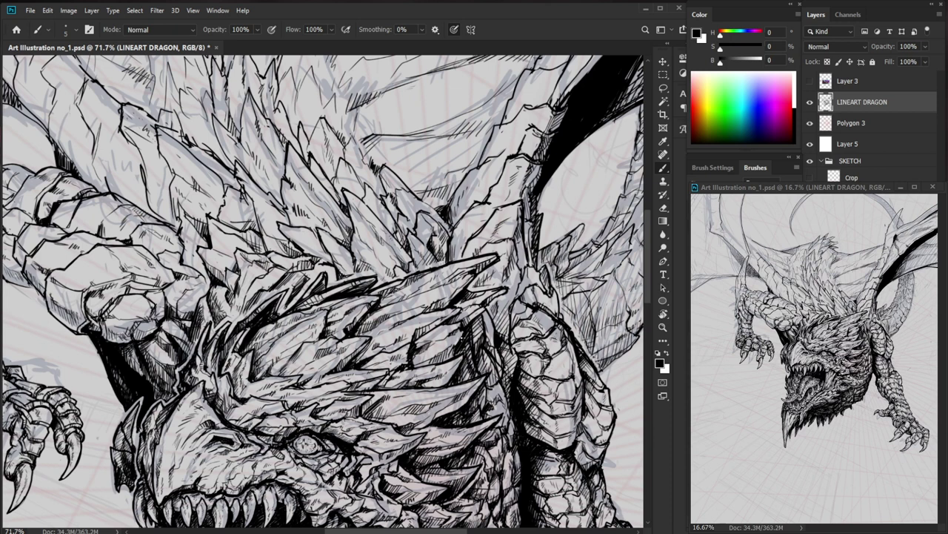
# Deepen the hatch shadows around the underside of the rounded elbow plate beside the head crest.
pyautogui.moveTo(156, 340)
pyautogui.mouseDown()
pyautogui.moveTo(187, 340)
pyautogui.moveTo(165, 354)
pyautogui.moveTo(180, 360)
pyautogui.moveTo(151, 347)
pyautogui.mouseUp()
pyautogui.moveTo(159, 335); pyautogui.dragTo(129, 358)
pyautogui.moveTo(137, 344); pyautogui.dragTo(137, 356)
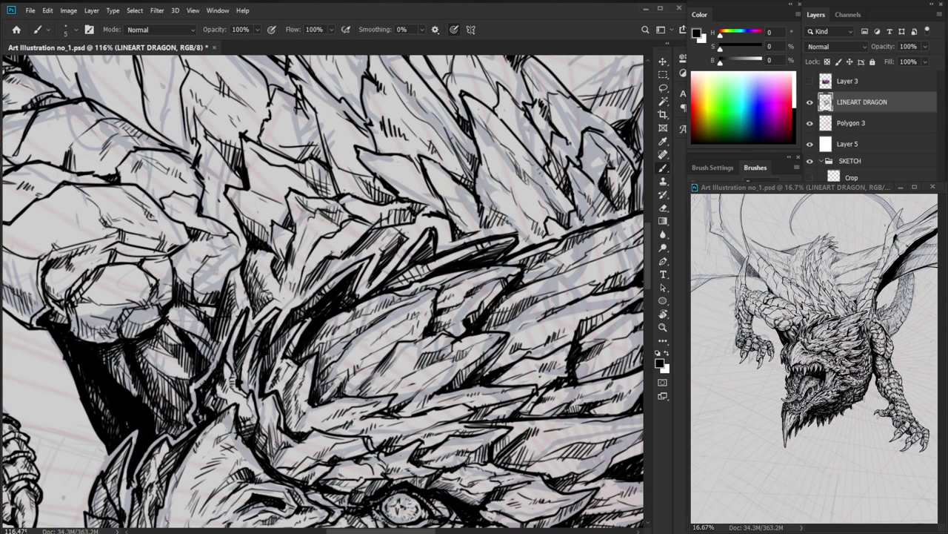
pyautogui.moveTo(219, 331); pyautogui.dragTo(165, 332)
pyautogui.scroll(4, 279, 361)
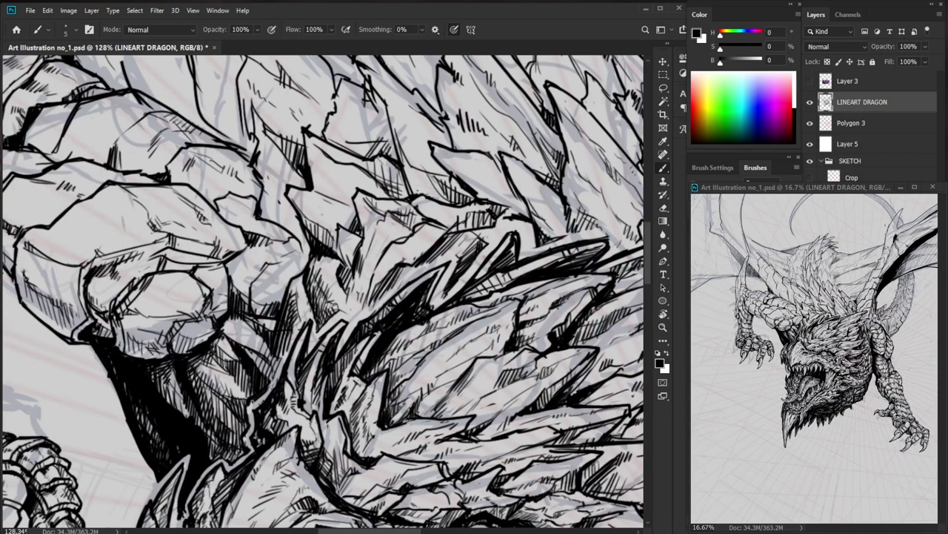
pyautogui.scroll(-3, 229, 392)
pyautogui.scroll(2, 231, 393)
pyautogui.moveTo(213, 339); pyautogui.dragTo(215, 352)
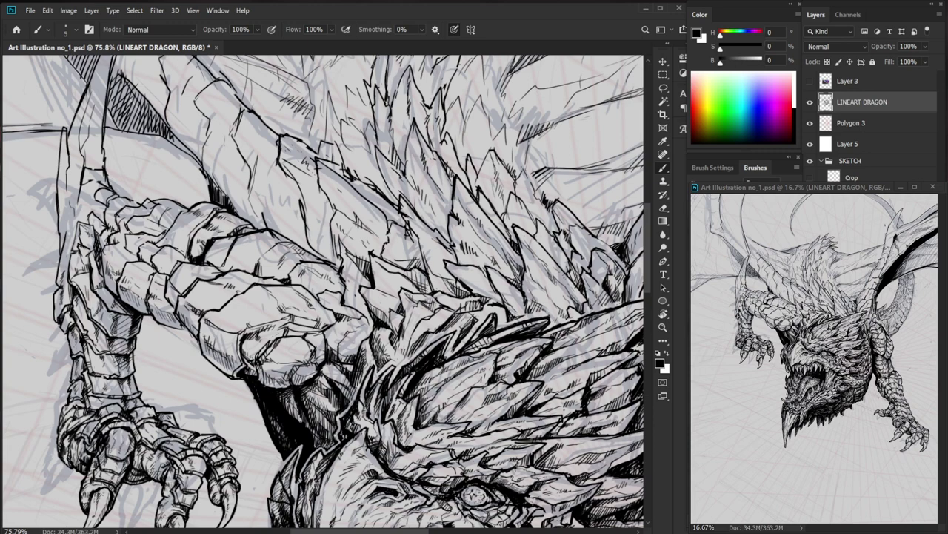
# Hatch the lower edges of the forearm plates just before the large elbow plate.
pyautogui.moveTo(182, 312)
pyautogui.mouseDown()
pyautogui.moveTo(190, 331)
pyautogui.moveTo(226, 331)
pyautogui.mouseUp()
pyautogui.press('e')
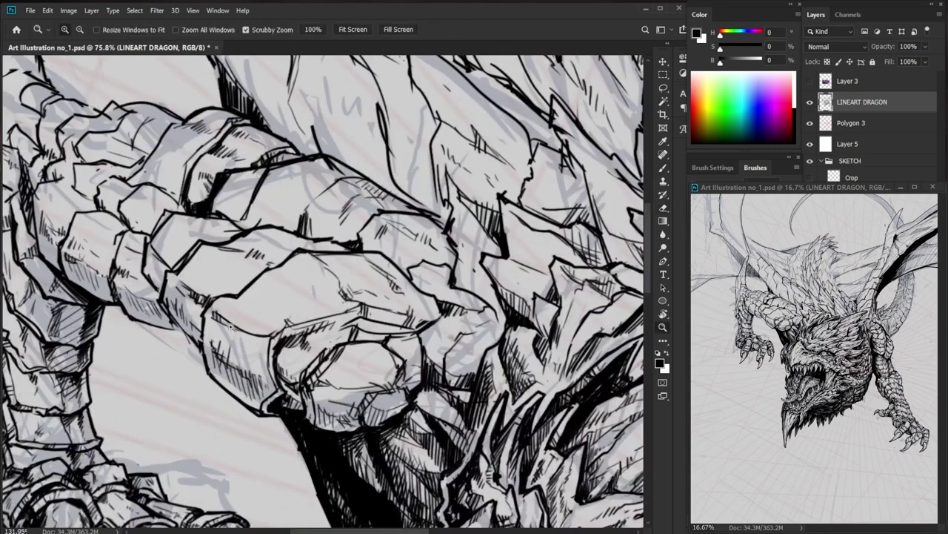
pyautogui.scroll(-3, 196, 344)
pyautogui.scroll(4, 200, 348)
pyautogui.press('b')
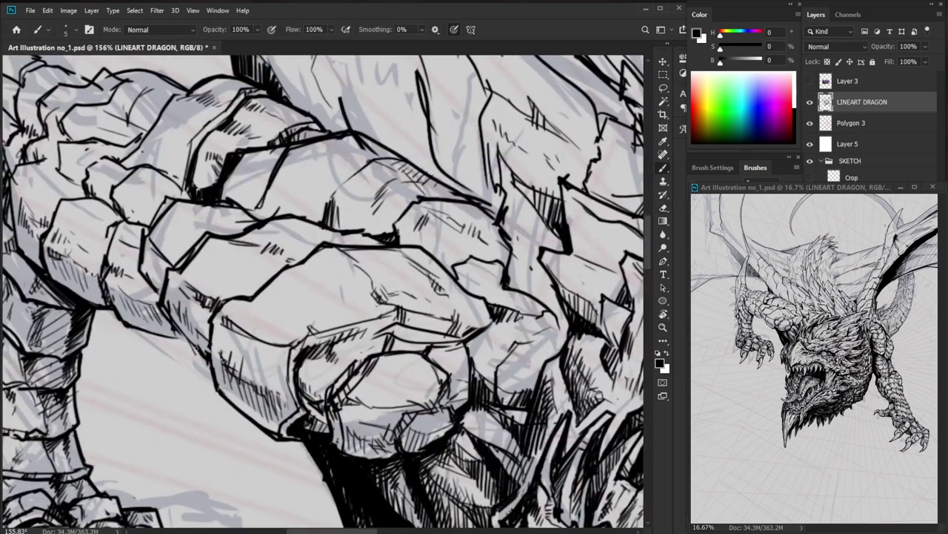
pyautogui.moveTo(169, 336); pyautogui.dragTo(194, 342)
pyautogui.moveTo(153, 304); pyautogui.dragTo(161, 323)
pyautogui.moveTo(164, 317); pyautogui.dragTo(168, 326)
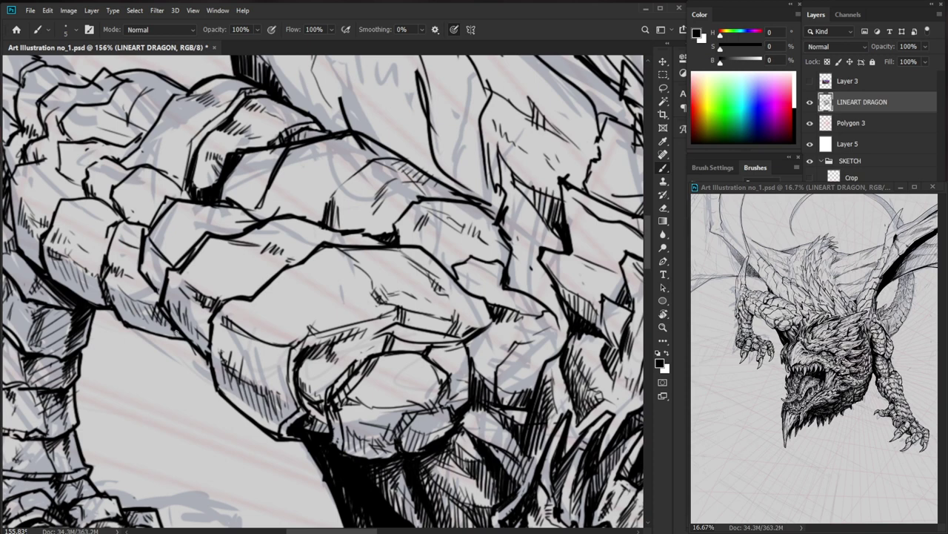
# Add hatch strokes down the side face and upper edge of the large elbow plate.
pyautogui.press('z')
pyautogui.moveTo(266, 314); pyautogui.dragTo(185, 315)
pyautogui.scroll(6, 302, 396)
pyautogui.press('b')
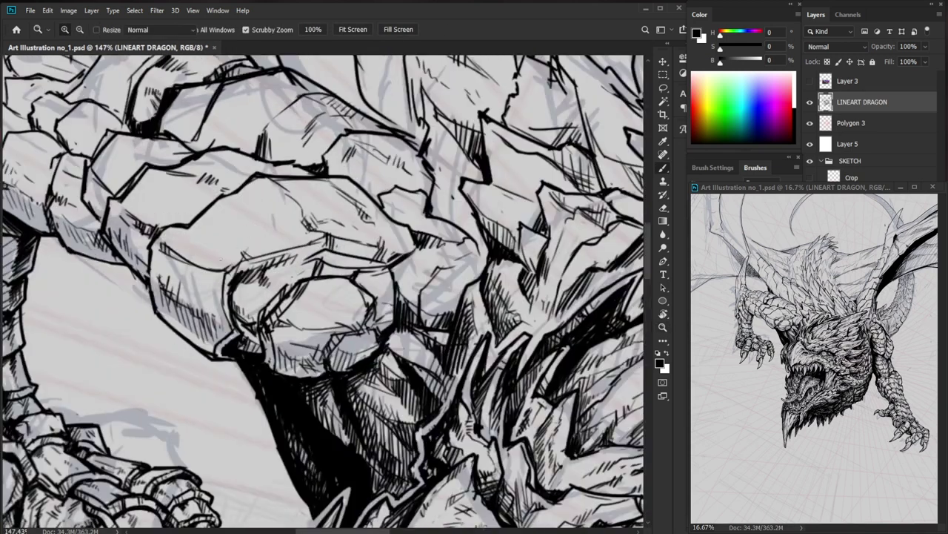
pyautogui.moveTo(212, 282); pyautogui.dragTo(209, 297)
pyautogui.moveTo(215, 287); pyautogui.dragTo(210, 307)
pyautogui.moveTo(203, 271)
pyautogui.mouseDown()
pyautogui.moveTo(230, 267)
pyautogui.moveTo(214, 270)
pyautogui.mouseUp()
pyautogui.moveTo(169, 248); pyautogui.dragTo(177, 259)
pyautogui.moveTo(173, 251); pyautogui.dragTo(182, 260)
# Shade the narrow forearm plate adjoining the large elbow plate with short parallel strokes.
pyautogui.hotkey('ctrl', 'space')
pyautogui.moveTo(318, 282); pyautogui.dragTo(306, 281)
pyautogui.moveTo(291, 218); pyautogui.dragTo(311, 282)
pyautogui.moveTo(170, 287); pyautogui.dragTo(174, 295)
pyautogui.press('e')
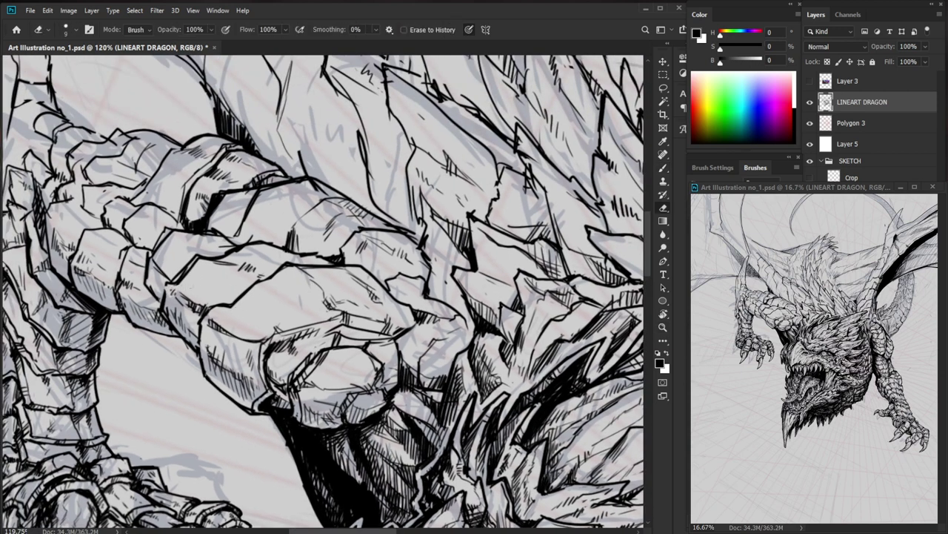
pyautogui.press('b')
pyautogui.moveTo(152, 265); pyautogui.dragTo(159, 286)
pyautogui.moveTo(157, 271); pyautogui.dragTo(164, 303)
# Refine the edges and hatching of the upper forearm plates, alternating eraser and brush.
pyautogui.press('e')
pyautogui.press('b')
pyautogui.press('e')
pyautogui.press('b')
pyautogui.moveTo(178, 252)
pyautogui.mouseDown()
pyautogui.moveTo(148, 252)
pyautogui.moveTo(222, 255)
pyautogui.moveTo(213, 298)
pyautogui.mouseUp()
pyautogui.press('e')
pyautogui.press('b')
pyautogui.moveTo(244, 263)
pyautogui.mouseDown()
pyautogui.moveTo(253, 265)
pyautogui.moveTo(215, 304)
pyautogui.mouseUp()
# Touch up the ink lines along the upper edge of the large elbow plate and the adjoining forearm plate.
pyautogui.press('e')
pyautogui.press('b')
pyautogui.moveTo(245, 270)
pyautogui.mouseDown()
pyautogui.moveTo(213, 308)
pyautogui.moveTo(258, 299)
pyautogui.moveTo(318, 320)
pyautogui.moveTo(278, 308)
pyautogui.mouseUp()
pyautogui.moveTo(378, 296); pyautogui.dragTo(304, 261)
pyautogui.moveTo(216, 291)
pyautogui.mouseDown()
pyautogui.moveTo(187, 298)
pyautogui.moveTo(181, 311)
pyautogui.mouseUp()
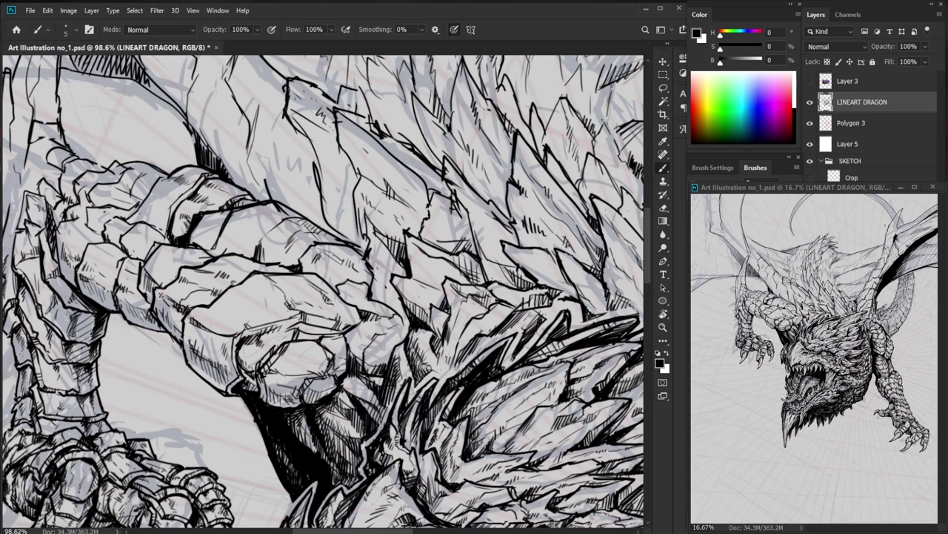
# Add edge and hatch strokes to the large elbow plate's side face, trimming them with the eraser.
pyautogui.press('e')
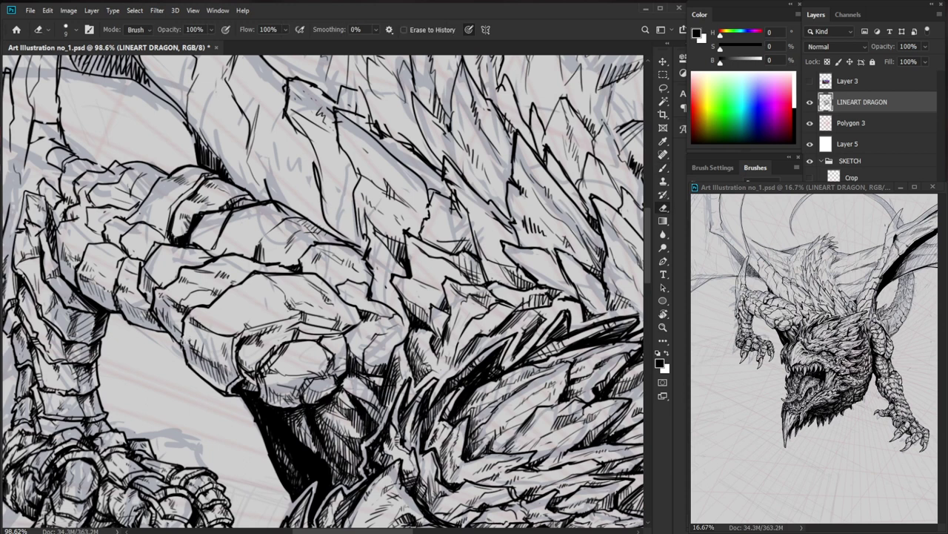
pyautogui.press('b')
pyautogui.moveTo(182, 334); pyautogui.dragTo(184, 361)
pyautogui.moveTo(327, 360)
pyautogui.mouseDown()
pyautogui.moveTo(298, 363)
pyautogui.moveTo(335, 361)
pyautogui.mouseUp()
pyautogui.press('e')
pyautogui.moveTo(261, 348); pyautogui.dragTo(265, 375)
pyautogui.press('b')
pyautogui.moveTo(269, 357)
pyautogui.mouseDown()
pyautogui.moveTo(276, 372)
pyautogui.moveTo(308, 361)
pyautogui.mouseUp()
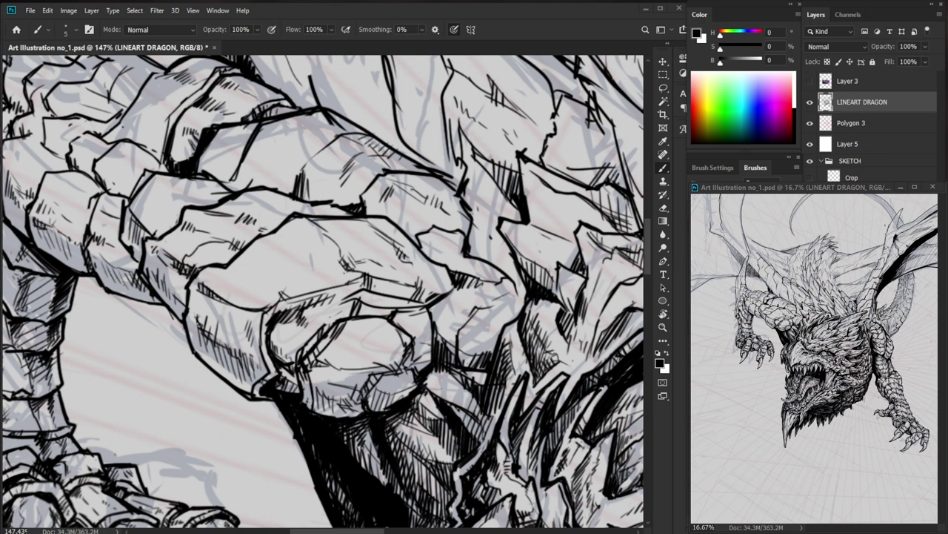
# Erase stray hatching from the upper part of the large elbow plate's side face.
pyautogui.press('e')
pyautogui.moveTo(204, 314); pyautogui.dragTo(218, 330)
pyautogui.moveTo(197, 301); pyautogui.dragTo(227, 312)
pyautogui.press('b')
pyautogui.press('z')
pyautogui.moveTo(295, 314)
pyautogui.mouseDown()
pyautogui.moveTo(272, 330)
pyautogui.moveTo(229, 335)
pyautogui.moveTo(284, 233)
pyautogui.moveTo(278, 222)
pyautogui.mouseUp()
pyautogui.press('space')
pyautogui.press('z')
pyautogui.moveTo(285, 233); pyautogui.dragTo(337, 236)
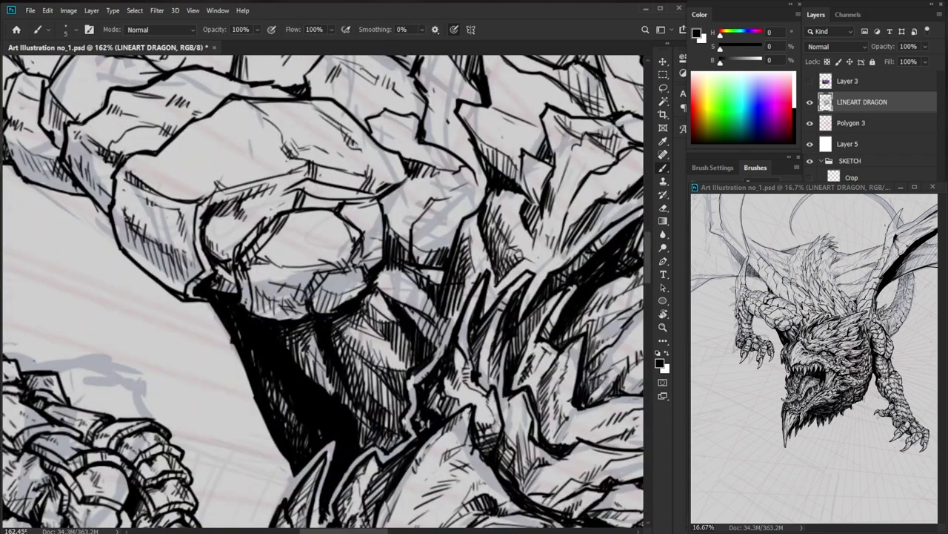
pyautogui.press('e')
pyautogui.press('b')
pyautogui.moveTo(314, 277)
pyautogui.mouseDown()
pyautogui.moveTo(298, 294)
pyautogui.moveTo(279, 377)
pyautogui.mouseUp()
# Examine the dragon's foreleg, claws and head both up close and from a wide view.
pyautogui.press('z')
pyautogui.press('space')
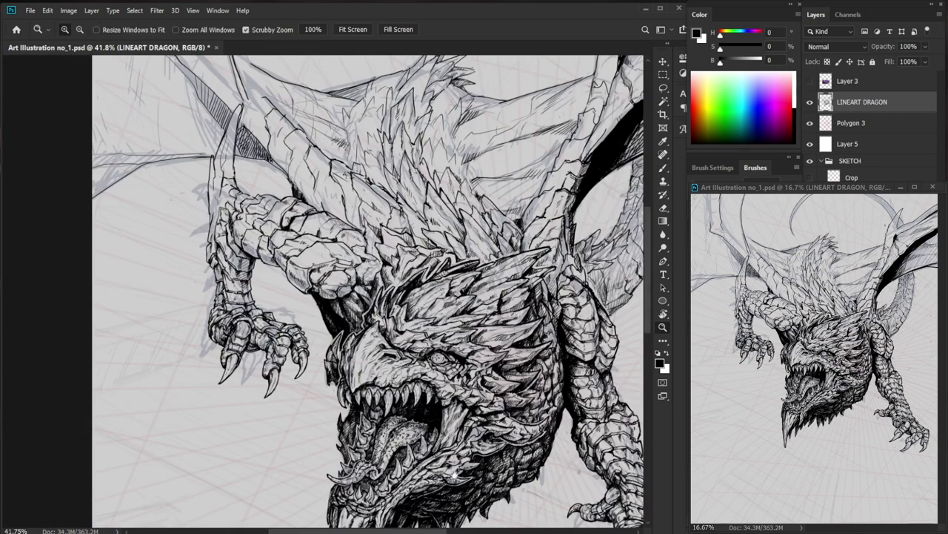
pyautogui.moveTo(454, 475); pyautogui.dragTo(401, 460)
pyautogui.moveTo(78, 381); pyautogui.dragTo(101, 351)
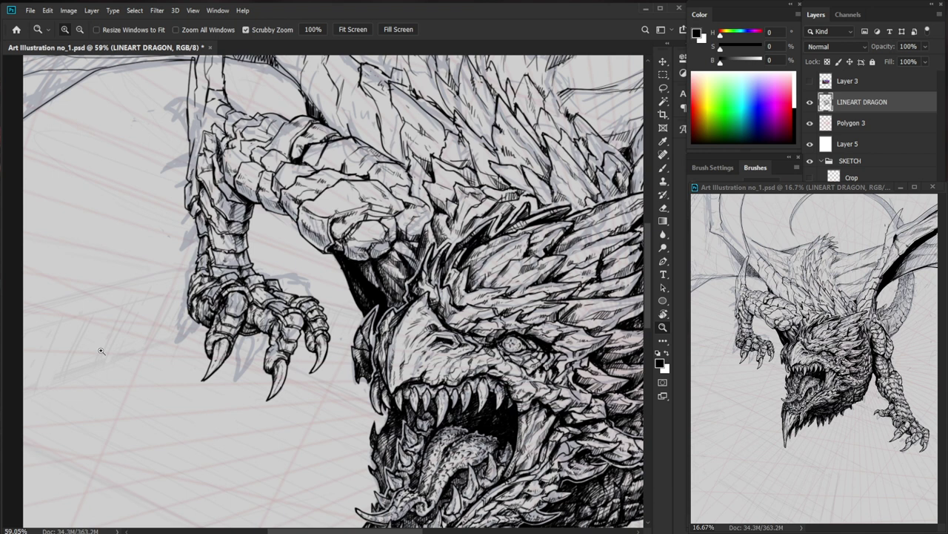
pyautogui.moveTo(240, 353); pyautogui.dragTo(300, 351)
pyautogui.press('b')
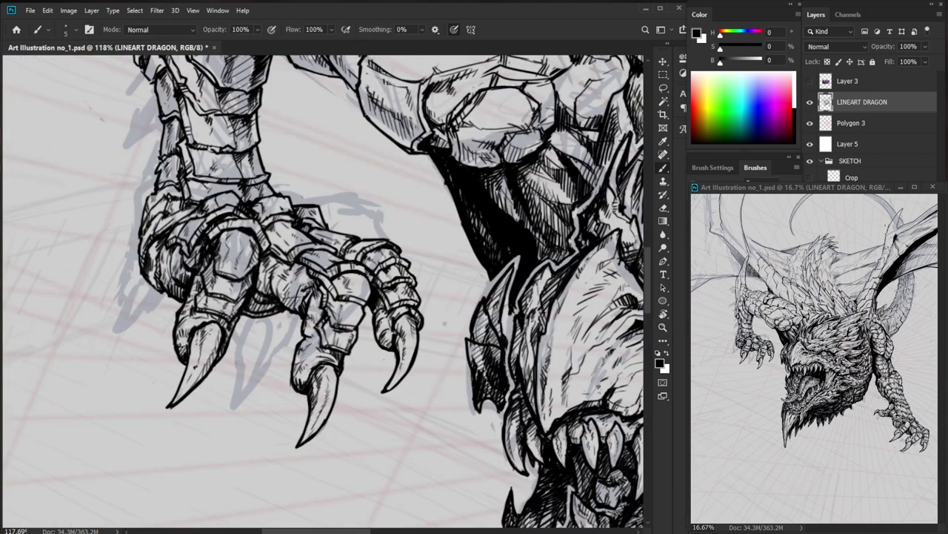
pyautogui.moveTo(234, 344); pyautogui.dragTo(169, 345)
pyautogui.moveTo(511, 396); pyautogui.dragTo(472, 396)
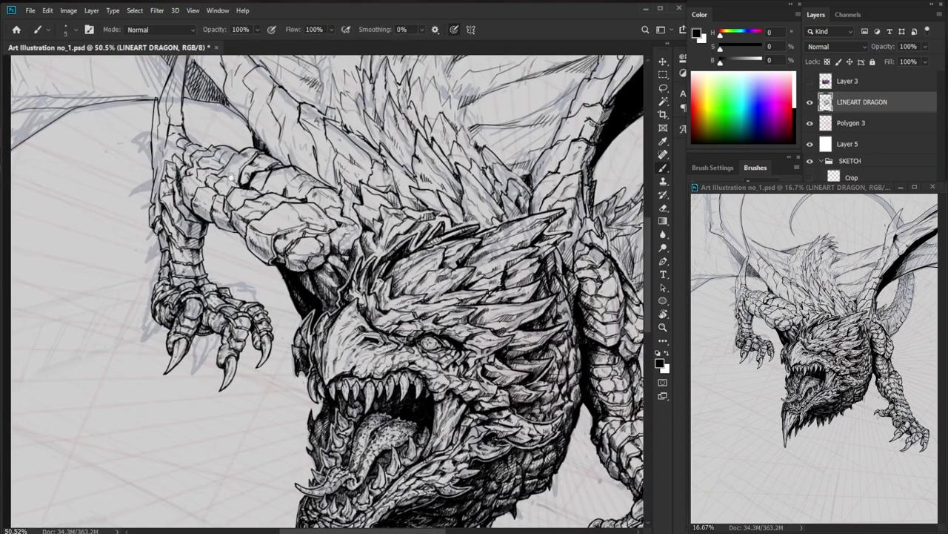
# Add short hatch strokes to the middle forearm plate between the wrist bend and the elbow.
pyautogui.scroll(4, 232, 178)
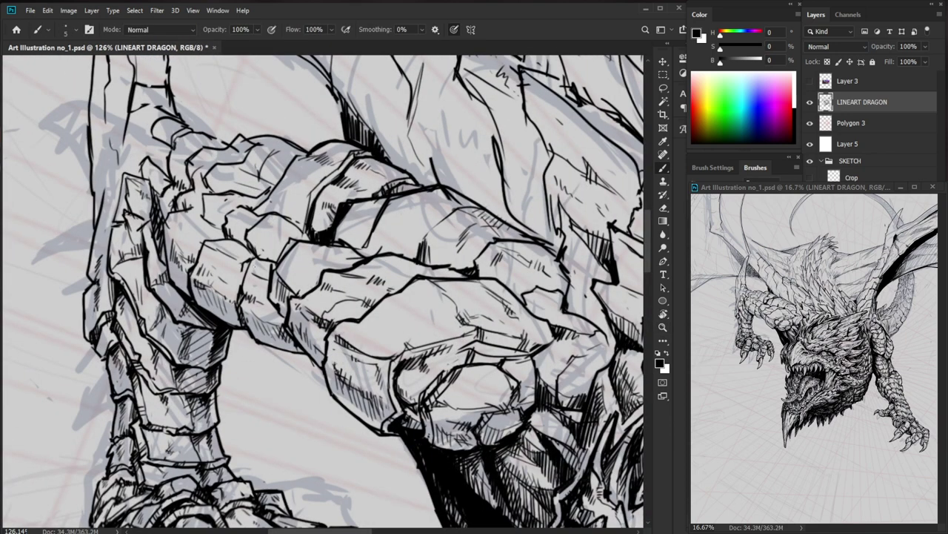
pyautogui.press('e')
pyautogui.press('b')
pyautogui.press('e')
pyautogui.press('b')
pyautogui.moveTo(225, 267); pyautogui.dragTo(221, 274)
pyautogui.moveTo(231, 264); pyautogui.dragTo(225, 269)
pyautogui.moveTo(241, 263); pyautogui.dragTo(240, 266)
# Divide the long upper forearm plate behind the large elbow plate with a rounded edge line and a dark accent.
pyautogui.press('z')
pyautogui.moveTo(325, 266); pyautogui.dragTo(248, 269)
pyautogui.moveTo(467, 352); pyautogui.dragTo(394, 345)
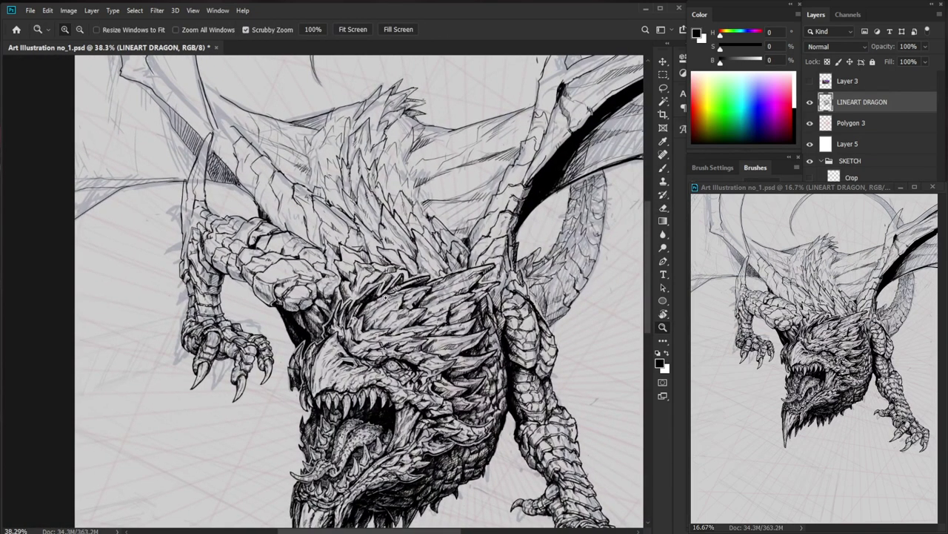
pyautogui.moveTo(278, 233); pyautogui.dragTo(321, 235)
pyautogui.press('b')
pyautogui.moveTo(266, 269)
pyautogui.mouseDown()
pyautogui.moveTo(257, 247)
pyautogui.moveTo(283, 229)
pyautogui.mouseUp()
pyautogui.press('e')
pyautogui.moveTo(281, 252)
pyautogui.mouseDown()
pyautogui.moveTo(299, 244)
pyautogui.moveTo(286, 251)
pyautogui.mouseUp()
pyautogui.press('b')
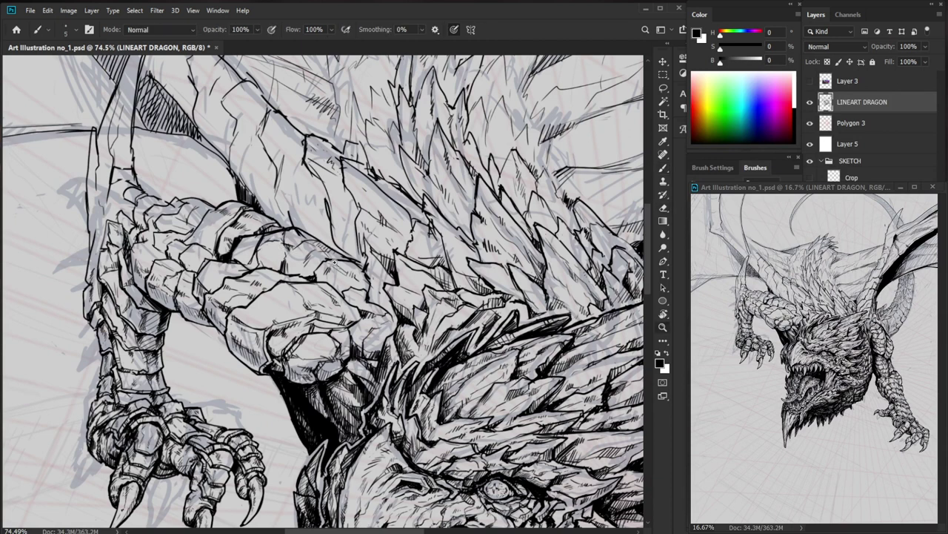
pyautogui.moveTo(352, 238); pyautogui.dragTo(359, 238)
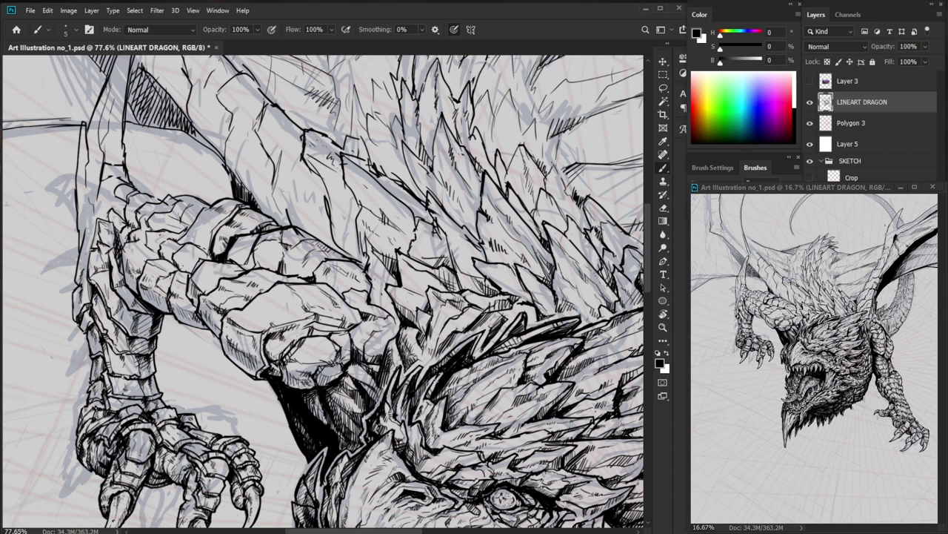
# Add parallel hatch strokes to the lower end of the narrow plate just before the large elbow plate.
pyautogui.moveTo(241, 338); pyautogui.dragTo(300, 339)
pyautogui.press('e')
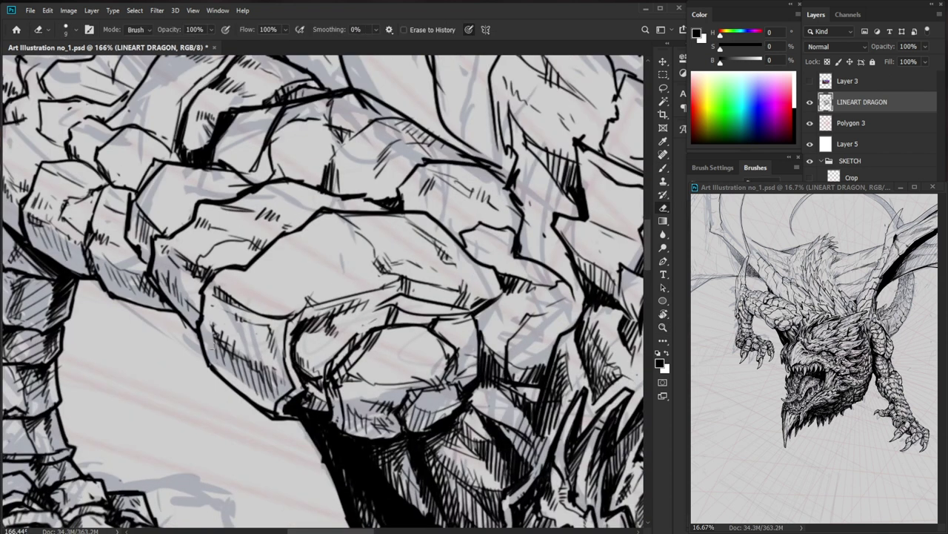
pyautogui.press('b')
pyautogui.moveTo(188, 298); pyautogui.dragTo(192, 314)
pyautogui.moveTo(191, 304); pyautogui.dragTo(199, 318)
pyautogui.moveTo(306, 319); pyautogui.dragTo(232, 319)
pyautogui.moveTo(295, 344); pyautogui.dragTo(354, 344)
pyautogui.moveTo(225, 317); pyautogui.dragTo(223, 341)
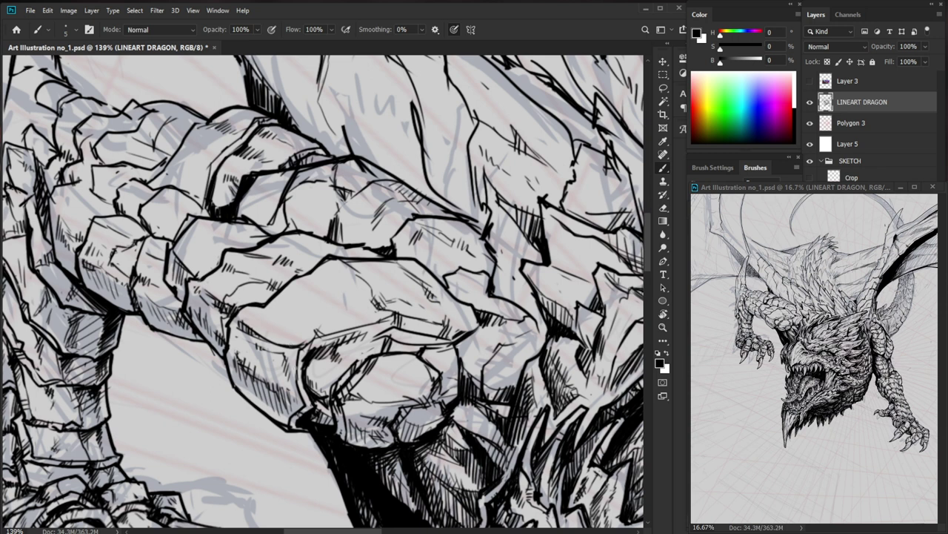
# Add fine strokes along the ridge between the large elbow plate's side face and the rounded elbow knob.
pyautogui.moveTo(289, 363); pyautogui.dragTo(320, 362)
pyautogui.moveTo(246, 346)
pyautogui.mouseDown()
pyautogui.moveTo(291, 388)
pyautogui.moveTo(277, 362)
pyautogui.mouseUp()
pyautogui.moveTo(276, 352)
pyautogui.mouseDown()
pyautogui.moveTo(281, 364)
pyautogui.moveTo(268, 354)
pyautogui.moveTo(366, 340)
pyautogui.moveTo(307, 354)
pyautogui.moveTo(311, 362)
pyautogui.moveTo(310, 353)
pyautogui.mouseUp()
pyautogui.press('e')
pyautogui.press('b')
pyautogui.moveTo(309, 355)
pyautogui.mouseDown()
pyautogui.moveTo(306, 369)
pyautogui.moveTo(298, 363)
pyautogui.mouseUp()
pyautogui.moveTo(306, 353); pyautogui.dragTo(307, 360)
pyautogui.moveTo(312, 354); pyautogui.dragTo(305, 368)
pyautogui.moveTo(422, 358); pyautogui.dragTo(354, 379)
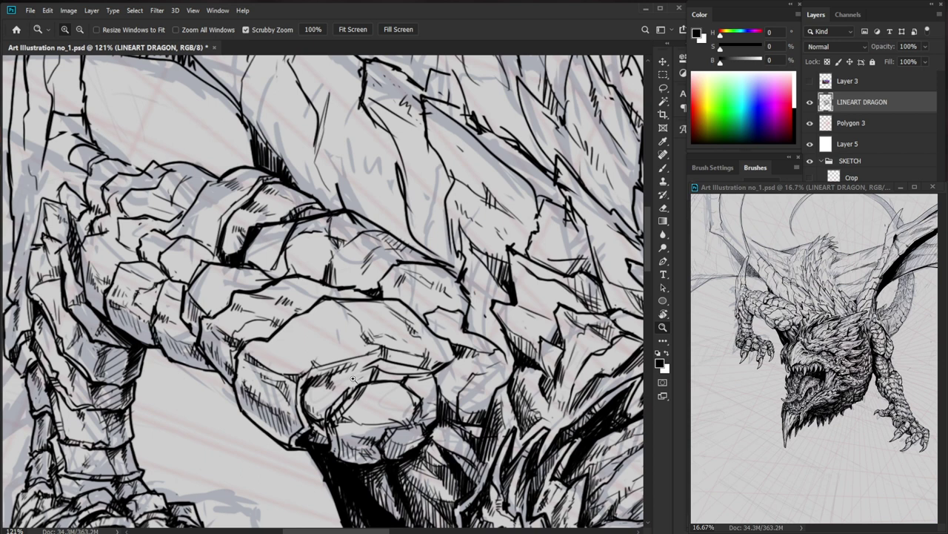
# Clean and thicken the forearm's lower outline before the elbow, and hatch the narrow plate's lower edge.
pyautogui.moveTo(278, 396); pyautogui.dragTo(326, 397)
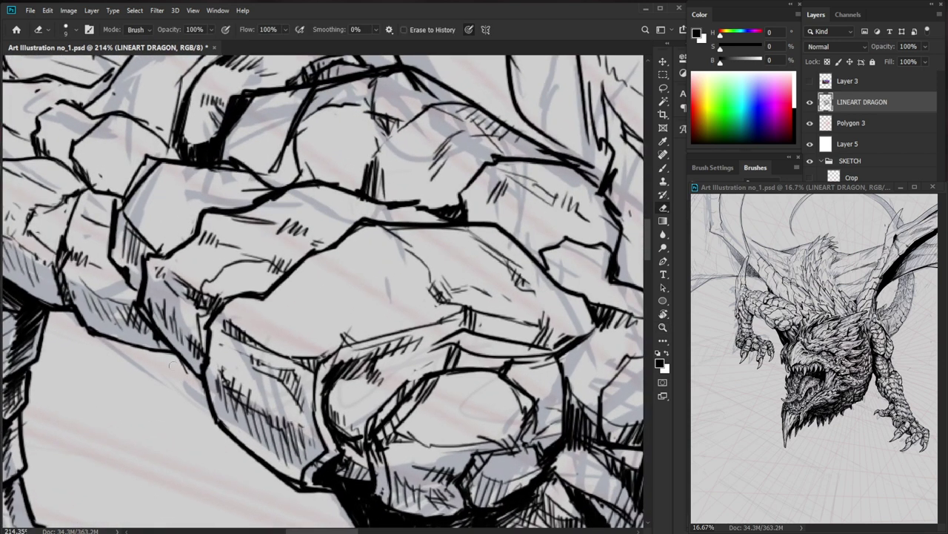
pyautogui.press('b')
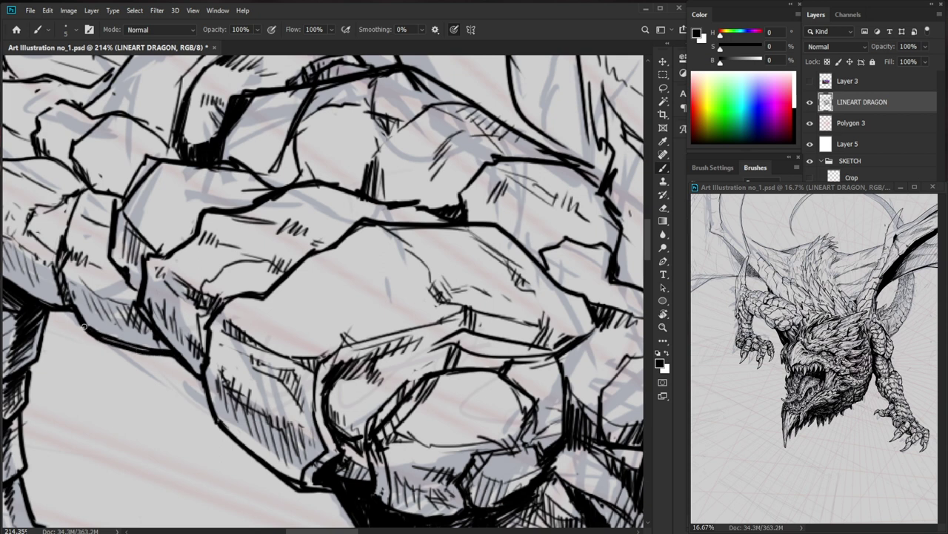
pyautogui.press('e')
pyautogui.press('b')
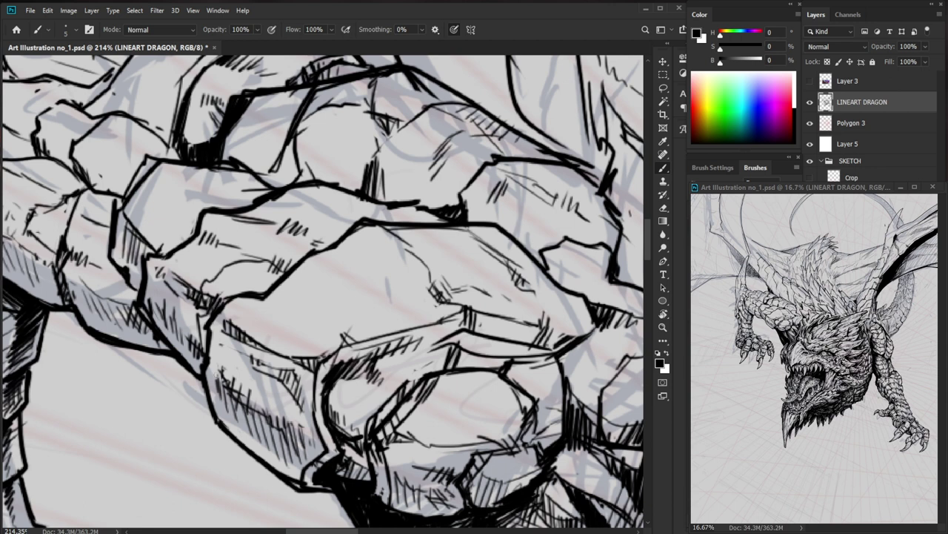
pyautogui.moveTo(187, 324); pyautogui.dragTo(191, 350)
pyautogui.moveTo(190, 327); pyautogui.dragTo(203, 362)
pyautogui.moveTo(198, 335)
pyautogui.mouseDown()
pyautogui.moveTo(206, 362)
pyautogui.moveTo(207, 353)
pyautogui.mouseUp()
# Add short shading strokes to the forearm plates further up from the narrow elbow-side plate.
pyautogui.hotkey('ctrl', 'space')
pyautogui.moveTo(282, 311)
pyautogui.mouseDown()
pyautogui.moveTo(207, 314)
pyautogui.moveTo(271, 312)
pyautogui.moveTo(227, 343)
pyautogui.moveTo(242, 358)
pyautogui.moveTo(181, 345)
pyautogui.moveTo(226, 330)
pyautogui.moveTo(198, 337)
pyautogui.moveTo(136, 285)
pyautogui.moveTo(148, 271)
pyautogui.moveTo(185, 271)
pyautogui.mouseUp()
pyautogui.press('space')
pyautogui.hotkey('ctrl', 'space')
pyautogui.moveTo(241, 314); pyautogui.dragTo(252, 321)
pyautogui.moveTo(198, 299)
pyautogui.mouseDown()
pyautogui.moveTo(161, 279)
pyautogui.moveTo(183, 293)
pyautogui.mouseUp()
pyautogui.moveTo(180, 281); pyautogui.dragTo(187, 296)
pyautogui.moveTo(184, 284); pyautogui.dragTo(194, 296)
pyautogui.moveTo(263, 275); pyautogui.dragTo(235, 275)
# Refine and fill in the dark shadow wedge between the foreleg and the wing arm.
pyautogui.moveTo(497, 435)
pyautogui.mouseDown()
pyautogui.moveTo(380, 449)
pyautogui.moveTo(369, 463)
pyautogui.mouseUp()
pyautogui.moveTo(147, 279); pyautogui.dragTo(168, 277)
pyautogui.press('e')
pyautogui.moveTo(157, 223)
pyautogui.mouseDown()
pyautogui.moveTo(174, 221)
pyautogui.moveTo(206, 266)
pyautogui.mouseUp()
pyautogui.press('b')
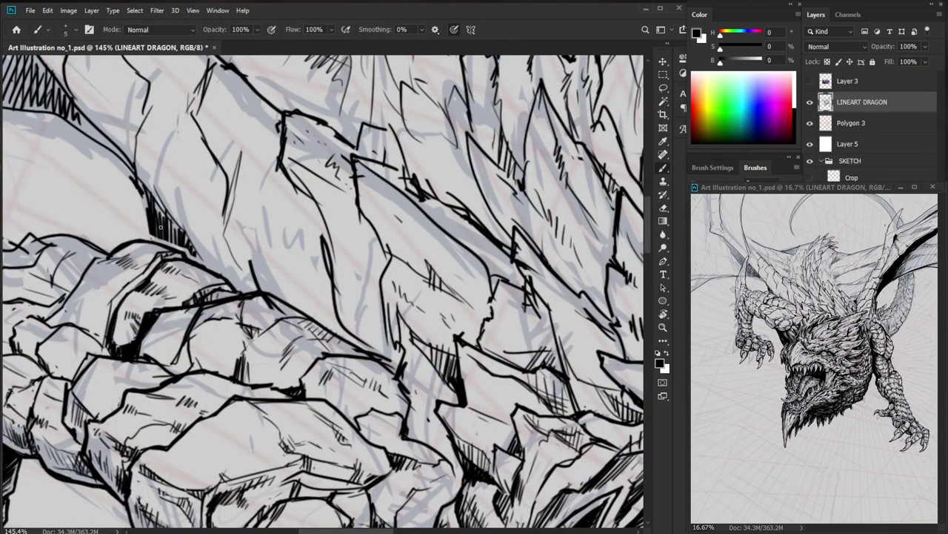
pyautogui.moveTo(153, 236)
pyautogui.mouseDown()
pyautogui.moveTo(143, 174)
pyautogui.moveTo(163, 223)
pyautogui.moveTo(179, 245)
pyautogui.mouseUp()
# Add hatching and contour strokes to the wing arm above the foreleg, cleaning them with the eraser.
pyautogui.moveTo(266, 196)
pyautogui.mouseDown()
pyautogui.moveTo(221, 195)
pyautogui.moveTo(261, 236)
pyautogui.moveTo(298, 236)
pyautogui.mouseUp()
pyautogui.moveTo(235, 225); pyautogui.dragTo(253, 272)
pyautogui.moveTo(319, 287); pyautogui.dragTo(280, 289)
pyautogui.moveTo(352, 306); pyautogui.dragTo(344, 359)
pyautogui.moveTo(304, 329); pyautogui.dragTo(315, 329)
pyautogui.press('e')
pyautogui.moveTo(262, 280); pyautogui.dragTo(259, 306)
pyautogui.press('b')
pyautogui.moveTo(269, 295); pyautogui.dragTo(290, 341)
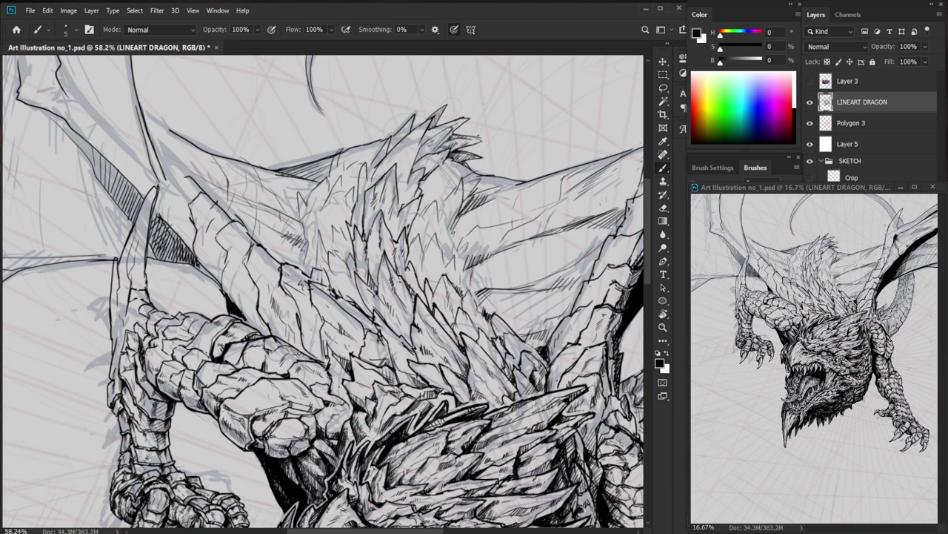
# Add short hatch strokes to the underside of the rounded elbow knob.
pyautogui.moveTo(561, 438); pyautogui.dragTo(524, 357)
pyautogui.moveTo(322, 299)
pyautogui.mouseDown()
pyautogui.moveTo(340, 325)
pyautogui.moveTo(378, 297)
pyautogui.moveTo(350, 307)
pyautogui.moveTo(331, 298)
pyautogui.mouseUp()
pyautogui.moveTo(310, 285); pyautogui.dragTo(332, 298)
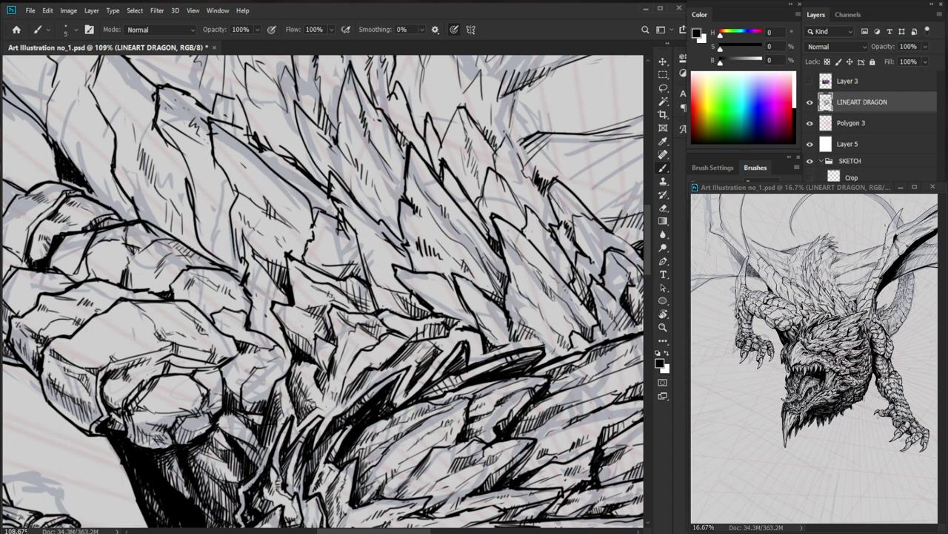
pyautogui.moveTo(188, 424); pyautogui.dragTo(184, 434)
pyautogui.moveTo(192, 428); pyautogui.dragTo(190, 434)
pyautogui.moveTo(239, 395); pyautogui.dragTo(159, 400)
pyautogui.moveTo(241, 408); pyautogui.dragTo(274, 408)
pyautogui.moveTo(131, 302); pyautogui.dragTo(212, 302)
# Refine the edges of the small plates on the upper side of the forearm, alternating eraser and brush.
pyautogui.press('e')
pyautogui.moveTo(197, 335)
pyautogui.mouseDown()
pyautogui.moveTo(181, 345)
pyautogui.moveTo(196, 348)
pyautogui.mouseUp()
pyautogui.press('b')
pyautogui.press('e')
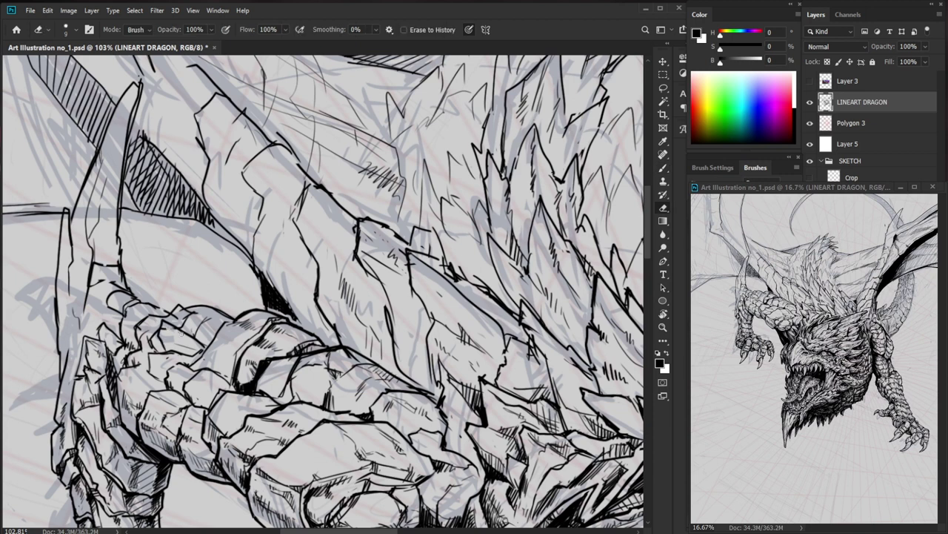
pyautogui.press('b')
pyautogui.moveTo(177, 338); pyautogui.dragTo(171, 343)
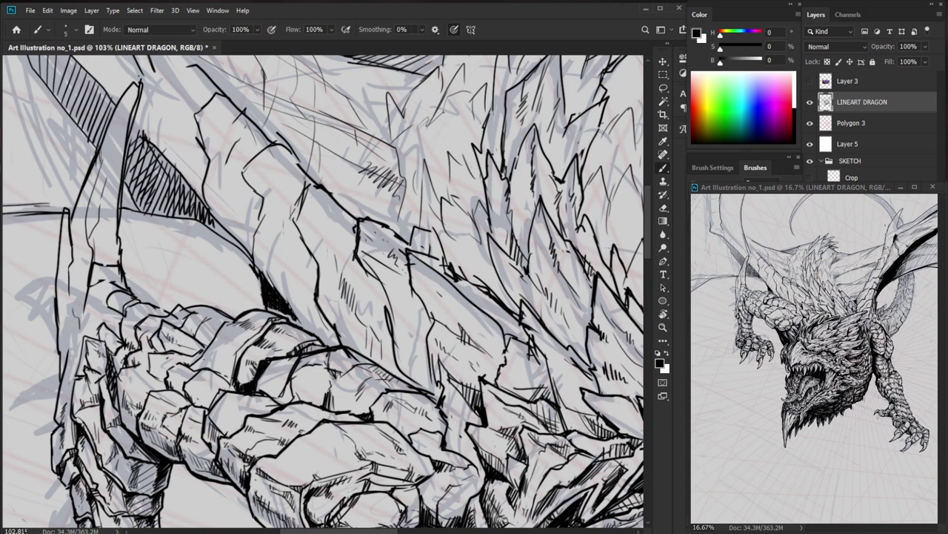
pyautogui.moveTo(271, 290)
pyautogui.mouseDown()
pyautogui.moveTo(236, 294)
pyautogui.moveTo(225, 320)
pyautogui.mouseUp()
pyautogui.moveTo(195, 332); pyautogui.dragTo(248, 335)
# Clean up and redraw the forearm's top contour where the small plates meet the background.
pyautogui.press('e')
pyautogui.press('b')
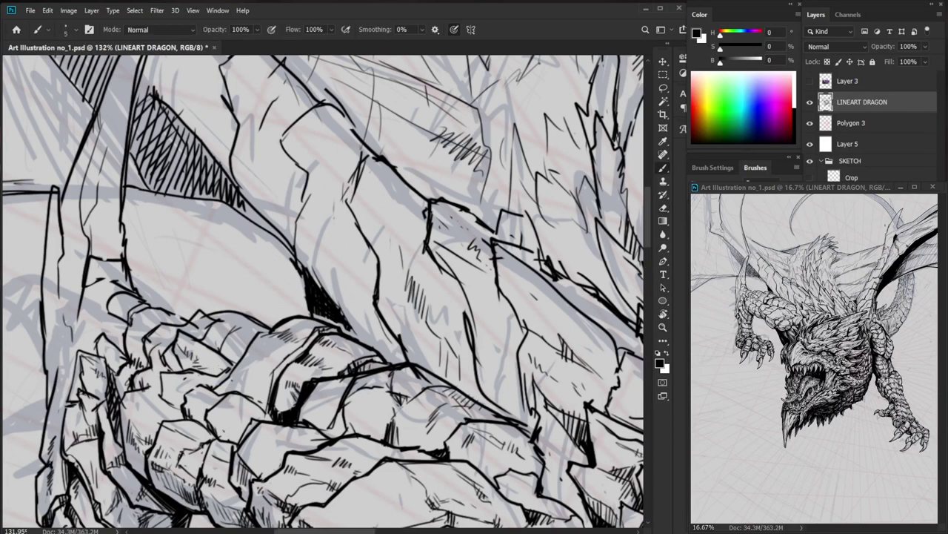
pyautogui.press('e')
pyautogui.moveTo(211, 316); pyautogui.dragTo(236, 310)
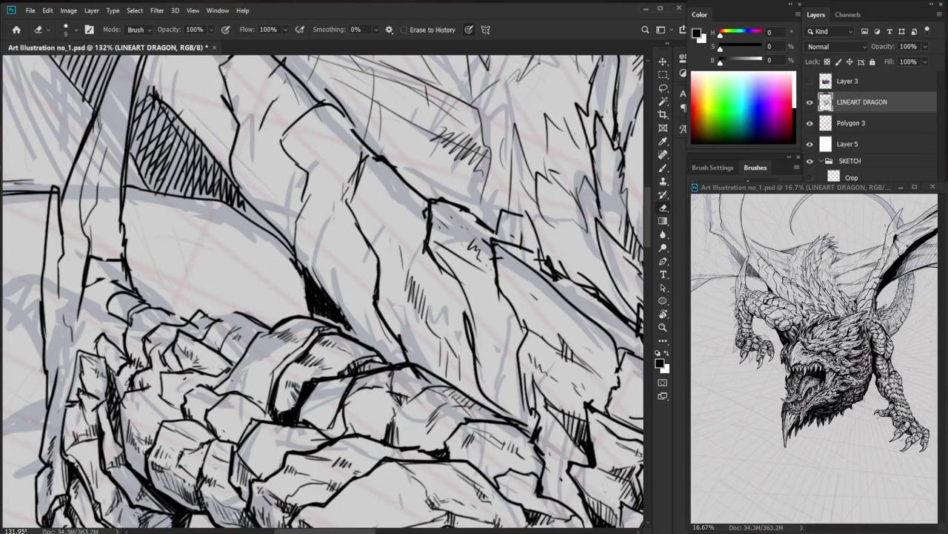
pyautogui.press('b')
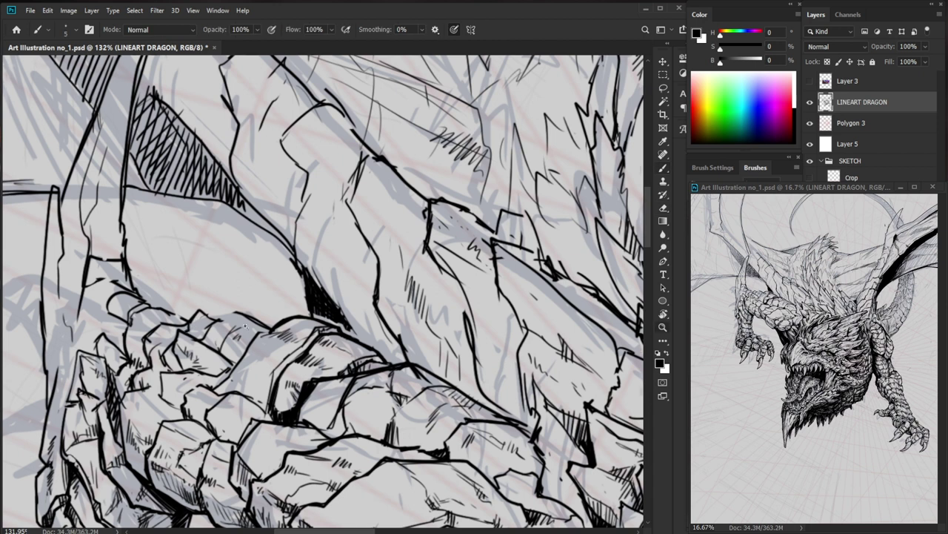
pyautogui.moveTo(247, 330); pyautogui.dragTo(211, 332)
pyautogui.moveTo(352, 344); pyautogui.dragTo(331, 384)
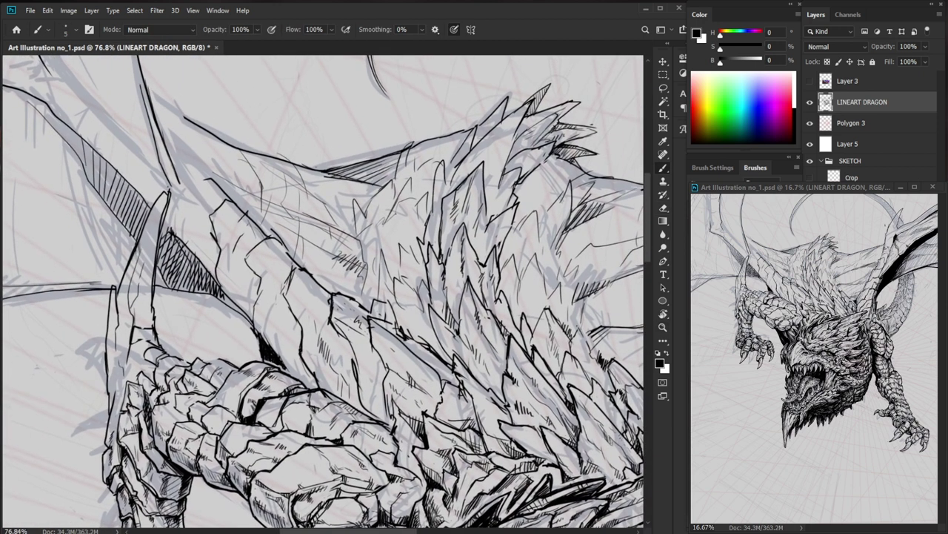
# Hatch the two small plates along the forearm's top contour with short parallel strokes.
pyautogui.scroll(3, 189, 337)
pyautogui.press('e')
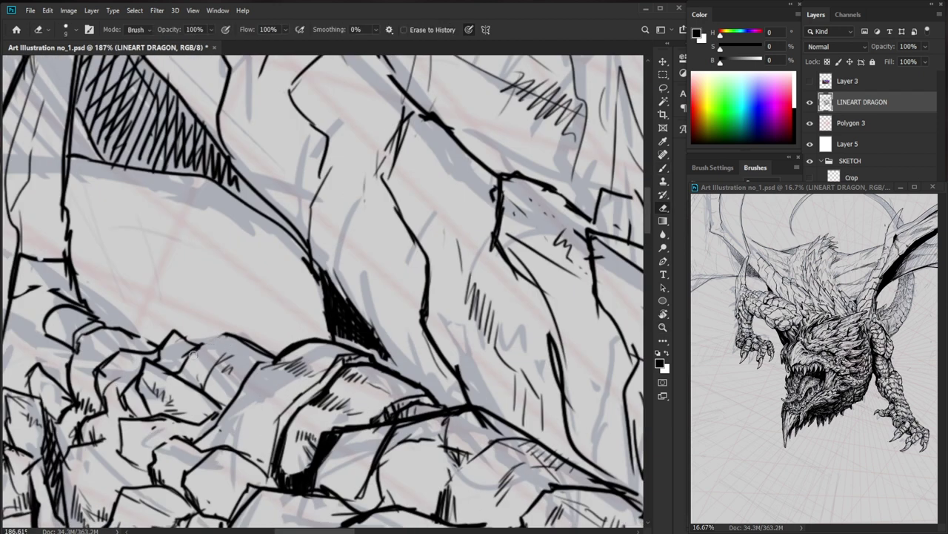
pyautogui.press('b')
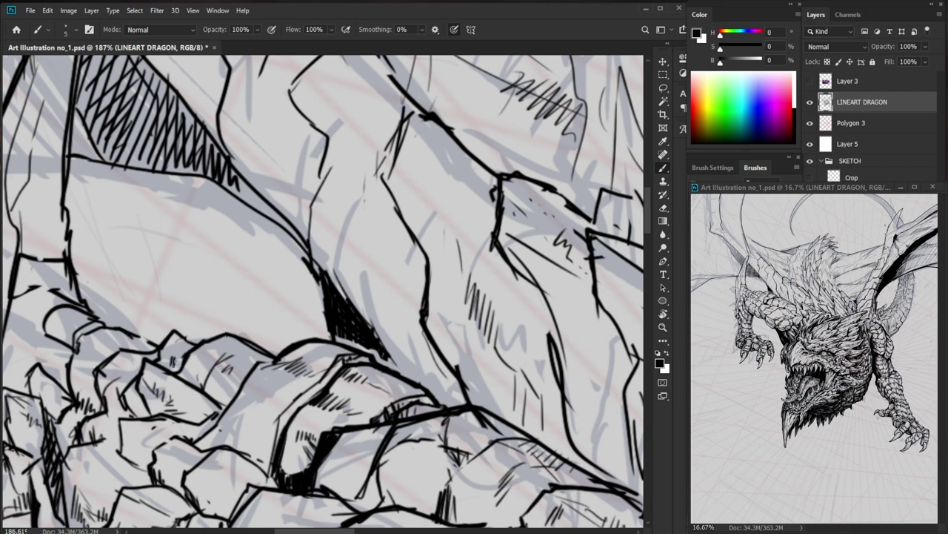
pyautogui.moveTo(207, 373)
pyautogui.mouseDown()
pyautogui.moveTo(197, 384)
pyautogui.moveTo(228, 385)
pyautogui.mouseUp()
pyautogui.moveTo(238, 368); pyautogui.dragTo(229, 387)
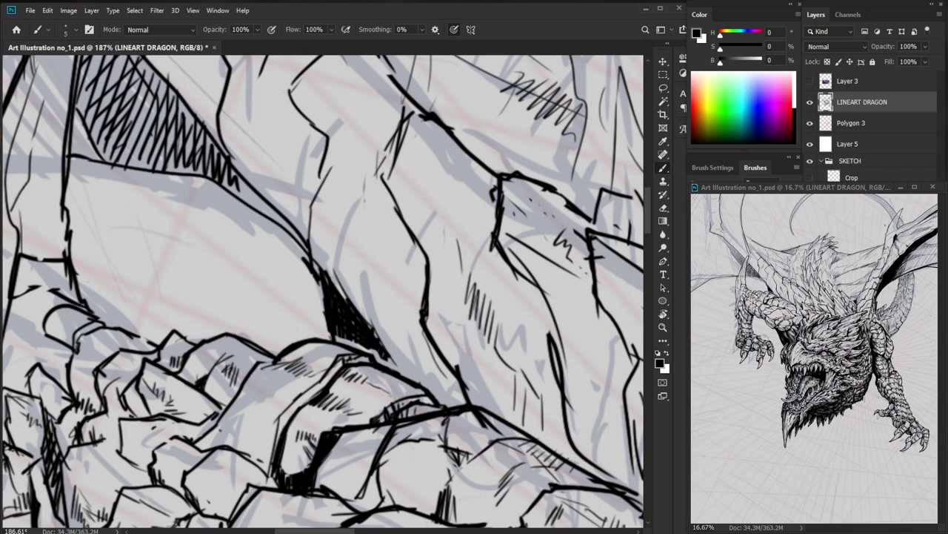
pyautogui.moveTo(288, 353); pyautogui.dragTo(208, 356)
pyautogui.moveTo(509, 475); pyautogui.dragTo(404, 415)
pyautogui.moveTo(171, 306); pyautogui.dragTo(224, 306)
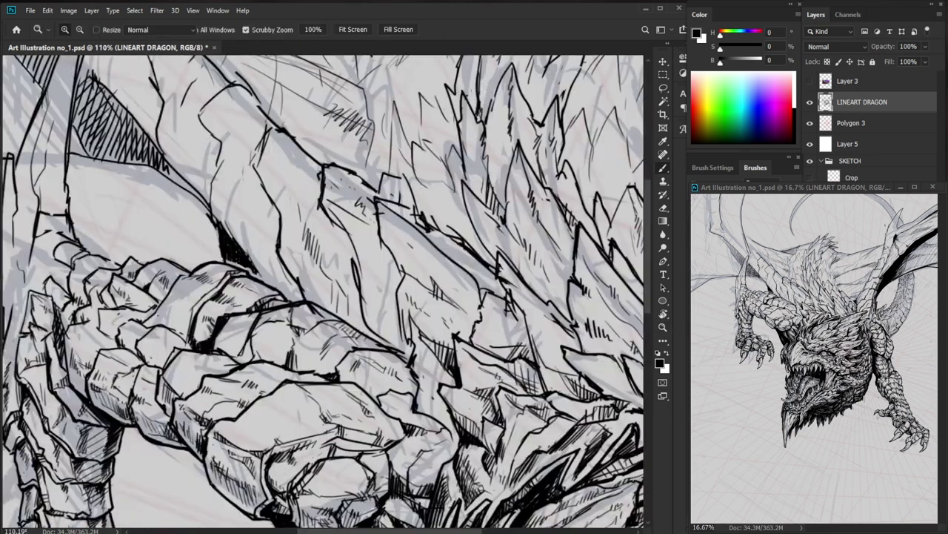
# Shade the small upper forearm plates leading to the dark gap and trim the strokes with the eraser.
pyautogui.moveTo(175, 283); pyautogui.dragTo(168, 298)
pyautogui.moveTo(171, 289); pyautogui.dragTo(169, 297)
pyautogui.press('e')
pyautogui.press('b')
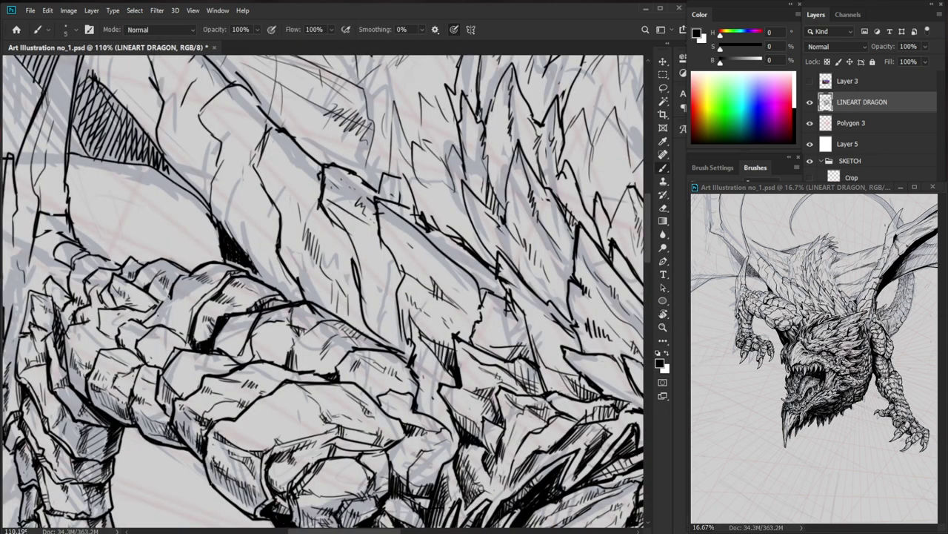
pyautogui.moveTo(176, 299); pyautogui.dragTo(171, 330)
pyautogui.moveTo(180, 324); pyautogui.dragTo(178, 332)
pyautogui.moveTo(186, 326)
pyautogui.mouseDown()
pyautogui.moveTo(144, 327)
pyautogui.moveTo(222, 333)
pyautogui.moveTo(214, 366)
pyautogui.mouseUp()
pyautogui.press('e')
pyautogui.moveTo(220, 341); pyautogui.dragTo(215, 365)
pyautogui.press('b')
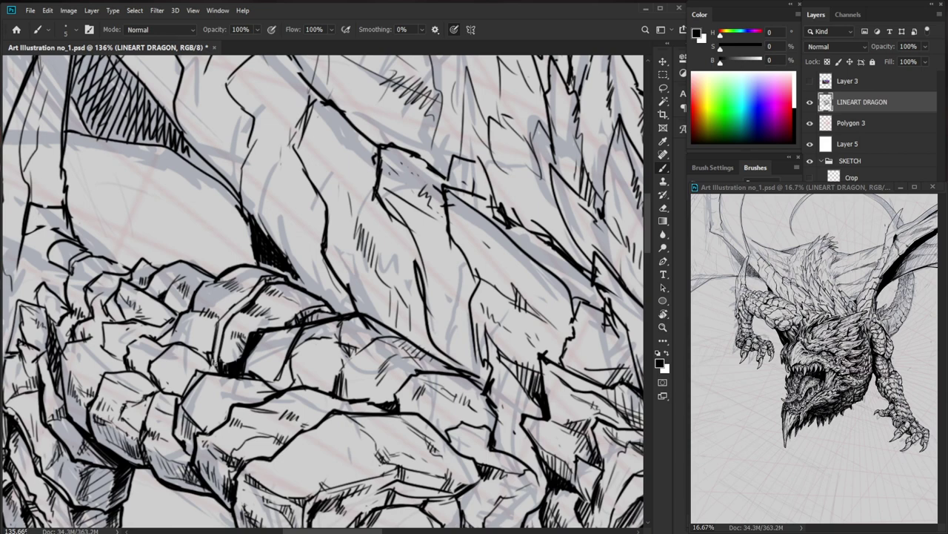
# Add short hatch strokes to the curved band plate beside the dark gap in the upper forearm.
pyautogui.moveTo(227, 315)
pyautogui.mouseDown()
pyautogui.moveTo(223, 324)
pyautogui.moveTo(239, 309)
pyautogui.mouseUp()
pyautogui.moveTo(247, 297); pyautogui.dragTo(243, 307)
pyautogui.moveTo(342, 291); pyautogui.dragTo(283, 291)
pyautogui.moveTo(481, 447)
pyautogui.mouseDown()
pyautogui.moveTo(406, 395)
pyautogui.moveTo(387, 368)
pyautogui.mouseUp()
pyautogui.moveTo(216, 191); pyautogui.dragTo(277, 192)
pyautogui.moveTo(169, 259)
pyautogui.mouseDown()
pyautogui.moveTo(170, 268)
pyautogui.moveTo(234, 272)
pyautogui.mouseUp()
pyautogui.press('b')
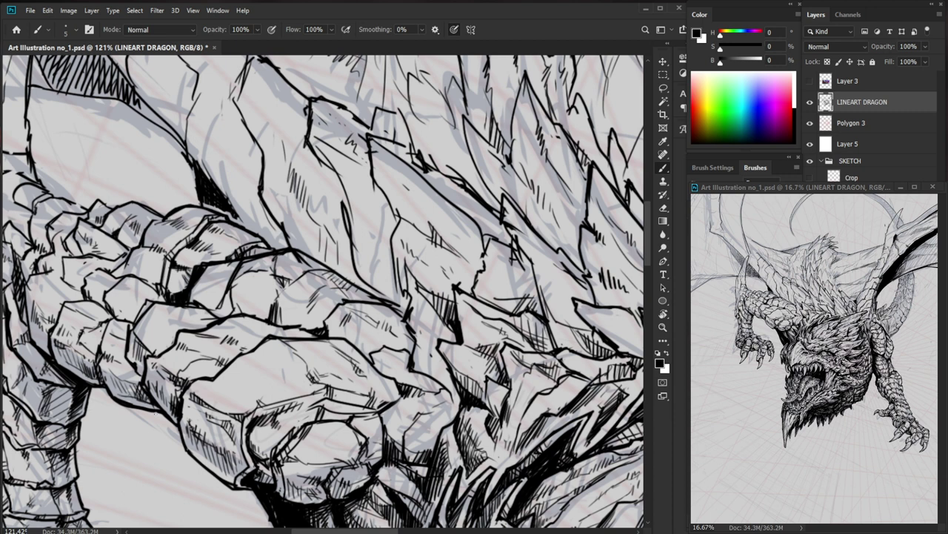
# Hatch the side face of the large elbow plate with short slanted parallel strokes.
pyautogui.hotkey('ctrl', 'space')
pyautogui.moveTo(191, 407)
pyautogui.mouseDown()
pyautogui.moveTo(222, 407)
pyautogui.moveTo(184, 420)
pyautogui.mouseUp()
pyautogui.moveTo(193, 408); pyautogui.dragTo(189, 424)
pyautogui.moveTo(202, 409); pyautogui.dragTo(196, 430)
pyautogui.hotkey('ctrl', 'space')
pyautogui.moveTo(206, 429); pyautogui.dragTo(134, 428)
pyautogui.press('space')
pyautogui.moveTo(317, 408); pyautogui.dragTo(314, 336)
pyautogui.keyDown('ctrl'); pyautogui.click(314, 336); pyautogui.keyUp('ctrl')
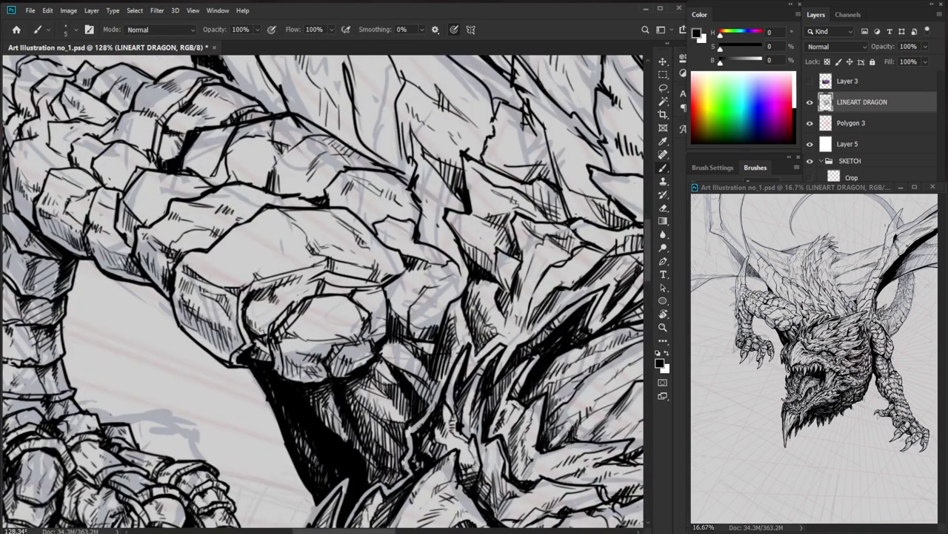
# Darken the lower edge of the large elbow plate's side face with short ink strokes.
pyautogui.press('e')
pyautogui.press('b')
pyautogui.moveTo(210, 341); pyautogui.dragTo(221, 352)
pyautogui.moveTo(218, 344); pyautogui.dragTo(222, 351)
pyautogui.hotkey('ctrl', 'space')
pyautogui.moveTo(296, 371); pyautogui.dragTo(222, 378)
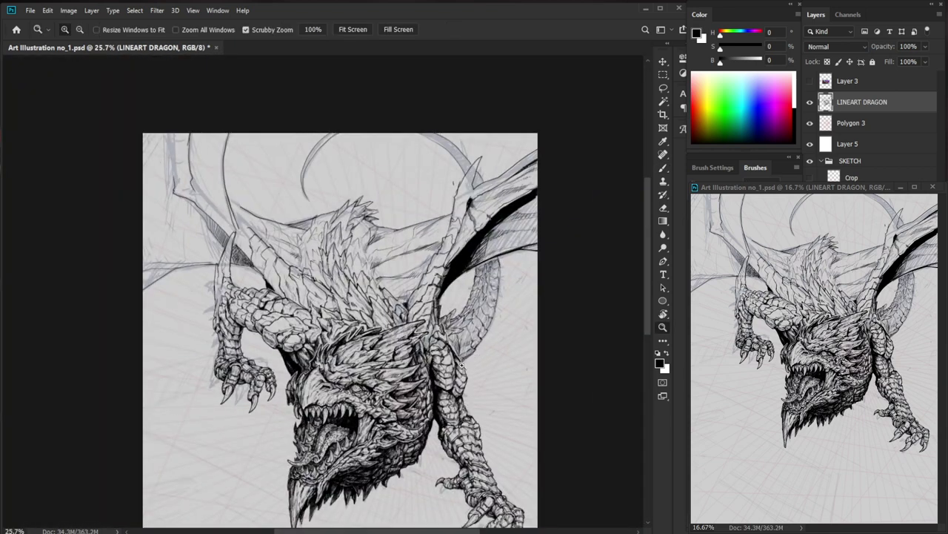
# Examine the inked forelegs, claw, neck and head from close up and at overview scale.
pyautogui.moveTo(462, 361); pyautogui.dragTo(494, 355)
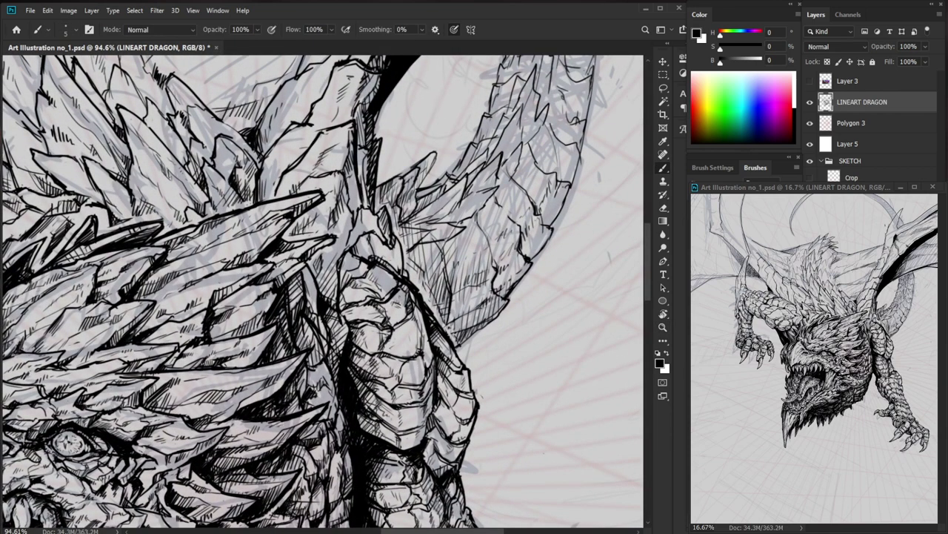
pyautogui.hotkey('ctrl', 'space')
pyautogui.moveTo(384, 381); pyautogui.dragTo(351, 375)
pyautogui.moveTo(442, 367)
pyautogui.mouseDown()
pyautogui.moveTo(211, 416)
pyautogui.moveTo(242, 420)
pyautogui.mouseUp()
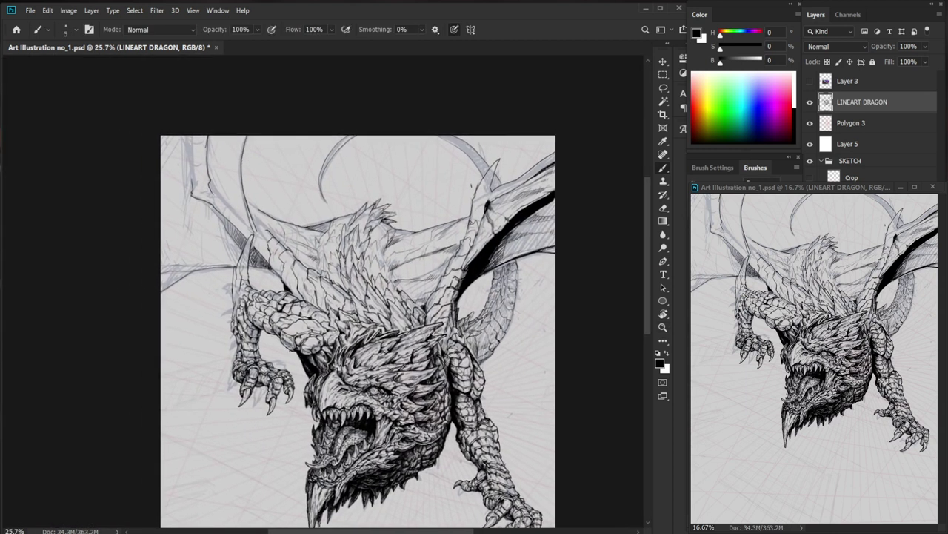
pyautogui.hotkey('ctrl', 'space')
pyautogui.moveTo(282, 311); pyautogui.dragTo(289, 360)
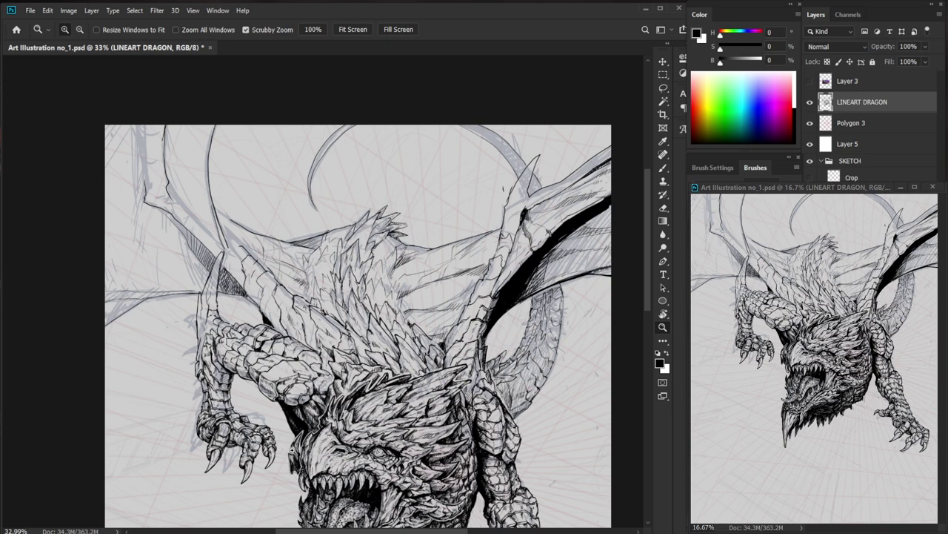
pyautogui.moveTo(269, 478); pyautogui.dragTo(334, 470)
pyautogui.press('b')
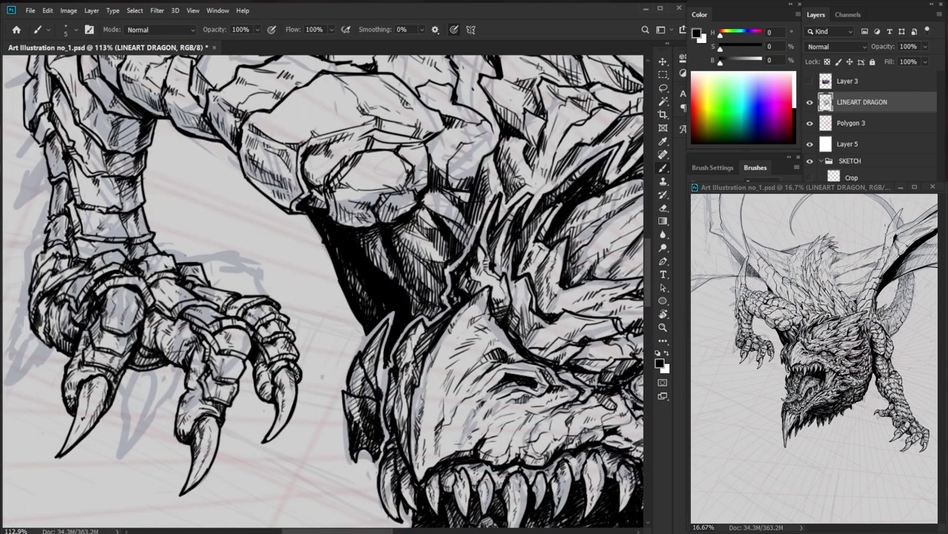
pyautogui.press('e')
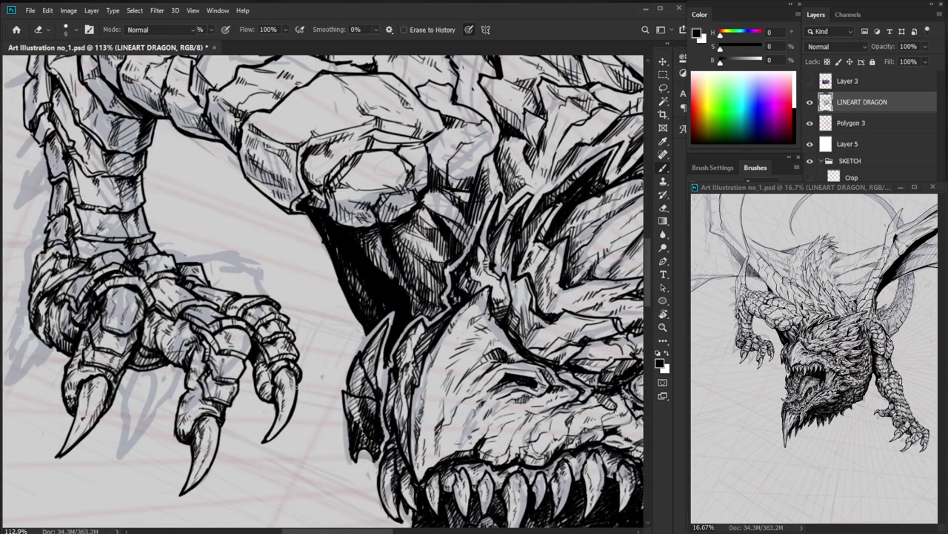
pyautogui.press('b')
pyautogui.scroll(-5, 325, 389)
pyautogui.scroll(-1, 258, 385)
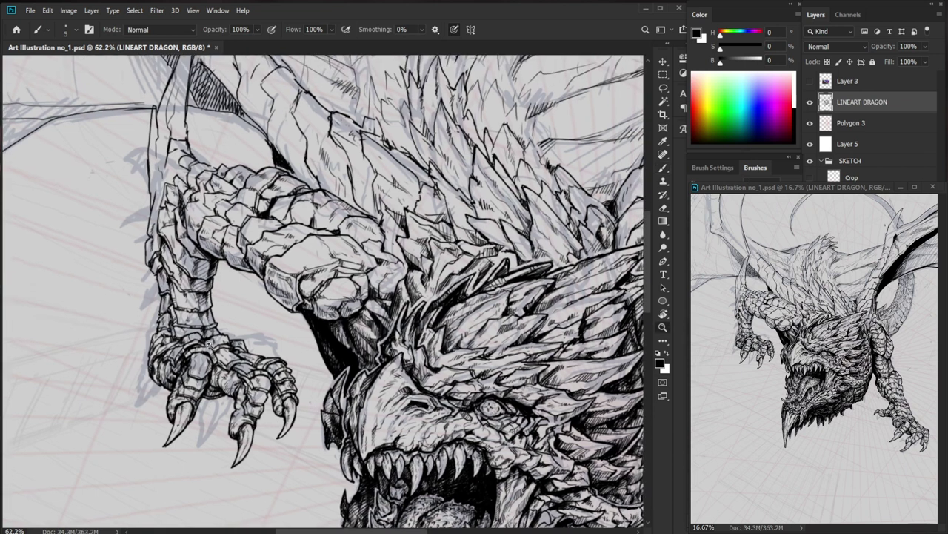
pyautogui.scroll(4, 209, 343)
pyautogui.press('e')
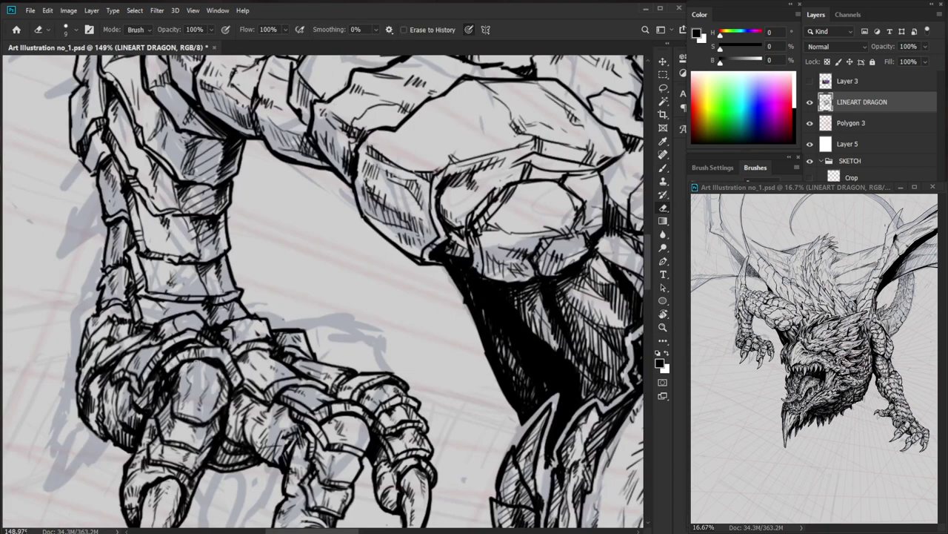
pyautogui.press('b')
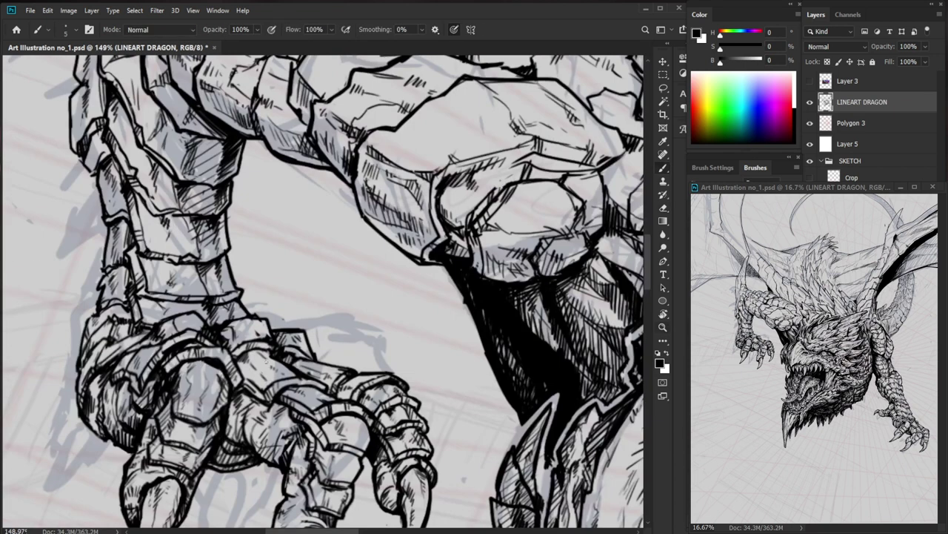
pyautogui.scroll(-5, 267, 361)
pyautogui.scroll(3, 212, 211)
# Add short ink strokes to the front plates of the bent foreleg's elbow.
pyautogui.moveTo(195, 210)
pyautogui.mouseDown()
pyautogui.moveTo(192, 243)
pyautogui.moveTo(186, 225)
pyautogui.moveTo(177, 263)
pyautogui.mouseUp()
pyautogui.moveTo(181, 231)
pyautogui.mouseDown()
pyautogui.moveTo(178, 247)
pyautogui.moveTo(185, 226)
pyautogui.mouseUp()
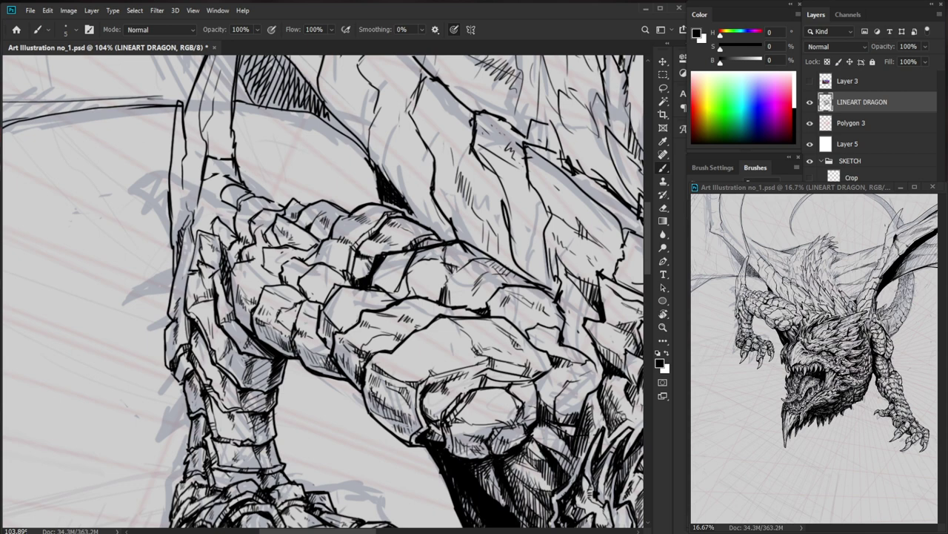
pyautogui.scroll(-5, 238, 231)
pyautogui.moveTo(544, 398)
pyautogui.mouseDown()
pyautogui.moveTo(450, 376)
pyautogui.moveTo(446, 357)
pyautogui.mouseUp()
pyautogui.moveTo(248, 314)
pyautogui.mouseDown()
pyautogui.moveTo(318, 326)
pyautogui.moveTo(280, 342)
pyautogui.moveTo(301, 353)
pyautogui.moveTo(291, 336)
pyautogui.moveTo(349, 324)
pyautogui.moveTo(263, 332)
pyautogui.mouseUp()
pyautogui.moveTo(297, 294)
pyautogui.mouseDown()
pyautogui.moveTo(234, 291)
pyautogui.moveTo(306, 296)
pyautogui.moveTo(286, 293)
pyautogui.mouseUp()
pyautogui.moveTo(293, 288); pyautogui.dragTo(285, 296)
pyautogui.moveTo(300, 295); pyautogui.dragTo(294, 301)
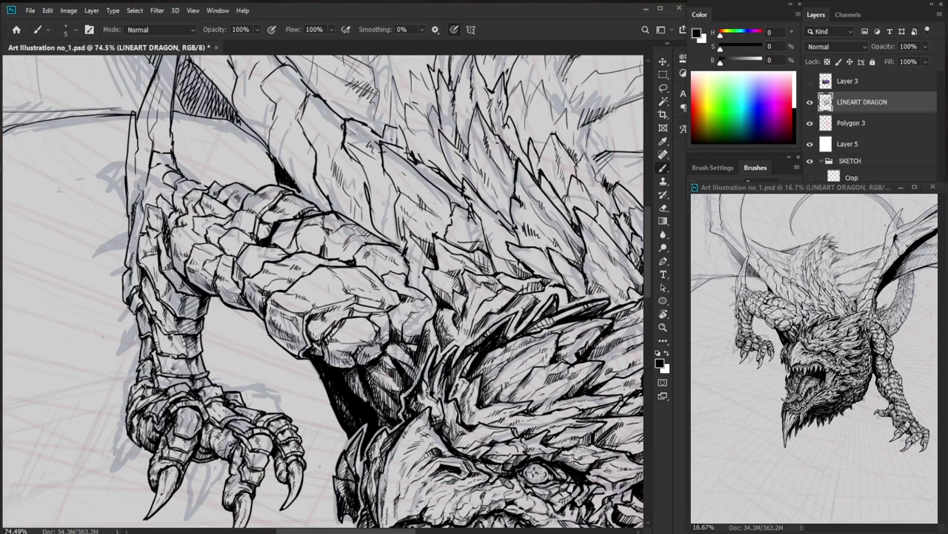
# Divide the rim around the oval elbow knuckle into small plates with inked crack lines.
pyautogui.moveTo(326, 274); pyautogui.dragTo(318, 308)
pyautogui.press('e')
pyautogui.press('b')
pyautogui.moveTo(327, 319); pyautogui.dragTo(323, 328)
pyautogui.moveTo(383, 334); pyautogui.dragTo(363, 357)
pyautogui.moveTo(287, 372); pyautogui.dragTo(314, 364)
pyautogui.moveTo(285, 371)
pyautogui.mouseDown()
pyautogui.moveTo(320, 361)
pyautogui.moveTo(340, 371)
pyautogui.moveTo(351, 364)
pyautogui.moveTo(343, 350)
pyautogui.moveTo(302, 380)
pyautogui.moveTo(318, 385)
pyautogui.moveTo(281, 387)
pyautogui.moveTo(282, 400)
pyautogui.moveTo(272, 400)
pyautogui.moveTo(301, 397)
pyautogui.moveTo(264, 409)
pyautogui.moveTo(279, 391)
pyautogui.moveTo(304, 397)
pyautogui.mouseUp()
# Thicken the dark cracks between the small plates beside the oval elbow knuckle, switching between brush and eraser.
pyautogui.scroll(5, 304, 384)
pyautogui.press('e')
pyautogui.press('b')
pyautogui.press('e')
pyautogui.press('b')
pyautogui.moveTo(437, 371); pyautogui.dragTo(363, 378)
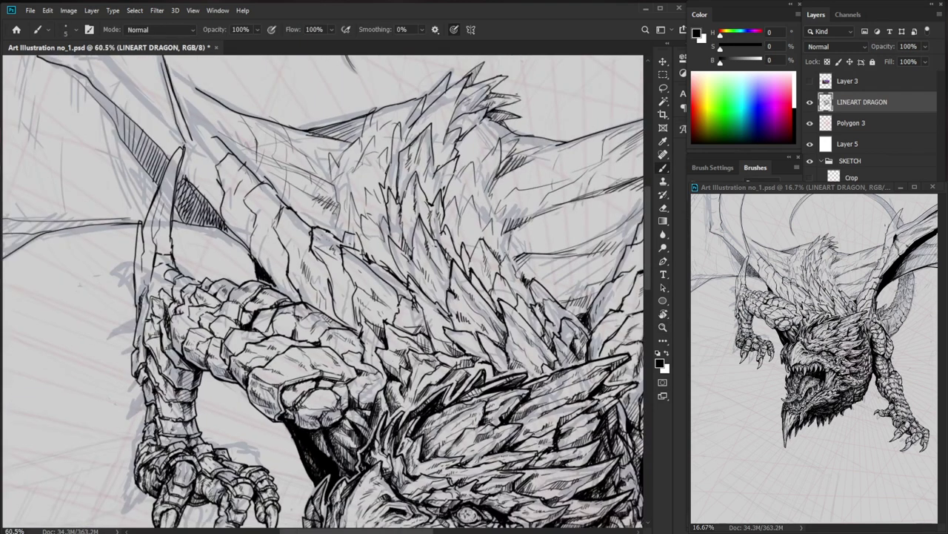
pyautogui.moveTo(363, 450); pyautogui.dragTo(319, 392)
pyautogui.moveTo(378, 315); pyautogui.dragTo(444, 315)
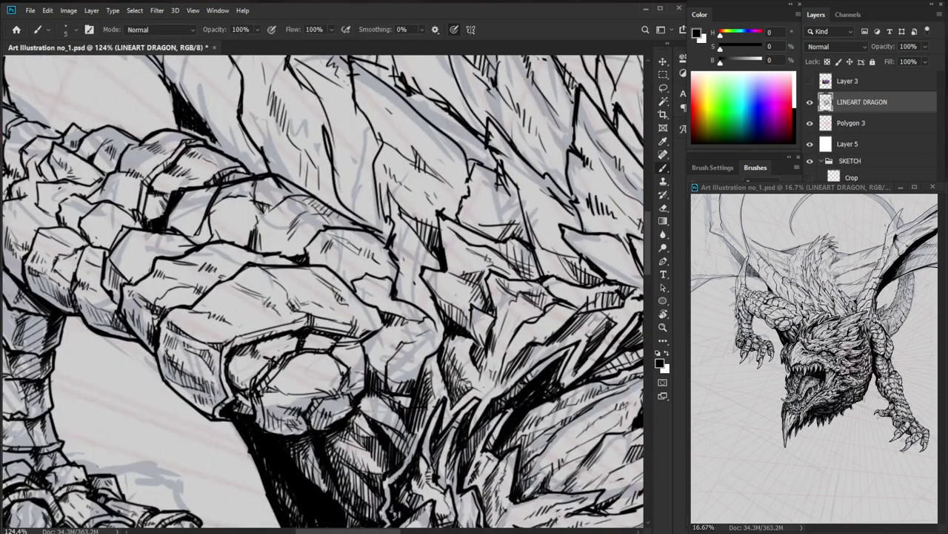
pyautogui.press('e')
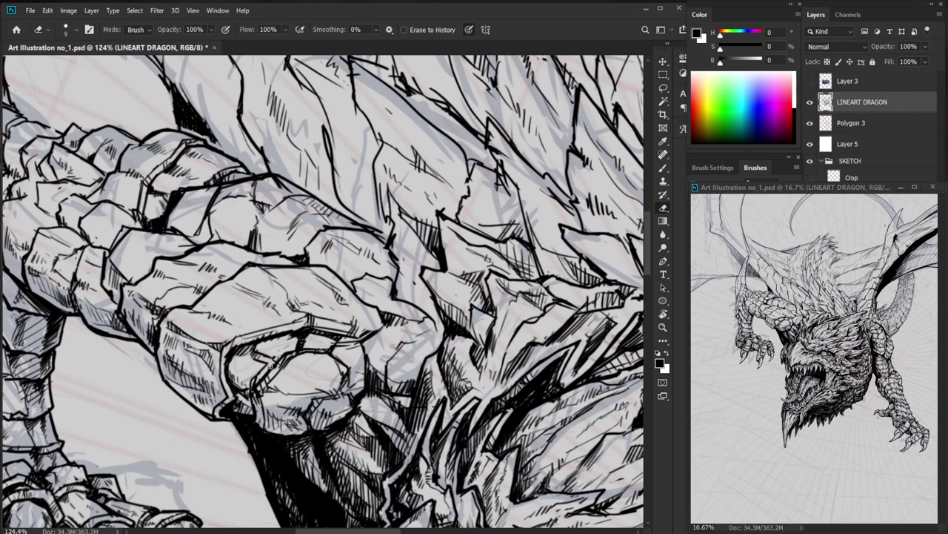
pyautogui.press('b')
pyautogui.moveTo(252, 361); pyautogui.dragTo(249, 345)
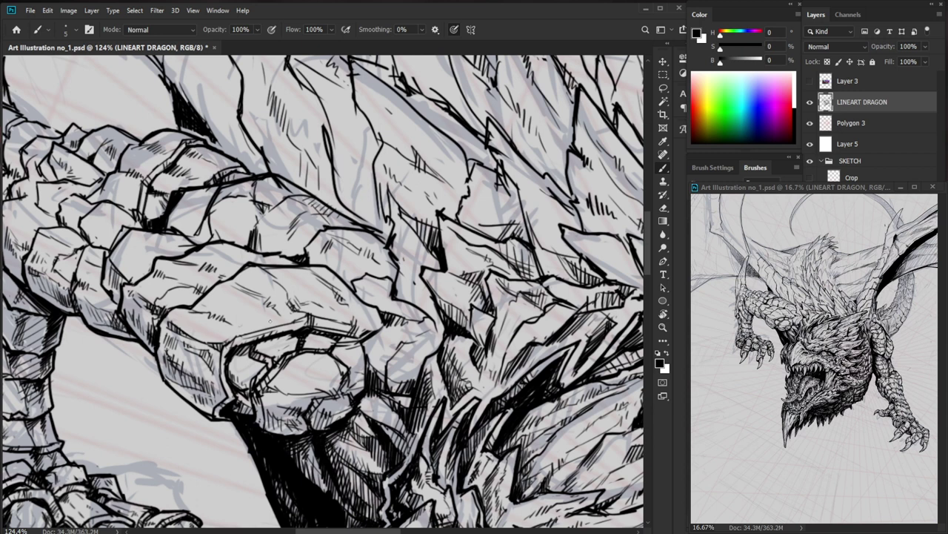
# Add short hatch strokes to the knuckle plates of the bent foreleg's inner claw finger.
pyautogui.scroll(3, 254, 417)
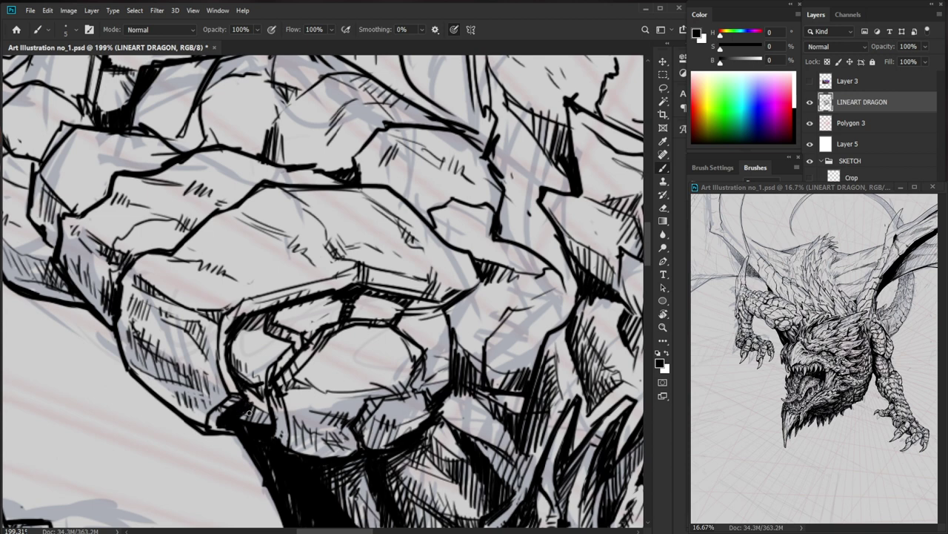
pyautogui.scroll(-4, 259, 412)
pyautogui.scroll(2, 448, 421)
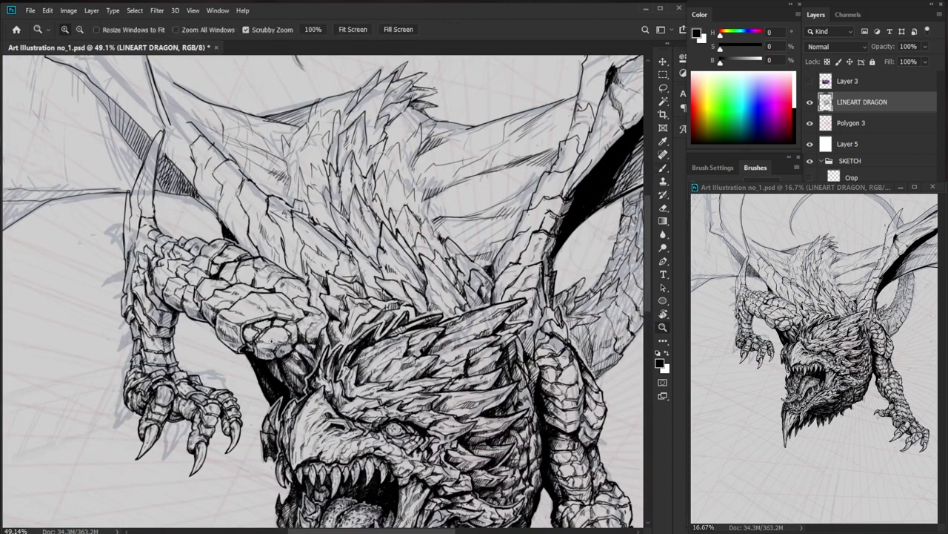
pyautogui.scroll(1, 273, 327)
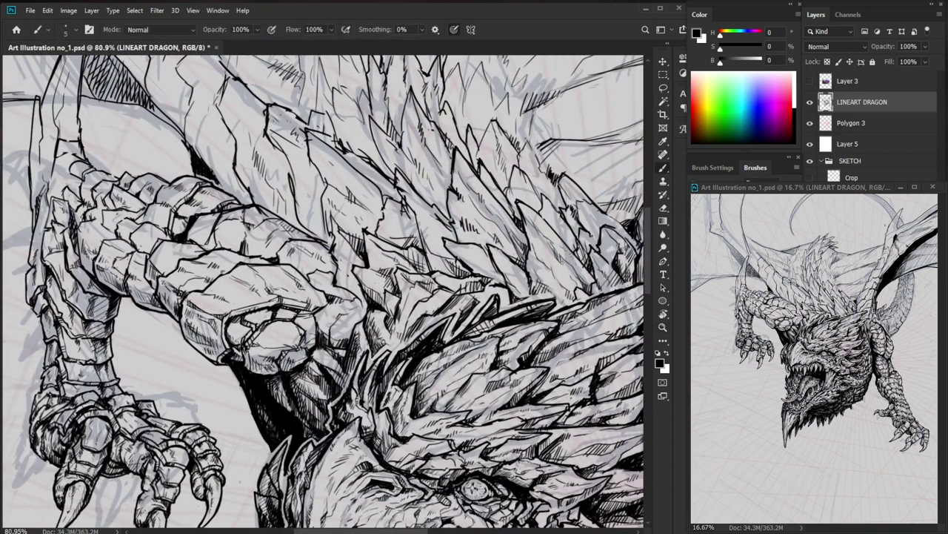
pyautogui.moveTo(241, 347); pyautogui.dragTo(257, 346)
pyautogui.scroll(1, 248, 349)
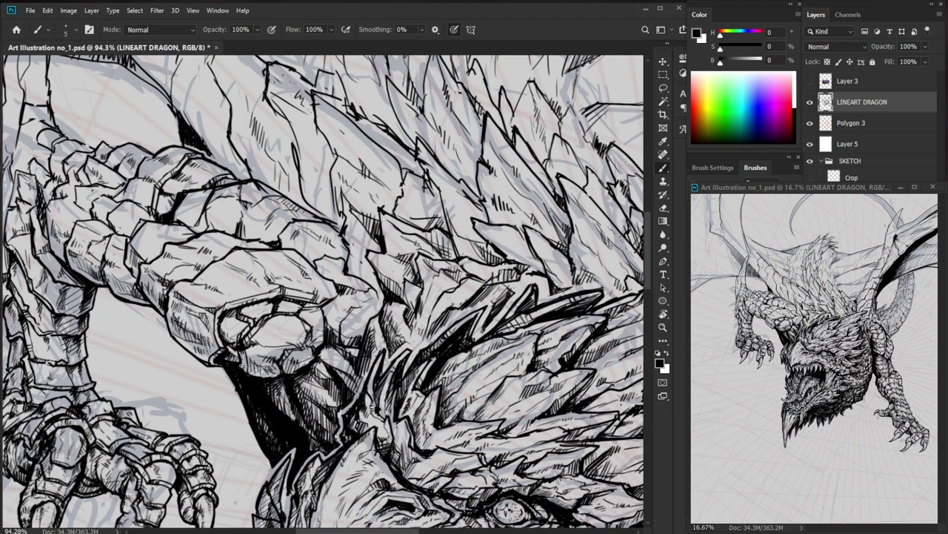
pyautogui.moveTo(143, 467)
pyautogui.mouseDown()
pyautogui.moveTo(176, 458)
pyautogui.moveTo(147, 442)
pyautogui.moveTo(158, 445)
pyautogui.mouseUp()
pyautogui.moveTo(200, 415)
pyautogui.mouseDown()
pyautogui.moveTo(172, 434)
pyautogui.moveTo(222, 439)
pyautogui.mouseUp()
pyautogui.moveTo(183, 378); pyautogui.dragTo(191, 401)
pyautogui.moveTo(192, 389); pyautogui.dragTo(195, 401)
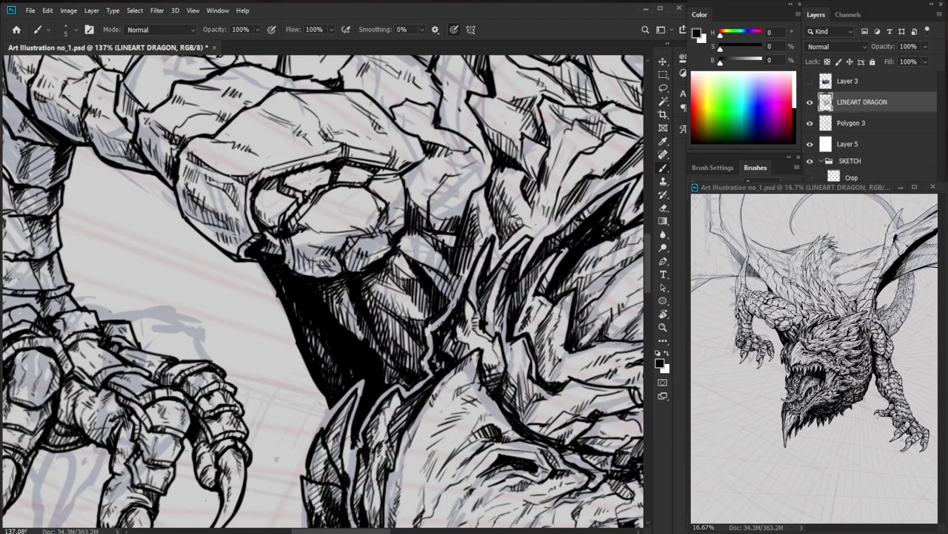
# Hatch the segment plates of the bent foreleg's middle claw finger with near-vertical strokes.
pyautogui.moveTo(177, 443); pyautogui.dragTo(243, 394)
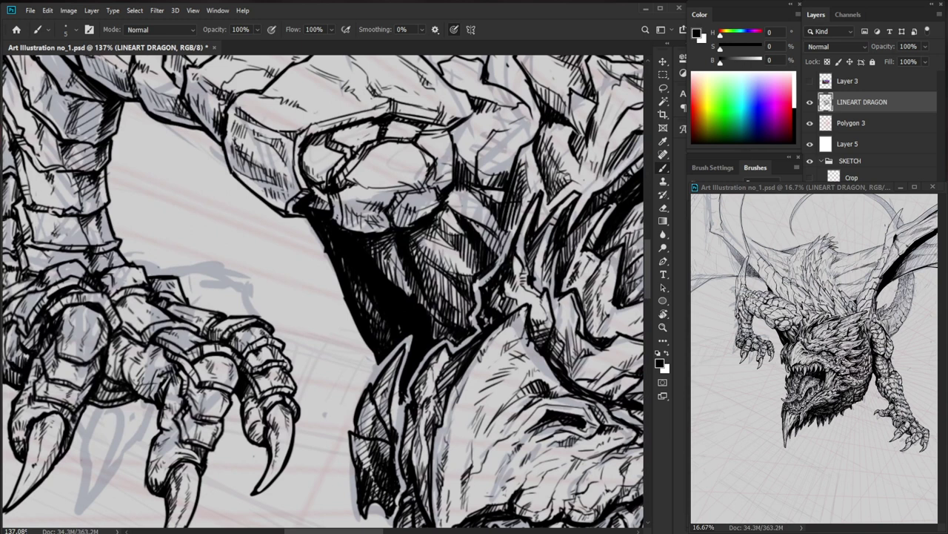
pyautogui.moveTo(196, 416); pyautogui.dragTo(198, 449)
pyautogui.hotkey('ctrl', 'space')
pyautogui.moveTo(194, 410); pyautogui.dragTo(191, 433)
pyautogui.moveTo(201, 379); pyautogui.dragTo(198, 406)
pyautogui.moveTo(202, 382); pyautogui.dragTo(199, 397)
pyautogui.hotkey('ctrl', 'space')
pyautogui.moveTo(292, 366); pyautogui.dragTo(231, 405)
pyautogui.hotkey('ctrl', 'space')
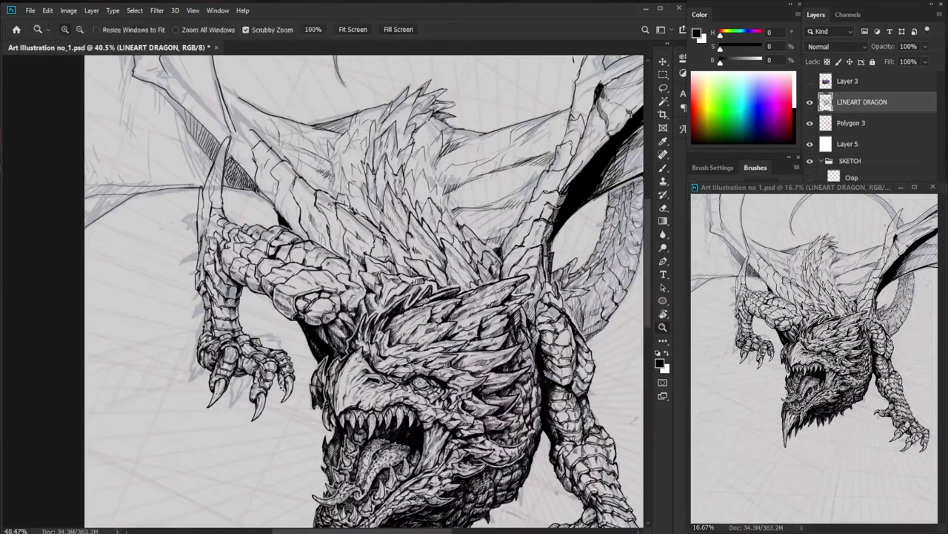
# Examine the claw, forearm plates and neck scales at different magnifications for areas needing more ink.
pyautogui.moveTo(283, 385); pyautogui.dragTo(314, 378)
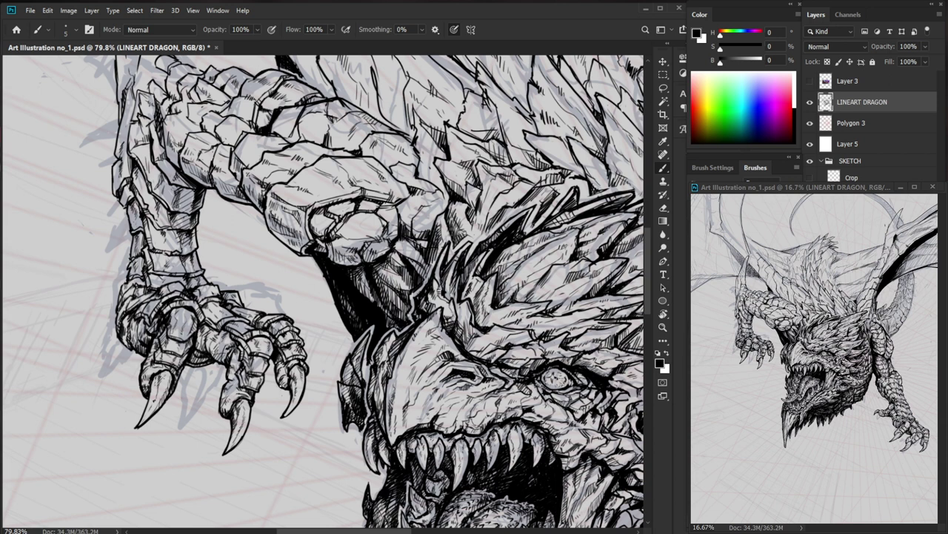
pyautogui.moveTo(163, 391)
pyautogui.mouseDown()
pyautogui.moveTo(180, 393)
pyautogui.moveTo(168, 420)
pyautogui.moveTo(146, 401)
pyautogui.moveTo(205, 415)
pyautogui.mouseUp()
pyautogui.moveTo(211, 409)
pyautogui.mouseDown()
pyautogui.moveTo(198, 419)
pyautogui.moveTo(199, 406)
pyautogui.mouseUp()
pyautogui.moveTo(326, 412)
pyautogui.mouseDown()
pyautogui.moveTo(290, 344)
pyautogui.moveTo(315, 356)
pyautogui.moveTo(203, 372)
pyautogui.mouseUp()
pyautogui.moveTo(612, 408); pyautogui.dragTo(548, 430)
pyautogui.moveTo(303, 204); pyautogui.dragTo(352, 204)
pyautogui.press('e')
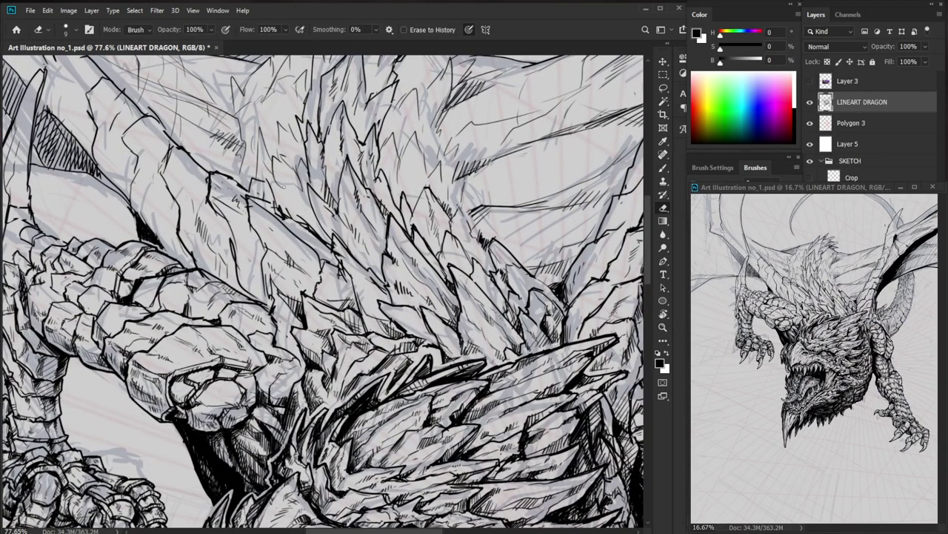
pyautogui.press('b')
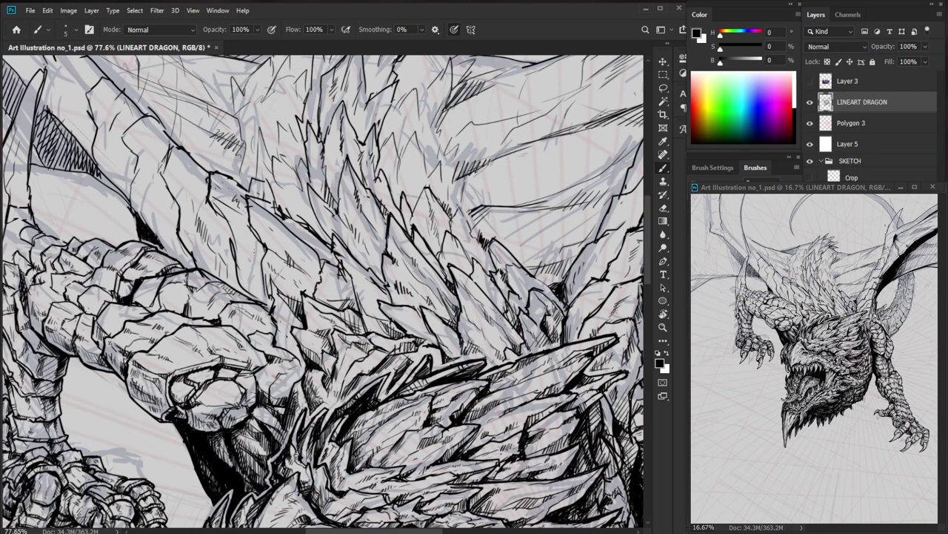
pyautogui.press('z')
pyautogui.moveTo(130, 365); pyautogui.dragTo(151, 364)
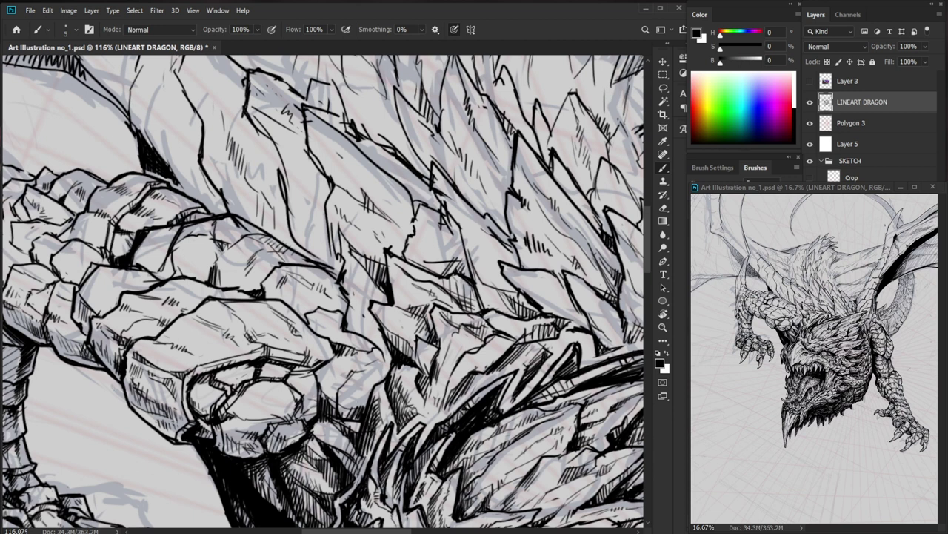
# Ink and trim the cracks where the oval elbow knuckle meets its inner rim plates.
pyautogui.moveTo(295, 403); pyautogui.dragTo(360, 404)
pyautogui.moveTo(289, 381); pyautogui.dragTo(300, 402)
pyautogui.moveTo(294, 359)
pyautogui.mouseDown()
pyautogui.moveTo(323, 356)
pyautogui.moveTo(308, 367)
pyautogui.moveTo(316, 367)
pyautogui.mouseUp()
pyautogui.press('e')
pyautogui.press('b')
pyautogui.moveTo(314, 362); pyautogui.dragTo(320, 367)
pyautogui.moveTo(317, 358)
pyautogui.mouseDown()
pyautogui.moveTo(321, 366)
pyautogui.moveTo(368, 353)
pyautogui.moveTo(353, 348)
pyautogui.moveTo(354, 331)
pyautogui.moveTo(333, 359)
pyautogui.mouseUp()
pyautogui.press('e')
pyautogui.press('b')
# Refine the rim plate edges above the oval elbow knuckle with short brush strokes and eraser touch-ups.
pyautogui.moveTo(350, 340)
pyautogui.mouseDown()
pyautogui.moveTo(344, 360)
pyautogui.moveTo(323, 342)
pyautogui.moveTo(337, 340)
pyautogui.mouseUp()
pyautogui.press('e')
pyautogui.press('b')
pyautogui.moveTo(309, 320)
pyautogui.mouseDown()
pyautogui.moveTo(310, 331)
pyautogui.moveTo(323, 329)
pyautogui.mouseUp()
pyautogui.moveTo(317, 346)
pyautogui.mouseDown()
pyautogui.moveTo(333, 330)
pyautogui.moveTo(304, 351)
pyautogui.moveTo(304, 363)
pyautogui.moveTo(291, 361)
pyautogui.mouseUp()
pyautogui.press('e')
pyautogui.press('b')
pyautogui.moveTo(302, 346); pyautogui.dragTo(297, 359)
pyautogui.moveTo(361, 339); pyautogui.dragTo(256, 344)
pyautogui.moveTo(530, 454); pyautogui.dragTo(486, 379)
pyautogui.moveTo(314, 259); pyautogui.dragTo(370, 263)
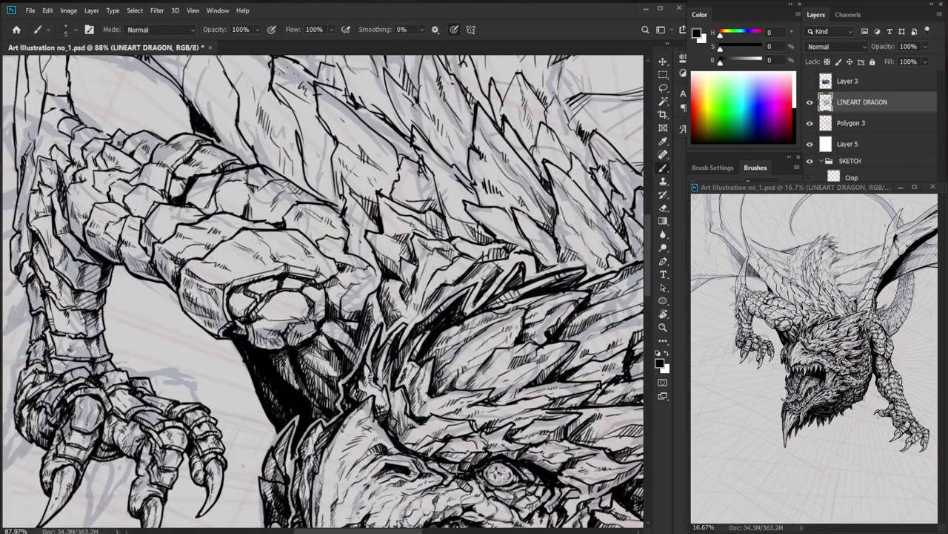
# Erase rough ink along the forearm's underside contour and touch it up with the brush.
pyautogui.scroll(3, 378, 282)
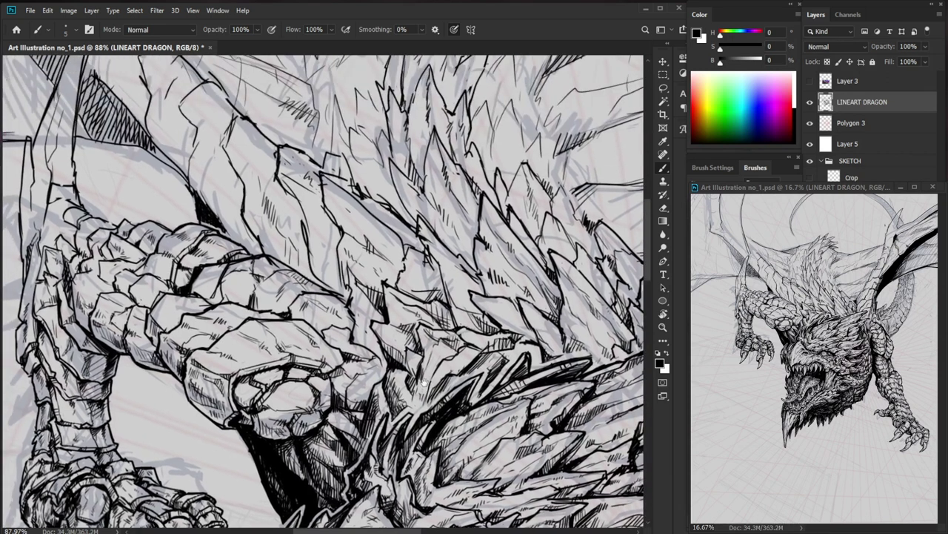
pyautogui.scroll(-2, 424, 382)
pyautogui.scroll(3, 457, 230)
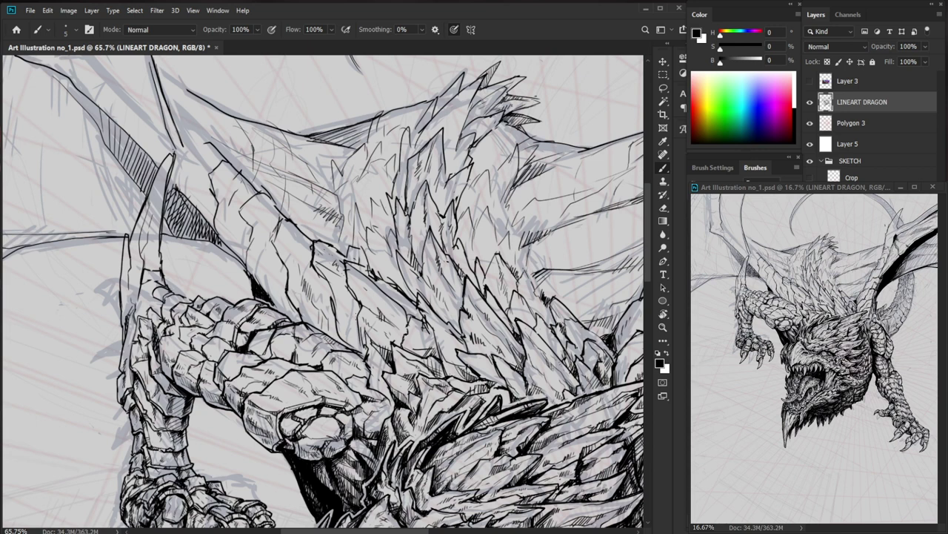
pyautogui.scroll(4, 245, 400)
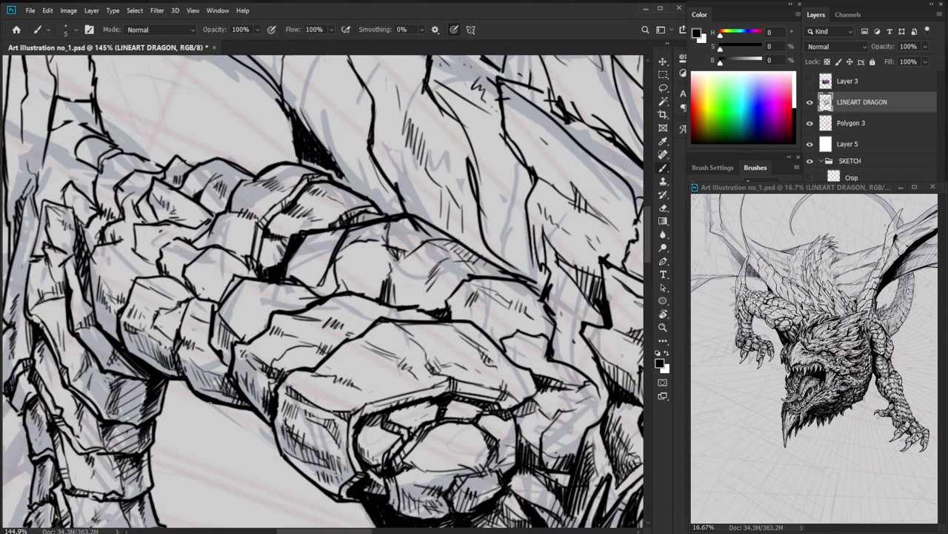
pyautogui.press('e')
pyautogui.moveTo(197, 398); pyautogui.dragTo(237, 409)
pyautogui.moveTo(267, 413); pyautogui.dragTo(194, 408)
pyautogui.moveTo(338, 398)
pyautogui.mouseDown()
pyautogui.moveTo(287, 311)
pyautogui.moveTo(330, 291)
pyautogui.mouseUp()
pyautogui.press('b')
pyautogui.moveTo(192, 277); pyautogui.dragTo(194, 295)
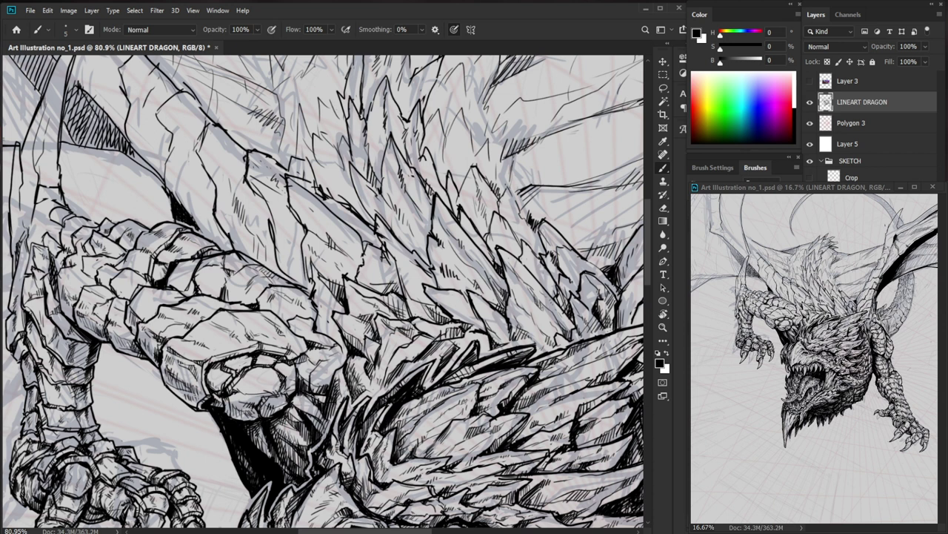
# Add short strokes to the outer corner of the ridge framing the elbow knuckle and clean them up.
pyautogui.moveTo(209, 383); pyautogui.dragTo(246, 383)
pyautogui.moveTo(215, 336); pyautogui.dragTo(213, 351)
pyautogui.moveTo(221, 336); pyautogui.dragTo(216, 345)
pyautogui.moveTo(214, 340); pyautogui.dragTo(231, 335)
pyautogui.moveTo(221, 330)
pyautogui.mouseDown()
pyautogui.moveTo(227, 339)
pyautogui.moveTo(224, 324)
pyautogui.mouseUp()
pyautogui.press('e')
pyautogui.press('b')
pyautogui.moveTo(213, 329); pyautogui.dragTo(224, 325)
# Add short slanted hatch strokes to the spiky scales along the dragon's neck.
pyautogui.moveTo(286, 334); pyautogui.dragTo(189, 337)
pyautogui.moveTo(551, 434); pyautogui.dragTo(500, 423)
pyautogui.moveTo(311, 279); pyautogui.dragTo(379, 280)
pyautogui.moveTo(225, 307)
pyautogui.mouseDown()
pyautogui.moveTo(208, 319)
pyautogui.moveTo(219, 319)
pyautogui.mouseUp()
pyautogui.moveTo(226, 290); pyautogui.dragTo(217, 312)
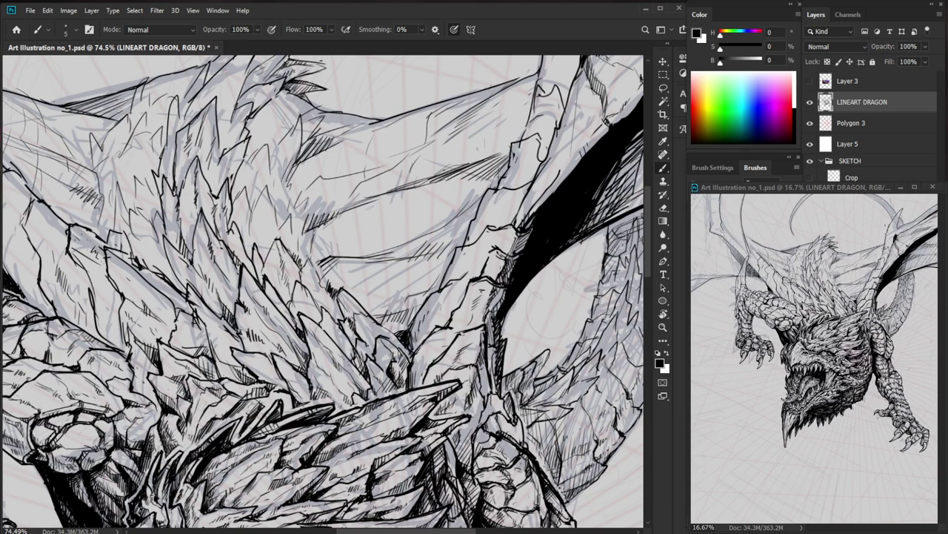
pyautogui.press('e')
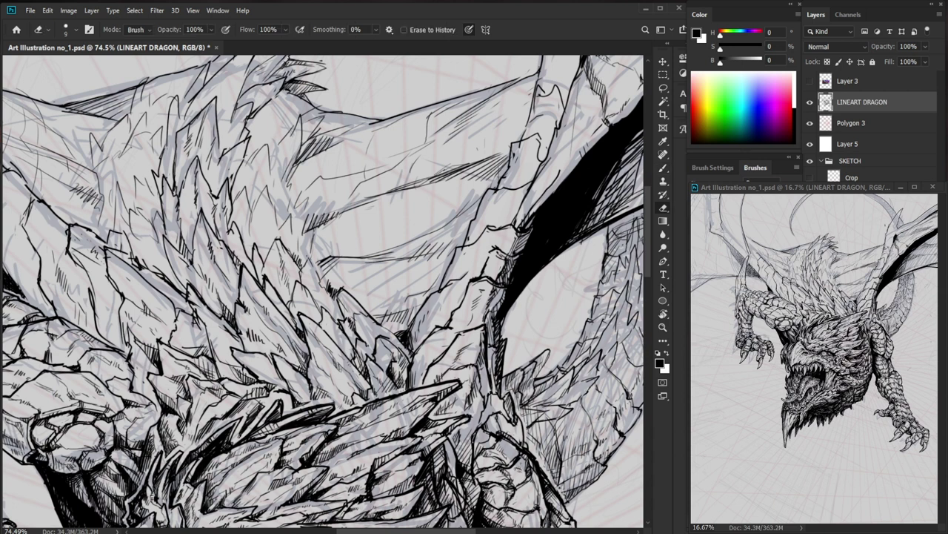
pyautogui.press('b')
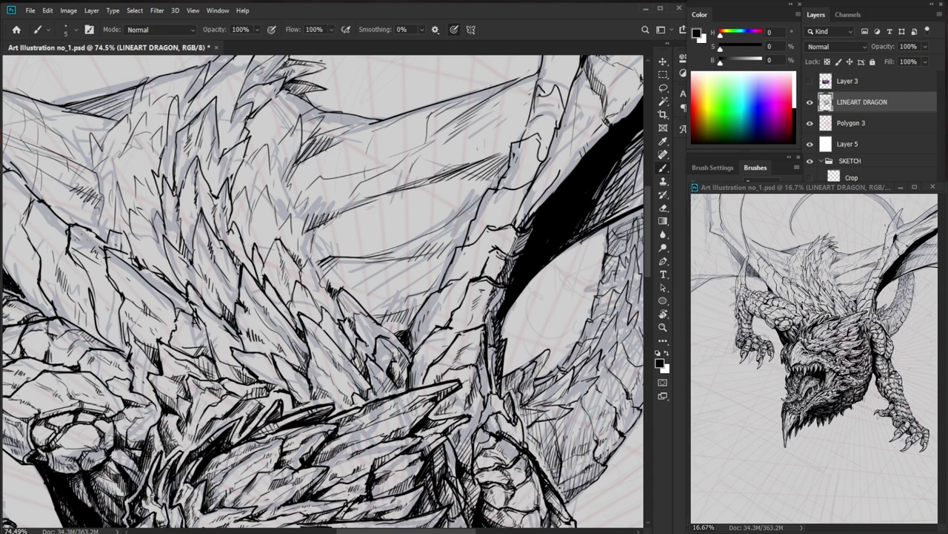
# Touch up the spiky neck scales beside the base of the wing arm with the brush and eraser.
pyautogui.press('e')
pyautogui.press('b')
pyautogui.press('b')
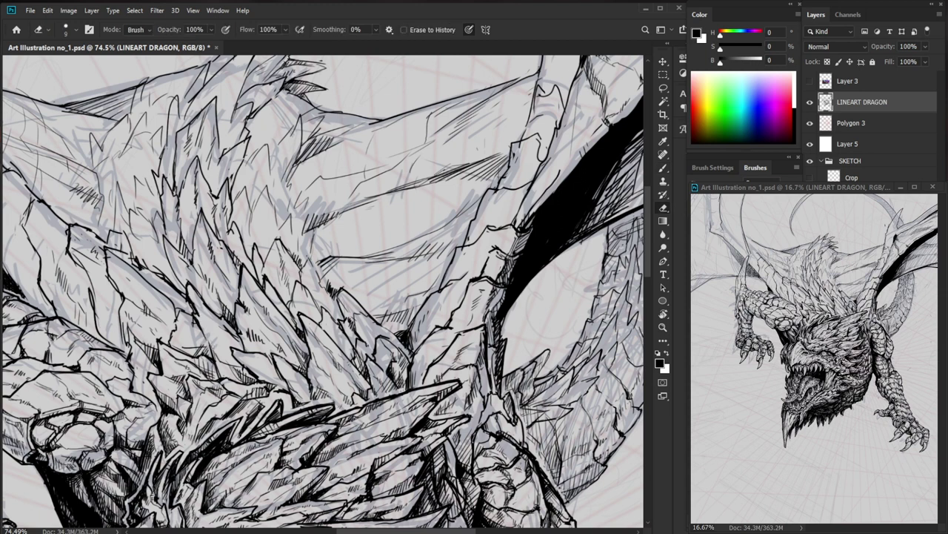
pyautogui.moveTo(393, 306)
pyautogui.mouseDown()
pyautogui.moveTo(319, 311)
pyautogui.moveTo(411, 316)
pyautogui.mouseUp()
pyautogui.moveTo(295, 344)
pyautogui.mouseDown()
pyautogui.moveTo(306, 353)
pyautogui.moveTo(214, 354)
pyautogui.moveTo(211, 370)
pyautogui.moveTo(243, 349)
pyautogui.moveTo(268, 364)
pyautogui.mouseUp()
pyautogui.press('e')
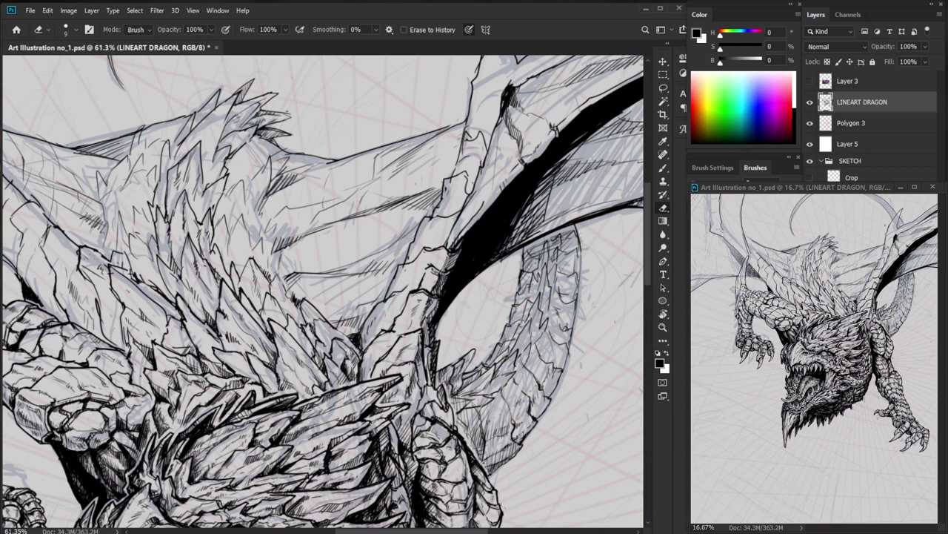
# Add short hatch strokes to the lowest neck scales just above the dragon's head crest.
pyautogui.hotkey('ctrl', 'space')
pyautogui.press('b')
pyautogui.moveTo(231, 370)
pyautogui.mouseDown()
pyautogui.moveTo(264, 372)
pyautogui.moveTo(198, 339)
pyautogui.moveTo(234, 375)
pyautogui.mouseUp()
pyautogui.moveTo(242, 373); pyautogui.dragTo(240, 379)
pyautogui.moveTo(252, 371); pyautogui.dragTo(246, 387)
pyautogui.press('z')
pyautogui.hotkey('ctrl', '0')
pyautogui.moveTo(344, 206); pyautogui.dragTo(383, 225)
pyautogui.press('space')
pyautogui.moveTo(383, 225)
pyautogui.mouseDown()
pyautogui.moveTo(374, 260)
pyautogui.moveTo(400, 261)
pyautogui.mouseUp()
pyautogui.press('b')
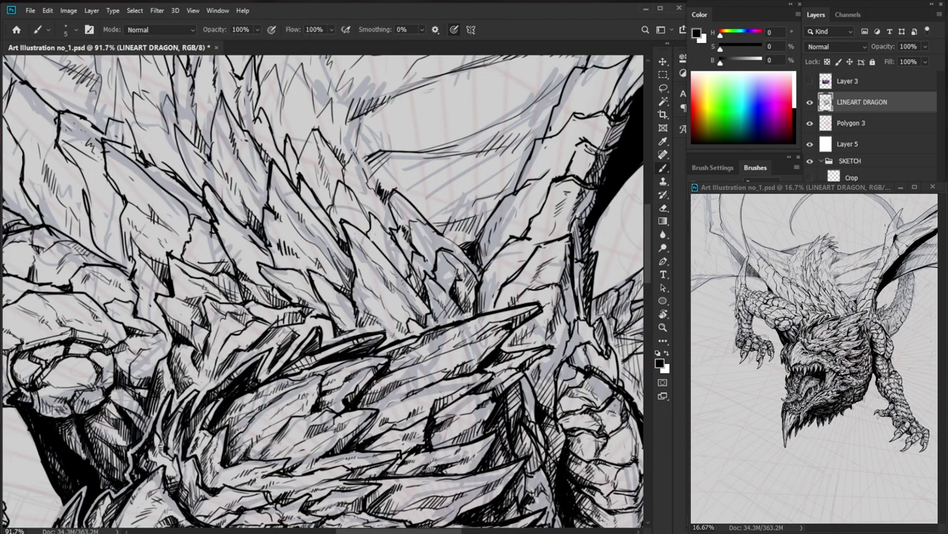
pyautogui.moveTo(296, 307); pyautogui.dragTo(310, 295)
pyautogui.moveTo(289, 297)
pyautogui.mouseDown()
pyautogui.moveTo(299, 290)
pyautogui.moveTo(290, 303)
pyautogui.mouseUp()
pyautogui.moveTo(298, 297); pyautogui.dragTo(293, 306)
# Ink short shading strokes into the gaps between the neck scales and the head crest.
pyautogui.press('z')
pyautogui.hotkey('ctrl', '0')
pyautogui.moveTo(339, 223); pyautogui.dragTo(405, 230)
pyautogui.press('b')
pyautogui.moveTo(314, 304); pyautogui.dragTo(334, 300)
pyautogui.moveTo(329, 311)
pyautogui.mouseDown()
pyautogui.moveTo(340, 303)
pyautogui.moveTo(331, 331)
pyautogui.mouseUp()
pyautogui.moveTo(330, 323); pyautogui.dragTo(330, 330)
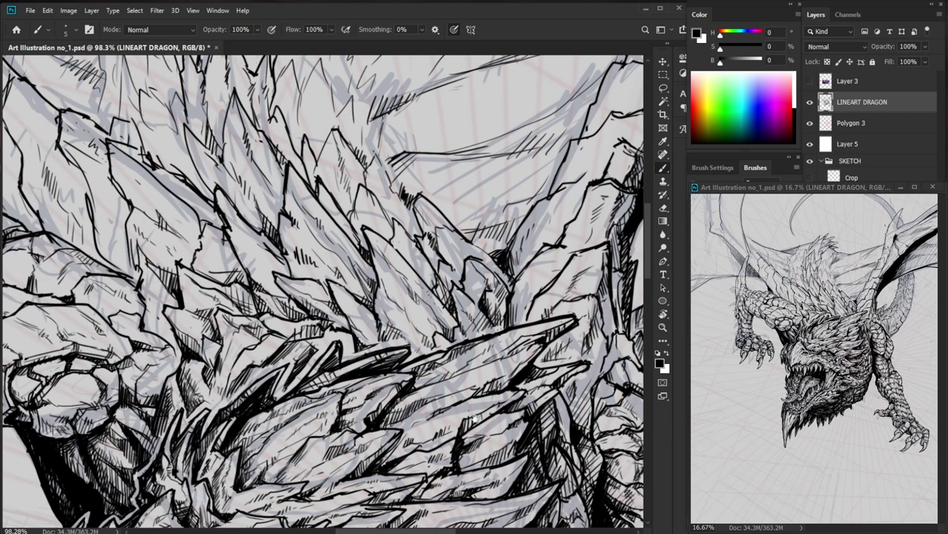
# Refine the edges of the lower neck scales with brush strokes and small eraser corrections.
pyautogui.moveTo(476, 418); pyautogui.dragTo(447, 369)
pyautogui.moveTo(339, 305)
pyautogui.mouseDown()
pyautogui.moveTo(295, 305)
pyautogui.moveTo(389, 300)
pyautogui.mouseUp()
pyautogui.press('e')
pyautogui.moveTo(315, 282)
pyautogui.mouseDown()
pyautogui.moveTo(304, 280)
pyautogui.moveTo(308, 296)
pyautogui.mouseUp()
pyautogui.press('b')
pyautogui.moveTo(309, 280); pyautogui.dragTo(296, 298)
pyautogui.moveTo(297, 298)
pyautogui.mouseDown()
pyautogui.moveTo(292, 309)
pyautogui.moveTo(284, 300)
pyautogui.moveTo(292, 299)
pyautogui.moveTo(275, 301)
pyautogui.moveTo(283, 305)
pyautogui.moveTo(261, 323)
pyautogui.moveTo(234, 326)
pyautogui.mouseUp()
pyautogui.press('e')
pyautogui.press('b')
pyautogui.moveTo(264, 318); pyautogui.dragTo(250, 322)
pyautogui.hotkey('ctrl', '0')
pyautogui.scroll(8, 387, 177)
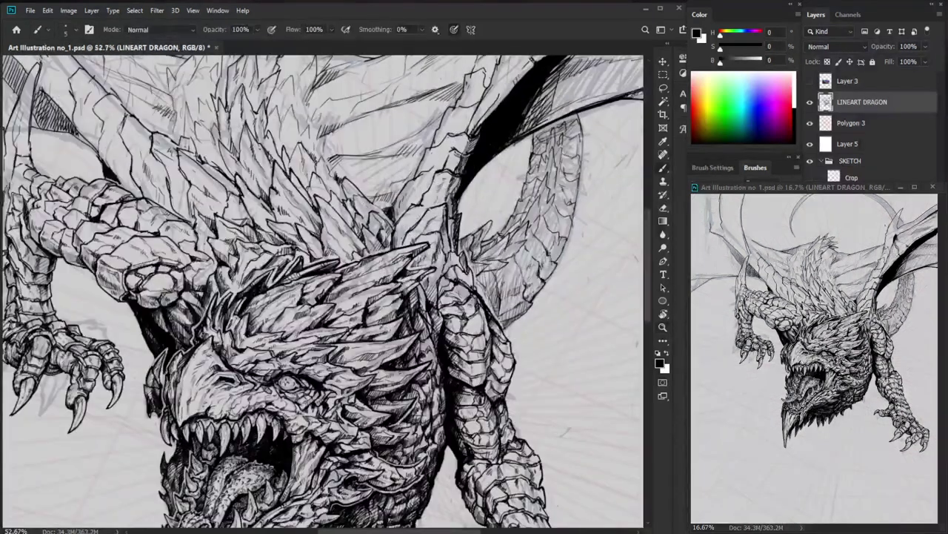
# Hatch the long pointed scales along the middle of the dragon's neck.
pyautogui.press('e')
pyautogui.press('b')
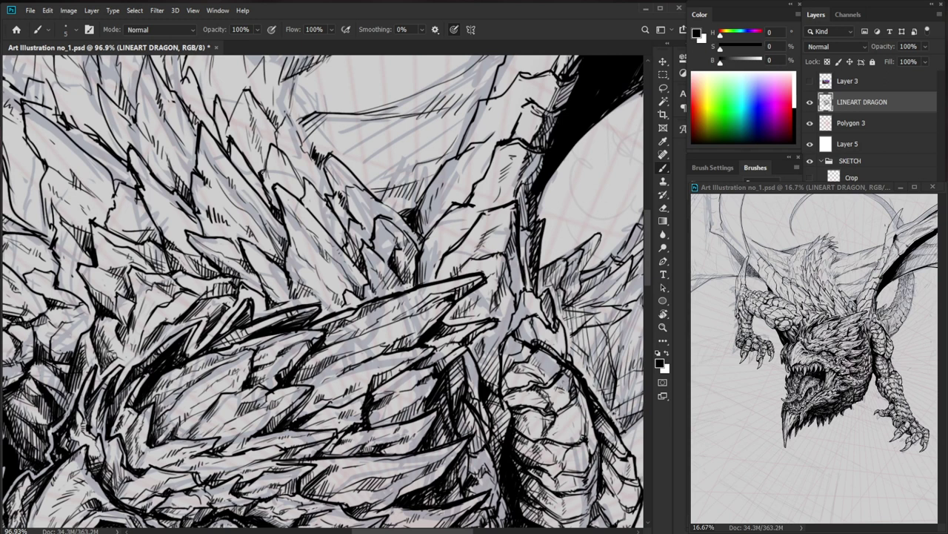
pyautogui.scroll(3, 326, 291)
pyautogui.press('e')
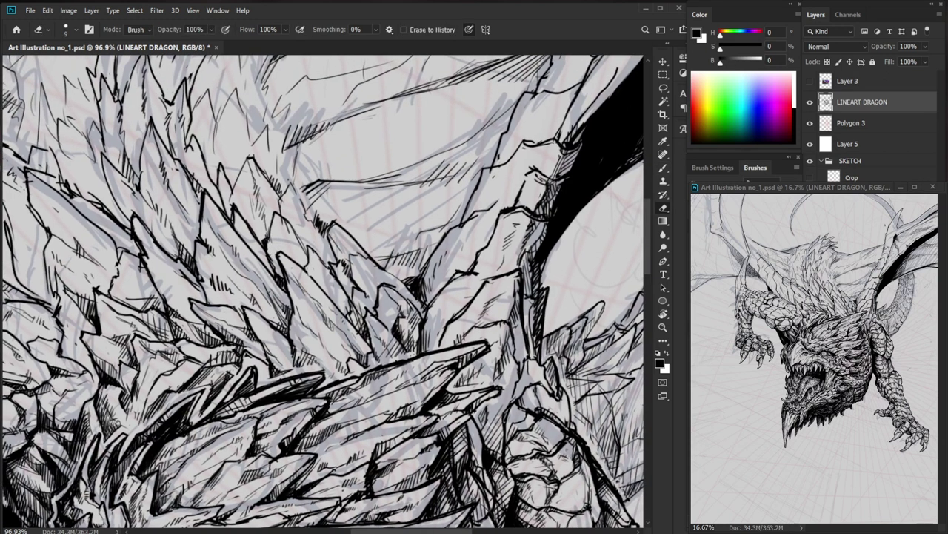
pyautogui.press('b')
pyautogui.moveTo(274, 232)
pyautogui.mouseDown()
pyautogui.moveTo(276, 251)
pyautogui.moveTo(301, 262)
pyautogui.mouseUp()
pyautogui.moveTo(363, 266); pyautogui.dragTo(308, 266)
pyautogui.moveTo(335, 237); pyautogui.dragTo(375, 238)
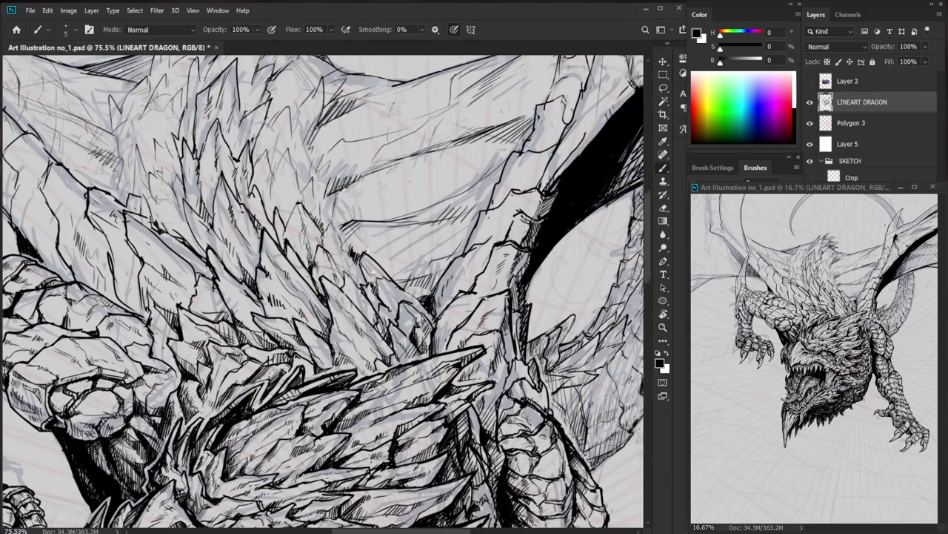
pyautogui.moveTo(310, 264); pyautogui.dragTo(325, 315)
# Add short brush strokes to the smaller overlapping scales higher up the neck.
pyautogui.press('e')
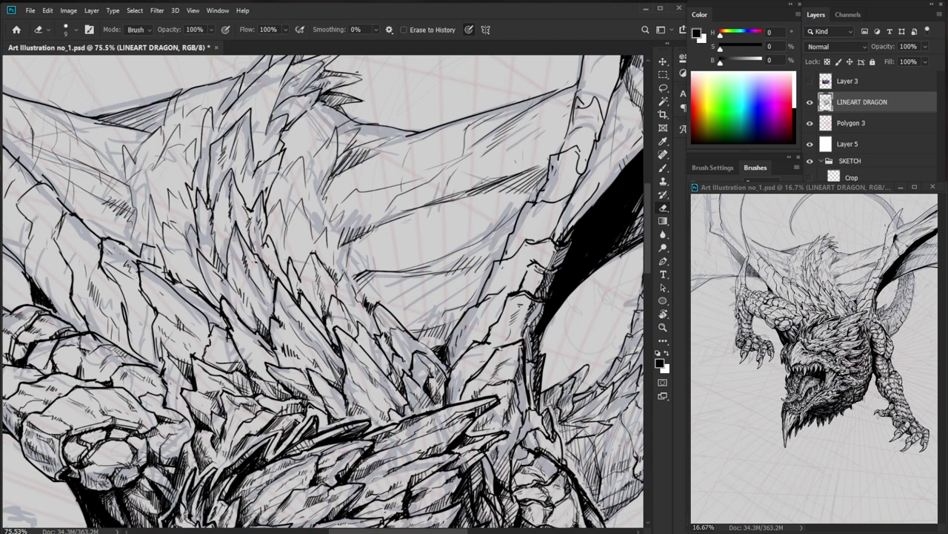
pyautogui.press('b')
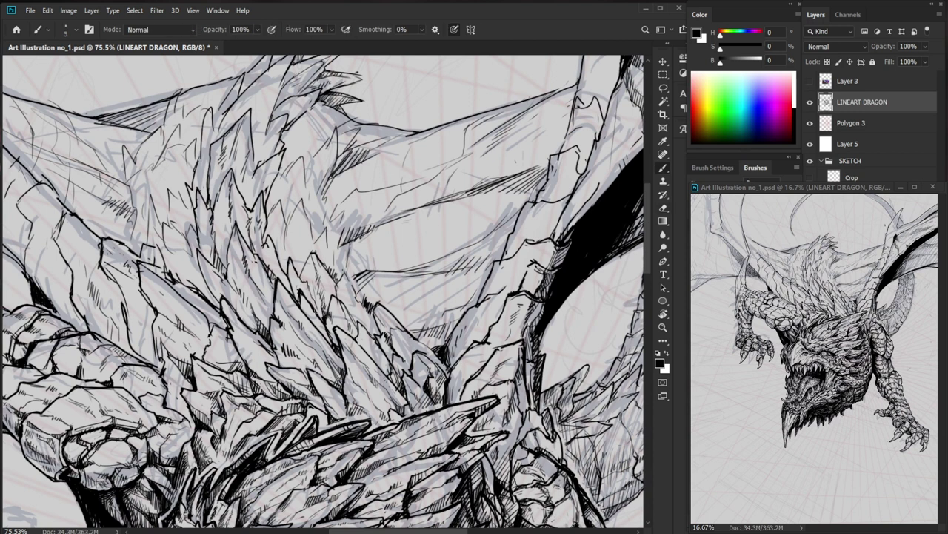
pyautogui.moveTo(298, 256); pyautogui.dragTo(289, 279)
pyautogui.moveTo(354, 280); pyautogui.dragTo(274, 286)
pyautogui.moveTo(393, 489)
pyautogui.mouseDown()
pyautogui.moveTo(433, 373)
pyautogui.moveTo(435, 421)
pyautogui.mouseUp()
pyautogui.click(434, 373)
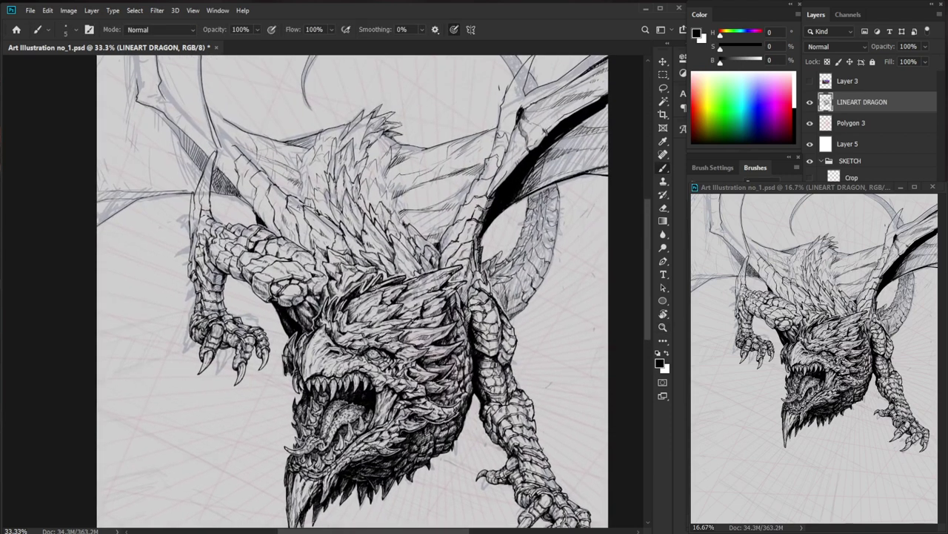
# Add a run of short hatch strokes down the plates of the raised foreleg beside the elbow knuckle.
pyautogui.moveTo(229, 205); pyautogui.dragTo(294, 205)
pyautogui.moveTo(214, 295); pyautogui.dragTo(206, 317)
pyautogui.moveTo(213, 303); pyautogui.dragTo(202, 329)
pyautogui.moveTo(206, 316)
pyautogui.mouseDown()
pyautogui.moveTo(200, 330)
pyautogui.moveTo(250, 336)
pyautogui.moveTo(212, 334)
pyautogui.mouseUp()
pyautogui.moveTo(216, 328); pyautogui.dragTo(211, 343)
pyautogui.moveTo(217, 336); pyautogui.dragTo(212, 365)
pyautogui.moveTo(216, 355)
pyautogui.mouseDown()
pyautogui.moveTo(222, 385)
pyautogui.moveTo(202, 371)
pyautogui.moveTo(184, 377)
pyautogui.mouseUp()
# Clean up the raised foreleg's plates and add more hatching along their outer edge.
pyautogui.press('e')
pyautogui.press('b')
pyautogui.moveTo(189, 327); pyautogui.dragTo(186, 343)
pyautogui.moveTo(190, 338); pyautogui.dragTo(186, 349)
pyautogui.moveTo(179, 294); pyautogui.dragTo(163, 325)
pyautogui.hotkey('ctrl', 'space')
pyautogui.moveTo(229, 305); pyautogui.dragTo(202, 326)
pyautogui.press('b')
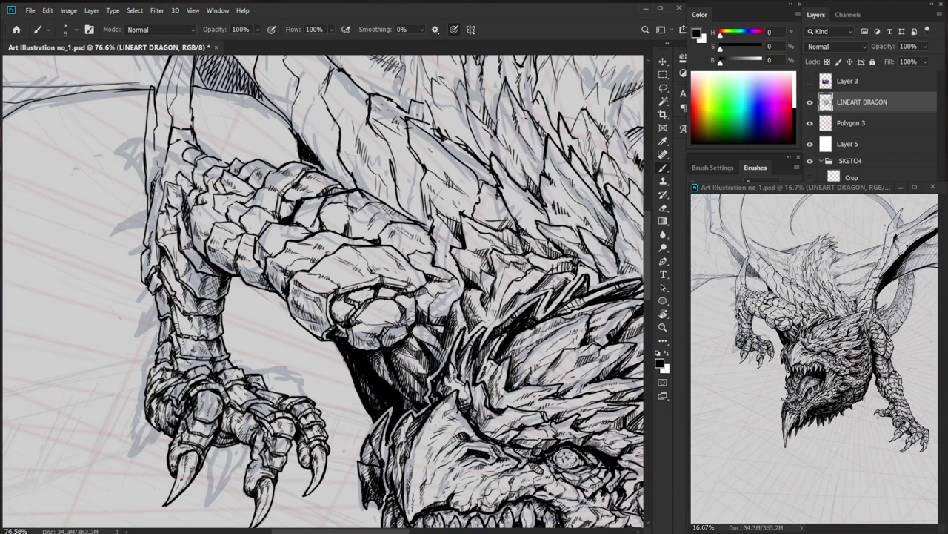
pyautogui.moveTo(183, 333)
pyautogui.mouseDown()
pyautogui.moveTo(209, 333)
pyautogui.moveTo(165, 338)
pyautogui.mouseUp()
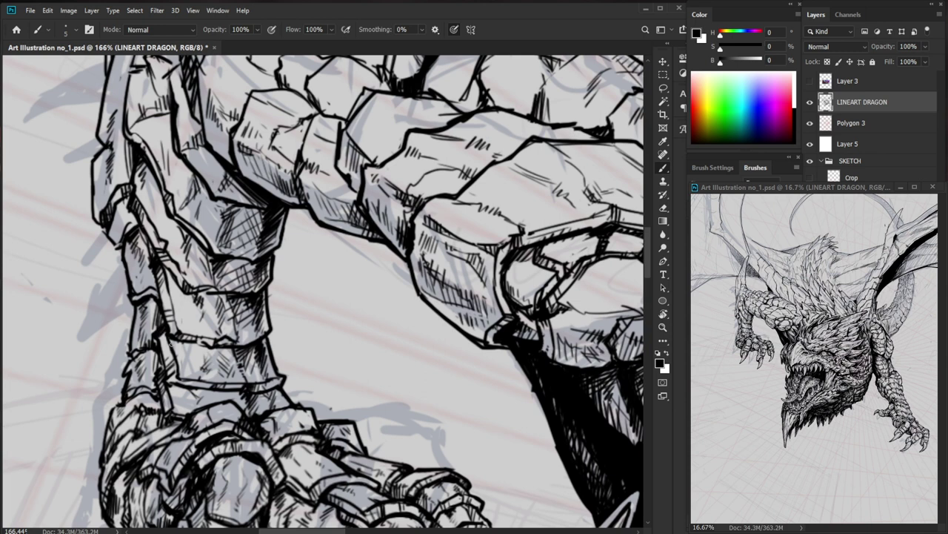
pyautogui.moveTo(225, 320); pyautogui.dragTo(182, 407)
pyautogui.moveTo(571, 422); pyautogui.dragTo(536, 343)
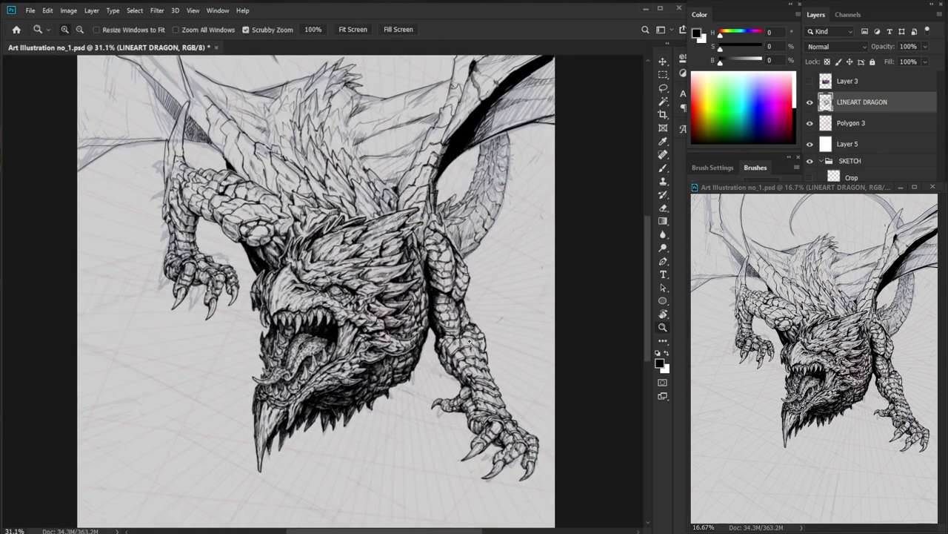
# Touch up the overlapping plates of the extended foreleg beside the head with the eraser and brush.
pyautogui.moveTo(463, 343); pyautogui.dragTo(511, 345)
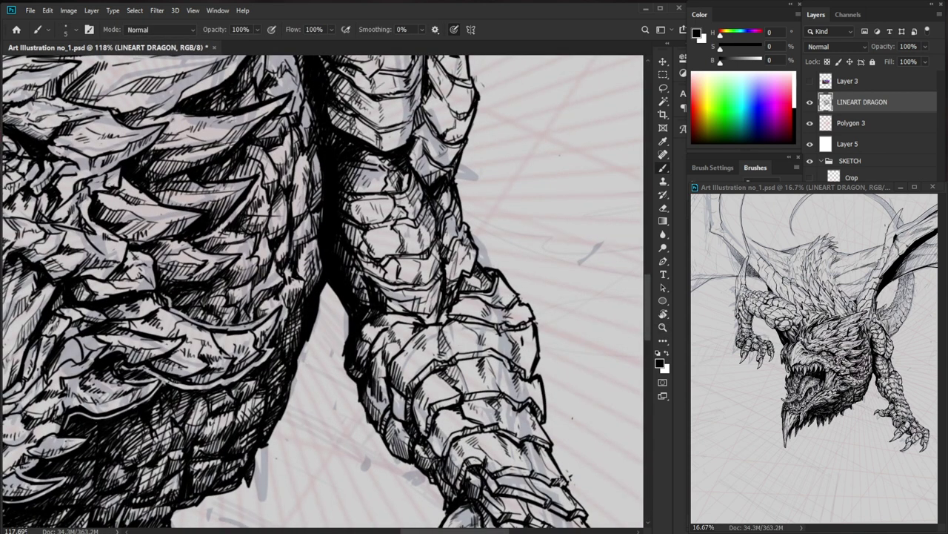
pyautogui.press('e')
pyautogui.press('b')
pyautogui.moveTo(458, 366); pyautogui.dragTo(415, 368)
pyautogui.moveTo(446, 474); pyautogui.dragTo(418, 409)
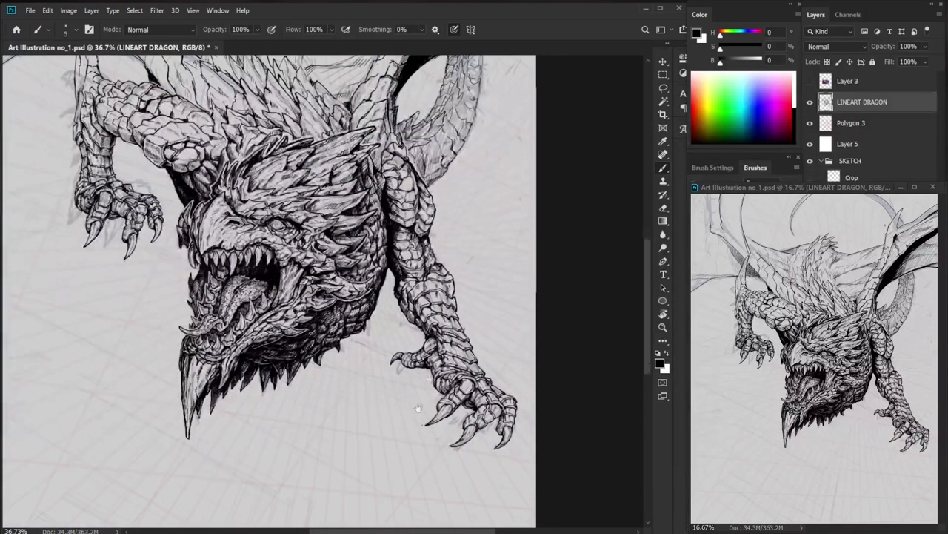
# Add short shading strokes along the lower part of the extended foreleg toward its claws.
pyautogui.moveTo(430, 297); pyautogui.dragTo(469, 296)
pyautogui.moveTo(369, 306); pyautogui.dragTo(372, 319)
pyautogui.moveTo(371, 310); pyautogui.dragTo(375, 329)
pyautogui.moveTo(373, 318)
pyautogui.mouseDown()
pyautogui.moveTo(376, 330)
pyautogui.moveTo(297, 362)
pyautogui.mouseUp()
pyautogui.moveTo(295, 356); pyautogui.dragTo(302, 368)
pyautogui.moveTo(385, 384)
pyautogui.mouseDown()
pyautogui.moveTo(345, 385)
pyautogui.moveTo(425, 398)
pyautogui.mouseUp()
pyautogui.moveTo(343, 341); pyautogui.dragTo(350, 351)
pyautogui.moveTo(419, 340); pyautogui.dragTo(382, 341)
# Add slanted hatch strokes to the tail scales behind the extended foreleg.
pyautogui.moveTo(122, 294); pyautogui.dragTo(240, 374)
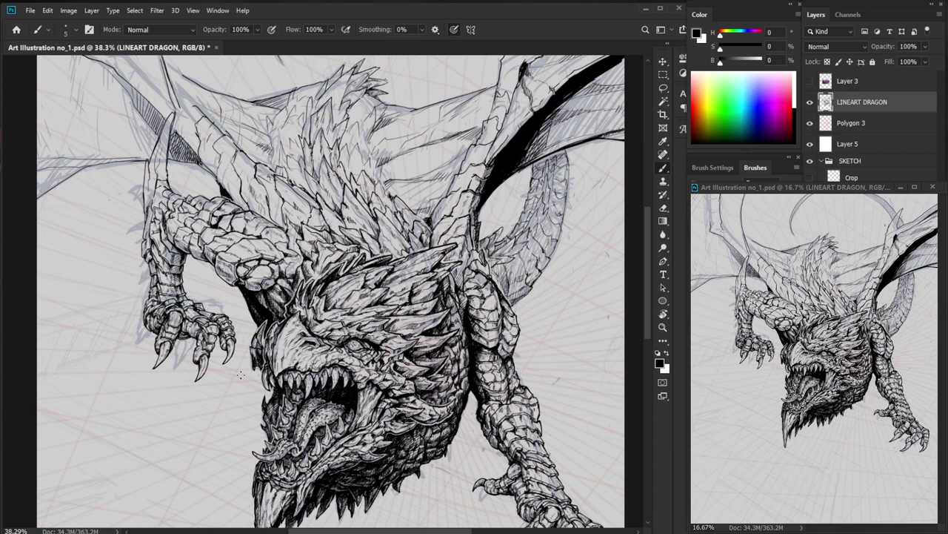
pyautogui.hotkey('ctrl', 'space')
pyautogui.moveTo(513, 265); pyautogui.dragTo(578, 265)
pyautogui.moveTo(461, 248); pyautogui.dragTo(452, 282)
pyautogui.moveTo(467, 257); pyautogui.dragTo(458, 296)
pyautogui.moveTo(477, 264)
pyautogui.mouseDown()
pyautogui.moveTo(465, 298)
pyautogui.moveTo(472, 292)
pyautogui.mouseUp()
pyautogui.press('space')
# Build up shadow hatching across the tail's base and along its lower edge behind the foreleg.
pyautogui.moveTo(489, 278)
pyautogui.mouseDown()
pyautogui.moveTo(412, 311)
pyautogui.moveTo(395, 303)
pyautogui.mouseUp()
pyautogui.moveTo(404, 292); pyautogui.dragTo(397, 305)
pyautogui.moveTo(412, 291)
pyautogui.mouseDown()
pyautogui.moveTo(400, 307)
pyautogui.moveTo(406, 326)
pyautogui.mouseUp()
pyautogui.moveTo(419, 323); pyautogui.dragTo(413, 371)
pyautogui.moveTo(436, 339)
pyautogui.mouseDown()
pyautogui.moveTo(419, 360)
pyautogui.moveTo(437, 339)
pyautogui.mouseUp()
pyautogui.moveTo(436, 352); pyautogui.dragTo(446, 343)
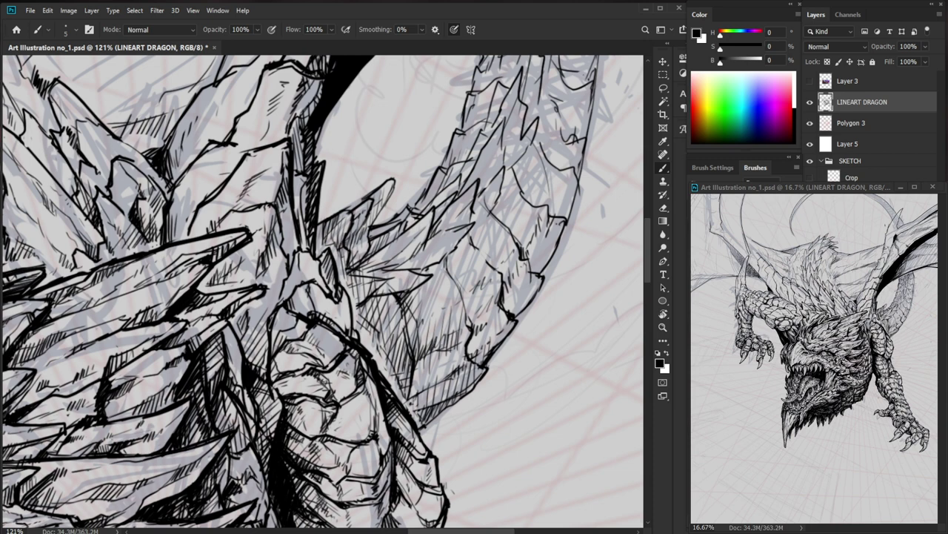
pyautogui.moveTo(429, 391); pyautogui.dragTo(419, 400)
pyautogui.moveTo(436, 386)
pyautogui.mouseDown()
pyautogui.moveTo(427, 397)
pyautogui.moveTo(435, 394)
pyautogui.mouseUp()
pyautogui.moveTo(450, 376); pyautogui.dragTo(446, 389)
pyautogui.moveTo(470, 362); pyautogui.dragTo(454, 388)
# Finish the tail base shading with a few more short strokes near its outer contour.
pyautogui.hotkey('ctrl', 'space')
pyautogui.moveTo(514, 360); pyautogui.dragTo(445, 360)
pyautogui.hotkey('ctrl', 'space')
pyautogui.moveTo(513, 379); pyautogui.dragTo(568, 379)
pyautogui.moveTo(442, 345); pyautogui.dragTo(437, 356)
pyautogui.moveTo(449, 343)
pyautogui.mouseDown()
pyautogui.moveTo(441, 352)
pyautogui.moveTo(464, 335)
pyautogui.mouseUp()
pyautogui.scroll(6, 267, 374)
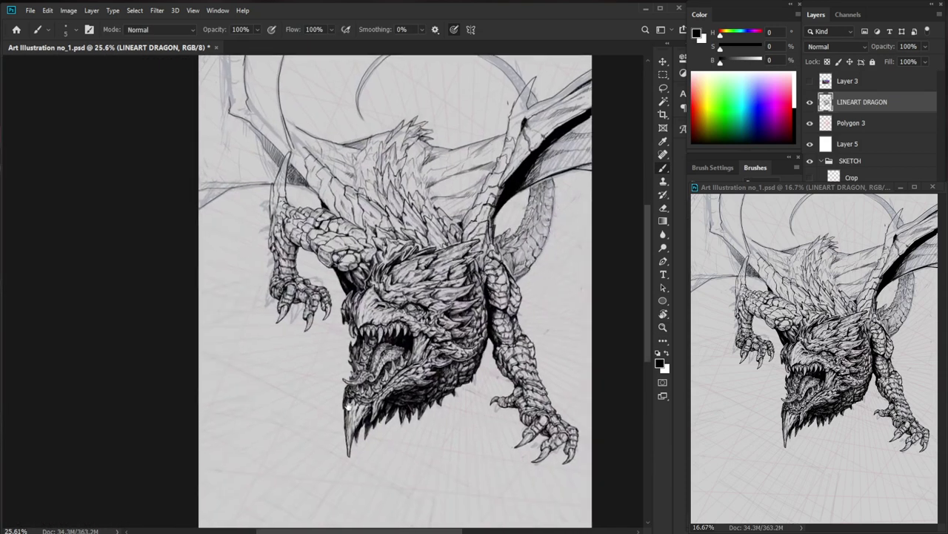
# Refine the toes and claws of the raised foreleg with short brush strokes.
pyautogui.press('e')
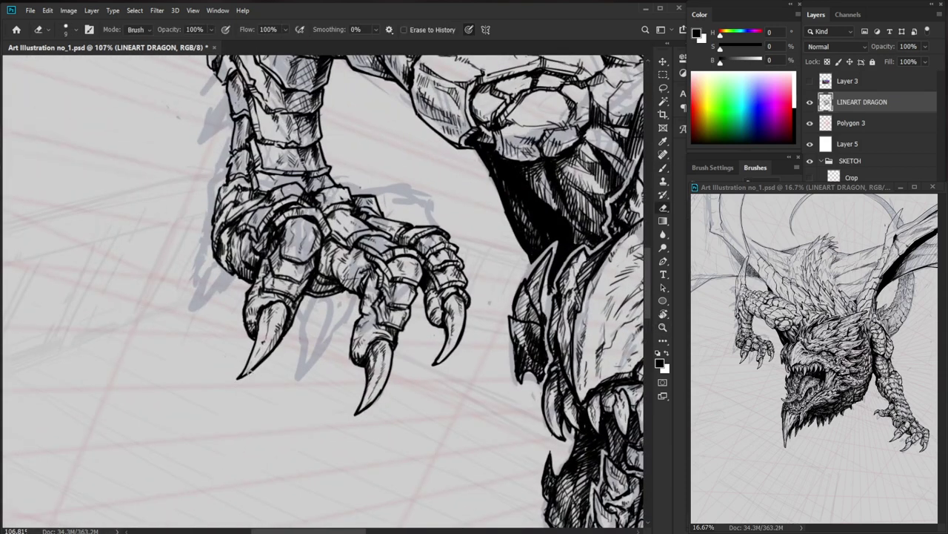
pyautogui.press('b')
pyautogui.moveTo(455, 331); pyautogui.dragTo(311, 398)
pyautogui.moveTo(286, 197); pyautogui.dragTo(408, 194)
pyautogui.moveTo(225, 254); pyautogui.dragTo(221, 262)
pyautogui.moveTo(224, 256); pyautogui.dragTo(231, 284)
pyautogui.moveTo(224, 241)
pyautogui.mouseDown()
pyautogui.moveTo(222, 255)
pyautogui.moveTo(224, 133)
pyautogui.mouseUp()
# Add hatching to the raised foreleg's knuckle plates and erase stray ink beside them.
pyautogui.press('e')
pyautogui.press('b')
pyautogui.moveTo(224, 134); pyautogui.dragTo(231, 150)
pyautogui.moveTo(288, 207); pyautogui.dragTo(260, 291)
pyautogui.moveTo(339, 263)
pyautogui.mouseDown()
pyautogui.moveTo(265, 265)
pyautogui.moveTo(349, 286)
pyautogui.mouseUp()
pyautogui.press('e')
pyautogui.moveTo(247, 211); pyautogui.dragTo(245, 225)
pyautogui.press('b')
# Touch up the remaining linework around the raised foreleg's wrist and foot.
pyautogui.press('b')
pyautogui.moveTo(155, 240); pyautogui.dragTo(243, 233)
pyautogui.press('e')
pyautogui.press('b')
pyautogui.moveTo(226, 251)
pyautogui.mouseDown()
pyautogui.moveTo(407, 265)
pyautogui.moveTo(316, 354)
pyautogui.mouseUp()
pyautogui.moveTo(308, 314); pyautogui.dragTo(206, 315)
pyautogui.moveTo(551, 453); pyautogui.dragTo(404, 430)
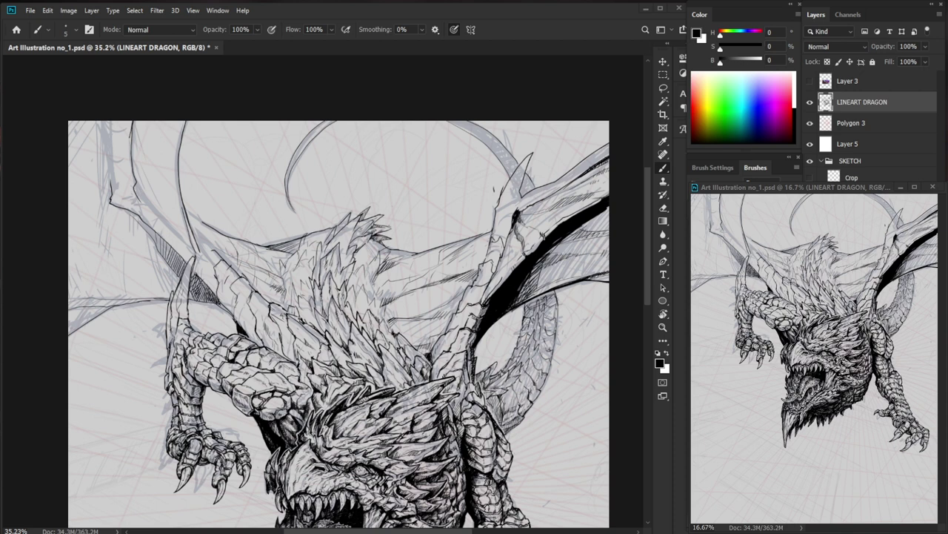
pyautogui.moveTo(191, 212); pyautogui.dragTo(199, 212)
pyautogui.moveTo(192, 174); pyautogui.dragTo(199, 254)
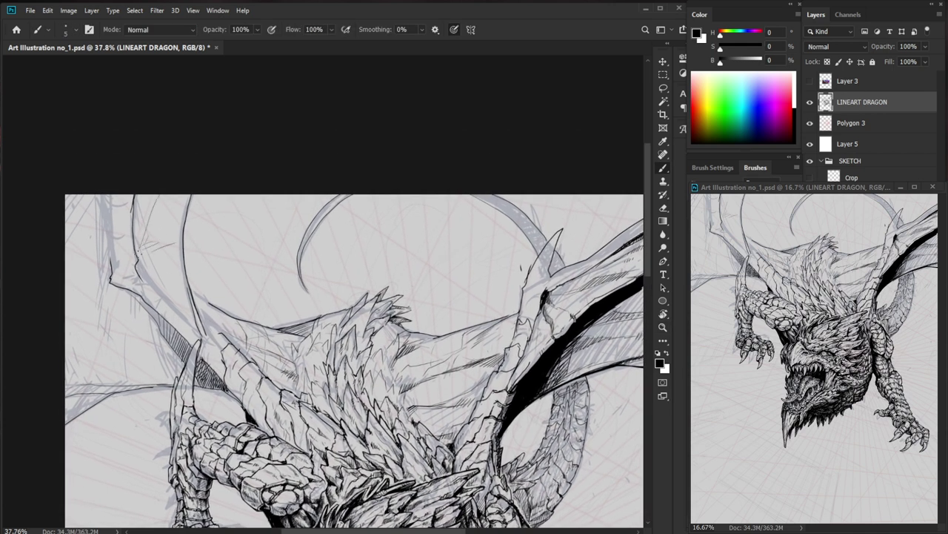
pyautogui.moveTo(474, 412); pyautogui.dragTo(281, 412)
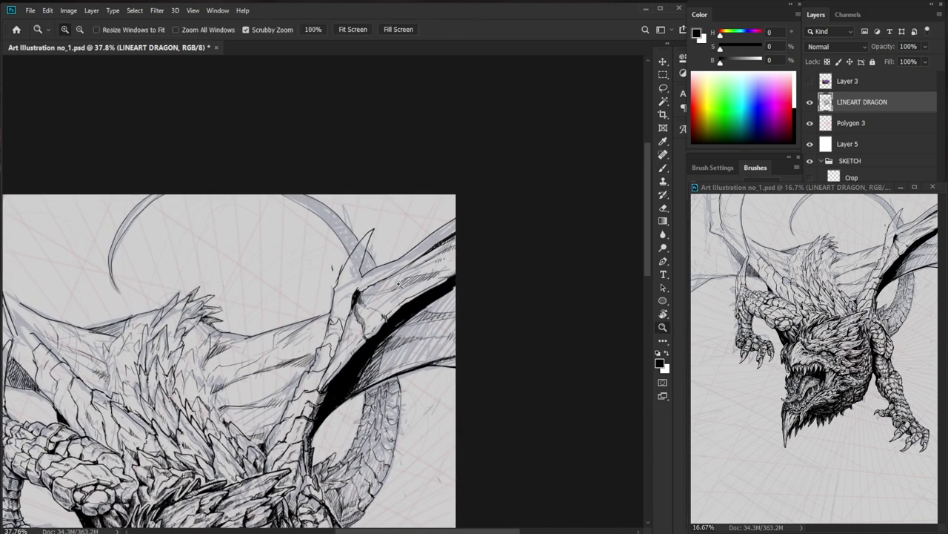
# Add fold lines to the upper wing arm and refine its edge beside the solid black shadow with short brush and eraser strokes.
pyautogui.doubleClick(392, 284)
pyautogui.moveTo(369, 298)
pyautogui.mouseDown()
pyautogui.moveTo(361, 307)
pyautogui.moveTo(428, 264)
pyautogui.mouseUp()
pyautogui.moveTo(415, 262)
pyautogui.mouseDown()
pyautogui.moveTo(404, 269)
pyautogui.moveTo(415, 266)
pyautogui.mouseUp()
pyautogui.press('e')
pyautogui.moveTo(331, 302)
pyautogui.mouseDown()
pyautogui.moveTo(314, 342)
pyautogui.moveTo(331, 311)
pyautogui.moveTo(322, 295)
pyautogui.moveTo(326, 320)
pyautogui.moveTo(318, 337)
pyautogui.moveTo(317, 311)
pyautogui.moveTo(304, 367)
pyautogui.moveTo(322, 367)
pyautogui.mouseUp()
pyautogui.press('b')
pyautogui.moveTo(324, 362); pyautogui.dragTo(312, 380)
pyautogui.press('e')
pyautogui.press('b')
pyautogui.moveTo(313, 345); pyautogui.dragTo(308, 380)
pyautogui.moveTo(317, 376); pyautogui.dragTo(305, 392)
pyautogui.moveTo(311, 358); pyautogui.dragTo(309, 404)
pyautogui.moveTo(310, 391); pyautogui.dragTo(306, 405)
pyautogui.hotkey('ctrl', 'space')
pyautogui.moveTo(385, 296); pyautogui.dragTo(297, 296)
# Rework the linework on the wing arm's folds next to the black shadow, cleaning it with small eraser touches.
pyautogui.hotkey('ctrl', 'space')
pyautogui.moveTo(407, 155); pyautogui.dragTo(497, 156)
pyautogui.press('space')
pyautogui.moveTo(445, 207)
pyautogui.mouseDown()
pyautogui.moveTo(322, 321)
pyautogui.moveTo(383, 318)
pyautogui.mouseUp()
pyautogui.hotkey('ctrl', 'space')
pyautogui.moveTo(310, 300)
pyautogui.mouseDown()
pyautogui.moveTo(344, 275)
pyautogui.moveTo(338, 287)
pyautogui.mouseUp()
pyautogui.press('e')
pyautogui.press('b')
pyautogui.moveTo(340, 279)
pyautogui.mouseDown()
pyautogui.moveTo(361, 271)
pyautogui.moveTo(370, 251)
pyautogui.mouseUp()
pyautogui.press('e')
pyautogui.moveTo(346, 274)
pyautogui.mouseDown()
pyautogui.moveTo(358, 254)
pyautogui.moveTo(348, 271)
pyautogui.mouseUp()
pyautogui.press('b')
pyautogui.moveTo(357, 260); pyautogui.dragTo(353, 269)
pyautogui.moveTo(412, 267); pyautogui.dragTo(355, 268)
# Add short ink strokes along the upper edge of the black wing shadow toward the canvas border.
pyautogui.scroll(4, 423, 333)
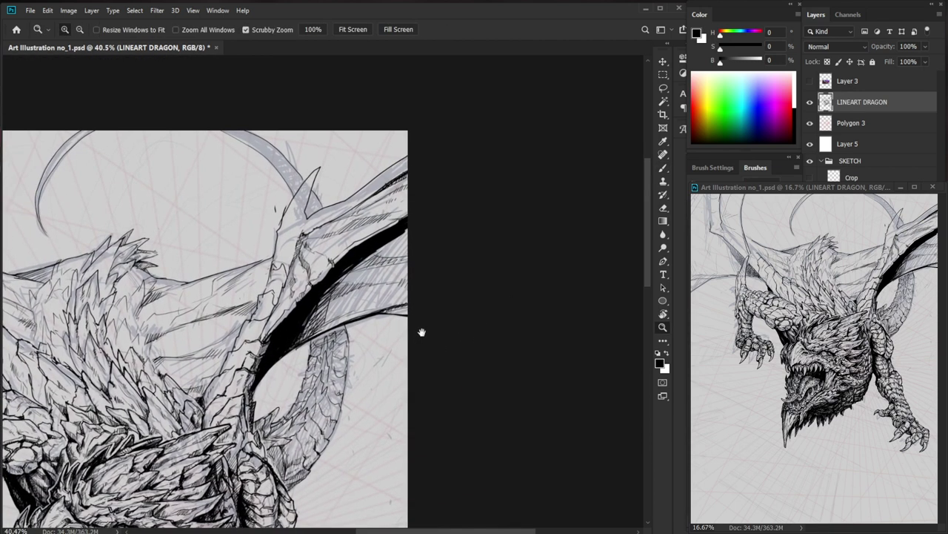
pyautogui.press('b')
pyautogui.moveTo(353, 223)
pyautogui.mouseDown()
pyautogui.moveTo(310, 224)
pyautogui.moveTo(348, 229)
pyautogui.mouseUp()
pyautogui.moveTo(357, 219); pyautogui.dragTo(362, 235)
pyautogui.press('e')
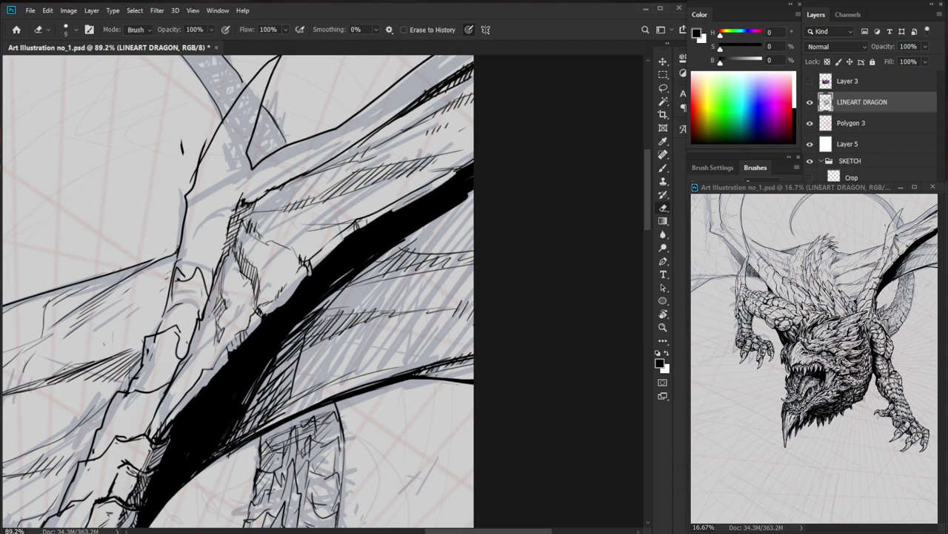
pyautogui.press('b')
pyautogui.press('e')
pyautogui.press('b')
pyautogui.moveTo(473, 163); pyautogui.dragTo(458, 167)
pyautogui.moveTo(463, 162); pyautogui.dragTo(455, 170)
pyautogui.moveTo(458, 164)
pyautogui.mouseDown()
pyautogui.moveTo(475, 162)
pyautogui.moveTo(461, 172)
pyautogui.mouseUp()
pyautogui.moveTo(470, 163)
pyautogui.mouseDown()
pyautogui.moveTo(467, 172)
pyautogui.moveTo(437, 171)
pyautogui.mouseUp()
pyautogui.moveTo(454, 163); pyautogui.dragTo(445, 171)
# Erase the rough rim of the black wing shadow and redraw it with a few short strokes.
pyautogui.press('z')
pyautogui.moveTo(623, 168)
pyautogui.mouseDown()
pyautogui.moveTo(561, 171)
pyautogui.moveTo(630, 170)
pyautogui.mouseUp()
pyautogui.press('e')
pyautogui.moveTo(449, 181); pyautogui.dragTo(402, 192)
pyautogui.moveTo(435, 176); pyautogui.dragTo(381, 202)
pyautogui.press('b')
pyautogui.moveTo(439, 170); pyautogui.dragTo(429, 180)
pyautogui.press('e')
pyautogui.press('b')
pyautogui.moveTo(447, 164); pyautogui.dragTo(444, 170)
pyautogui.moveTo(457, 156); pyautogui.dragTo(457, 165)
pyautogui.press('z')
pyautogui.moveTo(509, 159); pyautogui.dragTo(442, 196)
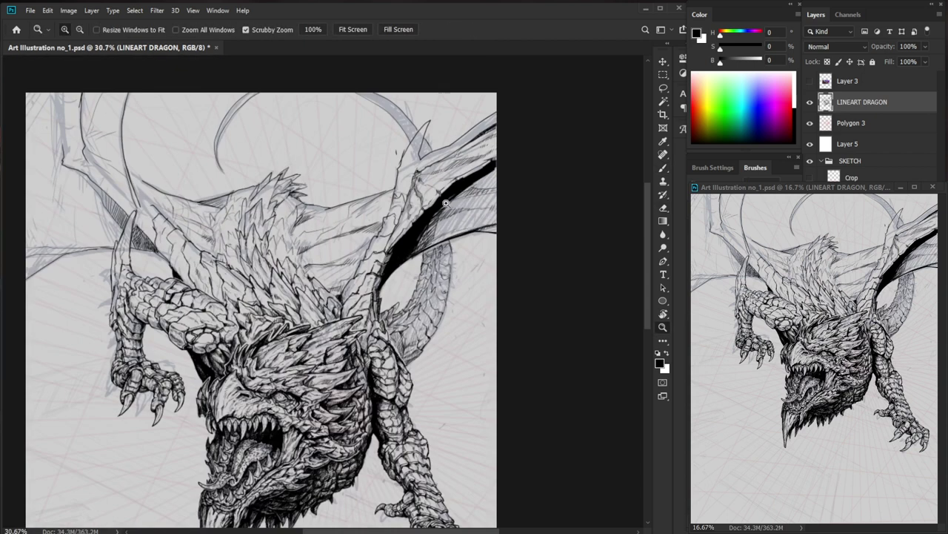
# Smooth the contour between the wing arm and the black shadow with long diagonal strokes and short ticks.
pyautogui.moveTo(502, 125); pyautogui.dragTo(569, 128)
pyautogui.press('b')
pyautogui.moveTo(478, 145); pyautogui.dragTo(454, 162)
pyautogui.moveTo(469, 151); pyautogui.dragTo(425, 191)
pyautogui.moveTo(421, 194)
pyautogui.mouseDown()
pyautogui.moveTo(379, 217)
pyautogui.moveTo(391, 211)
pyautogui.mouseUp()
pyautogui.moveTo(415, 181)
pyautogui.mouseDown()
pyautogui.moveTo(397, 209)
pyautogui.moveTo(405, 205)
pyautogui.mouseUp()
pyautogui.moveTo(425, 175); pyautogui.dragTo(412, 199)
pyautogui.moveTo(432, 169)
pyautogui.mouseDown()
pyautogui.moveTo(418, 196)
pyautogui.moveTo(427, 187)
pyautogui.mouseUp()
pyautogui.moveTo(448, 158)
pyautogui.mouseDown()
pyautogui.moveTo(431, 186)
pyautogui.moveTo(448, 171)
pyautogui.mouseUp()
pyautogui.moveTo(399, 194); pyautogui.dragTo(359, 224)
pyautogui.moveTo(364, 212)
pyautogui.mouseDown()
pyautogui.moveTo(343, 232)
pyautogui.moveTo(316, 236)
pyautogui.mouseUp()
pyautogui.moveTo(351, 223)
pyautogui.mouseDown()
pyautogui.moveTo(327, 236)
pyautogui.moveTo(350, 229)
pyautogui.mouseUp()
pyautogui.press('z')
pyautogui.moveTo(415, 207); pyautogui.dragTo(304, 222)
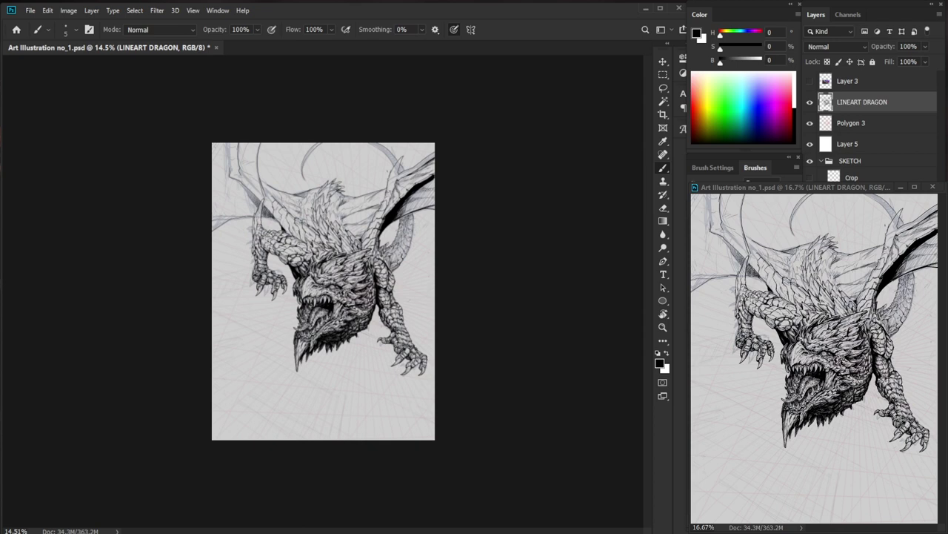
# Hatch the upper part of the wing membrane directly beneath the black shadow with steep parallel strokes.
pyautogui.press('z')
pyautogui.moveTo(457, 192); pyautogui.dragTo(510, 191)
pyautogui.press('space')
pyautogui.moveTo(534, 273); pyautogui.dragTo(336, 359)
pyautogui.scroll(3, 336, 360)
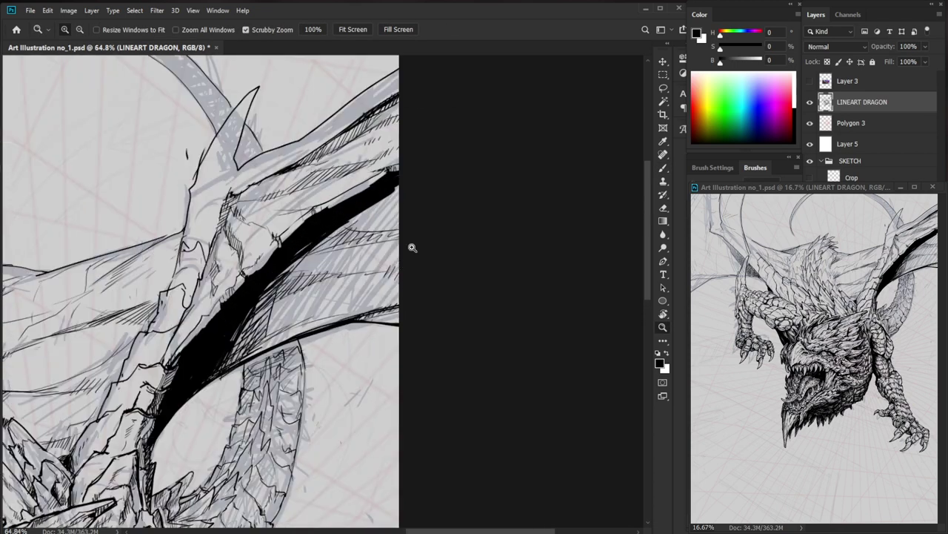
pyautogui.press('b')
pyautogui.moveTo(341, 226); pyautogui.dragTo(320, 252)
pyautogui.moveTo(343, 227); pyautogui.dragTo(329, 252)
pyautogui.moveTo(351, 223); pyautogui.dragTo(344, 246)
pyautogui.moveTo(367, 204); pyautogui.dragTo(352, 245)
pyautogui.moveTo(378, 203)
pyautogui.mouseDown()
pyautogui.moveTo(357, 254)
pyautogui.moveTo(369, 247)
pyautogui.mouseUp()
pyautogui.moveTo(399, 187); pyautogui.dragTo(373, 257)
pyautogui.moveTo(399, 191); pyautogui.dragTo(385, 259)
# Extend the steep parallel hatching down across the wing membrane toward its lower edge.
pyautogui.moveTo(296, 259); pyautogui.dragTo(280, 329)
pyautogui.moveTo(317, 245)
pyautogui.mouseDown()
pyautogui.moveTo(292, 329)
pyautogui.moveTo(311, 315)
pyautogui.mouseUp()
pyautogui.moveTo(339, 226); pyautogui.dragTo(319, 317)
pyautogui.moveTo(345, 243); pyautogui.dragTo(330, 301)
pyautogui.moveTo(351, 247); pyautogui.dragTo(332, 314)
pyautogui.moveTo(361, 219); pyautogui.dragTo(341, 311)
pyautogui.moveTo(364, 237); pyautogui.dragTo(345, 310)
pyautogui.moveTo(373, 219); pyautogui.dragTo(351, 316)
pyautogui.moveTo(379, 222)
pyautogui.mouseDown()
pyautogui.moveTo(360, 316)
pyautogui.moveTo(369, 311)
pyautogui.mouseUp()
pyautogui.moveTo(396, 214); pyautogui.dragTo(375, 303)
pyautogui.moveTo(398, 231); pyautogui.dragTo(386, 306)
# Fill in the short hatching along the membrane's lower edge near the canvas border and reinforce that edge line.
pyautogui.moveTo(400, 258)
pyautogui.mouseDown()
pyautogui.moveTo(395, 302)
pyautogui.moveTo(364, 322)
pyautogui.mouseUp()
pyautogui.moveTo(376, 313); pyautogui.dragTo(371, 321)
pyautogui.moveTo(386, 311); pyautogui.dragTo(381, 325)
pyautogui.moveTo(399, 305); pyautogui.dragTo(390, 324)
pyautogui.moveTo(399, 318)
pyautogui.mouseDown()
pyautogui.moveTo(398, 327)
pyautogui.moveTo(437, 325)
pyautogui.moveTo(409, 325)
pyautogui.mouseUp()
pyautogui.press('e')
pyautogui.press('b')
pyautogui.moveTo(371, 320)
pyautogui.mouseDown()
pyautogui.moveTo(409, 325)
pyautogui.moveTo(459, 282)
pyautogui.moveTo(496, 283)
pyautogui.moveTo(421, 316)
pyautogui.mouseUp()
pyautogui.hotkey('ctrl', 'space')
pyautogui.moveTo(418, 312)
pyautogui.mouseDown()
pyautogui.moveTo(412, 318)
pyautogui.moveTo(424, 309)
pyautogui.mouseUp()
pyautogui.moveTo(425, 312); pyautogui.dragTo(385, 348)
pyautogui.hotkey('ctrl', 'space')
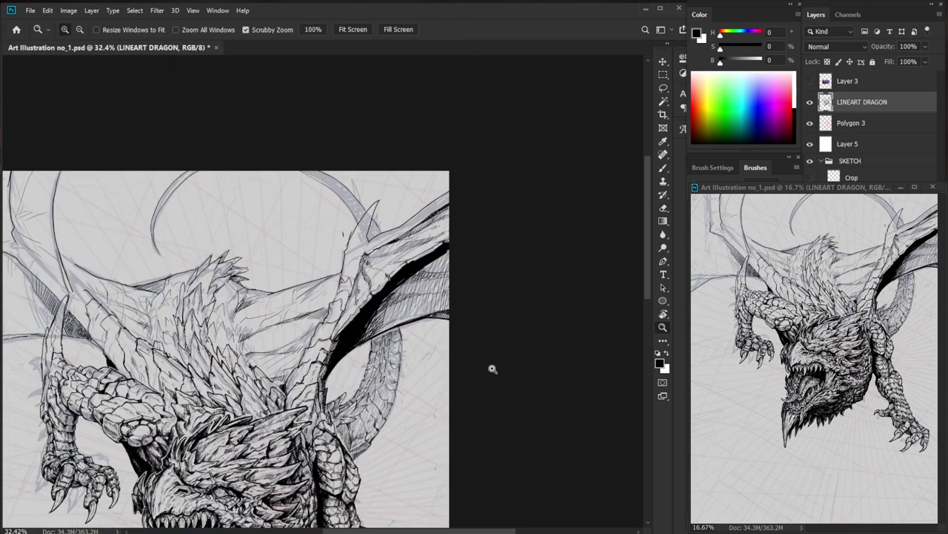
# Thicken the lower contour of the wing membrane with long strokes and clean its underside with the eraser.
pyautogui.moveTo(484, 312); pyautogui.dragTo(517, 320)
pyautogui.moveTo(361, 331)
pyautogui.mouseDown()
pyautogui.moveTo(283, 371)
pyautogui.moveTo(334, 363)
pyautogui.moveTo(287, 366)
pyautogui.mouseUp()
pyautogui.hotkey('ctrl', 'space')
pyautogui.press('e')
pyautogui.moveTo(331, 339); pyautogui.dragTo(271, 375)
pyautogui.press('b')
pyautogui.moveTo(356, 325); pyautogui.dragTo(271, 373)
pyautogui.moveTo(330, 338)
pyautogui.mouseDown()
pyautogui.moveTo(251, 385)
pyautogui.moveTo(384, 306)
pyautogui.mouseUp()
pyautogui.moveTo(300, 338); pyautogui.dragTo(434, 280)
# Add a row of short slanted hatching strokes along the inside of the membrane's lower contour.
pyautogui.moveTo(347, 313); pyautogui.dragTo(363, 290)
pyautogui.moveTo(356, 308); pyautogui.dragTo(376, 286)
pyautogui.moveTo(371, 302); pyautogui.dragTo(387, 283)
pyautogui.moveTo(384, 295); pyautogui.dragTo(408, 281)
pyautogui.moveTo(339, 319)
pyautogui.mouseDown()
pyautogui.moveTo(363, 297)
pyautogui.moveTo(349, 294)
pyautogui.mouseUp()
pyautogui.moveTo(323, 325)
pyautogui.mouseDown()
pyautogui.moveTo(337, 303)
pyautogui.moveTo(325, 317)
pyautogui.mouseUp()
pyautogui.moveTo(306, 338)
pyautogui.mouseDown()
pyautogui.moveTo(328, 305)
pyautogui.moveTo(311, 322)
pyautogui.mouseUp()
# Darken the outer stretch of the membrane's lower contour where it meets the canvas border.
pyautogui.keyDown('ctrl'); pyautogui.moveTo(330, 315); pyautogui.dragTo(236, 318); pyautogui.keyUp('ctrl')
pyautogui.keyDown('ctrl'); pyautogui.moveTo(481, 159); pyautogui.dragTo(523, 158); pyautogui.keyUp('ctrl')
pyautogui.moveTo(567, 159); pyautogui.dragTo(398, 292)
pyautogui.keyDown('ctrl'); pyautogui.moveTo(397, 292); pyautogui.dragTo(438, 290); pyautogui.keyUp('ctrl')
pyautogui.moveTo(351, 292); pyautogui.dragTo(426, 264)
pyautogui.press('e')
pyautogui.press('b')
# Cross-hatch the membrane between the black shadow and the lower contour to build a gradual dark transition.
pyautogui.moveTo(421, 273)
pyautogui.mouseDown()
pyautogui.moveTo(435, 263)
pyautogui.moveTo(350, 249)
pyautogui.mouseUp()
pyautogui.moveTo(429, 213)
pyautogui.mouseDown()
pyautogui.moveTo(345, 233)
pyautogui.moveTo(323, 224)
pyautogui.mouseUp()
pyautogui.moveTo(351, 200)
pyautogui.mouseDown()
pyautogui.moveTo(302, 254)
pyautogui.moveTo(316, 247)
pyautogui.mouseUp()
pyautogui.moveTo(351, 209); pyautogui.dragTo(323, 248)
pyautogui.moveTo(355, 212)
pyautogui.mouseDown()
pyautogui.moveTo(335, 248)
pyautogui.moveTo(284, 279)
pyautogui.mouseUp()
pyautogui.moveTo(308, 255)
pyautogui.mouseDown()
pyautogui.moveTo(275, 289)
pyautogui.moveTo(321, 244)
pyautogui.mouseUp()
pyautogui.moveTo(309, 278); pyautogui.dragTo(326, 245)
pyautogui.moveTo(277, 291); pyautogui.dragTo(363, 275)
pyautogui.moveTo(307, 269)
pyautogui.mouseDown()
pyautogui.moveTo(352, 276)
pyautogui.moveTo(282, 292)
pyautogui.mouseUp()
pyautogui.moveTo(313, 266); pyautogui.dragTo(299, 287)
pyautogui.moveTo(325, 269)
pyautogui.mouseDown()
pyautogui.moveTo(305, 287)
pyautogui.moveTo(315, 285)
pyautogui.mouseUp()
pyautogui.moveTo(334, 273); pyautogui.dragTo(322, 284)
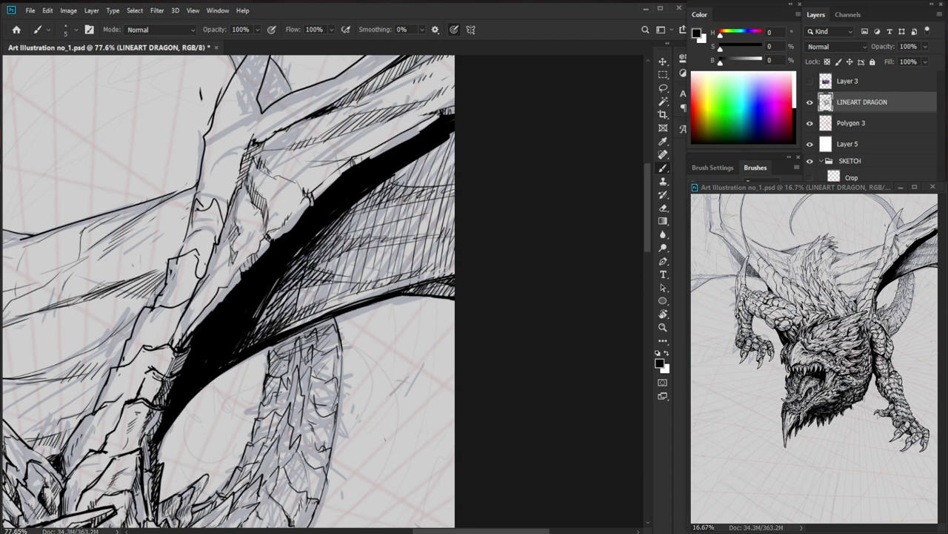
# Add short shading strokes to the outer scales on the hand of the bent foreleg.
pyautogui.hotkey('ctrl', '0')
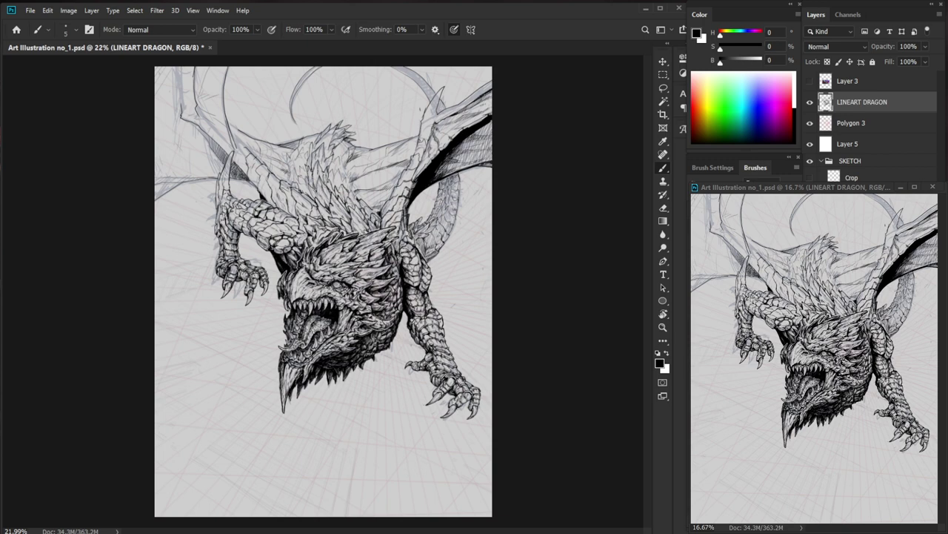
pyautogui.moveTo(333, 297); pyautogui.dragTo(378, 296)
pyautogui.moveTo(296, 259); pyautogui.dragTo(344, 325)
pyautogui.moveTo(229, 343); pyautogui.dragTo(334, 342)
pyautogui.moveTo(151, 338); pyautogui.dragTo(145, 346)
pyautogui.moveTo(152, 343); pyautogui.dragTo(145, 358)
pyautogui.moveTo(160, 340)
pyautogui.mouseDown()
pyautogui.moveTo(152, 349)
pyautogui.moveTo(180, 392)
pyautogui.moveTo(181, 349)
pyautogui.mouseUp()
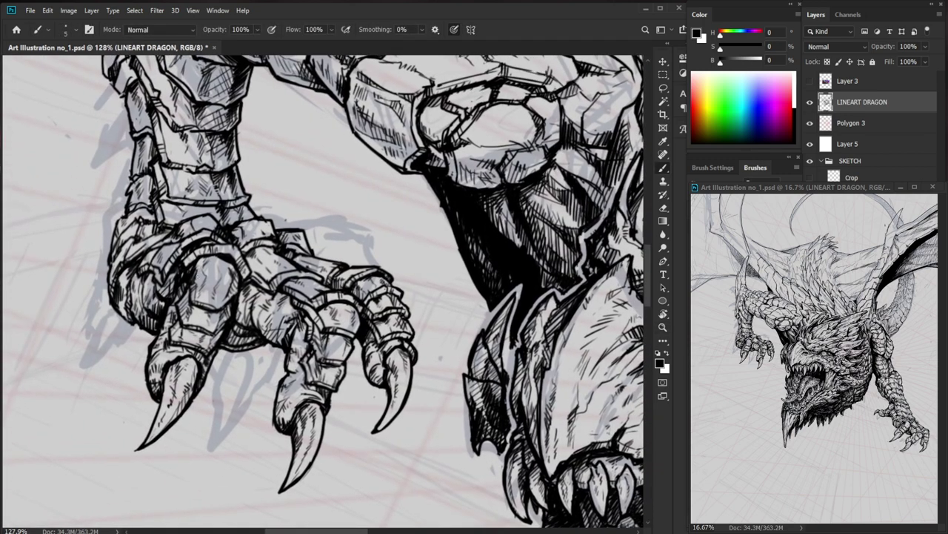
# Clean the outer contour of the bent foreleg's hand with the eraser.
pyautogui.scroll(3, 152, 314)
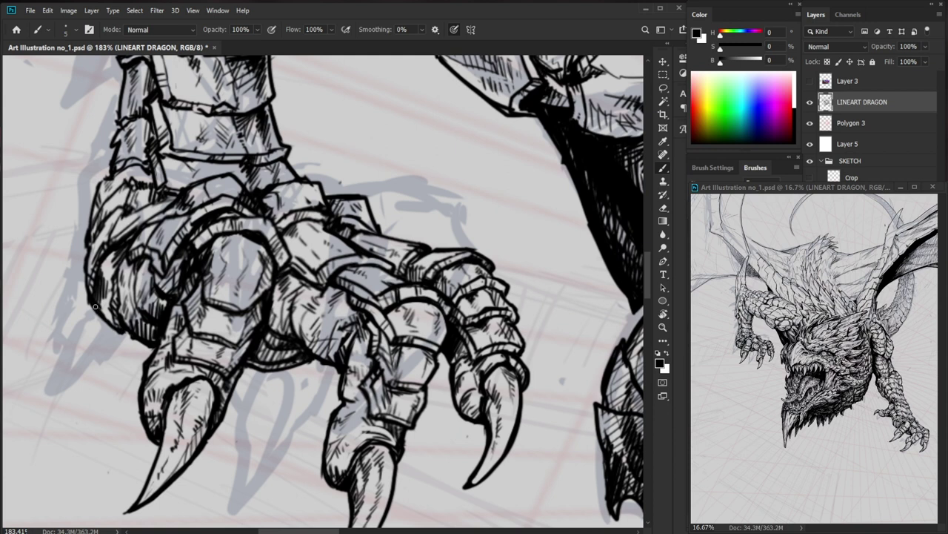
pyautogui.press('e')
pyautogui.moveTo(93, 305); pyautogui.dragTo(96, 305)
pyautogui.press('b')
pyautogui.press('e')
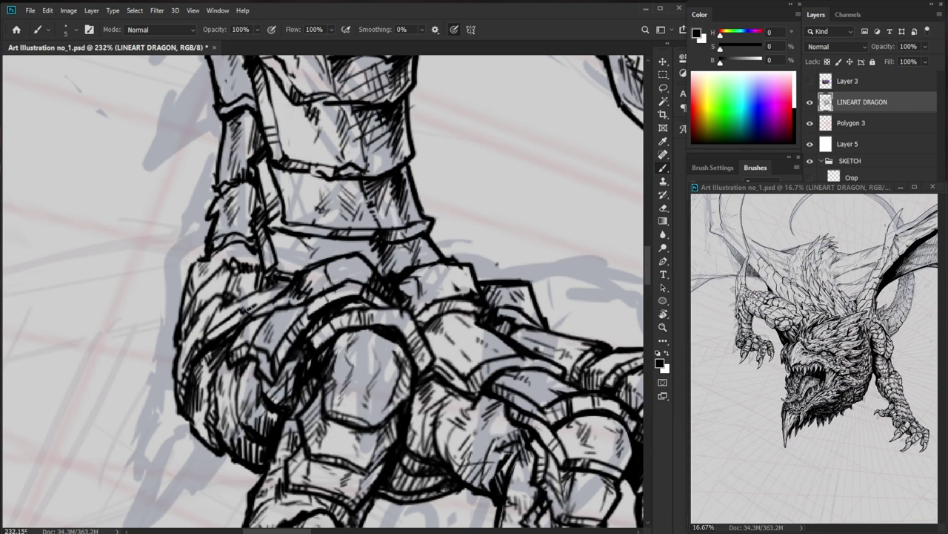
# Add short hatching strokes to the wrist and upper hand scales of the bent foreleg.
pyautogui.moveTo(248, 309); pyautogui.dragTo(263, 296)
pyautogui.moveTo(261, 300)
pyautogui.mouseDown()
pyautogui.moveTo(278, 288)
pyautogui.moveTo(249, 314)
pyautogui.moveTo(266, 314)
pyautogui.mouseUp()
pyautogui.press('e')
pyautogui.press('b')
pyautogui.moveTo(292, 285); pyautogui.dragTo(280, 304)
pyautogui.moveTo(291, 289)
pyautogui.mouseDown()
pyautogui.moveTo(275, 310)
pyautogui.moveTo(249, 319)
pyautogui.moveTo(253, 301)
pyautogui.moveTo(259, 313)
pyautogui.moveTo(209, 371)
pyautogui.mouseUp()
pyautogui.press('e')
pyautogui.press('z')
pyautogui.press('b')
pyautogui.moveTo(296, 222); pyautogui.dragTo(186, 269)
pyautogui.press('z')
pyautogui.press('b')
# Hatch the underside of the wing arm above the bent foreleg with a run of short slanted strokes.
pyautogui.moveTo(175, 211)
pyautogui.mouseDown()
pyautogui.moveTo(211, 211)
pyautogui.moveTo(196, 258)
pyautogui.moveTo(214, 238)
pyautogui.mouseUp()
pyautogui.press('e')
pyautogui.press('b')
pyautogui.press('e')
pyautogui.press('b')
pyautogui.moveTo(278, 248)
pyautogui.mouseDown()
pyautogui.moveTo(325, 335)
pyautogui.moveTo(260, 289)
pyautogui.moveTo(260, 304)
pyautogui.moveTo(348, 357)
pyautogui.mouseUp()
pyautogui.moveTo(317, 312)
pyautogui.mouseDown()
pyautogui.moveTo(338, 351)
pyautogui.moveTo(327, 325)
pyautogui.mouseUp()
pyautogui.moveTo(326, 314); pyautogui.dragTo(337, 338)
pyautogui.moveTo(337, 323); pyautogui.dragTo(345, 345)
pyautogui.moveTo(338, 338); pyautogui.dragTo(369, 372)
pyautogui.moveTo(371, 369); pyautogui.dragTo(379, 390)
pyautogui.moveTo(375, 351); pyautogui.dragTo(415, 419)
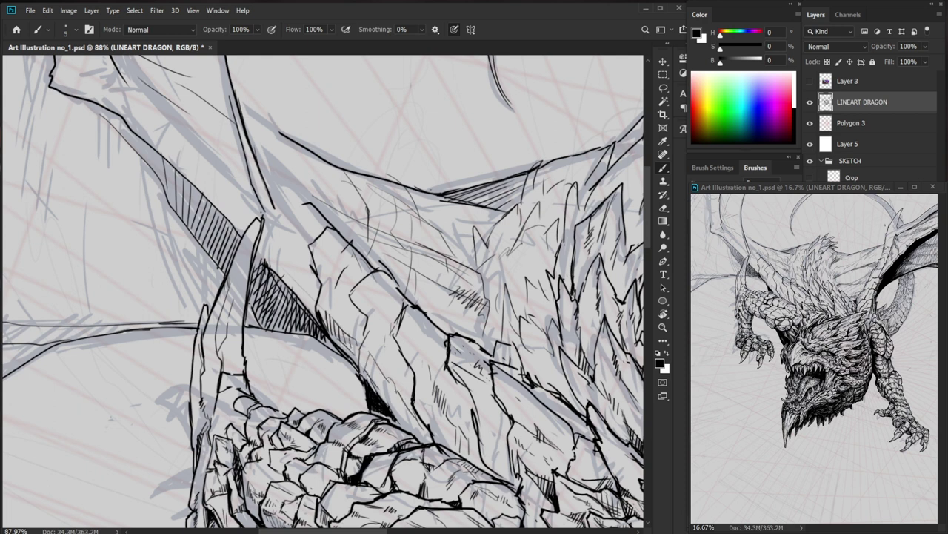
# Darken the wing arm's lower edge beside the black wedge with dense hatching down to where it meets the foreleg.
pyautogui.press('e')
pyautogui.press('b')
pyautogui.moveTo(370, 376); pyautogui.dragTo(401, 426)
pyautogui.moveTo(366, 354); pyautogui.dragTo(406, 421)
pyautogui.moveTo(406, 407); pyautogui.dragTo(416, 426)
pyautogui.moveTo(413, 418); pyautogui.dragTo(424, 434)
pyautogui.moveTo(445, 454); pyautogui.dragTo(504, 453)
pyautogui.moveTo(341, 384); pyautogui.dragTo(408, 428)
pyautogui.moveTo(311, 335)
pyautogui.mouseDown()
pyautogui.moveTo(360, 395)
pyautogui.moveTo(336, 389)
pyautogui.moveTo(338, 395)
pyautogui.mouseUp()
pyautogui.press('e')
pyautogui.press('b')
pyautogui.moveTo(341, 342); pyautogui.dragTo(362, 382)
pyautogui.moveTo(338, 360)
pyautogui.mouseDown()
pyautogui.moveTo(350, 387)
pyautogui.moveTo(387, 403)
pyautogui.moveTo(401, 421)
pyautogui.mouseUp()
pyautogui.moveTo(382, 414); pyautogui.dragTo(400, 430)
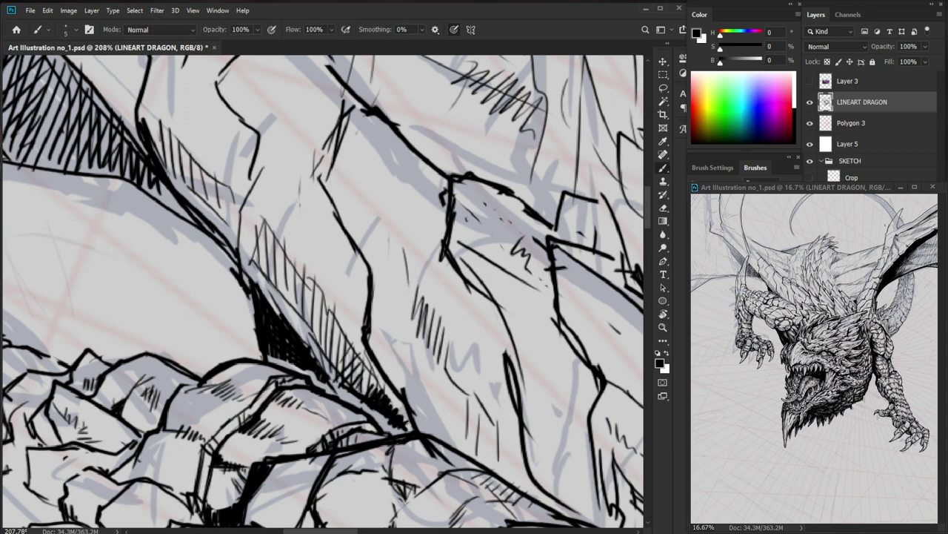
# Extend the slanted hatching along the wing arm's lower edge above the black wedge.
pyautogui.scroll(-5, 400, 429)
pyautogui.moveTo(504, 478); pyautogui.dragTo(330, 222)
pyautogui.moveTo(348, 256); pyautogui.dragTo(313, 252)
pyautogui.moveTo(300, 211); pyautogui.dragTo(382, 215)
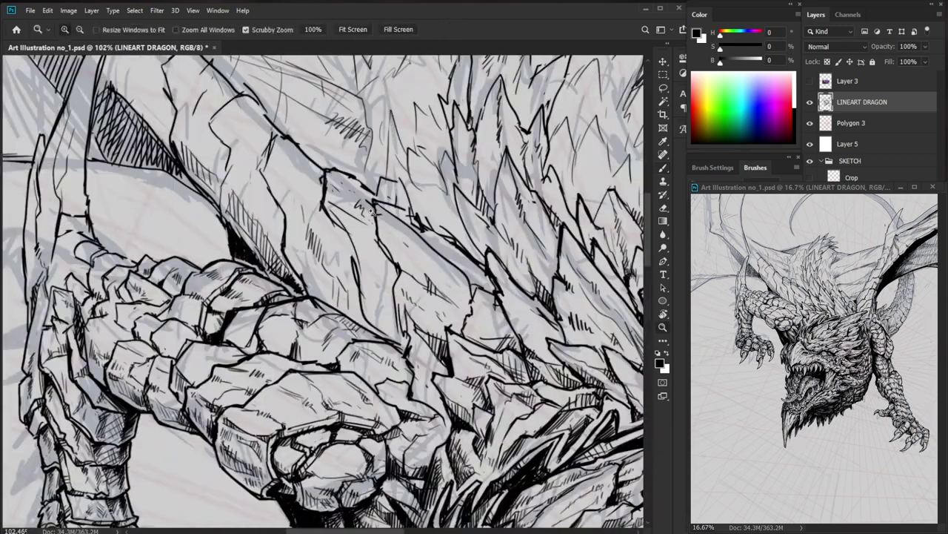
pyautogui.moveTo(235, 186); pyautogui.dragTo(240, 206)
pyautogui.moveTo(238, 189); pyautogui.dragTo(247, 214)
pyautogui.moveTo(246, 203); pyautogui.dragTo(261, 230)
pyautogui.moveTo(261, 222); pyautogui.dragTo(275, 254)
pyautogui.moveTo(350, 272); pyautogui.dragTo(389, 388)
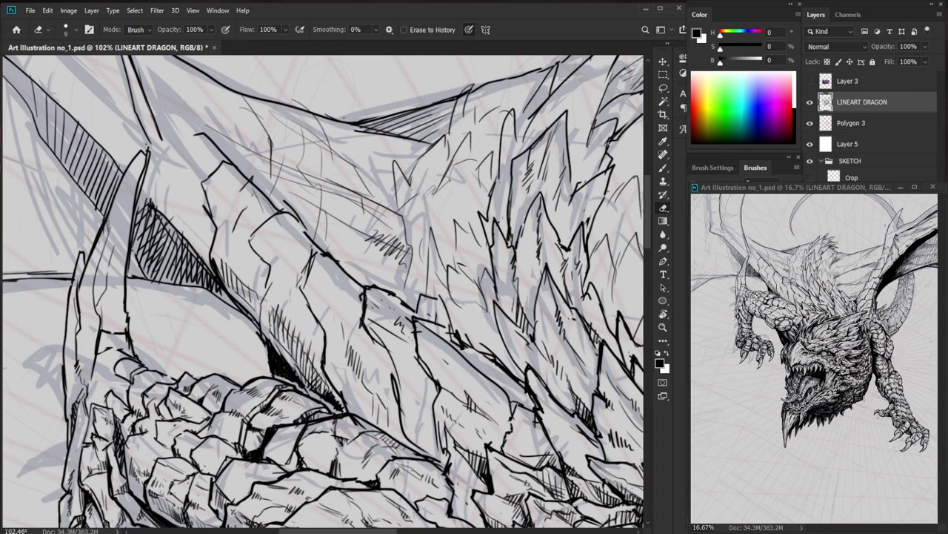
# Fill the upper stretch of the wing arm's lower edge with short hatching strokes near the cross-hatched membrane.
pyautogui.moveTo(263, 297); pyautogui.dragTo(258, 331)
pyautogui.moveTo(252, 288); pyautogui.dragTo(254, 315)
pyautogui.moveTo(256, 292)
pyautogui.mouseDown()
pyautogui.moveTo(259, 310)
pyautogui.moveTo(271, 277)
pyautogui.moveTo(268, 286)
pyautogui.mouseUp()
pyautogui.moveTo(233, 235); pyautogui.dragTo(239, 251)
pyautogui.moveTo(244, 257)
pyautogui.mouseDown()
pyautogui.moveTo(262, 282)
pyautogui.moveTo(269, 274)
pyautogui.mouseUp()
pyautogui.moveTo(256, 260); pyautogui.dragTo(263, 280)
pyautogui.moveTo(263, 266); pyautogui.dragTo(269, 282)
pyautogui.moveTo(300, 254); pyautogui.dragTo(245, 256)
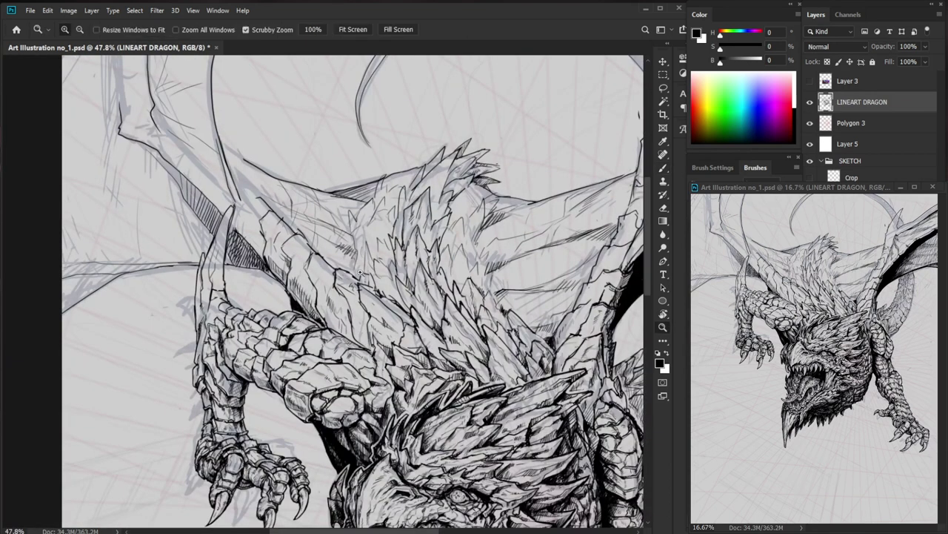
# Erase stray marks around the wing arm's lower edge and redraw small strokes over its shading.
pyautogui.moveTo(315, 268); pyautogui.dragTo(367, 268)
pyautogui.press('e')
pyautogui.moveTo(300, 234); pyautogui.dragTo(290, 255)
pyautogui.moveTo(293, 249); pyautogui.dragTo(290, 276)
pyautogui.press('b')
pyautogui.moveTo(335, 288)
pyautogui.mouseDown()
pyautogui.moveTo(273, 289)
pyautogui.moveTo(271, 272)
pyautogui.moveTo(326, 280)
pyautogui.moveTo(290, 277)
pyautogui.mouseUp()
pyautogui.moveTo(288, 269); pyautogui.dragTo(294, 276)
pyautogui.moveTo(393, 336); pyautogui.dragTo(310, 352)
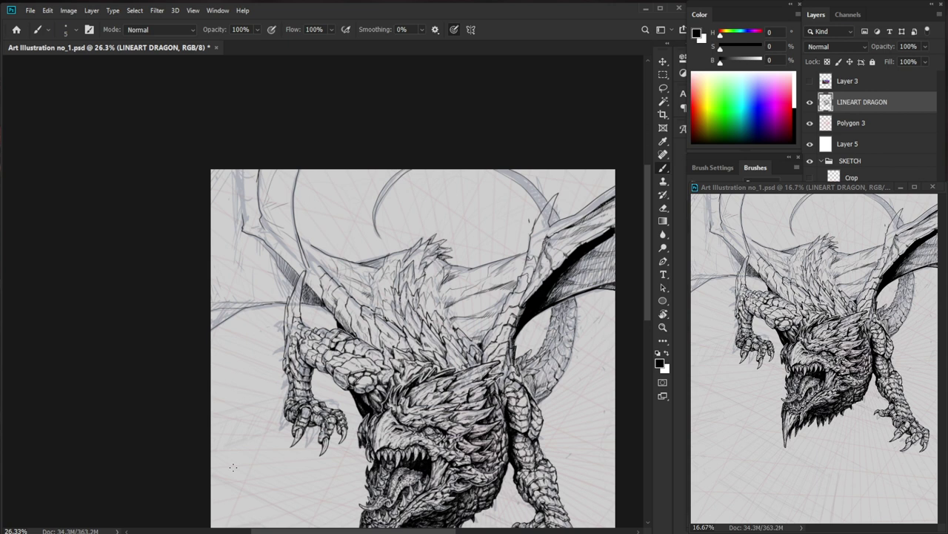
# Hatch the small scale where the bent foreleg's elbow meets the long pointed spike.
pyautogui.moveTo(299, 319); pyautogui.dragTo(370, 319)
pyautogui.moveTo(269, 346); pyautogui.dragTo(262, 361)
pyautogui.moveTo(273, 350)
pyautogui.mouseDown()
pyautogui.moveTo(265, 359)
pyautogui.moveTo(277, 360)
pyautogui.mouseUp()
pyautogui.moveTo(290, 350); pyautogui.dragTo(237, 326)
pyautogui.press('e')
pyautogui.press('b')
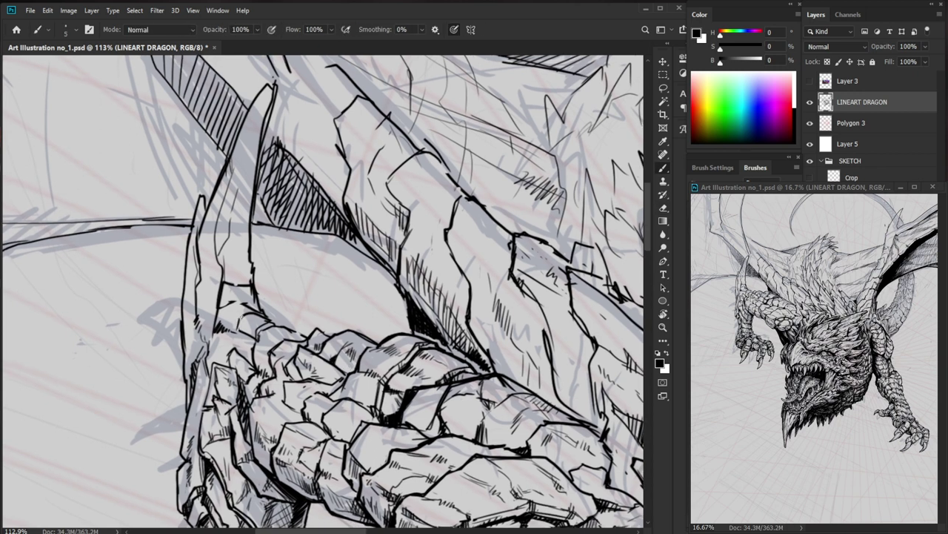
# Clean the contour at the top of the bent foreleg and hatch the small scales next to the elbow.
pyautogui.press('e')
pyautogui.moveTo(259, 330)
pyautogui.mouseDown()
pyautogui.moveTo(257, 338)
pyautogui.moveTo(276, 321)
pyautogui.mouseUp()
pyautogui.press('b')
pyautogui.moveTo(328, 329)
pyautogui.mouseDown()
pyautogui.moveTo(256, 352)
pyautogui.moveTo(387, 328)
pyautogui.mouseUp()
pyautogui.moveTo(291, 326); pyautogui.dragTo(286, 336)
pyautogui.moveTo(293, 327); pyautogui.dragTo(291, 338)
pyautogui.moveTo(301, 333); pyautogui.dragTo(295, 339)
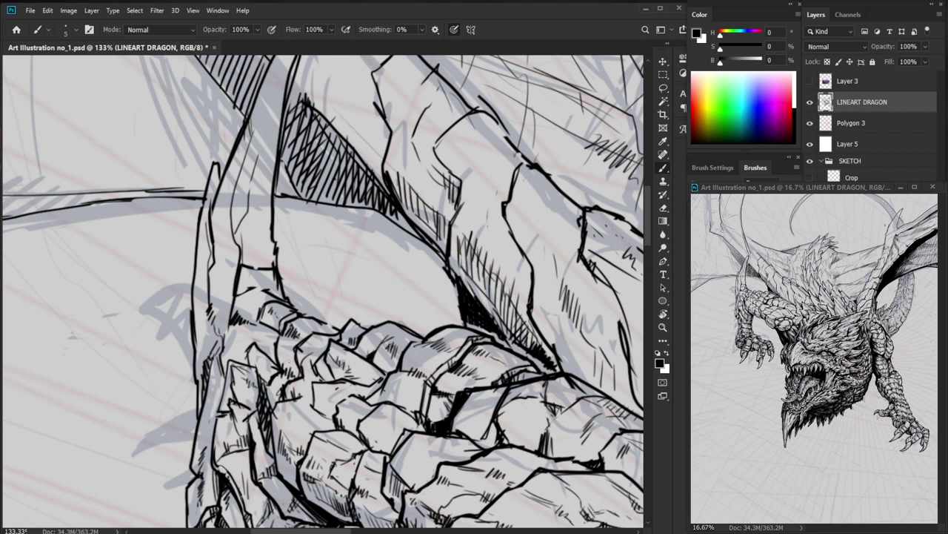
pyautogui.moveTo(223, 350)
pyautogui.mouseDown()
pyautogui.moveTo(246, 354)
pyautogui.moveTo(221, 364)
pyautogui.moveTo(235, 361)
pyautogui.mouseUp()
pyautogui.moveTo(244, 355); pyautogui.dragTo(240, 364)
# Shade the narrow scales at the bent foreleg's elbow with fine vertical hatching strokes.
pyautogui.press('z')
pyautogui.moveTo(315, 313); pyautogui.dragTo(222, 318)
pyautogui.moveTo(504, 467)
pyautogui.mouseDown()
pyautogui.moveTo(365, 361)
pyautogui.moveTo(363, 341)
pyautogui.mouseUp()
pyautogui.moveTo(166, 163); pyautogui.dragTo(243, 165)
pyautogui.press('b')
pyautogui.moveTo(184, 262)
pyautogui.mouseDown()
pyautogui.moveTo(177, 267)
pyautogui.moveTo(194, 259)
pyautogui.mouseUp()
pyautogui.hotkey('ctrl', 'space')
pyautogui.moveTo(254, 239)
pyautogui.mouseDown()
pyautogui.moveTo(166, 234)
pyautogui.moveTo(208, 213)
pyautogui.moveTo(164, 235)
pyautogui.mouseUp()
pyautogui.moveTo(166, 238); pyautogui.dragTo(164, 262)
pyautogui.moveTo(161, 230); pyautogui.dragTo(158, 248)
pyautogui.moveTo(165, 238); pyautogui.dragTo(158, 263)
# Continue the hatching down the shadow side of the bent foreleg's forearm scales.
pyautogui.moveTo(165, 247)
pyautogui.mouseDown()
pyautogui.moveTo(159, 264)
pyautogui.moveTo(186, 295)
pyautogui.mouseUp()
pyautogui.moveTo(172, 289); pyautogui.dragTo(173, 298)
pyautogui.moveTo(169, 293); pyautogui.dragTo(180, 309)
pyautogui.moveTo(172, 300); pyautogui.dragTo(177, 315)
pyautogui.moveTo(237, 308)
pyautogui.mouseDown()
pyautogui.moveTo(182, 305)
pyautogui.moveTo(281, 301)
pyautogui.mouseUp()
pyautogui.moveTo(193, 309); pyautogui.dragTo(200, 328)
pyautogui.moveTo(192, 321); pyautogui.dragTo(197, 337)
pyautogui.moveTo(189, 334)
pyautogui.mouseDown()
pyautogui.moveTo(196, 343)
pyautogui.moveTo(173, 406)
pyautogui.mouseUp()
# Touch up the forearm scales of the bent foreleg with a few short shading strokes.
pyautogui.moveTo(418, 468); pyautogui.dragTo(369, 408)
pyautogui.moveTo(245, 305); pyautogui.dragTo(337, 306)
pyautogui.moveTo(226, 289); pyautogui.dragTo(218, 297)
pyautogui.moveTo(229, 292); pyautogui.dragTo(222, 298)
pyautogui.moveTo(154, 243); pyautogui.dragTo(163, 252)
pyautogui.moveTo(310, 293); pyautogui.dragTo(236, 292)
pyautogui.moveTo(478, 469); pyautogui.dragTo(437, 417)
pyautogui.moveTo(166, 282); pyautogui.dragTo(174, 282)
pyautogui.moveTo(125, 226)
pyautogui.mouseDown()
pyautogui.moveTo(124, 257)
pyautogui.moveTo(155, 314)
pyautogui.mouseUp()
pyautogui.press('e')
pyautogui.press('e')
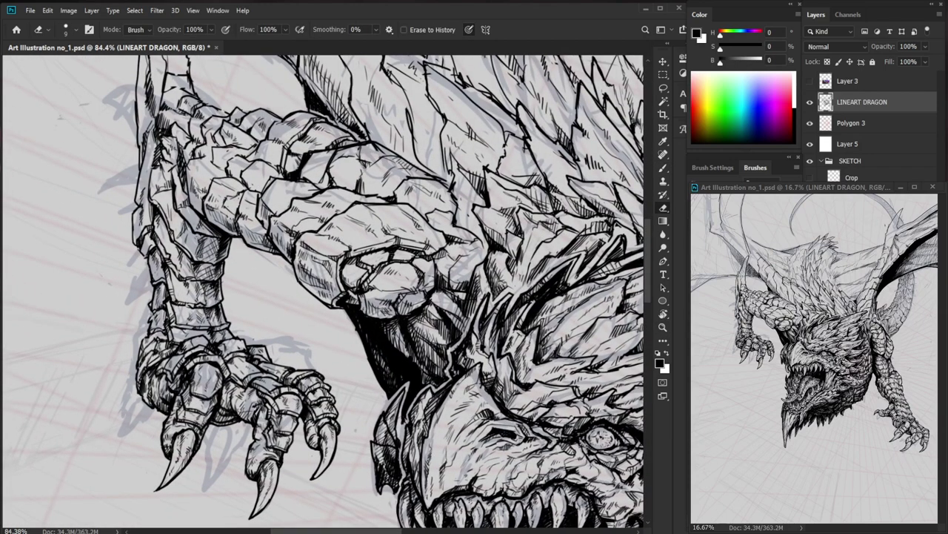
# Hatch the spiky scales at the tail base beside the wing arm with vertical strokes.
pyautogui.press('b')
pyautogui.press('e')
pyautogui.press('b')
pyautogui.moveTo(304, 310); pyautogui.dragTo(285, 386)
pyautogui.moveTo(538, 424); pyautogui.dragTo(399, 440)
pyautogui.moveTo(415, 265); pyautogui.dragTo(469, 272)
pyautogui.press('e')
pyautogui.press('b')
pyautogui.moveTo(369, 283)
pyautogui.mouseDown()
pyautogui.moveTo(363, 302)
pyautogui.moveTo(372, 302)
pyautogui.mouseUp()
pyautogui.moveTo(382, 276); pyautogui.dragTo(380, 303)
pyautogui.moveTo(389, 281); pyautogui.dragTo(390, 304)
pyautogui.moveTo(404, 267)
pyautogui.mouseDown()
pyautogui.moveTo(397, 302)
pyautogui.moveTo(408, 303)
pyautogui.mouseUp()
pyautogui.moveTo(418, 288); pyautogui.dragTo(416, 298)
pyautogui.moveTo(432, 283); pyautogui.dragTo(428, 290)
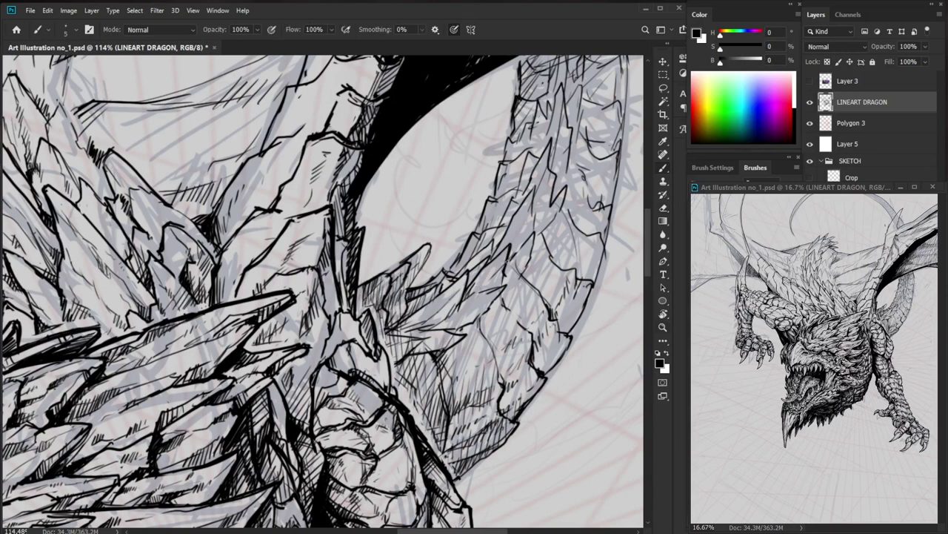
# Darken the area beneath the tail-base spikes with additional vertical hatching.
pyautogui.moveTo(484, 304); pyautogui.dragTo(430, 307)
pyautogui.moveTo(536, 398); pyautogui.dragTo(480, 426)
pyautogui.moveTo(457, 355); pyautogui.dragTo(486, 357)
pyautogui.moveTo(390, 338); pyautogui.dragTo(391, 361)
pyautogui.moveTo(403, 335)
pyautogui.mouseDown()
pyautogui.moveTo(397, 371)
pyautogui.moveTo(408, 358)
pyautogui.mouseUp()
pyautogui.moveTo(421, 361); pyautogui.dragTo(415, 376)
pyautogui.moveTo(424, 332); pyautogui.dragTo(423, 359)
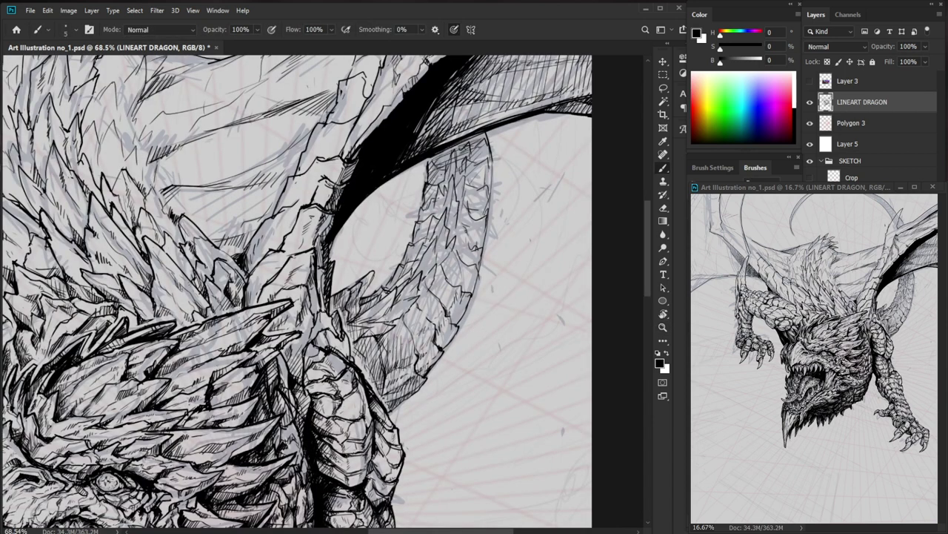
pyautogui.moveTo(375, 315); pyautogui.dragTo(374, 323)
# Add short hatching strokes to the head scales behind and above the eye.
pyautogui.scroll(3, 178, 430)
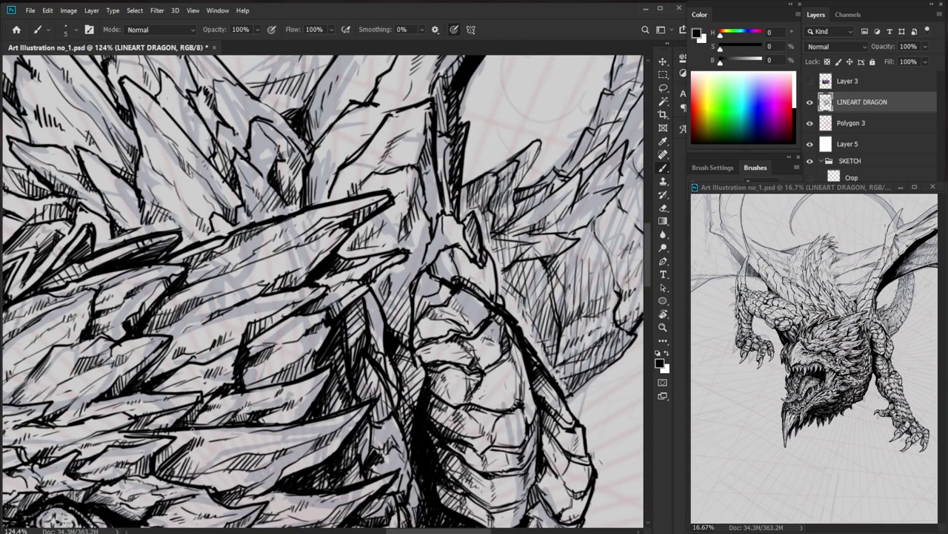
pyautogui.moveTo(345, 378)
pyautogui.mouseDown()
pyautogui.moveTo(266, 393)
pyautogui.moveTo(323, 415)
pyautogui.moveTo(358, 404)
pyautogui.mouseUp()
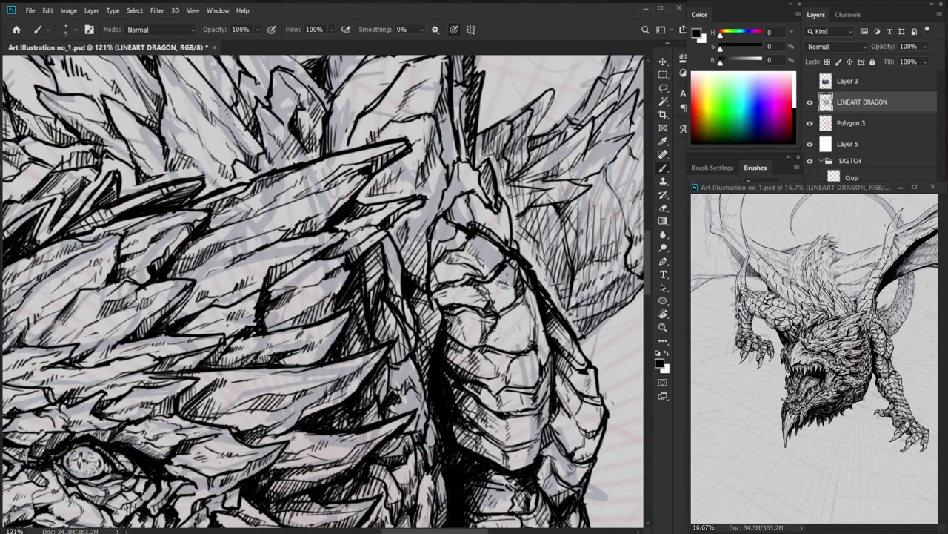
pyautogui.press('e')
pyautogui.press('b')
pyautogui.moveTo(184, 400); pyautogui.dragTo(178, 411)
pyautogui.moveTo(185, 396); pyautogui.dragTo(181, 417)
pyautogui.moveTo(192, 401); pyautogui.dragTo(186, 419)
pyautogui.moveTo(275, 370); pyautogui.dragTo(208, 370)
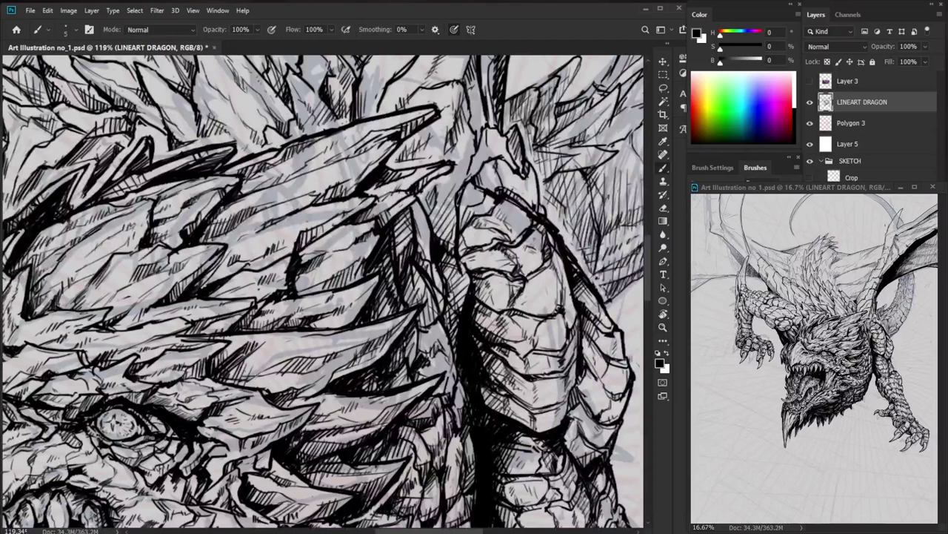
# Add slanted shading strokes to the scales just below the bent foreleg's elbow.
pyautogui.moveTo(255, 377)
pyautogui.mouseDown()
pyautogui.moveTo(282, 365)
pyautogui.moveTo(222, 366)
pyautogui.mouseUp()
pyautogui.press('z')
pyautogui.moveTo(162, 295)
pyautogui.mouseDown()
pyautogui.moveTo(153, 239)
pyautogui.moveTo(221, 240)
pyautogui.mouseUp()
pyautogui.press('z')
pyautogui.moveTo(163, 257); pyautogui.dragTo(156, 271)
pyautogui.moveTo(159, 235); pyautogui.dragTo(152, 248)
pyautogui.moveTo(162, 243); pyautogui.dragTo(179, 296)
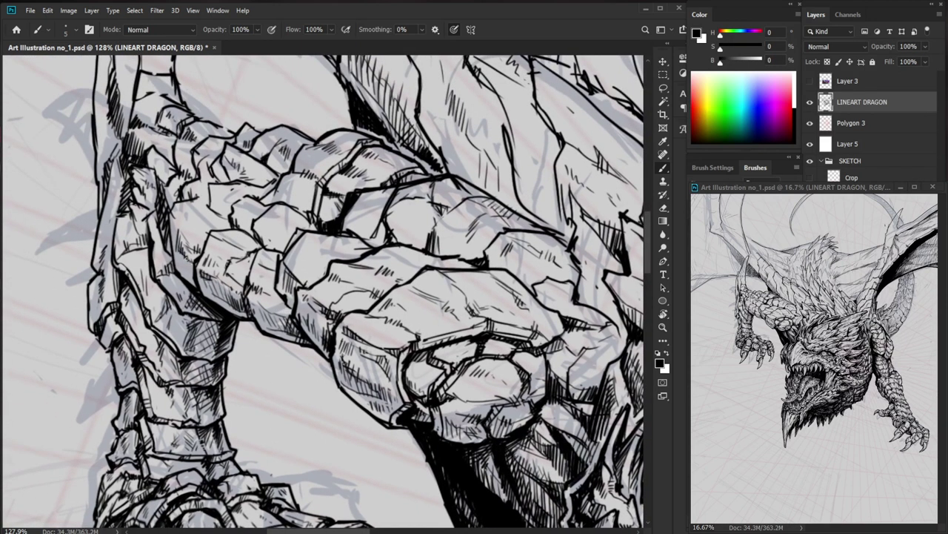
# Add short shading strokes to the scales on the bent foreleg's upper segment, just beside the elbow.
pyautogui.press('e')
pyautogui.press('b')
pyautogui.moveTo(183, 245); pyautogui.dragTo(190, 259)
pyautogui.moveTo(260, 222); pyautogui.dragTo(215, 223)
pyautogui.moveTo(530, 453)
pyautogui.mouseDown()
pyautogui.moveTo(514, 468)
pyautogui.moveTo(496, 446)
pyautogui.mouseUp()
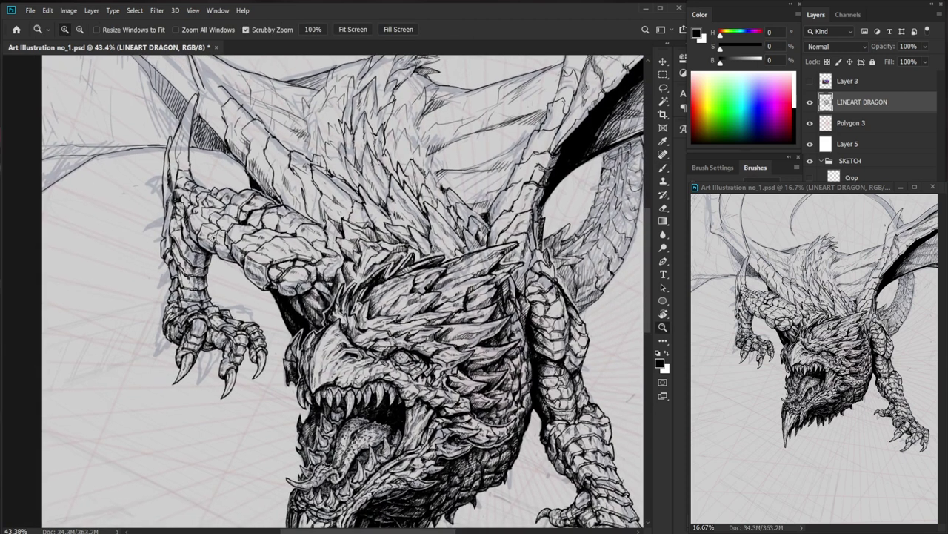
pyautogui.moveTo(194, 230)
pyautogui.mouseDown()
pyautogui.moveTo(243, 230)
pyautogui.moveTo(192, 245)
pyautogui.mouseUp()
pyautogui.moveTo(193, 232); pyautogui.dragTo(200, 260)
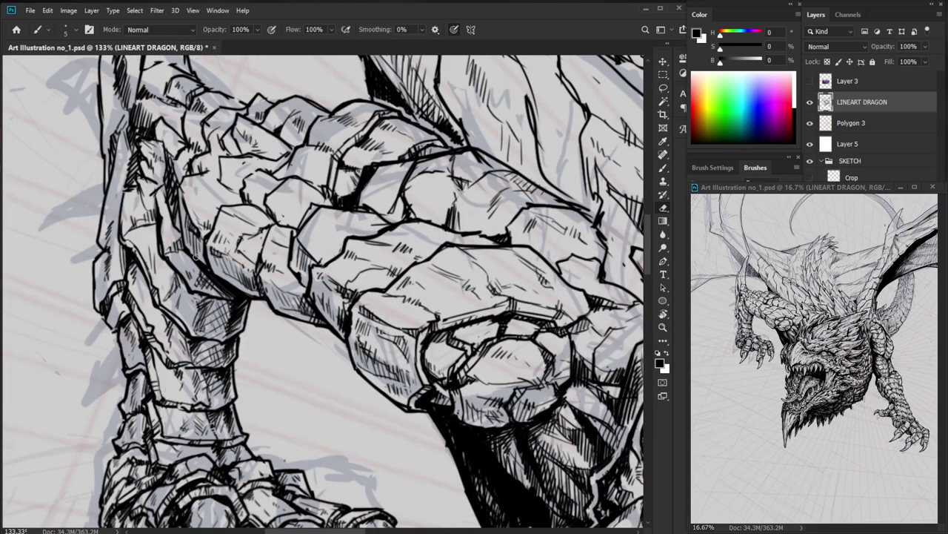
# Clean up the lower outline of the bent foreleg's upper segment between the elbow and the large shoulder scales.
pyautogui.moveTo(368, 388); pyautogui.dragTo(342, 387)
pyautogui.moveTo(311, 310)
pyautogui.mouseDown()
pyautogui.moveTo(347, 309)
pyautogui.moveTo(307, 311)
pyautogui.mouseUp()
pyautogui.moveTo(308, 310)
pyautogui.mouseDown()
pyautogui.moveTo(312, 327)
pyautogui.moveTo(329, 323)
pyautogui.mouseUp()
pyautogui.moveTo(327, 317); pyautogui.dragTo(335, 327)
pyautogui.moveTo(333, 323); pyautogui.dragTo(338, 333)
pyautogui.moveTo(405, 341); pyautogui.dragTo(358, 342)
# Add short vertical hatching strokes to the lower part of the curved tail, beside the spikes at its base.
pyautogui.press('z')
pyautogui.moveTo(497, 473); pyautogui.dragTo(238, 505)
pyautogui.press('b')
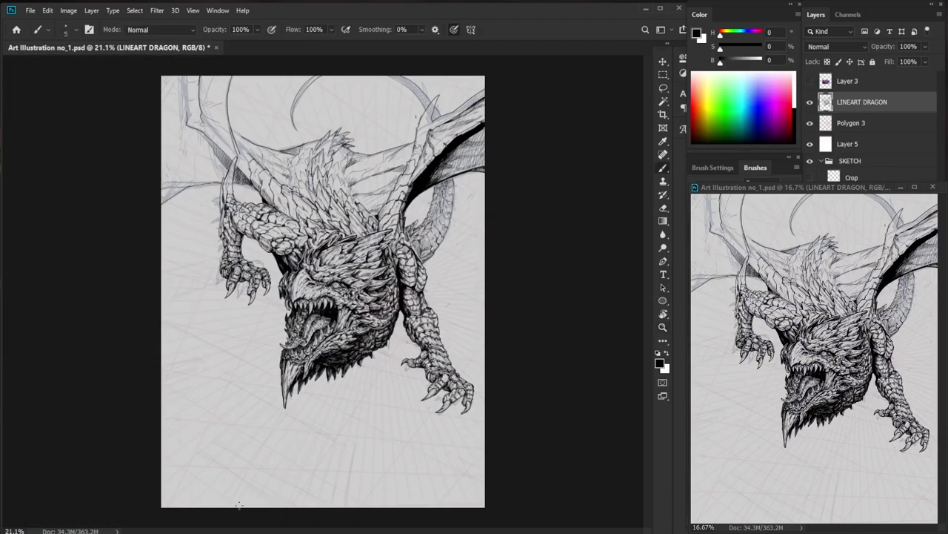
pyautogui.press('z')
pyautogui.moveTo(385, 237)
pyautogui.mouseDown()
pyautogui.moveTo(433, 239)
pyautogui.moveTo(485, 259)
pyautogui.mouseUp()
pyautogui.moveTo(486, 296); pyautogui.dragTo(411, 329)
pyautogui.moveTo(350, 338); pyautogui.dragTo(352, 353)
pyautogui.moveTo(360, 332)
pyautogui.mouseDown()
pyautogui.moveTo(357, 355)
pyautogui.moveTo(363, 349)
pyautogui.mouseUp()
pyautogui.moveTo(374, 320); pyautogui.dragTo(372, 344)
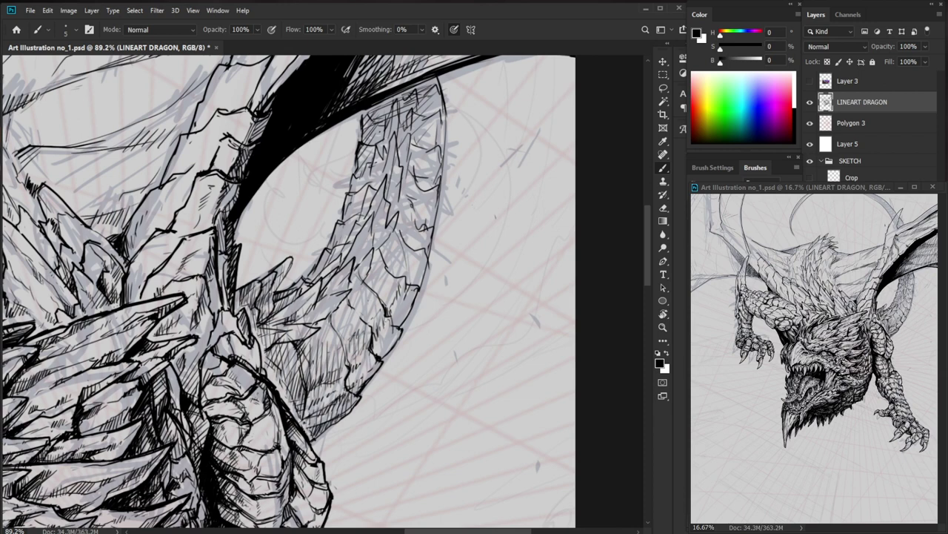
# Add short ink hatching strokes to the spikes and scales at the base of the dragon's tail.
pyautogui.moveTo(298, 320)
pyautogui.mouseDown()
pyautogui.moveTo(339, 298)
pyautogui.moveTo(313, 311)
pyautogui.mouseUp()
pyautogui.moveTo(332, 294); pyautogui.dragTo(324, 303)
pyautogui.moveTo(337, 294); pyautogui.dragTo(332, 303)
pyautogui.moveTo(237, 361); pyautogui.dragTo(278, 361)
pyautogui.moveTo(228, 368); pyautogui.dragTo(221, 387)
pyautogui.moveTo(237, 381); pyautogui.dragTo(227, 397)
pyautogui.moveTo(243, 390); pyautogui.dragTo(233, 404)
pyautogui.moveTo(173, 378)
pyautogui.mouseDown()
pyautogui.moveTo(179, 362)
pyautogui.moveTo(188, 370)
pyautogui.moveTo(209, 355)
pyautogui.mouseUp()
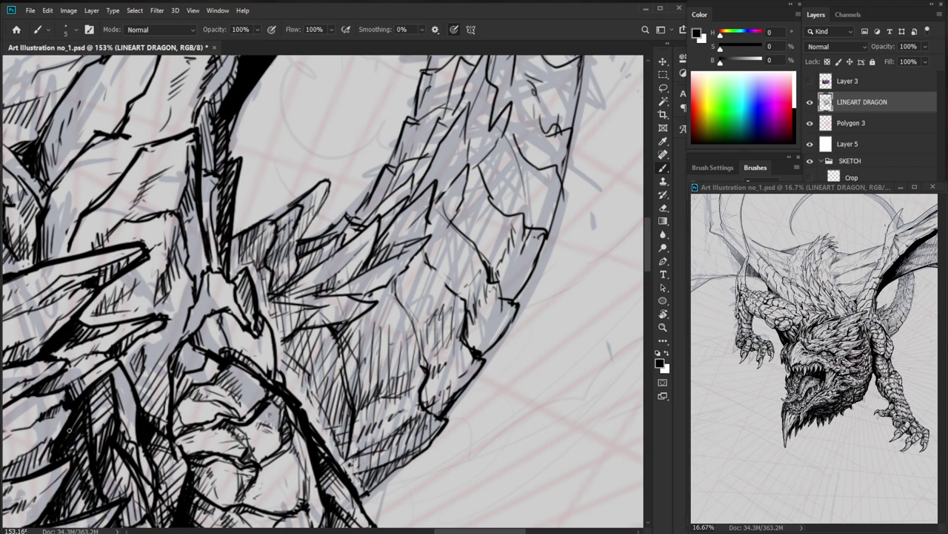
# Hatch the shadowed recesses between the dragon's head spikes and its upper arm.
pyautogui.moveTo(92, 410); pyautogui.dragTo(91, 436)
pyautogui.moveTo(101, 409); pyautogui.dragTo(100, 440)
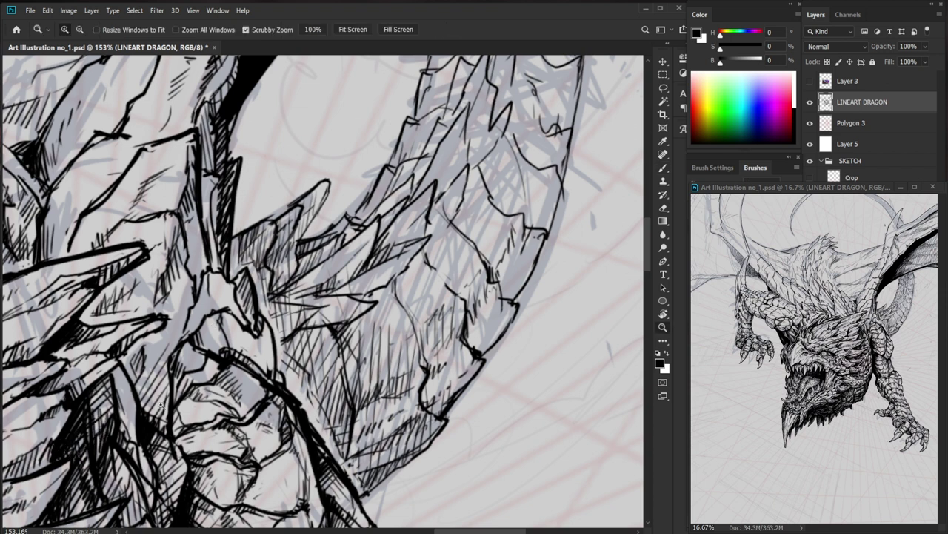
pyautogui.moveTo(187, 379); pyautogui.dragTo(122, 382)
pyautogui.scroll(5, 293, 450)
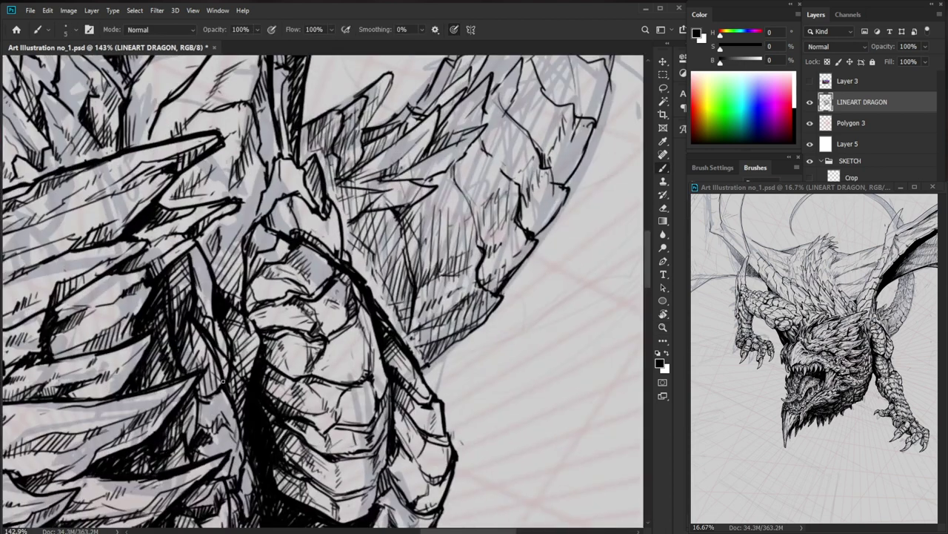
pyautogui.moveTo(206, 400); pyautogui.dragTo(220, 381)
pyautogui.moveTo(201, 390); pyautogui.dragTo(215, 372)
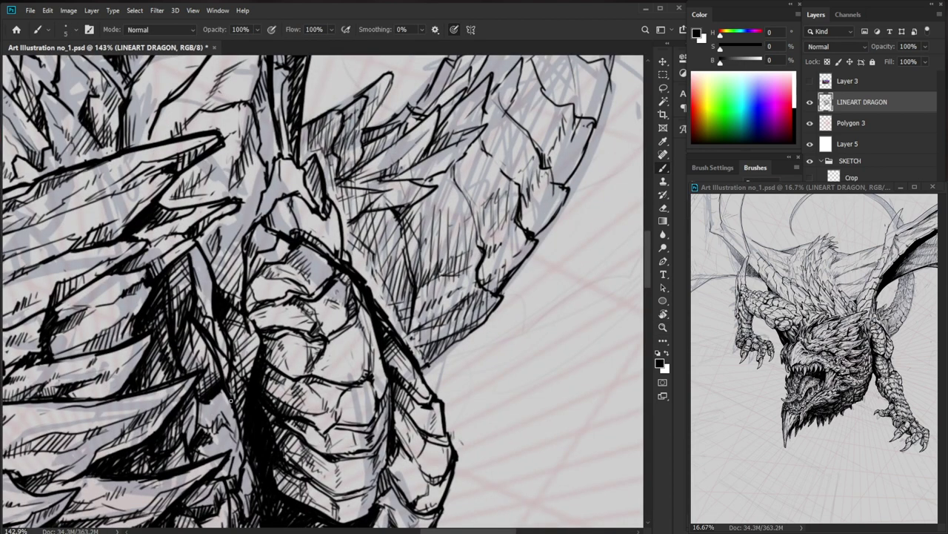
pyautogui.scroll(-2, 199, 411)
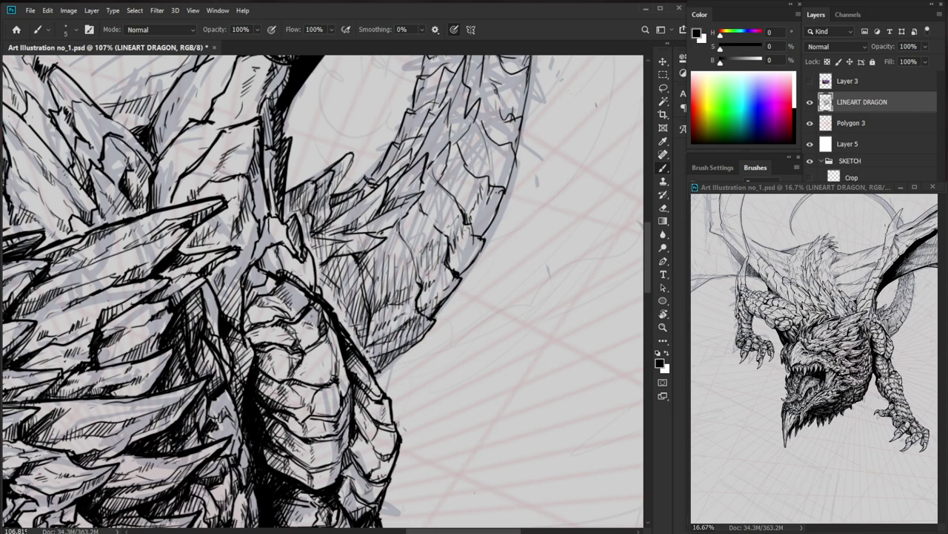
pyautogui.moveTo(184, 370); pyautogui.dragTo(171, 386)
# Darken the edge of the dragon's head along the upper arm with ink strokes.
pyautogui.moveTo(422, 366); pyautogui.dragTo(320, 367)
pyautogui.moveTo(427, 273); pyautogui.dragTo(474, 273)
pyautogui.press('b')
pyautogui.moveTo(359, 251); pyautogui.dragTo(343, 277)
pyautogui.moveTo(350, 273)
pyautogui.mouseDown()
pyautogui.moveTo(346, 285)
pyautogui.moveTo(358, 294)
pyautogui.moveTo(342, 314)
pyautogui.moveTo(334, 308)
pyautogui.moveTo(346, 306)
pyautogui.moveTo(345, 323)
pyautogui.mouseUp()
pyautogui.moveTo(354, 321); pyautogui.dragTo(349, 351)
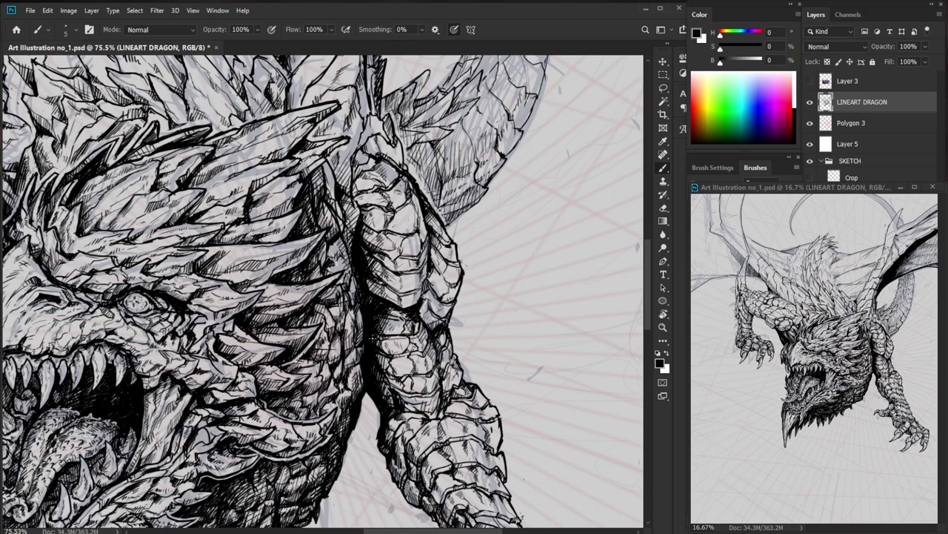
# Hatch the shaded areas around the lower teeth and tongue inside the dragon's open mouth.
pyautogui.moveTo(401, 326); pyautogui.dragTo(374, 326)
pyautogui.scroll(2, 381, 374)
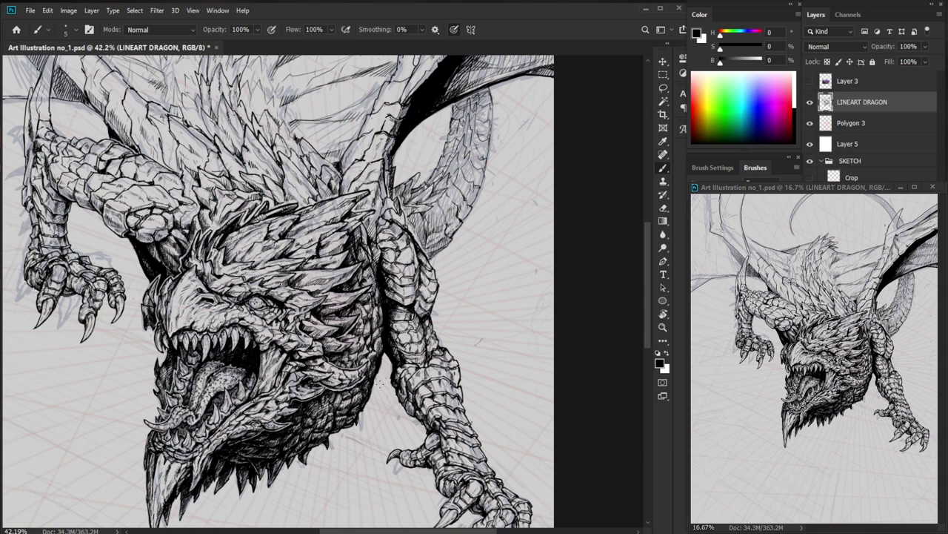
pyautogui.moveTo(174, 429)
pyautogui.mouseDown()
pyautogui.moveTo(222, 427)
pyautogui.moveTo(204, 423)
pyautogui.mouseUp()
pyautogui.moveTo(190, 389); pyautogui.dragTo(167, 407)
pyautogui.moveTo(180, 391)
pyautogui.mouseDown()
pyautogui.moveTo(172, 408)
pyautogui.moveTo(178, 384)
pyautogui.moveTo(169, 405)
pyautogui.mouseUp()
pyautogui.press('e')
pyautogui.press('b')
pyautogui.moveTo(199, 356); pyautogui.dragTo(189, 376)
pyautogui.moveTo(200, 353)
pyautogui.mouseDown()
pyautogui.moveTo(194, 369)
pyautogui.moveTo(198, 360)
pyautogui.mouseUp()
pyautogui.moveTo(210, 343)
pyautogui.mouseDown()
pyautogui.moveTo(204, 360)
pyautogui.moveTo(210, 353)
pyautogui.mouseUp()
pyautogui.moveTo(224, 331)
pyautogui.mouseDown()
pyautogui.moveTo(218, 340)
pyautogui.moveTo(257, 343)
pyautogui.moveTo(261, 369)
pyautogui.mouseUp()
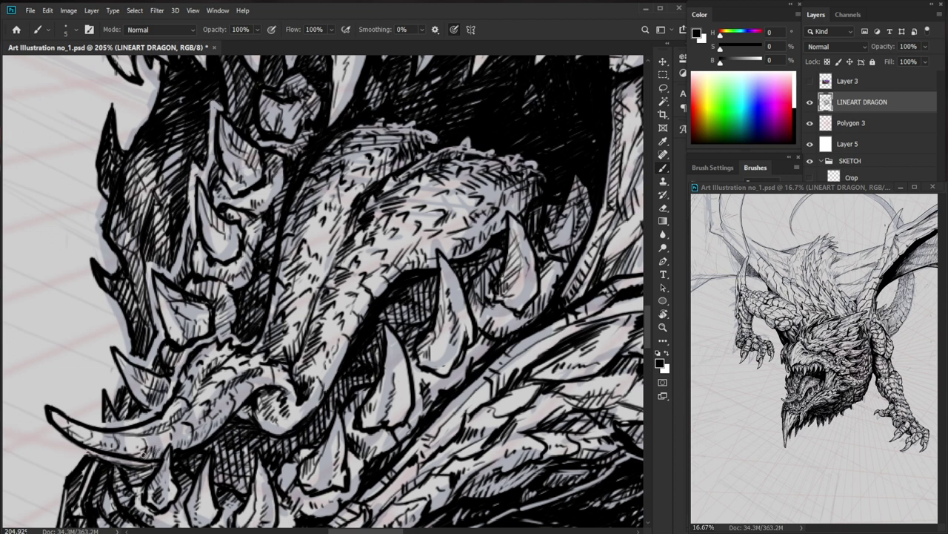
# Clean up the linework around the pointed tip of the tongue with the Eraser and Brush.
pyautogui.press('e')
pyautogui.moveTo(113, 447)
pyautogui.mouseDown()
pyautogui.moveTo(111, 437)
pyautogui.moveTo(201, 444)
pyautogui.mouseUp()
pyautogui.press('b')
pyautogui.press('e')
pyautogui.press('b')
pyautogui.moveTo(153, 424)
pyautogui.mouseDown()
pyautogui.moveTo(148, 432)
pyautogui.moveTo(77, 417)
pyautogui.mouseUp()
pyautogui.press('z')
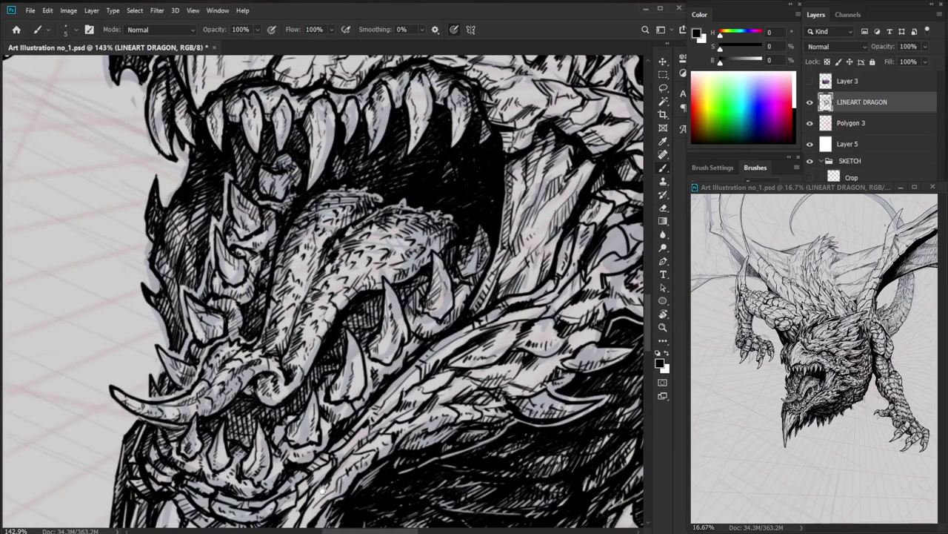
# Ink a shading stroke inside the curl of the dragon's tongue.
pyautogui.press('b')
pyautogui.press('z')
pyautogui.moveTo(311, 385); pyautogui.dragTo(277, 386)
pyautogui.press('b')
pyautogui.press('z')
pyautogui.moveTo(263, 354); pyautogui.dragTo(325, 355)
pyautogui.press('b')
pyautogui.moveTo(238, 366); pyautogui.dragTo(243, 387)
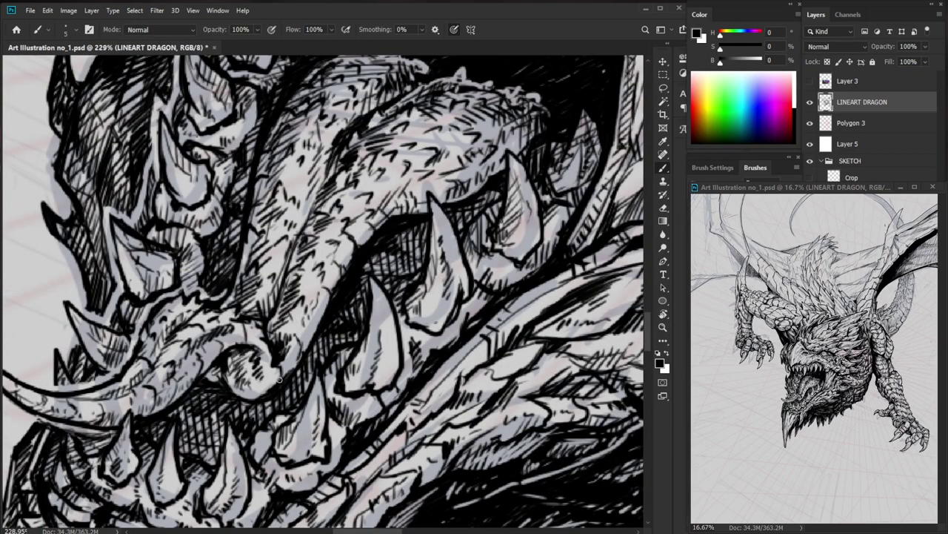
pyautogui.press('e')
pyautogui.press('b')
# Touch up the dark inner edge of the arm at the elbow, beside the dragon's jaw.
pyautogui.press('z')
pyautogui.moveTo(307, 333); pyautogui.dragTo(267, 423)
pyautogui.moveTo(511, 406)
pyautogui.mouseDown()
pyautogui.moveTo(371, 443)
pyautogui.moveTo(358, 420)
pyautogui.mouseUp()
pyautogui.moveTo(363, 267); pyautogui.dragTo(393, 271)
pyautogui.press('b')
pyautogui.moveTo(322, 317); pyautogui.dragTo(343, 332)
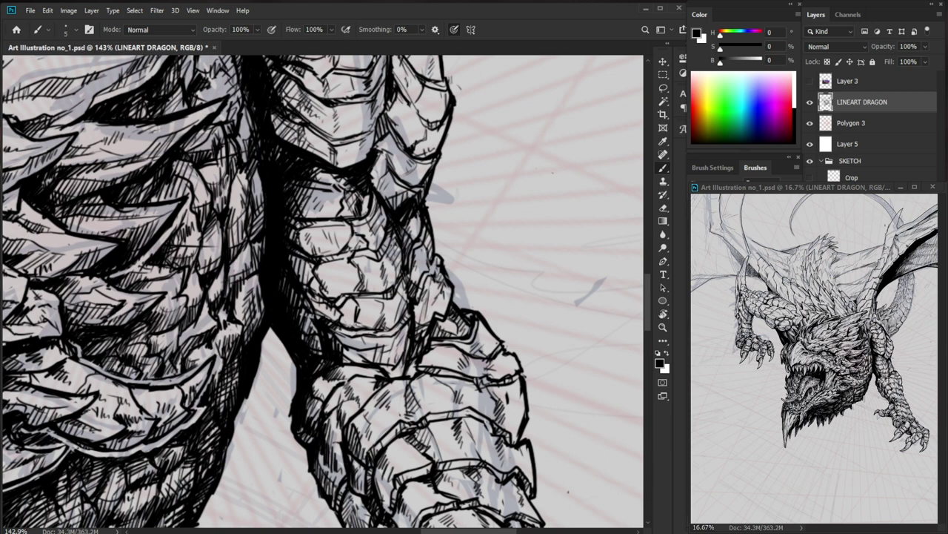
pyautogui.moveTo(298, 397)
pyautogui.mouseDown()
pyautogui.moveTo(294, 368)
pyautogui.moveTo(296, 397)
pyautogui.mouseUp()
pyautogui.hotkey('ctrl', 'space')
pyautogui.moveTo(350, 365); pyautogui.dragTo(286, 367)
pyautogui.moveTo(475, 455); pyautogui.dragTo(444, 423)
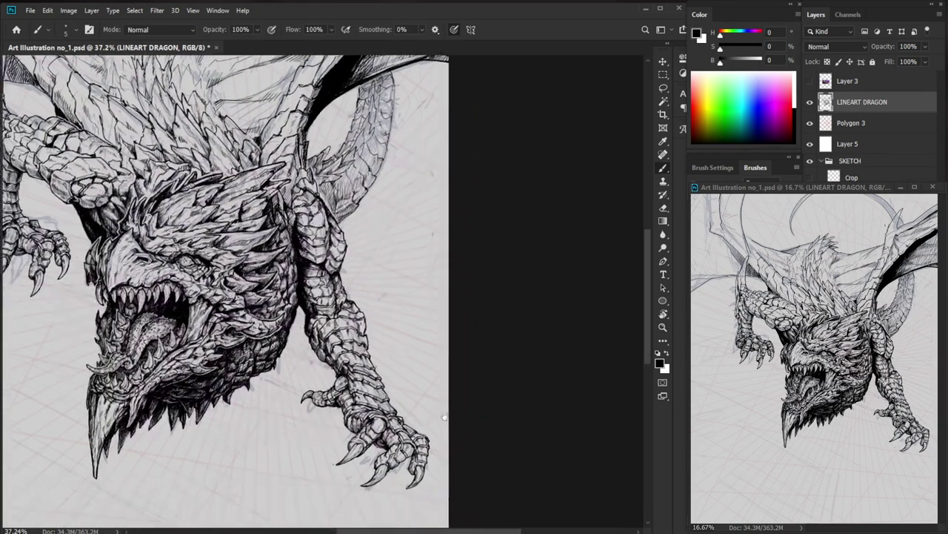
# Add hatching to the scales where the upper arm meets the forearm.
pyautogui.hotkey('ctrl', 'space')
pyautogui.moveTo(311, 323); pyautogui.dragTo(326, 324)
pyautogui.scroll(2, 326, 323)
pyautogui.press('b')
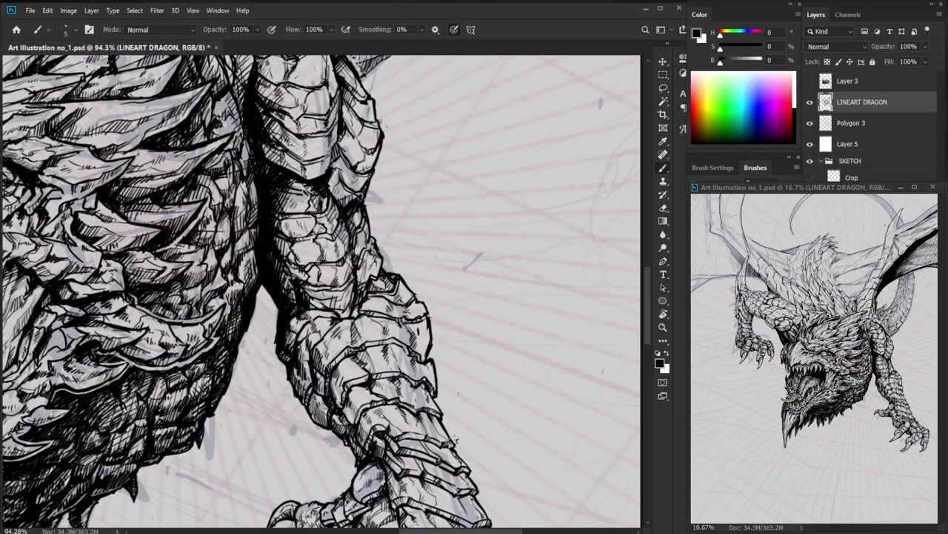
pyautogui.moveTo(315, 317); pyautogui.dragTo(310, 322)
# Ink the outline and shading of the narrow spike beside the curved horn above the bent arm's elbow.
pyautogui.scroll(-5, 315, 304)
pyautogui.scroll(2, 326, 390)
pyautogui.moveTo(294, 402); pyautogui.dragTo(298, 427)
pyautogui.keyDown('ctrl'); pyautogui.moveTo(175, 203); pyautogui.dragTo(244, 203); pyautogui.keyUp('ctrl')
pyautogui.moveTo(139, 249); pyautogui.dragTo(134, 272)
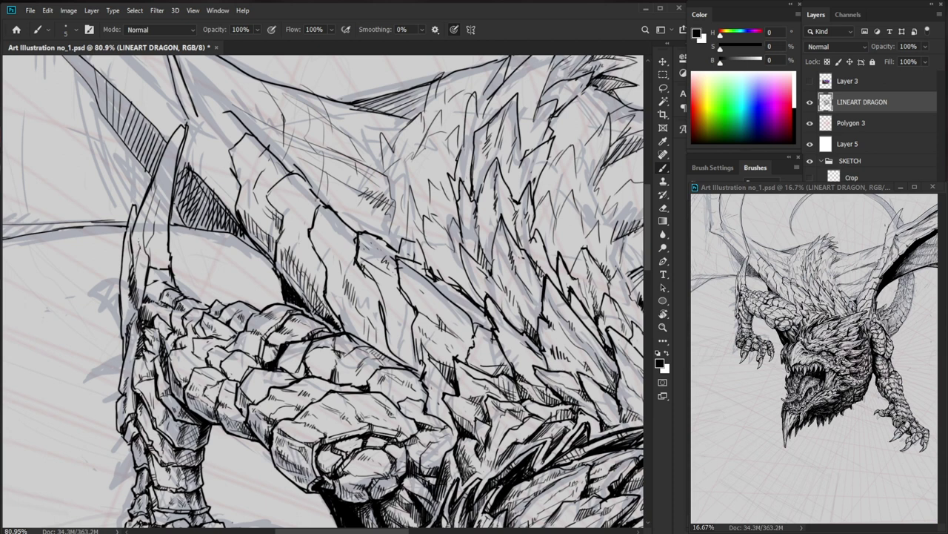
pyautogui.moveTo(131, 254); pyautogui.dragTo(138, 316)
pyautogui.moveTo(132, 201); pyautogui.dragTo(122, 341)
pyautogui.moveTo(128, 220); pyautogui.dragTo(127, 313)
pyautogui.moveTo(121, 276)
pyautogui.mouseDown()
pyautogui.moveTo(125, 329)
pyautogui.moveTo(89, 314)
pyautogui.moveTo(215, 320)
pyautogui.mouseUp()
pyautogui.moveTo(161, 308); pyautogui.dragTo(159, 316)
pyautogui.moveTo(166, 298); pyautogui.dragTo(164, 314)
# Ink the sides of the large curved horn above the bent arm's elbow, erasing stray marks.
pyautogui.moveTo(210, 283)
pyautogui.mouseDown()
pyautogui.moveTo(152, 284)
pyautogui.moveTo(285, 282)
pyautogui.moveTo(189, 268)
pyautogui.mouseUp()
pyautogui.press('e')
pyautogui.press('b')
pyautogui.moveTo(187, 269)
pyautogui.mouseDown()
pyautogui.moveTo(179, 286)
pyautogui.moveTo(219, 310)
pyautogui.moveTo(206, 320)
pyautogui.moveTo(215, 321)
pyautogui.moveTo(184, 329)
pyautogui.moveTo(184, 307)
pyautogui.moveTo(190, 312)
pyautogui.mouseUp()
pyautogui.press('e')
pyautogui.press('b')
pyautogui.hotkey('ctrl', 'space')
pyautogui.moveTo(279, 297); pyautogui.dragTo(171, 302)
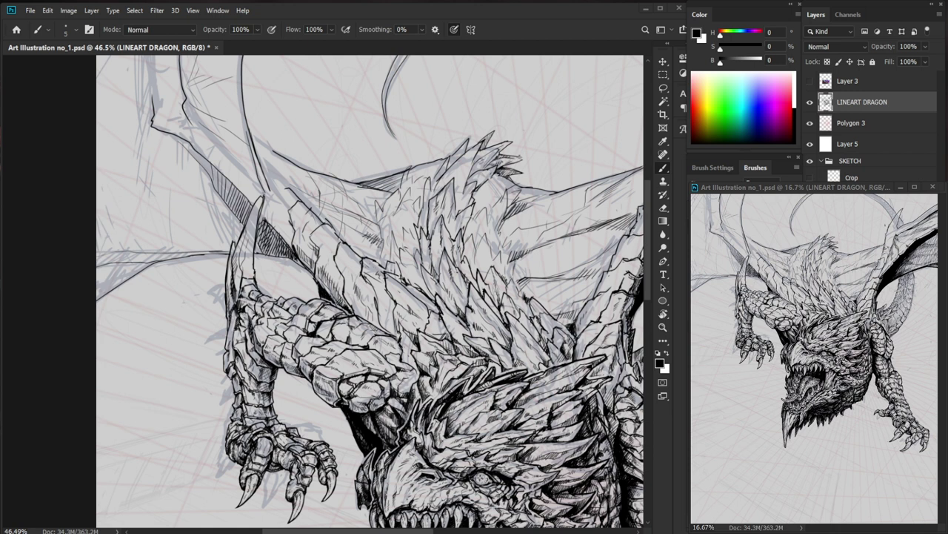
# Refine the tip and thicken the contour of the curved elbow horn by alternately erasing and inking.
pyautogui.moveTo(257, 227); pyautogui.dragTo(311, 227)
pyautogui.moveTo(271, 176)
pyautogui.mouseDown()
pyautogui.moveTo(261, 215)
pyautogui.moveTo(273, 161)
pyautogui.moveTo(218, 262)
pyautogui.mouseUp()
pyautogui.press('e')
pyautogui.moveTo(239, 221); pyautogui.dragTo(232, 237)
pyautogui.press('b')
pyautogui.moveTo(228, 271)
pyautogui.mouseDown()
pyautogui.moveTo(258, 182)
pyautogui.moveTo(229, 250)
pyautogui.mouseUp()
pyautogui.moveTo(242, 221)
pyautogui.mouseDown()
pyautogui.moveTo(239, 231)
pyautogui.moveTo(248, 214)
pyautogui.moveTo(229, 264)
pyautogui.moveTo(233, 237)
pyautogui.mouseUp()
pyautogui.press('e')
pyautogui.press('b')
pyautogui.press('e')
pyautogui.press('b')
pyautogui.press('e')
pyautogui.press('b')
pyautogui.press('e')
pyautogui.press('b')
# Shade the outer edge of the curved elbow horn with a long ink stroke.
pyautogui.moveTo(232, 231)
pyautogui.mouseDown()
pyautogui.moveTo(227, 256)
pyautogui.moveTo(163, 286)
pyautogui.mouseUp()
pyautogui.moveTo(475, 462); pyautogui.dragTo(439, 442)
pyautogui.scroll(5, 208, 249)
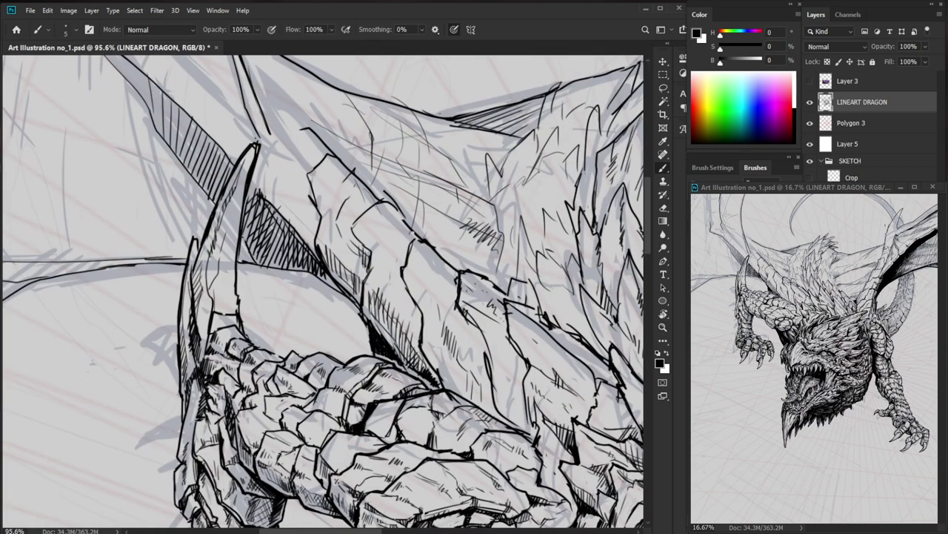
pyautogui.moveTo(201, 226)
pyautogui.mouseDown()
pyautogui.moveTo(181, 318)
pyautogui.moveTo(198, 231)
pyautogui.moveTo(191, 265)
pyautogui.mouseUp()
pyautogui.press('e')
# Ink small outline and hatching strokes on the spikes where the tail emerges behind the arm.
pyautogui.scroll(-5, 191, 265)
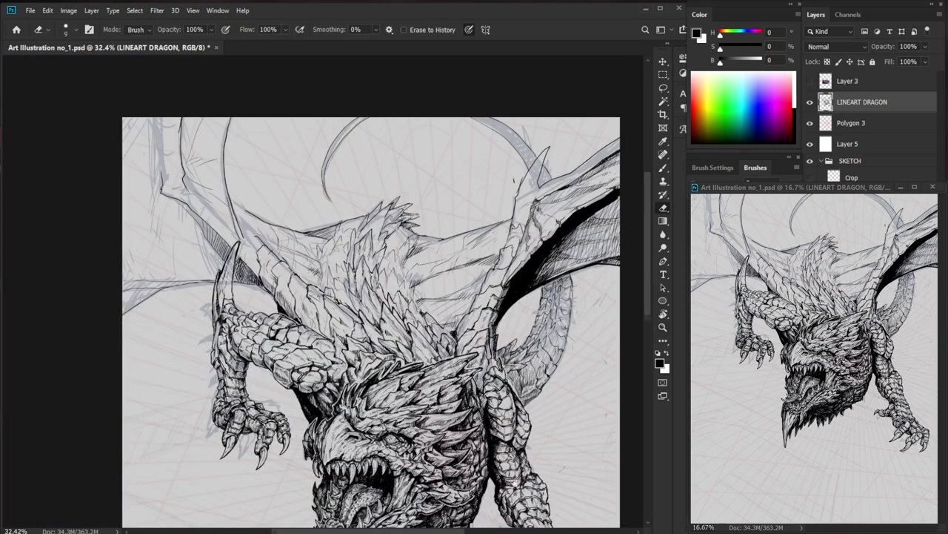
pyautogui.scroll(5, 466, 245)
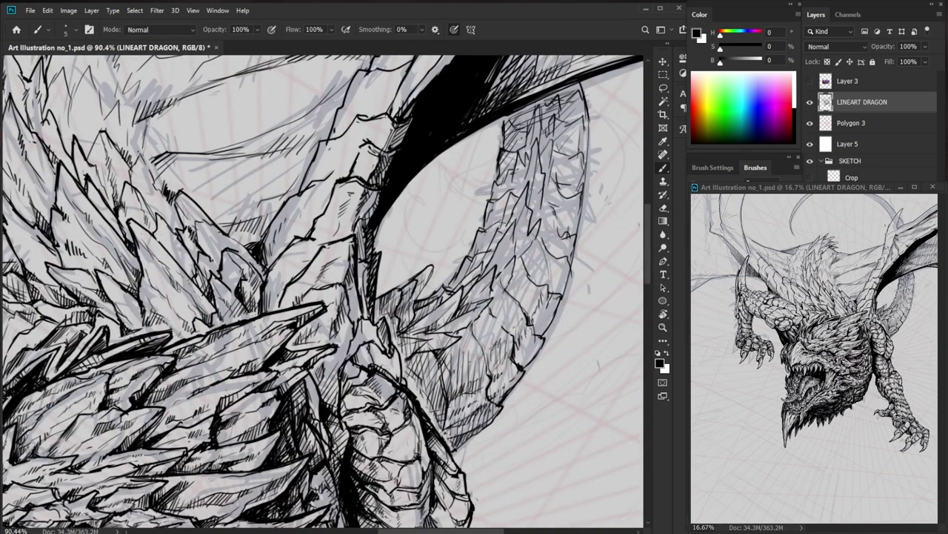
pyautogui.press('b')
pyautogui.moveTo(426, 342); pyautogui.dragTo(453, 339)
pyautogui.moveTo(434, 338); pyautogui.dragTo(429, 351)
pyautogui.moveTo(441, 340); pyautogui.dragTo(440, 348)
pyautogui.moveTo(450, 341); pyautogui.dragTo(459, 321)
pyautogui.moveTo(459, 322)
pyautogui.mouseDown()
pyautogui.moveTo(477, 311)
pyautogui.moveTo(454, 320)
pyautogui.mouseUp()
pyautogui.moveTo(453, 331); pyautogui.dragTo(464, 320)
pyautogui.moveTo(461, 329)
pyautogui.mouseDown()
pyautogui.moveTo(472, 316)
pyautogui.moveTo(469, 333)
pyautogui.mouseUp()
pyautogui.moveTo(486, 325)
pyautogui.mouseDown()
pyautogui.moveTo(472, 339)
pyautogui.moveTo(467, 371)
pyautogui.mouseUp()
pyautogui.moveTo(487, 477); pyautogui.dragTo(453, 405)
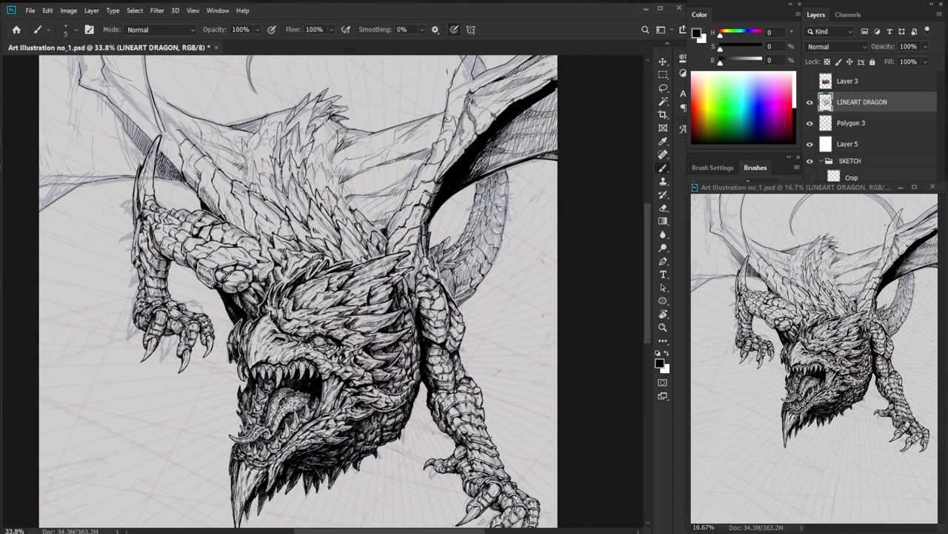
pyautogui.moveTo(397, 160); pyautogui.dragTo(361, 217)
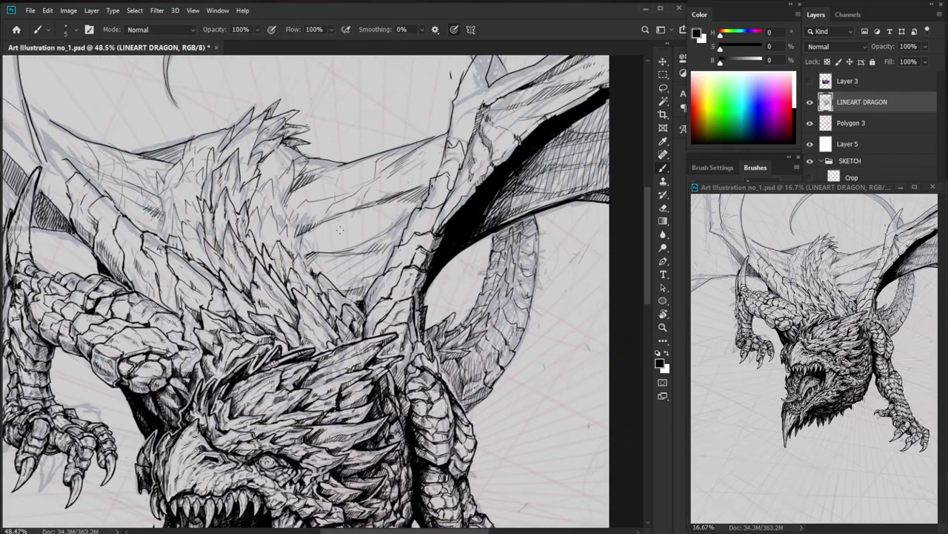
pyautogui.press('e')
pyautogui.press('b')
pyautogui.scroll(3, 349, 221)
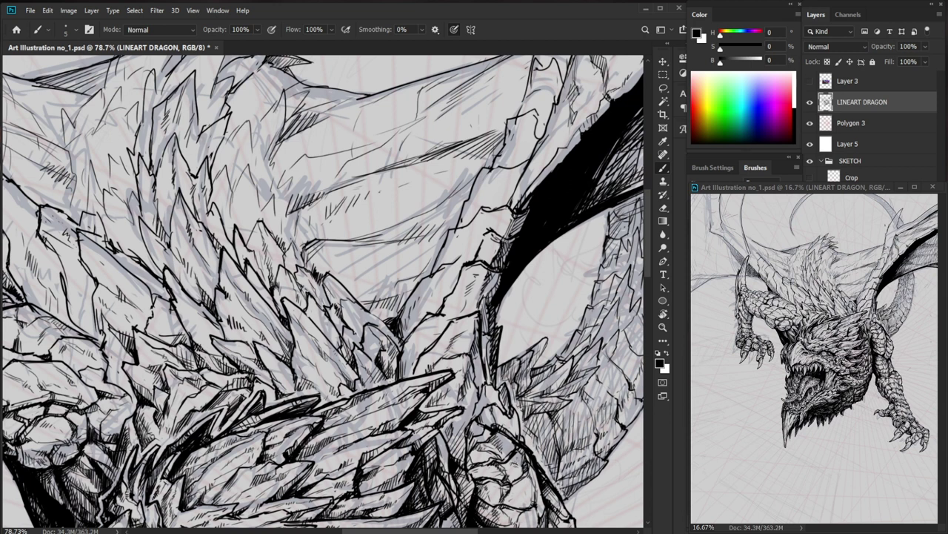
pyautogui.scroll(-7, 304, 291)
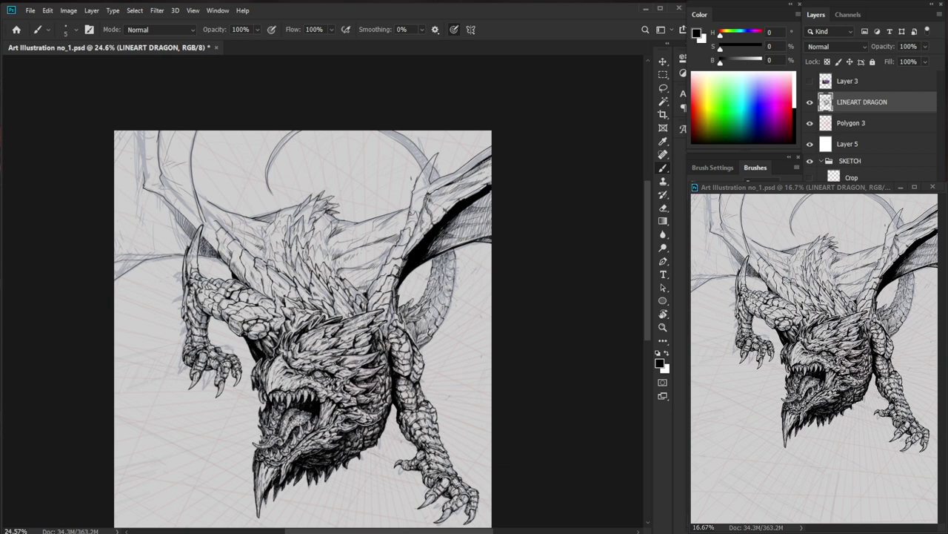
# Add short hatching strokes to the wing arm near the back scales.
pyautogui.hotkey('ctrl', 'space')
pyautogui.moveTo(396, 268); pyautogui.dragTo(463, 269)
pyautogui.moveTo(380, 276)
pyautogui.mouseDown()
pyautogui.moveTo(334, 312)
pyautogui.moveTo(344, 327)
pyautogui.mouseUp()
pyautogui.press('e')
pyautogui.press('b')
pyautogui.moveTo(345, 325); pyautogui.dragTo(341, 337)
pyautogui.moveTo(350, 324); pyautogui.dragTo(346, 334)
# Erase stray lineart at the base of the wing arm.
pyautogui.hotkey('ctrl', 'space')
pyautogui.moveTo(390, 321)
pyautogui.mouseDown()
pyautogui.moveTo(337, 320)
pyautogui.moveTo(429, 320)
pyautogui.mouseUp()
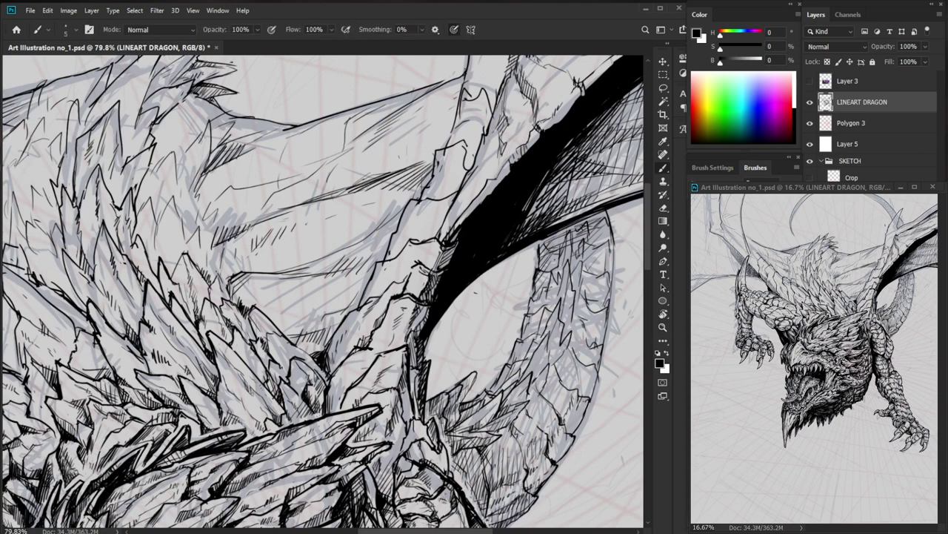
pyautogui.moveTo(500, 408); pyautogui.dragTo(460, 365)
pyautogui.press('e')
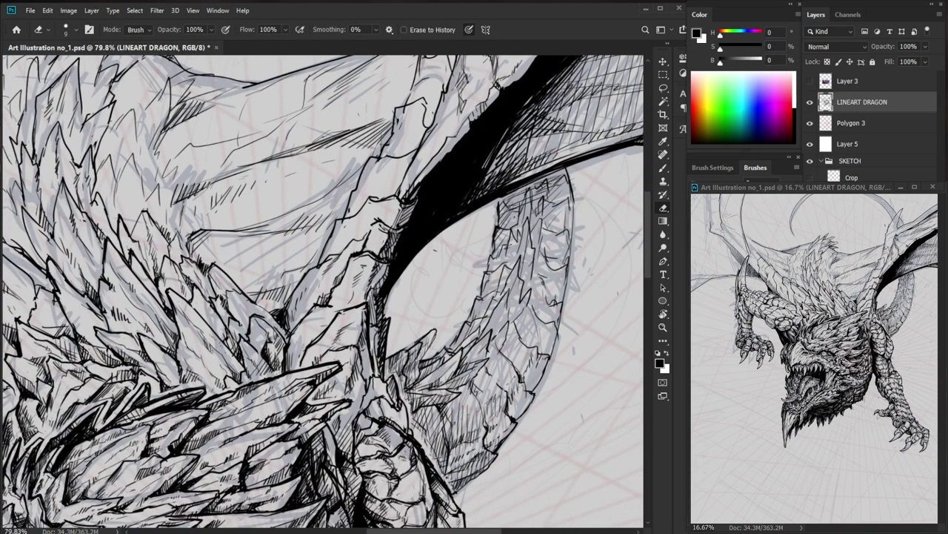
pyautogui.press('z')
pyautogui.moveTo(358, 286); pyautogui.dragTo(371, 286)
pyautogui.press('b')
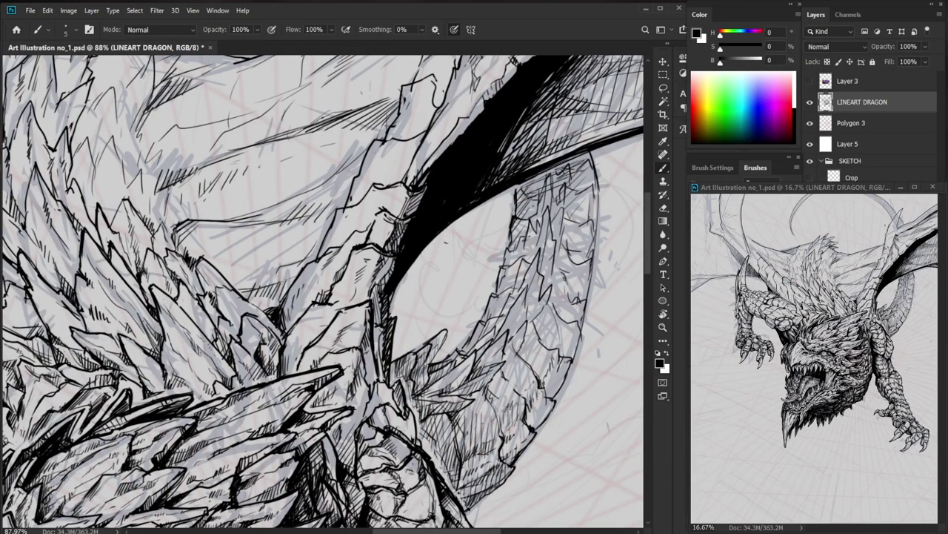
pyautogui.press('e')
pyautogui.moveTo(309, 360); pyautogui.dragTo(299, 368)
# Hatch the shadow along the membrane-side edge of the wing arm's lowest scales.
pyautogui.press('z')
pyautogui.moveTo(379, 349); pyautogui.dragTo(297, 345)
pyautogui.moveTo(438, 217); pyautogui.dragTo(489, 215)
pyautogui.press('b')
pyautogui.moveTo(273, 247); pyautogui.dragTo(265, 263)
pyautogui.moveTo(274, 252); pyautogui.dragTo(263, 276)
pyautogui.moveTo(274, 262); pyautogui.dragTo(266, 281)
# Extend the edge hatching farther up the wing arm with several more diagonal strokes.
pyautogui.press('space')
pyautogui.moveTo(378, 223); pyautogui.dragTo(356, 270)
pyautogui.press('e')
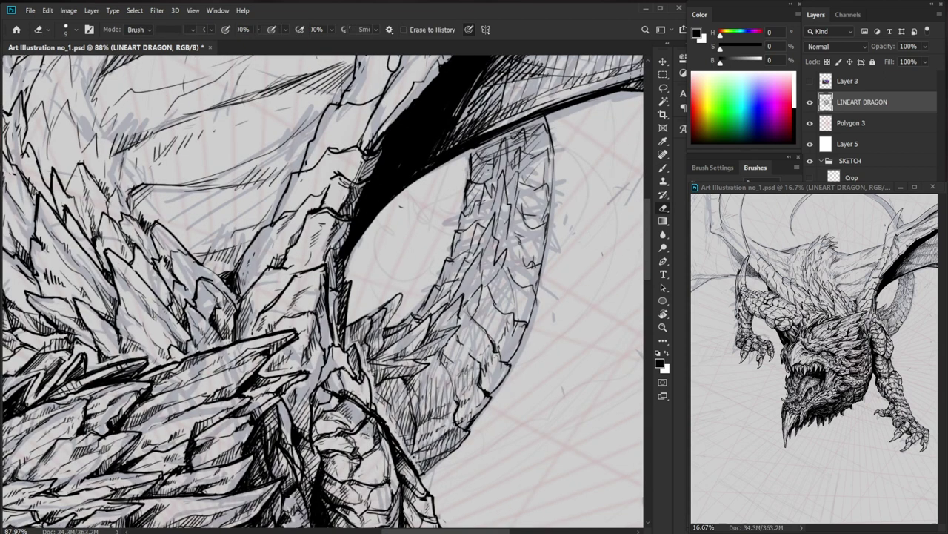
pyautogui.press('b')
pyautogui.moveTo(261, 240); pyautogui.dragTo(241, 276)
pyautogui.moveTo(250, 266); pyautogui.dragTo(243, 286)
pyautogui.moveTo(252, 274); pyautogui.dragTo(245, 287)
pyautogui.moveTo(340, 286); pyautogui.dragTo(300, 287)
pyautogui.moveTo(416, 473); pyautogui.dragTo(402, 489)
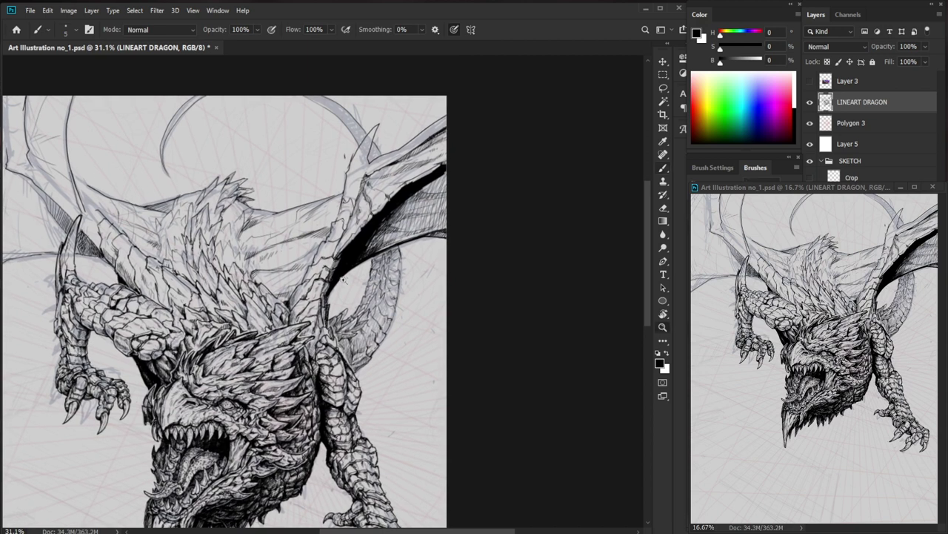
# Clean up the wing arm's contour beside the membrane with the Eraser.
pyautogui.scroll(5, 365, 301)
pyautogui.press('e')
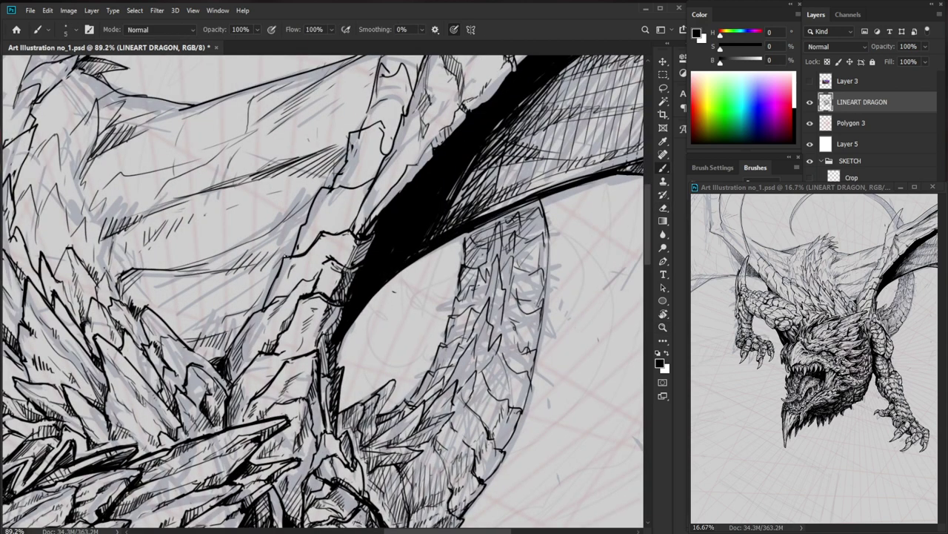
pyautogui.moveTo(281, 268); pyautogui.dragTo(266, 303)
pyautogui.press('b')
pyautogui.moveTo(407, 304); pyautogui.dragTo(339, 353)
pyautogui.moveTo(385, 274); pyautogui.dragTo(451, 297)
pyautogui.press('e')
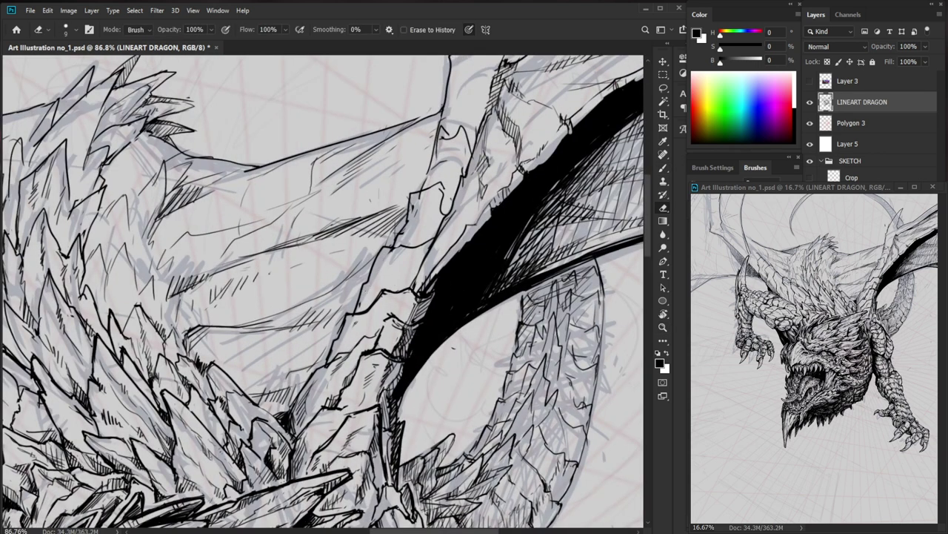
# Erase stray marks on the wing membrane fold beside the wing arm and ink a short diagonal stroke along it.
pyautogui.press('b')
pyautogui.scroll(-8, 407, 237)
pyautogui.scroll(8, 434, 218)
pyautogui.press('e')
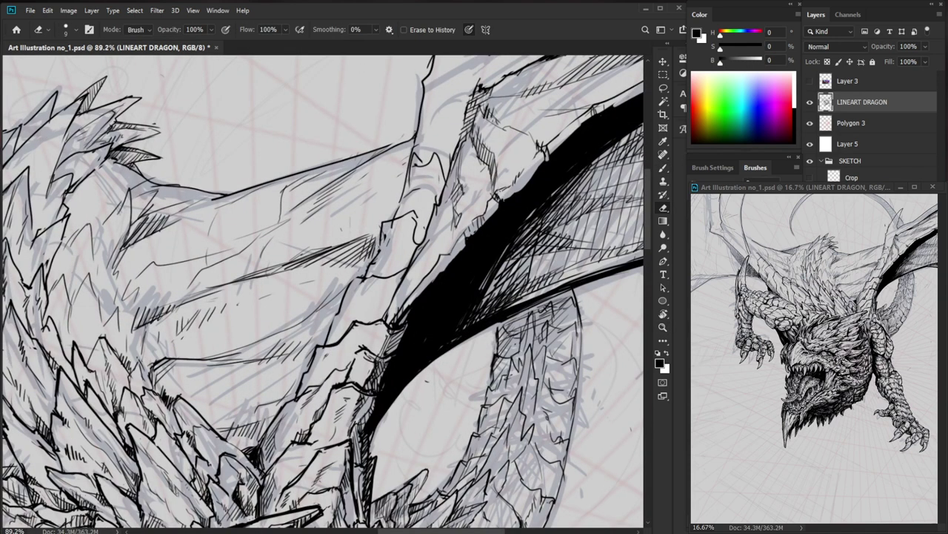
pyautogui.press('b')
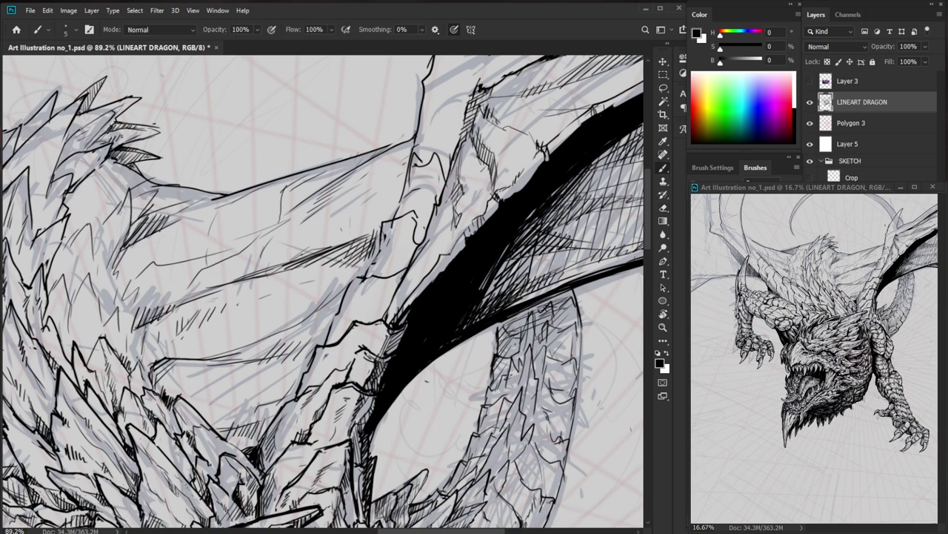
pyautogui.scroll(3, 286, 289)
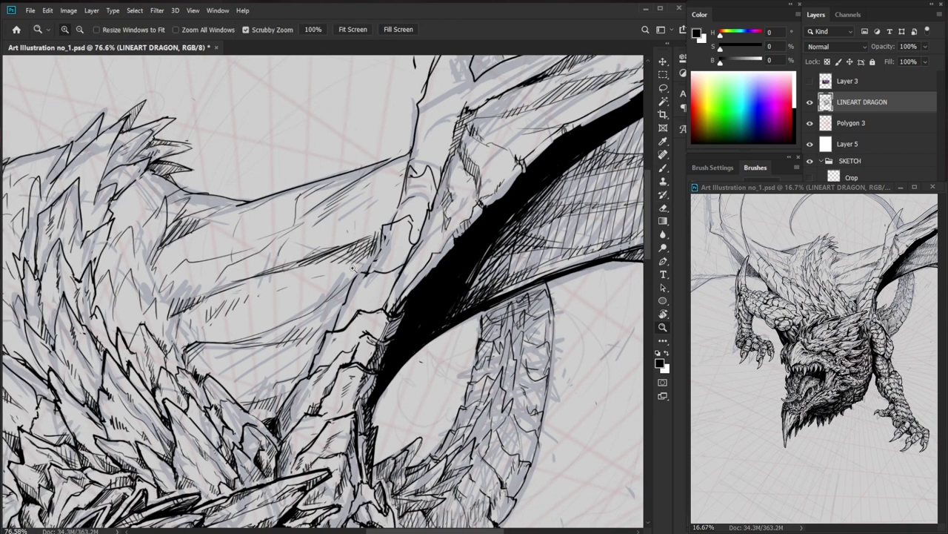
pyautogui.press('e')
pyautogui.moveTo(370, 260)
pyautogui.mouseDown()
pyautogui.moveTo(298, 269)
pyautogui.moveTo(326, 262)
pyautogui.mouseUp()
pyautogui.press('b')
pyautogui.moveTo(264, 271); pyautogui.dragTo(290, 259)
pyautogui.press('z')
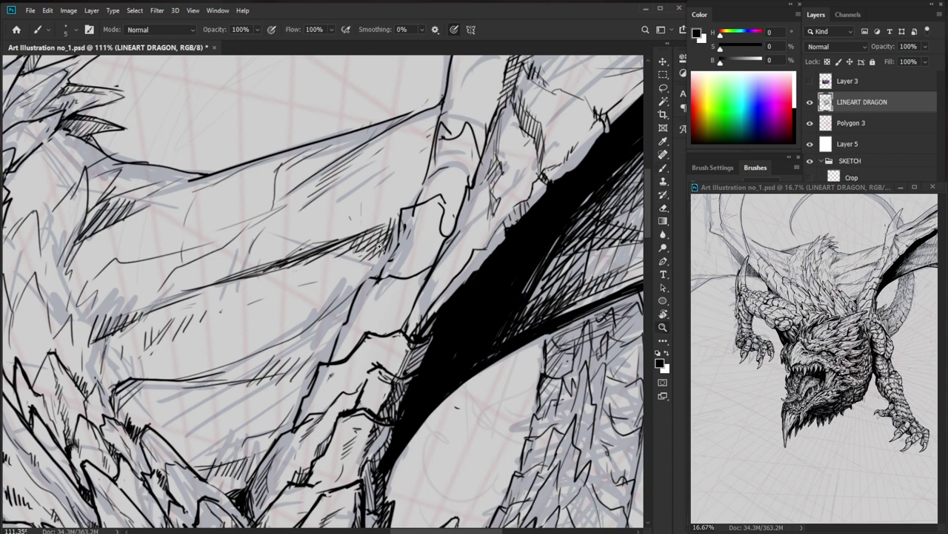
# Clean up the membrane fold where it meets the wing arm with a larger Eraser and extend its diagonal hatching.
pyautogui.moveTo(370, 257); pyautogui.dragTo(312, 259)
pyautogui.press('e')
pyautogui.moveTo(383, 254)
pyautogui.mouseDown()
pyautogui.moveTo(415, 255)
pyautogui.moveTo(279, 279)
pyautogui.moveTo(355, 234)
pyautogui.mouseUp()
pyautogui.press(']')
pyautogui.press(']')
pyautogui.press(']')
pyautogui.press(']')
pyautogui.press('b')
pyautogui.moveTo(367, 231); pyautogui.dragTo(397, 222)
pyautogui.moveTo(300, 275)
pyautogui.mouseDown()
pyautogui.moveTo(371, 243)
pyautogui.moveTo(352, 234)
pyautogui.mouseUp()
pyautogui.moveTo(342, 254); pyautogui.dragTo(366, 233)
pyautogui.moveTo(360, 247); pyautogui.dragTo(379, 230)
pyautogui.moveTo(375, 239); pyautogui.dragTo(390, 226)
pyautogui.moveTo(396, 266); pyautogui.dragTo(326, 268)
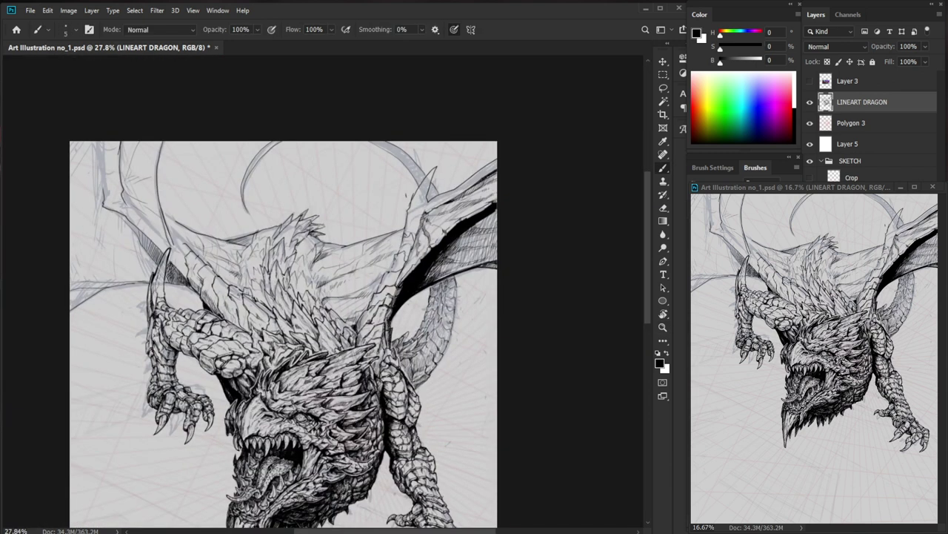
# Add short ink strokes to the long scales between the far wing arm and the neck.
pyautogui.moveTo(243, 331); pyautogui.dragTo(330, 331)
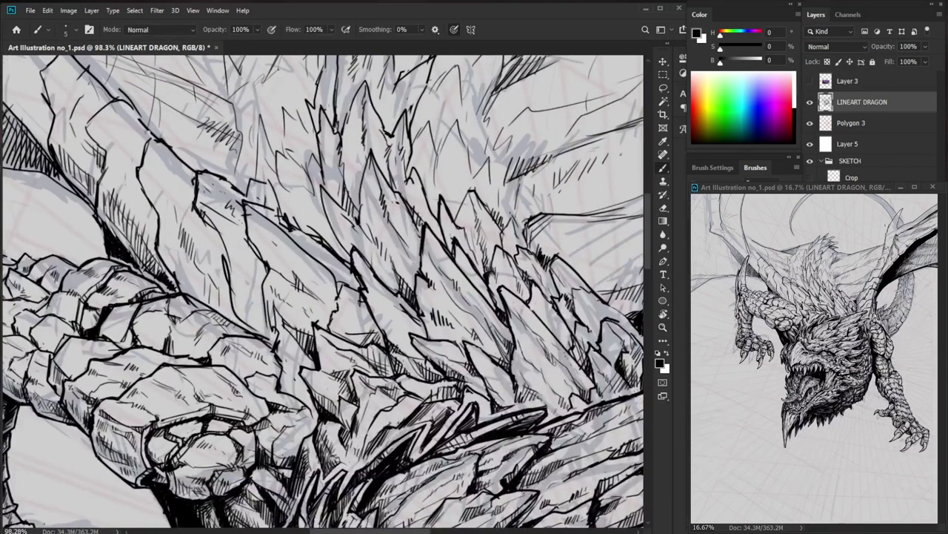
pyautogui.moveTo(186, 286)
pyautogui.mouseDown()
pyautogui.moveTo(211, 298)
pyautogui.moveTo(190, 284)
pyautogui.moveTo(169, 288)
pyautogui.mouseUp()
pyautogui.press('e')
pyautogui.press('b')
pyautogui.moveTo(292, 237)
pyautogui.mouseDown()
pyautogui.moveTo(238, 237)
pyautogui.moveTo(290, 216)
pyautogui.mouseUp()
pyautogui.moveTo(169, 259)
pyautogui.mouseDown()
pyautogui.moveTo(169, 287)
pyautogui.moveTo(193, 296)
pyautogui.mouseUp()
pyautogui.moveTo(263, 222); pyautogui.dragTo(192, 223)
pyautogui.press('z')
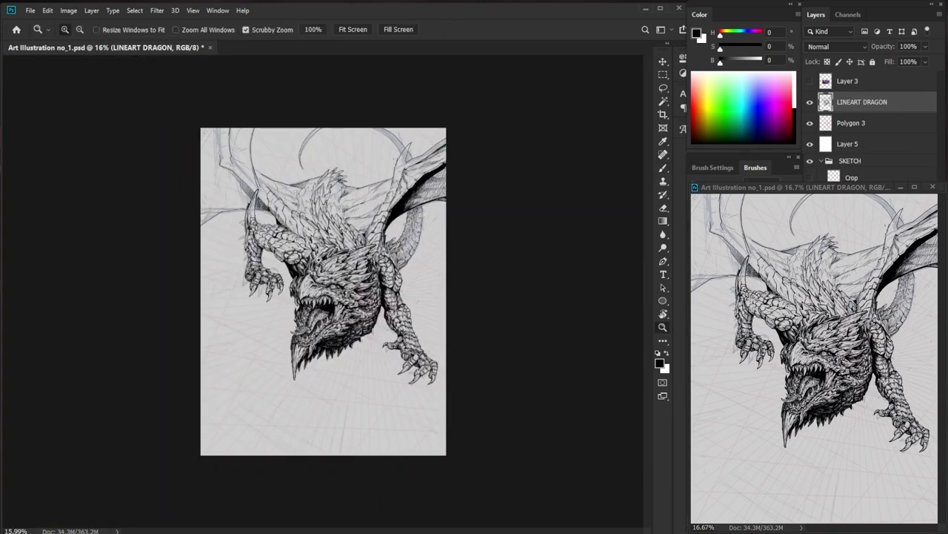
# Ink the outer edge of the black shadow beneath the foreleg's elbow scales.
pyautogui.moveTo(290, 289); pyautogui.dragTo(333, 291)
pyautogui.moveTo(242, 268)
pyautogui.mouseDown()
pyautogui.moveTo(254, 297)
pyautogui.moveTo(249, 290)
pyautogui.mouseUp()
pyautogui.moveTo(309, 351)
pyautogui.mouseDown()
pyautogui.moveTo(278, 351)
pyautogui.moveTo(365, 326)
pyautogui.mouseUp()
pyautogui.press('e')
pyautogui.press('[')
pyautogui.press('[')
pyautogui.press('[')
pyautogui.press('[')
pyautogui.press('[')
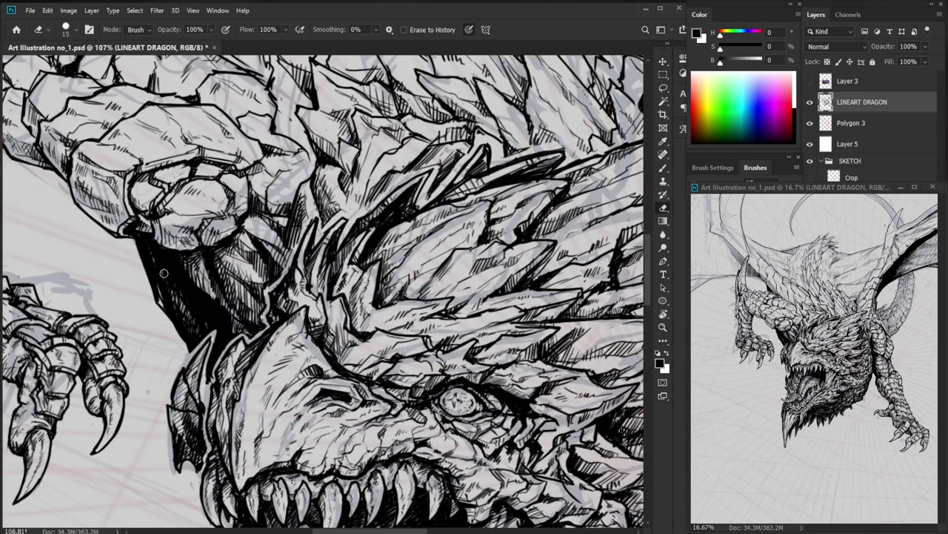
pyautogui.press('b')
pyautogui.moveTo(157, 299); pyautogui.dragTo(186, 345)
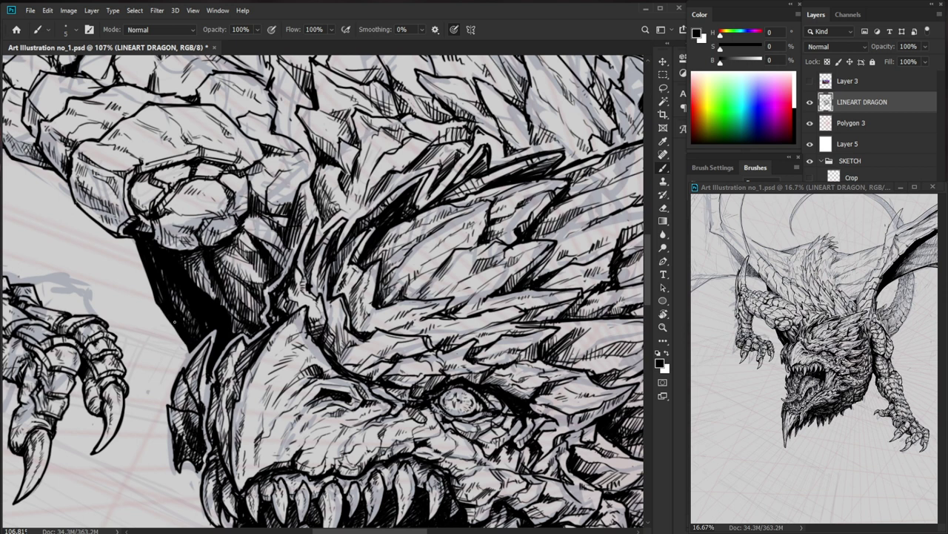
pyautogui.moveTo(147, 270); pyautogui.dragTo(178, 335)
# Trim the outer edge of the black shadow below the elbow with a smaller Eraser.
pyautogui.press('e')
pyautogui.moveTo(150, 259)
pyautogui.mouseDown()
pyautogui.moveTo(157, 299)
pyautogui.moveTo(165, 286)
pyautogui.moveTo(153, 282)
pyautogui.moveTo(155, 297)
pyautogui.moveTo(161, 290)
pyautogui.moveTo(181, 332)
pyautogui.mouseUp()
pyautogui.press('[')
pyautogui.moveTo(330, 362); pyautogui.dragTo(222, 363)
pyautogui.moveTo(512, 460); pyautogui.dragTo(441, 448)
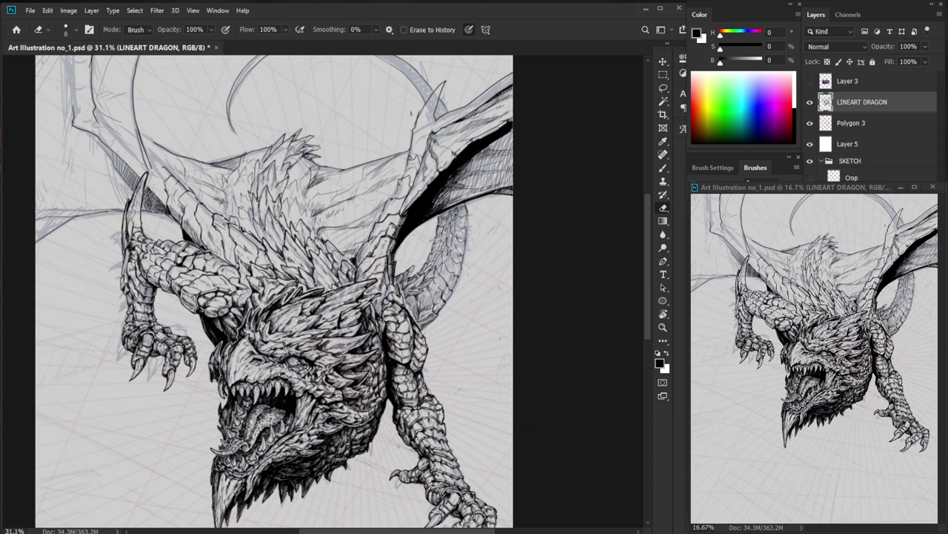
# Hatch the shadow at the tail's lower end where it emerges behind the near foreleg.
pyautogui.moveTo(446, 325); pyautogui.dragTo(552, 326)
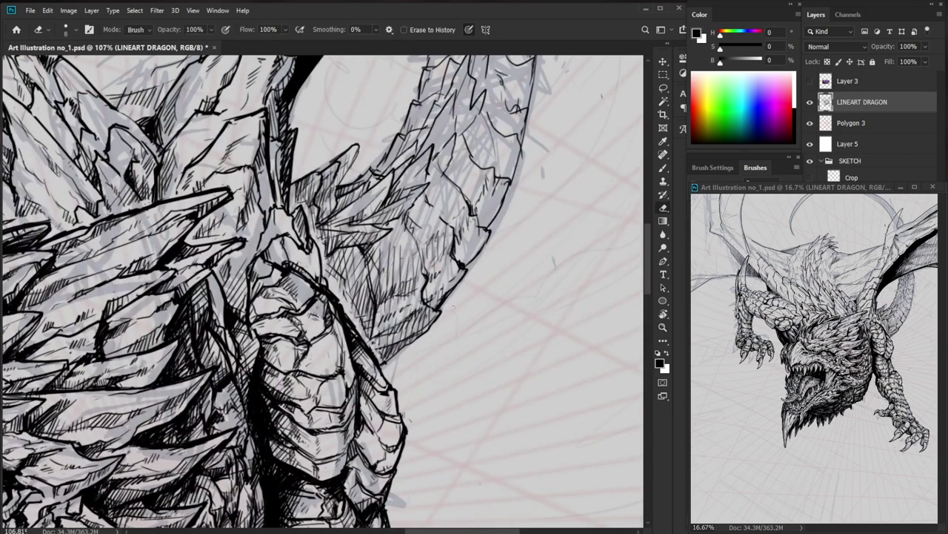
pyautogui.press('b')
pyautogui.moveTo(371, 331)
pyautogui.mouseDown()
pyautogui.moveTo(378, 341)
pyautogui.moveTo(419, 322)
pyautogui.moveTo(415, 340)
pyautogui.moveTo(393, 345)
pyautogui.moveTo(433, 321)
pyautogui.mouseUp()
pyautogui.press('z')
pyautogui.hotkey('ctrl', '0')
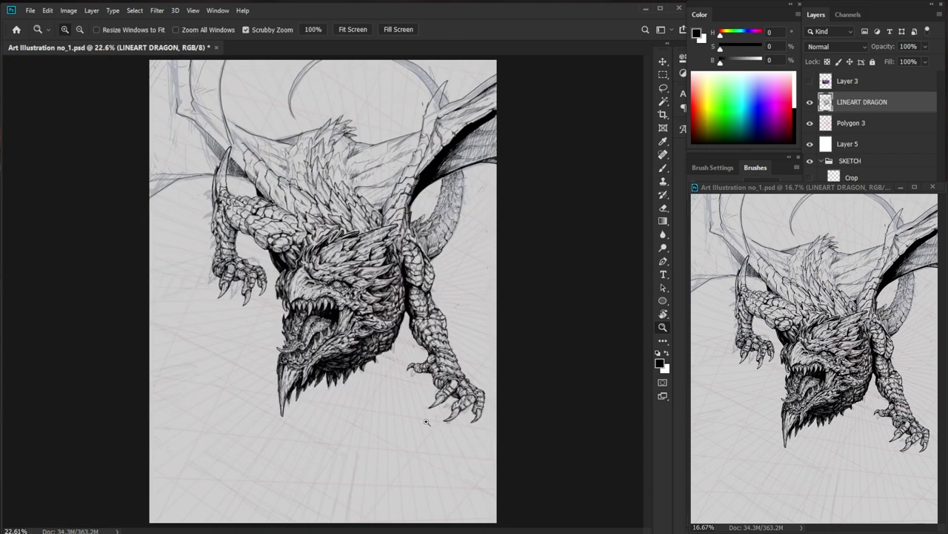
# Darken the tail's inner edge below the wing membrane with ink strokes.
pyautogui.press('b')
pyautogui.moveTo(479, 174)
pyautogui.mouseDown()
pyautogui.moveTo(535, 175)
pyautogui.moveTo(454, 213)
pyautogui.moveTo(488, 222)
pyautogui.moveTo(485, 250)
pyautogui.moveTo(455, 286)
pyautogui.mouseUp()
pyautogui.moveTo(460, 320); pyautogui.dragTo(436, 328)
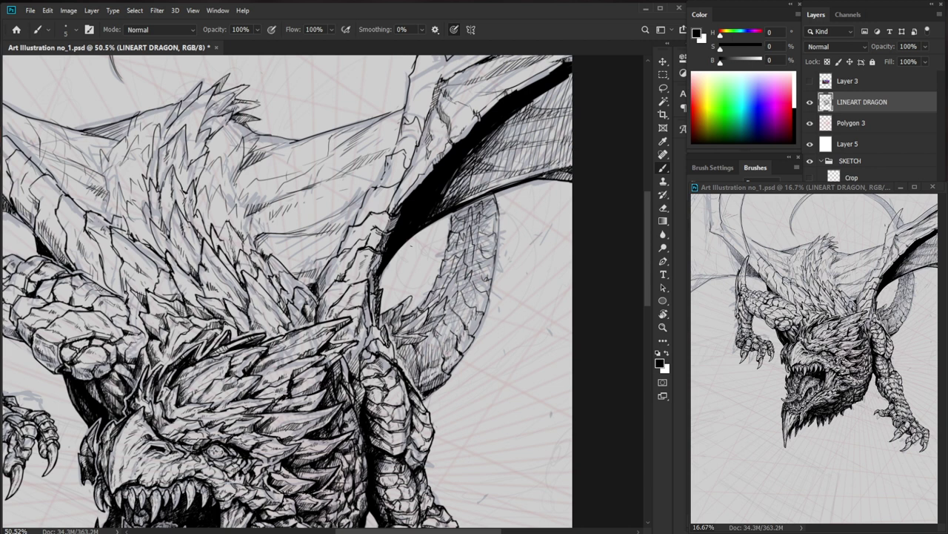
pyautogui.moveTo(459, 240); pyautogui.dragTo(423, 315)
pyautogui.moveTo(459, 273); pyautogui.dragTo(454, 293)
pyautogui.moveTo(459, 287); pyautogui.dragTo(400, 290)
pyautogui.moveTo(493, 373); pyautogui.dragTo(522, 341)
pyautogui.moveTo(478, 280); pyautogui.dragTo(552, 281)
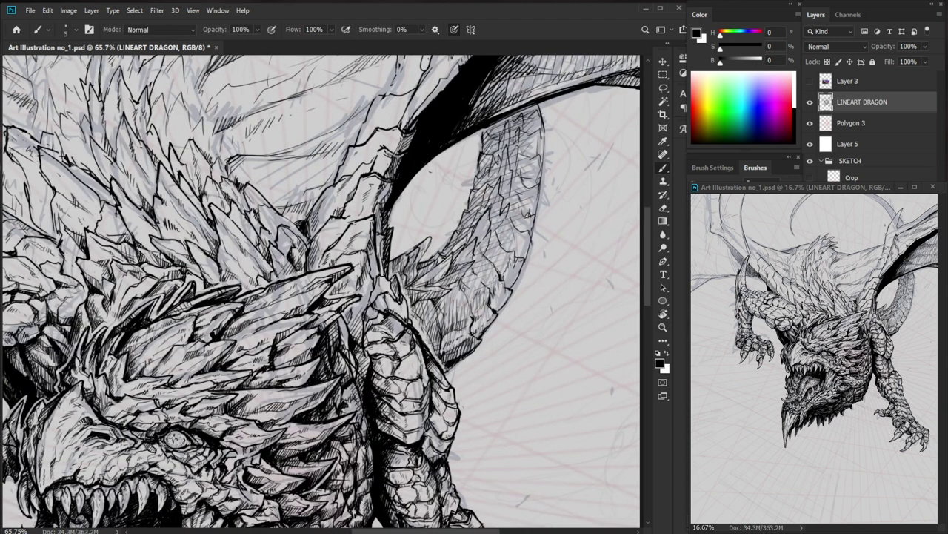
# Hatch across the tail's lower bend beside the spikes.
pyautogui.moveTo(470, 284); pyautogui.dragTo(459, 302)
pyautogui.moveTo(512, 193); pyautogui.dragTo(547, 194)
pyautogui.moveTo(476, 224); pyautogui.dragTo(422, 275)
pyautogui.moveTo(450, 249)
pyautogui.mouseDown()
pyautogui.moveTo(445, 258)
pyautogui.moveTo(471, 289)
pyautogui.mouseUp()
pyautogui.moveTo(477, 284); pyautogui.dragTo(447, 304)
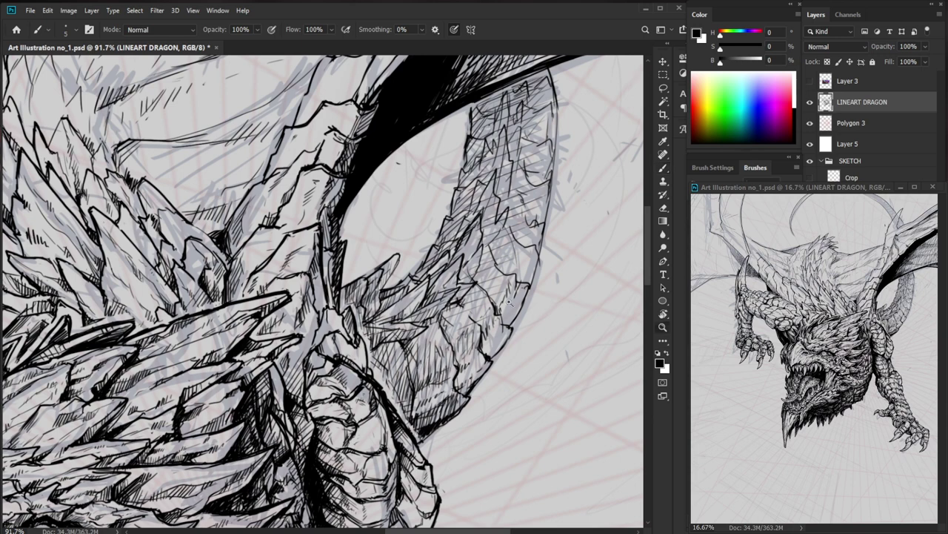
# Ink short shading strokes on individual scales in the tail's lower bend.
pyautogui.moveTo(541, 311); pyautogui.dragTo(444, 311)
pyautogui.moveTo(556, 278); pyautogui.dragTo(619, 278)
pyautogui.moveTo(493, 287)
pyautogui.mouseDown()
pyautogui.moveTo(559, 286)
pyautogui.moveTo(464, 301)
pyautogui.moveTo(469, 292)
pyautogui.mouseUp()
pyautogui.moveTo(481, 280); pyautogui.dragTo(473, 301)
pyautogui.moveTo(484, 287); pyautogui.dragTo(480, 313)
pyautogui.moveTo(558, 354); pyautogui.dragTo(478, 366)
pyautogui.moveTo(381, 335); pyautogui.dragTo(377, 351)
pyautogui.moveTo(391, 339)
pyautogui.mouseDown()
pyautogui.moveTo(381, 363)
pyautogui.moveTo(371, 358)
pyautogui.mouseUp()
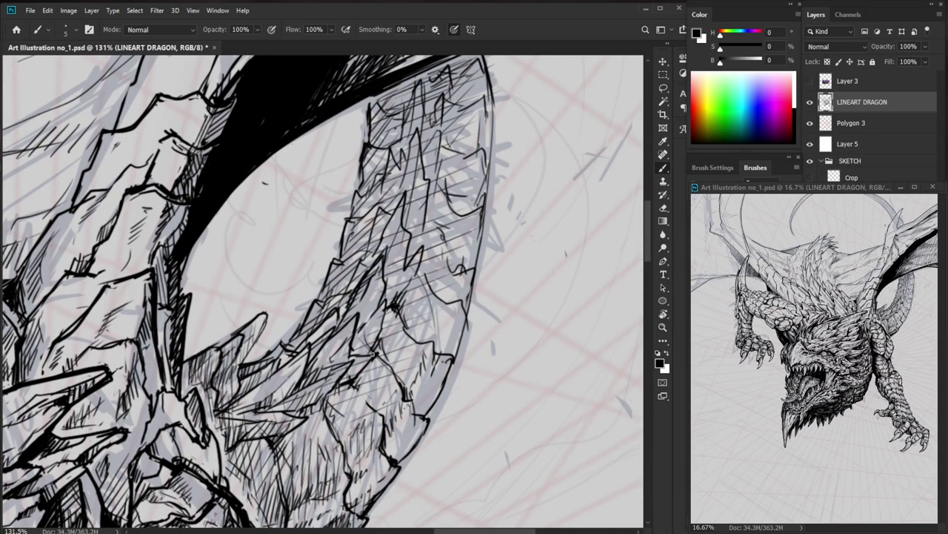
# Erase a stray line in the middle of the tail and re-ink the scale edge there.
pyautogui.scroll(-5, 445, 326)
pyautogui.scroll(4, 445, 326)
pyautogui.press('e')
pyautogui.moveTo(427, 328)
pyautogui.mouseDown()
pyautogui.moveTo(421, 348)
pyautogui.moveTo(405, 346)
pyautogui.moveTo(411, 338)
pyautogui.mouseUp()
pyautogui.press('b')
pyautogui.moveTo(417, 314); pyautogui.dragTo(403, 324)
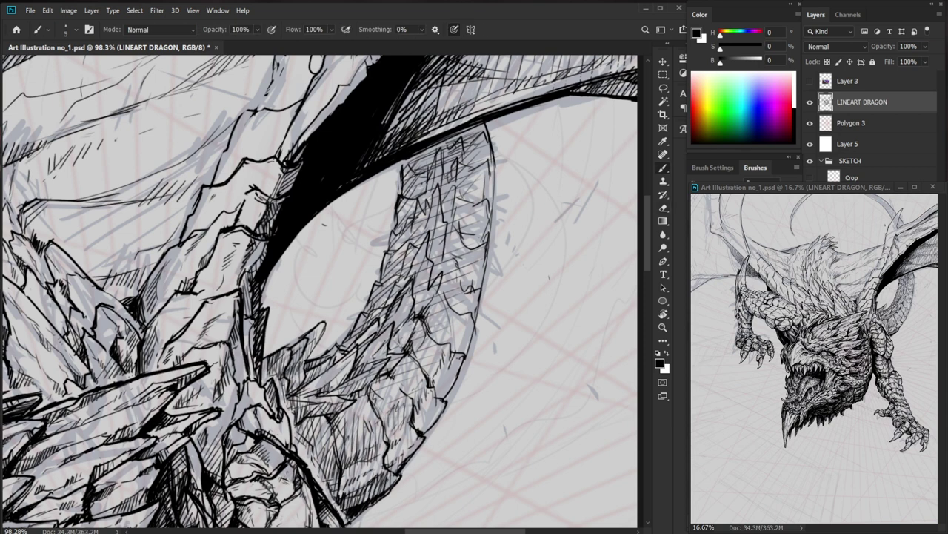
# Thicken the scale contours along the middle of the tail with short downward strokes.
pyautogui.moveTo(408, 286); pyautogui.dragTo(395, 356)
pyautogui.moveTo(418, 279); pyautogui.dragTo(411, 308)
pyautogui.moveTo(412, 311); pyautogui.dragTo(406, 345)
pyautogui.moveTo(424, 291); pyautogui.dragTo(418, 313)
pyautogui.moveTo(419, 319); pyautogui.dragTo(415, 347)
pyautogui.moveTo(431, 278); pyautogui.dragTo(426, 339)
pyautogui.moveTo(439, 308); pyautogui.dragTo(435, 326)
# Reinforce the scale contours in the upper tail just below the wing membrane.
pyautogui.moveTo(425, 160); pyautogui.dragTo(417, 190)
pyautogui.moveTo(438, 206); pyautogui.dragTo(429, 245)
pyautogui.moveTo(437, 170); pyautogui.dragTo(434, 183)
pyautogui.moveTo(445, 206); pyautogui.dragTo(442, 218)
pyautogui.moveTo(452, 168)
pyautogui.mouseDown()
pyautogui.moveTo(445, 201)
pyautogui.moveTo(444, 156)
pyautogui.moveTo(446, 178)
pyautogui.mouseUp()
pyautogui.hotkey('ctrl', 'space')
pyautogui.moveTo(463, 175); pyautogui.dragTo(498, 175)
pyautogui.moveTo(428, 170)
pyautogui.mouseDown()
pyautogui.moveTo(435, 189)
pyautogui.moveTo(457, 188)
pyautogui.moveTo(453, 216)
pyautogui.mouseUp()
pyautogui.moveTo(395, 182); pyautogui.dragTo(385, 187)
pyautogui.moveTo(383, 173)
pyautogui.mouseDown()
pyautogui.moveTo(373, 211)
pyautogui.moveTo(343, 208)
pyautogui.mouseUp()
pyautogui.hotkey('ctrl', 'space')
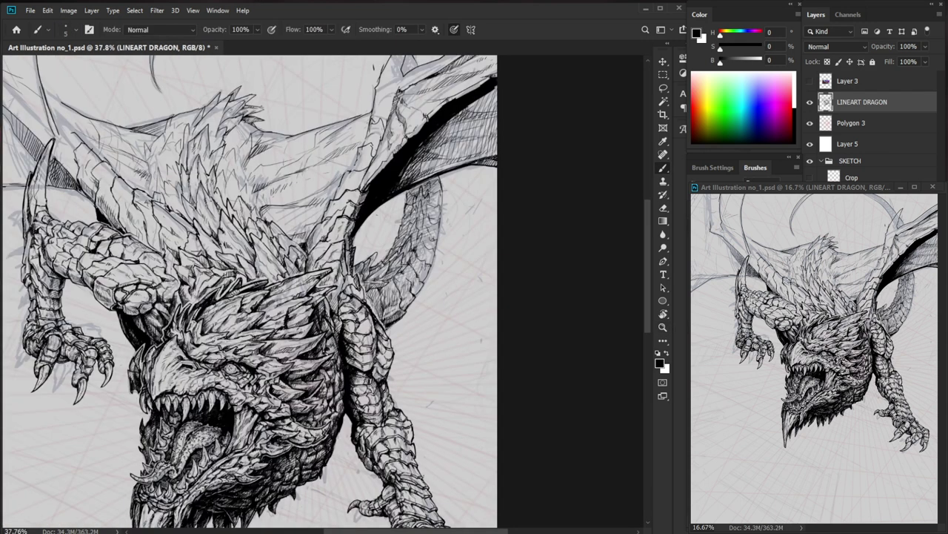
# Add further diagonal shading strokes along the inner half of the tail.
pyautogui.hotkey('ctrl', 'space')
pyautogui.moveTo(428, 209); pyautogui.dragTo(482, 209)
pyautogui.moveTo(401, 232)
pyautogui.mouseDown()
pyautogui.moveTo(404, 271)
pyautogui.moveTo(380, 244)
pyautogui.moveTo(364, 289)
pyautogui.mouseUp()
pyautogui.moveTo(380, 254)
pyautogui.mouseDown()
pyautogui.moveTo(389, 236)
pyautogui.moveTo(385, 258)
pyautogui.mouseUp()
pyautogui.moveTo(399, 201); pyautogui.dragTo(356, 248)
pyautogui.hotkey('ctrl', 'space')
pyautogui.moveTo(415, 258)
pyautogui.mouseDown()
pyautogui.moveTo(363, 257)
pyautogui.moveTo(448, 265)
pyautogui.mouseUp()
pyautogui.hotkey('ctrl', 'space')
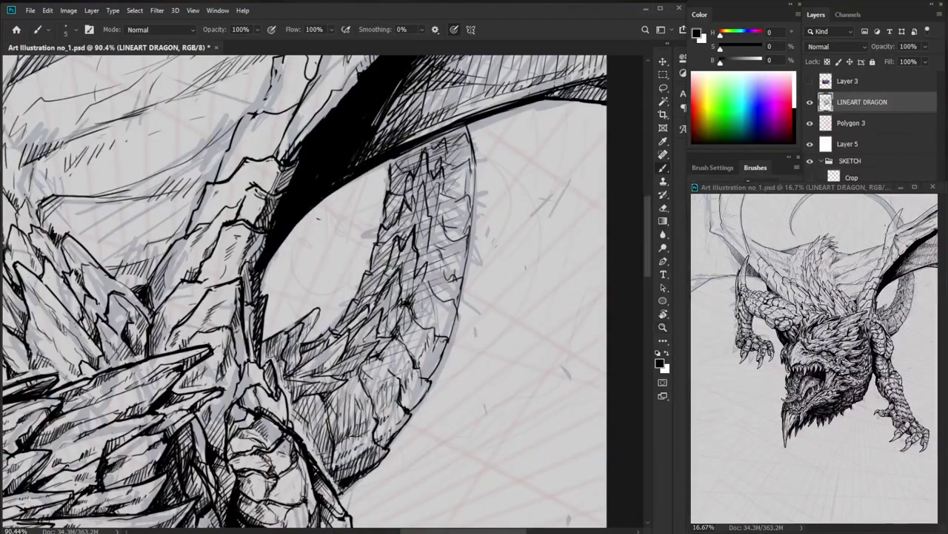
pyautogui.moveTo(392, 241); pyautogui.dragTo(369, 260)
pyautogui.hotkey('ctrl', 'space')
pyautogui.moveTo(474, 355); pyautogui.dragTo(400, 359)
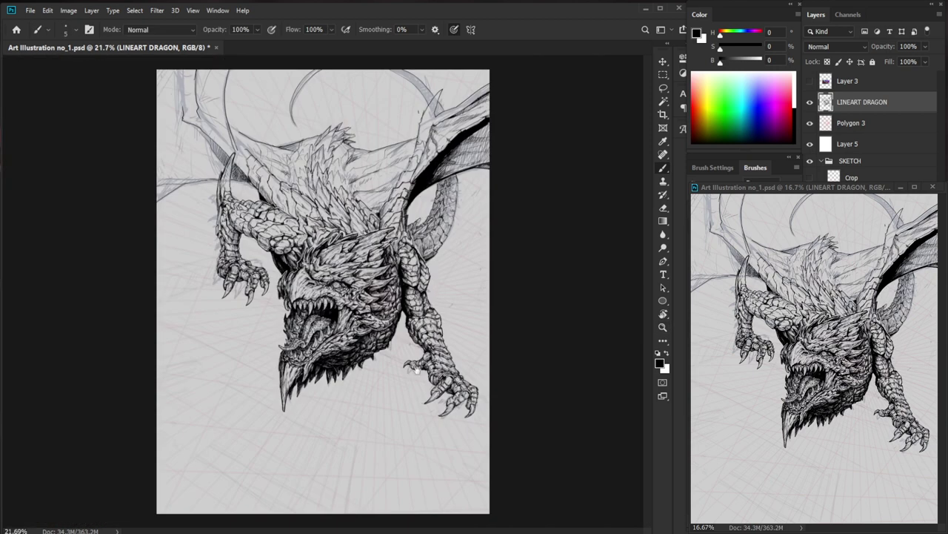
# Ink inner shading lines along the long curved claw above the raised foreleg.
pyautogui.hotkey('ctrl', 'space')
pyautogui.moveTo(219, 163); pyautogui.dragTo(304, 165)
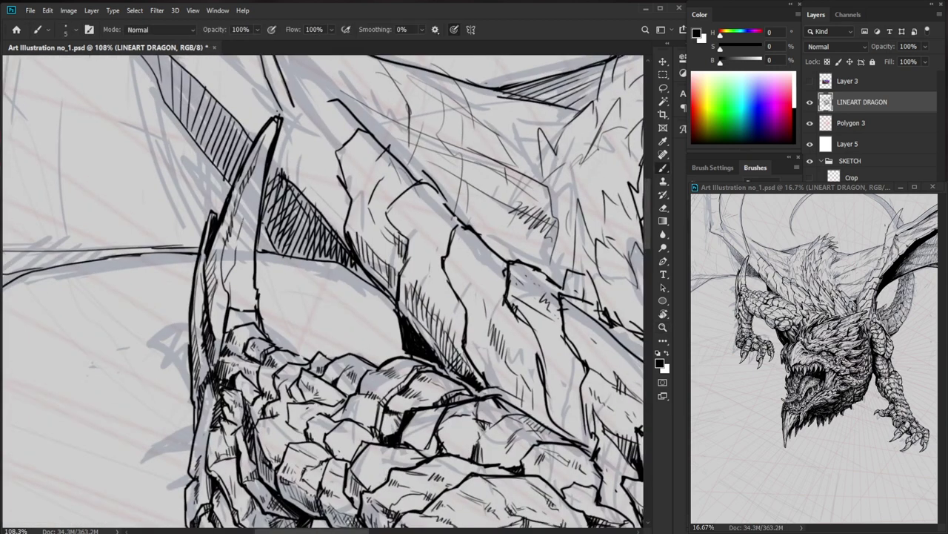
pyautogui.moveTo(242, 219); pyautogui.dragTo(239, 334)
pyautogui.moveTo(245, 330); pyautogui.dragTo(242, 342)
pyautogui.hotkey('ctrl', 'space')
pyautogui.moveTo(321, 322)
pyautogui.mouseDown()
pyautogui.moveTo(281, 323)
pyautogui.moveTo(345, 353)
pyautogui.moveTo(330, 335)
pyautogui.moveTo(304, 332)
pyautogui.moveTo(311, 336)
pyautogui.mouseUp()
pyautogui.hotkey('ctrl', 'space')
# Touch up the small scales on the raised foreleg's upper edge near the claw base.
pyautogui.hotkey('ctrl', 'space')
pyautogui.moveTo(374, 308)
pyautogui.mouseDown()
pyautogui.moveTo(332, 309)
pyautogui.moveTo(426, 339)
pyautogui.mouseUp()
pyautogui.hotkey('ctrl', 'space')
pyautogui.press('b')
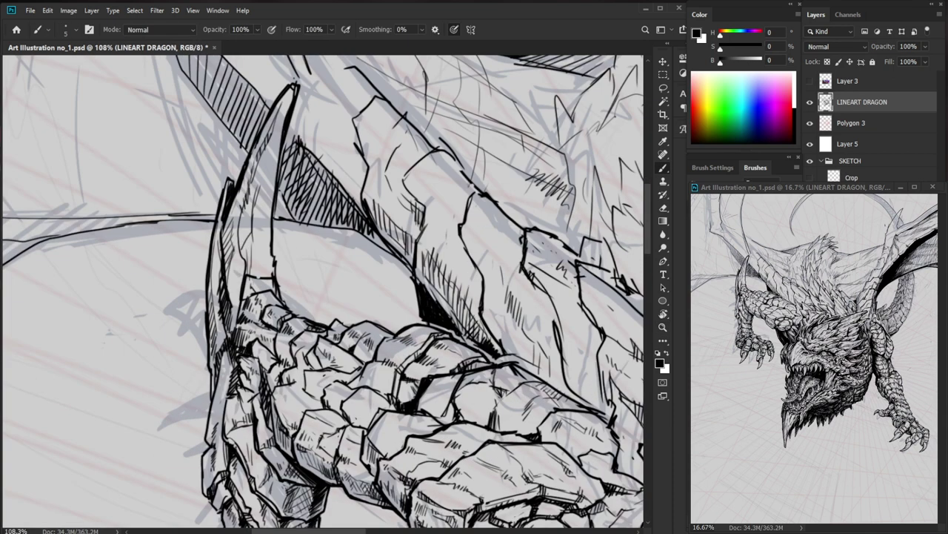
pyautogui.press('e')
pyautogui.press('b')
pyautogui.moveTo(336, 328); pyautogui.dragTo(324, 340)
pyautogui.hotkey('ctrl', 'space')
pyautogui.moveTo(353, 335); pyautogui.dragTo(296, 337)
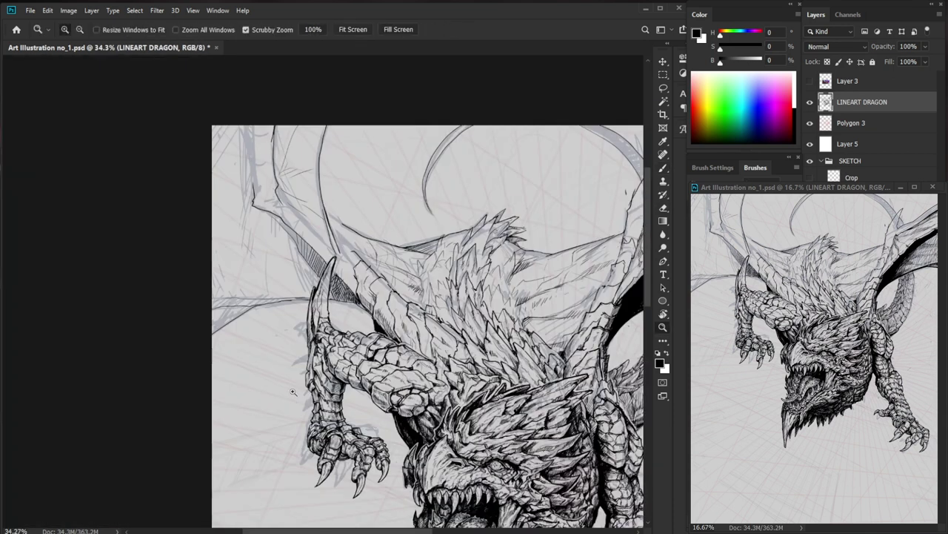
# Hatch the middle scales of the raised foreleg with short upward strokes.
pyautogui.press('space')
pyautogui.moveTo(436, 469); pyautogui.dragTo(359, 408)
pyautogui.press('b')
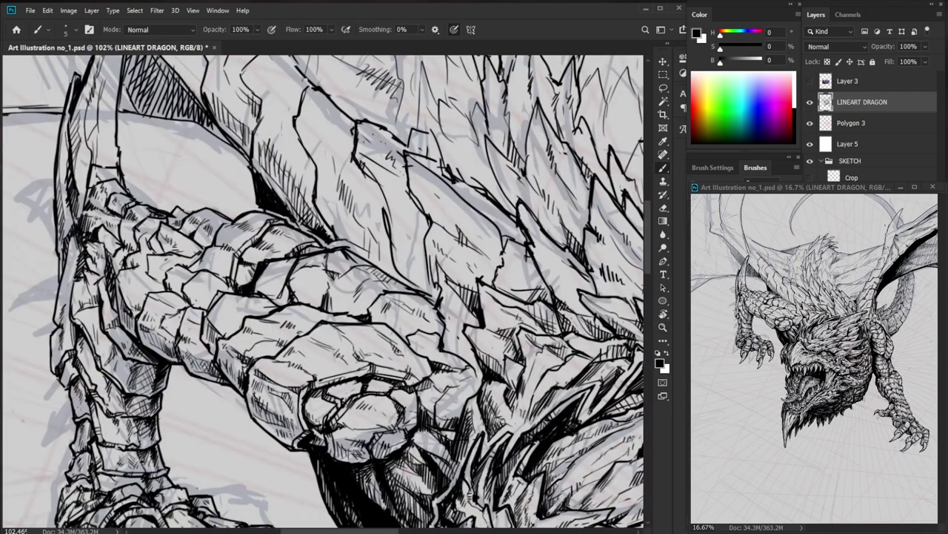
pyautogui.moveTo(274, 306); pyautogui.dragTo(280, 295)
pyautogui.moveTo(277, 305); pyautogui.dragTo(285, 291)
pyautogui.moveTo(283, 304); pyautogui.dragTo(289, 286)
pyautogui.moveTo(399, 289); pyautogui.dragTo(369, 396)
pyautogui.moveTo(489, 455)
pyautogui.mouseDown()
pyautogui.moveTo(453, 440)
pyautogui.moveTo(416, 399)
pyautogui.mouseUp()
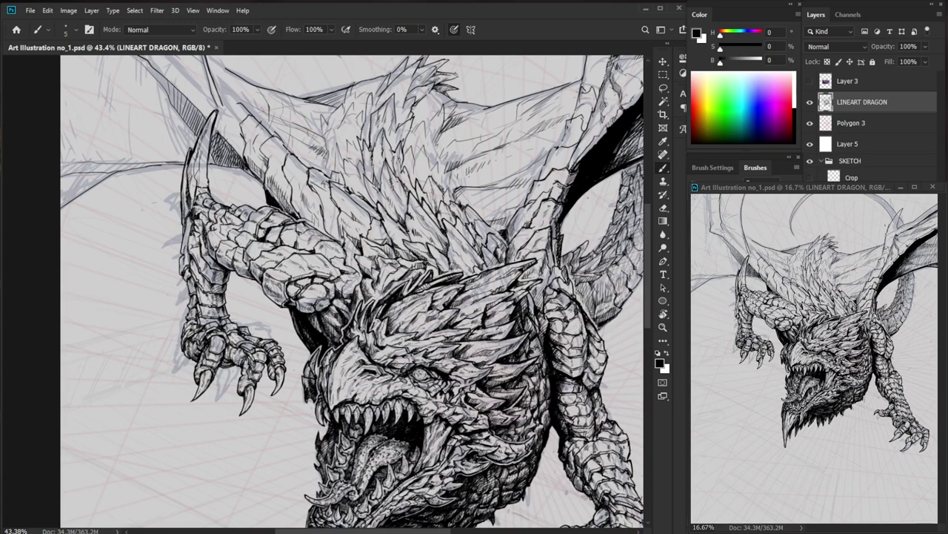
# Clean up a scale edge near the raised foreleg's elbow and hatch the large elbow scale's shaded side.
pyautogui.moveTo(286, 221); pyautogui.dragTo(346, 226)
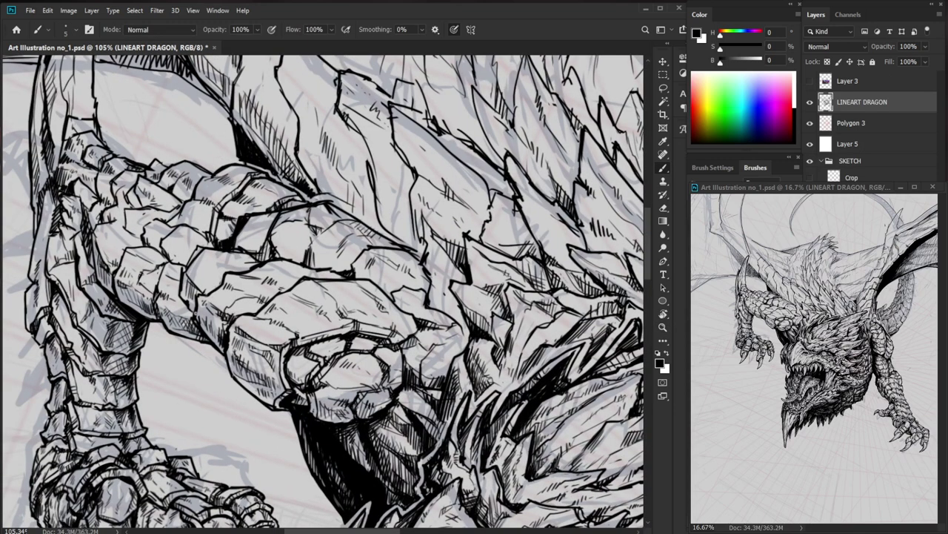
pyautogui.scroll(-3, 180, 304)
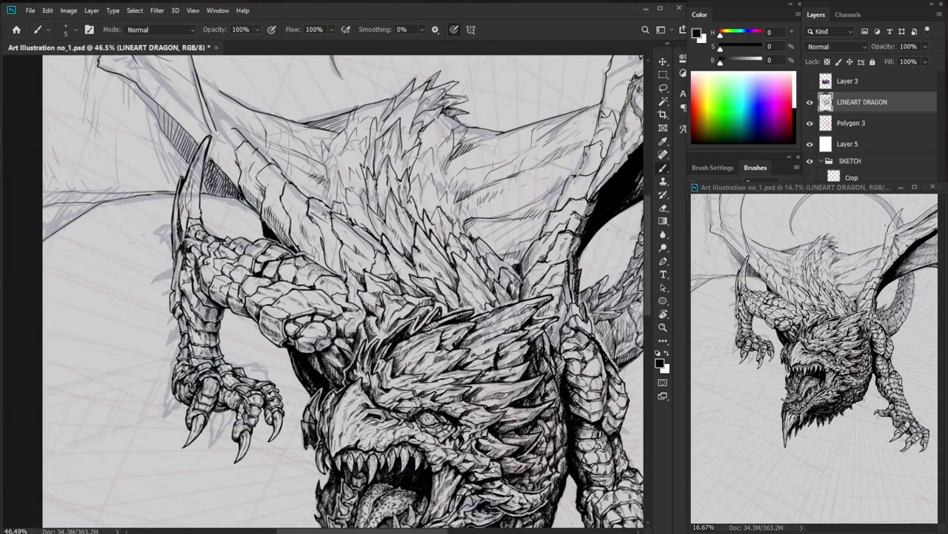
pyautogui.scroll(-1, 243, 310)
pyautogui.scroll(5, 243, 310)
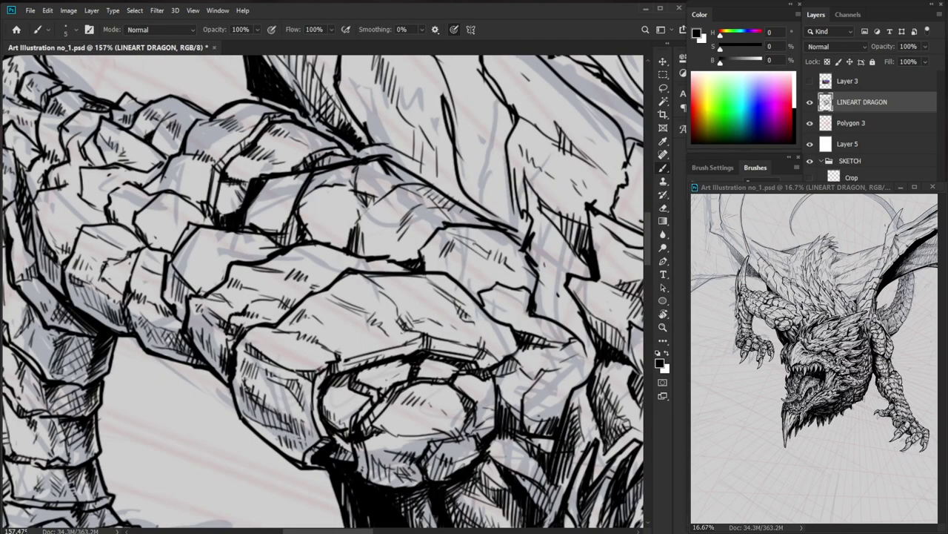
pyautogui.press('e')
pyautogui.moveTo(211, 291); pyautogui.dragTo(205, 298)
pyautogui.press('b')
pyautogui.moveTo(296, 356); pyautogui.dragTo(308, 356)
pyautogui.moveTo(239, 354); pyautogui.dragTo(245, 369)
pyautogui.moveTo(243, 357); pyautogui.dragTo(255, 373)
pyautogui.moveTo(306, 359)
pyautogui.mouseDown()
pyautogui.moveTo(245, 359)
pyautogui.moveTo(231, 310)
pyautogui.moveTo(281, 309)
pyautogui.mouseUp()
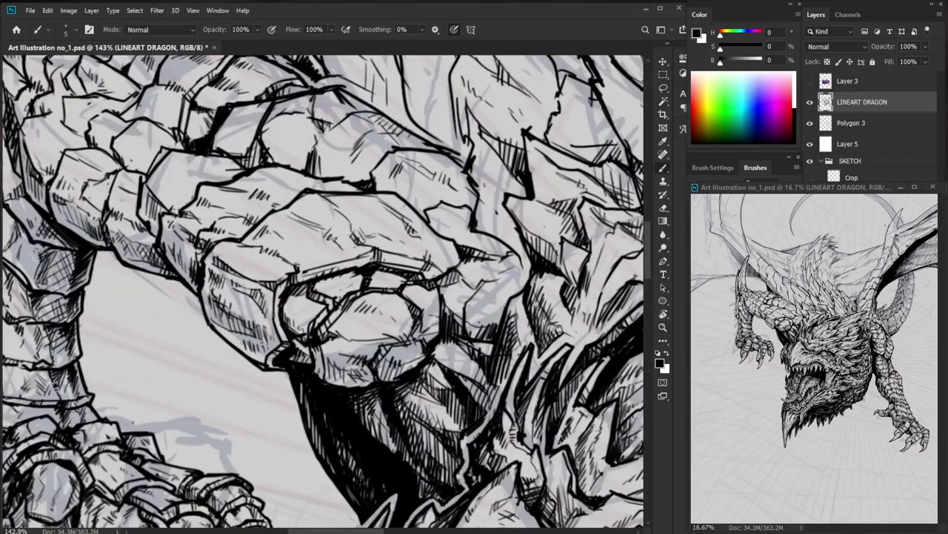
# Erase a stray mark on the large elbow scale and deepen the hatching on its outer face.
pyautogui.press('e')
pyautogui.moveTo(220, 294)
pyautogui.mouseDown()
pyautogui.moveTo(229, 307)
pyautogui.moveTo(211, 306)
pyautogui.mouseUp()
pyautogui.press('b')
pyautogui.moveTo(211, 297); pyautogui.dragTo(222, 314)
pyautogui.moveTo(218, 305)
pyautogui.mouseDown()
pyautogui.moveTo(224, 319)
pyautogui.moveTo(164, 321)
pyautogui.mouseUp()
pyautogui.moveTo(285, 307); pyautogui.dragTo(267, 305)
# Add short hatch strokes to the scales along the underside of the raised foreleg.
pyautogui.scroll(5, 268, 306)
pyautogui.press('b')
pyautogui.moveTo(185, 303); pyautogui.dragTo(190, 316)
pyautogui.moveTo(192, 302)
pyautogui.mouseDown()
pyautogui.moveTo(203, 312)
pyautogui.moveTo(194, 285)
pyautogui.mouseUp()
pyautogui.press('e')
pyautogui.press('b')
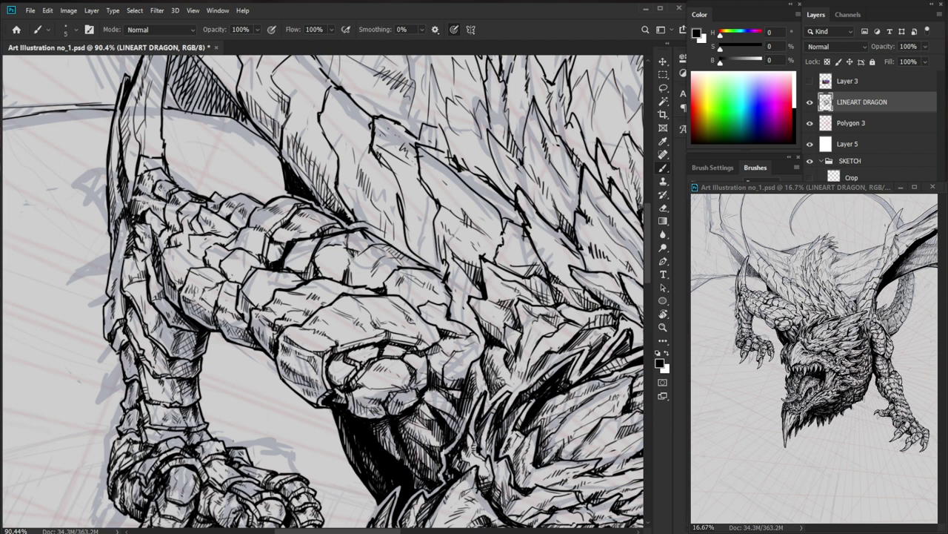
# Add short hatch strokes to the outer forearm scales just above the raised foreleg's wrist.
pyautogui.moveTo(125, 360)
pyautogui.mouseDown()
pyautogui.moveTo(162, 360)
pyautogui.moveTo(124, 370)
pyautogui.moveTo(129, 386)
pyautogui.mouseUp()
pyautogui.moveTo(135, 407); pyautogui.dragTo(143, 387)
pyautogui.moveTo(138, 401); pyautogui.dragTo(145, 389)
pyautogui.press('e')
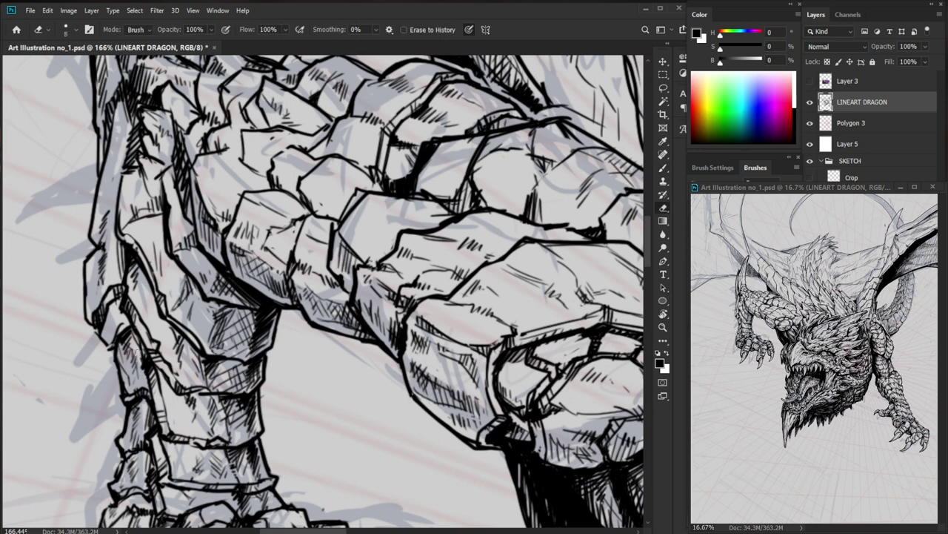
pyautogui.scroll(-4, 140, 364)
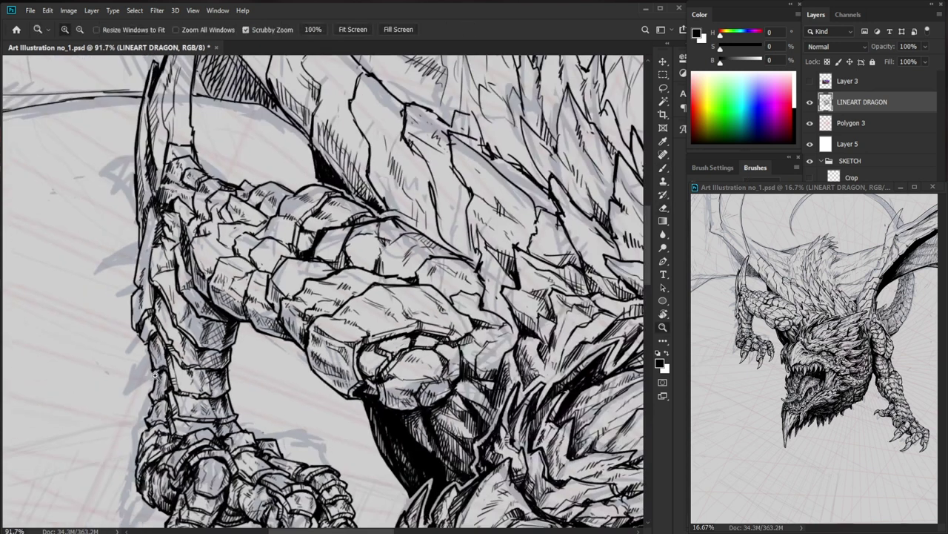
# Examine the raised foreleg's forearm, wrist and claws at close and wide magnification.
pyautogui.moveTo(286, 457); pyautogui.dragTo(256, 390)
pyautogui.moveTo(185, 311); pyautogui.dragTo(217, 311)
pyautogui.press('b')
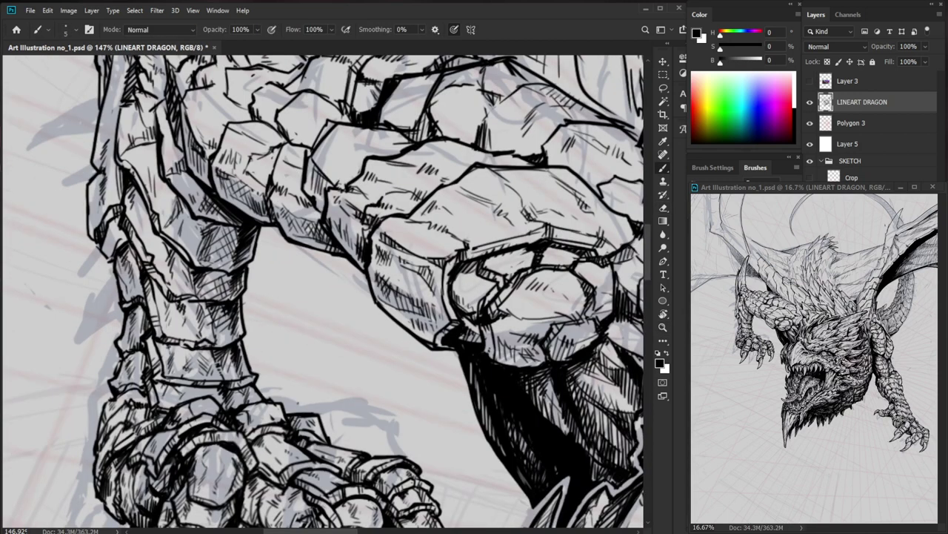
pyautogui.press('e')
pyautogui.moveTo(168, 401)
pyautogui.mouseDown()
pyautogui.moveTo(163, 395)
pyautogui.moveTo(159, 410)
pyautogui.moveTo(130, 399)
pyautogui.mouseUp()
pyautogui.press('b')
pyautogui.press('e')
pyautogui.press('b')
pyautogui.moveTo(320, 402); pyautogui.dragTo(326, 286)
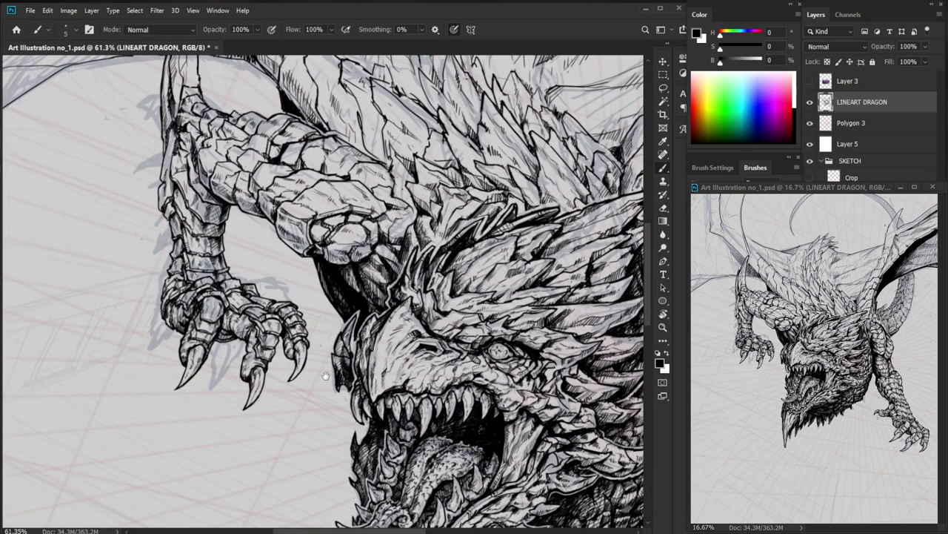
# Hatch the outer edge of the raised foreleg's forearm below the long spur with short downward strokes.
pyautogui.moveTo(275, 206); pyautogui.dragTo(279, 297)
pyautogui.moveTo(186, 251); pyautogui.dragTo(252, 251)
pyautogui.moveTo(180, 184); pyautogui.dragTo(171, 230)
pyautogui.moveTo(176, 228); pyautogui.dragTo(167, 256)
pyautogui.moveTo(177, 211); pyautogui.dragTo(159, 239)
pyautogui.moveTo(175, 225); pyautogui.dragTo(160, 252)
pyautogui.moveTo(173, 238); pyautogui.dragTo(157, 269)
pyautogui.moveTo(165, 265); pyautogui.dragTo(156, 286)
# Clean up part of the forearm's outer edge near the spur's base and ink fresh hatch strokes there.
pyautogui.press('e')
pyautogui.moveTo(162, 240); pyautogui.dragTo(158, 275)
pyautogui.press('b')
pyautogui.moveTo(165, 221); pyautogui.dragTo(148, 350)
pyautogui.moveTo(159, 307); pyautogui.dragTo(152, 330)
pyautogui.moveTo(162, 321); pyautogui.dragTo(154, 343)
pyautogui.moveTo(200, 318)
pyautogui.mouseDown()
pyautogui.moveTo(188, 346)
pyautogui.moveTo(126, 363)
pyautogui.mouseUp()
# Add two short vertical ink strokes along the outer contour of the raised foreleg.
pyautogui.moveTo(509, 462); pyautogui.dragTo(381, 384)
pyautogui.moveTo(74, 249); pyautogui.dragTo(127, 249)
pyautogui.moveTo(80, 275); pyautogui.dragTo(69, 293)
pyautogui.moveTo(73, 275)
pyautogui.mouseDown()
pyautogui.moveTo(77, 318)
pyautogui.moveTo(92, 311)
pyautogui.moveTo(81, 318)
pyautogui.moveTo(74, 306)
pyautogui.mouseUp()
pyautogui.press('e')
pyautogui.press('b')
pyautogui.moveTo(538, 446); pyautogui.dragTo(479, 457)
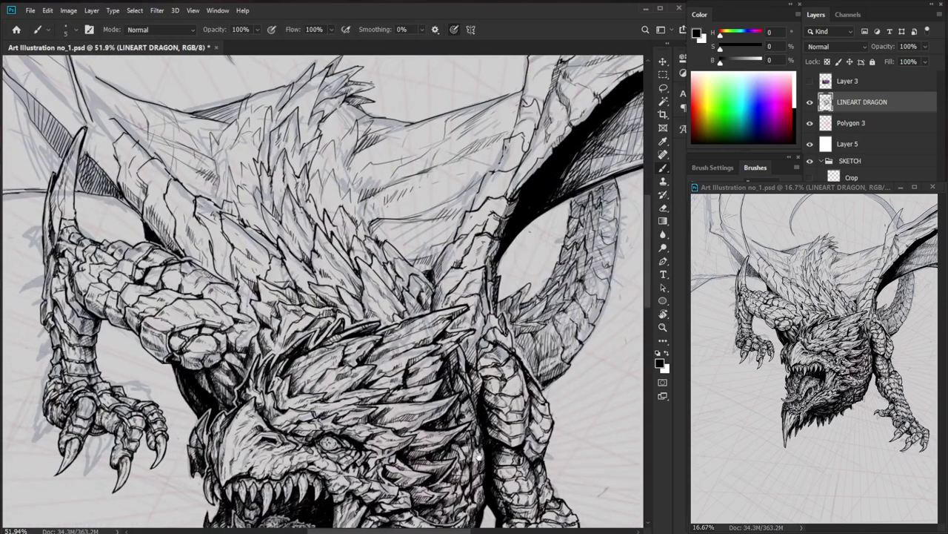
# Ink short dark strokes between the crest spines on top of the dragon's head.
pyautogui.moveTo(322, 308)
pyautogui.mouseDown()
pyautogui.moveTo(361, 308)
pyautogui.moveTo(343, 349)
pyautogui.moveTo(329, 352)
pyautogui.mouseUp()
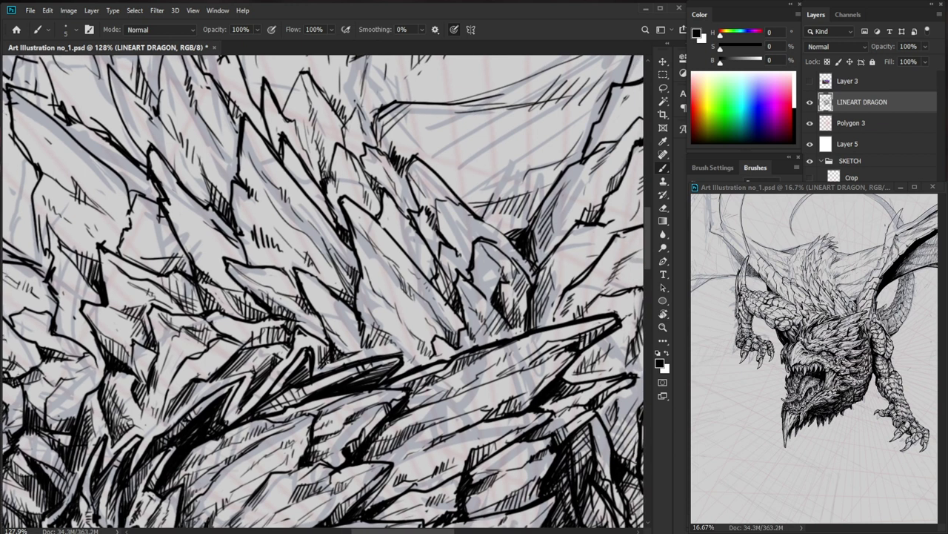
pyautogui.press('e')
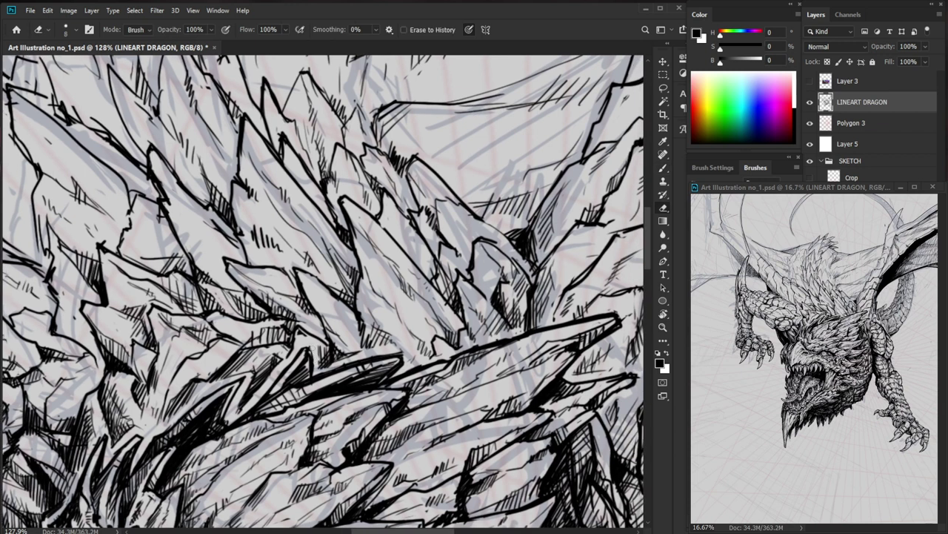
pyautogui.press('b')
pyautogui.press('e')
pyautogui.moveTo(341, 372)
pyautogui.mouseDown()
pyautogui.moveTo(302, 388)
pyautogui.moveTo(296, 405)
pyautogui.moveTo(302, 398)
pyautogui.mouseUp()
pyautogui.press('b')
pyautogui.moveTo(318, 377); pyautogui.dragTo(315, 389)
pyautogui.moveTo(381, 319)
pyautogui.mouseDown()
pyautogui.moveTo(326, 320)
pyautogui.moveTo(419, 323)
pyautogui.mouseUp()
pyautogui.moveTo(324, 373); pyautogui.dragTo(324, 382)
pyautogui.moveTo(339, 369)
pyautogui.mouseDown()
pyautogui.moveTo(333, 378)
pyautogui.moveTo(349, 375)
pyautogui.mouseUp()
# Touch up the base of the longest crest spine with short ink strokes.
pyautogui.moveTo(411, 360); pyautogui.dragTo(323, 250)
pyautogui.moveTo(381, 240); pyautogui.dragTo(443, 243)
pyautogui.moveTo(323, 260)
pyautogui.mouseDown()
pyautogui.moveTo(359, 233)
pyautogui.moveTo(389, 232)
pyautogui.moveTo(344, 226)
pyautogui.moveTo(300, 238)
pyautogui.mouseUp()
pyautogui.moveTo(307, 230); pyautogui.dragTo(305, 238)
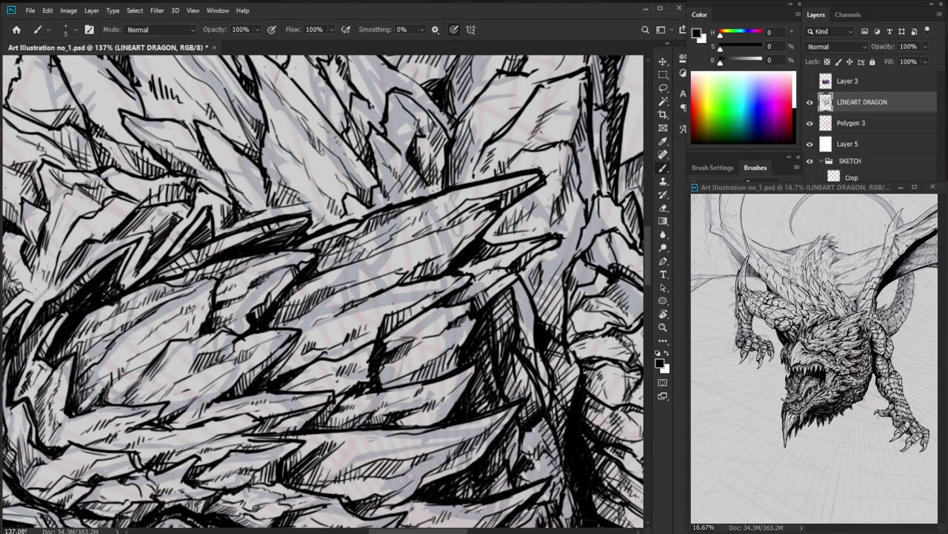
pyautogui.press('e')
pyautogui.press('b')
# Reinforce the contours of the neck feathers just above the head crest.
pyautogui.moveTo(268, 210); pyautogui.dragTo(297, 203)
pyautogui.moveTo(243, 185); pyautogui.dragTo(250, 202)
pyautogui.moveTo(209, 140); pyautogui.dragTo(226, 149)
pyautogui.moveTo(224, 146); pyautogui.dragTo(256, 174)
pyautogui.moveTo(246, 168); pyautogui.dragTo(256, 186)
# Strengthen the contours of the long scales on the wing arm above the raised foreleg.
pyautogui.hotkey('ctrl', 'space')
pyautogui.moveTo(318, 198); pyautogui.dragTo(269, 261)
pyautogui.press('space')
pyautogui.moveTo(456, 258); pyautogui.dragTo(526, 379)
pyautogui.hotkey('ctrl', 'space')
pyautogui.moveTo(194, 237)
pyautogui.mouseDown()
pyautogui.moveTo(214, 233)
pyautogui.moveTo(213, 265)
pyautogui.moveTo(196, 259)
pyautogui.moveTo(225, 283)
pyautogui.mouseUp()
pyautogui.moveTo(295, 305); pyautogui.dragTo(215, 305)
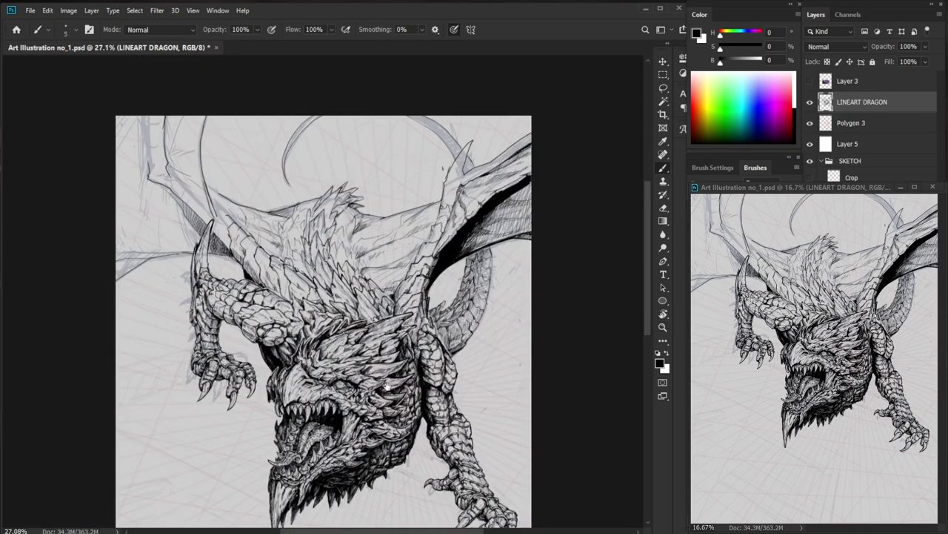
pyautogui.moveTo(241, 262); pyautogui.dragTo(334, 262)
pyautogui.moveTo(251, 249); pyautogui.dragTo(255, 270)
pyautogui.moveTo(258, 254); pyautogui.dragTo(269, 275)
pyautogui.moveTo(266, 274)
pyautogui.mouseDown()
pyautogui.moveTo(271, 286)
pyautogui.moveTo(290, 280)
pyautogui.mouseUp()
pyautogui.moveTo(289, 276)
pyautogui.mouseDown()
pyautogui.moveTo(309, 319)
pyautogui.moveTo(314, 303)
pyautogui.mouseUp()
# Hatch the lower end of the long shoulder scales beside the raised foreleg with short downward strokes.
pyautogui.moveTo(303, 288)
pyautogui.mouseDown()
pyautogui.moveTo(307, 311)
pyautogui.moveTo(268, 304)
pyautogui.mouseUp()
pyautogui.hotkey('ctrl', 'space')
pyautogui.moveTo(375, 306); pyautogui.dragTo(449, 300)
pyautogui.press('e')
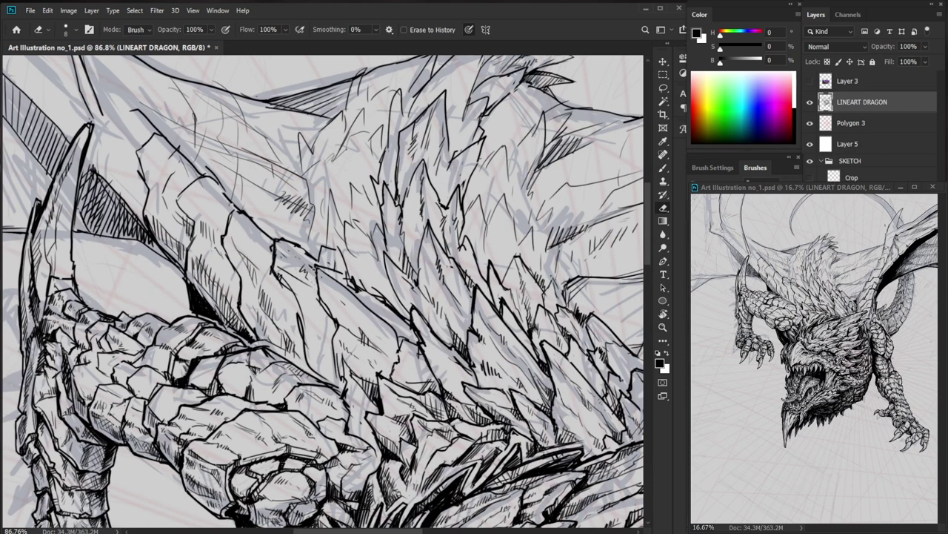
pyautogui.press('b')
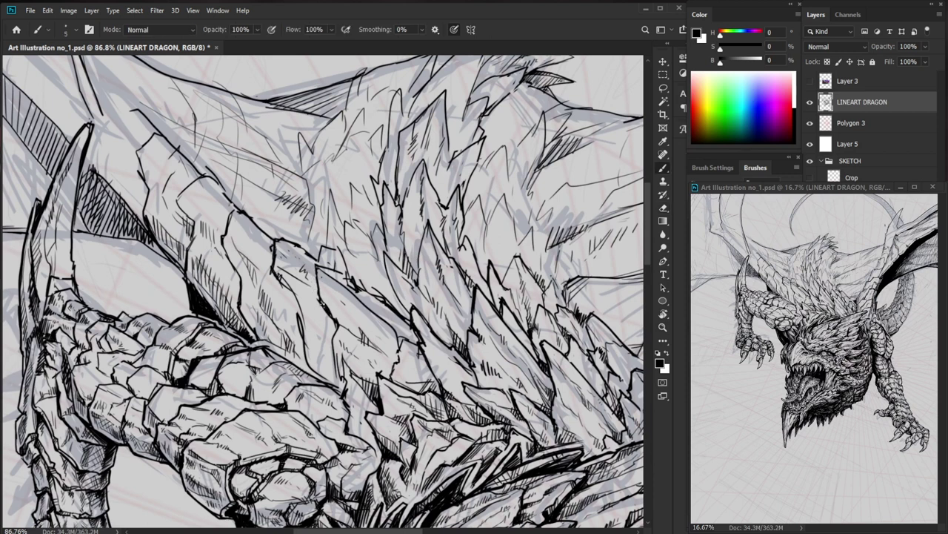
pyautogui.moveTo(314, 327); pyautogui.dragTo(325, 346)
pyautogui.moveTo(323, 340); pyautogui.dragTo(328, 352)
pyautogui.moveTo(326, 335); pyautogui.dragTo(335, 358)
pyautogui.moveTo(333, 344); pyautogui.dragTo(334, 359)
pyautogui.moveTo(368, 325); pyautogui.dragTo(356, 325)
pyautogui.moveTo(401, 373); pyautogui.dragTo(374, 386)
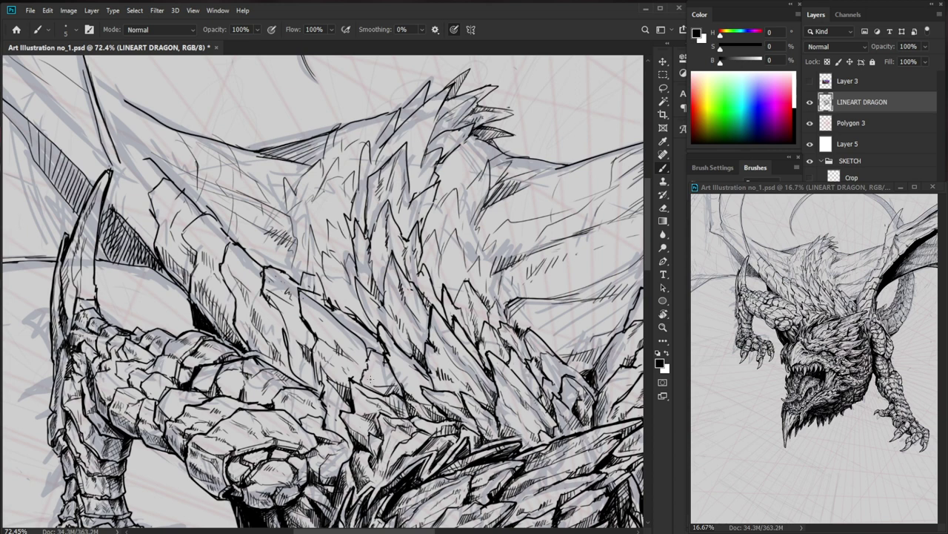
# Examine the shoulder scales and neck feathers above the raised foreleg at several magnifications.
pyautogui.press('e')
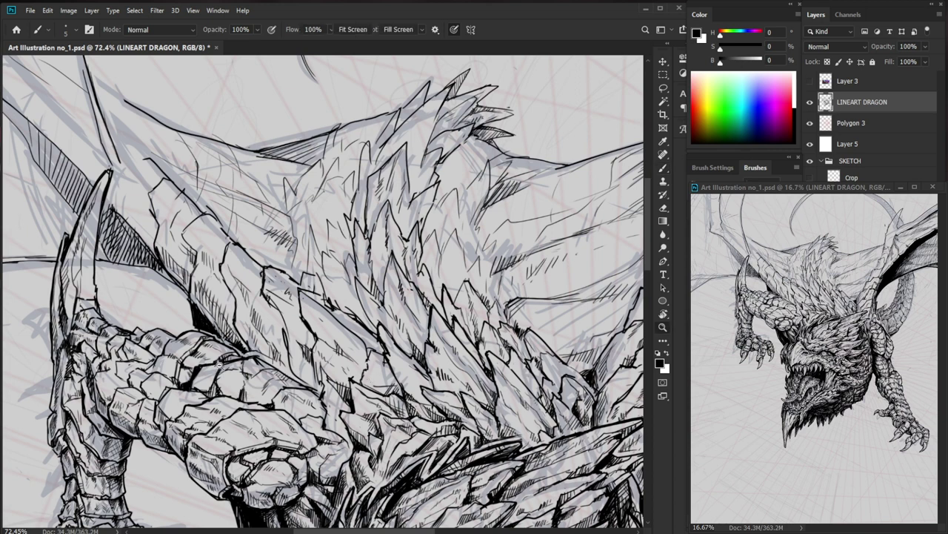
pyautogui.scroll(3, 215, 370)
pyautogui.press('z')
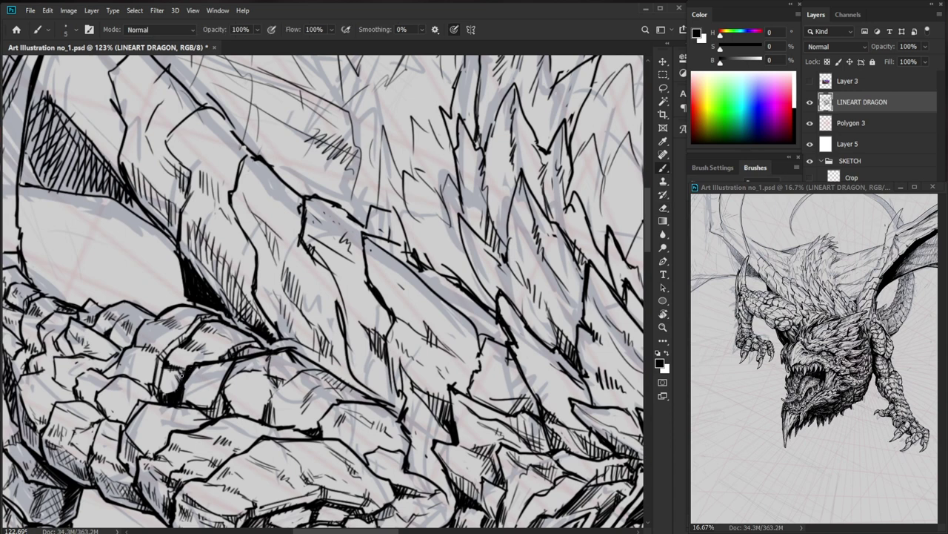
pyautogui.scroll(-5, 182, 378)
pyautogui.scroll(4, 236, 354)
pyautogui.press('b')
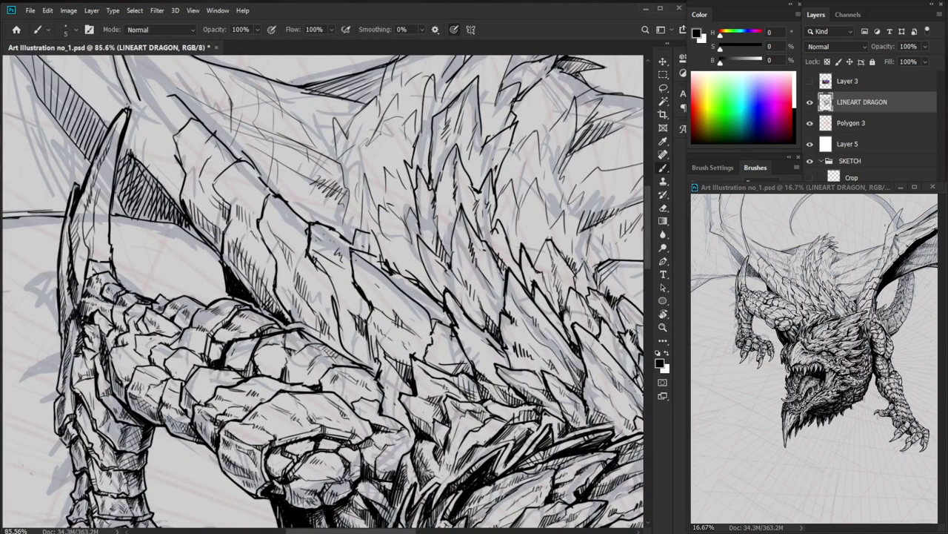
pyautogui.press('e')
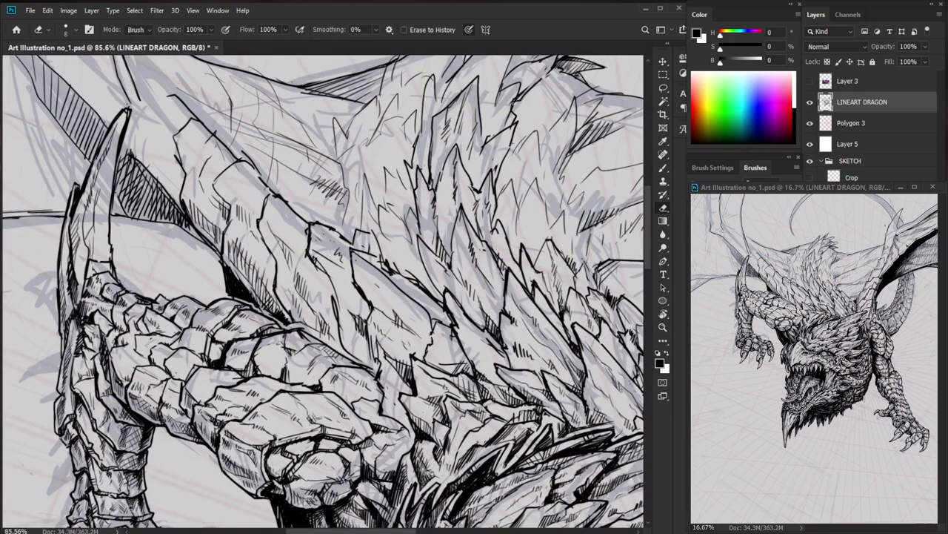
pyautogui.press('b')
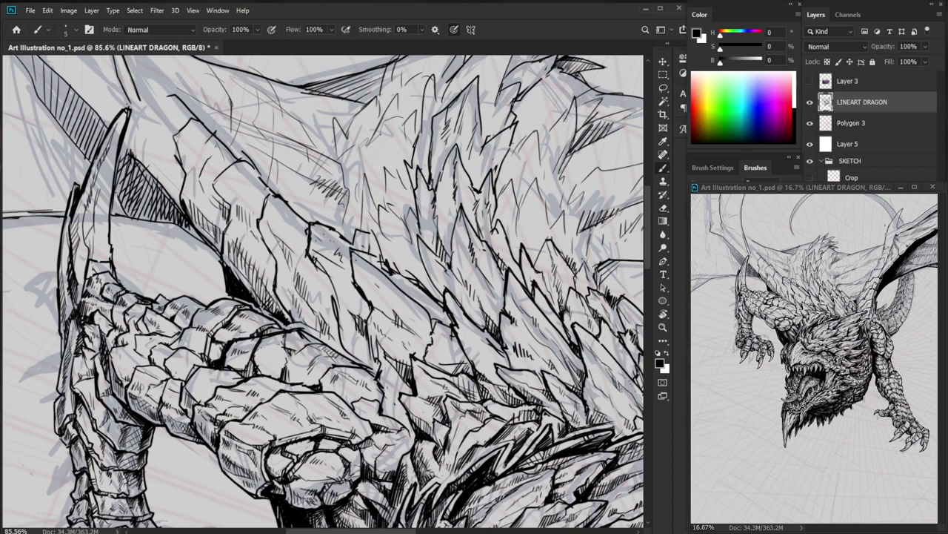
# Hatch the upper-arm scales where the raised foreleg meets the shoulder feathers.
pyautogui.scroll(3, 256, 329)
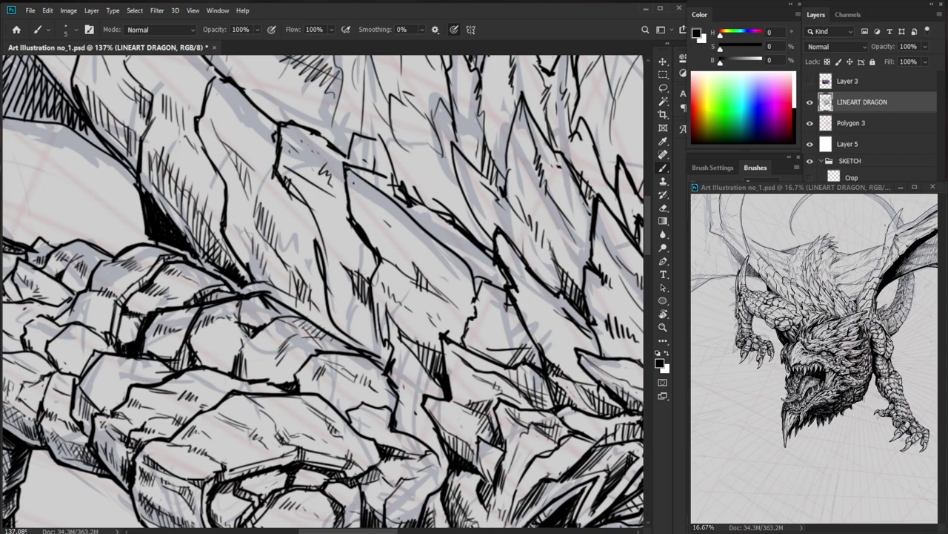
pyautogui.press('e')
pyautogui.press('b')
pyautogui.moveTo(284, 356)
pyautogui.mouseDown()
pyautogui.moveTo(276, 363)
pyautogui.moveTo(269, 355)
pyautogui.moveTo(275, 365)
pyautogui.mouseUp()
pyautogui.press('z')
pyautogui.moveTo(371, 374)
pyautogui.mouseDown()
pyautogui.moveTo(298, 377)
pyautogui.moveTo(318, 314)
pyautogui.moveTo(308, 304)
pyautogui.moveTo(347, 312)
pyautogui.moveTo(299, 338)
pyautogui.mouseUp()
pyautogui.press('b')
pyautogui.moveTo(308, 321); pyautogui.dragTo(305, 334)
pyautogui.moveTo(313, 326); pyautogui.dragTo(306, 340)
pyautogui.moveTo(313, 327); pyautogui.dragTo(311, 340)
pyautogui.press('z')
pyautogui.moveTo(378, 327); pyautogui.dragTo(317, 330)
pyautogui.press('e')
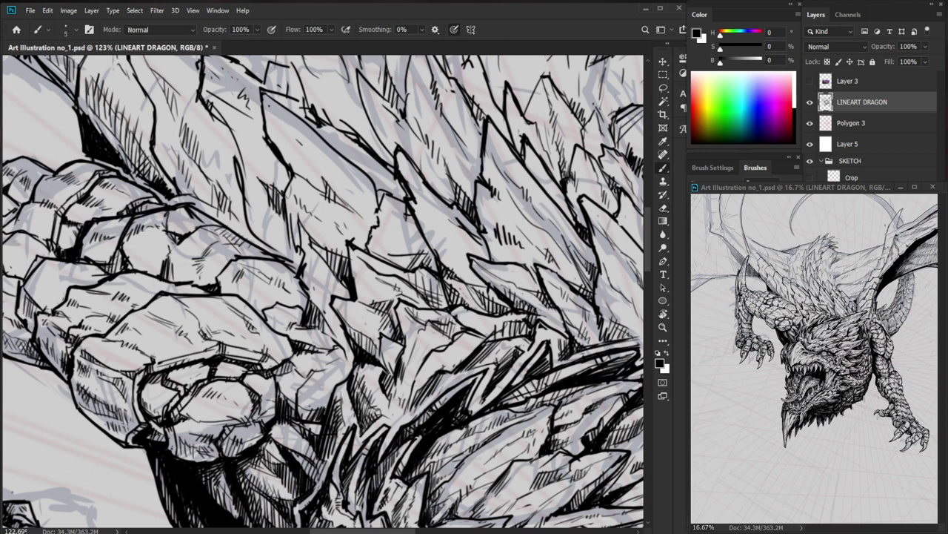
# Darken the top edge of the raised foreleg where it tucks under the shoulder scales.
pyautogui.press('b')
pyautogui.moveTo(371, 329); pyautogui.dragTo(362, 328)
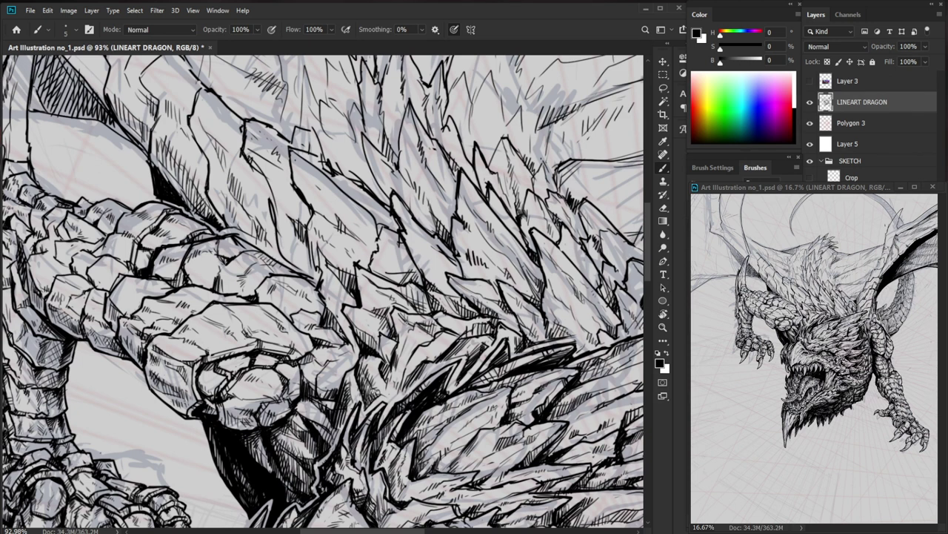
pyautogui.moveTo(346, 341)
pyautogui.mouseDown()
pyautogui.moveTo(363, 342)
pyautogui.moveTo(337, 330)
pyautogui.moveTo(326, 301)
pyautogui.moveTo(341, 332)
pyautogui.mouseUp()
pyautogui.press('e')
pyautogui.press('b')
pyautogui.moveTo(314, 274); pyautogui.dragTo(317, 284)
pyautogui.moveTo(316, 271)
pyautogui.mouseDown()
pyautogui.moveTo(322, 289)
pyautogui.moveTo(307, 257)
pyautogui.moveTo(310, 291)
pyautogui.mouseUp()
pyautogui.press('e')
pyautogui.press('b')
# Examine the lineart of the shoulder, raised foreleg and head from closer and wider views.
pyautogui.moveTo(370, 301); pyautogui.dragTo(298, 302)
pyautogui.moveTo(460, 458); pyautogui.dragTo(388, 382)
pyautogui.moveTo(249, 212)
pyautogui.mouseDown()
pyautogui.moveTo(321, 208)
pyautogui.moveTo(308, 244)
pyautogui.moveTo(295, 236)
pyautogui.mouseUp()
pyautogui.press('b')
pyautogui.moveTo(284, 229)
pyautogui.mouseDown()
pyautogui.moveTo(317, 242)
pyautogui.moveTo(305, 245)
pyautogui.moveTo(334, 263)
pyautogui.moveTo(338, 251)
pyautogui.mouseUp()
pyautogui.moveTo(386, 237); pyautogui.dragTo(292, 239)
pyautogui.moveTo(465, 455); pyautogui.dragTo(406, 417)
pyautogui.moveTo(290, 368); pyautogui.dragTo(304, 416)
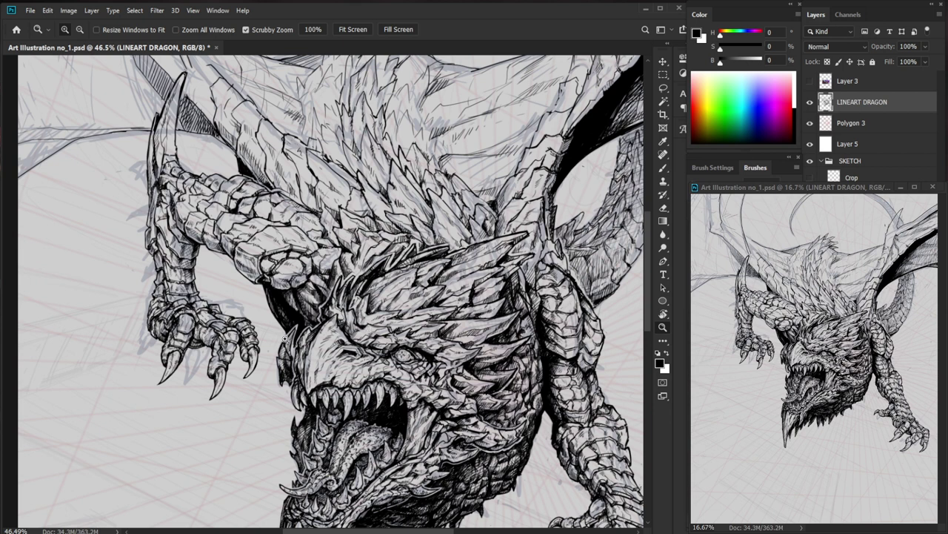
# Touch up the base of the outermost finger's claw on the raised hand.
pyautogui.moveTo(255, 350); pyautogui.dragTo(326, 351)
pyautogui.press('b')
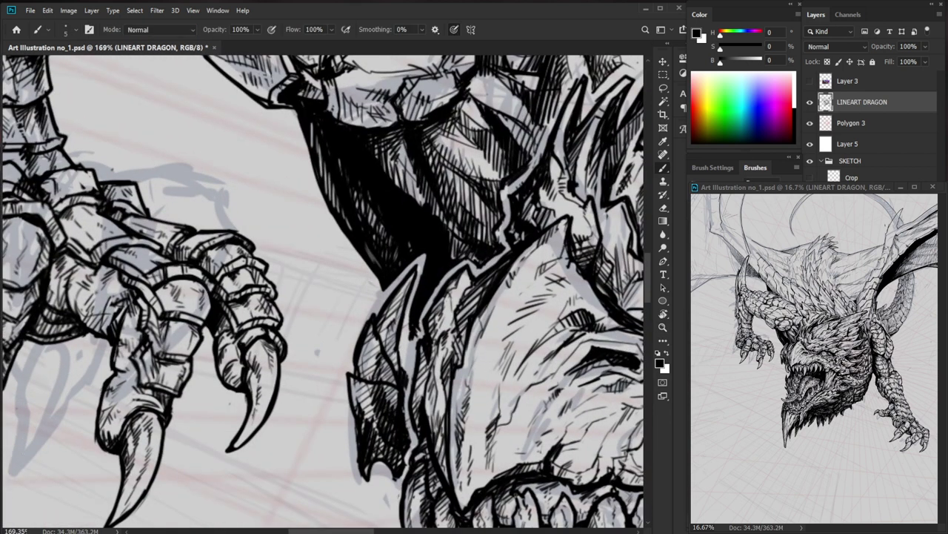
pyautogui.press('e')
pyautogui.press('b')
pyautogui.moveTo(251, 337); pyautogui.dragTo(277, 336)
pyautogui.moveTo(235, 346); pyautogui.dragTo(258, 331)
pyautogui.moveTo(315, 348)
pyautogui.mouseDown()
pyautogui.moveTo(236, 348)
pyautogui.moveTo(390, 332)
pyautogui.mouseUp()
pyautogui.press('b')
pyautogui.press('e')
pyautogui.press('b')
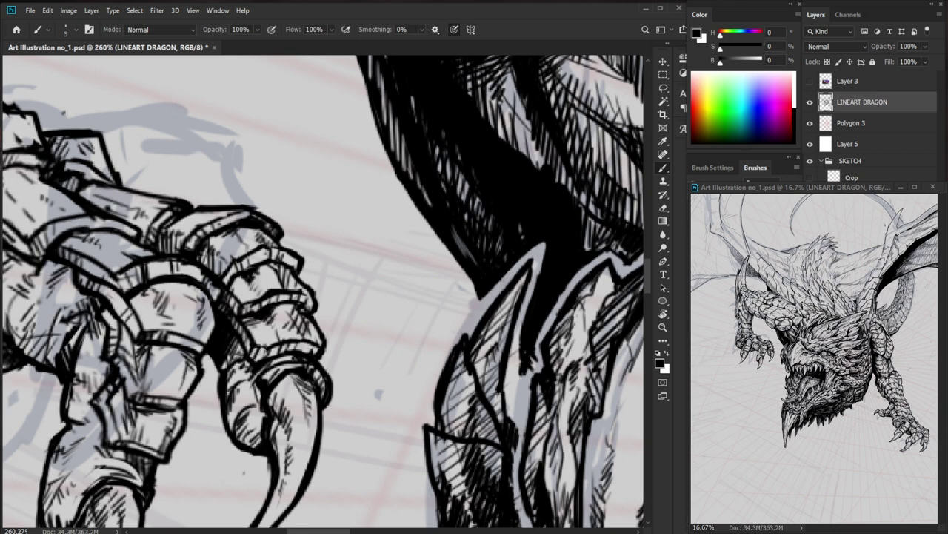
# Add hatch strokes to the shadowed folds at the heel of the raised hand.
pyautogui.press('z')
pyautogui.moveTo(348, 332)
pyautogui.mouseDown()
pyautogui.moveTo(269, 333)
pyautogui.moveTo(356, 337)
pyautogui.mouseUp()
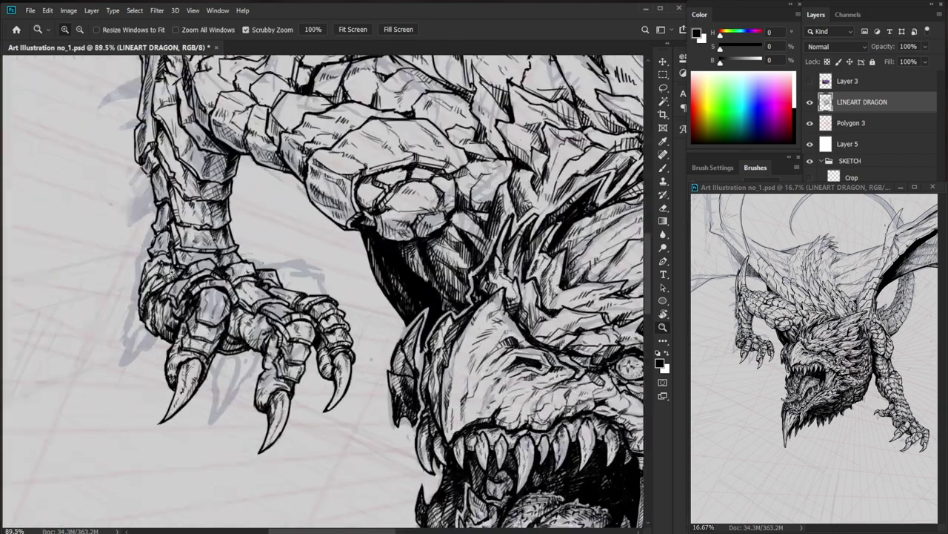
pyautogui.moveTo(172, 273); pyautogui.dragTo(210, 272)
pyautogui.press('b')
pyautogui.moveTo(162, 300)
pyautogui.mouseDown()
pyautogui.moveTo(162, 318)
pyautogui.moveTo(140, 305)
pyautogui.moveTo(199, 327)
pyautogui.moveTo(237, 326)
pyautogui.mouseUp()
pyautogui.press('z')
pyautogui.press('b')
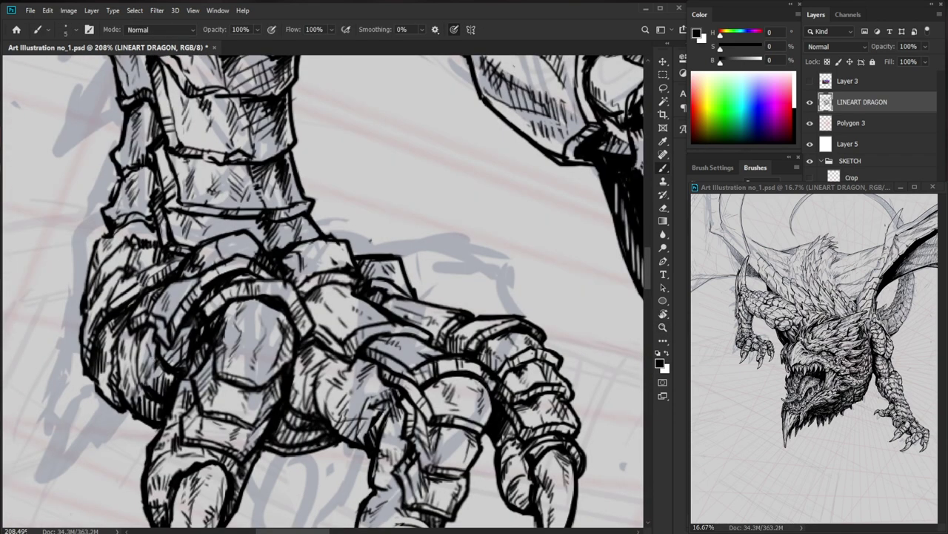
pyautogui.moveTo(159, 340); pyautogui.dragTo(153, 357)
pyautogui.press('z')
pyautogui.press('b')
pyautogui.moveTo(240, 311)
pyautogui.mouseDown()
pyautogui.moveTo(196, 319)
pyautogui.moveTo(240, 310)
pyautogui.moveTo(217, 320)
pyautogui.mouseUp()
# Hatch the shaded scales between the raised hand's heel and its nearest finger with downward strokes.
pyautogui.press('z')
pyautogui.press('b')
pyautogui.moveTo(221, 316); pyautogui.dragTo(206, 341)
pyautogui.moveTo(215, 339); pyautogui.dragTo(209, 348)
pyautogui.moveTo(199, 306); pyautogui.dragTo(184, 332)
pyautogui.moveTo(200, 323); pyautogui.dragTo(170, 358)
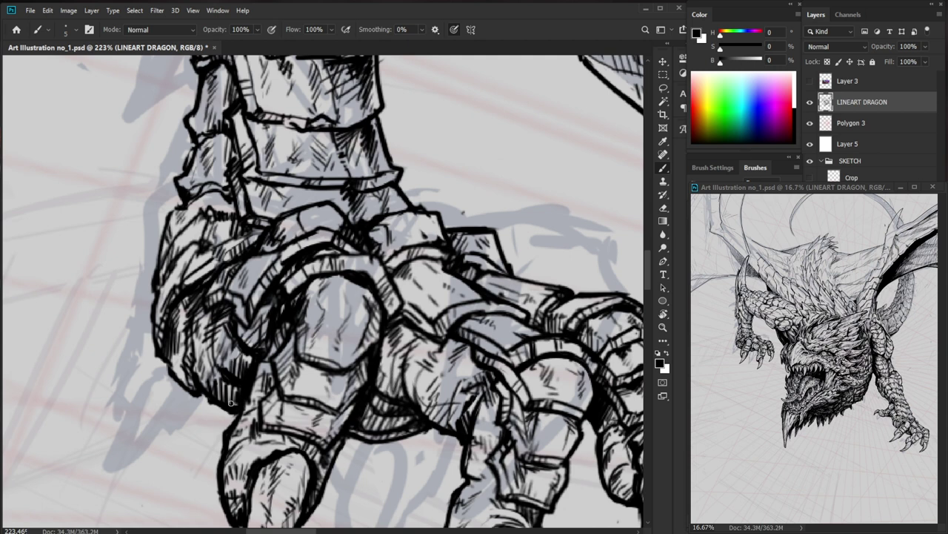
# Deepen the shadow along the lower edge of the raised hand's heel with dense short strokes.
pyautogui.moveTo(232, 384); pyautogui.dragTo(231, 392)
pyautogui.moveTo(216, 388); pyautogui.dragTo(205, 394)
pyautogui.moveTo(191, 354); pyautogui.dragTo(193, 370)
pyautogui.moveTo(195, 365); pyautogui.dragTo(196, 385)
pyautogui.moveTo(197, 346)
pyautogui.mouseDown()
pyautogui.moveTo(201, 365)
pyautogui.moveTo(217, 371)
pyautogui.mouseUp()
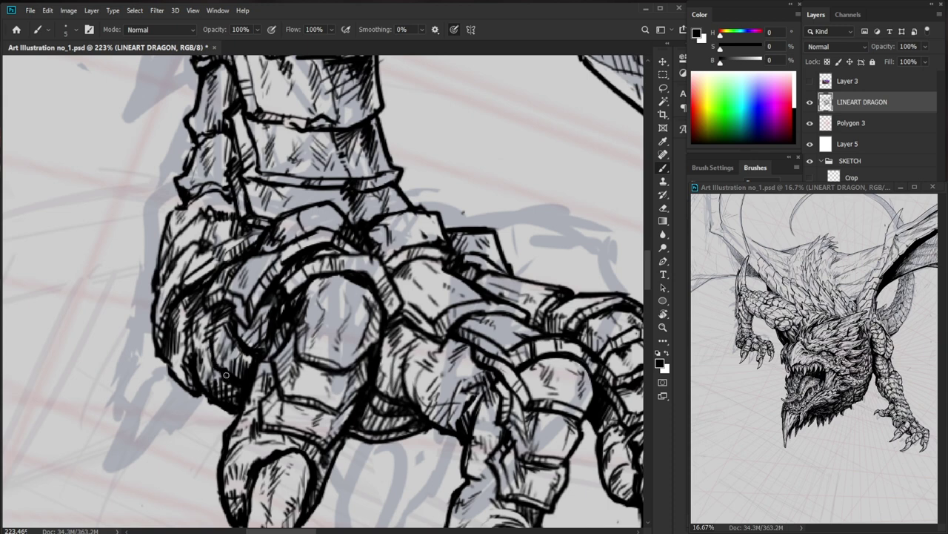
# Hatch and darken the underside of the middle finger's last knuckle beside its claw.
pyautogui.moveTo(284, 352); pyautogui.dragTo(189, 354)
pyautogui.moveTo(515, 462); pyautogui.dragTo(459, 438)
pyautogui.scroll(5, 341, 356)
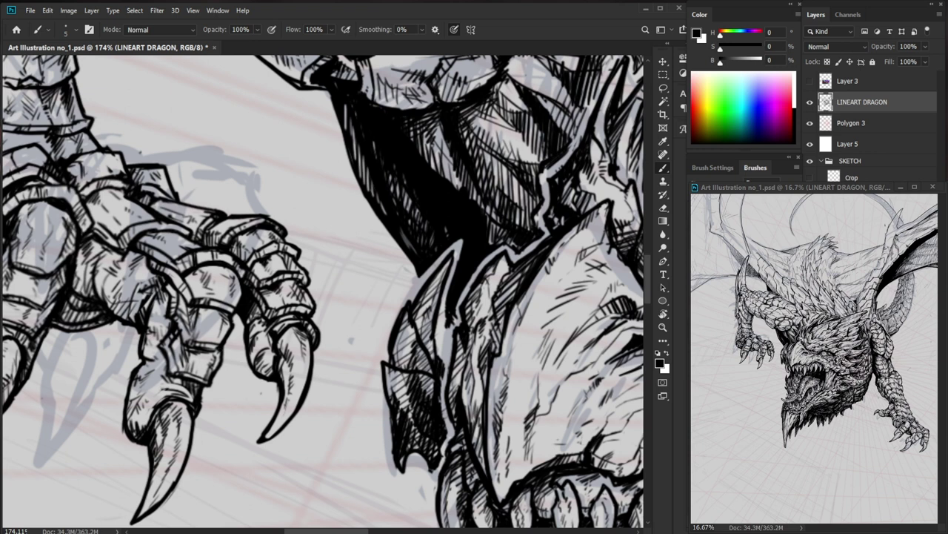
pyautogui.moveTo(137, 391); pyautogui.dragTo(137, 412)
pyautogui.press('e')
pyautogui.moveTo(192, 334); pyautogui.dragTo(159, 335)
pyautogui.moveTo(192, 420); pyautogui.dragTo(215, 410)
pyautogui.scroll(3, 212, 412)
pyautogui.press('b')
pyautogui.moveTo(160, 439); pyautogui.dragTo(179, 444)
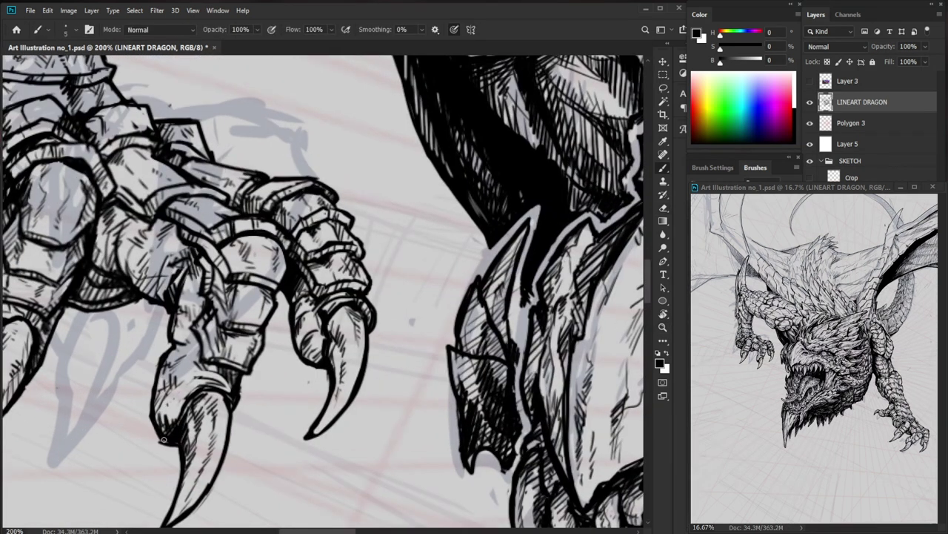
# Clean up the ink contours of the raised hand's middle finger and claw with short erasing and brush touches.
pyautogui.scroll(-3, 164, 440)
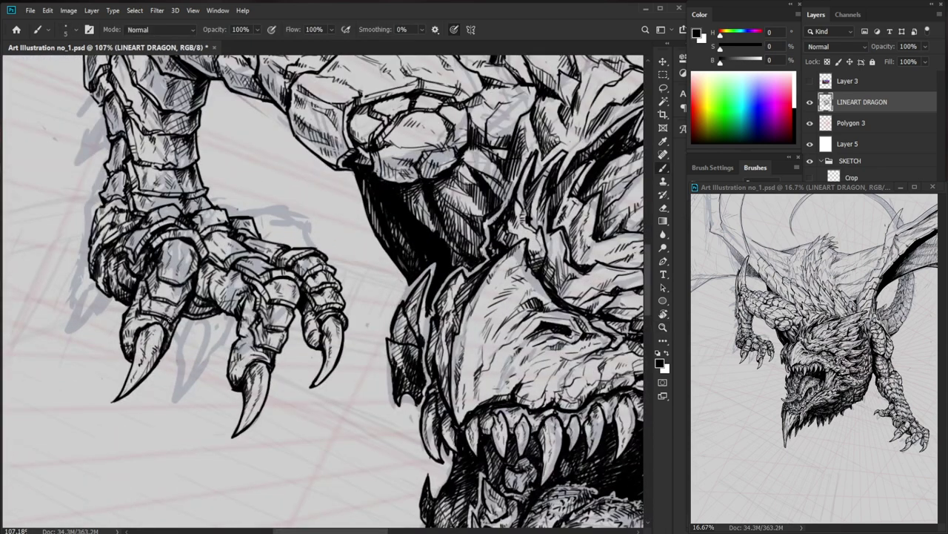
pyautogui.scroll(2, 171, 312)
pyautogui.moveTo(172, 335); pyautogui.dragTo(162, 374)
pyautogui.press('e')
pyautogui.scroll(1, 161, 374)
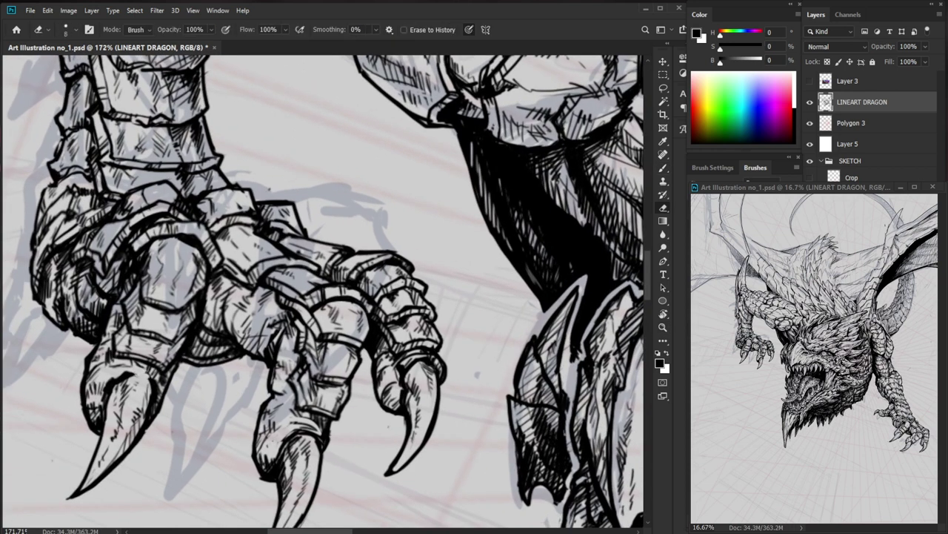
pyautogui.press('b')
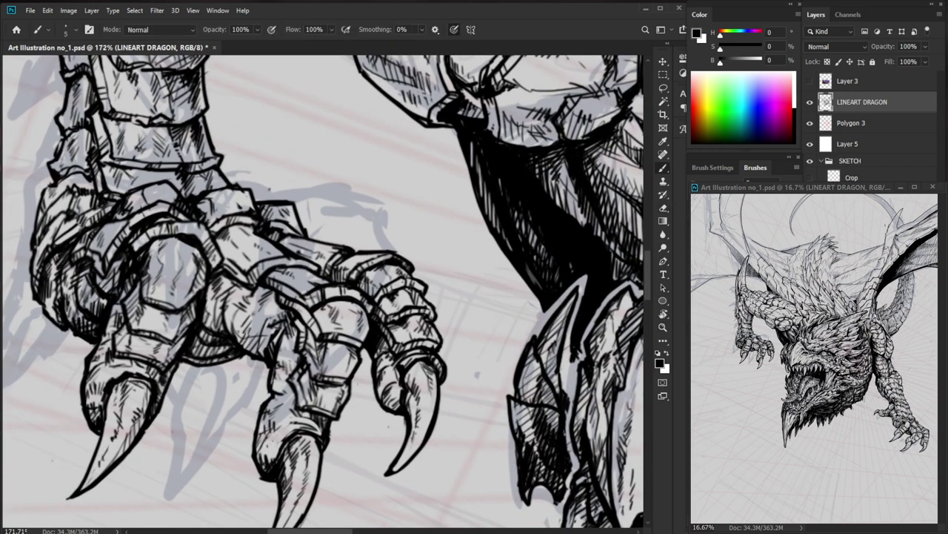
pyautogui.press('e')
pyautogui.moveTo(319, 446); pyautogui.dragTo(271, 375)
pyautogui.press('b')
# Refine the lines around the raised hand's finger knuckles and claws with alternating ink and eraser strokes.
pyautogui.moveTo(92, 308)
pyautogui.mouseDown()
pyautogui.moveTo(105, 316)
pyautogui.moveTo(98, 329)
pyautogui.moveTo(69, 314)
pyautogui.mouseUp()
pyautogui.moveTo(237, 325); pyautogui.dragTo(148, 327)
pyautogui.moveTo(271, 308); pyautogui.dragTo(359, 307)
pyautogui.press('e')
pyautogui.moveTo(278, 349)
pyautogui.mouseDown()
pyautogui.moveTo(255, 356)
pyautogui.moveTo(273, 351)
pyautogui.mouseUp()
pyautogui.press('b')
pyautogui.moveTo(275, 351); pyautogui.dragTo(263, 356)
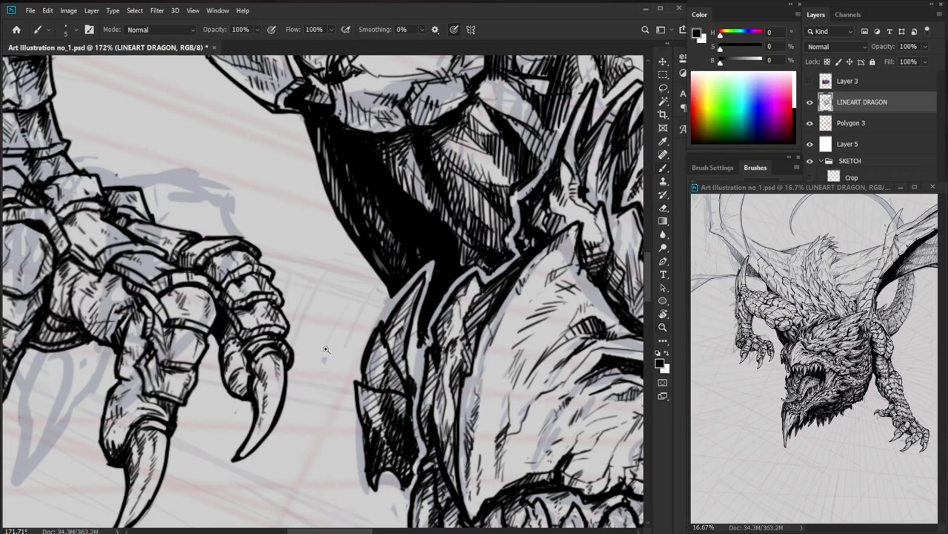
# Touch up the ink lines of the scales around the raised foreleg's elbow.
pyautogui.moveTo(326, 350); pyautogui.dragTo(254, 350)
pyautogui.moveTo(212, 193)
pyautogui.mouseDown()
pyautogui.moveTo(201, 282)
pyautogui.moveTo(205, 261)
pyautogui.mouseUp()
pyautogui.moveTo(215, 250); pyautogui.dragTo(201, 254)
pyautogui.press('z')
pyautogui.moveTo(323, 330); pyautogui.dragTo(267, 386)
pyautogui.moveTo(483, 484); pyautogui.dragTo(369, 450)
pyautogui.moveTo(181, 261); pyautogui.dragTo(224, 299)
pyautogui.press('b')
pyautogui.moveTo(223, 299)
pyautogui.mouseDown()
pyautogui.moveTo(192, 336)
pyautogui.moveTo(198, 332)
pyautogui.mouseUp()
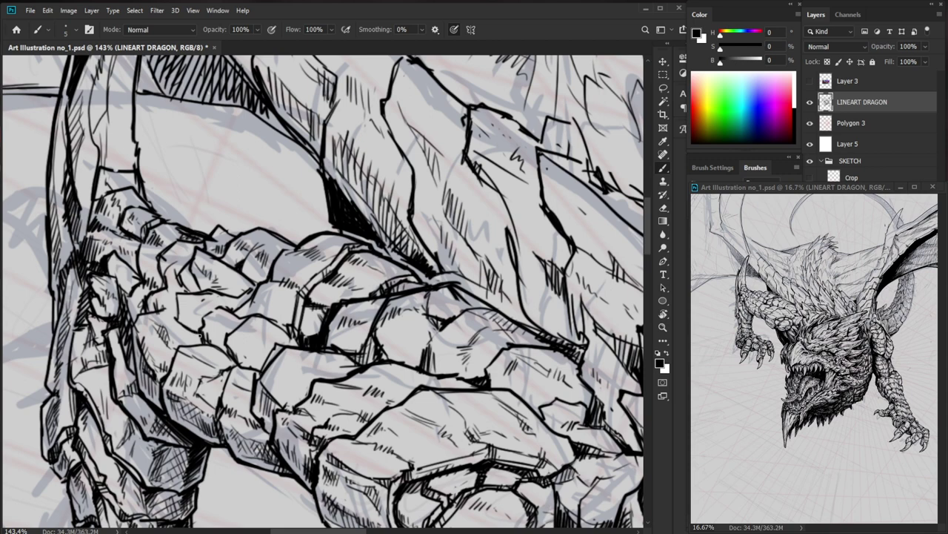
# Erase and re-ink the contour where the lowered foreleg's shoulder meets the wing and the base of the tail.
pyautogui.moveTo(293, 333); pyautogui.dragTo(222, 335)
pyautogui.moveTo(511, 485); pyautogui.dragTo(442, 365)
pyautogui.scroll(5, 439, 364)
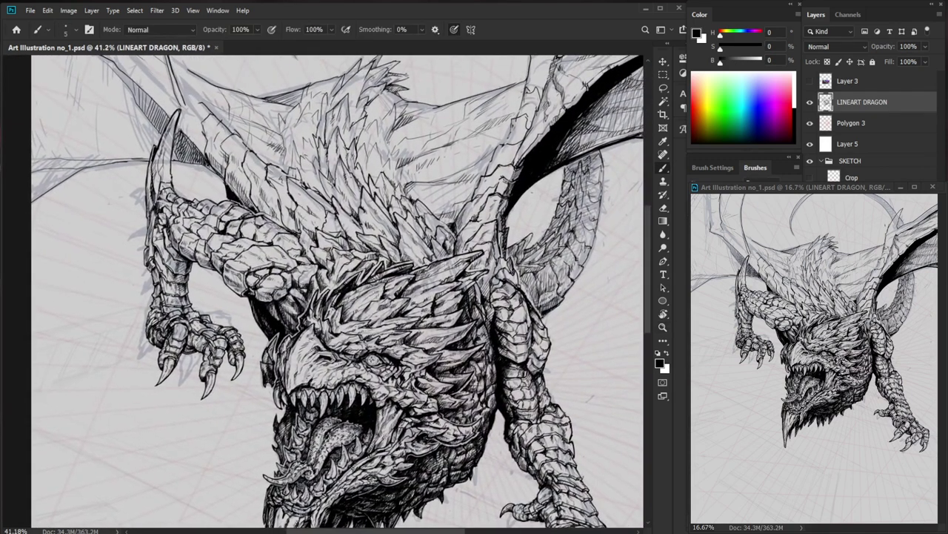
pyautogui.moveTo(486, 276); pyautogui.dragTo(498, 316)
pyautogui.moveTo(530, 359); pyautogui.dragTo(434, 349)
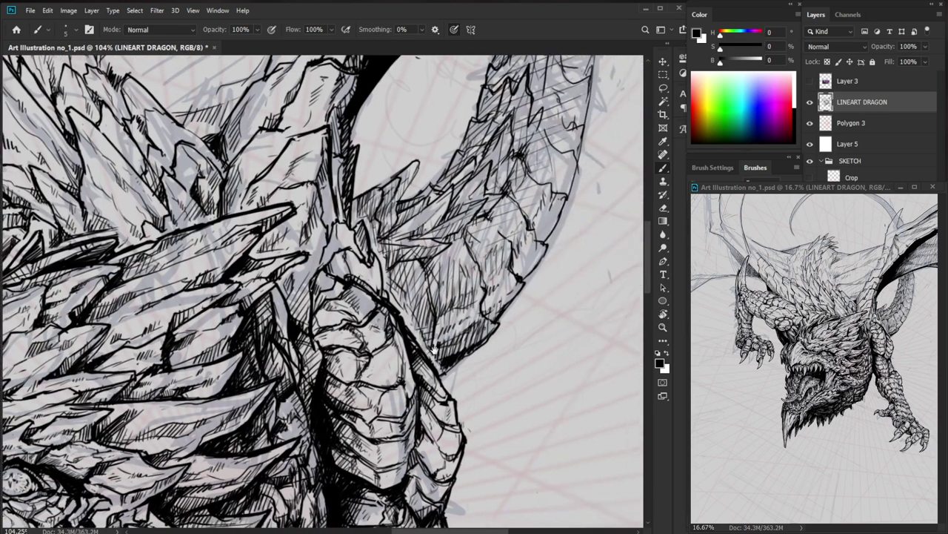
pyautogui.press('e')
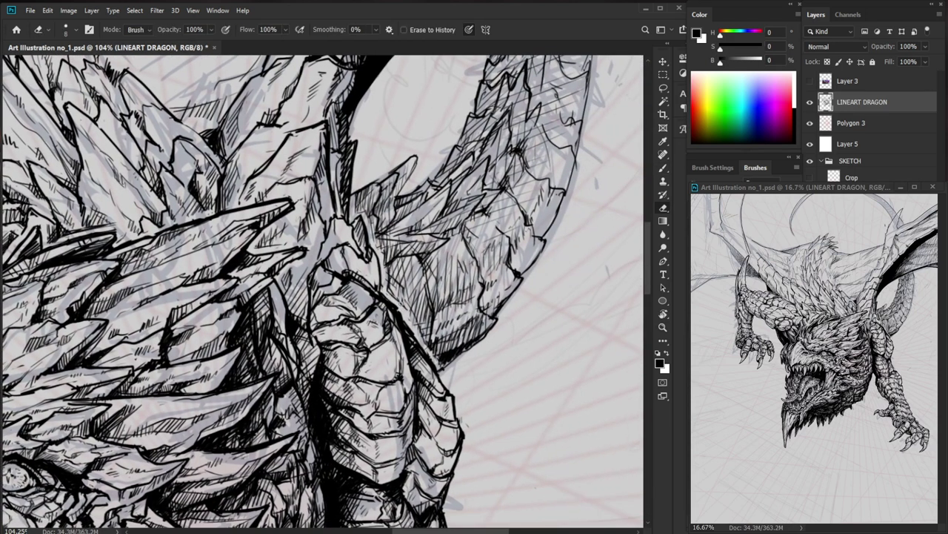
pyautogui.press('b')
pyautogui.press('e')
pyautogui.press('b')
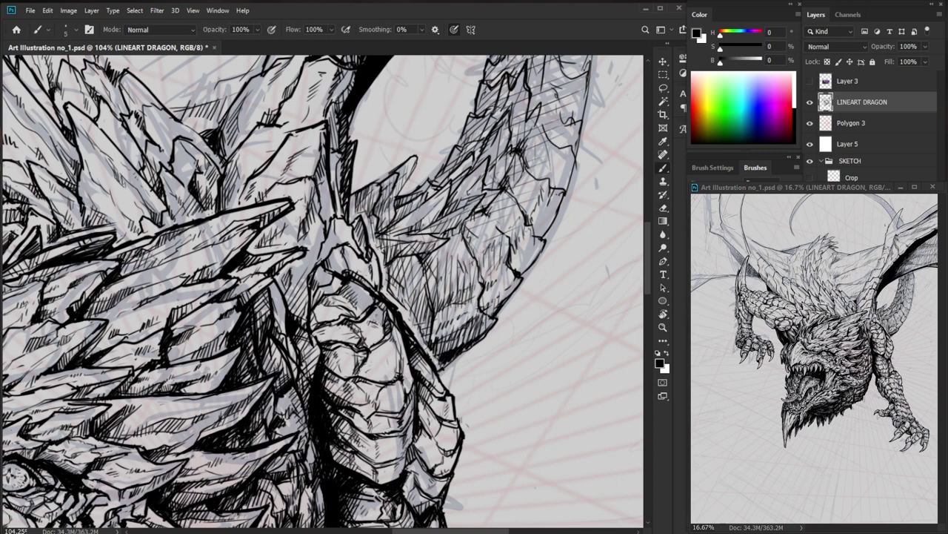
pyautogui.press('e')
pyautogui.press('b')
# Examine the lowered foreleg's shoulder, the raised hand and the overall balance of the dragon lineart.
pyautogui.moveTo(340, 220)
pyautogui.mouseDown()
pyautogui.moveTo(336, 241)
pyautogui.moveTo(315, 252)
pyautogui.mouseUp()
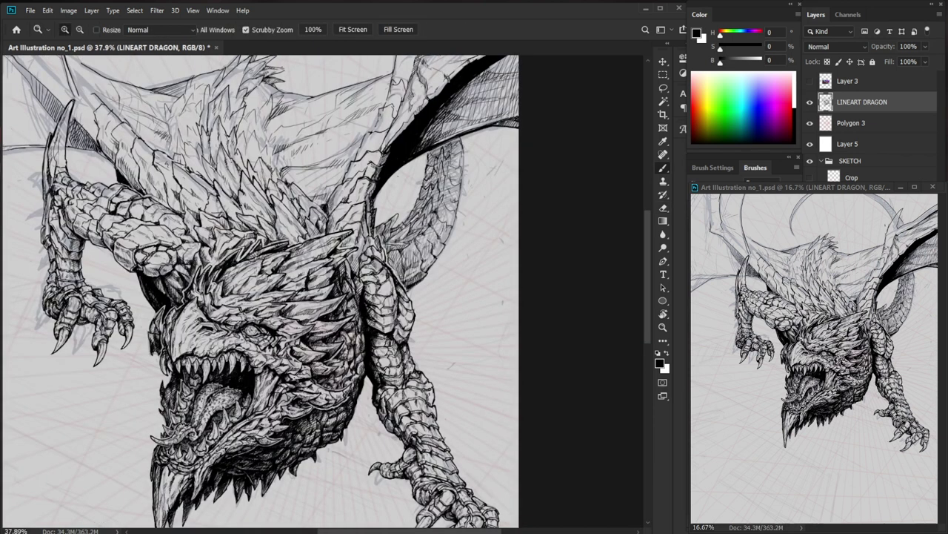
pyautogui.moveTo(386, 235); pyautogui.dragTo(472, 236)
pyautogui.moveTo(322, 286)
pyautogui.mouseDown()
pyautogui.moveTo(318, 301)
pyautogui.moveTo(328, 304)
pyautogui.mouseUp()
pyautogui.moveTo(395, 194)
pyautogui.mouseDown()
pyautogui.moveTo(326, 194)
pyautogui.moveTo(435, 199)
pyautogui.mouseUp()
pyautogui.press('z')
pyautogui.press('b')
pyautogui.moveTo(349, 288)
pyautogui.mouseDown()
pyautogui.moveTo(390, 292)
pyautogui.moveTo(343, 326)
pyautogui.mouseUp()
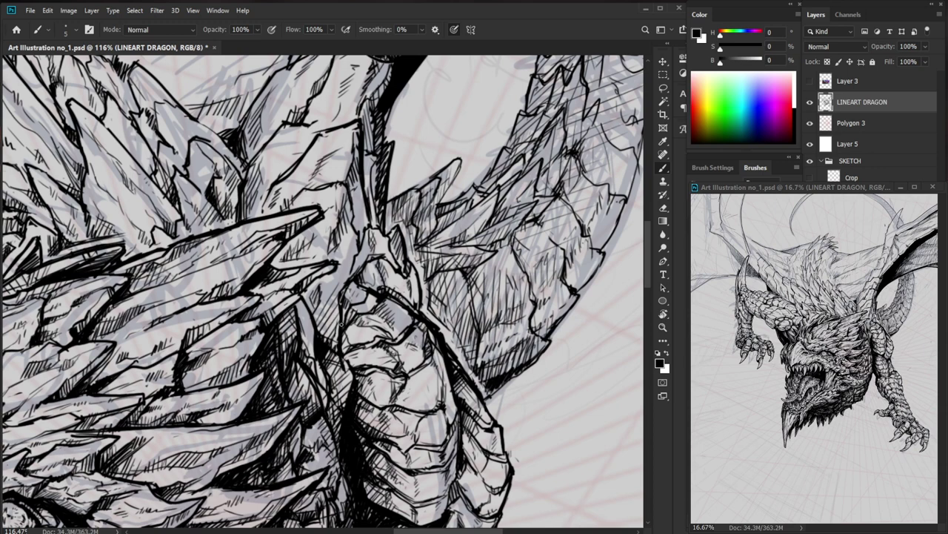
pyautogui.moveTo(403, 341); pyautogui.dragTo(319, 341)
pyautogui.moveTo(416, 503); pyautogui.dragTo(378, 412)
pyautogui.press('z')
pyautogui.moveTo(100, 281)
pyautogui.mouseDown()
pyautogui.moveTo(195, 278)
pyautogui.moveTo(265, 305)
pyautogui.moveTo(247, 313)
pyautogui.mouseUp()
pyautogui.press('b')
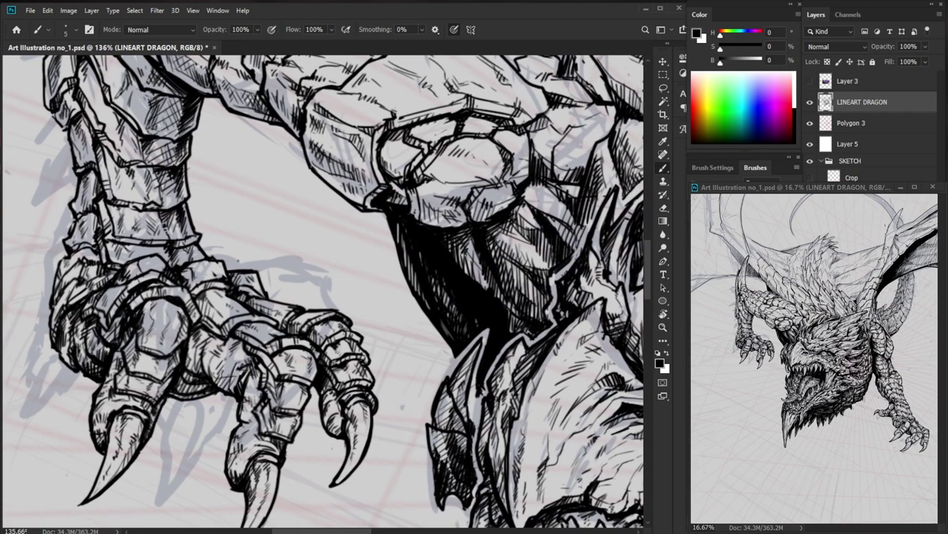
pyautogui.press('z')
pyautogui.moveTo(229, 309); pyautogui.dragTo(129, 311)
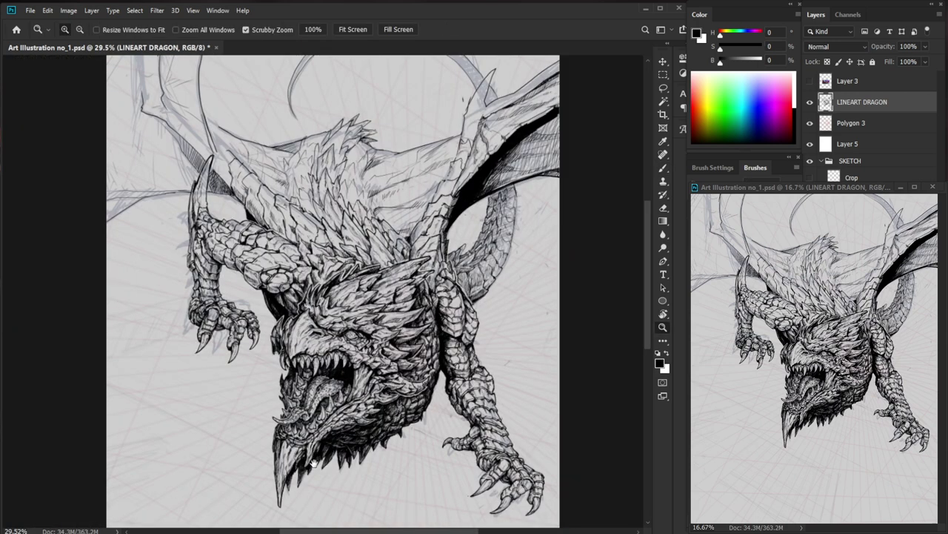
# Thin the heavy ink edge of the curved spike above the raised foreleg's elbow by erasing along it.
pyautogui.moveTo(211, 209); pyautogui.dragTo(241, 288)
pyautogui.press('z')
pyautogui.moveTo(164, 256); pyautogui.dragTo(192, 216)
pyautogui.scroll(1, 191, 215)
pyautogui.press('b')
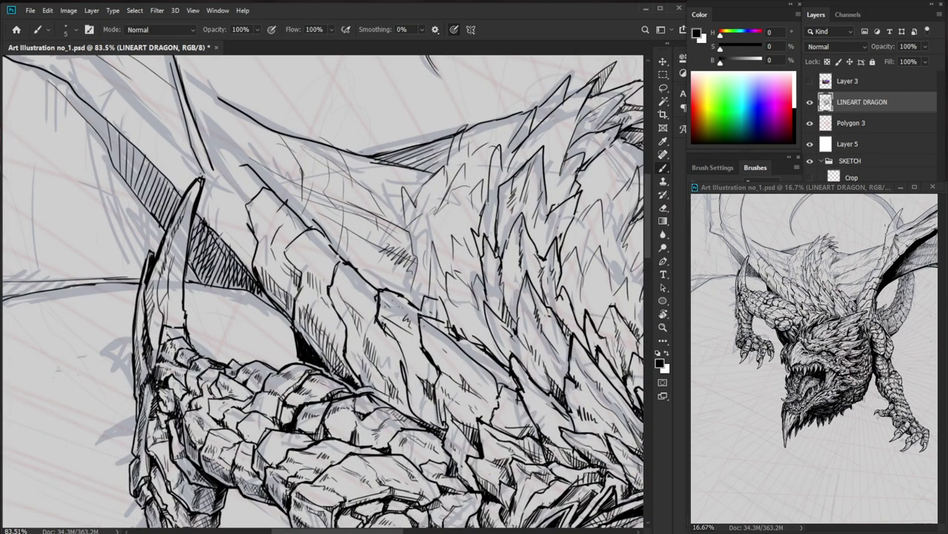
pyautogui.press('e')
pyautogui.moveTo(198, 215); pyautogui.dragTo(193, 252)
pyautogui.moveTo(199, 213); pyautogui.dragTo(190, 269)
pyautogui.moveTo(179, 194); pyautogui.dragTo(163, 228)
# Hatch the shaded side of the curved elbow spike with short downward ink strokes.
pyautogui.press('b')
pyautogui.moveTo(155, 167); pyautogui.dragTo(152, 194)
pyautogui.moveTo(161, 176); pyautogui.dragTo(159, 213)
pyautogui.moveTo(169, 180); pyautogui.dragTo(163, 210)
pyautogui.moveTo(221, 189); pyautogui.dragTo(178, 190)
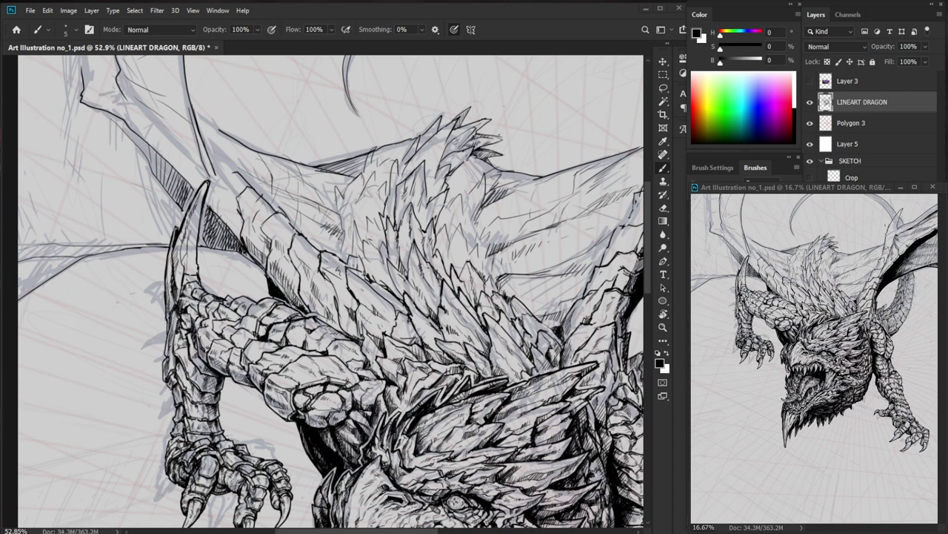
# Refine the lines at the base of the elbow spike and the outer edge plates of the raised foreleg.
pyautogui.hotkey('ctrl', 'space')
pyautogui.moveTo(173, 344); pyautogui.dragTo(245, 344)
pyautogui.moveTo(159, 380)
pyautogui.mouseDown()
pyautogui.moveTo(173, 365)
pyautogui.moveTo(158, 365)
pyautogui.mouseUp()
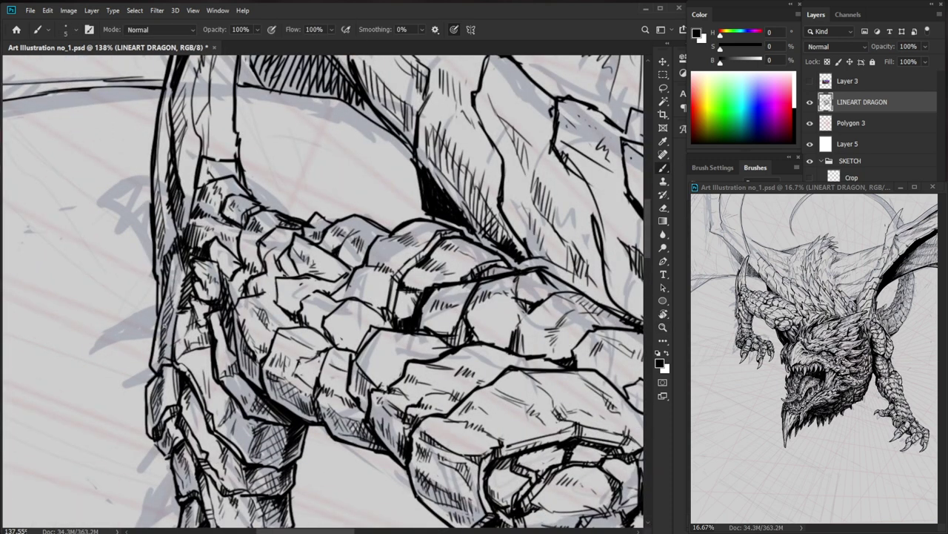
pyautogui.hotkey('ctrl', 'space')
pyautogui.moveTo(169, 360); pyautogui.dragTo(175, 357)
pyautogui.press('e')
pyautogui.moveTo(147, 387)
pyautogui.mouseDown()
pyautogui.moveTo(132, 391)
pyautogui.moveTo(143, 398)
pyautogui.moveTo(147, 389)
pyautogui.mouseUp()
pyautogui.press('b')
pyautogui.moveTo(228, 357); pyautogui.dragTo(164, 393)
pyautogui.moveTo(507, 432); pyautogui.dragTo(338, 422)
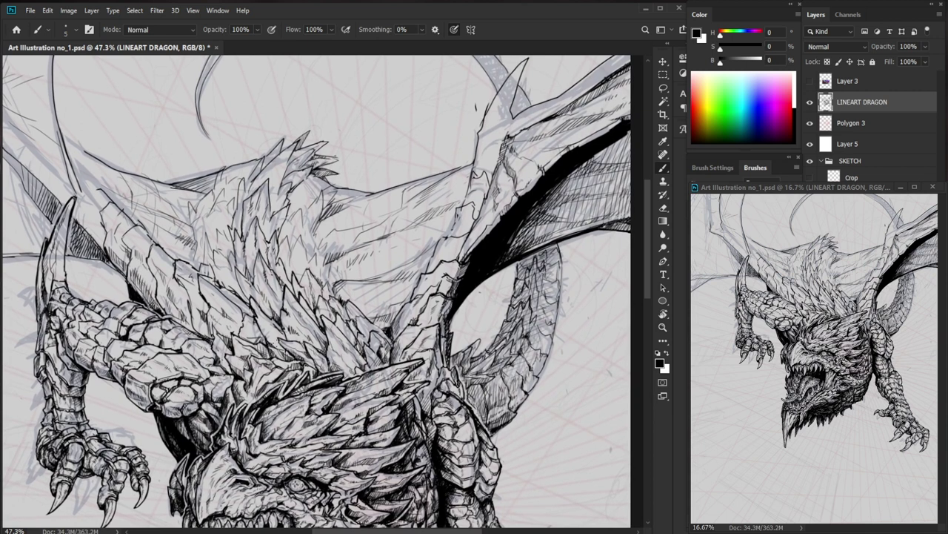
# Clean up and re-ink the scales between the raised foreleg's upper segment and the shoulder spikes.
pyautogui.scroll(6, 337, 422)
pyautogui.press('e')
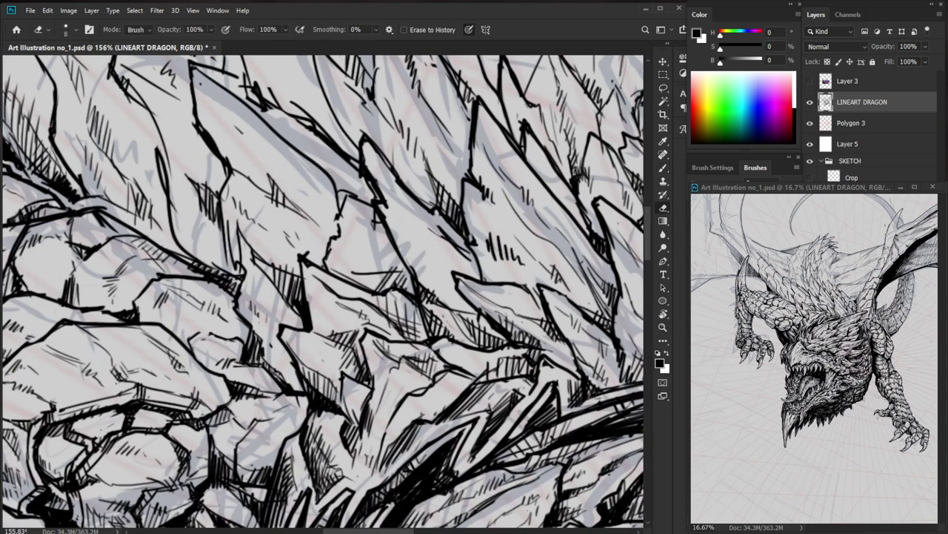
pyautogui.press('b')
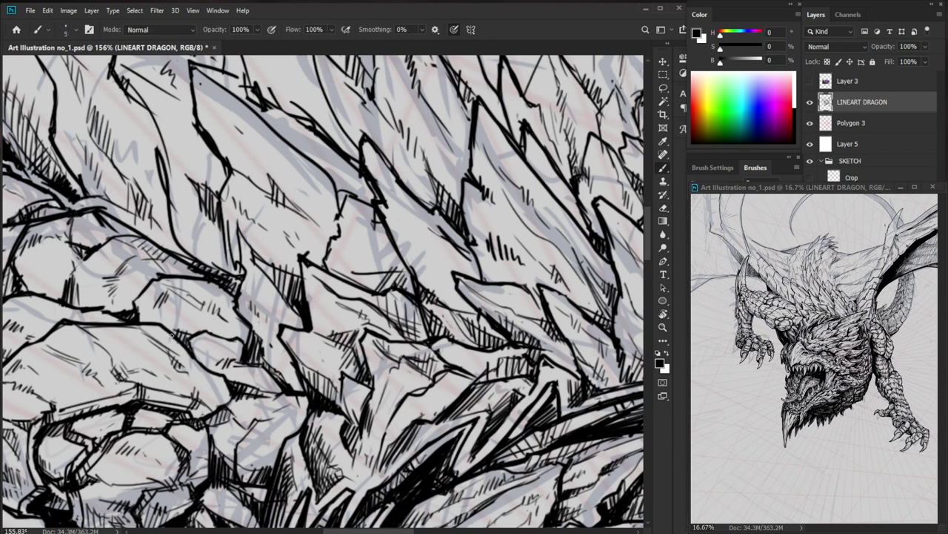
pyautogui.press('e')
pyautogui.press('b')
pyautogui.moveTo(195, 399)
pyautogui.mouseDown()
pyautogui.moveTo(195, 387)
pyautogui.moveTo(195, 397)
pyautogui.mouseUp()
pyautogui.press('z')
pyautogui.moveTo(282, 354)
pyautogui.mouseDown()
pyautogui.moveTo(243, 430)
pyautogui.moveTo(300, 364)
pyautogui.mouseUp()
pyautogui.press('b')
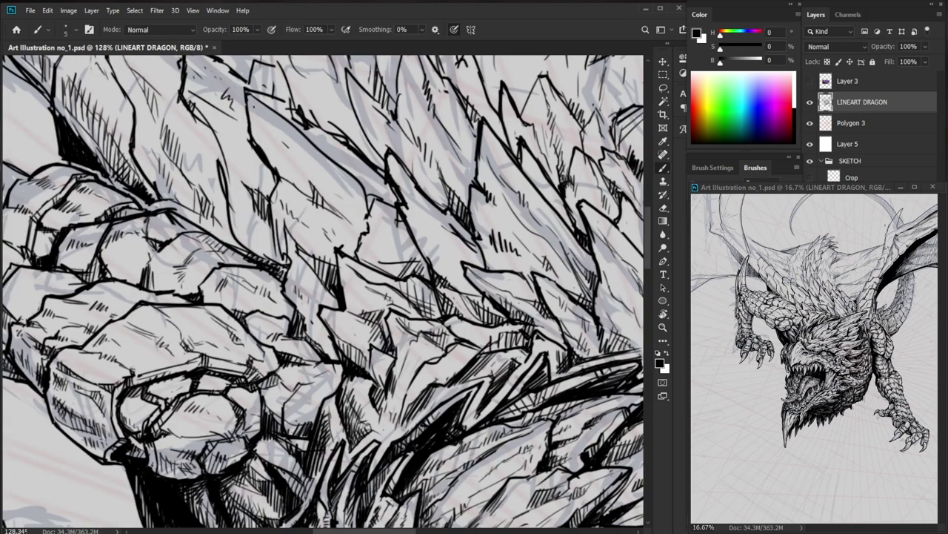
pyautogui.moveTo(175, 317); pyautogui.dragTo(193, 326)
pyautogui.press('z')
pyautogui.moveTo(250, 319); pyautogui.dragTo(178, 325)
pyautogui.press('b')
pyautogui.moveTo(560, 373)
pyautogui.mouseDown()
pyautogui.moveTo(514, 282)
pyautogui.moveTo(494, 318)
pyautogui.mouseUp()
# Darken the gap between the raised foreleg's upper scales near the elbow with short hatch strokes.
pyautogui.press('z')
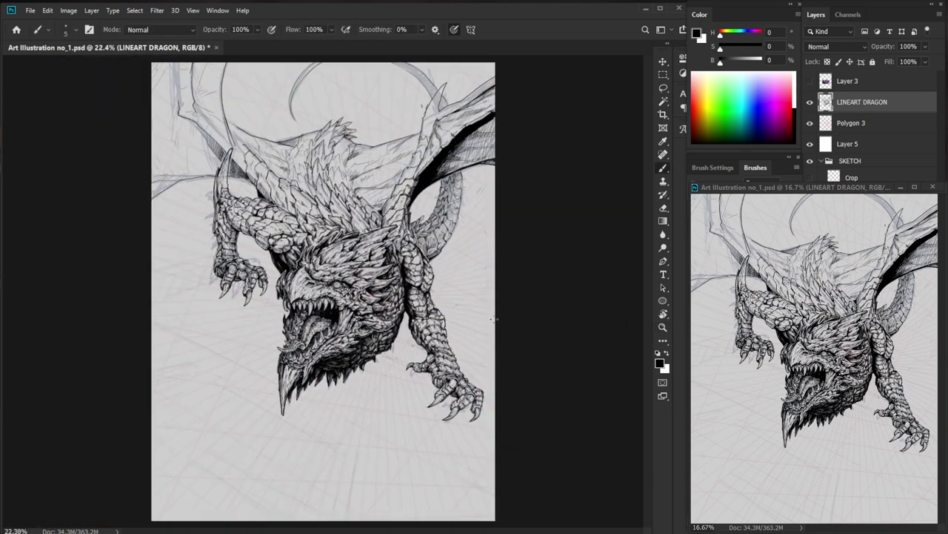
pyautogui.press('z')
pyautogui.moveTo(286, 211); pyautogui.dragTo(341, 211)
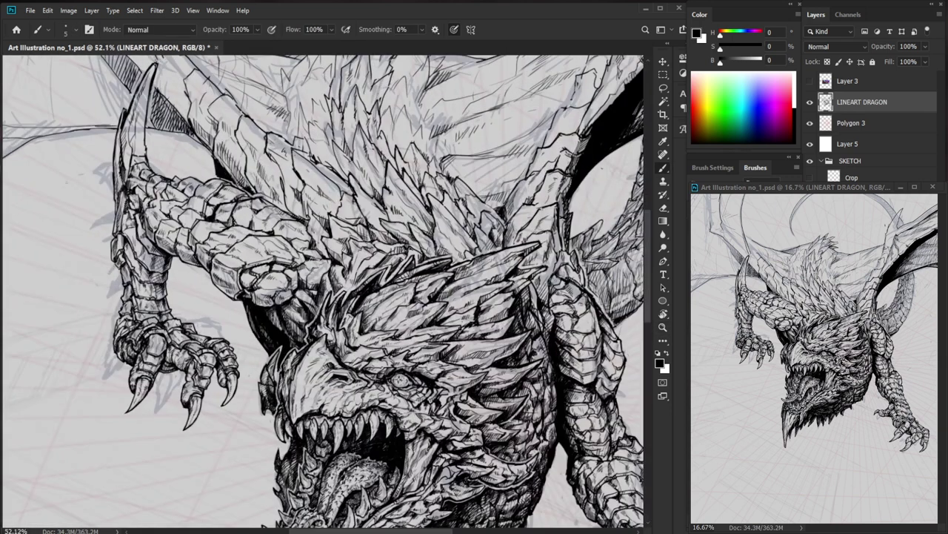
pyautogui.press('z')
pyautogui.moveTo(211, 218)
pyautogui.mouseDown()
pyautogui.moveTo(245, 218)
pyautogui.moveTo(180, 229)
pyautogui.moveTo(185, 217)
pyautogui.moveTo(194, 220)
pyautogui.moveTo(163, 212)
pyautogui.mouseUp()
pyautogui.press('e')
pyautogui.press('b')
pyautogui.moveTo(201, 209); pyautogui.dragTo(154, 197)
pyautogui.moveTo(161, 183); pyautogui.dragTo(158, 195)
pyautogui.moveTo(169, 183); pyautogui.dragTo(167, 191)
pyautogui.moveTo(176, 188); pyautogui.dragTo(174, 198)
pyautogui.moveTo(314, 211); pyautogui.dragTo(215, 223)
# Add fine hatching to the scales on the raised foreleg's upper segment behind the elbow.
pyautogui.moveTo(464, 306); pyautogui.dragTo(410, 333)
pyautogui.scroll(4, 214, 232)
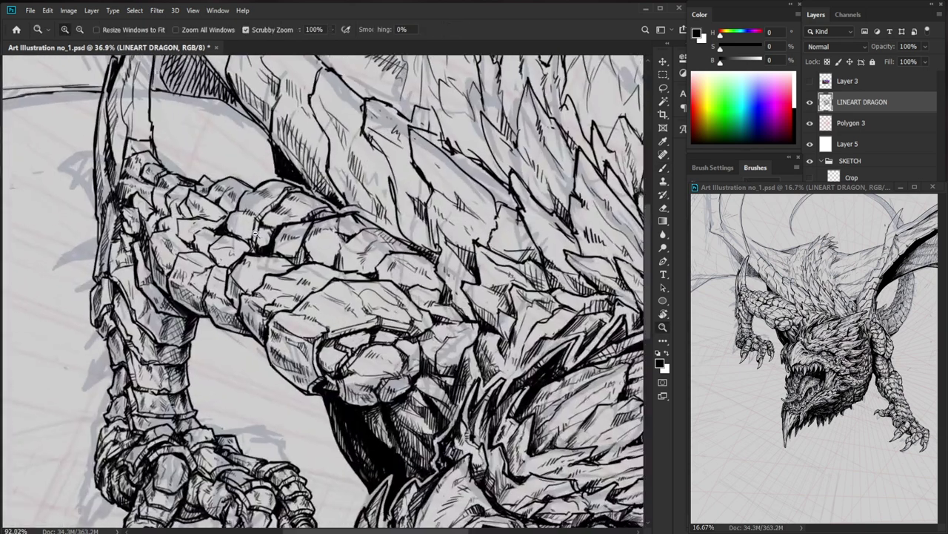
pyautogui.moveTo(202, 227); pyautogui.dragTo(175, 221)
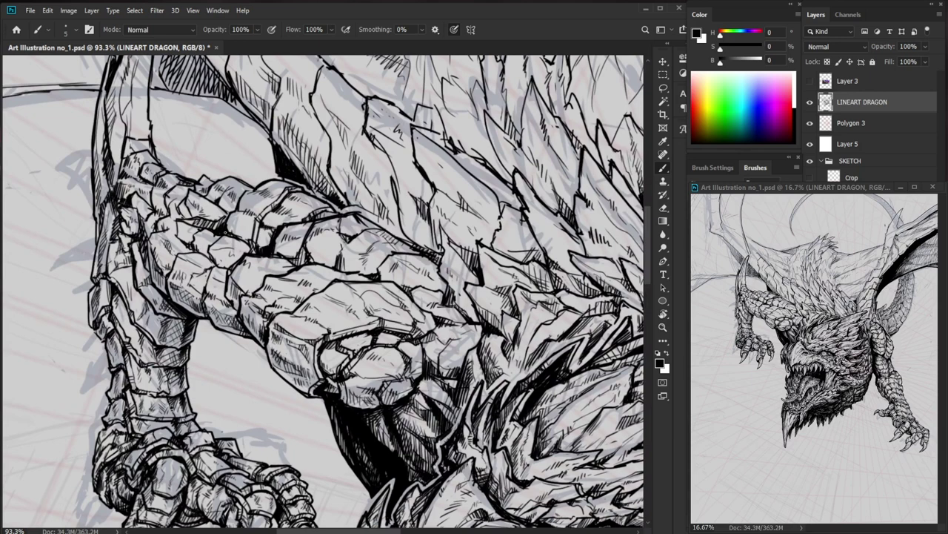
pyautogui.scroll(-3, 219, 227)
pyautogui.scroll(5, 267, 219)
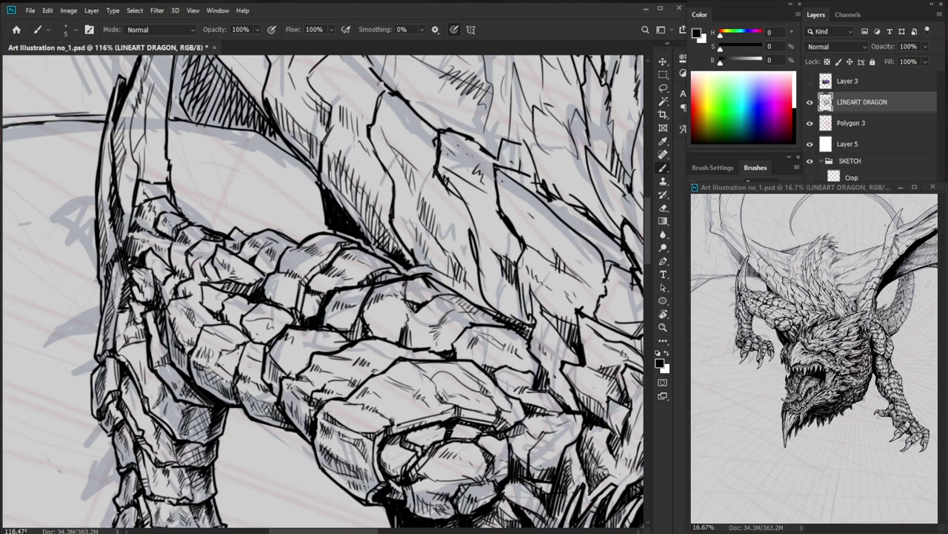
pyautogui.moveTo(290, 243)
pyautogui.mouseDown()
pyautogui.moveTo(281, 249)
pyautogui.moveTo(315, 242)
pyautogui.mouseUp()
pyautogui.moveTo(165, 350); pyautogui.dragTo(178, 350)
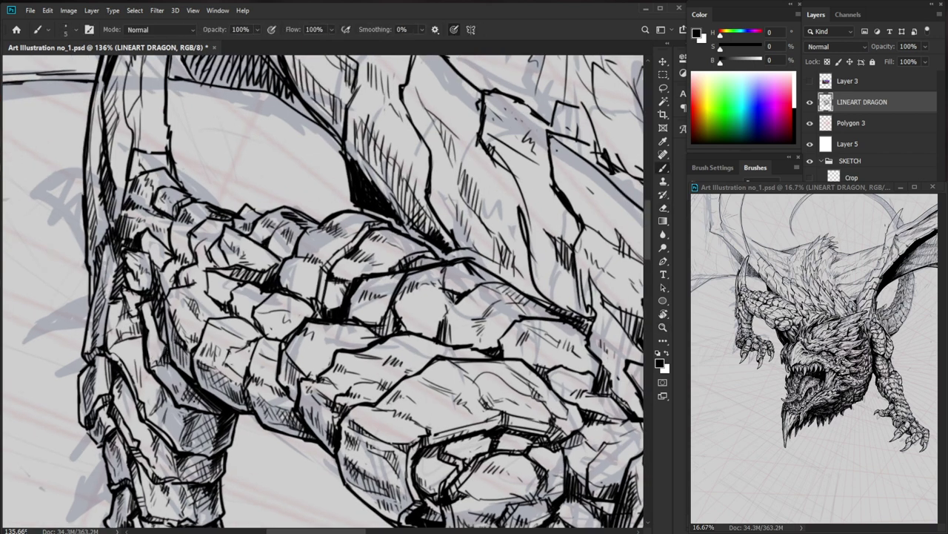
pyautogui.moveTo(183, 385); pyautogui.dragTo(119, 420)
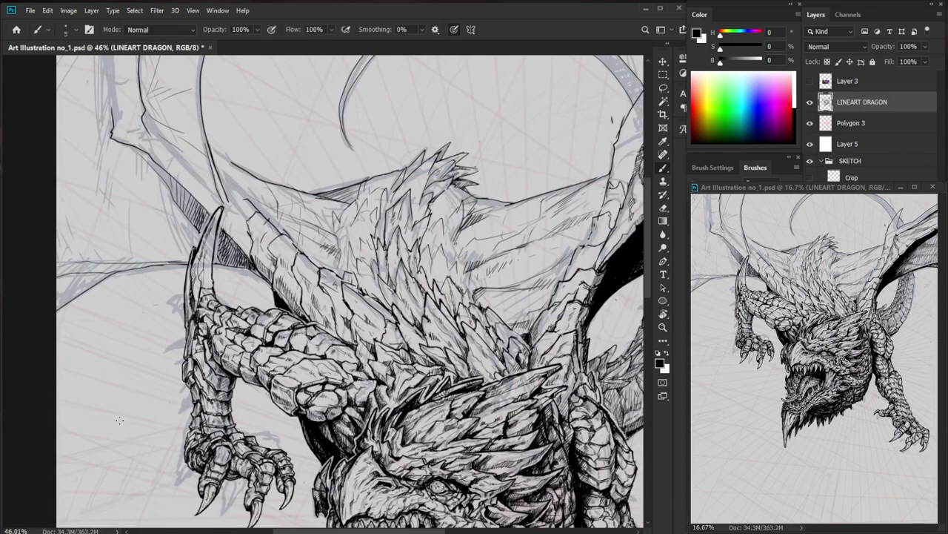
# Hatch the long narrow plates running down the raised foreleg just below the elbow.
pyautogui.moveTo(211, 372)
pyautogui.mouseDown()
pyautogui.moveTo(272, 372)
pyautogui.moveTo(224, 386)
pyautogui.mouseUp()
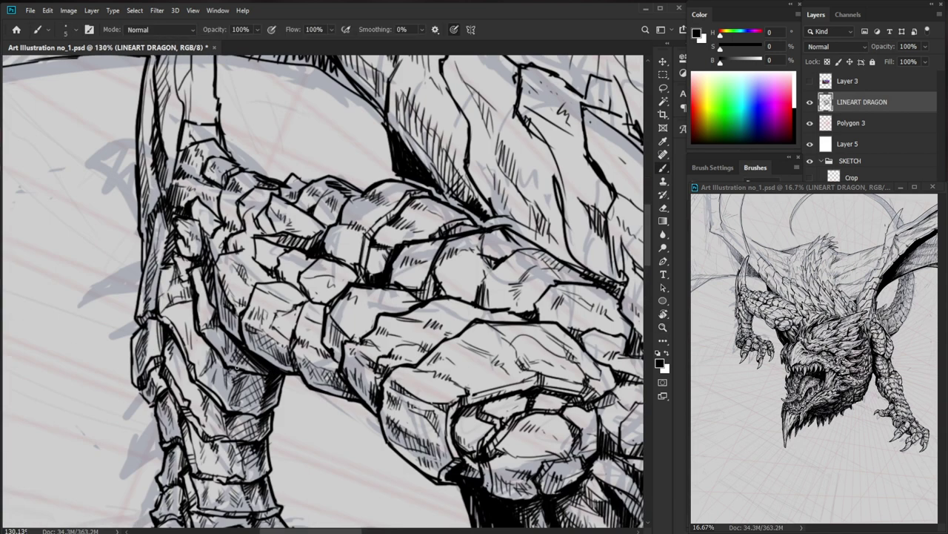
pyautogui.press('e')
pyautogui.press('b')
pyautogui.scroll(-2, 200, 387)
pyautogui.moveTo(178, 280); pyautogui.dragTo(182, 293)
pyautogui.moveTo(188, 306); pyautogui.dragTo(192, 320)
pyautogui.moveTo(177, 279); pyautogui.dragTo(185, 297)
pyautogui.moveTo(177, 288); pyautogui.dragTo(186, 317)
pyautogui.moveTo(186, 226)
pyautogui.mouseDown()
pyautogui.moveTo(178, 250)
pyautogui.moveTo(166, 248)
pyautogui.moveTo(175, 242)
pyautogui.mouseUp()
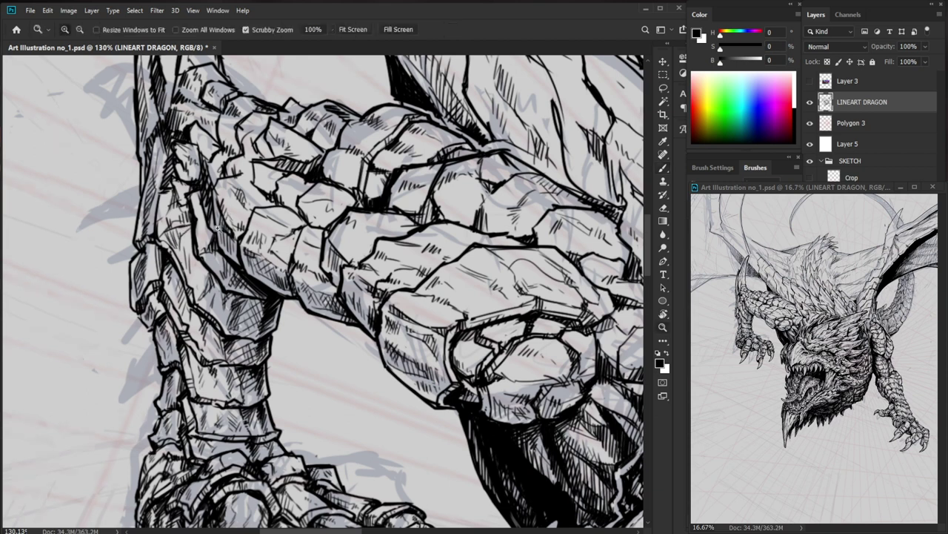
pyautogui.keyDown('alt'); pyautogui.click(227, 216); pyautogui.keyUp('alt')
pyautogui.moveTo(228, 216); pyautogui.dragTo(223, 257)
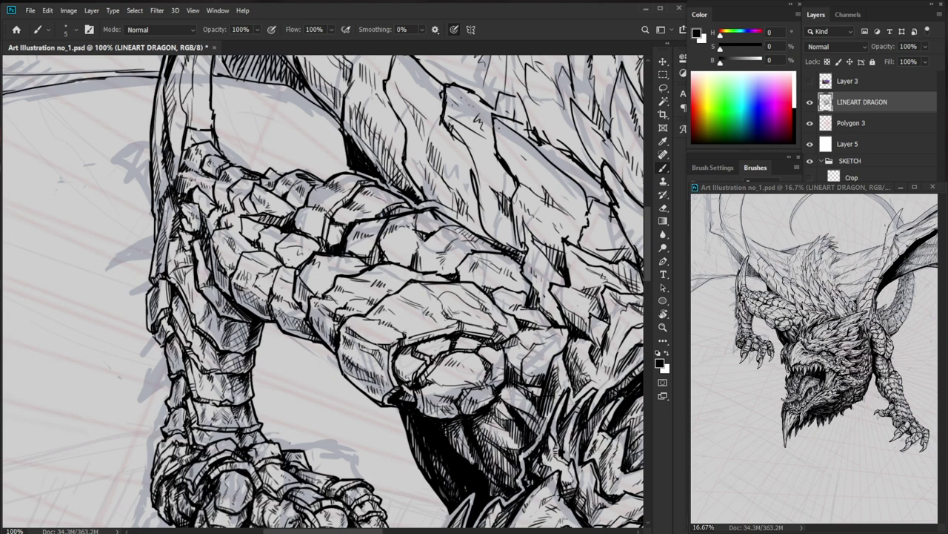
# Sharpen the outer plate edges above the raised foreleg's wrist with small eraser and ink touches.
pyautogui.moveTo(160, 431)
pyautogui.mouseDown()
pyautogui.moveTo(223, 431)
pyautogui.moveTo(174, 422)
pyautogui.moveTo(180, 435)
pyautogui.mouseUp()
pyautogui.press('e')
pyautogui.press('b')
pyautogui.moveTo(187, 429)
pyautogui.mouseDown()
pyautogui.moveTo(181, 437)
pyautogui.moveTo(170, 431)
pyautogui.mouseUp()
pyautogui.press('e')
pyautogui.press('b')
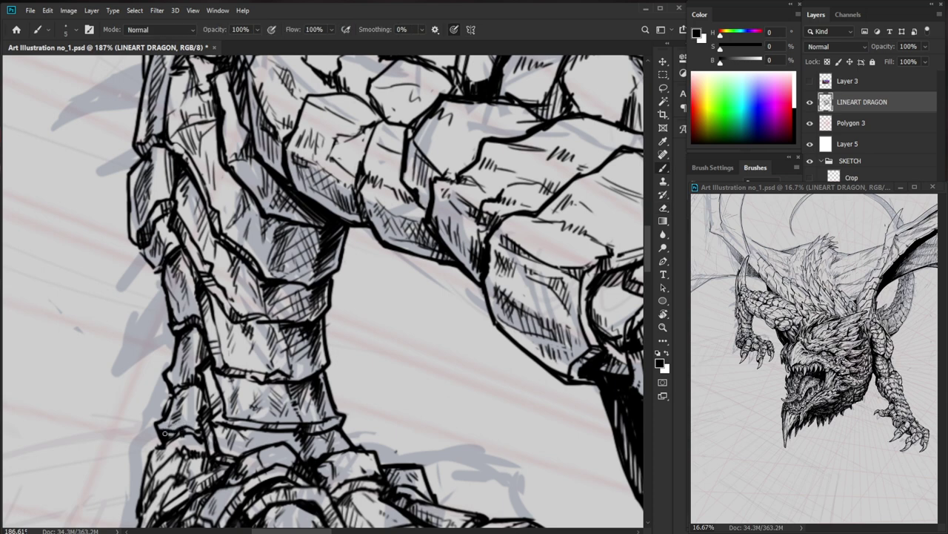
pyautogui.scroll(-4, 170, 436)
pyautogui.scroll(4, 219, 366)
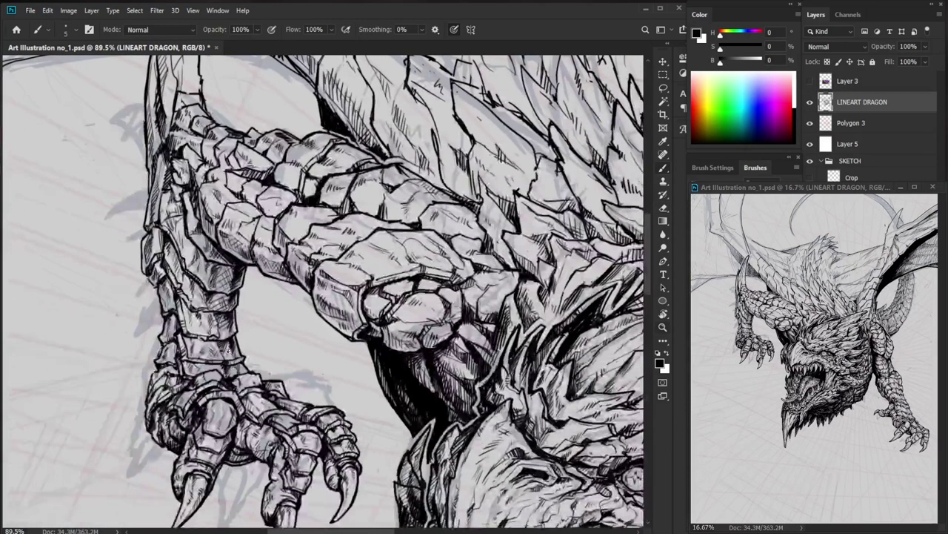
# Clean and re-ink the outer edges of the plates just above the raised foreleg's wrist with small eraser and ink touches.
pyautogui.press('e')
pyautogui.moveTo(224, 360); pyautogui.dragTo(205, 361)
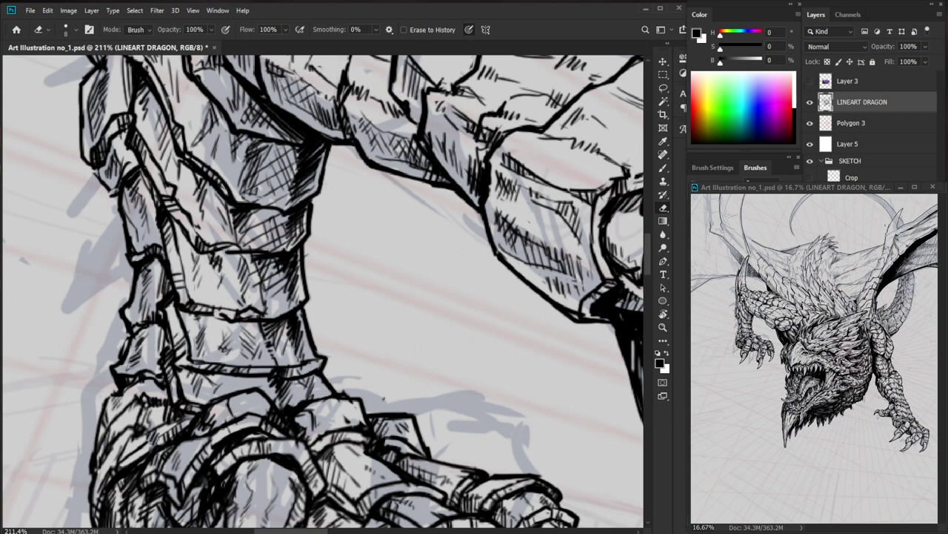
pyautogui.press('b')
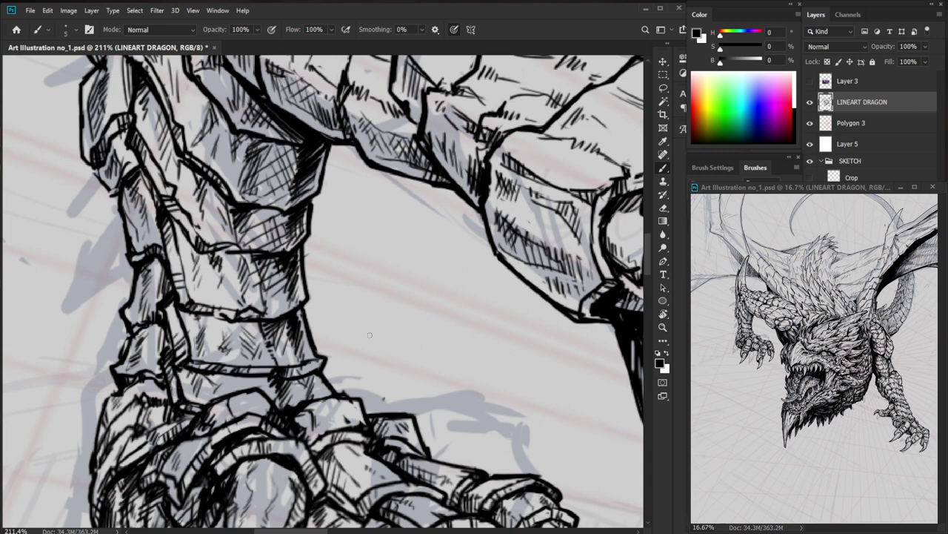
pyautogui.moveTo(310, 358)
pyautogui.mouseDown()
pyautogui.moveTo(352, 358)
pyautogui.moveTo(331, 384)
pyautogui.moveTo(328, 373)
pyautogui.moveTo(327, 391)
pyautogui.mouseUp()
pyautogui.press('e')
pyautogui.press('b')
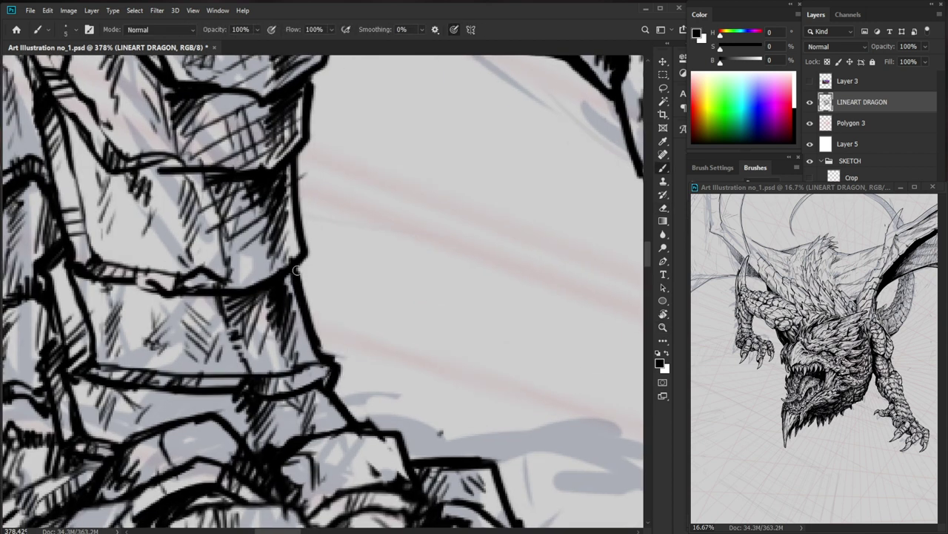
pyautogui.press('e')
pyautogui.press('b')
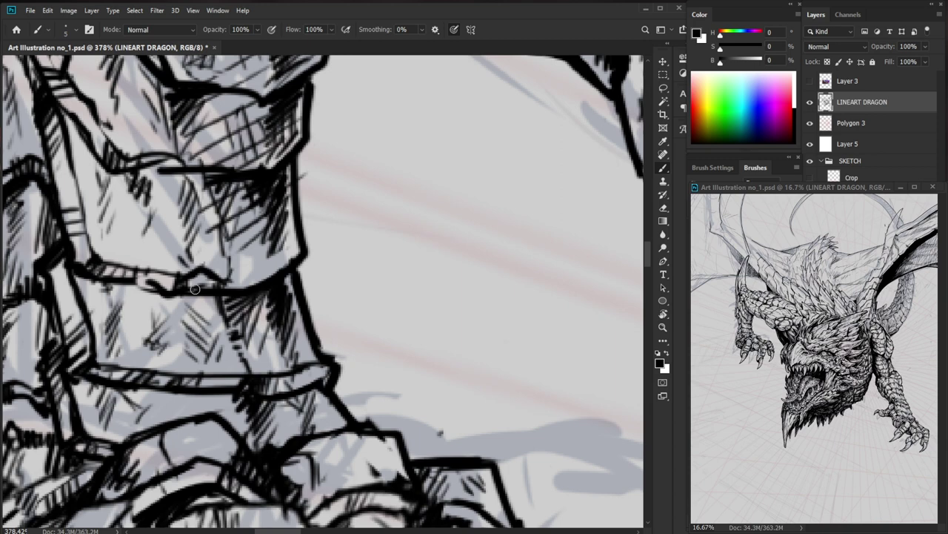
# Strengthen the band edges of the raised foreleg's lower plates and add short hatch strokes beneath them.
pyautogui.moveTo(247, 279); pyautogui.dragTo(141, 279)
pyautogui.moveTo(230, 295); pyautogui.dragTo(335, 296)
pyautogui.press('e')
pyautogui.moveTo(243, 318)
pyautogui.mouseDown()
pyautogui.moveTo(294, 319)
pyautogui.moveTo(303, 326)
pyautogui.moveTo(236, 320)
pyautogui.moveTo(296, 338)
pyautogui.moveTo(307, 357)
pyautogui.mouseUp()
pyautogui.press('b')
pyautogui.moveTo(321, 355); pyautogui.dragTo(206, 354)
pyautogui.moveTo(333, 352)
pyautogui.mouseDown()
pyautogui.moveTo(198, 337)
pyautogui.moveTo(263, 329)
pyautogui.moveTo(225, 341)
pyautogui.mouseUp()
pyautogui.moveTo(239, 305); pyautogui.dragTo(228, 319)
pyautogui.moveTo(242, 314); pyautogui.dragTo(234, 322)
pyautogui.moveTo(293, 316); pyautogui.dragTo(194, 319)
# Add short ink strokes to the spiky back scales beside the base of the right wing arm.
pyautogui.moveTo(594, 389)
pyautogui.mouseDown()
pyautogui.moveTo(506, 395)
pyautogui.moveTo(435, 443)
pyautogui.mouseUp()
pyautogui.moveTo(390, 256); pyautogui.dragTo(451, 256)
pyautogui.moveTo(347, 281); pyautogui.dragTo(323, 287)
pyautogui.moveTo(367, 256); pyautogui.dragTo(344, 265)
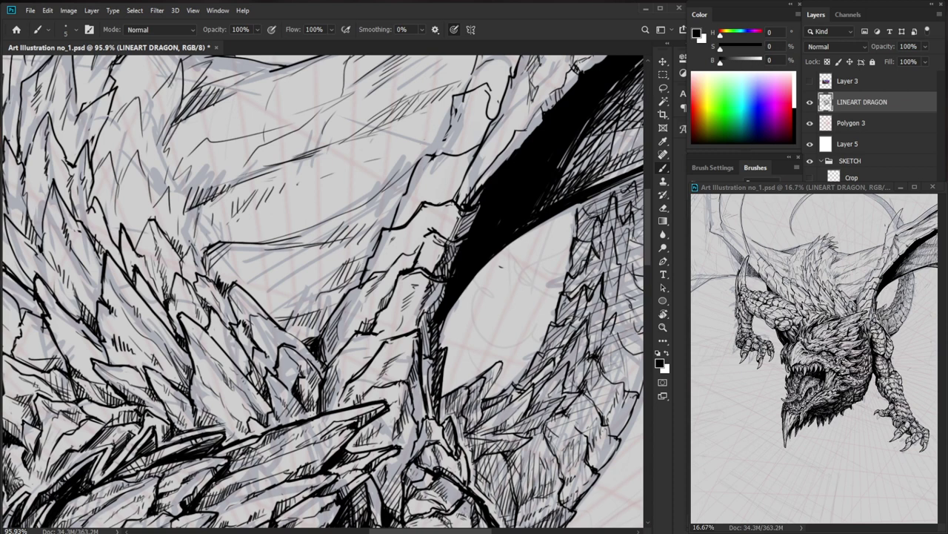
pyautogui.moveTo(270, 414)
pyautogui.mouseDown()
pyautogui.moveTo(298, 412)
pyautogui.moveTo(243, 429)
pyautogui.mouseUp()
pyautogui.press('e')
pyautogui.press('b')
pyautogui.press('e')
pyautogui.press('b')
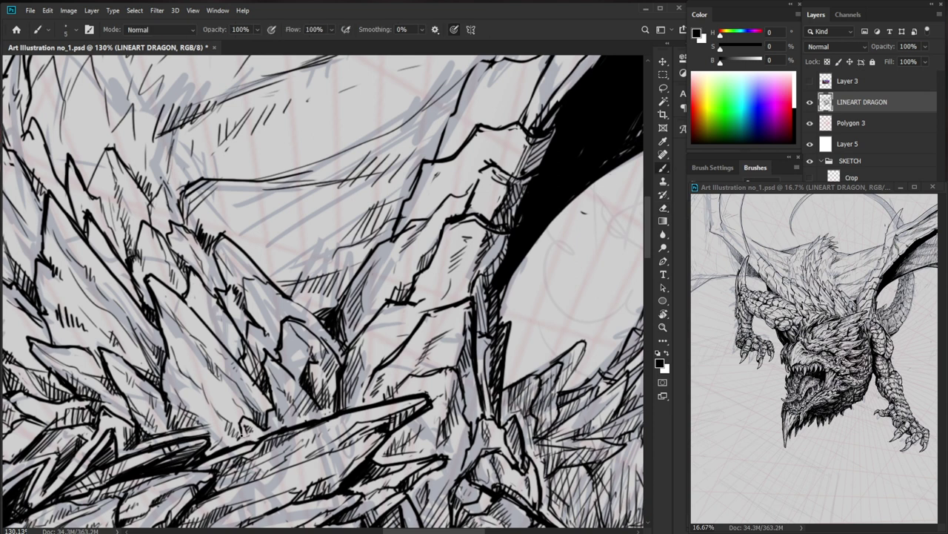
# Clean the back spikes above the head's crest and hatch them with short ink strokes.
pyautogui.press('e')
pyautogui.moveTo(209, 431)
pyautogui.mouseDown()
pyautogui.moveTo(248, 367)
pyautogui.moveTo(258, 370)
pyautogui.mouseUp()
pyautogui.press('b')
pyautogui.moveTo(252, 362)
pyautogui.mouseDown()
pyautogui.moveTo(258, 375)
pyautogui.moveTo(268, 372)
pyautogui.mouseUp()
pyautogui.moveTo(241, 350); pyautogui.dragTo(256, 358)
pyautogui.moveTo(215, 328); pyautogui.dragTo(246, 361)
pyautogui.moveTo(246, 351); pyautogui.dragTo(253, 364)
pyautogui.hotkey('ctrl', 'space')
pyautogui.moveTo(287, 350); pyautogui.dragTo(189, 349)
pyautogui.hotkey('ctrl', 'space')
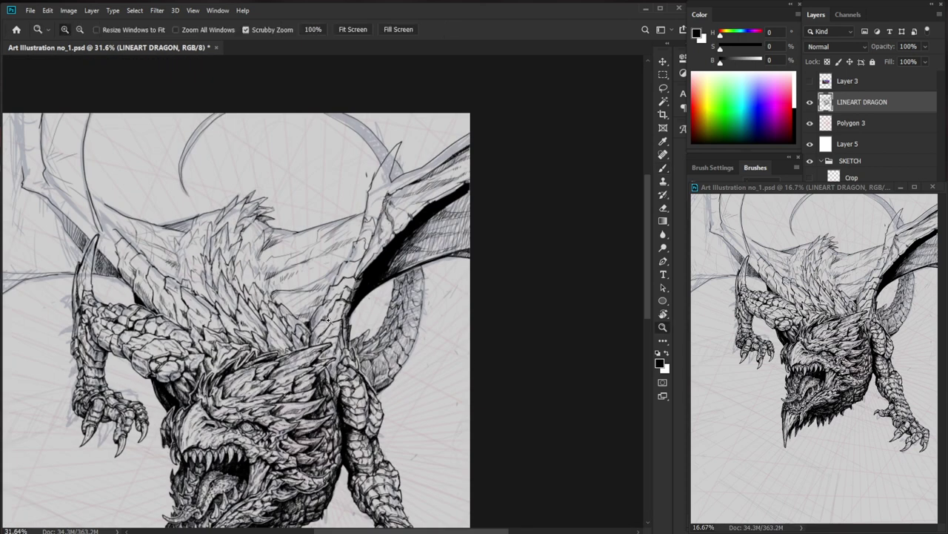
# Touch up the neck scales behind the head's crest with a few short hatch strokes.
pyautogui.moveTo(352, 315); pyautogui.dragTo(378, 315)
pyautogui.press('b')
pyautogui.moveTo(278, 347); pyautogui.dragTo(283, 358)
pyautogui.moveTo(280, 354); pyautogui.dragTo(286, 364)
pyautogui.moveTo(280, 358)
pyautogui.mouseDown()
pyautogui.moveTo(291, 372)
pyautogui.moveTo(278, 355)
pyautogui.moveTo(295, 361)
pyautogui.mouseUp()
pyautogui.press('e')
pyautogui.press('b')
pyautogui.press('e')
pyautogui.press('b')
pyautogui.moveTo(320, 359); pyautogui.dragTo(289, 359)
pyautogui.moveTo(424, 486); pyautogui.dragTo(451, 384)
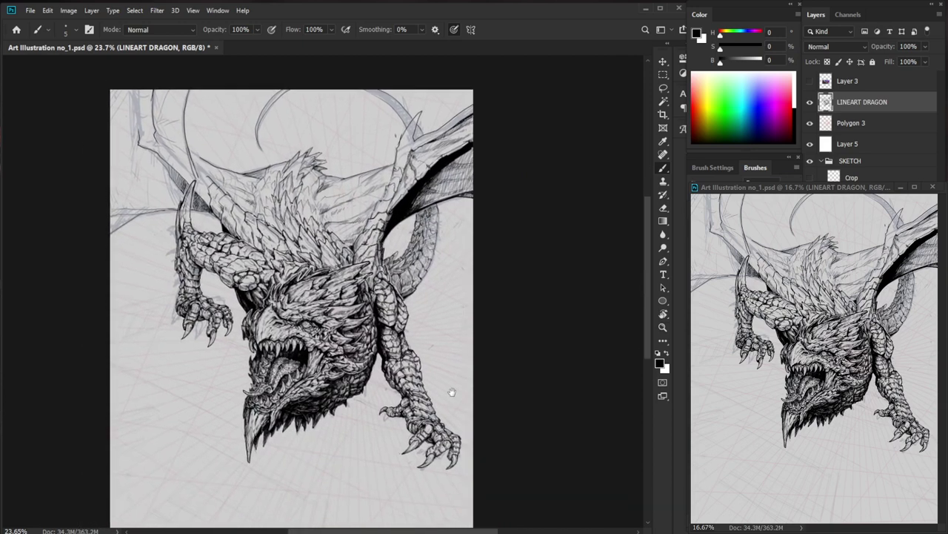
# Hatch the narrow strip of wing membrane that extends outward behind the elbow spike.
pyautogui.scroll(3, 178, 211)
pyautogui.moveTo(178, 211); pyautogui.dragTo(278, 291)
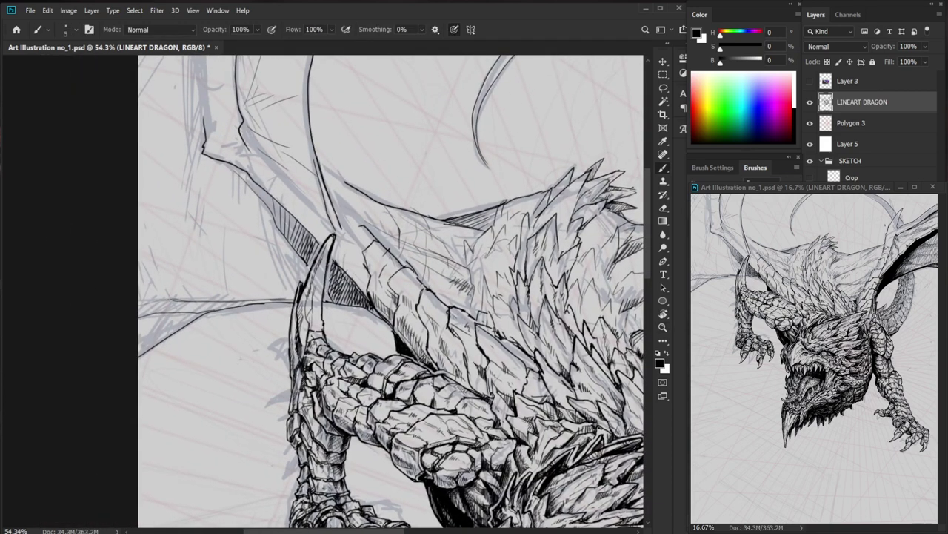
pyautogui.moveTo(148, 311)
pyautogui.mouseDown()
pyautogui.moveTo(270, 301)
pyautogui.moveTo(216, 309)
pyautogui.moveTo(177, 330)
pyautogui.mouseUp()
pyautogui.press('e')
pyautogui.press('b')
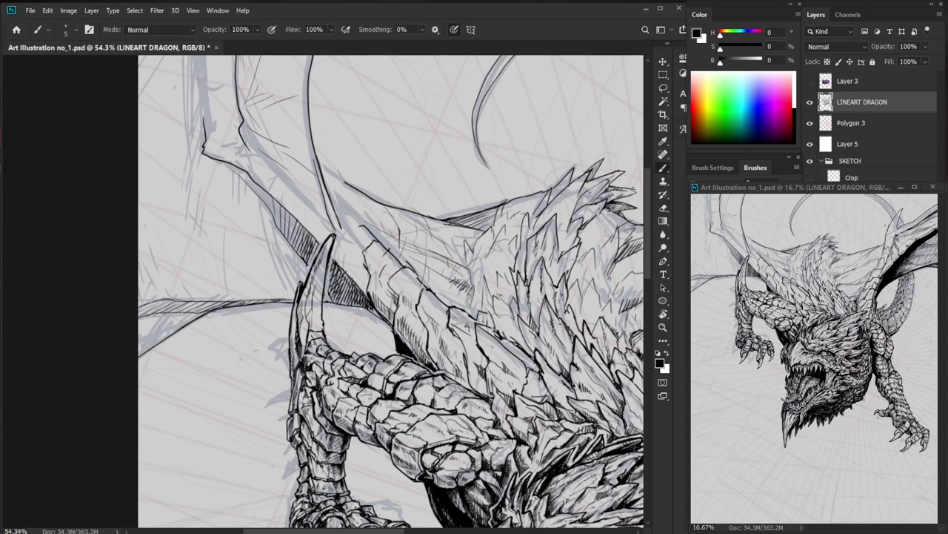
pyautogui.moveTo(265, 336); pyautogui.dragTo(221, 367)
# Add hatch lines to the membrane between the dragon's back and the upper part of the right wing arm.
pyautogui.moveTo(536, 327)
pyautogui.mouseDown()
pyautogui.moveTo(561, 333)
pyautogui.moveTo(455, 388)
pyautogui.mouseUp()
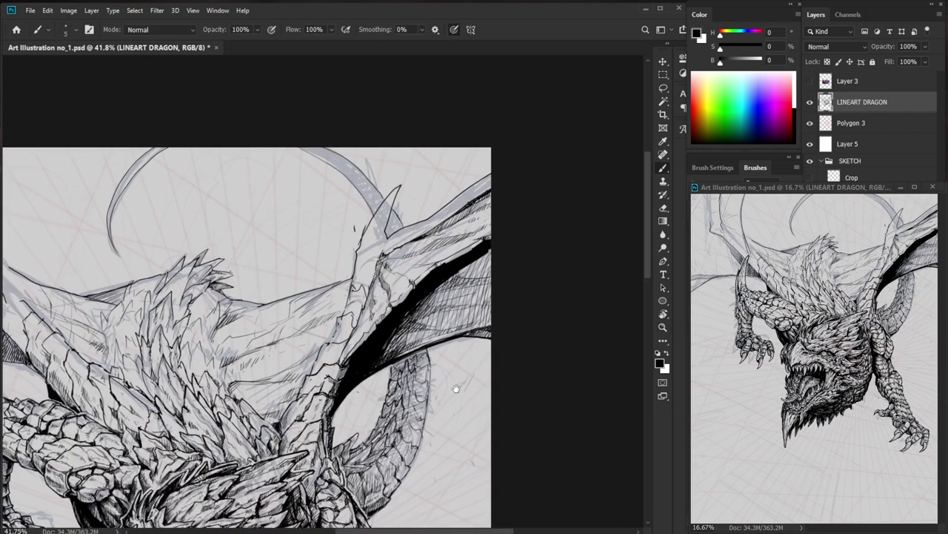
pyautogui.moveTo(315, 317); pyautogui.dragTo(339, 317)
pyautogui.press('b')
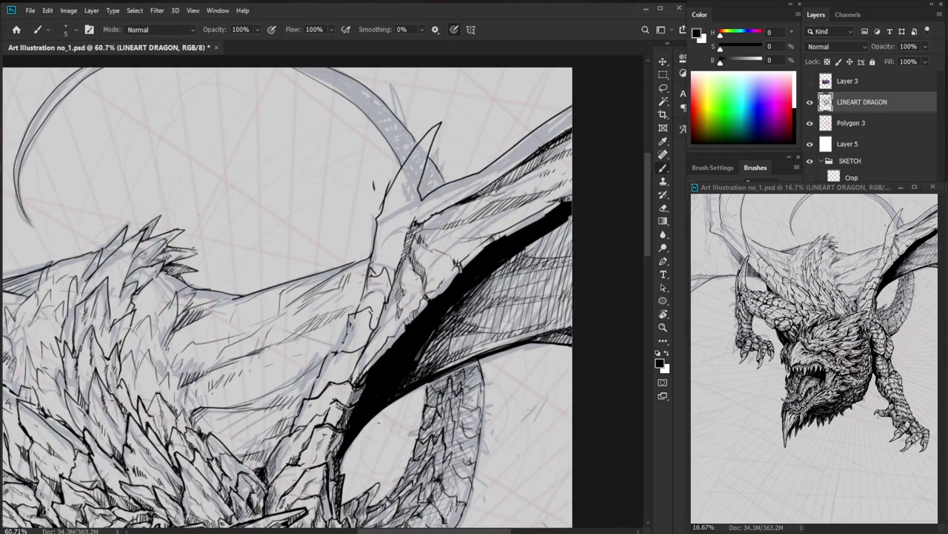
pyautogui.moveTo(365, 266); pyautogui.dragTo(361, 296)
pyautogui.moveTo(362, 262); pyautogui.dragTo(291, 303)
pyautogui.moveTo(300, 291); pyautogui.dragTo(297, 299)
pyautogui.press('z')
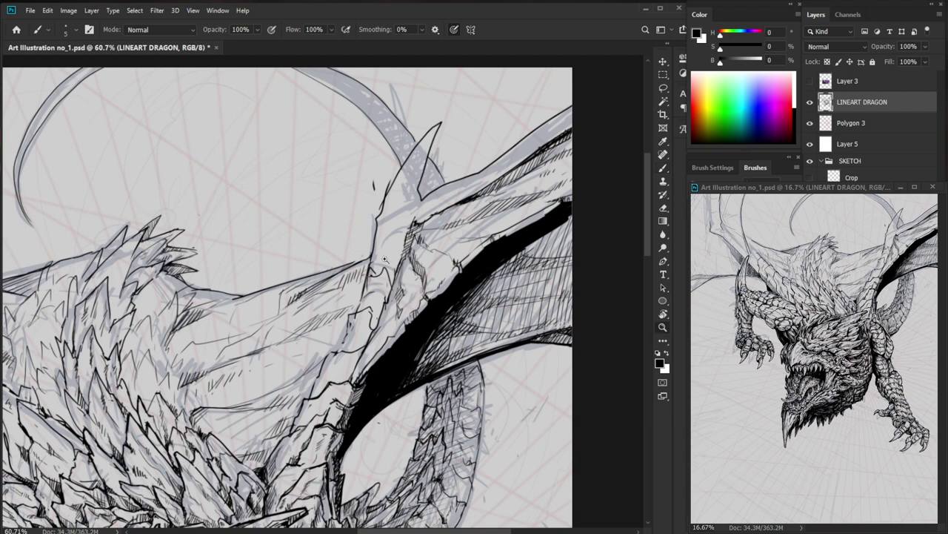
pyautogui.moveTo(382, 263); pyautogui.dragTo(222, 296)
pyautogui.moveTo(283, 408); pyautogui.dragTo(353, 354)
pyautogui.moveTo(353, 354); pyautogui.dragTo(344, 404)
pyautogui.press('b')
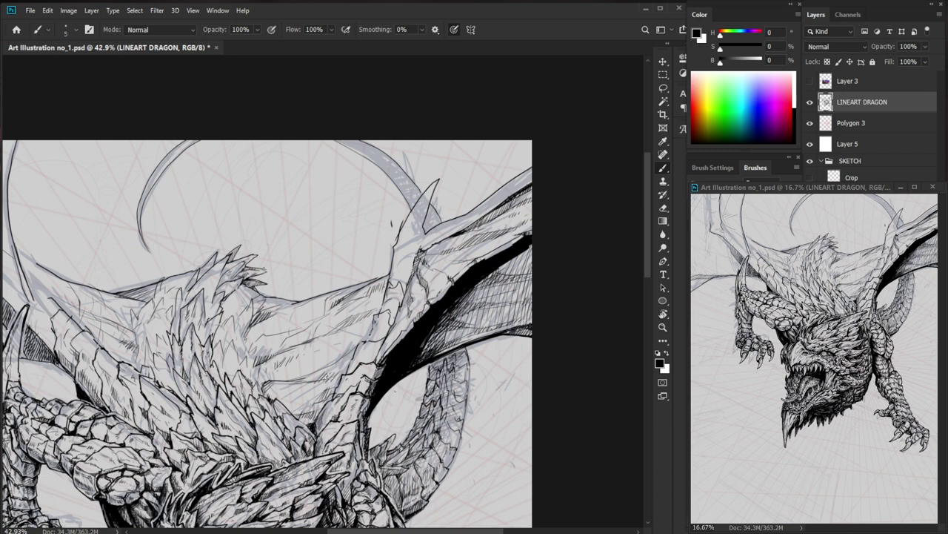
# Add short ink strokes where the back scales meet the left wing membrane.
pyautogui.press('z')
pyautogui.press('b')
pyautogui.moveTo(220, 357)
pyautogui.mouseDown()
pyautogui.moveTo(315, 354)
pyautogui.moveTo(226, 359)
pyautogui.moveTo(209, 330)
pyautogui.moveTo(202, 343)
pyautogui.moveTo(220, 384)
pyautogui.moveTo(231, 367)
pyautogui.mouseUp()
pyautogui.moveTo(233, 363)
pyautogui.mouseDown()
pyautogui.moveTo(249, 396)
pyautogui.moveTo(226, 360)
pyautogui.mouseUp()
pyautogui.press('e')
pyautogui.press('b')
pyautogui.moveTo(226, 351); pyautogui.dragTo(255, 403)
pyautogui.moveTo(311, 372); pyautogui.dragTo(222, 373)
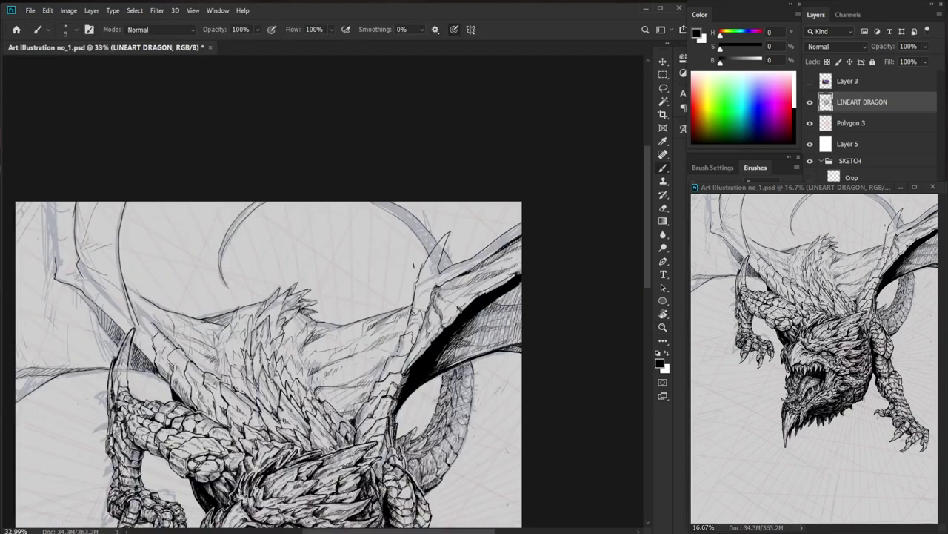
# Refine the edge scales on the left side of the dragon's back with eraser and ink touches.
pyautogui.scroll(5, 239, 353)
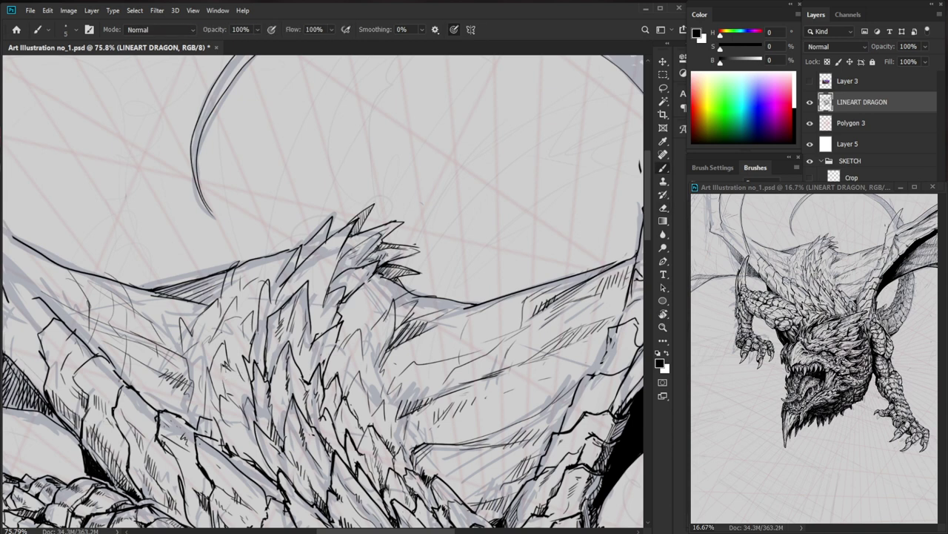
pyautogui.scroll(-4, 326, 411)
pyautogui.scroll(5, 298, 419)
pyautogui.press('e')
pyautogui.moveTo(242, 346); pyautogui.dragTo(243, 371)
pyautogui.press('b')
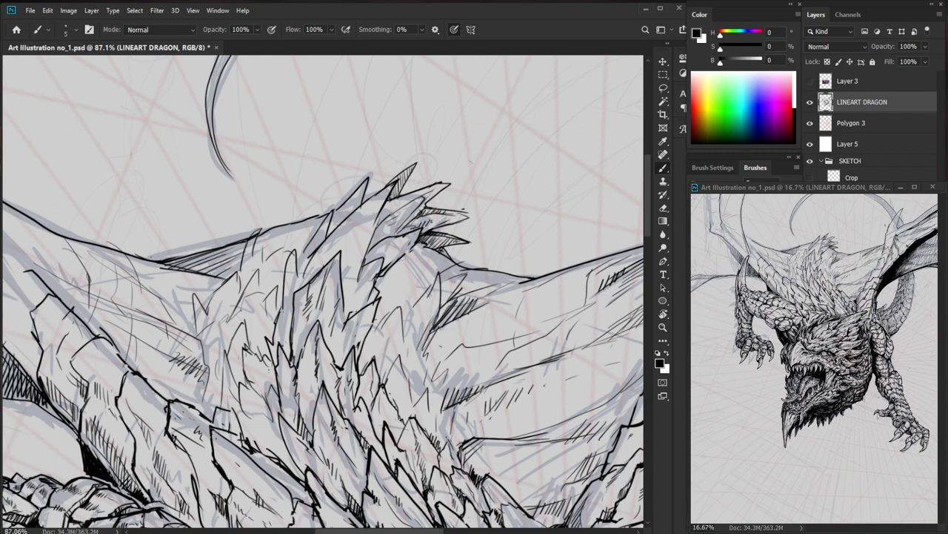
pyautogui.press('e')
pyautogui.press('b')
pyautogui.scroll(-5, 189, 378)
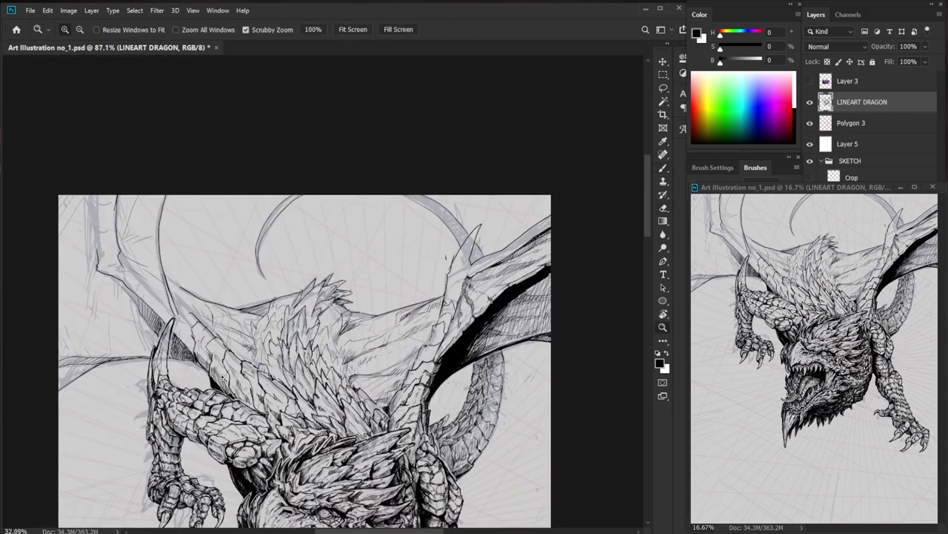
# Erase a small stray mark among the scales between the left wing arm and the back.
pyautogui.moveTo(282, 338)
pyautogui.mouseDown()
pyautogui.moveTo(334, 341)
pyautogui.moveTo(252, 369)
pyautogui.mouseUp()
pyautogui.moveTo(455, 401); pyautogui.dragTo(373, 377)
pyautogui.moveTo(267, 337); pyautogui.dragTo(374, 338)
pyautogui.press('e')
pyautogui.moveTo(239, 347)
pyautogui.mouseDown()
pyautogui.moveTo(241, 371)
pyautogui.moveTo(233, 352)
pyautogui.mouseUp()
pyautogui.press('b')
pyautogui.moveTo(302, 311); pyautogui.dragTo(244, 312)
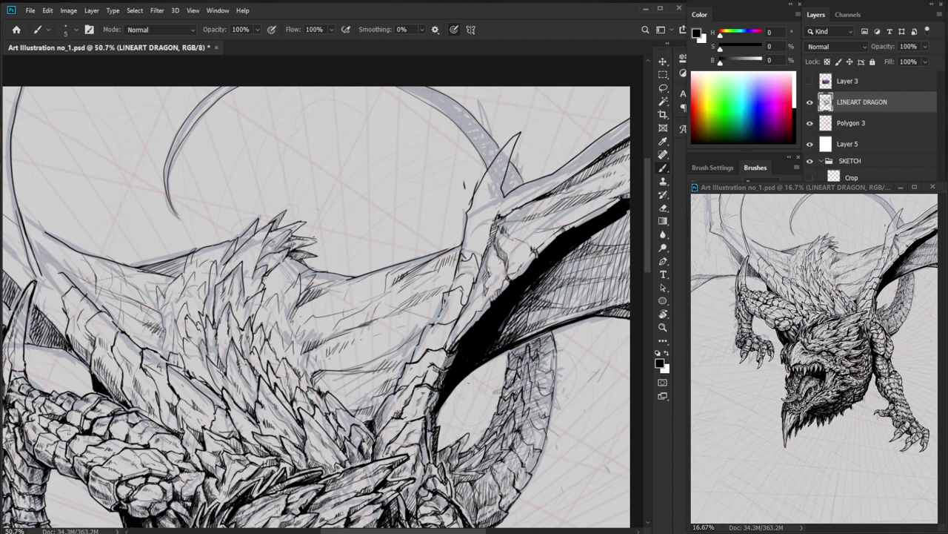
# Re-ink the scale outlines along the inner edge of the left wing arm.
pyautogui.hotkey('ctrl', 'space')
pyautogui.moveTo(152, 373)
pyautogui.mouseDown()
pyautogui.moveTo(197, 373)
pyautogui.moveTo(160, 338)
pyautogui.mouseUp()
pyautogui.press('e')
pyautogui.press('b')
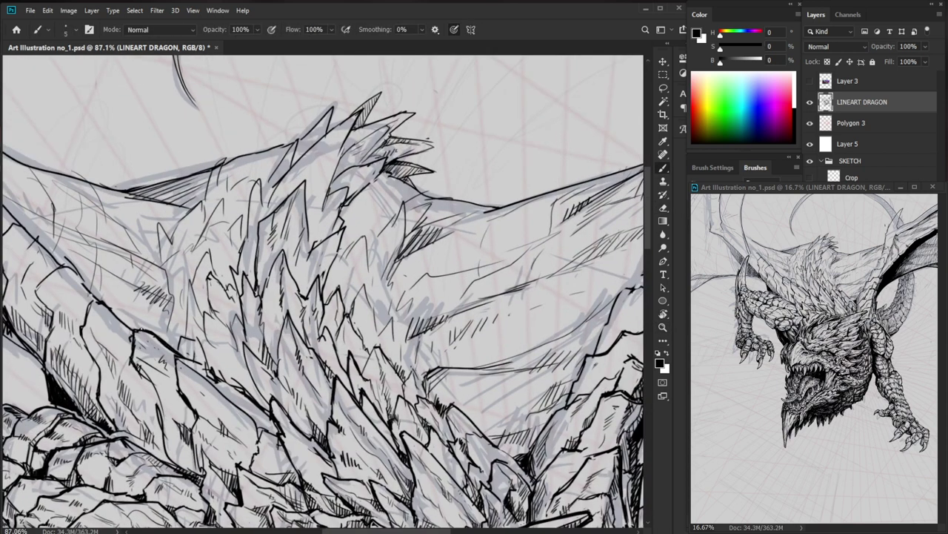
pyautogui.press('e')
pyautogui.press('b')
pyautogui.moveTo(134, 336); pyautogui.dragTo(133, 358)
pyautogui.hotkey('ctrl', 'space')
pyautogui.moveTo(201, 332); pyautogui.dragTo(104, 333)
pyautogui.moveTo(486, 427); pyautogui.dragTo(450, 338)
# Redraw the long curved line rising from the left wing arm to the canvas's top edge.
pyautogui.hotkey('ctrl', 'space')
pyautogui.moveTo(322, 210); pyautogui.dragTo(385, 210)
pyautogui.press('space')
pyautogui.moveTo(231, 279); pyautogui.dragTo(383, 268)
pyautogui.hotkey('ctrl', 'space')
pyautogui.moveTo(396, 267); pyautogui.dragTo(343, 267)
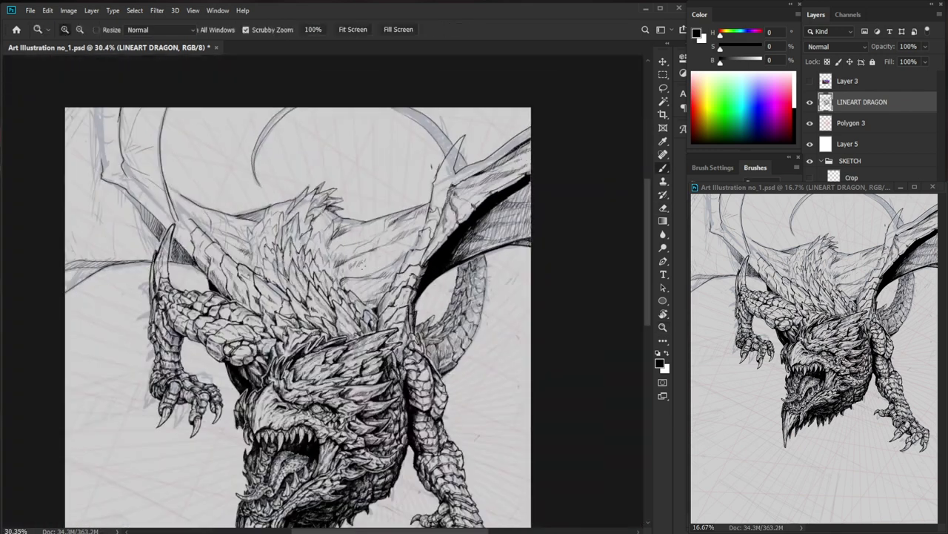
pyautogui.press('space')
pyautogui.moveTo(491, 349); pyautogui.dragTo(470, 363)
pyautogui.press('e')
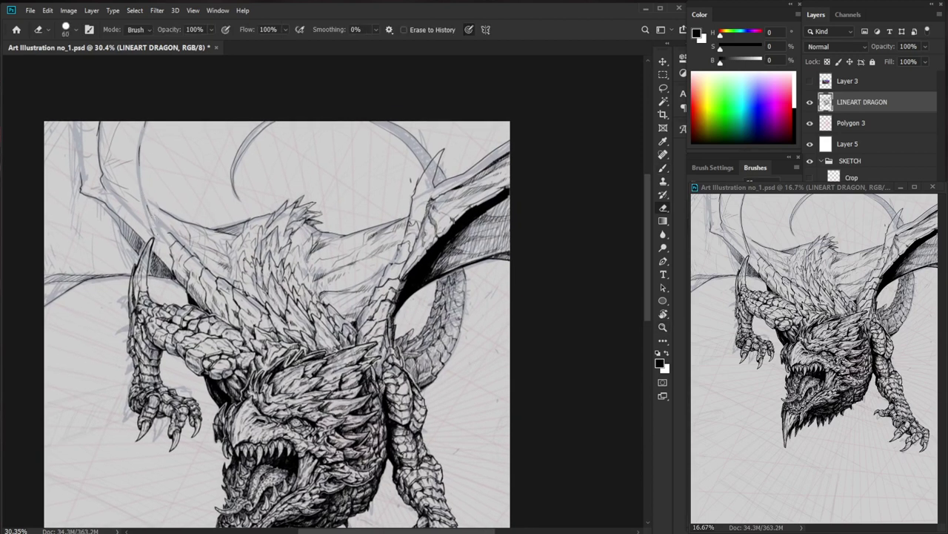
pyautogui.press('b')
pyautogui.moveTo(194, 264)
pyautogui.mouseDown()
pyautogui.moveTo(177, 173)
pyautogui.moveTo(202, 121)
pyautogui.mouseUp()
pyautogui.press('space')
pyautogui.moveTo(466, 234); pyautogui.dragTo(432, 281)
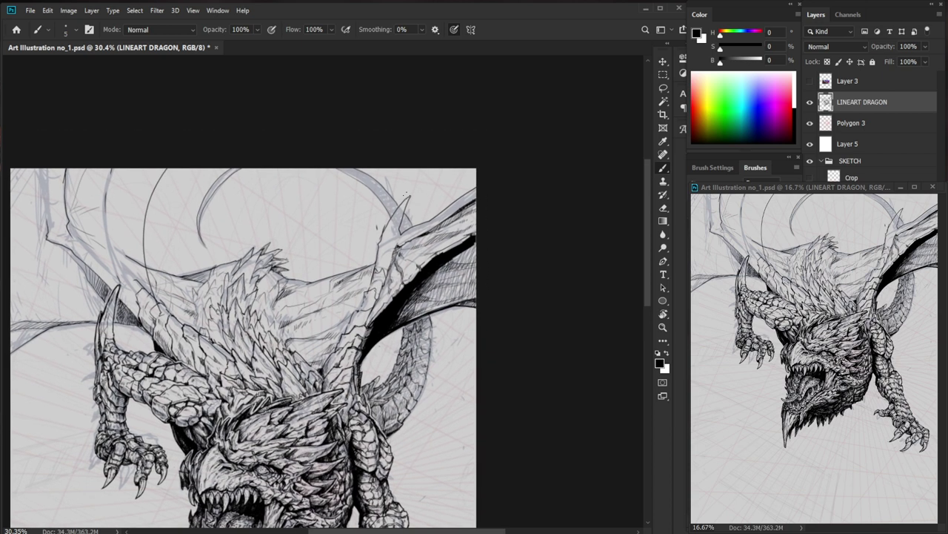
# Erase the old inner finger line above the left wing joint and ink it again as a smoother curve.
pyautogui.press('e')
pyautogui.press('b')
pyautogui.press('e')
pyautogui.moveTo(70, 231); pyautogui.dragTo(72, 164)
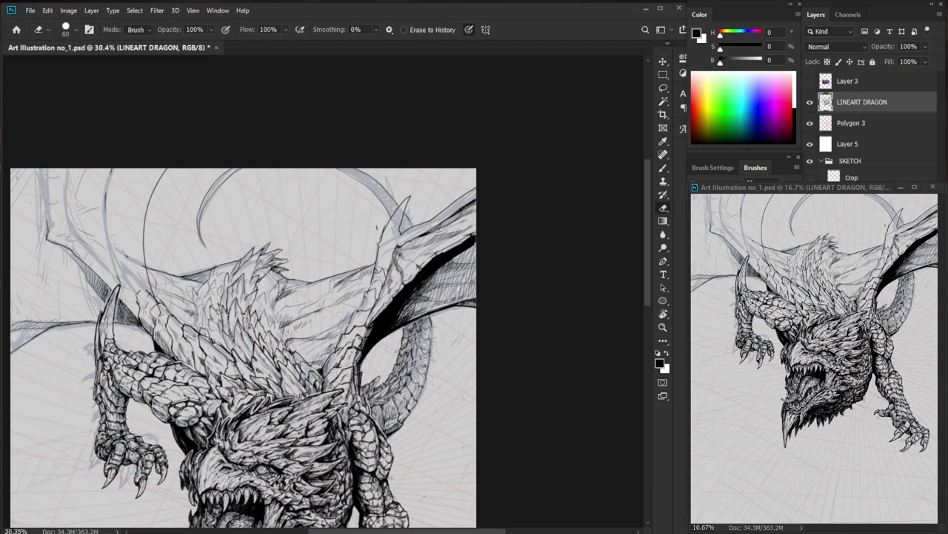
pyautogui.press('b')
pyautogui.moveTo(101, 259)
pyautogui.mouseDown()
pyautogui.moveTo(105, 165)
pyautogui.moveTo(101, 258)
pyautogui.mouseUp()
pyautogui.press('e')
pyautogui.press('b')
pyautogui.moveTo(109, 164); pyautogui.dragTo(93, 255)
pyautogui.press('e')
pyautogui.press('b')
pyautogui.press('b')
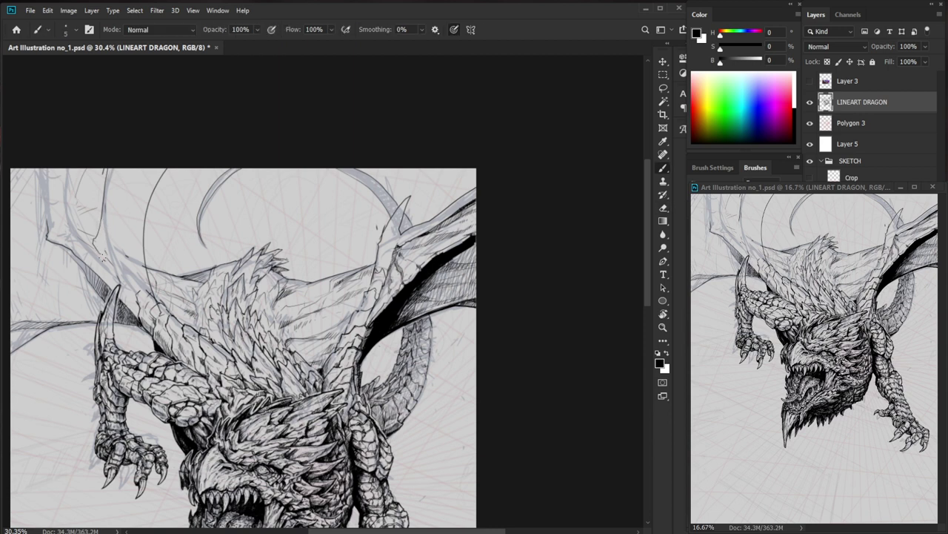
# Ink the opposite side of the left wing's finger down to the joint and clean the joint's outline.
pyautogui.moveTo(153, 311)
pyautogui.mouseDown()
pyautogui.moveTo(106, 256)
pyautogui.moveTo(125, 282)
pyautogui.mouseUp()
pyautogui.press('e')
pyautogui.scroll(2, 114, 256)
pyautogui.press('b')
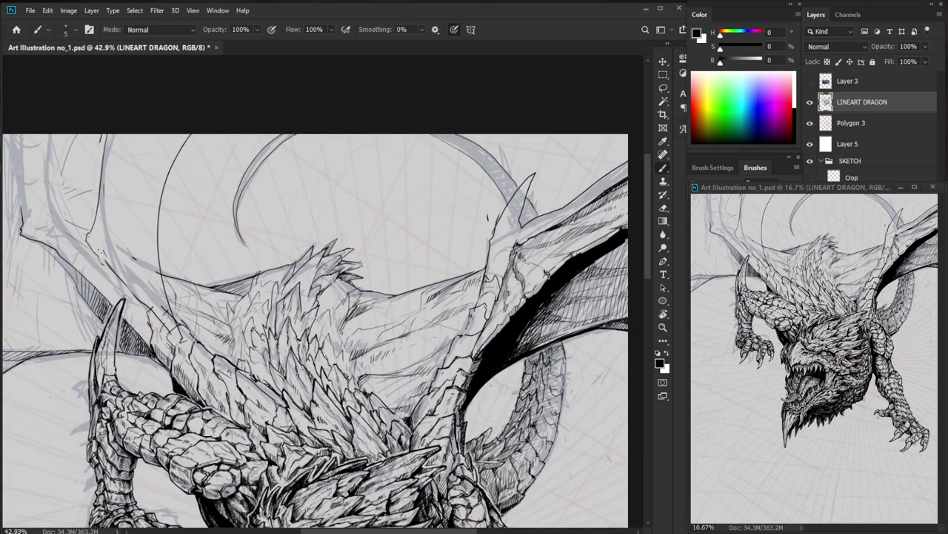
pyautogui.moveTo(93, 130); pyautogui.dragTo(52, 254)
pyautogui.press('e')
pyautogui.moveTo(27, 211)
pyautogui.mouseDown()
pyautogui.moveTo(27, 236)
pyautogui.moveTo(49, 245)
pyautogui.moveTo(58, 263)
pyautogui.mouseUp()
# Ink the second wing finger's edge lines from the left wing joint up to the canvas's top edge.
pyautogui.scroll(-5, 57, 261)
pyautogui.hotkey('ctrl', 'space')
pyautogui.moveTo(353, 137); pyautogui.dragTo(385, 163)
pyautogui.press('space')
pyautogui.moveTo(395, 200); pyautogui.dragTo(395, 292)
pyautogui.hotkey('ctrl', 'space')
pyautogui.moveTo(204, 158); pyautogui.dragTo(215, 156)
pyautogui.press('space')
pyautogui.moveTo(247, 190); pyautogui.dragTo(249, 222)
pyautogui.press('b')
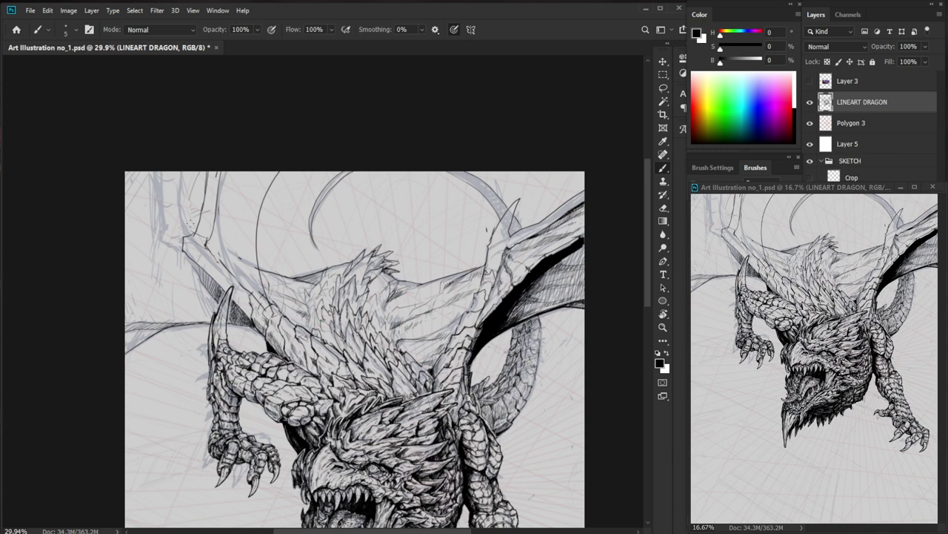
pyautogui.moveTo(189, 234); pyautogui.dragTo(164, 131)
pyautogui.moveTo(152, 172)
pyautogui.mouseDown()
pyautogui.moveTo(185, 253)
pyautogui.moveTo(126, 235)
pyautogui.moveTo(187, 247)
pyautogui.mouseUp()
pyautogui.press('e')
pyautogui.press('b')
pyautogui.press('space')
pyautogui.moveTo(523, 369); pyautogui.dragTo(473, 382)
# Rework the outer wing line running from the left wing joint to the canvas's left edge.
pyautogui.press('e')
pyautogui.moveTo(130, 265)
pyautogui.mouseDown()
pyautogui.moveTo(80, 242)
pyautogui.moveTo(114, 259)
pyautogui.moveTo(75, 258)
pyautogui.moveTo(73, 245)
pyautogui.mouseUp()
pyautogui.press('b')
pyautogui.hotkey('ctrl', 'space')
pyautogui.moveTo(262, 276); pyautogui.dragTo(216, 339)
pyautogui.hotkey('ctrl', 'space')
pyautogui.moveTo(322, 240); pyautogui.dragTo(372, 240)
pyautogui.press('space')
pyautogui.moveTo(206, 229); pyautogui.dragTo(325, 316)
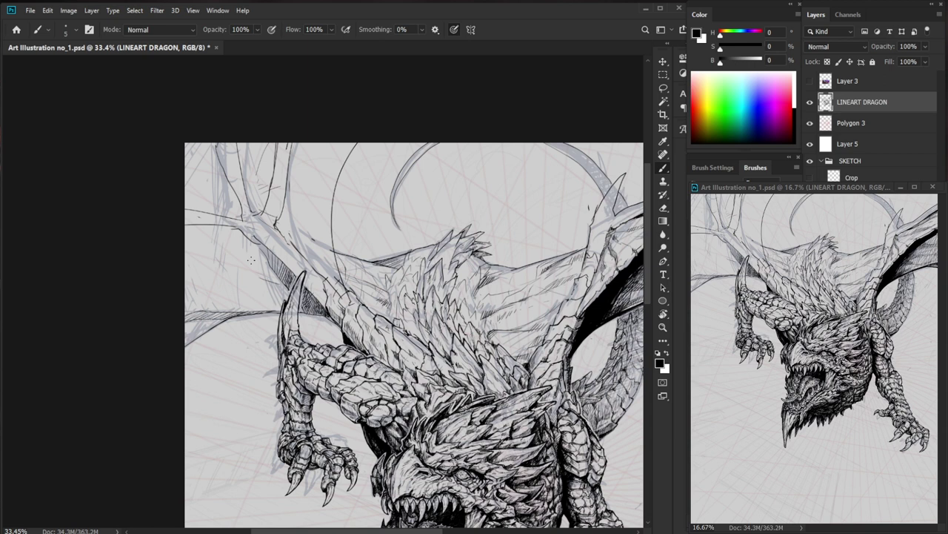
# Erase stray ink on the membrane between the back spikes and the right wing arm and ink fold lines and hatching there.
pyautogui.hotkey('ctrl', 'space')
pyautogui.moveTo(564, 283); pyautogui.dragTo(623, 283)
pyautogui.press('e')
pyautogui.moveTo(534, 300); pyautogui.dragTo(508, 297)
pyautogui.press('b')
pyautogui.press('b')
pyautogui.moveTo(542, 359); pyautogui.dragTo(459, 383)
pyautogui.moveTo(425, 352); pyautogui.dragTo(405, 360)
pyautogui.moveTo(450, 329); pyautogui.dragTo(442, 347)
pyautogui.moveTo(463, 323); pyautogui.dragTo(458, 335)
pyautogui.moveTo(479, 315)
pyautogui.mouseDown()
pyautogui.moveTo(472, 327)
pyautogui.moveTo(487, 327)
pyautogui.mouseUp()
pyautogui.moveTo(503, 301); pyautogui.dragTo(492, 335)
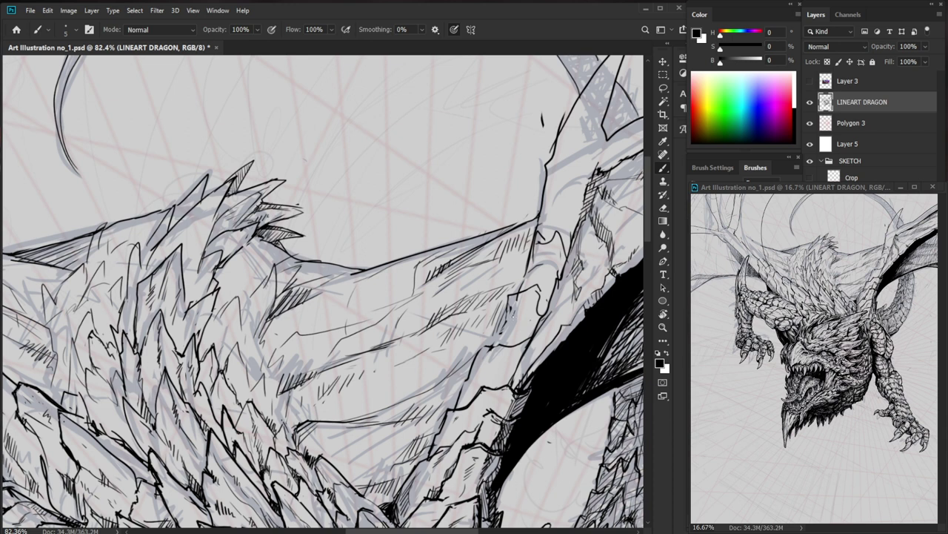
# Clean up the ink where the right wing membrane meets the back scales.
pyautogui.press('e')
pyautogui.moveTo(282, 392)
pyautogui.mouseDown()
pyautogui.moveTo(298, 383)
pyautogui.moveTo(274, 397)
pyautogui.moveTo(281, 429)
pyautogui.mouseUp()
pyautogui.press('b')
pyautogui.press('z')
pyautogui.moveTo(319, 394)
pyautogui.mouseDown()
pyautogui.moveTo(260, 394)
pyautogui.moveTo(330, 401)
pyautogui.mouseUp()
pyautogui.press('z')
pyautogui.press('e')
pyautogui.moveTo(275, 342)
pyautogui.mouseDown()
pyautogui.moveTo(267, 363)
pyautogui.moveTo(274, 372)
pyautogui.mouseUp()
pyautogui.press('b')
pyautogui.press('e')
pyautogui.press('b')
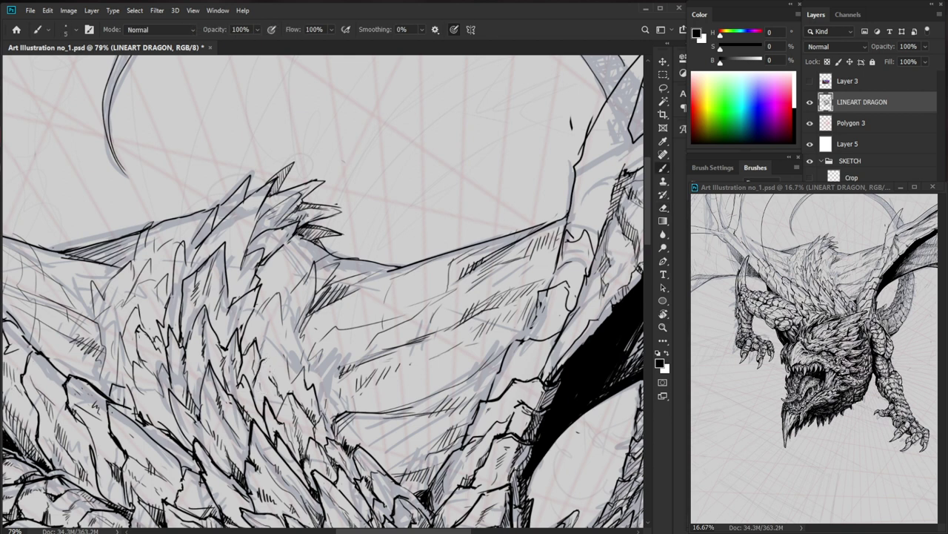
pyautogui.press('b')
pyautogui.press('e')
pyautogui.press('b')
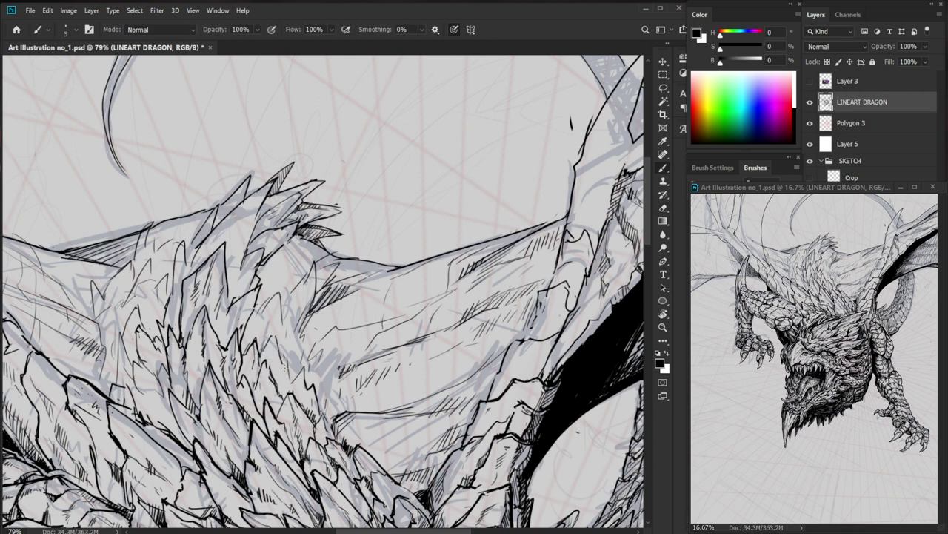
pyautogui.scroll(-5, 304, 377)
pyautogui.scroll(4, 385, 385)
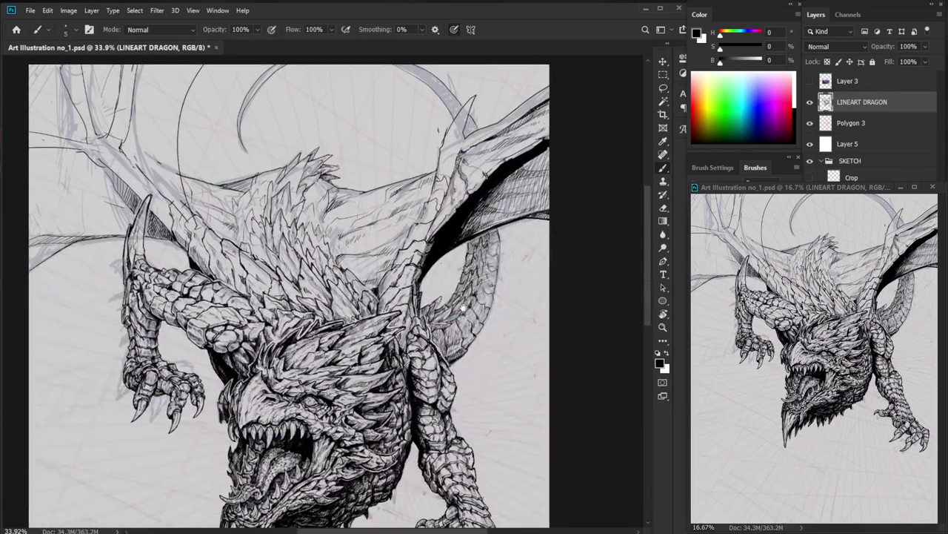
pyautogui.press('e')
pyautogui.scroll(2, 385, 385)
pyautogui.press('b')
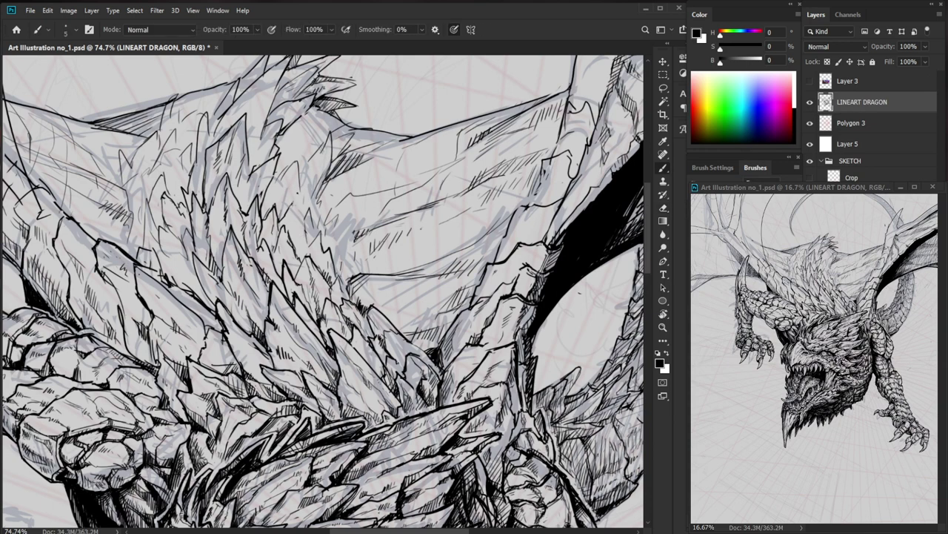
pyautogui.scroll(-5, 302, 222)
pyautogui.moveTo(536, 334); pyautogui.dragTo(518, 366)
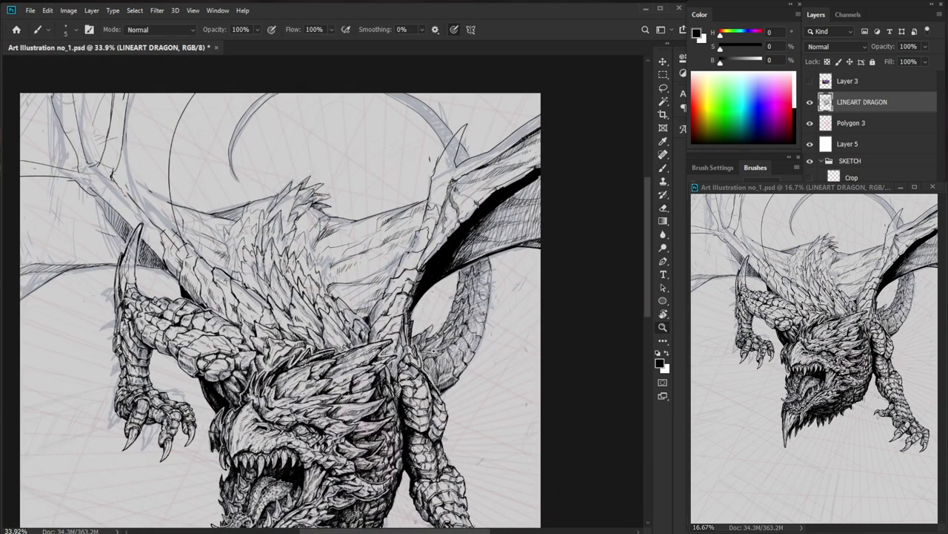
# Ink the lower outline of the left wing arm just below the joint and erase the excess ink beside it.
pyautogui.moveTo(148, 357); pyautogui.dragTo(200, 358)
pyautogui.moveTo(152, 318); pyautogui.dragTo(145, 329)
pyautogui.moveTo(212, 311); pyautogui.dragTo(153, 313)
pyautogui.moveTo(477, 442); pyautogui.dragTo(509, 449)
pyautogui.moveTo(146, 216); pyautogui.dragTo(169, 213)
pyautogui.moveTo(169, 205); pyautogui.dragTo(195, 267)
pyautogui.press('e')
pyautogui.moveTo(154, 236)
pyautogui.mouseDown()
pyautogui.moveTo(197, 253)
pyautogui.moveTo(187, 246)
pyautogui.mouseUp()
pyautogui.press('b')
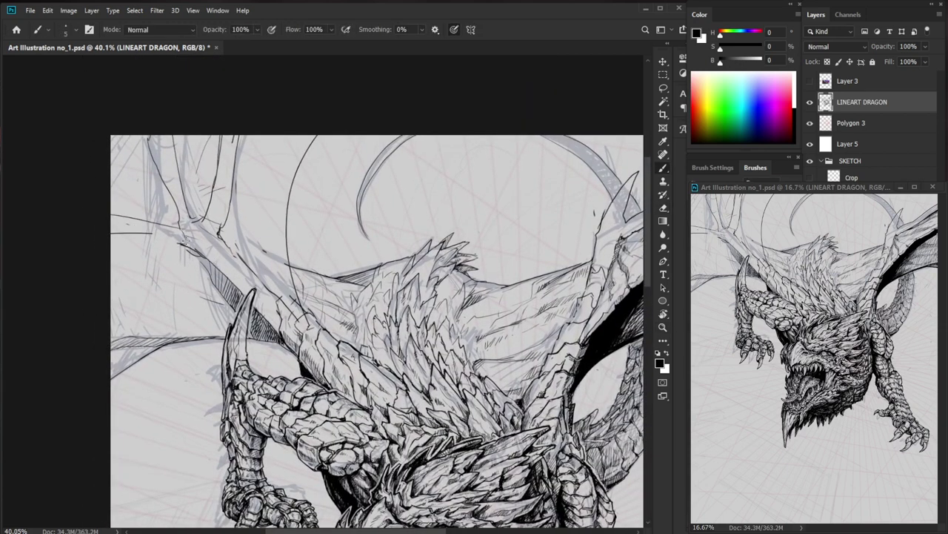
# Rework the left wing arm's upper edge line below the joint and clean up the outer finger's lines.
pyautogui.press('e')
pyautogui.press('b')
pyautogui.moveTo(219, 253); pyautogui.dragTo(257, 306)
pyautogui.press('e')
pyautogui.moveTo(216, 279)
pyautogui.mouseDown()
pyautogui.moveTo(213, 293)
pyautogui.moveTo(147, 286)
pyautogui.moveTo(166, 283)
pyautogui.moveTo(148, 281)
pyautogui.moveTo(167, 272)
pyautogui.moveTo(148, 268)
pyautogui.mouseUp()
pyautogui.press('b')
pyautogui.press('e')
pyautogui.press('b')
pyautogui.moveTo(279, 356); pyautogui.dragTo(266, 356)
pyautogui.moveTo(264, 357); pyautogui.dragTo(250, 387)
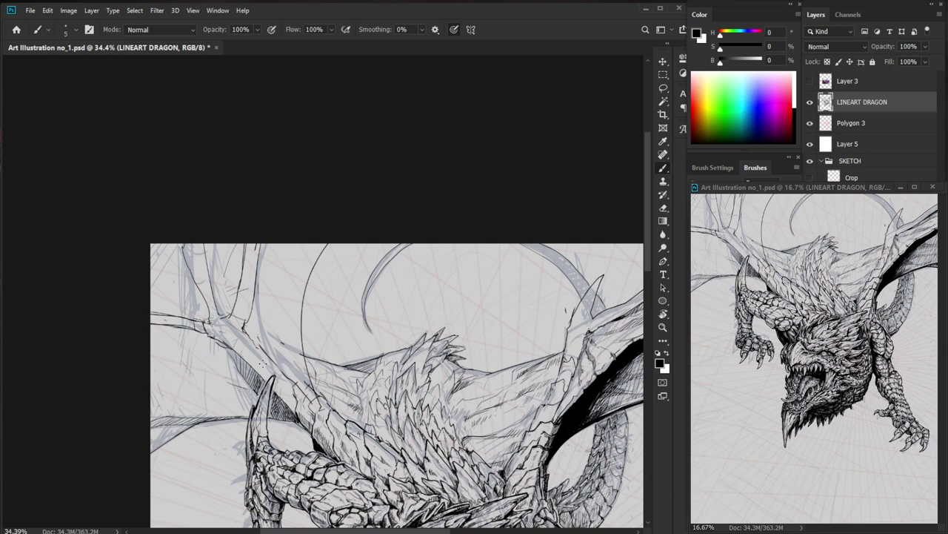
# Erase the rough ink under the left wing joint and ink the arm's underside from the joint toward the raised foreleg's claw.
pyautogui.moveTo(240, 381); pyautogui.dragTo(291, 381)
pyautogui.press('e')
pyautogui.moveTo(227, 338); pyautogui.dragTo(244, 371)
pyautogui.press('b')
pyautogui.moveTo(210, 317)
pyautogui.mouseDown()
pyautogui.moveTo(241, 369)
pyautogui.moveTo(221, 333)
pyautogui.mouseUp()
pyautogui.moveTo(223, 322); pyautogui.dragTo(230, 344)
pyautogui.moveTo(233, 331)
pyautogui.mouseDown()
pyautogui.moveTo(233, 347)
pyautogui.moveTo(285, 401)
pyautogui.mouseUp()
pyautogui.moveTo(262, 357); pyautogui.dragTo(269, 388)
pyautogui.moveTo(268, 369); pyautogui.dragTo(277, 392)
pyautogui.moveTo(411, 377); pyautogui.dragTo(356, 325)
pyautogui.moveTo(260, 361)
pyautogui.mouseDown()
pyautogui.moveTo(265, 389)
pyautogui.moveTo(265, 380)
pyautogui.mouseUp()
pyautogui.moveTo(260, 369); pyautogui.dragTo(268, 389)
pyautogui.moveTo(329, 356); pyautogui.dragTo(284, 357)
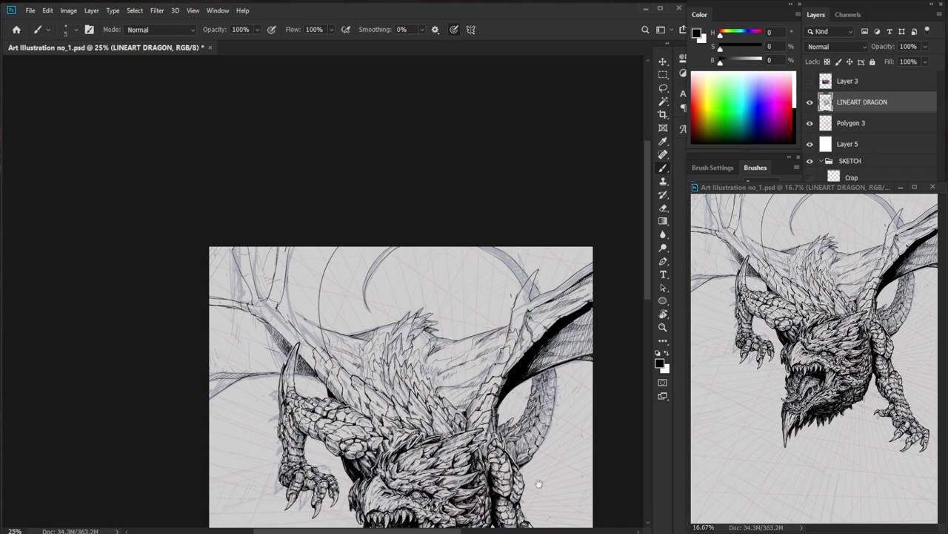
# Hatch the shaded strip along the left wing arm's underside from the joint down to the claw tip.
pyautogui.moveTo(541, 484); pyautogui.dragTo(478, 443)
pyautogui.moveTo(241, 322); pyautogui.dragTo(310, 339)
pyautogui.moveTo(206, 320)
pyautogui.mouseDown()
pyautogui.moveTo(241, 371)
pyautogui.moveTo(228, 362)
pyautogui.mouseUp()
pyautogui.moveTo(223, 291); pyautogui.dragTo(222, 360)
pyautogui.moveTo(240, 303)
pyautogui.mouseDown()
pyautogui.moveTo(231, 364)
pyautogui.moveTo(247, 373)
pyautogui.mouseUp()
pyautogui.moveTo(245, 322); pyautogui.dragTo(259, 372)
pyautogui.moveTo(257, 333); pyautogui.dragTo(269, 373)
pyautogui.moveTo(265, 346); pyautogui.dragTo(280, 375)
pyautogui.moveTo(277, 360); pyautogui.dragTo(291, 386)
pyautogui.moveTo(289, 374); pyautogui.dragTo(301, 390)
pyautogui.moveTo(299, 383); pyautogui.dragTo(314, 402)
pyautogui.moveTo(309, 393)
pyautogui.mouseDown()
pyautogui.moveTo(317, 406)
pyautogui.moveTo(304, 397)
pyautogui.mouseUp()
pyautogui.moveTo(305, 389); pyautogui.dragTo(314, 403)
pyautogui.moveTo(269, 368); pyautogui.dragTo(283, 382)
pyautogui.moveTo(272, 375)
pyautogui.mouseDown()
pyautogui.moveTo(295, 390)
pyautogui.moveTo(251, 371)
pyautogui.mouseUp()
pyautogui.moveTo(211, 368); pyautogui.dragTo(242, 373)
# Ink the membrane edge behind the raised foreleg's large claw and erase the ink overlapping the claw's inner edge.
pyautogui.press('z')
pyautogui.moveTo(302, 346); pyautogui.dragTo(267, 373)
pyautogui.scroll(2, 268, 373)
pyautogui.press('b')
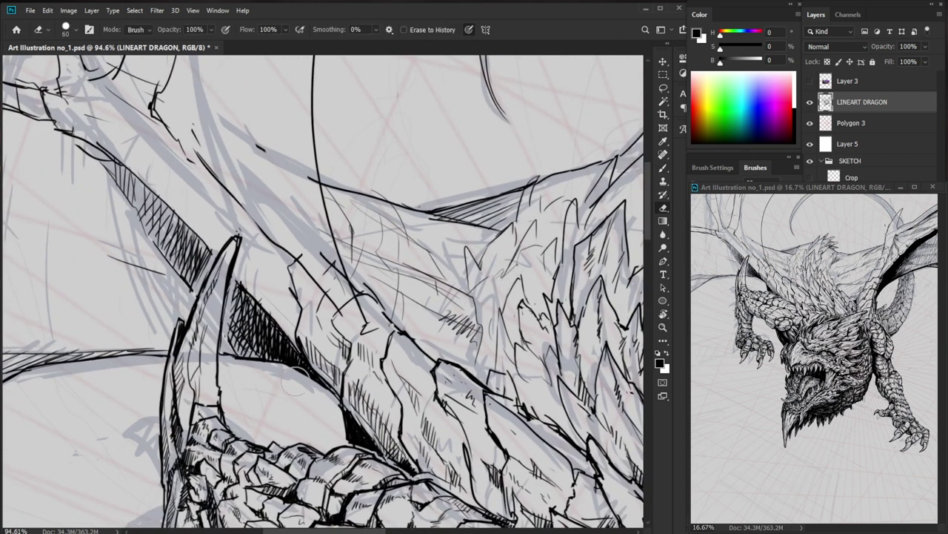
pyautogui.moveTo(281, 363); pyautogui.dragTo(226, 352)
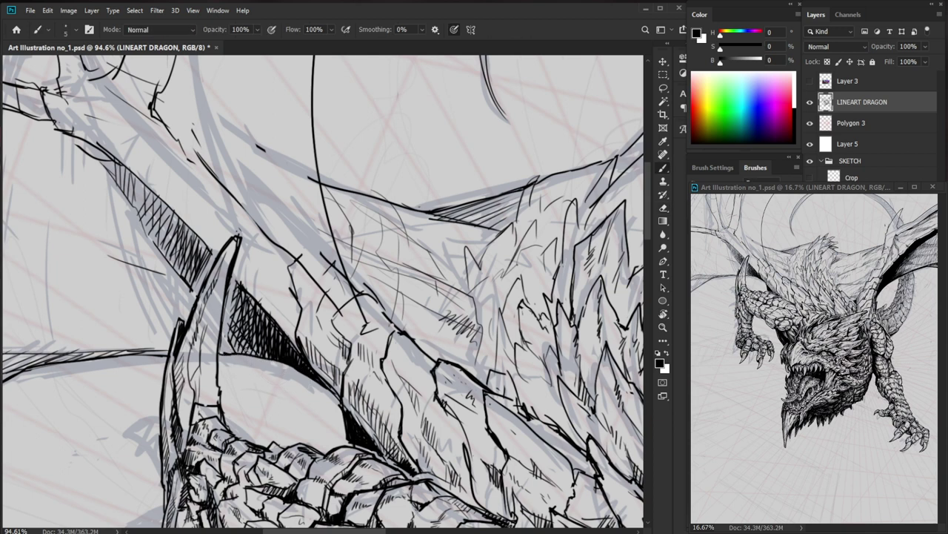
pyautogui.press('e')
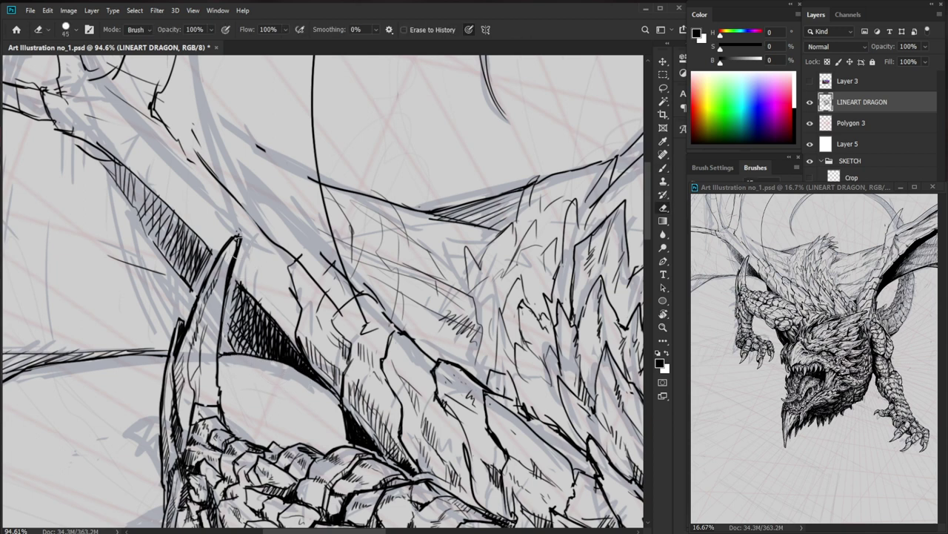
pyautogui.moveTo(233, 261); pyautogui.dragTo(231, 326)
# Redraw the wing arm's edge beside the claw and darken the shaded membrane there with short hatch strokes.
pyautogui.press('b')
pyautogui.moveTo(237, 287)
pyautogui.mouseDown()
pyautogui.moveTo(229, 338)
pyautogui.moveTo(237, 326)
pyautogui.moveTo(272, 324)
pyautogui.mouseUp()
pyautogui.moveTo(351, 345); pyautogui.dragTo(415, 405)
pyautogui.moveTo(257, 291); pyautogui.dragTo(274, 315)
pyautogui.moveTo(249, 274); pyautogui.dragTo(244, 308)
pyautogui.moveTo(257, 285)
pyautogui.mouseDown()
pyautogui.moveTo(248, 313)
pyautogui.moveTo(254, 308)
pyautogui.mouseUp()
pyautogui.moveTo(263, 299); pyautogui.dragTo(260, 311)
pyautogui.moveTo(269, 310); pyautogui.dragTo(266, 320)
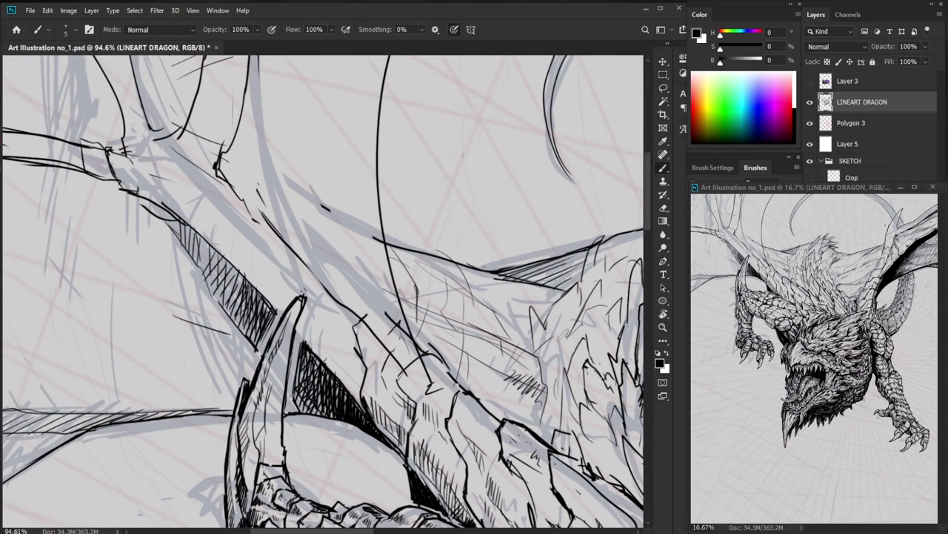
# Ink a long fold line across the left wing membrane and hatch a band below the outer finger.
pyautogui.moveTo(330, 285); pyautogui.dragTo(245, 287)
pyautogui.moveTo(299, 320); pyautogui.dragTo(350, 320)
pyautogui.moveTo(287, 282)
pyautogui.mouseDown()
pyautogui.moveTo(163, 246)
pyautogui.moveTo(121, 251)
pyautogui.mouseUp()
pyautogui.moveTo(160, 246)
pyautogui.mouseDown()
pyautogui.moveTo(123, 241)
pyautogui.moveTo(199, 243)
pyautogui.moveTo(115, 240)
pyautogui.mouseUp()
pyautogui.moveTo(169, 223); pyautogui.dragTo(127, 244)
pyautogui.moveTo(174, 226); pyautogui.dragTo(147, 243)
pyautogui.moveTo(182, 232)
pyautogui.mouseDown()
pyautogui.moveTo(158, 243)
pyautogui.moveTo(166, 245)
pyautogui.mouseUp()
pyautogui.moveTo(192, 236); pyautogui.dragTo(173, 248)
pyautogui.moveTo(200, 240)
pyautogui.mouseDown()
pyautogui.moveTo(187, 248)
pyautogui.moveTo(197, 253)
pyautogui.moveTo(165, 218)
pyautogui.moveTo(182, 236)
pyautogui.mouseUp()
pyautogui.press('e')
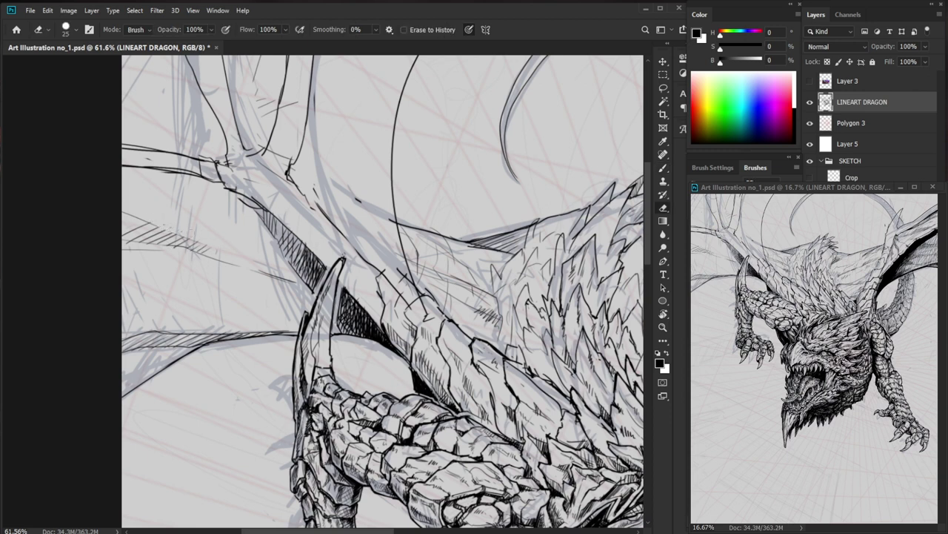
# Ink a curved fold under the left wing joint and hatch the membrane between it and the arm.
pyautogui.press('b')
pyautogui.moveTo(232, 264); pyautogui.dragTo(237, 255)
pyautogui.moveTo(240, 268)
pyautogui.mouseDown()
pyautogui.moveTo(258, 234)
pyautogui.moveTo(178, 192)
pyautogui.moveTo(254, 208)
pyautogui.moveTo(228, 220)
pyautogui.mouseUp()
pyautogui.moveTo(253, 202); pyautogui.dragTo(235, 220)
pyautogui.moveTo(260, 205); pyautogui.dragTo(241, 228)
pyautogui.moveTo(268, 212); pyautogui.dragTo(254, 233)
pyautogui.moveTo(275, 216); pyautogui.dragTo(265, 238)
pyautogui.moveTo(281, 226); pyautogui.dragTo(270, 240)
pyautogui.hotkey('ctrl', '0')
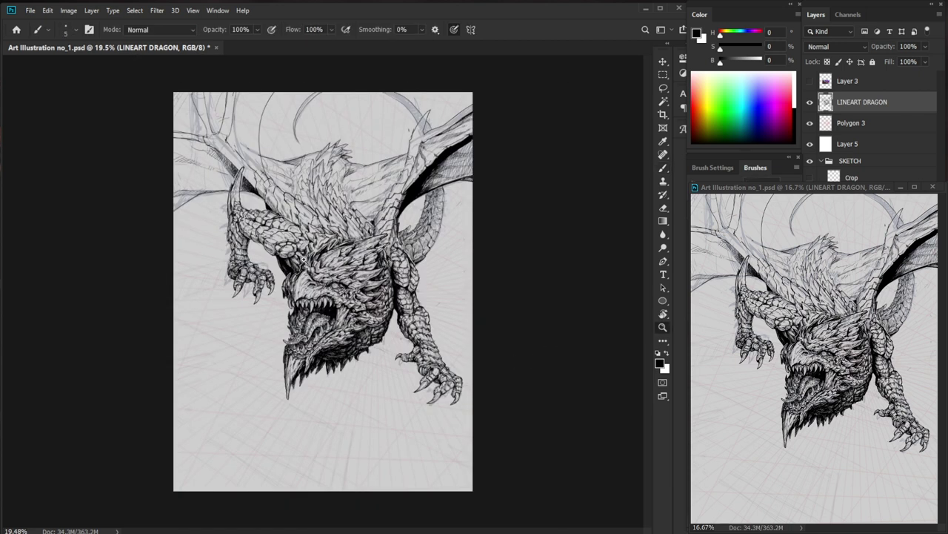
# Add short dark hatch strokes on the lower left wing membrane at the canvas's left edge.
pyautogui.hotkey('ctrl', 'space')
pyautogui.moveTo(238, 193); pyautogui.dragTo(243, 192)
pyautogui.press('space')
pyautogui.moveTo(123, 224); pyautogui.dragTo(292, 319)
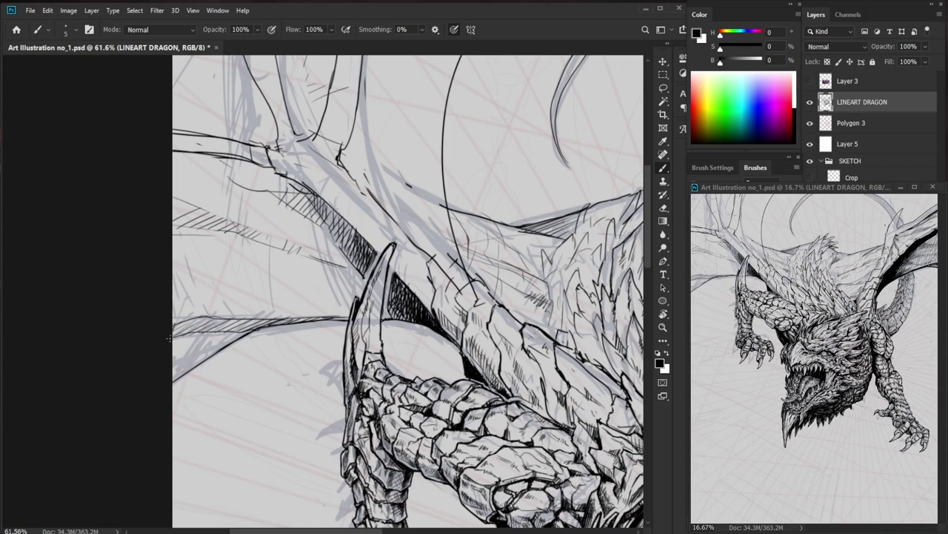
pyautogui.moveTo(188, 309); pyautogui.dragTo(173, 312)
pyautogui.moveTo(186, 313); pyautogui.dragTo(170, 316)
pyautogui.moveTo(185, 307); pyautogui.dragTo(180, 316)
# Thicken the lower left membrane's bottom edge line out to the canvas edge and hatch the area above it.
pyautogui.hotkey('ctrl', 'space')
pyautogui.moveTo(259, 298)
pyautogui.mouseDown()
pyautogui.moveTo(232, 319)
pyautogui.moveTo(265, 325)
pyautogui.mouseUp()
pyautogui.hotkey('ctrl', 'space')
pyautogui.hotkey('ctrl', 'space')
pyautogui.moveTo(330, 291)
pyautogui.mouseDown()
pyautogui.moveTo(250, 317)
pyautogui.moveTo(151, 389)
pyautogui.mouseUp()
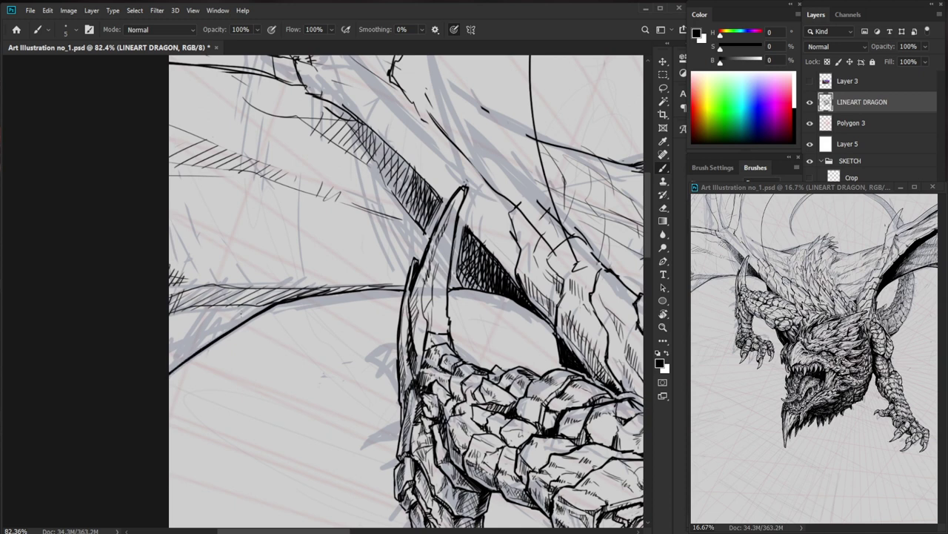
pyautogui.moveTo(279, 301)
pyautogui.mouseDown()
pyautogui.moveTo(196, 338)
pyautogui.moveTo(171, 354)
pyautogui.moveTo(167, 372)
pyautogui.mouseUp()
pyautogui.moveTo(189, 359); pyautogui.dragTo(197, 339)
pyautogui.moveTo(195, 356); pyautogui.dragTo(212, 336)
pyautogui.moveTo(209, 344); pyautogui.dragTo(214, 334)
pyautogui.moveTo(324, 328)
pyautogui.mouseDown()
pyautogui.moveTo(297, 348)
pyautogui.moveTo(283, 334)
pyautogui.mouseUp()
pyautogui.moveTo(389, 411); pyautogui.dragTo(351, 372)
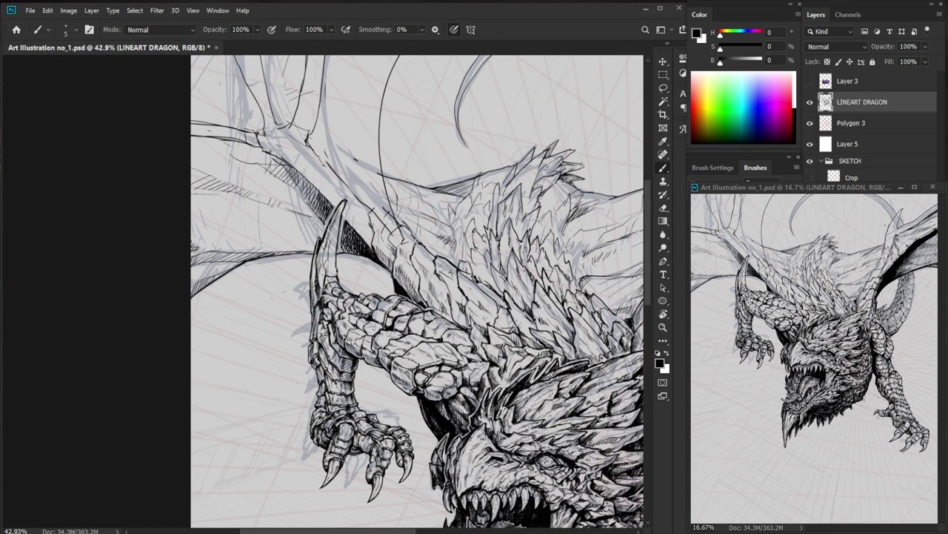
# Extend the hatching inward along the lower left membrane's bottom edge.
pyautogui.scroll(5, 241, 271)
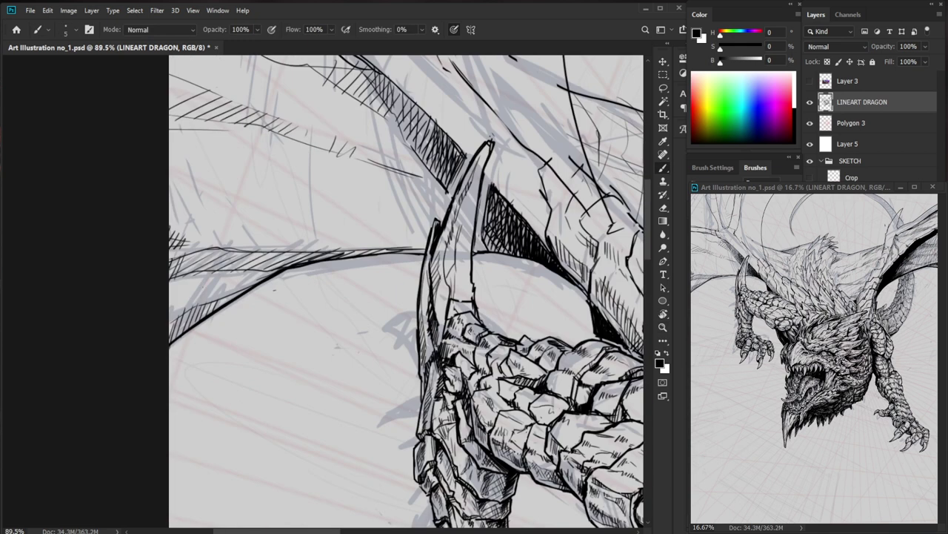
pyautogui.moveTo(208, 293); pyautogui.dragTo(204, 308)
pyautogui.moveTo(211, 294)
pyautogui.mouseDown()
pyautogui.moveTo(205, 308)
pyautogui.moveTo(215, 301)
pyautogui.mouseUp()
pyautogui.moveTo(280, 271); pyautogui.dragTo(211, 275)
pyautogui.moveTo(506, 336); pyautogui.dragTo(415, 384)
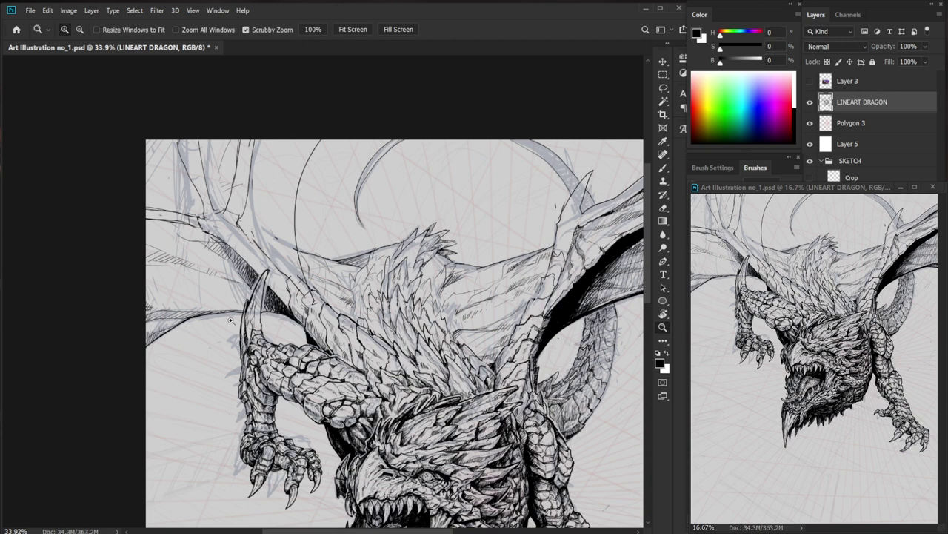
# Ink a line along the left wing's lower membrane near the claw and add a row of short hatch strokes beneath it.
pyautogui.scroll(6, 199, 319)
pyautogui.moveTo(326, 286)
pyautogui.mouseDown()
pyautogui.moveTo(369, 328)
pyautogui.moveTo(393, 330)
pyautogui.moveTo(337, 327)
pyautogui.moveTo(398, 307)
pyautogui.moveTo(331, 318)
pyautogui.moveTo(428, 306)
pyautogui.mouseUp()
pyautogui.moveTo(310, 305)
pyautogui.mouseDown()
pyautogui.moveTo(433, 303)
pyautogui.moveTo(310, 321)
pyautogui.mouseUp()
pyautogui.moveTo(338, 305); pyautogui.dragTo(324, 319)
pyautogui.moveTo(349, 306)
pyautogui.mouseDown()
pyautogui.moveTo(336, 315)
pyautogui.moveTo(345, 316)
pyautogui.mouseUp()
pyautogui.moveTo(372, 304); pyautogui.dragTo(357, 315)
pyautogui.moveTo(378, 306)
pyautogui.mouseDown()
pyautogui.moveTo(368, 314)
pyautogui.moveTo(377, 313)
pyautogui.mouseUp()
pyautogui.moveTo(400, 304); pyautogui.dragTo(389, 310)
pyautogui.moveTo(454, 300)
pyautogui.mouseDown()
pyautogui.moveTo(489, 386)
pyautogui.moveTo(294, 410)
pyautogui.mouseUp()
pyautogui.moveTo(477, 344); pyautogui.dragTo(549, 342)
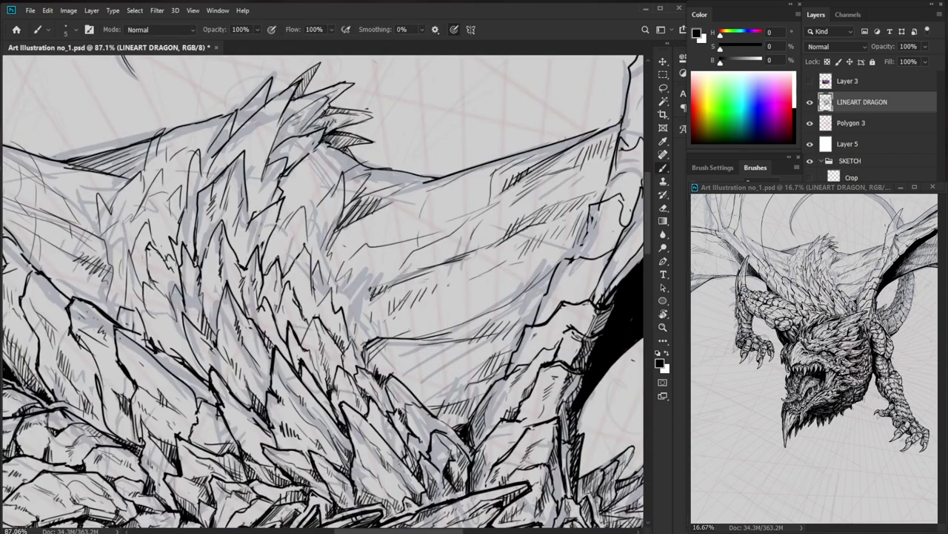
# Touch up the ink strokes where the back scales border the right wing membrane.
pyautogui.moveTo(397, 336)
pyautogui.mouseDown()
pyautogui.moveTo(456, 302)
pyautogui.moveTo(458, 284)
pyautogui.moveTo(381, 298)
pyautogui.moveTo(404, 297)
pyautogui.mouseUp()
pyautogui.press('e')
pyautogui.press('b')
pyautogui.moveTo(310, 300); pyautogui.dragTo(326, 286)
pyautogui.moveTo(359, 316); pyautogui.dragTo(352, 341)
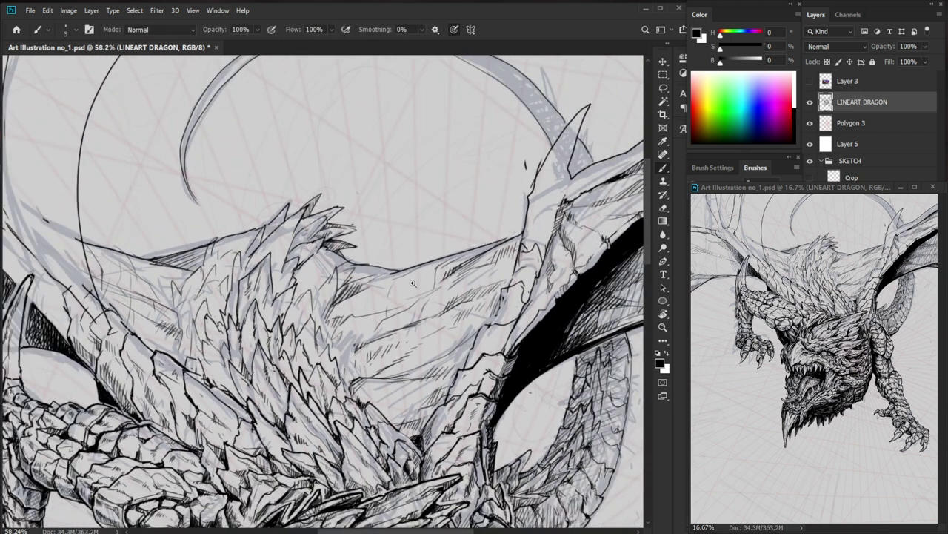
# Ink additional fold lines across the upper right wing membrane beside the back spikes.
pyautogui.moveTo(387, 294); pyautogui.dragTo(413, 294)
pyautogui.moveTo(322, 323); pyautogui.dragTo(368, 306)
pyautogui.moveTo(363, 320)
pyautogui.mouseDown()
pyautogui.moveTo(373, 305)
pyautogui.moveTo(385, 317)
pyautogui.moveTo(377, 312)
pyautogui.moveTo(395, 294)
pyautogui.mouseUp()
pyautogui.press('e')
pyautogui.press('b')
pyautogui.moveTo(386, 305)
pyautogui.mouseDown()
pyautogui.moveTo(401, 288)
pyautogui.moveTo(348, 282)
pyautogui.mouseUp()
pyautogui.press('z')
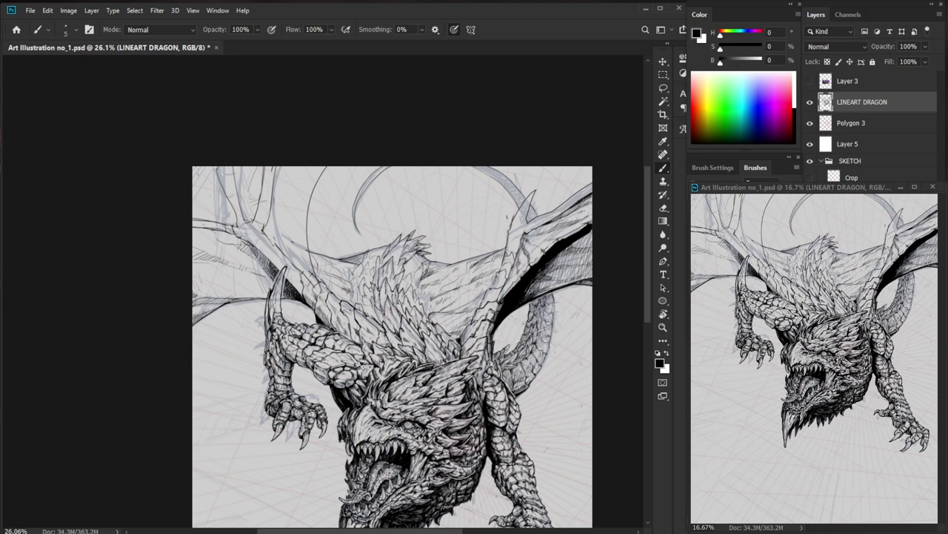
# Ink a patch of hatch strokes on the left wing membrane just outside the claw's tip.
pyautogui.hotkey('ctrl', 'space')
pyautogui.moveTo(274, 277); pyautogui.dragTo(345, 275)
pyautogui.moveTo(289, 259); pyautogui.dragTo(267, 305)
pyautogui.moveTo(294, 246)
pyautogui.mouseDown()
pyautogui.moveTo(269, 301)
pyautogui.moveTo(246, 280)
pyautogui.mouseUp()
pyautogui.hotkey('ctrl', 'space')
pyautogui.press('space')
pyautogui.moveTo(500, 403)
pyautogui.mouseDown()
pyautogui.moveTo(414, 393)
pyautogui.moveTo(415, 410)
pyautogui.mouseUp()
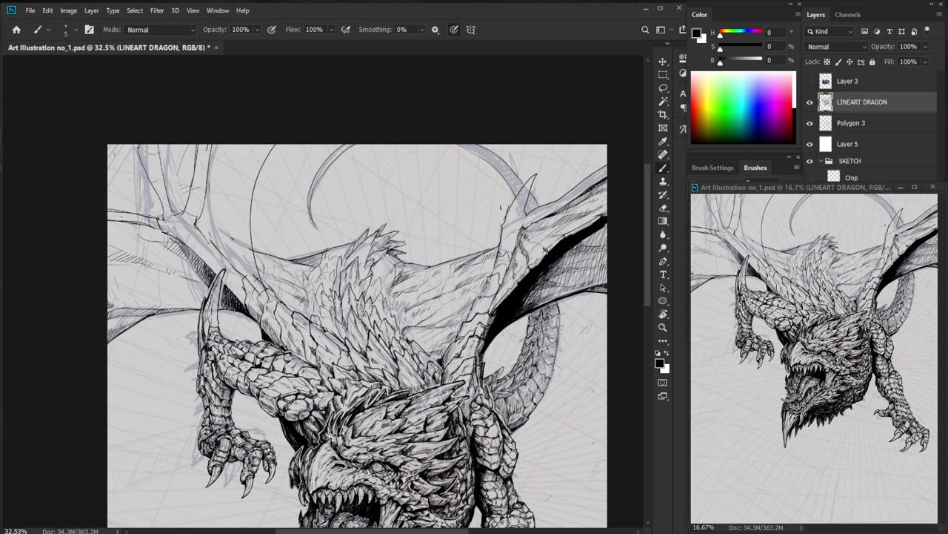
pyautogui.moveTo(181, 304); pyautogui.dragTo(238, 305)
pyautogui.press('e')
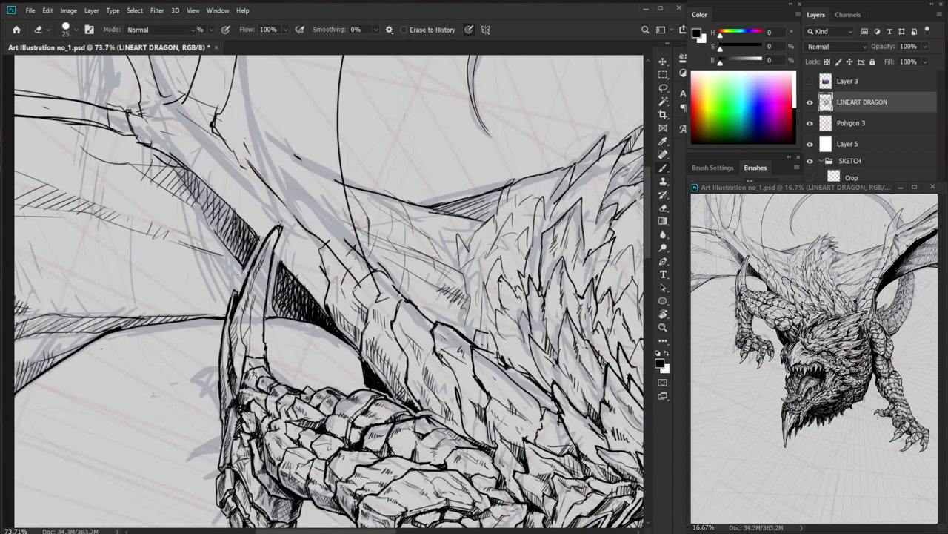
pyautogui.press('b')
pyautogui.moveTo(235, 271)
pyautogui.mouseDown()
pyautogui.moveTo(226, 298)
pyautogui.moveTo(232, 283)
pyautogui.mouseUp()
pyautogui.press('e')
pyautogui.press('b')
pyautogui.moveTo(180, 249); pyautogui.dragTo(224, 266)
pyautogui.moveTo(165, 242); pyautogui.dragTo(231, 268)
pyautogui.moveTo(178, 250)
pyautogui.mouseDown()
pyautogui.moveTo(223, 261)
pyautogui.moveTo(242, 283)
pyautogui.moveTo(200, 277)
pyautogui.mouseUp()
# Add short ink strokes to the right wing arm along the solid black shadow near the canvas edge.
pyautogui.press('z')
pyautogui.moveTo(529, 414); pyautogui.dragTo(365, 434)
pyautogui.moveTo(384, 271); pyautogui.dragTo(444, 272)
pyautogui.press('b')
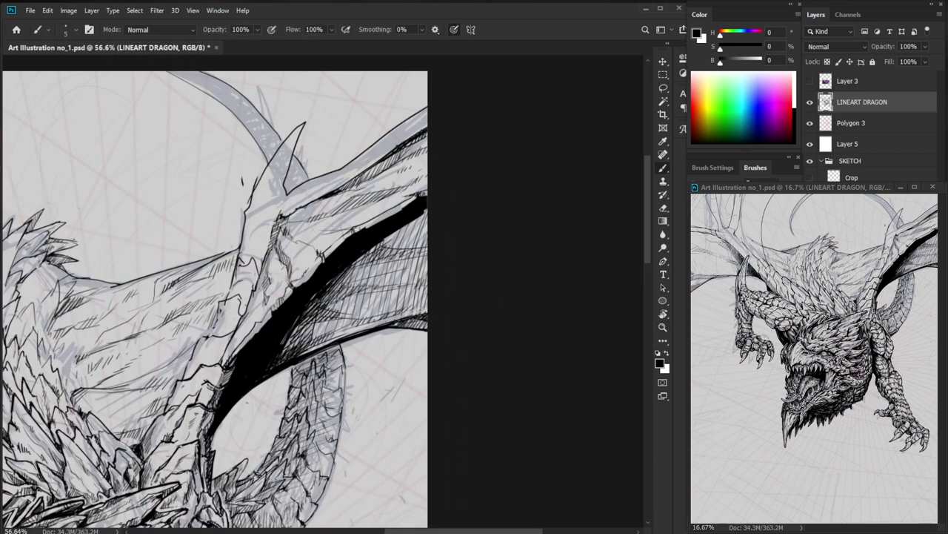
pyautogui.moveTo(312, 296)
pyautogui.mouseDown()
pyautogui.moveTo(339, 311)
pyautogui.moveTo(378, 311)
pyautogui.moveTo(426, 295)
pyautogui.mouseUp()
pyautogui.press('z')
pyautogui.moveTo(486, 309); pyautogui.dragTo(430, 326)
pyautogui.moveTo(472, 214)
pyautogui.mouseDown()
pyautogui.moveTo(513, 205)
pyautogui.moveTo(365, 321)
pyautogui.mouseUp()
pyautogui.press('b')
pyautogui.moveTo(412, 276)
pyautogui.mouseDown()
pyautogui.moveTo(441, 282)
pyautogui.moveTo(415, 282)
pyautogui.moveTo(412, 291)
pyautogui.mouseUp()
pyautogui.moveTo(426, 271); pyautogui.dragTo(420, 286)
pyautogui.moveTo(437, 269)
pyautogui.mouseDown()
pyautogui.moveTo(425, 286)
pyautogui.moveTo(424, 277)
pyautogui.mouseUp()
# Clean up the border between the right wing arm and its black shadow by erasing and re-inking stray strokes.
pyautogui.press('z')
pyautogui.moveTo(461, 249); pyautogui.dragTo(489, 251)
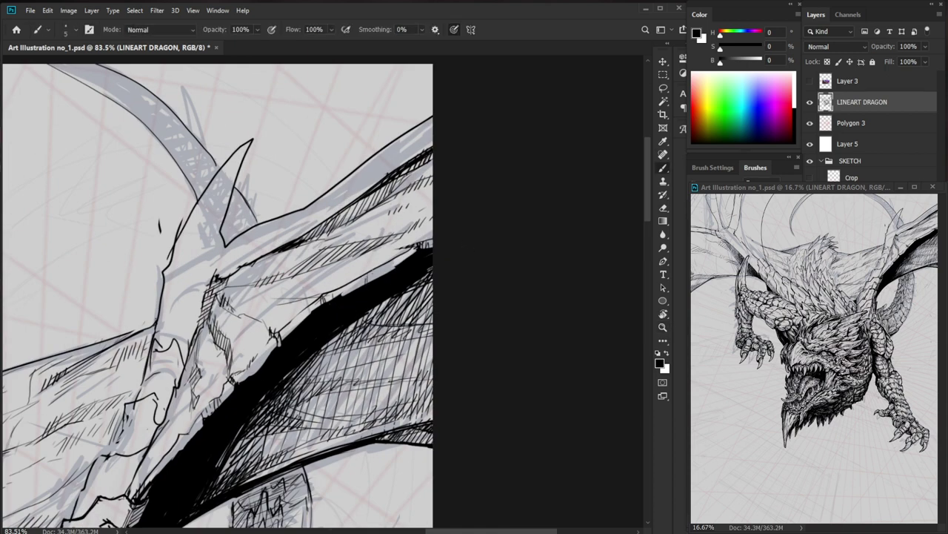
pyautogui.press('e')
pyautogui.moveTo(378, 279); pyautogui.dragTo(295, 332)
pyautogui.press('b')
pyautogui.press('e')
pyautogui.press('b')
pyautogui.press('z')
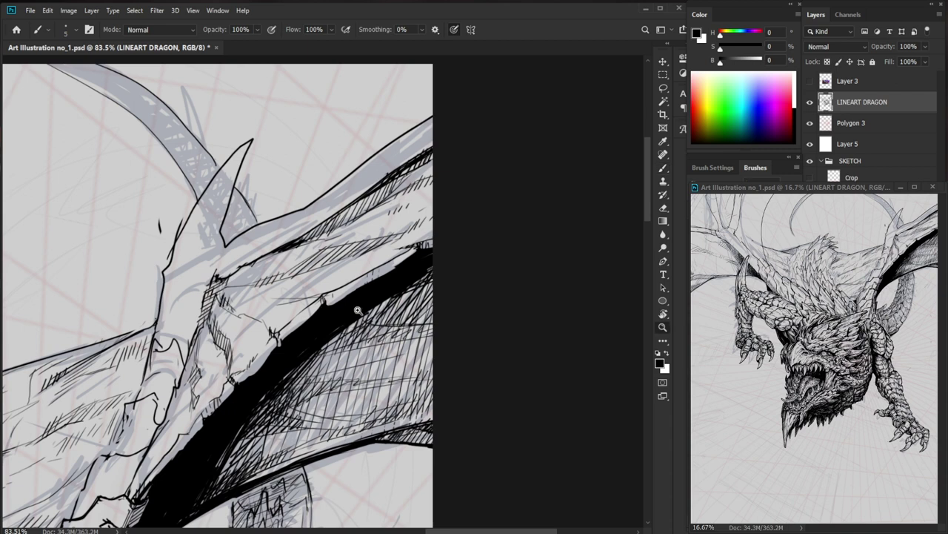
# Add short hatch strokes to the lower right wing membrane beside the wing arm and back spikes.
pyautogui.moveTo(353, 313); pyautogui.dragTo(325, 314)
pyautogui.press('z')
pyautogui.moveTo(221, 427); pyautogui.dragTo(227, 427)
pyautogui.press('space')
pyautogui.moveTo(255, 423); pyautogui.dragTo(289, 388)
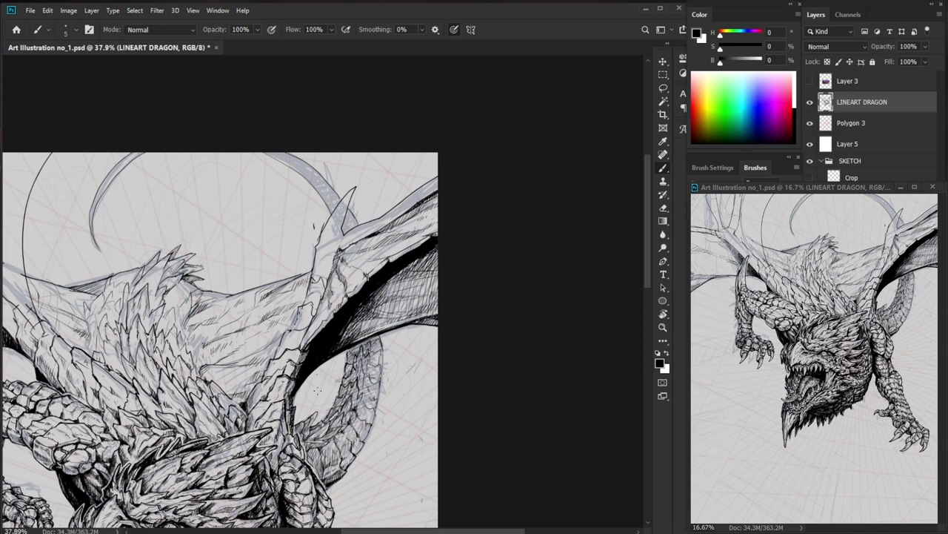
pyautogui.press('z')
pyautogui.moveTo(229, 380); pyautogui.dragTo(259, 378)
pyautogui.moveTo(207, 396)
pyautogui.mouseDown()
pyautogui.moveTo(243, 369)
pyautogui.moveTo(210, 395)
pyautogui.moveTo(223, 379)
pyautogui.mouseUp()
pyautogui.press('e')
pyautogui.press('b')
pyautogui.moveTo(212, 401)
pyautogui.mouseDown()
pyautogui.moveTo(224, 384)
pyautogui.moveTo(225, 412)
pyautogui.moveTo(267, 393)
pyautogui.mouseUp()
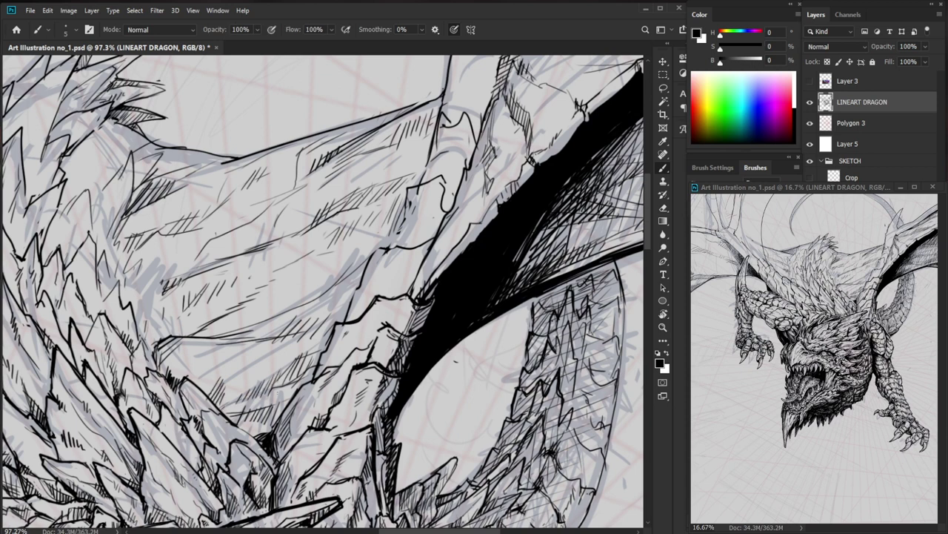
pyautogui.moveTo(301, 359)
pyautogui.mouseDown()
pyautogui.moveTo(292, 379)
pyautogui.moveTo(306, 370)
pyautogui.mouseUp()
pyautogui.moveTo(317, 356); pyautogui.dragTo(312, 370)
pyautogui.moveTo(378, 332); pyautogui.dragTo(285, 332)
pyautogui.press('z')
pyautogui.moveTo(405, 345); pyautogui.dragTo(460, 345)
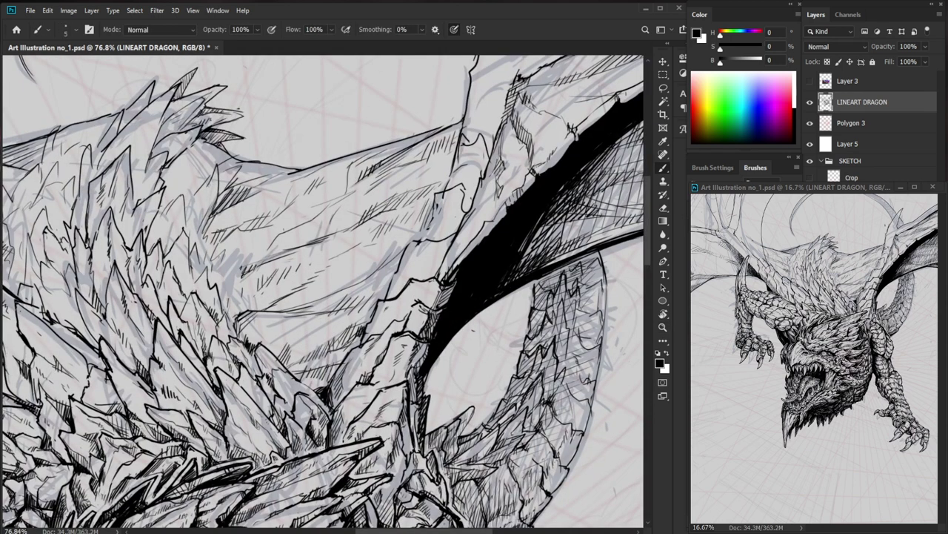
# Hatch the base of the right wing membrane where it narrows between the back spikes and the wing arm.
pyautogui.press('z')
pyautogui.moveTo(335, 367); pyautogui.dragTo(291, 368)
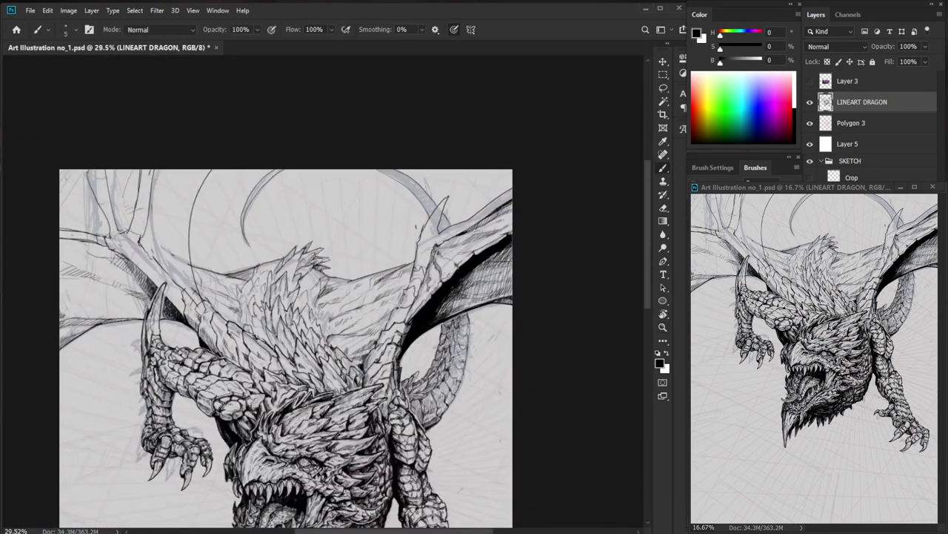
pyautogui.moveTo(436, 445)
pyautogui.mouseDown()
pyautogui.moveTo(478, 355)
pyautogui.moveTo(454, 380)
pyautogui.mouseUp()
pyautogui.press('z')
pyautogui.moveTo(387, 284); pyautogui.dragTo(433, 284)
pyautogui.moveTo(358, 323); pyautogui.dragTo(334, 339)
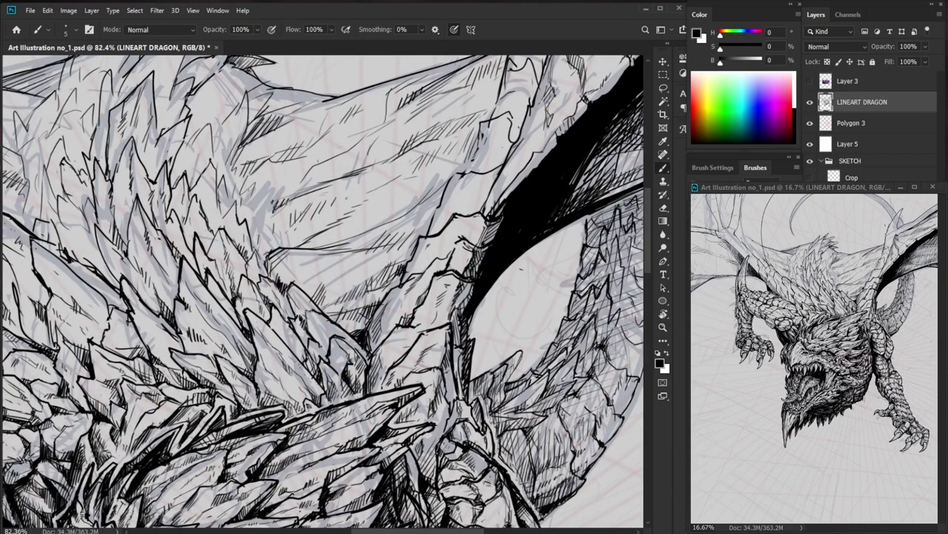
pyautogui.press('z')
pyautogui.moveTo(331, 330); pyautogui.dragTo(322, 342)
pyautogui.press('z')
pyautogui.moveTo(378, 318); pyautogui.dragTo(333, 318)
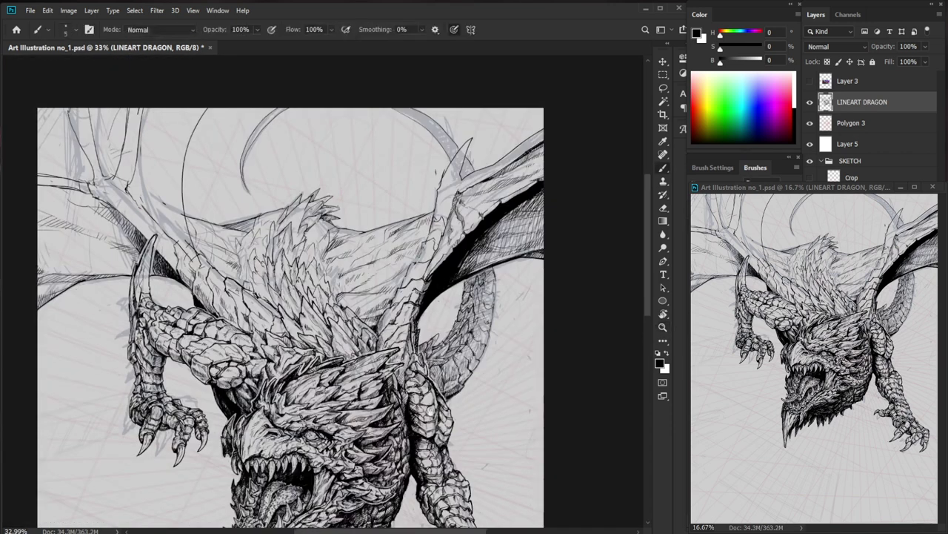
# Ink a fold line across the left wing's lower membrane and fill beneath it with slanted hatch strokes.
pyautogui.moveTo(501, 349); pyautogui.dragTo(556, 281)
pyautogui.moveTo(145, 358); pyautogui.dragTo(177, 444)
pyautogui.press('z')
pyautogui.moveTo(169, 278)
pyautogui.mouseDown()
pyautogui.moveTo(210, 279)
pyautogui.moveTo(151, 311)
pyautogui.mouseUp()
pyautogui.moveTo(174, 300)
pyautogui.mouseDown()
pyautogui.moveTo(163, 311)
pyautogui.moveTo(241, 301)
pyautogui.mouseUp()
pyautogui.moveTo(78, 285); pyautogui.dragTo(190, 295)
pyautogui.moveTo(79, 284)
pyautogui.mouseDown()
pyautogui.moveTo(53, 267)
pyautogui.moveTo(59, 316)
pyautogui.mouseUp()
pyautogui.moveTo(85, 285); pyautogui.dragTo(68, 313)
pyautogui.moveTo(93, 287); pyautogui.dragTo(80, 311)
pyautogui.moveTo(107, 288)
pyautogui.mouseDown()
pyautogui.moveTo(87, 315)
pyautogui.moveTo(54, 330)
pyautogui.mouseUp()
pyautogui.moveTo(92, 304); pyautogui.dragTo(59, 328)
pyautogui.moveTo(103, 305); pyautogui.dragTo(68, 327)
pyautogui.moveTo(112, 305)
pyautogui.mouseDown()
pyautogui.moveTo(79, 325)
pyautogui.moveTo(87, 325)
pyautogui.mouseUp()
pyautogui.moveTo(125, 306)
pyautogui.mouseDown()
pyautogui.moveTo(97, 324)
pyautogui.moveTo(106, 324)
pyautogui.mouseUp()
# Extend the lower left membrane's hatched band toward the claw, touching up strokes with the Eraser and Brush.
pyautogui.moveTo(140, 308)
pyautogui.mouseDown()
pyautogui.moveTo(114, 322)
pyautogui.moveTo(252, 310)
pyautogui.mouseUp()
pyautogui.press('e')
pyautogui.press('b')
pyautogui.moveTo(170, 320)
pyautogui.mouseDown()
pyautogui.moveTo(276, 305)
pyautogui.moveTo(192, 308)
pyautogui.mouseUp()
pyautogui.moveTo(217, 298); pyautogui.dragTo(206, 311)
pyautogui.moveTo(225, 301); pyautogui.dragTo(214, 308)
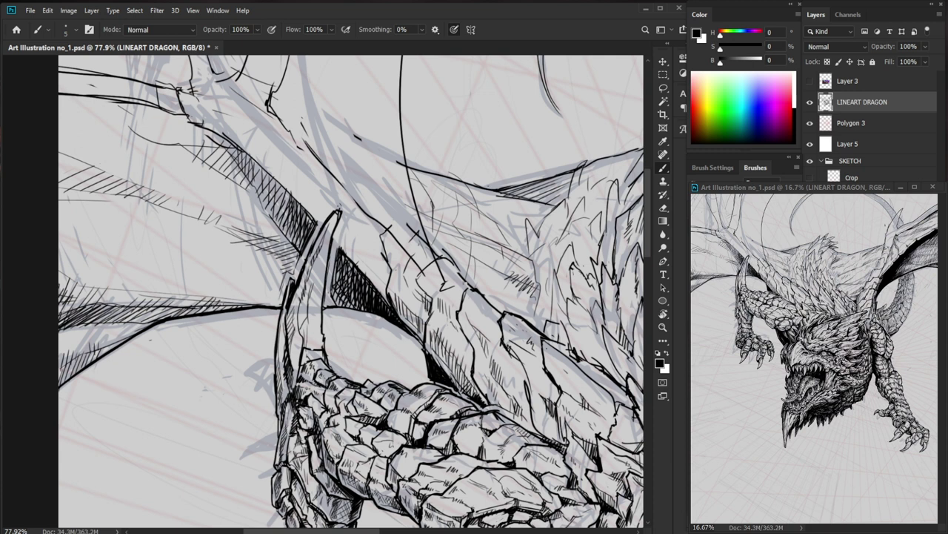
pyautogui.scroll(-2, 322, 291)
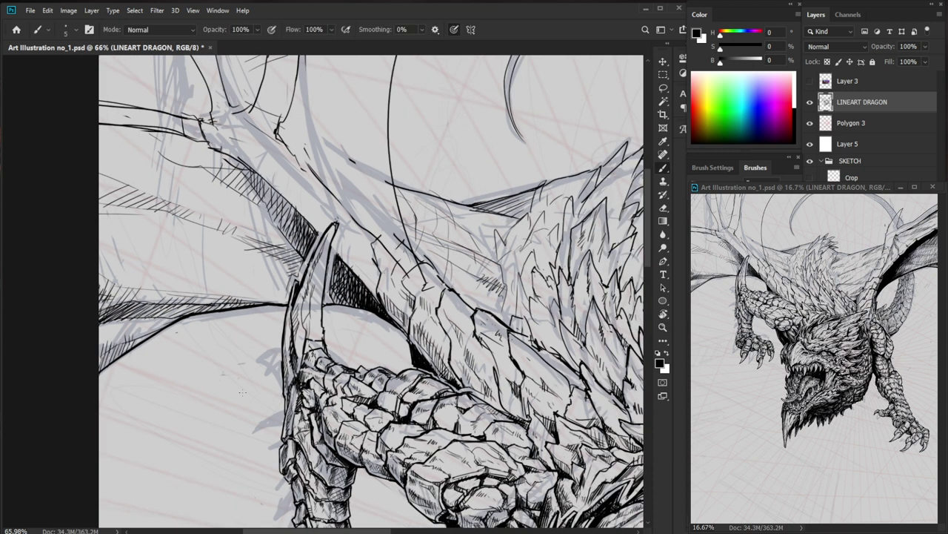
pyautogui.scroll(1, 195, 288)
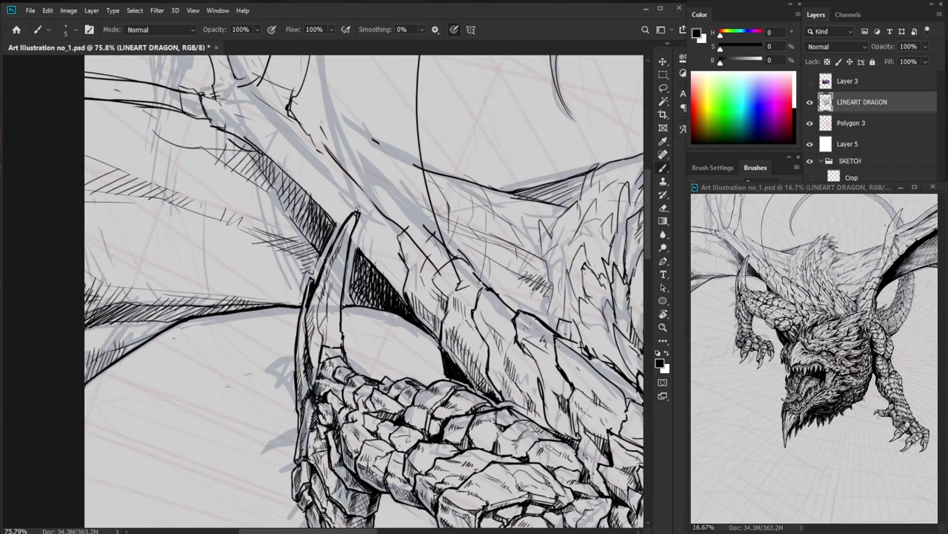
pyautogui.moveTo(211, 298); pyautogui.dragTo(198, 313)
pyautogui.moveTo(216, 301)
pyautogui.mouseDown()
pyautogui.moveTo(206, 312)
pyautogui.moveTo(272, 305)
pyautogui.moveTo(193, 318)
pyautogui.mouseUp()
pyautogui.press('e')
pyautogui.press('b')
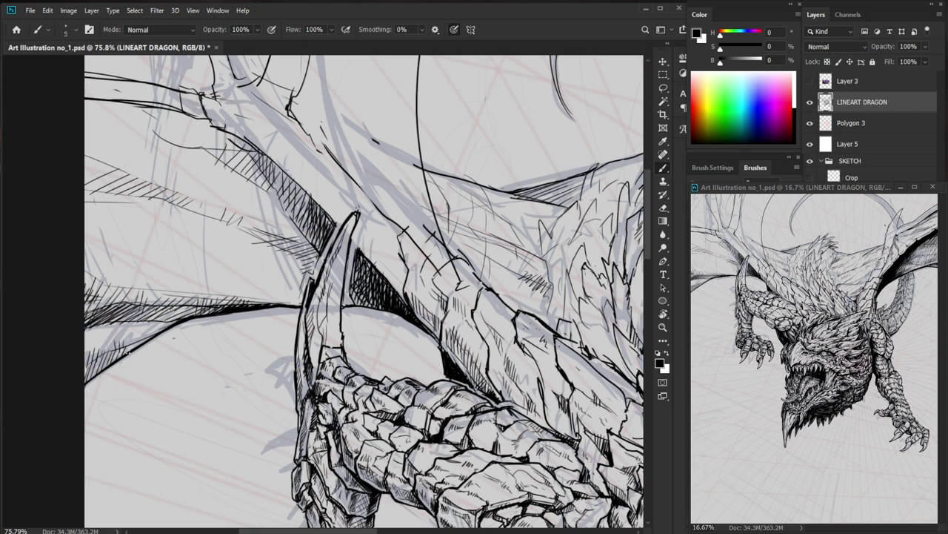
# Darken the hatched band along the lower left membrane's edge with denser strokes tapering toward the claw.
pyautogui.moveTo(150, 320)
pyautogui.mouseDown()
pyautogui.moveTo(213, 317)
pyautogui.moveTo(102, 326)
pyautogui.mouseUp()
pyautogui.moveTo(198, 295); pyautogui.dragTo(160, 319)
pyautogui.moveTo(212, 299)
pyautogui.mouseDown()
pyautogui.moveTo(182, 320)
pyautogui.moveTo(194, 318)
pyautogui.mouseUp()
pyautogui.moveTo(227, 296)
pyautogui.mouseDown()
pyautogui.moveTo(205, 317)
pyautogui.moveTo(212, 316)
pyautogui.mouseUp()
pyautogui.moveTo(235, 299); pyautogui.dragTo(220, 316)
pyautogui.moveTo(274, 304); pyautogui.dragTo(184, 315)
# Touch up the lower left membrane and thicken the hatching in the fold beside the claw's outer edge.
pyautogui.moveTo(411, 380); pyautogui.dragTo(277, 421)
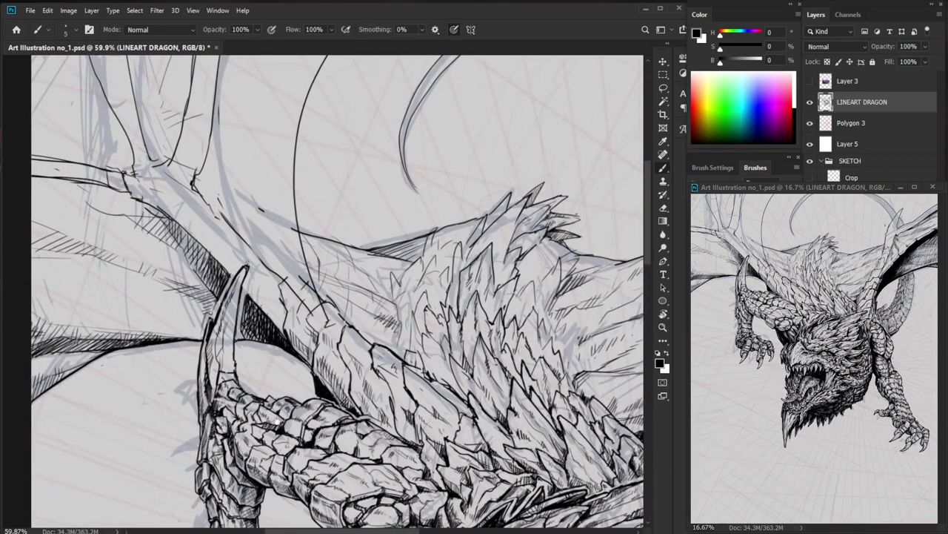
pyautogui.scroll(2, 162, 229)
pyautogui.moveTo(169, 360); pyautogui.dragTo(186, 354)
pyautogui.moveTo(144, 331); pyautogui.dragTo(323, 366)
pyautogui.press('e')
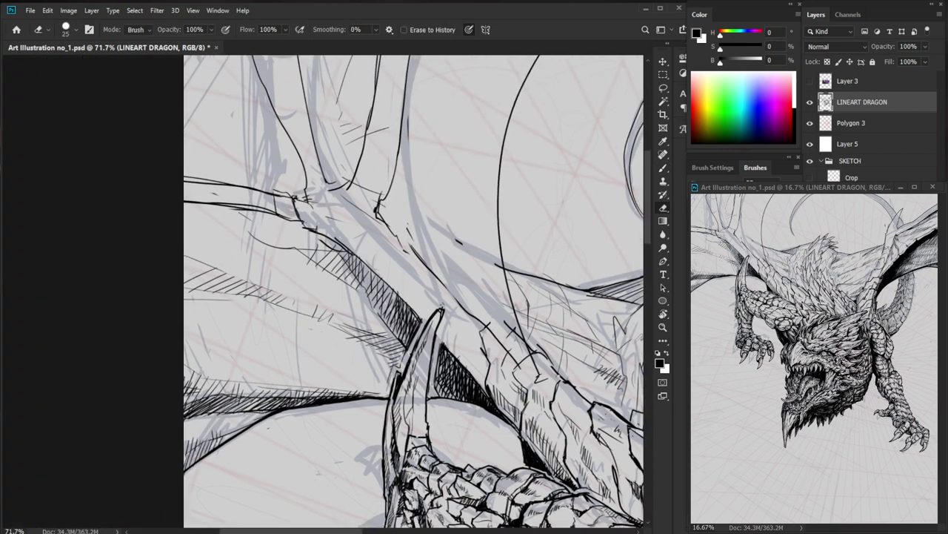
pyautogui.press('b')
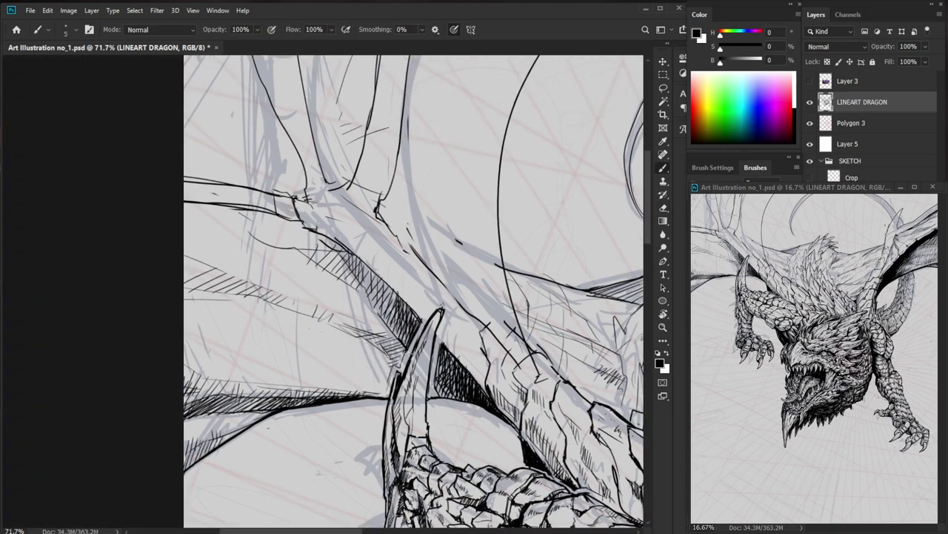
pyautogui.moveTo(379, 334); pyautogui.dragTo(391, 342)
pyautogui.moveTo(381, 333); pyautogui.dragTo(406, 352)
pyautogui.moveTo(388, 341); pyautogui.dragTo(403, 361)
pyautogui.moveTo(429, 351); pyautogui.dragTo(355, 355)
# Add small groups of short hatch strokes across the middle of the left wing membrane.
pyautogui.moveTo(485, 435); pyautogui.dragTo(347, 397)
pyautogui.moveTo(276, 304); pyautogui.dragTo(364, 305)
pyautogui.moveTo(298, 330); pyautogui.dragTo(290, 354)
pyautogui.moveTo(296, 328); pyautogui.dragTo(282, 359)
pyautogui.moveTo(283, 370)
pyautogui.mouseDown()
pyautogui.moveTo(176, 355)
pyautogui.moveTo(96, 330)
pyautogui.mouseUp()
pyautogui.moveTo(166, 347); pyautogui.dragTo(141, 359)
pyautogui.moveTo(176, 346); pyautogui.dragTo(152, 364)
pyautogui.moveTo(191, 354)
pyautogui.mouseDown()
pyautogui.moveTo(168, 365)
pyautogui.moveTo(267, 387)
pyautogui.mouseUp()
# Ink further short shading strokes on the left wing membrane around the claw.
pyautogui.hotkey('ctrl', '0')
pyautogui.press('z')
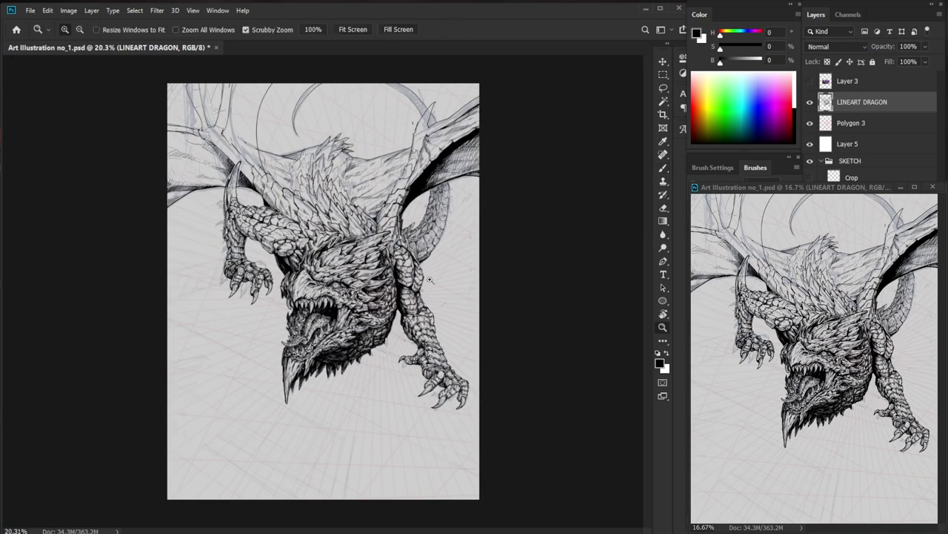
pyautogui.moveTo(289, 196); pyautogui.dragTo(326, 194)
pyautogui.moveTo(268, 159); pyautogui.dragTo(305, 159)
pyautogui.press('b')
pyautogui.moveTo(206, 232); pyautogui.dragTo(201, 250)
pyautogui.moveTo(211, 238)
pyautogui.mouseDown()
pyautogui.moveTo(203, 249)
pyautogui.moveTo(215, 242)
pyautogui.mouseUp()
pyautogui.moveTo(232, 235)
pyautogui.mouseDown()
pyautogui.moveTo(219, 251)
pyautogui.moveTo(227, 247)
pyautogui.mouseUp()
pyautogui.hotkey('ctrl', '-')
pyautogui.hotkey('ctrl', '-')
pyautogui.moveTo(264, 198)
pyautogui.mouseDown()
pyautogui.moveTo(234, 249)
pyautogui.moveTo(275, 261)
pyautogui.mouseUp()
pyautogui.press('z')
pyautogui.press('b')
pyautogui.moveTo(210, 279); pyautogui.dragTo(204, 322)
# Reduce the Eraser size and darken the top of the shadowed gap between the claw and the left wing arm.
pyautogui.press('e')
pyautogui.press('[')
pyautogui.press('[')
pyautogui.press('[')
pyautogui.press('[')
pyautogui.press('[')
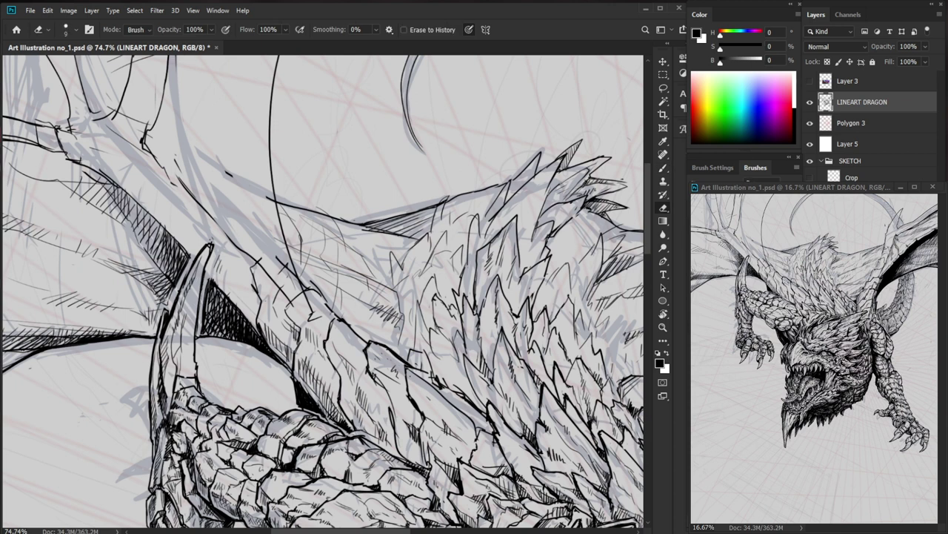
pyautogui.press('b')
pyautogui.moveTo(212, 277); pyautogui.dragTo(208, 289)
pyautogui.moveTo(215, 279); pyautogui.dragTo(211, 290)
# Deepen the hatched shadow running beneath the left wing arm above the claw.
pyautogui.moveTo(267, 273); pyautogui.dragTo(317, 348)
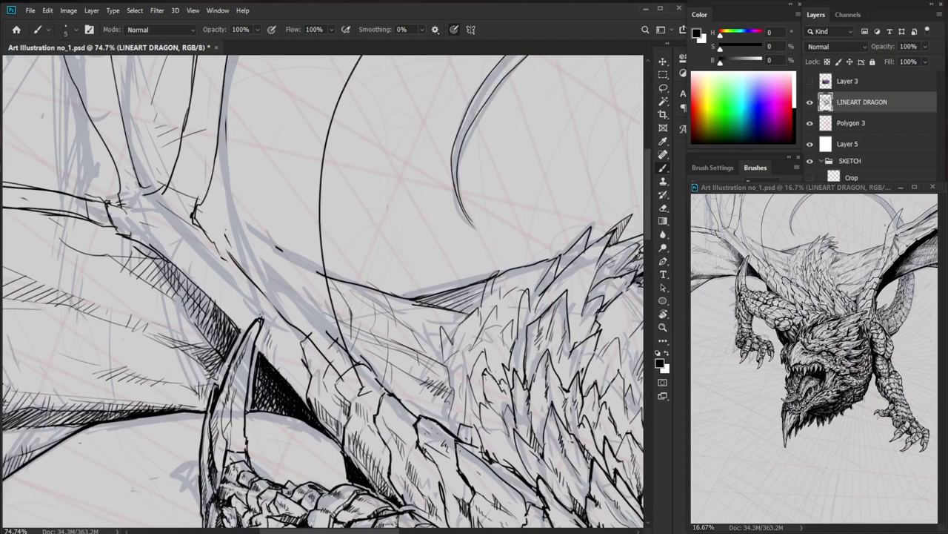
pyautogui.moveTo(194, 291); pyautogui.dragTo(234, 337)
pyautogui.hotkey('ctrl', 'space')
pyautogui.moveTo(315, 342); pyautogui.dragTo(276, 349)
pyautogui.moveTo(541, 466); pyautogui.dragTo(435, 466)
pyautogui.moveTo(358, 349); pyautogui.dragTo(444, 347)
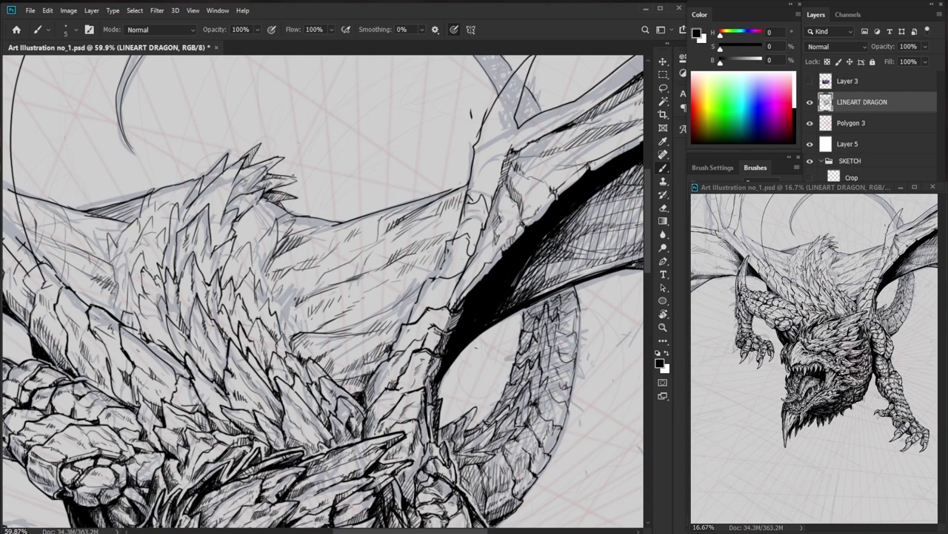
# Refine the ink strokes on the back scales bordering the left wing membrane.
pyautogui.moveTo(410, 322); pyautogui.dragTo(366, 322)
pyautogui.moveTo(302, 290); pyautogui.dragTo(336, 291)
pyautogui.moveTo(218, 275); pyautogui.dragTo(206, 301)
pyautogui.moveTo(203, 285)
pyautogui.mouseDown()
pyautogui.moveTo(210, 296)
pyautogui.moveTo(197, 321)
pyautogui.moveTo(226, 339)
pyautogui.moveTo(224, 358)
pyautogui.mouseUp()
pyautogui.press('e')
pyautogui.press('b')
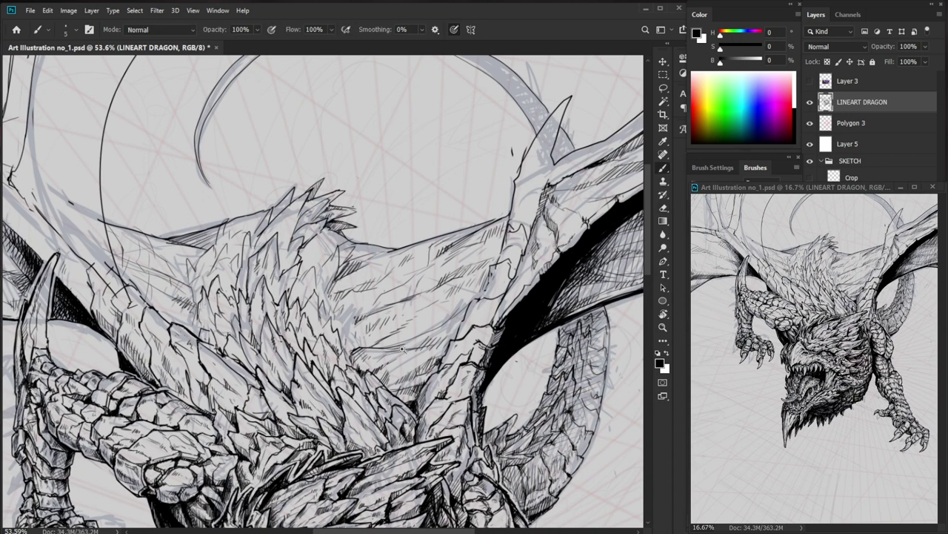
# Ink shading strokes along the left wing arm's upper edge where it meets the membrane and back scales.
pyautogui.moveTo(402, 351); pyautogui.dragTo(341, 349)
pyautogui.hotkey('ctrl', 'space')
pyautogui.moveTo(397, 480)
pyautogui.mouseDown()
pyautogui.moveTo(374, 358)
pyautogui.moveTo(358, 341)
pyautogui.mouseUp()
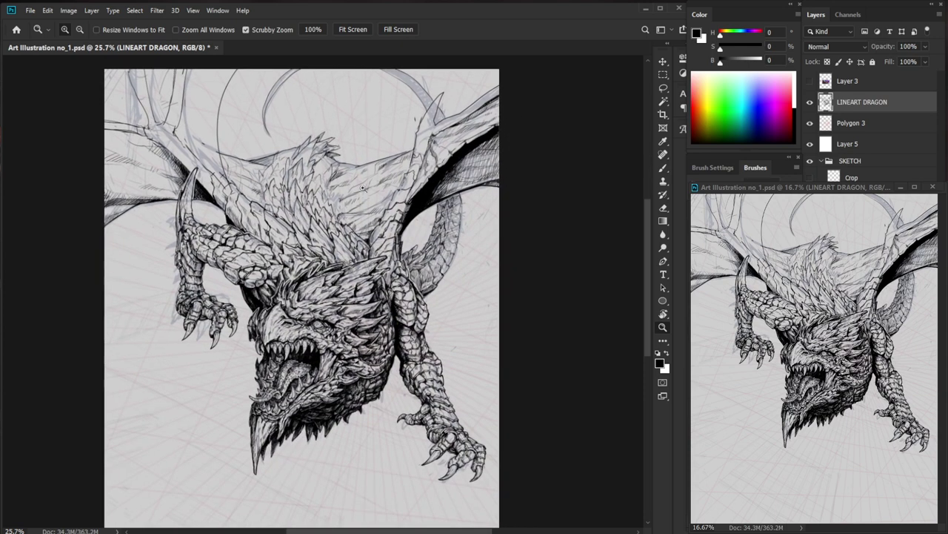
pyautogui.moveTo(333, 176); pyautogui.dragTo(397, 176)
pyautogui.moveTo(214, 192); pyautogui.dragTo(208, 200)
pyautogui.hotkey('ctrl', 'space')
pyautogui.moveTo(370, 171)
pyautogui.mouseDown()
pyautogui.moveTo(304, 172)
pyautogui.moveTo(395, 192)
pyautogui.mouseUp()
pyautogui.moveTo(290, 198); pyautogui.dragTo(268, 209)
pyautogui.moveTo(276, 202); pyautogui.dragTo(270, 208)
pyautogui.press('space')
pyautogui.moveTo(278, 175); pyautogui.dragTo(312, 242)
pyautogui.moveTo(210, 206)
pyautogui.mouseDown()
pyautogui.moveTo(288, 260)
pyautogui.moveTo(224, 227)
pyautogui.mouseUp()
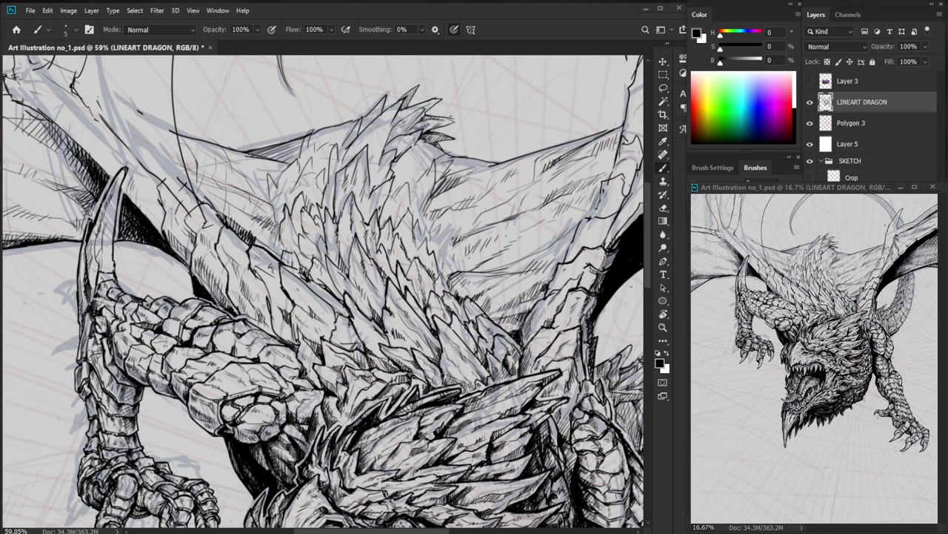
# Ink short contour and crack strokes on the left wing arm's scale plates beside the upper membrane edge.
pyautogui.moveTo(233, 279); pyautogui.dragTo(240, 288)
pyautogui.hotkey('ctrl', 'space')
pyautogui.moveTo(201, 257); pyautogui.dragTo(248, 259)
pyautogui.moveTo(189, 244); pyautogui.dragTo(196, 262)
pyautogui.moveTo(192, 249); pyautogui.dragTo(201, 269)
pyautogui.moveTo(193, 256); pyautogui.dragTo(209, 281)
pyautogui.hotkey('ctrl', 'space')
pyautogui.hotkey('ctrl', 'space')
# Ink shading strokes along the left wing arm's plates where they border the back scales.
pyautogui.moveTo(321, 153)
pyautogui.mouseDown()
pyautogui.moveTo(270, 152)
pyautogui.moveTo(312, 138)
pyautogui.mouseUp()
pyautogui.moveTo(266, 261); pyautogui.dragTo(268, 283)
pyautogui.moveTo(243, 250); pyautogui.dragTo(252, 268)
pyautogui.moveTo(256, 256); pyautogui.dragTo(262, 278)
pyautogui.moveTo(260, 268); pyautogui.dragTo(267, 285)
pyautogui.hotkey('ctrl', 'space')
pyautogui.moveTo(320, 136); pyautogui.dragTo(269, 136)
pyautogui.press('space')
pyautogui.moveTo(479, 375); pyautogui.dragTo(289, 425)
# Define the plate edges on the upper left wing arm with a run of short diagonal ink strokes.
pyautogui.hotkey('ctrl', 'space')
pyautogui.moveTo(123, 271); pyautogui.dragTo(171, 272)
pyautogui.moveTo(107, 248); pyautogui.dragTo(121, 269)
pyautogui.moveTo(122, 264); pyautogui.dragTo(131, 286)
pyautogui.moveTo(131, 274); pyautogui.dragTo(143, 301)
pyautogui.hotkey('ctrl', 'space')
pyautogui.moveTo(191, 275); pyautogui.dragTo(147, 275)
pyautogui.hotkey('ctrl', 'space')
pyautogui.moveTo(132, 239); pyautogui.dragTo(158, 241)
pyautogui.press('e')
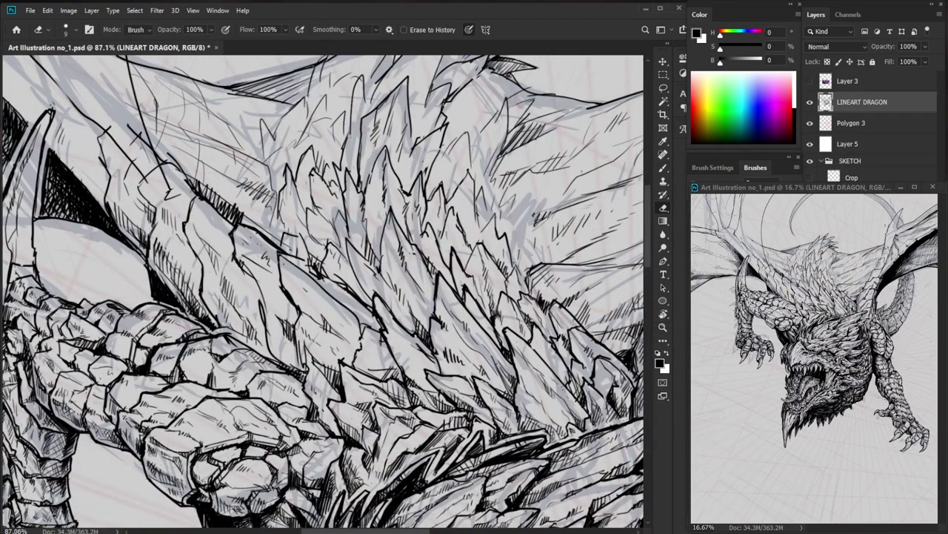
pyautogui.press('b')
pyautogui.moveTo(184, 229); pyautogui.dragTo(192, 257)
# Darken the corner where the right wing membrane's fold meets the back scales with short black strokes.
pyautogui.hotkey('ctrl', 'space')
pyautogui.moveTo(278, 228); pyautogui.dragTo(245, 227)
pyautogui.press('space')
pyautogui.moveTo(469, 440)
pyautogui.mouseDown()
pyautogui.moveTo(450, 412)
pyautogui.moveTo(444, 359)
pyautogui.mouseUp()
pyautogui.hotkey('ctrl', 'space')
pyautogui.moveTo(509, 406); pyautogui.dragTo(486, 407)
pyautogui.press('space')
pyautogui.moveTo(575, 267); pyautogui.dragTo(518, 317)
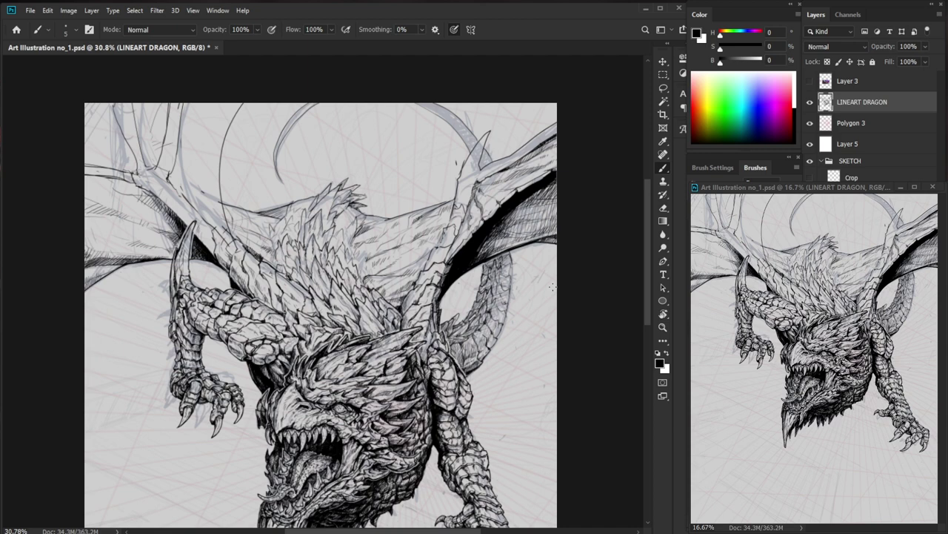
pyautogui.moveTo(427, 265); pyautogui.dragTo(486, 265)
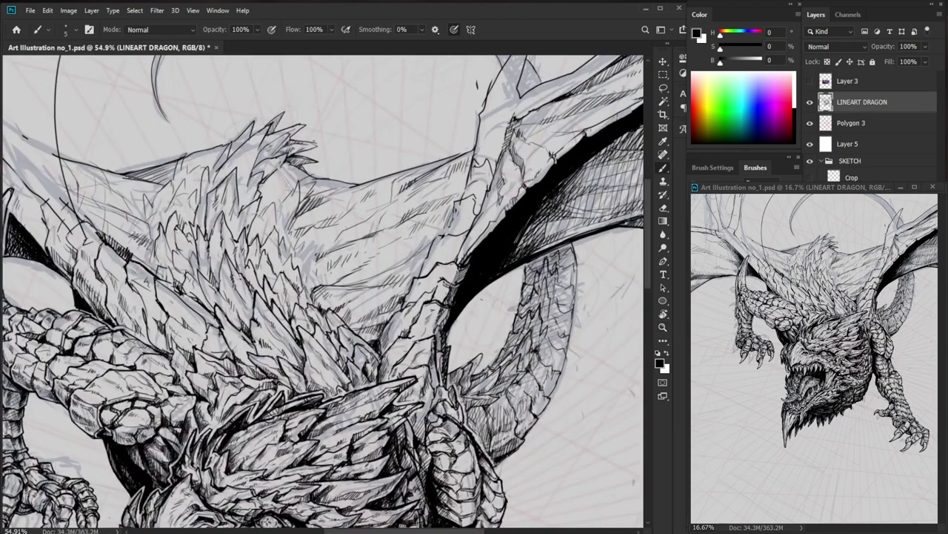
pyautogui.moveTo(315, 282); pyautogui.dragTo(309, 293)
pyautogui.moveTo(314, 286); pyautogui.dragTo(307, 299)
pyautogui.moveTo(313, 293)
pyautogui.mouseDown()
pyautogui.moveTo(306, 305)
pyautogui.moveTo(415, 289)
pyautogui.mouseUp()
pyautogui.moveTo(284, 290); pyautogui.dragTo(272, 299)
pyautogui.moveTo(278, 297)
pyautogui.mouseDown()
pyautogui.moveTo(270, 303)
pyautogui.moveTo(281, 298)
pyautogui.mouseUp()
pyautogui.moveTo(304, 283); pyautogui.dragTo(280, 304)
pyautogui.moveTo(306, 287); pyautogui.dragTo(282, 308)
pyautogui.moveTo(289, 304); pyautogui.dragTo(277, 322)
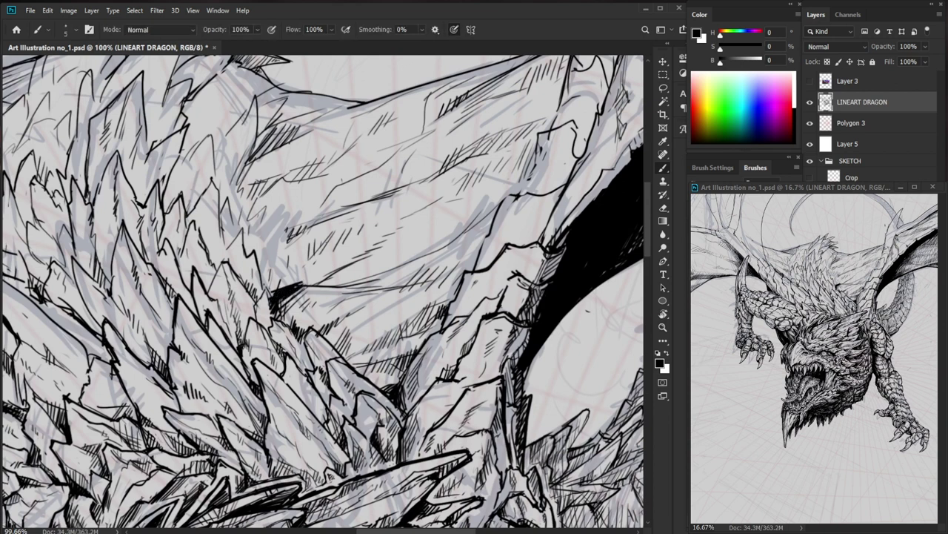
# Refine the dark membrane fold beside the back scales, alternating between the Brush and Eraser.
pyautogui.moveTo(386, 301); pyautogui.dragTo(317, 301)
pyautogui.moveTo(372, 275); pyautogui.dragTo(401, 275)
pyautogui.moveTo(326, 298)
pyautogui.mouseDown()
pyautogui.moveTo(319, 308)
pyautogui.moveTo(350, 294)
pyautogui.mouseUp()
pyautogui.press('e')
pyautogui.press('b')
pyautogui.press('e')
pyautogui.press('b')
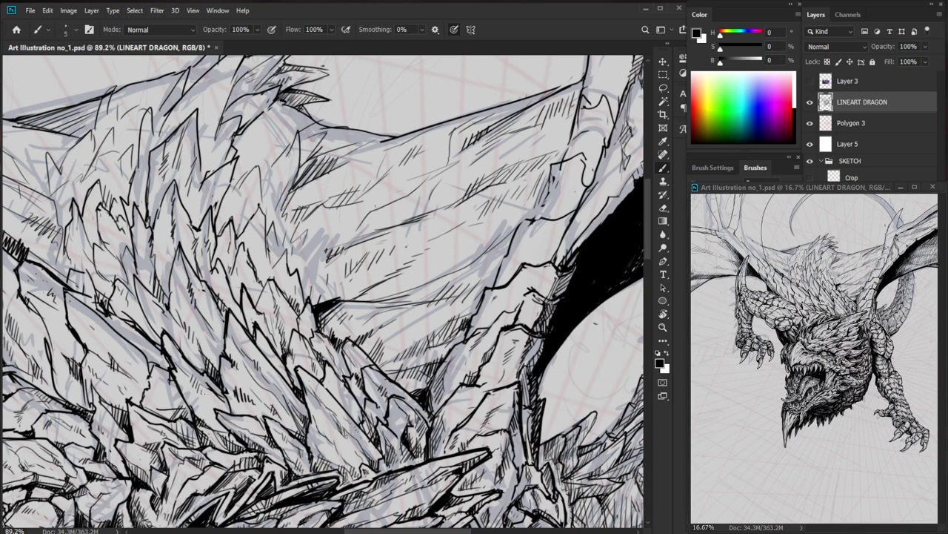
pyautogui.press('e')
pyautogui.press('b')
# Strengthen the ink contours and shading of the lower back scales above the head spikes.
pyautogui.moveTo(275, 377); pyautogui.dragTo(246, 394)
pyautogui.moveTo(222, 425); pyautogui.dragTo(252, 424)
pyautogui.press('e')
pyautogui.press('b')
pyautogui.moveTo(206, 392); pyautogui.dragTo(231, 440)
pyautogui.moveTo(233, 432); pyautogui.dragTo(235, 443)
pyautogui.moveTo(403, 498); pyautogui.dragTo(351, 402)
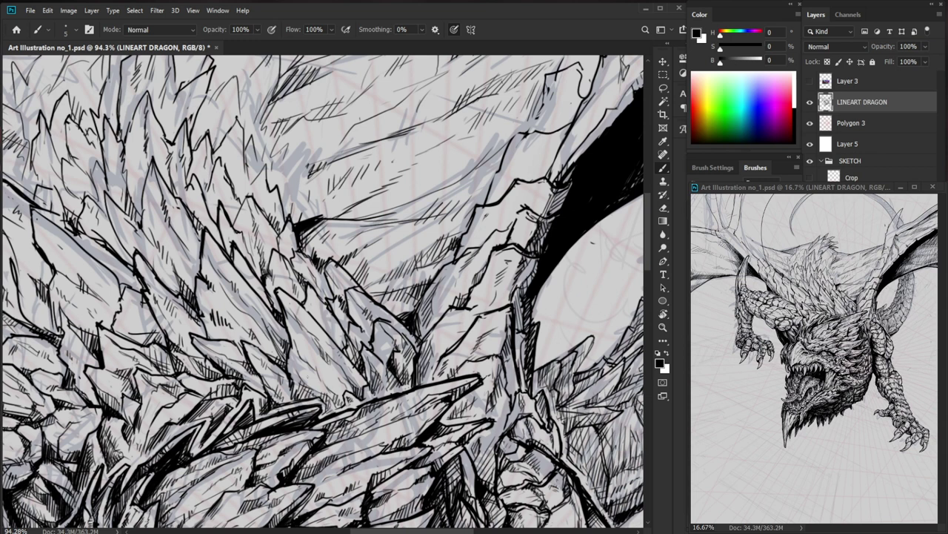
# Ink and clean up the shadow hatching where the right wing arm's base meets the back scales.
pyautogui.press('e')
pyautogui.press('b')
pyautogui.moveTo(432, 339); pyautogui.dragTo(425, 355)
pyautogui.moveTo(509, 334); pyautogui.dragTo(423, 360)
pyautogui.press('e')
pyautogui.moveTo(341, 368); pyautogui.dragTo(334, 387)
pyautogui.press('b')
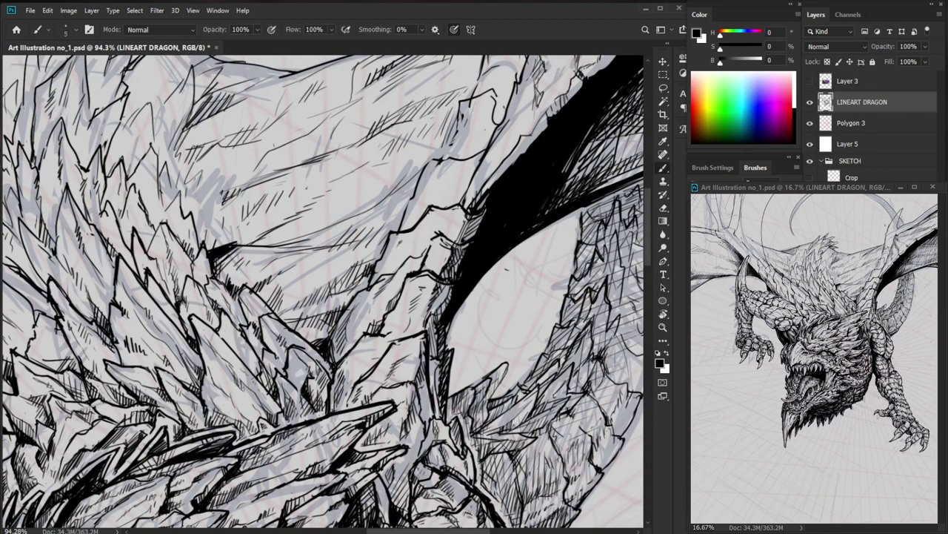
pyautogui.moveTo(349, 353); pyautogui.dragTo(336, 369)
pyautogui.moveTo(350, 326); pyautogui.dragTo(342, 346)
pyautogui.moveTo(352, 340); pyautogui.dragTo(347, 347)
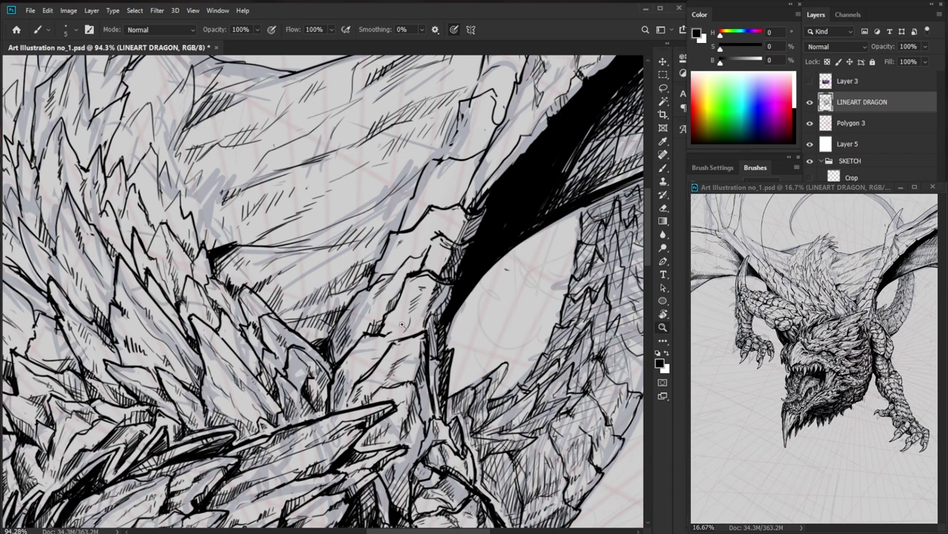
# Add hatch strokes at the membrane's lower corner beside the right wing arm's base.
pyautogui.moveTo(401, 332); pyautogui.dragTo(322, 337)
pyautogui.moveTo(475, 386); pyautogui.dragTo(413, 409)
pyautogui.moveTo(340, 338); pyautogui.dragTo(415, 337)
pyautogui.press('e')
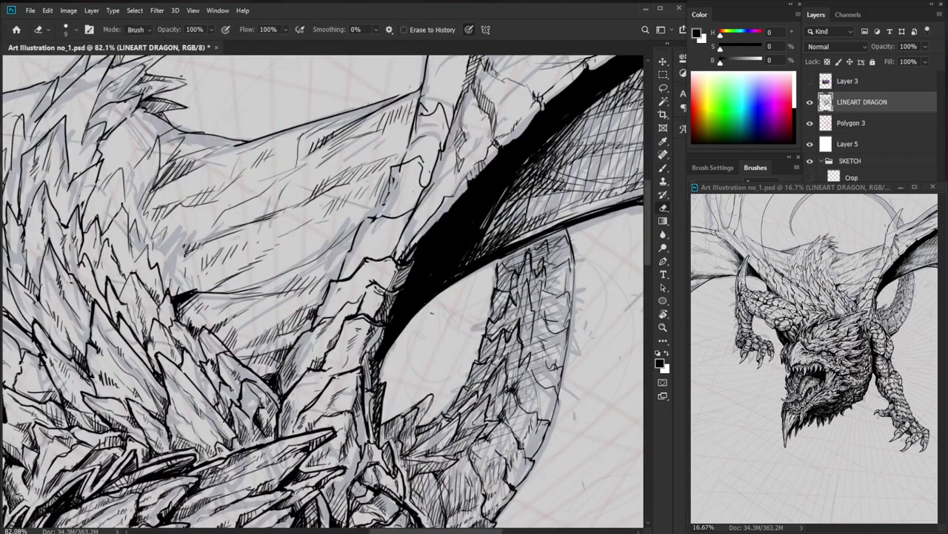
pyautogui.press('b')
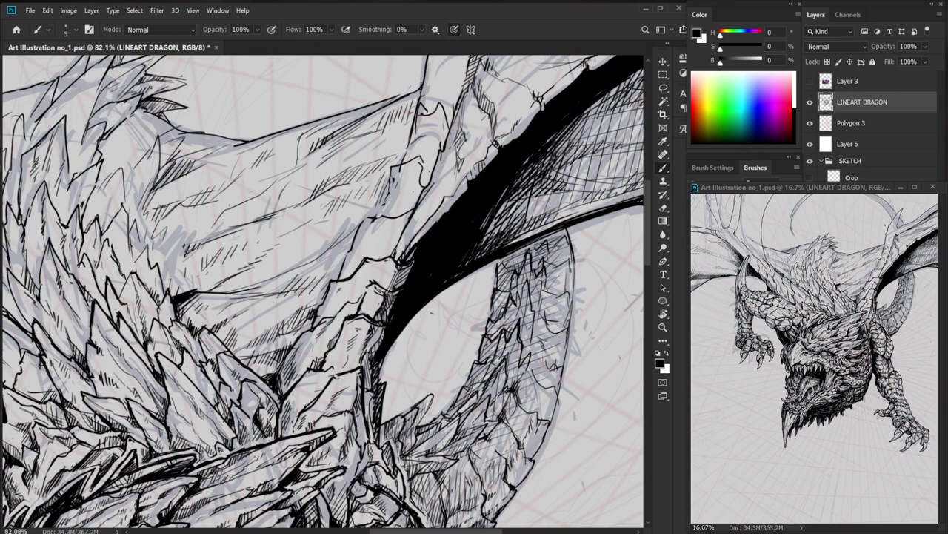
pyautogui.moveTo(385, 334)
pyautogui.mouseDown()
pyautogui.moveTo(369, 334)
pyautogui.moveTo(389, 333)
pyautogui.mouseUp()
pyautogui.moveTo(306, 376); pyautogui.dragTo(301, 386)
pyautogui.moveTo(305, 380); pyautogui.dragTo(300, 398)
pyautogui.moveTo(370, 319); pyautogui.dragTo(289, 323)
# Hatch the left wing membrane's shadow next to the outer edge of the large claw.
pyautogui.moveTo(261, 191)
pyautogui.mouseDown()
pyautogui.moveTo(304, 190)
pyautogui.moveTo(274, 245)
pyautogui.moveTo(283, 282)
pyautogui.mouseUp()
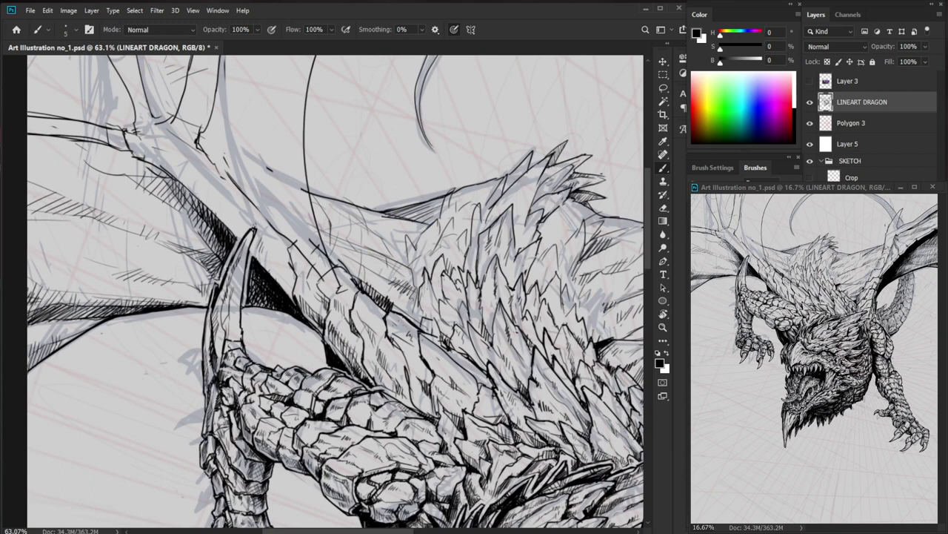
pyautogui.moveTo(216, 268); pyautogui.dragTo(208, 275)
pyautogui.moveTo(221, 256); pyautogui.dragTo(214, 276)
pyautogui.moveTo(223, 264); pyautogui.dragTo(216, 276)
pyautogui.moveTo(377, 282); pyautogui.dragTo(370, 325)
pyautogui.moveTo(275, 327); pyautogui.dragTo(245, 325)
pyautogui.moveTo(249, 318); pyautogui.dragTo(242, 329)
pyautogui.moveTo(326, 328); pyautogui.dragTo(296, 332)
# Extend the diagonal hatching on the left membrane behind the claw, alternating between Brush and Eraser.
pyautogui.moveTo(340, 359); pyautogui.dragTo(268, 186)
pyautogui.moveTo(225, 142)
pyautogui.mouseDown()
pyautogui.moveTo(250, 147)
pyautogui.moveTo(385, 317)
pyautogui.mouseUp()
pyautogui.moveTo(263, 298); pyautogui.dragTo(248, 282)
pyautogui.moveTo(247, 280)
pyautogui.mouseDown()
pyautogui.moveTo(222, 270)
pyautogui.moveTo(208, 280)
pyautogui.moveTo(196, 268)
pyautogui.mouseUp()
pyautogui.press('e')
pyautogui.press('b')
pyautogui.moveTo(217, 261); pyautogui.dragTo(202, 272)
pyautogui.moveTo(225, 263); pyautogui.dragTo(210, 275)
pyautogui.moveTo(231, 270); pyautogui.dragTo(221, 277)
pyautogui.moveTo(239, 274); pyautogui.dragTo(230, 277)
# Ink a jagged plate edge across the left wing arm above the shadowed gap beside the claw.
pyautogui.moveTo(430, 334); pyautogui.dragTo(357, 337)
pyautogui.hotkey('ctrl', 'space')
pyautogui.moveTo(311, 231); pyautogui.dragTo(374, 228)
pyautogui.press('space')
pyautogui.moveTo(297, 141); pyautogui.dragTo(311, 391)
pyautogui.hotkey('ctrl', 'space')
pyautogui.moveTo(221, 318); pyautogui.dragTo(248, 314)
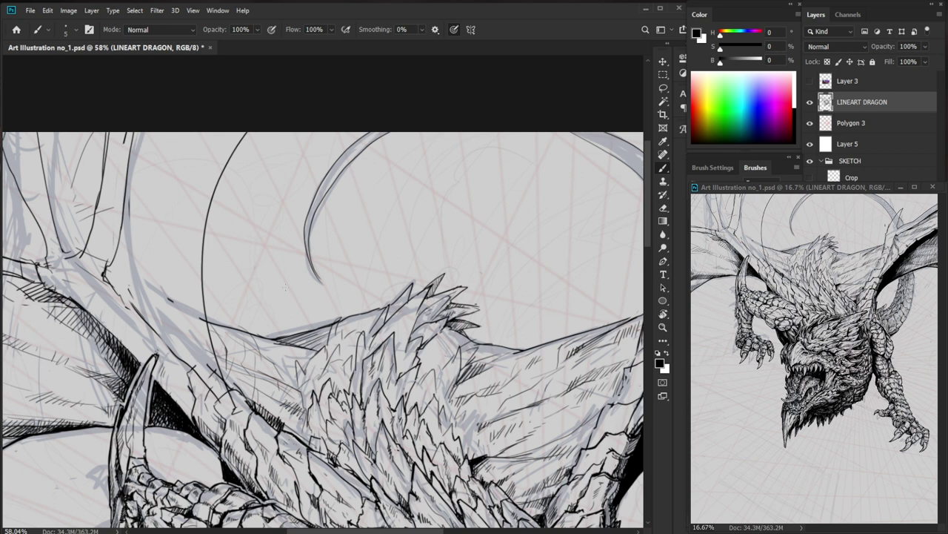
pyautogui.hotkey('ctrl', 'space')
pyautogui.moveTo(195, 406); pyautogui.dragTo(230, 406)
pyautogui.moveTo(196, 397); pyautogui.dragTo(220, 426)
pyautogui.moveTo(219, 410); pyautogui.dragTo(228, 434)
pyautogui.moveTo(227, 425); pyautogui.dragTo(230, 438)
# Add short contour strokes to the left wing arm's plate edge near the shadowed gap.
pyautogui.hotkey('ctrl', 'space')
pyautogui.moveTo(284, 390); pyautogui.dragTo(209, 391)
pyautogui.press('space')
pyautogui.moveTo(343, 421); pyautogui.dragTo(310, 328)
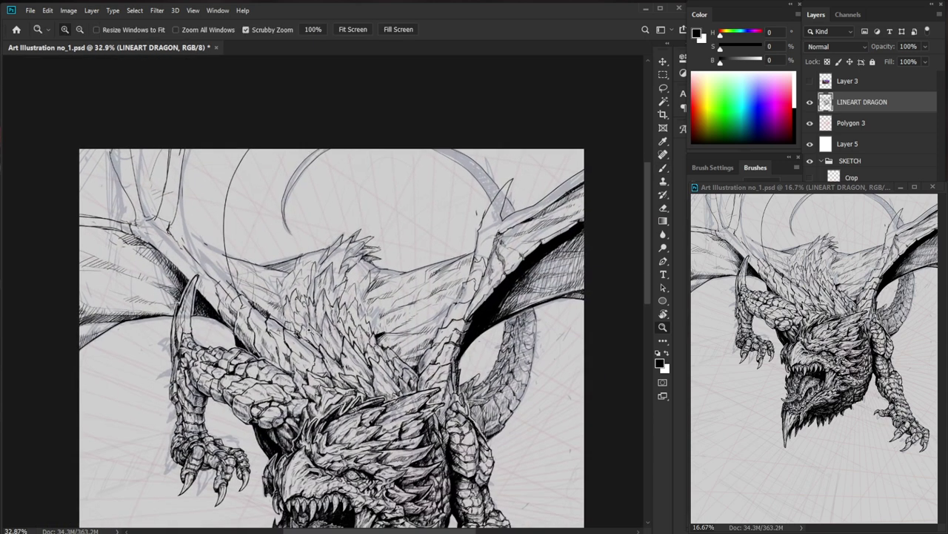
pyautogui.moveTo(249, 322); pyautogui.dragTo(322, 321)
pyautogui.moveTo(218, 298); pyautogui.dragTo(214, 320)
pyautogui.moveTo(217, 310)
pyautogui.mouseDown()
pyautogui.moveTo(210, 326)
pyautogui.moveTo(224, 312)
pyautogui.mouseUp()
pyautogui.hotkey('ctrl', 'space')
pyautogui.press('space')
pyautogui.moveTo(337, 351); pyautogui.dragTo(320, 353)
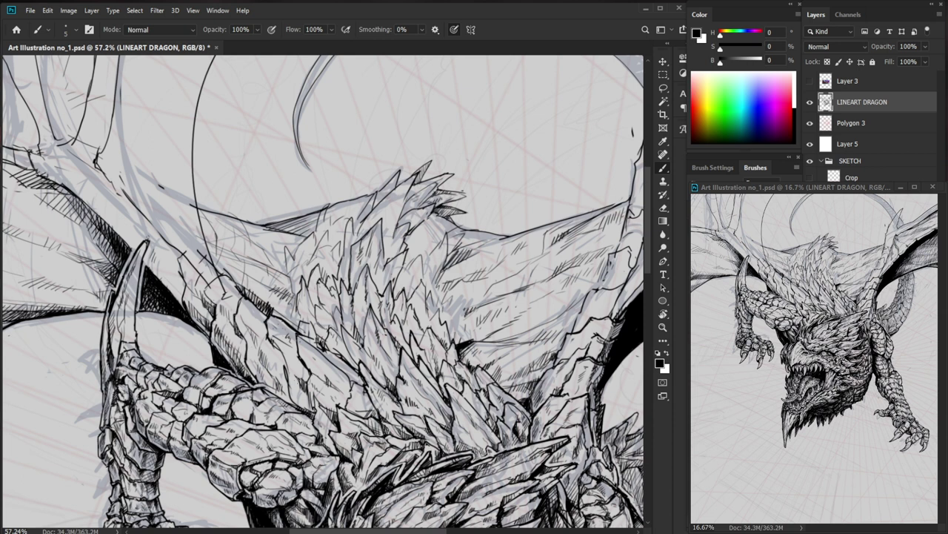
# Ink the overlapping plate contours on the left wing arm, correcting stray strokes with the Eraser.
pyautogui.moveTo(312, 266); pyautogui.dragTo(316, 280)
pyautogui.moveTo(349, 285); pyautogui.dragTo(397, 285)
pyautogui.press('e')
pyautogui.moveTo(294, 268)
pyautogui.mouseDown()
pyautogui.moveTo(286, 281)
pyautogui.moveTo(307, 284)
pyautogui.moveTo(293, 271)
pyautogui.mouseUp()
pyautogui.press('b')
pyautogui.moveTo(294, 271)
pyautogui.mouseDown()
pyautogui.moveTo(292, 305)
pyautogui.moveTo(285, 303)
pyautogui.mouseUp()
pyautogui.moveTo(284, 301)
pyautogui.mouseDown()
pyautogui.moveTo(285, 320)
pyautogui.moveTo(304, 330)
pyautogui.mouseUp()
pyautogui.press('e')
pyautogui.press('b')
pyautogui.moveTo(295, 276); pyautogui.dragTo(301, 286)
pyautogui.moveTo(305, 296); pyautogui.dragTo(321, 324)
# Refine the left wing arm's upper plate lines with further Brush and Eraser touches.
pyautogui.moveTo(366, 330); pyautogui.dragTo(283, 330)
pyautogui.moveTo(480, 378); pyautogui.dragTo(379, 347)
pyautogui.moveTo(266, 283)
pyautogui.mouseDown()
pyautogui.moveTo(335, 286)
pyautogui.moveTo(281, 290)
pyautogui.mouseUp()
pyautogui.press('e')
pyautogui.press('b')
pyautogui.moveTo(280, 240); pyautogui.dragTo(278, 336)
pyautogui.press('e')
pyautogui.press('b')
pyautogui.moveTo(282, 293)
pyautogui.mouseDown()
pyautogui.moveTo(277, 345)
pyautogui.moveTo(222, 349)
pyautogui.mouseUp()
pyautogui.press('z')
pyautogui.moveTo(482, 468); pyautogui.dragTo(431, 458)
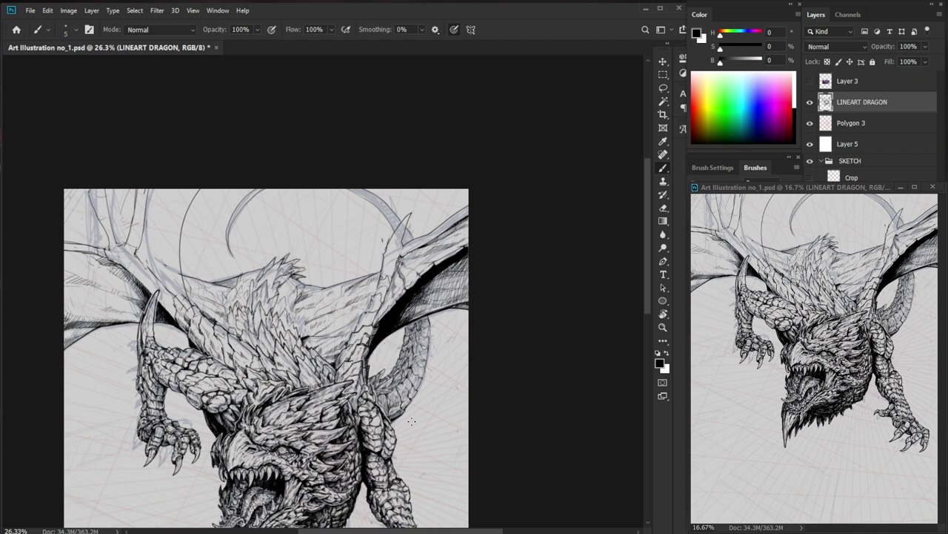
# Add short Brush strokes to refine the shading on the left foreleg's large elbow plate.
pyautogui.hotkey('ctrl', 'space')
pyautogui.moveTo(194, 412)
pyautogui.mouseDown()
pyautogui.moveTo(255, 407)
pyautogui.moveTo(252, 388)
pyautogui.mouseUp()
pyautogui.press('e')
pyautogui.press('b')
pyautogui.press('z')
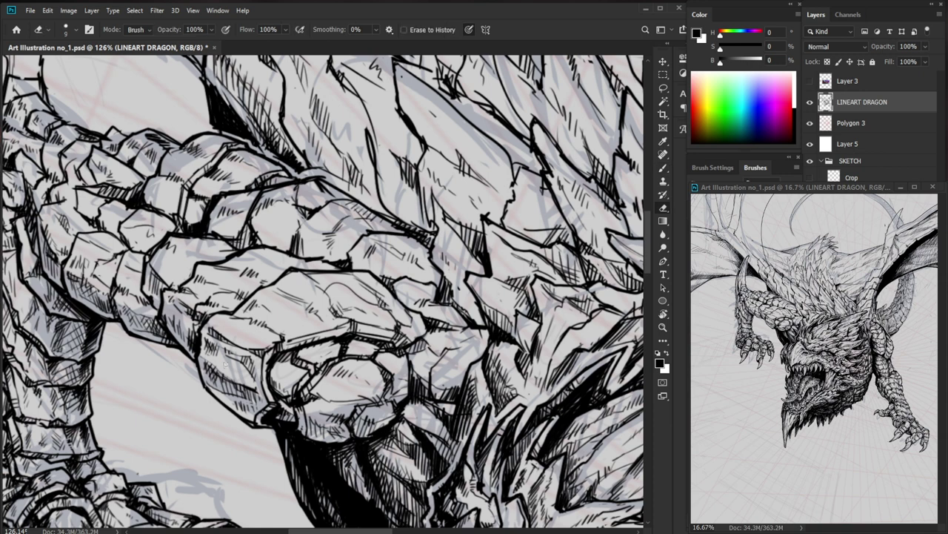
pyautogui.moveTo(230, 367); pyautogui.dragTo(238, 379)
pyautogui.hotkey('ctrl', 'space')
pyautogui.moveTo(295, 352)
pyautogui.mouseDown()
pyautogui.moveTo(258, 353)
pyautogui.moveTo(333, 374)
pyautogui.mouseUp()
pyautogui.hotkey('ctrl', 'space')
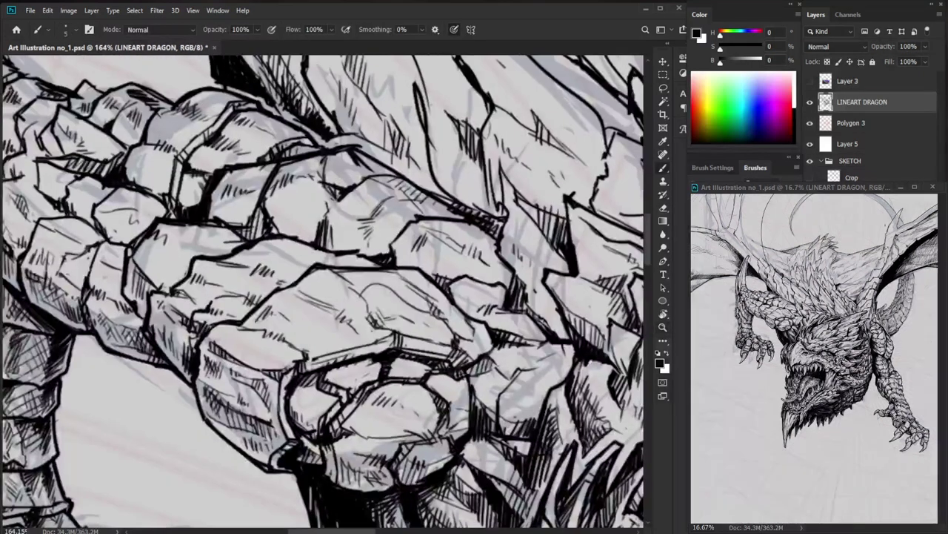
pyautogui.moveTo(259, 322); pyautogui.dragTo(268, 333)
pyautogui.moveTo(263, 322); pyautogui.dragTo(279, 339)
# Touch up the line work along the underside of the left foreleg's elbow with short Brush and Eraser strokes.
pyautogui.press('z')
pyautogui.moveTo(341, 325); pyautogui.dragTo(274, 326)
pyautogui.press('space')
pyautogui.moveTo(481, 470); pyautogui.dragTo(352, 398)
pyautogui.hotkey('ctrl', 'space')
pyautogui.moveTo(216, 258); pyautogui.dragTo(266, 260)
pyautogui.moveTo(170, 275); pyautogui.dragTo(177, 285)
pyautogui.moveTo(175, 276)
pyautogui.mouseDown()
pyautogui.moveTo(179, 288)
pyautogui.moveTo(209, 266)
pyautogui.mouseUp()
pyautogui.press('e')
pyautogui.press('b')
pyautogui.press('e')
pyautogui.press('b')
pyautogui.moveTo(208, 262); pyautogui.dragTo(176, 254)
# Add short contour strokes to the outer scales of the right foreleg's upper section.
pyautogui.hotkey('ctrl', 'space')
pyautogui.press('space')
pyautogui.moveTo(519, 393); pyautogui.dragTo(424, 382)
pyautogui.hotkey('ctrl', 'space')
pyautogui.moveTo(356, 262); pyautogui.dragTo(401, 262)
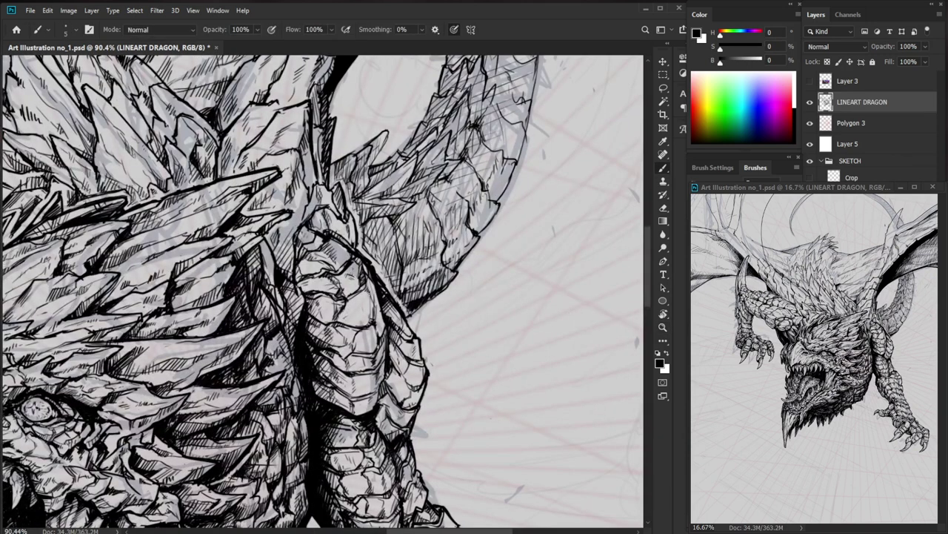
pyautogui.press('e')
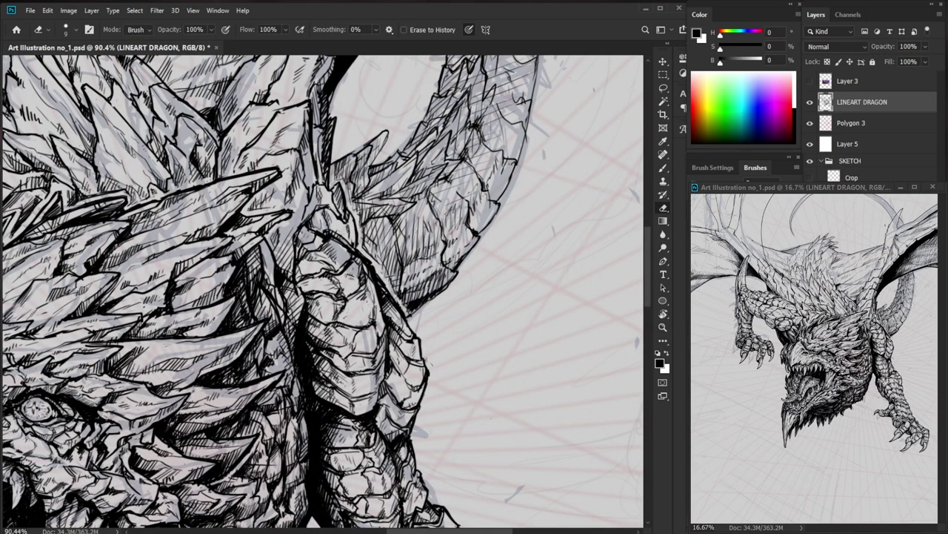
pyautogui.press('b')
pyautogui.moveTo(384, 309); pyautogui.dragTo(377, 319)
pyautogui.moveTo(383, 317)
pyautogui.mouseDown()
pyautogui.moveTo(376, 325)
pyautogui.moveTo(393, 328)
pyautogui.mouseUp()
pyautogui.moveTo(415, 328); pyautogui.dragTo(390, 336)
pyautogui.moveTo(395, 394); pyautogui.dragTo(390, 401)
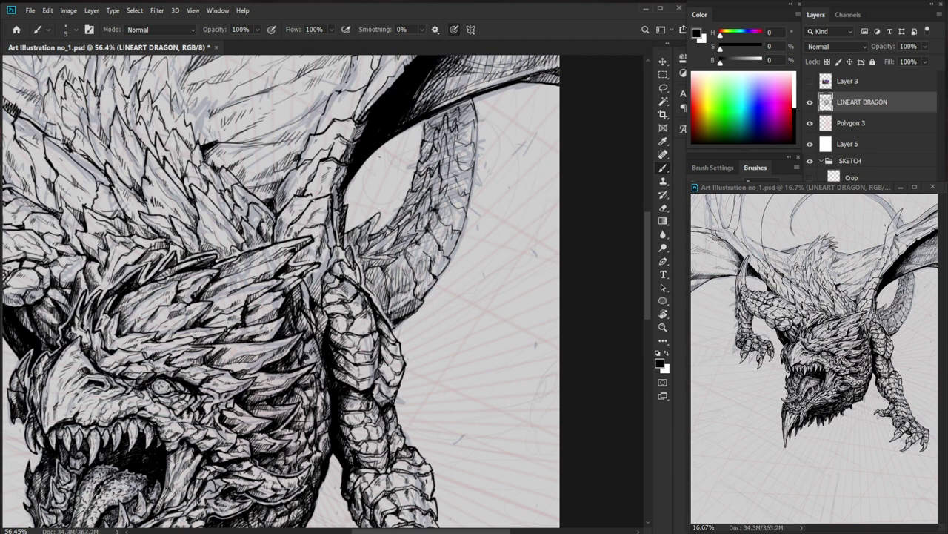
# Darken the gaps between the head spikes above the eye with short Brush strokes.
pyautogui.scroll(5, 204, 353)
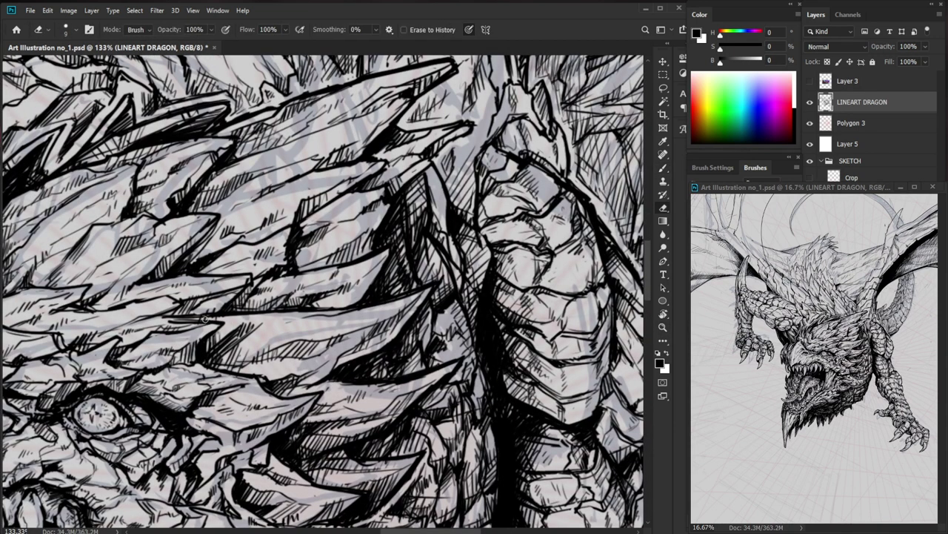
pyautogui.press('e')
pyautogui.press('b')
pyautogui.moveTo(200, 353)
pyautogui.mouseDown()
pyautogui.moveTo(197, 363)
pyautogui.moveTo(227, 355)
pyautogui.moveTo(214, 354)
pyautogui.mouseUp()
pyautogui.moveTo(218, 347); pyautogui.dragTo(213, 359)
pyautogui.moveTo(222, 349)
pyautogui.mouseDown()
pyautogui.moveTo(218, 359)
pyautogui.moveTo(153, 362)
pyautogui.mouseUp()
pyautogui.moveTo(448, 479); pyautogui.dragTo(435, 501)
pyautogui.moveTo(435, 501); pyautogui.dragTo(495, 365)
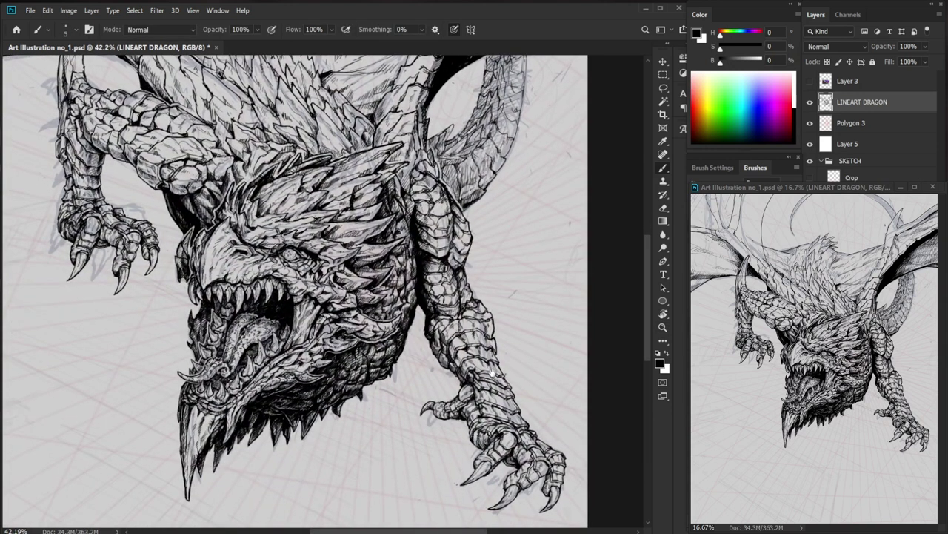
# Add short shading strokes to the dark scales beneath the dragon's lower jaw.
pyautogui.moveTo(273, 398); pyautogui.dragTo(306, 397)
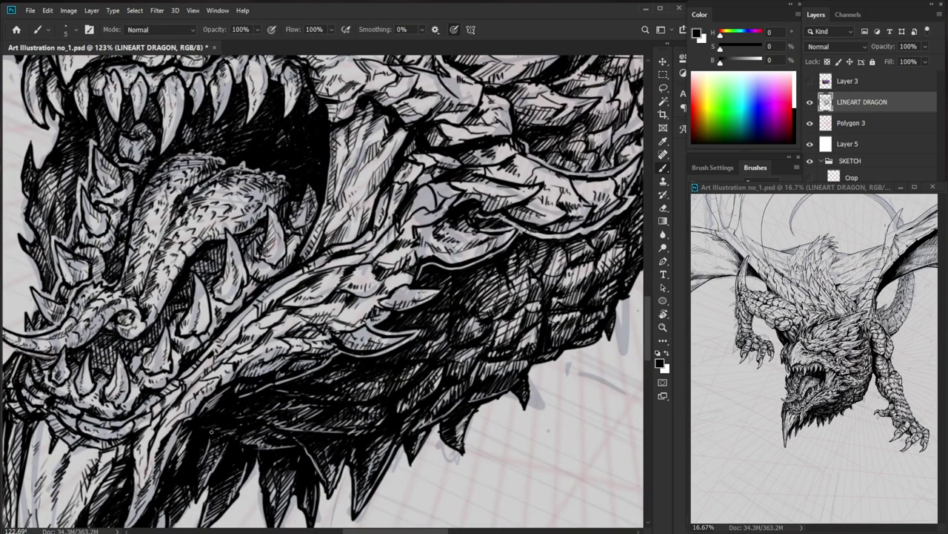
pyautogui.press('e')
pyautogui.press('b')
pyautogui.moveTo(320, 371)
pyautogui.mouseDown()
pyautogui.moveTo(283, 372)
pyautogui.moveTo(350, 375)
pyautogui.mouseUp()
pyautogui.moveTo(288, 375)
pyautogui.mouseDown()
pyautogui.moveTo(258, 398)
pyautogui.moveTo(286, 371)
pyautogui.moveTo(271, 379)
pyautogui.mouseUp()
pyautogui.moveTo(275, 349); pyautogui.dragTo(267, 361)
pyautogui.moveTo(286, 349); pyautogui.dragTo(281, 358)
pyautogui.moveTo(337, 348); pyautogui.dragTo(289, 350)
pyautogui.moveTo(557, 383); pyautogui.dragTo(465, 406)
# Add short shading strokes to the head's scales and the spiky crest behind it.
pyautogui.moveTo(297, 219)
pyautogui.mouseDown()
pyautogui.moveTo(325, 218)
pyautogui.moveTo(303, 261)
pyautogui.mouseUp()
pyautogui.moveTo(313, 236); pyautogui.dragTo(312, 256)
pyautogui.moveTo(323, 236); pyautogui.dragTo(315, 254)
pyautogui.moveTo(429, 340); pyautogui.dragTo(420, 340)
pyautogui.moveTo(362, 264)
pyautogui.mouseDown()
pyautogui.moveTo(374, 263)
pyautogui.moveTo(354, 264)
pyautogui.moveTo(369, 266)
pyautogui.mouseUp()
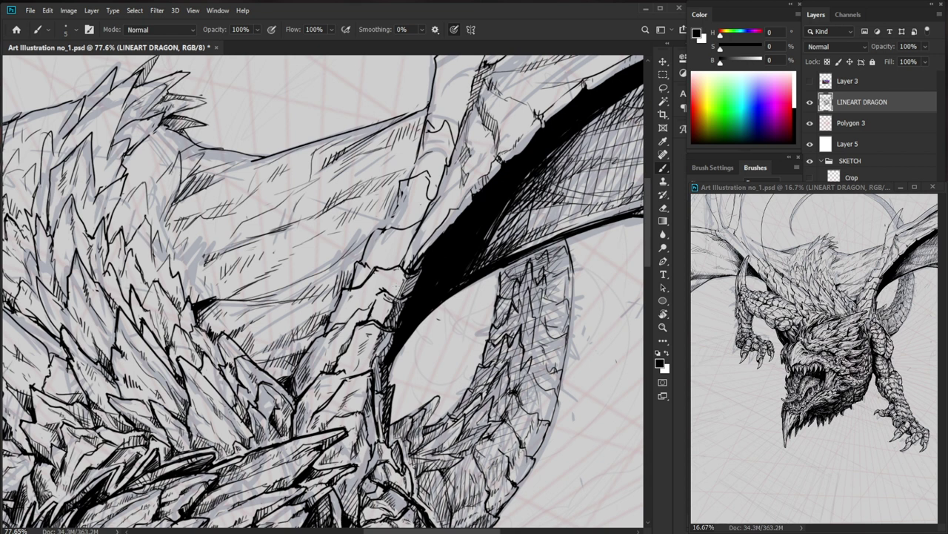
pyautogui.moveTo(154, 448)
pyautogui.mouseDown()
pyautogui.moveTo(215, 446)
pyautogui.moveTo(168, 450)
pyautogui.moveTo(167, 419)
pyautogui.moveTo(187, 425)
pyautogui.moveTo(189, 464)
pyautogui.mouseUp()
pyautogui.moveTo(273, 430); pyautogui.dragTo(165, 433)
pyautogui.moveTo(472, 400); pyautogui.dragTo(485, 338)
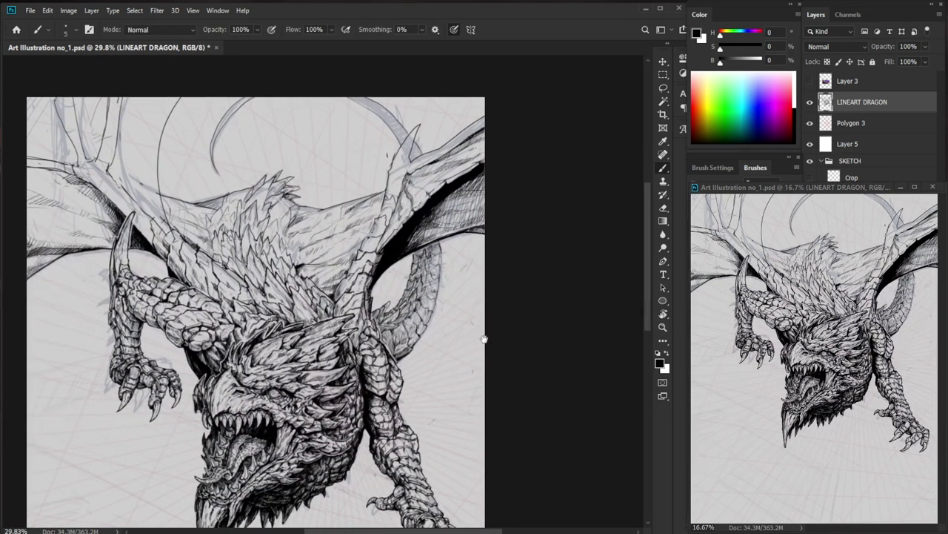
# Ink short strokes along the plate edge in the middle of the right wing arm.
pyautogui.moveTo(377, 252); pyautogui.dragTo(446, 252)
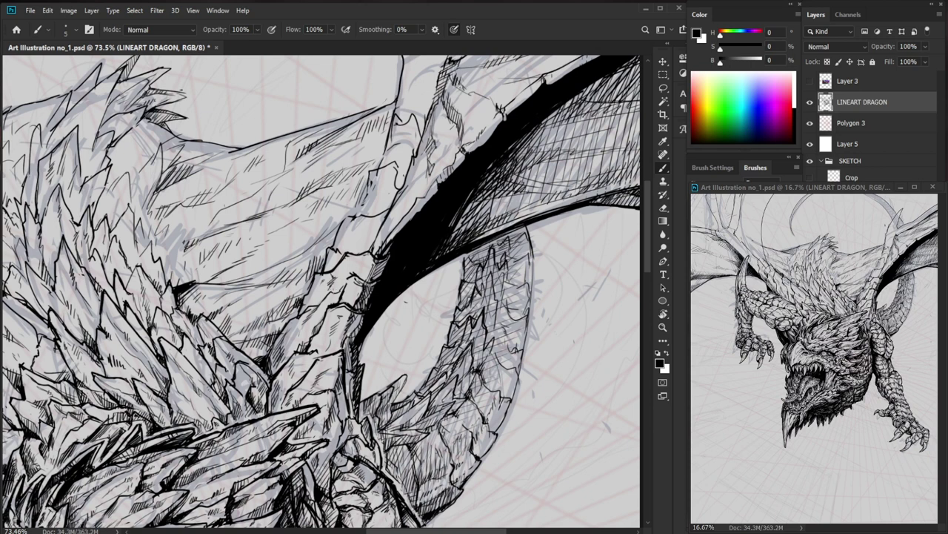
pyautogui.press('e')
pyautogui.press('b')
pyautogui.moveTo(345, 253)
pyautogui.mouseDown()
pyautogui.moveTo(338, 261)
pyautogui.moveTo(332, 252)
pyautogui.mouseUp()
pyautogui.moveTo(334, 242); pyautogui.dragTo(326, 263)
pyautogui.moveTo(381, 272); pyautogui.dragTo(314, 272)
pyautogui.moveTo(453, 401); pyautogui.dragTo(435, 439)
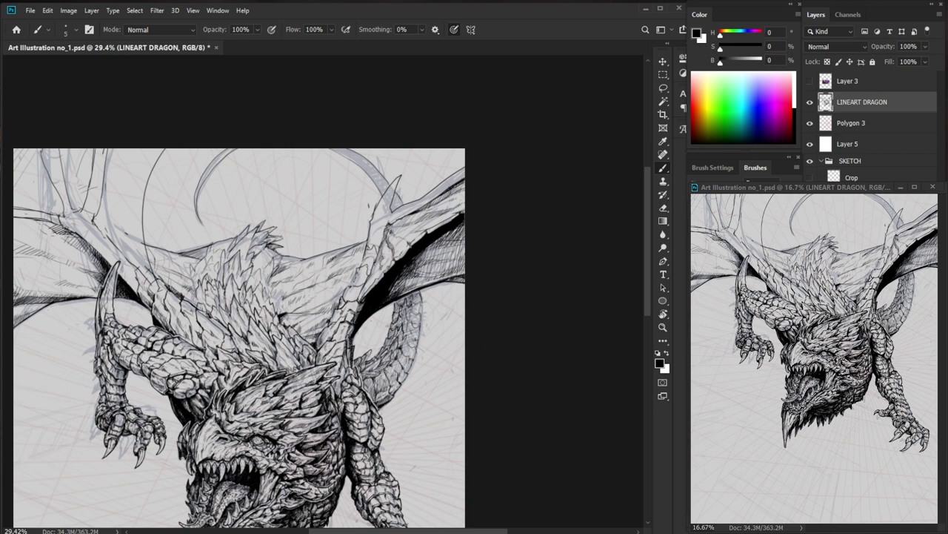
# Hatch the plates at the base of the right wing arm, beside the head's long top spike.
pyautogui.moveTo(341, 371); pyautogui.dragTo(518, 303)
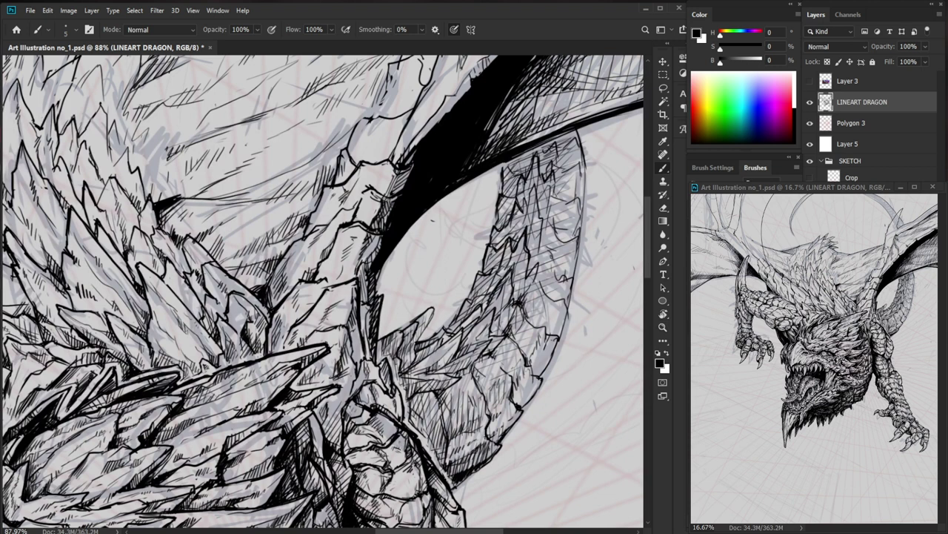
pyautogui.press('e')
pyautogui.press('b')
pyautogui.moveTo(337, 340); pyautogui.dragTo(334, 349)
pyautogui.moveTo(340, 342); pyautogui.dragTo(336, 348)
pyautogui.moveTo(439, 354)
pyautogui.mouseDown()
pyautogui.moveTo(338, 377)
pyautogui.moveTo(564, 356)
pyautogui.mouseUp()
pyautogui.moveTo(358, 317); pyautogui.dragTo(348, 344)
pyautogui.moveTo(356, 336); pyautogui.dragTo(351, 349)
pyautogui.moveTo(362, 339); pyautogui.dragTo(349, 389)
pyautogui.moveTo(353, 380); pyautogui.dragTo(349, 392)
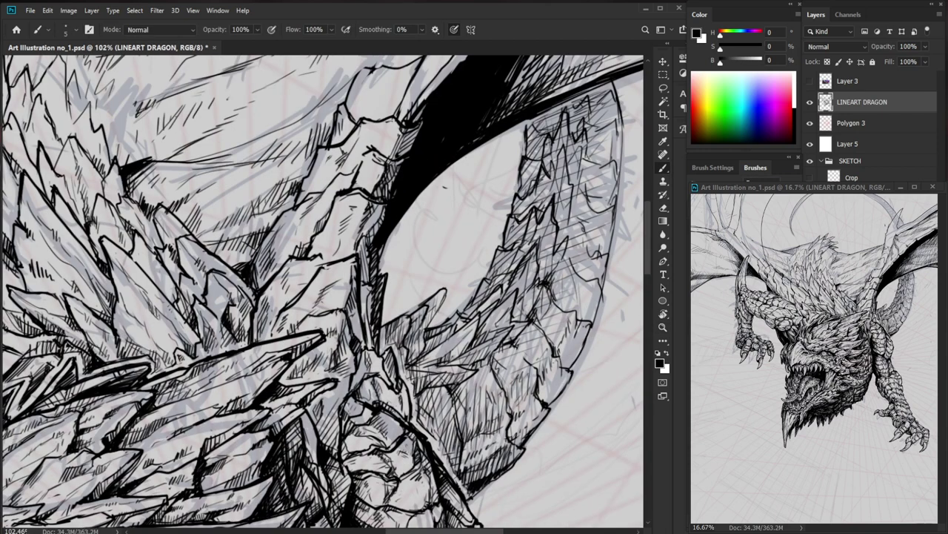
pyautogui.moveTo(413, 375); pyautogui.dragTo(315, 378)
pyautogui.moveTo(447, 432); pyautogui.dragTo(425, 337)
# Shade the right foreleg's uppermost plates near the shoulder with short hatching strokes.
pyautogui.moveTo(402, 294); pyautogui.dragTo(484, 283)
pyautogui.moveTo(371, 265); pyautogui.dragTo(365, 280)
pyautogui.moveTo(372, 275); pyautogui.dragTo(369, 295)
pyautogui.moveTo(376, 283); pyautogui.dragTo(373, 297)
pyautogui.moveTo(447, 298); pyautogui.dragTo(396, 297)
pyautogui.moveTo(480, 349); pyautogui.dragTo(439, 360)
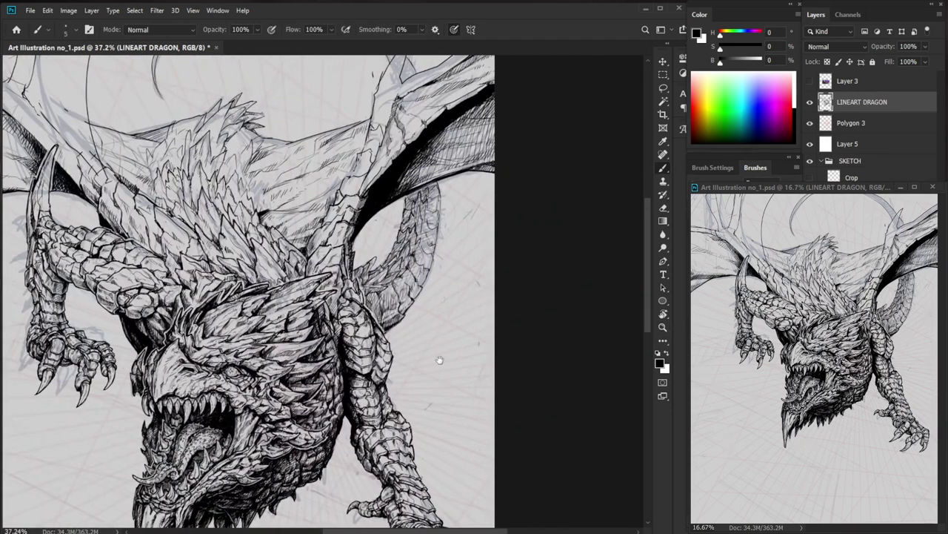
pyautogui.moveTo(384, 293); pyautogui.dragTo(439, 291)
pyautogui.moveTo(374, 311); pyautogui.dragTo(363, 327)
pyautogui.moveTo(377, 314); pyautogui.dragTo(370, 332)
pyautogui.moveTo(440, 338); pyautogui.dragTo(368, 338)
pyautogui.moveTo(368, 338); pyautogui.dragTo(351, 313)
# Add parallel hatching to the shin plates of the left foreleg.
pyautogui.moveTo(152, 281); pyautogui.dragTo(236, 282)
pyautogui.moveTo(182, 263); pyautogui.dragTo(179, 281)
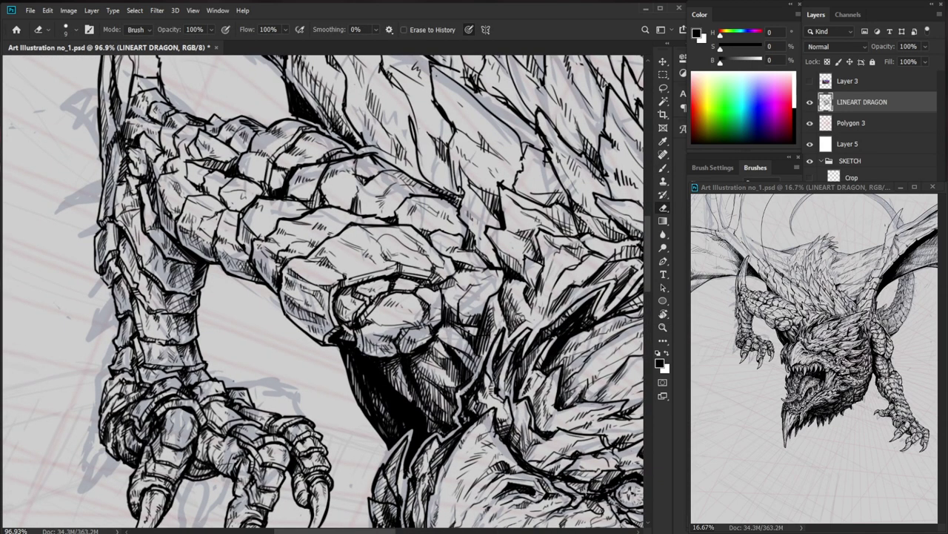
pyautogui.moveTo(172, 297)
pyautogui.mouseDown()
pyautogui.moveTo(193, 294)
pyautogui.moveTo(178, 315)
pyautogui.moveTo(187, 313)
pyautogui.mouseUp()
pyautogui.moveTo(165, 348); pyautogui.dragTo(185, 345)
pyautogui.moveTo(166, 349); pyautogui.dragTo(182, 348)
pyautogui.moveTo(168, 352); pyautogui.dragTo(187, 350)
pyautogui.hotkey('ctrl', 'space')
pyautogui.moveTo(278, 349); pyautogui.dragTo(262, 383)
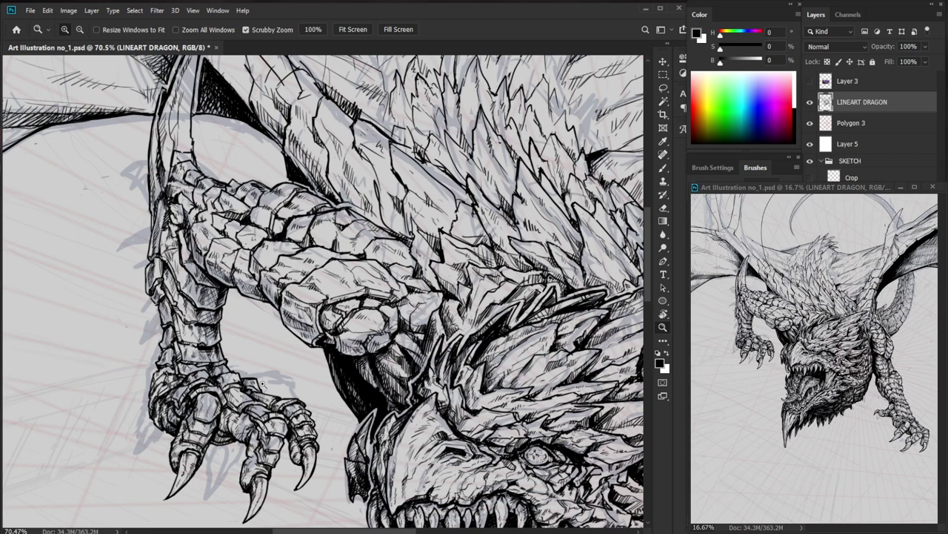
# Hatch the inner edge of the left foreleg's lowest shin plates, just above the foot.
pyautogui.moveTo(227, 368); pyautogui.dragTo(300, 369)
pyautogui.moveTo(210, 302); pyautogui.dragTo(203, 314)
pyautogui.moveTo(211, 308); pyautogui.dragTo(206, 322)
pyautogui.moveTo(215, 321); pyautogui.dragTo(207, 342)
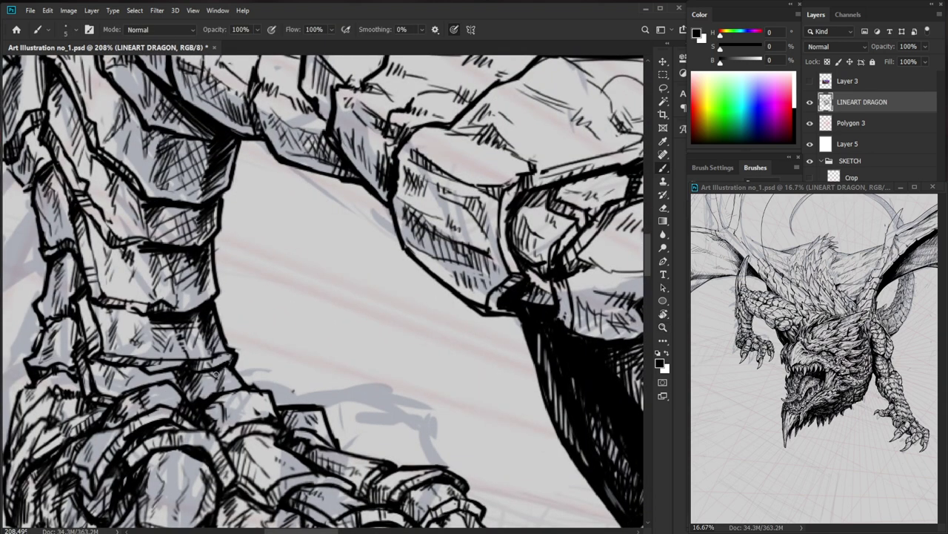
# Ink and hatch the knuckle plates where the left foreleg's shin meets the foot.
pyautogui.press('z')
pyautogui.moveTo(366, 391); pyautogui.dragTo(326, 391)
pyautogui.moveTo(326, 391); pyautogui.dragTo(295, 277)
pyautogui.moveTo(286, 274)
pyautogui.mouseDown()
pyautogui.moveTo(309, 274)
pyautogui.moveTo(246, 284)
pyautogui.moveTo(259, 294)
pyautogui.mouseUp()
pyautogui.moveTo(270, 289); pyautogui.dragTo(244, 300)
pyautogui.moveTo(239, 289); pyautogui.dragTo(235, 308)
pyautogui.moveTo(247, 292); pyautogui.dragTo(243, 311)
pyautogui.moveTo(252, 310); pyautogui.dragTo(244, 323)
pyautogui.moveTo(253, 310); pyautogui.dragTo(249, 316)
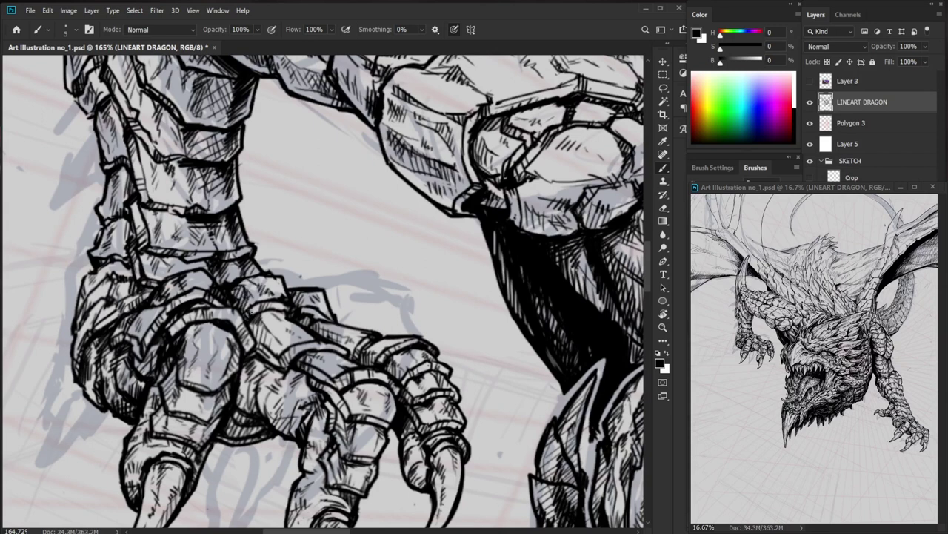
# Refine a plate seam on the right foreleg's middle section, trimming the ink with the Eraser.
pyautogui.press('z')
pyautogui.moveTo(337, 289); pyautogui.dragTo(252, 288)
pyautogui.moveTo(498, 466)
pyautogui.mouseDown()
pyautogui.moveTo(428, 451)
pyautogui.moveTo(245, 444)
pyautogui.mouseUp()
pyautogui.moveTo(428, 318)
pyautogui.mouseDown()
pyautogui.moveTo(512, 321)
pyautogui.moveTo(478, 333)
pyautogui.mouseUp()
pyautogui.moveTo(379, 277); pyautogui.dragTo(418, 277)
pyautogui.moveTo(334, 295); pyautogui.dragTo(340, 301)
pyautogui.moveTo(337, 296)
pyautogui.mouseDown()
pyautogui.moveTo(345, 304)
pyautogui.moveTo(324, 298)
pyautogui.mouseUp()
pyautogui.press('e')
pyautogui.moveTo(327, 288); pyautogui.dragTo(330, 298)
pyautogui.press('b')
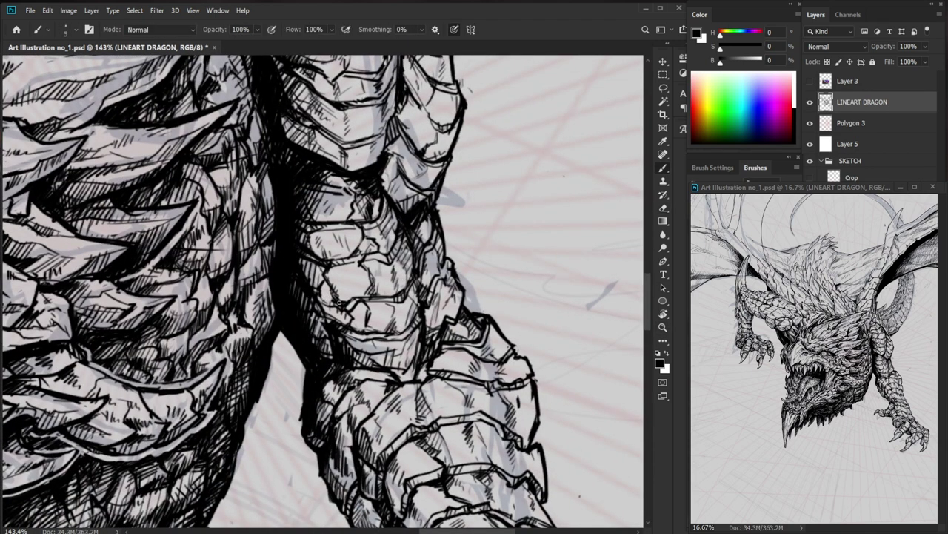
# Hatch the right foreleg's middle plates beside the shadowed inner edge, cleaning up strokes with the Eraser.
pyautogui.moveTo(329, 304); pyautogui.dragTo(339, 311)
pyautogui.moveTo(326, 282); pyautogui.dragTo(321, 302)
pyautogui.moveTo(325, 295); pyautogui.dragTo(330, 280)
pyautogui.moveTo(339, 274); pyautogui.dragTo(334, 286)
pyautogui.press('e')
pyautogui.moveTo(340, 298); pyautogui.dragTo(346, 303)
pyautogui.press('b')
pyautogui.moveTo(326, 270); pyautogui.dragTo(327, 299)
pyautogui.hotkey('ctrl', 'space')
pyautogui.moveTo(405, 331); pyautogui.dragTo(339, 415)
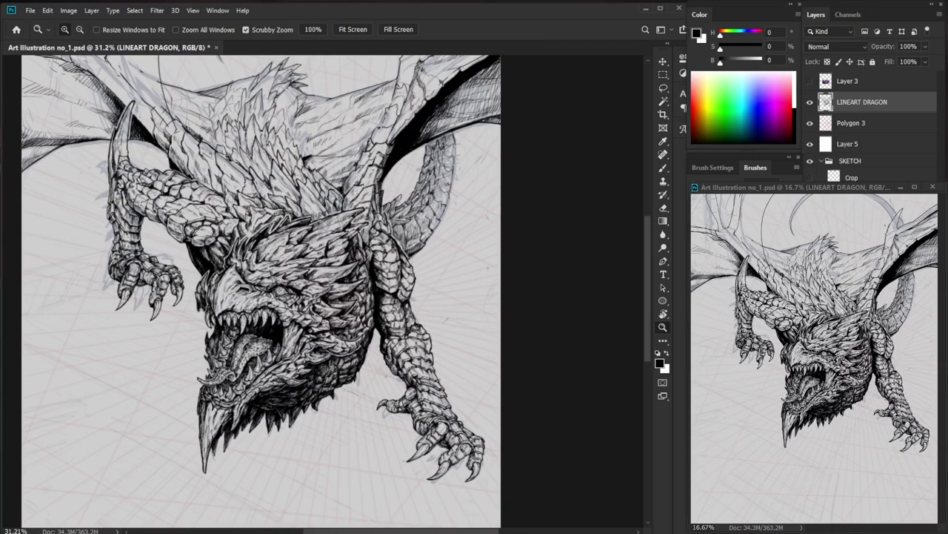
pyautogui.moveTo(394, 385); pyautogui.dragTo(382, 398)
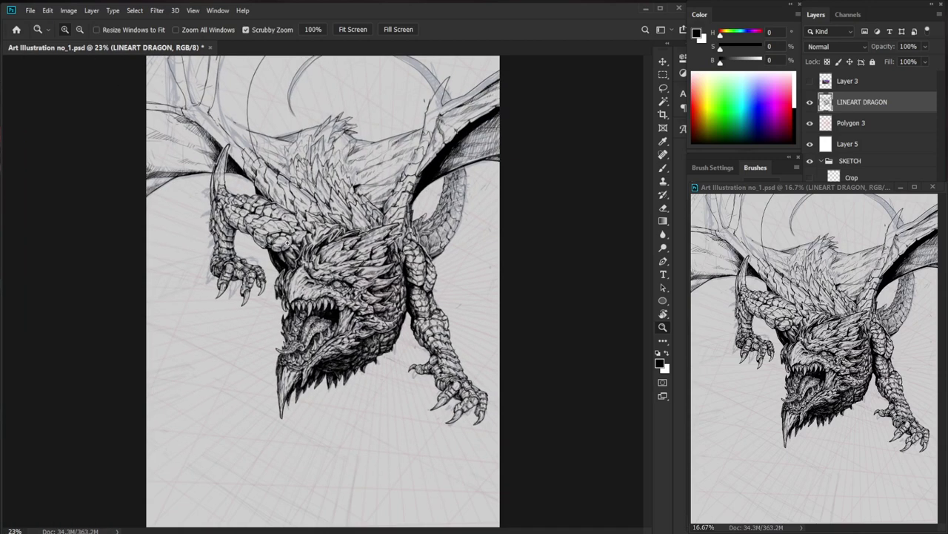
# Strengthen the inner contour of the left foreleg's shin and add short hatching to its plates.
pyautogui.moveTo(240, 227); pyautogui.dragTo(281, 191)
pyautogui.moveTo(203, 212); pyautogui.dragTo(221, 200)
pyautogui.press('b')
pyautogui.moveTo(214, 264)
pyautogui.mouseDown()
pyautogui.moveTo(223, 266)
pyautogui.moveTo(210, 270)
pyautogui.moveTo(221, 302)
pyautogui.moveTo(203, 307)
pyautogui.moveTo(208, 335)
pyautogui.mouseUp()
pyautogui.moveTo(218, 332)
pyautogui.mouseDown()
pyautogui.moveTo(208, 339)
pyautogui.moveTo(217, 369)
pyautogui.mouseUp()
pyautogui.moveTo(225, 366); pyautogui.dragTo(215, 374)
pyautogui.moveTo(172, 352); pyautogui.dragTo(164, 362)
pyautogui.moveTo(174, 354)
pyautogui.mouseDown()
pyautogui.moveTo(165, 363)
pyautogui.moveTo(156, 355)
pyautogui.mouseUp()
pyautogui.moveTo(165, 347); pyautogui.dragTo(159, 358)
pyautogui.moveTo(207, 376); pyautogui.dragTo(126, 376)
pyautogui.moveTo(215, 297)
pyautogui.mouseDown()
pyautogui.moveTo(176, 345)
pyautogui.moveTo(184, 348)
pyautogui.mouseUp()
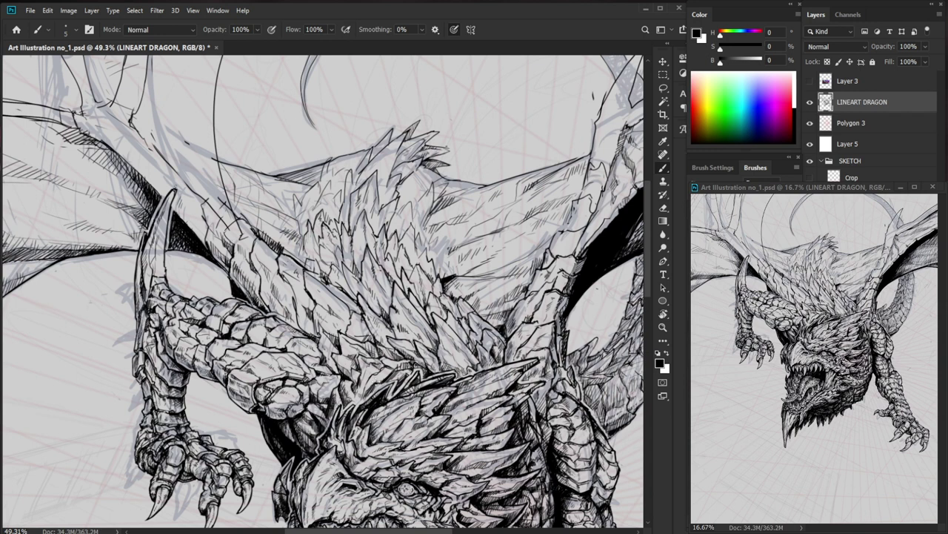
# Ink short hatching and seam strokes on the plates at the upper end of the left wing arm.
pyautogui.scroll(4, 152, 245)
pyautogui.press('e')
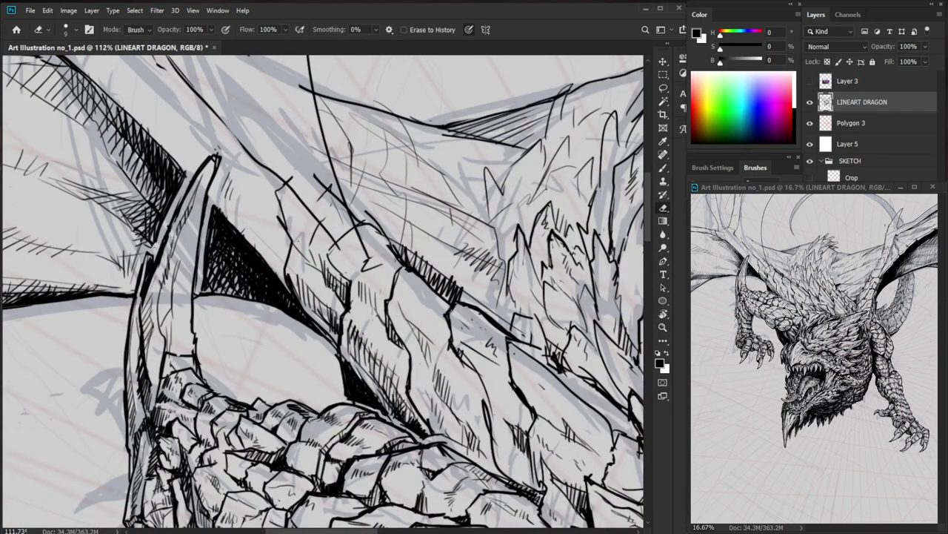
pyautogui.press('b')
pyautogui.scroll(-3, 146, 241)
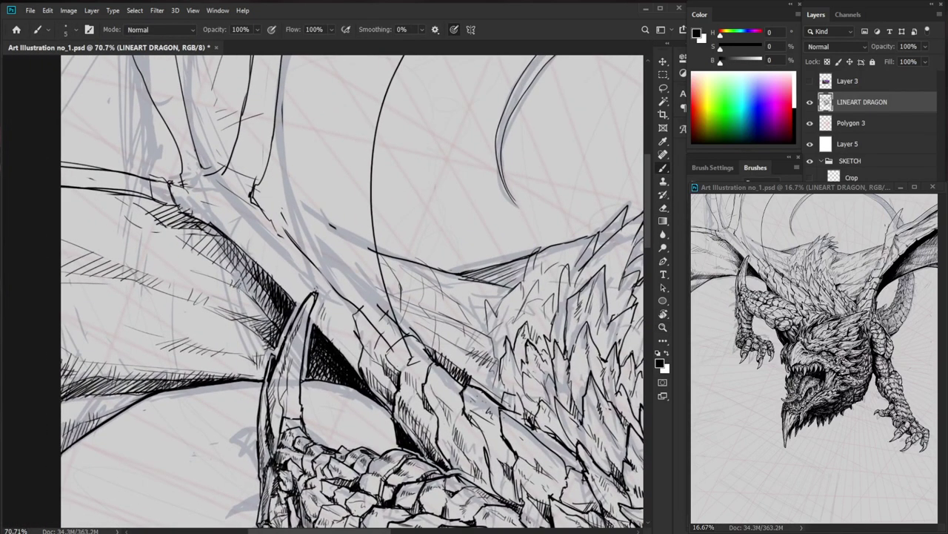
pyautogui.scroll(-4, 252, 293)
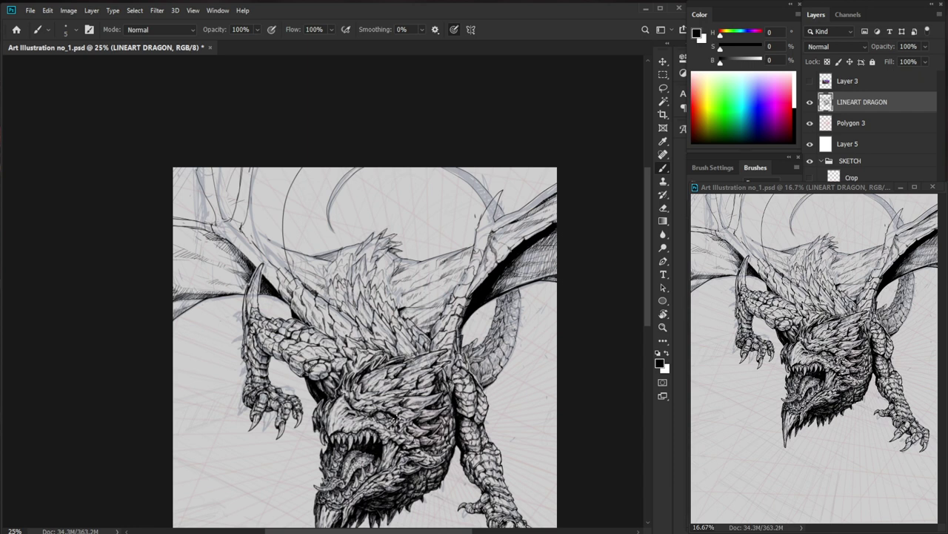
pyautogui.hotkey('ctrl', 'space')
pyautogui.moveTo(258, 264); pyautogui.dragTo(319, 264)
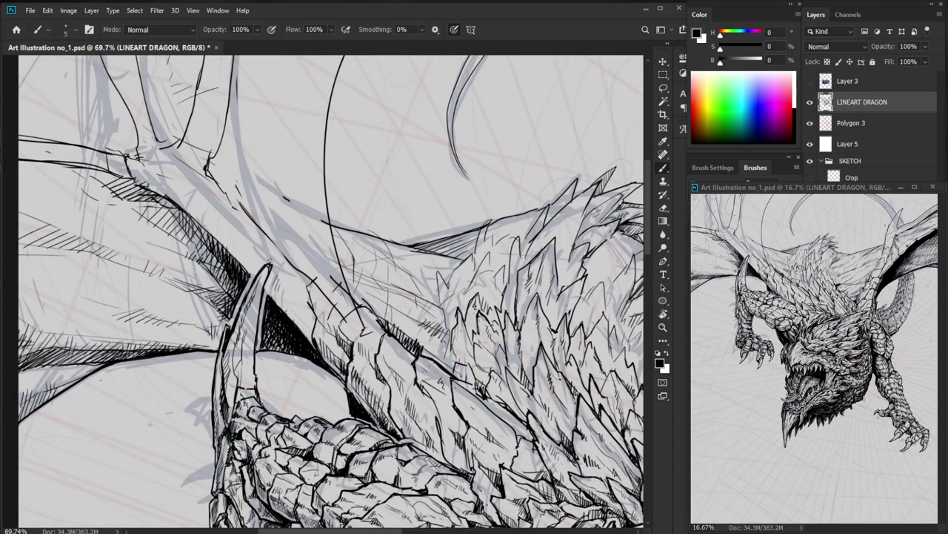
pyautogui.moveTo(298, 300); pyautogui.dragTo(290, 317)
pyautogui.moveTo(303, 306); pyautogui.dragTo(297, 316)
pyautogui.press('space')
pyautogui.moveTo(424, 320); pyautogui.dragTo(374, 312)
pyautogui.moveTo(370, 306); pyautogui.dragTo(379, 315)
# Touch up the left wing arm's upper plate edge with the Eraser and a few short brush strokes.
pyautogui.press('e')
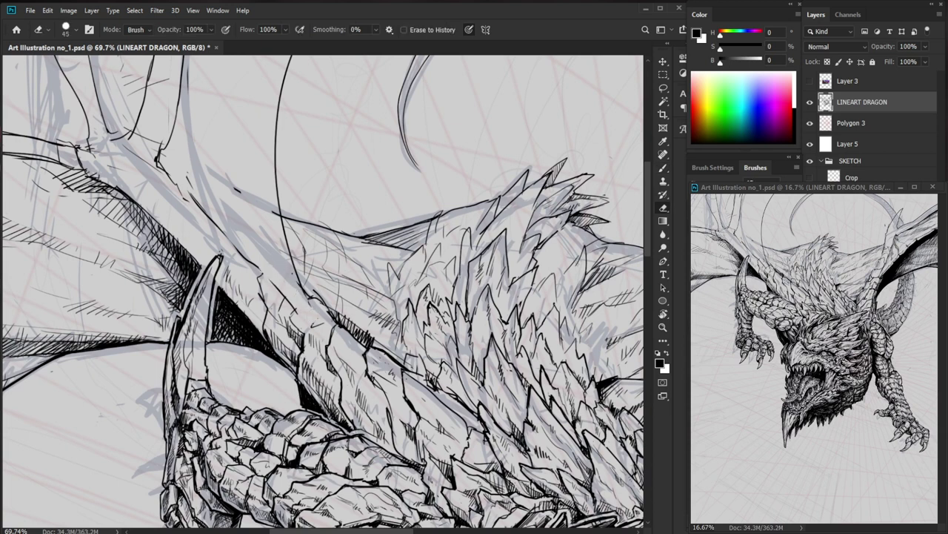
pyautogui.press('b')
pyautogui.moveTo(315, 306); pyautogui.dragTo(312, 318)
pyautogui.moveTo(314, 312); pyautogui.dragTo(287, 315)
pyautogui.hotkey('ctrl', 'space')
pyautogui.moveTo(359, 303); pyautogui.dragTo(290, 311)
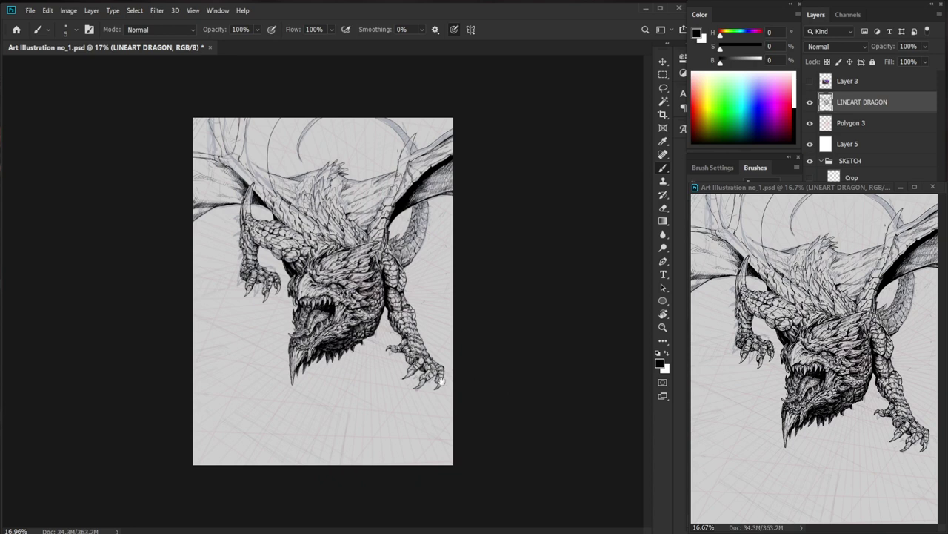
# Ink the lengthwise seam and short hatching on the right wing arm beside the black membrane shadow.
pyautogui.hotkey('ctrl', 'space')
pyautogui.moveTo(383, 173); pyautogui.dragTo(394, 172)
pyautogui.scroll(5, 394, 172)
pyautogui.press('b')
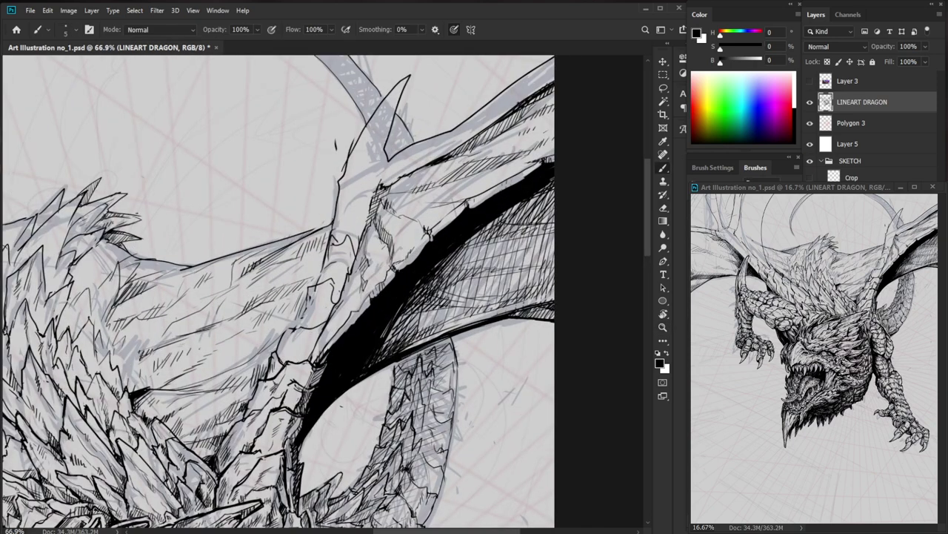
pyautogui.moveTo(341, 298); pyautogui.dragTo(318, 349)
pyautogui.moveTo(354, 272)
pyautogui.mouseDown()
pyautogui.moveTo(341, 291)
pyautogui.moveTo(351, 272)
pyautogui.mouseUp()
pyautogui.moveTo(358, 262); pyautogui.dragTo(354, 275)
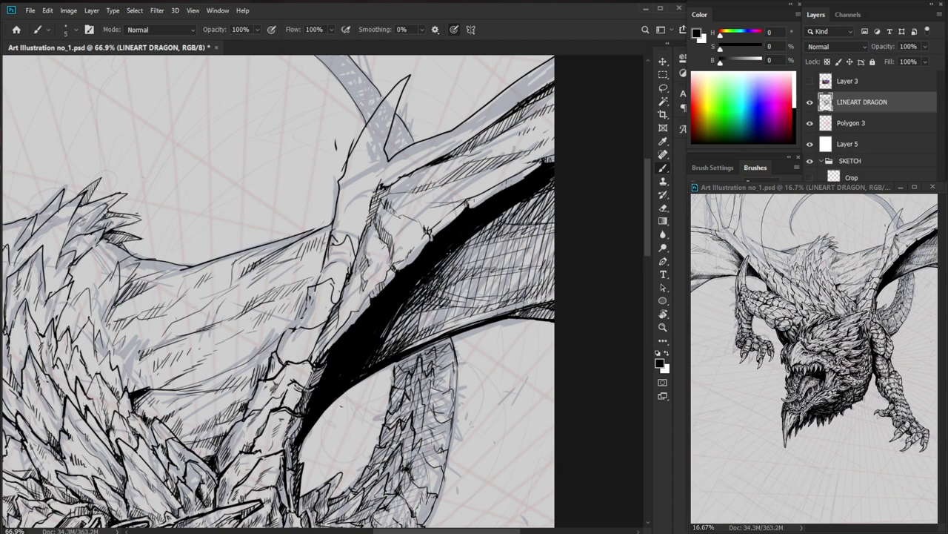
# Add short strokes to the plates on the middle of the right wing arm, below the thumb claw.
pyautogui.press('space')
pyautogui.moveTo(469, 253); pyautogui.dragTo(393, 331)
pyautogui.moveTo(323, 312); pyautogui.dragTo(336, 319)
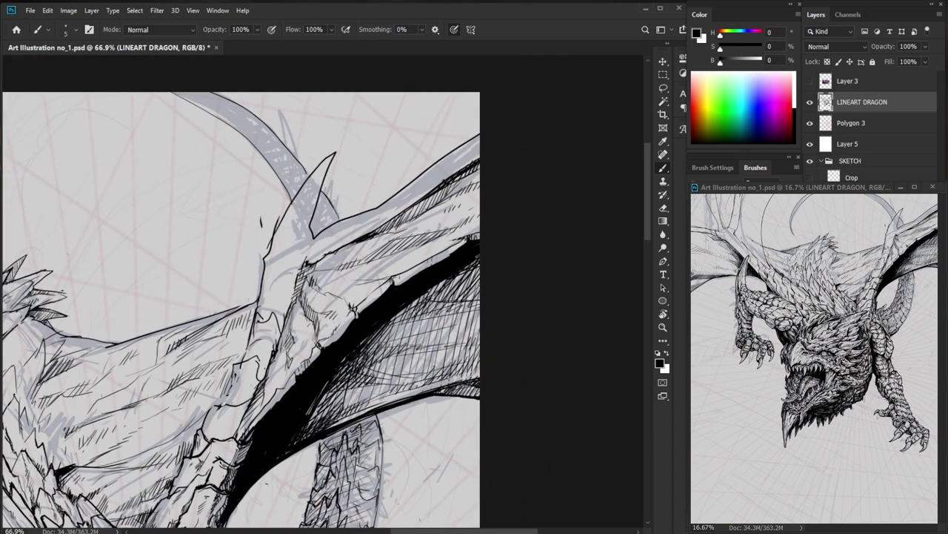
pyautogui.moveTo(390, 293)
pyautogui.mouseDown()
pyautogui.moveTo(401, 275)
pyautogui.moveTo(410, 282)
pyautogui.moveTo(383, 333)
pyautogui.mouseUp()
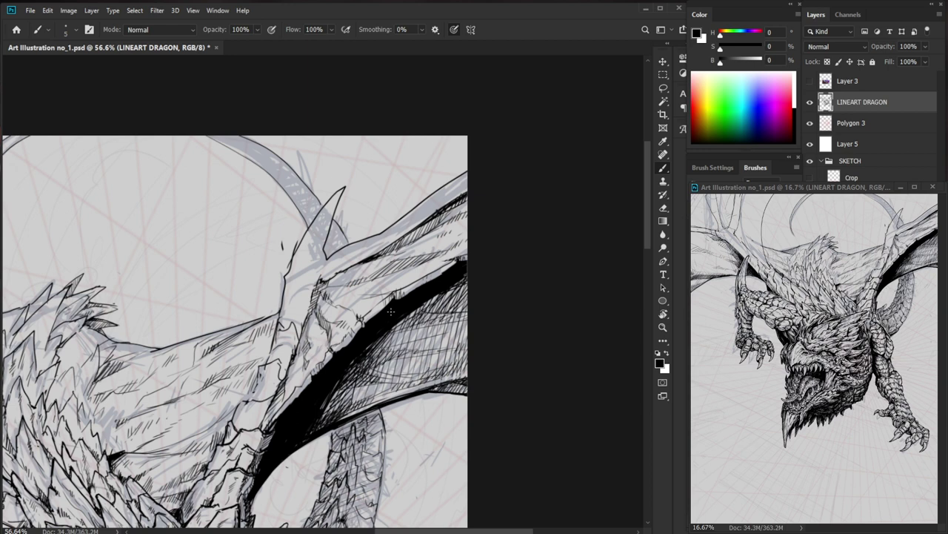
pyautogui.moveTo(242, 391)
pyautogui.mouseDown()
pyautogui.moveTo(293, 390)
pyautogui.moveTo(263, 390)
pyautogui.moveTo(265, 379)
pyautogui.moveTo(252, 407)
pyautogui.mouseUp()
pyautogui.press('e')
pyautogui.press('b')
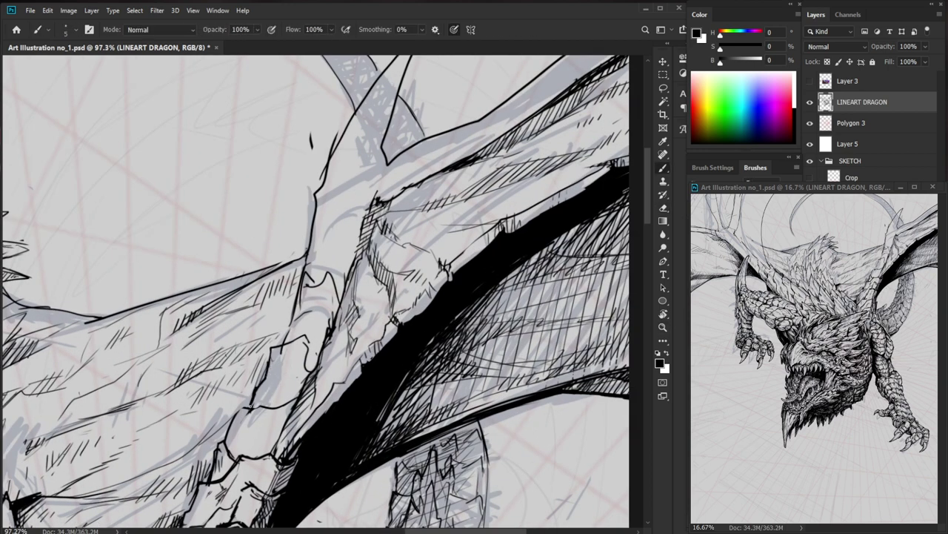
# Hatch the recess between the right wing arm's base and the adjoining back scales.
pyautogui.scroll(-5, 259, 408)
pyautogui.moveTo(455, 455); pyautogui.dragTo(423, 318)
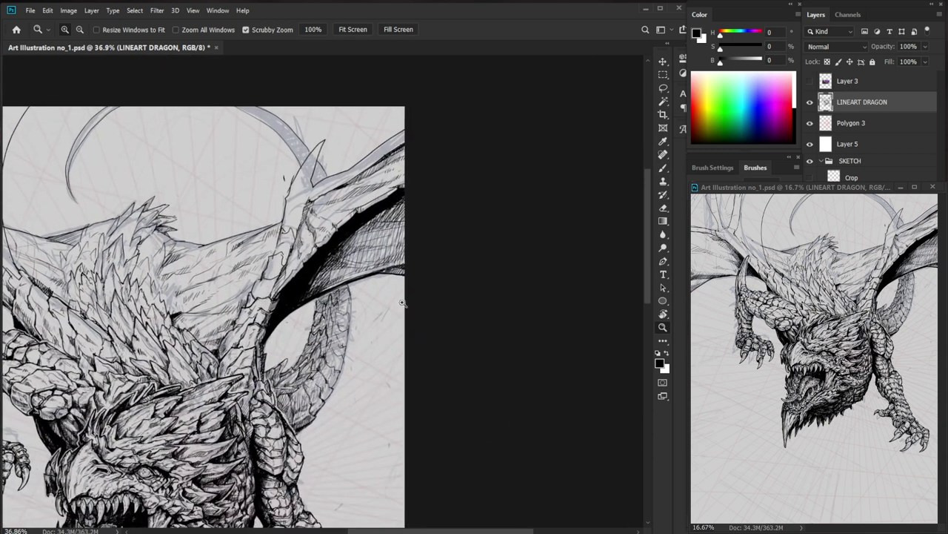
pyautogui.scroll(3, 280, 274)
pyautogui.press('b')
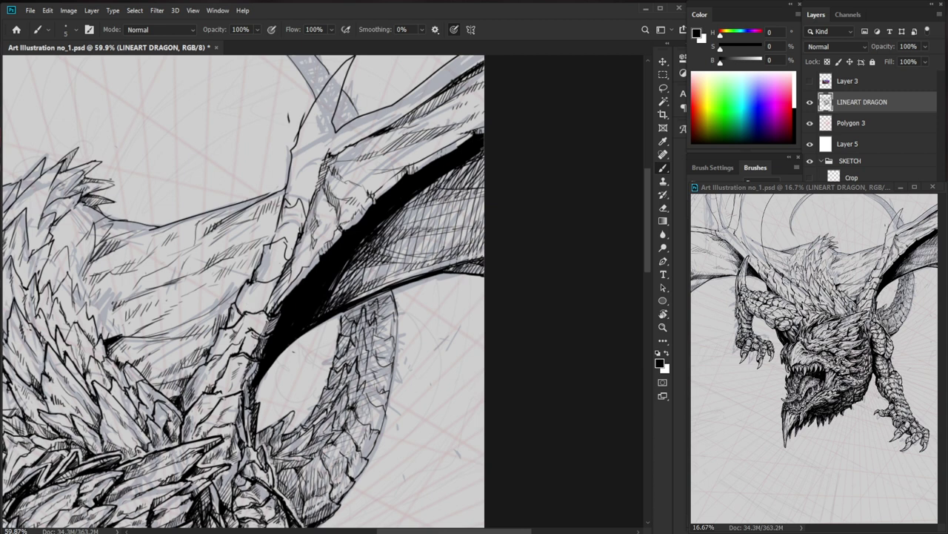
pyautogui.moveTo(201, 425); pyautogui.dragTo(256, 424)
pyautogui.moveTo(183, 403); pyautogui.dragTo(179, 428)
pyautogui.moveTo(186, 425); pyautogui.dragTo(171, 444)
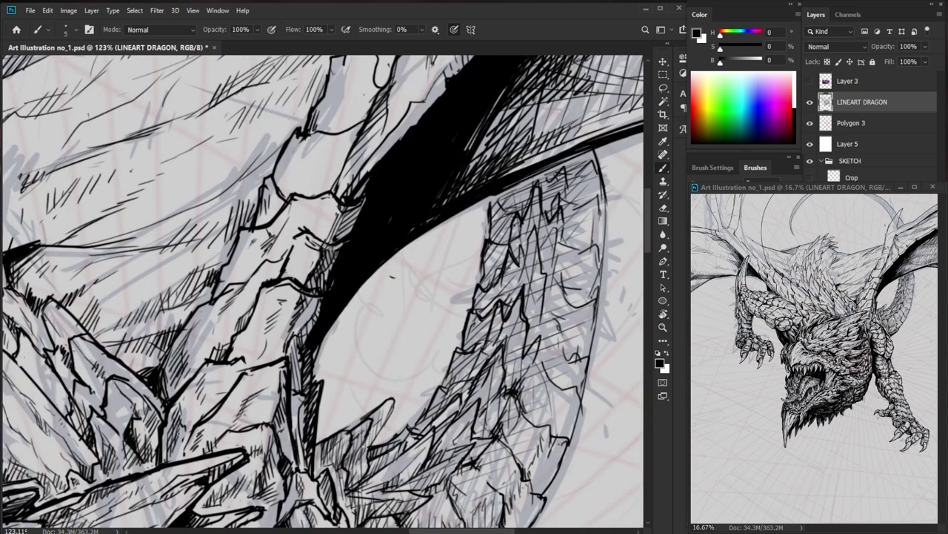
pyautogui.press('z')
pyautogui.moveTo(217, 423)
pyautogui.mouseDown()
pyautogui.moveTo(157, 437)
pyautogui.moveTo(215, 429)
pyautogui.mouseUp()
pyautogui.press('e')
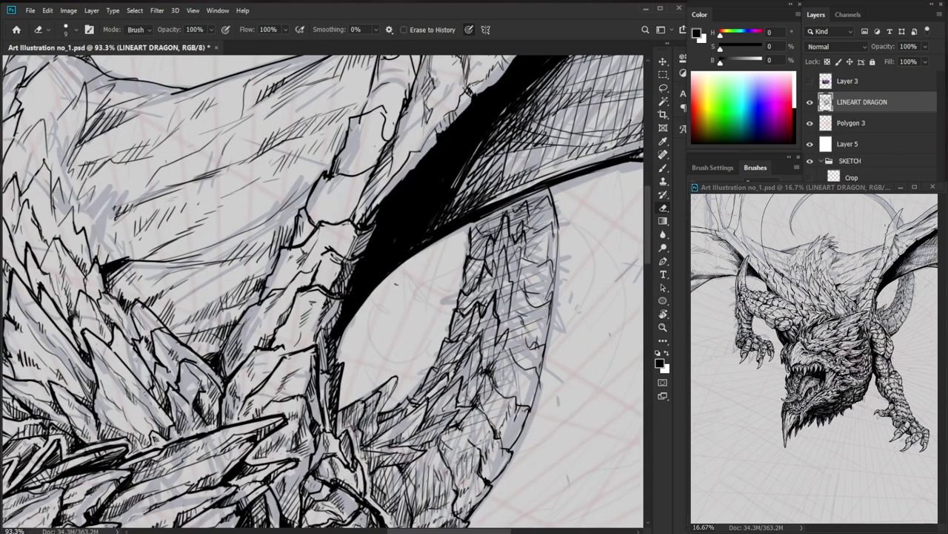
pyautogui.press('b')
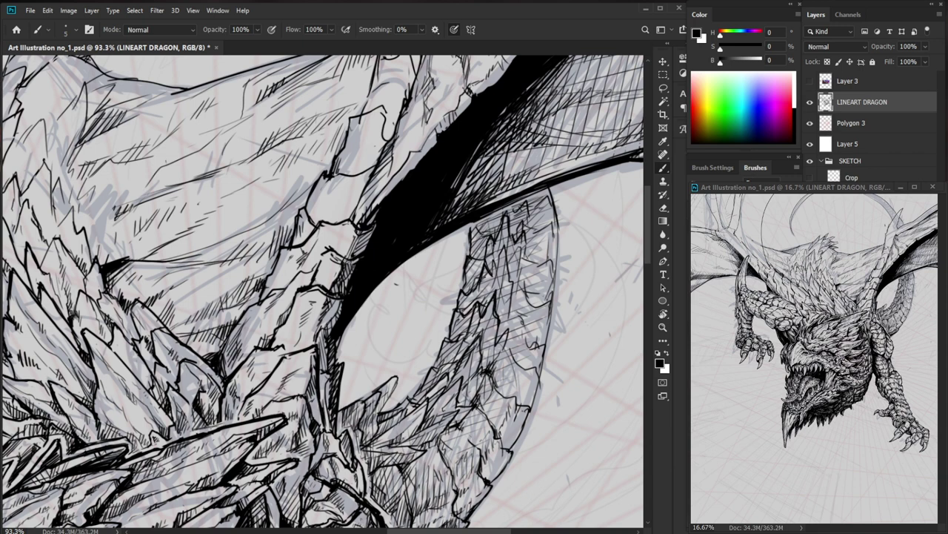
# Darken the lower back scales beside the right wing arm's base, just above the head crest.
pyautogui.press('z')
pyautogui.moveTo(300, 433); pyautogui.dragTo(240, 439)
pyautogui.moveTo(460, 436); pyautogui.dragTo(470, 241)
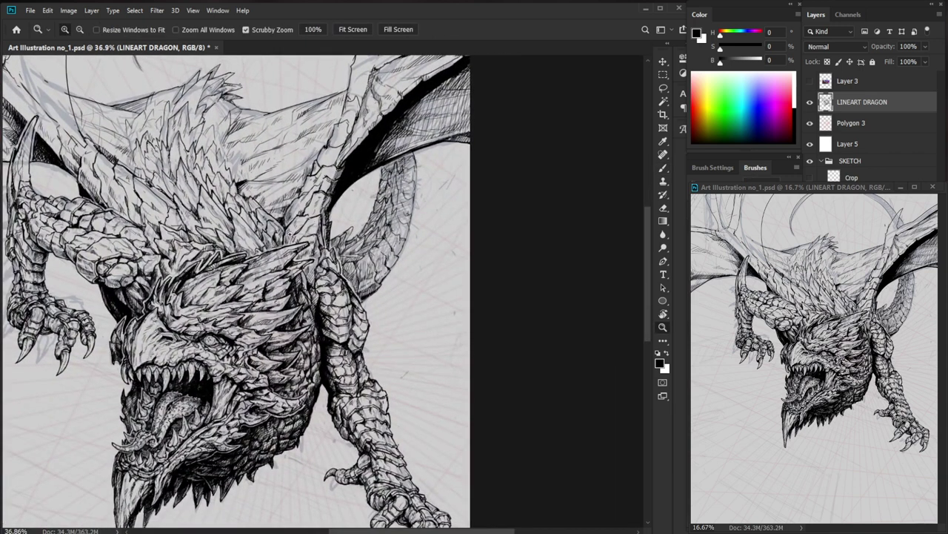
pyautogui.moveTo(282, 231); pyautogui.dragTo(337, 234)
pyautogui.press('b')
pyautogui.moveTo(289, 254); pyautogui.dragTo(284, 265)
pyautogui.moveTo(289, 256); pyautogui.dragTo(285, 266)
pyautogui.moveTo(446, 136); pyautogui.dragTo(422, 210)
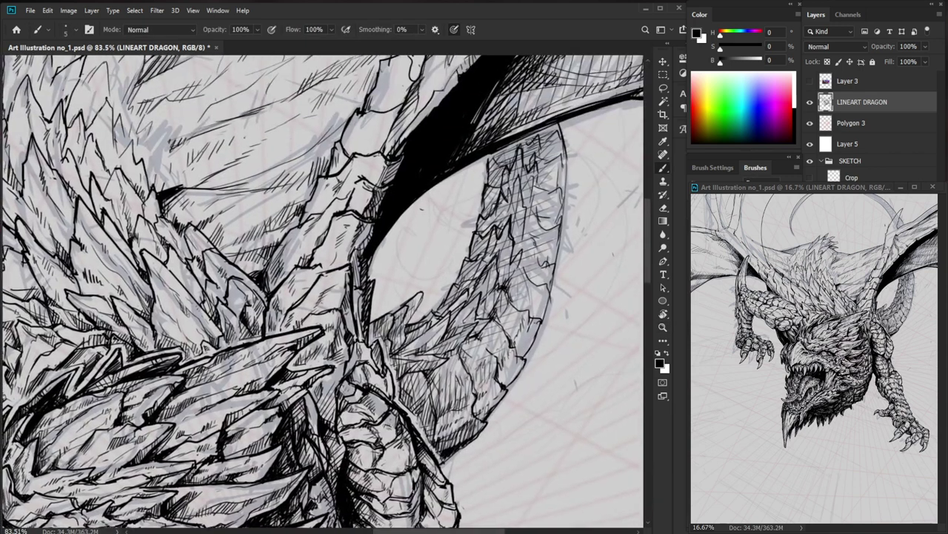
pyautogui.moveTo(218, 343); pyautogui.dragTo(213, 351)
pyautogui.moveTo(220, 344); pyautogui.dragTo(220, 349)
pyautogui.moveTo(292, 345); pyautogui.dragTo(234, 348)
pyautogui.moveTo(451, 403); pyautogui.dragTo(419, 416)
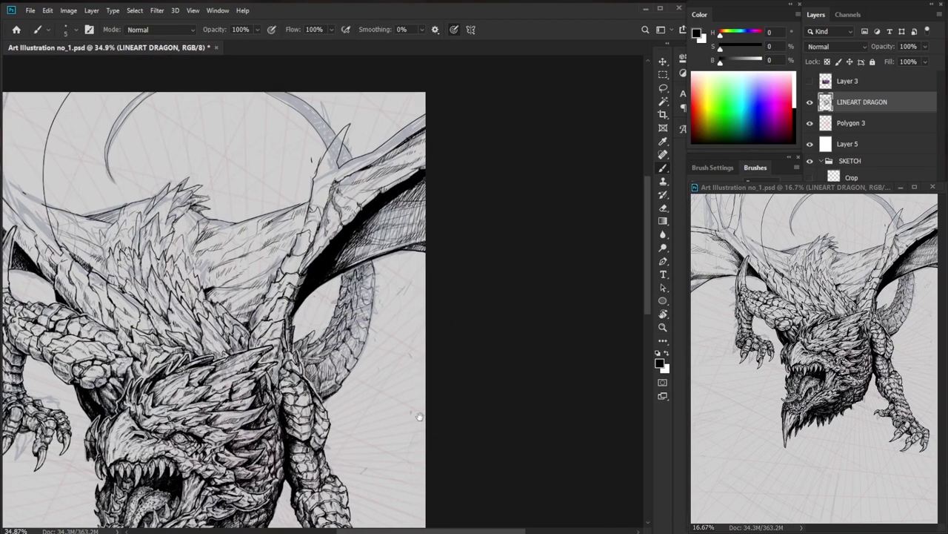
# Refine the small spikes at the tail's base beside the right wing arm with the Brush and Eraser.
pyautogui.moveTo(318, 352); pyautogui.dragTo(400, 352)
pyautogui.press('b')
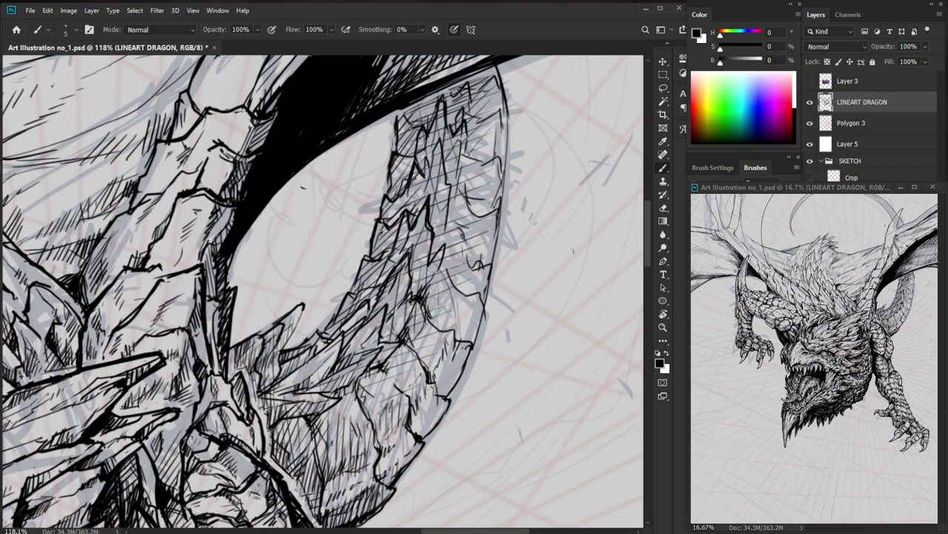
pyautogui.moveTo(275, 338)
pyautogui.mouseDown()
pyautogui.moveTo(304, 323)
pyautogui.moveTo(268, 349)
pyautogui.moveTo(283, 325)
pyautogui.moveTo(266, 354)
pyautogui.moveTo(269, 331)
pyautogui.mouseUp()
pyautogui.press('e')
pyautogui.press('b')
pyautogui.press('e')
pyautogui.press('z')
pyautogui.moveTo(331, 311); pyautogui.dragTo(262, 327)
pyautogui.moveTo(452, 343); pyautogui.dragTo(372, 371)
pyautogui.press('z')
pyautogui.moveTo(288, 275); pyautogui.dragTo(352, 270)
# Hatch the spikes and plates at the tail's base behind the right foreleg's shoulder.
pyautogui.press('b')
pyautogui.moveTo(257, 346); pyautogui.dragTo(243, 374)
pyautogui.moveTo(247, 369)
pyautogui.mouseDown()
pyautogui.moveTo(233, 390)
pyautogui.moveTo(246, 381)
pyautogui.mouseUp()
pyautogui.moveTo(320, 397); pyautogui.dragTo(306, 411)
pyautogui.moveTo(313, 375); pyautogui.dragTo(314, 407)
pyautogui.moveTo(325, 374); pyautogui.dragTo(318, 410)
# Add a row of short hatching strokes to the scales along the tail's outer edge.
pyautogui.moveTo(396, 267); pyautogui.dragTo(386, 283)
pyautogui.moveTo(395, 282); pyautogui.dragTo(383, 307)
pyautogui.moveTo(393, 299); pyautogui.dragTo(380, 329)
pyautogui.moveTo(387, 326); pyautogui.dragTo(374, 356)
pyautogui.moveTo(369, 438); pyautogui.dragTo(381, 337)
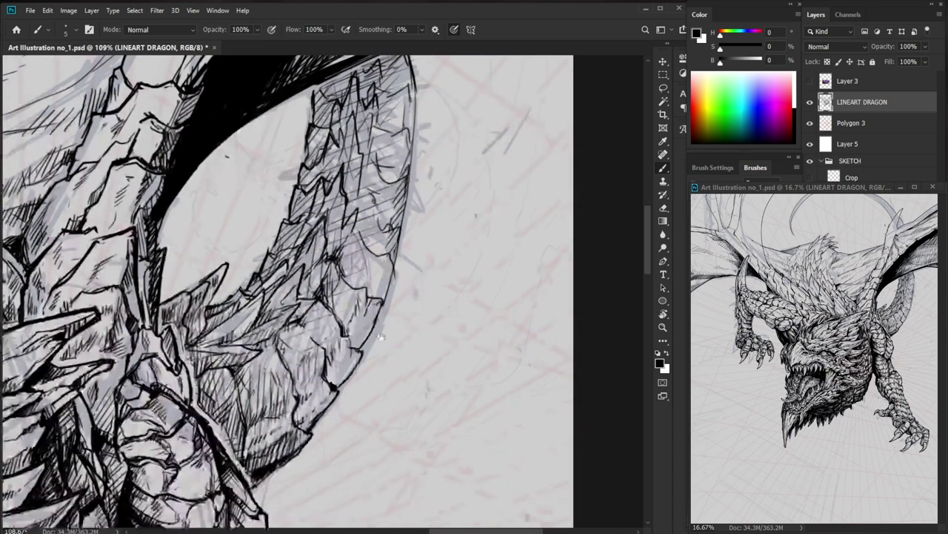
# Shade the lower outer curve of the tail and the plate edges beside it.
pyautogui.scroll(-1, 380, 337)
pyautogui.moveTo(397, 225)
pyautogui.mouseDown()
pyautogui.moveTo(314, 395)
pyautogui.moveTo(320, 387)
pyautogui.mouseUp()
pyautogui.moveTo(338, 365)
pyautogui.mouseDown()
pyautogui.moveTo(298, 415)
pyautogui.moveTo(309, 403)
pyautogui.mouseUp()
pyautogui.moveTo(305, 415)
pyautogui.mouseDown()
pyautogui.moveTo(299, 423)
pyautogui.moveTo(297, 406)
pyautogui.mouseUp()
pyautogui.moveTo(301, 398); pyautogui.dragTo(293, 404)
pyautogui.moveTo(366, 354)
pyautogui.mouseDown()
pyautogui.moveTo(316, 409)
pyautogui.moveTo(325, 412)
pyautogui.mouseUp()
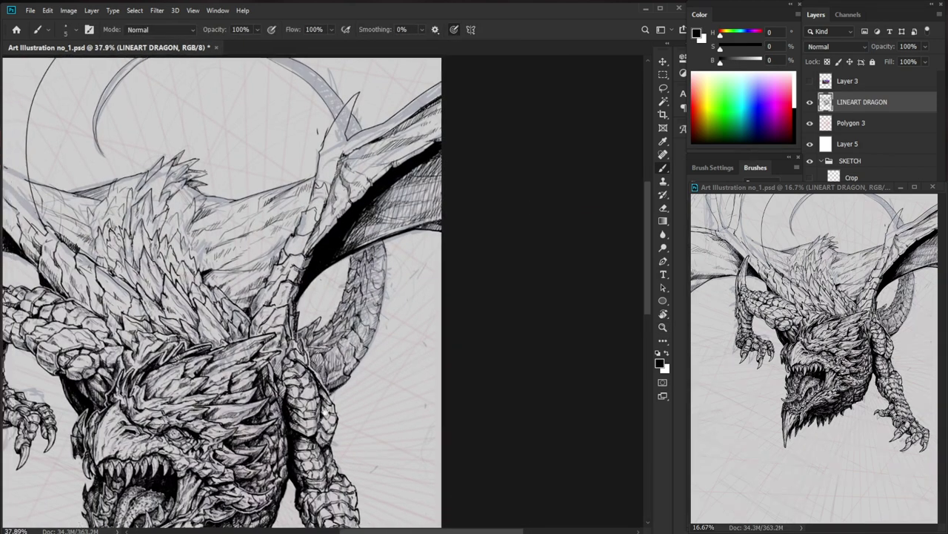
# Hatch the outermost plate at the bottom of the tail's curve, near the right foreleg's shoulder.
pyautogui.scroll(5, 324, 409)
pyautogui.press('e')
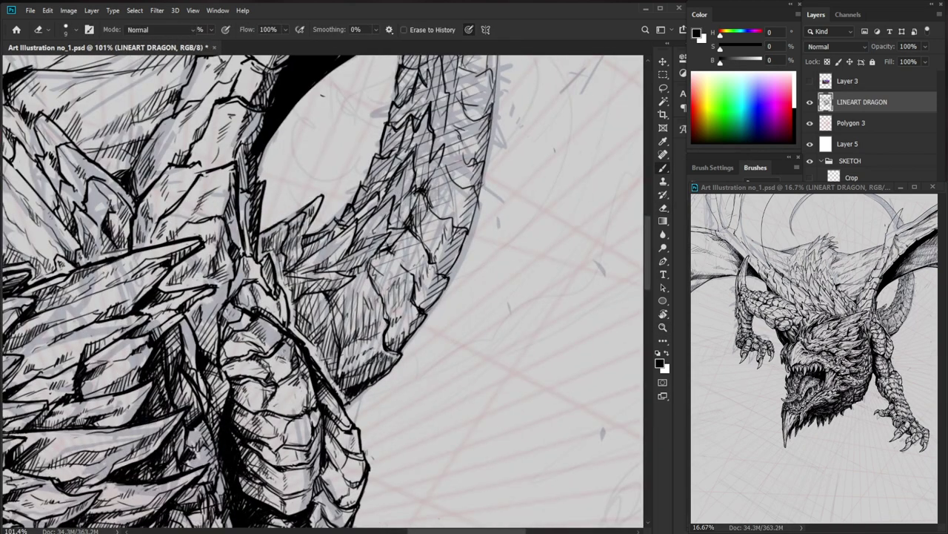
pyautogui.press('b')
pyautogui.moveTo(390, 338); pyautogui.dragTo(388, 351)
pyautogui.moveTo(396, 334); pyautogui.dragTo(394, 345)
pyautogui.moveTo(402, 335); pyautogui.dragTo(394, 352)
pyautogui.moveTo(468, 308)
pyautogui.mouseDown()
pyautogui.moveTo(425, 351)
pyautogui.moveTo(369, 351)
pyautogui.mouseUp()
# Rework the lower tail plates' seams and hatching, alternating between Eraser cleanup and brush strokes.
pyautogui.press('e')
pyautogui.press('b')
pyautogui.moveTo(390, 333); pyautogui.dragTo(385, 339)
pyautogui.press('e')
pyautogui.moveTo(372, 334); pyautogui.dragTo(369, 343)
pyautogui.press('b')
pyautogui.moveTo(390, 308); pyautogui.dragTo(373, 343)
pyautogui.moveTo(409, 266); pyautogui.dragTo(403, 281)
pyautogui.moveTo(409, 269)
pyautogui.mouseDown()
pyautogui.moveTo(394, 302)
pyautogui.moveTo(406, 285)
pyautogui.mouseUp()
pyautogui.moveTo(376, 348)
pyautogui.mouseDown()
pyautogui.moveTo(372, 337)
pyautogui.moveTo(390, 315)
pyautogui.moveTo(378, 346)
pyautogui.moveTo(387, 334)
pyautogui.moveTo(437, 324)
pyautogui.mouseUp()
pyautogui.press('e')
pyautogui.press('b')
# Hatch the plates at the top of the right foreleg's shoulder, beneath the wing arm's base.
pyautogui.press('z')
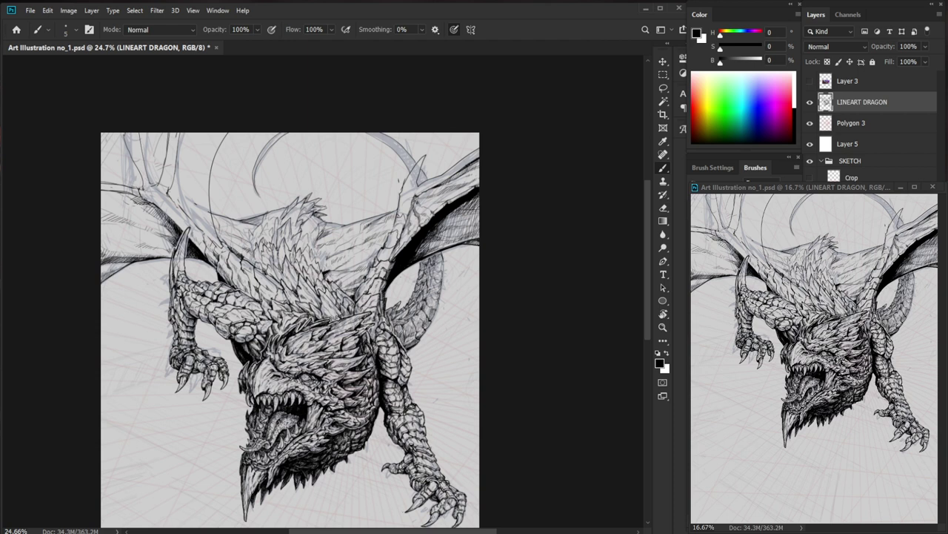
pyautogui.moveTo(375, 322); pyautogui.dragTo(452, 322)
pyautogui.moveTo(337, 353); pyautogui.dragTo(352, 385)
pyautogui.moveTo(347, 372); pyautogui.dragTo(354, 391)
pyautogui.moveTo(363, 344); pyautogui.dragTo(368, 361)
pyautogui.moveTo(363, 353); pyautogui.dragTo(372, 373)
pyautogui.moveTo(435, 346); pyautogui.dragTo(379, 372)
# Add diagonal shading strokes between the head crest and the right foreleg's shoulder.
pyautogui.moveTo(512, 392); pyautogui.dragTo(445, 364)
pyautogui.moveTo(329, 314); pyautogui.dragTo(412, 314)
pyautogui.moveTo(338, 311); pyautogui.dragTo(316, 331)
pyautogui.moveTo(333, 323); pyautogui.dragTo(323, 343)
pyautogui.moveTo(324, 314)
pyautogui.mouseDown()
pyautogui.moveTo(248, 314)
pyautogui.moveTo(291, 314)
pyautogui.mouseUp()
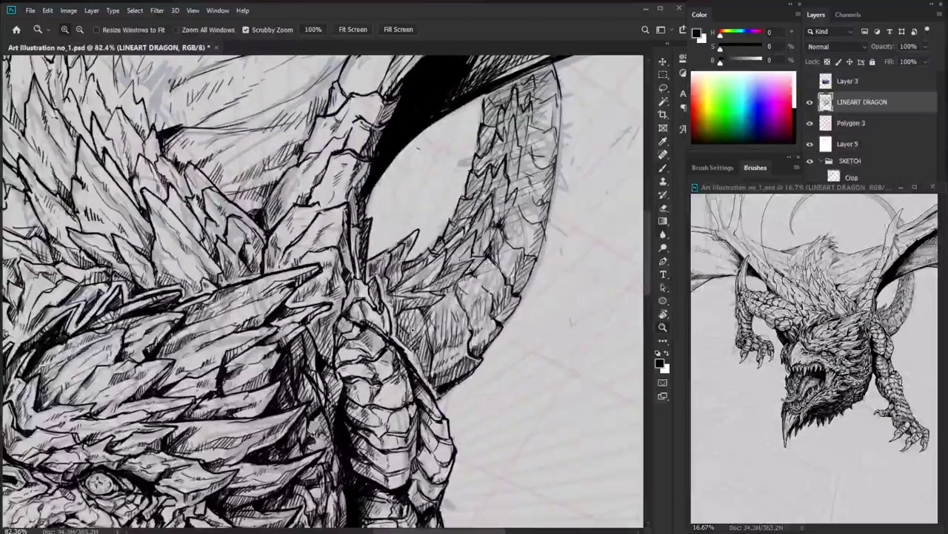
pyautogui.press('b')
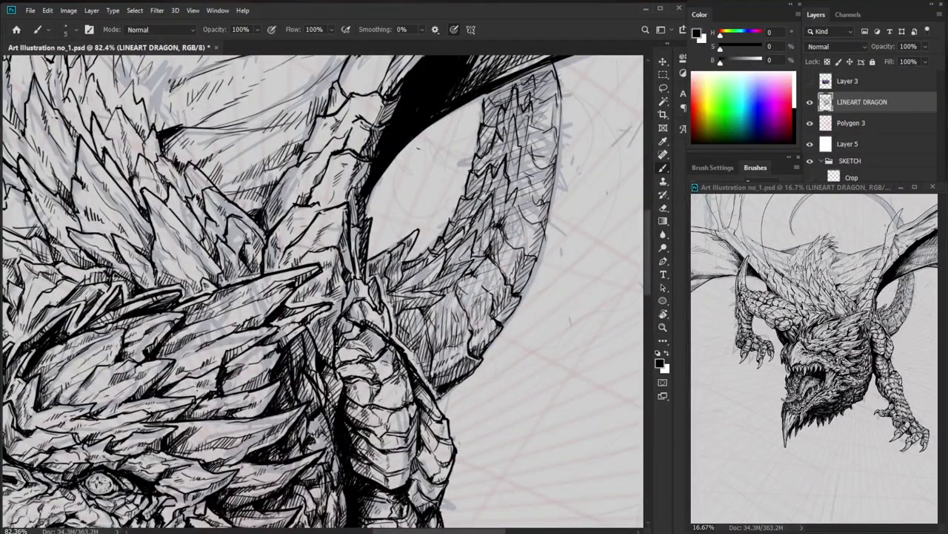
# Ink a short shading stroke on the lower edge of the left foreleg's large joint plate.
pyautogui.hotkey('ctrl', '0')
pyautogui.press('z')
pyautogui.press('b')
pyautogui.moveTo(252, 247); pyautogui.dragTo(390, 253)
pyautogui.press('z')
pyautogui.press('b')
pyautogui.moveTo(403, 294); pyautogui.dragTo(382, 290)
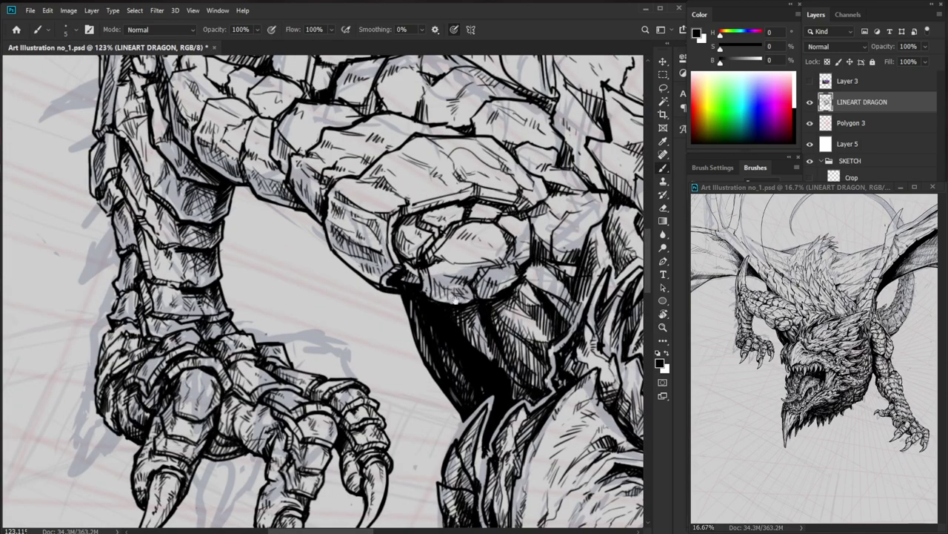
pyautogui.moveTo(457, 298); pyautogui.dragTo(354, 378)
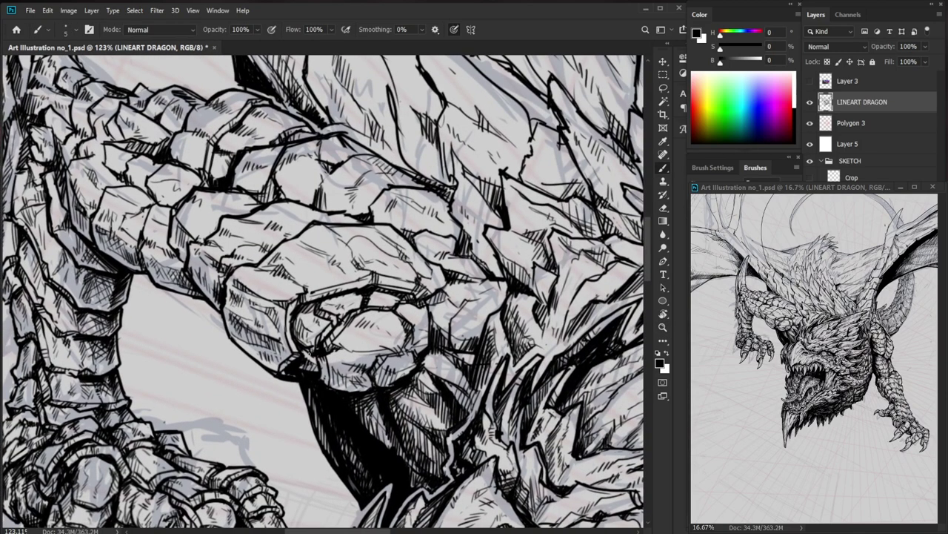
pyautogui.moveTo(283, 361); pyautogui.dragTo(282, 376)
# Extend the hatching along the underside of the left foreleg's upper section.
pyautogui.press('z')
pyautogui.moveTo(330, 354); pyautogui.dragTo(268, 348)
pyautogui.press('b')
pyautogui.moveTo(270, 347); pyautogui.dragTo(269, 379)
pyautogui.press('z')
pyautogui.press('b')
pyautogui.moveTo(233, 350)
pyautogui.mouseDown()
pyautogui.moveTo(286, 351)
pyautogui.moveTo(236, 364)
pyautogui.moveTo(241, 375)
pyautogui.mouseUp()
pyautogui.press('z')
pyautogui.moveTo(259, 339); pyautogui.dragTo(197, 339)
pyautogui.press('b')
pyautogui.moveTo(389, 436); pyautogui.dragTo(342, 399)
# Touch up the ink near the tip of the left foreleg's long curved spike.
pyautogui.press('z')
pyautogui.moveTo(222, 249); pyautogui.dragTo(245, 248)
pyautogui.press('e')
pyautogui.press('b')
pyautogui.moveTo(254, 239); pyautogui.dragTo(249, 246)
pyautogui.moveTo(130, 112)
pyautogui.mouseDown()
pyautogui.moveTo(152, 163)
pyautogui.moveTo(167, 295)
pyautogui.mouseUp()
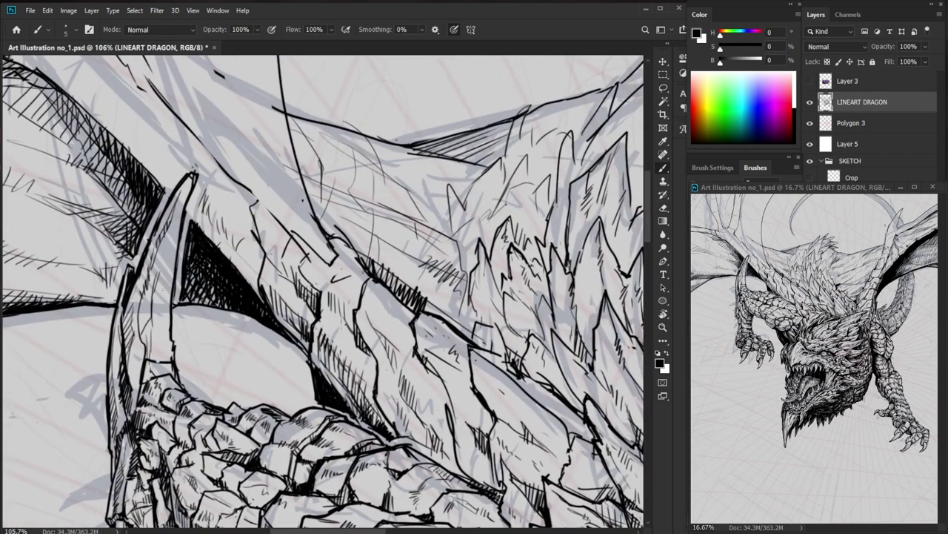
# Strengthen the inner contour of the left foreleg's curved spike and hatch down its length.
pyautogui.press('e')
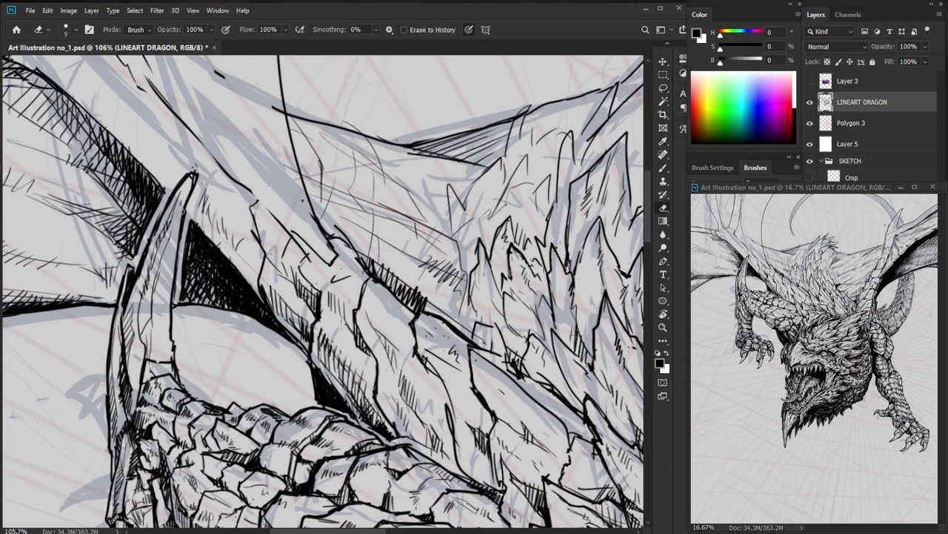
pyautogui.press('b')
pyautogui.moveTo(181, 205)
pyautogui.mouseDown()
pyautogui.moveTo(176, 216)
pyautogui.moveTo(184, 213)
pyautogui.mouseUp()
pyautogui.moveTo(191, 177); pyautogui.dragTo(182, 203)
pyautogui.moveTo(176, 238); pyautogui.dragTo(172, 271)
pyautogui.moveTo(169, 306)
pyautogui.mouseDown()
pyautogui.moveTo(168, 281)
pyautogui.moveTo(135, 397)
pyautogui.mouseUp()
# Refine the base of the left foreleg's curved spike with the Eraser and short shading strokes.
pyautogui.press('e')
pyautogui.press('b')
pyautogui.moveTo(139, 372)
pyautogui.mouseDown()
pyautogui.moveTo(134, 392)
pyautogui.moveTo(139, 376)
pyautogui.mouseUp()
pyautogui.moveTo(144, 356); pyautogui.dragTo(141, 374)
pyautogui.moveTo(177, 352); pyautogui.dragTo(120, 428)
pyautogui.moveTo(535, 466); pyautogui.dragTo(456, 387)
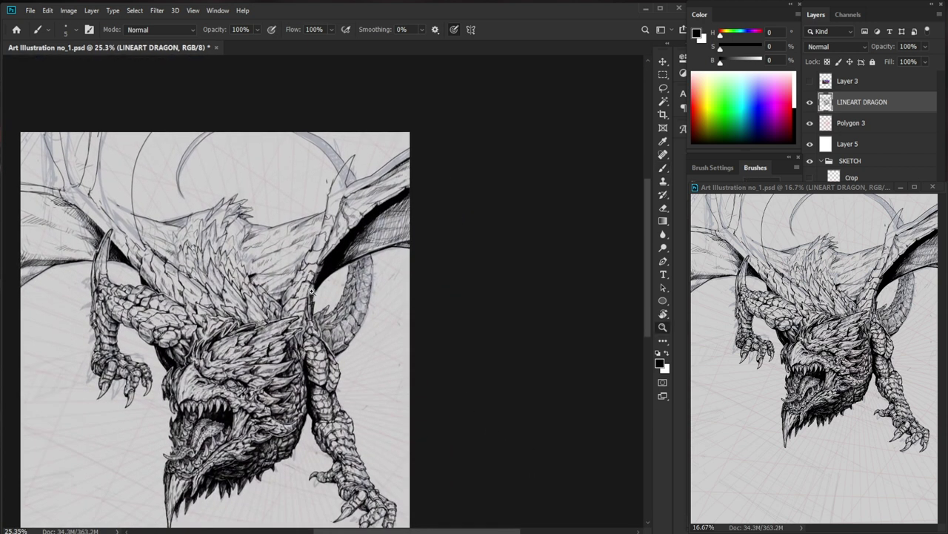
# Shade the scales of the right wing arm with short strokes running down its length.
pyautogui.scroll(4, 371, 260)
pyautogui.moveTo(343, 296); pyautogui.dragTo(339, 316)
pyautogui.moveTo(345, 291); pyautogui.dragTo(340, 314)
pyautogui.moveTo(351, 262); pyautogui.dragTo(345, 282)
pyautogui.moveTo(353, 250); pyautogui.dragTo(349, 273)
pyautogui.moveTo(358, 233)
pyautogui.mouseDown()
pyautogui.moveTo(356, 258)
pyautogui.moveTo(407, 229)
pyautogui.moveTo(369, 235)
pyautogui.moveTo(367, 292)
pyautogui.moveTo(346, 274)
pyautogui.mouseUp()
pyautogui.press('e')
pyautogui.press('b')
# Touch up the scale contours on the lower part of the right wing arm with the Brush and Eraser.
pyautogui.moveTo(364, 324)
pyautogui.mouseDown()
pyautogui.moveTo(350, 322)
pyautogui.moveTo(334, 294)
pyautogui.moveTo(290, 303)
pyautogui.moveTo(302, 319)
pyautogui.mouseUp()
pyautogui.press('e')
pyautogui.press('b')
pyautogui.moveTo(307, 286); pyautogui.dragTo(300, 303)
pyautogui.moveTo(307, 259)
pyautogui.mouseDown()
pyautogui.moveTo(309, 281)
pyautogui.moveTo(330, 235)
pyautogui.moveTo(338, 271)
pyautogui.moveTo(392, 285)
pyautogui.moveTo(339, 299)
pyautogui.moveTo(348, 271)
pyautogui.moveTo(352, 295)
pyautogui.moveTo(334, 310)
pyautogui.mouseUp()
pyautogui.press('z')
pyautogui.press('e')
pyautogui.press('b')
pyautogui.press('e')
pyautogui.press('b')
pyautogui.moveTo(339, 279)
pyautogui.mouseDown()
pyautogui.moveTo(334, 301)
pyautogui.moveTo(341, 292)
pyautogui.mouseUp()
# Add hatching down the right wing arm beside the solid black wing shadow.
pyautogui.moveTo(385, 443); pyautogui.dragTo(385, 384)
pyautogui.moveTo(363, 255)
pyautogui.mouseDown()
pyautogui.moveTo(420, 254)
pyautogui.moveTo(359, 259)
pyautogui.moveTo(344, 284)
pyautogui.mouseUp()
pyautogui.press('e')
pyautogui.press('b')
pyautogui.moveTo(343, 281)
pyautogui.mouseDown()
pyautogui.moveTo(327, 312)
pyautogui.moveTo(348, 303)
pyautogui.mouseUp()
pyautogui.moveTo(354, 292); pyautogui.dragTo(324, 335)
# Hatch the scales near the base of the right wing arm.
pyautogui.moveTo(398, 308); pyautogui.dragTo(308, 311)
pyautogui.moveTo(383, 322); pyautogui.dragTo(437, 321)
pyautogui.moveTo(352, 327); pyautogui.dragTo(345, 343)
pyautogui.moveTo(352, 332)
pyautogui.mouseDown()
pyautogui.moveTo(351, 356)
pyautogui.moveTo(328, 358)
pyautogui.mouseUp()
pyautogui.moveTo(341, 348)
pyautogui.mouseDown()
pyautogui.moveTo(332, 357)
pyautogui.moveTo(343, 367)
pyautogui.mouseUp()
# Refine the lines at the right wing arm's base with short strokes and the Eraser.
pyautogui.moveTo(415, 341)
pyautogui.mouseDown()
pyautogui.moveTo(361, 341)
pyautogui.moveTo(508, 342)
pyautogui.mouseUp()
pyautogui.moveTo(359, 318); pyautogui.dragTo(346, 326)
pyautogui.moveTo(346, 315); pyautogui.dragTo(338, 321)
pyautogui.moveTo(446, 326)
pyautogui.mouseDown()
pyautogui.moveTo(370, 327)
pyautogui.moveTo(487, 332)
pyautogui.mouseUp()
pyautogui.press('e')
pyautogui.moveTo(411, 281); pyautogui.dragTo(401, 316)
pyautogui.press('b')
# Darken the inner edge of the right foreleg's upper section beside the head.
pyautogui.moveTo(461, 363); pyautogui.dragTo(433, 348)
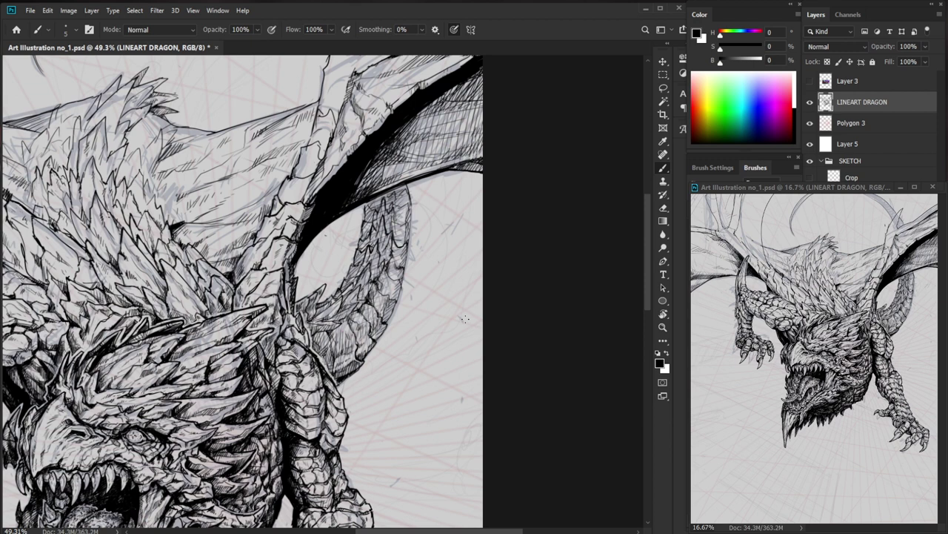
pyautogui.moveTo(281, 359)
pyautogui.mouseDown()
pyautogui.moveTo(356, 360)
pyautogui.moveTo(270, 367)
pyautogui.mouseUp()
pyautogui.moveTo(286, 354)
pyautogui.mouseDown()
pyautogui.moveTo(273, 366)
pyautogui.moveTo(283, 383)
pyautogui.mouseUp()
pyautogui.moveTo(295, 374); pyautogui.dragTo(290, 388)
pyautogui.moveTo(375, 366); pyautogui.dragTo(289, 365)
pyautogui.moveTo(451, 462); pyautogui.dragTo(451, 352)
# Refine the plates on the right foreleg's upper section with the Eraser and fresh shading strokes.
pyautogui.scroll(6, 382, 269)
pyautogui.press('b')
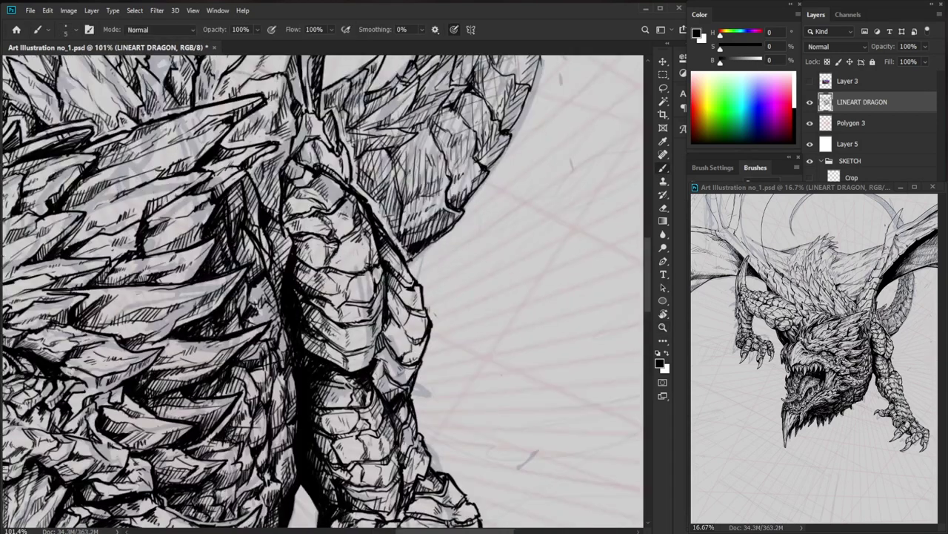
pyautogui.press('e')
pyautogui.moveTo(360, 245)
pyautogui.mouseDown()
pyautogui.moveTo(357, 272)
pyautogui.moveTo(360, 242)
pyautogui.mouseUp()
pyautogui.press('b')
pyautogui.moveTo(369, 226); pyautogui.dragTo(335, 260)
pyautogui.moveTo(418, 454); pyautogui.dragTo(464, 410)
pyautogui.scroll(6, 411, 230)
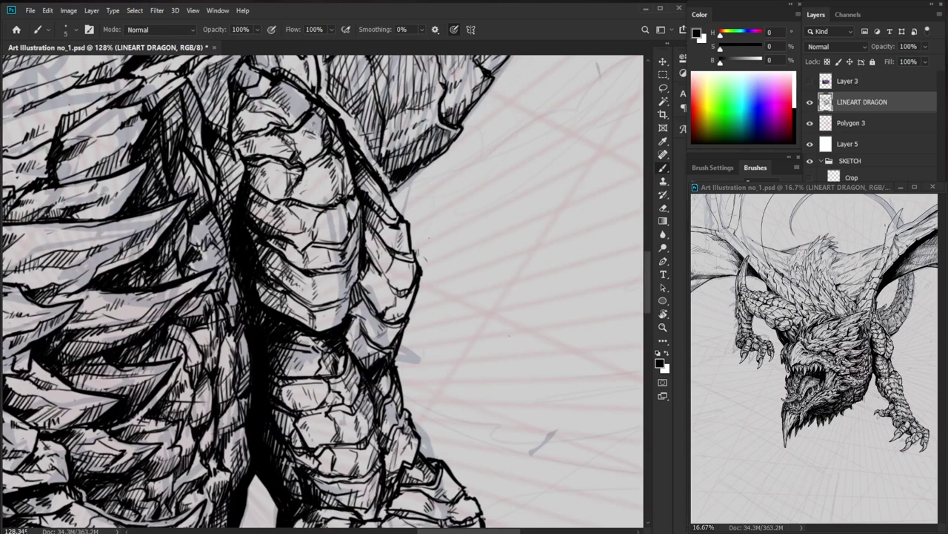
pyautogui.moveTo(370, 224)
pyautogui.mouseDown()
pyautogui.moveTo(390, 252)
pyautogui.moveTo(384, 276)
pyautogui.mouseUp()
pyautogui.scroll(-4, 389, 270)
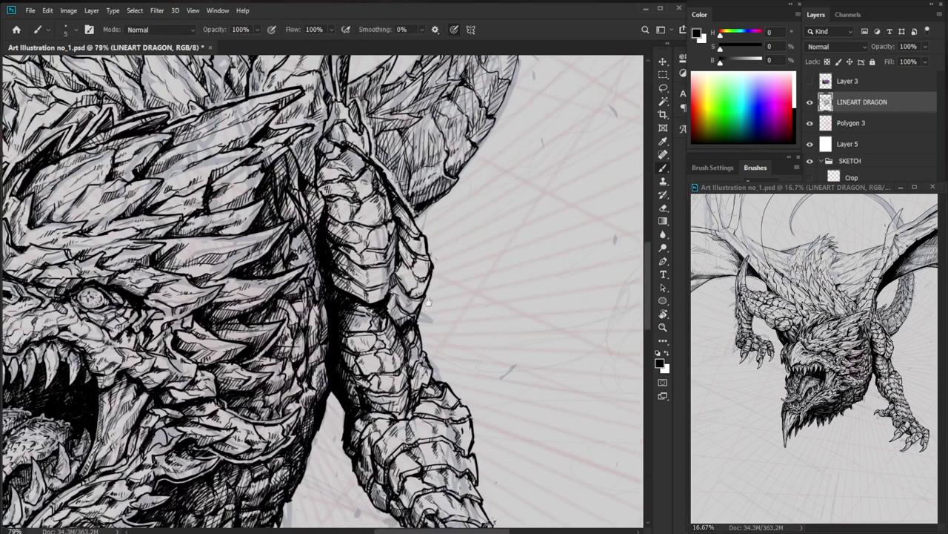
# Strengthen the shading on the head scales just behind the dragon's eye.
pyautogui.scroll(4, 286, 407)
pyautogui.moveTo(301, 398)
pyautogui.mouseDown()
pyautogui.moveTo(297, 413)
pyautogui.moveTo(350, 356)
pyautogui.mouseUp()
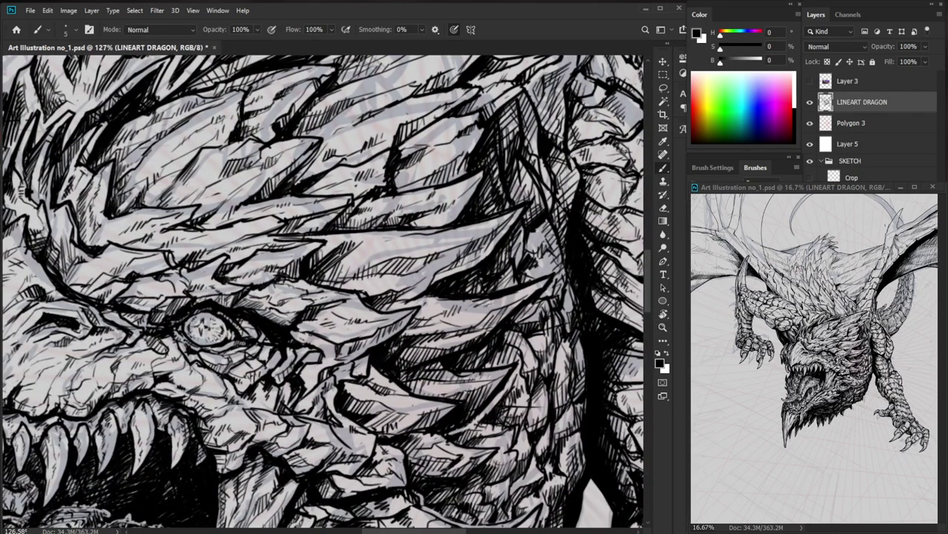
pyautogui.scroll(-2, 320, 358)
pyautogui.scroll(3, 321, 356)
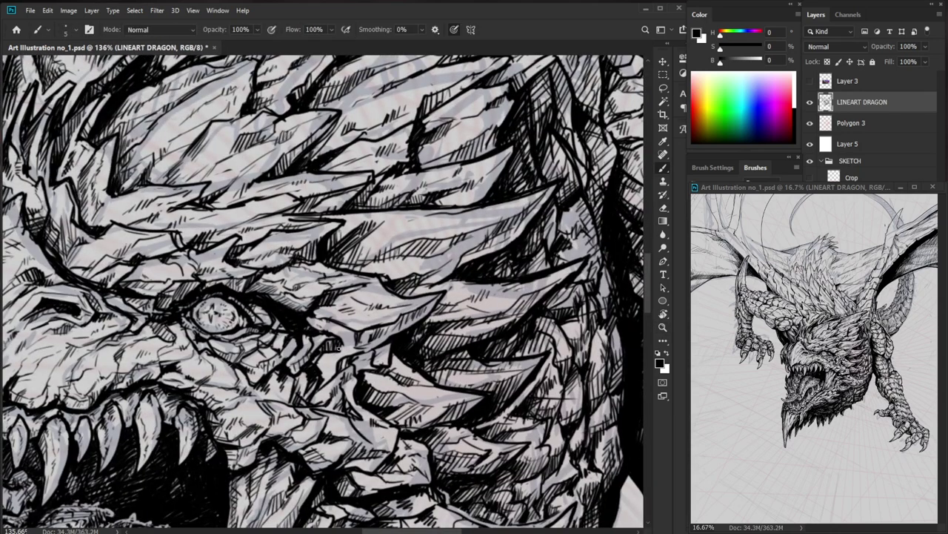
pyautogui.moveTo(325, 317); pyautogui.dragTo(321, 329)
pyautogui.moveTo(332, 319)
pyautogui.mouseDown()
pyautogui.moveTo(326, 332)
pyautogui.moveTo(355, 337)
pyautogui.moveTo(323, 362)
pyautogui.moveTo(332, 367)
pyautogui.mouseUp()
pyautogui.moveTo(405, 343); pyautogui.dragTo(356, 411)
pyautogui.moveTo(466, 478); pyautogui.dragTo(455, 410)
pyautogui.moveTo(249, 314); pyautogui.dragTo(297, 282)
# Deepen the hatching on the plates of the left foreleg's lower section above the claws.
pyautogui.moveTo(271, 250); pyautogui.dragTo(273, 423)
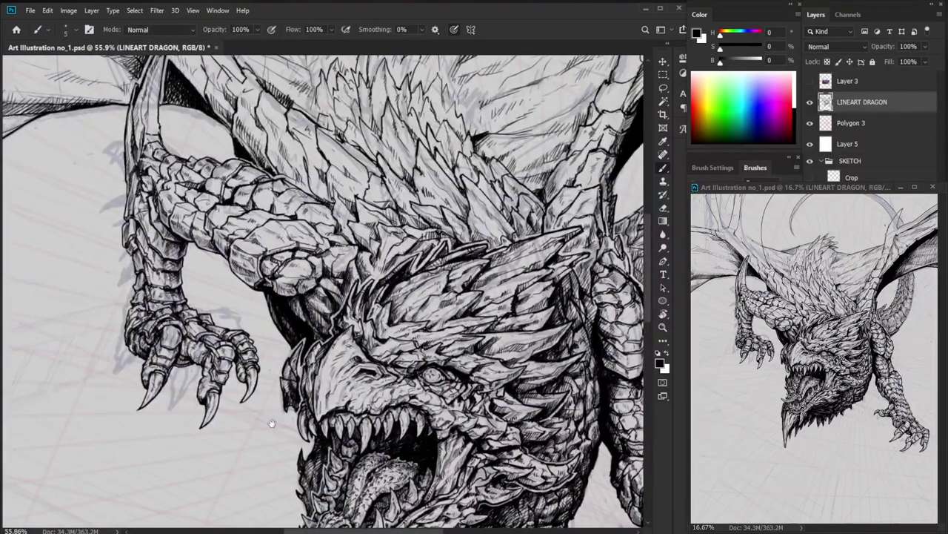
pyautogui.moveTo(155, 293); pyautogui.dragTo(180, 287)
pyautogui.scroll(2, 180, 288)
pyautogui.scroll(2, 180, 288)
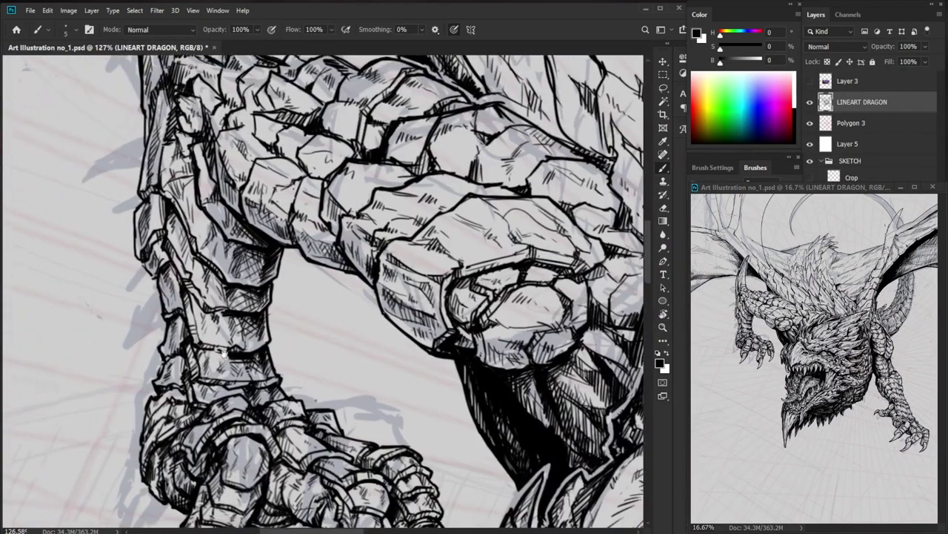
pyautogui.scroll(-2, 287, 376)
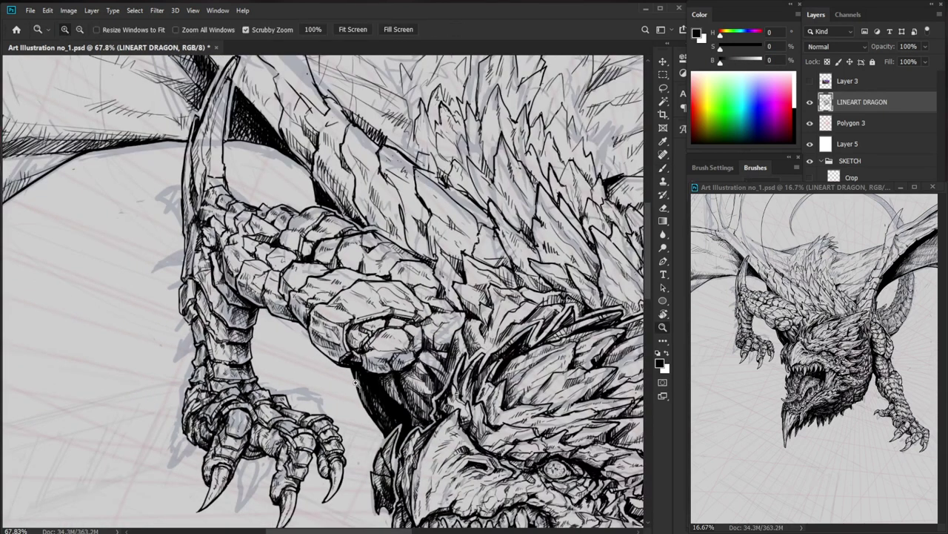
pyautogui.scroll(2, 287, 376)
pyautogui.moveTo(255, 397); pyautogui.dragTo(237, 399)
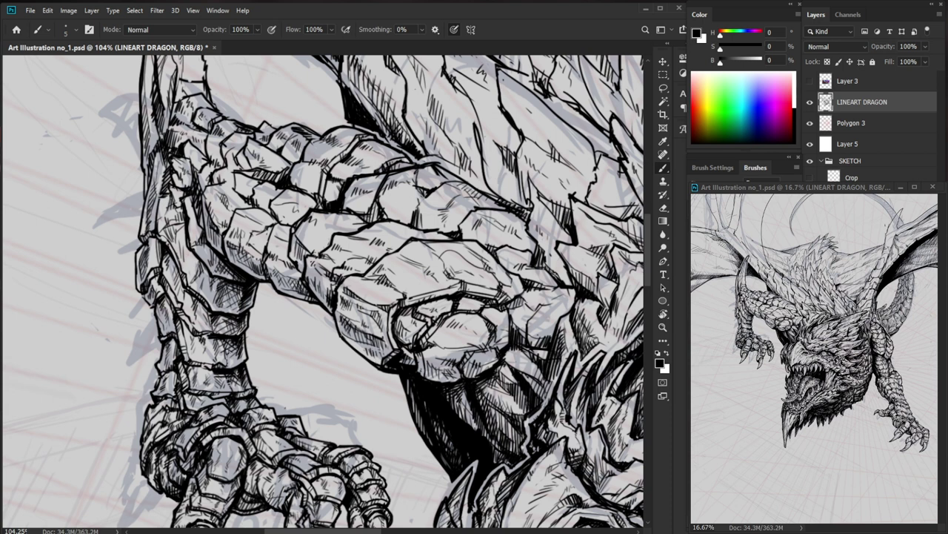
pyautogui.scroll(3, 235, 357)
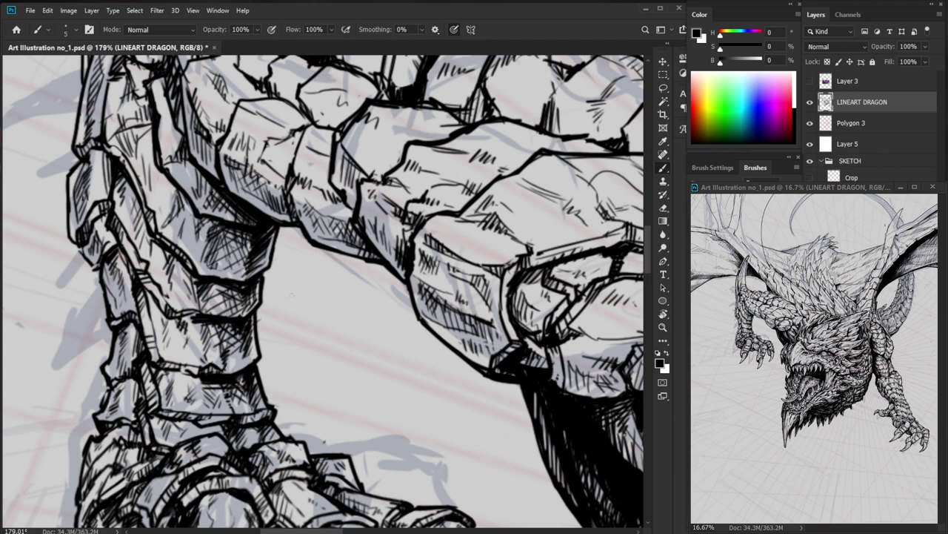
pyautogui.moveTo(220, 283); pyautogui.dragTo(220, 305)
pyautogui.moveTo(229, 231)
pyautogui.mouseDown()
pyautogui.moveTo(208, 271)
pyautogui.moveTo(228, 273)
pyautogui.mouseUp()
pyautogui.moveTo(312, 265); pyautogui.dragTo(222, 346)
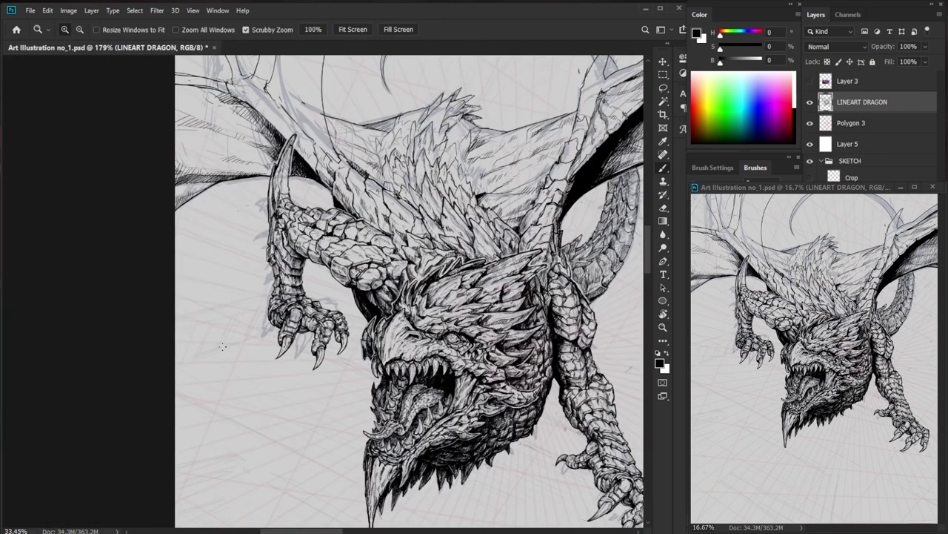
# Add short shading strokes to the left foreleg's upper section where it meets the neck.
pyautogui.moveTo(479, 493); pyautogui.dragTo(306, 438)
pyautogui.moveTo(175, 278); pyautogui.dragTo(247, 278)
pyautogui.press('b')
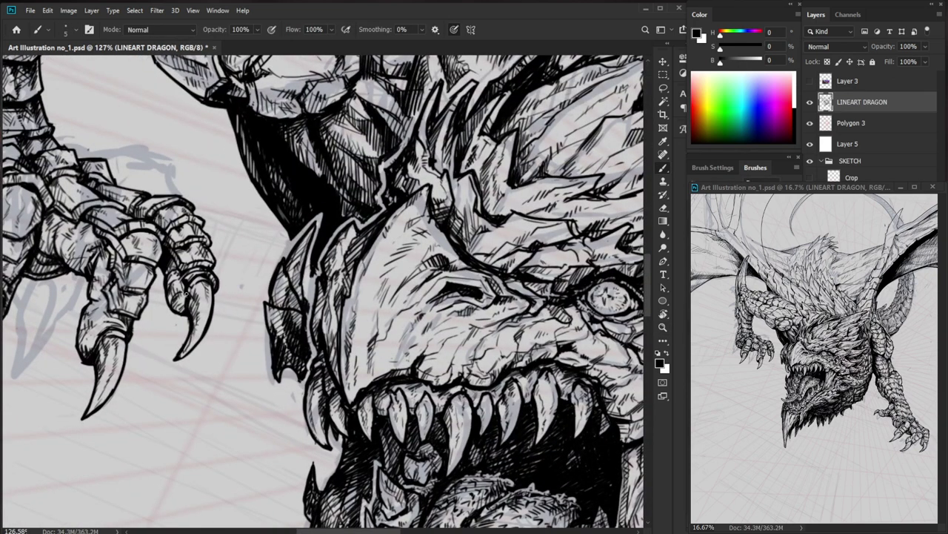
pyautogui.moveTo(172, 280)
pyautogui.mouseDown()
pyautogui.moveTo(142, 280)
pyautogui.moveTo(221, 262)
pyautogui.mouseUp()
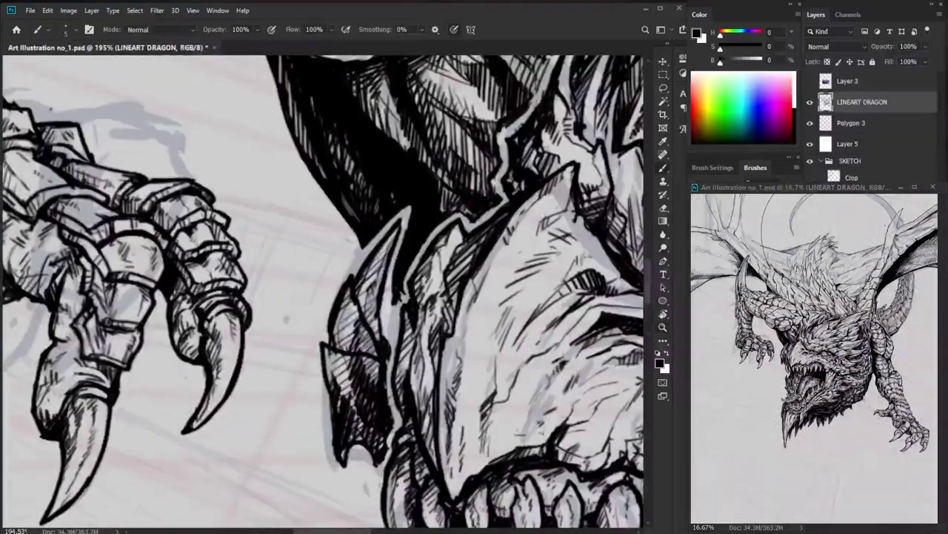
pyautogui.scroll(-6, 210, 300)
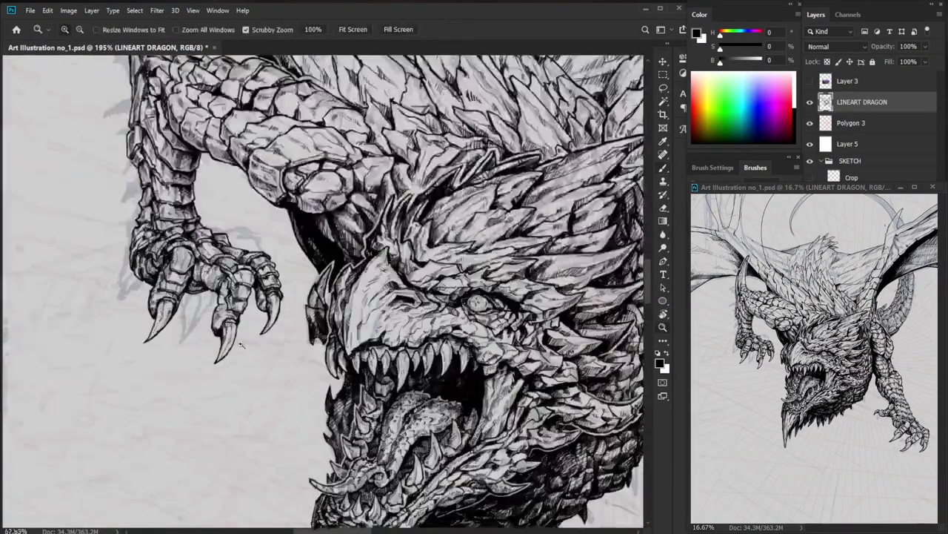
pyautogui.moveTo(461, 422); pyautogui.dragTo(385, 478)
pyautogui.moveTo(265, 181)
pyautogui.mouseDown()
pyautogui.moveTo(304, 182)
pyautogui.moveTo(262, 203)
pyautogui.mouseUp()
pyautogui.moveTo(264, 198); pyautogui.dragTo(279, 210)
pyautogui.moveTo(321, 223); pyautogui.dragTo(362, 293)
pyautogui.moveTo(276, 250); pyautogui.dragTo(280, 265)
pyautogui.moveTo(278, 256); pyautogui.dragTo(291, 273)
pyautogui.moveTo(280, 267); pyautogui.dragTo(290, 275)
pyautogui.moveTo(522, 437); pyautogui.dragTo(444, 441)
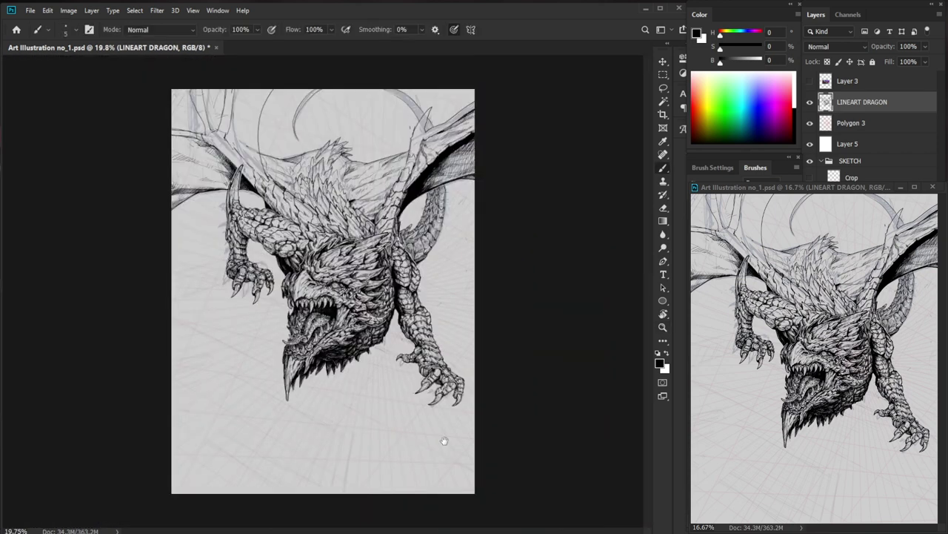
# Hatch the right wing arm's middle scales next to the black wing shadow.
pyautogui.moveTo(376, 171); pyautogui.dragTo(419, 211)
pyautogui.moveTo(520, 250); pyautogui.dragTo(462, 314)
pyautogui.press('b')
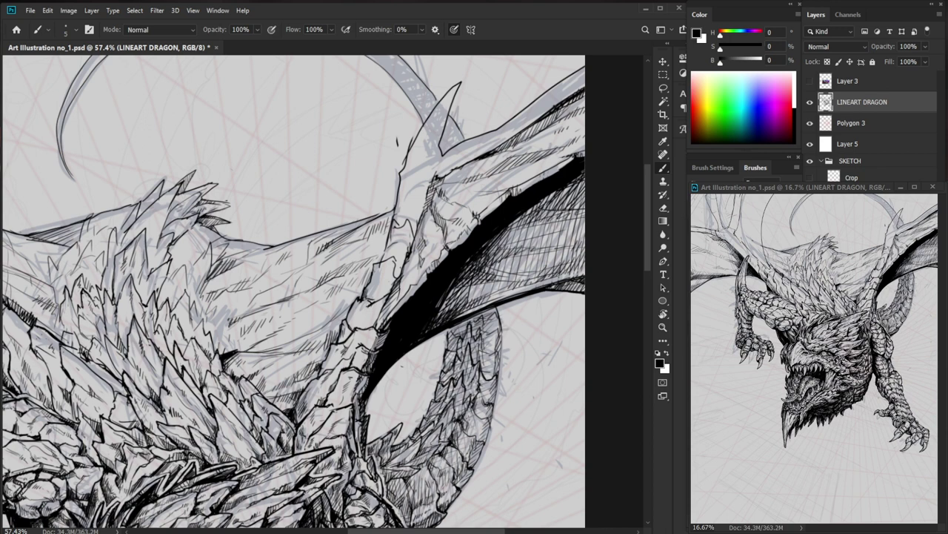
pyautogui.moveTo(359, 301); pyautogui.dragTo(348, 325)
pyautogui.moveTo(352, 308); pyautogui.dragTo(351, 319)
# Redefine the scale edges on the right wing arm's middle section with the Eraser and short strokes.
pyautogui.moveTo(470, 301); pyautogui.dragTo(444, 302)
pyautogui.moveTo(487, 303); pyautogui.dragTo(443, 294)
pyautogui.moveTo(356, 274)
pyautogui.mouseDown()
pyautogui.moveTo(406, 274)
pyautogui.moveTo(332, 281)
pyautogui.moveTo(346, 267)
pyautogui.mouseUp()
pyautogui.press('e')
pyautogui.press('b')
pyautogui.moveTo(348, 258); pyautogui.dragTo(342, 267)
pyautogui.moveTo(346, 256); pyautogui.dragTo(338, 274)
# Shade the edge of the right wing arm's scales facing the membrane over the back.
pyautogui.moveTo(379, 276); pyautogui.dragTo(303, 277)
pyautogui.moveTo(475, 462); pyautogui.dragTo(438, 431)
pyautogui.moveTo(336, 231); pyautogui.dragTo(427, 230)
pyautogui.moveTo(316, 265); pyautogui.dragTo(311, 277)
pyautogui.moveTo(314, 272); pyautogui.dragTo(309, 284)
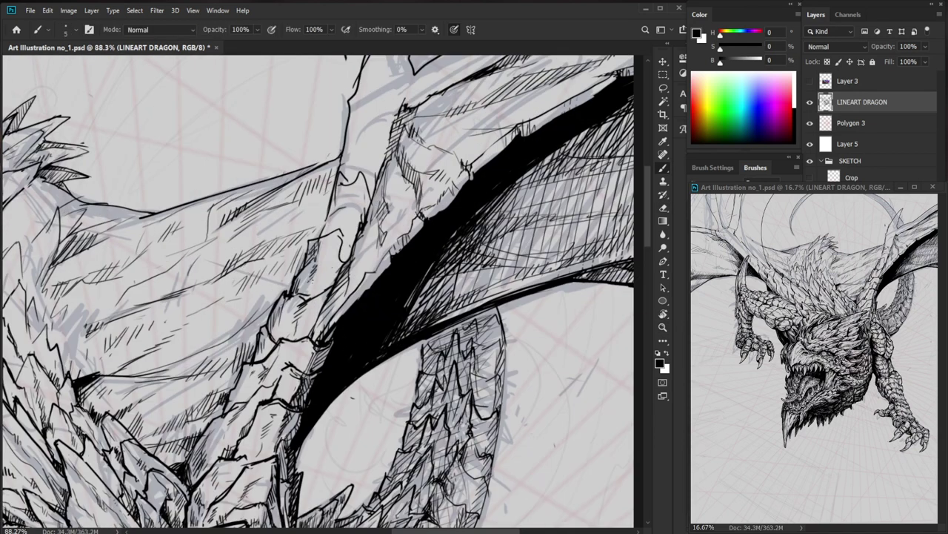
# Ink and hatch the topmost scales of the right wing arm, below the wing joint.
pyautogui.moveTo(404, 300); pyautogui.dragTo(267, 300)
pyautogui.moveTo(399, 485); pyautogui.dragTo(423, 359)
pyautogui.moveTo(456, 141); pyautogui.dragTo(561, 141)
pyautogui.moveTo(393, 207)
pyautogui.mouseDown()
pyautogui.moveTo(435, 277)
pyautogui.moveTo(420, 305)
pyautogui.mouseUp()
pyautogui.press('e')
pyautogui.press('b')
pyautogui.moveTo(352, 305); pyautogui.dragTo(344, 310)
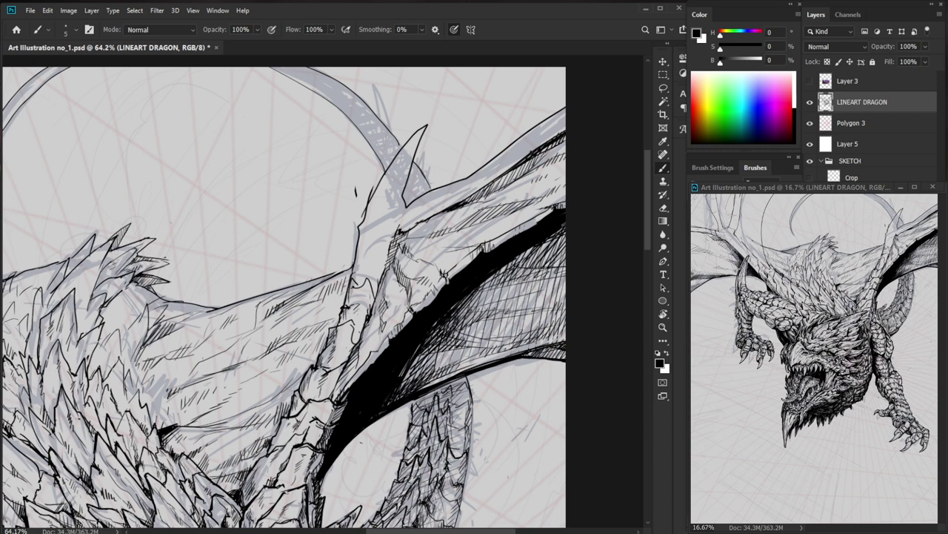
pyautogui.press('e')
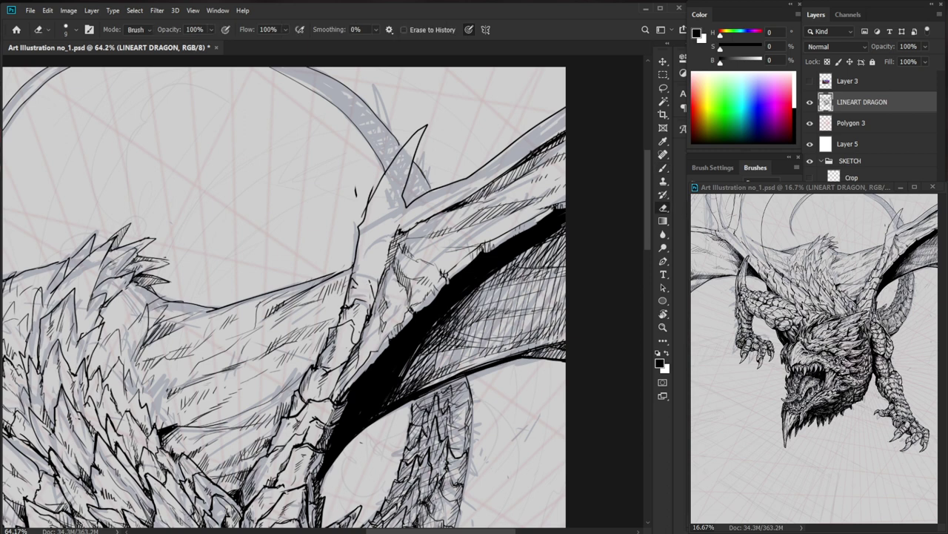
pyautogui.press('b')
pyautogui.moveTo(353, 270)
pyautogui.mouseDown()
pyautogui.moveTo(381, 267)
pyautogui.moveTo(359, 290)
pyautogui.mouseUp()
pyautogui.moveTo(362, 286); pyautogui.dragTo(358, 297)
# Strengthen the shaded edge of the right wing arm where it borders the black wing shadow.
pyautogui.press('z')
pyautogui.moveTo(400, 375); pyautogui.dragTo(328, 379)
pyautogui.moveTo(415, 211); pyautogui.dragTo(431, 209)
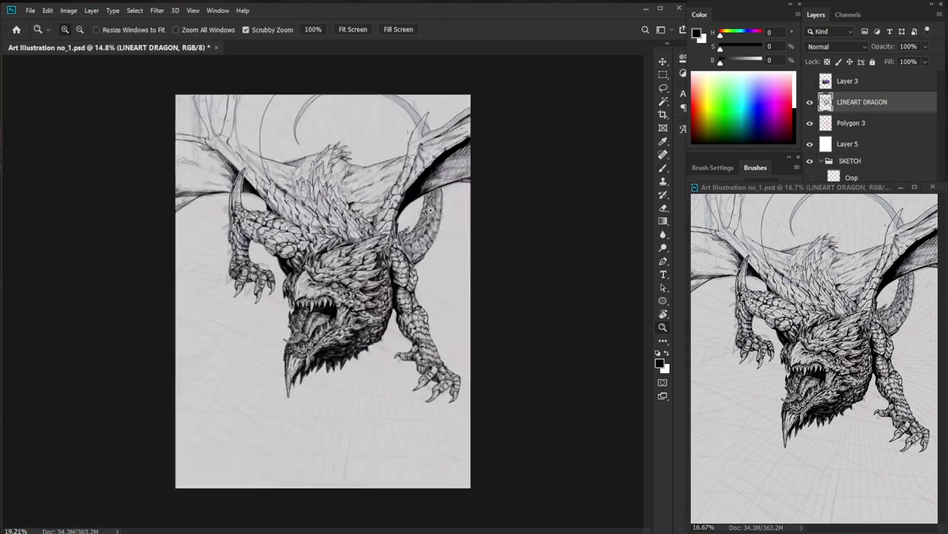
pyautogui.scroll(5, 431, 210)
pyautogui.press('b')
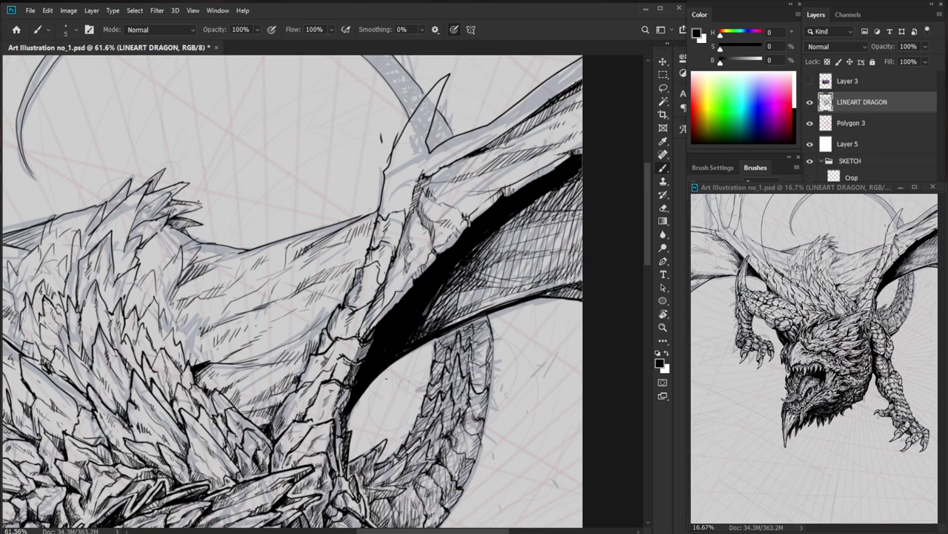
pyautogui.moveTo(370, 311); pyautogui.dragTo(356, 339)
pyautogui.press('z')
pyautogui.moveTo(392, 308)
pyautogui.mouseDown()
pyautogui.moveTo(385, 308)
pyautogui.moveTo(403, 303)
pyautogui.mouseUp()
pyautogui.scroll(2, 401, 301)
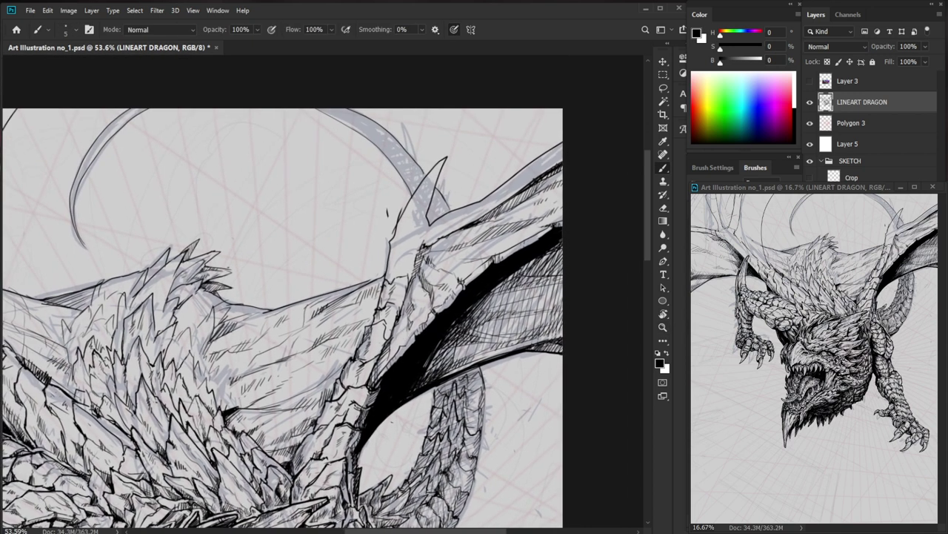
pyautogui.moveTo(383, 351); pyautogui.dragTo(350, 350)
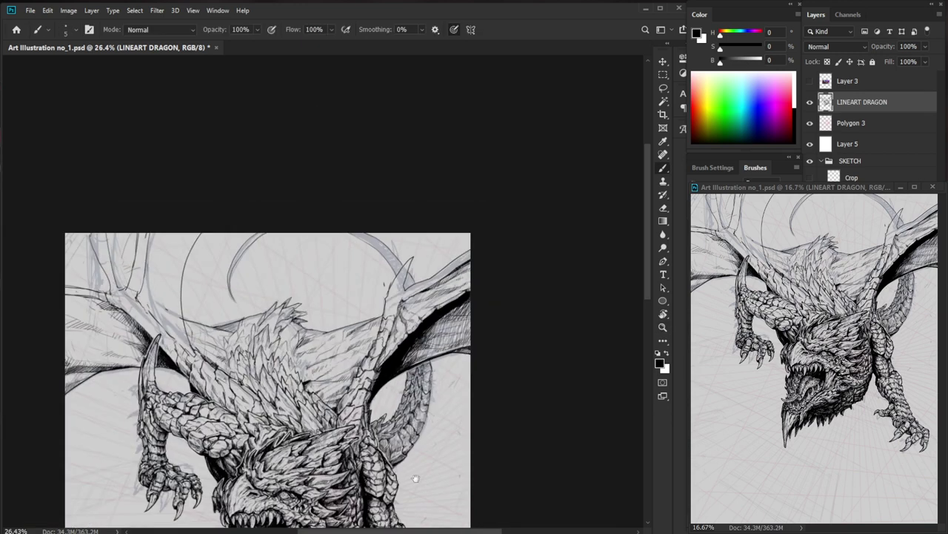
# Touch up the scales along the inner edge of the tail's curve.
pyautogui.moveTo(415, 478); pyautogui.dragTo(443, 365)
pyautogui.moveTo(424, 308); pyautogui.dragTo(491, 308)
pyautogui.press('b')
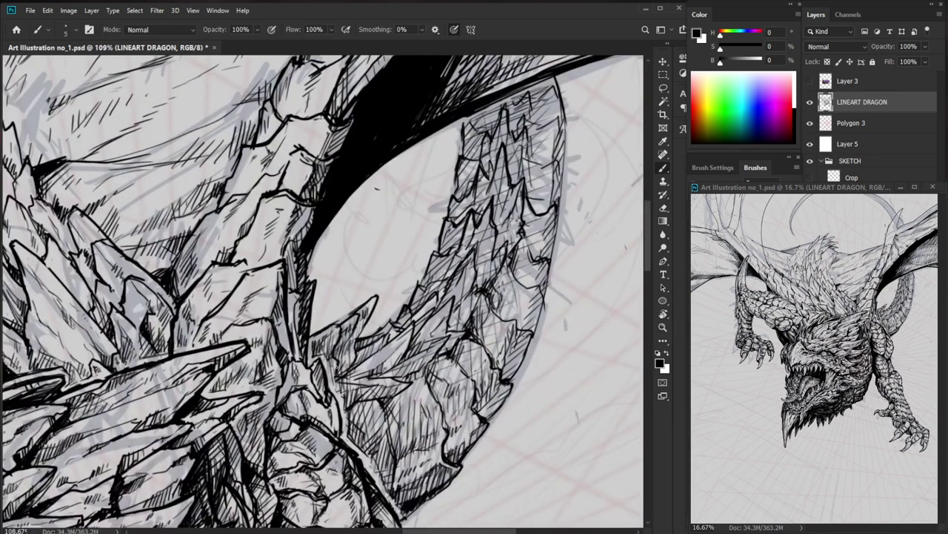
pyautogui.press('e')
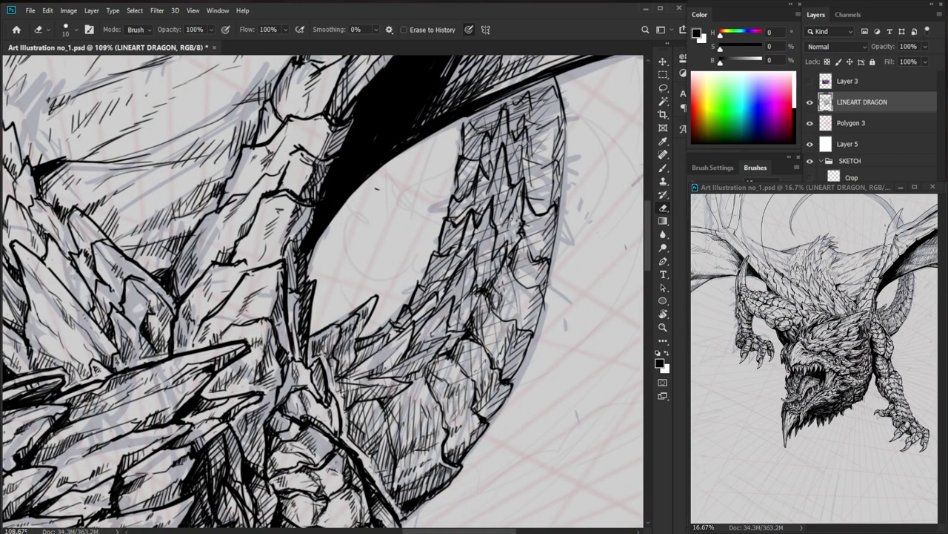
pyautogui.press('b')
pyautogui.moveTo(375, 349); pyautogui.dragTo(312, 352)
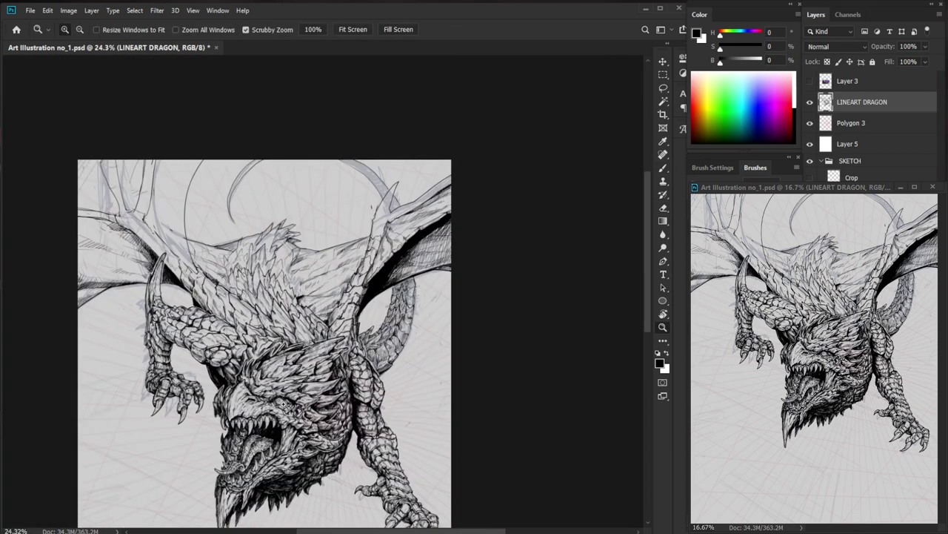
pyautogui.moveTo(284, 406); pyautogui.dragTo(348, 383)
pyautogui.moveTo(460, 306); pyautogui.dragTo(519, 288)
pyautogui.press('b')
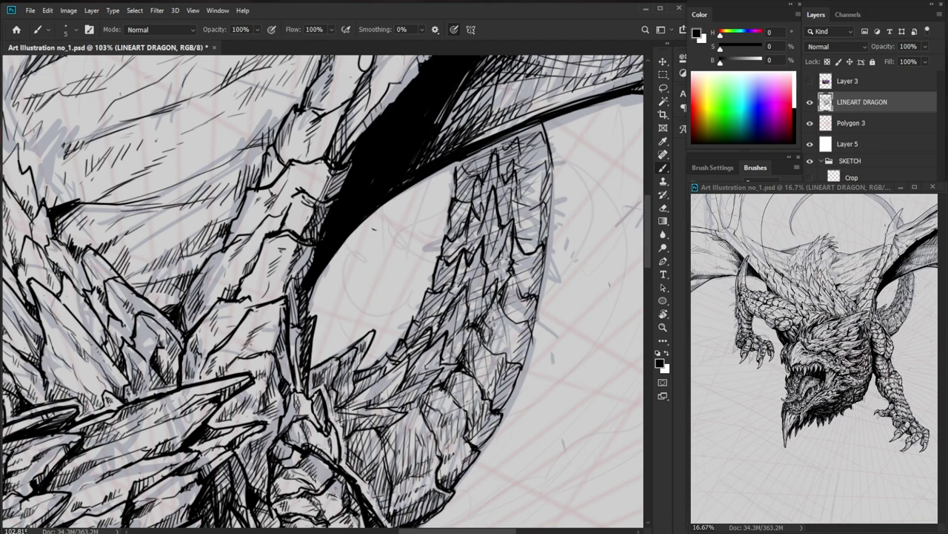
pyautogui.moveTo(411, 318)
pyautogui.mouseDown()
pyautogui.moveTo(420, 327)
pyautogui.moveTo(441, 314)
pyautogui.moveTo(433, 288)
pyautogui.moveTo(432, 311)
pyautogui.mouseUp()
# Reinforce the tail's inner contour just below the right wing.
pyautogui.press('z')
pyautogui.moveTo(444, 319); pyautogui.dragTo(396, 348)
pyautogui.moveTo(474, 175); pyautogui.dragTo(514, 182)
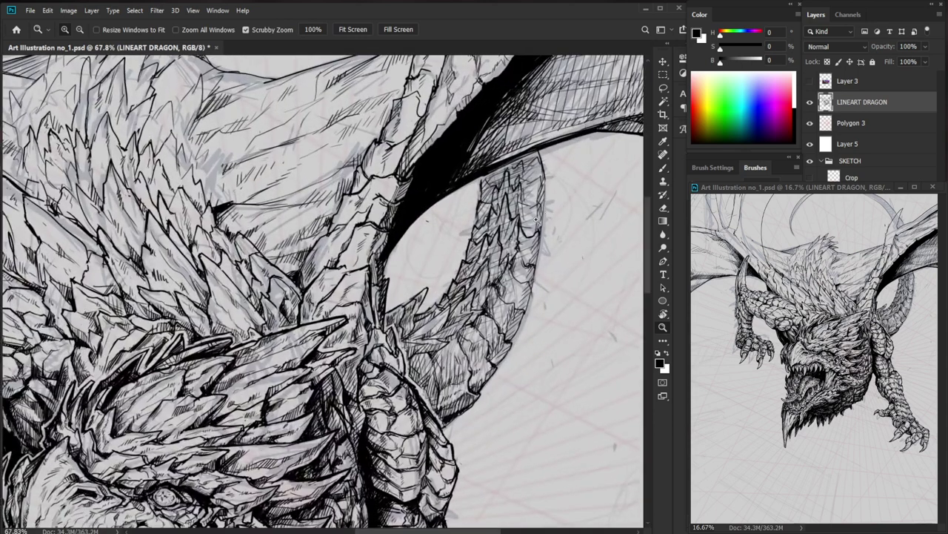
pyautogui.press('b')
pyautogui.moveTo(477, 227); pyautogui.dragTo(473, 241)
pyautogui.moveTo(483, 226)
pyautogui.mouseDown()
pyautogui.moveTo(422, 342)
pyautogui.moveTo(387, 312)
pyautogui.moveTo(389, 323)
pyautogui.mouseUp()
pyautogui.moveTo(389, 306); pyautogui.dragTo(385, 331)
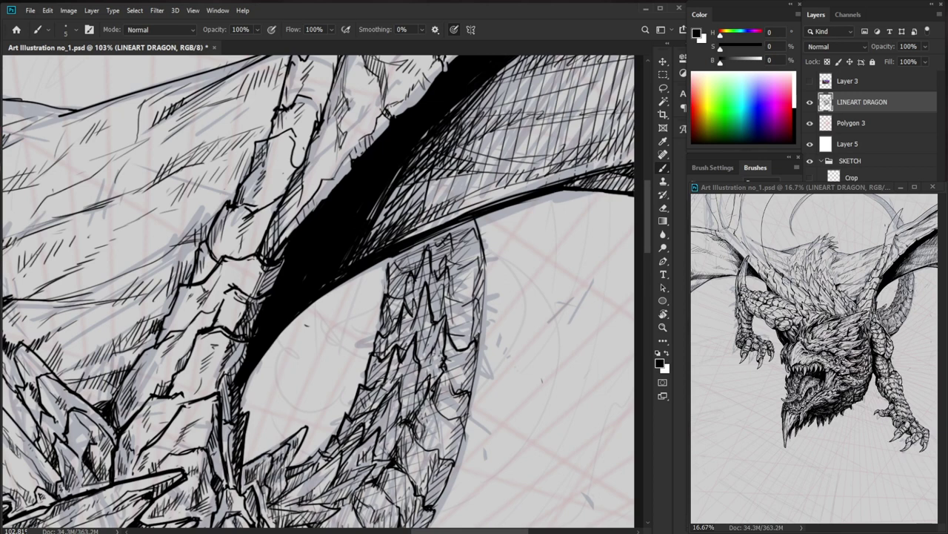
# Add dark shading strokes to the tail scales directly beneath the right wing's edge.
pyautogui.moveTo(415, 278); pyautogui.dragTo(413, 288)
pyautogui.moveTo(417, 283)
pyautogui.mouseDown()
pyautogui.moveTo(410, 308)
pyautogui.moveTo(406, 295)
pyautogui.mouseUp()
pyautogui.press('e')
pyautogui.press('b')
pyautogui.moveTo(412, 288); pyautogui.dragTo(407, 303)
pyautogui.moveTo(425, 249); pyautogui.dragTo(428, 283)
pyautogui.moveTo(414, 250); pyautogui.dragTo(408, 263)
pyautogui.moveTo(403, 257)
pyautogui.mouseDown()
pyautogui.moveTo(409, 262)
pyautogui.moveTo(385, 268)
pyautogui.mouseUp()
# Erase the tail hatching along the right wing's lower edge and redraw the tail's upper contours.
pyautogui.moveTo(454, 254); pyautogui.dragTo(537, 257)
pyautogui.press('e')
pyautogui.moveTo(432, 273); pyautogui.dragTo(355, 302)
pyautogui.moveTo(356, 296)
pyautogui.mouseDown()
pyautogui.moveTo(485, 254)
pyautogui.moveTo(396, 278)
pyautogui.moveTo(349, 317)
pyautogui.mouseUp()
pyautogui.press('b')
pyautogui.moveTo(487, 239)
pyautogui.mouseDown()
pyautogui.moveTo(495, 278)
pyautogui.moveTo(478, 265)
pyautogui.mouseUp()
pyautogui.press('e')
pyautogui.press('b')
pyautogui.moveTo(353, 321)
pyautogui.mouseDown()
pyautogui.moveTo(360, 306)
pyautogui.moveTo(379, 306)
pyautogui.mouseUp()
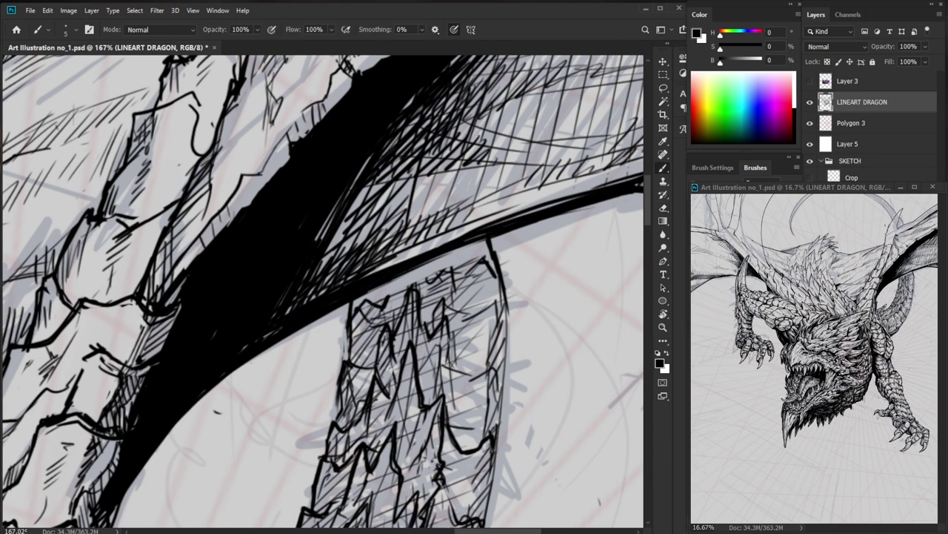
# Add short contour and hatching strokes to the uppermost tail scales just beneath the right wing's edge.
pyautogui.moveTo(489, 257); pyautogui.dragTo(494, 271)
pyautogui.moveTo(401, 277)
pyautogui.mouseDown()
pyautogui.moveTo(382, 302)
pyautogui.moveTo(413, 268)
pyautogui.mouseUp()
pyautogui.moveTo(425, 262)
pyautogui.mouseDown()
pyautogui.moveTo(432, 277)
pyautogui.moveTo(390, 299)
pyautogui.moveTo(396, 315)
pyautogui.moveTo(372, 302)
pyautogui.mouseUp()
pyautogui.moveTo(391, 284); pyautogui.dragTo(378, 304)
pyautogui.moveTo(444, 304); pyautogui.dragTo(341, 319)
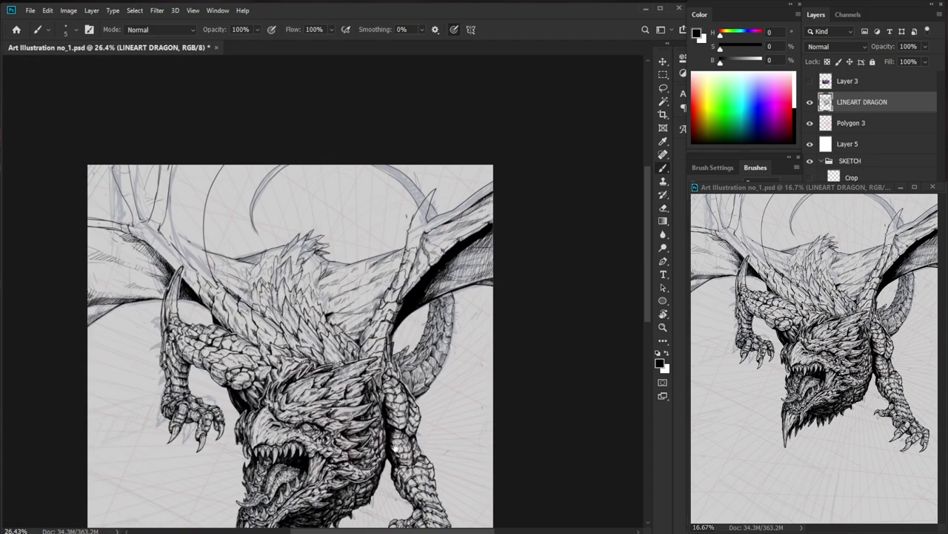
# Darken the top of the tail beneath the right wing, erase stray marks and redraw its inner contour.
pyautogui.moveTo(460, 291); pyautogui.dragTo(526, 292)
pyautogui.moveTo(399, 314); pyautogui.dragTo(405, 323)
pyautogui.moveTo(405, 324); pyautogui.dragTo(426, 312)
pyautogui.moveTo(403, 333); pyautogui.dragTo(436, 326)
pyautogui.press('e')
pyautogui.moveTo(443, 281)
pyautogui.mouseDown()
pyautogui.moveTo(320, 339)
pyautogui.moveTo(404, 305)
pyautogui.mouseUp()
pyautogui.press('b')
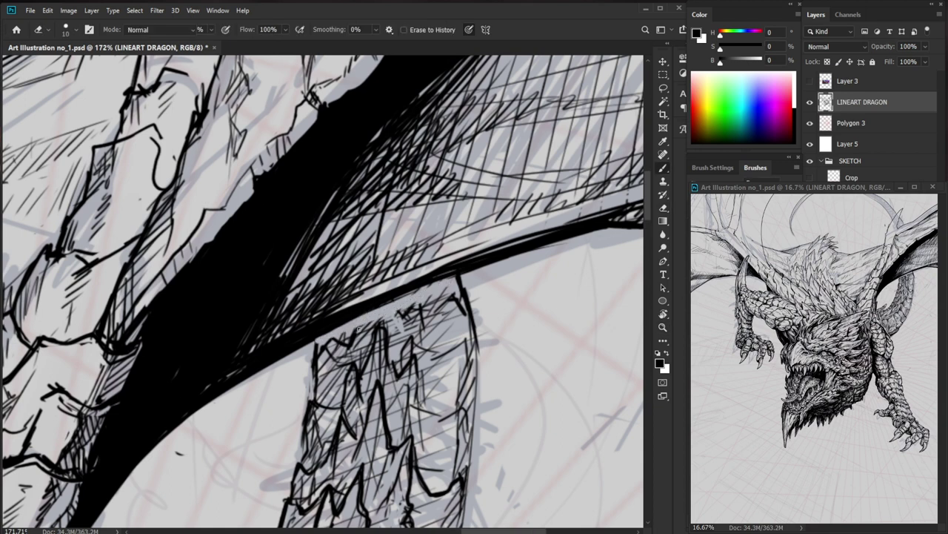
pyautogui.moveTo(318, 340); pyautogui.dragTo(315, 357)
pyautogui.moveTo(373, 315); pyautogui.dragTo(350, 336)
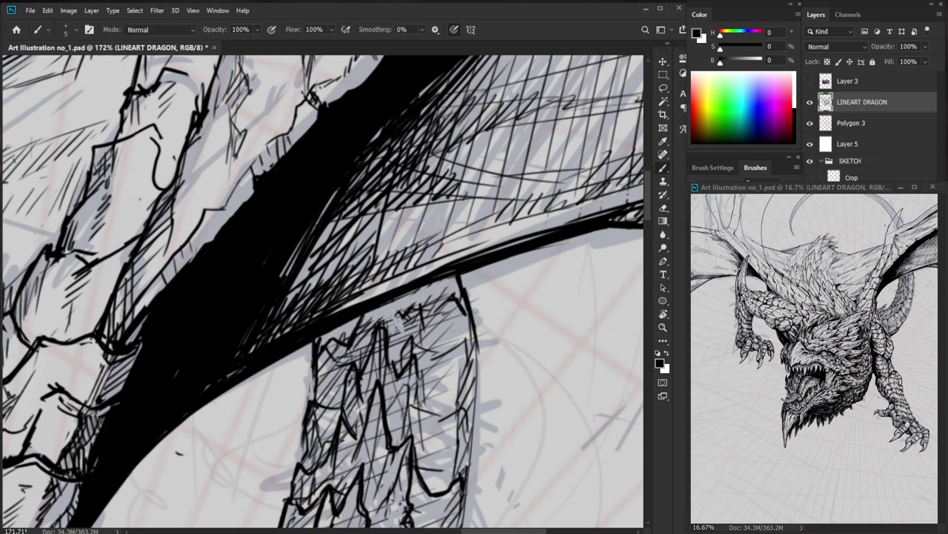
pyautogui.scroll(-10, 417, 406)
pyautogui.scroll(-3, 514, 385)
pyautogui.scroll(5, 514, 307)
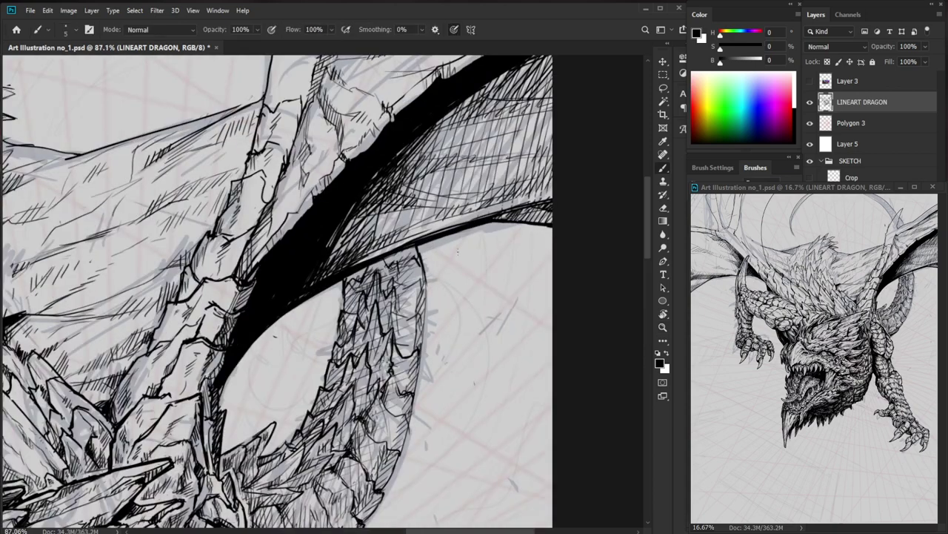
pyautogui.press('e')
pyautogui.moveTo(415, 268); pyautogui.dragTo(238, 271)
pyautogui.moveTo(159, 178)
pyautogui.mouseDown()
pyautogui.moveTo(161, 203)
pyautogui.moveTo(251, 175)
pyautogui.moveTo(265, 258)
pyautogui.mouseUp()
pyautogui.press('b')
pyautogui.moveTo(157, 228); pyautogui.dragTo(239, 136)
pyautogui.moveTo(151, 246)
pyautogui.mouseDown()
pyautogui.moveTo(214, 237)
pyautogui.moveTo(176, 267)
pyautogui.moveTo(205, 292)
pyautogui.mouseUp()
pyautogui.hotkey('ctrl', 'z')
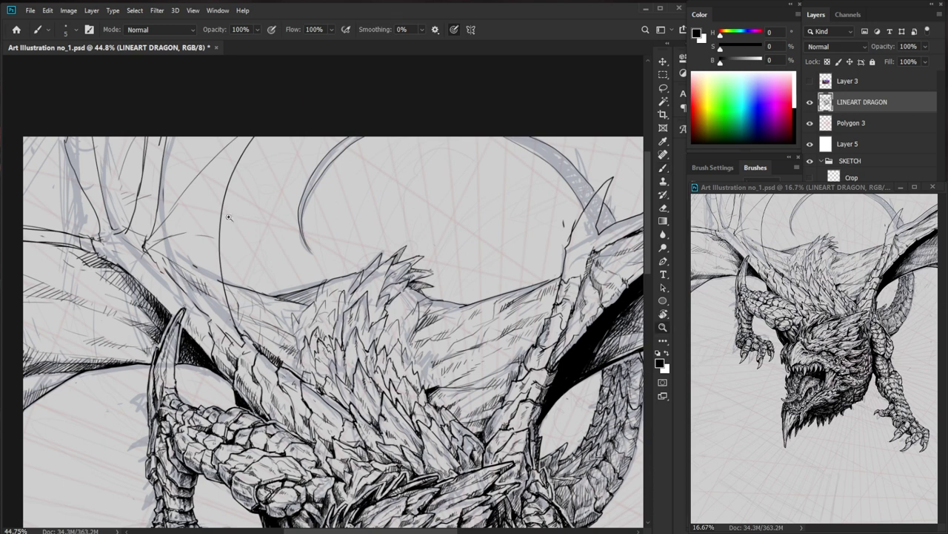
# Draw the second edge of the long curved bone rising from the left wing arm and clean up its base.
pyautogui.moveTo(221, 234); pyautogui.dragTo(274, 222)
pyautogui.moveTo(265, 90)
pyautogui.mouseDown()
pyautogui.moveTo(237, 133)
pyautogui.moveTo(212, 234)
pyautogui.moveTo(216, 312)
pyautogui.moveTo(219, 304)
pyautogui.mouseUp()
pyautogui.press('e')
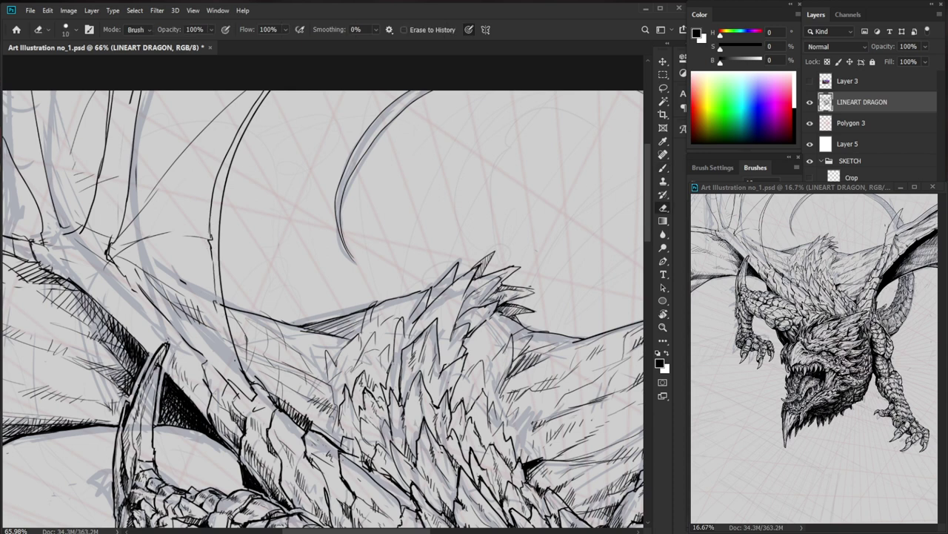
pyautogui.moveTo(265, 331); pyautogui.dragTo(216, 396)
pyautogui.moveTo(475, 421); pyautogui.dragTo(434, 412)
pyautogui.moveTo(217, 324); pyautogui.dragTo(268, 323)
# Extend the curved bone's lower edge down to where it joins the left wing arm.
pyautogui.press('b')
pyautogui.moveTo(186, 285)
pyautogui.mouseDown()
pyautogui.moveTo(220, 384)
pyautogui.moveTo(233, 390)
pyautogui.mouseUp()
pyautogui.press('e')
pyautogui.press('b')
pyautogui.press('e')
pyautogui.press('b')
pyautogui.moveTo(356, 385); pyautogui.dragTo(275, 359)
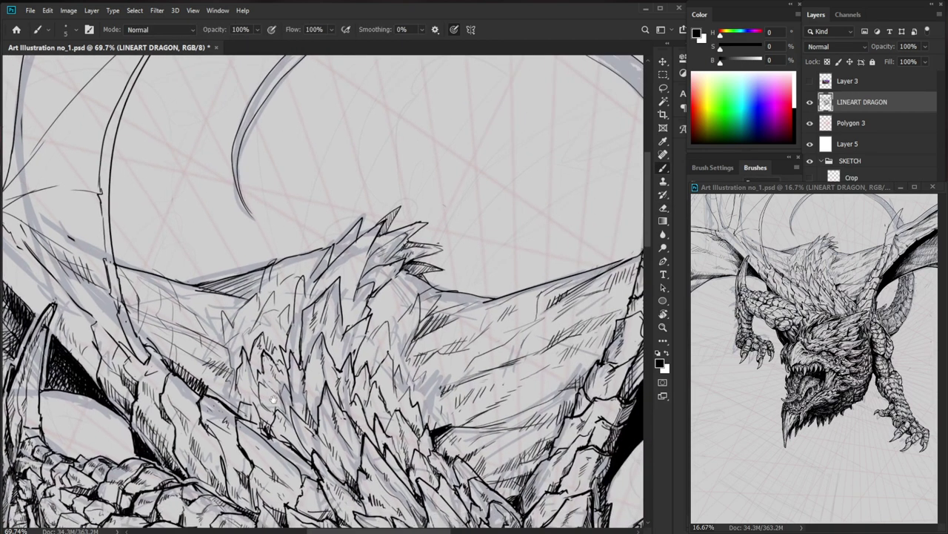
pyautogui.moveTo(148, 359); pyautogui.dragTo(154, 365)
pyautogui.scroll(-3, 152, 363)
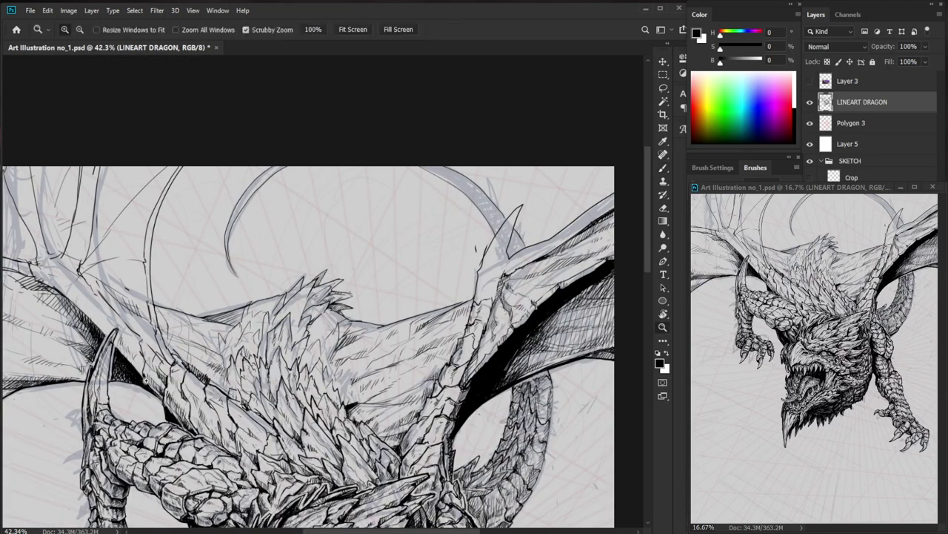
# Draw fold lines and short dark strokes on the membrane between the left wing arm and the neck scales.
pyautogui.scroll(2, 152, 389)
pyautogui.moveTo(174, 328); pyautogui.dragTo(216, 350)
pyautogui.moveTo(208, 347); pyautogui.dragTo(261, 379)
pyautogui.moveTo(258, 367)
pyautogui.mouseDown()
pyautogui.moveTo(263, 382)
pyautogui.moveTo(255, 378)
pyautogui.mouseUp()
pyautogui.moveTo(255, 363); pyautogui.dragTo(263, 387)
pyautogui.moveTo(260, 382); pyautogui.dragTo(265, 392)
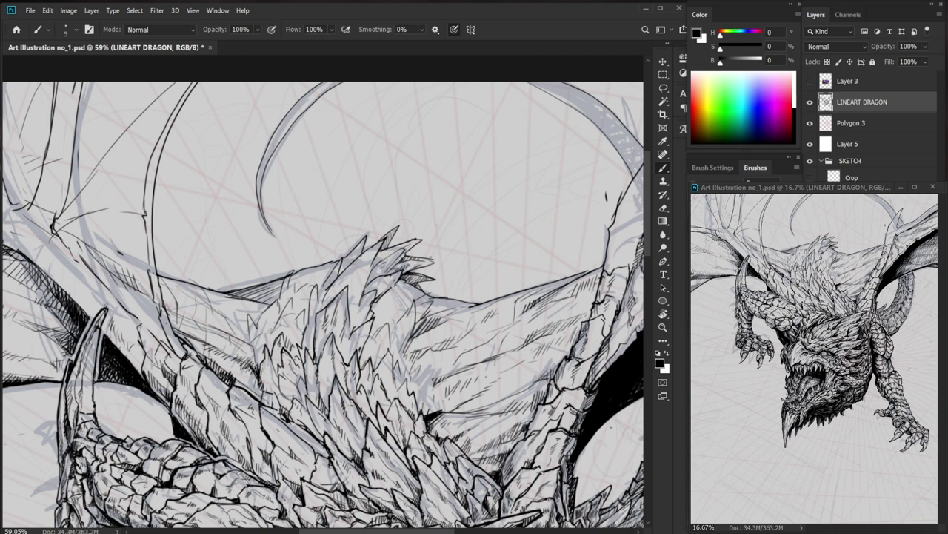
pyautogui.moveTo(378, 415); pyautogui.dragTo(316, 428)
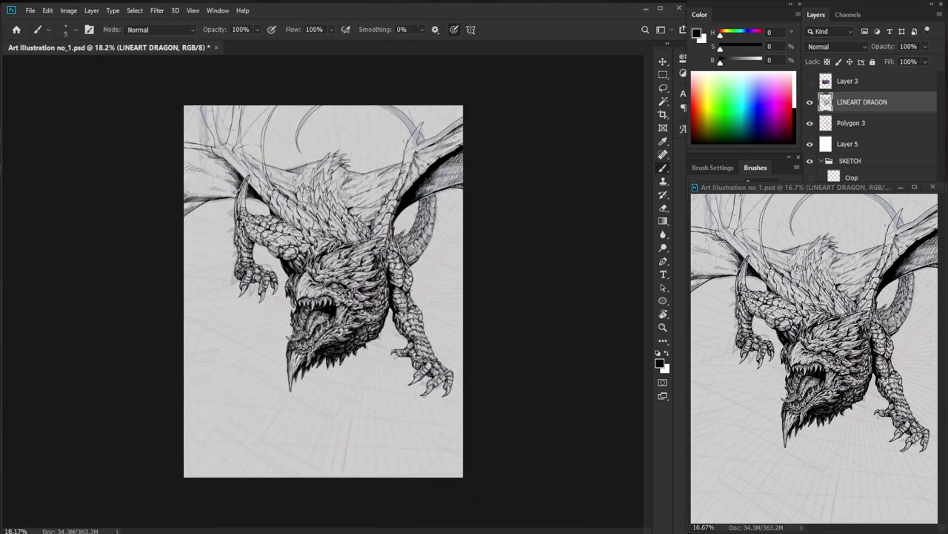
# Touch up the scale lines in the middle of the dragon's neck.
pyautogui.moveTo(329, 179); pyautogui.dragTo(388, 181)
pyautogui.moveTo(334, 193); pyautogui.dragTo(332, 287)
pyautogui.moveTo(254, 271); pyautogui.dragTo(265, 278)
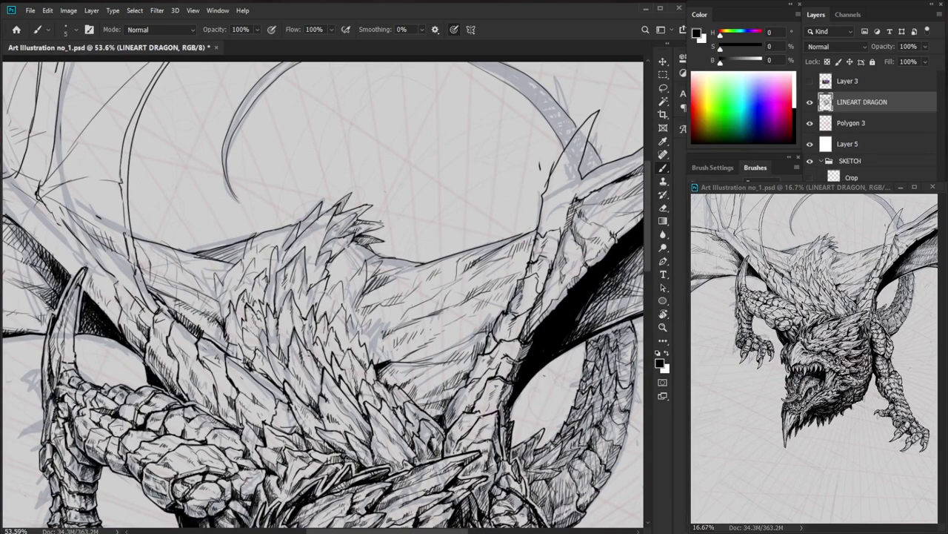
pyautogui.moveTo(433, 312); pyautogui.dragTo(415, 334)
pyautogui.press('e')
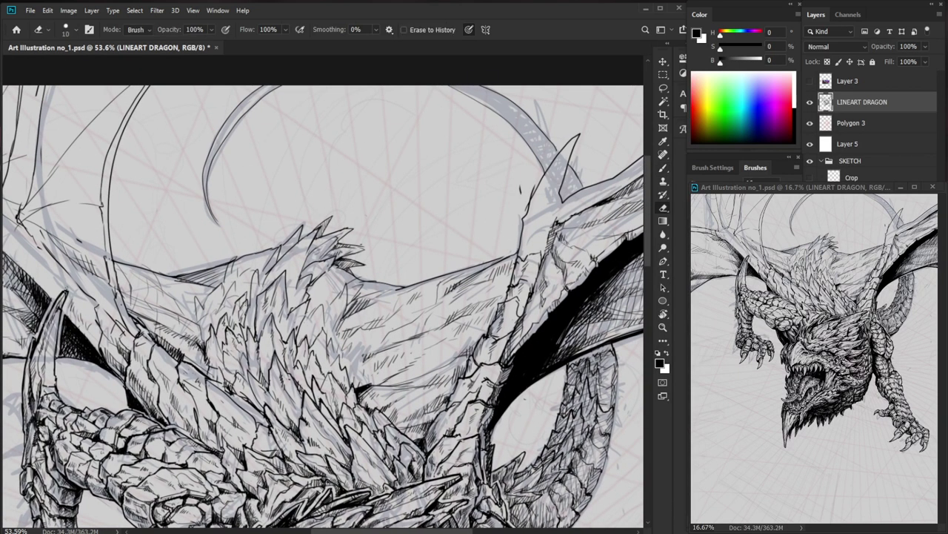
pyautogui.press('b')
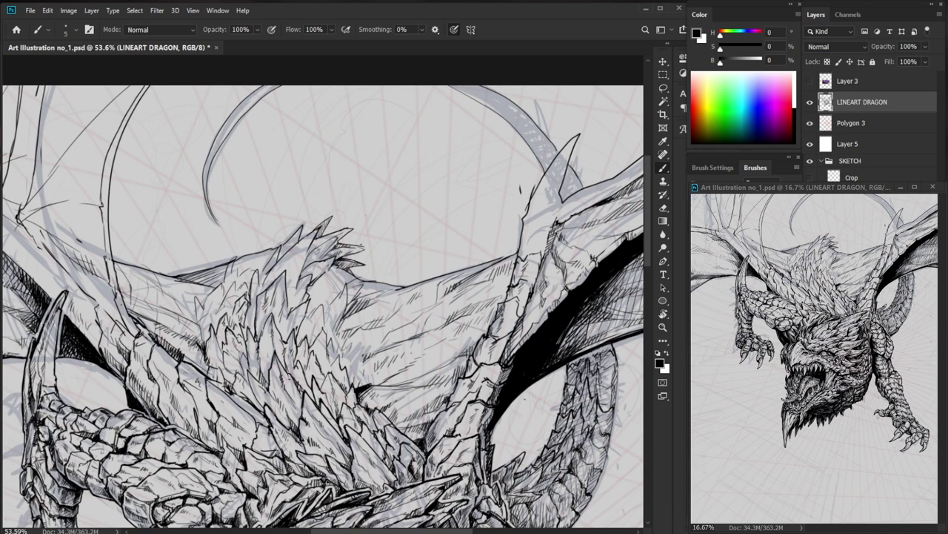
# Clean up and redraw the edge of the left spike in the crest at the top of the back.
pyautogui.hotkey('ctrl', 'space')
pyautogui.moveTo(295, 259); pyautogui.dragTo(333, 260)
pyautogui.moveTo(331, 208); pyautogui.dragTo(280, 274)
pyautogui.press('e')
pyautogui.press('b')
pyautogui.moveTo(312, 235); pyautogui.dragTo(280, 307)
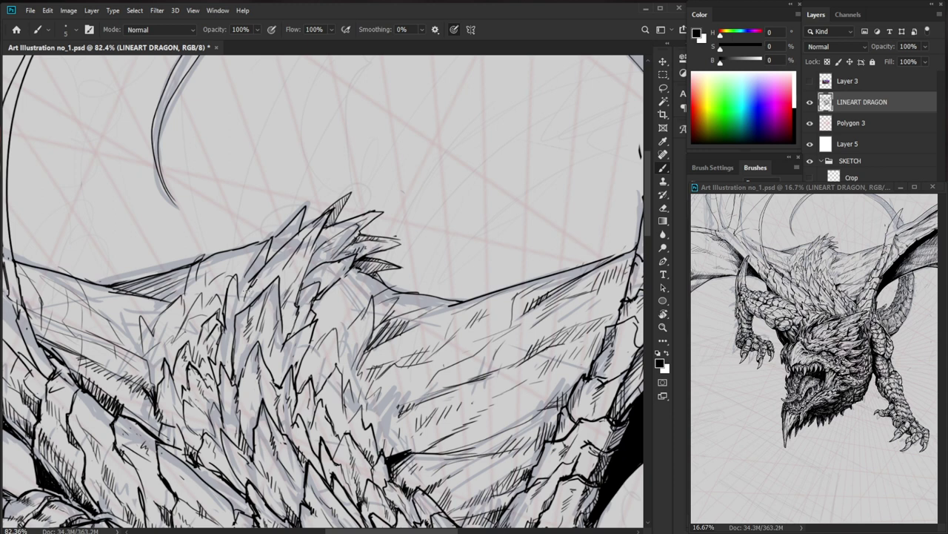
pyautogui.press('e')
pyautogui.press('b')
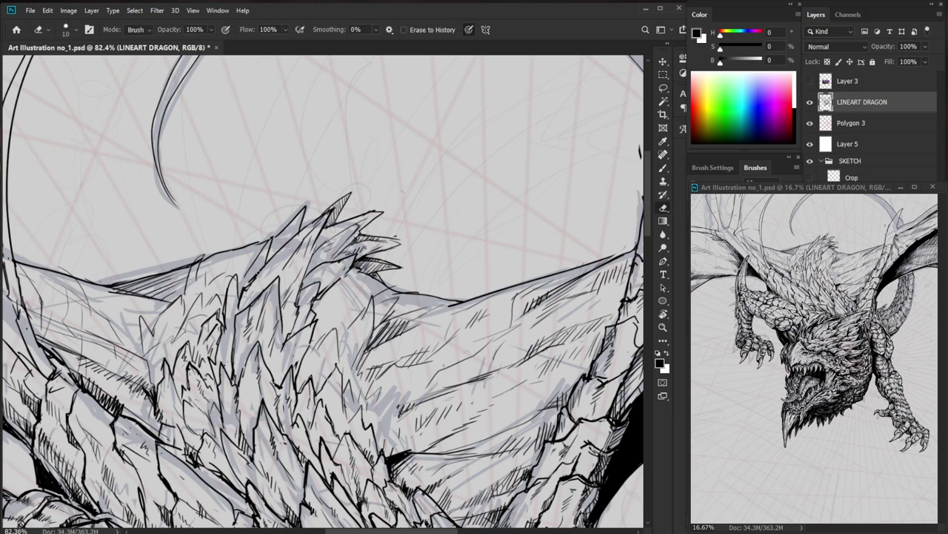
pyautogui.press('e')
pyautogui.moveTo(267, 242)
pyautogui.mouseDown()
pyautogui.moveTo(248, 272)
pyautogui.moveTo(272, 225)
pyautogui.mouseUp()
pyautogui.press('b')
pyautogui.moveTo(273, 226); pyautogui.dragTo(268, 254)
# Hatch the left crest spike and add a short stroke to the scales beneath it.
pyautogui.moveTo(299, 217); pyautogui.dragTo(289, 225)
pyautogui.moveTo(303, 221); pyautogui.dragTo(277, 241)
pyautogui.moveTo(297, 231); pyautogui.dragTo(269, 251)
pyautogui.hotkey('ctrl', 'space')
pyautogui.moveTo(353, 240)
pyautogui.keyDown('ctrl'); pyautogui.mouseDown()
pyautogui.moveTo(326, 234)
pyautogui.moveTo(372, 227)
pyautogui.moveTo(327, 242)
pyautogui.moveTo(301, 278)
pyautogui.mouseUp(); pyautogui.keyUp('ctrl')
pyautogui.hotkey('ctrl', 'space')
pyautogui.press('e')
pyautogui.press('b')
pyautogui.moveTo(319, 251)
pyautogui.mouseDown()
pyautogui.moveTo(301, 279)
pyautogui.moveTo(312, 268)
pyautogui.mouseUp()
pyautogui.keyDown('ctrl'); pyautogui.moveTo(372, 298); pyautogui.dragTo(311, 301); pyautogui.keyUp('ctrl')
# Shade the crest spikes and the gaps between them with fine hatching strokes.
pyautogui.moveTo(448, 459)
pyautogui.mouseDown()
pyautogui.moveTo(389, 354)
pyautogui.moveTo(396, 350)
pyautogui.mouseUp()
pyautogui.keyDown('ctrl'); pyautogui.moveTo(327, 190); pyautogui.dragTo(369, 192); pyautogui.keyUp('ctrl')
pyautogui.moveTo(312, 223); pyautogui.dragTo(295, 231)
pyautogui.moveTo(320, 215)
pyautogui.mouseDown()
pyautogui.moveTo(300, 228)
pyautogui.moveTo(315, 235)
pyautogui.mouseUp()
pyautogui.moveTo(315, 227); pyautogui.dragTo(296, 265)
pyautogui.moveTo(298, 232); pyautogui.dragTo(298, 244)
pyautogui.moveTo(304, 232); pyautogui.dragTo(300, 248)
pyautogui.moveTo(314, 229); pyautogui.dragTo(304, 239)
pyautogui.moveTo(330, 194); pyautogui.dragTo(305, 215)
pyautogui.moveTo(319, 198); pyautogui.dragTo(309, 217)
pyautogui.moveTo(402, 185)
pyautogui.keyDown('ctrl'); pyautogui.mouseDown()
pyautogui.moveTo(379, 187)
pyautogui.moveTo(400, 194)
pyautogui.mouseUp(); pyautogui.keyUp('ctrl')
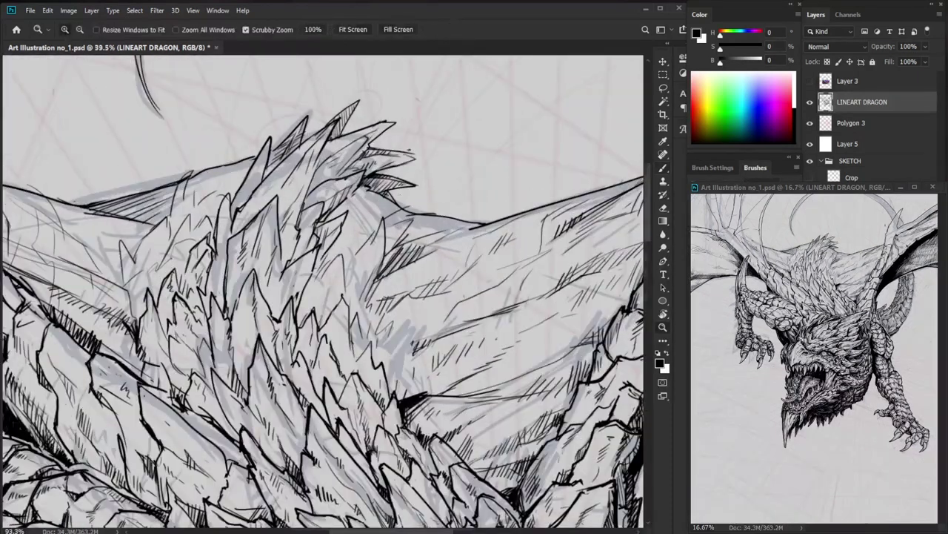
# Reinforce the outline of the leftmost crest spike and hatch its shaded side.
pyautogui.press('b')
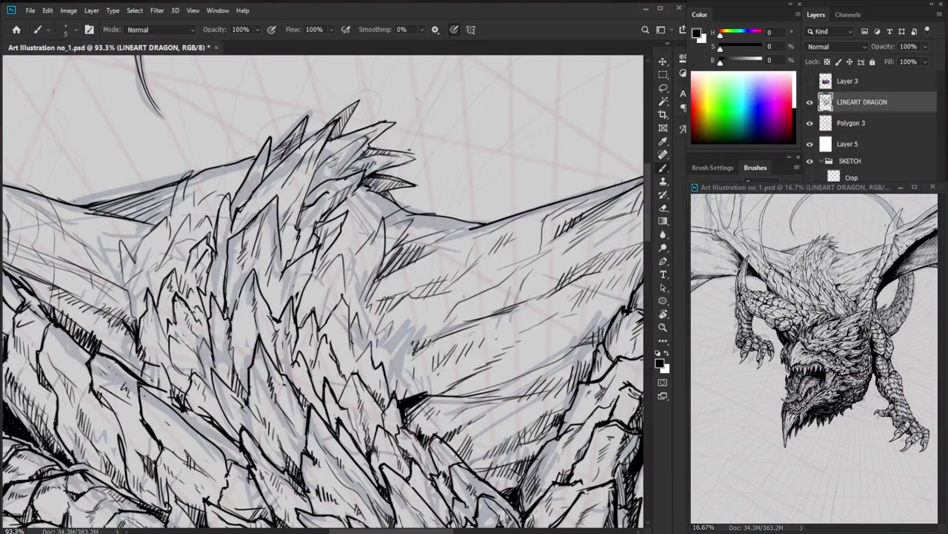
pyautogui.moveTo(270, 143); pyautogui.dragTo(243, 205)
pyautogui.moveTo(252, 190); pyautogui.dragTo(250, 195)
pyautogui.moveTo(260, 172); pyautogui.dragTo(258, 186)
pyautogui.moveTo(333, 192)
pyautogui.keyDown('ctrl'); pyautogui.mouseDown()
pyautogui.moveTo(287, 275)
pyautogui.moveTo(251, 296)
pyautogui.mouseUp(); pyautogui.keyUp('ctrl')
pyautogui.press('b')
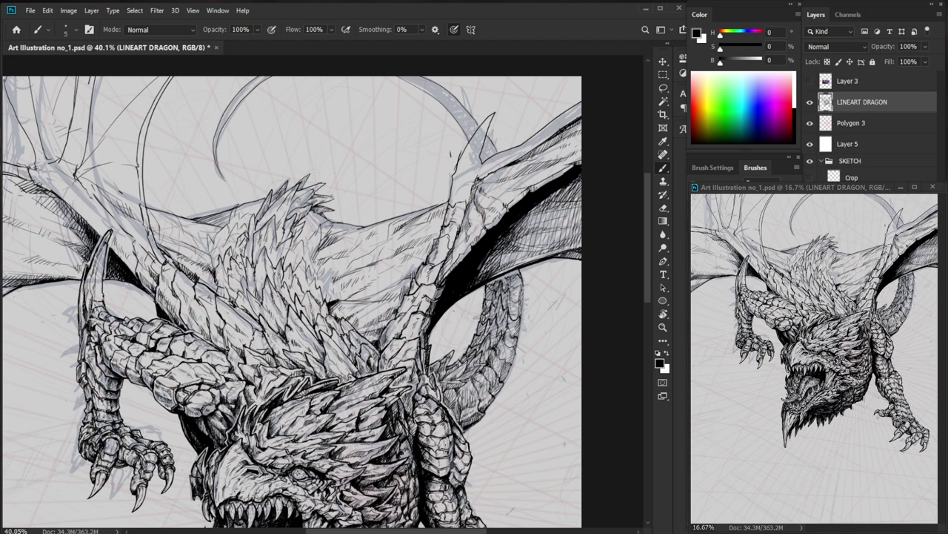
# Examine the neck and back scales above the head for areas that need more linework.
pyautogui.hotkey('ctrl', 'space')
pyautogui.moveTo(261, 323); pyautogui.dragTo(308, 323)
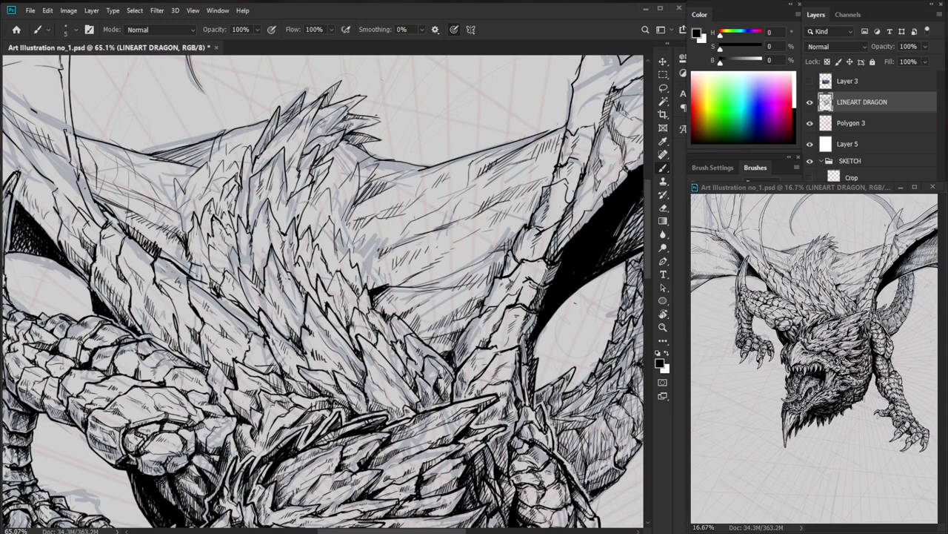
pyautogui.moveTo(256, 326); pyautogui.dragTo(248, 336)
pyautogui.hotkey('ctrl', 'space')
pyautogui.moveTo(294, 308); pyautogui.dragTo(204, 308)
pyautogui.hotkey('ctrl', 'space')
pyautogui.moveTo(286, 327); pyautogui.dragTo(407, 327)
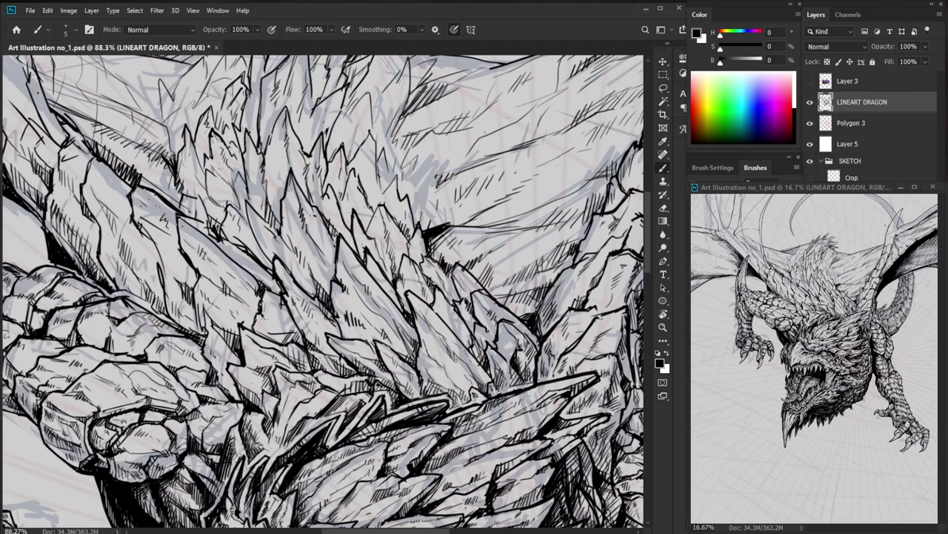
pyautogui.press('e')
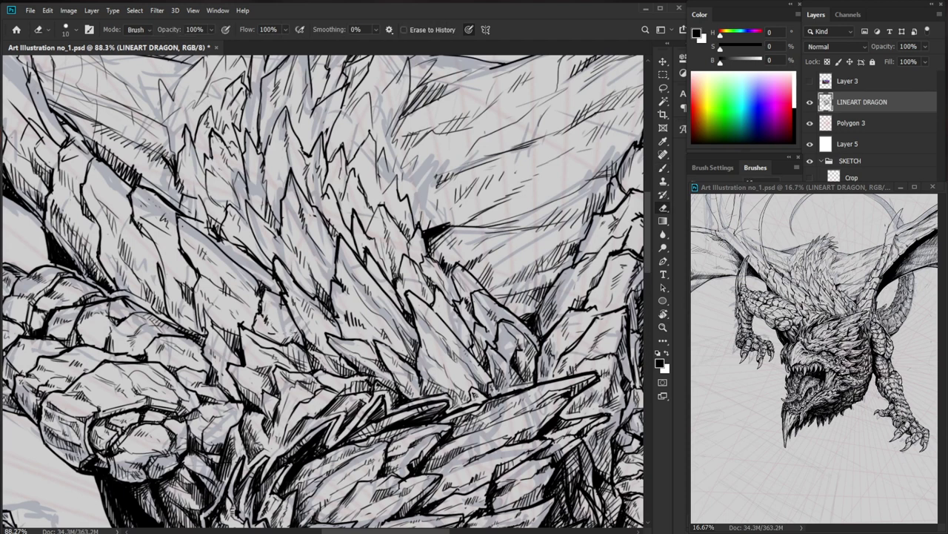
pyautogui.press('z')
pyautogui.moveTo(281, 339); pyautogui.dragTo(230, 339)
pyautogui.moveTo(482, 412); pyautogui.dragTo(402, 414)
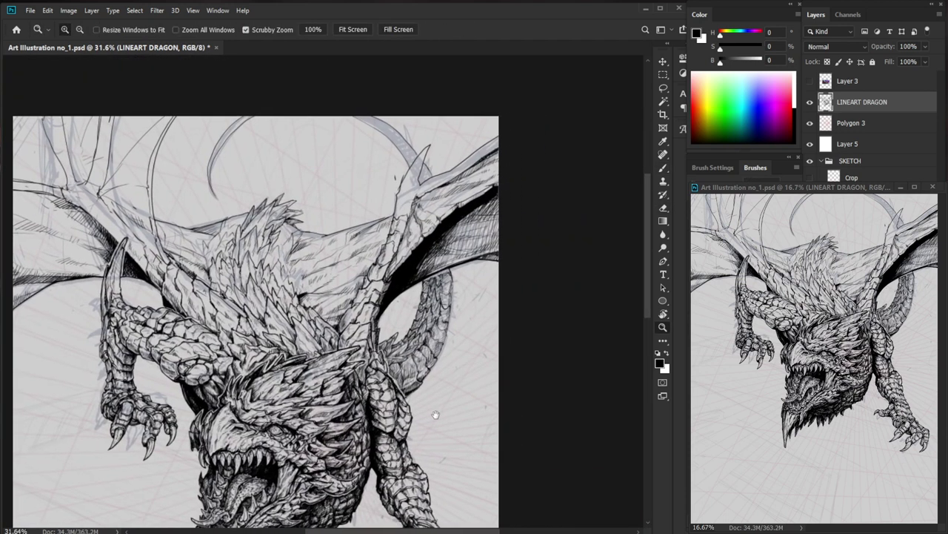
# Thicken the scale contours along the left edge of the neck beside the left wing arm.
pyautogui.moveTo(252, 283); pyautogui.dragTo(337, 284)
pyautogui.press('b')
pyautogui.moveTo(232, 295); pyautogui.dragTo(245, 352)
pyautogui.moveTo(231, 317)
pyautogui.mouseDown()
pyautogui.moveTo(238, 348)
pyautogui.moveTo(223, 329)
pyautogui.moveTo(240, 349)
pyautogui.moveTo(227, 330)
pyautogui.mouseUp()
pyautogui.press('e')
pyautogui.press('b')
pyautogui.moveTo(221, 324); pyautogui.dragTo(220, 338)
pyautogui.moveTo(222, 356)
pyautogui.mouseDown()
pyautogui.moveTo(227, 364)
pyautogui.moveTo(230, 350)
pyautogui.moveTo(291, 347)
pyautogui.mouseUp()
pyautogui.moveTo(219, 302); pyautogui.dragTo(232, 342)
pyautogui.moveTo(229, 320); pyautogui.dragTo(233, 343)
pyautogui.moveTo(233, 329); pyautogui.dragTo(239, 346)
pyautogui.moveTo(238, 338); pyautogui.dragTo(244, 349)
# Add dark accent strokes to the neighbouring scales farther along the neck's left edge.
pyautogui.moveTo(300, 330)
pyautogui.mouseDown()
pyautogui.moveTo(264, 330)
pyautogui.moveTo(218, 395)
pyautogui.moveTo(268, 395)
pyautogui.mouseUp()
pyautogui.press('e')
pyautogui.press('b')
pyautogui.moveTo(185, 339); pyautogui.dragTo(200, 361)
pyautogui.moveTo(186, 321)
pyautogui.mouseDown()
pyautogui.moveTo(198, 337)
pyautogui.moveTo(190, 345)
pyautogui.mouseUp()
pyautogui.moveTo(186, 325); pyautogui.dragTo(198, 355)
pyautogui.moveTo(260, 341)
pyautogui.mouseDown()
pyautogui.moveTo(229, 376)
pyautogui.moveTo(177, 380)
pyautogui.mouseUp()
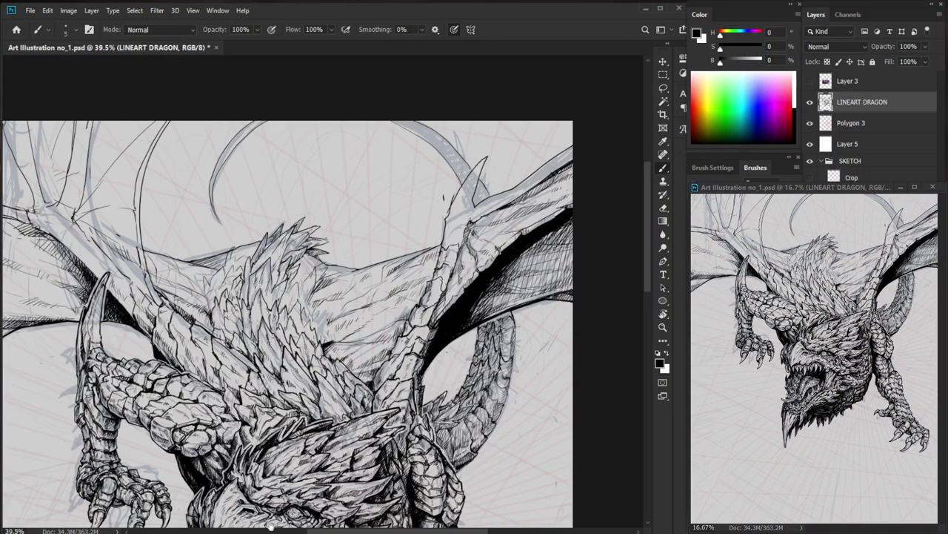
# Outline and shade the long scales in the middle of the neck below the crest.
pyautogui.moveTo(257, 320); pyautogui.dragTo(326, 320)
pyautogui.moveTo(255, 286); pyautogui.dragTo(265, 349)
pyautogui.moveTo(307, 252); pyautogui.dragTo(293, 300)
pyautogui.moveTo(298, 268); pyautogui.dragTo(289, 302)
pyautogui.moveTo(295, 289); pyautogui.dragTo(292, 298)
pyautogui.moveTo(315, 296)
pyautogui.mouseDown()
pyautogui.moveTo(272, 296)
pyautogui.moveTo(323, 288)
pyautogui.moveTo(313, 308)
pyautogui.mouseUp()
pyautogui.press('e')
pyautogui.press('b')
pyautogui.moveTo(323, 267); pyautogui.dragTo(316, 310)
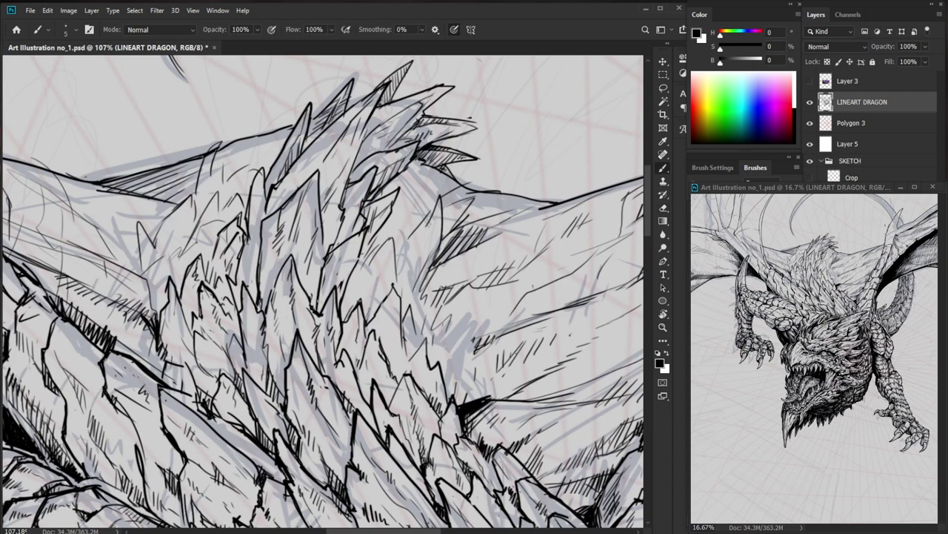
# Deepen the gaps between the central neck scales with short dark strokes.
pyautogui.moveTo(325, 242); pyautogui.dragTo(323, 254)
pyautogui.moveTo(326, 246); pyautogui.dragTo(323, 255)
pyautogui.moveTo(330, 237)
pyautogui.mouseDown()
pyautogui.moveTo(290, 309)
pyautogui.moveTo(329, 286)
pyautogui.mouseUp()
pyautogui.press('e')
pyautogui.press('b')
pyautogui.moveTo(329, 286); pyautogui.dragTo(325, 314)
pyautogui.press('e')
pyautogui.press('b')
# Erase part of a central neck scale, then redraw its edge and hatch its lower end.
pyautogui.press('e')
pyautogui.moveTo(356, 269); pyautogui.dragTo(335, 305)
pyautogui.press('b')
pyautogui.moveTo(362, 248); pyautogui.dragTo(332, 312)
pyautogui.moveTo(339, 295)
pyautogui.mouseDown()
pyautogui.moveTo(334, 312)
pyautogui.moveTo(334, 304)
pyautogui.mouseUp()
pyautogui.moveTo(343, 299); pyautogui.dragTo(338, 312)
pyautogui.moveTo(398, 309); pyautogui.dragTo(324, 310)
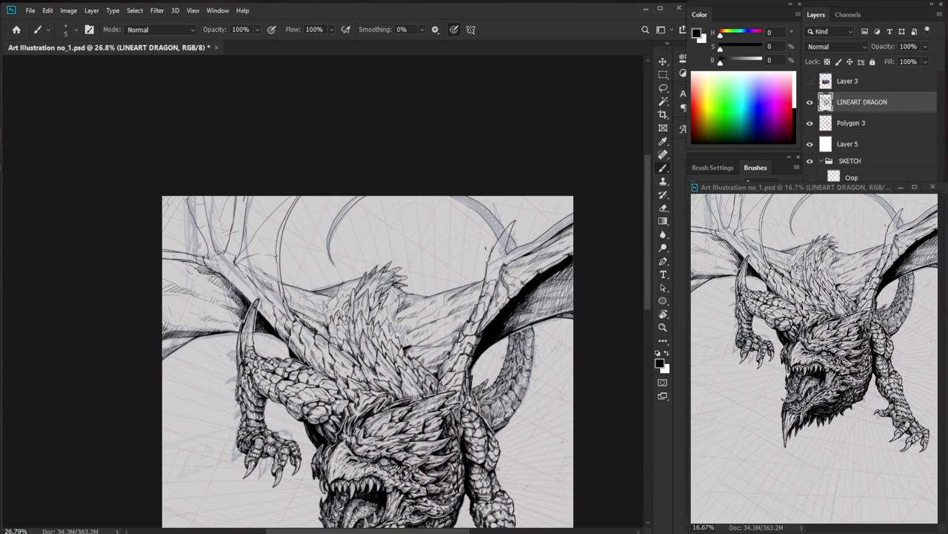
# Draw small jagged scale edges along the back's outline to the left of the crest spikes.
pyautogui.press('e')
pyautogui.moveTo(351, 275)
pyautogui.mouseDown()
pyautogui.moveTo(422, 277)
pyautogui.moveTo(388, 284)
pyautogui.moveTo(363, 305)
pyautogui.mouseUp()
pyautogui.press('b')
pyautogui.moveTo(374, 291)
pyautogui.mouseDown()
pyautogui.moveTo(352, 309)
pyautogui.moveTo(369, 321)
pyautogui.mouseUp()
pyautogui.moveTo(393, 290)
pyautogui.mouseDown()
pyautogui.moveTo(380, 299)
pyautogui.moveTo(349, 293)
pyautogui.mouseUp()
pyautogui.moveTo(355, 291); pyautogui.dragTo(337, 312)
pyautogui.press('e')
pyautogui.press('b')
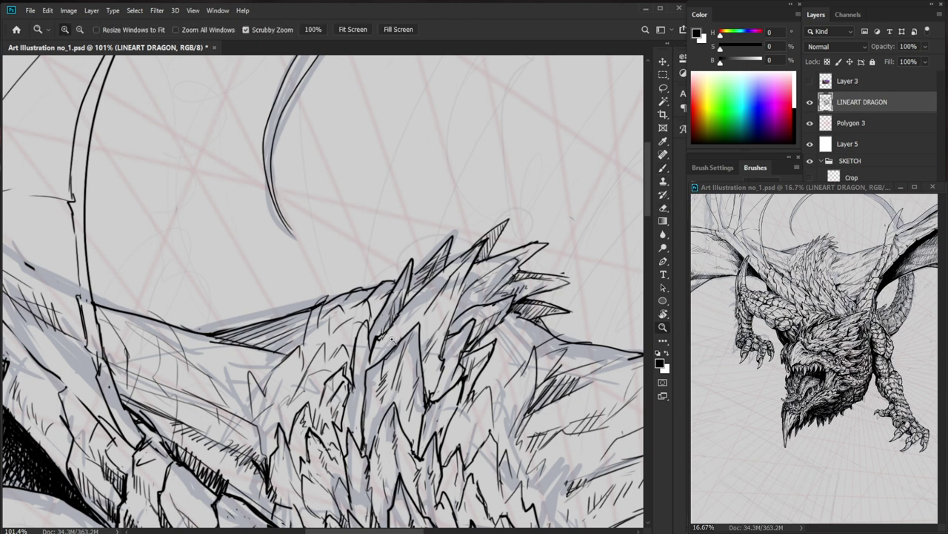
pyautogui.moveTo(408, 324); pyautogui.dragTo(341, 325)
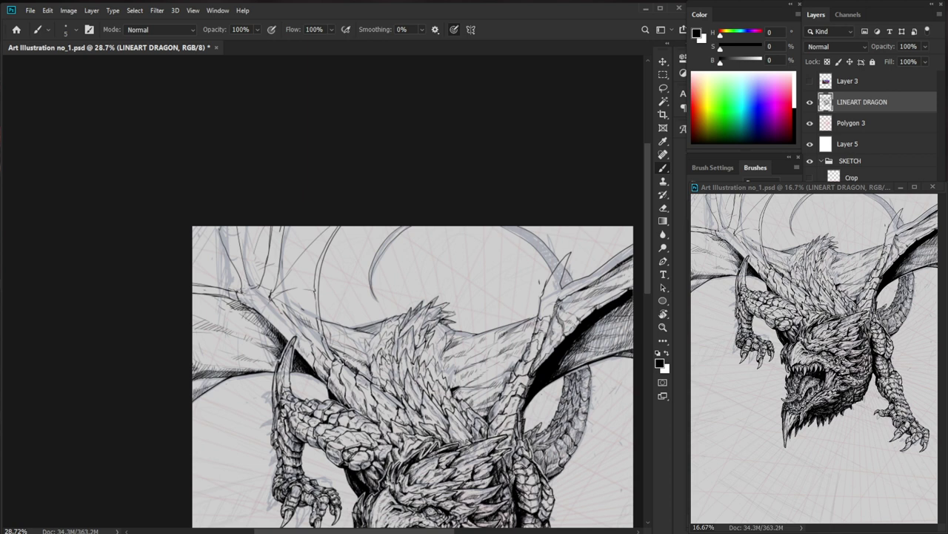
# Erase the rough finger-bone lines above the wrist of the wing on the left side of the illustration.
pyautogui.press('z')
pyautogui.moveTo(232, 268)
pyautogui.mouseDown()
pyautogui.moveTo(291, 315)
pyautogui.moveTo(261, 335)
pyautogui.moveTo(261, 306)
pyautogui.mouseUp()
pyautogui.press('e')
pyautogui.moveTo(198, 144)
pyautogui.mouseDown()
pyautogui.moveTo(259, 308)
pyautogui.moveTo(214, 175)
pyautogui.moveTo(246, 320)
pyautogui.mouseUp()
pyautogui.press('b')
pyautogui.press('z')
pyautogui.moveTo(322, 306); pyautogui.dragTo(259, 356)
pyautogui.moveTo(545, 459); pyautogui.dragTo(374, 429)
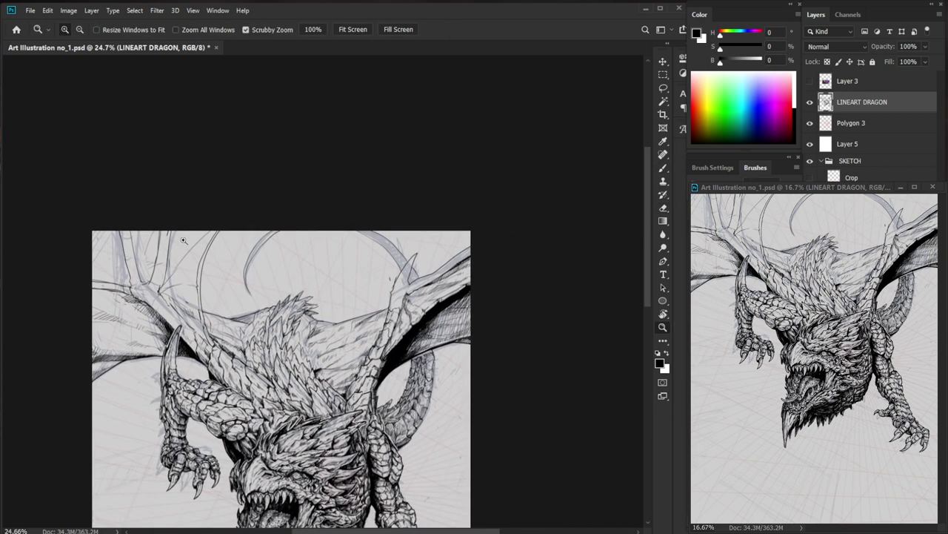
pyautogui.moveTo(150, 237); pyautogui.dragTo(178, 243)
pyautogui.press('e')
pyautogui.moveTo(170, 329)
pyautogui.mouseDown()
pyautogui.moveTo(196, 226)
pyautogui.moveTo(160, 265)
pyautogui.mouseUp()
pyautogui.press('b')
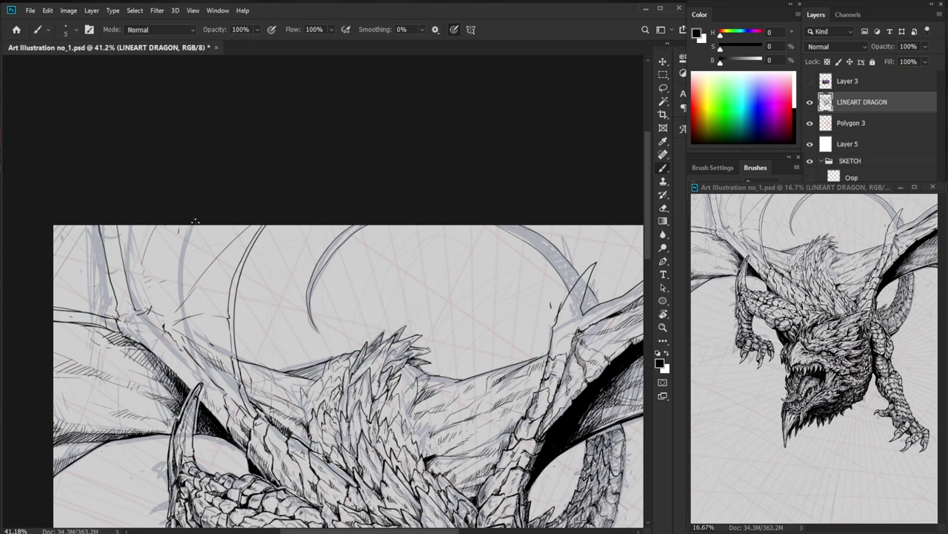
# Redraw the long finger-bone edges above the left-hand wing's wrist and add a few short hatch strokes beside them.
pyautogui.moveTo(163, 326)
pyautogui.mouseDown()
pyautogui.moveTo(203, 208)
pyautogui.moveTo(164, 331)
pyautogui.mouseUp()
pyautogui.hotkey('ctrl', 'z')
pyautogui.moveTo(152, 247)
pyautogui.mouseDown()
pyautogui.moveTo(148, 295)
pyautogui.moveTo(152, 226)
pyautogui.moveTo(148, 319)
pyautogui.mouseUp()
pyautogui.press('e')
pyautogui.press('b')
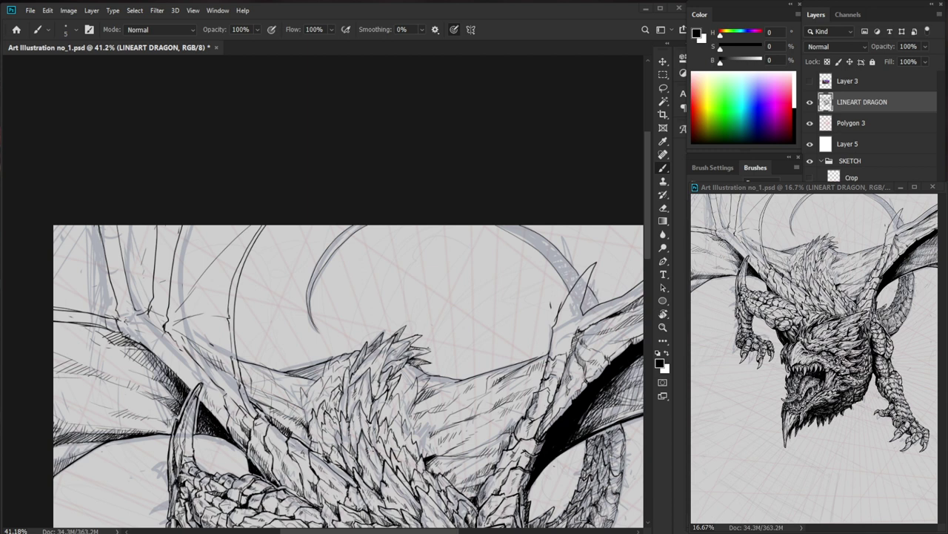
pyautogui.moveTo(202, 257); pyautogui.dragTo(248, 257)
pyautogui.moveTo(186, 207); pyautogui.dragTo(171, 244)
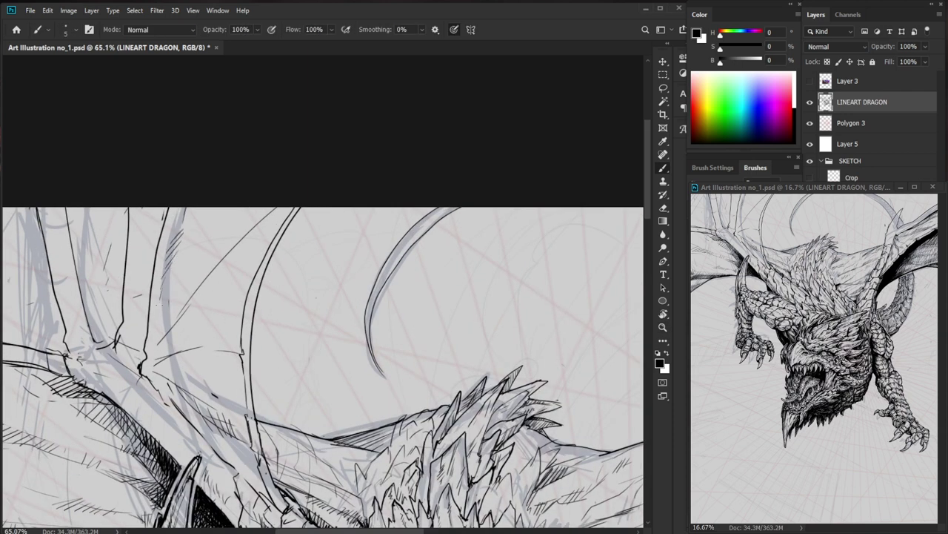
pyautogui.scroll(-8, 145, 355)
pyautogui.press('b')
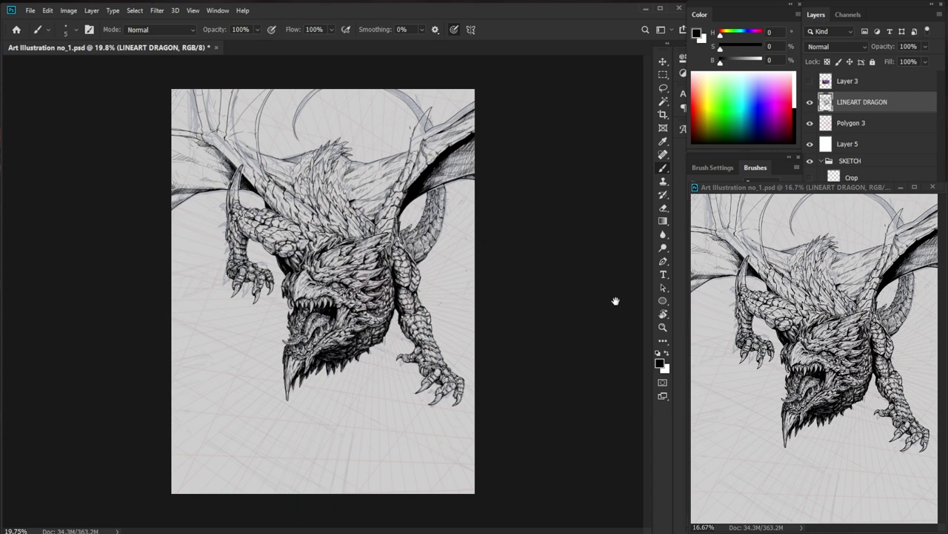
# Redraw the wrist joint's outline at the base of the thumb claw on the right-hand wing.
pyautogui.scroll(5, 491, 240)
pyautogui.scroll(3, 525, 194)
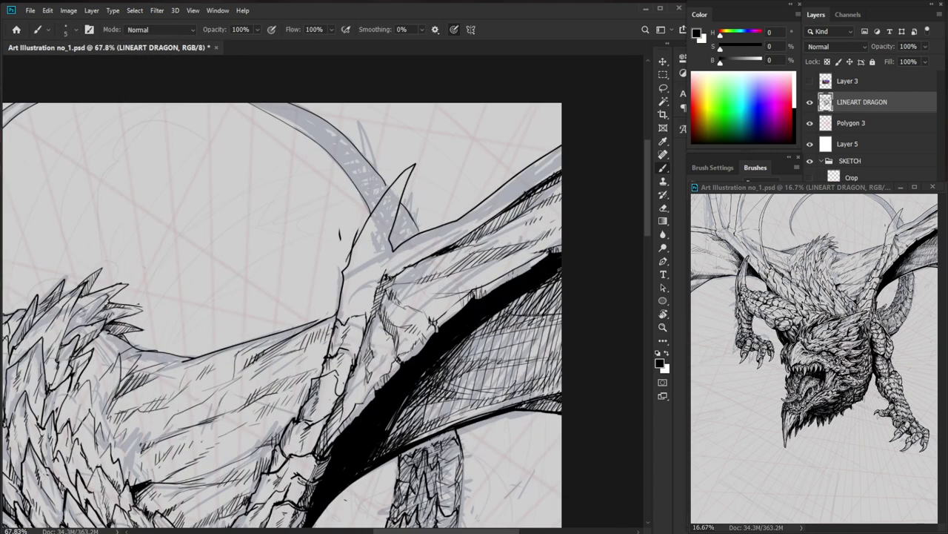
pyautogui.moveTo(349, 259); pyautogui.dragTo(337, 311)
pyautogui.press('e')
pyautogui.press('b')
pyautogui.moveTo(411, 318); pyautogui.dragTo(378, 347)
pyautogui.press('e')
pyautogui.press('b')
pyautogui.moveTo(305, 352); pyautogui.dragTo(292, 389)
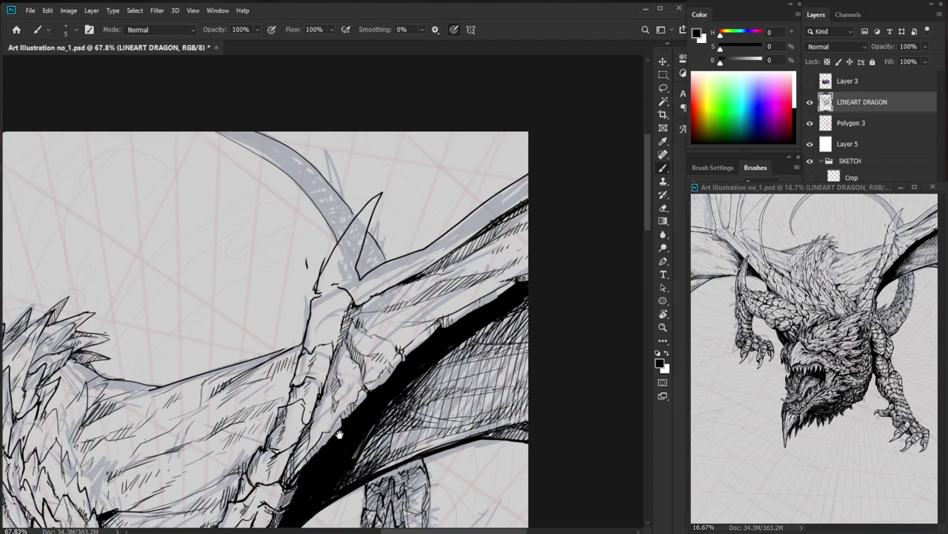
# Erase and clean up the outer edge of the right-hand wing arm just below the wrist.
pyautogui.moveTo(339, 434); pyautogui.dragTo(352, 324)
pyautogui.press('e')
pyautogui.moveTo(306, 280); pyautogui.dragTo(299, 295)
pyautogui.press('b')
pyautogui.press('e')
pyautogui.press('b')
pyautogui.press('z')
pyautogui.moveTo(393, 385); pyautogui.dragTo(311, 387)
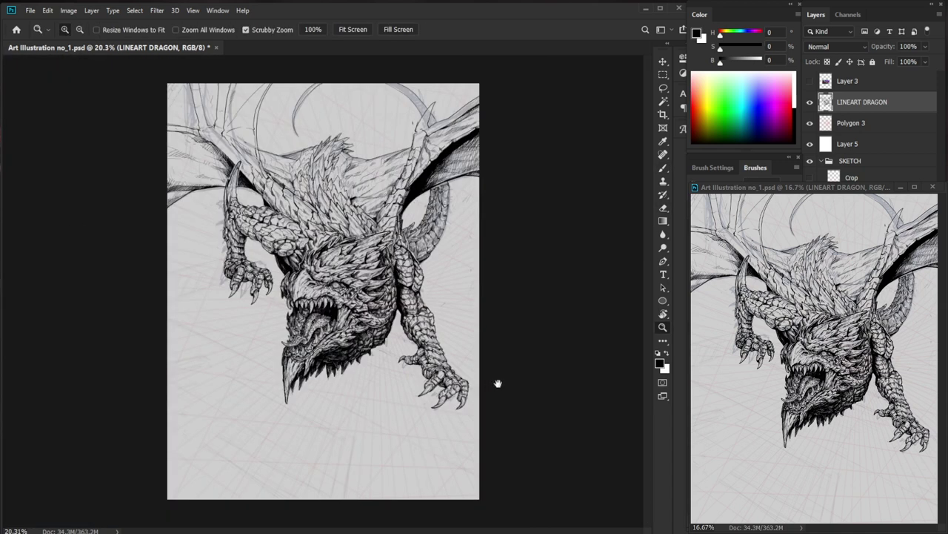
# Replace the smooth upper edge of the right-hand wing arm with jagged overlapping scale plates beyond the thumb claw.
pyautogui.moveTo(454, 135); pyautogui.dragTo(508, 135)
pyautogui.moveTo(492, 126); pyautogui.dragTo(368, 343)
pyautogui.press('b')
pyautogui.moveTo(342, 289)
pyautogui.mouseDown()
pyautogui.moveTo(433, 239)
pyautogui.moveTo(446, 218)
pyautogui.mouseUp()
pyautogui.press('e')
pyautogui.press('b')
pyautogui.moveTo(364, 274); pyautogui.dragTo(456, 211)
pyautogui.press('e')
pyautogui.press('b')
pyautogui.moveTo(360, 275)
pyautogui.mouseDown()
pyautogui.moveTo(361, 288)
pyautogui.moveTo(396, 259)
pyautogui.moveTo(375, 266)
pyautogui.mouseUp()
pyautogui.press('e')
pyautogui.press('b')
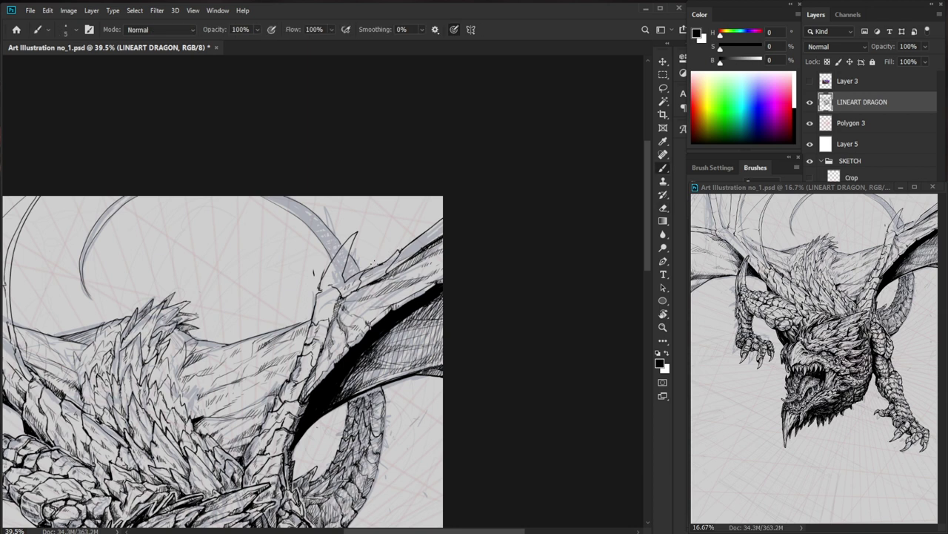
pyautogui.press('e')
pyautogui.press('b')
# Add short scale strokes to the right-hand wing arm below the wrist and beneath the thumb claw.
pyautogui.moveTo(294, 358); pyautogui.dragTo(348, 358)
pyautogui.moveTo(307, 329); pyautogui.dragTo(306, 351)
pyautogui.moveTo(315, 330)
pyautogui.mouseDown()
pyautogui.moveTo(309, 351)
pyautogui.moveTo(280, 350)
pyautogui.moveTo(307, 347)
pyautogui.mouseUp()
pyautogui.moveTo(367, 318); pyautogui.dragTo(292, 318)
pyautogui.moveTo(468, 423); pyautogui.dragTo(397, 373)
pyautogui.moveTo(298, 224); pyautogui.dragTo(346, 224)
pyautogui.moveTo(296, 244); pyautogui.dragTo(288, 249)
pyautogui.moveTo(296, 247); pyautogui.dragTo(282, 271)
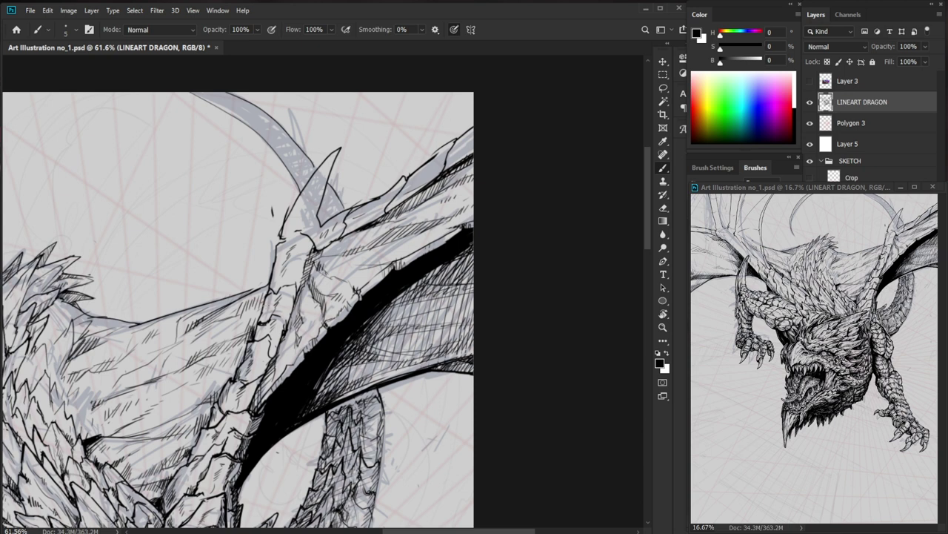
# Erase part of the wrist scales beneath the thumb claw and redraw their edges with short strokes.
pyautogui.press('z')
pyautogui.moveTo(314, 237)
pyautogui.mouseDown()
pyautogui.moveTo(359, 237)
pyautogui.moveTo(314, 262)
pyautogui.mouseUp()
pyautogui.press('e')
pyautogui.moveTo(296, 228)
pyautogui.mouseDown()
pyautogui.moveTo(284, 237)
pyautogui.moveTo(316, 258)
pyautogui.mouseUp()
pyautogui.press('b')
pyautogui.moveTo(291, 236); pyautogui.dragTo(280, 245)
pyautogui.moveTo(269, 244)
pyautogui.mouseDown()
pyautogui.moveTo(288, 238)
pyautogui.moveTo(266, 251)
pyautogui.mouseUp()
pyautogui.moveTo(278, 240); pyautogui.dragTo(276, 246)
pyautogui.moveTo(366, 224); pyautogui.dragTo(317, 277)
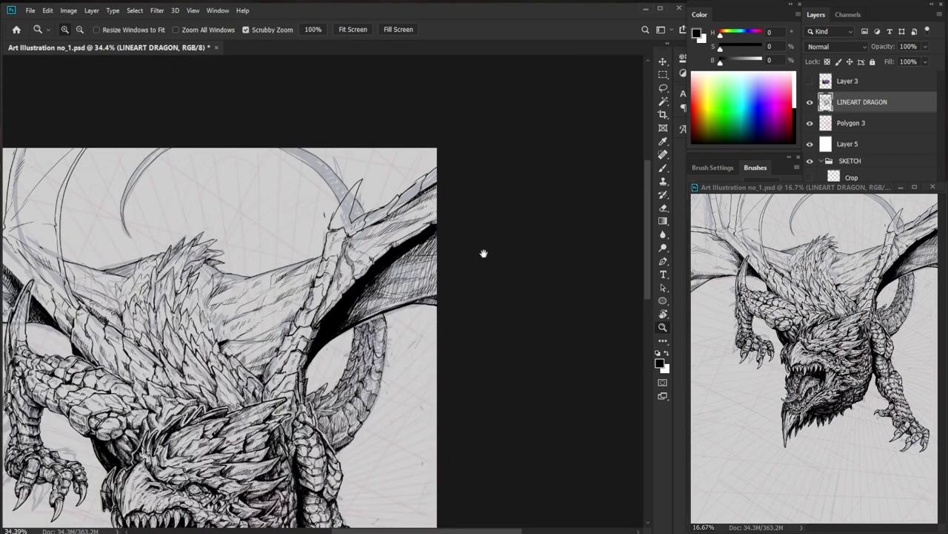
# Erase the thumb claw's tip and inner edge, then redraw the claw with a longer curved point.
pyautogui.moveTo(423, 208); pyautogui.dragTo(381, 245)
pyautogui.press('e')
pyautogui.moveTo(313, 247)
pyautogui.mouseDown()
pyautogui.moveTo(353, 247)
pyautogui.moveTo(299, 269)
pyautogui.mouseUp()
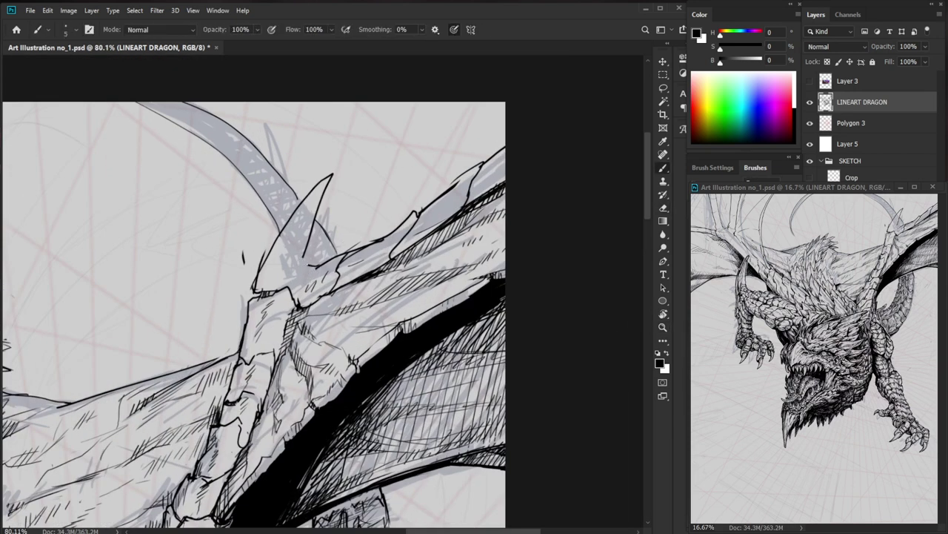
pyautogui.moveTo(314, 224); pyautogui.dragTo(331, 180)
pyautogui.moveTo(316, 221)
pyautogui.mouseDown()
pyautogui.moveTo(309, 243)
pyautogui.moveTo(336, 181)
pyautogui.mouseUp()
pyautogui.press('b')
pyautogui.moveTo(305, 259)
pyautogui.mouseDown()
pyautogui.moveTo(349, 162)
pyautogui.moveTo(341, 160)
pyautogui.mouseUp()
pyautogui.moveTo(340, 161)
pyautogui.mouseDown()
pyautogui.moveTo(280, 233)
pyautogui.moveTo(327, 178)
pyautogui.moveTo(318, 189)
pyautogui.mouseUp()
pyautogui.press('e')
pyautogui.press('b')
pyautogui.scroll(-5, 418, 232)
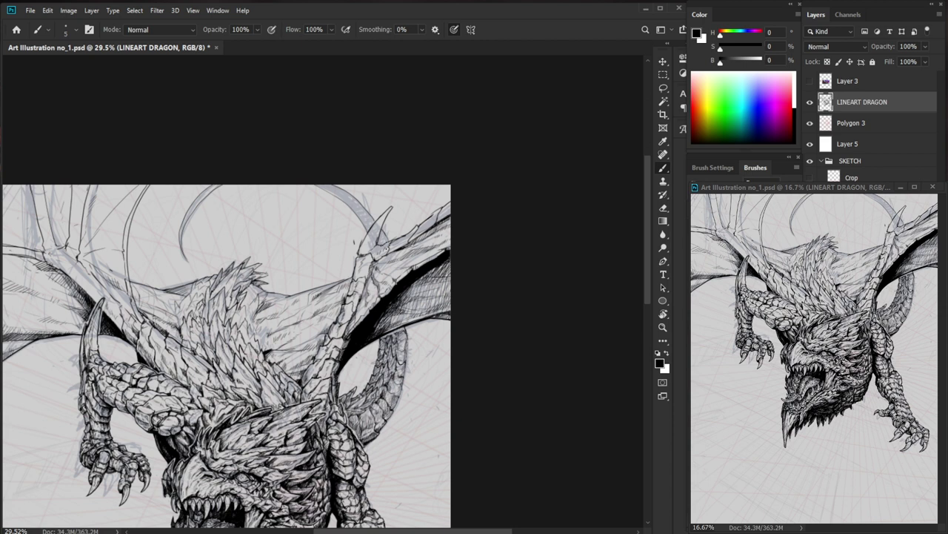
# Hatch the wing membrane between the neck and the right-hand wing arm with short diagonal strokes.
pyautogui.moveTo(311, 313); pyautogui.dragTo(367, 312)
pyautogui.moveTo(294, 334)
pyautogui.mouseDown()
pyautogui.moveTo(333, 335)
pyautogui.moveTo(392, 302)
pyautogui.moveTo(374, 322)
pyautogui.mouseUp()
pyautogui.press('e')
pyautogui.press('b')
pyautogui.moveTo(373, 328); pyautogui.dragTo(391, 301)
pyautogui.moveTo(384, 312); pyautogui.dragTo(395, 300)
pyautogui.moveTo(388, 314)
pyautogui.mouseDown()
pyautogui.moveTo(396, 291)
pyautogui.moveTo(393, 303)
pyautogui.mouseUp()
pyautogui.moveTo(435, 307); pyautogui.dragTo(414, 307)
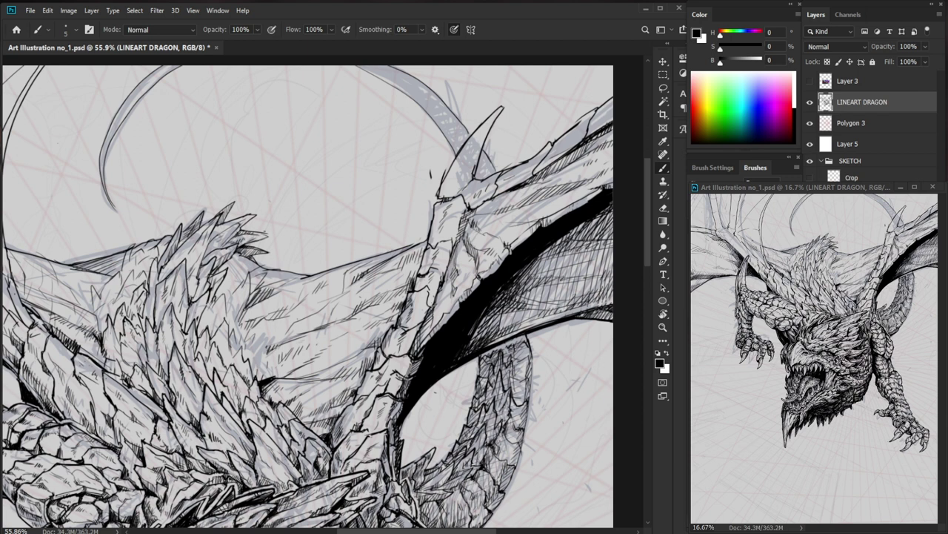
# Erase part of a membrane fold beside the right-hand wing arm and redraw it with hatching.
pyautogui.moveTo(386, 256); pyautogui.dragTo(430, 257)
pyautogui.press('e')
pyautogui.moveTo(366, 275)
pyautogui.mouseDown()
pyautogui.moveTo(312, 301)
pyautogui.moveTo(309, 315)
pyautogui.moveTo(340, 291)
pyautogui.mouseUp()
pyautogui.press('b')
pyautogui.moveTo(341, 292); pyautogui.dragTo(311, 320)
pyautogui.moveTo(324, 298); pyautogui.dragTo(322, 314)
# Clear more strokes from the right-hand membrane fold and rebuild its shading with fine diagonal lines.
pyautogui.moveTo(412, 282)
pyautogui.mouseDown()
pyautogui.moveTo(306, 282)
pyautogui.moveTo(524, 282)
pyautogui.mouseUp()
pyautogui.press('e')
pyautogui.moveTo(362, 280); pyautogui.dragTo(320, 310)
pyautogui.press('b')
pyautogui.moveTo(367, 278); pyautogui.dragTo(349, 293)
pyautogui.moveTo(358, 290); pyautogui.dragTo(345, 305)
pyautogui.moveTo(445, 326); pyautogui.dragTo(326, 330)
# Draw and hatch the scale edges below the crest where the neck meets the right-hand membrane.
pyautogui.moveTo(348, 144); pyautogui.dragTo(453, 146)
pyautogui.moveTo(443, 172); pyautogui.dragTo(405, 235)
pyautogui.moveTo(321, 239); pyautogui.dragTo(362, 239)
pyautogui.moveTo(288, 240)
pyautogui.mouseDown()
pyautogui.moveTo(347, 238)
pyautogui.moveTo(326, 255)
pyautogui.mouseUp()
pyautogui.press('e')
pyautogui.press('b')
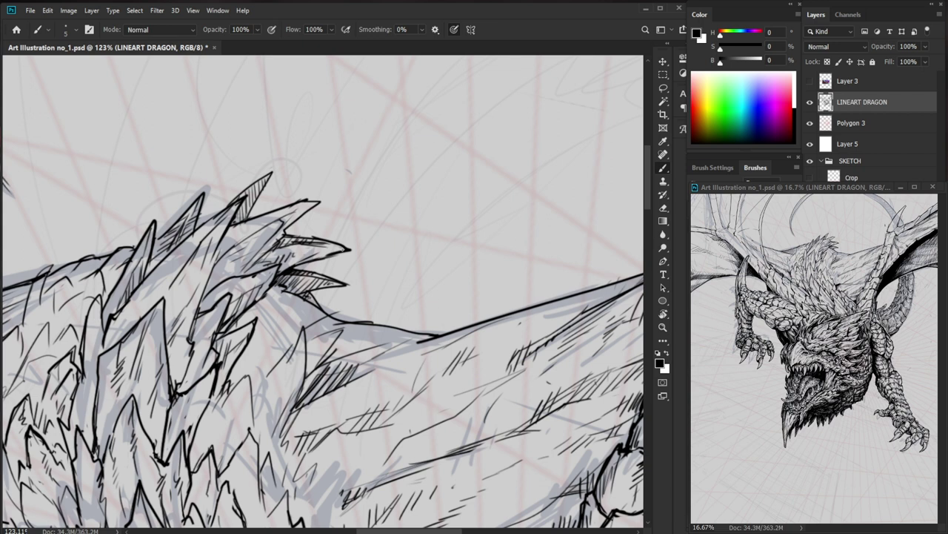
pyautogui.moveTo(304, 405); pyautogui.dragTo(289, 419)
pyautogui.moveTo(294, 411); pyautogui.dragTo(282, 443)
pyautogui.moveTo(292, 419); pyautogui.dragTo(283, 446)
pyautogui.moveTo(352, 386); pyautogui.dragTo(252, 387)
# Refine the scale edges along the left side of the neck beside the wing membrane.
pyautogui.moveTo(493, 421); pyautogui.dragTo(461, 299)
pyautogui.moveTo(240, 236); pyautogui.dragTo(307, 236)
pyautogui.moveTo(260, 271)
pyautogui.mouseDown()
pyautogui.moveTo(241, 319)
pyautogui.moveTo(231, 313)
pyautogui.moveTo(244, 319)
pyautogui.moveTo(241, 304)
pyautogui.mouseUp()
pyautogui.press('e')
pyautogui.press('b')
pyautogui.moveTo(242, 288)
pyautogui.mouseDown()
pyautogui.moveTo(222, 322)
pyautogui.moveTo(203, 326)
pyautogui.mouseUp()
pyautogui.press('e')
pyautogui.press('b')
pyautogui.moveTo(259, 304); pyautogui.dragTo(212, 303)
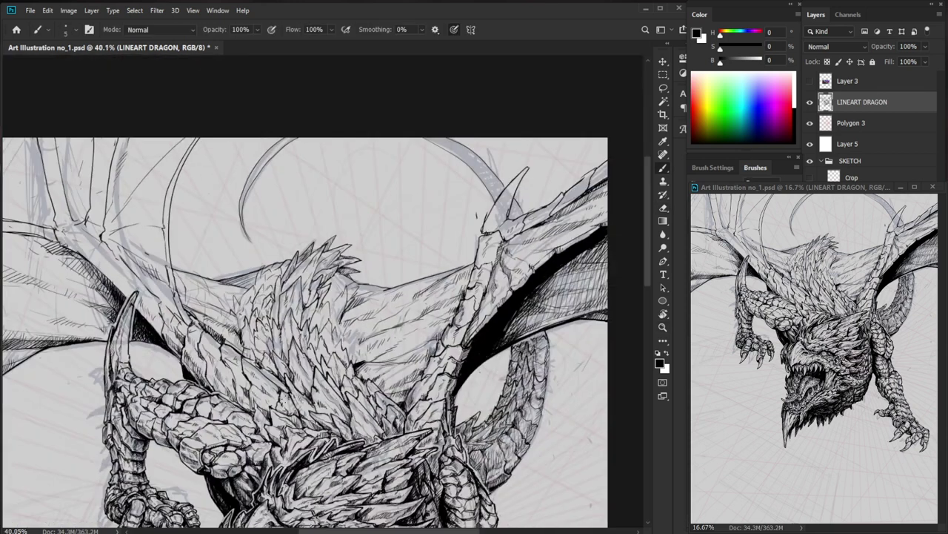
# Clean up the scale edges on the right side of the neck with small erasures and brush strokes.
pyautogui.moveTo(394, 327); pyautogui.dragTo(380, 312)
pyautogui.scroll(3, 379, 311)
pyautogui.press('e')
pyautogui.press('b')
pyautogui.press('e')
pyautogui.moveTo(334, 349)
pyautogui.mouseDown()
pyautogui.moveTo(321, 371)
pyautogui.moveTo(324, 348)
pyautogui.moveTo(330, 370)
pyautogui.moveTo(339, 365)
pyautogui.moveTo(336, 346)
pyautogui.moveTo(333, 361)
pyautogui.moveTo(266, 345)
pyautogui.mouseUp()
pyautogui.press('b')
pyautogui.press('e')
pyautogui.press('b')
pyautogui.moveTo(364, 376)
pyautogui.mouseDown()
pyautogui.moveTo(397, 366)
pyautogui.moveTo(381, 406)
pyautogui.mouseUp()
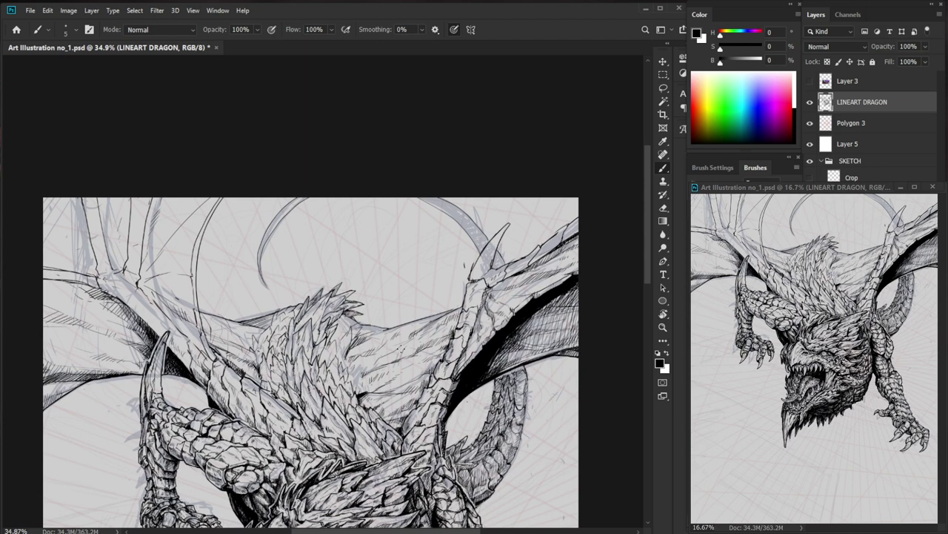
# Add fine shading strokes to the neck scales just below the crest spikes.
pyautogui.moveTo(359, 347); pyautogui.dragTo(424, 347)
pyautogui.moveTo(326, 361); pyautogui.dragTo(321, 369)
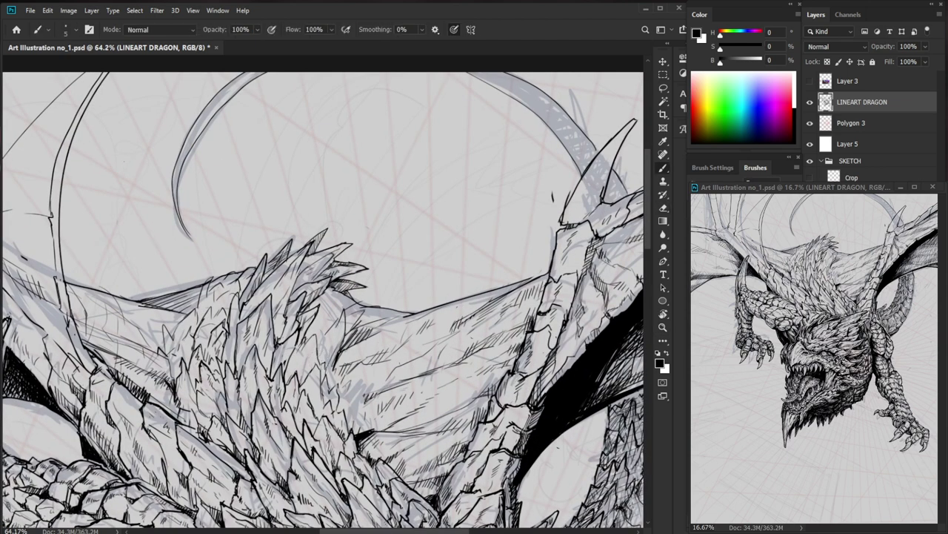
pyautogui.moveTo(311, 362); pyautogui.dragTo(321, 382)
pyautogui.moveTo(357, 352); pyautogui.dragTo(340, 403)
pyautogui.moveTo(448, 386); pyautogui.dragTo(389, 383)
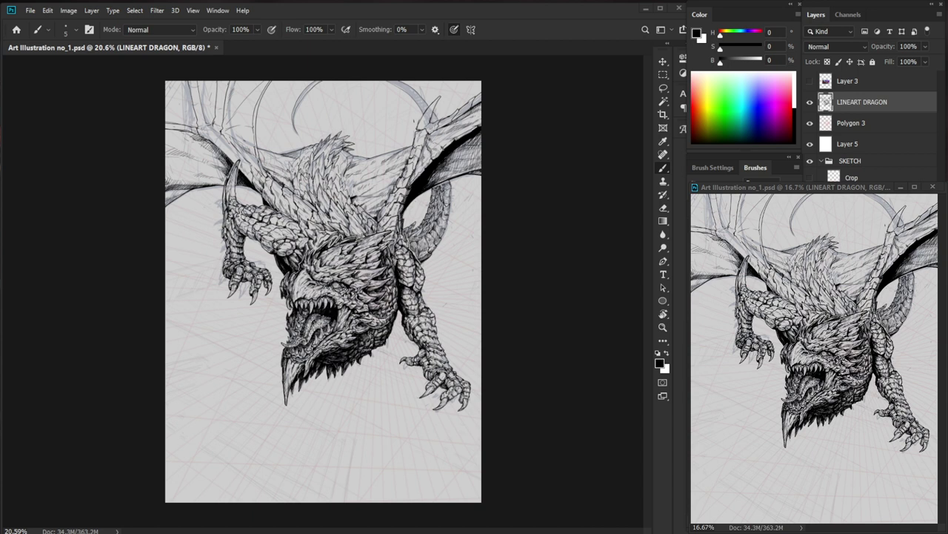
# Darken and hatch the scales along the outer edge of the left-hand foreleg below the elbow spike.
pyautogui.moveTo(254, 254); pyautogui.dragTo(318, 253)
pyautogui.moveTo(203, 200); pyautogui.dragTo(199, 302)
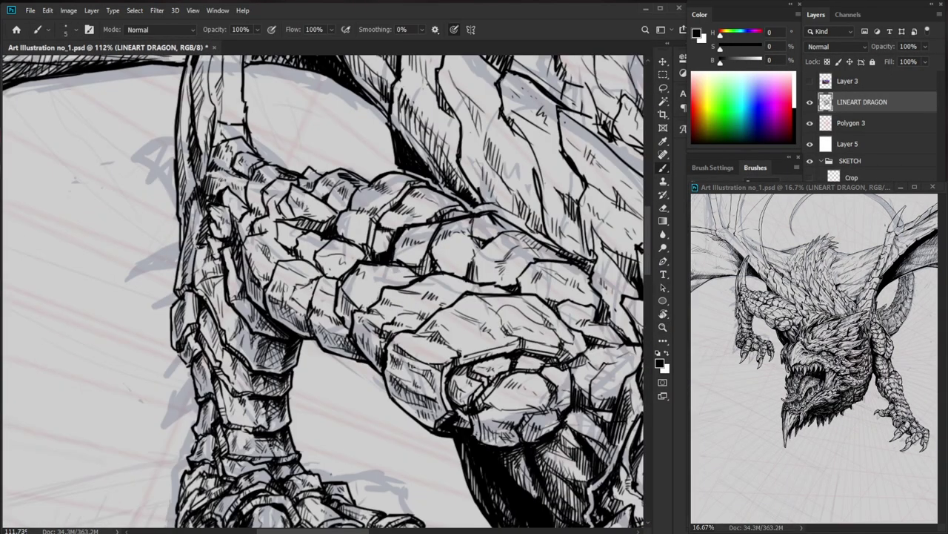
pyautogui.moveTo(197, 250)
pyautogui.mouseDown()
pyautogui.moveTo(175, 269)
pyautogui.moveTo(175, 288)
pyautogui.moveTo(182, 263)
pyautogui.moveTo(176, 280)
pyautogui.moveTo(182, 272)
pyautogui.mouseUp()
pyautogui.press('e')
pyautogui.press('b')
pyautogui.moveTo(261, 280); pyautogui.dragTo(244, 363)
pyautogui.moveTo(620, 365); pyautogui.dragTo(458, 374)
pyautogui.moveTo(360, 263); pyautogui.dragTo(409, 265)
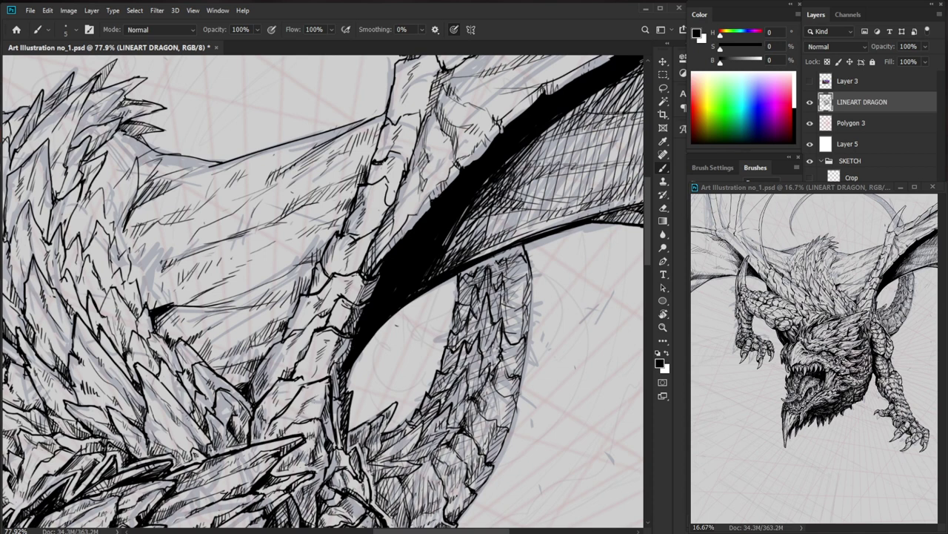
pyautogui.moveTo(371, 375); pyautogui.dragTo(300, 378)
pyautogui.moveTo(485, 461); pyautogui.dragTo(441, 399)
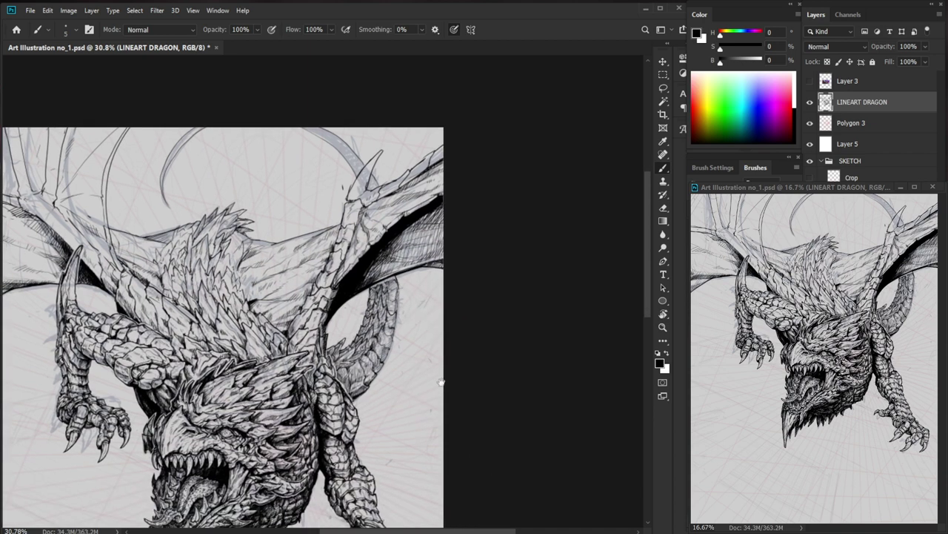
# Hatch the scales down the outer edge of the curved tail below the right-hand wing.
pyautogui.scroll(5, 400, 293)
pyautogui.moveTo(390, 263); pyautogui.dragTo(376, 299)
pyautogui.moveTo(381, 295); pyautogui.dragTo(369, 334)
pyautogui.moveTo(381, 337); pyautogui.dragTo(371, 383)
pyautogui.moveTo(375, 345); pyautogui.dragTo(359, 383)
pyautogui.moveTo(379, 386); pyautogui.dragTo(357, 431)
pyautogui.moveTo(364, 386); pyautogui.dragTo(341, 446)
pyautogui.moveTo(350, 420); pyautogui.dragTo(337, 449)
pyautogui.moveTo(344, 395); pyautogui.dragTo(324, 449)
pyautogui.moveTo(326, 421)
pyautogui.mouseDown()
pyautogui.moveTo(320, 452)
pyautogui.moveTo(273, 454)
pyautogui.moveTo(311, 401)
pyautogui.mouseUp()
# Add shading strokes to the scales along the tail's inner curve and save the illustration.
pyautogui.moveTo(328, 336); pyautogui.dragTo(295, 372)
pyautogui.moveTo(324, 360); pyautogui.dragTo(299, 382)
pyautogui.moveTo(322, 370); pyautogui.dragTo(294, 394)
pyautogui.moveTo(324, 319); pyautogui.dragTo(312, 336)
pyautogui.moveTo(334, 304); pyautogui.dragTo(315, 346)
pyautogui.moveTo(334, 322); pyautogui.dragTo(322, 339)
pyautogui.moveTo(339, 292); pyautogui.dragTo(328, 330)
pyautogui.hotkey('ctrl', 's')
# Add a few short shading strokes to the tail scales beside the opening under the wing.
pyautogui.moveTo(430, 363)
pyautogui.mouseDown()
pyautogui.moveTo(337, 364)
pyautogui.moveTo(415, 354)
pyautogui.mouseUp()
pyautogui.moveTo(363, 323); pyautogui.dragTo(426, 324)
pyautogui.moveTo(343, 306); pyautogui.dragTo(314, 318)
pyautogui.moveTo(319, 303); pyautogui.dragTo(315, 316)
# Darken the scales at the tail's base with fine hatching, between the inner curve and the right-hand foreleg's shoulder.
pyautogui.scroll(-3, 514, 339)
pyautogui.scroll(4, 400, 339)
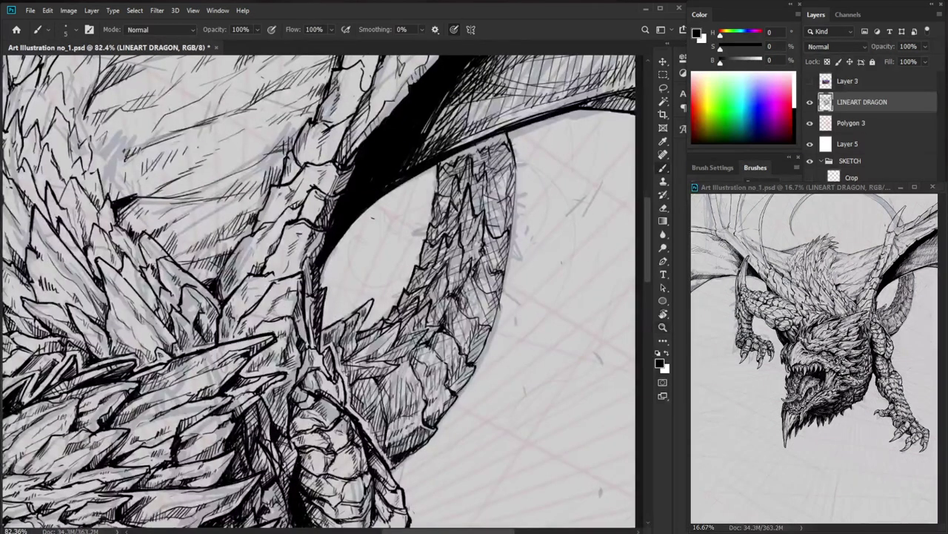
pyautogui.moveTo(408, 335); pyautogui.dragTo(394, 345)
pyautogui.moveTo(409, 337); pyautogui.dragTo(400, 347)
pyautogui.moveTo(432, 313); pyautogui.dragTo(426, 330)
pyautogui.moveTo(381, 372); pyautogui.dragTo(375, 388)
pyautogui.moveTo(386, 373); pyautogui.dragTo(378, 388)
pyautogui.moveTo(401, 357)
pyautogui.mouseDown()
pyautogui.moveTo(388, 366)
pyautogui.moveTo(404, 374)
pyautogui.moveTo(353, 406)
pyautogui.mouseUp()
pyautogui.moveTo(362, 393)
pyautogui.mouseDown()
pyautogui.moveTo(353, 414)
pyautogui.moveTo(356, 398)
pyautogui.moveTo(378, 403)
pyautogui.mouseUp()
pyautogui.moveTo(382, 394); pyautogui.dragTo(375, 412)
pyautogui.moveTo(387, 396); pyautogui.dragTo(381, 412)
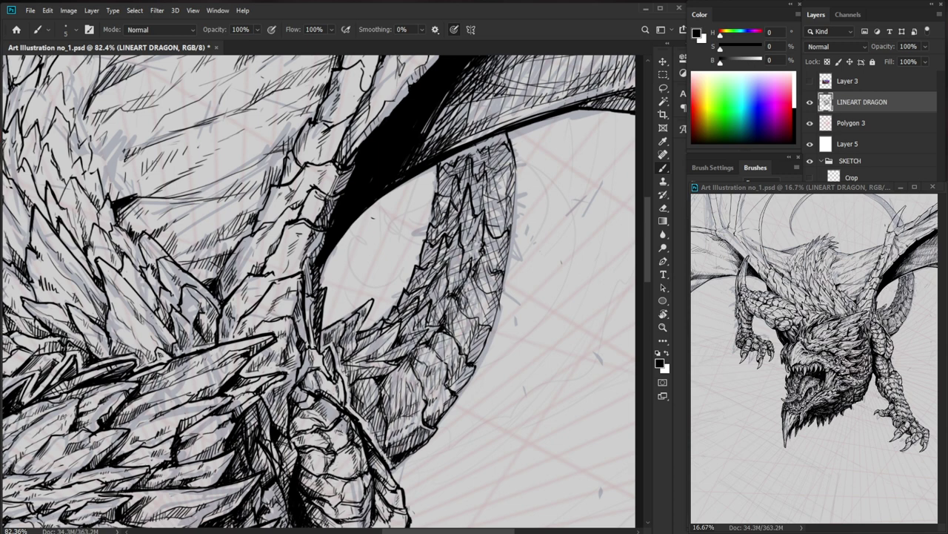
# Hatch the scales along the lower bend of the dragon's tail with short black brush strokes.
pyautogui.moveTo(476, 437); pyautogui.dragTo(385, 442)
pyautogui.moveTo(504, 481); pyautogui.dragTo(493, 396)
pyautogui.moveTo(447, 304); pyautogui.dragTo(552, 297)
pyautogui.moveTo(396, 316); pyautogui.dragTo(390, 329)
pyautogui.moveTo(400, 318); pyautogui.dragTo(394, 336)
pyautogui.moveTo(427, 317)
pyautogui.mouseDown()
pyautogui.moveTo(420, 331)
pyautogui.moveTo(411, 326)
pyautogui.mouseUp()
pyautogui.moveTo(439, 317); pyautogui.dragTo(433, 326)
pyautogui.moveTo(443, 301)
pyautogui.mouseDown()
pyautogui.moveTo(436, 314)
pyautogui.moveTo(444, 314)
pyautogui.mouseUp()
pyautogui.moveTo(514, 299); pyautogui.dragTo(467, 371)
pyautogui.moveTo(420, 339); pyautogui.dragTo(417, 358)
pyautogui.moveTo(439, 308); pyautogui.dragTo(434, 325)
# Add diagonal hatching to the scales in the middle of the tail, beside its inner edge.
pyautogui.moveTo(448, 291)
pyautogui.mouseDown()
pyautogui.moveTo(440, 320)
pyautogui.moveTo(427, 299)
pyautogui.moveTo(434, 287)
pyautogui.mouseUp()
pyautogui.moveTo(471, 229); pyautogui.dragTo(453, 247)
pyautogui.moveTo(470, 236); pyautogui.dragTo(450, 264)
pyautogui.moveTo(466, 251); pyautogui.dragTo(455, 266)
pyautogui.moveTo(449, 233); pyautogui.dragTo(476, 246)
pyautogui.press('e')
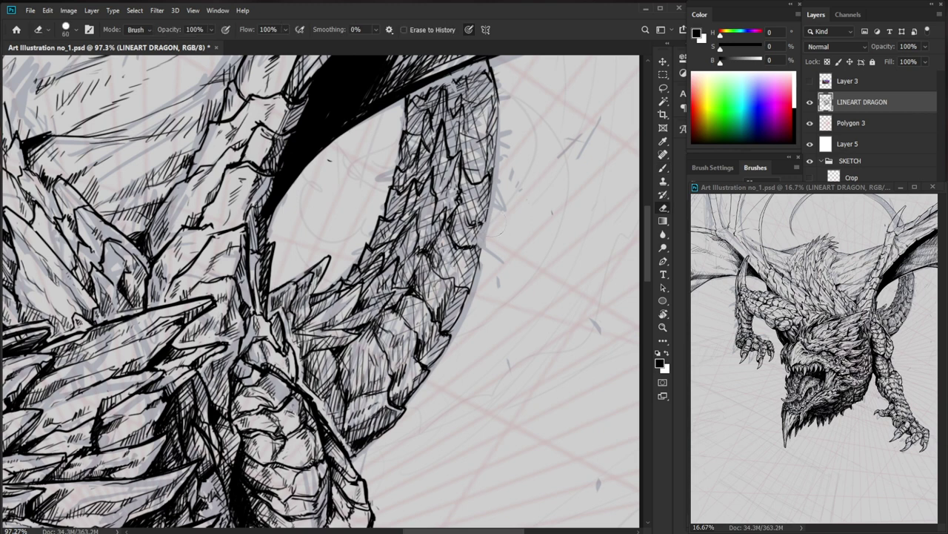
pyautogui.press('b')
pyautogui.moveTo(495, 202)
pyautogui.mouseDown()
pyautogui.moveTo(481, 225)
pyautogui.moveTo(452, 222)
pyautogui.mouseUp()
pyautogui.moveTo(552, 361); pyautogui.dragTo(518, 382)
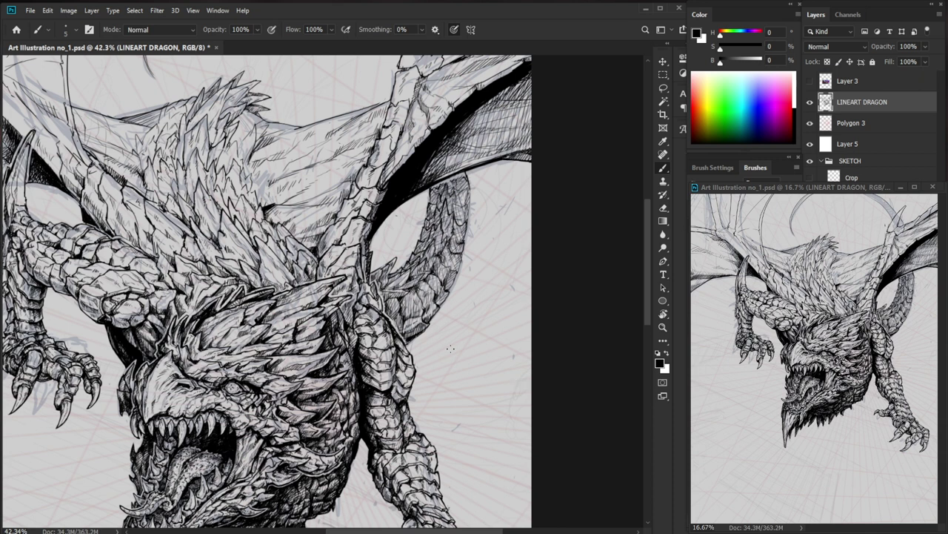
# Shade the scales at the tail's base with a row of short downward hatching strokes.
pyautogui.moveTo(417, 299); pyautogui.dragTo(475, 300)
pyautogui.moveTo(382, 350)
pyautogui.mouseDown()
pyautogui.moveTo(377, 374)
pyautogui.moveTo(386, 378)
pyautogui.mouseUp()
pyautogui.moveTo(398, 346); pyautogui.dragTo(392, 387)
pyautogui.moveTo(407, 342)
pyautogui.mouseDown()
pyautogui.moveTo(395, 383)
pyautogui.moveTo(407, 370)
pyautogui.mouseUp()
pyautogui.moveTo(422, 333); pyautogui.dragTo(418, 372)
pyautogui.moveTo(428, 331)
pyautogui.mouseDown()
pyautogui.moveTo(417, 375)
pyautogui.moveTo(432, 347)
pyautogui.mouseUp()
pyautogui.moveTo(439, 332); pyautogui.dragTo(437, 352)
pyautogui.moveTo(451, 306); pyautogui.dragTo(446, 337)
pyautogui.moveTo(454, 303)
pyautogui.mouseDown()
pyautogui.moveTo(448, 337)
pyautogui.moveTo(454, 331)
pyautogui.mouseUp()
# Darken the spiky scales where the tail meets the body with slanted hatching.
pyautogui.moveTo(371, 258)
pyautogui.mouseDown()
pyautogui.moveTo(358, 258)
pyautogui.moveTo(383, 259)
pyautogui.mouseUp()
pyautogui.moveTo(418, 299); pyautogui.dragTo(388, 310)
pyautogui.moveTo(428, 300); pyautogui.dragTo(392, 316)
pyautogui.moveTo(424, 310); pyautogui.dragTo(395, 319)
pyautogui.moveTo(416, 318); pyautogui.dragTo(383, 340)
pyautogui.moveTo(405, 332)
pyautogui.mouseDown()
pyautogui.moveTo(383, 343)
pyautogui.moveTo(415, 349)
pyautogui.mouseUp()
pyautogui.moveTo(431, 348); pyautogui.dragTo(416, 355)
# Extend the hatching over the scales along the tail's lower outer edge.
pyautogui.moveTo(470, 332); pyautogui.dragTo(402, 331)
pyautogui.moveTo(543, 387); pyautogui.dragTo(508, 409)
pyautogui.moveTo(412, 356)
pyautogui.mouseDown()
pyautogui.moveTo(487, 349)
pyautogui.moveTo(426, 377)
pyautogui.mouseUp()
pyautogui.moveTo(441, 364); pyautogui.dragTo(433, 387)
pyautogui.moveTo(456, 356)
pyautogui.mouseDown()
pyautogui.moveTo(445, 382)
pyautogui.moveTo(452, 379)
pyautogui.mouseUp()
pyautogui.hotkey('ctrl', 'space')
pyautogui.moveTo(474, 350)
pyautogui.mouseDown()
pyautogui.moveTo(466, 369)
pyautogui.moveTo(439, 359)
pyautogui.mouseUp()
pyautogui.moveTo(524, 377); pyautogui.dragTo(515, 389)
pyautogui.moveTo(460, 294)
pyautogui.mouseDown()
pyautogui.moveTo(519, 294)
pyautogui.moveTo(458, 325)
pyautogui.moveTo(467, 341)
pyautogui.mouseUp()
pyautogui.moveTo(449, 309)
pyautogui.mouseDown()
pyautogui.moveTo(467, 346)
pyautogui.moveTo(468, 321)
pyautogui.moveTo(469, 334)
pyautogui.mouseUp()
pyautogui.moveTo(457, 321)
pyautogui.mouseDown()
pyautogui.moveTo(472, 335)
pyautogui.moveTo(457, 324)
pyautogui.mouseUp()
# Add small hatching strokes between the upper scales of the dragon's bent foreleg, opposite the tail.
pyautogui.moveTo(223, 252); pyautogui.dragTo(198, 296)
pyautogui.moveTo(87, 291); pyautogui.dragTo(129, 286)
pyautogui.moveTo(125, 272); pyautogui.dragTo(134, 292)
pyautogui.moveTo(131, 282); pyautogui.dragTo(136, 291)
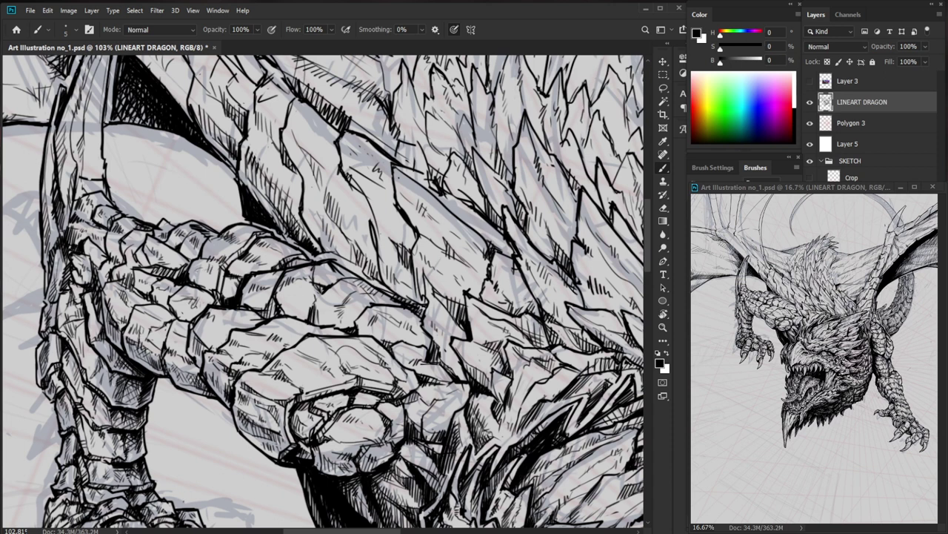
pyautogui.moveTo(224, 285); pyautogui.dragTo(227, 296)
pyautogui.moveTo(226, 286); pyautogui.dragTo(231, 301)
pyautogui.moveTo(341, 274); pyautogui.dragTo(245, 275)
pyautogui.moveTo(313, 268)
pyautogui.mouseDown()
pyautogui.moveTo(404, 270)
pyautogui.moveTo(303, 303)
pyautogui.moveTo(304, 292)
pyautogui.mouseUp()
pyautogui.press('e')
pyautogui.press('b')
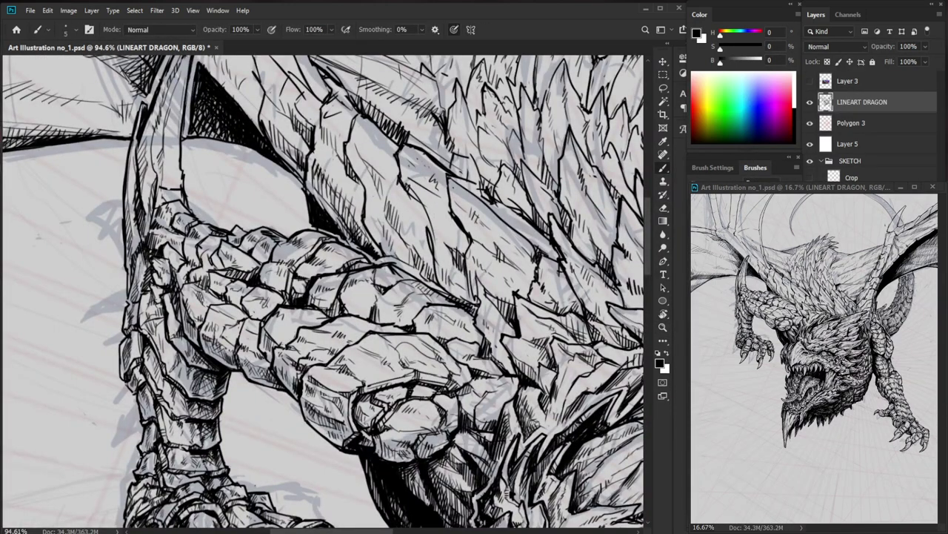
# Hatch the scales in the middle of the bent foreleg, between the wrist and the elbow.
pyautogui.moveTo(393, 280); pyautogui.dragTo(338, 285)
pyautogui.moveTo(488, 473); pyautogui.dragTo(407, 423)
pyautogui.moveTo(277, 226); pyautogui.dragTo(347, 226)
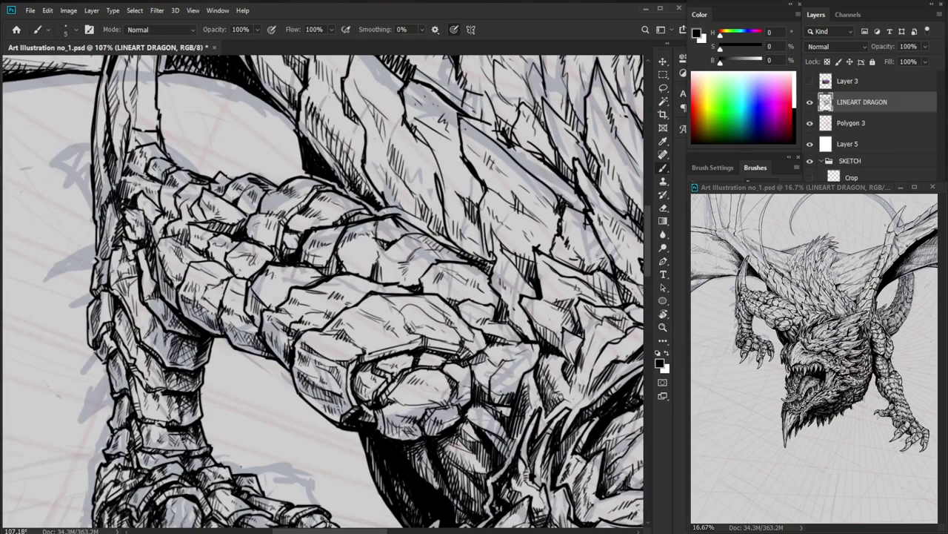
pyautogui.moveTo(407, 305); pyautogui.dragTo(353, 310)
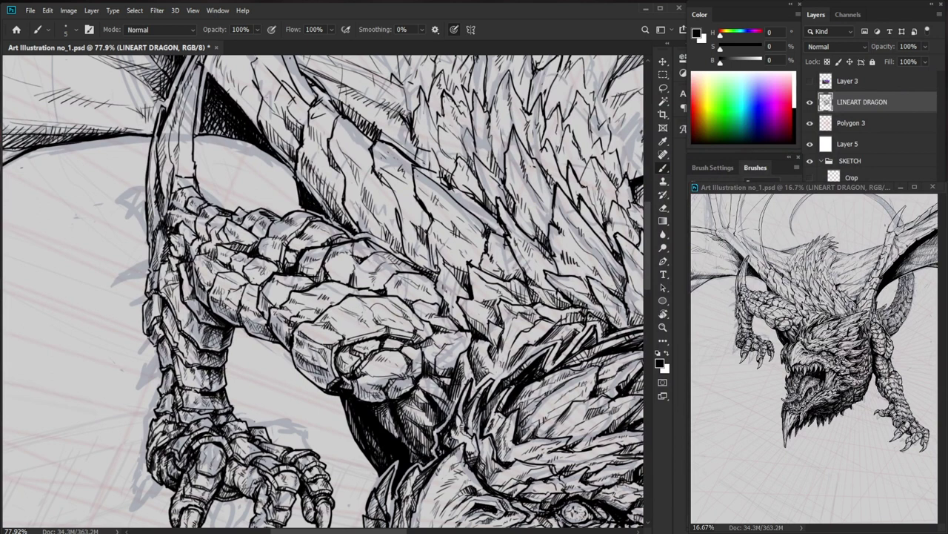
pyautogui.moveTo(294, 315); pyautogui.dragTo(367, 315)
pyautogui.moveTo(253, 289); pyautogui.dragTo(241, 315)
pyautogui.moveTo(253, 292); pyautogui.dragTo(240, 345)
pyautogui.moveTo(255, 313)
pyautogui.mouseDown()
pyautogui.moveTo(245, 349)
pyautogui.moveTo(247, 282)
pyautogui.moveTo(212, 290)
pyautogui.mouseUp()
pyautogui.moveTo(233, 284); pyautogui.dragTo(219, 295)
# Shade the lower edges of the scales on the bent foreleg's underside with fine close-up hatching.
pyautogui.moveTo(375, 342); pyautogui.dragTo(347, 345)
pyautogui.click(267, 293)
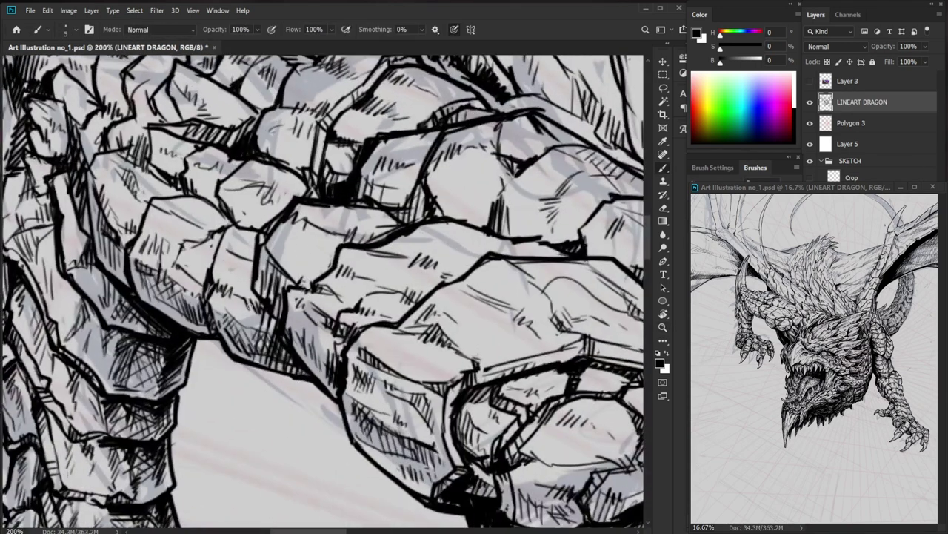
pyautogui.moveTo(155, 280); pyautogui.dragTo(164, 310)
pyautogui.moveTo(161, 289); pyautogui.dragTo(177, 315)
pyautogui.moveTo(247, 276)
pyautogui.mouseDown()
pyautogui.moveTo(194, 277)
pyautogui.moveTo(258, 286)
pyautogui.mouseUp()
pyautogui.moveTo(228, 290); pyautogui.dragTo(234, 322)
pyautogui.moveTo(234, 297); pyautogui.dragTo(244, 326)
pyautogui.moveTo(242, 315); pyautogui.dragTo(245, 325)
pyautogui.moveTo(311, 298); pyautogui.dragTo(189, 300)
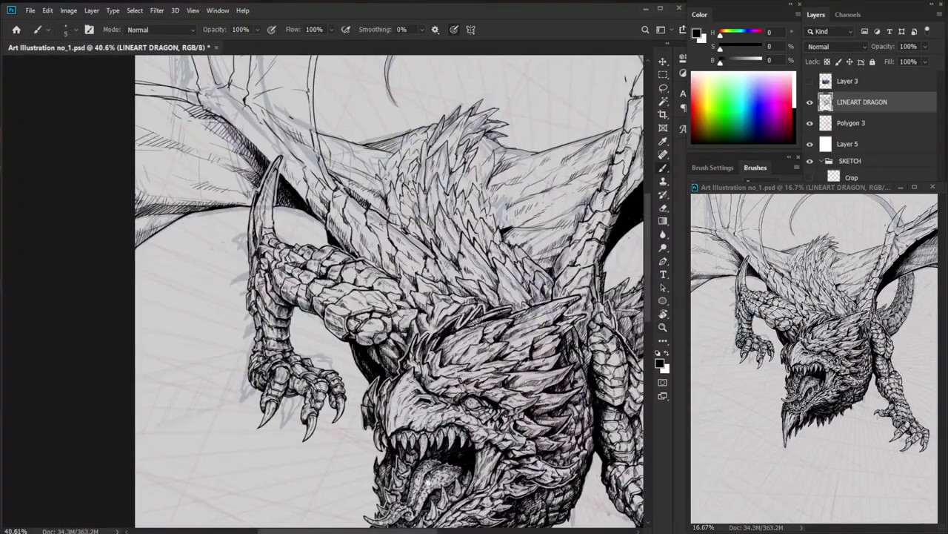
# Check the shading around the foreleg's elbow and add short hatching strokes near the wrist joint.
pyautogui.moveTo(501, 473); pyautogui.dragTo(452, 411)
pyautogui.scroll(5, 323, 284)
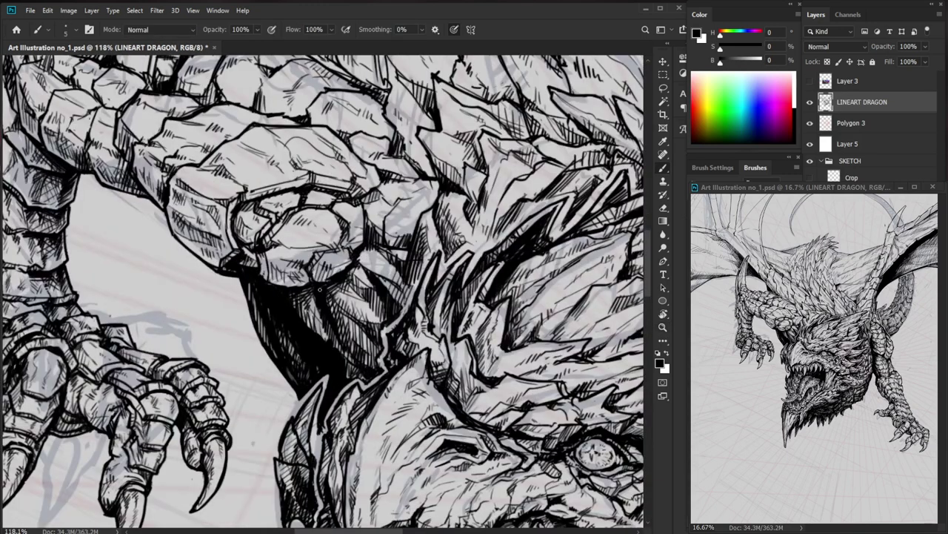
pyautogui.moveTo(314, 296); pyautogui.dragTo(292, 307)
pyautogui.scroll(-5, 323, 285)
pyautogui.scroll(5, 323, 285)
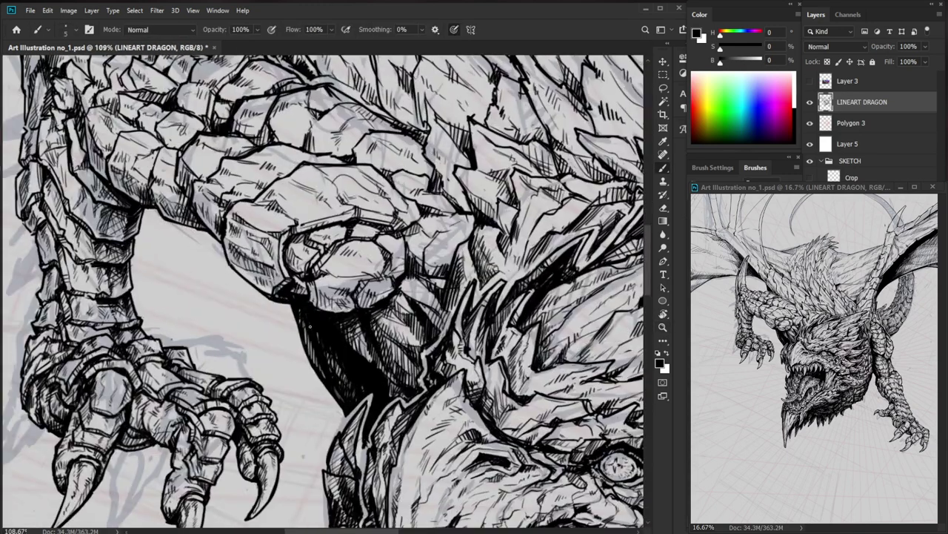
pyautogui.moveTo(358, 335); pyautogui.dragTo(296, 337)
pyautogui.moveTo(426, 418); pyautogui.dragTo(392, 433)
pyautogui.moveTo(248, 308); pyautogui.dragTo(315, 305)
pyautogui.moveTo(245, 259); pyautogui.dragTo(240, 278)
pyautogui.moveTo(244, 271); pyautogui.dragTo(248, 282)
# Hatch the outer edge of the foreleg's wrist and the base of the long spike above it.
pyautogui.moveTo(309, 278)
pyautogui.mouseDown()
pyautogui.moveTo(268, 280)
pyautogui.moveTo(288, 280)
pyautogui.moveTo(234, 335)
pyautogui.mouseUp()
pyautogui.moveTo(153, 296)
pyautogui.mouseDown()
pyautogui.moveTo(202, 296)
pyautogui.moveTo(144, 316)
pyautogui.mouseUp()
pyautogui.press('e')
pyautogui.press('b')
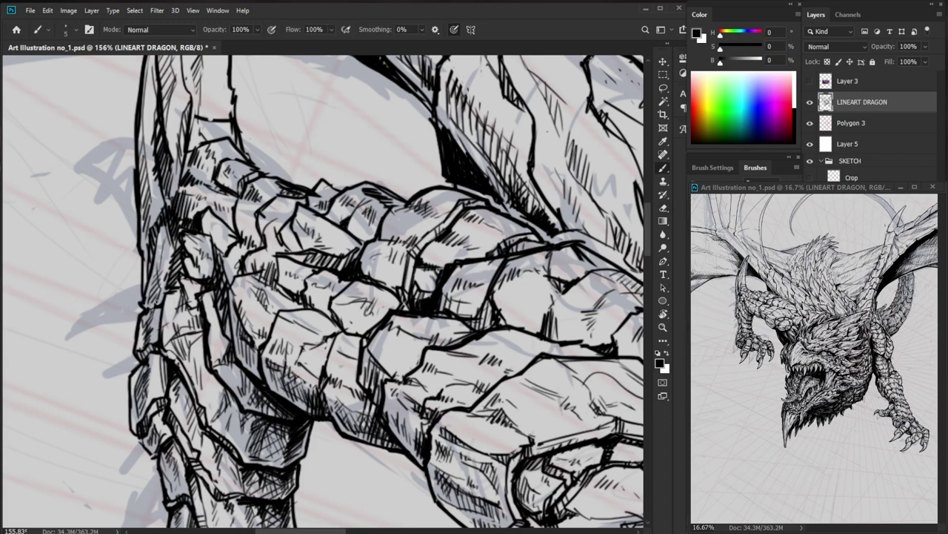
pyautogui.moveTo(146, 307); pyautogui.dragTo(162, 300)
pyautogui.moveTo(159, 257); pyautogui.dragTo(181, 233)
pyautogui.moveTo(172, 257); pyautogui.dragTo(183, 237)
pyautogui.moveTo(261, 272); pyautogui.dragTo(160, 275)
# Add short hatching strokes to the foreleg's upper scales beneath the black shadow at the shoulder.
pyautogui.moveTo(552, 379); pyautogui.dragTo(432, 429)
pyautogui.moveTo(136, 305)
pyautogui.mouseDown()
pyautogui.moveTo(209, 315)
pyautogui.moveTo(239, 304)
pyautogui.moveTo(178, 312)
pyautogui.moveTo(249, 306)
pyautogui.moveTo(259, 316)
pyautogui.moveTo(218, 328)
pyautogui.moveTo(207, 311)
pyautogui.mouseUp()
pyautogui.press('e')
pyautogui.press('b')
pyautogui.press('e')
pyautogui.press('b')
pyautogui.moveTo(208, 308); pyautogui.dragTo(200, 328)
pyautogui.moveTo(213, 312); pyautogui.dragTo(205, 328)
pyautogui.moveTo(281, 306)
pyautogui.mouseDown()
pyautogui.moveTo(207, 307)
pyautogui.moveTo(392, 319)
pyautogui.mouseUp()
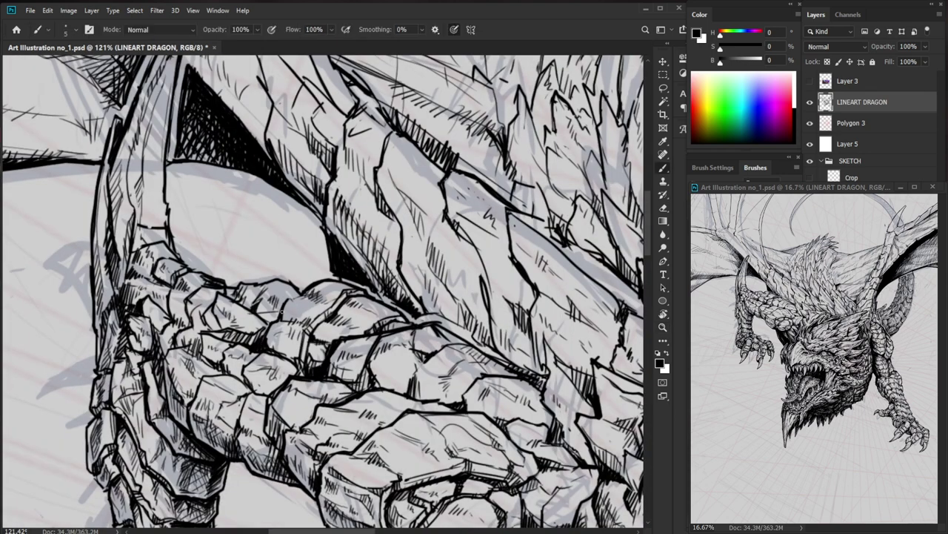
pyautogui.moveTo(278, 309); pyautogui.dragTo(271, 324)
pyautogui.moveTo(277, 314); pyautogui.dragTo(273, 325)
# Reduce the eraser size to 15 px.
pyautogui.moveTo(334, 308); pyautogui.dragTo(219, 308)
pyautogui.moveTo(497, 459); pyautogui.dragTo(427, 346)
pyautogui.moveTo(292, 199); pyautogui.dragTo(392, 199)
pyautogui.press('e')
pyautogui.press('[')
pyautogui.press('[')
pyautogui.press('[')
pyautogui.press('[')
pyautogui.press('[')
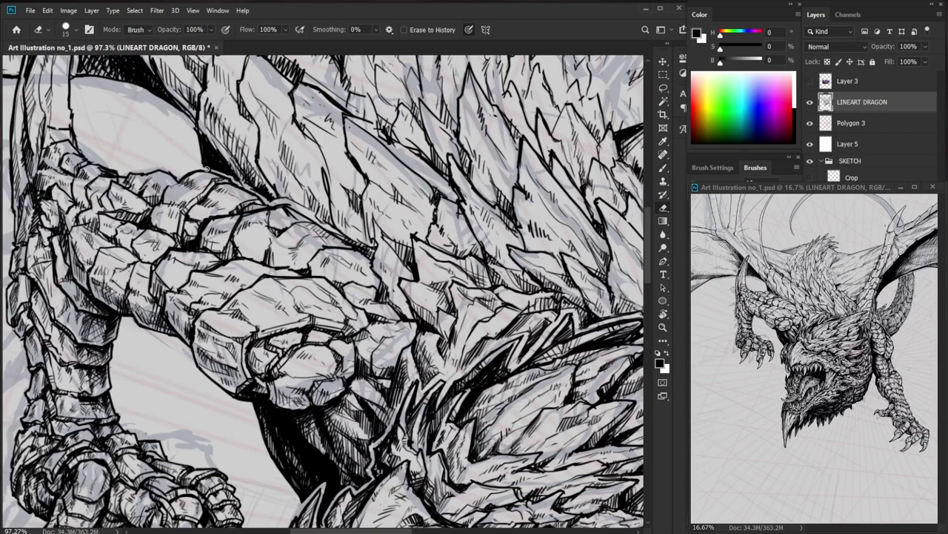
# Brush more hatching onto the bent foreleg's scales, from the upper part down to the wrist.
pyautogui.moveTo(220, 160)
pyautogui.mouseDown()
pyautogui.moveTo(275, 159)
pyautogui.moveTo(306, 208)
pyautogui.mouseUp()
pyautogui.moveTo(278, 251)
pyautogui.mouseDown()
pyautogui.moveTo(214, 223)
pyautogui.moveTo(201, 232)
pyautogui.moveTo(237, 265)
pyautogui.mouseUp()
pyautogui.press('b')
pyautogui.moveTo(251, 247); pyautogui.dragTo(253, 261)
pyautogui.moveTo(264, 254); pyautogui.dragTo(257, 265)
pyautogui.moveTo(187, 315); pyautogui.dragTo(189, 350)
pyautogui.moveTo(199, 323)
pyautogui.mouseDown()
pyautogui.moveTo(196, 356)
pyautogui.moveTo(205, 356)
pyautogui.mouseUp()
pyautogui.moveTo(180, 338)
pyautogui.mouseDown()
pyautogui.moveTo(173, 364)
pyautogui.moveTo(175, 353)
pyautogui.mouseUp()
pyautogui.moveTo(178, 351)
pyautogui.mouseDown()
pyautogui.moveTo(202, 361)
pyautogui.moveTo(173, 385)
pyautogui.moveTo(182, 371)
pyautogui.mouseUp()
# Deepen the shading on the scales below the foreleg's wrist with short downward strokes.
pyautogui.moveTo(107, 347); pyautogui.dragTo(161, 353)
pyautogui.moveTo(186, 352); pyautogui.dragTo(180, 358)
pyautogui.moveTo(120, 347); pyautogui.dragTo(125, 357)
pyautogui.moveTo(130, 342); pyautogui.dragTo(143, 372)
pyautogui.moveTo(145, 345)
pyautogui.mouseDown()
pyautogui.moveTo(148, 372)
pyautogui.moveTo(153, 365)
pyautogui.mouseUp()
pyautogui.press('z')
pyautogui.moveTo(259, 341); pyautogui.dragTo(126, 345)
# Add a cluster of short hatching strokes to the scales around the dragon's shoulder.
pyautogui.moveTo(497, 487); pyautogui.dragTo(424, 411)
pyautogui.moveTo(228, 221)
pyautogui.mouseDown()
pyautogui.moveTo(299, 223)
pyautogui.moveTo(255, 249)
pyautogui.mouseUp()
pyautogui.press('b')
pyautogui.moveTo(258, 237); pyautogui.dragTo(257, 252)
pyautogui.moveTo(238, 212); pyautogui.dragTo(232, 234)
pyautogui.moveTo(242, 212); pyautogui.dragTo(241, 240)
pyautogui.moveTo(251, 216); pyautogui.dragTo(247, 245)
pyautogui.moveTo(257, 229); pyautogui.dragTo(249, 254)
pyautogui.moveTo(249, 203); pyautogui.dragTo(245, 224)
pyautogui.moveTo(254, 225); pyautogui.dragTo(250, 231)
# Add two short hatching strokes among the pointed neck scales near the wing joint.
pyautogui.hotkey('ctrl', 'space')
pyautogui.moveTo(326, 228); pyautogui.dragTo(242, 231)
pyautogui.moveTo(467, 317); pyautogui.dragTo(418, 390)
pyautogui.hotkey('ctrl', 'space')
pyautogui.moveTo(403, 288); pyautogui.dragTo(455, 288)
pyautogui.press('b')
pyautogui.moveTo(351, 297); pyautogui.dragTo(347, 307)
pyautogui.moveTo(354, 299); pyautogui.dragTo(350, 309)
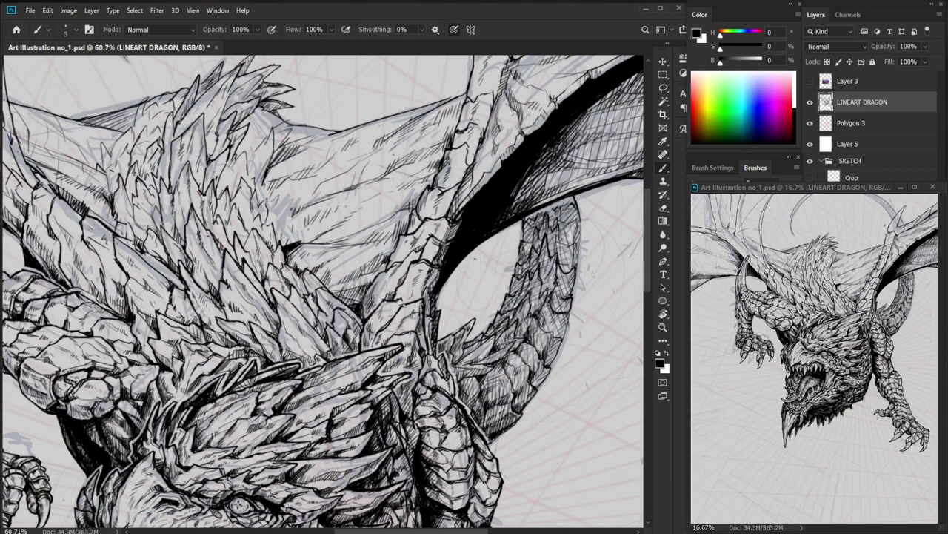
# Hatch the wing membrane behind the neck with short slanted strokes and touch up the neck's pointed scales.
pyautogui.hotkey('ctrl', 'space')
pyautogui.moveTo(413, 302); pyautogui.dragTo(354, 303)
pyautogui.hotkey('ctrl', 'space')
pyautogui.moveTo(435, 230); pyautogui.dragTo(497, 230)
pyautogui.moveTo(394, 188); pyautogui.dragTo(321, 219)
pyautogui.moveTo(269, 240); pyautogui.dragTo(252, 251)
pyautogui.moveTo(290, 219); pyautogui.dragTo(272, 235)
pyautogui.moveTo(305, 215)
pyautogui.mouseDown()
pyautogui.moveTo(286, 229)
pyautogui.moveTo(300, 226)
pyautogui.mouseUp()
pyautogui.moveTo(325, 210); pyautogui.dragTo(313, 223)
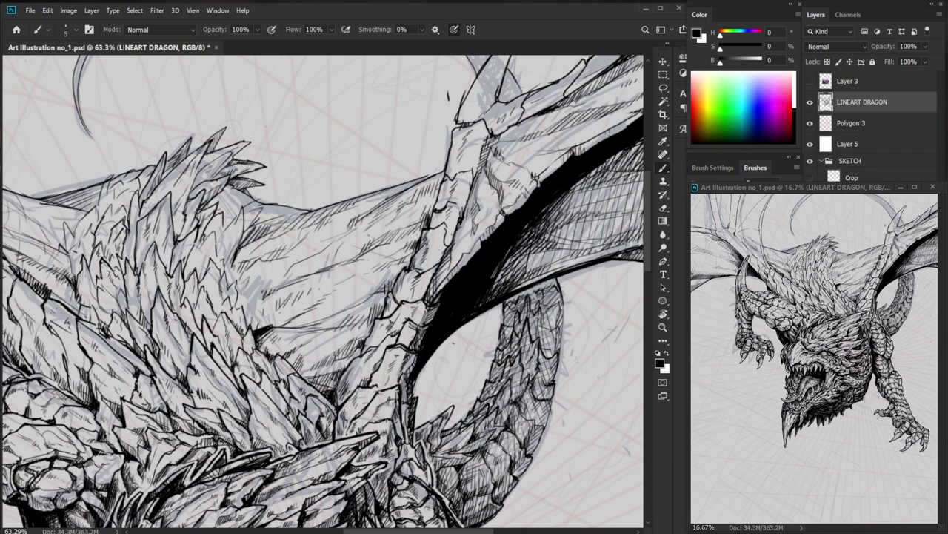
pyautogui.moveTo(226, 241); pyautogui.dragTo(220, 259)
pyautogui.hotkey('ctrl', 'space')
pyautogui.moveTo(283, 267)
pyautogui.mouseDown()
pyautogui.moveTo(239, 266)
pyautogui.moveTo(292, 265)
pyautogui.moveTo(261, 268)
pyautogui.moveTo(274, 258)
pyautogui.mouseUp()
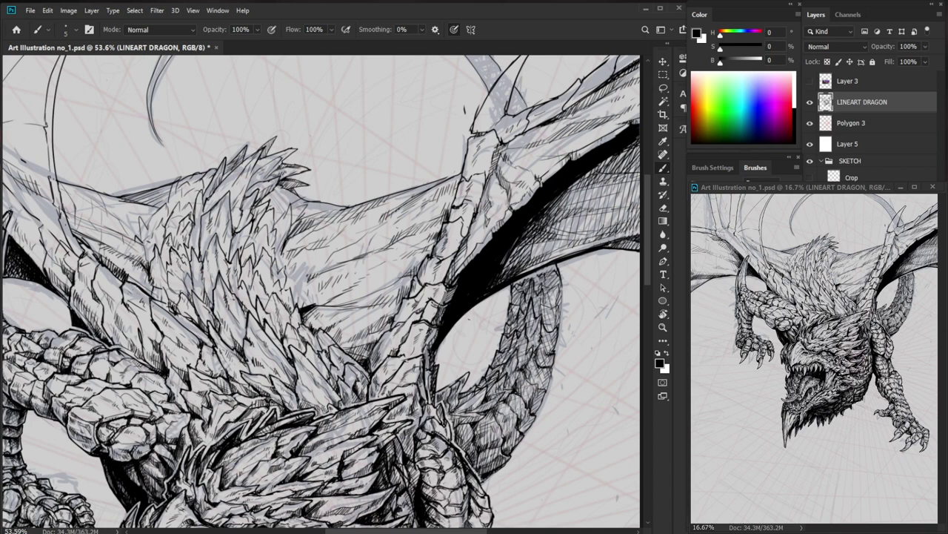
# Hatch the wing membrane where it meets the pointed neck scales with short slanted strokes.
pyautogui.moveTo(312, 292); pyautogui.dragTo(358, 293)
pyautogui.moveTo(269, 299); pyautogui.dragTo(295, 302)
pyautogui.moveTo(284, 299)
pyautogui.mouseDown()
pyautogui.moveTo(304, 303)
pyautogui.moveTo(273, 313)
pyautogui.mouseUp()
pyautogui.moveTo(292, 296); pyautogui.dragTo(282, 315)
pyautogui.moveTo(301, 297)
pyautogui.mouseDown()
pyautogui.moveTo(288, 315)
pyautogui.moveTo(323, 298)
pyautogui.mouseUp()
pyautogui.moveTo(341, 281); pyautogui.dragTo(211, 282)
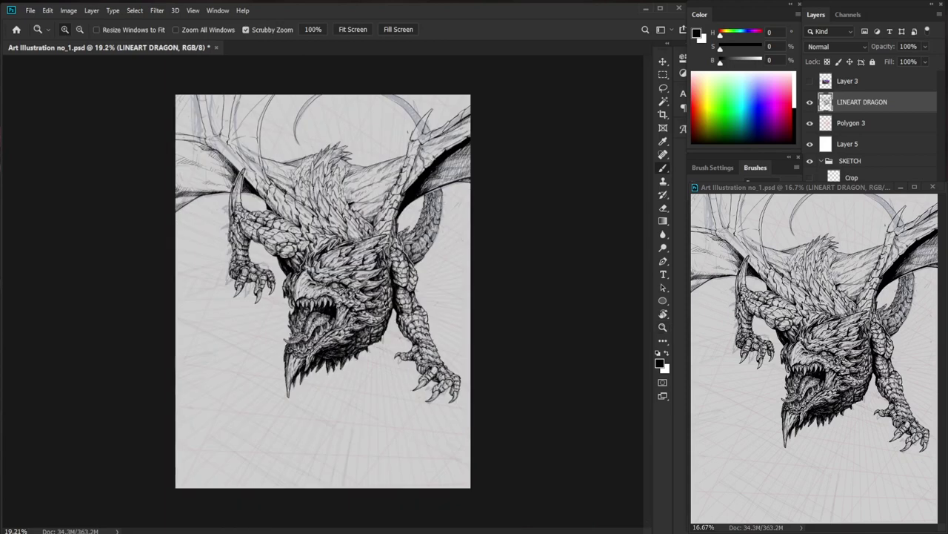
# Erase part of the shading at the membrane's neck edge and redraw it with short dark strokes.
pyautogui.moveTo(371, 237); pyautogui.dragTo(460, 237)
pyautogui.moveTo(341, 234)
pyautogui.mouseDown()
pyautogui.moveTo(341, 284)
pyautogui.moveTo(385, 281)
pyautogui.mouseUp()
pyautogui.press('e')
pyautogui.moveTo(311, 282)
pyautogui.mouseDown()
pyautogui.moveTo(279, 300)
pyautogui.moveTo(290, 304)
pyautogui.mouseUp()
pyautogui.press('b')
pyautogui.moveTo(317, 285); pyautogui.dragTo(301, 302)
pyautogui.moveTo(329, 282)
pyautogui.mouseDown()
pyautogui.moveTo(312, 301)
pyautogui.moveTo(331, 296)
pyautogui.mouseUp()
# Clean up the hatching across the wing membrane beside the neck, alternating between eraser and brush.
pyautogui.moveTo(430, 287); pyautogui.dragTo(342, 288)
pyautogui.moveTo(412, 306); pyautogui.dragTo(392, 337)
pyautogui.moveTo(365, 285)
pyautogui.mouseDown()
pyautogui.moveTo(407, 283)
pyautogui.moveTo(554, 337)
pyautogui.mouseUp()
pyautogui.press('e')
pyautogui.press('b')
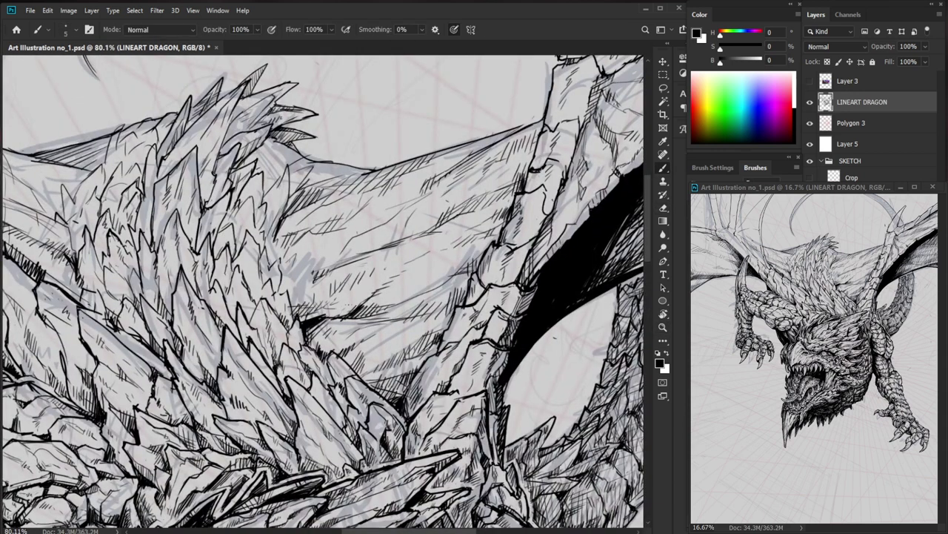
pyautogui.press('e')
pyautogui.press('b')
pyautogui.press('e')
pyautogui.press('b')
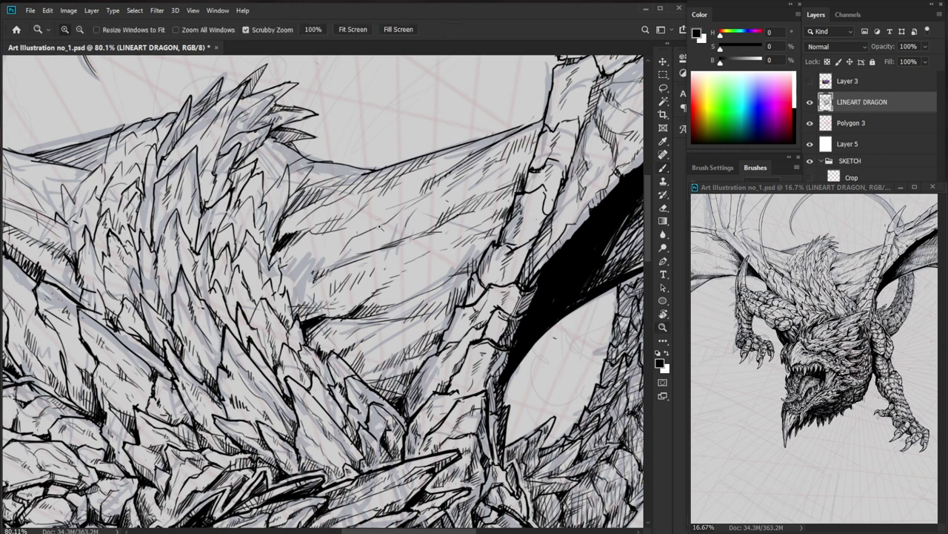
# Refine the inked edges of the neck scales next to the scaly wing arm with the eraser and brush.
pyautogui.hotkey('ctrl', '0')
pyautogui.press('z')
pyautogui.moveTo(335, 203); pyautogui.dragTo(401, 203)
pyautogui.press('b')
pyautogui.moveTo(296, 252)
pyautogui.mouseDown()
pyautogui.moveTo(335, 337)
pyautogui.moveTo(364, 348)
pyautogui.mouseUp()
pyautogui.press('z')
pyautogui.press('b')
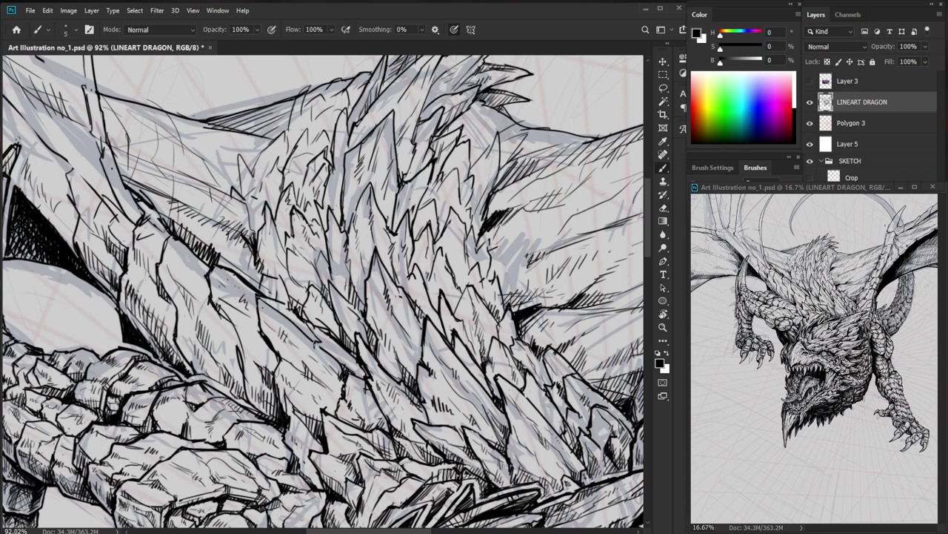
pyautogui.press('e')
pyautogui.press('b')
pyautogui.press('e')
pyautogui.press('b')
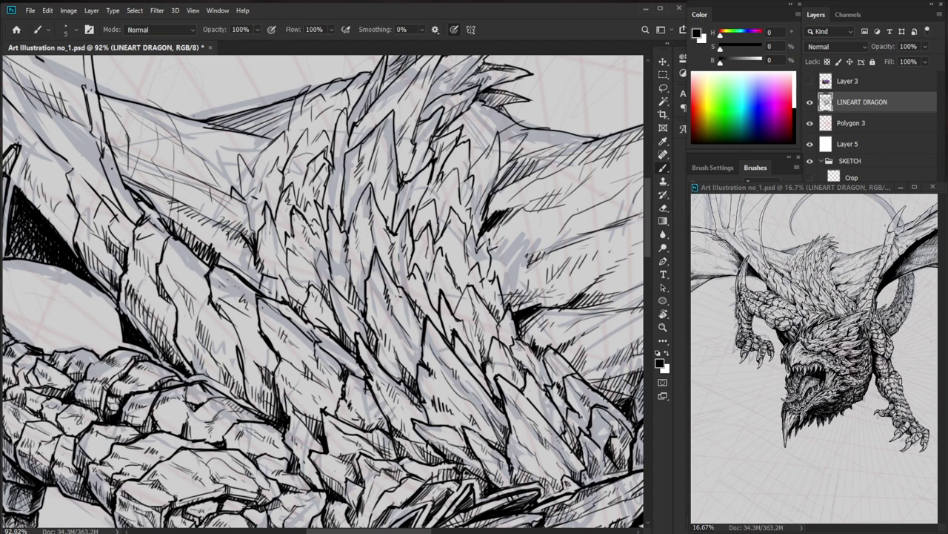
# Hatch the upper edge of the wing arm beside the neck with short downward strokes and clean them up.
pyautogui.moveTo(267, 278); pyautogui.dragTo(262, 294)
pyautogui.moveTo(271, 278); pyautogui.dragTo(269, 299)
pyautogui.moveTo(280, 282)
pyautogui.mouseDown()
pyautogui.moveTo(273, 298)
pyautogui.moveTo(289, 305)
pyautogui.mouseUp()
pyautogui.press('e')
pyautogui.press('b')
pyautogui.moveTo(404, 280); pyautogui.dragTo(348, 279)
pyautogui.moveTo(439, 232)
pyautogui.mouseDown()
pyautogui.moveTo(387, 233)
pyautogui.moveTo(430, 194)
pyautogui.mouseUp()
pyautogui.press('b')
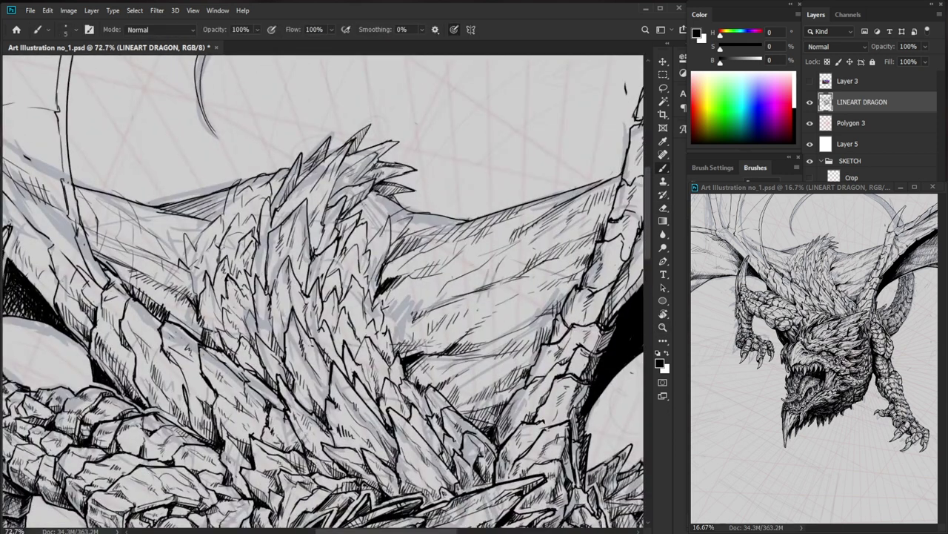
pyautogui.press('e')
pyautogui.press('b')
pyautogui.press('e')
pyautogui.press('b')
pyautogui.moveTo(375, 228); pyautogui.dragTo(297, 230)
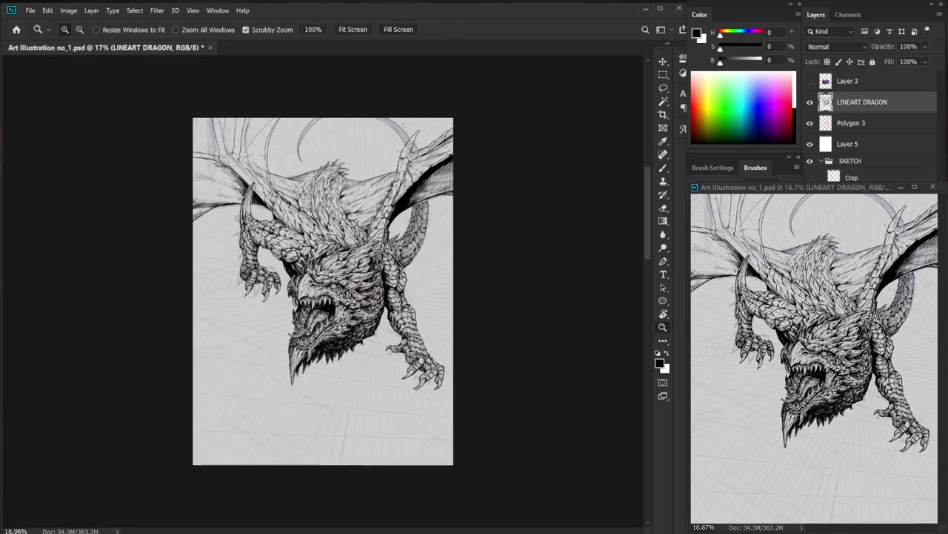
# Examine the line art on both forelegs and their claws for areas that still need shading.
pyautogui.moveTo(435, 352); pyautogui.dragTo(508, 351)
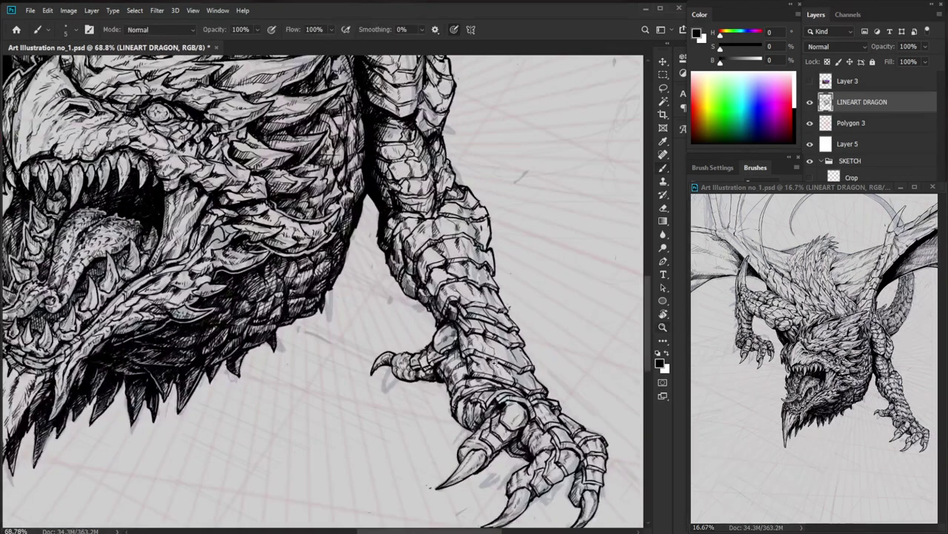
pyautogui.moveTo(472, 378); pyautogui.dragTo(497, 376)
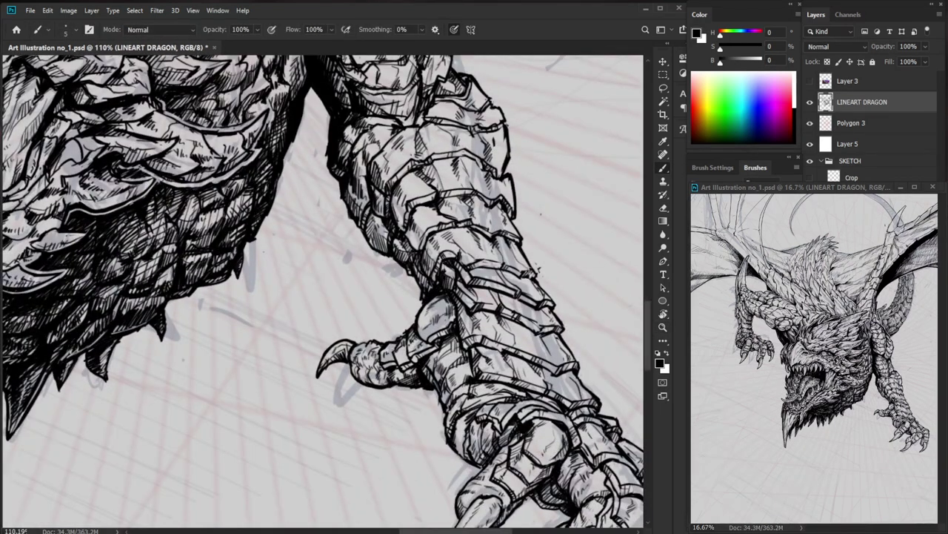
pyautogui.moveTo(424, 347); pyautogui.dragTo(363, 348)
pyautogui.moveTo(420, 345); pyautogui.dragTo(476, 346)
pyautogui.moveTo(362, 363)
pyautogui.mouseDown()
pyautogui.moveTo(339, 381)
pyautogui.moveTo(336, 358)
pyautogui.moveTo(432, 363)
pyautogui.moveTo(344, 365)
pyautogui.mouseUp()
pyautogui.press('e')
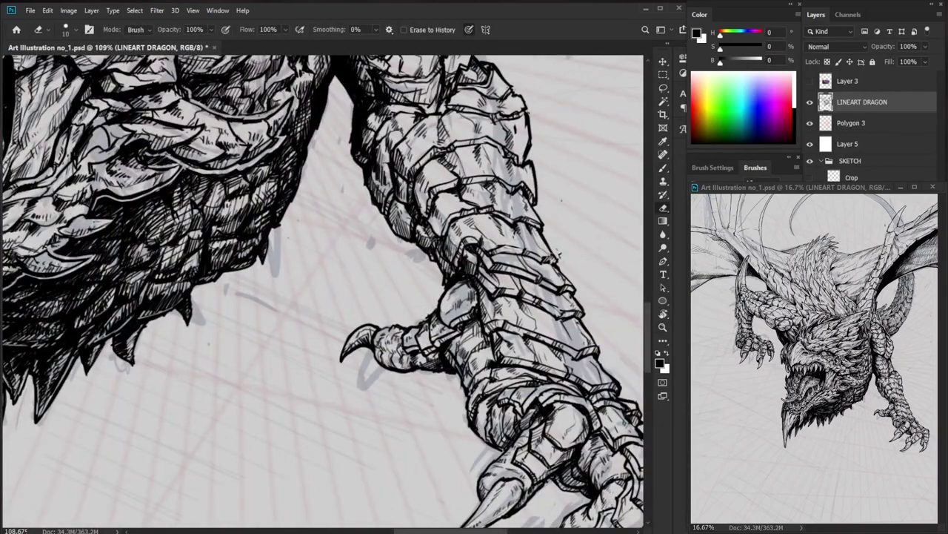
pyautogui.press('b')
pyautogui.moveTo(539, 476); pyautogui.dragTo(443, 383)
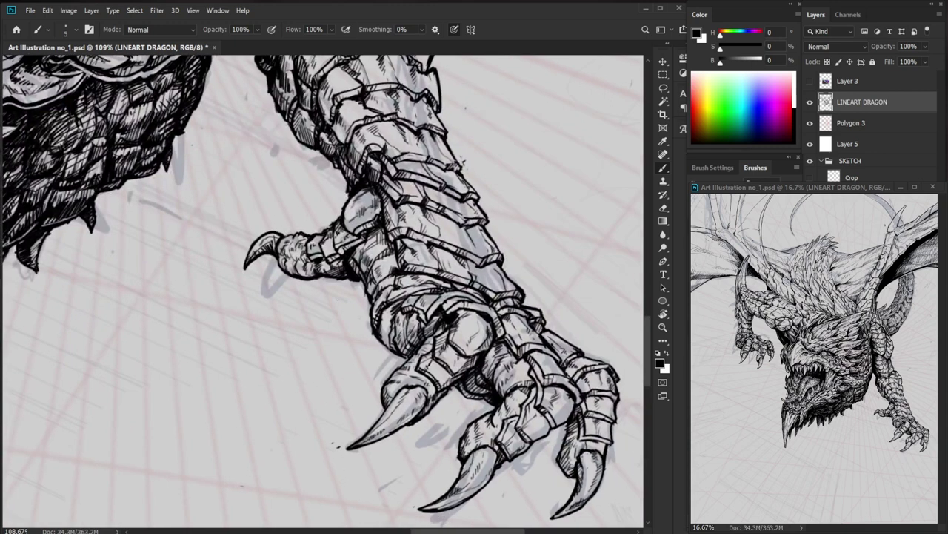
pyautogui.moveTo(382, 262); pyautogui.dragTo(347, 352)
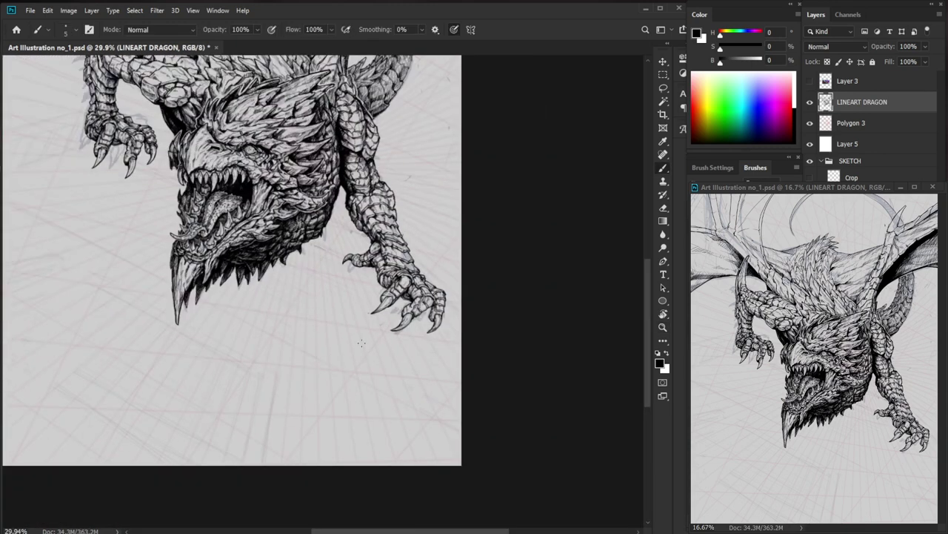
pyautogui.moveTo(178, 188); pyautogui.dragTo(287, 379)
pyautogui.moveTo(217, 197); pyautogui.dragTo(264, 263)
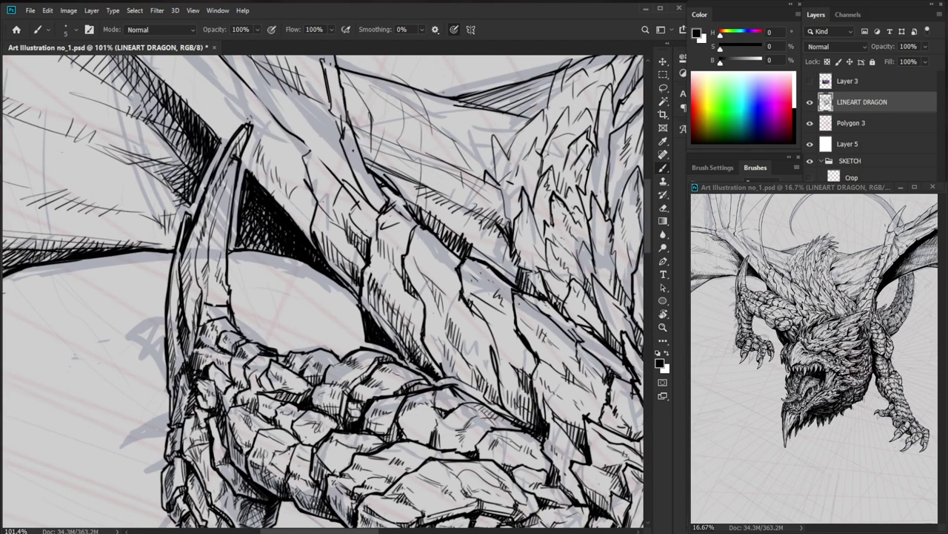
pyautogui.press('e')
pyautogui.press('b')
pyautogui.press('z')
pyautogui.scroll(-6, 539, 343)
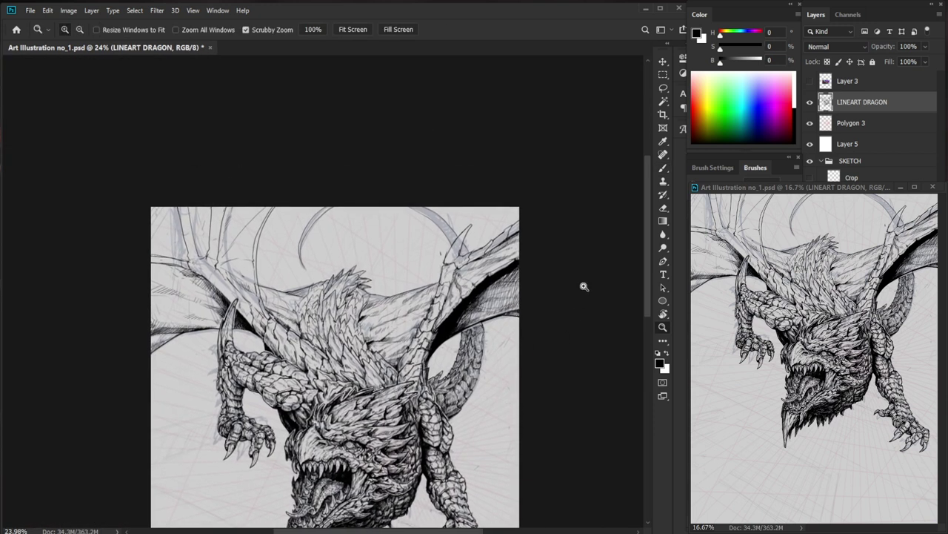
# Touch up the ink lines around the joint of the wing's thumb claw with the eraser and brush.
pyautogui.scroll(4, 525, 194)
pyautogui.press('e')
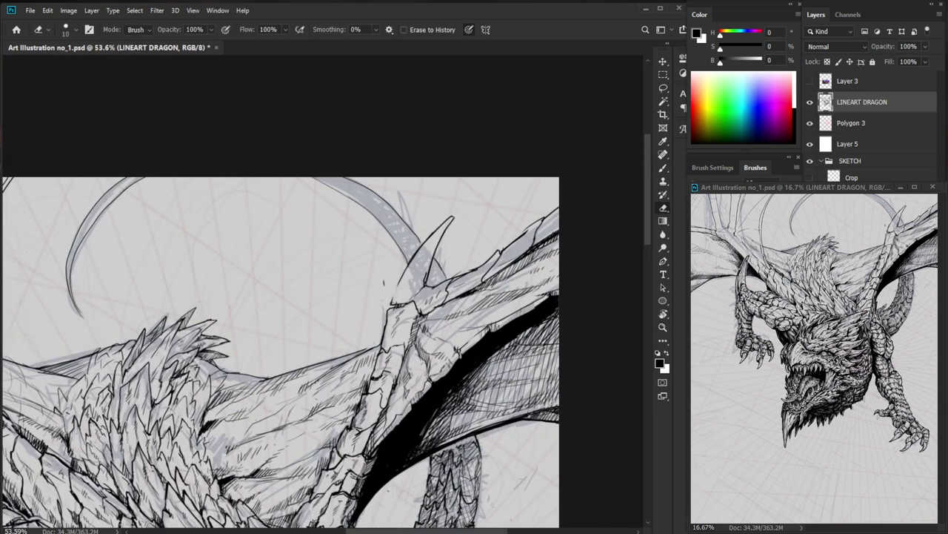
pyautogui.press('b')
pyautogui.moveTo(400, 280); pyautogui.dragTo(382, 355)
pyautogui.press('e')
pyautogui.press('b')
pyautogui.press('e')
pyautogui.press('b')
pyautogui.moveTo(447, 335); pyautogui.dragTo(389, 341)
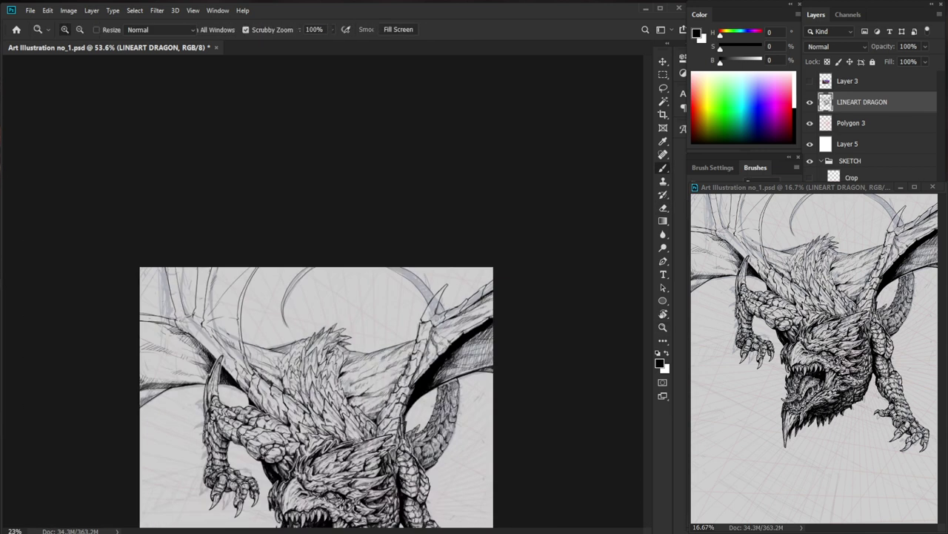
# Shade the first front claw of the extended foreleg with short slanted strokes.
pyautogui.hotkey('ctrl', '0')
pyautogui.moveTo(506, 265); pyautogui.dragTo(544, 271)
pyautogui.moveTo(580, 320); pyautogui.dragTo(445, 286)
pyautogui.moveTo(376, 460); pyautogui.dragTo(466, 461)
pyautogui.moveTo(377, 378); pyautogui.dragTo(366, 391)
pyautogui.moveTo(370, 386); pyautogui.dragTo(359, 407)
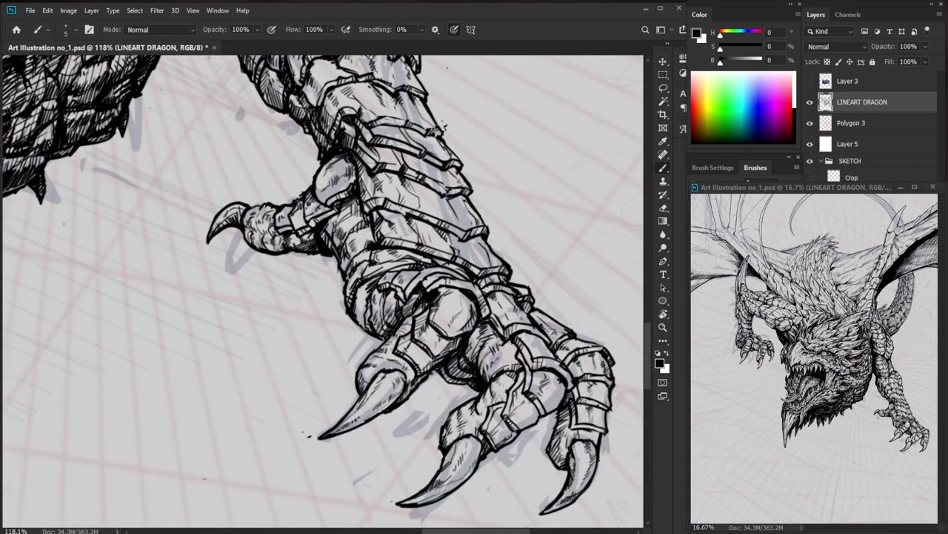
# Add short slanted shading strokes to the remaining front claws of the extended foreleg.
pyautogui.moveTo(537, 441); pyautogui.dragTo(491, 371)
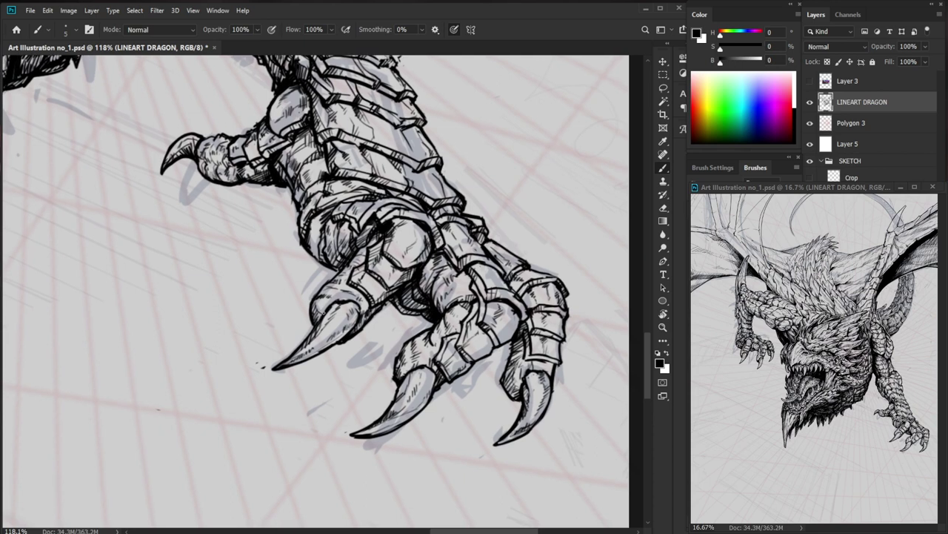
pyautogui.moveTo(405, 386); pyautogui.dragTo(395, 405)
pyautogui.moveTo(401, 397); pyautogui.dragTo(393, 413)
pyautogui.press('z')
pyautogui.moveTo(448, 388); pyautogui.dragTo(403, 432)
pyautogui.moveTo(404, 432); pyautogui.dragTo(483, 406)
pyautogui.moveTo(480, 397)
pyautogui.mouseDown()
pyautogui.moveTo(453, 426)
pyautogui.moveTo(467, 422)
pyautogui.mouseUp()
pyautogui.moveTo(470, 408)
pyautogui.mouseDown()
pyautogui.moveTo(463, 428)
pyautogui.moveTo(446, 428)
pyautogui.mouseUp()
pyautogui.press('e')
pyautogui.press('b')
# Touch up the inking on the scales below the elbow spike of the bent foreleg.
pyautogui.moveTo(498, 405); pyautogui.dragTo(404, 363)
pyautogui.moveTo(160, 193); pyautogui.dragTo(282, 400)
pyautogui.moveTo(228, 296); pyautogui.dragTo(313, 295)
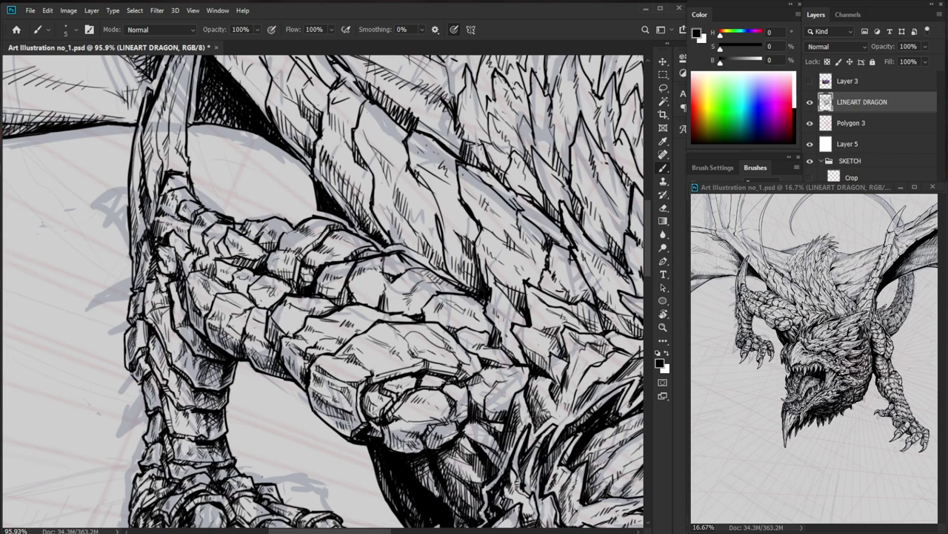
pyautogui.press('z')
pyautogui.moveTo(173, 290)
pyautogui.mouseDown()
pyautogui.moveTo(179, 317)
pyautogui.moveTo(191, 308)
pyautogui.moveTo(190, 323)
pyautogui.mouseUp()
pyautogui.press('z')
pyautogui.moveTo(277, 297); pyautogui.dragTo(248, 296)
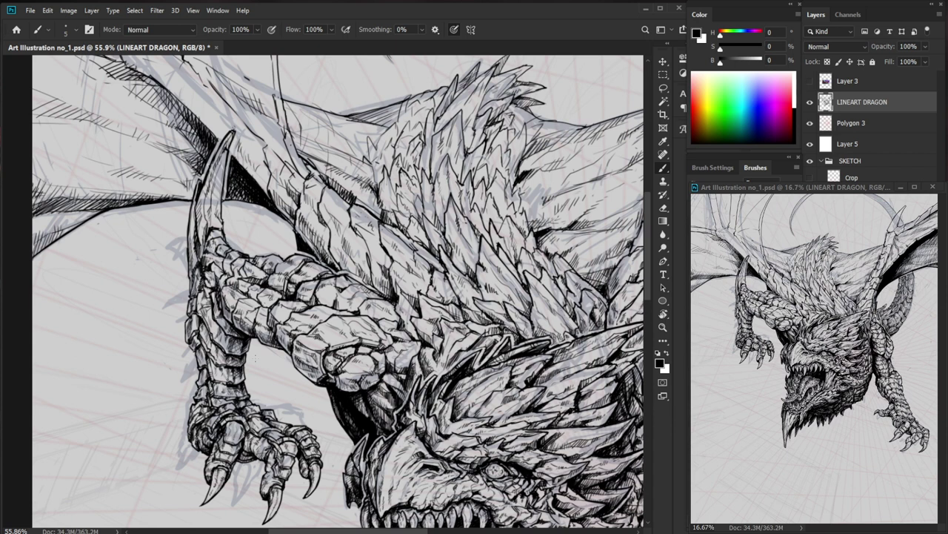
pyautogui.scroll(5, 199, 318)
pyautogui.press('e')
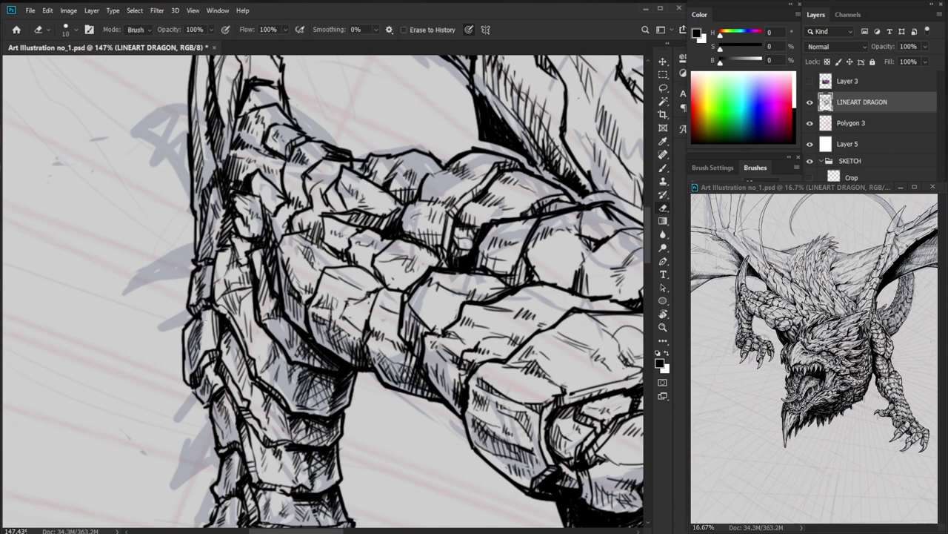
pyautogui.press('b')
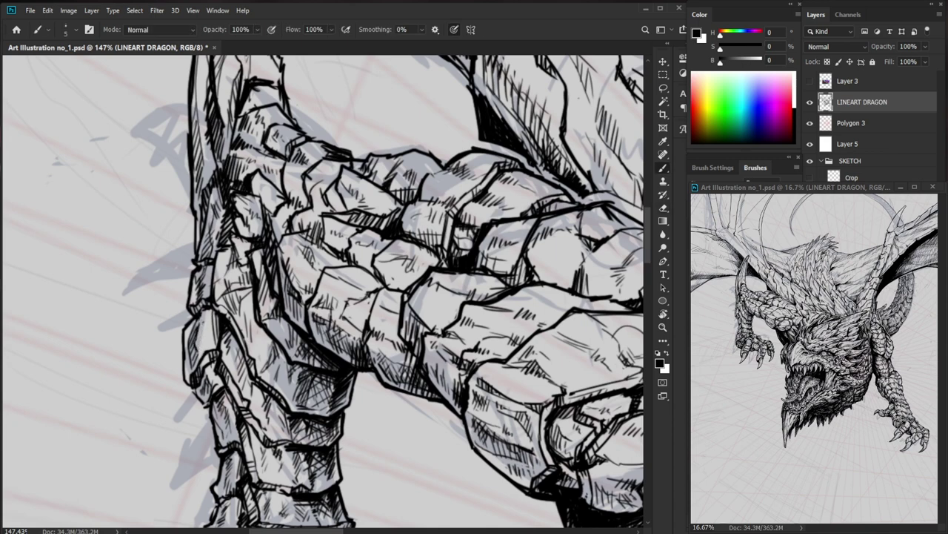
pyautogui.moveTo(270, 312); pyautogui.dragTo(167, 311)
pyautogui.moveTo(530, 378); pyautogui.dragTo(401, 446)
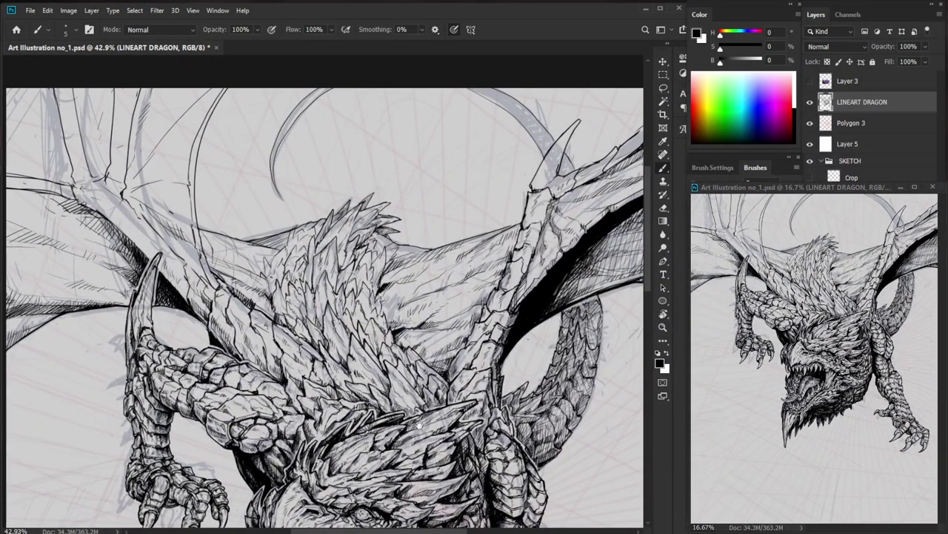
# Add short hatching strokes to the pointed scales in the middle of the neck.
pyautogui.moveTo(374, 374); pyautogui.dragTo(448, 374)
pyautogui.press('b')
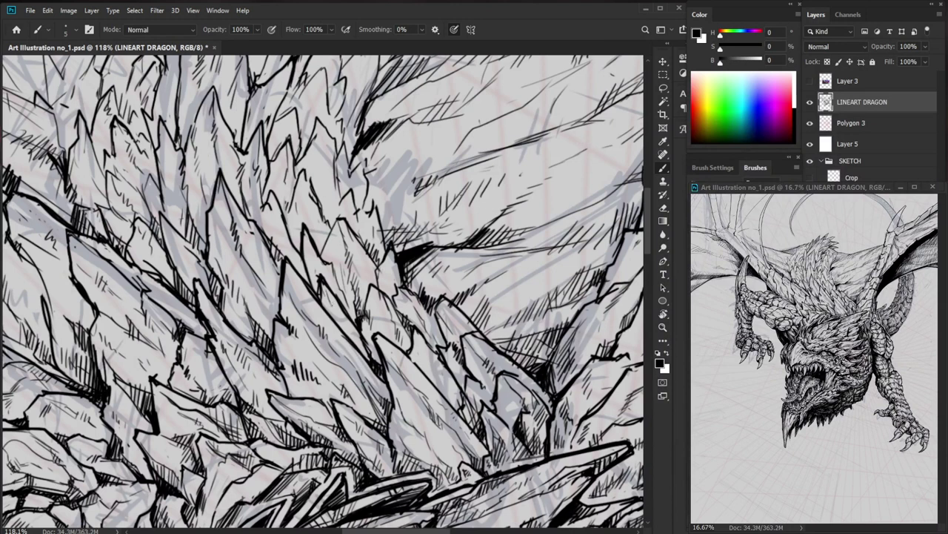
pyautogui.moveTo(337, 313); pyautogui.dragTo(360, 344)
pyautogui.moveTo(304, 232)
pyautogui.mouseDown()
pyautogui.moveTo(318, 274)
pyautogui.moveTo(309, 286)
pyautogui.moveTo(303, 279)
pyautogui.mouseUp()
pyautogui.press('e')
pyautogui.press('b')
pyautogui.moveTo(301, 245)
pyautogui.mouseDown()
pyautogui.moveTo(310, 283)
pyautogui.moveTo(276, 292)
pyautogui.mouseUp()
pyautogui.moveTo(279, 273); pyautogui.dragTo(287, 315)
pyautogui.moveTo(289, 292); pyautogui.dragTo(290, 319)
# Touch up the outline and scale edges along the wing arm up to its thumb claw.
pyautogui.moveTo(355, 275); pyautogui.dragTo(350, 410)
pyautogui.moveTo(556, 448); pyautogui.dragTo(525, 370)
pyautogui.moveTo(452, 215); pyautogui.dragTo(528, 229)
pyautogui.press('e')
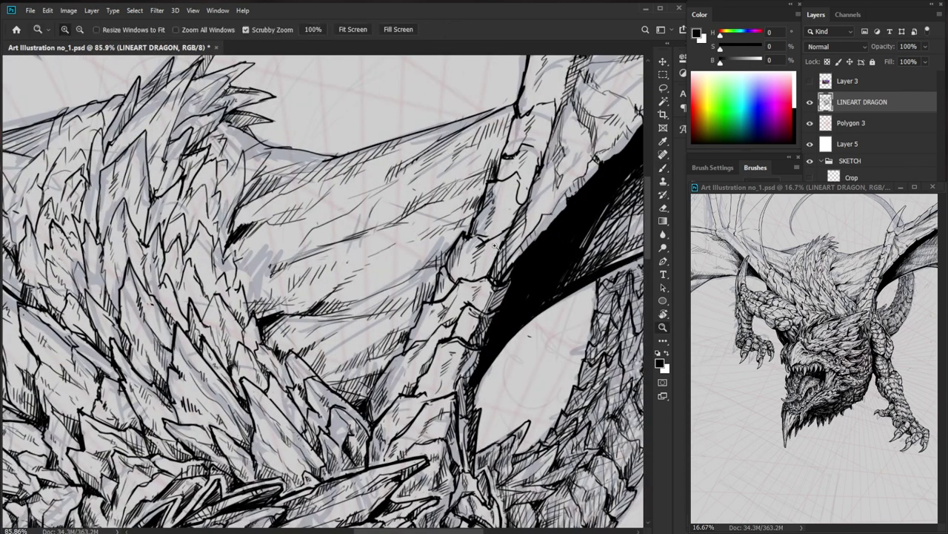
pyautogui.moveTo(530, 274); pyautogui.dragTo(441, 357)
pyautogui.press('b')
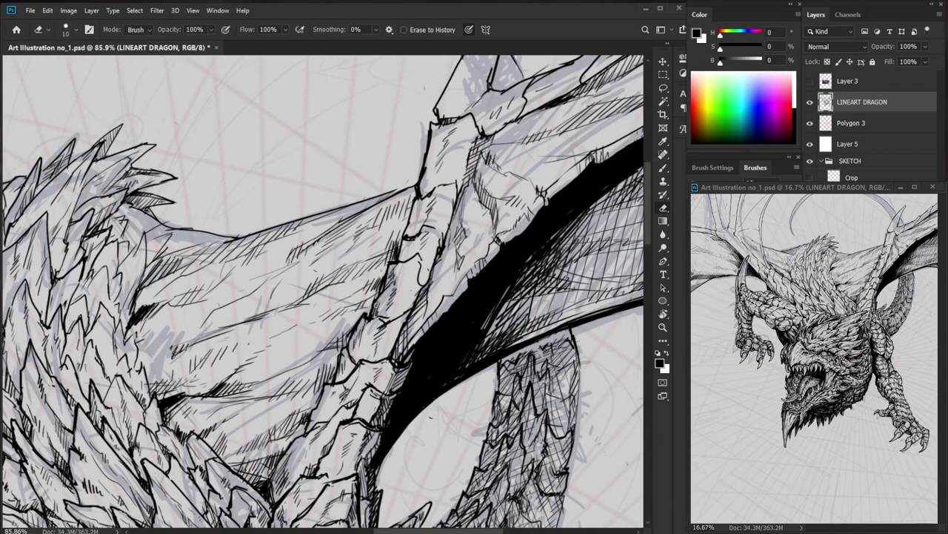
pyautogui.moveTo(386, 282); pyautogui.dragTo(363, 326)
pyautogui.press('e')
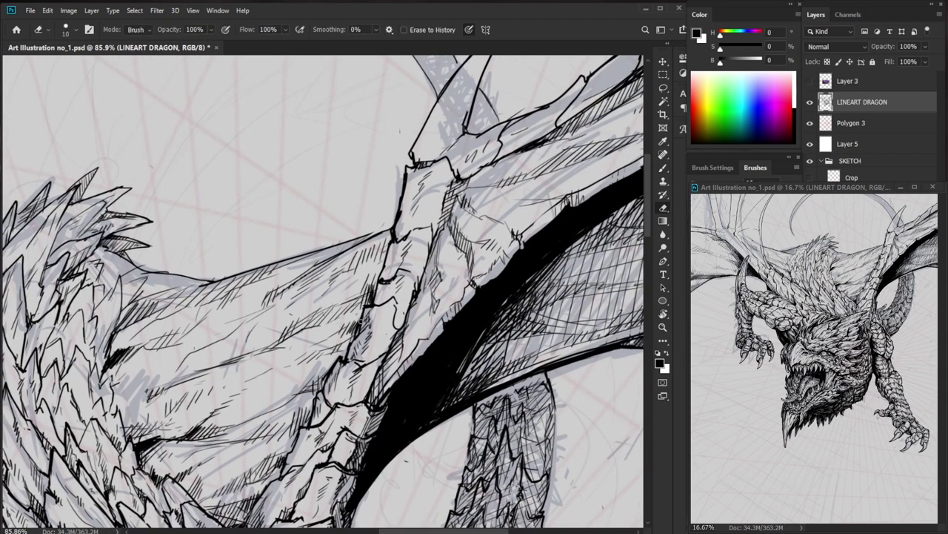
pyautogui.press('b')
pyautogui.moveTo(387, 286)
pyautogui.mouseDown()
pyautogui.moveTo(379, 302)
pyautogui.moveTo(319, 328)
pyautogui.mouseUp()
pyautogui.moveTo(504, 352); pyautogui.dragTo(442, 374)
# Hatch the wing arm segment just below the thumb claw with short downward strokes.
pyautogui.moveTo(360, 305); pyautogui.dragTo(452, 305)
pyautogui.moveTo(341, 267); pyautogui.dragTo(341, 287)
pyautogui.moveTo(342, 286); pyautogui.dragTo(340, 303)
pyautogui.moveTo(345, 263); pyautogui.dragTo(342, 275)
pyautogui.moveTo(344, 269); pyautogui.dragTo(342, 287)
pyautogui.moveTo(349, 266); pyautogui.dragTo(343, 281)
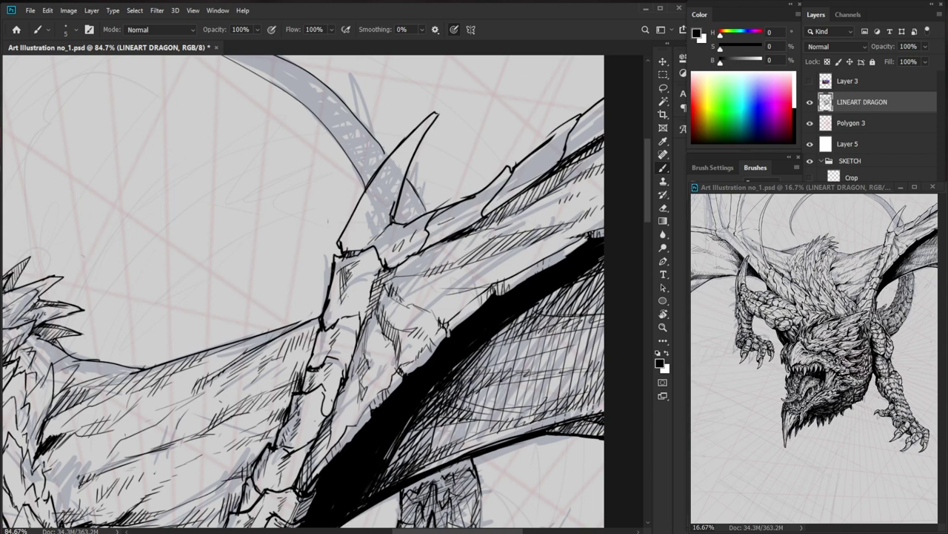
pyautogui.press('e')
pyautogui.press('b')
# Shade the wing arm's inner edge and the joint at the base of the thumb claw with short strokes.
pyautogui.moveTo(365, 312); pyautogui.dragTo(364, 330)
pyautogui.moveTo(365, 323); pyautogui.dragTo(362, 331)
pyautogui.moveTo(371, 265); pyautogui.dragTo(363, 292)
pyautogui.moveTo(404, 264); pyautogui.dragTo(377, 282)
pyautogui.moveTo(415, 256)
pyautogui.mouseDown()
pyautogui.moveTo(393, 272)
pyautogui.moveTo(391, 257)
pyautogui.mouseUp()
pyautogui.moveTo(406, 237); pyautogui.dragTo(398, 253)
pyautogui.moveTo(485, 234); pyautogui.dragTo(401, 237)
# Hatch the pointed scales on the dragon's head above the eye with short upward slanted strokes.
pyautogui.moveTo(501, 328); pyautogui.dragTo(519, 334)
pyautogui.scroll(4, 498, 274)
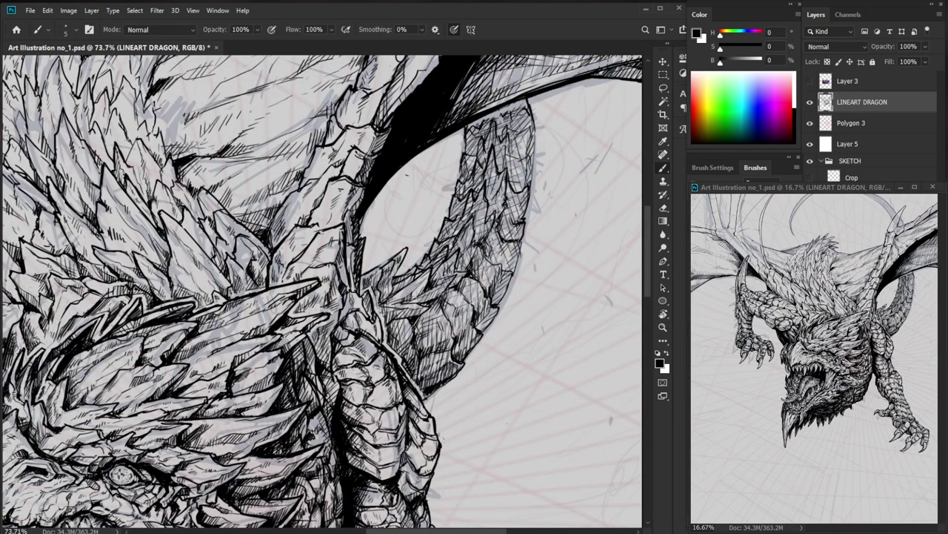
pyautogui.scroll(-1, 437, 286)
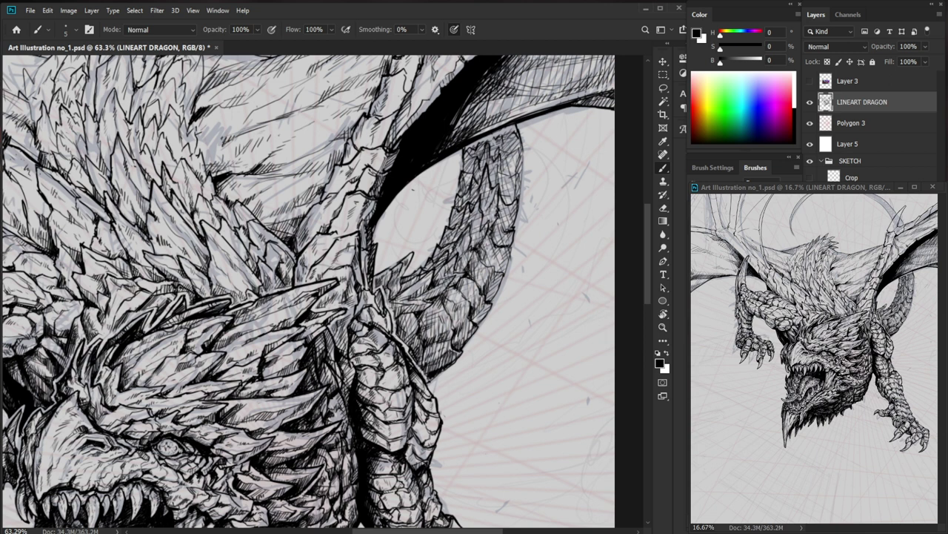
pyautogui.moveTo(223, 361)
pyautogui.mouseDown()
pyautogui.moveTo(285, 360)
pyautogui.moveTo(235, 366)
pyautogui.moveTo(252, 363)
pyautogui.mouseUp()
pyautogui.moveTo(194, 399); pyautogui.dragTo(202, 378)
pyautogui.moveTo(199, 395); pyautogui.dragTo(214, 368)
pyautogui.moveTo(211, 384); pyautogui.dragTo(223, 363)
pyautogui.moveTo(224, 379); pyautogui.dragTo(232, 369)
# Add a small cluster of fine strokes to a spiky scale in the middle of the head's crest.
pyautogui.moveTo(321, 352)
pyautogui.mouseDown()
pyautogui.moveTo(256, 356)
pyautogui.moveTo(346, 363)
pyautogui.mouseUp()
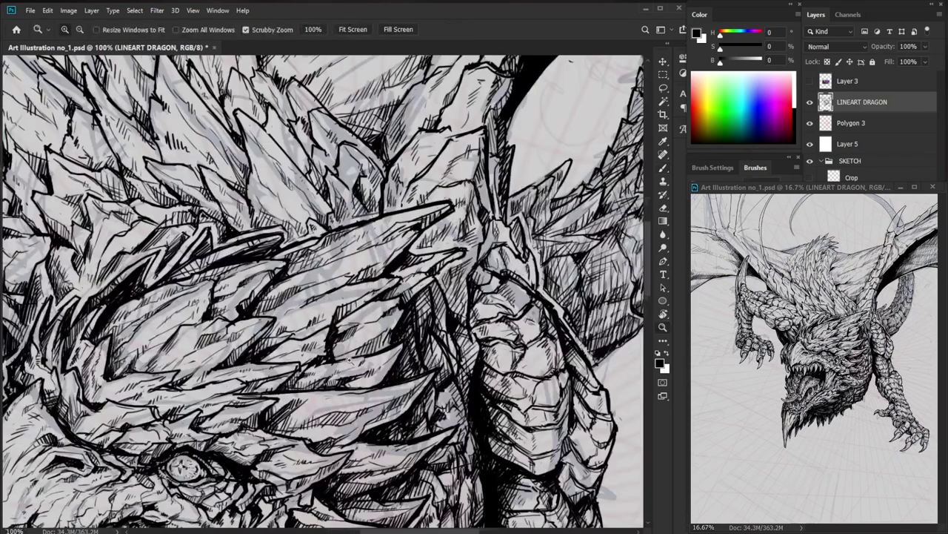
pyautogui.moveTo(285, 354); pyautogui.dragTo(268, 356)
pyautogui.moveTo(261, 361); pyautogui.dragTo(269, 353)
pyautogui.moveTo(264, 365); pyautogui.dragTo(274, 353)
pyautogui.moveTo(269, 359); pyautogui.dragTo(278, 354)
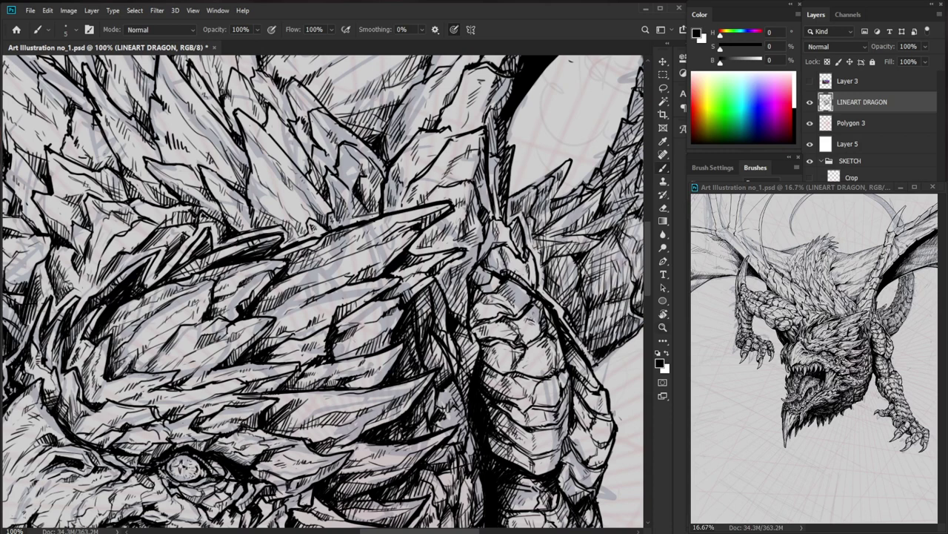
# Darken the gaps between the long pointed scales behind the dragon's eye with fine hatching.
pyautogui.moveTo(380, 359); pyautogui.dragTo(352, 363)
pyautogui.moveTo(554, 334); pyautogui.dragTo(558, 308)
pyautogui.moveTo(312, 327); pyautogui.dragTo(363, 328)
pyautogui.moveTo(299, 326)
pyautogui.mouseDown()
pyautogui.moveTo(343, 331)
pyautogui.moveTo(305, 323)
pyautogui.mouseUp()
pyautogui.moveTo(294, 342); pyautogui.dragTo(314, 322)
pyautogui.moveTo(309, 338); pyautogui.dragTo(324, 325)
pyautogui.moveTo(320, 339); pyautogui.dragTo(327, 327)
pyautogui.moveTo(326, 339); pyautogui.dragTo(338, 329)
pyautogui.moveTo(336, 345)
pyautogui.mouseDown()
pyautogui.moveTo(346, 327)
pyautogui.moveTo(363, 330)
pyautogui.moveTo(320, 300)
pyautogui.mouseUp()
# Add short hatch strokes to the long crest scales across the middle of the dragon's head.
pyautogui.moveTo(370, 299)
pyautogui.mouseDown()
pyautogui.moveTo(345, 302)
pyautogui.moveTo(422, 299)
pyautogui.mouseUp()
pyautogui.moveTo(331, 325); pyautogui.dragTo(369, 330)
pyautogui.moveTo(328, 333)
pyautogui.mouseDown()
pyautogui.moveTo(336, 321)
pyautogui.moveTo(338, 344)
pyautogui.moveTo(365, 332)
pyautogui.mouseUp()
pyautogui.moveTo(390, 309); pyautogui.dragTo(388, 320)
pyautogui.moveTo(381, 294)
pyautogui.mouseDown()
pyautogui.moveTo(363, 298)
pyautogui.moveTo(353, 287)
pyautogui.mouseUp()
pyautogui.moveTo(375, 282); pyautogui.dragTo(354, 285)
pyautogui.moveTo(370, 274); pyautogui.dragTo(362, 285)
pyautogui.moveTo(386, 277); pyautogui.dragTo(368, 285)
pyautogui.moveTo(443, 265); pyautogui.dragTo(356, 275)
pyautogui.moveTo(581, 401); pyautogui.dragTo(527, 397)
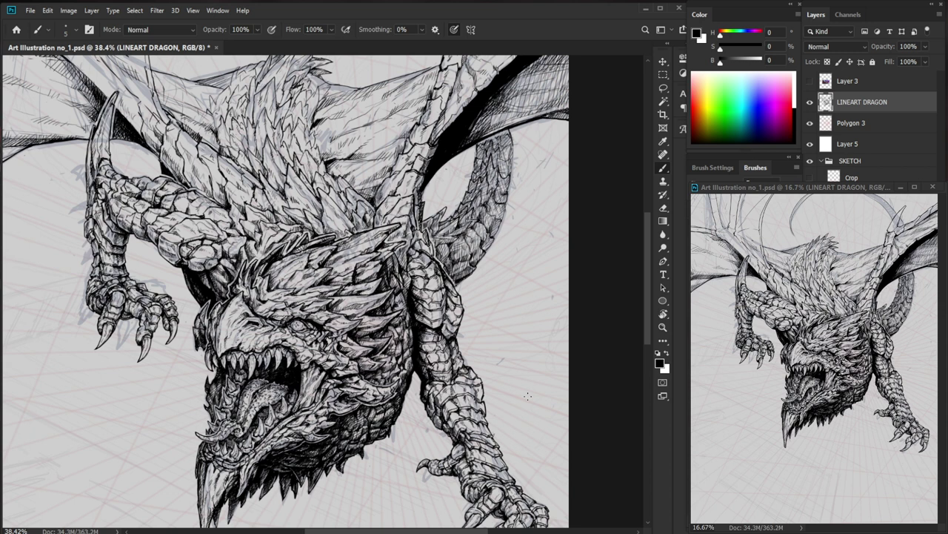
# Hatch the shadowed part of the neck beneath the foreleg's rounded elbow scales.
pyautogui.moveTo(223, 270); pyautogui.dragTo(315, 273)
pyautogui.moveTo(220, 288); pyautogui.dragTo(209, 311)
pyautogui.moveTo(229, 288); pyautogui.dragTo(217, 325)
pyautogui.moveTo(241, 293)
pyautogui.mouseDown()
pyautogui.moveTo(227, 313)
pyautogui.moveTo(233, 326)
pyautogui.mouseUp()
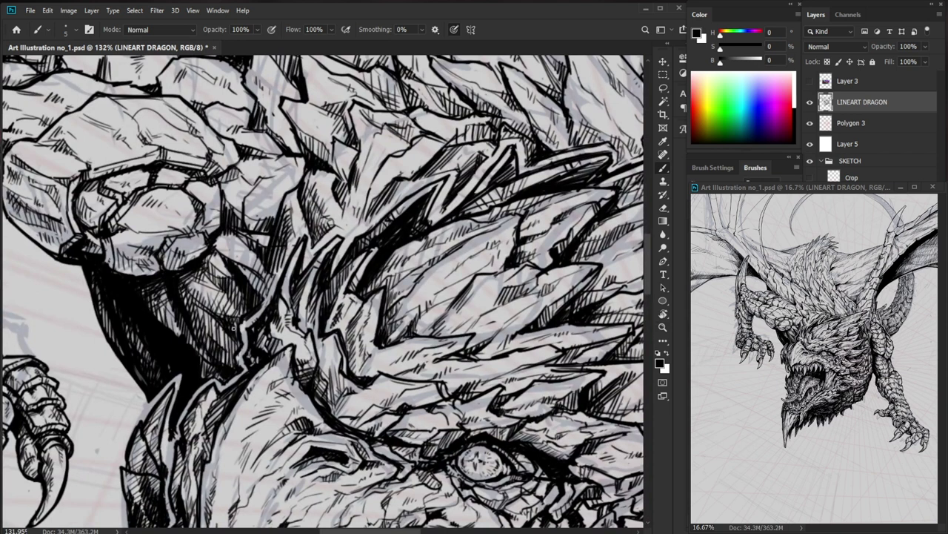
pyautogui.moveTo(191, 282); pyautogui.dragTo(196, 302)
pyautogui.moveTo(196, 280); pyautogui.dragTo(205, 304)
pyautogui.moveTo(189, 279)
pyautogui.mouseDown()
pyautogui.moveTo(199, 296)
pyautogui.moveTo(220, 300)
pyautogui.mouseUp()
pyautogui.moveTo(220, 298)
pyautogui.mouseDown()
pyautogui.moveTo(236, 308)
pyautogui.moveTo(215, 311)
pyautogui.moveTo(222, 316)
pyautogui.mouseUp()
# Hatch the narrow spiked scales along the far edge of the dragon's snout with short downward strokes.
pyautogui.moveTo(159, 448); pyautogui.dragTo(167, 475)
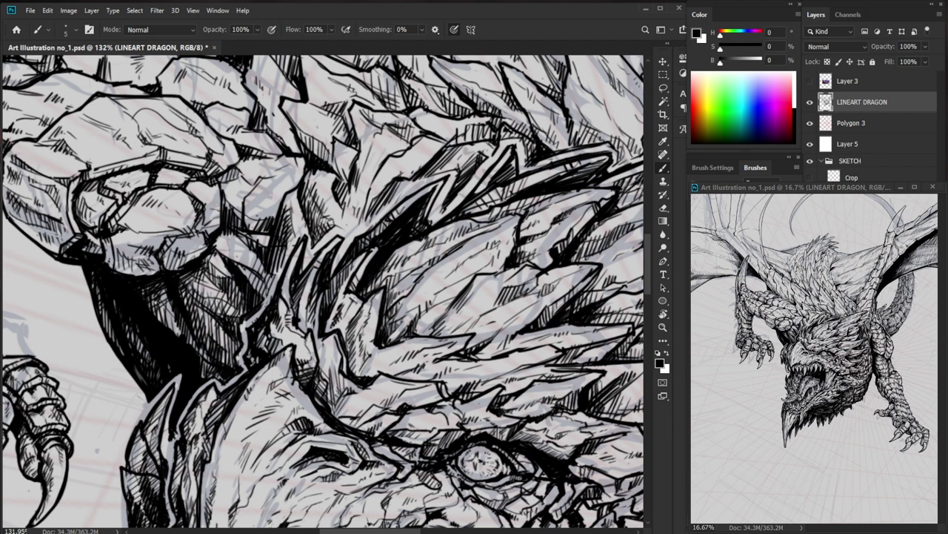
pyautogui.moveTo(162, 415); pyautogui.dragTo(160, 432)
pyautogui.moveTo(158, 435); pyautogui.dragTo(158, 459)
pyautogui.press('z')
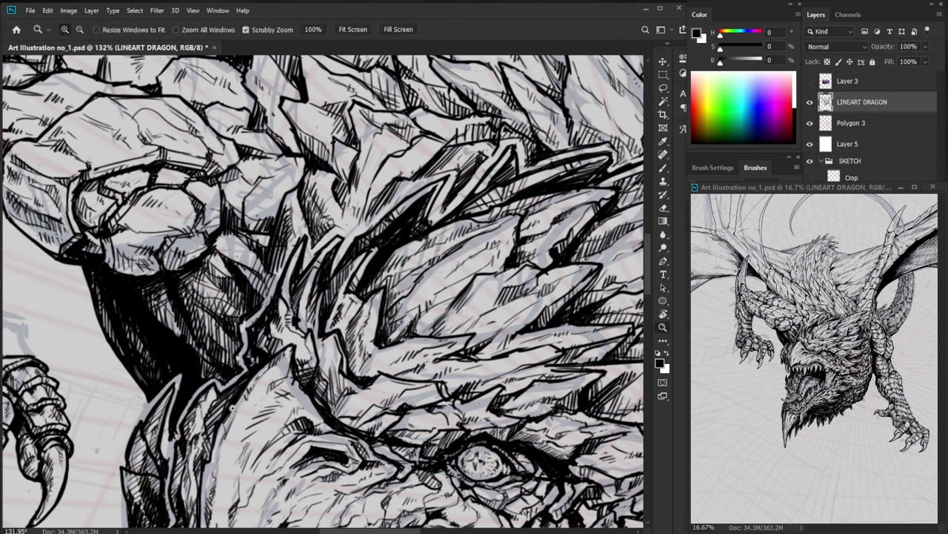
pyautogui.moveTo(272, 343); pyautogui.dragTo(200, 343)
pyautogui.moveTo(523, 423); pyautogui.dragTo(524, 363)
pyautogui.press('z')
pyautogui.moveTo(227, 357); pyautogui.dragTo(311, 358)
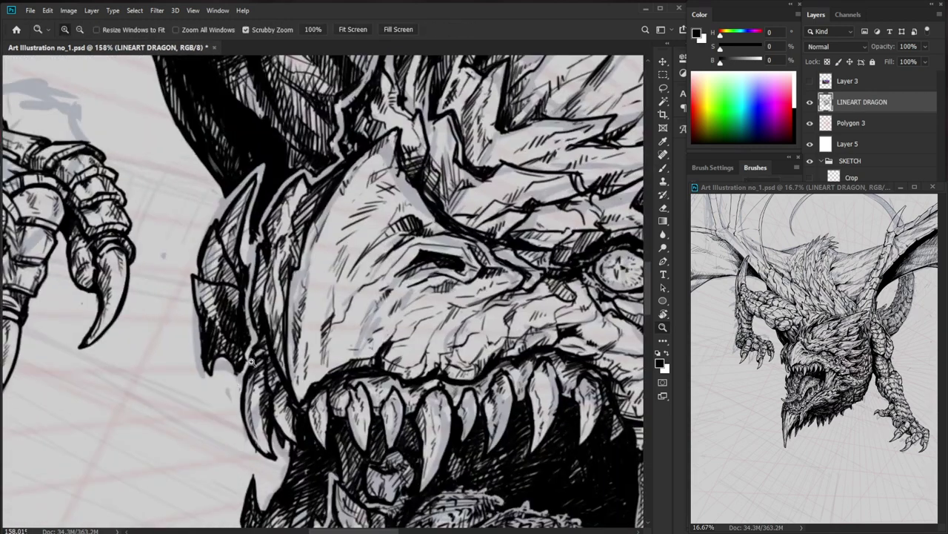
# Refine the wing's thumb claw outline by alternately erasing stray marks and re-inking.
pyautogui.press('e')
pyautogui.hotkey('ctrl', 'space')
pyautogui.moveTo(282, 452); pyautogui.dragTo(221, 451)
pyautogui.press('space')
pyautogui.moveTo(206, 114); pyautogui.dragTo(236, 356)
pyautogui.hotkey('ctrl', 'space')
pyautogui.moveTo(85, 255)
pyautogui.mouseDown()
pyautogui.moveTo(141, 239)
pyautogui.moveTo(117, 261)
pyautogui.moveTo(109, 313)
pyautogui.mouseUp()
pyautogui.press('b')
pyautogui.moveTo(117, 243)
pyautogui.mouseDown()
pyautogui.moveTo(110, 323)
pyautogui.moveTo(119, 334)
pyautogui.moveTo(83, 320)
pyautogui.moveTo(181, 323)
pyautogui.mouseUp()
pyautogui.press('e')
pyautogui.press('b')
pyautogui.hotkey('ctrl', 'space')
pyautogui.hotkey('ctrl', 'space')
pyautogui.press('b')
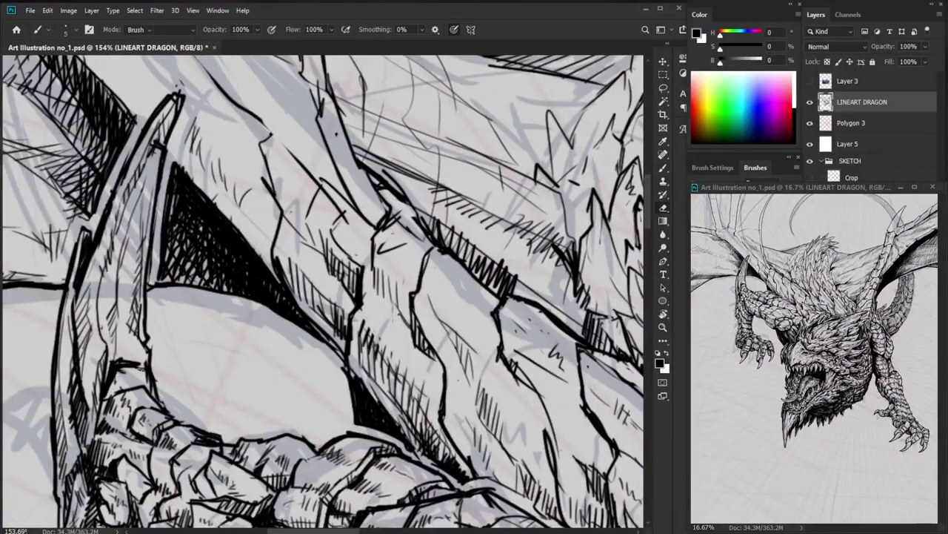
# Ink a thick dark line where the base of the thumb claw meets the foreleg scales.
pyautogui.press('e')
pyautogui.press('b')
pyautogui.moveTo(117, 372)
pyautogui.mouseDown()
pyautogui.moveTo(123, 383)
pyautogui.moveTo(116, 381)
pyautogui.moveTo(144, 386)
pyautogui.moveTo(134, 384)
pyautogui.mouseUp()
pyautogui.press('b')
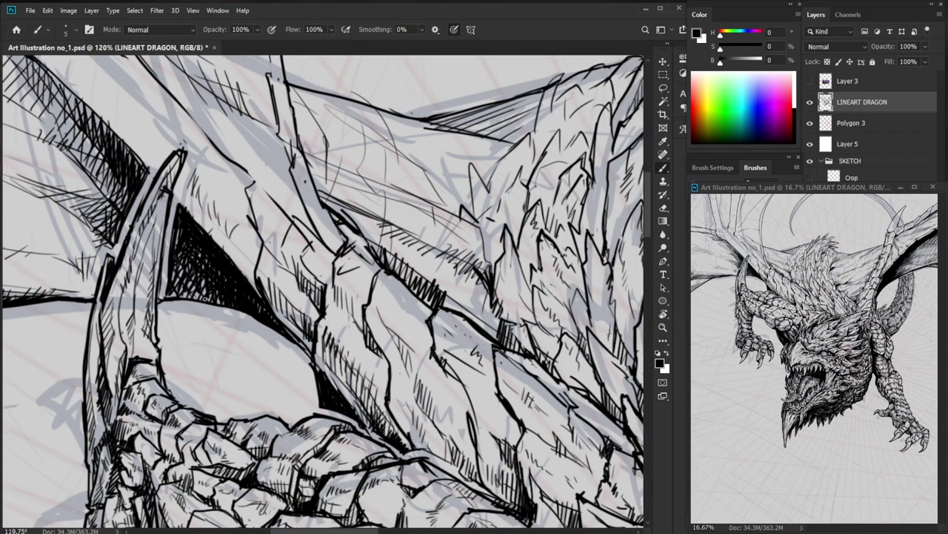
pyautogui.moveTo(192, 353); pyautogui.dragTo(187, 363)
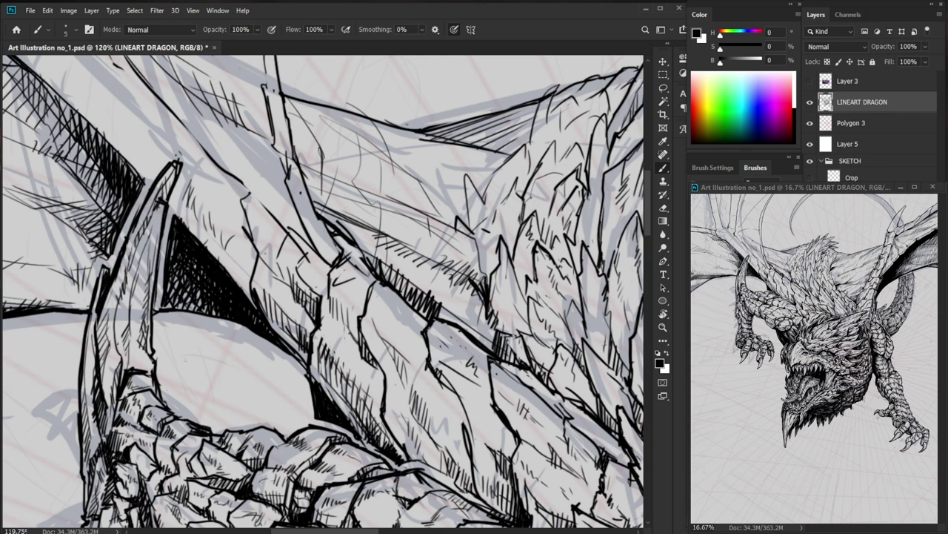
pyautogui.press('z')
pyautogui.moveTo(125, 382)
pyautogui.mouseDown()
pyautogui.moveTo(167, 381)
pyautogui.moveTo(123, 396)
pyautogui.moveTo(135, 361)
pyautogui.moveTo(168, 370)
pyautogui.moveTo(135, 357)
pyautogui.moveTo(118, 374)
pyautogui.moveTo(158, 364)
pyautogui.mouseUp()
pyautogui.press('e')
pyautogui.press('b')
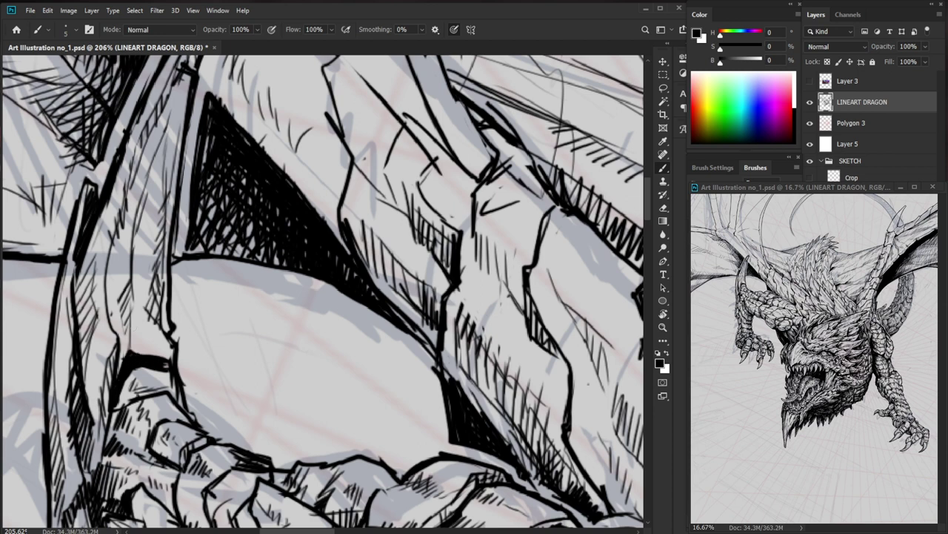
pyautogui.press('e')
pyautogui.press('b')
# Outline the squared rim around the base of the thumb claw and tidy its edge.
pyautogui.press('z')
pyautogui.moveTo(247, 319); pyautogui.dragTo(128, 321)
pyautogui.moveTo(345, 348)
pyautogui.mouseDown()
pyautogui.moveTo(258, 302)
pyautogui.moveTo(258, 289)
pyautogui.mouseUp()
pyautogui.moveTo(128, 267); pyautogui.dragTo(160, 285)
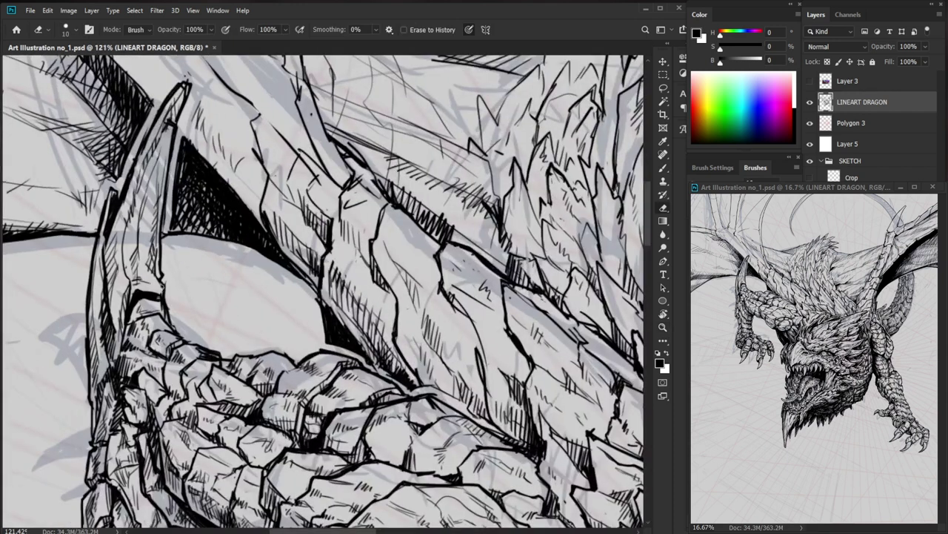
pyautogui.press('b')
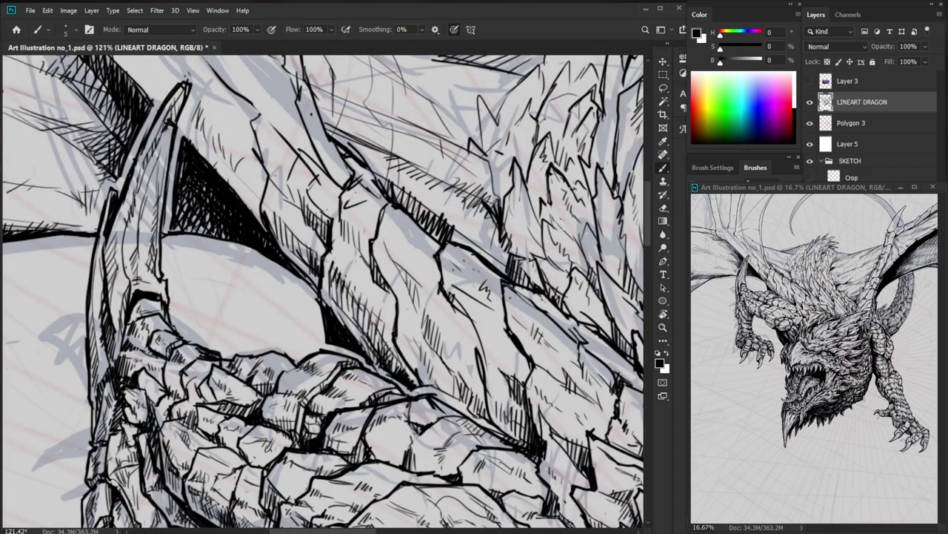
pyautogui.press('e')
pyautogui.press('b')
pyautogui.moveTo(163, 279); pyautogui.dragTo(164, 272)
pyautogui.moveTo(144, 262); pyautogui.dragTo(149, 275)
pyautogui.press('z')
pyautogui.moveTo(217, 260); pyautogui.dragTo(185, 263)
pyautogui.press('b')
pyautogui.moveTo(548, 364); pyautogui.dragTo(509, 384)
pyautogui.scroll(3, 133, 296)
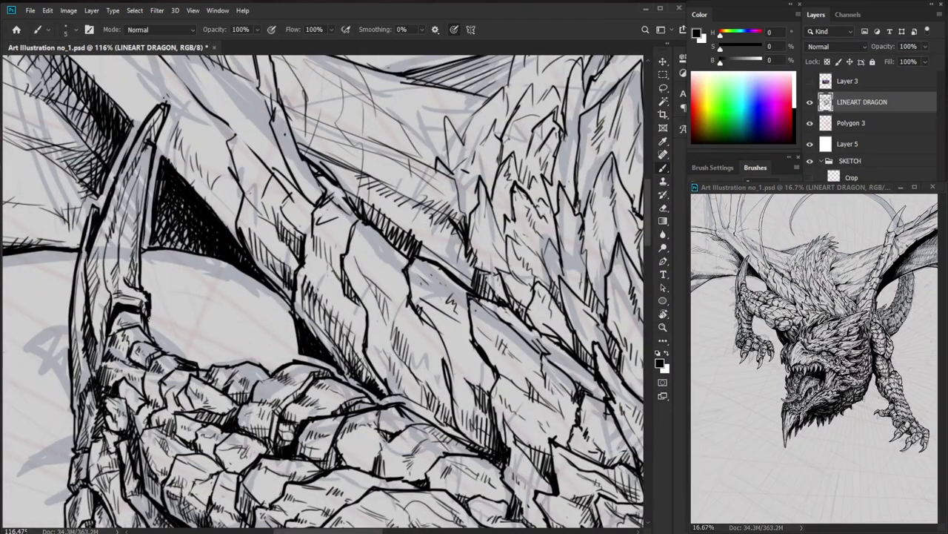
pyautogui.moveTo(149, 310); pyautogui.dragTo(150, 320)
# Examine the line art of the wing arm, neck scales and foreleg at several magnifications.
pyautogui.keyDown('ctrl'); pyautogui.moveTo(204, 310); pyautogui.dragTo(178, 311); pyautogui.keyUp('ctrl')
pyautogui.moveTo(309, 231)
pyautogui.mouseDown()
pyautogui.moveTo(269, 343)
pyautogui.moveTo(270, 388)
pyautogui.mouseUp()
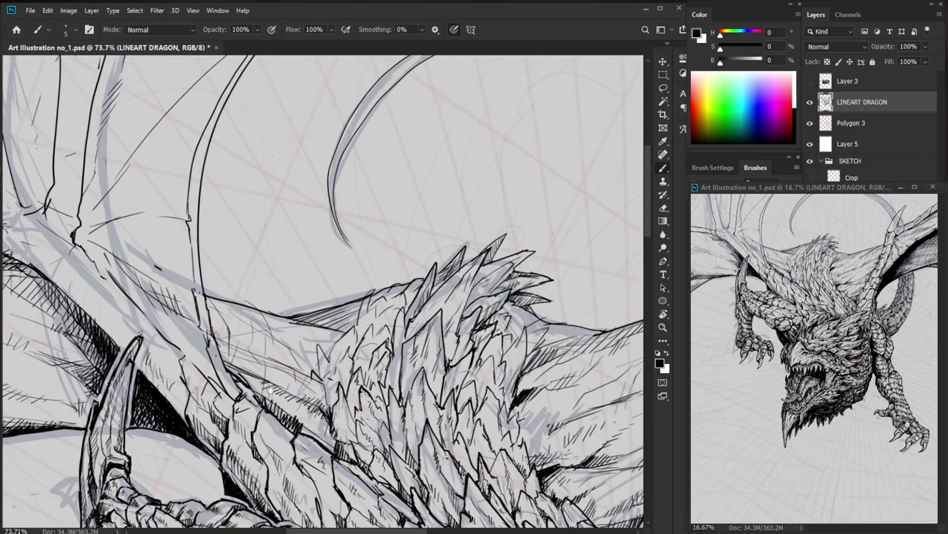
pyautogui.press('e')
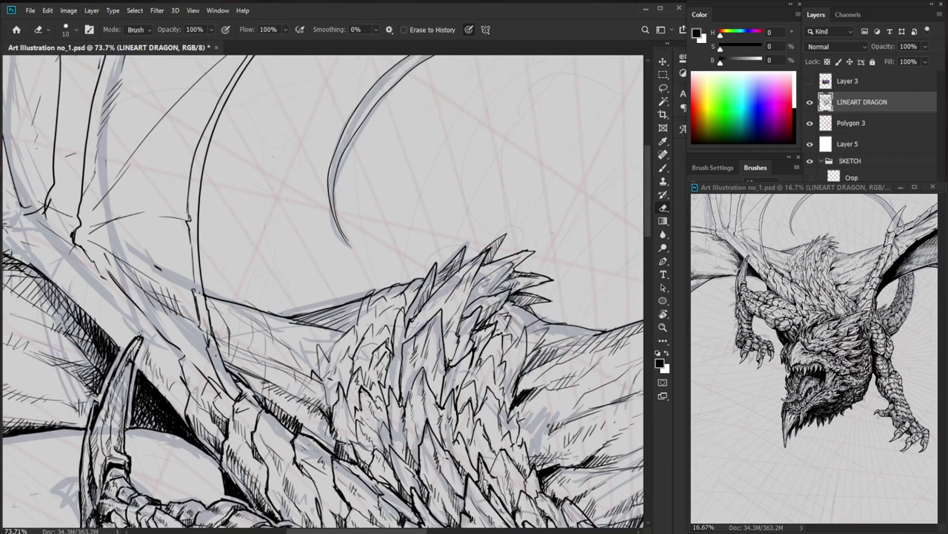
pyautogui.scroll(-2, 136, 346)
pyautogui.press('b')
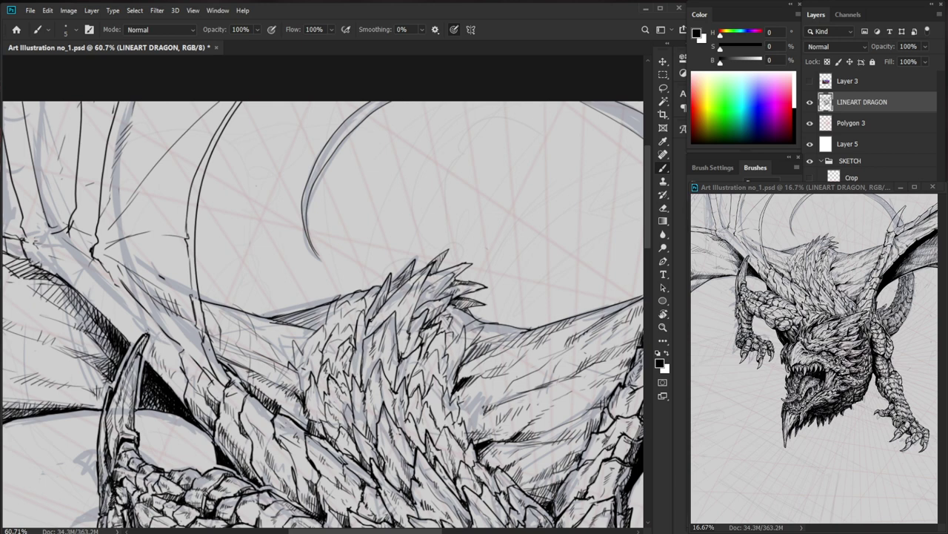
pyautogui.moveTo(292, 404); pyautogui.dragTo(211, 406)
pyautogui.moveTo(287, 207); pyautogui.dragTo(398, 209)
pyautogui.moveTo(190, 249); pyautogui.dragTo(234, 275)
pyautogui.moveTo(308, 251)
pyautogui.mouseDown()
pyautogui.moveTo(265, 251)
pyautogui.moveTo(301, 237)
pyautogui.mouseUp()
pyautogui.moveTo(250, 261)
pyautogui.mouseDown()
pyautogui.moveTo(225, 272)
pyautogui.moveTo(236, 268)
pyautogui.mouseUp()
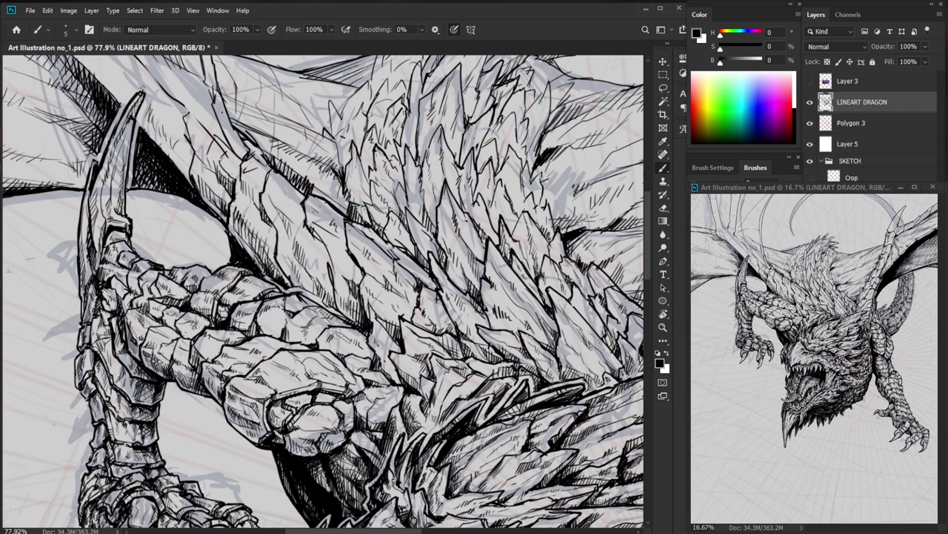
pyautogui.scroll(3, 245, 389)
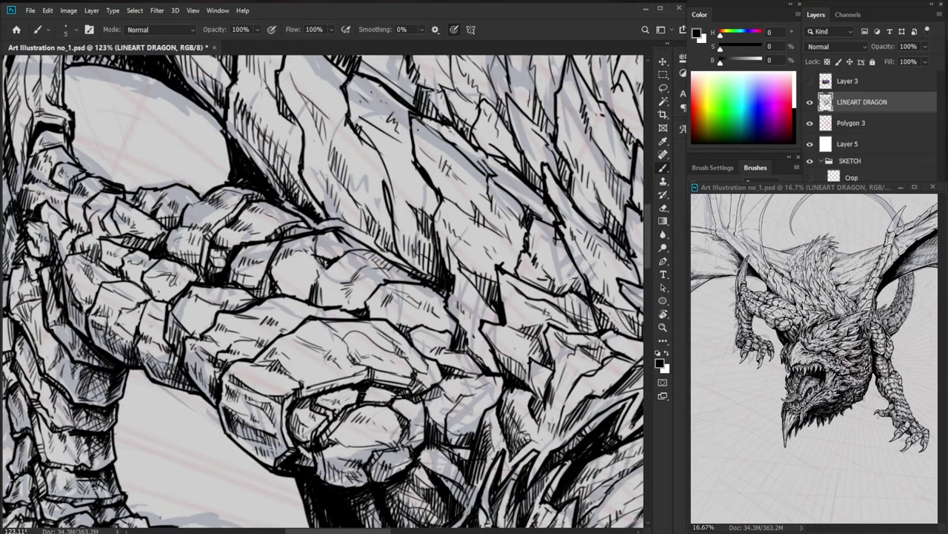
pyautogui.moveTo(377, 358); pyautogui.dragTo(283, 358)
pyautogui.moveTo(339, 368); pyautogui.dragTo(445, 368)
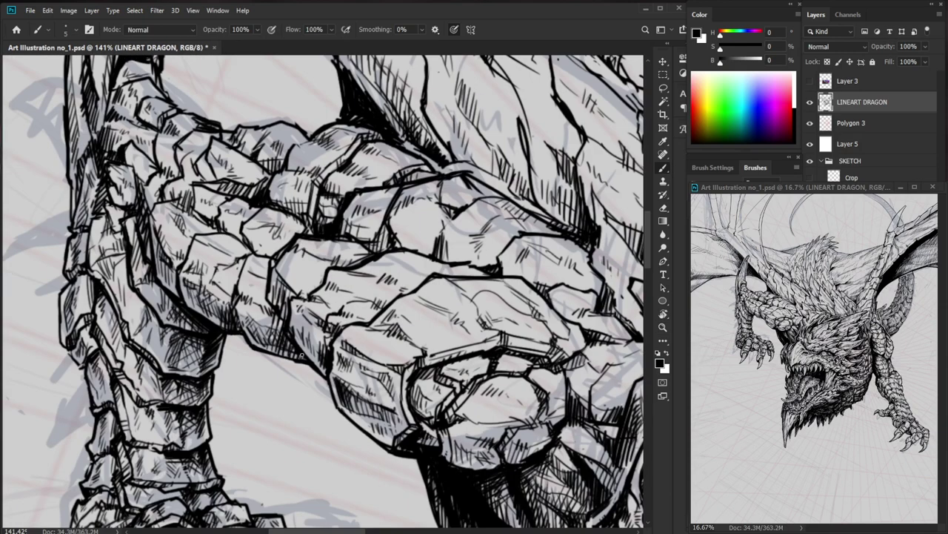
# Clean up and re-ink the edges of the foreleg and its clawed foot.
pyautogui.moveTo(305, 354)
pyautogui.mouseDown()
pyautogui.moveTo(322, 369)
pyautogui.moveTo(256, 380)
pyautogui.mouseUp()
pyautogui.moveTo(561, 417); pyautogui.dragTo(494, 336)
pyautogui.scroll(5, 267, 330)
pyautogui.press('b')
pyautogui.moveTo(277, 382)
pyautogui.mouseDown()
pyautogui.moveTo(268, 405)
pyautogui.moveTo(217, 448)
pyautogui.mouseUp()
pyautogui.press('e')
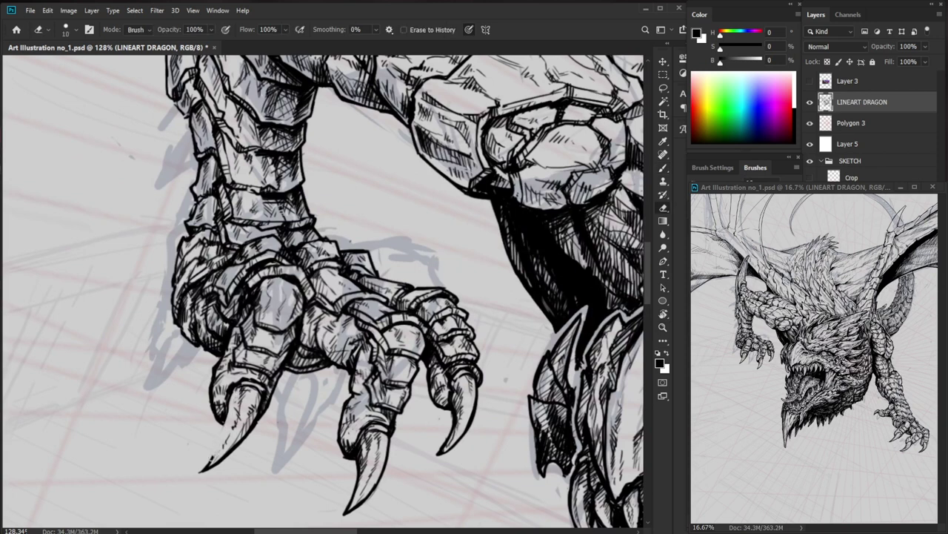
pyautogui.press('b')
pyautogui.moveTo(224, 415)
pyautogui.mouseDown()
pyautogui.moveTo(199, 471)
pyautogui.moveTo(210, 467)
pyautogui.mouseUp()
pyautogui.press('e')
pyautogui.press('b')
pyautogui.moveTo(266, 443); pyautogui.dragTo(192, 446)
pyautogui.moveTo(430, 379); pyautogui.dragTo(436, 499)
pyautogui.moveTo(234, 194); pyautogui.dragTo(212, 194)
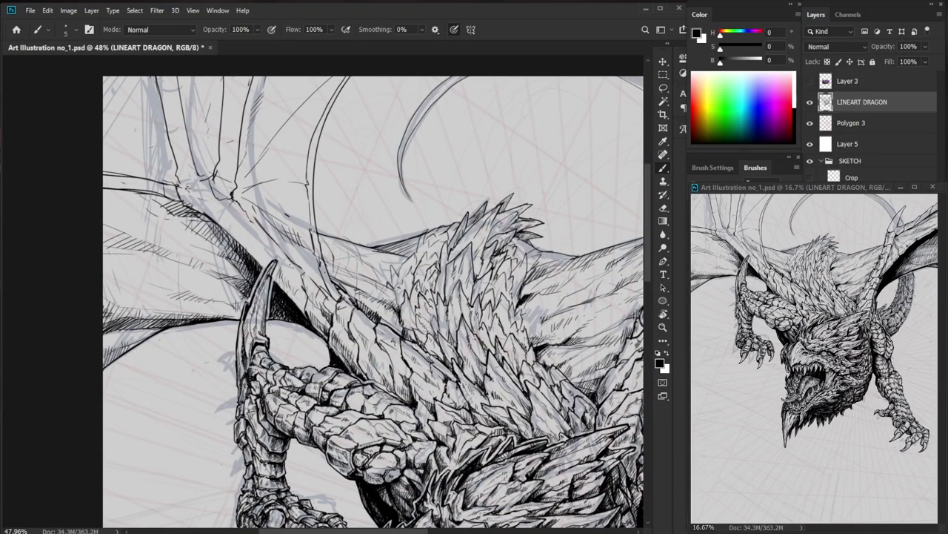
# Draw irregular scale outlines on the bare upper section of the wing arm beyond the thumb claw.
pyautogui.moveTo(287, 261); pyautogui.dragTo(287, 289)
pyautogui.moveTo(254, 225)
pyautogui.mouseDown()
pyautogui.moveTo(293, 177)
pyautogui.moveTo(246, 241)
pyautogui.mouseUp()
pyautogui.moveTo(243, 207)
pyautogui.mouseDown()
pyautogui.moveTo(231, 230)
pyautogui.moveTo(272, 252)
pyautogui.mouseUp()
pyautogui.scroll(3, 257, 301)
pyautogui.press('e')
pyautogui.press('b')
pyautogui.moveTo(272, 256); pyautogui.dragTo(280, 266)
pyautogui.moveTo(272, 257); pyautogui.dragTo(280, 268)
pyautogui.moveTo(246, 231); pyautogui.dragTo(257, 243)
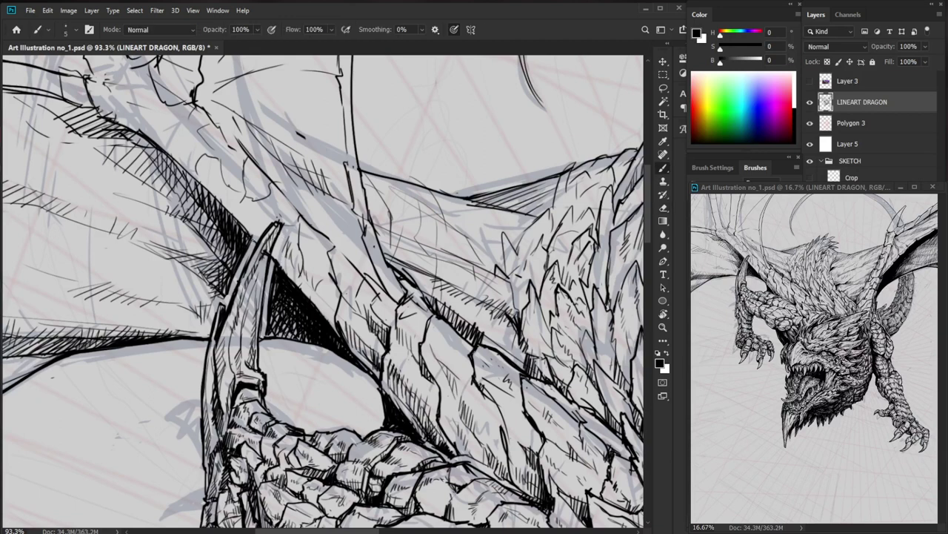
pyautogui.moveTo(282, 283); pyautogui.dragTo(265, 326)
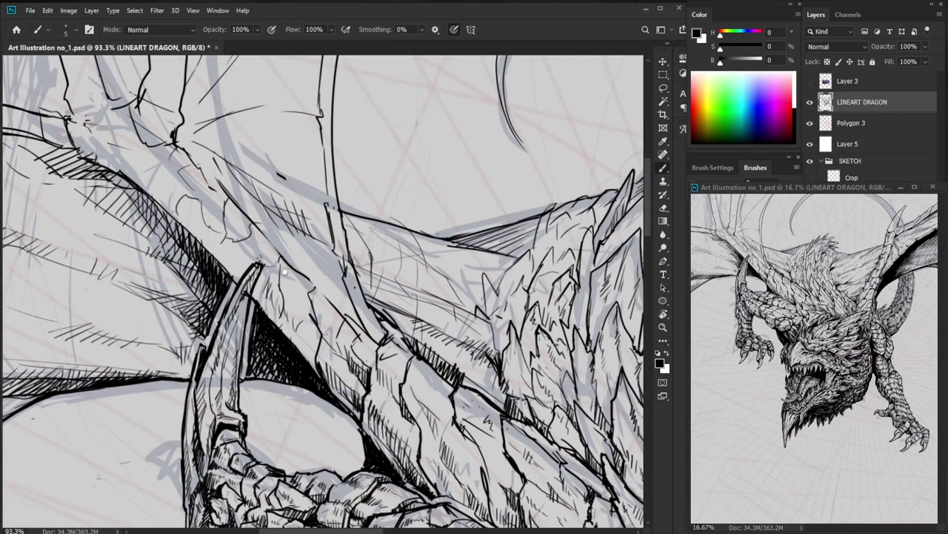
pyautogui.moveTo(231, 273); pyautogui.dragTo(237, 283)
# Review the whole dragon illustration and the area around the wing arm and thumb claw.
pyautogui.moveTo(445, 404); pyautogui.dragTo(351, 420)
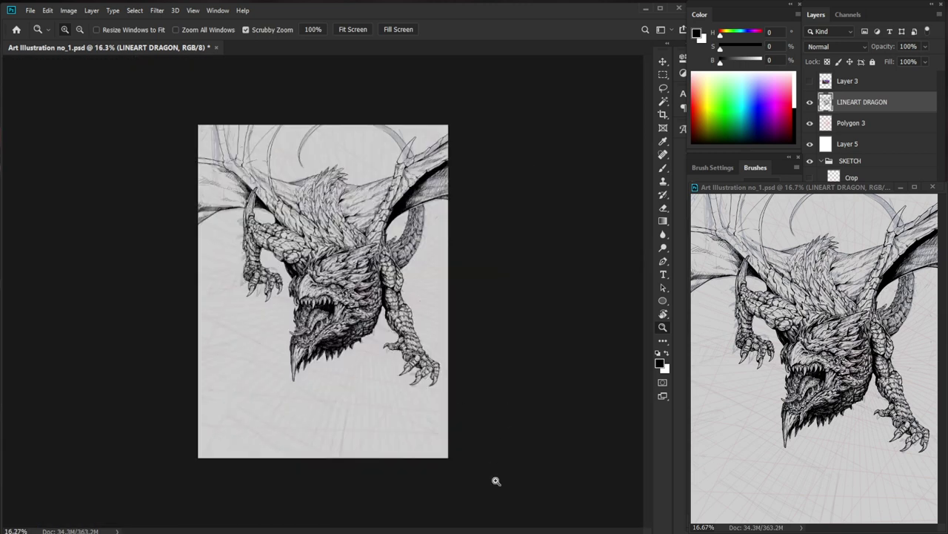
pyautogui.scroll(5, 249, 186)
pyautogui.press('e')
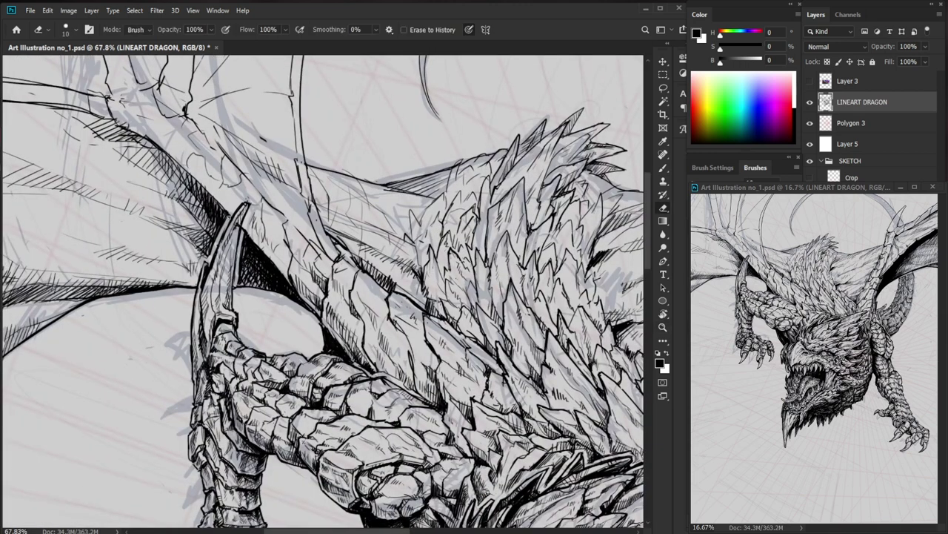
pyautogui.scroll(2, 294, 271)
pyautogui.press('b')
pyautogui.press('z')
pyautogui.moveTo(515, 405); pyautogui.dragTo(437, 405)
pyautogui.moveTo(251, 193); pyautogui.dragTo(332, 202)
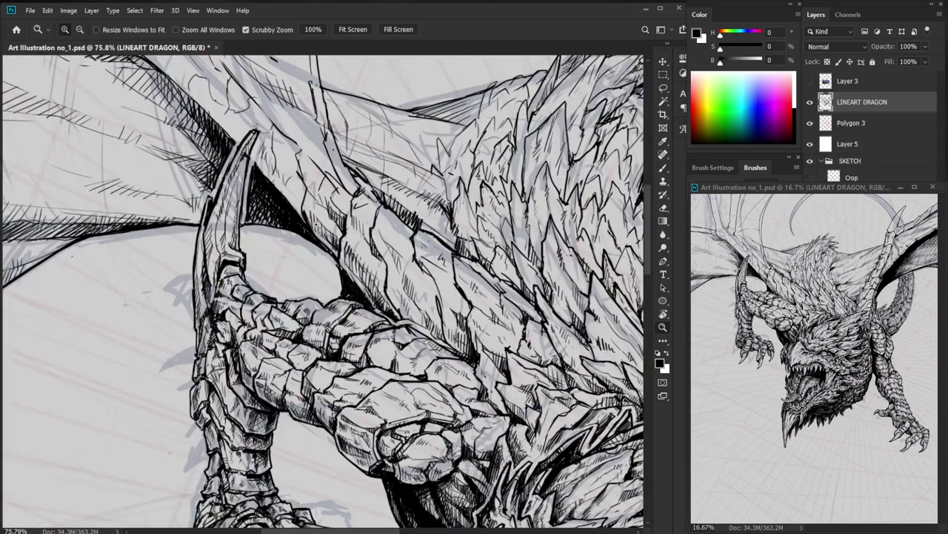
# Add fine creases and patches of parallel hatching to the wing membrane between the finger bones above the arm.
pyautogui.press('b')
pyautogui.moveTo(241, 224); pyautogui.dragTo(301, 236)
pyautogui.moveTo(391, 251)
pyautogui.mouseDown()
pyautogui.moveTo(303, 380)
pyautogui.moveTo(274, 381)
pyautogui.mouseUp()
pyautogui.press('z')
pyautogui.moveTo(430, 371); pyautogui.dragTo(399, 370)
pyautogui.press('b')
pyautogui.moveTo(270, 186); pyautogui.dragTo(285, 222)
pyautogui.press('z')
pyautogui.moveTo(260, 227); pyautogui.dragTo(286, 227)
pyautogui.press('b')
pyautogui.moveTo(188, 256); pyautogui.dragTo(243, 230)
pyautogui.moveTo(250, 221)
pyautogui.mouseDown()
pyautogui.moveTo(277, 209)
pyautogui.moveTo(254, 243)
pyautogui.moveTo(267, 212)
pyautogui.mouseUp()
pyautogui.moveTo(267, 249); pyautogui.dragTo(272, 211)
pyautogui.moveTo(271, 250); pyautogui.dragTo(277, 211)
pyautogui.moveTo(211, 242)
pyautogui.mouseDown()
pyautogui.moveTo(226, 194)
pyautogui.moveTo(276, 152)
pyautogui.moveTo(282, 123)
pyautogui.mouseUp()
pyautogui.moveTo(228, 112); pyautogui.dragTo(249, 189)
pyautogui.moveTo(199, 229)
pyautogui.mouseDown()
pyautogui.moveTo(191, 244)
pyautogui.moveTo(224, 291)
pyautogui.moveTo(221, 282)
pyautogui.mouseUp()
pyautogui.moveTo(204, 270)
pyautogui.mouseDown()
pyautogui.moveTo(234, 276)
pyautogui.moveTo(246, 294)
pyautogui.mouseUp()
pyautogui.moveTo(248, 282); pyautogui.dragTo(251, 293)
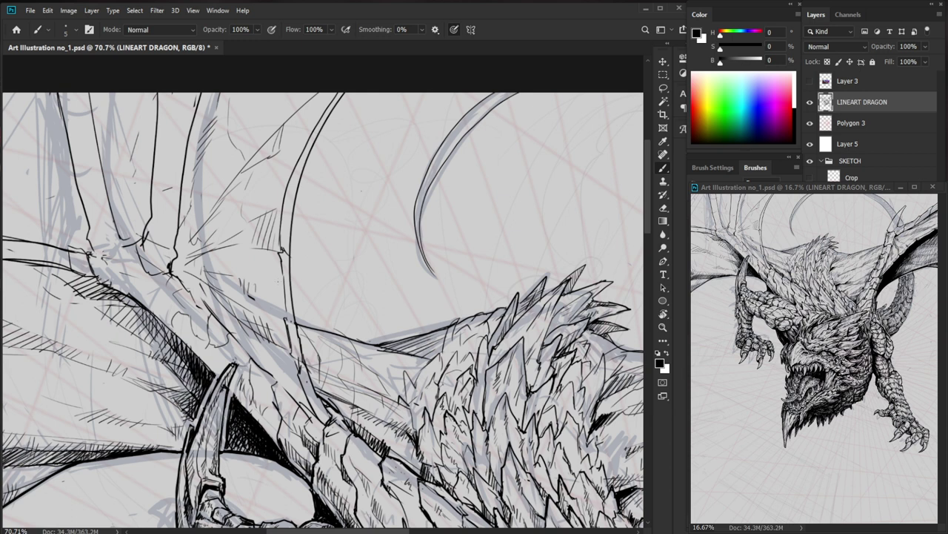
# Outline more scale plates on the wing arm just above the tip of the thumb claw.
pyautogui.moveTo(237, 396); pyautogui.dragTo(268, 396)
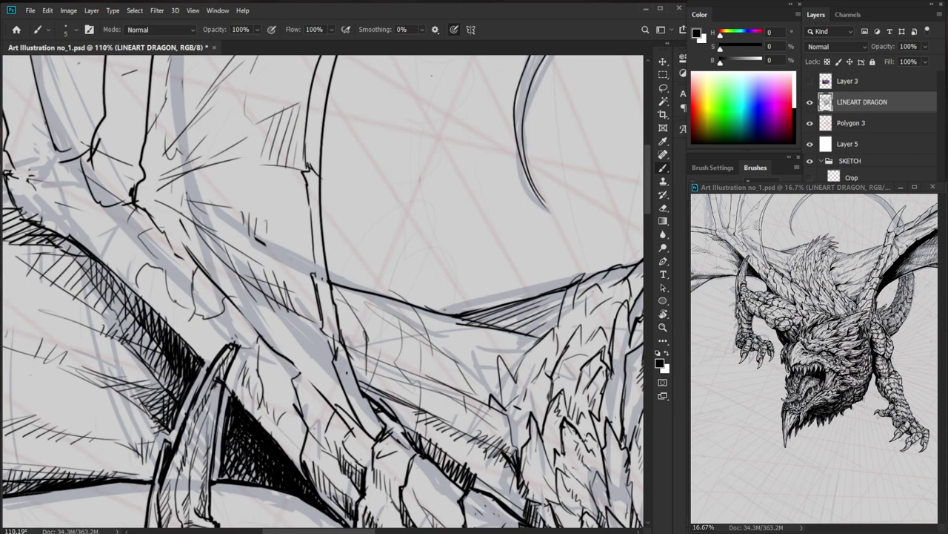
pyautogui.moveTo(285, 343)
pyautogui.mouseDown()
pyautogui.moveTo(226, 345)
pyautogui.moveTo(296, 345)
pyautogui.mouseUp()
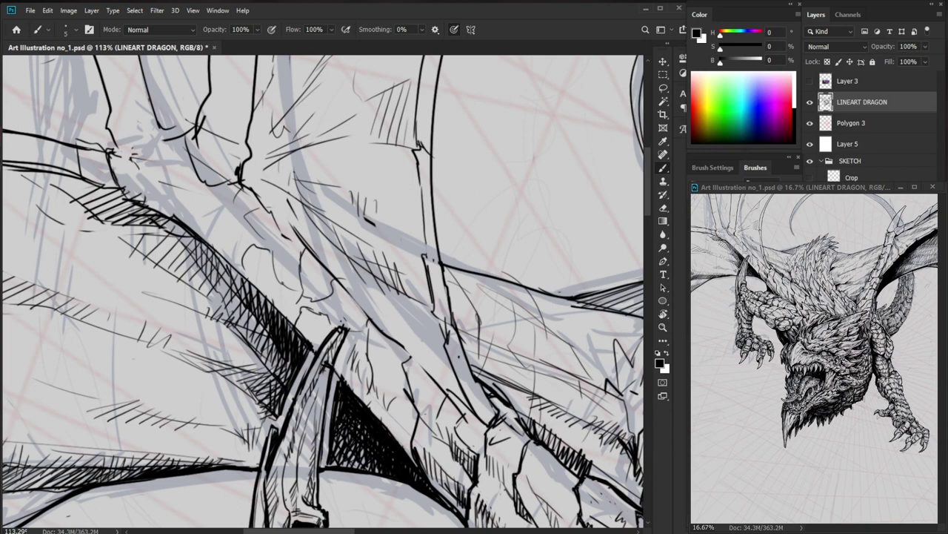
pyautogui.press('e')
pyautogui.press('b')
pyautogui.moveTo(317, 310)
pyautogui.mouseDown()
pyautogui.moveTo(315, 295)
pyautogui.moveTo(286, 274)
pyautogui.moveTo(278, 311)
pyautogui.mouseUp()
pyautogui.press('e')
pyautogui.moveTo(285, 279); pyautogui.dragTo(277, 315)
pyautogui.press('b')
pyautogui.hotkey('ctrl', 'space')
pyautogui.moveTo(331, 292); pyautogui.dragTo(248, 295)
pyautogui.moveTo(478, 348); pyautogui.dragTo(407, 335)
pyautogui.moveTo(266, 282); pyautogui.dragTo(319, 283)
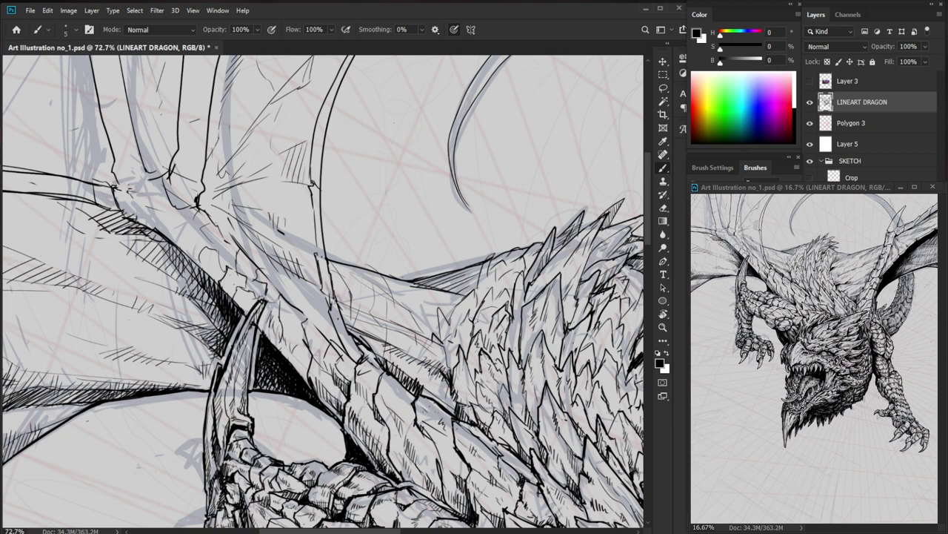
# Erase around the thumb claw's tip and re-ink the jagged scale edge on the wing arm beside it.
pyautogui.scroll(5, 259, 296)
pyautogui.press('e')
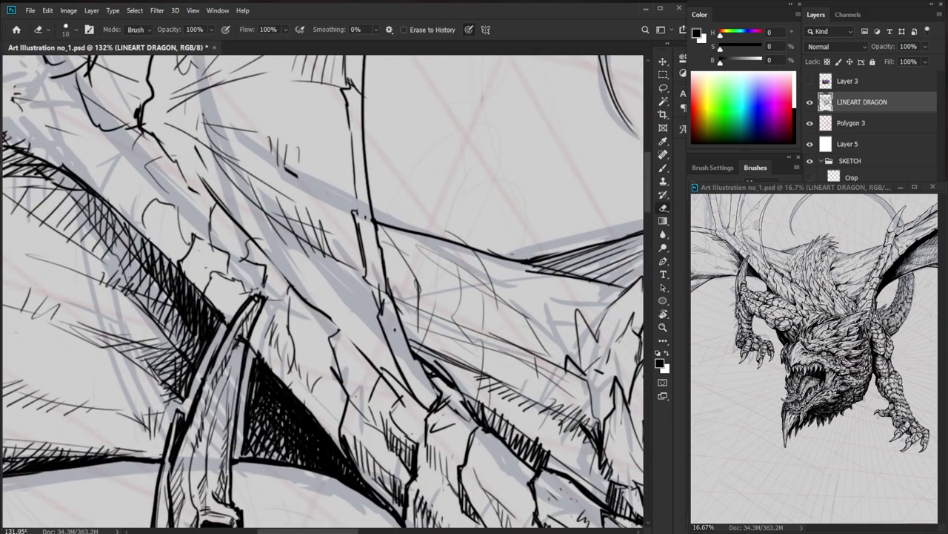
pyautogui.moveTo(274, 297); pyautogui.dragTo(257, 348)
pyautogui.press('b')
pyautogui.press('z')
pyautogui.moveTo(308, 318)
pyautogui.mouseDown()
pyautogui.moveTo(267, 323)
pyautogui.moveTo(322, 307)
pyautogui.moveTo(284, 351)
pyautogui.moveTo(307, 378)
pyautogui.moveTo(305, 338)
pyautogui.moveTo(338, 323)
pyautogui.moveTo(307, 325)
pyautogui.mouseUp()
pyautogui.press('b')
pyautogui.hotkey('ctrl', 'space')
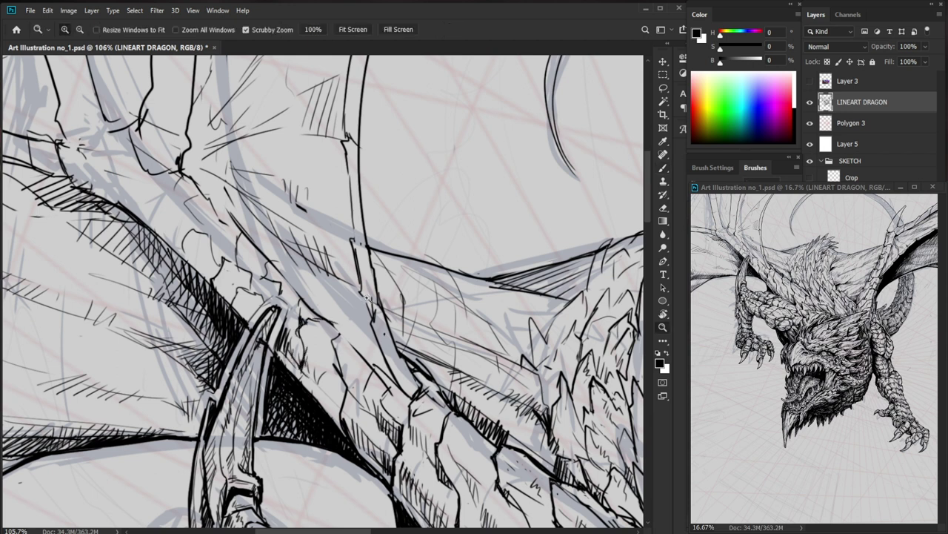
# Ink more scale outlines on the wing arm between the thumb claw's tip and the base of the nearest finger bone.
pyautogui.moveTo(582, 413); pyautogui.dragTo(519, 413)
pyautogui.hotkey('ctrl', 'space')
pyautogui.moveTo(264, 159); pyautogui.dragTo(348, 157)
pyautogui.press('e')
pyautogui.press('b')
pyautogui.moveTo(198, 277)
pyautogui.mouseDown()
pyautogui.moveTo(213, 316)
pyautogui.moveTo(215, 289)
pyautogui.moveTo(245, 257)
pyautogui.moveTo(259, 281)
pyautogui.mouseUp()
pyautogui.press('e')
pyautogui.press('b')
pyautogui.moveTo(254, 272)
pyautogui.mouseDown()
pyautogui.moveTo(262, 292)
pyautogui.moveTo(244, 279)
pyautogui.mouseUp()
# Add a short touch-up stroke to the scale plate on the wing arm beside the thumb claw.
pyautogui.scroll(4, 383, 257)
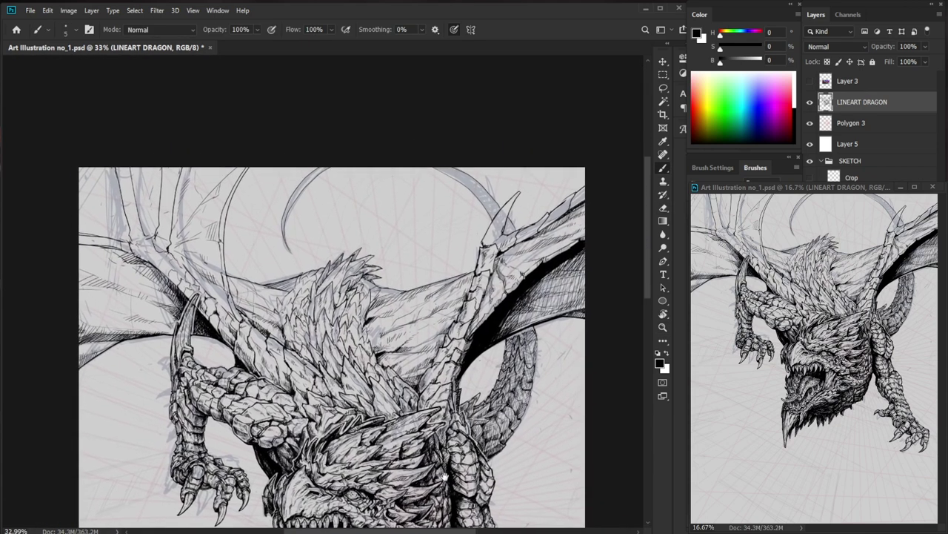
pyautogui.press('e')
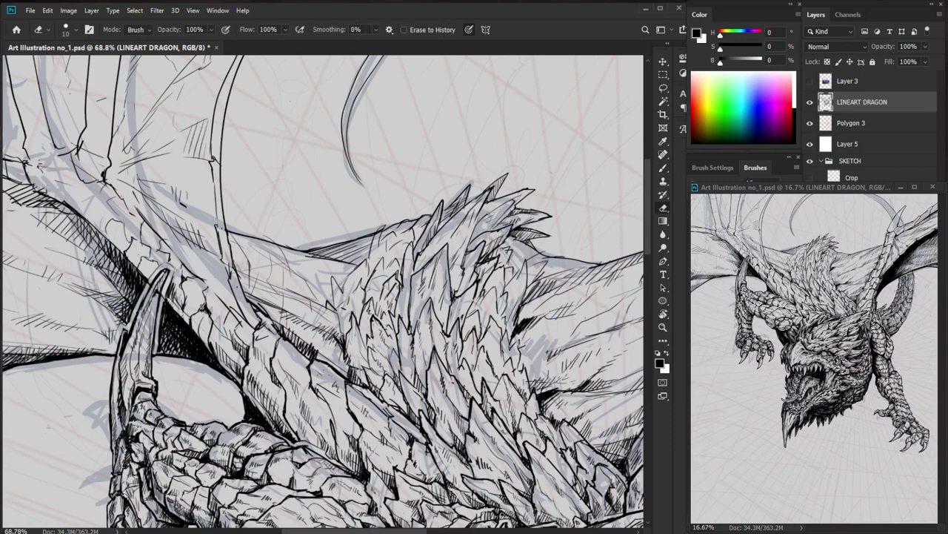
pyautogui.press('b')
pyautogui.moveTo(185, 289); pyautogui.dragTo(196, 307)
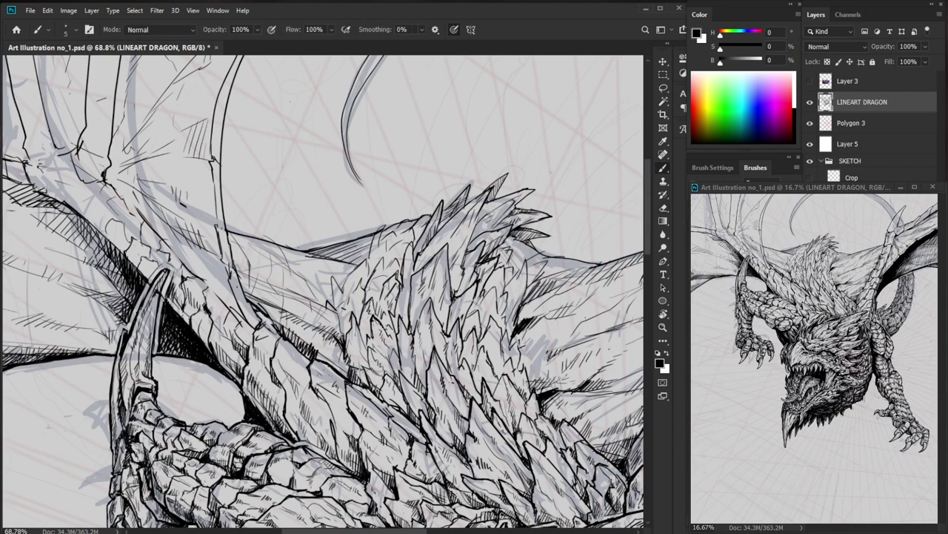
pyautogui.scroll(-5, 205, 317)
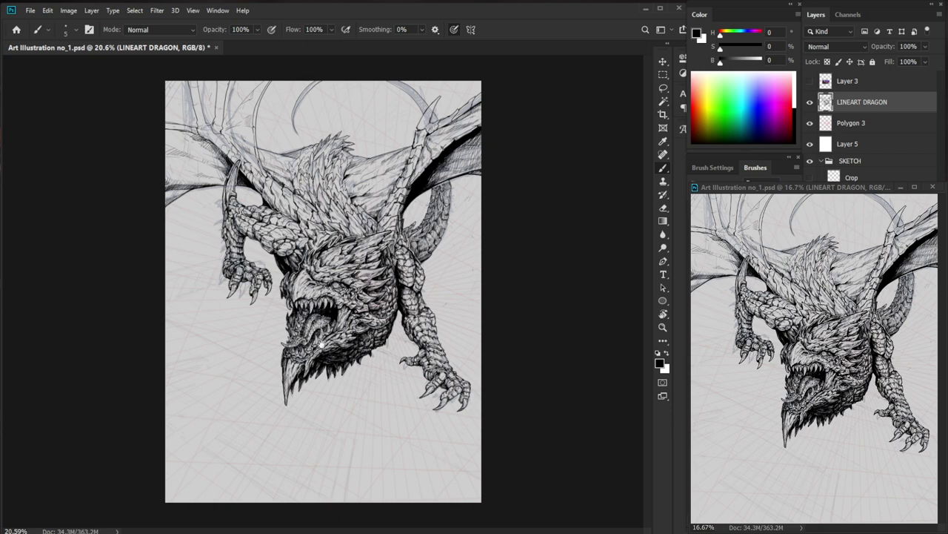
# Hatch the narrow gap between the two finger bones near the page's top edge, undoing the unwanted strokes.
pyautogui.moveTo(270, 114); pyautogui.dragTo(326, 302)
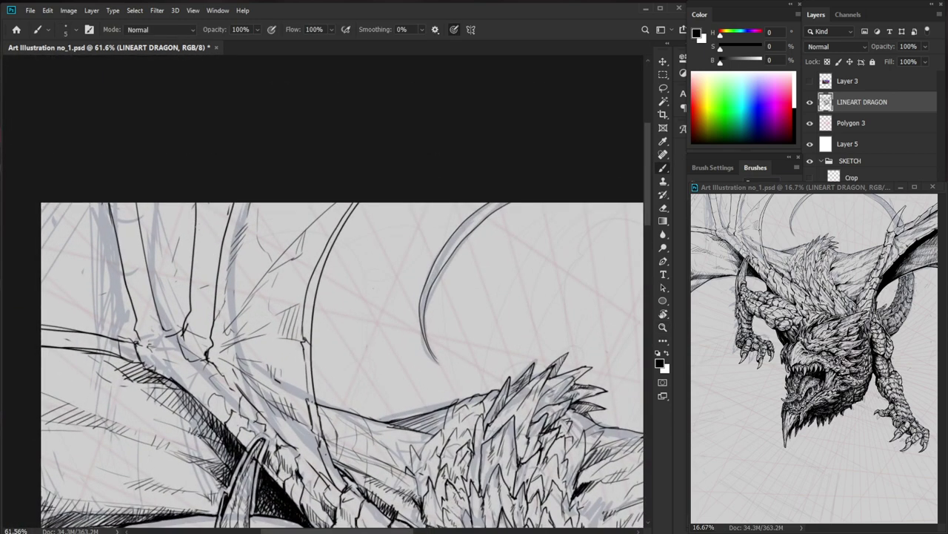
pyautogui.moveTo(183, 202); pyautogui.dragTo(166, 301)
pyautogui.moveTo(183, 224); pyautogui.dragTo(170, 305)
pyautogui.hotkey('ctrl', 'z')
pyautogui.hotkey('ctrl', 'z')
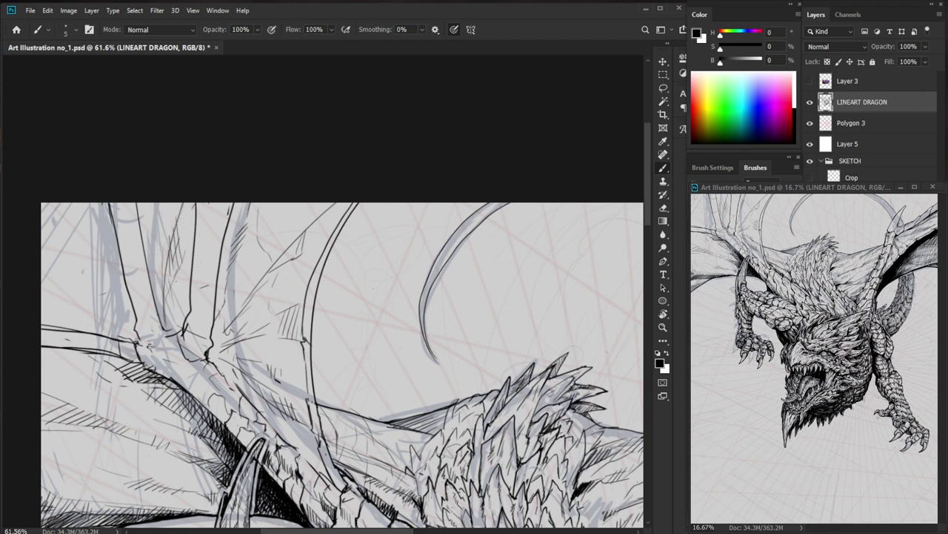
# Erase the outermost finger bone's line near the page's top edge and re-ink it.
pyautogui.press('e')
pyautogui.moveTo(108, 197); pyautogui.dragTo(135, 317)
pyautogui.press('b')
pyautogui.moveTo(138, 205); pyautogui.dragTo(150, 275)
pyautogui.hotkey('ctrl', '0')
pyautogui.moveTo(226, 126)
pyautogui.mouseDown()
pyautogui.moveTo(257, 126)
pyautogui.moveTo(259, 278)
pyautogui.mouseUp()
# Enlarge the eraser to 100 px, clear the outermost finger bone's upper lines and redraw both of its edges down to the wrist.
pyautogui.press('e')
pyautogui.moveTo(134, 206); pyautogui.dragTo(138, 241)
pyautogui.press(']')
pyautogui.press(']')
pyautogui.press(']')
pyautogui.press(']')
pyautogui.press(']')
pyautogui.press(']')
pyautogui.press(']')
pyautogui.press(']')
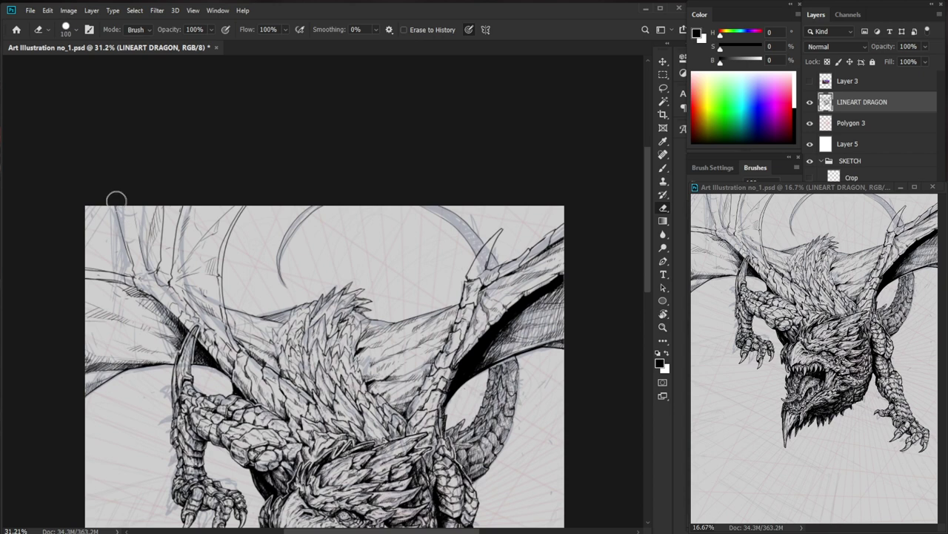
pyautogui.moveTo(117, 203); pyautogui.dragTo(144, 248)
pyautogui.press('b')
pyautogui.moveTo(95, 203); pyautogui.dragTo(134, 276)
pyautogui.moveTo(121, 201); pyautogui.dragTo(151, 267)
# Erase and re-ink the membrane lines and bone edge running outward from the wing's wrist joint.
pyautogui.press('e')
pyautogui.press('b')
pyautogui.moveTo(123, 204)
pyautogui.mouseDown()
pyautogui.moveTo(153, 269)
pyautogui.moveTo(74, 282)
pyautogui.mouseUp()
pyautogui.press('e')
pyautogui.press('b')
pyautogui.moveTo(148, 295); pyautogui.dragTo(85, 289)
pyautogui.press('e')
pyautogui.press('b')
# Ink small pointed scales along the neck's outer edge where it overlaps the wing membrane beside the clawed wing arm.
pyautogui.moveTo(244, 333); pyautogui.dragTo(152, 337)
pyautogui.moveTo(324, 243); pyautogui.dragTo(444, 238)
pyautogui.moveTo(475, 218); pyautogui.dragTo(394, 344)
pyautogui.moveTo(265, 357); pyautogui.dragTo(316, 357)
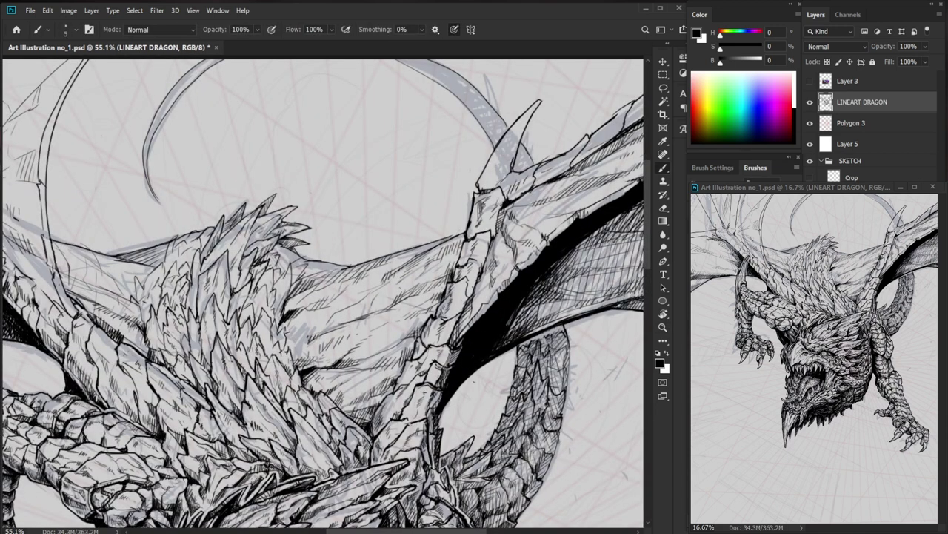
pyautogui.moveTo(280, 252)
pyautogui.mouseDown()
pyautogui.moveTo(239, 252)
pyautogui.moveTo(333, 250)
pyautogui.moveTo(288, 276)
pyautogui.mouseUp()
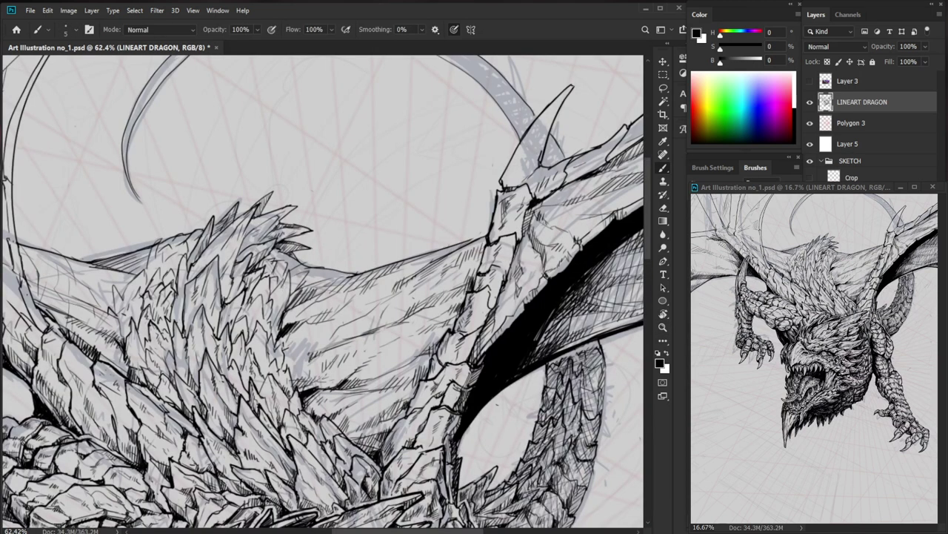
pyautogui.moveTo(144, 271)
pyautogui.mouseDown()
pyautogui.moveTo(113, 315)
pyautogui.moveTo(119, 333)
pyautogui.moveTo(118, 320)
pyautogui.mouseUp()
pyautogui.press('e')
pyautogui.press('b')
pyautogui.moveTo(134, 314)
pyautogui.mouseDown()
pyautogui.moveTo(115, 328)
pyautogui.moveTo(104, 318)
pyautogui.mouseUp()
pyautogui.moveTo(114, 314)
pyautogui.mouseDown()
pyautogui.moveTo(105, 329)
pyautogui.moveTo(116, 333)
pyautogui.mouseUp()
pyautogui.moveTo(200, 295)
pyautogui.mouseDown()
pyautogui.moveTo(137, 295)
pyautogui.moveTo(274, 283)
pyautogui.mouseUp()
pyautogui.moveTo(150, 290); pyautogui.dragTo(182, 297)
pyautogui.moveTo(183, 279)
pyautogui.mouseDown()
pyautogui.moveTo(133, 290)
pyautogui.moveTo(155, 295)
pyautogui.mouseUp()
pyautogui.moveTo(181, 280); pyautogui.dragTo(165, 295)
# Erase and re-ink the scale tips along the neck's upper contour where it meets the wing membrane.
pyautogui.moveTo(257, 269); pyautogui.dragTo(207, 269)
pyautogui.moveTo(480, 440)
pyautogui.mouseDown()
pyautogui.moveTo(489, 280)
pyautogui.moveTo(489, 290)
pyautogui.mouseUp()
pyautogui.moveTo(498, 253); pyautogui.dragTo(461, 317)
pyautogui.moveTo(312, 166); pyautogui.dragTo(365, 166)
pyautogui.moveTo(261, 197); pyautogui.dragTo(246, 214)
pyautogui.press('e')
pyautogui.moveTo(241, 180)
pyautogui.mouseDown()
pyautogui.moveTo(259, 193)
pyautogui.moveTo(245, 188)
pyautogui.moveTo(260, 177)
pyautogui.mouseUp()
pyautogui.press('b')
pyautogui.moveTo(259, 177); pyautogui.dragTo(235, 205)
pyautogui.press('e')
pyautogui.moveTo(231, 167)
pyautogui.mouseDown()
pyautogui.moveTo(239, 176)
pyautogui.moveTo(210, 183)
pyautogui.moveTo(232, 161)
pyautogui.moveTo(217, 196)
pyautogui.mouseUp()
pyautogui.press('b')
pyautogui.moveTo(218, 178); pyautogui.dragTo(200, 179)
pyautogui.moveTo(216, 163); pyautogui.dragTo(213, 177)
pyautogui.moveTo(233, 170)
pyautogui.mouseDown()
pyautogui.moveTo(227, 182)
pyautogui.moveTo(238, 177)
pyautogui.mouseUp()
pyautogui.moveTo(221, 186)
pyautogui.mouseDown()
pyautogui.moveTo(238, 175)
pyautogui.moveTo(148, 182)
pyautogui.mouseUp()
pyautogui.moveTo(193, 159); pyautogui.dragTo(260, 159)
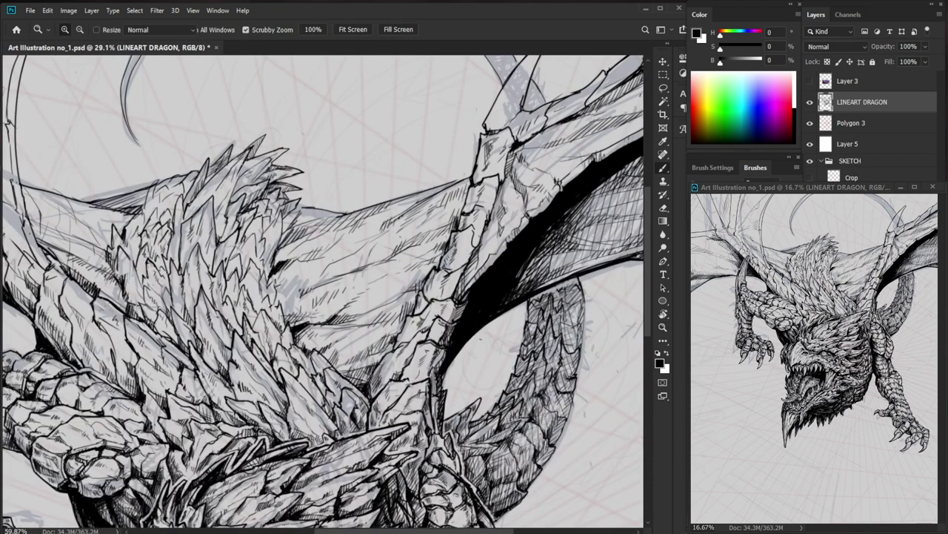
# Add fine crease strokes to the wing membrane just below its upper edge behind the neck.
pyautogui.moveTo(99, 207); pyautogui.dragTo(119, 212)
pyautogui.moveTo(82, 201); pyautogui.dragTo(142, 219)
pyautogui.moveTo(104, 207); pyautogui.dragTo(121, 213)
pyautogui.moveTo(192, 222); pyautogui.dragTo(249, 291)
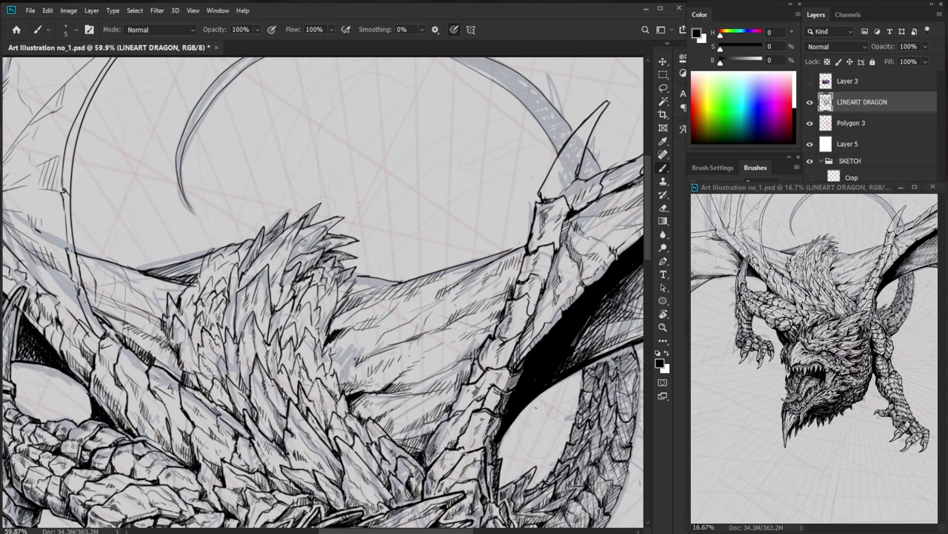
# Hatch the shadow along the wing arm's upper edge, from the finger bone's base toward the neck.
pyautogui.hotkey('ctrl', 'space')
pyautogui.moveTo(168, 378); pyautogui.dragTo(218, 378)
pyautogui.moveTo(136, 339); pyautogui.dragTo(141, 355)
pyautogui.moveTo(138, 345); pyautogui.dragTo(148, 356)
pyautogui.moveTo(145, 346); pyautogui.dragTo(186, 378)
pyautogui.moveTo(155, 351)
pyautogui.mouseDown()
pyautogui.moveTo(190, 382)
pyautogui.moveTo(180, 372)
pyautogui.mouseUp()
pyautogui.moveTo(156, 354); pyautogui.dragTo(195, 380)
pyautogui.moveTo(121, 340)
pyautogui.mouseDown()
pyautogui.moveTo(128, 345)
pyautogui.moveTo(89, 301)
pyautogui.moveTo(115, 336)
pyautogui.mouseUp()
pyautogui.moveTo(114, 317); pyautogui.dragTo(126, 341)
# Fill in the shadow strip between the wing arm and the membrane with solid black strokes.
pyautogui.hotkey('ctrl', 'space')
pyautogui.moveTo(308, 296)
pyautogui.mouseDown()
pyautogui.moveTo(215, 286)
pyautogui.moveTo(248, 285)
pyautogui.mouseUp()
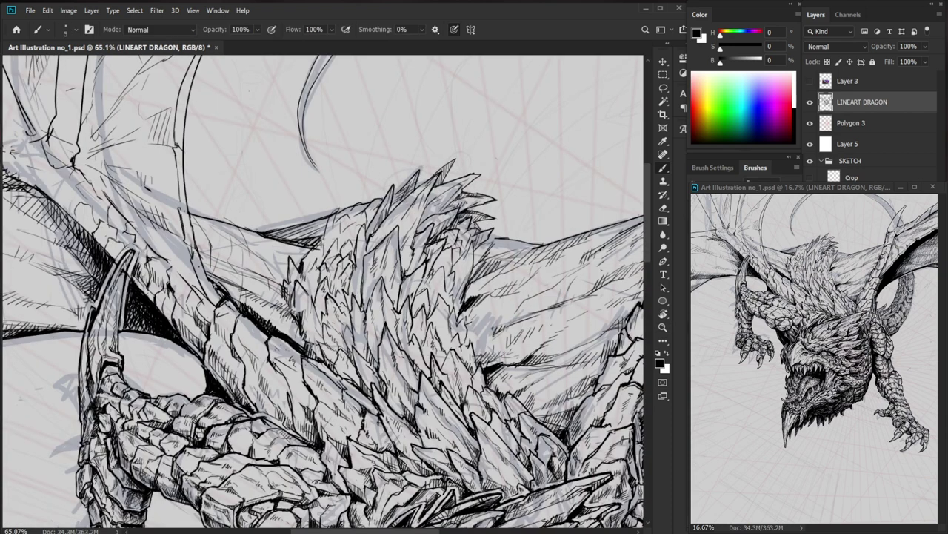
pyautogui.hotkey('ctrl', 'space')
pyautogui.moveTo(222, 297); pyautogui.dragTo(245, 295)
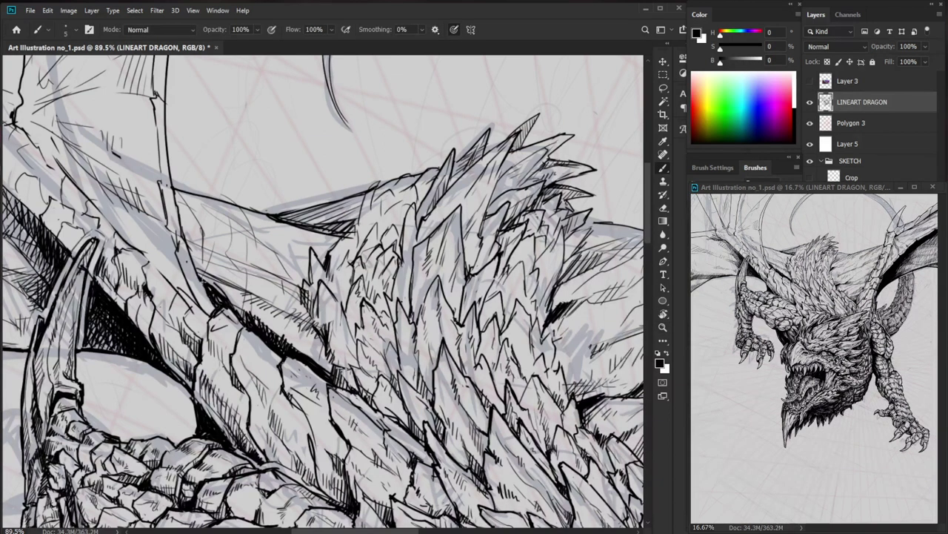
pyautogui.moveTo(253, 323)
pyautogui.mouseDown()
pyautogui.moveTo(293, 320)
pyautogui.moveTo(326, 334)
pyautogui.moveTo(311, 351)
pyautogui.mouseUp()
pyautogui.press('e')
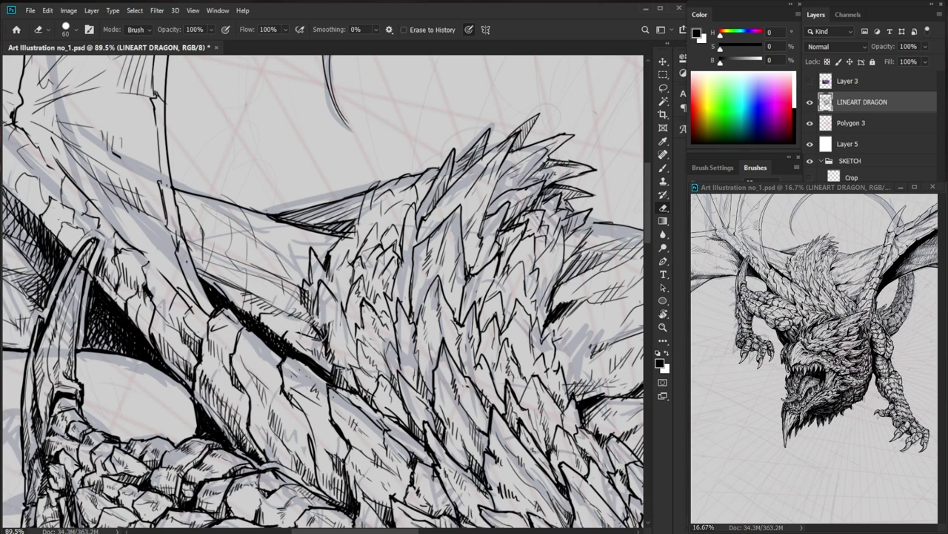
# Add a row of short parallel hatch strokes on the membrane above the wing arm's black shadow.
pyautogui.press('b')
pyautogui.moveTo(304, 312); pyautogui.dragTo(272, 323)
pyautogui.moveTo(275, 312)
pyautogui.mouseDown()
pyautogui.moveTo(261, 316)
pyautogui.moveTo(269, 315)
pyautogui.mouseUp()
pyautogui.moveTo(283, 307); pyautogui.dragTo(276, 318)
pyautogui.moveTo(293, 311); pyautogui.dragTo(286, 322)
pyautogui.moveTo(302, 315); pyautogui.dragTo(294, 326)
pyautogui.moveTo(400, 315); pyautogui.dragTo(296, 323)
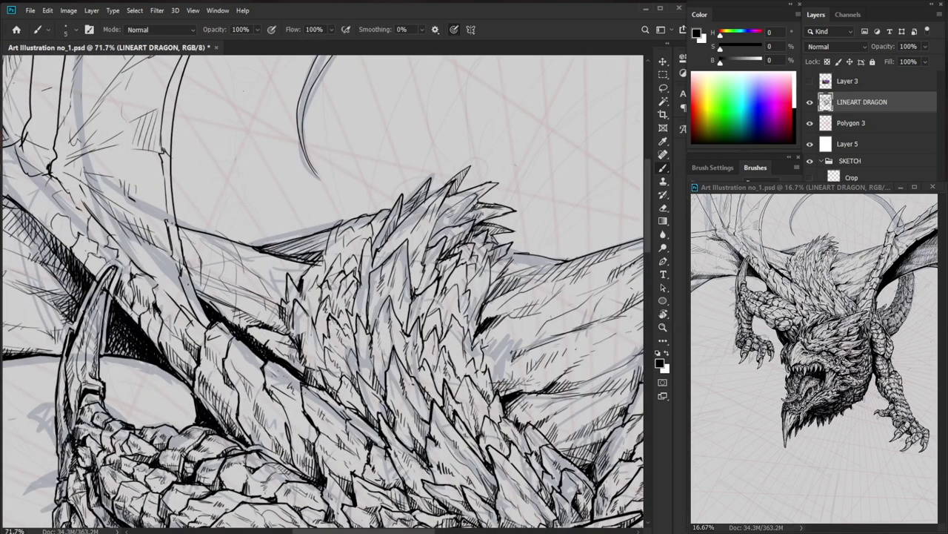
# Thicken the black shadow at the finger bone's base and extend its hatching along the wing arm.
pyautogui.press('e')
pyautogui.press('b')
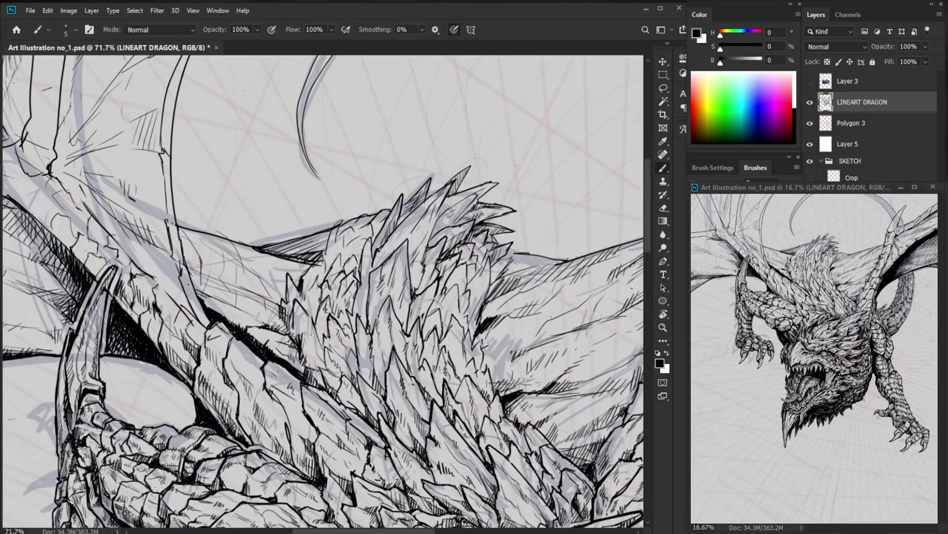
pyautogui.moveTo(256, 306); pyautogui.dragTo(227, 317)
pyautogui.moveTo(228, 300); pyautogui.dragTo(204, 300)
pyautogui.moveTo(213, 295)
pyautogui.mouseDown()
pyautogui.moveTo(202, 306)
pyautogui.moveTo(215, 308)
pyautogui.mouseUp()
pyautogui.moveTo(218, 304)
pyautogui.mouseDown()
pyautogui.moveTo(210, 318)
pyautogui.moveTo(199, 299)
pyautogui.moveTo(215, 315)
pyautogui.mouseUp()
pyautogui.moveTo(245, 317)
pyautogui.mouseDown()
pyautogui.moveTo(238, 325)
pyautogui.moveTo(261, 337)
pyautogui.mouseUp()
pyautogui.moveTo(382, 341)
pyautogui.mouseDown()
pyautogui.moveTo(319, 343)
pyautogui.moveTo(372, 265)
pyautogui.moveTo(422, 273)
pyautogui.mouseUp()
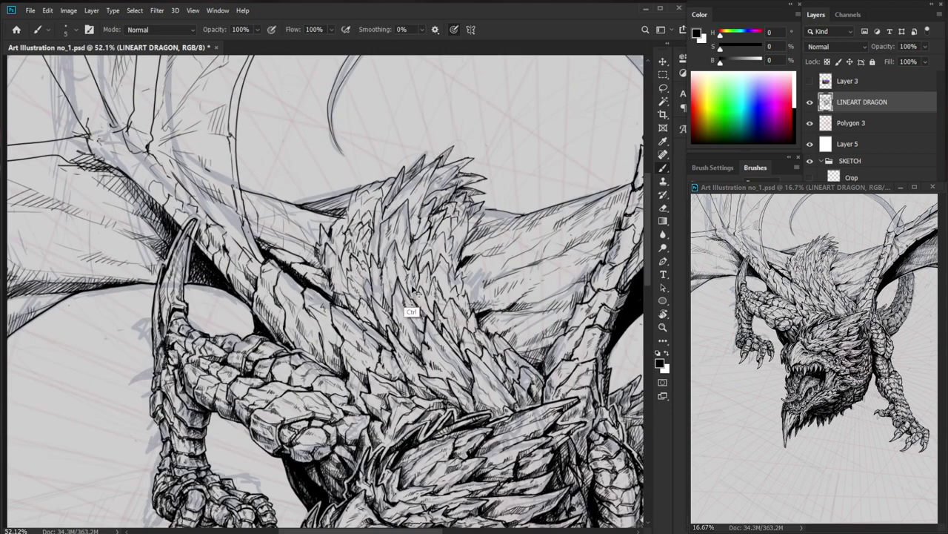
# Hatch the membrane's corner between the wing arm's shadow and the neck's outer scales.
pyautogui.press('e')
pyautogui.press('b')
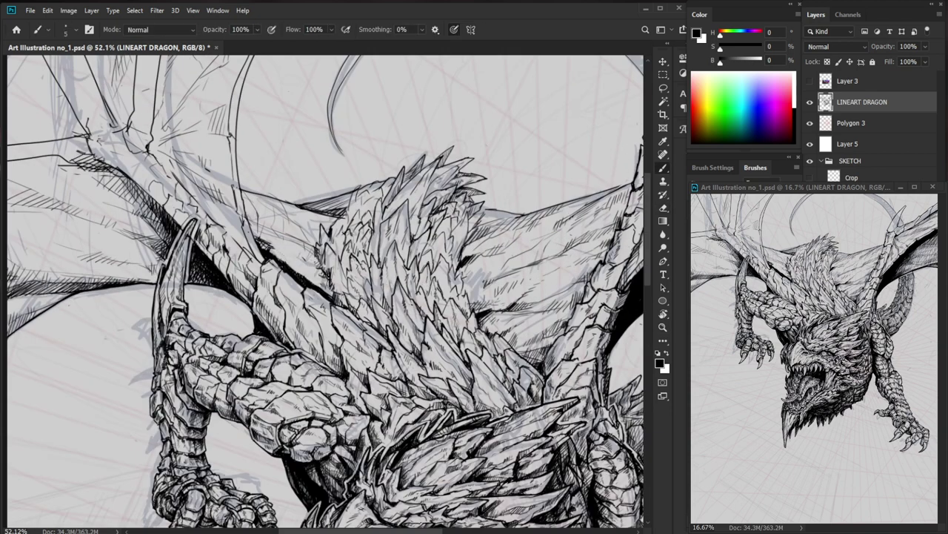
pyautogui.scroll(2, 315, 280)
pyautogui.moveTo(360, 300); pyautogui.dragTo(386, 300)
pyautogui.press('e')
pyautogui.press('b')
pyautogui.moveTo(294, 300); pyautogui.dragTo(296, 325)
pyautogui.moveTo(295, 300); pyautogui.dragTo(296, 324)
pyautogui.moveTo(308, 303); pyautogui.dragTo(297, 335)
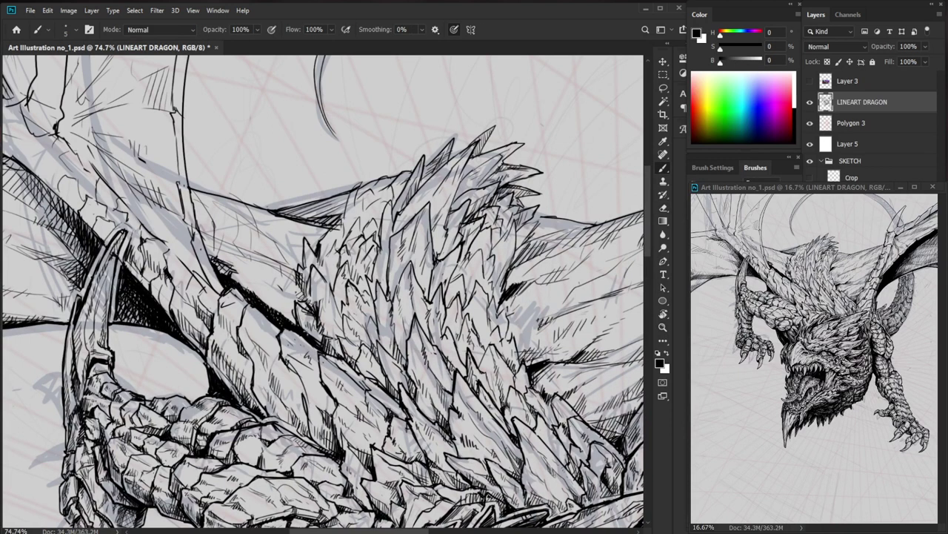
# Erase the rough crease lines on the membrane between the finger bone and the neck, and re-ink the area near the neck.
pyautogui.moveTo(235, 267); pyautogui.dragTo(256, 280)
pyautogui.press('e')
pyautogui.moveTo(217, 255)
pyautogui.mouseDown()
pyautogui.moveTo(251, 294)
pyautogui.moveTo(236, 271)
pyautogui.moveTo(288, 299)
pyautogui.mouseUp()
pyautogui.press('b')
pyautogui.moveTo(282, 299)
pyautogui.mouseDown()
pyautogui.moveTo(303, 310)
pyautogui.moveTo(305, 293)
pyautogui.mouseUp()
pyautogui.hotkey('ctrl', 'space')
pyautogui.moveTo(362, 315); pyautogui.dragTo(296, 282)
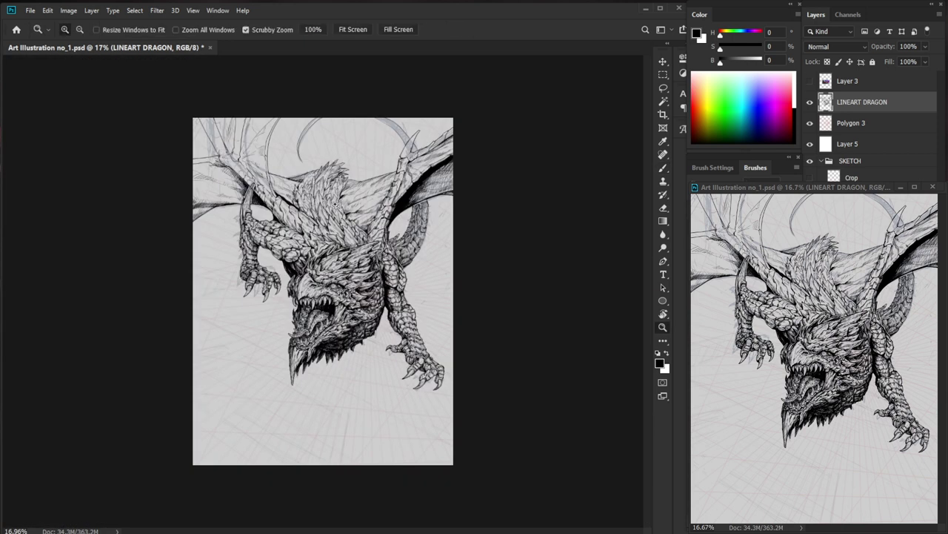
# Touch up the line art along the wing arm between the wrist and the finger bone's base with short ink strokes.
pyautogui.moveTo(290, 194); pyautogui.dragTo(352, 190)
pyautogui.moveTo(281, 234); pyautogui.dragTo(300, 246)
pyautogui.moveTo(280, 237); pyautogui.dragTo(310, 249)
pyautogui.press('space')
pyautogui.moveTo(308, 241); pyautogui.dragTo(322, 320)
pyautogui.moveTo(252, 248); pyautogui.dragTo(280, 260)
pyautogui.moveTo(283, 260); pyautogui.dragTo(315, 267)
pyautogui.moveTo(310, 259); pyautogui.dragTo(320, 269)
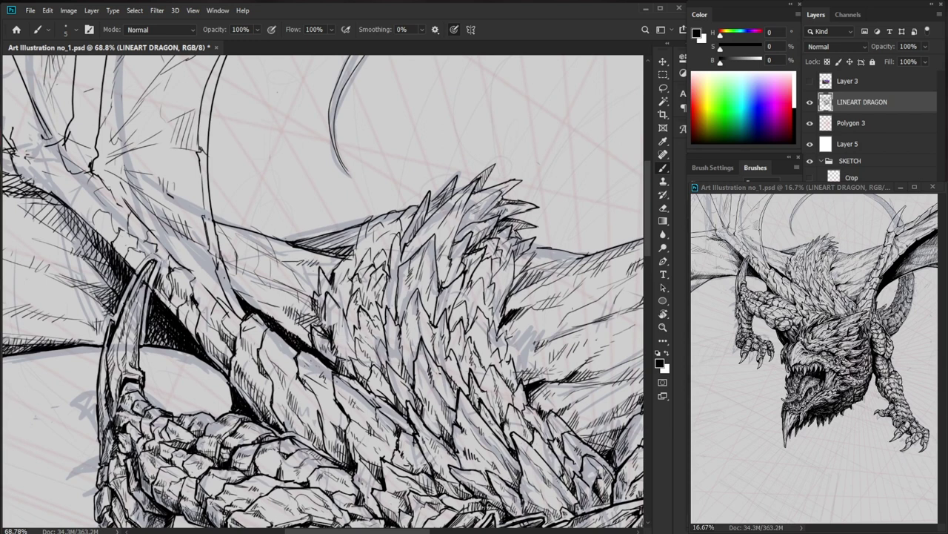
pyautogui.moveTo(270, 236)
pyautogui.mouseDown()
pyautogui.moveTo(212, 217)
pyautogui.moveTo(221, 246)
pyautogui.mouseUp()
pyautogui.press('e')
pyautogui.press('b')
pyautogui.moveTo(203, 214); pyautogui.dragTo(214, 224)
pyautogui.moveTo(221, 254); pyautogui.dragTo(230, 268)
pyautogui.moveTo(226, 255); pyautogui.dragTo(237, 275)
pyautogui.moveTo(232, 257); pyautogui.dragTo(245, 278)
pyautogui.moveTo(245, 267); pyautogui.dragTo(253, 278)
# Hatch the membrane along the upper edge of the wing arm's black shadow, from the finger bone toward the neck.
pyautogui.moveTo(384, 290)
pyautogui.mouseDown()
pyautogui.moveTo(319, 289)
pyautogui.moveTo(426, 287)
pyautogui.mouseUp()
pyautogui.moveTo(291, 264); pyautogui.dragTo(312, 295)
pyautogui.moveTo(312, 295)
pyautogui.mouseDown()
pyautogui.moveTo(338, 311)
pyautogui.moveTo(306, 304)
pyautogui.mouseUp()
pyautogui.moveTo(304, 288)
pyautogui.mouseDown()
pyautogui.moveTo(317, 317)
pyautogui.moveTo(348, 317)
pyautogui.moveTo(316, 297)
pyautogui.mouseUp()
pyautogui.moveTo(303, 298); pyautogui.dragTo(363, 354)
pyautogui.moveTo(315, 315); pyautogui.dragTo(341, 320)
pyautogui.moveTo(326, 321); pyautogui.dragTo(341, 326)
pyautogui.moveTo(335, 322); pyautogui.dragTo(349, 331)
pyautogui.moveTo(345, 333); pyautogui.dragTo(356, 343)
# Outline and hatch the neck's outer scales where they overlap the membrane.
pyautogui.moveTo(417, 351); pyautogui.dragTo(326, 354)
pyautogui.moveTo(550, 373); pyautogui.dragTo(504, 369)
pyautogui.moveTo(372, 381); pyautogui.dragTo(394, 375)
pyautogui.moveTo(380, 382); pyautogui.dragTo(453, 375)
pyautogui.moveTo(331, 355)
pyautogui.mouseDown()
pyautogui.moveTo(343, 361)
pyautogui.moveTo(337, 376)
pyautogui.mouseUp()
pyautogui.moveTo(333, 373); pyautogui.dragTo(337, 384)
pyautogui.moveTo(334, 373); pyautogui.dragTo(342, 390)
pyautogui.moveTo(339, 379)
pyautogui.mouseDown()
pyautogui.moveTo(345, 396)
pyautogui.moveTo(310, 400)
pyautogui.moveTo(326, 393)
pyautogui.moveTo(333, 326)
pyautogui.moveTo(352, 326)
pyautogui.mouseUp()
pyautogui.moveTo(316, 269); pyautogui.dragTo(320, 286)
pyautogui.moveTo(319, 275); pyautogui.dragTo(332, 295)
pyautogui.moveTo(329, 290); pyautogui.dragTo(337, 303)
pyautogui.moveTo(317, 286); pyautogui.dragTo(358, 336)
pyautogui.moveTo(323, 292); pyautogui.dragTo(350, 321)
pyautogui.moveTo(351, 320)
pyautogui.mouseDown()
pyautogui.moveTo(357, 330)
pyautogui.moveTo(345, 318)
pyautogui.mouseUp()
pyautogui.moveTo(342, 310); pyautogui.dragTo(351, 326)
# Clean up and re-ink the small lines where the wing arm's shadow meets the neck scales.
pyautogui.moveTo(417, 296)
pyautogui.mouseDown()
pyautogui.moveTo(375, 286)
pyautogui.moveTo(383, 290)
pyautogui.mouseUp()
pyautogui.moveTo(345, 328)
pyautogui.mouseDown()
pyautogui.moveTo(354, 338)
pyautogui.moveTo(339, 333)
pyautogui.mouseUp()
pyautogui.press('e')
pyautogui.moveTo(338, 333)
pyautogui.mouseDown()
pyautogui.moveTo(346, 345)
pyautogui.moveTo(350, 333)
pyautogui.mouseUp()
pyautogui.press('b')
pyautogui.moveTo(334, 321); pyautogui.dragTo(340, 334)
pyautogui.moveTo(341, 345)
pyautogui.mouseDown()
pyautogui.moveTo(348, 357)
pyautogui.moveTo(333, 333)
pyautogui.mouseUp()
pyautogui.moveTo(295, 302); pyautogui.dragTo(320, 328)
# Ink over the outer edge of the long curved claw beside the wing arm.
pyautogui.moveTo(400, 309); pyautogui.dragTo(352, 371)
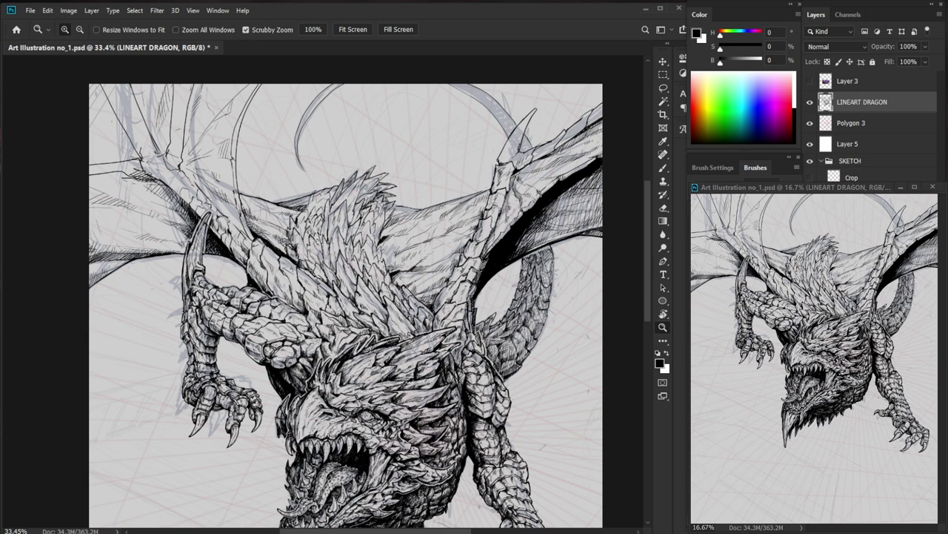
pyautogui.moveTo(217, 301); pyautogui.dragTo(232, 267)
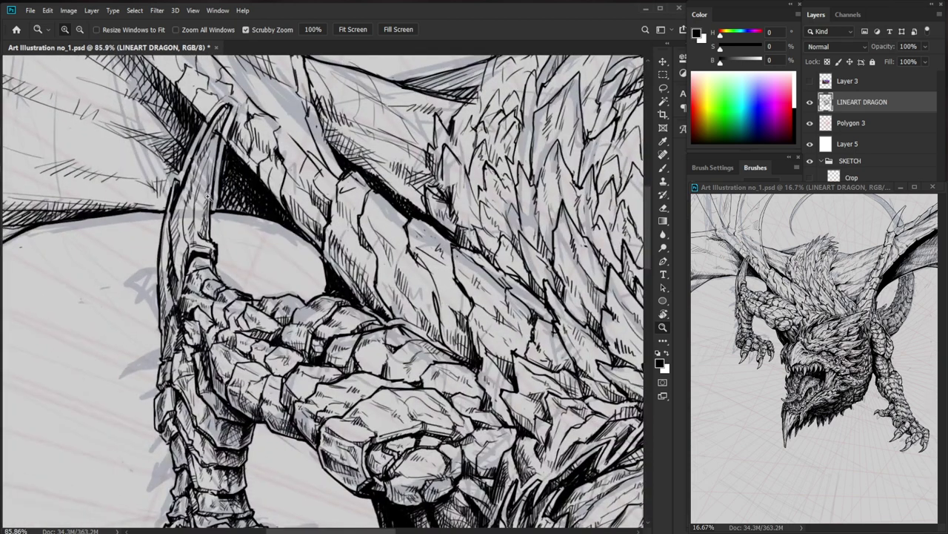
pyautogui.press('b')
pyautogui.press('e')
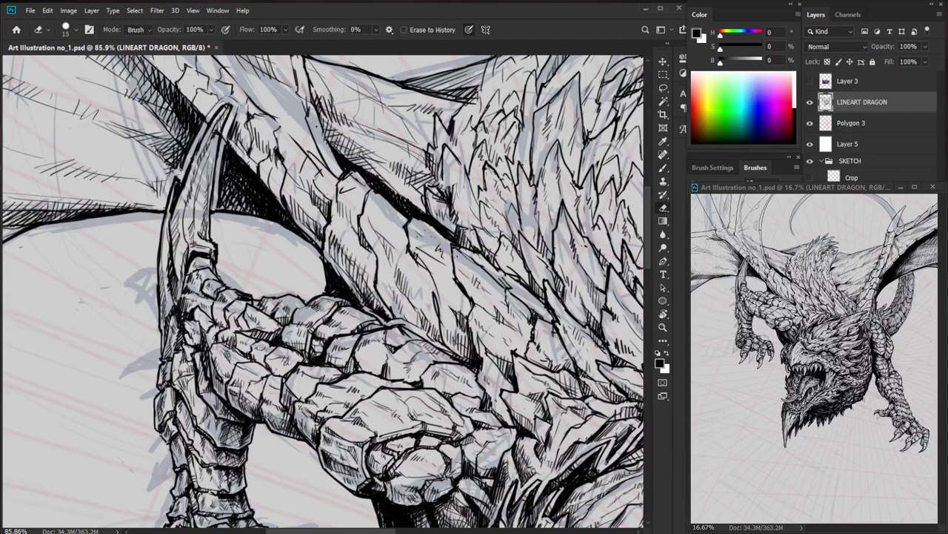
pyautogui.press('b')
pyautogui.moveTo(180, 177)
pyautogui.mouseDown()
pyautogui.moveTo(162, 229)
pyautogui.moveTo(161, 332)
pyautogui.mouseUp()
# Darken the wing wrist's knuckle where the finger bones meet with heavier ink strokes.
pyautogui.press('z')
pyautogui.moveTo(226, 289); pyautogui.dragTo(148, 293)
pyautogui.moveTo(591, 409); pyautogui.dragTo(554, 446)
pyautogui.press('b')
pyautogui.moveTo(126, 183)
pyautogui.mouseDown()
pyautogui.moveTo(181, 185)
pyautogui.moveTo(159, 209)
pyautogui.moveTo(190, 222)
pyautogui.moveTo(167, 215)
pyautogui.mouseUp()
pyautogui.press('e')
pyautogui.press('b')
pyautogui.moveTo(163, 211); pyautogui.dragTo(171, 217)
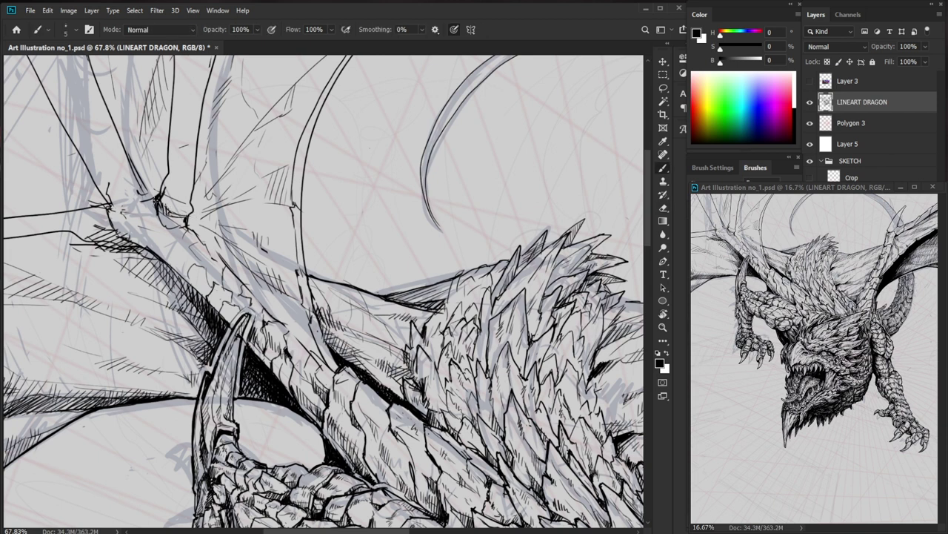
# Erase and redraw the outline of the long finger bone running down to the wing arm.
pyautogui.press('z')
pyautogui.scroll(-3, 231, 271)
pyautogui.moveTo(368, 186); pyautogui.dragTo(381, 245)
pyautogui.moveTo(258, 222); pyautogui.dragTo(334, 224)
pyautogui.press('e')
pyautogui.moveTo(235, 190); pyautogui.dragTo(232, 228)
pyautogui.press('b')
pyautogui.moveTo(239, 188); pyautogui.dragTo(231, 277)
pyautogui.press('e')
pyautogui.moveTo(231, 221); pyautogui.dragTo(228, 322)
pyautogui.press('b')
pyautogui.moveTo(278, 279); pyautogui.dragTo(223, 280)
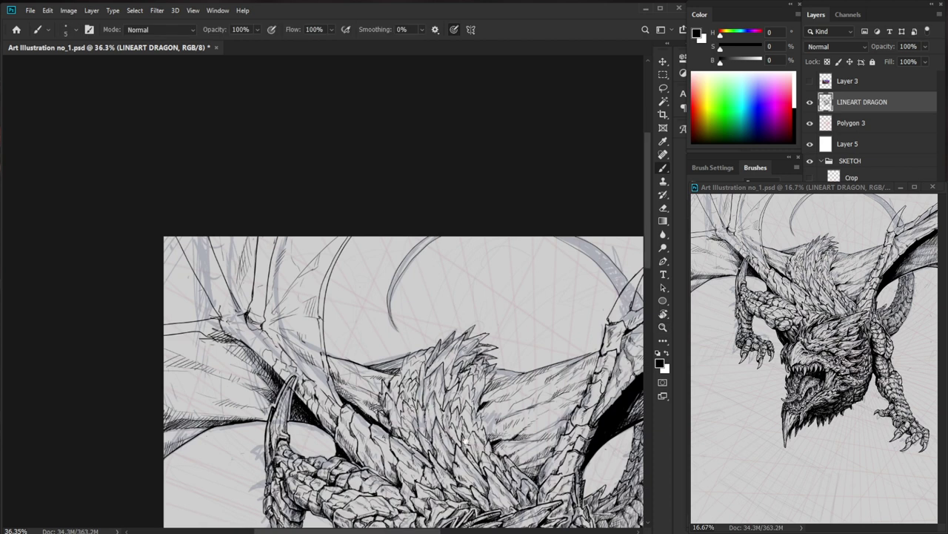
# Ink the joint halfway along the long finger bone with heavier, defined lines.
pyautogui.moveTo(464, 438); pyautogui.dragTo(382, 424)
pyautogui.scroll(2, 234, 277)
pyautogui.press('e')
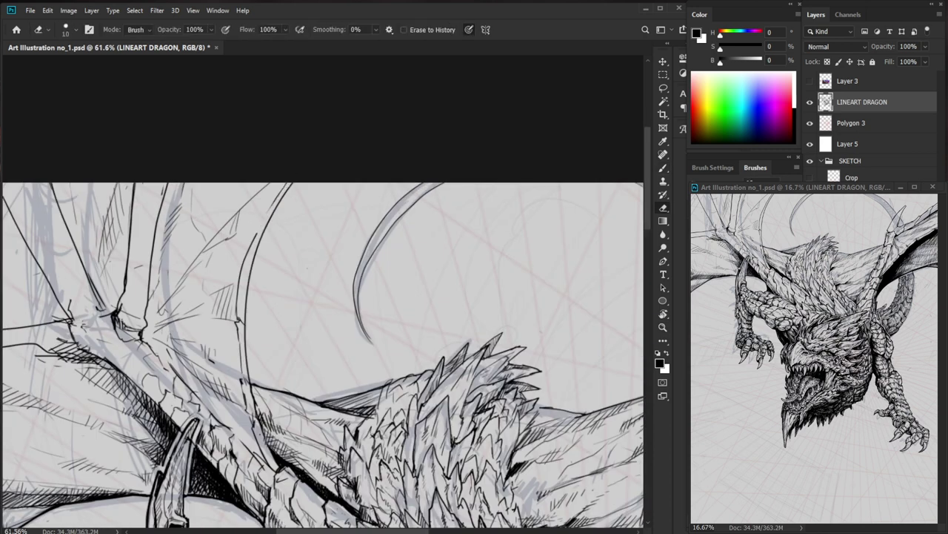
pyautogui.press('b')
pyautogui.press('z')
pyautogui.scroll(-2, 330, 164)
pyautogui.moveTo(309, 228); pyautogui.dragTo(386, 231)
pyautogui.moveTo(245, 212); pyautogui.dragTo(254, 206)
pyautogui.moveTo(245, 205)
pyautogui.mouseDown()
pyautogui.moveTo(255, 201)
pyautogui.moveTo(253, 225)
pyautogui.mouseUp()
pyautogui.press('e')
pyautogui.press('b')
pyautogui.press('e')
pyautogui.press('b')
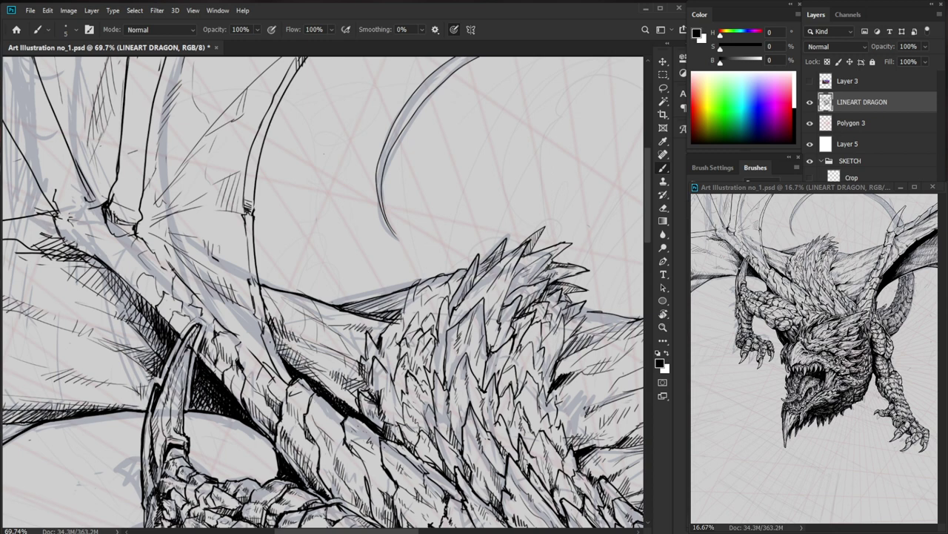
# Add short ink lines on the wing arm and beside the long finger bone.
pyautogui.moveTo(163, 273); pyautogui.dragTo(152, 253)
pyautogui.moveTo(214, 216)
pyautogui.mouseDown()
pyautogui.moveTo(159, 217)
pyautogui.moveTo(256, 244)
pyautogui.moveTo(210, 261)
pyautogui.moveTo(233, 278)
pyautogui.mouseUp()
pyautogui.press('e')
pyautogui.press('b')
# Shade the inner side of the spike on the opposite wing's wrist with dense hatching.
pyautogui.moveTo(325, 250); pyautogui.dragTo(248, 250)
pyautogui.moveTo(571, 357); pyautogui.dragTo(480, 395)
pyautogui.moveTo(435, 272); pyautogui.dragTo(500, 273)
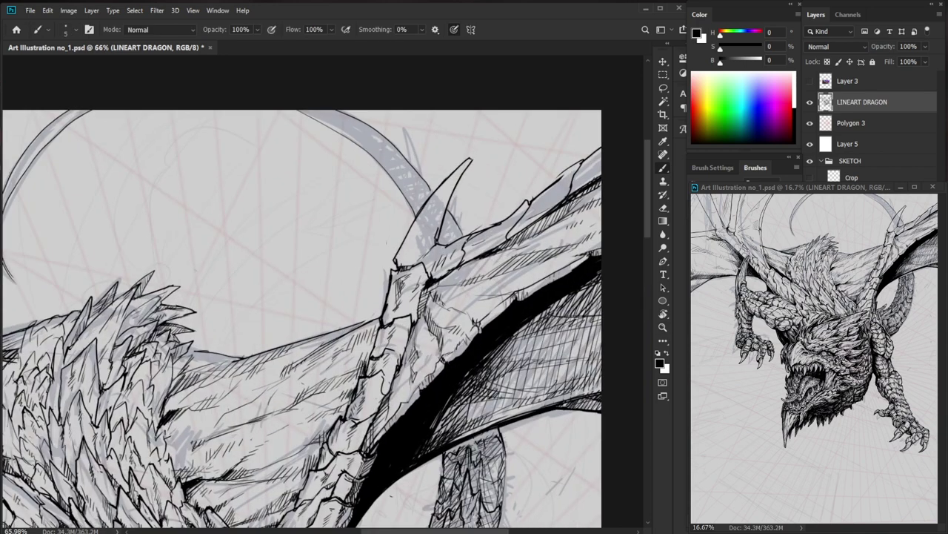
pyautogui.moveTo(420, 253); pyautogui.dragTo(452, 180)
pyautogui.moveTo(434, 212); pyautogui.dragTo(456, 173)
pyautogui.press('e')
pyautogui.press('b')
pyautogui.moveTo(442, 197); pyautogui.dragTo(461, 171)
pyautogui.moveTo(438, 217); pyautogui.dragTo(433, 242)
pyautogui.moveTo(438, 229); pyautogui.dragTo(435, 240)
pyautogui.moveTo(448, 196); pyautogui.dragTo(437, 213)
pyautogui.moveTo(447, 202); pyautogui.dragTo(436, 225)
pyautogui.moveTo(442, 216)
pyautogui.mouseDown()
pyautogui.moveTo(436, 226)
pyautogui.moveTo(445, 221)
pyautogui.mouseUp()
# Erase and redraw the wrist spike's outer edge and its base.
pyautogui.moveTo(561, 284); pyautogui.dragTo(514, 282)
pyautogui.moveTo(419, 210); pyautogui.dragTo(463, 210)
pyautogui.moveTo(378, 254); pyautogui.dragTo(371, 263)
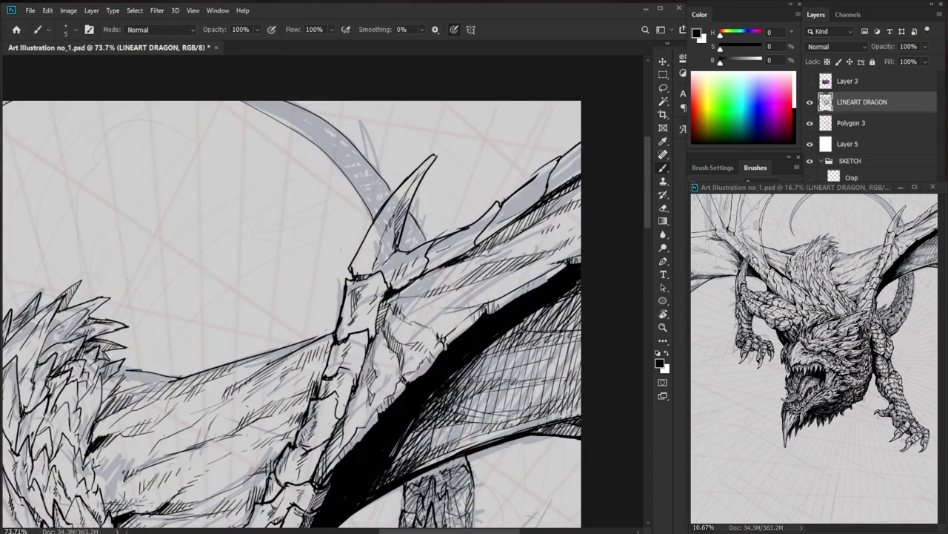
pyautogui.press('e')
pyautogui.moveTo(377, 215); pyautogui.dragTo(359, 267)
pyautogui.press('b')
pyautogui.press('e')
pyautogui.press('b')
pyautogui.moveTo(363, 241)
pyautogui.mouseDown()
pyautogui.moveTo(359, 276)
pyautogui.moveTo(349, 271)
pyautogui.moveTo(355, 283)
pyautogui.moveTo(281, 278)
pyautogui.mouseUp()
pyautogui.press('e')
pyautogui.press('b')
# Touch up the ink on the scales along the wing arm below the wrist spike.
pyautogui.hotkey('ctrl', 'space')
pyautogui.hotkey('ctrl', 'space')
pyautogui.moveTo(467, 166); pyautogui.dragTo(511, 214)
pyautogui.hotkey('ctrl', 'space')
pyautogui.press('b')
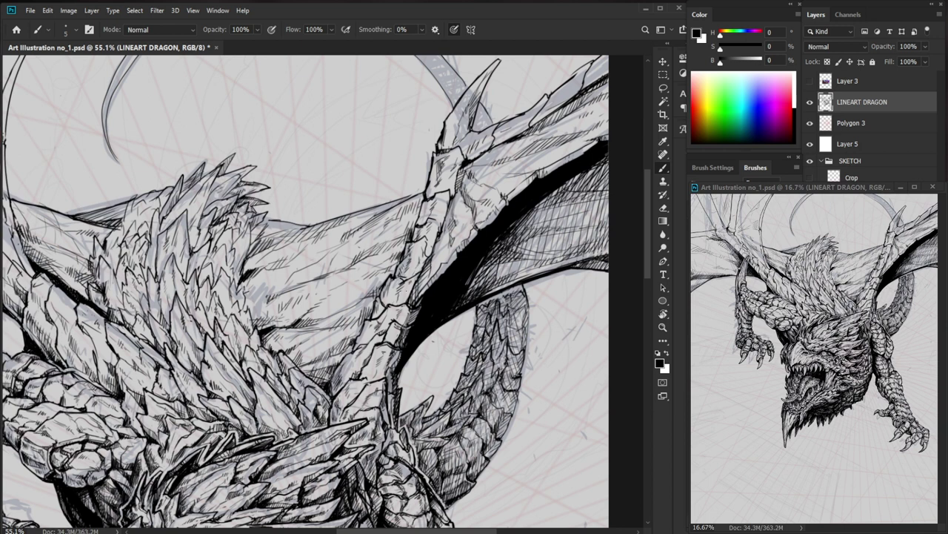
pyautogui.press('e')
pyautogui.press('b')
pyautogui.moveTo(472, 259)
pyautogui.keyDown('ctrl'); pyautogui.mouseDown()
pyautogui.moveTo(442, 259)
pyautogui.moveTo(476, 258)
pyautogui.mouseUp(); pyautogui.keyUp('ctrl')
pyautogui.press('e')
pyautogui.press('b')
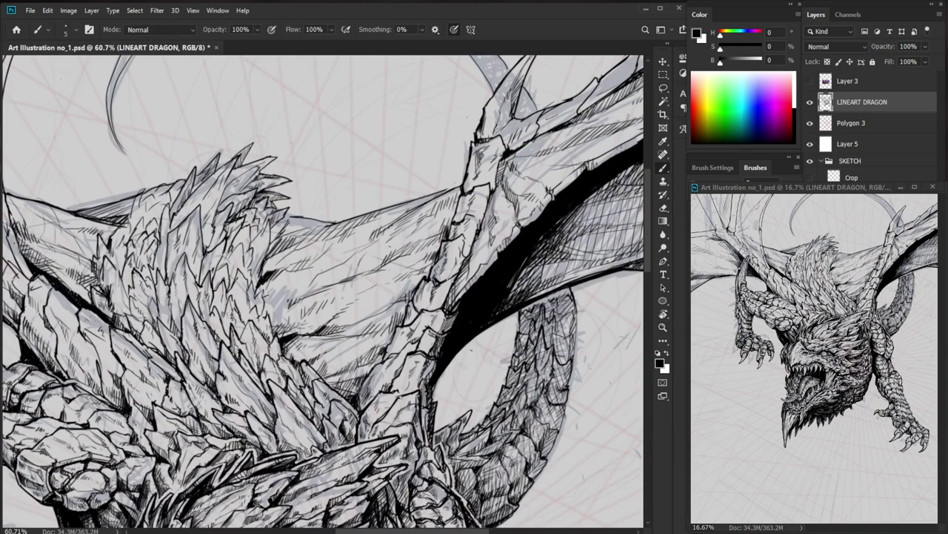
pyautogui.keyDown('ctrl'); pyautogui.moveTo(542, 343); pyautogui.dragTo(496, 343); pyautogui.keyUp('ctrl')
pyautogui.keyDown('ctrl'); pyautogui.moveTo(379, 207); pyautogui.dragTo(420, 209); pyautogui.keyUp('ctrl')
pyautogui.keyDown('ctrl'); pyautogui.moveTo(454, 270); pyautogui.dragTo(465, 269); pyautogui.keyUp('ctrl')
pyautogui.moveTo(427, 306)
pyautogui.mouseDown()
pyautogui.moveTo(431, 265)
pyautogui.moveTo(436, 283)
pyautogui.mouseUp()
pyautogui.moveTo(576, 296); pyautogui.dragTo(497, 328)
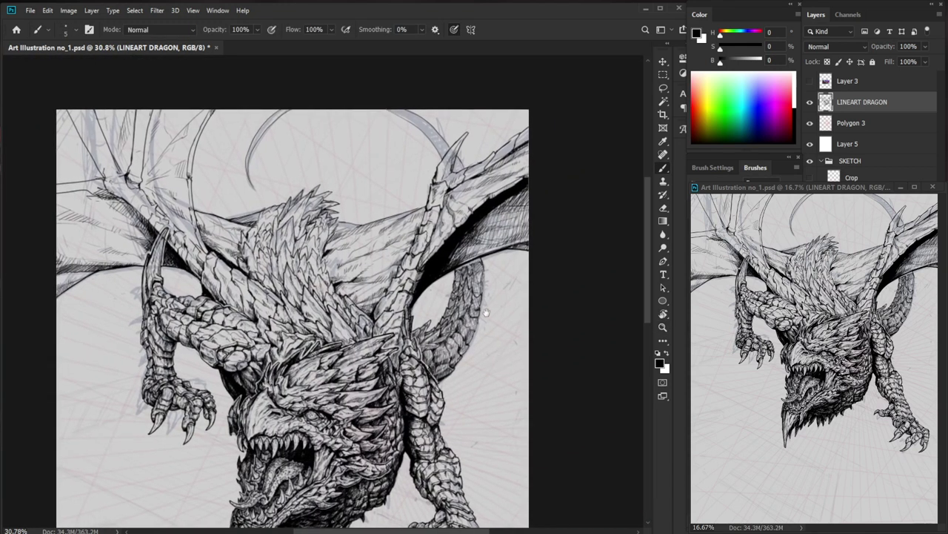
# Refine the creases and hatching on the membrane between the neck and the spiked wing arm, erasing stray lines with a larger eraser.
pyautogui.keyDown('ctrl'); pyautogui.moveTo(388, 244); pyautogui.dragTo(411, 246); pyautogui.keyUp('ctrl')
pyautogui.moveTo(354, 263)
pyautogui.mouseDown()
pyautogui.moveTo(405, 251)
pyautogui.moveTo(414, 238)
pyautogui.mouseUp()
pyautogui.moveTo(403, 256); pyautogui.dragTo(426, 233)
pyautogui.moveTo(415, 253); pyautogui.dragTo(431, 239)
pyautogui.moveTo(422, 251)
pyautogui.mouseDown()
pyautogui.moveTo(432, 238)
pyautogui.moveTo(420, 247)
pyautogui.mouseUp()
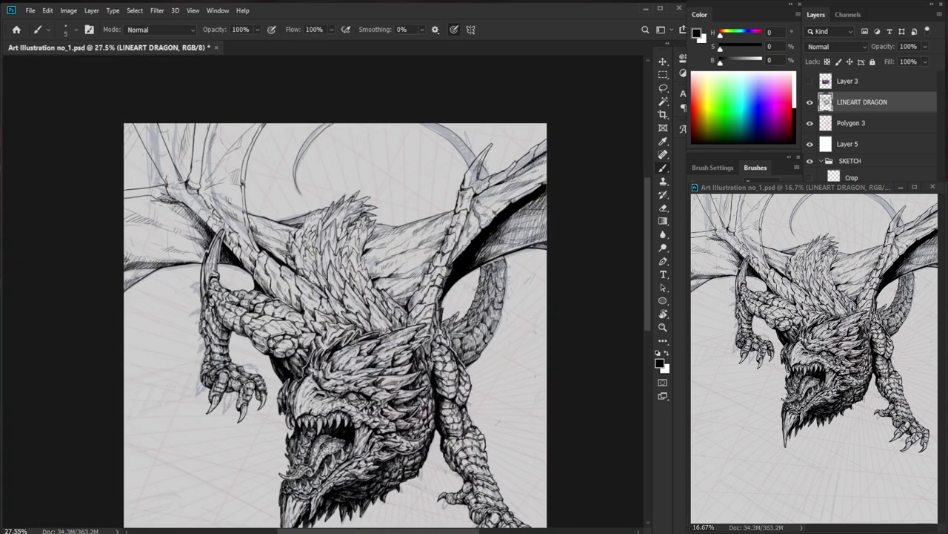
pyautogui.keyDown('ctrl'); pyautogui.moveTo(445, 211); pyautogui.dragTo(473, 211); pyautogui.keyUp('ctrl')
pyautogui.press('e')
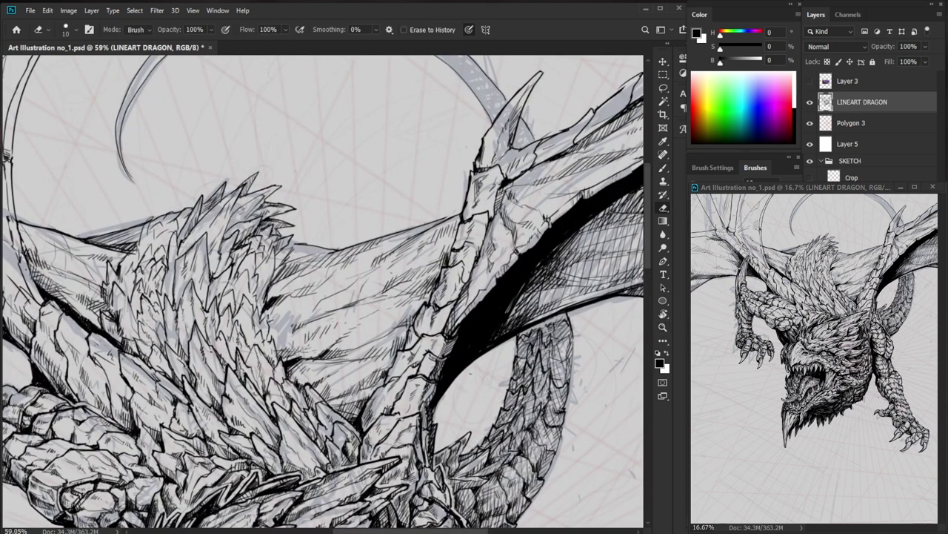
pyautogui.press(']')
pyautogui.moveTo(418, 265)
pyautogui.mouseDown()
pyautogui.moveTo(296, 330)
pyautogui.moveTo(336, 309)
pyautogui.mouseUp()
pyautogui.press('b')
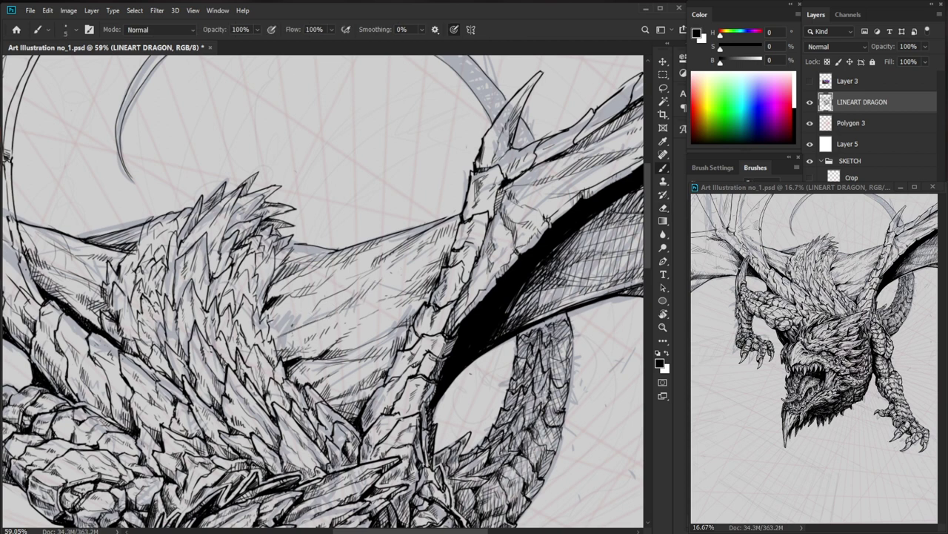
# Ink the upper edge of the wing's black shadow near the canvas border and add short hatch strokes along it.
pyautogui.hotkey('ctrl', '0')
pyautogui.moveTo(343, 162); pyautogui.dragTo(553, 159)
pyautogui.moveTo(626, 206)
pyautogui.mouseDown()
pyautogui.moveTo(534, 265)
pyautogui.moveTo(509, 258)
pyautogui.moveTo(525, 259)
pyautogui.moveTo(539, 237)
pyautogui.moveTo(528, 246)
pyautogui.mouseUp()
pyautogui.moveTo(529, 247); pyautogui.dragTo(536, 245)
pyautogui.moveTo(531, 255); pyautogui.dragTo(546, 249)
pyautogui.moveTo(546, 250); pyautogui.dragTo(621, 218)
pyautogui.press('e')
pyautogui.press('b')
pyautogui.moveTo(519, 223); pyautogui.dragTo(525, 232)
pyautogui.moveTo(524, 221); pyautogui.dragTo(530, 229)
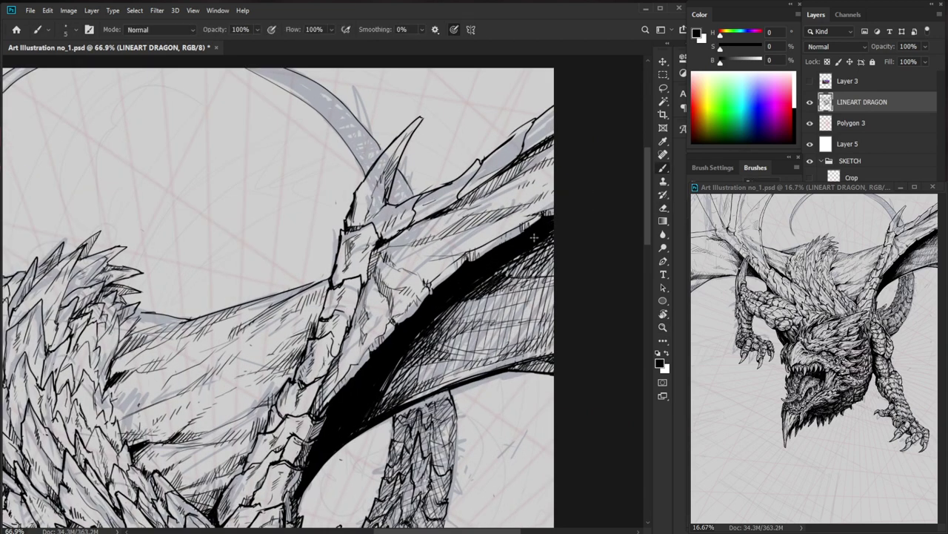
# Darken the shadow beneath the spiked wing's outer arm at the canvas border with dense strokes.
pyautogui.moveTo(474, 180)
pyautogui.mouseDown()
pyautogui.moveTo(514, 145)
pyautogui.moveTo(513, 162)
pyautogui.moveTo(480, 164)
pyautogui.moveTo(460, 198)
pyautogui.moveTo(554, 142)
pyautogui.moveTo(554, 160)
pyautogui.mouseUp()
pyautogui.press('e')
pyautogui.press('b')
pyautogui.moveTo(535, 161); pyautogui.dragTo(551, 142)
pyautogui.moveTo(544, 158)
pyautogui.mouseDown()
pyautogui.moveTo(555, 140)
pyautogui.moveTo(535, 150)
pyautogui.mouseUp()
pyautogui.moveTo(583, 121); pyautogui.dragTo(622, 120)
pyautogui.moveTo(535, 159); pyautogui.dragTo(533, 168)
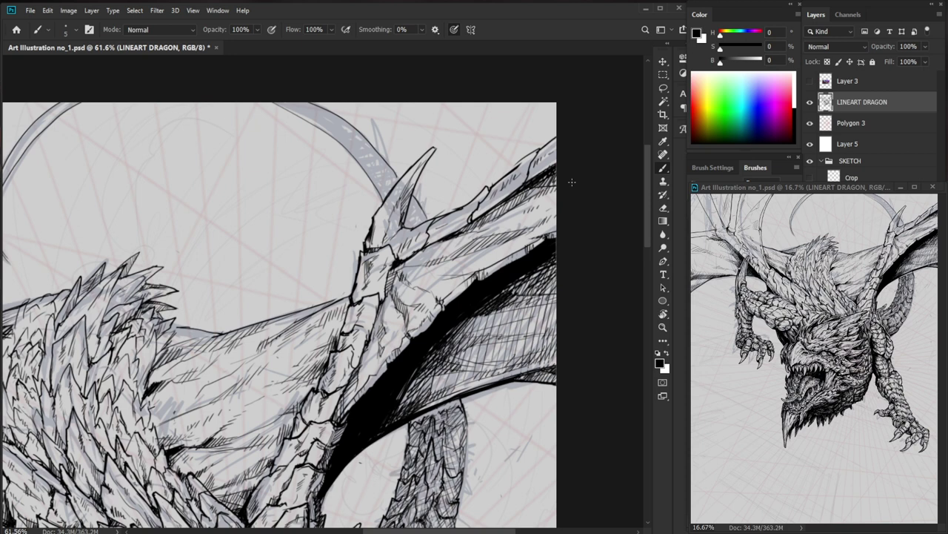
# Touch up the ink at the base of the wrist spike and the wing arm just below it.
pyautogui.moveTo(392, 226)
pyautogui.mouseDown()
pyautogui.moveTo(385, 245)
pyautogui.moveTo(390, 232)
pyautogui.mouseUp()
pyautogui.moveTo(396, 224); pyautogui.dragTo(388, 235)
pyautogui.scroll(-3, 450, 238)
pyautogui.hotkey('ctrl', 'space')
pyautogui.moveTo(464, 215); pyautogui.dragTo(544, 216)
pyautogui.moveTo(361, 259); pyautogui.dragTo(359, 274)
pyautogui.moveTo(316, 197)
pyautogui.mouseDown()
pyautogui.moveTo(338, 233)
pyautogui.moveTo(339, 221)
pyautogui.moveTo(214, 114)
pyautogui.mouseUp()
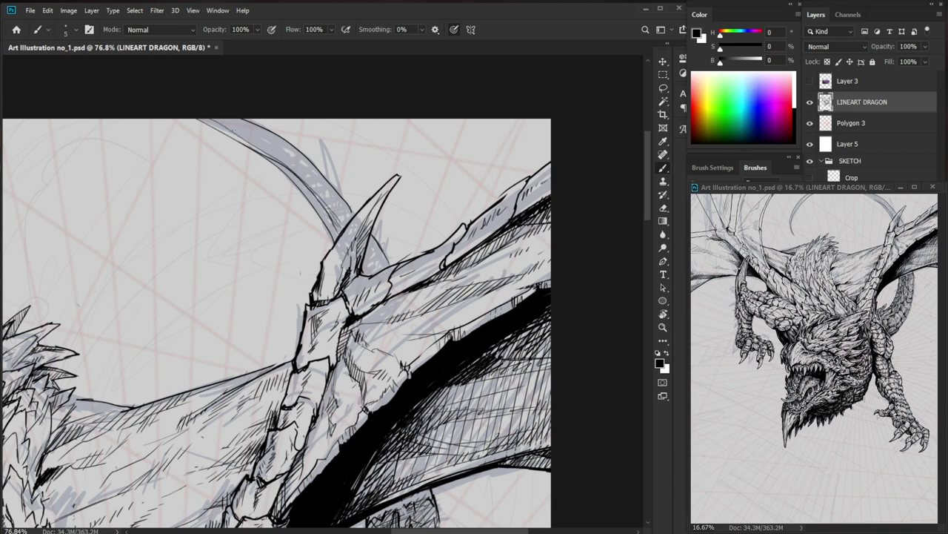
# Ink the inner outline of the curved tail near the canvas's upper border and erase the stray line beside it.
pyautogui.press('e')
pyautogui.press('b')
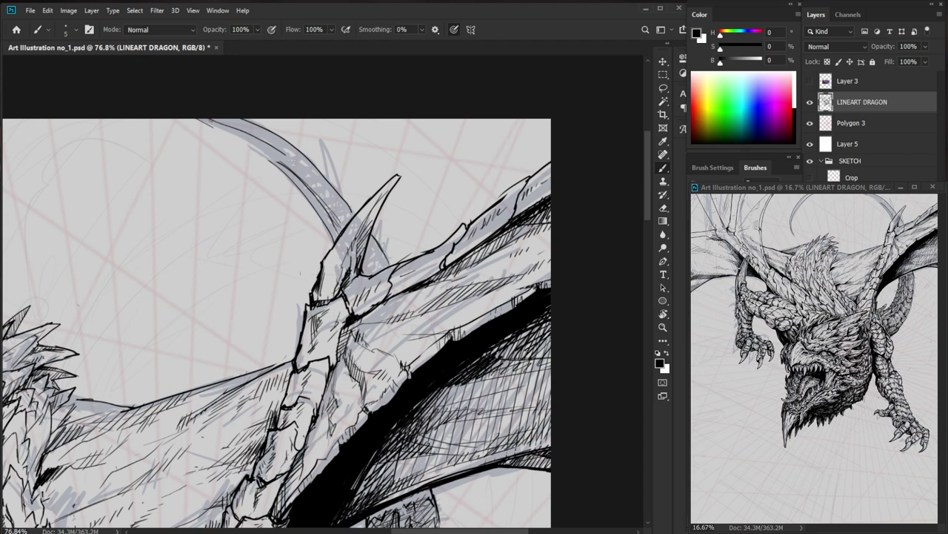
pyautogui.moveTo(230, 130)
pyautogui.mouseDown()
pyautogui.moveTo(289, 166)
pyautogui.moveTo(251, 143)
pyautogui.mouseUp()
pyautogui.moveTo(392, 131); pyautogui.dragTo(354, 184)
pyautogui.press('e')
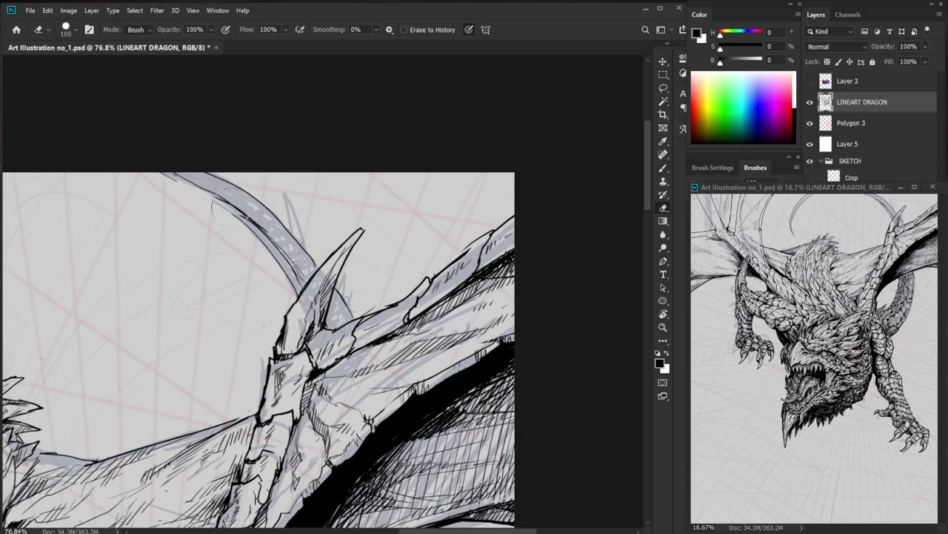
pyautogui.moveTo(222, 196); pyautogui.dragTo(259, 239)
pyautogui.press('b')
pyautogui.moveTo(162, 173)
pyautogui.mouseDown()
pyautogui.moveTo(264, 241)
pyautogui.moveTo(199, 190)
pyautogui.mouseUp()
pyautogui.press('e')
pyautogui.press('b')
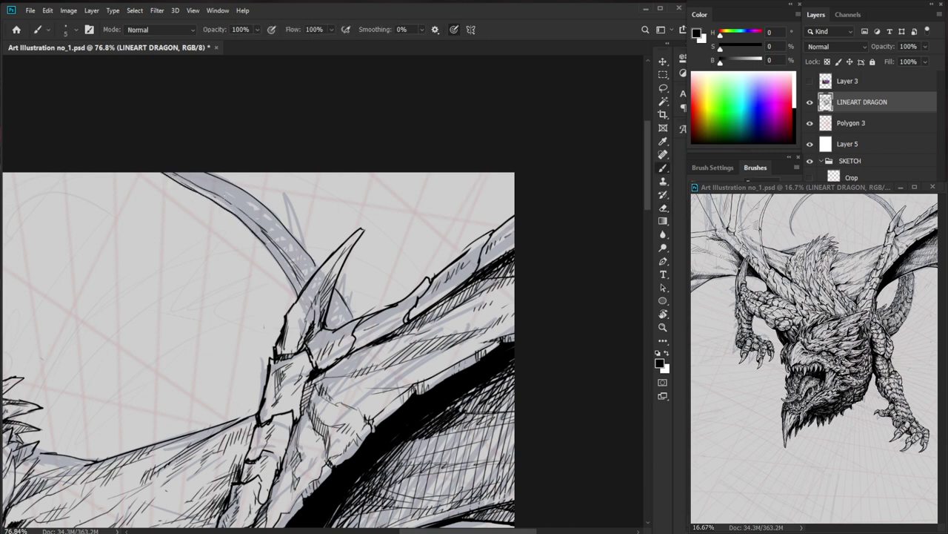
# Strengthen and clean up the outlines of the curved tail between the canvas's upper border and the wrist spike.
pyautogui.moveTo(328, 170); pyautogui.dragTo(281, 177)
pyautogui.moveTo(442, 419); pyautogui.dragTo(545, 381)
pyautogui.moveTo(348, 114); pyautogui.dragTo(429, 113)
pyautogui.press('e')
pyautogui.moveTo(467, 264); pyautogui.dragTo(272, 189)
pyautogui.press('b')
pyautogui.moveTo(358, 189)
pyautogui.mouseDown()
pyautogui.moveTo(516, 287)
pyautogui.moveTo(346, 190)
pyautogui.mouseUp()
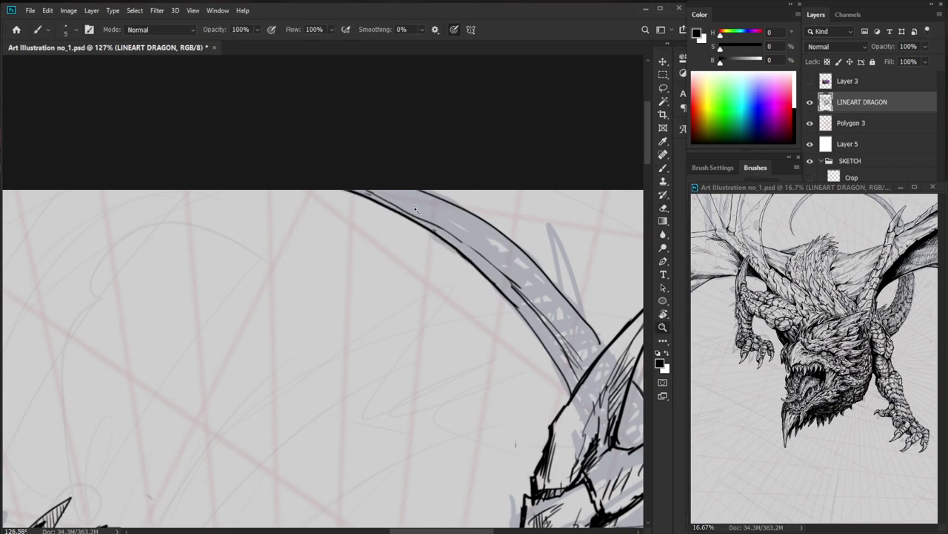
pyautogui.moveTo(416, 419); pyautogui.dragTo(296, 424)
pyautogui.moveTo(481, 211); pyautogui.dragTo(527, 211)
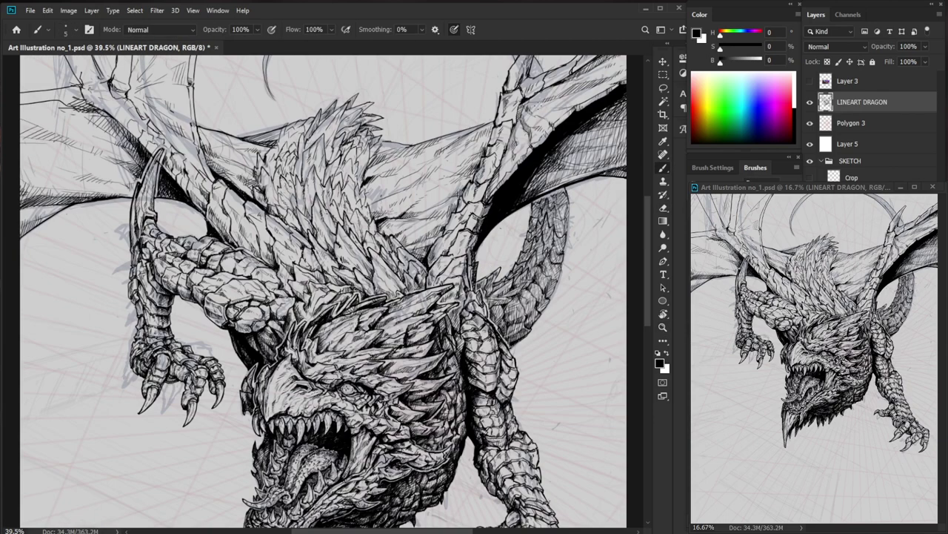
# Refine the ink on the scales along the inner edge of the tail below the spiked wing, with the eraser reduced to size 10.
pyautogui.moveTo(513, 140); pyautogui.dragTo(453, 222)
pyautogui.moveTo(450, 141); pyautogui.dragTo(508, 144)
pyautogui.press('e')
pyautogui.press('b')
pyautogui.moveTo(450, 153); pyautogui.dragTo(474, 198)
pyautogui.moveTo(585, 293); pyautogui.dragTo(483, 178)
pyautogui.scroll(5, 549, 224)
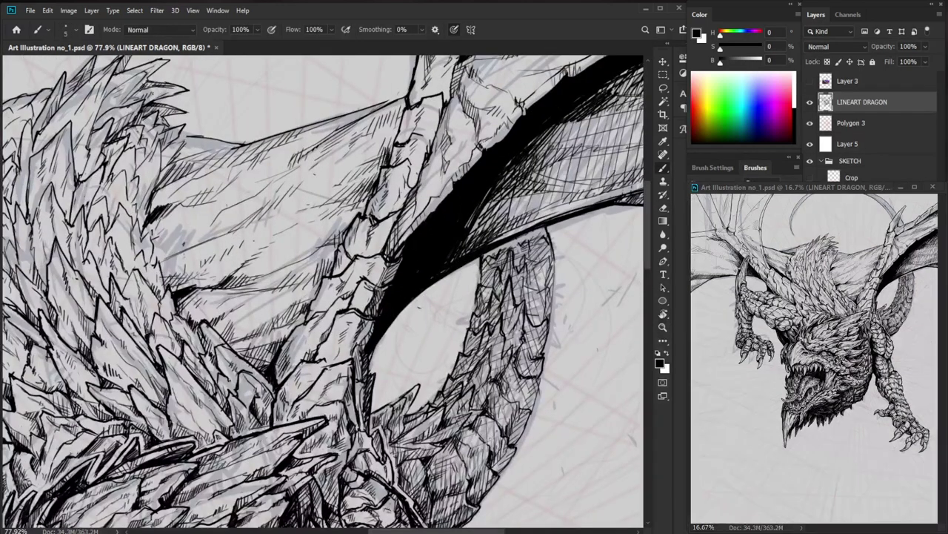
pyautogui.press('e')
pyautogui.press('[')
pyautogui.press('[')
pyautogui.press('[')
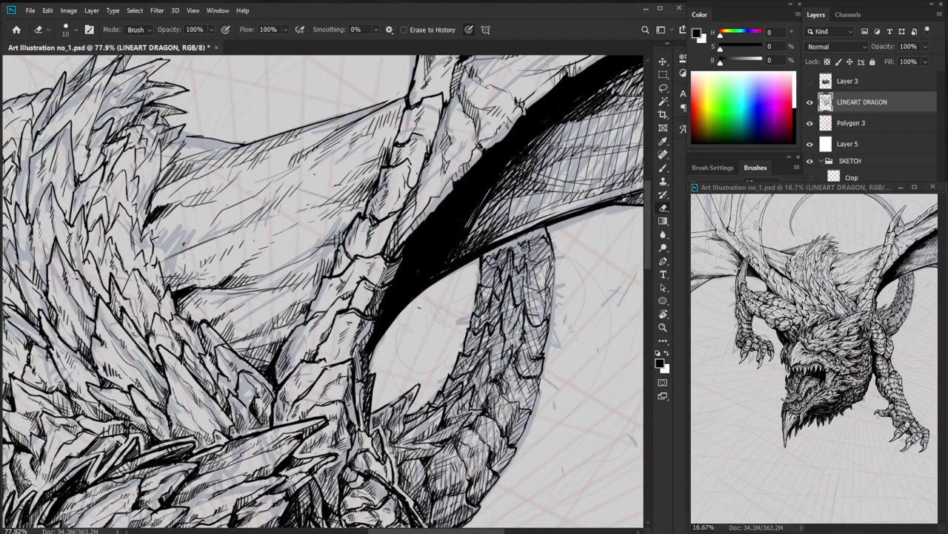
pyautogui.press('b')
pyautogui.moveTo(487, 304)
pyautogui.mouseDown()
pyautogui.moveTo(476, 311)
pyautogui.moveTo(479, 289)
pyautogui.mouseUp()
pyautogui.moveTo(484, 283)
pyautogui.mouseDown()
pyautogui.moveTo(479, 304)
pyautogui.moveTo(452, 296)
pyautogui.mouseUp()
# Add short hatch strokes to the scales in the middle of the tail's bend below the wing.
pyautogui.hotkey('ctrl', 'space')
pyautogui.moveTo(545, 388)
pyautogui.mouseDown()
pyautogui.moveTo(595, 341)
pyautogui.moveTo(601, 320)
pyautogui.mouseUp()
pyautogui.hotkey('ctrl', 'space')
pyautogui.moveTo(557, 246); pyautogui.dragTo(589, 244)
pyautogui.press('b')
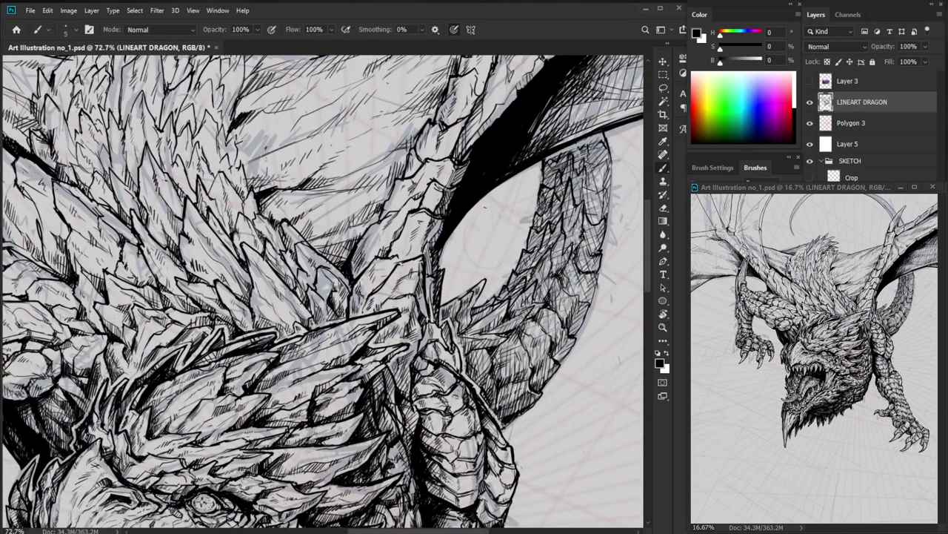
pyautogui.moveTo(563, 253); pyautogui.dragTo(569, 235)
pyautogui.moveTo(581, 273); pyautogui.dragTo(575, 258)
pyautogui.moveTo(621, 221)
pyautogui.mouseDown()
pyautogui.moveTo(592, 253)
pyautogui.moveTo(555, 211)
pyautogui.moveTo(554, 225)
pyautogui.mouseUp()
# Darken the outer contour and scale edges of the tail's bend below the spiked wing.
pyautogui.press('e')
pyautogui.press('b')
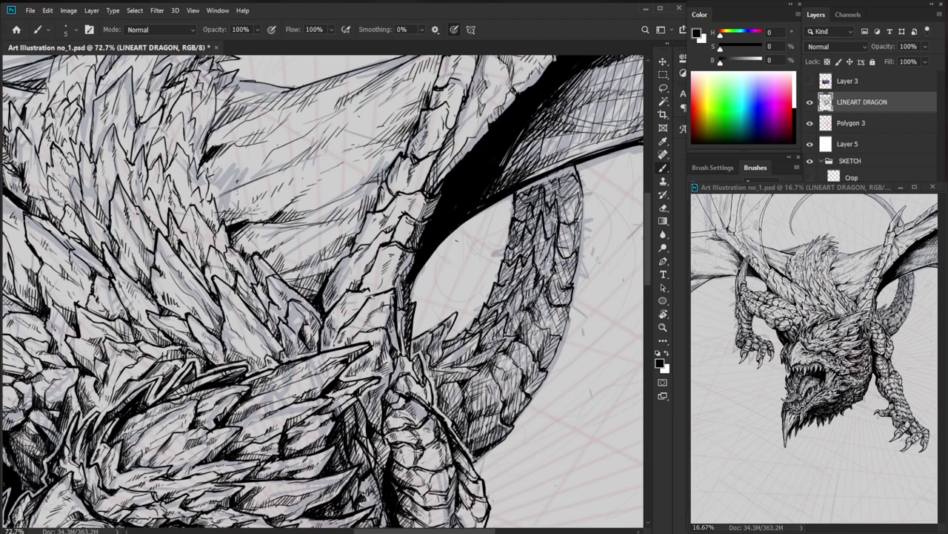
pyautogui.moveTo(577, 252)
pyautogui.mouseDown()
pyautogui.moveTo(582, 202)
pyautogui.moveTo(570, 194)
pyautogui.moveTo(559, 204)
pyautogui.moveTo(553, 187)
pyautogui.mouseUp()
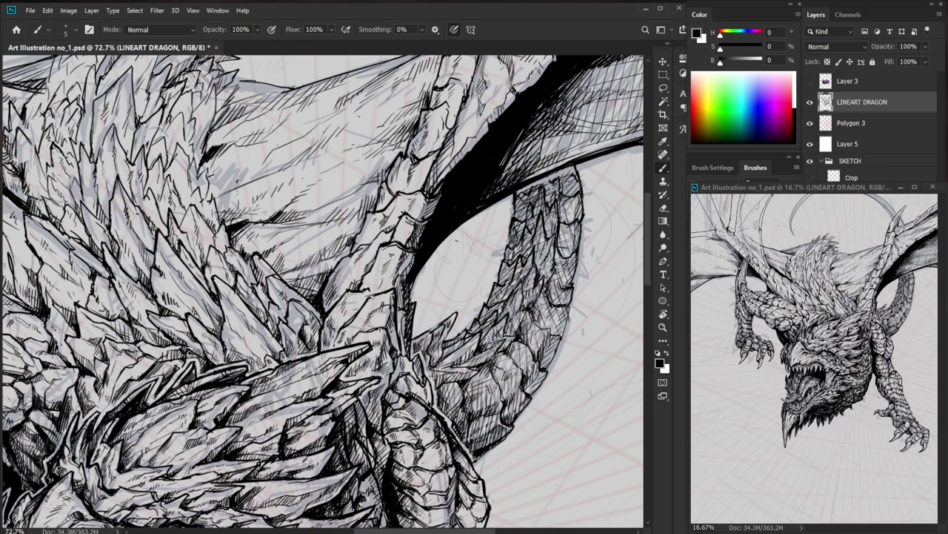
pyautogui.scroll(-5, 557, 313)
pyautogui.scroll(6, 497, 287)
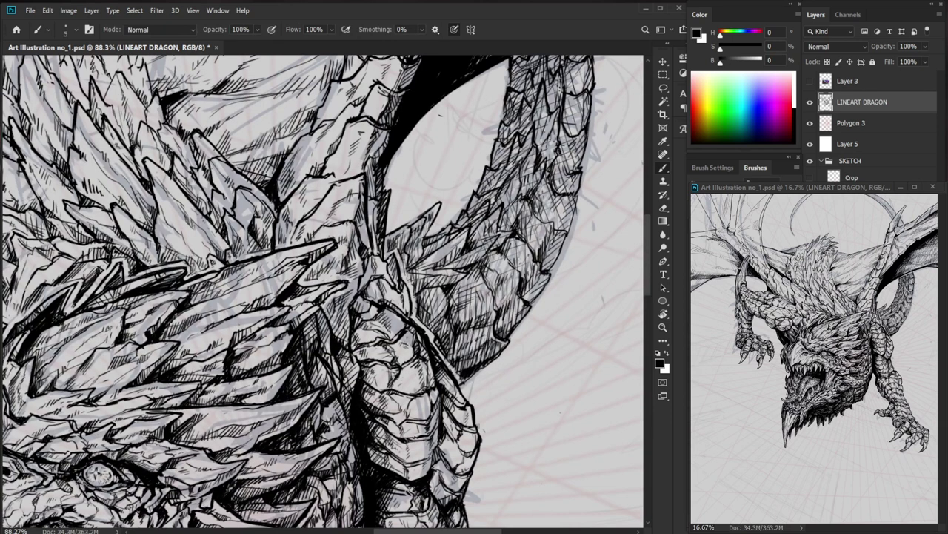
pyautogui.moveTo(520, 263)
pyautogui.mouseDown()
pyautogui.moveTo(459, 323)
pyautogui.moveTo(469, 302)
pyautogui.mouseUp()
pyautogui.moveTo(476, 280); pyautogui.dragTo(471, 296)
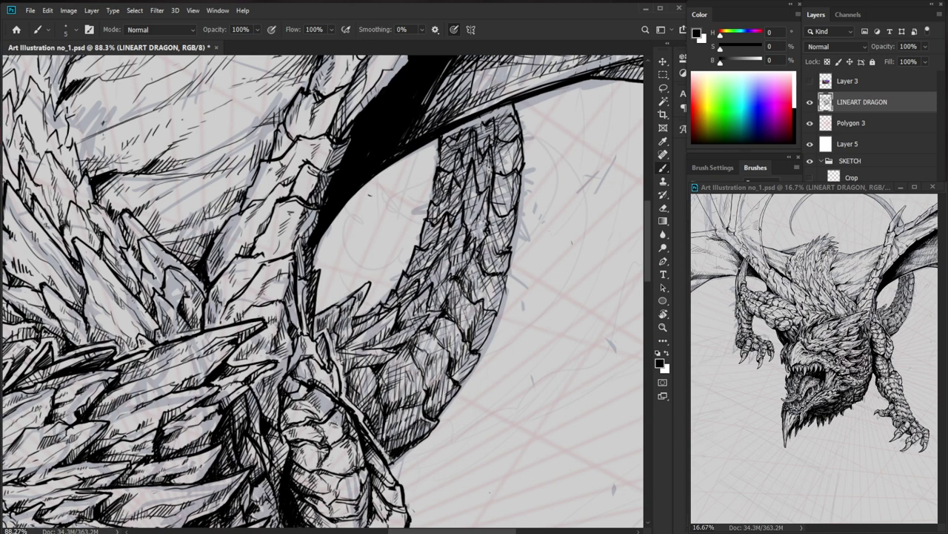
pyautogui.hotkey('ctrl', '0')
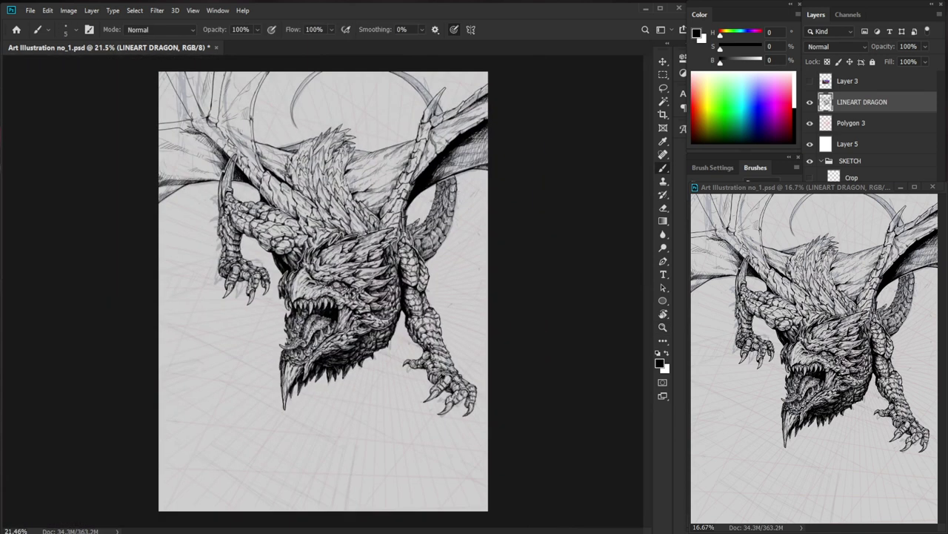
# Add hatching around the wrist joint of the left wing where its finger bones meet.
pyautogui.moveTo(242, 153); pyautogui.dragTo(283, 155)
pyautogui.moveTo(241, 167)
pyautogui.mouseDown()
pyautogui.moveTo(232, 226)
pyautogui.moveTo(249, 235)
pyautogui.mouseUp()
pyautogui.moveTo(220, 235)
pyautogui.mouseDown()
pyautogui.moveTo(260, 234)
pyautogui.moveTo(239, 235)
pyautogui.moveTo(253, 208)
pyautogui.mouseUp()
pyautogui.press('e')
pyautogui.press('b')
pyautogui.moveTo(234, 254); pyautogui.dragTo(228, 268)
pyautogui.moveTo(235, 265); pyautogui.dragTo(227, 282)
pyautogui.moveTo(242, 221)
pyautogui.mouseDown()
pyautogui.moveTo(235, 258)
pyautogui.moveTo(167, 230)
pyautogui.mouseUp()
pyautogui.hotkey('ctrl', 'space')
pyautogui.moveTo(265, 124)
pyautogui.mouseDown()
pyautogui.moveTo(303, 128)
pyautogui.moveTo(375, 227)
pyautogui.mouseUp()
pyautogui.moveTo(286, 278)
pyautogui.mouseDown()
pyautogui.moveTo(315, 277)
pyautogui.moveTo(372, 316)
pyautogui.moveTo(389, 338)
pyautogui.moveTo(378, 357)
pyautogui.mouseUp()
pyautogui.press('e')
pyautogui.press('b')
pyautogui.press('e')
pyautogui.press('b')
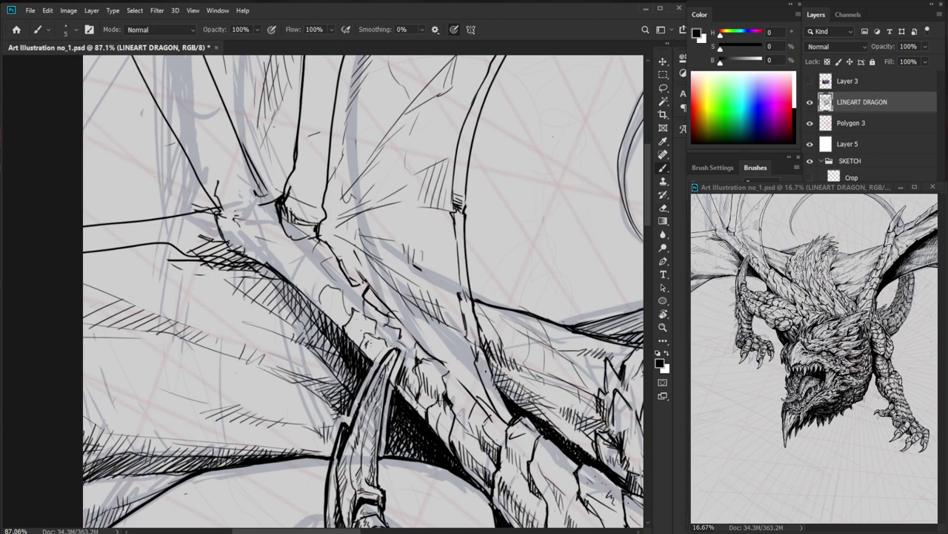
# Ink the edges and scale creases along the left wing's arm from the wrist joint toward the thumb claw.
pyautogui.moveTo(254, 229); pyautogui.dragTo(288, 260)
pyautogui.moveTo(287, 253); pyautogui.dragTo(289, 266)
pyautogui.moveTo(293, 254)
pyautogui.mouseDown()
pyautogui.moveTo(292, 269)
pyautogui.moveTo(361, 322)
pyautogui.mouseUp()
pyautogui.moveTo(320, 268)
pyautogui.mouseDown()
pyautogui.moveTo(326, 298)
pyautogui.moveTo(375, 349)
pyautogui.mouseUp()
pyautogui.moveTo(379, 335); pyautogui.dragTo(383, 352)
pyautogui.moveTo(437, 341); pyautogui.dragTo(375, 341)
pyautogui.moveTo(444, 381)
pyautogui.mouseDown()
pyautogui.moveTo(321, 317)
pyautogui.moveTo(400, 317)
pyautogui.mouseUp()
# Deepen the hatched shadow on the membrane beneath the left wing's arm.
pyautogui.moveTo(272, 256); pyautogui.dragTo(281, 294)
pyautogui.moveTo(284, 285); pyautogui.dragTo(336, 352)
pyautogui.moveTo(333, 337); pyautogui.dragTo(342, 353)
pyautogui.moveTo(398, 359); pyautogui.dragTo(235, 353)
pyautogui.moveTo(244, 370); pyautogui.dragTo(280, 371)
pyautogui.moveTo(259, 312)
pyautogui.mouseDown()
pyautogui.moveTo(294, 324)
pyautogui.moveTo(280, 335)
pyautogui.moveTo(298, 344)
pyautogui.mouseUp()
pyautogui.moveTo(367, 308); pyautogui.dragTo(295, 308)
pyautogui.moveTo(557, 482); pyautogui.dragTo(516, 341)
pyautogui.scroll(-2, 491, 392)
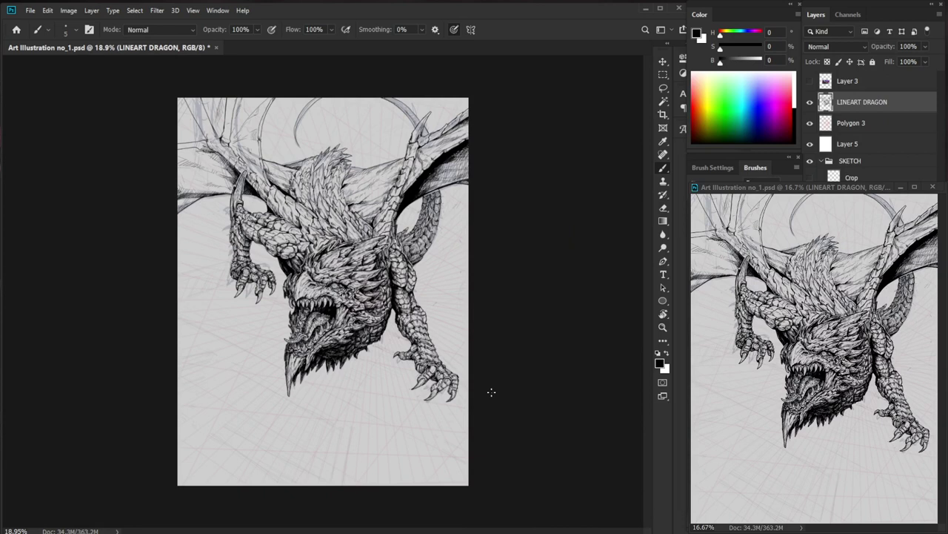
# Hatch the left wing's membrane beside the outermost upright finger bone.
pyautogui.moveTo(250, 141); pyautogui.dragTo(308, 145)
pyautogui.moveTo(307, 145); pyautogui.dragTo(334, 263)
pyautogui.press('e')
pyautogui.moveTo(163, 269); pyautogui.dragTo(153, 272)
pyautogui.press('b')
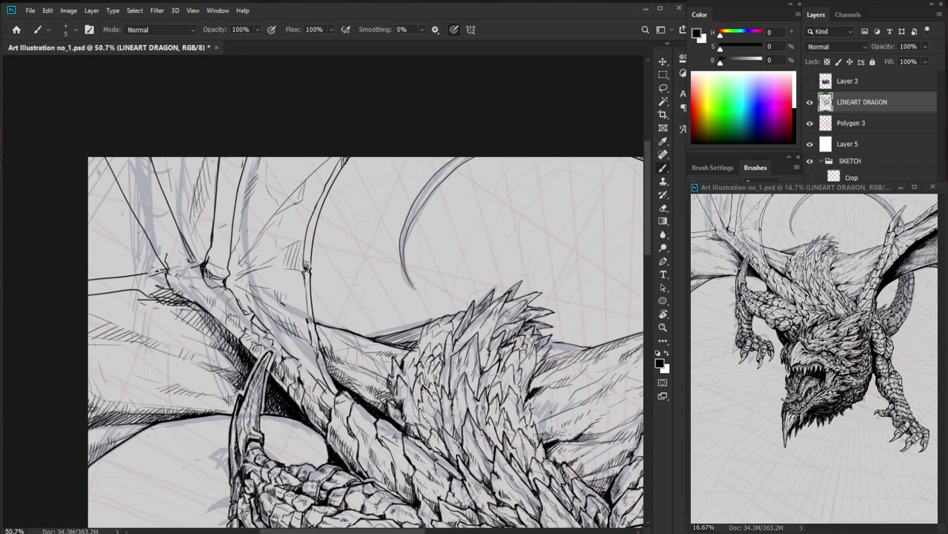
pyautogui.moveTo(118, 186)
pyautogui.mouseDown()
pyautogui.moveTo(116, 248)
pyautogui.moveTo(130, 281)
pyautogui.mouseUp()
pyautogui.moveTo(143, 231); pyautogui.dragTo(131, 267)
pyautogui.moveTo(114, 194)
pyautogui.mouseDown()
pyautogui.moveTo(134, 264)
pyautogui.moveTo(116, 231)
pyautogui.mouseUp()
# Add hatch strokes to the membrane in the canvas's upper-left corner.
pyautogui.press('e')
pyautogui.press('b')
pyautogui.moveTo(107, 158); pyautogui.dragTo(87, 209)
pyautogui.moveTo(92, 172); pyautogui.dragTo(88, 191)
pyautogui.moveTo(95, 156); pyautogui.dragTo(93, 180)
pyautogui.moveTo(100, 156)
pyautogui.mouseDown()
pyautogui.moveTo(96, 177)
pyautogui.moveTo(101, 170)
pyautogui.mouseUp()
# Hatch the left wing's membrane between the finger bones just above the wrist joint.
pyautogui.moveTo(202, 180)
pyautogui.mouseDown()
pyautogui.moveTo(181, 223)
pyautogui.moveTo(154, 236)
pyautogui.moveTo(247, 186)
pyautogui.mouseUp()
pyautogui.moveTo(177, 223)
pyautogui.mouseDown()
pyautogui.moveTo(185, 243)
pyautogui.moveTo(200, 248)
pyautogui.mouseUp()
pyautogui.press('e')
pyautogui.press('b')
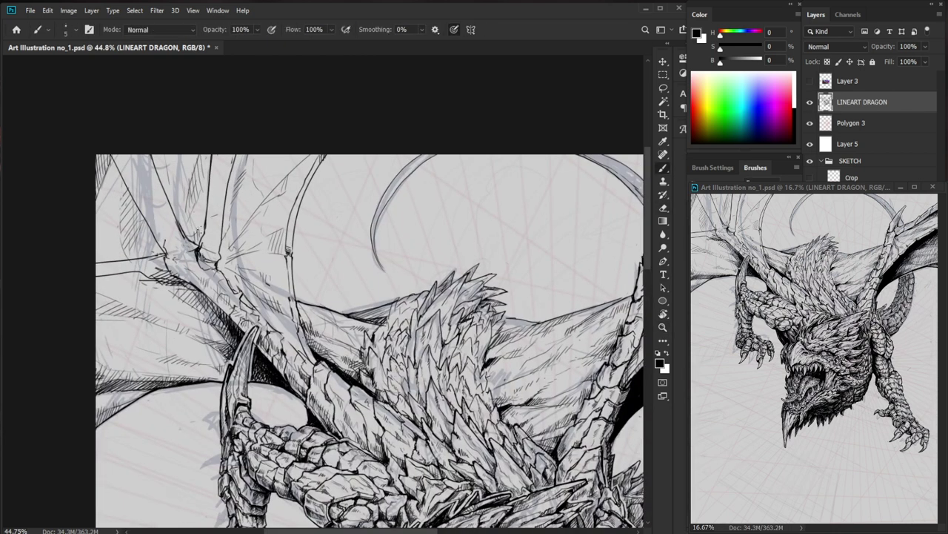
pyautogui.moveTo(257, 209); pyautogui.dragTo(233, 210)
pyautogui.moveTo(154, 270); pyautogui.dragTo(188, 269)
pyautogui.moveTo(185, 221); pyautogui.dragTo(174, 234)
pyautogui.moveTo(198, 209); pyautogui.dragTo(188, 226)
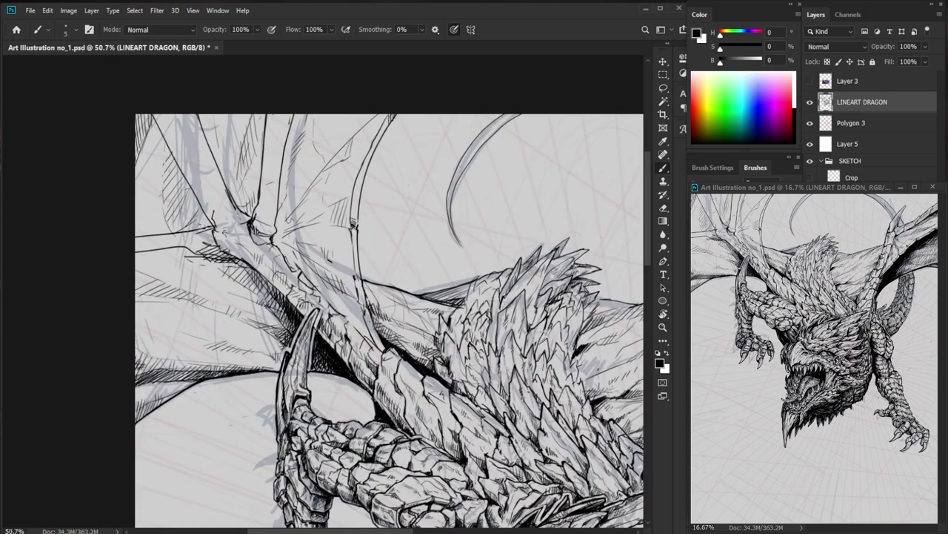
pyautogui.hotkey('ctrl', '0')
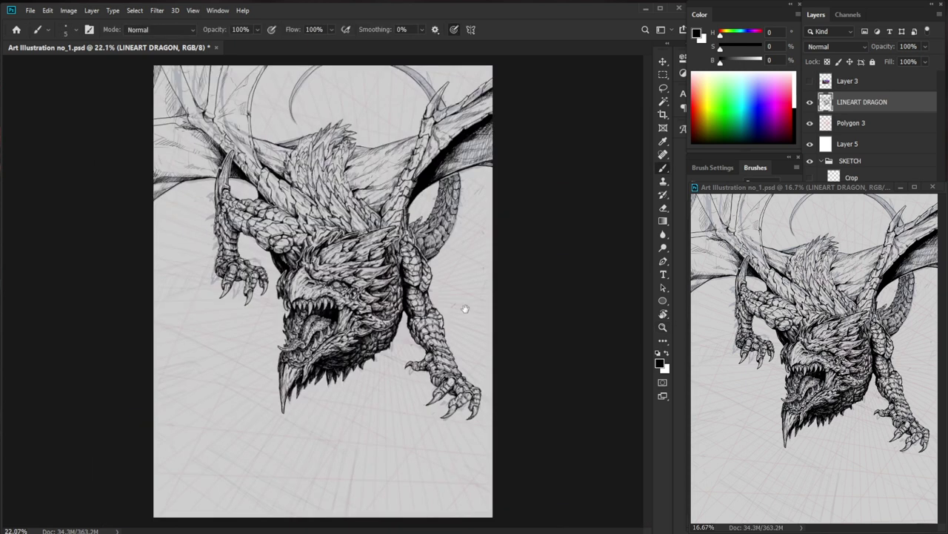
# Extend the membrane crease beneath the left wing's lowest finger bone toward the canvas border.
pyautogui.moveTo(157, 174); pyautogui.dragTo(194, 174)
pyautogui.moveTo(149, 133)
pyautogui.mouseDown()
pyautogui.moveTo(180, 176)
pyautogui.moveTo(169, 147)
pyautogui.moveTo(295, 194)
pyautogui.moveTo(233, 196)
pyautogui.moveTo(271, 203)
pyautogui.mouseUp()
pyautogui.press('e')
pyautogui.press('b')
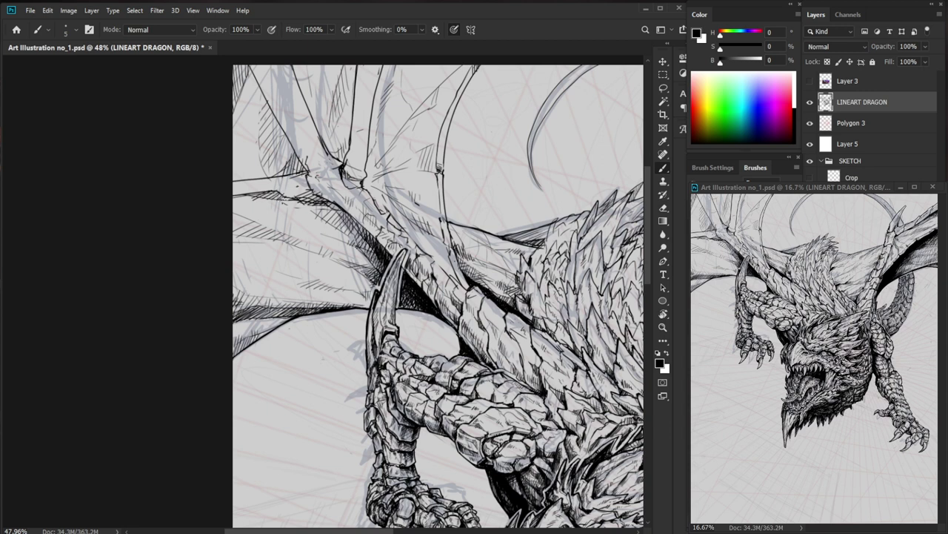
# Add short ink strokes to the membrane folds beside the spiked wing's wrist joint and along its outer arm.
pyautogui.press('z')
pyautogui.keyDown('alt'); pyautogui.click(335, 230); pyautogui.keyUp('alt')
pyautogui.moveTo(604, 277); pyautogui.dragTo(368, 298)
pyautogui.moveTo(496, 215); pyautogui.dragTo(533, 219)
pyautogui.press('b')
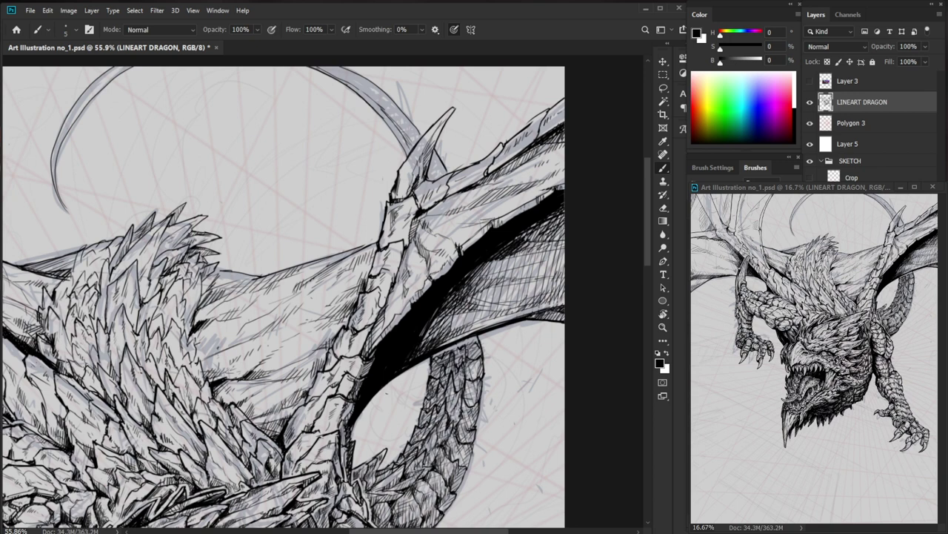
pyautogui.moveTo(458, 218); pyautogui.dragTo(444, 232)
pyautogui.moveTo(445, 226); pyautogui.dragTo(420, 230)
pyautogui.moveTo(486, 215); pyautogui.dragTo(447, 222)
pyautogui.hotkey('ctrl', 'space')
pyautogui.moveTo(523, 219); pyautogui.dragTo(489, 218)
pyautogui.moveTo(505, 163); pyautogui.dragTo(501, 174)
pyautogui.hotkey('ctrl', 'space')
pyautogui.moveTo(468, 188); pyautogui.dragTo(513, 187)
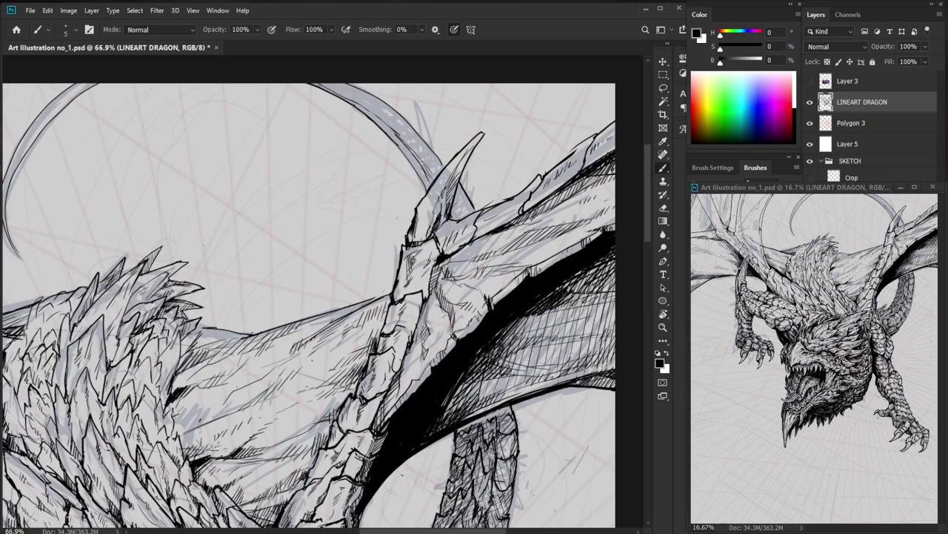
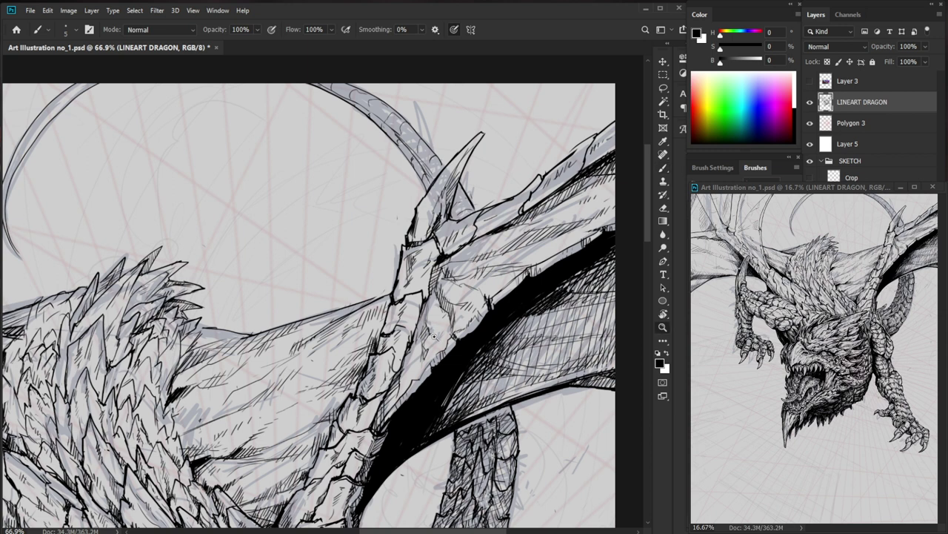
# Erase stray ink from the membrane fold below the spiked wing's wrist joint and hatch it again.
pyautogui.scroll(4, 432, 337)
pyautogui.press('e')
pyautogui.moveTo(454, 295)
pyautogui.mouseDown()
pyautogui.moveTo(429, 332)
pyautogui.moveTo(433, 310)
pyautogui.moveTo(434, 349)
pyautogui.mouseUp()
pyautogui.press('b')
pyautogui.moveTo(452, 310); pyautogui.dragTo(444, 335)
pyautogui.moveTo(458, 297); pyautogui.dragTo(450, 326)
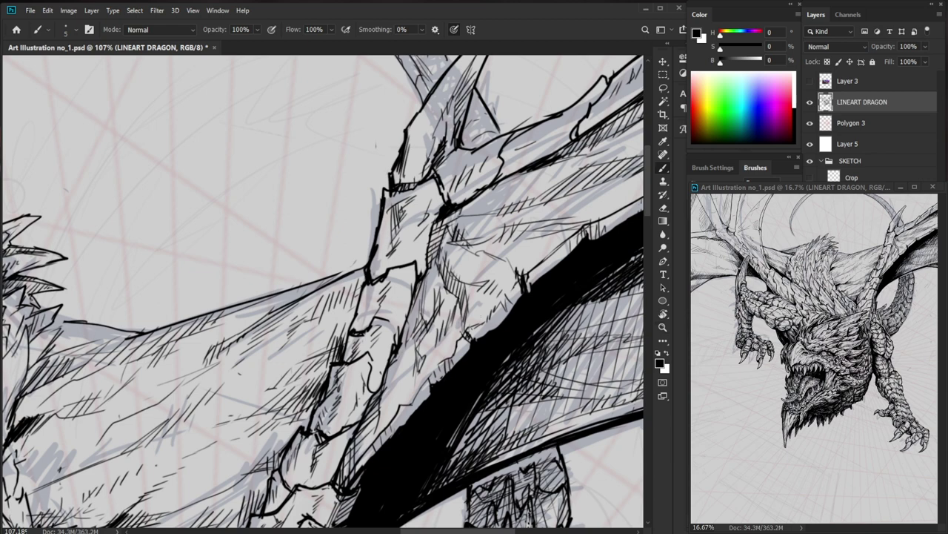
# Hatch the lower part of the membrane fold between the wing arm's scales and the black shadow.
pyautogui.press('z')
pyautogui.moveTo(506, 313); pyautogui.dragTo(457, 314)
pyautogui.moveTo(512, 333); pyautogui.dragTo(552, 332)
pyautogui.press('b')
pyautogui.moveTo(421, 319); pyautogui.dragTo(415, 334)
pyautogui.moveTo(418, 325); pyautogui.dragTo(404, 352)
pyautogui.moveTo(414, 331); pyautogui.dragTo(394, 353)
pyautogui.moveTo(410, 336); pyautogui.dragTo(403, 363)
pyautogui.moveTo(412, 341); pyautogui.dragTo(405, 374)
pyautogui.press('z')
pyautogui.moveTo(445, 343); pyautogui.dragTo(397, 344)
pyautogui.press('b')
pyautogui.moveTo(555, 396); pyautogui.dragTo(508, 419)
pyautogui.scroll(4, 502, 328)
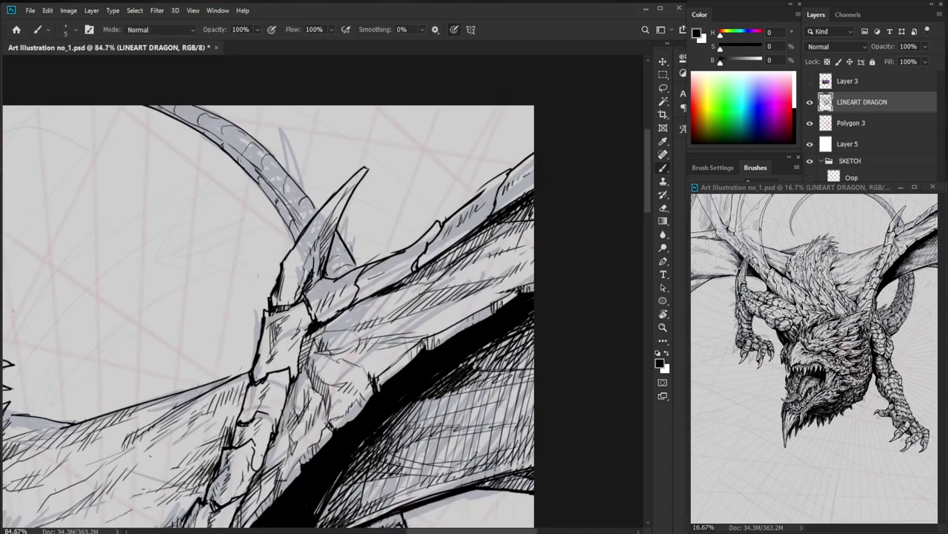
# Erase stray ink along the spiked wing's outer arm and redraw short strokes there.
pyautogui.press('z')
pyautogui.scroll(-3, 551, 215)
pyautogui.moveTo(542, 203); pyautogui.dragTo(586, 203)
pyautogui.press('e')
pyautogui.moveTo(477, 225)
pyautogui.mouseDown()
pyautogui.moveTo(500, 204)
pyautogui.moveTo(505, 216)
pyautogui.moveTo(510, 197)
pyautogui.mouseUp()
pyautogui.press('b')
pyautogui.moveTo(476, 228)
pyautogui.mouseDown()
pyautogui.moveTo(503, 203)
pyautogui.moveTo(492, 244)
pyautogui.mouseUp()
pyautogui.moveTo(498, 225); pyautogui.dragTo(494, 243)
pyautogui.press('e')
pyautogui.press('b')
pyautogui.moveTo(511, 203)
pyautogui.mouseDown()
pyautogui.moveTo(544, 170)
pyautogui.moveTo(504, 196)
pyautogui.moveTo(592, 210)
pyautogui.moveTo(534, 206)
pyautogui.moveTo(558, 198)
pyautogui.moveTo(454, 327)
pyautogui.mouseUp()
pyautogui.press('e')
pyautogui.press('b')
pyautogui.press('z')
pyautogui.moveTo(459, 437); pyautogui.dragTo(491, 362)
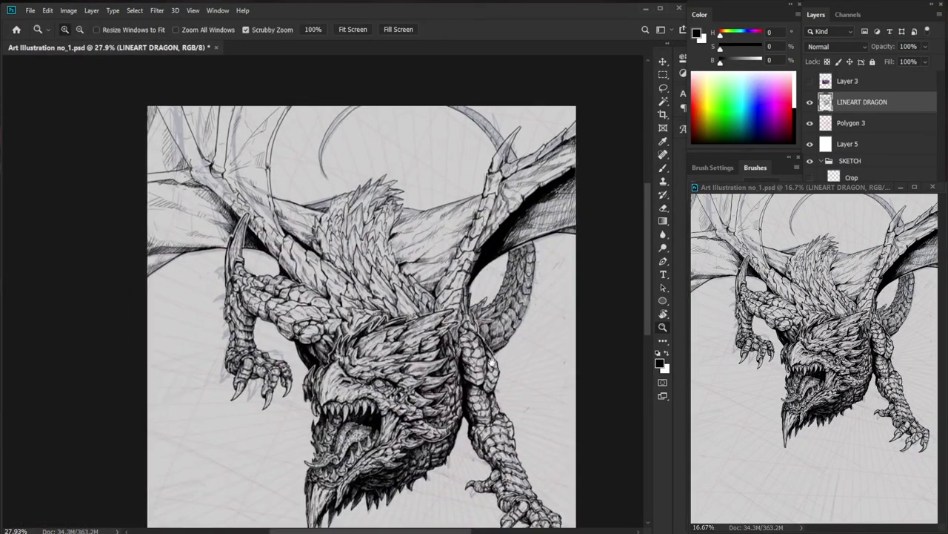
# Add short hatch strokes along the lower part of the spiked wing's arm.
pyautogui.moveTo(479, 271); pyautogui.dragTo(541, 273)
pyautogui.press('b')
pyautogui.moveTo(449, 286); pyautogui.dragTo(445, 309)
pyautogui.moveTo(455, 279); pyautogui.dragTo(450, 300)
pyautogui.moveTo(465, 277); pyautogui.dragTo(454, 295)
pyautogui.moveTo(478, 233)
pyautogui.mouseDown()
pyautogui.moveTo(472, 255)
pyautogui.moveTo(474, 231)
pyautogui.moveTo(560, 223)
pyautogui.moveTo(479, 243)
pyautogui.moveTo(423, 312)
pyautogui.mouseUp()
pyautogui.press('z')
pyautogui.press('b')
pyautogui.press('z')
pyautogui.press('b')
pyautogui.press('z')
pyautogui.press('b')
pyautogui.press('z')
# Hatch the left wing's membrane fold beside the curved claw.
pyautogui.moveTo(246, 166)
pyautogui.mouseDown()
pyautogui.moveTo(300, 169)
pyautogui.moveTo(419, 259)
pyautogui.mouseUp()
pyautogui.press('b')
pyautogui.moveTo(237, 264); pyautogui.dragTo(265, 266)
pyautogui.moveTo(254, 255); pyautogui.dragTo(268, 266)
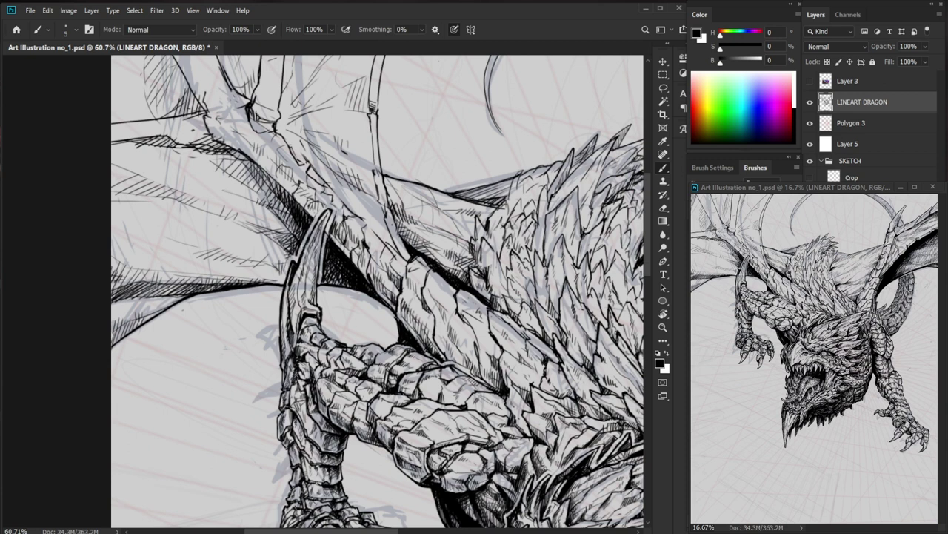
pyautogui.scroll(-2, 353, 301)
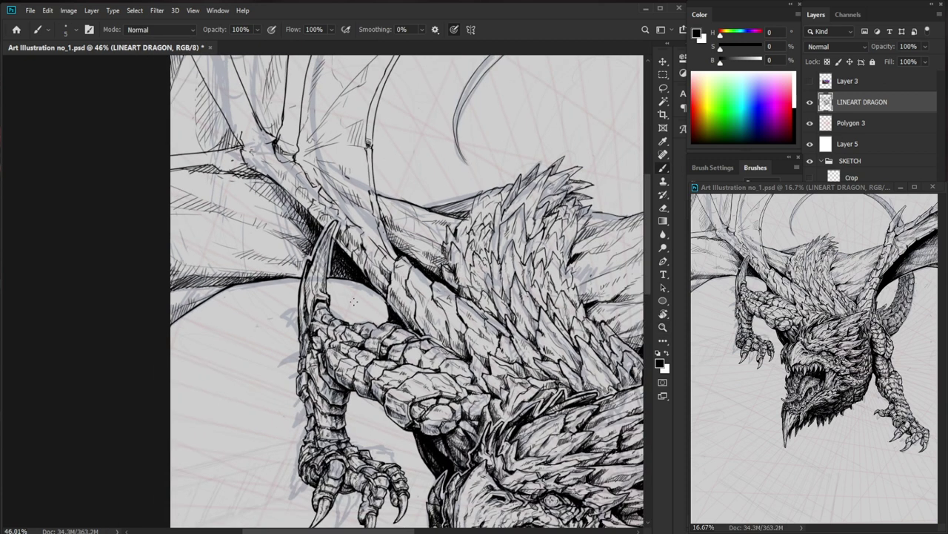
pyautogui.scroll(2, 199, 244)
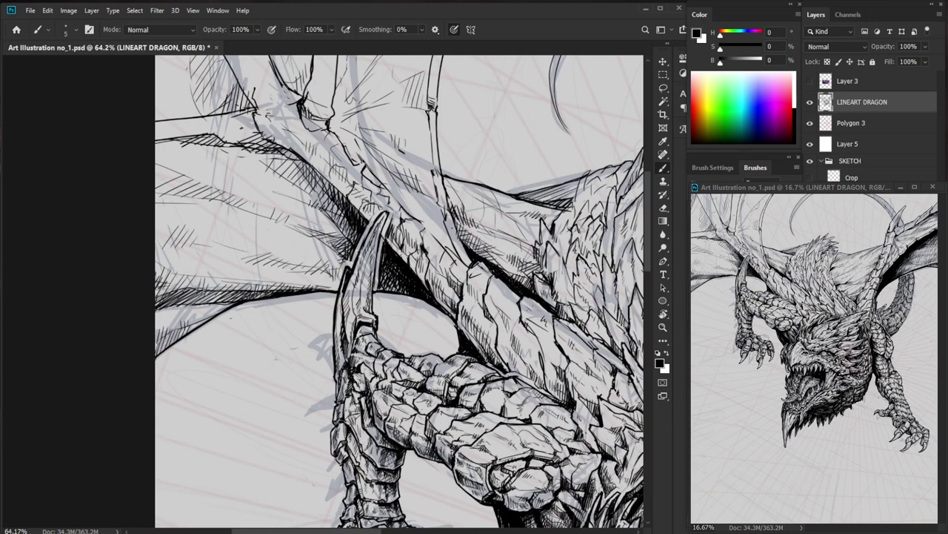
# Ink short scale lines across the left wing's lowest finger bone near the wrist joint.
pyautogui.moveTo(386, 244); pyautogui.dragTo(399, 299)
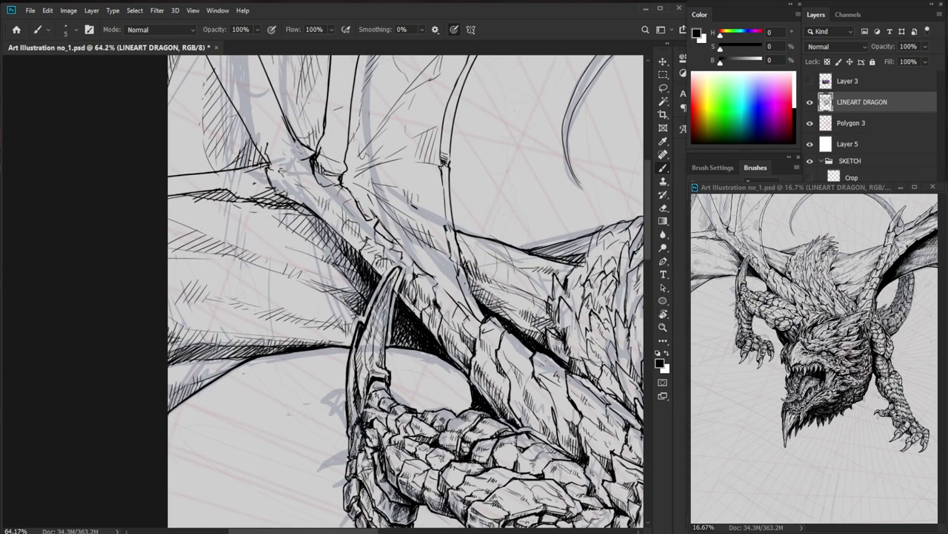
pyautogui.moveTo(217, 212)
pyautogui.mouseDown()
pyautogui.moveTo(273, 286)
pyautogui.moveTo(309, 279)
pyautogui.moveTo(308, 295)
pyautogui.mouseUp()
pyautogui.moveTo(308, 295)
pyautogui.mouseDown()
pyautogui.moveTo(345, 322)
pyautogui.moveTo(298, 302)
pyautogui.mouseUp()
pyautogui.moveTo(304, 303); pyautogui.dragTo(290, 303)
pyautogui.moveTo(286, 283); pyautogui.dragTo(310, 274)
# Erase stray ink around the left wing's wrist joint and redraw the segment lines on the adjoining finger bone.
pyautogui.press('z')
pyautogui.moveTo(426, 265)
pyautogui.mouseDown()
pyautogui.moveTo(372, 262)
pyautogui.moveTo(441, 262)
pyautogui.mouseUp()
pyautogui.press('e')
pyautogui.moveTo(398, 290); pyautogui.dragTo(369, 319)
pyautogui.press('b')
pyautogui.moveTo(370, 314); pyautogui.dragTo(386, 320)
pyautogui.moveTo(525, 346); pyautogui.dragTo(383, 324)
pyautogui.moveTo(300, 269); pyautogui.dragTo(308, 288)
pyautogui.moveTo(305, 278); pyautogui.dragTo(310, 312)
pyautogui.moveTo(304, 287); pyautogui.dragTo(322, 289)
# Examine the neck scales and the wing membranes on both sides of the neck.
pyautogui.press('z')
pyautogui.moveTo(428, 359); pyautogui.dragTo(364, 360)
pyautogui.moveTo(478, 185); pyautogui.dragTo(509, 183)
pyautogui.press('b')
pyautogui.moveTo(511, 156); pyautogui.dragTo(504, 287)
pyautogui.press('z')
pyautogui.moveTo(451, 344); pyautogui.dragTo(472, 344)
pyautogui.press('b')
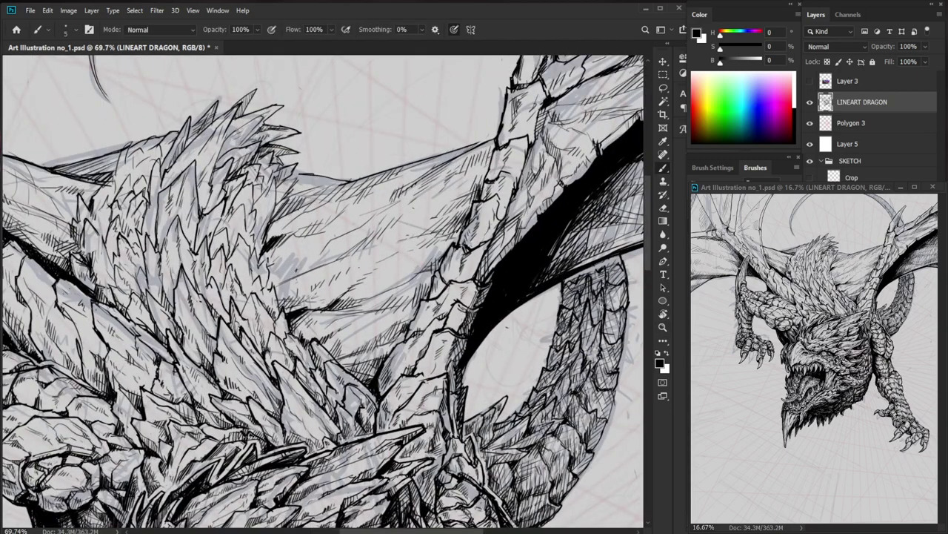
pyautogui.press('z')
pyautogui.moveTo(465, 305); pyautogui.dragTo(451, 304)
pyautogui.press('b')
pyautogui.press('z')
pyautogui.moveTo(465, 252)
pyautogui.mouseDown()
pyautogui.moveTo(483, 252)
pyautogui.moveTo(425, 306)
pyautogui.moveTo(439, 304)
pyautogui.mouseUp()
pyautogui.press('b')
pyautogui.moveTo(452, 286)
pyautogui.mouseDown()
pyautogui.moveTo(445, 300)
pyautogui.moveTo(454, 292)
pyautogui.mouseUp()
pyautogui.press('z')
pyautogui.press('b')
pyautogui.moveTo(324, 253)
pyautogui.mouseDown()
pyautogui.moveTo(461, 276)
pyautogui.moveTo(510, 256)
pyautogui.moveTo(444, 243)
pyautogui.moveTo(414, 291)
pyautogui.mouseUp()
pyautogui.press('z')
pyautogui.press('b')
pyautogui.press('e')
pyautogui.press('b')
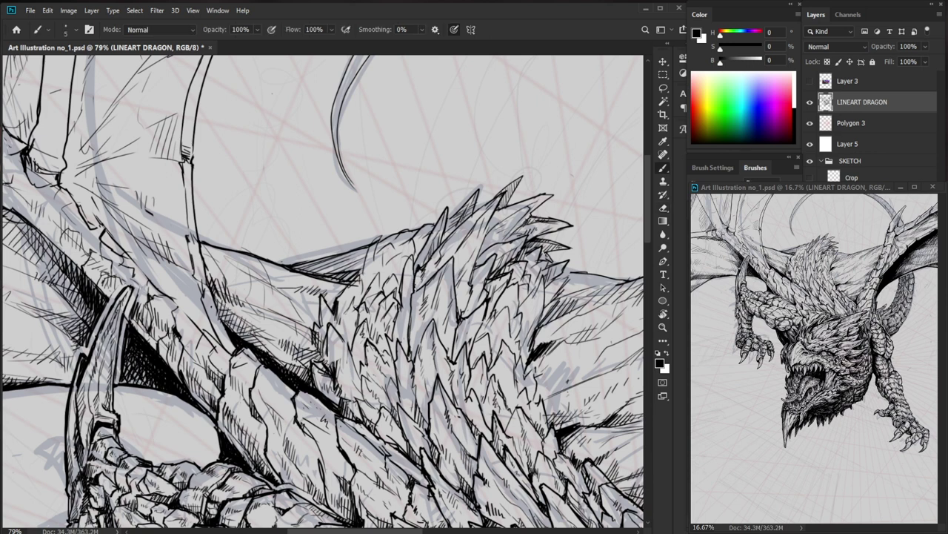
pyautogui.press('z')
pyautogui.moveTo(462, 329)
pyautogui.mouseDown()
pyautogui.moveTo(433, 324)
pyautogui.moveTo(453, 324)
pyautogui.mouseUp()
pyautogui.press('b')
pyautogui.press('e')
pyautogui.press('b')
pyautogui.moveTo(441, 252); pyautogui.dragTo(428, 306)
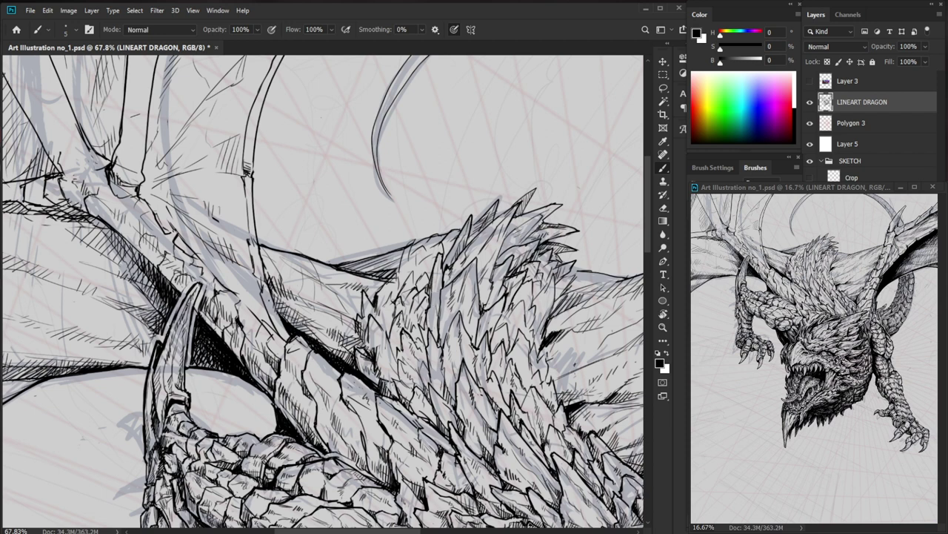
pyautogui.press('e')
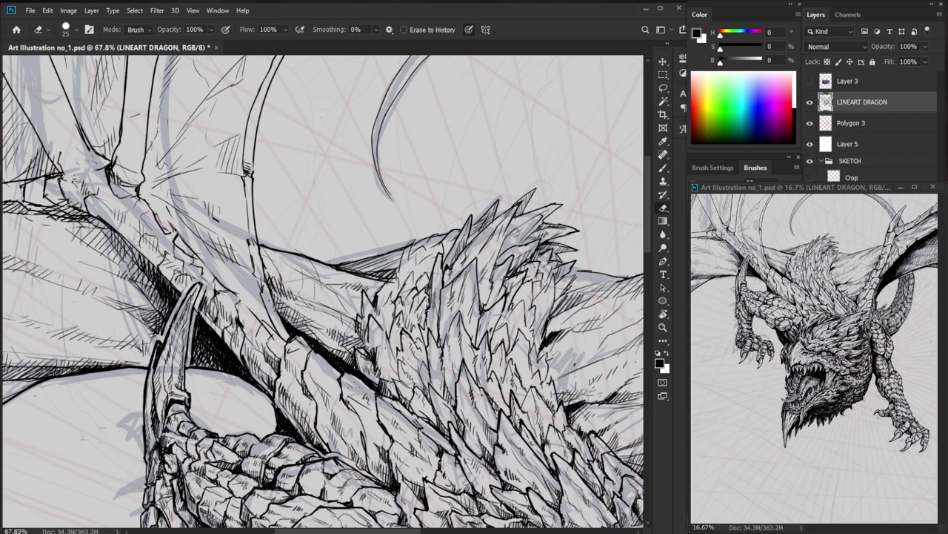
# Touch up the neck scales and the membrane beside them with short ink strokes, erasing stray marks.
pyautogui.press('b')
pyautogui.moveTo(450, 306); pyautogui.dragTo(400, 308)
pyautogui.moveTo(453, 333); pyautogui.dragTo(415, 300)
pyautogui.moveTo(416, 300); pyautogui.dragTo(485, 298)
pyautogui.moveTo(413, 264); pyautogui.dragTo(407, 300)
pyautogui.moveTo(505, 261); pyautogui.dragTo(465, 260)
pyautogui.moveTo(558, 212); pyautogui.dragTo(528, 234)
pyautogui.press('e')
pyautogui.moveTo(416, 229)
pyautogui.mouseDown()
pyautogui.moveTo(438, 229)
pyautogui.moveTo(390, 242)
pyautogui.moveTo(389, 257)
pyautogui.mouseUp()
pyautogui.press('b')
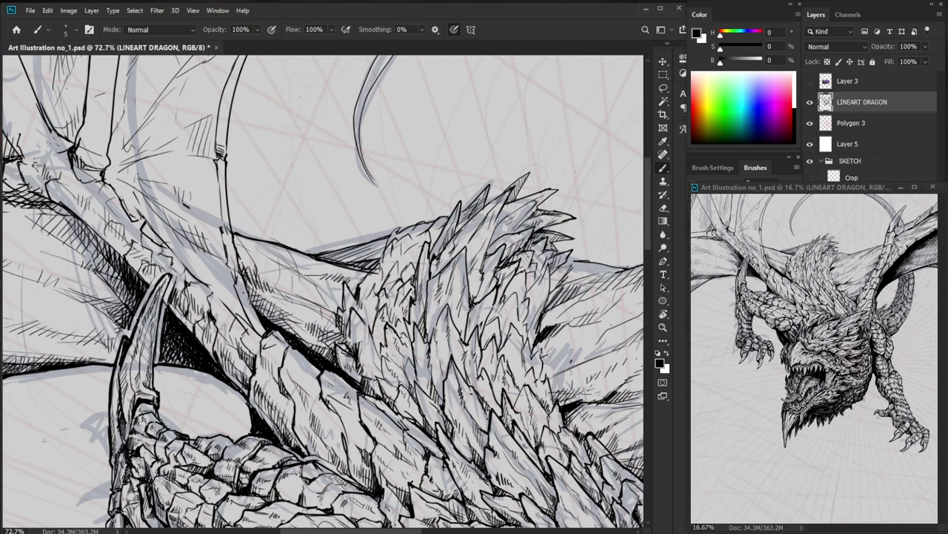
# Ink short strokes where the left wing's thin finger bone meets the scaly wing arm.
pyautogui.press('e')
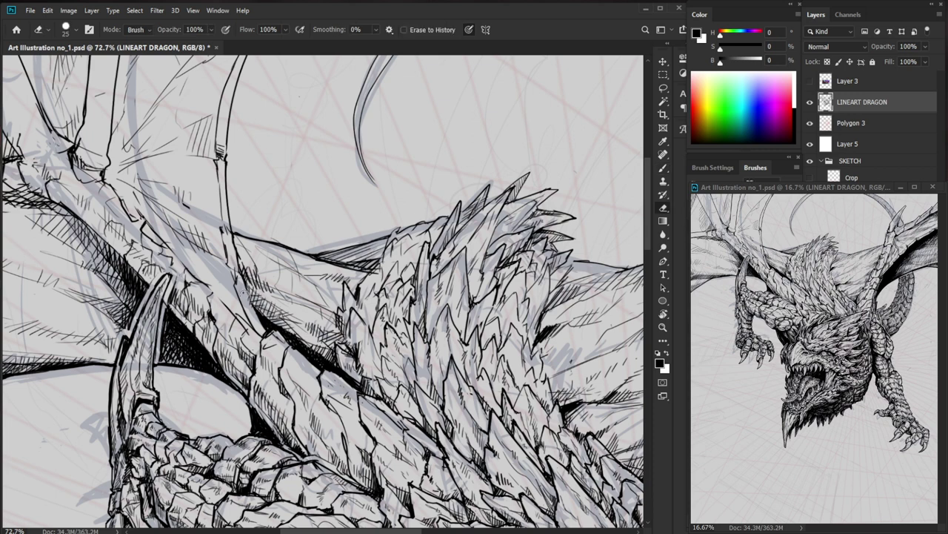
pyautogui.press('b')
pyautogui.moveTo(246, 286); pyautogui.dragTo(256, 307)
pyautogui.moveTo(257, 309); pyautogui.dragTo(285, 318)
pyautogui.moveTo(258, 306); pyautogui.dragTo(271, 314)
pyautogui.moveTo(371, 307); pyautogui.dragTo(260, 307)
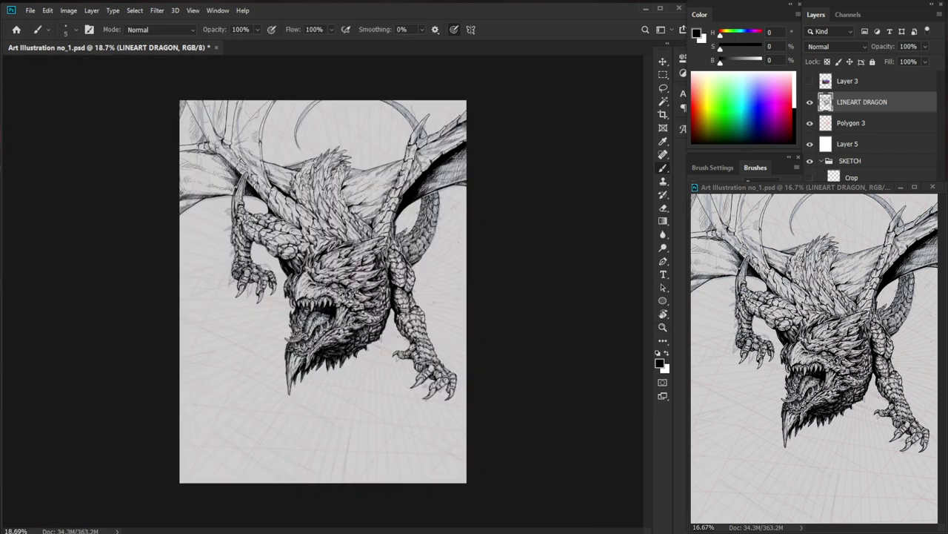
# Add short hatch strokes to the shaded membrane beneath the spiked wing's arm.
pyautogui.moveTo(464, 155); pyautogui.dragTo(556, 158)
pyautogui.moveTo(379, 298)
pyautogui.mouseDown()
pyautogui.moveTo(325, 313)
pyautogui.moveTo(356, 304)
pyautogui.mouseUp()
pyautogui.moveTo(375, 290); pyautogui.dragTo(368, 301)
pyautogui.moveTo(386, 289); pyautogui.dragTo(376, 306)
pyautogui.moveTo(386, 292)
pyautogui.mouseDown()
pyautogui.moveTo(380, 302)
pyautogui.moveTo(355, 291)
pyautogui.mouseUp()
pyautogui.moveTo(525, 329); pyautogui.dragTo(481, 367)
# Ink the scale lines on the curved tail section behind the wing spike.
pyautogui.moveTo(413, 232); pyautogui.dragTo(493, 233)
pyautogui.moveTo(402, 211)
pyautogui.mouseDown()
pyautogui.moveTo(432, 257)
pyautogui.moveTo(380, 260)
pyautogui.mouseUp()
pyautogui.press('e')
pyautogui.press('b')
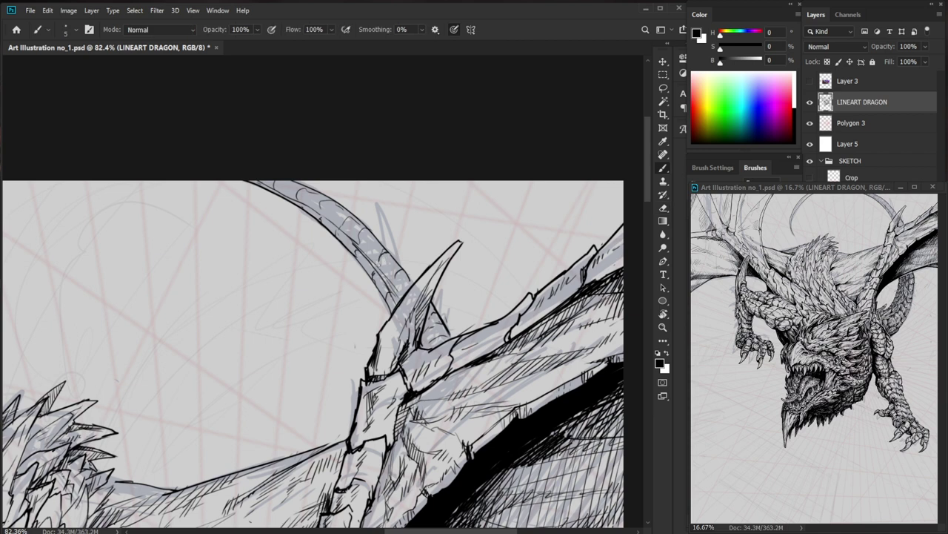
pyautogui.moveTo(342, 216)
pyautogui.mouseDown()
pyautogui.moveTo(335, 227)
pyautogui.moveTo(404, 292)
pyautogui.moveTo(393, 295)
pyautogui.moveTo(398, 307)
pyautogui.mouseUp()
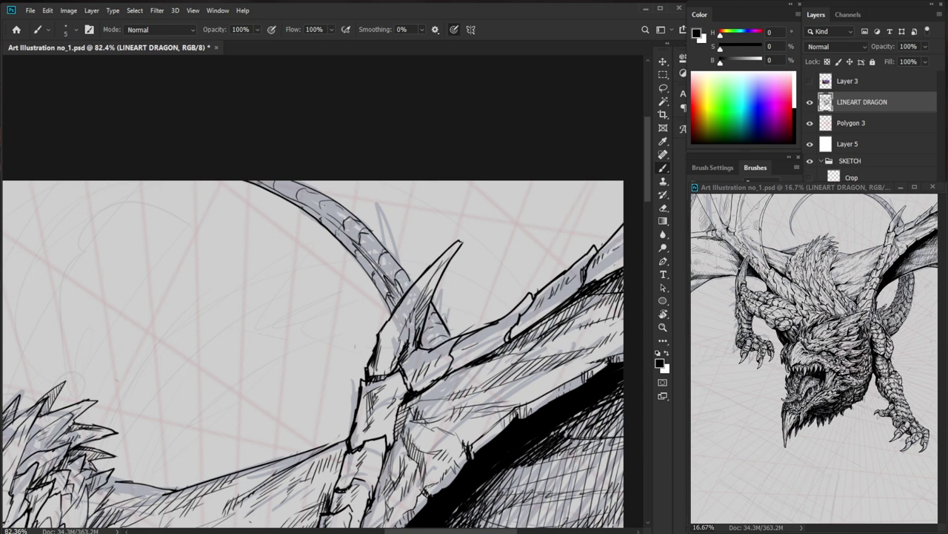
pyautogui.moveTo(329, 214); pyautogui.dragTo(281, 190)
pyautogui.moveTo(347, 224)
pyautogui.mouseDown()
pyautogui.moveTo(320, 209)
pyautogui.moveTo(340, 230)
pyautogui.moveTo(248, 259)
pyautogui.mouseUp()
# Erase stray ink beside the tail's thin curved tip.
pyautogui.moveTo(249, 266); pyautogui.dragTo(523, 263)
pyautogui.moveTo(447, 210); pyautogui.dragTo(519, 215)
pyautogui.press('e')
pyautogui.moveTo(316, 306)
pyautogui.mouseDown()
pyautogui.moveTo(353, 233)
pyautogui.moveTo(426, 169)
pyautogui.moveTo(384, 194)
pyautogui.moveTo(341, 243)
pyautogui.moveTo(312, 314)
pyautogui.mouseUp()
pyautogui.press('b')
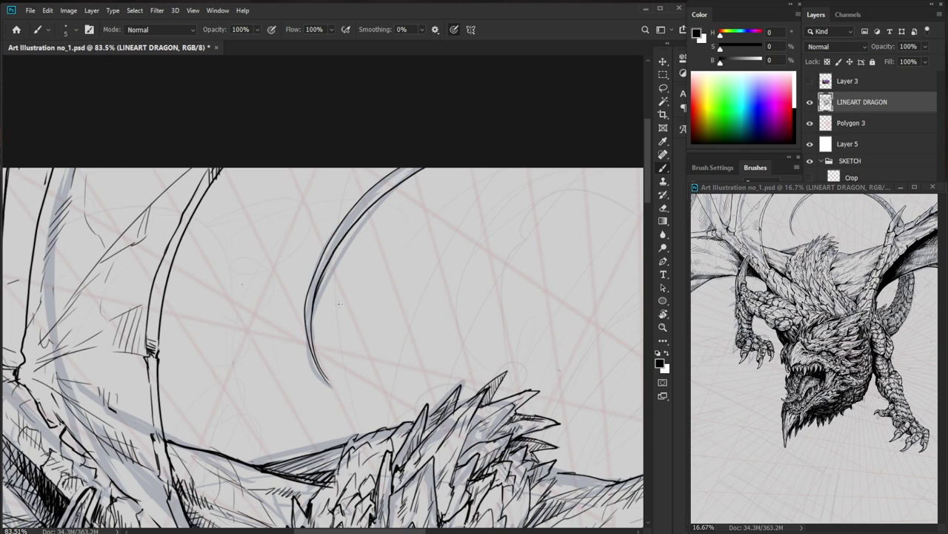
# Hatch the small spike at the base of the tail beside the spiked wing's shoulder.
pyautogui.keyDown('ctrl'); pyautogui.moveTo(369, 282); pyautogui.dragTo(282, 297); pyautogui.keyUp('ctrl')
pyautogui.moveTo(514, 458); pyautogui.dragTo(473, 392)
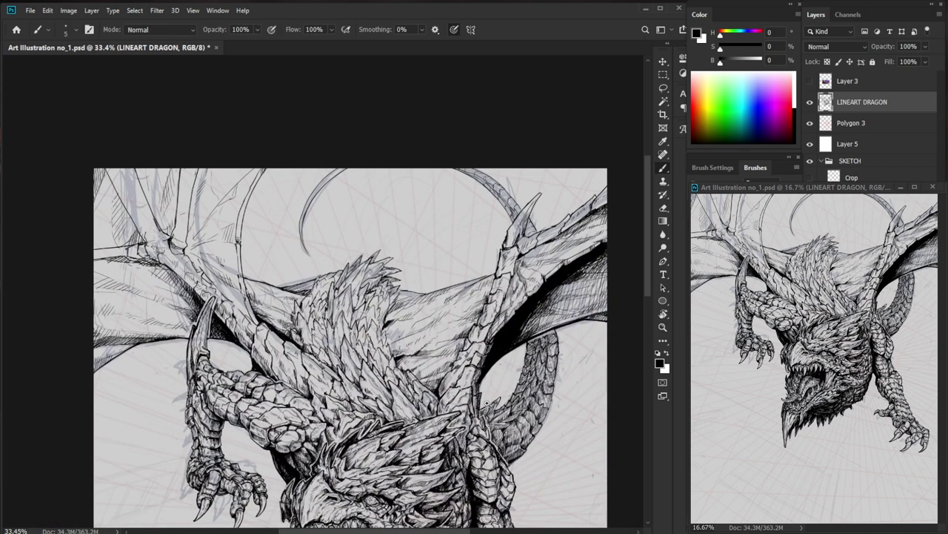
pyautogui.keyDown('ctrl'); pyautogui.moveTo(510, 420); pyautogui.dragTo(594, 416); pyautogui.keyUp('ctrl')
pyautogui.moveTo(423, 367); pyautogui.dragTo(415, 390)
pyautogui.moveTo(439, 365); pyautogui.dragTo(419, 403)
pyautogui.keyDown('ctrl'); pyautogui.moveTo(470, 344); pyautogui.dragTo(419, 347); pyautogui.keyUp('ctrl')
pyautogui.moveTo(551, 425); pyautogui.dragTo(523, 362)
pyautogui.scroll(2, 523, 362)
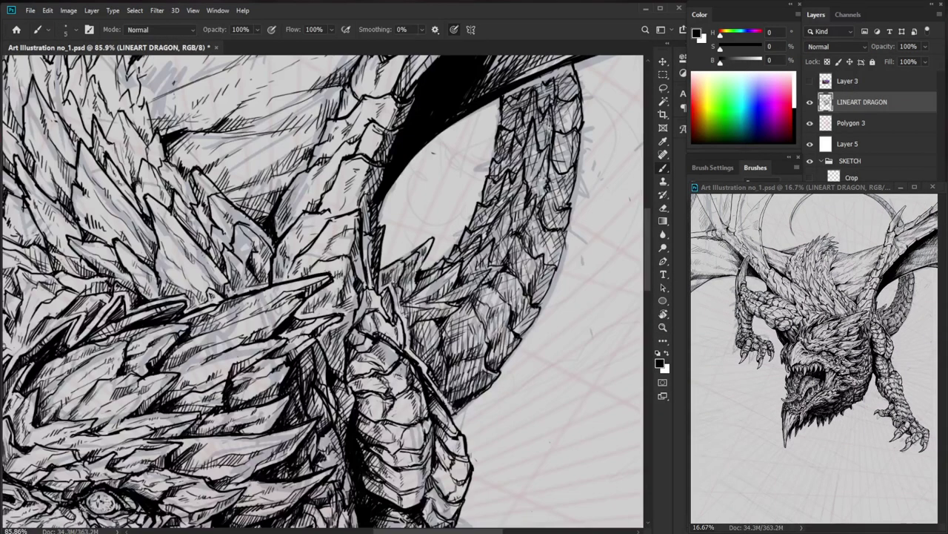
pyautogui.moveTo(404, 271); pyautogui.dragTo(399, 284)
pyautogui.moveTo(407, 274); pyautogui.dragTo(400, 287)
pyautogui.keyDown('ctrl'); pyautogui.moveTo(459, 263); pyautogui.dragTo(399, 267); pyautogui.keyUp('ctrl')
pyautogui.keyDown('ctrl'); pyautogui.moveTo(385, 376); pyautogui.dragTo(400, 378); pyautogui.keyUp('ctrl')
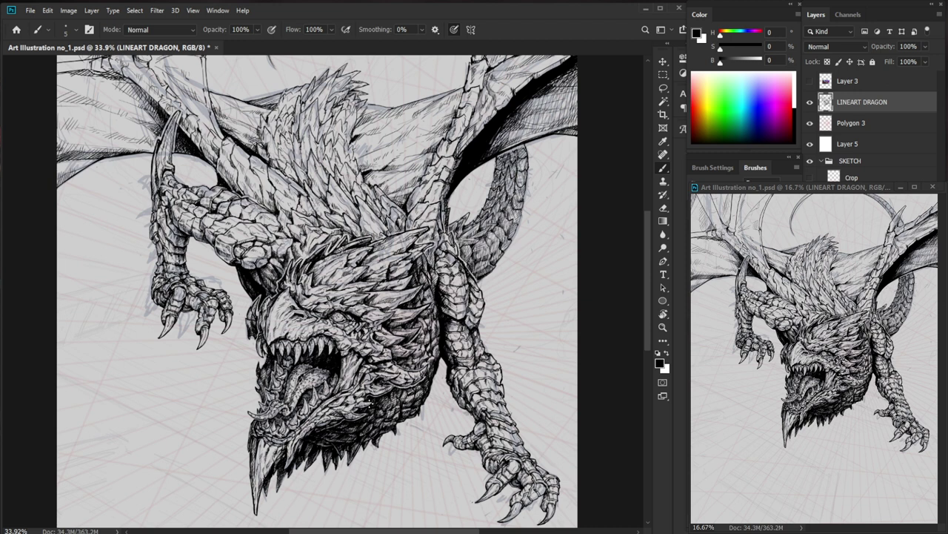
# Add short ink strokes to the curved tusk at the tip of the lower jaw.
pyautogui.moveTo(261, 412); pyautogui.dragTo(356, 412)
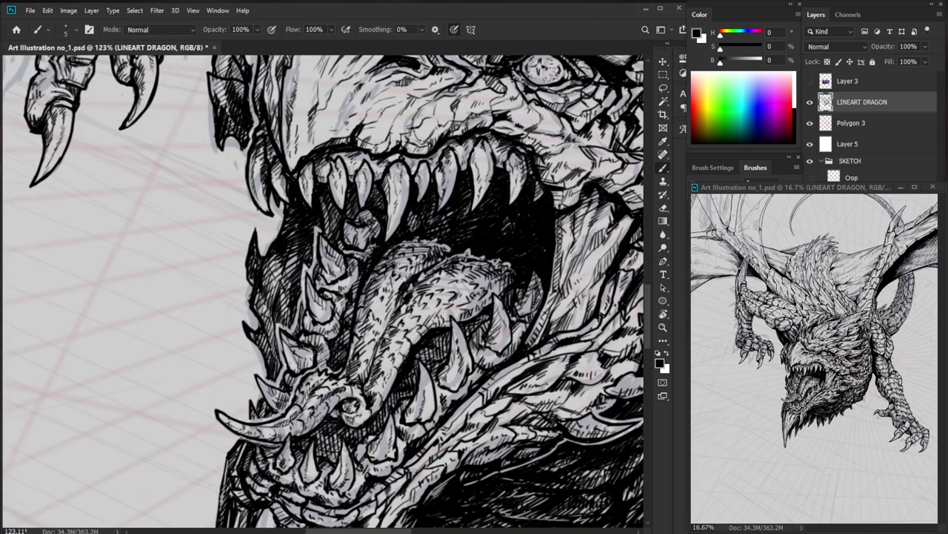
pyautogui.moveTo(274, 406); pyautogui.dragTo(284, 409)
pyautogui.moveTo(276, 405); pyautogui.dragTo(288, 413)
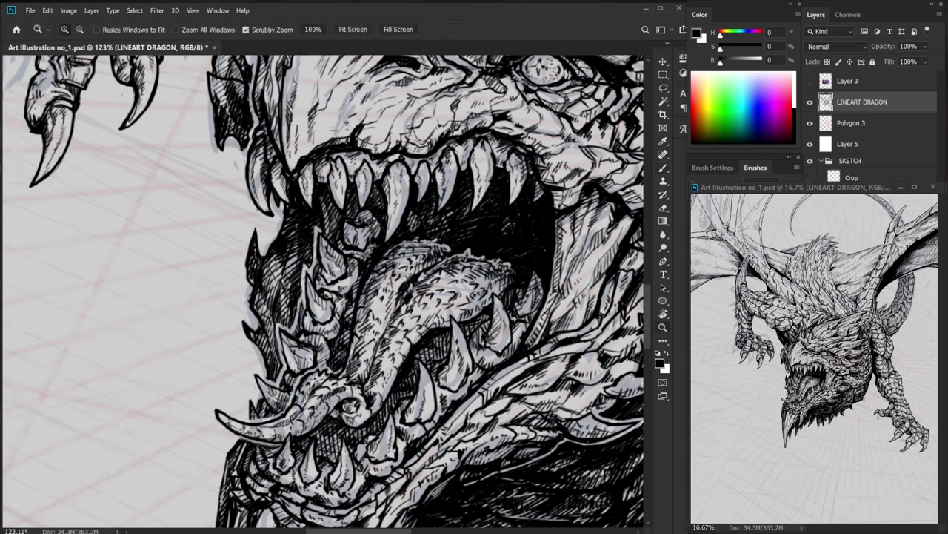
pyautogui.moveTo(293, 363); pyautogui.dragTo(239, 363)
pyautogui.moveTo(288, 384)
pyautogui.mouseDown()
pyautogui.moveTo(367, 384)
pyautogui.moveTo(290, 384)
pyautogui.moveTo(280, 359)
pyautogui.mouseUp()
pyautogui.moveTo(564, 289); pyautogui.dragTo(489, 388)
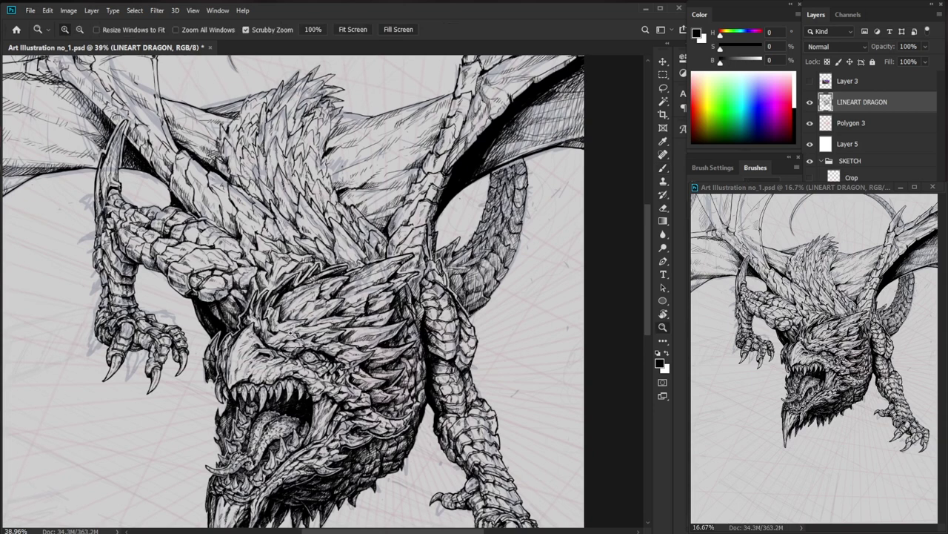
# Shade the scales on the dragon's head behind the eye with a few short ink strokes.
pyautogui.moveTo(313, 333); pyautogui.dragTo(384, 333)
pyautogui.moveTo(319, 339); pyautogui.dragTo(316, 356)
pyautogui.moveTo(322, 340)
pyautogui.mouseDown()
pyautogui.moveTo(318, 350)
pyautogui.moveTo(329, 353)
pyautogui.mouseUp()
pyautogui.moveTo(317, 350)
pyautogui.mouseDown()
pyautogui.moveTo(336, 349)
pyautogui.moveTo(316, 358)
pyautogui.mouseUp()
pyautogui.moveTo(326, 348); pyautogui.dragTo(316, 358)
pyautogui.moveTo(390, 331)
pyautogui.mouseDown()
pyautogui.moveTo(311, 330)
pyautogui.moveTo(300, 394)
pyautogui.mouseUp()
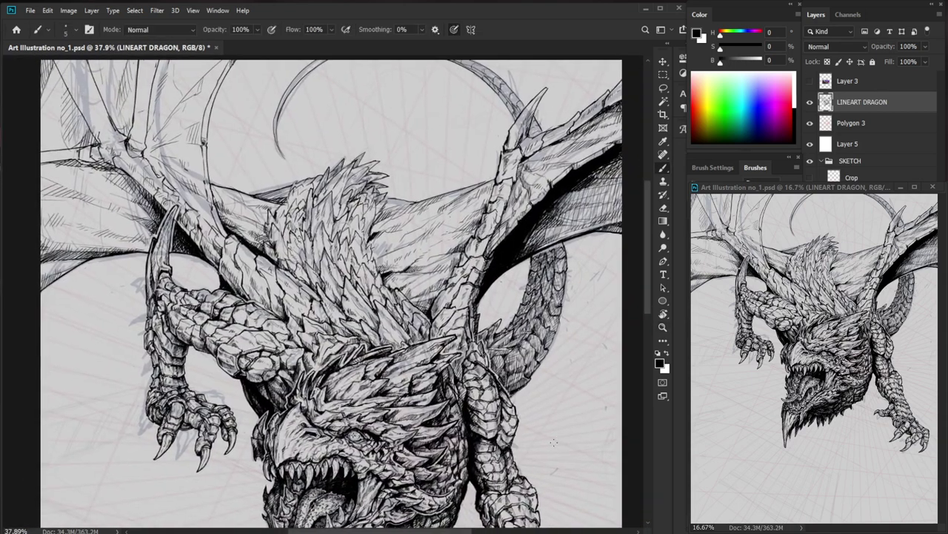
# Add short hatch marks inside the segments of the left wing's lowest finger bone.
pyautogui.moveTo(82, 176); pyautogui.dragTo(172, 238)
pyautogui.scroll(2, 157, 193)
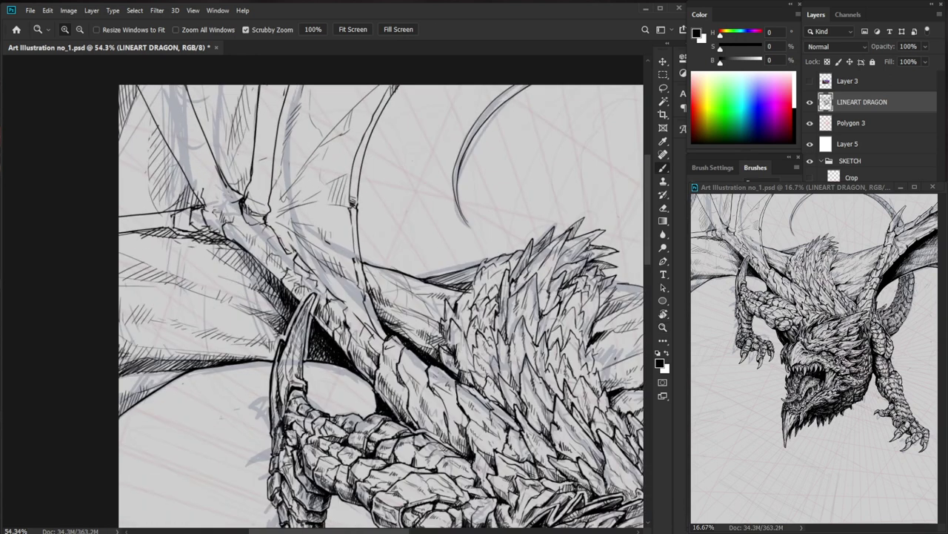
pyautogui.press('e')
pyautogui.press('b')
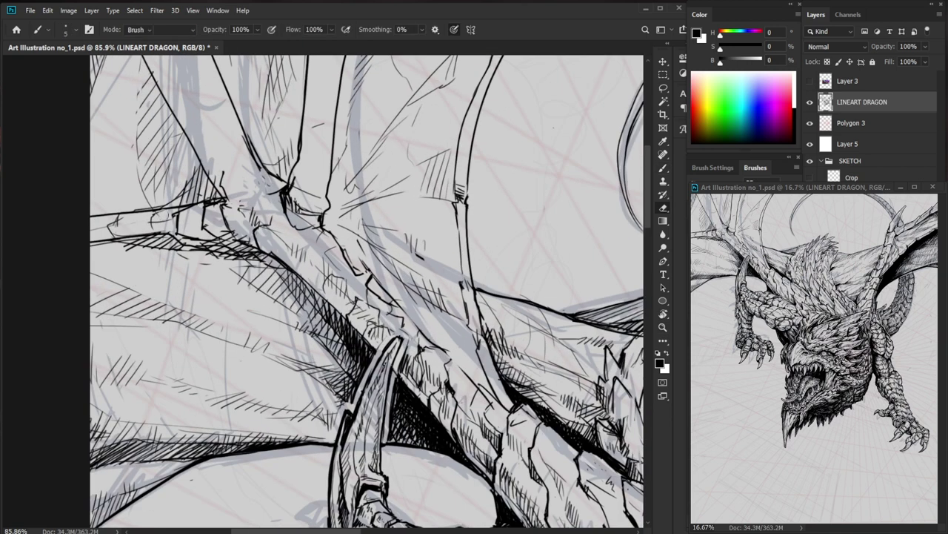
pyautogui.scroll(2, 160, 209)
pyautogui.moveTo(146, 225); pyautogui.dragTo(167, 220)
pyautogui.press('e')
pyautogui.press('b')
pyautogui.press('e')
pyautogui.press('b')
pyautogui.moveTo(151, 234)
pyautogui.mouseDown()
pyautogui.moveTo(160, 229)
pyautogui.moveTo(151, 237)
pyautogui.mouseUp()
pyautogui.moveTo(150, 230); pyautogui.dragTo(154, 237)
# Strengthen the segment lines where the left wing's lowest finger bone joins the wrist.
pyautogui.moveTo(253, 268)
pyautogui.mouseDown()
pyautogui.moveTo(200, 274)
pyautogui.moveTo(304, 245)
pyautogui.mouseUp()
pyautogui.press('e')
pyautogui.press('b')
pyautogui.moveTo(214, 289)
pyautogui.mouseDown()
pyautogui.moveTo(238, 280)
pyautogui.moveTo(222, 262)
pyautogui.mouseUp()
pyautogui.moveTo(220, 263)
pyautogui.mouseDown()
pyautogui.moveTo(232, 280)
pyautogui.moveTo(243, 265)
pyautogui.moveTo(256, 273)
pyautogui.moveTo(271, 264)
pyautogui.moveTo(315, 288)
pyautogui.mouseUp()
pyautogui.press('e')
pyautogui.press('b')
pyautogui.moveTo(282, 292)
pyautogui.mouseDown()
pyautogui.moveTo(291, 289)
pyautogui.moveTo(283, 280)
pyautogui.mouseUp()
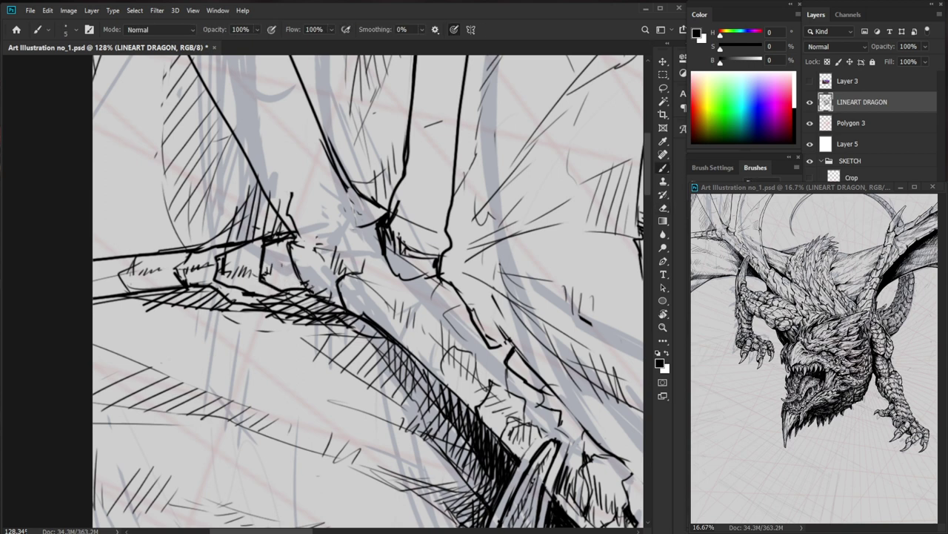
# Redraw the segment edges inside the left wing's lowest finger bone, erasing stray lines and adding short hatch marks.
pyautogui.scroll(-3, 324, 289)
pyautogui.moveTo(160, 253)
pyautogui.mouseDown()
pyautogui.moveTo(177, 256)
pyautogui.moveTo(163, 268)
pyautogui.mouseUp()
pyautogui.moveTo(176, 252); pyautogui.dragTo(173, 279)
pyautogui.moveTo(181, 265); pyautogui.dragTo(174, 279)
pyautogui.press('e')
pyautogui.moveTo(175, 240)
pyautogui.mouseDown()
pyautogui.moveTo(205, 277)
pyautogui.moveTo(203, 252)
pyautogui.mouseUp()
pyautogui.press('b')
pyautogui.moveTo(198, 244)
pyautogui.mouseDown()
pyautogui.moveTo(234, 272)
pyautogui.moveTo(226, 284)
pyautogui.mouseUp()
pyautogui.moveTo(231, 270); pyautogui.dragTo(230, 285)
pyautogui.moveTo(310, 272)
pyautogui.mouseDown()
pyautogui.moveTo(218, 274)
pyautogui.moveTo(312, 260)
pyautogui.mouseUp()
pyautogui.moveTo(213, 283)
pyautogui.mouseDown()
pyautogui.moveTo(192, 286)
pyautogui.moveTo(222, 263)
pyautogui.mouseUp()
pyautogui.press('e')
pyautogui.press('b')
pyautogui.press('e')
pyautogui.press('b')
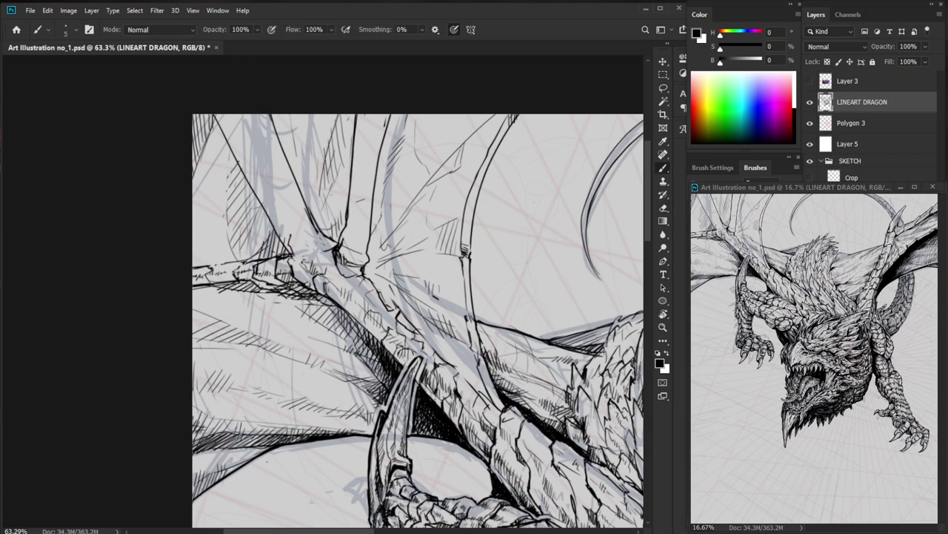
# Add short shading strokes to the left wing's membrane beside the thumb claw, next to the dark arm shadow.
pyautogui.scroll(-4, 212, 273)
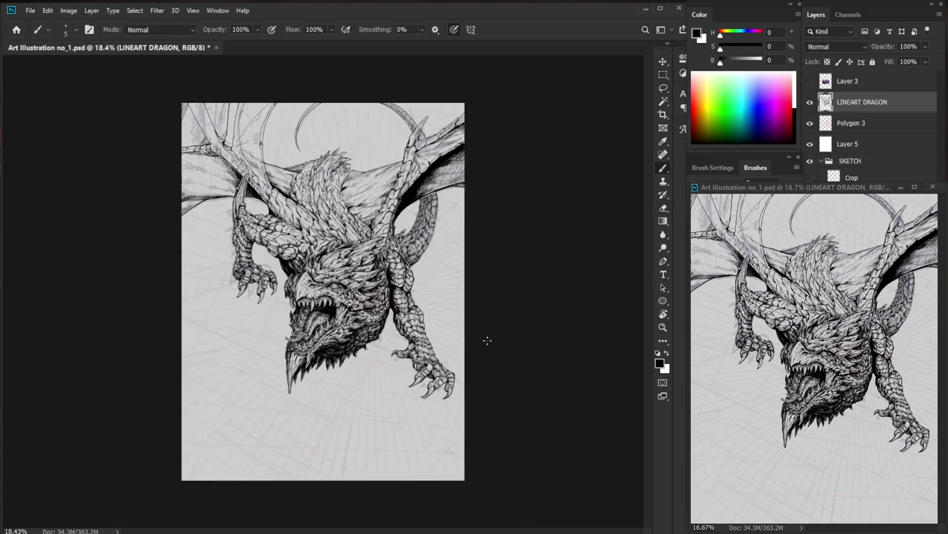
pyautogui.scroll(2, 518, 364)
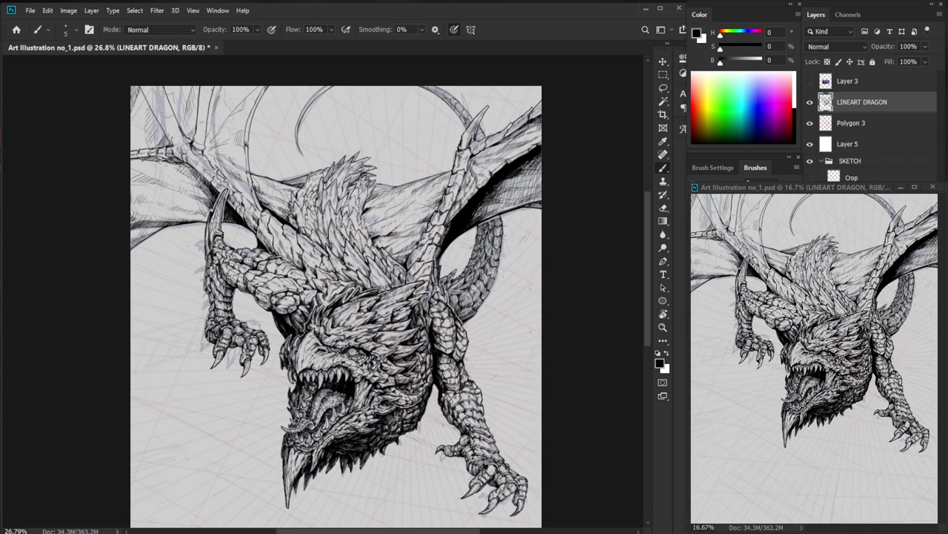
pyautogui.scroll(3, 186, 208)
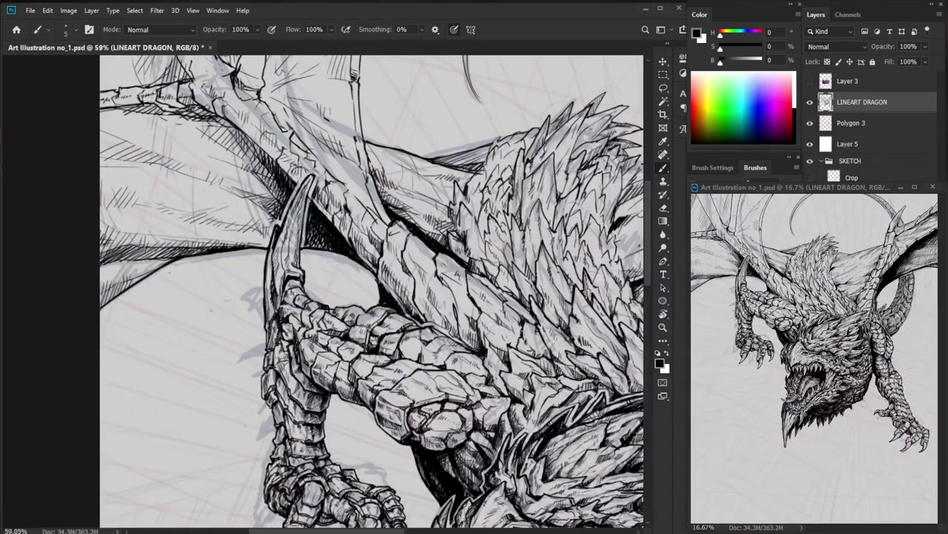
pyautogui.moveTo(216, 208); pyautogui.dragTo(259, 212)
pyautogui.moveTo(239, 196); pyautogui.dragTo(269, 213)
pyautogui.moveTo(255, 198); pyautogui.dragTo(274, 219)
pyautogui.moveTo(259, 211); pyautogui.dragTo(275, 226)
pyautogui.moveTo(120, 238)
pyautogui.mouseDown()
pyautogui.moveTo(225, 219)
pyautogui.moveTo(94, 254)
pyautogui.mouseUp()
pyautogui.moveTo(153, 223)
pyautogui.mouseDown()
pyautogui.moveTo(97, 269)
pyautogui.moveTo(96, 285)
pyautogui.mouseUp()
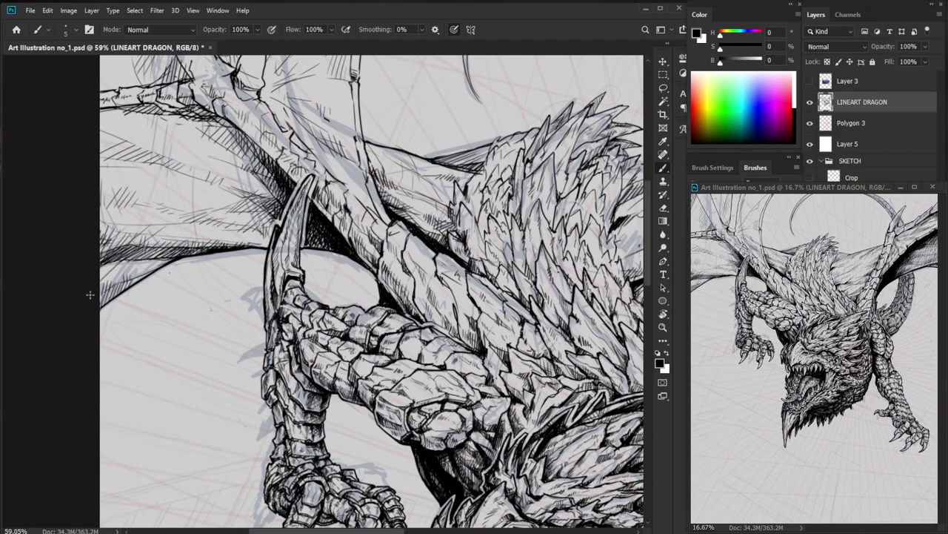
pyautogui.hotkey('ctrl', 'z')
pyautogui.hotkey('ctrl', 'z')
# Hatch the lower part of the left wing's membrane with diagonal strokes from its outer end to the thumb claw.
pyautogui.moveTo(129, 220); pyautogui.dragTo(102, 241)
pyautogui.moveTo(139, 225)
pyautogui.mouseDown()
pyautogui.moveTo(99, 258)
pyautogui.moveTo(101, 279)
pyautogui.mouseUp()
pyautogui.moveTo(160, 226); pyautogui.dragTo(101, 289)
pyautogui.moveTo(182, 219)
pyautogui.mouseDown()
pyautogui.moveTo(117, 289)
pyautogui.moveTo(140, 274)
pyautogui.mouseUp()
pyautogui.moveTo(196, 235); pyautogui.dragTo(173, 255)
pyautogui.moveTo(225, 222)
pyautogui.mouseDown()
pyautogui.moveTo(185, 254)
pyautogui.moveTo(222, 228)
pyautogui.mouseUp()
pyautogui.moveTo(201, 255); pyautogui.dragTo(244, 225)
pyautogui.moveTo(227, 246); pyautogui.dragTo(256, 225)
pyautogui.moveTo(237, 244); pyautogui.dragTo(266, 227)
pyautogui.moveTo(246, 246); pyautogui.dragTo(266, 231)
pyautogui.moveTo(257, 245)
pyautogui.mouseDown()
pyautogui.moveTo(266, 233)
pyautogui.moveTo(222, 259)
pyautogui.mouseUp()
# Touch up the scales in the middle of the dragon's neck with a few short ink strokes.
pyautogui.moveTo(485, 284); pyautogui.dragTo(533, 285)
pyautogui.scroll(3, 280, 185)
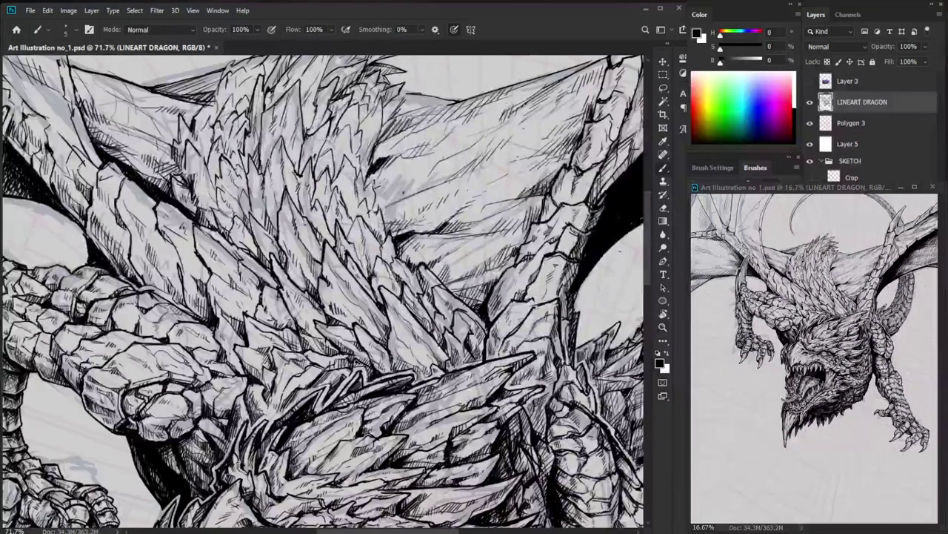
pyautogui.moveTo(340, 154); pyautogui.dragTo(348, 172)
pyautogui.moveTo(332, 152)
pyautogui.mouseDown()
pyautogui.moveTo(336, 186)
pyautogui.moveTo(328, 177)
pyautogui.mouseUp()
pyautogui.press('e')
pyautogui.press('b')
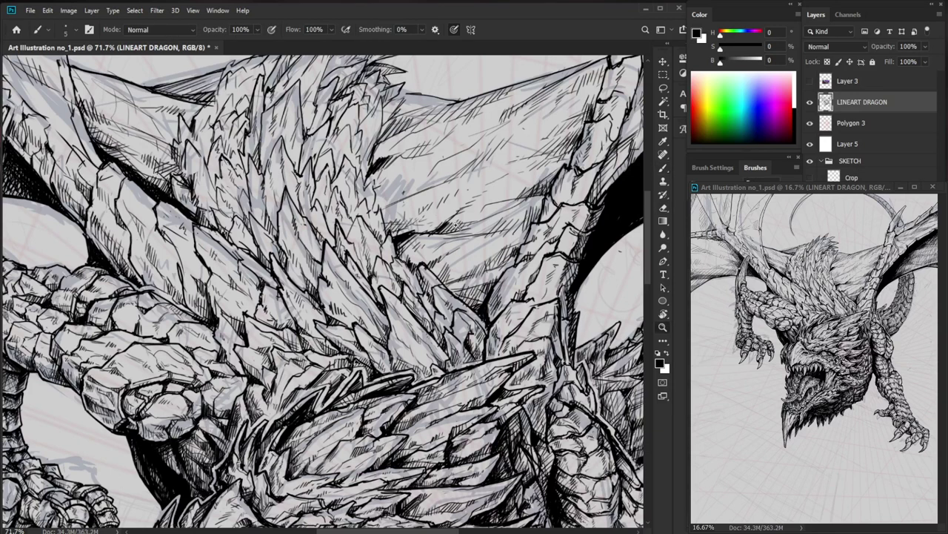
pyautogui.scroll(-3, 341, 215)
pyautogui.scroll(2, 304, 226)
pyautogui.moveTo(398, 274); pyautogui.dragTo(375, 351)
pyautogui.moveTo(334, 174)
pyautogui.mouseDown()
pyautogui.moveTo(363, 174)
pyautogui.moveTo(331, 188)
pyautogui.moveTo(334, 179)
pyautogui.mouseUp()
pyautogui.moveTo(331, 167); pyautogui.dragTo(340, 174)
pyautogui.moveTo(400, 155); pyautogui.dragTo(345, 159)
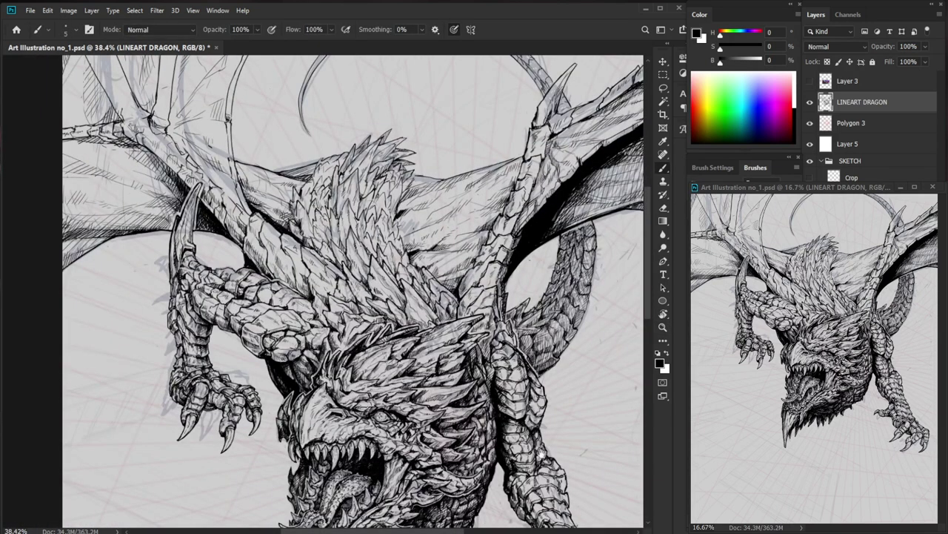
pyautogui.scroll(4, 320, 178)
pyautogui.press('b')
pyautogui.moveTo(377, 195); pyautogui.dragTo(383, 212)
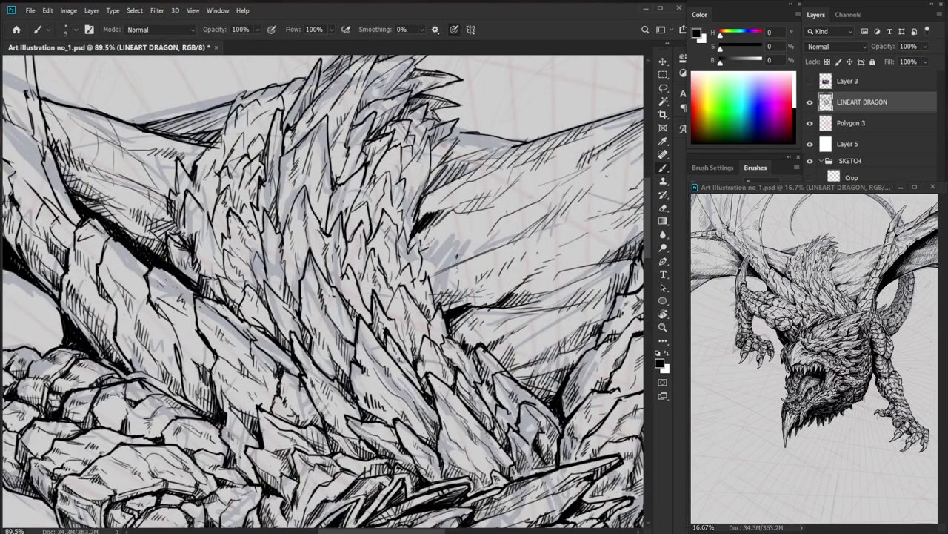
pyautogui.scroll(-4, 320, 177)
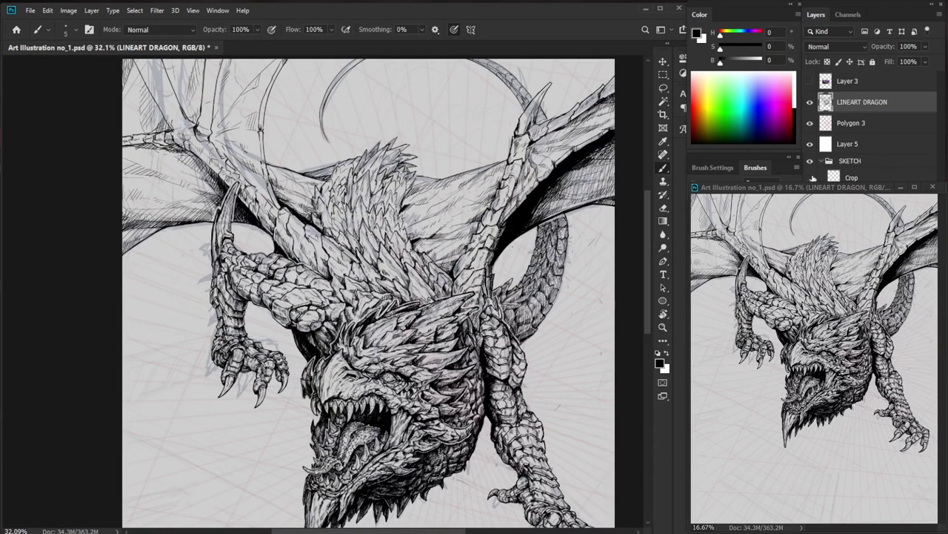
# Show the Crop sketch layer to compare the surrounding figures with the inked dragon, and hide it again.
pyautogui.click(810, 177)
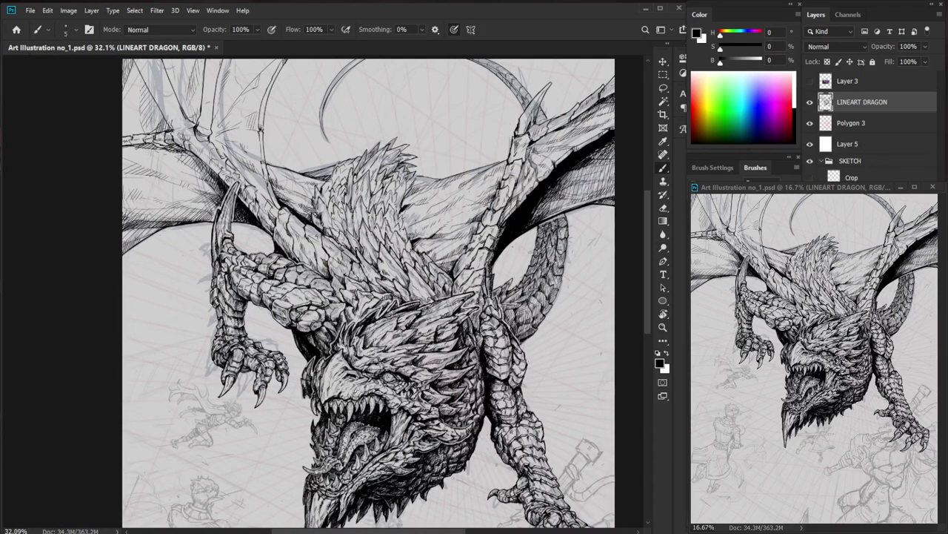
pyautogui.moveTo(475, 352); pyautogui.dragTo(504, 352)
pyautogui.moveTo(482, 356); pyautogui.dragTo(476, 321)
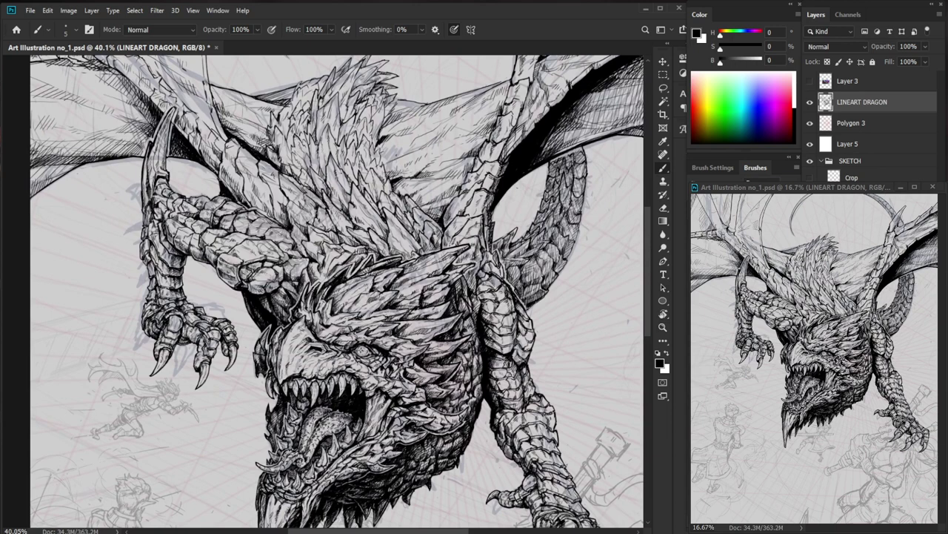
pyautogui.click(810, 177)
# Erase part of a scale edge on the dragon's neck and redraw it with short ink strokes.
pyautogui.scroll(3, 291, 81)
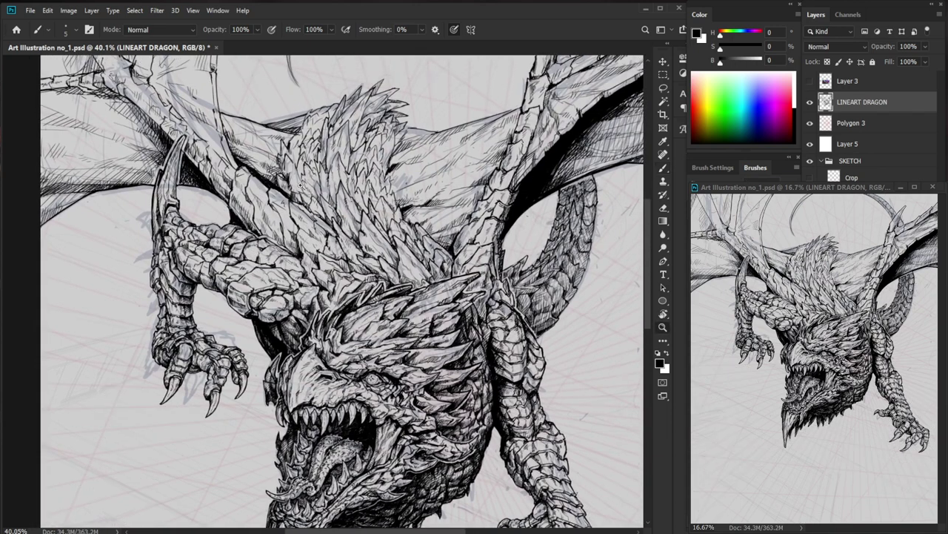
pyautogui.scroll(3, 317, 200)
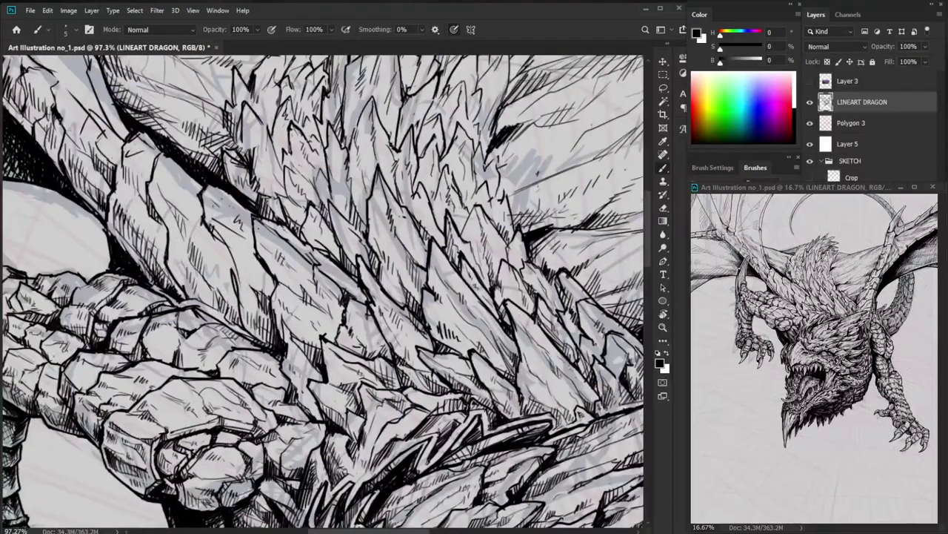
pyautogui.press('e')
pyautogui.press('b')
pyautogui.press('e')
pyautogui.press('b')
pyautogui.moveTo(391, 165)
pyautogui.mouseDown()
pyautogui.moveTo(326, 166)
pyautogui.moveTo(452, 159)
pyautogui.mouseUp()
pyautogui.press('e')
pyautogui.moveTo(381, 228); pyautogui.dragTo(383, 244)
pyautogui.press('b')
pyautogui.moveTo(389, 237); pyautogui.dragTo(386, 253)
# Add short parallel ink strokes to the scales along the dragon's neck.
pyautogui.moveTo(474, 286); pyautogui.dragTo(401, 287)
pyautogui.moveTo(559, 419)
pyautogui.mouseDown()
pyautogui.moveTo(523, 413)
pyautogui.moveTo(439, 437)
pyautogui.mouseUp()
pyautogui.moveTo(369, 209); pyautogui.dragTo(418, 211)
pyautogui.moveTo(401, 155); pyautogui.dragTo(397, 168)
pyautogui.moveTo(399, 167); pyautogui.dragTo(384, 195)
pyautogui.moveTo(386, 186); pyautogui.dragTo(384, 201)
pyautogui.moveTo(393, 179); pyautogui.dragTo(389, 192)
pyautogui.moveTo(435, 167); pyautogui.dragTo(383, 168)
# Hatch the shaded sides of several neck scales with short ink strokes.
pyautogui.moveTo(538, 384); pyautogui.dragTo(507, 270)
pyautogui.hotkey('ctrl', 'z')
pyautogui.moveTo(488, 313)
pyautogui.mouseDown()
pyautogui.moveTo(437, 326)
pyautogui.moveTo(496, 327)
pyautogui.mouseUp()
pyautogui.moveTo(430, 310); pyautogui.dragTo(429, 321)
pyautogui.moveTo(413, 275); pyautogui.dragTo(408, 296)
pyautogui.moveTo(418, 285); pyautogui.dragTo(412, 306)
pyautogui.moveTo(418, 300); pyautogui.dragTo(413, 313)
pyautogui.moveTo(421, 306)
pyautogui.mouseDown()
pyautogui.moveTo(416, 318)
pyautogui.moveTo(387, 301)
pyautogui.moveTo(378, 313)
pyautogui.moveTo(390, 321)
pyautogui.moveTo(376, 320)
pyautogui.mouseUp()
pyautogui.moveTo(366, 274); pyautogui.dragTo(343, 328)
pyautogui.moveTo(347, 288); pyautogui.dragTo(343, 303)
pyautogui.moveTo(349, 306); pyautogui.dragTo(347, 314)
pyautogui.moveTo(355, 303); pyautogui.dragTo(352, 322)
pyautogui.moveTo(429, 298); pyautogui.dragTo(371, 299)
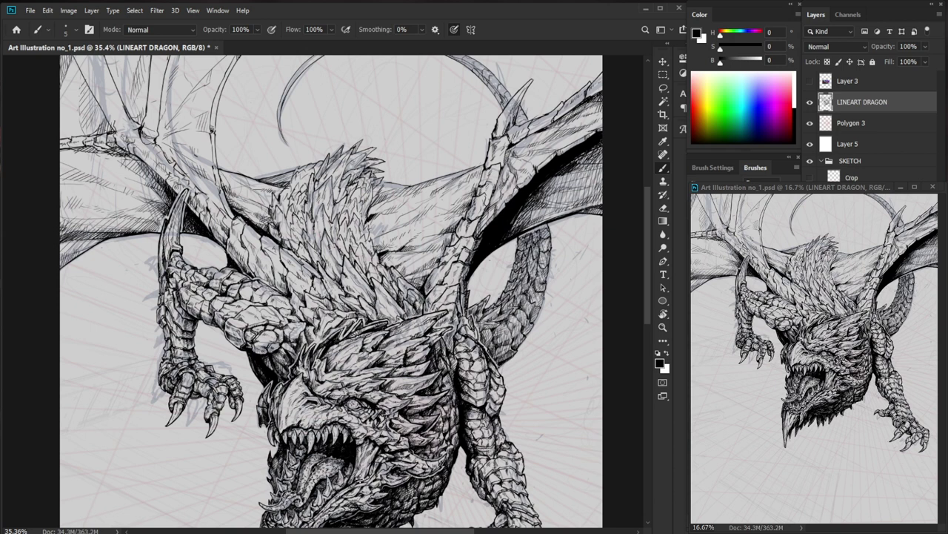
# Add hatch strokes to the left wing's membrane below its lowest finger bone.
pyautogui.moveTo(114, 203); pyautogui.dragTo(145, 205)
pyautogui.moveTo(148, 216); pyautogui.dragTo(100, 222)
pyautogui.moveTo(87, 196); pyautogui.dragTo(76, 202)
pyautogui.moveTo(141, 221); pyautogui.dragTo(83, 198)
pyautogui.moveTo(144, 215)
pyautogui.mouseDown()
pyautogui.moveTo(71, 190)
pyautogui.moveTo(101, 211)
pyautogui.mouseUp()
pyautogui.moveTo(120, 206)
pyautogui.mouseDown()
pyautogui.moveTo(107, 220)
pyautogui.moveTo(122, 219)
pyautogui.mouseUp()
pyautogui.moveTo(139, 212); pyautogui.dragTo(128, 220)
pyautogui.moveTo(258, 219); pyautogui.dragTo(184, 222)
# Shade the scales of the dragon's upper neck with short ink strokes.
pyautogui.moveTo(545, 252); pyautogui.dragTo(459, 386)
pyautogui.scroll(5, 329, 317)
pyautogui.moveTo(296, 347)
pyautogui.mouseDown()
pyautogui.moveTo(285, 356)
pyautogui.moveTo(289, 370)
pyautogui.moveTo(274, 364)
pyautogui.mouseUp()
pyautogui.moveTo(294, 354)
pyautogui.mouseDown()
pyautogui.moveTo(278, 364)
pyautogui.moveTo(287, 366)
pyautogui.mouseUp()
pyautogui.moveTo(310, 358); pyautogui.dragTo(299, 367)
pyautogui.moveTo(319, 357); pyautogui.dragTo(316, 365)
pyautogui.moveTo(387, 354); pyautogui.dragTo(424, 312)
pyautogui.moveTo(324, 321); pyautogui.dragTo(315, 327)
pyautogui.moveTo(318, 321)
pyautogui.mouseDown()
pyautogui.moveTo(298, 331)
pyautogui.moveTo(312, 331)
pyautogui.moveTo(297, 354)
pyautogui.moveTo(309, 336)
pyautogui.mouseUp()
pyautogui.press('e')
pyautogui.press('b')
pyautogui.moveTo(302, 338); pyautogui.dragTo(300, 350)
pyautogui.moveTo(314, 332); pyautogui.dragTo(310, 353)
pyautogui.moveTo(326, 332); pyautogui.dragTo(317, 348)
pyautogui.moveTo(373, 319); pyautogui.dragTo(296, 322)
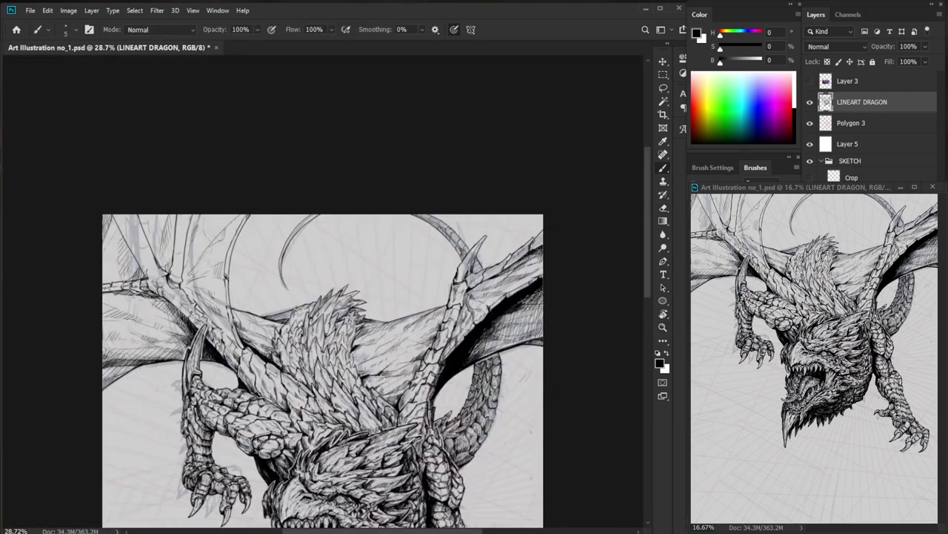
# Ink short strokes on the pointed scales and spike tips crowning the far end of the dragon's neck.
pyautogui.moveTo(368, 356); pyautogui.dragTo(420, 356)
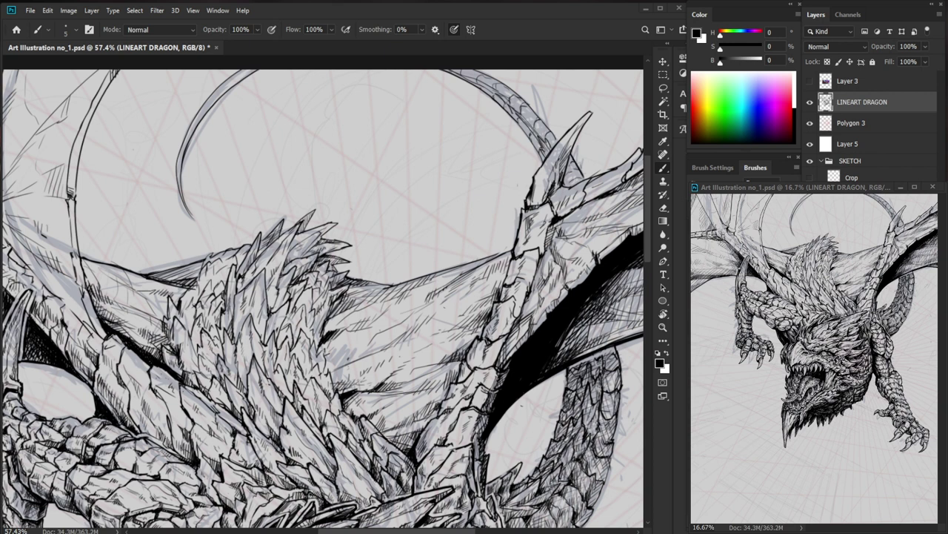
pyautogui.moveTo(299, 249)
pyautogui.mouseDown()
pyautogui.moveTo(358, 241)
pyautogui.moveTo(305, 255)
pyautogui.mouseUp()
pyautogui.moveTo(312, 235)
pyautogui.mouseDown()
pyautogui.moveTo(307, 253)
pyautogui.moveTo(318, 248)
pyautogui.mouseUp()
pyautogui.moveTo(327, 234); pyautogui.dragTo(321, 247)
pyautogui.moveTo(330, 229)
pyautogui.mouseDown()
pyautogui.moveTo(324, 246)
pyautogui.moveTo(335, 222)
pyautogui.mouseUp()
pyautogui.moveTo(333, 231); pyautogui.dragTo(343, 220)
pyautogui.moveTo(336, 226); pyautogui.dragTo(359, 210)
pyautogui.moveTo(336, 222); pyautogui.dragTo(348, 214)
pyautogui.moveTo(453, 210)
pyautogui.mouseDown()
pyautogui.moveTo(420, 191)
pyautogui.moveTo(453, 204)
pyautogui.moveTo(424, 206)
pyautogui.moveTo(433, 206)
pyautogui.mouseUp()
pyautogui.press('e')
pyautogui.press('b')
pyautogui.press('e')
pyautogui.press('b')
pyautogui.moveTo(366, 225)
pyautogui.mouseDown()
pyautogui.moveTo(427, 213)
pyautogui.moveTo(397, 233)
pyautogui.moveTo(381, 262)
pyautogui.moveTo(392, 261)
pyautogui.mouseUp()
pyautogui.hotkey('ctrl', 'space')
pyautogui.moveTo(455, 235); pyautogui.dragTo(423, 304)
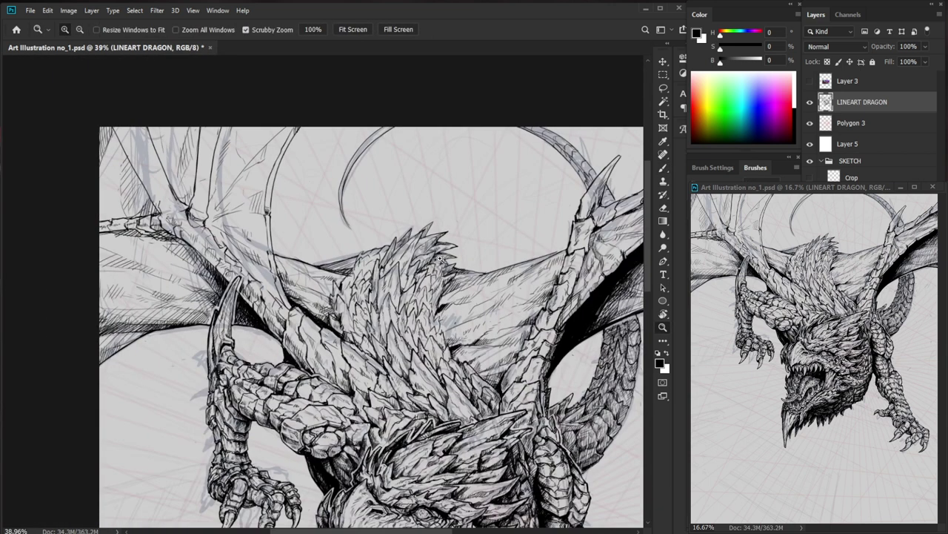
# Add a small shading stroke among the spikes on the right side of the neck's crest.
pyautogui.moveTo(440, 257); pyautogui.dragTo(464, 257)
pyautogui.press('e')
pyautogui.press('b')
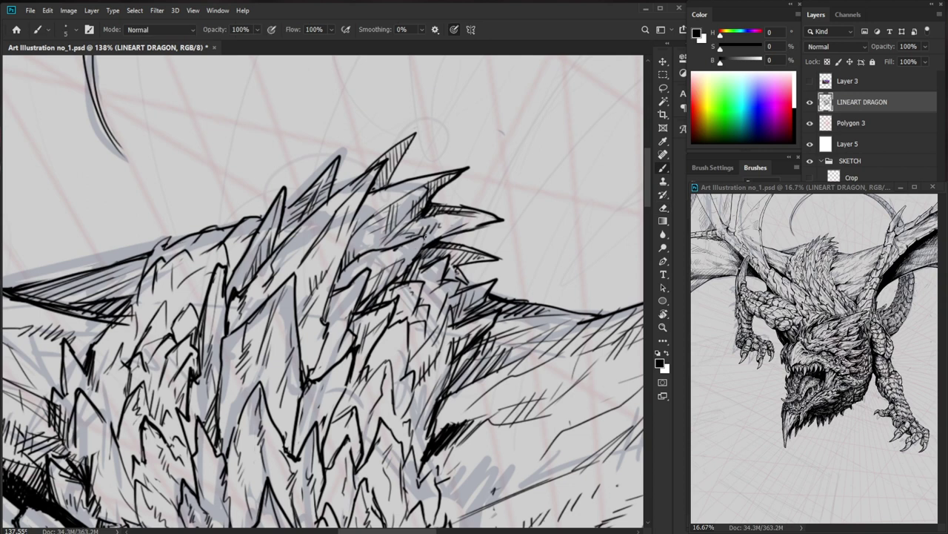
pyautogui.moveTo(447, 228)
pyautogui.mouseDown()
pyautogui.moveTo(418, 241)
pyautogui.moveTo(482, 231)
pyautogui.moveTo(422, 230)
pyautogui.moveTo(434, 215)
pyautogui.moveTo(402, 233)
pyautogui.mouseUp()
pyautogui.moveTo(417, 215)
pyautogui.mouseDown()
pyautogui.moveTo(405, 231)
pyautogui.moveTo(412, 228)
pyautogui.mouseUp()
pyautogui.keyDown('alt'); pyautogui.click(457, 244); pyautogui.keyUp('alt')
# Ink the jagged scale edges down the right side of the dragon's neck, beside the wing membrane.
pyautogui.moveTo(472, 422)
pyautogui.mouseDown()
pyautogui.moveTo(469, 337)
pyautogui.moveTo(487, 269)
pyautogui.mouseUp()
pyautogui.moveTo(385, 245); pyautogui.dragTo(394, 243)
pyautogui.press('e')
pyautogui.press('b')
pyautogui.moveTo(394, 194); pyautogui.dragTo(394, 233)
pyautogui.moveTo(397, 232); pyautogui.dragTo(396, 244)
pyautogui.moveTo(401, 239); pyautogui.dragTo(389, 277)
pyautogui.moveTo(386, 272); pyautogui.dragTo(404, 300)
pyautogui.moveTo(405, 275)
pyautogui.mouseDown()
pyautogui.moveTo(397, 291)
pyautogui.moveTo(405, 291)
pyautogui.mouseUp()
pyautogui.moveTo(406, 291)
pyautogui.mouseDown()
pyautogui.moveTo(432, 310)
pyautogui.moveTo(423, 321)
pyautogui.mouseUp()
pyautogui.moveTo(432, 307); pyautogui.dragTo(426, 329)
pyautogui.moveTo(445, 285); pyautogui.dragTo(431, 319)
pyautogui.moveTo(447, 281)
pyautogui.mouseDown()
pyautogui.moveTo(433, 314)
pyautogui.moveTo(371, 304)
pyautogui.mouseUp()
# Erase a scale edge on the right side of the neck and redraw it with ink strokes.
pyautogui.moveTo(445, 308); pyautogui.dragTo(474, 261)
pyautogui.press('e')
pyautogui.moveTo(394, 243); pyautogui.dragTo(400, 286)
pyautogui.press('b')
pyautogui.moveTo(397, 245); pyautogui.dragTo(403, 259)
pyautogui.moveTo(402, 254); pyautogui.dragTo(415, 281)
pyautogui.press('e')
pyautogui.press('b')
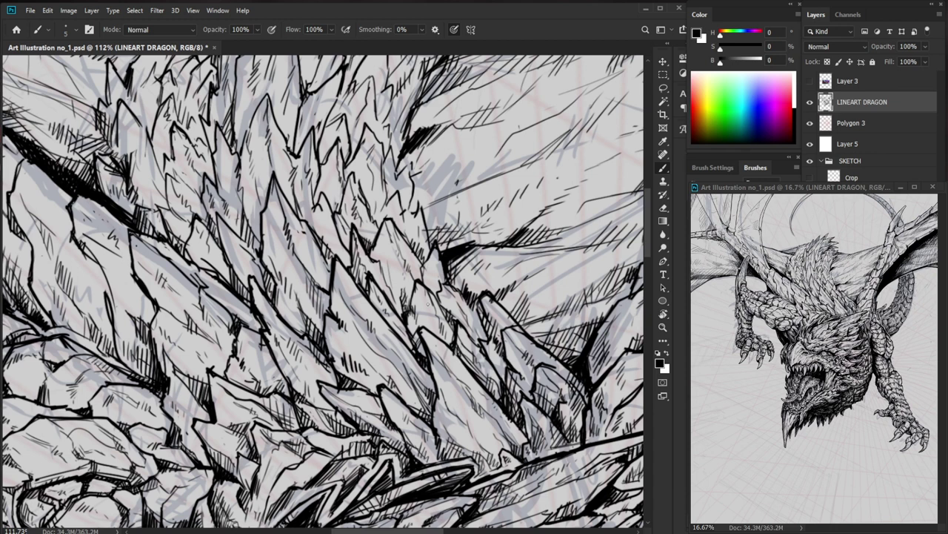
# Add short ink strokes to a pointed scale near the middle of the dragon's neck.
pyautogui.keyDown('ctrl'); pyautogui.click(332, 259); pyautogui.keyUp('ctrl')
pyautogui.moveTo(346, 245); pyautogui.dragTo(353, 265)
pyautogui.moveTo(347, 251); pyautogui.dragTo(356, 267)
# Touch up the scales along the neck's right edge beside the wing membrane with small erasures and short ink strokes.
pyautogui.moveTo(422, 221); pyautogui.dragTo(318, 229)
pyautogui.moveTo(547, 360)
pyautogui.mouseDown()
pyautogui.moveTo(512, 379)
pyautogui.moveTo(512, 370)
pyautogui.mouseUp()
pyautogui.moveTo(506, 318); pyautogui.dragTo(489, 319)
pyautogui.moveTo(314, 184); pyautogui.dragTo(430, 186)
pyautogui.moveTo(320, 216)
pyautogui.mouseDown()
pyautogui.moveTo(448, 181)
pyautogui.moveTo(386, 198)
pyautogui.moveTo(398, 194)
pyautogui.mouseUp()
pyautogui.press('e')
pyautogui.press('b')
pyautogui.moveTo(422, 232)
pyautogui.mouseDown()
pyautogui.moveTo(409, 245)
pyautogui.moveTo(386, 240)
pyautogui.moveTo(420, 211)
pyautogui.moveTo(430, 217)
pyautogui.mouseUp()
pyautogui.press('e')
pyautogui.moveTo(396, 235)
pyautogui.mouseDown()
pyautogui.moveTo(414, 219)
pyautogui.moveTo(395, 230)
pyautogui.mouseUp()
pyautogui.press('b')
pyautogui.moveTo(418, 222); pyautogui.dragTo(387, 236)
pyautogui.moveTo(411, 226); pyautogui.dragTo(386, 239)
pyautogui.moveTo(410, 232); pyautogui.dragTo(393, 241)
pyautogui.moveTo(414, 198); pyautogui.dragTo(341, 230)
pyautogui.moveTo(382, 206)
pyautogui.mouseDown()
pyautogui.moveTo(353, 229)
pyautogui.moveTo(382, 215)
pyautogui.mouseUp()
pyautogui.moveTo(443, 198); pyautogui.dragTo(363, 211)
# Erase a scale edge on the upper-left flank of the neck and redraw it with short ink strokes.
pyautogui.moveTo(535, 357); pyautogui.dragTo(398, 395)
pyautogui.moveTo(326, 236); pyautogui.dragTo(415, 235)
pyautogui.moveTo(331, 199)
pyautogui.mouseDown()
pyautogui.moveTo(336, 214)
pyautogui.moveTo(316, 213)
pyautogui.mouseUp()
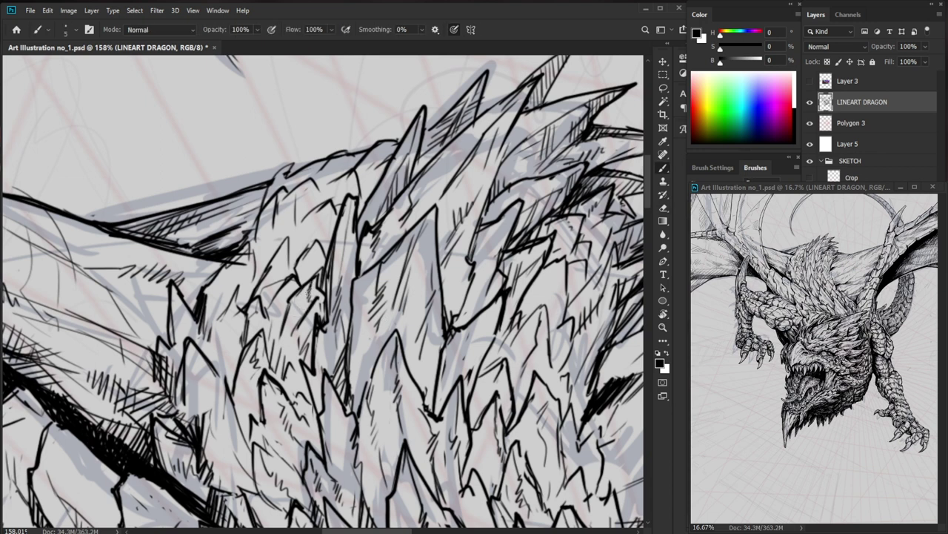
pyautogui.press('e')
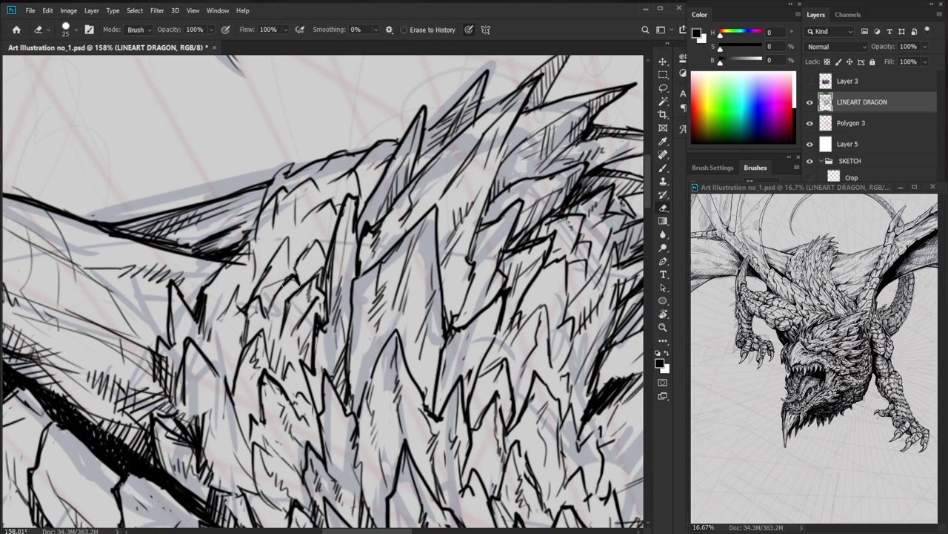
pyautogui.moveTo(290, 287)
pyautogui.mouseDown()
pyautogui.moveTo(299, 288)
pyautogui.moveTo(292, 268)
pyautogui.moveTo(267, 310)
pyautogui.moveTo(275, 300)
pyautogui.mouseUp()
pyautogui.press('b')
pyautogui.moveTo(282, 292); pyautogui.dragTo(278, 309)
pyautogui.moveTo(281, 311); pyautogui.dragTo(279, 325)
pyautogui.hotkey('ctrl', 'space')
pyautogui.moveTo(370, 289); pyautogui.dragTo(259, 291)
# Erase a small flaw among the upper neck scales and re-ink it with a short stroke.
pyautogui.hotkey('ctrl', 'space')
pyautogui.moveTo(354, 284)
pyautogui.mouseDown()
pyautogui.moveTo(426, 283)
pyautogui.moveTo(341, 306)
pyautogui.moveTo(356, 283)
pyautogui.mouseUp()
pyautogui.press('e')
pyautogui.moveTo(363, 281)
pyautogui.mouseDown()
pyautogui.moveTo(360, 293)
pyautogui.moveTo(366, 264)
pyautogui.moveTo(342, 308)
pyautogui.moveTo(363, 278)
pyautogui.moveTo(358, 288)
pyautogui.mouseUp()
pyautogui.press('b')
pyautogui.moveTo(366, 285); pyautogui.dragTo(357, 294)
pyautogui.hotkey('ctrl', 'space')
pyautogui.moveTo(423, 274); pyautogui.dragTo(341, 277)
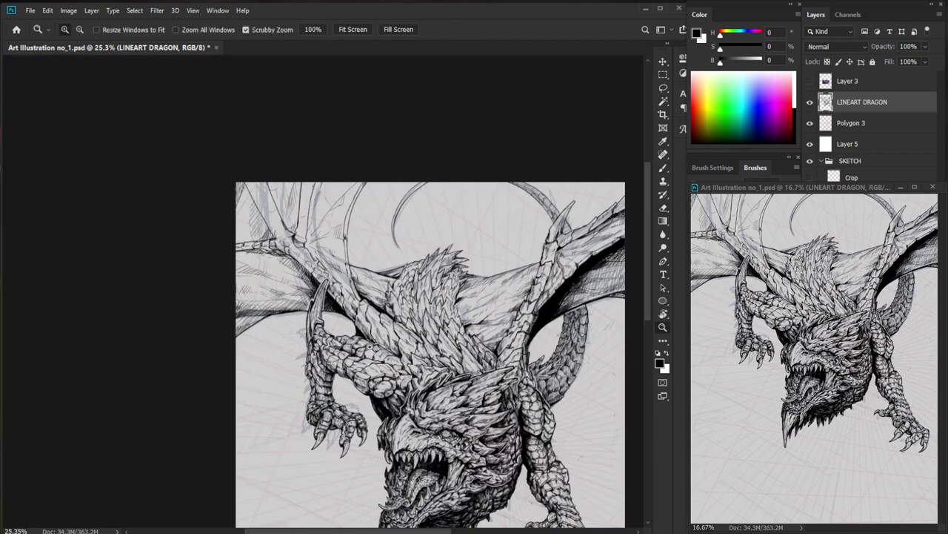
# Ink a short vertical stroke between the upper-left neck scales and erase excess line work beside it.
pyautogui.moveTo(557, 441); pyautogui.dragTo(502, 403)
pyautogui.moveTo(377, 240); pyautogui.dragTo(471, 240)
pyautogui.press('e')
pyautogui.press('b')
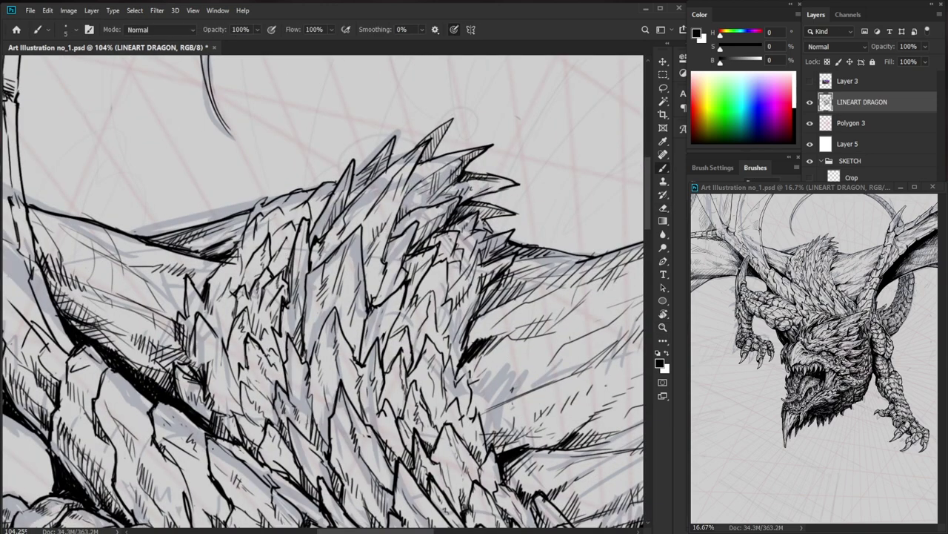
pyautogui.moveTo(284, 243); pyautogui.dragTo(282, 268)
pyautogui.hotkey('ctrl', 'space')
pyautogui.moveTo(356, 258); pyautogui.dragTo(268, 260)
pyautogui.hotkey('ctrl', 'space')
pyautogui.moveTo(340, 241); pyautogui.dragTo(426, 242)
pyautogui.press('e')
pyautogui.moveTo(341, 258)
pyautogui.mouseDown()
pyautogui.moveTo(339, 280)
pyautogui.moveTo(326, 271)
pyautogui.mouseUp()
pyautogui.press('b')
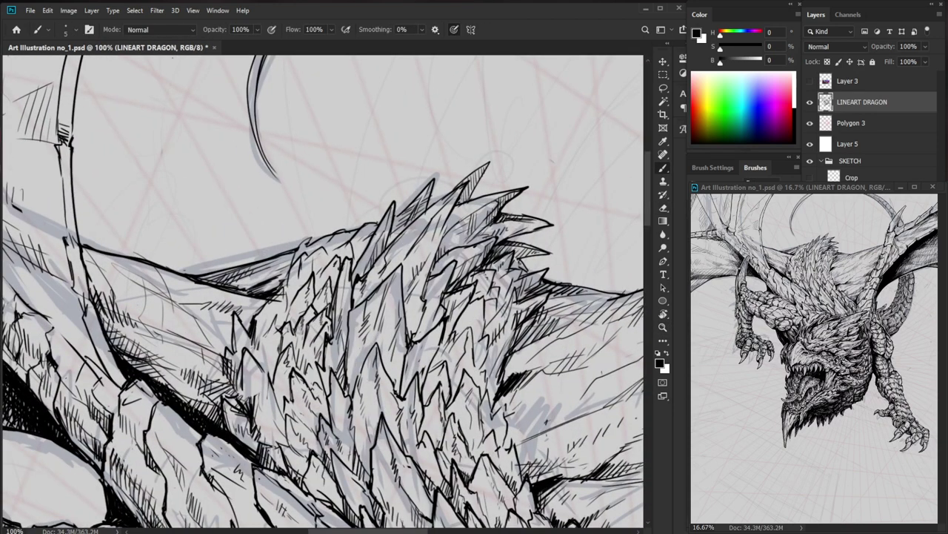
# Ink short strokes along the neck's upper-left outline, just below the first crest spikes.
pyautogui.moveTo(409, 319); pyautogui.dragTo(348, 318)
pyautogui.moveTo(620, 454)
pyautogui.mouseDown()
pyautogui.moveTo(593, 328)
pyautogui.moveTo(547, 327)
pyautogui.mouseUp()
pyautogui.moveTo(445, 256); pyautogui.dragTo(531, 256)
pyautogui.press('e')
pyautogui.press('b')
pyautogui.moveTo(460, 215)
pyautogui.mouseDown()
pyautogui.moveTo(451, 229)
pyautogui.moveTo(434, 228)
pyautogui.mouseUp()
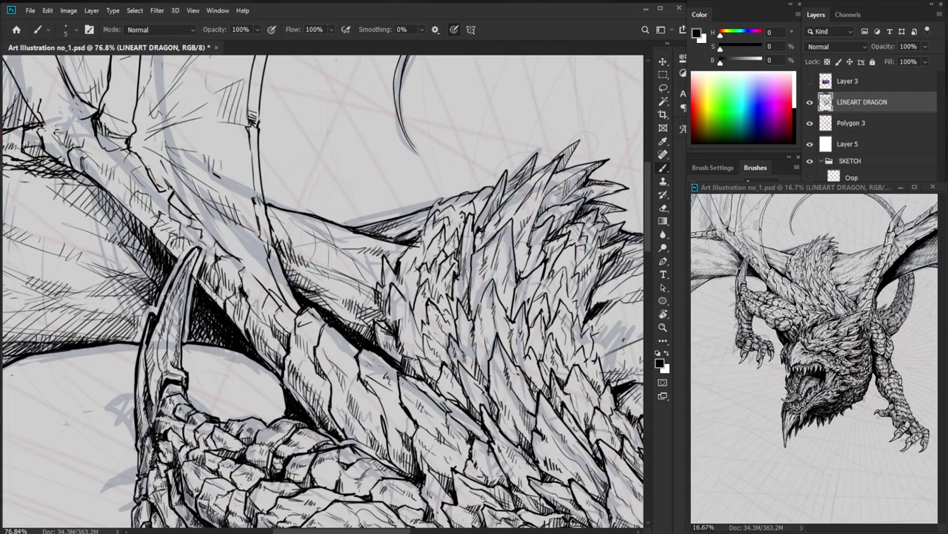
pyautogui.press('e')
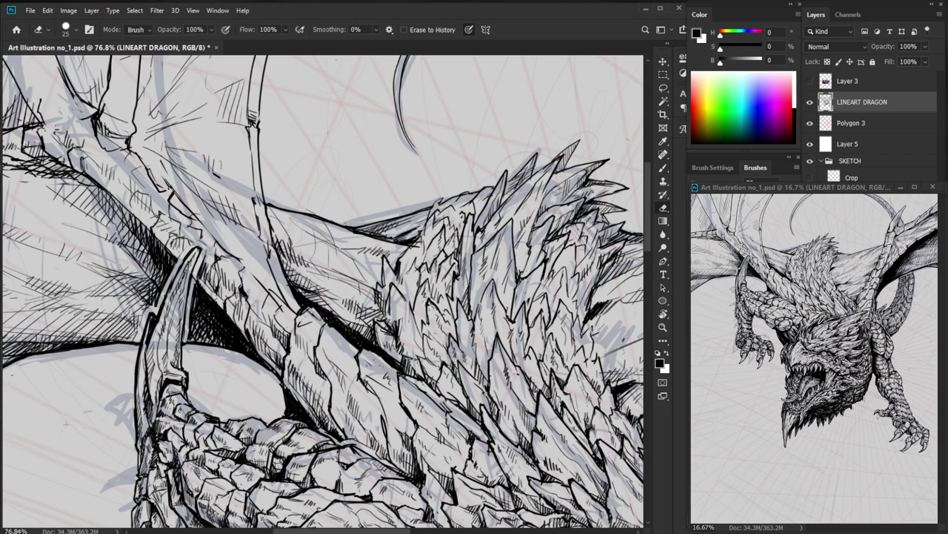
pyautogui.press('b')
pyautogui.moveTo(461, 215)
pyautogui.mouseDown()
pyautogui.moveTo(452, 224)
pyautogui.moveTo(446, 211)
pyautogui.moveTo(468, 199)
pyautogui.moveTo(459, 200)
pyautogui.mouseUp()
pyautogui.press('e')
pyautogui.press('b')
pyautogui.moveTo(459, 198)
pyautogui.mouseDown()
pyautogui.moveTo(453, 210)
pyautogui.moveTo(447, 200)
pyautogui.mouseUp()
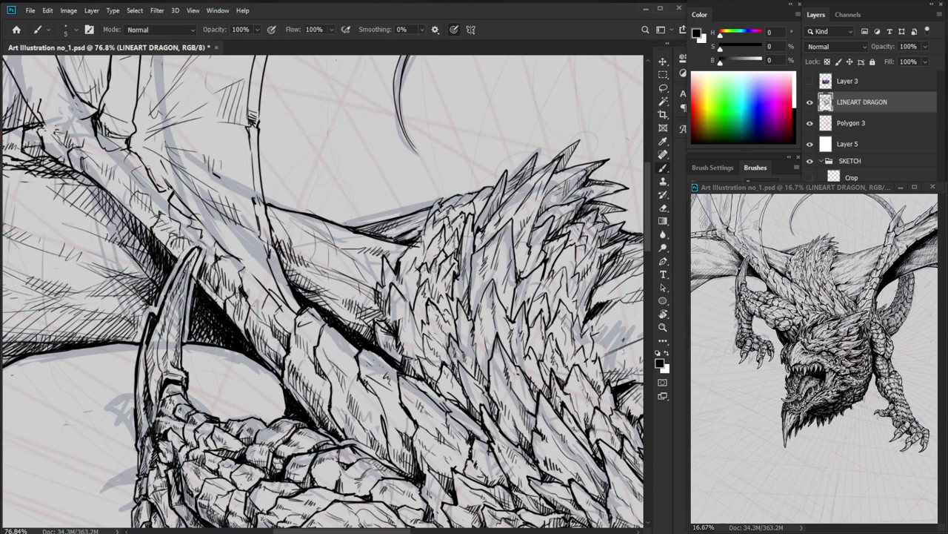
# Add shading strokes to the small scales at the base of the neck's leftmost crest spikes.
pyautogui.press('e')
pyautogui.press('b')
pyautogui.moveTo(463, 198)
pyautogui.mouseDown()
pyautogui.moveTo(454, 206)
pyautogui.moveTo(474, 201)
pyautogui.moveTo(475, 213)
pyautogui.mouseUp()
pyautogui.moveTo(481, 207); pyautogui.dragTo(458, 215)
pyautogui.hotkey('ctrl', 'space')
pyautogui.moveTo(633, 363); pyautogui.dragTo(574, 373)
pyautogui.hotkey('ctrl', 'space')
pyautogui.moveTo(323, 260); pyautogui.dragTo(374, 278)
pyautogui.press('space')
pyautogui.moveTo(449, 168); pyautogui.dragTo(490, 170)
pyautogui.hotkey('ctrl', 'space')
pyautogui.moveTo(519, 223); pyautogui.dragTo(490, 226)
pyautogui.press('space')
pyautogui.moveTo(578, 298); pyautogui.dragTo(622, 277)
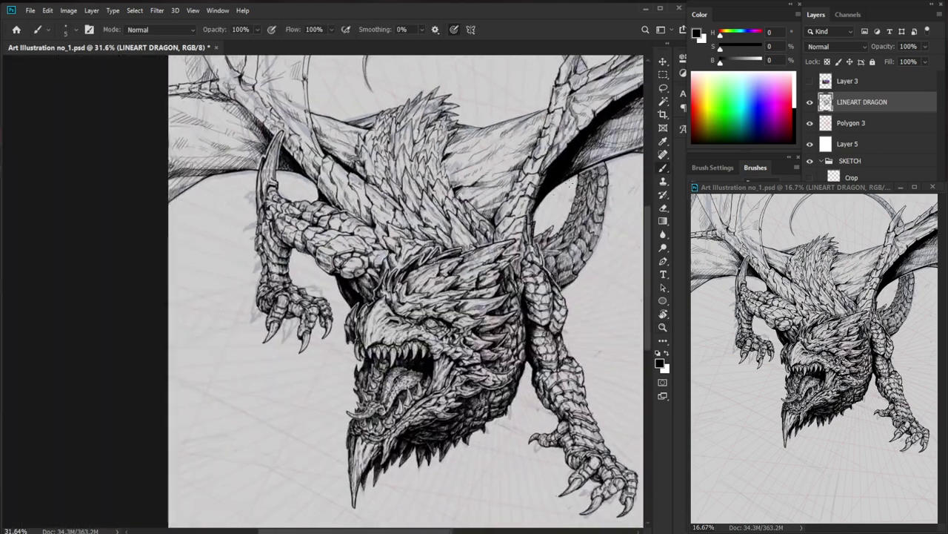
# Shade the long scales down the middle of the upper neck with downward ink strokes.
pyautogui.hotkey('ctrl', 'space')
pyautogui.moveTo(585, 222); pyautogui.dragTo(555, 218)
pyautogui.hotkey('ctrl', 'space')
pyautogui.moveTo(334, 126); pyautogui.dragTo(369, 130)
pyautogui.press('space')
pyautogui.moveTo(369, 130); pyautogui.dragTo(459, 176)
pyautogui.scroll(3, 460, 176)
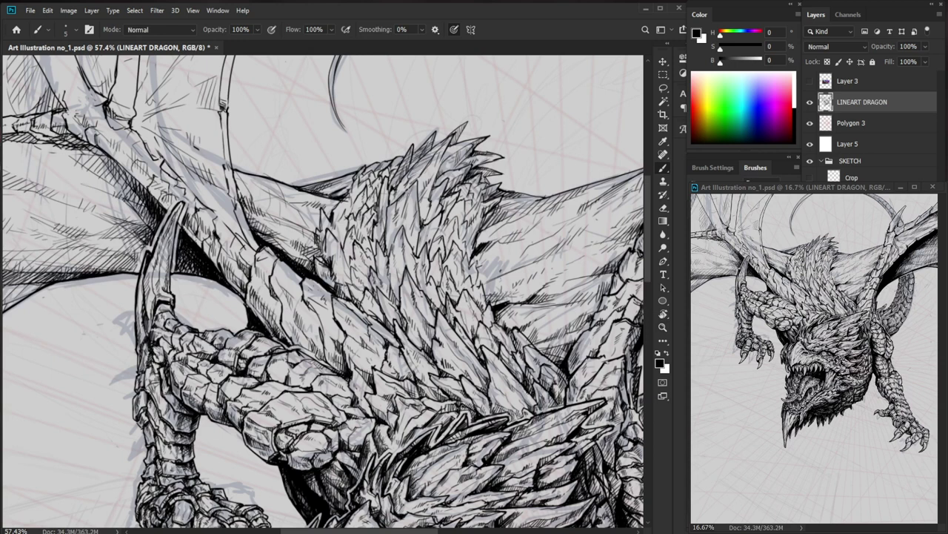
pyautogui.moveTo(403, 203); pyautogui.dragTo(395, 218)
pyautogui.moveTo(398, 185)
pyautogui.mouseDown()
pyautogui.moveTo(389, 237)
pyautogui.moveTo(386, 228)
pyautogui.mouseUp()
pyautogui.moveTo(393, 221); pyautogui.dragTo(385, 239)
pyautogui.moveTo(392, 228)
pyautogui.mouseDown()
pyautogui.moveTo(386, 244)
pyautogui.moveTo(398, 279)
pyautogui.mouseUp()
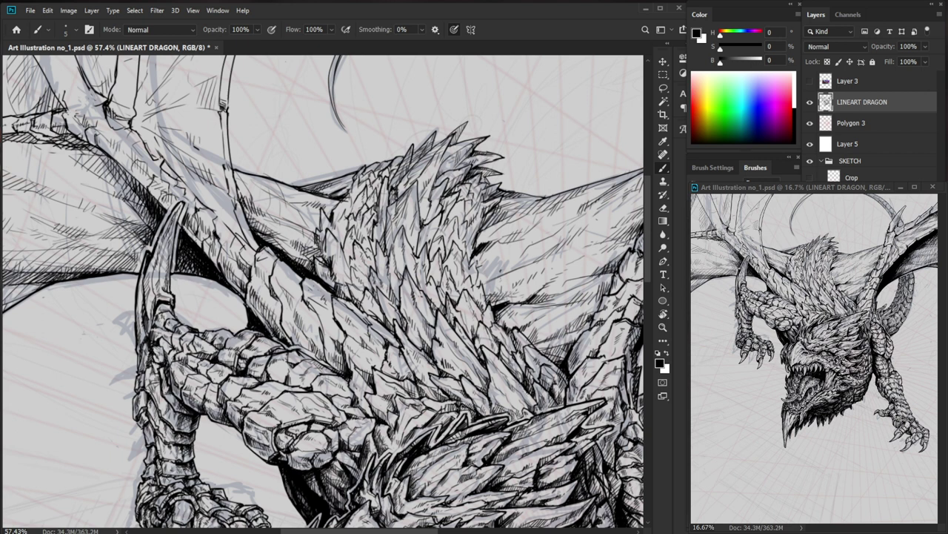
# Ink a dark fold shadow and hatching on the wing membrane where it meets the neck's right edge.
pyautogui.moveTo(531, 289)
pyautogui.mouseDown()
pyautogui.moveTo(482, 344)
pyautogui.moveTo(528, 344)
pyautogui.mouseUp()
pyautogui.moveTo(388, 303)
pyautogui.mouseDown()
pyautogui.moveTo(412, 309)
pyautogui.moveTo(497, 293)
pyautogui.moveTo(392, 306)
pyautogui.moveTo(429, 311)
pyautogui.mouseUp()
pyautogui.moveTo(423, 323); pyautogui.dragTo(440, 305)
pyautogui.moveTo(437, 316); pyautogui.dragTo(456, 304)
pyautogui.moveTo(449, 311); pyautogui.dragTo(465, 301)
pyautogui.moveTo(461, 308); pyautogui.dragTo(470, 302)
pyautogui.moveTo(391, 327)
pyautogui.mouseDown()
pyautogui.moveTo(437, 315)
pyautogui.moveTo(411, 320)
pyautogui.moveTo(422, 320)
pyautogui.mouseUp()
pyautogui.moveTo(393, 338); pyautogui.dragTo(419, 326)
pyautogui.moveTo(387, 341); pyautogui.dragTo(397, 327)
# Refine the pointed scale edges on the neck's right side, above the dark membrane fold, with short ink strokes.
pyautogui.press('e')
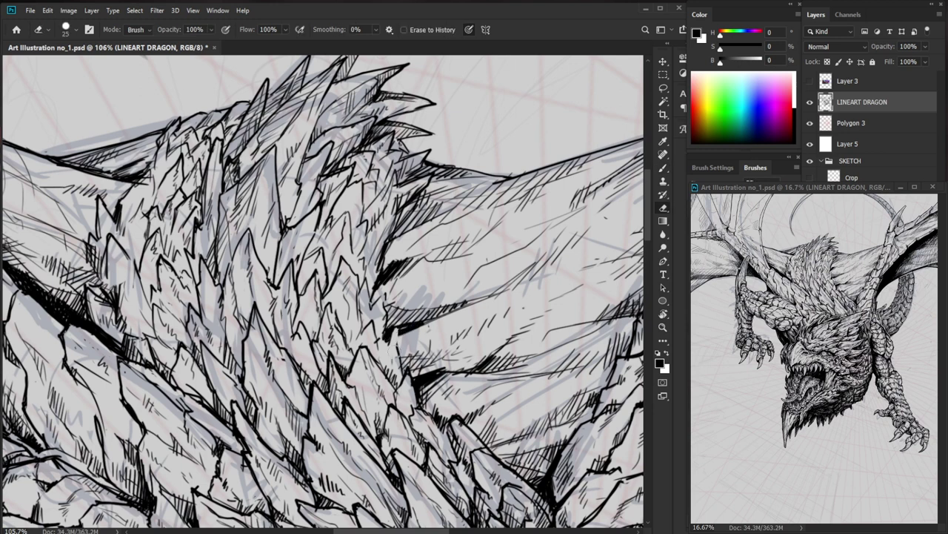
pyautogui.press('b')
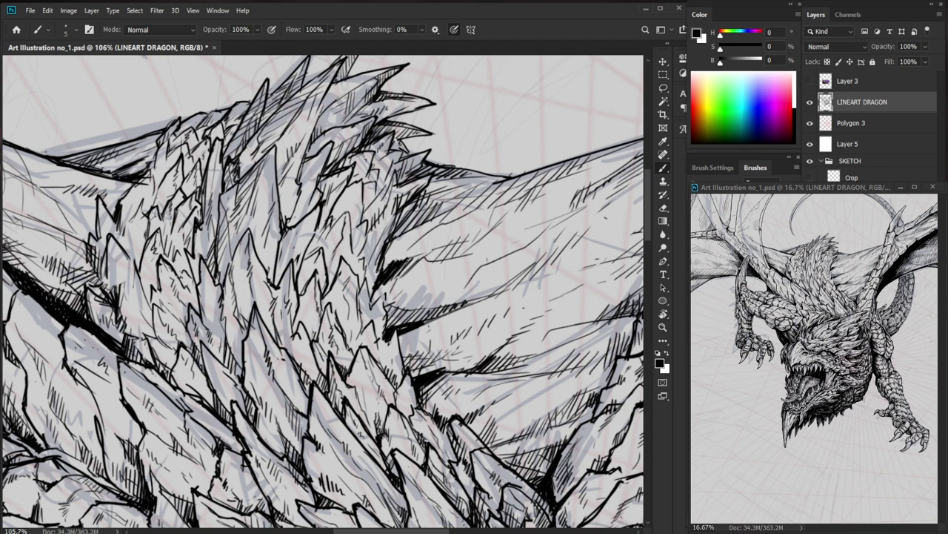
pyautogui.press('e')
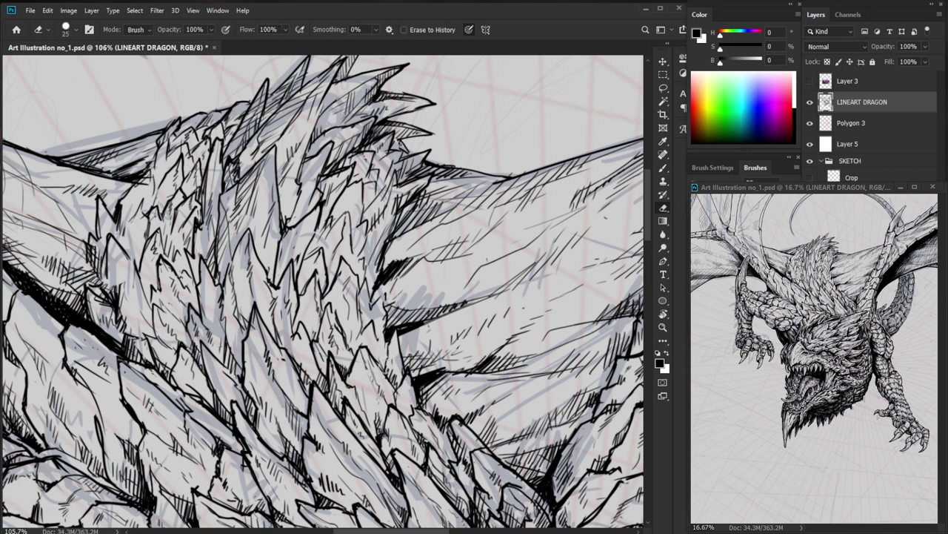
pyautogui.press('b')
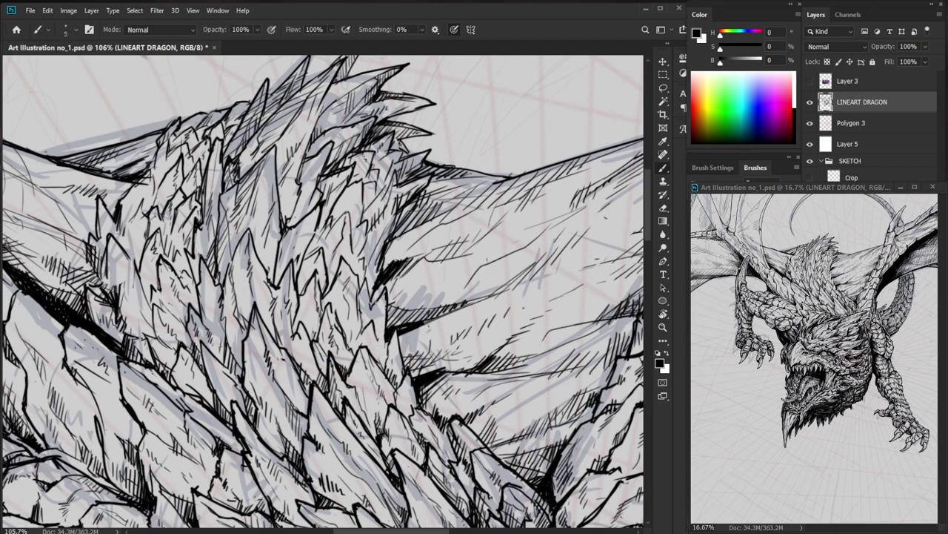
pyautogui.moveTo(377, 292); pyautogui.dragTo(372, 308)
pyautogui.moveTo(384, 282)
pyautogui.mouseDown()
pyautogui.moveTo(377, 299)
pyautogui.moveTo(391, 289)
pyautogui.mouseUp()
# Erase stray line work along the folds of the wing membrane to the right of the neck.
pyautogui.press('z')
pyautogui.moveTo(463, 250); pyautogui.dragTo(378, 259)
pyautogui.moveTo(554, 406); pyautogui.dragTo(498, 393)
pyautogui.moveTo(432, 244); pyautogui.dragTo(510, 241)
pyautogui.press('b')
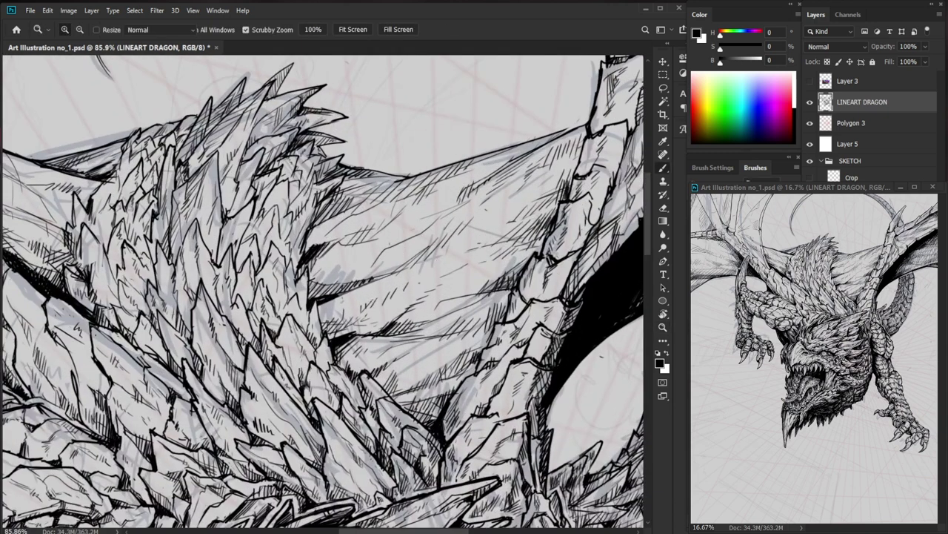
pyautogui.moveTo(353, 265); pyautogui.dragTo(305, 314)
pyautogui.press('e')
pyautogui.click(401, 273)
pyautogui.moveTo(377, 275); pyautogui.dragTo(335, 302)
pyautogui.moveTo(395, 261)
pyautogui.mouseDown()
pyautogui.moveTo(364, 288)
pyautogui.moveTo(421, 246)
pyautogui.mouseUp()
pyautogui.press('b')
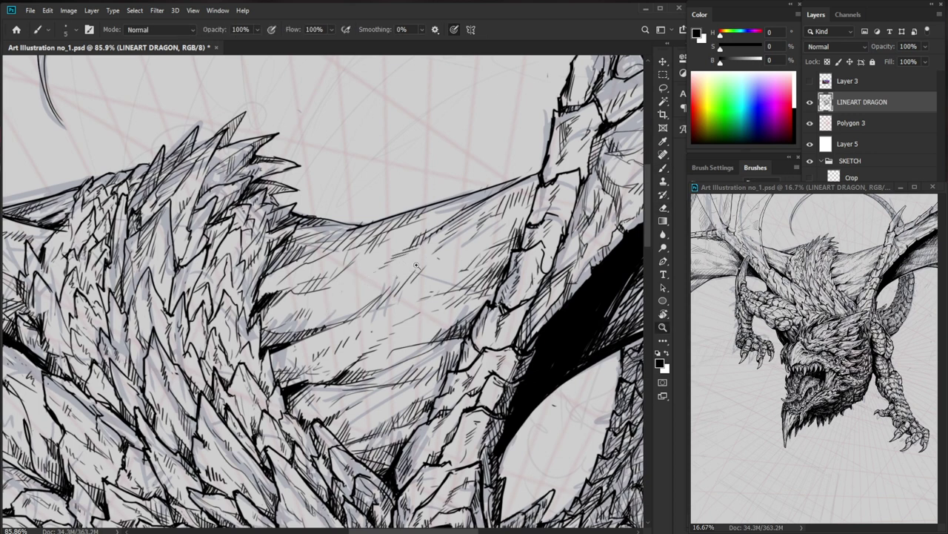
# Erase part of the left wing's finger bone at the membrane's edge and re-ink the junction.
pyautogui.scroll(-6, 404, 271)
pyautogui.moveTo(513, 457); pyautogui.dragTo(558, 385)
pyautogui.moveTo(311, 178); pyautogui.dragTo(348, 164)
pyautogui.press('e')
pyautogui.moveTo(298, 187)
pyautogui.mouseDown()
pyautogui.moveTo(293, 215)
pyautogui.moveTo(304, 225)
pyautogui.mouseUp()
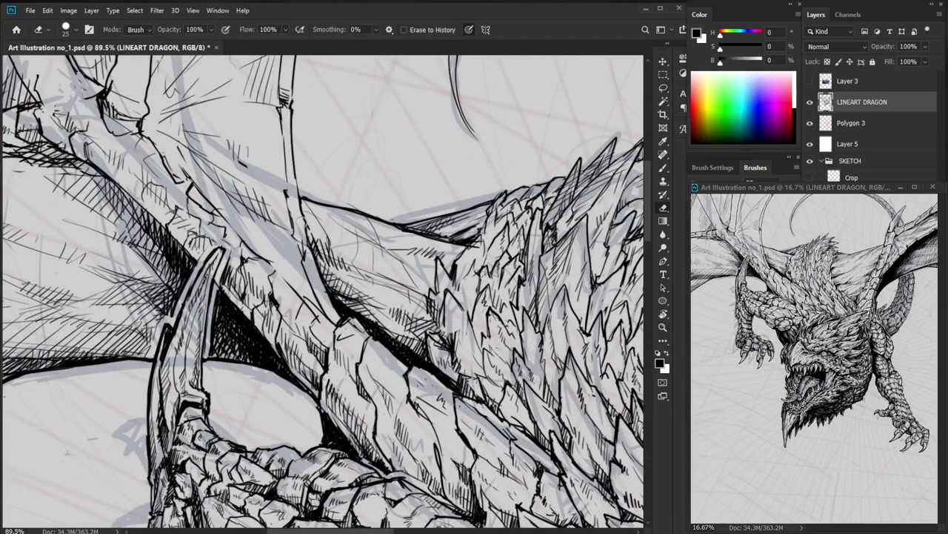
pyautogui.press('b')
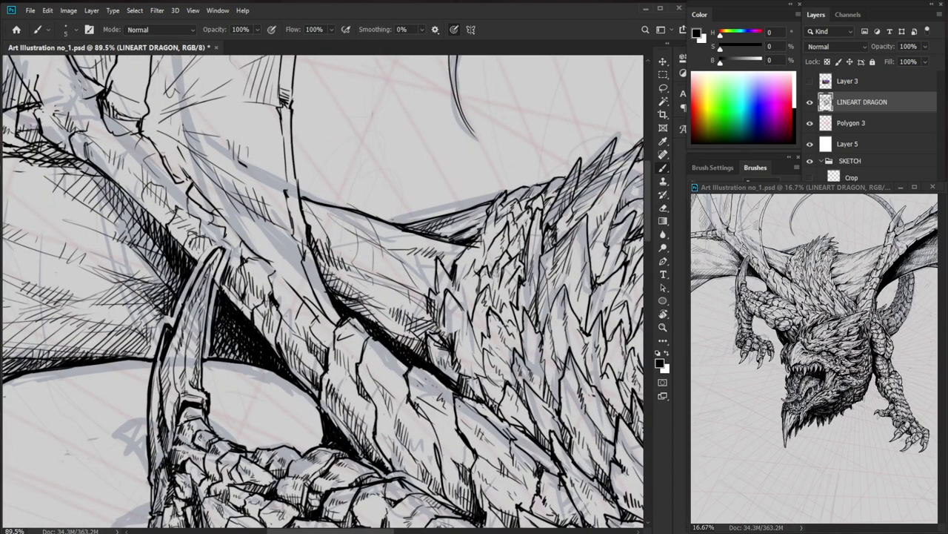
pyautogui.moveTo(306, 209); pyautogui.dragTo(322, 220)
# Ink hatching strokes on the left wing between the scaly arm and the innermost finger bone.
pyautogui.moveTo(445, 201); pyautogui.dragTo(505, 297)
pyautogui.moveTo(266, 208); pyautogui.dragTo(287, 224)
pyautogui.press('z')
pyautogui.moveTo(338, 210)
pyautogui.mouseDown()
pyautogui.moveTo(294, 223)
pyautogui.moveTo(335, 219)
pyautogui.mouseUp()
pyautogui.press('b')
pyautogui.moveTo(224, 253); pyautogui.dragTo(241, 235)
pyautogui.moveTo(245, 235)
pyautogui.mouseDown()
pyautogui.moveTo(240, 259)
pyautogui.moveTo(287, 294)
pyautogui.mouseUp()
pyautogui.moveTo(233, 258)
pyautogui.mouseDown()
pyautogui.moveTo(277, 294)
pyautogui.moveTo(248, 271)
pyautogui.mouseUp()
pyautogui.moveTo(246, 264); pyautogui.dragTo(256, 279)
pyautogui.moveTo(254, 270); pyautogui.dragTo(262, 283)
# Ink scale contours and short shading strokes on the left wing's arm, just below the wrist joint.
pyautogui.press('z')
pyautogui.moveTo(361, 245); pyautogui.dragTo(332, 281)
pyautogui.scroll(-1, 331, 280)
pyautogui.scroll(2, 331, 280)
pyautogui.press('b')
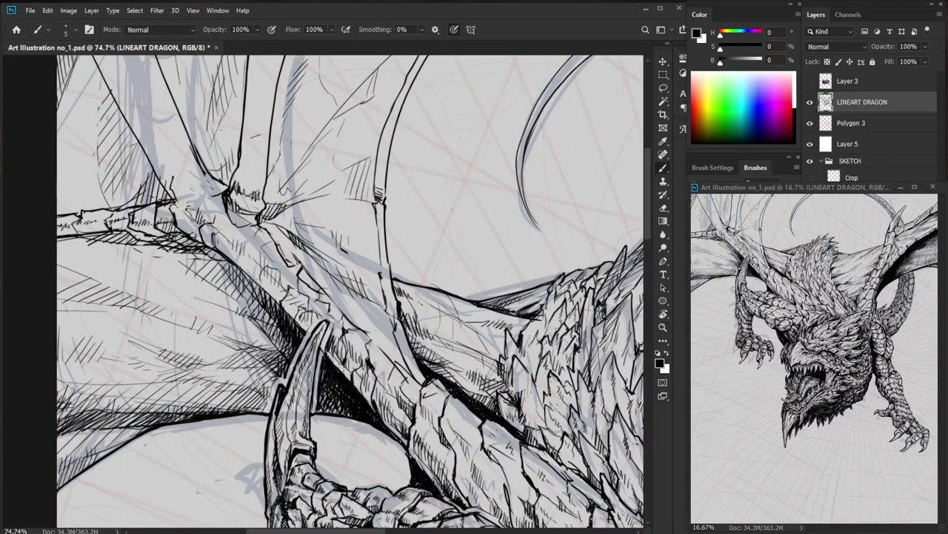
pyautogui.moveTo(288, 261); pyautogui.dragTo(282, 284)
pyautogui.moveTo(274, 240)
pyautogui.mouseDown()
pyautogui.moveTo(264, 245)
pyautogui.moveTo(273, 268)
pyautogui.moveTo(248, 252)
pyautogui.moveTo(238, 261)
pyautogui.mouseUp()
pyautogui.moveTo(237, 261); pyautogui.dragTo(246, 276)
pyautogui.moveTo(246, 244); pyautogui.dragTo(255, 254)
pyautogui.moveTo(255, 251)
pyautogui.mouseDown()
pyautogui.moveTo(268, 257)
pyautogui.moveTo(256, 251)
pyautogui.mouseUp()
pyautogui.moveTo(253, 227); pyautogui.dragTo(264, 243)
# Erase excess line work around the tip of the left wing's thumb claw.
pyautogui.press('z')
pyautogui.moveTo(344, 222); pyautogui.dragTo(278, 223)
pyautogui.moveTo(579, 405); pyautogui.dragTo(515, 339)
pyautogui.scroll(5, 274, 218)
pyautogui.press('b')
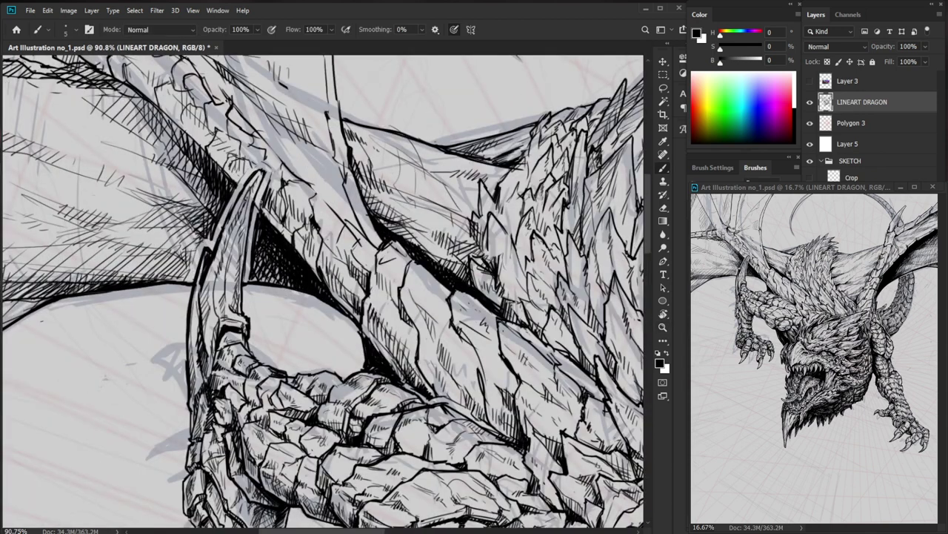
pyautogui.press('e')
pyautogui.moveTo(263, 191)
pyautogui.mouseDown()
pyautogui.moveTo(263, 173)
pyautogui.moveTo(231, 197)
pyautogui.moveTo(238, 203)
pyautogui.moveTo(193, 222)
pyautogui.mouseUp()
pyautogui.press('b')
pyautogui.press('z')
pyautogui.press('b')
pyautogui.moveTo(544, 419)
pyautogui.mouseDown()
pyautogui.moveTo(495, 439)
pyautogui.moveTo(491, 461)
pyautogui.mouseUp()
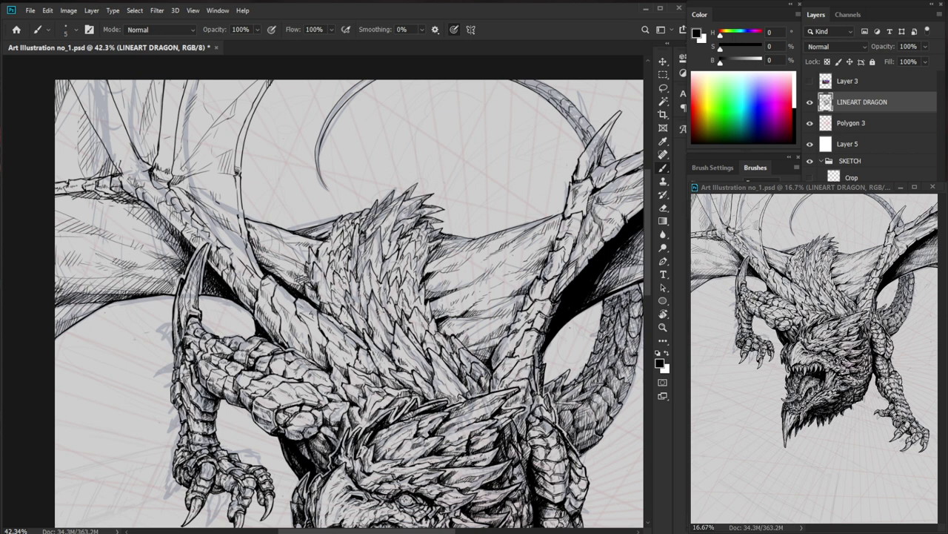
pyautogui.scroll(5, 261, 221)
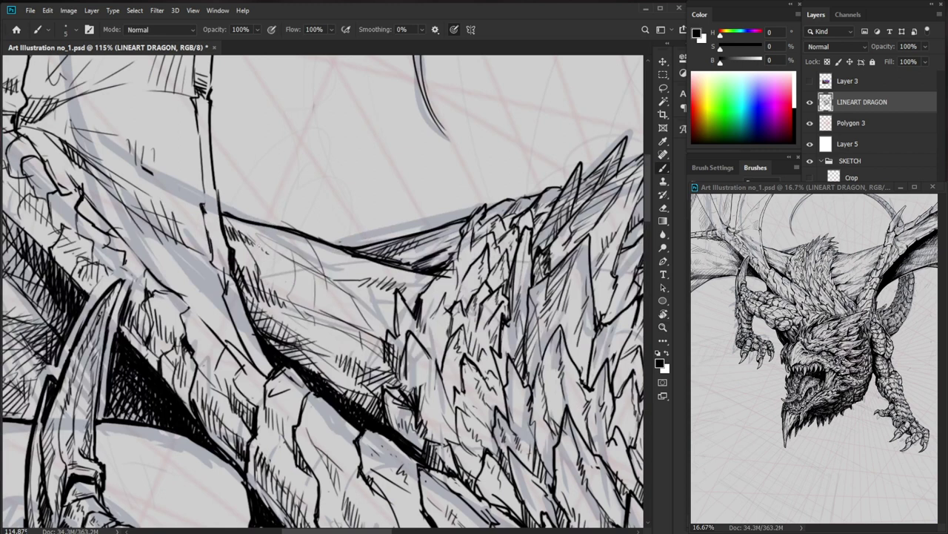
# Ink diagonal hatching along the upper edge of the left wing's membrane, between the innermost finger bone and the neck scales.
pyautogui.moveTo(258, 234); pyautogui.dragTo(272, 249)
pyautogui.moveTo(264, 237); pyautogui.dragTo(286, 256)
pyautogui.moveTo(279, 253); pyautogui.dragTo(305, 269)
pyautogui.moveTo(263, 235); pyautogui.dragTo(282, 257)
pyautogui.moveTo(275, 238); pyautogui.dragTo(293, 259)
pyautogui.moveTo(286, 245); pyautogui.dragTo(303, 265)
pyautogui.moveTo(298, 254); pyautogui.dragTo(314, 271)
pyautogui.moveTo(258, 234); pyautogui.dragTo(291, 247)
pyautogui.moveTo(241, 221)
pyautogui.mouseDown()
pyautogui.moveTo(264, 239)
pyautogui.moveTo(231, 239)
pyautogui.moveTo(234, 230)
pyautogui.mouseUp()
pyautogui.moveTo(232, 219); pyautogui.dragTo(246, 245)
pyautogui.moveTo(243, 222); pyautogui.dragTo(255, 242)
pyautogui.moveTo(228, 240)
pyautogui.mouseDown()
pyautogui.moveTo(264, 290)
pyautogui.moveTo(250, 269)
pyautogui.mouseUp()
# Extend the membrane hatching down the inner side of the left wing's innermost finger bone toward the arm.
pyautogui.press('e')
pyautogui.press('b')
pyautogui.moveTo(247, 259); pyautogui.dragTo(259, 279)
pyautogui.moveTo(260, 268); pyautogui.dragTo(292, 284)
pyautogui.moveTo(239, 265); pyautogui.dragTo(258, 283)
pyautogui.moveTo(252, 280)
pyautogui.mouseDown()
pyautogui.moveTo(300, 312)
pyautogui.moveTo(255, 293)
pyautogui.mouseUp()
pyautogui.moveTo(245, 271); pyautogui.dragTo(266, 302)
pyautogui.moveTo(257, 275); pyautogui.dragTo(278, 306)
pyautogui.moveTo(269, 284); pyautogui.dragTo(290, 311)
pyautogui.moveTo(284, 293); pyautogui.dragTo(299, 310)
pyautogui.moveTo(294, 306)
pyautogui.mouseDown()
pyautogui.moveTo(315, 322)
pyautogui.moveTo(297, 310)
pyautogui.mouseUp()
pyautogui.moveTo(244, 291); pyautogui.dragTo(276, 307)
# Ink short fold strokes on the lower part of the right wing's membrane, beside the scaly arm.
pyautogui.hotkey('ctrl', 'space')
pyautogui.moveTo(368, 279); pyautogui.dragTo(353, 280)
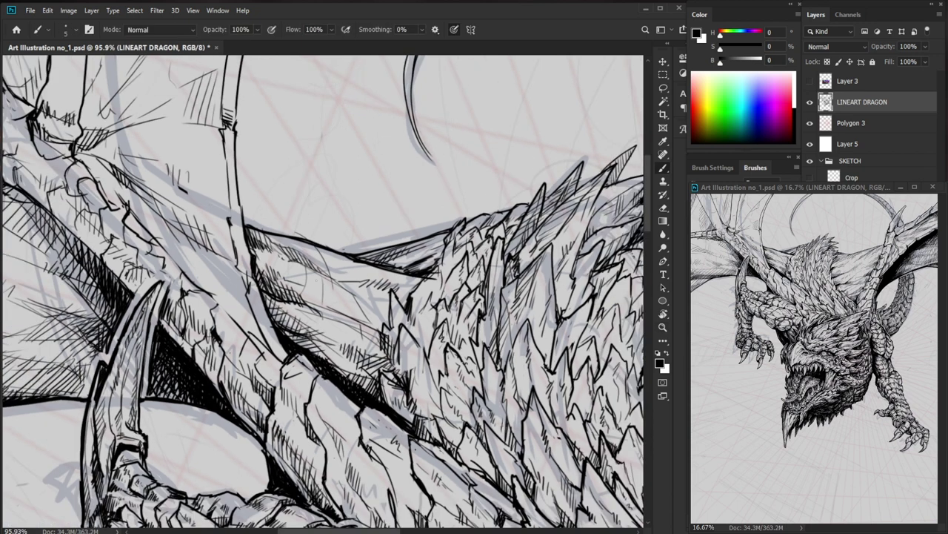
pyautogui.hotkey('ctrl', 'space')
pyautogui.moveTo(434, 351); pyautogui.dragTo(369, 351)
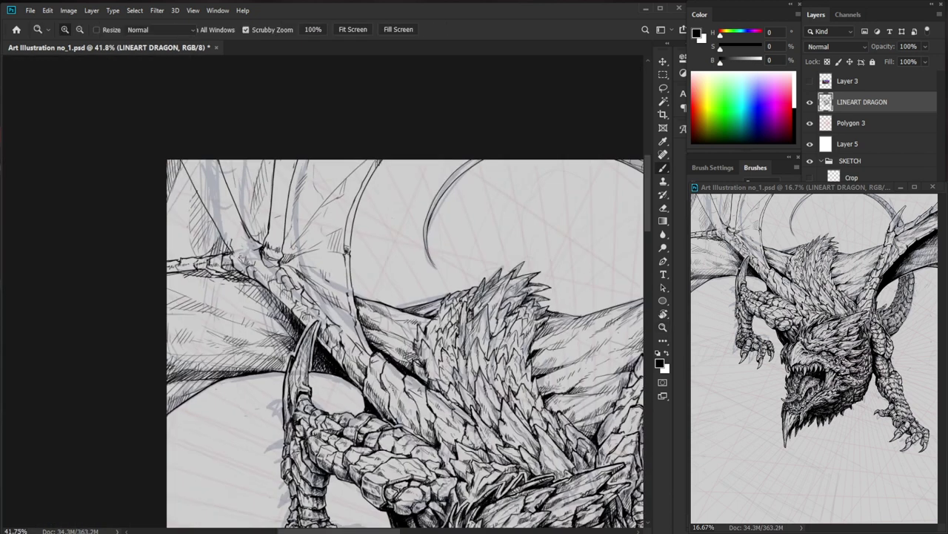
pyautogui.press('space')
pyautogui.moveTo(569, 454); pyautogui.dragTo(429, 415)
pyautogui.moveTo(452, 337); pyautogui.dragTo(489, 337)
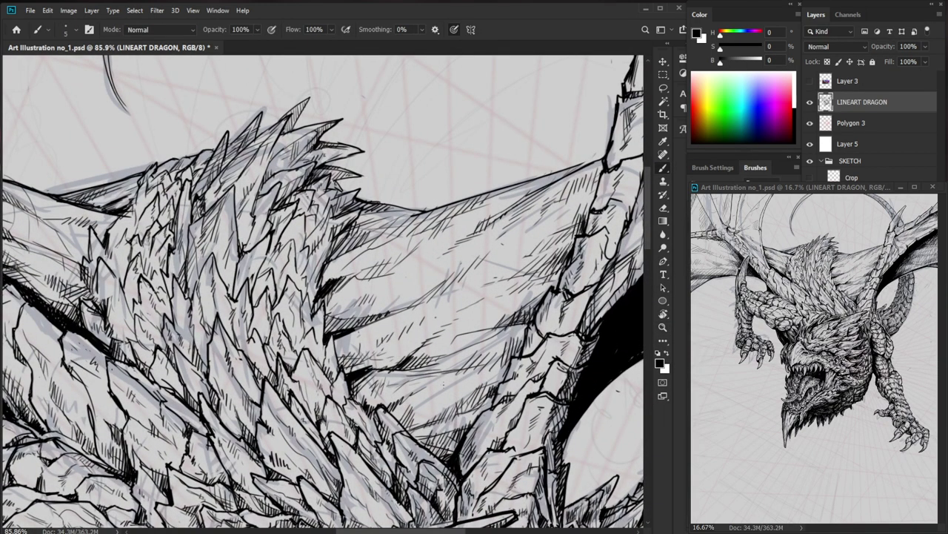
pyautogui.moveTo(443, 387)
pyautogui.mouseDown()
pyautogui.moveTo(510, 363)
pyautogui.moveTo(496, 374)
pyautogui.moveTo(514, 356)
pyautogui.moveTo(503, 376)
pyautogui.mouseUp()
pyautogui.press('e')
pyautogui.press('b')
pyautogui.press('e')
pyautogui.press('b')
pyautogui.moveTo(483, 379); pyautogui.dragTo(511, 362)
pyautogui.moveTo(499, 385); pyautogui.dragTo(507, 370)
# Ink short hatching strokes along the lower edge of the left wing's scaly arm.
pyautogui.hotkey('ctrl', 'space')
pyautogui.moveTo(540, 447); pyautogui.dragTo(525, 449)
pyautogui.moveTo(383, 491); pyautogui.dragTo(532, 369)
pyautogui.hotkey('ctrl', 'space')
pyautogui.moveTo(227, 299)
pyautogui.mouseDown()
pyautogui.moveTo(285, 298)
pyautogui.moveTo(217, 290)
pyautogui.moveTo(234, 299)
pyautogui.mouseUp()
pyautogui.moveTo(207, 266); pyautogui.dragTo(217, 287)
pyautogui.moveTo(172, 201); pyautogui.dragTo(180, 233)
pyautogui.moveTo(178, 210); pyautogui.dragTo(187, 246)
pyautogui.moveTo(190, 220); pyautogui.dragTo(201, 260)
pyautogui.moveTo(199, 245)
pyautogui.mouseDown()
pyautogui.moveTo(215, 279)
pyautogui.moveTo(172, 290)
pyautogui.mouseUp()
# Clean up and re-ink the scale contours on the left wing's arm, just beside the thumb claw's tip.
pyautogui.hotkey('ctrl', 'space')
pyautogui.moveTo(178, 293)
pyautogui.mouseDown()
pyautogui.moveTo(274, 330)
pyautogui.moveTo(332, 417)
pyautogui.mouseUp()
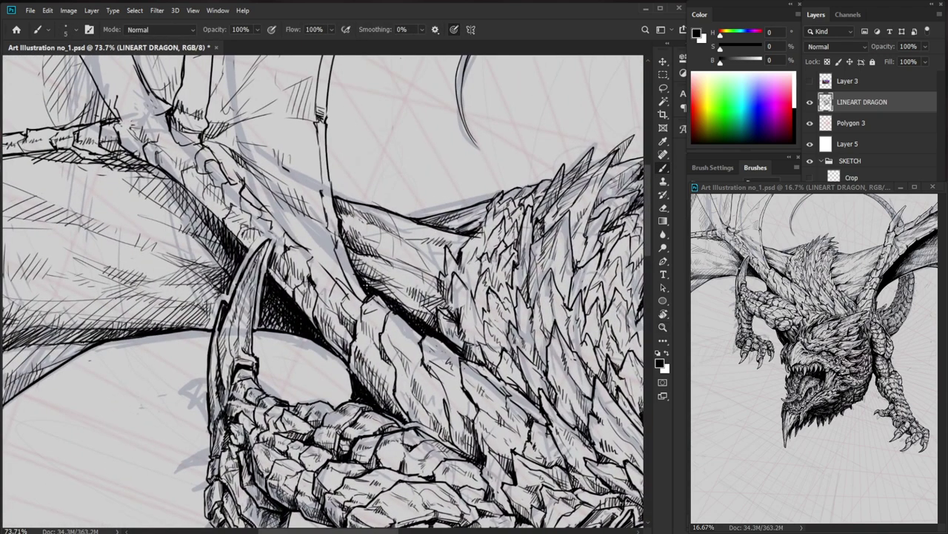
pyautogui.hotkey('ctrl', 'space')
pyautogui.moveTo(311, 279); pyautogui.dragTo(342, 269)
pyautogui.moveTo(371, 313); pyautogui.dragTo(295, 241)
pyautogui.press('e')
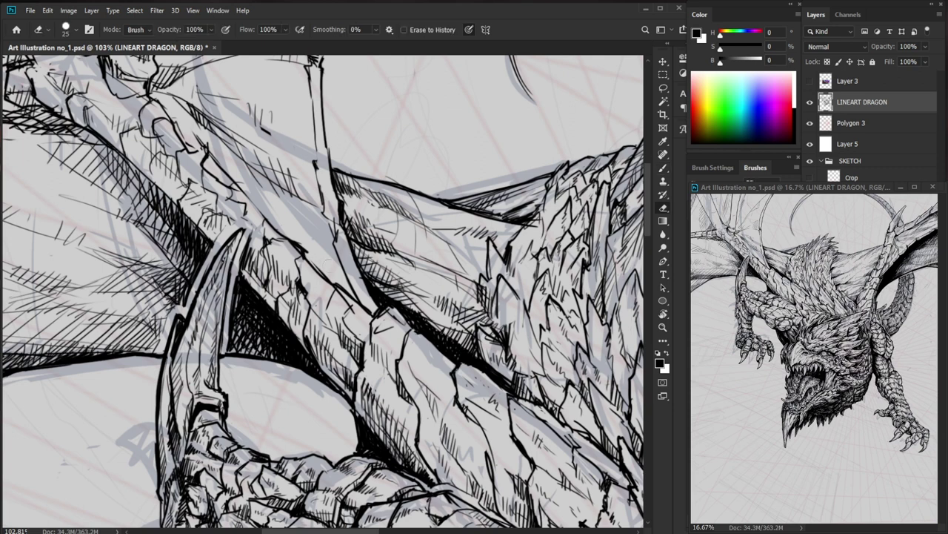
pyautogui.press('b')
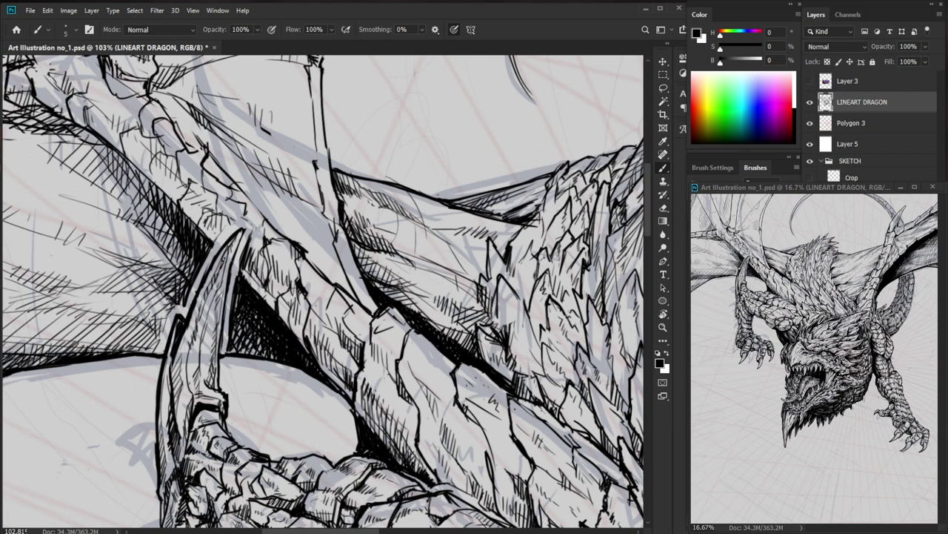
pyautogui.moveTo(336, 289)
pyautogui.mouseDown()
pyautogui.moveTo(327, 313)
pyautogui.moveTo(328, 297)
pyautogui.moveTo(325, 304)
pyautogui.moveTo(294, 292)
pyautogui.mouseUp()
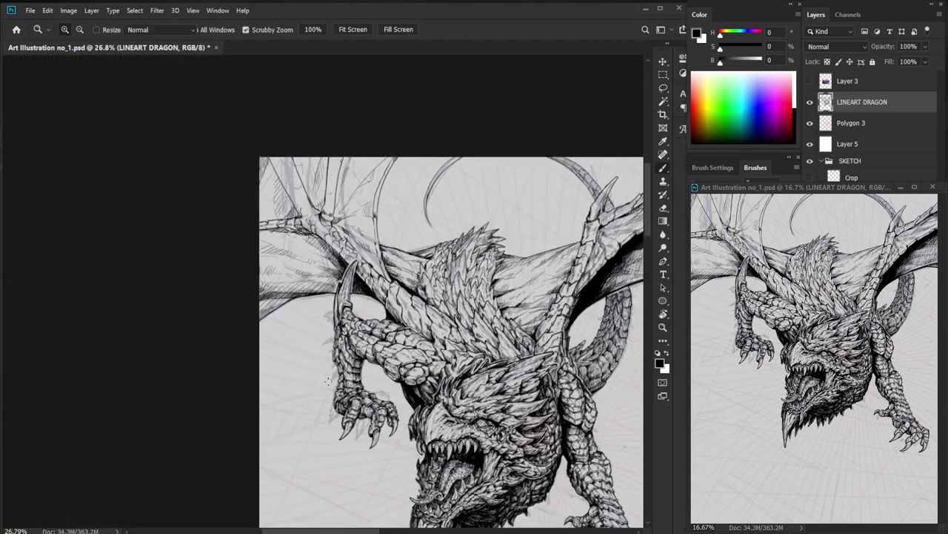
# Ink scale contours and short shading strokes on the left wing's arm where the innermost finger bone meets it.
pyautogui.moveTo(355, 290); pyautogui.dragTo(391, 221)
pyautogui.press('e')
pyautogui.moveTo(384, 281)
pyautogui.mouseDown()
pyautogui.moveTo(377, 293)
pyautogui.moveTo(373, 266)
pyautogui.moveTo(380, 291)
pyautogui.mouseUp()
pyautogui.press('b')
pyautogui.moveTo(383, 285)
pyautogui.mouseDown()
pyautogui.moveTo(372, 298)
pyautogui.moveTo(384, 305)
pyautogui.mouseUp()
pyautogui.moveTo(397, 302); pyautogui.dragTo(392, 309)
pyautogui.moveTo(366, 279); pyautogui.dragTo(349, 298)
pyautogui.moveTo(361, 294); pyautogui.dragTo(355, 318)
pyautogui.moveTo(362, 306); pyautogui.dragTo(356, 314)
pyautogui.moveTo(350, 281); pyautogui.dragTo(332, 293)
pyautogui.moveTo(354, 287)
pyautogui.mouseDown()
pyautogui.moveTo(340, 311)
pyautogui.moveTo(335, 294)
pyautogui.mouseUp()
pyautogui.moveTo(346, 284); pyautogui.dragTo(342, 303)
pyautogui.moveTo(355, 294)
pyautogui.mouseDown()
pyautogui.moveTo(345, 303)
pyautogui.moveTo(348, 286)
pyautogui.moveTo(334, 283)
pyautogui.mouseUp()
# Erase part of the line work at the left wing's wrist joint and re-ink the contour between the finger bones.
pyautogui.hotkey('ctrl', 'space')
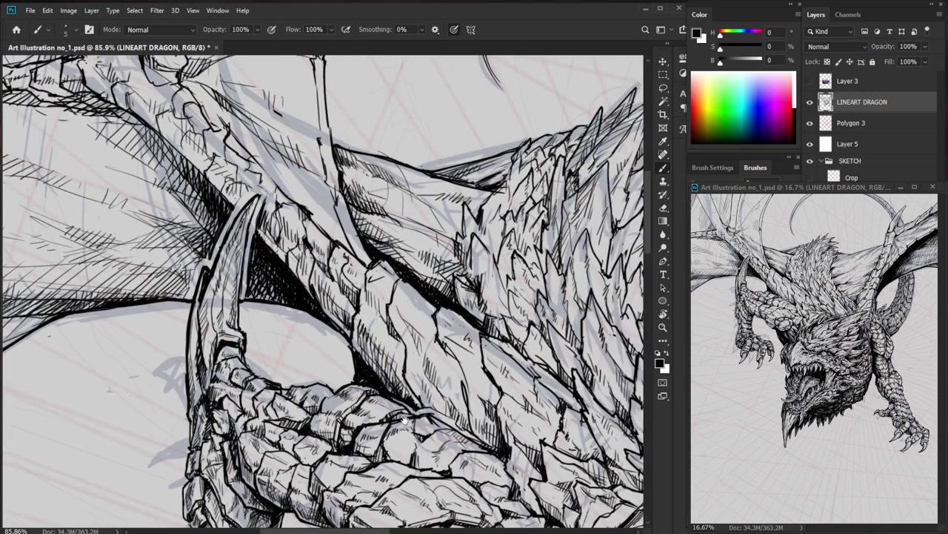
pyautogui.hotkey('ctrl', 'space')
pyautogui.moveTo(460, 310)
pyautogui.mouseDown()
pyautogui.moveTo(427, 313)
pyautogui.moveTo(417, 368)
pyautogui.mouseUp()
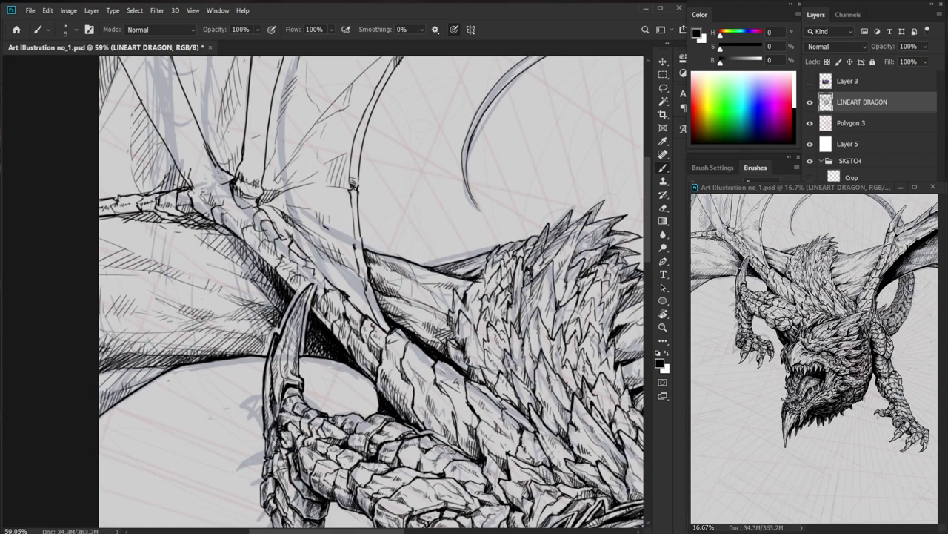
pyautogui.hotkey('ctrl', 'space')
pyautogui.moveTo(424, 364); pyautogui.dragTo(411, 363)
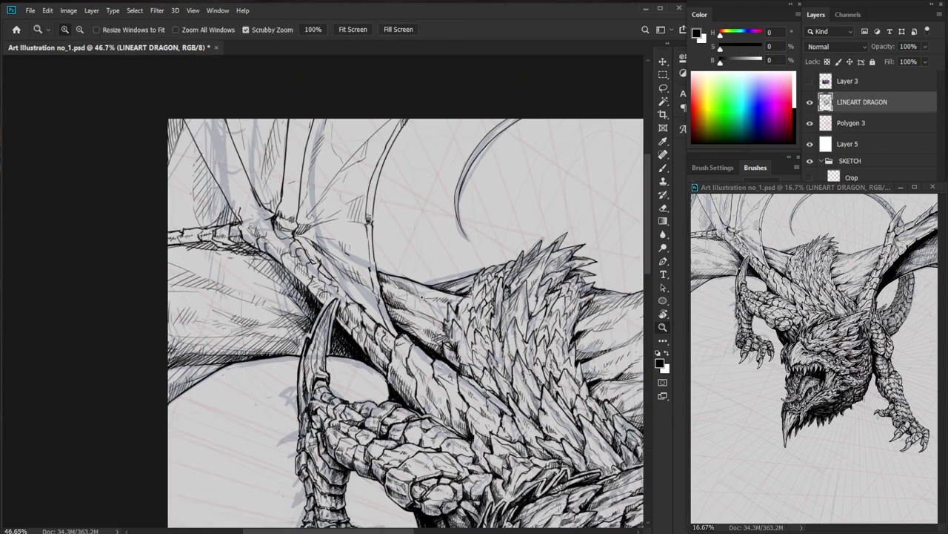
pyautogui.moveTo(249, 210); pyautogui.dragTo(284, 204)
pyautogui.moveTo(284, 203); pyautogui.dragTo(324, 262)
pyautogui.press('e')
pyautogui.moveTo(271, 286)
pyautogui.mouseDown()
pyautogui.moveTo(267, 262)
pyautogui.moveTo(283, 268)
pyautogui.mouseUp()
pyautogui.press('b')
pyautogui.moveTo(282, 268)
pyautogui.mouseDown()
pyautogui.moveTo(301, 234)
pyautogui.moveTo(288, 265)
pyautogui.mouseUp()
pyautogui.moveTo(313, 256)
pyautogui.mouseDown()
pyautogui.moveTo(324, 277)
pyautogui.moveTo(310, 296)
pyautogui.moveTo(295, 295)
pyautogui.mouseUp()
# Ink curved membrane folds between the left wing's outer finger bones, just above the wrist joint.
pyautogui.hotkey('ctrl', 'space')
pyautogui.moveTo(364, 267); pyautogui.dragTo(312, 353)
pyautogui.moveTo(360, 250); pyautogui.dragTo(404, 251)
pyautogui.press('b')
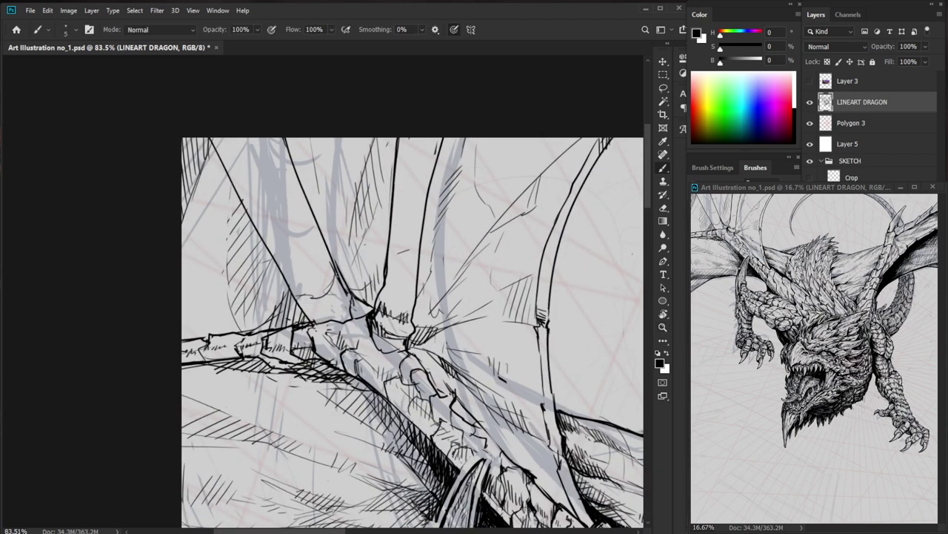
pyautogui.press('e')
pyautogui.press('b')
pyautogui.moveTo(341, 274)
pyautogui.mouseDown()
pyautogui.moveTo(330, 291)
pyautogui.moveTo(287, 290)
pyautogui.mouseUp()
pyautogui.moveTo(282, 251); pyautogui.dragTo(274, 264)
pyautogui.moveTo(270, 252); pyautogui.dragTo(307, 234)
pyautogui.moveTo(307, 234)
pyautogui.mouseDown()
pyautogui.moveTo(309, 221)
pyautogui.moveTo(257, 237)
pyautogui.mouseUp()
pyautogui.moveTo(296, 197); pyautogui.dragTo(237, 222)
pyautogui.moveTo(302, 177); pyautogui.dragTo(263, 197)
pyautogui.moveTo(227, 141)
pyautogui.mouseDown()
pyautogui.moveTo(218, 166)
pyautogui.moveTo(237, 161)
pyautogui.mouseUp()
pyautogui.moveTo(238, 161)
pyautogui.mouseDown()
pyautogui.moveTo(277, 134)
pyautogui.moveTo(273, 167)
pyautogui.mouseUp()
pyautogui.moveTo(211, 140); pyautogui.dragTo(237, 151)
# Erase a bit of line at the base of the left wing's outer finger bone and re-ink the wrist's upper contour.
pyautogui.press('z')
pyautogui.moveTo(353, 162); pyautogui.dragTo(317, 163)
pyautogui.moveTo(491, 369); pyautogui.dragTo(422, 368)
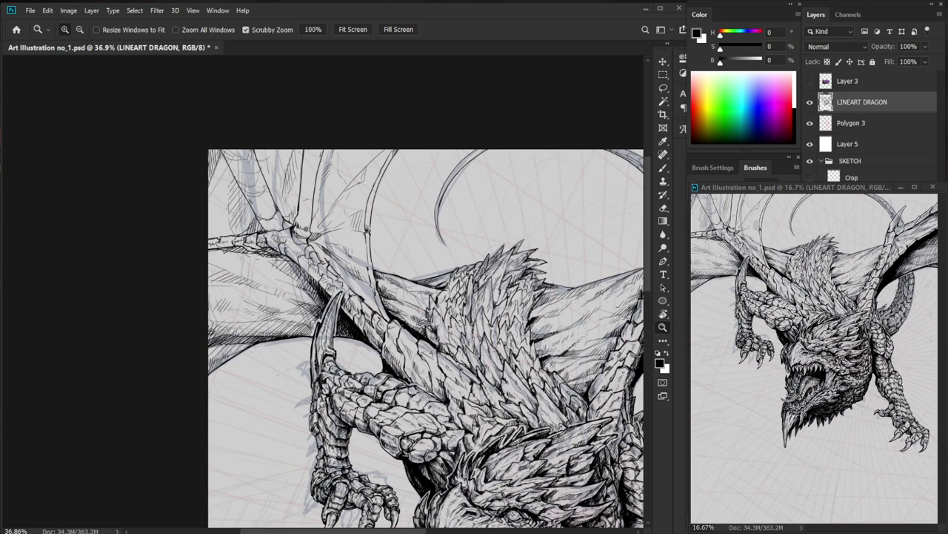
pyautogui.moveTo(276, 225); pyautogui.dragTo(357, 224)
pyautogui.press('e')
pyautogui.moveTo(227, 212)
pyautogui.mouseDown()
pyautogui.moveTo(240, 238)
pyautogui.moveTo(223, 209)
pyautogui.mouseUp()
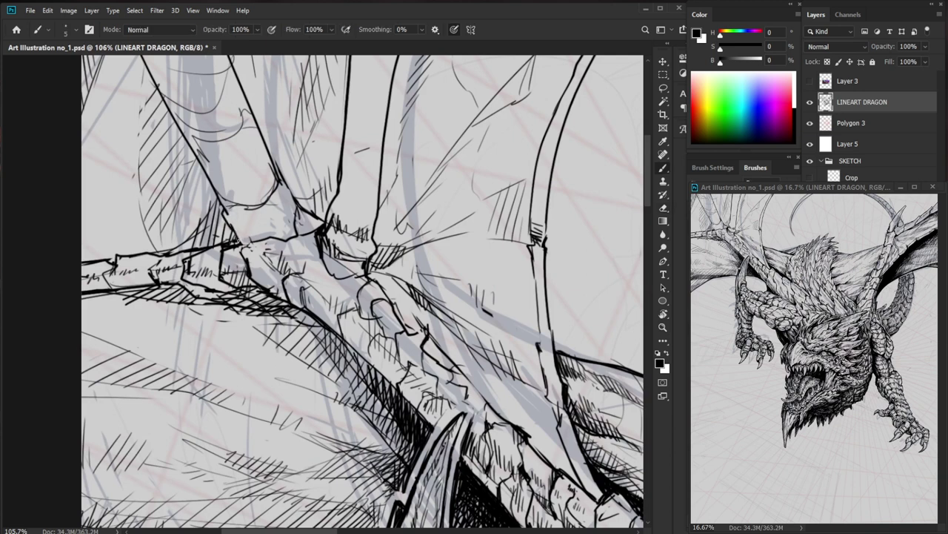
pyautogui.press('b')
pyautogui.moveTo(263, 242); pyautogui.dragTo(307, 241)
# Ink short contour and shading strokes at the base of the right wing's thumb claw.
pyautogui.press('z')
pyautogui.moveTo(370, 248); pyautogui.dragTo(267, 252)
pyautogui.moveTo(598, 419); pyautogui.dragTo(499, 375)
pyautogui.moveTo(573, 185); pyautogui.dragTo(607, 186)
pyautogui.press('b')
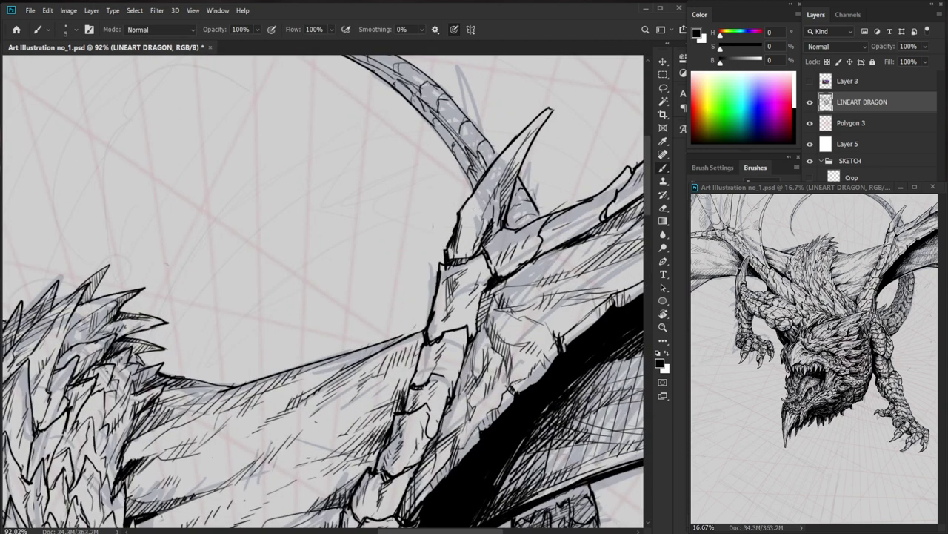
pyautogui.moveTo(472, 203)
pyautogui.mouseDown()
pyautogui.moveTo(459, 256)
pyautogui.moveTo(450, 251)
pyautogui.mouseUp()
pyautogui.press('e')
pyautogui.press('b')
pyautogui.moveTo(454, 242); pyautogui.dragTo(449, 258)
pyautogui.moveTo(458, 247); pyautogui.dragTo(456, 257)
# Shade the right wing's thumb claw with long strokes running from its base toward the tip.
pyautogui.press('z')
pyautogui.moveTo(506, 204); pyautogui.dragTo(536, 204)
pyautogui.press('b')
pyautogui.moveTo(492, 183); pyautogui.dragTo(462, 258)
pyautogui.moveTo(486, 215); pyautogui.dragTo(468, 273)
pyautogui.moveTo(493, 178); pyautogui.dragTo(484, 221)
pyautogui.moveTo(497, 178)
pyautogui.mouseDown()
pyautogui.moveTo(489, 216)
pyautogui.moveTo(492, 206)
pyautogui.mouseUp()
pyautogui.moveTo(506, 163)
pyautogui.mouseDown()
pyautogui.moveTo(501, 188)
pyautogui.moveTo(505, 178)
pyautogui.mouseUp()
pyautogui.moveTo(520, 149)
pyautogui.mouseDown()
pyautogui.moveTo(506, 169)
pyautogui.moveTo(512, 160)
pyautogui.mouseUp()
pyautogui.press('e')
pyautogui.press('b')
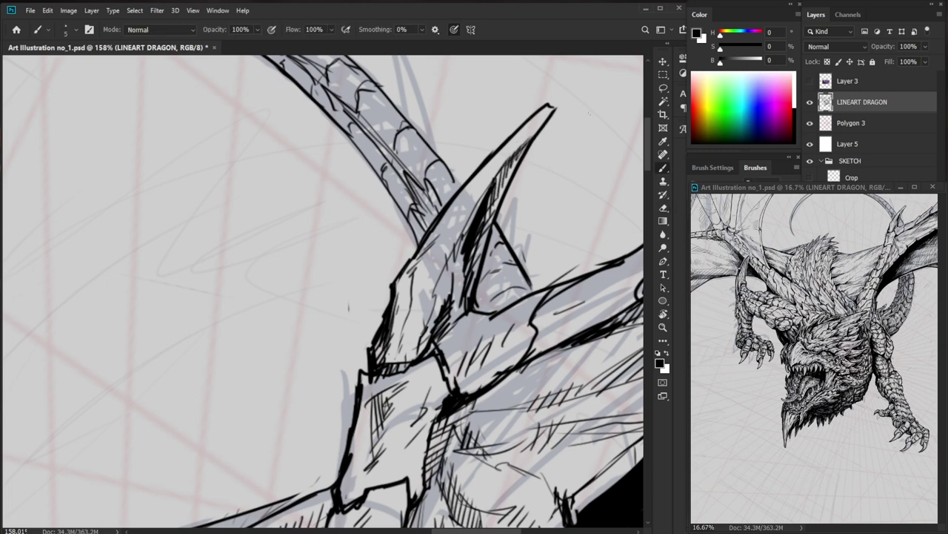
# Ink hatching and scale strokes on the tail section just behind the right wing's thumb claw.
pyautogui.moveTo(489, 193); pyautogui.dragTo(415, 194)
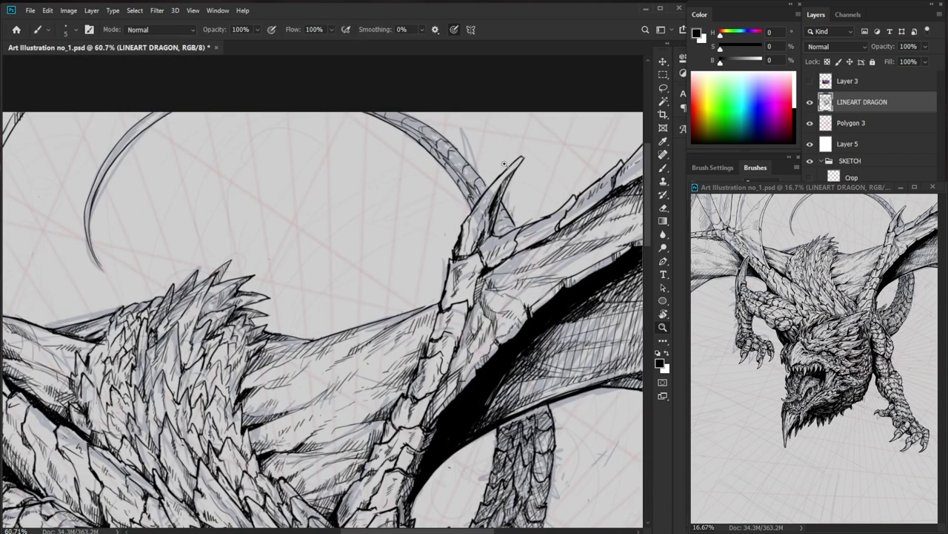
pyautogui.moveTo(476, 163); pyautogui.dragTo(536, 165)
pyautogui.moveTo(439, 211); pyautogui.dragTo(448, 221)
pyautogui.moveTo(425, 197)
pyautogui.mouseDown()
pyautogui.moveTo(441, 212)
pyautogui.moveTo(437, 203)
pyautogui.mouseUp()
pyautogui.moveTo(425, 182)
pyautogui.mouseDown()
pyautogui.moveTo(437, 201)
pyautogui.moveTo(444, 195)
pyautogui.mouseUp()
pyautogui.moveTo(440, 186)
pyautogui.mouseDown()
pyautogui.moveTo(458, 208)
pyautogui.moveTo(452, 245)
pyautogui.mouseUp()
pyautogui.moveTo(424, 216); pyautogui.dragTo(439, 231)
pyautogui.moveTo(424, 215); pyautogui.dragTo(434, 218)
pyautogui.moveTo(420, 197); pyautogui.dragTo(437, 208)
pyautogui.moveTo(443, 211)
pyautogui.mouseDown()
pyautogui.moveTo(461, 228)
pyautogui.moveTo(448, 224)
pyautogui.moveTo(447, 235)
pyautogui.mouseUp()
pyautogui.moveTo(433, 194)
pyautogui.mouseDown()
pyautogui.moveTo(456, 249)
pyautogui.moveTo(434, 236)
pyautogui.moveTo(436, 224)
pyautogui.moveTo(439, 256)
pyautogui.moveTo(439, 246)
pyautogui.moveTo(450, 254)
pyautogui.moveTo(433, 235)
pyautogui.moveTo(451, 247)
pyautogui.moveTo(432, 254)
pyautogui.moveTo(445, 262)
pyautogui.mouseUp()
pyautogui.press('e')
pyautogui.press('b')
pyautogui.press('e')
pyautogui.press('b')
pyautogui.press('e')
pyautogui.press('b')
# Ink short hatching strokes along the inner edge of the tail curve below the right wing membrane.
pyautogui.press('z')
pyautogui.moveTo(511, 260); pyautogui.dragTo(456, 326)
pyautogui.press('b')
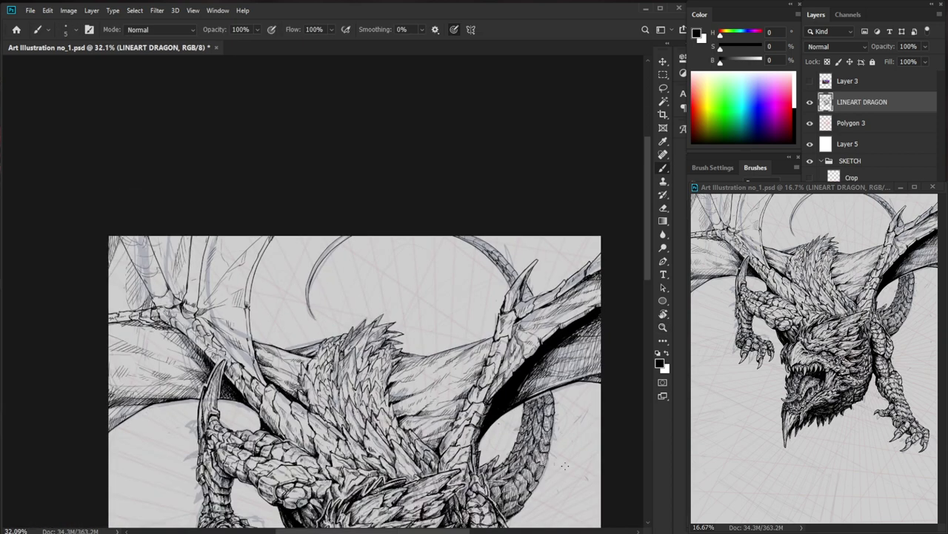
pyautogui.scroll(3, 551, 472)
pyautogui.moveTo(501, 408); pyautogui.dragTo(494, 424)
pyautogui.moveTo(498, 408)
pyautogui.mouseDown()
pyautogui.moveTo(490, 423)
pyautogui.moveTo(482, 376)
pyautogui.mouseUp()
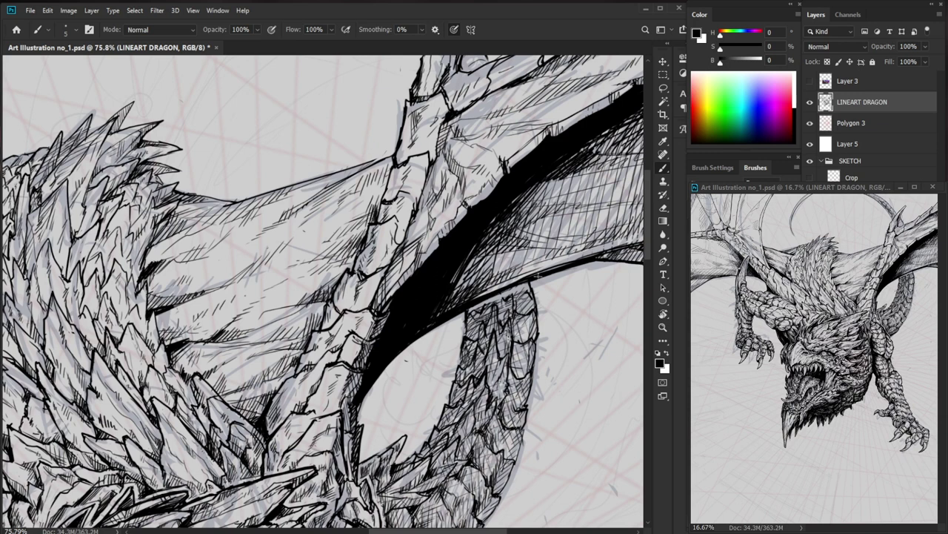
pyautogui.moveTo(470, 396)
pyautogui.mouseDown()
pyautogui.moveTo(464, 408)
pyautogui.moveTo(496, 352)
pyautogui.moveTo(470, 392)
pyautogui.moveTo(478, 363)
pyautogui.mouseUp()
pyautogui.moveTo(484, 352)
pyautogui.mouseDown()
pyautogui.moveTo(466, 358)
pyautogui.moveTo(541, 372)
pyautogui.mouseUp()
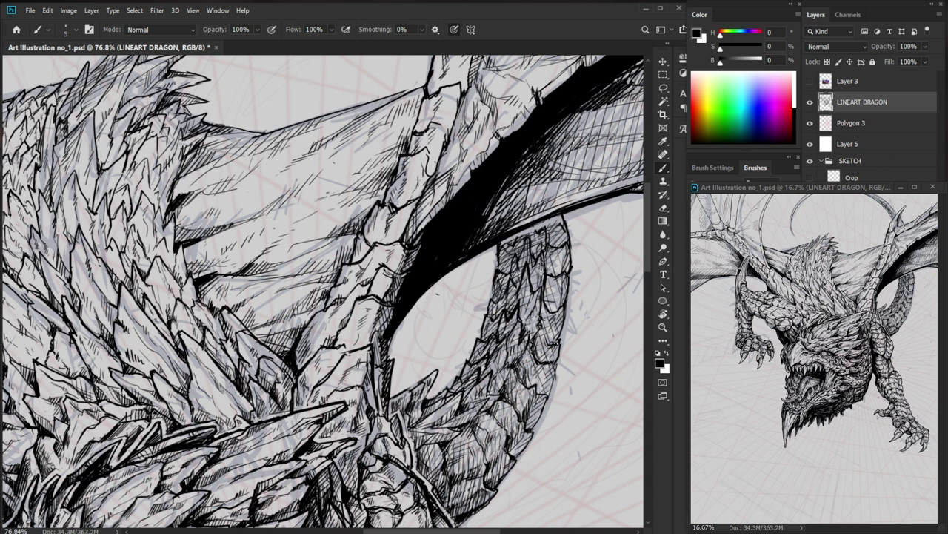
# Hatch the scales along the tail's outer edge, working up to where it meets the right wing membrane.
pyautogui.moveTo(544, 369); pyautogui.dragTo(534, 387)
pyautogui.moveTo(565, 303)
pyautogui.mouseDown()
pyautogui.moveTo(593, 302)
pyautogui.moveTo(547, 330)
pyautogui.mouseUp()
pyautogui.moveTo(554, 323); pyautogui.dragTo(547, 344)
pyautogui.moveTo(566, 260); pyautogui.dragTo(558, 267)
pyautogui.moveTo(565, 263); pyautogui.dragTo(556, 281)
pyautogui.moveTo(561, 277); pyautogui.dragTo(555, 298)
pyautogui.moveTo(569, 263)
pyautogui.mouseDown()
pyautogui.moveTo(565, 303)
pyautogui.moveTo(560, 266)
pyautogui.mouseUp()
pyautogui.moveTo(556, 220); pyautogui.dragTo(549, 230)
pyautogui.moveTo(557, 225); pyautogui.dragTo(550, 245)
pyautogui.moveTo(558, 239)
pyautogui.mouseDown()
pyautogui.moveTo(552, 253)
pyautogui.moveTo(537, 246)
pyautogui.mouseUp()
# Darken the tail curve's scales with further short shading strokes.
pyautogui.press('z')
pyautogui.press('b')
pyautogui.moveTo(544, 436)
pyautogui.mouseDown()
pyautogui.moveTo(534, 360)
pyautogui.moveTo(554, 333)
pyautogui.mouseUp()
pyautogui.press('z')
pyautogui.moveTo(521, 282)
pyautogui.mouseDown()
pyautogui.moveTo(554, 297)
pyautogui.moveTo(541, 320)
pyautogui.moveTo(545, 282)
pyautogui.moveTo(533, 297)
pyautogui.mouseUp()
pyautogui.press('b')
pyautogui.moveTo(535, 289); pyautogui.dragTo(522, 309)
pyautogui.moveTo(547, 279)
pyautogui.mouseDown()
pyautogui.moveTo(520, 303)
pyautogui.moveTo(524, 293)
pyautogui.mouseUp()
pyautogui.moveTo(527, 280); pyautogui.dragTo(518, 304)
# Erase a bit of line on the tail's upper part and re-ink its scale and contour strokes.
pyautogui.hotkey('ctrl', 'space')
pyautogui.moveTo(523, 295); pyautogui.dragTo(498, 298)
pyautogui.hotkey('ctrl', 'space')
pyautogui.moveTo(535, 270)
pyautogui.mouseDown()
pyautogui.moveTo(569, 275)
pyautogui.moveTo(537, 266)
pyautogui.mouseUp()
pyautogui.press('b')
pyautogui.moveTo(531, 286); pyautogui.dragTo(544, 258)
pyautogui.moveTo(540, 267); pyautogui.dragTo(553, 231)
pyautogui.moveTo(551, 245)
pyautogui.mouseDown()
pyautogui.moveTo(558, 229)
pyautogui.moveTo(543, 225)
pyautogui.moveTo(541, 240)
pyautogui.mouseUp()
pyautogui.press('e')
pyautogui.moveTo(548, 219)
pyautogui.mouseDown()
pyautogui.moveTo(539, 234)
pyautogui.moveTo(553, 238)
pyautogui.moveTo(554, 227)
pyautogui.mouseUp()
pyautogui.press('b')
pyautogui.moveTo(553, 242)
pyautogui.mouseDown()
pyautogui.moveTo(566, 215)
pyautogui.moveTo(557, 176)
pyautogui.mouseUp()
pyautogui.moveTo(543, 208)
pyautogui.mouseDown()
pyautogui.moveTo(566, 169)
pyautogui.moveTo(530, 208)
pyautogui.mouseUp()
pyautogui.hotkey('ctrl', 'space')
pyautogui.press('space')
pyautogui.moveTo(588, 252); pyautogui.dragTo(556, 311)
pyautogui.scroll(3, 556, 311)
pyautogui.moveTo(536, 242)
pyautogui.mouseDown()
pyautogui.moveTo(541, 217)
pyautogui.moveTo(538, 229)
pyautogui.mouseUp()
pyautogui.moveTo(541, 218); pyautogui.dragTo(547, 183)
pyautogui.moveTo(541, 211); pyautogui.dragTo(553, 171)
pyautogui.scroll(-3, 593, 333)
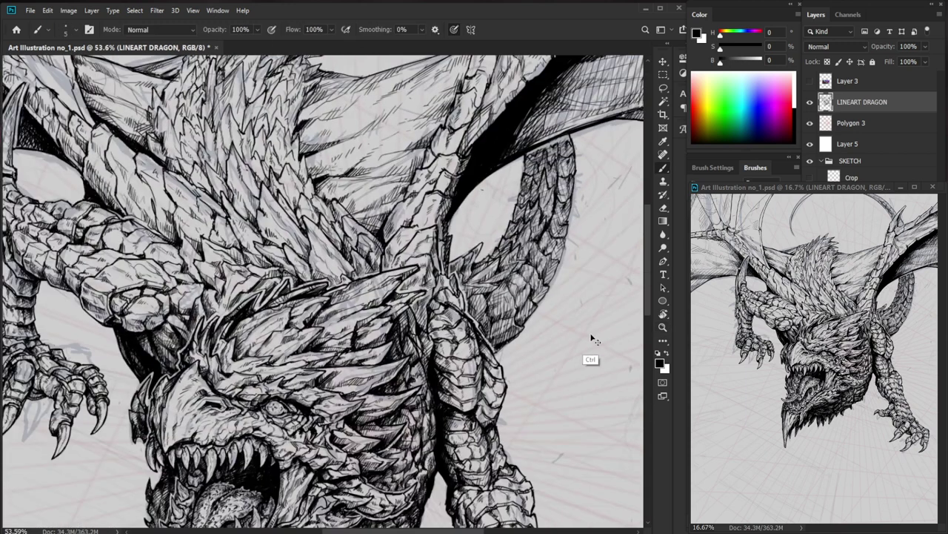
pyautogui.hotkey('ctrl', 'z')
pyautogui.hotkey('ctrl', 'z')
pyautogui.hotkey('ctrl', 'z')
# Add small ink marks to the scales along the upper edge of the left wing's arm.
pyautogui.moveTo(534, 226); pyautogui.dragTo(586, 225)
pyautogui.moveTo(507, 211); pyautogui.dragTo(460, 213)
pyautogui.moveTo(417, 398); pyautogui.dragTo(533, 422)
pyautogui.moveTo(404, 374); pyautogui.dragTo(382, 374)
pyautogui.moveTo(212, 161); pyautogui.dragTo(261, 178)
pyautogui.moveTo(246, 178)
pyautogui.mouseDown()
pyautogui.moveTo(280, 177)
pyautogui.moveTo(302, 253)
pyautogui.mouseUp()
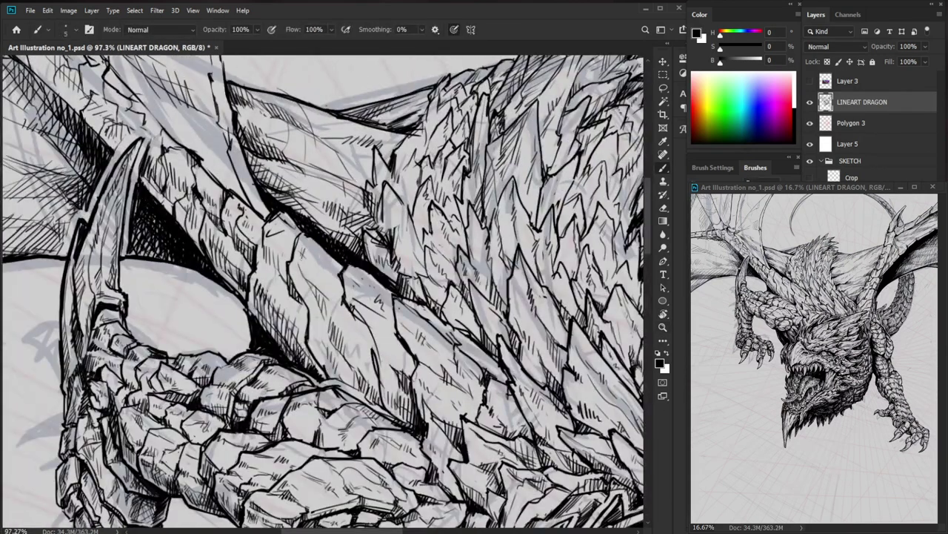
pyautogui.press('e')
pyautogui.press('b')
pyautogui.moveTo(352, 276); pyautogui.dragTo(358, 291)
pyautogui.moveTo(356, 281)
pyautogui.mouseDown()
pyautogui.moveTo(364, 293)
pyautogui.moveTo(346, 292)
pyautogui.moveTo(361, 286)
pyautogui.mouseUp()
pyautogui.press('e')
pyautogui.press('b')
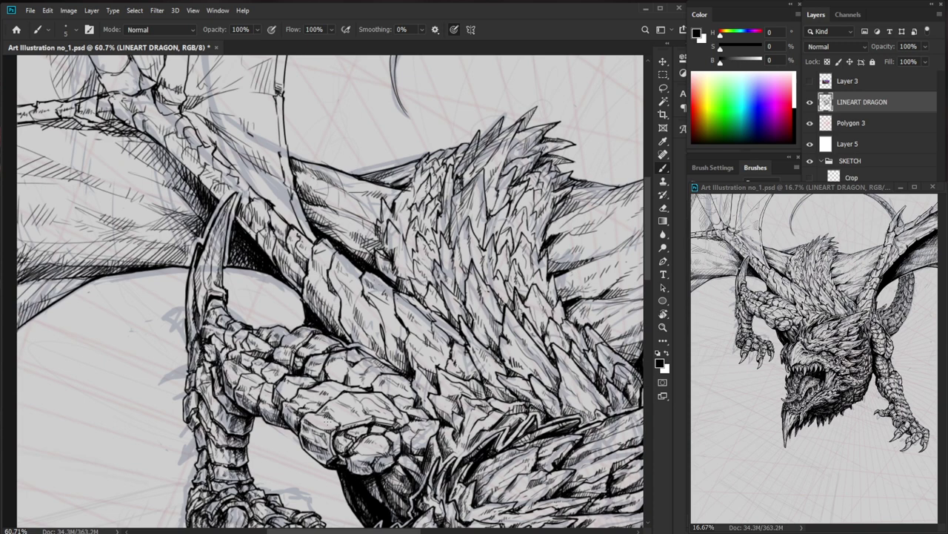
# Thicken the crack lines between the large scales in the middle of the left wing's arm.
pyautogui.moveTo(408, 321); pyautogui.dragTo(435, 317)
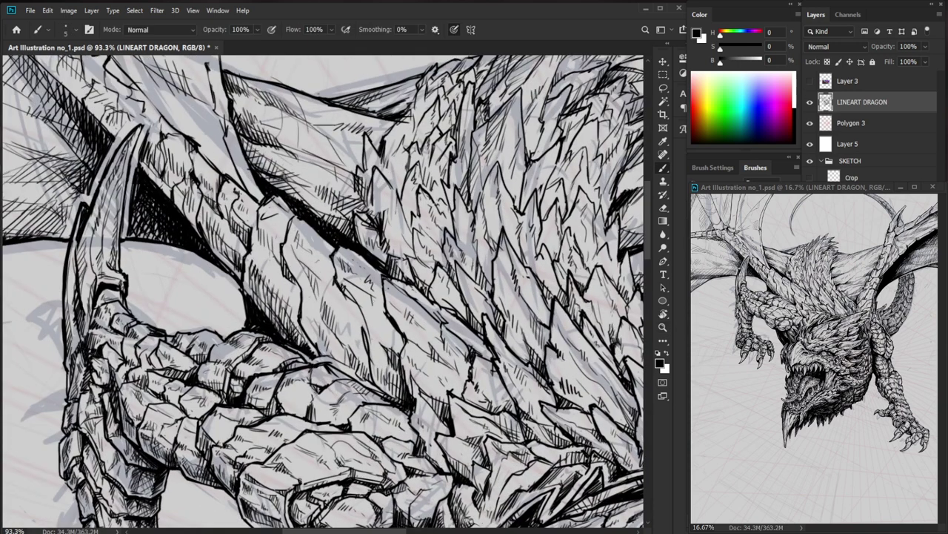
pyautogui.scroll(-5, 386, 311)
pyautogui.scroll(6, 356, 318)
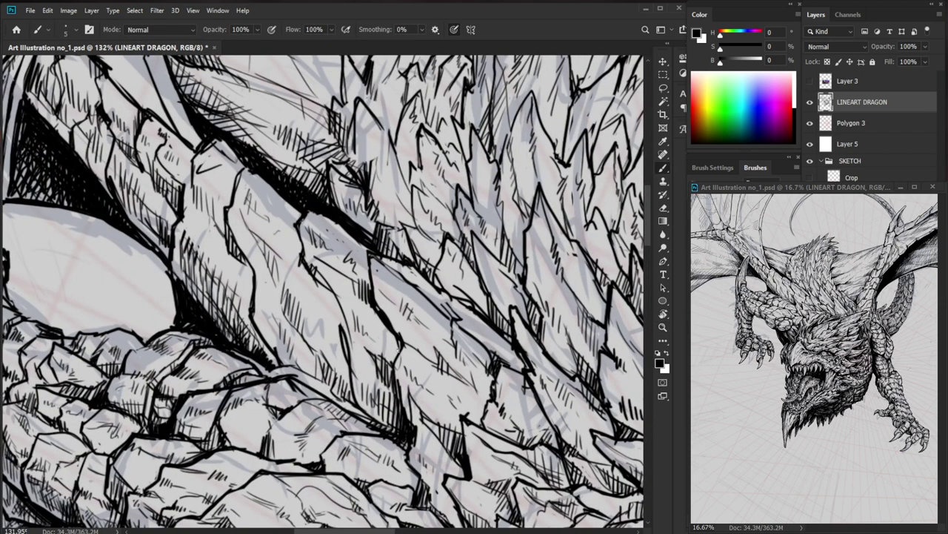
pyautogui.press('e')
pyautogui.press('b')
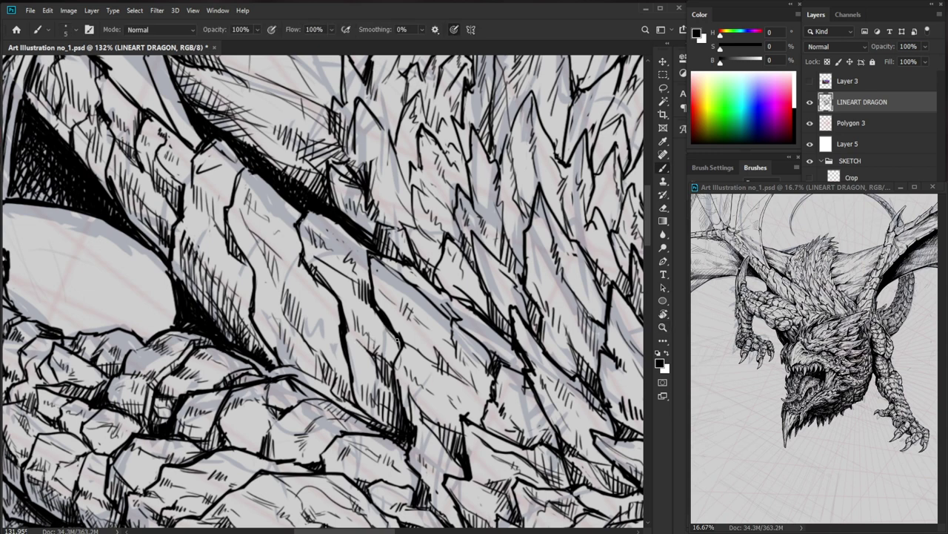
pyautogui.moveTo(387, 331); pyautogui.dragTo(390, 342)
pyautogui.moveTo(389, 334)
pyautogui.mouseDown()
pyautogui.moveTo(396, 345)
pyautogui.moveTo(356, 323)
pyautogui.mouseUp()
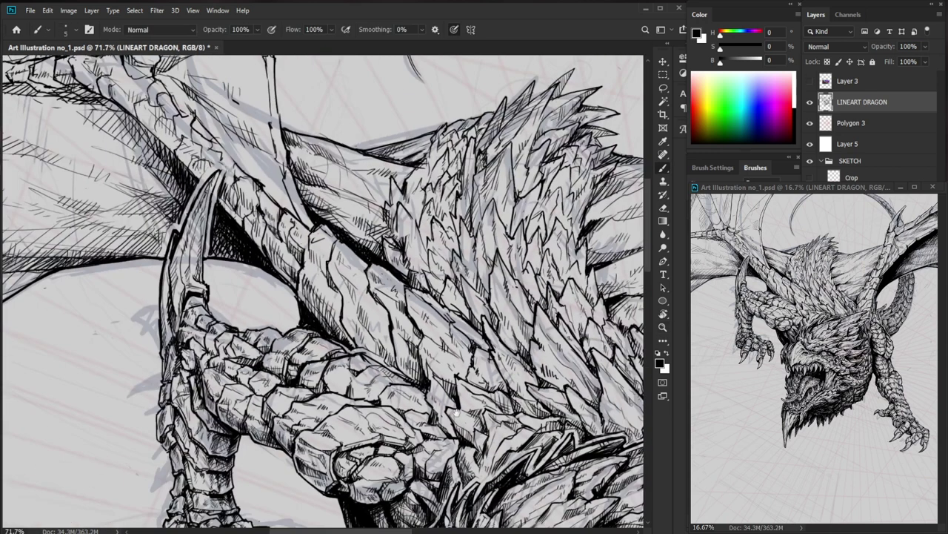
# Ink short strokes on the left wing arm's lower scales, beside the opening near the raised thumb claw.
pyautogui.moveTo(417, 477); pyautogui.dragTo(490, 394)
pyautogui.moveTo(352, 198)
pyautogui.mouseDown()
pyautogui.moveTo(404, 292)
pyautogui.moveTo(468, 275)
pyautogui.mouseUp()
pyautogui.moveTo(357, 280); pyautogui.dragTo(406, 325)
pyautogui.moveTo(380, 303); pyautogui.dragTo(409, 327)
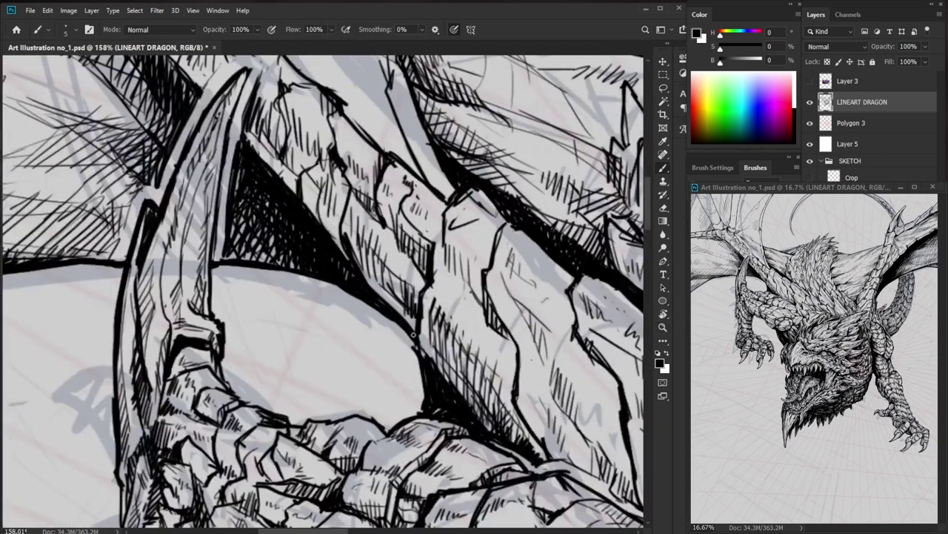
pyautogui.moveTo(406, 286); pyautogui.dragTo(406, 314)
pyautogui.moveTo(411, 295); pyautogui.dragTo(413, 327)
pyautogui.moveTo(411, 318)
pyautogui.mouseDown()
pyautogui.moveTo(415, 328)
pyautogui.moveTo(347, 308)
pyautogui.mouseUp()
pyautogui.moveTo(452, 443); pyautogui.dragTo(446, 450)
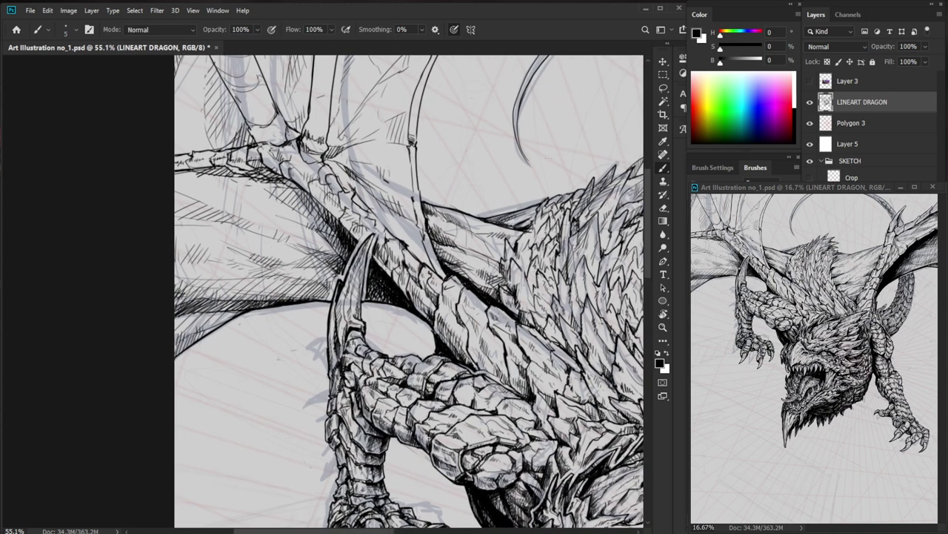
# Ink scale lines and short contour strokes along the left wing's middle finger bone.
pyautogui.moveTo(333, 207); pyautogui.dragTo(363, 208)
pyautogui.moveTo(363, 207); pyautogui.dragTo(387, 444)
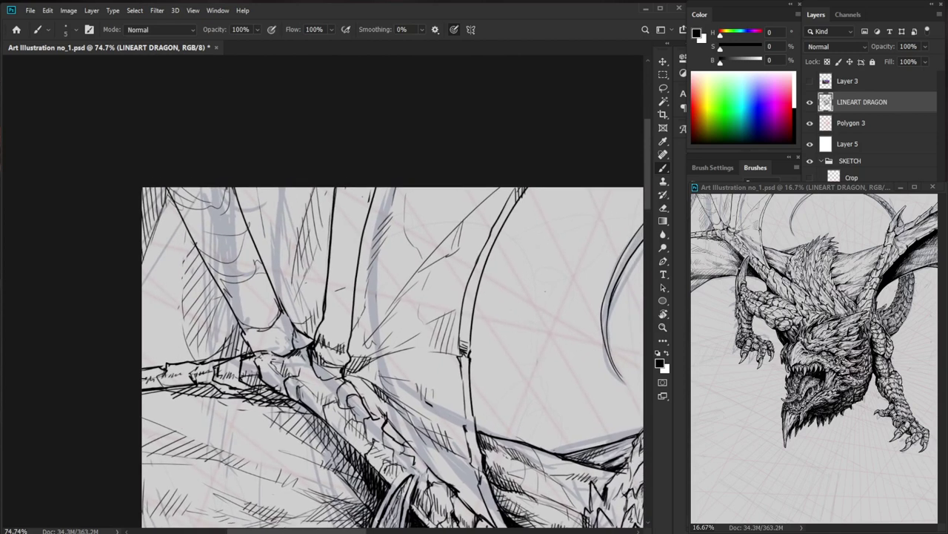
pyautogui.moveTo(364, 193); pyautogui.dragTo(357, 205)
pyautogui.moveTo(361, 196)
pyautogui.mouseDown()
pyautogui.moveTo(359, 253)
pyautogui.moveTo(340, 262)
pyautogui.moveTo(357, 259)
pyautogui.moveTo(348, 298)
pyautogui.moveTo(327, 306)
pyautogui.moveTo(347, 338)
pyautogui.moveTo(328, 340)
pyautogui.mouseUp()
pyautogui.press('e')
pyautogui.press('b')
pyautogui.moveTo(322, 306); pyautogui.dragTo(327, 335)
pyautogui.hotkey('ctrl', 'space')
pyautogui.moveTo(400, 299); pyautogui.dragTo(333, 301)
pyautogui.hotkey('ctrl', 'space')
pyautogui.moveTo(397, 317); pyautogui.dragTo(435, 317)
# Erase parts of the left wing's middle finger bone outline and re-ink them as stepped, scaly edges with shading.
pyautogui.press('e')
pyautogui.moveTo(357, 304)
pyautogui.mouseDown()
pyautogui.moveTo(354, 325)
pyautogui.moveTo(363, 318)
pyautogui.mouseUp()
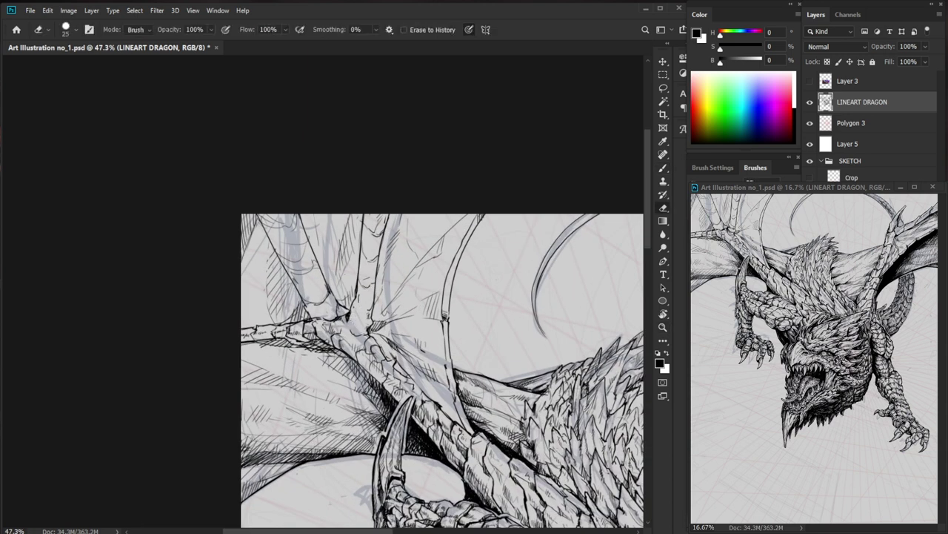
pyautogui.press('b')
pyautogui.press('e')
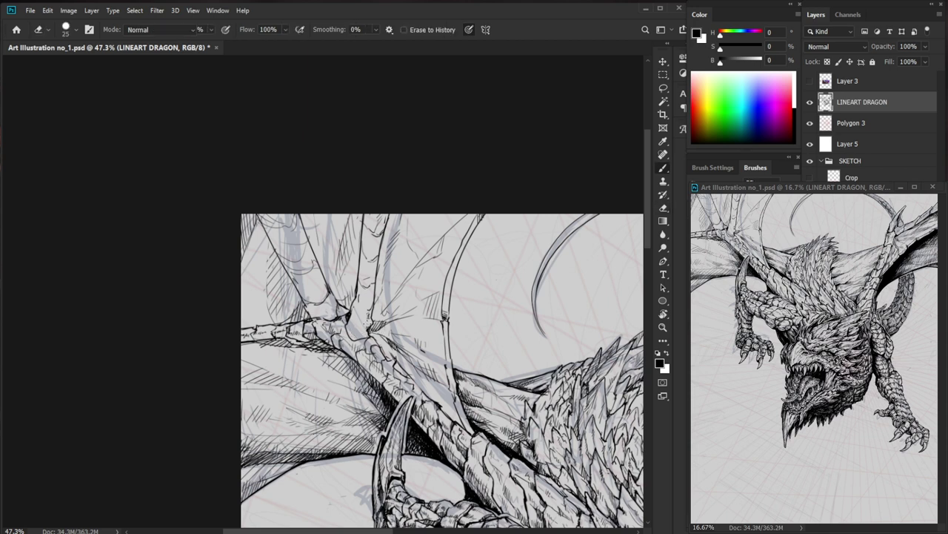
pyautogui.press('b')
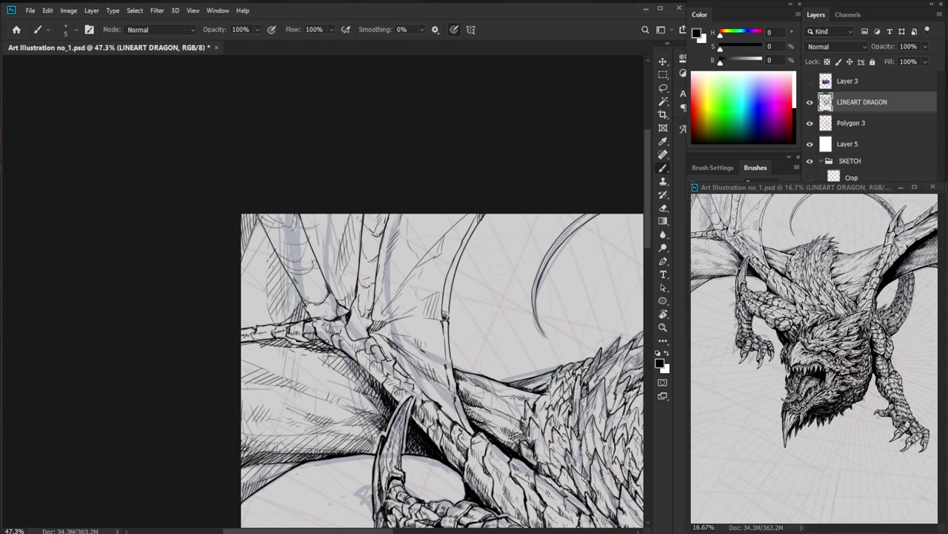
pyautogui.hotkey('ctrl', 'space')
pyautogui.moveTo(387, 290); pyautogui.dragTo(394, 290)
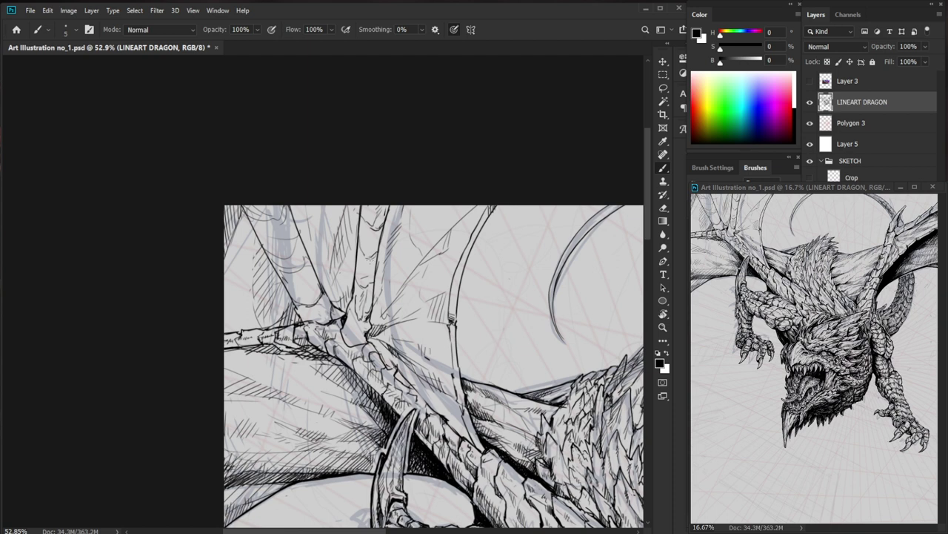
pyautogui.press('e')
pyautogui.press('b')
pyautogui.moveTo(378, 257); pyautogui.dragTo(372, 281)
pyautogui.press('e')
pyautogui.moveTo(383, 228)
pyautogui.mouseDown()
pyautogui.moveTo(379, 248)
pyautogui.moveTo(383, 228)
pyautogui.moveTo(356, 248)
pyautogui.moveTo(361, 216)
pyautogui.mouseUp()
pyautogui.press('b')
pyautogui.press('e')
pyautogui.press('b')
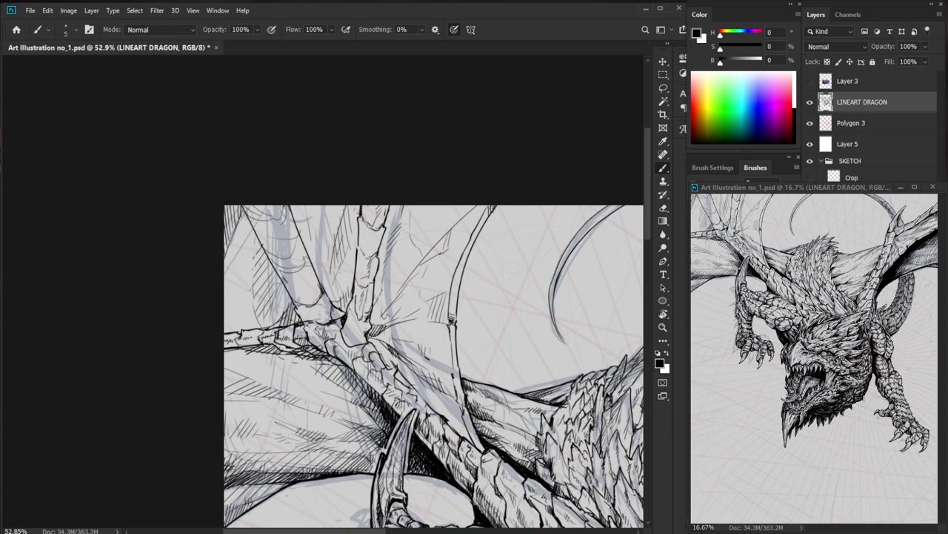
pyautogui.moveTo(382, 228)
pyautogui.mouseDown()
pyautogui.moveTo(397, 203)
pyautogui.moveTo(380, 261)
pyautogui.mouseUp()
pyautogui.moveTo(395, 201); pyautogui.dragTo(385, 233)
# Hatch the upper part of the left wing membrane between the middle and inner finger bones.
pyautogui.moveTo(401, 298)
pyautogui.mouseDown()
pyautogui.moveTo(408, 290)
pyautogui.moveTo(372, 282)
pyautogui.moveTo(373, 301)
pyautogui.mouseUp()
pyautogui.moveTo(431, 246)
pyautogui.mouseDown()
pyautogui.moveTo(423, 265)
pyautogui.moveTo(431, 257)
pyautogui.mouseUp()
pyautogui.moveTo(443, 237); pyautogui.dragTo(439, 252)
pyautogui.moveTo(447, 228); pyautogui.dragTo(442, 253)
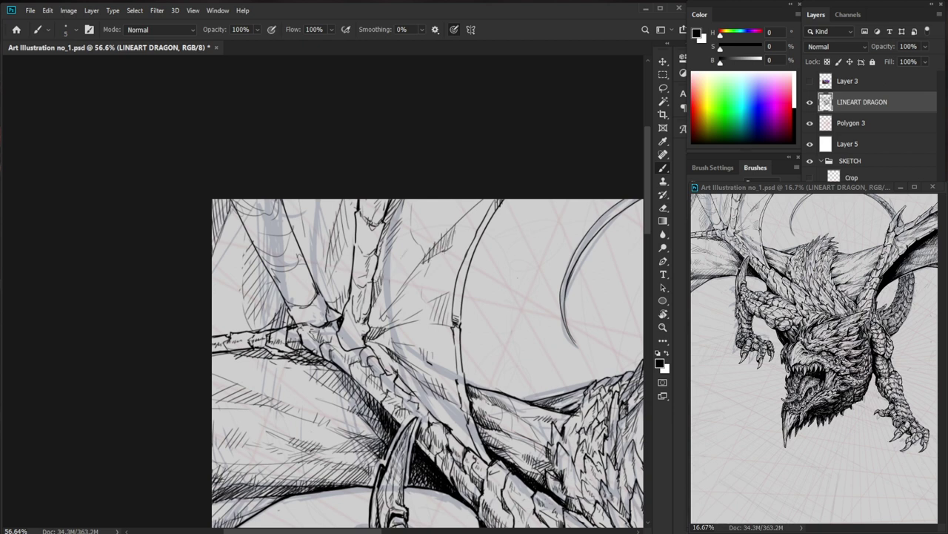
pyautogui.moveTo(455, 209)
pyautogui.mouseDown()
pyautogui.moveTo(442, 234)
pyautogui.moveTo(437, 217)
pyautogui.moveTo(424, 245)
pyautogui.mouseUp()
pyautogui.moveTo(429, 217); pyautogui.dragTo(420, 247)
pyautogui.moveTo(436, 199); pyautogui.dragTo(430, 223)
pyautogui.moveTo(443, 199); pyautogui.dragTo(439, 215)
pyautogui.moveTo(449, 199); pyautogui.dragTo(449, 211)
pyautogui.press('z')
pyautogui.keyDown('alt'); pyautogui.click(498, 191); pyautogui.keyUp('alt')
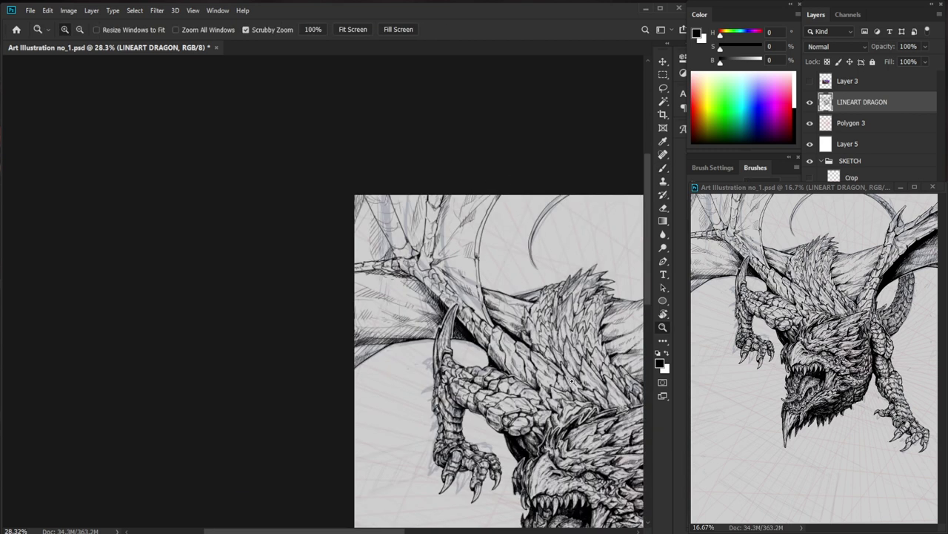
# Add longer hatching strokes down the left wing membrane beside the middle finger bone.
pyautogui.click(520, 252)
pyautogui.press('b')
pyautogui.moveTo(458, 197); pyautogui.dragTo(443, 269)
pyautogui.moveTo(447, 233); pyautogui.dragTo(443, 267)
pyautogui.press('z')
pyautogui.moveTo(448, 260); pyautogui.dragTo(356, 263)
pyautogui.press('b')
# Ink short shading strokes along the left wing wrist's lower edge and at the base of its finger bones.
pyautogui.moveTo(540, 357); pyautogui.dragTo(451, 345)
pyautogui.press('z')
pyautogui.moveTo(326, 297)
pyautogui.mouseDown()
pyautogui.moveTo(284, 246)
pyautogui.moveTo(296, 272)
pyautogui.moveTo(330, 257)
pyautogui.mouseUp()
pyautogui.press('b')
pyautogui.moveTo(258, 237); pyautogui.dragTo(289, 268)
pyautogui.press('z')
pyautogui.scroll(2, 285, 279)
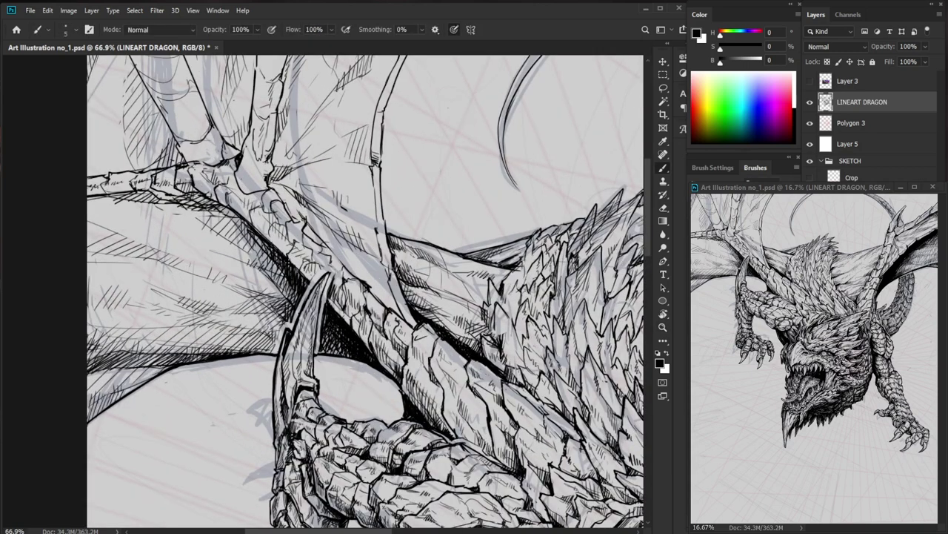
pyautogui.moveTo(281, 251)
pyautogui.mouseDown()
pyautogui.moveTo(288, 265)
pyautogui.moveTo(275, 246)
pyautogui.mouseUp()
pyautogui.moveTo(264, 232)
pyautogui.mouseDown()
pyautogui.moveTo(289, 248)
pyautogui.moveTo(251, 225)
pyautogui.mouseUp()
pyautogui.moveTo(248, 206); pyautogui.dragTo(255, 211)
pyautogui.moveTo(265, 179); pyautogui.dragTo(272, 191)
pyautogui.moveTo(269, 179); pyautogui.dragTo(277, 192)
pyautogui.moveTo(275, 178); pyautogui.dragTo(290, 202)
# Ink the upper contour and scale edges of the left wing's arm from the wrist down toward the thumb claw.
pyautogui.moveTo(326, 221)
pyautogui.mouseDown()
pyautogui.moveTo(333, 233)
pyautogui.moveTo(309, 221)
pyautogui.mouseUp()
pyautogui.moveTo(289, 215)
pyautogui.mouseDown()
pyautogui.moveTo(301, 222)
pyautogui.moveTo(292, 218)
pyautogui.mouseUp()
pyautogui.moveTo(276, 199)
pyautogui.mouseDown()
pyautogui.moveTo(289, 211)
pyautogui.moveTo(285, 202)
pyautogui.mouseUp()
pyautogui.moveTo(272, 187); pyautogui.dragTo(320, 240)
pyautogui.moveTo(319, 237); pyautogui.dragTo(339, 266)
pyautogui.moveTo(337, 262); pyautogui.dragTo(346, 267)
pyautogui.moveTo(409, 245); pyautogui.dragTo(357, 246)
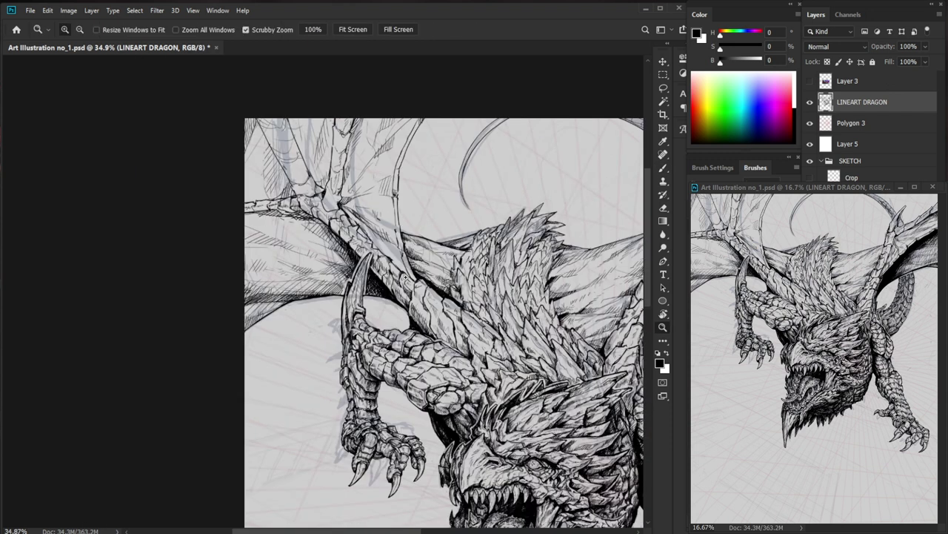
# Ink the scale edges and short shading strokes on the left wing's arm beside the thumb claw's tip.
pyautogui.moveTo(393, 284); pyautogui.dragTo(449, 285)
pyautogui.moveTo(344, 216); pyautogui.dragTo(358, 240)
pyautogui.moveTo(352, 232); pyautogui.dragTo(359, 240)
pyautogui.moveTo(337, 203); pyautogui.dragTo(346, 223)
pyautogui.moveTo(337, 205); pyautogui.dragTo(344, 215)
pyautogui.moveTo(309, 184)
pyautogui.mouseDown()
pyautogui.moveTo(324, 193)
pyautogui.moveTo(312, 187)
pyautogui.mouseUp()
pyautogui.moveTo(317, 182); pyautogui.dragTo(329, 206)
pyautogui.moveTo(330, 197)
pyautogui.mouseDown()
pyautogui.moveTo(344, 213)
pyautogui.moveTo(335, 210)
pyautogui.mouseUp()
# Ink the upper edge of the left wing's arm and hatch the scales below it toward the elbow.
pyautogui.moveTo(331, 199)
pyautogui.mouseDown()
pyautogui.moveTo(354, 217)
pyautogui.moveTo(346, 223)
pyautogui.moveTo(359, 237)
pyautogui.moveTo(375, 237)
pyautogui.moveTo(377, 225)
pyautogui.mouseUp()
pyautogui.moveTo(363, 218)
pyautogui.mouseDown()
pyautogui.moveTo(384, 231)
pyautogui.moveTo(369, 237)
pyautogui.mouseUp()
pyautogui.moveTo(370, 220); pyautogui.dragTo(383, 247)
pyautogui.moveTo(379, 228); pyautogui.dragTo(392, 257)
pyautogui.moveTo(388, 231); pyautogui.dragTo(401, 266)
pyautogui.moveTo(399, 238)
pyautogui.mouseDown()
pyautogui.moveTo(405, 265)
pyautogui.moveTo(402, 240)
pyautogui.mouseUp()
pyautogui.moveTo(395, 236)
pyautogui.mouseDown()
pyautogui.moveTo(404, 243)
pyautogui.moveTo(348, 193)
pyautogui.moveTo(374, 200)
pyautogui.mouseUp()
# Clean up the left wing's arm lines with the Eraser and add two short shading strokes with the Brush.
pyautogui.press('e')
pyautogui.press('b')
pyautogui.press('e')
pyautogui.moveTo(329, 159)
pyautogui.mouseDown()
pyautogui.moveTo(381, 197)
pyautogui.moveTo(354, 197)
pyautogui.moveTo(379, 217)
pyautogui.mouseUp()
pyautogui.press('b')
pyautogui.moveTo(377, 195); pyautogui.dragTo(388, 220)
pyautogui.moveTo(386, 196); pyautogui.dragTo(395, 217)
pyautogui.press('e')
pyautogui.press('b')
pyautogui.press('z')
pyautogui.hotkey('ctrl', '0')
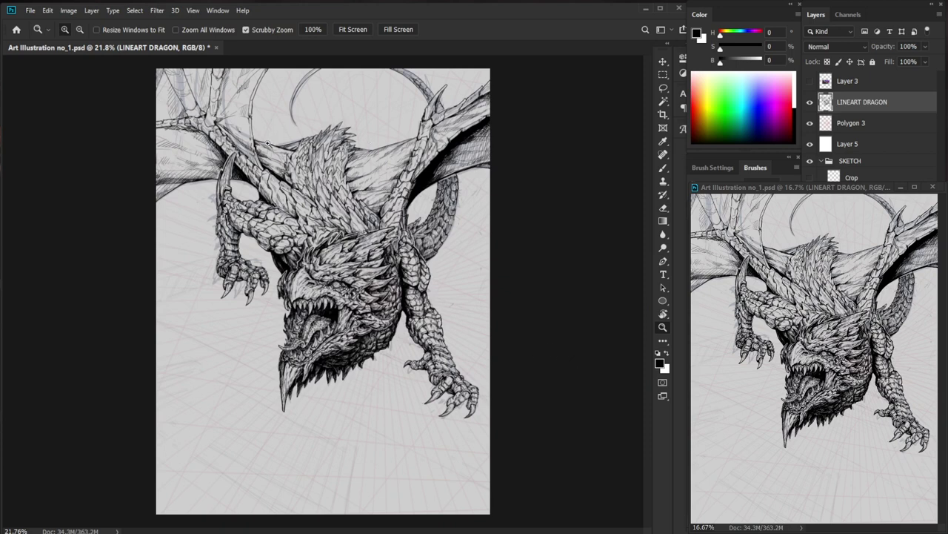
# Hatch the membrane beside the base of the left wing's innermost finger bone, toward the dragon's back.
pyautogui.moveTo(268, 143); pyautogui.dragTo(311, 144)
pyautogui.press('b')
pyautogui.moveTo(237, 141); pyautogui.dragTo(250, 161)
pyautogui.moveTo(250, 147); pyautogui.dragTo(247, 169)
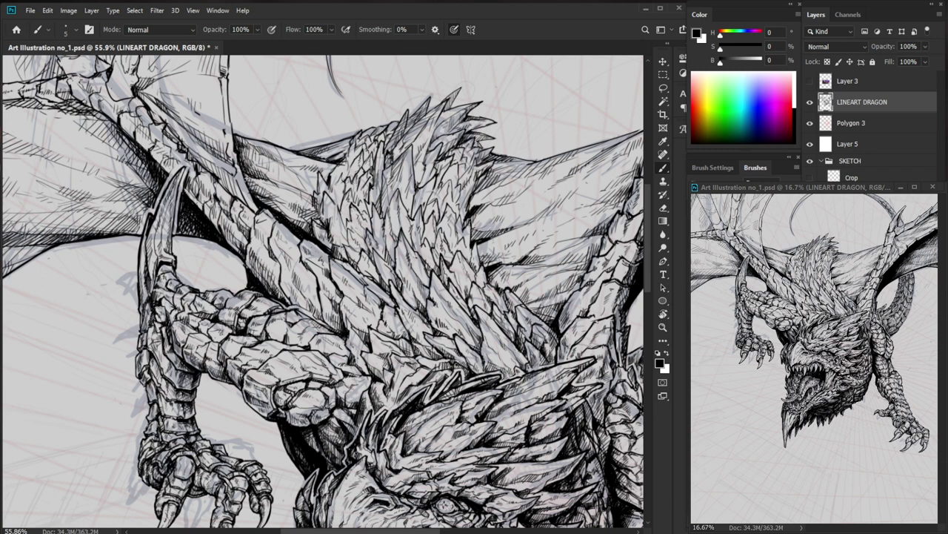
pyautogui.moveTo(249, 174); pyautogui.dragTo(261, 185)
pyautogui.moveTo(259, 177); pyautogui.dragTo(271, 185)
# Touch up the scales around the dragon's neck with short ink strokes.
pyautogui.moveTo(404, 222); pyautogui.dragTo(329, 224)
pyautogui.moveTo(437, 207); pyautogui.dragTo(398, 304)
pyautogui.moveTo(449, 285); pyautogui.dragTo(530, 285)
pyautogui.moveTo(520, 237); pyautogui.dragTo(413, 275)
pyautogui.moveTo(483, 259)
pyautogui.mouseDown()
pyautogui.moveTo(432, 292)
pyautogui.moveTo(475, 265)
pyautogui.mouseUp()
pyautogui.moveTo(511, 244); pyautogui.dragTo(451, 266)
pyautogui.moveTo(300, 278); pyautogui.dragTo(349, 288)
pyautogui.moveTo(301, 279)
pyautogui.mouseDown()
pyautogui.moveTo(336, 288)
pyautogui.moveTo(295, 285)
pyautogui.mouseUp()
pyautogui.press('e')
pyautogui.press('b')
pyautogui.moveTo(284, 252); pyautogui.dragTo(275, 272)
pyautogui.moveTo(287, 253); pyautogui.dragTo(280, 278)
# Add three short diagonal shading strokes to the scales on the dragon's upper neck.
pyautogui.moveTo(374, 259); pyautogui.dragTo(300, 263)
pyautogui.moveTo(320, 265); pyautogui.dragTo(389, 264)
pyautogui.moveTo(345, 224)
pyautogui.mouseDown()
pyautogui.moveTo(326, 237)
pyautogui.moveTo(335, 228)
pyautogui.mouseUp()
pyautogui.moveTo(349, 214); pyautogui.dragTo(341, 228)
pyautogui.moveTo(361, 218); pyautogui.dragTo(348, 225)
pyautogui.moveTo(418, 194); pyautogui.dragTo(463, 185)
pyautogui.moveTo(373, 206)
pyautogui.mouseDown()
pyautogui.moveTo(345, 234)
pyautogui.moveTo(281, 228)
pyautogui.moveTo(349, 228)
pyautogui.mouseUp()
pyautogui.press('z')
pyautogui.press('e')
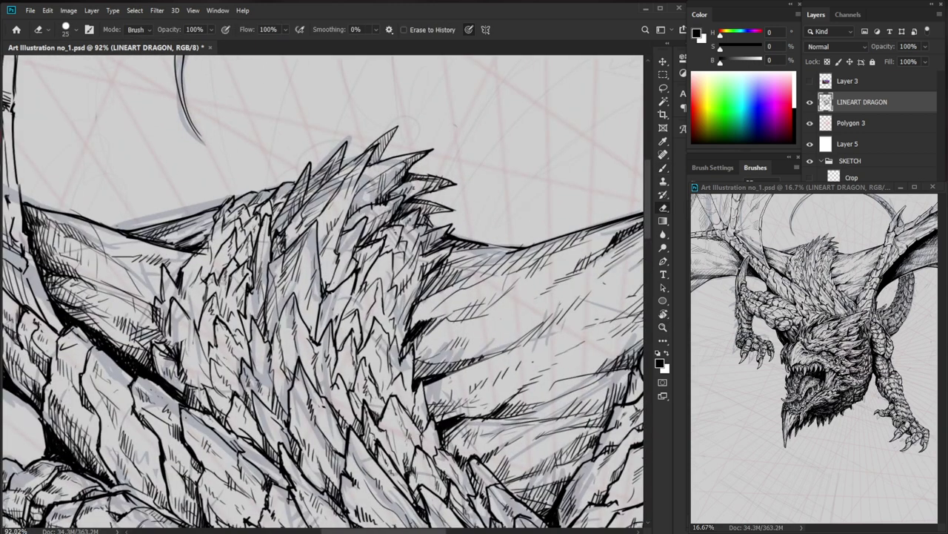
# Hatch the pointed scales in the middle of the dragon's neck with short downward strokes.
pyautogui.press('b')
pyautogui.moveTo(344, 365); pyautogui.dragTo(331, 376)
pyautogui.moveTo(339, 366)
pyautogui.mouseDown()
pyautogui.moveTo(331, 383)
pyautogui.moveTo(344, 388)
pyautogui.mouseUp()
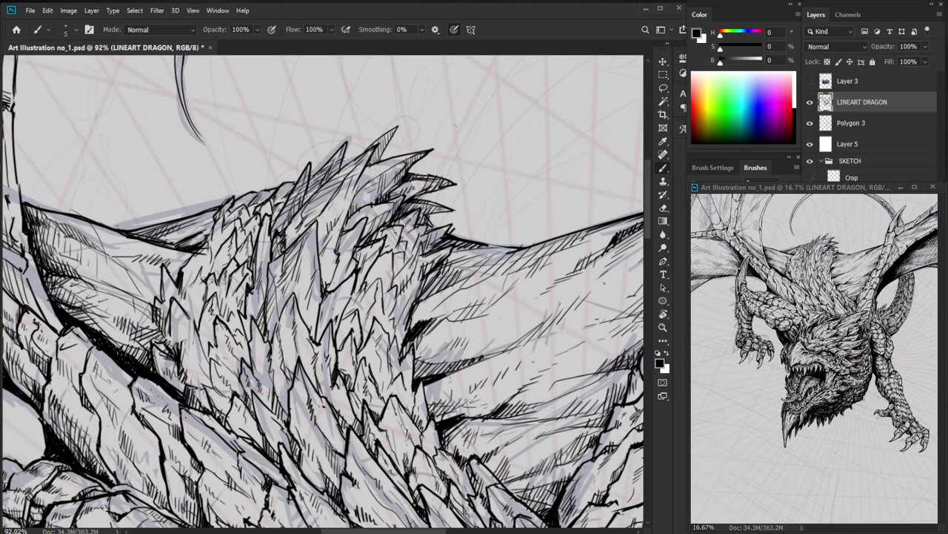
pyautogui.moveTo(333, 381); pyautogui.dragTo(326, 395)
pyautogui.moveTo(328, 389); pyautogui.dragTo(322, 402)
pyautogui.moveTo(332, 390); pyautogui.dragTo(325, 400)
pyautogui.moveTo(385, 358); pyautogui.dragTo(282, 267)
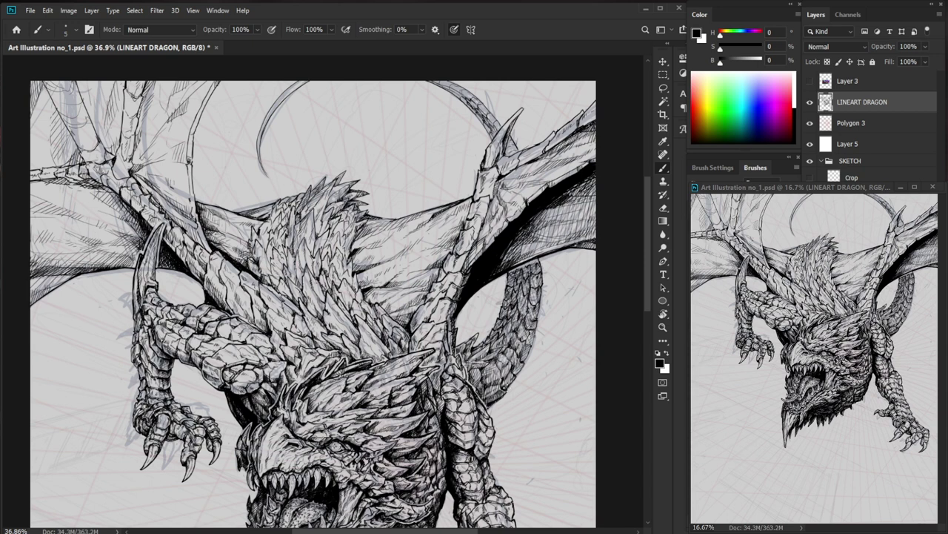
# Erase part of the linework beside the left wing's upper arm and hatch the nearby scales.
pyautogui.scroll(3, 271, 253)
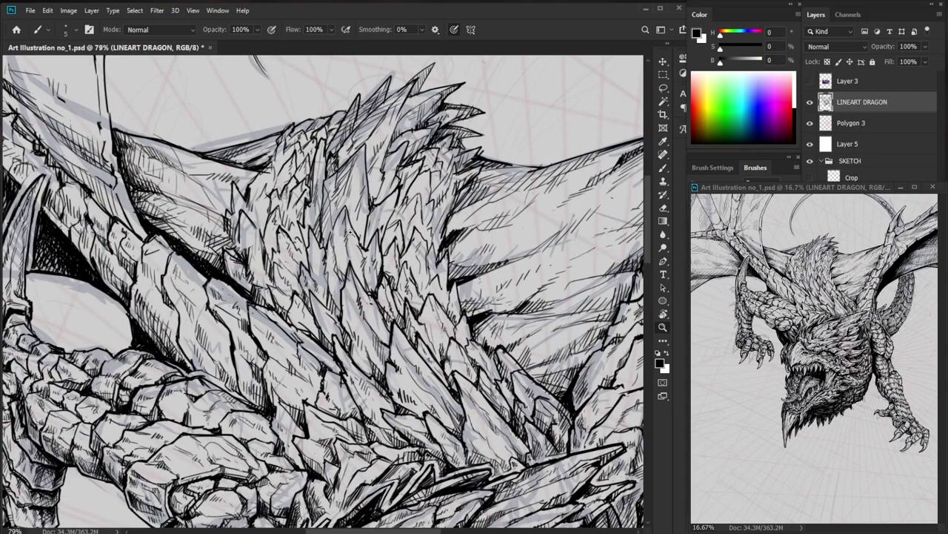
pyautogui.scroll(-3, 273, 285)
pyautogui.press('e')
pyautogui.scroll(3, 304, 231)
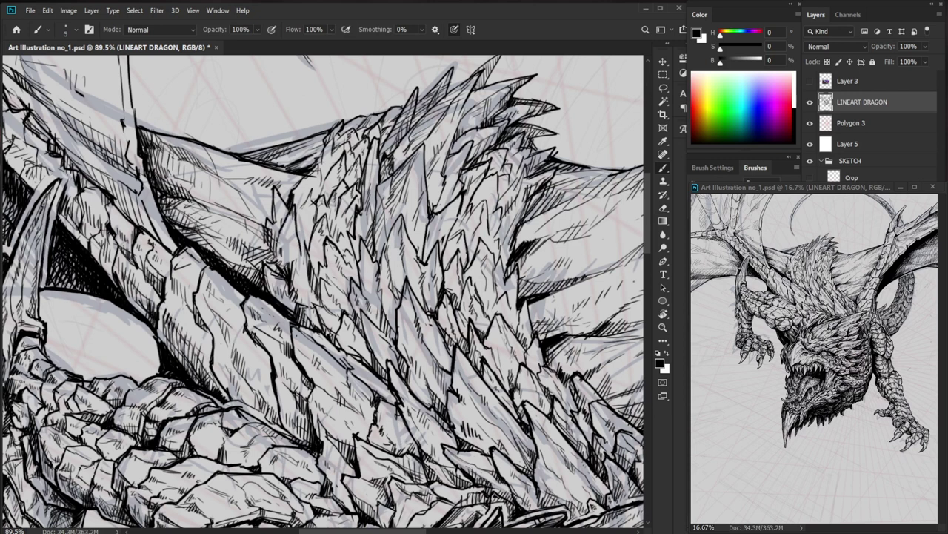
pyautogui.press('b')
pyautogui.press('e')
pyautogui.moveTo(296, 270); pyautogui.dragTo(306, 299)
pyautogui.press('b')
pyautogui.moveTo(394, 273); pyautogui.dragTo(304, 274)
pyautogui.moveTo(371, 248); pyautogui.dragTo(400, 157)
pyautogui.moveTo(280, 184); pyautogui.dragTo(274, 201)
pyautogui.moveTo(278, 192); pyautogui.dragTo(272, 221)
pyautogui.moveTo(275, 205); pyautogui.dragTo(277, 229)
pyautogui.moveTo(277, 217); pyautogui.dragTo(279, 243)
pyautogui.moveTo(275, 165); pyautogui.dragTo(265, 195)
pyautogui.moveTo(271, 194); pyautogui.dragTo(261, 221)
# Extend the short shading strokes across the left wing's arm scales up toward the wrist.
pyautogui.press('e')
pyautogui.press('b')
pyautogui.moveTo(257, 157); pyautogui.dragTo(233, 174)
pyautogui.moveTo(249, 164); pyautogui.dragTo(240, 180)
pyautogui.moveTo(252, 162); pyautogui.dragTo(250, 186)
pyautogui.moveTo(257, 171); pyautogui.dragTo(251, 197)
pyautogui.moveTo(262, 173)
pyautogui.mouseDown()
pyautogui.moveTo(255, 198)
pyautogui.moveTo(260, 191)
pyautogui.mouseUp()
pyautogui.moveTo(270, 178); pyautogui.dragTo(266, 193)
pyautogui.moveTo(258, 180); pyautogui.dragTo(253, 192)
pyautogui.moveTo(240, 161); pyautogui.dragTo(233, 170)
pyautogui.moveTo(227, 152); pyautogui.dragTo(207, 159)
# Hatch the large scales along the left wing's arm down toward the shoulder.
pyautogui.moveTo(363, 201); pyautogui.dragTo(293, 202)
pyautogui.moveTo(543, 400); pyautogui.dragTo(481, 418)
pyautogui.moveTo(247, 224); pyautogui.dragTo(314, 225)
pyautogui.moveTo(223, 209)
pyautogui.mouseDown()
pyautogui.moveTo(270, 228)
pyautogui.moveTo(243, 236)
pyautogui.mouseUp()
pyautogui.moveTo(252, 222); pyautogui.dragTo(246, 237)
pyautogui.moveTo(261, 224); pyautogui.dragTo(256, 241)
pyautogui.moveTo(268, 226); pyautogui.dragTo(263, 256)
pyautogui.moveTo(280, 251)
pyautogui.mouseDown()
pyautogui.moveTo(273, 265)
pyautogui.moveTo(277, 253)
pyautogui.mouseUp()
pyautogui.moveTo(289, 243)
pyautogui.mouseDown()
pyautogui.moveTo(280, 261)
pyautogui.moveTo(292, 255)
pyautogui.mouseUp()
pyautogui.moveTo(311, 250)
pyautogui.mouseDown()
pyautogui.moveTo(308, 268)
pyautogui.moveTo(298, 254)
pyautogui.moveTo(292, 274)
pyautogui.mouseUp()
pyautogui.moveTo(303, 255); pyautogui.dragTo(298, 277)
pyautogui.moveTo(310, 260); pyautogui.dragTo(304, 278)
pyautogui.press('e')
pyautogui.press('b')
pyautogui.moveTo(291, 240); pyautogui.dragTo(295, 265)
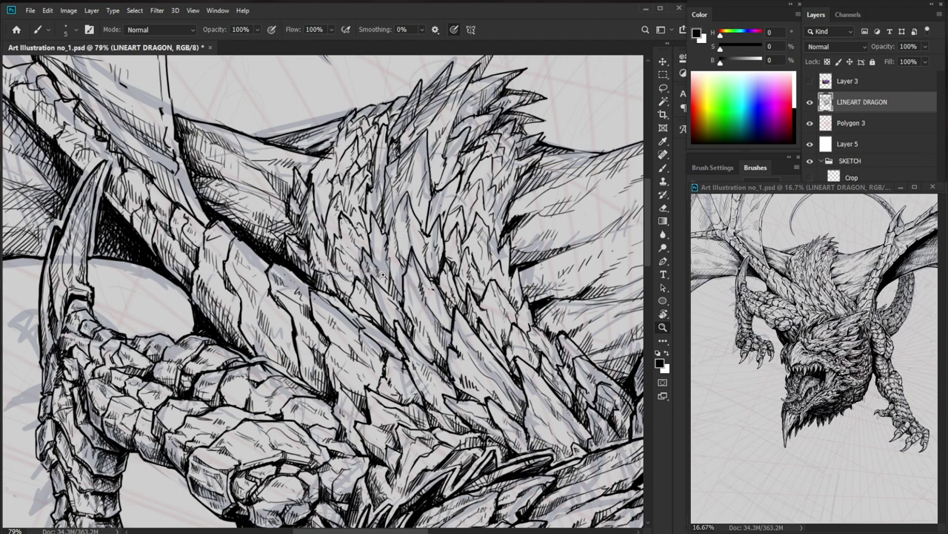
# Add hatching to the scales where the left wing's arm meets the neck.
pyautogui.moveTo(371, 279); pyautogui.dragTo(296, 280)
pyautogui.moveTo(541, 480); pyautogui.dragTo(493, 419)
pyautogui.moveTo(357, 219); pyautogui.dragTo(429, 220)
pyautogui.moveTo(361, 221); pyautogui.dragTo(354, 241)
pyautogui.moveTo(363, 234)
pyautogui.mouseDown()
pyautogui.moveTo(354, 242)
pyautogui.moveTo(334, 231)
pyautogui.mouseUp()
pyautogui.moveTo(343, 217); pyautogui.dragTo(340, 244)
pyautogui.moveTo(347, 223); pyautogui.dragTo(346, 249)
pyautogui.moveTo(355, 231); pyautogui.dragTo(351, 263)
pyautogui.moveTo(362, 250); pyautogui.dragTo(356, 263)
pyautogui.moveTo(416, 258); pyautogui.dragTo(363, 259)
pyautogui.moveTo(555, 363); pyautogui.dragTo(492, 253)
pyautogui.moveTo(529, 229); pyautogui.dragTo(523, 236)
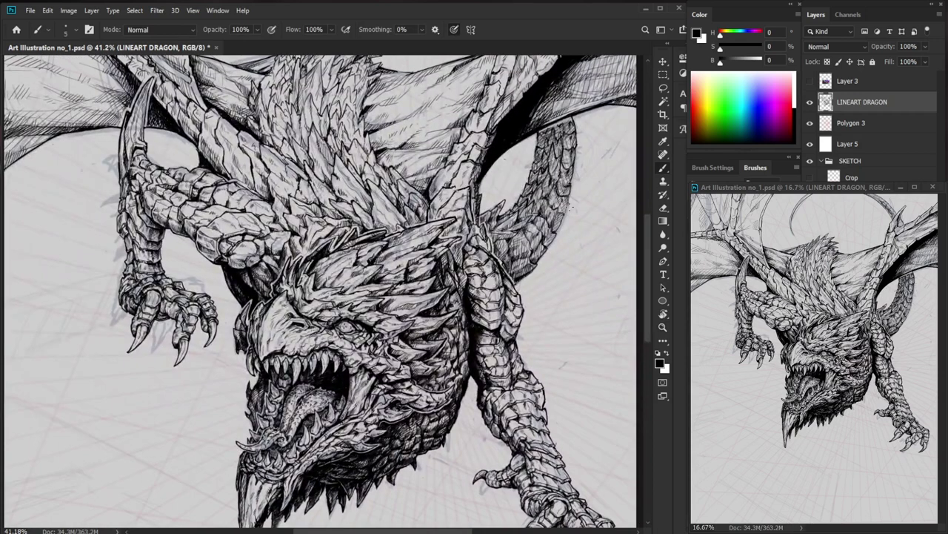
# Shade the lower neck scales with short ink strokes, erasing and redrawing a few lines.
pyautogui.moveTo(515, 319); pyautogui.dragTo(492, 319)
pyautogui.moveTo(374, 199)
pyautogui.mouseDown()
pyautogui.moveTo(449, 201)
pyautogui.moveTo(356, 194)
pyautogui.mouseUp()
pyautogui.moveTo(329, 146); pyautogui.dragTo(319, 158)
pyautogui.moveTo(338, 160); pyautogui.dragTo(328, 176)
pyautogui.moveTo(342, 170); pyautogui.dragTo(332, 182)
pyautogui.press('e')
pyautogui.moveTo(326, 144); pyautogui.dragTo(337, 175)
pyautogui.moveTo(324, 156); pyautogui.dragTo(338, 177)
pyautogui.press('b')
pyautogui.moveTo(333, 144); pyautogui.dragTo(321, 161)
pyautogui.moveTo(336, 154); pyautogui.dragTo(319, 163)
pyautogui.moveTo(331, 153)
pyautogui.mouseDown()
pyautogui.moveTo(323, 161)
pyautogui.moveTo(349, 194)
pyautogui.mouseUp()
# Erase excess strokes on the lower neck, rotate the canvas, and hatch the scales behind the head.
pyautogui.press('e')
pyautogui.moveTo(330, 151); pyautogui.dragTo(336, 174)
pyautogui.moveTo(326, 152)
pyautogui.mouseDown()
pyautogui.moveTo(344, 181)
pyautogui.moveTo(451, 161)
pyautogui.moveTo(455, 243)
pyautogui.moveTo(439, 234)
pyautogui.moveTo(418, 257)
pyautogui.moveTo(437, 243)
pyautogui.moveTo(397, 351)
pyautogui.mouseUp()
pyautogui.press('r')
pyautogui.press('z')
pyautogui.press('r')
pyautogui.press('b')
pyautogui.moveTo(410, 316); pyautogui.dragTo(405, 335)
pyautogui.moveTo(415, 303); pyautogui.dragTo(411, 320)
pyautogui.moveTo(419, 283)
pyautogui.mouseDown()
pyautogui.moveTo(410, 311)
pyautogui.moveTo(418, 320)
pyautogui.mouseUp()
pyautogui.moveTo(432, 296); pyautogui.dragTo(424, 305)
pyautogui.moveTo(428, 309); pyautogui.dragTo(422, 318)
# Rotate the canvas further and hatch along the row of neck scales behind the head crest.
pyautogui.moveTo(445, 275); pyautogui.dragTo(378, 277)
pyautogui.press('r')
pyautogui.moveTo(452, 326); pyautogui.dragTo(459, 238)
pyautogui.moveTo(401, 170); pyautogui.dragTo(441, 170)
pyautogui.moveTo(459, 297); pyautogui.dragTo(497, 296)
pyautogui.press('r')
pyautogui.moveTo(460, 259); pyautogui.dragTo(456, 326)
pyautogui.moveTo(417, 354); pyautogui.dragTo(413, 365)
pyautogui.moveTo(420, 340); pyautogui.dragTo(416, 355)
pyautogui.moveTo(427, 328); pyautogui.dragTo(415, 350)
pyautogui.moveTo(423, 317); pyautogui.dragTo(419, 332)
pyautogui.moveTo(427, 293)
pyautogui.mouseDown()
pyautogui.moveTo(421, 322)
pyautogui.moveTo(428, 319)
pyautogui.mouseUp()
pyautogui.moveTo(432, 283)
pyautogui.mouseDown()
pyautogui.moveTo(426, 304)
pyautogui.moveTo(435, 294)
pyautogui.mouseUp()
# Undo the last neck stroke and ink replacement shading strokes along the same scales.
pyautogui.hotkey('ctrl', 'z')
pyautogui.moveTo(427, 286)
pyautogui.mouseDown()
pyautogui.moveTo(424, 310)
pyautogui.moveTo(427, 300)
pyautogui.mouseUp()
pyautogui.moveTo(438, 279)
pyautogui.mouseDown()
pyautogui.moveTo(431, 300)
pyautogui.moveTo(421, 299)
pyautogui.moveTo(410, 342)
pyautogui.mouseUp()
pyautogui.press('e')
pyautogui.press('b')
pyautogui.moveTo(419, 331); pyautogui.dragTo(410, 349)
pyautogui.press('z')
pyautogui.moveTo(300, 318); pyautogui.dragTo(255, 318)
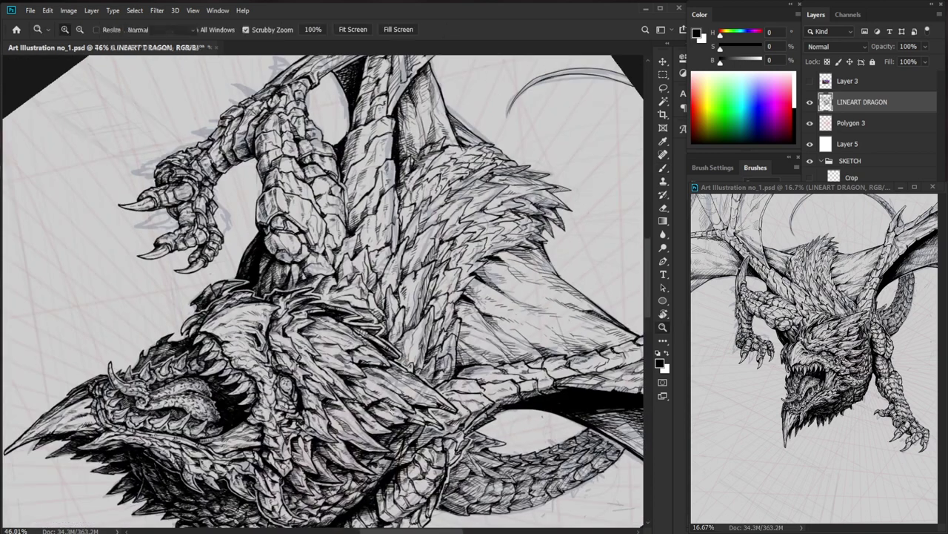
# Rotate the canvas back toward upright and erase stray strokes on the neck scales behind the head.
pyautogui.press('r')
pyautogui.moveTo(443, 333); pyautogui.dragTo(443, 246)
pyautogui.press('z')
pyautogui.moveTo(297, 312); pyautogui.dragTo(370, 312)
pyautogui.press('e')
pyautogui.moveTo(410, 228); pyautogui.dragTo(422, 251)
pyautogui.moveTo(416, 243); pyautogui.dragTo(428, 273)
pyautogui.press('b')
pyautogui.press('z')
pyautogui.press('b')
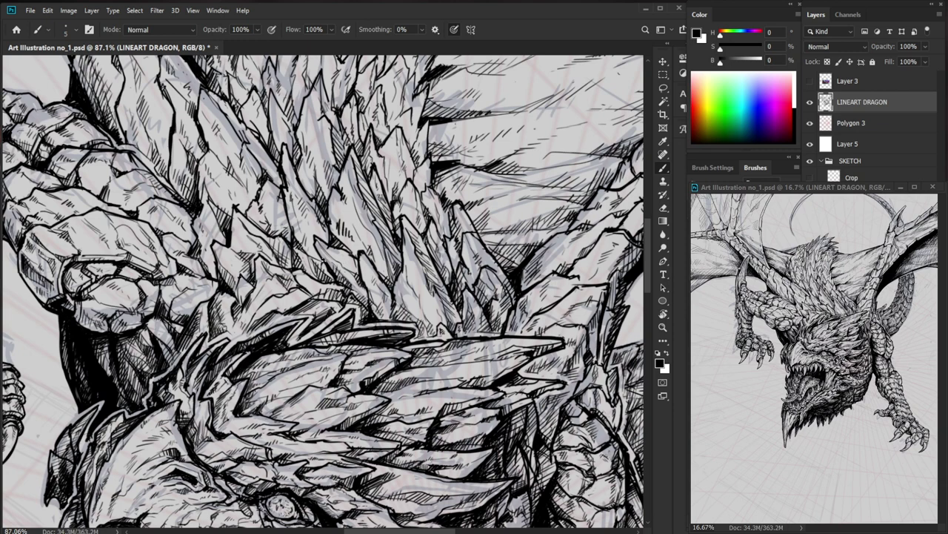
pyautogui.press('z')
pyautogui.moveTo(458, 207); pyautogui.dragTo(381, 210)
pyautogui.moveTo(569, 231); pyautogui.dragTo(542, 309)
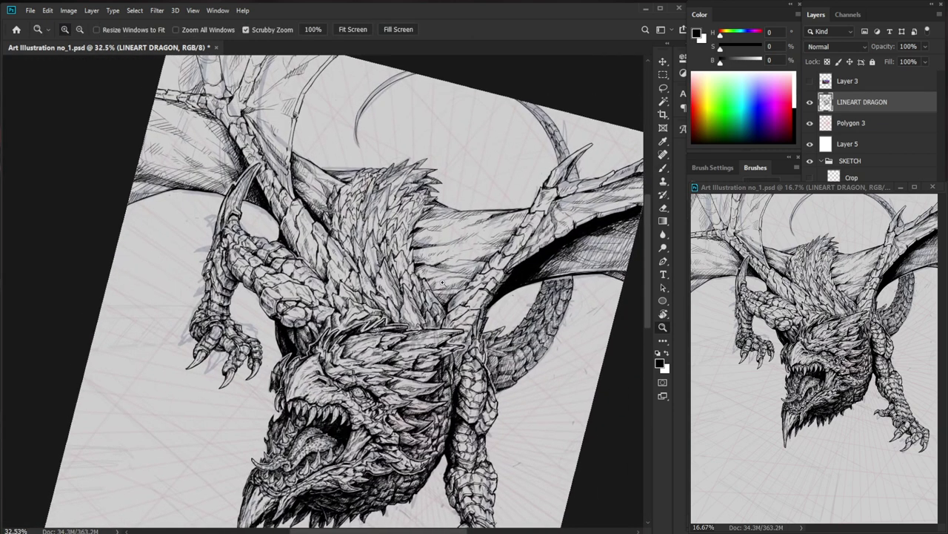
# Ink short shading strokes on the lower neck scales above the head crest, switching between brush and eraser.
pyautogui.moveTo(359, 287); pyautogui.dragTo(460, 286)
pyautogui.press('b')
pyautogui.moveTo(297, 258)
pyautogui.mouseDown()
pyautogui.moveTo(321, 295)
pyautogui.moveTo(295, 272)
pyautogui.moveTo(298, 293)
pyautogui.moveTo(323, 311)
pyautogui.mouseUp()
pyautogui.press('e')
pyautogui.press('b')
pyautogui.moveTo(321, 302)
pyautogui.mouseDown()
pyautogui.moveTo(348, 328)
pyautogui.moveTo(324, 307)
pyautogui.mouseUp()
pyautogui.press('e')
pyautogui.press('b')
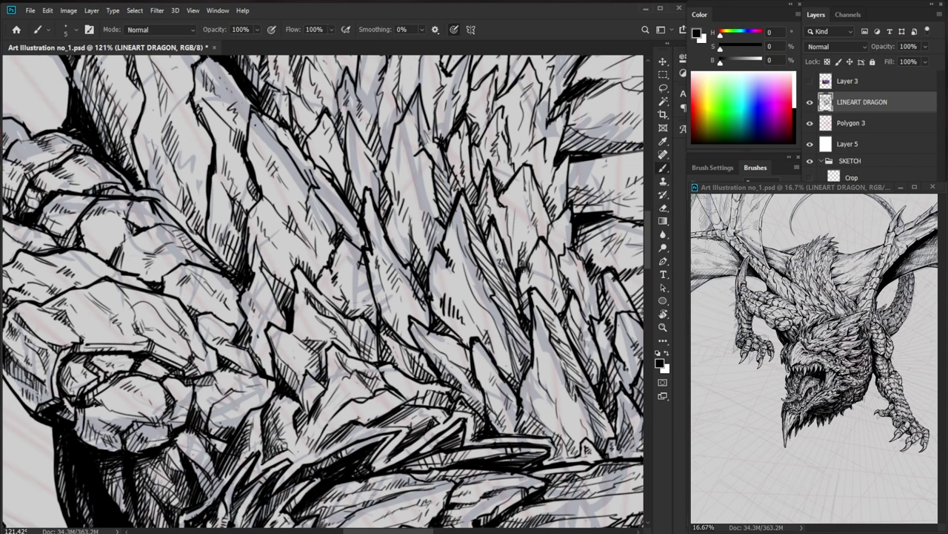
pyautogui.hotkey('ctrl', 'space')
pyautogui.moveTo(386, 296); pyautogui.dragTo(319, 295)
pyautogui.scroll(-2, 548, 281)
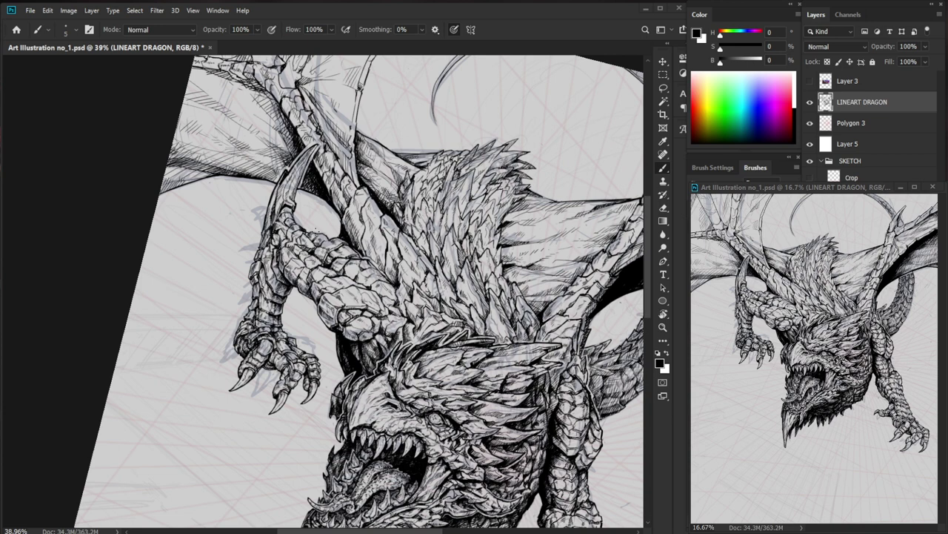
# Ink contour and shading strokes along the scaled forearm below the raised thumb claw.
pyautogui.moveTo(304, 220); pyautogui.dragTo(400, 222)
pyautogui.moveTo(277, 252)
pyautogui.mouseDown()
pyautogui.moveTo(261, 273)
pyautogui.moveTo(274, 281)
pyautogui.mouseUp()
pyautogui.moveTo(273, 271); pyautogui.dragTo(282, 279)
pyautogui.moveTo(338, 273); pyautogui.dragTo(243, 275)
pyautogui.moveTo(571, 433); pyautogui.dragTo(484, 368)
pyautogui.moveTo(227, 180)
pyautogui.mouseDown()
pyautogui.moveTo(310, 181)
pyautogui.moveTo(256, 186)
pyautogui.moveTo(265, 195)
pyautogui.mouseUp()
pyautogui.moveTo(257, 182); pyautogui.dragTo(263, 210)
pyautogui.moveTo(259, 207); pyautogui.dragTo(267, 212)
pyautogui.moveTo(263, 201); pyautogui.dragTo(271, 220)
pyautogui.moveTo(267, 217); pyautogui.dragTo(284, 233)
pyautogui.moveTo(281, 231); pyautogui.dragTo(284, 236)
pyautogui.moveTo(282, 232); pyautogui.dragTo(299, 241)
pyautogui.hotkey('ctrl', 'space')
pyautogui.moveTo(352, 226); pyautogui.dragTo(307, 282)
pyautogui.press('b')
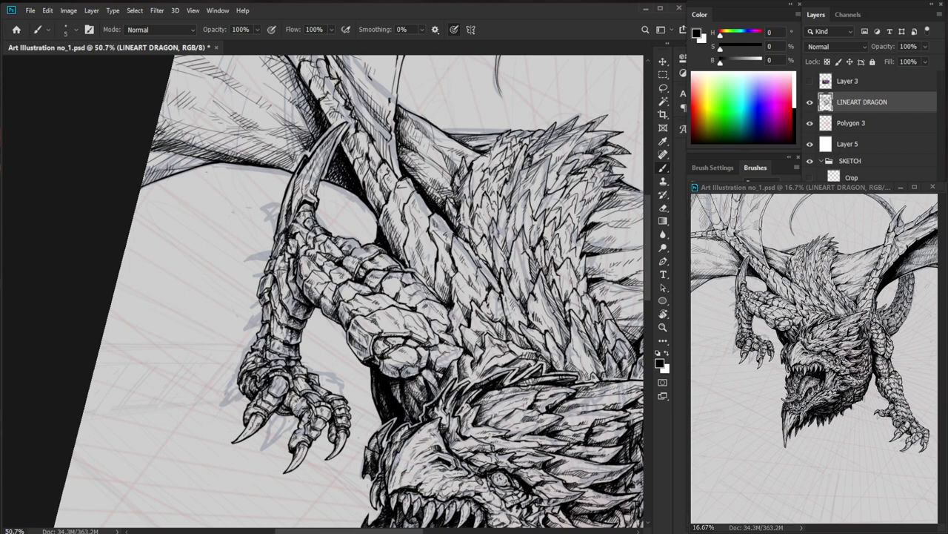
# Hatch the upper wing membrane beside the arm bone with parallel diagonal strokes.
pyautogui.moveTo(343, 144); pyautogui.dragTo(397, 145)
pyautogui.moveTo(332, 171)
pyautogui.mouseDown()
pyautogui.moveTo(311, 213)
pyautogui.moveTo(323, 212)
pyautogui.mouseUp()
pyautogui.moveTo(341, 144); pyautogui.dragTo(389, 301)
pyautogui.moveTo(264, 193); pyautogui.dragTo(160, 112)
pyautogui.moveTo(320, 249)
pyautogui.mouseDown()
pyautogui.moveTo(295, 251)
pyautogui.moveTo(289, 286)
pyautogui.mouseUp()
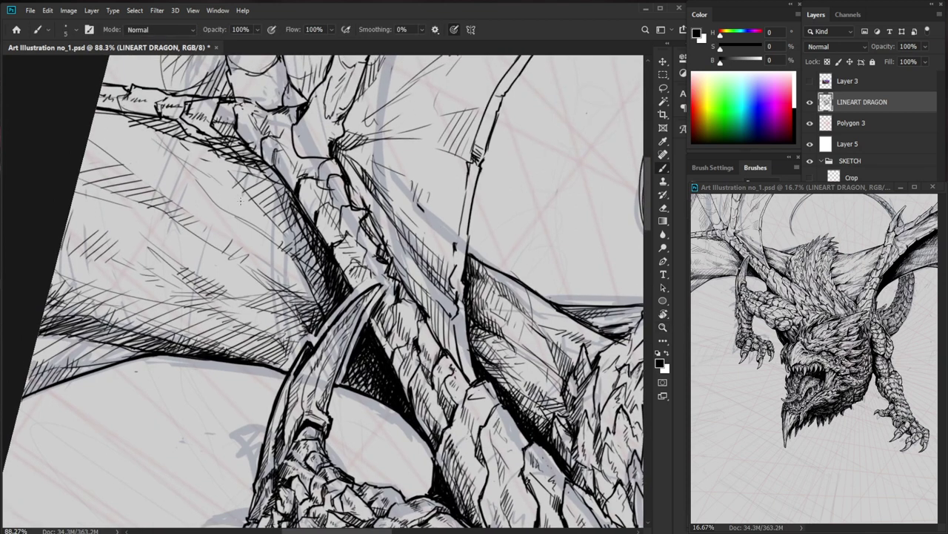
pyautogui.moveTo(186, 158); pyautogui.dragTo(208, 195)
pyautogui.moveTo(202, 173); pyautogui.dragTo(217, 205)
pyautogui.moveTo(216, 174); pyautogui.dragTo(234, 211)
pyautogui.moveTo(228, 179); pyautogui.dragTo(249, 221)
pyautogui.moveTo(238, 187)
pyautogui.mouseDown()
pyautogui.moveTo(250, 227)
pyautogui.moveTo(257, 201)
pyautogui.mouseUp()
# Erase the upper ends of the new membrane hatching and redraw a short stroke there.
pyautogui.press('e')
pyautogui.moveTo(200, 160); pyautogui.dragTo(215, 162)
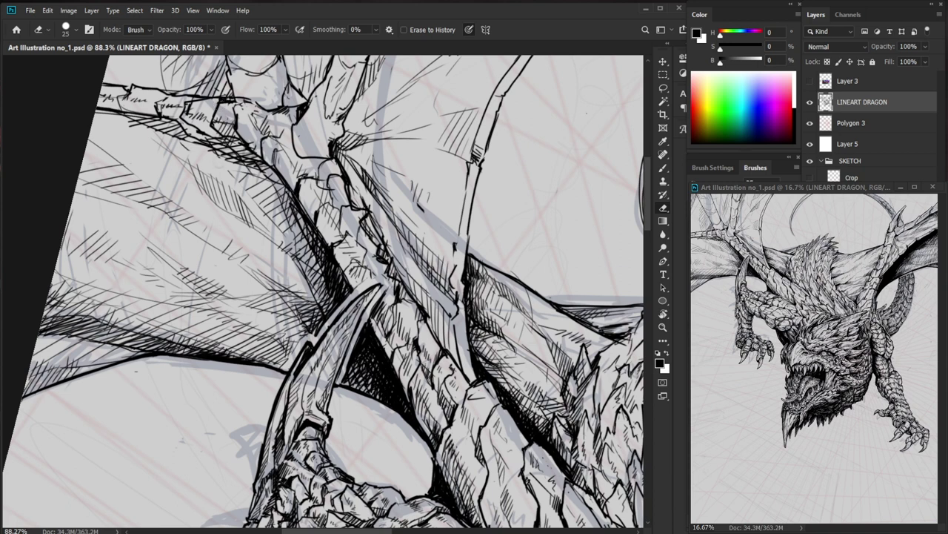
pyautogui.press('b')
pyautogui.moveTo(185, 159); pyautogui.dragTo(192, 166)
pyautogui.hotkey('ctrl', 'space')
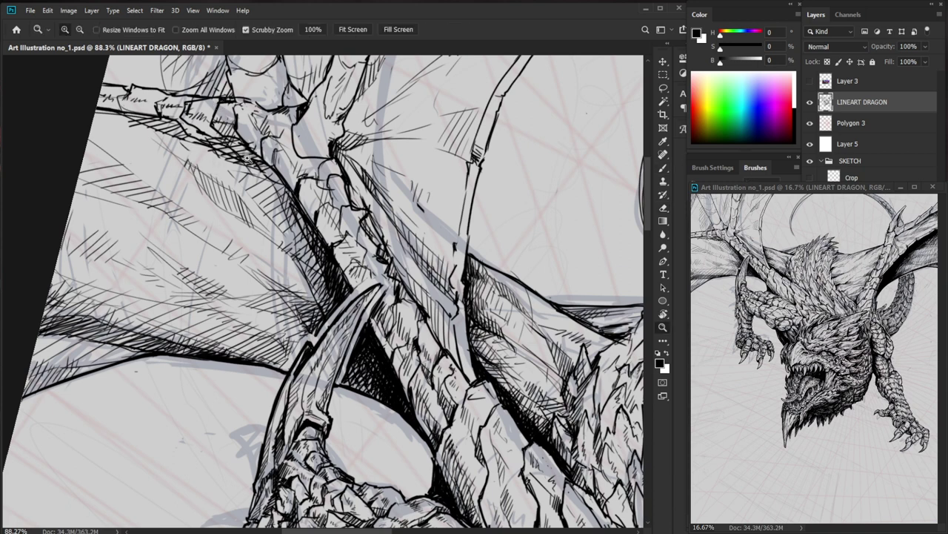
pyautogui.moveTo(251, 159); pyautogui.dragTo(228, 161)
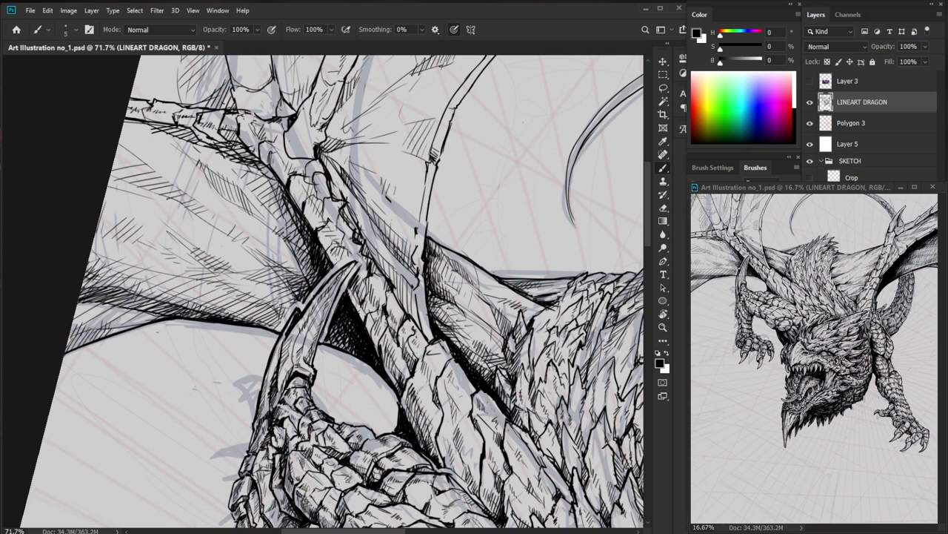
# Extend the diagonal hatching across the wing membrane toward the arm bone above the thumb claw.
pyautogui.moveTo(223, 219)
pyautogui.mouseDown()
pyautogui.moveTo(294, 257)
pyautogui.moveTo(273, 259)
pyautogui.moveTo(280, 266)
pyautogui.mouseUp()
pyautogui.moveTo(274, 251); pyautogui.dragTo(290, 278)
pyautogui.moveTo(281, 255); pyautogui.dragTo(300, 288)
pyautogui.moveTo(286, 262)
pyautogui.mouseDown()
pyautogui.moveTo(301, 291)
pyautogui.moveTo(312, 283)
pyautogui.mouseUp()
pyautogui.moveTo(230, 229); pyautogui.dragTo(278, 265)
pyautogui.moveTo(205, 218); pyautogui.dragTo(283, 277)
pyautogui.moveTo(245, 243); pyautogui.dragTo(276, 272)
pyautogui.moveTo(275, 262); pyautogui.dragTo(285, 281)
pyautogui.moveTo(281, 269); pyautogui.dragTo(288, 287)
# Ink shading strokes along the middle wing finger bone and the membrane fold beside it.
pyautogui.press('z')
pyautogui.moveTo(370, 278); pyautogui.dragTo(300, 280)
pyautogui.moveTo(604, 461); pyautogui.dragTo(510, 467)
pyautogui.moveTo(288, 179); pyautogui.dragTo(358, 180)
pyautogui.press('b')
pyautogui.moveTo(303, 193); pyautogui.dragTo(290, 213)
pyautogui.moveTo(319, 164); pyautogui.dragTo(270, 252)
pyautogui.moveTo(307, 168); pyautogui.dragTo(269, 248)
pyautogui.moveTo(278, 216); pyautogui.dragTo(274, 240)
pyautogui.moveTo(288, 209); pyautogui.dragTo(281, 232)
pyautogui.moveTo(295, 190); pyautogui.dragTo(289, 243)
pyautogui.moveTo(297, 222)
pyautogui.mouseDown()
pyautogui.moveTo(294, 237)
pyautogui.moveTo(308, 211)
pyautogui.mouseUp()
pyautogui.moveTo(295, 230)
pyautogui.mouseDown()
pyautogui.moveTo(260, 287)
pyautogui.moveTo(298, 249)
pyautogui.mouseUp()
# Clean up and add short hatching strokes on the membrane next to the middle finger bone.
pyautogui.press('e')
pyautogui.press('b')
pyautogui.moveTo(332, 208); pyautogui.dragTo(312, 231)
pyautogui.press('e')
pyautogui.press('b')
pyautogui.moveTo(321, 215); pyautogui.dragTo(315, 233)
pyautogui.moveTo(327, 215)
pyautogui.mouseDown()
pyautogui.moveTo(316, 229)
pyautogui.moveTo(328, 215)
pyautogui.mouseUp()
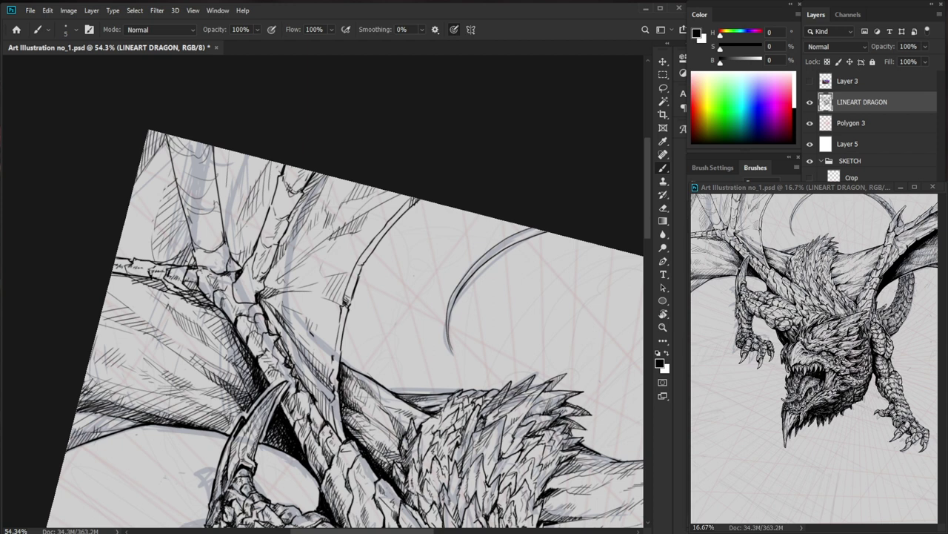
# Redraw the segment outlines of the middle finger bone with short brush strokes.
pyautogui.moveTo(308, 228); pyautogui.dragTo(360, 148)
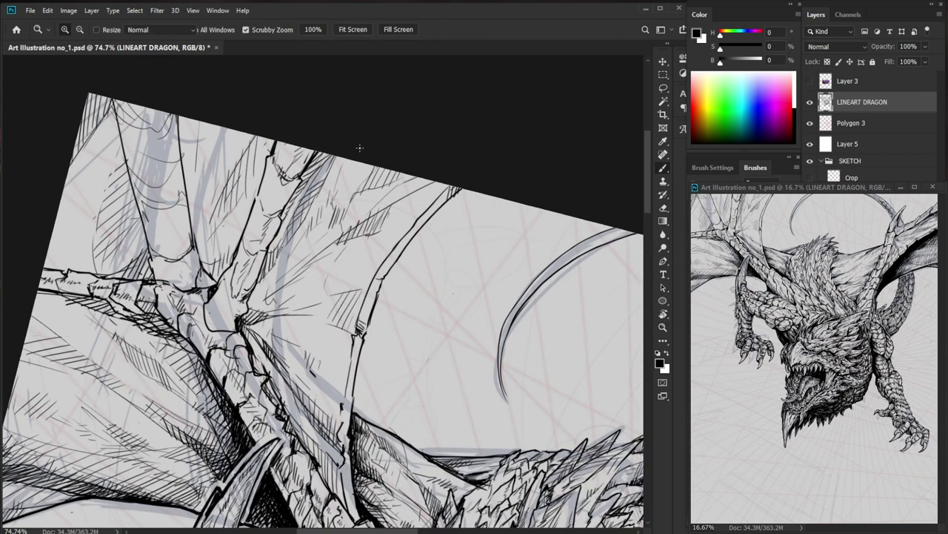
pyautogui.press('e')
pyautogui.press('b')
pyautogui.moveTo(259, 199); pyautogui.dragTo(254, 201)
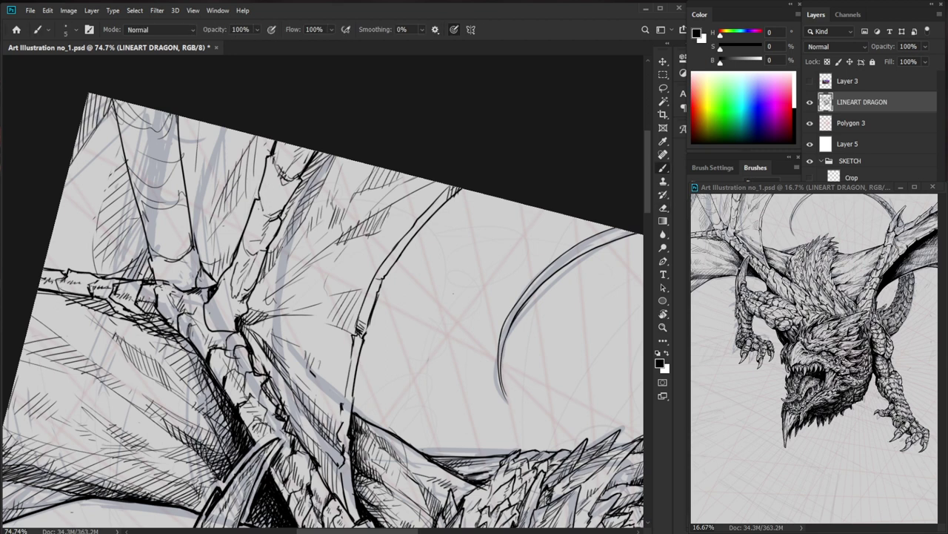
pyautogui.press('e')
pyautogui.press('b')
pyautogui.moveTo(264, 210); pyautogui.dragTo(270, 215)
pyautogui.moveTo(266, 212)
pyautogui.mouseDown()
pyautogui.moveTo(300, 218)
pyautogui.moveTo(276, 230)
pyautogui.mouseUp()
# Refine the upper joint of the middle finger bone, alternating eraser and brush.
pyautogui.hotkey('ctrl', 'space')
pyautogui.press('e')
pyautogui.press('b')
pyautogui.press('e')
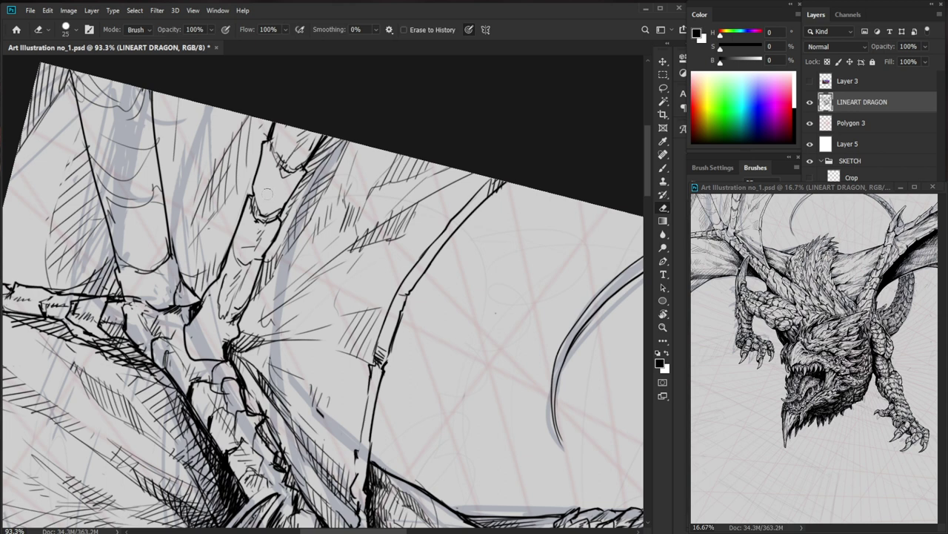
pyautogui.press('b')
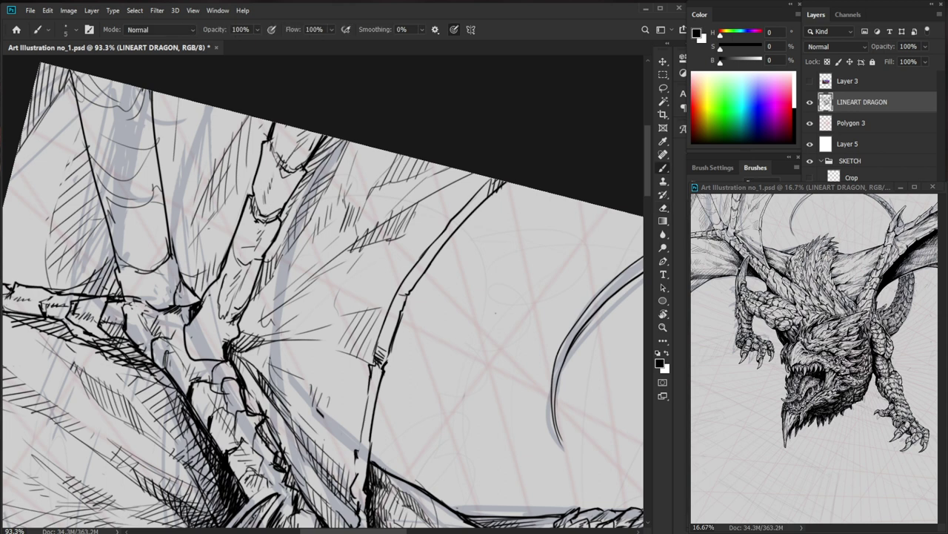
pyautogui.press('e')
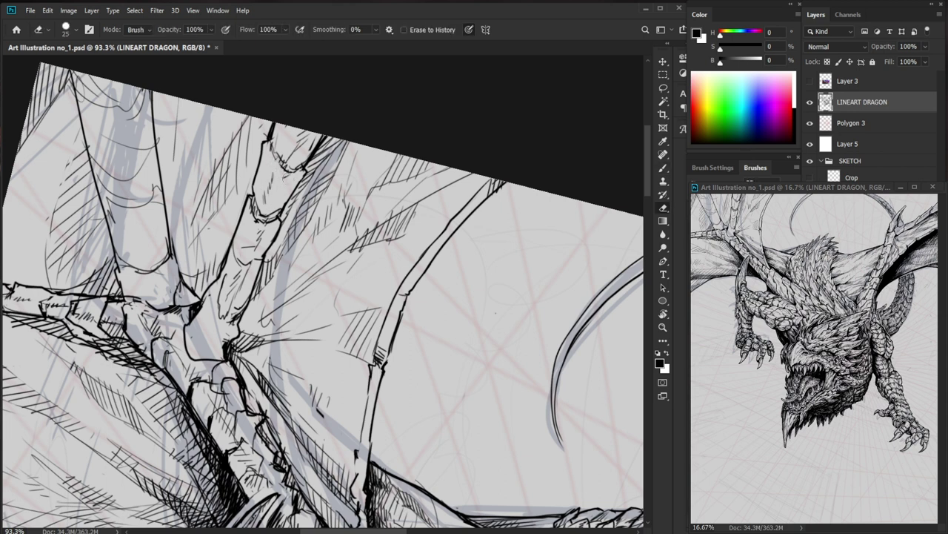
pyautogui.press('b')
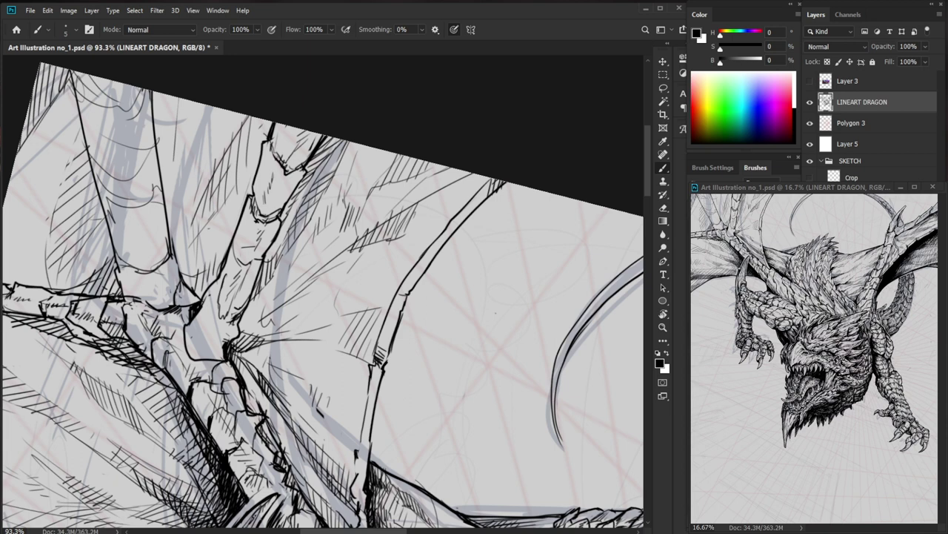
pyautogui.press('e')
pyautogui.press('b')
pyautogui.moveTo(288, 159); pyautogui.dragTo(284, 167)
pyautogui.moveTo(286, 160); pyautogui.dragTo(271, 154)
# Erase excess lines at the middle finger bone's two upper joints and ink the top joint again.
pyautogui.hotkey('ctrl', 'space')
pyautogui.moveTo(345, 132)
pyautogui.mouseDown()
pyautogui.moveTo(276, 135)
pyautogui.moveTo(388, 128)
pyautogui.mouseUp()
pyautogui.hotkey('ctrl', 'space')
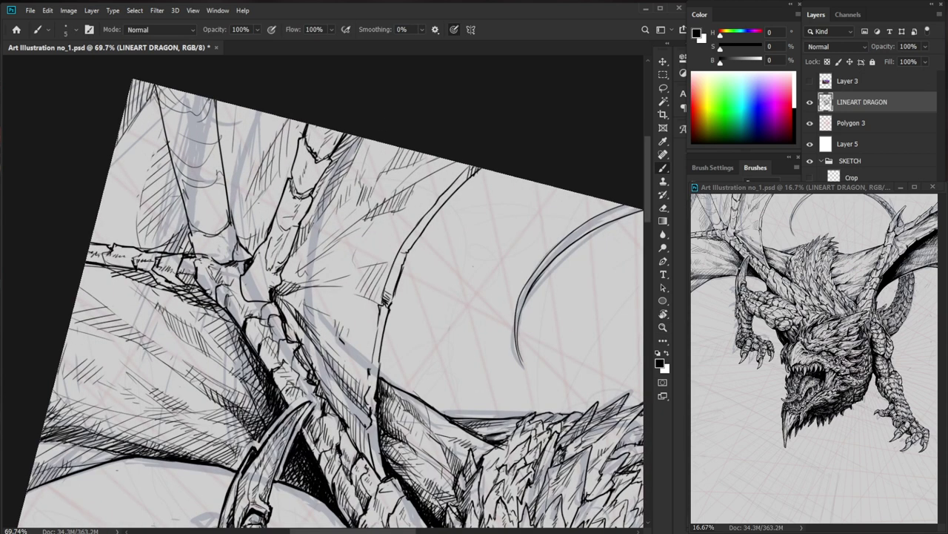
pyautogui.press('e')
pyautogui.moveTo(292, 188)
pyautogui.mouseDown()
pyautogui.moveTo(295, 205)
pyautogui.moveTo(290, 197)
pyautogui.mouseUp()
pyautogui.press('b')
pyautogui.press('e')
pyautogui.moveTo(315, 151); pyautogui.dragTo(321, 158)
pyautogui.press('b')
pyautogui.press('e')
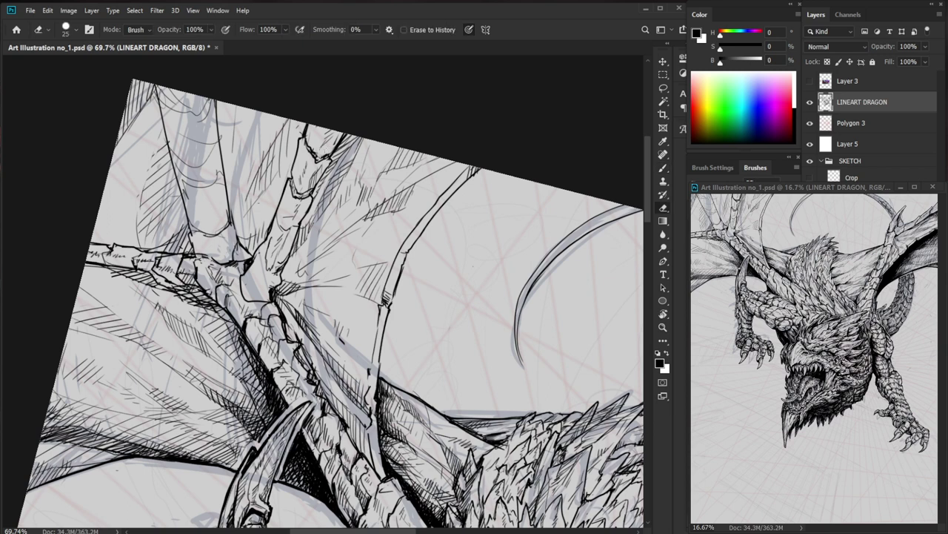
pyautogui.press('b')
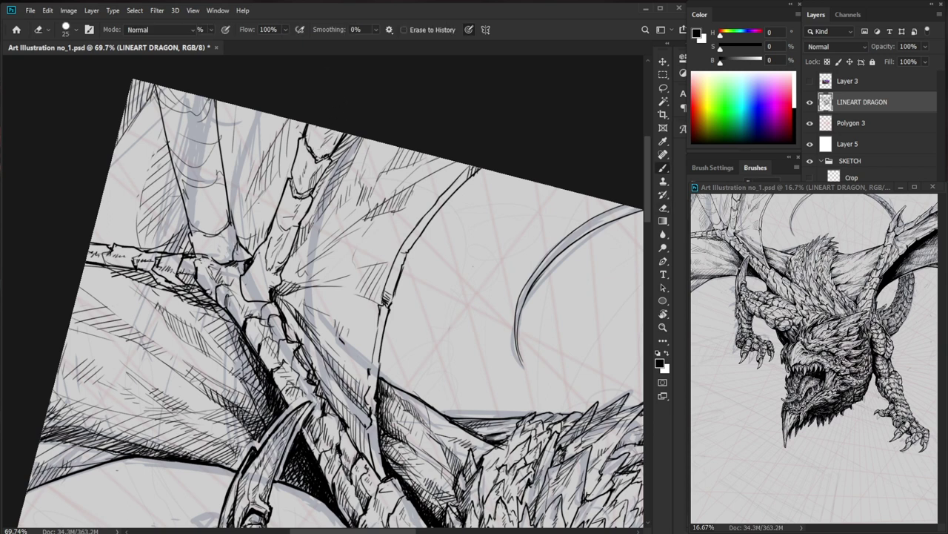
pyautogui.moveTo(320, 159)
pyautogui.mouseDown()
pyautogui.moveTo(338, 132)
pyautogui.moveTo(329, 152)
pyautogui.mouseUp()
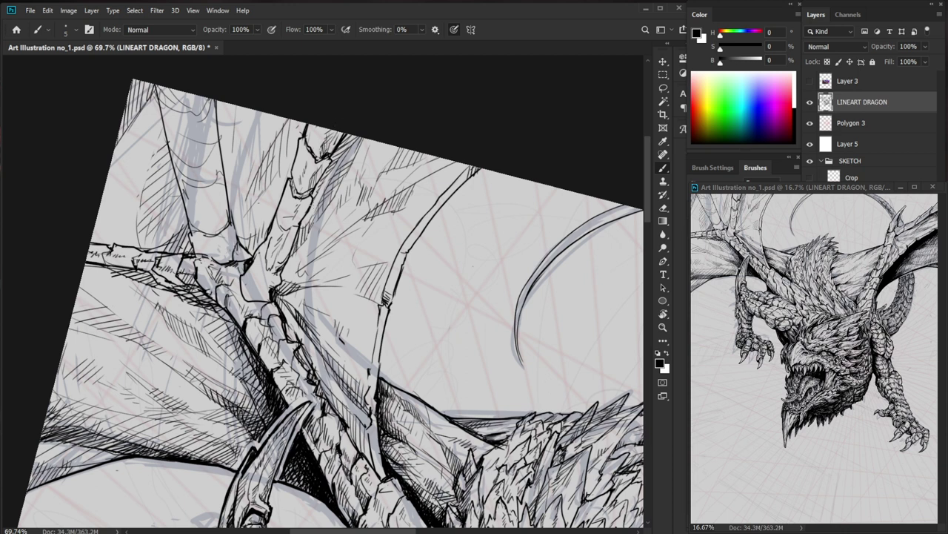
# Ink contour and shading strokes down the lower segments of the middle finger bone toward the wing wrist.
pyautogui.moveTo(301, 201); pyautogui.dragTo(271, 277)
pyautogui.moveTo(282, 255); pyautogui.dragTo(276, 271)
pyautogui.moveTo(289, 236)
pyautogui.mouseDown()
pyautogui.moveTo(285, 252)
pyautogui.moveTo(281, 232)
pyautogui.mouseUp()
pyautogui.moveTo(283, 216)
pyautogui.mouseDown()
pyautogui.moveTo(279, 231)
pyautogui.moveTo(272, 219)
pyautogui.moveTo(296, 243)
pyautogui.mouseUp()
pyautogui.press('e')
pyautogui.press('b')
pyautogui.hotkey('ctrl', 'space')
pyautogui.press('b')
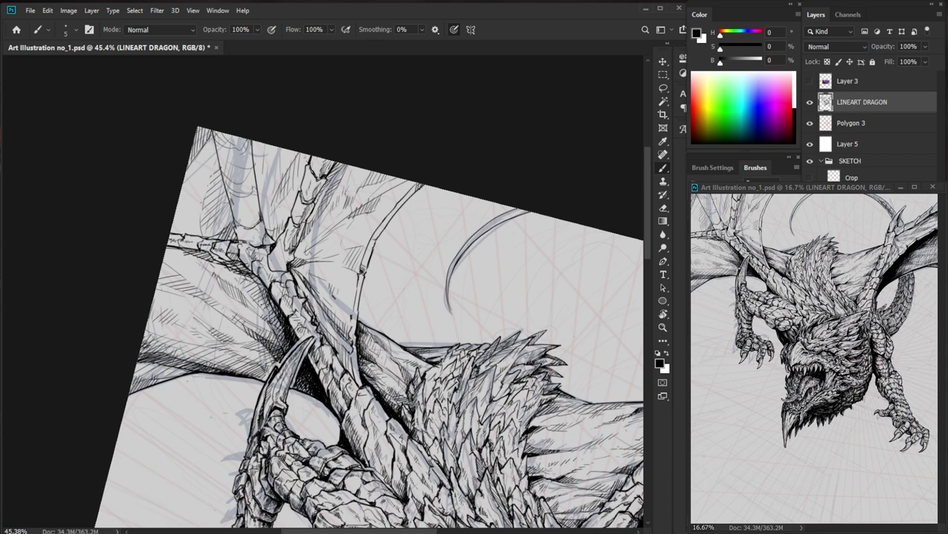
# Ink strokes along the wing arm bone between the wrist and the thumb claw.
pyautogui.hotkey('ctrl', 'space')
pyautogui.moveTo(329, 291); pyautogui.dragTo(396, 291)
pyautogui.moveTo(252, 245)
pyautogui.mouseDown()
pyautogui.moveTo(292, 345)
pyautogui.moveTo(272, 353)
pyautogui.mouseUp()
pyautogui.moveTo(272, 336); pyautogui.dragTo(266, 347)
pyautogui.moveTo(326, 300); pyautogui.dragTo(278, 300)
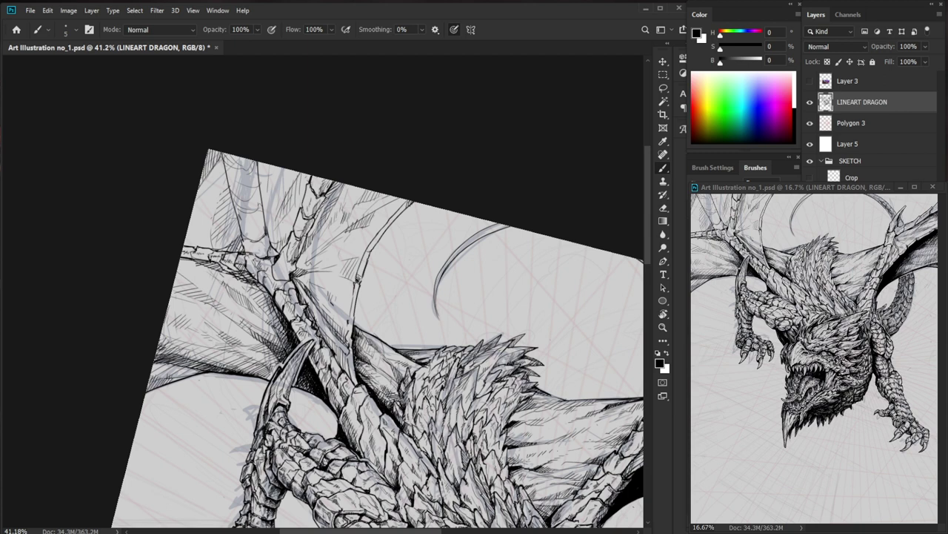
# Add long diagonal hatching across the lower wing membrane and darken the area beside the thumb claw.
pyautogui.scroll(5, 235, 359)
pyautogui.moveTo(164, 318); pyautogui.dragTo(254, 392)
pyautogui.moveTo(206, 336)
pyautogui.mouseDown()
pyautogui.moveTo(241, 381)
pyautogui.moveTo(296, 411)
pyautogui.mouseUp()
pyautogui.moveTo(287, 375); pyautogui.dragTo(303, 411)
pyautogui.moveTo(296, 376); pyautogui.dragTo(316, 411)
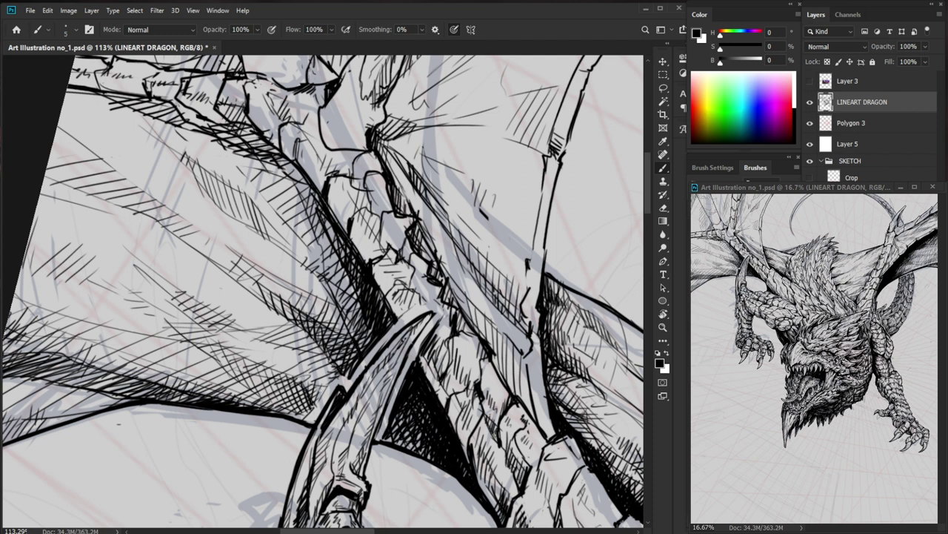
pyautogui.moveTo(377, 344); pyautogui.dragTo(285, 343)
pyautogui.moveTo(551, 449)
pyautogui.mouseDown()
pyautogui.moveTo(482, 400)
pyautogui.moveTo(401, 319)
pyautogui.mouseUp()
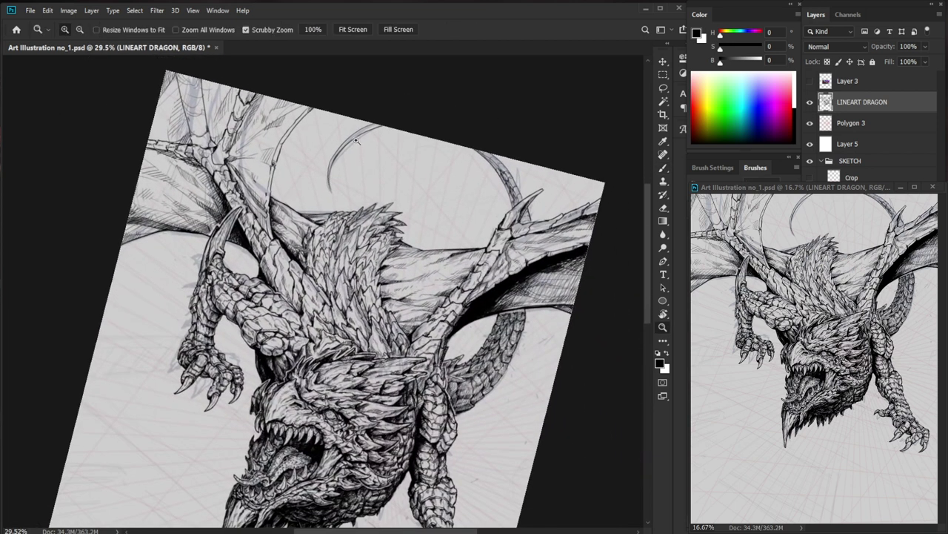
# Ink a small joint notch on the outline of the finger bone beside the middle one.
pyautogui.moveTo(411, 170); pyautogui.dragTo(459, 170)
pyautogui.moveTo(424, 206); pyautogui.dragTo(475, 295)
pyautogui.press('e')
pyautogui.press('b')
pyautogui.moveTo(220, 218)
pyautogui.mouseDown()
pyautogui.moveTo(223, 239)
pyautogui.moveTo(226, 221)
pyautogui.mouseUp()
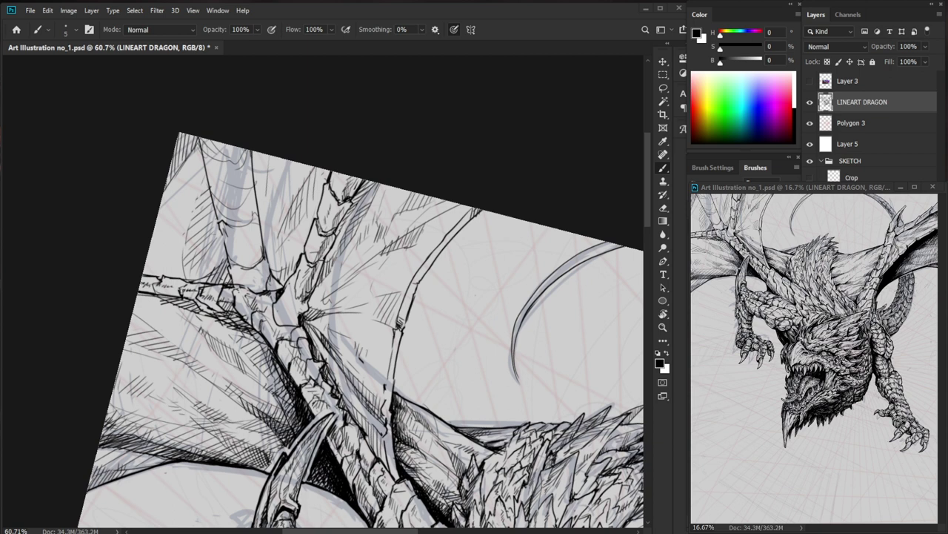
# Ink small shading strokes on the wing arm scales just below the wrist joint.
pyautogui.hotkey('ctrl', 'space')
pyautogui.moveTo(317, 374); pyautogui.dragTo(370, 374)
pyautogui.moveTo(298, 347); pyautogui.dragTo(296, 369)
pyautogui.moveTo(288, 361); pyautogui.dragTo(294, 351)
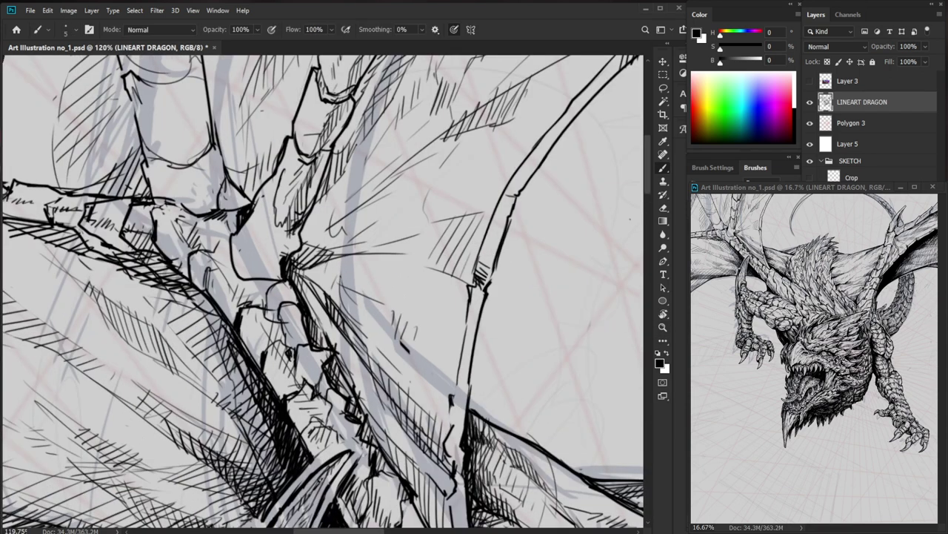
pyautogui.moveTo(287, 310)
pyautogui.mouseDown()
pyautogui.moveTo(308, 361)
pyautogui.moveTo(329, 358)
pyautogui.moveTo(320, 358)
pyautogui.mouseUp()
pyautogui.press('e')
pyautogui.press('b')
# Add short slanted hatching at the base of the middle finger bone beside the wing wrist.
pyautogui.moveTo(232, 230); pyautogui.dragTo(242, 278)
pyautogui.moveTo(333, 247)
pyautogui.mouseDown()
pyautogui.moveTo(285, 247)
pyautogui.moveTo(363, 243)
pyautogui.moveTo(348, 266)
pyautogui.mouseUp()
pyautogui.moveTo(353, 263); pyautogui.dragTo(340, 293)
pyautogui.press('e')
pyautogui.press('b')
pyautogui.moveTo(348, 268); pyautogui.dragTo(349, 282)
pyautogui.moveTo(362, 255)
pyautogui.mouseDown()
pyautogui.moveTo(352, 273)
pyautogui.moveTo(359, 258)
pyautogui.moveTo(335, 273)
pyautogui.mouseUp()
pyautogui.moveTo(341, 264)
pyautogui.mouseDown()
pyautogui.moveTo(334, 277)
pyautogui.moveTo(334, 269)
pyautogui.mouseUp()
pyautogui.moveTo(345, 256); pyautogui.dragTo(330, 272)
pyautogui.moveTo(340, 259); pyautogui.dragTo(332, 269)
# Erase stray lines on the underside of the middle finger bone's base and re-ink that edge.
pyautogui.moveTo(403, 229); pyautogui.dragTo(374, 229)
pyautogui.moveTo(556, 375); pyautogui.dragTo(471, 389)
pyautogui.moveTo(331, 253); pyautogui.dragTo(365, 253)
pyautogui.press('e')
pyautogui.moveTo(300, 261); pyautogui.dragTo(283, 285)
pyautogui.moveTo(298, 248)
pyautogui.mouseDown()
pyautogui.moveTo(284, 284)
pyautogui.moveTo(302, 271)
pyautogui.mouseUp()
pyautogui.press('b')
pyautogui.moveTo(301, 270); pyautogui.dragTo(279, 288)
# Hatch the shadow along the underside of the middle finger bone where it leaves the wrist.
pyautogui.moveTo(277, 243); pyautogui.dragTo(267, 266)
pyautogui.moveTo(270, 262)
pyautogui.mouseDown()
pyautogui.moveTo(257, 276)
pyautogui.moveTo(257, 300)
pyautogui.mouseUp()
pyautogui.moveTo(267, 272)
pyautogui.mouseDown()
pyautogui.moveTo(263, 300)
pyautogui.moveTo(271, 264)
pyautogui.mouseUp()
pyautogui.moveTo(270, 287); pyautogui.dragTo(278, 254)
pyautogui.moveTo(280, 284); pyautogui.dragTo(284, 235)
pyautogui.moveTo(289, 282); pyautogui.dragTo(293, 255)
pyautogui.moveTo(343, 214)
pyautogui.mouseDown()
pyautogui.moveTo(332, 288)
pyautogui.moveTo(301, 270)
pyautogui.moveTo(302, 261)
pyautogui.mouseUp()
pyautogui.moveTo(301, 270); pyautogui.dragTo(322, 212)
pyautogui.moveTo(324, 222); pyautogui.dragTo(341, 191)
pyautogui.moveTo(317, 253); pyautogui.dragTo(333, 213)
pyautogui.moveTo(299, 303)
pyautogui.mouseDown()
pyautogui.moveTo(314, 256)
pyautogui.moveTo(330, 265)
pyautogui.moveTo(369, 199)
pyautogui.mouseUp()
# Extend diagonal hatching from the wrist out across the membrane beside the middle finger bone.
pyautogui.moveTo(438, 163); pyautogui.dragTo(304, 167)
pyautogui.moveTo(406, 185)
pyautogui.mouseDown()
pyautogui.moveTo(276, 187)
pyautogui.moveTo(408, 198)
pyautogui.mouseUp()
pyautogui.moveTo(233, 240); pyautogui.dragTo(250, 242)
pyautogui.moveTo(238, 241); pyautogui.dragTo(263, 233)
pyautogui.moveTo(243, 241)
pyautogui.mouseDown()
pyautogui.moveTo(279, 242)
pyautogui.moveTo(276, 225)
pyautogui.moveTo(299, 210)
pyautogui.mouseUp()
pyautogui.moveTo(303, 219); pyautogui.dragTo(311, 203)
pyautogui.moveTo(290, 240); pyautogui.dragTo(316, 209)
pyautogui.moveTo(309, 220); pyautogui.dragTo(354, 169)
pyautogui.moveTo(312, 211); pyautogui.dragTo(324, 183)
pyautogui.moveTo(326, 194); pyautogui.dragTo(337, 170)
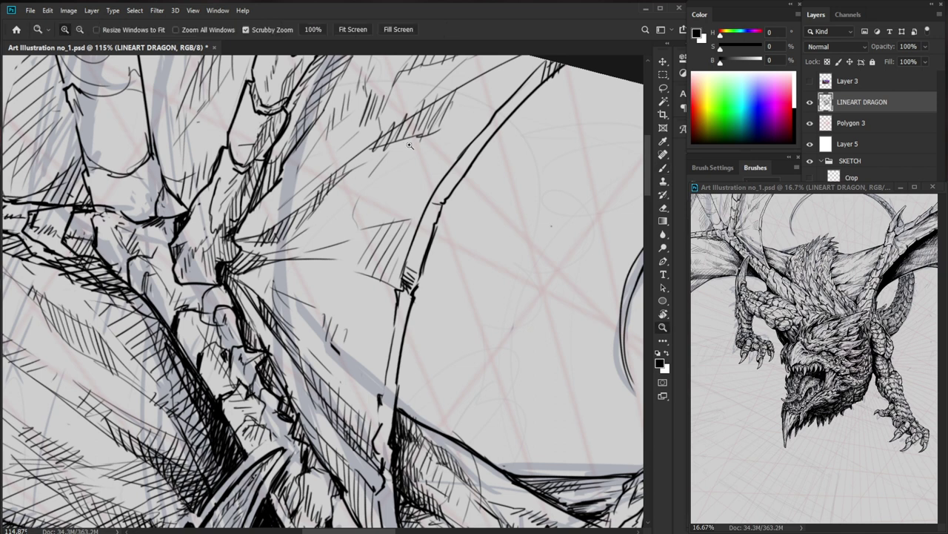
# Ink short detail strokes on the wing arm scales just above the thumb claw's tip.
pyautogui.moveTo(407, 146); pyautogui.dragTo(339, 148)
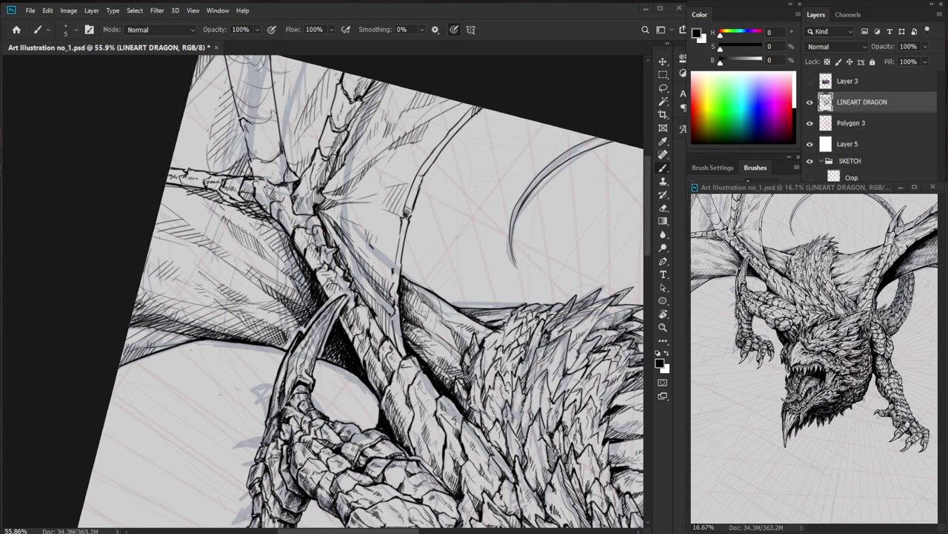
pyautogui.moveTo(331, 295); pyautogui.dragTo(385, 295)
pyautogui.moveTo(297, 277); pyautogui.dragTo(303, 290)
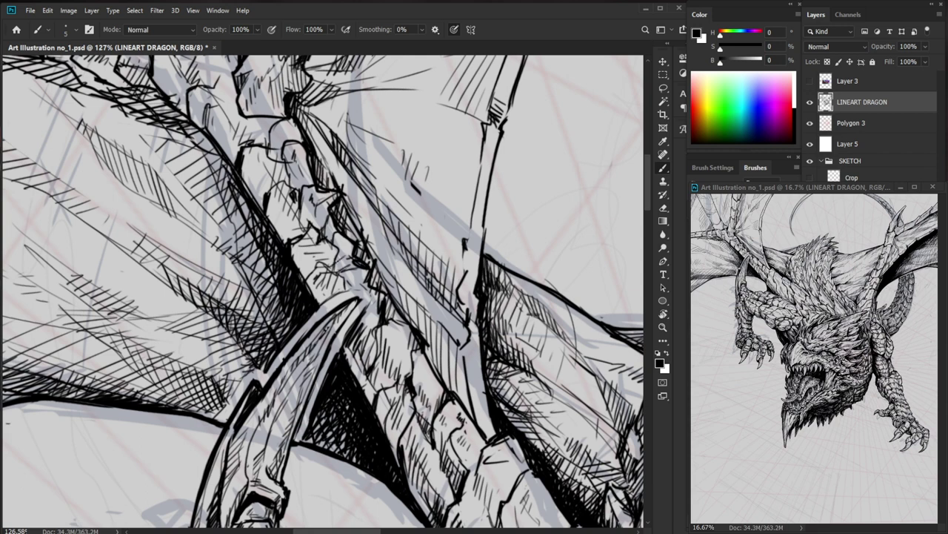
pyautogui.moveTo(346, 238); pyautogui.dragTo(343, 253)
pyautogui.moveTo(351, 248); pyautogui.dragTo(337, 260)
pyautogui.moveTo(343, 253); pyautogui.dragTo(340, 261)
pyautogui.moveTo(391, 232)
pyautogui.mouseDown()
pyautogui.moveTo(341, 234)
pyautogui.moveTo(368, 246)
pyautogui.mouseUp()
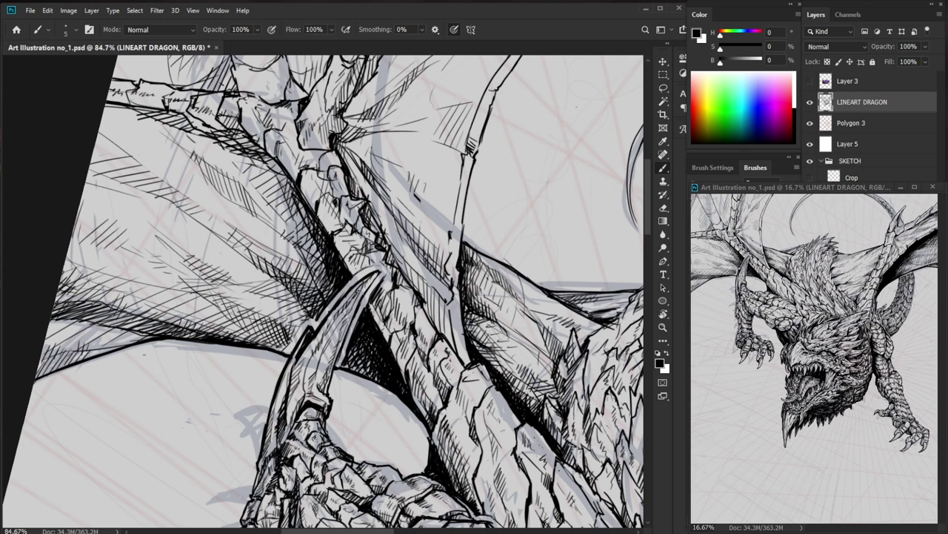
# Darken the lower wing membrane beside the thumb claw with dense, near-vertical hatching.
pyautogui.moveTo(346, 316); pyautogui.dragTo(376, 316)
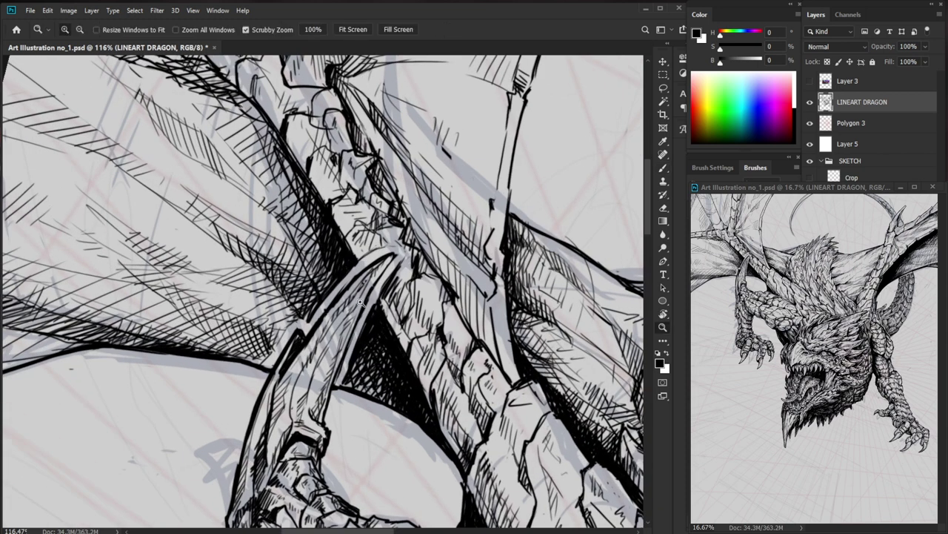
pyautogui.moveTo(303, 320); pyautogui.dragTo(261, 365)
pyautogui.moveTo(263, 306); pyautogui.dragTo(267, 336)
pyautogui.moveTo(266, 289); pyautogui.dragTo(271, 332)
pyautogui.moveTo(220, 265); pyautogui.dragTo(239, 336)
pyautogui.moveTo(235, 279)
pyautogui.mouseDown()
pyautogui.moveTo(245, 331)
pyautogui.moveTo(248, 320)
pyautogui.mouseUp()
pyautogui.moveTo(248, 284); pyautogui.dragTo(251, 338)
pyautogui.moveTo(262, 297); pyautogui.dragTo(262, 343)
pyautogui.moveTo(276, 299); pyautogui.dragTo(273, 338)
pyautogui.moveTo(283, 297)
pyautogui.mouseDown()
pyautogui.moveTo(276, 335)
pyautogui.moveTo(279, 320)
pyautogui.mouseUp()
pyautogui.moveTo(289, 291)
pyautogui.mouseDown()
pyautogui.moveTo(282, 326)
pyautogui.moveTo(285, 319)
pyautogui.mouseUp()
pyautogui.moveTo(296, 300); pyautogui.dragTo(282, 331)
# Thicken the lower edge line of the wing membrane where it meets the thumb claw.
pyautogui.moveTo(225, 350); pyautogui.dragTo(239, 358)
pyautogui.moveTo(192, 346)
pyautogui.mouseDown()
pyautogui.moveTo(257, 358)
pyautogui.moveTo(242, 362)
pyautogui.mouseUp()
pyautogui.moveTo(242, 354); pyautogui.dragTo(257, 364)
pyautogui.moveTo(252, 359); pyautogui.dragTo(263, 363)
# Examine the neck spikes and the opposite wing for areas that still need inking.
pyautogui.hotkey('ctrl', 'space')
pyautogui.moveTo(319, 330); pyautogui.dragTo(266, 364)
pyautogui.press('space')
pyautogui.moveTo(321, 336)
pyautogui.mouseDown()
pyautogui.moveTo(169, 248)
pyautogui.moveTo(224, 246)
pyautogui.mouseUp()
pyautogui.hotkey('ctrl', 'space')
pyautogui.press('z')
pyautogui.moveTo(317, 304); pyautogui.dragTo(267, 319)
pyautogui.press('space')
pyautogui.moveTo(478, 303)
pyautogui.mouseDown()
pyautogui.moveTo(333, 337)
pyautogui.moveTo(375, 335)
pyautogui.mouseUp()
pyautogui.hotkey('ctrl', 'space')
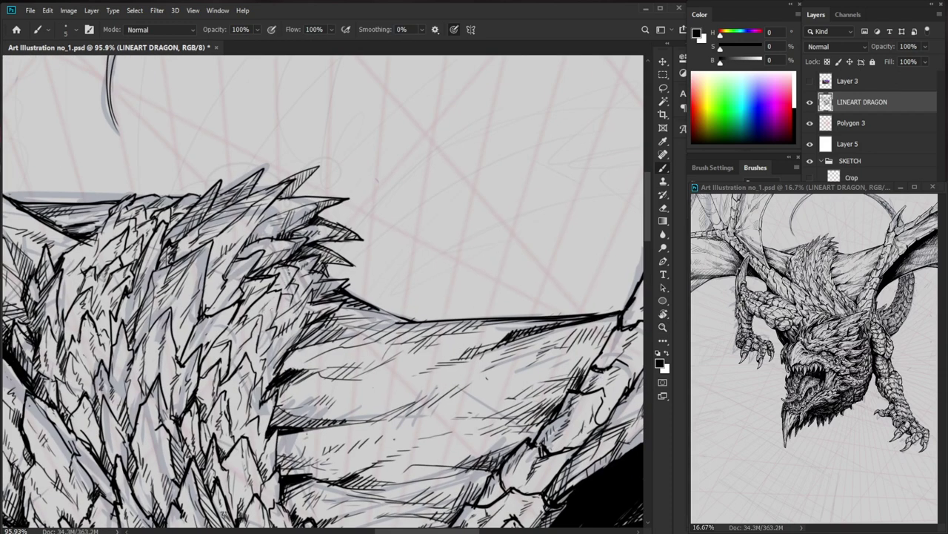
pyautogui.moveTo(270, 327)
pyautogui.mouseDown()
pyautogui.moveTo(289, 311)
pyautogui.moveTo(278, 317)
pyautogui.moveTo(283, 295)
pyautogui.mouseUp()
pyautogui.moveTo(353, 260); pyautogui.dragTo(267, 262)
pyautogui.moveTo(557, 438); pyautogui.dragTo(527, 379)
pyautogui.moveTo(472, 242)
pyautogui.mouseDown()
pyautogui.moveTo(564, 242)
pyautogui.moveTo(485, 248)
pyautogui.moveTo(502, 248)
pyautogui.mouseUp()
pyautogui.moveTo(515, 223); pyautogui.dragTo(505, 245)
pyautogui.moveTo(544, 207)
pyautogui.mouseDown()
pyautogui.moveTo(475, 230)
pyautogui.moveTo(457, 207)
pyautogui.moveTo(466, 199)
pyautogui.mouseUp()
# Ink short contour strokes along the arm bone of the opposite wing.
pyautogui.moveTo(409, 197)
pyautogui.mouseDown()
pyautogui.moveTo(433, 189)
pyautogui.moveTo(401, 179)
pyautogui.mouseUp()
pyautogui.moveTo(406, 173); pyautogui.dragTo(415, 169)
pyautogui.moveTo(399, 192); pyautogui.dragTo(420, 179)
pyautogui.press('z')
pyautogui.moveTo(478, 184)
pyautogui.mouseDown()
pyautogui.moveTo(435, 185)
pyautogui.moveTo(481, 208)
pyautogui.mouseUp()
pyautogui.press('b')
pyautogui.moveTo(403, 209)
pyautogui.mouseDown()
pyautogui.moveTo(394, 239)
pyautogui.moveTo(390, 213)
pyautogui.moveTo(386, 222)
pyautogui.mouseUp()
pyautogui.moveTo(400, 214); pyautogui.dragTo(377, 238)
pyautogui.moveTo(393, 231); pyautogui.dragTo(366, 255)
pyautogui.moveTo(379, 252); pyautogui.dragTo(363, 270)
pyautogui.moveTo(370, 263); pyautogui.dragTo(359, 275)
# Add short diagonal hatching beside the new contour on the opposite wing's arm.
pyautogui.moveTo(341, 309); pyautogui.dragTo(350, 274)
pyautogui.moveTo(349, 303); pyautogui.dragTo(355, 268)
pyautogui.moveTo(356, 288)
pyautogui.mouseDown()
pyautogui.moveTo(360, 265)
pyautogui.moveTo(373, 262)
pyautogui.mouseUp()
pyautogui.moveTo(358, 273); pyautogui.dragTo(372, 256)
pyautogui.moveTo(369, 267); pyautogui.dragTo(387, 250)
pyautogui.moveTo(382, 260); pyautogui.dragTo(387, 250)
# Review the dragon's neck, arms and both wings for unfinished line work.
pyautogui.moveTo(458, 233); pyautogui.dragTo(396, 241)
pyautogui.moveTo(527, 345); pyautogui.dragTo(539, 409)
pyautogui.moveTo(523, 290); pyautogui.dragTo(567, 289)
pyautogui.moveTo(449, 261)
pyautogui.mouseDown()
pyautogui.moveTo(514, 239)
pyautogui.moveTo(471, 264)
pyautogui.mouseUp()
pyautogui.moveTo(465, 272)
pyautogui.mouseDown()
pyautogui.moveTo(478, 268)
pyautogui.moveTo(457, 262)
pyautogui.mouseUp()
pyautogui.moveTo(423, 262)
pyautogui.mouseDown()
pyautogui.moveTo(438, 258)
pyautogui.moveTo(441, 296)
pyautogui.mouseUp()
pyautogui.moveTo(434, 375); pyautogui.dragTo(487, 395)
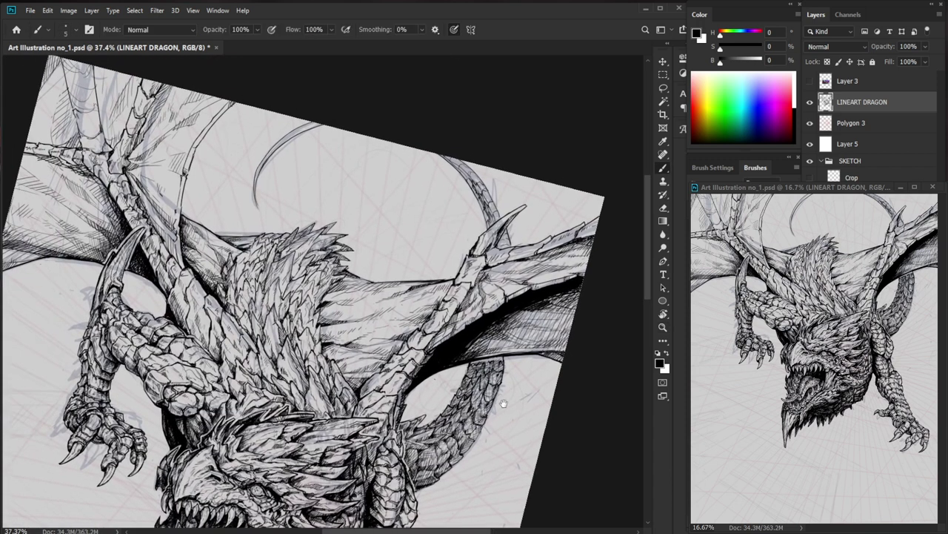
# Erase part of the inner outline on the upper segment of the thin finger bone beside the middle one.
pyautogui.moveTo(523, 361); pyautogui.dragTo(507, 361)
pyautogui.moveTo(264, 206); pyautogui.dragTo(372, 117)
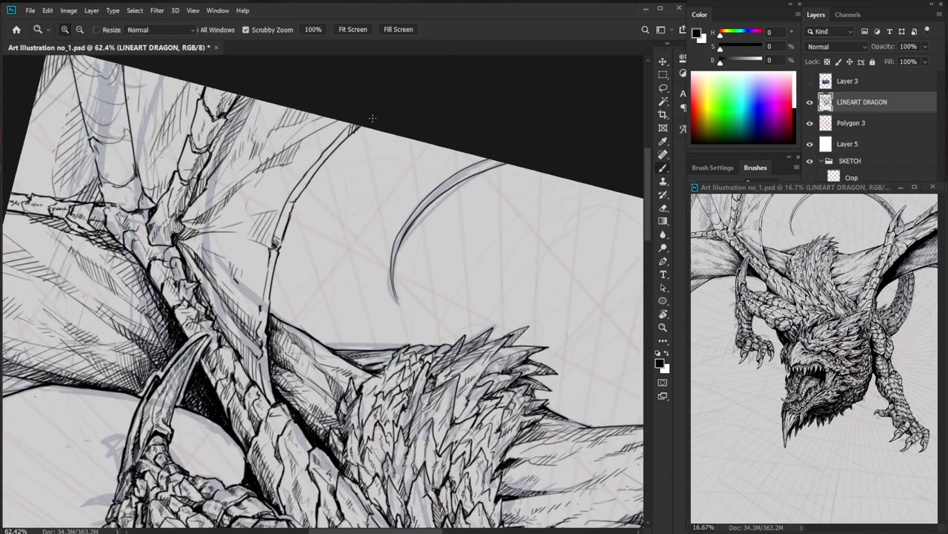
pyautogui.press('e')
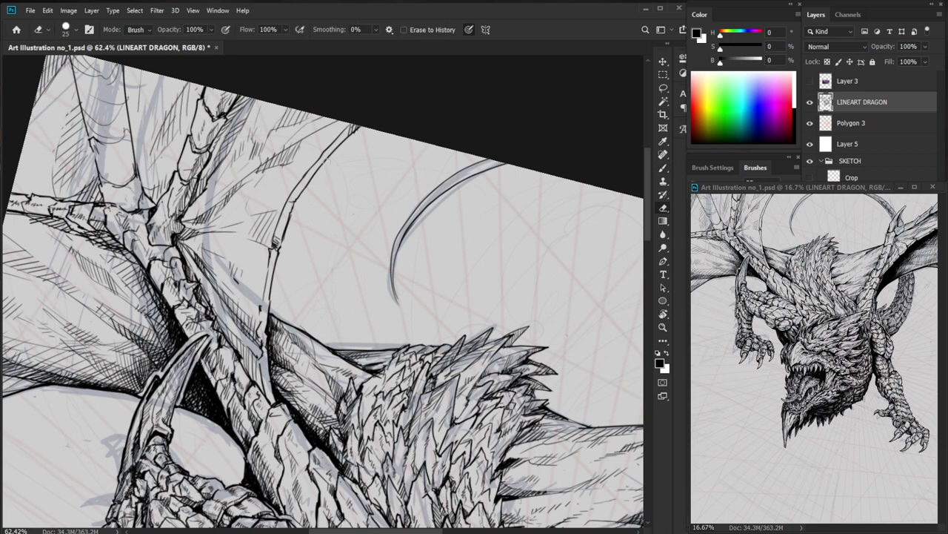
pyautogui.moveTo(331, 163); pyautogui.dragTo(348, 164)
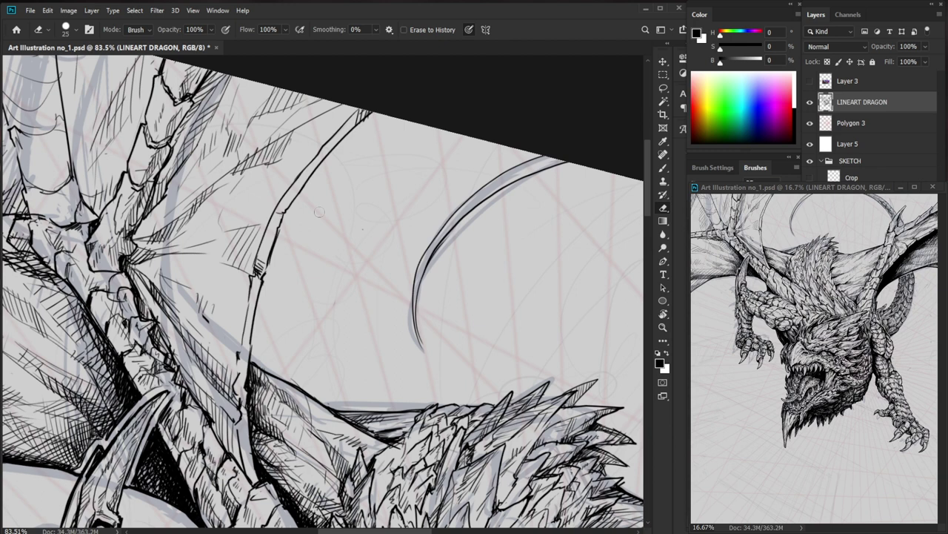
pyautogui.press('b')
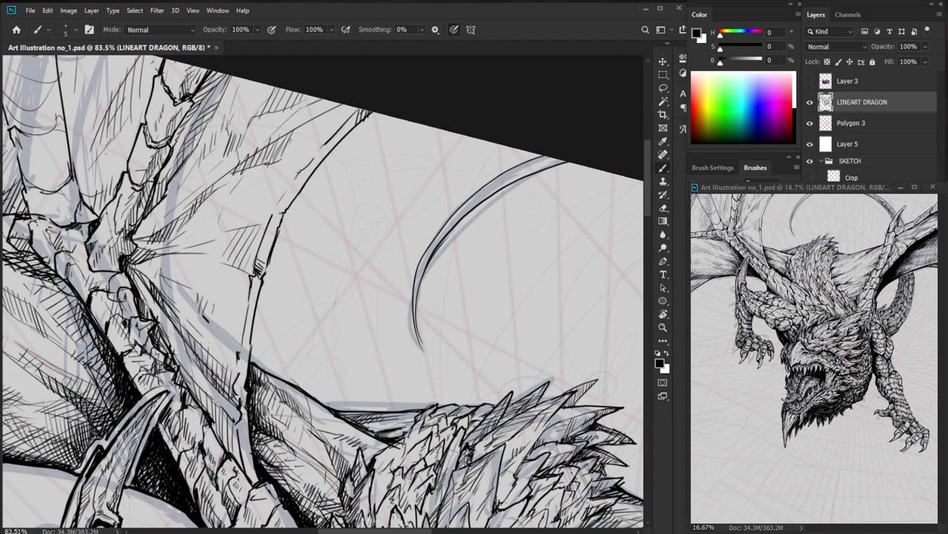
# Redraw the thin finger bone's inner outline and ink a notch at its upper joint.
pyautogui.press('e')
pyautogui.press('b')
pyautogui.moveTo(316, 171); pyautogui.dragTo(281, 222)
pyautogui.moveTo(286, 216)
pyautogui.mouseDown()
pyautogui.moveTo(279, 233)
pyautogui.moveTo(283, 220)
pyautogui.mouseUp()
pyautogui.press('e')
pyautogui.press('b')
pyautogui.moveTo(285, 212); pyautogui.dragTo(273, 223)
# Hatch the wing membrane next to the thin finger bone's upper joint.
pyautogui.moveTo(334, 207)
pyautogui.mouseDown()
pyautogui.moveTo(426, 219)
pyautogui.moveTo(301, 243)
pyautogui.moveTo(330, 241)
pyautogui.mouseUp()
pyautogui.moveTo(343, 225); pyautogui.dragTo(339, 234)
pyautogui.moveTo(357, 221); pyautogui.dragTo(310, 256)
pyautogui.press('e')
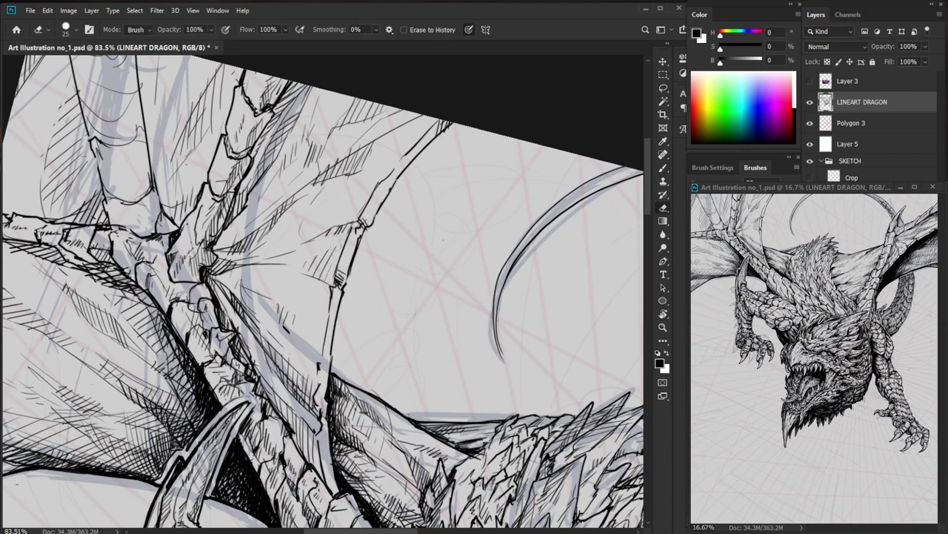
# Draw fold lines and hatching across the wing membrane from the thin finger bone's upper joint towards the wrist.
pyautogui.press('b')
pyautogui.moveTo(351, 229)
pyautogui.mouseDown()
pyautogui.moveTo(292, 252)
pyautogui.moveTo(316, 241)
pyautogui.mouseUp()
pyautogui.moveTo(319, 199)
pyautogui.mouseDown()
pyautogui.moveTo(303, 221)
pyautogui.moveTo(301, 267)
pyautogui.moveTo(266, 259)
pyautogui.mouseUp()
pyautogui.moveTo(275, 240)
pyautogui.mouseDown()
pyautogui.moveTo(246, 257)
pyautogui.moveTo(255, 240)
pyautogui.moveTo(261, 253)
pyautogui.mouseUp()
pyautogui.press('e')
pyautogui.press('b')
pyautogui.moveTo(279, 219); pyautogui.dragTo(269, 237)
pyautogui.moveTo(274, 234)
pyautogui.mouseDown()
pyautogui.moveTo(273, 257)
pyautogui.moveTo(238, 258)
pyautogui.mouseUp()
# Hatch the wing membrane along the middle finger bone's edge just above the wrist.
pyautogui.press('e')
pyautogui.press('b')
pyautogui.moveTo(248, 247); pyautogui.dragTo(249, 256)
pyautogui.moveTo(260, 215); pyautogui.dragTo(244, 228)
pyautogui.moveTo(268, 207); pyautogui.dragTo(237, 246)
pyautogui.moveTo(257, 216); pyautogui.dragTo(244, 231)
pyautogui.moveTo(253, 195); pyautogui.dragTo(249, 219)
pyautogui.moveTo(258, 196)
pyautogui.mouseDown()
pyautogui.moveTo(255, 219)
pyautogui.moveTo(287, 162)
pyautogui.mouseUp()
# Add folds radiating from the wrist and hatch the membrane beside the thin finger bone's second joint.
pyautogui.moveTo(303, 271); pyautogui.dragTo(297, 293)
pyautogui.moveTo(304, 283)
pyautogui.mouseDown()
pyautogui.moveTo(293, 300)
pyautogui.moveTo(309, 276)
pyautogui.mouseUp()
pyautogui.press('e')
pyautogui.press('b')
pyautogui.moveTo(299, 268)
pyautogui.mouseDown()
pyautogui.moveTo(305, 280)
pyautogui.moveTo(279, 264)
pyautogui.mouseUp()
pyautogui.moveTo(238, 267); pyautogui.dragTo(290, 247)
pyautogui.moveTo(243, 259)
pyautogui.mouseDown()
pyautogui.moveTo(283, 244)
pyautogui.moveTo(265, 267)
pyautogui.mouseUp()
pyautogui.moveTo(286, 254)
pyautogui.mouseDown()
pyautogui.moveTo(275, 265)
pyautogui.moveTo(286, 265)
pyautogui.mouseUp()
pyautogui.moveTo(309, 254); pyautogui.dragTo(290, 269)
pyautogui.moveTo(301, 255); pyautogui.dragTo(282, 304)
# Deepen the hatching between the membrane folds that run from the wrist to the thin finger bone.
pyautogui.moveTo(303, 279)
pyautogui.mouseDown()
pyautogui.moveTo(281, 303)
pyautogui.moveTo(342, 250)
pyautogui.mouseUp()
pyautogui.press('e')
pyautogui.press('b')
pyautogui.moveTo(281, 258); pyautogui.dragTo(293, 263)
pyautogui.moveTo(254, 248)
pyautogui.mouseDown()
pyautogui.moveTo(288, 259)
pyautogui.moveTo(273, 264)
pyautogui.mouseUp()
pyautogui.moveTo(281, 254); pyautogui.dragTo(281, 266)
pyautogui.moveTo(295, 244)
pyautogui.mouseDown()
pyautogui.moveTo(274, 262)
pyautogui.moveTo(299, 301)
pyautogui.mouseUp()
pyautogui.press('e')
pyautogui.press('b')
pyautogui.moveTo(301, 262); pyautogui.dragTo(303, 283)
pyautogui.moveTo(313, 268); pyautogui.dragTo(312, 292)
pyautogui.moveTo(319, 267); pyautogui.dragTo(315, 290)
# Hatch the lower membrane strip between the arm and the thin finger bone's lower segment.
pyautogui.moveTo(323, 269)
pyautogui.mouseDown()
pyautogui.moveTo(319, 298)
pyautogui.moveTo(348, 321)
pyautogui.mouseUp()
pyautogui.moveTo(343, 312); pyautogui.dragTo(365, 341)
pyautogui.moveTo(339, 280); pyautogui.dragTo(355, 292)
pyautogui.moveTo(348, 295)
pyautogui.mouseDown()
pyautogui.moveTo(365, 305)
pyautogui.moveTo(340, 308)
pyautogui.mouseUp()
pyautogui.moveTo(348, 291); pyautogui.dragTo(351, 320)
pyautogui.moveTo(359, 303); pyautogui.dragTo(358, 340)
pyautogui.moveTo(366, 304); pyautogui.dragTo(367, 339)
pyautogui.moveTo(412, 293); pyautogui.dragTo(371, 295)
pyautogui.scroll(3, 456, 300)
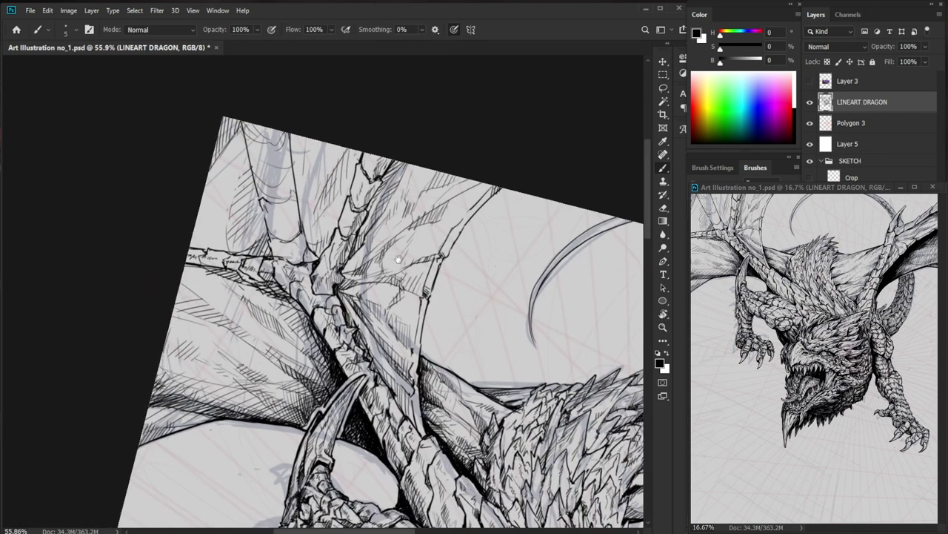
# Thicken the outlines of the wide finger bone and ink the joint line across its middle.
pyautogui.moveTo(288, 215); pyautogui.dragTo(293, 263)
pyautogui.press('e')
pyautogui.press('b')
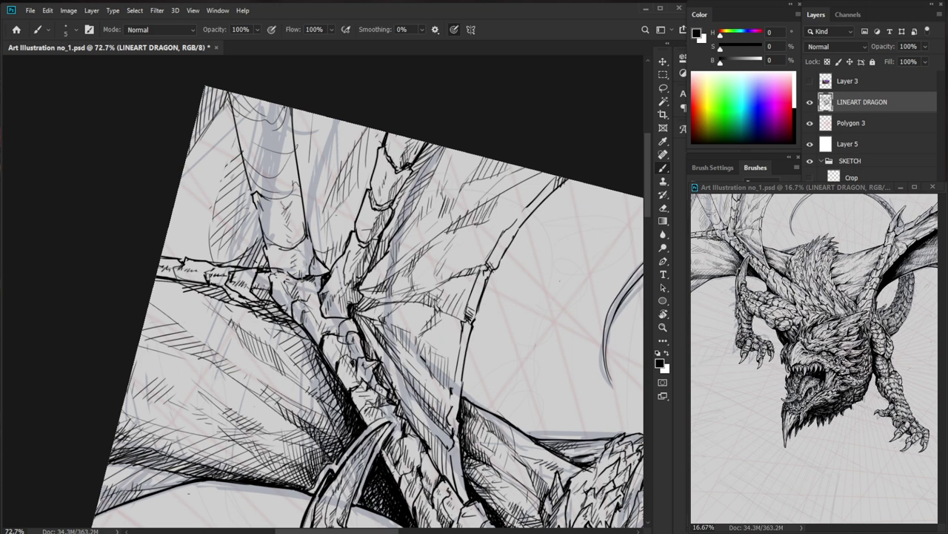
pyautogui.scroll(2, 302, 276)
pyautogui.press('e')
pyautogui.press('b')
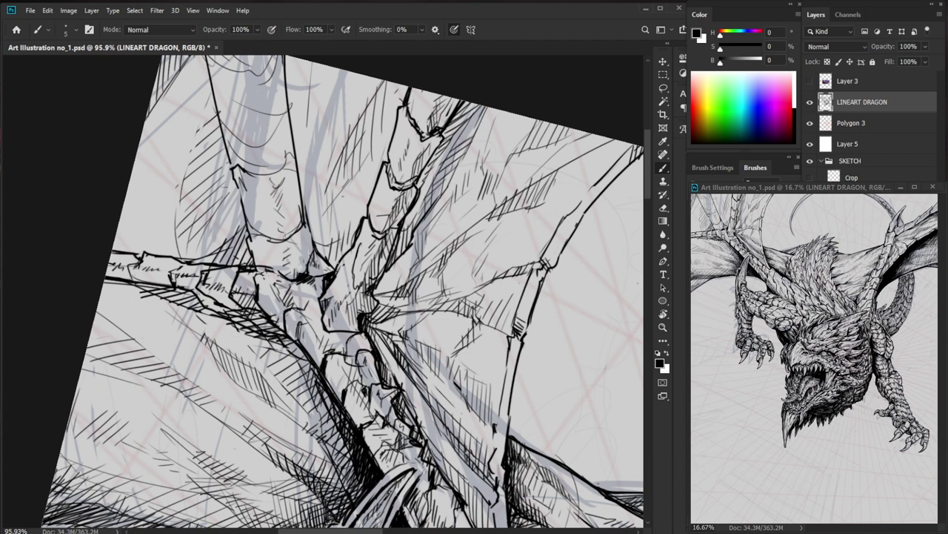
pyautogui.scroll(-5, 381, 280)
pyautogui.moveTo(319, 212)
pyautogui.mouseDown()
pyautogui.moveTo(364, 213)
pyautogui.moveTo(310, 217)
pyautogui.mouseUp()
pyautogui.moveTo(312, 175); pyautogui.dragTo(304, 197)
pyautogui.moveTo(255, 122); pyautogui.dragTo(286, 228)
pyautogui.moveTo(321, 129)
pyautogui.mouseDown()
pyautogui.moveTo(333, 220)
pyautogui.moveTo(289, 241)
pyautogui.moveTo(294, 267)
pyautogui.mouseUp()
pyautogui.moveTo(287, 221); pyautogui.dragTo(325, 230)
pyautogui.moveTo(322, 229); pyautogui.dragTo(339, 258)
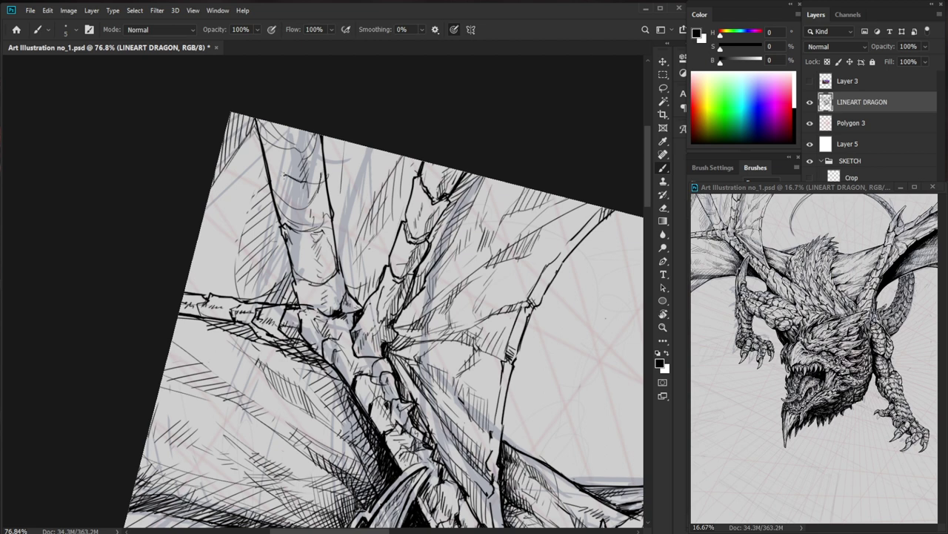
# Ink a jagged joint line across the wide finger bone's upper part, near the page edge.
pyautogui.press('e')
pyautogui.press('b')
pyautogui.moveTo(266, 161); pyautogui.dragTo(270, 183)
pyautogui.moveTo(269, 167)
pyautogui.mouseDown()
pyautogui.moveTo(314, 179)
pyautogui.moveTo(326, 173)
pyautogui.moveTo(312, 185)
pyautogui.mouseUp()
pyautogui.moveTo(321, 175); pyautogui.dragTo(316, 184)
pyautogui.moveTo(350, 168)
pyautogui.mouseDown()
pyautogui.moveTo(317, 170)
pyautogui.moveTo(382, 144)
pyautogui.mouseUp()
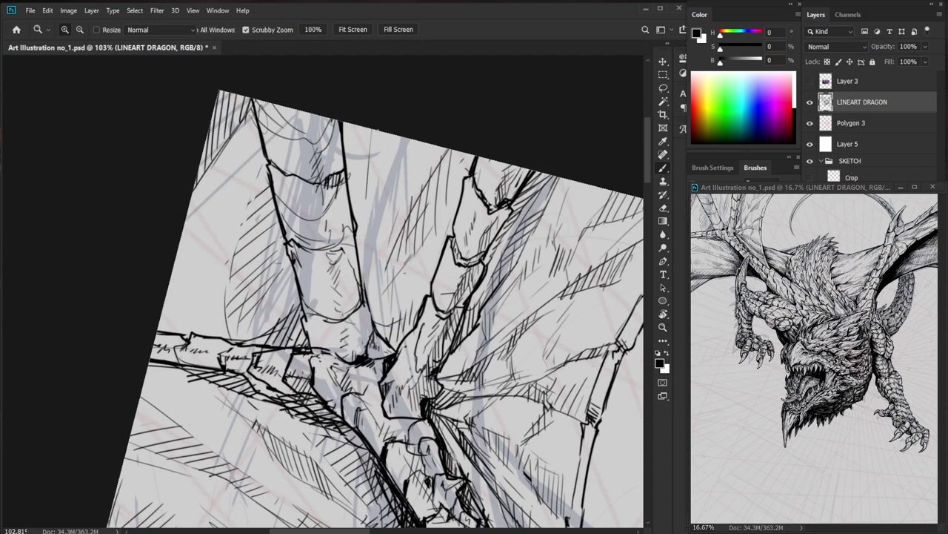
# Shade the wide finger bone with short hatching strokes below its upper joint line.
pyautogui.moveTo(320, 184)
pyautogui.mouseDown()
pyautogui.moveTo(340, 173)
pyautogui.moveTo(342, 148)
pyautogui.mouseUp()
pyautogui.moveTo(328, 214)
pyautogui.mouseDown()
pyautogui.moveTo(343, 187)
pyautogui.moveTo(333, 202)
pyautogui.mouseUp()
pyautogui.moveTo(325, 221); pyautogui.dragTo(338, 213)
pyautogui.moveTo(328, 224); pyautogui.dragTo(342, 212)
pyautogui.press('e')
pyautogui.press('b')
# Hatch the membrane along the wide finger bone's inner edge, facing the middle finger bone.
pyautogui.moveTo(343, 220)
pyautogui.mouseDown()
pyautogui.moveTo(352, 212)
pyautogui.moveTo(351, 401)
pyautogui.mouseUp()
pyautogui.hotkey('ctrl', 'space')
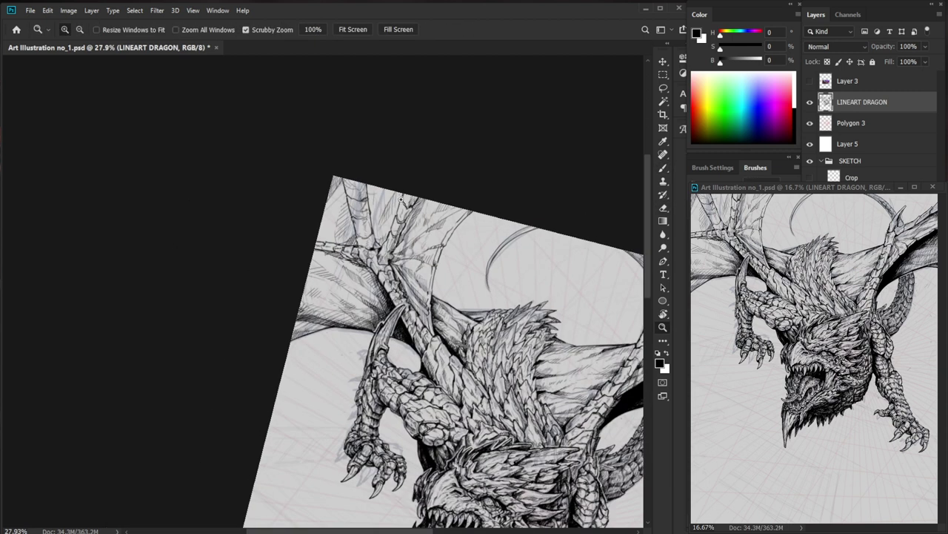
pyautogui.moveTo(383, 186); pyautogui.dragTo(400, 96)
pyautogui.moveTo(346, 214)
pyautogui.mouseDown()
pyautogui.moveTo(352, 245)
pyautogui.moveTo(358, 217)
pyautogui.mouseUp()
pyautogui.moveTo(357, 232)
pyautogui.mouseDown()
pyautogui.moveTo(376, 196)
pyautogui.moveTo(356, 182)
pyautogui.moveTo(366, 181)
pyautogui.moveTo(363, 211)
pyautogui.mouseUp()
pyautogui.moveTo(360, 206); pyautogui.dragTo(365, 183)
pyautogui.moveTo(354, 235); pyautogui.dragTo(361, 203)
pyautogui.moveTo(358, 257); pyautogui.dragTo(364, 185)
# Erase stray strokes beside the wide finger bone's inner edge and rework the hatching there.
pyautogui.press('e')
pyautogui.moveTo(361, 226); pyautogui.dragTo(353, 175)
pyautogui.moveTo(355, 253)
pyautogui.mouseDown()
pyautogui.moveTo(348, 198)
pyautogui.moveTo(347, 222)
pyautogui.moveTo(371, 188)
pyautogui.mouseUp()
pyautogui.press('b')
pyautogui.moveTo(347, 210); pyautogui.dragTo(376, 194)
pyautogui.moveTo(347, 221)
pyautogui.mouseDown()
pyautogui.moveTo(375, 191)
pyautogui.moveTo(370, 198)
pyautogui.mouseUp()
pyautogui.hotkey('ctrl', 'z')
pyautogui.moveTo(346, 220)
pyautogui.mouseDown()
pyautogui.moveTo(372, 203)
pyautogui.moveTo(361, 214)
pyautogui.mouseUp()
pyautogui.moveTo(345, 226); pyautogui.dragTo(391, 194)
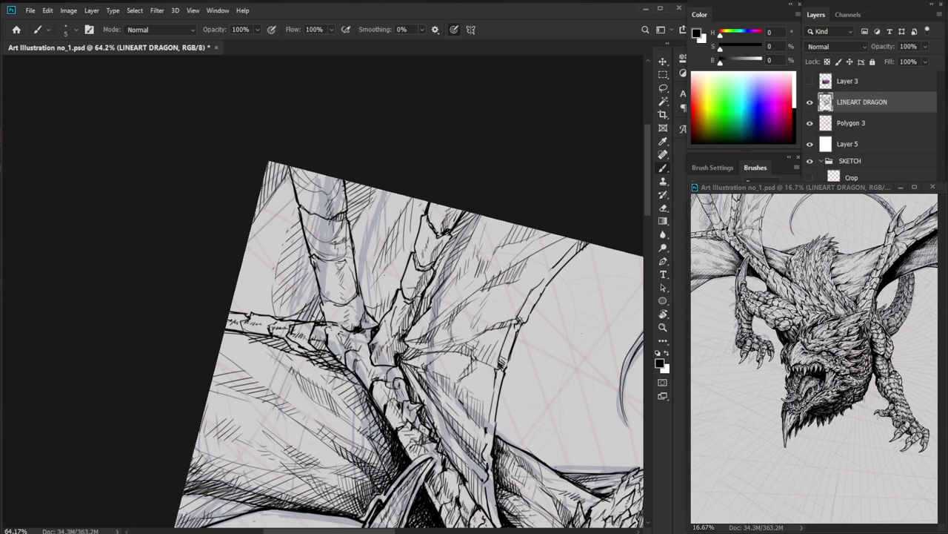
# Continue the membrane hatching down the wide finger bone's inner edge to its base at the wrist.
pyautogui.moveTo(361, 248); pyautogui.dragTo(382, 224)
pyautogui.moveTo(359, 255)
pyautogui.mouseDown()
pyautogui.moveTo(372, 240)
pyautogui.moveTo(369, 250)
pyautogui.mouseUp()
pyautogui.moveTo(357, 274)
pyautogui.mouseDown()
pyautogui.moveTo(366, 253)
pyautogui.moveTo(360, 287)
pyautogui.mouseUp()
pyautogui.moveTo(355, 258)
pyautogui.mouseDown()
pyautogui.moveTo(361, 295)
pyautogui.moveTo(379, 311)
pyautogui.moveTo(364, 272)
pyautogui.mouseUp()
pyautogui.moveTo(363, 297); pyautogui.dragTo(368, 286)
pyautogui.moveTo(365, 306); pyautogui.dragTo(372, 291)
pyautogui.moveTo(371, 316); pyautogui.dragTo(377, 305)
pyautogui.moveTo(385, 298)
pyautogui.mouseDown()
pyautogui.moveTo(363, 311)
pyautogui.moveTo(396, 313)
pyautogui.mouseUp()
# Reinforce the wide finger bone's lower outline and ink the scale at its base by the wrist.
pyautogui.moveTo(333, 273); pyautogui.dragTo(336, 288)
pyautogui.moveTo(331, 279); pyautogui.dragTo(339, 280)
pyautogui.press('e')
pyautogui.press('b')
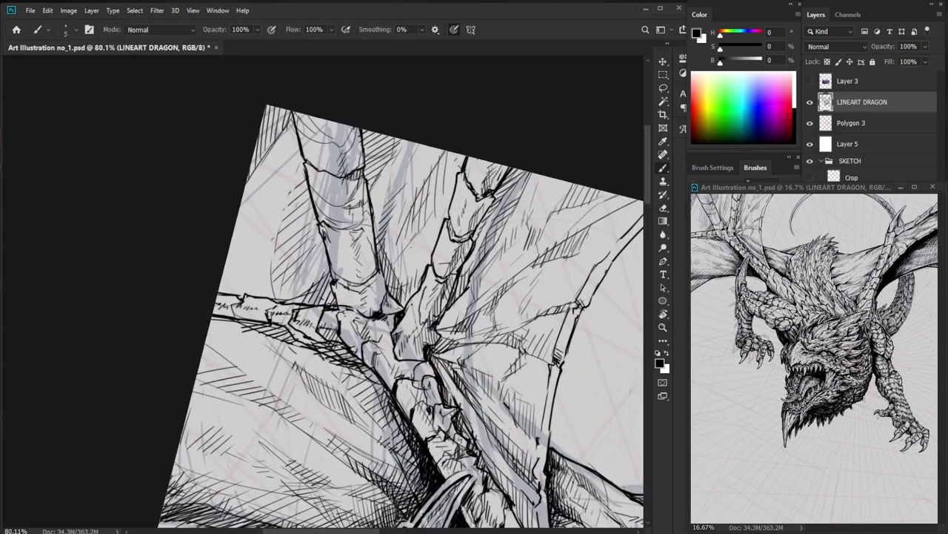
pyautogui.moveTo(333, 278)
pyautogui.mouseDown()
pyautogui.moveTo(353, 286)
pyautogui.moveTo(385, 269)
pyautogui.moveTo(363, 317)
pyautogui.moveTo(336, 305)
pyautogui.mouseUp()
pyautogui.press('e')
pyautogui.press('b')
pyautogui.moveTo(345, 294); pyautogui.dragTo(339, 311)
pyautogui.moveTo(349, 298)
pyautogui.mouseDown()
pyautogui.moveTo(345, 310)
pyautogui.moveTo(326, 304)
pyautogui.mouseUp()
# Reset the canvas rotation to 0° and review the whole dragon.
pyautogui.hotkey('ctrl', 'space')
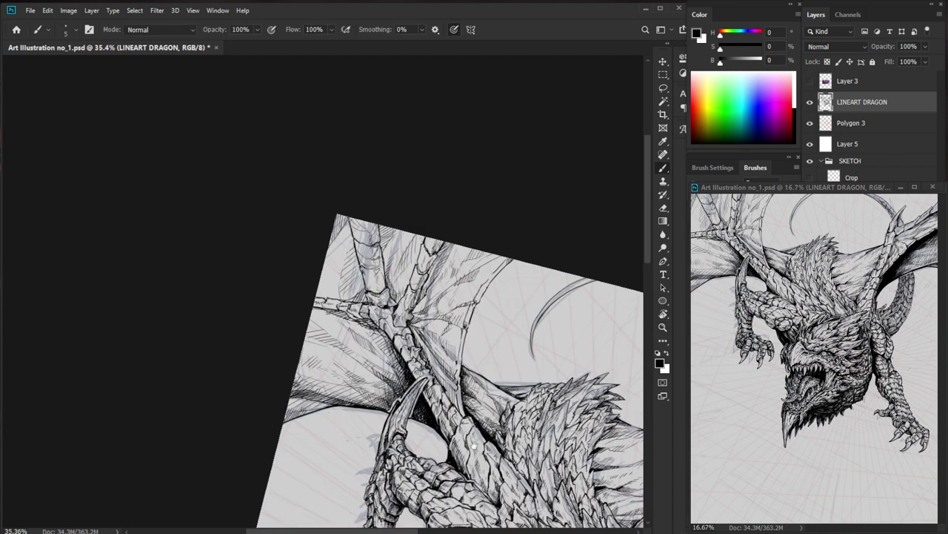
pyautogui.moveTo(474, 445); pyautogui.dragTo(452, 420)
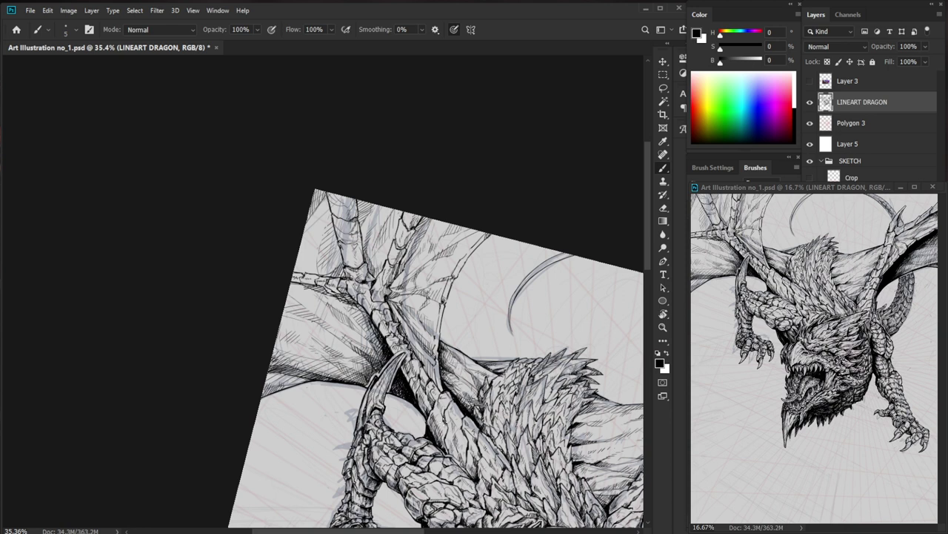
pyautogui.moveTo(449, 197); pyautogui.dragTo(408, 199)
pyautogui.moveTo(594, 465); pyautogui.dragTo(463, 309)
pyautogui.press('r')
pyautogui.click(169, 31)
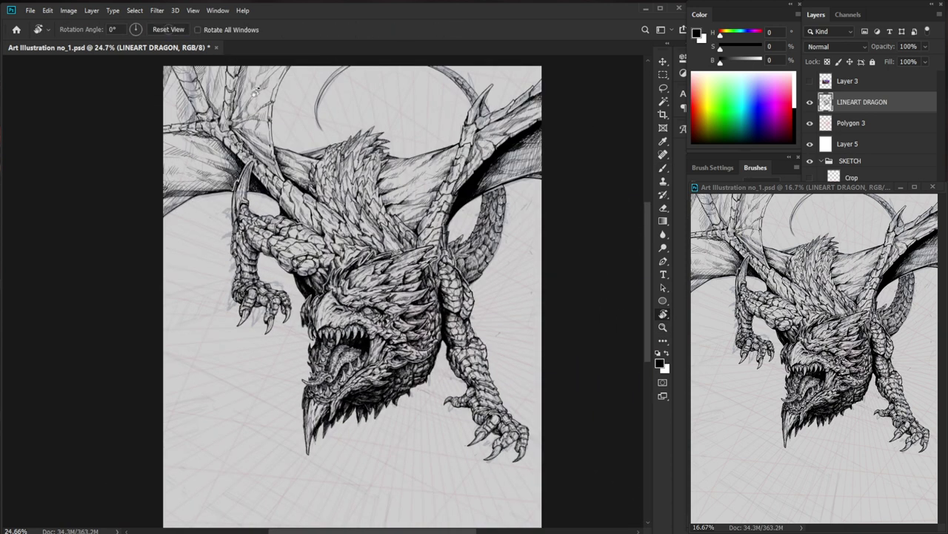
pyautogui.moveTo(407, 238); pyautogui.dragTo(461, 239)
# Ink the thin finger bone's lower joint where it meets the arm.
pyautogui.moveTo(198, 130); pyautogui.dragTo(285, 242)
pyautogui.scroll(4, 264, 275)
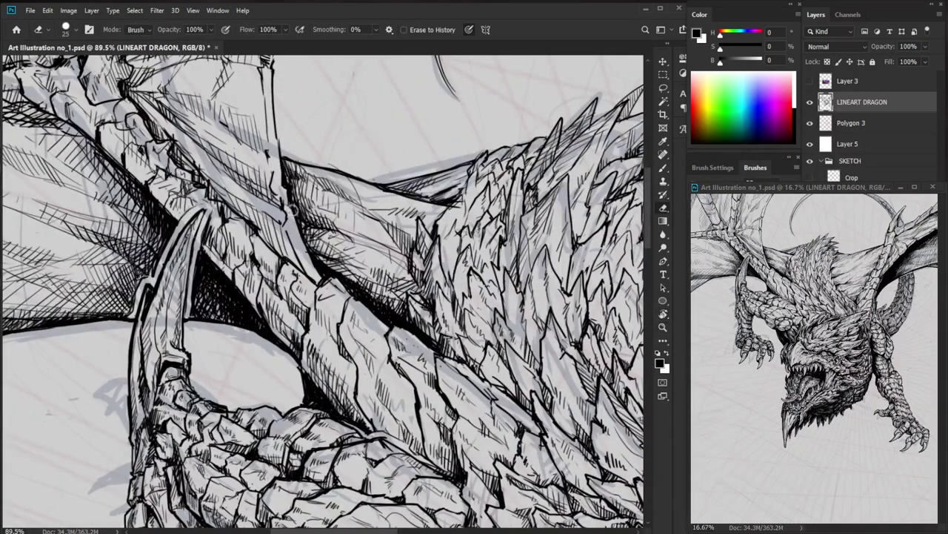
pyautogui.press('b')
pyautogui.moveTo(281, 226)
pyautogui.mouseDown()
pyautogui.moveTo(307, 217)
pyautogui.moveTo(286, 220)
pyautogui.mouseUp()
pyautogui.moveTo(280, 216)
pyautogui.mouseDown()
pyautogui.moveTo(288, 210)
pyautogui.moveTo(274, 197)
pyautogui.mouseUp()
pyautogui.moveTo(280, 194); pyautogui.dragTo(309, 248)
pyautogui.press('e')
pyautogui.press('b')
pyautogui.moveTo(302, 246); pyautogui.dragTo(304, 254)
# Refine the line work on the horizontal finger bone extending from the wrist to the page edge.
pyautogui.moveTo(384, 160); pyautogui.dragTo(454, 191)
pyautogui.moveTo(256, 248); pyautogui.dragTo(314, 248)
pyautogui.moveTo(226, 218)
pyautogui.mouseDown()
pyautogui.moveTo(199, 257)
pyautogui.moveTo(223, 251)
pyautogui.mouseUp()
pyautogui.press('e')
pyautogui.press('b')
pyautogui.moveTo(219, 245)
pyautogui.mouseDown()
pyautogui.moveTo(230, 252)
pyautogui.moveTo(219, 247)
pyautogui.mouseUp()
pyautogui.moveTo(212, 235); pyautogui.dragTo(247, 231)
pyautogui.moveTo(248, 228)
pyautogui.mouseDown()
pyautogui.moveTo(251, 237)
pyautogui.moveTo(262, 233)
pyautogui.moveTo(253, 235)
pyautogui.mouseUp()
pyautogui.moveTo(309, 222); pyautogui.dragTo(274, 223)
pyautogui.scroll(2, 288, 163)
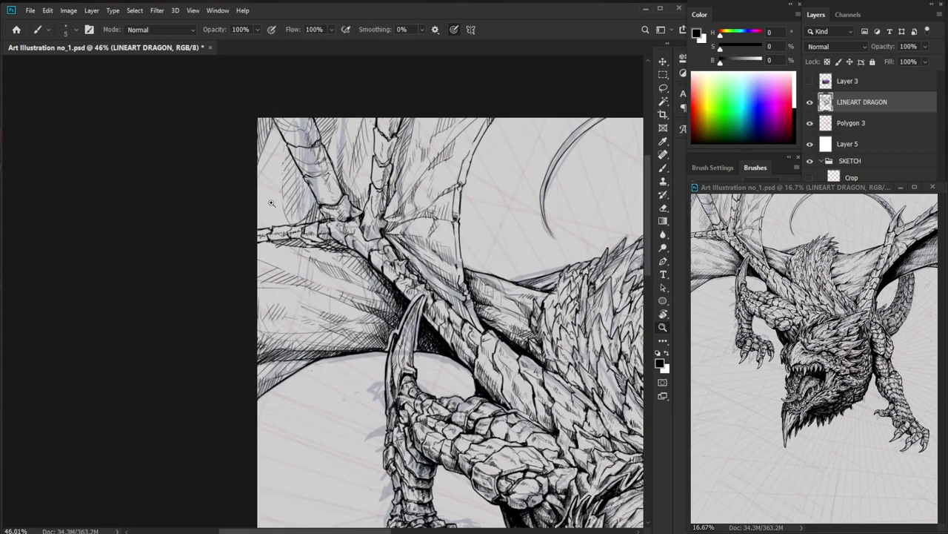
# Hatch the wing membrane at the page edge between the horizontal and wide finger bones.
pyautogui.moveTo(262, 191); pyautogui.dragTo(255, 202)
pyautogui.moveTo(263, 194); pyautogui.dragTo(254, 223)
pyautogui.moveTo(264, 211); pyautogui.dragTo(256, 230)
pyautogui.moveTo(268, 220); pyautogui.dragTo(256, 234)
pyautogui.moveTo(276, 129); pyautogui.dragTo(246, 195)
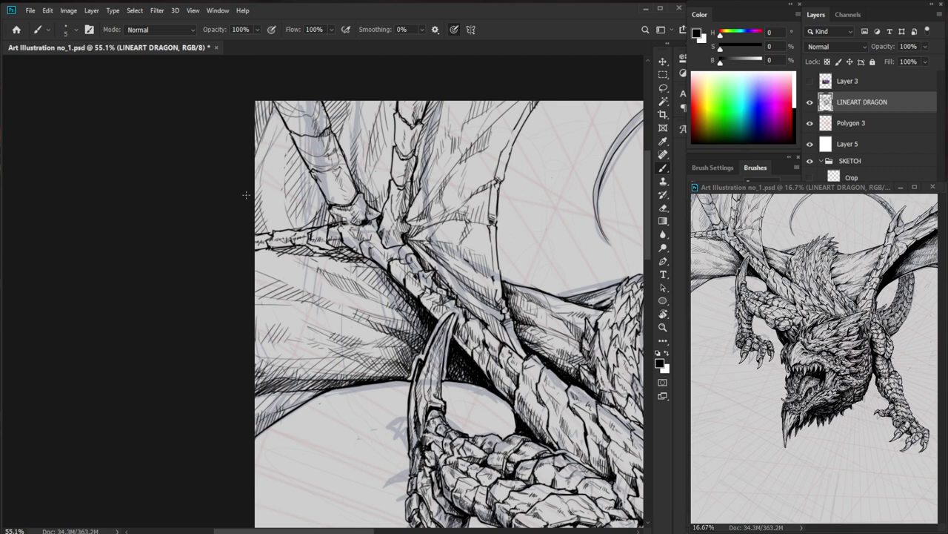
pyautogui.moveTo(274, 136); pyautogui.dragTo(268, 154)
pyautogui.moveTo(315, 126); pyautogui.dragTo(311, 160)
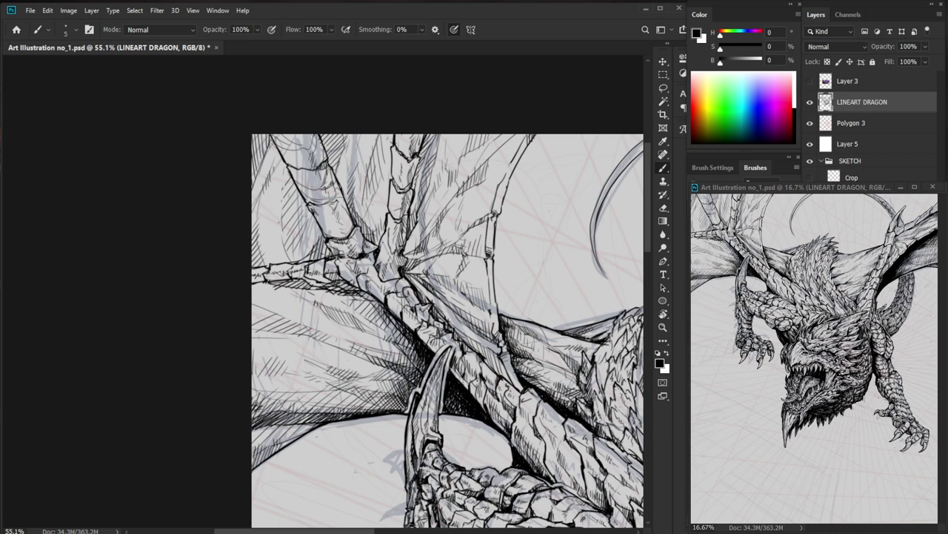
# Add hatching to the lower wing membrane just beneath the horizontal finger bone.
pyautogui.moveTo(313, 296)
pyautogui.mouseDown()
pyautogui.moveTo(344, 296)
pyautogui.moveTo(271, 302)
pyautogui.mouseUp()
pyautogui.moveTo(288, 282)
pyautogui.mouseDown()
pyautogui.moveTo(271, 293)
pyautogui.moveTo(318, 310)
pyautogui.mouseUp()
pyautogui.moveTo(315, 314); pyautogui.dragTo(329, 320)
pyautogui.moveTo(291, 296); pyautogui.dragTo(321, 316)
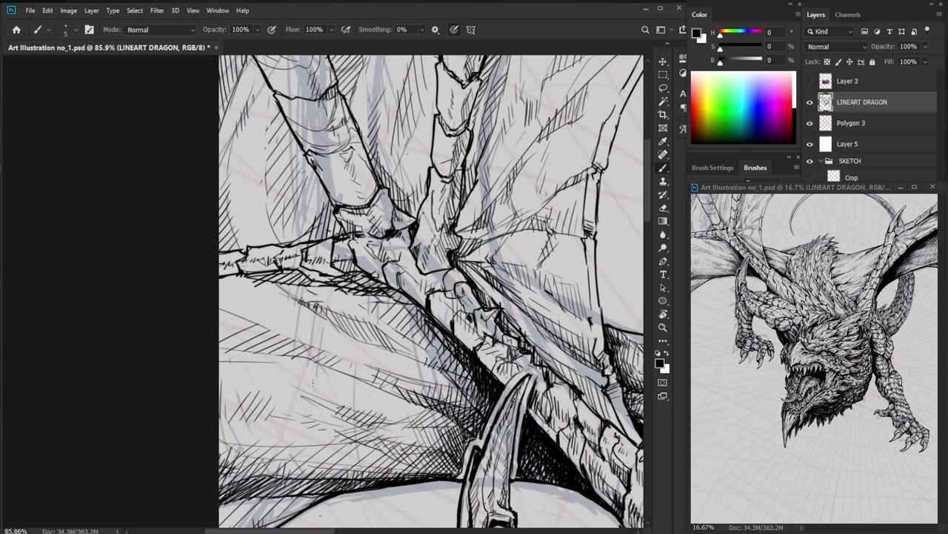
# Hatch the folds of the lower wing membrane along the page edge.
pyautogui.moveTo(237, 335)
pyautogui.mouseDown()
pyautogui.moveTo(252, 335)
pyautogui.moveTo(227, 305)
pyautogui.mouseUp()
pyautogui.moveTo(213, 320); pyautogui.dragTo(238, 308)
pyautogui.moveTo(216, 326); pyautogui.dragTo(241, 310)
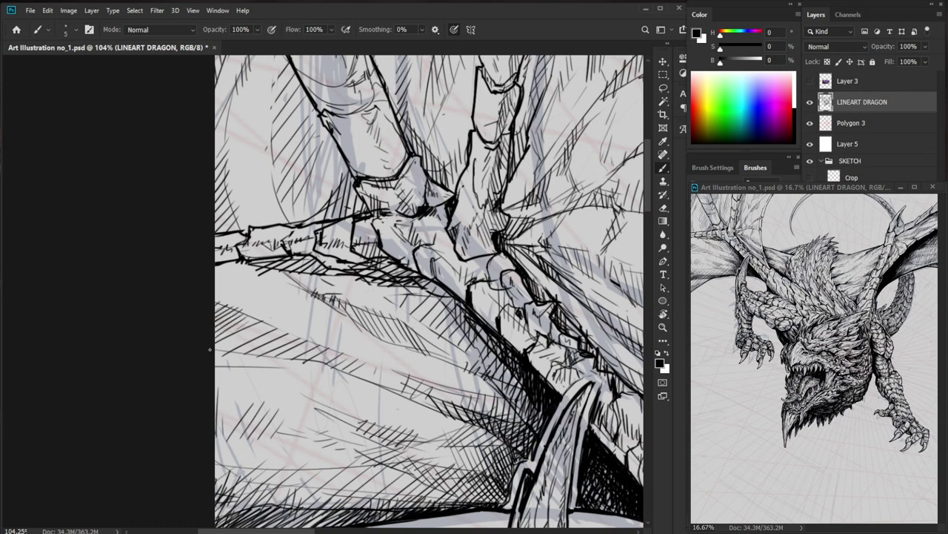
pyautogui.moveTo(226, 353)
pyautogui.mouseDown()
pyautogui.moveTo(293, 356)
pyautogui.moveTo(234, 366)
pyautogui.moveTo(283, 367)
pyautogui.moveTo(213, 379)
pyautogui.moveTo(303, 379)
pyautogui.moveTo(211, 365)
pyautogui.mouseUp()
pyautogui.press('e')
pyautogui.press('b')
pyautogui.moveTo(276, 367)
pyautogui.mouseDown()
pyautogui.moveTo(203, 361)
pyautogui.moveTo(215, 373)
pyautogui.mouseUp()
pyautogui.moveTo(221, 367); pyautogui.dragTo(212, 378)
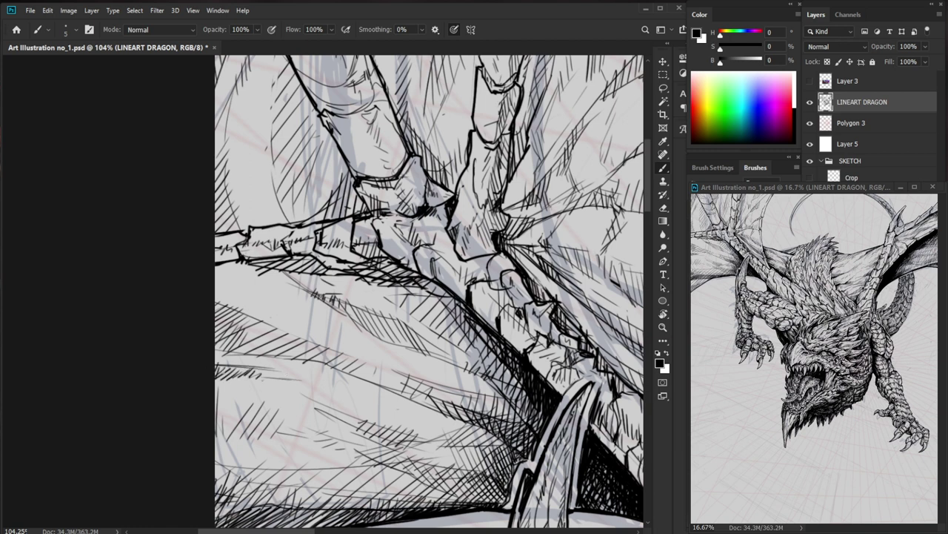
# Enlarge the eraser to 90 px and erase the hatched strip under the lower wing membrane at the page edge.
pyautogui.keyDown('ctrl'); pyautogui.moveTo(280, 346); pyautogui.dragTo(178, 348); pyautogui.keyUp('ctrl')
pyautogui.moveTo(513, 455); pyautogui.dragTo(450, 364)
pyautogui.keyDown('ctrl'); pyautogui.moveTo(519, 338); pyautogui.dragTo(491, 338); pyautogui.keyUp('ctrl')
pyautogui.moveTo(295, 172)
pyautogui.keyDown('ctrl'); pyautogui.mouseDown()
pyautogui.moveTo(363, 173)
pyautogui.moveTo(516, 257)
pyautogui.mouseUp(); pyautogui.keyUp('ctrl')
pyautogui.scroll(2, 193, 300)
pyautogui.press('e')
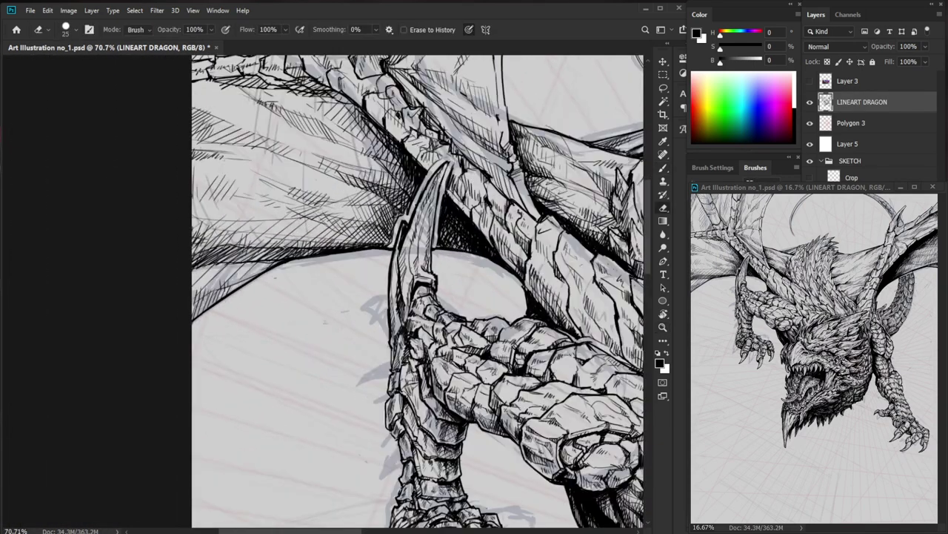
pyautogui.press(']')
pyautogui.press(']')
pyautogui.press(']')
pyautogui.press(']')
pyautogui.press(']')
pyautogui.press(']')
pyautogui.press(']')
pyautogui.press(']')
pyautogui.press(']')
pyautogui.moveTo(268, 272); pyautogui.dragTo(185, 293)
pyautogui.moveTo(293, 279)
pyautogui.mouseDown()
pyautogui.moveTo(175, 284)
pyautogui.moveTo(154, 300)
pyautogui.moveTo(241, 298)
pyautogui.mouseUp()
# Re-ink the nearly straight bottom edge of the lower wing membrane and erase the stray marks beneath it.
pyautogui.press('z')
pyautogui.press('b')
pyautogui.moveTo(390, 231)
pyautogui.mouseDown()
pyautogui.moveTo(185, 250)
pyautogui.moveTo(375, 233)
pyautogui.moveTo(194, 249)
pyautogui.mouseUp()
pyautogui.press('e')
pyautogui.moveTo(355, 259); pyautogui.dragTo(197, 274)
pyautogui.press('b')
pyautogui.hotkey('ctrl', 'z')
pyautogui.press('e')
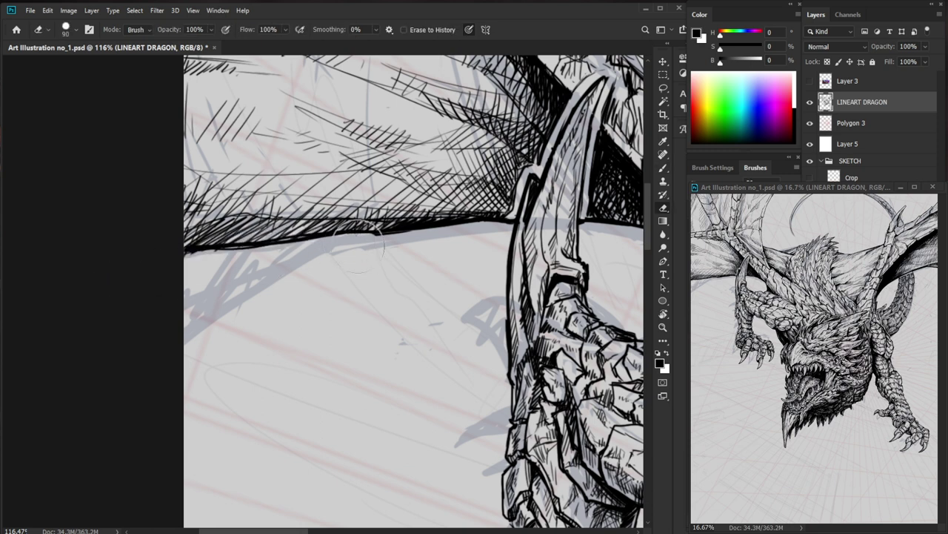
pyautogui.moveTo(357, 259); pyautogui.dragTo(200, 265)
pyautogui.press('b')
pyautogui.moveTo(379, 230); pyautogui.dragTo(186, 247)
# Ink a curved outline sweeping from the lower membrane's bottom edge down to the page edge.
pyautogui.moveTo(371, 232); pyautogui.dragTo(164, 339)
pyautogui.hotkey('ctrl', 'z')
pyautogui.moveTo(394, 230)
pyautogui.mouseDown()
pyautogui.moveTo(330, 248)
pyautogui.moveTo(182, 338)
pyautogui.moveTo(337, 245)
pyautogui.moveTo(184, 336)
pyautogui.mouseUp()
pyautogui.moveTo(327, 234); pyautogui.dragTo(210, 285)
# Hatch the strip between the membrane's bottom fold and the curved outline with diagonal strokes.
pyautogui.moveTo(192, 246); pyautogui.dragTo(182, 258)
pyautogui.moveTo(200, 246)
pyautogui.mouseDown()
pyautogui.moveTo(152, 311)
pyautogui.moveTo(182, 284)
pyautogui.moveTo(182, 301)
pyautogui.mouseUp()
pyautogui.moveTo(233, 243)
pyautogui.mouseDown()
pyautogui.moveTo(174, 326)
pyautogui.moveTo(186, 321)
pyautogui.mouseUp()
pyautogui.moveTo(265, 227); pyautogui.dragTo(189, 331)
pyautogui.moveTo(280, 221); pyautogui.dragTo(214, 313)
pyautogui.moveTo(273, 243); pyautogui.dragTo(244, 278)
pyautogui.moveTo(280, 243)
pyautogui.mouseDown()
pyautogui.moveTo(227, 303)
pyautogui.moveTo(241, 293)
pyautogui.mouseUp()
pyautogui.moveTo(275, 251); pyautogui.dragTo(254, 280)
pyautogui.moveTo(296, 237); pyautogui.dragTo(266, 277)
pyautogui.moveTo(304, 232)
pyautogui.mouseDown()
pyautogui.moveTo(277, 271)
pyautogui.moveTo(286, 265)
pyautogui.mouseUp()
pyautogui.moveTo(318, 236); pyautogui.dragTo(304, 258)
pyautogui.moveTo(331, 235)
pyautogui.mouseDown()
pyautogui.moveTo(318, 251)
pyautogui.moveTo(327, 245)
pyautogui.mouseUp()
pyautogui.moveTo(350, 235)
pyautogui.mouseDown()
pyautogui.moveTo(338, 244)
pyautogui.moveTo(353, 239)
pyautogui.mouseUp()
# Thicken the hatching under the membrane's bottom fold with a second layer of diagonal strokes.
pyautogui.moveTo(368, 229)
pyautogui.mouseDown()
pyautogui.moveTo(359, 239)
pyautogui.moveTo(269, 258)
pyautogui.moveTo(180, 297)
pyautogui.mouseUp()
pyautogui.moveTo(257, 258)
pyautogui.mouseDown()
pyautogui.moveTo(186, 274)
pyautogui.moveTo(185, 290)
pyautogui.mouseUp()
pyautogui.moveTo(222, 265)
pyautogui.mouseDown()
pyautogui.moveTo(193, 297)
pyautogui.moveTo(211, 288)
pyautogui.mouseUp()
pyautogui.moveTo(254, 257); pyautogui.dragTo(232, 274)
pyautogui.moveTo(267, 250)
pyautogui.mouseDown()
pyautogui.moveTo(241, 272)
pyautogui.moveTo(261, 260)
pyautogui.mouseUp()
pyautogui.moveTo(280, 246); pyautogui.dragTo(272, 254)
pyautogui.moveTo(272, 253)
pyautogui.mouseDown()
pyautogui.moveTo(174, 274)
pyautogui.moveTo(181, 289)
pyautogui.moveTo(201, 289)
pyautogui.mouseUp()
pyautogui.moveTo(607, 319); pyautogui.dragTo(531, 320)
pyautogui.moveTo(256, 179); pyautogui.dragTo(292, 185)
pyautogui.moveTo(240, 200); pyautogui.dragTo(401, 312)
pyautogui.moveTo(185, 348); pyautogui.dragTo(220, 343)
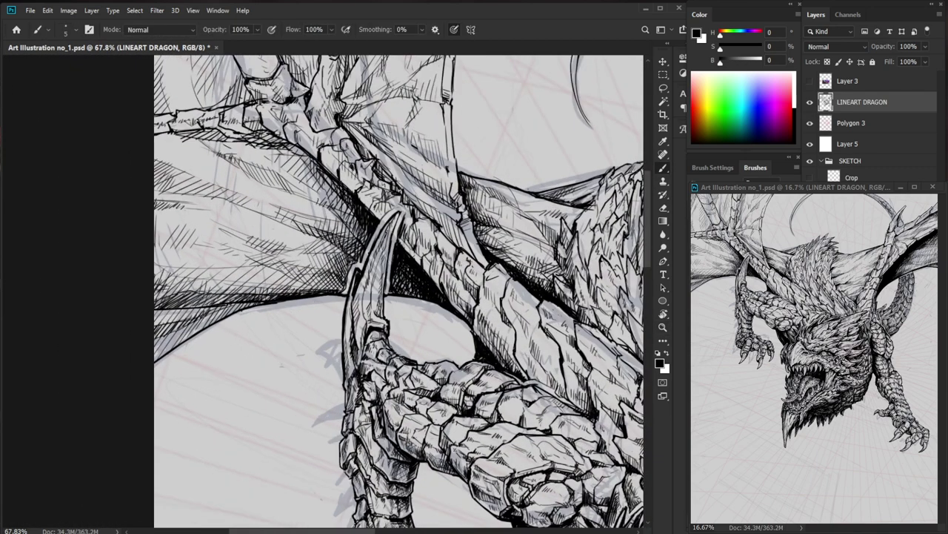
# Darken the bottom fold of the lower wing membrane with short strokes along its edge.
pyautogui.moveTo(235, 300); pyautogui.dragTo(219, 305)
pyautogui.moveTo(214, 295); pyautogui.dragTo(169, 297)
pyautogui.moveTo(251, 300); pyautogui.dragTo(199, 299)
pyautogui.moveTo(214, 292); pyautogui.dragTo(205, 301)
pyautogui.moveTo(225, 294); pyautogui.dragTo(218, 301)
pyautogui.hotkey('ctrl', '-')
pyautogui.moveTo(313, 321); pyautogui.dragTo(330, 370)
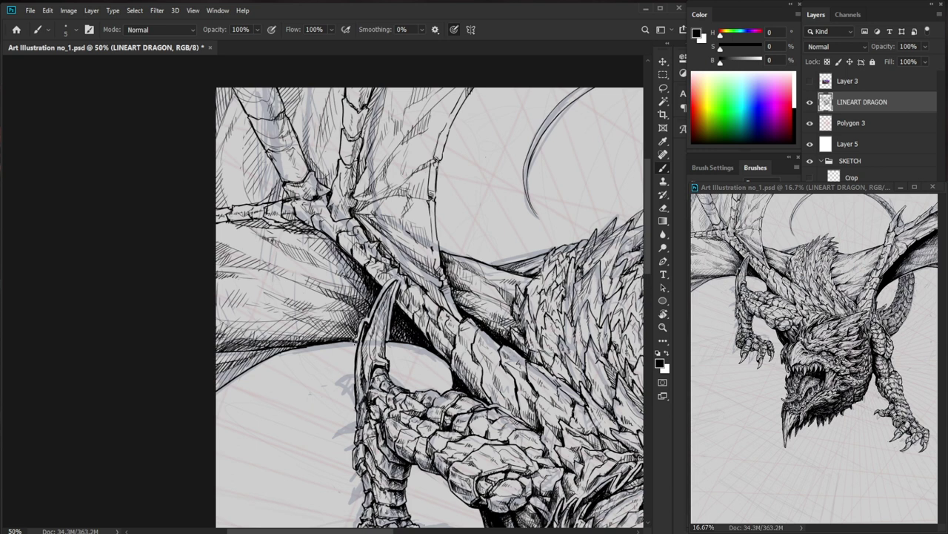
# Add long shading strokes to the lower wing membrane beside the thumb claw.
pyautogui.moveTo(235, 373); pyautogui.dragTo(295, 367)
pyautogui.moveTo(310, 325); pyautogui.dragTo(258, 339)
pyautogui.moveTo(336, 326); pyautogui.dragTo(261, 339)
pyautogui.moveTo(308, 306)
pyautogui.mouseDown()
pyautogui.moveTo(406, 293)
pyautogui.moveTo(349, 313)
pyautogui.mouseUp()
pyautogui.moveTo(301, 338)
pyautogui.mouseDown()
pyautogui.moveTo(185, 396)
pyautogui.moveTo(275, 348)
pyautogui.mouseUp()
pyautogui.hotkey('ctrl', '0')
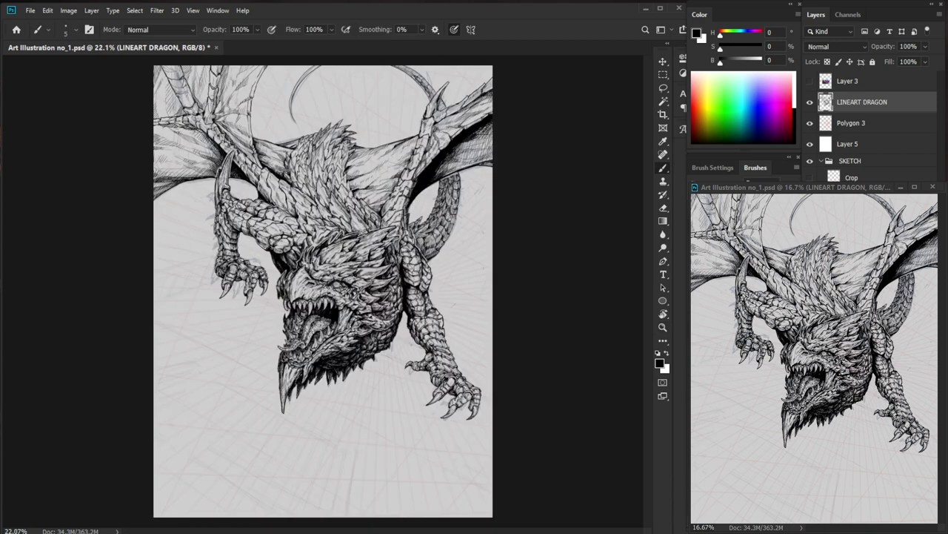
# Add hatching strokes to the lower wing membrane near the page edge.
pyautogui.moveTo(346, 200); pyautogui.dragTo(378, 201)
pyautogui.moveTo(231, 209); pyautogui.dragTo(394, 312)
pyautogui.moveTo(230, 281)
pyautogui.mouseDown()
pyautogui.moveTo(272, 282)
pyautogui.moveTo(226, 308)
pyautogui.mouseUp()
pyautogui.moveTo(247, 227); pyautogui.dragTo(233, 245)
pyautogui.moveTo(255, 226)
pyautogui.mouseDown()
pyautogui.moveTo(234, 265)
pyautogui.moveTo(237, 308)
pyautogui.mouseUp()
pyautogui.moveTo(258, 242)
pyautogui.mouseDown()
pyautogui.moveTo(257, 263)
pyautogui.moveTo(286, 273)
pyautogui.moveTo(265, 243)
pyautogui.mouseUp()
pyautogui.moveTo(244, 225); pyautogui.dragTo(257, 232)
pyautogui.moveTo(255, 225); pyautogui.dragTo(300, 183)
pyautogui.moveTo(300, 184)
pyautogui.mouseDown()
pyautogui.moveTo(298, 163)
pyautogui.moveTo(244, 178)
pyautogui.moveTo(172, 170)
pyautogui.moveTo(229, 149)
pyautogui.mouseUp()
# Hatch the wing membrane near the wrist with a row of short diagonal strokes.
pyautogui.moveTo(208, 163); pyautogui.dragTo(245, 152)
pyautogui.moveTo(217, 178)
pyautogui.mouseDown()
pyautogui.moveTo(254, 148)
pyautogui.moveTo(226, 179)
pyautogui.mouseUp()
pyautogui.moveTo(278, 150)
pyautogui.mouseDown()
pyautogui.moveTo(249, 175)
pyautogui.moveTo(258, 183)
pyautogui.mouseUp()
pyautogui.moveTo(310, 161)
pyautogui.mouseDown()
pyautogui.moveTo(282, 181)
pyautogui.moveTo(290, 185)
pyautogui.mouseUp()
pyautogui.moveTo(320, 166)
pyautogui.mouseDown()
pyautogui.moveTo(301, 184)
pyautogui.moveTo(310, 183)
pyautogui.mouseUp()
pyautogui.moveTo(333, 157)
pyautogui.mouseDown()
pyautogui.moveTo(314, 174)
pyautogui.moveTo(325, 192)
pyautogui.mouseUp()
pyautogui.moveTo(365, 163); pyautogui.dragTo(342, 181)
pyautogui.moveTo(369, 169)
pyautogui.mouseDown()
pyautogui.moveTo(344, 185)
pyautogui.moveTo(349, 175)
pyautogui.mouseUp()
pyautogui.moveTo(372, 166)
pyautogui.mouseDown()
pyautogui.moveTo(354, 179)
pyautogui.moveTo(362, 183)
pyautogui.mouseUp()
pyautogui.moveTo(383, 171); pyautogui.dragTo(370, 186)
pyautogui.moveTo(432, 192)
pyautogui.mouseDown()
pyautogui.moveTo(461, 311)
pyautogui.moveTo(324, 388)
pyautogui.mouseUp()
# Refine the small line details around the wing's wrist, alternating ink strokes with eraser clean-up.
pyautogui.moveTo(226, 243)
pyautogui.mouseDown()
pyautogui.moveTo(339, 246)
pyautogui.moveTo(266, 249)
pyautogui.moveTo(272, 254)
pyautogui.mouseUp()
pyautogui.press('e')
pyautogui.press('b')
pyautogui.moveTo(274, 254)
pyautogui.mouseDown()
pyautogui.moveTo(220, 253)
pyautogui.moveTo(272, 255)
pyautogui.mouseUp()
pyautogui.moveTo(255, 254)
pyautogui.mouseDown()
pyautogui.moveTo(295, 256)
pyautogui.moveTo(274, 257)
pyautogui.mouseUp()
pyautogui.press('e')
pyautogui.press('b')
pyautogui.moveTo(280, 239)
pyautogui.mouseDown()
pyautogui.moveTo(270, 255)
pyautogui.moveTo(280, 254)
pyautogui.moveTo(275, 246)
pyautogui.mouseUp()
pyautogui.press('e')
pyautogui.press('b')
pyautogui.moveTo(276, 237)
pyautogui.mouseDown()
pyautogui.moveTo(272, 250)
pyautogui.moveTo(291, 245)
pyautogui.mouseUp()
pyautogui.moveTo(288, 236); pyautogui.dragTo(297, 253)
pyautogui.moveTo(280, 254); pyautogui.dragTo(308, 259)
pyautogui.moveTo(287, 256); pyautogui.dragTo(322, 262)
# Add short ink strokes to the shaded membrane between the wing's forearm and the thumb claw.
pyautogui.press('z')
pyautogui.moveTo(444, 314); pyautogui.dragTo(305, 322)
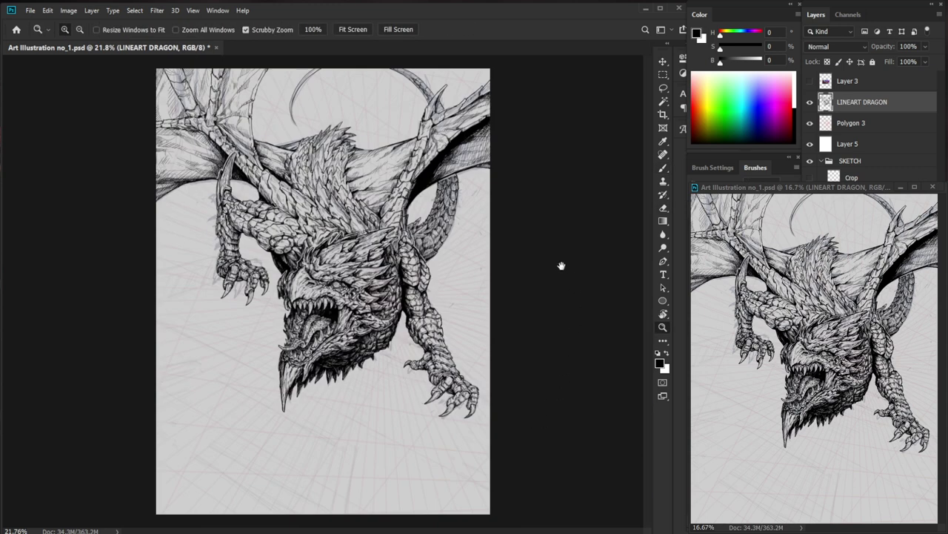
pyautogui.moveTo(193, 119); pyautogui.dragTo(308, 123)
pyautogui.moveTo(309, 223); pyautogui.dragTo(341, 257)
pyautogui.press('b')
pyautogui.moveTo(273, 293); pyautogui.dragTo(284, 297)
pyautogui.moveTo(308, 303)
pyautogui.mouseDown()
pyautogui.moveTo(323, 306)
pyautogui.moveTo(293, 297)
pyautogui.moveTo(314, 307)
pyautogui.mouseUp()
pyautogui.moveTo(317, 303); pyautogui.dragTo(337, 310)
pyautogui.moveTo(328, 300)
pyautogui.mouseDown()
pyautogui.moveTo(351, 312)
pyautogui.moveTo(321, 314)
pyautogui.mouseUp()
pyautogui.moveTo(340, 337); pyautogui.dragTo(322, 316)
pyautogui.moveTo(375, 328)
pyautogui.mouseDown()
pyautogui.moveTo(333, 320)
pyautogui.moveTo(373, 346)
pyautogui.moveTo(343, 334)
pyautogui.mouseUp()
pyautogui.moveTo(338, 323); pyautogui.dragTo(365, 337)
pyautogui.moveTo(351, 327); pyautogui.dragTo(371, 340)
pyautogui.moveTo(363, 328)
pyautogui.mouseDown()
pyautogui.moveTo(373, 340)
pyautogui.moveTo(337, 330)
pyautogui.mouseUp()
pyautogui.moveTo(416, 330); pyautogui.dragTo(346, 308)
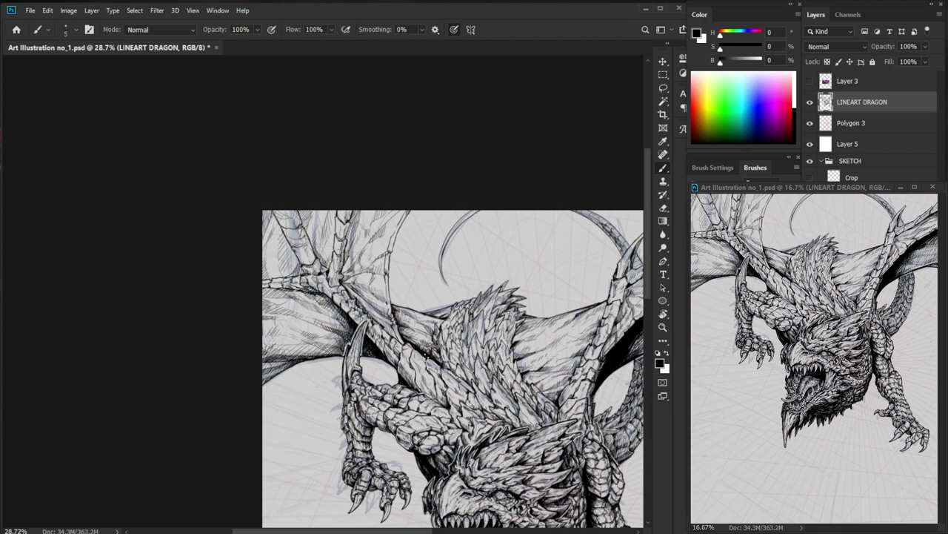
# Ink a curved contour with short shading strokes on the base joint of the upright finger bone above the wrist.
pyautogui.moveTo(311, 276); pyautogui.dragTo(398, 257)
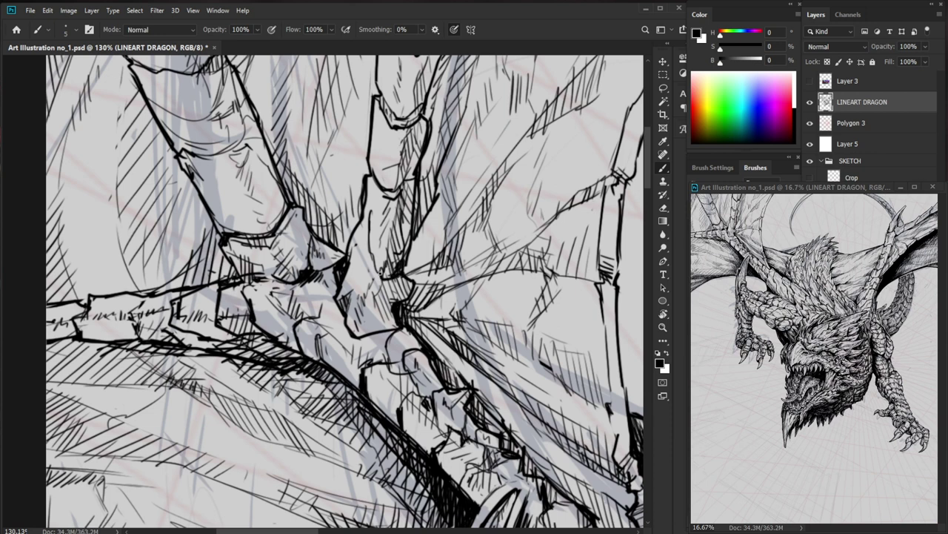
pyautogui.moveTo(369, 222); pyautogui.dragTo(364, 255)
pyautogui.press('e')
pyautogui.moveTo(379, 276); pyautogui.dragTo(397, 278)
pyautogui.press('b')
pyautogui.moveTo(367, 227)
pyautogui.mouseDown()
pyautogui.moveTo(376, 284)
pyautogui.moveTo(384, 279)
pyautogui.mouseUp()
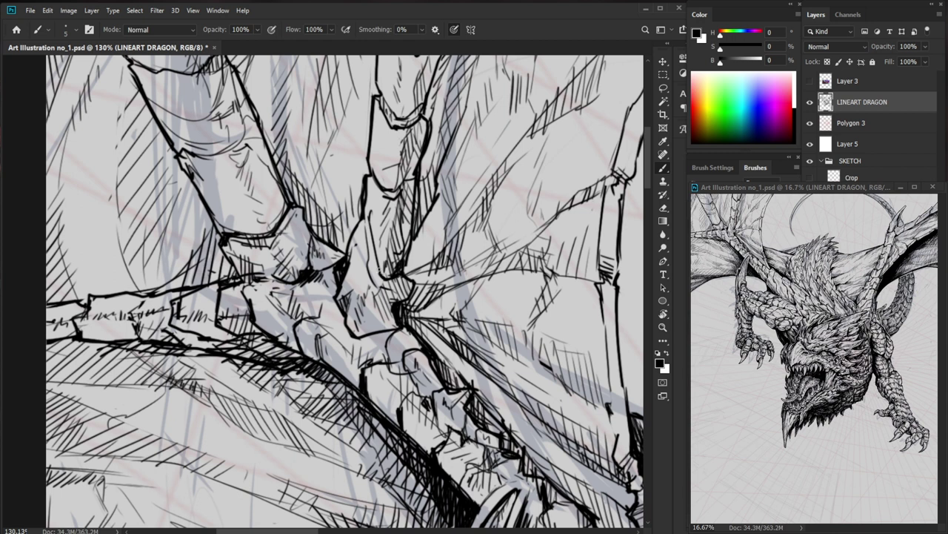
pyautogui.moveTo(377, 247); pyautogui.dragTo(380, 274)
pyautogui.moveTo(379, 254); pyautogui.dragTo(380, 271)
pyautogui.moveTo(383, 261)
pyautogui.mouseDown()
pyautogui.moveTo(388, 279)
pyautogui.moveTo(394, 271)
pyautogui.moveTo(390, 281)
pyautogui.mouseUp()
pyautogui.moveTo(388, 270); pyautogui.dragTo(396, 282)
pyautogui.scroll(-3, 444, 282)
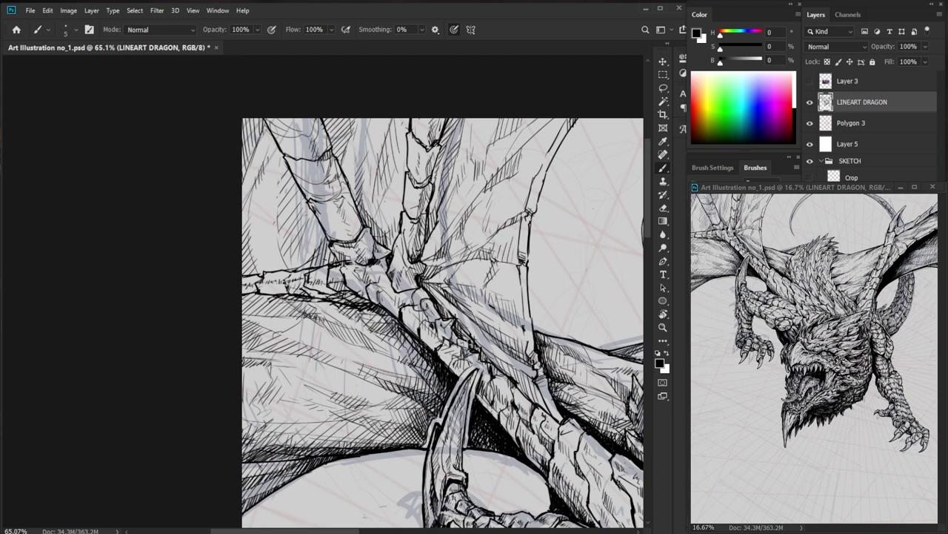
# Outline a pointed spur on the base joint of the upright finger bone and clean up around its tip.
pyautogui.moveTo(409, 248)
pyautogui.mouseDown()
pyautogui.moveTo(451, 249)
pyautogui.moveTo(420, 276)
pyautogui.mouseUp()
pyautogui.press('e')
pyautogui.press('b')
pyautogui.moveTo(394, 226); pyautogui.dragTo(393, 227)
pyautogui.moveTo(393, 227)
pyautogui.mouseDown()
pyautogui.moveTo(414, 271)
pyautogui.moveTo(397, 249)
pyautogui.moveTo(400, 259)
pyautogui.mouseUp()
pyautogui.moveTo(397, 255)
pyautogui.mouseDown()
pyautogui.moveTo(401, 272)
pyautogui.moveTo(385, 287)
pyautogui.mouseUp()
pyautogui.moveTo(395, 272); pyautogui.dragTo(389, 279)
pyautogui.moveTo(427, 240)
pyautogui.mouseDown()
pyautogui.moveTo(350, 240)
pyautogui.moveTo(427, 256)
pyautogui.moveTo(373, 290)
pyautogui.moveTo(430, 290)
pyautogui.mouseUp()
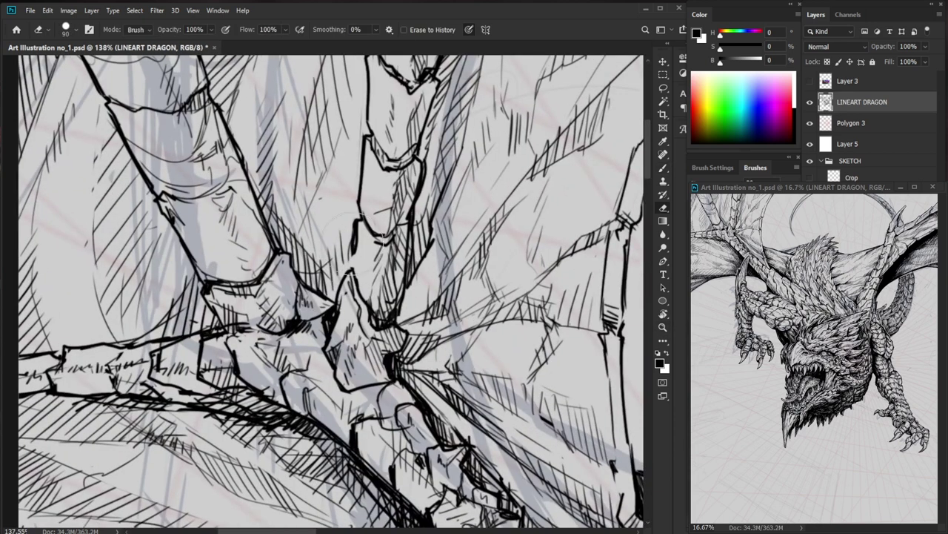
# Refine the upright finger bone just above the pointed spur with short contour and shading strokes.
pyautogui.moveTo(365, 248); pyautogui.dragTo(357, 263)
pyautogui.moveTo(368, 247); pyautogui.dragTo(365, 254)
pyautogui.moveTo(437, 221); pyautogui.dragTo(397, 223)
pyautogui.moveTo(411, 228)
pyautogui.mouseDown()
pyautogui.moveTo(377, 259)
pyautogui.moveTo(431, 271)
pyautogui.mouseUp()
pyautogui.moveTo(389, 246); pyautogui.dragTo(386, 277)
pyautogui.moveTo(392, 257)
pyautogui.mouseDown()
pyautogui.moveTo(388, 275)
pyautogui.moveTo(390, 265)
pyautogui.mouseUp()
pyautogui.moveTo(434, 244); pyautogui.dragTo(371, 246)
pyautogui.moveTo(560, 440); pyautogui.dragTo(407, 331)
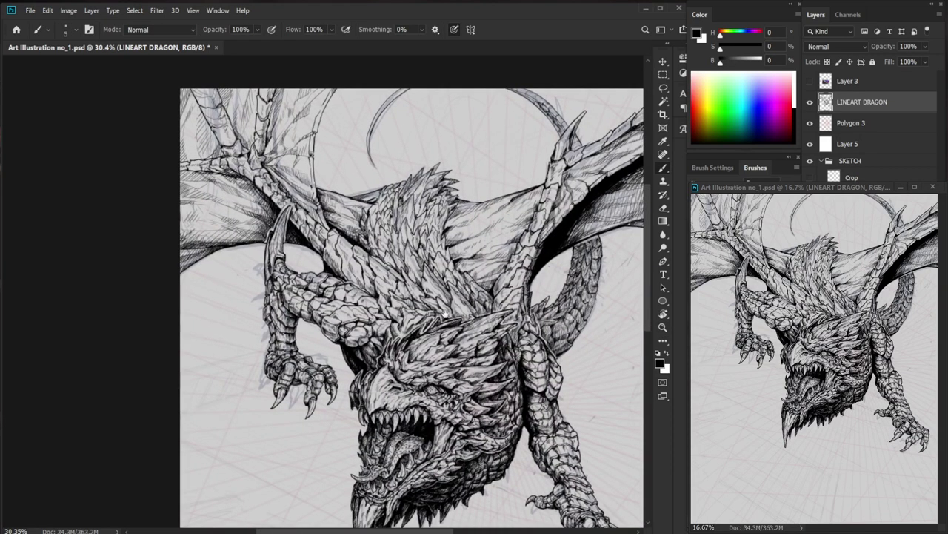
# Hatch along the wide finger bone above the wrist with short overlapping strokes.
pyautogui.moveTo(207, 100)
pyautogui.mouseDown()
pyautogui.moveTo(246, 100)
pyautogui.moveTo(200, 144)
pyautogui.moveTo(222, 214)
pyautogui.mouseUp()
pyautogui.moveTo(202, 142); pyautogui.dragTo(208, 162)
pyautogui.moveTo(206, 149); pyautogui.dragTo(212, 180)
pyautogui.moveTo(210, 157); pyautogui.dragTo(218, 194)
pyautogui.moveTo(215, 172); pyautogui.dragTo(224, 206)
pyautogui.moveTo(221, 173); pyautogui.dragTo(230, 215)
pyautogui.moveTo(226, 183); pyautogui.dragTo(236, 218)
pyautogui.moveTo(234, 205)
pyautogui.mouseDown()
pyautogui.moveTo(246, 223)
pyautogui.moveTo(243, 210)
pyautogui.moveTo(226, 223)
pyautogui.mouseUp()
pyautogui.moveTo(223, 205); pyautogui.dragTo(231, 221)
pyautogui.moveTo(277, 187); pyautogui.dragTo(248, 187)
pyautogui.moveTo(490, 233); pyautogui.dragTo(489, 277)
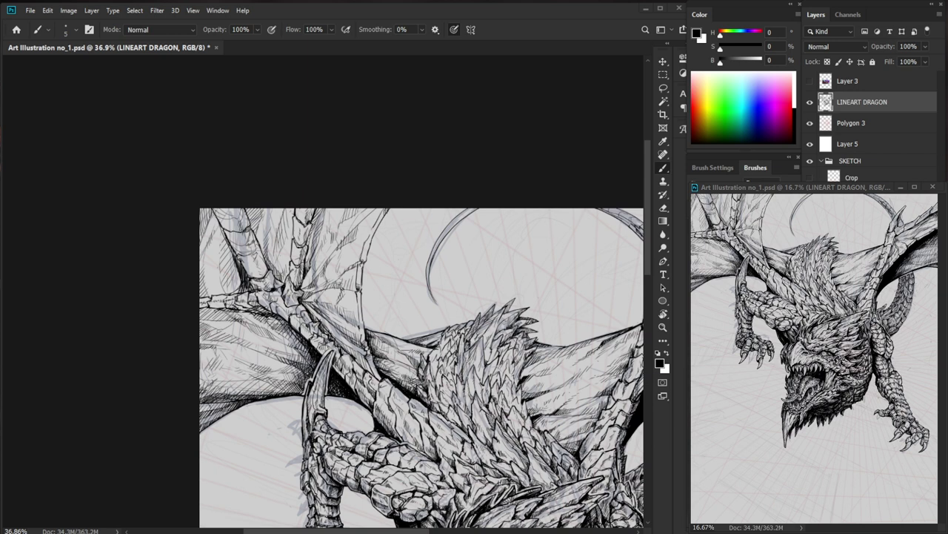
# Hatch the wing membrane along the outer edge of the wide finger bone with downward strokes.
pyautogui.press('z')
pyautogui.moveTo(233, 267)
pyautogui.mouseDown()
pyautogui.moveTo(272, 266)
pyautogui.moveTo(251, 293)
pyautogui.mouseUp()
pyautogui.press('e')
pyautogui.press('b')
pyautogui.moveTo(231, 242); pyautogui.dragTo(241, 312)
pyautogui.moveTo(216, 214); pyautogui.dragTo(230, 308)
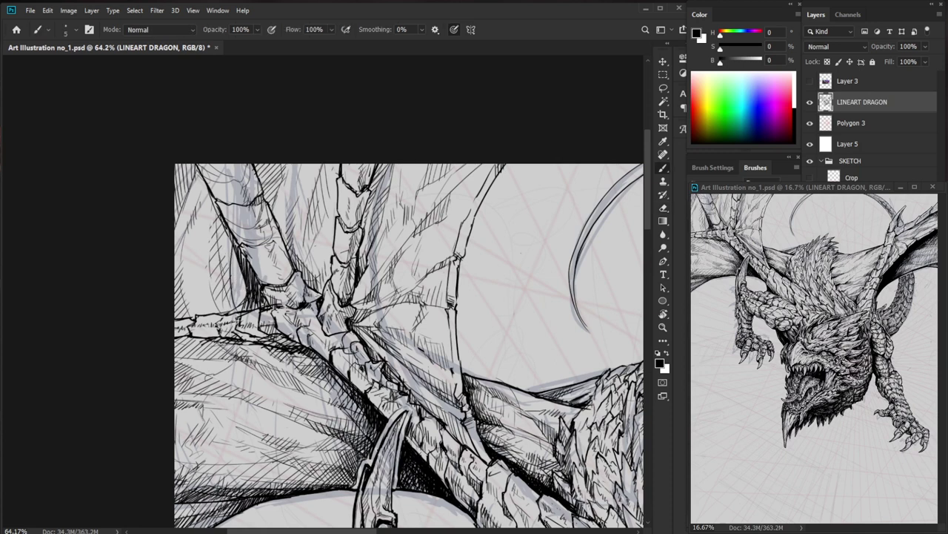
pyautogui.moveTo(214, 227); pyautogui.dragTo(220, 243)
pyautogui.moveTo(216, 224); pyautogui.dragTo(230, 251)
pyautogui.moveTo(221, 234); pyautogui.dragTo(228, 266)
pyautogui.moveTo(223, 258); pyautogui.dragTo(231, 282)
pyautogui.moveTo(226, 272); pyautogui.dragTo(232, 291)
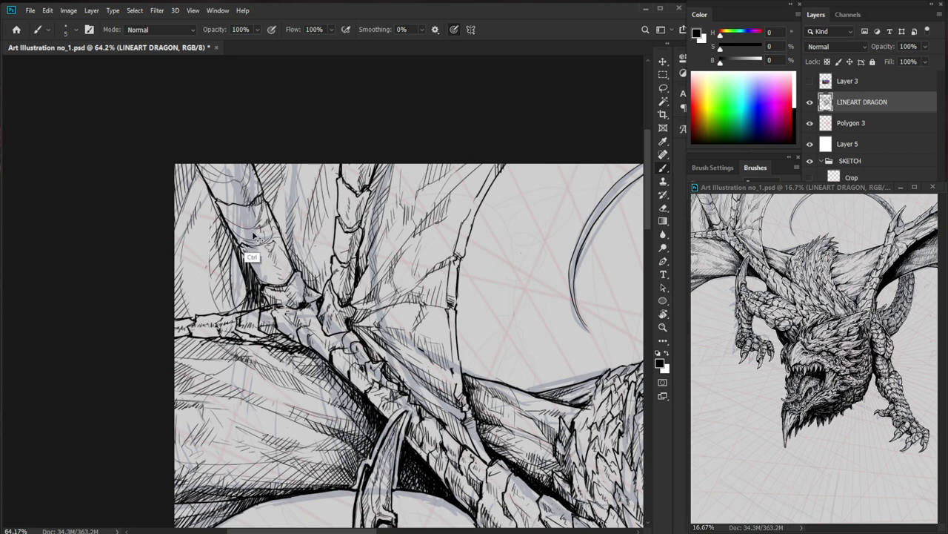
# Deepen the shadow beside the wide finger bone by layering more hatching down toward the wrist joint.
pyautogui.moveTo(217, 227); pyautogui.dragTo(223, 248)
pyautogui.moveTo(217, 233); pyautogui.dragTo(229, 265)
pyautogui.moveTo(221, 242); pyautogui.dragTo(232, 281)
pyautogui.moveTo(223, 265); pyautogui.dragTo(230, 295)
pyautogui.moveTo(227, 281); pyautogui.dragTo(234, 312)
pyautogui.moveTo(291, 286)
pyautogui.mouseDown()
pyautogui.moveTo(258, 278)
pyautogui.moveTo(264, 305)
pyautogui.moveTo(292, 303)
pyautogui.mouseUp()
pyautogui.press('e')
pyautogui.press('b')
pyautogui.moveTo(238, 272); pyautogui.dragTo(226, 312)
pyautogui.moveTo(229, 300); pyautogui.dragTo(226, 338)
pyautogui.moveTo(233, 315); pyautogui.dragTo(227, 346)
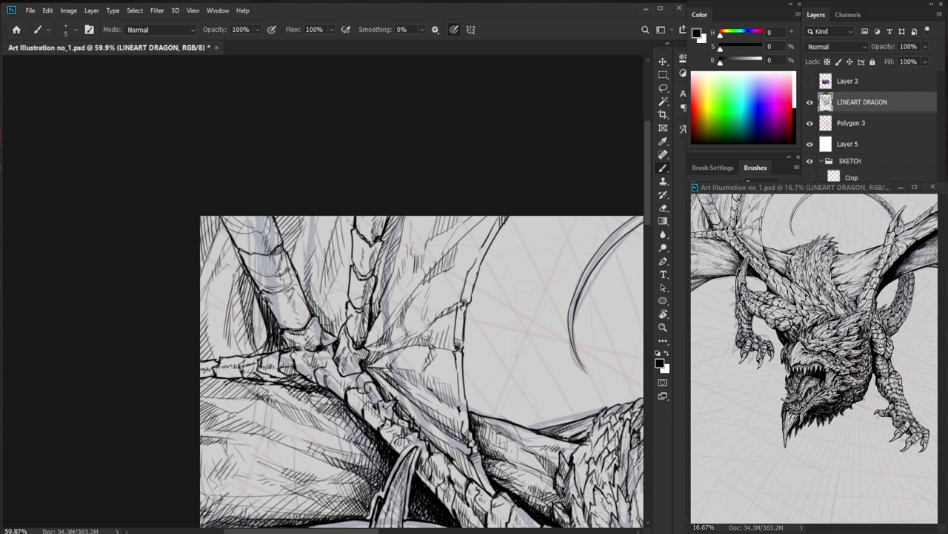
# Add crossing hatch strokes to the membrane folds around the wide finger bone and clean up stray lines.
pyautogui.moveTo(227, 237); pyautogui.dragTo(223, 268)
pyautogui.moveTo(231, 236)
pyautogui.mouseDown()
pyautogui.moveTo(226, 269)
pyautogui.moveTo(234, 263)
pyautogui.mouseUp()
pyautogui.moveTo(292, 242)
pyautogui.mouseDown()
pyautogui.moveTo(274, 215)
pyautogui.moveTo(311, 217)
pyautogui.mouseUp()
pyautogui.moveTo(240, 278); pyautogui.dragTo(233, 312)
pyautogui.moveTo(246, 283)
pyautogui.mouseDown()
pyautogui.moveTo(236, 308)
pyautogui.moveTo(218, 310)
pyautogui.mouseUp()
pyautogui.moveTo(230, 270); pyautogui.dragTo(212, 300)
pyautogui.moveTo(225, 237)
pyautogui.mouseDown()
pyautogui.moveTo(215, 260)
pyautogui.moveTo(246, 260)
pyautogui.moveTo(273, 243)
pyautogui.moveTo(269, 234)
pyautogui.moveTo(197, 226)
pyautogui.moveTo(254, 228)
pyautogui.mouseUp()
pyautogui.hotkey('ctrl', 'space')
pyautogui.press('e')
pyautogui.moveTo(255, 271)
pyautogui.mouseDown()
pyautogui.moveTo(278, 274)
pyautogui.moveTo(247, 273)
pyautogui.moveTo(260, 255)
pyautogui.mouseUp()
pyautogui.press('b')
pyautogui.press('e')
pyautogui.press('b')
pyautogui.moveTo(276, 252)
pyautogui.mouseDown()
pyautogui.moveTo(265, 268)
pyautogui.moveTo(234, 236)
pyautogui.moveTo(247, 245)
pyautogui.moveTo(262, 238)
pyautogui.mouseUp()
pyautogui.press('e')
pyautogui.press('b')
pyautogui.moveTo(329, 225); pyautogui.dragTo(252, 241)
# Ink short shading strokes and reinforce the contour where the opposite wing's finger bone meets the base of the thumb claw.
pyautogui.moveTo(575, 419); pyautogui.dragTo(463, 322)
pyautogui.moveTo(545, 371); pyautogui.dragTo(357, 415)
pyautogui.moveTo(547, 166); pyautogui.dragTo(617, 167)
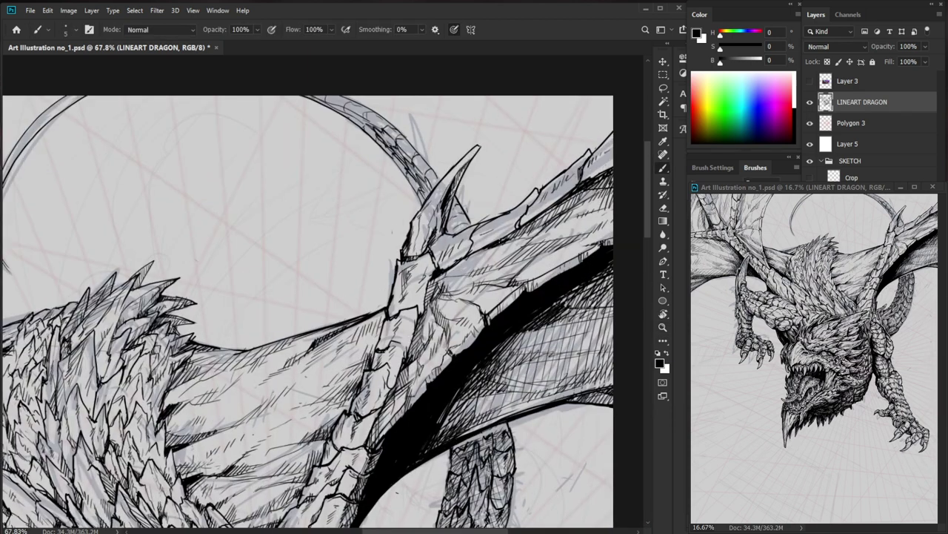
pyautogui.press('e')
pyautogui.press('b')
pyautogui.press('e')
pyautogui.press('b')
pyautogui.scroll(4, 501, 220)
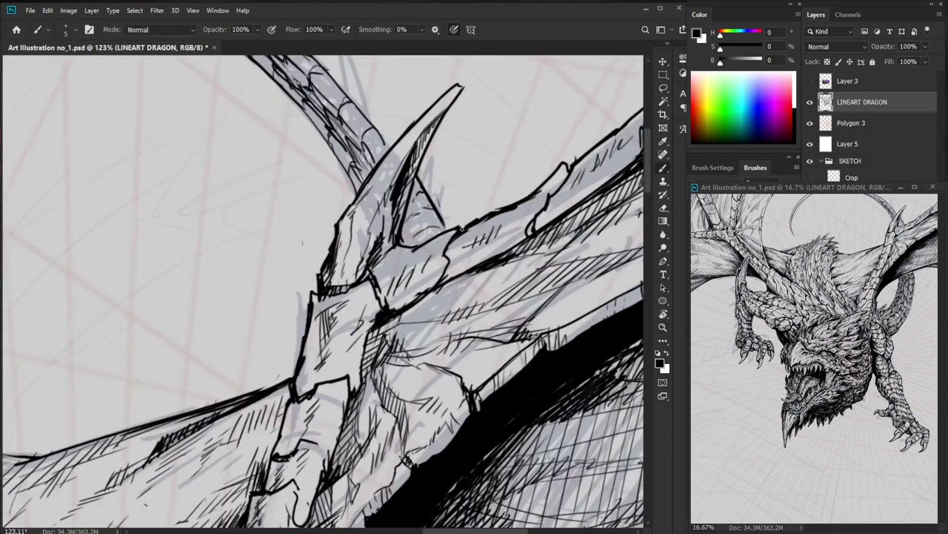
pyautogui.moveTo(445, 238); pyautogui.dragTo(435, 260)
pyautogui.moveTo(444, 244); pyautogui.dragTo(438, 257)
pyautogui.moveTo(446, 244); pyautogui.dragTo(442, 251)
pyautogui.moveTo(451, 235)
pyautogui.mouseDown()
pyautogui.moveTo(445, 242)
pyautogui.moveTo(486, 219)
pyautogui.moveTo(427, 243)
pyautogui.moveTo(386, 247)
pyautogui.moveTo(402, 250)
pyautogui.moveTo(467, 221)
pyautogui.mouseUp()
pyautogui.hotkey('ctrl', 'space')
pyautogui.press('e')
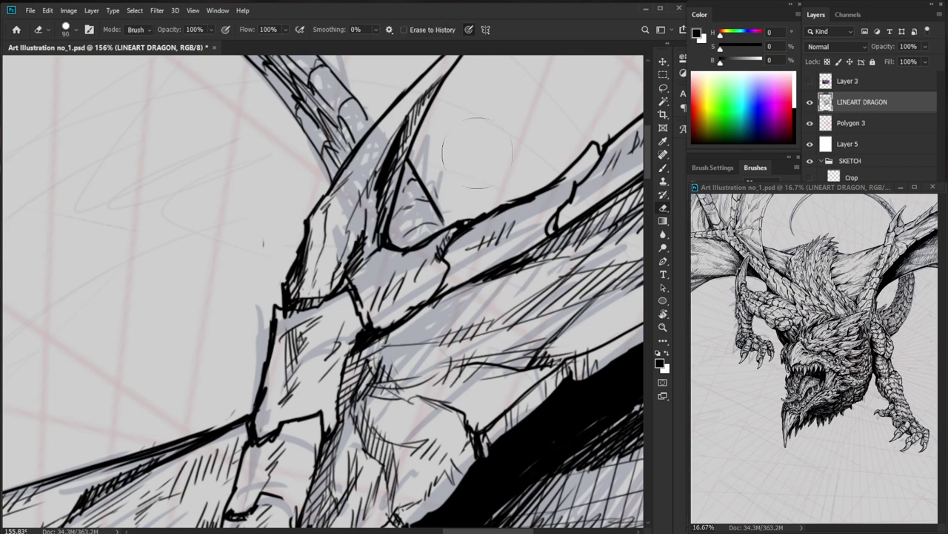
pyautogui.press('b')
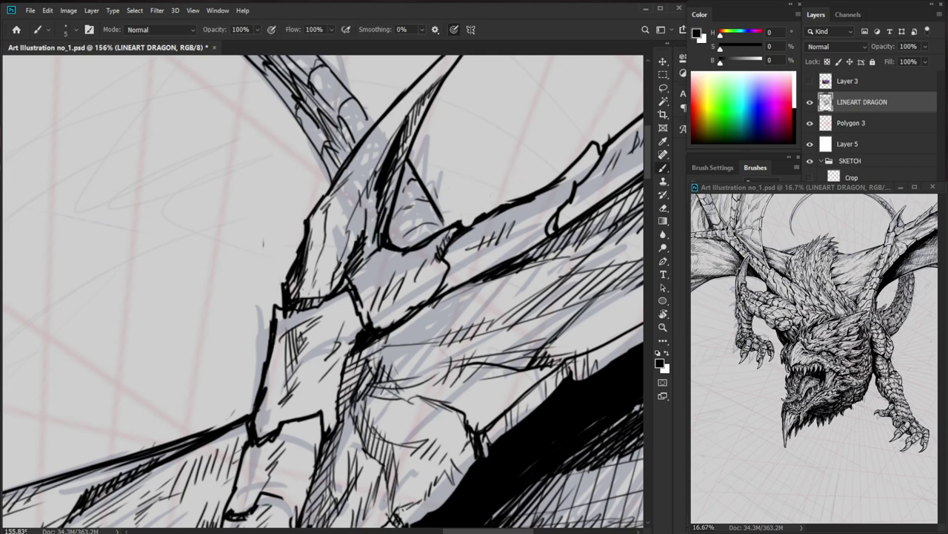
# Touch up the scale contours along the opposite wing's forearm below the thumb claw with short strokes.
pyautogui.press('z')
pyautogui.moveTo(535, 244)
pyautogui.mouseDown()
pyautogui.moveTo(481, 251)
pyautogui.moveTo(570, 189)
pyautogui.moveTo(593, 185)
pyautogui.mouseUp()
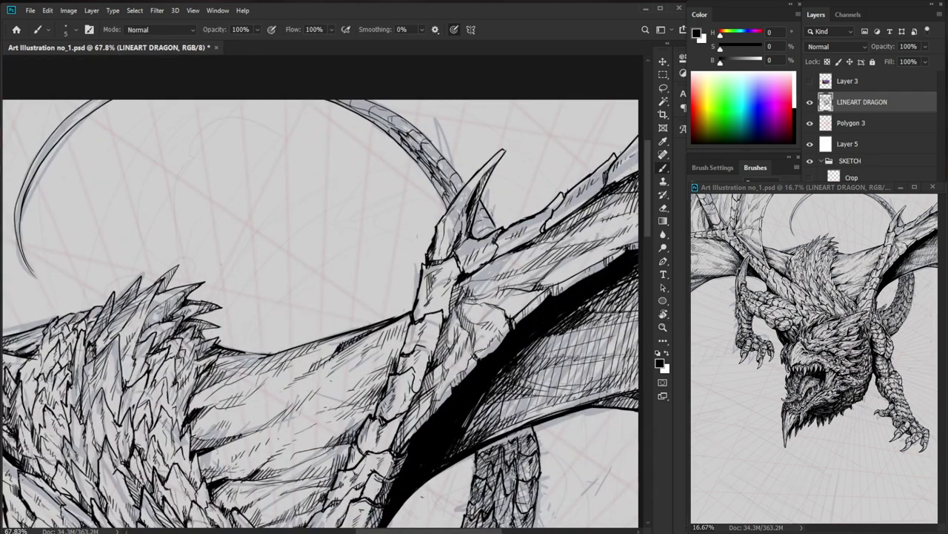
pyautogui.moveTo(429, 306)
pyautogui.mouseDown()
pyautogui.moveTo(422, 318)
pyautogui.moveTo(432, 248)
pyautogui.moveTo(452, 230)
pyautogui.moveTo(444, 211)
pyautogui.mouseUp()
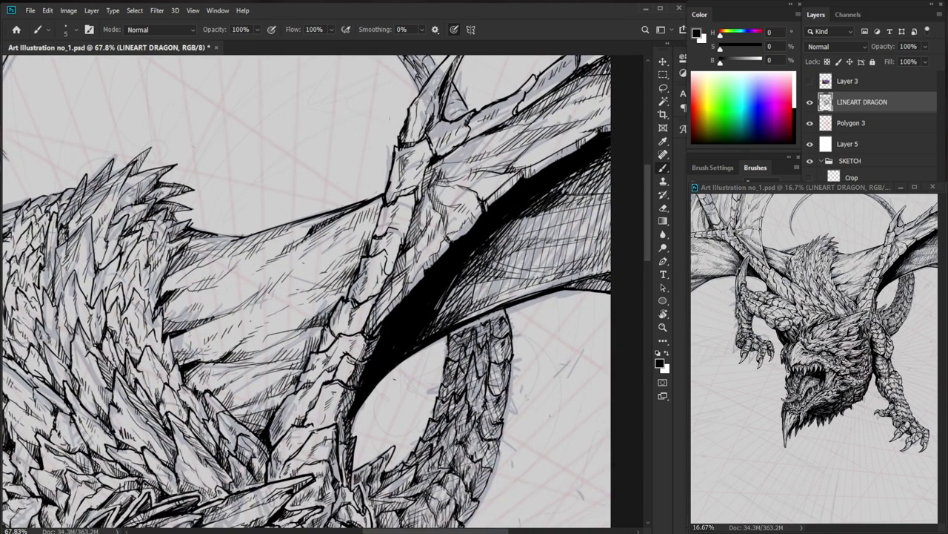
pyautogui.moveTo(390, 233)
pyautogui.mouseDown()
pyautogui.moveTo(406, 243)
pyautogui.moveTo(384, 233)
pyautogui.mouseUp()
pyautogui.moveTo(421, 225); pyautogui.dragTo(449, 225)
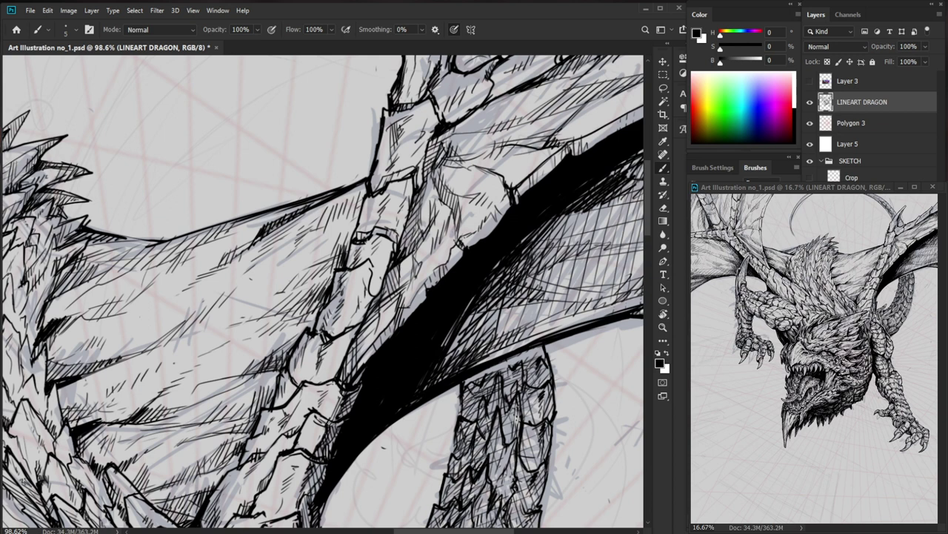
pyautogui.moveTo(374, 261); pyautogui.dragTo(367, 289)
pyautogui.moveTo(419, 277); pyautogui.dragTo(334, 276)
pyautogui.moveTo(553, 415); pyautogui.dragTo(520, 344)
# Hatch the upper membrane of the wing with the two upright finger bones and clean up the strokes with the eraser.
pyautogui.moveTo(476, 266); pyautogui.dragTo(454, 247)
pyautogui.moveTo(298, 201); pyautogui.dragTo(338, 243)
pyautogui.moveTo(263, 180)
pyautogui.mouseDown()
pyautogui.moveTo(300, 140)
pyautogui.moveTo(250, 168)
pyautogui.moveTo(237, 197)
pyautogui.moveTo(286, 140)
pyautogui.moveTo(243, 191)
pyautogui.mouseUp()
pyautogui.press('e')
pyautogui.press('b')
pyautogui.press('e')
pyautogui.moveTo(262, 141); pyautogui.dragTo(235, 189)
pyautogui.press('b')
pyautogui.moveTo(260, 146)
pyautogui.mouseDown()
pyautogui.moveTo(257, 155)
pyautogui.moveTo(279, 147)
pyautogui.moveTo(256, 164)
pyautogui.moveTo(233, 209)
pyautogui.mouseUp()
pyautogui.press('e')
pyautogui.press('b')
pyautogui.press('e')
pyautogui.press('b')
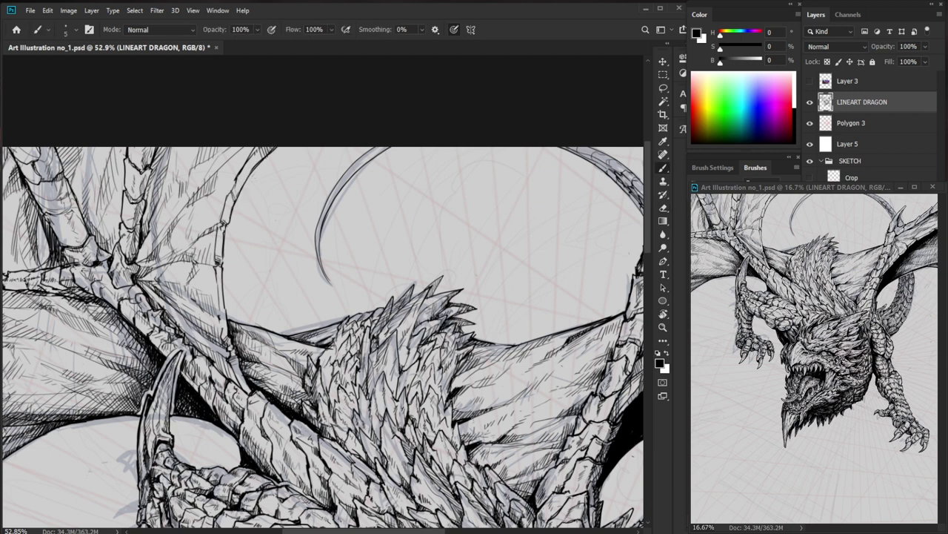
# Hatch the membrane between the upright finger bone and the thin curved outer finger with long slanted strokes.
pyautogui.moveTo(278, 190)
pyautogui.mouseDown()
pyautogui.moveTo(347, 233)
pyautogui.moveTo(282, 235)
pyautogui.mouseUp()
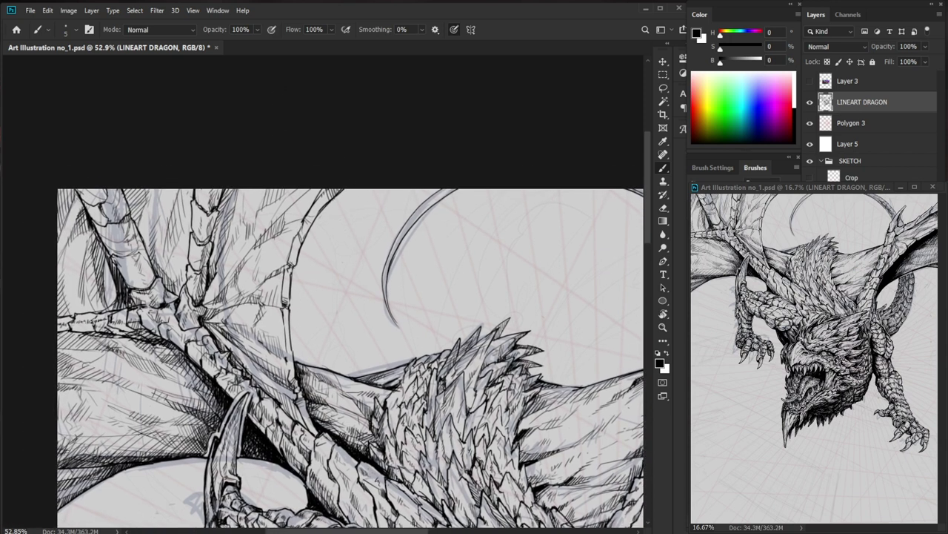
pyautogui.moveTo(300, 192)
pyautogui.mouseDown()
pyautogui.moveTo(270, 223)
pyautogui.moveTo(286, 215)
pyautogui.mouseUp()
pyautogui.press('e')
pyautogui.press('b')
pyautogui.moveTo(373, 173); pyautogui.dragTo(400, 211)
pyautogui.moveTo(285, 175); pyautogui.dragTo(273, 213)
pyautogui.moveTo(282, 170)
pyautogui.mouseDown()
pyautogui.moveTo(272, 217)
pyautogui.moveTo(274, 183)
pyautogui.moveTo(258, 210)
pyautogui.mouseUp()
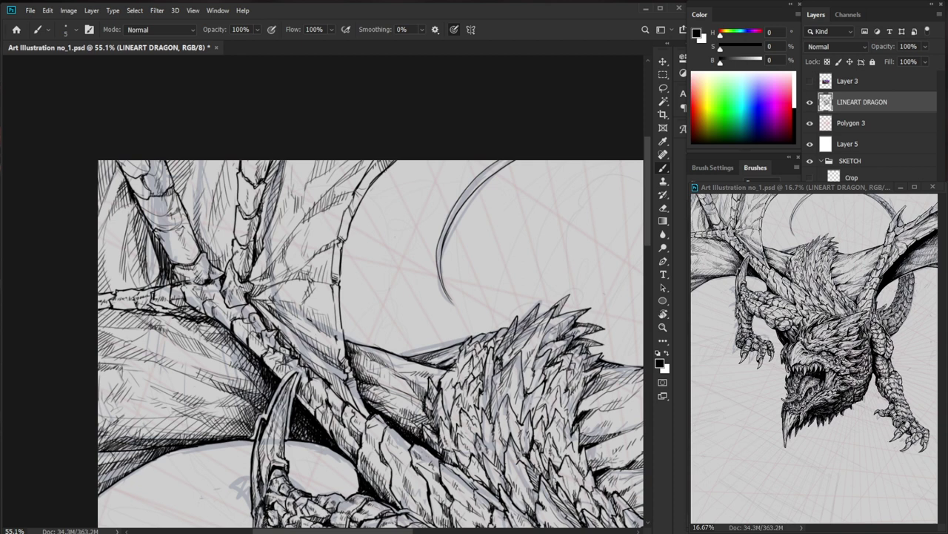
pyautogui.moveTo(316, 184); pyautogui.dragTo(256, 194)
# Shade the membrane on the inner side of the upright finger bone with long strokes from the canvas edge.
pyautogui.moveTo(539, 513); pyautogui.dragTo(492, 434)
pyautogui.moveTo(244, 103)
pyautogui.mouseDown()
pyautogui.moveTo(303, 103)
pyautogui.moveTo(347, 224)
pyautogui.mouseUp()
pyautogui.moveTo(231, 232)
pyautogui.mouseDown()
pyautogui.moveTo(269, 233)
pyautogui.moveTo(268, 295)
pyautogui.mouseUp()
pyautogui.moveTo(311, 194); pyautogui.dragTo(289, 238)
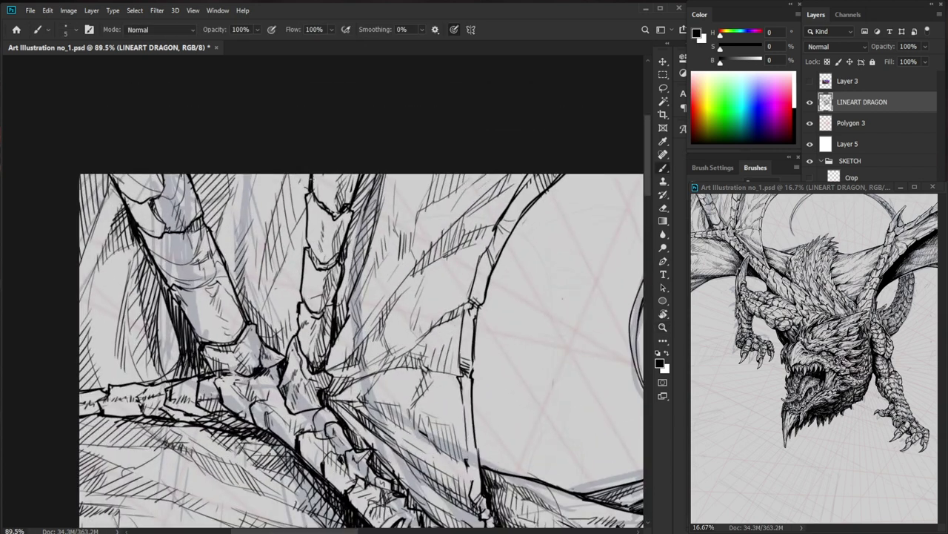
pyautogui.moveTo(295, 175); pyautogui.dragTo(288, 204)
pyautogui.moveTo(302, 175); pyautogui.dragTo(293, 215)
pyautogui.moveTo(309, 175); pyautogui.dragTo(299, 219)
pyautogui.press('e')
pyautogui.press('b')
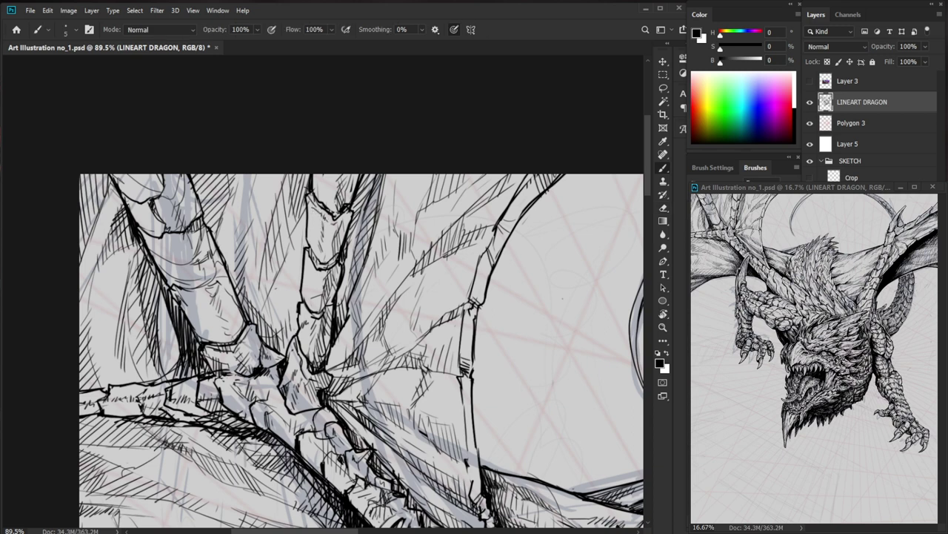
# Add a shading stroke at the wide finger bone's lower end and hatch the membrane along its inner edge.
pyautogui.moveTo(198, 320)
pyautogui.mouseDown()
pyautogui.moveTo(230, 347)
pyautogui.moveTo(216, 347)
pyautogui.moveTo(234, 350)
pyautogui.moveTo(212, 341)
pyautogui.mouseUp()
pyautogui.press('e')
pyautogui.press('b')
pyautogui.scroll(-2, 288, 311)
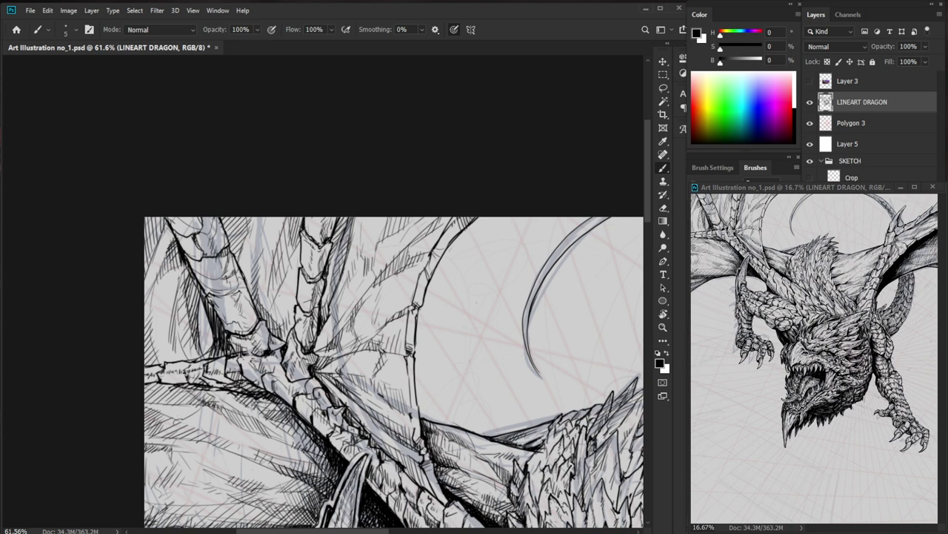
pyautogui.moveTo(248, 263); pyautogui.dragTo(289, 261)
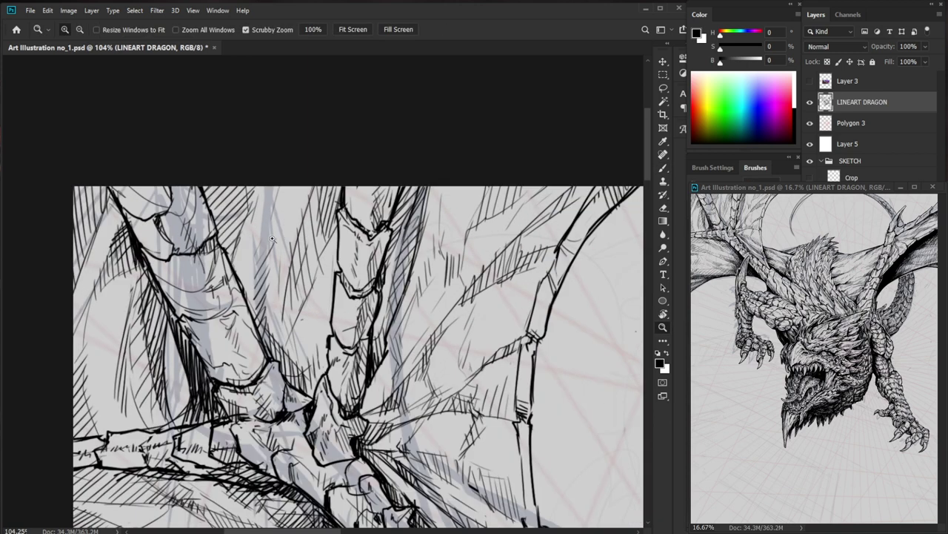
pyautogui.moveTo(252, 186); pyautogui.dragTo(247, 198)
pyautogui.moveTo(248, 186)
pyautogui.mouseDown()
pyautogui.moveTo(220, 231)
pyautogui.moveTo(222, 248)
pyautogui.mouseUp()
pyautogui.moveTo(231, 223); pyautogui.dragTo(226, 258)
pyautogui.moveTo(238, 206)
pyautogui.mouseDown()
pyautogui.moveTo(231, 250)
pyautogui.moveTo(236, 241)
pyautogui.mouseUp()
pyautogui.moveTo(248, 194)
pyautogui.mouseDown()
pyautogui.moveTo(241, 227)
pyautogui.moveTo(251, 198)
pyautogui.mouseUp()
# Hatch the dark wing membrane behind the curved thumb claw with short parallel strokes.
pyautogui.moveTo(385, 205); pyautogui.dragTo(271, 206)
pyautogui.moveTo(530, 479); pyautogui.dragTo(354, 389)
pyautogui.moveTo(478, 354); pyautogui.dragTo(489, 355)
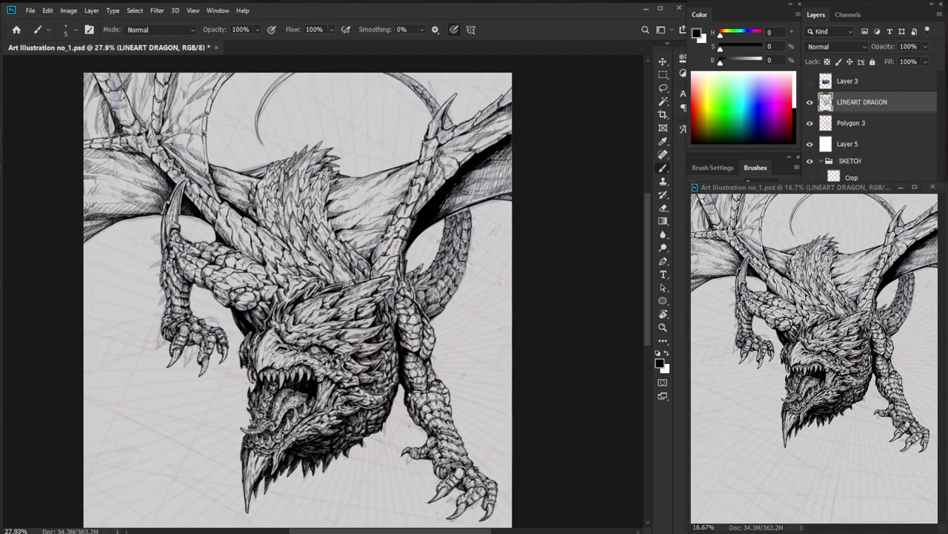
pyautogui.moveTo(164, 266); pyautogui.dragTo(204, 267)
pyautogui.moveTo(165, 218); pyautogui.dragTo(217, 220)
pyautogui.moveTo(323, 287); pyautogui.dragTo(427, 442)
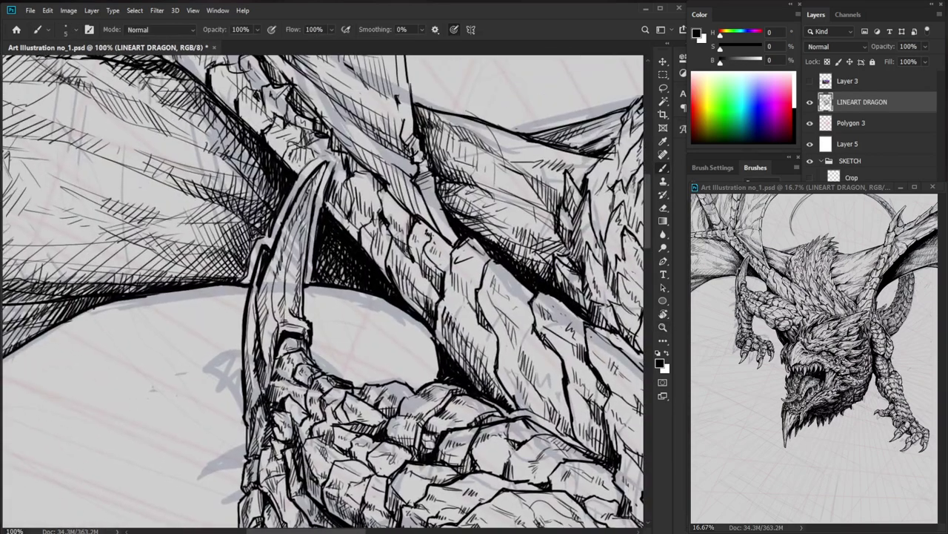
pyautogui.moveTo(253, 239); pyautogui.dragTo(246, 259)
pyautogui.moveTo(256, 231); pyautogui.dragTo(245, 268)
pyautogui.moveTo(246, 215); pyautogui.dragTo(242, 246)
pyautogui.moveTo(253, 216); pyautogui.dragTo(251, 243)
pyautogui.moveTo(264, 209); pyautogui.dragTo(259, 235)
pyautogui.moveTo(271, 206); pyautogui.dragTo(266, 231)
pyautogui.moveTo(276, 199)
pyautogui.mouseDown()
pyautogui.moveTo(269, 227)
pyautogui.moveTo(272, 211)
pyautogui.mouseUp()
# Refine and clean up the line work around the horizontal finger bone beside the wrist joint.
pyautogui.moveTo(326, 126)
pyautogui.mouseDown()
pyautogui.moveTo(429, 311)
pyautogui.moveTo(415, 311)
pyautogui.mouseUp()
pyautogui.moveTo(204, 226); pyautogui.dragTo(215, 227)
pyautogui.press('e')
pyautogui.moveTo(139, 227)
pyautogui.mouseDown()
pyautogui.moveTo(117, 228)
pyautogui.moveTo(145, 227)
pyautogui.mouseUp()
pyautogui.press('b')
pyautogui.moveTo(154, 222)
pyautogui.mouseDown()
pyautogui.moveTo(125, 226)
pyautogui.moveTo(124, 252)
pyautogui.moveTo(165, 254)
pyautogui.moveTo(155, 254)
pyautogui.moveTo(159, 272)
pyautogui.moveTo(157, 263)
pyautogui.moveTo(201, 301)
pyautogui.mouseUp()
pyautogui.press('e')
pyautogui.press('b')
pyautogui.moveTo(215, 261); pyautogui.dragTo(267, 295)
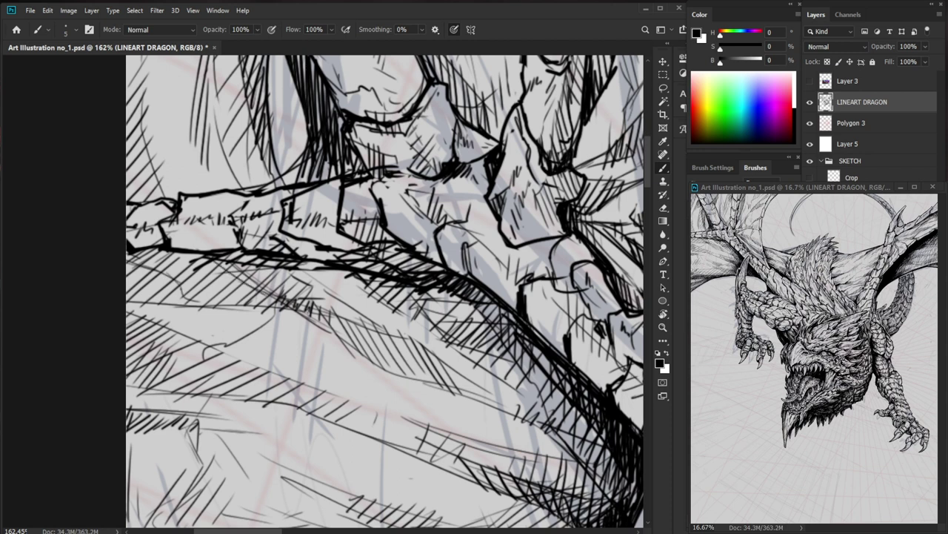
# Shade the left wing membrane just beneath the horizontal finger bone with a row of diagonal hatch strokes.
pyautogui.moveTo(157, 247); pyautogui.dragTo(164, 267)
pyautogui.moveTo(166, 252); pyautogui.dragTo(183, 288)
pyautogui.moveTo(182, 253)
pyautogui.mouseDown()
pyautogui.moveTo(194, 297)
pyautogui.moveTo(201, 292)
pyautogui.mouseUp()
pyautogui.moveTo(198, 253)
pyautogui.mouseDown()
pyautogui.moveTo(212, 301)
pyautogui.moveTo(225, 308)
pyautogui.mouseUp()
pyautogui.moveTo(218, 260); pyautogui.dragTo(235, 304)
pyautogui.moveTo(235, 262); pyautogui.dragTo(254, 309)
pyautogui.moveTo(251, 269); pyautogui.dragTo(259, 307)
pyautogui.moveTo(262, 285); pyautogui.dragTo(270, 304)
# Ink short strokes along the lower edge of the horizontal finger bone to strengthen its contour and shadow.
pyautogui.hotkey('ctrl', '-')
pyautogui.hotkey('ctrl', '-')
pyautogui.hotkey('ctrl', '-')
pyautogui.moveTo(532, 298); pyautogui.dragTo(450, 348)
pyautogui.keyDown('ctrl'); pyautogui.moveTo(218, 327); pyautogui.dragTo(270, 327); pyautogui.keyUp('ctrl')
pyautogui.moveTo(203, 296); pyautogui.dragTo(220, 304)
pyautogui.moveTo(206, 299); pyautogui.dragTo(234, 305)
pyautogui.moveTo(223, 299); pyautogui.dragTo(250, 304)
pyautogui.moveTo(172, 297)
pyautogui.mouseDown()
pyautogui.moveTo(262, 343)
pyautogui.moveTo(192, 306)
pyautogui.moveTo(197, 315)
pyautogui.mouseUp()
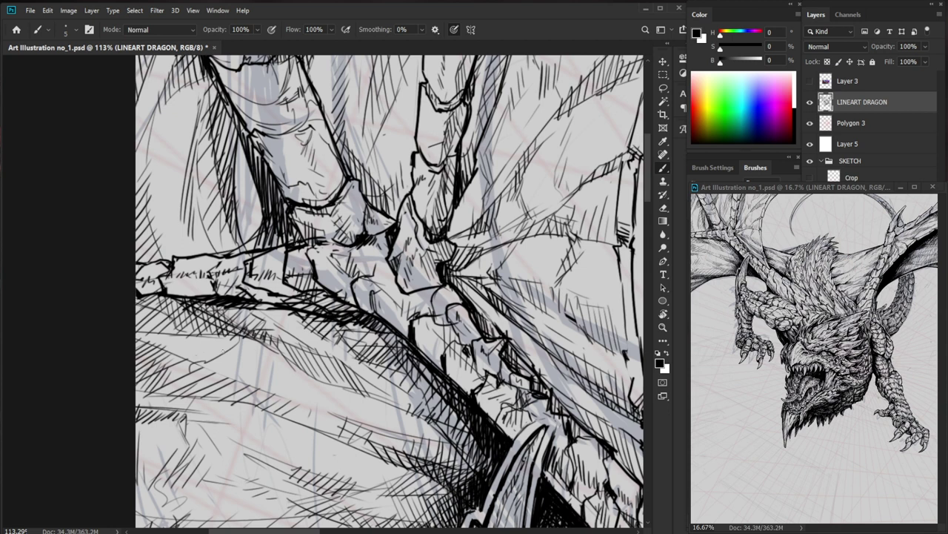
# Darken the membrane above the horizontal finger bone with hatching and thicken a segment line on that bone.
pyautogui.moveTo(237, 221); pyautogui.dragTo(232, 250)
pyautogui.moveTo(241, 227); pyautogui.dragTo(237, 252)
pyautogui.moveTo(247, 227); pyautogui.dragTo(245, 250)
pyautogui.moveTo(253, 237)
pyautogui.mouseDown()
pyautogui.moveTo(246, 279)
pyautogui.moveTo(269, 301)
pyautogui.mouseUp()
pyautogui.moveTo(261, 294)
pyautogui.mouseDown()
pyautogui.moveTo(277, 300)
pyautogui.moveTo(266, 297)
pyautogui.mouseUp()
pyautogui.moveTo(263, 291); pyautogui.dragTo(266, 297)
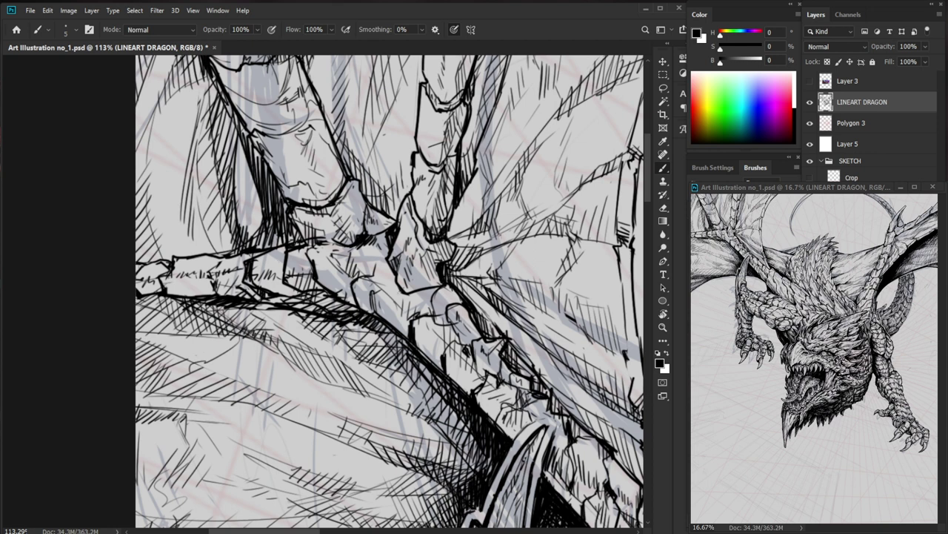
# Add hatching to the horizontal finger bone's segments and the adjoining membrane shadow near the wing joint.
pyautogui.keyDown('ctrl'); pyautogui.click(297, 334); pyautogui.keyUp('ctrl')
pyautogui.moveTo(241, 243); pyautogui.dragTo(237, 264)
pyautogui.moveTo(248, 239); pyautogui.dragTo(243, 257)
pyautogui.moveTo(254, 240); pyautogui.dragTo(251, 269)
pyautogui.moveTo(264, 241); pyautogui.dragTo(260, 283)
pyautogui.moveTo(275, 243)
pyautogui.mouseDown()
pyautogui.moveTo(265, 283)
pyautogui.moveTo(273, 290)
pyautogui.moveTo(259, 253)
pyautogui.mouseUp()
pyautogui.moveTo(251, 238)
pyautogui.mouseDown()
pyautogui.moveTo(242, 252)
pyautogui.moveTo(236, 244)
pyautogui.mouseUp()
pyautogui.moveTo(251, 223)
pyautogui.mouseDown()
pyautogui.moveTo(245, 239)
pyautogui.moveTo(255, 227)
pyautogui.mouseUp()
pyautogui.moveTo(261, 215)
pyautogui.mouseDown()
pyautogui.moveTo(281, 221)
pyautogui.moveTo(270, 256)
pyautogui.mouseUp()
# Refine the contours and hatching around the left wing joint where the finger bones meet.
pyautogui.press('e')
pyautogui.press('z')
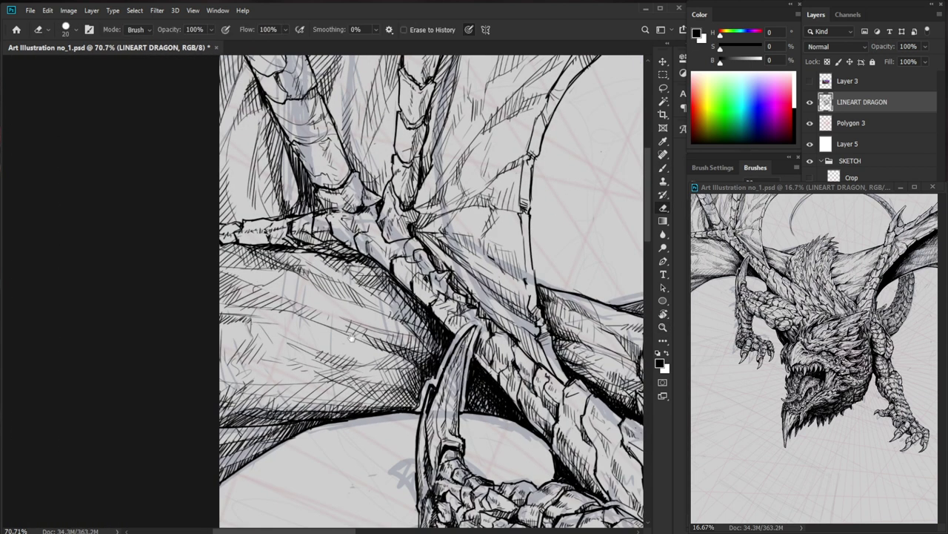
pyautogui.hotkey('ctrl', 'space')
pyautogui.moveTo(369, 320); pyautogui.dragTo(308, 370)
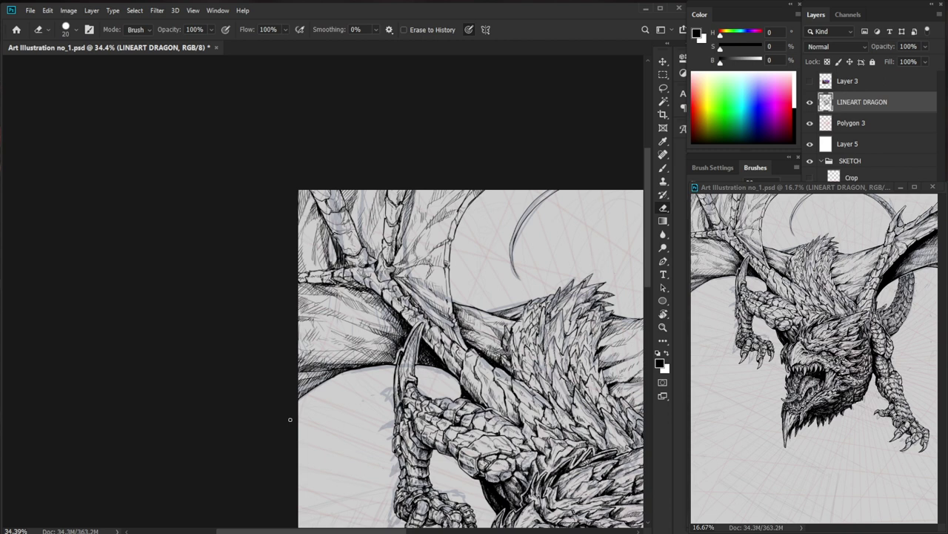
pyautogui.press('z')
pyautogui.moveTo(405, 328); pyautogui.dragTo(511, 328)
pyautogui.press('b')
pyautogui.moveTo(343, 251)
pyautogui.mouseDown()
pyautogui.moveTo(384, 315)
pyautogui.moveTo(339, 256)
pyautogui.mouseUp()
pyautogui.moveTo(334, 239); pyautogui.dragTo(331, 256)
pyautogui.moveTo(346, 245)
pyautogui.mouseDown()
pyautogui.moveTo(337, 266)
pyautogui.moveTo(309, 247)
pyautogui.moveTo(260, 237)
pyautogui.mouseUp()
pyautogui.moveTo(317, 282); pyautogui.dragTo(270, 257)
pyautogui.moveTo(355, 284); pyautogui.dragTo(306, 275)
pyautogui.moveTo(324, 260)
pyautogui.mouseDown()
pyautogui.moveTo(272, 240)
pyautogui.moveTo(360, 268)
pyautogui.mouseUp()
pyautogui.moveTo(286, 251)
pyautogui.mouseDown()
pyautogui.moveTo(335, 280)
pyautogui.moveTo(349, 275)
pyautogui.mouseUp()
pyautogui.moveTo(331, 266); pyautogui.dragTo(354, 282)
# Add short hatch marks to the bony plates of the wing arm just below the joint.
pyautogui.moveTo(410, 270); pyautogui.dragTo(337, 276)
pyautogui.moveTo(572, 429); pyautogui.dragTo(420, 421)
pyautogui.moveTo(249, 205); pyautogui.dragTo(320, 207)
pyautogui.moveTo(245, 245)
pyautogui.mouseDown()
pyautogui.moveTo(269, 235)
pyautogui.moveTo(236, 248)
pyautogui.moveTo(243, 260)
pyautogui.mouseUp()
pyautogui.moveTo(255, 243)
pyautogui.mouseDown()
pyautogui.moveTo(252, 257)
pyautogui.moveTo(240, 237)
pyautogui.mouseUp()
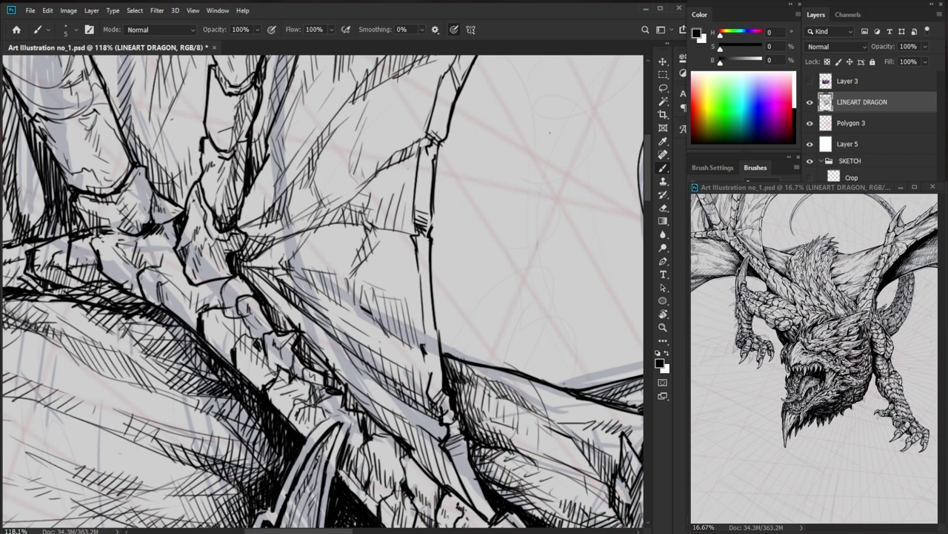
pyautogui.moveTo(216, 250); pyautogui.dragTo(207, 269)
pyautogui.moveTo(214, 264); pyautogui.dragTo(202, 281)
pyautogui.moveTo(216, 260); pyautogui.dragTo(210, 282)
pyautogui.moveTo(216, 277); pyautogui.dragTo(206, 292)
pyautogui.moveTo(215, 281); pyautogui.dragTo(209, 300)
pyautogui.moveTo(219, 294); pyautogui.dragTo(214, 307)
# Ink small texture and shading strokes on the bone plates at the base of the horizontal finger.
pyautogui.hotkey('ctrl', 'space')
pyautogui.keyDown('alt'); pyautogui.click(277, 269); pyautogui.keyUp('alt')
pyautogui.press('b')
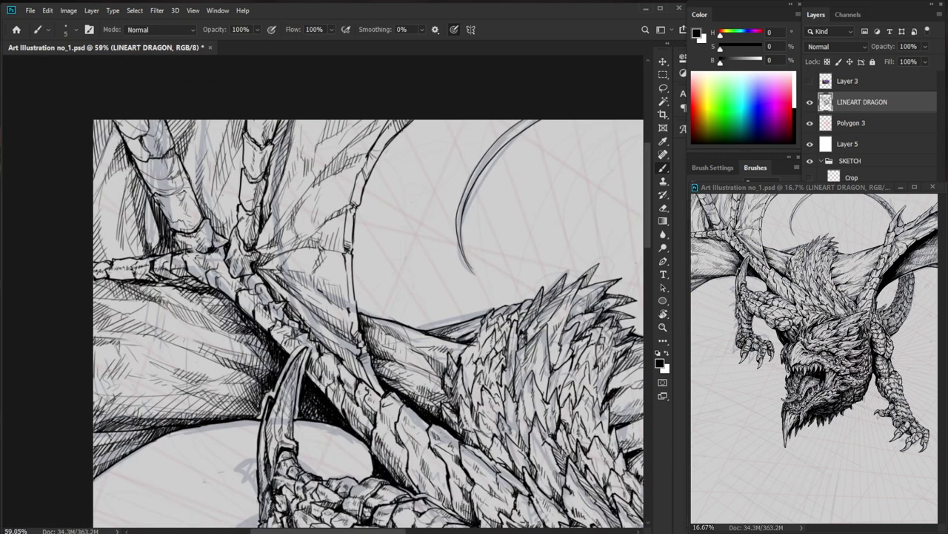
pyautogui.hotkey('ctrl', 'space')
pyautogui.moveTo(237, 255); pyautogui.dragTo(297, 255)
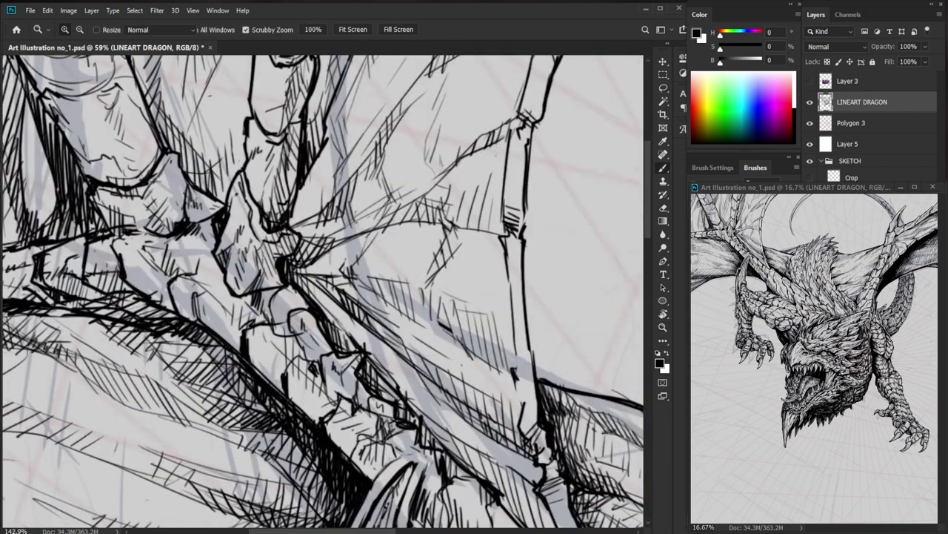
pyautogui.moveTo(197, 278); pyautogui.dragTo(224, 272)
pyautogui.moveTo(199, 265)
pyautogui.mouseDown()
pyautogui.moveTo(221, 255)
pyautogui.moveTo(214, 277)
pyautogui.mouseUp()
pyautogui.moveTo(208, 258)
pyautogui.mouseDown()
pyautogui.moveTo(223, 277)
pyautogui.moveTo(206, 280)
pyautogui.mouseUp()
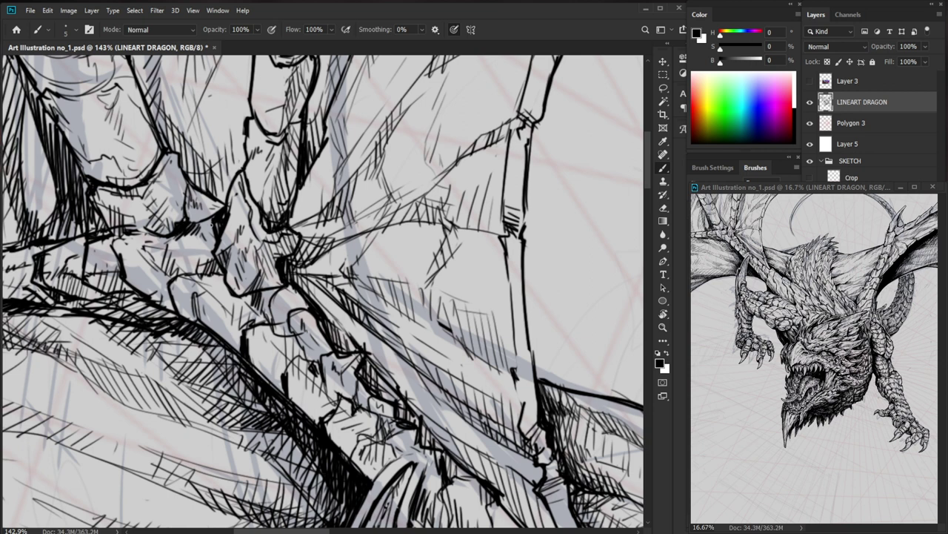
pyautogui.moveTo(161, 248); pyautogui.dragTo(177, 262)
pyautogui.moveTo(168, 251)
pyautogui.mouseDown()
pyautogui.moveTo(186, 277)
pyautogui.moveTo(154, 258)
pyautogui.moveTo(160, 264)
pyautogui.moveTo(177, 247)
pyautogui.moveTo(200, 259)
pyautogui.mouseUp()
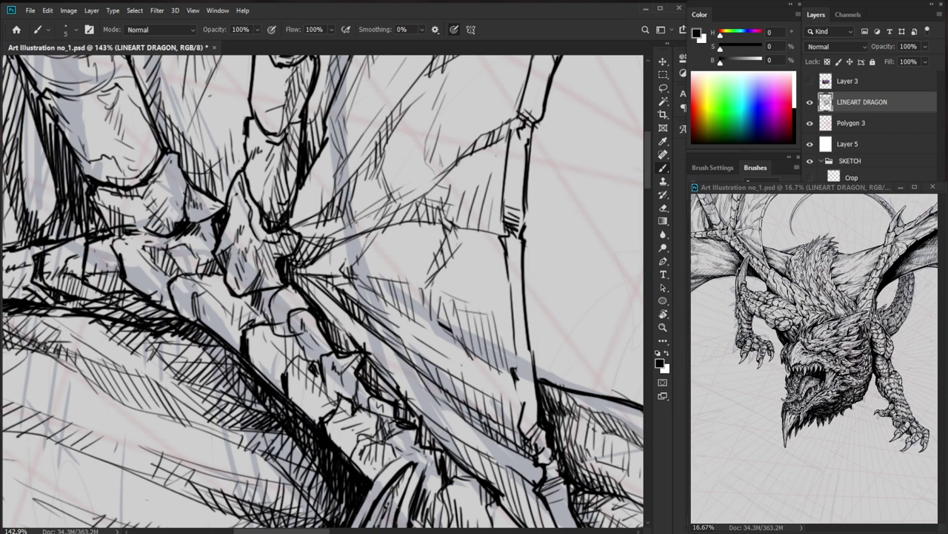
# Hatch the shadowed membrane along the outer side of the thick upper finger bone on the left wing.
pyautogui.press('z')
pyautogui.moveTo(267, 274); pyautogui.dragTo(210, 346)
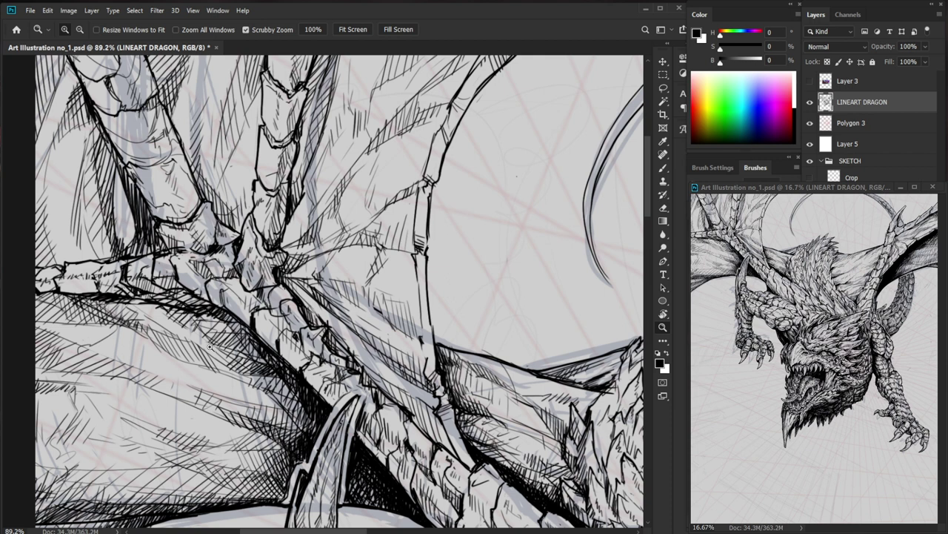
pyautogui.click(136, 206)
pyautogui.press('b')
pyautogui.moveTo(109, 139)
pyautogui.mouseDown()
pyautogui.moveTo(94, 158)
pyautogui.moveTo(100, 168)
pyautogui.mouseUp()
pyautogui.moveTo(113, 150); pyautogui.dragTo(101, 182)
pyautogui.moveTo(109, 173); pyautogui.dragTo(112, 220)
pyautogui.moveTo(135, 191)
pyautogui.mouseDown()
pyautogui.moveTo(120, 227)
pyautogui.moveTo(127, 243)
pyautogui.mouseUp()
pyautogui.moveTo(135, 235)
pyautogui.mouseDown()
pyautogui.moveTo(128, 249)
pyautogui.moveTo(164, 273)
pyautogui.mouseUp()
pyautogui.moveTo(148, 205); pyautogui.dragTo(142, 228)
pyautogui.moveTo(157, 214)
pyautogui.mouseDown()
pyautogui.moveTo(151, 241)
pyautogui.moveTo(182, 278)
pyautogui.mouseUp()
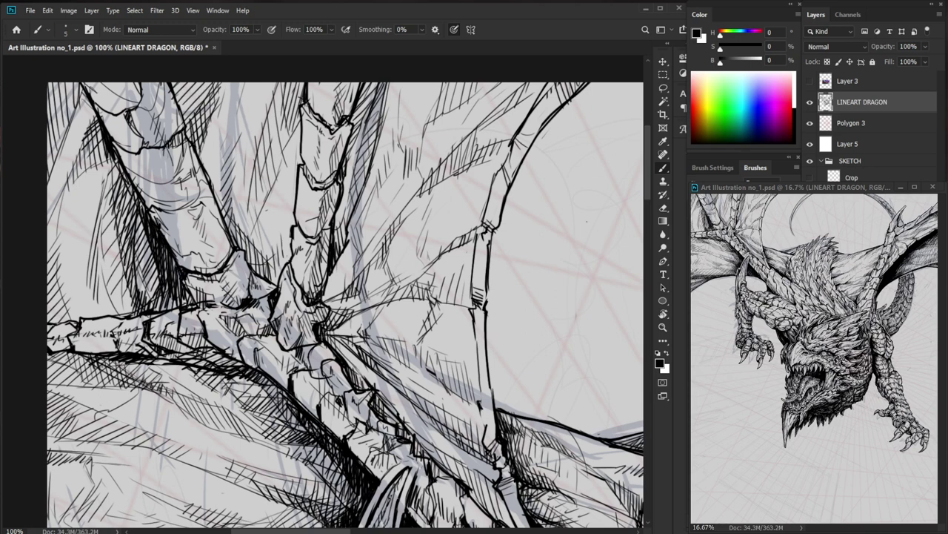
# Extend the slanted hatching across the membrane shadow under the horizontal finger bone.
pyautogui.moveTo(131, 370); pyautogui.dragTo(268, 404)
pyautogui.moveTo(169, 361); pyautogui.dragTo(160, 370)
pyautogui.moveTo(185, 365); pyautogui.dragTo(171, 381)
pyautogui.moveTo(204, 370); pyautogui.dragTo(185, 388)
pyautogui.moveTo(215, 365); pyautogui.dragTo(196, 391)
pyautogui.moveTo(236, 370)
pyautogui.mouseDown()
pyautogui.moveTo(208, 390)
pyautogui.moveTo(217, 395)
pyautogui.mouseUp()
pyautogui.moveTo(260, 374)
pyautogui.mouseDown()
pyautogui.moveTo(223, 396)
pyautogui.moveTo(280, 405)
pyautogui.mouseUp()
# Draw fold lines and hatching across the left wing's lower membrane, undoing the last stray stroke.
pyautogui.hotkey('ctrl', '0')
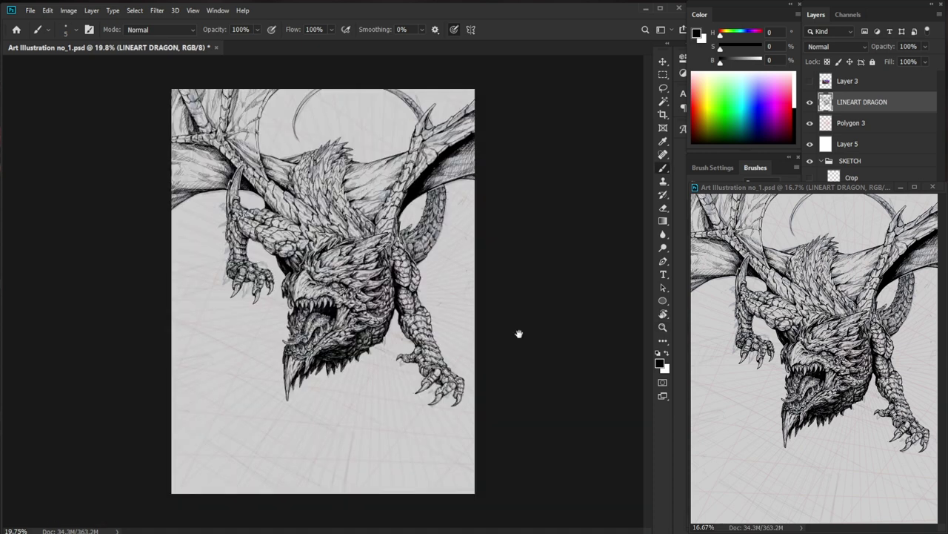
pyautogui.moveTo(243, 175); pyautogui.dragTo(566, 303)
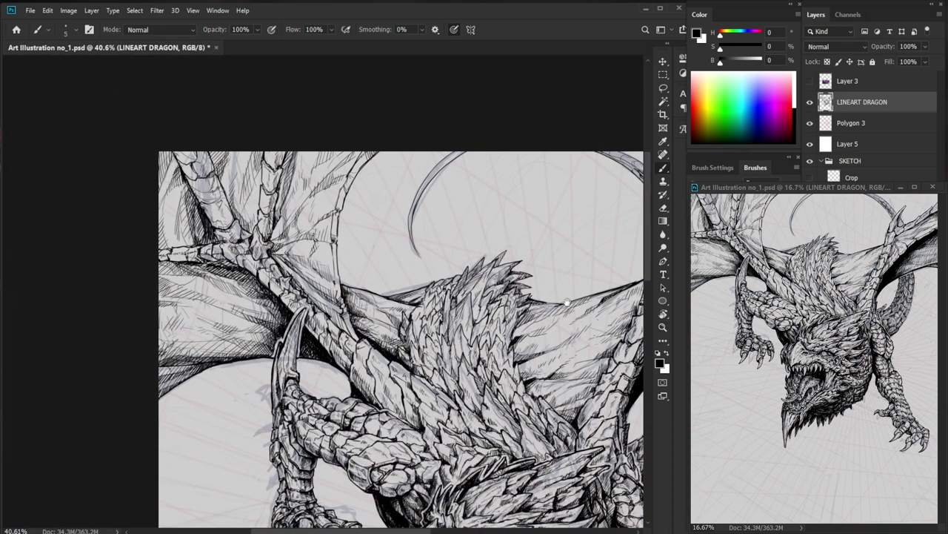
pyautogui.moveTo(217, 267); pyautogui.dragTo(281, 268)
pyautogui.moveTo(144, 262); pyautogui.dragTo(193, 270)
pyautogui.moveTo(186, 259)
pyautogui.mouseDown()
pyautogui.moveTo(203, 271)
pyautogui.moveTo(222, 265)
pyautogui.mouseUp()
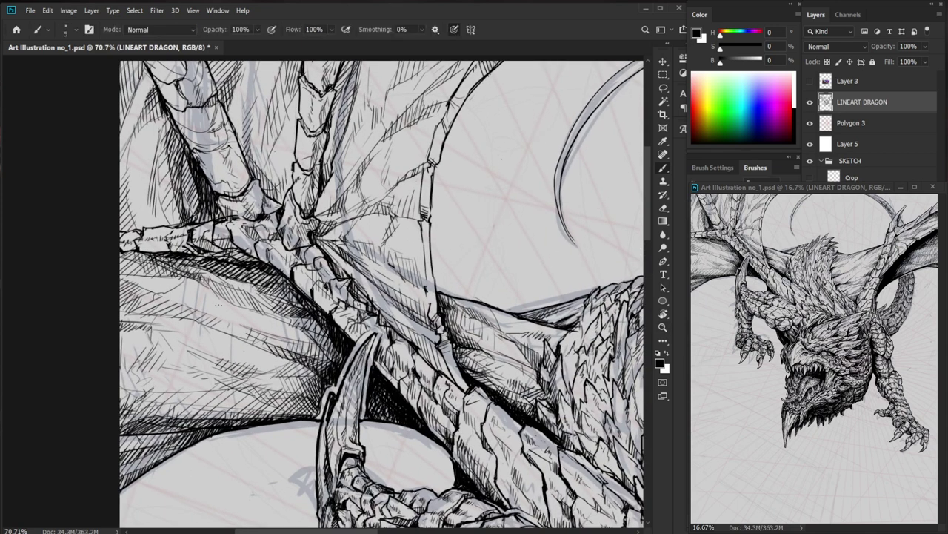
pyautogui.moveTo(135, 286); pyautogui.dragTo(157, 292)
pyautogui.moveTo(156, 286); pyautogui.dragTo(175, 301)
pyautogui.moveTo(172, 283)
pyautogui.mouseDown()
pyautogui.moveTo(228, 283)
pyautogui.moveTo(263, 312)
pyautogui.mouseUp()
pyautogui.moveTo(228, 309)
pyautogui.mouseDown()
pyautogui.moveTo(245, 318)
pyautogui.moveTo(225, 328)
pyautogui.moveTo(232, 336)
pyautogui.moveTo(218, 335)
pyautogui.moveTo(233, 313)
pyautogui.mouseUp()
pyautogui.moveTo(214, 316); pyautogui.dragTo(220, 330)
pyautogui.moveTo(218, 315); pyautogui.dragTo(223, 334)
pyautogui.moveTo(228, 328); pyautogui.dragTo(156, 403)
pyautogui.moveTo(201, 375); pyautogui.dragTo(160, 389)
pyautogui.moveTo(145, 326); pyautogui.dragTo(129, 365)
pyautogui.hotkey('ctrl', 'z')
# Add short crossing strokes to the lower membrane's folds near the canvas edge.
pyautogui.moveTo(146, 331); pyautogui.dragTo(137, 340)
pyautogui.moveTo(138, 327); pyautogui.dragTo(123, 341)
pyautogui.moveTo(125, 338)
pyautogui.mouseDown()
pyautogui.moveTo(119, 353)
pyautogui.moveTo(127, 335)
pyautogui.moveTo(145, 330)
pyautogui.moveTo(142, 318)
pyautogui.mouseUp()
pyautogui.moveTo(166, 289); pyautogui.dragTo(138, 316)
pyautogui.moveTo(168, 295); pyautogui.dragTo(157, 298)
pyautogui.moveTo(179, 289)
pyautogui.mouseDown()
pyautogui.moveTo(164, 294)
pyautogui.moveTo(209, 286)
pyautogui.mouseUp()
# Hatch the folds in the middle of the left wing's lower membrane to build up texture.
pyautogui.press('z')
pyautogui.moveTo(309, 270)
pyautogui.mouseDown()
pyautogui.moveTo(290, 290)
pyautogui.moveTo(437, 240)
pyautogui.mouseUp()
pyautogui.moveTo(367, 282)
pyautogui.mouseDown()
pyautogui.moveTo(352, 295)
pyautogui.moveTo(346, 319)
pyautogui.moveTo(354, 294)
pyautogui.mouseUp()
pyautogui.moveTo(367, 278); pyautogui.dragTo(363, 293)
pyautogui.moveTo(370, 277)
pyautogui.mouseDown()
pyautogui.moveTo(366, 290)
pyautogui.moveTo(445, 311)
pyautogui.mouseUp()
pyautogui.press('z')
pyautogui.moveTo(310, 316)
pyautogui.mouseDown()
pyautogui.moveTo(333, 325)
pyautogui.moveTo(295, 343)
pyautogui.mouseUp()
pyautogui.moveTo(221, 293); pyautogui.dragTo(316, 330)
pyautogui.moveTo(264, 305); pyautogui.dragTo(246, 319)
pyautogui.moveTo(270, 309)
pyautogui.mouseDown()
pyautogui.moveTo(258, 321)
pyautogui.moveTo(274, 320)
pyautogui.mouseUp()
pyautogui.moveTo(275, 314); pyautogui.dragTo(268, 321)
pyautogui.moveTo(287, 316)
pyautogui.mouseDown()
pyautogui.moveTo(280, 322)
pyautogui.moveTo(290, 325)
pyautogui.mouseUp()
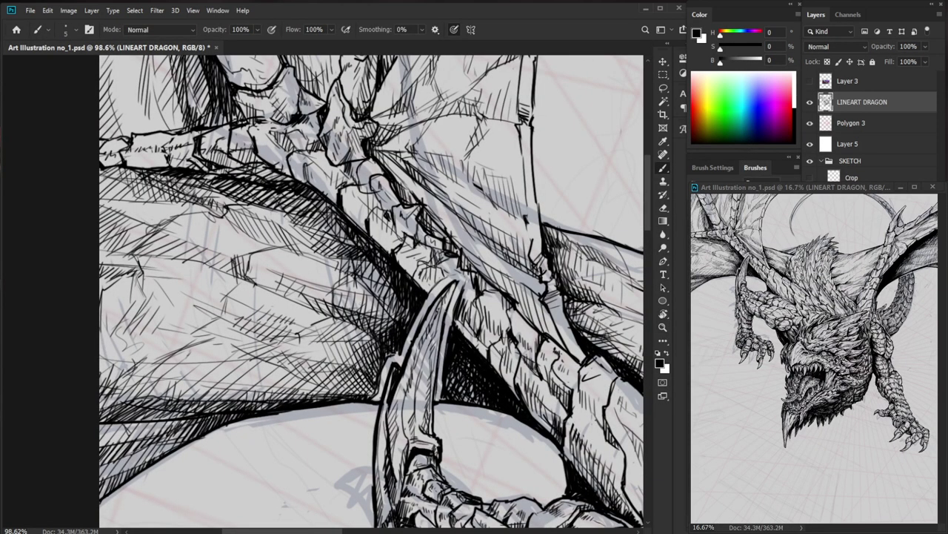
# Add a few small detail strokes to the folds of the left wing's lower membrane.
pyautogui.keyDown('ctrl'); pyautogui.moveTo(372, 306); pyautogui.dragTo(255, 308); pyautogui.keyUp('ctrl')
pyautogui.moveTo(581, 427); pyautogui.dragTo(487, 443)
pyautogui.keyDown('ctrl'); pyautogui.moveTo(189, 292); pyautogui.dragTo(291, 294); pyautogui.keyUp('ctrl')
pyautogui.moveTo(250, 244); pyautogui.dragTo(244, 250)
pyautogui.moveTo(199, 286); pyautogui.dragTo(193, 313)
pyautogui.moveTo(202, 287); pyautogui.dragTo(199, 304)
pyautogui.moveTo(210, 293); pyautogui.dragTo(200, 303)
# Hatch the top of the left wing's fan-shaped membrane and erase excess line along its outer edge.
pyautogui.keyDown('ctrl'); pyautogui.moveTo(292, 293); pyautogui.dragTo(217, 294); pyautogui.keyUp('ctrl')
pyautogui.moveTo(512, 415); pyautogui.dragTo(408, 351)
pyautogui.keyDown('ctrl'); pyautogui.moveTo(499, 369); pyautogui.dragTo(450, 369); pyautogui.keyUp('ctrl')
pyautogui.keyDown('ctrl'); pyautogui.moveTo(404, 235); pyautogui.dragTo(505, 235); pyautogui.keyUp('ctrl')
pyautogui.moveTo(272, 171); pyautogui.dragTo(260, 201)
pyautogui.moveTo(272, 157)
pyautogui.mouseDown()
pyautogui.moveTo(263, 165)
pyautogui.moveTo(274, 226)
pyautogui.mouseUp()
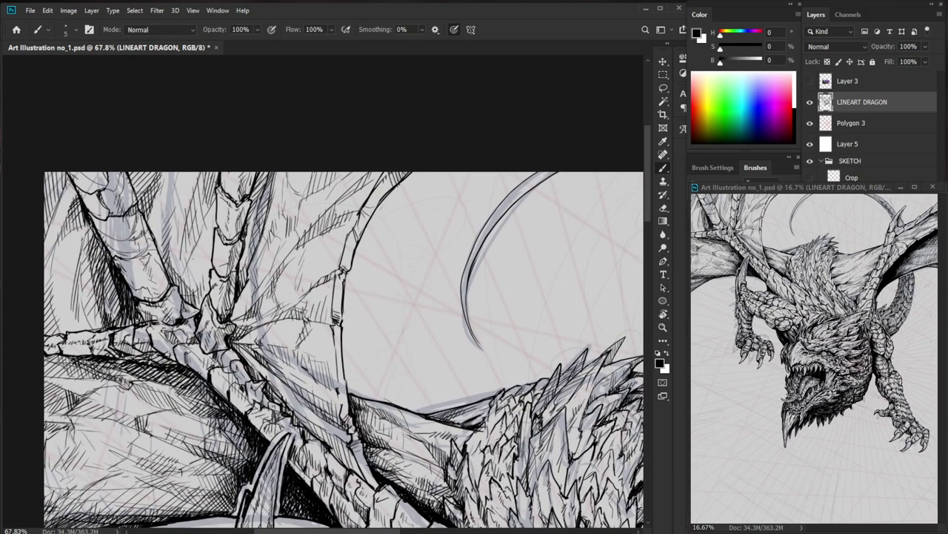
pyautogui.moveTo(292, 188); pyautogui.dragTo(299, 215)
pyautogui.moveTo(301, 194)
pyautogui.mouseDown()
pyautogui.moveTo(296, 211)
pyautogui.moveTo(328, 189)
pyautogui.mouseUp()
pyautogui.press('e')
pyautogui.moveTo(382, 202); pyautogui.dragTo(407, 171)
pyautogui.press('b')
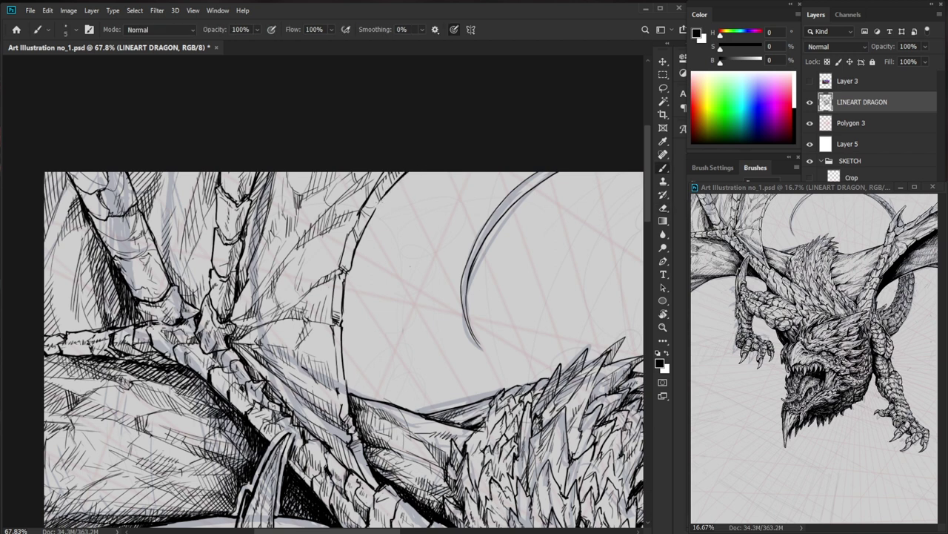
# Ink short fold and shading strokes on the fan-shaped membrane between the finger bones and its outer rim.
pyautogui.scroll(-4, 378, 209)
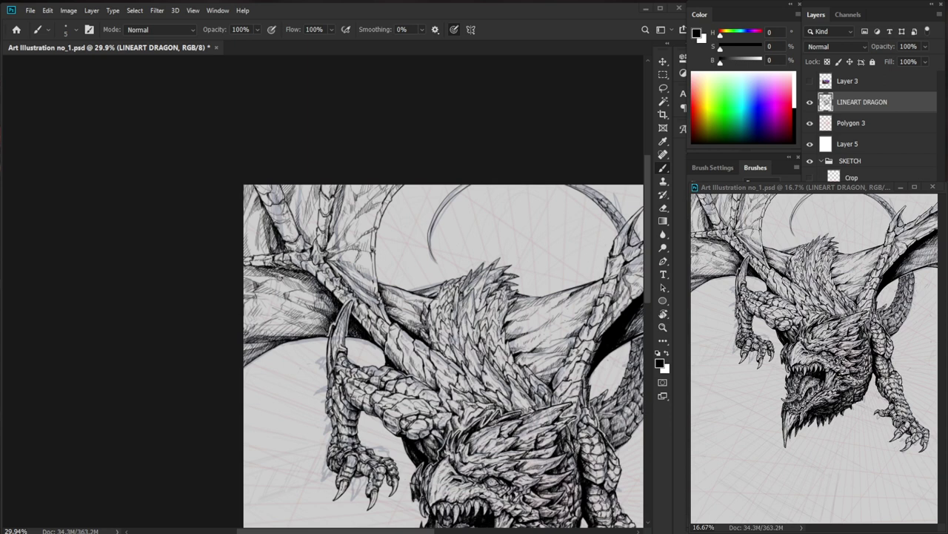
pyautogui.moveTo(383, 221)
pyautogui.mouseDown()
pyautogui.moveTo(417, 221)
pyautogui.moveTo(378, 205)
pyautogui.moveTo(412, 228)
pyautogui.mouseUp()
pyautogui.moveTo(364, 199); pyautogui.dragTo(368, 187)
pyautogui.moveTo(364, 209)
pyautogui.mouseDown()
pyautogui.moveTo(371, 188)
pyautogui.moveTo(372, 196)
pyautogui.mouseUp()
pyautogui.moveTo(369, 210)
pyautogui.mouseDown()
pyautogui.moveTo(373, 196)
pyautogui.moveTo(353, 195)
pyautogui.moveTo(320, 217)
pyautogui.moveTo(327, 258)
pyautogui.moveTo(315, 262)
pyautogui.mouseUp()
pyautogui.moveTo(318, 244)
pyautogui.mouseDown()
pyautogui.moveTo(314, 260)
pyautogui.moveTo(304, 245)
pyautogui.mouseUp()
# Add fine hatch lines to the membrane beside the second upper finger bone of the left wing.
pyautogui.moveTo(550, 412); pyautogui.dragTo(376, 337)
pyautogui.moveTo(162, 200)
pyautogui.mouseDown()
pyautogui.moveTo(221, 200)
pyautogui.moveTo(183, 192)
pyautogui.mouseUp()
pyautogui.moveTo(169, 172); pyautogui.dragTo(170, 184)
pyautogui.moveTo(179, 179); pyautogui.dragTo(178, 194)
pyautogui.moveTo(186, 123); pyautogui.dragTo(181, 134)
pyautogui.moveTo(186, 119)
pyautogui.mouseDown()
pyautogui.moveTo(183, 134)
pyautogui.moveTo(211, 134)
pyautogui.moveTo(297, 219)
pyautogui.moveTo(234, 200)
pyautogui.mouseUp()
pyautogui.press('e')
pyautogui.press('b')
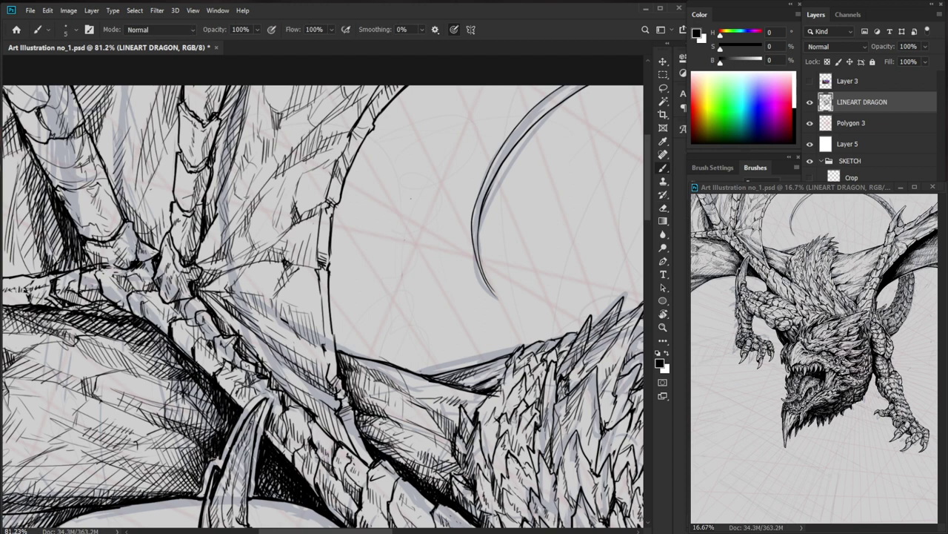
pyautogui.moveTo(238, 195); pyautogui.dragTo(238, 205)
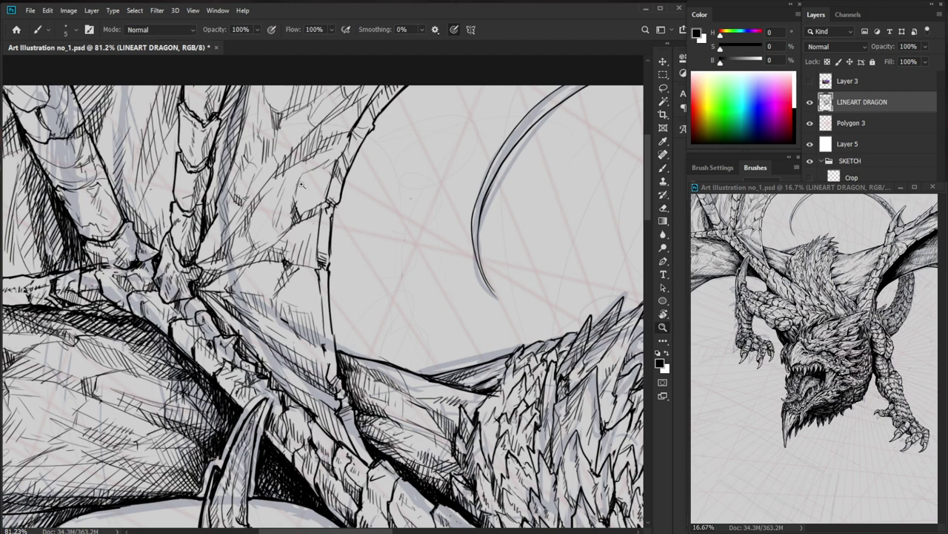
# Add fine hatch strokes to the right wing's joint and the membrane fold just beneath its thumb claw.
pyautogui.moveTo(299, 190); pyautogui.dragTo(250, 190)
pyautogui.moveTo(518, 415); pyautogui.dragTo(365, 432)
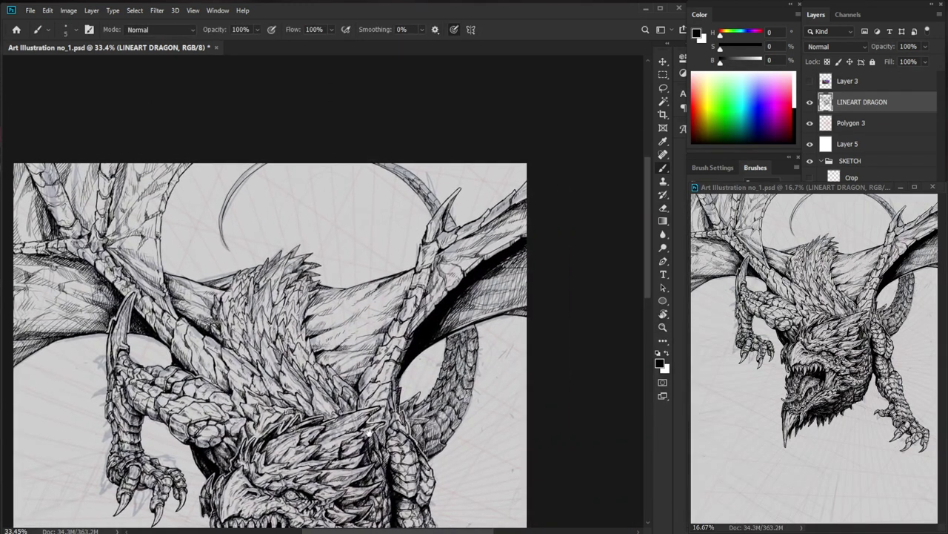
pyautogui.moveTo(508, 222); pyautogui.dragTo(546, 219)
pyautogui.moveTo(416, 315); pyautogui.dragTo(428, 315)
pyautogui.press('z')
pyautogui.moveTo(445, 271)
pyautogui.mouseDown()
pyautogui.moveTo(454, 271)
pyautogui.moveTo(429, 263)
pyautogui.moveTo(426, 277)
pyautogui.mouseUp()
pyautogui.press('b')
pyautogui.moveTo(431, 253); pyautogui.dragTo(428, 270)
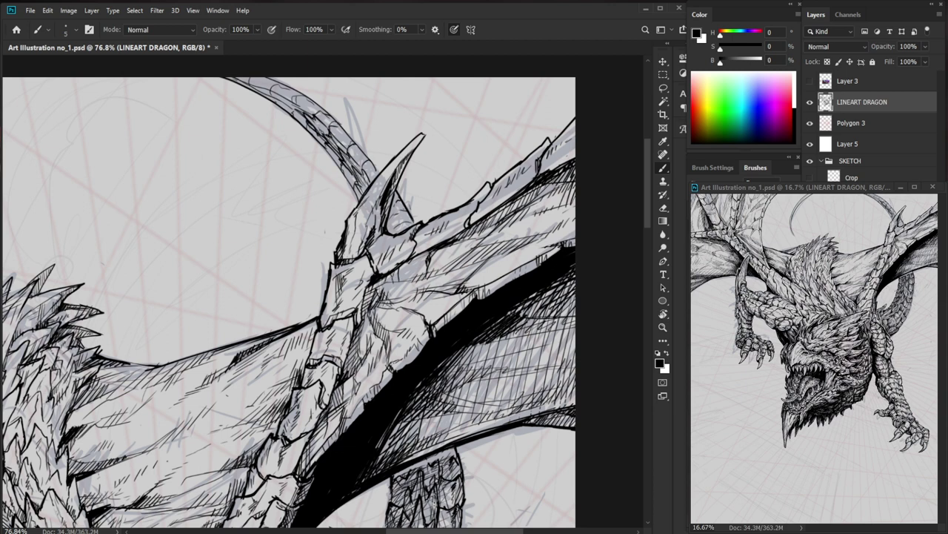
pyautogui.moveTo(398, 266); pyautogui.dragTo(390, 281)
pyautogui.moveTo(398, 272)
pyautogui.mouseDown()
pyautogui.moveTo(393, 282)
pyautogui.moveTo(411, 284)
pyautogui.mouseUp()
pyautogui.press('e')
pyautogui.press('b')
pyautogui.scroll(1, 382, 236)
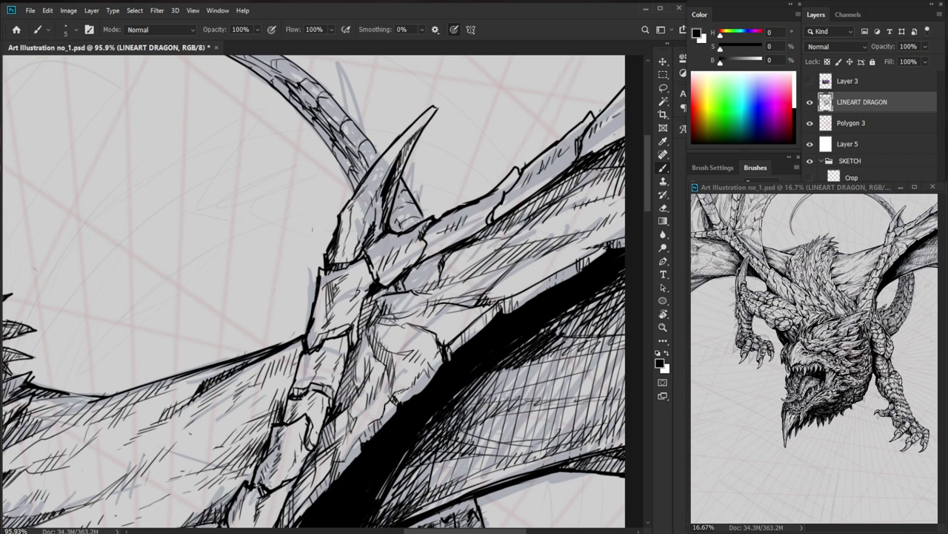
# Clean up the base of the right wing's thumb claw and ink short shading strokes on and behind the claw.
pyautogui.moveTo(392, 217)
pyautogui.mouseDown()
pyautogui.moveTo(401, 229)
pyautogui.moveTo(392, 220)
pyautogui.moveTo(378, 298)
pyautogui.mouseUp()
pyautogui.press('e')
pyautogui.moveTo(331, 230)
pyautogui.mouseDown()
pyautogui.moveTo(346, 238)
pyautogui.moveTo(342, 252)
pyautogui.moveTo(336, 241)
pyautogui.mouseUp()
pyautogui.press('b')
pyautogui.moveTo(335, 236); pyautogui.dragTo(342, 257)
pyautogui.moveTo(339, 245)
pyautogui.mouseDown()
pyautogui.moveTo(343, 260)
pyautogui.moveTo(333, 267)
pyautogui.moveTo(379, 283)
pyautogui.moveTo(381, 303)
pyautogui.moveTo(398, 300)
pyautogui.mouseUp()
pyautogui.moveTo(363, 167); pyautogui.dragTo(397, 218)
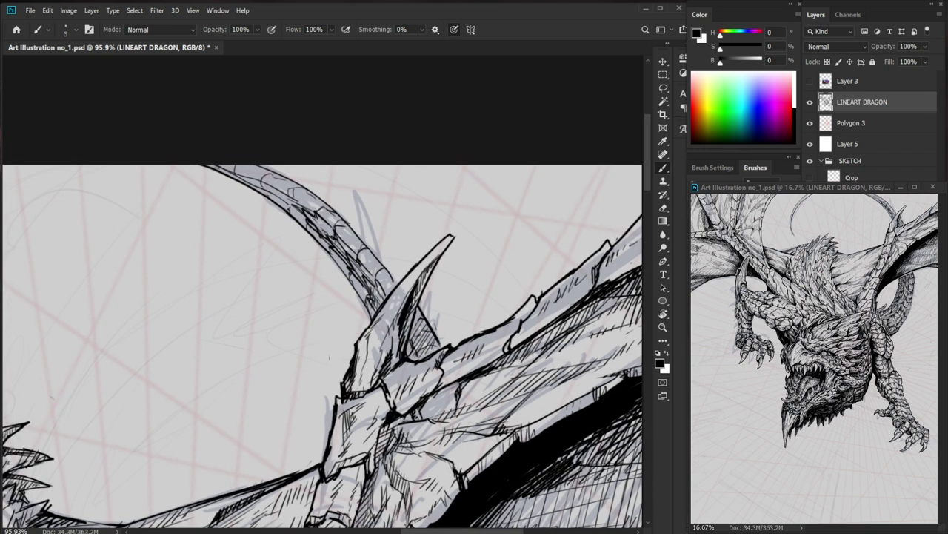
# Ink scale edges on the tail section behind the right wing's claw, erasing stray lines between strokes.
pyautogui.moveTo(314, 210)
pyautogui.mouseDown()
pyautogui.moveTo(272, 189)
pyautogui.moveTo(310, 224)
pyautogui.moveTo(294, 206)
pyautogui.mouseUp()
pyautogui.press('e')
pyautogui.moveTo(329, 235)
pyautogui.mouseDown()
pyautogui.moveTo(308, 215)
pyautogui.moveTo(337, 238)
pyautogui.mouseUp()
pyautogui.press('b')
pyautogui.moveTo(315, 210)
pyautogui.mouseDown()
pyautogui.moveTo(329, 243)
pyautogui.moveTo(303, 219)
pyautogui.mouseUp()
pyautogui.press('e')
pyautogui.press('b')
pyautogui.moveTo(349, 282)
pyautogui.mouseDown()
pyautogui.moveTo(301, 242)
pyautogui.moveTo(286, 193)
pyautogui.mouseUp()
pyautogui.press('e')
pyautogui.moveTo(313, 224)
pyautogui.mouseDown()
pyautogui.moveTo(290, 194)
pyautogui.moveTo(273, 189)
pyautogui.moveTo(288, 216)
pyautogui.moveTo(296, 211)
pyautogui.moveTo(277, 192)
pyautogui.mouseUp()
pyautogui.press('b')
# Refine the tail's inner row of scales near the canvas's upper edge with short ink marks and small erasures.
pyautogui.press('e')
pyautogui.press('b')
pyautogui.press('e')
pyautogui.press('b')
pyautogui.moveTo(298, 218); pyautogui.dragTo(282, 208)
pyautogui.hotkey('ctrl', 'space')
pyautogui.moveTo(361, 232)
pyautogui.mouseDown()
pyautogui.moveTo(327, 223)
pyautogui.moveTo(372, 224)
pyautogui.mouseUp()
pyautogui.hotkey('ctrl', 'space')
pyautogui.press('b')
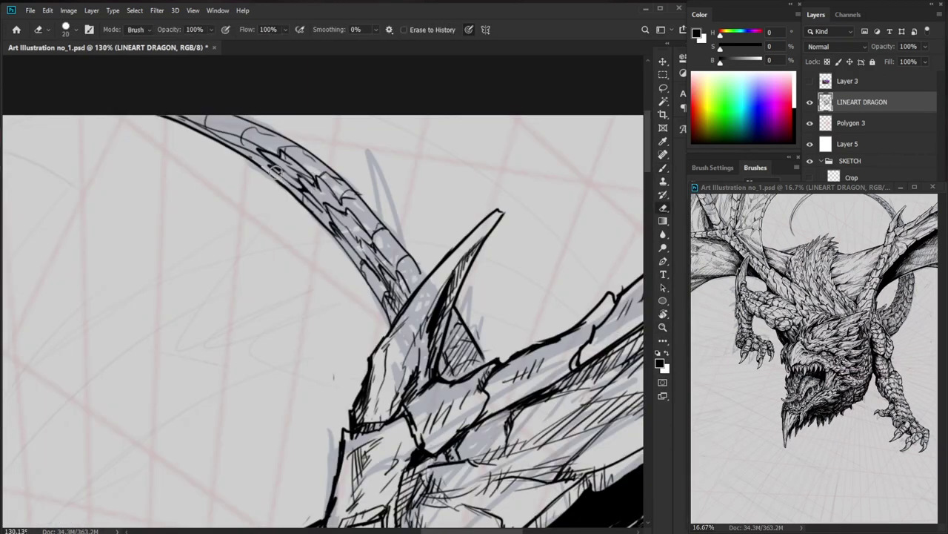
pyautogui.moveTo(280, 175); pyautogui.dragTo(284, 183)
pyautogui.moveTo(287, 145); pyautogui.dragTo(296, 153)
pyautogui.moveTo(290, 145); pyautogui.dragTo(298, 150)
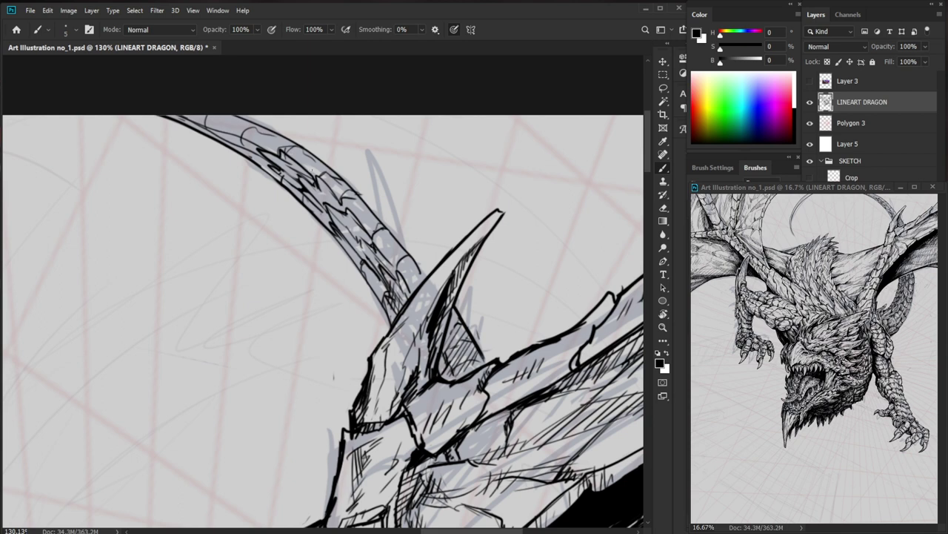
# Add small texture strokes to the first tail scales below the canvas's upper edge.
pyautogui.hotkey('ctrl', 'space')
pyautogui.moveTo(398, 162); pyautogui.dragTo(376, 163)
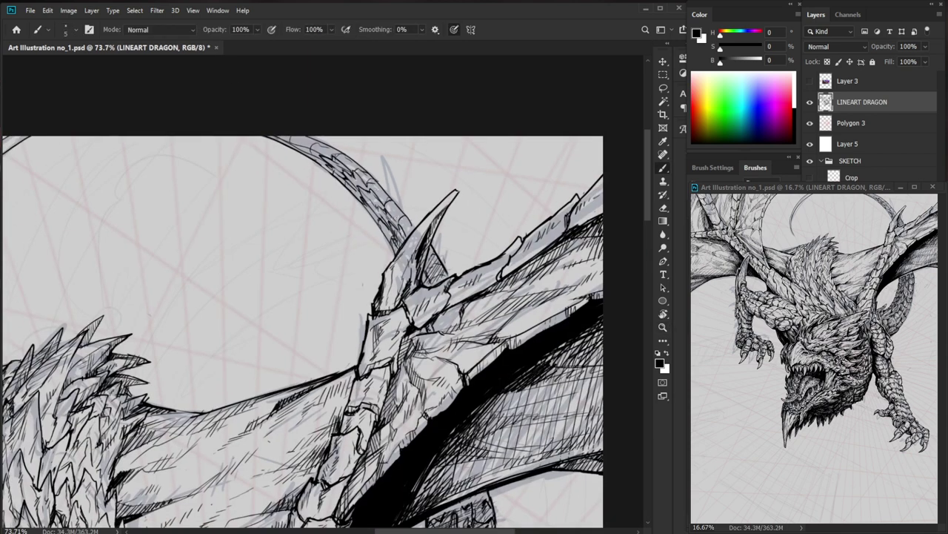
pyautogui.hotkey('ctrl', 'space')
pyautogui.moveTo(326, 149)
pyautogui.mouseDown()
pyautogui.moveTo(347, 148)
pyautogui.moveTo(325, 160)
pyautogui.mouseUp()
pyautogui.moveTo(327, 160); pyautogui.dragTo(272, 142)
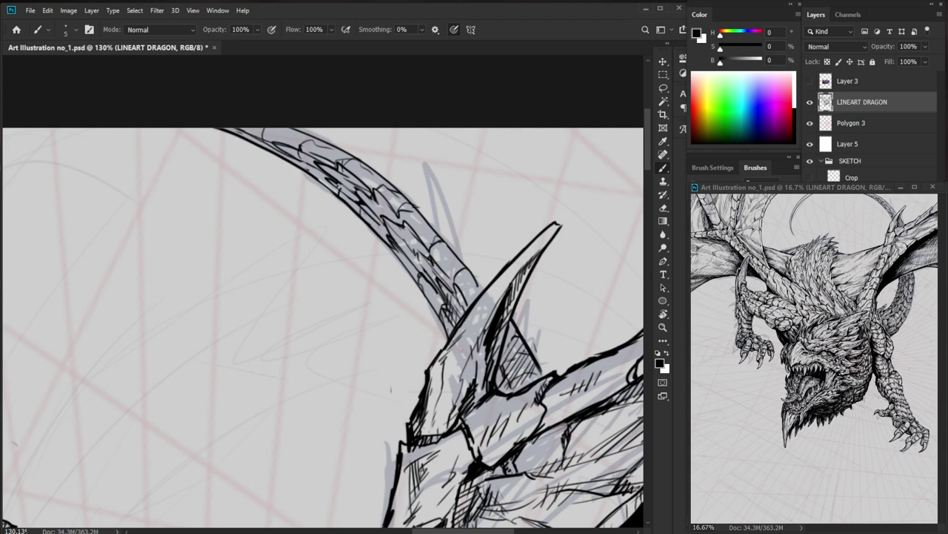
pyautogui.press('e')
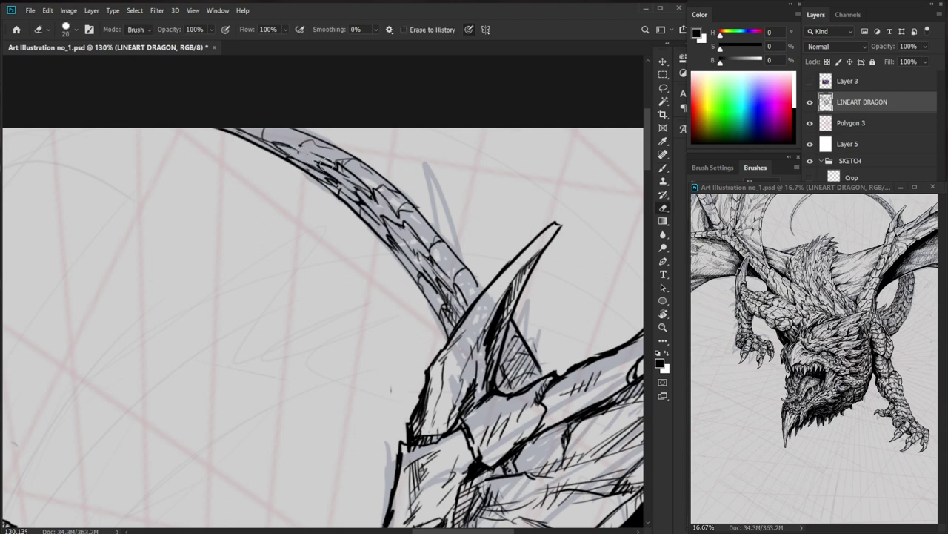
pyautogui.press('b')
pyautogui.moveTo(320, 141)
pyautogui.mouseDown()
pyautogui.moveTo(296, 154)
pyautogui.moveTo(315, 163)
pyautogui.mouseUp()
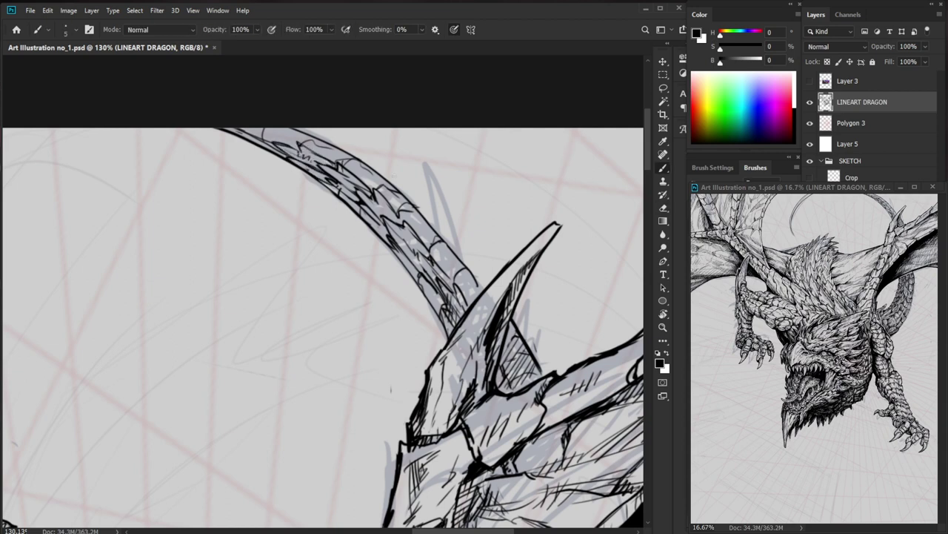
# Erase excess ink along the middle of the upper tail and redraw the overlapping scale edges there.
pyautogui.press('e')
pyautogui.moveTo(326, 169); pyautogui.dragTo(371, 201)
pyautogui.press('b')
pyautogui.moveTo(365, 191); pyautogui.dragTo(351, 200)
pyautogui.moveTo(424, 198); pyautogui.dragTo(394, 198)
pyautogui.moveTo(424, 165); pyautogui.dragTo(427, 183)
pyautogui.moveTo(374, 207); pyautogui.dragTo(413, 216)
# Shade the inner side of the upper tail with short strokes between scales, erasing overlapping ink.
pyautogui.press('e')
pyautogui.moveTo(338, 198)
pyautogui.mouseDown()
pyautogui.moveTo(369, 228)
pyautogui.moveTo(346, 201)
pyautogui.mouseUp()
pyautogui.press('b')
pyautogui.moveTo(334, 194); pyautogui.dragTo(375, 231)
pyautogui.press('e')
pyautogui.moveTo(349, 172)
pyautogui.mouseDown()
pyautogui.moveTo(398, 212)
pyautogui.moveTo(369, 189)
pyautogui.mouseUp()
pyautogui.press('b')
pyautogui.moveTo(342, 170); pyautogui.dragTo(354, 186)
pyautogui.moveTo(292, 144); pyautogui.dragTo(333, 184)
pyautogui.moveTo(292, 157)
pyautogui.mouseDown()
pyautogui.moveTo(300, 167)
pyautogui.moveTo(278, 169)
pyautogui.moveTo(304, 182)
pyautogui.mouseUp()
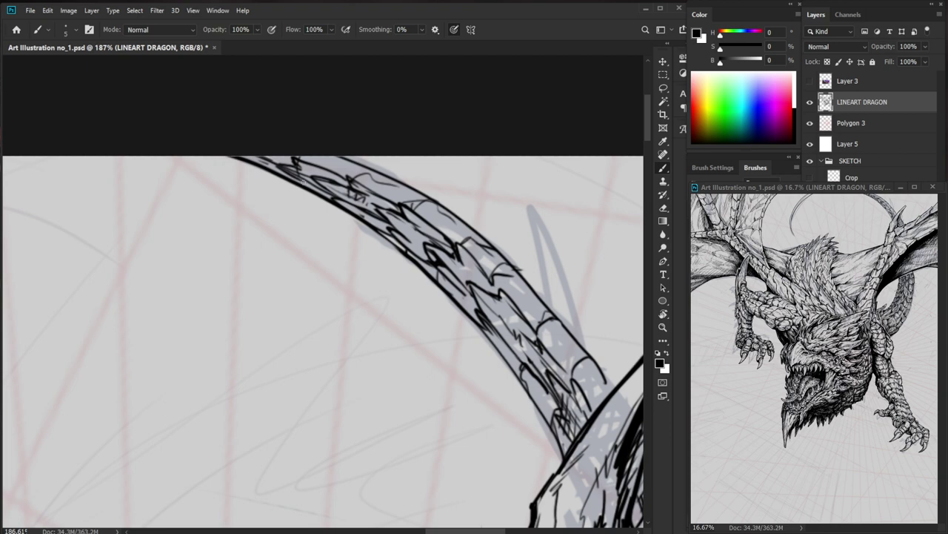
# Ink small scale marks where the tail meets the canvas's upper edge, undoing and redrawing one stroke.
pyautogui.moveTo(264, 156)
pyautogui.mouseDown()
pyautogui.moveTo(257, 162)
pyautogui.moveTo(269, 165)
pyautogui.mouseUp()
pyautogui.moveTo(272, 158); pyautogui.dragTo(285, 167)
pyautogui.moveTo(367, 171); pyautogui.dragTo(277, 262)
pyautogui.moveTo(501, 434); pyautogui.dragTo(536, 305)
pyautogui.moveTo(230, 89); pyautogui.dragTo(266, 83)
pyautogui.moveTo(289, 119); pyautogui.dragTo(304, 239)
pyautogui.hotkey('ctrl', 'z')
pyautogui.moveTo(290, 77); pyautogui.dragTo(304, 138)
# Erase an excess mark on the upper tail and add short shading strokes in its place.
pyautogui.press('e')
pyautogui.moveTo(333, 273)
pyautogui.mouseDown()
pyautogui.moveTo(366, 272)
pyautogui.moveTo(326, 300)
pyautogui.moveTo(310, 297)
pyautogui.mouseUp()
pyautogui.press('b')
pyautogui.moveTo(311, 295); pyautogui.dragTo(294, 330)
pyautogui.moveTo(299, 320)
pyautogui.mouseDown()
pyautogui.moveTo(294, 334)
pyautogui.moveTo(297, 327)
pyautogui.mouseUp()
pyautogui.moveTo(308, 308)
pyautogui.mouseDown()
pyautogui.moveTo(300, 327)
pyautogui.moveTo(305, 318)
pyautogui.mouseUp()
pyautogui.moveTo(363, 292)
pyautogui.mouseDown()
pyautogui.moveTo(356, 301)
pyautogui.moveTo(363, 290)
pyautogui.mouseUp()
pyautogui.moveTo(387, 260)
pyautogui.mouseDown()
pyautogui.moveTo(356, 306)
pyautogui.moveTo(365, 300)
pyautogui.moveTo(359, 254)
pyautogui.moveTo(361, 277)
pyautogui.mouseUp()
# Undo the last stroke on the curled tail tip, then redraw its inner line and trim it with the eraser.
pyautogui.moveTo(299, 174)
pyautogui.mouseDown()
pyautogui.moveTo(319, 174)
pyautogui.moveTo(245, 244)
pyautogui.moveTo(236, 213)
pyautogui.mouseUp()
pyautogui.moveTo(221, 177); pyautogui.dragTo(181, 210)
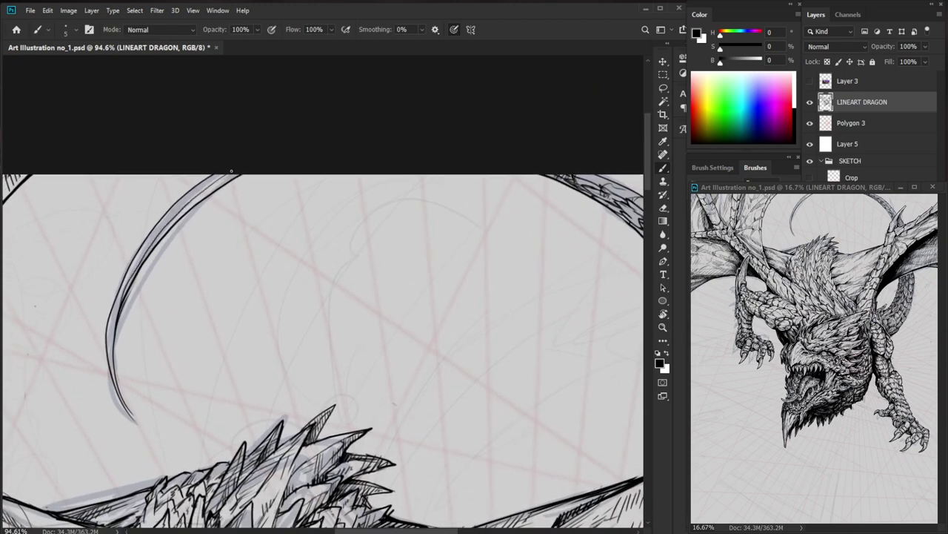
pyautogui.press('e')
pyautogui.hotkey('ctrl', 'z')
pyautogui.press('b')
pyautogui.moveTo(232, 176)
pyautogui.mouseDown()
pyautogui.moveTo(183, 207)
pyautogui.moveTo(220, 195)
pyautogui.moveTo(193, 211)
pyautogui.mouseUp()
pyautogui.press('e')
pyautogui.moveTo(227, 185); pyautogui.dragTo(215, 196)
pyautogui.press('b')
pyautogui.moveTo(212, 187)
pyautogui.mouseDown()
pyautogui.moveTo(217, 195)
pyautogui.moveTo(185, 201)
pyautogui.mouseUp()
pyautogui.press('e')
pyautogui.press('b')
pyautogui.moveTo(261, 201); pyautogui.dragTo(312, 200)
# Add short scale and shading strokes to the curled tail end near the canvas's upper edge.
pyautogui.press('b')
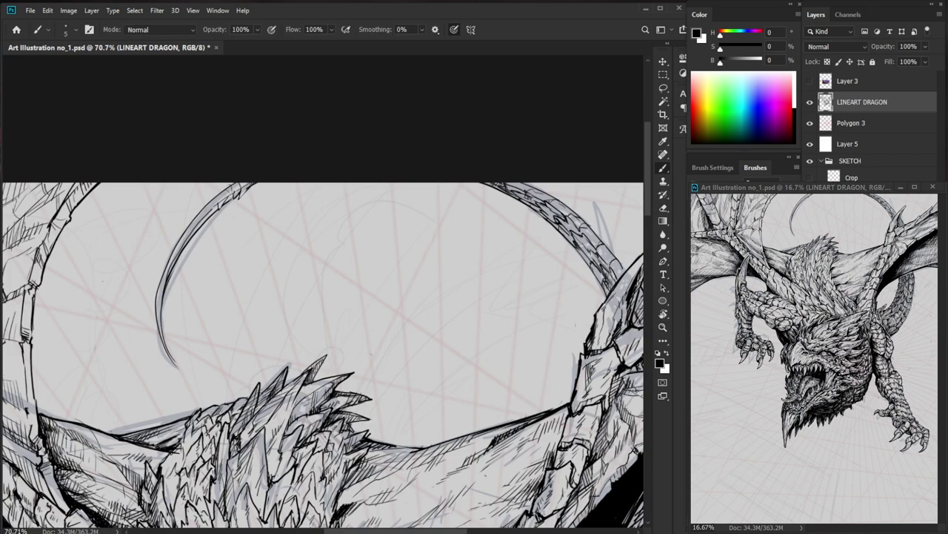
pyautogui.moveTo(206, 212); pyautogui.dragTo(201, 220)
pyautogui.press('e')
pyautogui.press('b')
pyautogui.moveTo(214, 201); pyautogui.dragTo(212, 215)
pyautogui.moveTo(260, 215); pyautogui.dragTo(206, 215)
# Add a few more shading strokes to the scaled tail section beside the right wing's claw.
pyautogui.moveTo(320, 189); pyautogui.dragTo(352, 189)
pyautogui.moveTo(545, 234); pyautogui.dragTo(455, 309)
pyautogui.moveTo(487, 309); pyautogui.dragTo(522, 309)
pyautogui.moveTo(479, 223); pyautogui.dragTo(463, 246)
pyautogui.moveTo(482, 224)
pyautogui.mouseDown()
pyautogui.moveTo(466, 252)
pyautogui.moveTo(477, 231)
pyautogui.mouseUp()
pyautogui.moveTo(478, 198); pyautogui.dragTo(452, 209)
pyautogui.moveTo(468, 254)
pyautogui.mouseDown()
pyautogui.moveTo(470, 324)
pyautogui.moveTo(481, 337)
pyautogui.mouseUp()
pyautogui.moveTo(354, 247); pyautogui.dragTo(391, 247)
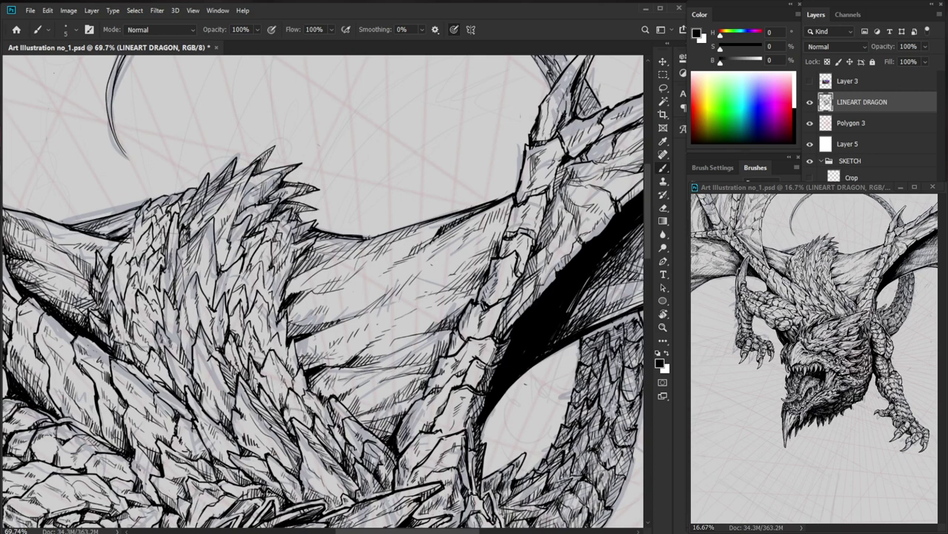
# Hatch the shadow sides of the scales on the right of the dragon's neck, below the crest spikes.
pyautogui.press('e')
pyautogui.press('b')
pyautogui.moveTo(301, 217); pyautogui.dragTo(293, 227)
pyautogui.moveTo(302, 218)
pyautogui.mouseDown()
pyautogui.moveTo(287, 246)
pyautogui.moveTo(286, 231)
pyautogui.moveTo(348, 235)
pyautogui.moveTo(354, 144)
pyautogui.mouseUp()
pyautogui.hotkey('ctrl', 'space')
pyautogui.hotkey('ctrl', 'space')
pyautogui.moveTo(295, 229); pyautogui.dragTo(292, 243)
pyautogui.moveTo(300, 222); pyautogui.dragTo(298, 230)
pyautogui.hotkey('ctrl', 'space')
pyautogui.moveTo(357, 192); pyautogui.dragTo(297, 230)
pyautogui.press('space')
pyautogui.moveTo(366, 339); pyautogui.dragTo(381, 309)
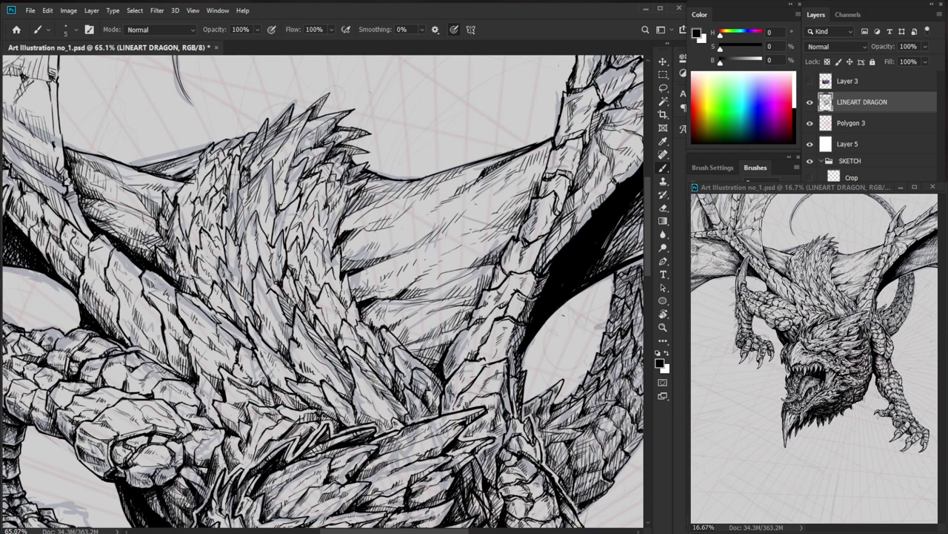
# Add fine hatch lines to the long scales in the middle of the upper neck.
pyautogui.scroll(2, 281, 201)
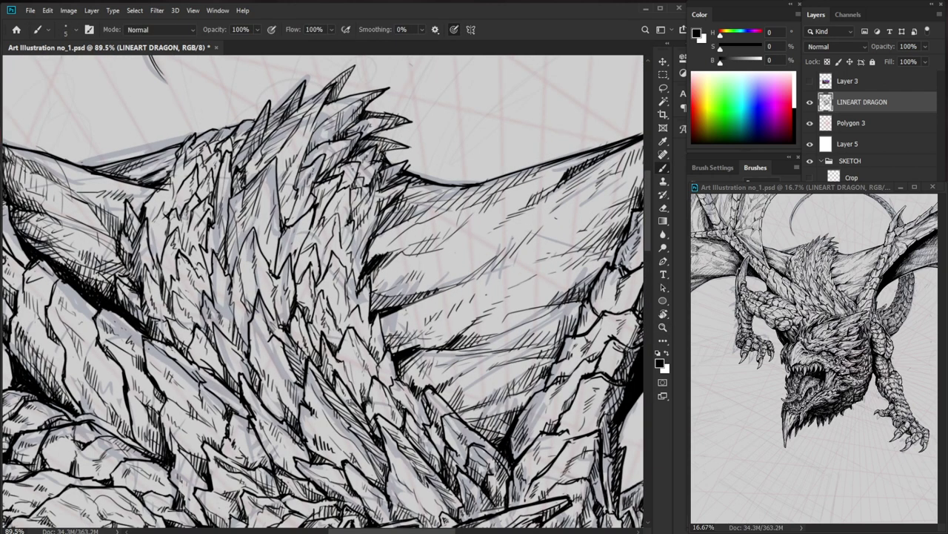
pyautogui.press('e')
pyautogui.press('b')
pyautogui.moveTo(307, 201); pyautogui.dragTo(296, 223)
pyautogui.moveTo(299, 212); pyautogui.dragTo(296, 221)
pyautogui.moveTo(308, 202); pyautogui.dragTo(300, 218)
pyautogui.moveTo(370, 184); pyautogui.dragTo(298, 186)
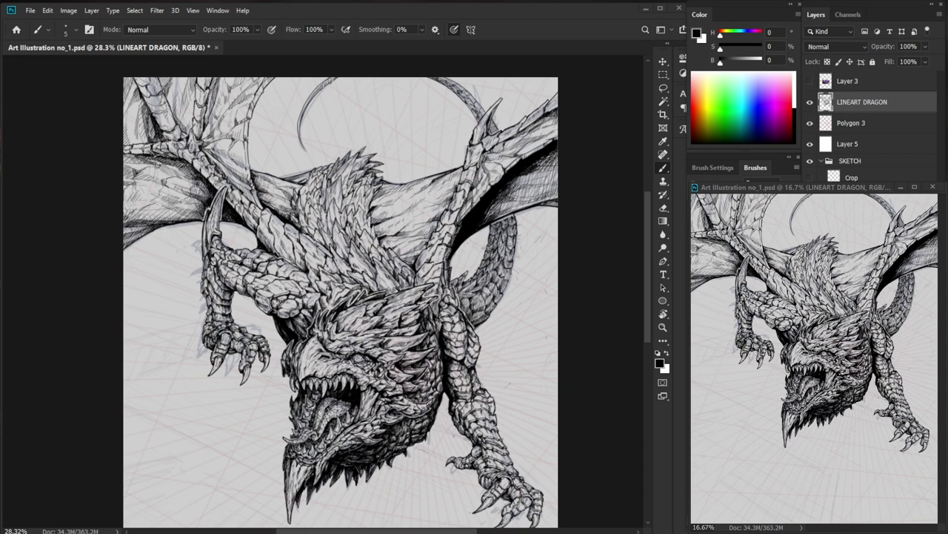
# Ink short shading strokes on the spikes at the top of the neck crest.
pyautogui.moveTo(365, 221); pyautogui.dragTo(422, 222)
pyautogui.press('e')
pyautogui.press('b')
pyautogui.moveTo(369, 190); pyautogui.dragTo(363, 207)
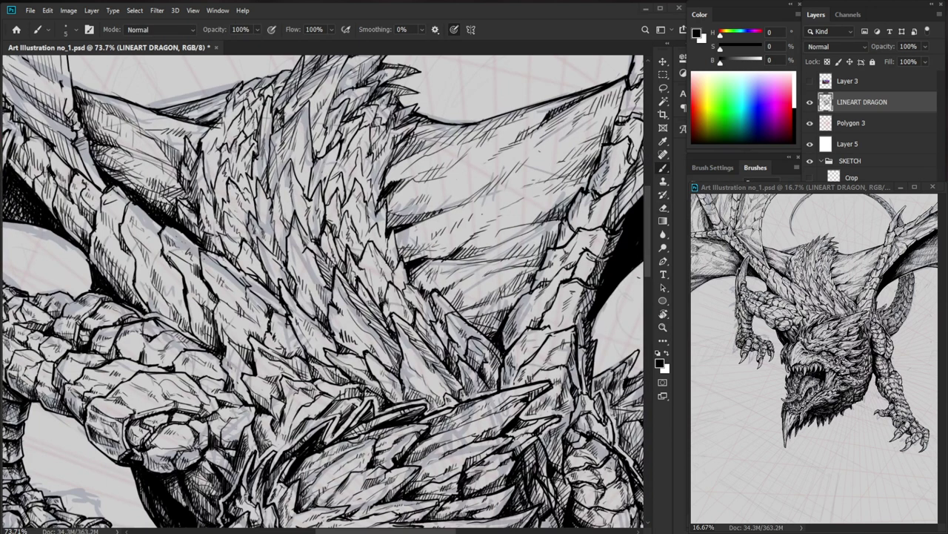
pyautogui.scroll(3, 322, 291)
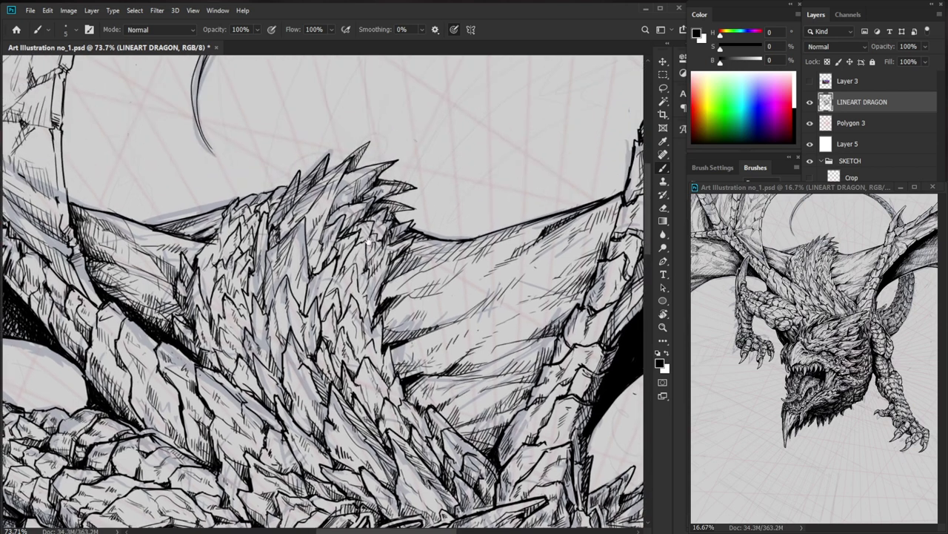
pyautogui.press('e')
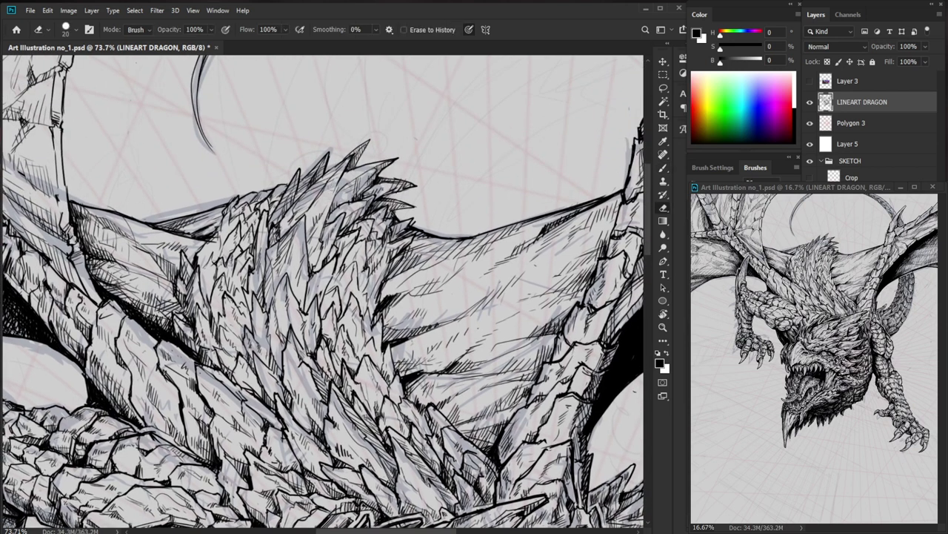
pyautogui.press('b')
pyautogui.moveTo(330, 183)
pyautogui.mouseDown()
pyautogui.moveTo(322, 213)
pyautogui.moveTo(337, 192)
pyautogui.mouseUp()
pyautogui.press('e')
pyautogui.press('b')
pyautogui.moveTo(341, 179)
pyautogui.mouseDown()
pyautogui.moveTo(337, 188)
pyautogui.moveTo(354, 175)
pyautogui.mouseUp()
# Deepen the shading between the overlapping scales on the left side of the neck crest.
pyautogui.moveTo(370, 140)
pyautogui.mouseDown()
pyautogui.moveTo(352, 171)
pyautogui.moveTo(348, 158)
pyautogui.moveTo(292, 210)
pyautogui.mouseUp()
pyautogui.moveTo(310, 180); pyautogui.dragTo(260, 228)
pyautogui.moveTo(334, 213); pyautogui.dragTo(418, 213)
pyautogui.moveTo(292, 232)
pyautogui.mouseDown()
pyautogui.moveTo(251, 286)
pyautogui.moveTo(255, 277)
pyautogui.mouseUp()
pyautogui.press('e')
pyautogui.press('b')
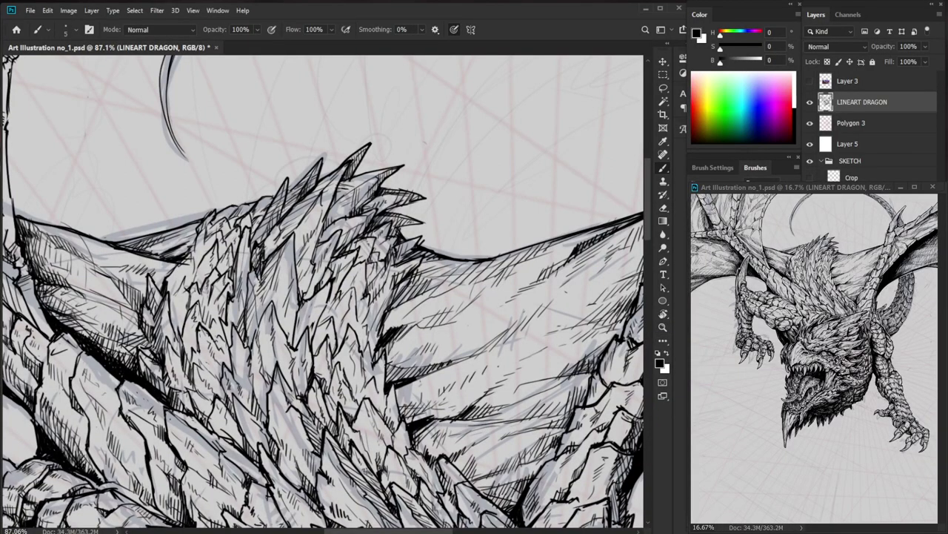
# Add small texture strokes to the scales running down the neck toward the head.
pyautogui.moveTo(317, 249); pyautogui.dragTo(239, 249)
pyautogui.moveTo(355, 309); pyautogui.dragTo(339, 211)
pyautogui.moveTo(227, 163); pyautogui.dragTo(247, 183)
pyautogui.moveTo(243, 174)
pyautogui.mouseDown()
pyautogui.moveTo(251, 188)
pyautogui.moveTo(218, 177)
pyautogui.moveTo(221, 199)
pyautogui.moveTo(214, 186)
pyautogui.mouseUp()
pyautogui.moveTo(224, 176); pyautogui.dragTo(221, 192)
pyautogui.moveTo(229, 180)
pyautogui.mouseDown()
pyautogui.moveTo(226, 194)
pyautogui.moveTo(238, 182)
pyautogui.mouseUp()
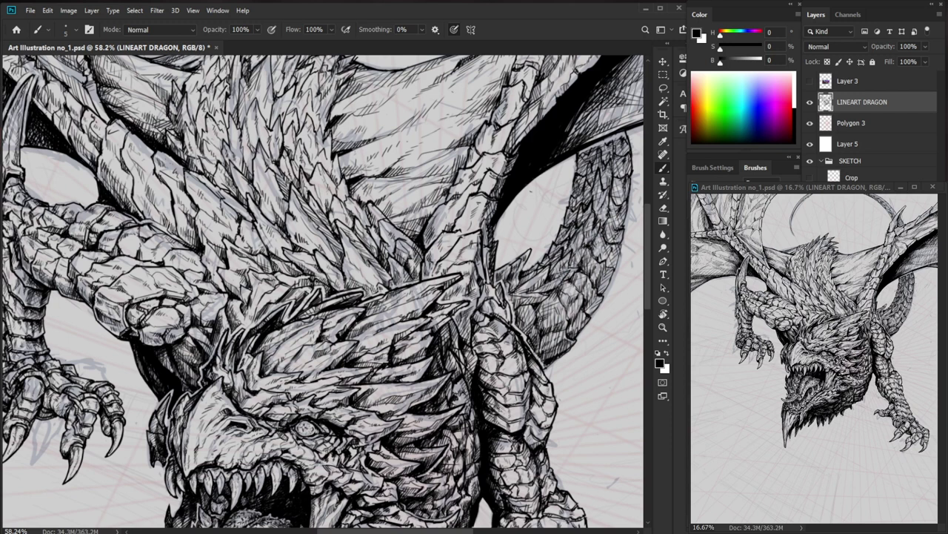
# Hatch the lower neck scales beside the shoulder, just above the head's crest.
pyautogui.moveTo(242, 248); pyautogui.dragTo(273, 248)
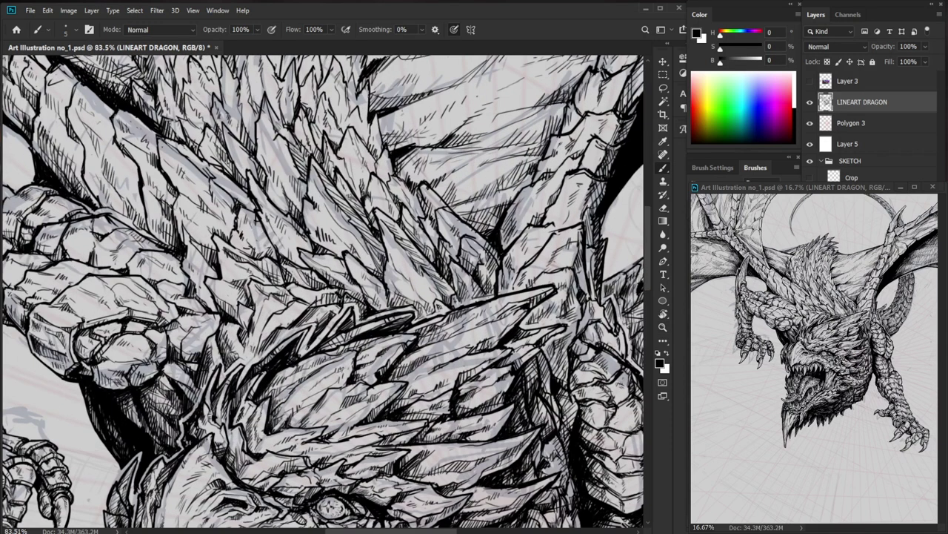
pyautogui.moveTo(294, 240); pyautogui.dragTo(304, 258)
pyautogui.moveTo(257, 188)
pyautogui.mouseDown()
pyautogui.moveTo(266, 208)
pyautogui.moveTo(257, 212)
pyautogui.moveTo(260, 195)
pyautogui.moveTo(248, 196)
pyautogui.mouseUp()
pyautogui.press('e')
pyautogui.press('b')
pyautogui.moveTo(388, 393)
pyautogui.mouseDown()
pyautogui.moveTo(413, 423)
pyautogui.moveTo(396, 422)
pyautogui.moveTo(396, 465)
pyautogui.mouseUp()
pyautogui.moveTo(194, 217); pyautogui.dragTo(257, 220)
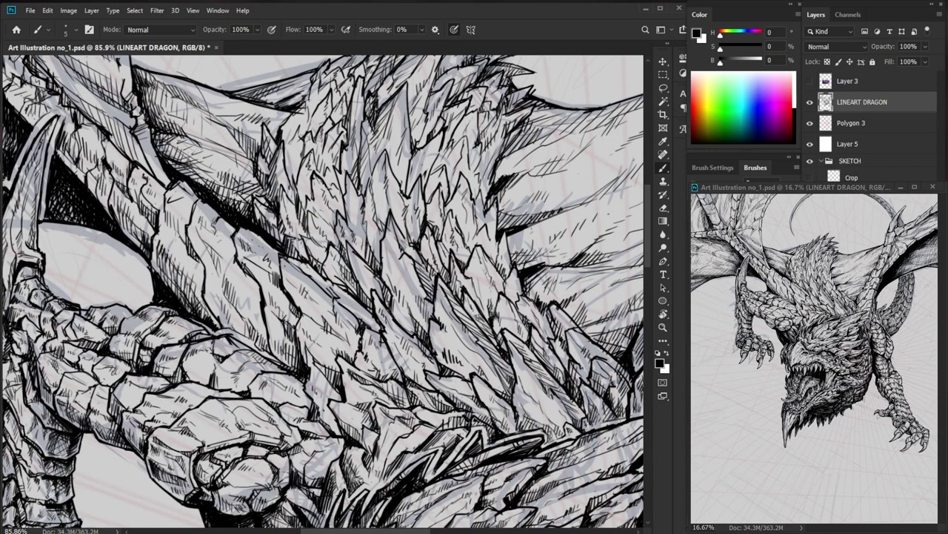
# Ink short shading strokes on the left wing arm's scales just below the wing joint.
pyautogui.moveTo(158, 153); pyautogui.dragTo(355, 273)
pyautogui.press('e')
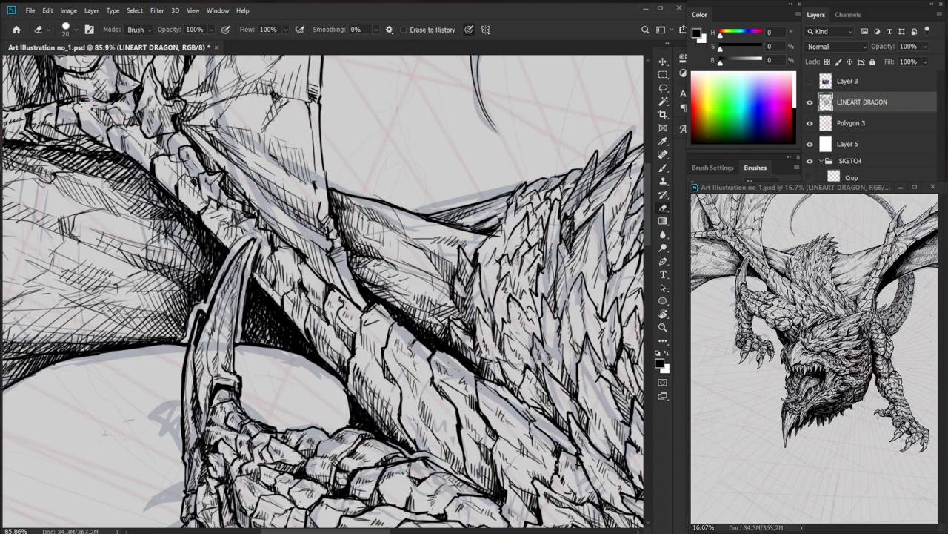
pyautogui.press('b')
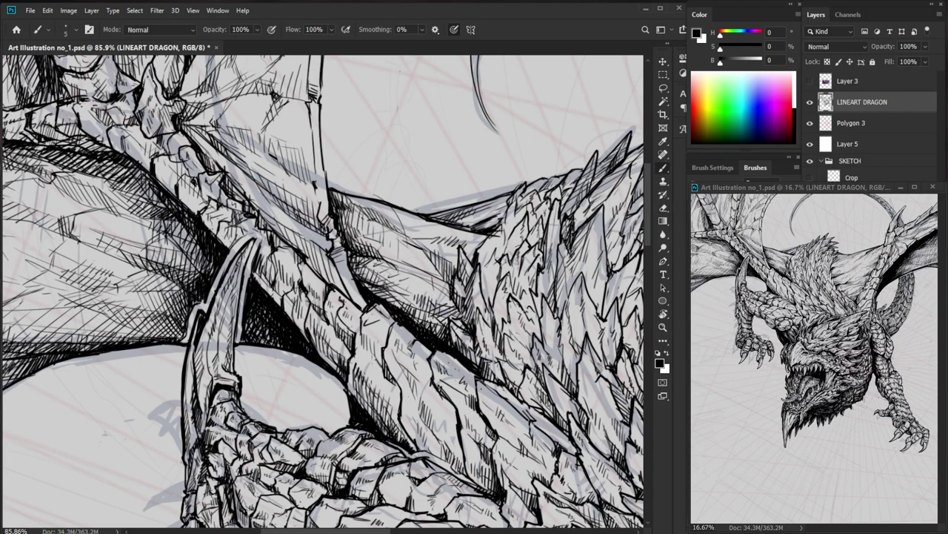
pyautogui.moveTo(155, 170); pyautogui.dragTo(168, 186)
pyautogui.moveTo(175, 197)
pyautogui.mouseDown()
pyautogui.moveTo(220, 262)
pyautogui.moveTo(171, 217)
pyautogui.mouseUp()
pyautogui.moveTo(161, 201); pyautogui.dragTo(170, 211)
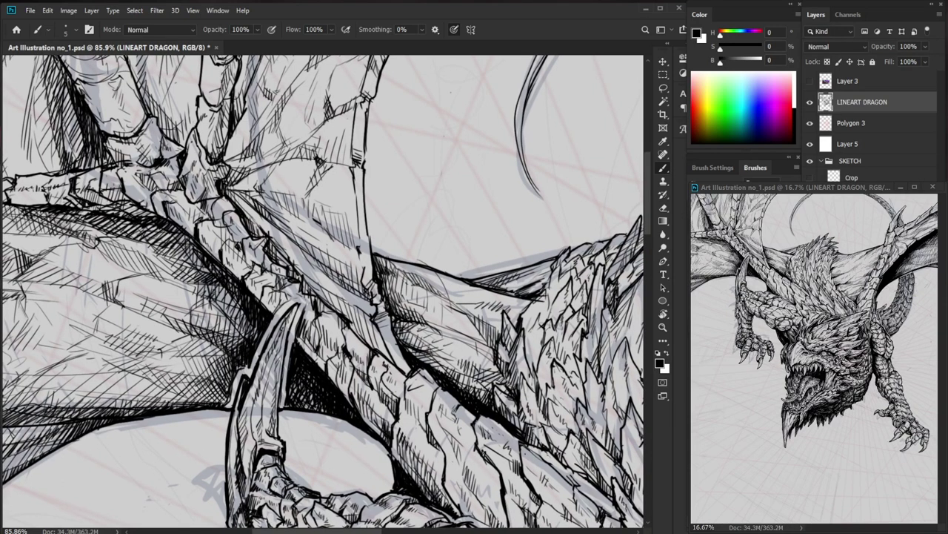
# Erase and redraw the scale lines on the wing finger that runs from the joint toward the canvas edge.
pyautogui.hotkey('ctrl', '0')
pyautogui.moveTo(326, 245); pyautogui.dragTo(393, 244)
pyautogui.moveTo(200, 133)
pyautogui.mouseDown()
pyautogui.moveTo(370, 318)
pyautogui.moveTo(440, 371)
pyautogui.mouseUp()
pyautogui.press('e')
pyautogui.moveTo(223, 237)
pyautogui.mouseDown()
pyautogui.moveTo(281, 238)
pyautogui.moveTo(183, 238)
pyautogui.moveTo(216, 263)
pyautogui.mouseUp()
pyautogui.press('b')
pyautogui.moveTo(213, 238)
pyautogui.mouseDown()
pyautogui.moveTo(204, 260)
pyautogui.moveTo(255, 257)
pyautogui.moveTo(242, 264)
pyautogui.moveTo(235, 253)
pyautogui.moveTo(250, 247)
pyautogui.moveTo(270, 259)
pyautogui.moveTo(280, 252)
pyautogui.mouseUp()
pyautogui.press('e')
pyautogui.press('b')
pyautogui.moveTo(256, 256); pyautogui.dragTo(265, 258)
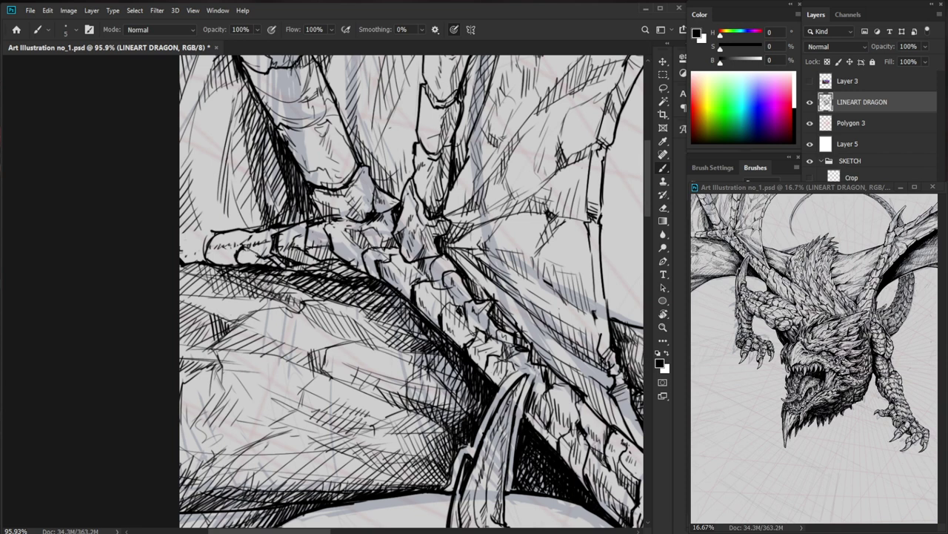
# Erase the rounded end of that wing finger and ink its outline out to the canvas's left edge.
pyautogui.press('e')
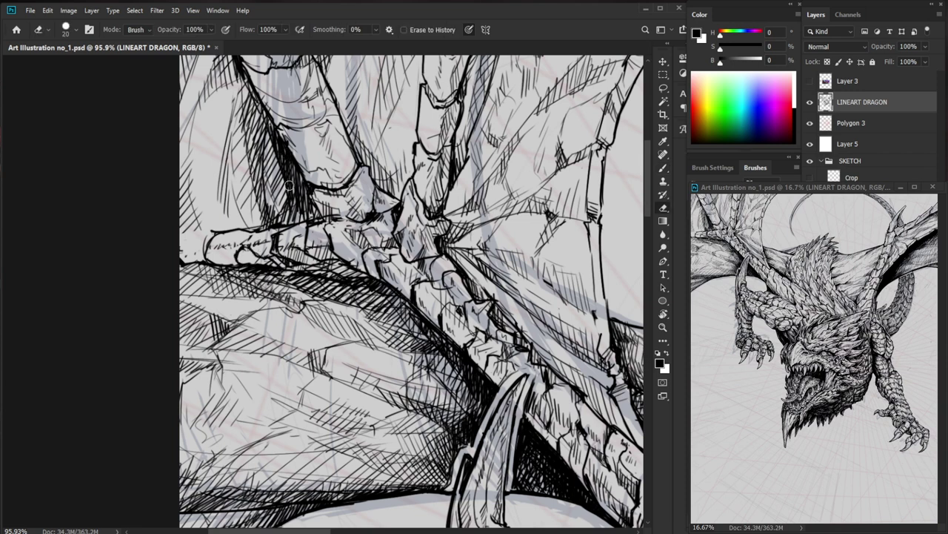
pyautogui.moveTo(210, 238); pyautogui.dragTo(209, 263)
pyautogui.press('b')
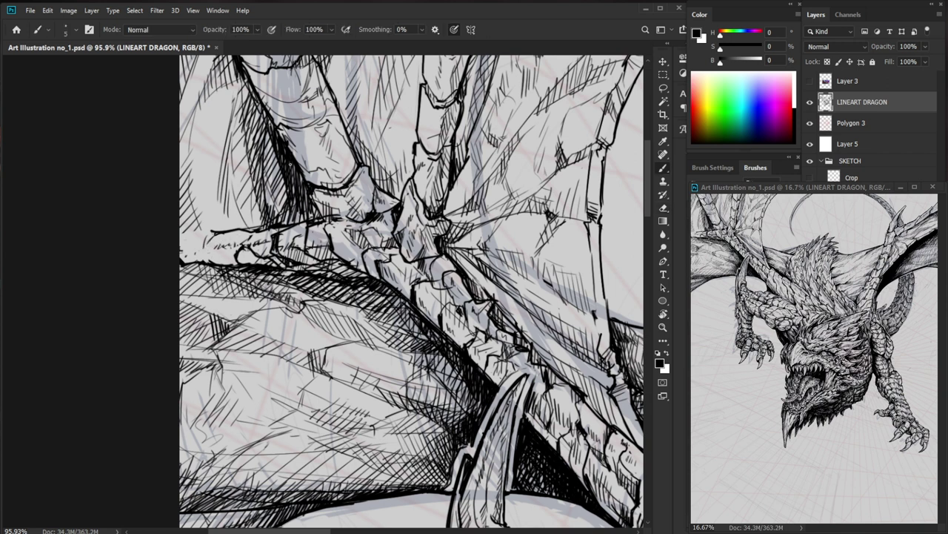
pyautogui.moveTo(215, 235)
pyautogui.mouseDown()
pyautogui.moveTo(200, 252)
pyautogui.moveTo(202, 273)
pyautogui.mouseUp()
pyautogui.moveTo(213, 230)
pyautogui.mouseDown()
pyautogui.moveTo(175, 230)
pyautogui.moveTo(179, 257)
pyautogui.mouseUp()
# Hatch the wing membrane above the finger along the canvas's left edge, cleaning up strokes with the eraser.
pyautogui.moveTo(234, 158)
pyautogui.mouseDown()
pyautogui.moveTo(229, 196)
pyautogui.moveTo(214, 216)
pyautogui.mouseUp()
pyautogui.moveTo(215, 136); pyautogui.dragTo(208, 193)
pyautogui.moveTo(211, 108); pyautogui.dragTo(209, 151)
pyautogui.moveTo(219, 137); pyautogui.dragTo(211, 202)
pyautogui.press('e')
pyautogui.moveTo(209, 152)
pyautogui.mouseDown()
pyautogui.moveTo(212, 106)
pyautogui.moveTo(207, 153)
pyautogui.moveTo(226, 218)
pyautogui.mouseUp()
pyautogui.press('b')
pyautogui.press('e')
pyautogui.moveTo(233, 185)
pyautogui.mouseDown()
pyautogui.moveTo(225, 216)
pyautogui.moveTo(216, 205)
pyautogui.mouseUp()
pyautogui.press('b')
pyautogui.moveTo(226, 188); pyautogui.dragTo(217, 221)
# Add further hatching where the membrane meets the wing finger near the canvas edge.
pyautogui.moveTo(335, 215)
pyautogui.mouseDown()
pyautogui.moveTo(326, 252)
pyautogui.moveTo(282, 253)
pyautogui.mouseUp()
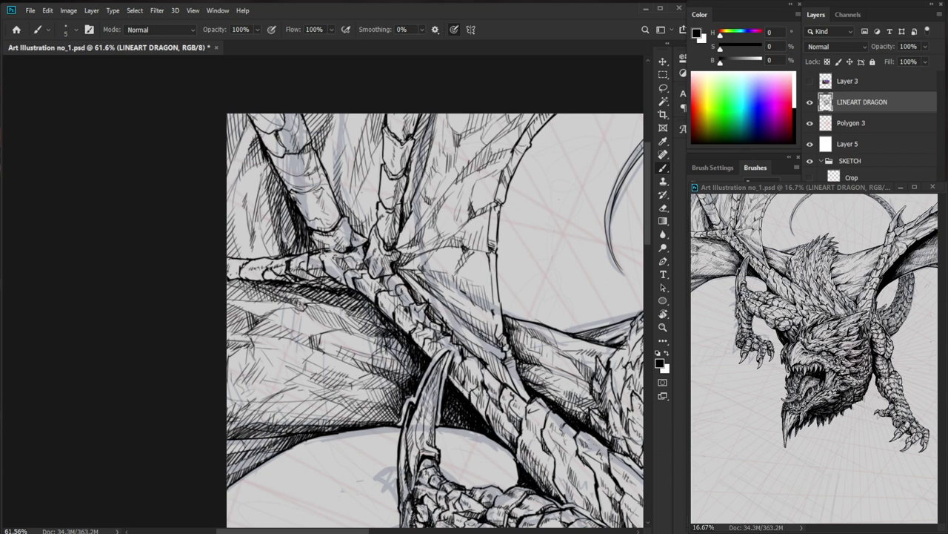
pyautogui.moveTo(256, 226); pyautogui.dragTo(248, 259)
pyautogui.moveTo(259, 235); pyautogui.dragTo(256, 258)
pyautogui.moveTo(263, 242)
pyautogui.mouseDown()
pyautogui.moveTo(255, 260)
pyautogui.moveTo(221, 267)
pyautogui.moveTo(255, 265)
pyautogui.moveTo(254, 282)
pyautogui.mouseUp()
pyautogui.press('e')
pyautogui.moveTo(251, 277)
pyautogui.mouseDown()
pyautogui.moveTo(267, 286)
pyautogui.moveTo(237, 281)
pyautogui.moveTo(253, 276)
pyautogui.mouseUp()
pyautogui.press('b')
pyautogui.moveTo(253, 272); pyautogui.dragTo(260, 276)
pyautogui.moveTo(586, 295); pyautogui.dragTo(489, 297)
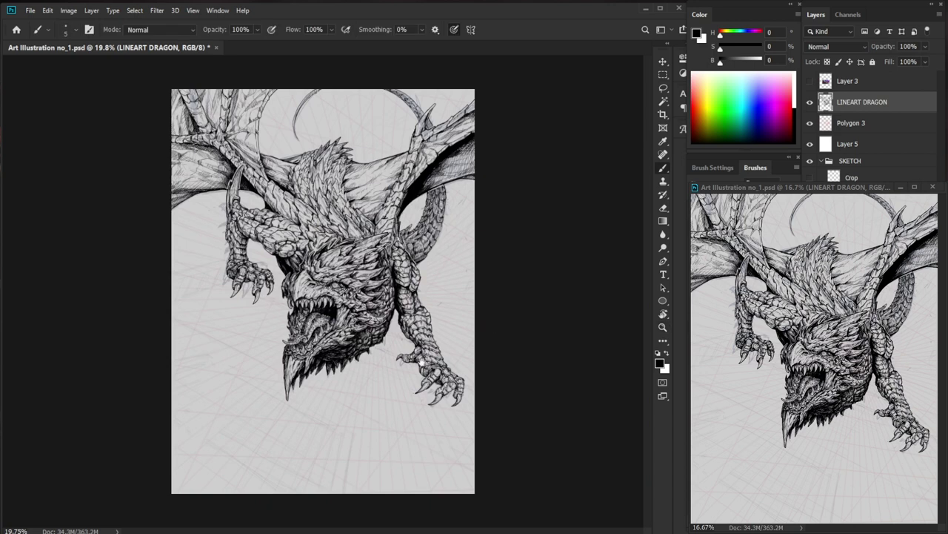
pyautogui.moveTo(454, 356); pyautogui.dragTo(509, 348)
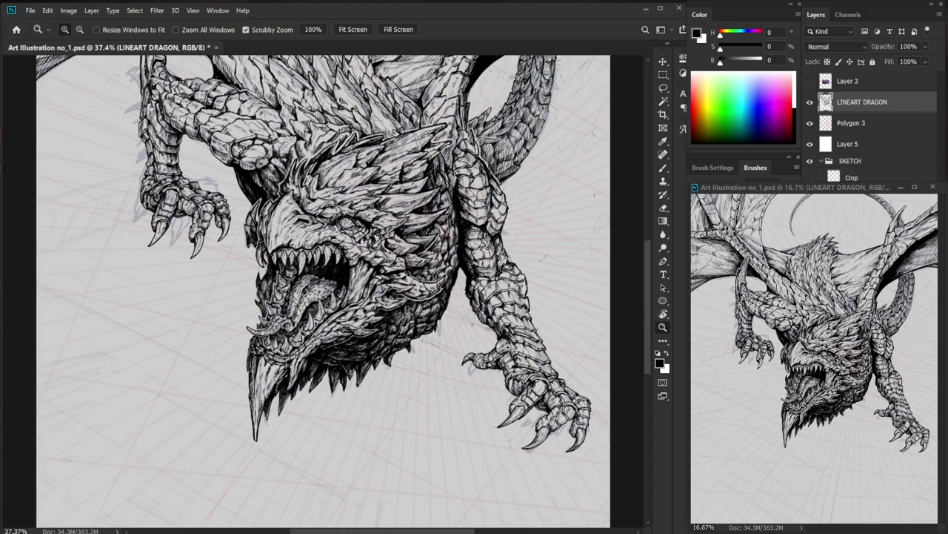
pyautogui.moveTo(525, 413); pyautogui.dragTo(586, 413)
pyautogui.press('b')
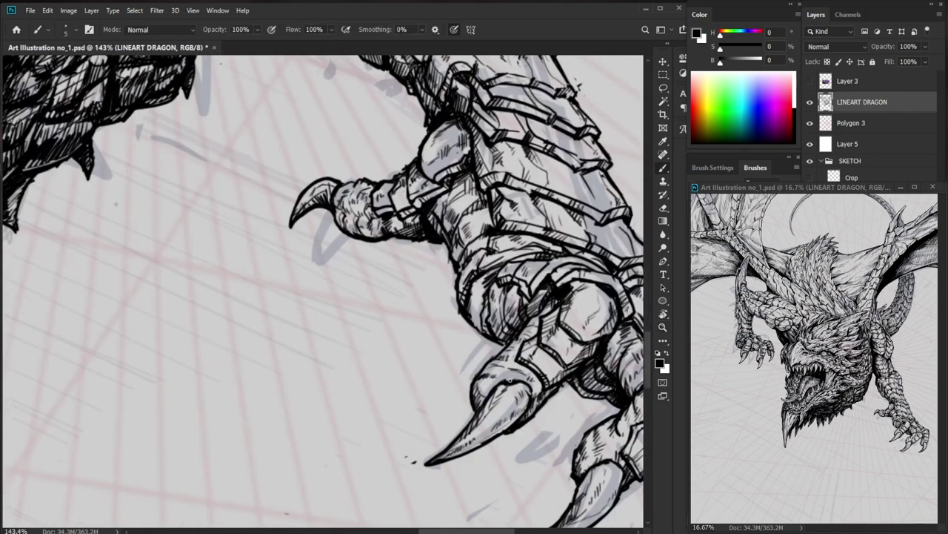
pyautogui.moveTo(514, 378); pyautogui.dragTo(478, 393)
pyautogui.moveTo(438, 97); pyautogui.dragTo(445, 443)
# Darken the upper edge of the wing membrane left of the neck crest with long hatching strokes.
pyautogui.moveTo(221, 166)
pyautogui.mouseDown()
pyautogui.moveTo(259, 166)
pyautogui.moveTo(284, 184)
pyautogui.mouseUp()
pyautogui.moveTo(189, 154); pyautogui.dragTo(249, 174)
pyautogui.moveTo(239, 169); pyautogui.dragTo(255, 177)
pyautogui.moveTo(250, 172); pyautogui.dragTo(256, 178)
pyautogui.moveTo(311, 229)
pyautogui.mouseDown()
pyautogui.moveTo(296, 230)
pyautogui.moveTo(344, 255)
pyautogui.moveTo(352, 218)
pyautogui.mouseUp()
pyautogui.moveTo(429, 174); pyautogui.dragTo(415, 182)
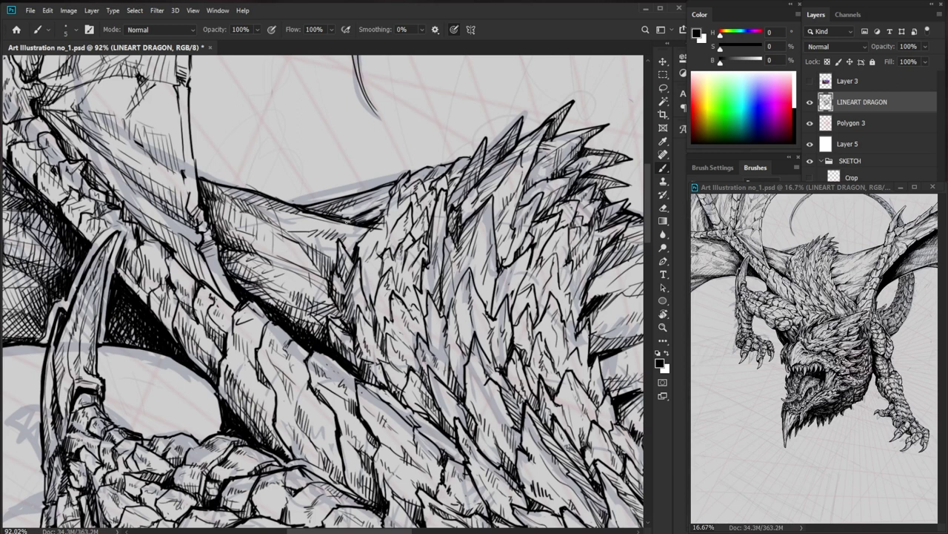
pyautogui.moveTo(317, 228); pyautogui.dragTo(352, 228)
pyautogui.moveTo(291, 200); pyautogui.dragTo(311, 210)
pyautogui.moveTo(307, 207); pyautogui.dragTo(328, 213)
pyautogui.moveTo(302, 193); pyautogui.dragTo(375, 217)
pyautogui.moveTo(360, 214)
pyautogui.mouseDown()
pyautogui.moveTo(386, 218)
pyautogui.moveTo(387, 203)
pyautogui.mouseUp()
pyautogui.moveTo(406, 200); pyautogui.dragTo(437, 190)
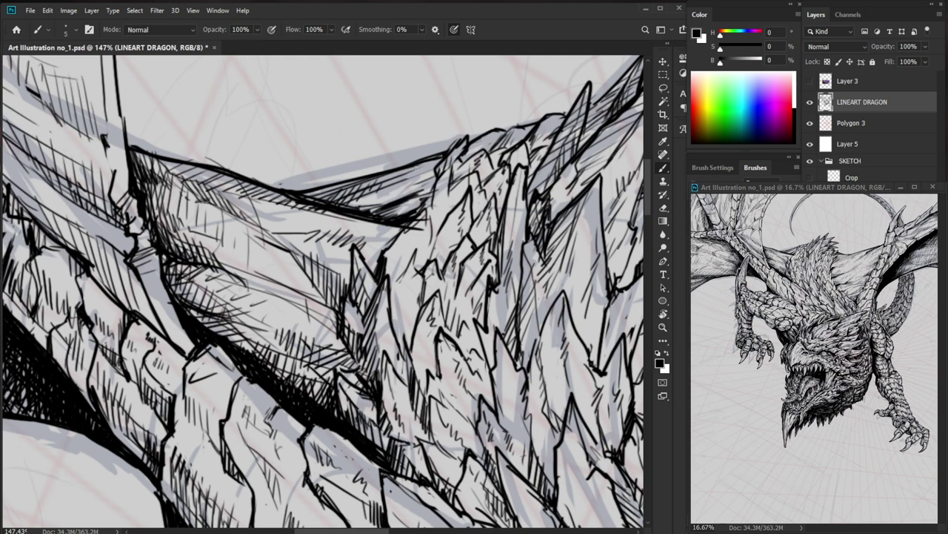
# Ink short hatching on the small scales at the upper left of the neck crest.
pyautogui.moveTo(393, 218)
pyautogui.mouseDown()
pyautogui.moveTo(408, 185)
pyautogui.moveTo(433, 185)
pyautogui.moveTo(432, 244)
pyautogui.moveTo(340, 234)
pyautogui.moveTo(355, 226)
pyautogui.moveTo(342, 215)
pyautogui.moveTo(294, 263)
pyautogui.mouseUp()
pyautogui.press('e')
pyautogui.press('b')
pyautogui.moveTo(304, 224); pyautogui.dragTo(295, 253)
pyautogui.moveTo(298, 247)
pyautogui.mouseDown()
pyautogui.moveTo(285, 248)
pyautogui.moveTo(296, 248)
pyautogui.mouseUp()
pyautogui.moveTo(343, 197)
pyautogui.mouseDown()
pyautogui.moveTo(337, 225)
pyautogui.moveTo(327, 225)
pyautogui.mouseUp()
pyautogui.moveTo(331, 222); pyautogui.dragTo(307, 260)
pyautogui.moveTo(316, 238); pyautogui.dragTo(313, 252)
pyautogui.moveTo(324, 232)
pyautogui.mouseDown()
pyautogui.moveTo(320, 260)
pyautogui.moveTo(335, 245)
pyautogui.mouseUp()
# Continue the scale hatching downward from the crest's upper left with longer vertical strokes.
pyautogui.press('e')
pyautogui.press('b')
pyautogui.moveTo(338, 231); pyautogui.dragTo(322, 266)
pyautogui.moveTo(326, 262)
pyautogui.mouseDown()
pyautogui.moveTo(310, 294)
pyautogui.moveTo(332, 277)
pyautogui.moveTo(328, 305)
pyautogui.mouseUp()
pyautogui.moveTo(324, 268); pyautogui.dragTo(315, 312)
pyautogui.moveTo(328, 293); pyautogui.dragTo(316, 321)
pyautogui.press('z')
pyautogui.moveTo(328, 271)
pyautogui.mouseDown()
pyautogui.moveTo(321, 300)
pyautogui.moveTo(285, 326)
pyautogui.moveTo(329, 326)
pyautogui.moveTo(335, 309)
pyautogui.mouseUp()
# Shade the adjoining scales toward the middle of the neck crest.
pyautogui.press('e')
pyautogui.press('b')
pyautogui.moveTo(344, 235); pyautogui.dragTo(339, 264)
pyautogui.moveTo(353, 241); pyautogui.dragTo(340, 277)
pyautogui.moveTo(349, 261); pyautogui.dragTo(340, 298)
pyautogui.press('e')
pyautogui.press('b')
# Hatch the long pointed scales in the center of the neck crest beneath the top spikes.
pyautogui.press('z')
pyautogui.moveTo(419, 313); pyautogui.dragTo(363, 314)
pyautogui.press('space')
pyautogui.moveTo(515, 416); pyautogui.dragTo(384, 380)
pyautogui.press('z')
pyautogui.press('b')
pyautogui.moveTo(330, 215)
pyautogui.mouseDown()
pyautogui.moveTo(374, 216)
pyautogui.moveTo(306, 256)
pyautogui.mouseUp()
pyautogui.moveTo(323, 224); pyautogui.dragTo(306, 260)
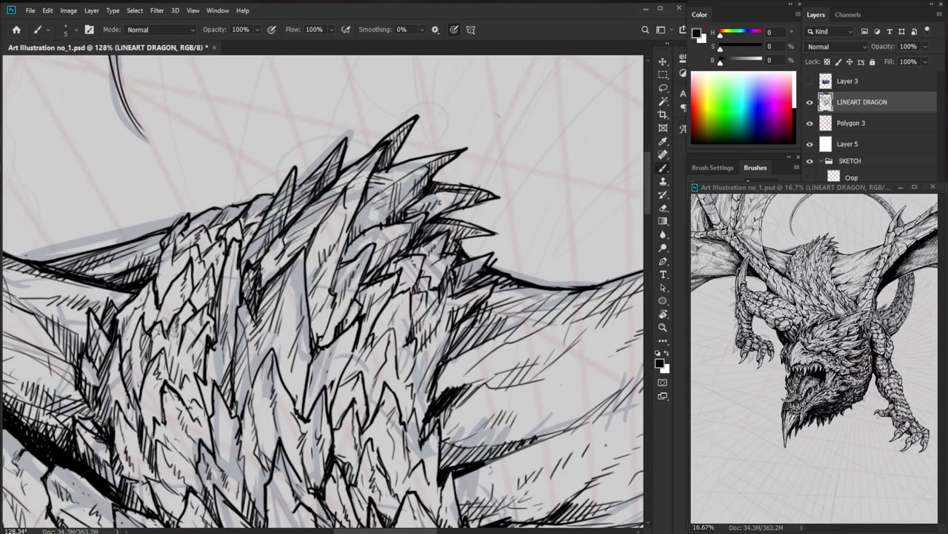
# Examine the whole dragon illustration for areas of the neck, wings and limbs that still need detail.
pyautogui.moveTo(351, 217); pyautogui.dragTo(304, 219)
pyautogui.press('space')
pyautogui.moveTo(304, 219); pyautogui.dragTo(245, 125)
pyautogui.hotkey('ctrl', 'space')
pyautogui.moveTo(318, 141); pyautogui.dragTo(336, 141)
pyautogui.press('space')
pyautogui.moveTo(335, 141)
pyautogui.mouseDown()
pyautogui.moveTo(382, 248)
pyautogui.moveTo(339, 249)
pyautogui.mouseUp()
pyautogui.hotkey('ctrl', 'space')
pyautogui.hotkey('ctrl', 'space')
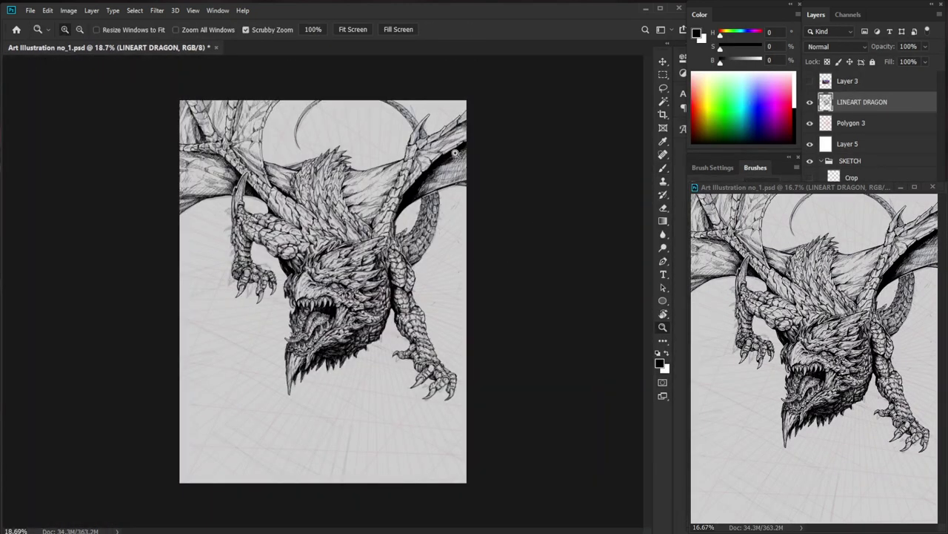
pyautogui.moveTo(384, 144); pyautogui.dragTo(427, 146)
pyautogui.moveTo(352, 184); pyautogui.dragTo(361, 191)
pyautogui.moveTo(348, 176); pyautogui.dragTo(353, 186)
pyautogui.hotkey('ctrl', 'space')
pyautogui.moveTo(424, 377)
pyautogui.mouseDown()
pyautogui.moveTo(409, 378)
pyautogui.moveTo(328, 324)
pyautogui.mouseUp()
pyautogui.press('space')
pyautogui.hotkey('ctrl', 'space')
pyautogui.moveTo(228, 168); pyautogui.dragTo(247, 169)
# Touch up the scales on the left side of the neck with small erasures and ink strokes.
pyautogui.press('e')
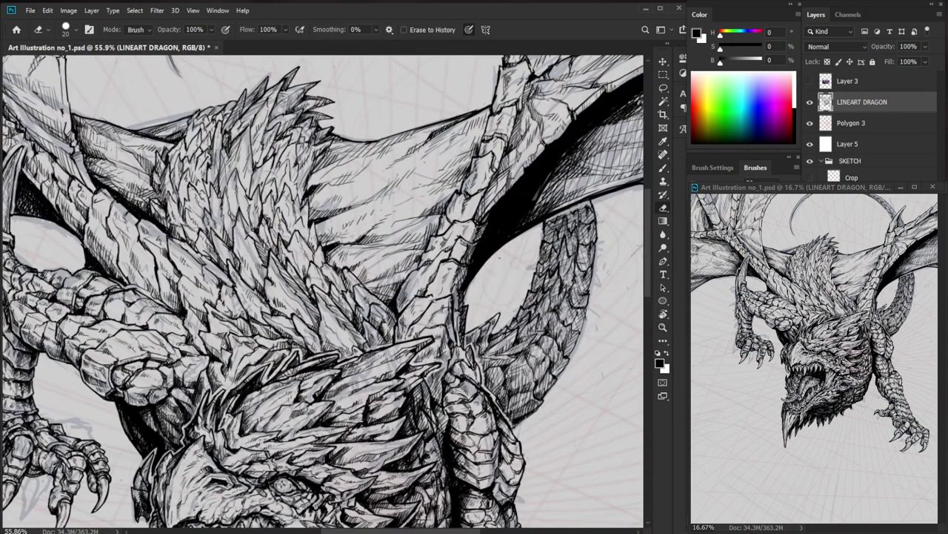
pyautogui.press('b')
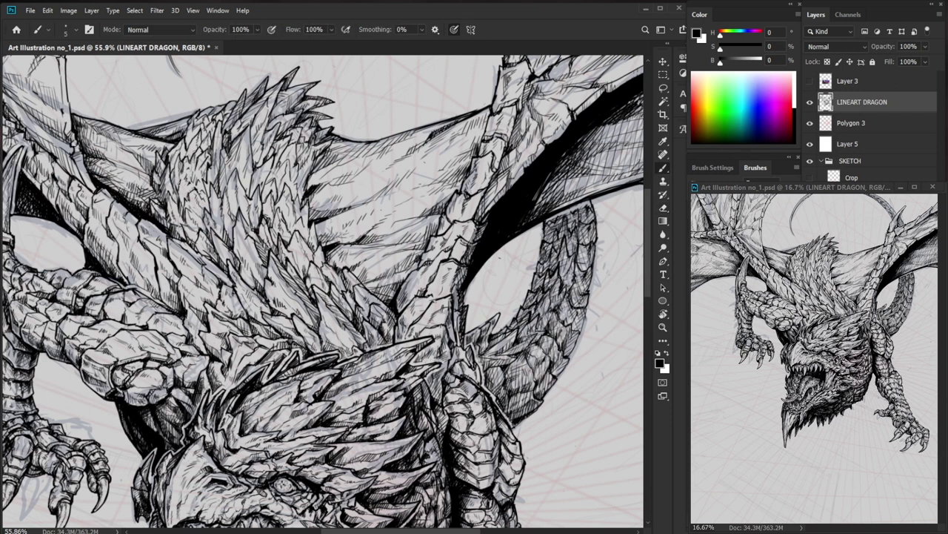
pyautogui.press('e')
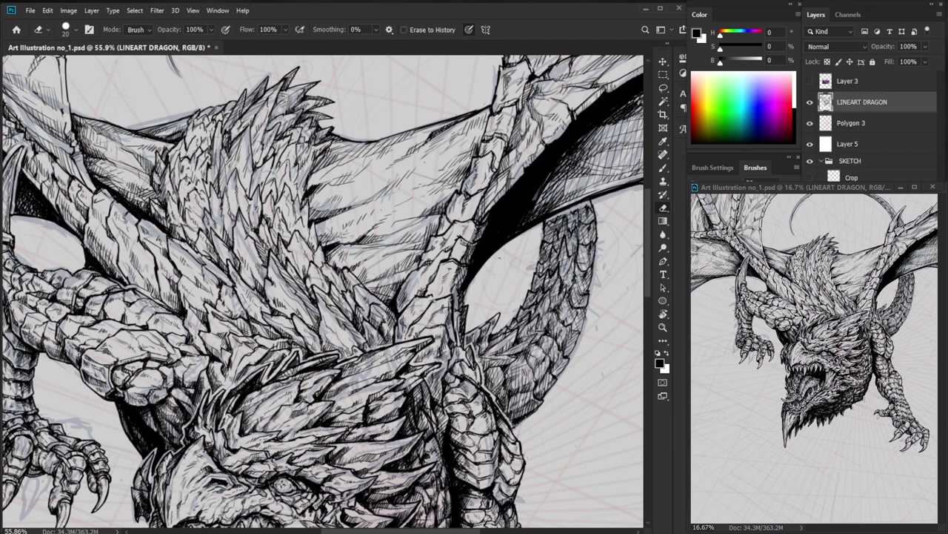
pyautogui.press('b')
pyautogui.press('e')
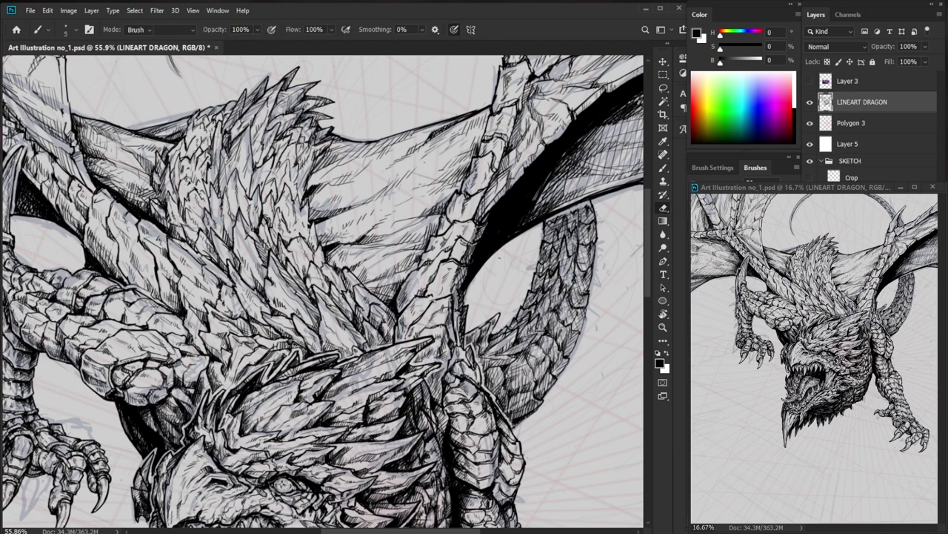
pyautogui.press('b')
pyautogui.press('e')
pyautogui.moveTo(204, 208); pyautogui.dragTo(210, 221)
pyautogui.press('b')
pyautogui.moveTo(354, 237)
pyautogui.mouseDown()
pyautogui.moveTo(296, 239)
pyautogui.moveTo(341, 225)
pyautogui.mouseUp()
pyautogui.moveTo(274, 224)
pyautogui.mouseDown()
pyautogui.moveTo(295, 235)
pyautogui.moveTo(286, 236)
pyautogui.mouseUp()
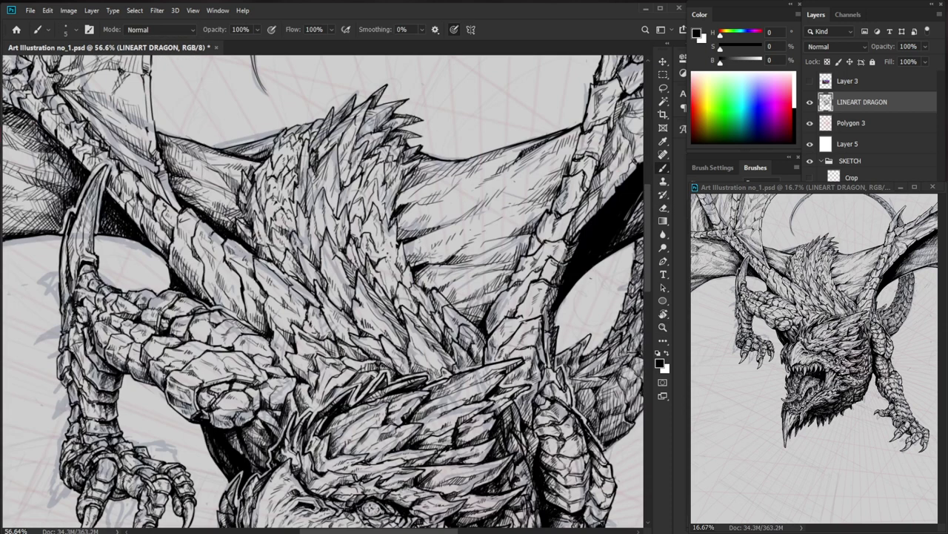
# Refine the texture of the mid-neck scales beside the wing arm with short ink and eraser strokes.
pyautogui.scroll(2, 286, 236)
pyautogui.press('e')
pyautogui.press('b')
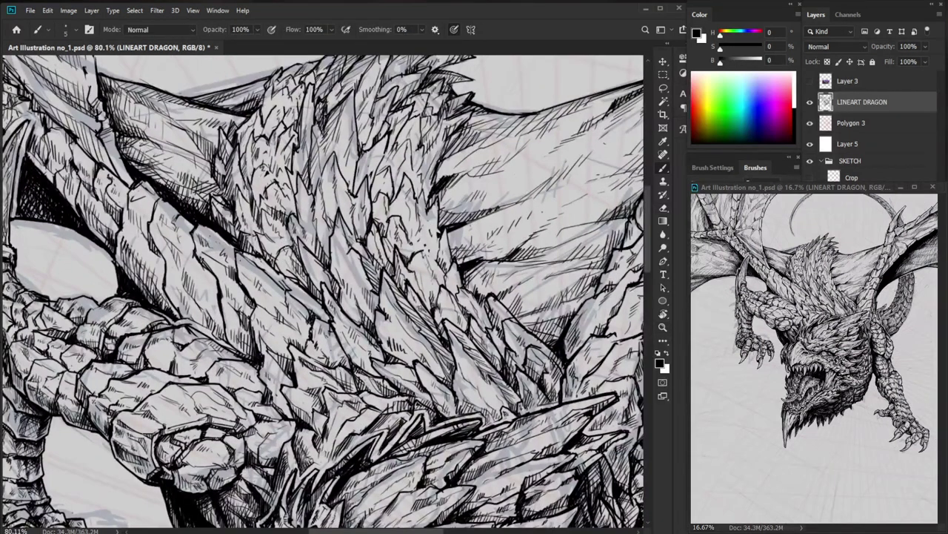
pyautogui.press('e')
pyautogui.press('b')
pyautogui.moveTo(262, 215); pyautogui.dragTo(258, 227)
pyautogui.moveTo(265, 216)
pyautogui.mouseDown()
pyautogui.moveTo(260, 223)
pyautogui.moveTo(280, 239)
pyautogui.moveTo(273, 246)
pyautogui.mouseUp()
pyautogui.moveTo(270, 261); pyautogui.dragTo(281, 236)
pyautogui.moveTo(275, 246); pyautogui.dragTo(286, 235)
pyautogui.press('e')
pyautogui.press('b')
pyautogui.press('e')
pyautogui.press('b')
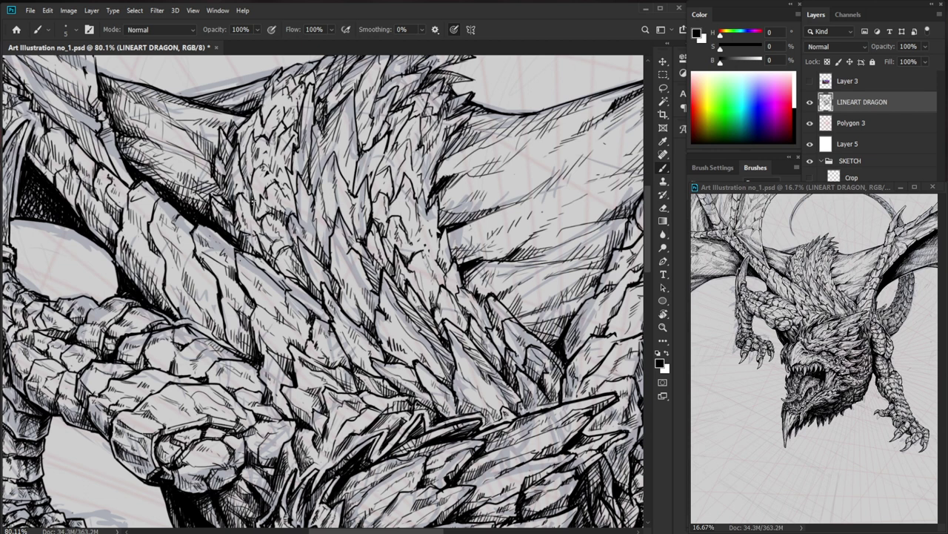
# Add shading strokes to the upper scales of the left wing arm near the shoulder.
pyautogui.moveTo(157, 186)
pyautogui.mouseDown()
pyautogui.moveTo(186, 186)
pyautogui.moveTo(120, 217)
pyautogui.moveTo(168, 208)
pyautogui.moveTo(126, 208)
pyautogui.mouseUp()
pyautogui.press('e')
pyautogui.press('b')
pyautogui.moveTo(135, 204); pyautogui.dragTo(137, 223)
# Ink small texture strokes on the neck scales bordering the dark gap beside the wing arm.
pyautogui.press('z')
pyautogui.moveTo(312, 252)
pyautogui.mouseDown()
pyautogui.moveTo(212, 250)
pyautogui.moveTo(354, 243)
pyautogui.mouseUp()
pyautogui.press('b')
pyautogui.moveTo(260, 235); pyautogui.dragTo(254, 248)
pyautogui.moveTo(246, 222); pyautogui.dragTo(239, 242)
pyautogui.moveTo(257, 243); pyautogui.dragTo(251, 257)
pyautogui.press('e')
pyautogui.press('b')
# Erase and redraw the base of the wing's trailing edge where it meets the wing arm.
pyautogui.press('z')
pyautogui.moveTo(310, 262); pyautogui.dragTo(222, 261)
pyautogui.moveTo(355, 275); pyautogui.dragTo(265, 303)
pyautogui.moveTo(211, 281)
pyautogui.mouseDown()
pyautogui.moveTo(237, 283)
pyautogui.moveTo(200, 288)
pyautogui.mouseUp()
pyautogui.press('e')
pyautogui.moveTo(186, 238)
pyautogui.mouseDown()
pyautogui.moveTo(217, 286)
pyautogui.moveTo(199, 288)
pyautogui.mouseUp()
pyautogui.press('b')
pyautogui.moveTo(200, 283); pyautogui.dragTo(216, 289)
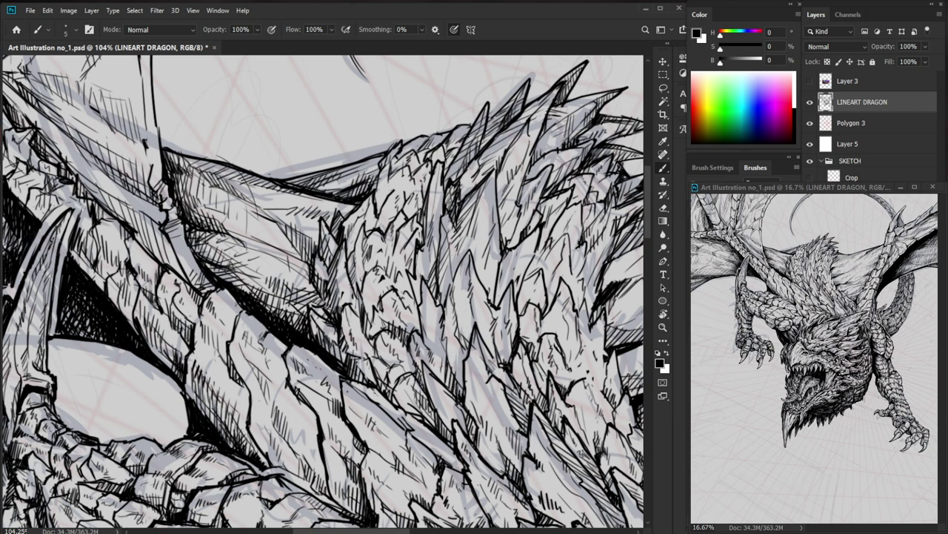
# Clean up and re-ink the lower stretch of the left wing's trailing edge above the neck with short brush and eraser touches.
pyautogui.moveTo(286, 274); pyautogui.dragTo(204, 278)
pyautogui.moveTo(563, 370); pyautogui.dragTo(489, 419)
pyautogui.scroll(4, 214, 239)
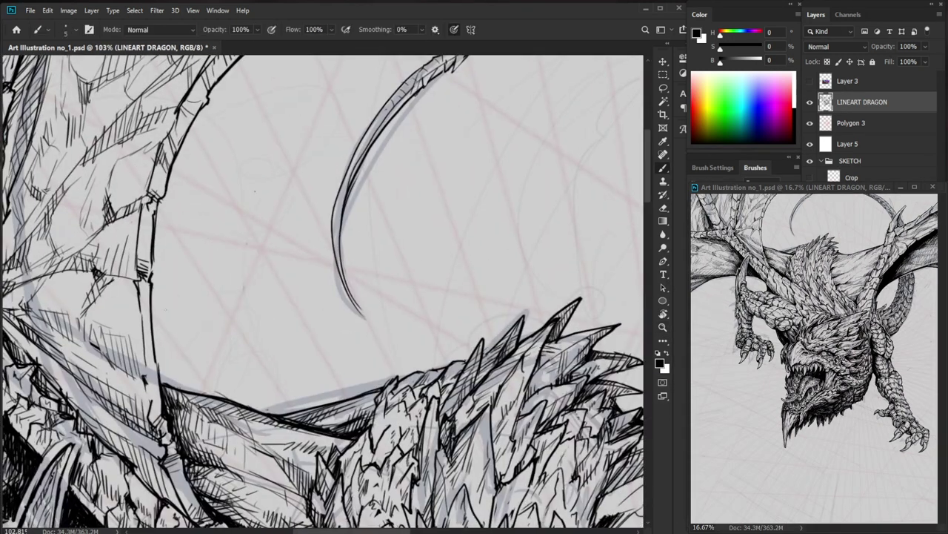
pyautogui.press('e')
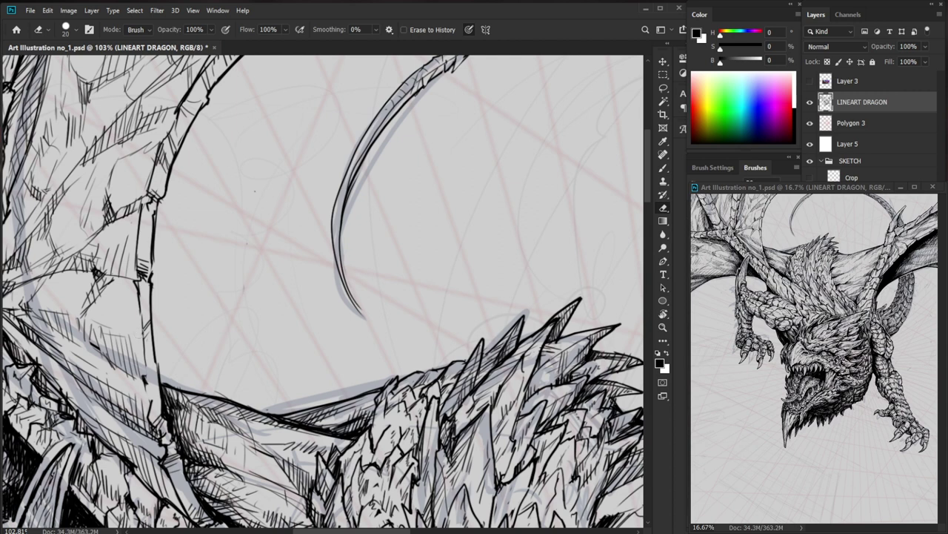
pyautogui.press('b')
pyautogui.press('e')
pyautogui.moveTo(153, 315); pyautogui.dragTo(154, 342)
pyautogui.press('b')
pyautogui.press('e')
pyautogui.press('b')
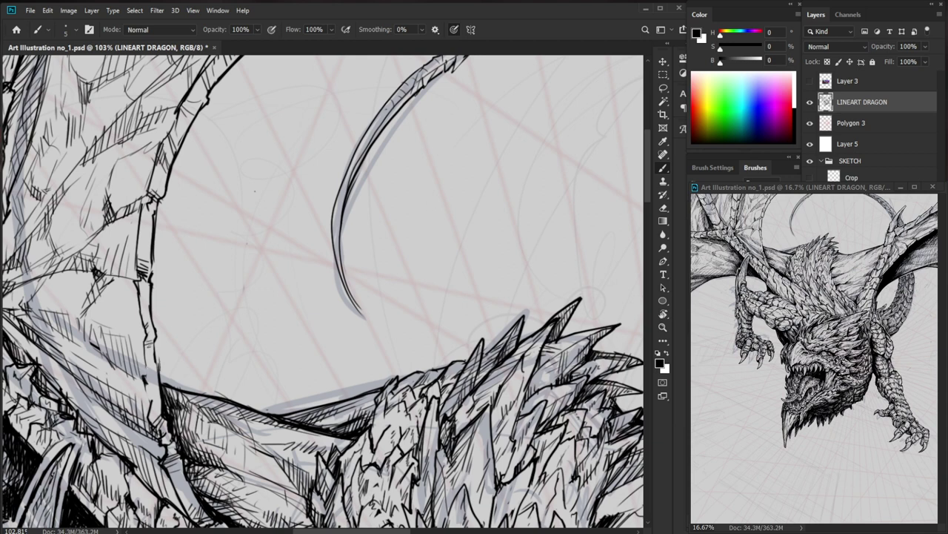
pyautogui.press('e')
pyautogui.press('b')
# Hatch the lower folds of the left wing membrane with short diagonal strokes beside the trailing edge.
pyautogui.moveTo(104, 338); pyautogui.dragTo(135, 364)
pyautogui.moveTo(77, 328)
pyautogui.mouseDown()
pyautogui.moveTo(123, 364)
pyautogui.moveTo(114, 355)
pyautogui.mouseUp()
pyautogui.moveTo(114, 348); pyautogui.dragTo(131, 372)
pyautogui.moveTo(124, 356); pyautogui.dragTo(134, 376)
pyautogui.moveTo(132, 356); pyautogui.dragTo(146, 383)
pyautogui.moveTo(108, 331)
pyautogui.mouseDown()
pyautogui.moveTo(138, 345)
pyautogui.moveTo(151, 329)
pyautogui.moveTo(122, 338)
pyautogui.moveTo(144, 347)
pyautogui.moveTo(134, 331)
pyautogui.moveTo(106, 330)
pyautogui.moveTo(118, 342)
pyautogui.moveTo(101, 327)
pyautogui.moveTo(110, 341)
pyautogui.moveTo(84, 323)
pyautogui.moveTo(81, 334)
pyautogui.mouseUp()
pyautogui.press('e')
pyautogui.press('b')
# Erase part of a left wing membrane fold and re-ink its line toward the trailing edge.
pyautogui.moveTo(126, 331); pyautogui.dragTo(260, 306)
pyautogui.press('e')
pyautogui.moveTo(172, 295); pyautogui.dragTo(204, 293)
pyautogui.press('b')
pyautogui.moveTo(206, 290)
pyautogui.mouseDown()
pyautogui.moveTo(205, 308)
pyautogui.moveTo(228, 330)
pyautogui.mouseUp()
pyautogui.moveTo(186, 278); pyautogui.dragTo(183, 292)
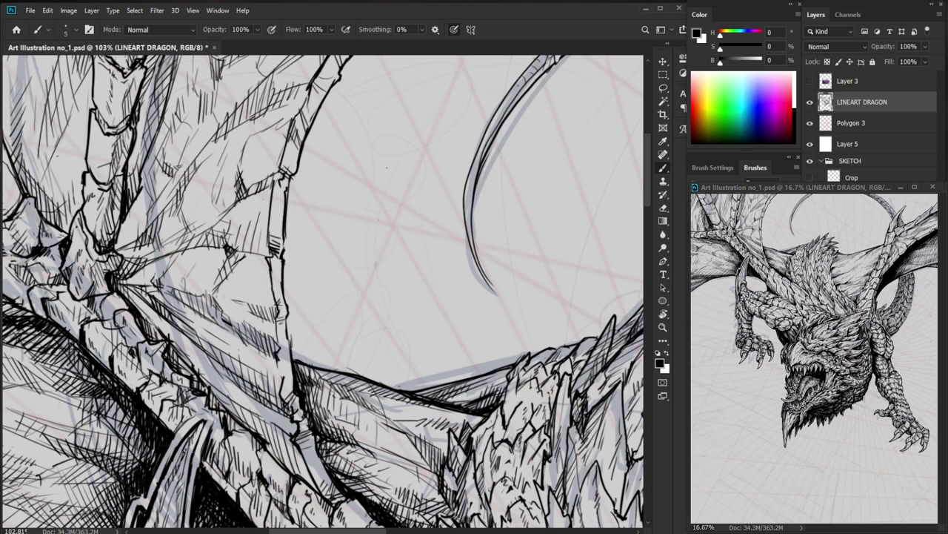
# Add short hatching strokes to the left wing membrane near where its folds fan out from the joint.
pyautogui.moveTo(308, 240)
pyautogui.mouseDown()
pyautogui.moveTo(271, 243)
pyautogui.moveTo(248, 261)
pyautogui.moveTo(274, 278)
pyautogui.mouseUp()
pyautogui.moveTo(148, 258); pyautogui.dragTo(140, 276)
pyautogui.moveTo(152, 271); pyautogui.dragTo(144, 285)
pyautogui.moveTo(157, 276); pyautogui.dragTo(147, 295)
pyautogui.moveTo(155, 288); pyautogui.dragTo(147, 297)
pyautogui.moveTo(173, 257); pyautogui.dragTo(249, 311)
pyautogui.press('e')
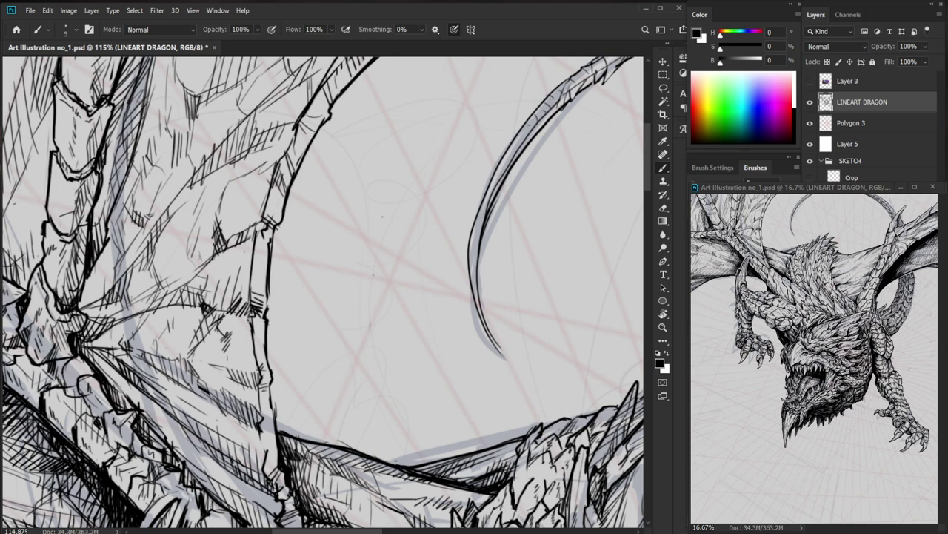
# Ink small shading marks on the membrane fold close to the left wing's trailing edge.
pyautogui.press('b')
pyautogui.moveTo(227, 293); pyautogui.dragTo(217, 300)
pyautogui.moveTo(205, 284); pyautogui.dragTo(207, 304)
pyautogui.moveTo(216, 297); pyautogui.dragTo(210, 308)
pyautogui.moveTo(258, 288); pyautogui.dragTo(186, 291)
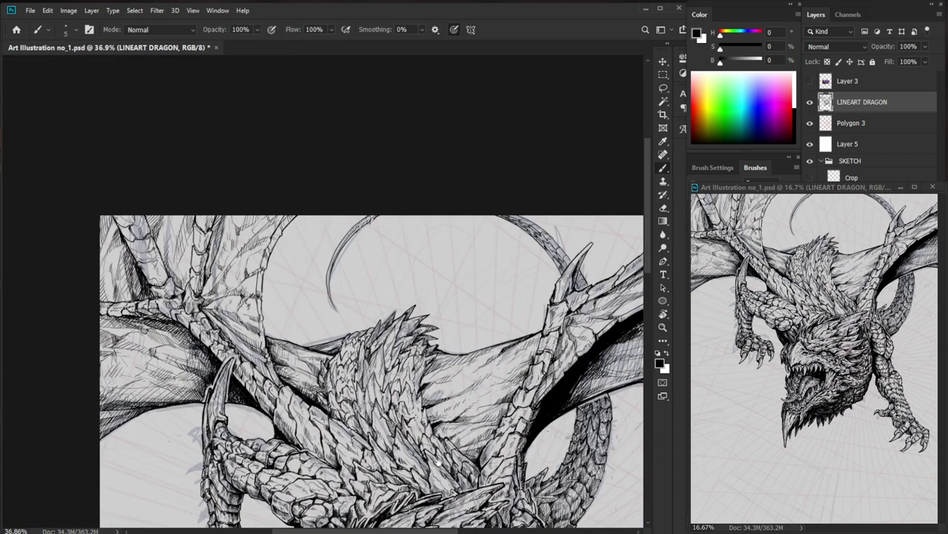
# Erase stray ink around the segment joint on the left wing's trailing edge.
pyautogui.moveTo(465, 466); pyautogui.dragTo(384, 338)
pyautogui.scroll(5, 175, 183)
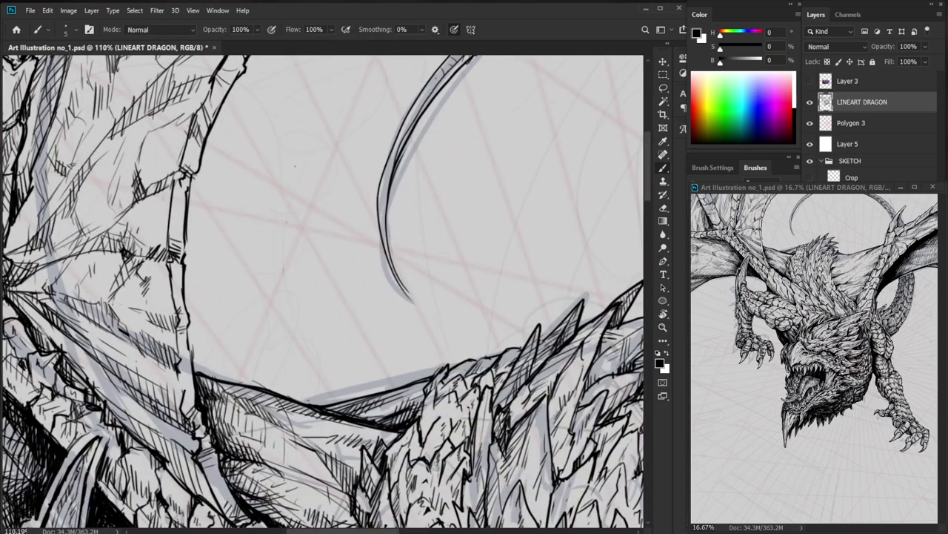
pyautogui.press('e')
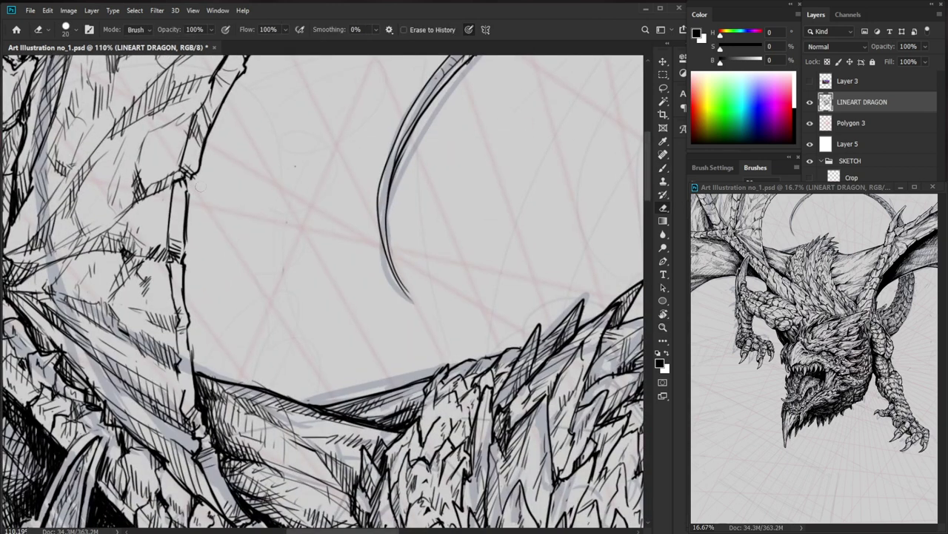
pyautogui.press('b')
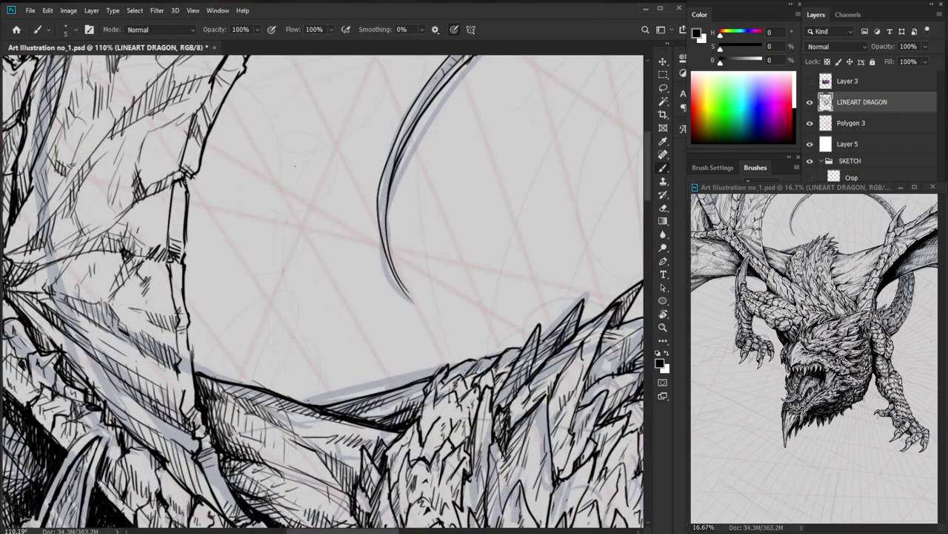
# Hatch the upper edge of the right wing membrane beside the scaled wing arm and clean its contour with the eraser.
pyautogui.scroll(-4, 191, 182)
pyautogui.moveTo(543, 314); pyautogui.dragTo(308, 358)
pyautogui.moveTo(333, 326); pyautogui.dragTo(374, 320)
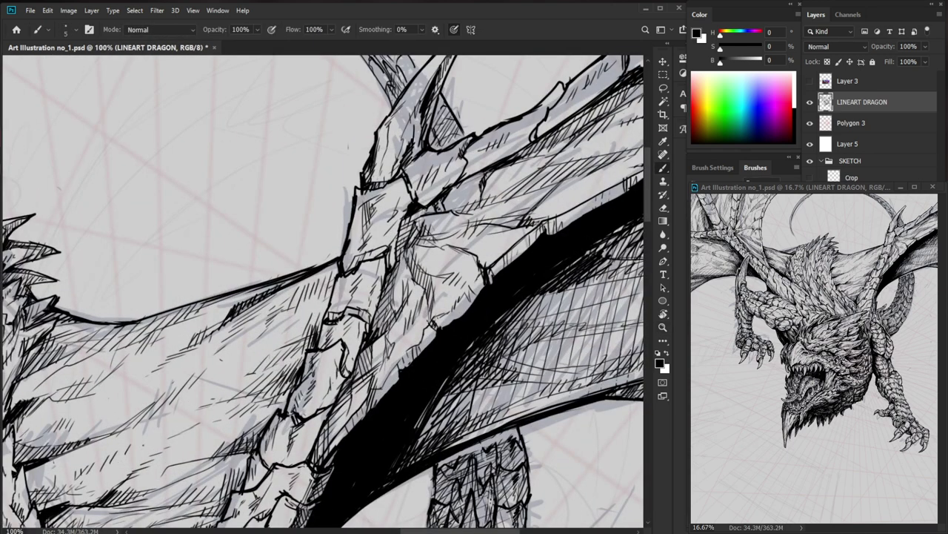
pyautogui.press('e')
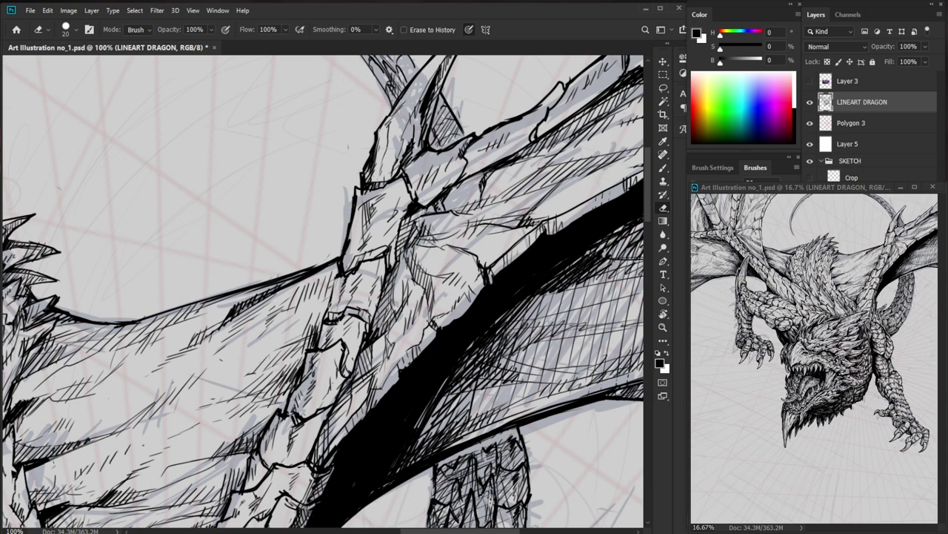
pyautogui.press('b')
pyautogui.moveTo(327, 265); pyautogui.dragTo(291, 300)
pyautogui.moveTo(312, 272)
pyautogui.mouseDown()
pyautogui.moveTo(296, 303)
pyautogui.moveTo(304, 303)
pyautogui.mouseUp()
pyautogui.moveTo(330, 265); pyautogui.dragTo(311, 306)
pyautogui.moveTo(333, 264); pyautogui.dragTo(321, 301)
pyautogui.moveTo(339, 278); pyautogui.dragTo(324, 307)
pyautogui.press('e')
pyautogui.moveTo(333, 252); pyautogui.dragTo(314, 263)
pyautogui.moveTo(382, 375); pyautogui.dragTo(427, 308)
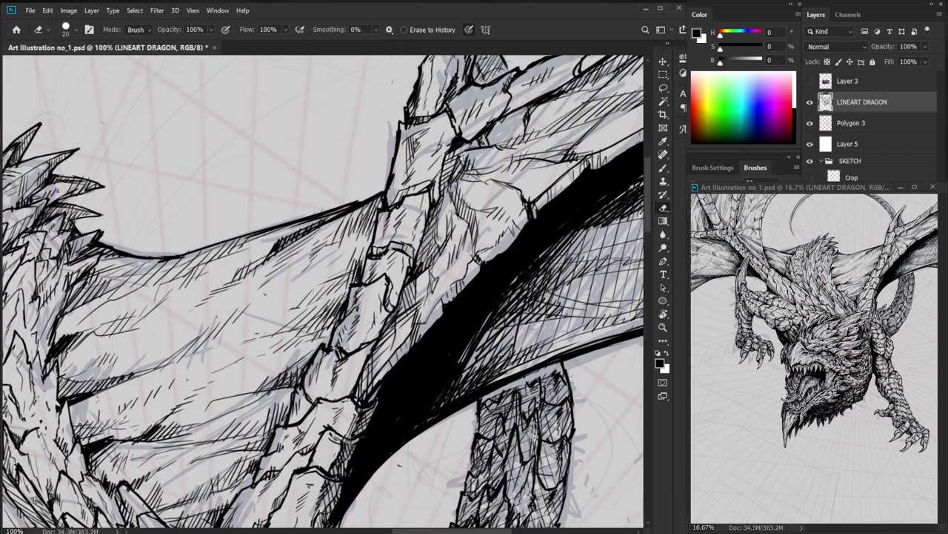
# Add shading strokes beside the right wing arm's scales and lighten the membrane hatching there with the eraser.
pyautogui.press('b')
pyautogui.moveTo(336, 266); pyautogui.dragTo(320, 272)
pyautogui.moveTo(354, 259)
pyautogui.mouseDown()
pyautogui.moveTo(328, 274)
pyautogui.moveTo(346, 272)
pyautogui.mouseUp()
pyautogui.moveTo(359, 253); pyautogui.dragTo(351, 276)
pyautogui.press('e')
pyautogui.moveTo(367, 235); pyautogui.dragTo(353, 248)
pyautogui.moveTo(367, 211); pyautogui.dragTo(342, 231)
pyautogui.moveTo(338, 230); pyautogui.dragTo(308, 249)
pyautogui.moveTo(360, 208)
pyautogui.mouseDown()
pyautogui.moveTo(344, 217)
pyautogui.moveTo(351, 228)
pyautogui.moveTo(333, 246)
pyautogui.mouseUp()
# Re-ink the upper contour of the right wing membrane where it meets the wing arm.
pyautogui.press('b')
pyautogui.moveTo(347, 227); pyautogui.dragTo(323, 237)
pyautogui.moveTo(372, 207); pyautogui.dragTo(341, 223)
pyautogui.moveTo(338, 225)
pyautogui.mouseDown()
pyautogui.moveTo(307, 243)
pyautogui.moveTo(340, 224)
pyautogui.mouseUp()
pyautogui.moveTo(362, 209); pyautogui.dragTo(345, 221)
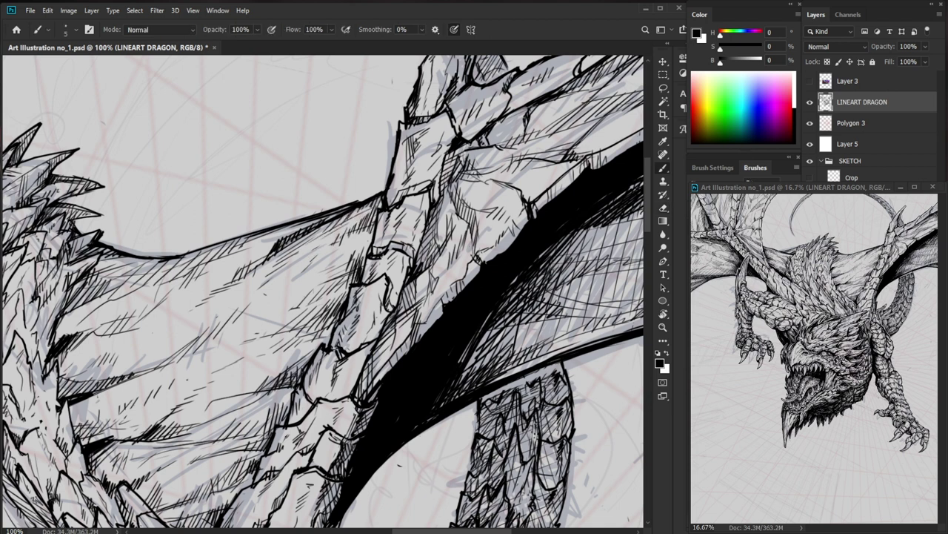
# Hatch along the top edge of the right wing membrane between the neck crest and the wing arm.
pyautogui.moveTo(271, 244); pyautogui.dragTo(260, 253)
pyautogui.moveTo(263, 244)
pyautogui.mouseDown()
pyautogui.moveTo(236, 253)
pyautogui.moveTo(253, 249)
pyautogui.mouseUp()
pyautogui.moveTo(273, 230); pyautogui.dragTo(265, 253)
pyautogui.moveTo(289, 223)
pyautogui.mouseDown()
pyautogui.moveTo(277, 240)
pyautogui.moveTo(296, 232)
pyautogui.mouseUp()
pyautogui.moveTo(305, 222)
pyautogui.mouseDown()
pyautogui.moveTo(298, 239)
pyautogui.moveTo(306, 227)
pyautogui.mouseUp()
pyautogui.moveTo(320, 218)
pyautogui.mouseDown()
pyautogui.moveTo(308, 230)
pyautogui.moveTo(323, 236)
pyautogui.mouseUp()
pyautogui.moveTo(361, 208); pyautogui.dragTo(359, 233)
pyautogui.moveTo(376, 202)
pyautogui.mouseDown()
pyautogui.moveTo(365, 231)
pyautogui.moveTo(296, 248)
pyautogui.mouseUp()
pyautogui.moveTo(473, 428); pyautogui.dragTo(517, 409)
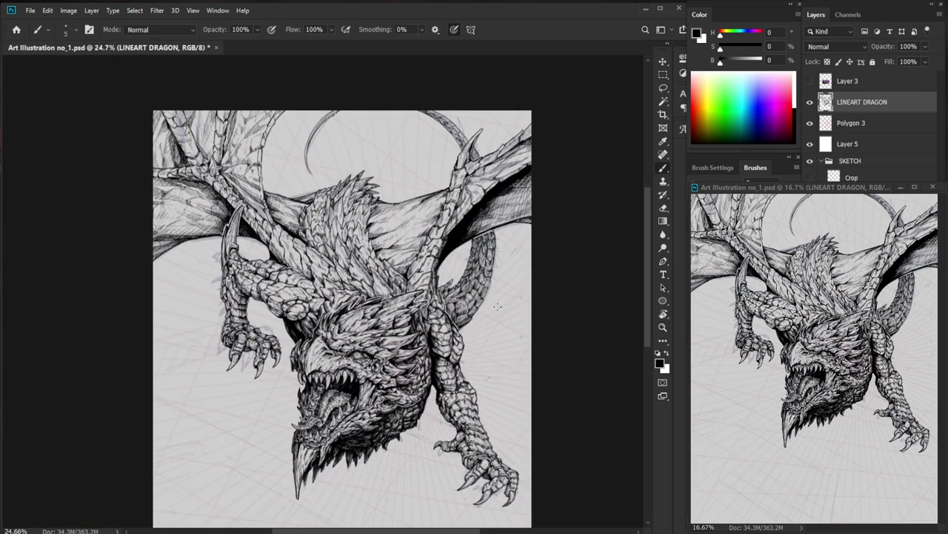
# Examine the whole dragon, then the neck and both wing bases, for areas that need more ink.
pyautogui.moveTo(429, 224); pyautogui.dragTo(447, 225)
pyautogui.press('e')
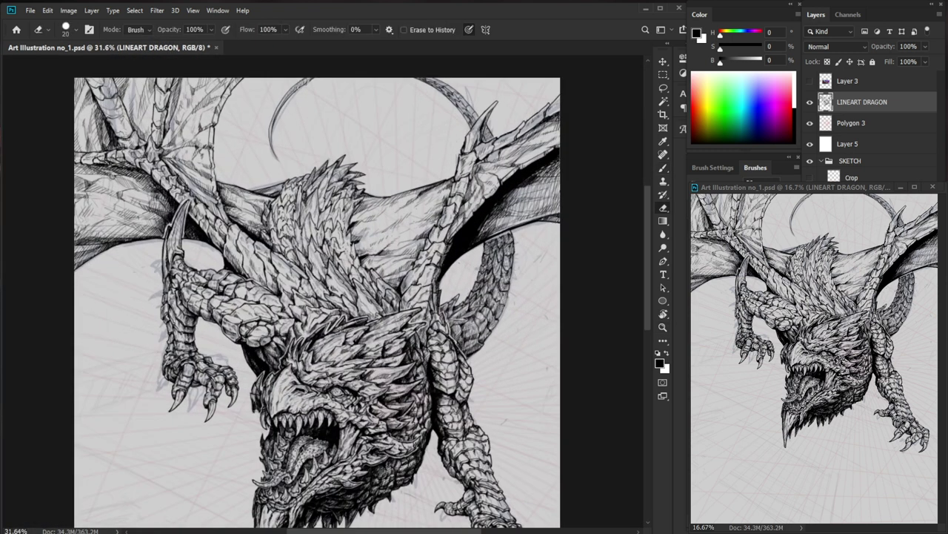
pyautogui.press('b')
pyautogui.moveTo(381, 215)
pyautogui.mouseDown()
pyautogui.moveTo(353, 243)
pyautogui.moveTo(386, 246)
pyautogui.mouseUp()
pyautogui.scroll(2, 370, 230)
pyautogui.moveTo(412, 246); pyautogui.dragTo(392, 250)
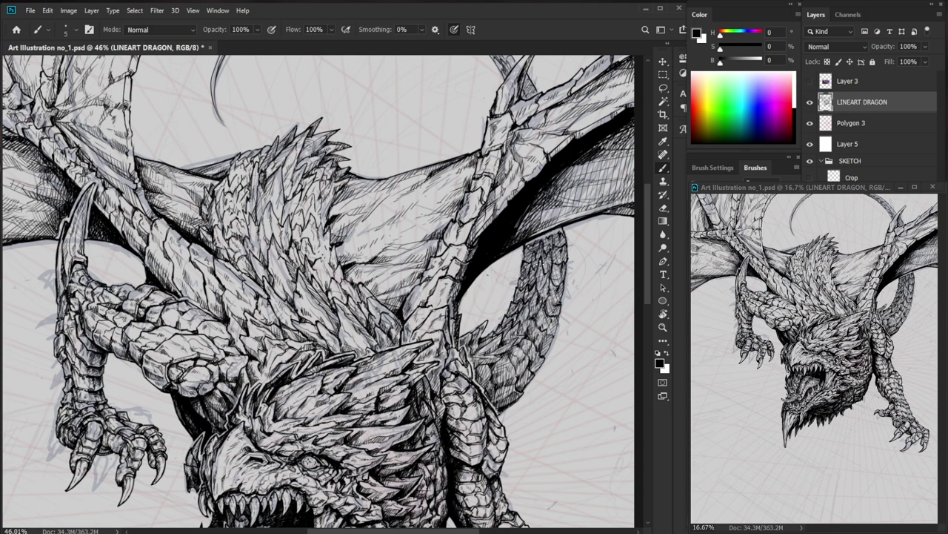
pyautogui.moveTo(269, 267); pyautogui.dragTo(326, 267)
pyautogui.moveTo(259, 211); pyautogui.dragTo(272, 250)
# Ink short texture strokes down the pointed scales in the middle of the neck.
pyautogui.press('e')
pyautogui.press('b')
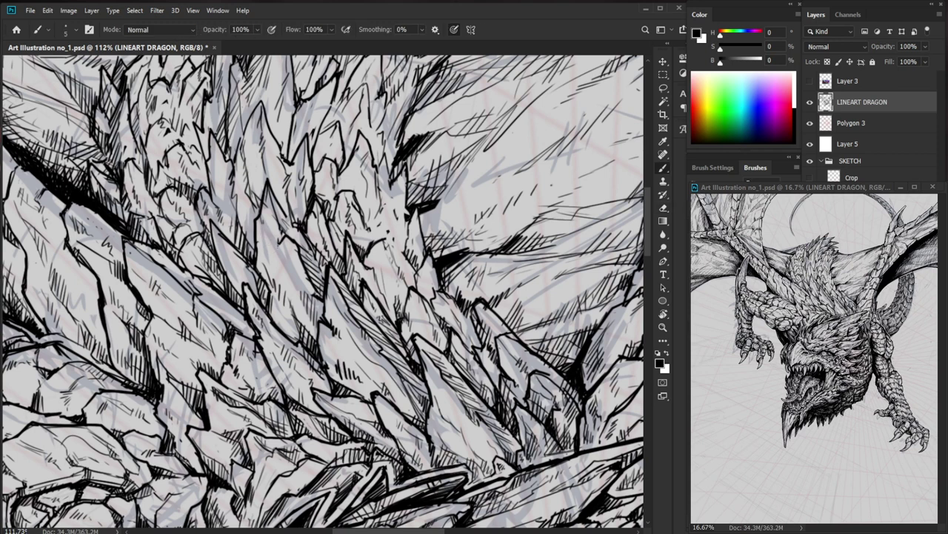
pyautogui.moveTo(275, 277); pyautogui.dragTo(281, 284)
pyautogui.moveTo(276, 250); pyautogui.dragTo(280, 276)
pyautogui.moveTo(260, 232); pyautogui.dragTo(264, 255)
pyautogui.moveTo(264, 242); pyautogui.dragTo(273, 267)
pyautogui.moveTo(271, 262)
pyautogui.mouseDown()
pyautogui.moveTo(275, 288)
pyautogui.moveTo(276, 271)
pyautogui.mouseUp()
# Thin the new mid-neck scale strokes with the eraser and touch up the ink above them.
pyautogui.press('e')
pyautogui.press('b')
pyautogui.press('e')
pyautogui.moveTo(262, 234); pyautogui.dragTo(263, 246)
pyautogui.moveTo(266, 244); pyautogui.dragTo(275, 268)
pyautogui.press('b')
pyautogui.moveTo(263, 215); pyautogui.dragTo(259, 224)
pyautogui.press('e')
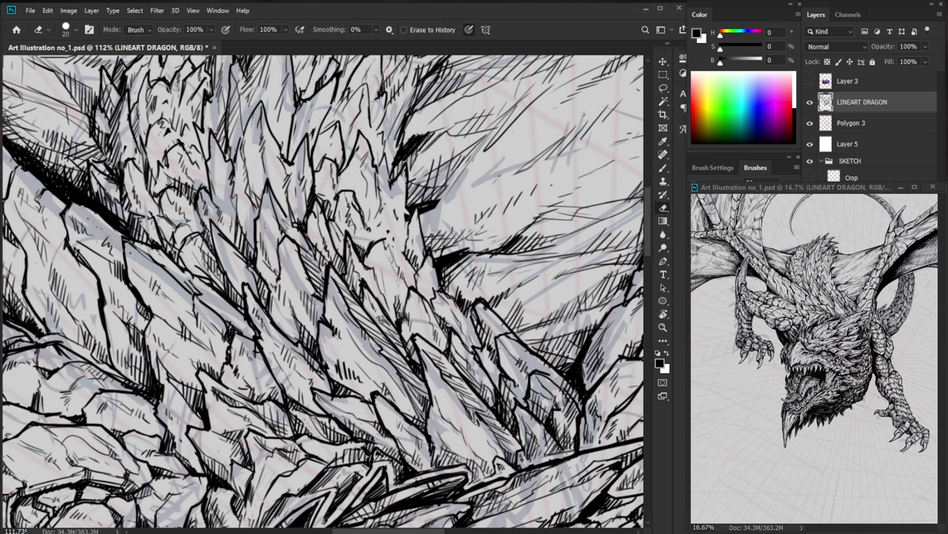
# Add small shading strokes to the neck scales just above the mid-neck.
pyautogui.press('b')
pyautogui.moveTo(269, 179)
pyautogui.mouseDown()
pyautogui.moveTo(263, 211)
pyautogui.moveTo(267, 191)
pyautogui.mouseUp()
pyautogui.moveTo(280, 197); pyautogui.dragTo(274, 208)
pyautogui.scroll(-5, 341, 240)
pyautogui.moveTo(341, 240); pyautogui.dragTo(338, 286)
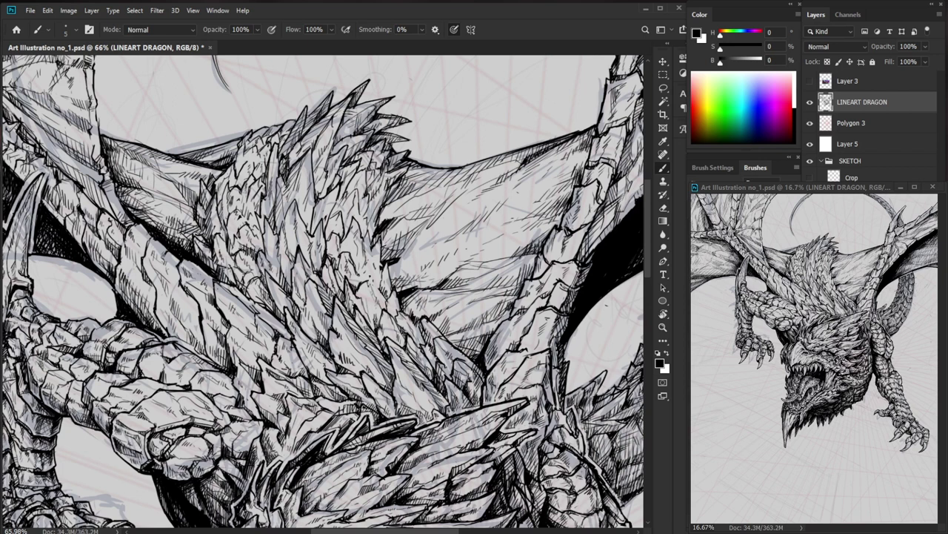
# Ink thin shading lines on the long pointed scales of the upper neck.
pyautogui.hotkey('ctrl', 'space')
pyautogui.moveTo(289, 195); pyautogui.dragTo(334, 196)
pyautogui.moveTo(304, 160); pyautogui.dragTo(299, 191)
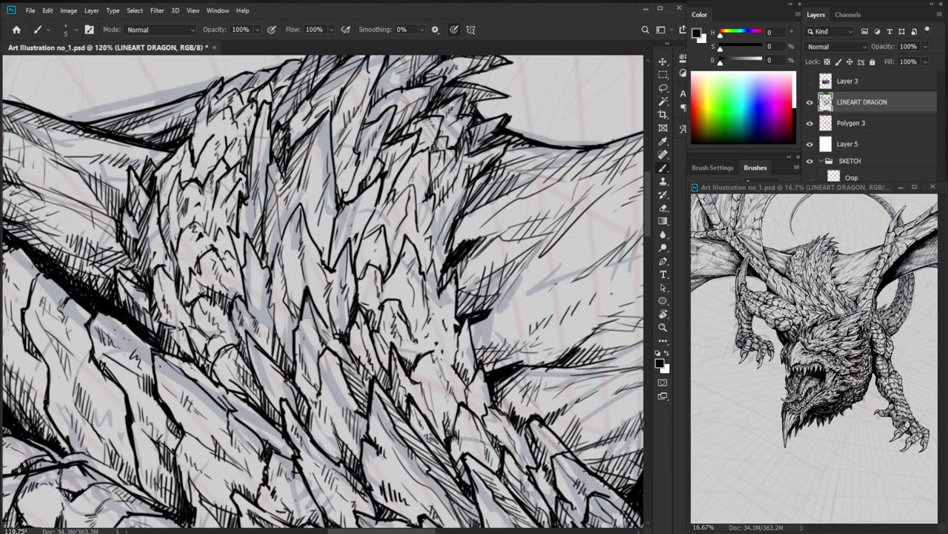
pyautogui.press('e')
pyautogui.press('b')
pyautogui.moveTo(304, 172); pyautogui.dragTo(299, 182)
pyautogui.moveTo(304, 178); pyautogui.dragTo(298, 210)
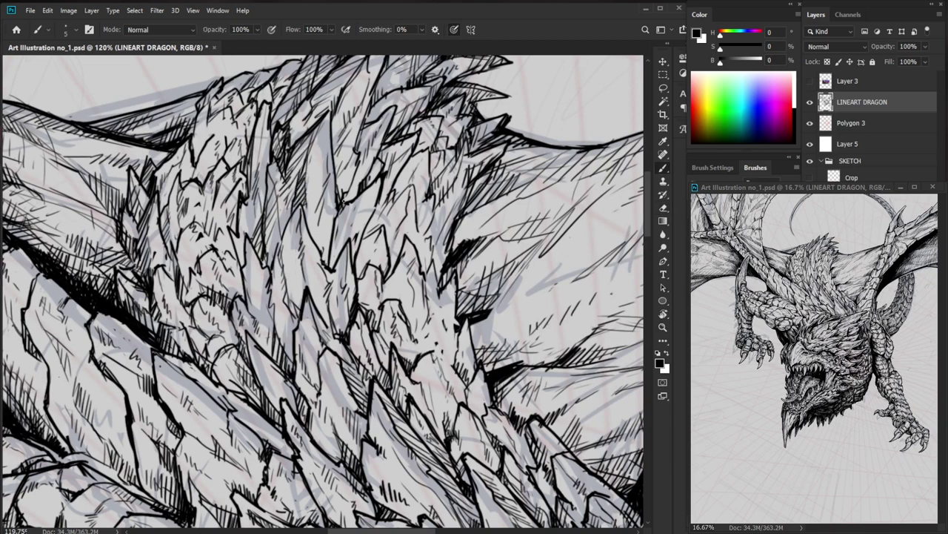
# Hatch the sides of the long upper-neck scales below the crest with downward strokes.
pyautogui.hotkey('ctrl', 'space')
pyautogui.moveTo(356, 211); pyautogui.dragTo(275, 211)
pyautogui.hotkey('ctrl', 'space')
pyautogui.moveTo(364, 245); pyautogui.dragTo(428, 245)
pyautogui.moveTo(283, 126)
pyautogui.mouseDown()
pyautogui.moveTo(283, 216)
pyautogui.moveTo(280, 202)
pyautogui.moveTo(264, 205)
pyautogui.mouseUp()
pyautogui.moveTo(272, 197); pyautogui.dragTo(279, 276)
pyautogui.moveTo(285, 224); pyautogui.dragTo(281, 245)
pyautogui.moveTo(300, 239); pyautogui.dragTo(282, 283)
# Erase part of the upper-neck scale shading and re-ink it with short strokes.
pyautogui.press('e')
pyautogui.moveTo(284, 223)
pyautogui.mouseDown()
pyautogui.moveTo(292, 275)
pyautogui.moveTo(300, 265)
pyautogui.mouseUp()
pyautogui.press('b')
pyautogui.moveTo(291, 245); pyautogui.dragTo(287, 265)
pyautogui.moveTo(297, 251); pyautogui.dragTo(296, 277)
pyautogui.moveTo(302, 273); pyautogui.dragTo(296, 288)
pyautogui.moveTo(332, 248); pyautogui.dragTo(275, 252)
# Ink small broken contour strokes along the edge of a neck scale.
pyautogui.moveTo(472, 460); pyautogui.dragTo(457, 385)
pyautogui.moveTo(295, 158); pyautogui.dragTo(393, 158)
pyautogui.moveTo(289, 182)
pyautogui.mouseDown()
pyautogui.moveTo(304, 202)
pyautogui.moveTo(296, 193)
pyautogui.mouseUp()
pyautogui.moveTo(298, 192)
pyautogui.mouseDown()
pyautogui.moveTo(305, 200)
pyautogui.moveTo(292, 204)
pyautogui.mouseUp()
pyautogui.moveTo(294, 204)
pyautogui.mouseDown()
pyautogui.moveTo(301, 214)
pyautogui.moveTo(297, 207)
pyautogui.mouseUp()
pyautogui.moveTo(296, 200); pyautogui.dragTo(301, 213)
pyautogui.moveTo(345, 196)
pyautogui.mouseDown()
pyautogui.moveTo(220, 190)
pyautogui.moveTo(231, 222)
pyautogui.mouseUp()
# Erase and redraw a neck scale's edge, finishing it with short ink strokes.
pyautogui.scroll(6, 224, 191)
pyautogui.press('e')
pyautogui.press('b')
pyautogui.press('e')
pyautogui.moveTo(177, 131)
pyautogui.mouseDown()
pyautogui.moveTo(170, 159)
pyautogui.moveTo(186, 164)
pyautogui.moveTo(189, 200)
pyautogui.mouseUp()
pyautogui.press('b')
pyautogui.press('e')
pyautogui.press('b')
pyautogui.press('e')
pyautogui.press('b')
pyautogui.moveTo(185, 188); pyautogui.dragTo(194, 199)
pyautogui.moveTo(183, 196); pyautogui.dragTo(222, 214)
pyautogui.moveTo(226, 211)
pyautogui.mouseDown()
pyautogui.moveTo(181, 212)
pyautogui.moveTo(226, 211)
pyautogui.moveTo(246, 164)
pyautogui.mouseUp()
pyautogui.moveTo(541, 377); pyautogui.dragTo(474, 379)
pyautogui.moveTo(579, 390); pyautogui.dragTo(388, 378)
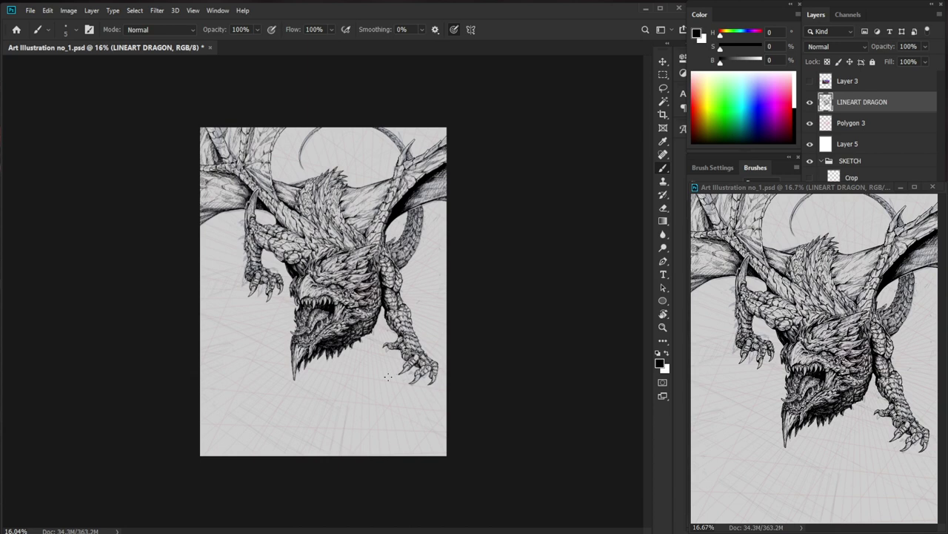
# Ink long diagonal fold strokes across the left wing's lower membrane and undo the last one.
pyautogui.moveTo(261, 200); pyautogui.dragTo(365, 198)
pyautogui.moveTo(202, 179)
pyautogui.mouseDown()
pyautogui.moveTo(192, 149)
pyautogui.moveTo(176, 142)
pyautogui.moveTo(284, 243)
pyautogui.mouseUp()
pyautogui.moveTo(145, 162); pyautogui.dragTo(201, 184)
pyautogui.moveTo(170, 167)
pyautogui.mouseDown()
pyautogui.moveTo(221, 184)
pyautogui.moveTo(220, 196)
pyautogui.mouseUp()
pyautogui.moveTo(175, 170); pyautogui.dragTo(240, 200)
pyautogui.moveTo(202, 179); pyautogui.dragTo(270, 213)
pyautogui.hotkey('ctrl', 'z')
# Add short slanted hatch strokes along the folds of the left wing's lower membrane.
pyautogui.moveTo(245, 192); pyautogui.dragTo(225, 206)
pyautogui.moveTo(254, 197)
pyautogui.mouseDown()
pyautogui.moveTo(220, 212)
pyautogui.moveTo(230, 212)
pyautogui.mouseUp()
pyautogui.moveTo(277, 195)
pyautogui.mouseDown()
pyautogui.moveTo(238, 213)
pyautogui.moveTo(258, 225)
pyautogui.mouseUp()
pyautogui.moveTo(288, 218); pyautogui.dragTo(267, 231)
pyautogui.moveTo(279, 199); pyautogui.dragTo(248, 215)
pyautogui.moveTo(324, 245); pyautogui.dragTo(316, 256)
pyautogui.moveTo(254, 217); pyautogui.dragTo(234, 231)
# Cross-hatch the left wing's lower membrane beneath the wing arm with long strokes slanting down toward the canvas edge.
pyautogui.moveTo(209, 194); pyautogui.dragTo(176, 210)
pyautogui.moveTo(233, 209)
pyautogui.mouseDown()
pyautogui.moveTo(202, 225)
pyautogui.moveTo(148, 223)
pyautogui.mouseUp()
pyautogui.moveTo(225, 243); pyautogui.dragTo(156, 245)
pyautogui.moveTo(165, 204); pyautogui.dragTo(147, 222)
pyautogui.moveTo(196, 204)
pyautogui.mouseDown()
pyautogui.moveTo(145, 233)
pyautogui.moveTo(148, 245)
pyautogui.mouseUp()
pyautogui.moveTo(217, 216)
pyautogui.mouseDown()
pyautogui.moveTo(165, 245)
pyautogui.moveTo(182, 243)
pyautogui.mouseUp()
pyautogui.moveTo(227, 223)
pyautogui.mouseDown()
pyautogui.moveTo(186, 248)
pyautogui.moveTo(195, 246)
pyautogui.mouseUp()
pyautogui.moveTo(239, 227); pyautogui.dragTo(221, 246)
pyautogui.moveTo(252, 229)
pyautogui.mouseDown()
pyautogui.moveTo(227, 246)
pyautogui.moveTo(237, 244)
pyautogui.mouseUp()
pyautogui.moveTo(263, 232); pyautogui.dragTo(251, 247)
pyautogui.moveTo(272, 234)
pyautogui.mouseDown()
pyautogui.moveTo(254, 249)
pyautogui.moveTo(262, 253)
pyautogui.mouseUp()
# Hatch the upper-left wing membrane between the canvas edge and the first finger bone with short diagonal strokes.
pyautogui.moveTo(324, 217)
pyautogui.mouseDown()
pyautogui.moveTo(156, 248)
pyautogui.moveTo(413, 192)
pyautogui.mouseUp()
pyautogui.moveTo(127, 73)
pyautogui.mouseDown()
pyautogui.moveTo(236, 184)
pyautogui.moveTo(324, 185)
pyautogui.mouseUp()
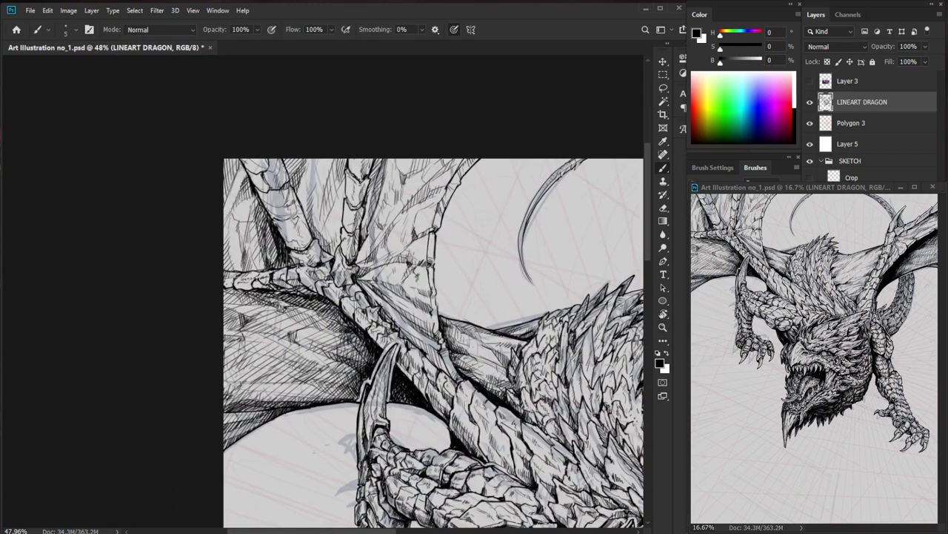
pyautogui.moveTo(234, 160); pyautogui.dragTo(224, 174)
pyautogui.moveTo(241, 167); pyautogui.dragTo(225, 186)
pyautogui.moveTo(246, 183); pyautogui.dragTo(224, 202)
pyautogui.moveTo(247, 195); pyautogui.dragTo(227, 212)
pyautogui.moveTo(255, 200); pyautogui.dragTo(235, 220)
pyautogui.moveTo(261, 208); pyautogui.dragTo(247, 224)
pyautogui.moveTo(268, 213)
pyautogui.mouseDown()
pyautogui.moveTo(252, 226)
pyautogui.moveTo(266, 224)
pyautogui.mouseUp()
# Darken the membrane in the canvas's upper-left corner with close, steep hatch strokes.
pyautogui.hotkey('ctrl', 'space')
pyautogui.moveTo(247, 181); pyautogui.dragTo(335, 183)
pyautogui.moveTo(219, 142)
pyautogui.mouseDown()
pyautogui.moveTo(216, 195)
pyautogui.moveTo(218, 186)
pyautogui.mouseUp()
pyautogui.moveTo(225, 140); pyautogui.dragTo(221, 174)
pyautogui.moveTo(231, 141); pyautogui.dragTo(225, 166)
pyautogui.moveTo(233, 151); pyautogui.dragTo(230, 161)
pyautogui.moveTo(238, 141)
pyautogui.mouseDown()
pyautogui.moveTo(231, 156)
pyautogui.moveTo(234, 149)
pyautogui.mouseUp()
pyautogui.moveTo(243, 141); pyautogui.dragTo(238, 152)
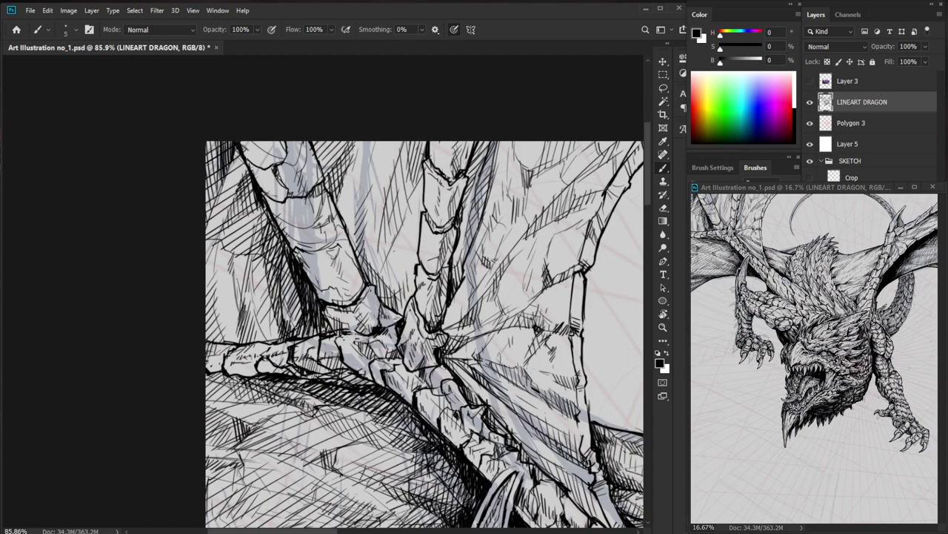
# Clean up the upper-left membrane beside the first finger bone with the eraser and re-ink its short contour lines.
pyautogui.moveTo(296, 215); pyautogui.dragTo(261, 244)
pyautogui.press('e')
pyautogui.press('b')
pyautogui.moveTo(204, 172); pyautogui.dragTo(211, 192)
pyautogui.moveTo(207, 185)
pyautogui.mouseDown()
pyautogui.moveTo(224, 199)
pyautogui.moveTo(239, 192)
pyautogui.moveTo(241, 209)
pyautogui.mouseUp()
pyautogui.moveTo(240, 194); pyautogui.dragTo(247, 209)
pyautogui.moveTo(246, 207); pyautogui.dragTo(251, 219)
pyautogui.press('e')
pyautogui.press('b')
pyautogui.moveTo(218, 172); pyautogui.dragTo(238, 193)
# Ink a short shading stroke at the joint between two segments of the left wing's first finger bone.
pyautogui.press('z')
pyautogui.moveTo(309, 190)
pyautogui.mouseDown()
pyautogui.moveTo(237, 204)
pyautogui.moveTo(378, 212)
pyautogui.mouseUp()
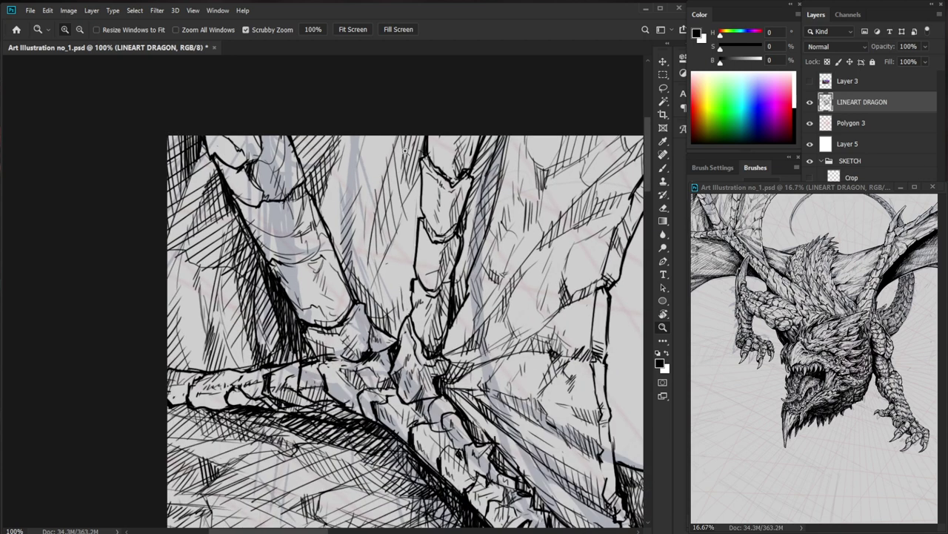
pyautogui.press('b')
pyautogui.moveTo(270, 198); pyautogui.dragTo(271, 211)
pyautogui.press('e')
pyautogui.press('b')
pyautogui.press('z')
pyautogui.moveTo(351, 212); pyautogui.dragTo(280, 223)
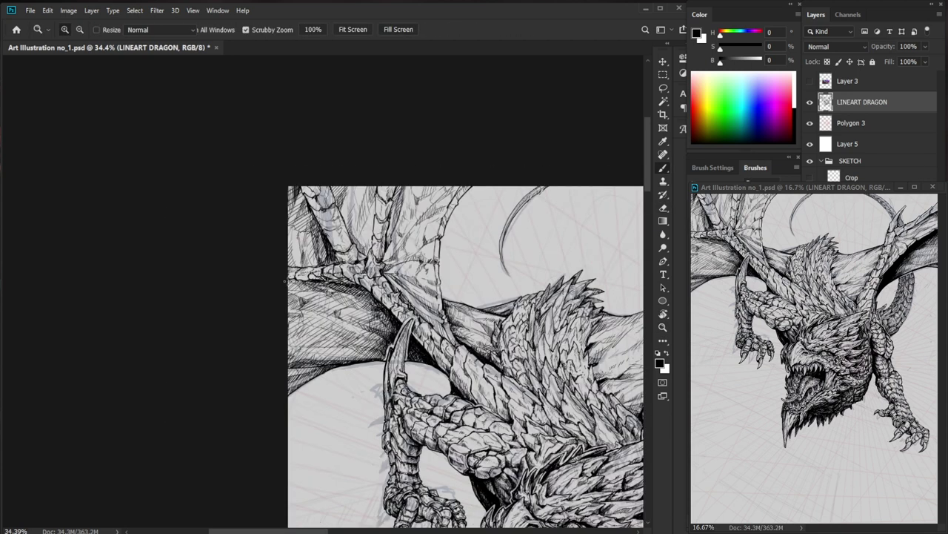
pyautogui.press('b')
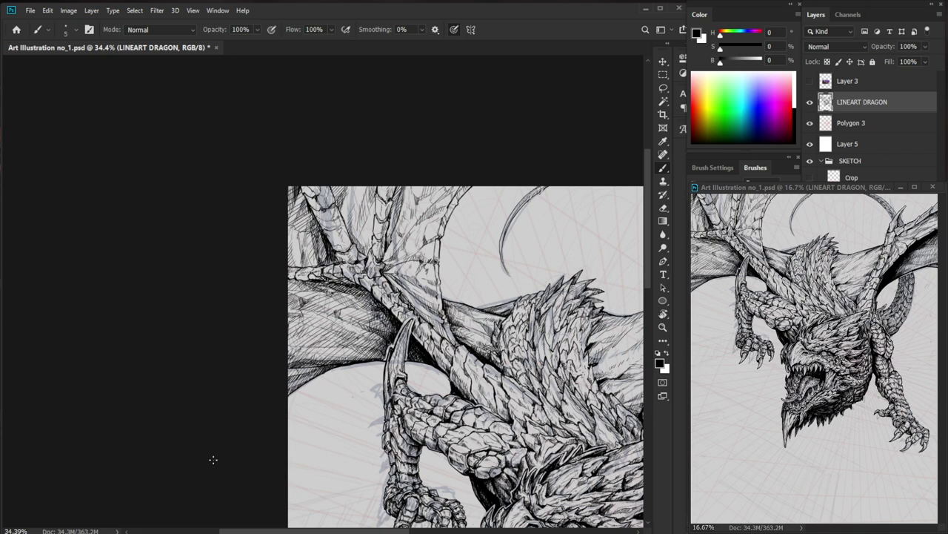
# Erase part of the first finger bone's lower segment and redraw its contour line.
pyautogui.moveTo(356, 213); pyautogui.dragTo(377, 148)
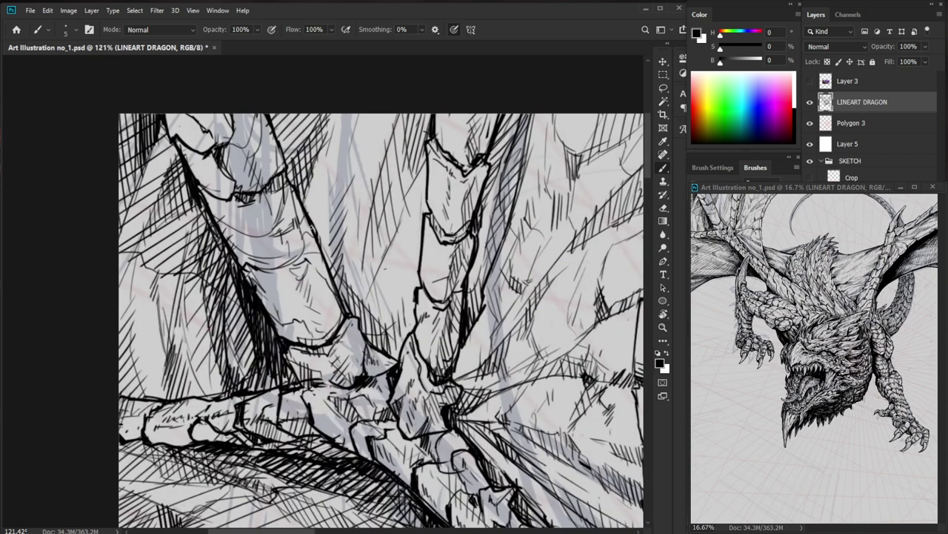
pyautogui.press('e')
pyautogui.moveTo(312, 230)
pyautogui.mouseDown()
pyautogui.moveTo(316, 239)
pyautogui.moveTo(316, 225)
pyautogui.moveTo(292, 269)
pyautogui.moveTo(274, 272)
pyautogui.mouseUp()
pyautogui.press('b')
pyautogui.moveTo(246, 267)
pyautogui.mouseDown()
pyautogui.moveTo(295, 272)
pyautogui.moveTo(282, 275)
pyautogui.mouseUp()
# Erase stray ink at the left wing's wrist joint and ink a new scale edge across it.
pyautogui.press('z')
pyautogui.moveTo(351, 242); pyautogui.dragTo(275, 248)
pyautogui.moveTo(569, 458); pyautogui.dragTo(425, 331)
pyautogui.moveTo(578, 355); pyautogui.dragTo(542, 383)
pyautogui.press('z')
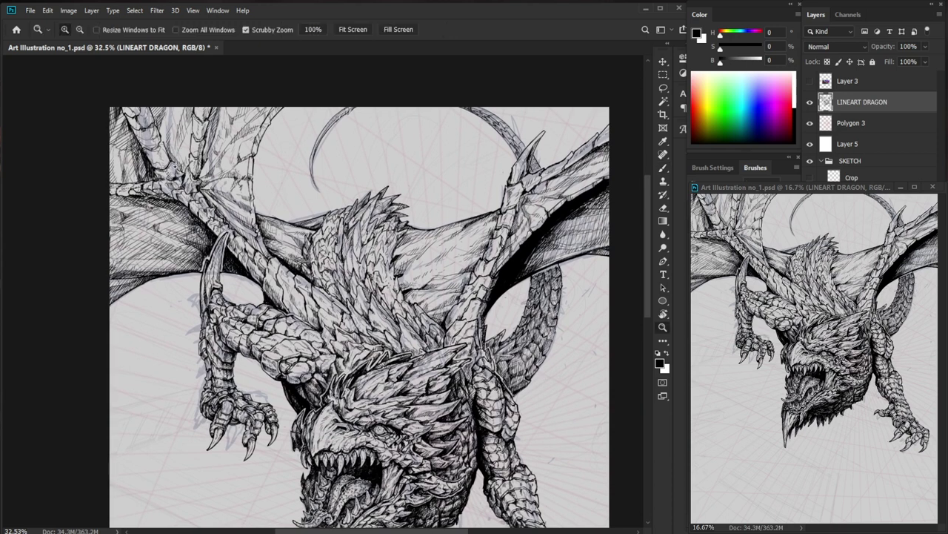
pyautogui.moveTo(157, 164); pyautogui.dragTo(224, 166)
pyautogui.press('e')
pyautogui.moveTo(190, 217); pyautogui.dragTo(177, 229)
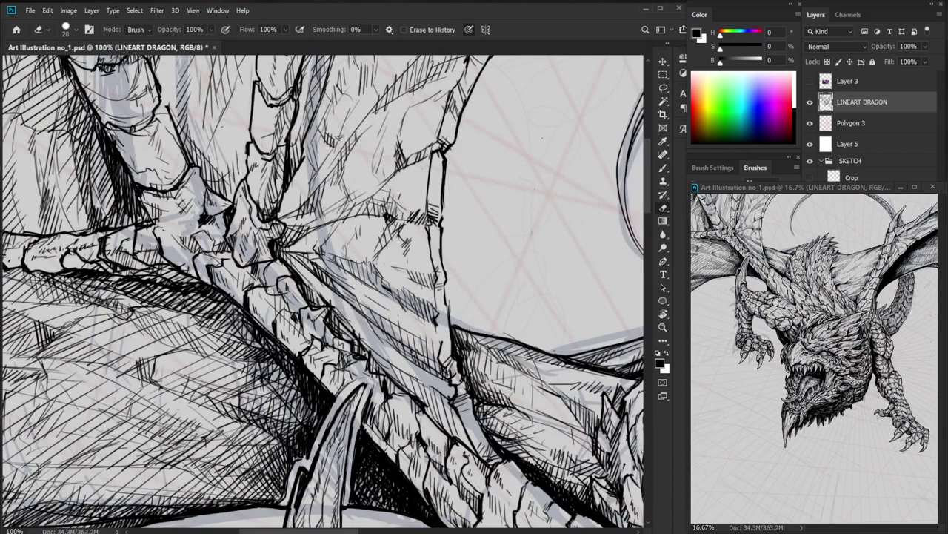
pyautogui.press('b')
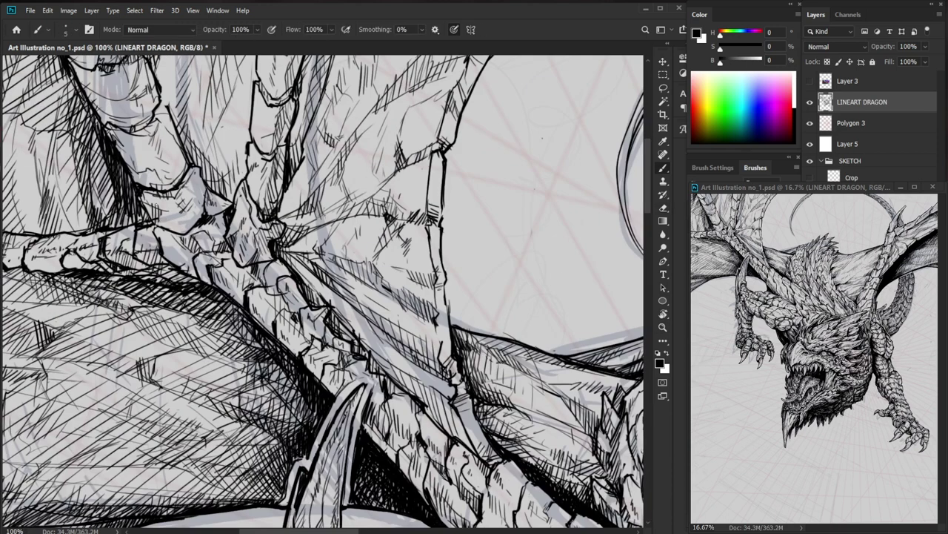
pyautogui.press('e')
pyautogui.press('b')
pyautogui.moveTo(148, 207)
pyautogui.mouseDown()
pyautogui.moveTo(170, 237)
pyautogui.moveTo(164, 216)
pyautogui.moveTo(210, 216)
pyautogui.moveTo(189, 215)
pyautogui.mouseUp()
# Refine the wrist joint's scales with short contour strokes, alternating between Eraser and Brush.
pyautogui.press('e')
pyautogui.press('b')
pyautogui.press('e')
pyautogui.press('b')
pyautogui.moveTo(197, 199); pyautogui.dragTo(196, 215)
pyautogui.moveTo(205, 217)
pyautogui.mouseDown()
pyautogui.moveTo(180, 238)
pyautogui.moveTo(147, 229)
pyautogui.moveTo(152, 222)
pyautogui.moveTo(156, 233)
pyautogui.mouseUp()
pyautogui.press('e')
pyautogui.press('b')
# Ink short shading strokes on the left wing arm's scales around the wrist joint.
pyautogui.moveTo(243, 223); pyautogui.dragTo(168, 223)
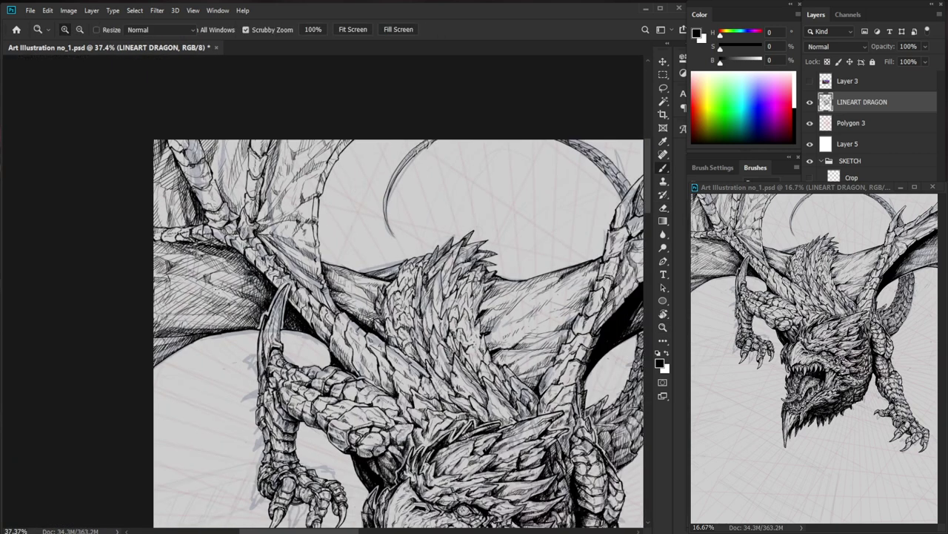
pyautogui.moveTo(410, 349); pyautogui.dragTo(404, 372)
pyautogui.moveTo(213, 242)
pyautogui.mouseDown()
pyautogui.moveTo(278, 241)
pyautogui.moveTo(236, 260)
pyautogui.mouseUp()
pyautogui.moveTo(249, 248); pyautogui.dragTo(243, 264)
pyautogui.moveTo(254, 252); pyautogui.dragTo(246, 265)
# Hatch along the left wing's second finger bone and the membrane beside it.
pyautogui.moveTo(252, 203); pyautogui.dragTo(239, 217)
pyautogui.moveTo(262, 191); pyautogui.dragTo(246, 211)
pyautogui.moveTo(276, 157); pyautogui.dragTo(264, 203)
pyautogui.moveTo(273, 172); pyautogui.dragTo(270, 189)
pyautogui.moveTo(275, 170); pyautogui.dragTo(272, 186)
pyautogui.moveTo(317, 164); pyautogui.dragTo(294, 165)
pyautogui.moveTo(296, 170); pyautogui.dragTo(282, 261)
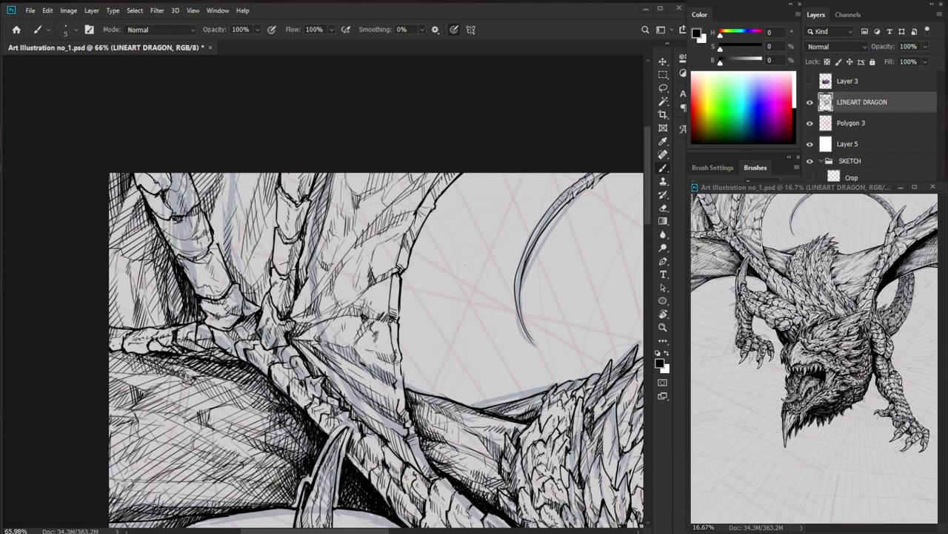
# Ink a long stroke down the first finger bone's lower segment and erase a small part of it.
pyautogui.hotkey('ctrl', 'space')
pyautogui.moveTo(216, 244)
pyautogui.mouseDown()
pyautogui.moveTo(261, 244)
pyautogui.moveTo(219, 244)
pyautogui.mouseUp()
pyautogui.moveTo(207, 232)
pyautogui.mouseDown()
pyautogui.moveTo(218, 255)
pyautogui.moveTo(205, 279)
pyautogui.mouseUp()
pyautogui.press('e')
pyautogui.moveTo(209, 250)
pyautogui.mouseDown()
pyautogui.moveTo(200, 267)
pyautogui.moveTo(203, 256)
pyautogui.mouseUp()
pyautogui.press('b')
# Ink a short edge stroke on the wing arm scales just below the wrist joint.
pyautogui.hotkey('ctrl', 'space')
pyautogui.moveTo(255, 226); pyautogui.dragTo(196, 228)
pyautogui.press('space')
pyautogui.moveTo(385, 477); pyautogui.dragTo(288, 389)
pyautogui.hotkey('ctrl', 'space')
pyautogui.moveTo(167, 215); pyautogui.dragTo(207, 215)
pyautogui.moveTo(140, 216); pyautogui.dragTo(122, 224)
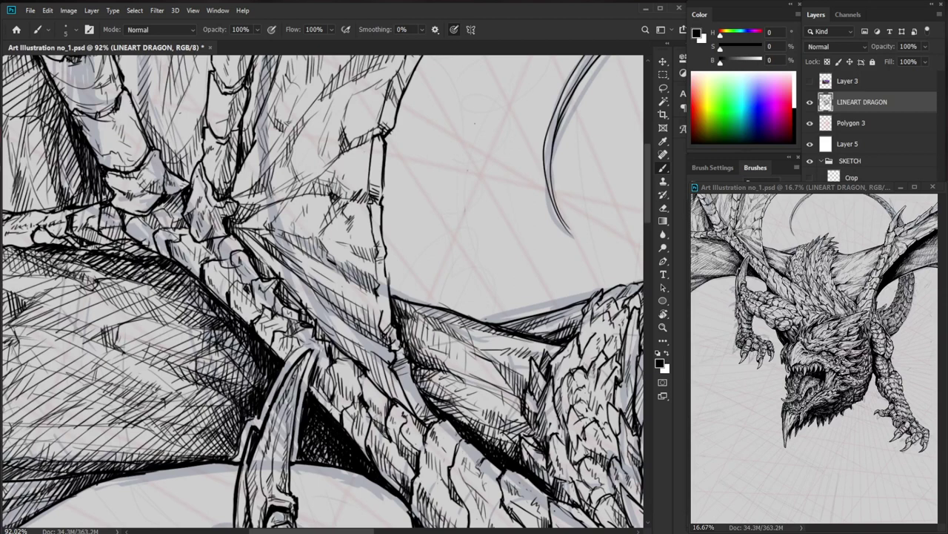
# Hatch the fold where the left wing membrane meets the scaly arm with short downward strokes.
pyautogui.hotkey('ctrl', 'space')
pyautogui.moveTo(311, 260); pyautogui.dragTo(207, 261)
pyautogui.hotkey('ctrl', 'space')
pyautogui.moveTo(412, 305); pyautogui.dragTo(458, 402)
pyautogui.press('space')
pyautogui.hotkey('ctrl', 'space')
pyautogui.moveTo(254, 236); pyautogui.dragTo(330, 236)
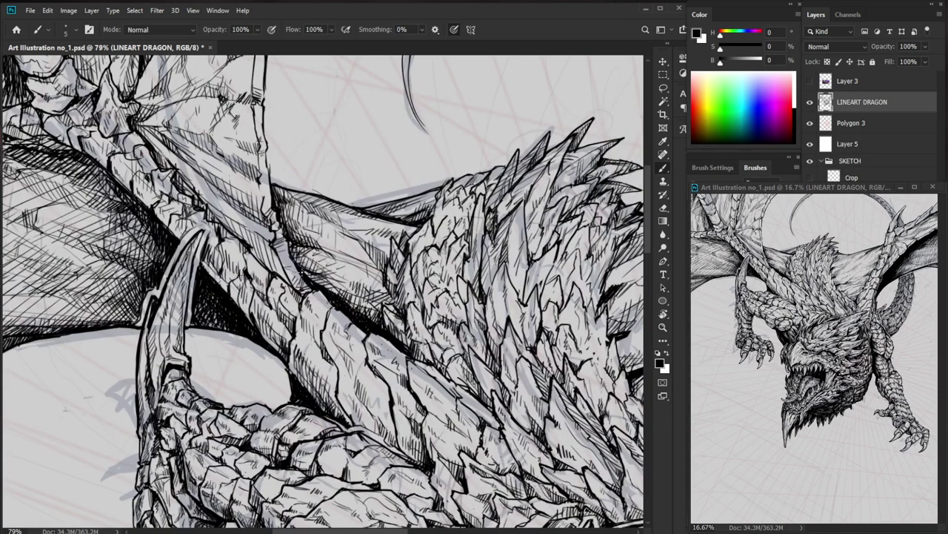
pyautogui.moveTo(357, 251); pyautogui.dragTo(319, 221)
pyautogui.moveTo(251, 210); pyautogui.dragTo(255, 221)
pyautogui.moveTo(256, 217); pyautogui.dragTo(265, 243)
pyautogui.moveTo(260, 220); pyautogui.dragTo(268, 238)
pyautogui.moveTo(265, 225); pyautogui.dragTo(277, 245)
pyautogui.moveTo(274, 233); pyautogui.dragTo(280, 243)
# Hatch the upper edge of the wing membrane just behind the neck crest with short diagonal strokes.
pyautogui.hotkey('ctrl', 'space')
pyautogui.moveTo(351, 212)
pyautogui.mouseDown()
pyautogui.moveTo(289, 213)
pyautogui.moveTo(412, 208)
pyautogui.mouseUp()
pyautogui.hotkey('ctrl', 'space')
pyautogui.moveTo(279, 199)
pyautogui.mouseDown()
pyautogui.moveTo(373, 216)
pyautogui.moveTo(337, 198)
pyautogui.moveTo(412, 216)
pyautogui.mouseUp()
pyautogui.moveTo(378, 172); pyautogui.dragTo(393, 188)
pyautogui.moveTo(382, 172); pyautogui.dragTo(400, 194)
pyautogui.moveTo(397, 172); pyautogui.dragTo(410, 186)
pyautogui.moveTo(407, 169); pyautogui.dragTo(424, 184)
pyautogui.moveTo(416, 163); pyautogui.dragTo(430, 183)
# Add shading strokes along the top edge of the membrane between the left wing and the neck.
pyautogui.press('e')
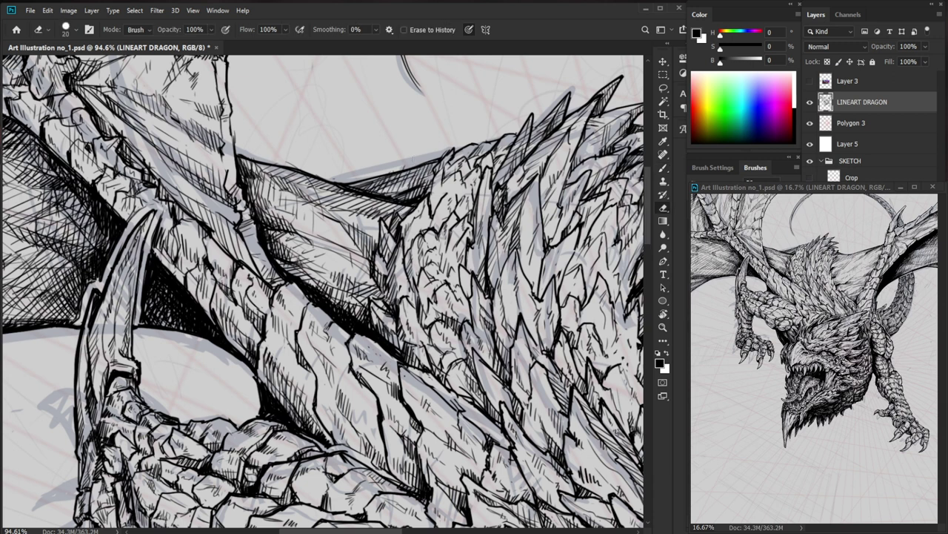
pyautogui.press('b')
pyautogui.moveTo(258, 166)
pyautogui.mouseDown()
pyautogui.moveTo(280, 169)
pyautogui.moveTo(278, 178)
pyautogui.mouseUp()
pyautogui.moveTo(268, 172); pyautogui.dragTo(296, 189)
pyautogui.moveTo(294, 178)
pyautogui.mouseDown()
pyautogui.moveTo(300, 186)
pyautogui.moveTo(223, 204)
pyautogui.mouseUp()
# Ink short shading strokes on the pointed scales in the middle of the neck crest.
pyautogui.moveTo(574, 218); pyautogui.dragTo(440, 248)
pyautogui.moveTo(370, 233); pyautogui.dragTo(468, 334)
pyautogui.moveTo(337, 218); pyautogui.dragTo(326, 235)
pyautogui.moveTo(345, 216); pyautogui.dragTo(341, 229)
pyautogui.moveTo(362, 210); pyautogui.dragTo(353, 220)
pyautogui.moveTo(373, 204)
pyautogui.mouseDown()
pyautogui.moveTo(365, 216)
pyautogui.moveTo(393, 201)
pyautogui.moveTo(417, 213)
pyautogui.mouseUp()
# Hatch the sides of the neck crest's outer scales and spikes with longer slanted strokes.
pyautogui.moveTo(438, 188)
pyautogui.mouseDown()
pyautogui.moveTo(423, 211)
pyautogui.moveTo(430, 207)
pyautogui.mouseUp()
pyautogui.moveTo(452, 182); pyautogui.dragTo(430, 217)
pyautogui.moveTo(384, 239); pyautogui.dragTo(430, 206)
pyautogui.moveTo(426, 220); pyautogui.dragTo(445, 187)
pyautogui.moveTo(438, 217)
pyautogui.mouseDown()
pyautogui.moveTo(452, 184)
pyautogui.moveTo(451, 194)
pyautogui.mouseUp()
pyautogui.moveTo(289, 231); pyautogui.dragTo(323, 217)
pyautogui.moveTo(312, 223)
pyautogui.mouseDown()
pyautogui.moveTo(327, 216)
pyautogui.moveTo(301, 207)
pyautogui.moveTo(308, 210)
pyautogui.mouseUp()
pyautogui.moveTo(289, 227); pyautogui.dragTo(309, 209)
# Shade the base of the crest's upper spikes with short upward strokes.
pyautogui.hotkey('ctrl', 'space')
pyautogui.moveTo(381, 201); pyautogui.dragTo(339, 226)
pyautogui.press('z')
pyautogui.moveTo(296, 163)
pyautogui.mouseDown()
pyautogui.moveTo(326, 165)
pyautogui.moveTo(308, 156)
pyautogui.mouseUp()
pyautogui.moveTo(304, 174); pyautogui.dragTo(326, 153)
pyautogui.moveTo(324, 164); pyautogui.dragTo(330, 151)
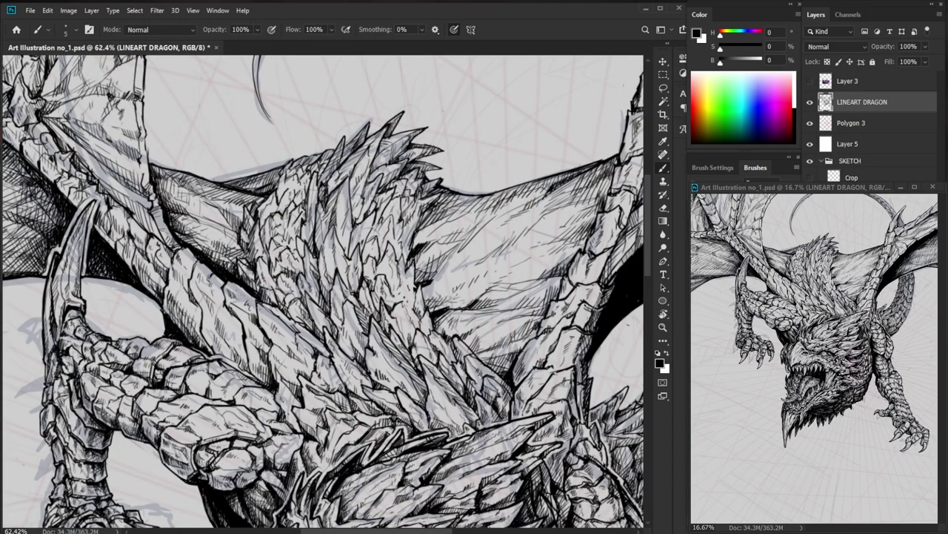
# Hatch the left wing's membrane just below the horizontal finger bone at the canvas edge with short slanted strokes.
pyautogui.moveTo(296, 178); pyautogui.dragTo(306, 165)
pyautogui.moveTo(286, 179)
pyautogui.mouseDown()
pyautogui.moveTo(298, 165)
pyautogui.moveTo(297, 174)
pyautogui.moveTo(260, 170)
pyautogui.mouseUp()
pyautogui.moveTo(259, 132); pyautogui.dragTo(297, 180)
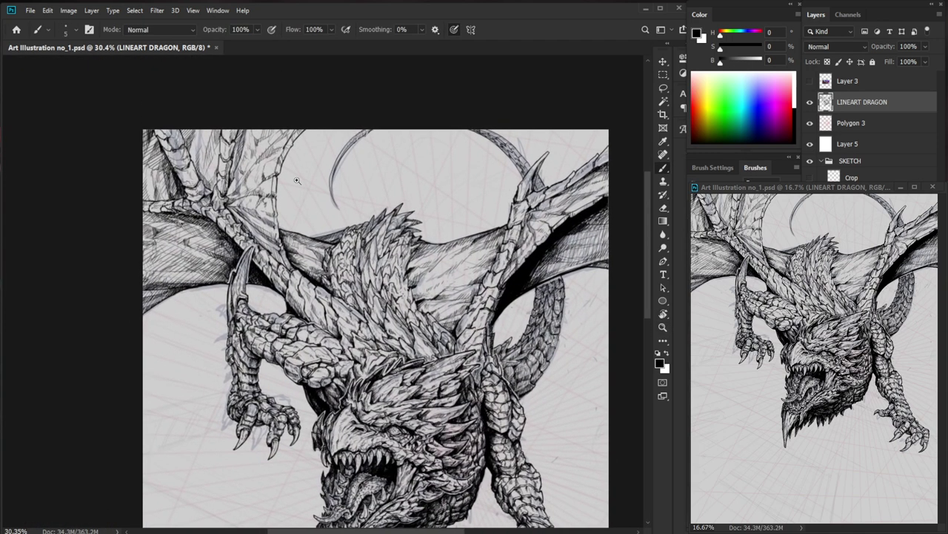
pyautogui.scroll(5, 163, 199)
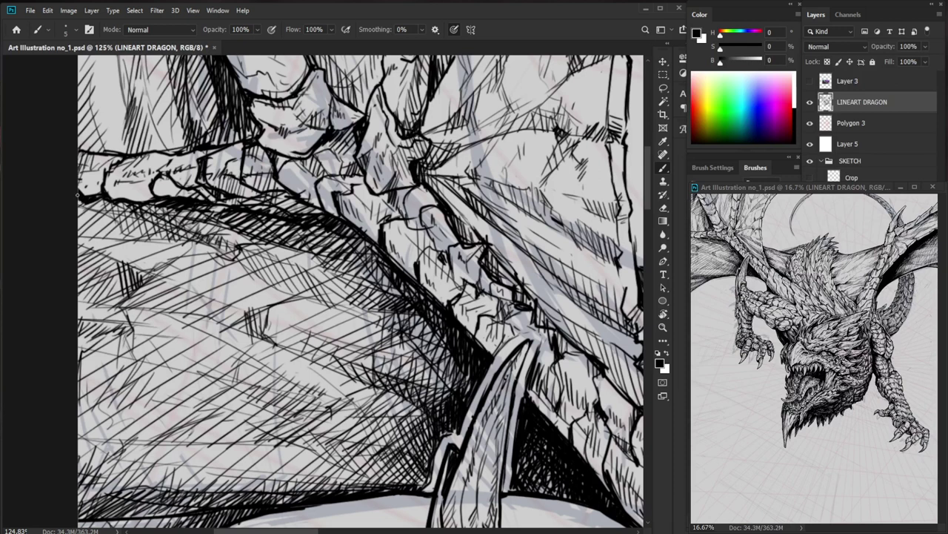
pyautogui.moveTo(99, 200); pyautogui.dragTo(88, 210)
pyautogui.moveTo(107, 201); pyautogui.dragTo(97, 210)
pyautogui.moveTo(111, 202); pyautogui.dragTo(79, 233)
pyautogui.moveTo(108, 218); pyautogui.dragTo(78, 246)
pyautogui.moveTo(111, 230)
pyautogui.mouseDown()
pyautogui.moveTo(79, 253)
pyautogui.moveTo(93, 251)
pyautogui.mouseUp()
pyautogui.moveTo(114, 234); pyautogui.dragTo(102, 246)
pyautogui.scroll(-4, 289, 230)
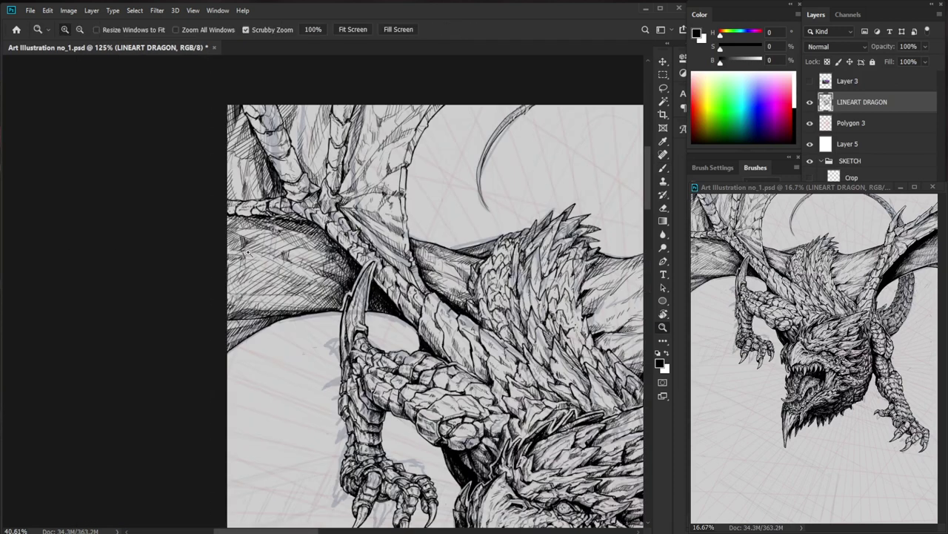
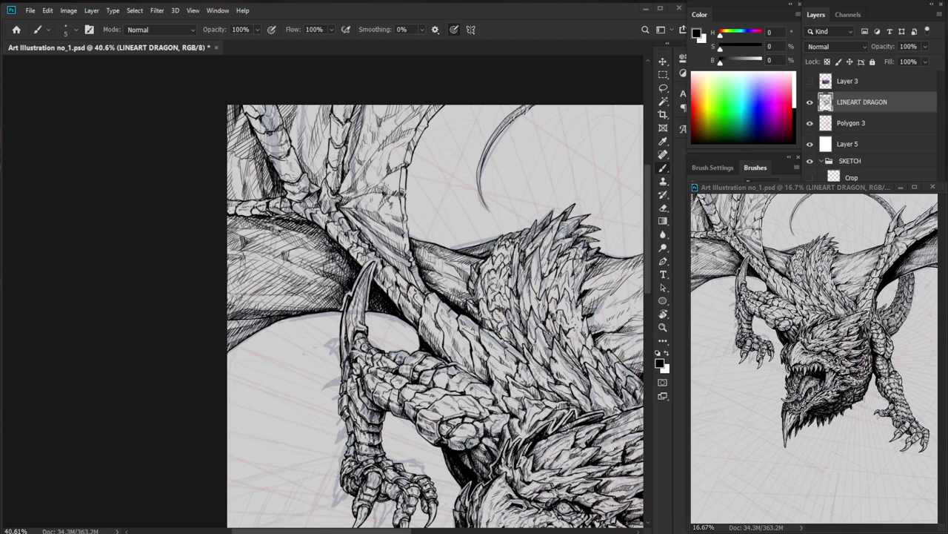
# Darken the membrane shadow beneath the left wing's joint with dense slanted strokes.
pyautogui.moveTo(282, 243); pyautogui.dragTo(380, 255)
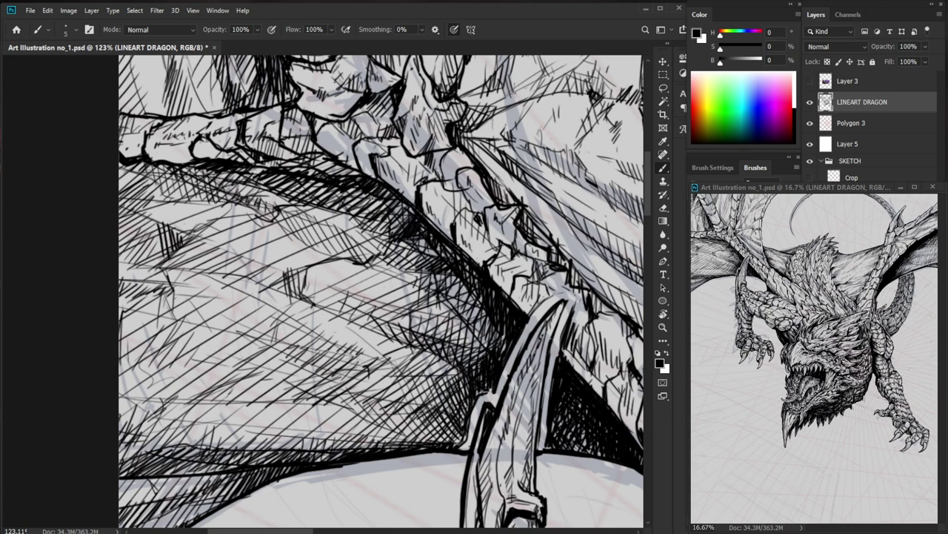
pyautogui.moveTo(386, 188); pyautogui.dragTo(335, 202)
pyautogui.moveTo(392, 192); pyautogui.dragTo(359, 210)
pyautogui.moveTo(409, 200)
pyautogui.mouseDown()
pyautogui.moveTo(367, 212)
pyautogui.moveTo(392, 219)
pyautogui.mouseUp()
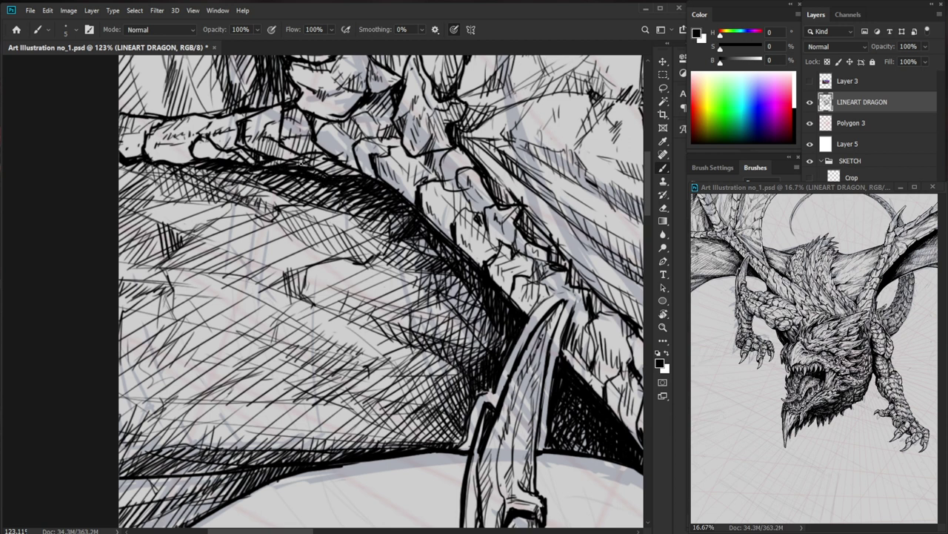
pyautogui.moveTo(292, 176)
pyautogui.mouseDown()
pyautogui.moveTo(259, 189)
pyautogui.moveTo(271, 169)
pyautogui.mouseUp()
pyautogui.moveTo(347, 196); pyautogui.dragTo(328, 170)
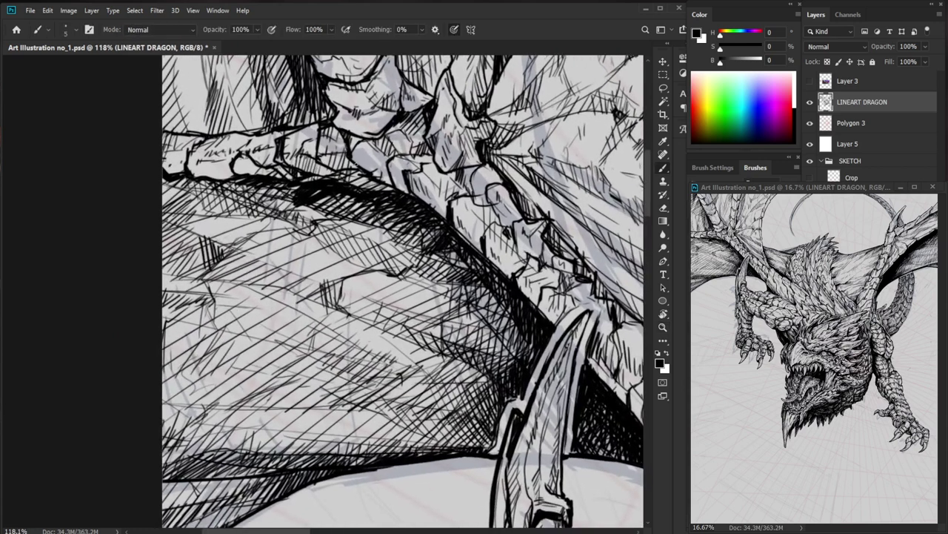
# Extend the dark shadow under the horizontal finger bone farther along the left wing's membrane.
pyautogui.moveTo(286, 198)
pyautogui.mouseDown()
pyautogui.moveTo(290, 221)
pyautogui.moveTo(312, 229)
pyautogui.mouseUp()
pyautogui.moveTo(373, 207)
pyautogui.mouseDown()
pyautogui.moveTo(250, 194)
pyautogui.moveTo(181, 229)
pyautogui.moveTo(255, 230)
pyautogui.moveTo(371, 283)
pyautogui.mouseUp()
pyautogui.moveTo(266, 273)
pyautogui.mouseDown()
pyautogui.moveTo(281, 278)
pyautogui.moveTo(266, 265)
pyautogui.moveTo(274, 245)
pyautogui.moveTo(251, 251)
pyautogui.mouseUp()
pyautogui.press('e')
pyautogui.press('b')
pyautogui.moveTo(270, 245); pyautogui.dragTo(255, 252)
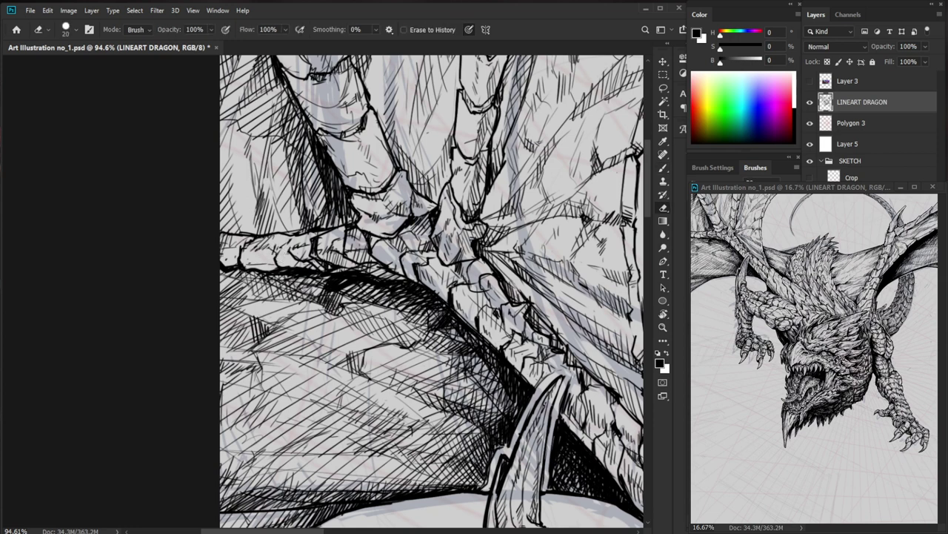
# Add short shading strokes along the lower edge of the left wing's horizontal finger bone.
pyautogui.press('b')
pyautogui.moveTo(281, 245); pyautogui.dragTo(278, 254)
pyautogui.moveTo(284, 243); pyautogui.dragTo(276, 254)
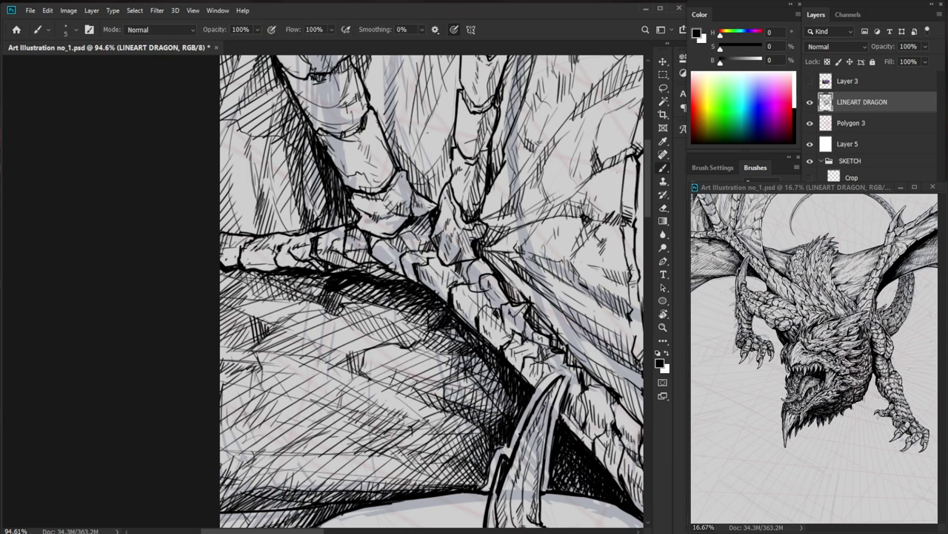
pyautogui.moveTo(353, 238); pyautogui.dragTo(318, 238)
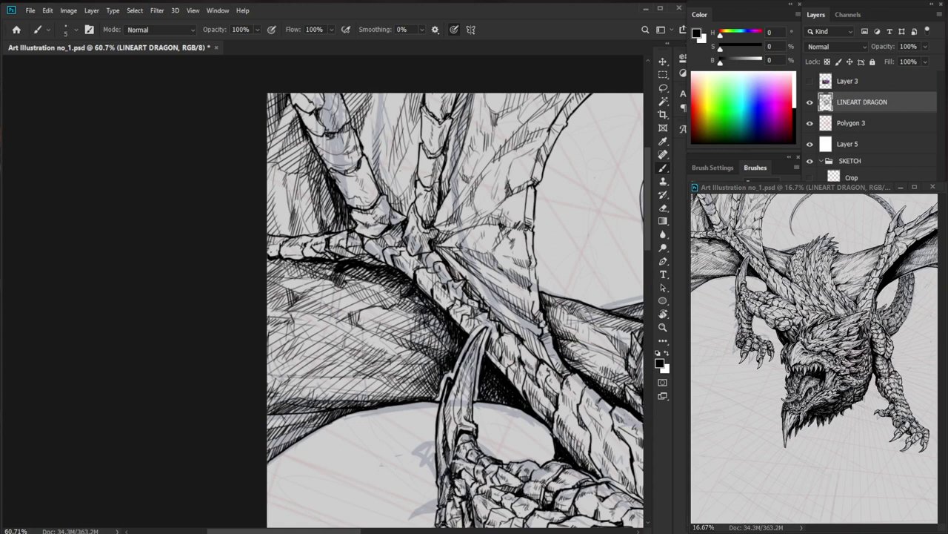
pyautogui.moveTo(277, 248)
pyautogui.mouseDown()
pyautogui.moveTo(323, 247)
pyautogui.moveTo(302, 265)
pyautogui.moveTo(323, 271)
pyautogui.moveTo(346, 262)
pyautogui.moveTo(272, 265)
pyautogui.mouseUp()
pyautogui.press('e')
pyautogui.press('b')
pyautogui.press('z')
pyautogui.moveTo(340, 254); pyautogui.dragTo(284, 361)
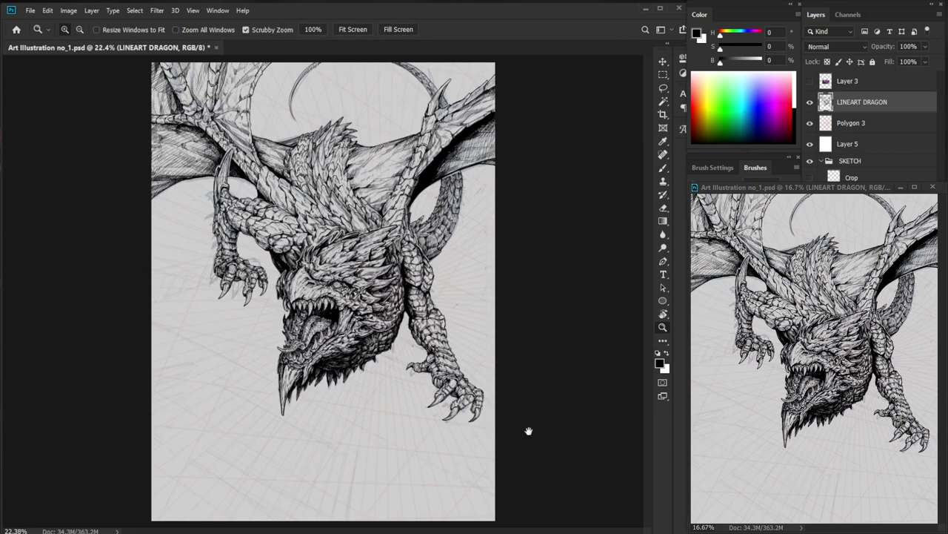
# Touch up the left wing's shading with a few short diagonal strokes.
pyautogui.moveTo(263, 173)
pyautogui.mouseDown()
pyautogui.moveTo(421, 326)
pyautogui.moveTo(461, 350)
pyautogui.mouseUp()
pyautogui.moveTo(263, 312)
pyautogui.mouseDown()
pyautogui.moveTo(279, 314)
pyautogui.moveTo(250, 298)
pyautogui.moveTo(260, 301)
pyautogui.mouseUp()
pyautogui.press('b')
pyautogui.moveTo(284, 290); pyautogui.dragTo(269, 305)
pyautogui.moveTo(285, 297); pyautogui.dragTo(270, 306)
pyautogui.press('z')
pyautogui.moveTo(348, 297); pyautogui.dragTo(395, 304)
# Add a short row of small slanted hatch marks to the left wing.
pyautogui.press('b')
pyautogui.moveTo(326, 318); pyautogui.dragTo(332, 319)
pyautogui.moveTo(178, 308)
pyautogui.mouseDown()
pyautogui.moveTo(225, 318)
pyautogui.moveTo(191, 309)
pyautogui.mouseUp()
pyautogui.moveTo(185, 323); pyautogui.dragTo(201, 311)
pyautogui.moveTo(197, 319); pyautogui.dragTo(217, 310)
pyautogui.press('z')
pyautogui.moveTo(304, 299); pyautogui.dragTo(289, 299)
pyautogui.press('b')
# Erase stray ink along the left wing's inner outline near the upper canvas edge, using a size 20 eraser.
pyautogui.moveTo(492, 447); pyautogui.dragTo(231, 380)
pyautogui.press('z')
pyautogui.press('b')
pyautogui.press('z')
pyautogui.moveTo(267, 161); pyautogui.dragTo(326, 162)
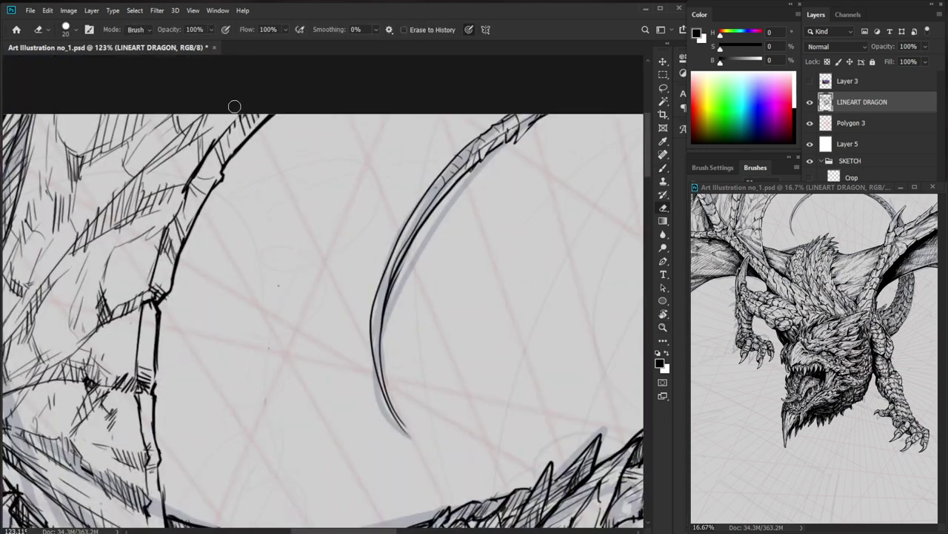
pyautogui.moveTo(221, 139)
pyautogui.mouseDown()
pyautogui.moveTo(218, 167)
pyautogui.moveTo(213, 124)
pyautogui.moveTo(209, 148)
pyautogui.mouseUp()
pyautogui.moveTo(218, 121); pyautogui.dragTo(214, 140)
pyautogui.press('z')
# Ink shading strokes on the right wing's membrane fold just above the solid black shadow.
pyautogui.moveTo(266, 125); pyautogui.dragTo(192, 125)
pyautogui.moveTo(511, 469)
pyautogui.mouseDown()
pyautogui.moveTo(408, 362)
pyautogui.moveTo(399, 368)
pyautogui.mouseUp()
pyautogui.moveTo(415, 78); pyautogui.dragTo(452, 78)
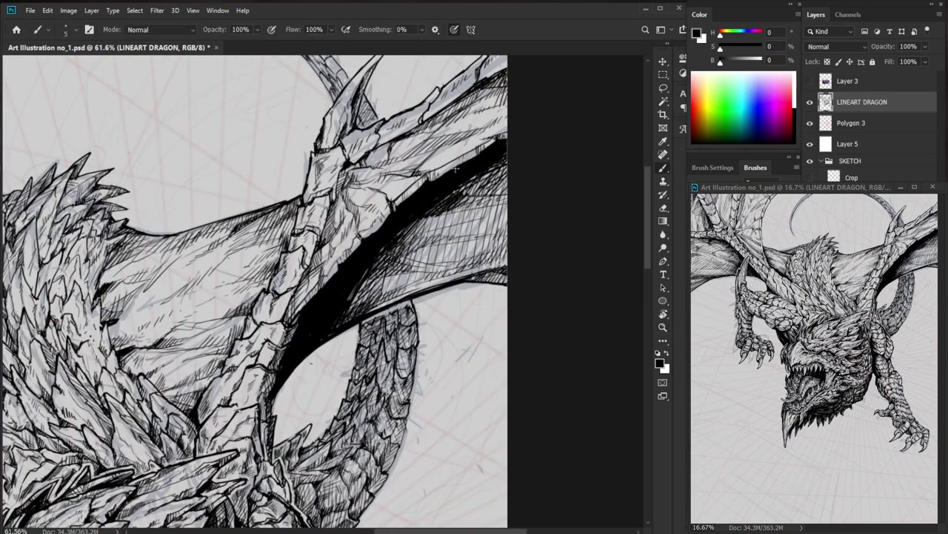
pyautogui.scroll(3, 445, 245)
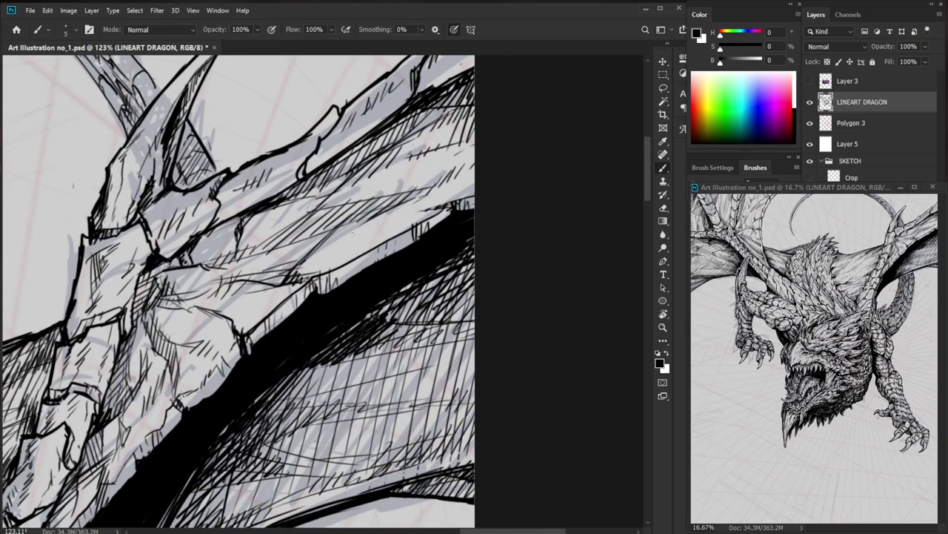
pyautogui.moveTo(377, 226); pyautogui.dragTo(359, 235)
pyautogui.press('e')
pyautogui.press('b')
pyautogui.press('e')
pyautogui.press('b')
pyautogui.moveTo(335, 229); pyautogui.dragTo(306, 255)
pyautogui.moveTo(317, 243); pyautogui.dragTo(312, 253)
pyautogui.moveTo(393, 228); pyautogui.dragTo(303, 255)
pyautogui.moveTo(253, 442); pyautogui.dragTo(461, 231)
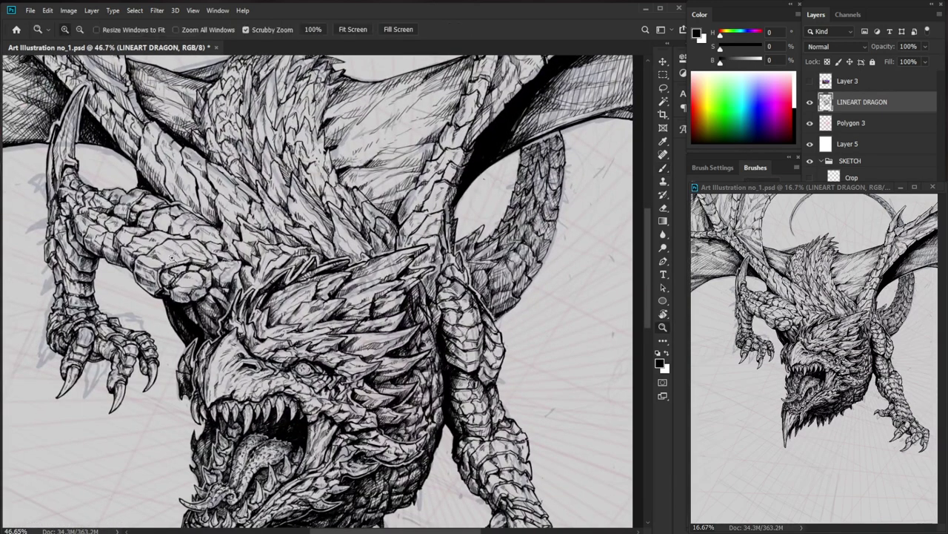
# Add short hatch strokes beneath the left wing's horizontal finger bone and across the shadow under the wing joint.
pyautogui.moveTo(156, 276); pyautogui.dragTo(241, 273)
pyautogui.moveTo(127, 276); pyautogui.dragTo(128, 286)
pyautogui.moveTo(250, 324); pyautogui.dragTo(163, 324)
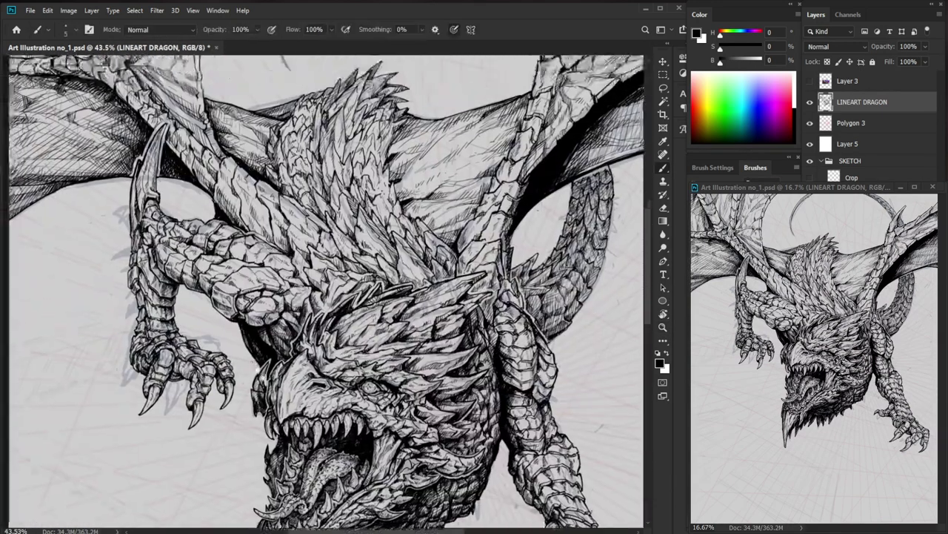
pyautogui.moveTo(349, 253); pyautogui.dragTo(468, 305)
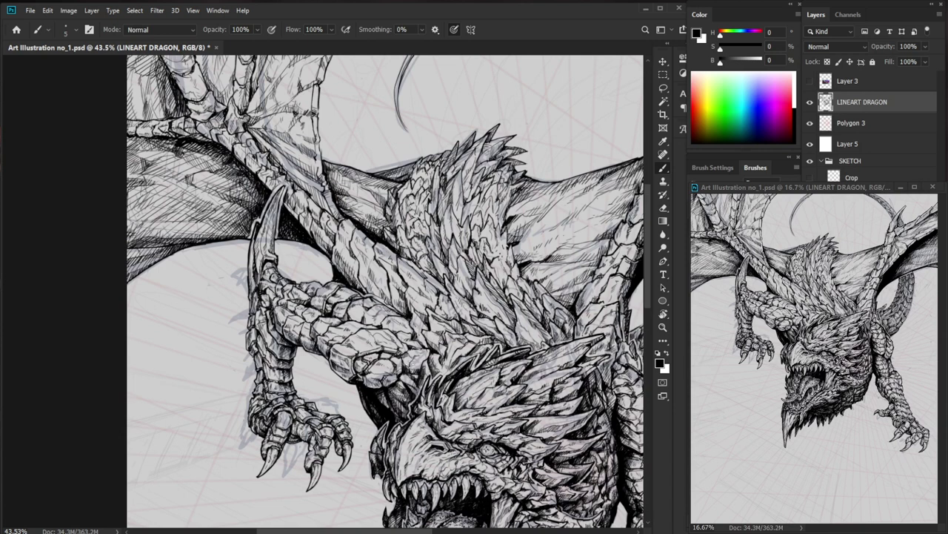
pyautogui.moveTo(392, 355)
pyautogui.mouseDown()
pyautogui.moveTo(373, 355)
pyautogui.moveTo(387, 374)
pyautogui.mouseUp()
pyautogui.moveTo(214, 187); pyautogui.dragTo(312, 187)
pyautogui.moveTo(184, 198); pyautogui.dragTo(161, 197)
pyautogui.moveTo(146, 197); pyautogui.dragTo(131, 196)
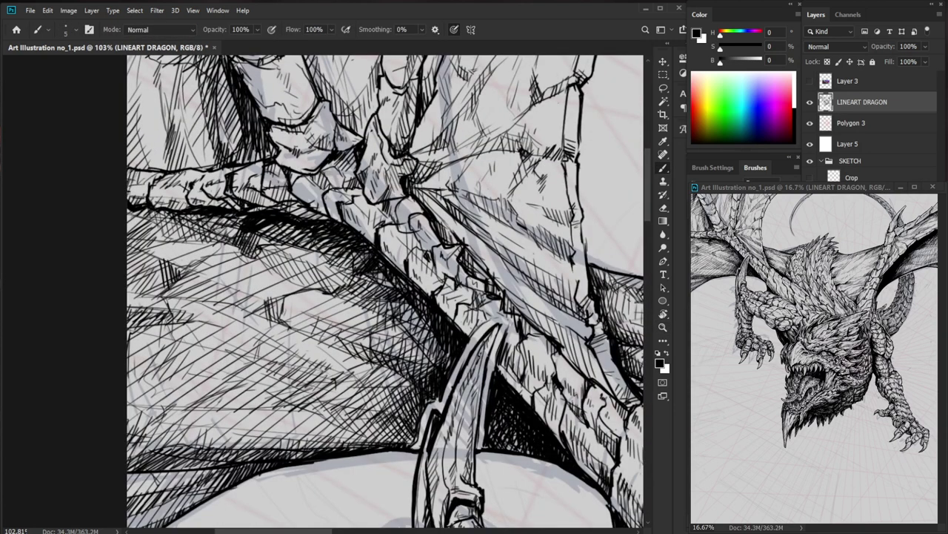
pyautogui.moveTo(240, 203)
pyautogui.mouseDown()
pyautogui.moveTo(237, 211)
pyautogui.moveTo(258, 209)
pyautogui.mouseUp()
pyautogui.moveTo(270, 196)
pyautogui.mouseDown()
pyautogui.moveTo(262, 210)
pyautogui.moveTo(271, 207)
pyautogui.mouseUp()
pyautogui.moveTo(287, 191)
pyautogui.mouseDown()
pyautogui.moveTo(274, 209)
pyautogui.moveTo(295, 209)
pyautogui.mouseUp()
pyautogui.moveTo(295, 201); pyautogui.dragTo(287, 210)
pyautogui.moveTo(331, 180)
pyautogui.mouseDown()
pyautogui.moveTo(302, 200)
pyautogui.moveTo(295, 194)
pyautogui.mouseUp()
pyautogui.moveTo(307, 181); pyautogui.dragTo(305, 200)
pyautogui.moveTo(316, 191); pyautogui.dragTo(311, 203)
pyautogui.moveTo(320, 191); pyautogui.dragTo(310, 217)
pyautogui.moveTo(330, 198); pyautogui.dragTo(325, 219)
pyautogui.moveTo(337, 203); pyautogui.dragTo(329, 218)
# Hatch the small scales of the left wing's arm just below the joint.
pyautogui.moveTo(462, 269); pyautogui.dragTo(358, 328)
pyautogui.moveTo(270, 274); pyautogui.dragTo(257, 288)
pyautogui.moveTo(301, 293); pyautogui.dragTo(278, 307)
pyautogui.moveTo(243, 258)
pyautogui.mouseDown()
pyautogui.moveTo(234, 283)
pyautogui.moveTo(243, 286)
pyautogui.mouseUp()
pyautogui.moveTo(252, 266); pyautogui.dragTo(253, 294)
pyautogui.moveTo(264, 268)
pyautogui.mouseDown()
pyautogui.moveTo(259, 298)
pyautogui.moveTo(277, 318)
pyautogui.mouseUp()
pyautogui.moveTo(286, 296); pyautogui.dragTo(282, 322)
pyautogui.moveTo(289, 296); pyautogui.dragTo(286, 321)
# Shade the left wing's arm scales farther down toward the large claw with short downward strokes.
pyautogui.moveTo(293, 303)
pyautogui.mouseDown()
pyautogui.moveTo(288, 325)
pyautogui.moveTo(251, 243)
pyautogui.mouseUp()
pyautogui.moveTo(238, 237)
pyautogui.mouseDown()
pyautogui.moveTo(217, 251)
pyautogui.moveTo(235, 275)
pyautogui.moveTo(223, 263)
pyautogui.mouseUp()
pyautogui.moveTo(235, 241); pyautogui.dragTo(232, 278)
pyautogui.moveTo(241, 256); pyautogui.dragTo(238, 278)
pyautogui.moveTo(246, 259)
pyautogui.mouseDown()
pyautogui.moveTo(242, 281)
pyautogui.moveTo(262, 290)
pyautogui.mouseUp()
pyautogui.moveTo(276, 285)
pyautogui.mouseDown()
pyautogui.moveTo(267, 303)
pyautogui.moveTo(255, 296)
pyautogui.mouseUp()
pyautogui.moveTo(267, 281); pyautogui.dragTo(265, 309)
pyautogui.moveTo(279, 292); pyautogui.dragTo(277, 321)
pyautogui.moveTo(289, 300); pyautogui.dragTo(273, 313)
pyautogui.moveTo(279, 299)
pyautogui.mouseDown()
pyautogui.moveTo(277, 314)
pyautogui.moveTo(235, 307)
pyautogui.mouseUp()
pyautogui.moveTo(298, 307)
pyautogui.mouseDown()
pyautogui.moveTo(385, 306)
pyautogui.moveTo(280, 314)
pyautogui.moveTo(289, 312)
pyautogui.mouseUp()
pyautogui.moveTo(294, 297); pyautogui.dragTo(290, 310)
# Ink slanted shading strokes on the upper scales of the left wing's arm beyond the large claw.
pyautogui.moveTo(359, 316); pyautogui.dragTo(296, 398)
pyautogui.moveTo(452, 485); pyautogui.dragTo(369, 388)
pyautogui.moveTo(303, 247); pyautogui.dragTo(363, 255)
pyautogui.moveTo(212, 184); pyautogui.dragTo(211, 201)
pyautogui.moveTo(214, 180)
pyautogui.mouseDown()
pyautogui.moveTo(209, 204)
pyautogui.moveTo(238, 225)
pyautogui.mouseUp()
pyautogui.moveTo(244, 209)
pyautogui.mouseDown()
pyautogui.moveTo(245, 231)
pyautogui.moveTo(234, 218)
pyautogui.mouseUp()
pyautogui.moveTo(243, 209); pyautogui.dragTo(242, 228)
pyautogui.moveTo(251, 220)
pyautogui.mouseDown()
pyautogui.moveTo(245, 236)
pyautogui.moveTo(255, 247)
pyautogui.mouseUp()
pyautogui.moveTo(266, 240)
pyautogui.mouseDown()
pyautogui.moveTo(262, 252)
pyautogui.moveTo(272, 266)
pyautogui.moveTo(300, 281)
pyautogui.mouseUp()
# Add small hatch marks to the broad scales in the middle of the left wing's upper arm.
pyautogui.moveTo(351, 268)
pyautogui.mouseDown()
pyautogui.moveTo(277, 272)
pyautogui.moveTo(418, 276)
pyautogui.mouseUp()
pyautogui.moveTo(314, 262); pyautogui.dragTo(329, 278)
pyautogui.moveTo(331, 268)
pyautogui.mouseDown()
pyautogui.moveTo(359, 304)
pyautogui.moveTo(326, 265)
pyautogui.moveTo(270, 252)
pyautogui.moveTo(310, 283)
pyautogui.moveTo(312, 271)
pyautogui.mouseUp()
pyautogui.moveTo(310, 256); pyautogui.dragTo(323, 262)
pyautogui.moveTo(315, 256); pyautogui.dragTo(328, 262)
pyautogui.moveTo(313, 252); pyautogui.dragTo(320, 260)
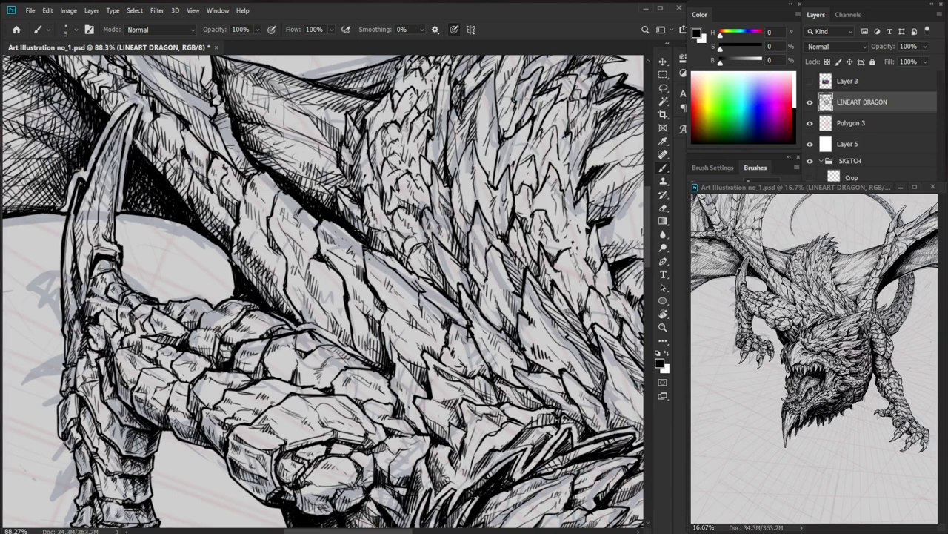
# Refine the upper edge of the left wing's upper arm where its broad scales meet the dark membrane shadow.
pyautogui.moveTo(406, 251); pyautogui.dragTo(326, 256)
pyautogui.scroll(8, 337, 304)
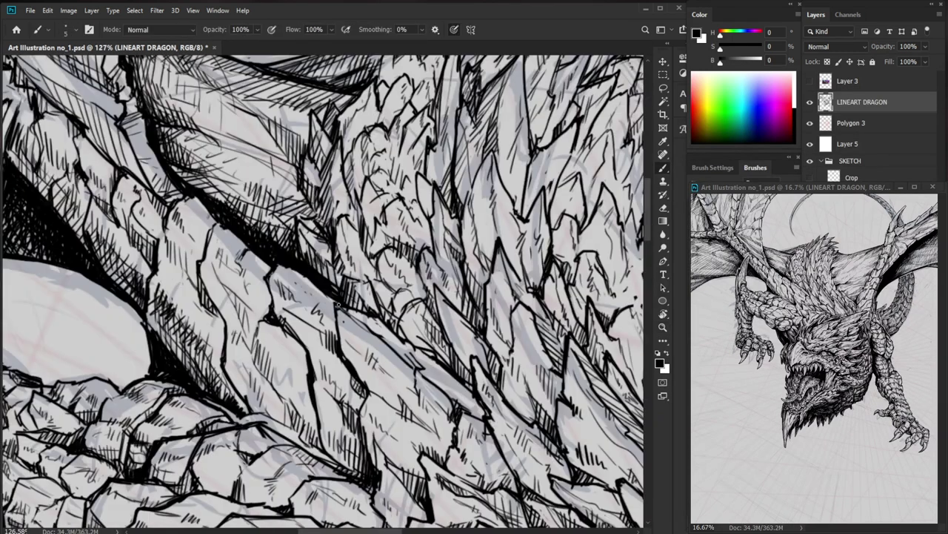
pyautogui.moveTo(295, 275); pyautogui.dragTo(313, 287)
pyautogui.moveTo(317, 286)
pyautogui.mouseDown()
pyautogui.moveTo(256, 265)
pyautogui.moveTo(236, 278)
pyautogui.moveTo(238, 290)
pyautogui.mouseUp()
pyautogui.press('e')
pyautogui.press('b')
pyautogui.moveTo(216, 235); pyautogui.dragTo(211, 250)
pyautogui.moveTo(222, 240)
pyautogui.mouseDown()
pyautogui.moveTo(213, 253)
pyautogui.moveTo(228, 255)
pyautogui.mouseUp()
pyautogui.press('e')
pyautogui.press('b')
pyautogui.moveTo(181, 234)
pyautogui.mouseDown()
pyautogui.moveTo(193, 219)
pyautogui.moveTo(242, 205)
pyautogui.mouseUp()
pyautogui.moveTo(238, 215); pyautogui.dragTo(253, 205)
pyautogui.moveTo(246, 221)
pyautogui.mouseDown()
pyautogui.moveTo(259, 204)
pyautogui.moveTo(266, 210)
pyautogui.mouseUp()
pyautogui.moveTo(339, 202); pyautogui.dragTo(245, 208)
pyautogui.moveTo(478, 425); pyautogui.dragTo(436, 360)
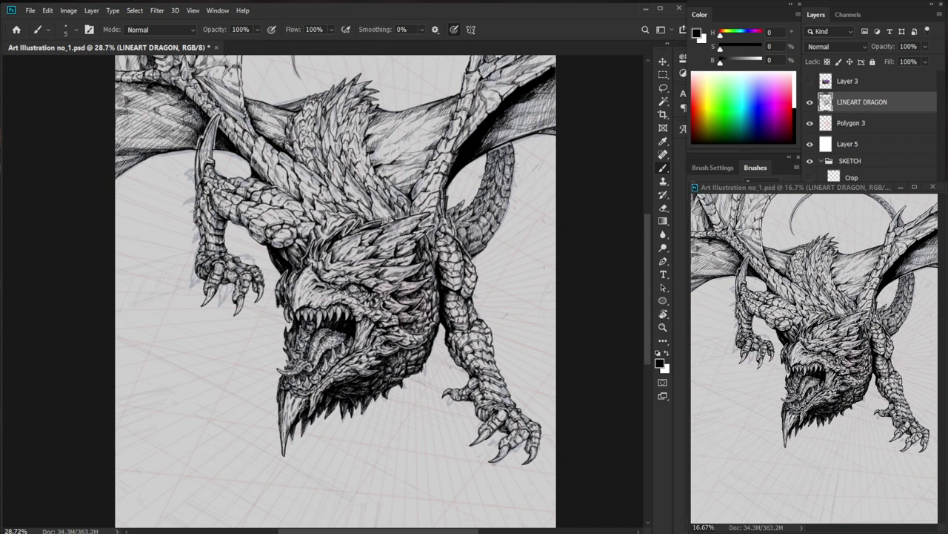
# Add slanted shading strokes along the shadowed membrane edge above the left wing's upper arm.
pyautogui.hotkey('ctrl', 'space')
pyautogui.moveTo(457, 137); pyautogui.dragTo(516, 138)
pyautogui.moveTo(421, 174); pyautogui.dragTo(437, 177)
pyautogui.hotkey('ctrl', 'space')
pyautogui.moveTo(518, 165)
pyautogui.mouseDown()
pyautogui.moveTo(501, 164)
pyautogui.moveTo(517, 166)
pyautogui.mouseUp()
pyautogui.hotkey('ctrl', 'space')
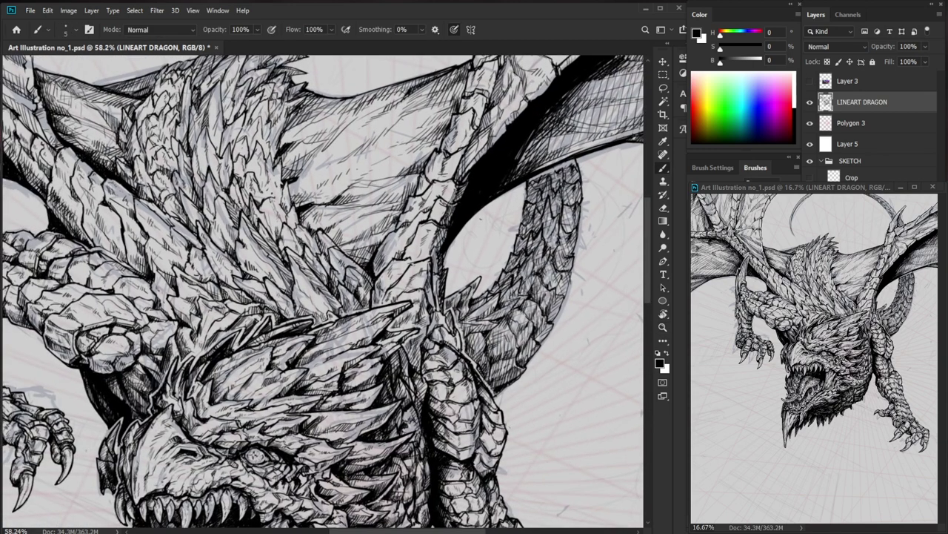
pyautogui.press('e')
pyautogui.press('space')
pyautogui.moveTo(458, 177); pyautogui.dragTo(492, 182)
pyautogui.press('space')
pyautogui.moveTo(256, 278)
pyautogui.mouseDown()
pyautogui.moveTo(328, 294)
pyautogui.moveTo(333, 315)
pyautogui.mouseUp()
pyautogui.press('b')
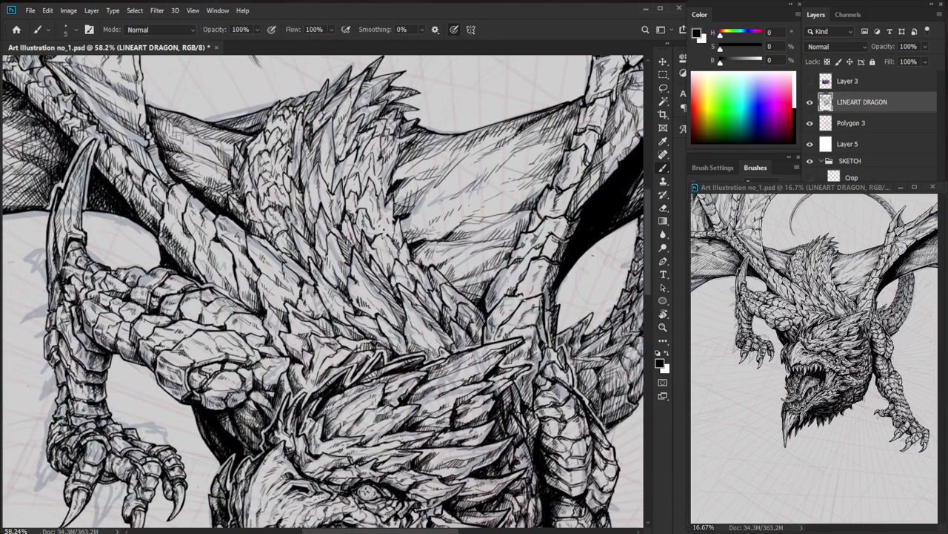
pyautogui.moveTo(194, 188)
pyautogui.mouseDown()
pyautogui.moveTo(204, 193)
pyautogui.moveTo(199, 186)
pyautogui.mouseUp()
pyautogui.moveTo(200, 162); pyautogui.dragTo(211, 197)
pyautogui.moveTo(207, 168); pyautogui.dragTo(223, 210)
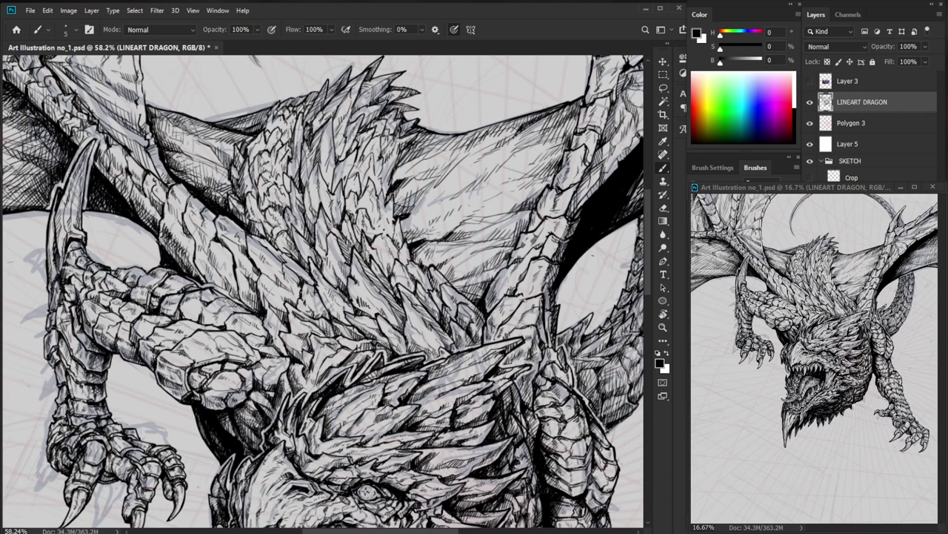
# Cross-hatch the membrane between the left wing's upper arm and the neck crest with long slanted strokes.
pyautogui.moveTo(155, 112); pyautogui.dragTo(189, 170)
pyautogui.moveTo(186, 148); pyautogui.dragTo(204, 175)
pyautogui.moveTo(199, 158); pyautogui.dragTo(218, 183)
pyautogui.moveTo(208, 145); pyautogui.dragTo(227, 180)
pyautogui.moveTo(215, 150); pyautogui.dragTo(228, 172)
pyautogui.moveTo(217, 132); pyautogui.dragTo(229, 165)
pyautogui.moveTo(223, 142); pyautogui.dragTo(237, 157)
pyautogui.moveTo(232, 148)
pyautogui.mouseDown()
pyautogui.moveTo(238, 158)
pyautogui.moveTo(226, 180)
pyautogui.moveTo(274, 182)
pyautogui.moveTo(285, 236)
pyautogui.mouseUp()
# Add short slanted hatch strokes to the pointed scales on the middle of the dragon's neck.
pyautogui.moveTo(396, 285); pyautogui.dragTo(430, 290)
pyautogui.moveTo(370, 276); pyautogui.dragTo(391, 290)
pyautogui.moveTo(381, 281)
pyautogui.mouseDown()
pyautogui.moveTo(429, 294)
pyautogui.moveTo(374, 292)
pyautogui.mouseUp()
pyautogui.moveTo(393, 284)
pyautogui.mouseDown()
pyautogui.moveTo(375, 293)
pyautogui.moveTo(392, 300)
pyautogui.mouseUp()
pyautogui.moveTo(408, 289); pyautogui.dragTo(401, 304)
pyautogui.moveTo(412, 294); pyautogui.dragTo(405, 310)
pyautogui.moveTo(417, 294); pyautogui.dragTo(409, 314)
pyautogui.moveTo(423, 297); pyautogui.dragTo(416, 318)
pyautogui.moveTo(432, 294); pyautogui.dragTo(427, 302)
pyautogui.moveTo(564, 386); pyautogui.dragTo(502, 392)
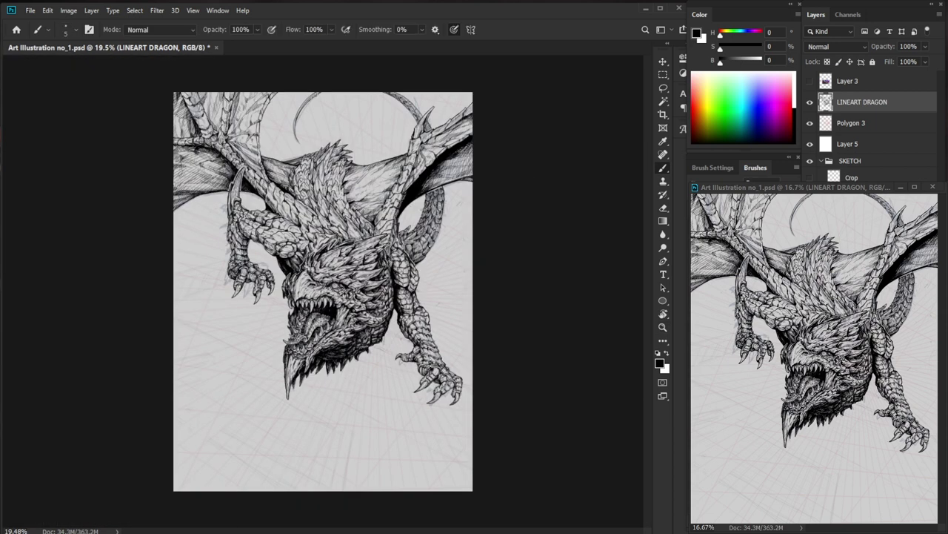
# Ink a few small shading strokes on the upper scales of the left forearm.
pyautogui.moveTo(258, 233); pyautogui.dragTo(364, 233)
pyautogui.moveTo(195, 189); pyautogui.dragTo(188, 196)
pyautogui.moveTo(186, 191); pyautogui.dragTo(181, 200)
pyautogui.moveTo(190, 186); pyautogui.dragTo(183, 199)
pyautogui.moveTo(197, 191)
pyautogui.mouseDown()
pyautogui.moveTo(187, 195)
pyautogui.moveTo(301, 216)
pyautogui.mouseUp()
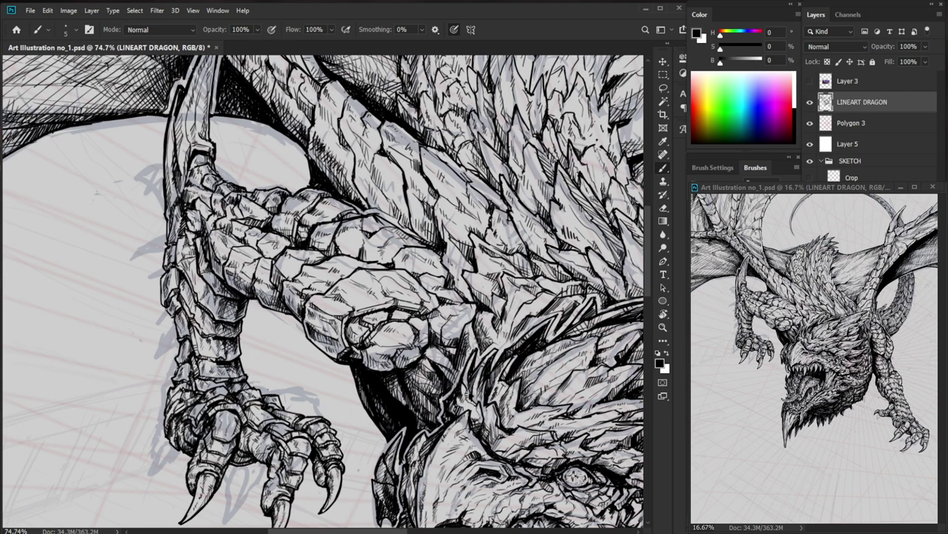
# Touch up the knuckle scales just below the large claw with short ink strokes.
pyautogui.press('z')
pyautogui.moveTo(332, 181)
pyautogui.mouseDown()
pyautogui.moveTo(256, 181)
pyautogui.moveTo(371, 180)
pyautogui.mouseUp()
pyautogui.hotkey('ctrl', 'space')
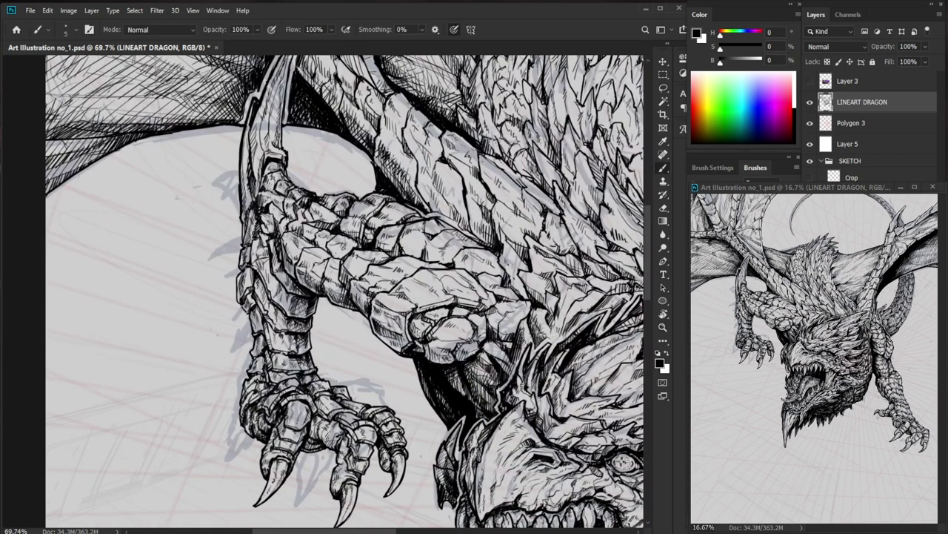
pyautogui.moveTo(265, 173)
pyautogui.mouseDown()
pyautogui.moveTo(257, 198)
pyautogui.moveTo(261, 191)
pyautogui.mouseUp()
pyautogui.moveTo(269, 412); pyautogui.dragTo(231, 363)
pyautogui.moveTo(212, 163)
pyautogui.mouseDown()
pyautogui.moveTo(204, 195)
pyautogui.moveTo(217, 189)
pyautogui.mouseUp()
pyautogui.moveTo(300, 224); pyautogui.dragTo(255, 223)
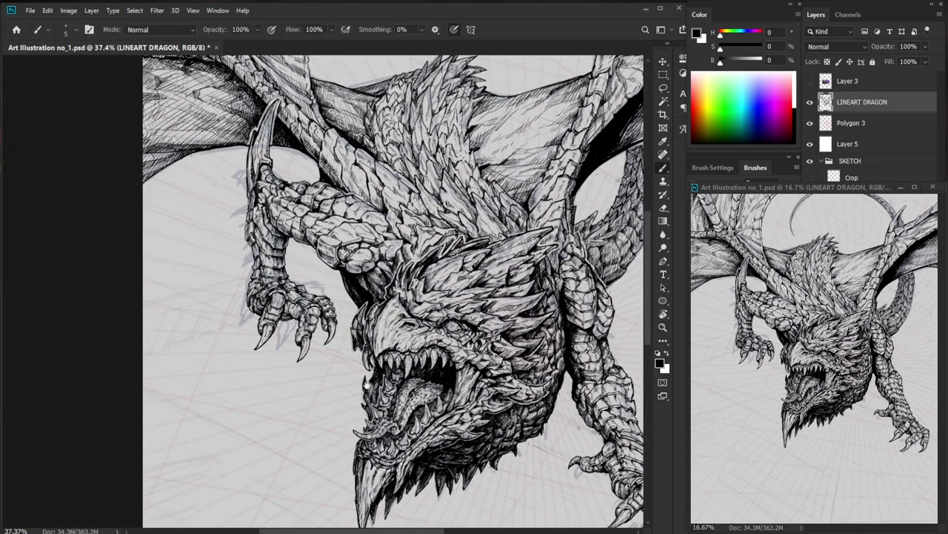
pyautogui.moveTo(366, 382); pyautogui.dragTo(337, 366)
pyautogui.moveTo(263, 153); pyautogui.dragTo(282, 169)
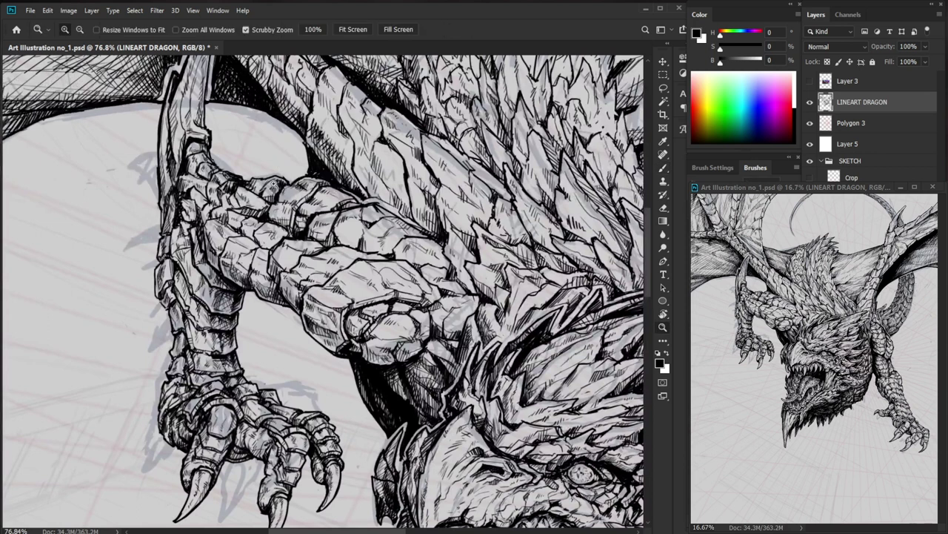
pyautogui.moveTo(229, 203)
pyautogui.mouseDown()
pyautogui.moveTo(246, 210)
pyautogui.moveTo(233, 214)
pyautogui.moveTo(253, 203)
pyautogui.moveTo(257, 219)
pyautogui.mouseUp()
pyautogui.moveTo(375, 148); pyautogui.dragTo(326, 152)
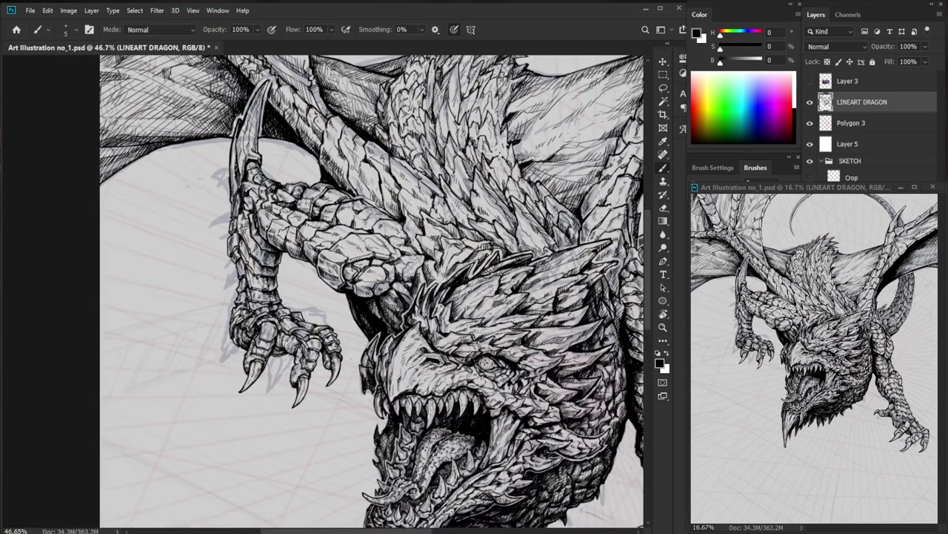
pyautogui.moveTo(282, 360); pyautogui.dragTo(303, 360)
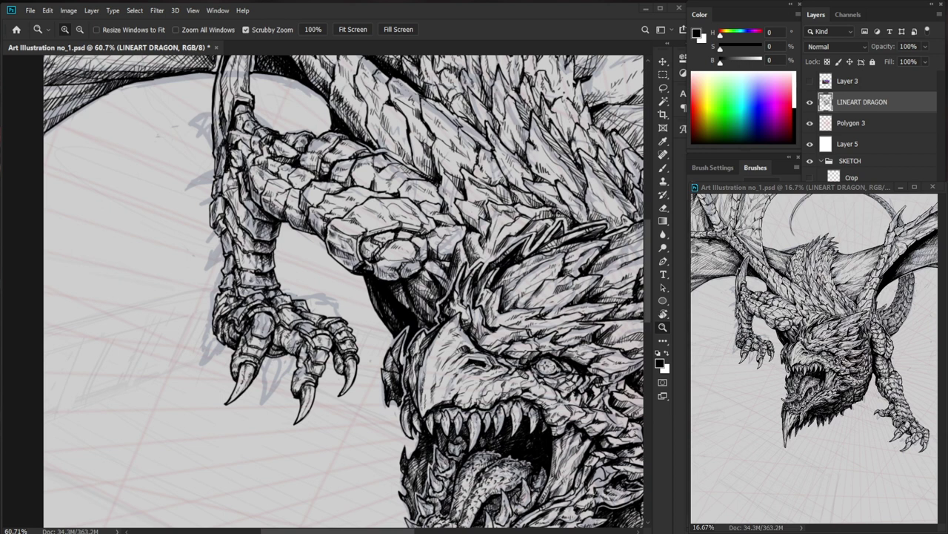
# Shade the lower corner of the left wing membrane beside the canvas edge with steep hatch strokes.
pyautogui.click(99, 127)
pyautogui.moveTo(100, 120); pyautogui.dragTo(248, 244)
pyautogui.press('b')
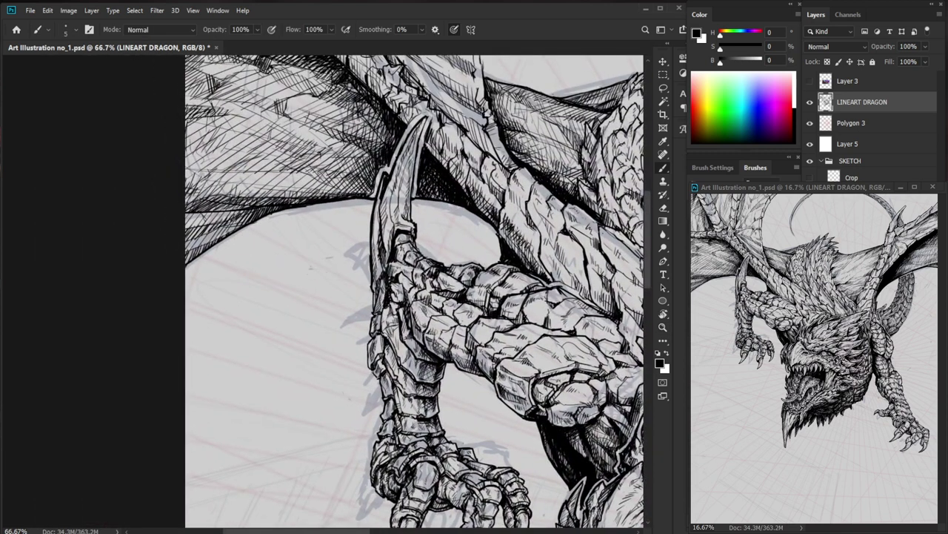
pyautogui.moveTo(192, 214); pyautogui.dragTo(189, 236)
pyautogui.moveTo(204, 232); pyautogui.dragTo(193, 248)
pyautogui.moveTo(204, 206); pyautogui.dragTo(196, 229)
pyautogui.moveTo(213, 210); pyautogui.dragTo(216, 239)
pyautogui.moveTo(230, 205); pyautogui.dragTo(237, 231)
pyautogui.moveTo(234, 210)
pyautogui.mouseDown()
pyautogui.moveTo(240, 228)
pyautogui.moveTo(233, 211)
pyautogui.mouseUp()
# Add flatter slanted strokes to the dark fold just above the left wing membrane's lower edge.
pyautogui.moveTo(229, 202); pyautogui.dragTo(186, 199)
pyautogui.moveTo(206, 197); pyautogui.dragTo(186, 203)
pyautogui.moveTo(207, 199); pyautogui.dragTo(186, 208)
pyautogui.moveTo(224, 200)
pyautogui.mouseDown()
pyautogui.moveTo(197, 208)
pyautogui.moveTo(218, 207)
pyautogui.mouseUp()
pyautogui.moveTo(249, 199)
pyautogui.mouseDown()
pyautogui.moveTo(222, 208)
pyautogui.moveTo(236, 210)
pyautogui.mouseUp()
pyautogui.moveTo(252, 203); pyautogui.dragTo(244, 211)
pyautogui.moveTo(353, 214); pyautogui.dragTo(278, 214)
pyautogui.moveTo(581, 412); pyautogui.dragTo(470, 447)
# Darken the left wing membrane's lower edge toward the large claw with near-horizontal hatching.
pyautogui.moveTo(186, 241); pyautogui.dragTo(236, 241)
pyautogui.moveTo(294, 224); pyautogui.dragTo(218, 229)
pyautogui.moveTo(251, 226); pyautogui.dragTo(229, 227)
pyautogui.moveTo(302, 226); pyautogui.dragTo(262, 229)
pyautogui.moveTo(293, 231)
pyautogui.mouseDown()
pyautogui.moveTo(255, 233)
pyautogui.moveTo(274, 236)
pyautogui.mouseUp()
pyautogui.moveTo(288, 228); pyautogui.dragTo(280, 236)
pyautogui.moveTo(301, 227); pyautogui.dragTo(288, 237)
pyautogui.moveTo(309, 229); pyautogui.dragTo(295, 241)
pyautogui.moveTo(314, 232)
pyautogui.mouseDown()
pyautogui.moveTo(306, 238)
pyautogui.moveTo(316, 230)
pyautogui.mouseUp()
pyautogui.moveTo(436, 208); pyautogui.dragTo(354, 269)
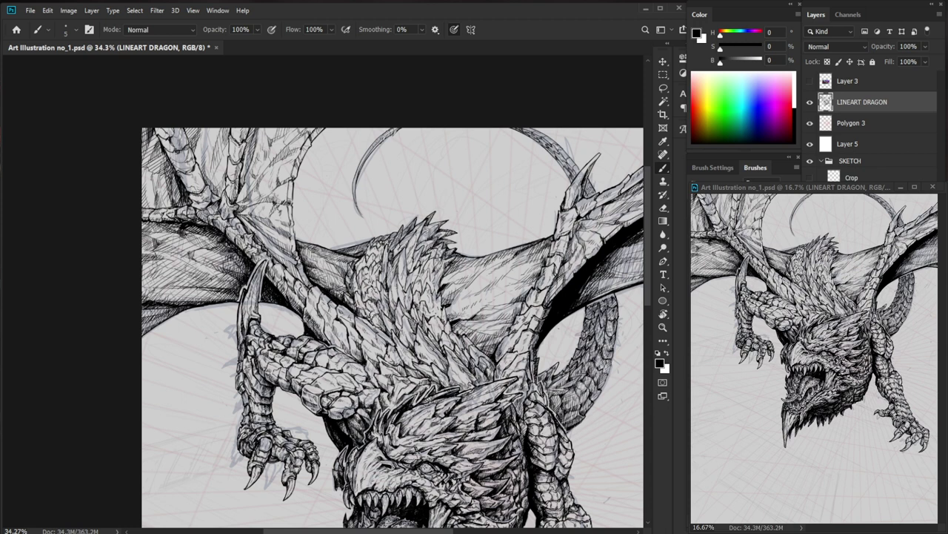
# Hatch the narrow strip of membrane between the two finger bones just above the left wing's joint.
pyautogui.moveTo(223, 172); pyautogui.dragTo(275, 172)
pyautogui.moveTo(230, 197); pyautogui.dragTo(206, 223)
pyautogui.moveTo(216, 209); pyautogui.dragTo(216, 228)
pyautogui.moveTo(221, 203); pyautogui.dragTo(218, 221)
pyautogui.moveTo(227, 198); pyautogui.dragTo(209, 225)
pyautogui.moveTo(223, 211); pyautogui.dragTo(215, 233)
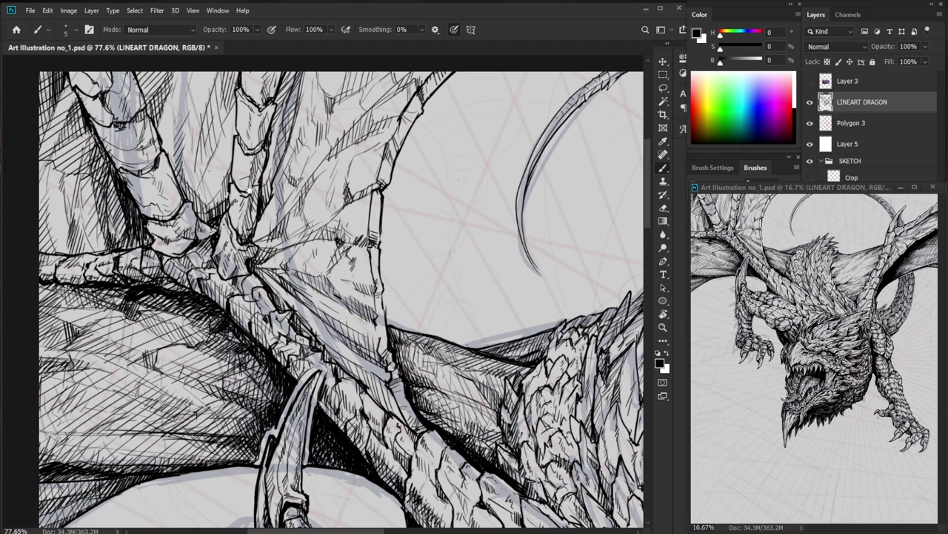
# Darken the crevice where the thin finger bone meets the left wing's joint.
pyautogui.moveTo(250, 190); pyautogui.dragTo(257, 225)
pyautogui.moveTo(222, 253); pyautogui.dragTo(206, 257)
pyautogui.moveTo(214, 253)
pyautogui.mouseDown()
pyautogui.moveTo(206, 258)
pyautogui.moveTo(237, 268)
pyautogui.mouseUp()
pyautogui.moveTo(251, 269)
pyautogui.mouseDown()
pyautogui.moveTo(241, 273)
pyautogui.moveTo(235, 260)
pyautogui.mouseUp()
pyautogui.moveTo(242, 251); pyautogui.dragTo(237, 266)
pyautogui.hotkey('ctrl', 'space')
pyautogui.moveTo(232, 307); pyautogui.dragTo(249, 306)
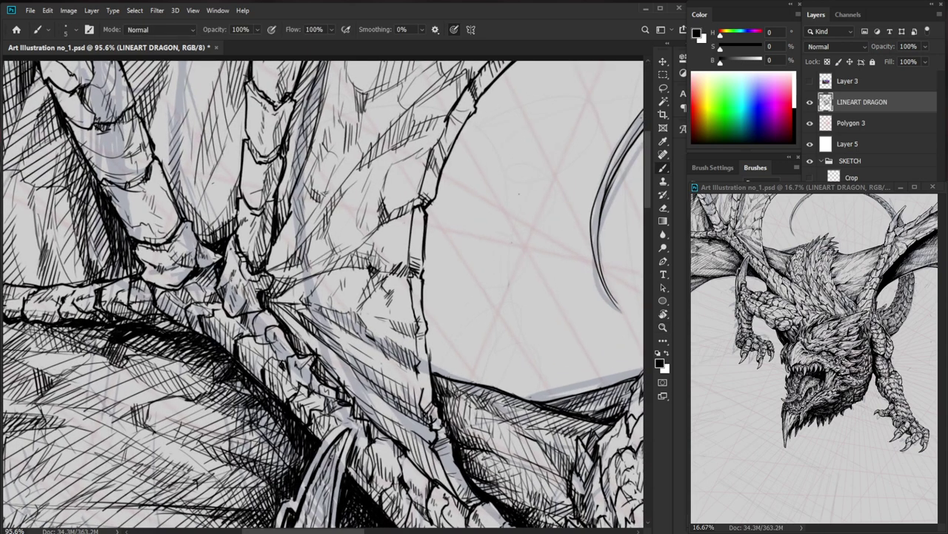
pyautogui.moveTo(248, 264); pyautogui.dragTo(240, 268)
pyautogui.moveTo(250, 266); pyautogui.dragTo(243, 270)
# Add small slanted shading strokes to the scales around the left wing's joint.
pyautogui.hotkey('ctrl', 'space')
pyautogui.moveTo(303, 261); pyautogui.dragTo(241, 261)
pyautogui.press('space')
pyautogui.moveTo(233, 226)
pyautogui.mouseDown()
pyautogui.moveTo(220, 250)
pyautogui.moveTo(265, 251)
pyautogui.moveTo(229, 280)
pyautogui.mouseUp()
pyautogui.hotkey('ctrl', 'space')
pyautogui.moveTo(241, 278); pyautogui.dragTo(214, 290)
pyautogui.moveTo(222, 283); pyautogui.dragTo(216, 291)
pyautogui.moveTo(225, 286); pyautogui.dragTo(218, 291)
pyautogui.hotkey('ctrl', 'space')
pyautogui.moveTo(275, 259); pyautogui.dragTo(265, 259)
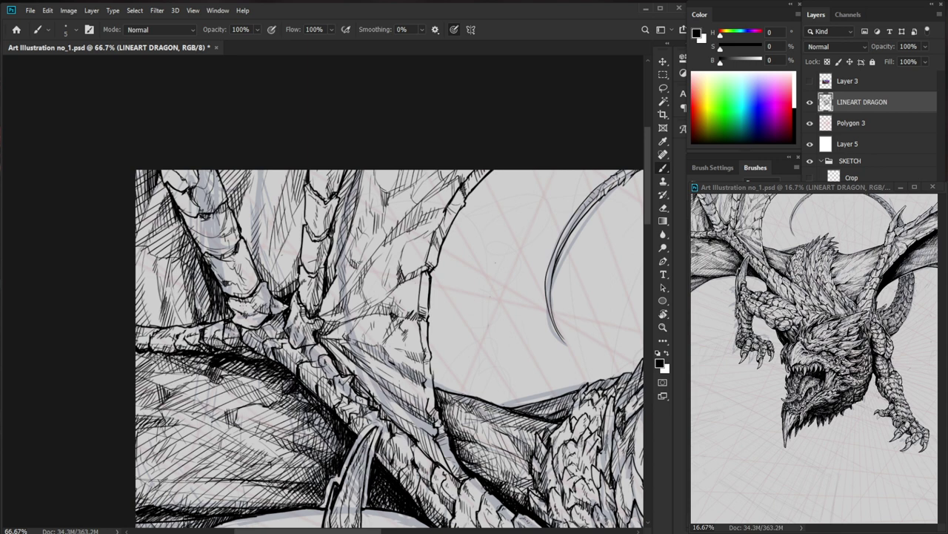
# Hatch the lower segments of the left wing's thick finger bone along the overlap between them.
pyautogui.moveTo(201, 215); pyautogui.dragTo(246, 216)
pyautogui.press('e')
pyautogui.press('b')
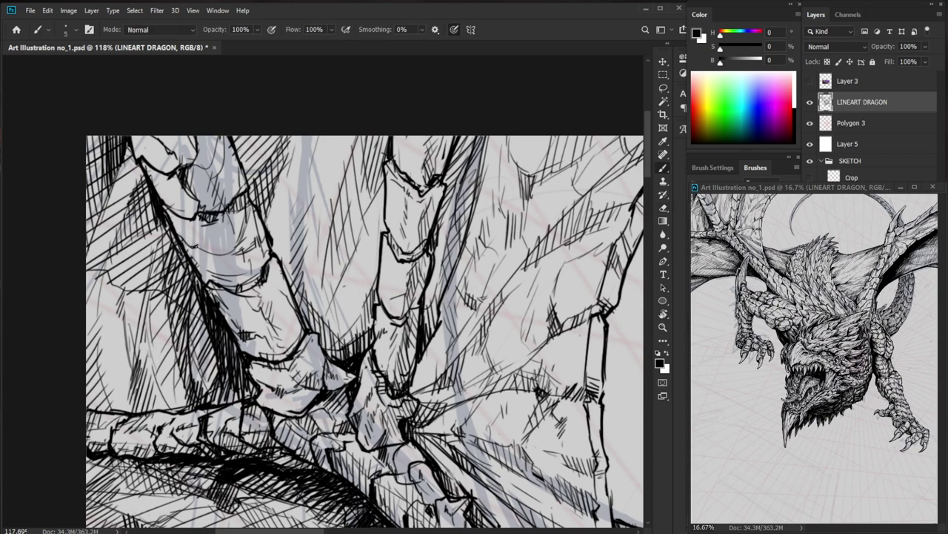
pyautogui.moveTo(197, 246); pyautogui.dragTo(218, 260)
pyautogui.moveTo(213, 235)
pyautogui.mouseDown()
pyautogui.moveTo(226, 274)
pyautogui.moveTo(206, 268)
pyautogui.mouseUp()
pyautogui.moveTo(207, 282); pyautogui.dragTo(218, 270)
pyautogui.moveTo(214, 286); pyautogui.dragTo(239, 271)
pyautogui.moveTo(235, 285); pyautogui.dragTo(246, 271)
pyautogui.moveTo(241, 285); pyautogui.dragTo(264, 269)
pyautogui.moveTo(254, 275)
pyautogui.mouseDown()
pyautogui.moveTo(266, 262)
pyautogui.moveTo(237, 266)
pyautogui.mouseUp()
pyautogui.scroll(4, 310, 278)
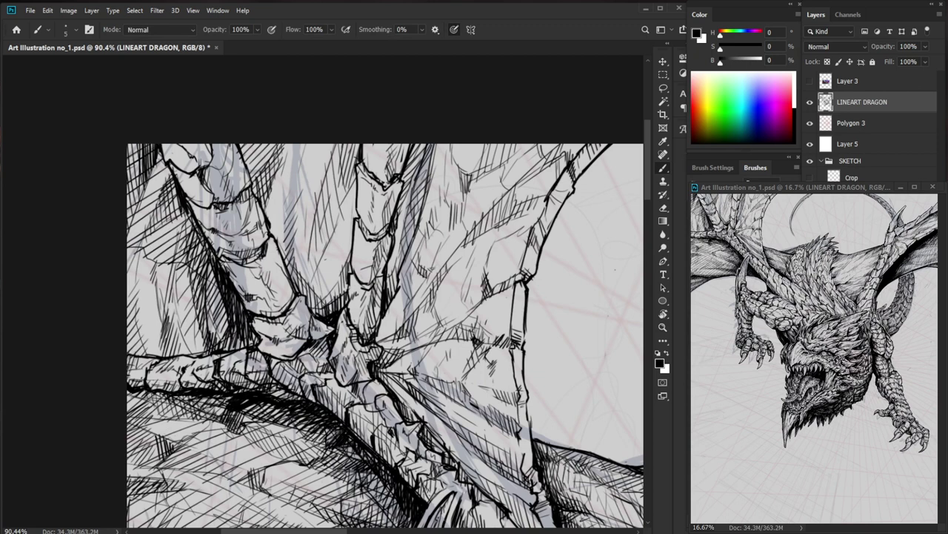
# Erase stray marks on the thick finger bone's lower segment and re-ink its shaded left side.
pyautogui.press('e')
pyautogui.moveTo(262, 265)
pyautogui.mouseDown()
pyautogui.moveTo(252, 276)
pyautogui.moveTo(264, 257)
pyautogui.mouseUp()
pyautogui.press('b')
pyautogui.moveTo(249, 272); pyautogui.dragTo(257, 269)
pyautogui.moveTo(249, 282)
pyautogui.mouseDown()
pyautogui.moveTo(258, 270)
pyautogui.moveTo(262, 285)
pyautogui.moveTo(296, 303)
pyautogui.moveTo(254, 295)
pyautogui.moveTo(264, 286)
pyautogui.moveTo(260, 310)
pyautogui.mouseUp()
pyautogui.press('e')
pyautogui.press('b')
pyautogui.moveTo(271, 304); pyautogui.dragTo(272, 371)
# Refine the outline and shading of the thick finger bone's upper segments near the top of the canvas.
pyautogui.moveTo(182, 231)
pyautogui.mouseDown()
pyautogui.moveTo(188, 215)
pyautogui.moveTo(192, 227)
pyautogui.moveTo(200, 216)
pyautogui.moveTo(206, 239)
pyautogui.moveTo(196, 249)
pyautogui.moveTo(165, 231)
pyautogui.mouseUp()
pyautogui.moveTo(222, 231)
pyautogui.mouseDown()
pyautogui.moveTo(159, 229)
pyautogui.moveTo(212, 204)
pyautogui.moveTo(256, 204)
pyautogui.mouseUp()
pyautogui.moveTo(180, 240); pyautogui.dragTo(186, 223)
pyautogui.moveTo(183, 248); pyautogui.dragTo(192, 229)
pyautogui.moveTo(182, 203); pyautogui.dragTo(194, 200)
pyautogui.press('e')
pyautogui.press('b')
pyautogui.moveTo(193, 184); pyautogui.dragTo(201, 208)
pyautogui.moveTo(198, 187)
pyautogui.mouseDown()
pyautogui.moveTo(202, 207)
pyautogui.moveTo(152, 201)
pyautogui.mouseUp()
pyautogui.moveTo(268, 265)
pyautogui.mouseDown()
pyautogui.moveTo(181, 269)
pyautogui.moveTo(270, 269)
pyautogui.mouseUp()
pyautogui.moveTo(184, 283)
pyautogui.mouseDown()
pyautogui.moveTo(166, 295)
pyautogui.moveTo(161, 286)
pyautogui.mouseUp()
pyautogui.moveTo(178, 282); pyautogui.dragTo(170, 288)
# Clean the pale knuckle at the base of the thick finger bone with the Eraser and re-ink its upper edge.
pyautogui.moveTo(250, 260); pyautogui.dragTo(171, 260)
pyautogui.moveTo(458, 424); pyautogui.dragTo(397, 393)
pyautogui.moveTo(175, 242); pyautogui.dragTo(235, 242)
pyautogui.press('b')
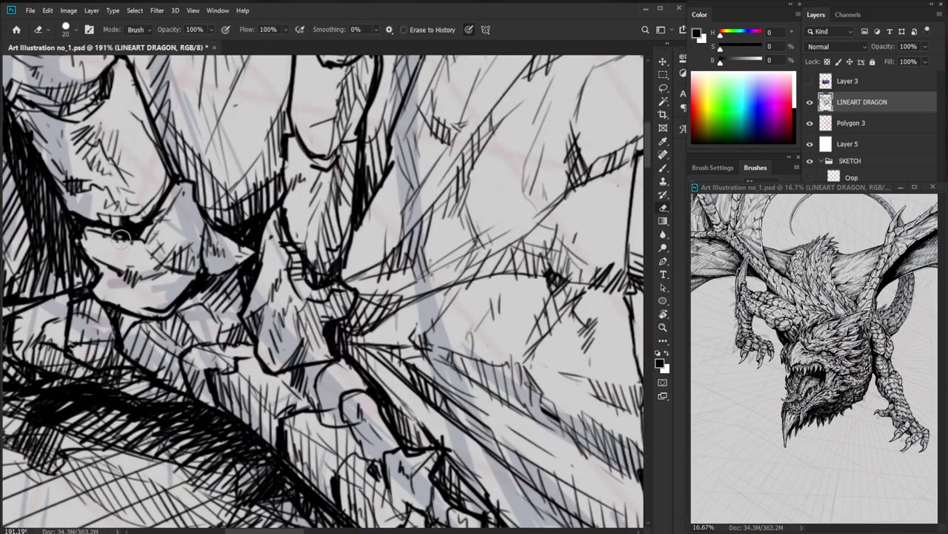
pyautogui.moveTo(149, 229); pyautogui.dragTo(137, 242)
pyautogui.moveTo(146, 234)
pyautogui.mouseDown()
pyautogui.moveTo(136, 244)
pyautogui.moveTo(85, 228)
pyautogui.moveTo(90, 245)
pyautogui.mouseUp()
pyautogui.press('e')
pyautogui.press('b')
pyautogui.moveTo(88, 239)
pyautogui.mouseDown()
pyautogui.moveTo(106, 246)
pyautogui.moveTo(88, 241)
pyautogui.mouseUp()
pyautogui.moveTo(98, 227); pyautogui.dragTo(95, 241)
# Erase excess lines from the lower half of the thick finger bone's knuckle and add a small shading mark.
pyautogui.press('z')
pyautogui.moveTo(196, 215); pyautogui.dragTo(92, 216)
pyautogui.press('b')
pyautogui.moveTo(185, 194)
pyautogui.mouseDown()
pyautogui.moveTo(187, 159)
pyautogui.moveTo(261, 169)
pyautogui.mouseUp()
pyautogui.press('z')
pyautogui.press('b')
pyautogui.press('z')
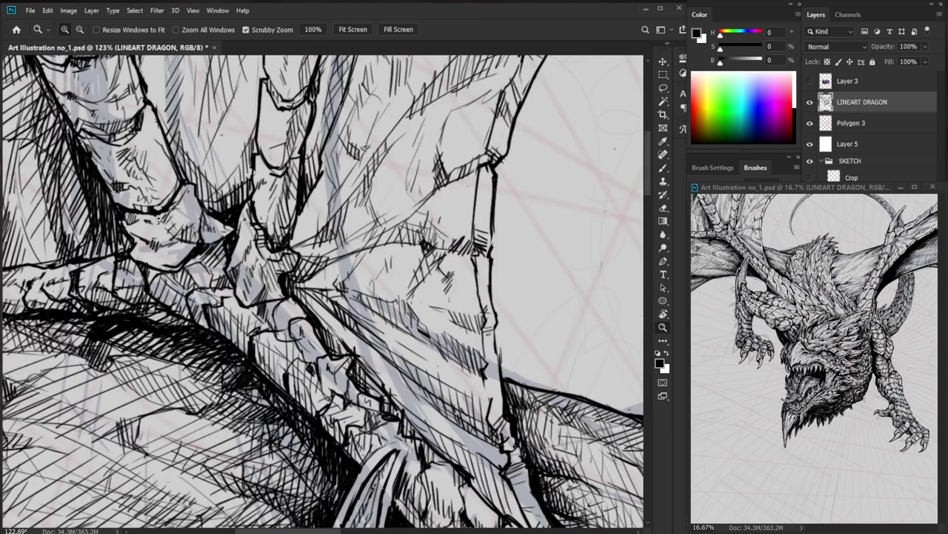
pyautogui.moveTo(178, 178); pyautogui.dragTo(229, 182)
pyautogui.press('b')
pyautogui.moveTo(230, 222); pyautogui.dragTo(251, 243)
pyautogui.press('z')
pyautogui.moveTo(232, 311); pyautogui.dragTo(249, 309)
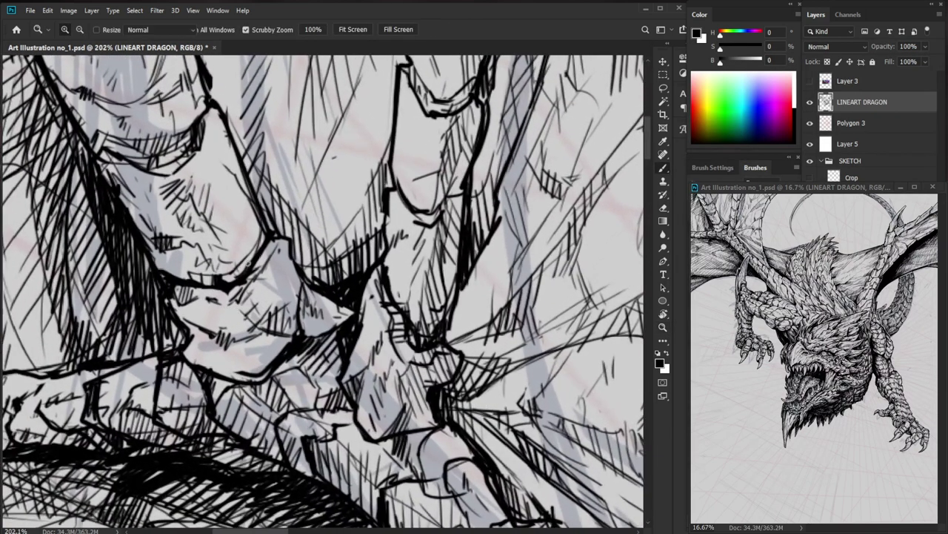
pyautogui.press('b')
pyautogui.press('e')
pyautogui.moveTo(232, 345)
pyautogui.mouseDown()
pyautogui.moveTo(180, 356)
pyautogui.moveTo(265, 342)
pyautogui.mouseUp()
pyautogui.press('b')
pyautogui.moveTo(199, 324); pyautogui.dragTo(193, 337)
# Add slanted hatching to the membrane between the left wing's thick and thin finger bones.
pyautogui.press('z')
pyautogui.moveTo(270, 302); pyautogui.dragTo(211, 355)
pyautogui.press('space')
pyautogui.moveTo(359, 466)
pyautogui.mouseDown()
pyautogui.moveTo(293, 409)
pyautogui.moveTo(305, 392)
pyautogui.mouseUp()
pyautogui.hotkey('ctrl', 'space')
pyautogui.moveTo(497, 460); pyautogui.dragTo(427, 419)
pyautogui.hotkey('ctrl', 'space')
pyautogui.moveTo(190, 248)
pyautogui.mouseDown()
pyautogui.moveTo(235, 248)
pyautogui.moveTo(179, 259)
pyautogui.mouseUp()
pyautogui.moveTo(217, 202)
pyautogui.mouseDown()
pyautogui.moveTo(189, 244)
pyautogui.moveTo(194, 234)
pyautogui.mouseUp()
pyautogui.moveTo(235, 184); pyautogui.dragTo(208, 216)
pyautogui.moveTo(224, 168)
pyautogui.mouseDown()
pyautogui.moveTo(217, 210)
pyautogui.moveTo(222, 198)
pyautogui.mouseUp()
pyautogui.moveTo(229, 160)
pyautogui.mouseDown()
pyautogui.moveTo(223, 199)
pyautogui.moveTo(233, 191)
pyautogui.moveTo(282, 295)
pyautogui.mouseUp()
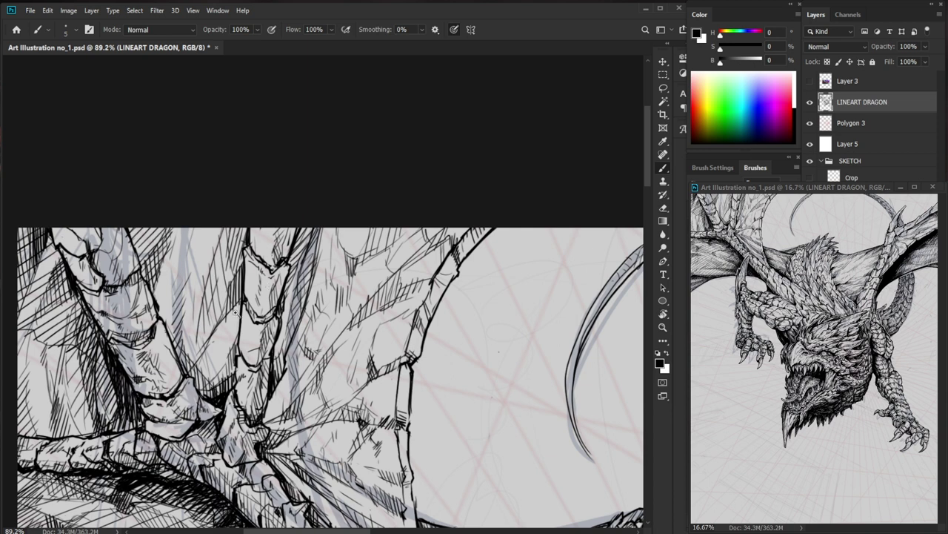
# Add slanted hatching to the membrane along the thin finger bone's lower segments, down to the wing joint.
pyautogui.scroll(3, 229, 313)
pyautogui.moveTo(188, 361)
pyautogui.mouseDown()
pyautogui.moveTo(215, 342)
pyautogui.moveTo(225, 388)
pyautogui.mouseUp()
pyautogui.moveTo(243, 301); pyautogui.dragTo(206, 349)
pyautogui.moveTo(243, 320); pyautogui.dragTo(215, 353)
pyautogui.moveTo(239, 335); pyautogui.dragTo(219, 368)
pyautogui.moveTo(239, 352); pyautogui.dragTo(224, 373)
pyautogui.moveTo(237, 363); pyautogui.dragTo(220, 391)
pyautogui.moveTo(233, 381); pyautogui.dragTo(214, 409)
pyautogui.moveTo(230, 400); pyautogui.dragTo(218, 413)
# Add short slanted hatching to the membrane between the thick and thin finger bones near the canvas's top edge.
pyautogui.moveTo(273, 379)
pyautogui.mouseDown()
pyautogui.moveTo(235, 387)
pyautogui.moveTo(252, 414)
pyautogui.mouseUp()
pyautogui.moveTo(252, 414); pyautogui.dragTo(275, 415)
pyautogui.moveTo(250, 283)
pyautogui.mouseDown()
pyautogui.moveTo(269, 267)
pyautogui.moveTo(229, 284)
pyautogui.mouseUp()
pyautogui.moveTo(251, 270); pyautogui.dragTo(229, 292)
pyautogui.press('e')
pyautogui.press('b')
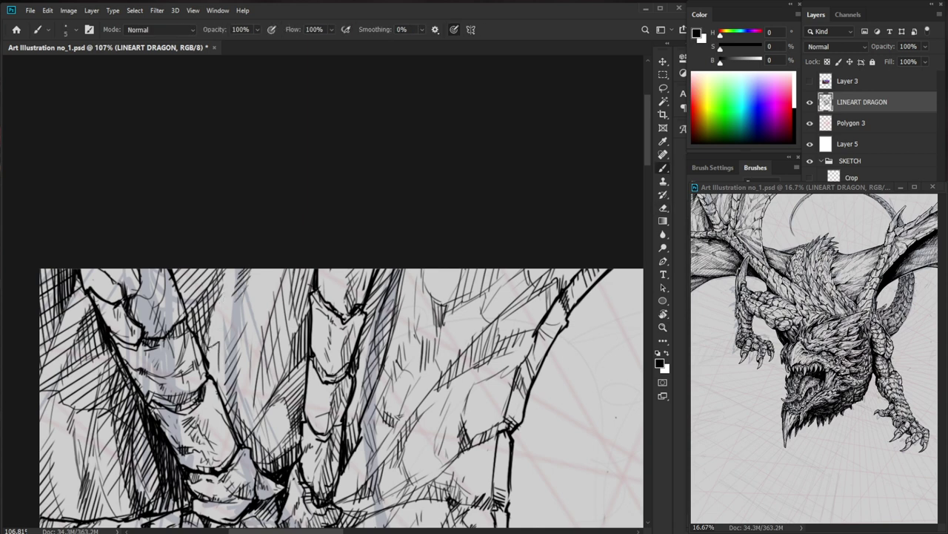
pyautogui.moveTo(234, 305); pyautogui.dragTo(231, 324)
pyautogui.moveTo(240, 288); pyautogui.dragTo(234, 312)
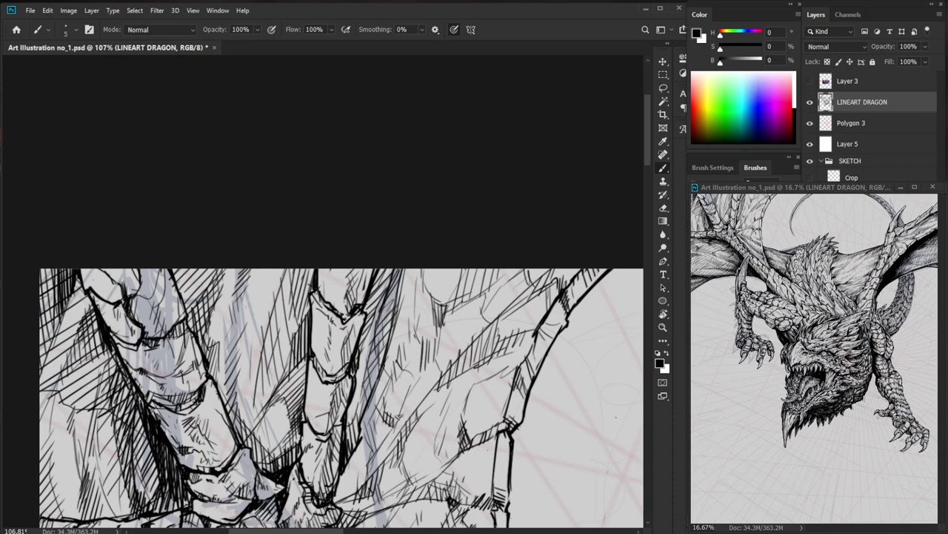
pyautogui.moveTo(245, 269); pyautogui.dragTo(241, 280)
pyautogui.moveTo(251, 269); pyautogui.dragTo(249, 284)
pyautogui.moveTo(260, 269); pyautogui.dragTo(253, 284)
# Add small shading marks to the middle segments of the left wing's thin finger bone.
pyautogui.press('z')
pyautogui.moveTo(309, 258); pyautogui.dragTo(229, 261)
pyautogui.moveTo(363, 504); pyautogui.dragTo(237, 363)
pyautogui.press('b')
pyautogui.moveTo(194, 163)
pyautogui.mouseDown()
pyautogui.moveTo(273, 163)
pyautogui.moveTo(182, 184)
pyautogui.mouseUp()
pyautogui.press('e')
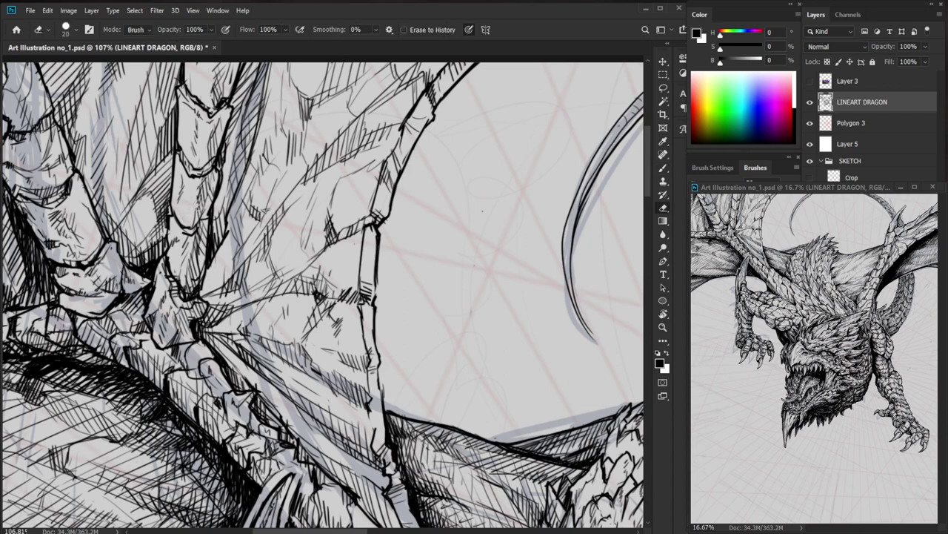
pyautogui.press('b')
pyautogui.moveTo(199, 202); pyautogui.dragTo(194, 205)
pyautogui.moveTo(195, 202); pyautogui.dragTo(184, 208)
# Re-ink the lower edge of the thick finger bone's base knuckle and shade beneath it.
pyautogui.press('z')
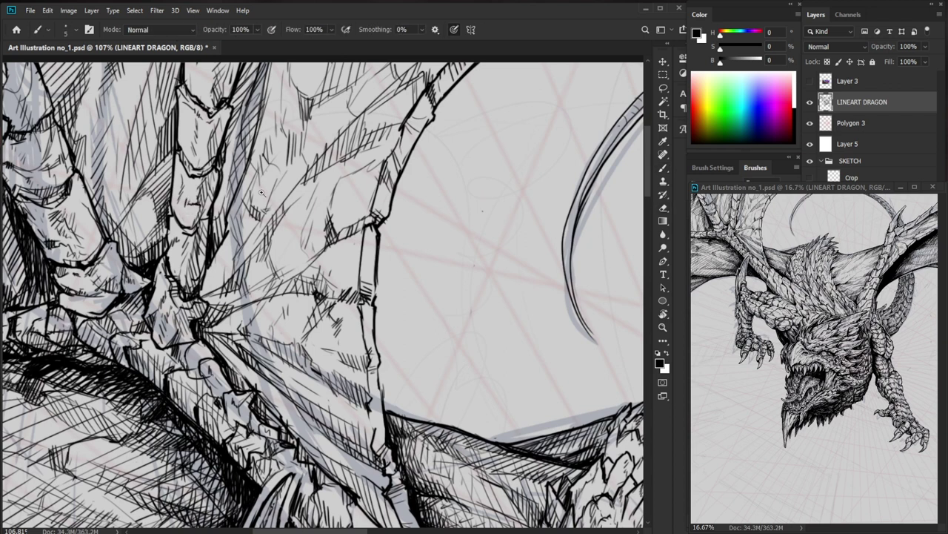
pyautogui.moveTo(249, 206); pyautogui.dragTo(194, 209)
pyautogui.press('b')
pyautogui.scroll(5, 152, 208)
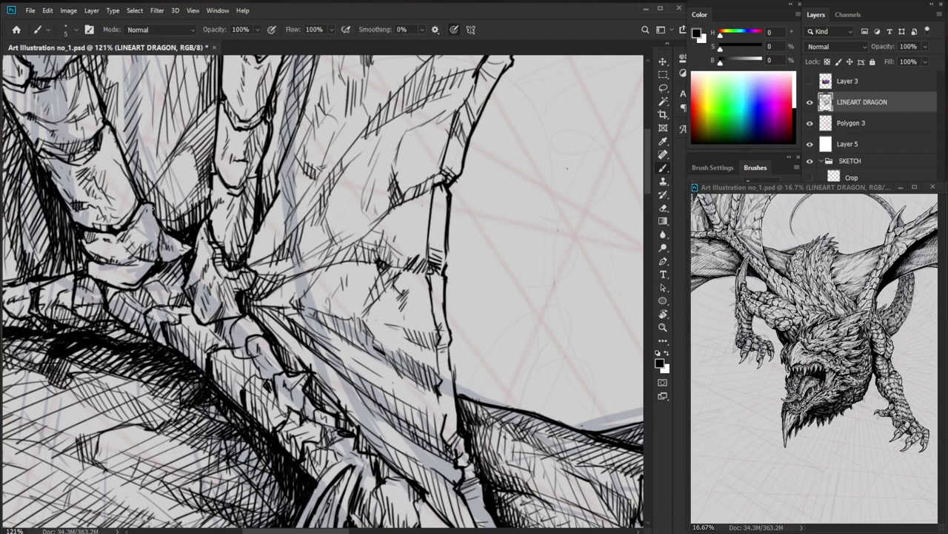
pyautogui.press('e')
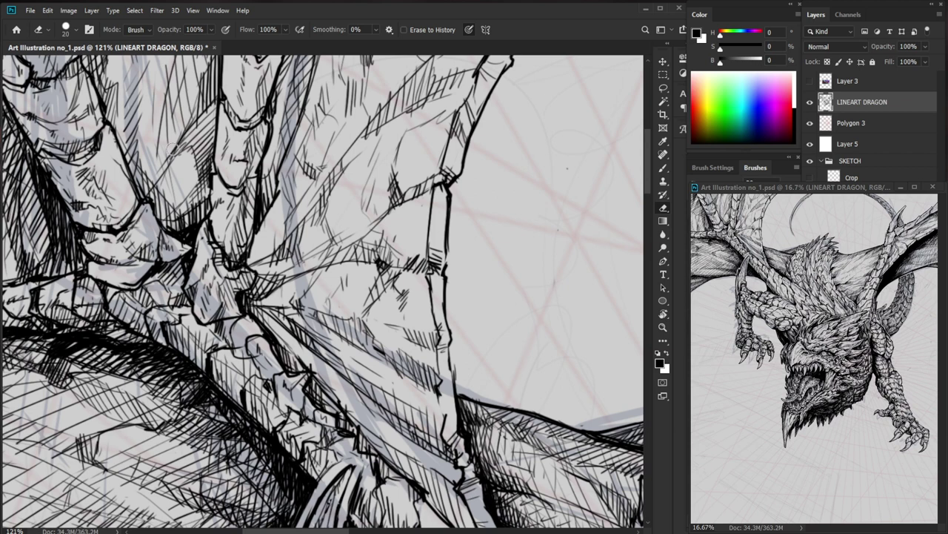
pyautogui.press('b')
pyautogui.moveTo(111, 276)
pyautogui.mouseDown()
pyautogui.moveTo(137, 279)
pyautogui.moveTo(97, 277)
pyautogui.mouseUp()
pyautogui.moveTo(90, 265); pyautogui.dragTo(101, 281)
pyautogui.moveTo(98, 272); pyautogui.dragTo(109, 291)
pyautogui.moveTo(103, 275)
pyautogui.mouseDown()
pyautogui.moveTo(112, 292)
pyautogui.moveTo(131, 291)
pyautogui.mouseUp()
pyautogui.moveTo(132, 279); pyautogui.dragTo(138, 269)
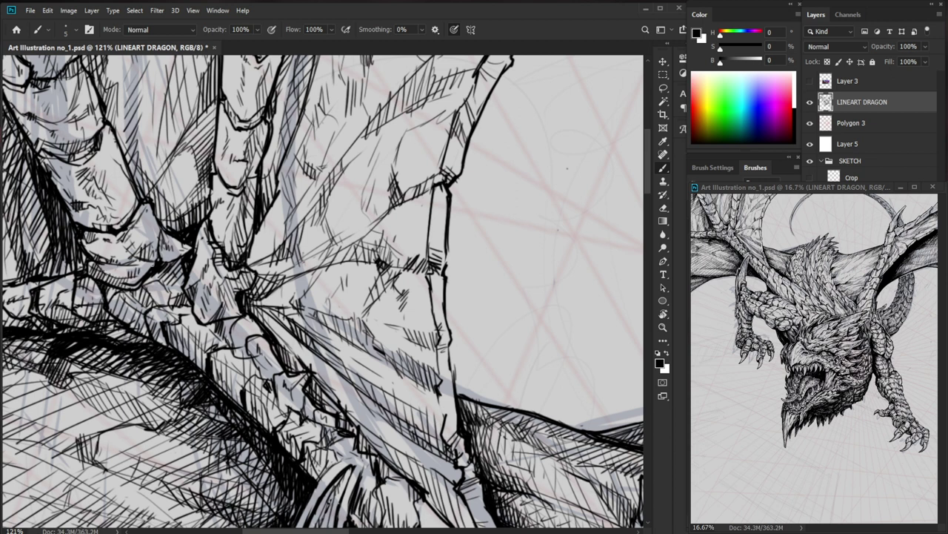
# Clean the thin finger bone's upper joint with the Eraser and re-ink the joint lines between its upper segments.
pyautogui.scroll(-8, 218, 252)
pyautogui.moveTo(542, 419)
pyautogui.mouseDown()
pyautogui.moveTo(506, 452)
pyautogui.moveTo(510, 467)
pyautogui.mouseUp()
pyautogui.moveTo(184, 221); pyautogui.dragTo(224, 221)
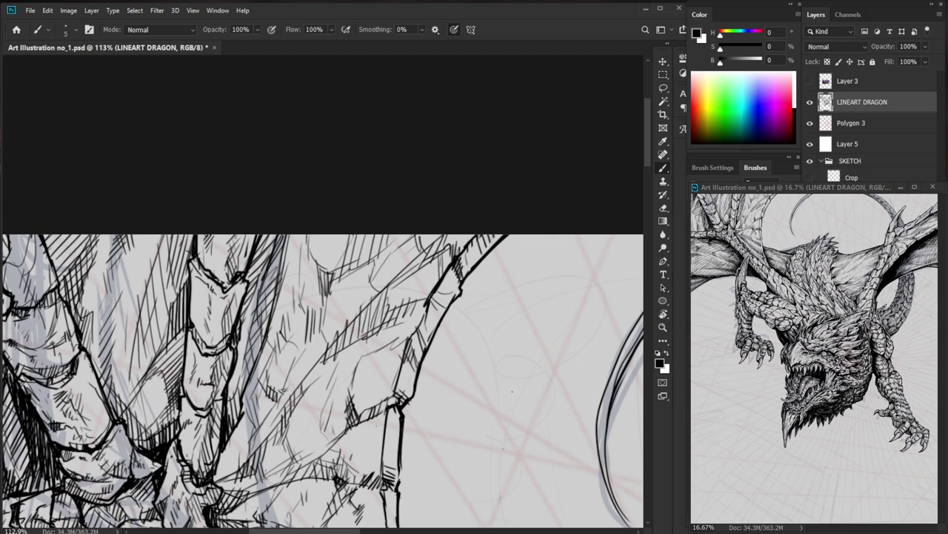
pyautogui.scroll(3, 211, 295)
pyautogui.press('e')
pyautogui.moveTo(190, 268)
pyautogui.mouseDown()
pyautogui.moveTo(212, 273)
pyautogui.moveTo(203, 272)
pyautogui.mouseUp()
pyautogui.press('b')
pyautogui.moveTo(198, 267)
pyautogui.mouseDown()
pyautogui.moveTo(210, 273)
pyautogui.moveTo(190, 254)
pyautogui.mouseUp()
pyautogui.moveTo(194, 258); pyautogui.dragTo(199, 258)
pyautogui.moveTo(203, 264)
pyautogui.mouseDown()
pyautogui.moveTo(207, 257)
pyautogui.moveTo(178, 256)
pyautogui.mouseUp()
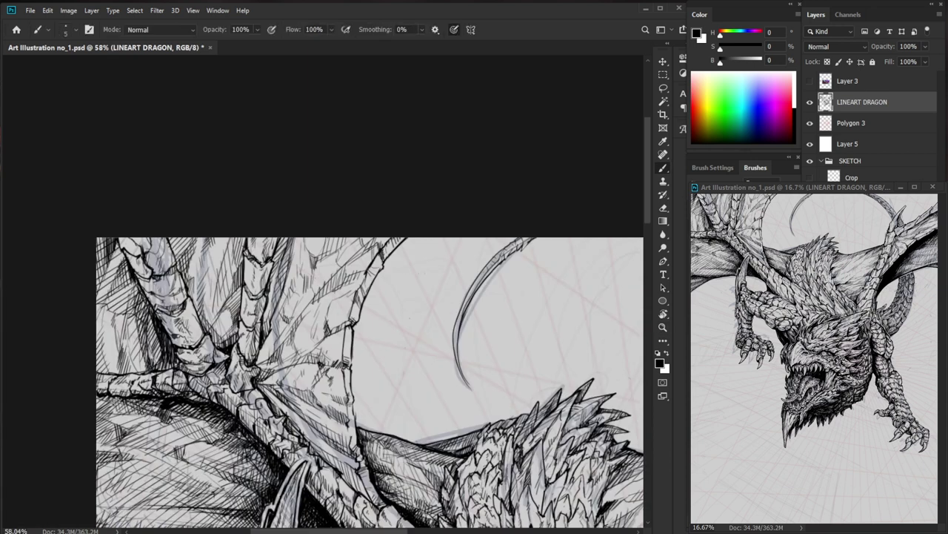
pyautogui.moveTo(244, 271); pyautogui.dragTo(332, 271)
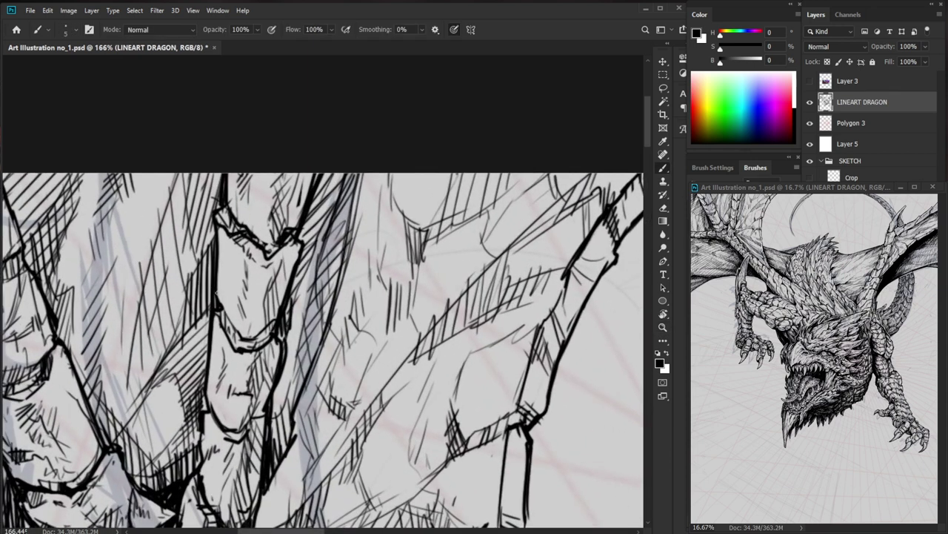
pyautogui.moveTo(219, 316); pyautogui.dragTo(240, 336)
pyautogui.moveTo(301, 305); pyautogui.dragTo(222, 305)
pyautogui.moveTo(256, 440); pyautogui.dragTo(293, 380)
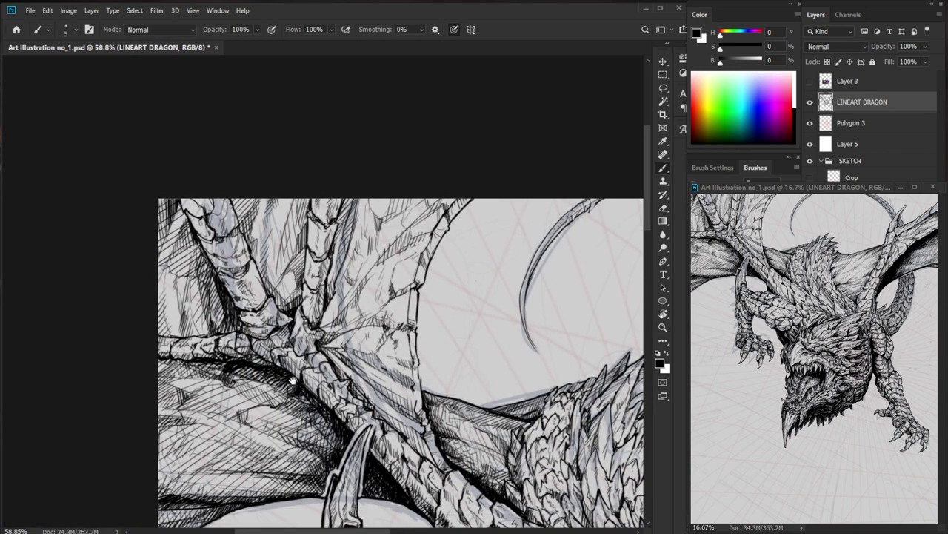
# Add shading strokes along the inner side of the thick finger bone's lowest long segment.
pyautogui.scroll(3, 276, 289)
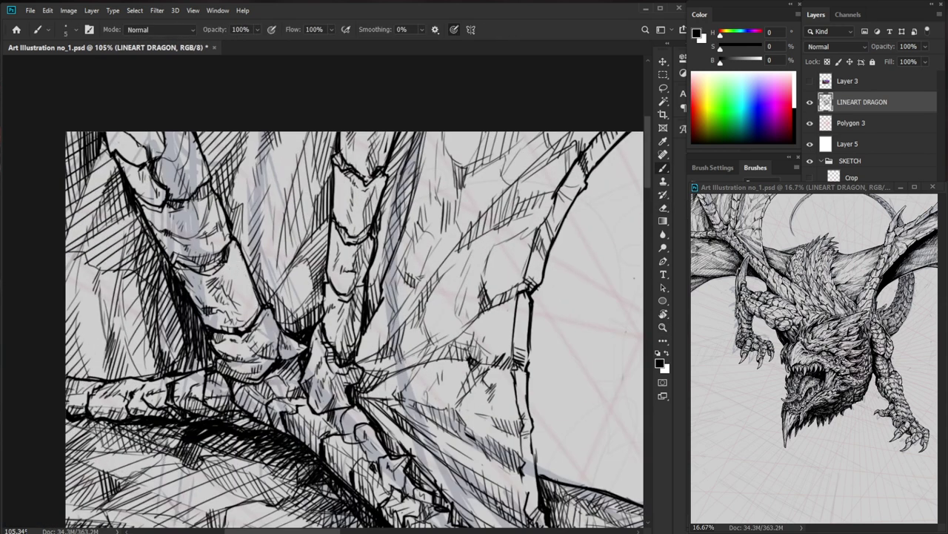
pyautogui.press('e')
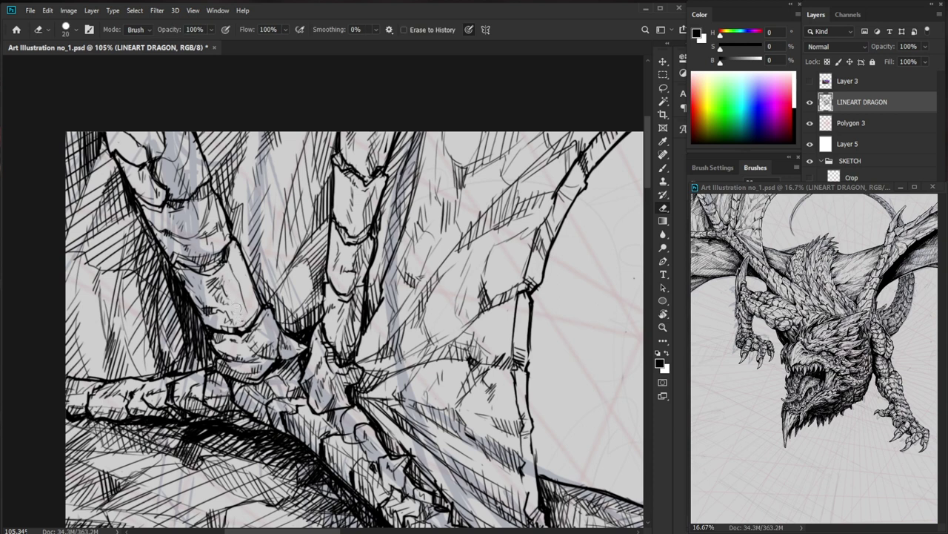
pyautogui.press('b')
pyautogui.moveTo(237, 280)
pyautogui.mouseDown()
pyautogui.moveTo(255, 312)
pyautogui.moveTo(246, 304)
pyautogui.mouseUp()
pyautogui.moveTo(243, 294); pyautogui.dragTo(251, 315)
pyautogui.moveTo(238, 247); pyautogui.dragTo(245, 293)
pyautogui.moveTo(245, 284)
pyautogui.mouseDown()
pyautogui.moveTo(246, 299)
pyautogui.moveTo(218, 294)
pyautogui.mouseUp()
# Darken the membrane beside the thick finger bone's upper segments with dense slanted hatching.
pyautogui.moveTo(290, 272)
pyautogui.mouseDown()
pyautogui.moveTo(211, 233)
pyautogui.moveTo(267, 231)
pyautogui.mouseUp()
pyautogui.moveTo(185, 229); pyautogui.dragTo(177, 239)
pyautogui.moveTo(193, 217); pyautogui.dragTo(180, 241)
pyautogui.moveTo(199, 199); pyautogui.dragTo(191, 217)
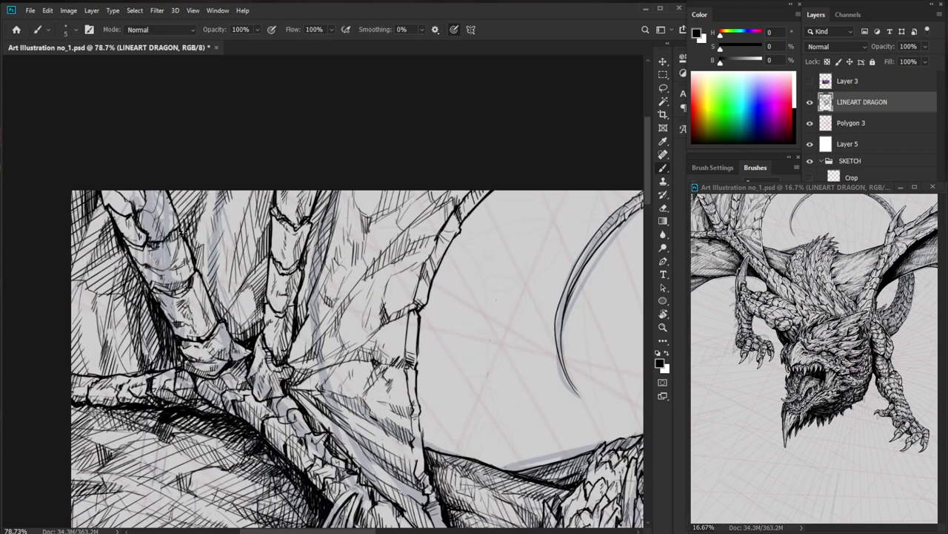
pyautogui.moveTo(188, 188)
pyautogui.mouseDown()
pyautogui.moveTo(175, 212)
pyautogui.moveTo(167, 206)
pyautogui.mouseUp()
pyautogui.moveTo(177, 188); pyautogui.dragTo(171, 211)
pyautogui.moveTo(240, 217)
pyautogui.mouseDown()
pyautogui.moveTo(216, 241)
pyautogui.moveTo(160, 243)
pyautogui.mouseUp()
pyautogui.moveTo(482, 443); pyautogui.dragTo(375, 393)
pyautogui.press('z')
pyautogui.moveTo(96, 152); pyautogui.dragTo(141, 156)
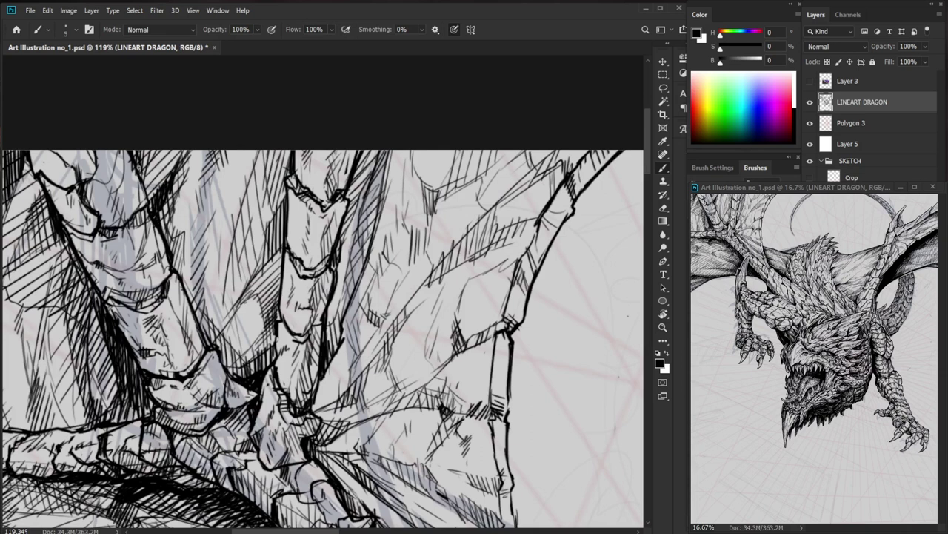
# Touch up the outer scale at the upper end of the thick finger bone.
pyautogui.press('z')
pyautogui.moveTo(213, 158); pyautogui.dragTo(139, 161)
pyautogui.press('z')
pyautogui.press('e')
pyautogui.press('b')
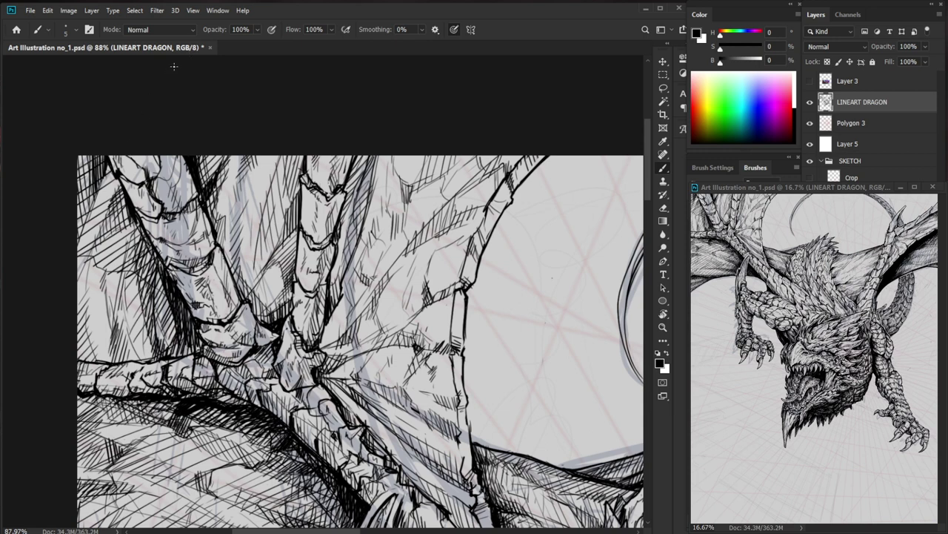
pyautogui.moveTo(127, 175); pyautogui.dragTo(116, 180)
pyautogui.moveTo(216, 243); pyautogui.dragTo(137, 243)
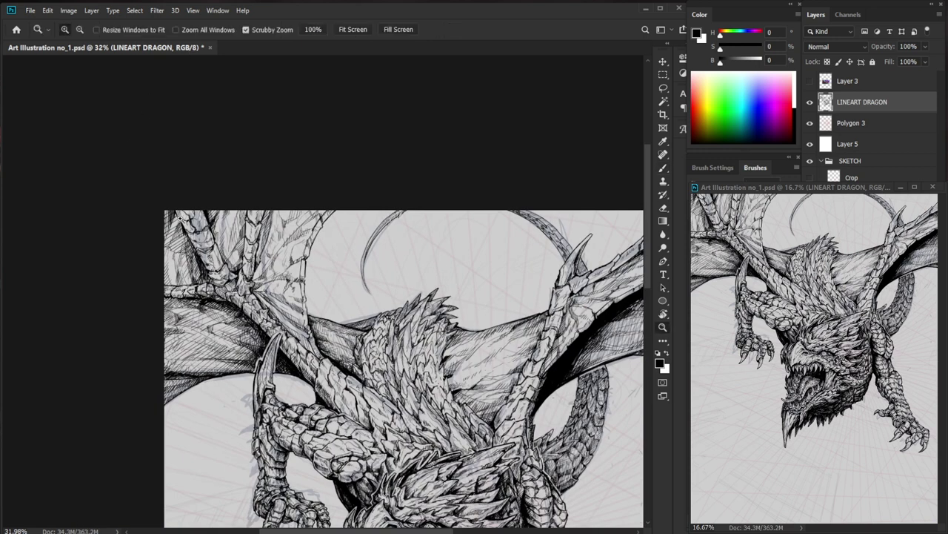
# Add near-vertical hatching to the membrane outside the thick finger bone, in the canvas's upper-left corner.
pyautogui.moveTo(177, 216); pyautogui.dragTo(256, 216)
pyautogui.moveTo(163, 199); pyautogui.dragTo(159, 217)
pyautogui.moveTo(168, 206)
pyautogui.mouseDown()
pyautogui.moveTo(154, 244)
pyautogui.moveTo(187, 252)
pyautogui.moveTo(164, 243)
pyautogui.mouseUp()
pyautogui.moveTo(171, 206); pyautogui.dragTo(169, 244)
pyautogui.moveTo(177, 214); pyautogui.dragTo(175, 250)
pyautogui.moveTo(183, 226); pyautogui.dragTo(180, 245)
# Add short hatching marks to the membrane between the thin finger bone and the left wing's outer edge.
pyautogui.moveTo(256, 236); pyautogui.dragTo(188, 237)
pyautogui.moveTo(507, 448); pyautogui.dragTo(422, 429)
pyautogui.moveTo(267, 305); pyautogui.dragTo(326, 306)
pyautogui.moveTo(187, 267); pyautogui.dragTo(206, 255)
pyautogui.moveTo(187, 268); pyautogui.dragTo(205, 265)
pyautogui.moveTo(190, 269); pyautogui.dragTo(203, 266)
pyautogui.moveTo(255, 242); pyautogui.dragTo(251, 253)
pyautogui.moveTo(261, 238); pyautogui.dragTo(257, 253)
pyautogui.moveTo(271, 238); pyautogui.dragTo(262, 252)
# Reinforce the left wing's curved outer edge and add short hatching where it meets the canvas's top.
pyautogui.moveTo(335, 235)
pyautogui.mouseDown()
pyautogui.moveTo(278, 235)
pyautogui.moveTo(390, 229)
pyautogui.moveTo(342, 218)
pyautogui.mouseUp()
pyautogui.moveTo(349, 200); pyautogui.dragTo(343, 217)
pyautogui.moveTo(341, 282); pyautogui.dragTo(247, 409)
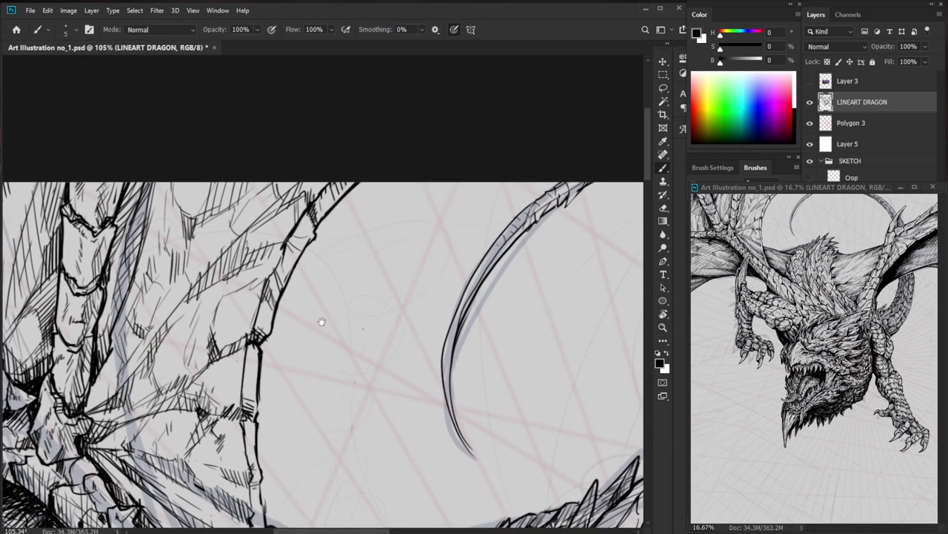
pyautogui.moveTo(266, 266); pyautogui.dragTo(260, 279)
pyautogui.moveTo(269, 267); pyautogui.dragTo(266, 277)
pyautogui.moveTo(277, 260); pyautogui.dragTo(272, 276)
pyautogui.moveTo(363, 327); pyautogui.dragTo(243, 327)
pyautogui.moveTo(326, 415); pyautogui.dragTo(232, 179)
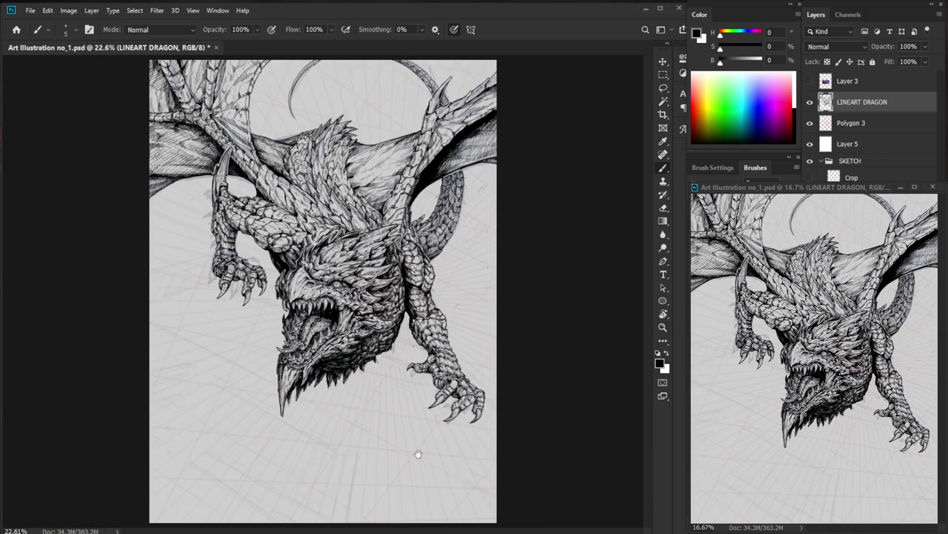
# Hatch the right wing's lower membrane beside the solid black shadow, above the tail.
pyautogui.moveTo(358, 151); pyautogui.dragTo(528, 135)
pyautogui.moveTo(527, 134); pyautogui.dragTo(352, 224)
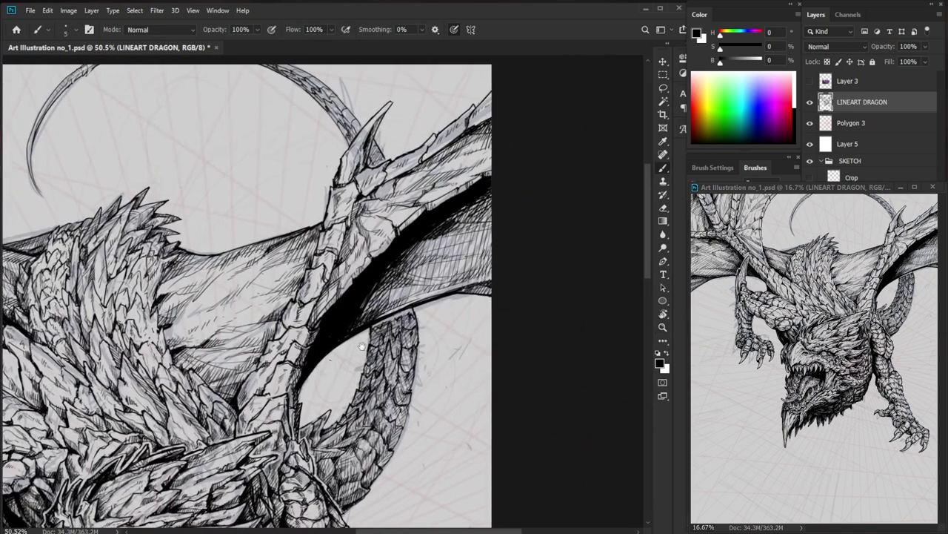
pyautogui.moveTo(395, 321); pyautogui.dragTo(475, 322)
pyautogui.moveTo(323, 308); pyautogui.dragTo(316, 327)
pyautogui.moveTo(334, 290); pyautogui.dragTo(323, 333)
pyautogui.moveTo(340, 278)
pyautogui.mouseDown()
pyautogui.moveTo(333, 318)
pyautogui.moveTo(349, 267)
pyautogui.mouseUp()
pyautogui.moveTo(348, 302); pyautogui.dragTo(354, 274)
pyautogui.moveTo(346, 320)
pyautogui.mouseDown()
pyautogui.moveTo(360, 280)
pyautogui.moveTo(399, 265)
pyautogui.mouseUp()
pyautogui.moveTo(395, 298); pyautogui.dragTo(410, 266)
pyautogui.moveTo(406, 301); pyautogui.dragTo(431, 268)
pyautogui.moveTo(418, 289); pyautogui.dragTo(446, 263)
pyautogui.moveTo(432, 286)
pyautogui.mouseDown()
pyautogui.moveTo(450, 264)
pyautogui.moveTo(457, 270)
pyautogui.mouseUp()
pyautogui.moveTo(489, 257); pyautogui.dragTo(391, 257)
# Darken the top of the tail with short strokes just beneath the right wing's lower edge.
pyautogui.moveTo(491, 337); pyautogui.dragTo(393, 378)
pyautogui.moveTo(386, 321); pyautogui.dragTo(475, 320)
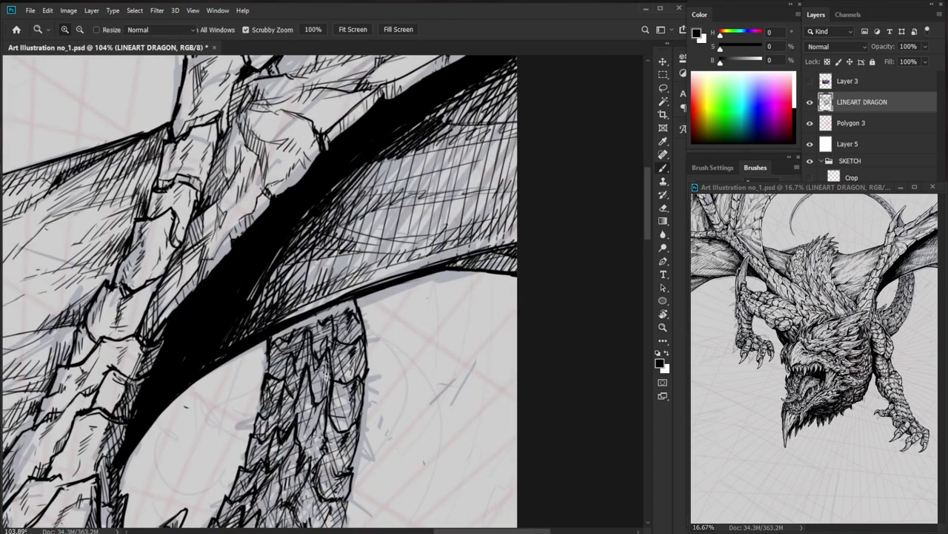
pyautogui.moveTo(287, 352); pyautogui.dragTo(292, 340)
pyautogui.moveTo(293, 338); pyautogui.dragTo(290, 347)
pyautogui.moveTo(334, 322); pyautogui.dragTo(326, 338)
pyautogui.moveTo(343, 315); pyautogui.dragTo(331, 326)
pyautogui.moveTo(404, 326); pyautogui.dragTo(271, 356)
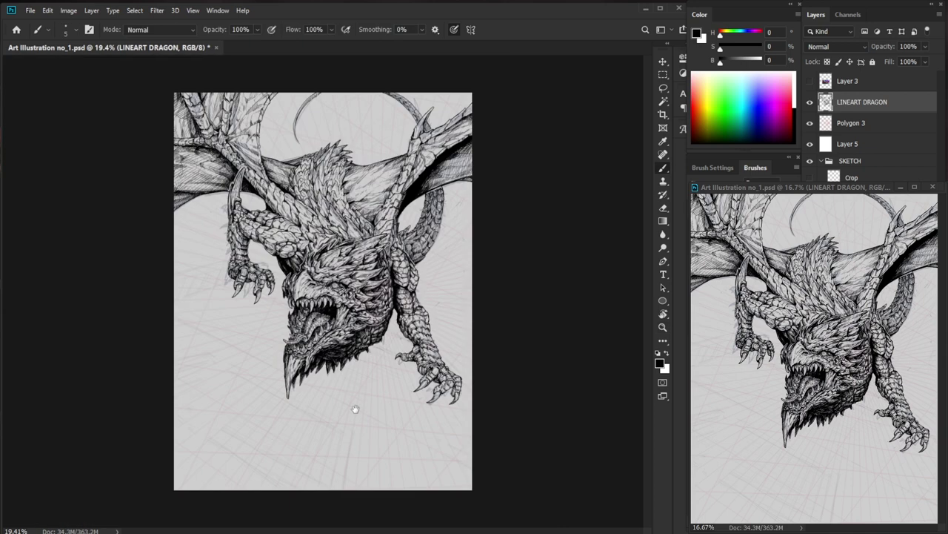
# Add hatching to the scales along the outer side of the tail's lower bend.
pyautogui.moveTo(428, 242); pyautogui.dragTo(555, 243)
pyautogui.moveTo(365, 305); pyautogui.dragTo(366, 336)
pyautogui.moveTo(373, 303); pyautogui.dragTo(372, 328)
pyautogui.moveTo(382, 306)
pyautogui.mouseDown()
pyautogui.moveTo(380, 325)
pyautogui.moveTo(360, 337)
pyautogui.mouseUp()
pyautogui.hotkey('ctrl', 'z')
pyautogui.moveTo(375, 319); pyautogui.dragTo(371, 331)
pyautogui.moveTo(384, 315); pyautogui.dragTo(381, 324)
pyautogui.moveTo(439, 272); pyautogui.dragTo(392, 330)
pyautogui.moveTo(367, 349); pyautogui.dragTo(362, 360)
pyautogui.moveTo(378, 337); pyautogui.dragTo(370, 353)
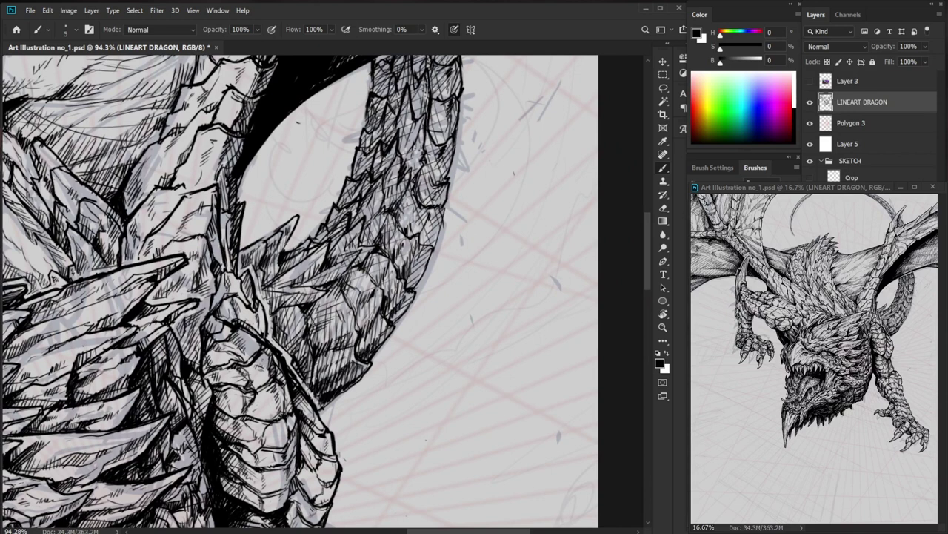
# Shade the scales along the tail's outer edge, from the middle up toward the wing.
pyautogui.scroll(2, 417, 269)
pyautogui.hscroll(2, 415, 271)
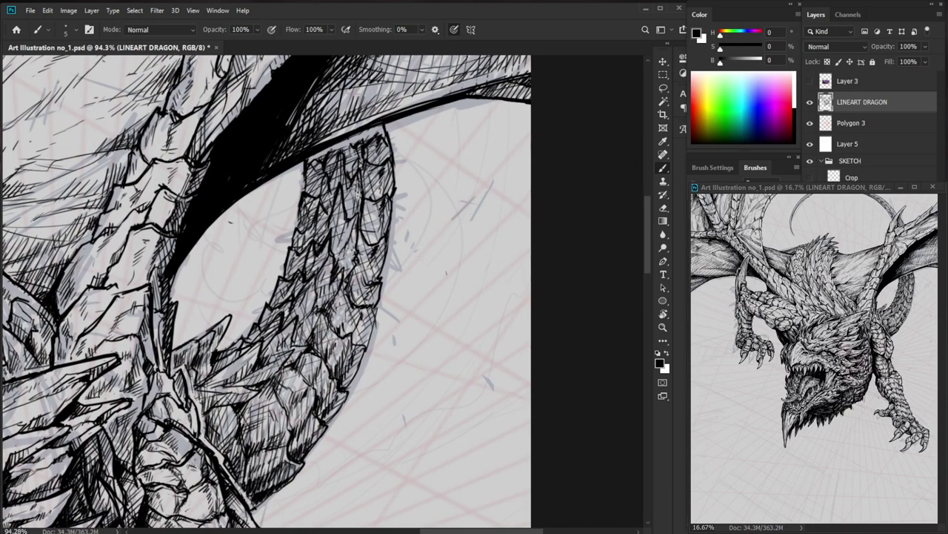
pyautogui.moveTo(371, 314); pyautogui.dragTo(363, 334)
pyautogui.moveTo(370, 315)
pyautogui.mouseDown()
pyautogui.moveTo(365, 327)
pyautogui.moveTo(344, 329)
pyautogui.mouseUp()
pyautogui.moveTo(355, 300); pyautogui.dragTo(351, 324)
pyautogui.moveTo(416, 269); pyautogui.dragTo(348, 268)
pyautogui.moveTo(415, 248); pyautogui.dragTo(482, 248)
pyautogui.moveTo(371, 273)
pyautogui.mouseDown()
pyautogui.moveTo(367, 295)
pyautogui.moveTo(375, 277)
pyautogui.mouseUp()
pyautogui.moveTo(378, 222); pyautogui.dragTo(371, 237)
pyautogui.moveTo(379, 224); pyautogui.dragTo(368, 251)
pyautogui.moveTo(372, 238)
pyautogui.mouseDown()
pyautogui.moveTo(370, 254)
pyautogui.moveTo(360, 244)
pyautogui.mouseUp()
pyautogui.moveTo(432, 236); pyautogui.dragTo(367, 255)
# Touch up the scale lines and shading on the dragon's left-hand arm near the elbow.
pyautogui.moveTo(57, 297)
pyautogui.mouseDown()
pyautogui.moveTo(92, 296)
pyautogui.moveTo(68, 297)
pyautogui.moveTo(84, 289)
pyautogui.mouseUp()
pyautogui.press('e')
pyautogui.press('b')
pyautogui.moveTo(90, 285)
pyautogui.mouseDown()
pyautogui.moveTo(86, 292)
pyautogui.moveTo(188, 294)
pyautogui.moveTo(230, 307)
pyautogui.mouseUp()
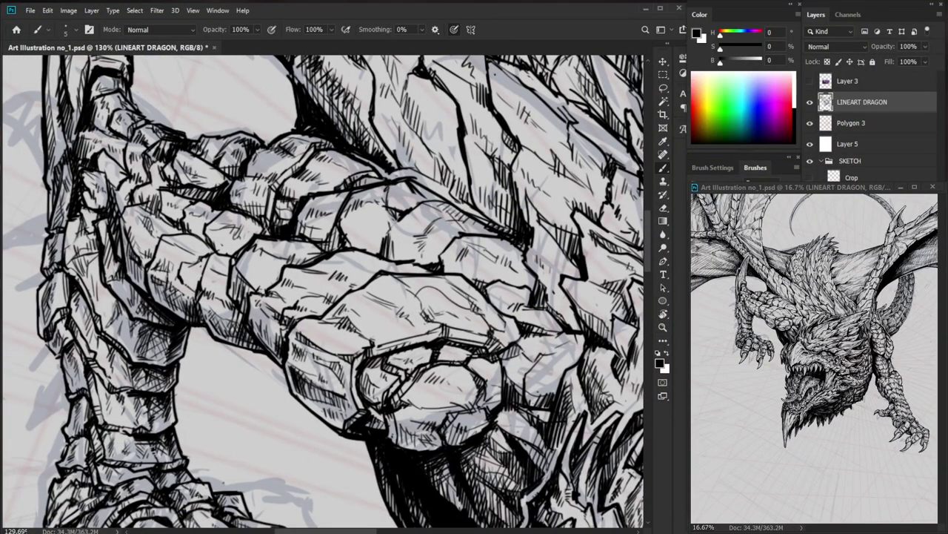
pyautogui.moveTo(187, 286)
pyautogui.mouseDown()
pyautogui.moveTo(194, 297)
pyautogui.moveTo(201, 266)
pyautogui.moveTo(181, 257)
pyautogui.moveTo(194, 261)
pyautogui.mouseUp()
pyautogui.press('e')
pyautogui.press('b')
pyautogui.press('e')
pyautogui.press('b')
pyautogui.moveTo(176, 251); pyautogui.dragTo(192, 262)
pyautogui.moveTo(295, 261); pyautogui.dragTo(241, 260)
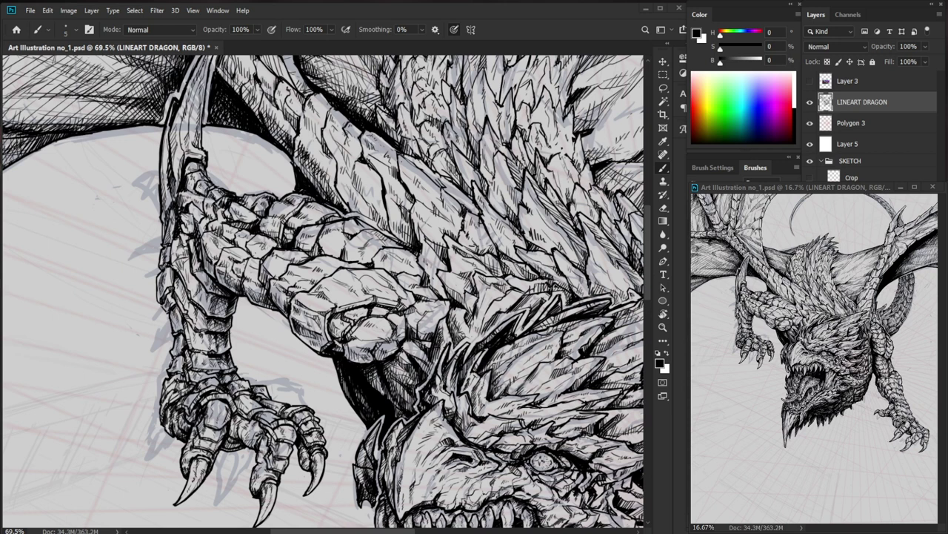
# Refine the upper outline of the left-hand arm's scales.
pyautogui.moveTo(269, 191)
pyautogui.mouseDown()
pyautogui.moveTo(306, 194)
pyautogui.moveTo(221, 192)
pyautogui.mouseUp()
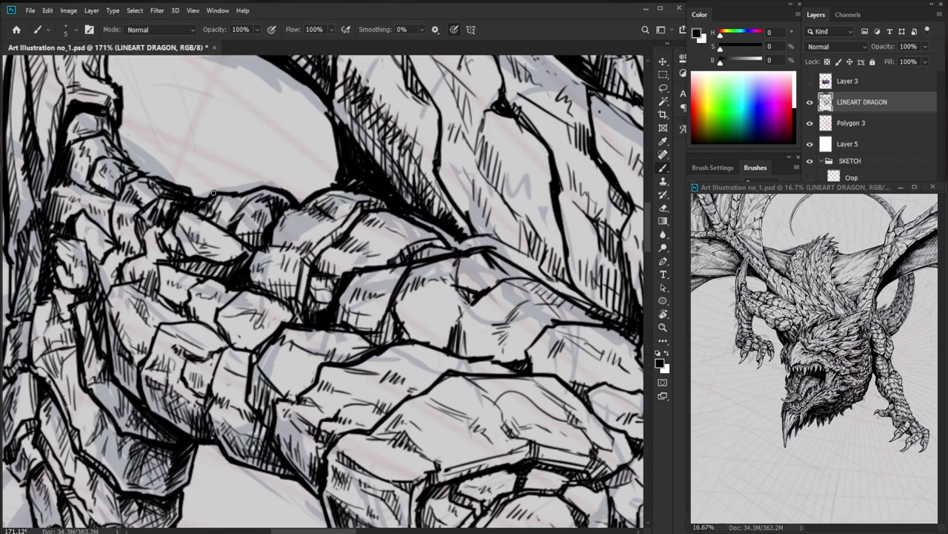
pyautogui.press('e')
pyautogui.press('b')
pyautogui.moveTo(224, 190); pyautogui.dragTo(173, 194)
pyautogui.moveTo(358, 367); pyautogui.dragTo(370, 415)
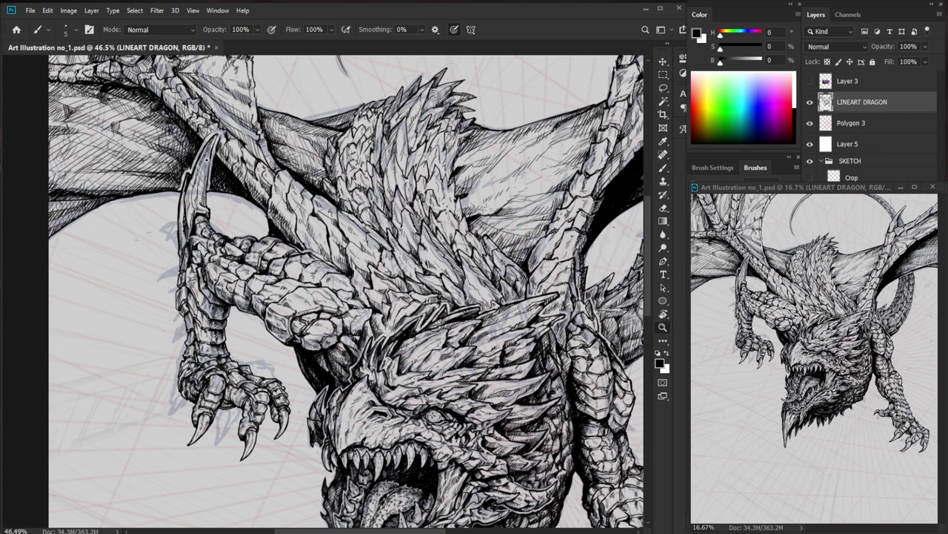
# Refine the outline and inner lines of the long curved claw rising above the left-hand arm.
pyautogui.scroll(5, 202, 181)
pyautogui.moveTo(206, 174); pyautogui.dragTo(194, 276)
pyautogui.moveTo(197, 210); pyautogui.dragTo(200, 277)
pyautogui.moveTo(212, 146); pyautogui.dragTo(200, 181)
pyautogui.moveTo(217, 128)
pyautogui.mouseDown()
pyautogui.moveTo(204, 181)
pyautogui.moveTo(207, 168)
pyautogui.mouseUp()
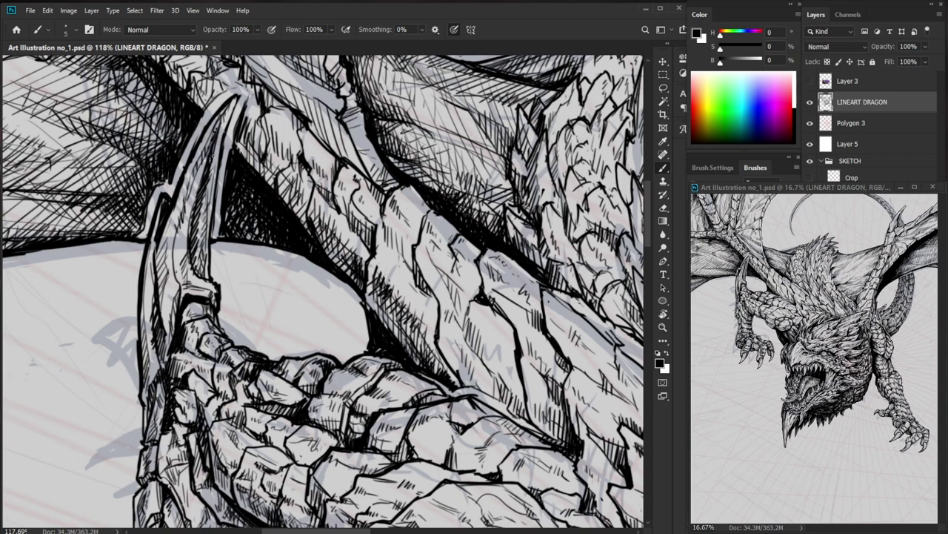
# Add shading lines around the curved claw's tip and on the wing area directly behind it.
pyautogui.moveTo(247, 129); pyautogui.dragTo(195, 134)
pyautogui.moveTo(228, 174); pyautogui.dragTo(285, 172)
pyautogui.moveTo(223, 207); pyautogui.dragTo(216, 230)
pyautogui.moveTo(183, 178); pyautogui.dragTo(189, 259)
pyautogui.hotkey('ctrl', '0')
pyautogui.moveTo(216, 167); pyautogui.dragTo(319, 164)
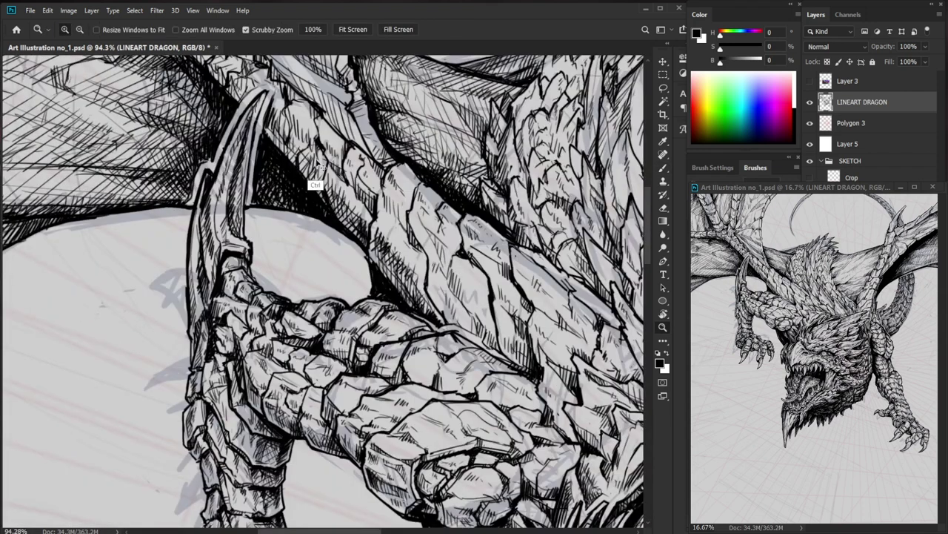
# Touch up the curved claw's outer edge and the dark shadow between the claw and the wing arm.
pyautogui.moveTo(206, 216)
pyautogui.mouseDown()
pyautogui.moveTo(213, 261)
pyautogui.moveTo(205, 275)
pyautogui.moveTo(199, 220)
pyautogui.mouseUp()
pyautogui.press('e')
pyautogui.press('b')
pyautogui.moveTo(195, 272)
pyautogui.mouseDown()
pyautogui.moveTo(197, 211)
pyautogui.moveTo(200, 246)
pyautogui.mouseUp()
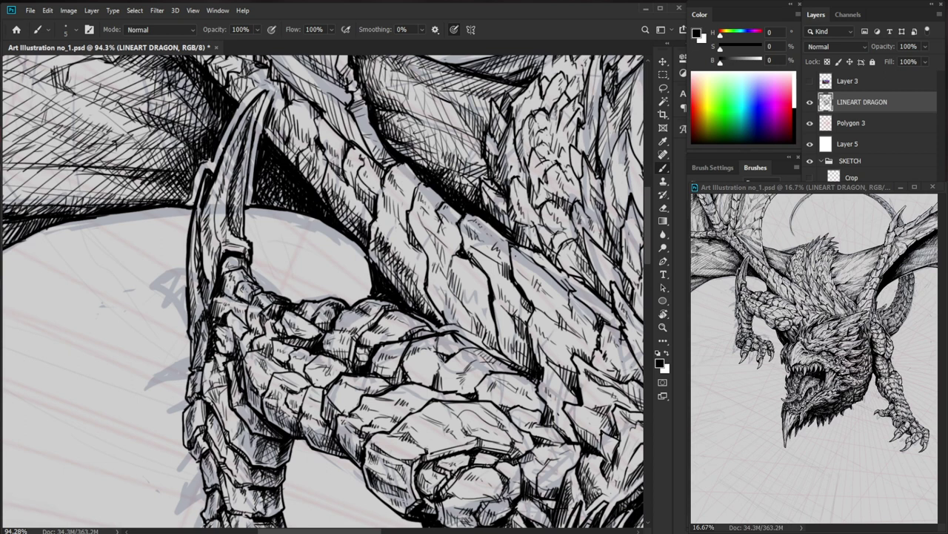
pyautogui.moveTo(268, 179)
pyautogui.mouseDown()
pyautogui.moveTo(301, 180)
pyautogui.moveTo(246, 195)
pyautogui.mouseUp()
pyautogui.moveTo(273, 176); pyautogui.dragTo(269, 184)
pyautogui.moveTo(255, 198)
pyautogui.mouseDown()
pyautogui.moveTo(250, 204)
pyautogui.moveTo(276, 196)
pyautogui.mouseUp()
pyautogui.moveTo(279, 206); pyautogui.dragTo(280, 226)
pyautogui.moveTo(335, 197); pyautogui.dragTo(256, 197)
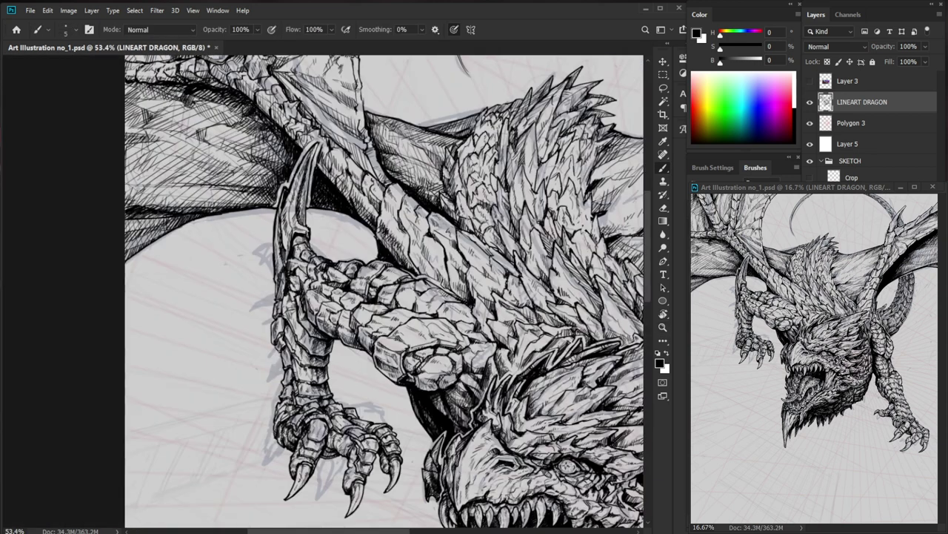
# Cross-hatch the left wing membrane beneath the wing arm, around the curved claw.
pyautogui.moveTo(244, 134); pyautogui.dragTo(277, 135)
pyautogui.moveTo(175, 139)
pyautogui.mouseDown()
pyautogui.moveTo(283, 159)
pyautogui.moveTo(236, 164)
pyautogui.moveTo(240, 171)
pyautogui.mouseUp()
pyautogui.moveTo(283, 155)
pyautogui.mouseDown()
pyautogui.moveTo(254, 172)
pyautogui.moveTo(261, 176)
pyautogui.mouseUp()
pyautogui.moveTo(287, 158); pyautogui.dragTo(270, 183)
pyautogui.moveTo(291, 168); pyautogui.dragTo(281, 188)
pyautogui.moveTo(312, 166)
pyautogui.mouseDown()
pyautogui.moveTo(290, 188)
pyautogui.moveTo(376, 244)
pyautogui.mouseUp()
pyautogui.moveTo(249, 209); pyautogui.dragTo(303, 233)
pyautogui.moveTo(173, 176); pyautogui.dragTo(219, 205)
pyautogui.moveTo(237, 194); pyautogui.dragTo(232, 213)
pyautogui.moveTo(246, 199); pyautogui.dragTo(238, 213)
pyautogui.keyDown('ctrl'); pyautogui.moveTo(307, 196); pyautogui.dragTo(238, 197); pyautogui.keyUp('ctrl')
# Build up fold lines and hatching across the middle of the left wing's lower membrane.
pyautogui.keyDown('ctrl'); pyautogui.moveTo(297, 218); pyautogui.dragTo(375, 219); pyautogui.keyUp('ctrl')
pyautogui.moveTo(191, 237); pyautogui.dragTo(263, 252)
pyautogui.moveTo(159, 229)
pyautogui.mouseDown()
pyautogui.moveTo(275, 255)
pyautogui.moveTo(222, 265)
pyautogui.mouseUp()
pyautogui.moveTo(194, 233); pyautogui.dragTo(178, 243)
pyautogui.moveTo(198, 237)
pyautogui.mouseDown()
pyautogui.moveTo(182, 249)
pyautogui.moveTo(190, 253)
pyautogui.mouseUp()
pyautogui.moveTo(208, 239); pyautogui.dragTo(199, 258)
pyautogui.moveTo(224, 248)
pyautogui.mouseDown()
pyautogui.moveTo(209, 260)
pyautogui.moveTo(239, 261)
pyautogui.mouseUp()
pyautogui.moveTo(235, 248)
pyautogui.mouseDown()
pyautogui.moveTo(252, 268)
pyautogui.moveTo(280, 267)
pyautogui.mouseUp()
# Extend the hatching toward the outer part of the left wing's lower membrane.
pyautogui.moveTo(152, 279); pyautogui.dragTo(178, 283)
pyautogui.moveTo(138, 257); pyautogui.dragTo(124, 286)
pyautogui.moveTo(143, 268); pyautogui.dragTo(129, 303)
pyautogui.moveTo(157, 272)
pyautogui.mouseDown()
pyautogui.moveTo(138, 302)
pyautogui.moveTo(166, 305)
pyautogui.mouseUp()
pyautogui.moveTo(150, 299); pyautogui.dragTo(158, 308)
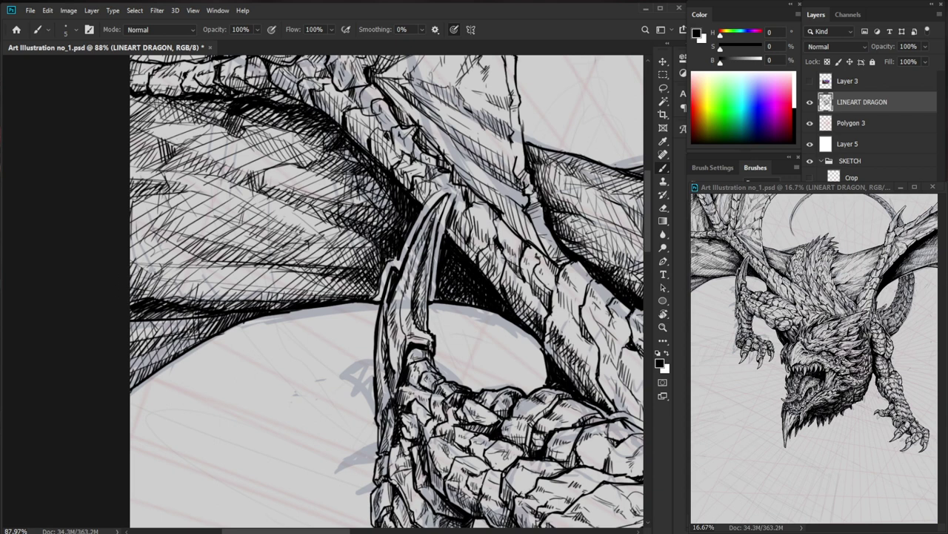
# Hatch along the lower edge of the left wing membrane with short slanted strokes, replacing one misplaced stroke.
pyautogui.moveTo(136, 343); pyautogui.dragTo(129, 373)
pyautogui.moveTo(144, 344); pyautogui.dragTo(128, 375)
pyautogui.moveTo(152, 342); pyautogui.dragTo(140, 374)
pyautogui.moveTo(139, 371); pyautogui.dragTo(128, 387)
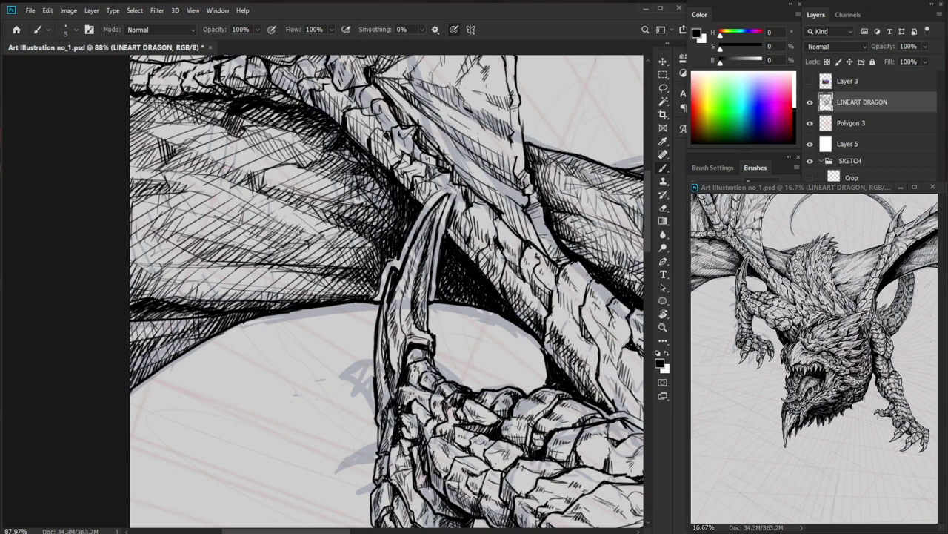
pyautogui.hotkey('ctrl', 'z')
pyautogui.moveTo(139, 343); pyautogui.dragTo(130, 360)
pyautogui.moveTo(139, 353); pyautogui.dragTo(131, 385)
pyautogui.moveTo(153, 341); pyautogui.dragTo(139, 381)
pyautogui.moveTo(163, 338)
pyautogui.mouseDown()
pyautogui.moveTo(143, 379)
pyautogui.moveTo(149, 375)
pyautogui.mouseUp()
pyautogui.moveTo(174, 332)
pyautogui.mouseDown()
pyautogui.moveTo(160, 362)
pyautogui.moveTo(167, 358)
pyautogui.mouseUp()
pyautogui.moveTo(185, 330); pyautogui.dragTo(179, 351)
pyautogui.moveTo(194, 330); pyautogui.dragTo(191, 349)
pyautogui.moveTo(208, 329); pyautogui.dragTo(195, 345)
# Add short hatching strokes to the left wing's membrane between the finger bones and its inner edge.
pyautogui.moveTo(281, 300); pyautogui.dragTo(200, 300)
pyautogui.moveTo(528, 390); pyautogui.dragTo(339, 349)
pyautogui.moveTo(310, 300); pyautogui.dragTo(332, 300)
pyautogui.moveTo(244, 255); pyautogui.dragTo(334, 403)
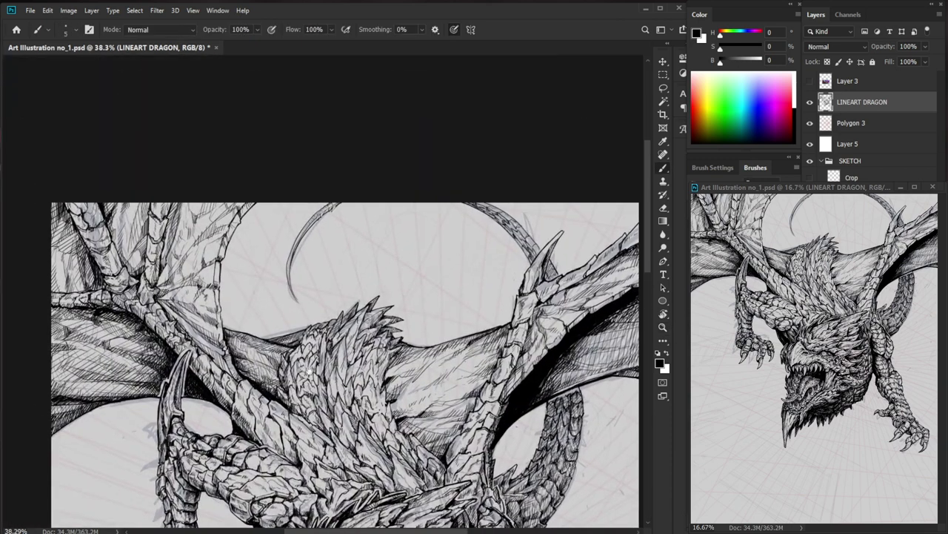
pyautogui.moveTo(197, 257); pyautogui.dragTo(232, 257)
pyautogui.press('e')
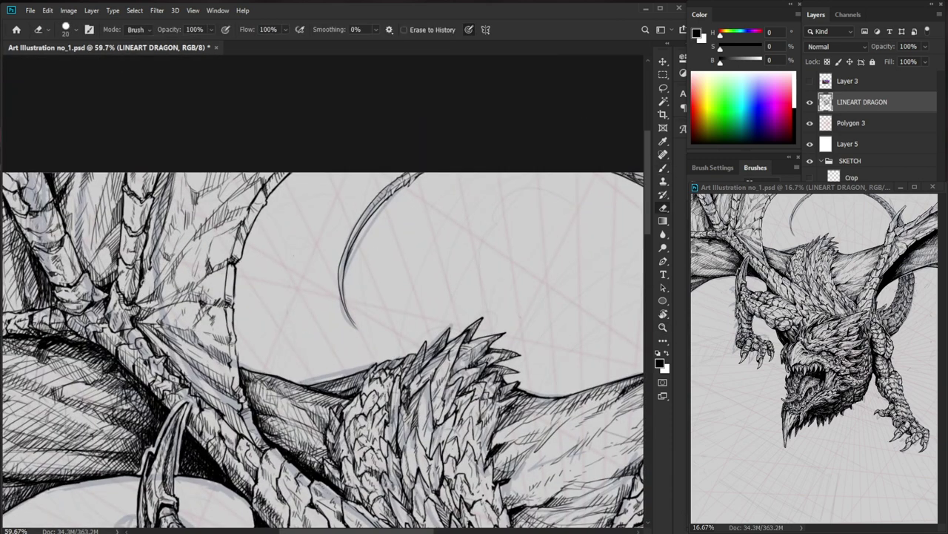
pyautogui.press('b')
pyautogui.moveTo(143, 285); pyautogui.dragTo(140, 303)
pyautogui.moveTo(204, 241); pyautogui.dragTo(182, 255)
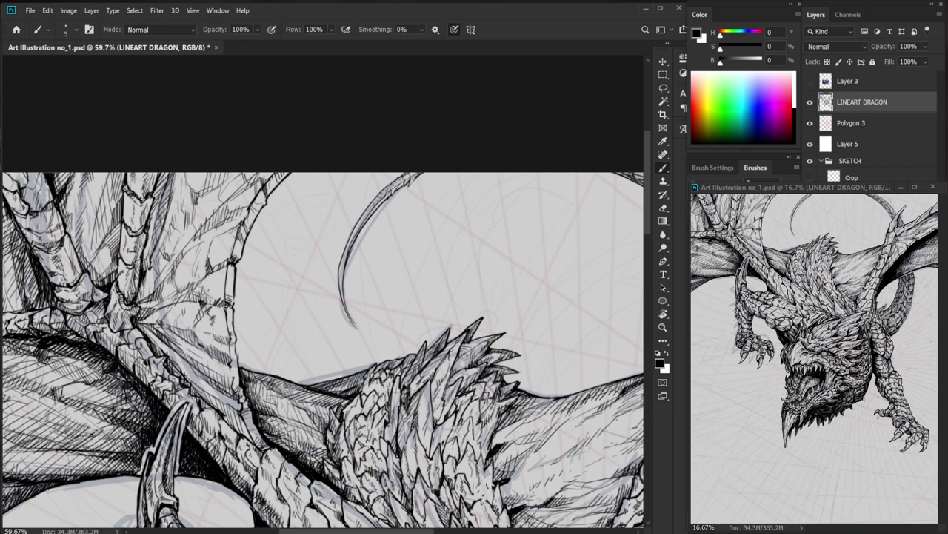
pyautogui.moveTo(209, 226)
pyautogui.mouseDown()
pyautogui.moveTo(208, 244)
pyautogui.moveTo(191, 223)
pyautogui.moveTo(200, 235)
pyautogui.mouseUp()
# Shade the folds of the triangular membrane where the left wing's finger bones meet the wing arm.
pyautogui.moveTo(180, 306)
pyautogui.mouseDown()
pyautogui.moveTo(162, 318)
pyautogui.moveTo(170, 337)
pyautogui.moveTo(232, 373)
pyautogui.moveTo(197, 374)
pyautogui.moveTo(206, 376)
pyautogui.mouseUp()
pyautogui.moveTo(165, 328)
pyautogui.mouseDown()
pyautogui.moveTo(145, 354)
pyautogui.moveTo(177, 367)
pyautogui.moveTo(173, 358)
pyautogui.mouseUp()
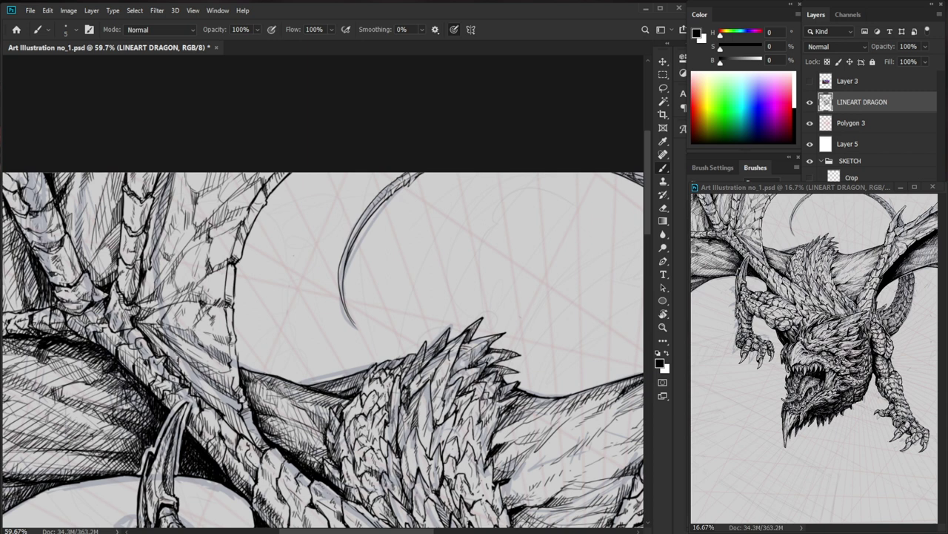
pyautogui.moveTo(182, 307)
pyautogui.mouseDown()
pyautogui.moveTo(178, 323)
pyautogui.moveTo(146, 321)
pyautogui.mouseUp()
pyautogui.moveTo(244, 265)
pyautogui.mouseDown()
pyautogui.moveTo(194, 275)
pyautogui.moveTo(251, 282)
pyautogui.moveTo(259, 318)
pyautogui.mouseUp()
pyautogui.moveTo(145, 329); pyautogui.dragTo(137, 343)
pyautogui.moveTo(171, 303); pyautogui.dragTo(154, 304)
pyautogui.moveTo(194, 305); pyautogui.dragTo(116, 262)
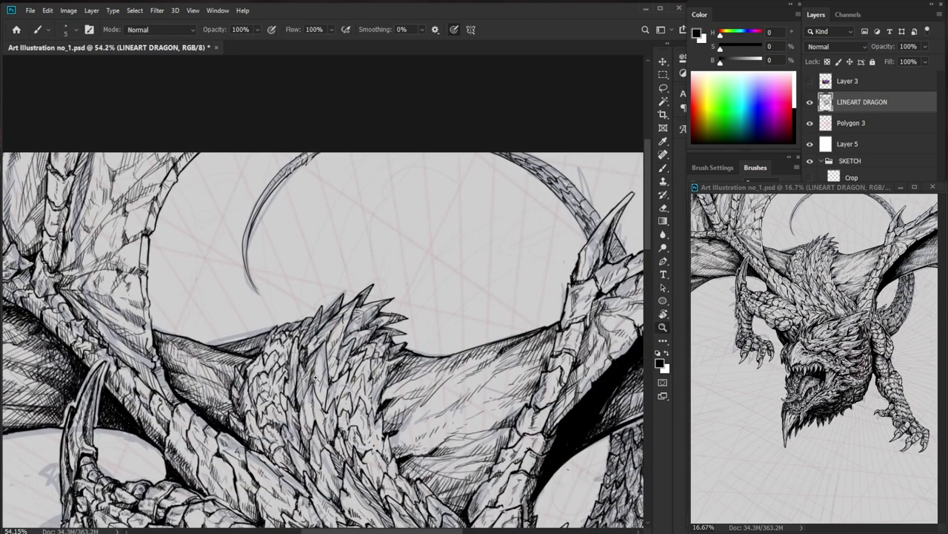
pyautogui.moveTo(304, 378); pyautogui.dragTo(289, 378)
pyautogui.moveTo(141, 256); pyautogui.dragTo(173, 258)
pyautogui.moveTo(109, 269); pyautogui.dragTo(106, 287)
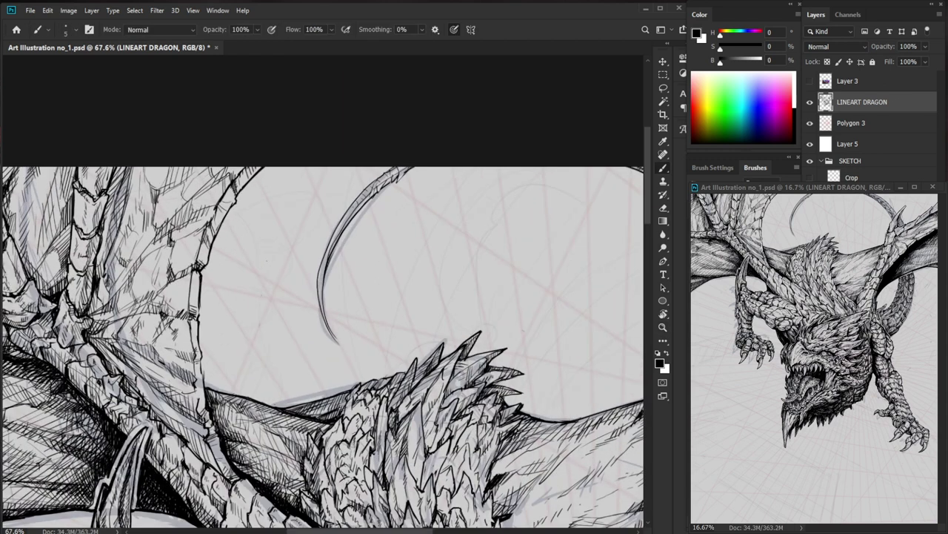
# Draw cracked skin texture on the membrane between the neck crest and the right-hand wing arm.
pyautogui.moveTo(160, 276); pyautogui.dragTo(95, 277)
pyautogui.moveTo(527, 393); pyautogui.dragTo(487, 360)
pyautogui.moveTo(406, 277); pyautogui.dragTo(458, 272)
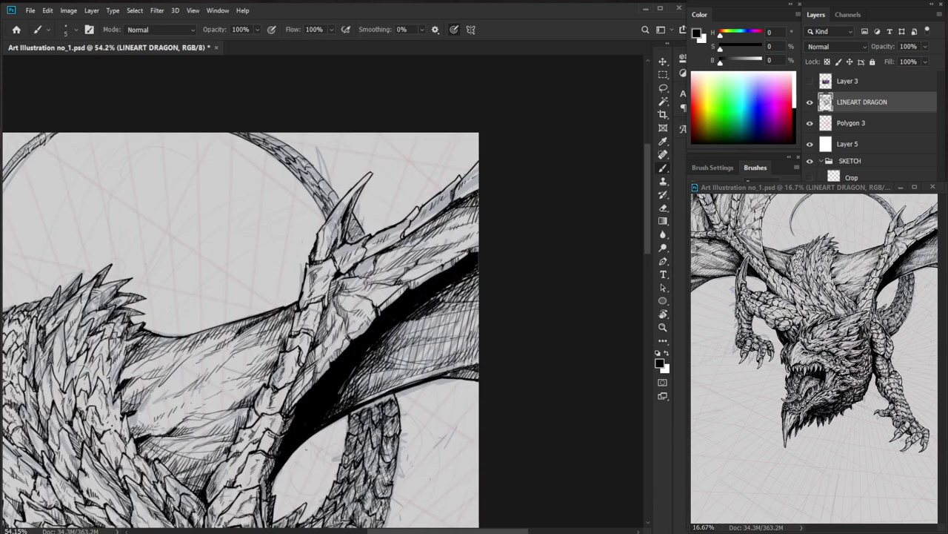
pyautogui.moveTo(225, 332)
pyautogui.mouseDown()
pyautogui.moveTo(242, 380)
pyautogui.moveTo(221, 396)
pyautogui.moveTo(221, 411)
pyautogui.mouseUp()
pyautogui.press('e')
pyautogui.press('b')
pyautogui.moveTo(227, 356)
pyautogui.mouseDown()
pyautogui.moveTo(247, 386)
pyautogui.moveTo(281, 339)
pyautogui.mouseUp()
pyautogui.moveTo(222, 331)
pyautogui.mouseDown()
pyautogui.moveTo(218, 351)
pyautogui.moveTo(229, 365)
pyautogui.mouseUp()
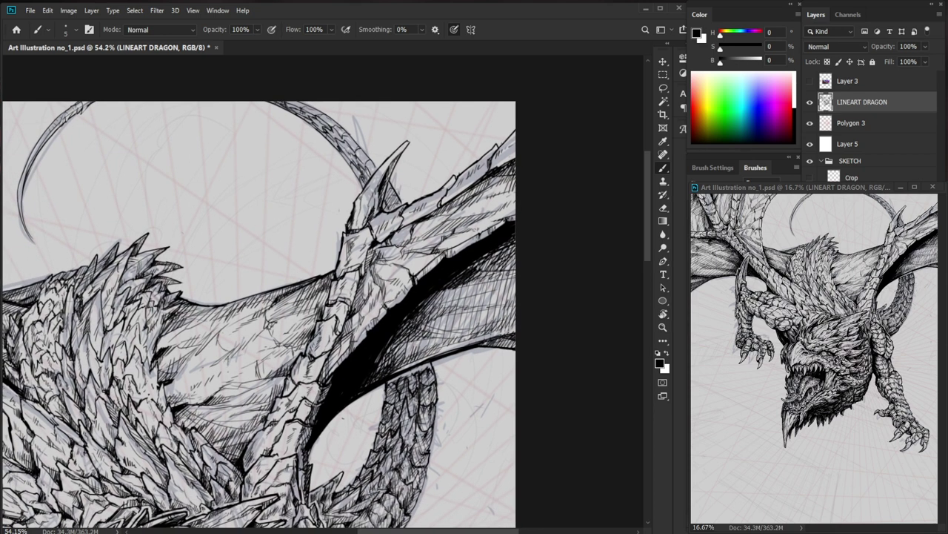
pyautogui.moveTo(242, 313); pyautogui.dragTo(226, 329)
pyautogui.moveTo(234, 321); pyautogui.dragTo(229, 328)
pyautogui.moveTo(281, 295); pyautogui.dragTo(289, 296)
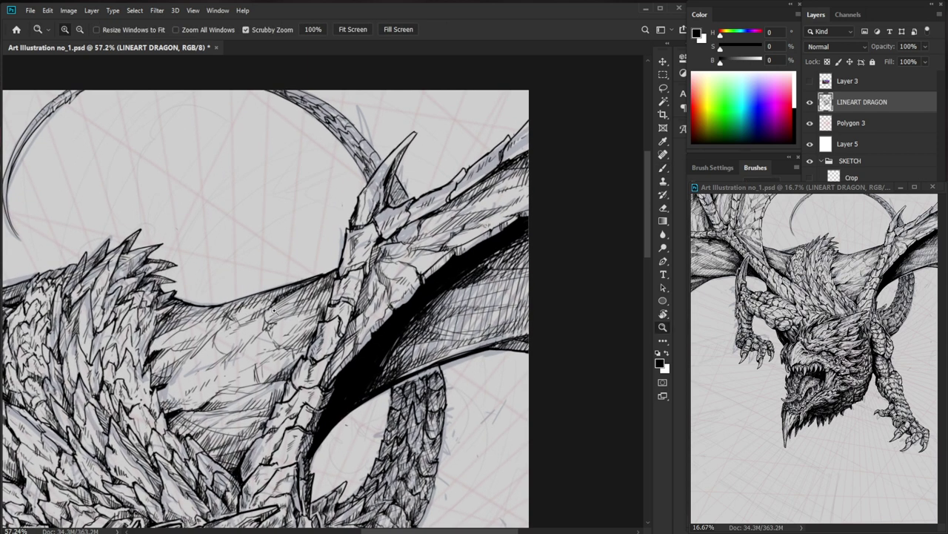
pyautogui.moveTo(235, 321); pyautogui.dragTo(226, 330)
# Draw cracked skin texture on the membrane between the left wing arm and the neck.
pyautogui.moveTo(236, 324)
pyautogui.mouseDown()
pyautogui.moveTo(229, 311)
pyautogui.moveTo(215, 318)
pyautogui.moveTo(211, 343)
pyautogui.moveTo(220, 337)
pyautogui.moveTo(178, 320)
pyautogui.mouseUp()
pyautogui.moveTo(336, 175); pyautogui.dragTo(392, 175)
pyautogui.moveTo(245, 171); pyautogui.dragTo(178, 209)
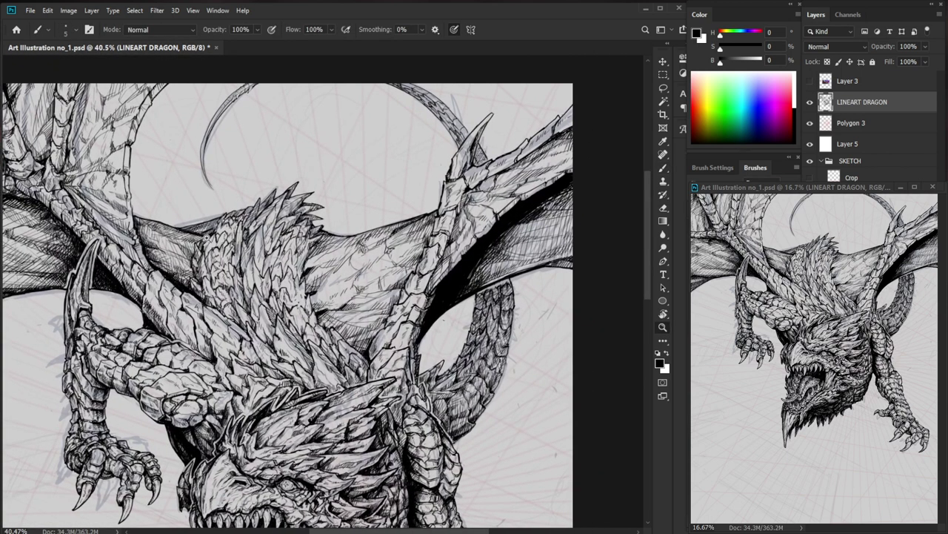
pyautogui.moveTo(119, 189); pyautogui.dragTo(160, 189)
pyautogui.moveTo(198, 247); pyautogui.dragTo(193, 260)
pyautogui.moveTo(196, 254)
pyautogui.mouseDown()
pyautogui.moveTo(167, 283)
pyautogui.moveTo(178, 273)
pyautogui.mouseUp()
pyautogui.moveTo(187, 261); pyautogui.dragTo(187, 274)
pyautogui.moveTo(216, 275); pyautogui.dragTo(207, 283)
pyautogui.moveTo(202, 246); pyautogui.dragTo(193, 257)
pyautogui.moveTo(212, 237)
pyautogui.mouseDown()
pyautogui.moveTo(197, 249)
pyautogui.moveTo(199, 240)
pyautogui.mouseUp()
pyautogui.moveTo(206, 224)
pyautogui.mouseDown()
pyautogui.moveTo(197, 237)
pyautogui.moveTo(212, 261)
pyautogui.moveTo(177, 292)
pyautogui.mouseUp()
# Add more texture and shading lines to the membrane strip left of the neck.
pyautogui.scroll(1, 204, 248)
pyautogui.moveTo(179, 288); pyautogui.dragTo(162, 296)
pyautogui.moveTo(200, 267)
pyautogui.mouseDown()
pyautogui.moveTo(188, 280)
pyautogui.moveTo(161, 264)
pyautogui.mouseUp()
pyautogui.moveTo(191, 282)
pyautogui.mouseDown()
pyautogui.moveTo(148, 283)
pyautogui.moveTo(215, 282)
pyautogui.mouseUp()
pyautogui.moveTo(181, 273); pyautogui.dragTo(168, 293)
pyautogui.moveTo(182, 274)
pyautogui.mouseDown()
pyautogui.moveTo(175, 291)
pyautogui.moveTo(152, 285)
pyautogui.mouseUp()
# Touch up the hatching along the left wing membrane's inner edge, facing the tail tip.
pyautogui.moveTo(211, 178); pyautogui.dragTo(296, 179)
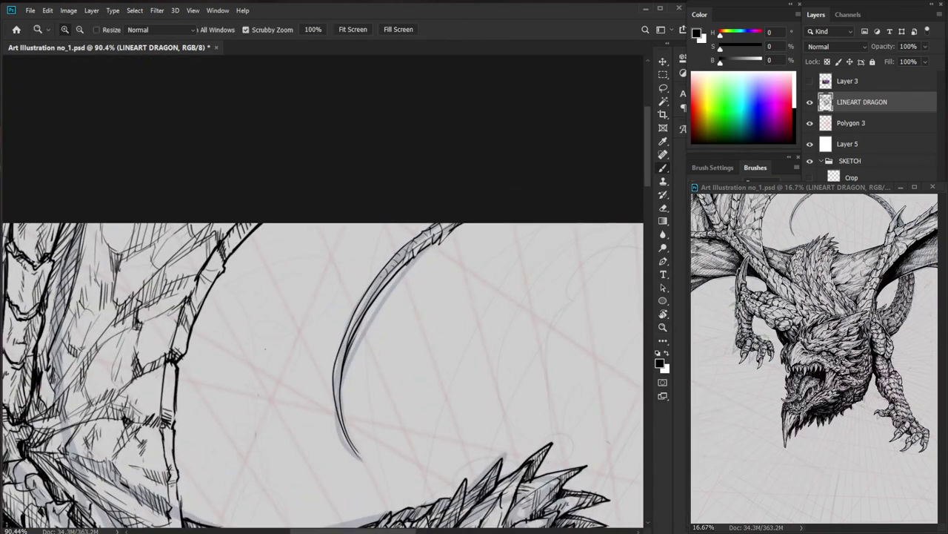
pyautogui.moveTo(200, 272); pyautogui.dragTo(197, 285)
pyautogui.moveTo(205, 267); pyautogui.dragTo(203, 291)
pyautogui.moveTo(210, 267)
pyautogui.mouseDown()
pyautogui.moveTo(206, 293)
pyautogui.moveTo(226, 266)
pyautogui.mouseUp()
pyautogui.moveTo(224, 260); pyautogui.dragTo(242, 239)
pyautogui.moveTo(270, 237); pyautogui.dragTo(245, 265)
# Add fine shading strokes to the spikes and scales of the neck crest.
pyautogui.moveTo(321, 429); pyautogui.dragTo(268, 386)
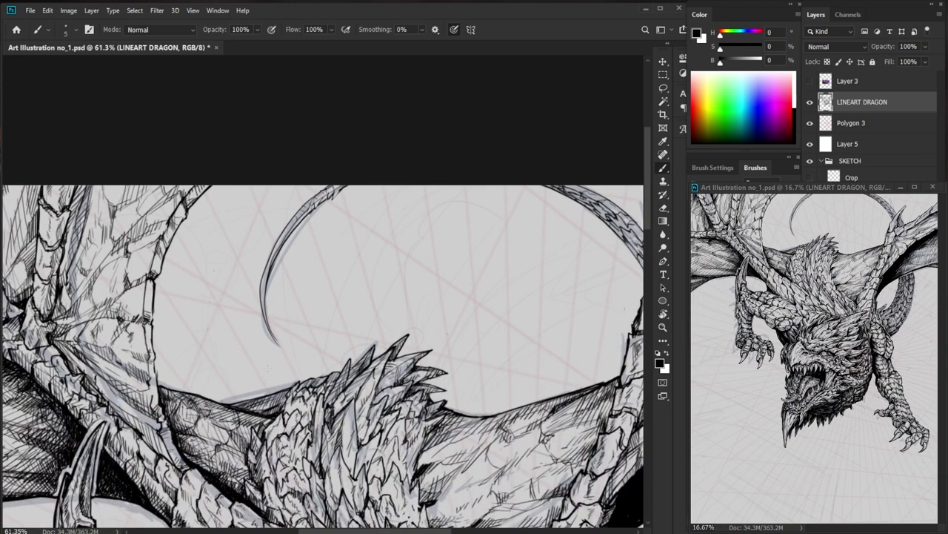
pyautogui.moveTo(271, 342); pyautogui.dragTo(256, 345)
pyautogui.moveTo(367, 463); pyautogui.dragTo(274, 424)
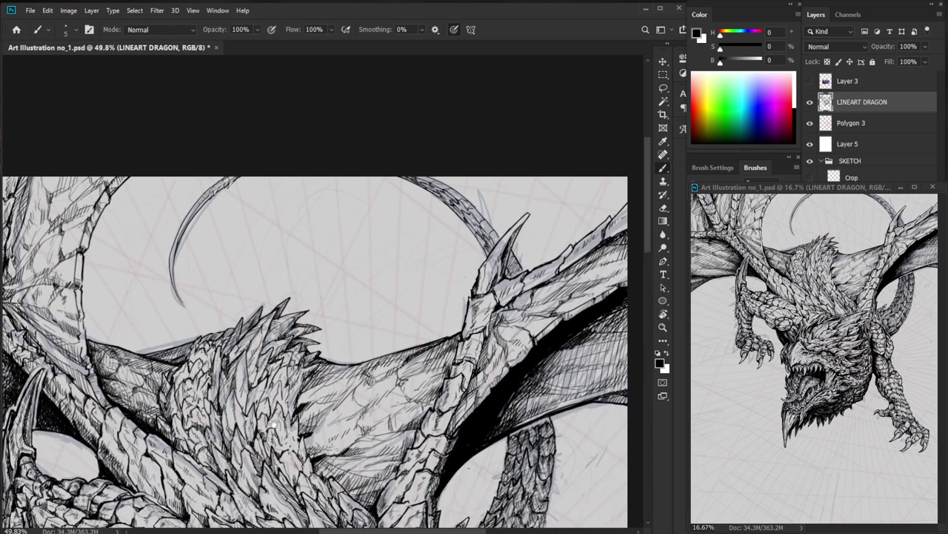
pyautogui.hotkey('ctrl', 'space')
pyautogui.moveTo(263, 339); pyautogui.dragTo(385, 286)
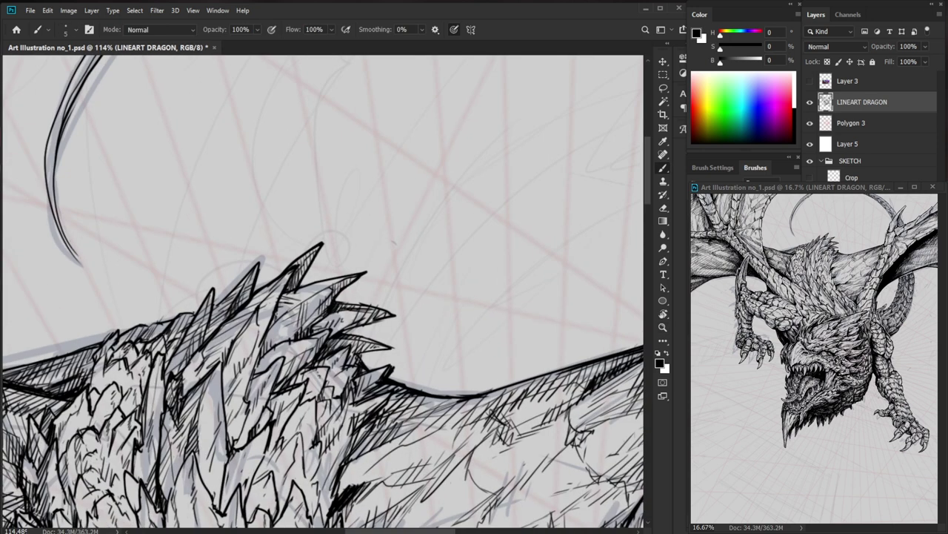
pyautogui.moveTo(257, 295); pyautogui.dragTo(249, 310)
pyautogui.moveTo(261, 291)
pyautogui.mouseDown()
pyautogui.moveTo(252, 306)
pyautogui.moveTo(264, 299)
pyautogui.mouseUp()
pyautogui.moveTo(217, 340); pyautogui.dragTo(214, 362)
pyautogui.moveTo(223, 335); pyautogui.dragTo(220, 355)
pyautogui.moveTo(229, 333)
pyautogui.mouseDown()
pyautogui.moveTo(226, 352)
pyautogui.moveTo(234, 340)
pyautogui.mouseUp()
# Shade the overlapping scales down the right side of the neck.
pyautogui.hotkey('ctrl', 'space')
pyautogui.moveTo(285, 293); pyautogui.dragTo(218, 305)
pyautogui.moveTo(385, 478); pyautogui.dragTo(285, 364)
pyautogui.hotkey('ctrl', 'space')
pyautogui.moveTo(245, 285)
pyautogui.mouseDown()
pyautogui.moveTo(279, 281)
pyautogui.moveTo(226, 302)
pyautogui.moveTo(212, 284)
pyautogui.mouseUp()
pyautogui.moveTo(228, 303)
pyautogui.mouseDown()
pyautogui.moveTo(219, 273)
pyautogui.moveTo(228, 268)
pyautogui.mouseUp()
pyautogui.moveTo(241, 295); pyautogui.dragTo(220, 251)
pyautogui.moveTo(198, 305); pyautogui.dragTo(195, 332)
pyautogui.moveTo(202, 300); pyautogui.dragTo(201, 319)
pyautogui.moveTo(209, 289)
pyautogui.mouseDown()
pyautogui.moveTo(206, 305)
pyautogui.moveTo(211, 297)
pyautogui.mouseUp()
pyautogui.moveTo(211, 299); pyautogui.dragTo(203, 337)
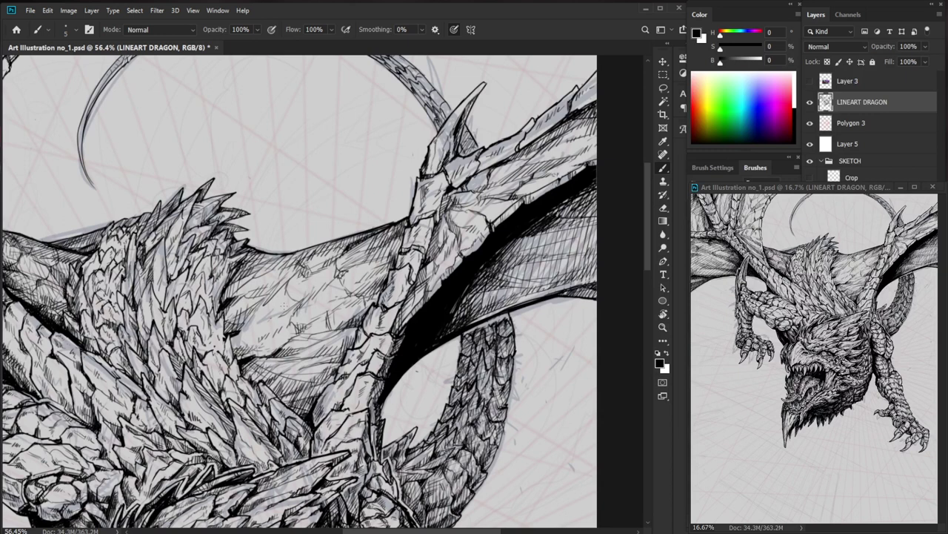
# Add short dark strokes to the membrane folds beside the neck's right edge.
pyautogui.moveTo(247, 309); pyautogui.dragTo(249, 318)
pyautogui.moveTo(251, 306); pyautogui.dragTo(256, 322)
pyautogui.moveTo(251, 314); pyautogui.dragTo(256, 328)
pyautogui.moveTo(253, 315)
pyautogui.mouseDown()
pyautogui.moveTo(259, 329)
pyautogui.moveTo(270, 315)
pyautogui.mouseUp()
pyautogui.moveTo(253, 332)
pyautogui.mouseDown()
pyautogui.moveTo(264, 321)
pyautogui.moveTo(255, 326)
pyautogui.mouseUp()
pyautogui.moveTo(247, 347); pyautogui.dragTo(256, 329)
pyautogui.moveTo(253, 345)
pyautogui.mouseDown()
pyautogui.moveTo(258, 327)
pyautogui.moveTo(261, 344)
pyautogui.mouseUp()
# Hatch the folds across the membrane between the neck and the right-hand wing arm.
pyautogui.hotkey('ctrl', '0')
pyautogui.moveTo(417, 142); pyautogui.dragTo(474, 141)
pyautogui.moveTo(303, 217); pyautogui.dragTo(314, 203)
pyautogui.moveTo(304, 238); pyautogui.dragTo(325, 235)
pyautogui.moveTo(295, 251); pyautogui.dragTo(337, 215)
pyautogui.moveTo(308, 244); pyautogui.dragTo(344, 214)
pyautogui.moveTo(309, 249)
pyautogui.mouseDown()
pyautogui.moveTo(321, 233)
pyautogui.moveTo(339, 251)
pyautogui.mouseUp()
pyautogui.moveTo(331, 252)
pyautogui.mouseDown()
pyautogui.moveTo(374, 249)
pyautogui.moveTo(349, 238)
pyautogui.moveTo(356, 232)
pyautogui.mouseUp()
pyautogui.moveTo(351, 253); pyautogui.dragTo(367, 235)
pyautogui.moveTo(364, 249)
pyautogui.mouseDown()
pyautogui.moveTo(379, 229)
pyautogui.moveTo(351, 290)
pyautogui.mouseUp()
pyautogui.moveTo(350, 293)
pyautogui.mouseDown()
pyautogui.moveTo(359, 285)
pyautogui.moveTo(297, 295)
pyautogui.mouseUp()
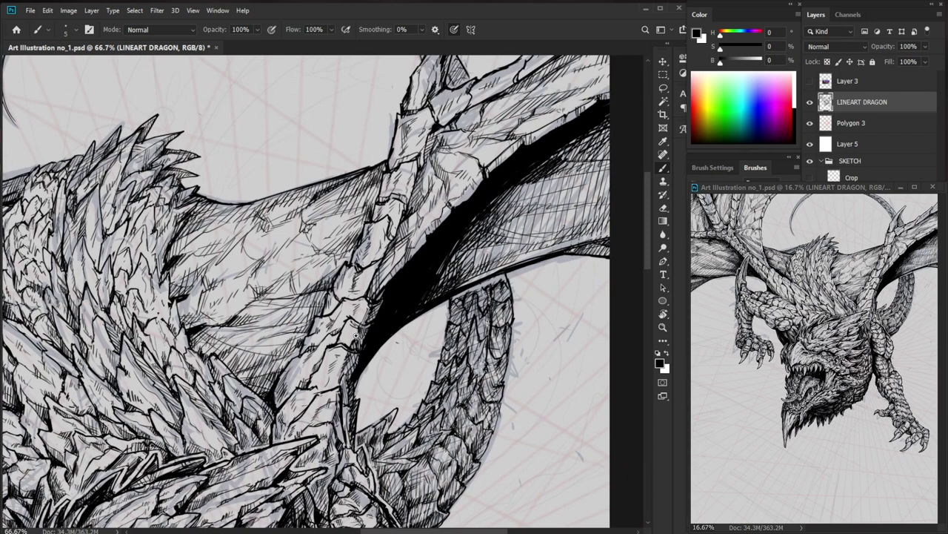
# Refine the scale edges and shadows where the neck's right side meets the wing membrane.
pyautogui.moveTo(361, 339); pyautogui.dragTo(334, 336)
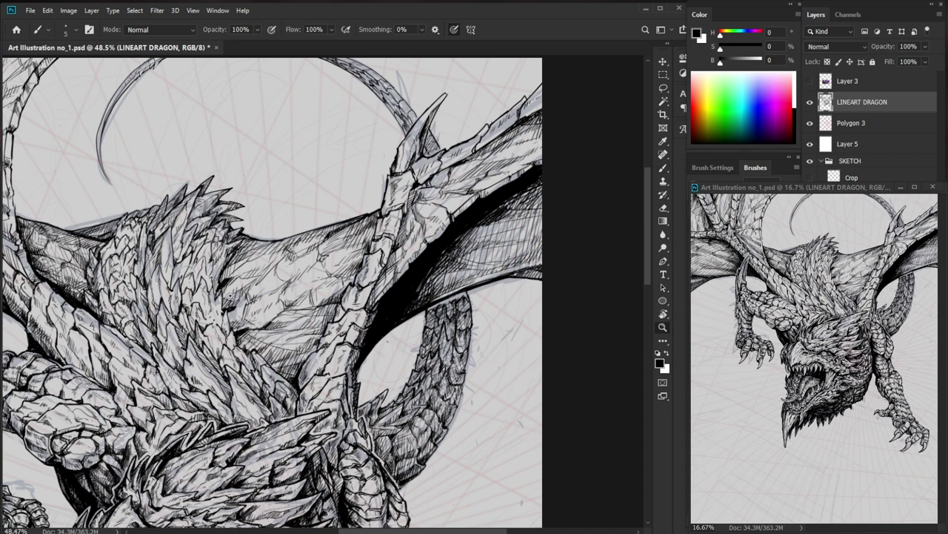
pyautogui.moveTo(228, 295); pyautogui.dragTo(282, 295)
pyautogui.moveTo(195, 300); pyautogui.dragTo(212, 363)
pyautogui.moveTo(185, 330)
pyautogui.mouseDown()
pyautogui.moveTo(178, 366)
pyautogui.moveTo(204, 352)
pyautogui.moveTo(188, 341)
pyautogui.mouseUp()
pyautogui.moveTo(194, 342); pyautogui.dragTo(200, 358)
pyautogui.moveTo(200, 343)
pyautogui.mouseDown()
pyautogui.moveTo(204, 358)
pyautogui.moveTo(195, 361)
pyautogui.moveTo(222, 304)
pyautogui.moveTo(231, 353)
pyautogui.moveTo(213, 347)
pyautogui.moveTo(218, 362)
pyautogui.moveTo(208, 336)
pyautogui.moveTo(214, 357)
pyautogui.mouseUp()
pyautogui.hotkey('ctrl', 'space')
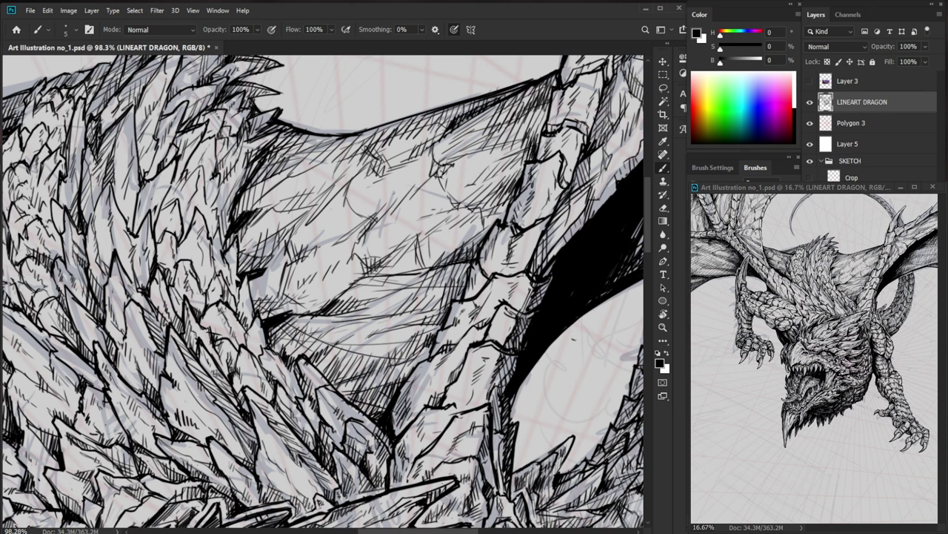
# Erase stray marks and redraw short hatch strokes on the large pointed scales of the lower neck.
pyautogui.hotkey('ctrl', 'space')
pyautogui.moveTo(181, 404); pyautogui.dragTo(195, 405)
pyautogui.press('e')
pyautogui.moveTo(179, 368); pyautogui.dragTo(169, 383)
pyautogui.press('b')
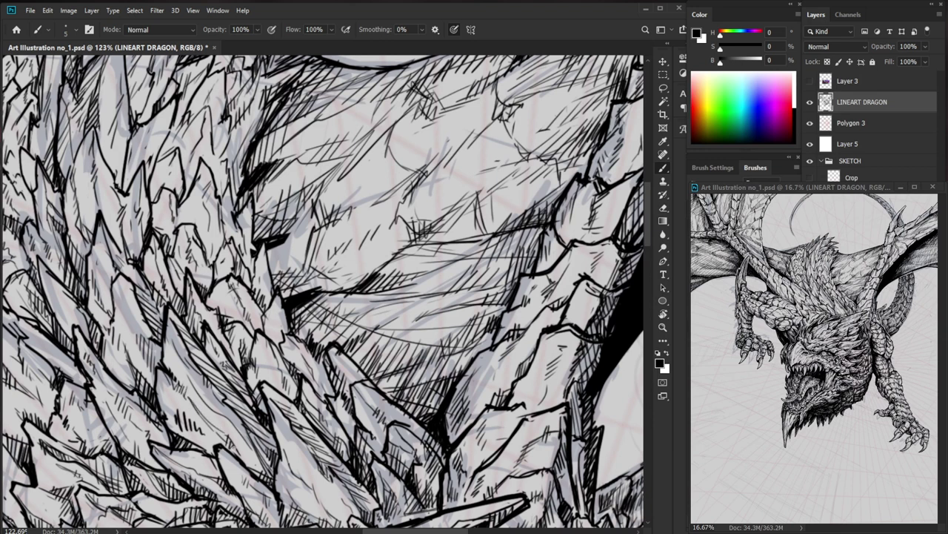
pyautogui.press('e')
pyautogui.moveTo(201, 429)
pyautogui.mouseDown()
pyautogui.moveTo(178, 421)
pyautogui.moveTo(184, 409)
pyautogui.moveTo(179, 424)
pyautogui.mouseUp()
pyautogui.press('b')
pyautogui.moveTo(179, 413); pyautogui.dragTo(203, 443)
pyautogui.moveTo(198, 430); pyautogui.dragTo(206, 445)
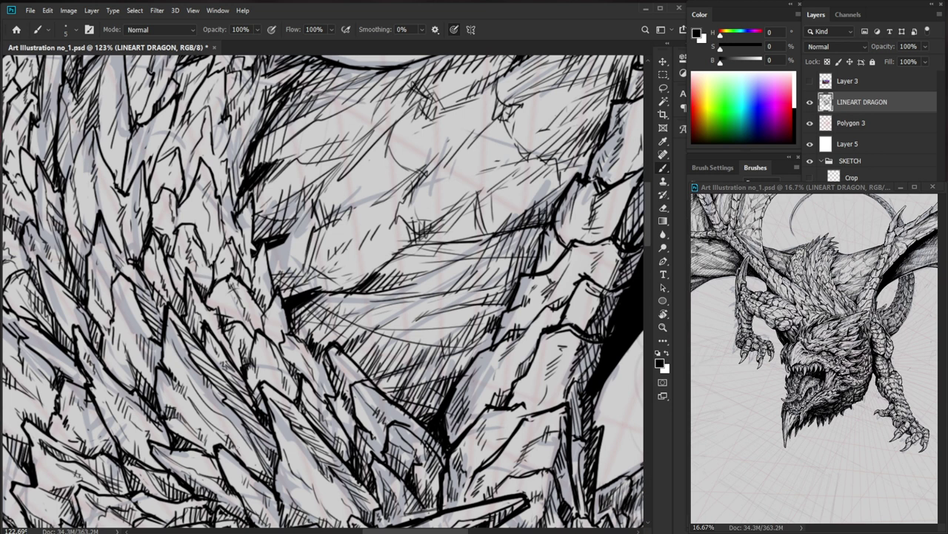
# Add contour and shadow strokes to the long scales on the left part of the lower neck.
pyautogui.moveTo(105, 359)
pyautogui.mouseDown()
pyautogui.moveTo(138, 377)
pyautogui.moveTo(118, 378)
pyautogui.mouseUp()
pyautogui.moveTo(113, 282)
pyautogui.mouseDown()
pyautogui.moveTo(127, 320)
pyautogui.moveTo(165, 361)
pyautogui.moveTo(153, 351)
pyautogui.mouseUp()
pyautogui.press('e')
pyautogui.press('b')
pyautogui.press('z')
pyautogui.moveTo(216, 330); pyautogui.dragTo(140, 333)
pyautogui.press('b')
pyautogui.moveTo(483, 464); pyautogui.dragTo(490, 379)
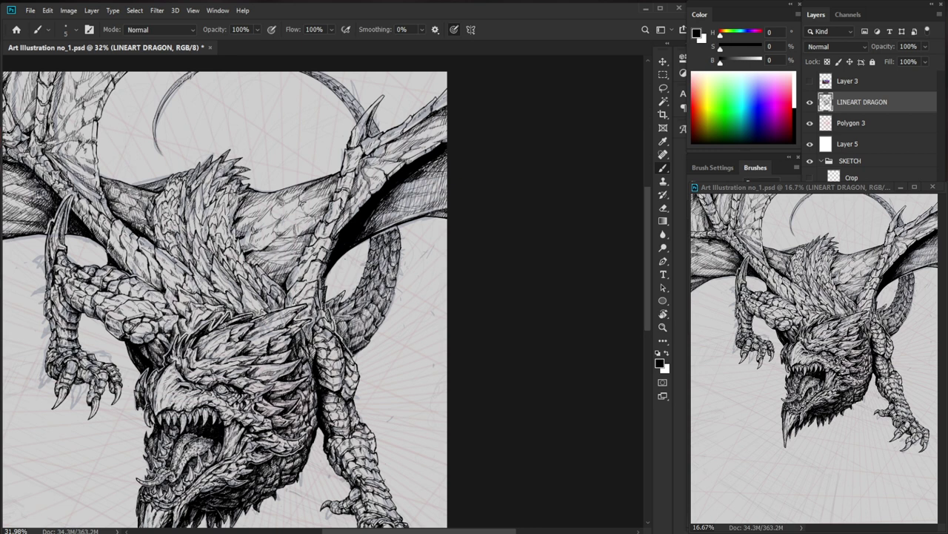
# Hatch the shadows between the overlapping scales in the middle of the neck.
pyautogui.moveTo(187, 289); pyautogui.dragTo(281, 289)
pyautogui.moveTo(146, 202); pyautogui.dragTo(189, 238)
pyautogui.moveTo(432, 96); pyautogui.dragTo(489, 159)
pyautogui.moveTo(188, 245)
pyautogui.mouseDown()
pyautogui.moveTo(193, 251)
pyautogui.moveTo(184, 242)
pyautogui.moveTo(177, 251)
pyautogui.mouseUp()
pyautogui.moveTo(183, 244)
pyautogui.mouseDown()
pyautogui.moveTo(181, 255)
pyautogui.moveTo(209, 270)
pyautogui.mouseUp()
pyautogui.moveTo(216, 266); pyautogui.dragTo(214, 280)
pyautogui.moveTo(335, 260); pyautogui.dragTo(300, 262)
pyautogui.moveTo(178, 215)
pyautogui.mouseDown()
pyautogui.moveTo(216, 215)
pyautogui.moveTo(179, 240)
pyautogui.moveTo(161, 228)
pyautogui.mouseUp()
pyautogui.moveTo(166, 218); pyautogui.dragTo(169, 236)
pyautogui.moveTo(175, 229); pyautogui.dragTo(176, 241)
pyautogui.moveTo(251, 276); pyautogui.dragTo(178, 276)
# Add a row of short shading strokes to the neck-base scales above the head crest.
pyautogui.moveTo(424, 319)
pyautogui.mouseDown()
pyautogui.moveTo(397, 249)
pyautogui.moveTo(371, 254)
pyautogui.mouseUp()
pyautogui.moveTo(318, 224); pyautogui.dragTo(317, 238)
pyautogui.moveTo(329, 233); pyautogui.dragTo(325, 242)
pyautogui.moveTo(334, 241); pyautogui.dragTo(328, 250)
pyautogui.moveTo(340, 244); pyautogui.dragTo(332, 263)
pyautogui.moveTo(343, 250); pyautogui.dragTo(338, 269)
pyautogui.moveTo(350, 254)
pyautogui.mouseDown()
pyautogui.moveTo(346, 275)
pyautogui.moveTo(350, 266)
pyautogui.mouseUp()
pyautogui.moveTo(364, 243)
pyautogui.mouseDown()
pyautogui.moveTo(354, 266)
pyautogui.moveTo(358, 260)
pyautogui.mouseUp()
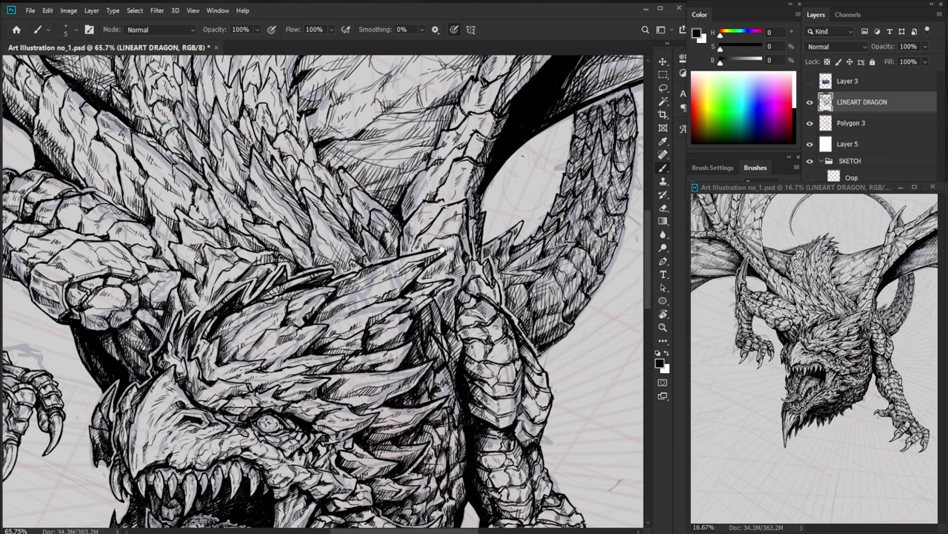
# Shade the edges of the pointed neck scales directly behind the crest spikes.
pyautogui.moveTo(442, 249); pyautogui.dragTo(391, 288)
pyautogui.moveTo(334, 269); pyautogui.dragTo(387, 269)
pyautogui.moveTo(294, 275); pyautogui.dragTo(299, 293)
pyautogui.moveTo(291, 285); pyautogui.dragTo(305, 311)
pyautogui.moveTo(262, 258)
pyautogui.mouseDown()
pyautogui.moveTo(289, 290)
pyautogui.moveTo(281, 283)
pyautogui.moveTo(304, 270)
pyautogui.mouseUp()
pyautogui.moveTo(295, 241); pyautogui.dragTo(311, 260)
pyautogui.moveTo(273, 217); pyautogui.dragTo(283, 255)
pyautogui.moveTo(274, 222); pyautogui.dragTo(282, 246)
pyautogui.moveTo(276, 233); pyautogui.dragTo(284, 250)
pyautogui.moveTo(328, 226); pyautogui.dragTo(279, 226)
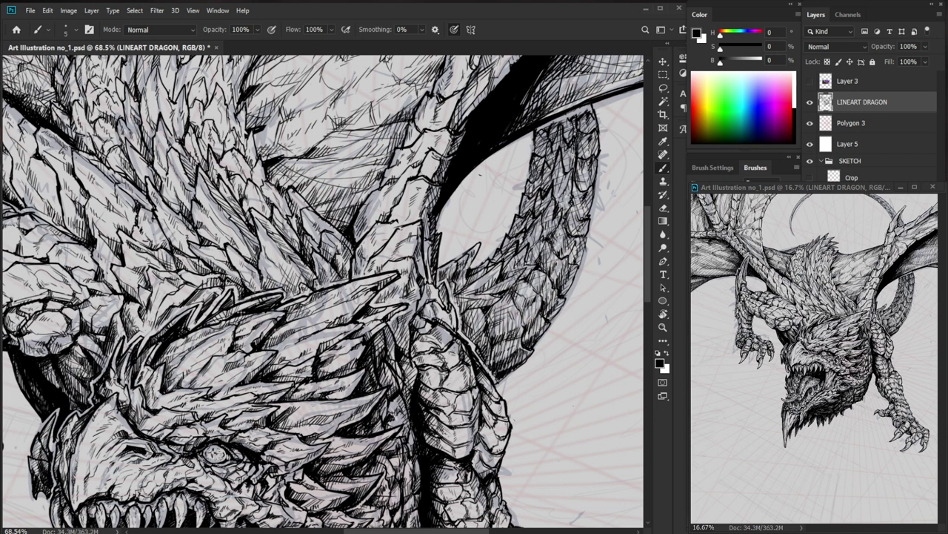
# Texture and hatch the remaining light scales across the lower neck with short dark strokes.
pyautogui.scroll(3, 213, 302)
pyautogui.moveTo(205, 279); pyautogui.dragTo(204, 296)
pyautogui.moveTo(360, 270)
pyautogui.mouseDown()
pyautogui.moveTo(311, 271)
pyautogui.moveTo(363, 284)
pyautogui.mouseUp()
pyautogui.moveTo(272, 255); pyautogui.dragTo(246, 266)
pyautogui.moveTo(195, 291); pyautogui.dragTo(179, 315)
pyautogui.moveTo(182, 282)
pyautogui.mouseDown()
pyautogui.moveTo(168, 289)
pyautogui.moveTo(177, 291)
pyautogui.mouseUp()
pyautogui.moveTo(186, 285)
pyautogui.mouseDown()
pyautogui.moveTo(183, 298)
pyautogui.moveTo(186, 284)
pyautogui.mouseUp()
pyautogui.moveTo(190, 282)
pyautogui.mouseDown()
pyautogui.moveTo(237, 304)
pyautogui.moveTo(197, 319)
pyautogui.moveTo(198, 344)
pyautogui.mouseUp()
pyautogui.moveTo(210, 314)
pyautogui.mouseDown()
pyautogui.moveTo(203, 339)
pyautogui.moveTo(209, 327)
pyautogui.mouseUp()
pyautogui.moveTo(280, 307)
pyautogui.mouseDown()
pyautogui.moveTo(233, 309)
pyautogui.moveTo(236, 301)
pyautogui.moveTo(226, 349)
pyautogui.mouseUp()
pyautogui.moveTo(227, 330)
pyautogui.mouseDown()
pyautogui.moveTo(225, 353)
pyautogui.moveTo(199, 374)
pyautogui.mouseUp()
pyautogui.moveTo(196, 376); pyautogui.dragTo(231, 397)
pyautogui.moveTo(237, 299); pyautogui.dragTo(228, 324)
pyautogui.moveTo(237, 308); pyautogui.dragTo(235, 335)
pyautogui.moveTo(245, 319); pyautogui.dragTo(241, 331)
pyautogui.moveTo(296, 295); pyautogui.dragTo(248, 296)
pyautogui.moveTo(303, 454); pyautogui.dragTo(302, 394)
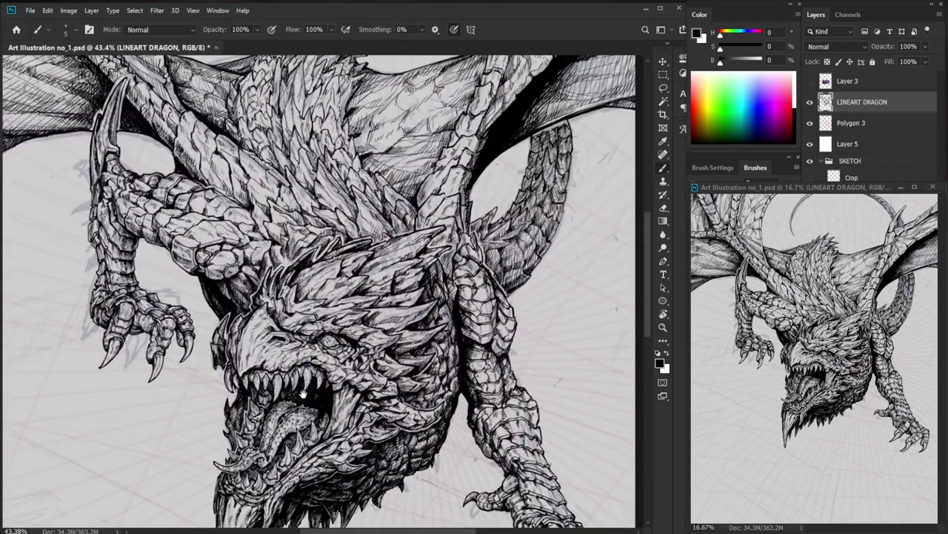
pyautogui.moveTo(345, 337); pyautogui.dragTo(324, 338)
pyautogui.moveTo(278, 475); pyautogui.dragTo(264, 441)
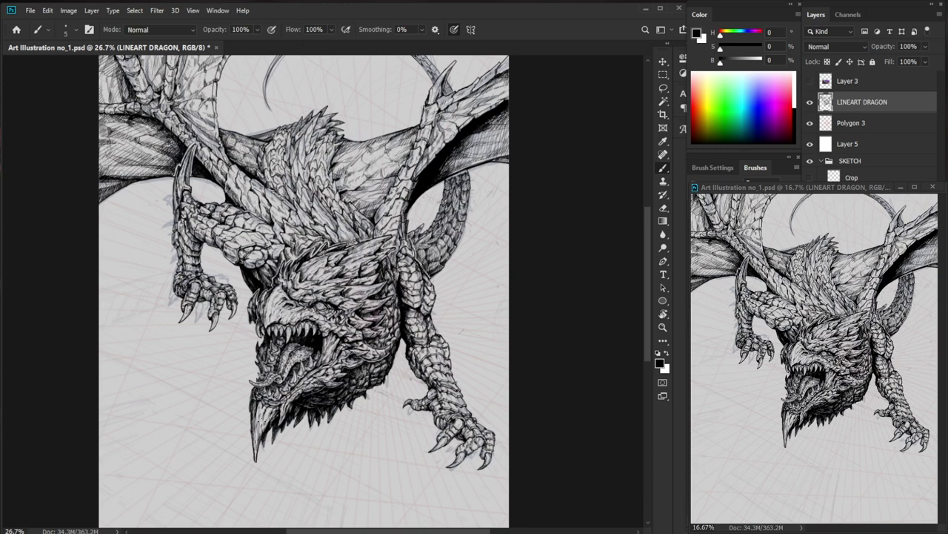
# Hatch the membrane beside the right-hand wing arm and in the corner above the neck base.
pyautogui.moveTo(421, 199); pyautogui.dragTo(467, 202)
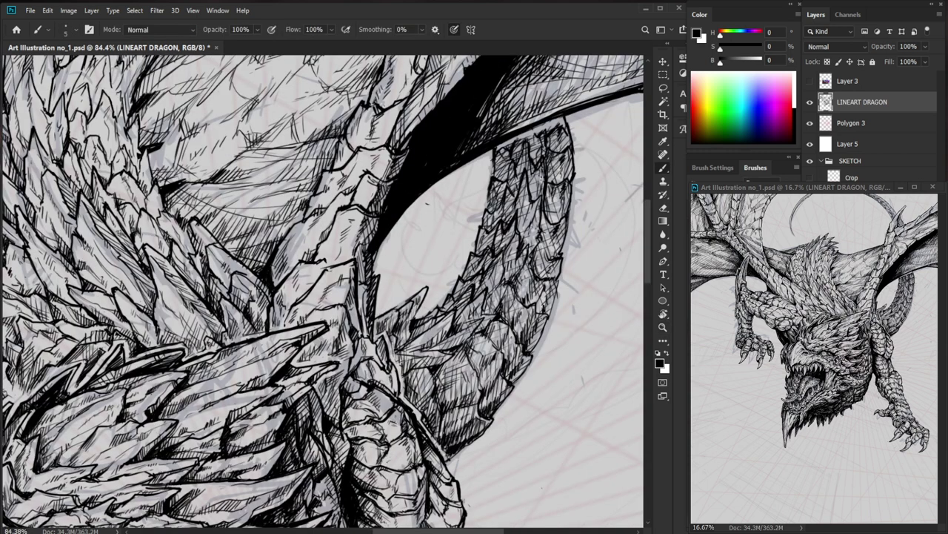
pyautogui.moveTo(310, 224); pyautogui.dragTo(306, 242)
pyautogui.moveTo(311, 229); pyautogui.dragTo(309, 247)
pyautogui.moveTo(314, 236); pyautogui.dragTo(310, 249)
pyautogui.moveTo(379, 214); pyautogui.dragTo(319, 289)
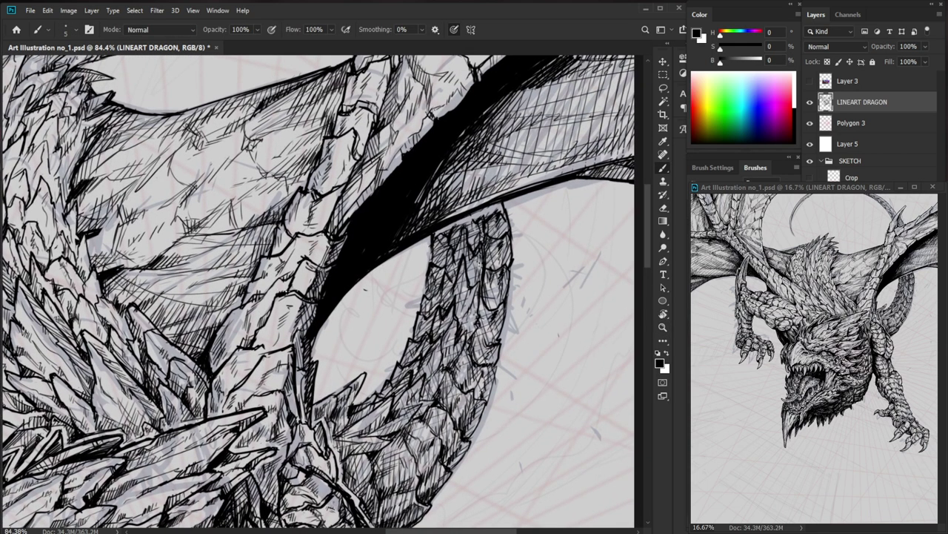
pyautogui.press('e')
pyautogui.press('b')
pyautogui.moveTo(214, 335)
pyautogui.mouseDown()
pyautogui.moveTo(170, 344)
pyautogui.moveTo(179, 339)
pyautogui.mouseUp()
pyautogui.moveTo(204, 329)
pyautogui.mouseDown()
pyautogui.moveTo(183, 341)
pyautogui.moveTo(195, 336)
pyautogui.mouseUp()
pyautogui.moveTo(225, 316); pyautogui.dragTo(203, 338)
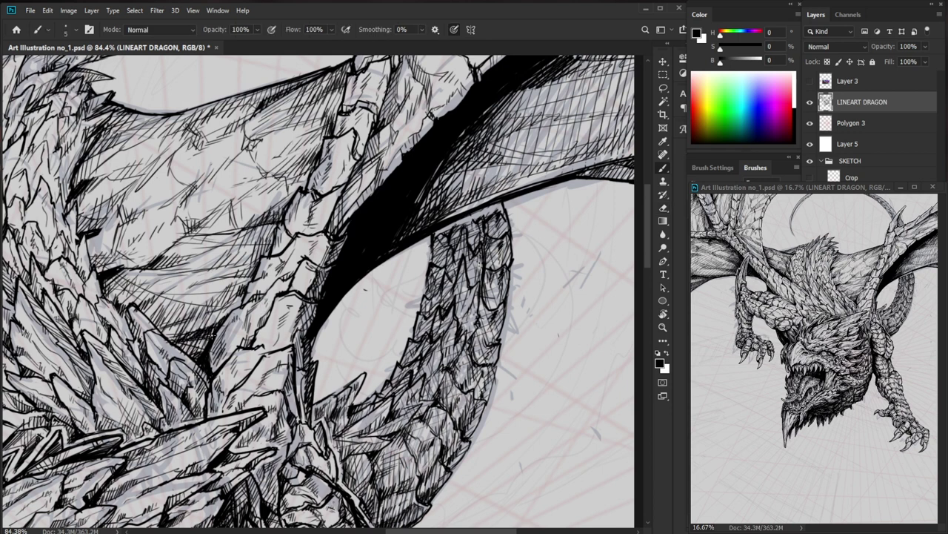
# Deepen the membrane corner's shadow and hatch the small neck scales below it.
pyautogui.moveTo(274, 317); pyautogui.dragTo(181, 319)
pyautogui.moveTo(255, 298); pyautogui.dragTo(337, 300)
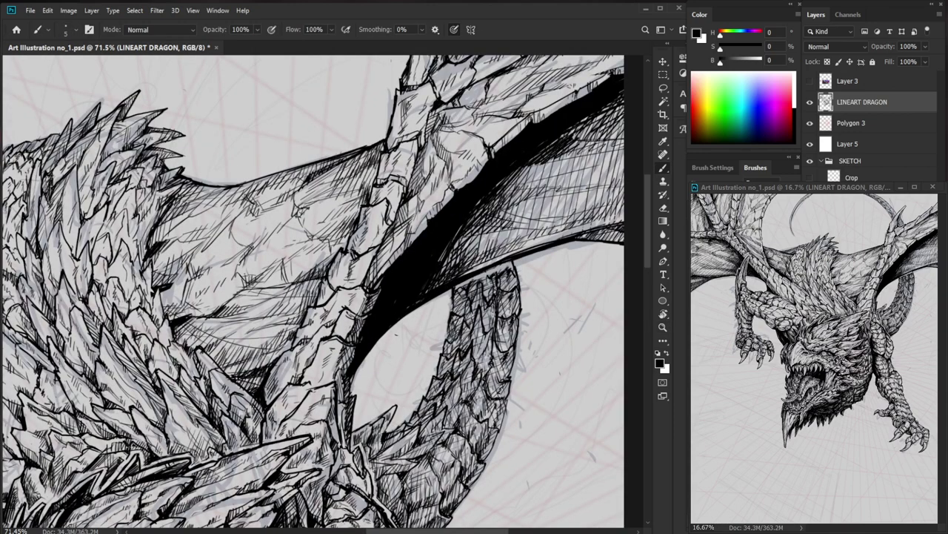
pyautogui.moveTo(221, 378); pyautogui.dragTo(210, 393)
pyautogui.moveTo(222, 382); pyautogui.dragTo(220, 397)
pyautogui.moveTo(229, 389); pyautogui.dragTo(223, 409)
pyautogui.moveTo(424, 483)
pyautogui.mouseDown()
pyautogui.moveTo(345, 483)
pyautogui.moveTo(485, 464)
pyautogui.mouseUp()
pyautogui.press('e')
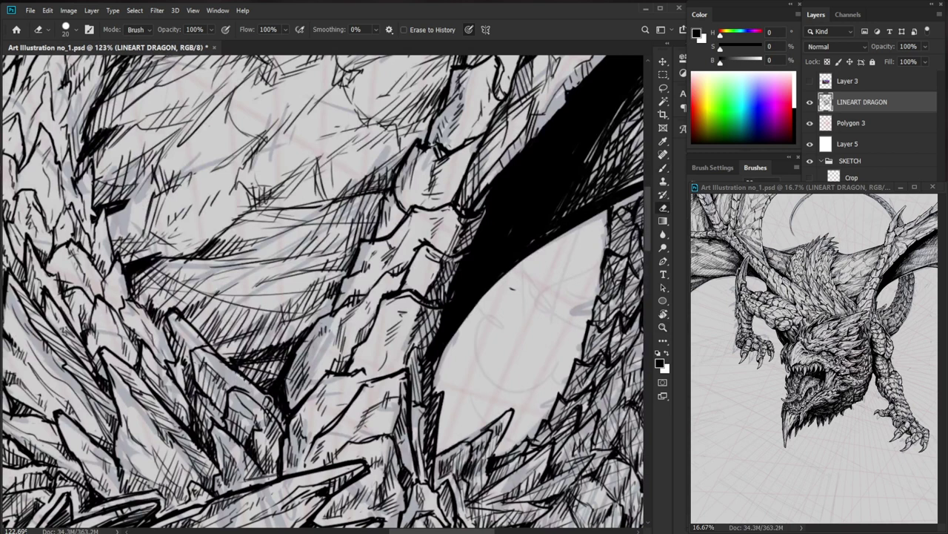
pyautogui.press('b')
pyautogui.moveTo(201, 344); pyautogui.dragTo(197, 353)
pyautogui.moveTo(232, 359)
pyautogui.mouseDown()
pyautogui.moveTo(203, 361)
pyautogui.moveTo(194, 376)
pyautogui.moveTo(189, 369)
pyautogui.mouseUp()
pyautogui.moveTo(185, 357); pyautogui.dragTo(192, 371)
pyautogui.moveTo(163, 326); pyautogui.dragTo(174, 380)
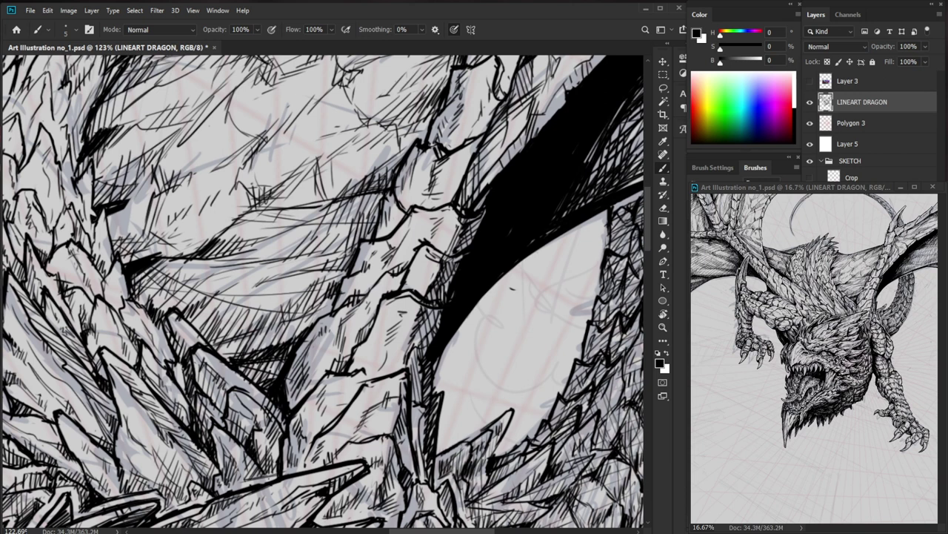
# Darken the lowest membrane folds between the neck and the right-hand wing arm with parallel strokes.
pyautogui.hotkey('ctrl', 'space')
pyautogui.moveTo(157, 291); pyautogui.dragTo(182, 291)
pyautogui.moveTo(138, 290)
pyautogui.mouseDown()
pyautogui.moveTo(180, 295)
pyautogui.moveTo(135, 305)
pyautogui.mouseUp()
pyautogui.moveTo(154, 286)
pyautogui.mouseDown()
pyautogui.moveTo(138, 313)
pyautogui.moveTo(146, 311)
pyautogui.mouseUp()
pyautogui.moveTo(169, 287); pyautogui.dragTo(154, 314)
pyautogui.moveTo(216, 297); pyautogui.dragTo(281, 277)
pyautogui.moveTo(242, 290)
pyautogui.mouseDown()
pyautogui.moveTo(270, 279)
pyautogui.moveTo(364, 286)
pyautogui.moveTo(321, 281)
pyautogui.moveTo(332, 282)
pyautogui.mouseUp()
pyautogui.moveTo(357, 259); pyautogui.dragTo(340, 284)
pyautogui.moveTo(367, 258); pyautogui.dragTo(354, 289)
pyautogui.moveTo(384, 259)
pyautogui.mouseDown()
pyautogui.moveTo(360, 292)
pyautogui.moveTo(368, 293)
pyautogui.mouseUp()
pyautogui.hotkey('ctrl', 'space')
pyautogui.moveTo(409, 268); pyautogui.dragTo(274, 271)
# Hatch the shaded side of the right-hand wing arm's base and the small neck scale beside it.
pyautogui.press('space')
pyautogui.moveTo(506, 423)
pyautogui.mouseDown()
pyautogui.moveTo(370, 252)
pyautogui.moveTo(534, 245)
pyautogui.mouseUp()
pyautogui.hotkey('ctrl', 'space')
pyautogui.hotkey('ctrl', 'space')
pyautogui.moveTo(319, 251); pyautogui.dragTo(305, 263)
pyautogui.moveTo(323, 253); pyautogui.dragTo(305, 278)
pyautogui.moveTo(320, 267); pyautogui.dragTo(306, 287)
pyautogui.press('e')
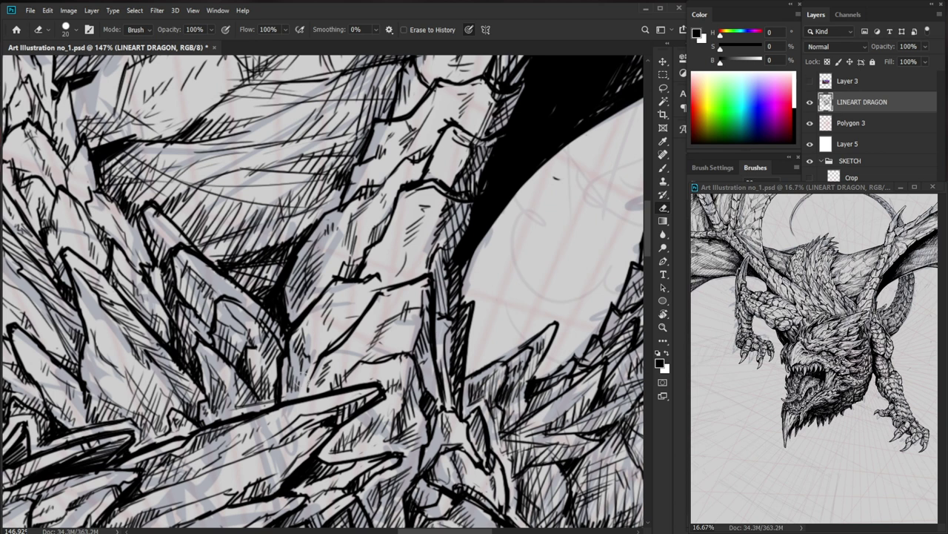
pyautogui.press('b')
pyautogui.moveTo(234, 381); pyautogui.dragTo(223, 411)
pyautogui.moveTo(274, 382)
pyautogui.mouseDown()
pyautogui.moveTo(239, 384)
pyautogui.moveTo(232, 338)
pyautogui.mouseUp()
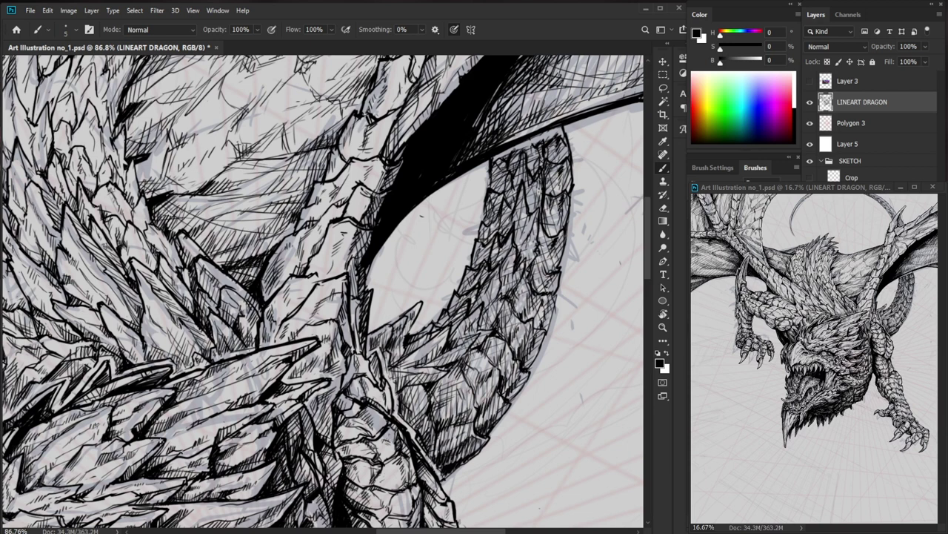
# Shade the large pointed scales at the neck base with short strokes along their shadow sides.
pyautogui.moveTo(142, 411); pyautogui.dragTo(158, 394)
pyautogui.scroll(3, 60, 313)
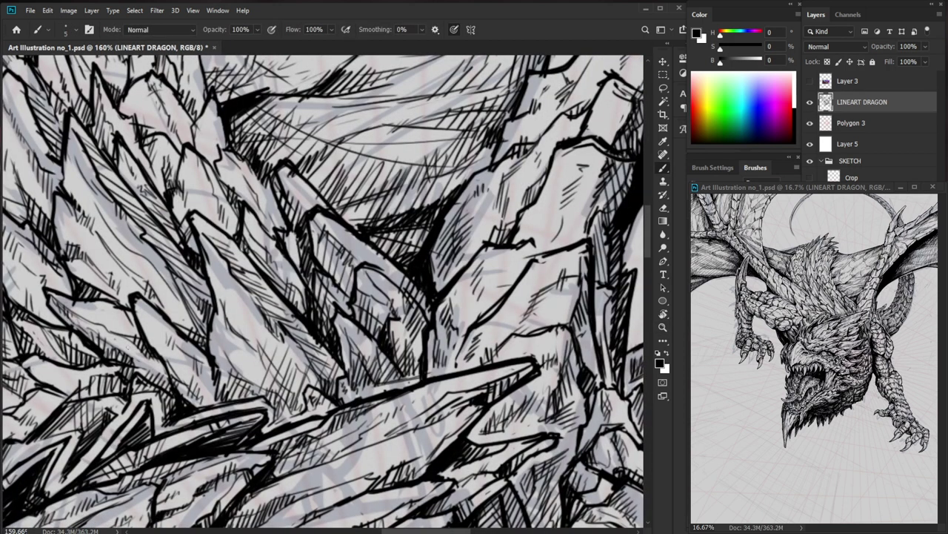
pyautogui.moveTo(100, 309); pyautogui.dragTo(115, 324)
pyautogui.press('e')
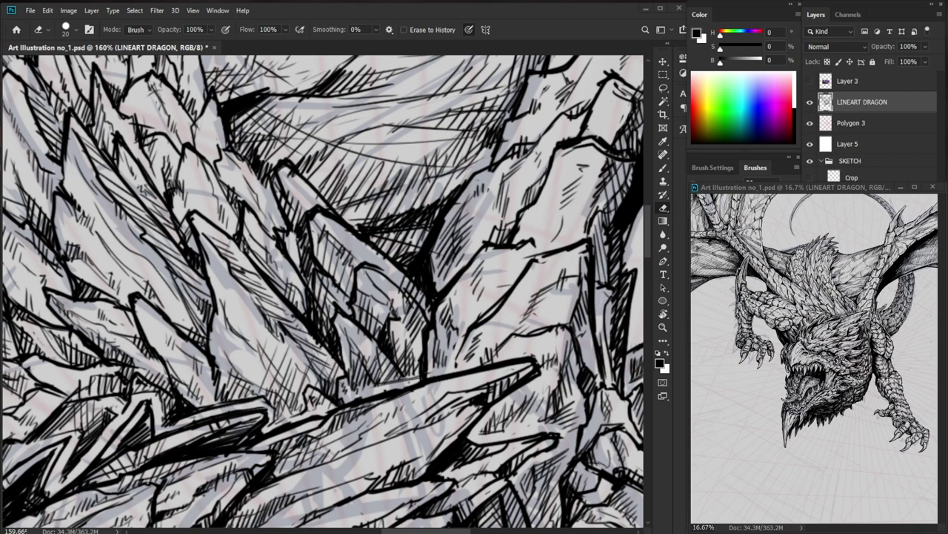
pyautogui.press('b')
pyautogui.moveTo(227, 313); pyautogui.dragTo(225, 336)
pyautogui.moveTo(235, 319); pyautogui.dragTo(230, 340)
pyautogui.moveTo(329, 310); pyautogui.dragTo(222, 319)
pyautogui.moveTo(506, 374); pyautogui.dragTo(385, 369)
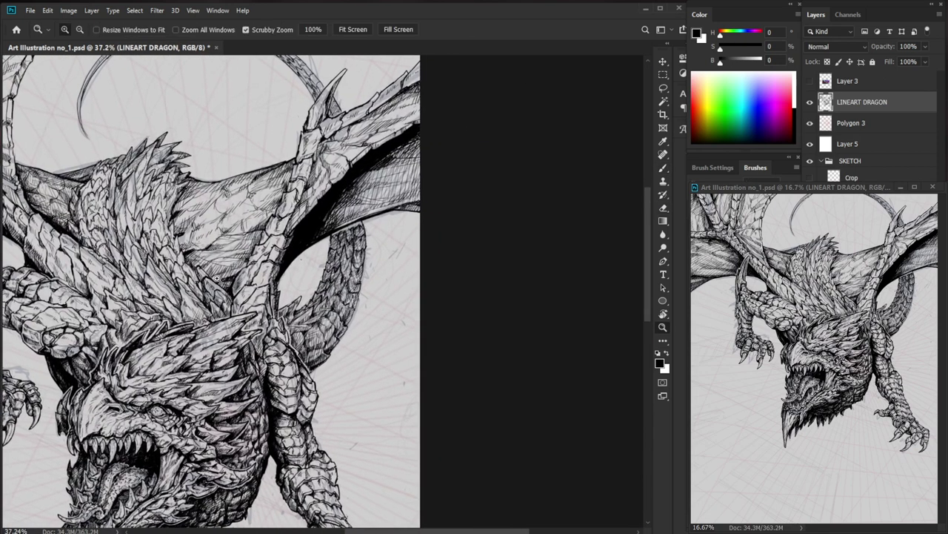
# Refine the long neck-base scales by drawing lengthwise shadow lines and cleaning up their edges.
pyautogui.scroll(5, 189, 274)
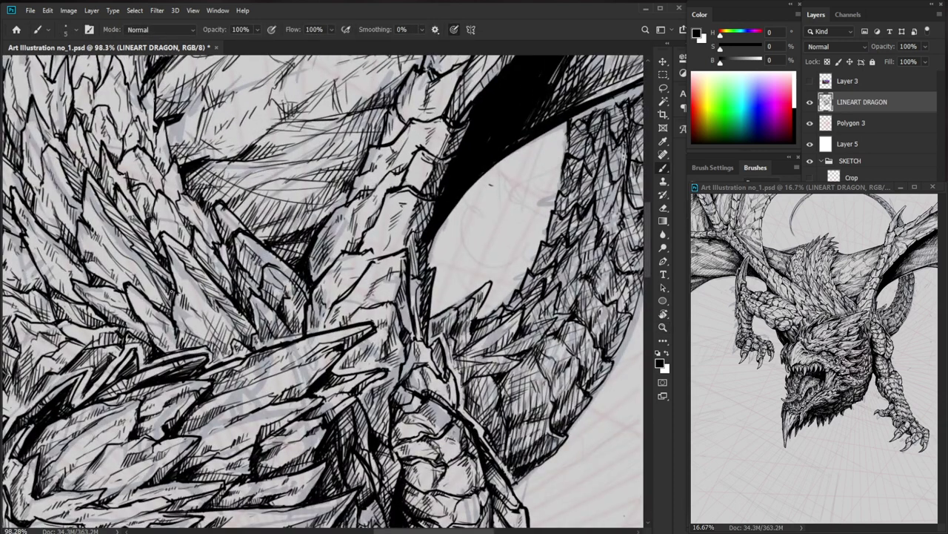
pyautogui.press('e')
pyautogui.press('b')
pyautogui.moveTo(164, 235); pyautogui.dragTo(178, 288)
pyautogui.moveTo(167, 236)
pyautogui.mouseDown()
pyautogui.moveTo(183, 335)
pyautogui.moveTo(179, 290)
pyautogui.mouseUp()
pyautogui.press('e')
pyautogui.press('b')
pyautogui.press('e')
pyautogui.press('b')
pyautogui.press('e')
pyautogui.press('b')
pyautogui.hotkey('ctrl', 'space')
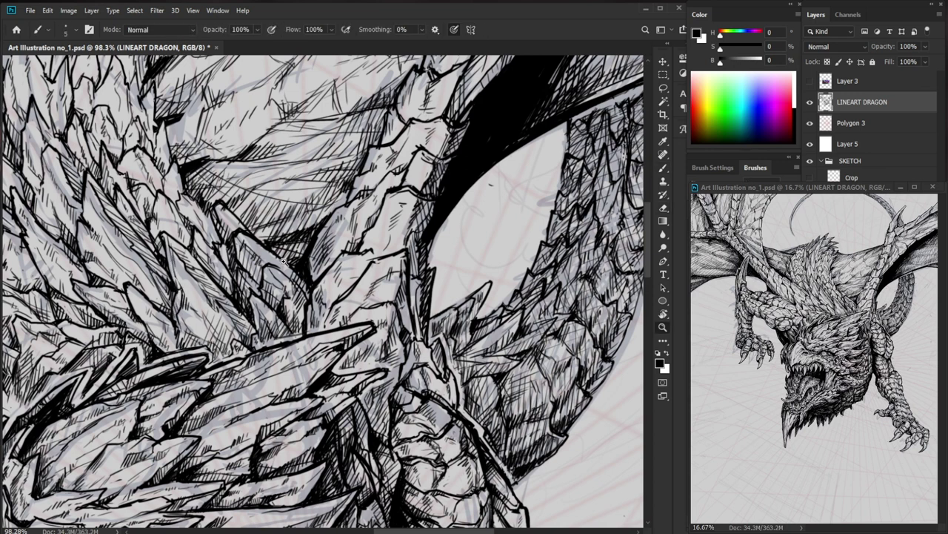
# Examine the overall shading of the dragon and the area around its head crest and neck base.
pyautogui.moveTo(264, 271); pyautogui.dragTo(185, 273)
pyautogui.press('space')
pyautogui.moveTo(432, 450)
pyautogui.mouseDown()
pyautogui.moveTo(440, 348)
pyautogui.moveTo(400, 345)
pyautogui.mouseUp()
pyautogui.hotkey('ctrl', 'space')
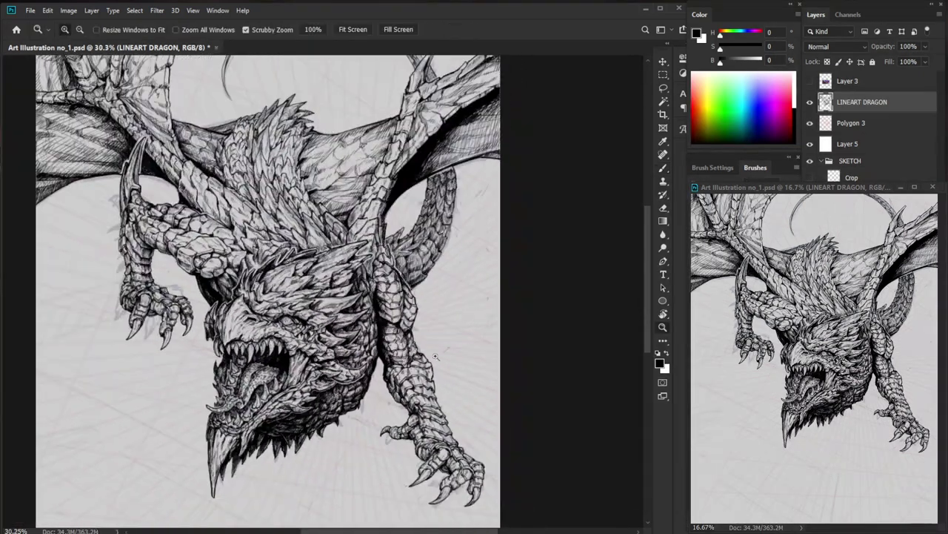
pyautogui.hotkey('ctrl', 'space')
pyautogui.moveTo(454, 363); pyautogui.dragTo(438, 363)
pyautogui.hotkey('ctrl', 'space')
pyautogui.moveTo(358, 264); pyautogui.dragTo(467, 264)
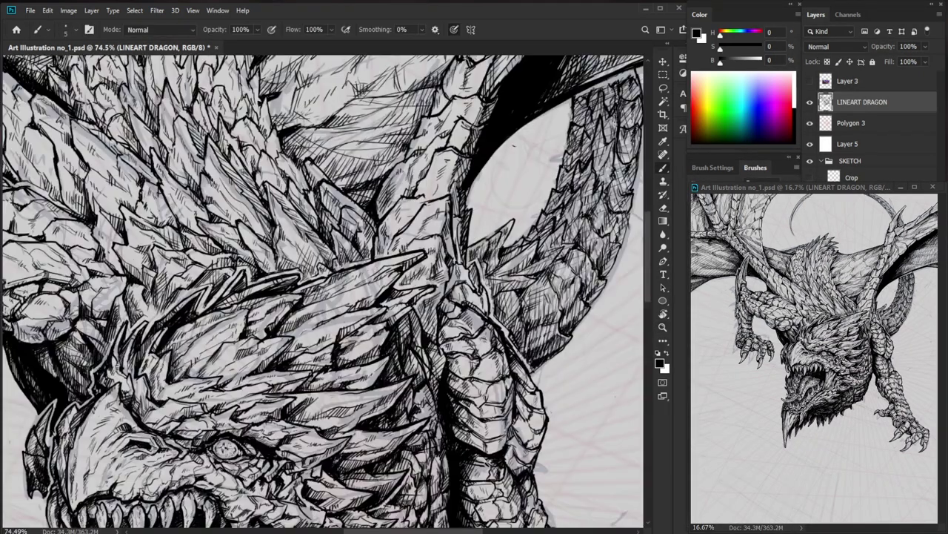
# Hatch the shadow edges of the pointed neck scales beside the base of the right-hand wing arm.
pyautogui.moveTo(356, 240); pyautogui.dragTo(343, 263)
pyautogui.moveTo(367, 233)
pyautogui.mouseDown()
pyautogui.moveTo(347, 262)
pyautogui.moveTo(355, 269)
pyautogui.mouseUp()
pyautogui.press('space')
pyautogui.moveTo(378, 256)
pyautogui.mouseDown()
pyautogui.moveTo(277, 312)
pyautogui.moveTo(287, 309)
pyautogui.mouseUp()
pyautogui.moveTo(295, 285); pyautogui.dragTo(293, 304)
pyautogui.moveTo(301, 276); pyautogui.dragTo(297, 300)
pyautogui.press('space')
pyautogui.moveTo(406, 232); pyautogui.dragTo(347, 274)
# Deepen the shadow hatching where the wing membrane meets the neck scales and the right-hand wing arm.
pyautogui.moveTo(226, 312); pyautogui.dragTo(220, 324)
pyautogui.moveTo(227, 310); pyautogui.dragTo(229, 322)
pyautogui.moveTo(236, 293)
pyautogui.mouseDown()
pyautogui.moveTo(231, 318)
pyautogui.moveTo(241, 307)
pyautogui.moveTo(195, 303)
pyautogui.mouseUp()
pyautogui.moveTo(207, 303); pyautogui.dragTo(198, 321)
pyautogui.moveTo(188, 287)
pyautogui.mouseDown()
pyautogui.moveTo(180, 291)
pyautogui.moveTo(214, 315)
pyautogui.mouseUp()
pyautogui.moveTo(155, 259)
pyautogui.mouseDown()
pyautogui.moveTo(152, 278)
pyautogui.moveTo(172, 281)
pyautogui.mouseUp()
pyautogui.moveTo(159, 255)
pyautogui.mouseDown()
pyautogui.moveTo(150, 264)
pyautogui.moveTo(126, 257)
pyautogui.mouseUp()
pyautogui.moveTo(144, 259); pyautogui.dragTo(138, 260)
pyautogui.moveTo(150, 249); pyautogui.dragTo(147, 261)
pyautogui.moveTo(158, 248); pyautogui.dragTo(157, 260)
# Reduce the eraser size to 6 px for detail work on the right-hand arm's scales and return to the Brush.
pyautogui.hotkey('ctrl', 'space')
pyautogui.moveTo(258, 227); pyautogui.dragTo(185, 227)
pyautogui.moveTo(403, 423); pyautogui.dragTo(430, 370)
pyautogui.hotkey('ctrl', 'space')
pyautogui.moveTo(285, 357); pyautogui.dragTo(381, 357)
pyautogui.press('e')
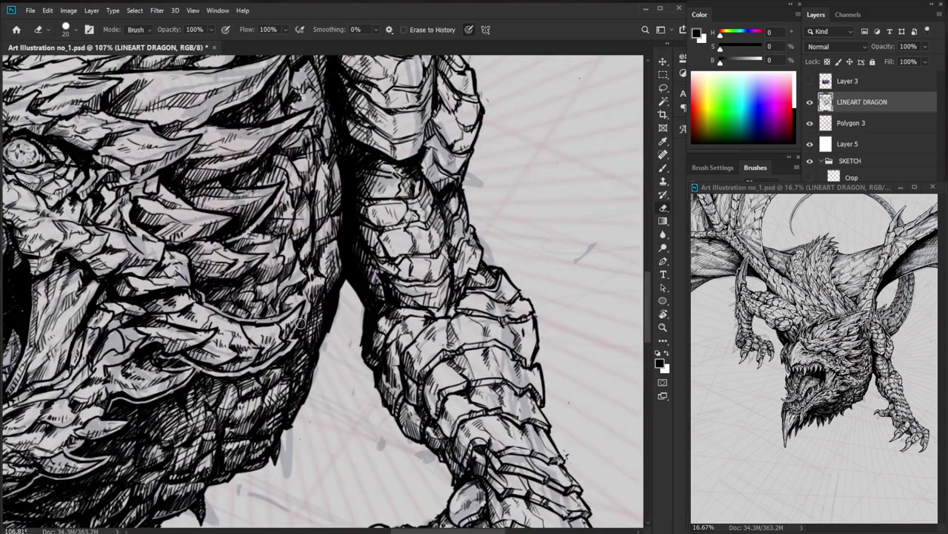
pyautogui.press('[')
pyautogui.press('[')
pyautogui.press('[')
pyautogui.press('[')
pyautogui.press('[')
pyautogui.press('[')
pyautogui.press('b')
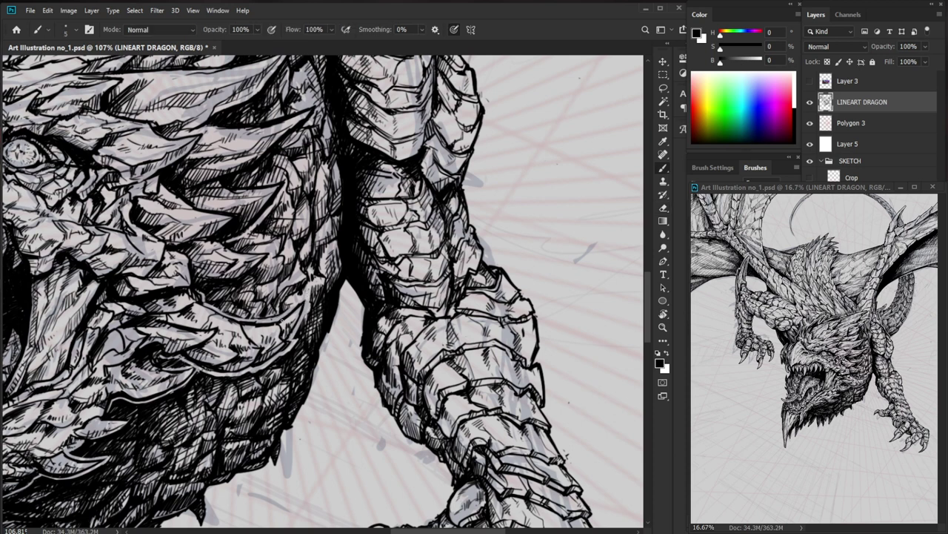
# Touch up the dark scales along the rear edge of the head beside the right-hand arm.
pyautogui.scroll(-2, 318, 297)
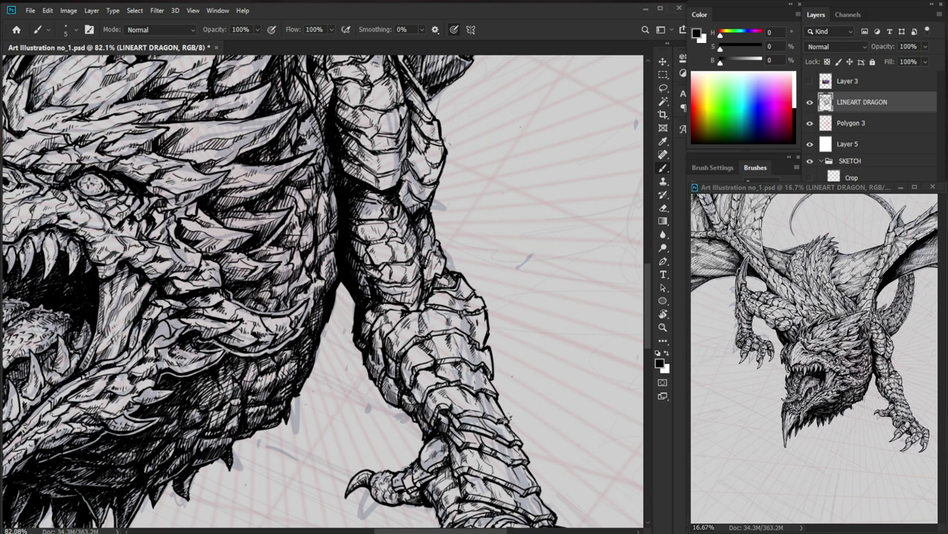
pyautogui.press('e')
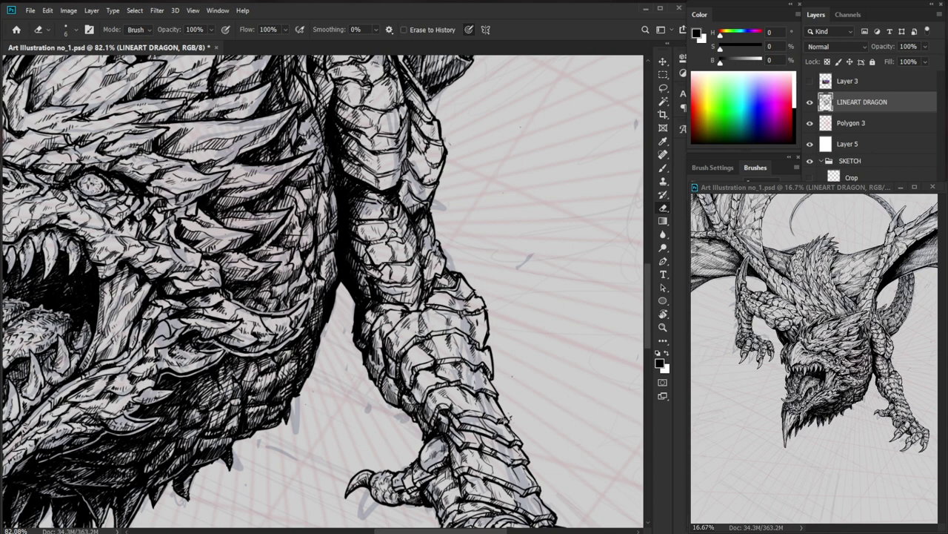
pyautogui.press('b')
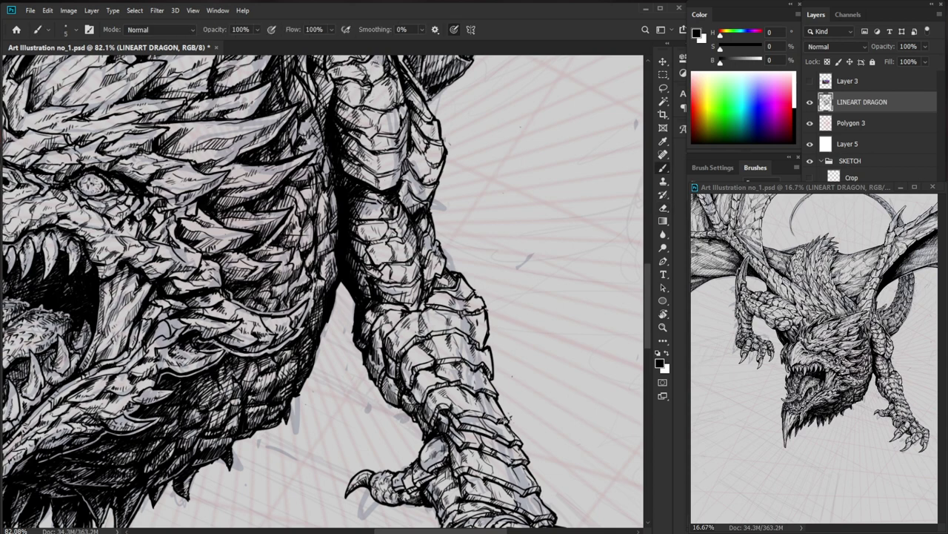
pyautogui.press('z')
pyautogui.moveTo(352, 276)
pyautogui.mouseDown()
pyautogui.moveTo(341, 275)
pyautogui.moveTo(393, 275)
pyautogui.mouseUp()
pyautogui.press('b')
pyautogui.moveTo(353, 310)
pyautogui.mouseDown()
pyautogui.moveTo(328, 326)
pyautogui.moveTo(353, 328)
pyautogui.mouseUp()
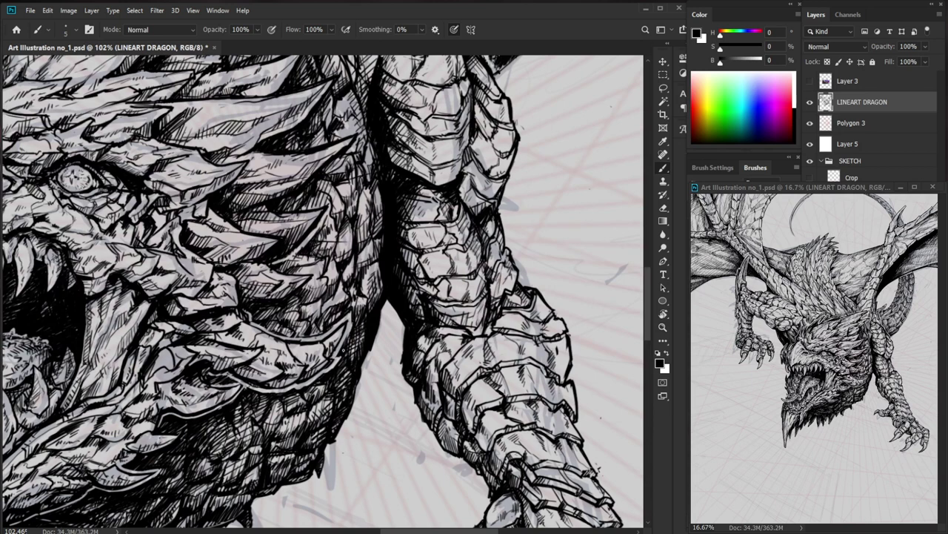
# Darken the shaded area behind the beak-like spike under the lower jaw with short hatch strokes.
pyautogui.press('z')
pyautogui.hotkey('ctrl', '0')
pyautogui.moveTo(280, 373); pyautogui.dragTo(269, 352)
pyautogui.press('b')
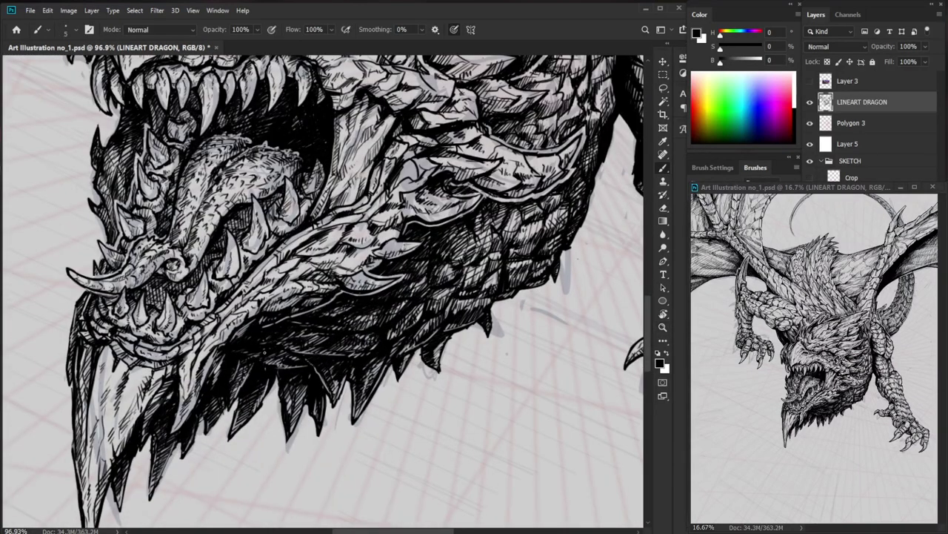
pyautogui.moveTo(217, 350); pyautogui.dragTo(210, 379)
pyautogui.moveTo(218, 349); pyautogui.dragTo(211, 369)
pyautogui.moveTo(212, 355); pyautogui.dragTo(205, 373)
pyautogui.press('space')
pyautogui.moveTo(208, 363)
pyautogui.mouseDown()
pyautogui.moveTo(204, 379)
pyautogui.moveTo(312, 364)
pyautogui.mouseUp()
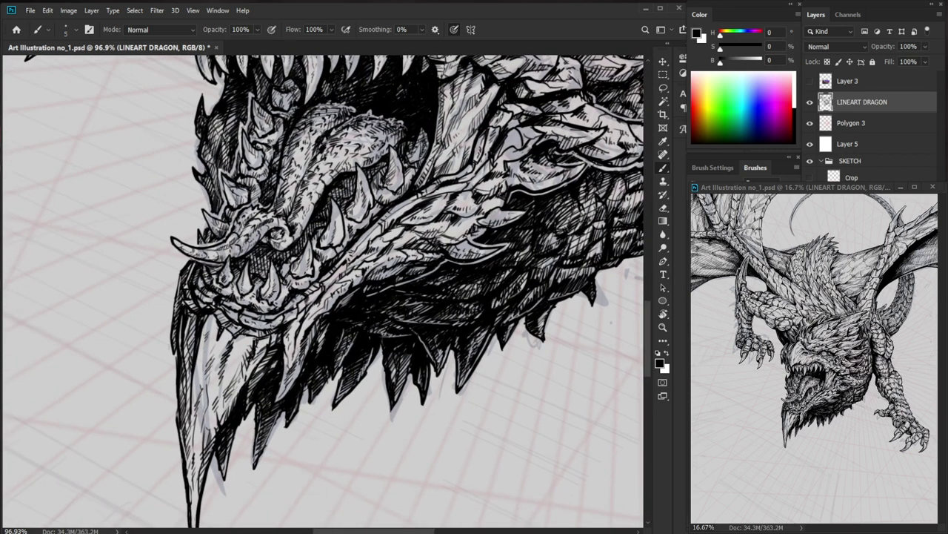
# Add hatch strokes around the joint and membrane of the left-hand wing.
pyautogui.scroll(-5, 255, 342)
pyautogui.moveTo(512, 406); pyautogui.dragTo(366, 464)
pyautogui.scroll(-2, 385, 374)
pyautogui.scroll(6, 346, 186)
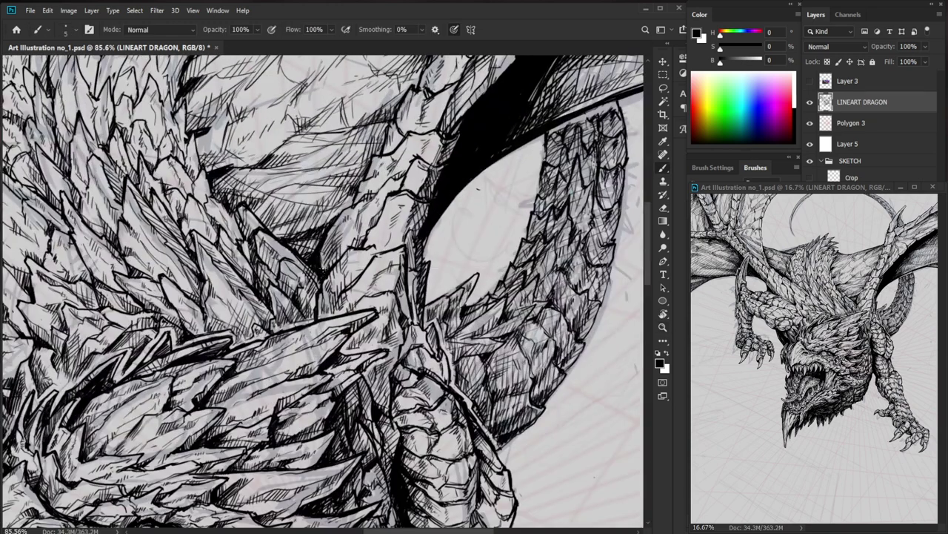
pyautogui.scroll(-3, 370, 293)
pyautogui.moveTo(371, 292); pyautogui.dragTo(417, 361)
pyautogui.moveTo(81, 185)
pyautogui.mouseDown()
pyautogui.moveTo(157, 194)
pyautogui.moveTo(151, 202)
pyautogui.mouseUp()
pyautogui.moveTo(131, 141); pyautogui.dragTo(147, 198)
pyautogui.moveTo(145, 188); pyautogui.dragTo(151, 201)
pyautogui.moveTo(155, 203); pyautogui.dragTo(231, 312)
pyautogui.moveTo(152, 167); pyautogui.dragTo(159, 275)
pyautogui.moveTo(159, 183)
pyautogui.mouseDown()
pyautogui.moveTo(162, 251)
pyautogui.moveTo(150, 207)
pyautogui.mouseUp()
pyautogui.moveTo(170, 181); pyautogui.dragTo(150, 230)
pyautogui.moveTo(162, 210)
pyautogui.mouseDown()
pyautogui.moveTo(151, 246)
pyautogui.moveTo(125, 250)
pyautogui.mouseUp()
pyautogui.scroll(5, 211, 304)
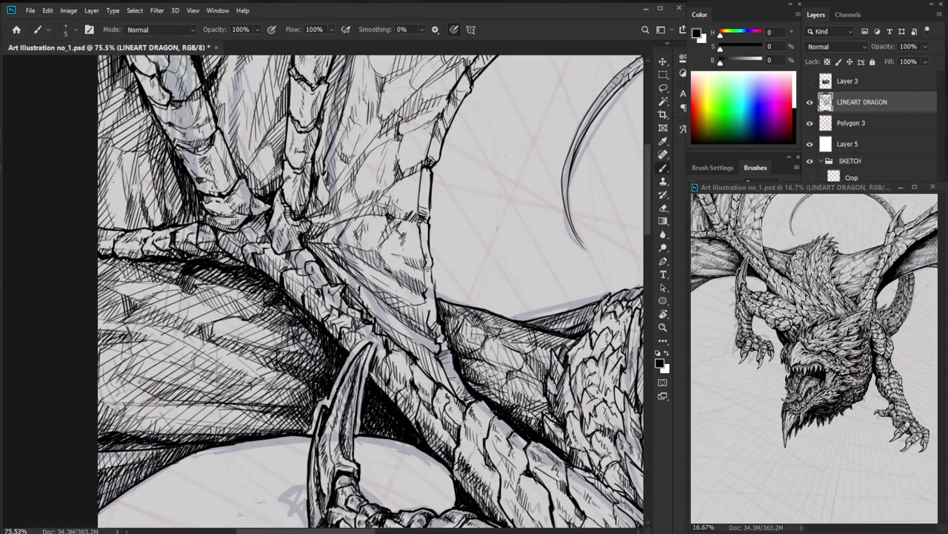
# Hatch the scales of the left-hand wing arm just below the joint where the wing fingers meet.
pyautogui.press('z')
pyautogui.moveTo(187, 193); pyautogui.dragTo(163, 194)
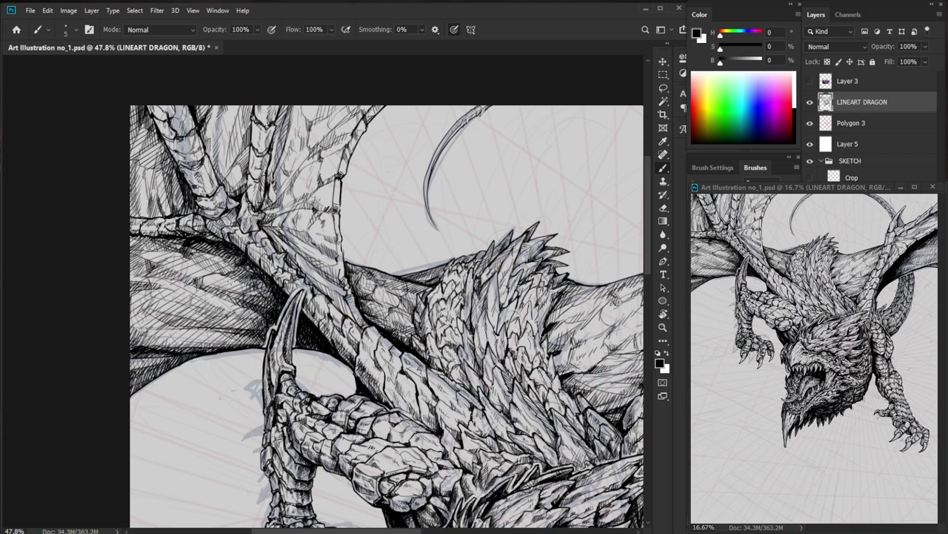
pyautogui.hotkey('ctrl', 'space')
pyautogui.moveTo(248, 260); pyautogui.dragTo(242, 281)
pyautogui.moveTo(259, 269); pyautogui.dragTo(252, 278)
pyautogui.moveTo(265, 276)
pyautogui.mouseDown()
pyautogui.moveTo(254, 297)
pyautogui.moveTo(330, 283)
pyautogui.moveTo(271, 275)
pyautogui.moveTo(277, 268)
pyautogui.mouseUp()
pyautogui.hotkey('ctrl', 'space')
pyautogui.moveTo(246, 230)
pyautogui.mouseDown()
pyautogui.moveTo(253, 254)
pyautogui.moveTo(259, 233)
pyautogui.mouseUp()
pyautogui.moveTo(255, 223)
pyautogui.mouseDown()
pyautogui.moveTo(268, 235)
pyautogui.moveTo(264, 224)
pyautogui.mouseUp()
pyautogui.moveTo(258, 219); pyautogui.dragTo(267, 233)
pyautogui.moveTo(234, 191); pyautogui.dragTo(245, 203)
pyautogui.moveTo(243, 199); pyautogui.dragTo(249, 212)
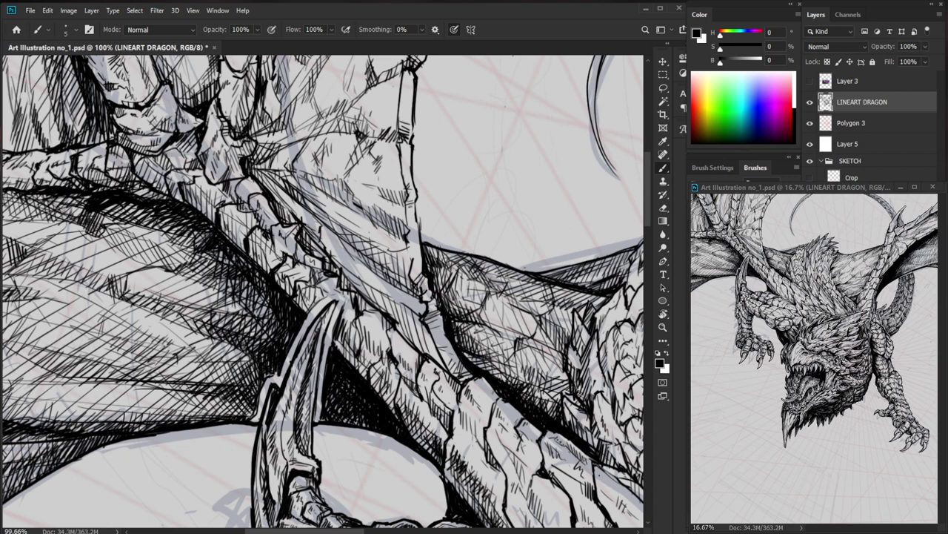
# Draw short shadow strokes between the small scales at the left-hand wing joint.
pyautogui.press('space')
pyautogui.moveTo(260, 217)
pyautogui.mouseDown()
pyautogui.moveTo(254, 254)
pyautogui.moveTo(258, 245)
pyautogui.moveTo(212, 195)
pyautogui.moveTo(258, 203)
pyautogui.moveTo(215, 224)
pyautogui.mouseUp()
pyautogui.hotkey('ctrl', 'space')
pyautogui.moveTo(214, 206); pyautogui.dragTo(218, 219)
pyautogui.moveTo(208, 214); pyautogui.dragTo(194, 217)
pyautogui.moveTo(201, 211); pyautogui.dragTo(217, 233)
pyautogui.hotkey('ctrl', 'space')
pyautogui.moveTo(272, 205); pyautogui.dragTo(219, 206)
pyautogui.press('space')
pyautogui.moveTo(325, 363); pyautogui.dragTo(322, 333)
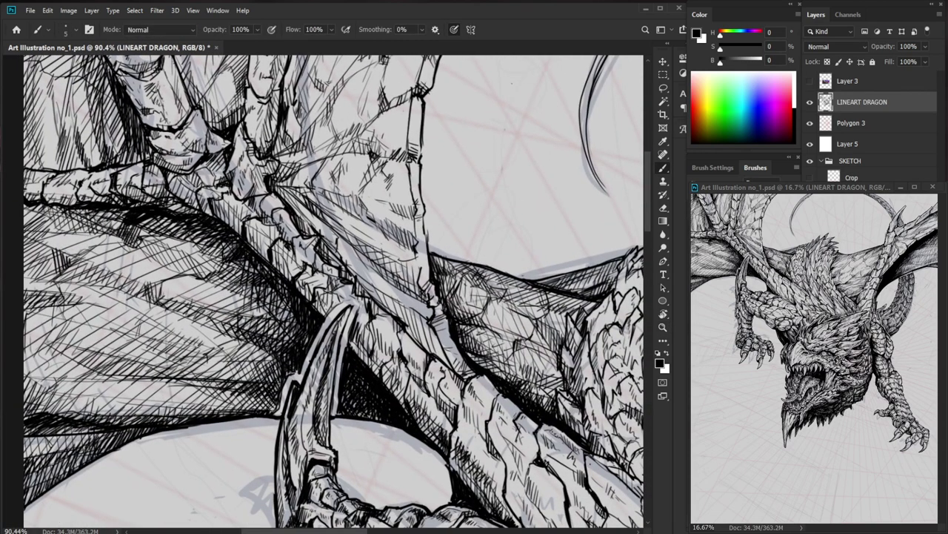
# Hatch the segments of the horizontal finger of the left-hand wing, working outward from the joint.
pyautogui.hotkey('ctrl', 'space')
pyautogui.moveTo(322, 389); pyautogui.dragTo(302, 389)
pyautogui.press('space')
pyautogui.moveTo(237, 237); pyautogui.dragTo(280, 307)
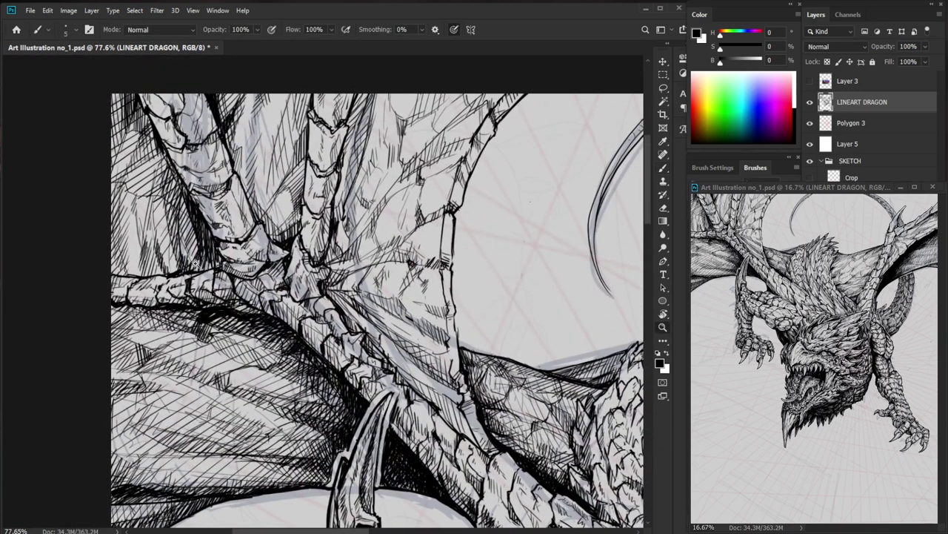
pyautogui.hotkey('ctrl', 'space')
pyautogui.moveTo(192, 255); pyautogui.dragTo(265, 254)
pyautogui.moveTo(198, 275); pyautogui.dragTo(219, 264)
pyautogui.moveTo(215, 276); pyautogui.dragTo(231, 253)
pyautogui.moveTo(234, 269); pyautogui.dragTo(244, 252)
pyautogui.moveTo(240, 268); pyautogui.dragTo(245, 260)
pyautogui.hotkey('ctrl', 'space')
pyautogui.moveTo(298, 241); pyautogui.dragTo(259, 242)
pyautogui.moveTo(171, 261); pyautogui.dragTo(185, 261)
pyautogui.moveTo(115, 274)
pyautogui.mouseDown()
pyautogui.moveTo(138, 209)
pyautogui.moveTo(113, 245)
pyautogui.moveTo(129, 277)
pyautogui.mouseUp()
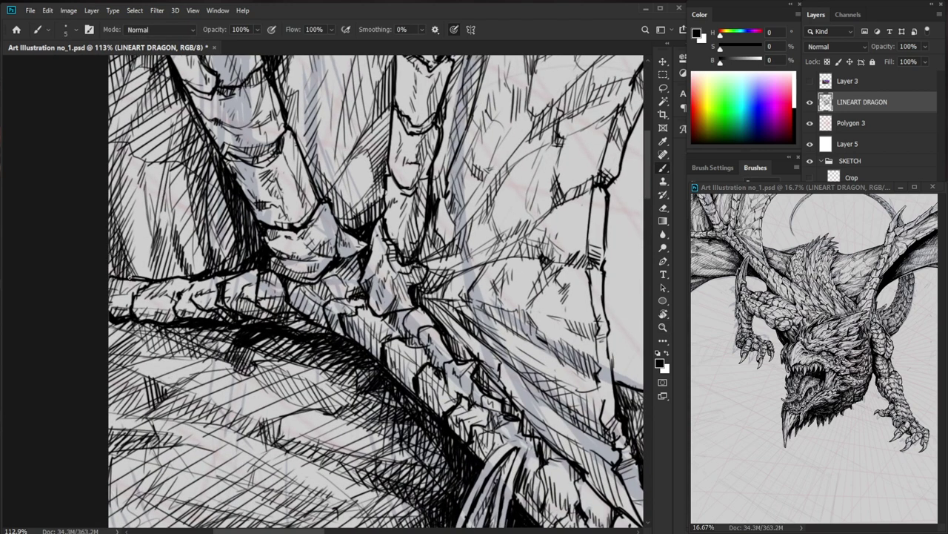
# Hatch the membrane folds fanning out from the left-hand wing joint and the shaded areas along the upright fingers.
pyautogui.hotkey('ctrl', 'space')
pyautogui.moveTo(205, 220); pyautogui.dragTo(89, 220)
pyautogui.press('space')
pyautogui.moveTo(292, 249); pyautogui.dragTo(259, 185)
pyautogui.hotkey('ctrl', 'space')
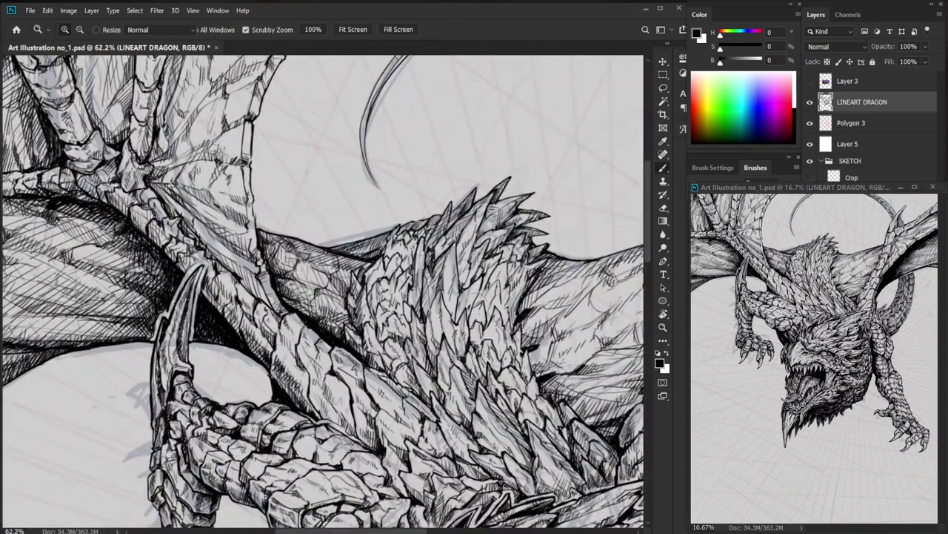
pyautogui.moveTo(154, 184); pyautogui.dragTo(178, 164)
pyautogui.moveTo(170, 183); pyautogui.dragTo(188, 164)
pyautogui.moveTo(185, 182)
pyautogui.mouseDown()
pyautogui.moveTo(198, 158)
pyautogui.moveTo(157, 139)
pyautogui.moveTo(161, 117)
pyautogui.mouseUp()
pyautogui.moveTo(160, 152)
pyautogui.mouseDown()
pyautogui.moveTo(165, 119)
pyautogui.moveTo(169, 128)
pyautogui.mouseUp()
pyautogui.moveTo(167, 145); pyautogui.dragTo(178, 104)
pyautogui.moveTo(172, 148); pyautogui.dragTo(183, 113)
pyautogui.moveTo(100, 109); pyautogui.dragTo(104, 60)
pyautogui.moveTo(103, 127); pyautogui.dragTo(112, 78)
pyautogui.moveTo(108, 132)
pyautogui.mouseDown()
pyautogui.moveTo(116, 90)
pyautogui.moveTo(112, 124)
pyautogui.mouseUp()
pyautogui.moveTo(113, 140); pyautogui.dragTo(116, 108)
pyautogui.moveTo(109, 126); pyautogui.dragTo(117, 107)
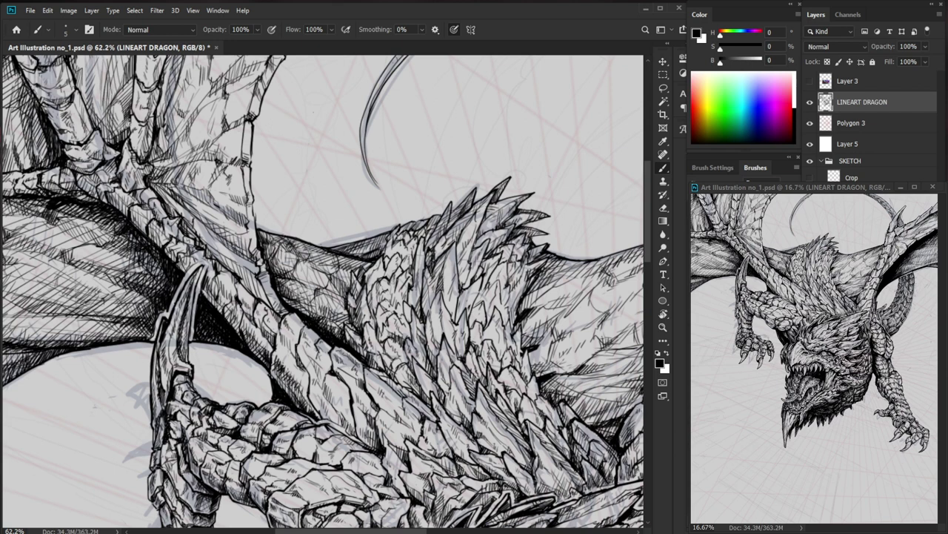
# Reinforce the shaded edge of the thick upright finger of the left-hand wing with dark strokes.
pyautogui.moveTo(181, 117); pyautogui.dragTo(112, 118)
pyautogui.moveTo(139, 78); pyautogui.dragTo(196, 80)
pyautogui.moveTo(185, 118); pyautogui.dragTo(213, 180)
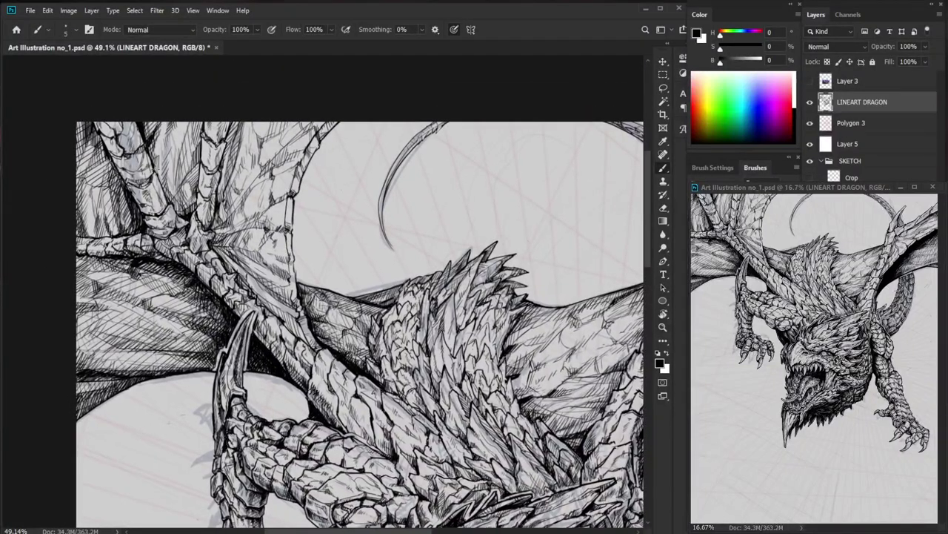
pyautogui.moveTo(174, 149); pyautogui.dragTo(231, 174)
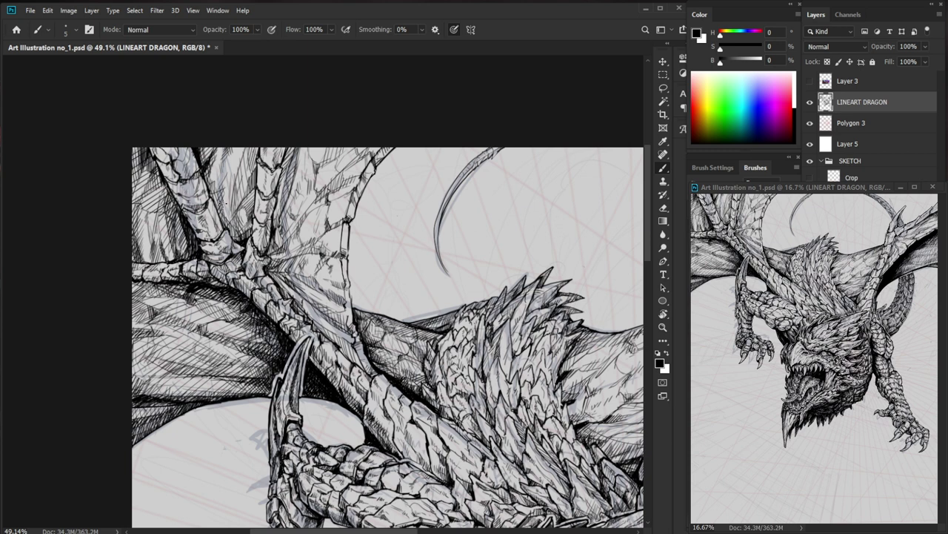
pyautogui.moveTo(166, 160); pyautogui.dragTo(214, 161)
pyautogui.moveTo(163, 194); pyautogui.dragTo(169, 204)
pyautogui.moveTo(167, 195); pyautogui.dragTo(176, 205)
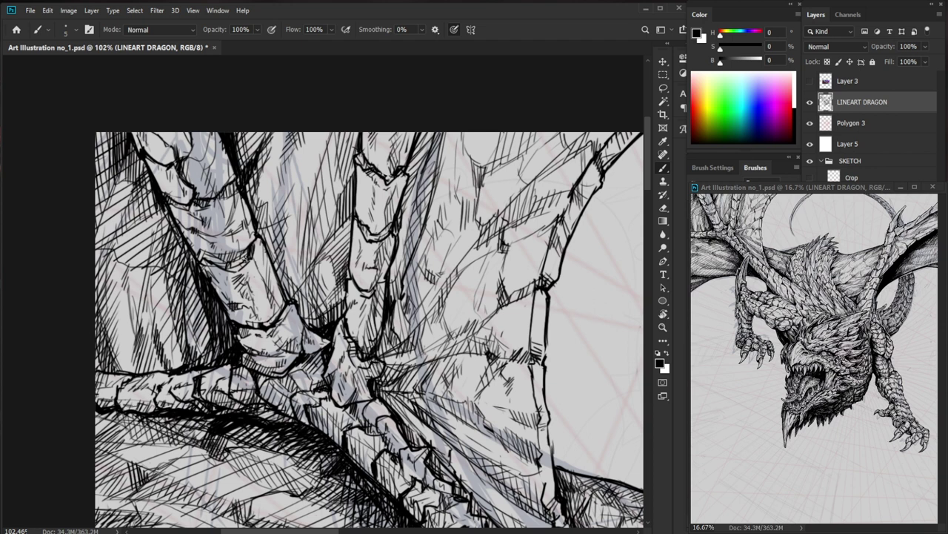
pyautogui.press('e')
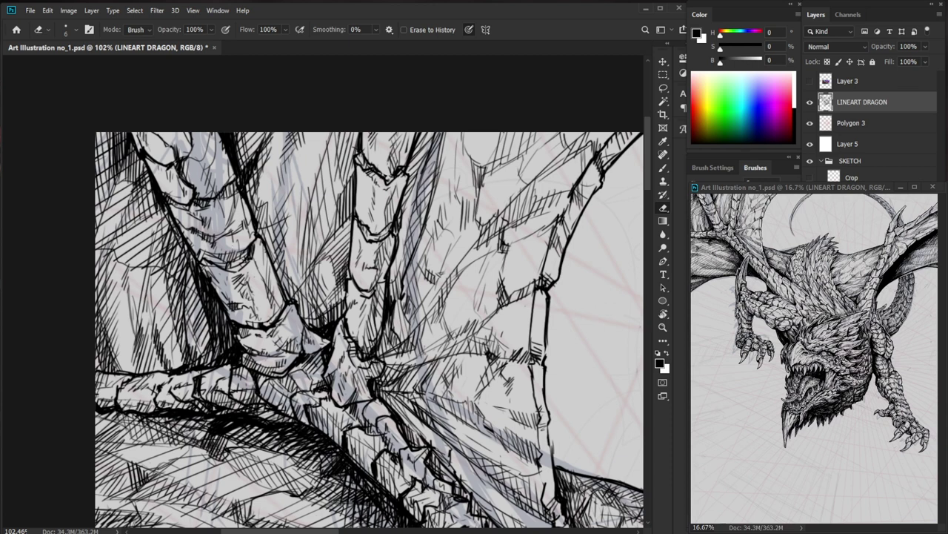
pyautogui.press('b')
pyautogui.moveTo(219, 245); pyautogui.dragTo(259, 314)
pyautogui.press('e')
pyautogui.press('b')
# Hatch short strokes down the shadow side of the thick upright wing finger, from the canvas edge toward its knuckle.
pyautogui.moveTo(171, 207); pyautogui.dragTo(183, 231)
pyautogui.moveTo(154, 135)
pyautogui.mouseDown()
pyautogui.moveTo(188, 203)
pyautogui.moveTo(151, 156)
pyautogui.mouseUp()
pyautogui.moveTo(150, 159); pyautogui.dragTo(152, 170)
pyautogui.moveTo(140, 131); pyautogui.dragTo(148, 151)
pyautogui.moveTo(145, 167); pyautogui.dragTo(149, 186)
pyautogui.moveTo(156, 143); pyautogui.dragTo(158, 161)
pyautogui.moveTo(151, 160); pyautogui.dragTo(157, 184)
pyautogui.moveTo(159, 148); pyautogui.dragTo(170, 196)
pyautogui.moveTo(168, 172); pyautogui.dragTo(176, 216)
pyautogui.moveTo(179, 208); pyautogui.dragTo(188, 237)
pyautogui.moveTo(187, 218); pyautogui.dragTo(197, 252)
pyautogui.moveTo(199, 227); pyautogui.dragTo(210, 273)
pyautogui.moveTo(209, 247); pyautogui.dragTo(216, 287)
pyautogui.moveTo(219, 270); pyautogui.dragTo(225, 302)
pyautogui.moveTo(226, 265); pyautogui.dragTo(236, 319)
pyautogui.moveTo(237, 288); pyautogui.dragTo(243, 323)
pyautogui.moveTo(244, 292); pyautogui.dragTo(253, 314)
pyautogui.moveTo(252, 308)
pyautogui.mouseDown()
pyautogui.moveTo(249, 328)
pyautogui.moveTo(270, 355)
pyautogui.mouseUp()
# Shade the knuckle scale at the base of the thick upright wing finger with short strokes.
pyautogui.moveTo(237, 325); pyautogui.dragTo(244, 338)
pyautogui.moveTo(240, 329); pyautogui.dragTo(248, 349)
pyautogui.moveTo(248, 330)
pyautogui.mouseDown()
pyautogui.moveTo(270, 367)
pyautogui.moveTo(246, 364)
pyautogui.mouseUp()
pyautogui.moveTo(245, 355); pyautogui.dragTo(257, 372)
pyautogui.moveTo(253, 355); pyautogui.dragTo(265, 373)
pyautogui.moveTo(239, 358); pyautogui.dragTo(252, 370)
pyautogui.press('z')
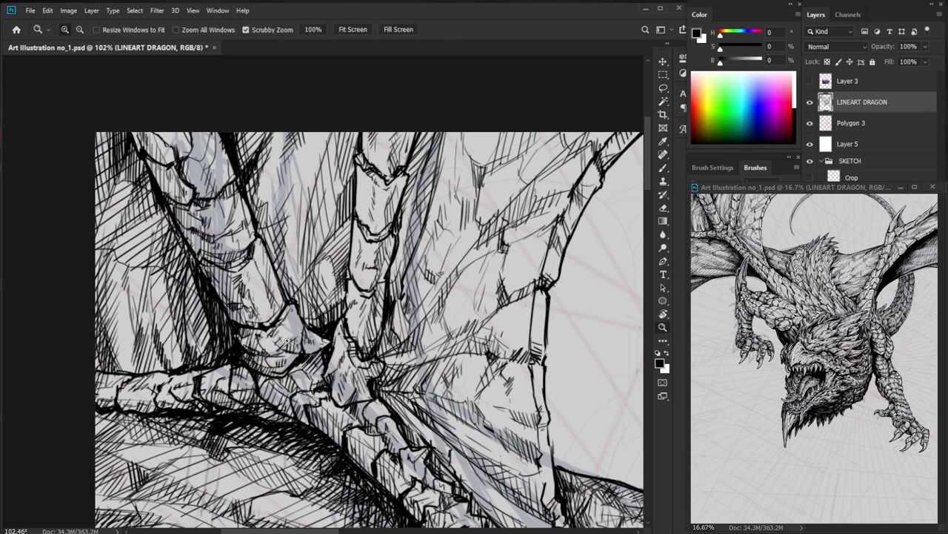
# Examine the overall shading of the left-hand wing and the line work at the upper ends of its fingers.
pyautogui.moveTo(288, 342); pyautogui.dragTo(241, 341)
pyautogui.moveTo(393, 427)
pyautogui.mouseDown()
pyautogui.moveTo(377, 378)
pyautogui.moveTo(354, 378)
pyautogui.mouseUp()
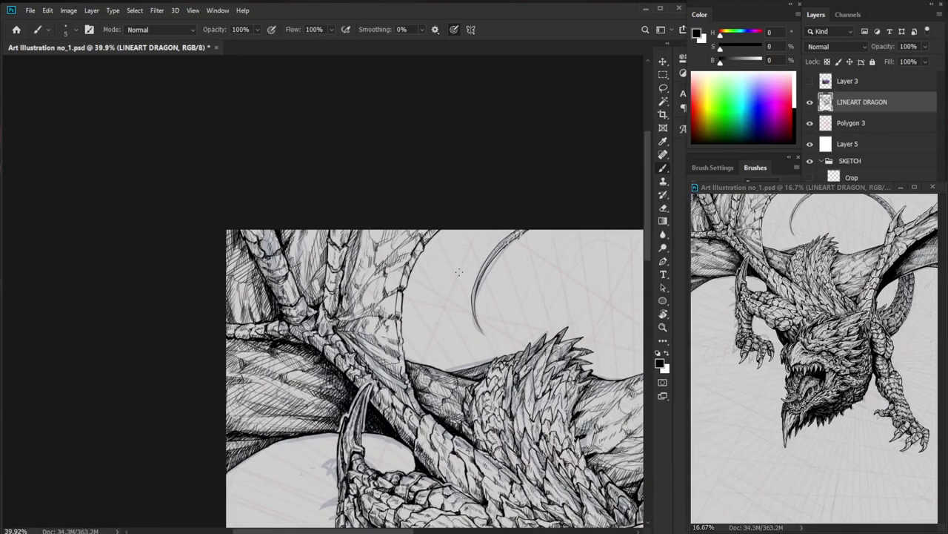
pyautogui.press('z')
pyautogui.moveTo(291, 224); pyautogui.dragTo(336, 225)
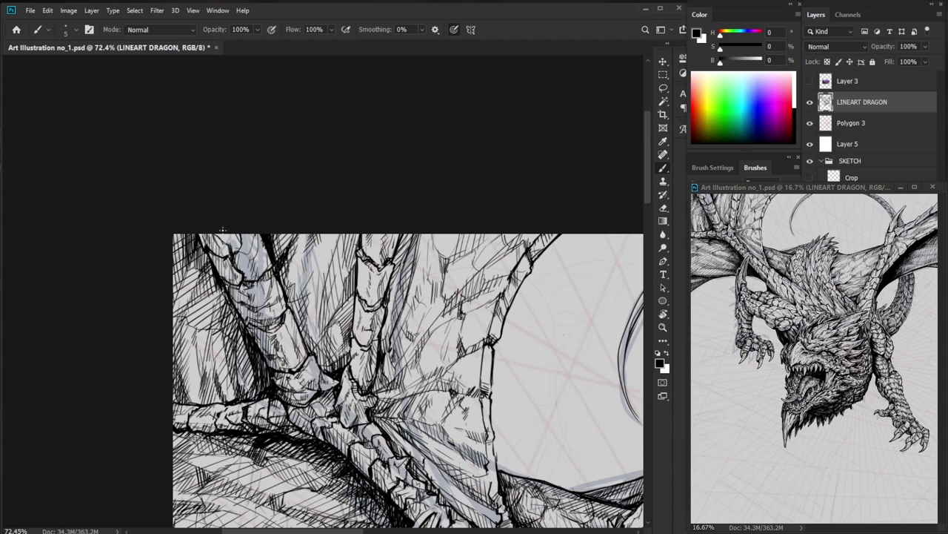
pyautogui.press('z')
pyautogui.moveTo(274, 243); pyautogui.dragTo(299, 243)
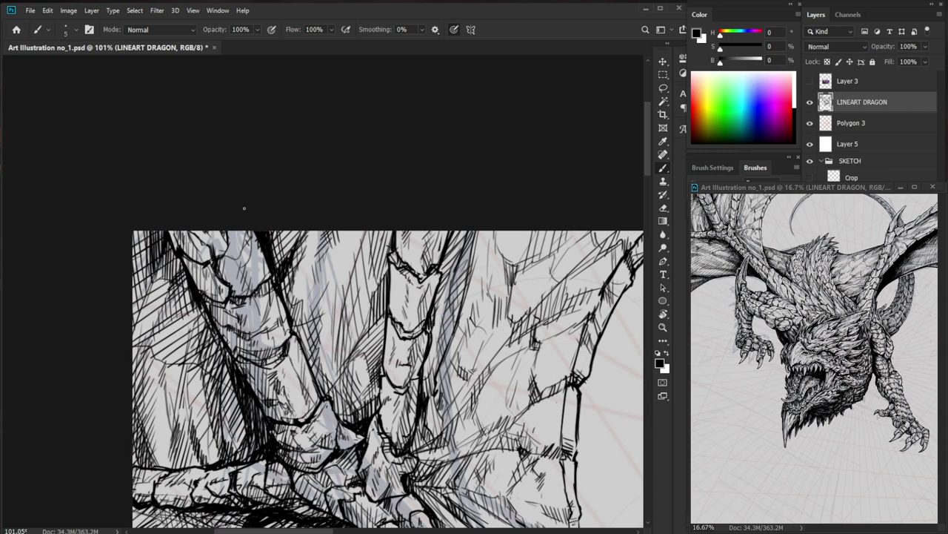
pyautogui.press('e')
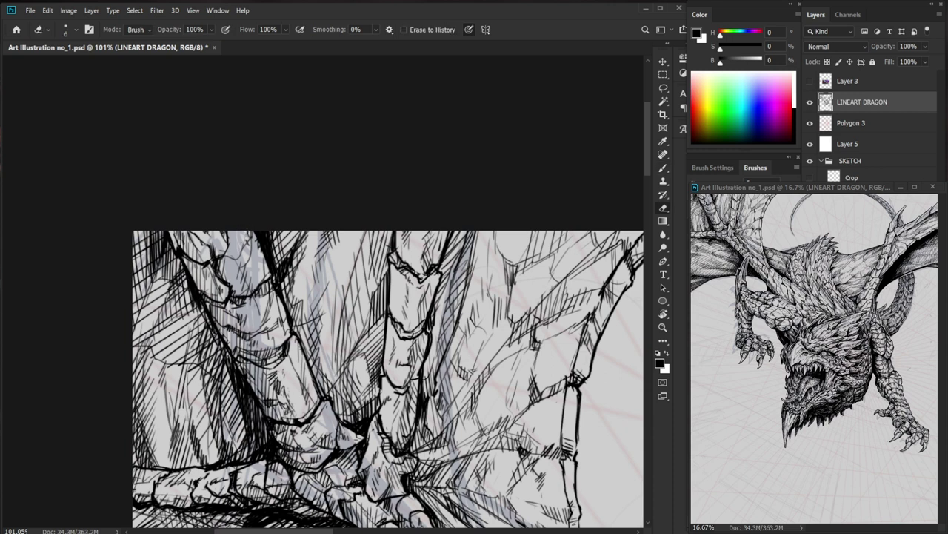
pyautogui.press('b')
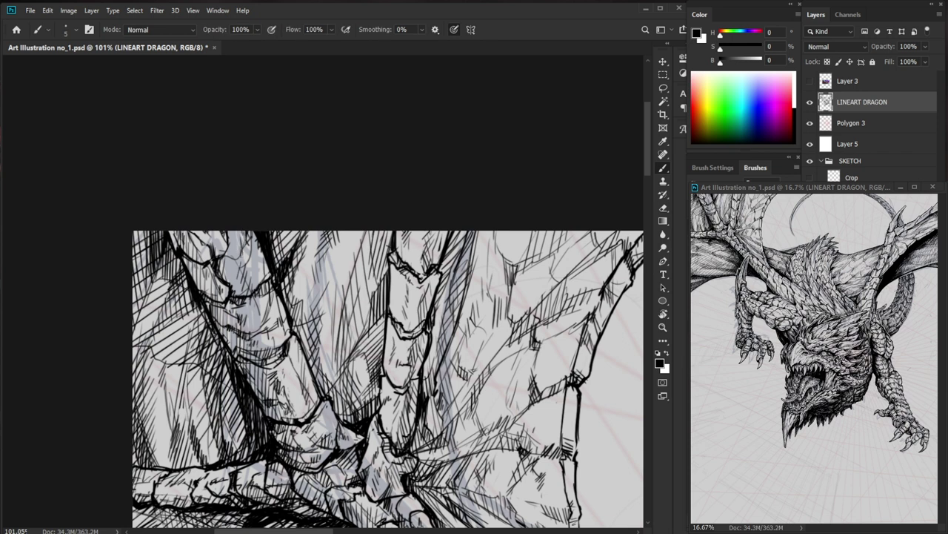
# Add short hatch strokes to the scales of the horizontal finger beside the left-hand wing's joint.
pyautogui.moveTo(288, 232); pyautogui.dragTo(231, 236)
pyautogui.moveTo(424, 466)
pyautogui.mouseDown()
pyautogui.moveTo(337, 388)
pyautogui.moveTo(346, 379)
pyautogui.mouseUp()
pyautogui.moveTo(450, 437); pyautogui.dragTo(385, 378)
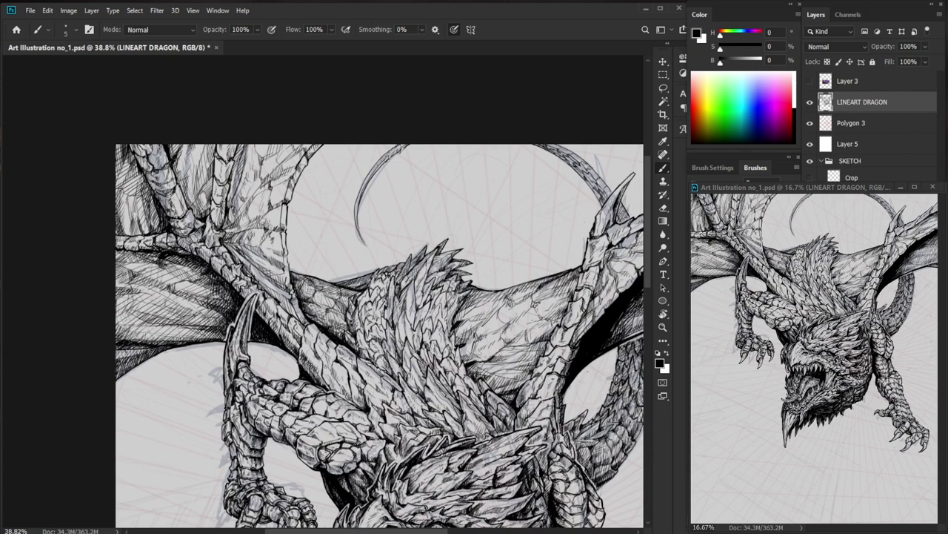
pyautogui.scroll(4, 195, 221)
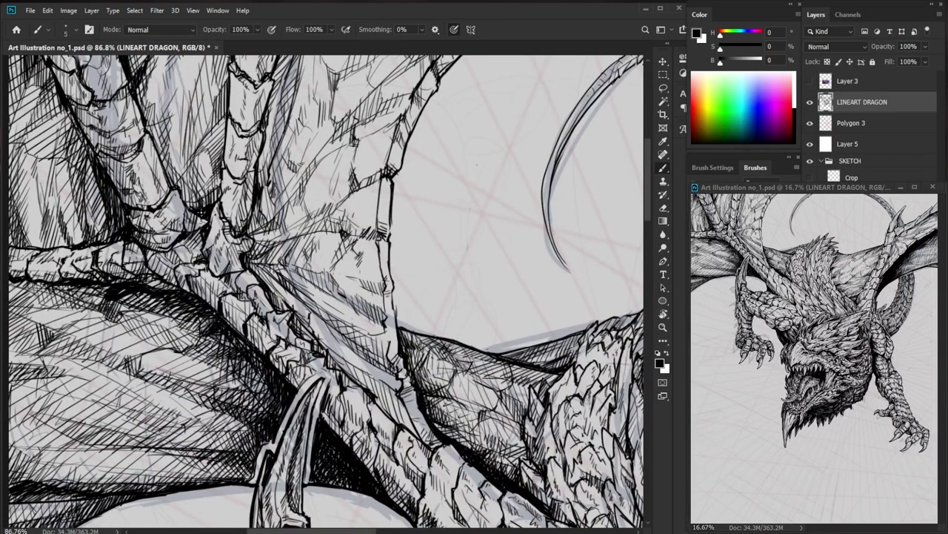
pyautogui.scroll(-5, 203, 223)
pyautogui.moveTo(563, 426); pyautogui.dragTo(490, 395)
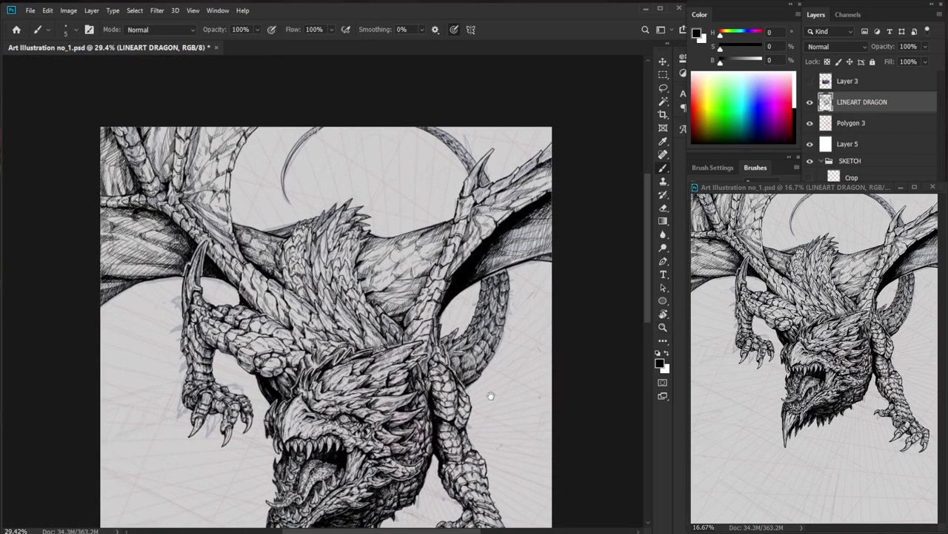
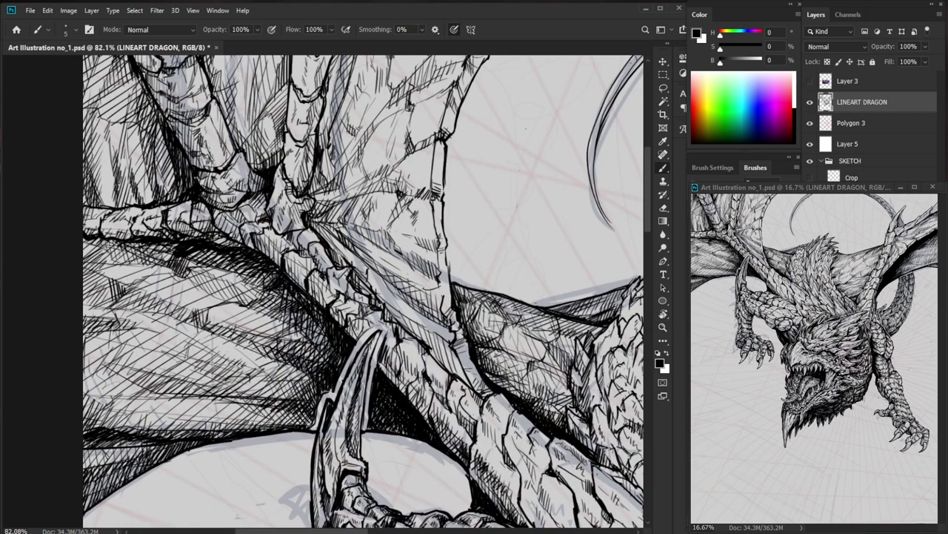
pyautogui.moveTo(126, 181); pyautogui.dragTo(148, 205)
pyautogui.press('e')
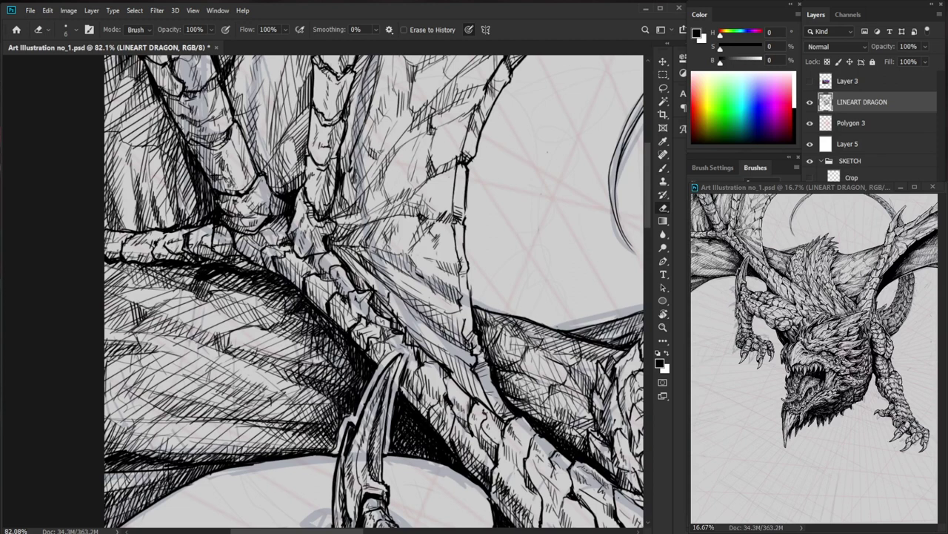
pyautogui.press('b')
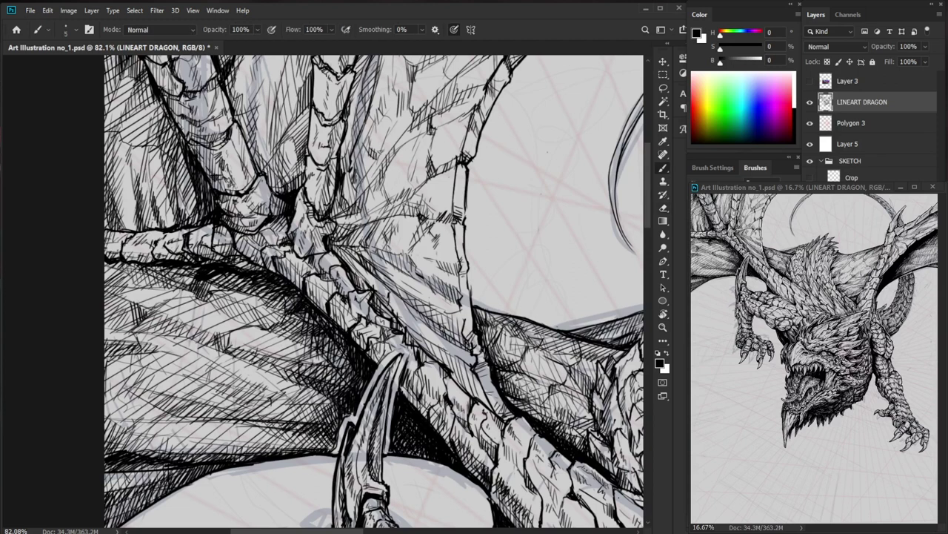
pyautogui.moveTo(176, 234); pyautogui.dragTo(170, 248)
pyautogui.moveTo(187, 236); pyautogui.dragTo(178, 248)
pyautogui.press('e')
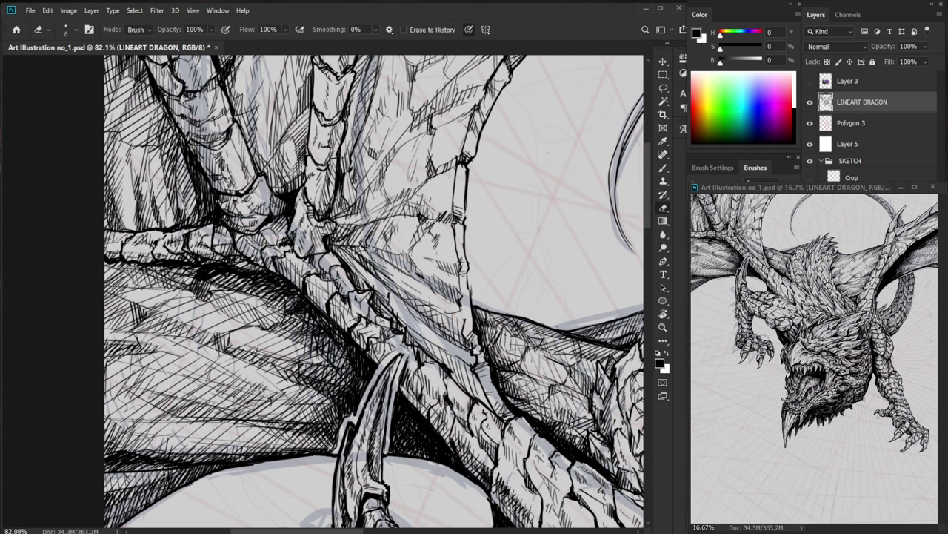
pyautogui.press('b')
pyautogui.moveTo(260, 267)
pyautogui.mouseDown()
pyautogui.moveTo(224, 271)
pyautogui.moveTo(257, 263)
pyautogui.mouseUp()
pyautogui.moveTo(143, 253); pyautogui.dragTo(213, 281)
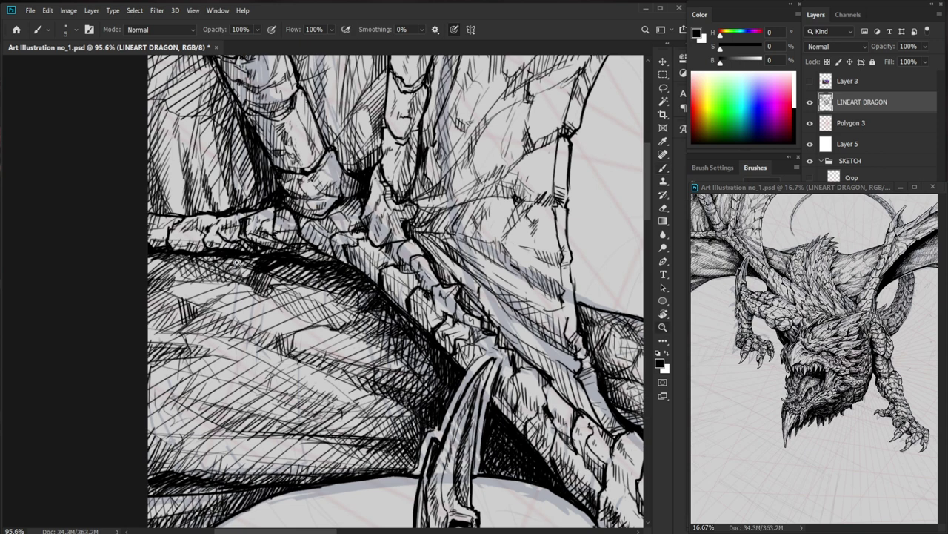
# Darken the separate scale segments along the horizontal wing finger with short downward strokes.
pyautogui.scroll(-5, 156, 283)
pyautogui.moveTo(423, 458); pyautogui.dragTo(311, 393)
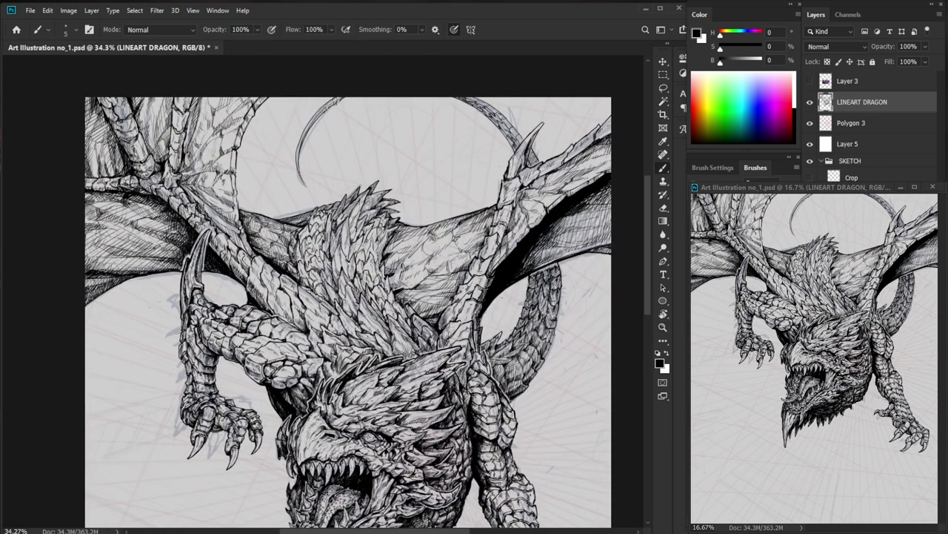
pyautogui.keyDown('ctrl'); pyautogui.click(151, 212); pyautogui.keyUp('ctrl')
pyautogui.moveTo(111, 229); pyautogui.dragTo(155, 236)
pyautogui.moveTo(123, 239); pyautogui.dragTo(135, 242)
pyautogui.moveTo(150, 225)
pyautogui.mouseDown()
pyautogui.moveTo(188, 229)
pyautogui.moveTo(146, 245)
pyautogui.mouseUp()
pyautogui.moveTo(159, 228); pyautogui.dragTo(158, 247)
pyautogui.moveTo(174, 226); pyautogui.dragTo(168, 249)
pyautogui.moveTo(182, 231); pyautogui.dragTo(181, 249)
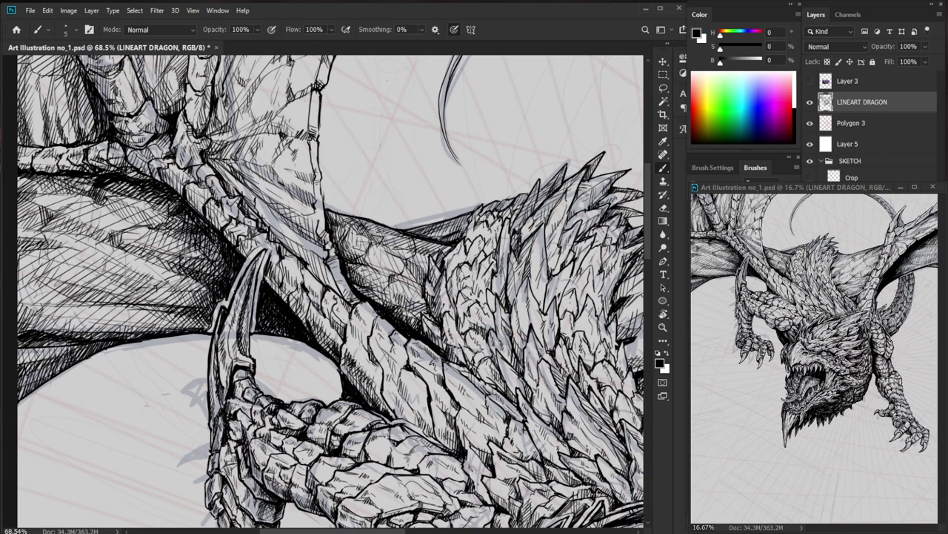
# Hatch the part of the tail that emerges behind the thumb claw of the right-hand wing.
pyautogui.press('z')
pyautogui.moveTo(272, 203); pyautogui.dragTo(204, 204)
pyautogui.moveTo(502, 365); pyautogui.dragTo(476, 322)
pyautogui.press('z')
pyautogui.moveTo(455, 206); pyautogui.dragTo(543, 219)
pyautogui.press('b')
pyautogui.press('e')
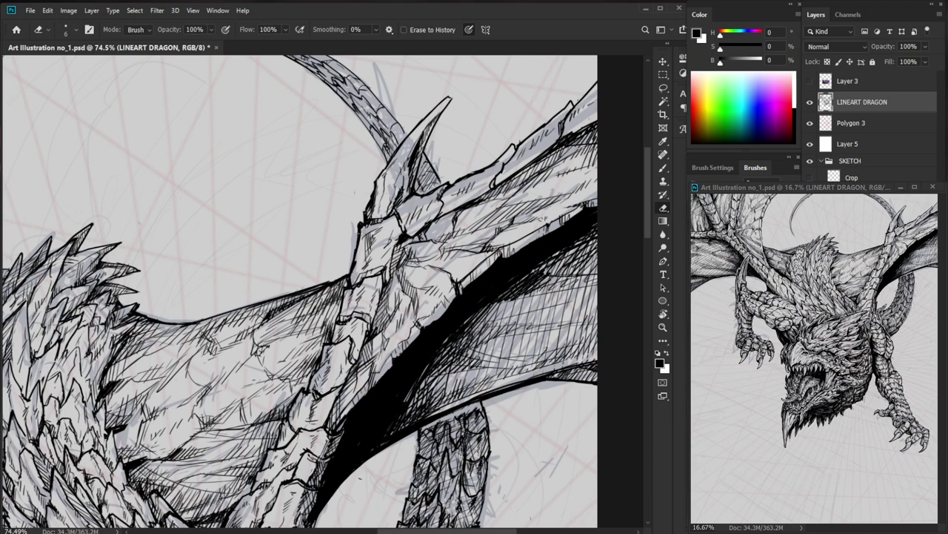
pyautogui.press('b')
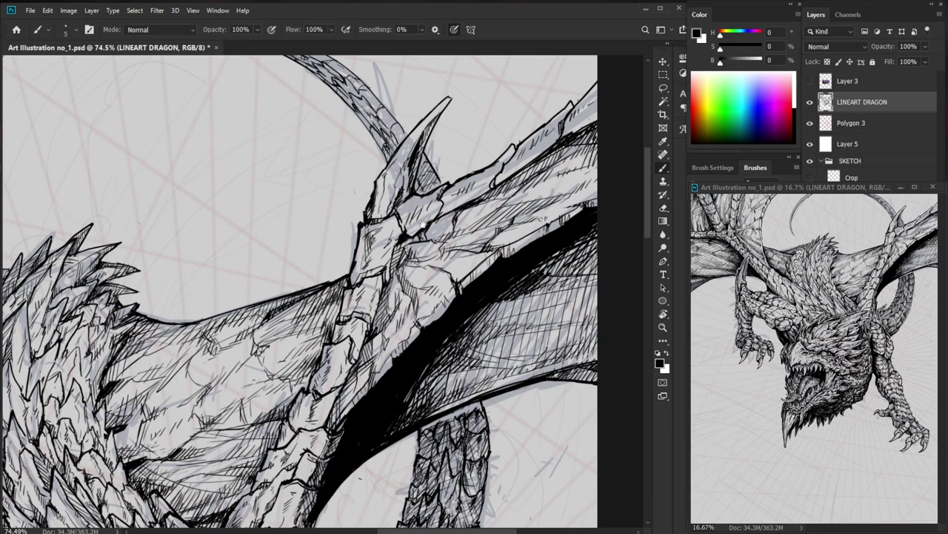
pyautogui.moveTo(423, 224); pyautogui.dragTo(382, 280)
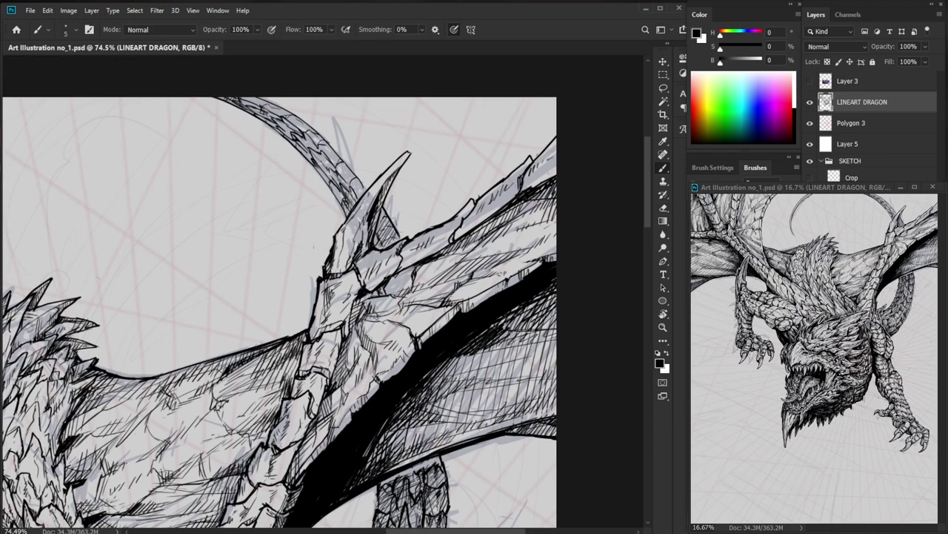
pyautogui.moveTo(333, 166)
pyautogui.mouseDown()
pyautogui.moveTo(363, 214)
pyautogui.moveTo(369, 194)
pyautogui.mouseUp()
pyautogui.moveTo(361, 165); pyautogui.dragTo(368, 172)
pyautogui.moveTo(373, 106); pyautogui.dragTo(459, 188)
pyautogui.moveTo(443, 258); pyautogui.dragTo(455, 273)
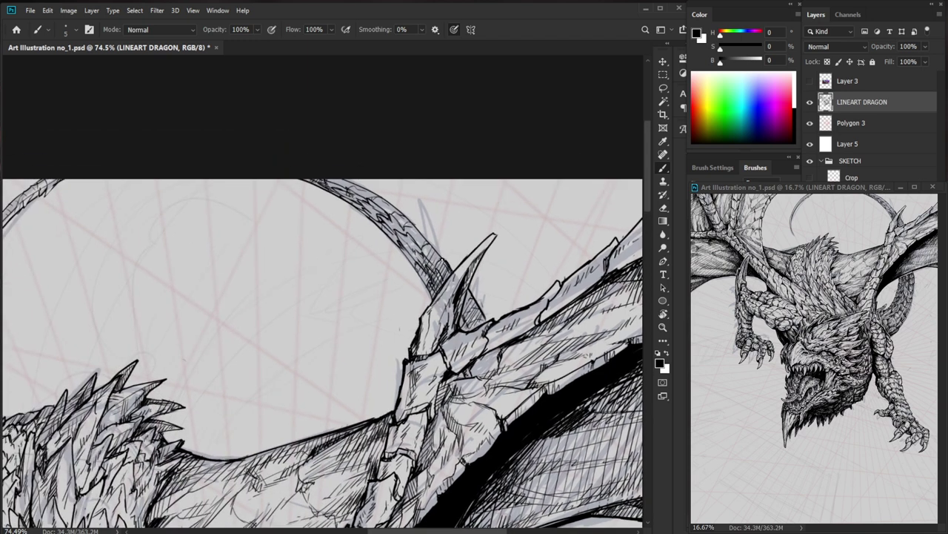
# Shade the tail scales with short strokes from the right-hand wing's thumb claw up to the canvas edge.
pyautogui.moveTo(404, 224); pyautogui.dragTo(418, 260)
pyautogui.moveTo(414, 233); pyautogui.dragTo(422, 259)
pyautogui.moveTo(378, 198); pyautogui.dragTo(382, 228)
pyautogui.moveTo(383, 203); pyautogui.dragTo(396, 233)
pyautogui.moveTo(394, 212); pyautogui.dragTo(410, 248)
pyautogui.moveTo(407, 224); pyautogui.dragTo(412, 253)
pyautogui.moveTo(339, 179); pyautogui.dragTo(349, 200)
pyautogui.moveTo(346, 188); pyautogui.dragTo(364, 207)
pyautogui.moveTo(366, 193); pyautogui.dragTo(375, 215)
pyautogui.moveTo(323, 180); pyautogui.dragTo(377, 213)
pyautogui.moveTo(373, 202); pyautogui.dragTo(382, 213)
pyautogui.moveTo(449, 222)
pyautogui.mouseDown()
pyautogui.moveTo(393, 215)
pyautogui.moveTo(466, 196)
pyautogui.mouseUp()
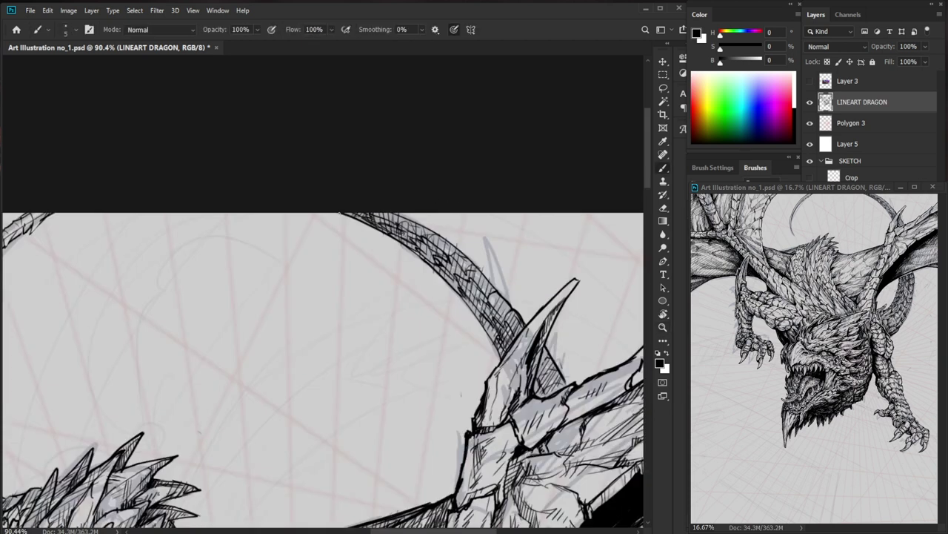
# Hatch short strokes across the thin end section of the tail where it re-enters the canvas.
pyautogui.moveTo(357, 198); pyautogui.dragTo(501, 211)
pyautogui.press('e')
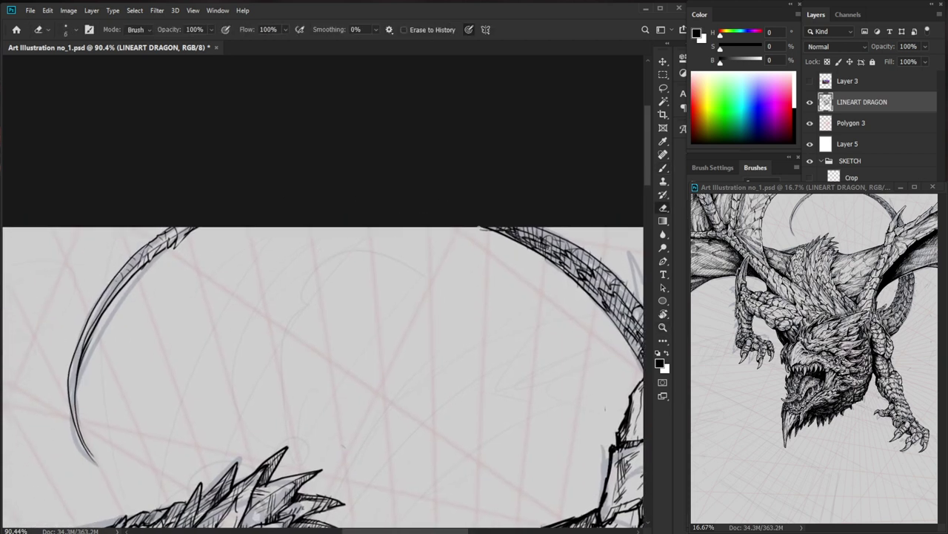
pyautogui.press('b')
pyautogui.moveTo(114, 286)
pyautogui.mouseDown()
pyautogui.moveTo(105, 306)
pyautogui.moveTo(111, 295)
pyautogui.mouseUp()
pyautogui.moveTo(127, 266); pyautogui.dragTo(120, 287)
pyautogui.moveTo(150, 236); pyautogui.dragTo(141, 259)
pyautogui.moveTo(160, 233)
pyautogui.mouseDown()
pyautogui.moveTo(147, 261)
pyautogui.moveTo(157, 256)
pyautogui.mouseUp()
pyautogui.moveTo(174, 230); pyautogui.dragTo(173, 241)
pyautogui.moveTo(186, 225); pyautogui.dragTo(182, 241)
# Build up dense hatching along the curved tail end from the canvas edge toward its tip.
pyautogui.moveTo(214, 270); pyautogui.dragTo(276, 186)
pyautogui.moveTo(155, 239); pyautogui.dragTo(158, 228)
pyautogui.moveTo(158, 237)
pyautogui.mouseDown()
pyautogui.moveTo(166, 214)
pyautogui.moveTo(136, 289)
pyautogui.moveTo(136, 331)
pyautogui.mouseUp()
pyautogui.moveTo(138, 297)
pyautogui.mouseDown()
pyautogui.moveTo(133, 322)
pyautogui.moveTo(134, 313)
pyautogui.mouseUp()
pyautogui.moveTo(139, 281)
pyautogui.mouseDown()
pyautogui.moveTo(134, 299)
pyautogui.moveTo(137, 290)
pyautogui.mouseUp()
pyautogui.moveTo(146, 251)
pyautogui.mouseDown()
pyautogui.moveTo(140, 277)
pyautogui.moveTo(162, 221)
pyautogui.mouseUp()
pyautogui.moveTo(175, 218)
pyautogui.mouseDown()
pyautogui.moveTo(190, 175)
pyautogui.moveTo(212, 170)
pyautogui.mouseUp()
pyautogui.moveTo(172, 203)
pyautogui.mouseDown()
pyautogui.moveTo(203, 181)
pyautogui.moveTo(188, 197)
pyautogui.mouseUp()
pyautogui.moveTo(156, 227); pyautogui.dragTo(206, 178)
pyautogui.moveTo(199, 190); pyautogui.dragTo(220, 165)
pyautogui.moveTo(212, 180); pyautogui.dragTo(227, 160)
# Deepen the shading of the tail end at the canvas's upper edge and clean its inner edge with the eraser.
pyautogui.press('z')
pyautogui.moveTo(297, 161)
pyautogui.mouseDown()
pyautogui.moveTo(254, 196)
pyautogui.moveTo(328, 138)
pyautogui.mouseUp()
pyautogui.press('e')
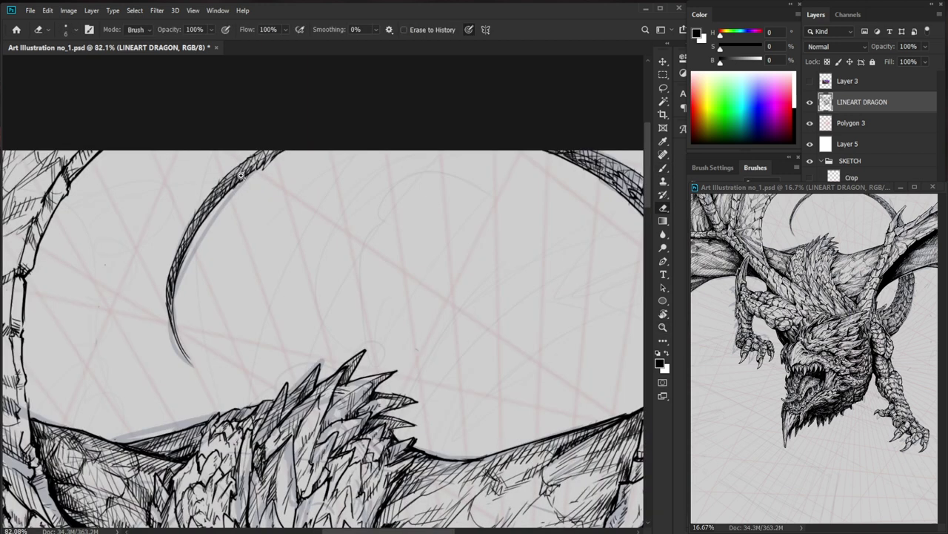
pyautogui.press('b')
pyautogui.moveTo(243, 178)
pyautogui.mouseDown()
pyautogui.moveTo(272, 175)
pyautogui.moveTo(257, 143)
pyautogui.mouseUp()
pyautogui.moveTo(255, 164)
pyautogui.mouseDown()
pyautogui.moveTo(264, 137)
pyautogui.moveTo(277, 134)
pyautogui.mouseUp()
pyautogui.moveTo(277, 154); pyautogui.dragTo(290, 134)
pyautogui.moveTo(282, 151); pyautogui.dragTo(296, 134)
pyautogui.press('e')
pyautogui.moveTo(273, 165); pyautogui.dragTo(304, 135)
pyautogui.press('b')
pyautogui.press('z')
pyautogui.moveTo(324, 150); pyautogui.dragTo(298, 167)
pyautogui.moveTo(359, 384)
pyautogui.mouseDown()
pyautogui.moveTo(274, 364)
pyautogui.moveTo(303, 383)
pyautogui.mouseUp()
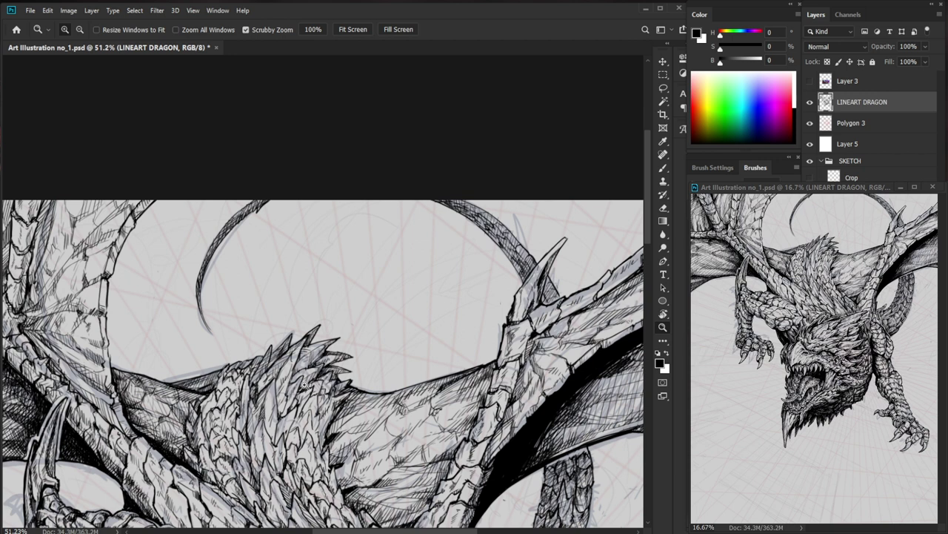
# Refine the shading and outline of the curved tail end with small eraser and brush corrections.
pyautogui.moveTo(231, 264); pyautogui.dragTo(256, 252)
pyautogui.press('e')
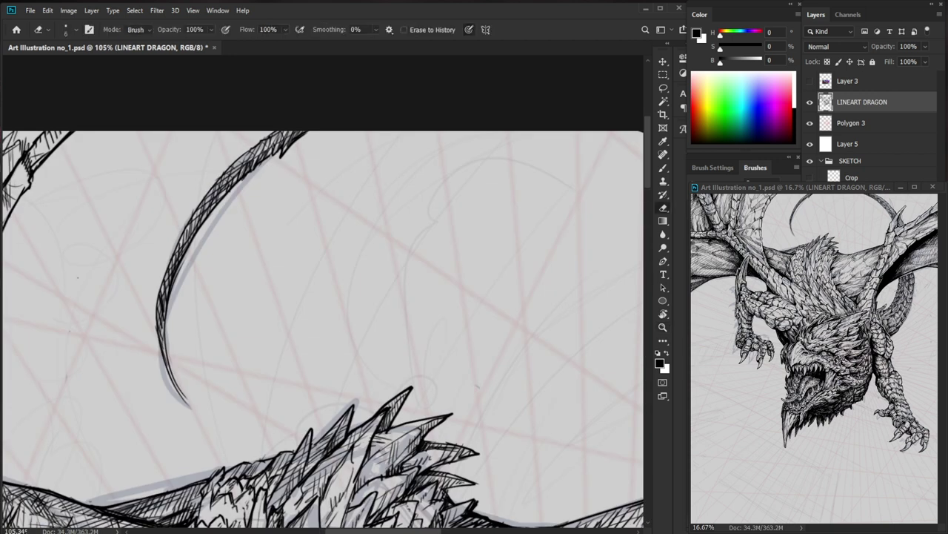
pyautogui.moveTo(254, 169); pyautogui.dragTo(238, 182)
pyautogui.press('b')
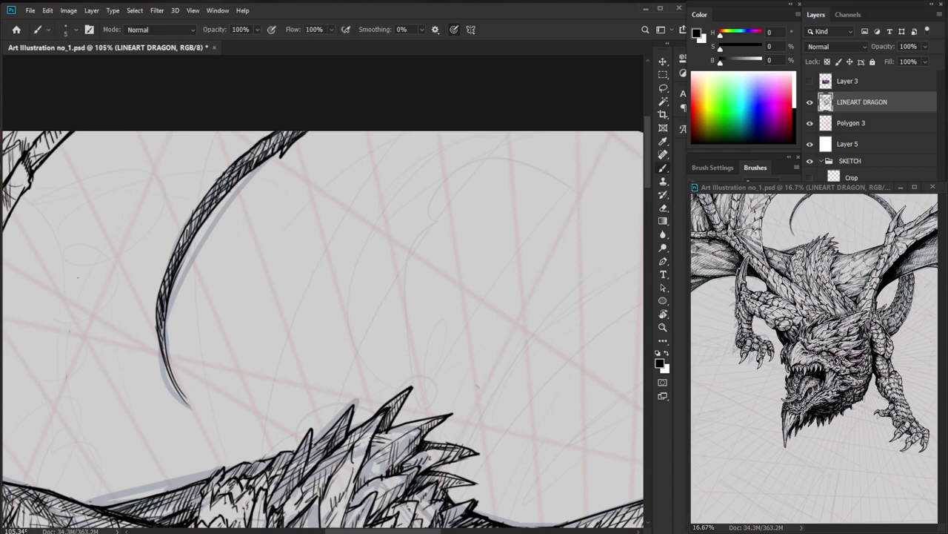
pyautogui.press('e')
pyautogui.moveTo(219, 179)
pyautogui.mouseDown()
pyautogui.moveTo(192, 218)
pyautogui.moveTo(215, 185)
pyautogui.mouseUp()
pyautogui.press('b')
pyautogui.moveTo(179, 259); pyautogui.dragTo(187, 230)
pyautogui.moveTo(272, 201)
pyautogui.mouseDown()
pyautogui.moveTo(178, 177)
pyautogui.moveTo(232, 182)
pyautogui.mouseUp()
pyautogui.press('e')
pyautogui.press('b')
pyautogui.moveTo(215, 183); pyautogui.dragTo(69, 210)
# Add a few short strokes to the line art around the tail below the right-hand wing.
pyautogui.hotkey('ctrl', 'space')
pyautogui.scroll(7, 499, 166)
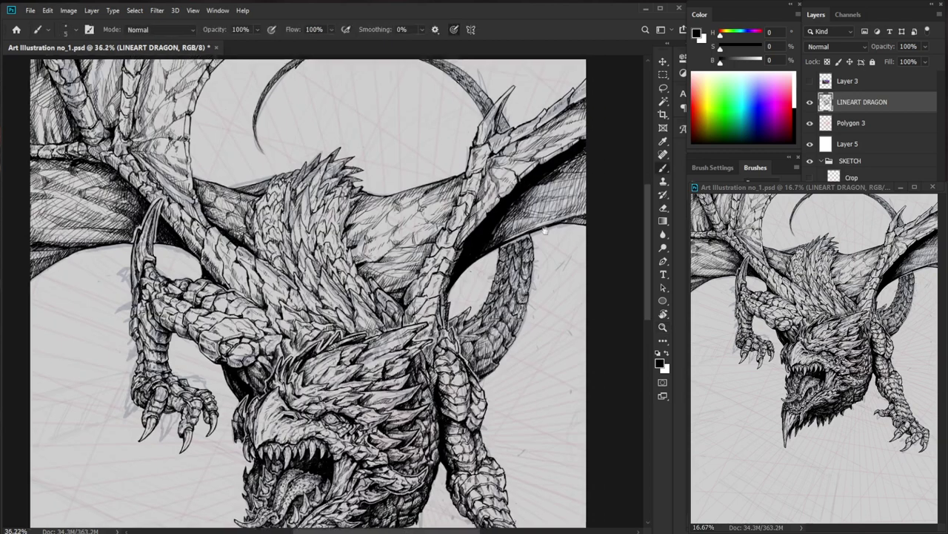
pyautogui.press('b')
pyautogui.moveTo(330, 211); pyautogui.dragTo(325, 230)
pyautogui.moveTo(349, 266); pyautogui.dragTo(336, 282)
pyautogui.moveTo(338, 268); pyautogui.dragTo(334, 276)
pyautogui.hotkey('ctrl', 'space')
pyautogui.moveTo(390, 261); pyautogui.dragTo(300, 274)
pyautogui.press('space')
pyautogui.moveTo(463, 449); pyautogui.dragTo(438, 304)
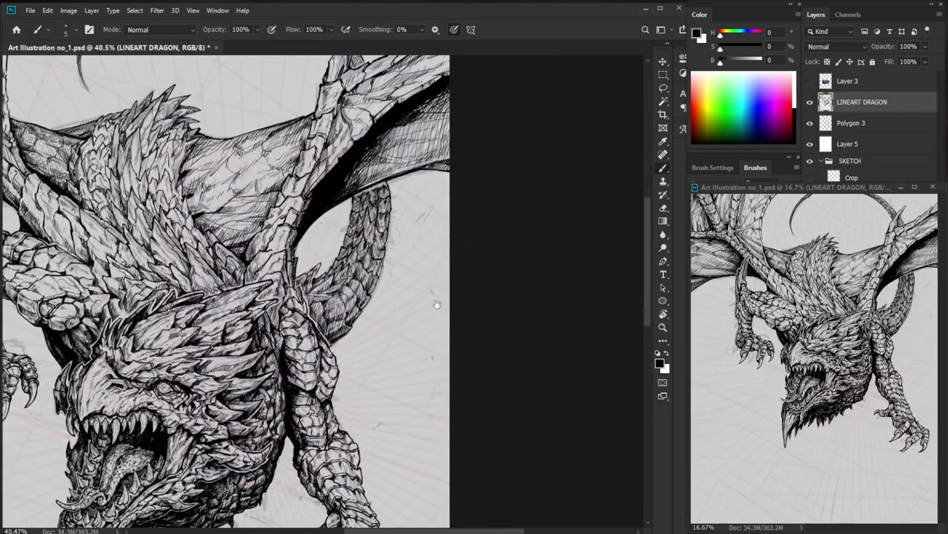
pyautogui.scroll(5, 437, 304)
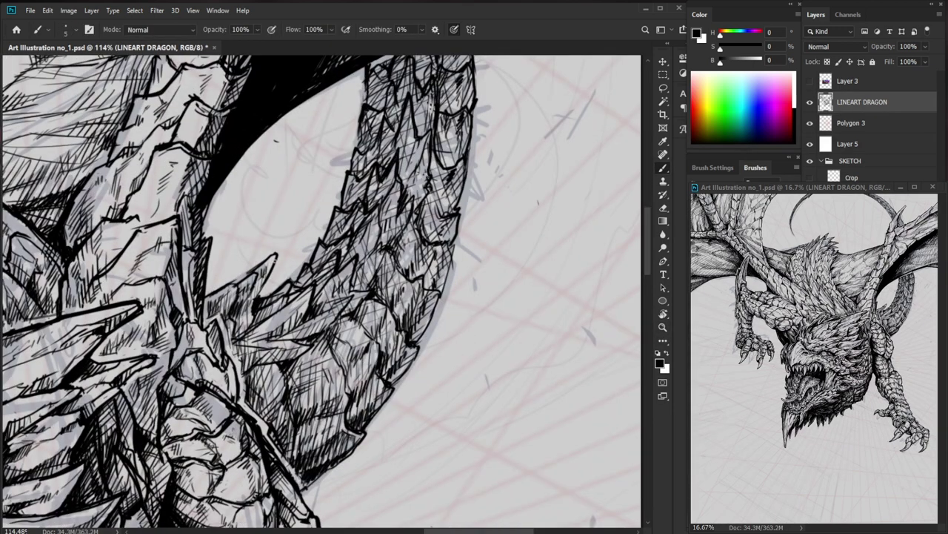
# Touch up the spiky scales at the root of the tail with brush and eraser.
pyautogui.moveTo(277, 256)
pyautogui.mouseDown()
pyautogui.moveTo(254, 300)
pyautogui.moveTo(231, 287)
pyautogui.mouseUp()
pyautogui.press('e')
pyautogui.press('b')
pyautogui.press('e')
pyautogui.press('b')
pyautogui.moveTo(348, 286); pyautogui.dragTo(315, 296)
pyautogui.moveTo(335, 382)
pyautogui.mouseDown()
pyautogui.moveTo(436, 312)
pyautogui.moveTo(435, 291)
pyautogui.mouseUp()
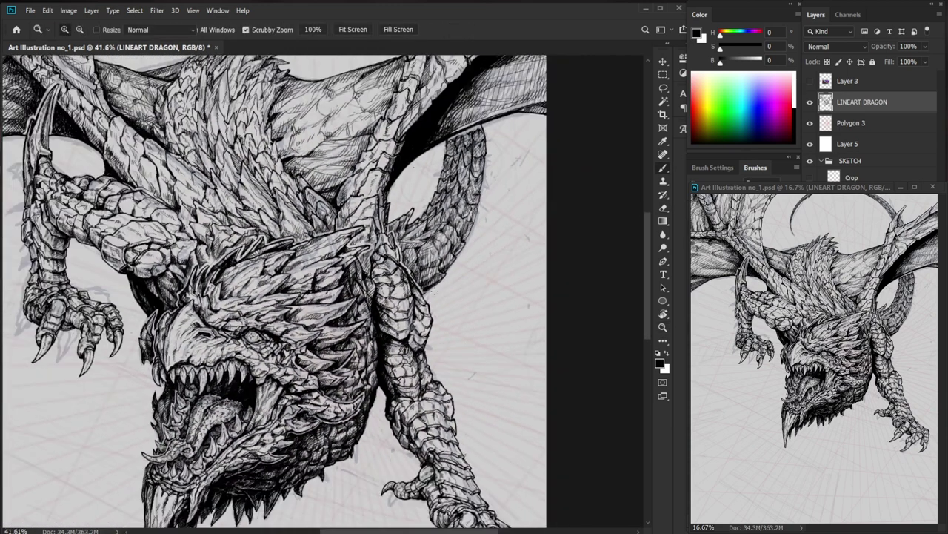
# Touch up the shading of the left-hand forearm's scales below the elbow with brush and eraser.
pyautogui.moveTo(239, 411); pyautogui.dragTo(276, 384)
pyautogui.moveTo(211, 271); pyautogui.dragTo(265, 273)
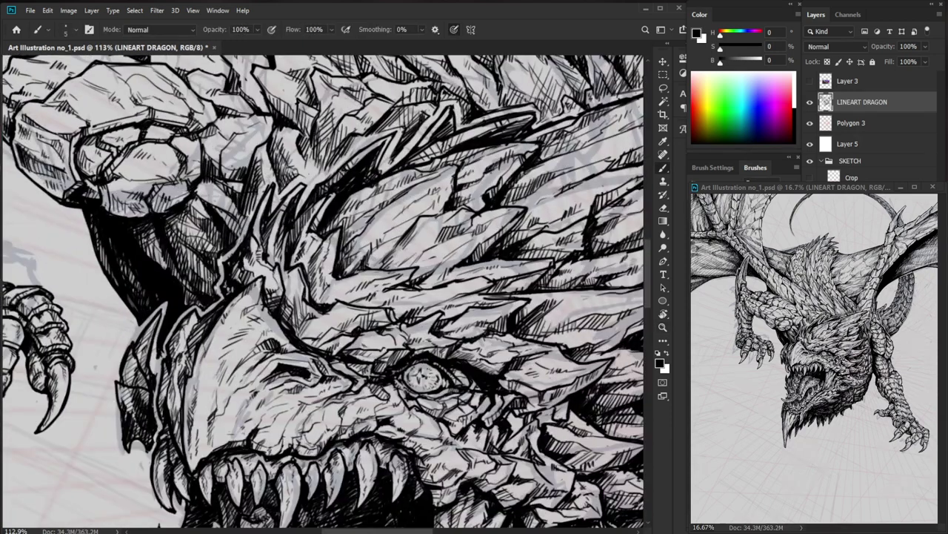
pyautogui.moveTo(184, 291); pyautogui.dragTo(189, 303)
pyautogui.moveTo(241, 266)
pyautogui.mouseDown()
pyautogui.moveTo(213, 268)
pyautogui.moveTo(401, 343)
pyautogui.mouseUp()
pyautogui.moveTo(266, 256); pyautogui.dragTo(305, 257)
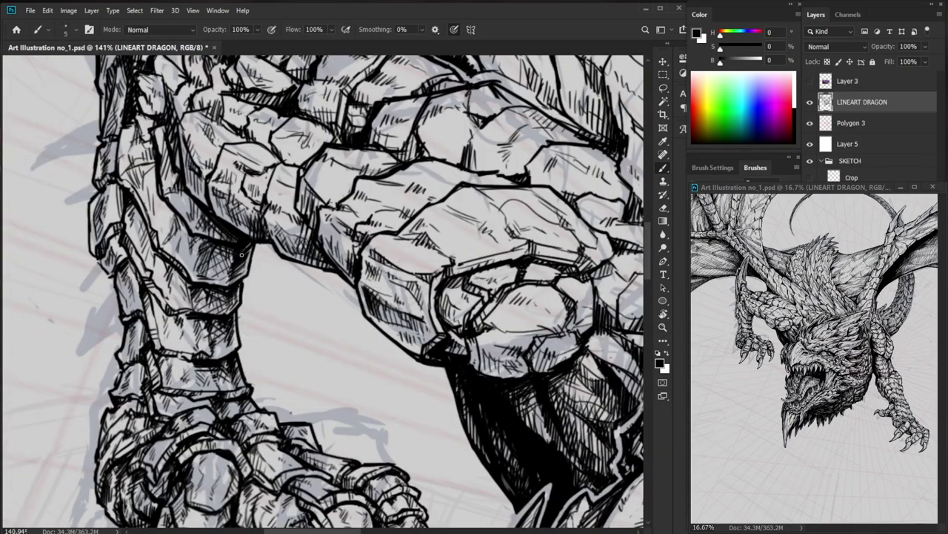
pyautogui.moveTo(277, 228); pyautogui.dragTo(240, 229)
pyautogui.moveTo(323, 260); pyautogui.dragTo(292, 366)
pyautogui.press('e')
pyautogui.moveTo(212, 339)
pyautogui.mouseDown()
pyautogui.moveTo(275, 340)
pyautogui.moveTo(250, 327)
pyautogui.moveTo(264, 324)
pyautogui.mouseUp()
pyautogui.moveTo(304, 347); pyautogui.dragTo(260, 347)
# Hatch the wrist plates above the left-hand claws and erase stray ink beside them.
pyautogui.moveTo(374, 440)
pyautogui.mouseDown()
pyautogui.moveTo(356, 408)
pyautogui.moveTo(348, 215)
pyautogui.mouseUp()
pyautogui.press('b')
pyautogui.scroll(3, 194, 276)
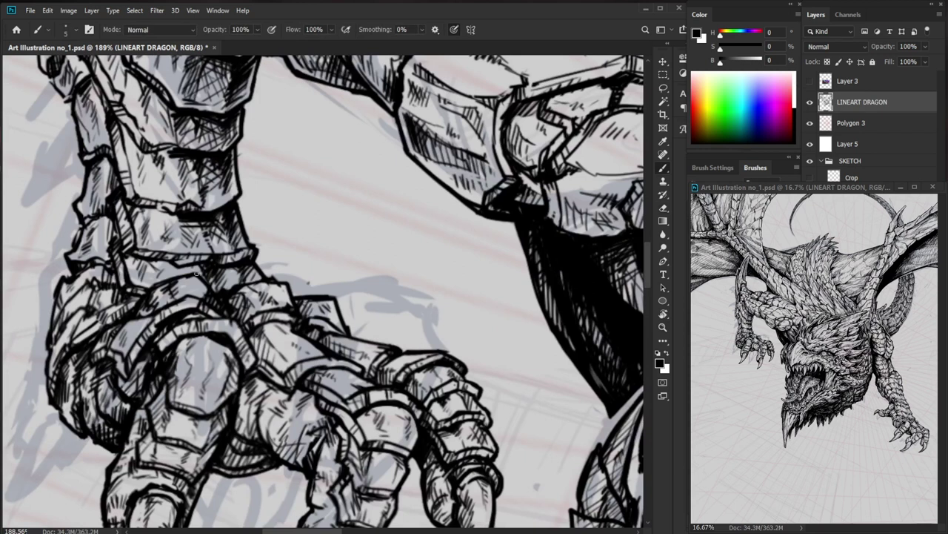
pyautogui.moveTo(197, 265)
pyautogui.mouseDown()
pyautogui.moveTo(191, 277)
pyautogui.moveTo(246, 281)
pyautogui.moveTo(214, 274)
pyautogui.mouseUp()
pyautogui.moveTo(319, 389)
pyautogui.mouseDown()
pyautogui.moveTo(282, 329)
pyautogui.moveTo(308, 401)
pyautogui.mouseUp()
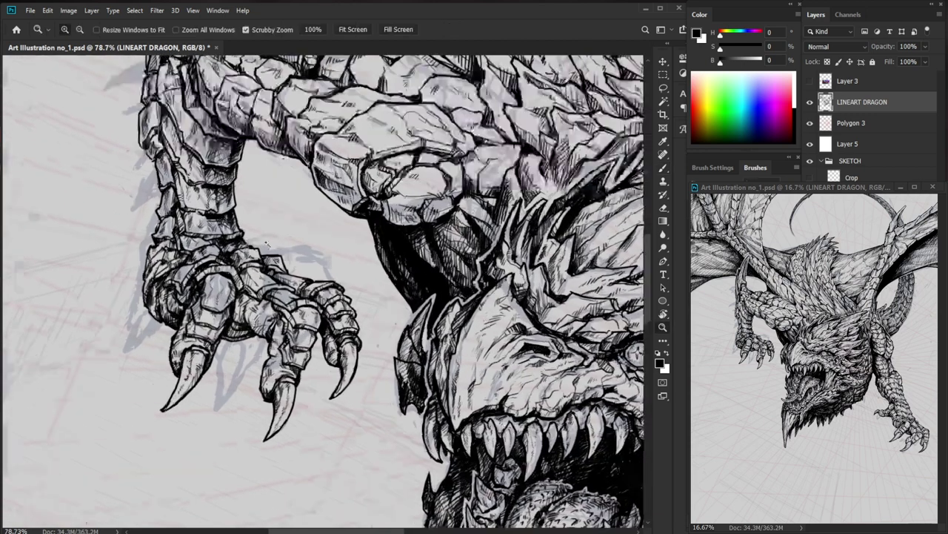
pyautogui.moveTo(246, 303); pyautogui.dragTo(326, 296)
pyautogui.press('e')
pyautogui.moveTo(237, 235); pyautogui.dragTo(249, 251)
pyautogui.press('b')
pyautogui.press('b')
# Fill the gap between the wrist's side scales and front plates with solid black.
pyautogui.scroll(-4, 355, 406)
pyautogui.moveTo(356, 407)
pyautogui.mouseDown()
pyautogui.moveTo(350, 383)
pyautogui.moveTo(351, 391)
pyautogui.moveTo(366, 388)
pyautogui.mouseUp()
pyautogui.scroll(4, 218, 185)
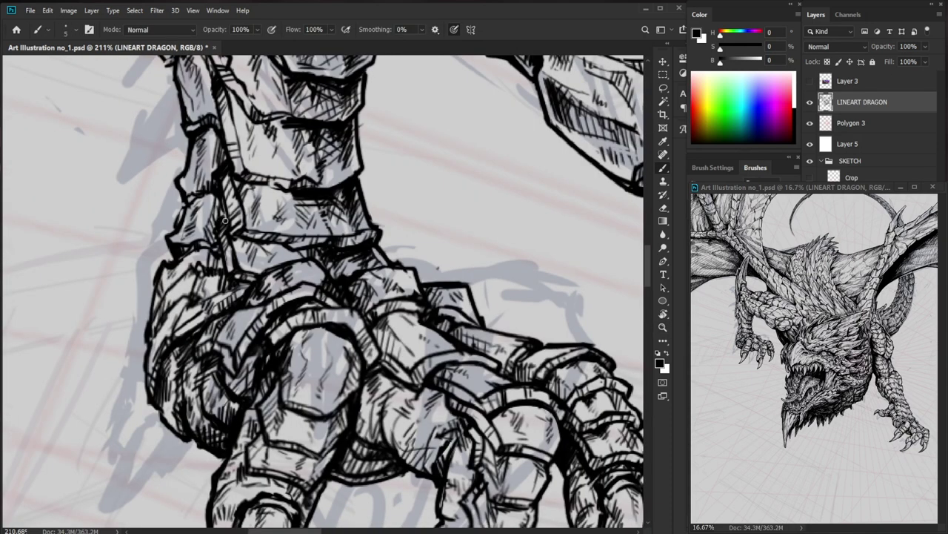
pyautogui.moveTo(214, 229)
pyautogui.mouseDown()
pyautogui.moveTo(231, 289)
pyautogui.moveTo(211, 237)
pyautogui.moveTo(213, 267)
pyautogui.mouseUp()
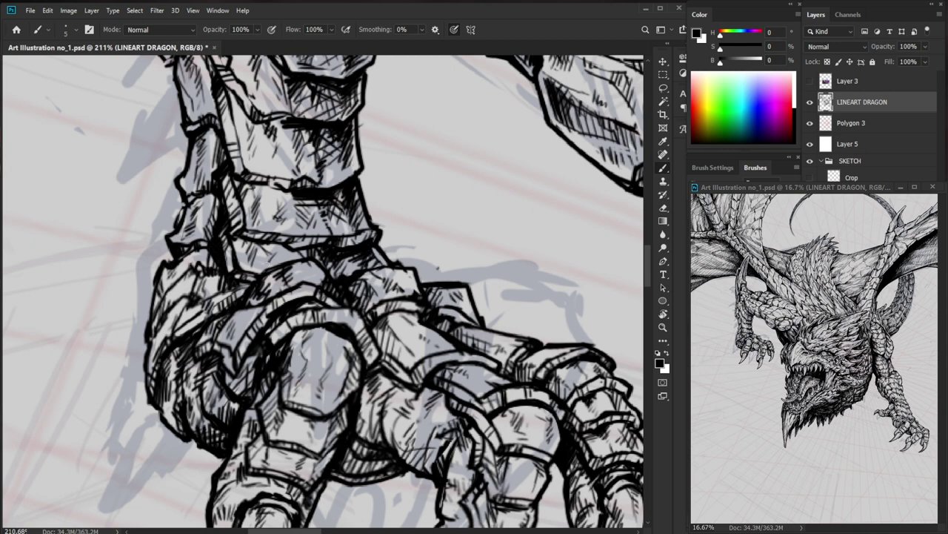
# Darken the narrow scales along the outer edge of the left-hand forearm.
pyautogui.moveTo(195, 112); pyautogui.dragTo(119, 271)
pyautogui.moveTo(162, 183); pyautogui.dragTo(198, 227)
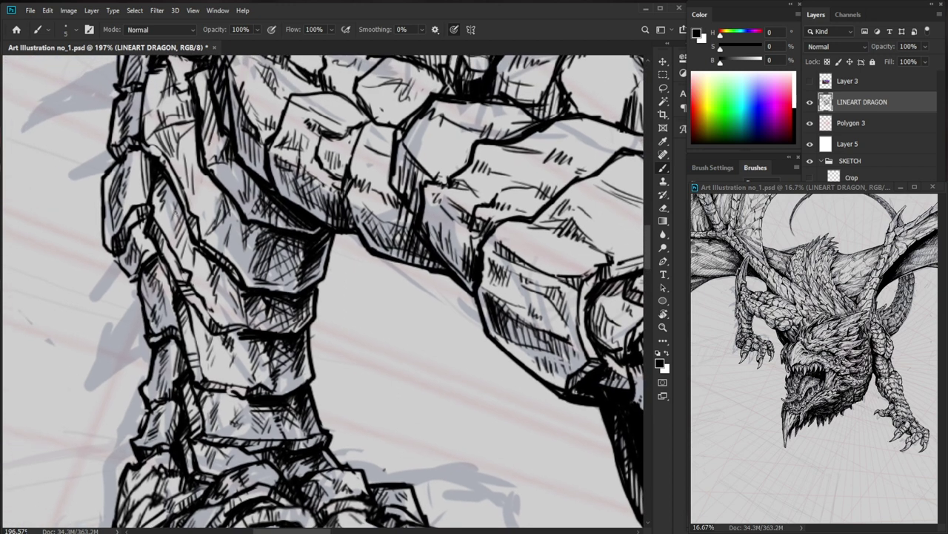
pyautogui.moveTo(122, 203); pyautogui.dragTo(131, 239)
pyautogui.press('e')
pyautogui.press('b')
pyautogui.scroll(2, 132, 241)
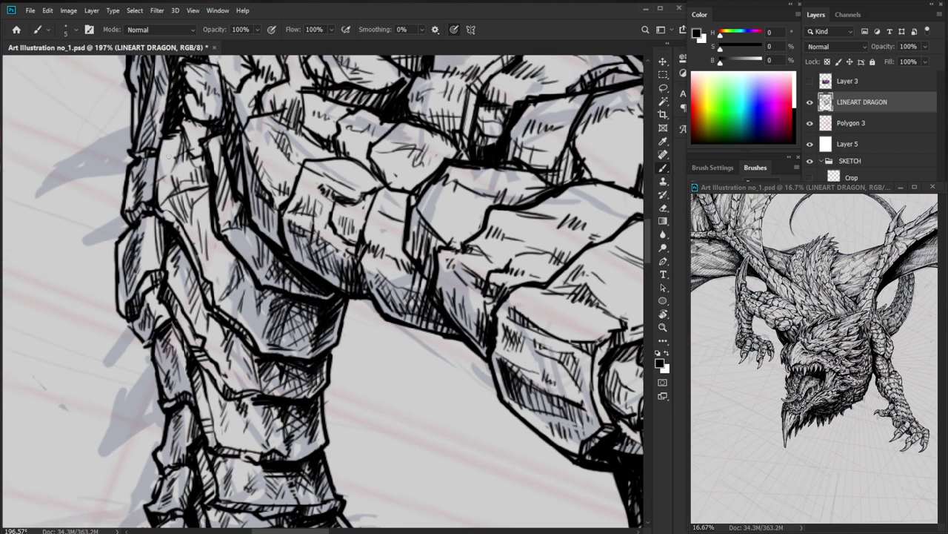
# Refine the lines of the upper forearm scales toward the elbow with brush and eraser corrections.
pyautogui.press('e')
pyautogui.press('b')
pyautogui.scroll(3, 144, 167)
pyautogui.press('e')
pyautogui.press('b')
pyautogui.scroll(2, 195, 203)
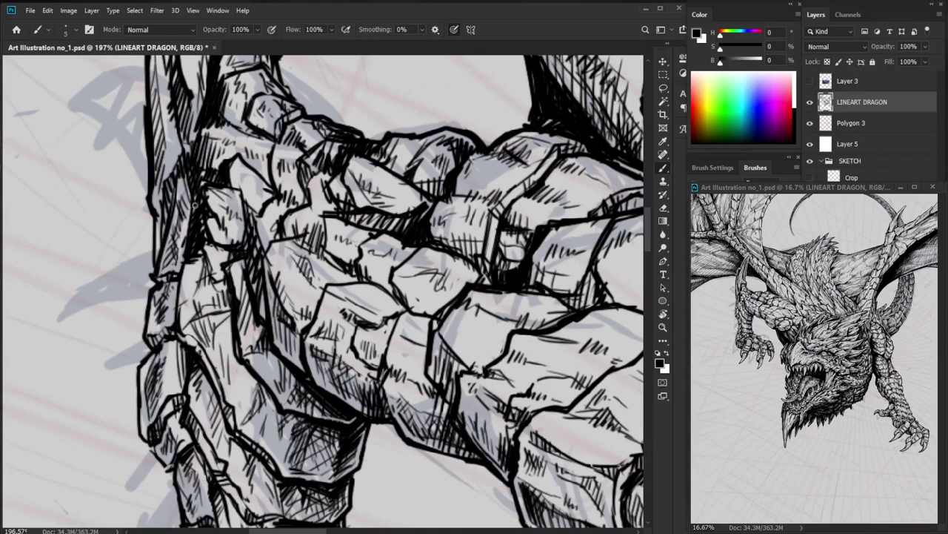
# Shade the narrow outer scales beside the left-hand elbow, just beneath the long upright claw.
pyautogui.press('e')
pyautogui.press('b')
pyautogui.moveTo(177, 225); pyautogui.dragTo(173, 242)
pyautogui.moveTo(190, 240)
pyautogui.mouseDown()
pyautogui.moveTo(115, 243)
pyautogui.moveTo(271, 231)
pyautogui.mouseUp()
pyautogui.press('e')
pyautogui.press('b')
pyautogui.press('e')
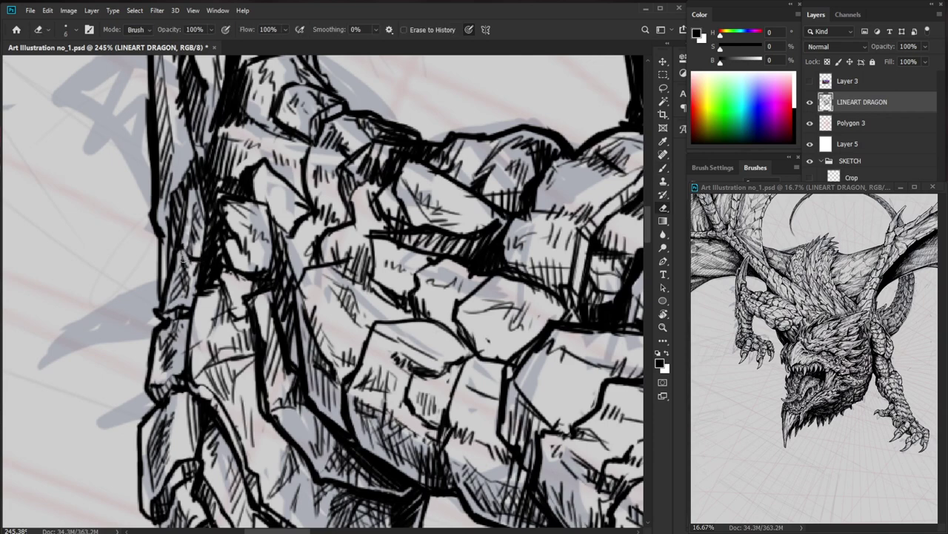
pyautogui.press('b')
pyautogui.moveTo(183, 246); pyautogui.dragTo(195, 266)
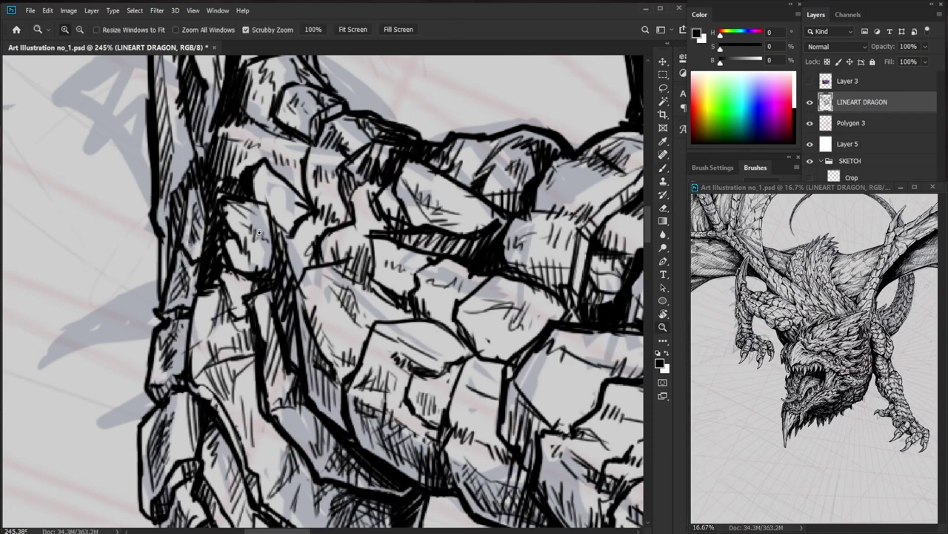
# Examine the left-hand elbow claw, the wing arm behind it and the wing finger joints at several magnifications.
pyautogui.moveTo(267, 227); pyautogui.dragTo(154, 237)
pyautogui.moveTo(437, 453); pyautogui.dragTo(298, 376)
pyautogui.scroll(-2, 296, 375)
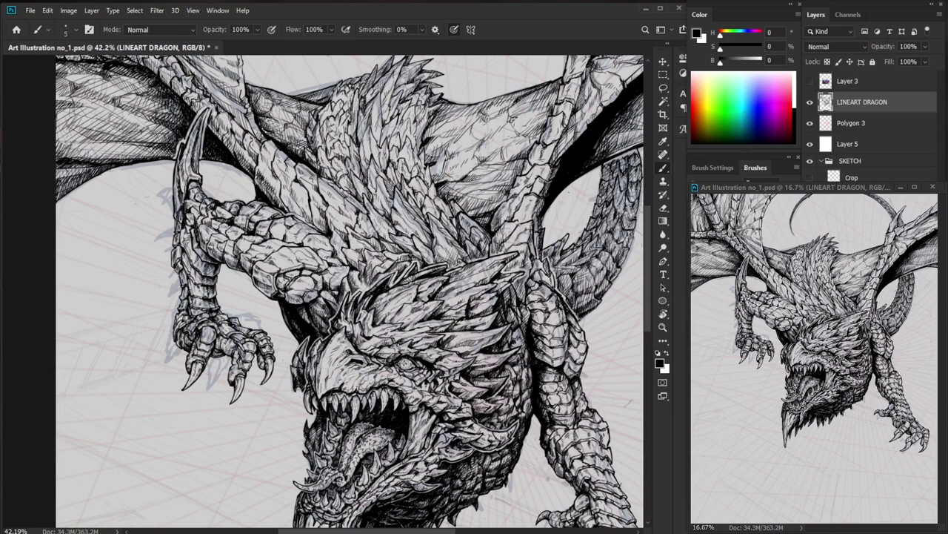
pyautogui.moveTo(209, 109); pyautogui.dragTo(288, 111)
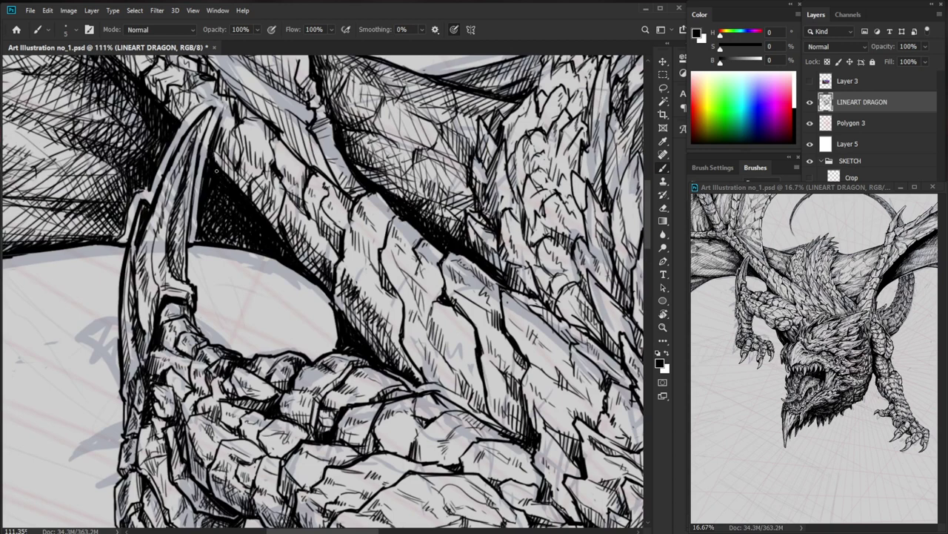
pyautogui.moveTo(276, 206); pyautogui.dragTo(226, 208)
pyautogui.moveTo(355, 215); pyautogui.dragTo(401, 286)
pyautogui.moveTo(208, 182); pyautogui.dragTo(248, 171)
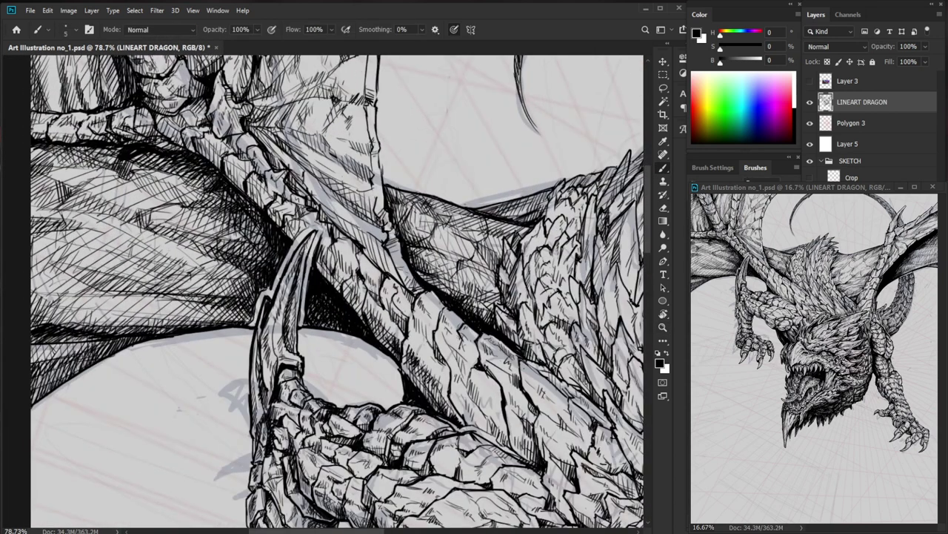
pyautogui.moveTo(258, 217); pyautogui.dragTo(229, 216)
pyautogui.moveTo(215, 174)
pyautogui.mouseDown()
pyautogui.moveTo(300, 211)
pyautogui.moveTo(248, 229)
pyautogui.mouseUp()
pyautogui.moveTo(274, 221)
pyautogui.mouseDown()
pyautogui.moveTo(255, 230)
pyautogui.moveTo(280, 235)
pyautogui.mouseUp()
pyautogui.moveTo(307, 222); pyautogui.dragTo(284, 237)
pyautogui.moveTo(342, 232); pyautogui.dragTo(290, 234)
pyautogui.moveTo(417, 273); pyautogui.dragTo(272, 324)
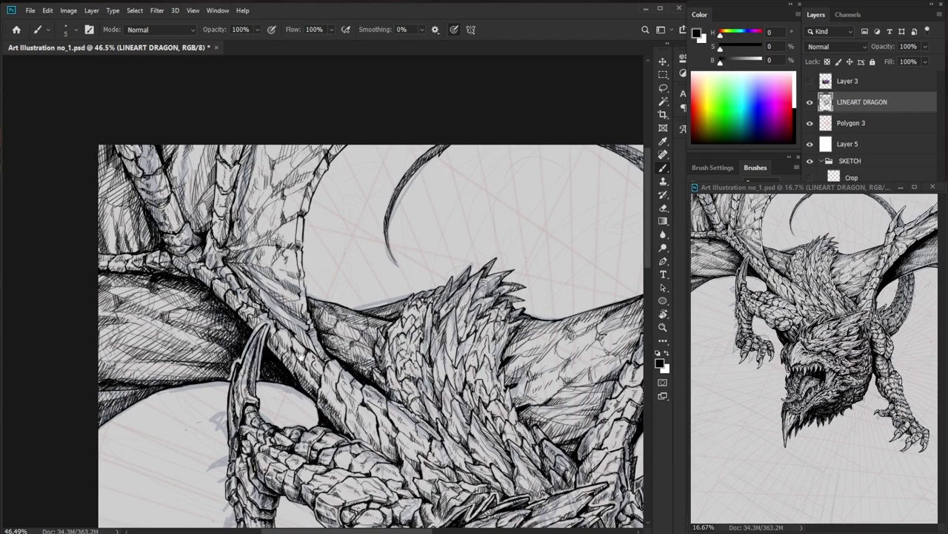
# Add diagonal hatching to the outer membrane of the left-hand wing, near the upper corner of the canvas.
pyautogui.moveTo(135, 200); pyautogui.dragTo(175, 223)
pyautogui.moveTo(114, 149); pyautogui.dragTo(122, 197)
pyautogui.moveTo(117, 159); pyautogui.dragTo(127, 184)
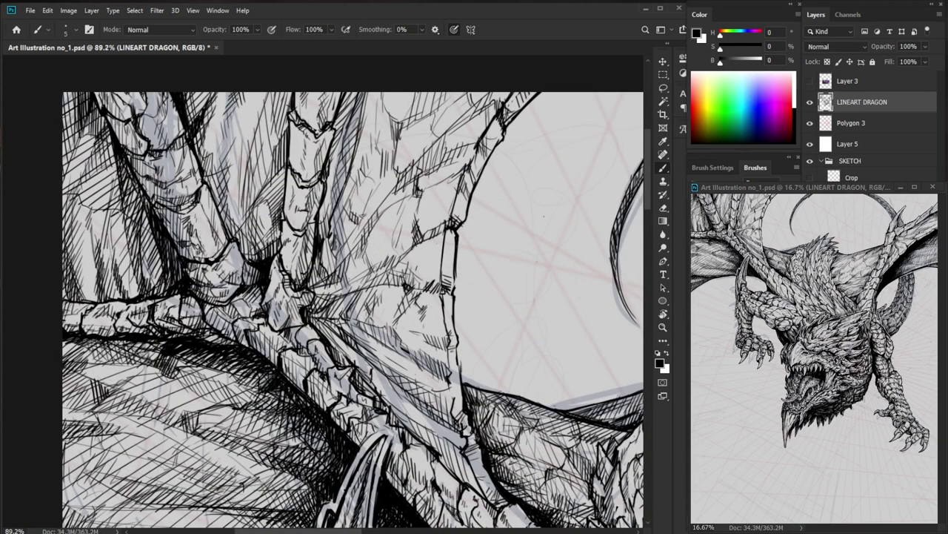
pyautogui.moveTo(111, 152); pyautogui.dragTo(83, 194)
pyautogui.moveTo(106, 170); pyautogui.dragTo(76, 204)
pyautogui.moveTo(90, 154); pyautogui.dragTo(84, 188)
pyautogui.moveTo(91, 149); pyautogui.dragTo(92, 182)
pyautogui.moveTo(107, 131); pyautogui.dragTo(104, 168)
pyautogui.moveTo(154, 150); pyautogui.dragTo(97, 151)
pyautogui.moveTo(475, 416); pyautogui.dragTo(385, 389)
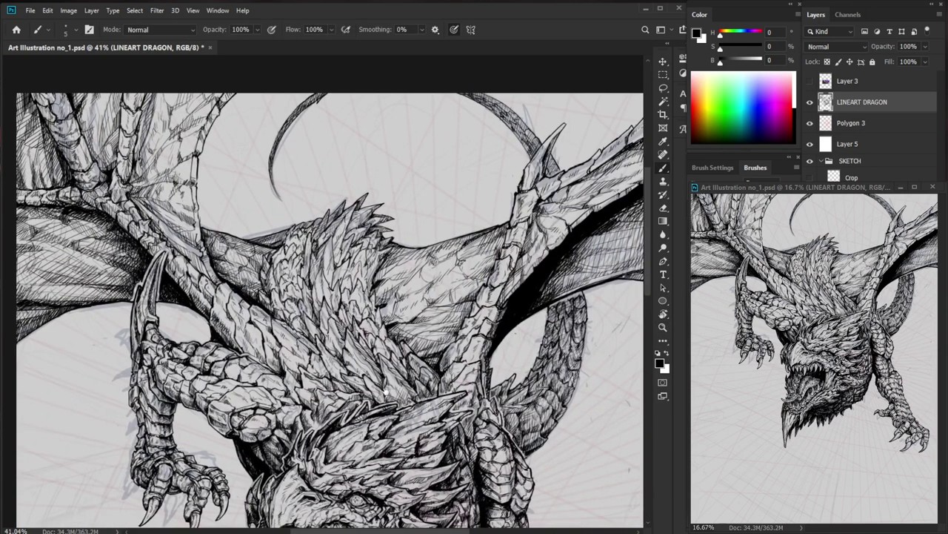
# Deepen the cross-hatched shadow on the outer wing membrane and extend it toward the thick wing finger.
pyautogui.moveTo(58, 132); pyautogui.dragTo(240, 178)
pyautogui.scroll(4, 236, 175)
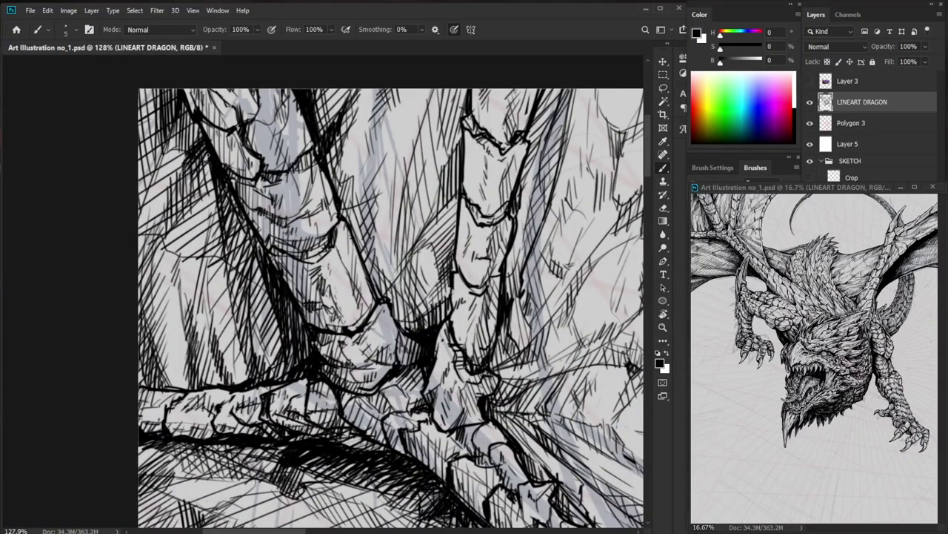
pyautogui.moveTo(181, 154)
pyautogui.mouseDown()
pyautogui.moveTo(197, 223)
pyautogui.moveTo(153, 187)
pyautogui.moveTo(155, 198)
pyautogui.mouseUp()
pyautogui.moveTo(162, 156)
pyautogui.mouseDown()
pyautogui.moveTo(158, 190)
pyautogui.moveTo(159, 182)
pyautogui.mouseUp()
pyautogui.moveTo(170, 156); pyautogui.dragTo(164, 180)
pyautogui.moveTo(220, 143); pyautogui.dragTo(166, 234)
pyautogui.moveTo(224, 150)
pyautogui.mouseDown()
pyautogui.moveTo(273, 156)
pyautogui.moveTo(212, 156)
pyautogui.mouseUp()
pyautogui.moveTo(219, 148); pyautogui.dragTo(212, 164)
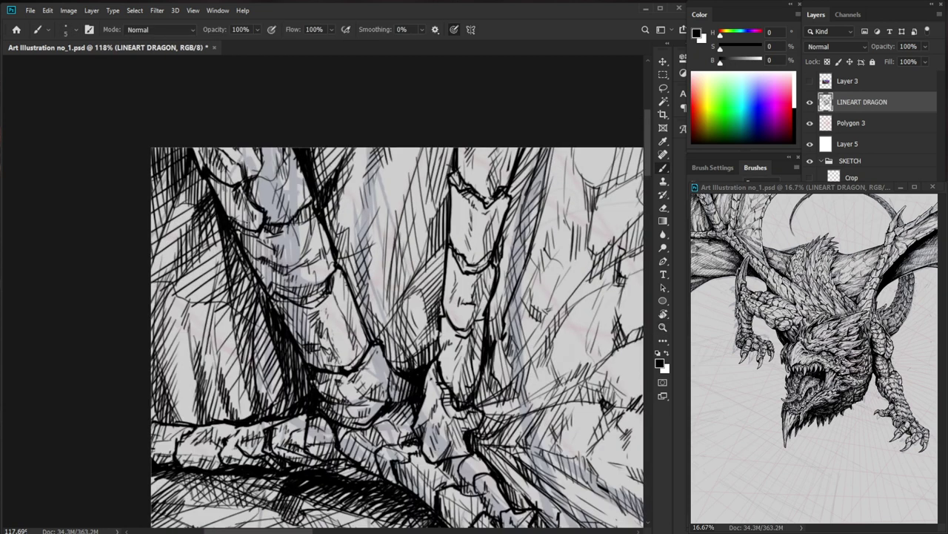
# Strengthen the dark contour and shading along the outer edge of the thick wing finger.
pyautogui.moveTo(262, 239); pyautogui.dragTo(255, 250)
pyautogui.moveTo(263, 239); pyautogui.dragTo(258, 253)
pyautogui.moveTo(269, 239)
pyautogui.mouseDown()
pyautogui.moveTo(263, 259)
pyautogui.moveTo(281, 288)
pyautogui.mouseUp()
pyautogui.moveTo(262, 256)
pyautogui.mouseDown()
pyautogui.moveTo(277, 272)
pyautogui.moveTo(268, 268)
pyautogui.mouseUp()
pyautogui.moveTo(269, 266); pyautogui.dragTo(268, 276)
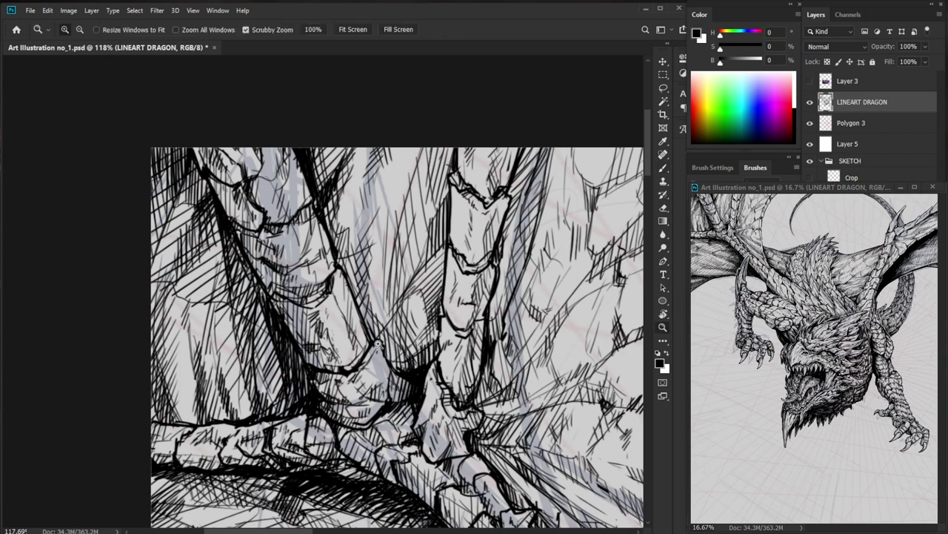
pyautogui.moveTo(374, 346); pyautogui.dragTo(361, 346)
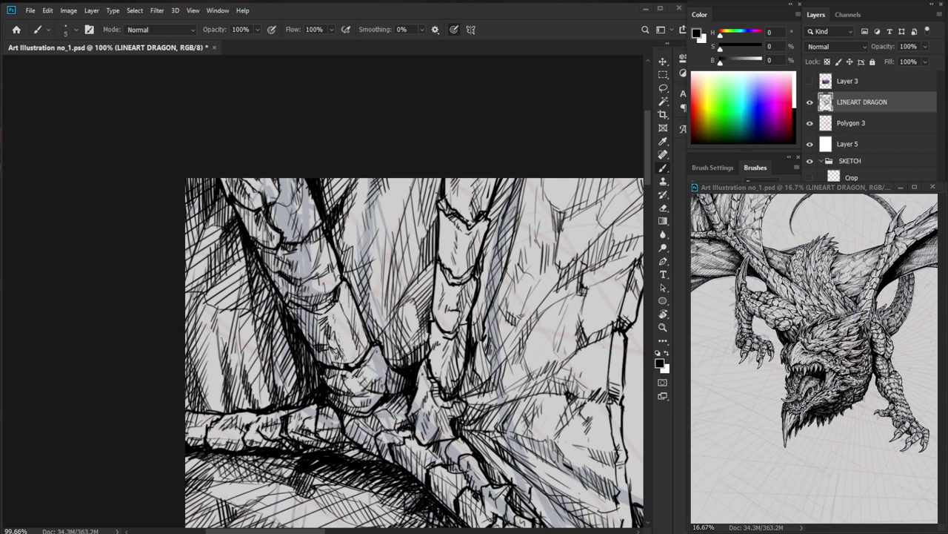
# Hatch the membrane outward from the shadow beside the lower part of the thick wing finger.
pyautogui.moveTo(256, 275); pyautogui.dragTo(266, 296)
pyautogui.moveTo(259, 281); pyautogui.dragTo(272, 310)
pyautogui.moveTo(229, 282); pyautogui.dragTo(243, 308)
pyautogui.moveTo(228, 282); pyautogui.dragTo(243, 322)
pyautogui.moveTo(230, 313); pyautogui.dragTo(239, 334)
pyautogui.moveTo(235, 270); pyautogui.dragTo(248, 286)
pyautogui.moveTo(240, 266); pyautogui.dragTo(246, 276)
pyautogui.moveTo(294, 243); pyautogui.dragTo(212, 261)
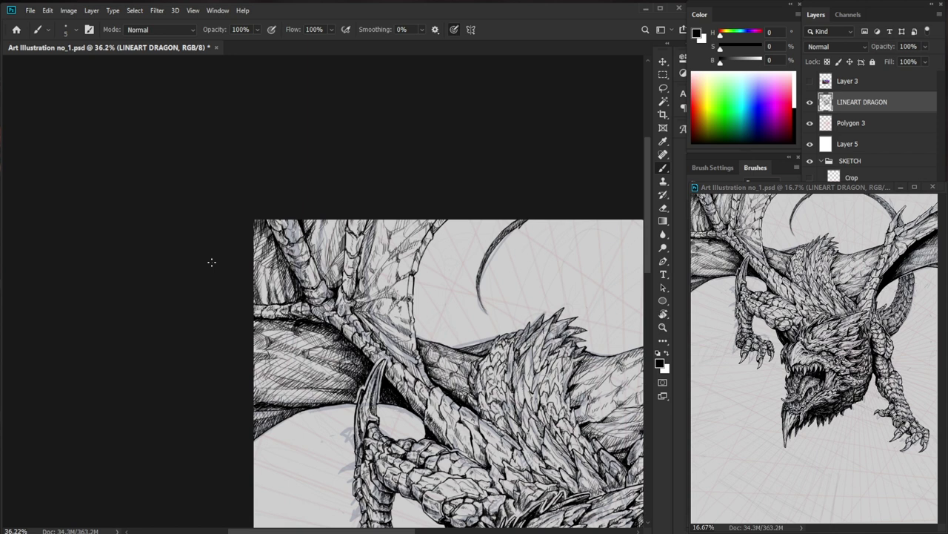
# Shade the membrane between the two left-hand wing fingers with slanted hatching, denser beside the thinner finger.
pyautogui.moveTo(351, 260); pyautogui.dragTo(428, 260)
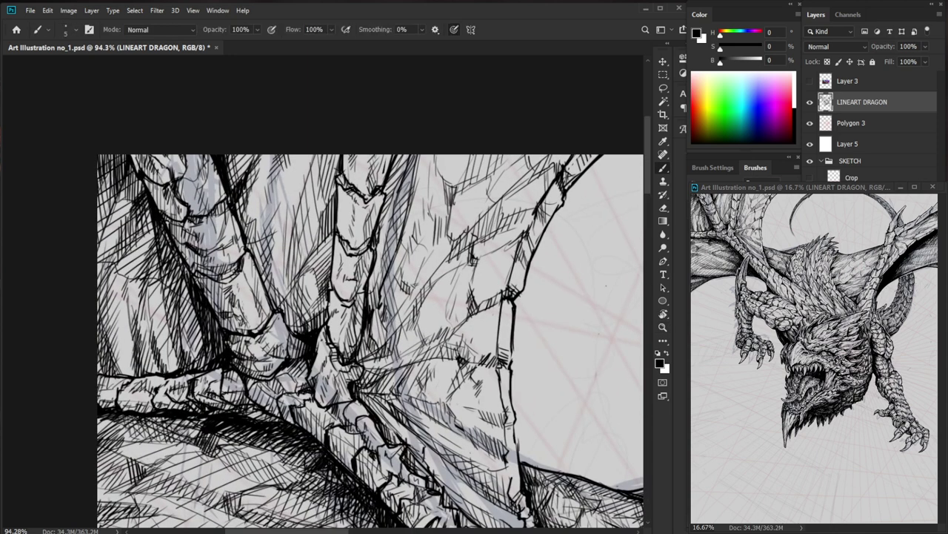
pyautogui.moveTo(333, 234); pyautogui.dragTo(321, 263)
pyautogui.moveTo(333, 236); pyautogui.dragTo(319, 276)
pyautogui.moveTo(331, 255); pyautogui.dragTo(322, 281)
pyautogui.moveTo(332, 253); pyautogui.dragTo(327, 271)
pyautogui.moveTo(312, 184)
pyautogui.mouseDown()
pyautogui.moveTo(337, 184)
pyautogui.moveTo(306, 192)
pyautogui.mouseUp()
pyautogui.moveTo(315, 150)
pyautogui.mouseDown()
pyautogui.moveTo(309, 184)
pyautogui.moveTo(313, 177)
pyautogui.mouseUp()
pyautogui.moveTo(321, 144)
pyautogui.mouseDown()
pyautogui.moveTo(316, 171)
pyautogui.moveTo(323, 164)
pyautogui.moveTo(300, 197)
pyautogui.mouseUp()
pyautogui.moveTo(286, 142); pyautogui.dragTo(260, 204)
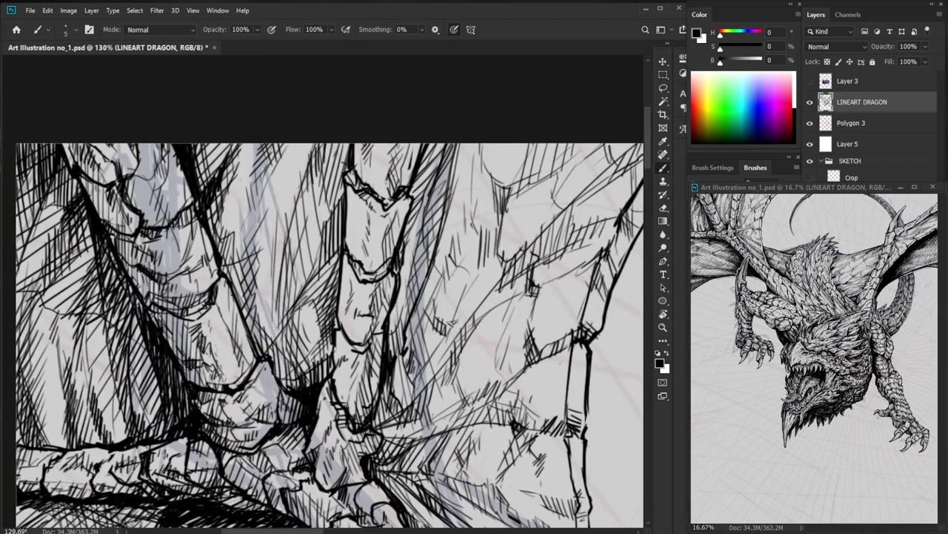
pyautogui.moveTo(397, 290); pyautogui.dragTo(352, 291)
pyautogui.moveTo(572, 325); pyautogui.dragTo(487, 213)
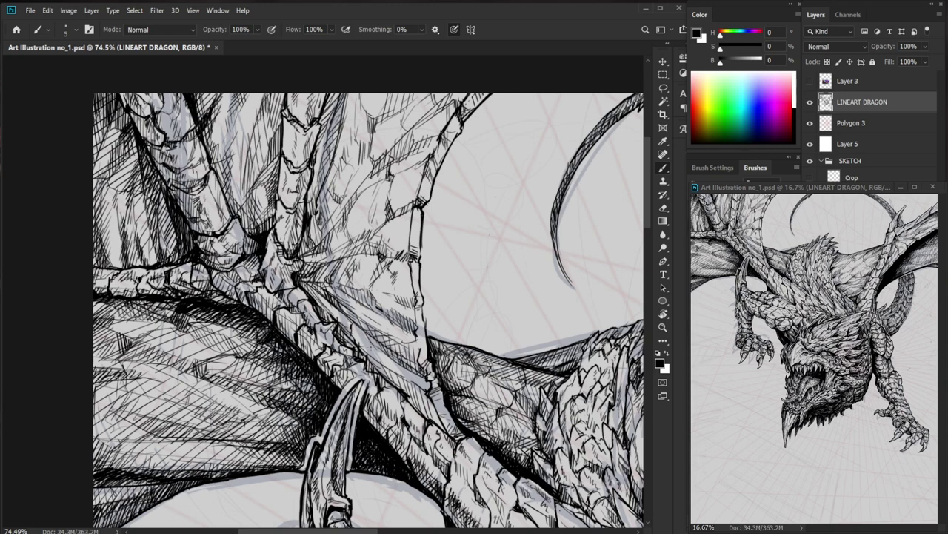
# Add short hatching strokes to the wing joint where the left-hand wing fingers meet.
pyautogui.moveTo(246, 268); pyautogui.dragTo(304, 268)
pyautogui.moveTo(253, 260); pyautogui.dragTo(247, 277)
pyautogui.moveTo(259, 265); pyautogui.dragTo(252, 276)
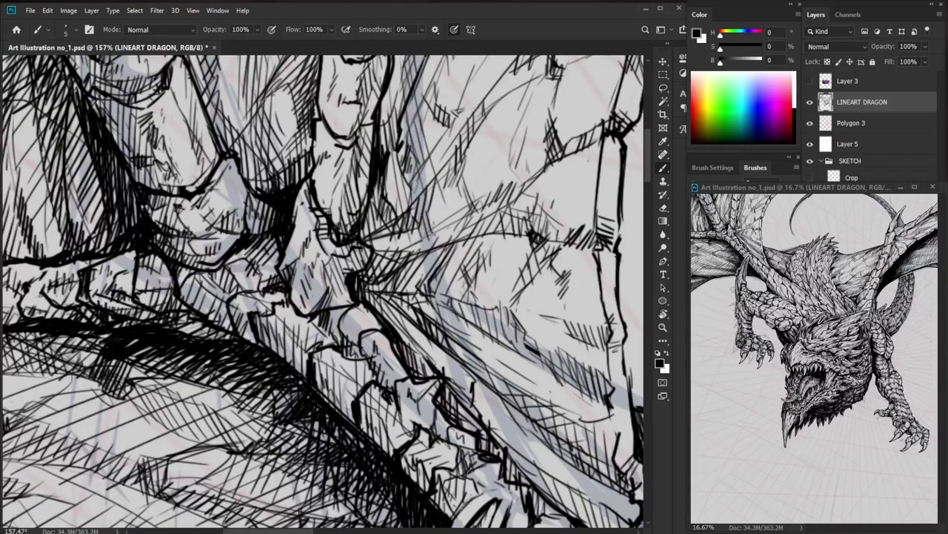
pyautogui.hotkey('ctrl', '0')
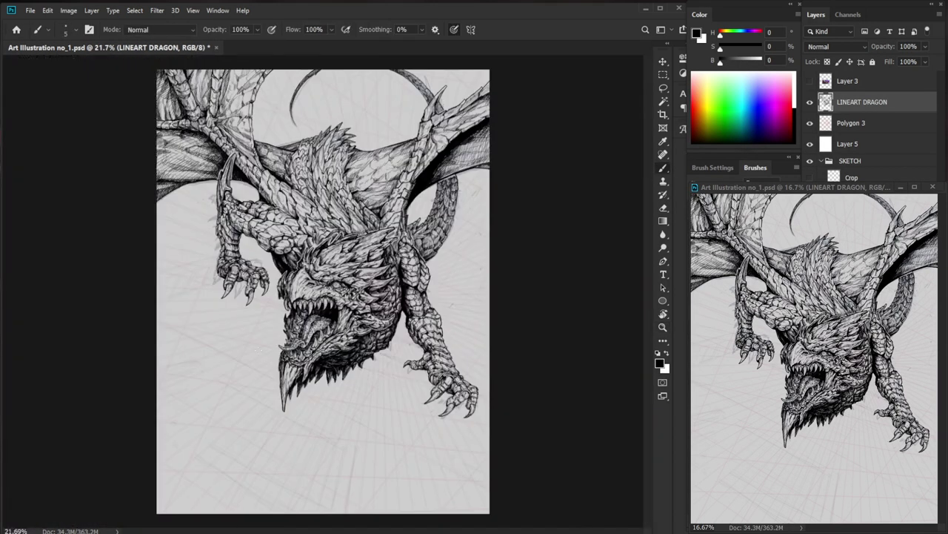
# Add further hatching strokes to the shaded parts of the left-hand wing.
pyautogui.moveTo(321, 332); pyautogui.dragTo(374, 422)
pyautogui.moveTo(39, 147)
pyautogui.mouseDown()
pyautogui.moveTo(97, 146)
pyautogui.moveTo(83, 182)
pyautogui.mouseUp()
pyautogui.moveTo(95, 146); pyautogui.dragTo(84, 184)
pyautogui.moveTo(100, 153); pyautogui.dragTo(94, 185)
pyautogui.moveTo(112, 163); pyautogui.dragTo(109, 183)
pyautogui.moveTo(118, 176)
pyautogui.mouseDown()
pyautogui.moveTo(114, 193)
pyautogui.moveTo(117, 181)
pyautogui.mouseUp()
pyautogui.moveTo(139, 164); pyautogui.dragTo(134, 187)
pyautogui.moveTo(143, 174)
pyautogui.mouseDown()
pyautogui.moveTo(138, 189)
pyautogui.moveTo(282, 193)
pyautogui.mouseUp()
pyautogui.moveTo(222, 190); pyautogui.dragTo(283, 203)
pyautogui.moveTo(331, 190); pyautogui.dragTo(260, 204)
# Hatch the large scales of the left-hand wing arm just above the elbow.
pyautogui.moveTo(528, 273); pyautogui.dragTo(405, 324)
pyautogui.moveTo(324, 279); pyautogui.dragTo(394, 279)
pyautogui.moveTo(260, 284)
pyautogui.mouseDown()
pyautogui.moveTo(255, 294)
pyautogui.moveTo(274, 313)
pyautogui.mouseUp()
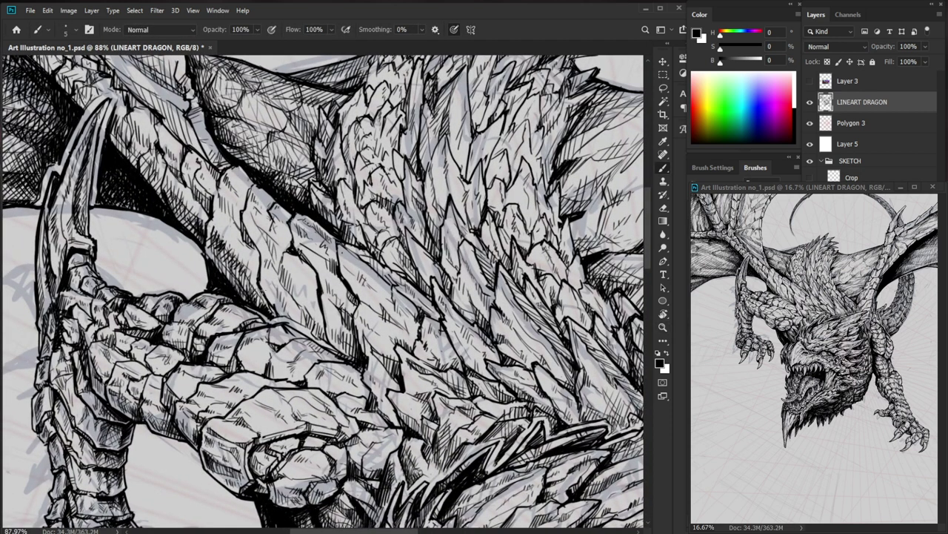
pyautogui.moveTo(261, 265); pyautogui.dragTo(271, 284)
pyautogui.moveTo(270, 275); pyautogui.dragTo(275, 289)
pyautogui.moveTo(303, 269); pyautogui.dragTo(263, 270)
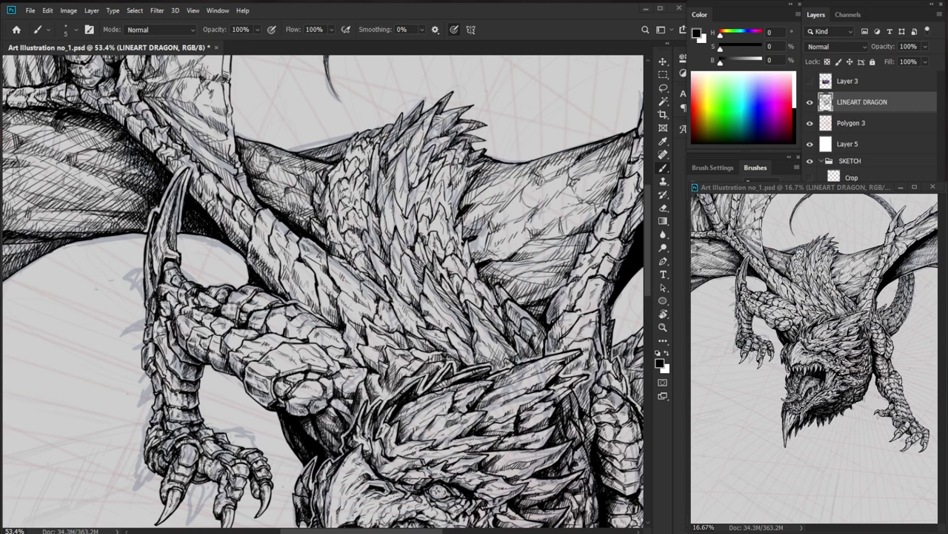
# Refine the scale contours and shading on the left-hand wing arm with brush strokes and a small erasure.
pyautogui.scroll(3, 252, 234)
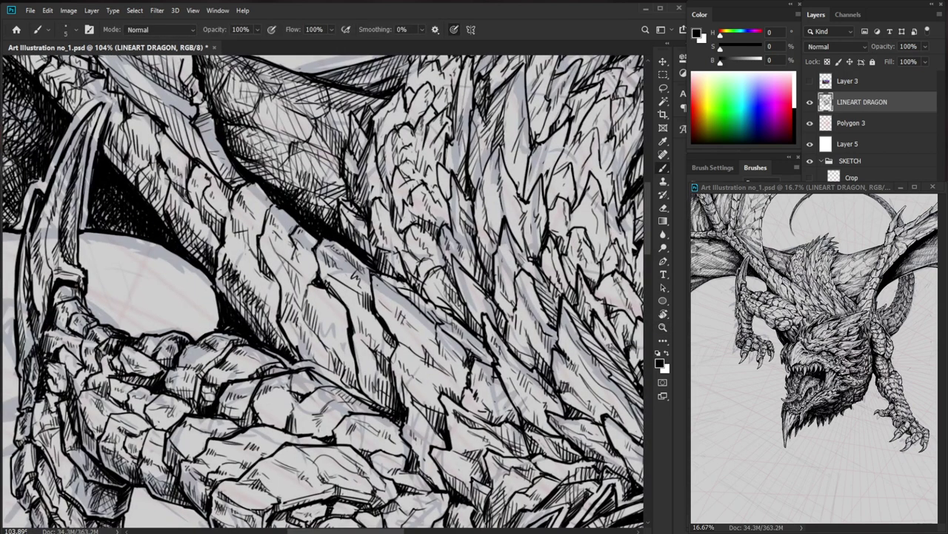
pyautogui.moveTo(248, 243); pyautogui.dragTo(257, 249)
pyautogui.press('e')
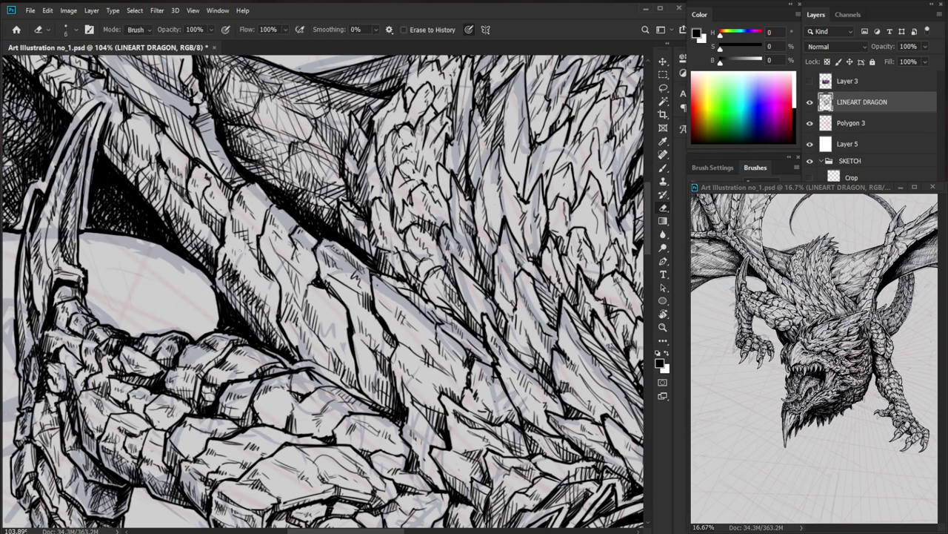
pyautogui.moveTo(228, 258)
pyautogui.mouseDown()
pyautogui.moveTo(244, 279)
pyautogui.moveTo(225, 287)
pyautogui.mouseUp()
pyautogui.press('b')
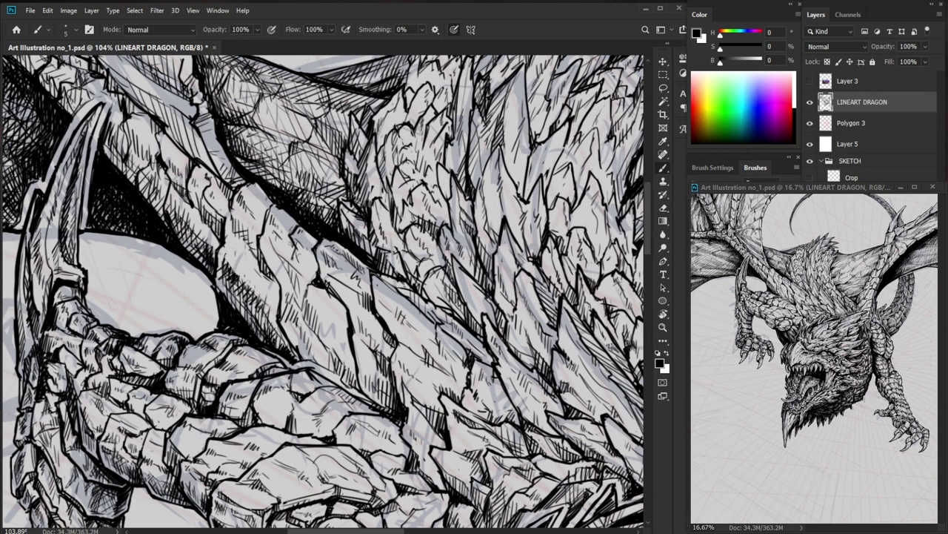
pyautogui.moveTo(232, 241); pyautogui.dragTo(228, 252)
pyautogui.moveTo(237, 248); pyautogui.dragTo(237, 263)
pyautogui.moveTo(293, 251); pyautogui.dragTo(222, 256)
pyautogui.moveTo(465, 485)
pyautogui.mouseDown()
pyautogui.moveTo(424, 413)
pyautogui.moveTo(424, 433)
pyautogui.mouseUp()
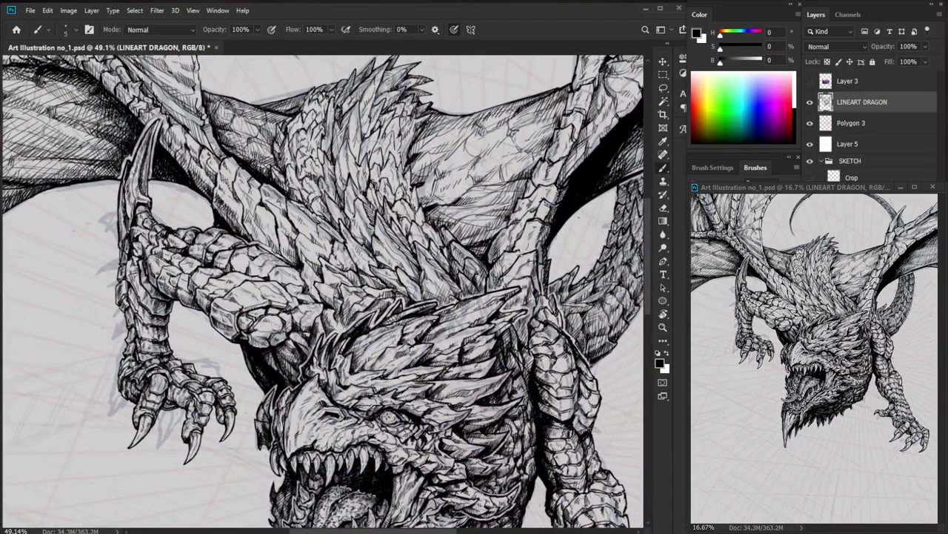
pyautogui.keyDown('ctrl'); pyautogui.click(265, 178); pyautogui.keyUp('ctrl')
pyautogui.moveTo(265, 178); pyautogui.dragTo(352, 275)
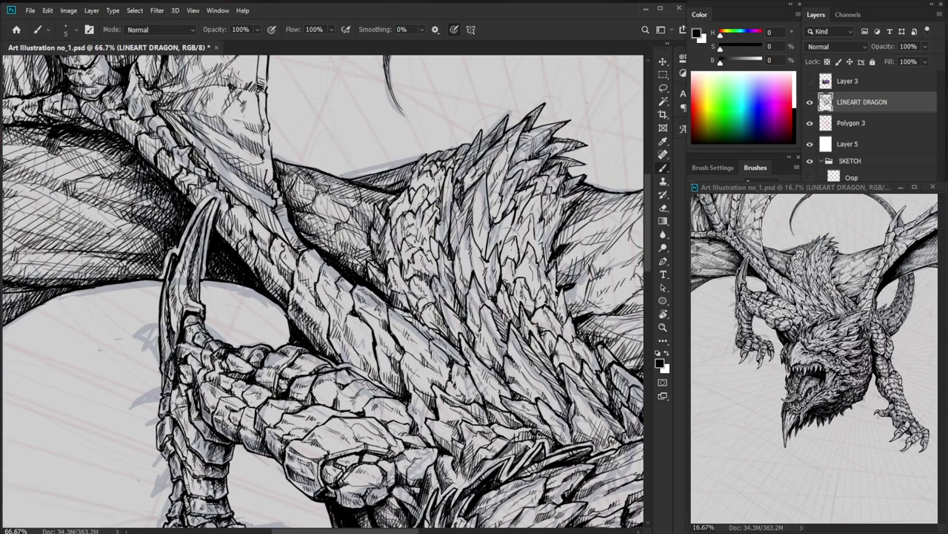
pyautogui.scroll(-2, 327, 421)
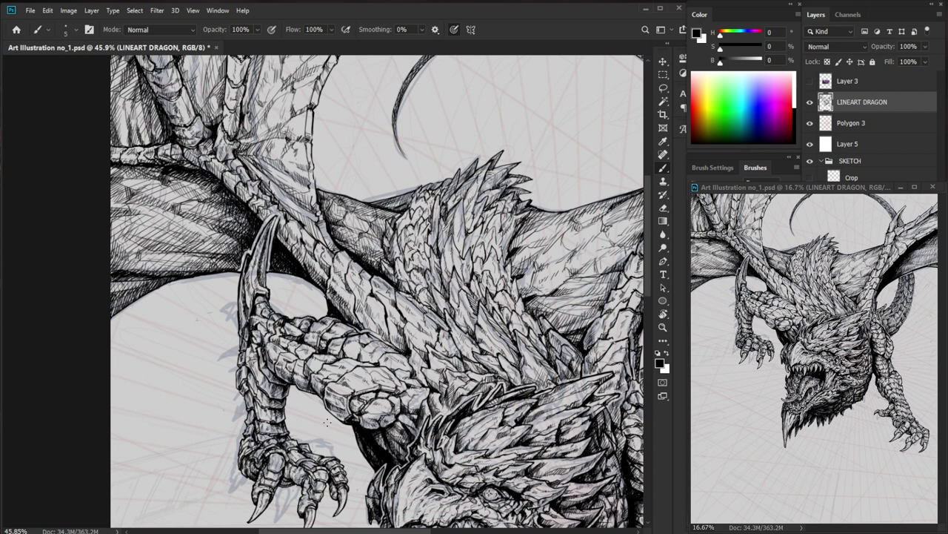
pyautogui.moveTo(281, 262)
pyautogui.mouseDown()
pyautogui.moveTo(338, 261)
pyautogui.moveTo(279, 272)
pyautogui.moveTo(259, 245)
pyautogui.mouseUp()
pyautogui.moveTo(461, 290); pyautogui.dragTo(329, 294)
pyautogui.moveTo(405, 394); pyautogui.dragTo(338, 394)
pyautogui.moveTo(509, 364); pyautogui.dragTo(439, 371)
# Thicken the upper contour of the wing section running from the left-hand wing's inner edge to the spiky neck scales.
pyautogui.moveTo(253, 300); pyautogui.dragTo(371, 299)
pyautogui.moveTo(250, 309); pyautogui.dragTo(275, 314)
pyautogui.moveTo(251, 312); pyautogui.dragTo(281, 321)
pyautogui.moveTo(264, 318); pyautogui.dragTo(283, 326)
pyautogui.moveTo(234, 303); pyautogui.dragTo(241, 312)
pyautogui.moveTo(236, 306); pyautogui.dragTo(249, 318)
pyautogui.moveTo(244, 312); pyautogui.dragTo(310, 335)
pyautogui.moveTo(300, 332); pyautogui.dragTo(326, 338)
pyautogui.moveTo(321, 333); pyautogui.dragTo(341, 343)
pyautogui.moveTo(336, 337); pyautogui.dragTo(350, 346)
pyautogui.moveTo(347, 341); pyautogui.dragTo(361, 347)
pyautogui.moveTo(358, 344); pyautogui.dragTo(366, 349)
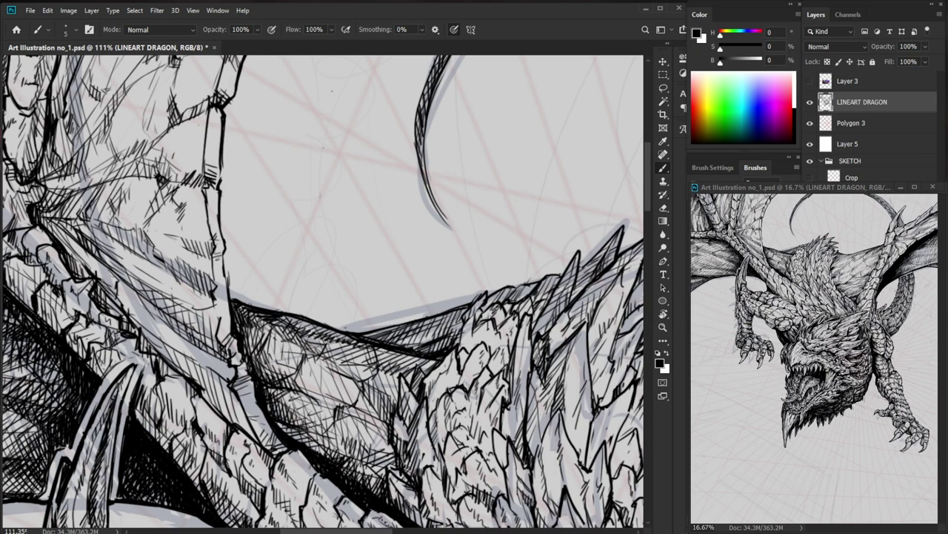
# Draw a fold line across the left-hand wing's inner membrane and touch up the strip along its edge.
pyautogui.moveTo(446, 331); pyautogui.dragTo(400, 333)
pyautogui.moveTo(275, 178); pyautogui.dragTo(327, 180)
pyautogui.moveTo(247, 233); pyautogui.dragTo(264, 221)
pyautogui.moveTo(253, 227); pyautogui.dragTo(275, 215)
pyautogui.moveTo(273, 226); pyautogui.dragTo(303, 199)
pyautogui.moveTo(292, 216); pyautogui.dragTo(301, 206)
pyautogui.press('e')
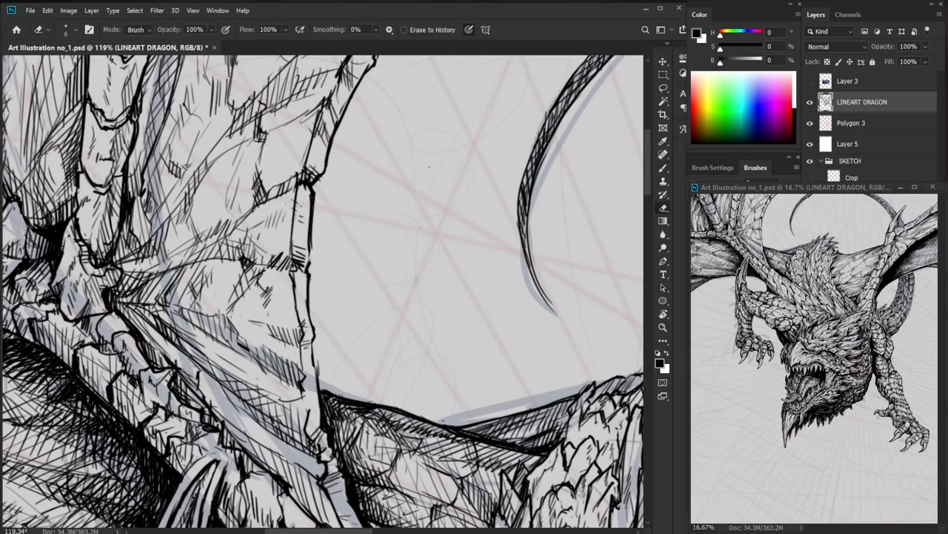
pyautogui.press('b')
pyautogui.moveTo(299, 222); pyautogui.dragTo(300, 234)
pyautogui.moveTo(301, 229); pyautogui.dragTo(305, 243)
pyautogui.moveTo(337, 226); pyautogui.dragTo(263, 229)
# Reinforce the inner contour of the right-hand forearm just below the elbow, beside the dragon's jaw.
pyautogui.moveTo(504, 485); pyautogui.dragTo(418, 421)
pyautogui.moveTo(432, 389); pyautogui.dragTo(404, 407)
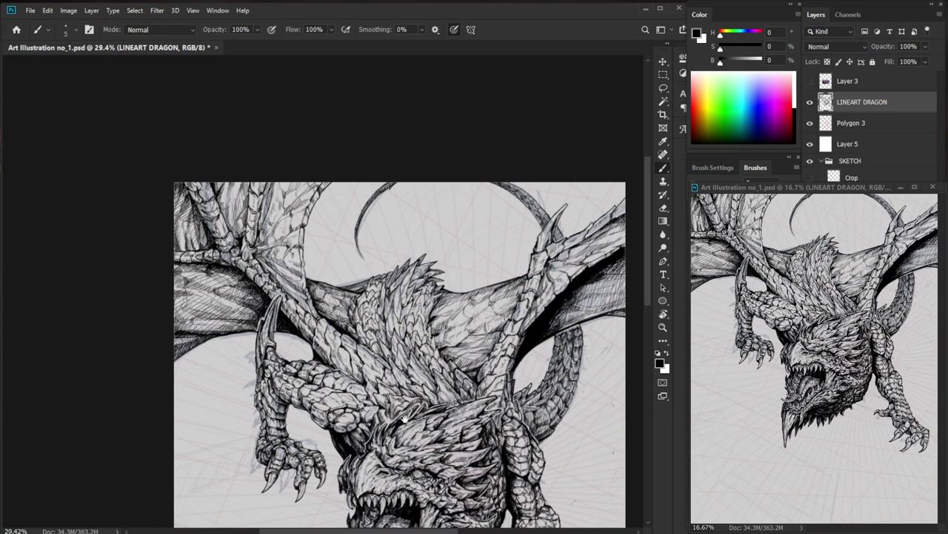
pyautogui.moveTo(425, 400); pyautogui.dragTo(408, 399)
pyautogui.press('b')
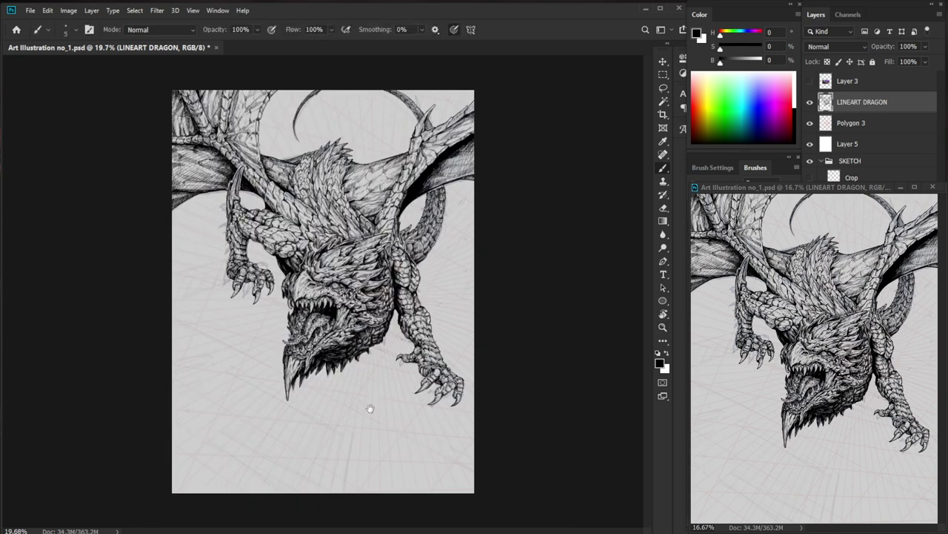
pyautogui.hotkey('ctrl', '+')
pyautogui.moveTo(497, 296); pyautogui.dragTo(533, 298)
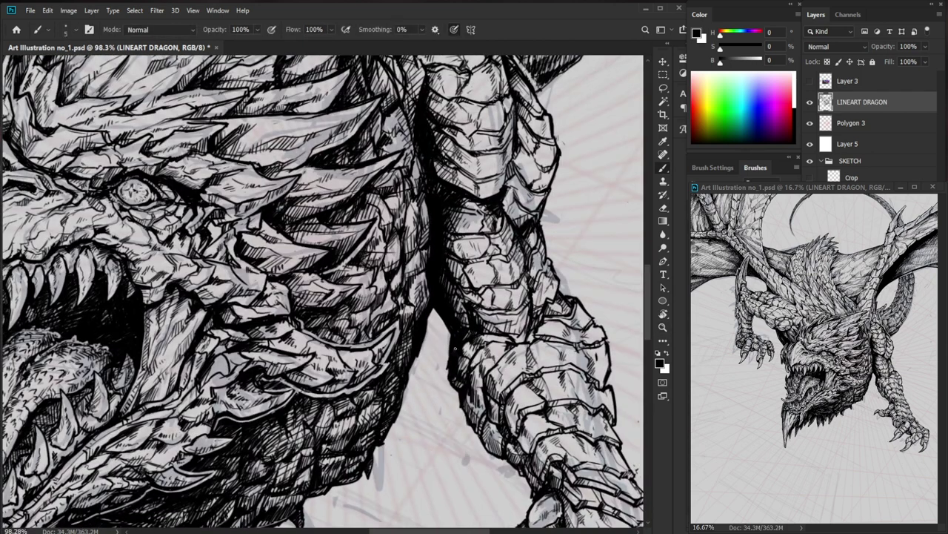
pyautogui.moveTo(449, 357); pyautogui.dragTo(447, 371)
pyautogui.moveTo(484, 329); pyautogui.dragTo(464, 329)
pyautogui.moveTo(586, 332); pyautogui.dragTo(502, 359)
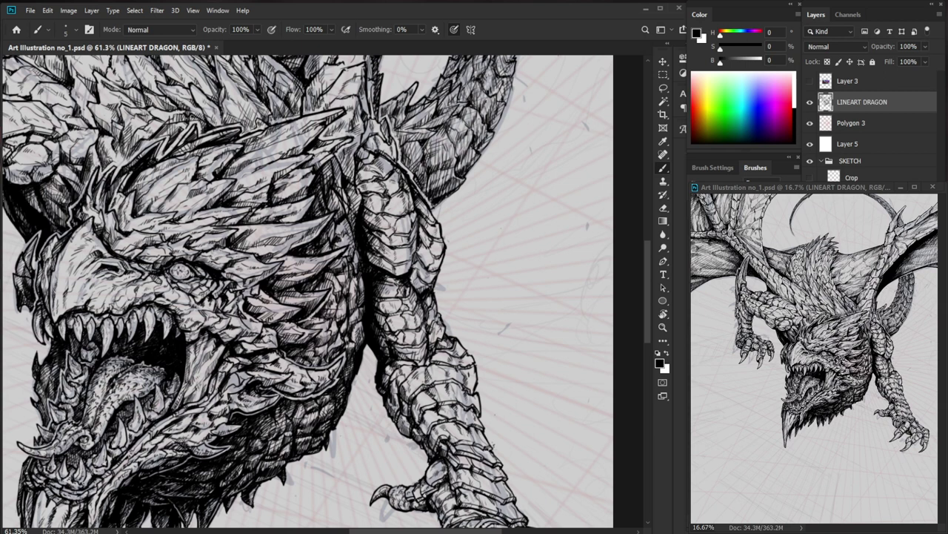
# Hatch a spiky scale on the side of the dragon's head and clean up its edge with the eraser.
pyautogui.scroll(2, 309, 245)
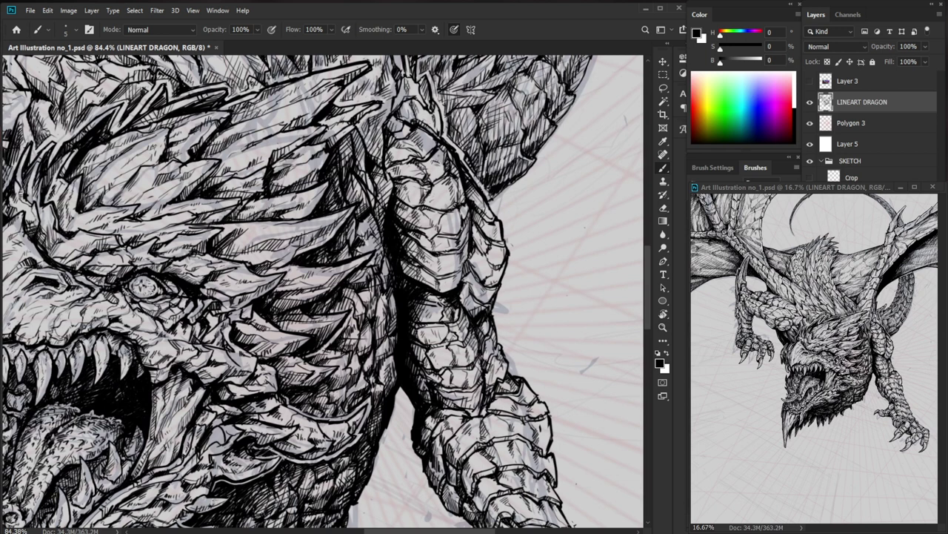
pyautogui.scroll(1, 244, 267)
pyautogui.moveTo(256, 254)
pyautogui.mouseDown()
pyautogui.moveTo(303, 243)
pyautogui.moveTo(257, 260)
pyautogui.mouseUp()
pyautogui.moveTo(269, 248); pyautogui.dragTo(263, 258)
pyautogui.moveTo(275, 248); pyautogui.dragTo(274, 263)
pyautogui.moveTo(287, 246); pyautogui.dragTo(281, 260)
pyautogui.moveTo(293, 243)
pyautogui.mouseDown()
pyautogui.moveTo(291, 255)
pyautogui.moveTo(274, 247)
pyautogui.mouseUp()
pyautogui.press('e')
pyautogui.moveTo(257, 253); pyautogui.dragTo(293, 240)
pyautogui.moveTo(260, 253); pyautogui.dragTo(295, 247)
pyautogui.press('b')
pyautogui.press('e')
pyautogui.press('b')
pyautogui.moveTo(338, 250); pyautogui.dragTo(283, 259)
pyautogui.moveTo(440, 441); pyautogui.dragTo(405, 412)
pyautogui.moveTo(456, 384); pyautogui.dragTo(440, 382)
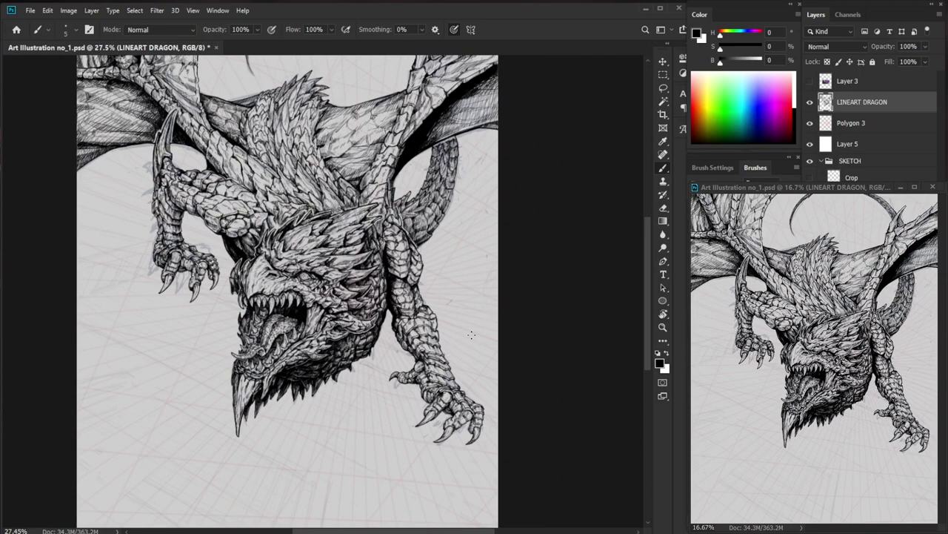
pyautogui.scroll(3, 472, 335)
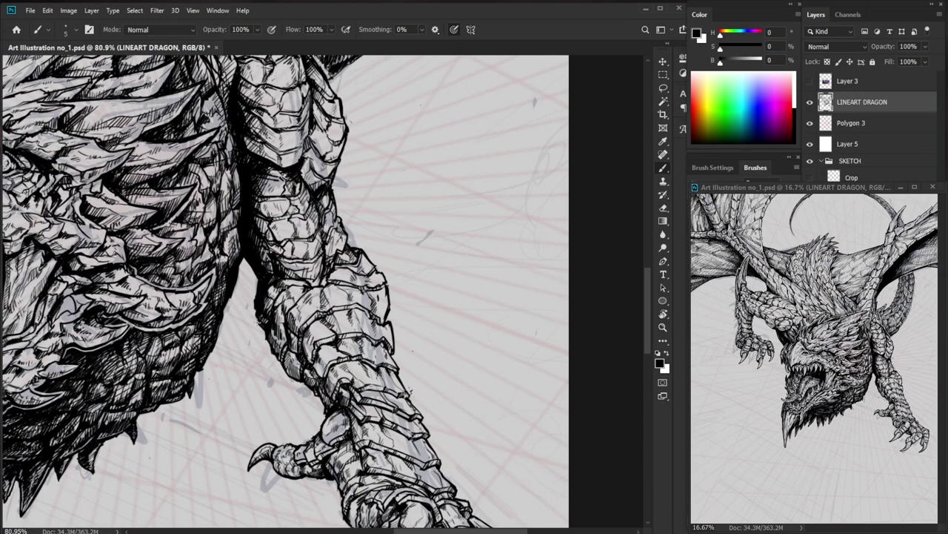
pyautogui.scroll(-5, 303, 389)
pyautogui.scroll(4, 356, 341)
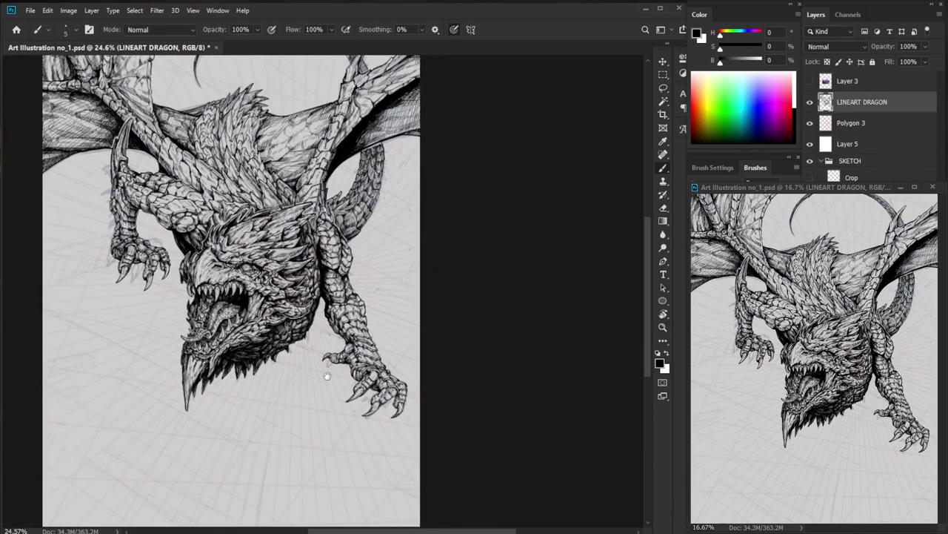
pyautogui.scroll(3, 360, 349)
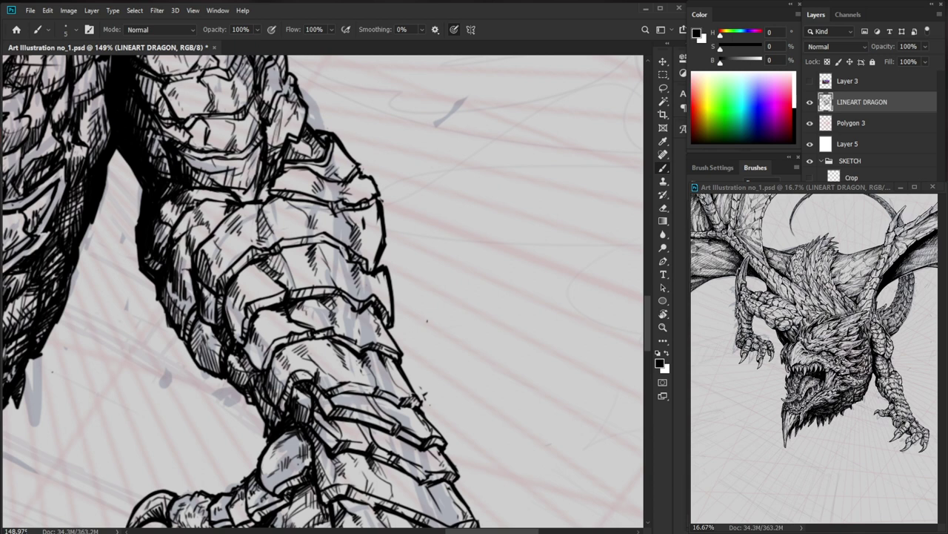
# Add short hatching strokes to the overlapping plates of the right-hand forearm just below the elbow.
pyautogui.moveTo(262, 204); pyautogui.dragTo(260, 225)
pyautogui.moveTo(264, 219)
pyautogui.mouseDown()
pyautogui.moveTo(261, 230)
pyautogui.moveTo(277, 243)
pyautogui.mouseUp()
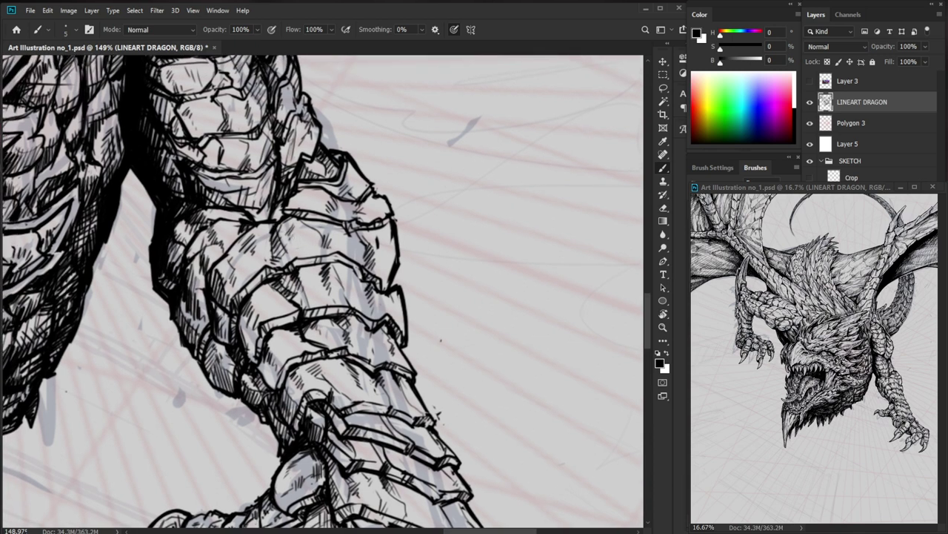
pyautogui.scroll(-3, 305, 260)
pyautogui.scroll(3, 345, 283)
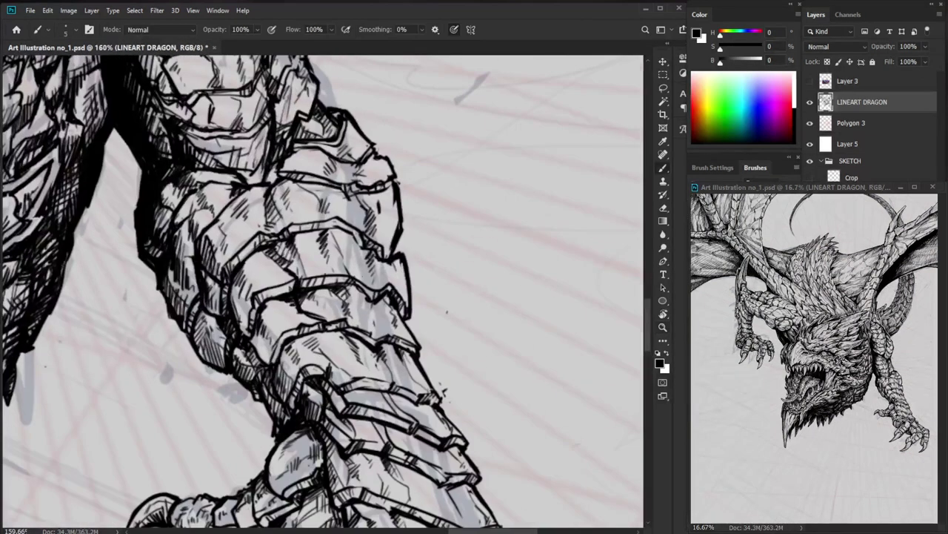
pyautogui.press('e')
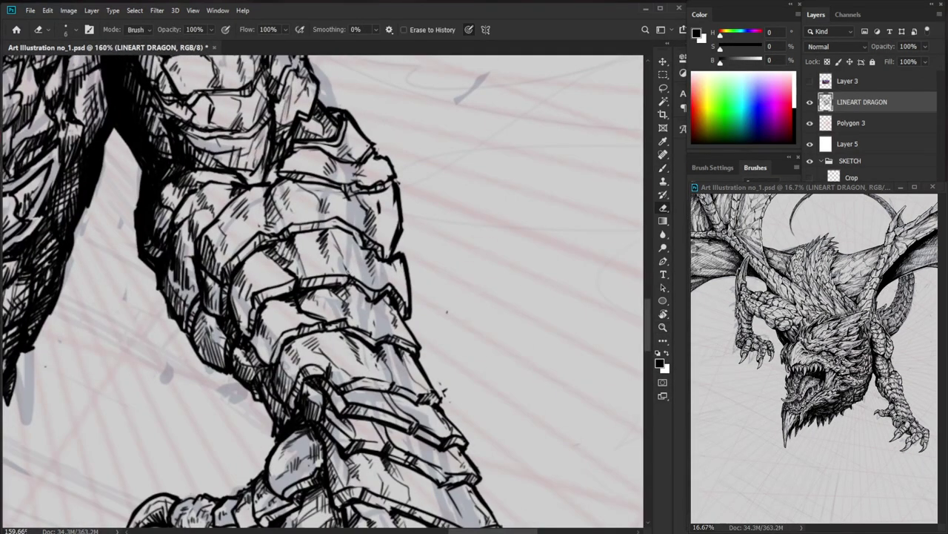
pyautogui.press('b')
pyautogui.moveTo(345, 284); pyautogui.dragTo(330, 233)
pyautogui.moveTo(340, 227)
pyautogui.mouseDown()
pyautogui.moveTo(333, 245)
pyautogui.moveTo(330, 235)
pyautogui.mouseUp()
pyautogui.hotkey('ctrl', 'space')
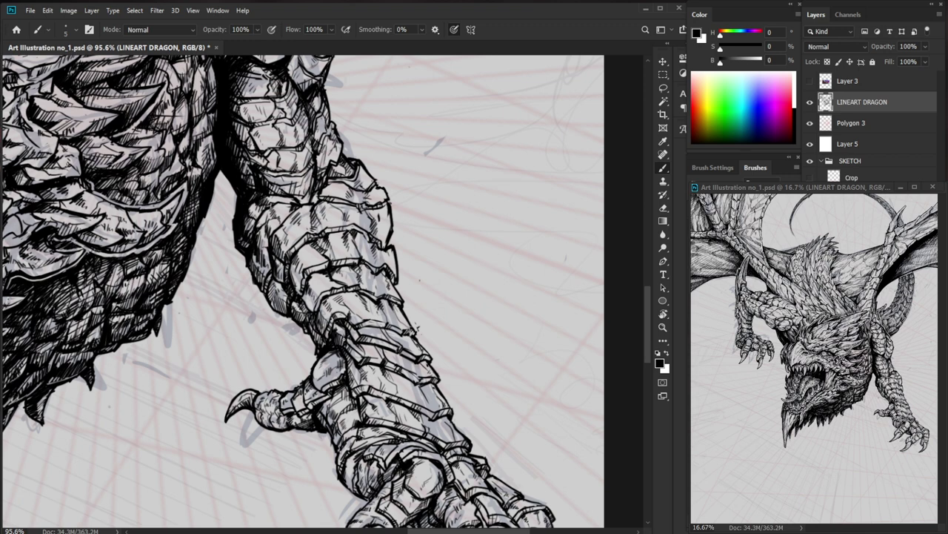
# Hatch the scales on the side of the dragon's head around the large curved cheek spike.
pyautogui.hotkey('ctrl', 'space')
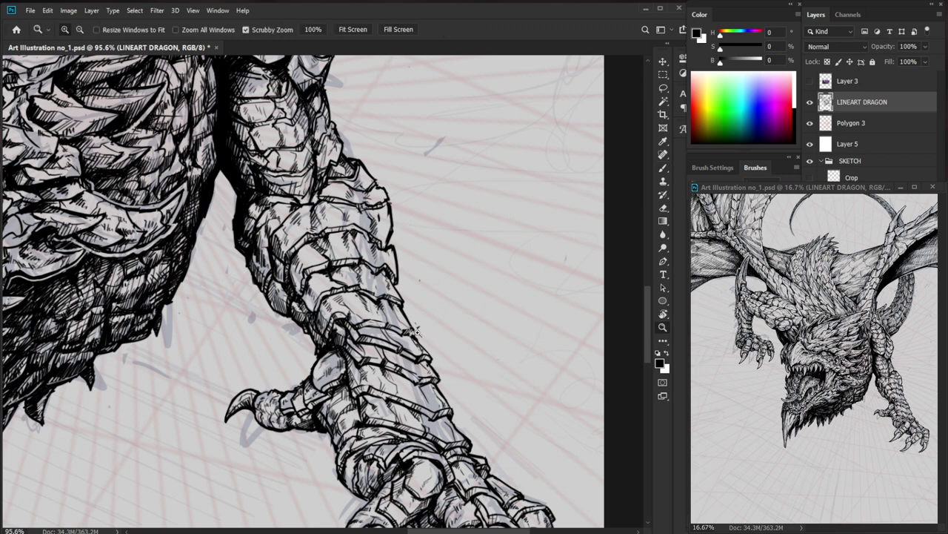
pyautogui.moveTo(430, 349); pyautogui.dragTo(413, 336)
pyautogui.moveTo(247, 248); pyautogui.dragTo(379, 349)
pyautogui.scroll(3, 378, 350)
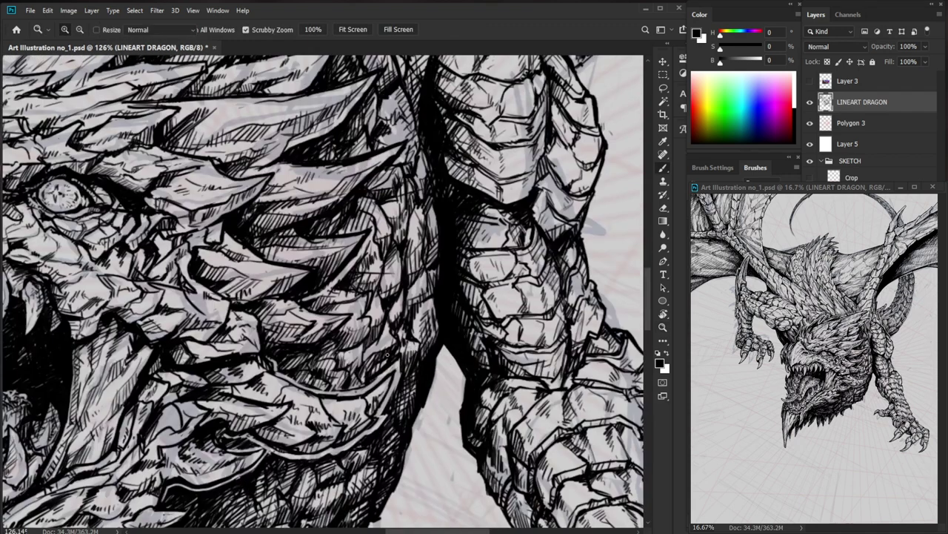
pyautogui.press('b')
pyautogui.moveTo(367, 349); pyautogui.dragTo(361, 367)
pyautogui.moveTo(370, 345)
pyautogui.mouseDown()
pyautogui.moveTo(367, 370)
pyautogui.moveTo(340, 352)
pyautogui.moveTo(367, 366)
pyautogui.moveTo(349, 375)
pyautogui.mouseUp()
pyautogui.moveTo(409, 360); pyautogui.dragTo(375, 363)
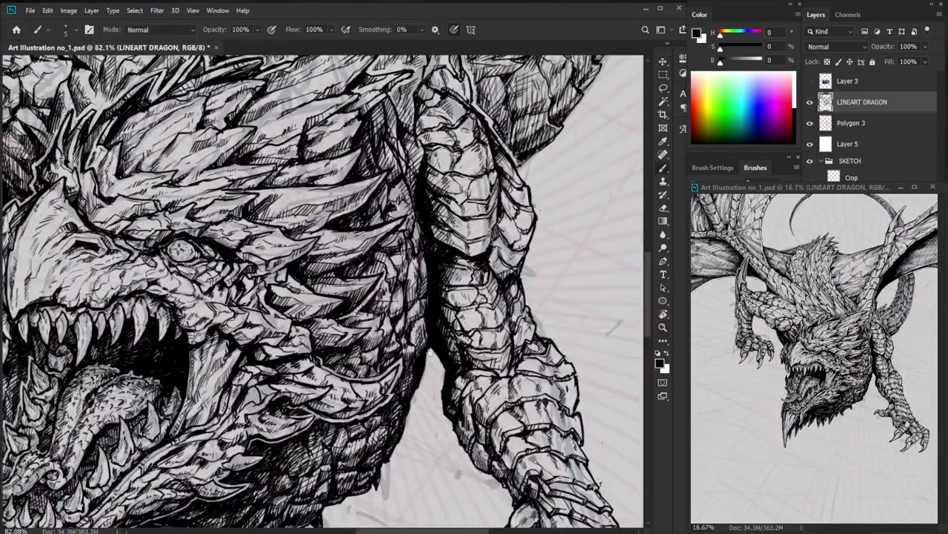
pyautogui.moveTo(392, 429); pyautogui.dragTo(409, 387)
pyautogui.scroll(-2, 405, 392)
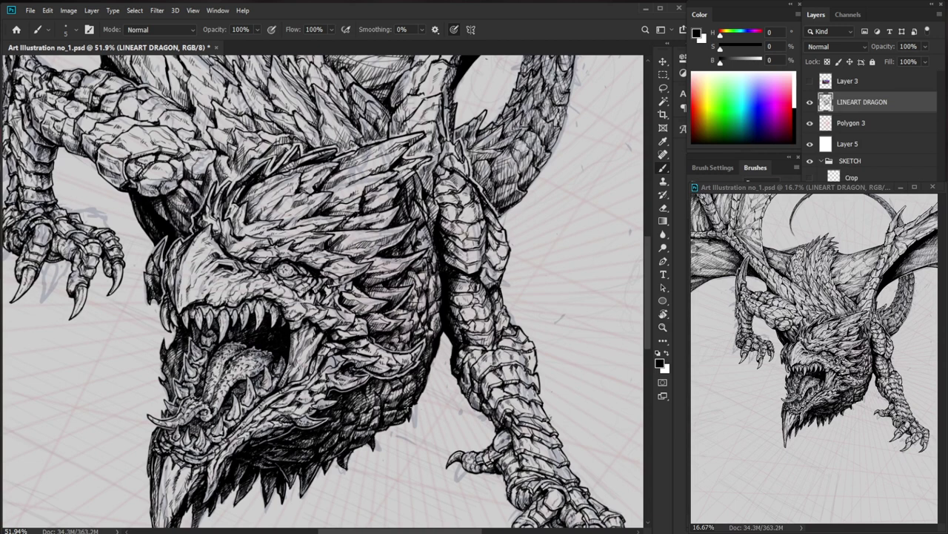
# Refine the hatching and edges of the left-hand arm's plates around the elbow with the brush and eraser.
pyautogui.hotkey('ctrl', 'space')
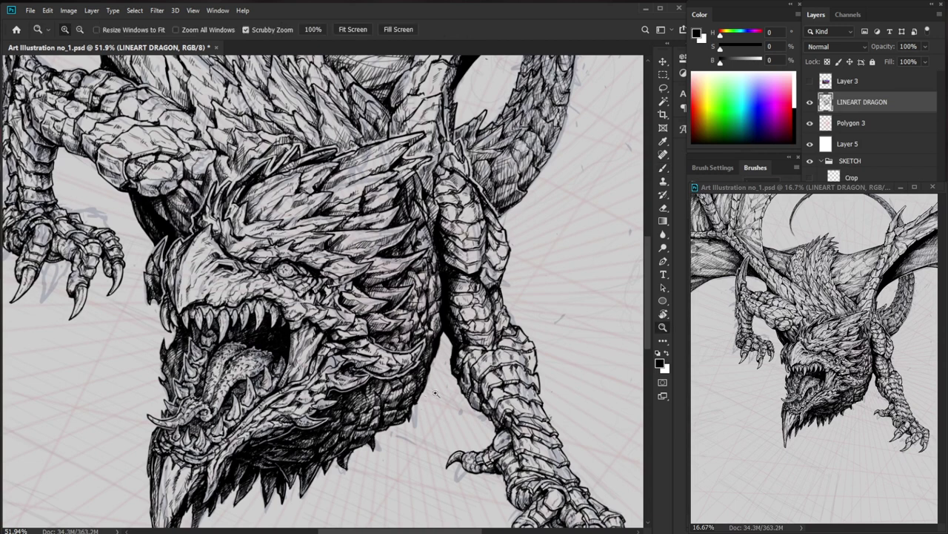
pyautogui.moveTo(440, 394); pyautogui.dragTo(416, 407)
pyautogui.moveTo(398, 443)
pyautogui.mouseDown()
pyautogui.moveTo(410, 425)
pyautogui.moveTo(405, 433)
pyautogui.mouseUp()
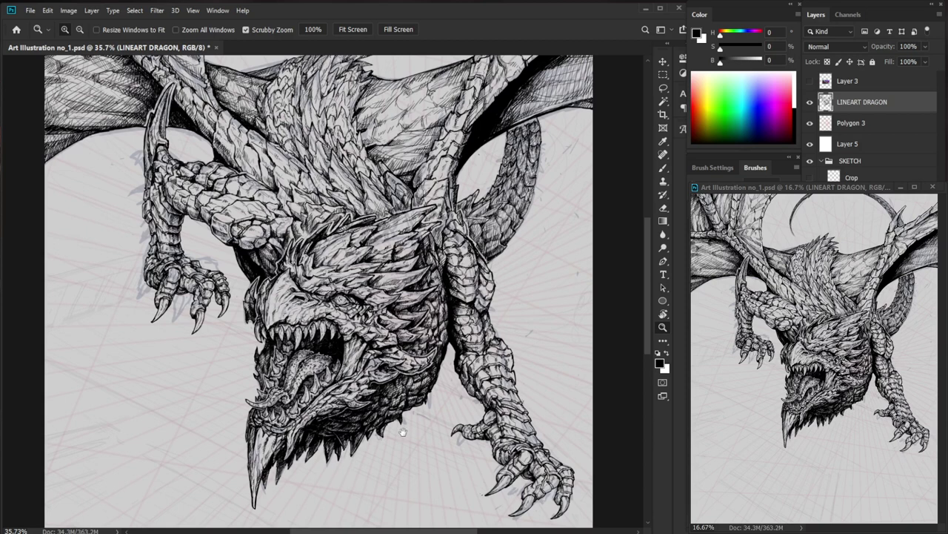
pyautogui.scroll(5, 288, 252)
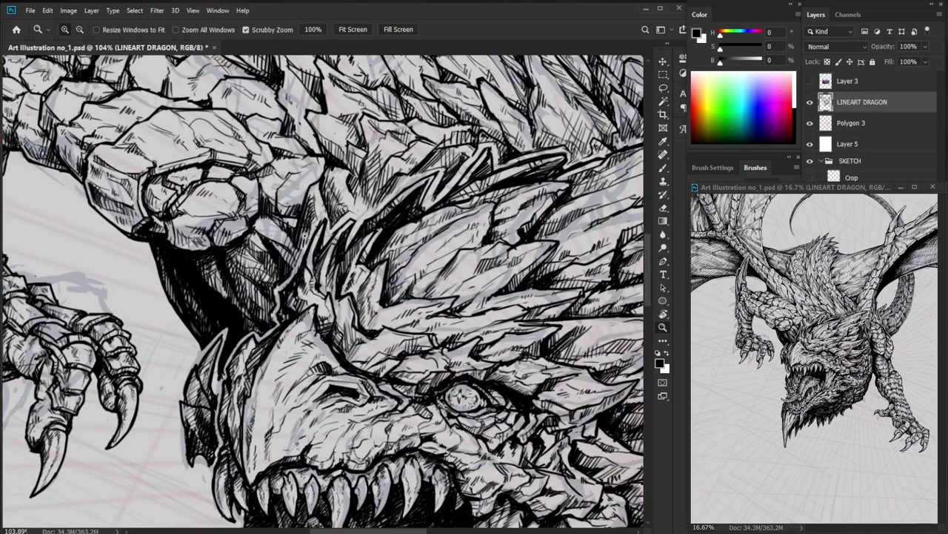
pyautogui.press('b')
pyautogui.moveTo(175, 232)
pyautogui.mouseDown()
pyautogui.moveTo(188, 246)
pyautogui.moveTo(204, 243)
pyautogui.mouseUp()
pyautogui.moveTo(112, 224); pyautogui.dragTo(227, 271)
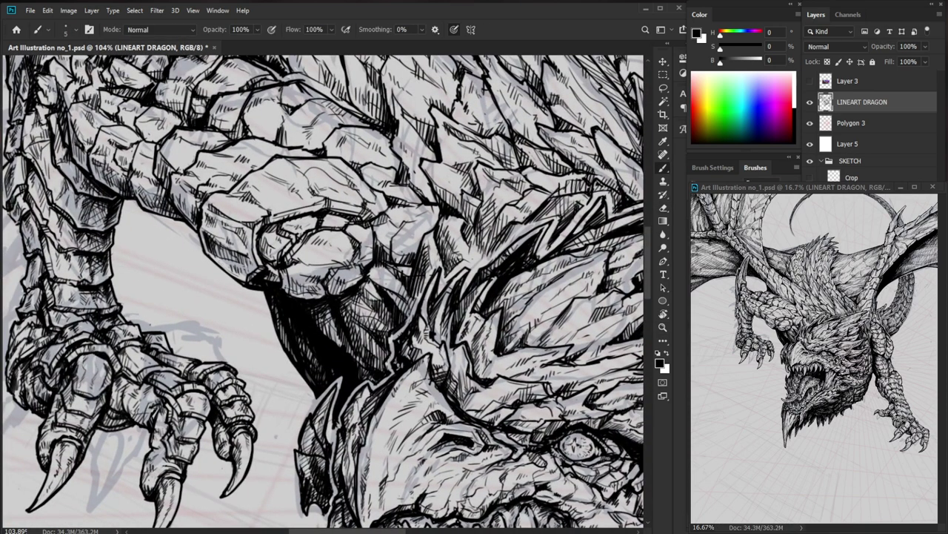
pyautogui.press('e')
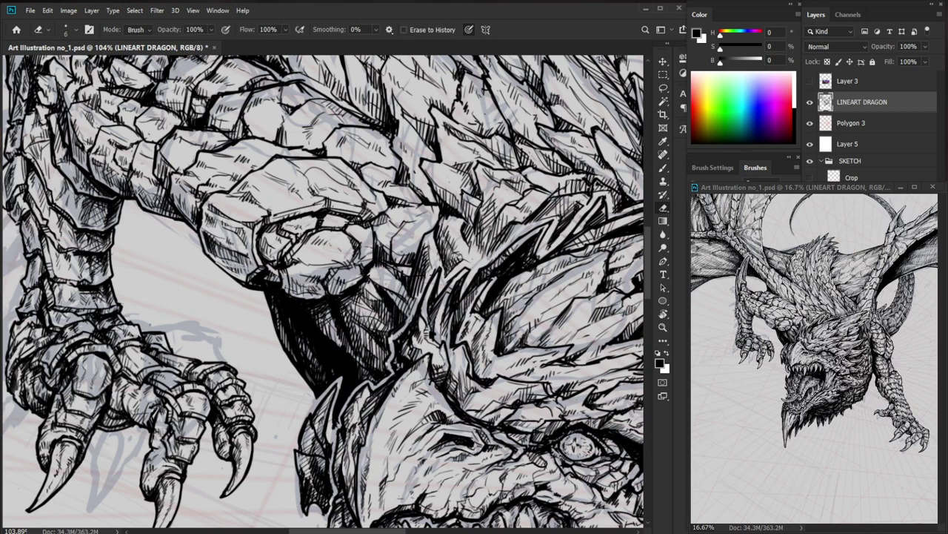
pyautogui.press('b')
pyautogui.press('e')
pyautogui.press('b')
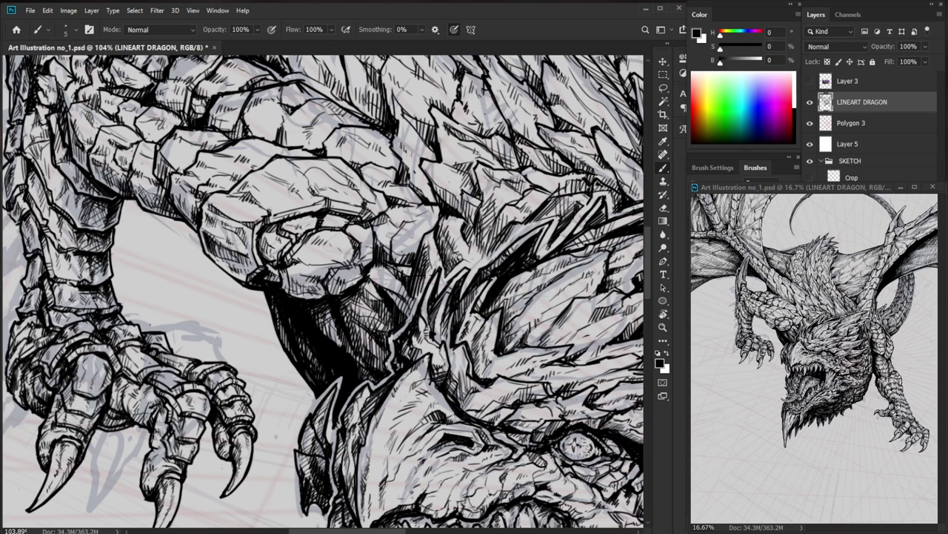
pyautogui.scroll(3, 168, 154)
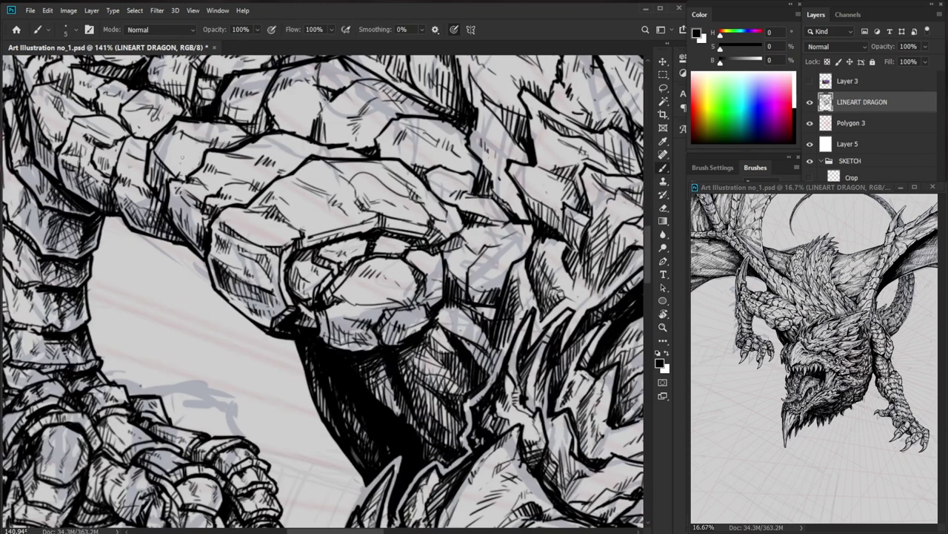
pyautogui.moveTo(197, 154); pyautogui.dragTo(184, 169)
pyautogui.moveTo(246, 165); pyautogui.dragTo(145, 168)
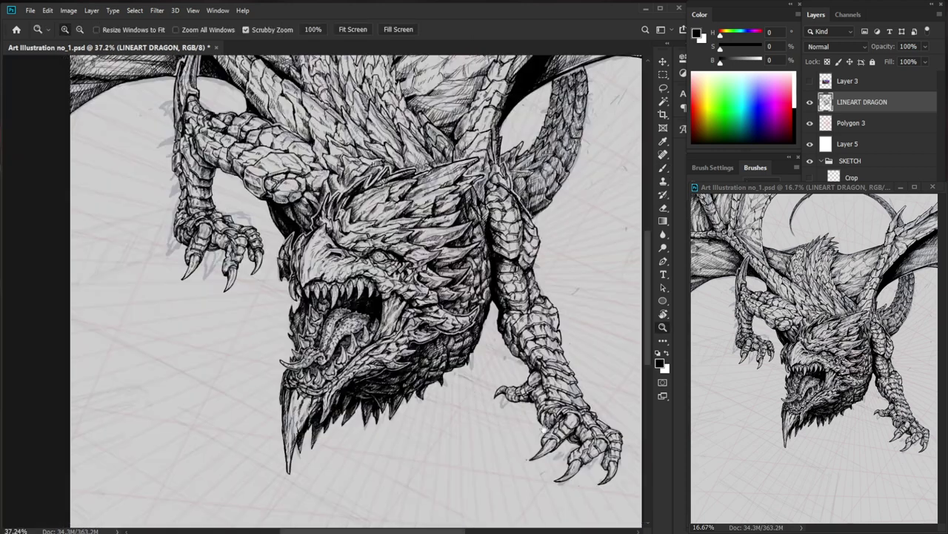
# Hatch the lowest plates of the right-hand upper arm where they meet the elbow.
pyautogui.moveTo(491, 376); pyautogui.dragTo(381, 353)
pyautogui.moveTo(417, 304); pyautogui.dragTo(518, 302)
pyautogui.moveTo(391, 257)
pyautogui.mouseDown()
pyautogui.moveTo(380, 273)
pyautogui.moveTo(388, 278)
pyautogui.mouseUp()
pyautogui.moveTo(402, 255); pyautogui.dragTo(395, 279)
pyautogui.moveTo(407, 267)
pyautogui.mouseDown()
pyautogui.moveTo(396, 283)
pyautogui.moveTo(405, 285)
pyautogui.mouseUp()
pyautogui.moveTo(419, 260); pyautogui.dragTo(414, 273)
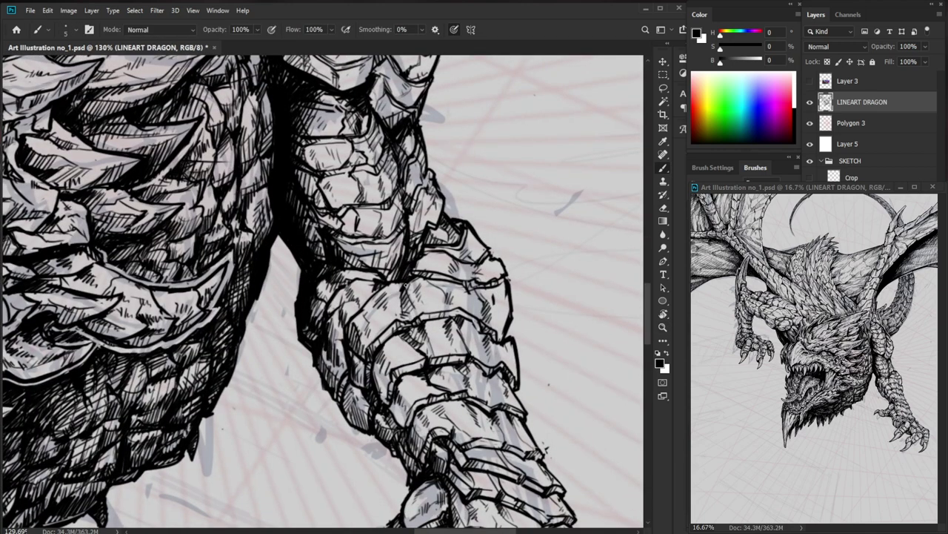
# Darken the outer-edge scales of the right-hand upper arm just above the elbow and clean up their lines.
pyautogui.moveTo(412, 215); pyautogui.dragTo(409, 247)
pyautogui.moveTo(414, 215); pyautogui.dragTo(412, 248)
pyautogui.moveTo(417, 207)
pyautogui.mouseDown()
pyautogui.moveTo(414, 238)
pyautogui.moveTo(408, 204)
pyautogui.moveTo(421, 169)
pyautogui.mouseUp()
pyautogui.moveTo(435, 178)
pyautogui.mouseDown()
pyautogui.moveTo(430, 170)
pyautogui.moveTo(421, 197)
pyautogui.moveTo(421, 188)
pyautogui.mouseUp()
pyautogui.press('e')
pyautogui.press('b')
pyautogui.moveTo(433, 177); pyautogui.dragTo(406, 306)
pyautogui.moveTo(485, 345); pyautogui.dragTo(481, 382)
pyautogui.moveTo(486, 389); pyautogui.dragTo(442, 392)
# Touch up the wrist and finger plates of the left-hand claw, alternating brush strokes and erasing.
pyautogui.moveTo(232, 234); pyautogui.dragTo(335, 239)
pyautogui.moveTo(315, 272)
pyautogui.mouseDown()
pyautogui.moveTo(324, 295)
pyautogui.moveTo(300, 293)
pyautogui.moveTo(310, 284)
pyautogui.moveTo(293, 284)
pyautogui.moveTo(278, 261)
pyautogui.mouseUp()
pyautogui.press('e')
pyautogui.press('b')
pyautogui.press('e')
pyautogui.press('b')
pyautogui.press('e')
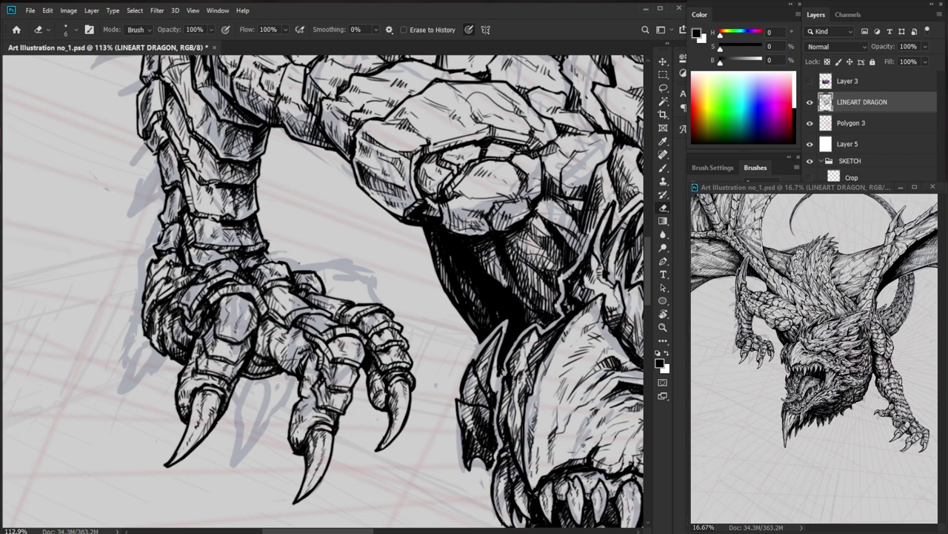
pyautogui.press('b')
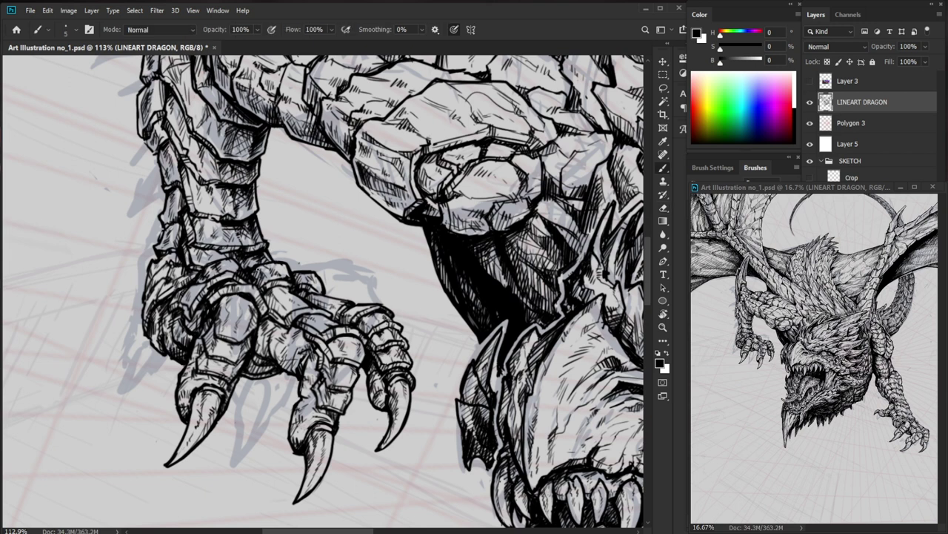
pyautogui.press('e')
pyautogui.moveTo(391, 281)
pyautogui.mouseDown()
pyautogui.moveTo(279, 278)
pyautogui.moveTo(444, 276)
pyautogui.mouseUp()
pyautogui.press('b')
pyautogui.moveTo(245, 268); pyautogui.dragTo(240, 282)
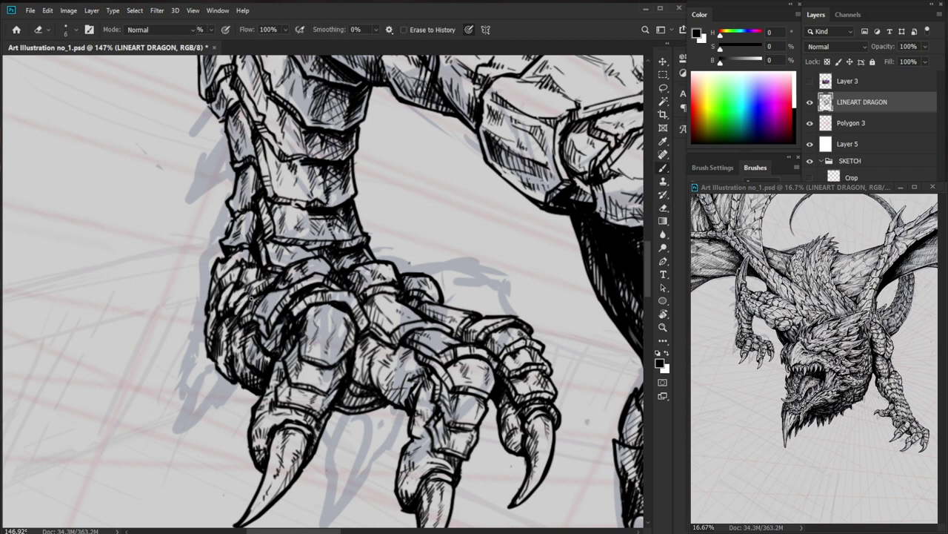
pyautogui.scroll(-5, 318, 383)
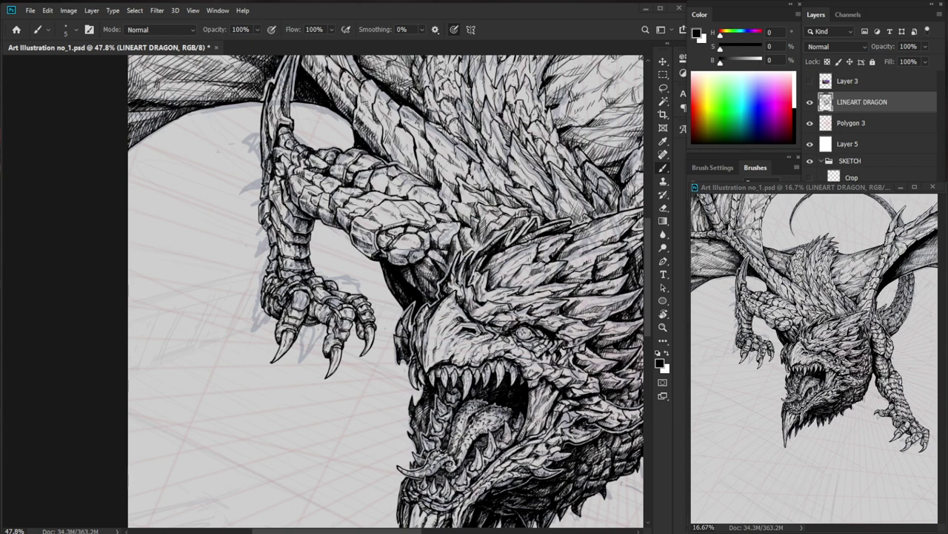
# Clean up the line work between the left-hand upper arm and the wing arm with the brush and eraser.
pyautogui.hotkey('ctrl', 'space')
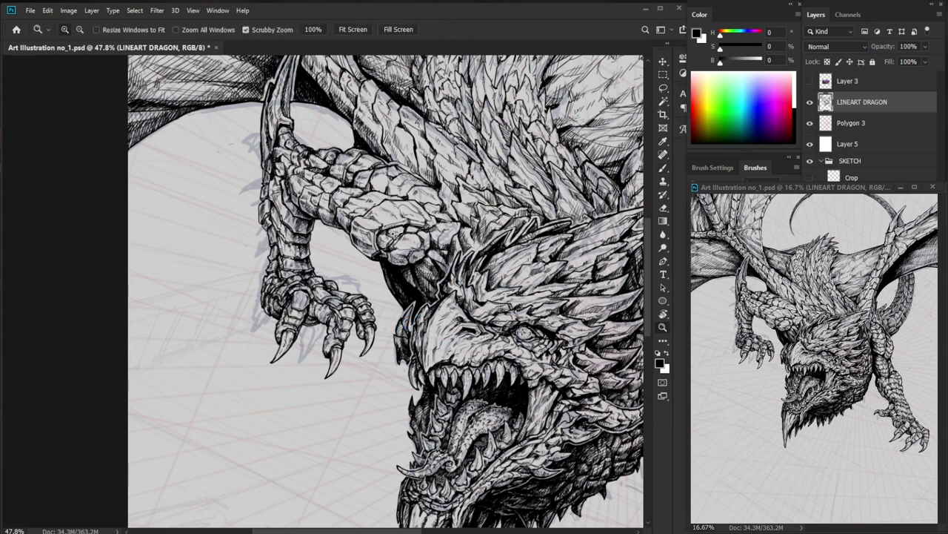
pyautogui.moveTo(377, 237); pyautogui.dragTo(430, 239)
pyautogui.moveTo(303, 229); pyautogui.dragTo(306, 246)
pyautogui.hotkey('ctrl', 'space')
pyautogui.moveTo(363, 228); pyautogui.dragTo(325, 228)
pyautogui.press('space')
pyautogui.moveTo(415, 244); pyautogui.dragTo(204, 251)
pyautogui.hotkey('ctrl', 'space')
pyautogui.moveTo(348, 371); pyautogui.dragTo(316, 370)
pyautogui.hotkey('ctrl', 'space')
pyautogui.moveTo(254, 275)
pyautogui.mouseDown()
pyautogui.moveTo(307, 275)
pyautogui.moveTo(191, 243)
pyautogui.moveTo(210, 249)
pyautogui.moveTo(225, 240)
pyautogui.moveTo(214, 239)
pyautogui.moveTo(234, 252)
pyautogui.mouseUp()
pyautogui.press('e')
pyautogui.press('b')
pyautogui.press('e')
pyautogui.press('b')
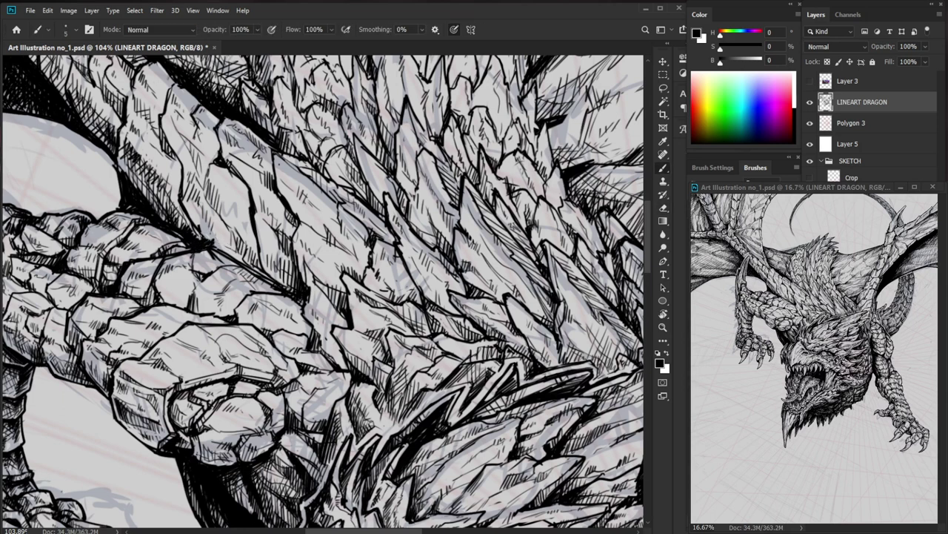
pyautogui.press('e')
pyautogui.press('b')
pyautogui.press('e')
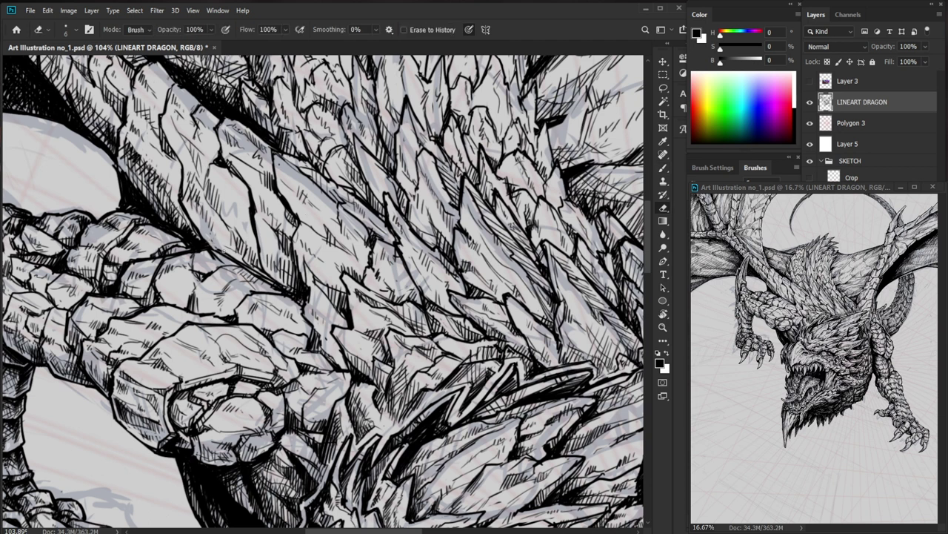
pyautogui.press('b')
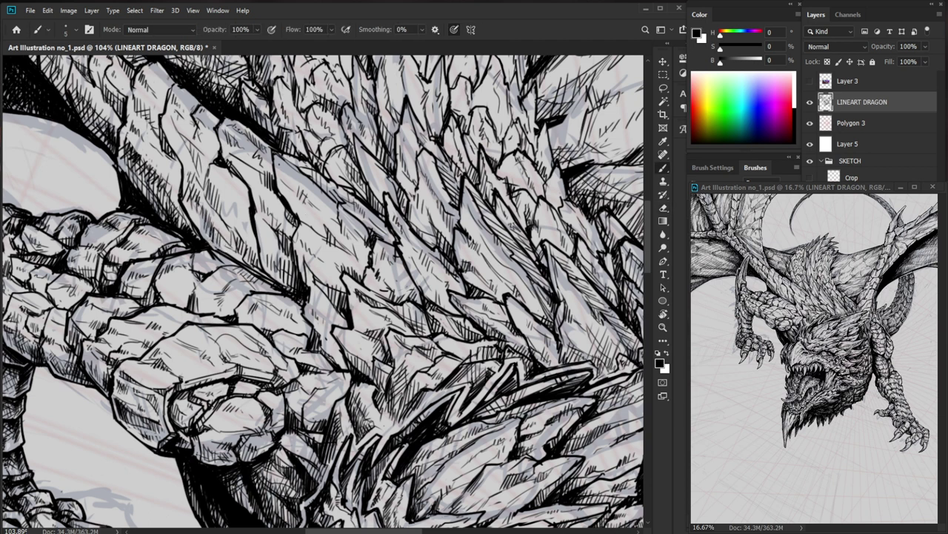
pyautogui.press('e')
pyautogui.press('b')
# Hatch the long scale on the left-hand wing arm above the dragon's upper arm.
pyautogui.moveTo(234, 202)
pyautogui.mouseDown()
pyautogui.moveTo(239, 224)
pyautogui.moveTo(247, 222)
pyautogui.mouseUp()
pyautogui.moveTo(245, 208); pyautogui.dragTo(253, 225)
pyautogui.moveTo(238, 206); pyautogui.dragTo(252, 231)
pyautogui.press('e')
pyautogui.press('b')
pyautogui.hotkey('ctrl', 'space')
pyautogui.moveTo(310, 237)
pyautogui.mouseDown()
pyautogui.moveTo(272, 237)
pyautogui.moveTo(322, 234)
pyautogui.mouseUp()
pyautogui.hotkey('ctrl', 'space')
pyautogui.press('b')
# Reinforce the shadow strokes along the seam where the left-hand upper arm meets the wing arm.
pyautogui.moveTo(257, 237); pyautogui.dragTo(272, 247)
pyautogui.moveTo(265, 245)
pyautogui.mouseDown()
pyautogui.moveTo(277, 252)
pyautogui.moveTo(282, 237)
pyautogui.moveTo(260, 241)
pyautogui.mouseUp()
pyautogui.moveTo(257, 230); pyautogui.dragTo(271, 245)
pyautogui.moveTo(266, 234); pyautogui.dragTo(278, 248)
pyautogui.moveTo(275, 235); pyautogui.dragTo(287, 252)
pyautogui.moveTo(278, 243)
pyautogui.mouseDown()
pyautogui.moveTo(317, 260)
pyautogui.moveTo(307, 265)
pyautogui.moveTo(314, 272)
pyautogui.mouseUp()
pyautogui.moveTo(311, 257); pyautogui.dragTo(323, 271)
# Add hatching strokes to the wing-arm scales between the left-hand arm and the dragon's neck.
pyautogui.moveTo(356, 259)
pyautogui.mouseDown()
pyautogui.moveTo(281, 261)
pyautogui.moveTo(433, 263)
pyautogui.mouseUp()
pyautogui.moveTo(326, 270)
pyautogui.mouseDown()
pyautogui.moveTo(335, 286)
pyautogui.moveTo(319, 277)
pyautogui.mouseUp()
pyautogui.moveTo(313, 268); pyautogui.dragTo(323, 279)
pyautogui.moveTo(393, 259)
pyautogui.mouseDown()
pyautogui.moveTo(319, 262)
pyautogui.moveTo(440, 265)
pyautogui.mouseUp()
pyautogui.moveTo(320, 236)
pyautogui.mouseDown()
pyautogui.moveTo(338, 248)
pyautogui.moveTo(329, 234)
pyautogui.mouseUp()
pyautogui.moveTo(316, 224); pyautogui.dragTo(335, 235)
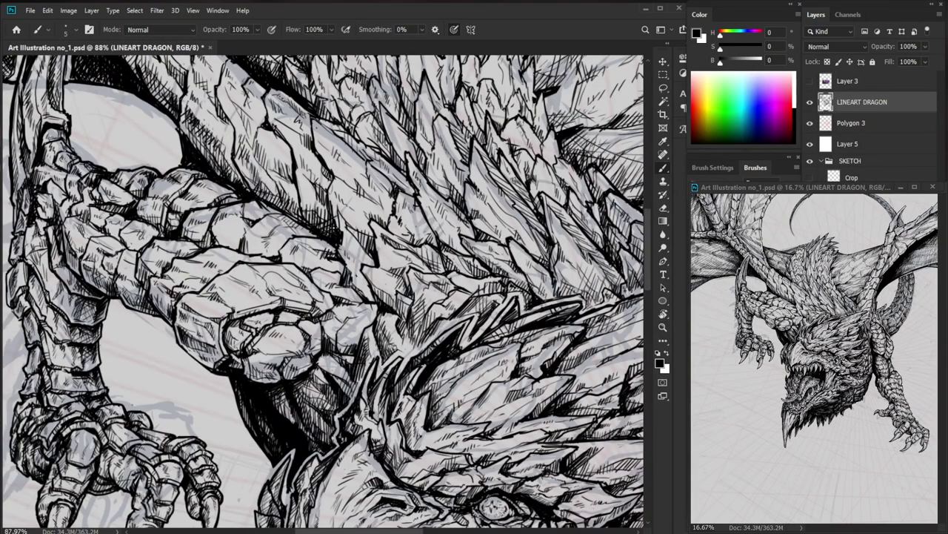
pyautogui.moveTo(260, 184); pyautogui.dragTo(274, 197)
pyautogui.moveTo(275, 192); pyautogui.dragTo(283, 201)
# Touch up the spiky neck scales beside the wing membrane with the brush and eraser.
pyautogui.moveTo(404, 215); pyautogui.dragTo(311, 216)
pyautogui.moveTo(436, 132)
pyautogui.mouseDown()
pyautogui.moveTo(328, 138)
pyautogui.moveTo(424, 192)
pyautogui.mouseUp()
pyautogui.press('e')
pyautogui.moveTo(309, 138)
pyautogui.mouseDown()
pyautogui.moveTo(310, 149)
pyautogui.moveTo(319, 127)
pyautogui.moveTo(326, 131)
pyautogui.mouseUp()
pyautogui.press('b')
pyautogui.press('e')
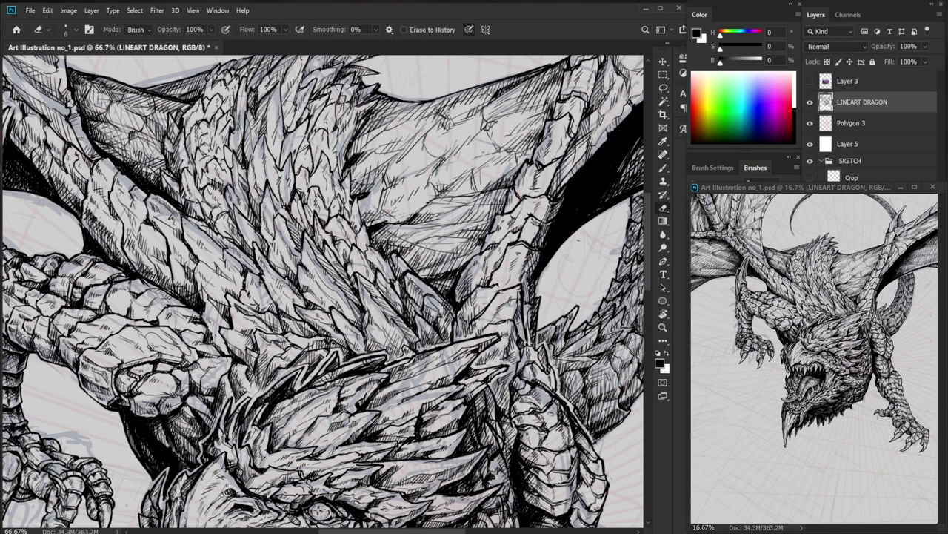
pyautogui.press('b')
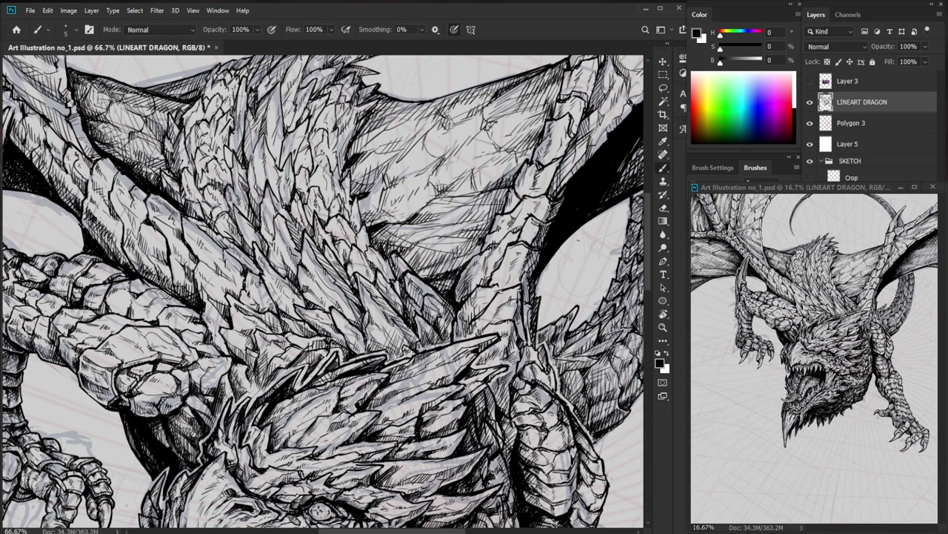
pyautogui.hotkey('ctrl', 'space')
pyautogui.moveTo(345, 160); pyautogui.dragTo(367, 159)
pyautogui.press('e')
pyautogui.press('b')
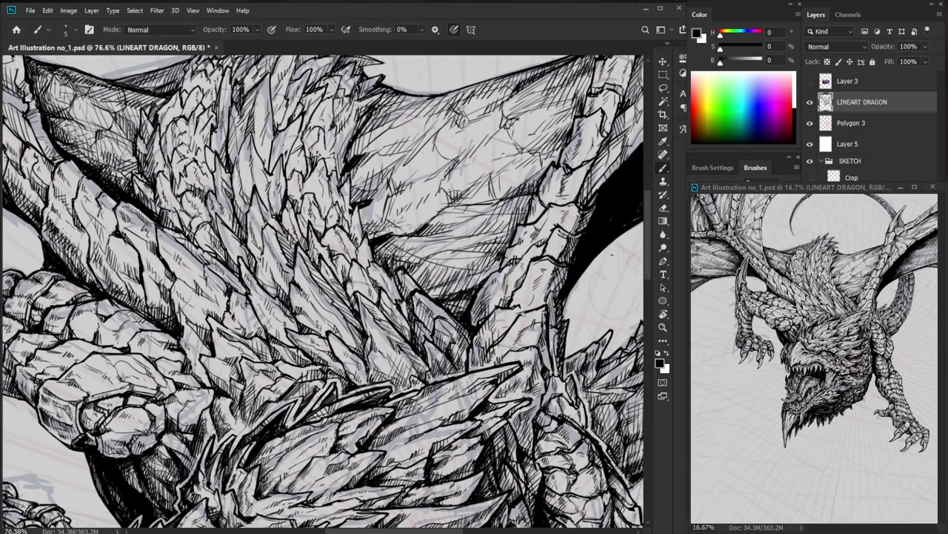
pyautogui.moveTo(360, 161); pyautogui.dragTo(345, 221)
pyautogui.press('e')
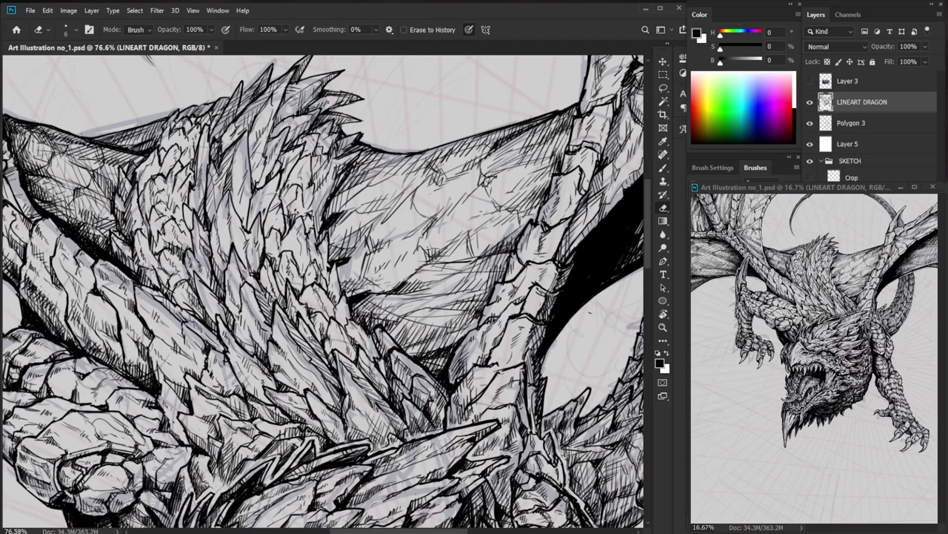
pyautogui.press('b')
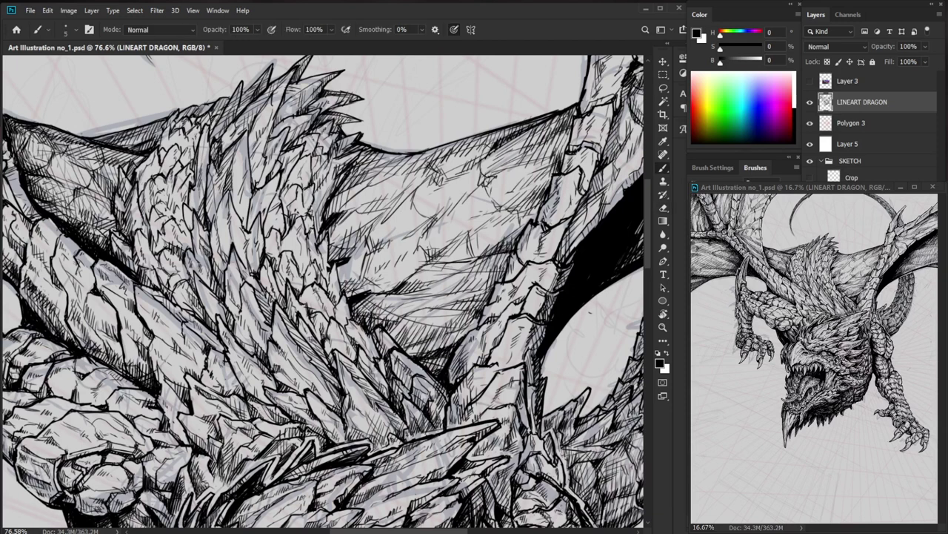
# Hatch the small scales along the neck edge that borders the wing membrane with short black brush strokes.
pyautogui.moveTo(332, 183)
pyautogui.mouseDown()
pyautogui.moveTo(321, 215)
pyautogui.moveTo(329, 175)
pyautogui.mouseUp()
pyautogui.moveTo(337, 164)
pyautogui.mouseDown()
pyautogui.moveTo(323, 180)
pyautogui.moveTo(330, 171)
pyautogui.mouseUp()
pyautogui.moveTo(340, 159); pyautogui.dragTo(336, 170)
pyautogui.hotkey('ctrl', 'space')
pyautogui.moveTo(401, 142)
pyautogui.mouseDown()
pyautogui.moveTo(381, 149)
pyautogui.moveTo(402, 194)
pyautogui.mouseUp()
pyautogui.press('b')
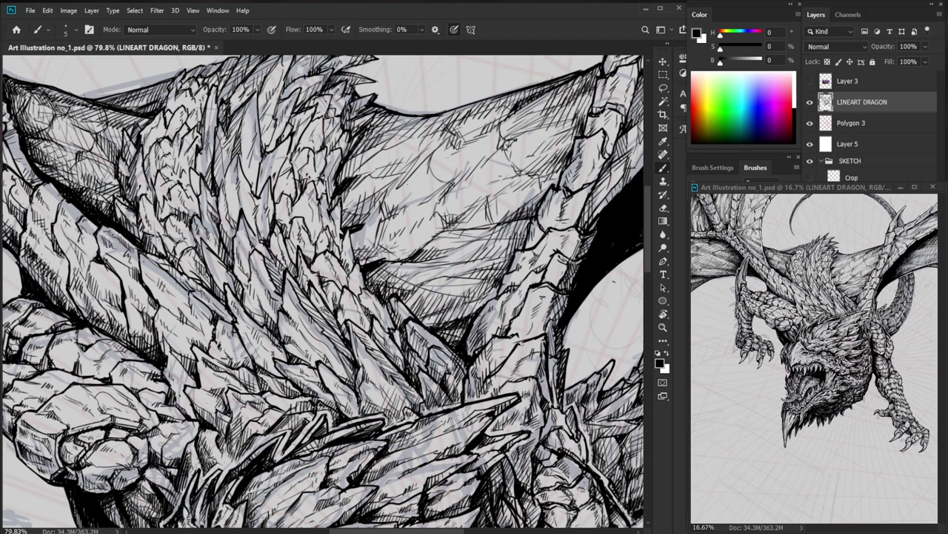
pyautogui.moveTo(349, 232)
pyautogui.mouseDown()
pyautogui.moveTo(358, 259)
pyautogui.moveTo(339, 253)
pyautogui.mouseUp()
# Ink a line along a mid-neck scale and trim its edge with the Eraser.
pyautogui.hotkey('ctrl', 'space')
pyautogui.moveTo(474, 320); pyautogui.dragTo(374, 321)
pyautogui.moveTo(347, 167); pyautogui.dragTo(461, 170)
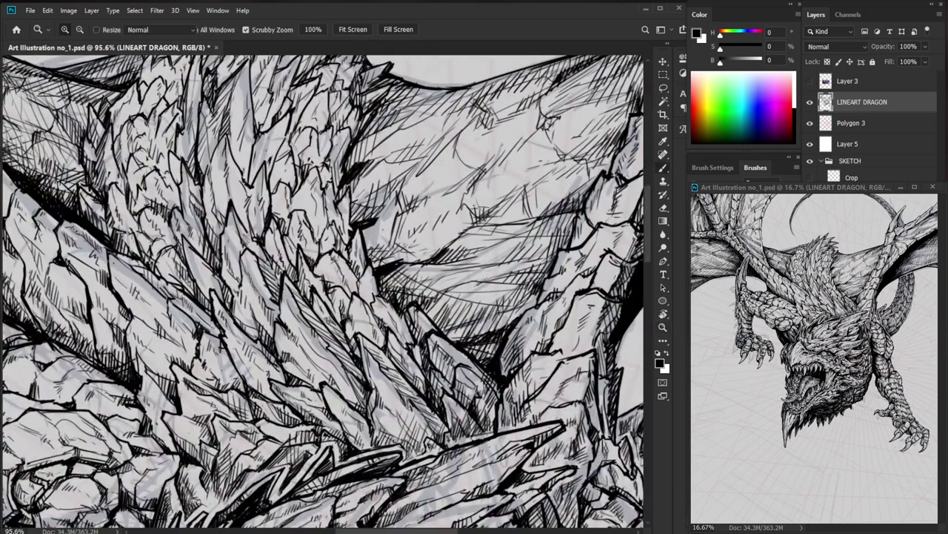
pyautogui.press('b')
pyautogui.moveTo(275, 227); pyautogui.dragTo(286, 260)
pyautogui.press('e')
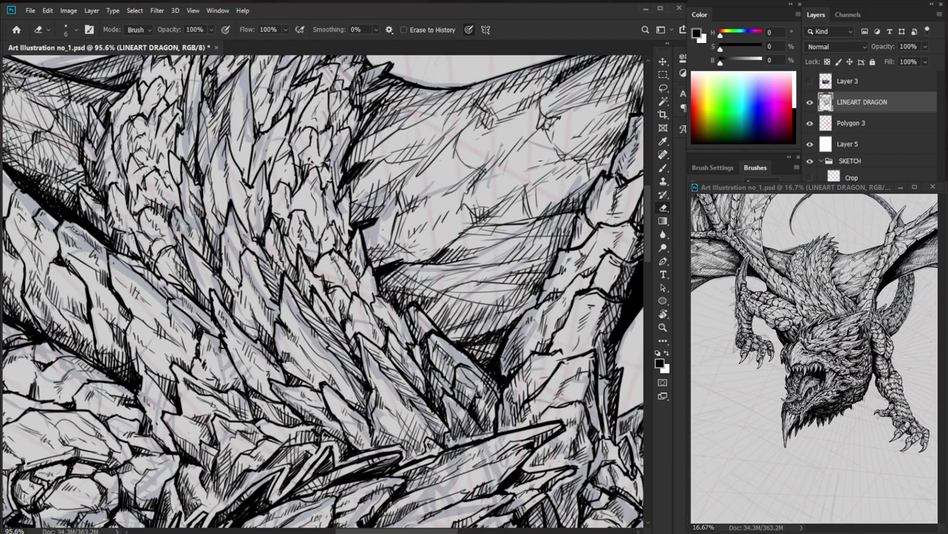
pyautogui.moveTo(274, 224); pyautogui.dragTo(278, 243)
pyautogui.press('b')
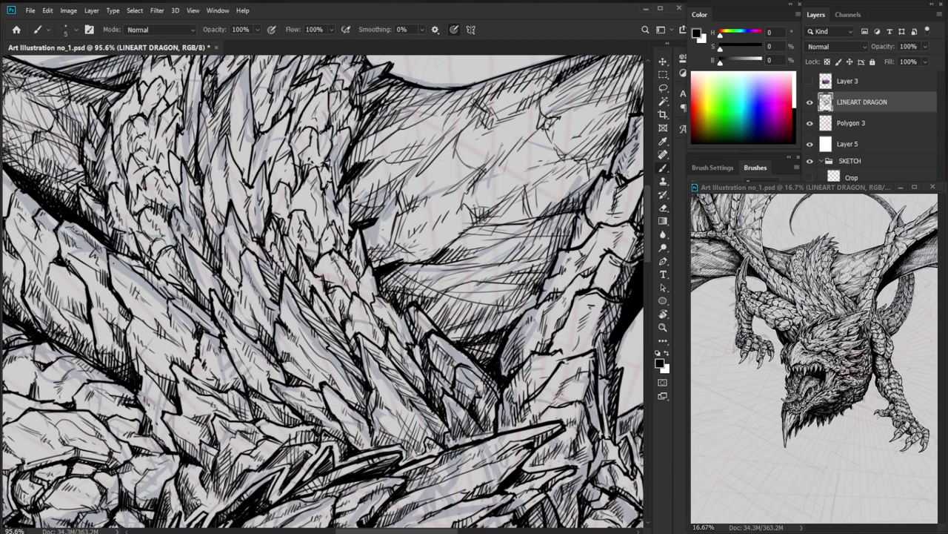
# Add fine hatching to the overlapping scales in the middle of the upper neck on the LINEART DRAGON layer.
pyautogui.moveTo(312, 209); pyautogui.dragTo(364, 245)
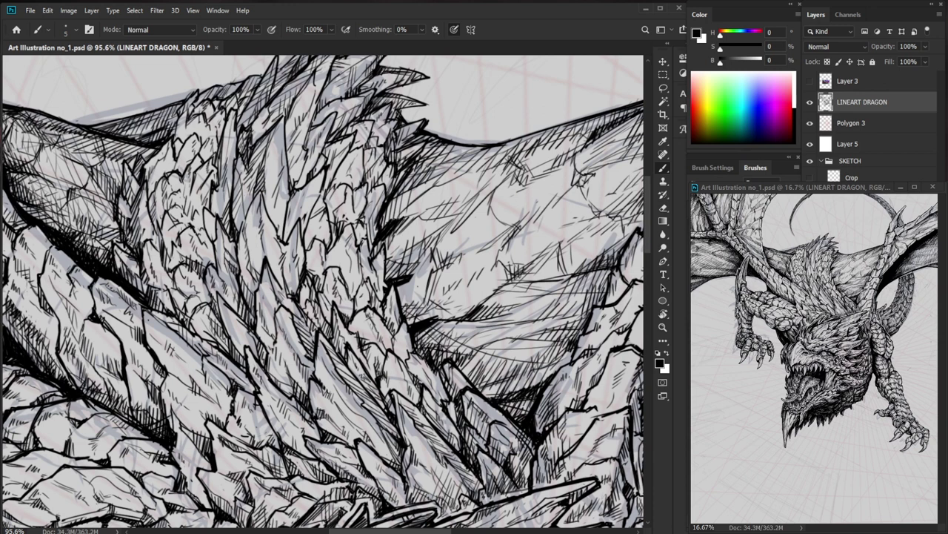
pyautogui.moveTo(277, 184); pyautogui.dragTo(271, 204)
pyautogui.moveTo(272, 198); pyautogui.dragTo(268, 215)
pyautogui.moveTo(277, 207)
pyautogui.mouseDown()
pyautogui.moveTo(274, 231)
pyautogui.moveTo(294, 224)
pyautogui.mouseUp()
pyautogui.press('e')
pyautogui.press('b')
pyautogui.moveTo(302, 186); pyautogui.dragTo(297, 207)
pyautogui.moveTo(304, 194); pyautogui.dragTo(283, 239)
pyautogui.moveTo(293, 224); pyautogui.dragTo(286, 243)
pyautogui.moveTo(326, 189); pyautogui.dragTo(259, 191)
pyautogui.moveTo(312, 160); pyautogui.dragTo(378, 159)
# Shade the pointed scales below the neck's spiky mane with more short ink strokes.
pyautogui.press('e')
pyautogui.press('b')
pyautogui.moveTo(310, 202); pyautogui.dragTo(305, 210)
pyautogui.moveTo(313, 185); pyautogui.dragTo(311, 202)
pyautogui.moveTo(329, 159); pyautogui.dragTo(309, 194)
pyautogui.press('e')
pyautogui.press('b')
pyautogui.moveTo(331, 160); pyautogui.dragTo(311, 195)
pyautogui.moveTo(413, 148); pyautogui.dragTo(360, 209)
pyautogui.moveTo(288, 214); pyautogui.dragTo(278, 230)
pyautogui.moveTo(295, 210); pyautogui.dragTo(285, 229)
pyautogui.moveTo(291, 208)
pyautogui.mouseDown()
pyautogui.moveTo(287, 228)
pyautogui.moveTo(278, 225)
pyautogui.moveTo(359, 205)
pyautogui.moveTo(306, 212)
pyautogui.mouseUp()
pyautogui.moveTo(360, 332); pyautogui.dragTo(325, 187)
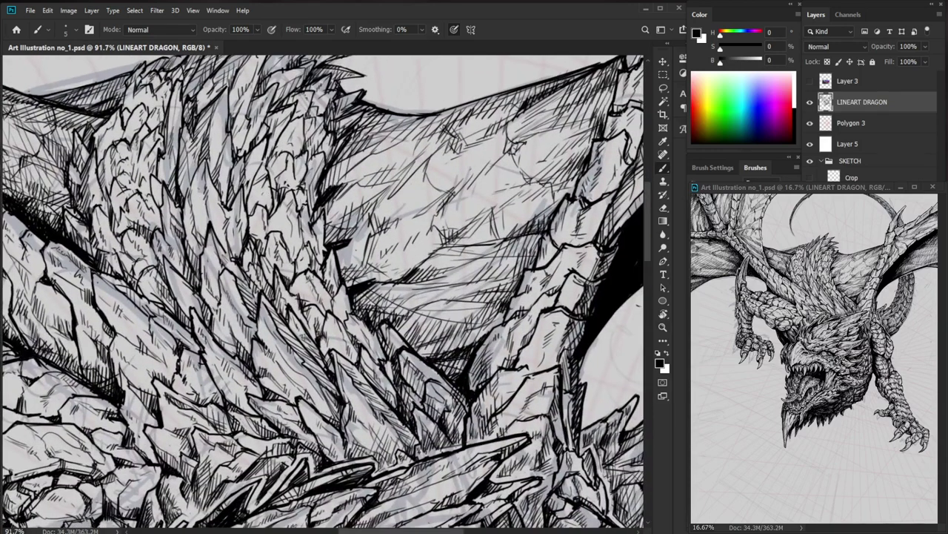
# Hatch the shadowed sides of the long scales running down the lower neck.
pyautogui.moveTo(201, 164); pyautogui.dragTo(196, 174)
pyautogui.moveTo(198, 172); pyautogui.dragTo(185, 199)
pyautogui.moveTo(254, 208); pyautogui.dragTo(207, 208)
pyautogui.moveTo(357, 231); pyautogui.dragTo(410, 191)
pyautogui.moveTo(286, 255); pyautogui.dragTo(355, 255)
pyautogui.moveTo(280, 199); pyautogui.dragTo(270, 223)
# Add short hatching to the scales at the neck's base, just above the head's crest spines.
pyautogui.moveTo(530, 263); pyautogui.dragTo(486, 200)
pyautogui.moveTo(365, 277); pyautogui.dragTo(289, 261)
pyautogui.moveTo(178, 356)
pyautogui.mouseDown()
pyautogui.moveTo(301, 292)
pyautogui.moveTo(275, 315)
pyautogui.mouseUp()
pyautogui.moveTo(300, 273); pyautogui.dragTo(290, 299)
pyautogui.moveTo(306, 273); pyautogui.dragTo(295, 301)
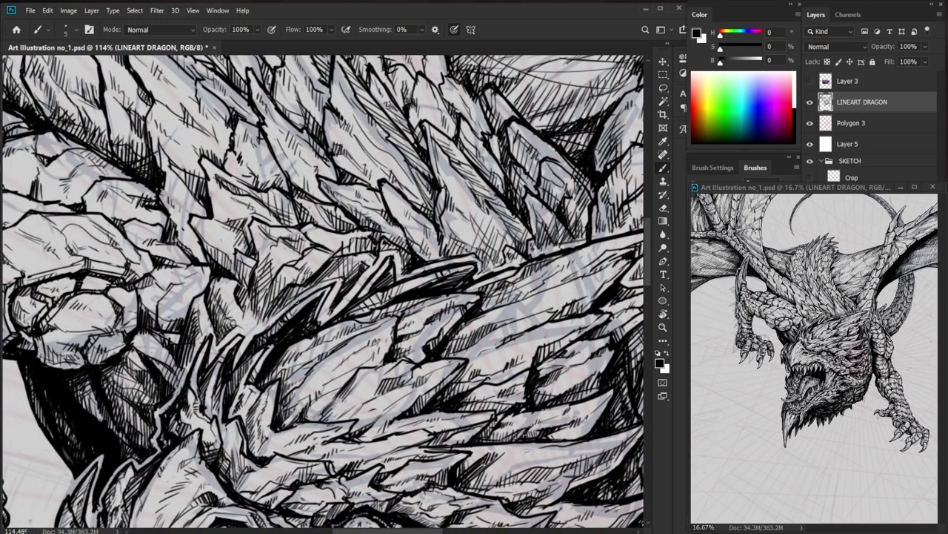
# Darken the scales between the foreleg's elbow and the head crest with a run of short hatching strokes.
pyautogui.moveTo(272, 263)
pyautogui.mouseDown()
pyautogui.moveTo(267, 247)
pyautogui.moveTo(258, 259)
pyautogui.moveTo(259, 230)
pyautogui.moveTo(269, 228)
pyautogui.moveTo(222, 201)
pyautogui.mouseUp()
pyautogui.moveTo(223, 193); pyautogui.dragTo(218, 210)
pyautogui.moveTo(219, 195)
pyautogui.mouseDown()
pyautogui.moveTo(217, 223)
pyautogui.moveTo(172, 222)
pyautogui.mouseUp()
pyautogui.moveTo(180, 207); pyautogui.dragTo(179, 239)
pyautogui.moveTo(186, 224); pyautogui.dragTo(187, 259)
pyautogui.moveTo(197, 233); pyautogui.dragTo(194, 265)
pyautogui.moveTo(206, 254); pyautogui.dragTo(184, 292)
pyautogui.moveTo(193, 276); pyautogui.dragTo(191, 294)
pyautogui.moveTo(203, 277); pyautogui.dragTo(197, 295)
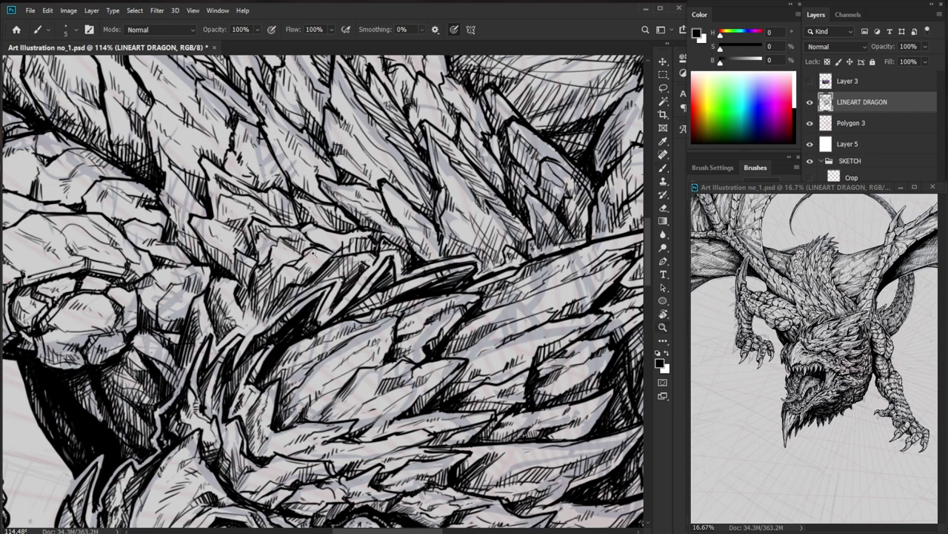
# Add small hatching marks to the scales beside the rounded plates of the foreleg's elbow.
pyautogui.hotkey('ctrl', '0')
pyautogui.hotkey('ctrl', 'space')
pyautogui.moveTo(274, 272); pyautogui.dragTo(330, 274)
pyautogui.hotkey('ctrl', 'space')
pyautogui.press('z')
pyautogui.moveTo(272, 294); pyautogui.dragTo(293, 295)
pyautogui.press('e')
pyautogui.press('b')
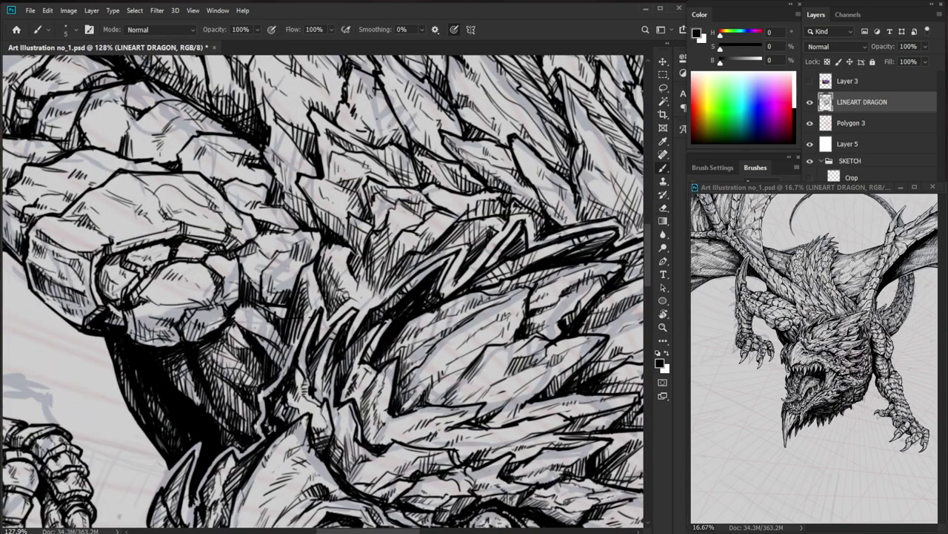
pyautogui.moveTo(263, 263); pyautogui.dragTo(258, 273)
pyautogui.moveTo(264, 265); pyautogui.dragTo(261, 272)
pyautogui.moveTo(277, 256); pyautogui.dragTo(274, 259)
pyautogui.moveTo(284, 246); pyautogui.dragTo(280, 250)
# Clean up the inked outline of the elbow plates with a short Eraser stroke.
pyautogui.press('space')
pyautogui.moveTo(291, 270)
pyautogui.mouseDown()
pyautogui.moveTo(364, 211)
pyautogui.moveTo(362, 220)
pyautogui.mouseUp()
pyautogui.moveTo(372, 210)
pyautogui.mouseDown()
pyautogui.moveTo(365, 218)
pyautogui.moveTo(328, 210)
pyautogui.moveTo(395, 210)
pyautogui.mouseUp()
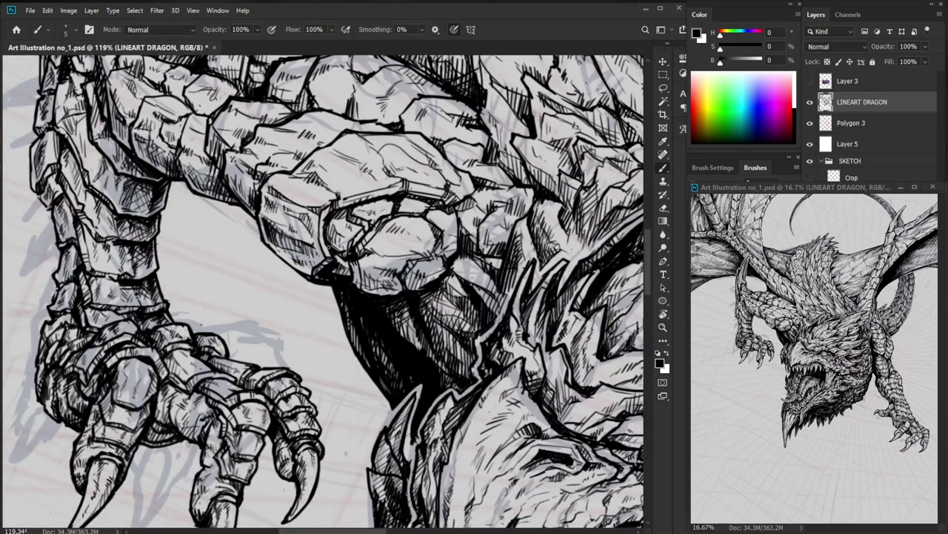
pyautogui.scroll(-3, 326, 251)
pyautogui.scroll(5, 326, 254)
pyautogui.press('e')
pyautogui.moveTo(306, 228)
pyautogui.mouseDown()
pyautogui.moveTo(306, 267)
pyautogui.moveTo(309, 236)
pyautogui.mouseUp()
pyautogui.press('b')
pyautogui.hotkey('ctrl', 'space')
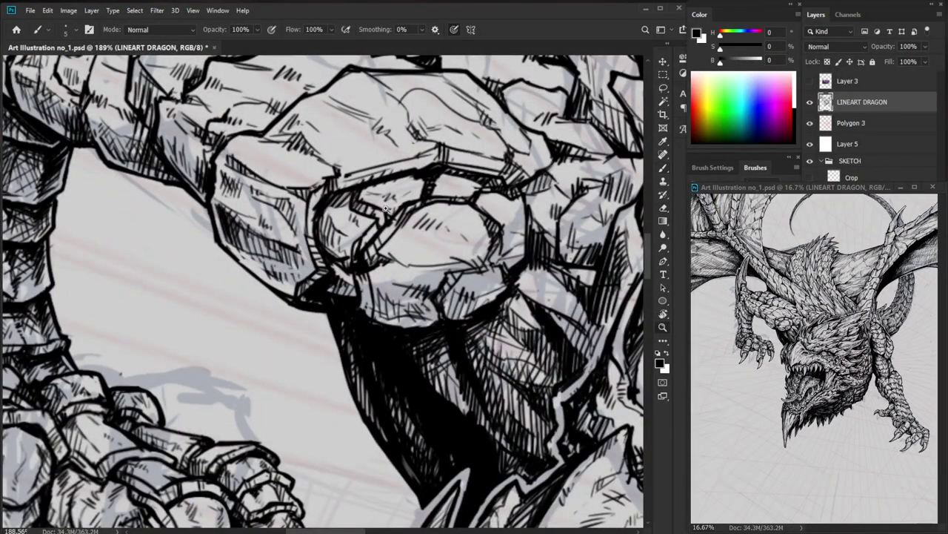
# Hatch the wrist plates and knuckles above the claws of the raised foreleg.
pyautogui.moveTo(386, 208); pyautogui.dragTo(351, 209)
pyautogui.moveTo(402, 442); pyautogui.dragTo(382, 378)
pyautogui.moveTo(108, 215)
pyautogui.mouseDown()
pyautogui.moveTo(141, 215)
pyautogui.moveTo(158, 249)
pyautogui.mouseUp()
pyautogui.moveTo(171, 233); pyautogui.dragTo(169, 246)
pyautogui.moveTo(181, 236); pyautogui.dragTo(173, 248)
pyautogui.moveTo(240, 238); pyautogui.dragTo(235, 248)
pyautogui.moveTo(213, 245); pyautogui.dragTo(211, 259)
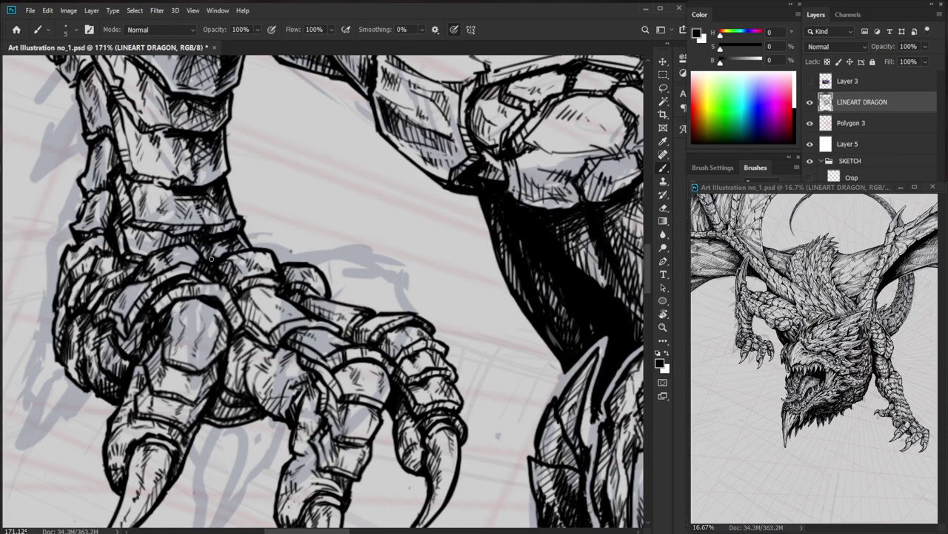
# Hatch the wing membrane next to the scaled wing arm with short diagonal ink strokes.
pyautogui.moveTo(283, 245); pyautogui.dragTo(185, 307)
pyautogui.moveTo(537, 402); pyautogui.dragTo(379, 461)
pyautogui.moveTo(343, 141); pyautogui.dragTo(412, 147)
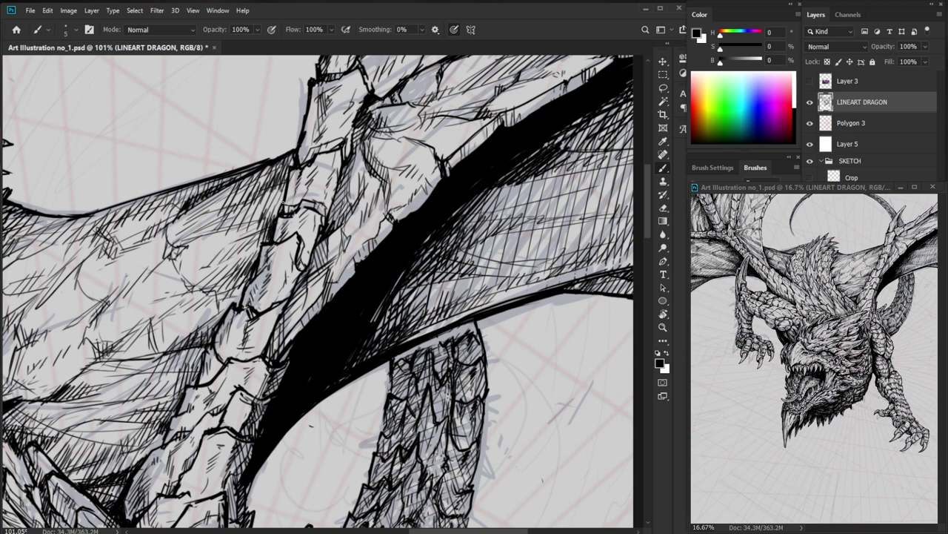
pyautogui.moveTo(281, 159); pyautogui.dragTo(277, 174)
pyautogui.moveTo(293, 154); pyautogui.dragTo(284, 174)
pyautogui.moveTo(356, 194); pyautogui.dragTo(464, 190)
pyautogui.moveTo(292, 206); pyautogui.dragTo(263, 224)
pyautogui.moveTo(283, 211); pyautogui.dragTo(255, 230)
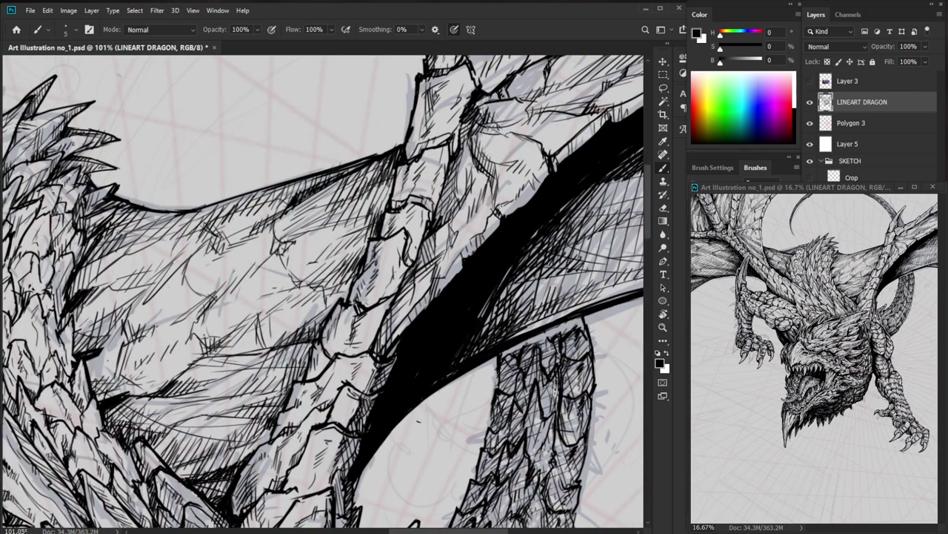
# Deepen the shading under the membrane's upper edge where it meets the neck spines.
pyautogui.moveTo(136, 247); pyautogui.dragTo(146, 234)
pyautogui.moveTo(128, 260)
pyautogui.mouseDown()
pyautogui.moveTo(153, 231)
pyautogui.moveTo(187, 218)
pyautogui.moveTo(238, 259)
pyautogui.mouseUp()
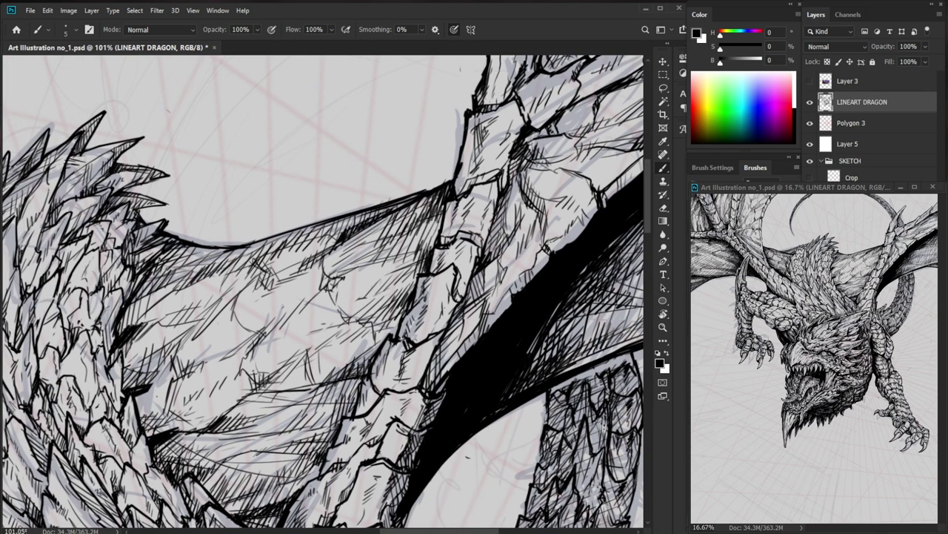
pyautogui.moveTo(163, 262)
pyautogui.mouseDown()
pyautogui.moveTo(185, 244)
pyautogui.moveTo(221, 248)
pyautogui.mouseUp()
pyautogui.moveTo(216, 256); pyautogui.dragTo(226, 248)
pyautogui.moveTo(161, 260)
pyautogui.mouseDown()
pyautogui.moveTo(171, 251)
pyautogui.moveTo(159, 238)
pyautogui.mouseUp()
pyautogui.moveTo(156, 244); pyautogui.dragTo(173, 233)
# Shade the folded membrane of the opposite wing, behind the neck, with diagonal hatching.
pyautogui.moveTo(292, 249)
pyautogui.mouseDown()
pyautogui.moveTo(223, 251)
pyautogui.moveTo(378, 217)
pyautogui.mouseUp()
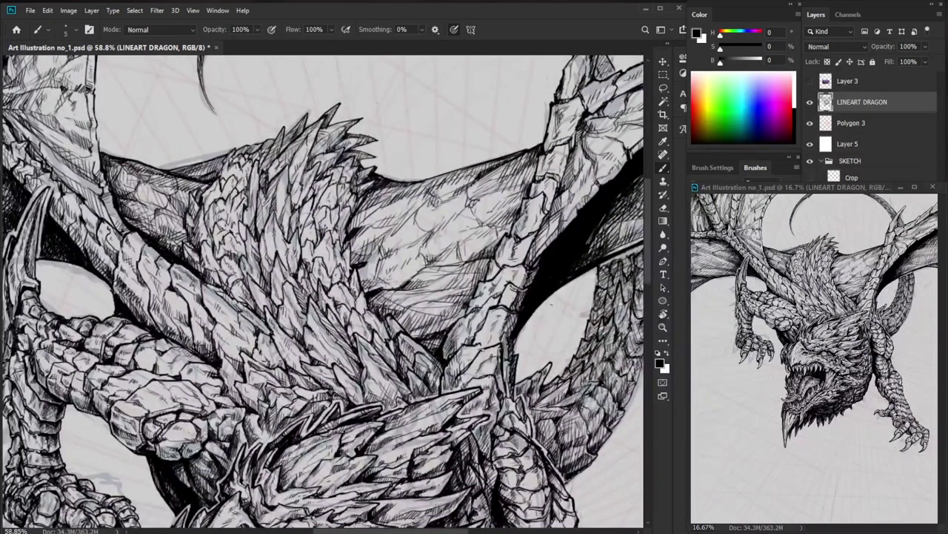
pyautogui.moveTo(214, 161); pyautogui.dragTo(282, 162)
pyautogui.moveTo(141, 180); pyautogui.dragTo(164, 171)
pyautogui.moveTo(150, 181); pyautogui.dragTo(178, 169)
pyautogui.moveTo(163, 180)
pyautogui.mouseDown()
pyautogui.moveTo(229, 156)
pyautogui.moveTo(215, 173)
pyautogui.mouseUp()
pyautogui.moveTo(215, 183); pyautogui.dragTo(227, 168)
pyautogui.moveTo(223, 180); pyautogui.dragTo(241, 166)
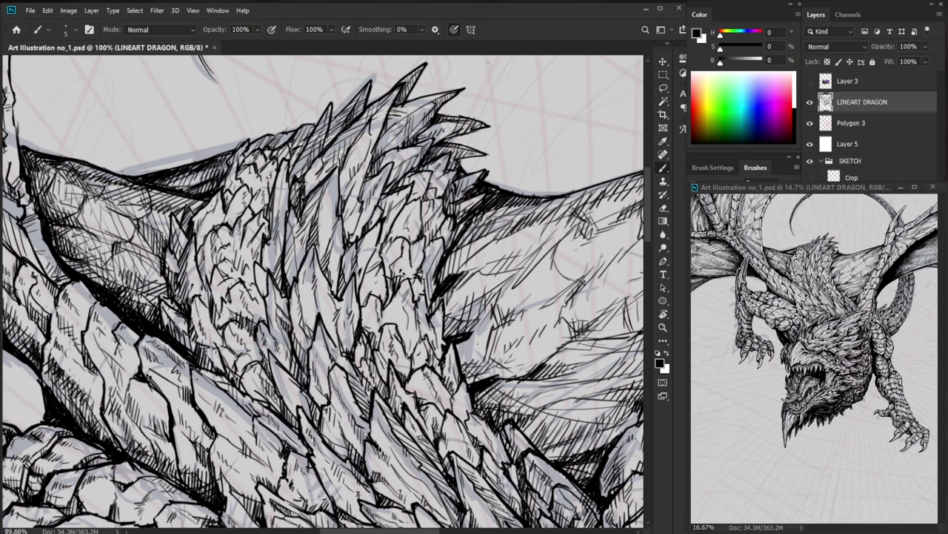
# Add short hatching strokes to the small scales at the upper neck's edge beside the folded membrane.
pyautogui.moveTo(218, 194); pyautogui.dragTo(215, 225)
pyautogui.moveTo(229, 217)
pyautogui.mouseDown()
pyautogui.moveTo(223, 227)
pyautogui.moveTo(232, 225)
pyautogui.mouseUp()
pyautogui.moveTo(233, 204); pyautogui.dragTo(228, 219)
pyautogui.moveTo(287, 176)
pyautogui.mouseDown()
pyautogui.moveTo(245, 214)
pyautogui.moveTo(258, 215)
pyautogui.mouseUp()
pyautogui.press('e')
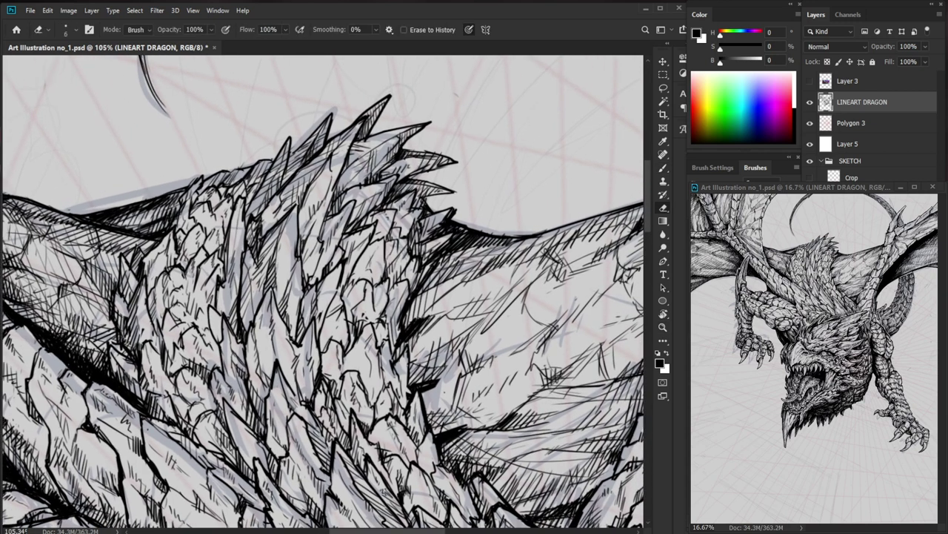
pyautogui.press('b')
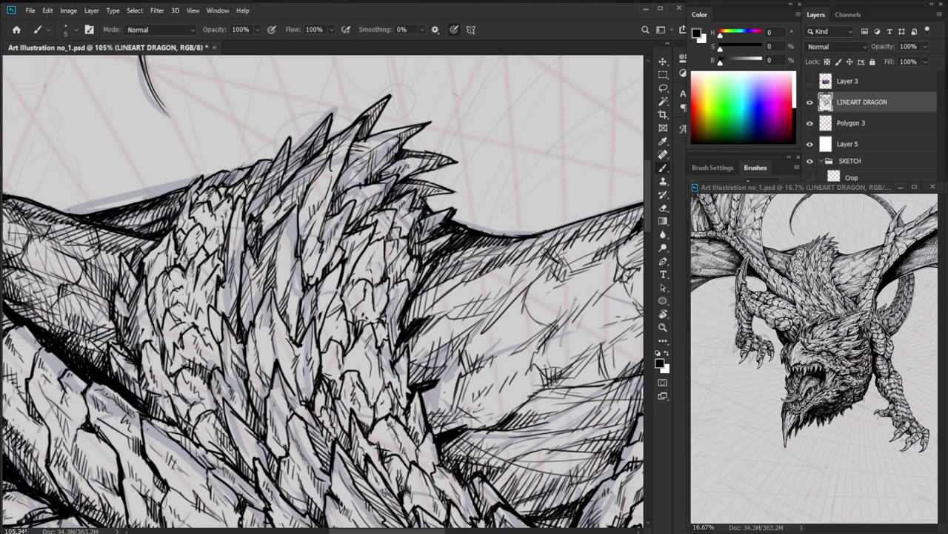
pyautogui.moveTo(210, 229)
pyautogui.mouseDown()
pyautogui.moveTo(203, 234)
pyautogui.moveTo(206, 220)
pyautogui.mouseUp()
# Refine the shading of the neck scales beneath the mane spikes with a few more ink strokes.
pyautogui.moveTo(289, 218); pyautogui.dragTo(203, 221)
pyautogui.moveTo(259, 279); pyautogui.dragTo(326, 279)
pyautogui.press('e')
pyautogui.press('b')
pyautogui.moveTo(262, 262); pyautogui.dragTo(255, 274)
pyautogui.press('e')
pyautogui.press('b')
pyautogui.moveTo(212, 201)
pyautogui.mouseDown()
pyautogui.moveTo(202, 210)
pyautogui.moveTo(206, 201)
pyautogui.mouseUp()
pyautogui.moveTo(263, 187); pyautogui.dragTo(174, 190)
# Clean up and re-ink the lower edge of the wing membrane above the tail, alternating eraser and brush strokes.
pyautogui.moveTo(488, 437); pyautogui.dragTo(453, 355)
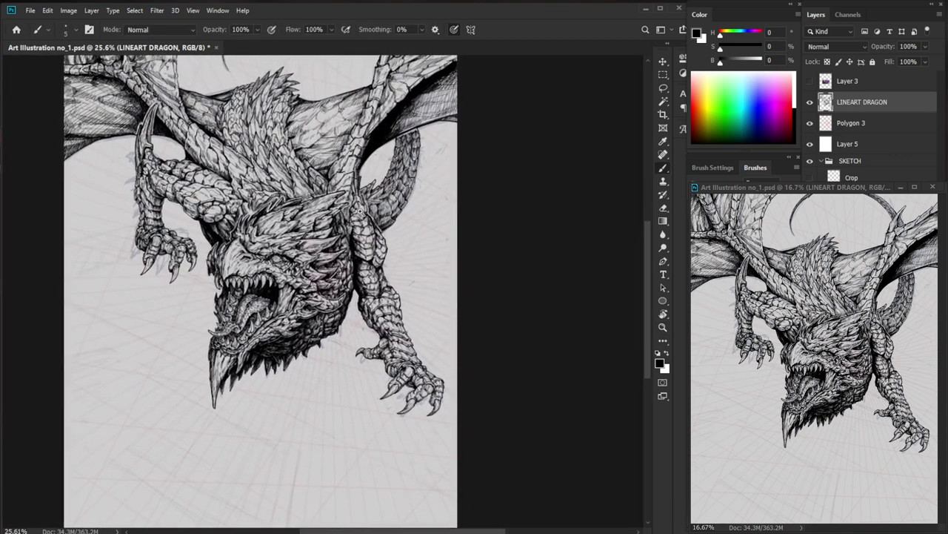
pyautogui.moveTo(193, 123); pyautogui.dragTo(252, 124)
pyautogui.moveTo(166, 191)
pyautogui.mouseDown()
pyautogui.moveTo(172, 212)
pyautogui.moveTo(160, 187)
pyautogui.moveTo(169, 200)
pyautogui.mouseUp()
pyautogui.moveTo(222, 219)
pyautogui.mouseDown()
pyautogui.moveTo(182, 219)
pyautogui.moveTo(221, 209)
pyautogui.moveTo(199, 210)
pyautogui.moveTo(205, 217)
pyautogui.moveTo(178, 187)
pyautogui.mouseUp()
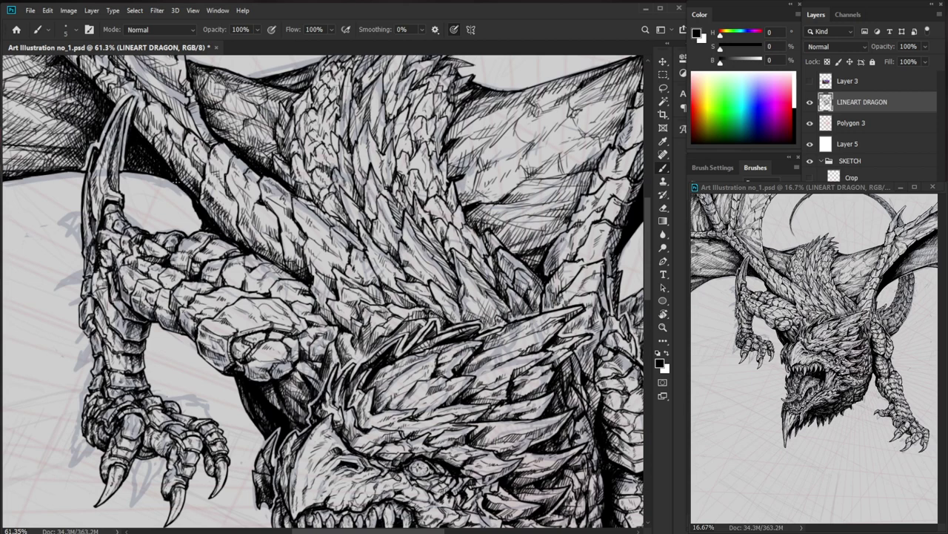
pyautogui.moveTo(259, 165); pyautogui.dragTo(212, 167)
pyautogui.moveTo(527, 256); pyautogui.dragTo(437, 358)
pyautogui.moveTo(362, 270); pyautogui.dragTo(435, 270)
pyautogui.moveTo(356, 305); pyautogui.dragTo(402, 283)
pyautogui.press('e')
pyautogui.moveTo(329, 315); pyautogui.dragTo(396, 280)
pyautogui.press('b')
pyautogui.moveTo(476, 244)
pyautogui.mouseDown()
pyautogui.moveTo(401, 272)
pyautogui.moveTo(489, 240)
pyautogui.mouseUp()
pyautogui.press('e')
pyautogui.press('b')
# Add short diagonal hatching beside the black shadow and along the lower edge of the wing membrane above the tail.
pyautogui.moveTo(339, 226)
pyautogui.mouseDown()
pyautogui.moveTo(356, 209)
pyautogui.moveTo(298, 276)
pyautogui.mouseUp()
pyautogui.moveTo(367, 217)
pyautogui.mouseDown()
pyautogui.moveTo(312, 270)
pyautogui.moveTo(340, 251)
pyautogui.mouseUp()
pyautogui.moveTo(445, 211); pyautogui.dragTo(427, 211)
pyautogui.moveTo(508, 226)
pyautogui.mouseDown()
pyautogui.moveTo(436, 265)
pyautogui.moveTo(466, 247)
pyautogui.mouseUp()
pyautogui.moveTo(332, 256); pyautogui.dragTo(303, 266)
pyautogui.moveTo(334, 257); pyautogui.dragTo(317, 269)
pyautogui.moveTo(353, 258)
pyautogui.mouseDown()
pyautogui.moveTo(323, 270)
pyautogui.moveTo(341, 270)
pyautogui.mouseUp()
pyautogui.moveTo(372, 256)
pyautogui.mouseDown()
pyautogui.moveTo(344, 270)
pyautogui.moveTo(362, 270)
pyautogui.mouseUp()
pyautogui.moveTo(389, 256)
pyautogui.mouseDown()
pyautogui.moveTo(377, 265)
pyautogui.moveTo(387, 265)
pyautogui.mouseUp()
pyautogui.moveTo(417, 243); pyautogui.dragTo(404, 261)
# Deepen the shading of the same wing membrane with long hatching lines along its slope and short cross strokes.
pyautogui.moveTo(333, 230)
pyautogui.mouseDown()
pyautogui.moveTo(449, 219)
pyautogui.moveTo(431, 207)
pyautogui.mouseUp()
pyautogui.moveTo(377, 222); pyautogui.dragTo(467, 187)
pyautogui.moveTo(346, 217); pyautogui.dragTo(467, 175)
pyautogui.moveTo(421, 225); pyautogui.dragTo(465, 174)
pyautogui.moveTo(443, 218)
pyautogui.mouseDown()
pyautogui.moveTo(469, 177)
pyautogui.moveTo(467, 193)
pyautogui.mouseUp()
pyautogui.moveTo(372, 227); pyautogui.dragTo(404, 188)
pyautogui.moveTo(389, 222); pyautogui.dragTo(427, 187)
pyautogui.moveTo(412, 217)
pyautogui.mouseDown()
pyautogui.moveTo(449, 180)
pyautogui.moveTo(431, 198)
pyautogui.mouseUp()
pyautogui.moveTo(431, 259); pyautogui.dragTo(467, 258)
pyautogui.moveTo(407, 266)
pyautogui.mouseDown()
pyautogui.moveTo(455, 263)
pyautogui.moveTo(429, 247)
pyautogui.mouseUp()
pyautogui.moveTo(426, 263); pyautogui.dragTo(446, 243)
pyautogui.moveTo(437, 264); pyautogui.dragTo(463, 241)
pyautogui.moveTo(449, 263); pyautogui.dragTo(468, 248)
pyautogui.moveTo(501, 242); pyautogui.dragTo(417, 305)
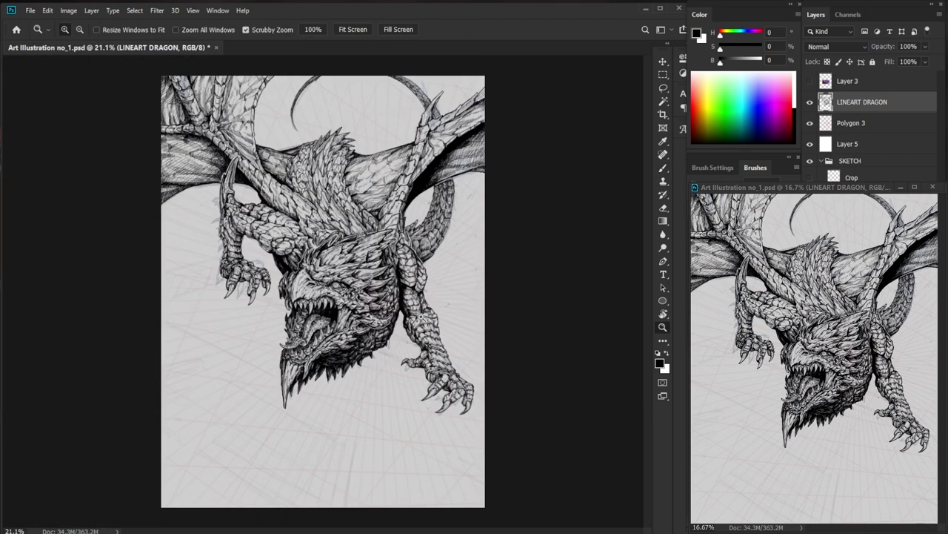
# Hatch the tail scales along the inner curve beneath the wing and tidy them with the eraser.
pyautogui.moveTo(404, 160); pyautogui.dragTo(458, 280)
pyautogui.press('b')
pyautogui.moveTo(497, 248)
pyautogui.mouseDown()
pyautogui.moveTo(508, 238)
pyautogui.moveTo(492, 259)
pyautogui.moveTo(501, 261)
pyautogui.mouseUp()
pyautogui.moveTo(501, 265); pyautogui.dragTo(486, 293)
pyautogui.moveTo(508, 277); pyautogui.dragTo(495, 291)
pyautogui.moveTo(494, 295); pyautogui.dragTo(479, 316)
pyautogui.moveTo(505, 294)
pyautogui.mouseDown()
pyautogui.moveTo(477, 325)
pyautogui.moveTo(495, 310)
pyautogui.mouseUp()
pyautogui.moveTo(485, 318); pyautogui.dragTo(473, 332)
pyautogui.moveTo(491, 318)
pyautogui.mouseDown()
pyautogui.moveTo(469, 341)
pyautogui.moveTo(477, 316)
pyautogui.moveTo(528, 309)
pyautogui.mouseUp()
pyautogui.press('e')
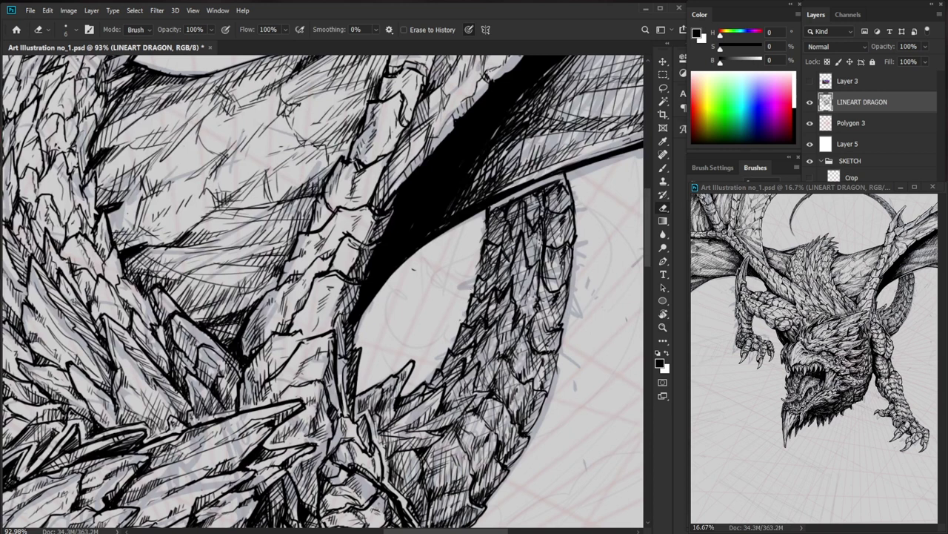
pyautogui.press('b')
pyautogui.press('e')
pyautogui.moveTo(485, 233)
pyautogui.mouseDown()
pyautogui.moveTo(485, 242)
pyautogui.moveTo(437, 256)
pyautogui.mouseUp()
pyautogui.moveTo(542, 378); pyautogui.dragTo(456, 347)
pyautogui.moveTo(466, 258); pyautogui.dragTo(477, 258)
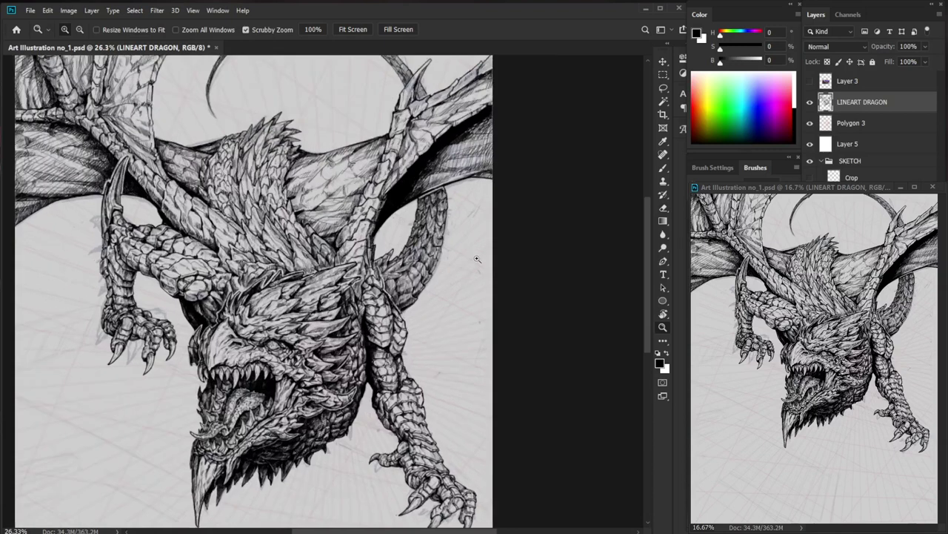
# Clean up the spikes at the base of the tail beside the shoulder and shade them with short ink strokes.
pyautogui.scroll(5, 477, 258)
pyautogui.press('e')
pyautogui.moveTo(388, 215)
pyautogui.mouseDown()
pyautogui.moveTo(389, 187)
pyautogui.moveTo(367, 267)
pyautogui.mouseUp()
pyautogui.press('b')
pyautogui.moveTo(375, 294)
pyautogui.mouseDown()
pyautogui.moveTo(461, 236)
pyautogui.moveTo(432, 248)
pyautogui.moveTo(377, 332)
pyautogui.mouseUp()
pyautogui.moveTo(323, 237)
pyautogui.mouseDown()
pyautogui.moveTo(292, 245)
pyautogui.moveTo(280, 273)
pyautogui.moveTo(237, 275)
pyautogui.moveTo(241, 293)
pyautogui.mouseUp()
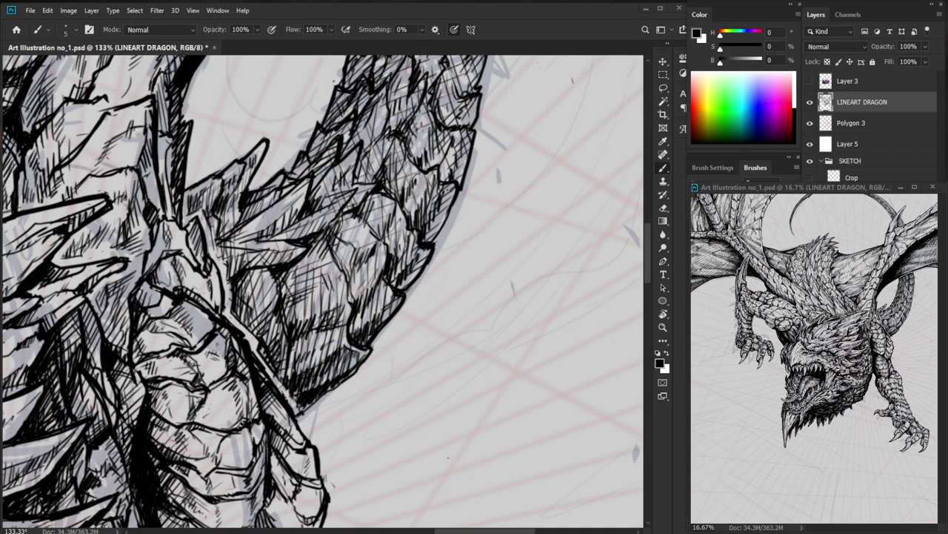
pyautogui.press('e')
pyautogui.moveTo(258, 239)
pyautogui.mouseDown()
pyautogui.moveTo(240, 243)
pyautogui.moveTo(272, 237)
pyautogui.mouseUp()
pyautogui.press('b')
pyautogui.moveTo(272, 227); pyautogui.dragTo(266, 242)
pyautogui.moveTo(287, 226); pyautogui.dragTo(281, 243)
pyautogui.moveTo(293, 232)
pyautogui.mouseDown()
pyautogui.moveTo(286, 241)
pyautogui.moveTo(331, 210)
pyautogui.mouseUp()
pyautogui.moveTo(366, 163); pyautogui.dragTo(296, 166)
pyautogui.moveTo(364, 159); pyautogui.dragTo(437, 163)
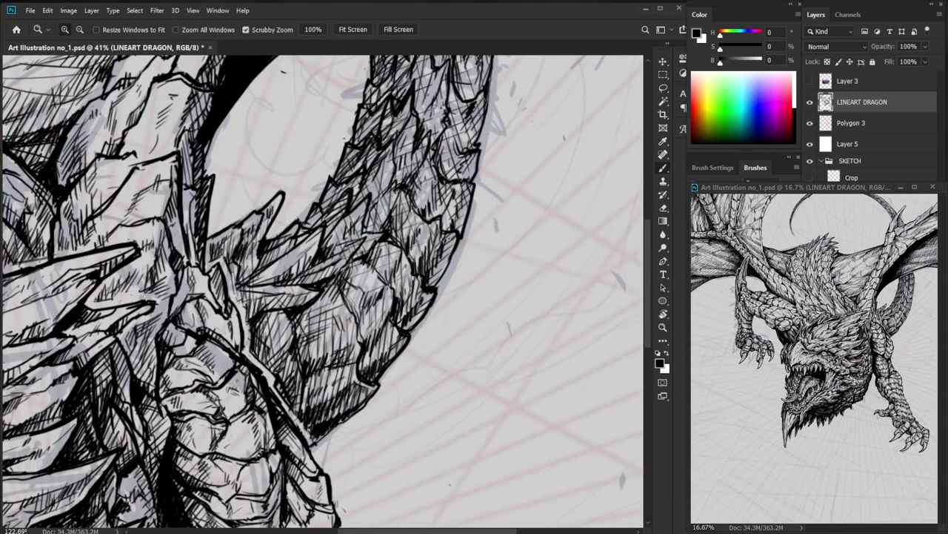
# Refine the scales at the tail's base, above the spikes, with a small erasure and short hatching strokes.
pyautogui.press('e')
pyautogui.moveTo(367, 260)
pyautogui.mouseDown()
pyautogui.moveTo(381, 237)
pyautogui.moveTo(369, 258)
pyautogui.mouseUp()
pyautogui.press('b')
pyautogui.moveTo(361, 259)
pyautogui.mouseDown()
pyautogui.moveTo(353, 263)
pyautogui.moveTo(363, 233)
pyautogui.mouseUp()
pyautogui.moveTo(365, 244); pyautogui.dragTo(362, 257)
pyautogui.moveTo(376, 238)
pyautogui.mouseDown()
pyautogui.moveTo(352, 262)
pyautogui.moveTo(337, 249)
pyautogui.mouseUp()
pyautogui.moveTo(338, 241); pyautogui.dragTo(332, 248)
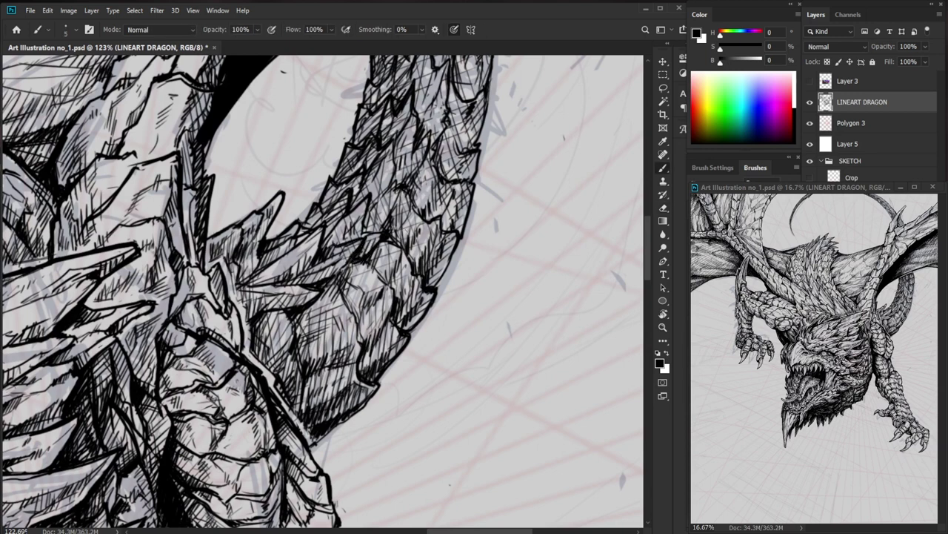
pyautogui.moveTo(407, 223); pyautogui.dragTo(355, 225)
# Examine the overall dragon lineart, then the neck and the folded wing membrane, for areas that need more shading.
pyautogui.moveTo(527, 360); pyautogui.dragTo(449, 347)
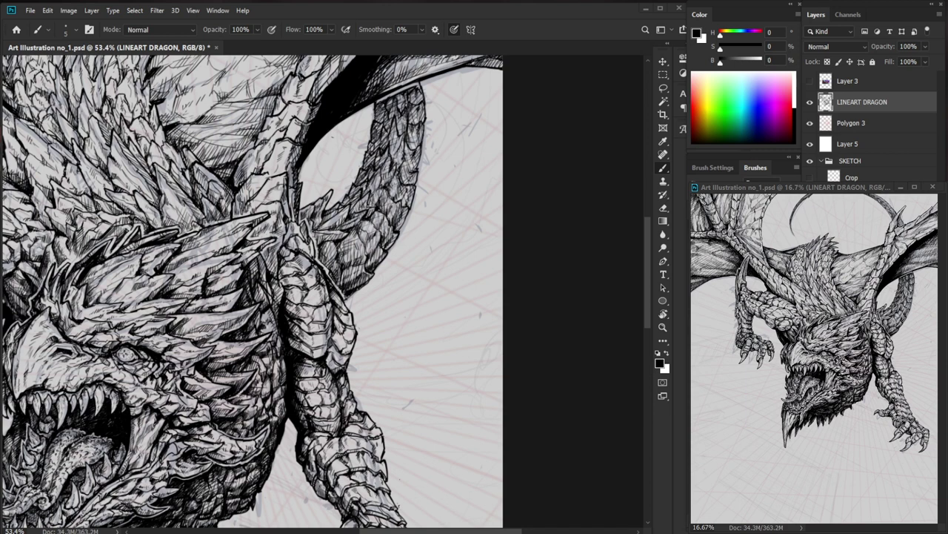
pyautogui.click(730, 189)
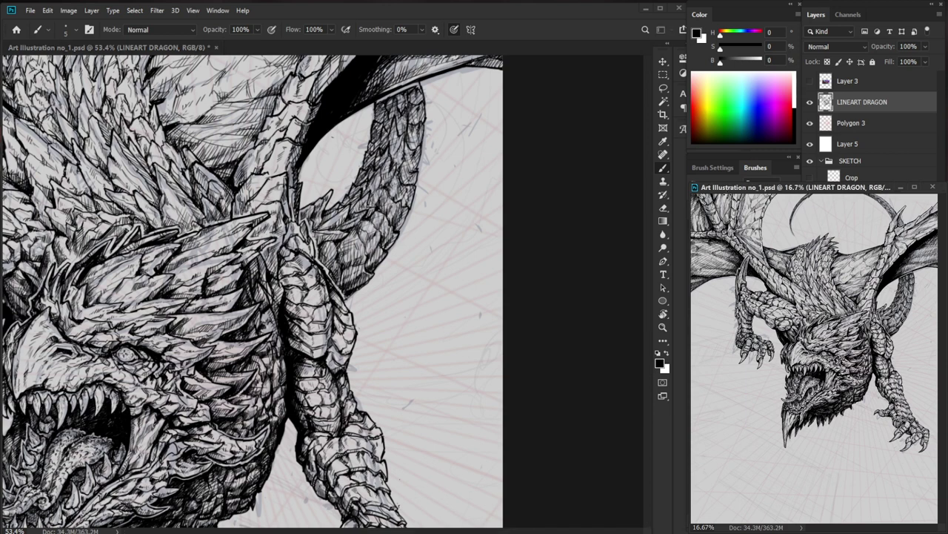
pyautogui.moveTo(488, 329); pyautogui.dragTo(429, 347)
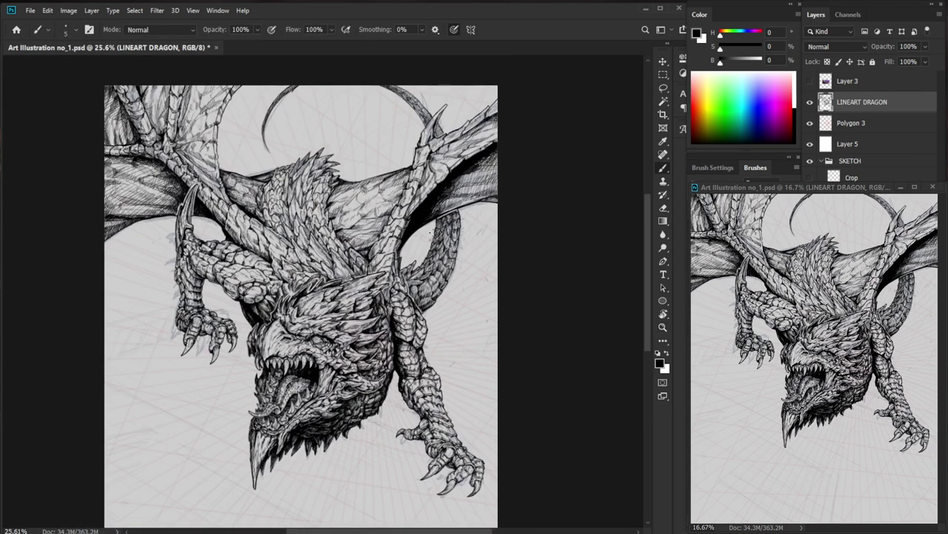
pyautogui.moveTo(246, 236); pyautogui.dragTo(274, 227)
pyautogui.moveTo(272, 155); pyautogui.dragTo(327, 156)
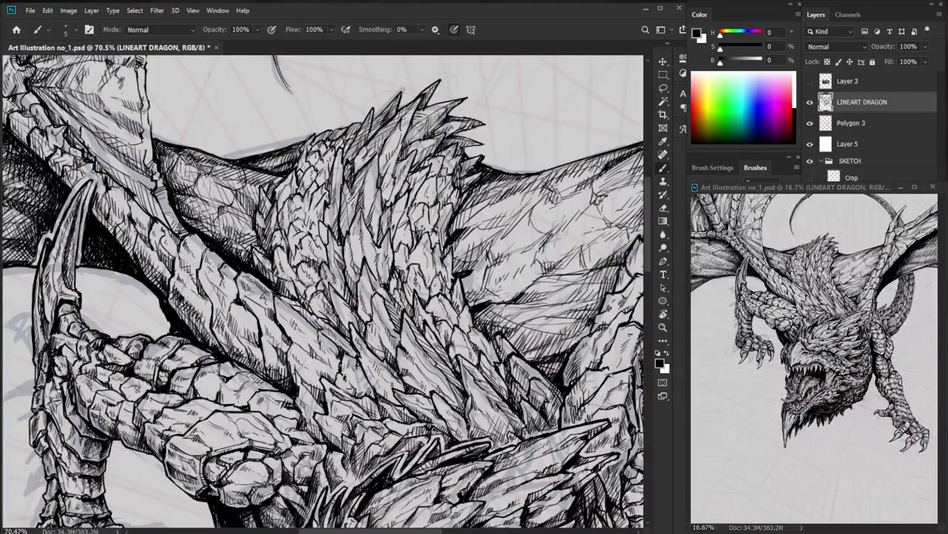
pyautogui.moveTo(258, 159)
pyautogui.mouseDown()
pyautogui.moveTo(289, 168)
pyautogui.moveTo(264, 160)
pyautogui.mouseUp()
pyautogui.moveTo(275, 200); pyautogui.dragTo(264, 160)
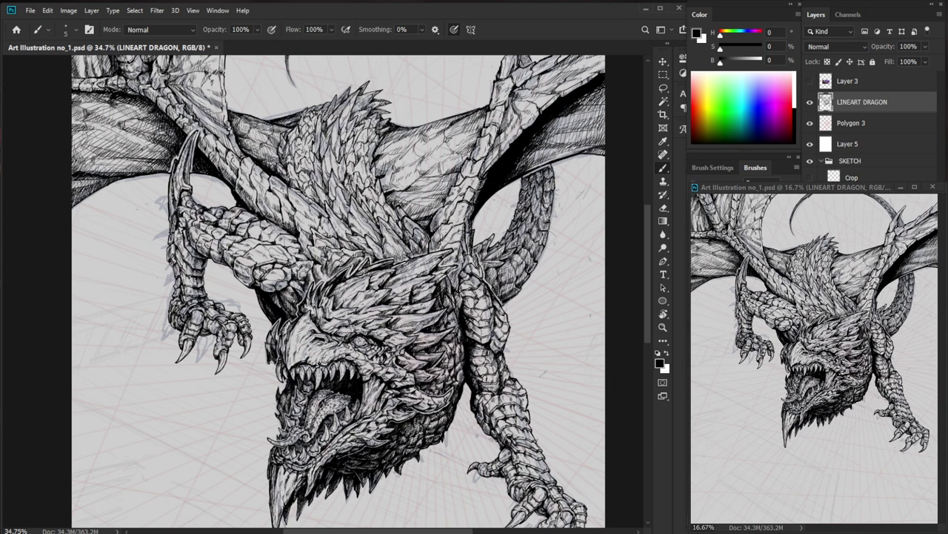
pyautogui.moveTo(256, 157)
pyautogui.mouseDown()
pyautogui.moveTo(315, 159)
pyautogui.moveTo(225, 192)
pyautogui.mouseUp()
pyautogui.moveTo(223, 186)
pyautogui.mouseDown()
pyautogui.moveTo(242, 217)
pyautogui.moveTo(256, 201)
pyautogui.mouseUp()
pyautogui.moveTo(256, 192)
pyautogui.mouseDown()
pyautogui.moveTo(261, 199)
pyautogui.moveTo(274, 187)
pyautogui.mouseUp()
pyautogui.moveTo(535, 390); pyautogui.dragTo(454, 345)
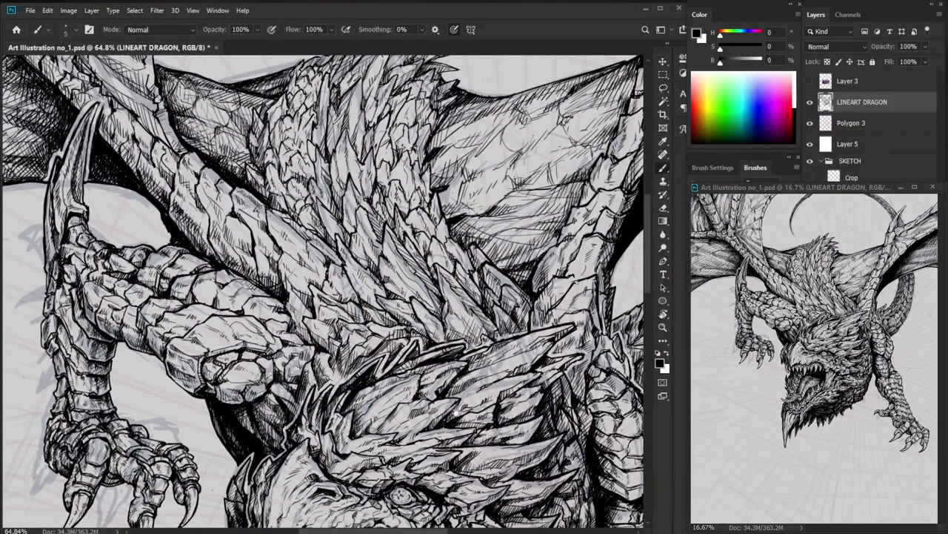
# Add hatching strokes to the neck scales along the edge facing the folded membrane and wing arm.
pyautogui.moveTo(355, 211); pyautogui.dragTo(393, 211)
pyautogui.moveTo(323, 215); pyautogui.dragTo(326, 229)
pyautogui.moveTo(304, 180); pyautogui.dragTo(312, 199)
pyautogui.moveTo(311, 196); pyautogui.dragTo(322, 215)
pyautogui.moveTo(299, 173)
pyautogui.mouseDown()
pyautogui.moveTo(306, 190)
pyautogui.moveTo(293, 169)
pyautogui.moveTo(291, 189)
pyautogui.moveTo(288, 157)
pyautogui.moveTo(266, 156)
pyautogui.mouseUp()
pyautogui.press('e')
pyautogui.press('b')
pyautogui.moveTo(270, 149); pyautogui.dragTo(268, 163)
pyautogui.moveTo(274, 156); pyautogui.dragTo(269, 206)
pyautogui.moveTo(275, 195)
pyautogui.mouseDown()
pyautogui.moveTo(269, 204)
pyautogui.moveTo(289, 198)
pyautogui.mouseUp()
pyautogui.moveTo(285, 196); pyautogui.dragTo(301, 204)
pyautogui.moveTo(290, 185)
pyautogui.mouseDown()
pyautogui.moveTo(283, 201)
pyautogui.moveTo(305, 210)
pyautogui.mouseUp()
pyautogui.press('e')
pyautogui.press('b')
# Refine the ink around the neck scales and adjoining folded membrane up close with small brush and eraser strokes.
pyautogui.press('z')
pyautogui.moveTo(311, 198)
pyautogui.mouseDown()
pyautogui.moveTo(222, 200)
pyautogui.moveTo(396, 199)
pyautogui.mouseUp()
pyautogui.press('b')
pyautogui.moveTo(285, 198); pyautogui.dragTo(280, 218)
pyautogui.moveTo(292, 201)
pyautogui.mouseDown()
pyautogui.moveTo(284, 218)
pyautogui.moveTo(278, 206)
pyautogui.mouseUp()
pyautogui.press('e')
pyautogui.moveTo(280, 207)
pyautogui.mouseDown()
pyautogui.moveTo(276, 218)
pyautogui.moveTo(273, 197)
pyautogui.mouseUp()
pyautogui.press('b')
pyautogui.moveTo(288, 191)
pyautogui.mouseDown()
pyautogui.moveTo(273, 212)
pyautogui.moveTo(243, 184)
pyautogui.mouseUp()
pyautogui.press('z')
pyautogui.press('b')
pyautogui.moveTo(495, 398); pyautogui.dragTo(365, 397)
pyautogui.press('z')
pyautogui.press('b')
pyautogui.moveTo(328, 137)
pyautogui.mouseDown()
pyautogui.moveTo(352, 136)
pyautogui.moveTo(315, 156)
pyautogui.mouseUp()
pyautogui.moveTo(322, 144); pyautogui.dragTo(324, 158)
pyautogui.press('z')
pyautogui.moveTo(412, 172); pyautogui.dragTo(369, 173)
pyautogui.press('b')
pyautogui.moveTo(516, 357); pyautogui.dragTo(561, 368)
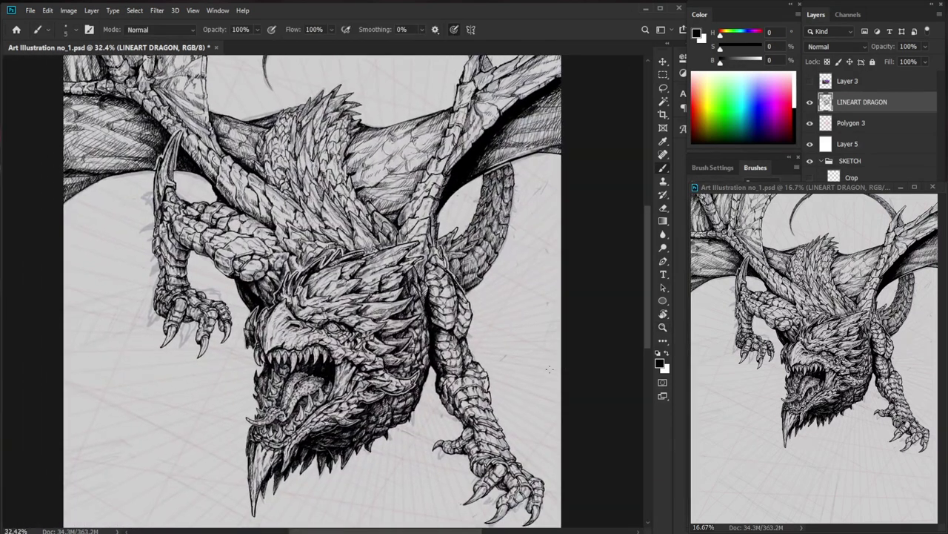
# Add short hatching strokes along the outer edge of the raised wing membrane beside the neck.
pyautogui.press('z')
pyautogui.moveTo(519, 407); pyautogui.dragTo(506, 411)
pyautogui.press('b')
pyautogui.press('b')
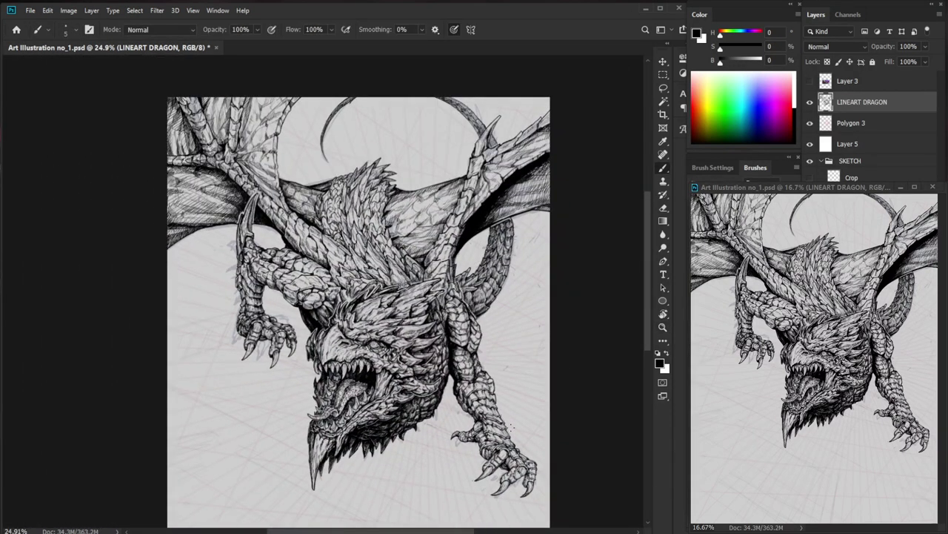
pyautogui.press('z')
pyautogui.moveTo(269, 136); pyautogui.dragTo(320, 134)
pyautogui.press('b')
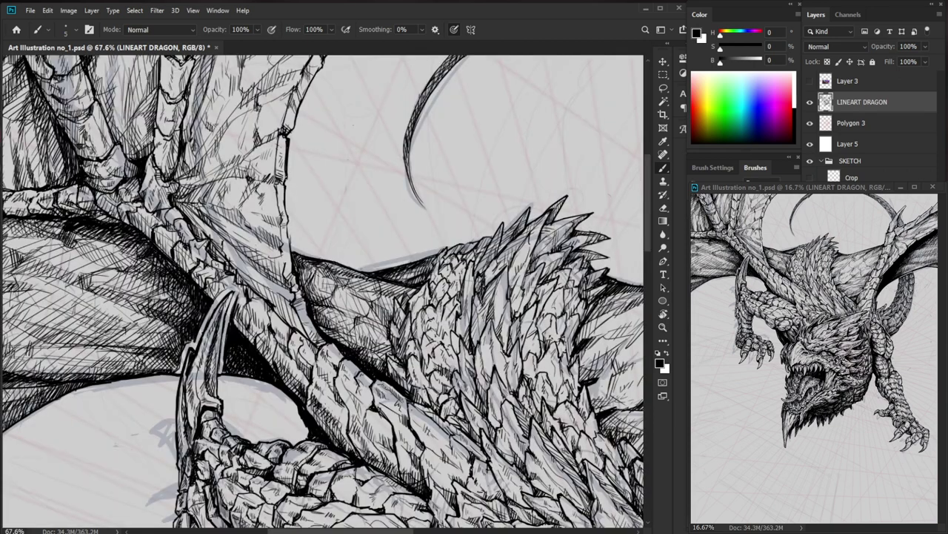
pyautogui.moveTo(289, 186); pyautogui.dragTo(284, 216)
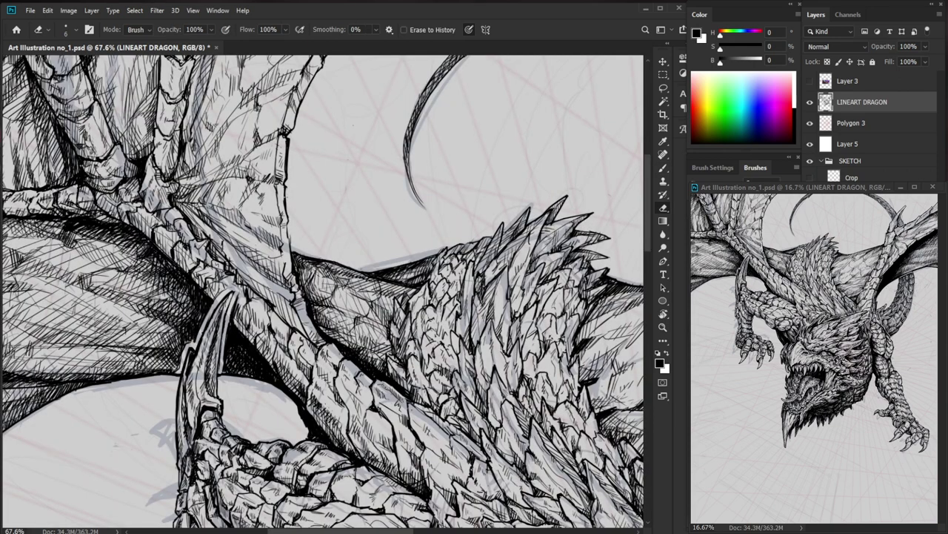
pyautogui.press('z')
pyautogui.moveTo(291, 214); pyautogui.dragTo(341, 213)
pyautogui.press('b')
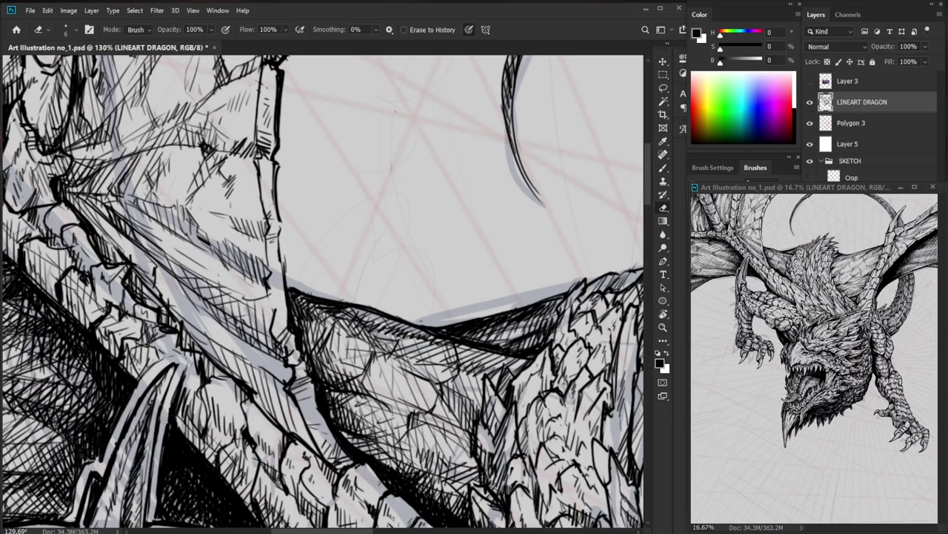
pyautogui.press('e')
pyautogui.press('b')
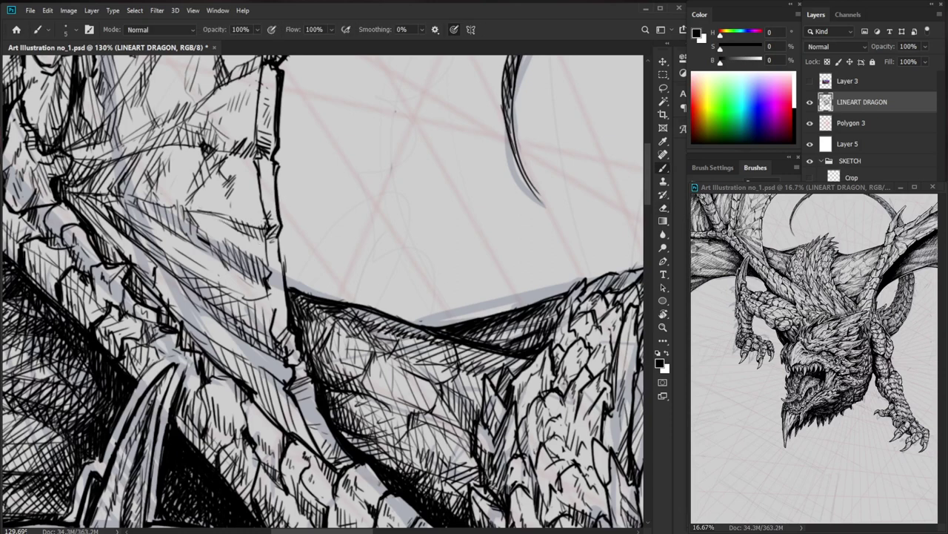
pyautogui.moveTo(274, 174); pyautogui.dragTo(258, 189)
pyautogui.moveTo(277, 186)
pyautogui.mouseDown()
pyautogui.moveTo(259, 198)
pyautogui.moveTo(265, 204)
pyautogui.mouseUp()
# Reinforce the dark outline along the raised wing membrane's outer edge, from its upper ribs down to the folded membrane.
pyautogui.press('e')
pyautogui.press('b')
pyautogui.press('z')
pyautogui.moveTo(262, 149)
pyautogui.mouseDown()
pyautogui.moveTo(257, 164)
pyautogui.moveTo(208, 148)
pyautogui.mouseUp()
pyautogui.press('z')
pyautogui.moveTo(298, 153)
pyautogui.mouseDown()
pyautogui.moveTo(382, 156)
pyautogui.moveTo(279, 183)
pyautogui.moveTo(281, 233)
pyautogui.mouseUp()
pyautogui.moveTo(286, 251); pyautogui.dragTo(289, 262)
pyautogui.moveTo(326, 163); pyautogui.dragTo(321, 356)
pyautogui.moveTo(257, 335); pyautogui.dragTo(267, 449)
pyautogui.moveTo(296, 415)
pyautogui.mouseDown()
pyautogui.moveTo(296, 300)
pyautogui.moveTo(267, 305)
pyautogui.mouseUp()
pyautogui.press('e')
pyautogui.press('b')
pyautogui.moveTo(360, 299); pyautogui.dragTo(245, 293)
pyautogui.moveTo(267, 133); pyautogui.dragTo(341, 134)
pyautogui.moveTo(319, 152)
pyautogui.mouseDown()
pyautogui.moveTo(293, 295)
pyautogui.moveTo(276, 273)
pyautogui.mouseUp()
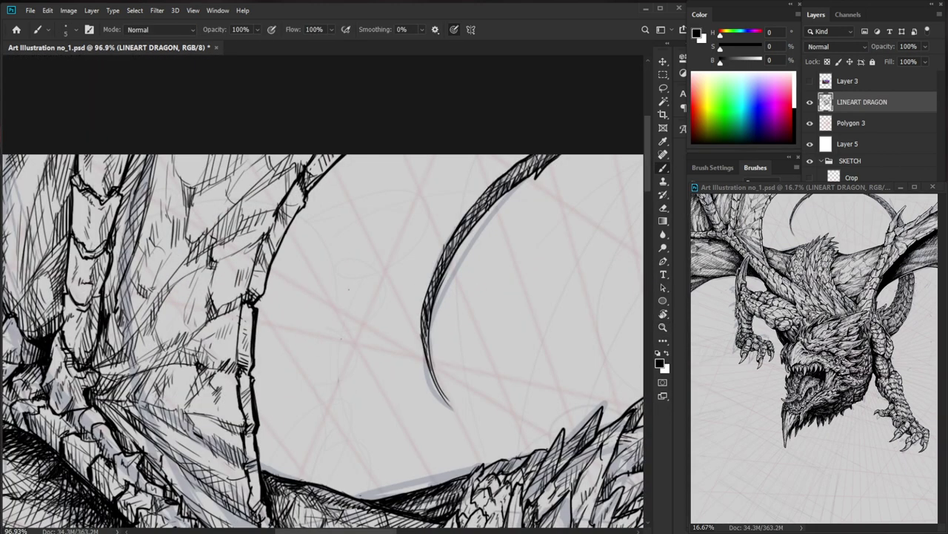
# Add short hatching strokes to the scales and ribs of the raised wing membrane beside the curled tail tip.
pyautogui.moveTo(168, 201)
pyautogui.mouseDown()
pyautogui.moveTo(148, 216)
pyautogui.moveTo(159, 230)
pyautogui.mouseUp()
pyautogui.moveTo(171, 156); pyautogui.dragTo(169, 165)
pyautogui.moveTo(243, 177); pyautogui.dragTo(189, 177)
pyautogui.moveTo(297, 166)
pyautogui.mouseDown()
pyautogui.moveTo(220, 210)
pyautogui.moveTo(207, 166)
pyautogui.moveTo(217, 154)
pyautogui.mouseUp()
pyautogui.moveTo(171, 221); pyautogui.dragTo(176, 218)
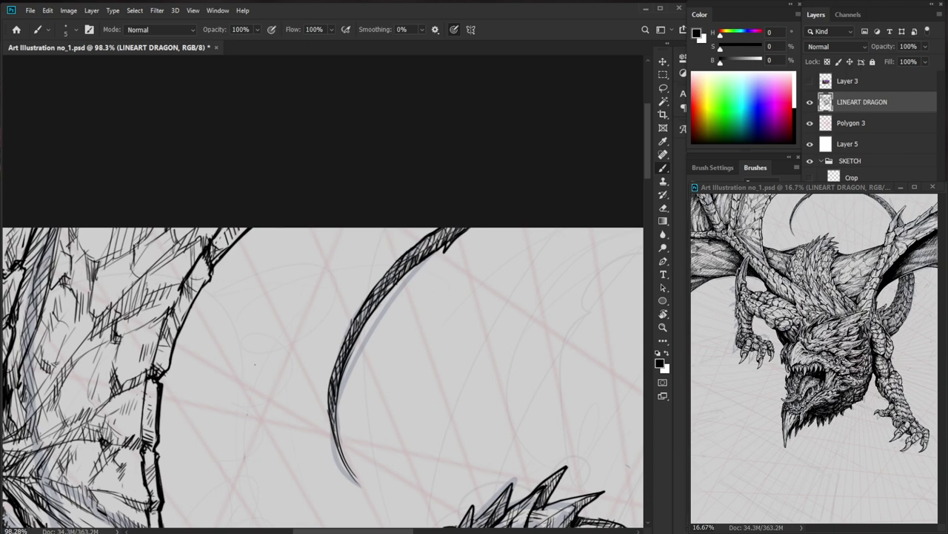
pyautogui.moveTo(141, 246); pyautogui.dragTo(208, 240)
pyautogui.moveTo(158, 265); pyautogui.dragTo(183, 228)
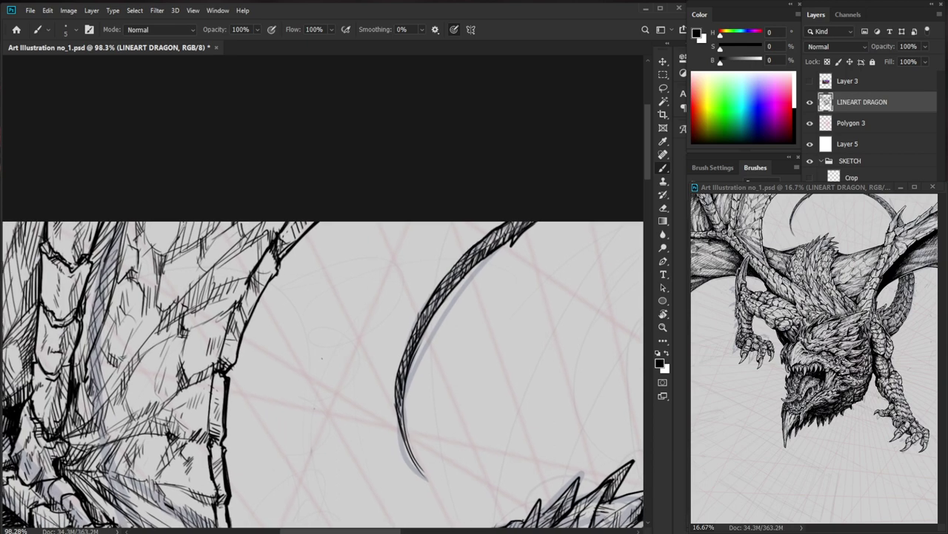
pyautogui.moveTo(256, 194); pyautogui.dragTo(214, 270)
pyautogui.moveTo(553, 438); pyautogui.dragTo(438, 304)
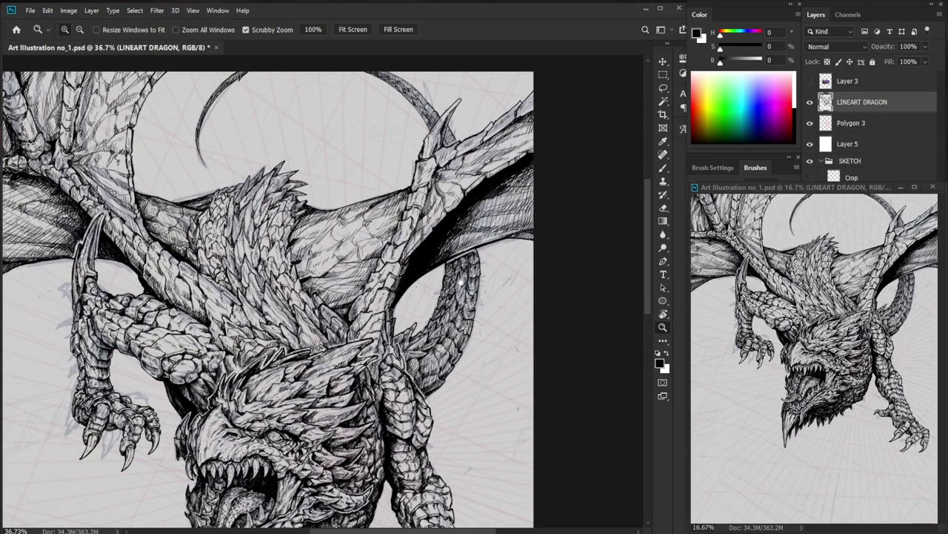
# Touch up the dragon's body scales with short hatching strokes and small eraser corrections.
pyautogui.moveTo(311, 265); pyautogui.dragTo(353, 260)
pyautogui.moveTo(322, 286)
pyautogui.mouseDown()
pyautogui.moveTo(358, 278)
pyautogui.moveTo(314, 304)
pyautogui.mouseUp()
pyautogui.moveTo(331, 284)
pyautogui.mouseDown()
pyautogui.moveTo(318, 306)
pyautogui.moveTo(326, 300)
pyautogui.mouseUp()
pyautogui.moveTo(342, 283); pyautogui.dragTo(336, 297)
pyautogui.moveTo(351, 290)
pyautogui.mouseDown()
pyautogui.moveTo(308, 315)
pyautogui.moveTo(312, 210)
pyautogui.mouseUp()
pyautogui.moveTo(312, 207)
pyautogui.mouseDown()
pyautogui.moveTo(369, 216)
pyautogui.moveTo(379, 190)
pyautogui.mouseUp()
pyautogui.press('e')
pyautogui.moveTo(320, 229)
pyautogui.mouseDown()
pyautogui.moveTo(329, 236)
pyautogui.moveTo(313, 244)
pyautogui.mouseUp()
pyautogui.press('b')
pyautogui.moveTo(324, 231); pyautogui.dragTo(324, 253)
pyautogui.moveTo(361, 289); pyautogui.dragTo(358, 313)
pyautogui.moveTo(407, 301); pyautogui.dragTo(366, 312)
# Examine the inked scales and claws of the foreleg beside the dragon's head up close.
pyautogui.moveTo(550, 383); pyautogui.dragTo(517, 226)
pyautogui.moveTo(500, 321); pyautogui.dragTo(473, 325)
pyautogui.moveTo(438, 365); pyautogui.dragTo(503, 364)
pyautogui.press('e')
pyautogui.press('b')
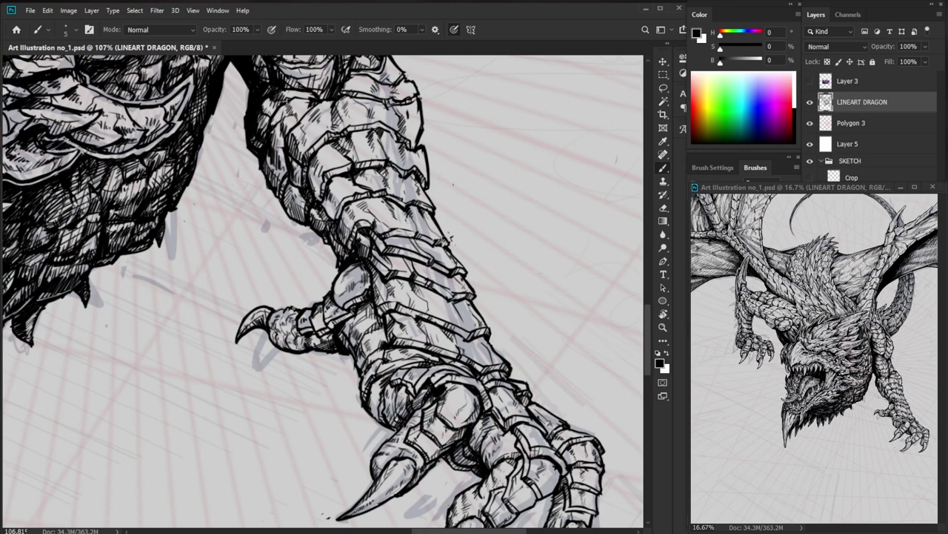
pyautogui.moveTo(290, 308); pyautogui.dragTo(276, 309)
pyautogui.moveTo(343, 284); pyautogui.dragTo(298, 288)
pyautogui.moveTo(469, 386); pyautogui.dragTo(476, 472)
pyautogui.moveTo(435, 306); pyautogui.dragTo(420, 306)
# Clean up the ink around the wing joint's claw and the adjoining arm plates with brush and eraser strokes.
pyautogui.moveTo(470, 167); pyautogui.dragTo(490, 168)
pyautogui.moveTo(489, 169); pyautogui.dragTo(464, 285)
pyautogui.moveTo(384, 108); pyautogui.dragTo(428, 109)
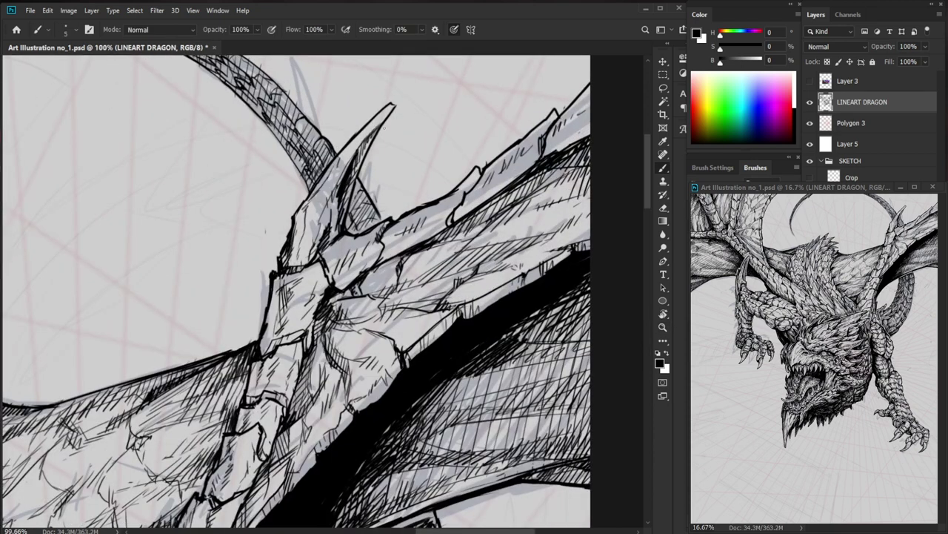
pyautogui.moveTo(373, 130)
pyautogui.mouseDown()
pyautogui.moveTo(393, 106)
pyautogui.moveTo(305, 251)
pyautogui.moveTo(269, 255)
pyautogui.mouseUp()
pyautogui.press('e')
pyautogui.press('b')
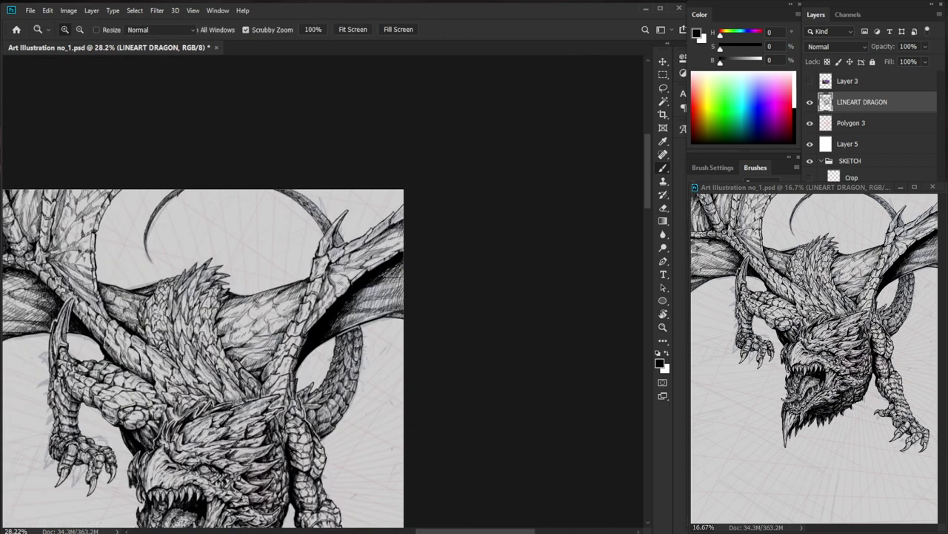
pyautogui.moveTo(466, 428); pyautogui.dragTo(490, 399)
pyautogui.scroll(4, 400, 237)
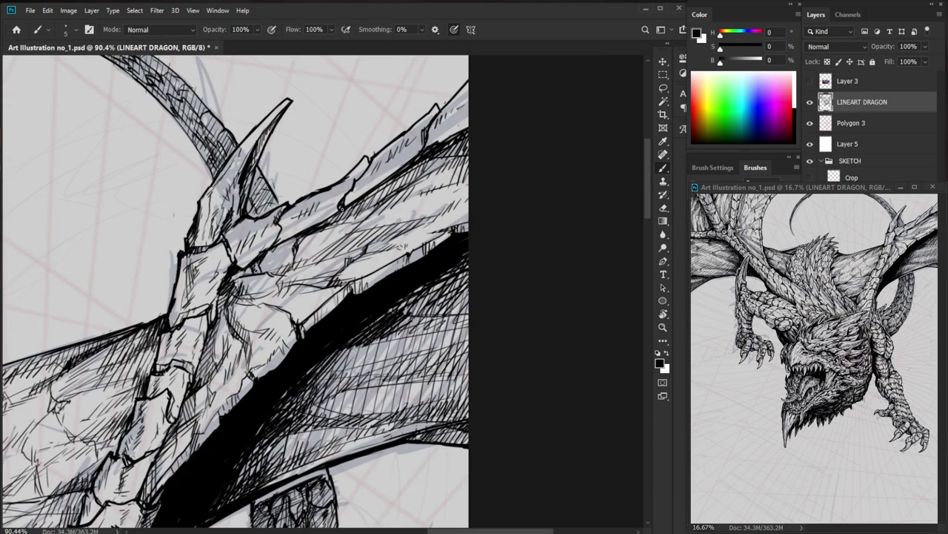
pyautogui.press('e')
pyautogui.moveTo(343, 209); pyautogui.dragTo(275, 244)
pyautogui.press('b')
pyautogui.moveTo(296, 234); pyautogui.dragTo(292, 245)
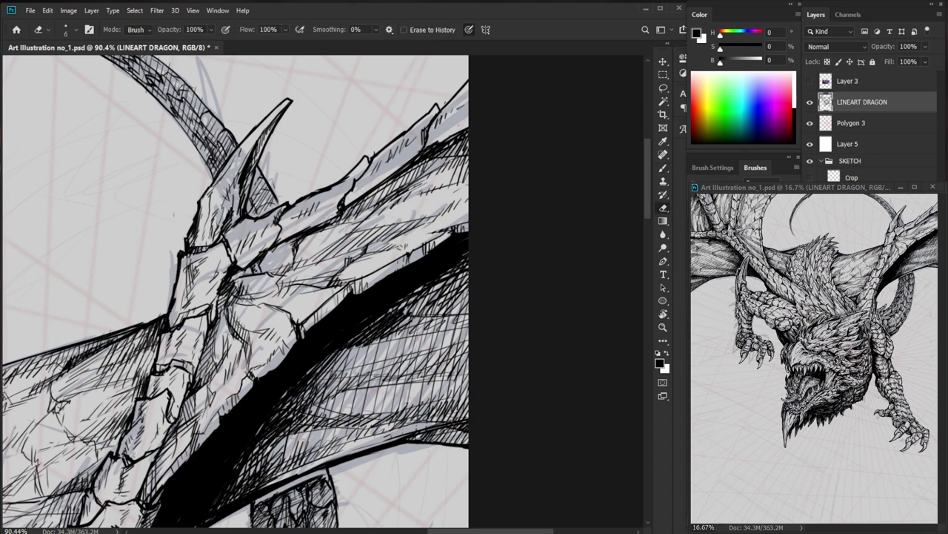
# Refine the plate edges along the upper wing arm beyond the claw with fine brush and eraser strokes.
pyautogui.moveTo(422, 192); pyautogui.dragTo(400, 203)
pyautogui.moveTo(444, 194); pyautogui.dragTo(407, 199)
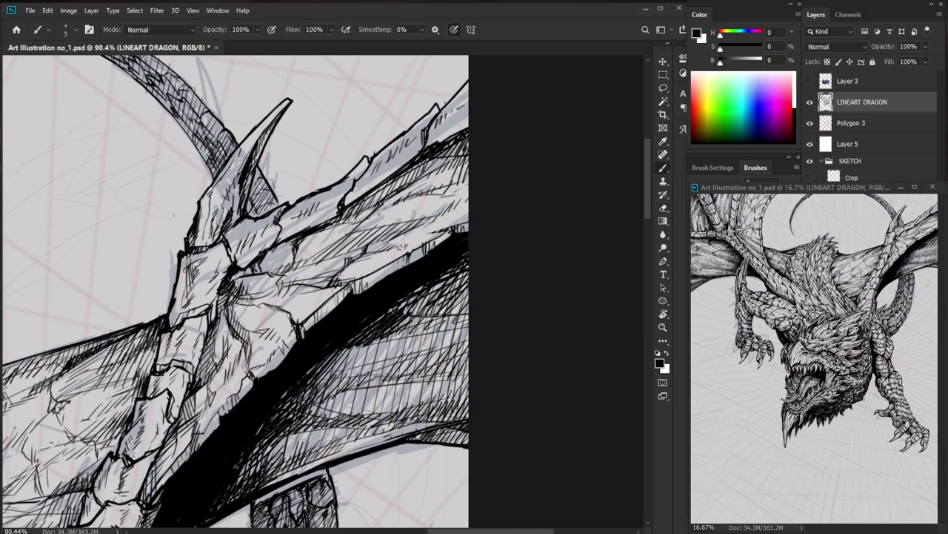
pyautogui.press('e')
pyautogui.press('z')
pyautogui.moveTo(535, 197)
pyautogui.mouseDown()
pyautogui.moveTo(516, 193)
pyautogui.moveTo(527, 192)
pyautogui.mouseUp()
pyautogui.press('b')
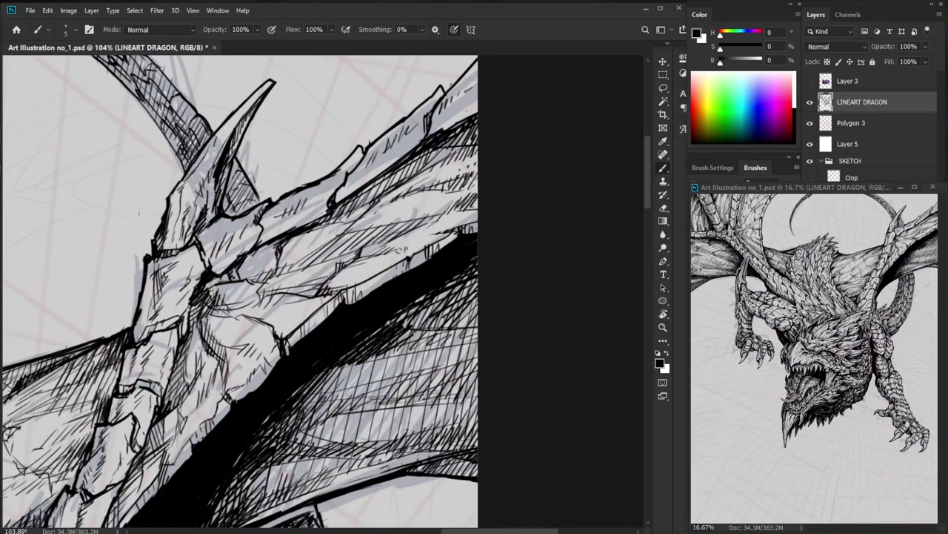
pyautogui.press('e')
pyautogui.press('b')
pyautogui.moveTo(444, 212); pyautogui.dragTo(429, 226)
pyautogui.press('z')
pyautogui.moveTo(483, 204); pyautogui.dragTo(456, 204)
pyautogui.moveTo(454, 404)
pyautogui.mouseDown()
pyautogui.moveTo(511, 366)
pyautogui.moveTo(451, 417)
pyautogui.mouseUp()
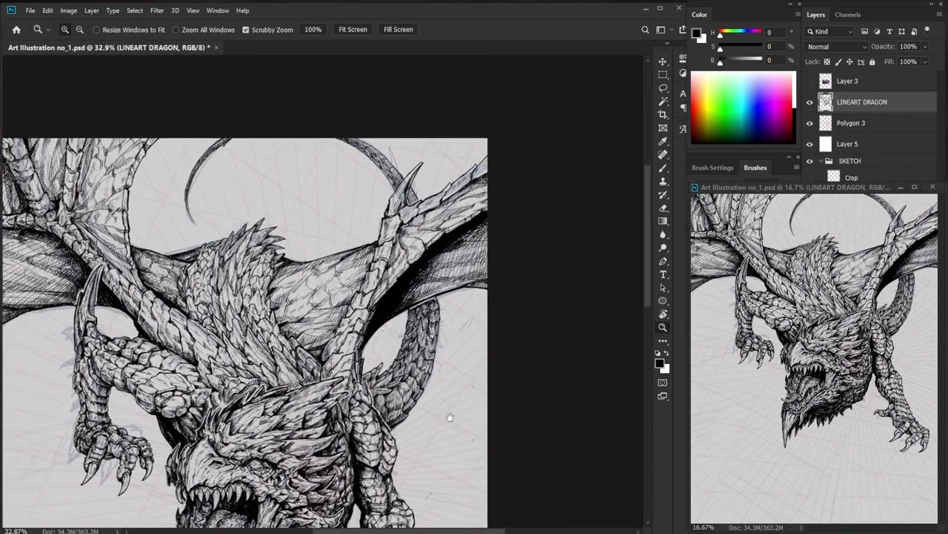
# Strengthen the shading along the underside of the upper wing arm where it meets the membrane.
pyautogui.moveTo(450, 188); pyautogui.dragTo(493, 187)
pyautogui.press('b')
pyautogui.moveTo(416, 210); pyautogui.dragTo(392, 261)
pyautogui.press('z')
pyautogui.moveTo(445, 212)
pyautogui.mouseDown()
pyautogui.moveTo(424, 212)
pyautogui.moveTo(458, 221)
pyautogui.moveTo(413, 238)
pyautogui.mouseUp()
pyautogui.press('e')
pyautogui.press('b')
pyautogui.moveTo(412, 243); pyautogui.dragTo(453, 219)
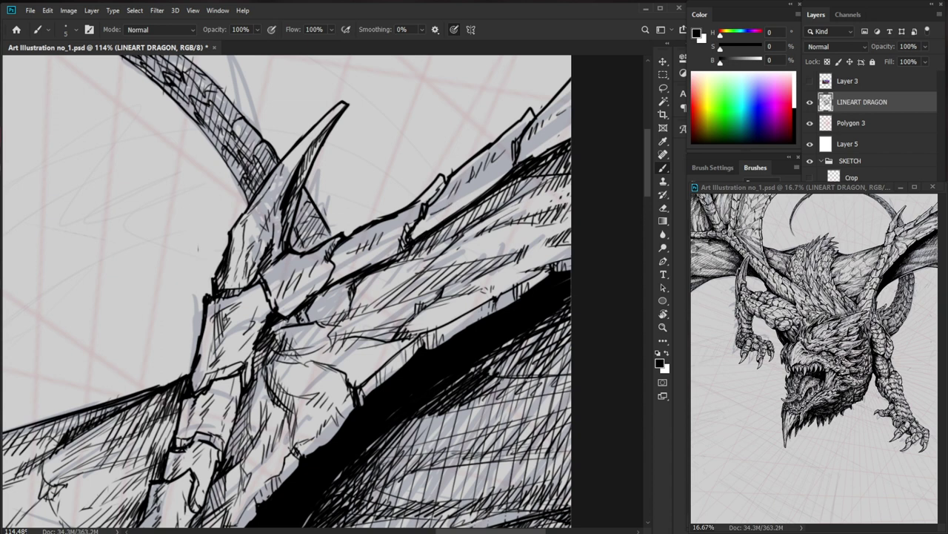
# Erase and redraw the dividing edge of the overlapping plate midway along the upper wing arm.
pyautogui.press('z')
pyautogui.moveTo(503, 188); pyautogui.dragTo(478, 189)
pyautogui.press('z')
pyautogui.moveTo(536, 152); pyautogui.dragTo(552, 161)
pyautogui.press('e')
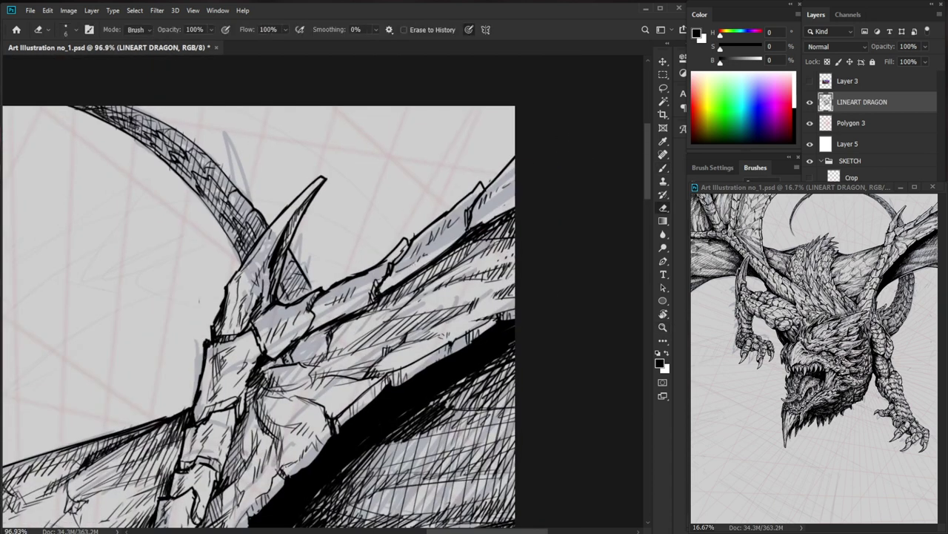
pyautogui.moveTo(393, 269)
pyautogui.mouseDown()
pyautogui.moveTo(380, 286)
pyautogui.moveTo(391, 262)
pyautogui.mouseUp()
pyautogui.press('b')
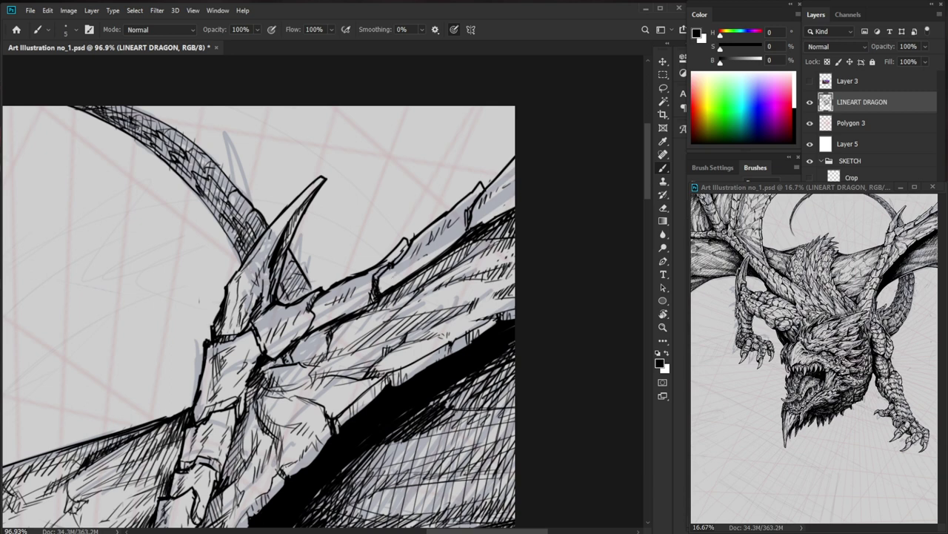
# Reinforce the outline of the plate at the base of the wing claw and the neighbouring plate divider.
pyautogui.scroll(-3, 315, 304)
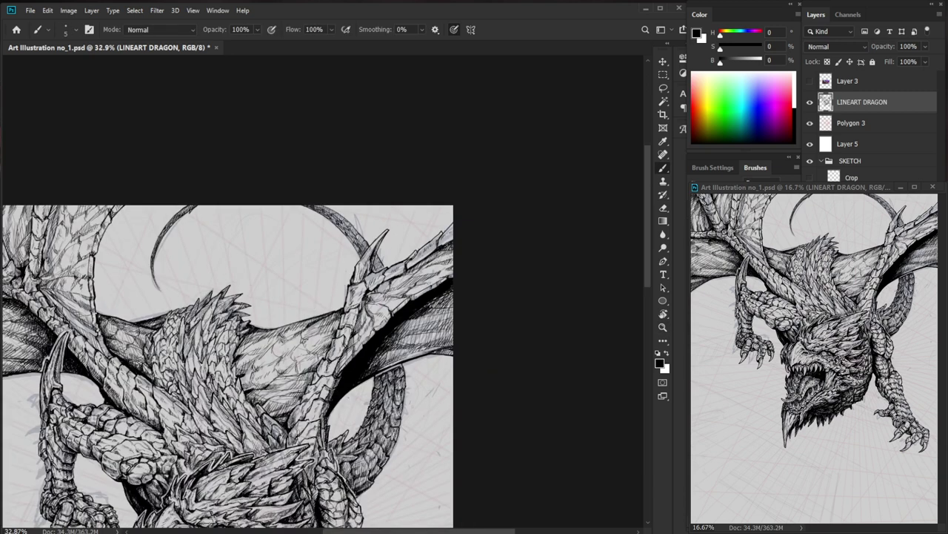
pyautogui.scroll(3, 86, 323)
pyautogui.moveTo(93, 318); pyautogui.dragTo(18, 319)
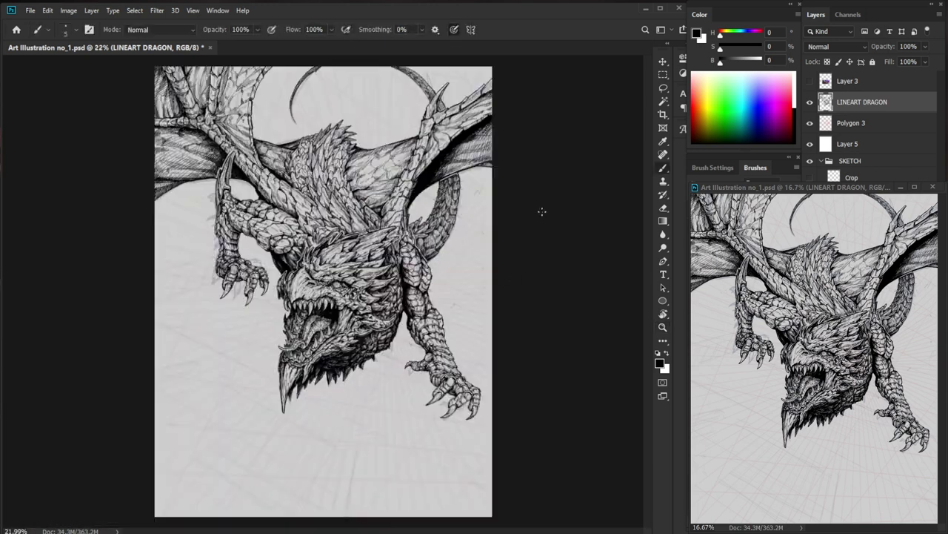
pyautogui.moveTo(430, 93); pyautogui.dragTo(571, 106)
pyautogui.moveTo(553, 162); pyautogui.dragTo(419, 263)
pyautogui.scroll(2, 419, 263)
pyautogui.press('b')
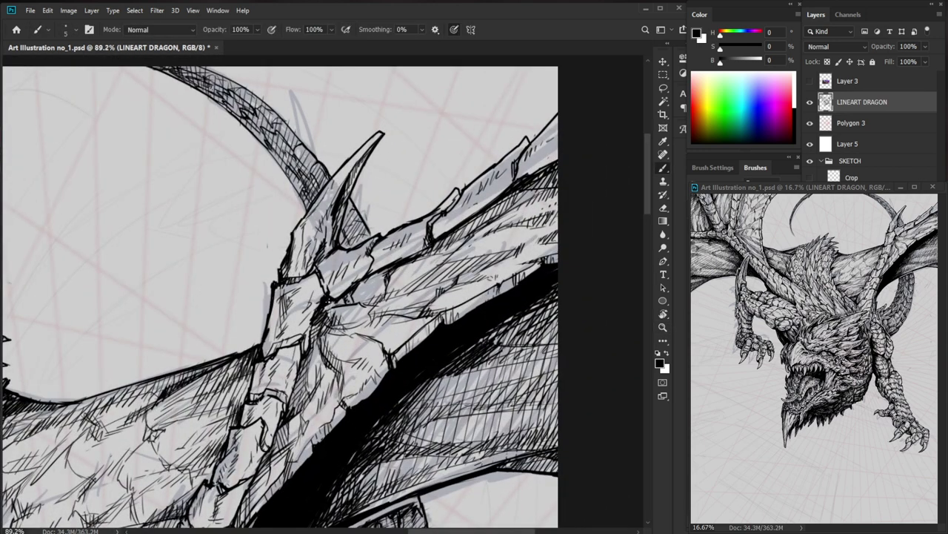
pyautogui.press('e')
pyautogui.press('b')
pyautogui.moveTo(340, 259); pyautogui.dragTo(328, 278)
pyautogui.moveTo(346, 257)
pyautogui.mouseDown()
pyautogui.moveTo(334, 271)
pyautogui.moveTo(345, 267)
pyautogui.mouseUp()
pyautogui.moveTo(534, 214); pyautogui.dragTo(424, 277)
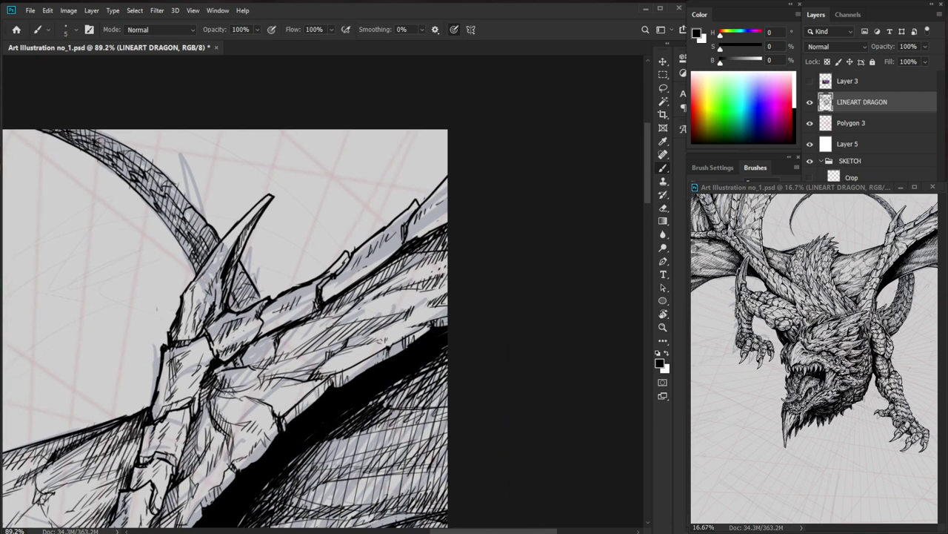
# Add small hatching strokes to the raised plate lip on the upper wing arm, tidying them with the eraser.
pyautogui.press('e')
pyautogui.press('b')
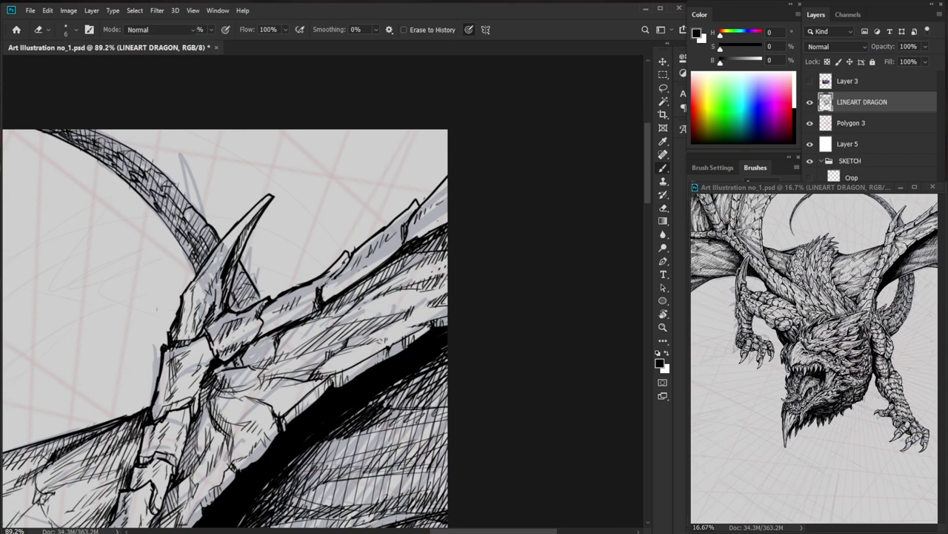
pyautogui.press('e')
pyautogui.press('b')
pyautogui.press('z')
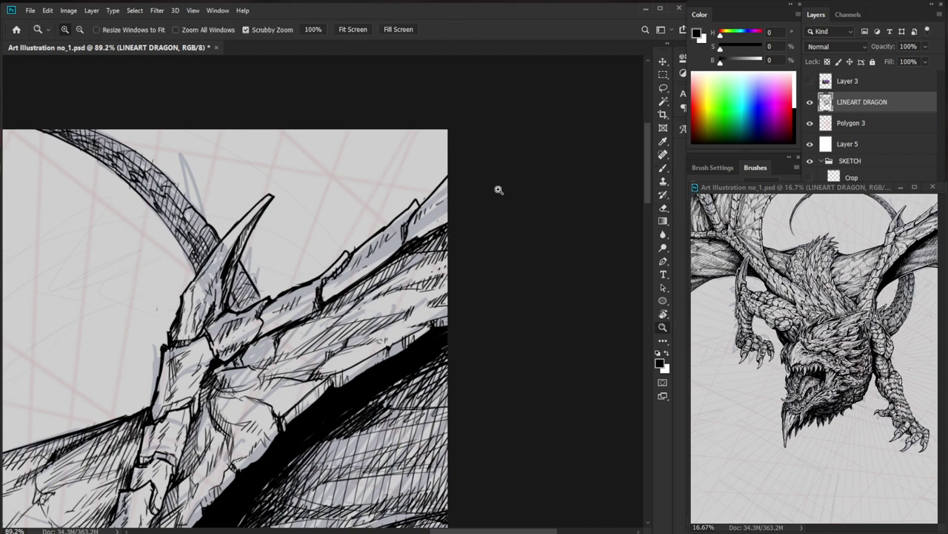
pyautogui.moveTo(405, 255); pyautogui.dragTo(431, 231)
pyautogui.press('e')
pyautogui.moveTo(390, 255)
pyautogui.mouseDown()
pyautogui.moveTo(403, 249)
pyautogui.moveTo(337, 293)
pyautogui.moveTo(379, 270)
pyautogui.mouseUp()
pyautogui.press('b')
pyautogui.moveTo(338, 300)
pyautogui.mouseDown()
pyautogui.moveTo(412, 253)
pyautogui.moveTo(382, 273)
pyautogui.mouseUp()
pyautogui.moveTo(455, 243)
pyautogui.mouseDown()
pyautogui.moveTo(390, 275)
pyautogui.moveTo(375, 261)
pyautogui.moveTo(316, 301)
pyautogui.mouseUp()
# Darken the shadow line beneath the upper wing arm and clean up its plate edges.
pyautogui.press('e')
pyautogui.press('b')
pyautogui.moveTo(392, 247); pyautogui.dragTo(383, 258)
pyautogui.moveTo(398, 244); pyautogui.dragTo(389, 254)
pyautogui.moveTo(490, 217); pyautogui.dragTo(394, 278)
pyautogui.press('e')
pyautogui.moveTo(305, 298); pyautogui.dragTo(302, 308)
pyautogui.press('b')
pyautogui.press('b')
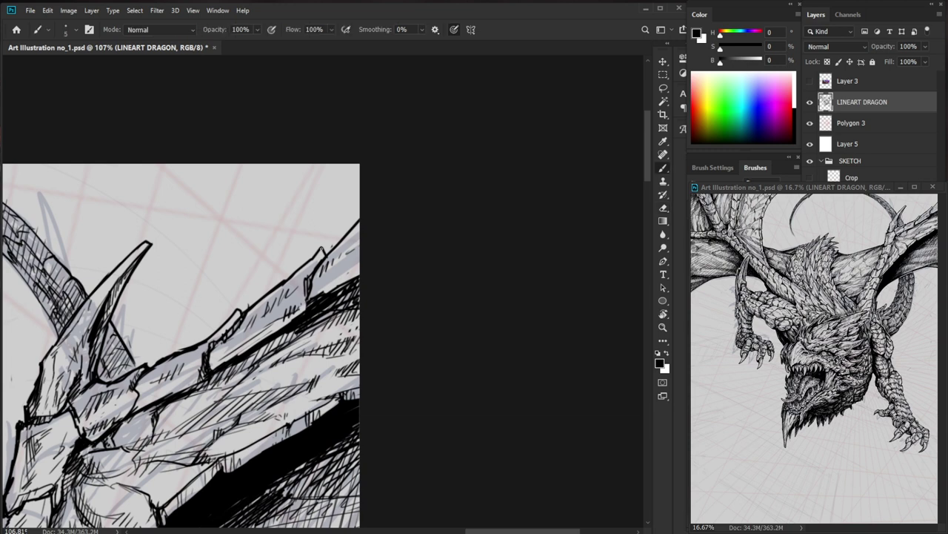
# Outline and hatch the outermost plate edge on the wing arm and deepen the black shadow beneath it.
pyautogui.moveTo(325, 248)
pyautogui.mouseDown()
pyautogui.moveTo(305, 276)
pyautogui.moveTo(315, 267)
pyautogui.mouseUp()
pyautogui.moveTo(322, 249)
pyautogui.mouseDown()
pyautogui.moveTo(327, 258)
pyautogui.moveTo(329, 250)
pyautogui.mouseUp()
pyautogui.press('e')
pyautogui.press('b')
pyautogui.press('e')
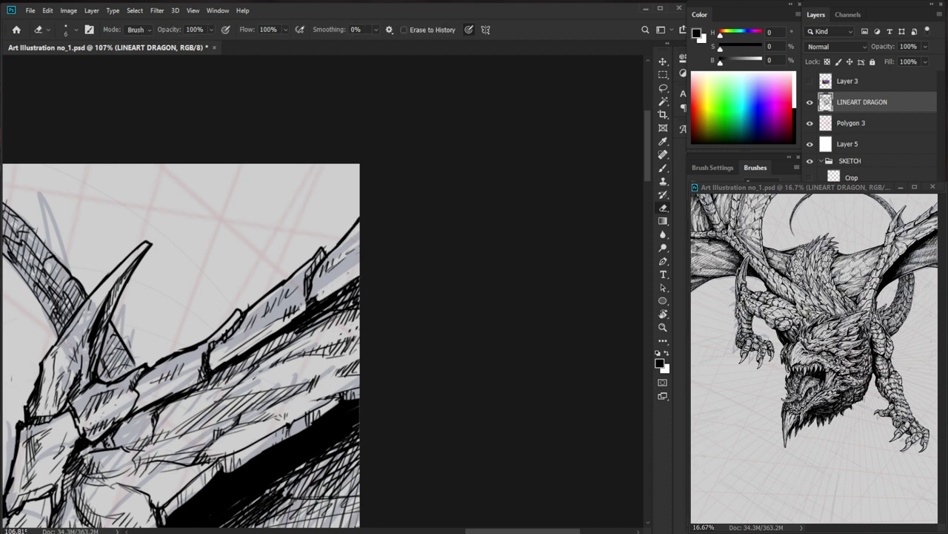
pyautogui.moveTo(311, 306)
pyautogui.mouseDown()
pyautogui.moveTo(317, 289)
pyautogui.moveTo(358, 271)
pyautogui.mouseUp()
pyautogui.press('b')
pyautogui.moveTo(306, 325)
pyautogui.mouseDown()
pyautogui.moveTo(382, 286)
pyautogui.moveTo(337, 303)
pyautogui.mouseUp()
pyautogui.moveTo(352, 286)
pyautogui.mouseDown()
pyautogui.moveTo(341, 300)
pyautogui.moveTo(439, 254)
pyautogui.mouseUp()
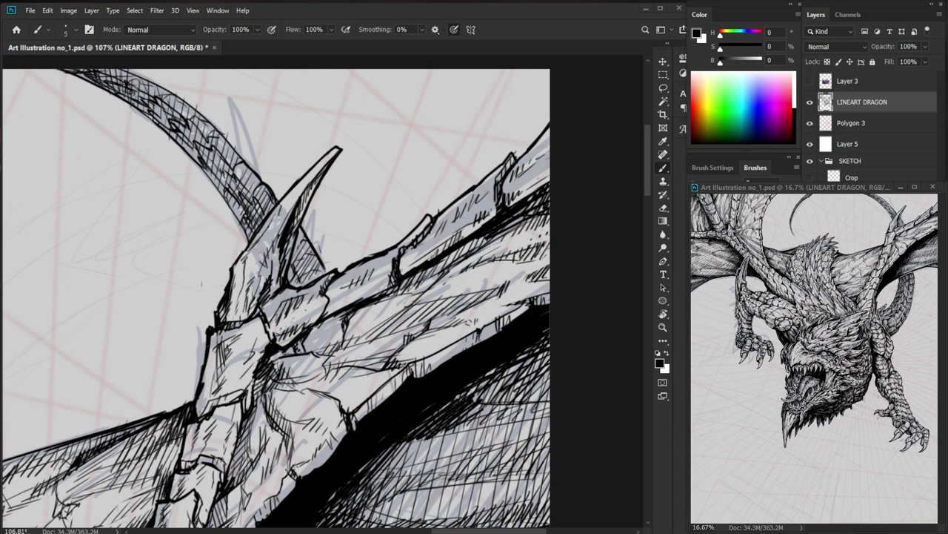
# Erase and re-ink the inner outline of the tail section behind the wing claw.
pyautogui.hotkey('ctrl', 'space')
pyautogui.moveTo(243, 258)
pyautogui.mouseDown()
pyautogui.moveTo(261, 258)
pyautogui.moveTo(254, 234)
pyautogui.moveTo(190, 139)
pyautogui.mouseUp()
pyautogui.press('space')
pyautogui.moveTo(276, 191); pyautogui.dragTo(392, 311)
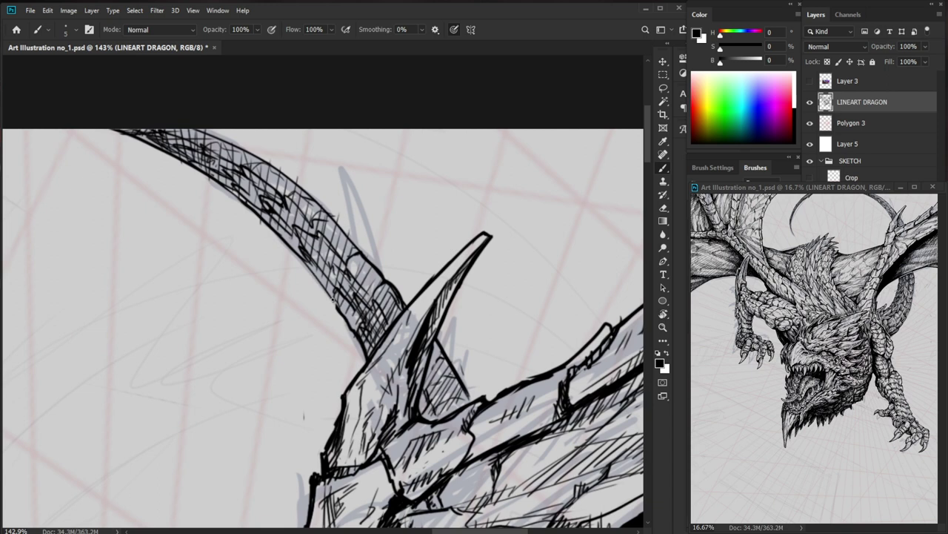
pyautogui.press('e')
pyautogui.moveTo(253, 209); pyautogui.dragTo(282, 255)
pyautogui.press('b')
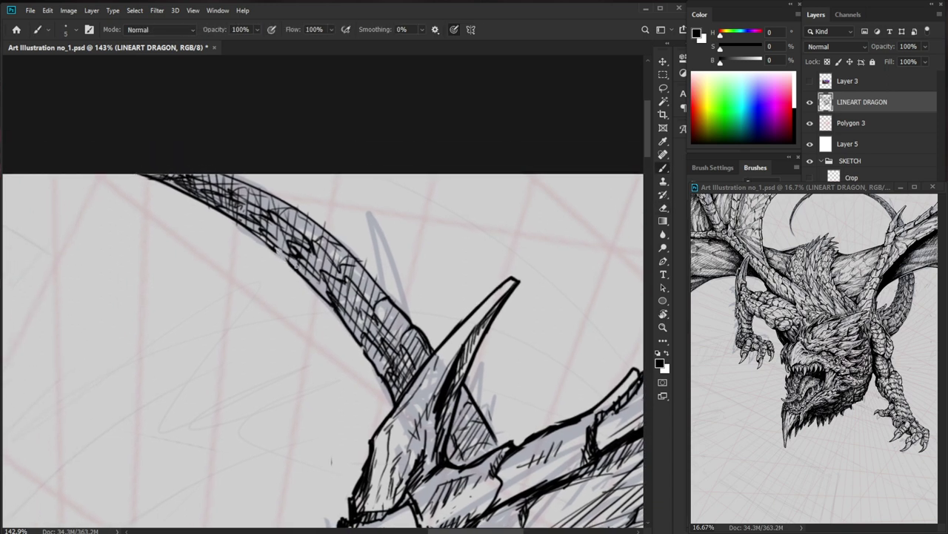
# Redraw the outer edge of the tail section behind the wing claw as overlapping, stepped scales.
pyautogui.press('e')
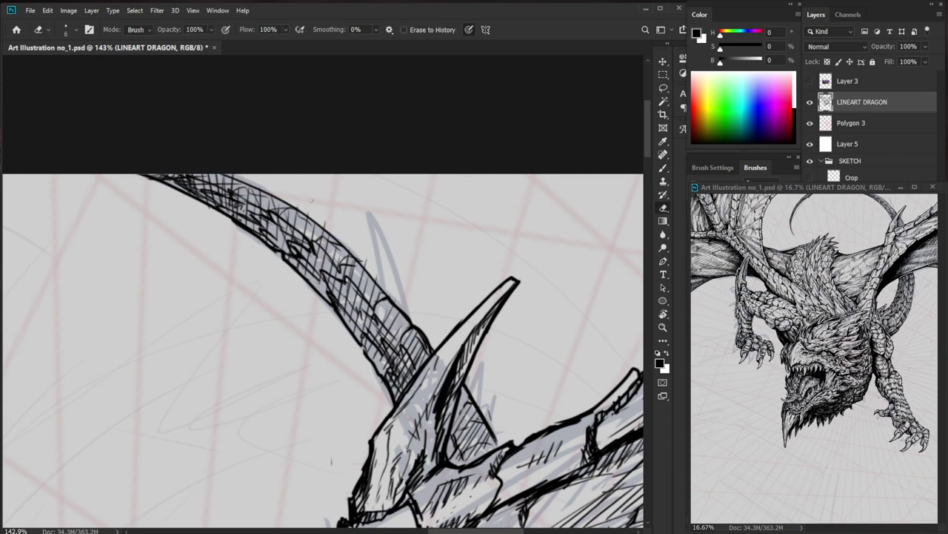
pyautogui.press('b')
pyautogui.moveTo(298, 211)
pyautogui.mouseDown()
pyautogui.moveTo(276, 213)
pyautogui.moveTo(277, 198)
pyautogui.moveTo(231, 186)
pyautogui.mouseUp()
pyautogui.press('e')
pyautogui.press('b')
pyautogui.moveTo(503, 305); pyautogui.dragTo(422, 240)
pyautogui.press('e')
pyautogui.press('b')
pyautogui.moveTo(286, 205)
pyautogui.mouseDown()
pyautogui.moveTo(259, 179)
pyautogui.moveTo(237, 175)
pyautogui.mouseUp()
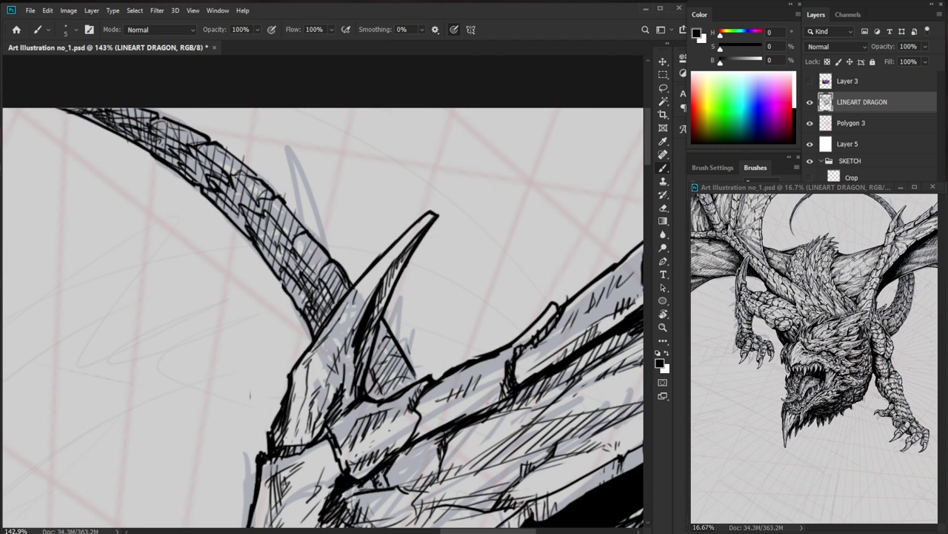
# Define the tail scales nearest the wing claw with short hatching strokes and eraser corrections.
pyautogui.moveTo(336, 175); pyautogui.dragTo(305, 176)
pyautogui.moveTo(328, 208); pyautogui.dragTo(376, 206)
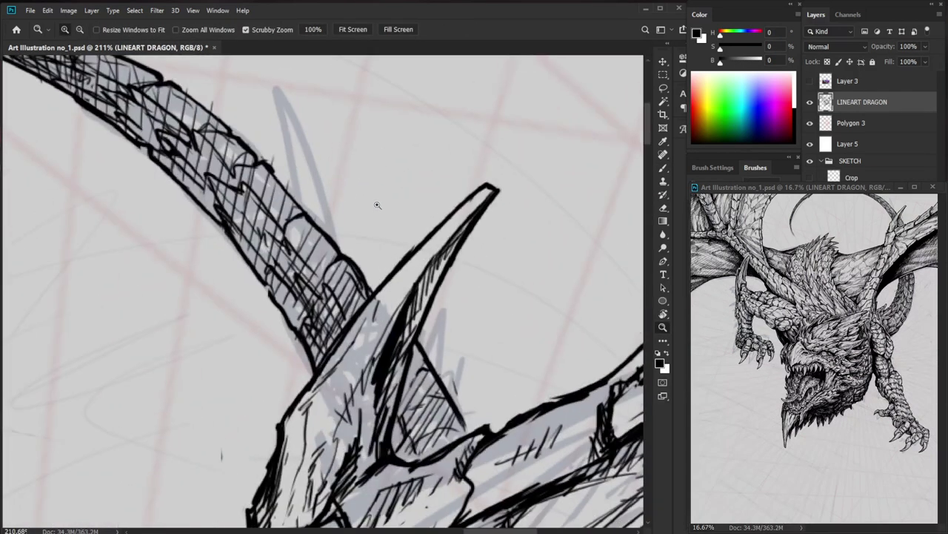
pyautogui.press('e')
pyautogui.moveTo(307, 218)
pyautogui.mouseDown()
pyautogui.moveTo(323, 239)
pyautogui.moveTo(286, 249)
pyautogui.mouseUp()
pyautogui.press('b')
pyautogui.moveTo(309, 220); pyautogui.dragTo(296, 250)
pyautogui.moveTo(318, 226); pyautogui.dragTo(308, 252)
# Add further hatching across the middle scales of the tail section behind the wing claw.
pyautogui.keyDown('alt'); pyautogui.click(363, 236); pyautogui.keyUp('alt')
pyautogui.keyDown('alt'); pyautogui.click(363, 235); pyautogui.keyUp('alt')
pyautogui.moveTo(363, 235); pyautogui.dragTo(393, 234)
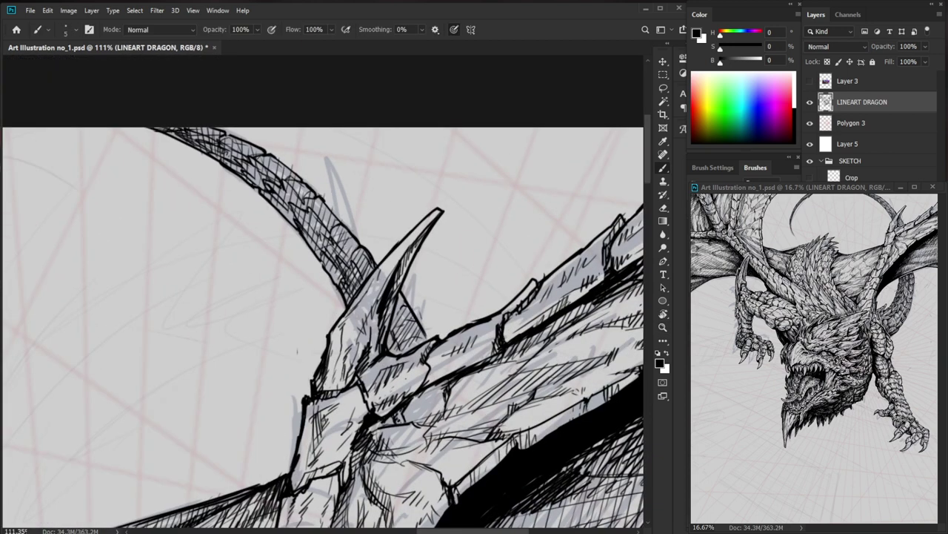
pyautogui.moveTo(305, 191); pyautogui.dragTo(275, 196)
pyautogui.moveTo(320, 197)
pyautogui.mouseDown()
pyautogui.moveTo(292, 203)
pyautogui.moveTo(303, 229)
pyautogui.mouseUp()
pyautogui.moveTo(336, 229); pyautogui.dragTo(305, 235)
pyautogui.moveTo(381, 243)
pyautogui.mouseDown()
pyautogui.moveTo(343, 262)
pyautogui.moveTo(307, 261)
pyautogui.mouseUp()
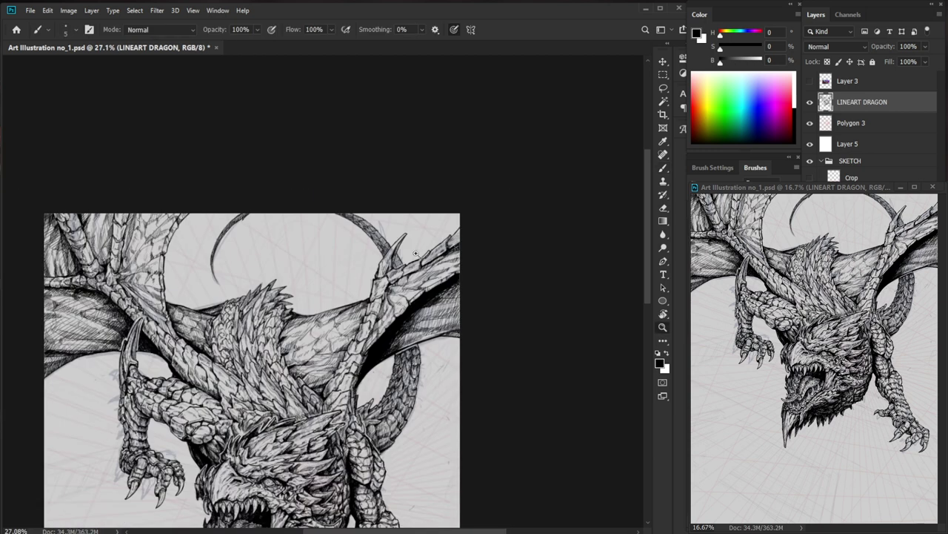
# Darken the thin curved tail tip with denser hatching along its length.
pyautogui.moveTo(221, 212); pyautogui.dragTo(284, 209)
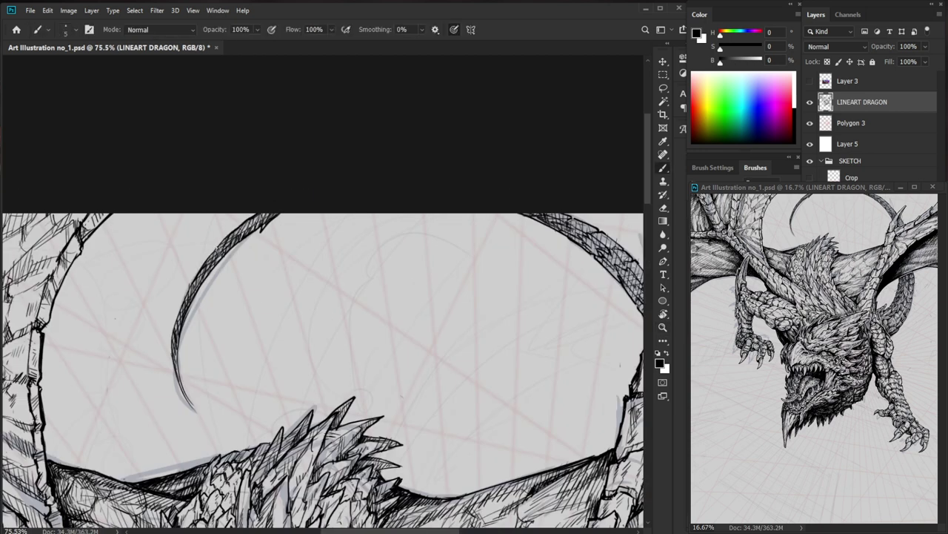
pyautogui.moveTo(194, 360); pyautogui.dragTo(229, 361)
pyautogui.press('e')
pyautogui.moveTo(190, 265); pyautogui.dragTo(180, 311)
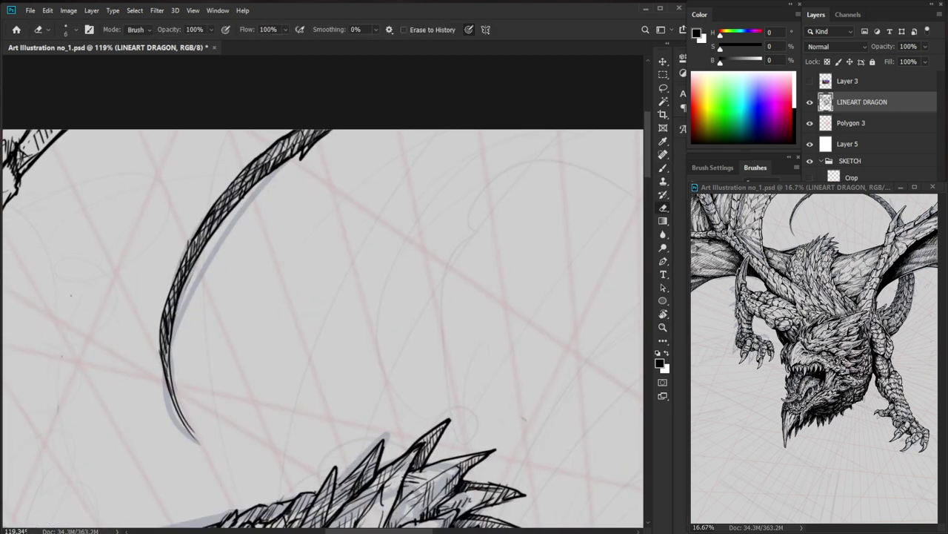
pyautogui.press('b')
pyautogui.moveTo(175, 360); pyautogui.dragTo(173, 305)
pyautogui.press('b')
pyautogui.moveTo(182, 268); pyautogui.dragTo(164, 314)
# Darken the inner side of the curved tail tip and rough in small barbs projecting from its inner edge.
pyautogui.moveTo(174, 298)
pyautogui.mouseDown()
pyautogui.moveTo(159, 355)
pyautogui.moveTo(170, 351)
pyautogui.moveTo(171, 393)
pyautogui.mouseUp()
pyautogui.press('e')
pyautogui.press('b')
pyautogui.moveTo(241, 190); pyautogui.dragTo(222, 221)
pyautogui.moveTo(189, 262)
pyautogui.mouseDown()
pyautogui.moveTo(184, 314)
pyautogui.moveTo(197, 326)
pyautogui.moveTo(173, 320)
pyautogui.moveTo(187, 375)
pyautogui.mouseUp()
pyautogui.moveTo(172, 322); pyautogui.dragTo(169, 344)
pyautogui.moveTo(170, 321)
pyautogui.mouseDown()
pyautogui.moveTo(169, 340)
pyautogui.moveTo(188, 317)
pyautogui.moveTo(185, 292)
pyautogui.mouseUp()
pyautogui.press('e')
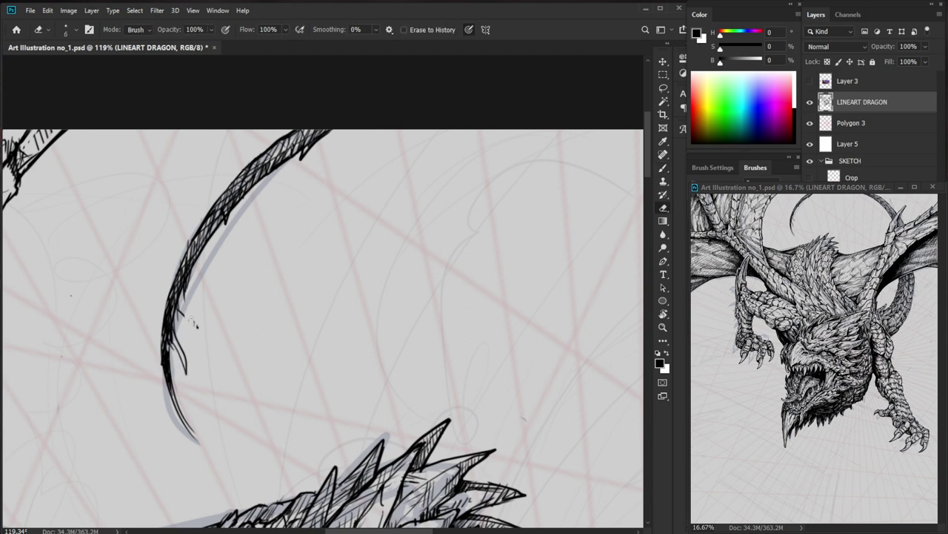
# Erase the stray lines beside the tail tip and redraw two sharp barbs on its inner edge.
pyautogui.moveTo(197, 325); pyautogui.dragTo(185, 315)
pyautogui.moveTo(183, 318)
pyautogui.mouseDown()
pyautogui.moveTo(185, 294)
pyautogui.moveTo(186, 317)
pyautogui.mouseUp()
pyautogui.press('b')
pyautogui.moveTo(178, 306)
pyautogui.mouseDown()
pyautogui.moveTo(191, 325)
pyautogui.moveTo(182, 375)
pyautogui.mouseUp()
pyautogui.press('e')
pyautogui.moveTo(174, 334)
pyautogui.mouseDown()
pyautogui.moveTo(169, 370)
pyautogui.moveTo(173, 354)
pyautogui.moveTo(181, 367)
pyautogui.mouseUp()
pyautogui.press('b')
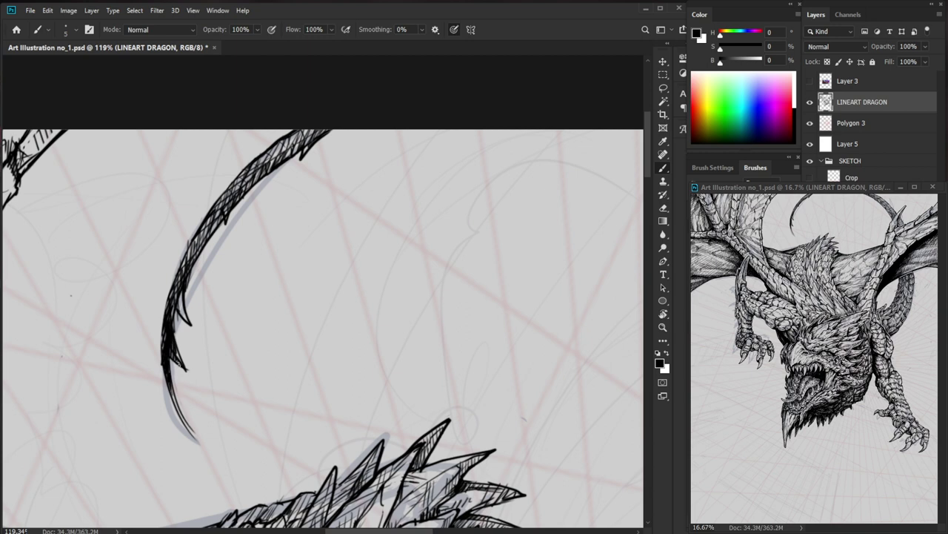
# Fill the upper barb and the tail just above it with dense black hatching.
pyautogui.moveTo(178, 289); pyautogui.dragTo(185, 320)
pyautogui.moveTo(193, 243); pyautogui.dragTo(179, 283)
pyautogui.moveTo(207, 222)
pyautogui.mouseDown()
pyautogui.moveTo(175, 283)
pyautogui.moveTo(188, 278)
pyautogui.moveTo(185, 286)
pyautogui.mouseUp()
pyautogui.moveTo(218, 305); pyautogui.dragTo(202, 251)
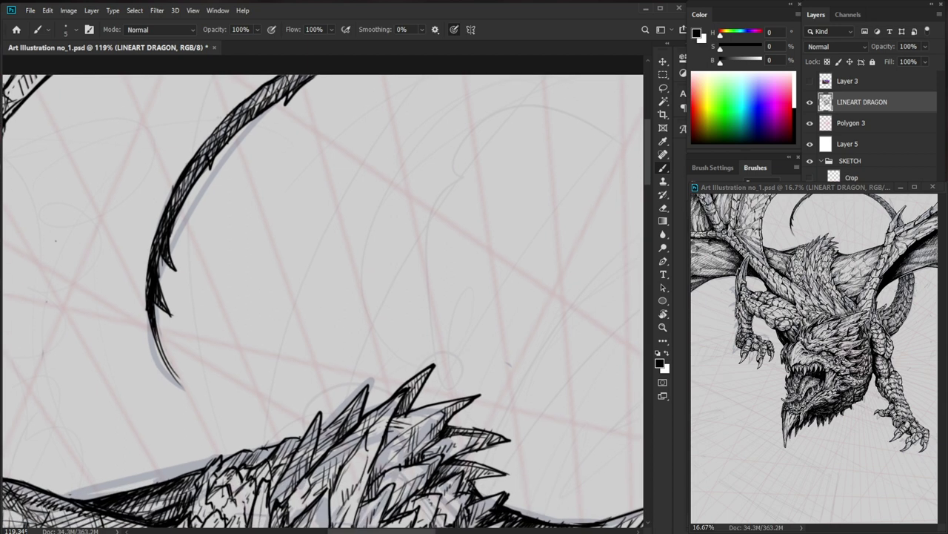
pyautogui.moveTo(200, 174)
pyautogui.mouseDown()
pyautogui.moveTo(177, 208)
pyautogui.moveTo(185, 195)
pyautogui.mouseUp()
# Add short dark strokes along the inner edge of the upper tail curve to suggest overlapping scales.
pyautogui.moveTo(281, 158); pyautogui.dragTo(207, 265)
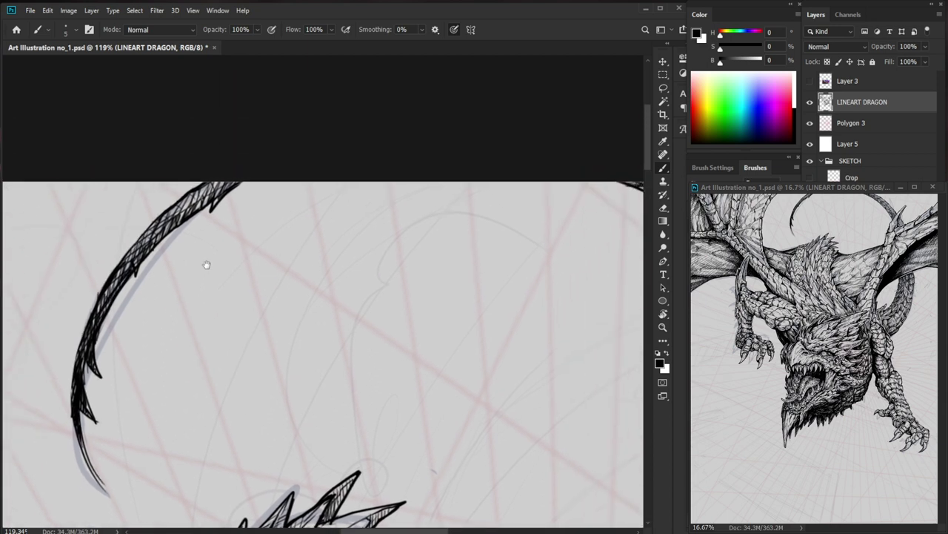
pyautogui.moveTo(179, 217)
pyautogui.mouseDown()
pyautogui.moveTo(139, 256)
pyautogui.moveTo(152, 242)
pyautogui.mouseUp()
pyautogui.moveTo(149, 246)
pyautogui.mouseDown()
pyautogui.moveTo(141, 259)
pyautogui.moveTo(154, 246)
pyautogui.mouseUp()
pyautogui.moveTo(168, 226); pyautogui.dragTo(160, 237)
pyautogui.moveTo(192, 202)
pyautogui.mouseDown()
pyautogui.moveTo(188, 214)
pyautogui.moveTo(196, 210)
pyautogui.mouseUp()
pyautogui.moveTo(205, 199); pyautogui.dragTo(199, 207)
# Ink the end of the tail below the barbs nearly solid black down to its point.
pyautogui.press('z')
pyautogui.moveTo(253, 183); pyautogui.dragTo(294, 177)
pyautogui.moveTo(186, 273)
pyautogui.mouseDown()
pyautogui.moveTo(187, 366)
pyautogui.moveTo(210, 279)
pyautogui.moveTo(191, 293)
pyautogui.mouseUp()
pyautogui.press('b')
pyautogui.moveTo(137, 270)
pyautogui.mouseDown()
pyautogui.moveTo(151, 339)
pyautogui.moveTo(185, 397)
pyautogui.mouseUp()
pyautogui.moveTo(169, 379); pyautogui.dragTo(185, 397)
pyautogui.moveTo(134, 311)
pyautogui.mouseDown()
pyautogui.moveTo(167, 376)
pyautogui.moveTo(154, 351)
pyautogui.mouseUp()
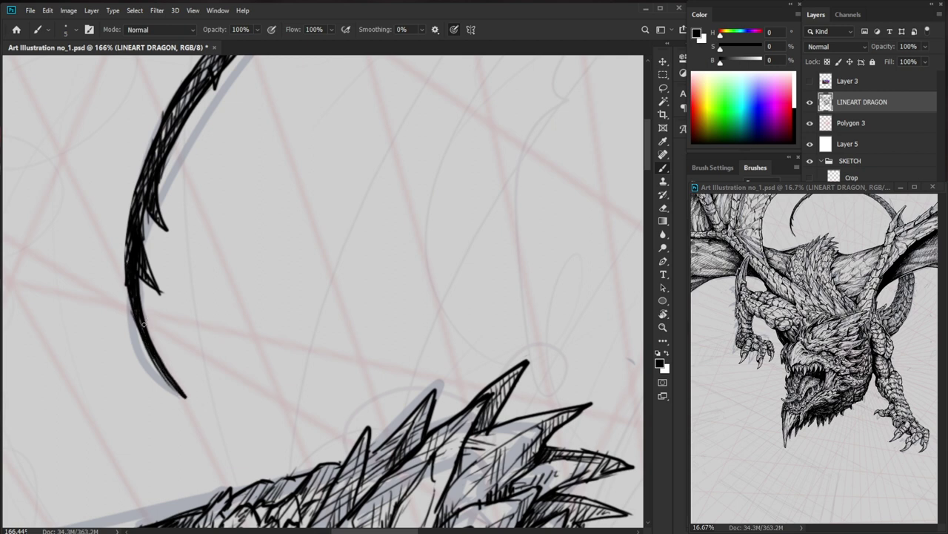
# Reduce the eraser size and trim the tail's end to a thinner, sharper point.
pyautogui.press('e')
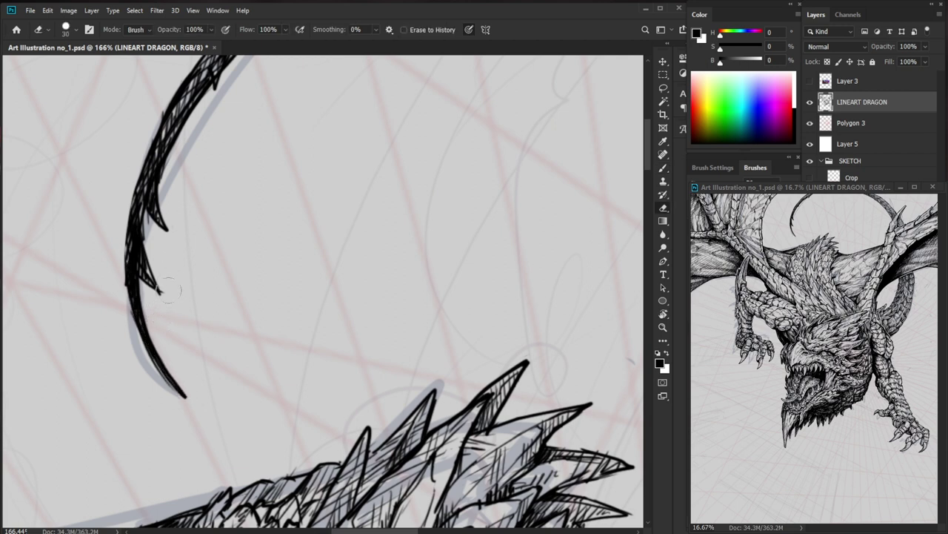
pyautogui.press('[')
pyautogui.press('[')
pyautogui.press('[')
pyautogui.moveTo(177, 381); pyautogui.dragTo(189, 398)
pyautogui.moveTo(153, 364); pyautogui.dragTo(171, 388)
# Darken the tail beside the barbs and erase the stray line along its outer edge.
pyautogui.press('b')
pyautogui.moveTo(123, 231); pyautogui.dragTo(121, 285)
pyautogui.moveTo(130, 252); pyautogui.dragTo(142, 193)
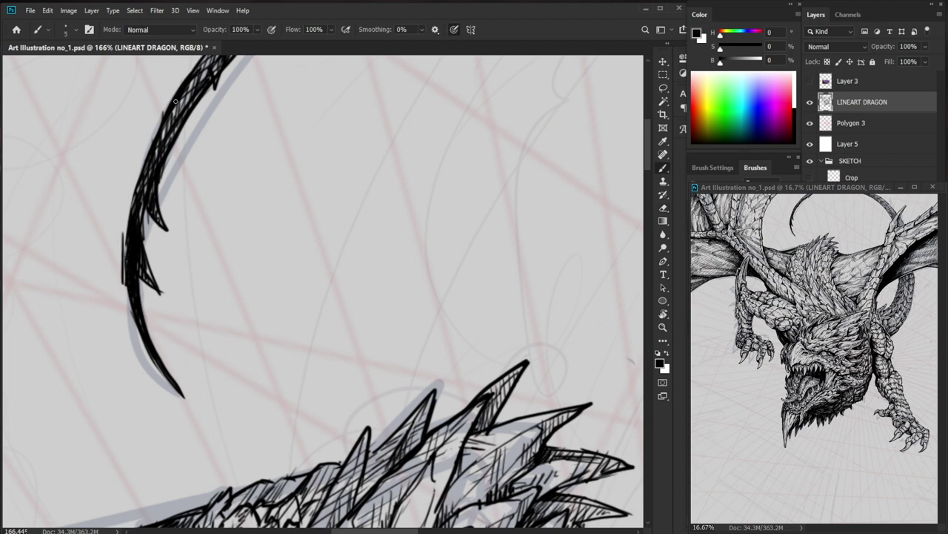
pyautogui.press('e')
pyautogui.moveTo(124, 285); pyautogui.dragTo(123, 234)
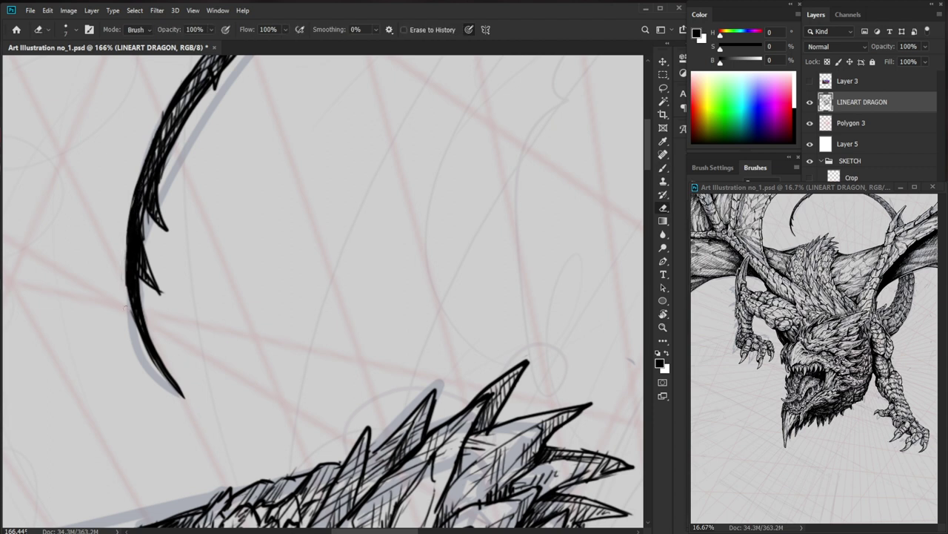
# Reinforce the tail's outer contour and extend the dark hatching up its curve towards the canvas edge.
pyautogui.press('b')
pyautogui.moveTo(190, 190); pyautogui.dragTo(128, 341)
pyautogui.moveTo(128, 234)
pyautogui.mouseDown()
pyautogui.moveTo(188, 154)
pyautogui.moveTo(269, 98)
pyautogui.mouseUp()
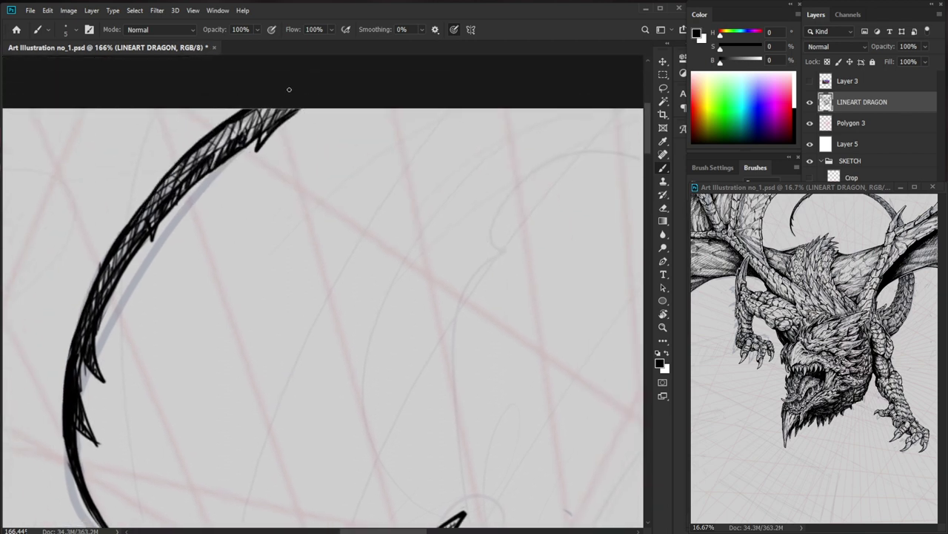
pyautogui.moveTo(303, 126); pyautogui.dragTo(230, 202)
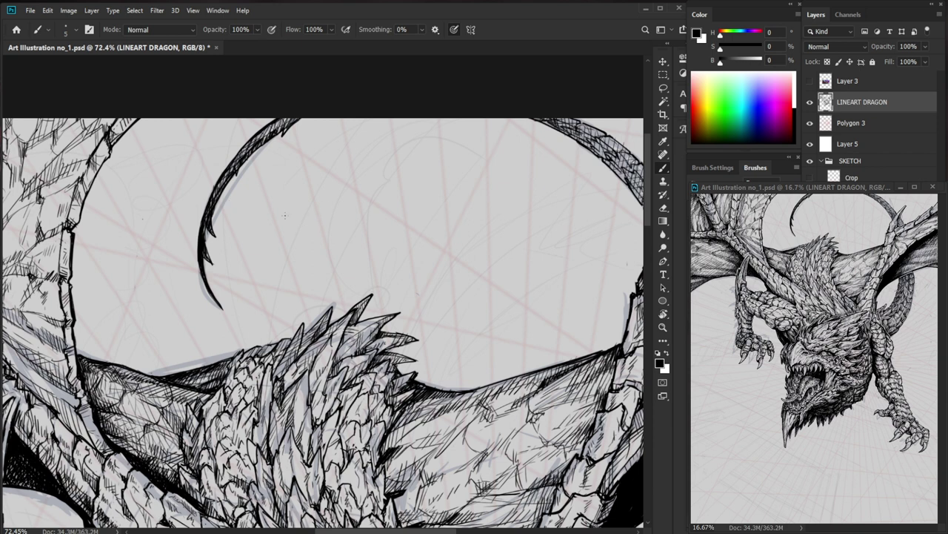
pyautogui.moveTo(285, 152); pyautogui.dragTo(310, 140)
pyautogui.moveTo(310, 139); pyautogui.dragTo(265, 248)
pyautogui.moveTo(272, 212); pyautogui.dragTo(253, 224)
# Add short hatching strokes to the scales of the tail section behind the upright wing claw.
pyautogui.press('z')
pyautogui.moveTo(318, 195); pyautogui.dragTo(214, 202)
pyautogui.moveTo(519, 439)
pyautogui.mouseDown()
pyautogui.moveTo(453, 368)
pyautogui.moveTo(434, 364)
pyautogui.mouseUp()
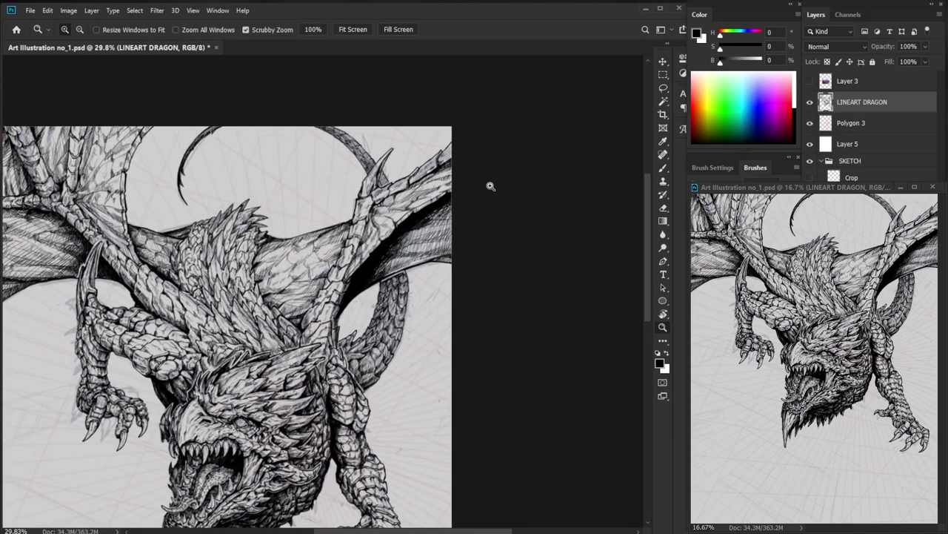
pyautogui.moveTo(428, 184); pyautogui.dragTo(538, 186)
pyautogui.press('b')
pyautogui.moveTo(278, 145); pyautogui.dragTo(271, 167)
pyautogui.moveTo(278, 162); pyautogui.dragTo(274, 180)
pyautogui.moveTo(283, 176); pyautogui.dragTo(284, 181)
pyautogui.moveTo(287, 175)
pyautogui.mouseDown()
pyautogui.moveTo(269, 188)
pyautogui.moveTo(267, 171)
pyautogui.mouseUp()
pyautogui.moveTo(309, 146)
pyautogui.mouseDown()
pyautogui.moveTo(370, 236)
pyautogui.moveTo(338, 236)
pyautogui.mouseUp()
pyautogui.press('e')
pyautogui.press('b')
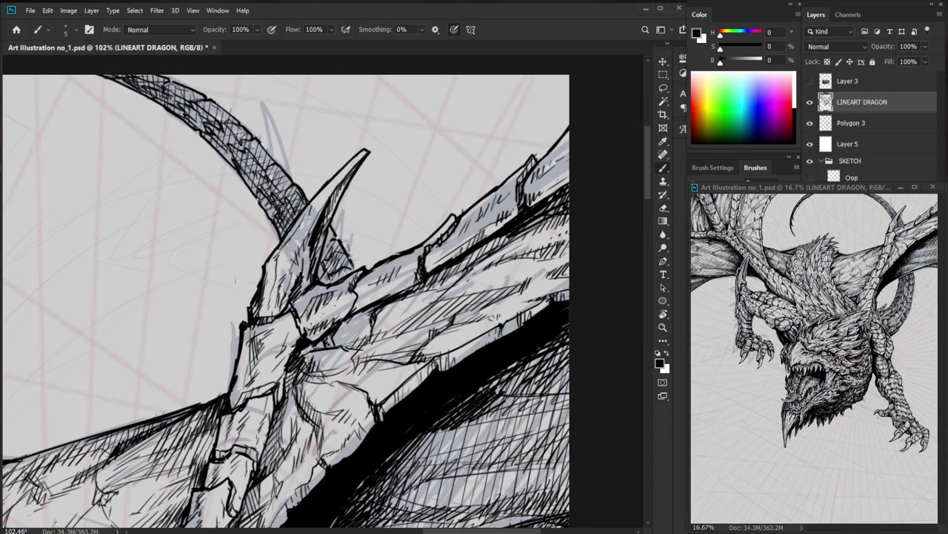
# Refine the tail outline and shading where it passes behind the wing claw, with small eraser corrections.
pyautogui.press('e')
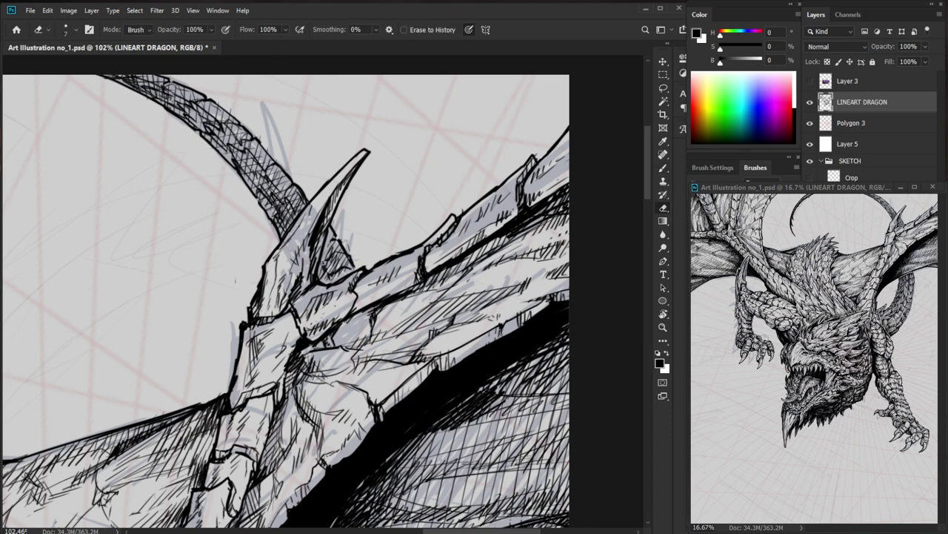
pyautogui.press('b')
pyautogui.press('e')
pyautogui.moveTo(288, 228)
pyautogui.mouseDown()
pyautogui.moveTo(300, 210)
pyautogui.moveTo(284, 232)
pyautogui.mouseUp()
pyautogui.press('b')
pyautogui.press('e')
pyautogui.press('b')
pyautogui.moveTo(306, 174); pyautogui.dragTo(349, 260)
pyautogui.moveTo(281, 205)
pyautogui.mouseDown()
pyautogui.moveTo(279, 244)
pyautogui.moveTo(289, 257)
pyautogui.mouseUp()
pyautogui.moveTo(294, 229); pyautogui.dragTo(296, 266)
pyautogui.moveTo(191, 163)
pyautogui.mouseDown()
pyautogui.moveTo(195, 174)
pyautogui.moveTo(205, 164)
pyautogui.mouseUp()
pyautogui.moveTo(208, 172)
pyautogui.mouseDown()
pyautogui.moveTo(210, 186)
pyautogui.moveTo(235, 182)
pyautogui.moveTo(247, 201)
pyautogui.mouseUp()
# Clean up and re-ink the outer contour of the lower tail loop beneath the wing membrane.
pyautogui.moveTo(346, 189); pyautogui.dragTo(255, 200)
pyautogui.moveTo(432, 426)
pyautogui.mouseDown()
pyautogui.moveTo(455, 358)
pyautogui.moveTo(471, 237)
pyautogui.mouseUp()
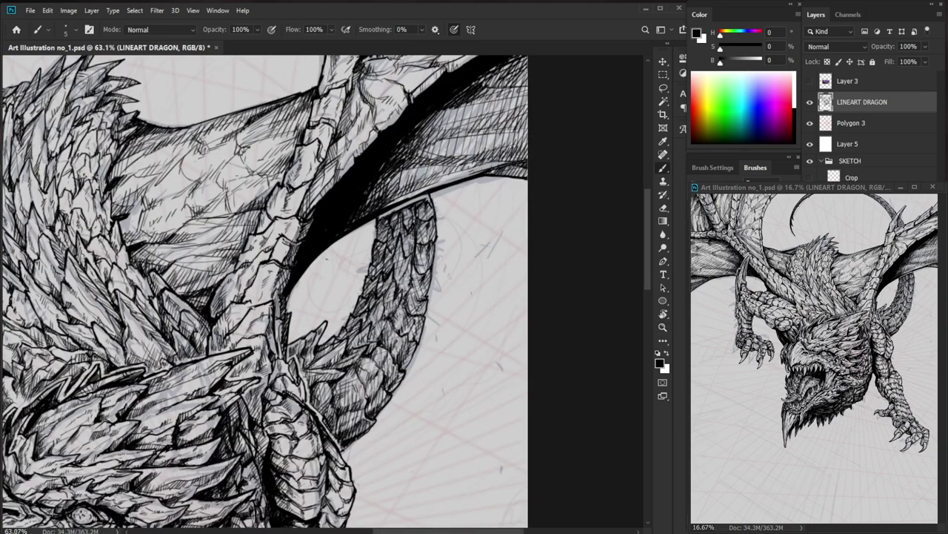
pyautogui.scroll(3, 377, 280)
pyautogui.press('e')
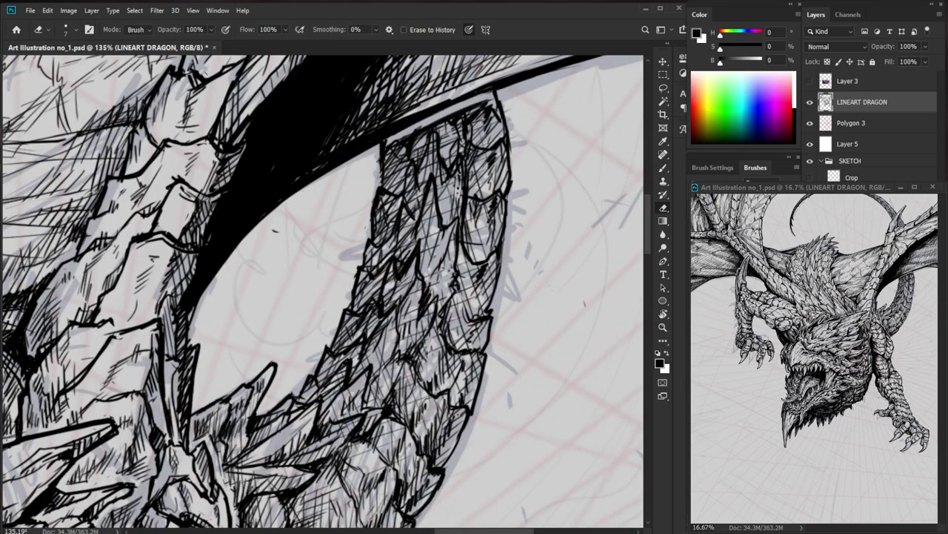
pyautogui.moveTo(507, 193); pyautogui.dragTo(490, 309)
pyautogui.press('b')
pyautogui.moveTo(485, 320); pyautogui.dragTo(505, 223)
pyautogui.press('e')
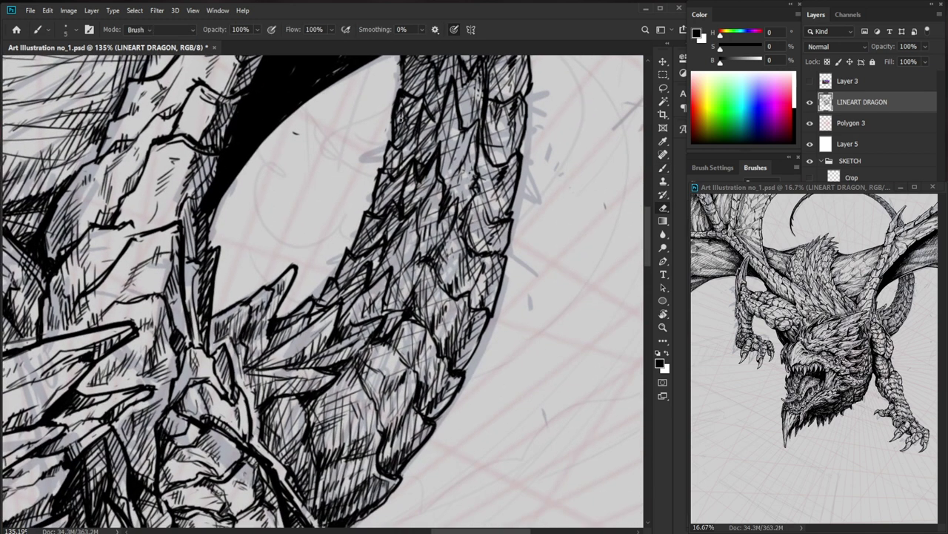
# Erase rough marks on the lower tail loop and re-ink the edge of its scales.
pyautogui.moveTo(394, 118); pyautogui.dragTo(404, 85)
pyautogui.moveTo(431, 129); pyautogui.dragTo(382, 253)
pyautogui.moveTo(355, 197)
pyautogui.mouseDown()
pyautogui.moveTo(353, 180)
pyautogui.moveTo(352, 208)
pyautogui.mouseUp()
pyautogui.press('b')
pyautogui.moveTo(354, 168); pyautogui.dragTo(346, 249)
# Add short hatching strokes to the segments of the horizontal wing bone near the wing joint.
pyautogui.moveTo(389, 225); pyautogui.dragTo(278, 239)
pyautogui.moveTo(459, 437)
pyautogui.mouseDown()
pyautogui.moveTo(525, 402)
pyautogui.moveTo(520, 415)
pyautogui.mouseUp()
pyautogui.moveTo(139, 212); pyautogui.dragTo(164, 212)
pyautogui.moveTo(217, 154); pyautogui.dragTo(302, 343)
pyautogui.scroll(4, 162, 252)
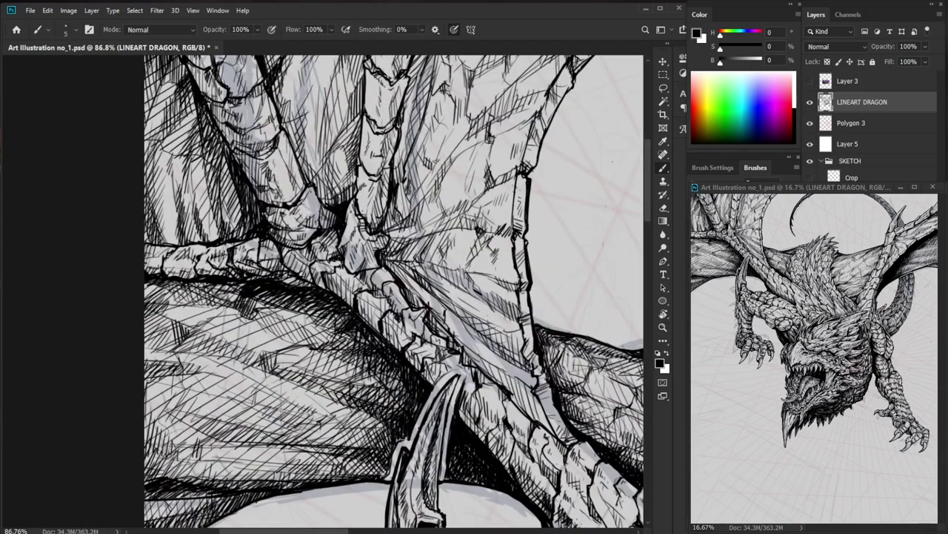
pyautogui.moveTo(252, 243)
pyautogui.mouseDown()
pyautogui.moveTo(277, 257)
pyautogui.moveTo(257, 249)
pyautogui.moveTo(268, 248)
pyautogui.mouseUp()
pyautogui.moveTo(259, 236); pyautogui.dragTo(274, 258)
pyautogui.moveTo(264, 236); pyautogui.dragTo(277, 262)
pyautogui.moveTo(265, 263); pyautogui.dragTo(282, 267)
pyautogui.moveTo(288, 253); pyautogui.dragTo(294, 273)
pyautogui.moveTo(290, 258); pyautogui.dragTo(301, 272)
pyautogui.moveTo(299, 267); pyautogui.dragTo(303, 274)
# Add short shading strokes along a bony wing strut above the wing joint.
pyautogui.moveTo(380, 260); pyautogui.dragTo(318, 260)
pyautogui.moveTo(401, 222); pyautogui.dragTo(219, 171)
pyautogui.moveTo(212, 132)
pyautogui.mouseDown()
pyautogui.moveTo(243, 133)
pyautogui.moveTo(202, 175)
pyautogui.mouseUp()
pyautogui.moveTo(211, 163); pyautogui.dragTo(200, 182)
pyautogui.moveTo(211, 173); pyautogui.dragTo(198, 198)
pyautogui.keyDown('ctrl'); pyautogui.click(196, 195); pyautogui.keyUp('ctrl')
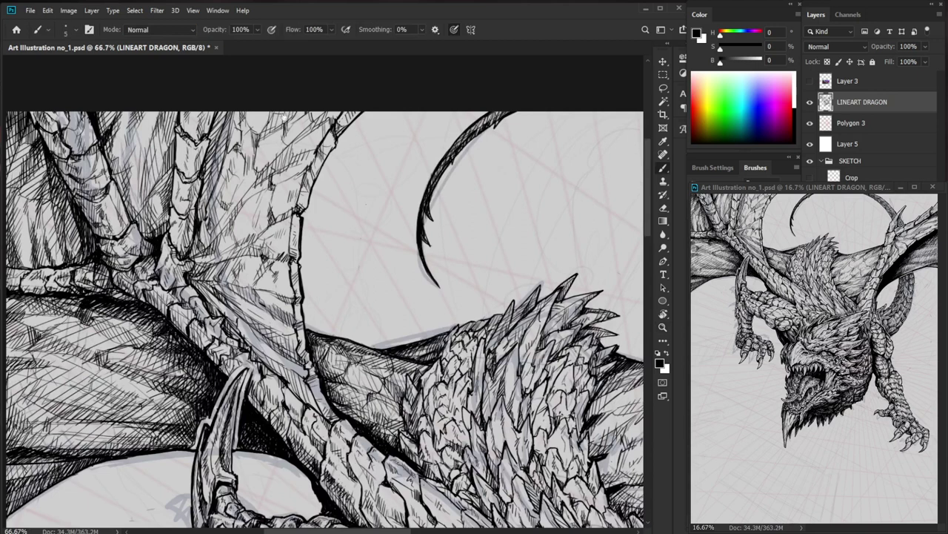
pyautogui.moveTo(367, 241); pyautogui.dragTo(374, 263)
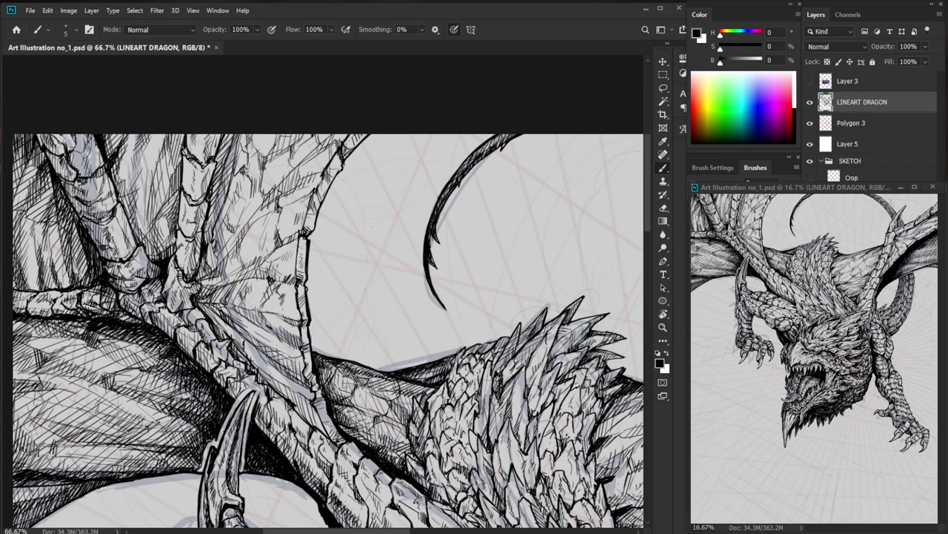
pyautogui.moveTo(301, 277); pyautogui.dragTo(324, 284)
pyautogui.press('b')
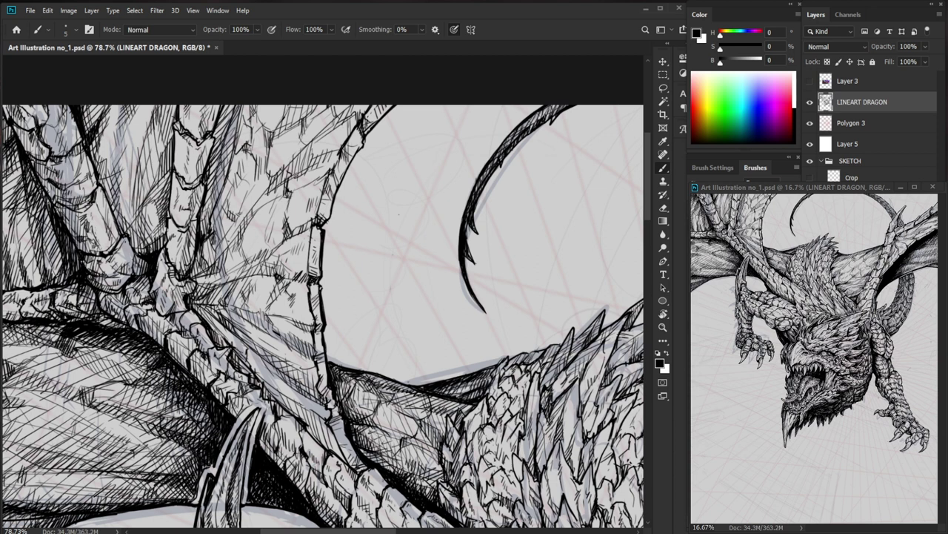
pyautogui.moveTo(282, 209); pyautogui.dragTo(214, 215)
pyautogui.moveTo(386, 342); pyautogui.dragTo(406, 418)
pyautogui.moveTo(446, 311); pyautogui.dragTo(397, 315)
pyautogui.moveTo(386, 431); pyautogui.dragTo(377, 395)
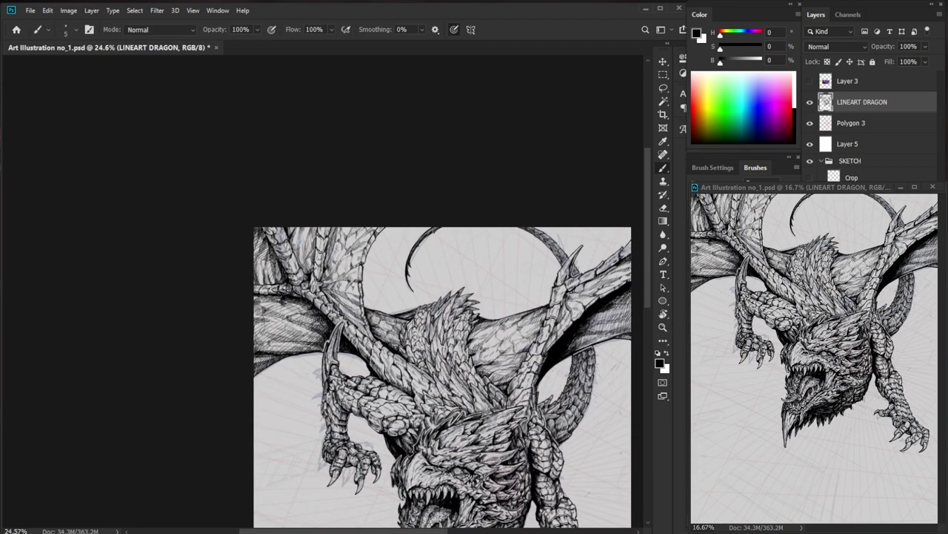
# Strengthen the wing membrane's edge and the finger-bone outlines where they meet the upper canvas border.
pyautogui.moveTo(384, 221); pyautogui.dragTo(526, 224)
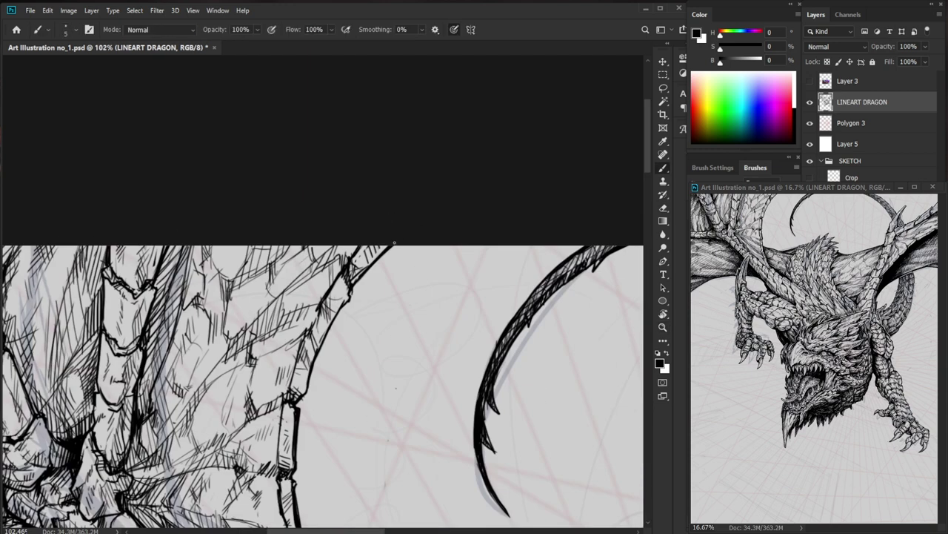
pyautogui.press('e')
pyautogui.press('b')
pyautogui.moveTo(363, 272)
pyautogui.mouseDown()
pyautogui.moveTo(352, 295)
pyautogui.moveTo(346, 264)
pyautogui.moveTo(312, 242)
pyautogui.moveTo(362, 246)
pyautogui.mouseUp()
pyautogui.press('e')
pyautogui.press('b')
pyautogui.press('e')
pyautogui.press('b')
pyautogui.moveTo(303, 249); pyautogui.dragTo(293, 260)
pyautogui.moveTo(307, 249)
pyautogui.mouseDown()
pyautogui.moveTo(287, 274)
pyautogui.moveTo(304, 247)
pyautogui.mouseUp()
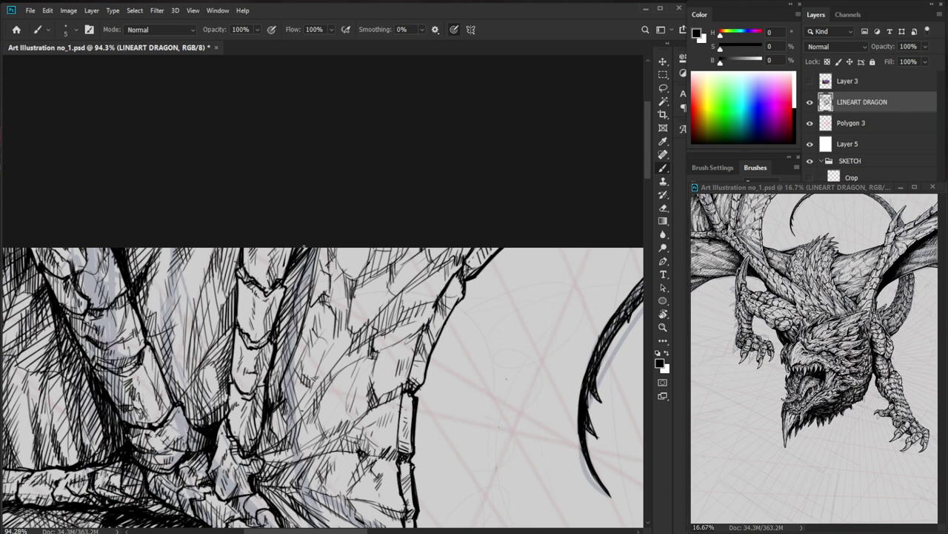
pyautogui.moveTo(248, 249); pyautogui.dragTo(236, 275)
pyautogui.moveTo(285, 265); pyautogui.dragTo(256, 265)
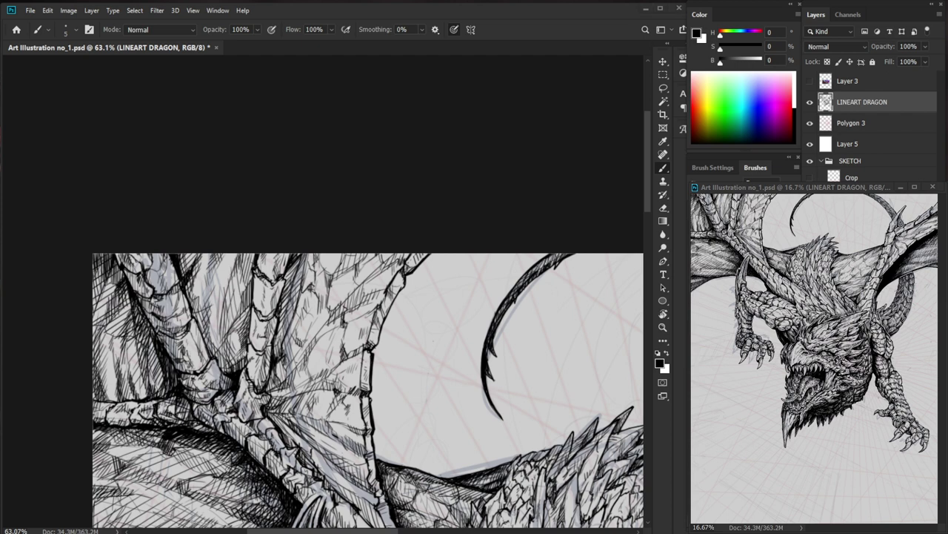
# Add hatching strokes across the dark wing membrane below the horizontal wing bone.
pyautogui.press('e')
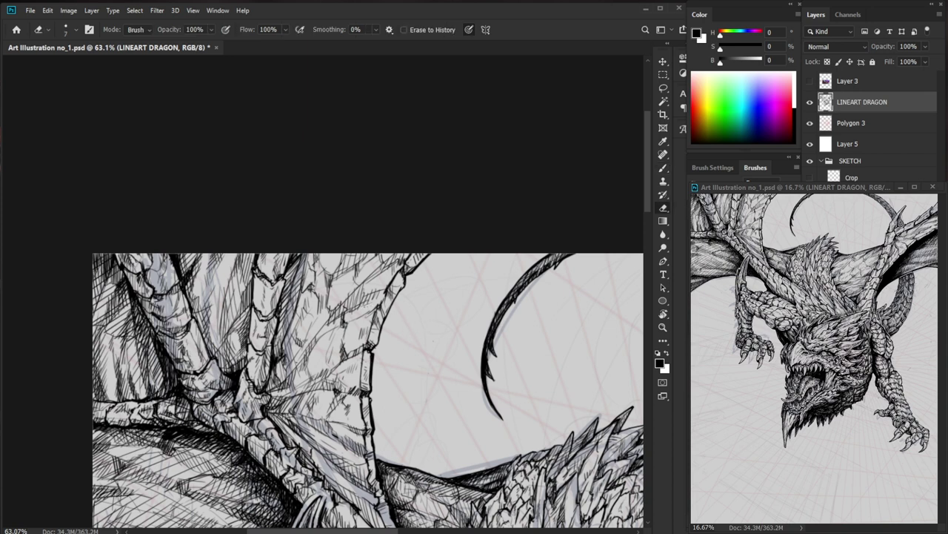
pyautogui.press('b')
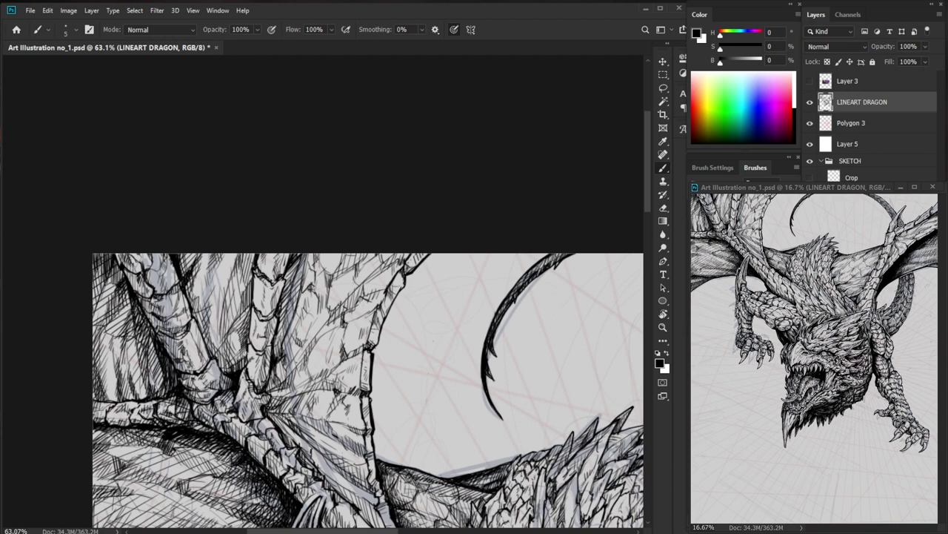
pyautogui.moveTo(119, 451); pyautogui.dragTo(143, 460)
pyautogui.moveTo(140, 454); pyautogui.dragTo(165, 457)
pyautogui.moveTo(112, 444)
pyautogui.mouseDown()
pyautogui.moveTo(152, 454)
pyautogui.moveTo(122, 465)
pyautogui.mouseUp()
pyautogui.moveTo(115, 446)
pyautogui.mouseDown()
pyautogui.moveTo(124, 465)
pyautogui.moveTo(151, 456)
pyautogui.mouseUp()
pyautogui.moveTo(267, 441)
pyautogui.mouseDown()
pyautogui.moveTo(260, 396)
pyautogui.moveTo(192, 418)
pyautogui.mouseUp()
pyautogui.moveTo(207, 397); pyautogui.dragTo(199, 422)
pyautogui.moveTo(220, 406)
pyautogui.mouseDown()
pyautogui.moveTo(204, 432)
pyautogui.moveTo(214, 410)
pyautogui.mouseUp()
pyautogui.moveTo(246, 449); pyautogui.dragTo(235, 391)
pyautogui.moveTo(268, 432); pyautogui.dragTo(258, 441)
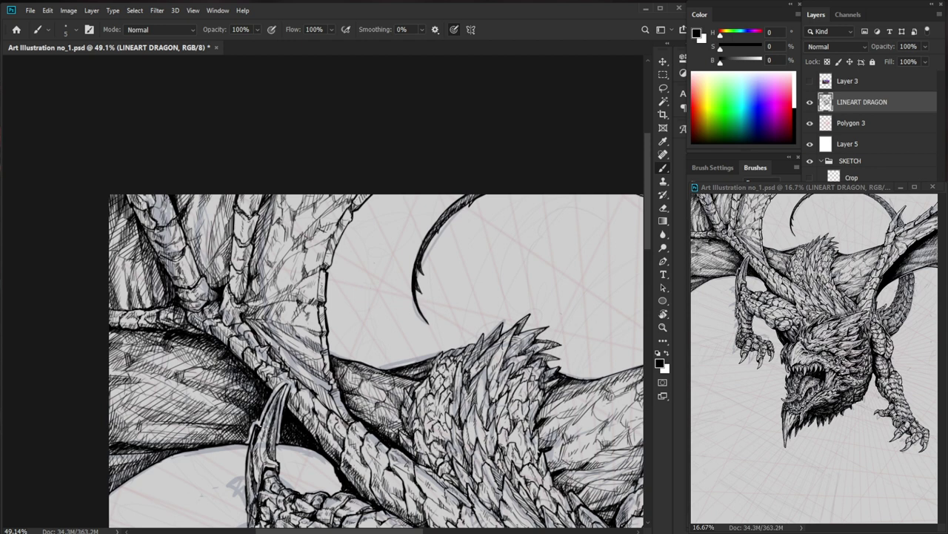
# Hatch the lower band of the wing membrane with a row of short diagonal strokes beside the claw.
pyautogui.hotkey('ctrl', 'space')
pyautogui.moveTo(150, 440); pyautogui.dragTo(187, 428)
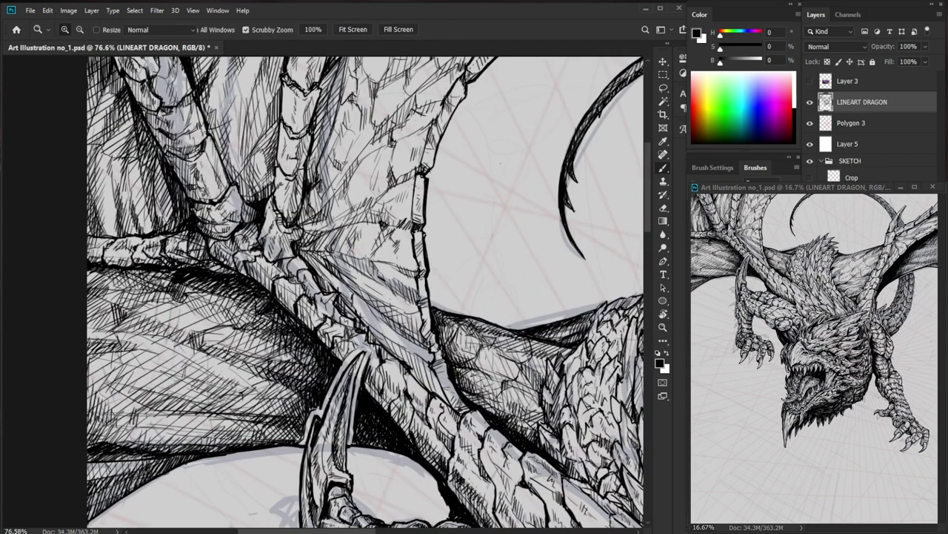
pyautogui.hotkey('ctrl', 'space')
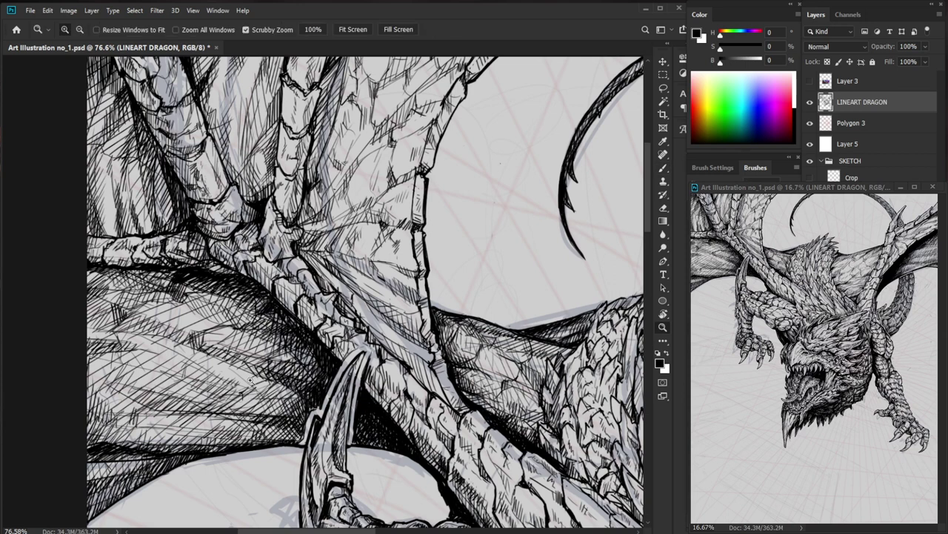
pyautogui.moveTo(149, 413); pyautogui.dragTo(143, 428)
pyautogui.moveTo(162, 411)
pyautogui.mouseDown()
pyautogui.moveTo(151, 426)
pyautogui.moveTo(178, 429)
pyautogui.mouseUp()
pyautogui.moveTo(196, 412); pyautogui.dragTo(188, 429)
pyautogui.moveTo(210, 413); pyautogui.dragTo(203, 429)
pyautogui.moveTo(220, 414); pyautogui.dragTo(211, 432)
pyautogui.moveTo(231, 412)
pyautogui.mouseDown()
pyautogui.moveTo(217, 432)
pyautogui.moveTo(258, 427)
pyautogui.moveTo(299, 437)
pyautogui.mouseUp()
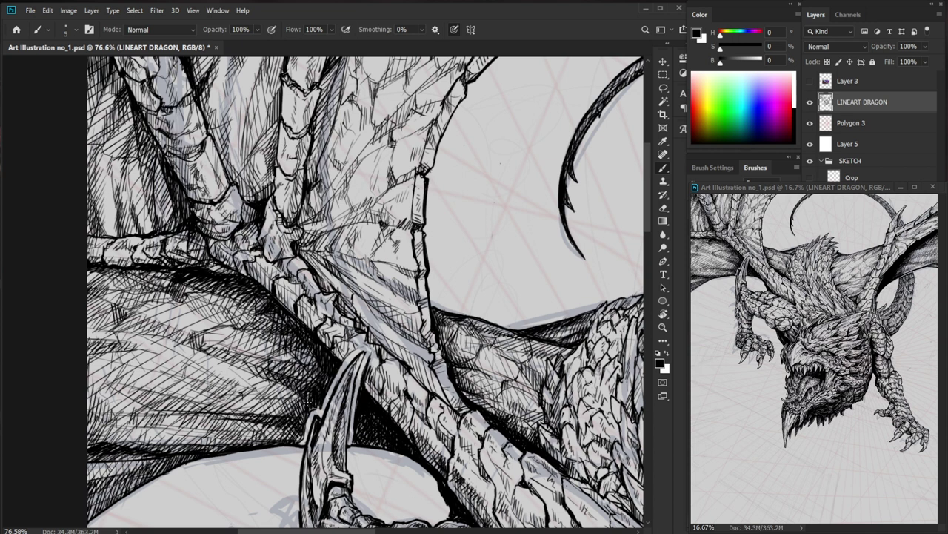
# Layer longer cross-hatching strokes over the lower wing membrane to deepen its shading.
pyautogui.hotkey('ctrl', 'space')
pyautogui.moveTo(184, 452); pyautogui.dragTo(204, 453)
pyautogui.moveTo(145, 416); pyautogui.dragTo(207, 433)
pyautogui.moveTo(154, 416)
pyautogui.mouseDown()
pyautogui.moveTo(225, 430)
pyautogui.moveTo(187, 427)
pyautogui.mouseUp()
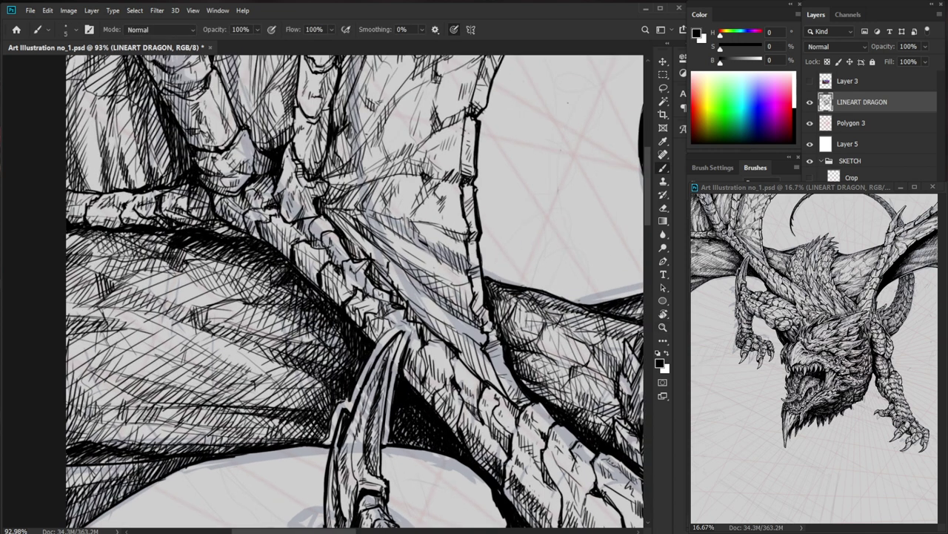
pyautogui.hotkey('ctrl', 'alt', 'space')
pyautogui.click(204, 430)
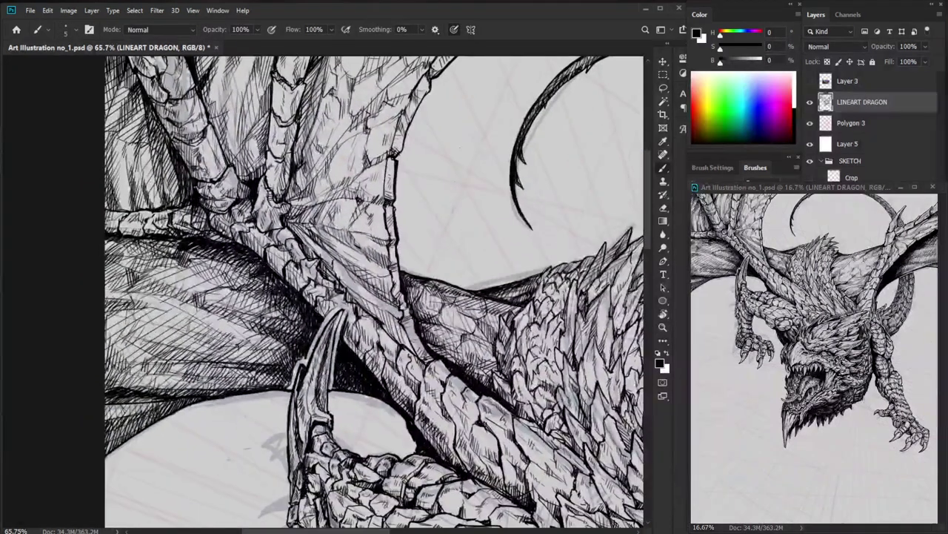
# Hatch the lower wing membrane with short vertical brush strokes near the canvas's left border.
pyautogui.hotkey('ctrl', 'space')
pyautogui.click(140, 404)
pyautogui.moveTo(119, 368)
pyautogui.mouseDown()
pyautogui.moveTo(115, 386)
pyautogui.moveTo(125, 385)
pyautogui.mouseUp()
pyautogui.moveTo(136, 371); pyautogui.dragTo(133, 389)
pyautogui.moveTo(146, 373); pyautogui.dragTo(146, 396)
# Add long diagonal hatching strokes across the middle of the left wing's dark membrane.
pyautogui.hotkey('ctrl', 'space')
pyautogui.moveTo(218, 368); pyautogui.dragTo(160, 413)
pyautogui.press('space')
pyautogui.moveTo(520, 373)
pyautogui.mouseDown()
pyautogui.moveTo(361, 413)
pyautogui.moveTo(387, 400)
pyautogui.mouseUp()
pyautogui.hotkey('ctrl', 'space')
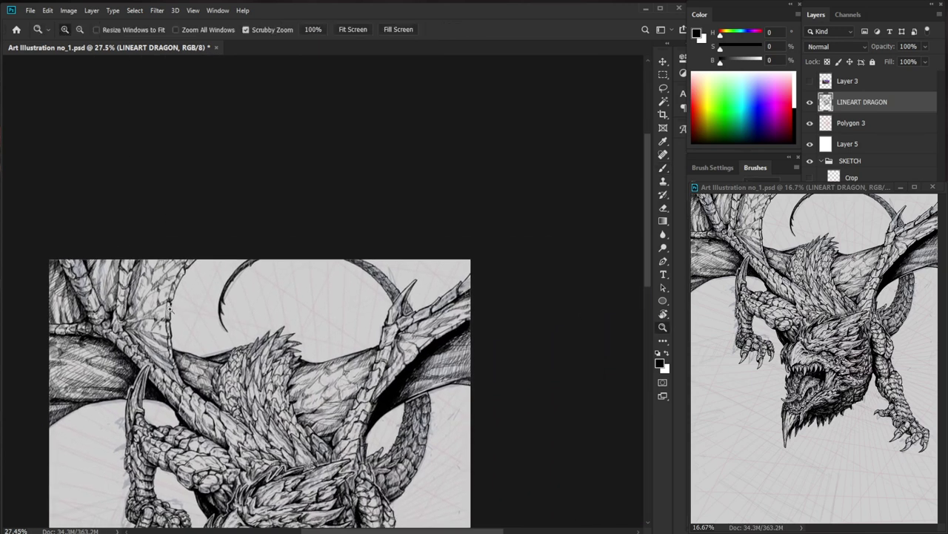
pyautogui.hotkey('ctrl', 'space')
pyautogui.click(170, 307)
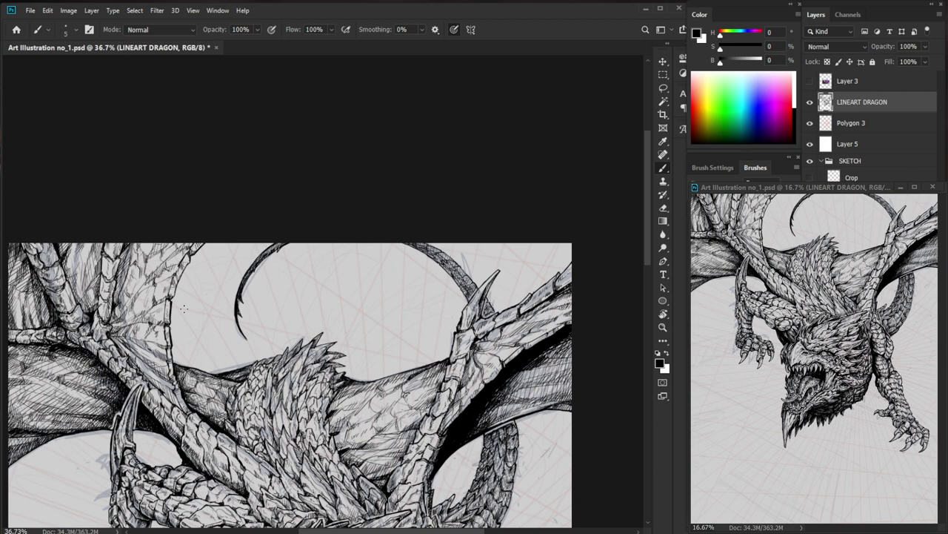
pyautogui.hotkey('ctrl', 'space')
pyautogui.moveTo(61, 406); pyautogui.dragTo(92, 403)
pyautogui.press('space')
pyautogui.moveTo(81, 396)
pyautogui.mouseDown()
pyautogui.moveTo(232, 360)
pyautogui.moveTo(212, 341)
pyautogui.moveTo(223, 345)
pyautogui.mouseUp()
pyautogui.press('e')
pyautogui.press('b')
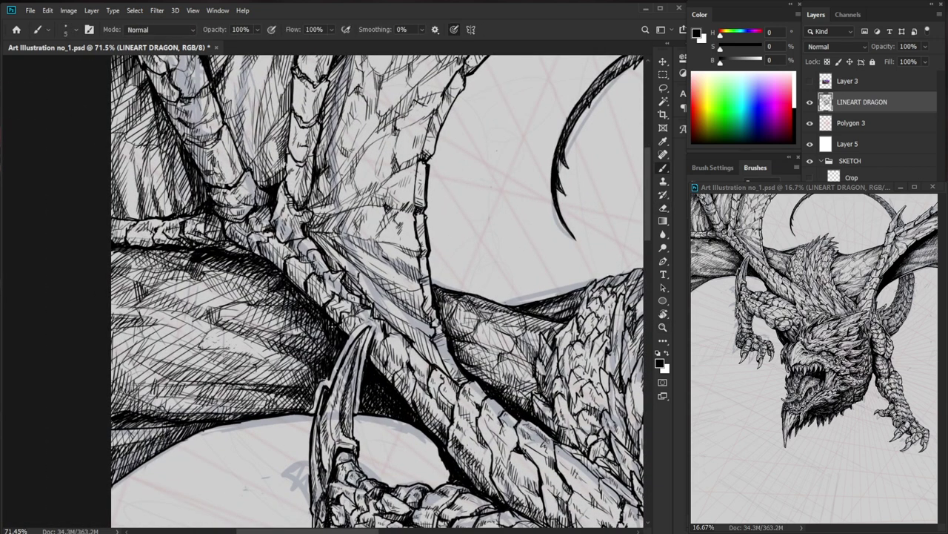
pyautogui.moveTo(215, 313); pyautogui.dragTo(195, 347)
pyautogui.moveTo(205, 327); pyautogui.dragTo(187, 382)
# Deepen the shadow on the membrane along the lower edge of the scaled wing arm with short strokes.
pyautogui.moveTo(271, 338); pyautogui.dragTo(263, 360)
pyautogui.moveTo(273, 339); pyautogui.dragTo(255, 370)
pyautogui.moveTo(274, 347); pyautogui.dragTo(264, 356)
pyautogui.moveTo(271, 341); pyautogui.dragTo(264, 355)
pyautogui.moveTo(278, 335)
pyautogui.mouseDown()
pyautogui.moveTo(264, 350)
pyautogui.moveTo(272, 331)
pyautogui.mouseUp()
pyautogui.moveTo(287, 309); pyautogui.dragTo(273, 329)
pyautogui.moveTo(283, 312)
pyautogui.mouseDown()
pyautogui.moveTo(277, 328)
pyautogui.moveTo(262, 302)
pyautogui.mouseUp()
pyautogui.moveTo(270, 290); pyautogui.dragTo(259, 301)
pyautogui.moveTo(264, 285)
pyautogui.mouseDown()
pyautogui.moveTo(256, 302)
pyautogui.moveTo(251, 290)
pyautogui.moveTo(261, 296)
pyautogui.mouseUp()
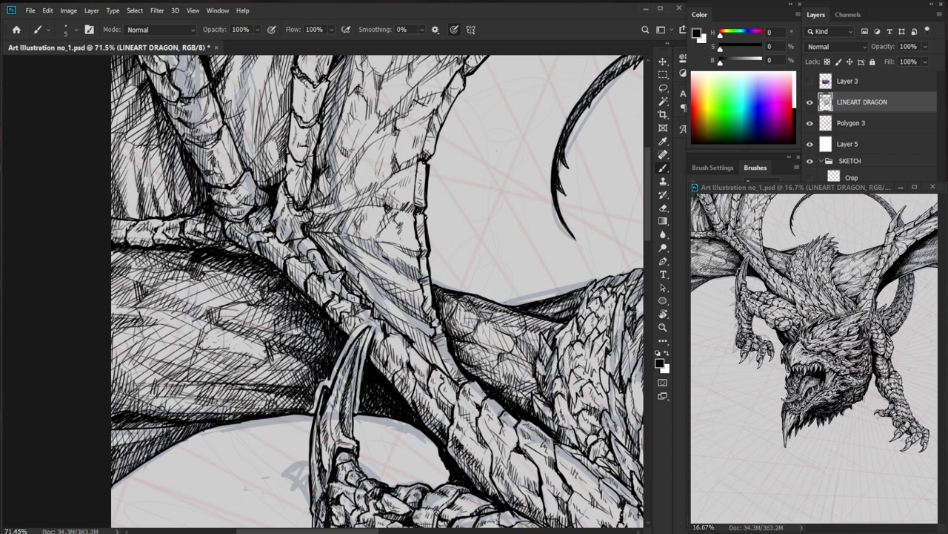
# Extend the dark patch under the horizontal wing bone with a few short diagonal strokes.
pyautogui.moveTo(193, 273); pyautogui.dragTo(186, 300)
pyautogui.moveTo(190, 272)
pyautogui.mouseDown()
pyautogui.moveTo(179, 308)
pyautogui.moveTo(178, 286)
pyautogui.mouseUp()
pyautogui.moveTo(191, 273); pyautogui.dragTo(184, 284)
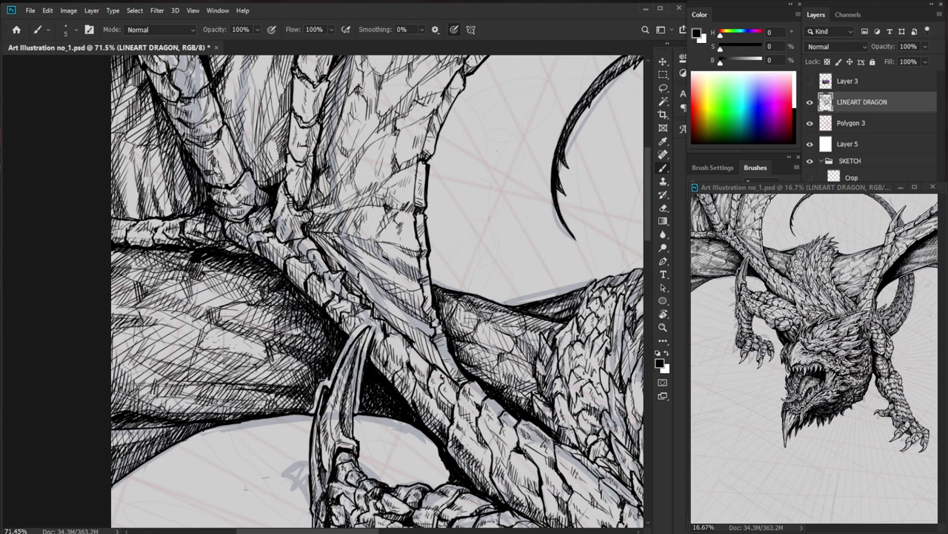
# Clean up the scale outlines along the lower edge of the left wing arm with alternating eraser and brush touches.
pyautogui.moveTo(305, 307); pyautogui.dragTo(346, 304)
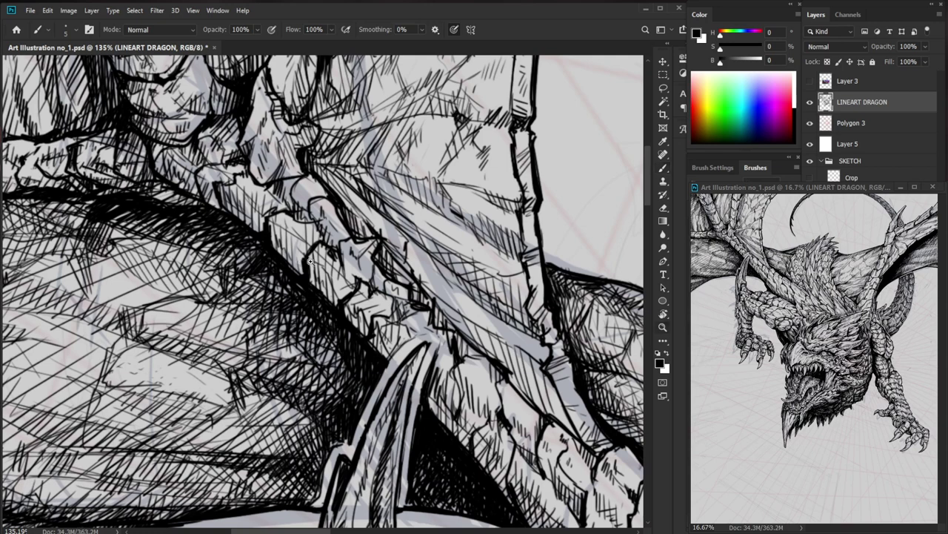
pyautogui.moveTo(311, 262); pyautogui.dragTo(292, 265)
pyautogui.moveTo(308, 366); pyautogui.dragTo(297, 354)
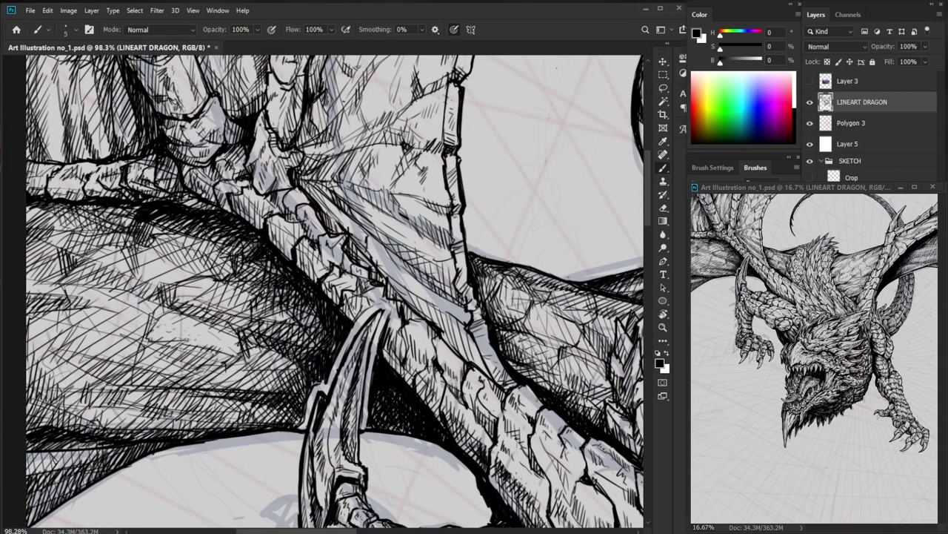
pyautogui.moveTo(244, 211); pyautogui.dragTo(270, 211)
pyautogui.press('e')
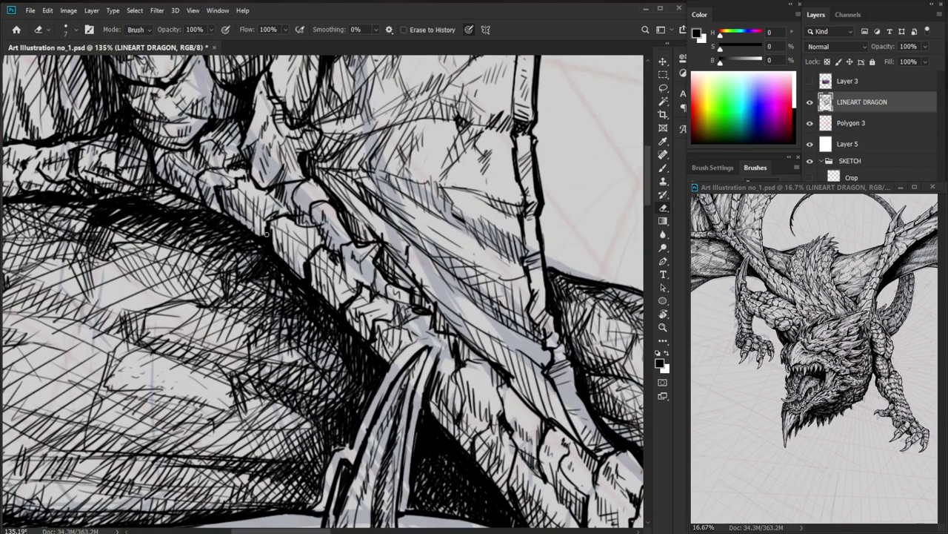
pyautogui.press('b')
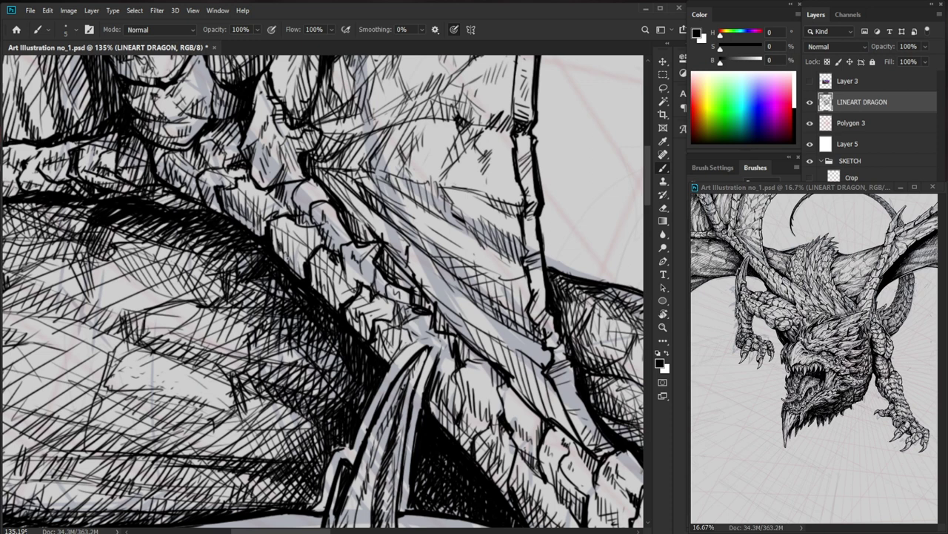
pyautogui.press('e')
pyautogui.press('b')
pyautogui.press('e')
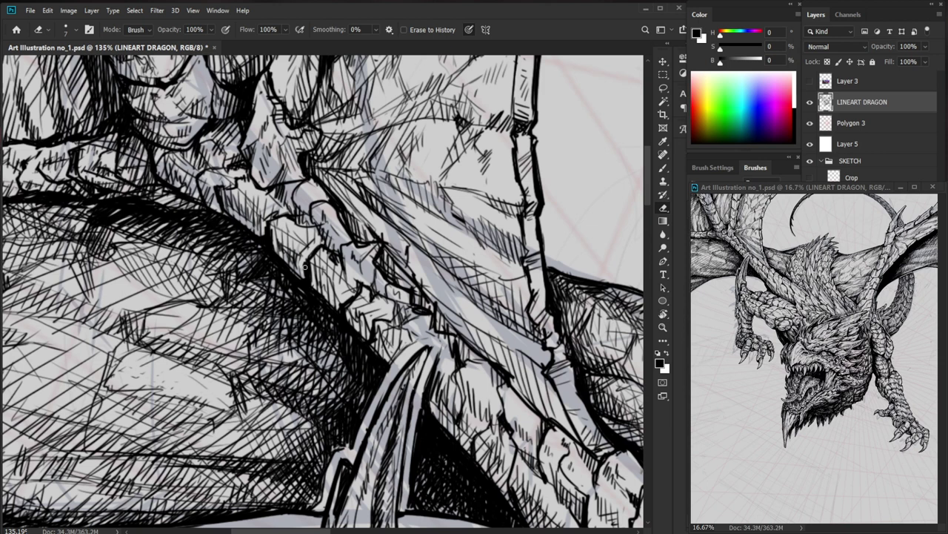
pyautogui.press('b')
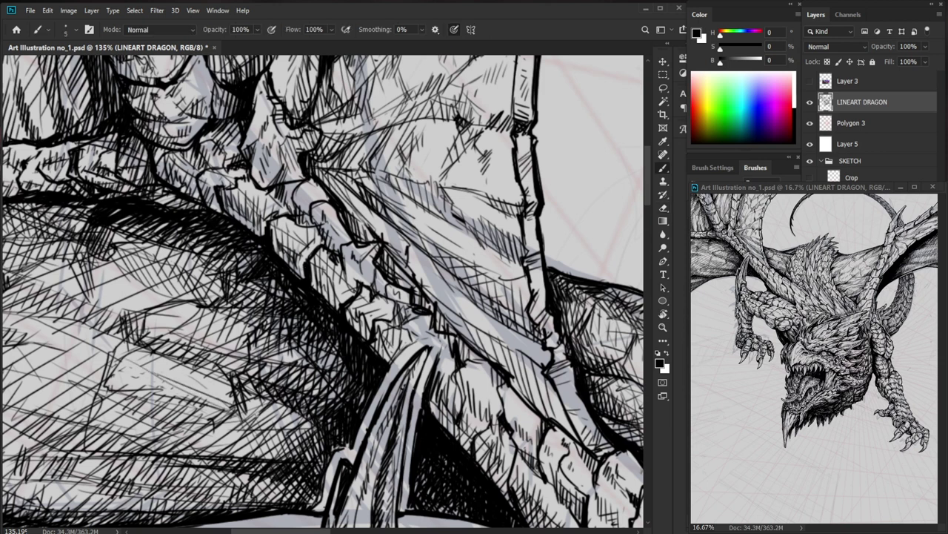
# Add a row of short hatching strokes to the light area of the left wing membrane.
pyautogui.moveTo(141, 369); pyautogui.dragTo(127, 391)
pyautogui.moveTo(148, 371); pyautogui.dragTo(141, 392)
pyautogui.moveTo(163, 376)
pyautogui.mouseDown()
pyautogui.moveTo(150, 396)
pyautogui.moveTo(158, 393)
pyautogui.mouseUp()
pyautogui.moveTo(171, 382)
pyautogui.mouseDown()
pyautogui.moveTo(163, 394)
pyautogui.moveTo(175, 396)
pyautogui.mouseUp()
pyautogui.moveTo(185, 388); pyautogui.dragTo(179, 395)
# Darken the membrane shadow beside the left wing arm, just above the curved claw, with short strokes.
pyautogui.keyDown('alt'); pyautogui.click(333, 332); pyautogui.keyUp('alt')
pyautogui.keyDown('alt'); pyautogui.click(333, 332); pyautogui.keyUp('alt')
pyautogui.moveTo(255, 335)
pyautogui.mouseDown()
pyautogui.moveTo(137, 279)
pyautogui.moveTo(173, 282)
pyautogui.mouseUp()
pyautogui.keyDown('ctrl'); pyautogui.click(136, 280); pyautogui.keyUp('ctrl')
pyautogui.moveTo(234, 278); pyautogui.dragTo(219, 278)
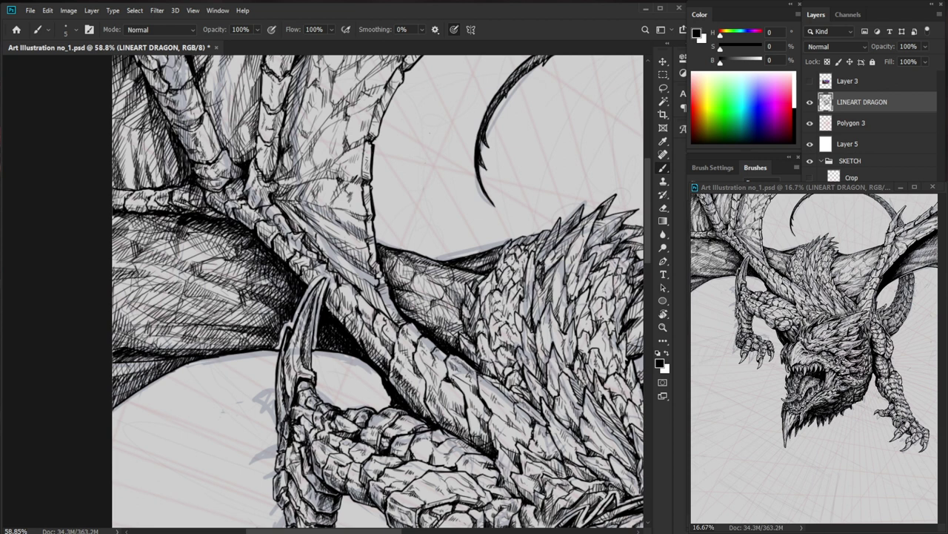
pyautogui.moveTo(278, 282); pyautogui.dragTo(334, 282)
pyautogui.moveTo(278, 258)
pyautogui.mouseDown()
pyautogui.moveTo(287, 276)
pyautogui.moveTo(269, 281)
pyautogui.moveTo(293, 269)
pyautogui.moveTo(316, 295)
pyautogui.moveTo(310, 335)
pyautogui.mouseUp()
pyautogui.moveTo(307, 300); pyautogui.dragTo(303, 309)
pyautogui.moveTo(300, 304); pyautogui.dragTo(287, 322)
pyautogui.moveTo(277, 315)
pyautogui.mouseDown()
pyautogui.moveTo(258, 318)
pyautogui.moveTo(281, 319)
pyautogui.mouseUp()
pyautogui.moveTo(279, 312)
pyautogui.mouseDown()
pyautogui.moveTo(267, 317)
pyautogui.moveTo(277, 328)
pyautogui.mouseUp()
# Hatch the shaded side of the right wing arm where it borders the solid black membrane shadow.
pyautogui.moveTo(340, 317); pyautogui.dragTo(259, 320)
pyautogui.moveTo(556, 369); pyautogui.dragTo(390, 374)
pyautogui.scroll(4, 462, 276)
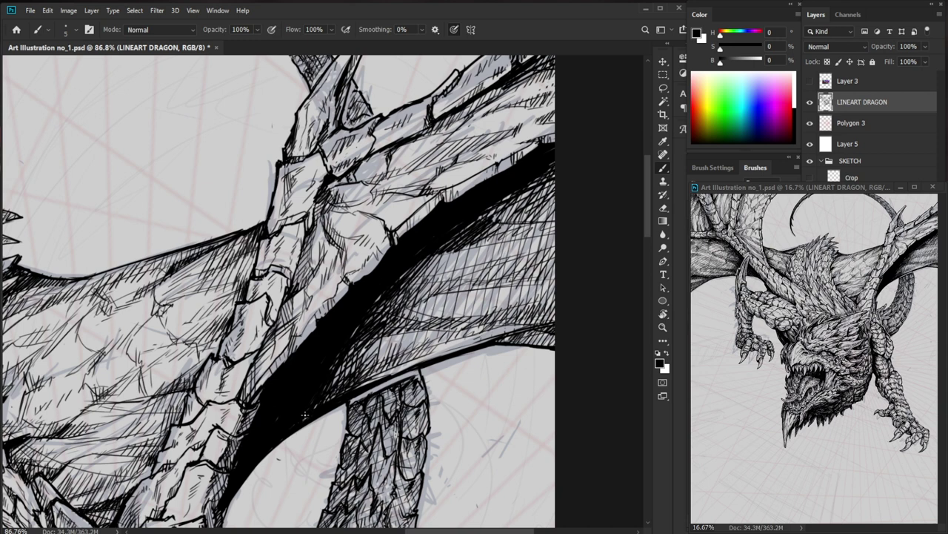
pyautogui.moveTo(262, 357); pyautogui.dragTo(244, 379)
pyautogui.moveTo(257, 358); pyautogui.dragTo(251, 377)
pyautogui.moveTo(270, 340); pyautogui.dragTo(256, 371)
# Add pairs of short shading strokes to the scales on the lower half of the right wing arm.
pyautogui.moveTo(241, 384); pyautogui.dragTo(275, 384)
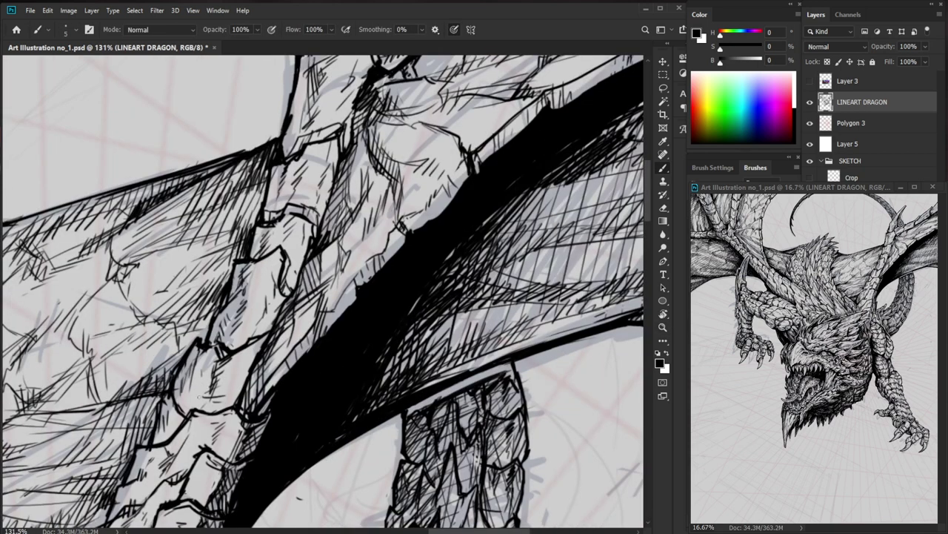
pyautogui.moveTo(200, 393); pyautogui.dragTo(198, 407)
pyautogui.moveTo(203, 394); pyautogui.dragTo(201, 412)
pyautogui.moveTo(277, 364); pyautogui.dragTo(210, 363)
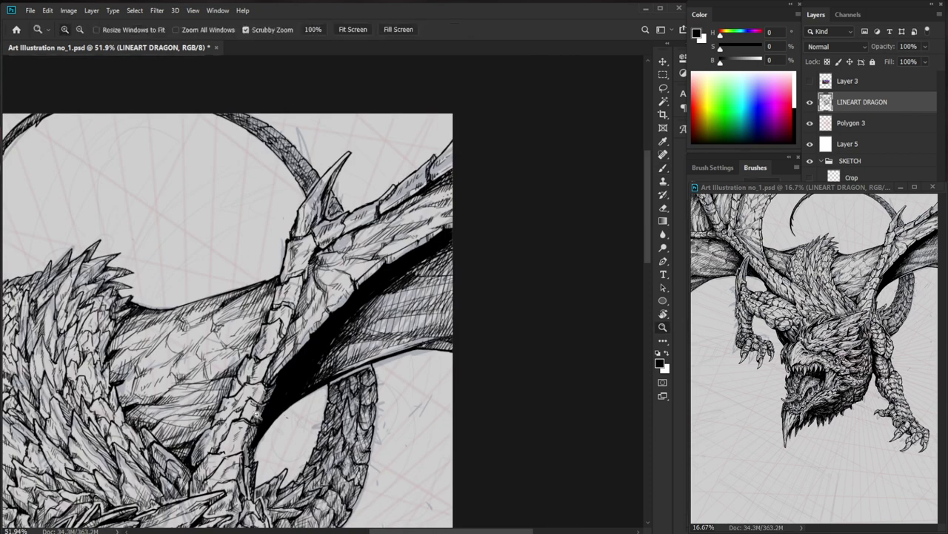
pyautogui.moveTo(250, 408); pyautogui.dragTo(299, 407)
pyautogui.moveTo(228, 390); pyautogui.dragTo(225, 405)
pyautogui.moveTo(232, 390); pyautogui.dragTo(231, 404)
# Shade and clean up the next scales down the right wing arm with brush and eraser.
pyautogui.moveTo(271, 443); pyautogui.dragTo(298, 345)
pyautogui.moveTo(231, 377); pyautogui.dragTo(228, 395)
pyautogui.moveTo(233, 377); pyautogui.dragTo(231, 396)
pyautogui.moveTo(238, 380)
pyautogui.mouseDown()
pyautogui.moveTo(234, 397)
pyautogui.moveTo(222, 387)
pyautogui.mouseUp()
pyautogui.press('e')
pyautogui.press('b')
pyautogui.moveTo(244, 380)
pyautogui.mouseDown()
pyautogui.moveTo(187, 381)
pyautogui.moveTo(276, 380)
pyautogui.moveTo(266, 372)
pyautogui.moveTo(274, 363)
pyautogui.moveTo(257, 373)
pyautogui.moveTo(247, 361)
pyautogui.mouseUp()
# Refine the scale lines near the base of the right wing arm with short strokes and small eraser corrections.
pyautogui.moveTo(292, 331); pyautogui.dragTo(222, 333)
pyautogui.moveTo(521, 451); pyautogui.dragTo(493, 428)
pyautogui.moveTo(248, 324); pyautogui.dragTo(306, 323)
pyautogui.moveTo(248, 294); pyautogui.dragTo(242, 311)
pyautogui.moveTo(248, 298); pyautogui.dragTo(227, 315)
pyautogui.moveTo(237, 292)
pyautogui.mouseDown()
pyautogui.moveTo(228, 315)
pyautogui.moveTo(240, 310)
pyautogui.moveTo(217, 352)
pyautogui.moveTo(238, 334)
pyautogui.mouseUp()
pyautogui.press('e')
pyautogui.press('b')
pyautogui.press('e')
pyautogui.press('b')
pyautogui.moveTo(262, 284); pyautogui.dragTo(258, 295)
pyautogui.moveTo(263, 283); pyautogui.dragTo(257, 294)
pyautogui.moveTo(263, 287); pyautogui.dragTo(262, 288)
pyautogui.press('b')
pyautogui.press('z')
pyautogui.moveTo(324, 261); pyautogui.dragTo(279, 262)
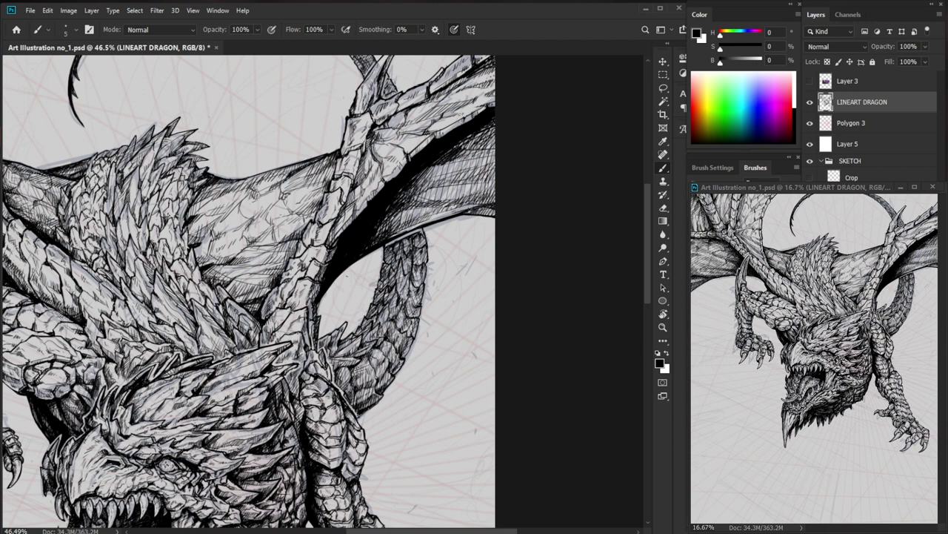
# Hatch the shadow between the neck scales and the long head spike at the wing arm's base.
pyautogui.press('z')
pyautogui.moveTo(243, 359); pyautogui.dragTo(289, 358)
pyautogui.press('e')
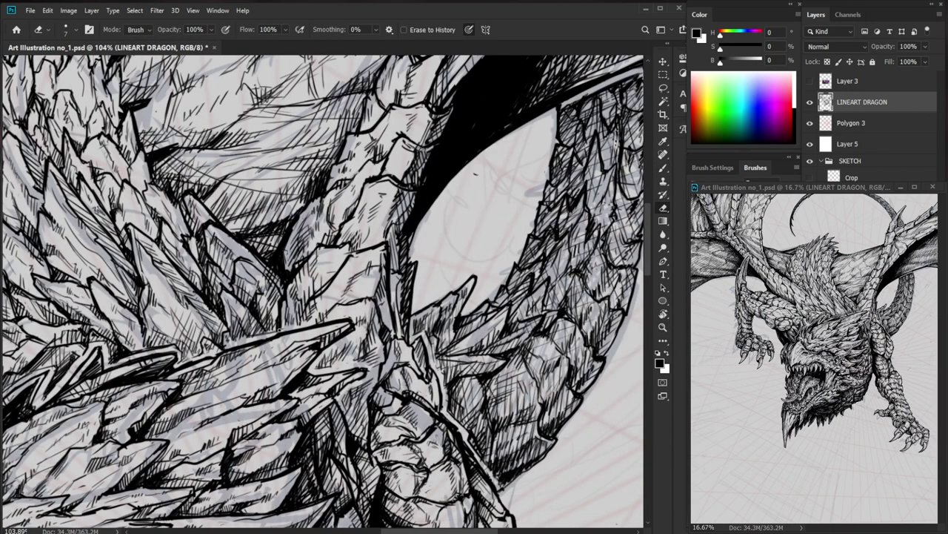
pyautogui.press('b')
pyautogui.moveTo(271, 306); pyautogui.dragTo(242, 337)
pyautogui.moveTo(275, 308); pyautogui.dragTo(254, 336)
pyautogui.moveTo(278, 313); pyautogui.dragTo(265, 334)
pyautogui.moveTo(276, 327); pyautogui.dragTo(267, 334)
# Examine the whole illustration, the tail tip and the left wing joint for areas needing refinement.
pyautogui.press('z')
pyautogui.moveTo(350, 282); pyautogui.dragTo(251, 283)
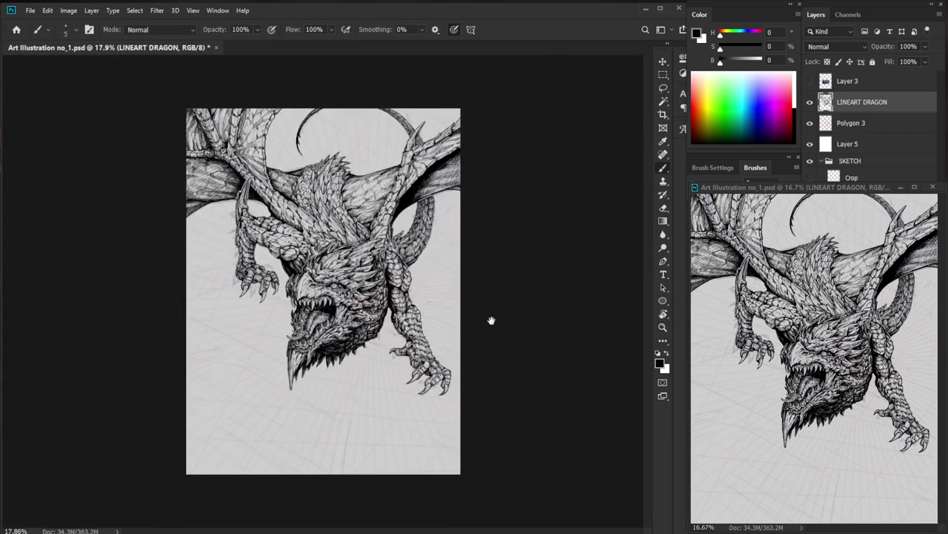
pyautogui.press('z')
pyautogui.moveTo(449, 229)
pyautogui.mouseDown()
pyautogui.moveTo(478, 192)
pyautogui.moveTo(410, 371)
pyautogui.mouseUp()
pyautogui.press('space')
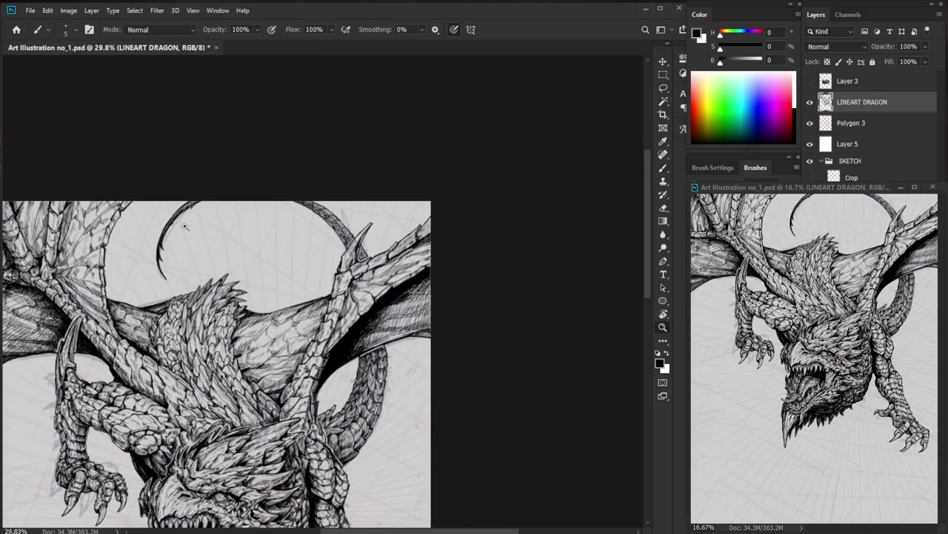
pyautogui.press('z')
pyautogui.moveTo(170, 223); pyautogui.dragTo(234, 224)
pyautogui.press('e')
pyautogui.moveTo(229, 175)
pyautogui.mouseDown()
pyautogui.moveTo(189, 199)
pyautogui.moveTo(175, 178)
pyautogui.mouseUp()
pyautogui.press('b')
pyautogui.press('z')
pyautogui.press('space')
pyautogui.moveTo(318, 222); pyautogui.dragTo(399, 214)
pyautogui.moveTo(149, 257)
pyautogui.mouseDown()
pyautogui.moveTo(184, 257)
pyautogui.moveTo(222, 211)
pyautogui.mouseUp()
pyautogui.hotkey('ctrl', 'space')
pyautogui.moveTo(266, 192); pyautogui.dragTo(254, 192)
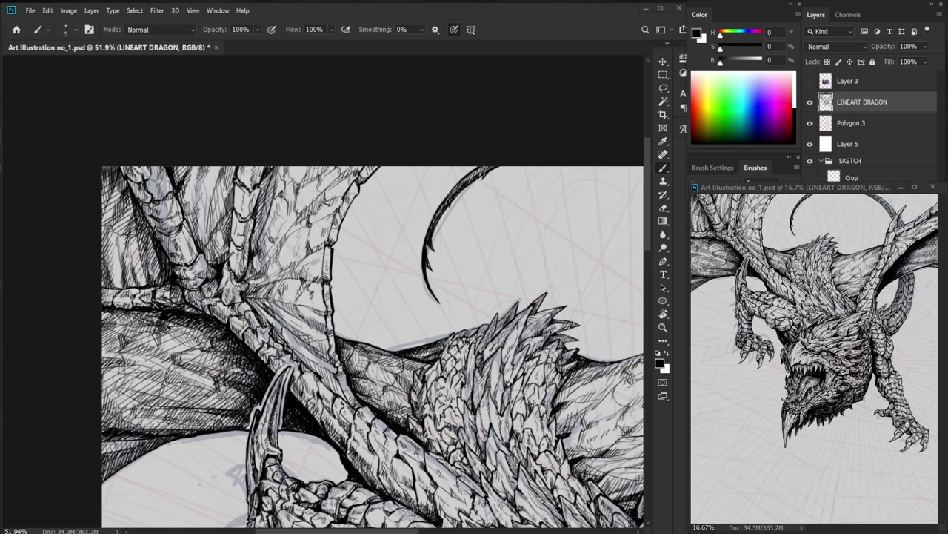
pyautogui.scroll(5, 256, 295)
pyautogui.moveTo(258, 298); pyautogui.dragTo(317, 305)
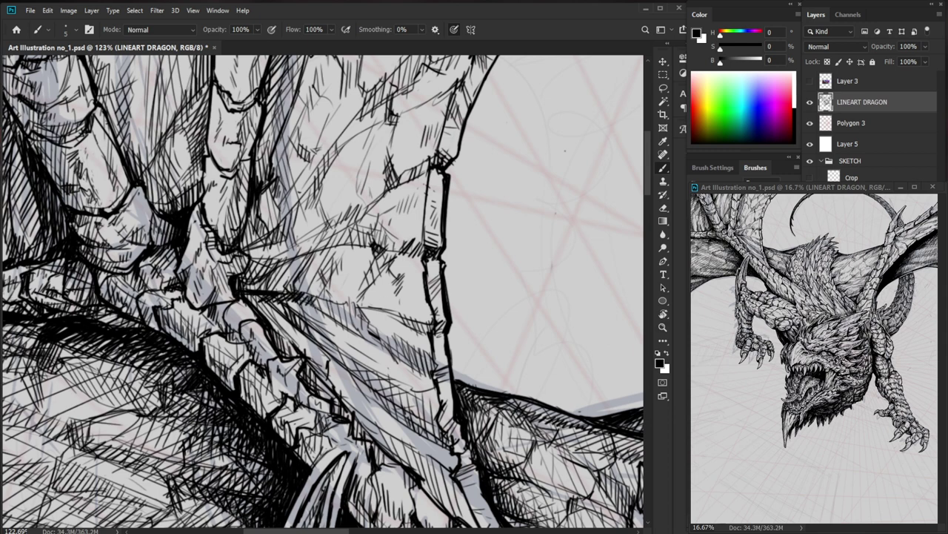
pyautogui.moveTo(394, 312); pyautogui.dragTo(285, 315)
pyautogui.moveTo(512, 467); pyautogui.dragTo(317, 404)
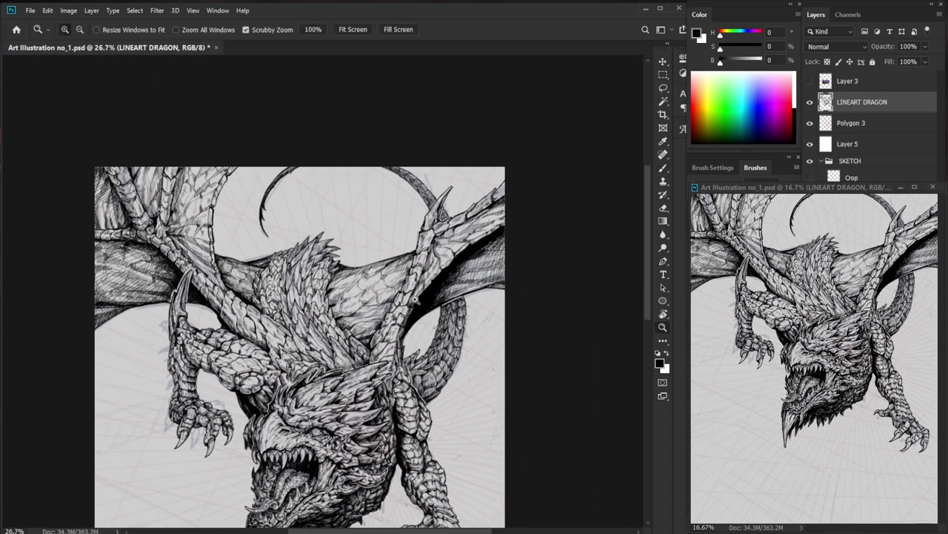
# Add short hatching strokes to the middle scales of the right wing arm and tidy their edges with the eraser.
pyautogui.scroll(3, 415, 299)
pyautogui.press('b')
pyautogui.moveTo(406, 279); pyautogui.dragTo(398, 292)
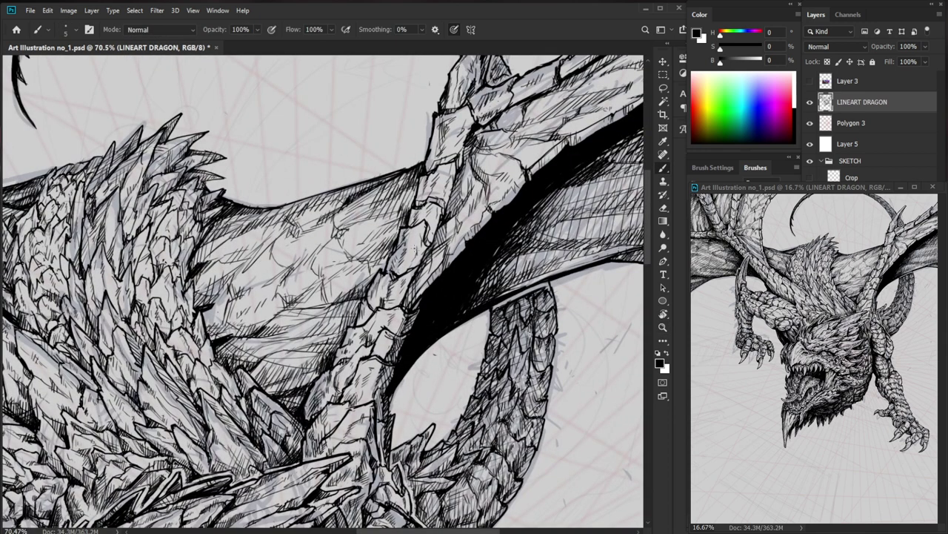
pyautogui.press('e')
pyautogui.press('b')
pyautogui.moveTo(418, 248); pyautogui.dragTo(415, 257)
pyautogui.moveTo(422, 242); pyautogui.dragTo(416, 253)
pyautogui.moveTo(464, 220)
pyautogui.mouseDown()
pyautogui.moveTo(432, 271)
pyautogui.moveTo(393, 285)
pyautogui.mouseUp()
pyautogui.press('e')
pyautogui.press('b')
pyautogui.press('e')
pyautogui.press('b')
# Strengthen the outer outline of the left forelimb's wrist and hand.
pyautogui.moveTo(401, 274); pyautogui.dragTo(352, 304)
pyautogui.moveTo(331, 491); pyautogui.dragTo(333, 454)
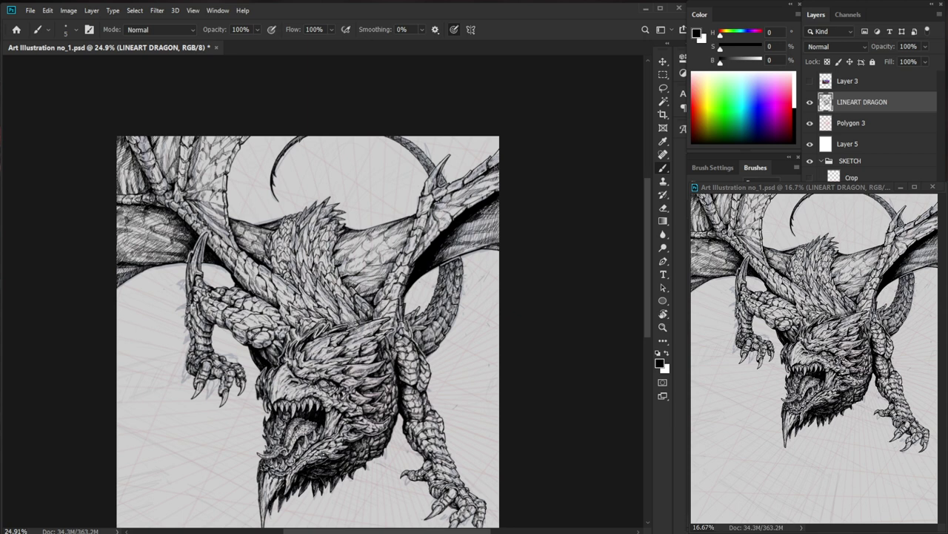
pyautogui.moveTo(213, 395); pyautogui.dragTo(278, 394)
pyautogui.moveTo(163, 344); pyautogui.dragTo(156, 374)
pyautogui.moveTo(152, 382); pyautogui.dragTo(149, 390)
pyautogui.moveTo(209, 382); pyautogui.dragTo(173, 381)
pyautogui.moveTo(185, 307); pyautogui.dragTo(226, 303)
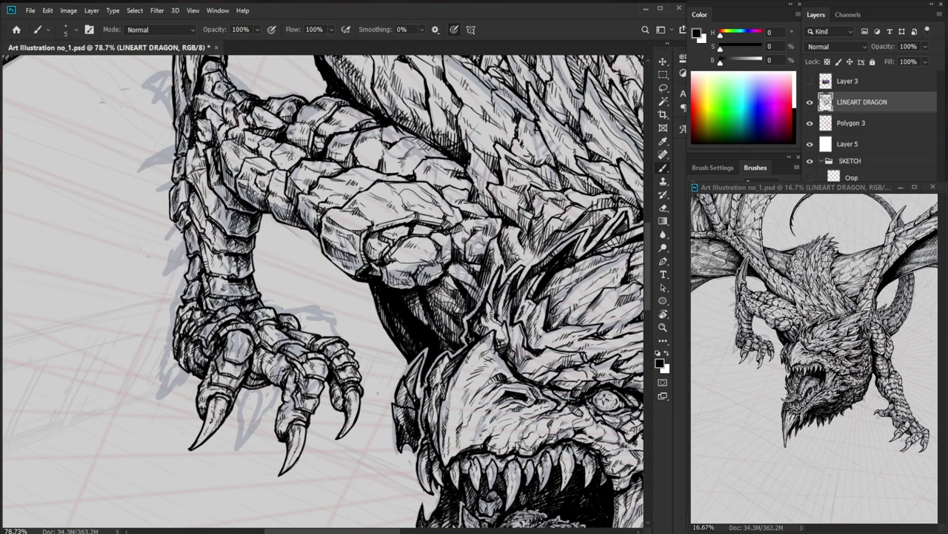
# Touch up the knuckle and wrist scales of the left clawed hand with small brush and eraser marks.
pyautogui.scroll(3, 240, 342)
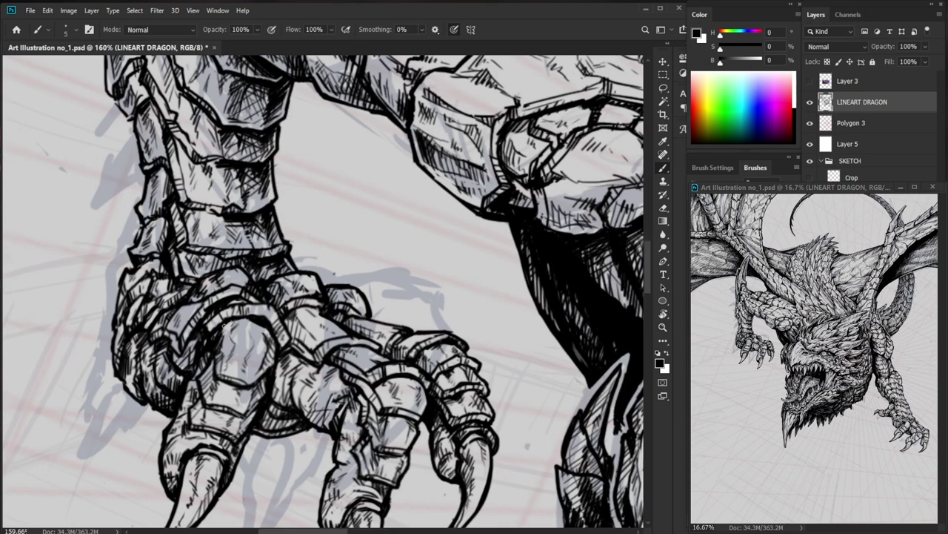
pyautogui.moveTo(304, 315)
pyautogui.mouseDown()
pyautogui.moveTo(229, 315)
pyautogui.moveTo(254, 293)
pyautogui.moveTo(311, 311)
pyautogui.mouseUp()
pyautogui.press('e')
pyautogui.press('b')
pyautogui.moveTo(215, 272); pyautogui.dragTo(212, 287)
# Clean up the line details on the spiky head scales above the eye, alternating eraser and brush.
pyautogui.press('z')
pyautogui.moveTo(338, 337); pyautogui.dragTo(263, 414)
pyautogui.moveTo(533, 452)
pyautogui.mouseDown()
pyautogui.moveTo(405, 414)
pyautogui.moveTo(299, 406)
pyautogui.mouseUp()
pyautogui.scroll(5, 372, 234)
pyautogui.press('b')
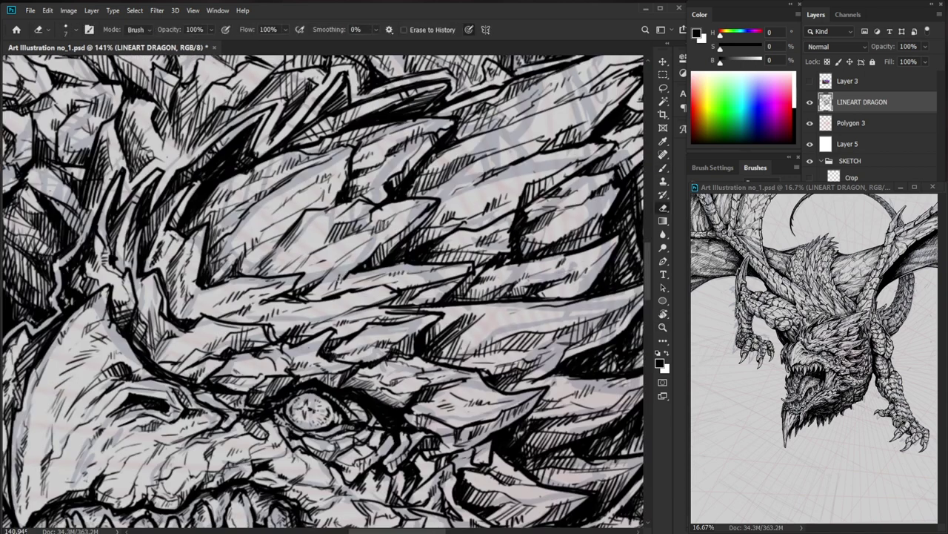
pyautogui.press('z')
pyautogui.scroll(-5, 340, 277)
pyautogui.scroll(6, 348, 275)
pyautogui.press('b')
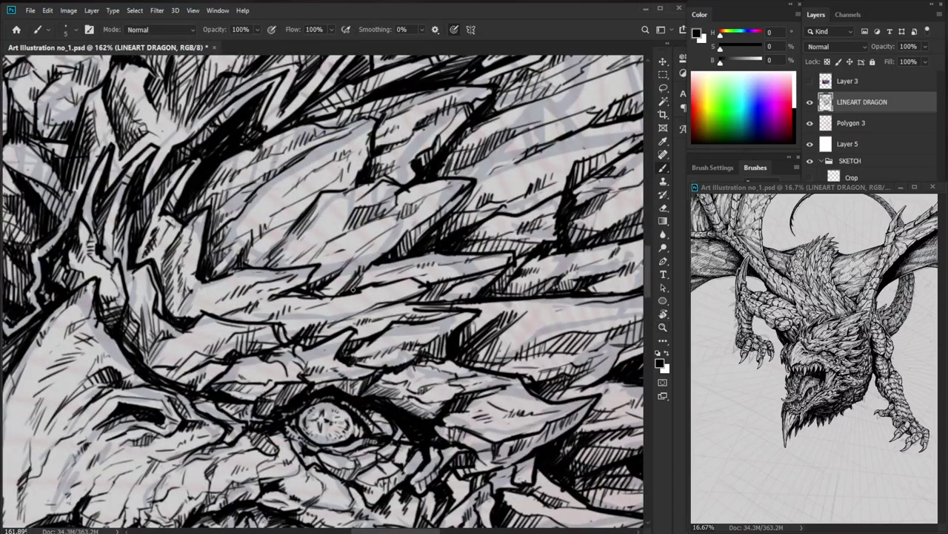
pyautogui.press('e')
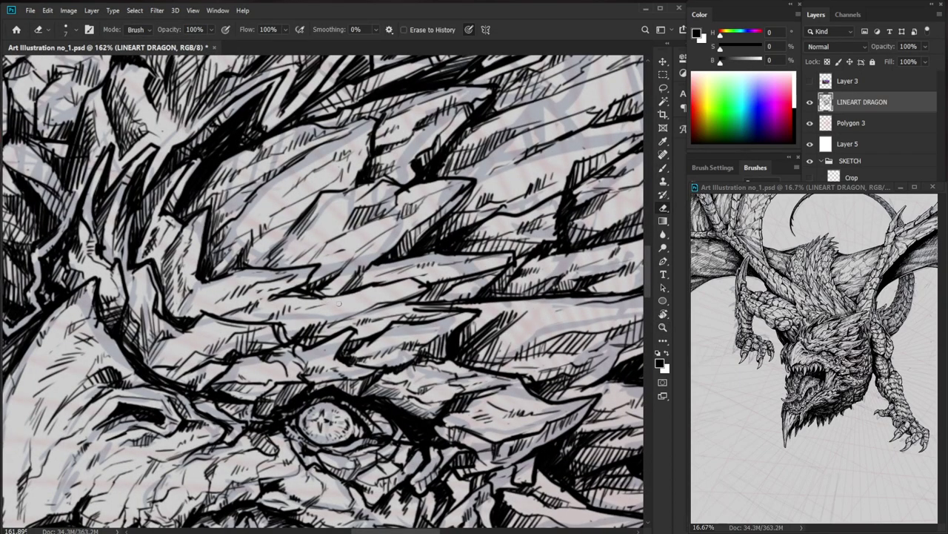
pyautogui.press('b')
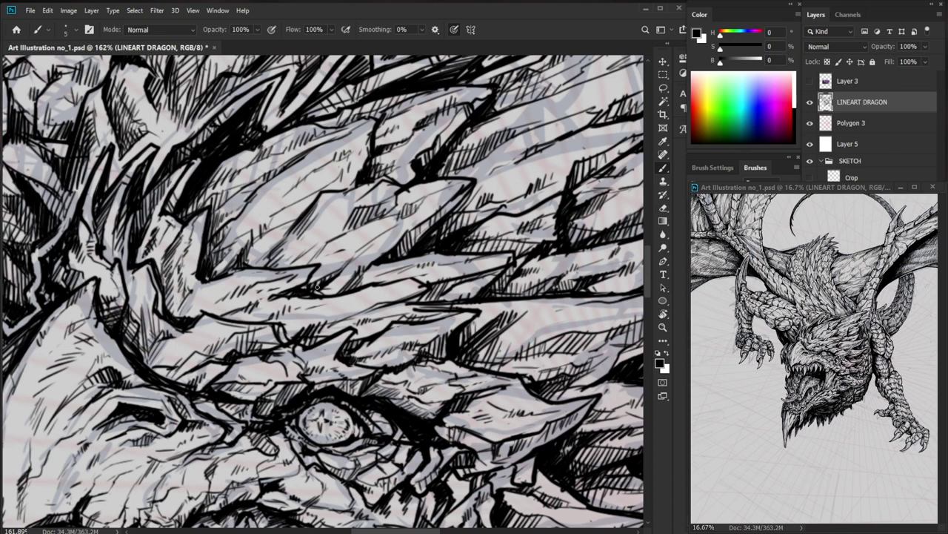
pyautogui.press('e')
pyautogui.press('b')
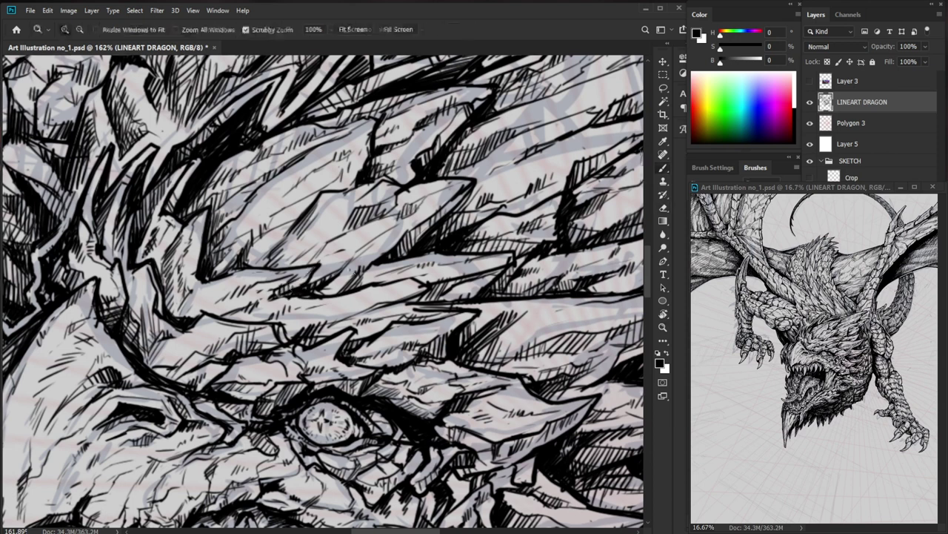
pyautogui.scroll(-5, 282, 291)
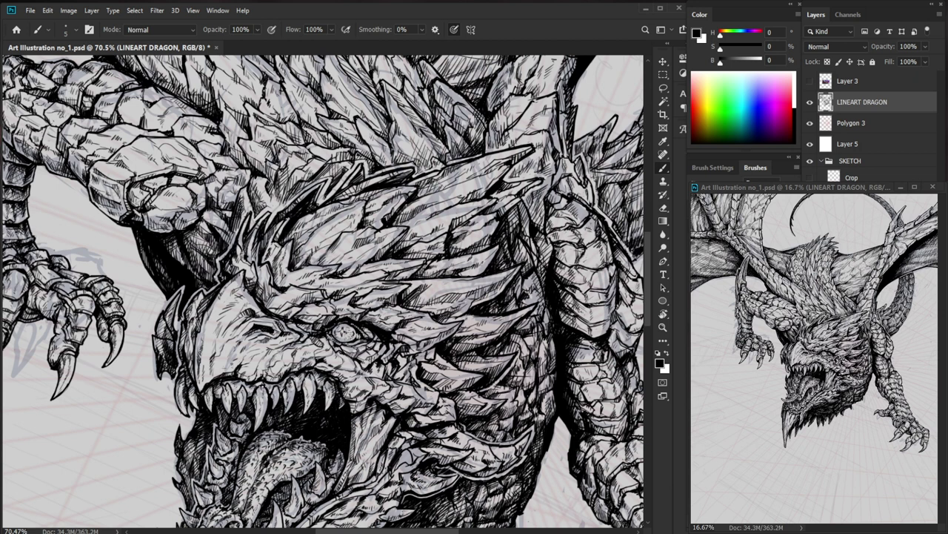
# Add short hatching strokes to the dragon's snout beside the nostril.
pyautogui.keyDown('alt'); pyautogui.scroll(5, 210, 306); pyautogui.keyUp('alt')
pyautogui.press('e')
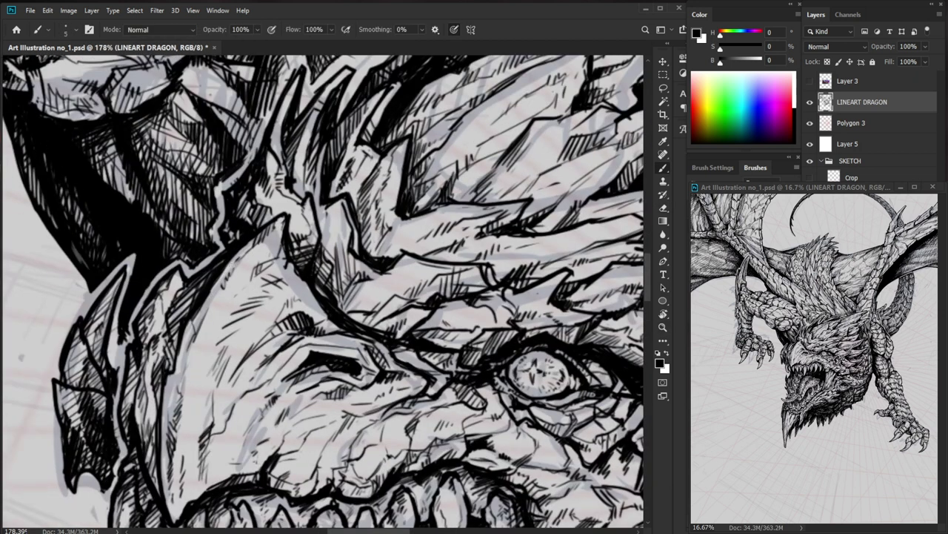
pyautogui.press('b')
pyautogui.moveTo(209, 294)
pyautogui.mouseDown()
pyautogui.moveTo(202, 309)
pyautogui.moveTo(217, 275)
pyautogui.moveTo(228, 289)
pyautogui.moveTo(247, 289)
pyautogui.mouseUp()
# Look over the linework of the head, open jaws and neck scales for spots to refine.
pyautogui.scroll(-7, 252, 288)
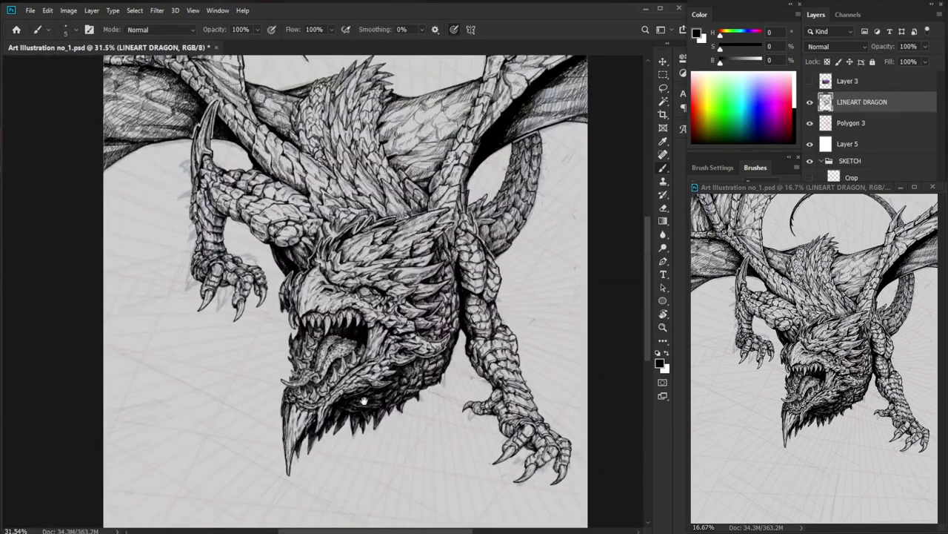
pyautogui.moveTo(446, 397); pyautogui.dragTo(432, 389)
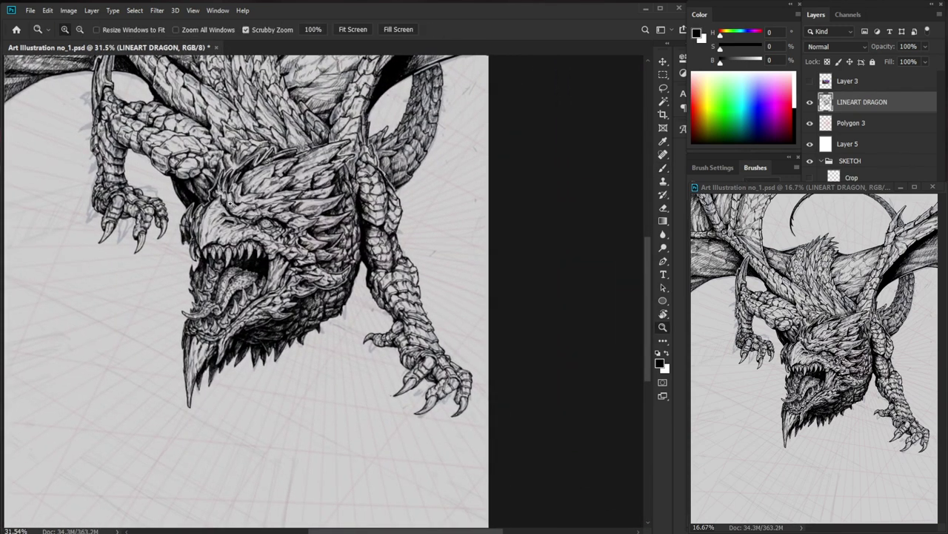
pyautogui.scroll(5, 178, 202)
pyautogui.moveTo(194, 240); pyautogui.dragTo(211, 241)
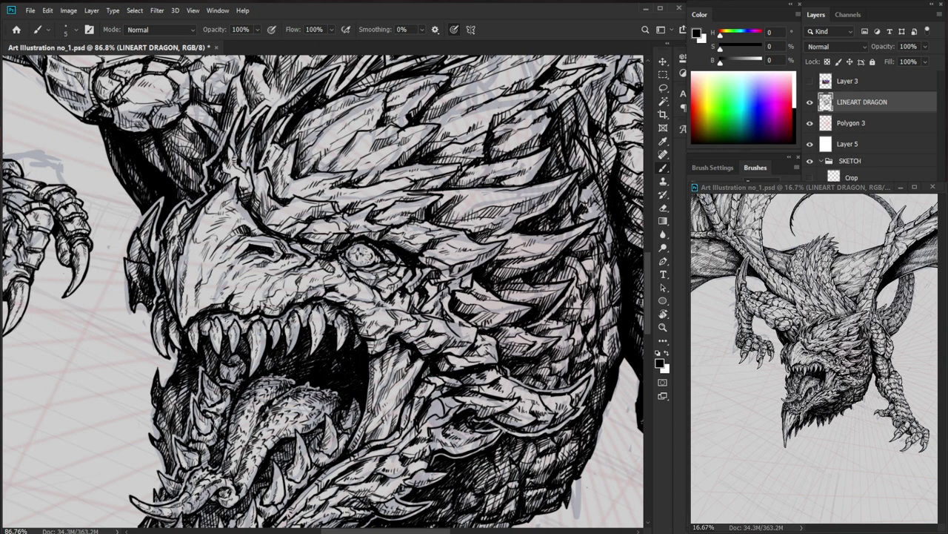
pyautogui.hotkey('ctrl', 'space')
pyautogui.moveTo(315, 294)
pyautogui.mouseDown()
pyautogui.moveTo(222, 297)
pyautogui.moveTo(437, 289)
pyautogui.mouseUp()
pyautogui.hotkey('ctrl', 'space')
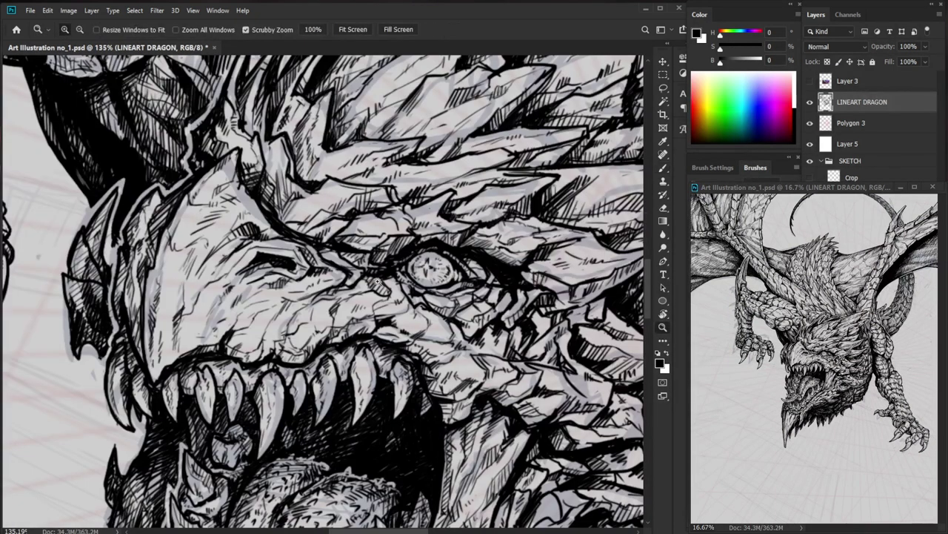
pyautogui.moveTo(321, 313)
pyautogui.mouseDown()
pyautogui.moveTo(311, 322)
pyautogui.moveTo(309, 308)
pyautogui.moveTo(308, 325)
pyautogui.moveTo(274, 320)
pyautogui.mouseUp()
pyautogui.hotkey('ctrl', 'space')
pyautogui.moveTo(456, 436); pyautogui.dragTo(325, 483)
pyautogui.hotkey('ctrl', 'space')
pyautogui.moveTo(465, 432); pyautogui.dragTo(437, 432)
pyautogui.hotkey('ctrl', 'space')
pyautogui.moveTo(304, 267); pyautogui.dragTo(381, 269)
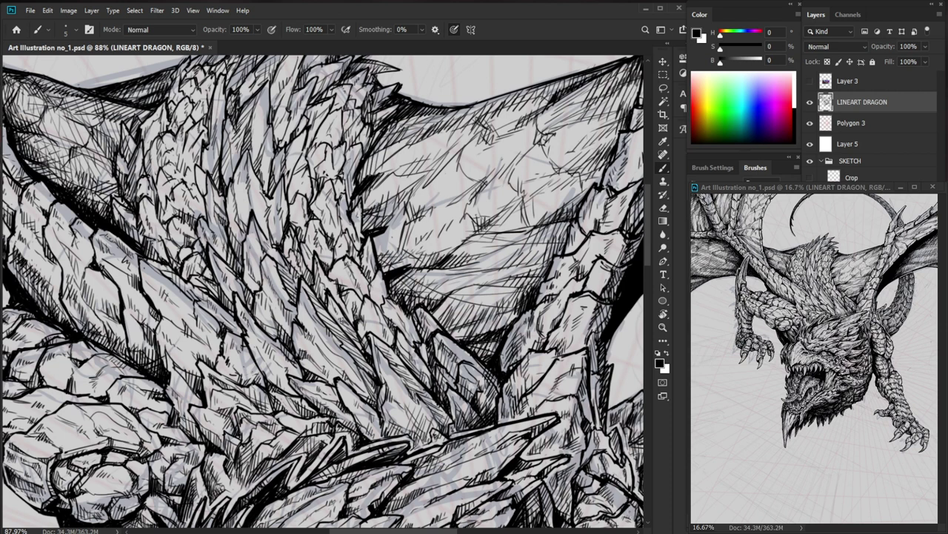
pyautogui.scroll(-2, 358, 212)
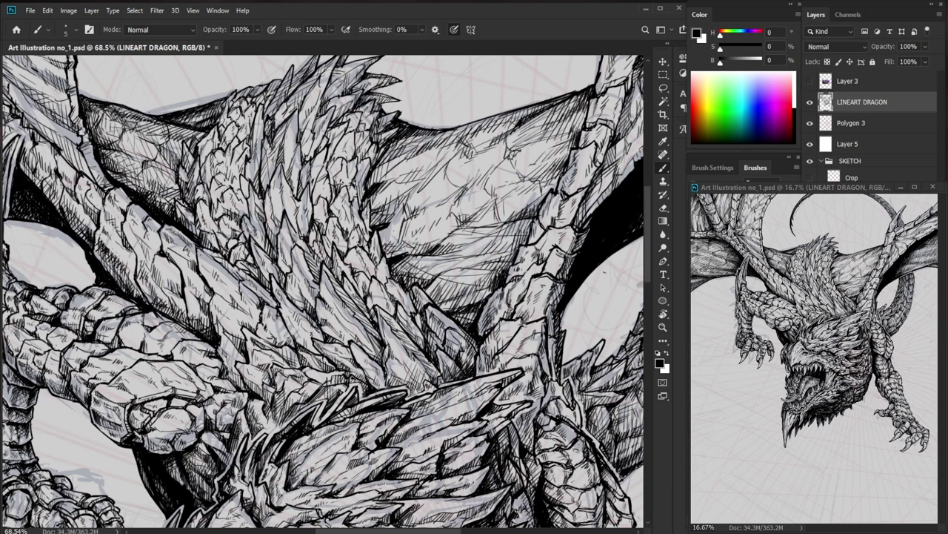
# Add short hatching strokes to the small scales along the upper left side of the neck.
pyautogui.moveTo(241, 180)
pyautogui.mouseDown()
pyautogui.moveTo(297, 180)
pyautogui.moveTo(241, 170)
pyautogui.moveTo(242, 203)
pyautogui.moveTo(258, 184)
pyautogui.moveTo(236, 163)
pyautogui.moveTo(249, 223)
pyautogui.mouseUp()
pyautogui.press('e')
pyautogui.press('b')
pyautogui.moveTo(221, 154); pyautogui.dragTo(216, 165)
pyautogui.moveTo(235, 185); pyautogui.dragTo(224, 172)
pyautogui.moveTo(222, 190); pyautogui.dragTo(217, 198)
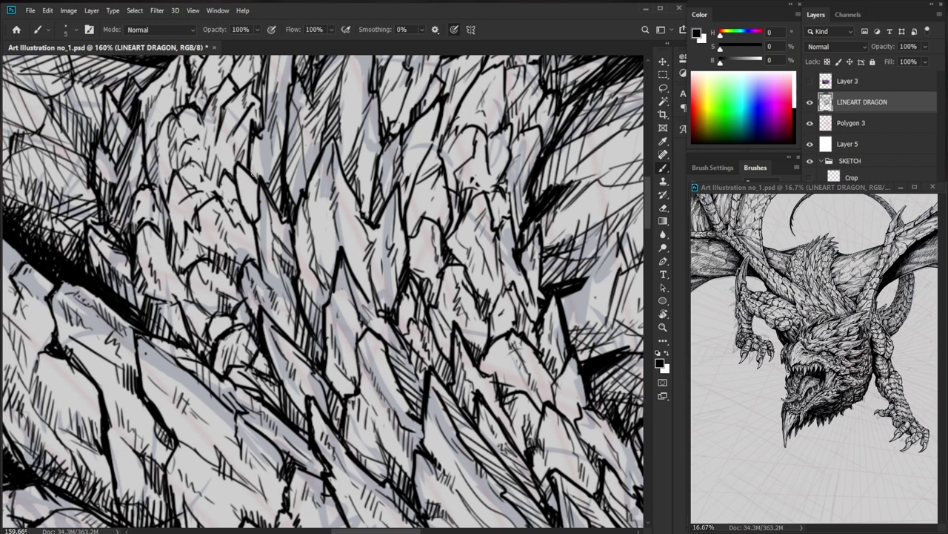
pyautogui.moveTo(240, 169); pyautogui.dragTo(250, 199)
# Darken the edges of the neck's left-side scales just above the wing arm with short ink strokes.
pyautogui.moveTo(189, 275)
pyautogui.mouseDown()
pyautogui.moveTo(176, 299)
pyautogui.moveTo(185, 326)
pyautogui.moveTo(268, 200)
pyautogui.moveTo(191, 307)
pyautogui.moveTo(159, 308)
pyautogui.mouseUp()
pyautogui.press('e')
pyautogui.press('b')
pyautogui.moveTo(175, 301); pyautogui.dragTo(159, 341)
pyautogui.moveTo(182, 345); pyautogui.dragTo(173, 354)
pyautogui.moveTo(174, 309); pyautogui.dragTo(166, 329)
pyautogui.moveTo(236, 304); pyautogui.dragTo(160, 305)
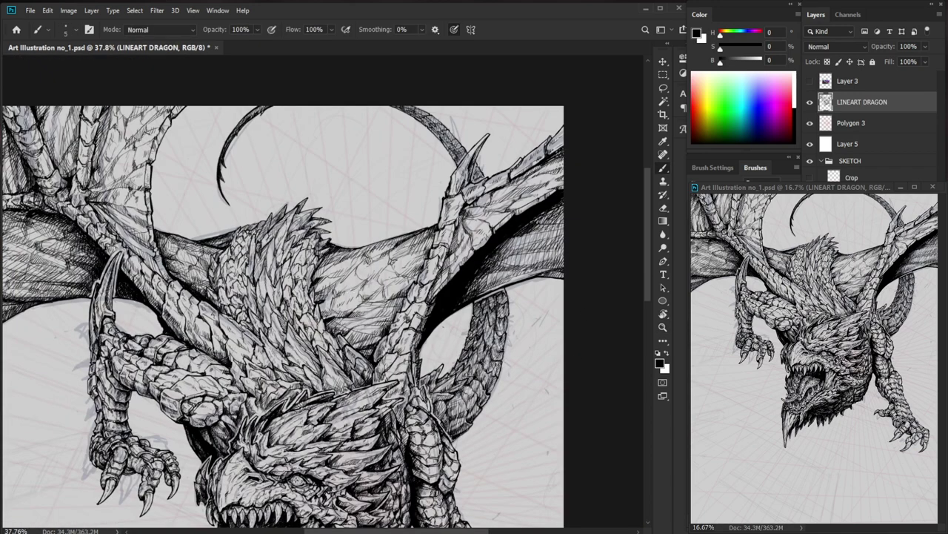
# Hatch the shadowed sides of the neighbouring small scales on the neck's left side.
pyautogui.moveTo(210, 279); pyautogui.dragTo(255, 279)
pyautogui.moveTo(172, 313); pyautogui.dragTo(188, 313)
pyautogui.moveTo(182, 294); pyautogui.dragTo(207, 309)
pyautogui.moveTo(176, 290)
pyautogui.mouseDown()
pyautogui.moveTo(186, 298)
pyautogui.moveTo(170, 315)
pyautogui.mouseUp()
pyautogui.moveTo(162, 310)
pyautogui.mouseDown()
pyautogui.moveTo(175, 327)
pyautogui.moveTo(177, 307)
pyautogui.mouseUp()
pyautogui.moveTo(183, 306); pyautogui.dragTo(177, 316)
pyautogui.moveTo(260, 295); pyautogui.dragTo(225, 294)
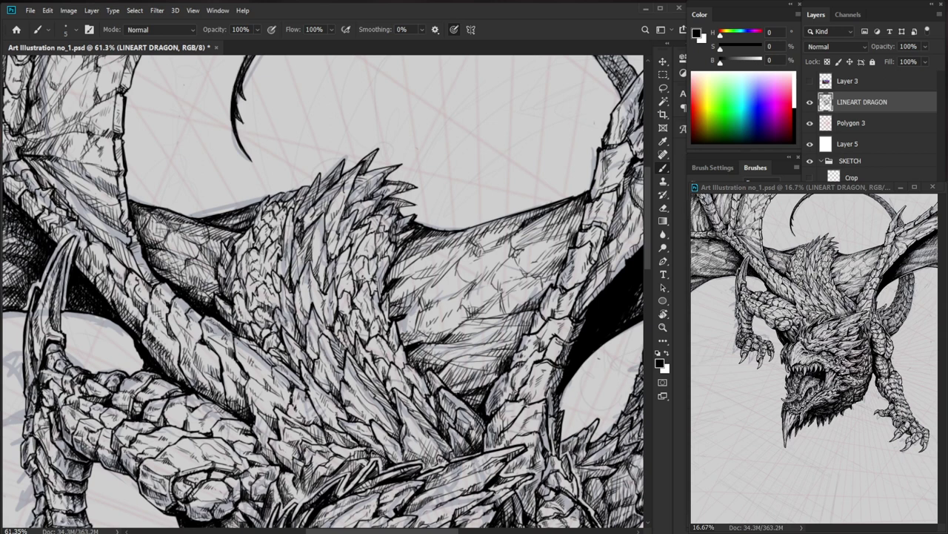
# Strengthen the shading along the neck's left edge where it borders the wing membrane.
pyautogui.scroll(5, 237, 308)
pyautogui.moveTo(234, 280)
pyautogui.mouseDown()
pyautogui.moveTo(225, 297)
pyautogui.moveTo(234, 300)
pyautogui.mouseUp()
pyautogui.moveTo(231, 290); pyautogui.dragTo(238, 319)
pyautogui.moveTo(236, 306); pyautogui.dragTo(243, 341)
pyautogui.moveTo(245, 333); pyautogui.dragTo(237, 348)
pyautogui.moveTo(230, 294)
pyautogui.mouseDown()
pyautogui.moveTo(227, 330)
pyautogui.moveTo(248, 350)
pyautogui.moveTo(224, 348)
pyautogui.moveTo(250, 379)
pyautogui.mouseUp()
pyautogui.moveTo(169, 292)
pyautogui.mouseDown()
pyautogui.moveTo(157, 299)
pyautogui.moveTo(163, 314)
pyautogui.mouseUp()
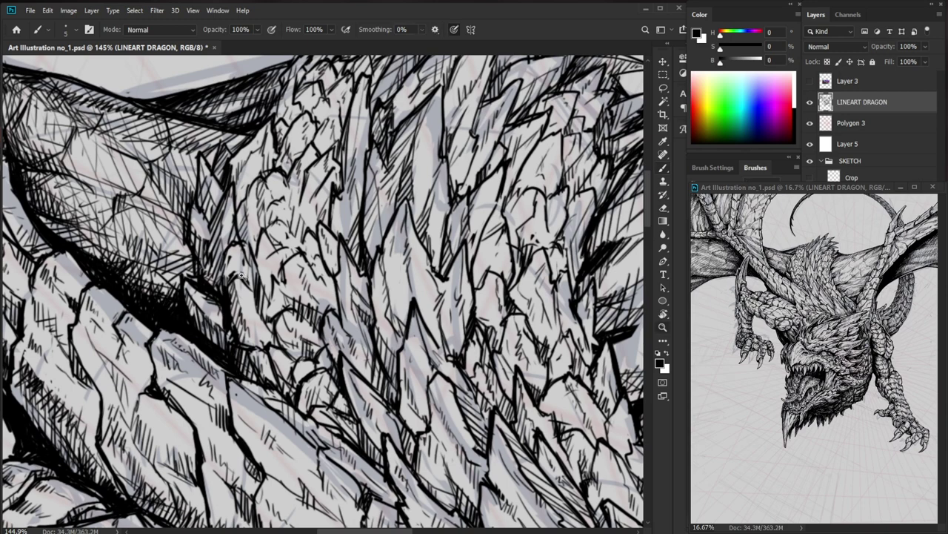
pyautogui.moveTo(220, 290); pyautogui.dragTo(141, 292)
pyautogui.moveTo(532, 460); pyautogui.dragTo(448, 418)
pyautogui.scroll(4, 447, 419)
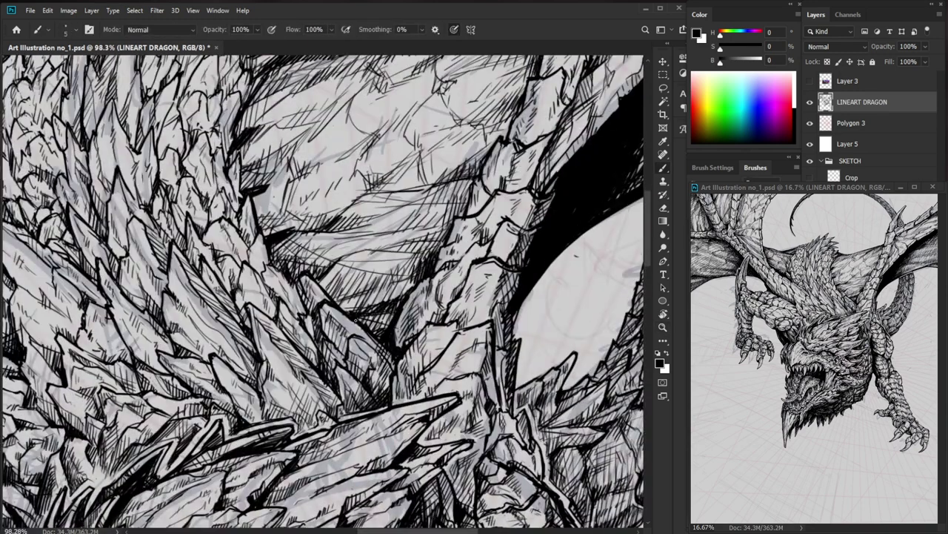
# Hatch the pointed scales on the lower right of the neck and clean up stray ink with the eraser.
pyautogui.moveTo(332, 285)
pyautogui.mouseDown()
pyautogui.moveTo(352, 295)
pyautogui.moveTo(357, 314)
pyautogui.moveTo(380, 309)
pyautogui.moveTo(324, 287)
pyautogui.mouseUp()
pyautogui.moveTo(320, 281)
pyautogui.mouseDown()
pyautogui.moveTo(327, 302)
pyautogui.moveTo(316, 287)
pyautogui.mouseUp()
pyautogui.moveTo(295, 274); pyautogui.dragTo(302, 294)
pyautogui.moveTo(291, 281)
pyautogui.mouseDown()
pyautogui.moveTo(306, 306)
pyautogui.moveTo(296, 292)
pyautogui.mouseUp()
pyautogui.press('e')
pyautogui.moveTo(285, 266); pyautogui.dragTo(275, 270)
pyautogui.press('b')
pyautogui.hotkey('ctrl', 'space')
pyautogui.moveTo(335, 263); pyautogui.dragTo(269, 300)
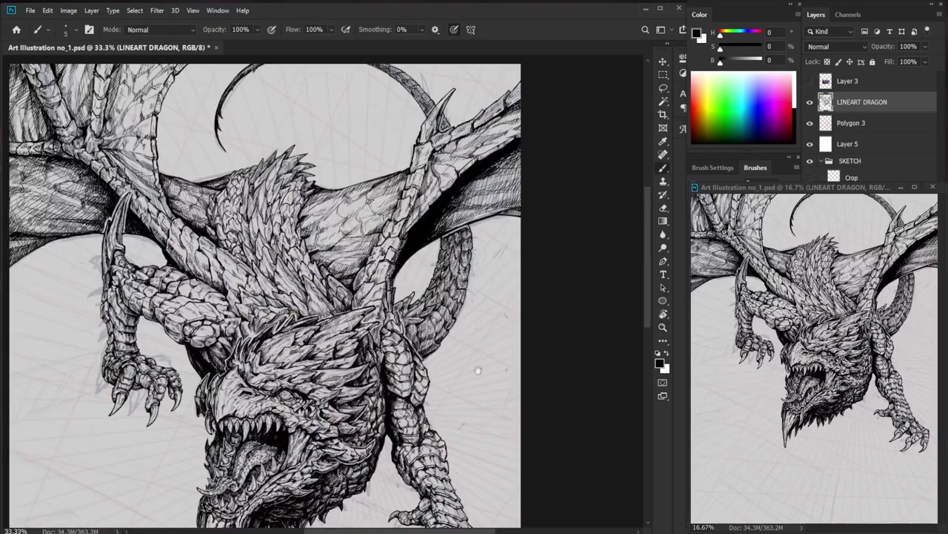
# Add a series of short shading strokes across the overlapping neck scales.
pyautogui.hotkey('ctrl', 'space')
pyautogui.moveTo(343, 254); pyautogui.dragTo(404, 249)
pyautogui.moveTo(260, 262); pyautogui.dragTo(253, 275)
pyautogui.moveTo(267, 267); pyautogui.dragTo(262, 283)
pyautogui.moveTo(272, 276); pyautogui.dragTo(266, 294)
pyautogui.moveTo(274, 284)
pyautogui.mouseDown()
pyautogui.moveTo(270, 301)
pyautogui.moveTo(290, 305)
pyautogui.mouseUp()
pyautogui.moveTo(289, 276); pyautogui.dragTo(284, 288)
pyautogui.moveTo(292, 282); pyautogui.dragTo(287, 291)
pyautogui.hotkey('ctrl', 'space')
pyautogui.moveTo(358, 290); pyautogui.dragTo(294, 300)
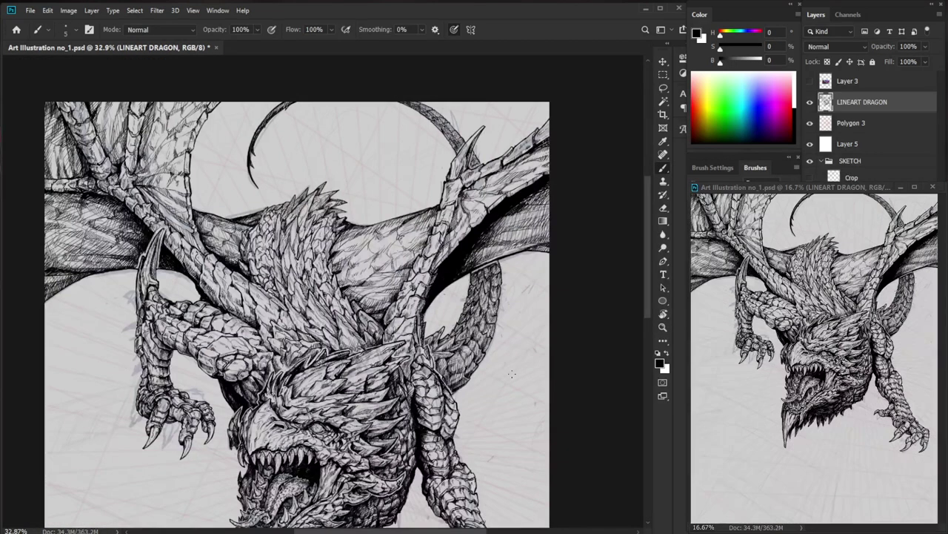
# Shade the row of scales running down the neck's lower left edge beside the left wing arm.
pyautogui.hotkey('ctrl', '0')
pyautogui.hotkey('ctrl', 'space')
pyautogui.moveTo(386, 263); pyautogui.dragTo(395, 261)
pyautogui.press('space')
pyautogui.moveTo(319, 148)
pyautogui.mouseDown()
pyautogui.moveTo(339, 241)
pyautogui.moveTo(385, 208)
pyautogui.mouseUp()
pyautogui.hotkey('ctrl', 'space')
pyautogui.press('b')
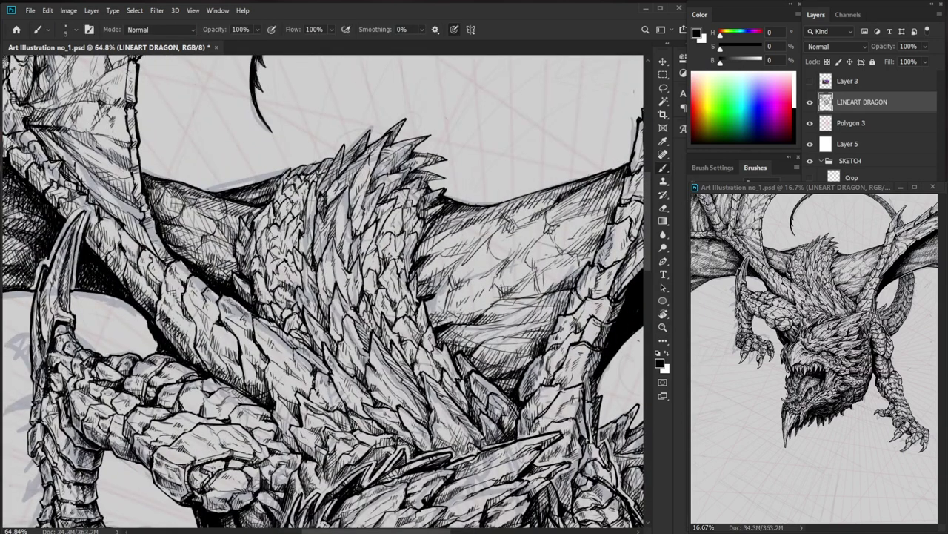
pyautogui.moveTo(268, 296); pyautogui.dragTo(274, 318)
pyautogui.moveTo(271, 302); pyautogui.dragTo(282, 323)
pyautogui.moveTo(282, 306); pyautogui.dragTo(290, 320)
pyautogui.moveTo(285, 308); pyautogui.dragTo(297, 336)
pyautogui.moveTo(290, 319); pyautogui.dragTo(298, 343)
pyautogui.moveTo(299, 326); pyautogui.dragTo(308, 352)
pyautogui.moveTo(307, 336); pyautogui.dragTo(312, 346)
pyautogui.hotkey('ctrl', 'space')
pyautogui.moveTo(385, 335); pyautogui.dragTo(370, 336)
pyautogui.hotkey('ctrl', 'space')
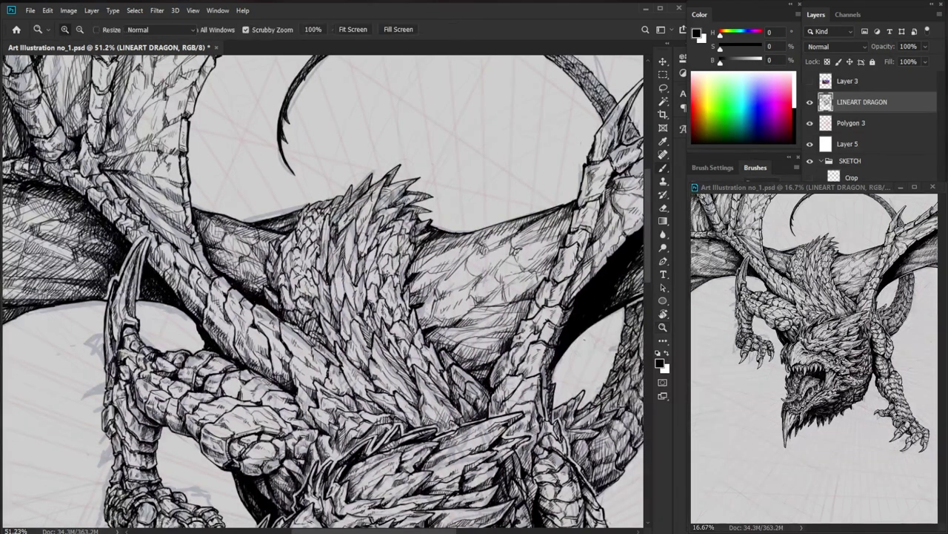
# Darken the neck's right contour where its scales meet the right wing membrane.
pyautogui.hotkey('ctrl', 'space')
pyautogui.moveTo(450, 374); pyautogui.dragTo(459, 374)
pyautogui.moveTo(419, 319); pyautogui.dragTo(424, 333)
pyautogui.moveTo(425, 342); pyautogui.dragTo(449, 392)
pyautogui.press('space')
pyautogui.moveTo(447, 385)
pyautogui.mouseDown()
pyautogui.moveTo(426, 331)
pyautogui.moveTo(434, 361)
pyautogui.mouseUp()
pyautogui.hotkey('ctrl', 'space')
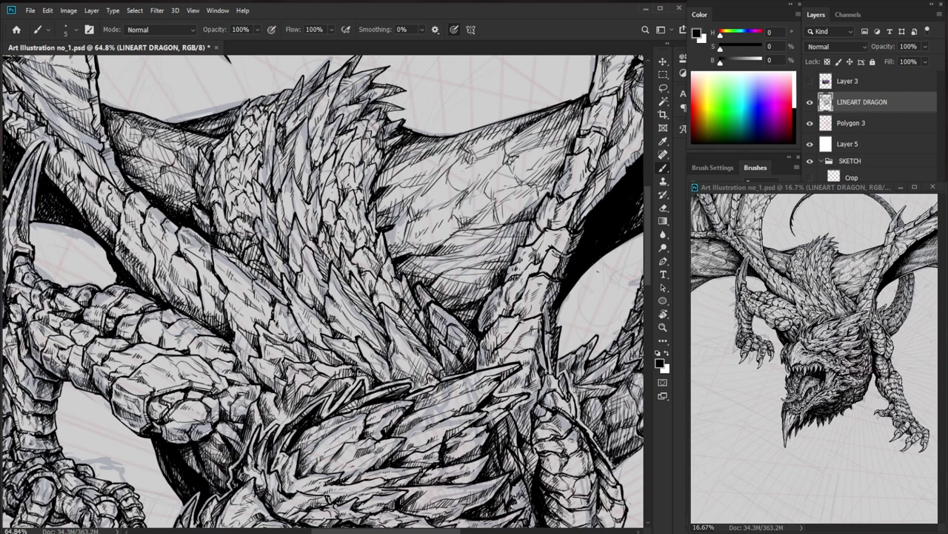
# Touch up the jagged shoulder scales between the left forelimb's elbow and the head crest.
pyautogui.moveTo(213, 368)
pyautogui.mouseDown()
pyautogui.moveTo(256, 368)
pyautogui.moveTo(220, 365)
pyautogui.moveTo(235, 371)
pyautogui.mouseUp()
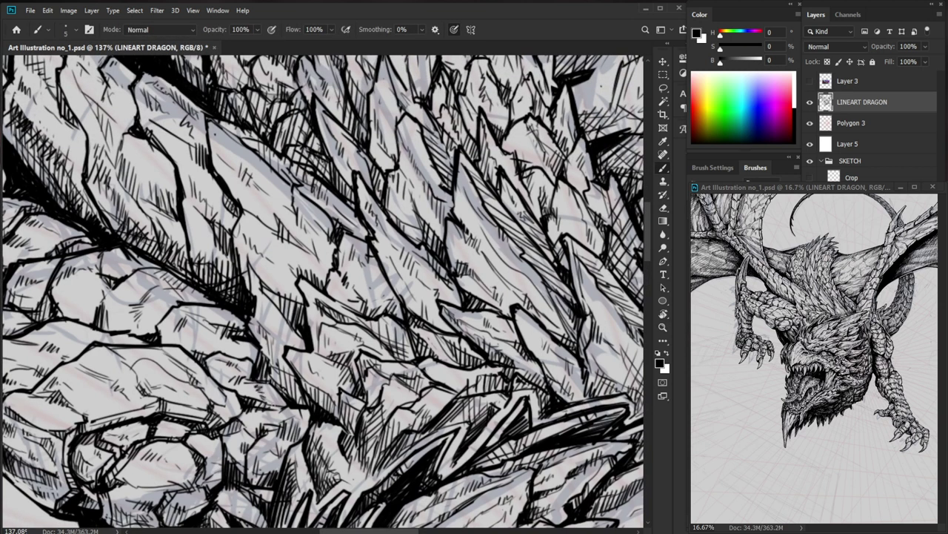
pyautogui.press('e')
pyautogui.press('b')
pyautogui.moveTo(299, 409)
pyautogui.mouseDown()
pyautogui.moveTo(302, 427)
pyautogui.moveTo(252, 432)
pyautogui.mouseUp()
pyautogui.press('z')
pyautogui.moveTo(347, 430); pyautogui.dragTo(296, 322)
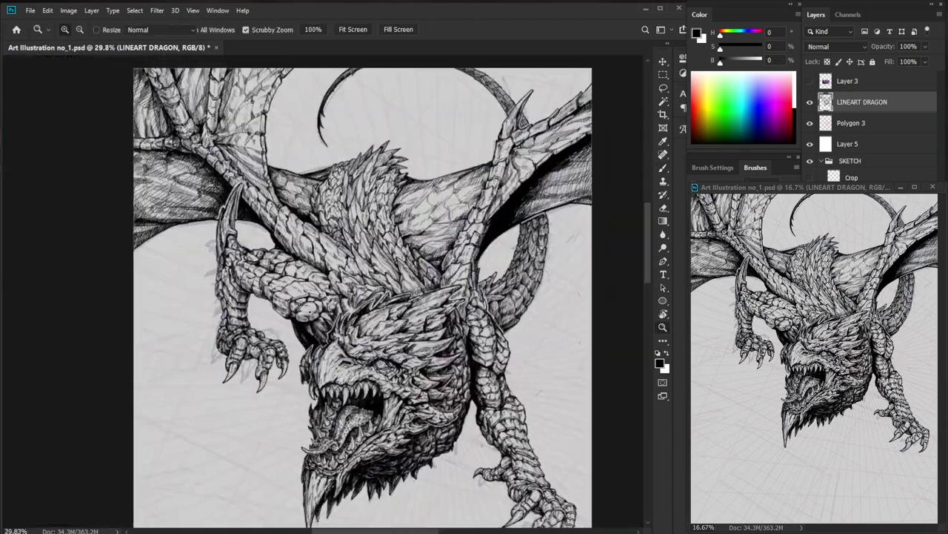
# Clean up and hatch the scales where the left forelimb meets the left wing arm.
pyautogui.moveTo(309, 312)
pyautogui.mouseDown()
pyautogui.moveTo(286, 253)
pyautogui.moveTo(363, 239)
pyautogui.mouseUp()
pyautogui.press('e')
pyautogui.moveTo(319, 215)
pyautogui.mouseDown()
pyautogui.moveTo(336, 218)
pyautogui.moveTo(295, 221)
pyautogui.mouseUp()
pyautogui.press('b')
pyautogui.moveTo(303, 214)
pyautogui.mouseDown()
pyautogui.moveTo(298, 222)
pyautogui.moveTo(326, 227)
pyautogui.moveTo(299, 213)
pyautogui.mouseUp()
pyautogui.moveTo(310, 204); pyautogui.dragTo(304, 214)
pyautogui.moveTo(318, 208); pyautogui.dragTo(311, 214)
pyautogui.moveTo(404, 315); pyautogui.dragTo(326, 312)
pyautogui.moveTo(359, 289)
pyautogui.mouseDown()
pyautogui.moveTo(326, 346)
pyautogui.moveTo(400, 341)
pyautogui.mouseUp()
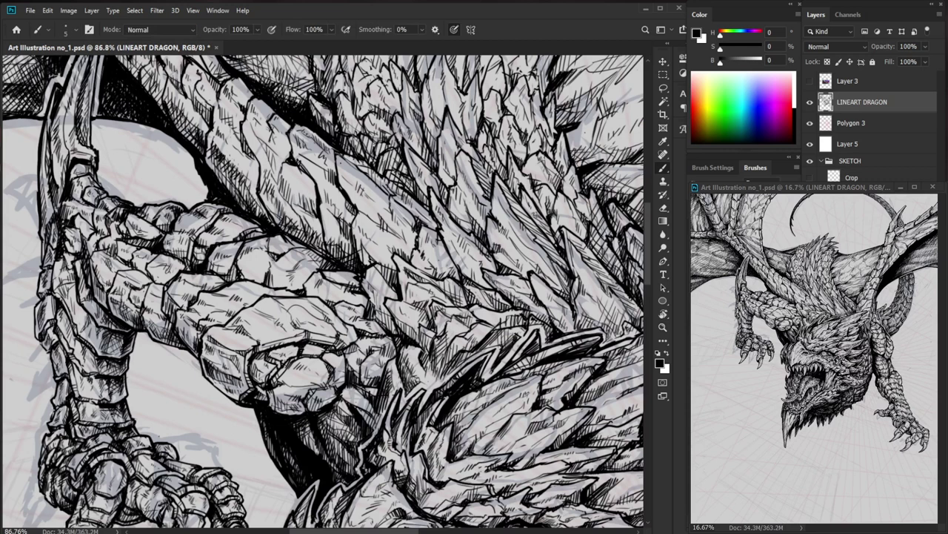
# Erase and redraw line details on the upper scales of the left forelimb.
pyautogui.press('e')
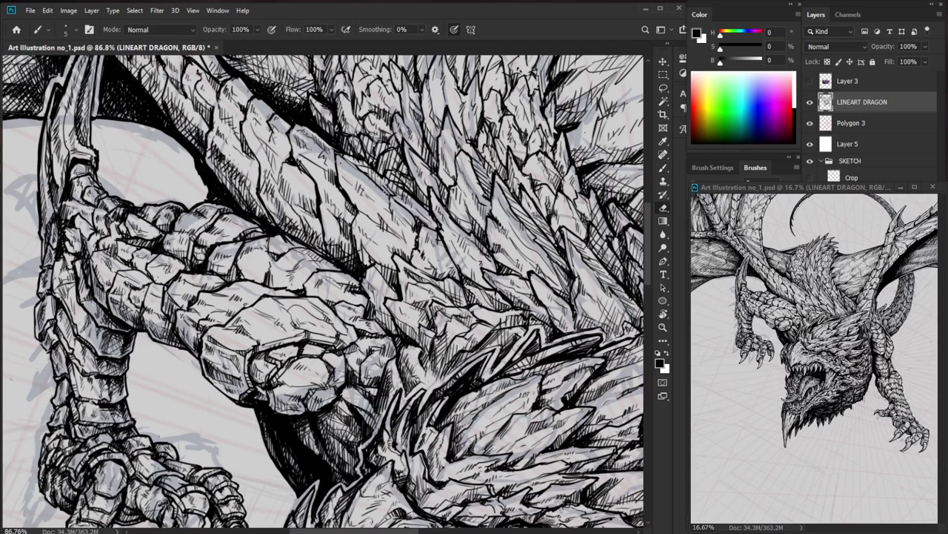
pyautogui.moveTo(327, 261); pyautogui.dragTo(338, 268)
pyautogui.press('b')
pyautogui.moveTo(320, 259)
pyautogui.mouseDown()
pyautogui.moveTo(285, 233)
pyautogui.moveTo(302, 247)
pyautogui.moveTo(250, 239)
pyautogui.moveTo(258, 220)
pyautogui.moveTo(258, 233)
pyautogui.mouseUp()
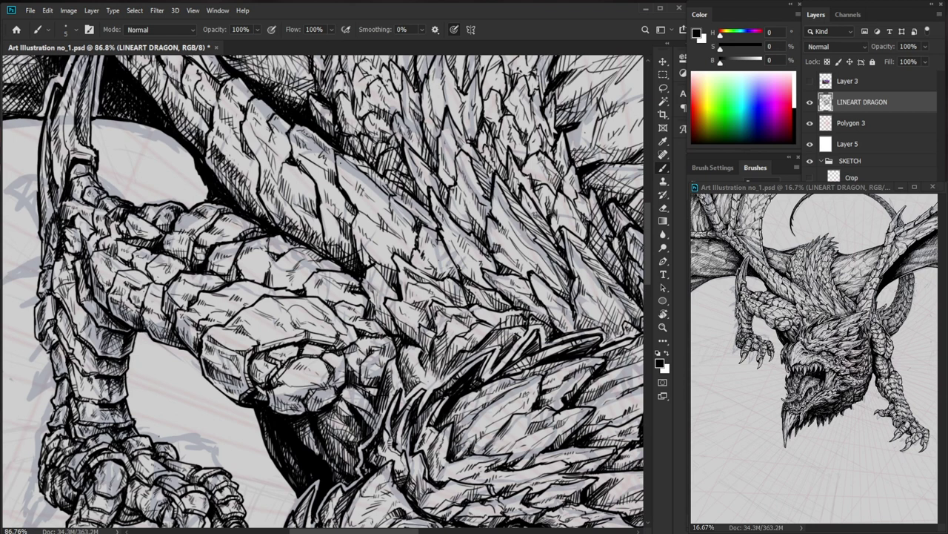
# Add fine hatching to the rounded scales along the upper arm of the left forelimb.
pyautogui.hotkey('ctrl', 'space')
pyautogui.moveTo(185, 260)
pyautogui.mouseDown()
pyautogui.moveTo(230, 261)
pyautogui.moveTo(163, 260)
pyautogui.moveTo(149, 297)
pyautogui.mouseUp()
pyautogui.press('e')
pyautogui.press('b')
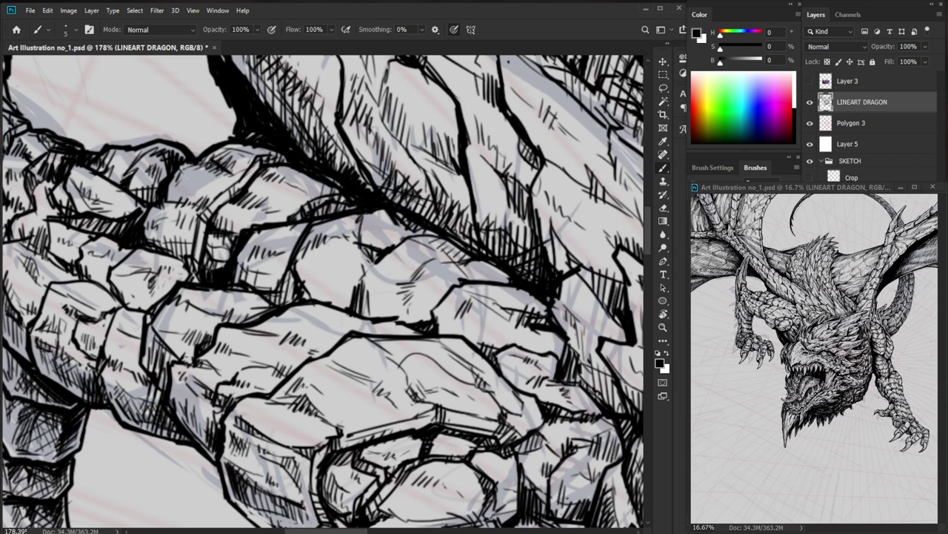
pyautogui.press('e')
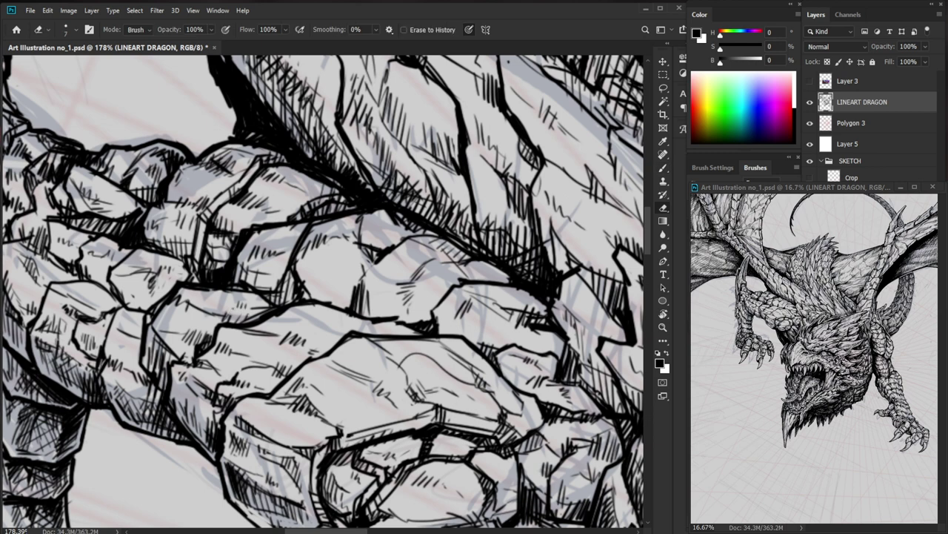
pyautogui.press('b')
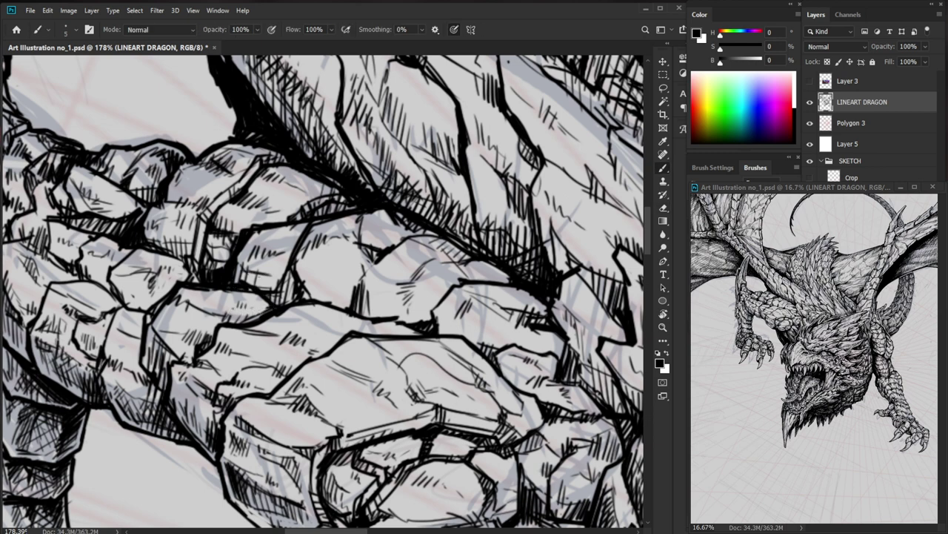
pyautogui.moveTo(272, 272); pyautogui.dragTo(266, 290)
pyautogui.moveTo(277, 277); pyautogui.dragTo(270, 290)
pyautogui.moveTo(334, 253); pyautogui.dragTo(245, 256)
pyautogui.moveTo(326, 326); pyautogui.dragTo(311, 268)
pyautogui.moveTo(419, 272); pyautogui.dragTo(384, 272)
# Hatch the area beneath the head crest's long spike at the base of the right wing arm.
pyautogui.moveTo(575, 250); pyautogui.dragTo(377, 304)
pyautogui.scroll(9, 376, 302)
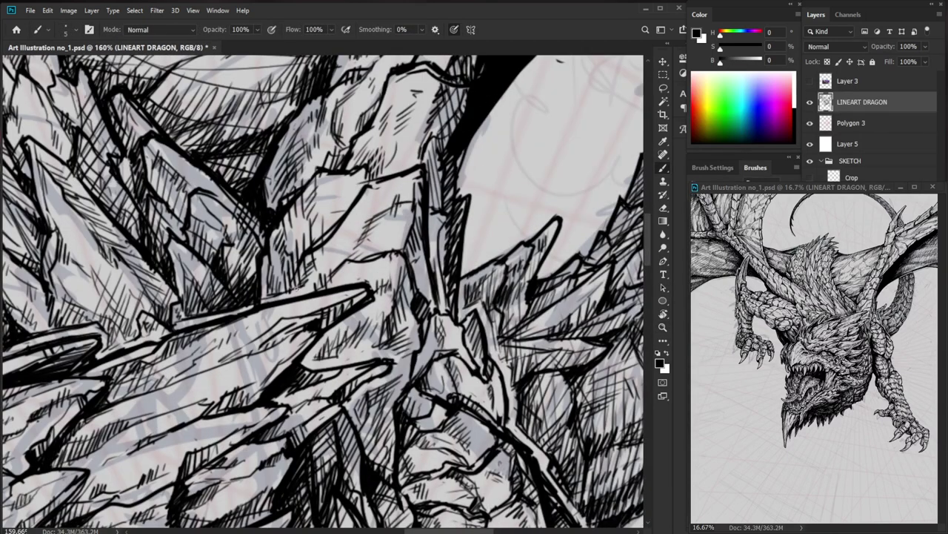
pyautogui.press('e')
pyautogui.press('b')
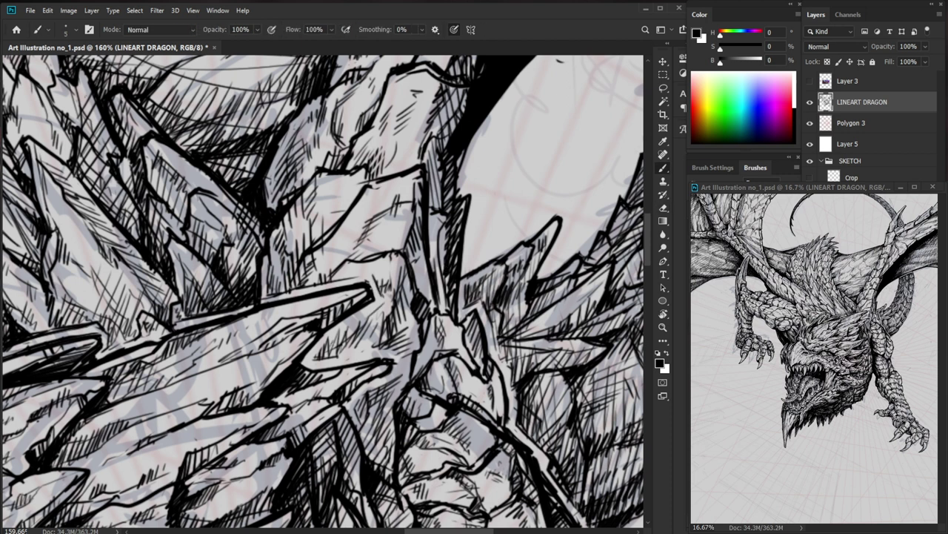
pyautogui.moveTo(360, 321); pyautogui.dragTo(344, 346)
pyautogui.moveTo(363, 319); pyautogui.dragTo(353, 348)
pyautogui.moveTo(378, 340)
pyautogui.mouseDown()
pyautogui.moveTo(330, 354)
pyautogui.moveTo(351, 350)
pyautogui.mouseUp()
pyautogui.moveTo(376, 326)
pyautogui.mouseDown()
pyautogui.moveTo(358, 350)
pyautogui.moveTo(367, 344)
pyautogui.mouseUp()
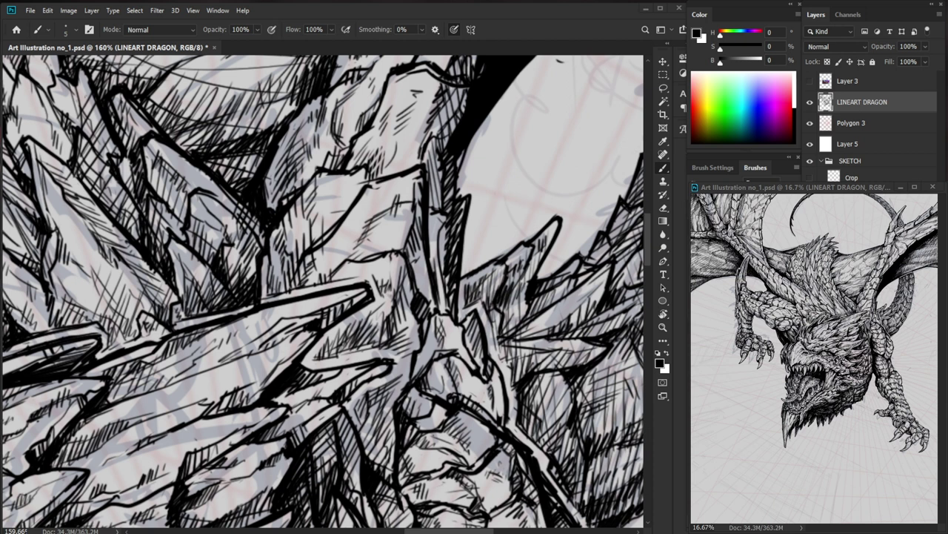
pyautogui.moveTo(311, 352); pyautogui.dragTo(288, 388)
pyautogui.moveTo(355, 343); pyautogui.dragTo(259, 345)
# Look over the right wing, curled tail, back spikes and left wing for lines that need cleanup.
pyautogui.scroll(-2, 477, 462)
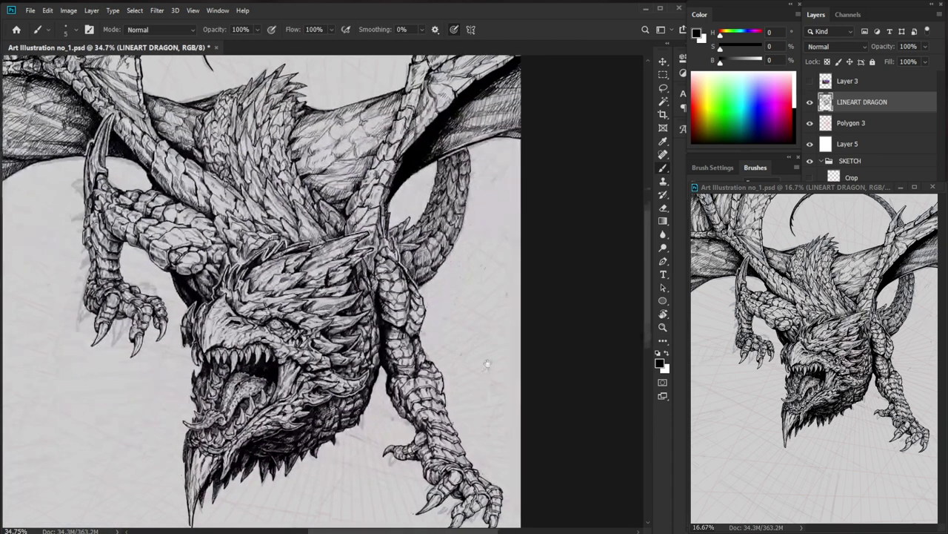
pyautogui.scroll(5, 497, 215)
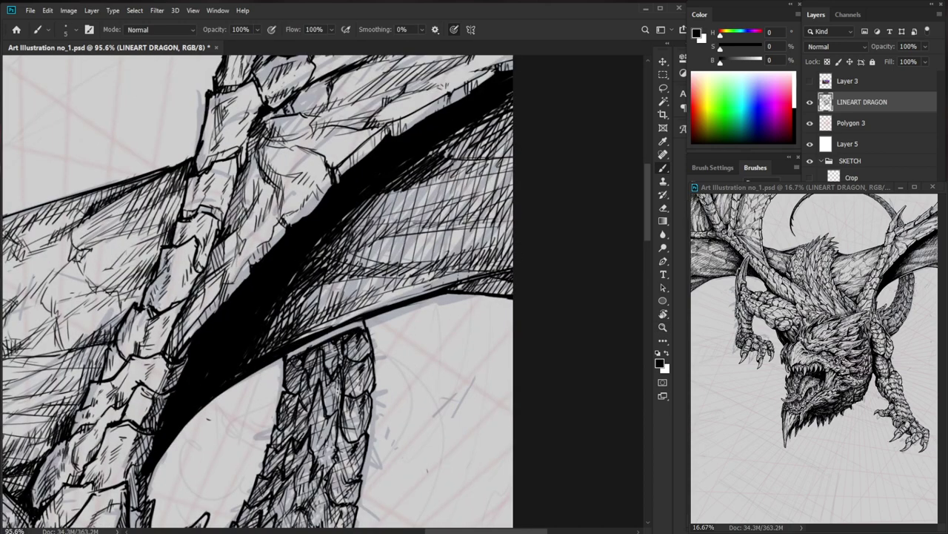
pyautogui.scroll(-2, 339, 359)
pyautogui.scroll(-1, 336, 174)
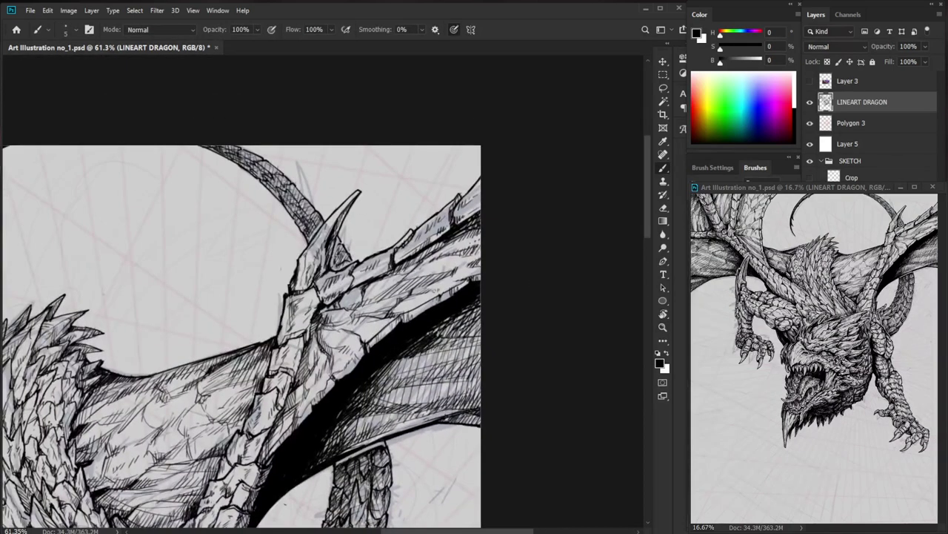
pyautogui.scroll(-3, 339, 256)
pyautogui.moveTo(322, 334); pyautogui.dragTo(338, 333)
pyautogui.moveTo(326, 297); pyautogui.dragTo(298, 356)
pyautogui.moveTo(285, 99)
pyautogui.mouseDown()
pyautogui.moveTo(354, 111)
pyautogui.moveTo(334, 229)
pyautogui.mouseUp()
pyautogui.press('b')
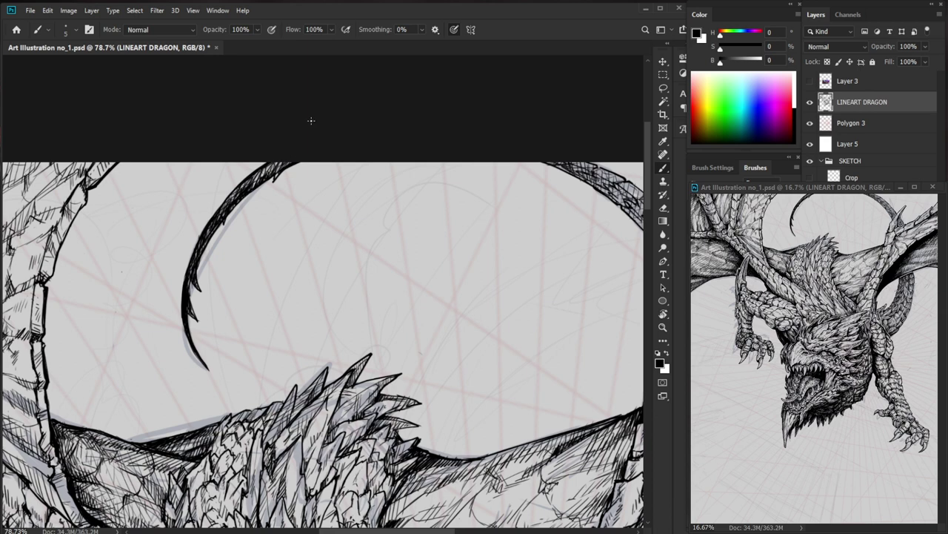
pyautogui.moveTo(310, 253); pyautogui.dragTo(281, 256)
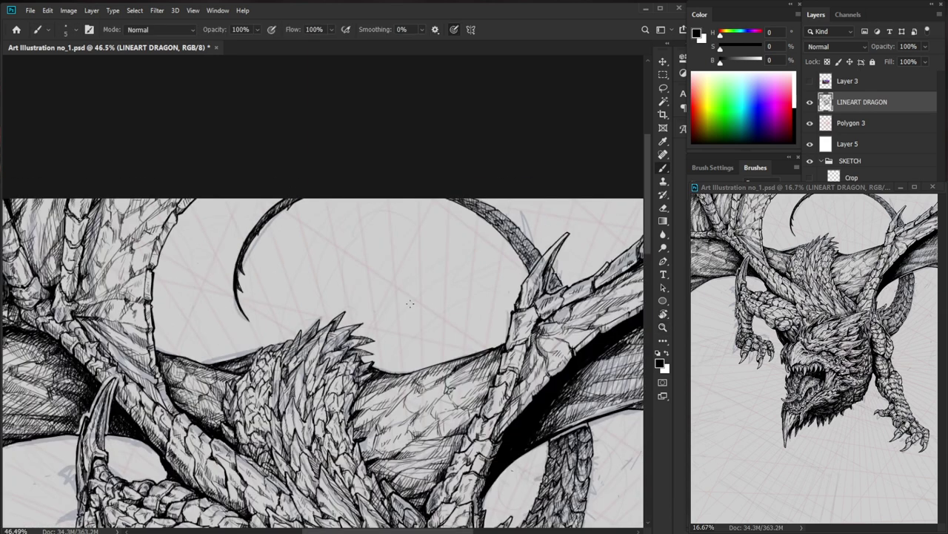
pyautogui.moveTo(364, 340); pyautogui.dragTo(351, 342)
pyautogui.moveTo(370, 433); pyautogui.dragTo(329, 464)
pyautogui.moveTo(208, 277); pyautogui.dragTo(223, 275)
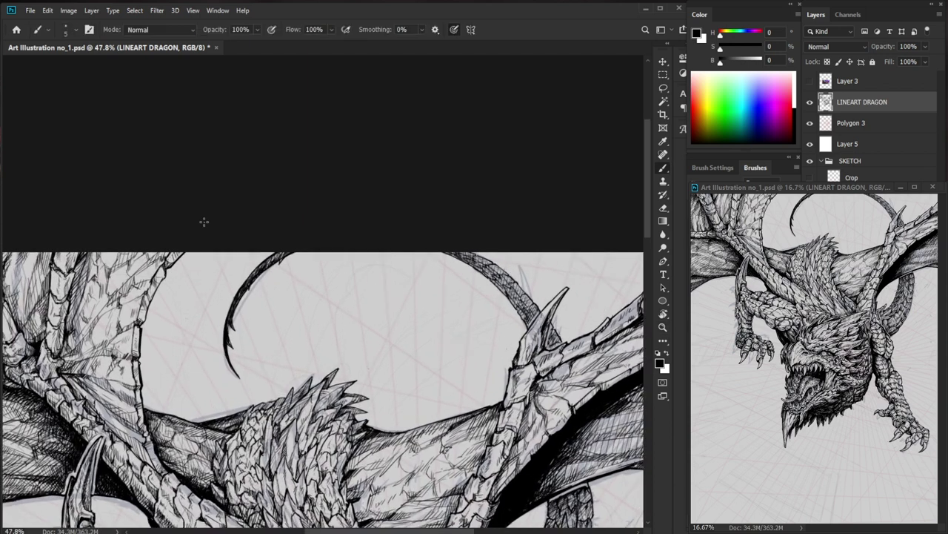
pyautogui.moveTo(131, 260); pyautogui.dragTo(157, 257)
pyautogui.press('b')
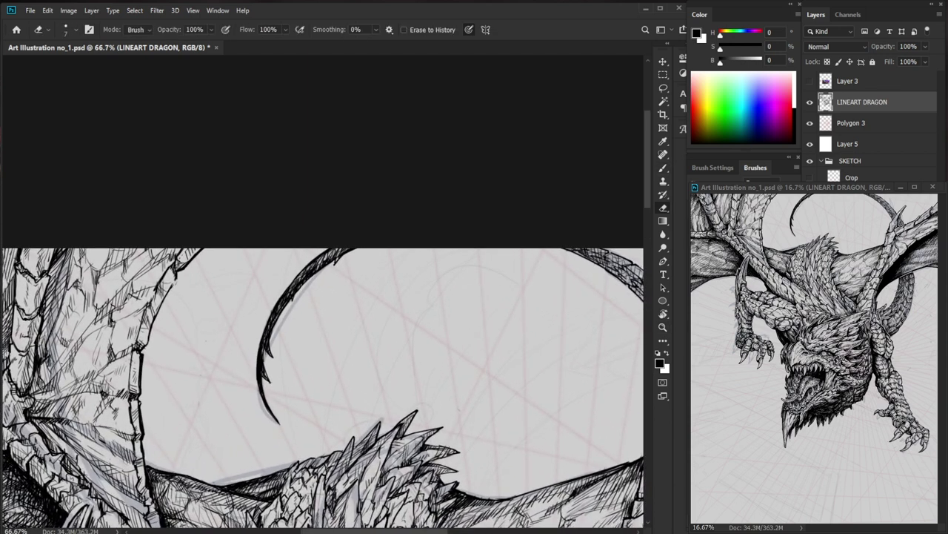
# Clean up the line along the left wing membrane's edge beside the curled tail tip.
pyautogui.moveTo(177, 275); pyautogui.dragTo(158, 312)
pyautogui.moveTo(203, 281); pyautogui.dragTo(131, 283)
pyautogui.moveTo(345, 506)
pyautogui.mouseDown()
pyautogui.moveTo(286, 385)
pyautogui.moveTo(265, 385)
pyautogui.mouseUp()
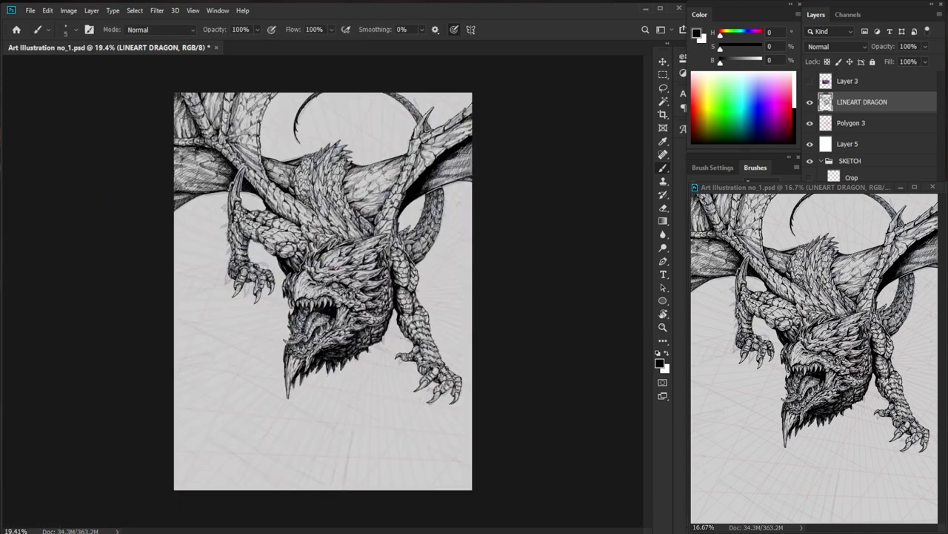
# Add short hatching and texture strokes to the tongue's surface and underside inside the open mouth.
pyautogui.moveTo(309, 336)
pyautogui.mouseDown()
pyautogui.moveTo(344, 350)
pyautogui.moveTo(354, 328)
pyautogui.mouseUp()
pyautogui.moveTo(247, 323)
pyautogui.mouseDown()
pyautogui.moveTo(237, 350)
pyautogui.moveTo(224, 329)
pyautogui.moveTo(231, 338)
pyautogui.mouseUp()
pyautogui.moveTo(294, 316); pyautogui.dragTo(268, 320)
pyautogui.moveTo(522, 410); pyautogui.dragTo(430, 421)
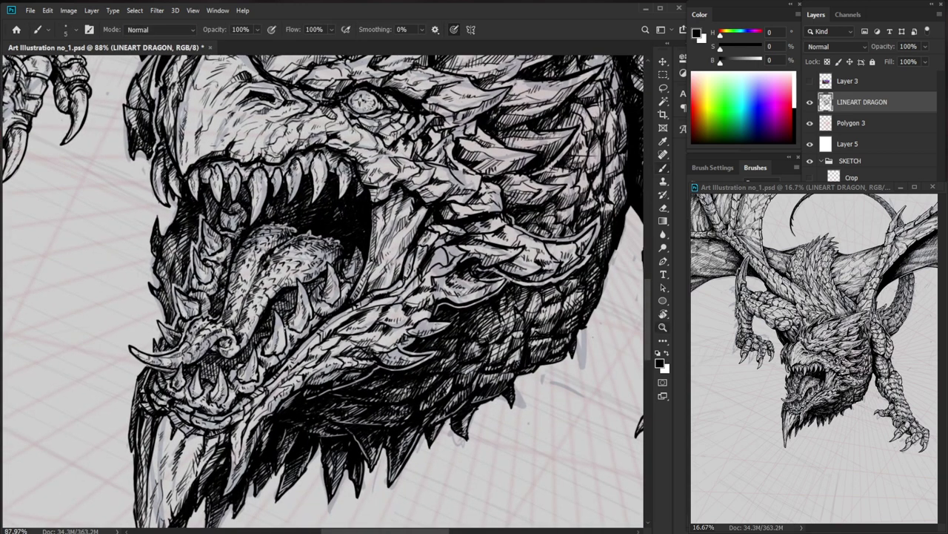
pyautogui.scroll(4, 285, 323)
pyautogui.press('e')
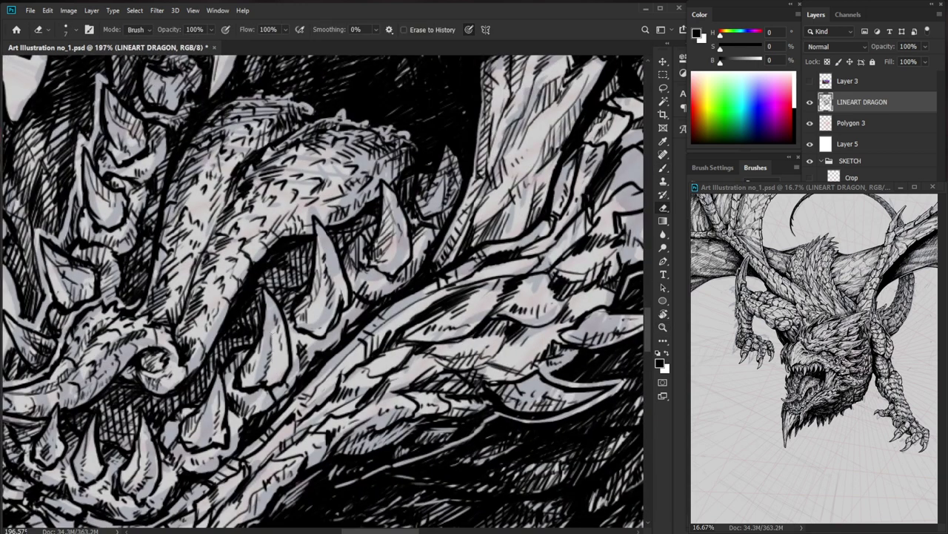
pyautogui.press('b')
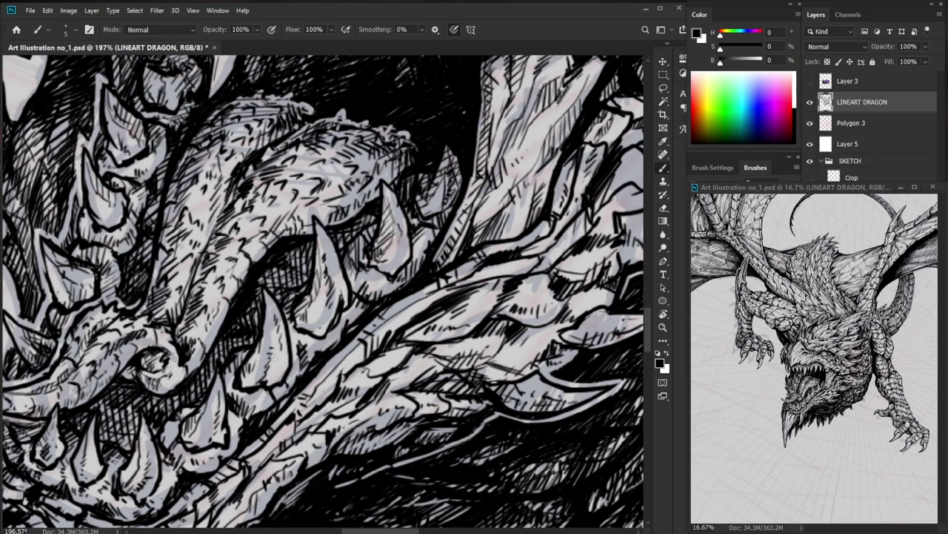
pyautogui.moveTo(384, 342); pyautogui.dragTo(337, 381)
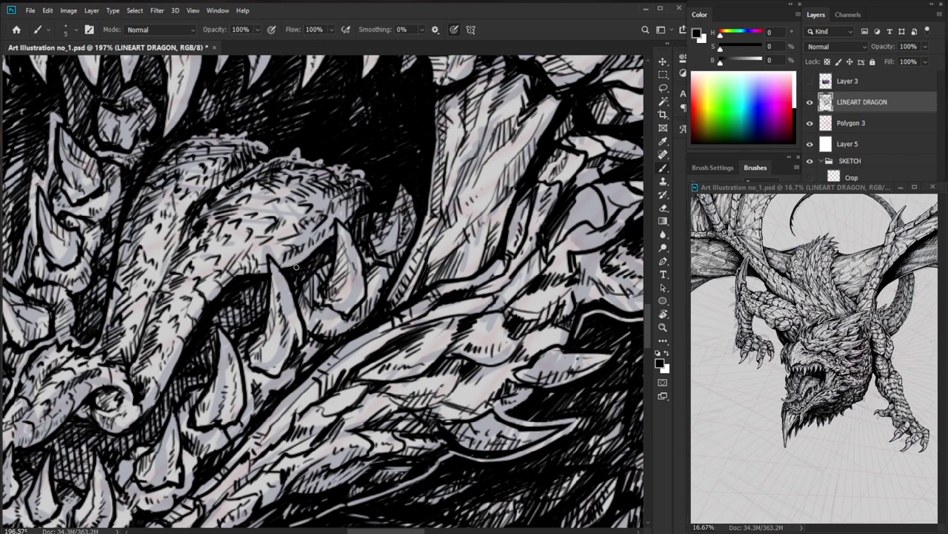
pyautogui.moveTo(299, 256); pyautogui.dragTo(306, 242)
pyautogui.moveTo(312, 249); pyautogui.dragTo(319, 232)
pyautogui.moveTo(248, 233); pyautogui.dragTo(256, 220)
pyautogui.moveTo(255, 235); pyautogui.dragTo(267, 220)
pyautogui.moveTo(217, 260)
pyautogui.mouseDown()
pyautogui.moveTo(223, 245)
pyautogui.moveTo(237, 247)
pyautogui.mouseUp()
pyautogui.moveTo(200, 277); pyautogui.dragTo(205, 260)
pyautogui.moveTo(289, 265); pyautogui.dragTo(224, 298)
# Erase and redraw line details at the tongue's rear end and the mouth corner.
pyautogui.moveTo(616, 349); pyautogui.dragTo(502, 435)
pyautogui.moveTo(185, 310); pyautogui.dragTo(211, 316)
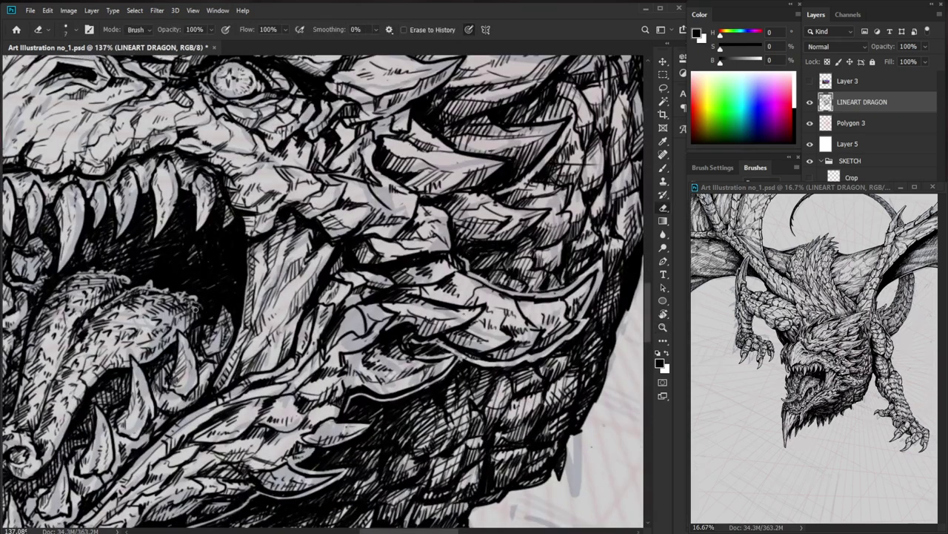
pyautogui.press('e')
pyautogui.moveTo(200, 300)
pyautogui.mouseDown()
pyautogui.moveTo(192, 318)
pyautogui.moveTo(199, 307)
pyautogui.moveTo(205, 314)
pyautogui.mouseUp()
pyautogui.press('b')
pyautogui.press('e')
pyautogui.press('b')
pyautogui.moveTo(276, 306); pyautogui.dragTo(268, 327)
pyautogui.press('b')
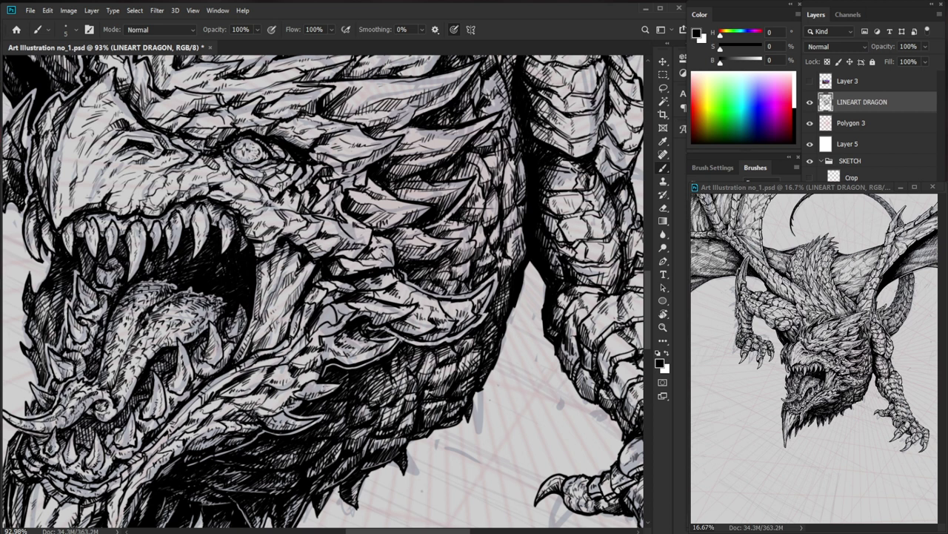
# Add short hatching strokes to the scales and small spikes along the side of the lower jaw.
pyautogui.moveTo(260, 393)
pyautogui.mouseDown()
pyautogui.moveTo(296, 394)
pyautogui.moveTo(259, 388)
pyautogui.mouseUp()
pyautogui.moveTo(320, 364); pyautogui.dragTo(315, 379)
pyautogui.moveTo(329, 364)
pyautogui.mouseDown()
pyautogui.moveTo(325, 379)
pyautogui.moveTo(342, 389)
pyautogui.mouseUp()
pyautogui.moveTo(354, 387); pyautogui.dragTo(339, 391)
pyautogui.moveTo(347, 383); pyautogui.dragTo(342, 391)
pyautogui.moveTo(419, 369); pyautogui.dragTo(319, 369)
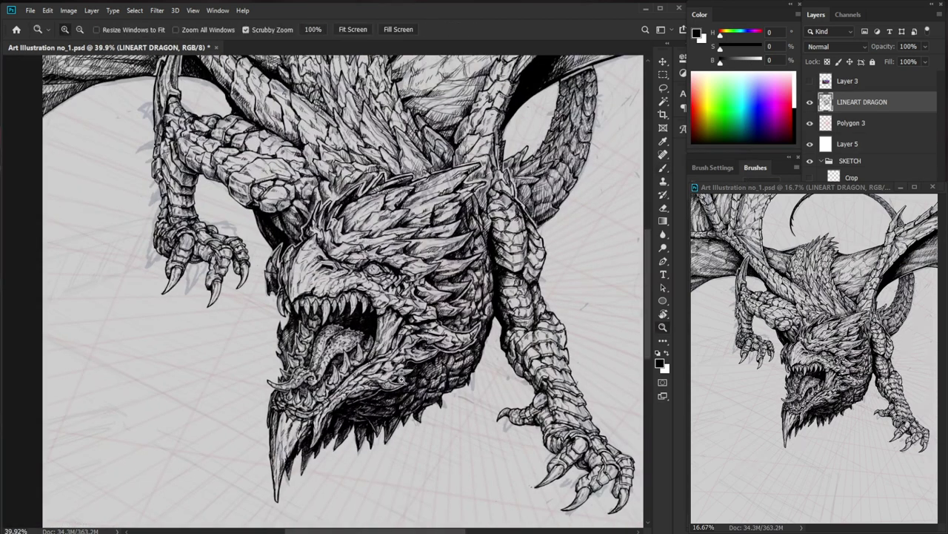
pyautogui.moveTo(401, 385); pyautogui.dragTo(474, 385)
pyautogui.moveTo(348, 373)
pyautogui.mouseDown()
pyautogui.moveTo(384, 350)
pyautogui.moveTo(364, 378)
pyautogui.mouseUp()
pyautogui.moveTo(343, 375)
pyautogui.mouseDown()
pyautogui.moveTo(365, 371)
pyautogui.moveTo(347, 379)
pyautogui.mouseUp()
pyautogui.moveTo(360, 372); pyautogui.dragTo(356, 379)
pyautogui.moveTo(369, 371); pyautogui.dragTo(360, 379)
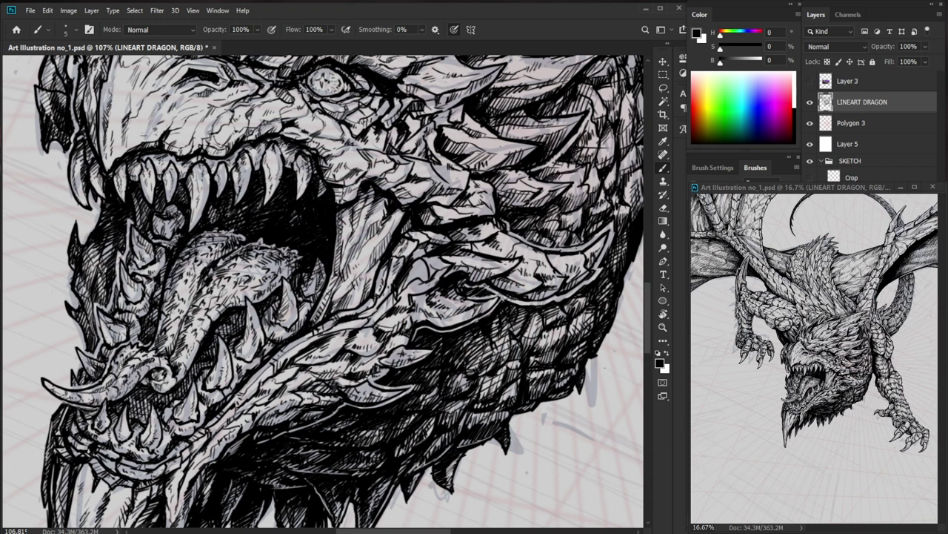
pyautogui.moveTo(419, 355); pyautogui.dragTo(365, 401)
pyautogui.moveTo(528, 426); pyautogui.dragTo(456, 427)
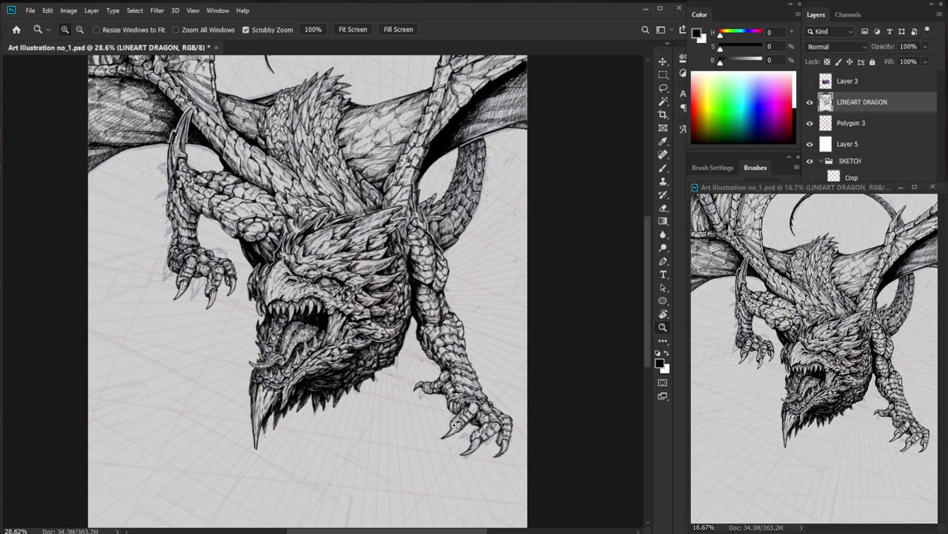
# Erase and redraw lines on the upper part of the long chin spike below the lower jaw.
pyautogui.moveTo(281, 400); pyautogui.dragTo(334, 389)
pyautogui.press('e')
pyautogui.moveTo(250, 368); pyautogui.dragTo(232, 386)
pyautogui.press('b')
pyautogui.moveTo(241, 368); pyautogui.dragTo(235, 373)
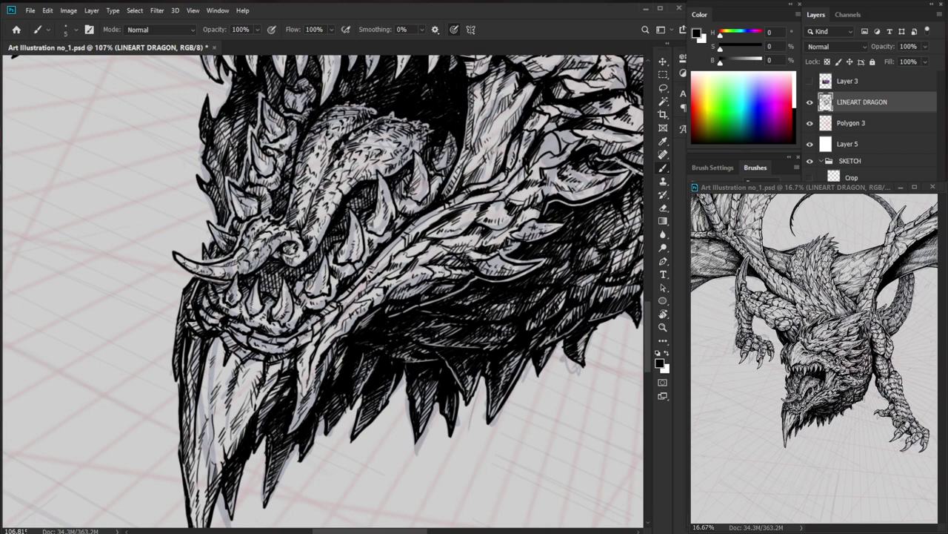
pyautogui.moveTo(197, 338); pyautogui.dragTo(193, 376)
pyautogui.press('z')
pyautogui.moveTo(255, 336); pyautogui.dragTo(203, 385)
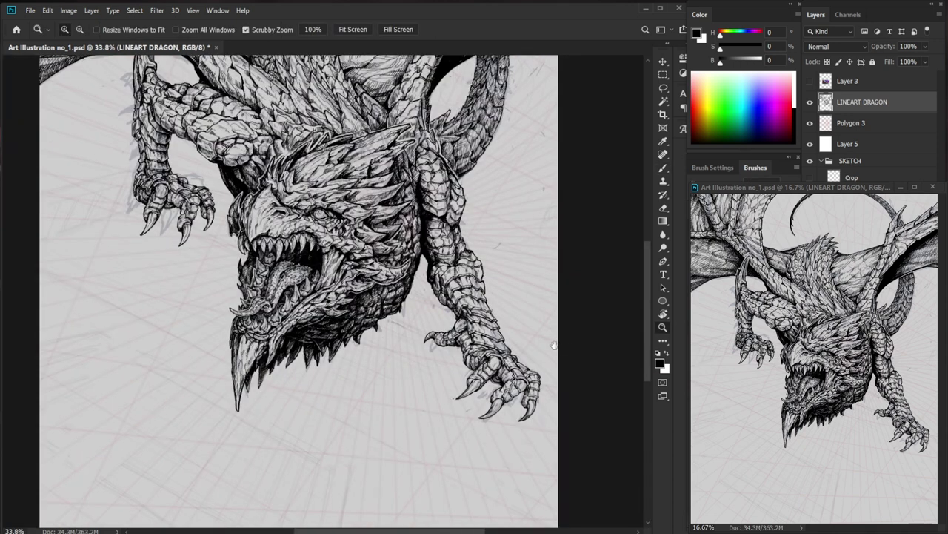
# Erase rough strokes along the chin spike's outer edge and redraw the edge with fresh hatching.
pyautogui.scroll(3, 453, 381)
pyautogui.scroll(5, 453, 381)
pyautogui.press('e')
pyautogui.moveTo(179, 364); pyautogui.dragTo(176, 379)
pyautogui.moveTo(190, 343); pyautogui.dragTo(181, 361)
pyautogui.moveTo(189, 348); pyautogui.dragTo(175, 374)
pyautogui.moveTo(188, 363); pyautogui.dragTo(179, 387)
pyautogui.press('b')
pyautogui.moveTo(189, 342); pyautogui.dragTo(180, 353)
pyautogui.moveTo(186, 340); pyautogui.dragTo(177, 385)
pyautogui.press('z')
pyautogui.moveTo(228, 373); pyautogui.dragTo(173, 422)
# Retouch the hatching and scale edges on the lower cheek behind the mouth.
pyautogui.press('b')
pyautogui.moveTo(545, 350); pyautogui.dragTo(446, 420)
pyautogui.press('z')
pyautogui.moveTo(275, 358)
pyautogui.mouseDown()
pyautogui.moveTo(350, 319)
pyautogui.moveTo(291, 367)
pyautogui.mouseUp()
pyautogui.press('b')
pyautogui.moveTo(311, 348); pyautogui.dragTo(305, 372)
pyautogui.moveTo(324, 352); pyautogui.dragTo(312, 370)
pyautogui.press('e')
pyautogui.moveTo(339, 362); pyautogui.dragTo(332, 372)
pyautogui.moveTo(408, 360)
pyautogui.mouseDown()
pyautogui.moveTo(326, 362)
pyautogui.moveTo(463, 366)
pyautogui.moveTo(397, 356)
pyautogui.mouseUp()
pyautogui.moveTo(411, 343)
pyautogui.mouseDown()
pyautogui.moveTo(403, 360)
pyautogui.moveTo(379, 364)
pyautogui.moveTo(405, 355)
pyautogui.moveTo(377, 347)
pyautogui.mouseUp()
# Touch up the line along the underside of the lower curved cheek spike.
pyautogui.press('e')
pyautogui.press('b')
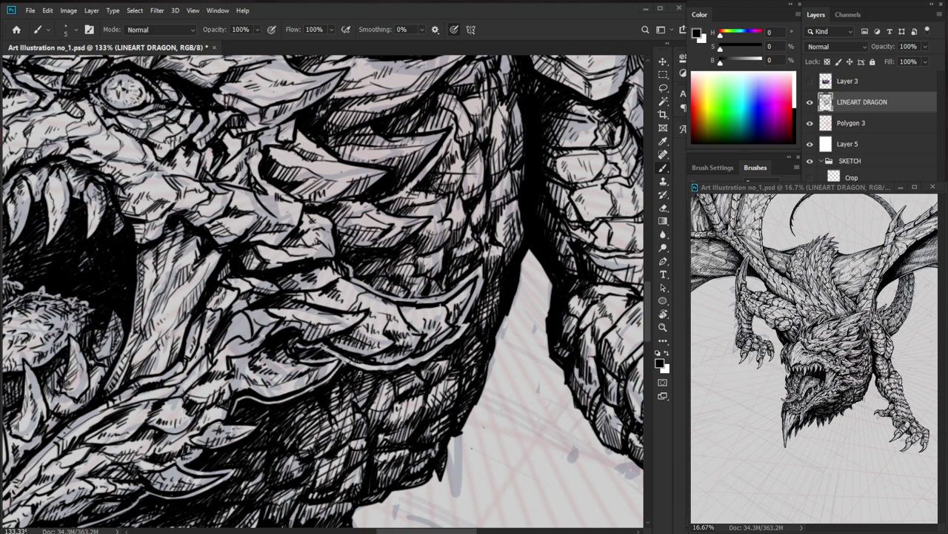
pyautogui.moveTo(267, 388)
pyautogui.mouseDown()
pyautogui.moveTo(282, 385)
pyautogui.moveTo(283, 393)
pyautogui.mouseUp()
pyautogui.press('z')
pyautogui.moveTo(354, 362); pyautogui.dragTo(329, 419)
pyautogui.press('space')
pyautogui.moveTo(433, 478); pyautogui.dragTo(430, 379)
pyautogui.hotkey('ctrl', 'space')
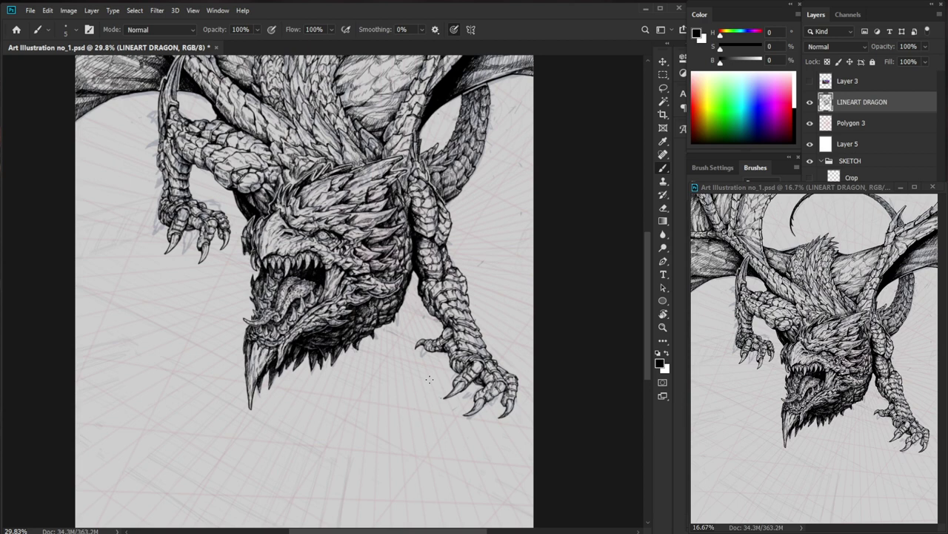
# Darken the cavity at the back of the mouth behind the upper teeth with denser black.
pyautogui.scroll(4, 304, 286)
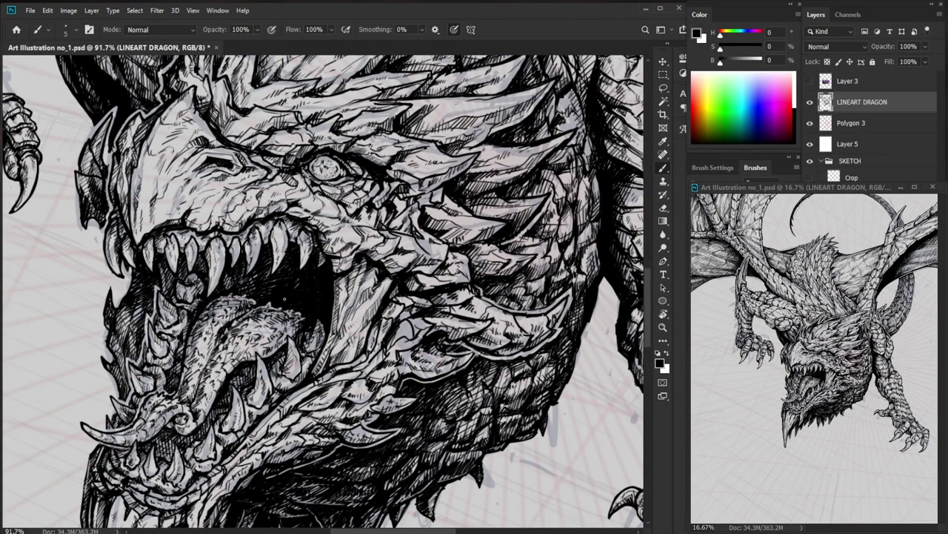
pyautogui.scroll(-4, 356, 277)
pyautogui.moveTo(551, 381); pyautogui.dragTo(457, 437)
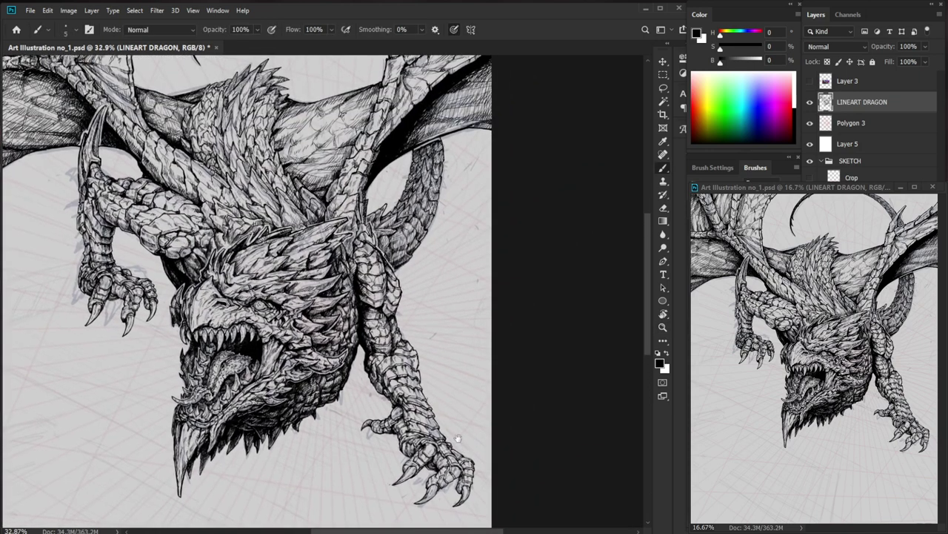
pyautogui.moveTo(247, 361); pyautogui.dragTo(315, 347)
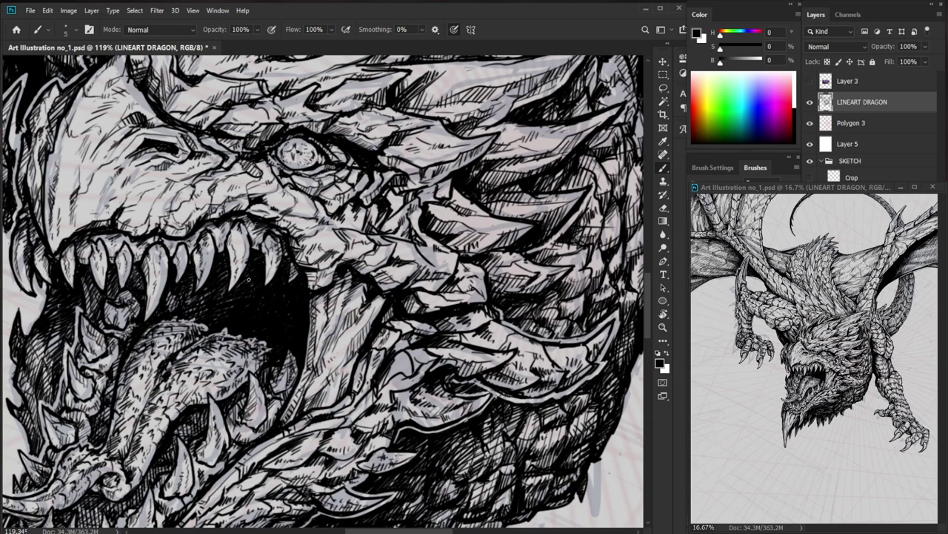
pyautogui.moveTo(186, 225); pyautogui.dragTo(194, 226)
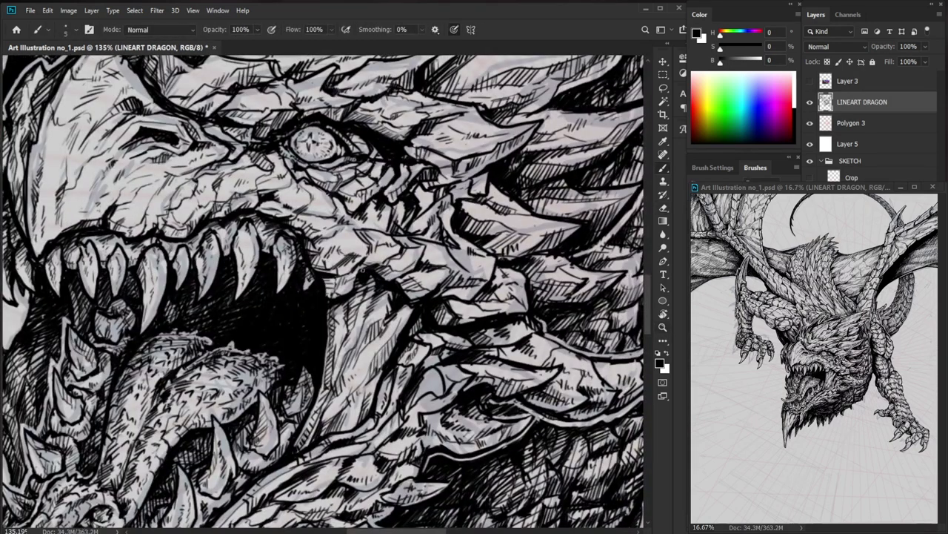
pyautogui.moveTo(362, 264); pyautogui.dragTo(293, 264)
pyautogui.moveTo(510, 448); pyautogui.dragTo(479, 442)
pyautogui.moveTo(361, 305); pyautogui.dragTo(383, 306)
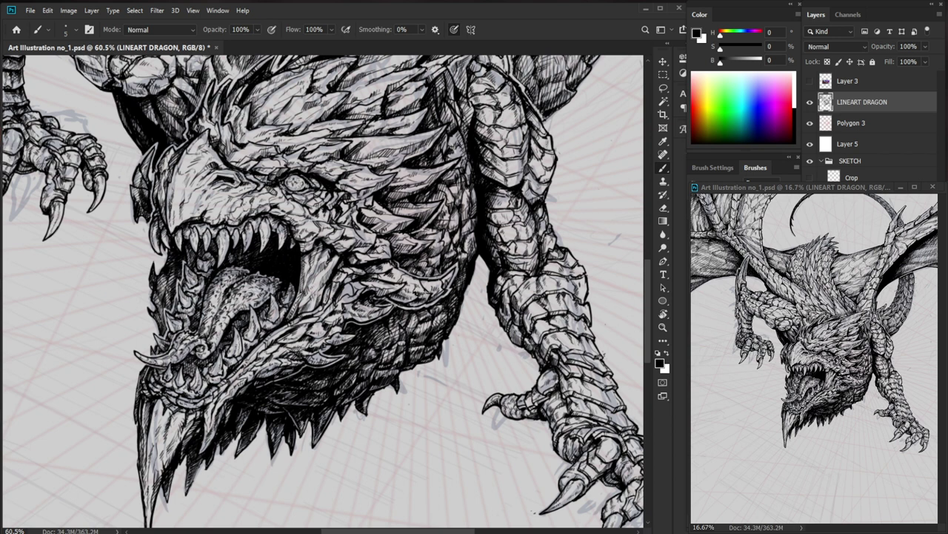
pyautogui.scroll(5, 290, 303)
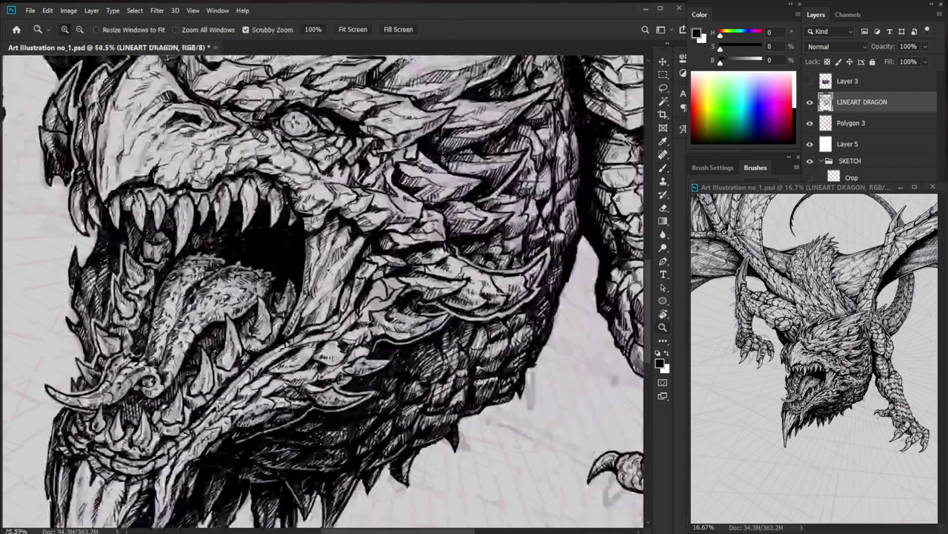
pyautogui.press('e')
pyautogui.moveTo(294, 293)
pyautogui.mouseDown()
pyautogui.moveTo(288, 315)
pyautogui.moveTo(294, 305)
pyautogui.moveTo(222, 304)
pyautogui.mouseUp()
pyautogui.press('b')
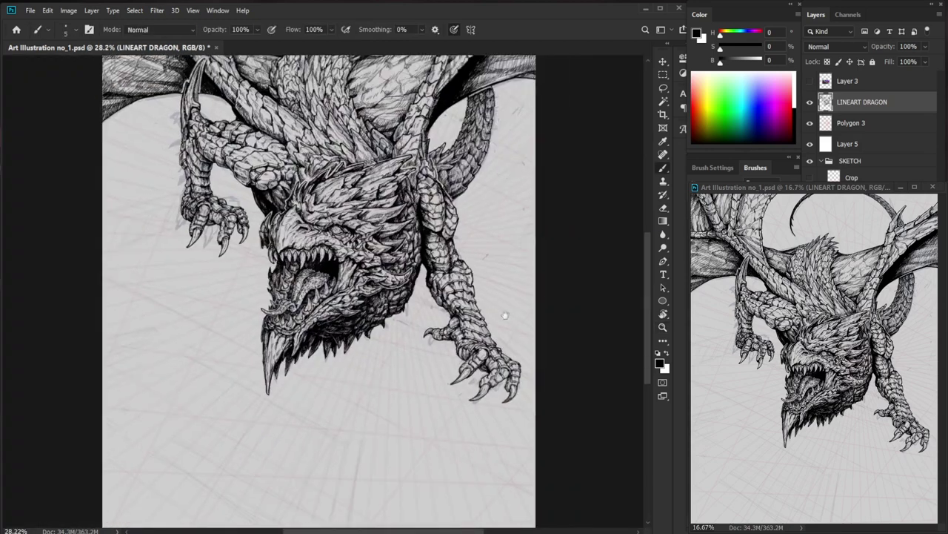
# Retouch the scale lines on the right wing arm beside the dragon's back.
pyautogui.moveTo(511, 327); pyautogui.dragTo(436, 464)
pyautogui.moveTo(234, 371); pyautogui.dragTo(311, 363)
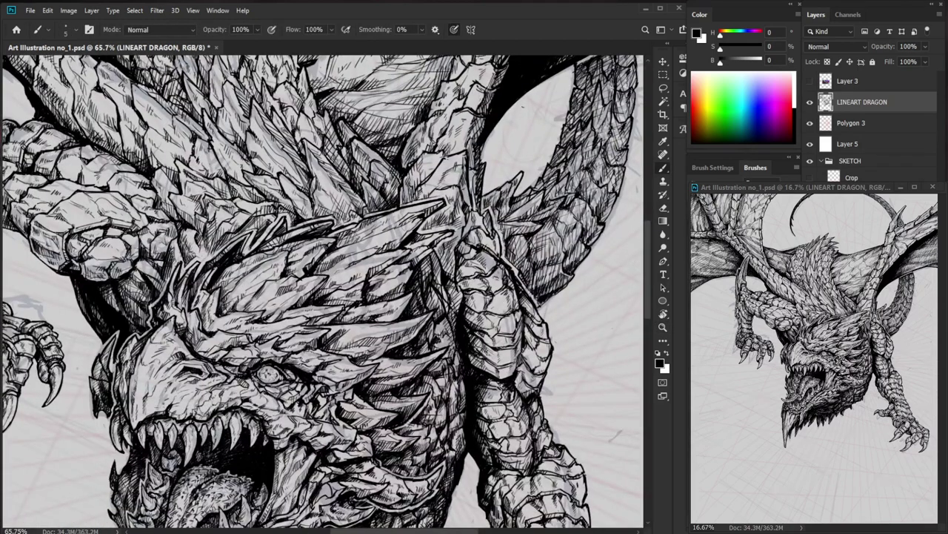
pyautogui.scroll(-3, 225, 312)
pyautogui.scroll(3, 209, 221)
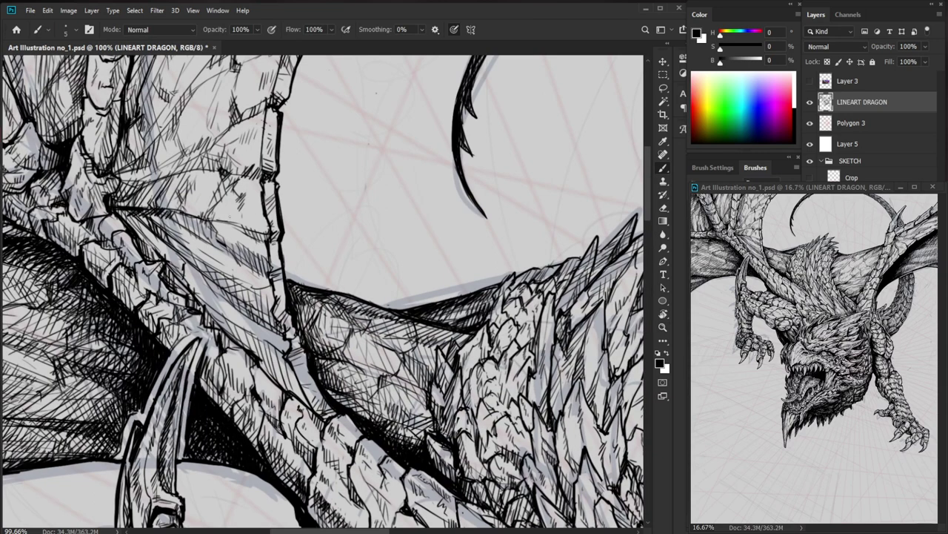
pyautogui.scroll(-3, 259, 211)
pyautogui.moveTo(530, 322); pyautogui.dragTo(437, 338)
pyautogui.moveTo(331, 321); pyautogui.dragTo(333, 348)
pyautogui.moveTo(339, 338); pyautogui.dragTo(331, 340)
pyautogui.press('e')
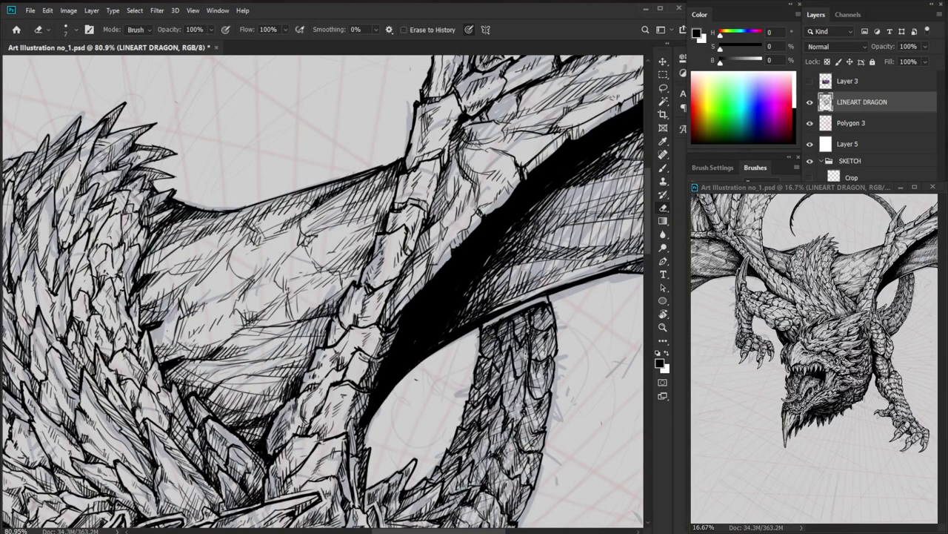
pyautogui.press('b')
pyautogui.moveTo(357, 287)
pyautogui.mouseDown()
pyautogui.moveTo(350, 307)
pyautogui.moveTo(326, 307)
pyautogui.mouseUp()
pyautogui.moveTo(504, 408); pyautogui.dragTo(484, 325)
pyautogui.moveTo(259, 237)
pyautogui.mouseDown()
pyautogui.moveTo(299, 234)
pyautogui.moveTo(256, 238)
pyautogui.mouseUp()
pyautogui.scroll(1, 300, 233)
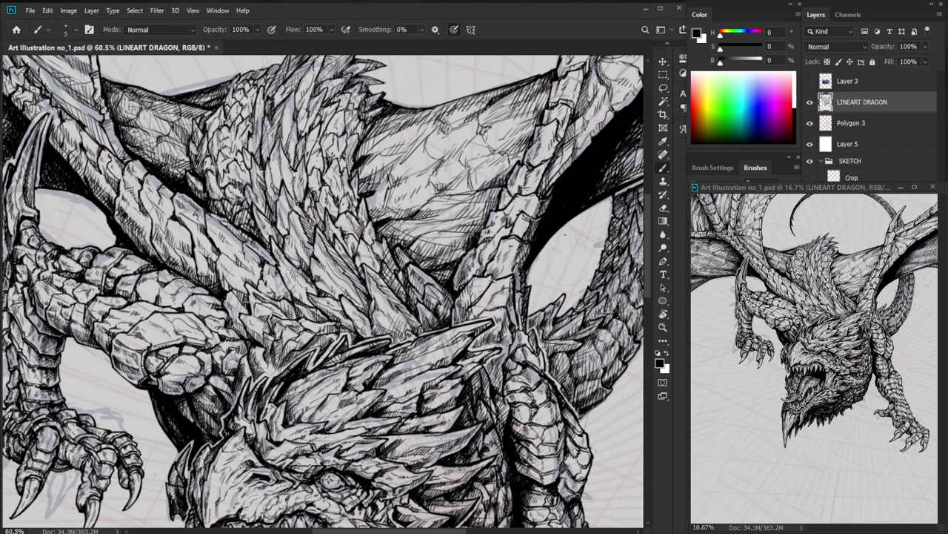
# Erase and redraw line details on the neck scales between the left shoulder and the head crest.
pyautogui.press('z')
pyautogui.moveTo(256, 301); pyautogui.dragTo(318, 302)
pyautogui.press('e')
pyautogui.moveTo(225, 308); pyautogui.dragTo(237, 312)
pyautogui.press('b')
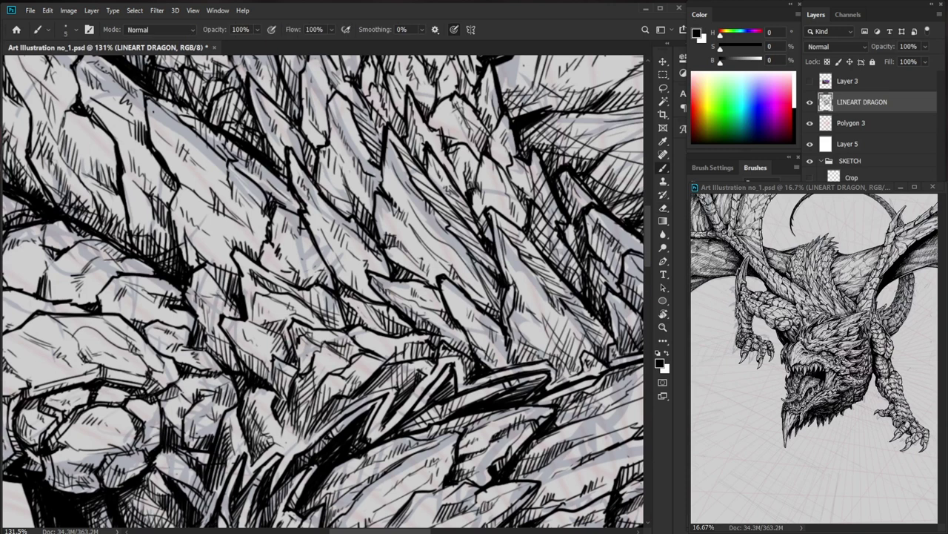
pyautogui.press('e')
pyautogui.press('b')
pyautogui.press('z')
pyautogui.moveTo(269, 363)
pyautogui.mouseDown()
pyautogui.moveTo(292, 348)
pyautogui.moveTo(178, 400)
pyautogui.mouseUp()
pyautogui.moveTo(491, 464); pyautogui.dragTo(370, 466)
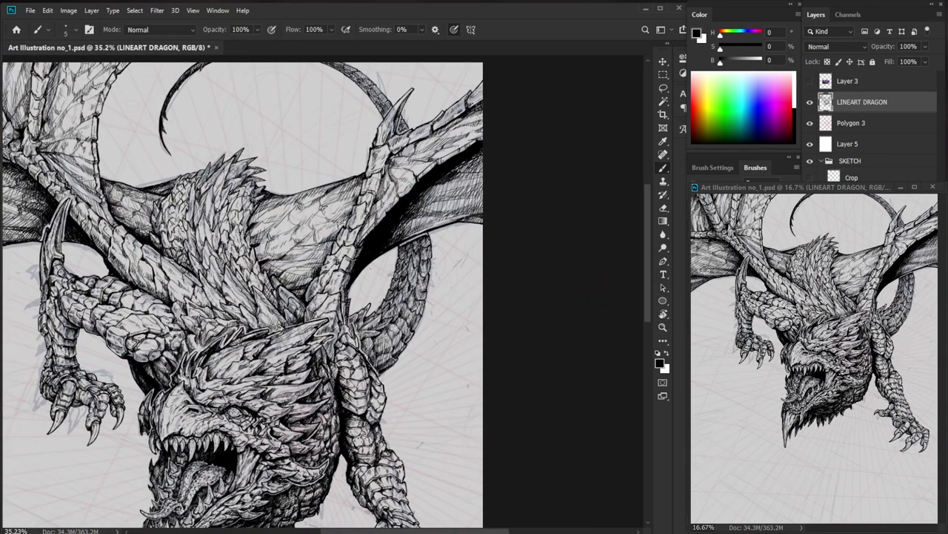
# Hatch the scales at the base of the tail behind the right forelimb.
pyautogui.press('z')
pyautogui.moveTo(369, 338); pyautogui.dragTo(467, 326)
pyautogui.moveTo(344, 341)
pyautogui.mouseDown()
pyautogui.moveTo(369, 337)
pyautogui.moveTo(352, 359)
pyautogui.mouseUp()
pyautogui.moveTo(348, 367); pyautogui.dragTo(362, 355)
pyautogui.moveTo(358, 364); pyautogui.dragTo(413, 350)
pyautogui.moveTo(418, 349); pyautogui.dragTo(424, 333)
pyautogui.moveTo(421, 347); pyautogui.dragTo(432, 335)
# Clean up the tail's outer edge below the right wing and hatch its scales with short strokes.
pyautogui.press('z')
pyautogui.moveTo(530, 286)
pyautogui.mouseDown()
pyautogui.moveTo(453, 289)
pyautogui.moveTo(599, 276)
pyautogui.mouseUp()
pyautogui.press('z')
pyautogui.press('e')
pyautogui.moveTo(481, 301)
pyautogui.mouseDown()
pyautogui.moveTo(475, 278)
pyautogui.moveTo(479, 306)
pyautogui.moveTo(505, 267)
pyautogui.mouseUp()
pyautogui.press('b')
pyautogui.moveTo(513, 284)
pyautogui.mouseDown()
pyautogui.moveTo(511, 268)
pyautogui.moveTo(473, 311)
pyautogui.mouseUp()
pyautogui.moveTo(474, 328); pyautogui.dragTo(481, 293)
pyautogui.moveTo(479, 289); pyautogui.dragTo(477, 268)
pyautogui.moveTo(486, 289); pyautogui.dragTo(481, 250)
pyautogui.moveTo(491, 308); pyautogui.dragTo(487, 245)
pyautogui.moveTo(484, 289); pyautogui.dragTo(487, 272)
pyautogui.moveTo(491, 283)
pyautogui.mouseDown()
pyautogui.moveTo(489, 273)
pyautogui.moveTo(467, 273)
pyautogui.mouseUp()
pyautogui.moveTo(470, 283); pyautogui.dragTo(469, 266)
pyautogui.moveTo(474, 272); pyautogui.dragTo(473, 242)
pyautogui.moveTo(479, 261)
pyautogui.mouseDown()
pyautogui.moveTo(474, 248)
pyautogui.moveTo(481, 257)
pyautogui.mouseUp()
pyautogui.moveTo(490, 269); pyautogui.dragTo(483, 265)
pyautogui.moveTo(484, 249); pyautogui.dragTo(479, 262)
pyautogui.moveTo(485, 249); pyautogui.dragTo(483, 260)
pyautogui.moveTo(490, 238); pyautogui.dragTo(486, 251)
pyautogui.moveTo(525, 225)
pyautogui.mouseDown()
pyautogui.moveTo(492, 226)
pyautogui.moveTo(477, 314)
pyautogui.mouseUp()
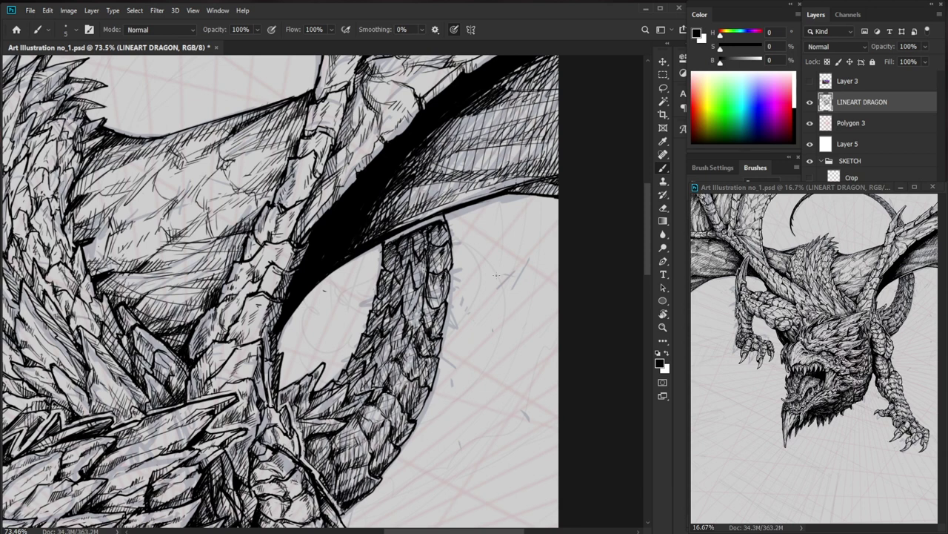
# Erase and redraw the tail's outer contour where it meets the lower edge of the right wing.
pyautogui.moveTo(458, 222)
pyautogui.mouseDown()
pyautogui.moveTo(483, 227)
pyautogui.moveTo(423, 251)
pyautogui.mouseUp()
pyautogui.moveTo(439, 237); pyautogui.dragTo(430, 258)
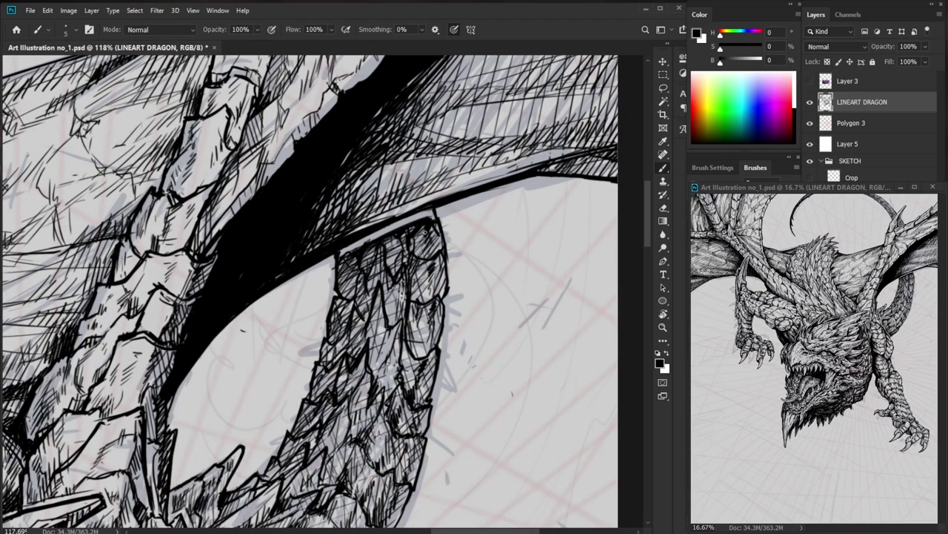
pyautogui.press('e')
pyautogui.moveTo(447, 234)
pyautogui.mouseDown()
pyautogui.moveTo(447, 290)
pyautogui.moveTo(444, 252)
pyautogui.mouseUp()
pyautogui.press('b')
pyautogui.moveTo(472, 282); pyautogui.dragTo(436, 445)
pyautogui.moveTo(477, 488); pyautogui.dragTo(504, 413)
pyautogui.moveTo(511, 419); pyautogui.dragTo(495, 445)
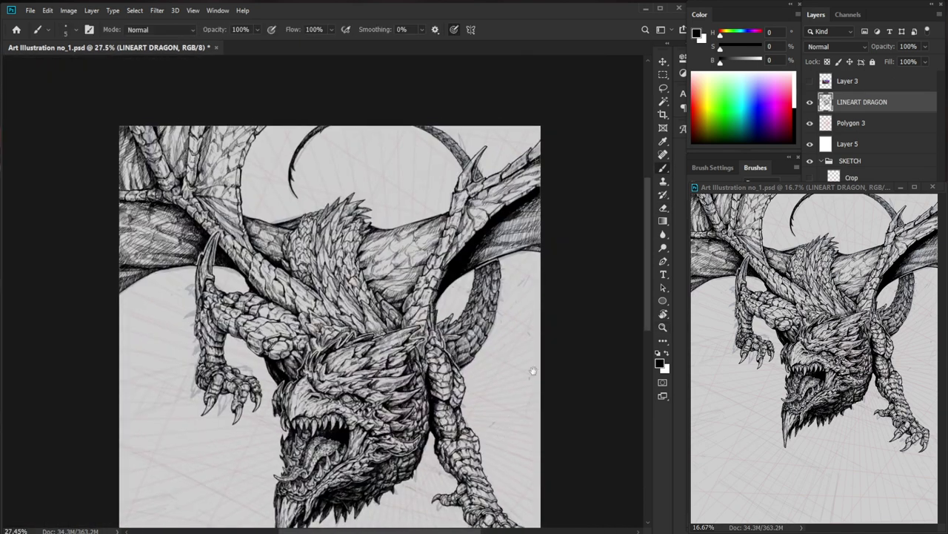
# Touch up and erase line details around the claws of the left forelimb.
pyautogui.moveTo(255, 407); pyautogui.dragTo(315, 361)
pyautogui.moveTo(271, 413)
pyautogui.mouseDown()
pyautogui.moveTo(257, 426)
pyautogui.moveTo(212, 421)
pyautogui.mouseUp()
pyautogui.moveTo(217, 407); pyautogui.dragTo(213, 421)
pyautogui.moveTo(301, 397); pyautogui.dragTo(256, 420)
pyautogui.press('e')
pyautogui.moveTo(229, 373)
pyautogui.mouseDown()
pyautogui.moveTo(275, 371)
pyautogui.moveTo(262, 375)
pyautogui.mouseUp()
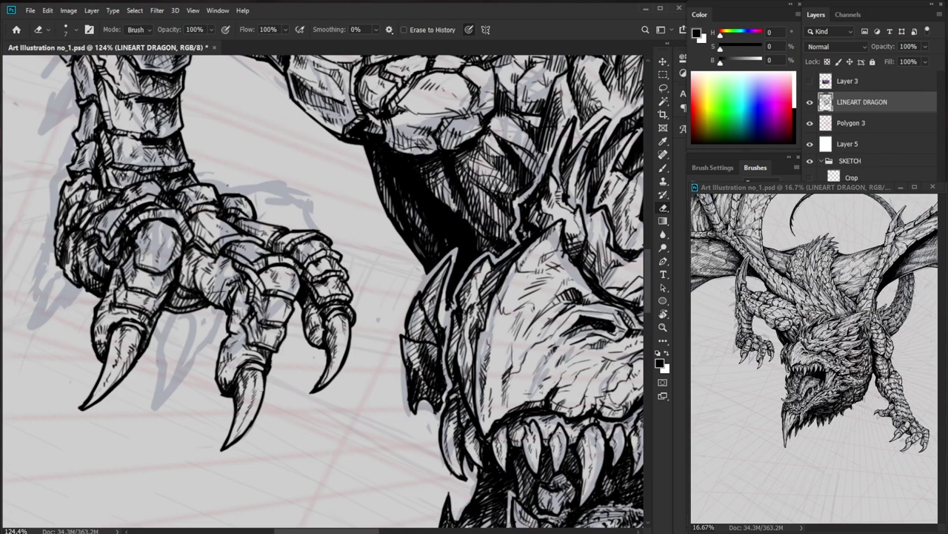
# Add ink strokes to the middle claw and finger of the left forelimb.
pyautogui.press('b')
pyautogui.moveTo(234, 357); pyautogui.dragTo(231, 372)
pyautogui.moveTo(294, 350); pyautogui.dragTo(236, 356)
pyautogui.moveTo(443, 288); pyautogui.dragTo(372, 363)
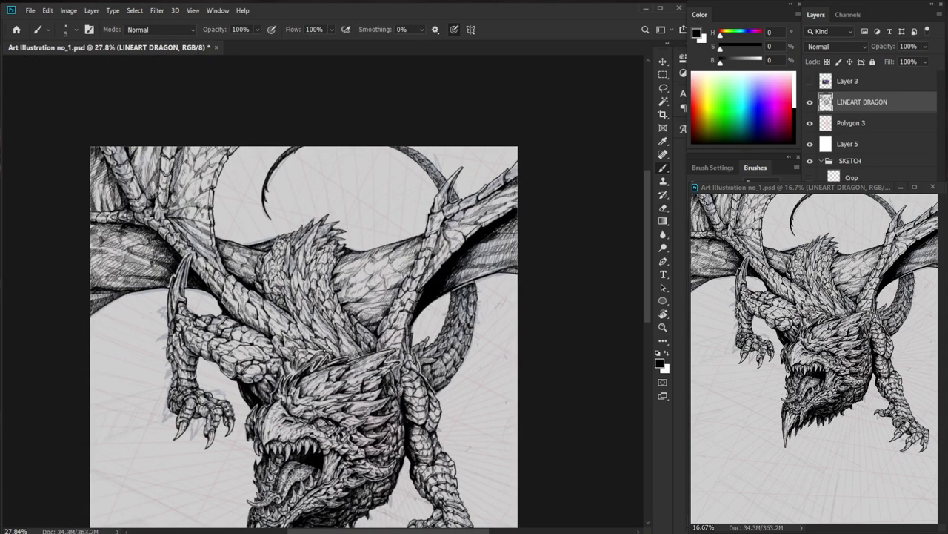
# Hatch the scales along the left wing arm above the left forelimb.
pyautogui.scroll(4, 226, 341)
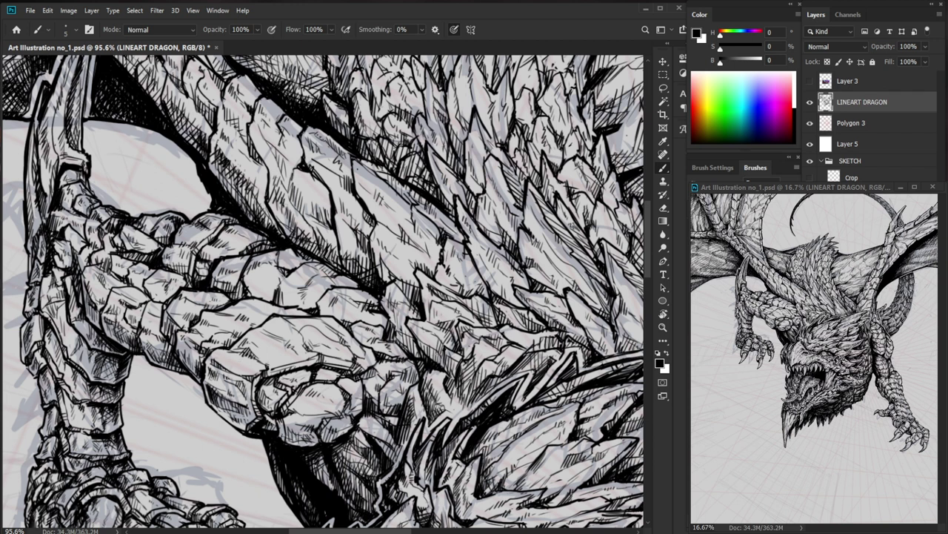
pyautogui.moveTo(239, 174); pyautogui.dragTo(262, 195)
pyautogui.hotkey('ctrl', 'space')
pyautogui.moveTo(271, 157); pyautogui.dragTo(315, 157)
pyautogui.moveTo(218, 157)
pyautogui.mouseDown()
pyautogui.moveTo(257, 189)
pyautogui.moveTo(258, 236)
pyautogui.mouseUp()
pyautogui.moveTo(239, 199); pyautogui.dragTo(257, 234)
pyautogui.hotkey('ctrl', 'space')
pyautogui.moveTo(292, 203); pyautogui.dragTo(185, 207)
# Touch up the ink lines around the upper joint of the right wing arm.
pyautogui.press('space')
pyautogui.moveTo(536, 360); pyautogui.dragTo(456, 455)
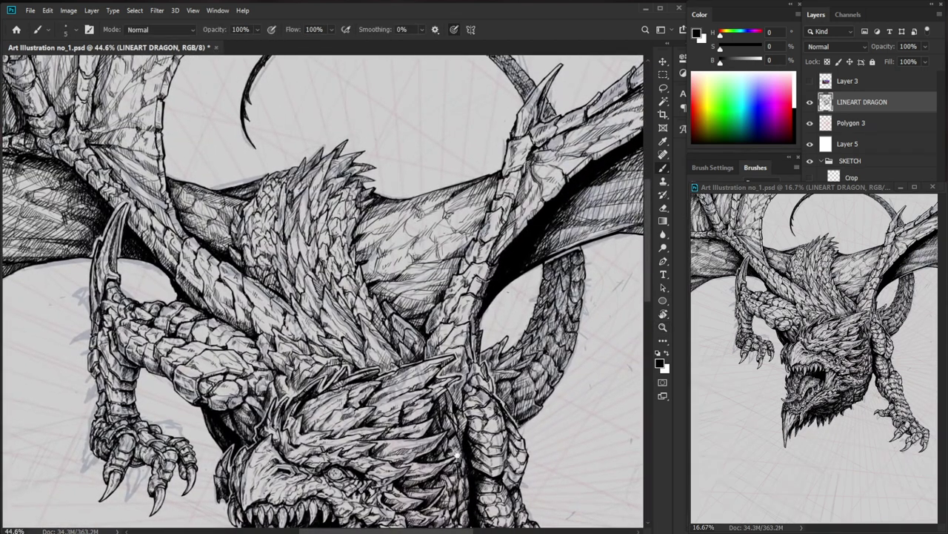
pyautogui.hotkey('ctrl', 'space')
pyautogui.moveTo(438, 340); pyautogui.dragTo(393, 344)
pyautogui.press('space')
pyautogui.moveTo(535, 405); pyautogui.dragTo(462, 353)
pyautogui.hotkey('ctrl', 'space')
pyautogui.moveTo(442, 138); pyautogui.dragTo(604, 141)
pyautogui.moveTo(403, 117)
pyautogui.mouseDown()
pyautogui.moveTo(398, 108)
pyautogui.moveTo(330, 167)
pyautogui.moveTo(212, 311)
pyautogui.moveTo(197, 367)
pyautogui.moveTo(280, 293)
pyautogui.moveTo(261, 328)
pyautogui.moveTo(264, 350)
pyautogui.moveTo(310, 342)
pyautogui.moveTo(298, 412)
pyautogui.mouseUp()
pyautogui.press('space')
pyautogui.moveTo(335, 366)
pyautogui.mouseDown()
pyautogui.moveTo(328, 385)
pyautogui.moveTo(342, 373)
pyautogui.moveTo(313, 417)
pyautogui.moveTo(316, 432)
pyautogui.mouseUp()
pyautogui.press('e')
pyautogui.press('b')
pyautogui.moveTo(324, 398); pyautogui.dragTo(312, 424)
pyautogui.press('z')
pyautogui.moveTo(379, 387); pyautogui.dragTo(337, 445)
pyautogui.press('space')
pyautogui.moveTo(519, 500); pyautogui.dragTo(512, 306)
# Add short hatching strokes to the scaly membrane between the neck and the right wing arm.
pyautogui.press('z')
pyautogui.moveTo(290, 233); pyautogui.dragTo(321, 233)
pyautogui.moveTo(275, 251); pyautogui.dragTo(298, 257)
pyautogui.moveTo(287, 251); pyautogui.dragTo(282, 265)
pyautogui.moveTo(297, 256)
pyautogui.mouseDown()
pyautogui.moveTo(286, 266)
pyautogui.moveTo(297, 269)
pyautogui.mouseUp()
pyautogui.moveTo(227, 263); pyautogui.dragTo(241, 277)
pyautogui.moveTo(223, 268); pyautogui.dragTo(240, 287)
pyautogui.moveTo(219, 256); pyautogui.dragTo(211, 268)
pyautogui.moveTo(220, 256); pyautogui.dragTo(209, 270)
pyautogui.moveTo(216, 263); pyautogui.dragTo(212, 275)
pyautogui.moveTo(225, 231); pyautogui.dragTo(231, 248)
pyautogui.moveTo(223, 224); pyautogui.dragTo(230, 253)
pyautogui.moveTo(220, 238); pyautogui.dragTo(228, 248)
pyautogui.moveTo(245, 208); pyautogui.dragTo(249, 219)
pyautogui.moveTo(247, 200); pyautogui.dragTo(262, 214)
pyautogui.moveTo(254, 207)
pyautogui.mouseDown()
pyautogui.moveTo(261, 216)
pyautogui.moveTo(219, 228)
pyautogui.mouseUp()
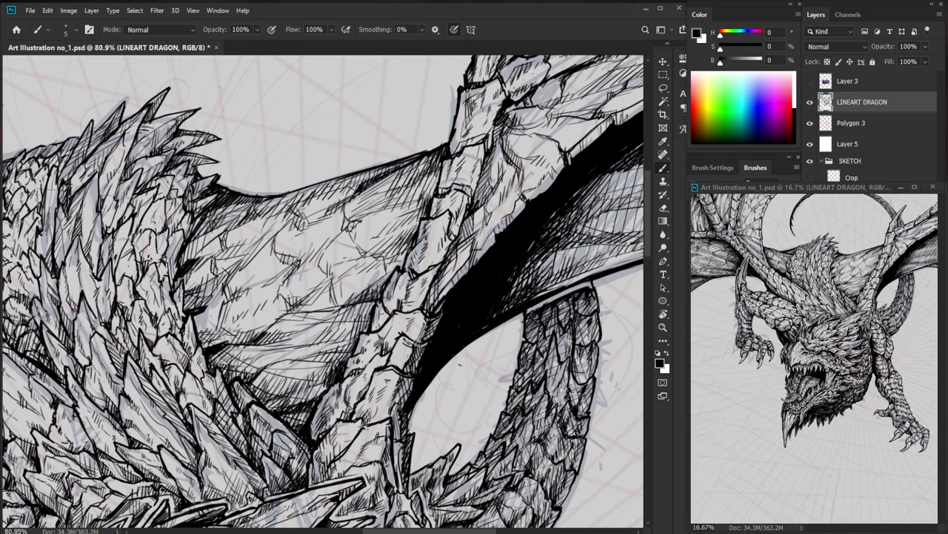
# Deepen the hatched shadow along the neck's edge where it meets the right wing membrane.
pyautogui.moveTo(199, 264); pyautogui.dragTo(189, 287)
pyautogui.moveTo(201, 247); pyautogui.dragTo(189, 262)
pyautogui.moveTo(192, 247)
pyautogui.mouseDown()
pyautogui.moveTo(190, 269)
pyautogui.moveTo(185, 260)
pyautogui.mouseUp()
pyautogui.press('z')
pyautogui.moveTo(344, 217); pyautogui.dragTo(263, 270)
pyautogui.press('space')
pyautogui.moveTo(492, 413); pyautogui.dragTo(485, 382)
# Add short shading strokes to the scales at the base of the neck beside the right wing arm.
pyautogui.press('z')
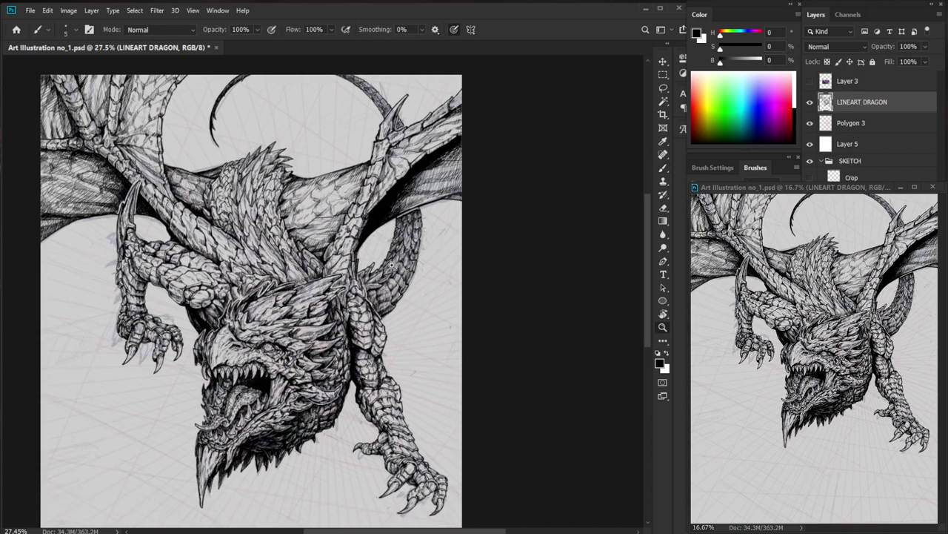
pyautogui.moveTo(319, 247); pyautogui.dragTo(378, 235)
pyautogui.moveTo(334, 279); pyautogui.dragTo(325, 283)
pyautogui.moveTo(332, 258); pyautogui.dragTo(326, 272)
pyautogui.moveTo(335, 256); pyautogui.dragTo(328, 265)
pyautogui.press('z')
pyautogui.moveTo(406, 250); pyautogui.dragTo(326, 295)
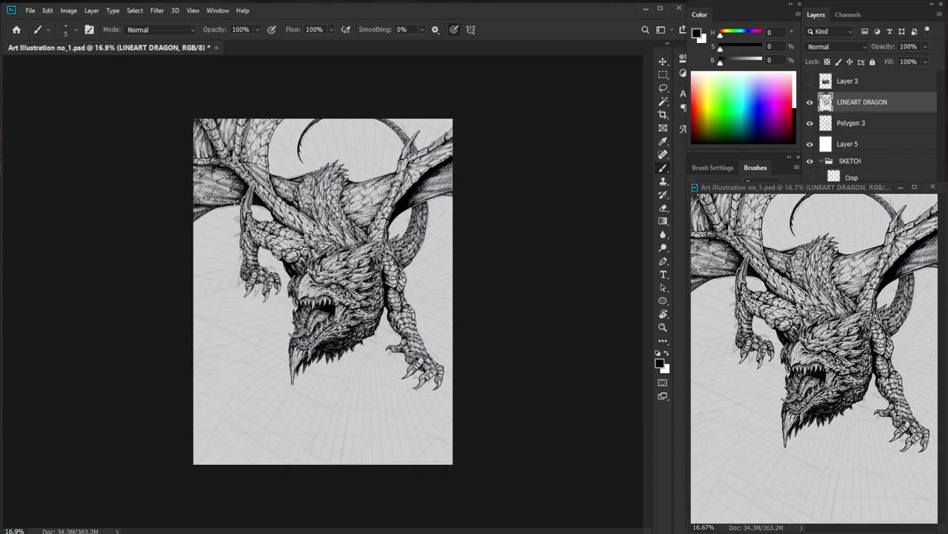
# Shade the lower membrane of the left wing with diagonal hatching out toward its edge and beside the wing arm.
pyautogui.press('z')
pyautogui.moveTo(238, 158); pyautogui.dragTo(334, 148)
pyautogui.moveTo(221, 266); pyautogui.dragTo(169, 287)
pyautogui.moveTo(165, 244); pyautogui.dragTo(118, 264)
pyautogui.moveTo(117, 228)
pyautogui.mouseDown()
pyautogui.moveTo(84, 245)
pyautogui.moveTo(119, 238)
pyautogui.mouseUp()
pyautogui.moveTo(168, 222)
pyautogui.mouseDown()
pyautogui.moveTo(123, 242)
pyautogui.moveTo(135, 247)
pyautogui.mouseUp()
pyautogui.moveTo(174, 228)
pyautogui.mouseDown()
pyautogui.moveTo(138, 251)
pyautogui.moveTo(147, 251)
pyautogui.mouseUp()
pyautogui.moveTo(186, 237)
pyautogui.mouseDown()
pyautogui.moveTo(151, 255)
pyautogui.moveTo(161, 257)
pyautogui.mouseUp()
pyautogui.moveTo(198, 241); pyautogui.dragTo(169, 263)
pyautogui.moveTo(259, 260); pyautogui.dragTo(372, 309)
pyautogui.moveTo(384, 314); pyautogui.dragTo(377, 321)
pyautogui.moveTo(237, 310)
pyautogui.mouseDown()
pyautogui.moveTo(272, 319)
pyautogui.moveTo(262, 316)
pyautogui.mouseUp()
pyautogui.moveTo(199, 312)
pyautogui.mouseDown()
pyautogui.moveTo(247, 316)
pyautogui.moveTo(222, 330)
pyautogui.mouseUp()
pyautogui.moveTo(238, 314); pyautogui.dragTo(226, 331)
pyautogui.moveTo(263, 306)
pyautogui.mouseDown()
pyautogui.moveTo(241, 326)
pyautogui.moveTo(249, 321)
pyautogui.mouseUp()
pyautogui.moveTo(360, 282)
pyautogui.mouseDown()
pyautogui.moveTo(308, 287)
pyautogui.moveTo(372, 286)
pyautogui.mouseUp()
pyautogui.moveTo(290, 298); pyautogui.dragTo(231, 322)
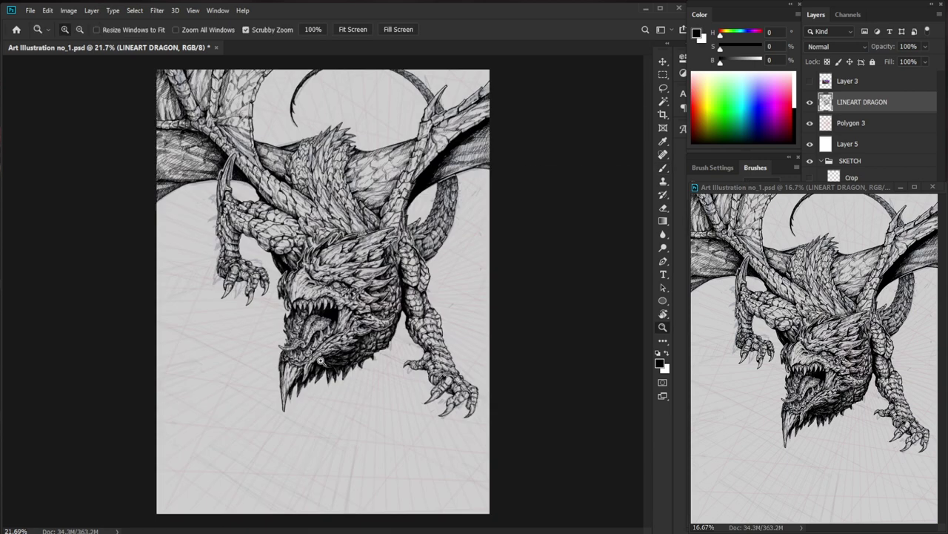
# Refine and hatch the scales on the upper neck below the spiky crest.
pyautogui.hotkey('ctrl', '0')
pyautogui.moveTo(484, 162); pyautogui.dragTo(355, 326)
pyautogui.moveTo(196, 260)
pyautogui.mouseDown()
pyautogui.moveTo(256, 251)
pyautogui.moveTo(203, 269)
pyautogui.mouseUp()
pyautogui.press('e')
pyautogui.press('b')
pyautogui.moveTo(193, 277)
pyautogui.mouseDown()
pyautogui.moveTo(250, 292)
pyautogui.moveTo(201, 299)
pyautogui.mouseUp()
pyautogui.moveTo(226, 283); pyautogui.dragTo(173, 335)
pyautogui.moveTo(181, 313); pyautogui.dragTo(178, 334)
pyautogui.moveTo(189, 303)
pyautogui.mouseDown()
pyautogui.moveTo(182, 323)
pyautogui.moveTo(262, 295)
pyautogui.mouseUp()
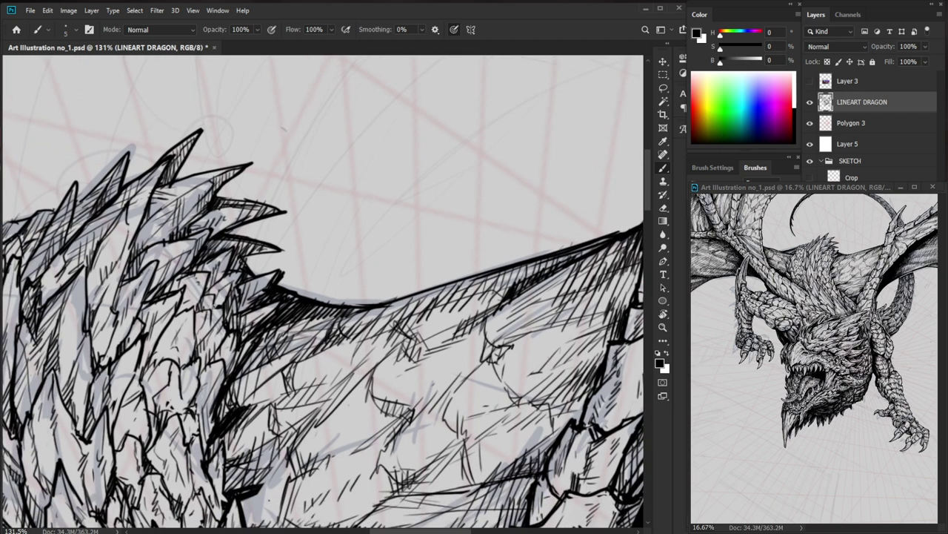
# Add hatching strokes to the right side of the neck scales beneath the crest spikes.
pyautogui.moveTo(361, 245)
pyautogui.mouseDown()
pyautogui.moveTo(315, 244)
pyautogui.moveTo(328, 245)
pyautogui.mouseUp()
pyautogui.moveTo(251, 296); pyautogui.dragTo(246, 314)
pyautogui.moveTo(252, 296); pyautogui.dragTo(245, 325)
pyautogui.moveTo(176, 294); pyautogui.dragTo(170, 309)
pyautogui.moveTo(282, 319); pyautogui.dragTo(309, 220)
pyautogui.moveTo(341, 188); pyautogui.dragTo(332, 195)
pyautogui.moveTo(291, 247); pyautogui.dragTo(285, 263)
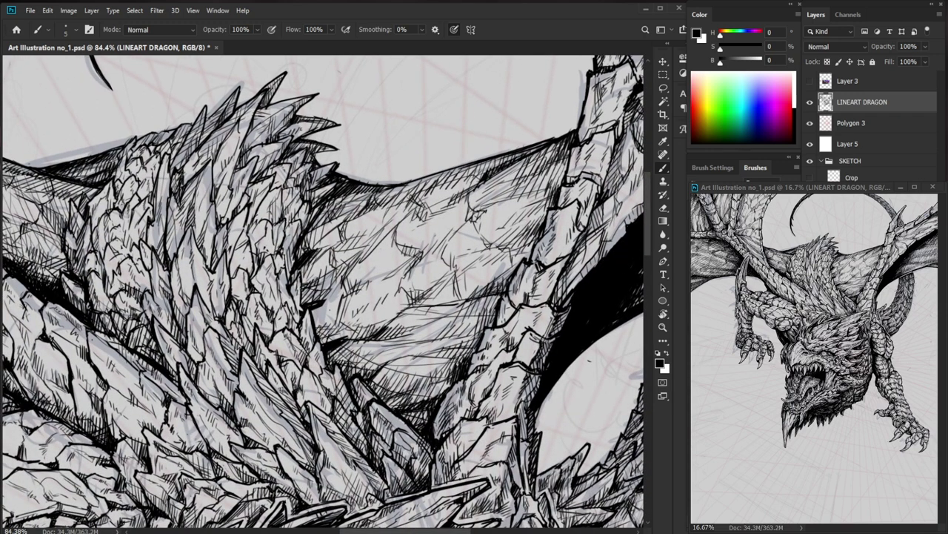
# Touch up the small spikes and scale shading where the neck crest meets the right wing membrane.
pyautogui.press('e')
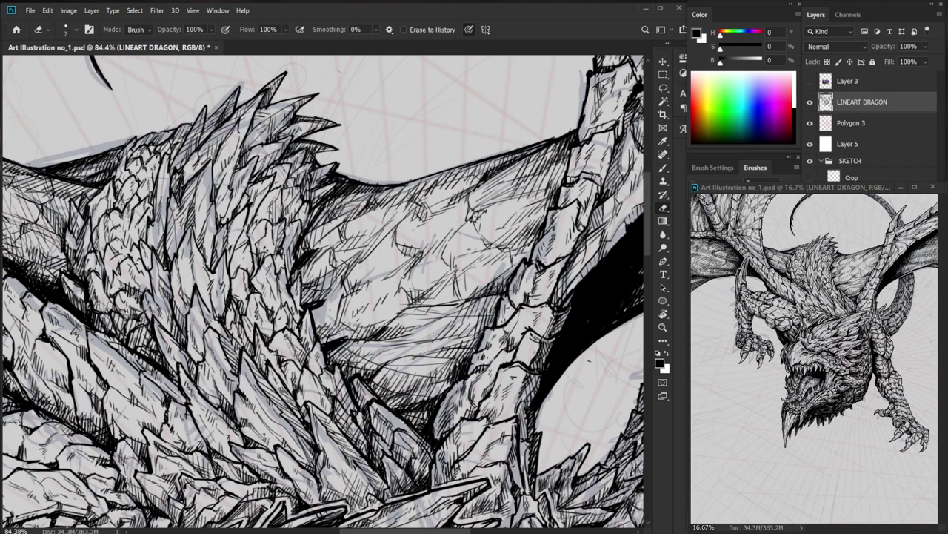
pyautogui.press('b')
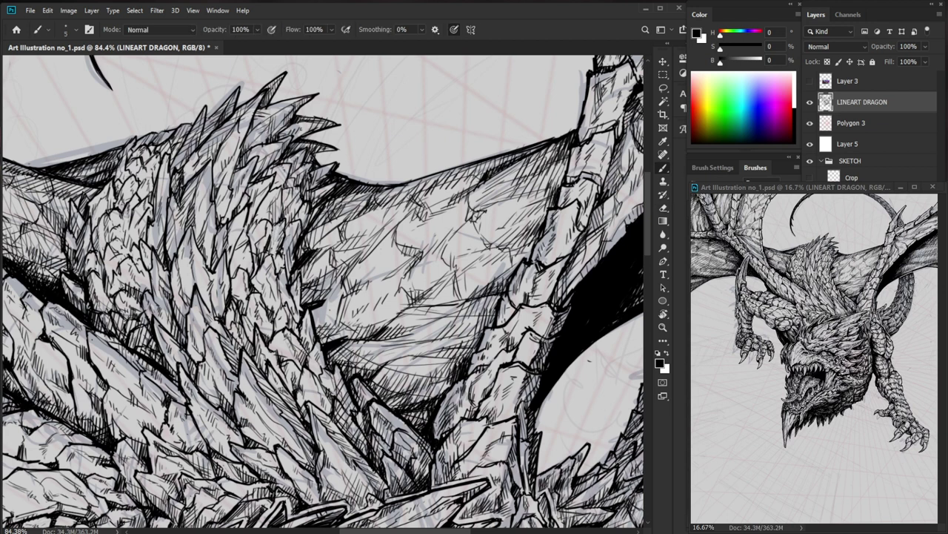
pyautogui.moveTo(334, 204); pyautogui.dragTo(237, 206)
pyautogui.moveTo(336, 135); pyautogui.dragTo(437, 136)
pyautogui.moveTo(321, 187); pyautogui.dragTo(317, 200)
pyautogui.moveTo(341, 169); pyautogui.dragTo(338, 185)
pyautogui.moveTo(341, 182); pyautogui.dragTo(338, 189)
pyautogui.press('e')
pyautogui.press('b')
pyautogui.moveTo(351, 174); pyautogui.dragTo(345, 182)
pyautogui.moveTo(405, 178); pyautogui.dragTo(341, 178)
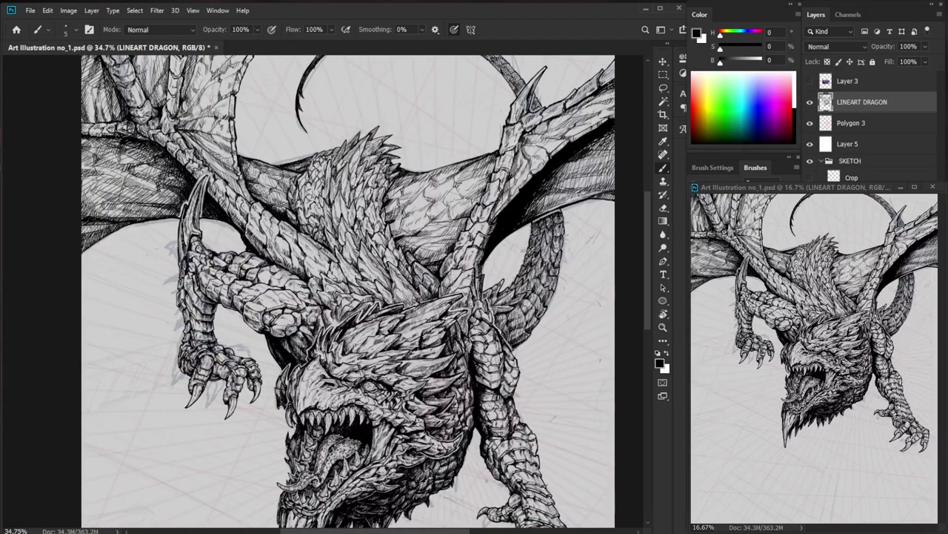
# Define the edges of the pointed scales in the middle of the neck with ink strokes.
pyautogui.scroll(4, 413, 158)
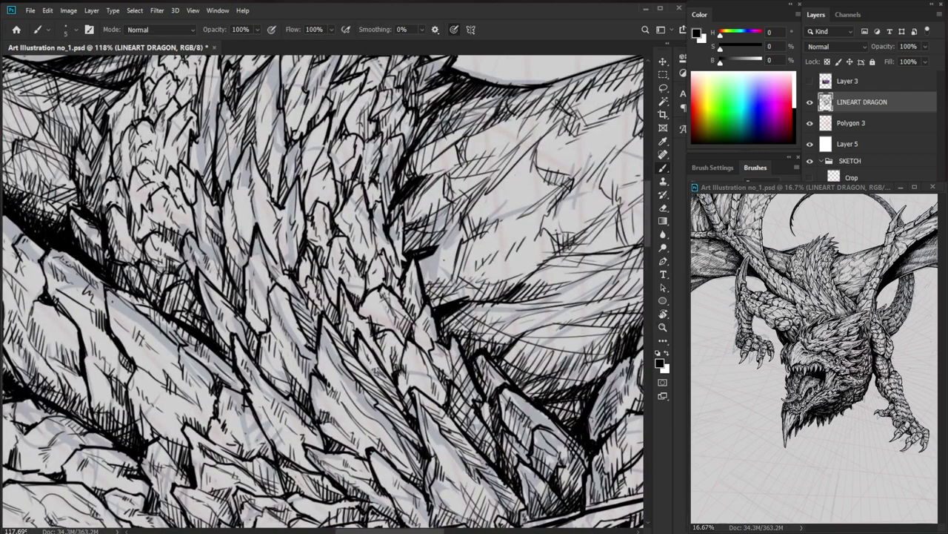
pyautogui.press('e')
pyautogui.press('b')
pyautogui.moveTo(329, 174); pyautogui.dragTo(319, 194)
pyautogui.moveTo(324, 185)
pyautogui.mouseDown()
pyautogui.moveTo(318, 205)
pyautogui.moveTo(329, 208)
pyautogui.mouseUp()
pyautogui.moveTo(347, 165); pyautogui.dragTo(342, 180)
pyautogui.moveTo(351, 159)
pyautogui.mouseDown()
pyautogui.moveTo(346, 177)
pyautogui.moveTo(363, 171)
pyautogui.moveTo(368, 196)
pyautogui.mouseUp()
pyautogui.moveTo(380, 180); pyautogui.dragTo(372, 207)
pyautogui.scroll(-4, 412, 214)
# Hatch the overlapping scales down the centre of the neck with short downward strokes.
pyautogui.moveTo(518, 415); pyautogui.dragTo(453, 333)
pyautogui.moveTo(335, 126); pyautogui.dragTo(363, 210)
pyautogui.press('b')
pyautogui.moveTo(293, 256); pyautogui.dragTo(291, 268)
pyautogui.moveTo(297, 247); pyautogui.dragTo(295, 268)
pyautogui.moveTo(302, 244); pyautogui.dragTo(297, 264)
pyautogui.moveTo(294, 179)
pyautogui.mouseDown()
pyautogui.moveTo(286, 210)
pyautogui.moveTo(309, 207)
pyautogui.mouseUp()
pyautogui.moveTo(310, 217); pyautogui.dragTo(294, 251)
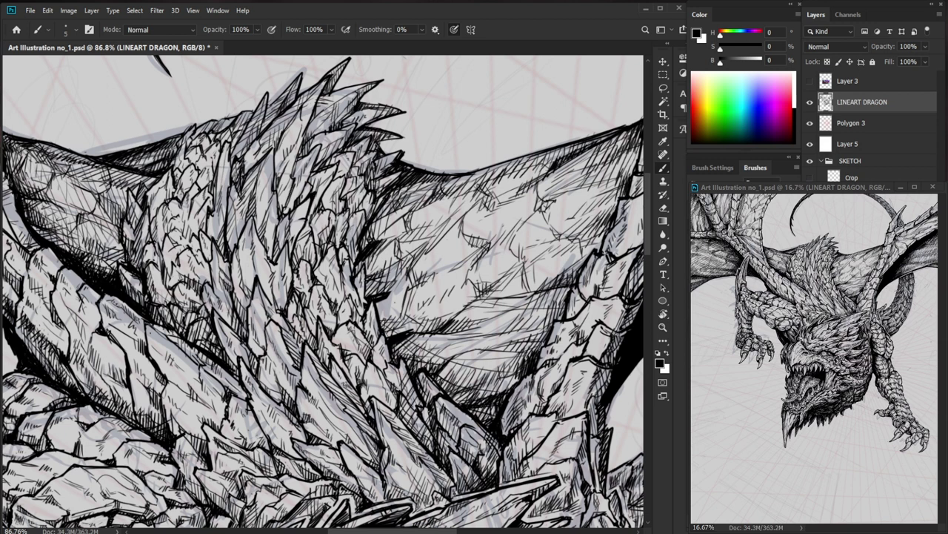
# Erase a stray mark among the upper neck scales and redraw their shading lines.
pyautogui.press('e')
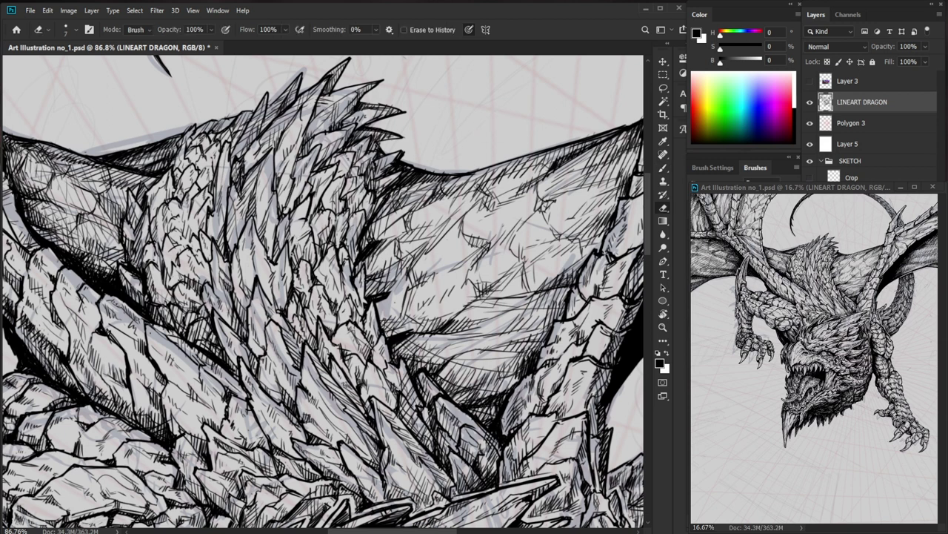
pyautogui.press('b')
pyautogui.press('e')
pyautogui.moveTo(309, 213)
pyautogui.mouseDown()
pyautogui.moveTo(292, 224)
pyautogui.moveTo(305, 236)
pyautogui.moveTo(297, 264)
pyautogui.moveTo(309, 221)
pyautogui.mouseUp()
pyautogui.press('b')
pyautogui.moveTo(323, 197); pyautogui.dragTo(316, 214)
pyautogui.moveTo(339, 183)
pyautogui.mouseDown()
pyautogui.moveTo(324, 195)
pyautogui.moveTo(331, 188)
pyautogui.mouseUp()
pyautogui.moveTo(338, 173); pyautogui.dragTo(334, 190)
pyautogui.hotkey('ctrl', 'space')
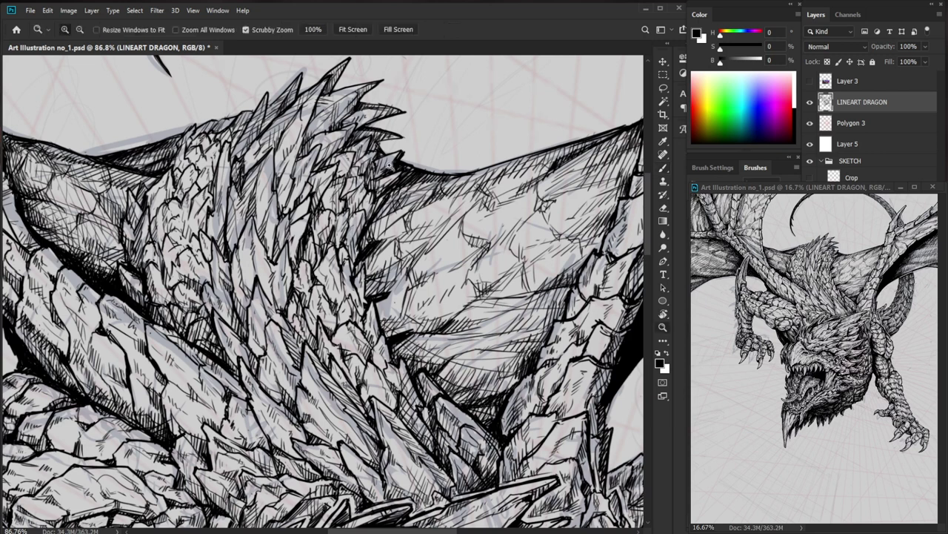
# Add short shading strokes to the small overlapping scales on the left side of the dragon's neck.
pyautogui.moveTo(384, 172); pyautogui.dragTo(334, 178)
pyautogui.hotkey('ctrl', 'space')
pyautogui.moveTo(387, 227); pyautogui.dragTo(423, 228)
pyautogui.moveTo(213, 226); pyautogui.dragTo(207, 245)
pyautogui.moveTo(212, 229); pyautogui.dragTo(209, 251)
pyautogui.moveTo(216, 233); pyautogui.dragTo(212, 250)
pyautogui.hotkey('ctrl', 'space')
pyautogui.moveTo(284, 221)
pyautogui.mouseDown()
pyautogui.moveTo(233, 223)
pyautogui.moveTo(300, 237)
pyautogui.mouseUp()
pyautogui.hotkey('ctrl', 'space')
pyautogui.moveTo(242, 243); pyautogui.dragTo(237, 268)
pyautogui.moveTo(246, 261)
pyautogui.mouseDown()
pyautogui.moveTo(244, 271)
pyautogui.moveTo(224, 265)
pyautogui.moveTo(225, 275)
pyautogui.mouseUp()
pyautogui.moveTo(234, 245); pyautogui.dragTo(232, 268)
pyautogui.hotkey('ctrl', 'space')
pyautogui.moveTo(303, 242); pyautogui.dragTo(226, 244)
pyautogui.moveTo(469, 464); pyautogui.dragTo(475, 458)
# Ink the edges of the small scales along the ridge behind the neck crest.
pyautogui.moveTo(300, 171)
pyautogui.mouseDown()
pyautogui.moveTo(355, 211)
pyautogui.moveTo(309, 234)
pyautogui.moveTo(318, 229)
pyautogui.mouseUp()
pyautogui.press('b')
pyautogui.moveTo(355, 201)
pyautogui.mouseDown()
pyautogui.moveTo(319, 221)
pyautogui.moveTo(356, 206)
pyautogui.moveTo(329, 222)
pyautogui.mouseUp()
pyautogui.moveTo(349, 215); pyautogui.dragTo(322, 231)
pyautogui.moveTo(340, 214)
pyautogui.mouseDown()
pyautogui.moveTo(329, 230)
pyautogui.moveTo(345, 225)
pyautogui.mouseUp()
pyautogui.press('z')
pyautogui.moveTo(436, 201)
pyautogui.mouseDown()
pyautogui.moveTo(410, 209)
pyautogui.moveTo(459, 196)
pyautogui.moveTo(445, 191)
pyautogui.mouseUp()
pyautogui.press('b')
pyautogui.moveTo(452, 187); pyautogui.dragTo(412, 200)
pyautogui.moveTo(507, 172); pyautogui.dragTo(461, 187)
pyautogui.moveTo(464, 186)
pyautogui.mouseDown()
pyautogui.moveTo(422, 203)
pyautogui.moveTo(458, 196)
pyautogui.mouseUp()
# Hatch the area where the back ridge meets the left wing membrane with long diagonal strokes.
pyautogui.moveTo(453, 198); pyautogui.dragTo(341, 271)
pyautogui.moveTo(425, 232); pyautogui.dragTo(366, 252)
pyautogui.moveTo(378, 244); pyautogui.dragTo(348, 256)
pyautogui.moveTo(409, 238); pyautogui.dragTo(347, 265)
pyautogui.moveTo(404, 241)
pyautogui.mouseDown()
pyautogui.moveTo(353, 265)
pyautogui.moveTo(342, 285)
pyautogui.mouseUp()
pyautogui.press('z')
pyautogui.moveTo(401, 262); pyautogui.dragTo(328, 266)
# Touch up the ridge line and the uppermost small scales to the left of the neck crest with short strokes.
pyautogui.press('b')
pyautogui.press('z')
pyautogui.moveTo(201, 252); pyautogui.dragTo(252, 253)
pyautogui.press('b')
pyautogui.moveTo(248, 270); pyautogui.dragTo(239, 278)
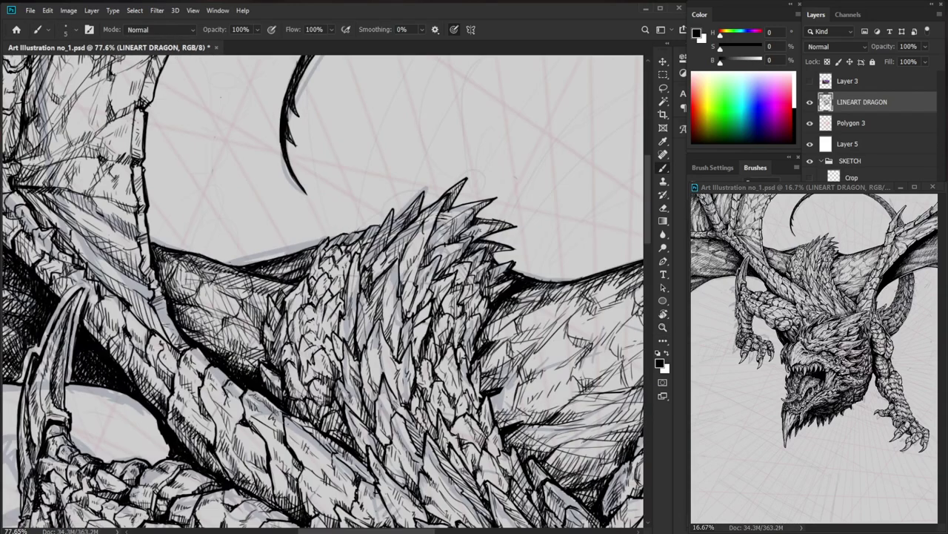
pyautogui.press('z')
pyautogui.moveTo(320, 256); pyautogui.dragTo(252, 257)
pyautogui.press('b')
pyautogui.press('z')
pyautogui.press('b')
pyautogui.moveTo(342, 248)
pyautogui.mouseDown()
pyautogui.moveTo(424, 249)
pyautogui.moveTo(322, 255)
pyautogui.mouseUp()
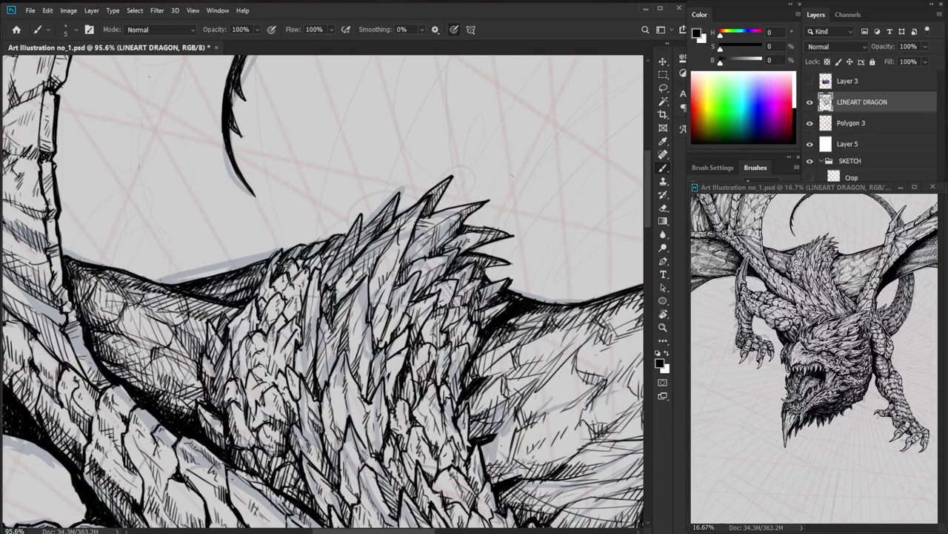
pyautogui.moveTo(289, 285); pyautogui.dragTo(282, 301)
pyautogui.moveTo(289, 293)
pyautogui.mouseDown()
pyautogui.moveTo(286, 306)
pyautogui.moveTo(299, 294)
pyautogui.mouseUp()
pyautogui.moveTo(307, 286)
pyautogui.mouseDown()
pyautogui.moveTo(301, 298)
pyautogui.moveTo(278, 291)
pyautogui.mouseUp()
# Shade the scales below the left part of the crest with a descending run of short strokes.
pyautogui.moveTo(346, 300); pyautogui.dragTo(419, 300)
pyautogui.moveTo(344, 221); pyautogui.dragTo(341, 246)
pyautogui.moveTo(350, 209)
pyautogui.mouseDown()
pyautogui.moveTo(344, 239)
pyautogui.moveTo(326, 242)
pyautogui.mouseUp()
pyautogui.moveTo(332, 233); pyautogui.dragTo(318, 269)
pyautogui.moveTo(332, 252); pyautogui.dragTo(323, 269)
pyautogui.moveTo(323, 269); pyautogui.dragTo(318, 309)
pyautogui.moveTo(329, 309); pyautogui.dragTo(314, 322)
# Continue the short hatching over the scales further down the left side of the neck.
pyautogui.hotkey('ctrl', 'space')
pyautogui.moveTo(394, 360)
pyautogui.mouseDown()
pyautogui.moveTo(318, 247)
pyautogui.moveTo(387, 248)
pyautogui.mouseUp()
pyautogui.moveTo(302, 234)
pyautogui.mouseDown()
pyautogui.moveTo(299, 254)
pyautogui.moveTo(290, 237)
pyautogui.mouseUp()
pyautogui.moveTo(298, 233); pyautogui.dragTo(285, 256)
pyautogui.moveTo(296, 234)
pyautogui.mouseDown()
pyautogui.moveTo(287, 250)
pyautogui.moveTo(292, 239)
pyautogui.moveTo(276, 245)
pyautogui.mouseUp()
pyautogui.moveTo(278, 244); pyautogui.dragTo(283, 264)
pyautogui.moveTo(295, 254); pyautogui.dragTo(286, 265)
pyautogui.moveTo(287, 267); pyautogui.dragTo(283, 283)
pyautogui.moveTo(293, 266); pyautogui.dragTo(284, 281)
pyautogui.moveTo(287, 277); pyautogui.dragTo(280, 292)
pyautogui.hotkey('ctrl', '-')
pyautogui.hotkey('ctrl', '-')
pyautogui.hotkey('ctrl', '-')
pyautogui.moveTo(494, 478); pyautogui.dragTo(433, 410)
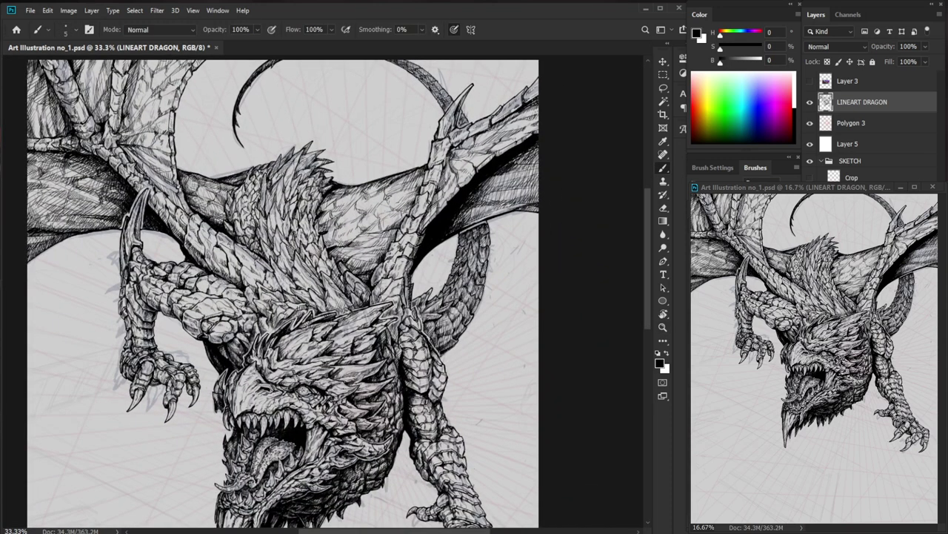
# Add fine shading strokes to the long pointed scales in the middle of the neck.
pyautogui.scroll(3, 326, 226)
pyautogui.moveTo(317, 219); pyautogui.dragTo(306, 230)
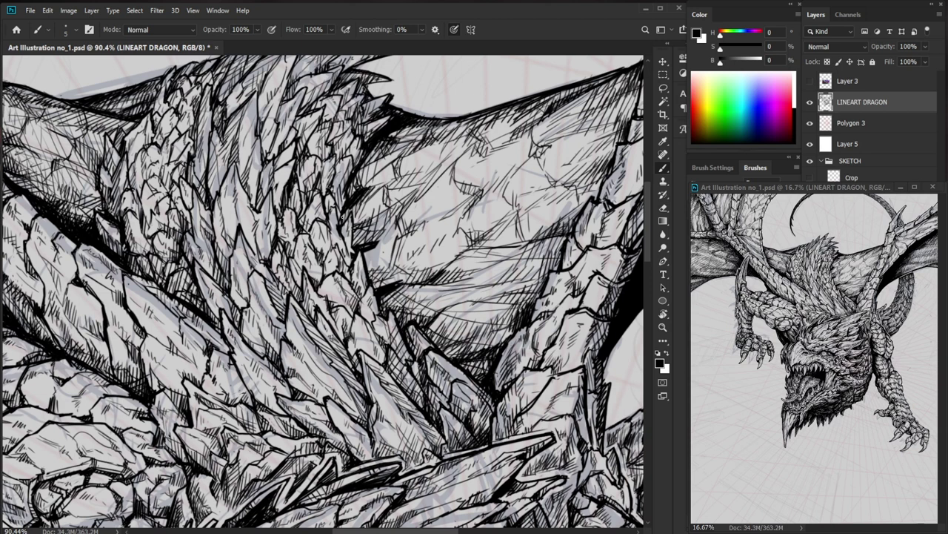
pyautogui.moveTo(290, 171); pyautogui.dragTo(277, 199)
pyautogui.moveTo(345, 82); pyautogui.dragTo(354, 166)
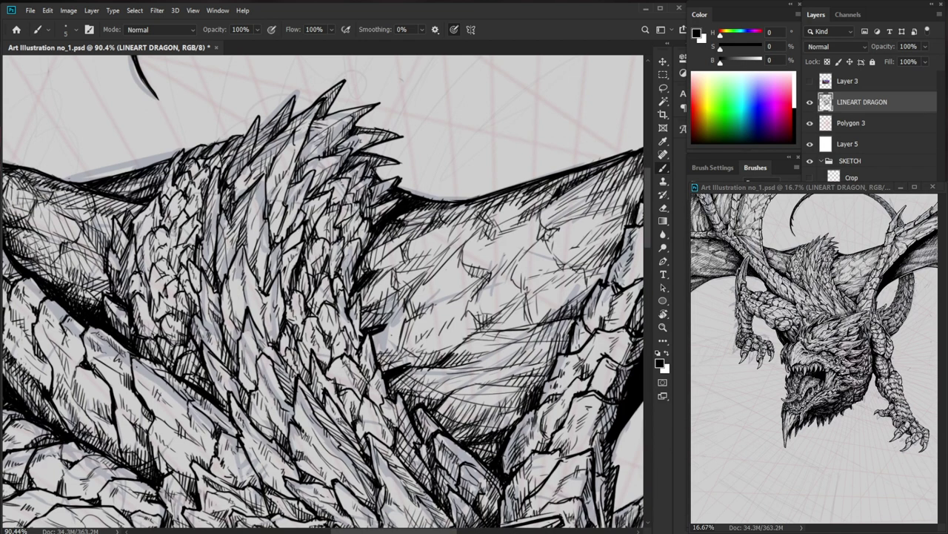
pyautogui.moveTo(296, 242); pyautogui.dragTo(295, 248)
pyautogui.scroll(-3, 326, 291)
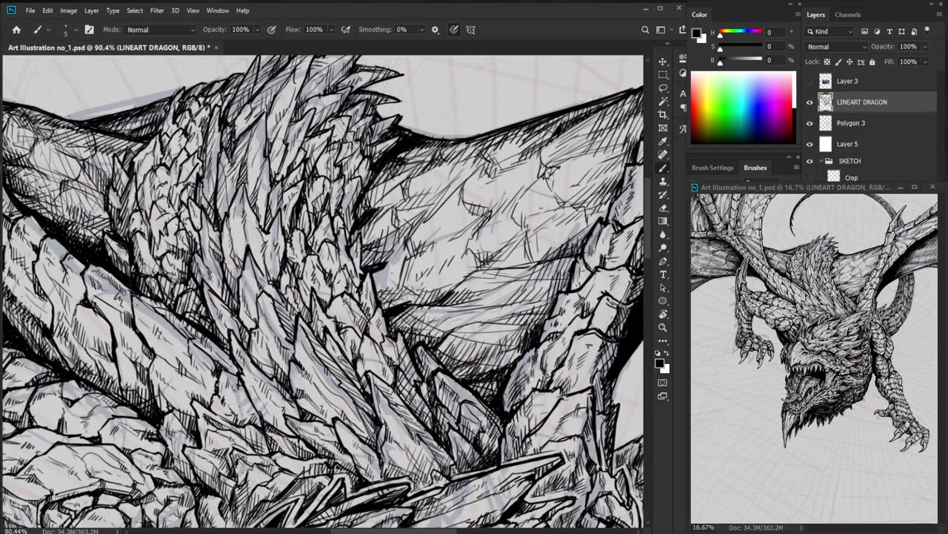
pyautogui.moveTo(269, 250); pyautogui.dragTo(265, 257)
pyautogui.moveTo(272, 253); pyautogui.dragTo(265, 269)
pyautogui.moveTo(269, 262); pyautogui.dragTo(265, 272)
pyautogui.moveTo(326, 260); pyautogui.dragTo(282, 310)
pyautogui.moveTo(330, 279); pyautogui.dragTo(369, 280)
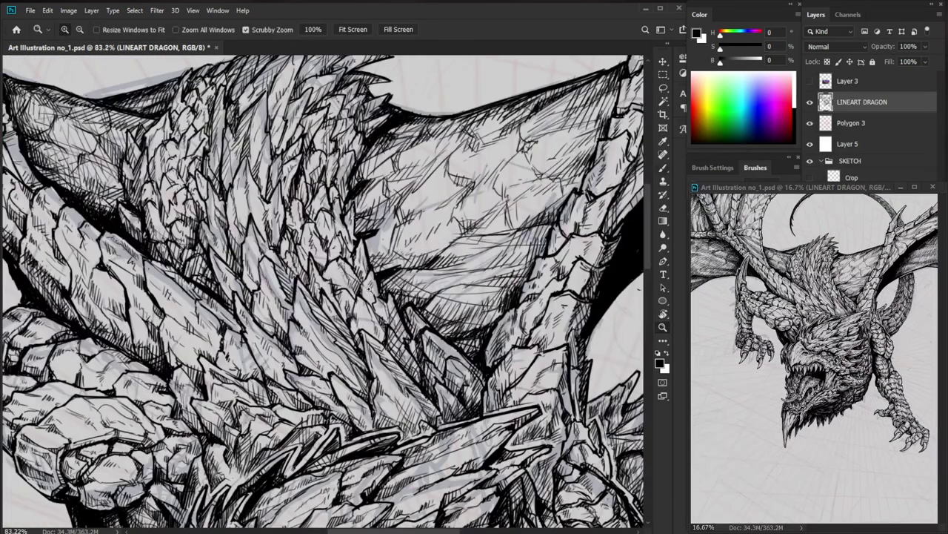
pyautogui.moveTo(267, 256); pyautogui.dragTo(259, 263)
pyautogui.moveTo(267, 253); pyautogui.dragTo(258, 267)
# Clean up and strengthen the outlines of the pointed scales at the centre of the lower neck.
pyautogui.press('e')
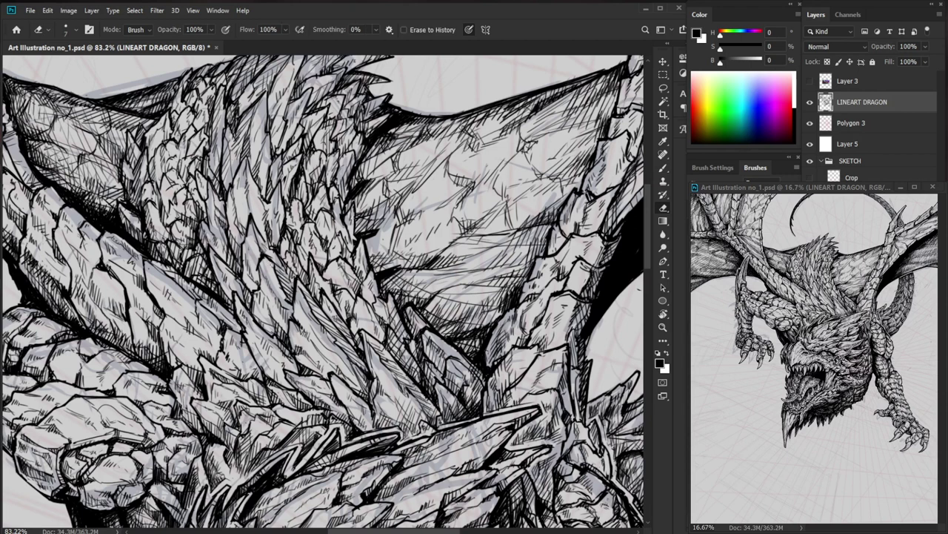
pyautogui.press('b')
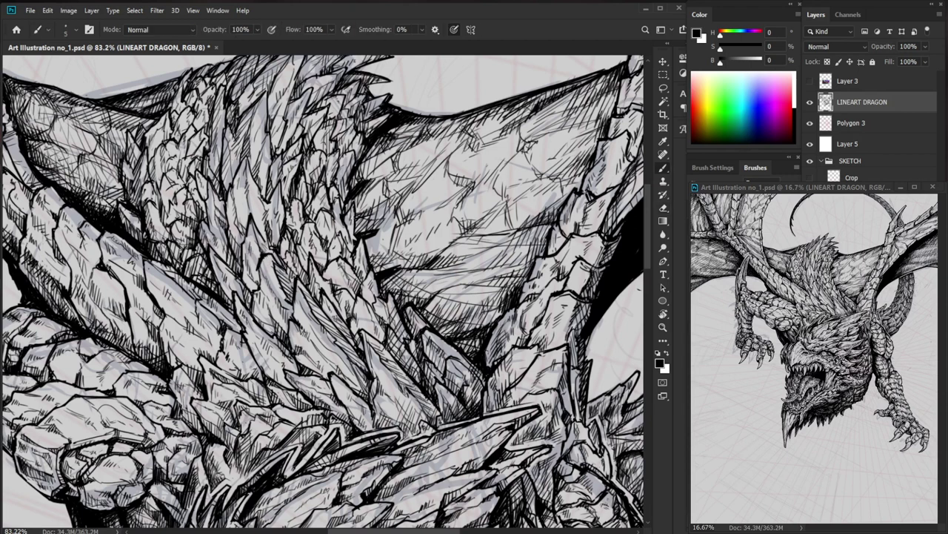
pyautogui.press('e')
pyautogui.scroll(-4, 319, 245)
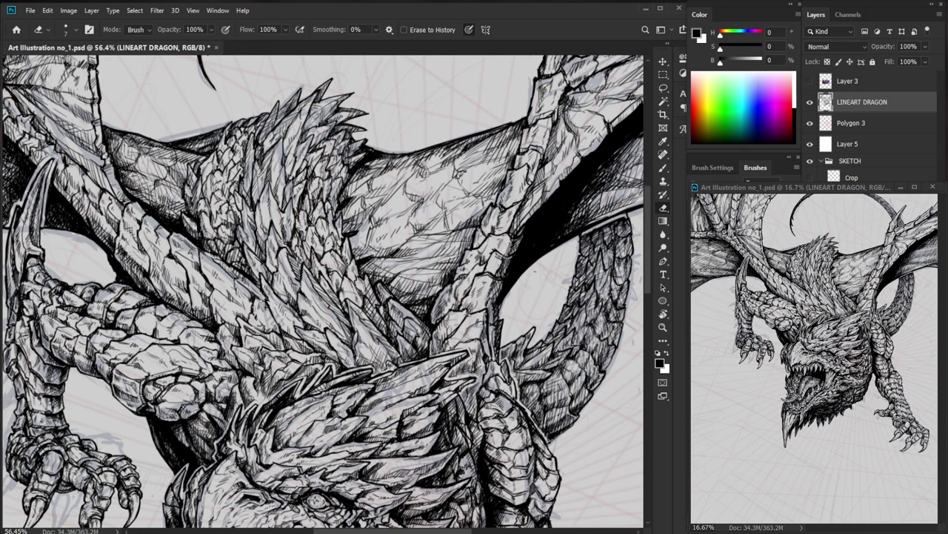
pyautogui.scroll(3, 290, 286)
pyautogui.press('b')
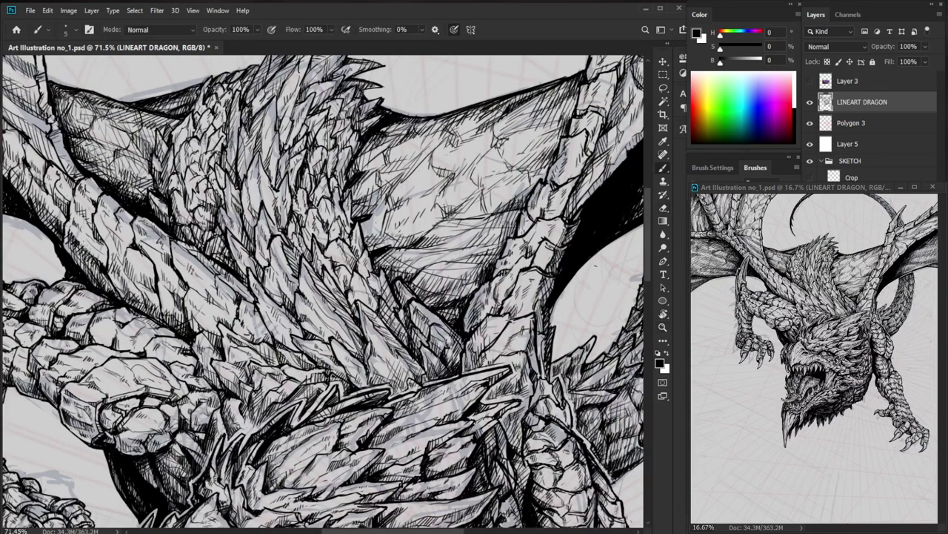
pyautogui.moveTo(302, 239); pyautogui.dragTo(332, 238)
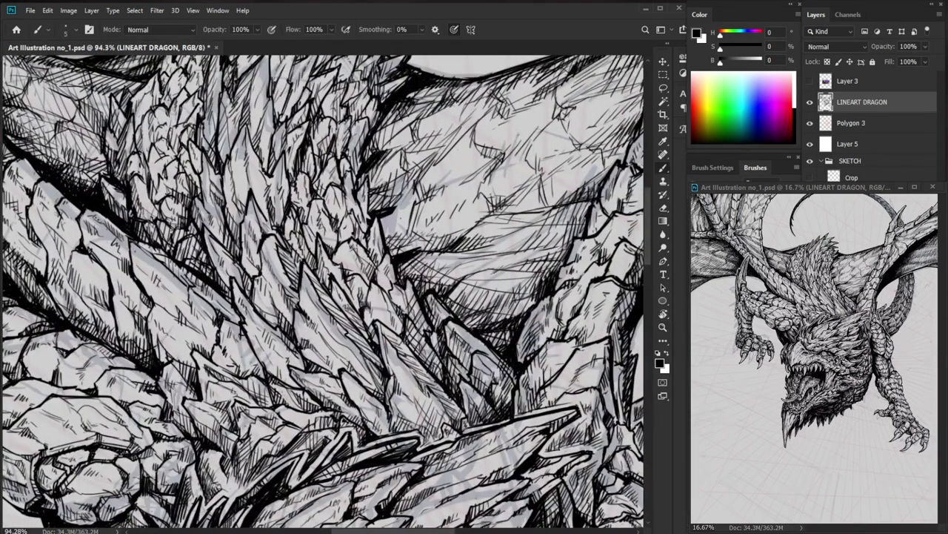
pyautogui.moveTo(272, 253); pyautogui.dragTo(276, 275)
pyautogui.moveTo(270, 254)
pyautogui.mouseDown()
pyautogui.moveTo(269, 303)
pyautogui.moveTo(285, 311)
pyautogui.moveTo(270, 308)
pyautogui.mouseUp()
pyautogui.moveTo(263, 306); pyautogui.dragTo(276, 314)
pyautogui.moveTo(273, 306)
pyautogui.mouseDown()
pyautogui.moveTo(276, 319)
pyautogui.moveTo(229, 311)
pyautogui.mouseUp()
pyautogui.moveTo(519, 494); pyautogui.dragTo(486, 436)
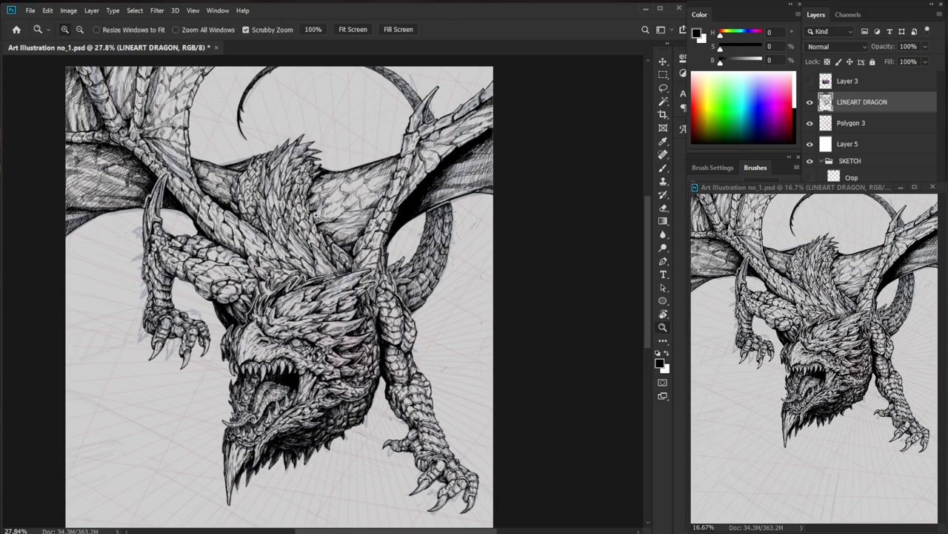
# Hatch the tall spikes at the top of the neck crest with short ink strokes.
pyautogui.moveTo(268, 222); pyautogui.dragTo(348, 222)
pyautogui.moveTo(274, 188)
pyautogui.mouseDown()
pyautogui.moveTo(261, 219)
pyautogui.moveTo(235, 225)
pyautogui.mouseUp()
pyautogui.moveTo(475, 367)
pyautogui.mouseDown()
pyautogui.moveTo(406, 407)
pyautogui.moveTo(428, 316)
pyautogui.mouseUp()
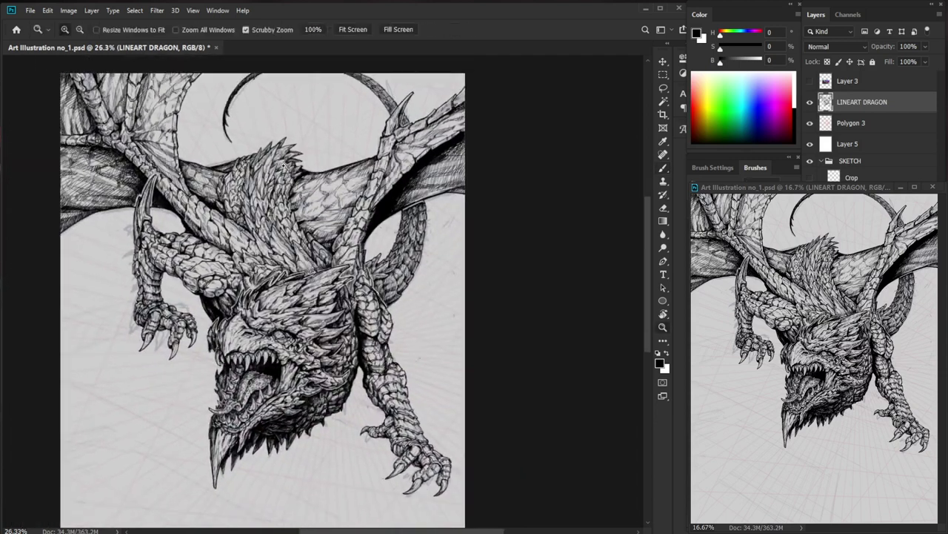
pyautogui.moveTo(269, 142); pyautogui.dragTo(353, 142)
pyautogui.moveTo(274, 176); pyautogui.dragTo(270, 187)
pyautogui.moveTo(276, 168); pyautogui.dragTo(273, 186)
pyautogui.moveTo(294, 147); pyautogui.dragTo(293, 174)
pyautogui.moveTo(302, 143)
pyautogui.mouseDown()
pyautogui.moveTo(299, 169)
pyautogui.moveTo(316, 177)
pyautogui.mouseUp()
pyautogui.moveTo(331, 157); pyautogui.dragTo(325, 169)
# Shade the scales directly beneath the crest spikes with diagonal strokes.
pyautogui.moveTo(448, 161)
pyautogui.mouseDown()
pyautogui.moveTo(411, 160)
pyautogui.moveTo(448, 177)
pyautogui.mouseUp()
pyautogui.moveTo(345, 172); pyautogui.dragTo(337, 188)
pyautogui.moveTo(328, 190); pyautogui.dragTo(325, 201)
pyautogui.moveTo(342, 171)
pyautogui.mouseDown()
pyautogui.moveTo(332, 198)
pyautogui.moveTo(307, 211)
pyautogui.mouseUp()
pyautogui.moveTo(322, 191); pyautogui.dragTo(309, 216)
pyautogui.moveTo(322, 209); pyautogui.dragTo(312, 225)
# Extend the diagonal shading onto the overlapping scales further down the neck.
pyautogui.moveTo(408, 329); pyautogui.dragTo(387, 246)
pyautogui.moveTo(332, 177); pyautogui.dragTo(322, 195)
pyautogui.moveTo(327, 187); pyautogui.dragTo(310, 208)
pyautogui.moveTo(319, 200)
pyautogui.mouseDown()
pyautogui.moveTo(309, 209)
pyautogui.moveTo(317, 204)
pyautogui.mouseUp()
pyautogui.moveTo(329, 238); pyautogui.dragTo(320, 244)
pyautogui.moveTo(309, 230); pyautogui.dragTo(297, 239)
pyautogui.moveTo(307, 229); pyautogui.dragTo(298, 242)
pyautogui.moveTo(304, 239)
pyautogui.mouseDown()
pyautogui.moveTo(297, 252)
pyautogui.moveTo(315, 279)
pyautogui.mouseUp()
pyautogui.moveTo(317, 246)
pyautogui.mouseDown()
pyautogui.moveTo(305, 264)
pyautogui.moveTo(310, 257)
pyautogui.moveTo(326, 273)
pyautogui.mouseUp()
pyautogui.moveTo(335, 254)
pyautogui.mouseDown()
pyautogui.moveTo(326, 270)
pyautogui.moveTo(329, 261)
pyautogui.mouseUp()
pyautogui.moveTo(337, 248)
pyautogui.mouseDown()
pyautogui.moveTo(329, 260)
pyautogui.moveTo(333, 253)
pyautogui.mouseUp()
pyautogui.moveTo(400, 245); pyautogui.dragTo(326, 248)
# Deepen the shadows between the neck scales with a few additional hatching strokes.
pyautogui.moveTo(418, 255); pyautogui.dragTo(469, 254)
pyautogui.moveTo(353, 252)
pyautogui.mouseDown()
pyautogui.moveTo(341, 258)
pyautogui.moveTo(350, 257)
pyautogui.mouseUp()
pyautogui.moveTo(366, 240); pyautogui.dragTo(336, 272)
pyautogui.moveTo(348, 260); pyautogui.dragTo(338, 279)
pyautogui.moveTo(356, 258); pyautogui.dragTo(353, 270)
pyautogui.moveTo(371, 245); pyautogui.dragTo(292, 248)
pyautogui.moveTo(356, 183); pyautogui.dragTo(437, 184)
pyautogui.moveTo(323, 243); pyautogui.dragTo(313, 255)
pyautogui.moveTo(334, 238); pyautogui.dragTo(324, 253)
pyautogui.press('z')
pyautogui.moveTo(349, 167); pyautogui.dragTo(274, 167)
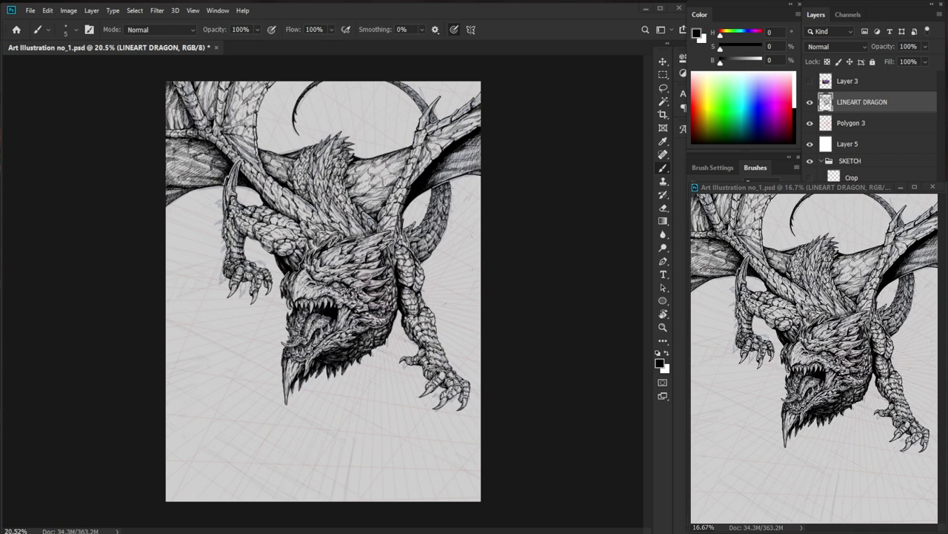
# Touch up the ink detail around the dragon's upper teeth.
pyautogui.scroll(3, 448, 381)
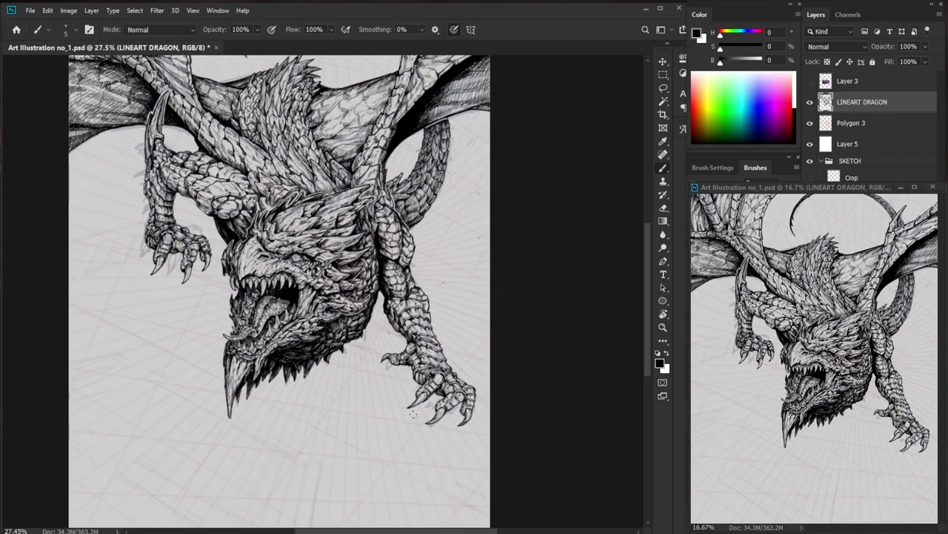
pyautogui.moveTo(289, 282); pyautogui.dragTo(370, 281)
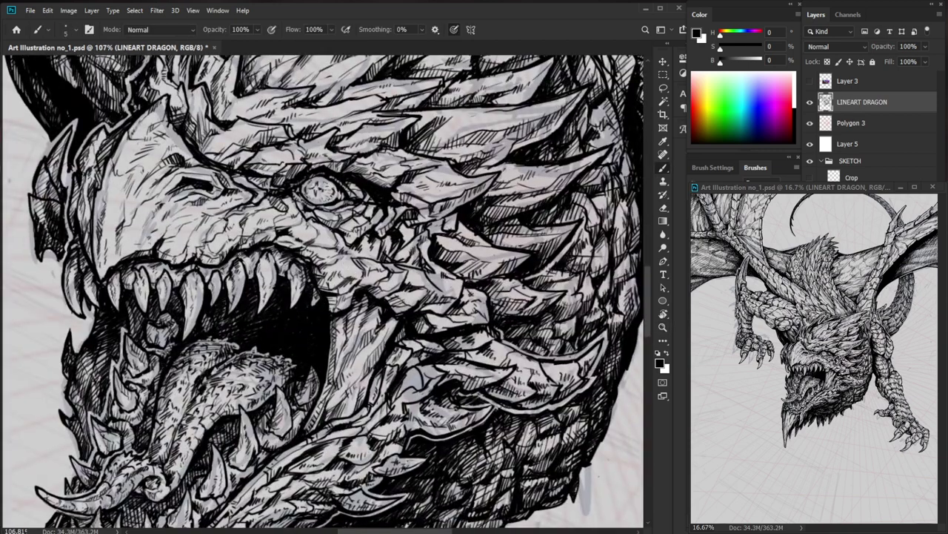
pyautogui.moveTo(226, 261); pyautogui.dragTo(207, 269)
pyautogui.moveTo(279, 268); pyautogui.dragTo(206, 269)
pyautogui.moveTo(428, 377)
pyautogui.mouseDown()
pyautogui.moveTo(401, 464)
pyautogui.moveTo(371, 445)
pyautogui.mouseUp()
# Add a few shading strokes near the claw of the left wing.
pyautogui.moveTo(194, 211); pyautogui.dragTo(277, 212)
pyautogui.moveTo(191, 223); pyautogui.dragTo(188, 231)
pyautogui.moveTo(193, 191); pyautogui.dragTo(186, 224)
pyautogui.moveTo(193, 194)
pyautogui.mouseDown()
pyautogui.moveTo(183, 238)
pyautogui.moveTo(187, 226)
pyautogui.moveTo(153, 230)
pyautogui.mouseUp()
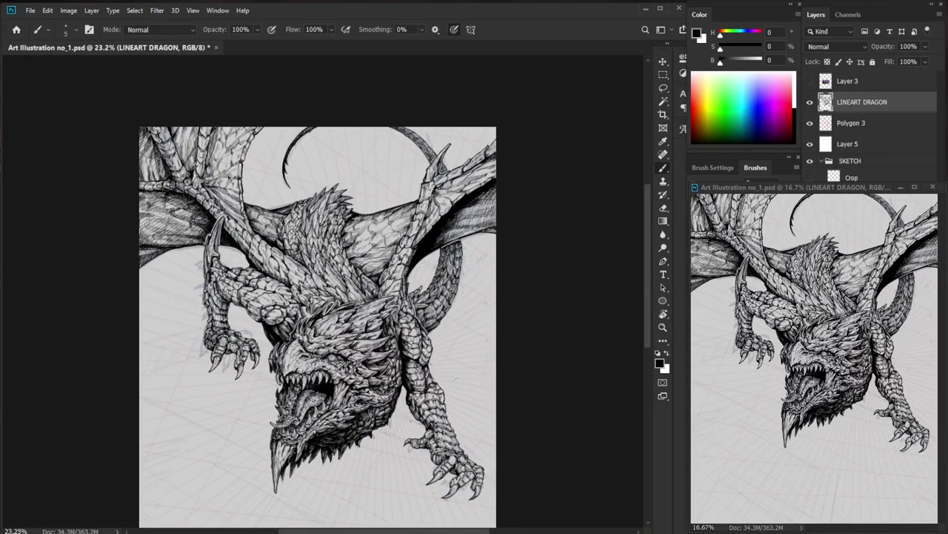
# Reinforce the inner edge of the tail just below the right wing membrane.
pyautogui.moveTo(483, 363); pyautogui.dragTo(496, 361)
pyautogui.moveTo(486, 219); pyautogui.dragTo(557, 220)
pyautogui.moveTo(317, 247); pyautogui.dragTo(315, 262)
pyautogui.press('e')
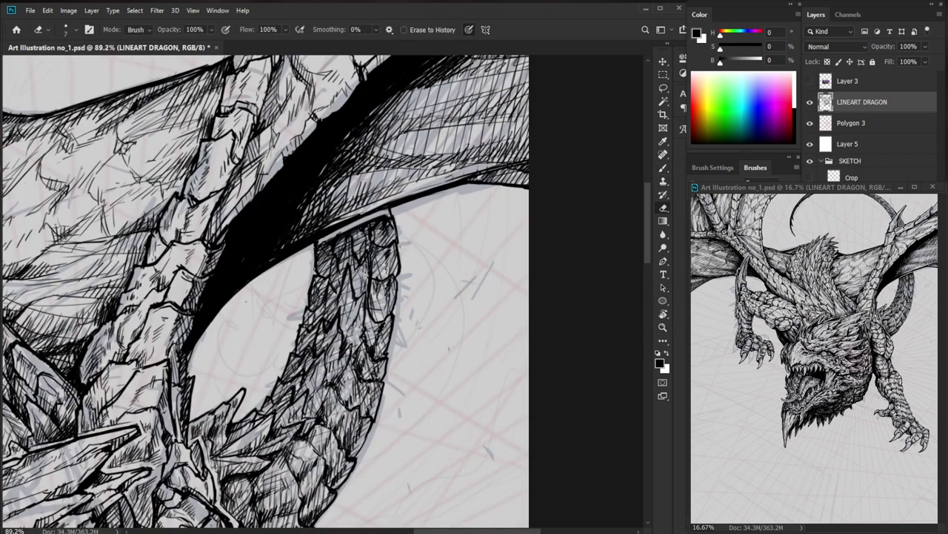
pyautogui.press('b')
pyautogui.moveTo(318, 268); pyautogui.dragTo(315, 283)
# Add short shading strokes to the scales of the right wing arm beside its claw joint.
pyautogui.press('z')
pyautogui.moveTo(379, 298); pyautogui.dragTo(317, 297)
pyautogui.moveTo(483, 294)
pyautogui.mouseDown()
pyautogui.moveTo(468, 347)
pyautogui.moveTo(469, 395)
pyautogui.mouseUp()
pyautogui.press('b')
pyautogui.moveTo(359, 280)
pyautogui.mouseDown()
pyautogui.moveTo(416, 280)
pyautogui.moveTo(355, 286)
pyautogui.moveTo(369, 278)
pyautogui.mouseUp()
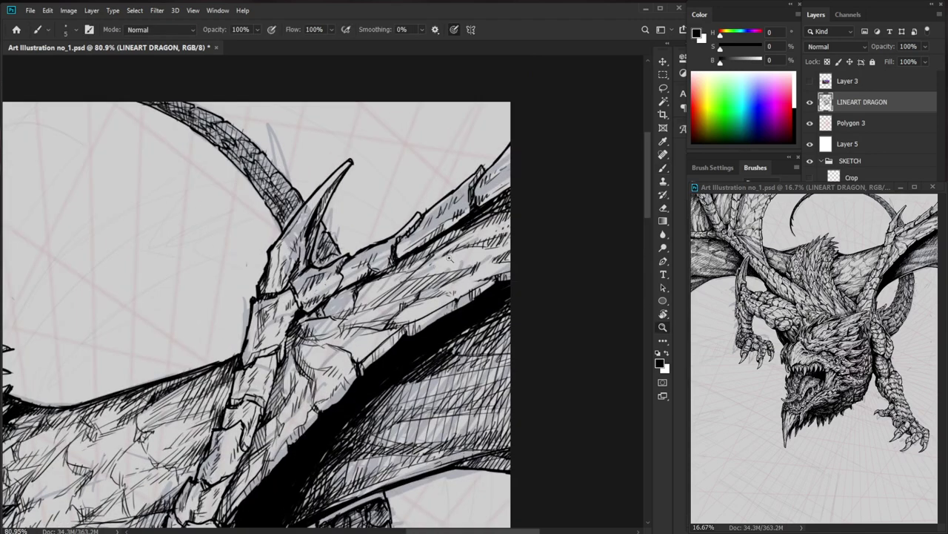
pyautogui.press('z')
pyautogui.moveTo(442, 263); pyautogui.dragTo(373, 263)
pyautogui.press('b')
pyautogui.press('z')
pyautogui.moveTo(447, 285); pyautogui.dragTo(506, 286)
pyautogui.press('b')
pyautogui.moveTo(354, 252); pyautogui.dragTo(339, 260)
pyautogui.moveTo(355, 252)
pyautogui.mouseDown()
pyautogui.moveTo(341, 260)
pyautogui.moveTo(380, 243)
pyautogui.mouseUp()
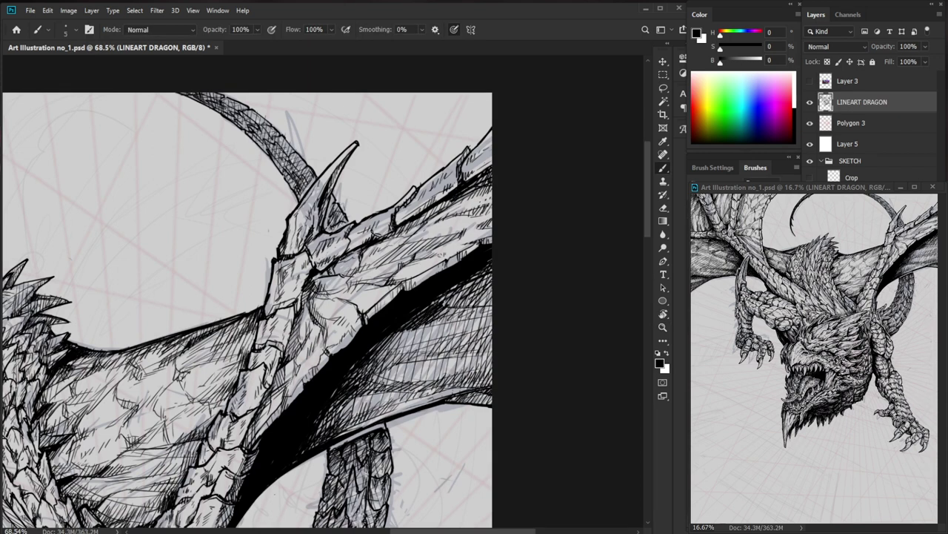
# Add short ink strokes to the large scales in the crook of the right wing, below the claw joint.
pyautogui.moveTo(357, 297); pyautogui.dragTo(352, 304)
pyautogui.moveTo(360, 295); pyautogui.dragTo(356, 306)
pyautogui.moveTo(365, 295)
pyautogui.mouseDown()
pyautogui.moveTo(361, 304)
pyautogui.moveTo(405, 290)
pyautogui.mouseUp()
pyautogui.moveTo(405, 280)
pyautogui.mouseDown()
pyautogui.moveTo(373, 318)
pyautogui.moveTo(401, 299)
pyautogui.mouseUp()
pyautogui.press('e')
pyautogui.press('b')
pyautogui.scroll(-3, 377, 434)
pyautogui.scroll(1, 392, 398)
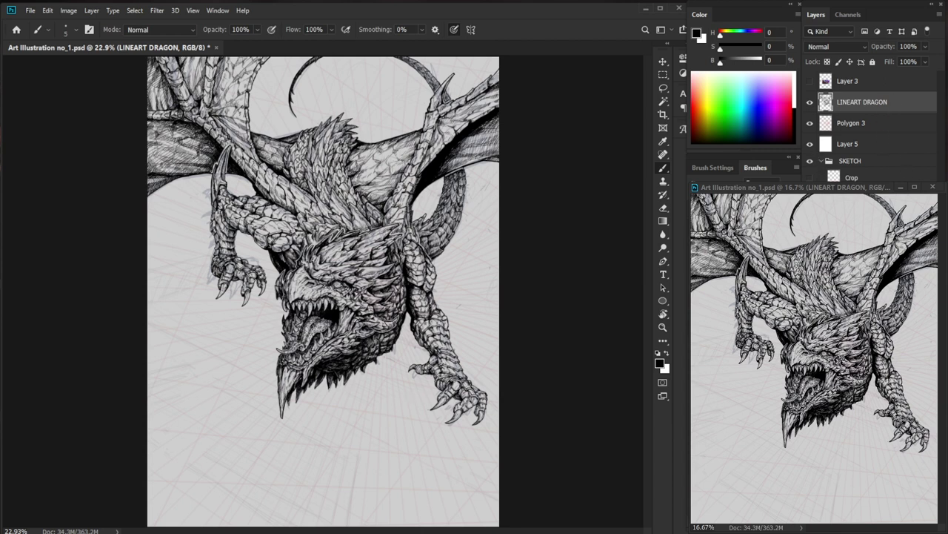
# Hide the Polygon 3 perspective grid and raise the BG sketch layer's opacity to 100%.
pyautogui.click(810, 123)
pyautogui.click(860, 237)
pyautogui.click(926, 47)
pyautogui.moveTo(905, 59); pyautogui.dragTo(939, 59)
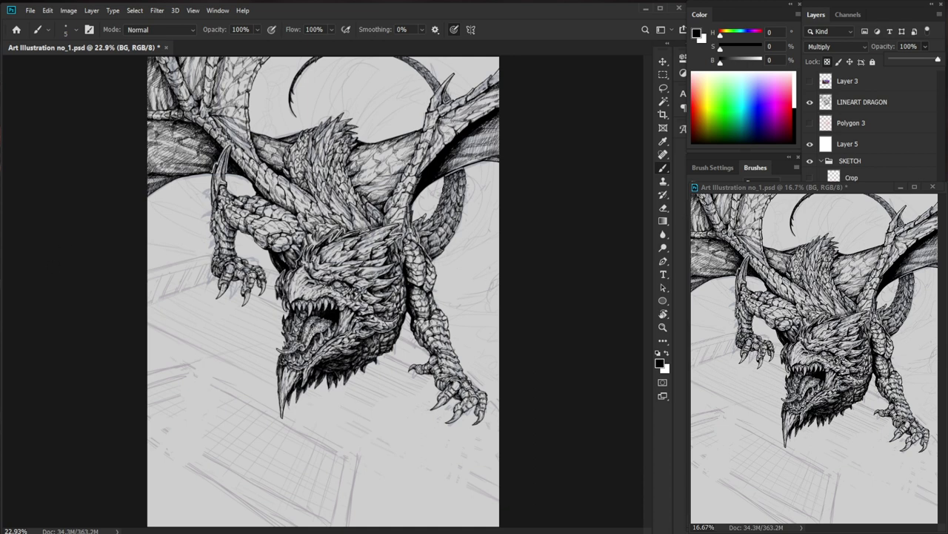
pyautogui.press('Return')
# Create a new layer named BG directly above the Polygon 3 layer.
pyautogui.hotkey('ctrl', 'space')
pyautogui.moveTo(277, 197); pyautogui.dragTo(330, 197)
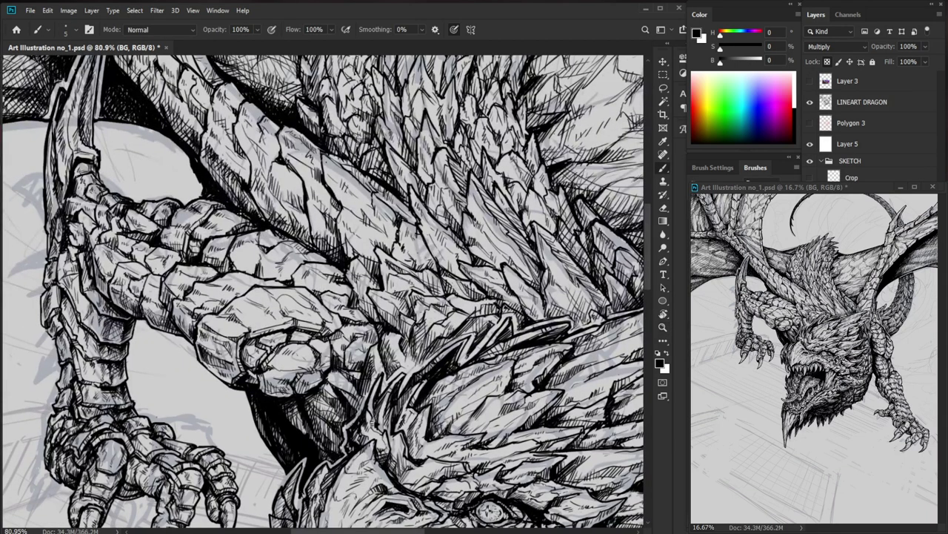
pyautogui.press('z')
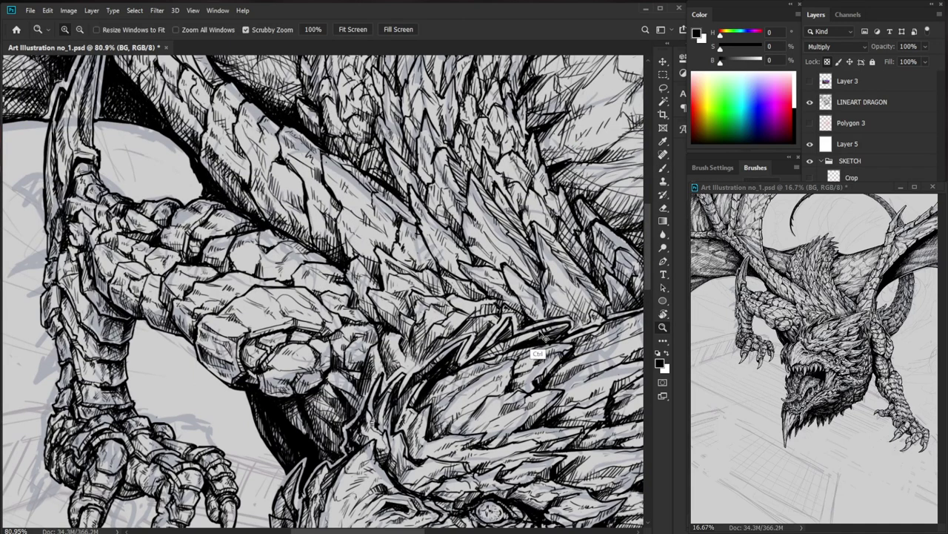
pyautogui.click(869, 130)
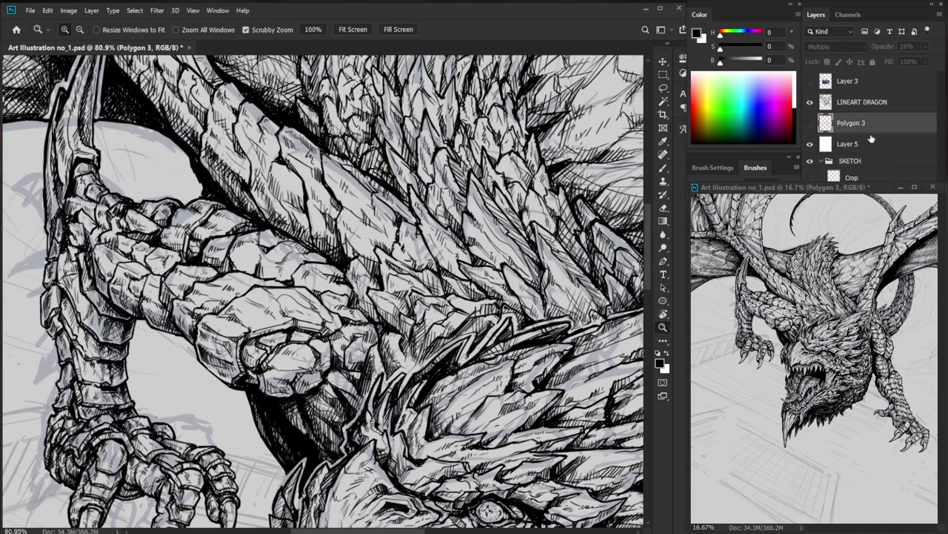
pyautogui.hotkey('ctrl', 'shift', 'n')
pyautogui.write('BG')
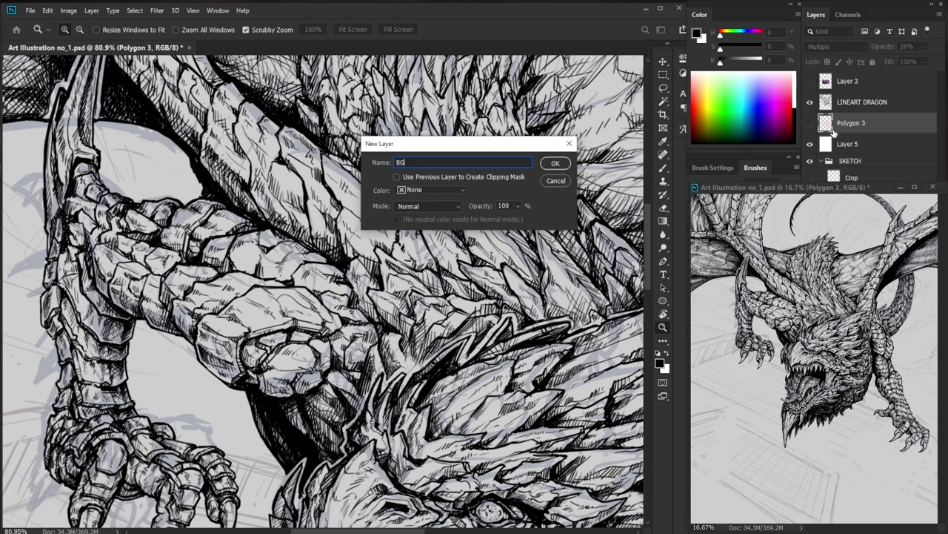
pyautogui.press('Return')
pyautogui.click(810, 123)
pyautogui.click(809, 124)
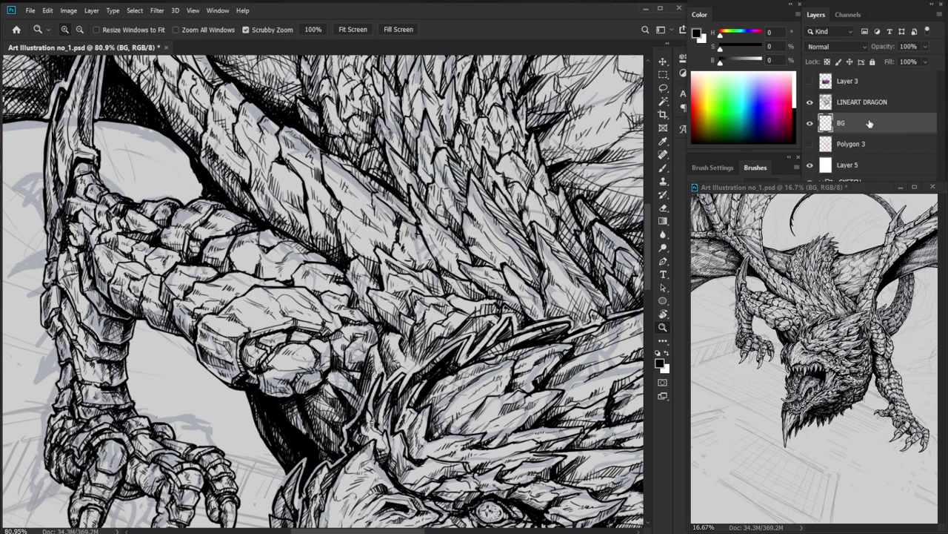
# Rename the new BG layer between LINEART DRAGON and Polygon 3 as LINEART BG.
pyautogui.scroll(-5, 285, 324)
pyautogui.click(895, 105)
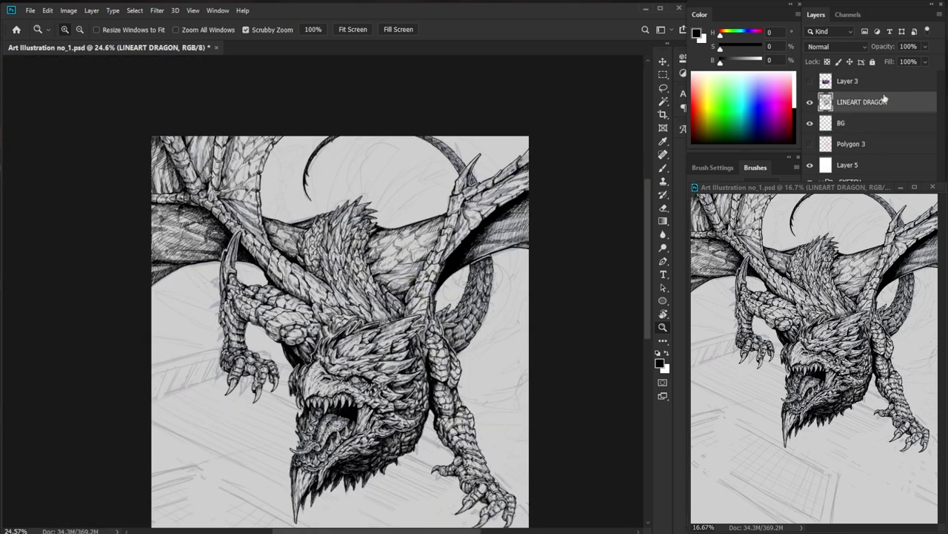
pyautogui.click(843, 124)
pyautogui.doubleClick(843, 125)
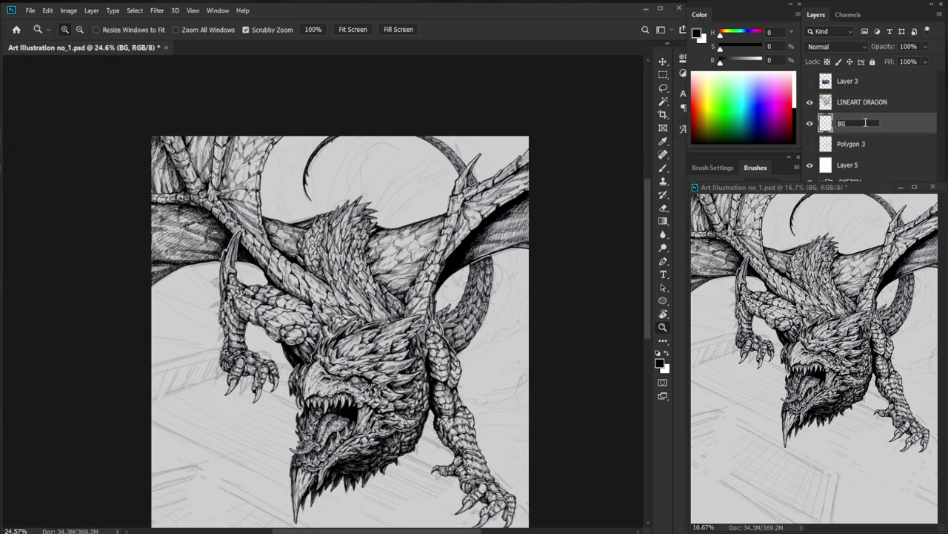
pyautogui.write('LINEART BG')
pyautogui.press('Return')
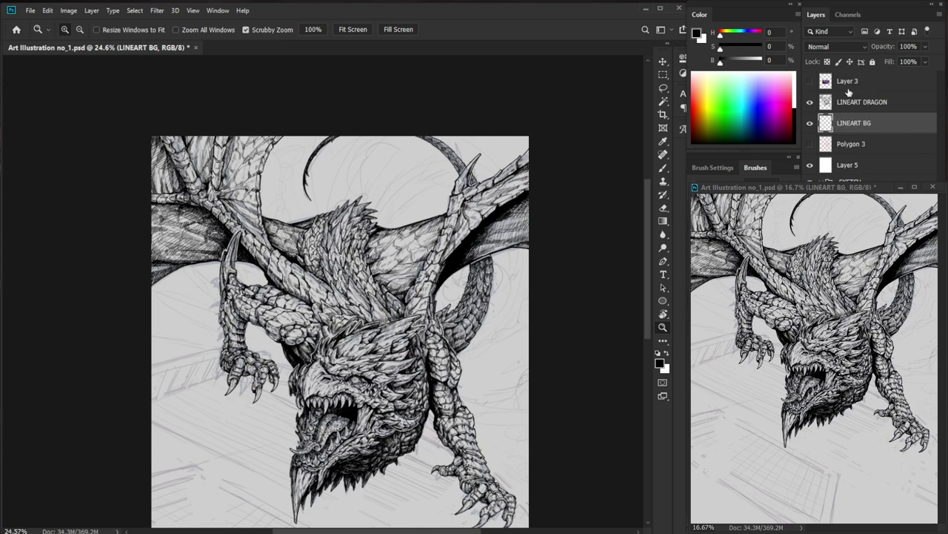
pyautogui.click(858, 102)
pyautogui.click(924, 47)
pyautogui.moveTo(924, 58); pyautogui.dragTo(884, 63)
pyautogui.hotkey('ctrl', 'z')
# Hide the LINEART DRAGON layer and the dragon's rough sketch, leaving the background sketch of rooftops and sky.
pyautogui.click(810, 102)
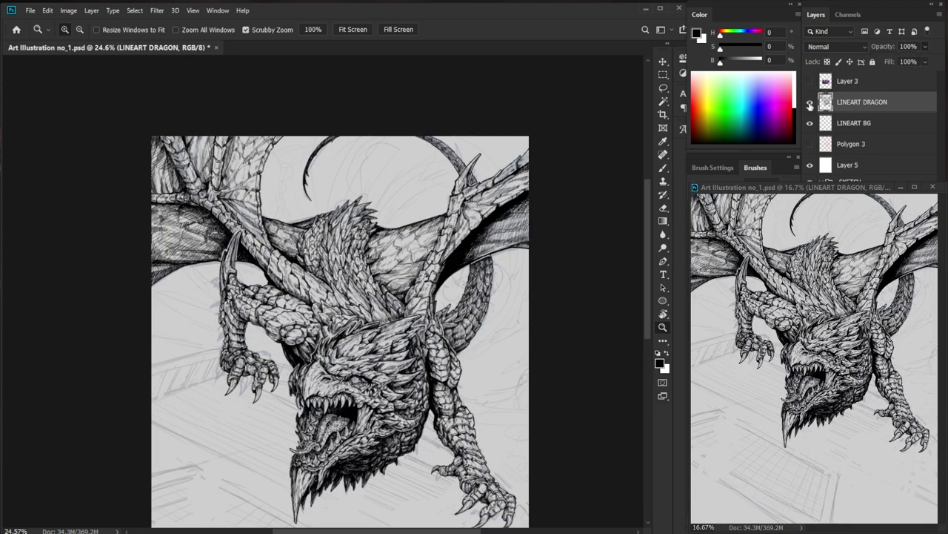
pyautogui.moveTo(303, 409)
pyautogui.mouseDown()
pyautogui.moveTo(334, 409)
pyautogui.moveTo(308, 409)
pyautogui.mouseUp()
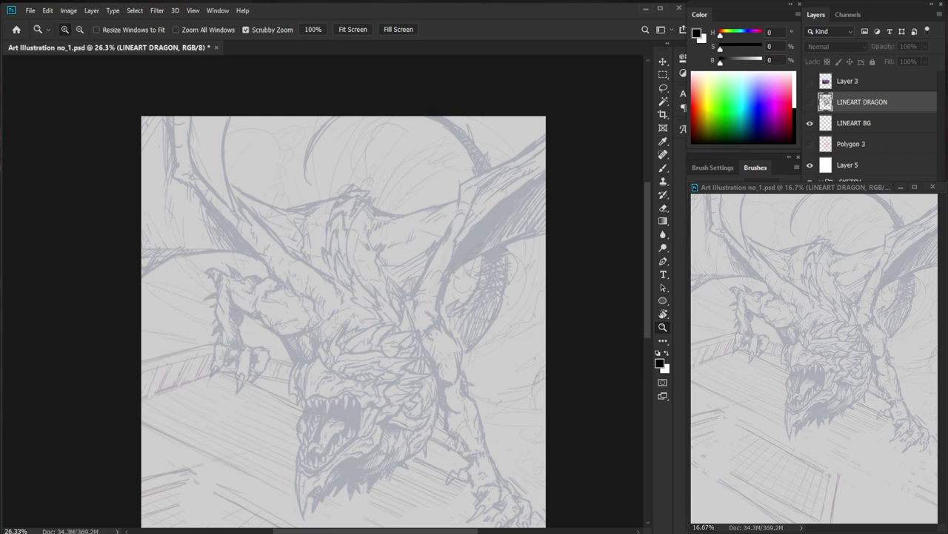
pyautogui.hotkey('ctrl', 'z')
pyautogui.hotkey('ctrl', 'z')
pyautogui.hotkey('ctrl', 'z')
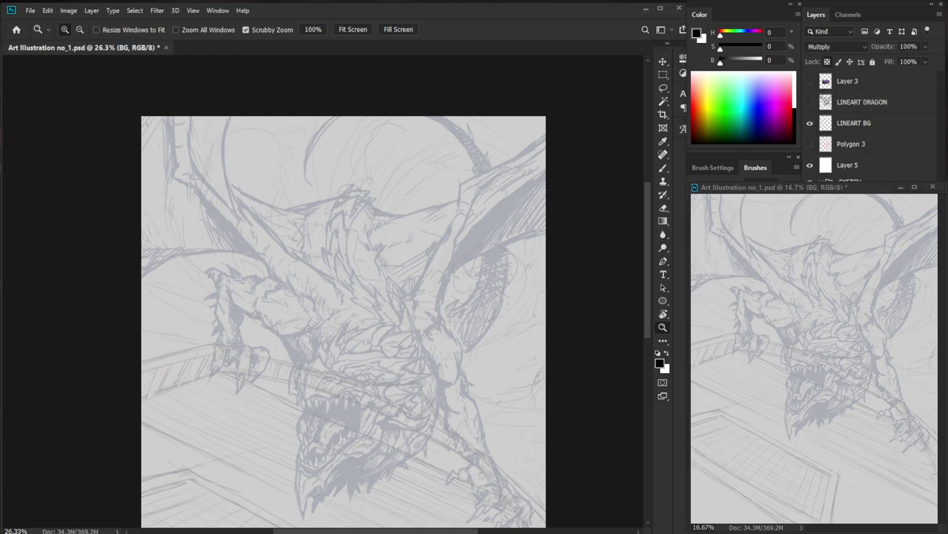
pyautogui.hotkey('ctrl', 'z')
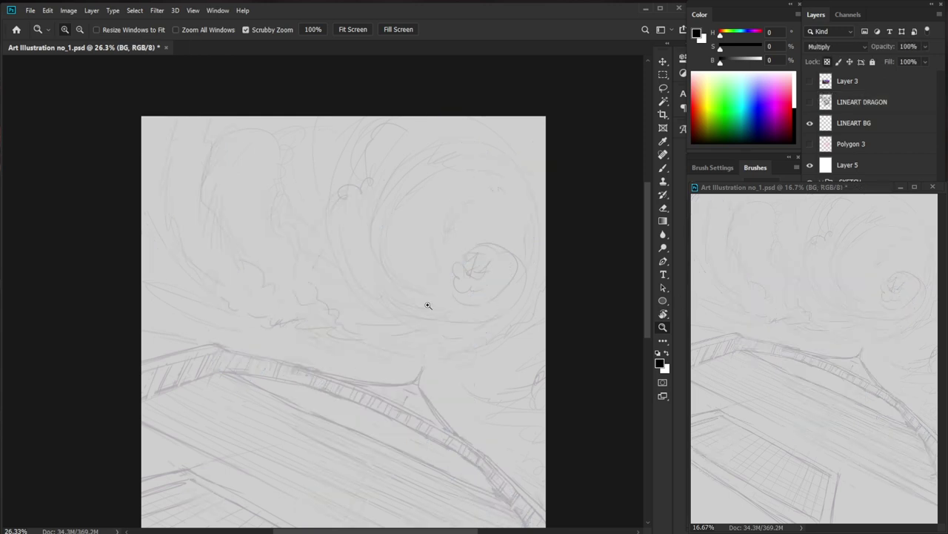
# Show the Polygon 3 perspective grid and make LINEART BG the active layer for inking with the Brush.
pyautogui.moveTo(411, 176); pyautogui.dragTo(394, 229)
pyautogui.moveTo(388, 403); pyautogui.dragTo(411, 379)
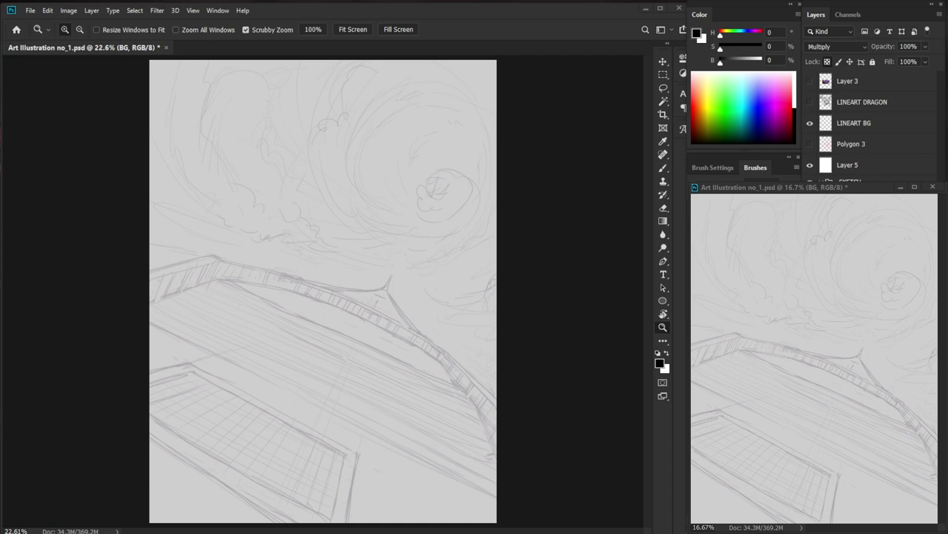
pyautogui.click(427, 372)
pyautogui.moveTo(384, 476); pyautogui.dragTo(437, 374)
pyautogui.moveTo(439, 374); pyautogui.dragTo(460, 363)
pyautogui.press('b')
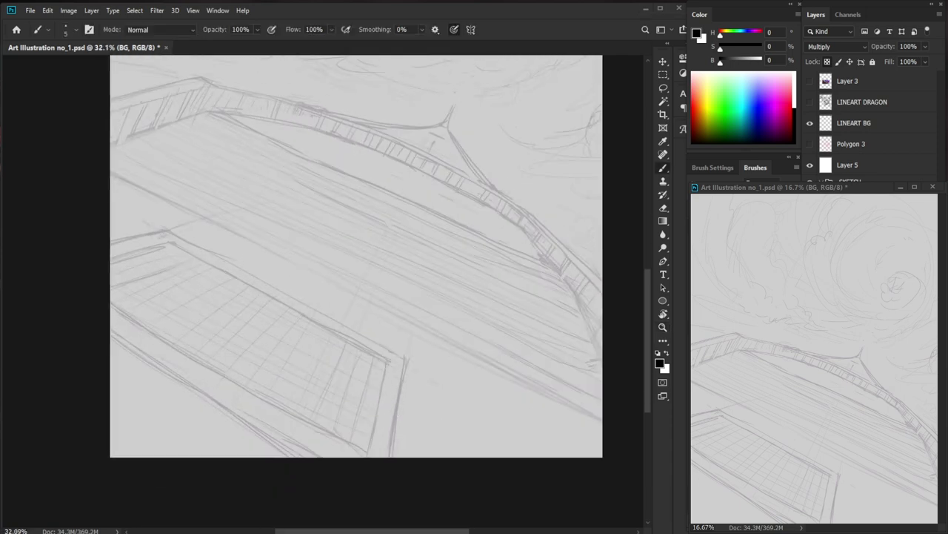
pyautogui.click(811, 145)
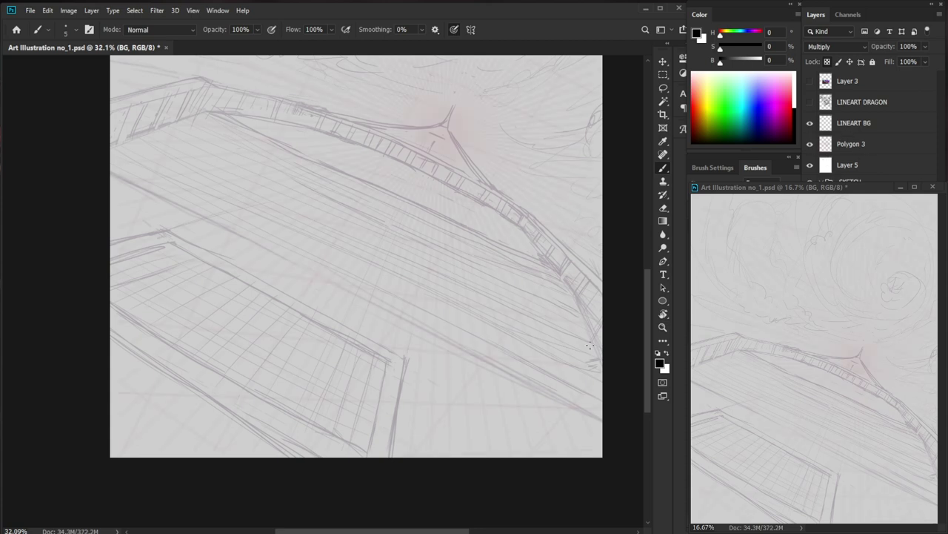
pyautogui.click(859, 144)
pyautogui.click(854, 123)
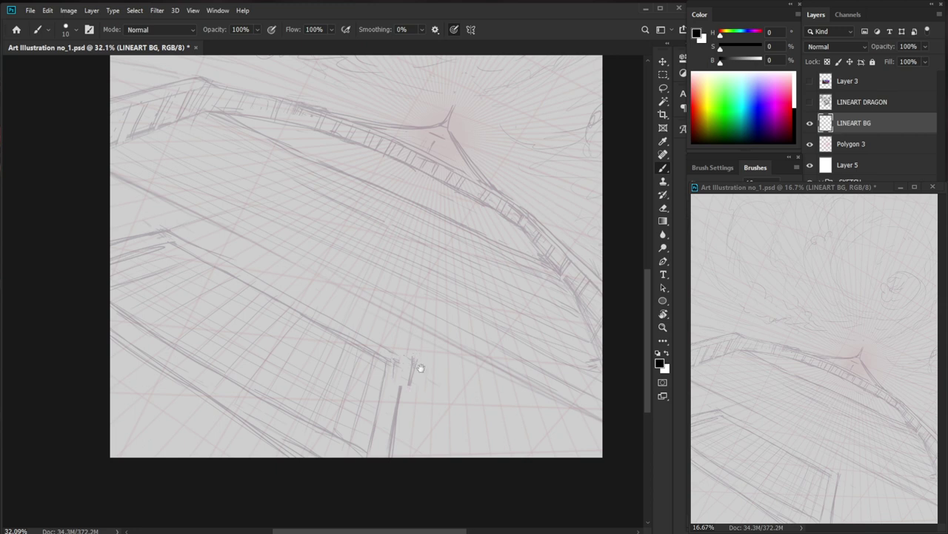
# Ink the short straight edge running from the lower roof's corner down to the canvas border.
pyautogui.moveTo(417, 366); pyautogui.dragTo(463, 357)
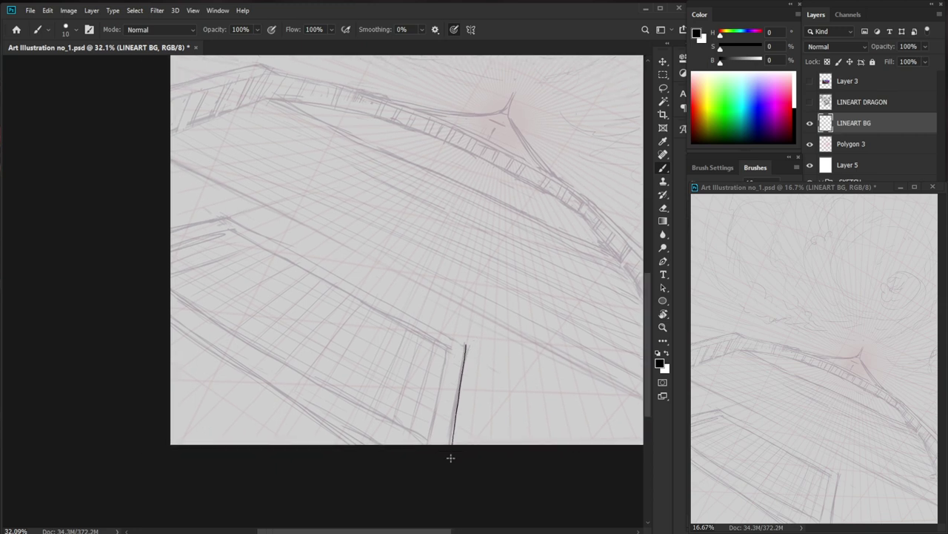
pyautogui.hotkey('ctrl', 'z')
pyautogui.scroll(3, 478, 393)
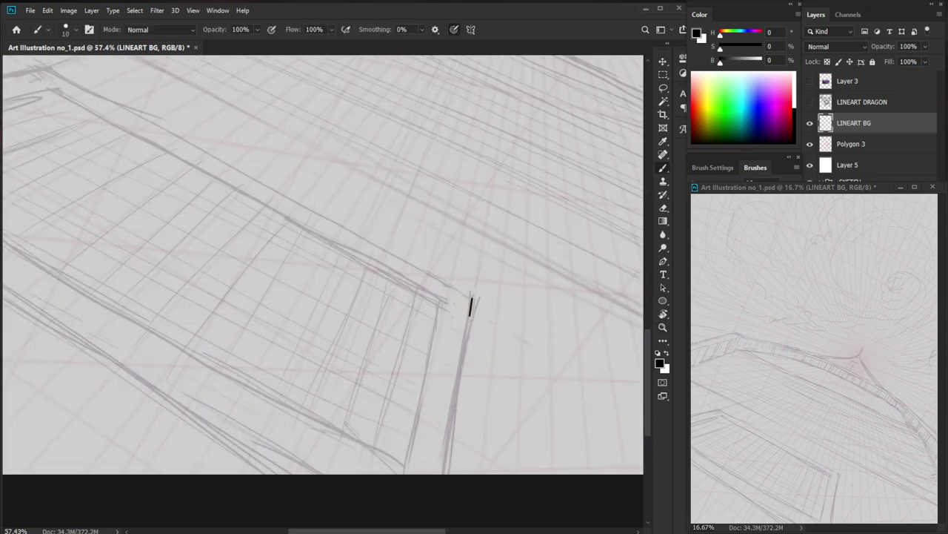
pyautogui.moveTo(456, 396); pyautogui.dragTo(444, 479)
pyautogui.scroll(-4, 472, 431)
pyautogui.moveTo(527, 359); pyautogui.dragTo(482, 377)
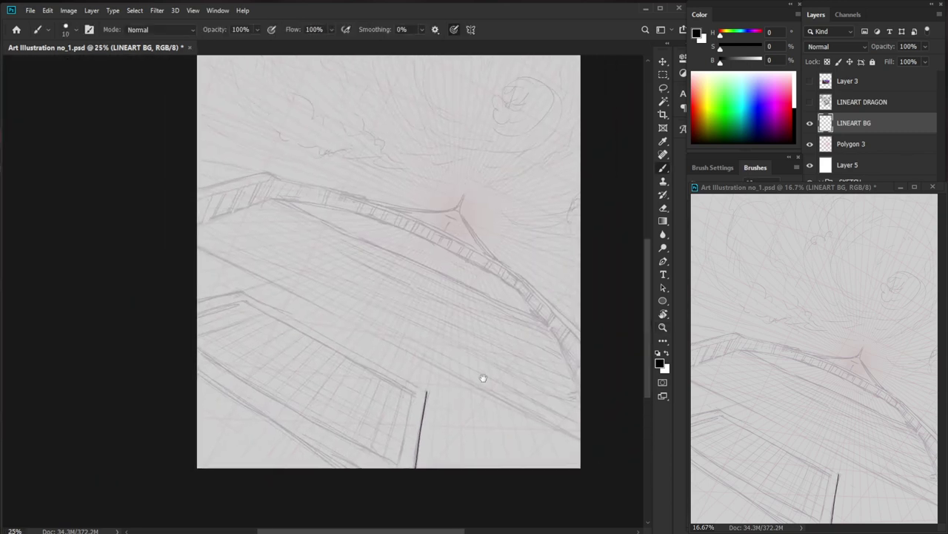
# Draw a long straight ink line from the lower roof's corner roughly along its long upper edge.
pyautogui.click(810, 103)
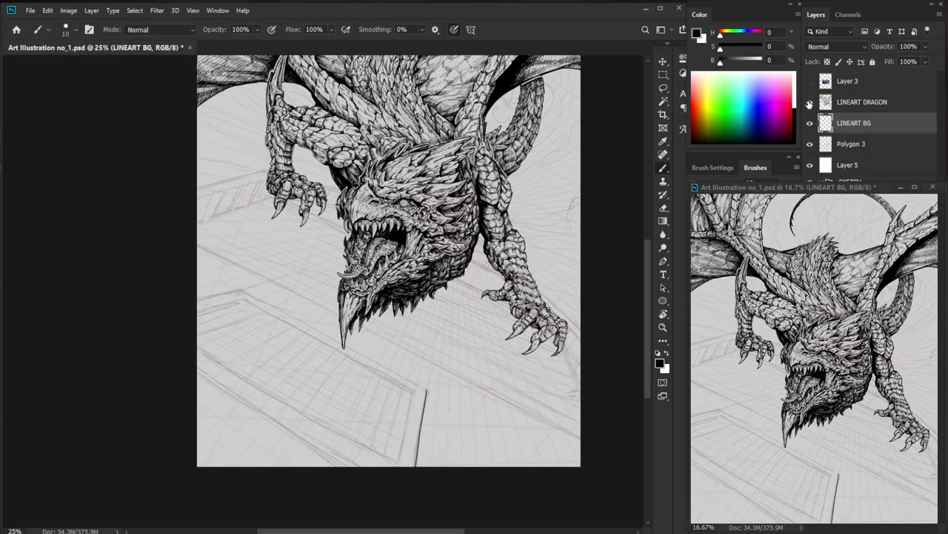
pyautogui.click(809, 103)
pyautogui.moveTo(424, 401); pyautogui.dragTo(461, 401)
pyautogui.press('r')
pyautogui.moveTo(544, 265); pyautogui.dragTo(482, 461)
pyautogui.press('b')
pyautogui.moveTo(268, 93); pyautogui.dragTo(268, 427)
pyautogui.hotkey('ctrl', 'z')
pyautogui.moveTo(395, 98)
pyautogui.mouseDown()
pyautogui.moveTo(395, 437)
pyautogui.moveTo(376, 481)
pyautogui.moveTo(425, 210)
pyautogui.moveTo(406, 74)
pyautogui.mouseUp()
# Select the long roof line and rotate it about the roof's corner to match the sketched upper edge.
pyautogui.press('l')
pyautogui.press('Return')
pyautogui.press('v')
pyautogui.moveTo(394, 341); pyautogui.dragTo(312, 298)
pyautogui.hotkey('ctrl', 't')
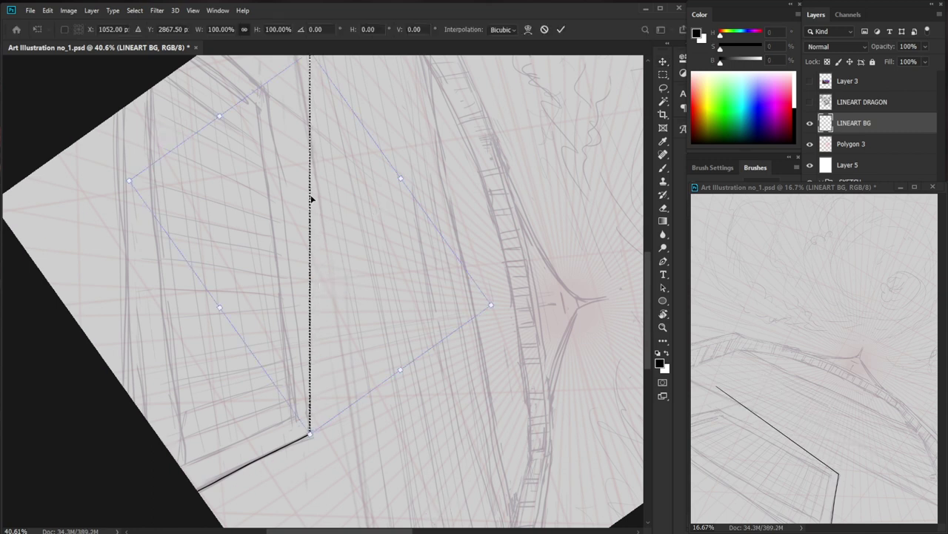
pyautogui.keyDown('alt'); pyautogui.click(310, 434); pyautogui.keyUp('alt')
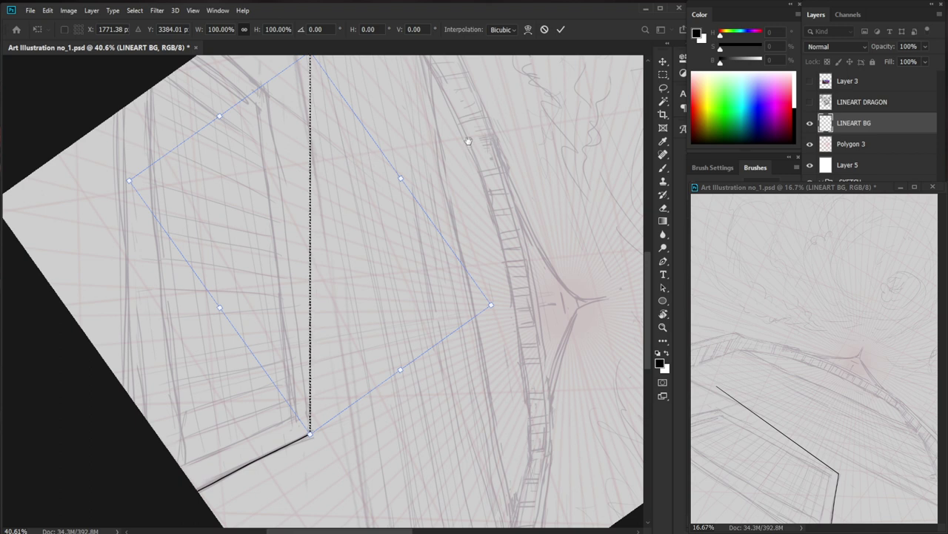
pyautogui.moveTo(467, 141); pyautogui.dragTo(475, 194)
pyautogui.moveTo(323, 74); pyautogui.dragTo(278, 46)
pyautogui.press('Return')
pyautogui.hotkey('ctrl', 'd')
pyautogui.press('e')
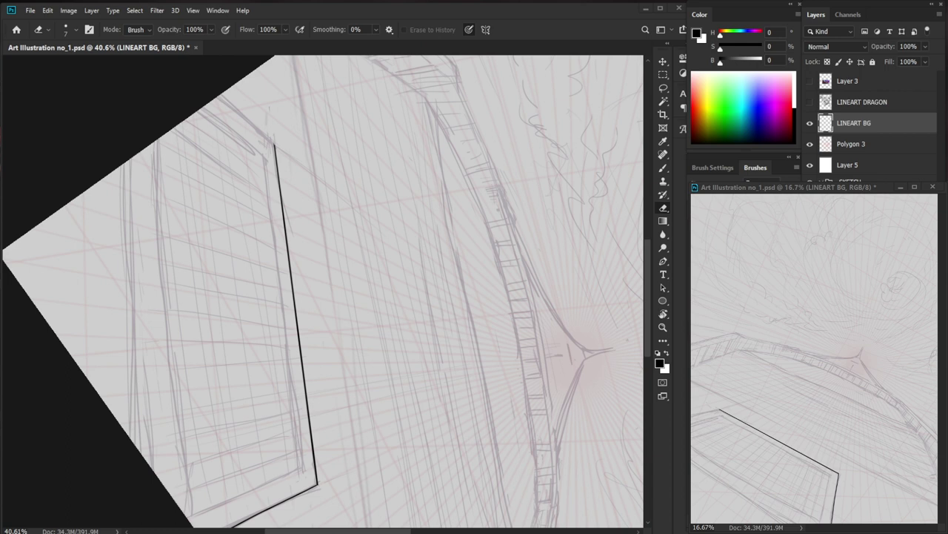
# Select the long upper edge line and place a parallel copy along the lower roof's opposite edge.
pyautogui.moveTo(389, 325); pyautogui.dragTo(451, 311)
pyautogui.moveTo(493, 365); pyautogui.dragTo(468, 358)
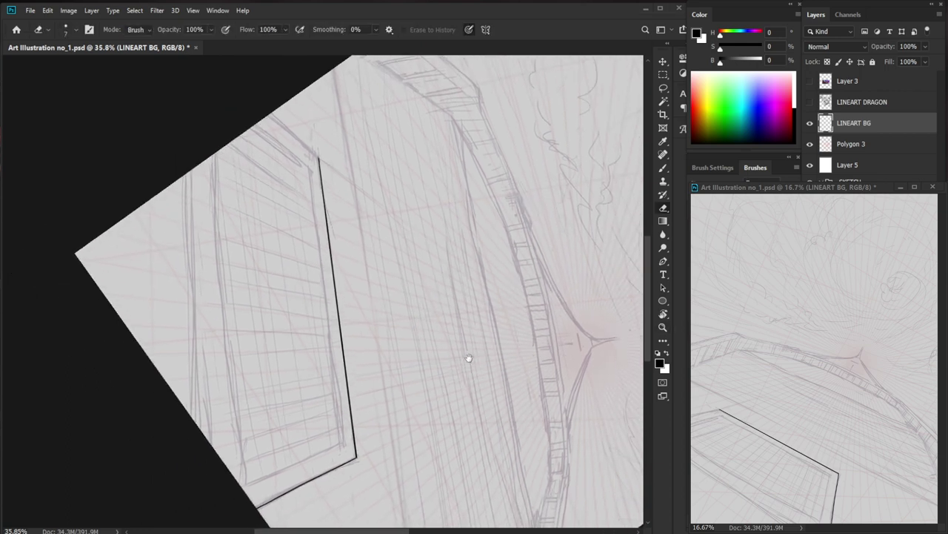
pyautogui.press('l')
pyautogui.moveTo(372, 456)
pyautogui.mouseDown()
pyautogui.moveTo(318, 364)
pyautogui.moveTo(384, 222)
pyautogui.mouseUp()
pyautogui.hotkey('ctrl', 't')
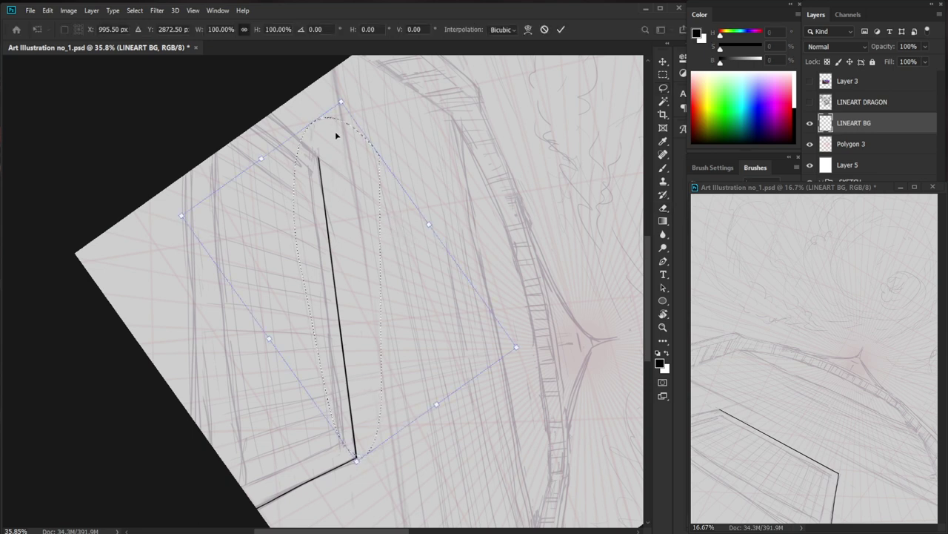
pyautogui.moveTo(351, 254); pyautogui.dragTo(351, 256)
pyautogui.hotkey('ctrl', 'z')
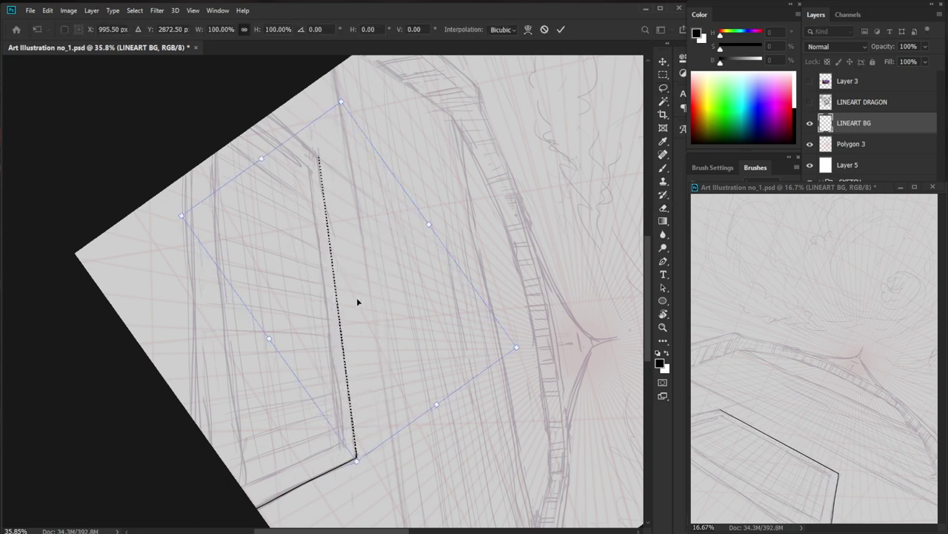
pyautogui.press('Return')
pyautogui.press('v')
pyautogui.moveTo(361, 314); pyautogui.dragTo(210, 316)
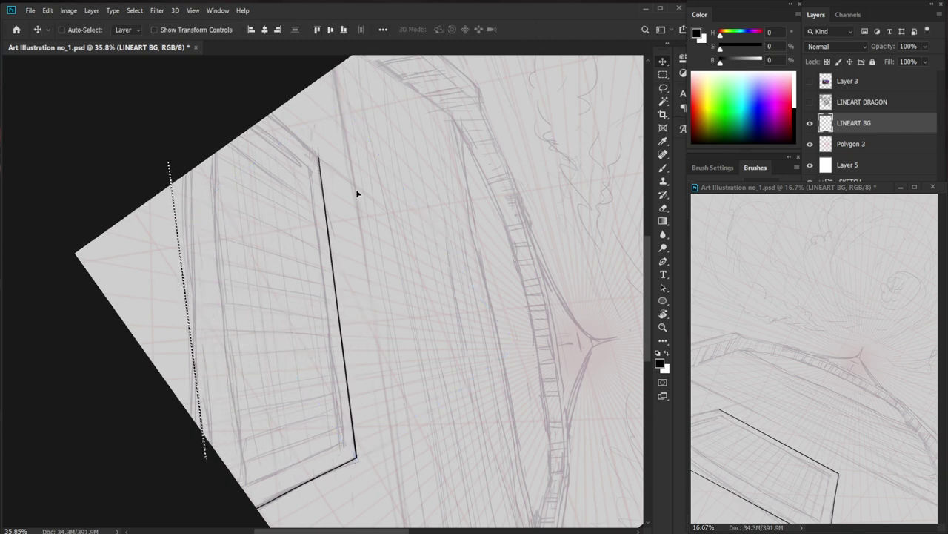
pyautogui.moveTo(248, 360)
pyautogui.mouseDown()
pyautogui.moveTo(236, 369)
pyautogui.moveTo(241, 363)
pyautogui.mouseUp()
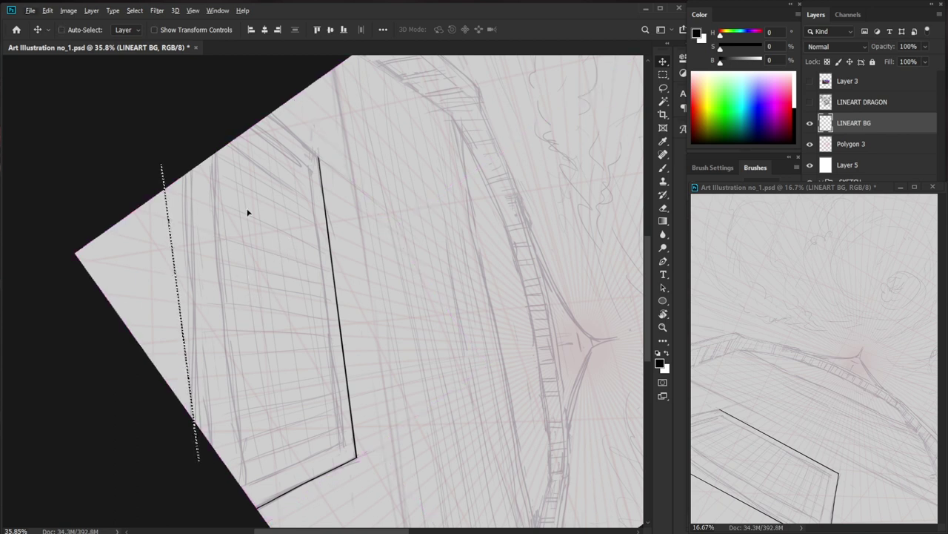
# Try the copied line above the roof's long upper edge, and return it to the opposite lower edge.
pyautogui.press('z')
pyautogui.moveTo(235, 275); pyautogui.dragTo(235, 314)
pyautogui.press('v')
pyautogui.moveTo(141, 281); pyautogui.dragTo(265, 270)
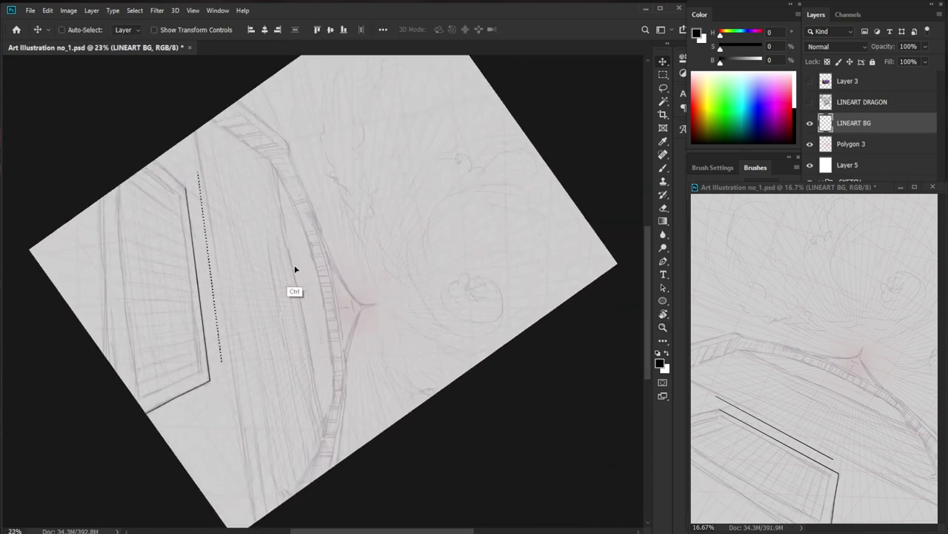
pyautogui.moveTo(220, 294); pyautogui.dragTo(111, 306)
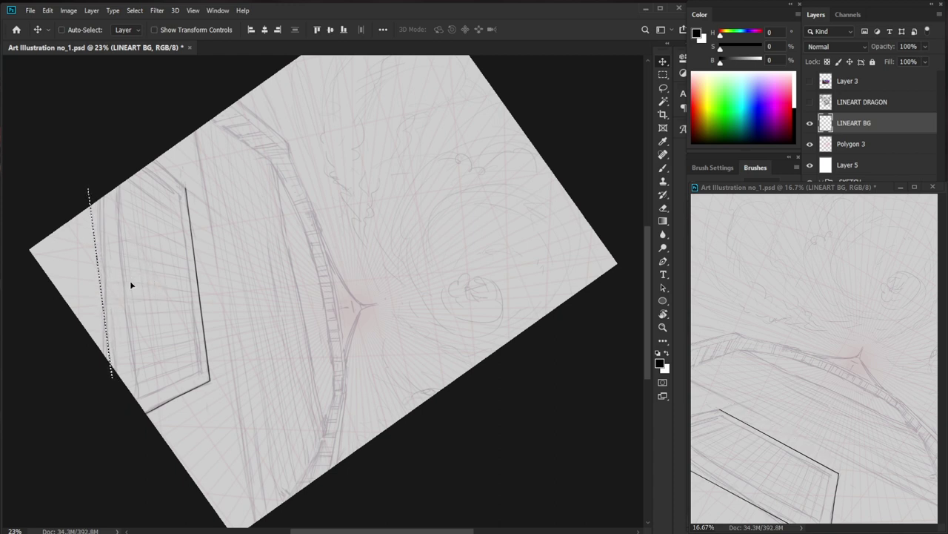
# Select the copied line along the lower roof's outer long side and rotate it to match the sketched edge.
pyautogui.press('l')
pyautogui.hotkey('ctrl', 'd')
pyautogui.moveTo(129, 315)
pyautogui.mouseDown()
pyautogui.moveTo(89, 369)
pyautogui.moveTo(128, 176)
pyautogui.mouseUp()
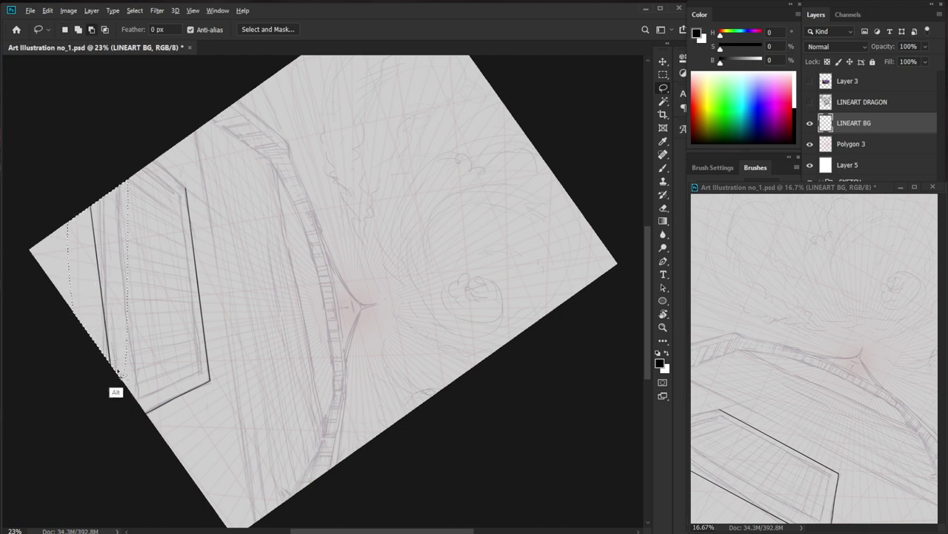
pyautogui.moveTo(114, 290)
pyautogui.mouseDown()
pyautogui.moveTo(114, 306)
pyautogui.moveTo(184, 277)
pyautogui.moveTo(271, 290)
pyautogui.mouseUp()
pyautogui.press('v')
pyautogui.hotkey('ctrl', 'space')
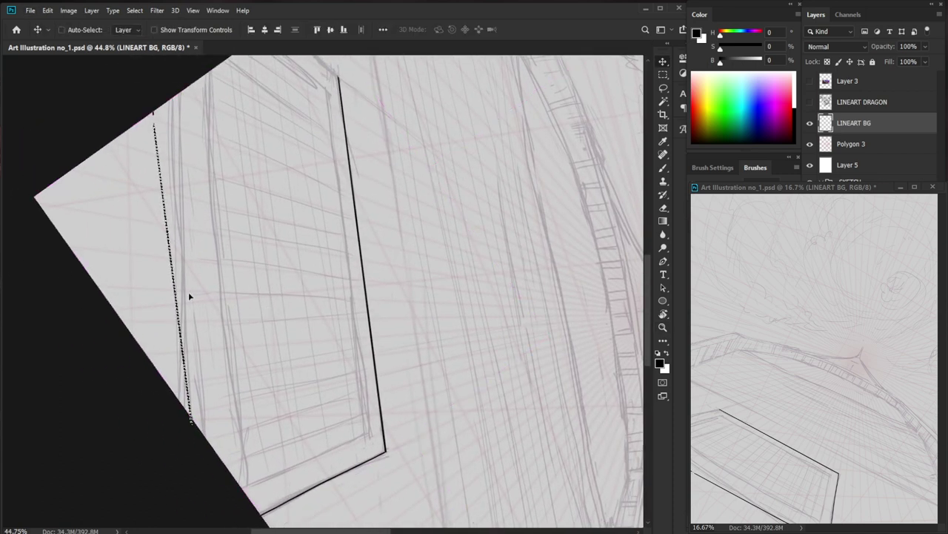
pyautogui.hotkey('ctrl', 't')
pyautogui.moveTo(207, 337); pyautogui.dragTo(215, 318)
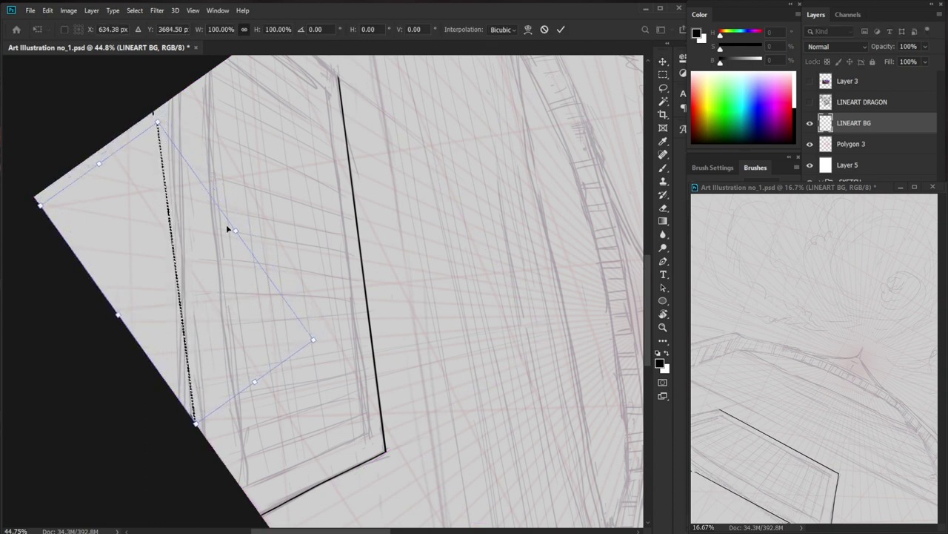
pyautogui.moveTo(174, 92); pyautogui.dragTo(191, 92)
pyautogui.moveTo(223, 312); pyautogui.dragTo(224, 294)
pyautogui.keyDown('alt'); pyautogui.click(175, 89); pyautogui.keyUp('alt')
pyautogui.moveTo(203, 432)
pyautogui.mouseDown()
pyautogui.moveTo(215, 432)
pyautogui.moveTo(207, 434)
pyautogui.mouseUp()
pyautogui.press('Return')
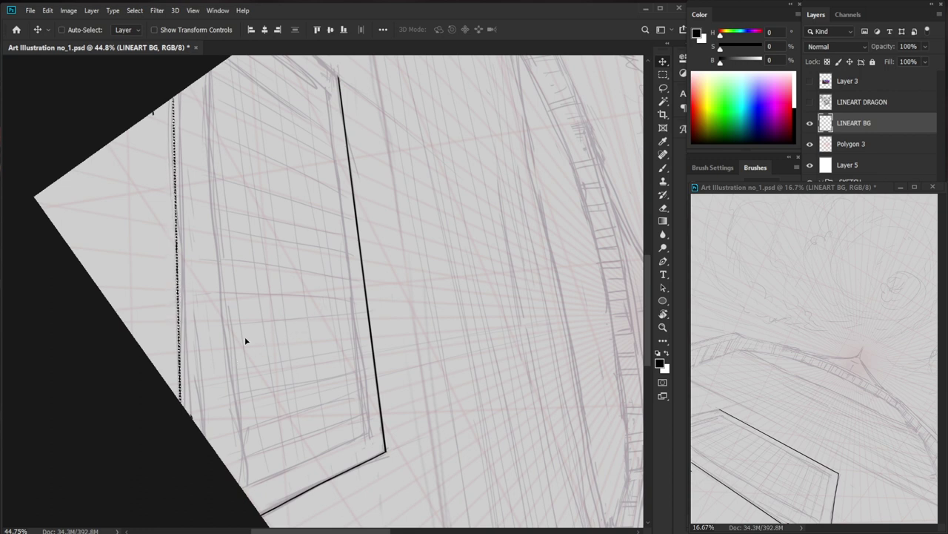
# Shift the outer roof line onto the sketched edge and extend its upper end past the canvas border.
pyautogui.moveTo(188, 328); pyautogui.dragTo(191, 323)
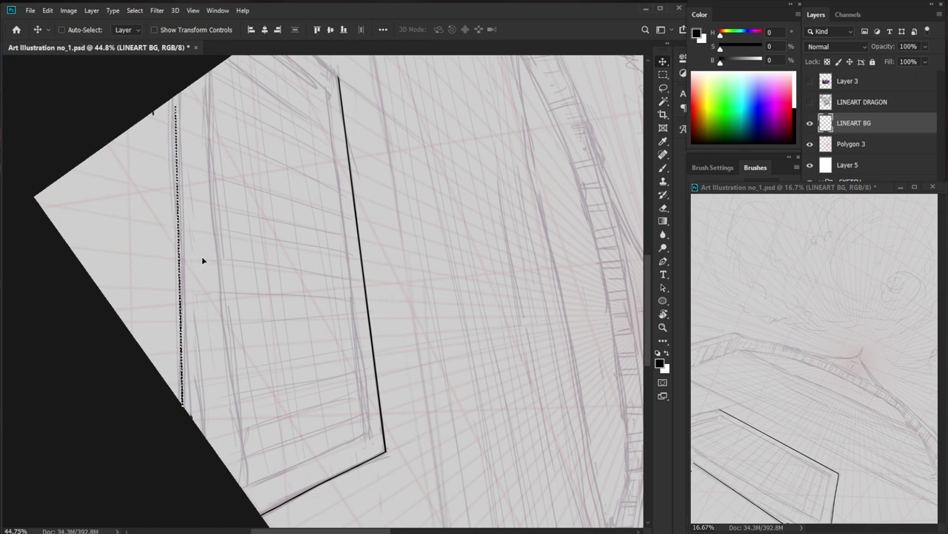
pyautogui.hotkey('ctrl', 't')
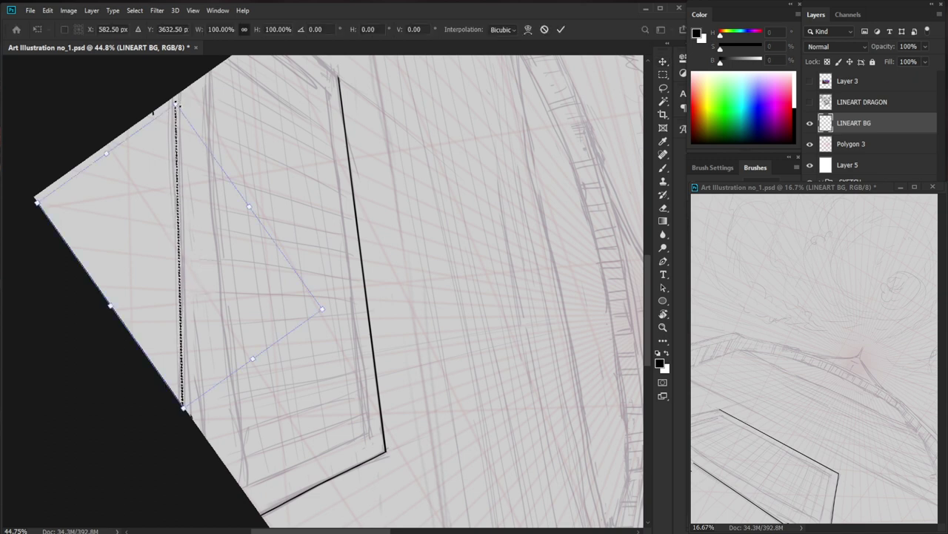
pyautogui.moveTo(176, 101); pyautogui.dragTo(176, 83)
pyautogui.press('Return')
# Copy a section of the lower roof's long inner edge line and move it toward the roof's far corner.
pyautogui.press('z')
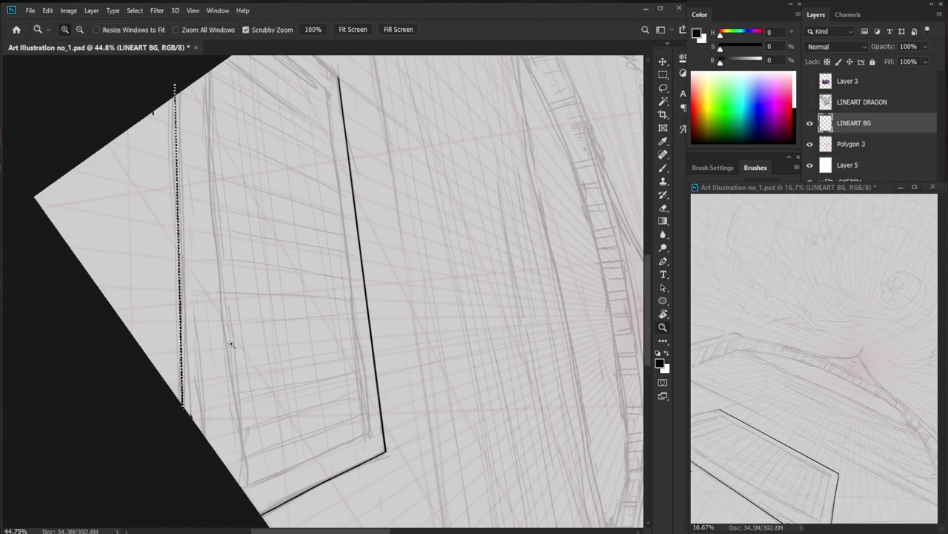
pyautogui.scroll(-2, 230, 345)
pyautogui.moveTo(320, 355); pyautogui.dragTo(298, 357)
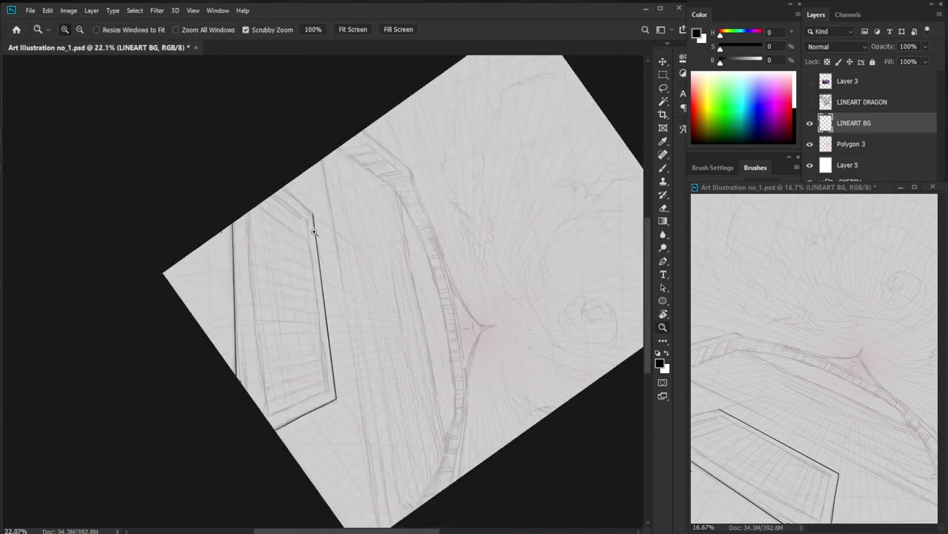
pyautogui.moveTo(312, 231); pyautogui.dragTo(477, 143)
pyautogui.moveTo(430, 215); pyautogui.dragTo(386, 232)
pyautogui.moveTo(404, 235); pyautogui.dragTo(390, 244)
pyautogui.scroll(-1, 392, 363)
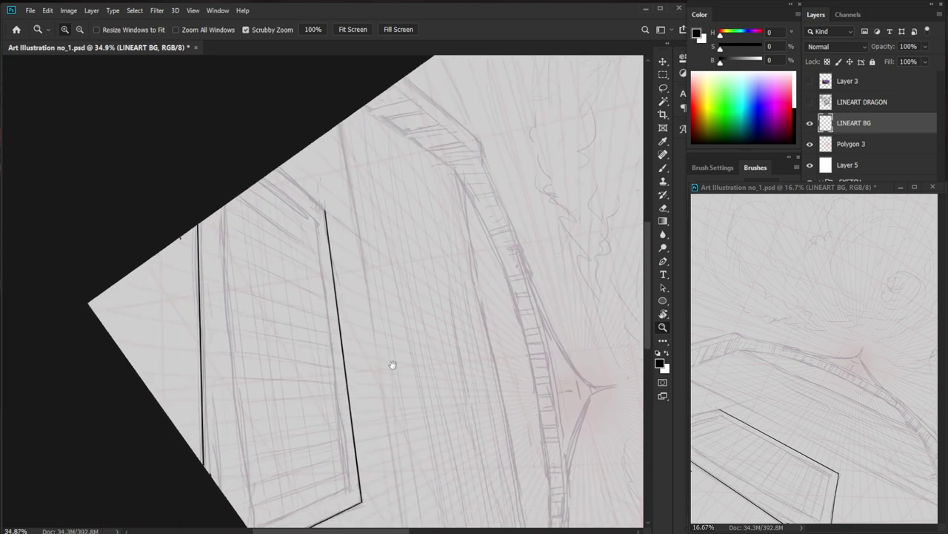
pyautogui.press('l')
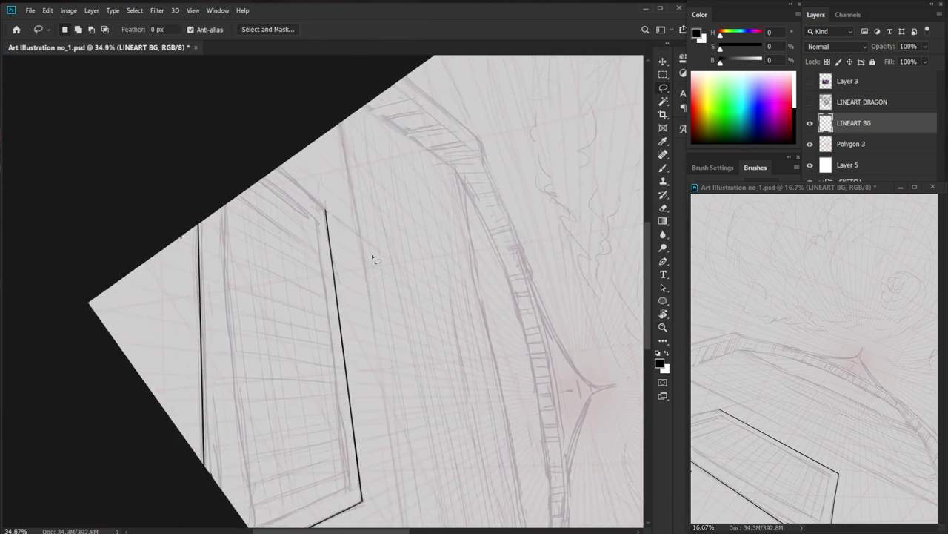
pyautogui.moveTo(374, 340)
pyautogui.mouseDown()
pyautogui.moveTo(302, 257)
pyautogui.moveTo(354, 197)
pyautogui.mouseUp()
pyautogui.press('v')
pyautogui.moveTo(361, 326)
pyautogui.mouseDown()
pyautogui.moveTo(326, 280)
pyautogui.moveTo(328, 307)
pyautogui.moveTo(311, 289)
pyautogui.moveTo(345, 241)
pyautogui.moveTo(312, 293)
pyautogui.moveTo(458, 272)
pyautogui.moveTo(385, 275)
pyautogui.moveTo(361, 237)
pyautogui.mouseUp()
# Rotate the copied section and align it with the sketched short edge running from the roof's far corner off the canvas.
pyautogui.hotkey('ctrl', 't')
pyautogui.moveTo(356, 320); pyautogui.dragTo(434, 271)
pyautogui.moveTo(377, 231); pyautogui.dragTo(326, 178)
pyautogui.moveTo(414, 222); pyautogui.dragTo(396, 262)
pyautogui.moveTo(330, 197); pyautogui.dragTo(326, 191)
pyautogui.moveTo(237, 87); pyautogui.dragTo(234, 98)
pyautogui.moveTo(345, 173); pyautogui.dragTo(344, 177)
pyautogui.moveTo(373, 137); pyautogui.dragTo(376, 138)
pyautogui.moveTo(215, 112); pyautogui.dragTo(220, 108)
pyautogui.press('alt')
pyautogui.moveTo(333, 191); pyautogui.dragTo(335, 189)
pyautogui.press('Return')
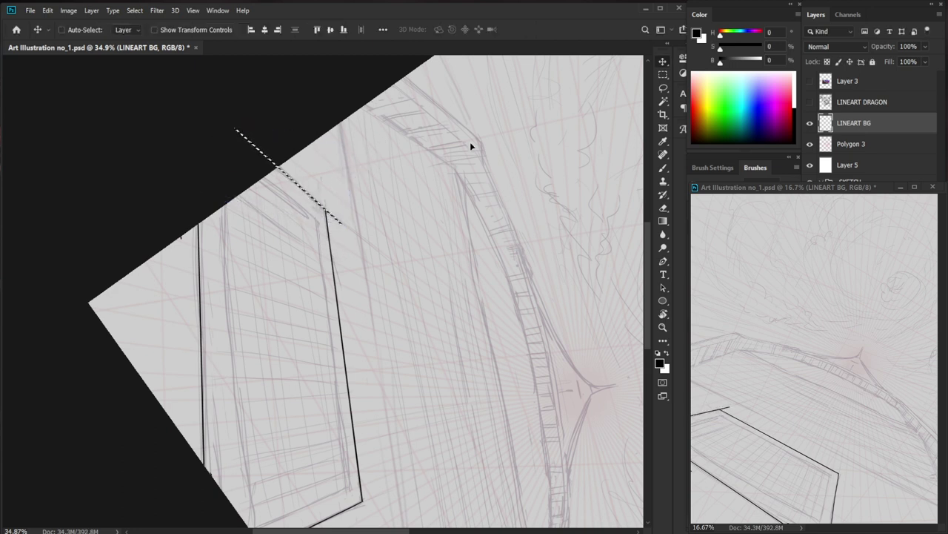
# Deselect the short edge line and erase its overshoot beyond the roof corner with an enlarged eraser.
pyautogui.hotkey('ctrl', 'd')
pyautogui.press('z')
pyautogui.moveTo(339, 225); pyautogui.dragTo(364, 216)
pyautogui.press('e')
pyautogui.press(']')
pyautogui.press(']')
pyautogui.press(']')
pyautogui.press(']')
pyautogui.press(']')
pyautogui.press(']')
pyautogui.click(320, 198)
pyautogui.press('b')
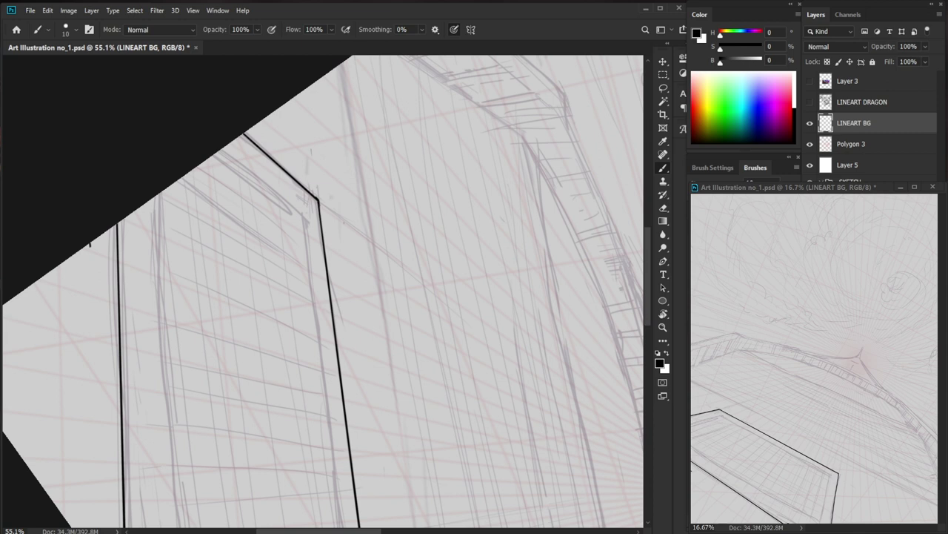
pyautogui.press('z')
pyautogui.moveTo(349, 191); pyautogui.dragTo(316, 194)
pyautogui.press('b')
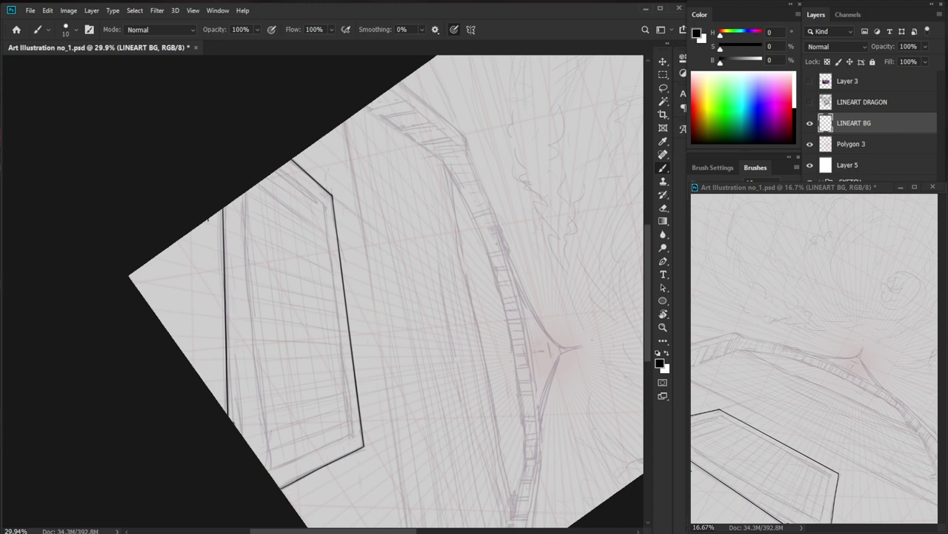
pyautogui.moveTo(299, 364); pyautogui.dragTo(355, 371)
pyautogui.moveTo(415, 452); pyautogui.dragTo(403, 404)
pyautogui.press('e')
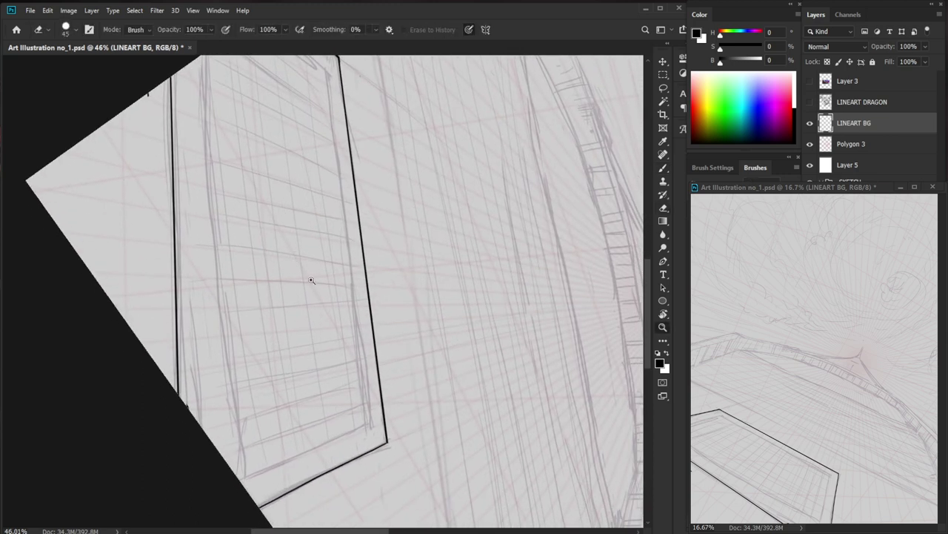
pyautogui.moveTo(310, 281); pyautogui.dragTo(194, 288)
pyautogui.moveTo(214, 398)
pyautogui.mouseDown()
pyautogui.moveTo(284, 364)
pyautogui.moveTo(235, 362)
pyautogui.mouseUp()
pyautogui.press('b')
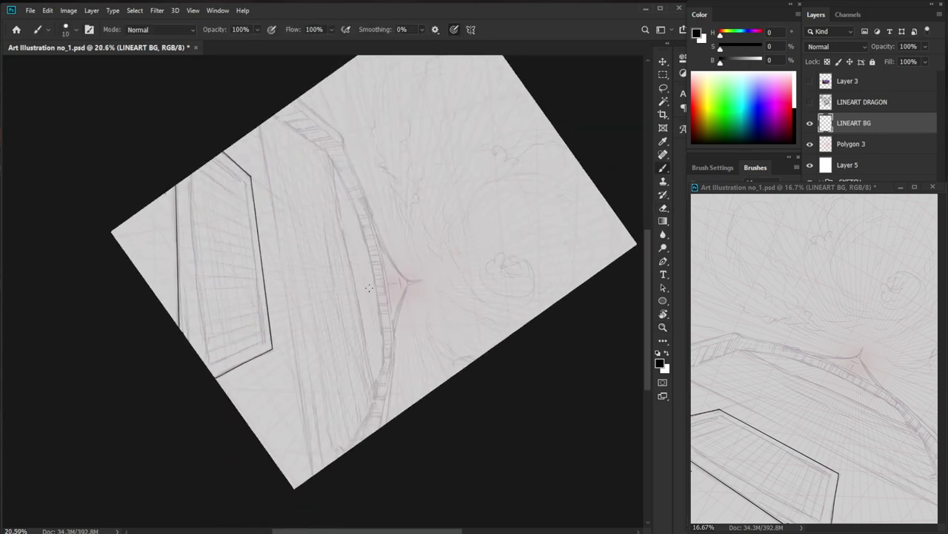
pyautogui.moveTo(364, 143); pyautogui.dragTo(343, 359)
pyautogui.hotkey('ctrl', 'z')
# Reset the canvas rotation and draw a long vertical straight ink line across the upper roof area.
pyautogui.press('r')
pyautogui.click(169, 30)
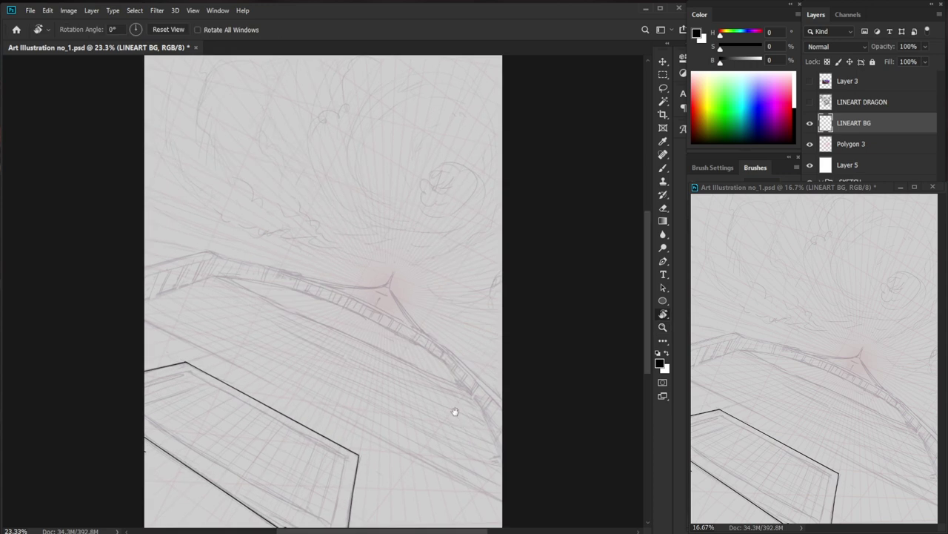
pyautogui.moveTo(455, 411); pyautogui.dragTo(427, 359)
pyautogui.press('b')
pyautogui.moveTo(396, 106); pyautogui.dragTo(396, 423)
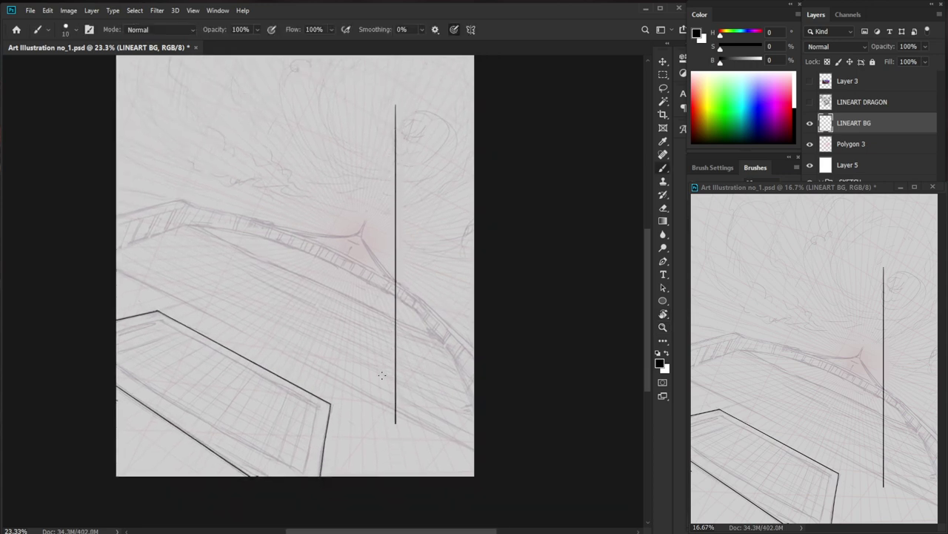
# Select the vertical line and rotate it into a diagonal that slopes down in the roof edge's direction.
pyautogui.press('l')
pyautogui.moveTo(387, 449)
pyautogui.mouseDown()
pyautogui.moveTo(432, 252)
pyautogui.moveTo(386, 439)
pyautogui.mouseUp()
pyautogui.moveTo(405, 321); pyautogui.dragTo(351, 274)
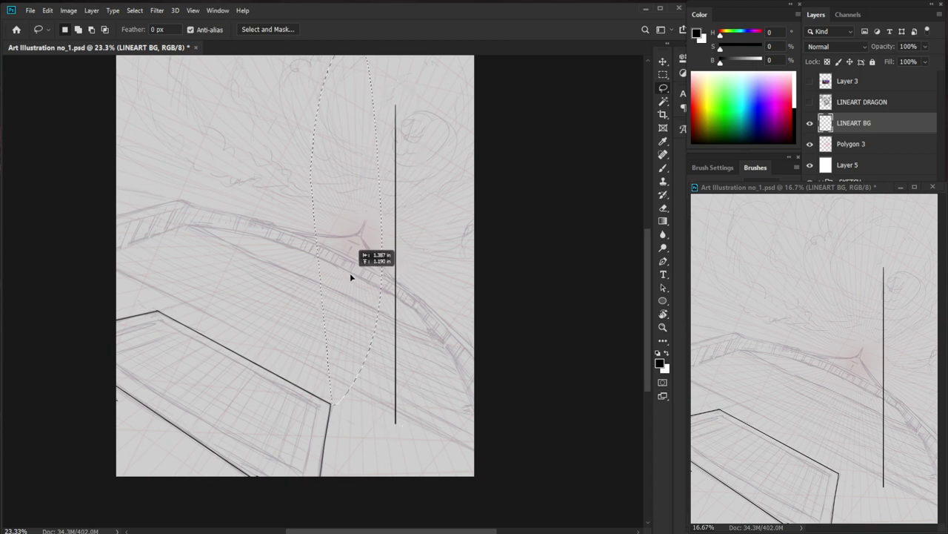
pyautogui.press('v')
pyautogui.moveTo(398, 320); pyautogui.dragTo(362, 295)
pyautogui.hotkey('ctrl', 't')
pyautogui.moveTo(378, 386)
pyautogui.mouseDown()
pyautogui.moveTo(492, 323)
pyautogui.moveTo(496, 297)
pyautogui.mouseUp()
pyautogui.press('Return')
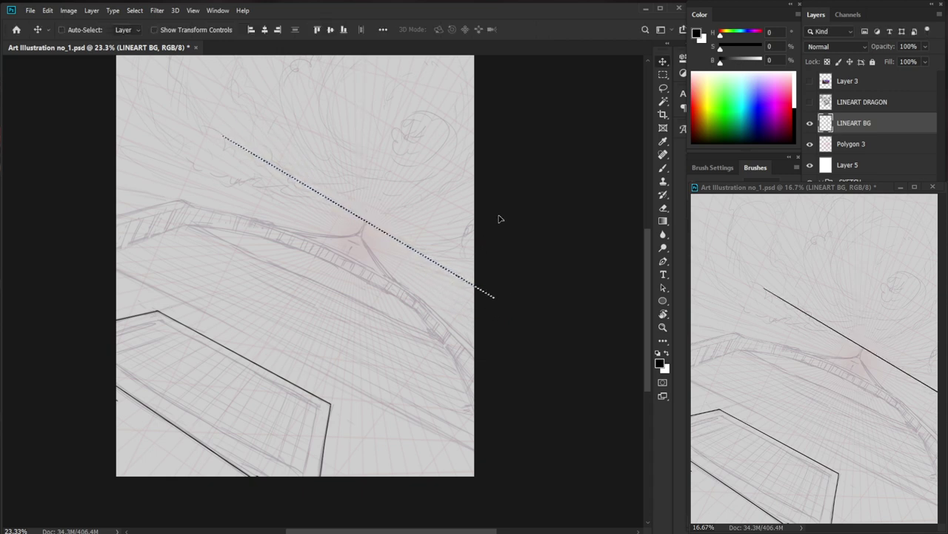
# Scale the diagonal line to 133.5%, rotate it -4.46°, and align it with the large roof's sketched lower edge across the canvas.
pyautogui.hotkey('ctrl', 't')
pyautogui.moveTo(453, 257); pyautogui.dragTo(438, 329)
pyautogui.moveTo(169, 197); pyautogui.dragTo(146, 212)
pyautogui.moveTo(408, 268); pyautogui.dragTo(402, 278)
pyautogui.moveTo(457, 169); pyautogui.dragTo(460, 173)
pyautogui.moveTo(393, 281); pyautogui.dragTo(356, 340)
pyautogui.moveTo(423, 410); pyautogui.dragTo(483, 437)
pyautogui.moveTo(423, 418); pyautogui.dragTo(395, 406)
pyautogui.keyDown('alt'); pyautogui.click(117, 270); pyautogui.keyUp('alt')
pyautogui.moveTo(486, 424); pyautogui.dragTo(482, 454)
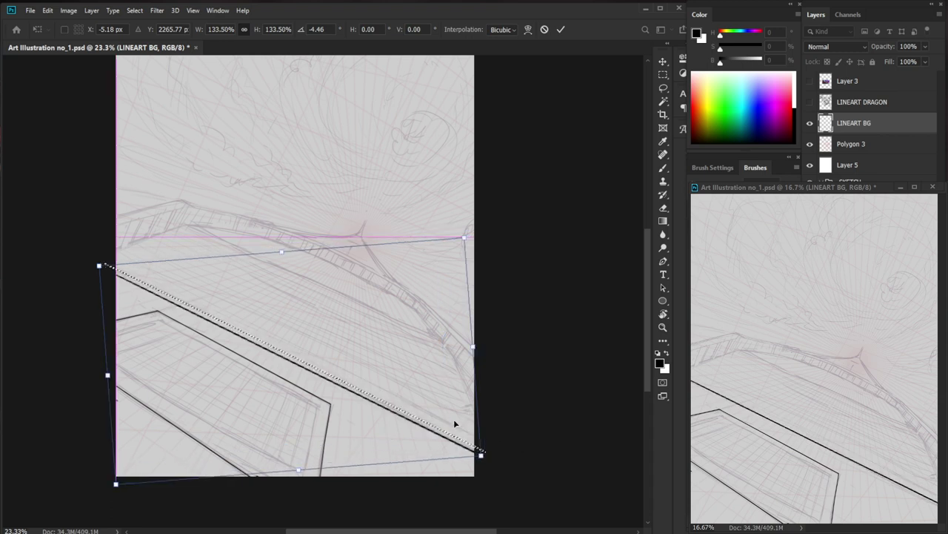
pyautogui.moveTo(186, 307); pyautogui.dragTo(190, 300)
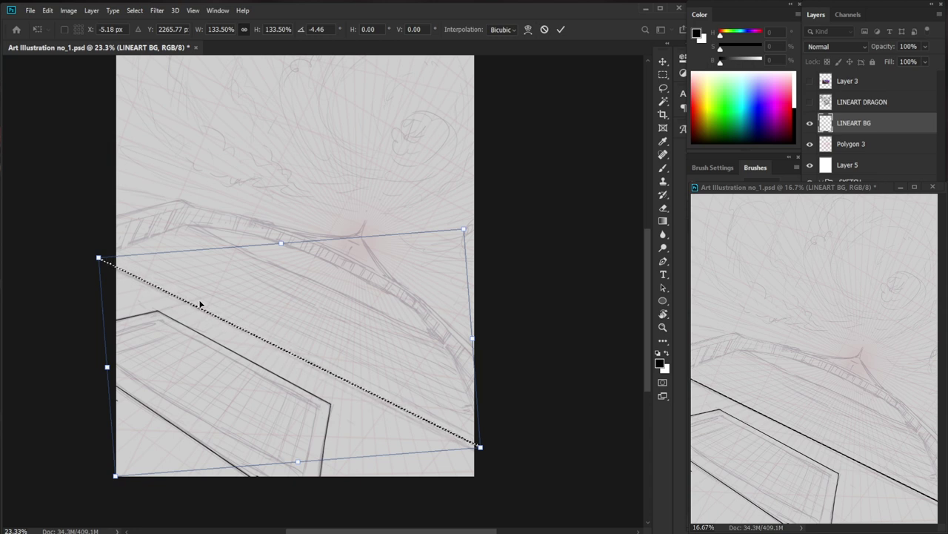
pyautogui.press('Return')
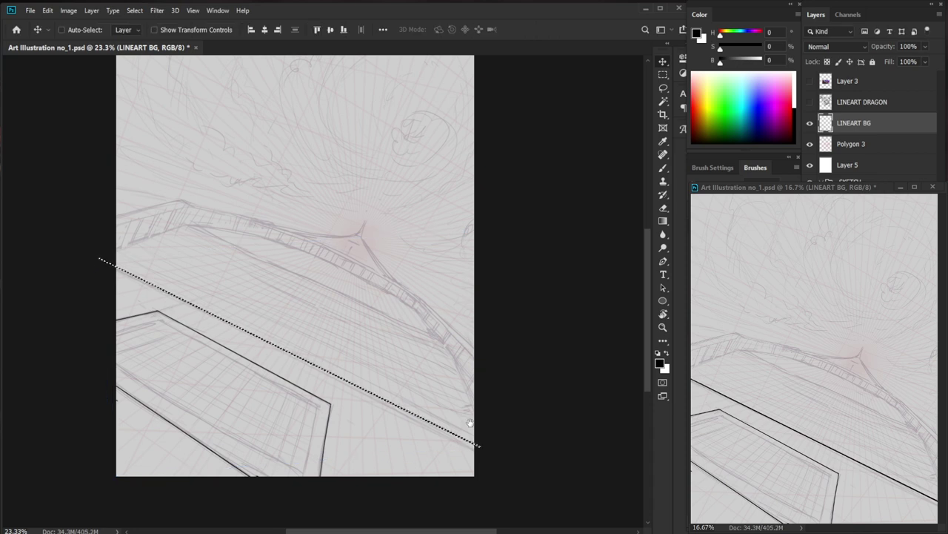
# Move the large roof's lower edge line slightly down, fine-tune its rotation about its upper end, and deselect it.
pyautogui.scroll(-2, 474, 362)
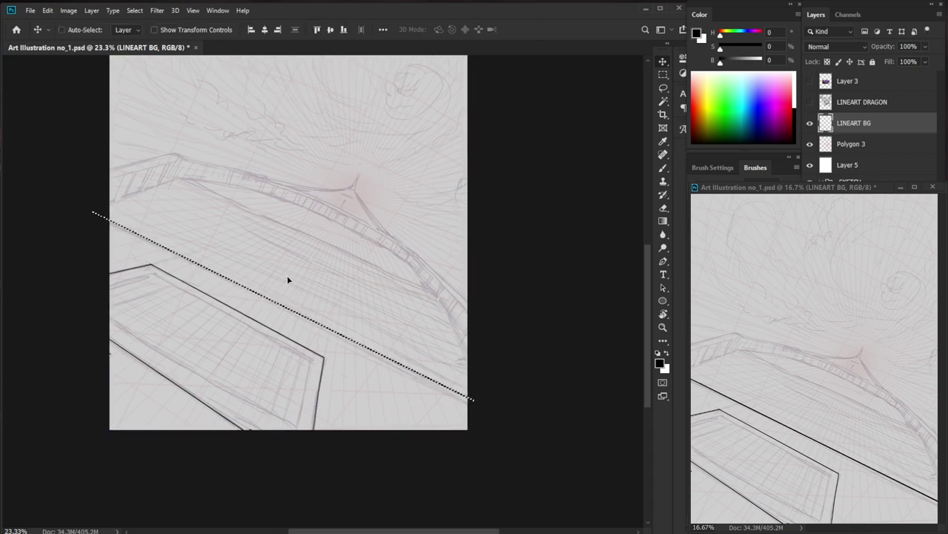
pyautogui.hotkey('ctrl', 't')
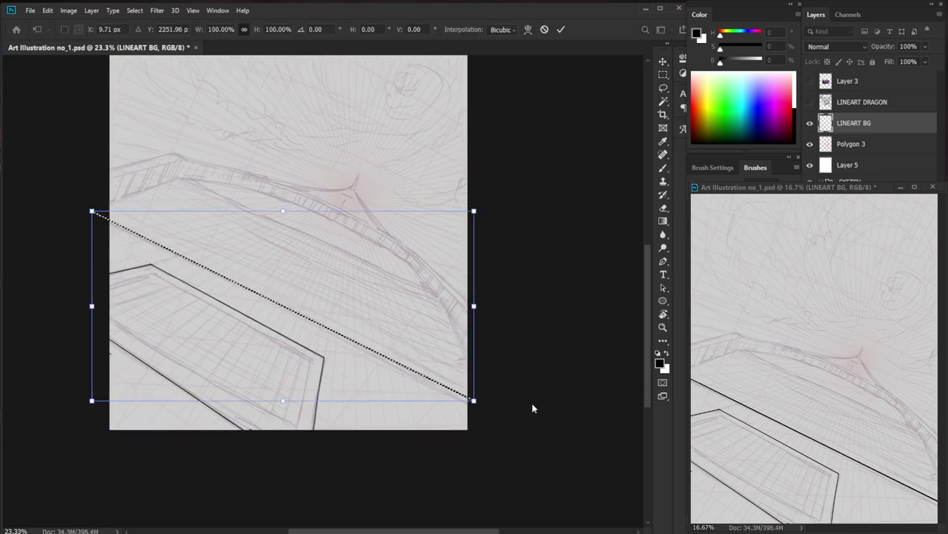
pyautogui.press('Return')
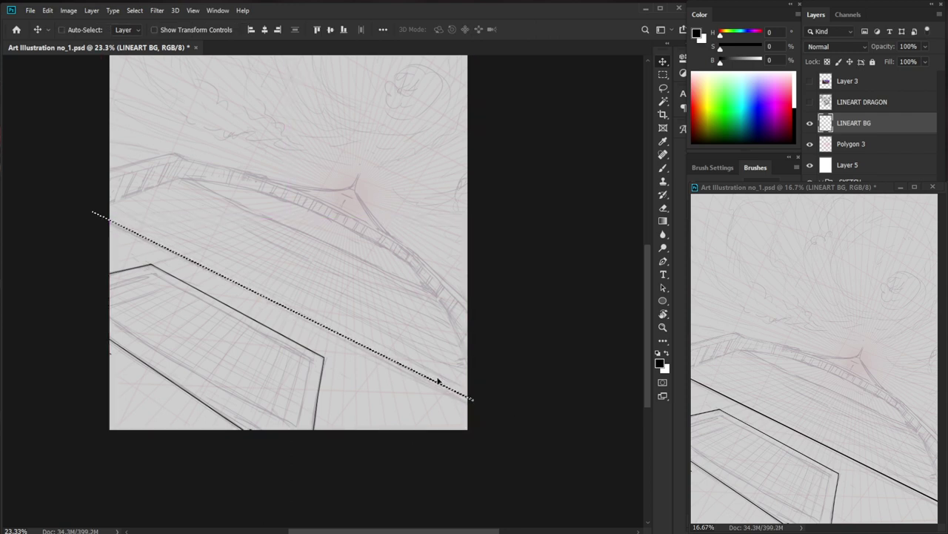
pyautogui.moveTo(184, 261); pyautogui.dragTo(188, 267)
pyautogui.hotkey('ctrl', 't')
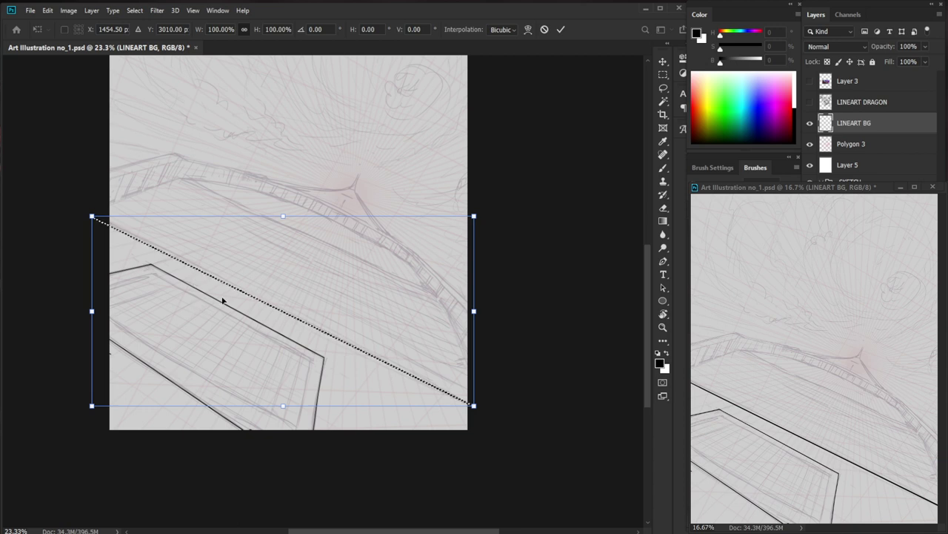
pyautogui.keyDown('alt'); pyautogui.click(111, 226); pyautogui.keyUp('alt')
pyautogui.moveTo(478, 411)
pyautogui.mouseDown()
pyautogui.moveTo(472, 406)
pyautogui.moveTo(494, 392)
pyautogui.moveTo(490, 418)
pyautogui.mouseUp()
pyautogui.keyDown('alt'); pyautogui.click(100, 219); pyautogui.keyUp('alt')
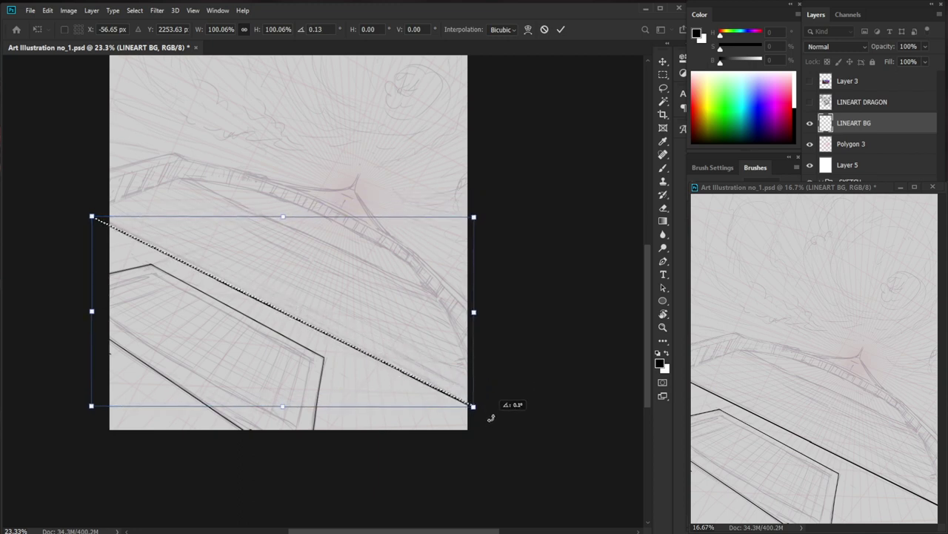
pyautogui.moveTo(490, 418); pyautogui.dragTo(493, 413)
pyautogui.press('Return')
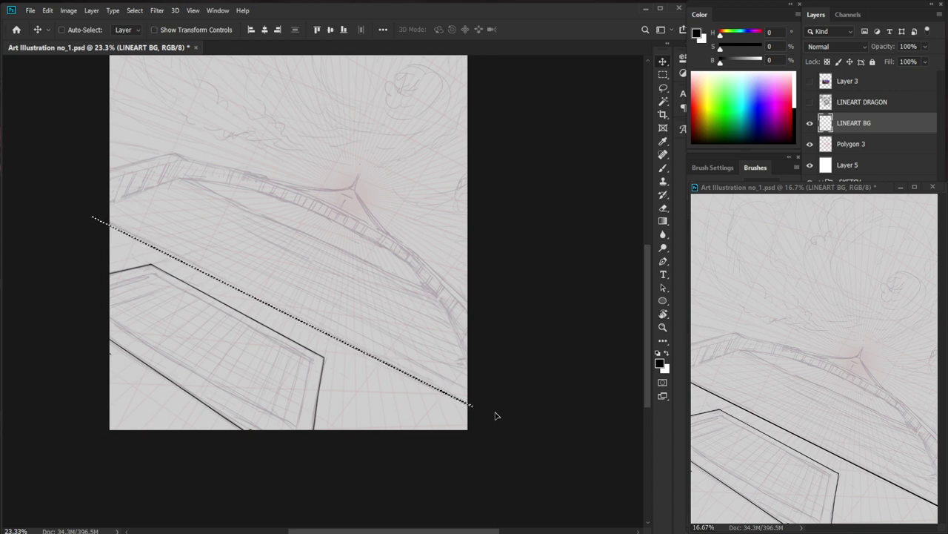
pyautogui.hotkey('ctrl', 'd')
pyautogui.moveTo(399, 387); pyautogui.dragTo(387, 417)
pyautogui.press('v')
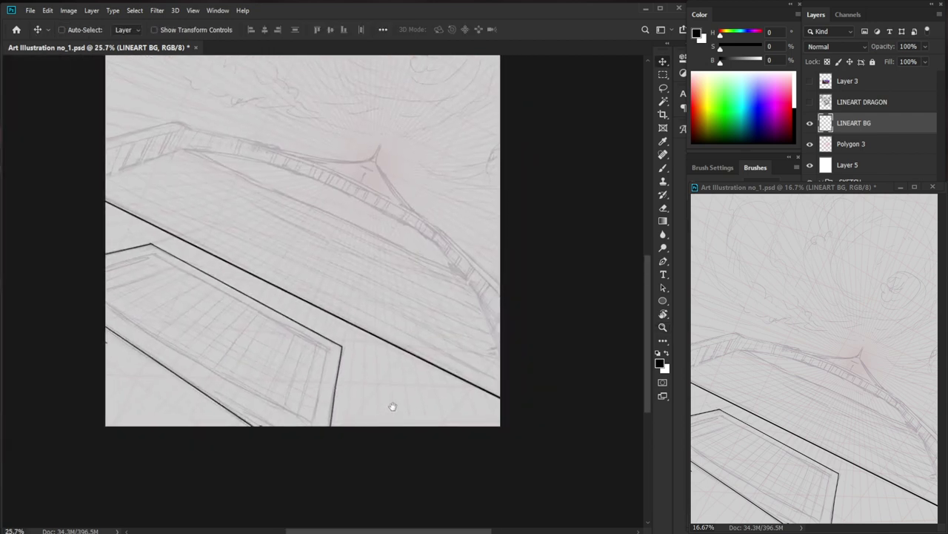
pyautogui.press('l')
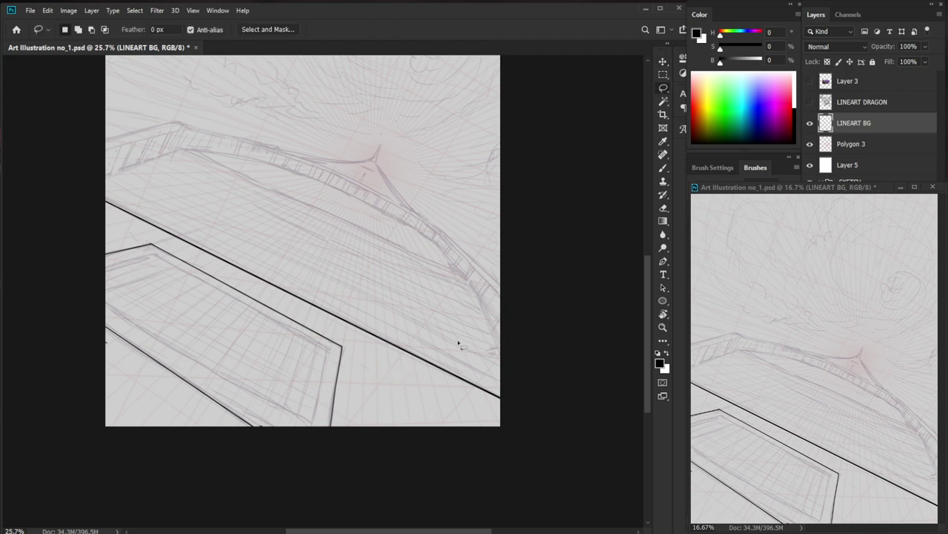
pyautogui.moveTo(509, 362)
pyautogui.mouseDown()
pyautogui.moveTo(490, 416)
pyautogui.moveTo(273, 298)
pyautogui.mouseUp()
pyautogui.hotkey('ctrl', 'd')
# Draw another long vertical straight ink line from the sky down through the large roof.
pyautogui.press('b')
pyautogui.moveTo(425, 59); pyautogui.dragTo(425, 363)
pyautogui.scroll(5, 425, 111)
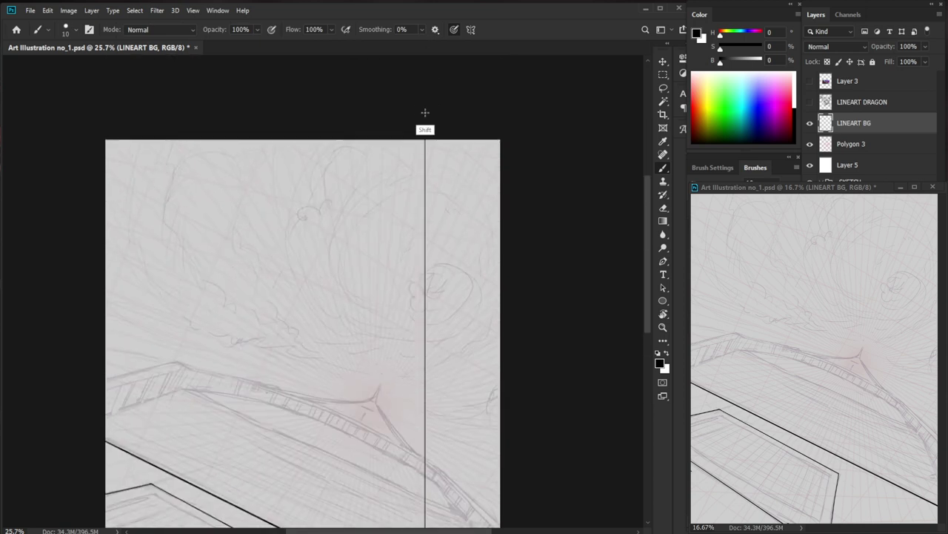
# Select the new vertical line, rotate it to -65.31°, and place it just above the large roof's lower edge line.
pyautogui.moveTo(494, 307); pyautogui.dragTo(460, 308)
pyautogui.moveTo(484, 392); pyautogui.dragTo(478, 296)
pyautogui.press('l')
pyautogui.moveTo(454, 383)
pyautogui.mouseDown()
pyautogui.moveTo(448, 435)
pyautogui.moveTo(418, 443)
pyautogui.moveTo(400, 271)
pyautogui.moveTo(410, 81)
pyautogui.moveTo(455, 65)
pyautogui.mouseUp()
pyautogui.hotkey('ctrl', 't')
pyautogui.moveTo(434, 368); pyautogui.dragTo(417, 349)
pyautogui.moveTo(448, 478); pyautogui.dragTo(446, 446)
pyautogui.moveTo(495, 468); pyautogui.dragTo(511, 455)
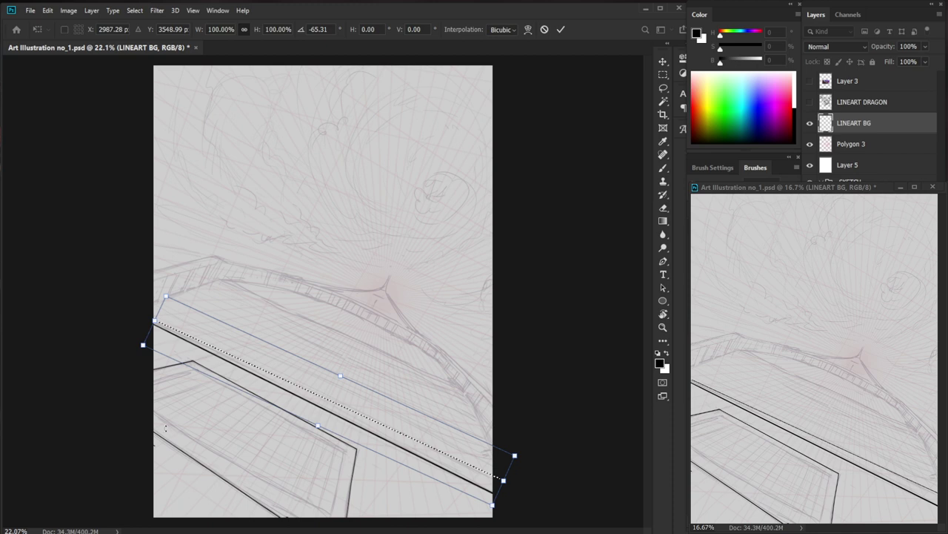
# Scale the new line to 101.22%, rotate it to -63.77°, and place it just above the large roof's lower edge line.
pyautogui.moveTo(132, 349); pyautogui.dragTo(130, 342)
pyautogui.moveTo(400, 437); pyautogui.dragTo(391, 430)
pyautogui.moveTo(500, 476); pyautogui.dragTo(497, 478)
pyautogui.moveTo(356, 412); pyautogui.dragTo(352, 408)
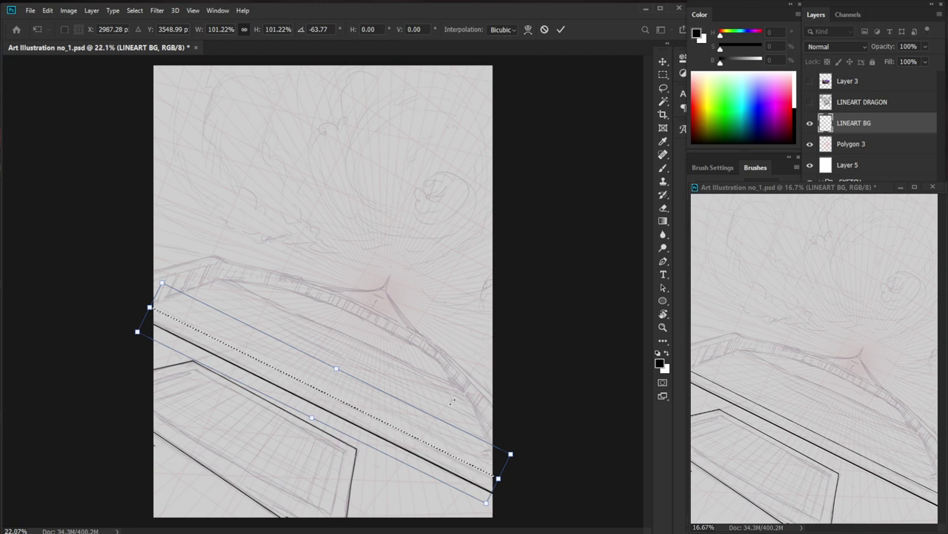
pyautogui.moveTo(426, 436); pyautogui.dragTo(413, 428)
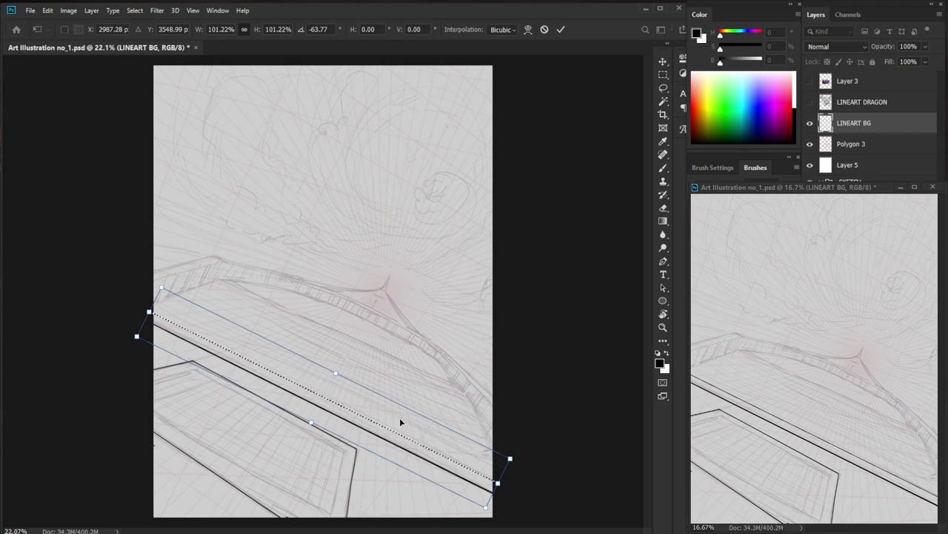
pyautogui.press('alt')
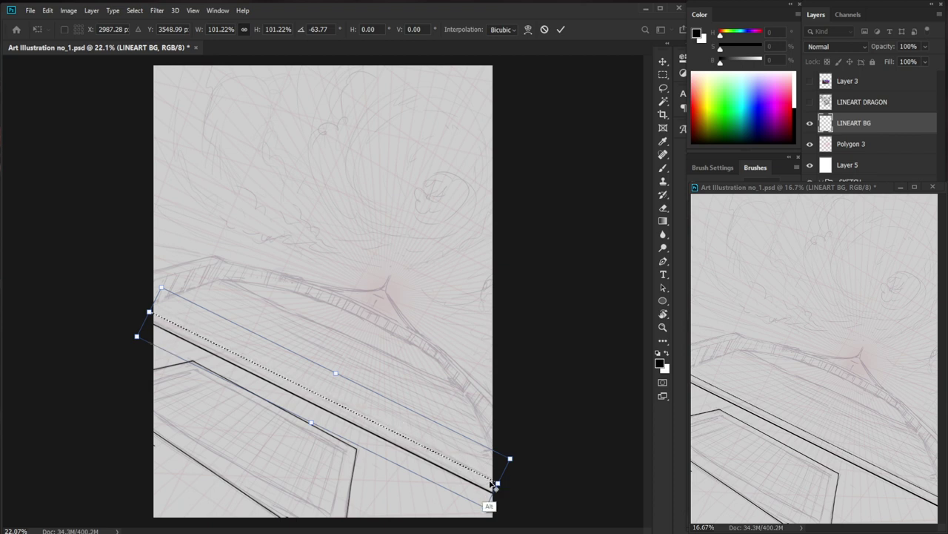
pyautogui.hotkey('alt', 'space')
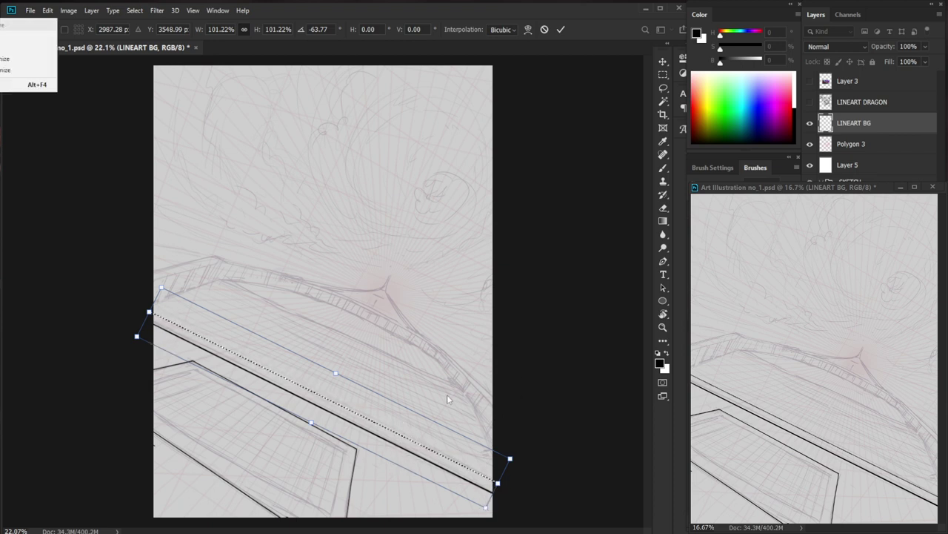
pyautogui.click(450, 401)
pyautogui.press('Return')
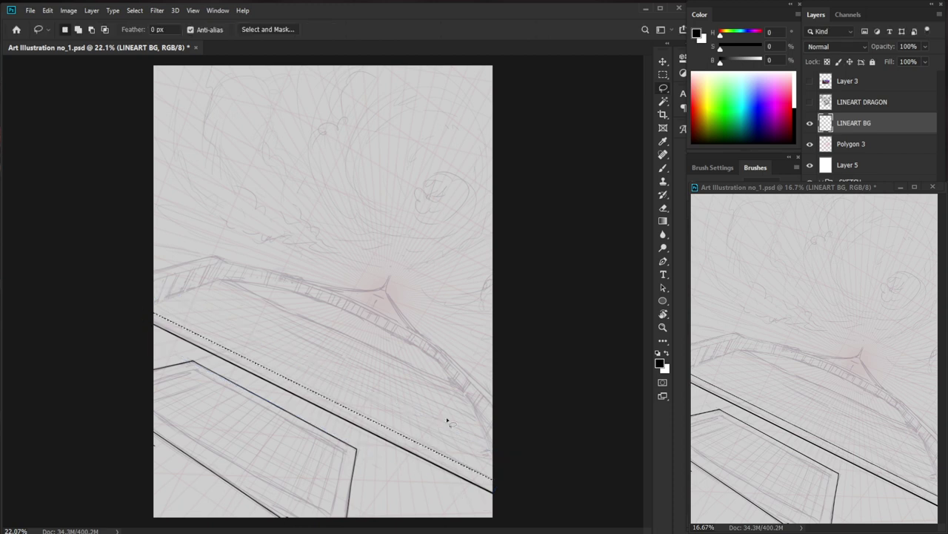
# Select the upper diagonal line and duplicate it repeatedly upward across the large roof with gradually narrowing gaps between copies.
pyautogui.press('z')
pyautogui.click(454, 469)
pyautogui.moveTo(453, 468); pyautogui.dragTo(464, 447)
pyautogui.moveTo(498, 482); pyautogui.dragTo(498, 477)
pyautogui.click(496, 478)
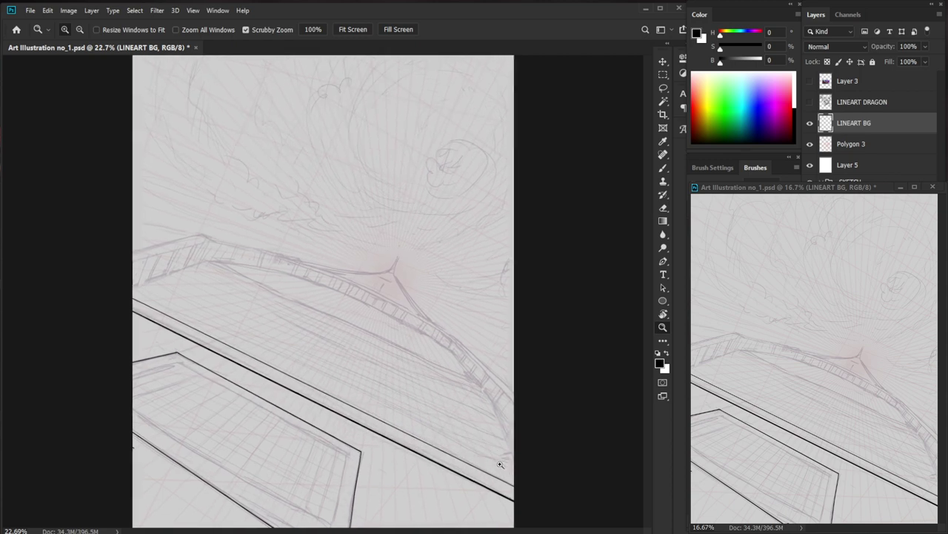
pyautogui.press('l')
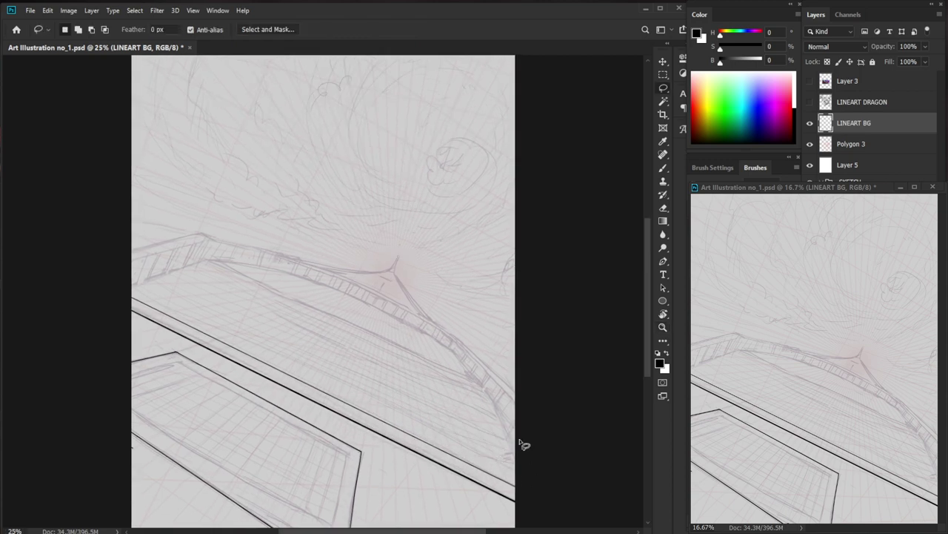
pyautogui.moveTo(505, 488)
pyautogui.mouseDown()
pyautogui.moveTo(401, 438)
pyautogui.moveTo(479, 360)
pyautogui.mouseUp()
pyautogui.hotkey('ctrl', 't')
pyautogui.press('Return')
pyautogui.press('v')
pyautogui.moveTo(354, 390); pyautogui.dragTo(434, 383)
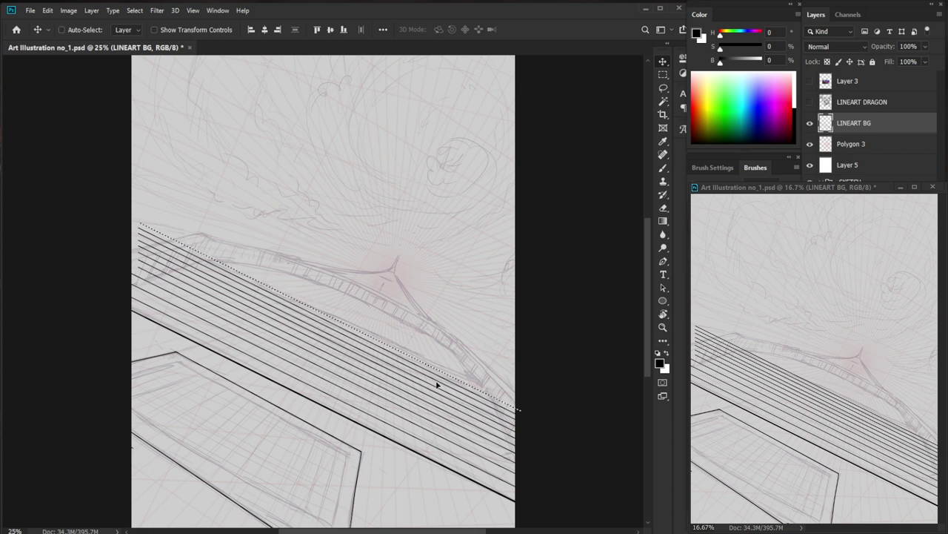
pyautogui.moveTo(462, 397); pyautogui.dragTo(467, 400)
# Fine-tune the rotation of the topmost roof line about its upper end and deselect it.
pyautogui.hotkey('ctrl', 't')
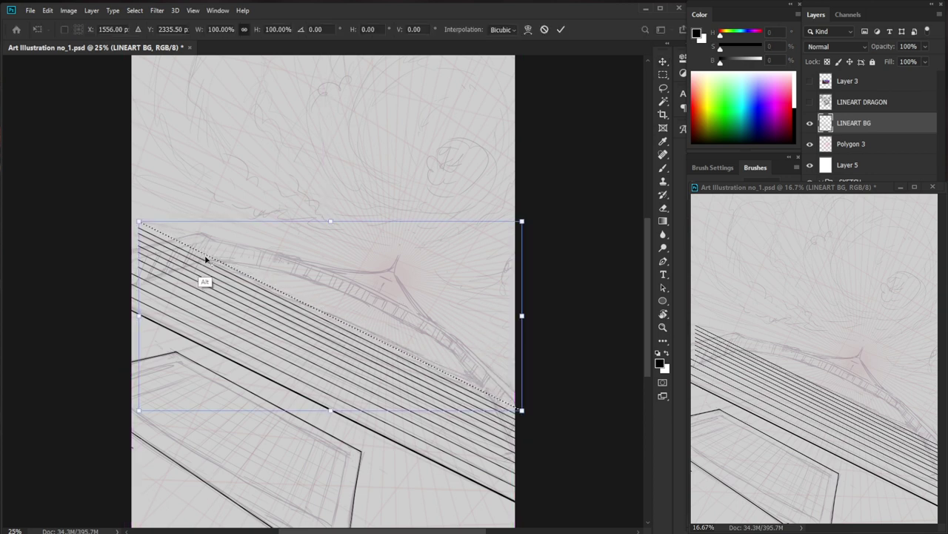
pyautogui.moveTo(540, 434); pyautogui.dragTo(546, 459)
pyautogui.press('Return')
pyautogui.hotkey('ctrl', 'd')
pyautogui.moveTo(547, 472); pyautogui.dragTo(578, 425)
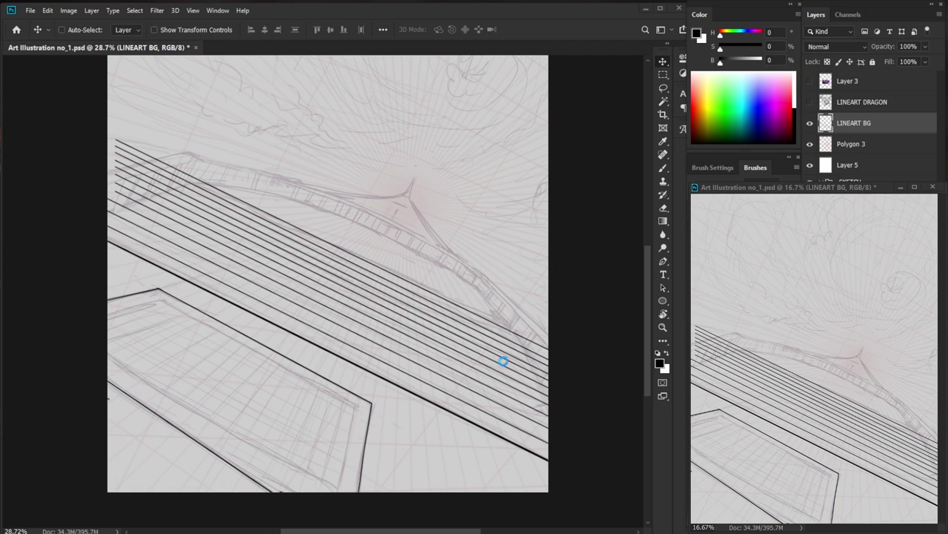
# Select the second roof line from the top, rotate it -0.25° about its upper end, and deselect it.
pyautogui.press('l')
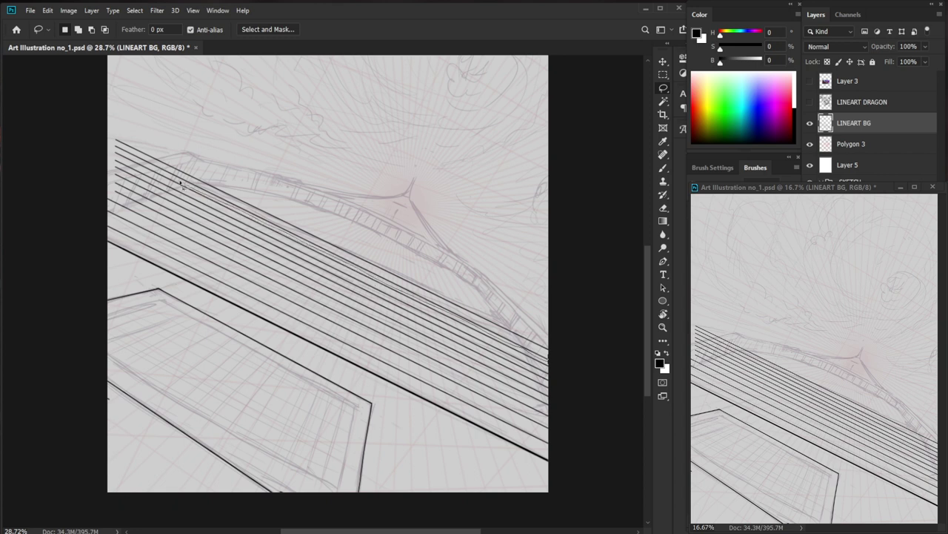
pyautogui.moveTo(112, 144); pyautogui.dragTo(555, 361)
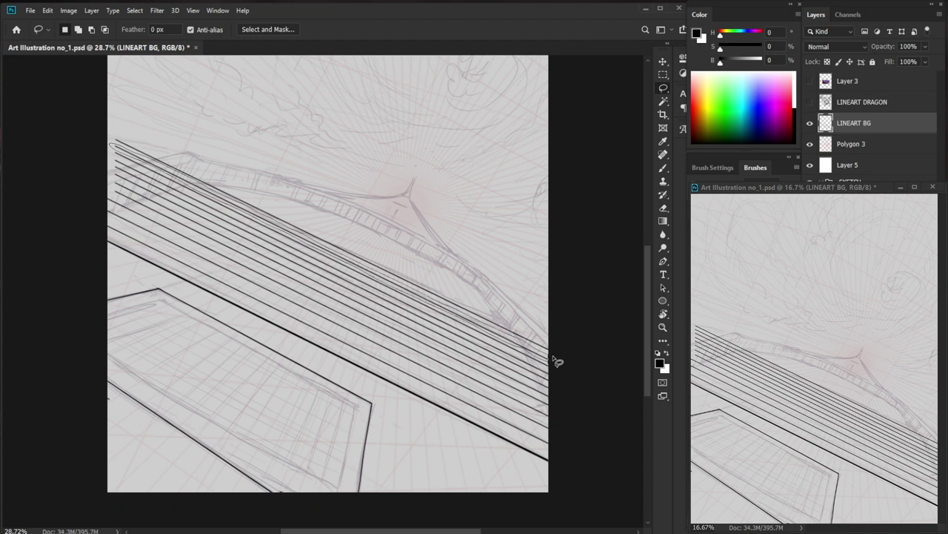
pyautogui.hotkey('ctrl', 't')
pyautogui.press('alt')
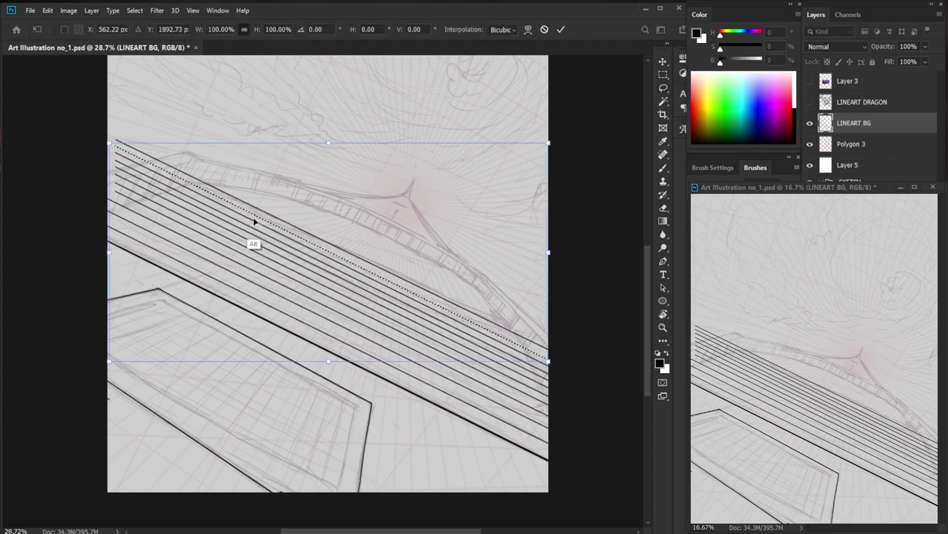
pyautogui.moveTo(591, 377); pyautogui.dragTo(597, 367)
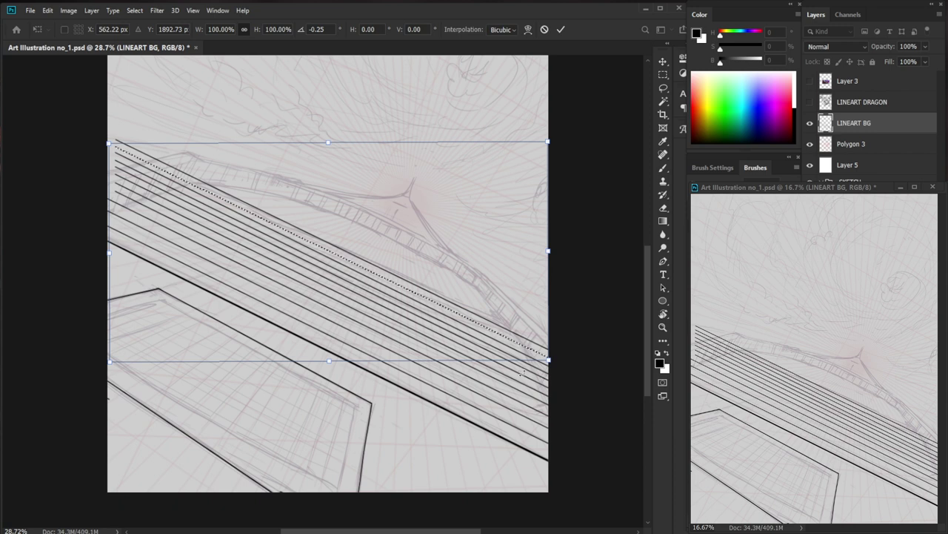
pyautogui.press('Return')
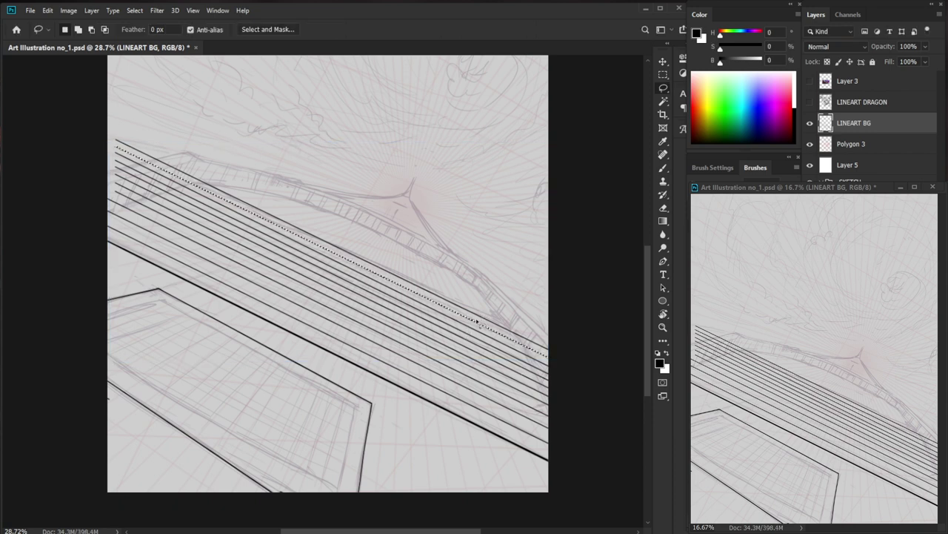
pyautogui.hotkey('ctrl', 'd')
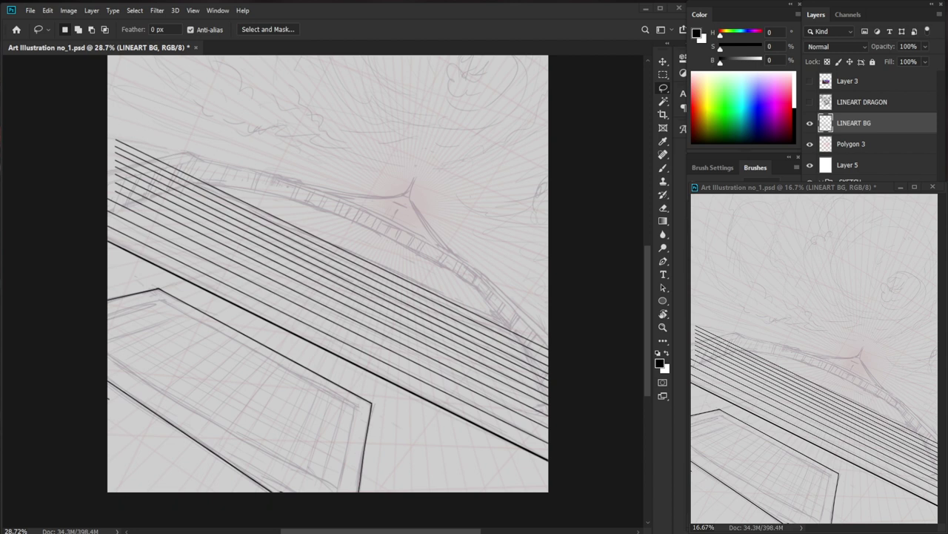
# Select the lower group of roof lines above the large roof's lower edge, rotate them 0.26° about their upper end, and deselect.
pyautogui.moveTo(546, 355); pyautogui.dragTo(575, 362)
pyautogui.moveTo(575, 361); pyautogui.dragTo(600, 377)
pyautogui.scroll(-2, 601, 376)
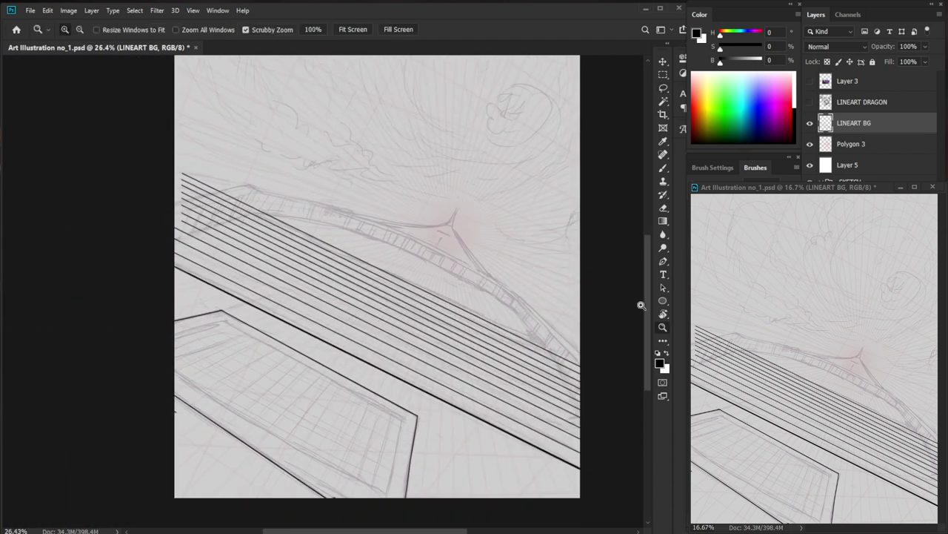
pyautogui.scroll(3, 372, 295)
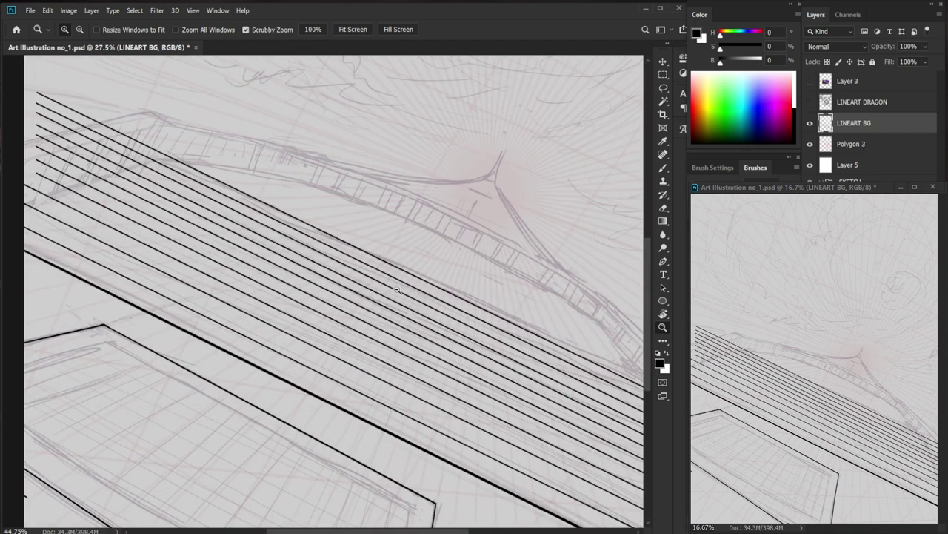
pyautogui.scroll(-2, 373, 296)
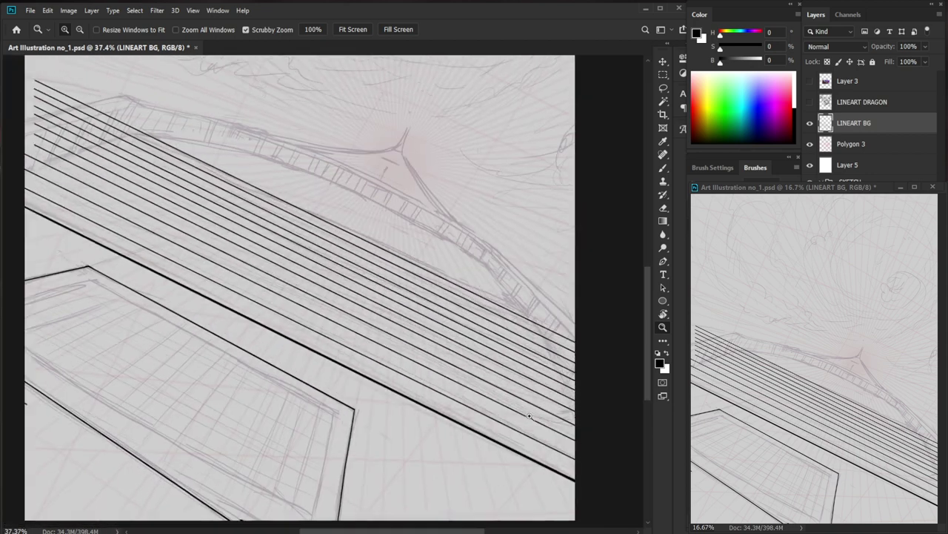
pyautogui.scroll(-2, 589, 349)
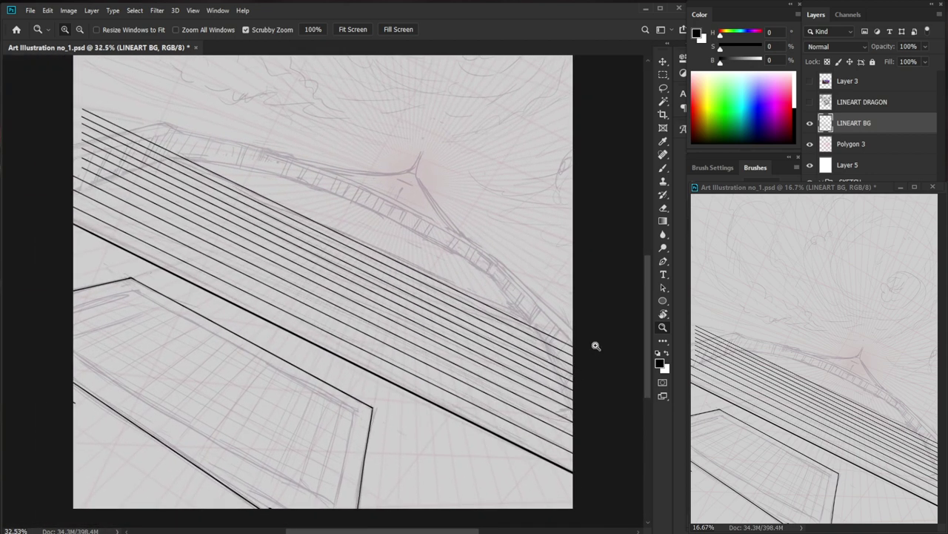
pyautogui.press('l')
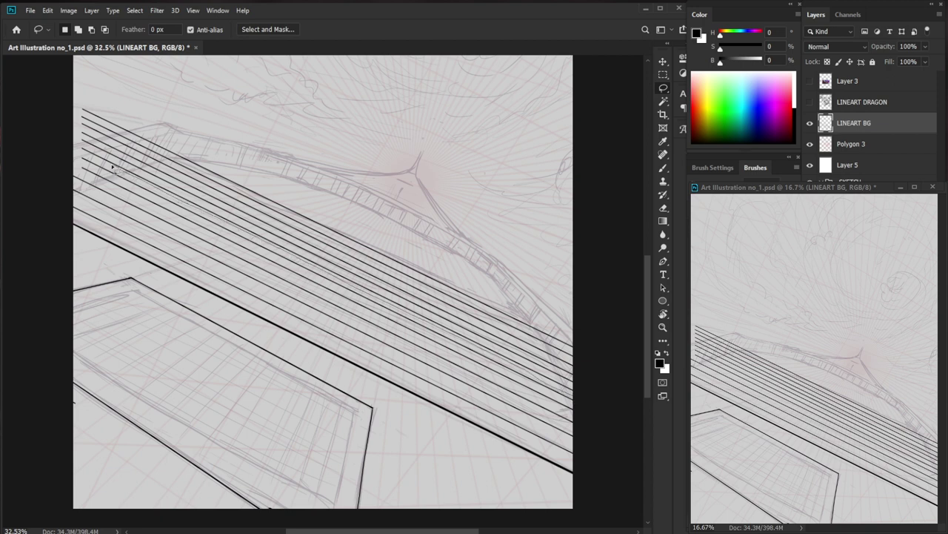
pyautogui.moveTo(175, 232)
pyautogui.mouseDown()
pyautogui.moveTo(575, 432)
pyautogui.moveTo(599, 432)
pyautogui.moveTo(597, 440)
pyautogui.moveTo(590, 452)
pyautogui.moveTo(571, 432)
pyautogui.moveTo(582, 457)
pyautogui.moveTo(496, 436)
pyautogui.moveTo(78, 216)
pyautogui.moveTo(68, 189)
pyautogui.mouseUp()
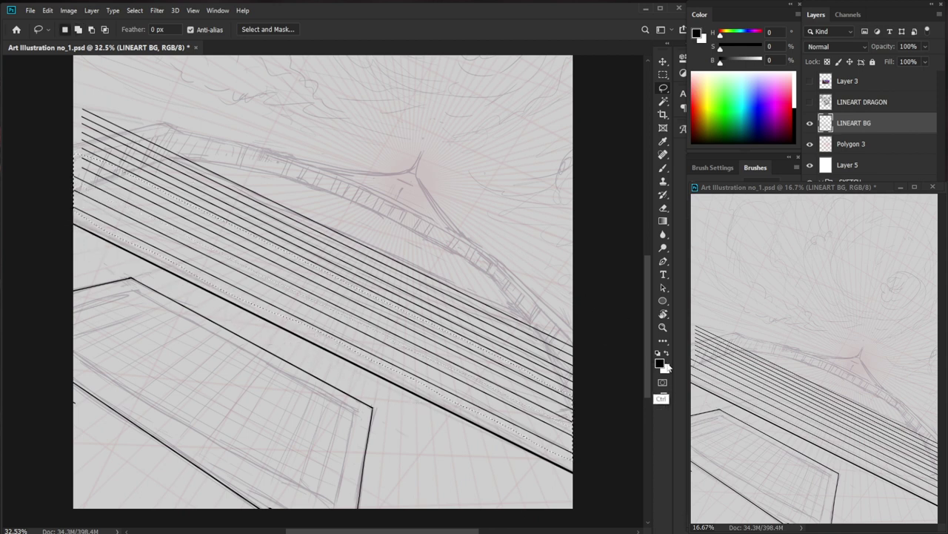
pyautogui.hotkey('ctrl', 't')
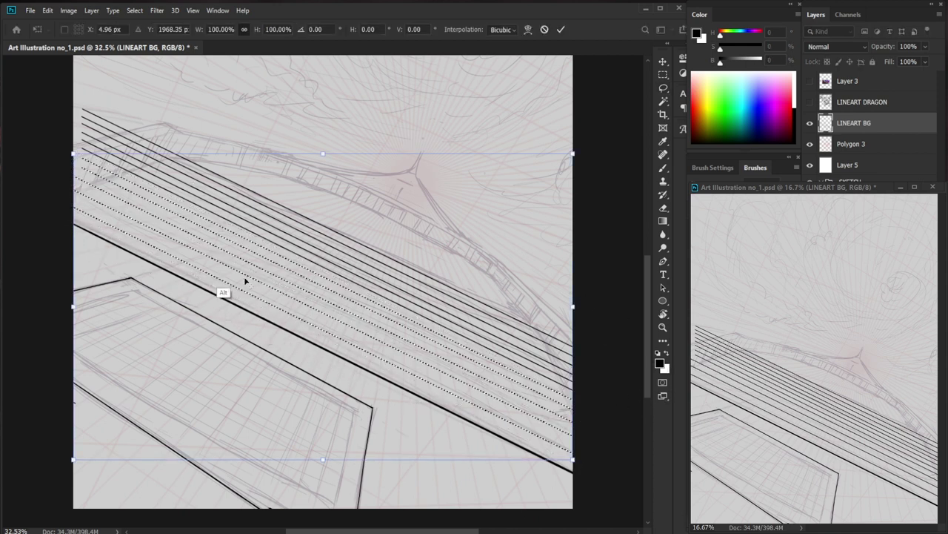
pyautogui.moveTo(595, 461)
pyautogui.mouseDown()
pyautogui.moveTo(606, 453)
pyautogui.moveTo(594, 467)
pyautogui.mouseUp()
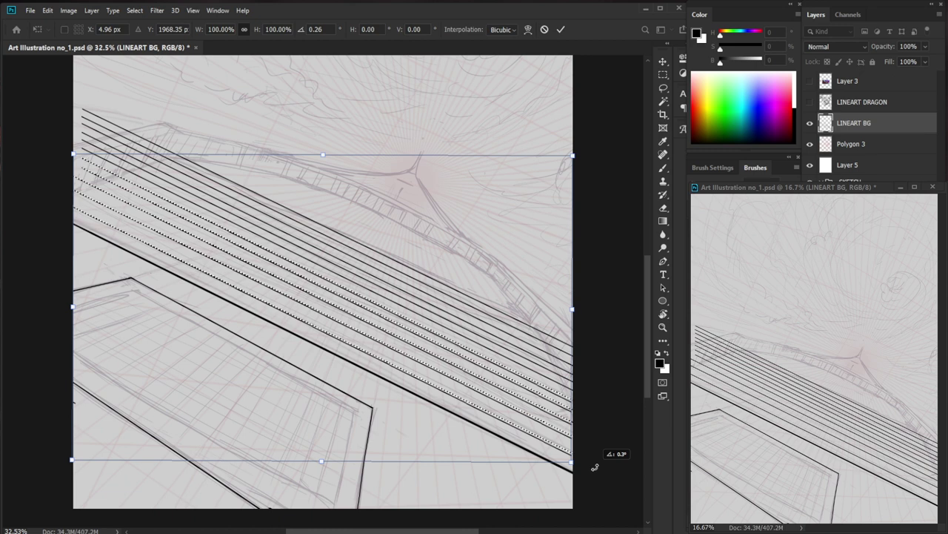
pyautogui.moveTo(594, 467); pyautogui.dragTo(581, 409)
pyautogui.press('Return')
pyautogui.hotkey('ctrl', 'd')
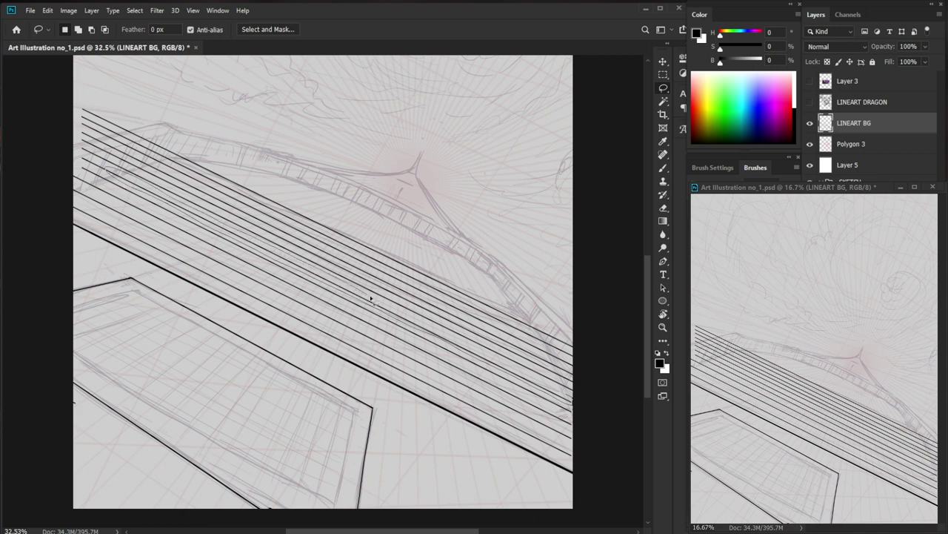
# Select the single line in the middle of the large roof and rotate it -0.23° about its upper end.
pyautogui.hotkey('ctrl', 'shift', 'd')
pyautogui.hotkey('ctrl', 't')
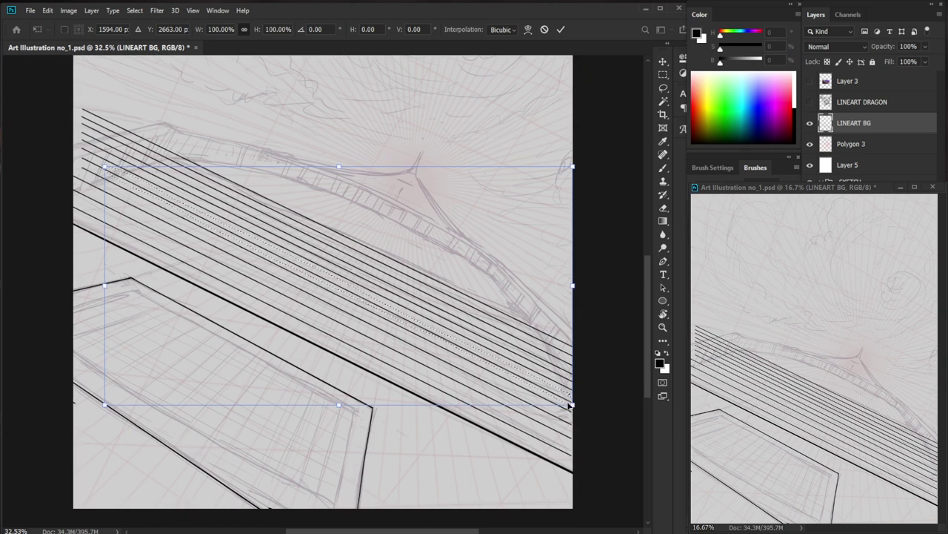
pyautogui.keyDown('alt'); pyautogui.click(105, 167); pyautogui.keyUp('alt')
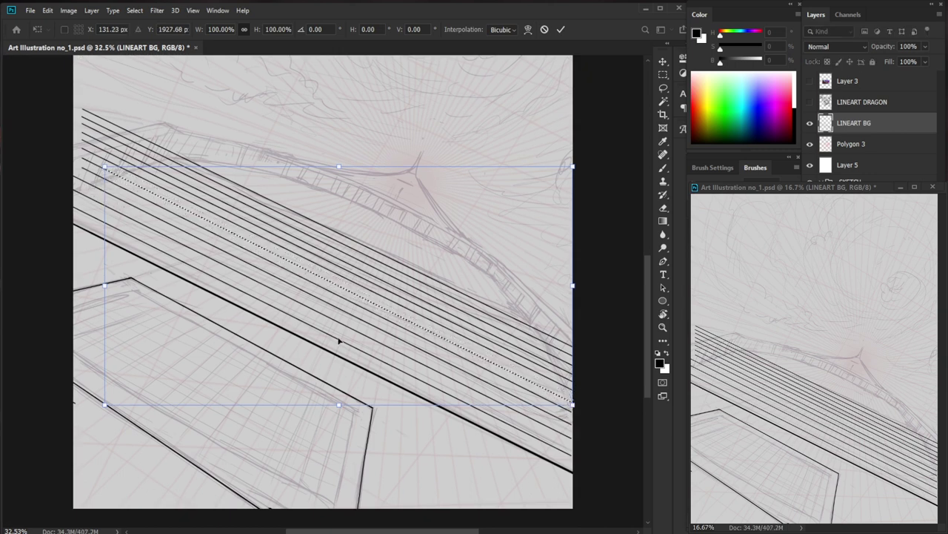
pyautogui.moveTo(607, 429); pyautogui.dragTo(627, 423)
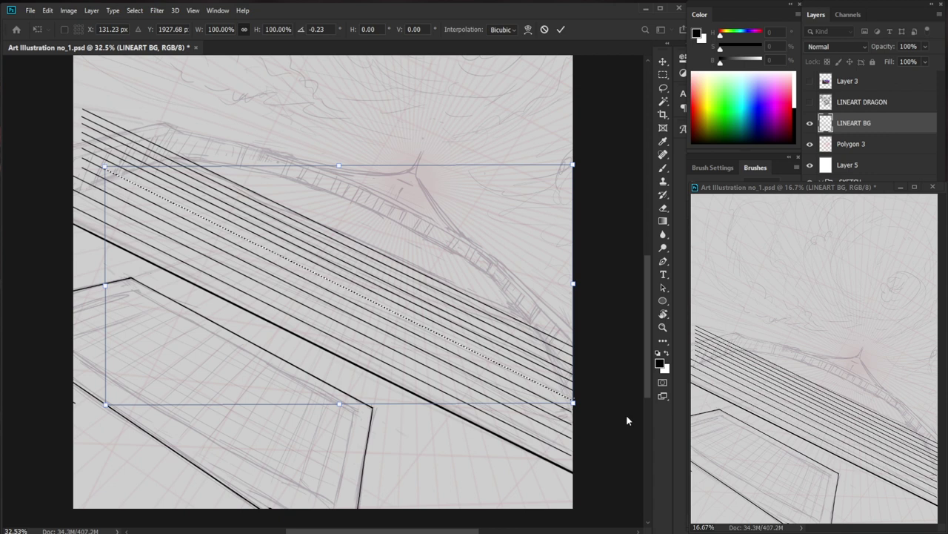
pyautogui.press('Return')
pyautogui.press('z')
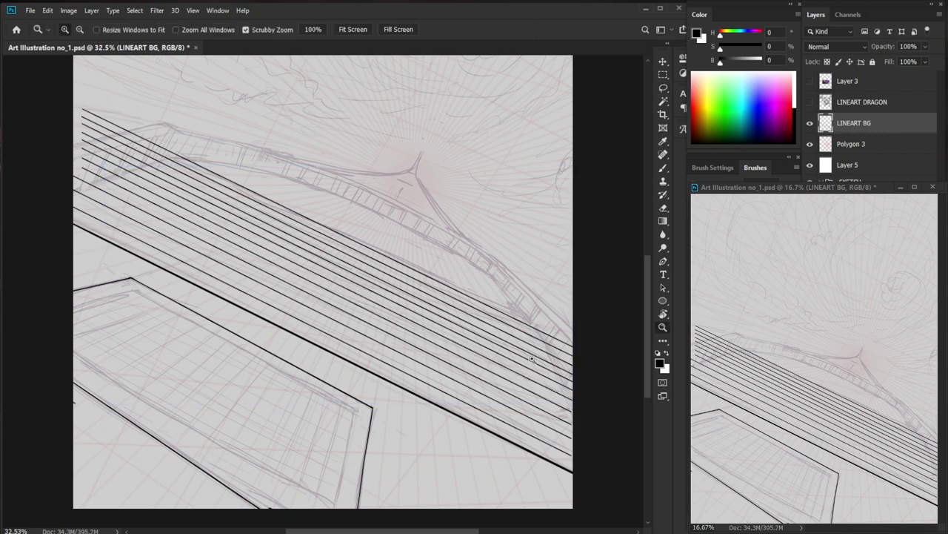
pyautogui.moveTo(626, 421); pyautogui.dragTo(489, 381)
# Select the group of roof lines just below the topmost one, rotate them -0.07° about their upper end, and deselect.
pyautogui.press('z')
pyautogui.moveTo(330, 378); pyautogui.dragTo(466, 428)
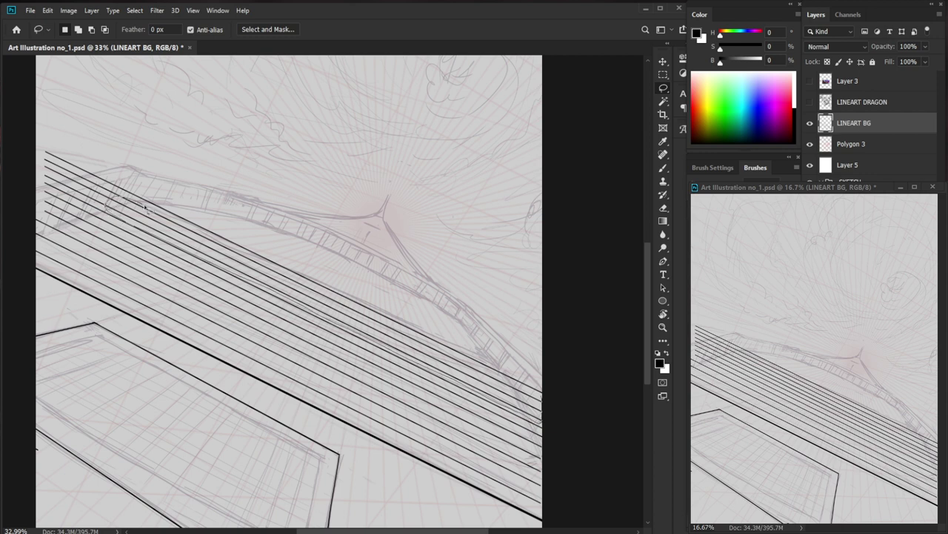
pyautogui.moveTo(343, 304)
pyautogui.mouseDown()
pyautogui.moveTo(563, 412)
pyautogui.moveTo(537, 380)
pyautogui.moveTo(492, 384)
pyautogui.moveTo(41, 154)
pyautogui.moveTo(40, 171)
pyautogui.moveTo(59, 192)
pyautogui.moveTo(165, 232)
pyautogui.mouseUp()
pyautogui.press('shift')
pyautogui.moveTo(120, 212)
pyautogui.mouseDown()
pyautogui.moveTo(65, 186)
pyautogui.moveTo(121, 204)
pyautogui.moveTo(101, 211)
pyautogui.moveTo(103, 219)
pyautogui.moveTo(55, 188)
pyautogui.moveTo(65, 227)
pyautogui.mouseUp()
pyautogui.moveTo(201, 273)
pyautogui.mouseDown()
pyautogui.moveTo(251, 285)
pyautogui.moveTo(104, 219)
pyautogui.mouseUp()
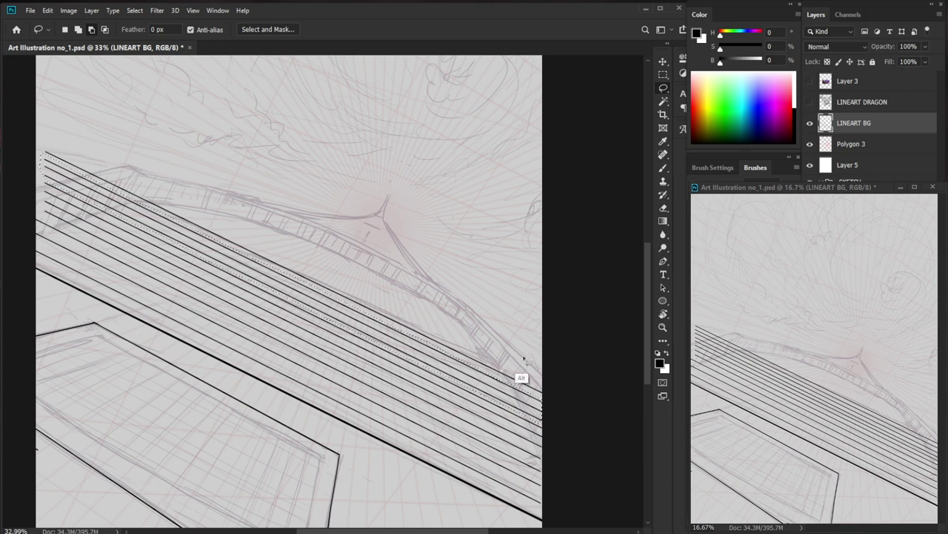
pyautogui.hotkey('ctrl', 't')
pyautogui.keyDown('alt'); pyautogui.click(51, 169); pyautogui.keyUp('alt')
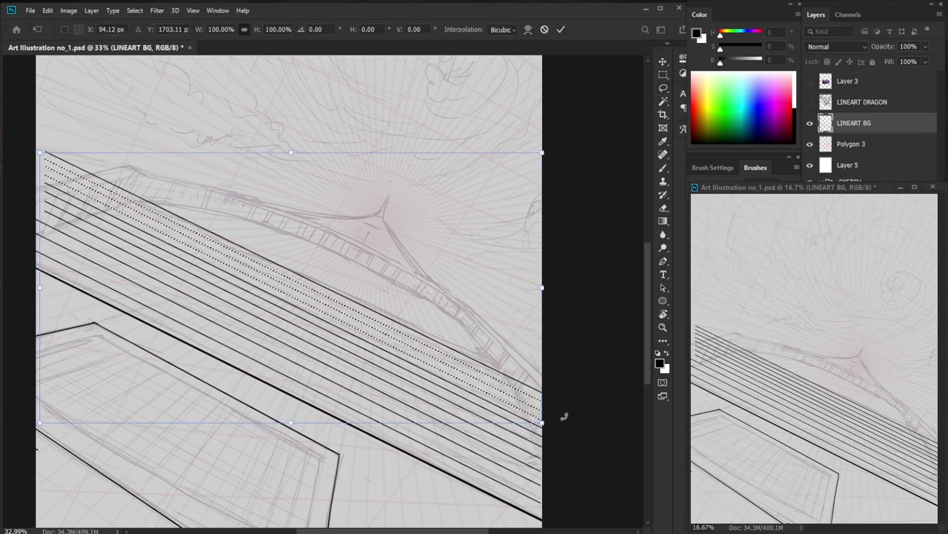
pyautogui.moveTo(564, 441); pyautogui.dragTo(568, 432)
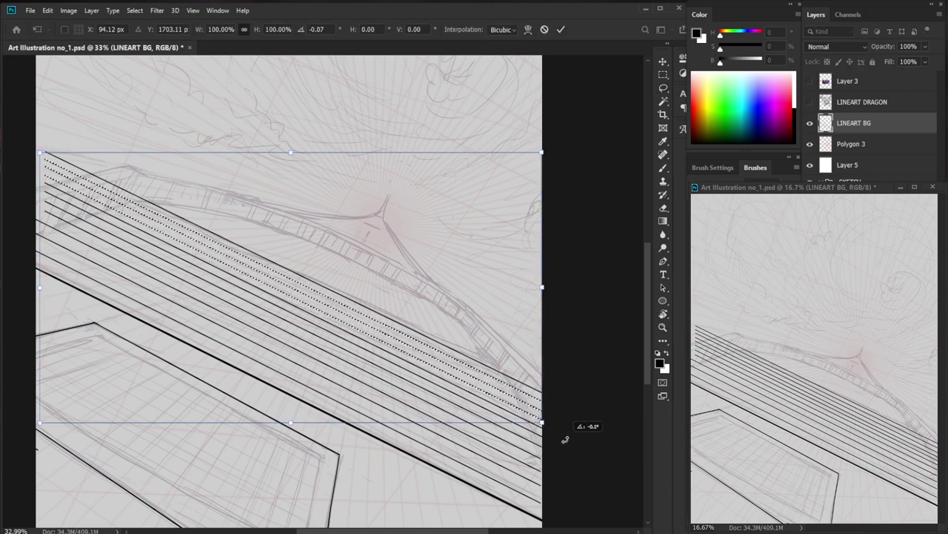
pyautogui.press('Return')
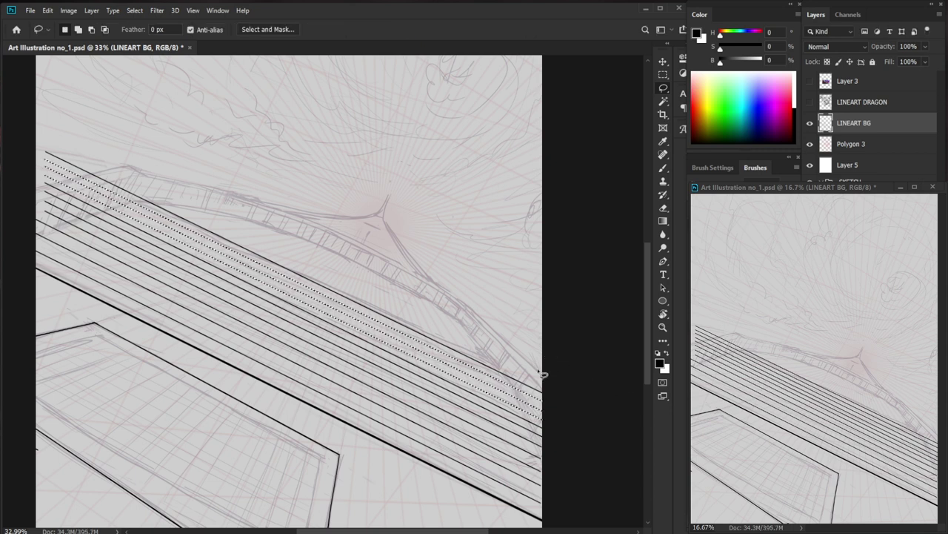
pyautogui.hotkey('ctrl', 'd')
pyautogui.press('z')
pyautogui.moveTo(538, 372); pyautogui.dragTo(473, 436)
pyautogui.moveTo(502, 397); pyautogui.dragTo(484, 408)
pyautogui.moveTo(287, 486); pyautogui.dragTo(278, 454)
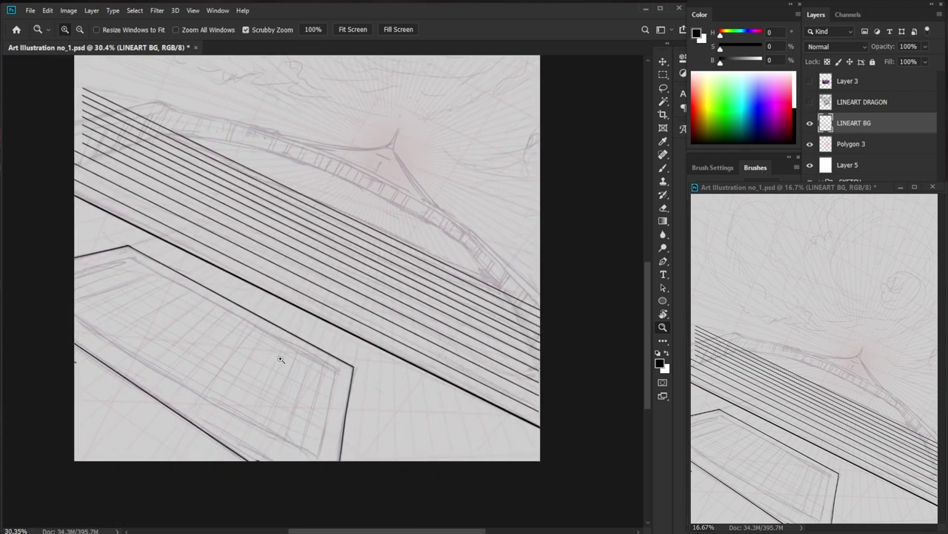
# Draw a long straight vertical brush line in the empty sky near the canvas's right edge on the LINEART BG layer.
pyautogui.moveTo(476, 217); pyautogui.dragTo(470, 287)
pyautogui.moveTo(470, 287); pyautogui.dragTo(461, 292)
pyautogui.moveTo(483, 156); pyautogui.dragTo(463, 138)
pyautogui.moveTo(456, 97)
pyautogui.mouseDown()
pyautogui.moveTo(456, 292)
pyautogui.moveTo(461, 115)
pyautogui.moveTo(470, 322)
pyautogui.mouseUp()
pyautogui.keyDown('shift'); pyautogui.click(470, 333); pyautogui.keyUp('shift')
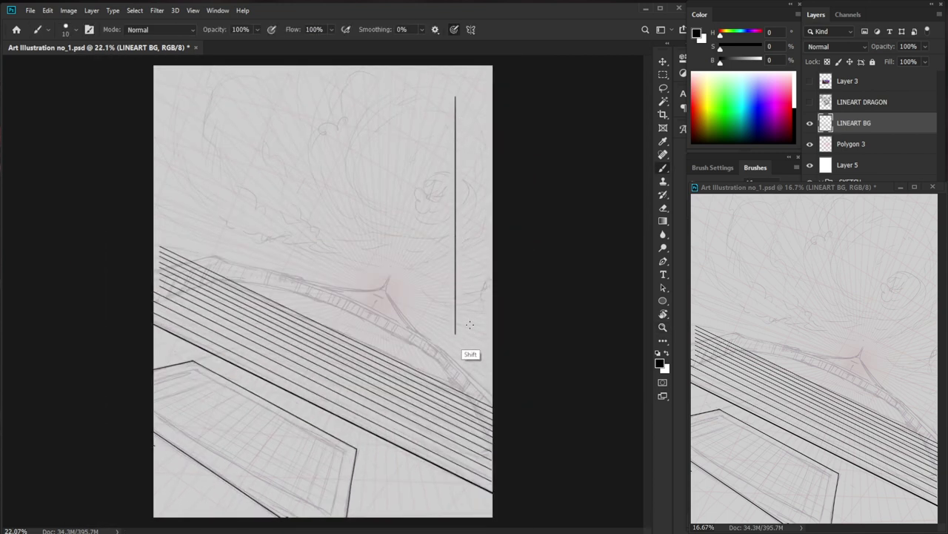
# Select the new vertical line, move it down over the rooftops, and rotate it to roughly follow the slope of the large roof's lower edge.
pyautogui.press('l')
pyautogui.moveTo(474, 71)
pyautogui.mouseDown()
pyautogui.moveTo(483, 313)
pyautogui.moveTo(423, 153)
pyautogui.moveTo(475, 72)
pyautogui.mouseUp()
pyautogui.press('v')
pyautogui.moveTo(464, 199); pyautogui.dragTo(303, 361)
pyautogui.hotkey('ctrl', 'd')
pyautogui.hotkey('ctrl', 't')
pyautogui.moveTo(323, 495); pyautogui.dragTo(392, 396)
pyautogui.press('Return')
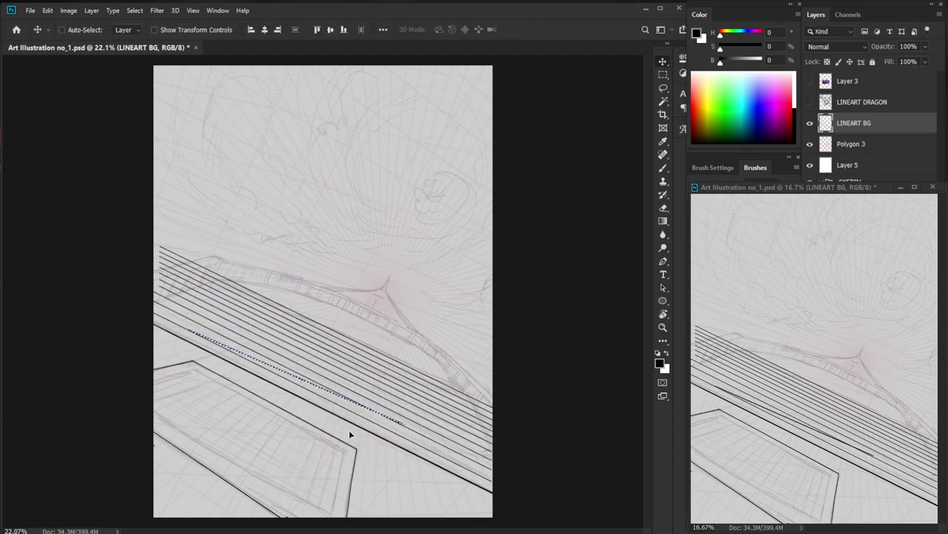
# Move the selected line to just inside the small foreground roof's lower edge and rotate it 9.42° to follow the sketch.
pyautogui.hotkey('ctrl', 'r')
pyautogui.hotkey('ctrl', 'r')
pyautogui.hotkey('ctrl', 't')
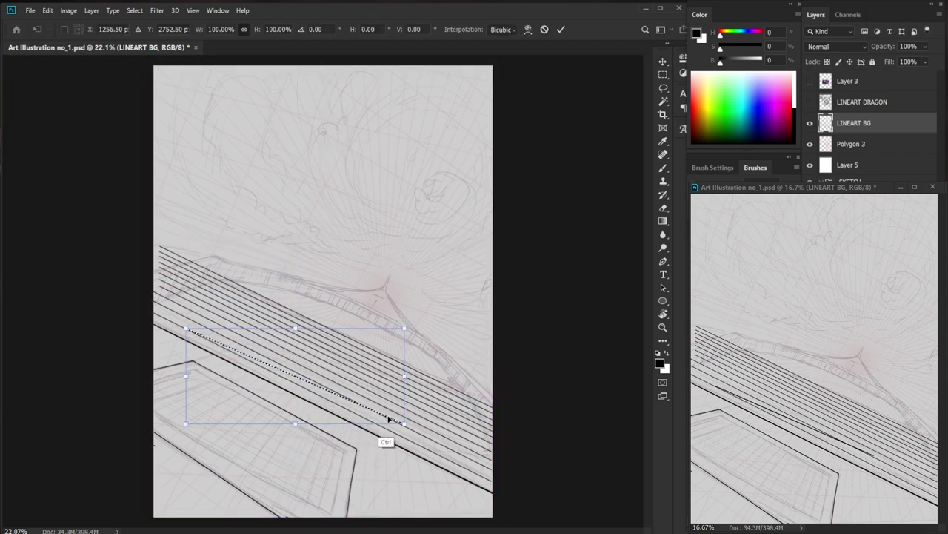
pyautogui.moveTo(380, 394); pyautogui.dragTo(278, 472)
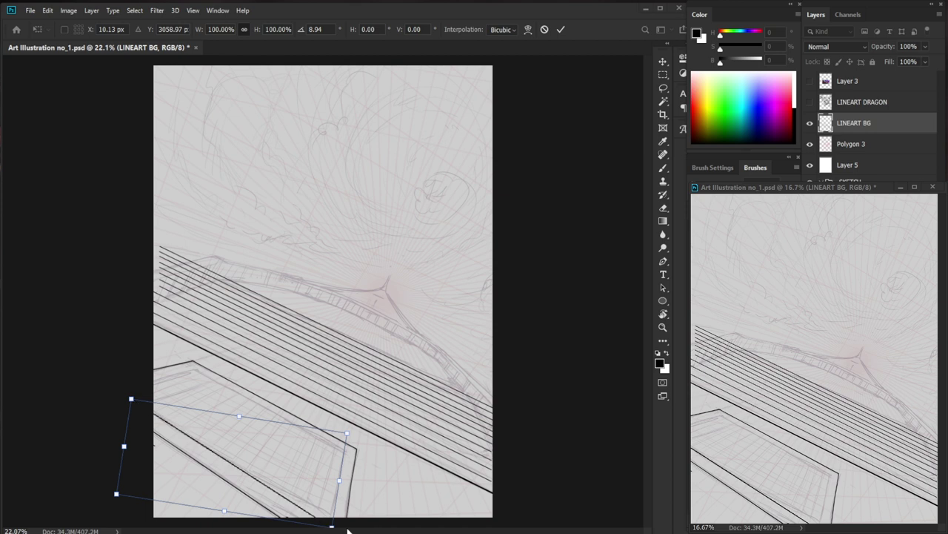
pyautogui.moveTo(364, 424)
pyautogui.mouseDown()
pyautogui.moveTo(352, 410)
pyautogui.moveTo(366, 422)
pyautogui.mouseUp()
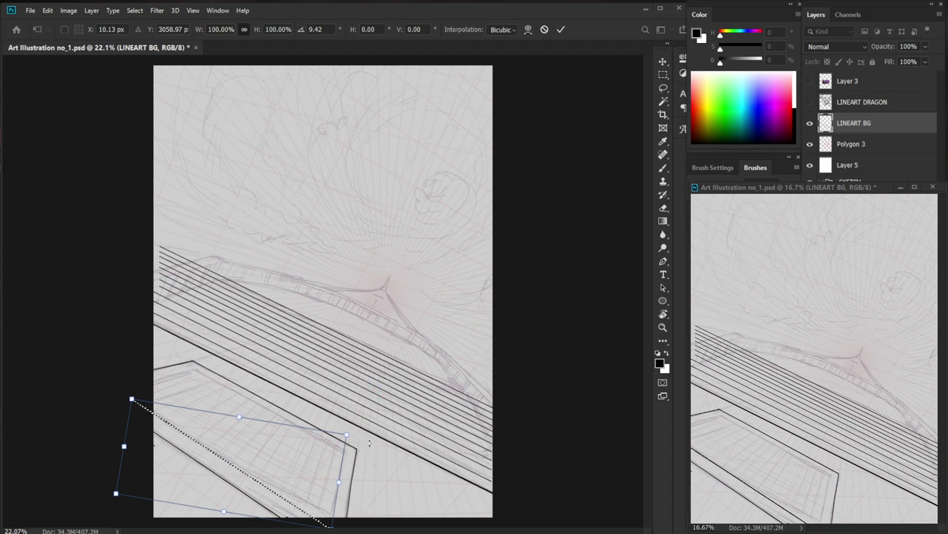
pyautogui.press('Return')
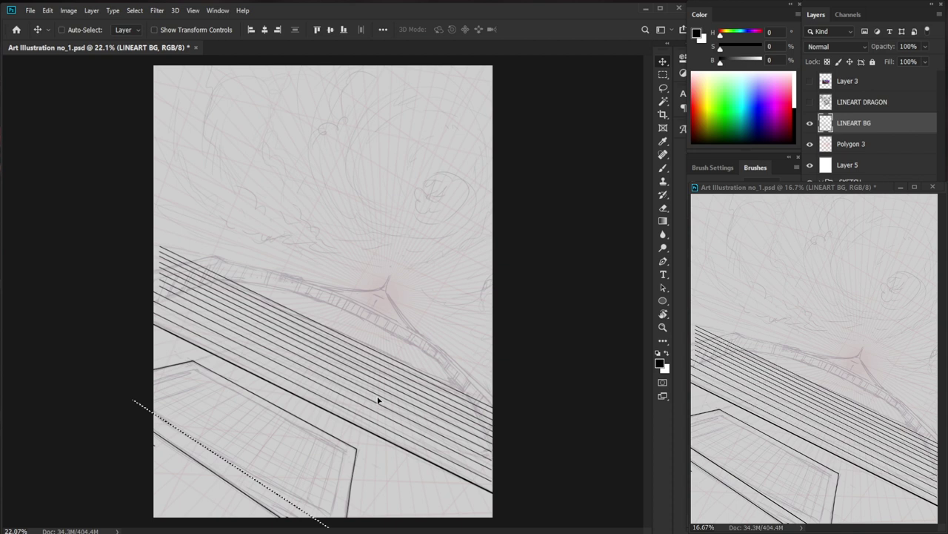
# Select the small foreground roof's long upper edge, duplicate it just inside the original, and start transforming the copy.
pyautogui.scroll(2, 380, 399)
pyautogui.moveTo(407, 340)
pyautogui.mouseDown()
pyautogui.moveTo(422, 369)
pyautogui.moveTo(321, 360)
pyautogui.moveTo(180, 277)
pyautogui.moveTo(286, 307)
pyautogui.moveTo(406, 370)
pyautogui.mouseUp()
pyautogui.press('l')
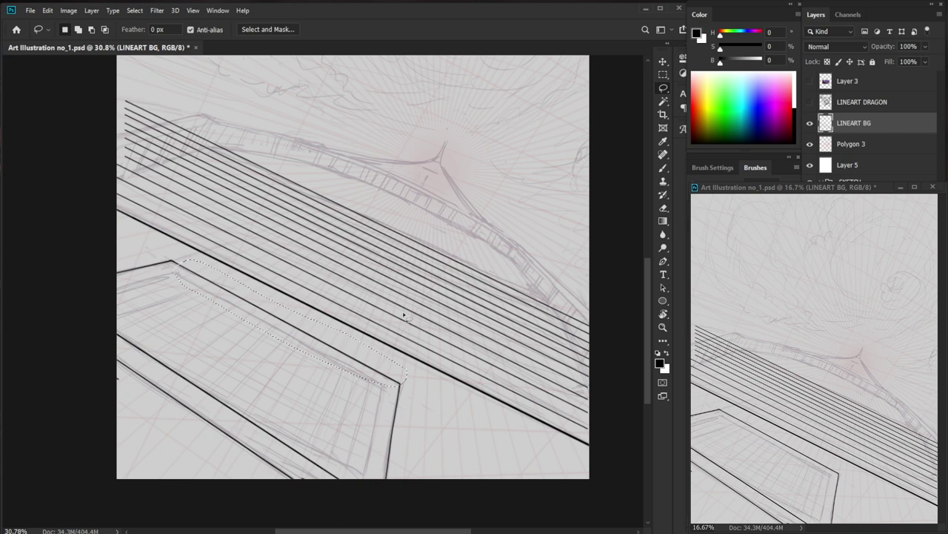
pyautogui.hotkey('ctrl', 't')
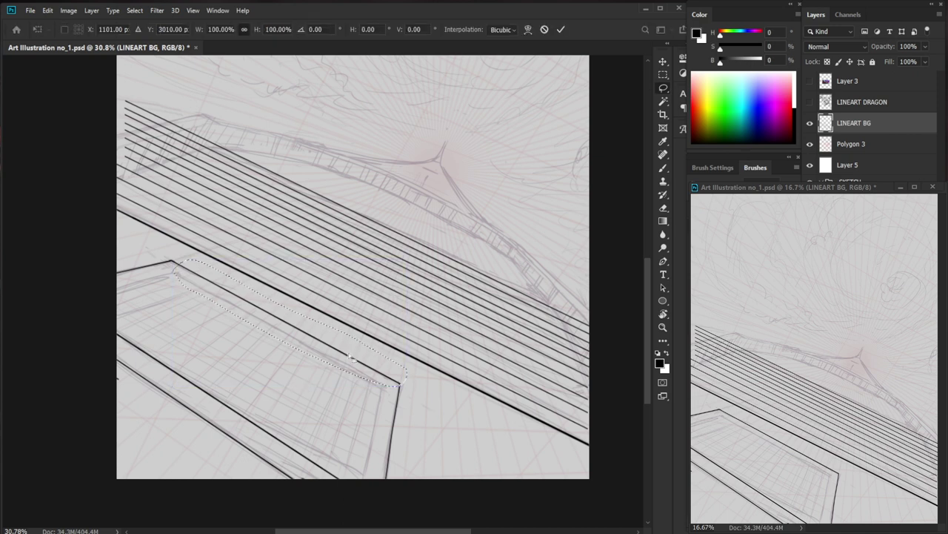
pyautogui.press('Escape')
pyautogui.press('v')
pyautogui.moveTo(362, 356); pyautogui.dragTo(337, 374)
pyautogui.hotkey('ctrl', 't')
pyautogui.moveTo(216, 338); pyautogui.dragTo(232, 323)
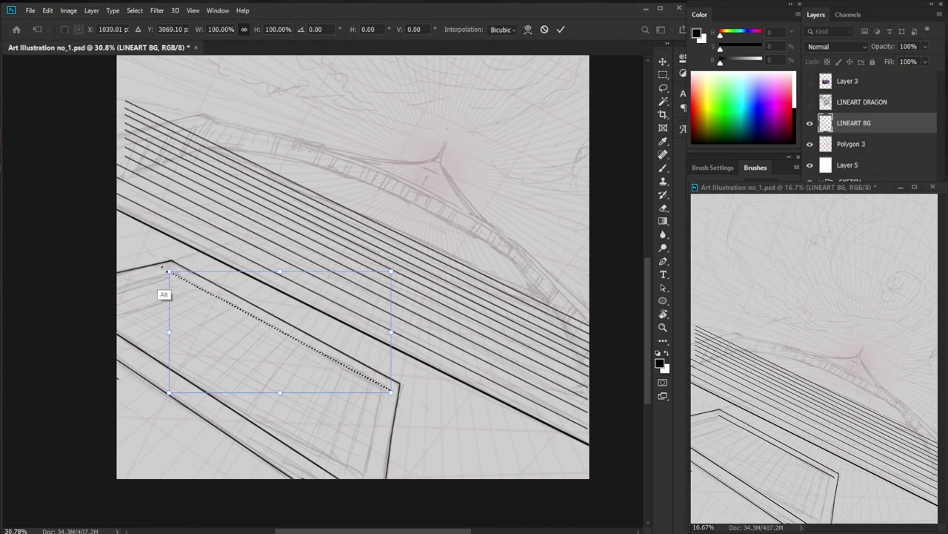
# Rotate the selected inner long frame line by 0.80° about its upper-left end, then deselect it.
pyautogui.keyDown('alt'); pyautogui.click(169, 272); pyautogui.keyUp('alt')
pyautogui.moveTo(406, 397); pyautogui.dragTo(404, 401)
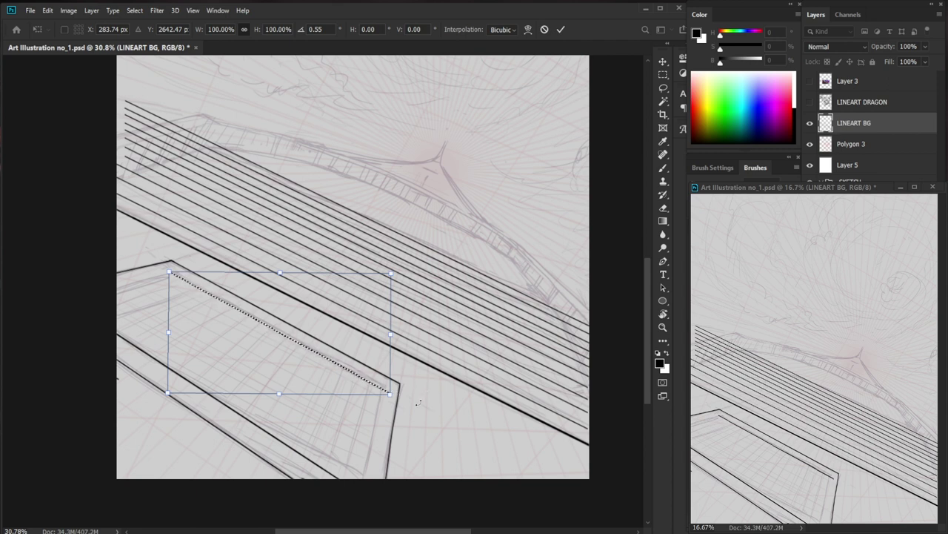
pyautogui.moveTo(410, 404); pyautogui.dragTo(412, 402)
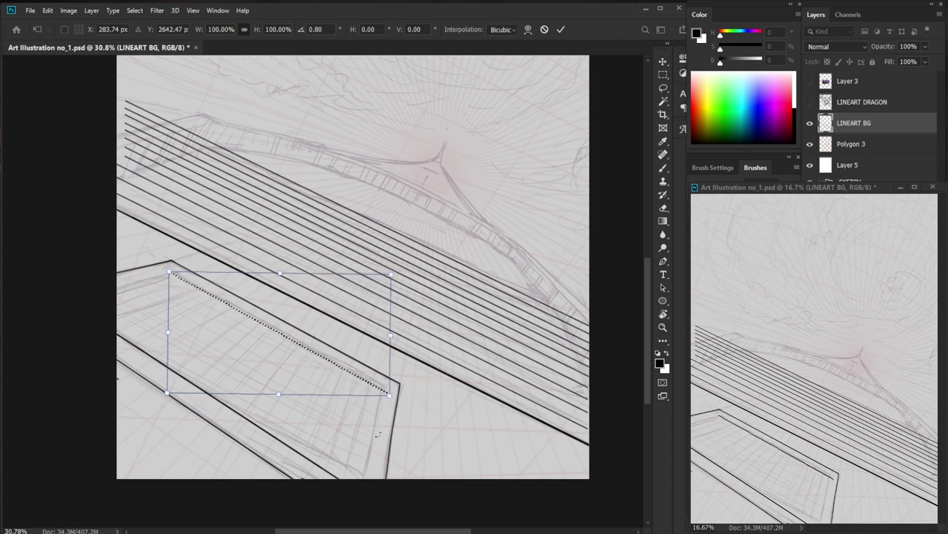
pyautogui.press('Return')
pyautogui.hotkey('ctrl', 'd')
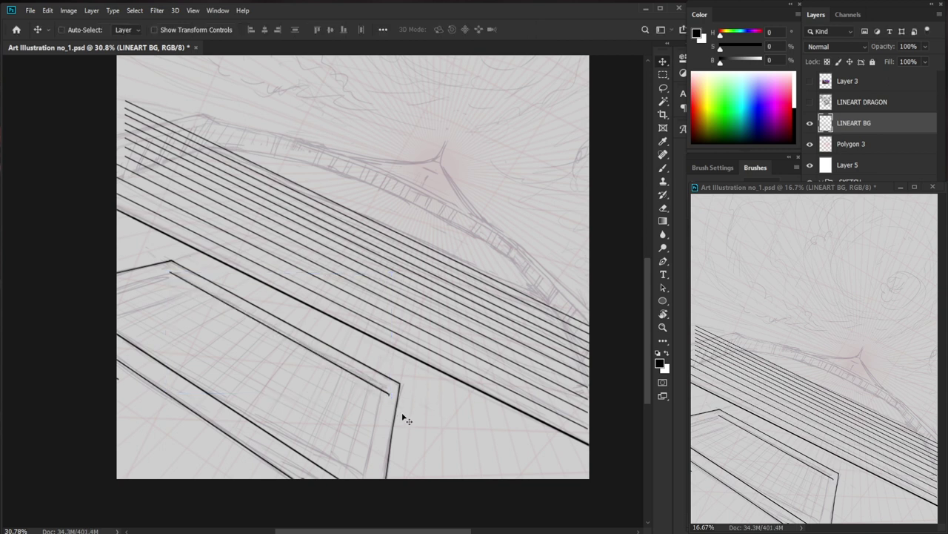
# Move the frame's short right edge inward to the end of the inner long line and rotate it by 3.60°.
pyautogui.moveTo(412, 423); pyautogui.dragTo(417, 396)
pyautogui.press('l')
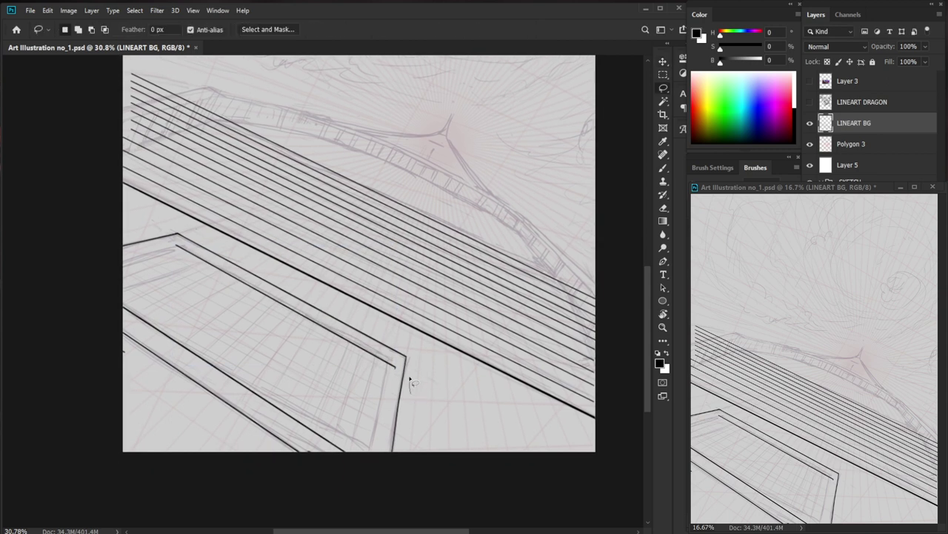
pyautogui.moveTo(407, 361)
pyautogui.mouseDown()
pyautogui.moveTo(388, 423)
pyautogui.moveTo(423, 415)
pyautogui.moveTo(405, 387)
pyautogui.moveTo(409, 406)
pyautogui.moveTo(396, 404)
pyautogui.mouseUp()
pyautogui.hotkey('ctrl', 't')
pyautogui.keyDown('alt'); pyautogui.click(392, 364); pyautogui.keyUp('alt')
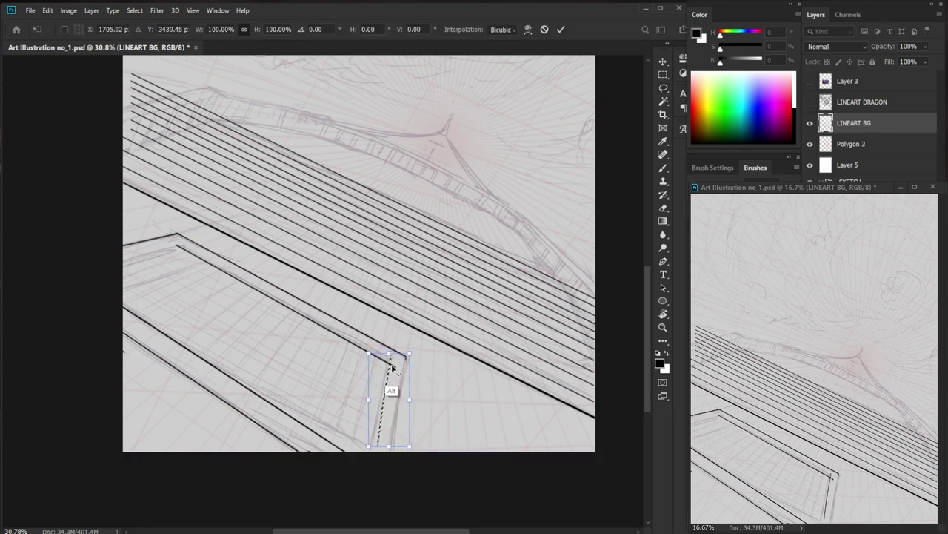
pyautogui.moveTo(395, 390); pyautogui.dragTo(394, 402)
pyautogui.moveTo(413, 454); pyautogui.dragTo(416, 463)
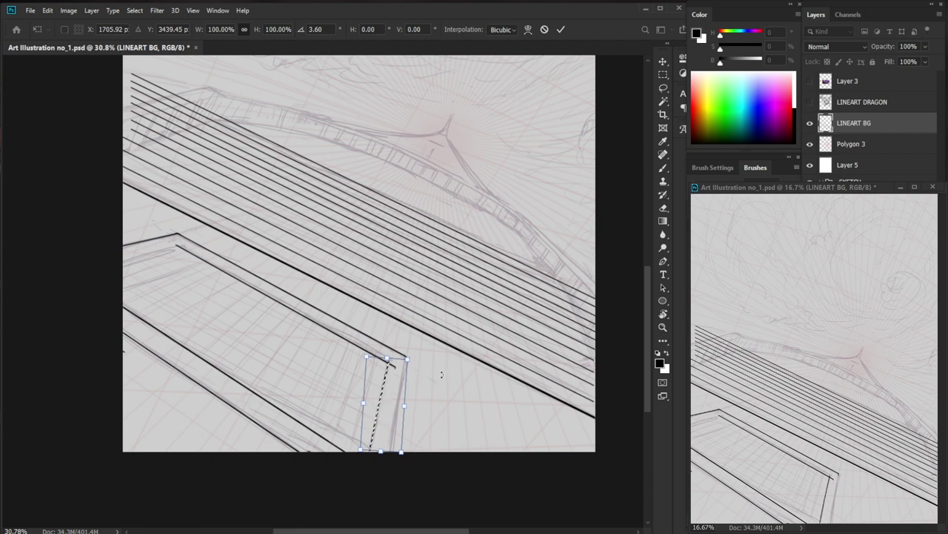
pyautogui.press('Return')
# Extend the lower end of the inner short edge past the canvas's bottom boundary with the 10 px brush.
pyautogui.scroll(5, 381, 469)
pyautogui.press('b')
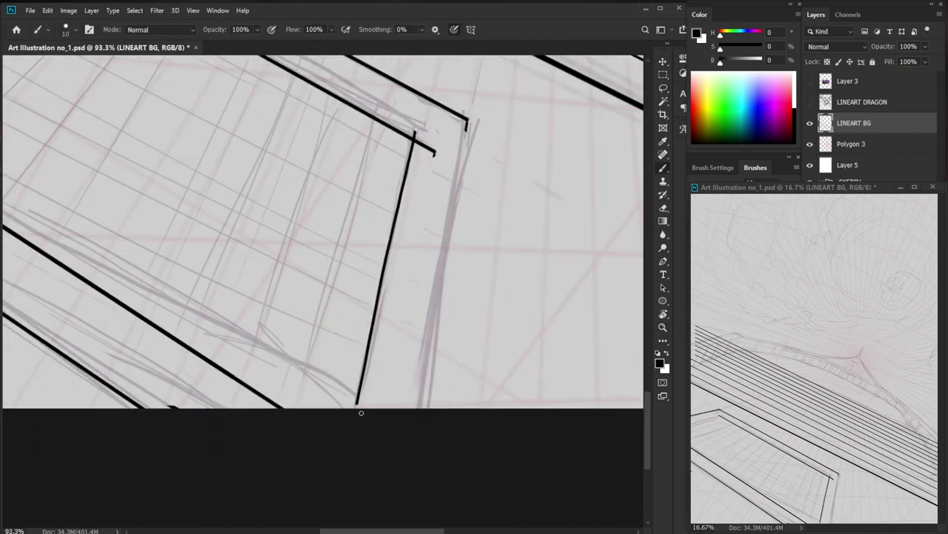
pyautogui.moveTo(357, 402); pyautogui.dragTo(338, 440)
# Enlarge the eraser to 400 px and trim both ends of the stacked diagonal lines along the sketched outline.
pyautogui.press('z')
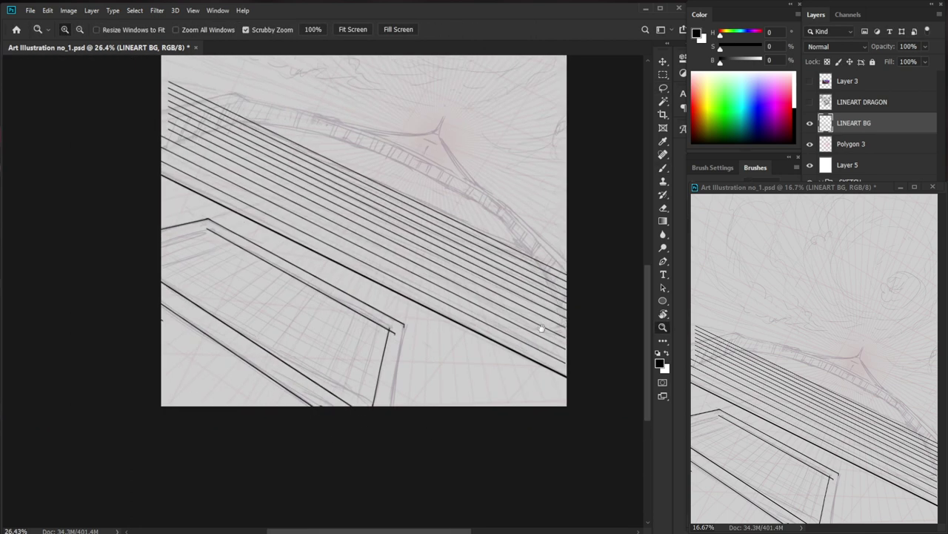
pyautogui.moveTo(551, 321); pyautogui.dragTo(478, 368)
pyautogui.moveTo(228, 238); pyautogui.dragTo(332, 345)
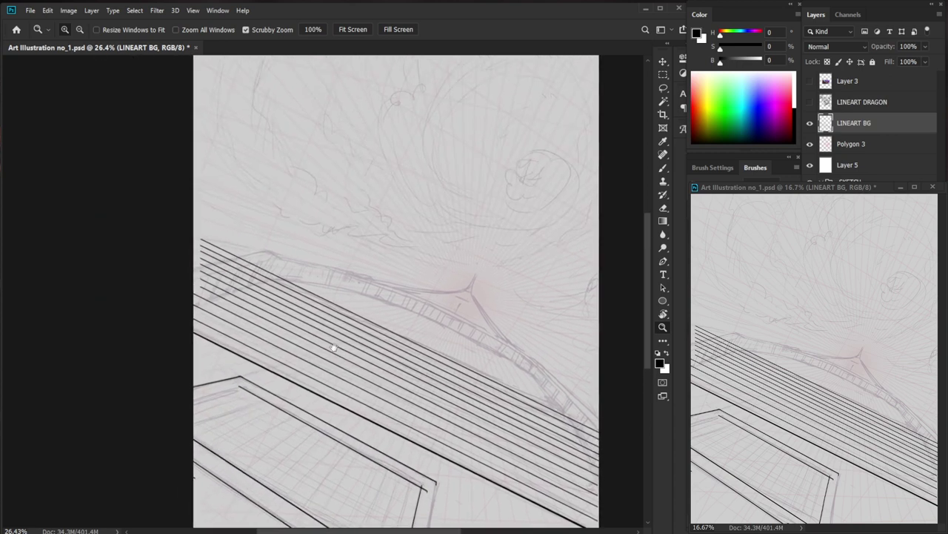
pyautogui.click(304, 231)
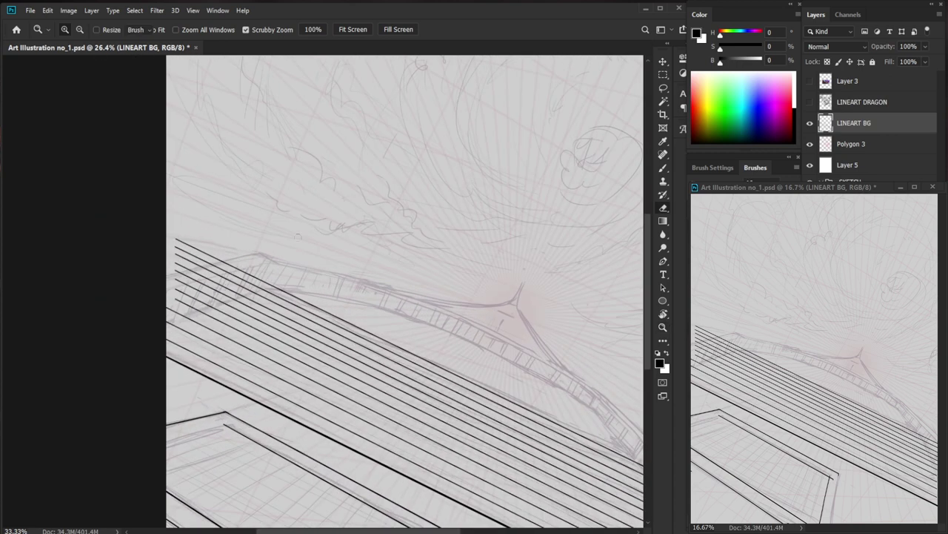
pyautogui.press('e')
pyautogui.press(']')
pyautogui.press(']')
pyautogui.press(']')
pyautogui.press(']')
pyautogui.press(']')
pyautogui.press(']')
pyautogui.press(']')
pyautogui.press(']')
pyautogui.press(']')
pyautogui.press(']')
pyautogui.press(']')
pyautogui.press(']')
pyautogui.press(']')
pyautogui.moveTo(267, 245)
pyautogui.mouseDown()
pyautogui.moveTo(136, 317)
pyautogui.moveTo(179, 229)
pyautogui.mouseUp()
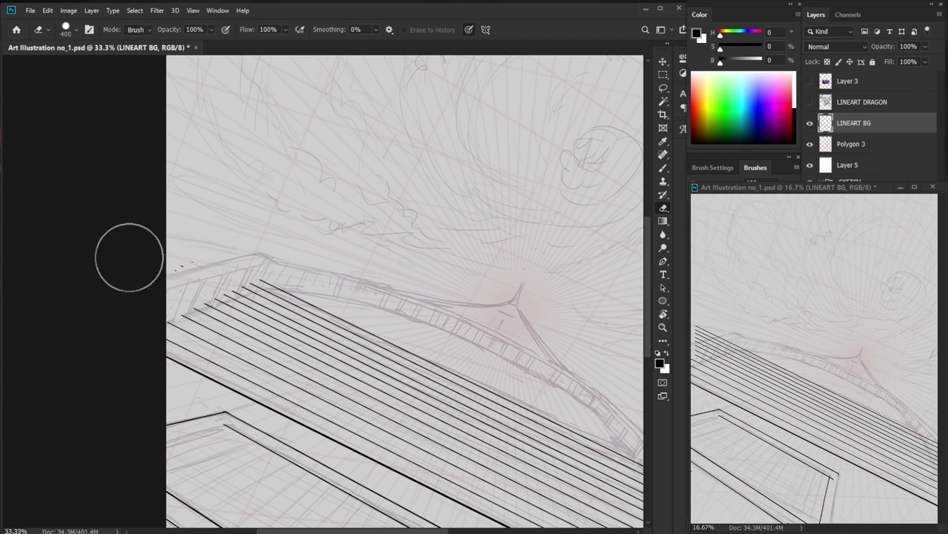
pyautogui.moveTo(426, 451); pyautogui.dragTo(250, 323)
pyautogui.moveTo(489, 304); pyautogui.dragTo(567, 471)
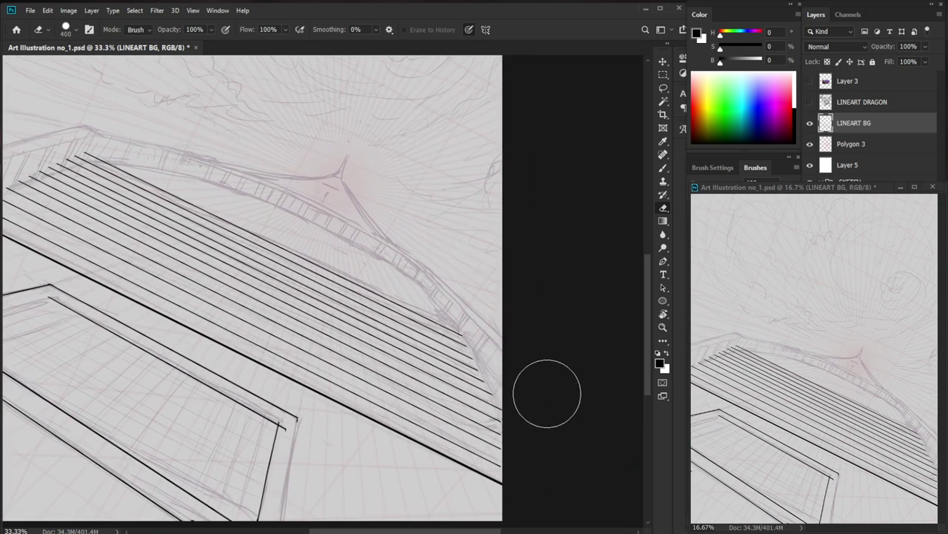
# Lasso the inner short edge of the frame.
pyautogui.hotkey('ctrl', 'space')
pyautogui.moveTo(531, 381); pyautogui.dragTo(413, 397)
pyautogui.moveTo(239, 343); pyautogui.dragTo(260, 348)
pyautogui.press('b')
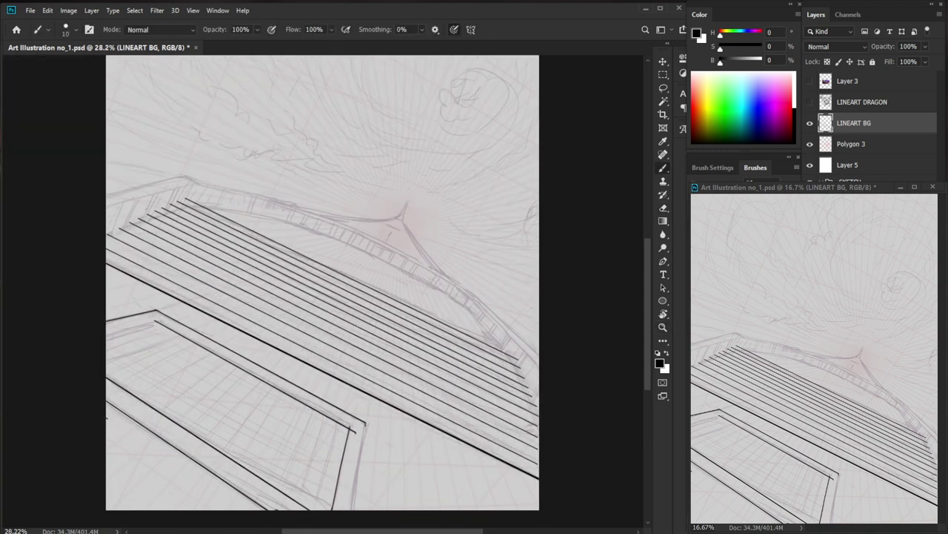
pyautogui.moveTo(370, 348); pyautogui.dragTo(429, 396)
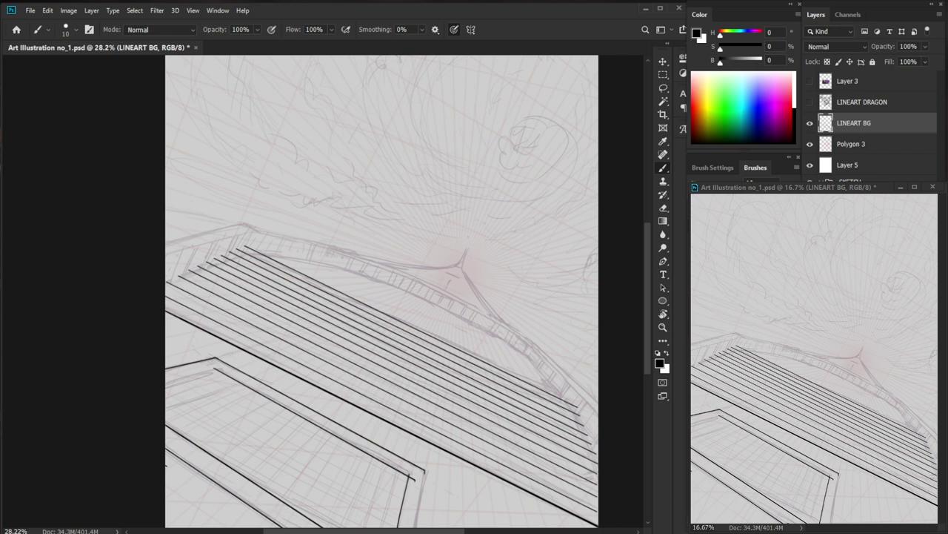
pyautogui.moveTo(400, 473); pyautogui.dragTo(438, 328)
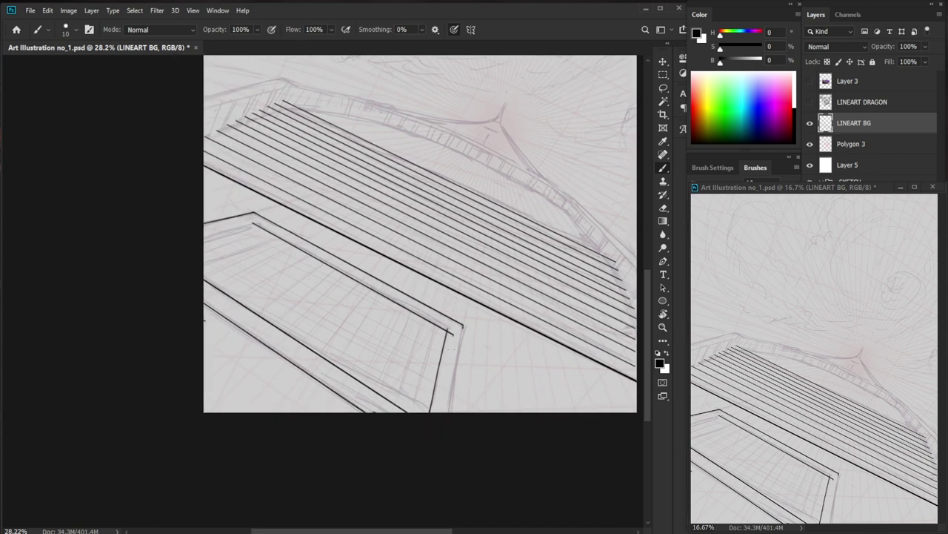
pyautogui.press('l')
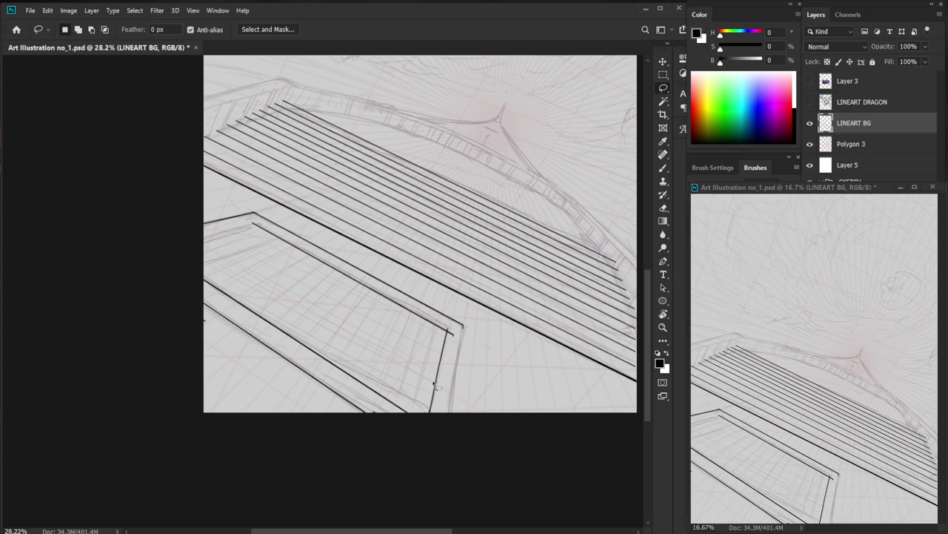
pyautogui.moveTo(441, 345); pyautogui.dragTo(448, 333)
pyautogui.hotkey('ctrl', 't')
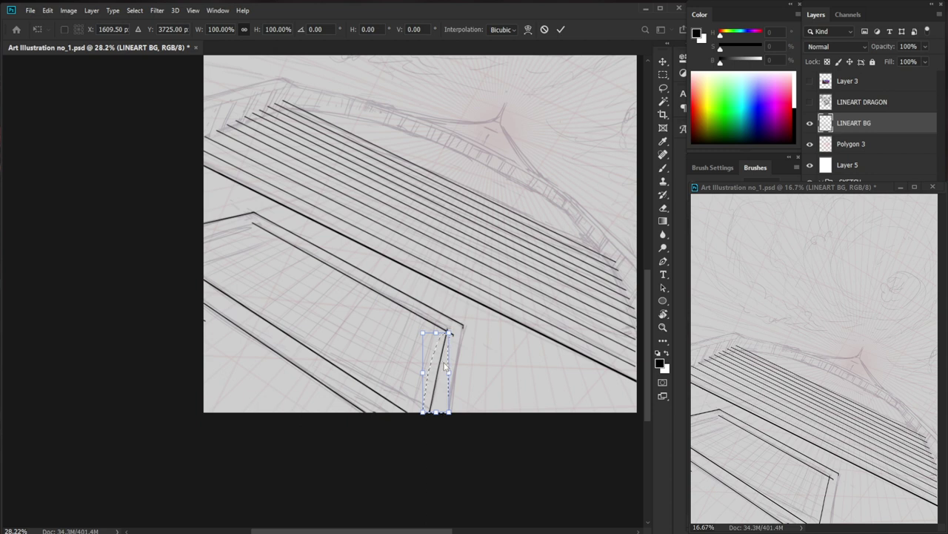
pyautogui.hotkey('alt', 'space')
pyautogui.press('Escape')
pyautogui.press('Escape')
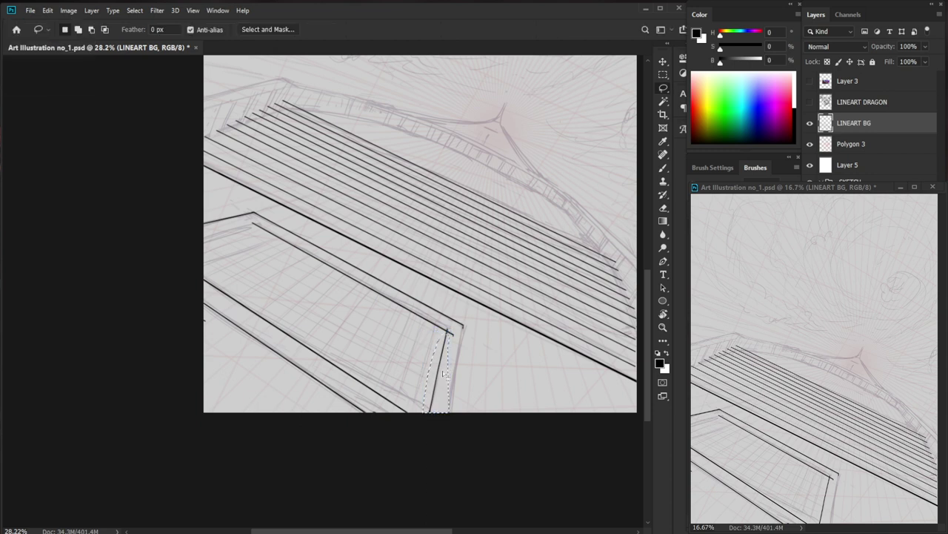
pyautogui.press('c')
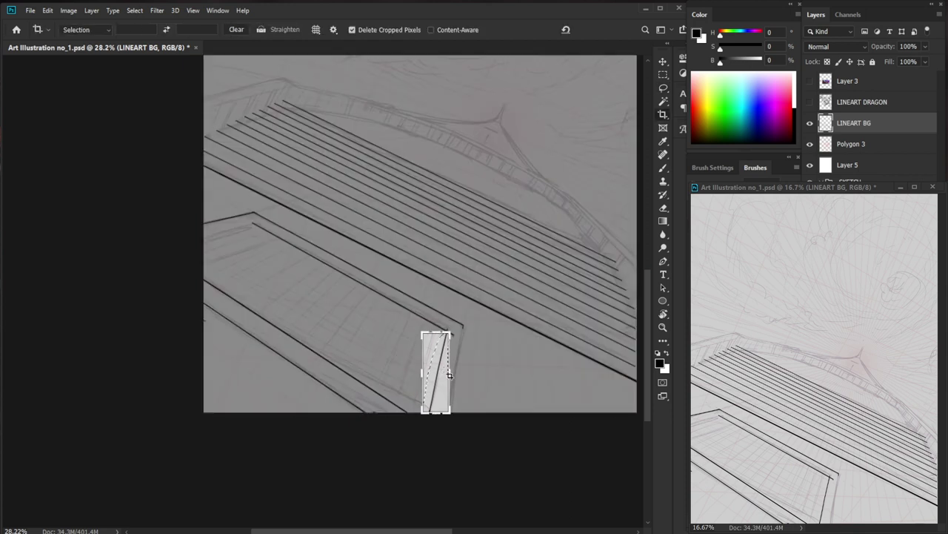
# Copy the inner short edge to the frame's outer corner and rotate the copy slightly to match the sketch.
pyautogui.press('v')
pyautogui.moveTo(443, 375)
pyautogui.mouseDown()
pyautogui.moveTo(445, 385)
pyautogui.moveTo(457, 370)
pyautogui.mouseUp()
pyautogui.hotkey('ctrl', 't')
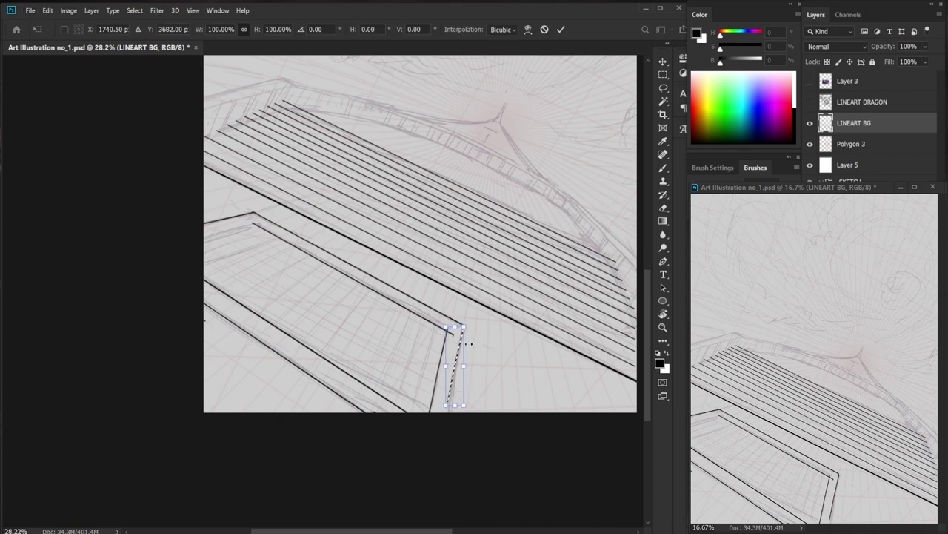
pyautogui.moveTo(475, 421); pyautogui.dragTo(480, 424)
pyautogui.press('Return')
# Brush in the missing lower end of the outer short edge down to the canvas boundary.
pyautogui.press('z')
pyautogui.moveTo(491, 374); pyautogui.dragTo(506, 389)
pyautogui.press('b')
pyautogui.moveTo(433, 404); pyautogui.dragTo(430, 419)
# Reduce the eraser to 30 px, clean up the lower ends of the short edges and redraw the outer one.
pyautogui.press('e')
pyautogui.click(425, 425)
pyautogui.hotkey('ctrl', 'z')
pyautogui.press('[')
pyautogui.press('[')
pyautogui.press('[')
pyautogui.press('[')
pyautogui.press('[')
pyautogui.press('[')
pyautogui.press('[')
pyautogui.press('[')
pyautogui.press('[')
pyautogui.press('[')
pyautogui.press('[')
pyautogui.press('[')
pyautogui.press('[')
pyautogui.press('[')
pyautogui.press('[')
pyautogui.press('[')
pyautogui.moveTo(432, 390); pyautogui.dragTo(423, 438)
pyautogui.press('b')
pyautogui.moveTo(435, 384)
pyautogui.mouseDown()
pyautogui.moveTo(427, 436)
pyautogui.moveTo(441, 410)
pyautogui.mouseUp()
# Erase the inner long line's overshoot beyond the right inner corner of the frame.
pyautogui.press('z')
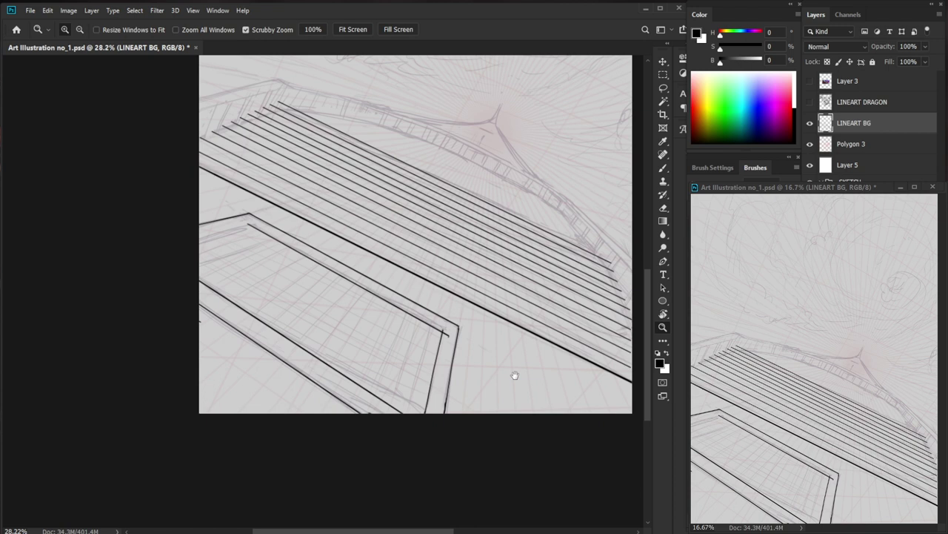
pyautogui.click(329, 380)
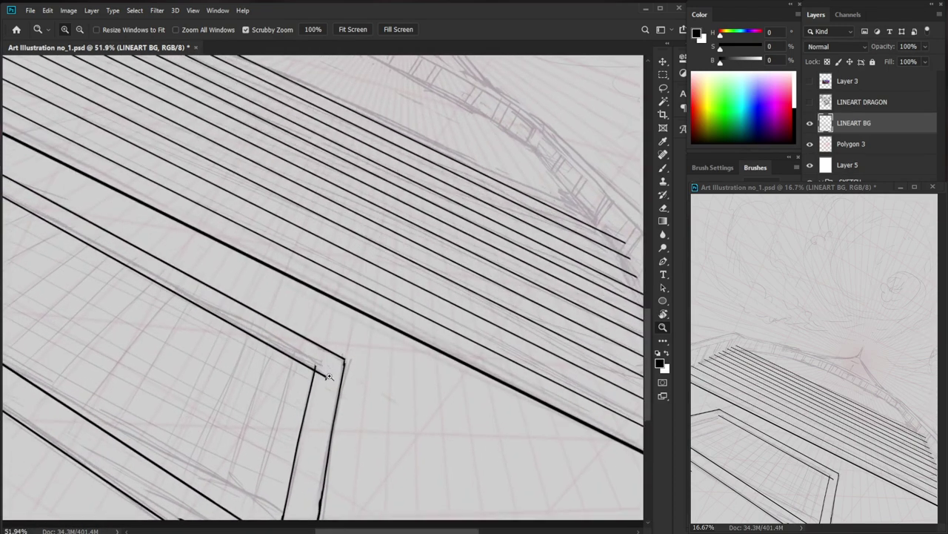
pyautogui.press('e')
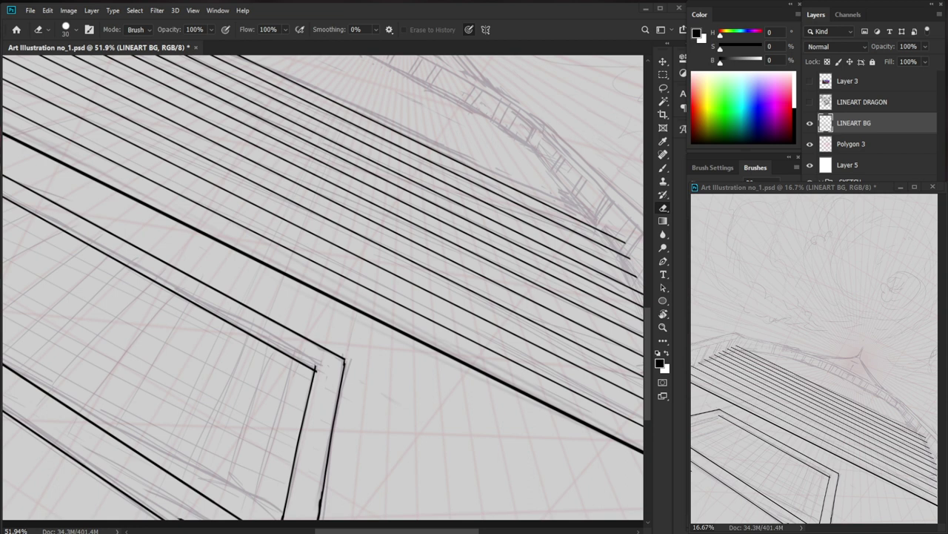
# Draw a thin parallel line just outside the inner short edge, from the inner corner past the canvas's bottom boundary.
pyautogui.moveTo(437, 420); pyautogui.dragTo(412, 359)
pyautogui.scroll(3, 412, 359)
pyautogui.press('b')
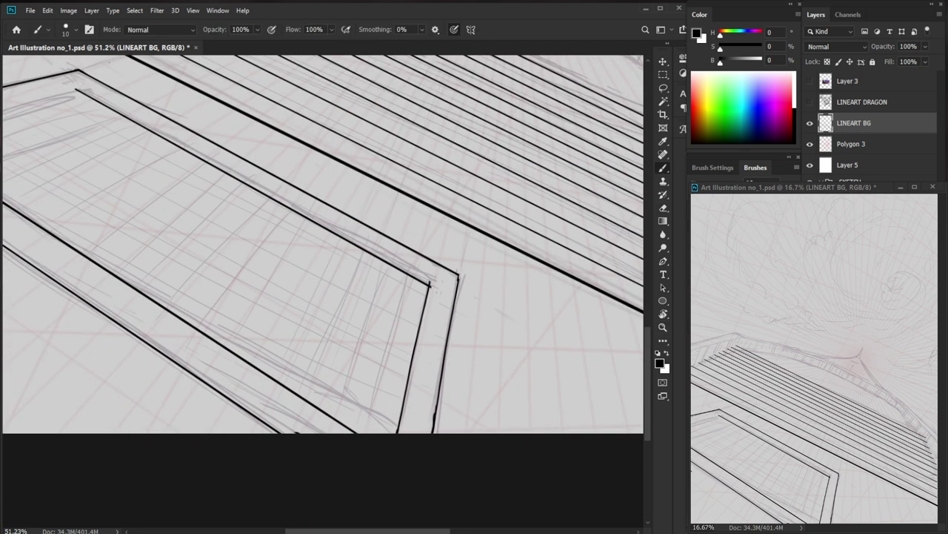
pyautogui.moveTo(434, 280); pyautogui.dragTo(406, 421)
pyautogui.hotkey('ctrl', 'z')
pyautogui.moveTo(433, 279); pyautogui.dragTo(397, 451)
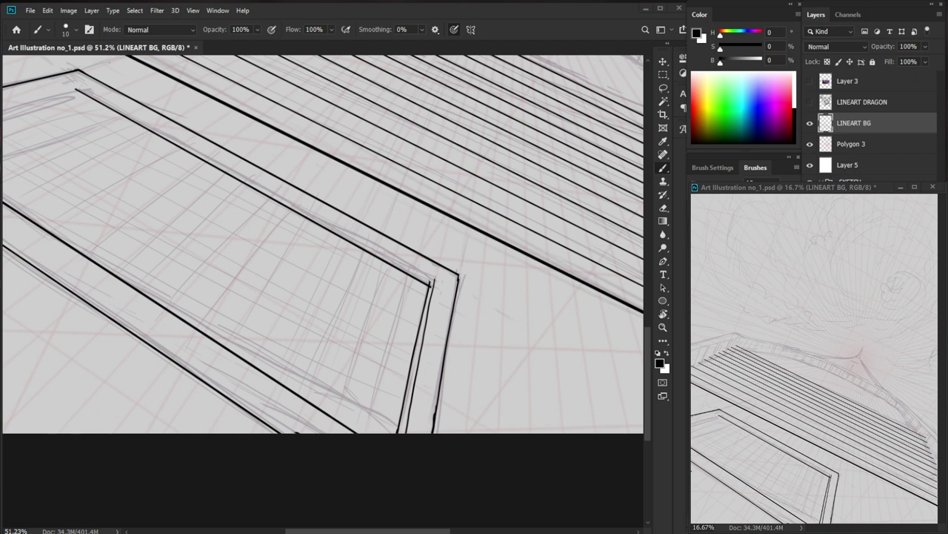
# Erase the stray line ends at the right inner corner of the frame.
pyautogui.press('e')
pyautogui.hotkey('ctrl', 'space')
pyautogui.moveTo(435, 281)
pyautogui.mouseDown()
pyautogui.moveTo(467, 282)
pyautogui.moveTo(429, 297)
pyautogui.moveTo(431, 280)
pyautogui.mouseUp()
pyautogui.press('b')
pyautogui.hotkey('ctrl', 'space')
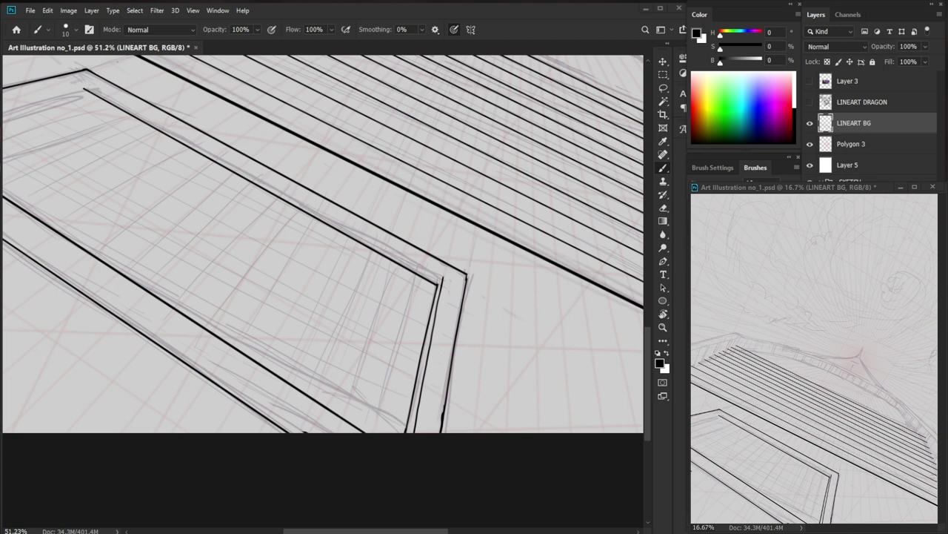
pyautogui.press('z')
pyautogui.moveTo(444, 277)
pyautogui.mouseDown()
pyautogui.moveTo(474, 277)
pyautogui.moveTo(453, 279)
pyautogui.mouseUp()
pyautogui.press('e')
pyautogui.click(447, 277)
# Copy the inner short edge to the frame's upper-left inner corner, rotate it 58.92° about that corner and deselect it.
pyautogui.press('z')
pyautogui.moveTo(487, 216)
pyautogui.mouseDown()
pyautogui.moveTo(468, 222)
pyautogui.moveTo(539, 280)
pyautogui.mouseUp()
pyautogui.press('e')
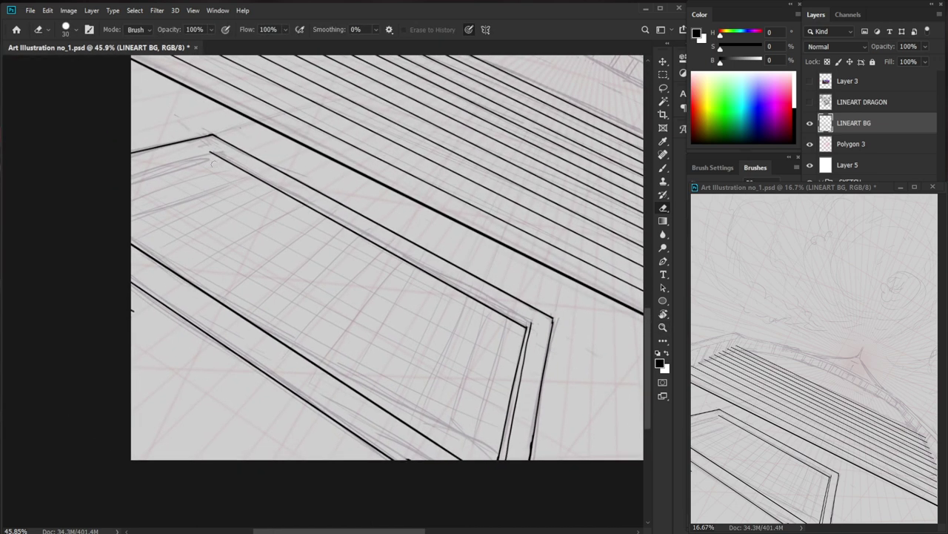
pyautogui.moveTo(563, 402)
pyautogui.mouseDown()
pyautogui.moveTo(512, 375)
pyautogui.moveTo(502, 305)
pyautogui.moveTo(478, 429)
pyautogui.moveTo(467, 393)
pyautogui.moveTo(505, 288)
pyautogui.mouseUp()
pyautogui.press('l')
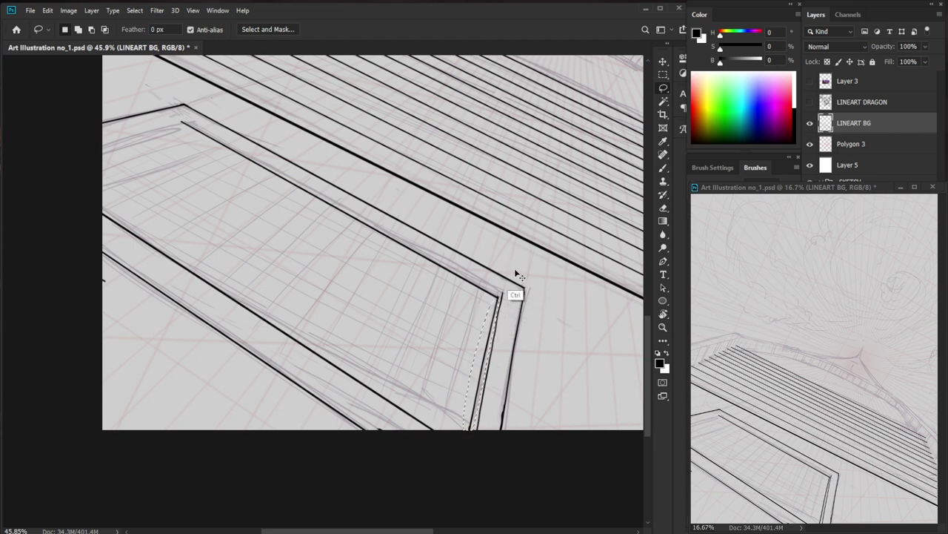
pyautogui.press('v')
pyautogui.moveTo(487, 362)
pyautogui.mouseDown()
pyautogui.moveTo(302, 271)
pyautogui.moveTo(225, 217)
pyautogui.moveTo(171, 162)
pyautogui.moveTo(197, 178)
pyautogui.moveTo(193, 83)
pyautogui.moveTo(221, 105)
pyautogui.mouseUp()
pyautogui.hotkey('ctrl', 't')
pyautogui.keyDown('alt'); pyautogui.click(180, 122); pyautogui.keyUp('alt')
pyautogui.moveTo(83, 211); pyautogui.dragTo(43, 162)
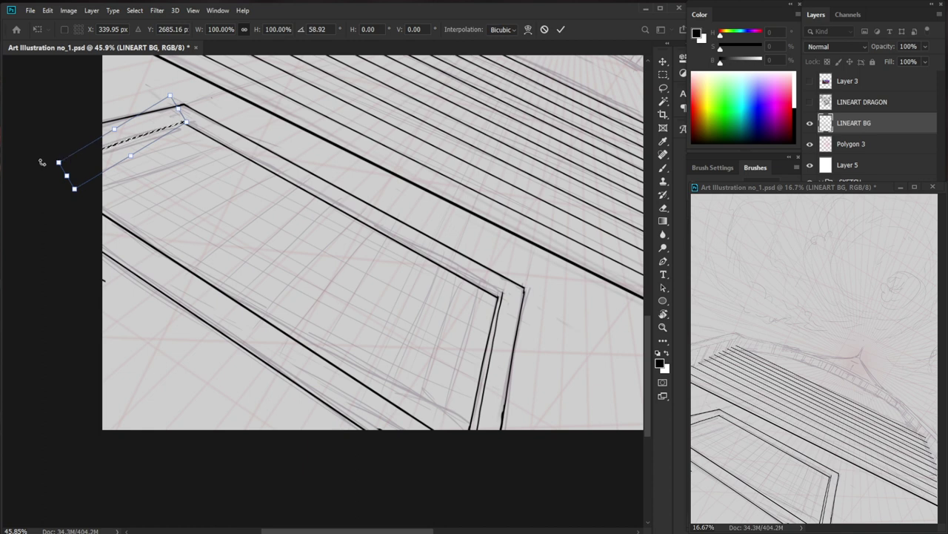
pyautogui.press('Return')
pyautogui.hotkey('ctrl', 'd')
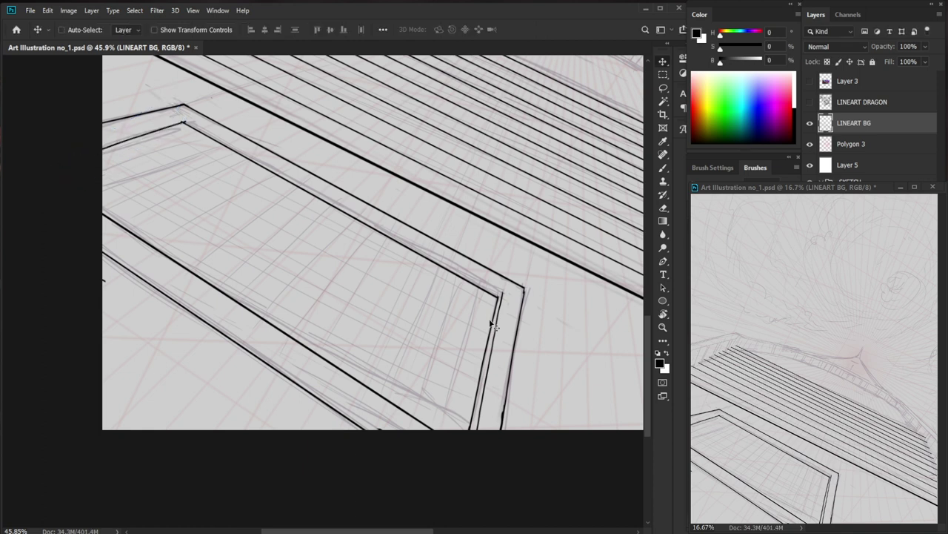
# Draw a thin parallel line just above the inner upper-left edge, from the corner to the canvas's left boundary.
pyautogui.scroll(-3, 495, 317)
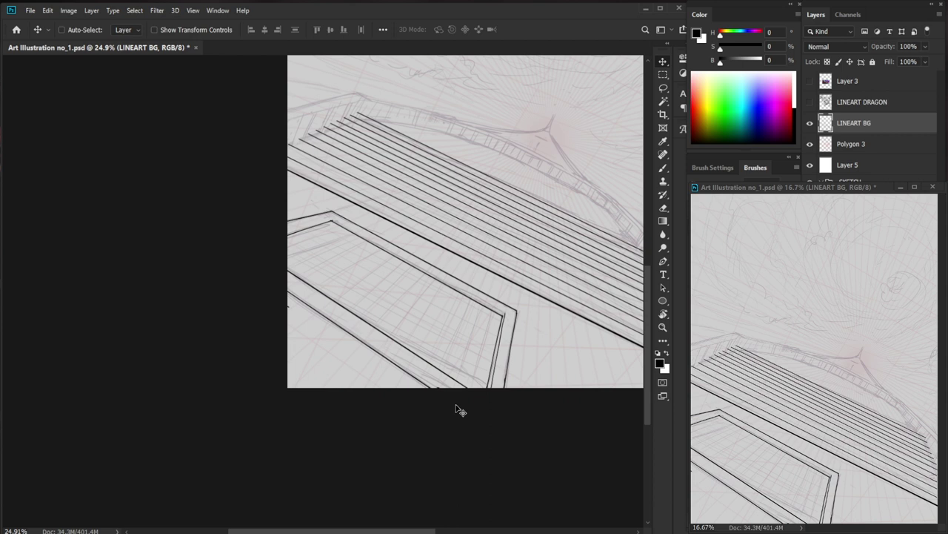
pyautogui.moveTo(559, 347); pyautogui.dragTo(585, 399)
pyautogui.moveTo(361, 269); pyautogui.dragTo(415, 271)
pyautogui.press('b')
pyautogui.moveTo(357, 277)
pyautogui.mouseDown()
pyautogui.moveTo(214, 319)
pyautogui.moveTo(454, 247)
pyautogui.moveTo(259, 304)
pyautogui.mouseUp()
pyautogui.hotkey('ctrl', 'z')
pyautogui.hotkey('ctrl', 'space')
pyautogui.hotkey('ctrl', 'z')
pyautogui.moveTo(458, 247); pyautogui.dragTo(156, 338)
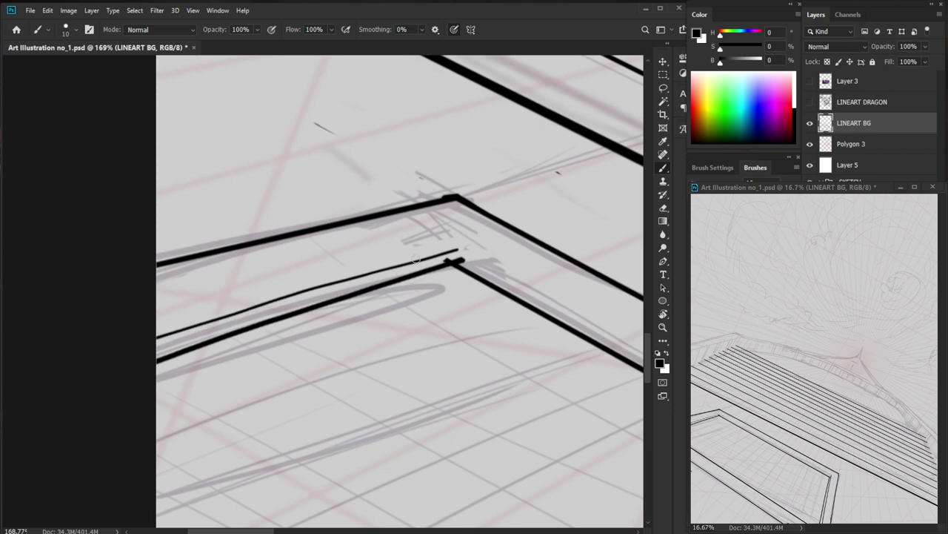
pyautogui.hotkey('ctrl', 'z')
pyautogui.moveTo(455, 247); pyautogui.dragTo(151, 336)
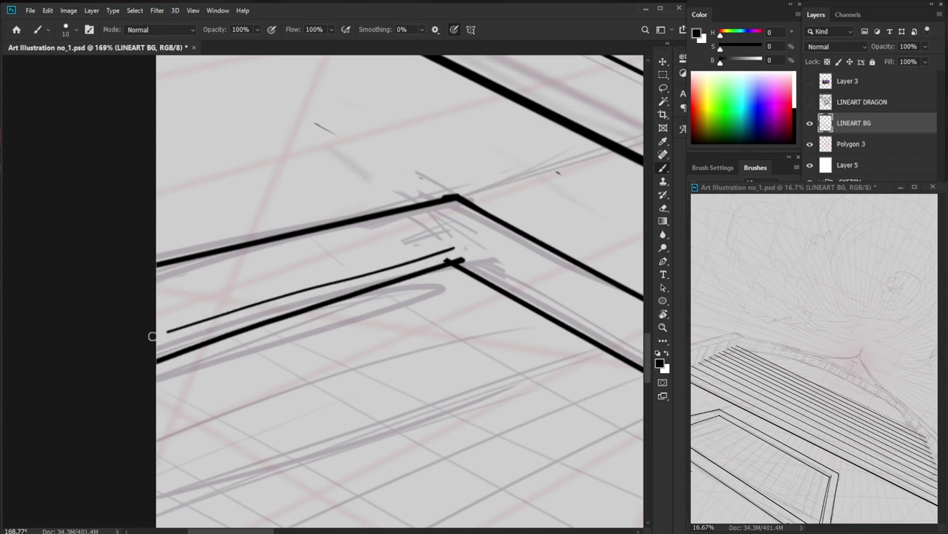
# Draw a thin parallel line alongside the inner frame's long upper edge, connecting its two corners.
pyautogui.moveTo(360, 287); pyautogui.dragTo(200, 258)
pyautogui.moveTo(527, 399); pyautogui.dragTo(435, 319)
pyautogui.moveTo(558, 395); pyautogui.dragTo(414, 322)
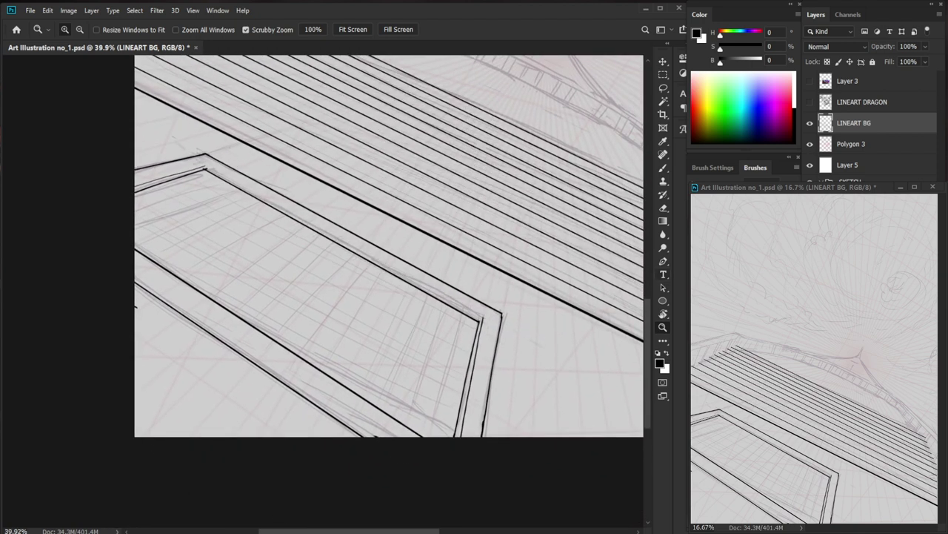
pyautogui.scroll(2, 504, 317)
pyautogui.press('r')
pyautogui.moveTo(556, 229)
pyautogui.mouseDown()
pyautogui.moveTo(510, 412)
pyautogui.moveTo(484, 435)
pyautogui.mouseUp()
pyautogui.moveTo(390, 121); pyautogui.dragTo(379, 196)
pyautogui.press('b')
pyautogui.moveTo(350, 126); pyautogui.dragTo(379, 510)
pyautogui.moveTo(441, 407); pyautogui.dragTo(400, 412)
pyautogui.press('r')
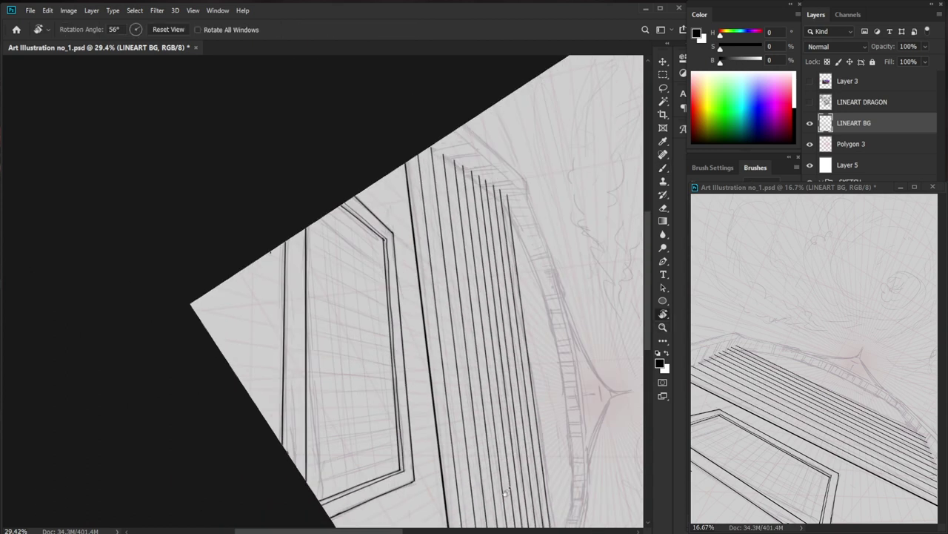
# Ink over the frame's outer short edge from its right outer corner down to the canvas's lower boundary.
pyautogui.moveTo(504, 492); pyautogui.dragTo(588, 280)
pyautogui.moveTo(511, 366); pyautogui.dragTo(543, 364)
pyautogui.moveTo(518, 472); pyautogui.dragTo(524, 423)
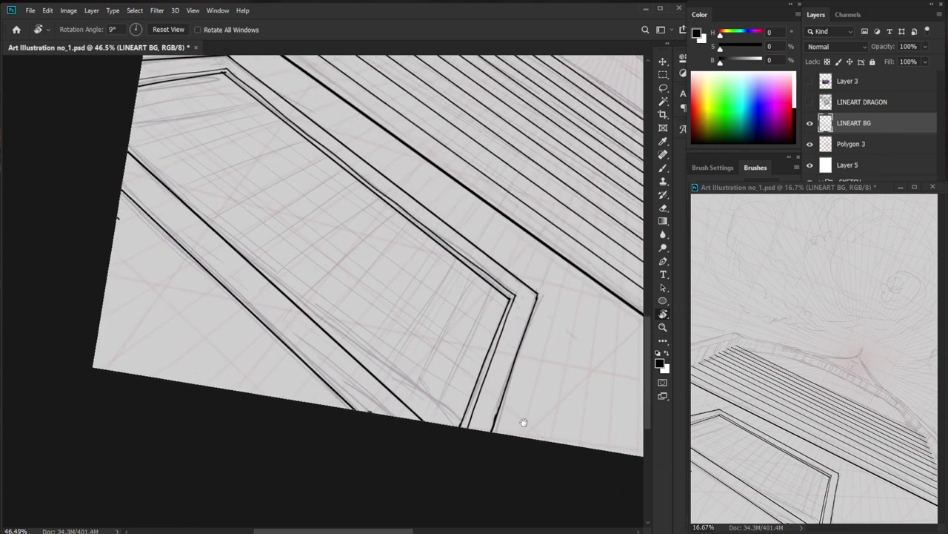
pyautogui.scroll(2, 523, 422)
pyautogui.press('b')
pyautogui.moveTo(538, 280); pyautogui.dragTo(487, 430)
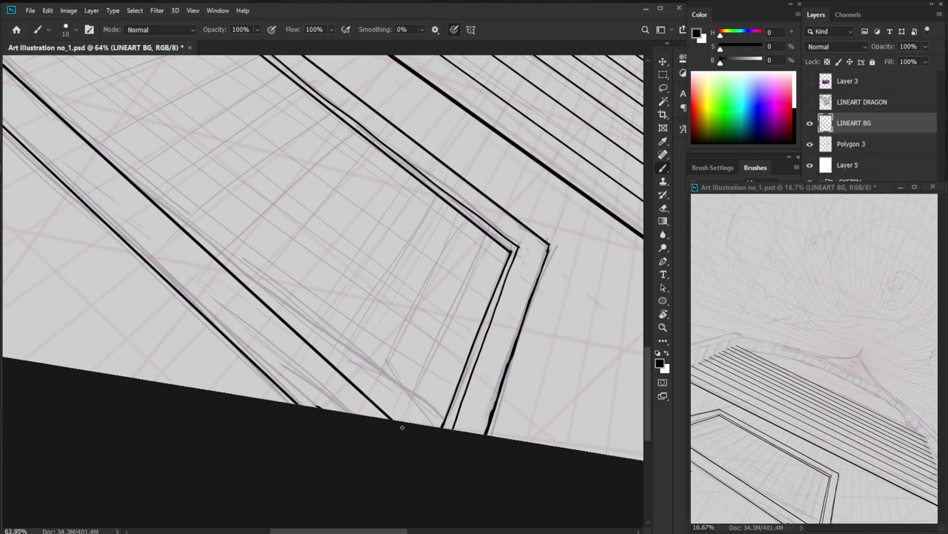
# Erase uneven patches along the frame's inner short edges and reink the innermost line down to the canvas boundary.
pyautogui.press('e')
pyautogui.moveTo(490, 325); pyautogui.dragTo(483, 351)
pyautogui.press('b')
pyautogui.press('e')
pyautogui.moveTo(496, 281)
pyautogui.mouseDown()
pyautogui.moveTo(479, 332)
pyautogui.moveTo(489, 301)
pyautogui.moveTo(485, 310)
pyautogui.mouseUp()
pyautogui.press('b')
pyautogui.press('e')
pyautogui.moveTo(493, 289); pyautogui.dragTo(446, 411)
pyautogui.press('b')
pyautogui.press('e')
pyautogui.moveTo(464, 368)
pyautogui.mouseDown()
pyautogui.moveTo(448, 419)
pyautogui.moveTo(449, 407)
pyautogui.mouseUp()
pyautogui.press('b')
pyautogui.moveTo(458, 385); pyautogui.dragTo(441, 428)
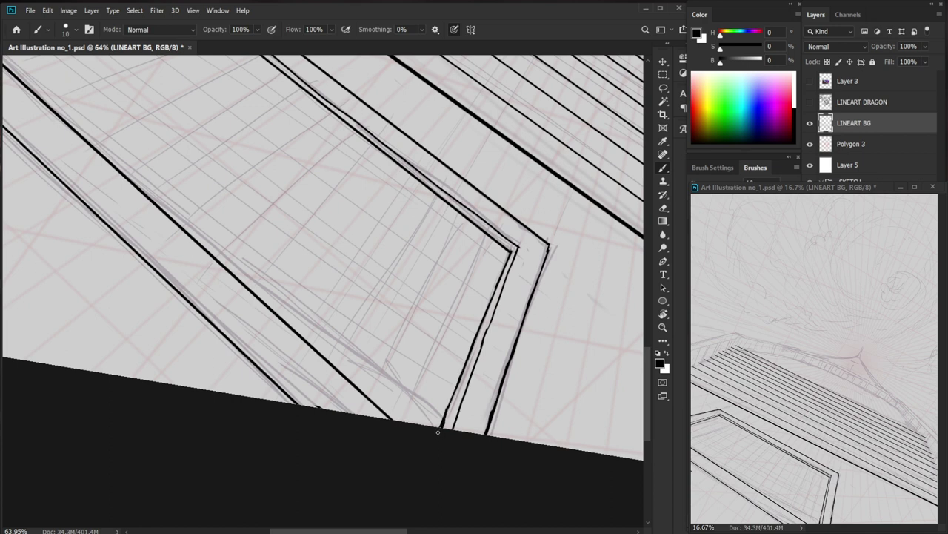
# Draw short slanted riser strokes joining the left ends of the upper stair lines into a zigzag.
pyautogui.scroll(-5, 445, 435)
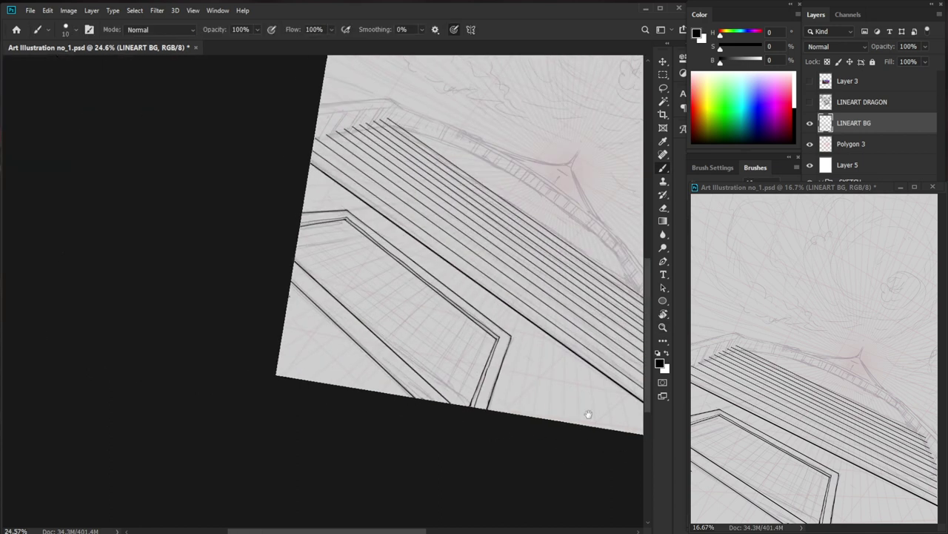
pyautogui.moveTo(588, 414); pyautogui.dragTo(458, 437)
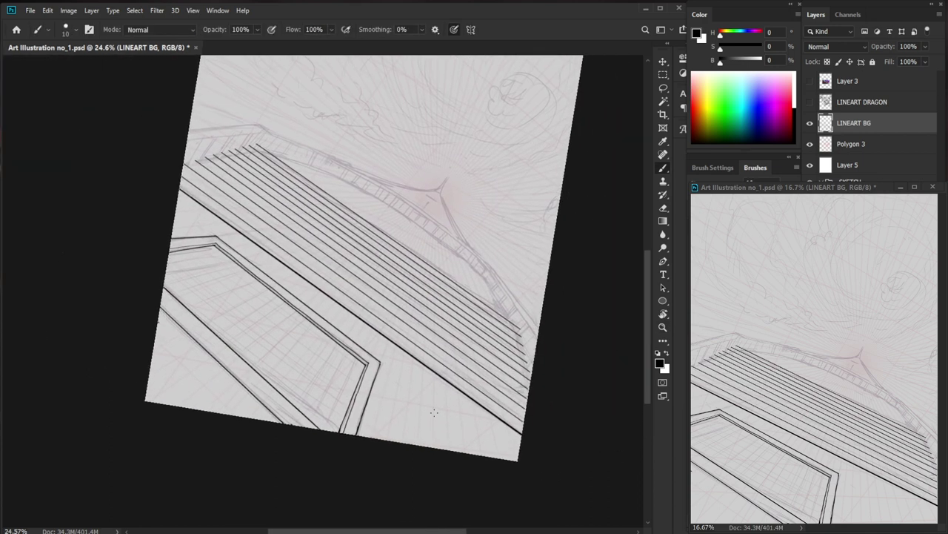
pyautogui.moveTo(346, 286); pyautogui.dragTo(444, 296)
pyautogui.moveTo(483, 372); pyautogui.dragTo(504, 448)
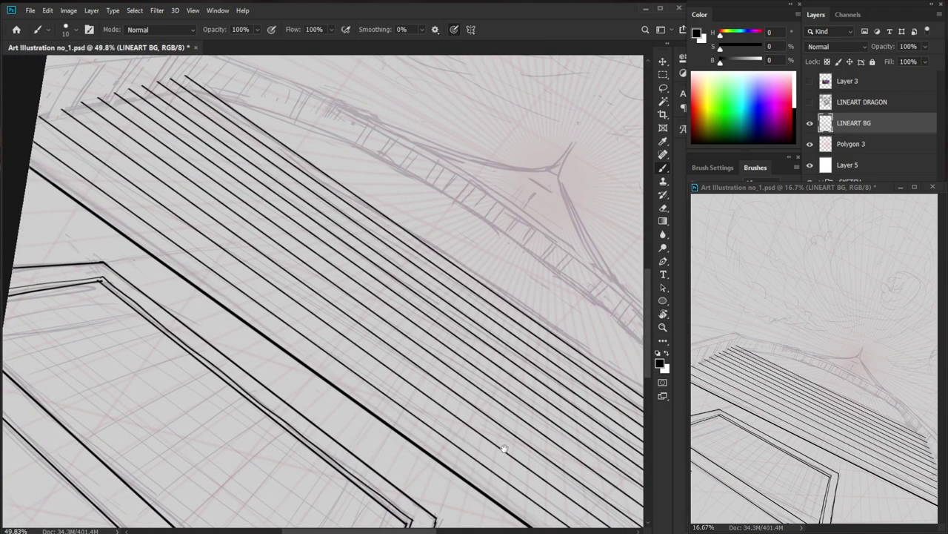
pyautogui.moveTo(307, 280)
pyautogui.mouseDown()
pyautogui.moveTo(350, 333)
pyautogui.moveTo(435, 391)
pyautogui.mouseUp()
pyautogui.moveTo(307, 188)
pyautogui.mouseDown()
pyautogui.moveTo(404, 190)
pyautogui.moveTo(316, 197)
pyautogui.mouseUp()
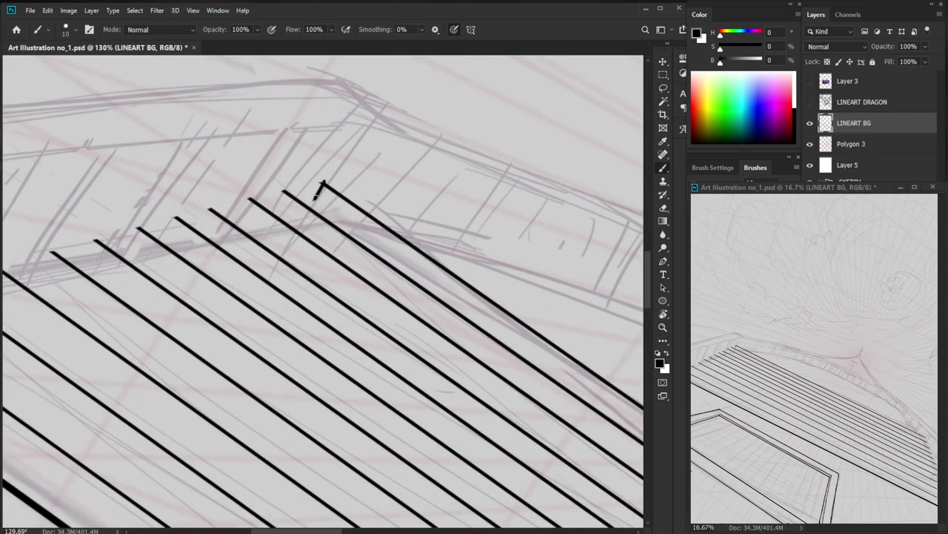
pyautogui.moveTo(325, 183)
pyautogui.mouseDown()
pyautogui.moveTo(309, 211)
pyautogui.moveTo(271, 207)
pyautogui.moveTo(192, 231)
pyautogui.mouseUp()
pyautogui.moveTo(192, 230); pyautogui.dragTo(337, 274)
pyautogui.moveTo(427, 231); pyautogui.dragTo(415, 252)
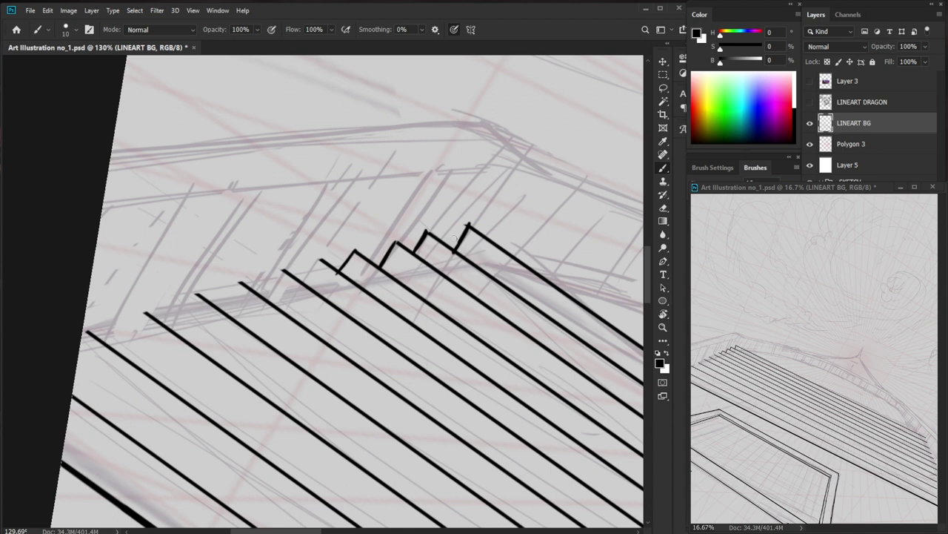
pyautogui.moveTo(321, 257)
pyautogui.mouseDown()
pyautogui.moveTo(305, 280)
pyautogui.moveTo(409, 244)
pyautogui.moveTo(369, 252)
pyautogui.moveTo(339, 244)
pyautogui.moveTo(326, 263)
pyautogui.moveTo(271, 278)
pyautogui.mouseUp()
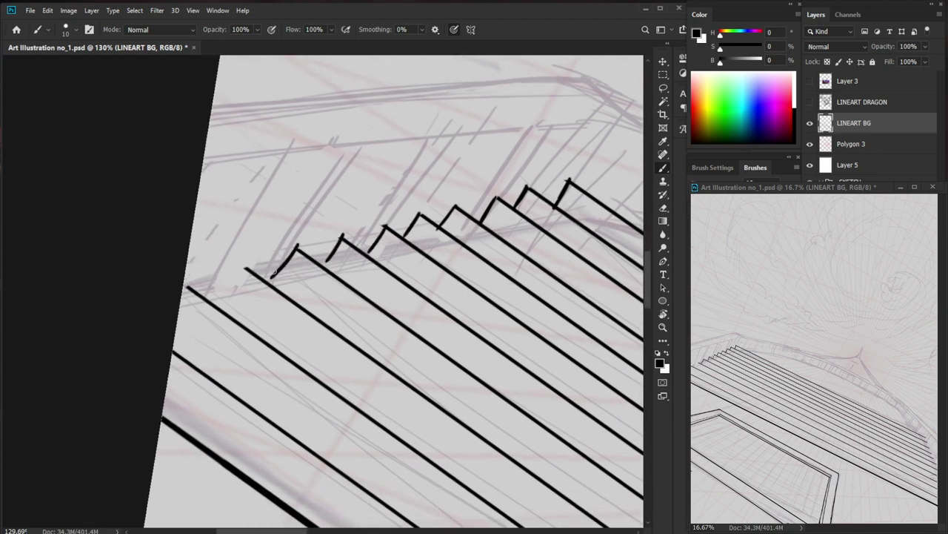
# Add the remaining risers at the leftmost stair ends and erase the overshooting strokes there.
pyautogui.press('z')
pyautogui.moveTo(347, 268)
pyautogui.mouseDown()
pyautogui.moveTo(335, 273)
pyautogui.moveTo(371, 269)
pyautogui.mouseUp()
pyautogui.press('b')
pyautogui.press('e')
pyautogui.moveTo(339, 240)
pyautogui.mouseDown()
pyautogui.moveTo(318, 264)
pyautogui.moveTo(324, 276)
pyautogui.mouseUp()
pyautogui.press('b')
pyautogui.press('z')
pyautogui.moveTo(363, 331); pyautogui.dragTo(342, 352)
pyautogui.press('z')
pyautogui.moveTo(344, 272)
pyautogui.mouseDown()
pyautogui.moveTo(365, 271)
pyautogui.moveTo(331, 292)
pyautogui.mouseUp()
pyautogui.press('e')
pyautogui.press('b')
pyautogui.press('e')
pyautogui.press('b')
pyautogui.moveTo(386, 261); pyautogui.dragTo(376, 275)
pyautogui.moveTo(304, 273)
pyautogui.mouseDown()
pyautogui.moveTo(279, 307)
pyautogui.moveTo(248, 296)
pyautogui.moveTo(237, 372)
pyautogui.mouseUp()
# Draw short riser strokes joining the upper stair lines at their right ends.
pyautogui.press('z')
pyautogui.press('space')
pyautogui.moveTo(567, 474); pyautogui.dragTo(451, 319)
pyautogui.press('z')
pyautogui.moveTo(511, 303); pyautogui.dragTo(566, 302)
pyautogui.moveTo(447, 291); pyautogui.dragTo(459, 279)
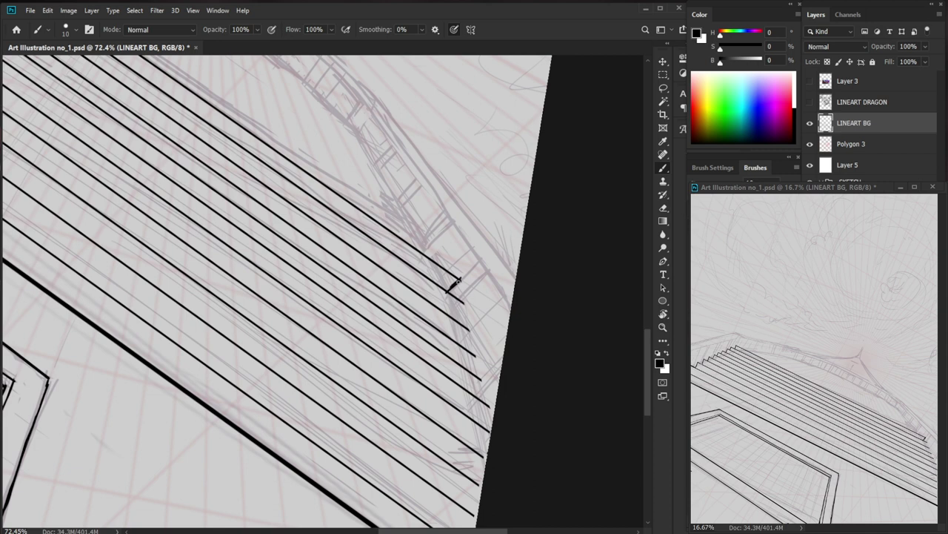
pyautogui.moveTo(449, 313)
pyautogui.mouseDown()
pyautogui.moveTo(461, 300)
pyautogui.moveTo(457, 342)
pyautogui.moveTo(472, 389)
pyautogui.mouseUp()
# Erase the overshooting tip of the topmost step at the stairs' right end.
pyautogui.scroll(-5, 514, 349)
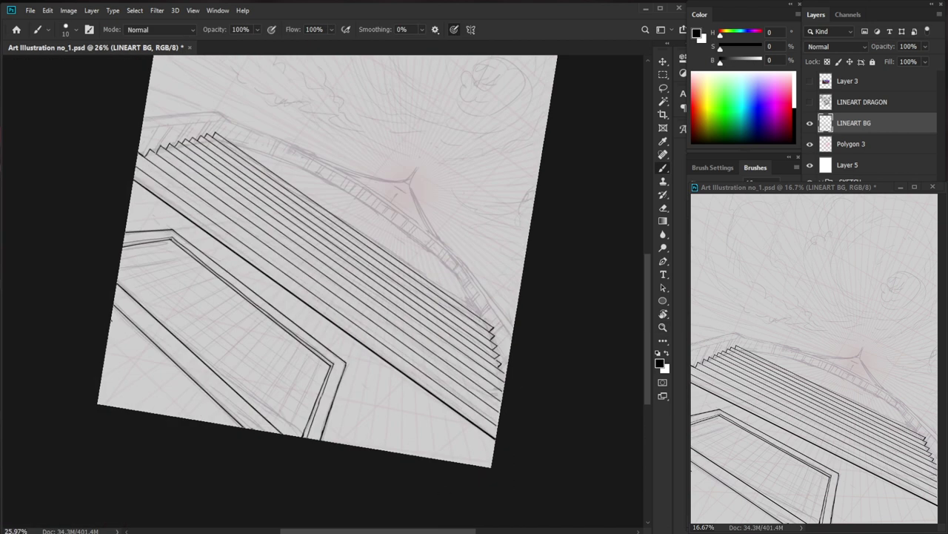
pyautogui.scroll(5, 500, 271)
pyautogui.moveTo(572, 463)
pyautogui.mouseDown()
pyautogui.moveTo(545, 420)
pyautogui.moveTo(399, 332)
pyautogui.mouseUp()
pyautogui.press('e')
pyautogui.moveTo(431, 380)
pyautogui.mouseDown()
pyautogui.moveTo(403, 337)
pyautogui.moveTo(421, 373)
pyautogui.mouseUp()
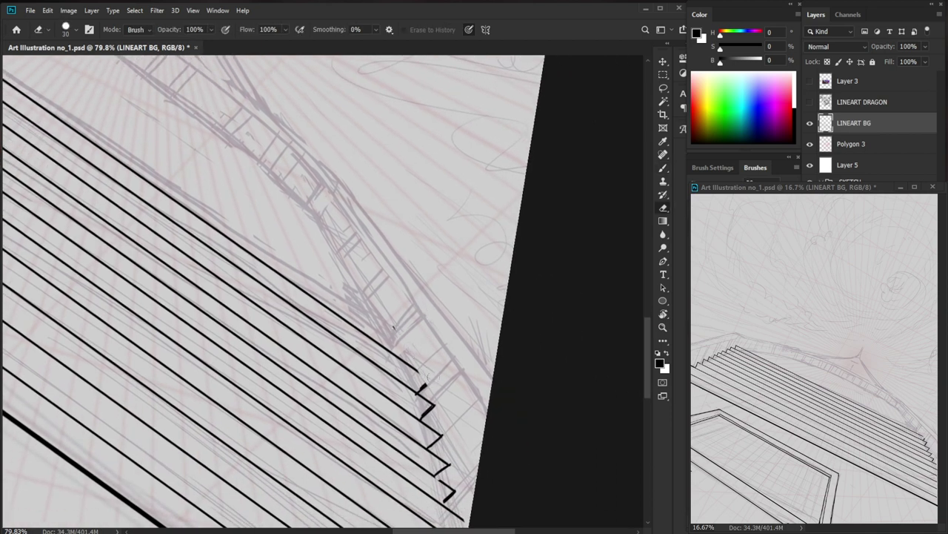
pyautogui.press('b')
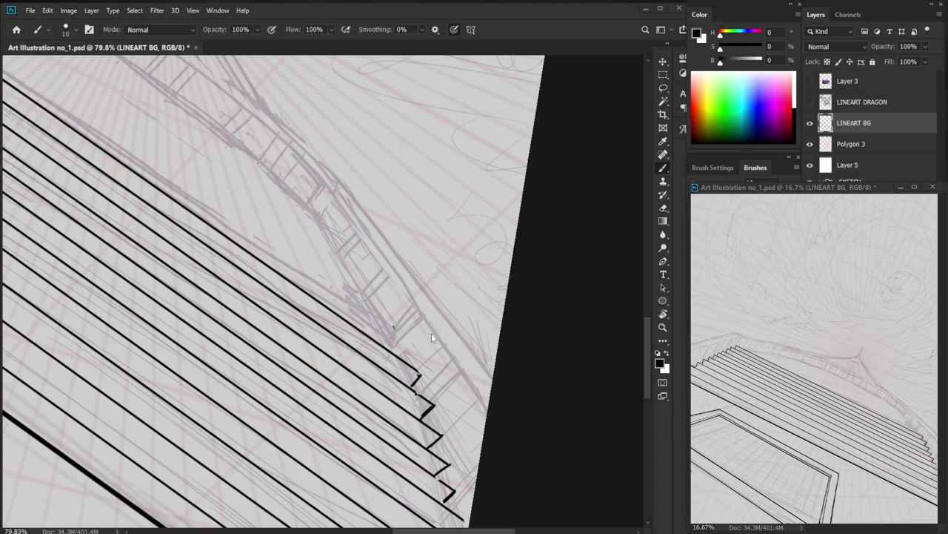
# Clean the line ends around the top two steps on the right and tidy their risers.
pyautogui.press('z')
pyautogui.moveTo(447, 375); pyautogui.dragTo(477, 361)
pyautogui.press('e')
pyautogui.click(443, 392)
pyautogui.click(358, 277)
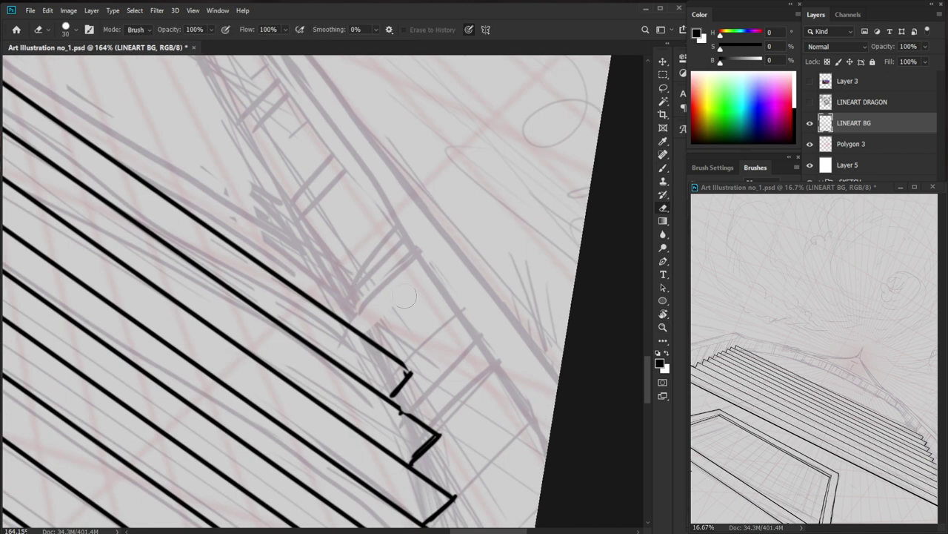
pyautogui.moveTo(416, 381)
pyautogui.mouseDown()
pyautogui.moveTo(396, 400)
pyautogui.moveTo(387, 395)
pyautogui.moveTo(410, 373)
pyautogui.moveTo(405, 394)
pyautogui.moveTo(388, 396)
pyautogui.mouseUp()
pyautogui.press('b')
pyautogui.press('e')
pyautogui.press('b')
pyautogui.press('z')
pyautogui.moveTo(434, 364); pyautogui.dragTo(384, 404)
pyautogui.press('b')
pyautogui.moveTo(482, 441); pyautogui.dragTo(541, 380)
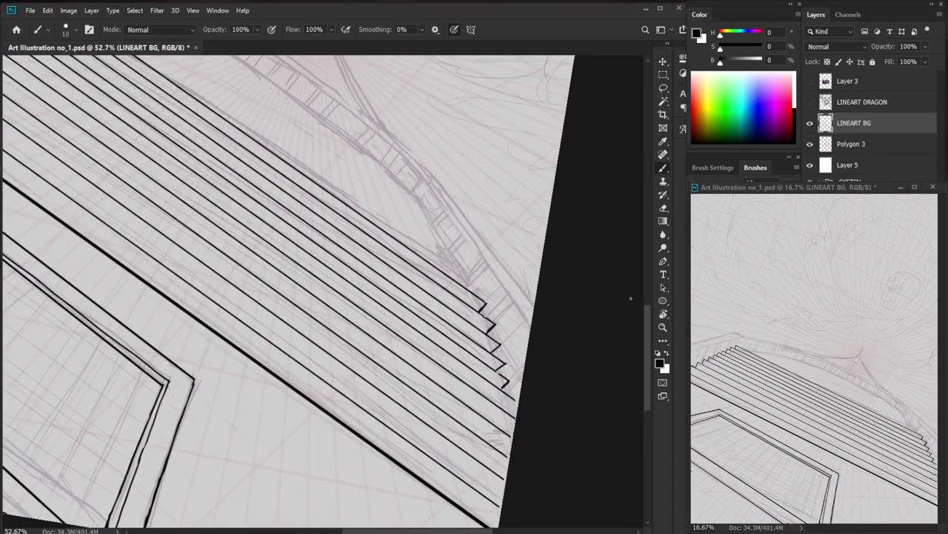
# Continue the riser strokes on the lower steps at the stairs' right end.
pyautogui.press('z')
pyautogui.moveTo(559, 348); pyautogui.dragTo(563, 358)
pyautogui.press('b')
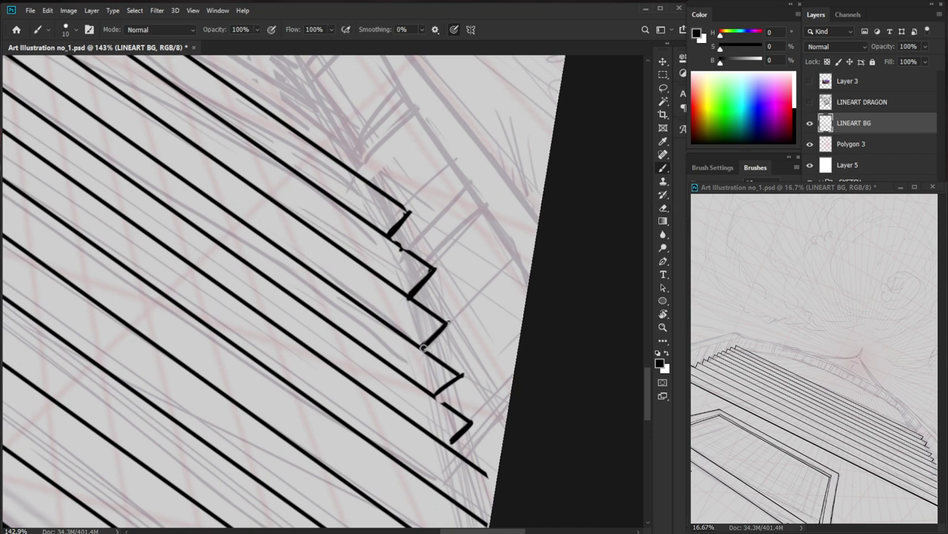
pyautogui.moveTo(465, 490); pyautogui.dragTo(503, 415)
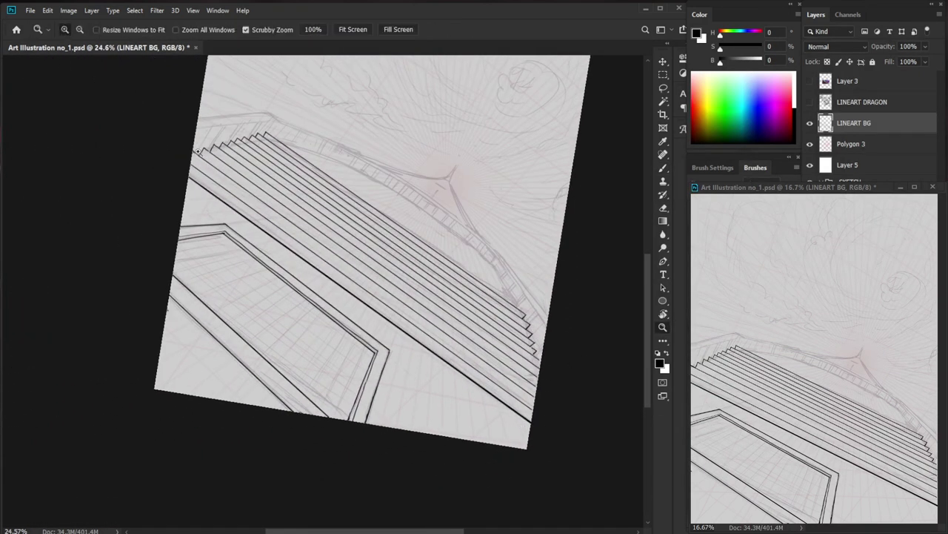
# Touch up the leftmost step corners with brush and eraser to sharpen the zigzag.
pyautogui.moveTo(197, 149); pyautogui.dragTo(393, 152)
pyautogui.press('e')
pyautogui.moveTo(252, 151); pyautogui.dragTo(215, 199)
pyautogui.press('b')
pyautogui.moveTo(329, 112)
pyautogui.mouseDown()
pyautogui.moveTo(291, 166)
pyautogui.moveTo(308, 131)
pyautogui.moveTo(293, 170)
pyautogui.mouseUp()
pyautogui.press('e')
pyautogui.press('b')
pyautogui.press('e')
pyautogui.moveTo(348, 159); pyautogui.dragTo(181, 161)
# Complete the lowest risers at the stairs' right end, down to the canvas boundary.
pyautogui.moveTo(538, 452); pyautogui.dragTo(311, 376)
pyautogui.moveTo(392, 360); pyautogui.dragTo(335, 360)
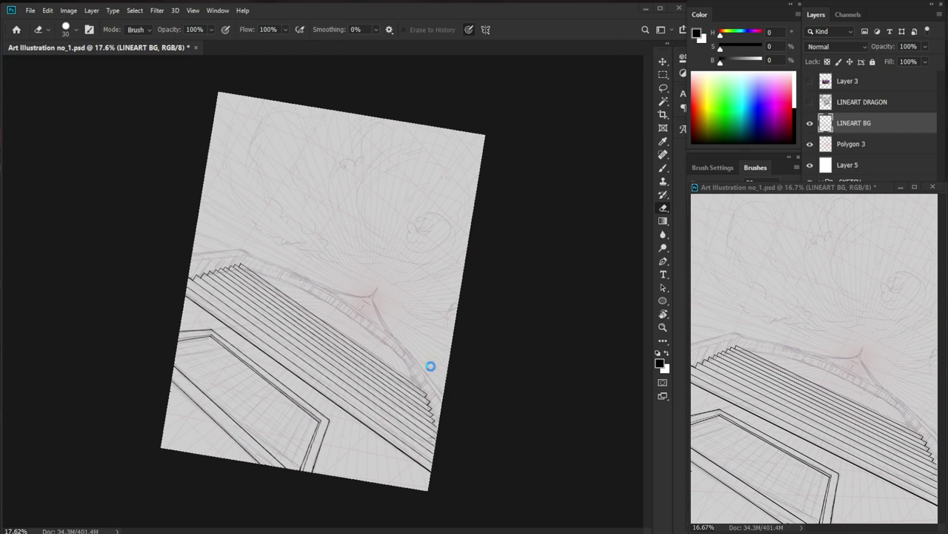
pyautogui.moveTo(374, 408); pyautogui.dragTo(478, 400)
pyautogui.moveTo(529, 384); pyautogui.dragTo(546, 384)
pyautogui.moveTo(536, 484)
pyautogui.mouseDown()
pyautogui.moveTo(497, 381)
pyautogui.moveTo(535, 355)
pyautogui.moveTo(478, 381)
pyautogui.moveTo(476, 427)
pyautogui.mouseUp()
pyautogui.press('b')
pyautogui.moveTo(533, 402)
pyautogui.mouseDown()
pyautogui.moveTo(474, 409)
pyautogui.moveTo(532, 433)
pyautogui.moveTo(569, 479)
pyautogui.moveTo(498, 482)
pyautogui.moveTo(464, 444)
pyautogui.mouseUp()
pyautogui.press('e')
pyautogui.press('b')
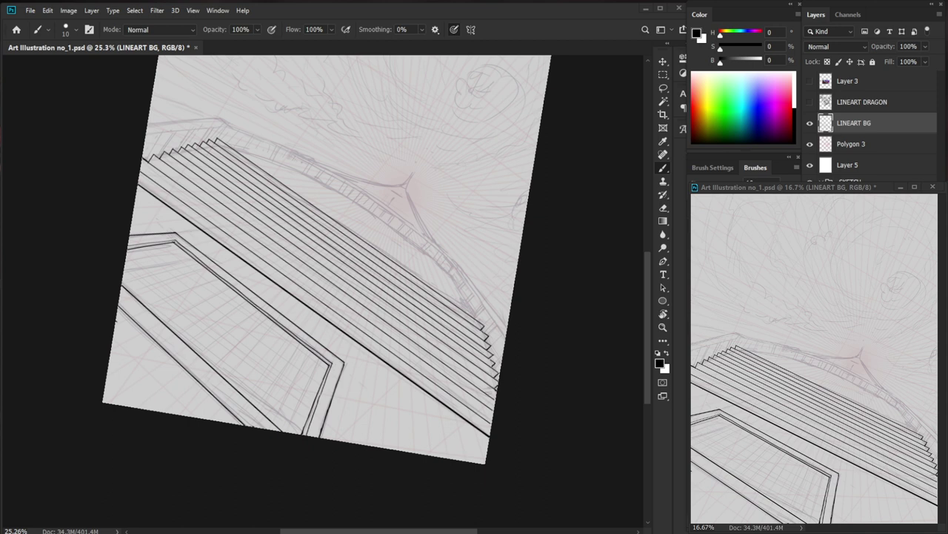
# Compare the background line art with the character sketches and the LINEART DRAGON layer by briefly showing them.
pyautogui.hotkey('alt', ',')
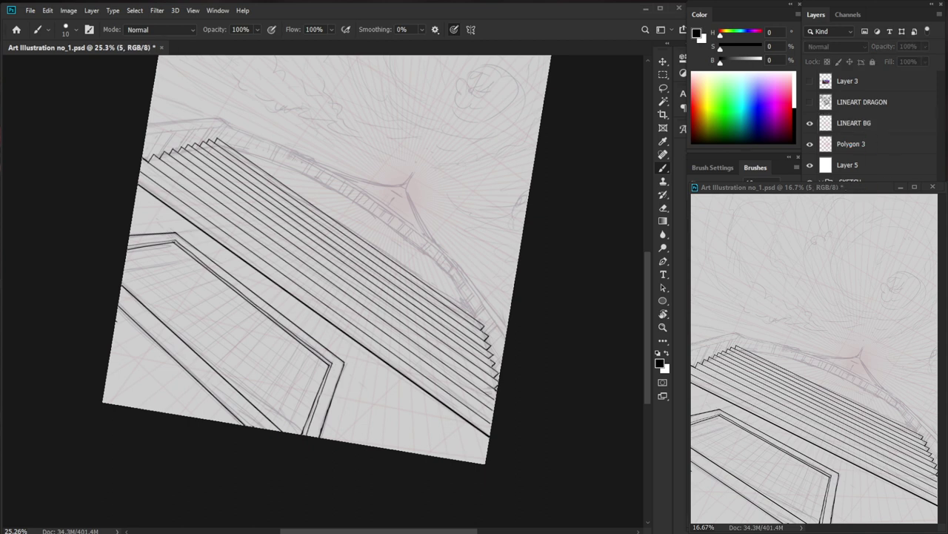
pyautogui.hotkey('ctrl', ',')
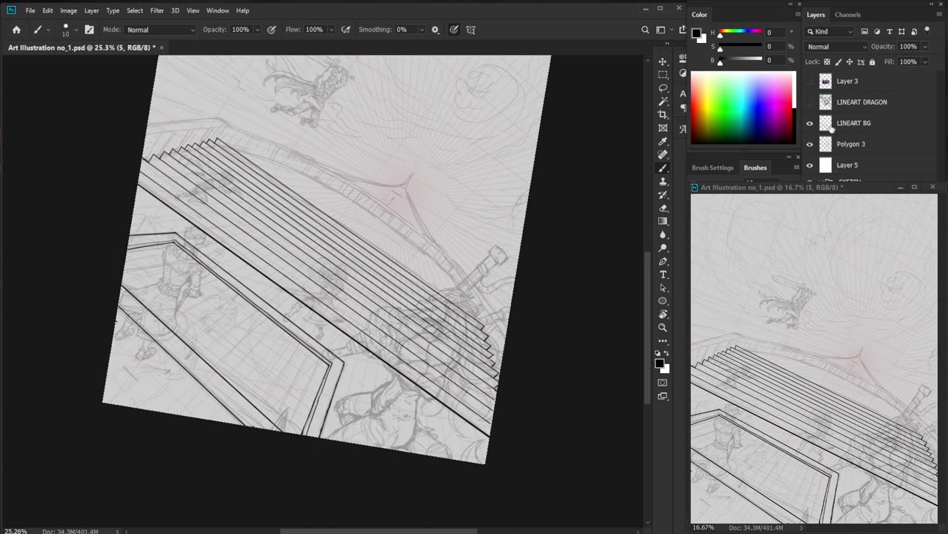
pyautogui.click(811, 103)
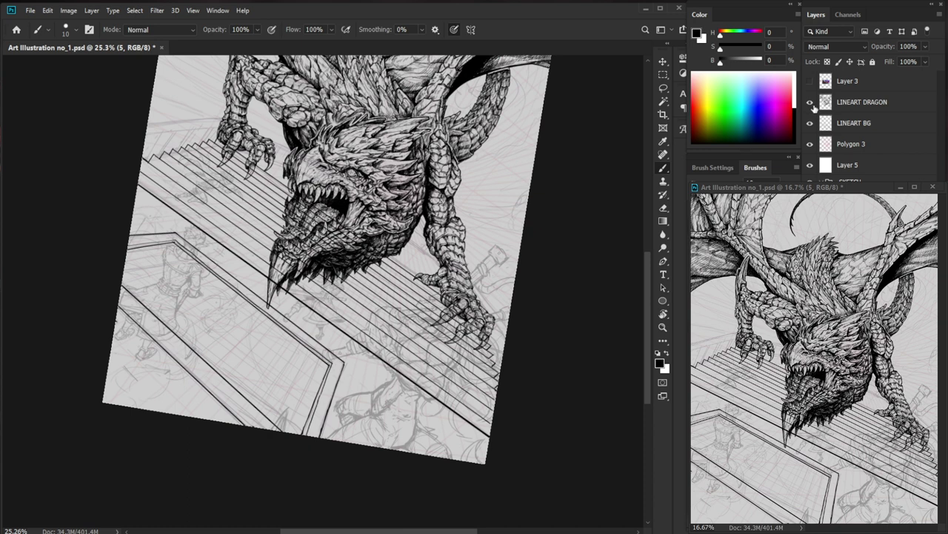
pyautogui.click(810, 103)
pyautogui.hotkey('ctrl', ',')
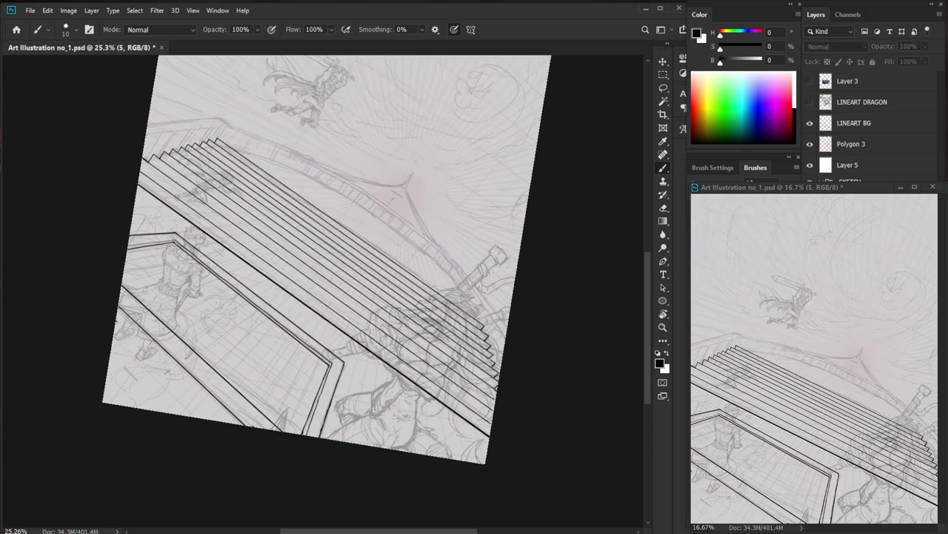
pyautogui.hotkey('ctrl', 'shift', 'z')
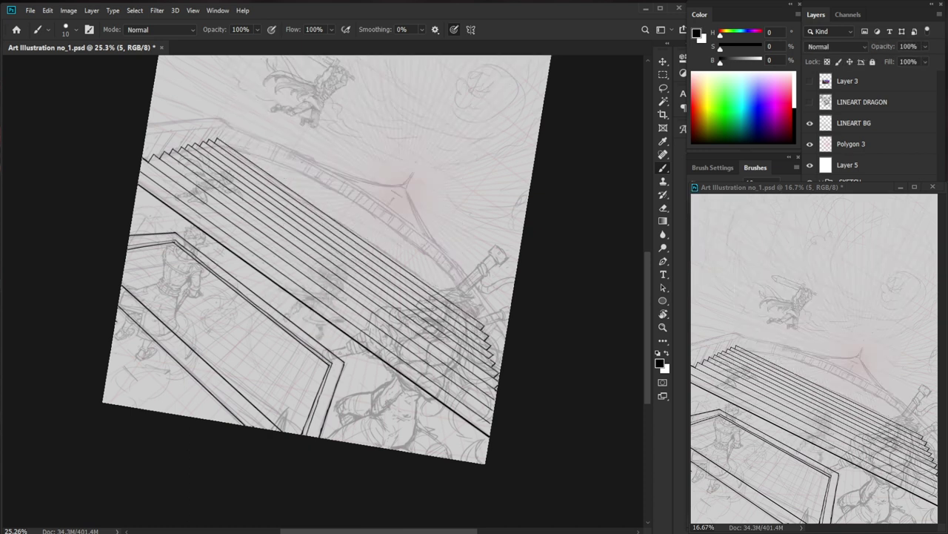
pyautogui.hotkey('ctrl', 'z')
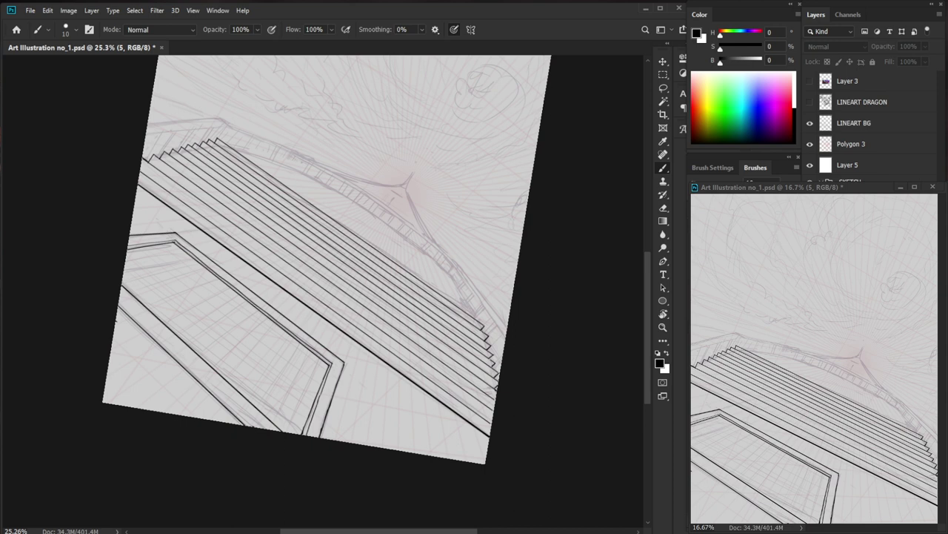
# Check Layer 5 and LINEART BG by toggling their visibility, and make LINEART BG the active layer.
pyautogui.click(846, 169)
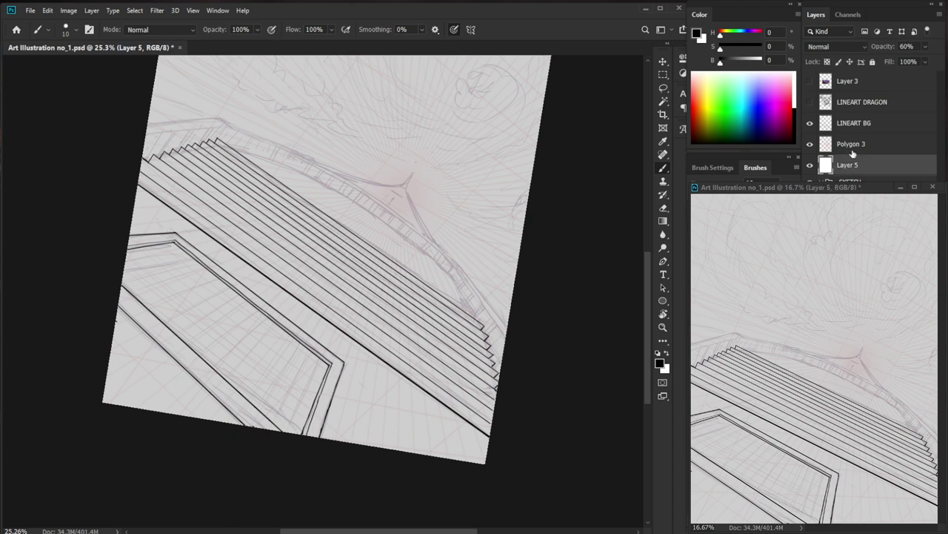
pyautogui.click(851, 145)
pyautogui.click(848, 165)
pyautogui.click(810, 165)
pyautogui.click(810, 165)
pyautogui.click(867, 143)
pyautogui.click(835, 128)
pyautogui.click(810, 124)
pyautogui.click(809, 124)
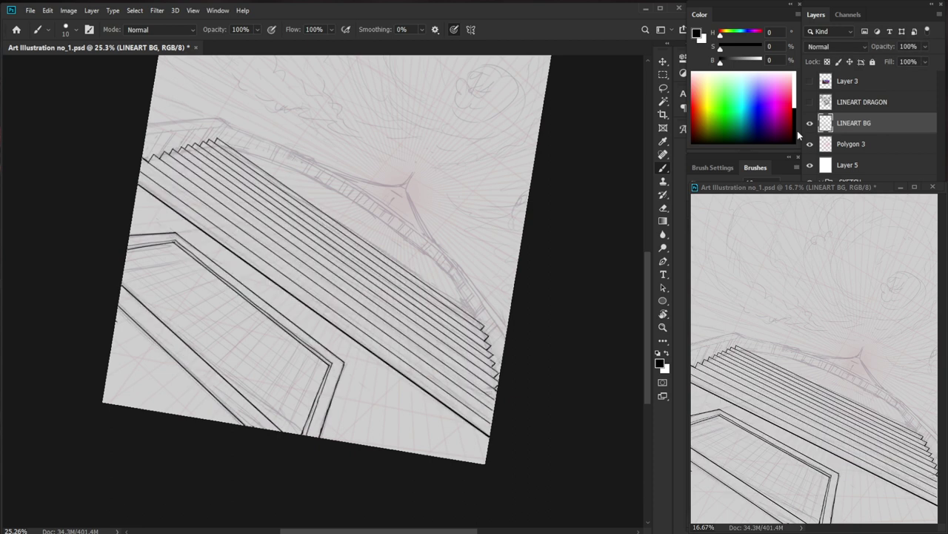
# Draw thin guide lines across the middle of the stairs from the top step to the lower steps, two of them diverging from one point.
pyautogui.scroll(3, 379, 286)
pyautogui.moveTo(398, 334); pyautogui.dragTo(406, 407)
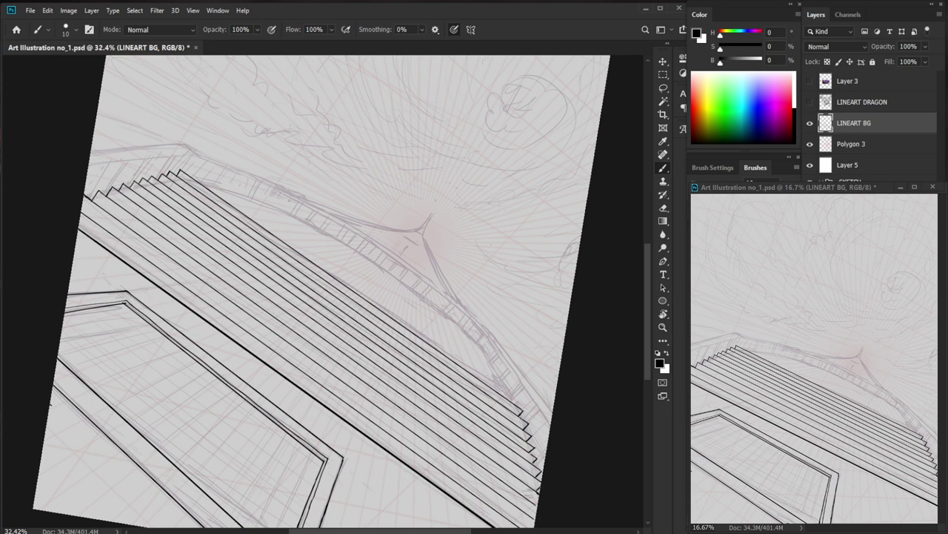
pyautogui.moveTo(356, 312); pyautogui.dragTo(301, 385)
pyautogui.moveTo(462, 423); pyautogui.dragTo(454, 406)
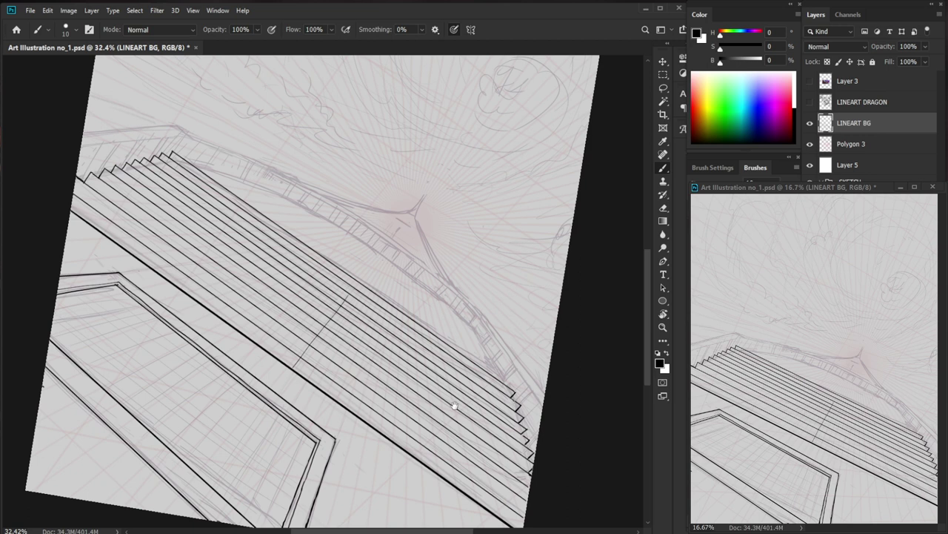
pyautogui.moveTo(354, 287); pyautogui.dragTo(345, 303)
pyautogui.moveTo(400, 329)
pyautogui.mouseDown()
pyautogui.moveTo(396, 369)
pyautogui.moveTo(339, 397)
pyautogui.mouseUp()
pyautogui.moveTo(400, 329); pyautogui.dragTo(387, 433)
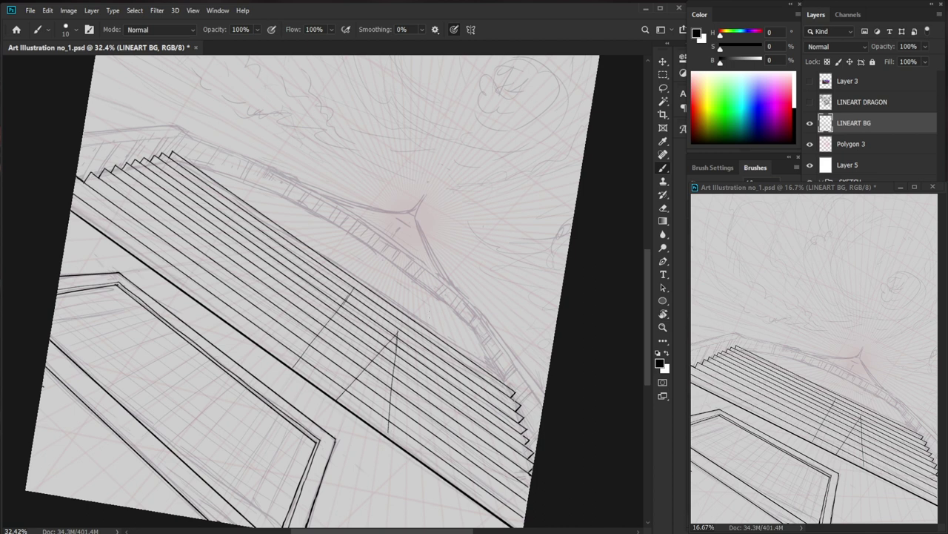
pyautogui.moveTo(399, 326); pyautogui.dragTo(391, 442)
pyautogui.moveTo(381, 346); pyautogui.dragTo(390, 345)
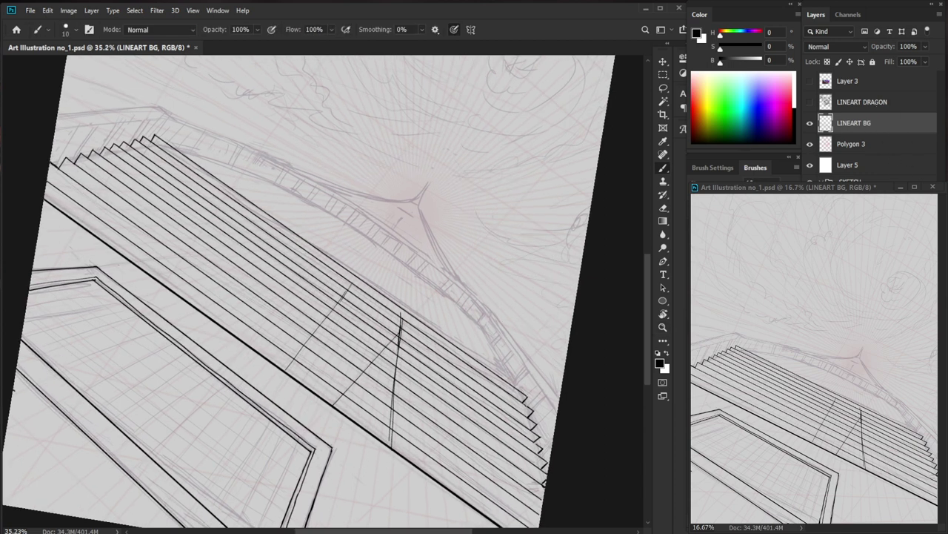
# Show the character sketch beneath the line art and reduce its opacity to 38%.
pyautogui.click(810, 207)
pyautogui.click(809, 224)
pyautogui.click(810, 203)
pyautogui.click(810, 224)
pyautogui.click(810, 203)
pyautogui.click(852, 203)
pyautogui.click(925, 46)
pyautogui.moveTo(927, 60); pyautogui.dragTo(896, 61)
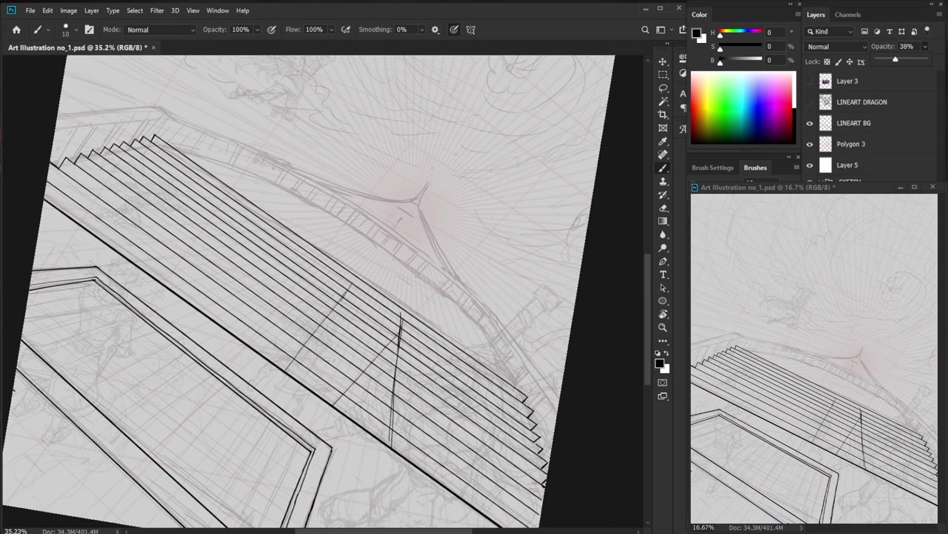
# Show the Dragon 1 sketch layer, reduce its opacity to 37%, and make LINEART BG the active layer again.
pyautogui.click(810, 259)
pyautogui.click(863, 260)
pyautogui.click(925, 46)
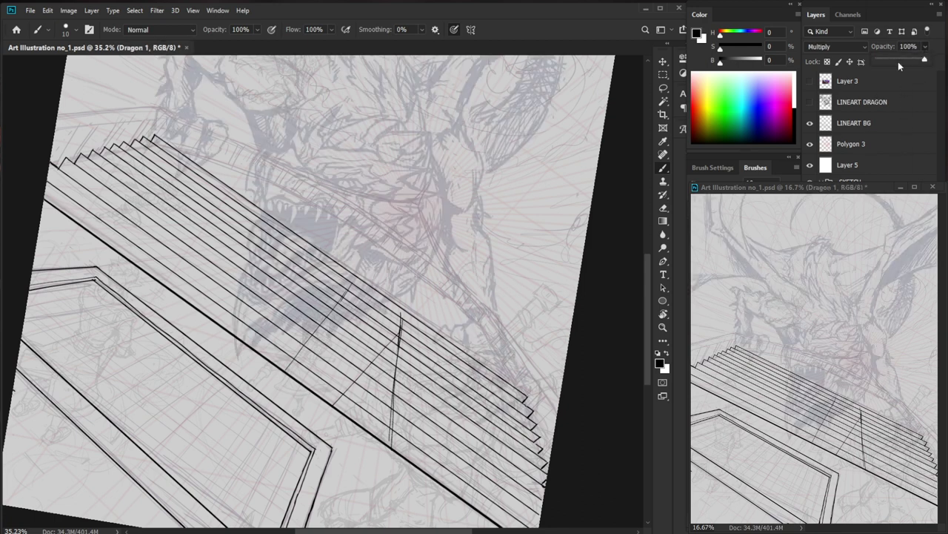
pyautogui.moveTo(896, 61); pyautogui.dragTo(890, 64)
pyautogui.click(895, 62)
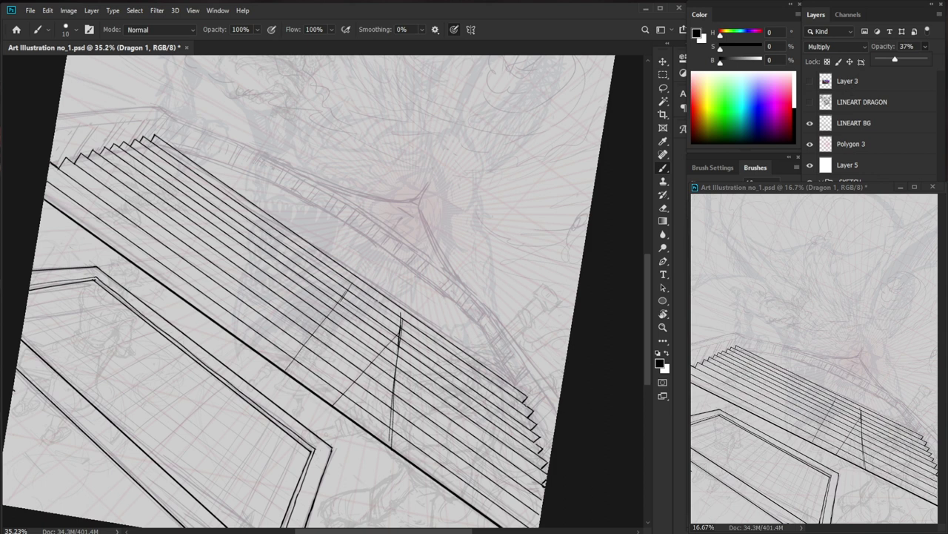
pyautogui.click(858, 106)
pyautogui.click(852, 125)
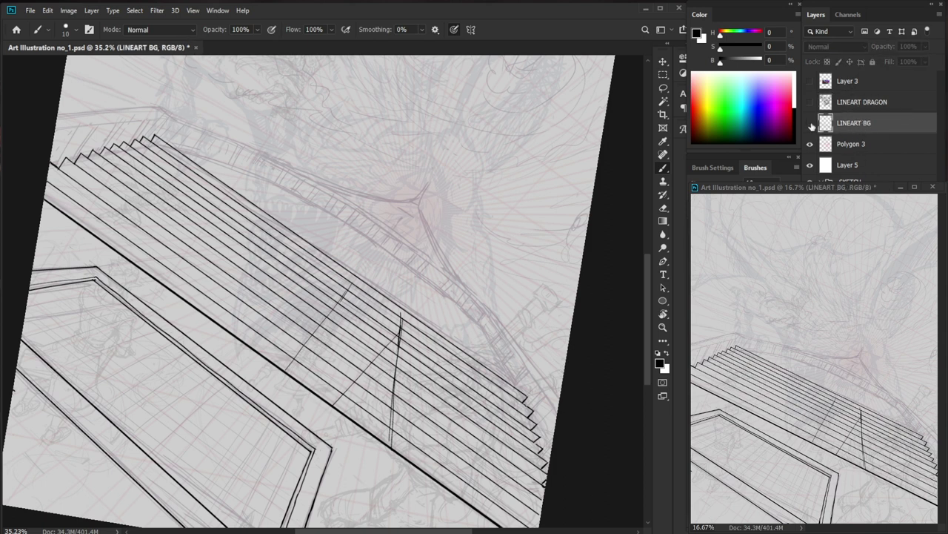
pyautogui.moveTo(379, 339); pyautogui.dragTo(409, 396)
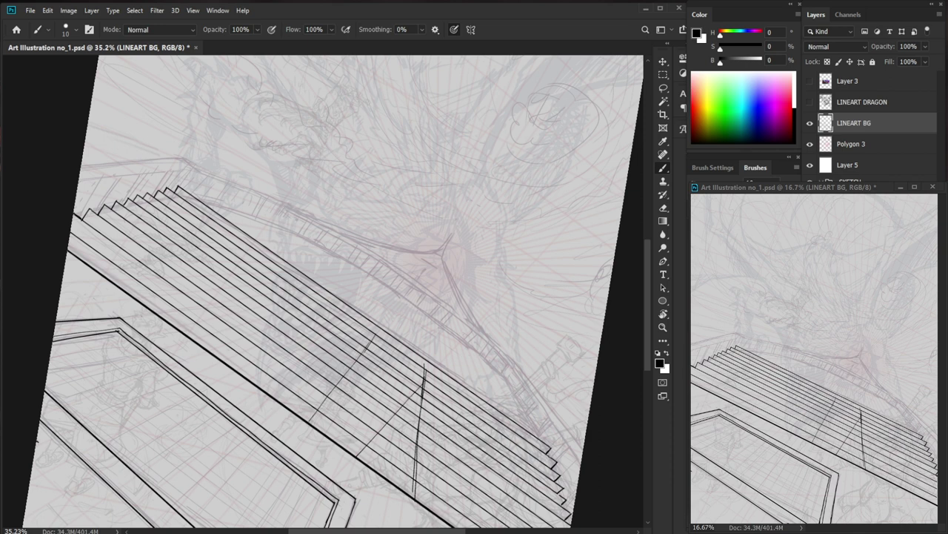
pyautogui.moveTo(276, 280); pyautogui.dragTo(220, 358)
pyautogui.hotkey('ctrl', 'z')
pyautogui.moveTo(307, 292); pyautogui.dragTo(243, 364)
pyautogui.moveTo(514, 454)
pyautogui.mouseDown()
pyautogui.moveTo(522, 390)
pyautogui.moveTo(448, 309)
pyautogui.moveTo(386, 295)
pyautogui.mouseUp()
pyautogui.press('r')
pyautogui.hotkey('ctrl', 'z')
# Draw a thin vertical guide line across the left-middle part of the stairs, parallel to the existing central guide.
pyautogui.moveTo(381, 392); pyautogui.dragTo(384, 440)
pyautogui.moveTo(621, 383); pyautogui.dragTo(629, 328)
pyautogui.press('b')
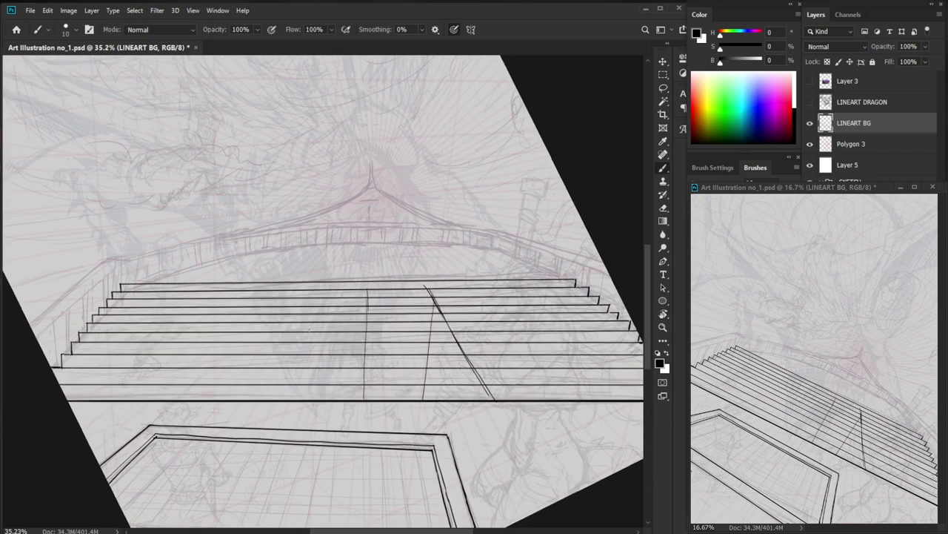
pyautogui.moveTo(305, 352); pyautogui.dragTo(304, 390)
pyautogui.hotkey('ctrl', 'z')
pyautogui.moveTo(299, 289); pyautogui.dragTo(299, 384)
pyautogui.hotkey('ctrl', 'z')
pyautogui.moveTo(295, 286); pyautogui.dragTo(295, 386)
# Go over the right vertical guide and add parallel strokes to the diagonal guide descending from its top.
pyautogui.moveTo(435, 280); pyautogui.dragTo(426, 350)
pyautogui.moveTo(435, 281); pyautogui.dragTo(499, 389)
pyautogui.moveTo(435, 285); pyautogui.dragTo(489, 381)
pyautogui.hotkey('ctrl', 'z')
pyautogui.moveTo(434, 282); pyautogui.dragTo(485, 363)
pyautogui.scroll(2, 489, 370)
pyautogui.moveTo(424, 279); pyautogui.dragTo(493, 386)
pyautogui.moveTo(439, 306); pyautogui.dragTo(504, 408)
# Strengthen the left vertical guide with repeated strokes from the top step down to the base of the stairs.
pyautogui.moveTo(471, 359)
pyautogui.mouseDown()
pyautogui.moveTo(496, 397)
pyautogui.moveTo(446, 393)
pyautogui.mouseUp()
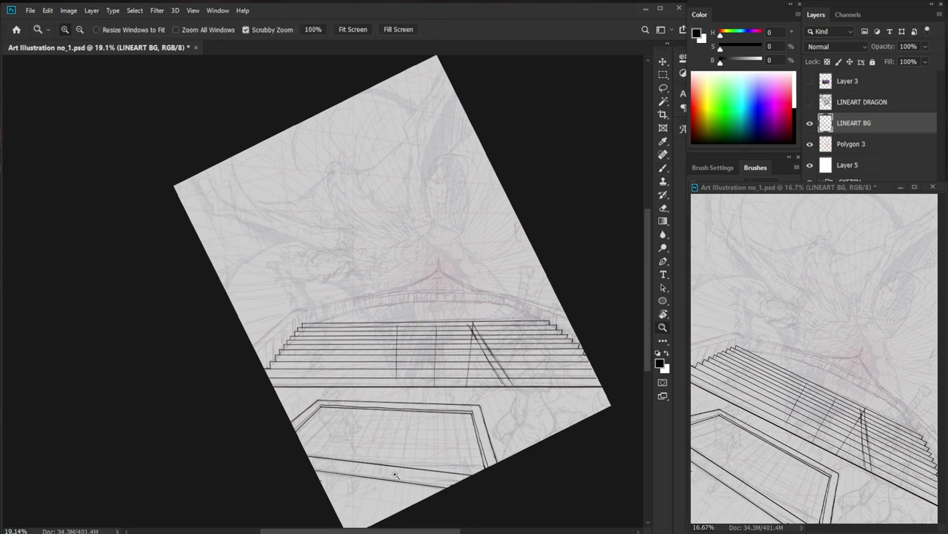
pyautogui.moveTo(395, 474); pyautogui.dragTo(438, 474)
pyautogui.moveTo(388, 276); pyautogui.dragTo(385, 350)
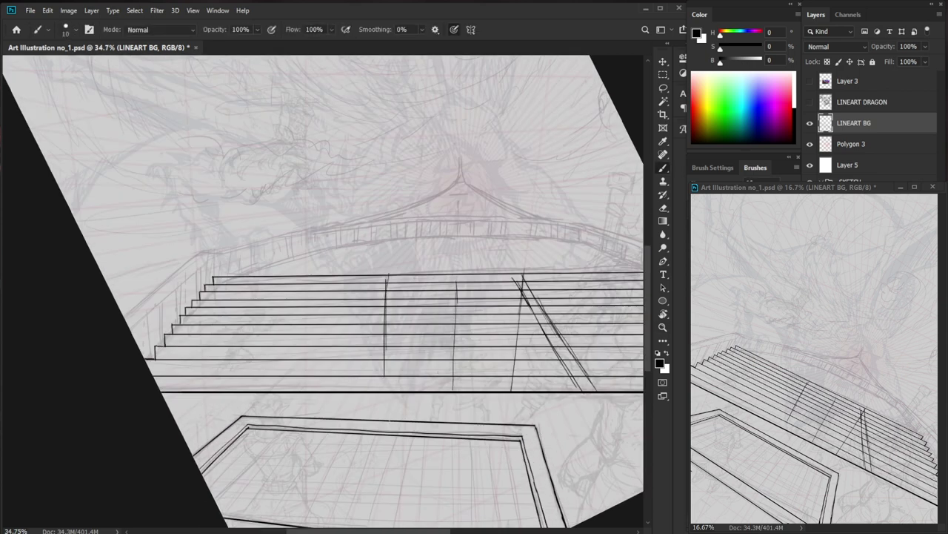
pyautogui.moveTo(517, 396); pyautogui.dragTo(476, 376)
pyautogui.moveTo(347, 253); pyautogui.dragTo(347, 370)
pyautogui.moveTo(348, 258); pyautogui.dragTo(350, 366)
pyautogui.hotkey('ctrl', 'z')
pyautogui.moveTo(345, 264); pyautogui.dragTo(347, 372)
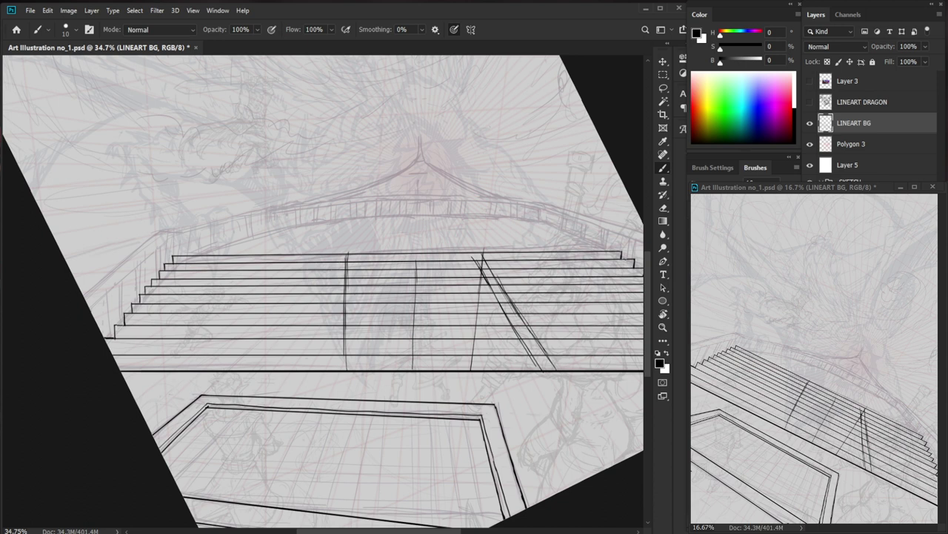
# Draw a doubled diagonal guide from the top of the left vertical guide outward to the base of the stairs.
pyautogui.moveTo(347, 255); pyautogui.dragTo(240, 371)
pyautogui.hotkey('ctrl', 'z')
pyautogui.moveTo(324, 283); pyautogui.dragTo(252, 370)
pyautogui.moveTo(280, 336); pyautogui.dragTo(263, 359)
pyautogui.moveTo(374, 374)
pyautogui.mouseDown()
pyautogui.moveTo(319, 376)
pyautogui.moveTo(408, 339)
pyautogui.mouseUp()
pyautogui.hotkey('ctrl', 'space')
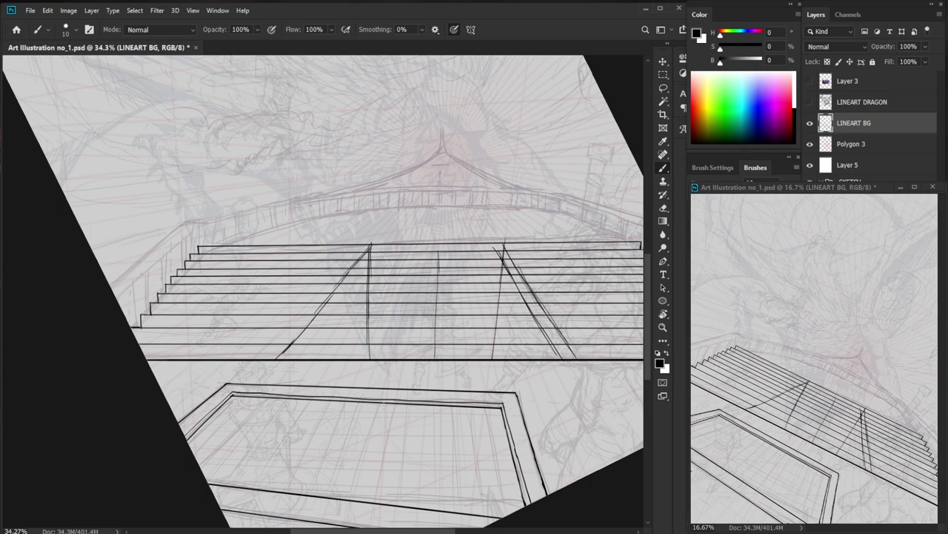
pyautogui.moveTo(448, 431); pyautogui.dragTo(389, 400)
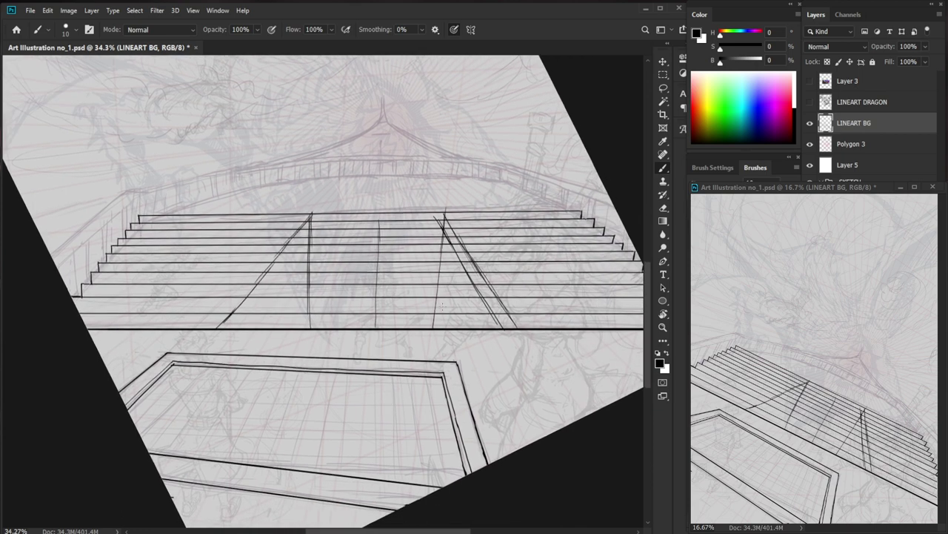
# Erase the guide line ends that overshoot the lowest step line toward the thick base line.
pyautogui.press('r')
pyautogui.moveTo(470, 334); pyautogui.dragTo(432, 311)
pyautogui.hotkey('ctrl', 'space')
pyautogui.hotkey('ctrl', 'space')
pyautogui.moveTo(506, 306); pyautogui.dragTo(479, 308)
pyautogui.press('b')
pyautogui.hotkey('ctrl', 'space')
pyautogui.moveTo(319, 135)
pyautogui.mouseDown()
pyautogui.moveTo(338, 122)
pyautogui.moveTo(219, 197)
pyautogui.moveTo(209, 272)
pyautogui.moveTo(338, 336)
pyautogui.moveTo(355, 331)
pyautogui.moveTo(304, 333)
pyautogui.mouseUp()
pyautogui.press('r')
pyautogui.hotkey('ctrl', 'space')
pyautogui.hotkey('ctrl', 'space')
pyautogui.press('e')
pyautogui.hotkey('ctrl', 'space')
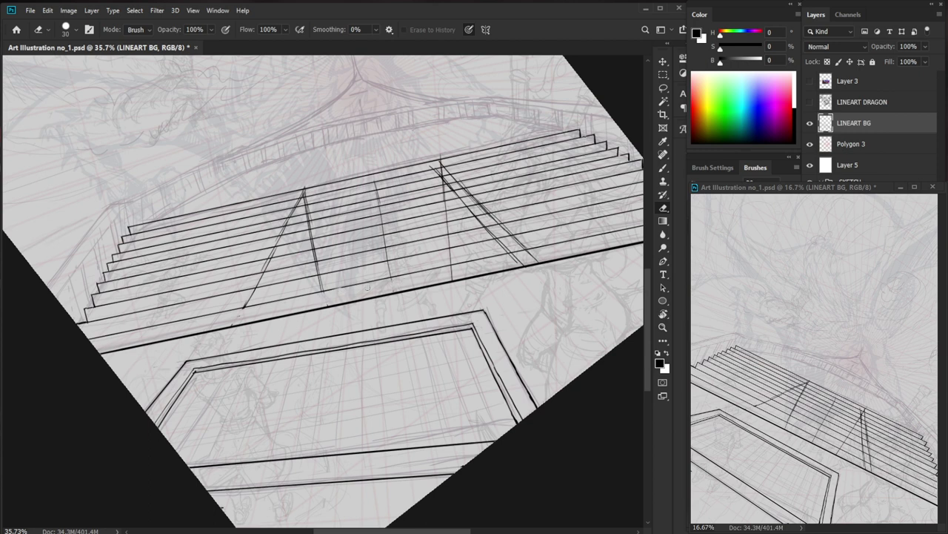
pyautogui.moveTo(502, 250); pyautogui.dragTo(530, 257)
pyautogui.hotkey('ctrl', 'space')
pyautogui.moveTo(483, 296); pyautogui.dragTo(495, 295)
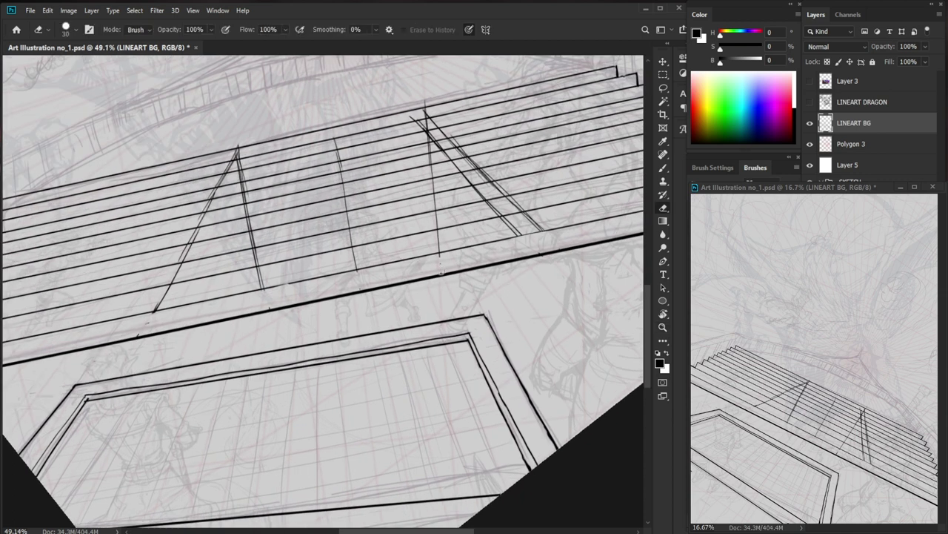
pyautogui.moveTo(349, 292); pyautogui.dragTo(372, 288)
pyautogui.scroll(-5, 355, 301)
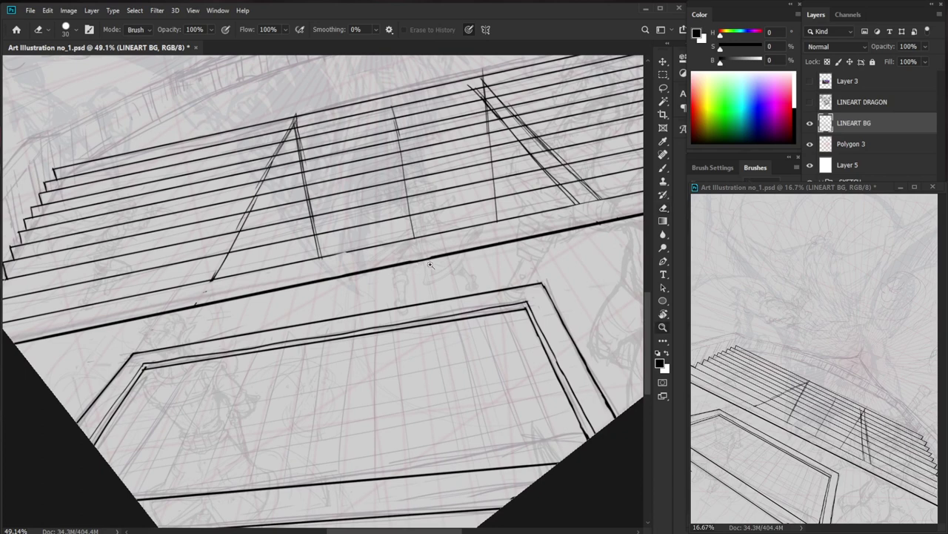
# Ink short hatch marks at the two upper inner corners of the frame below the stairs.
pyautogui.scroll(3, 400, 322)
pyautogui.press('b')
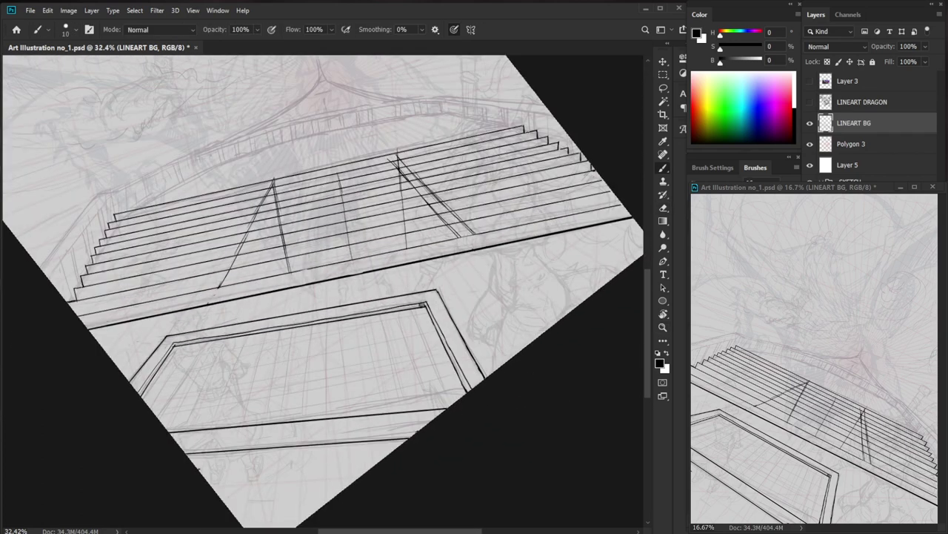
pyautogui.moveTo(262, 346); pyautogui.dragTo(298, 346)
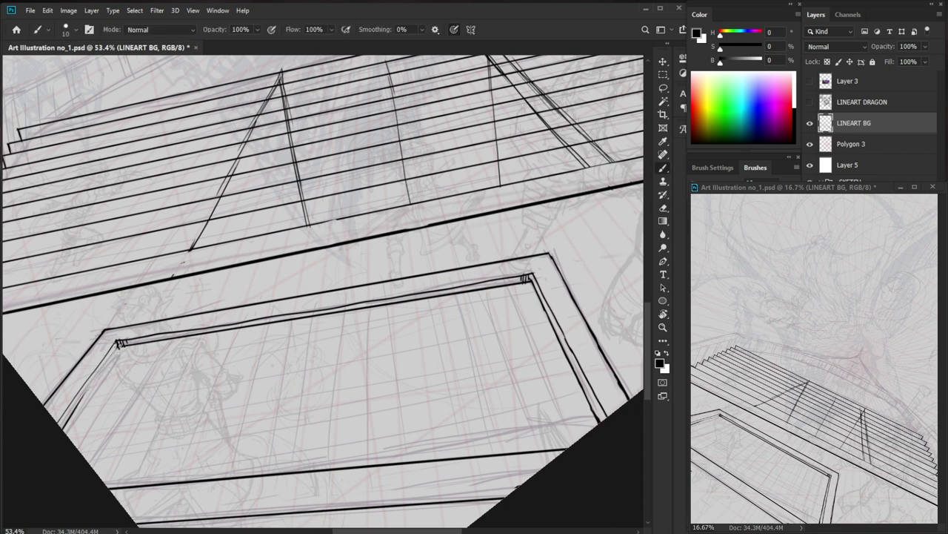
pyautogui.press('e')
pyautogui.press('b')
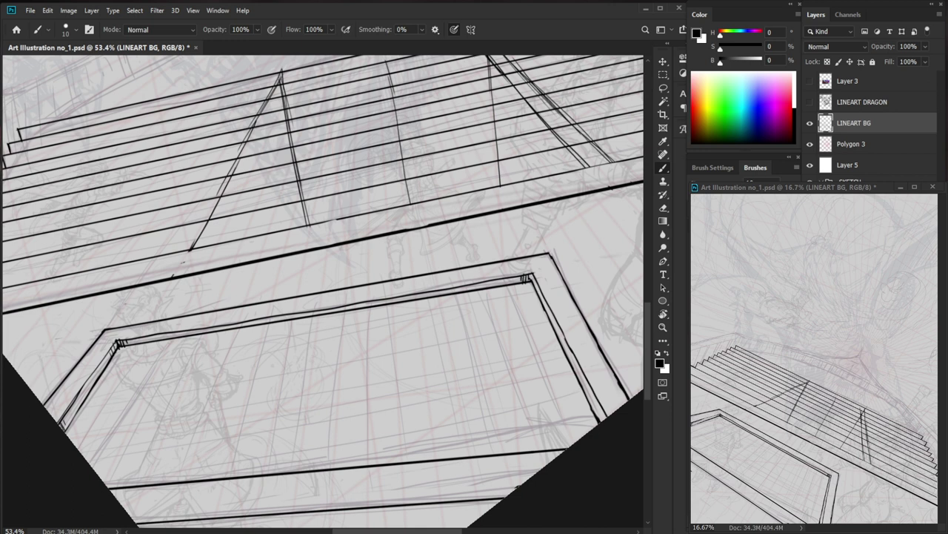
pyautogui.press('z')
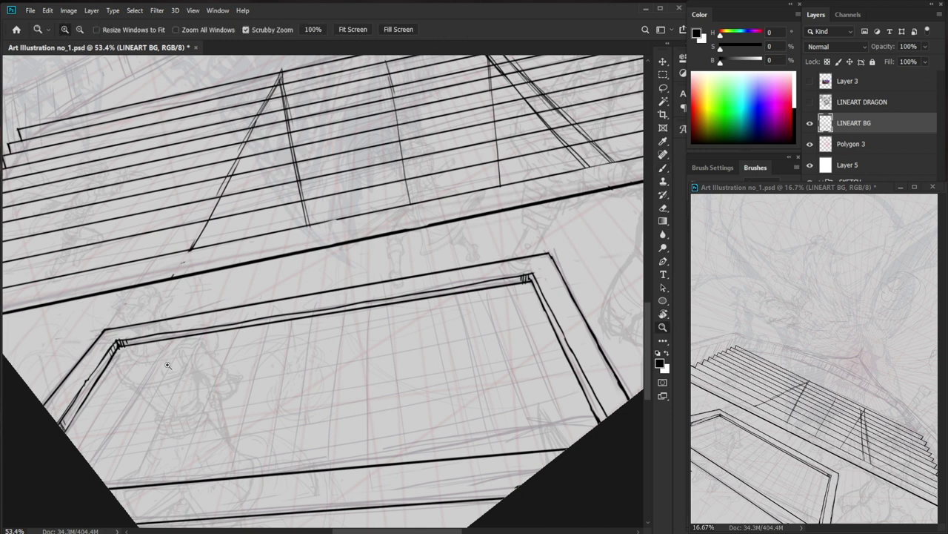
pyautogui.moveTo(186, 344); pyautogui.dragTo(81, 511)
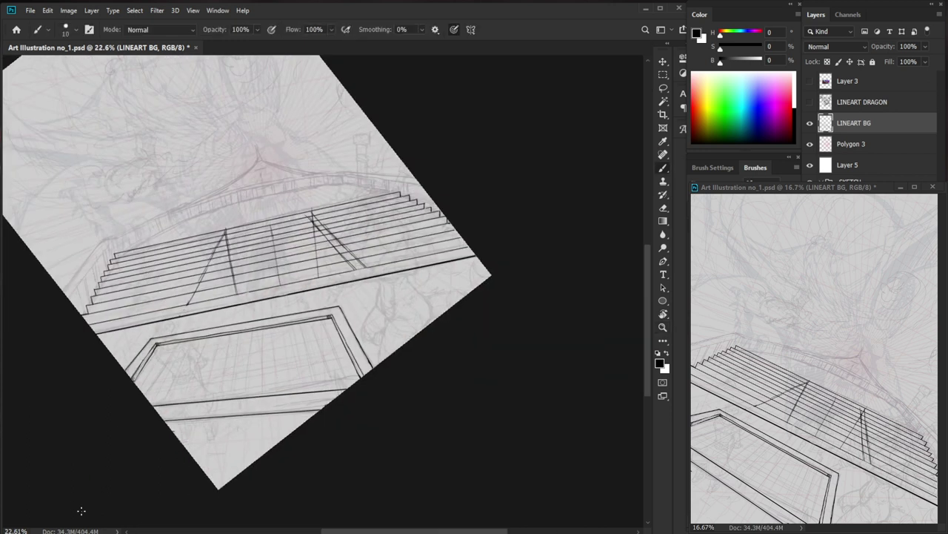
# Retouch the double inner line along the short left side of the frame, alternating between inking and erasing.
pyautogui.press('z')
pyautogui.moveTo(167, 382); pyautogui.dragTo(222, 378)
pyautogui.press('e')
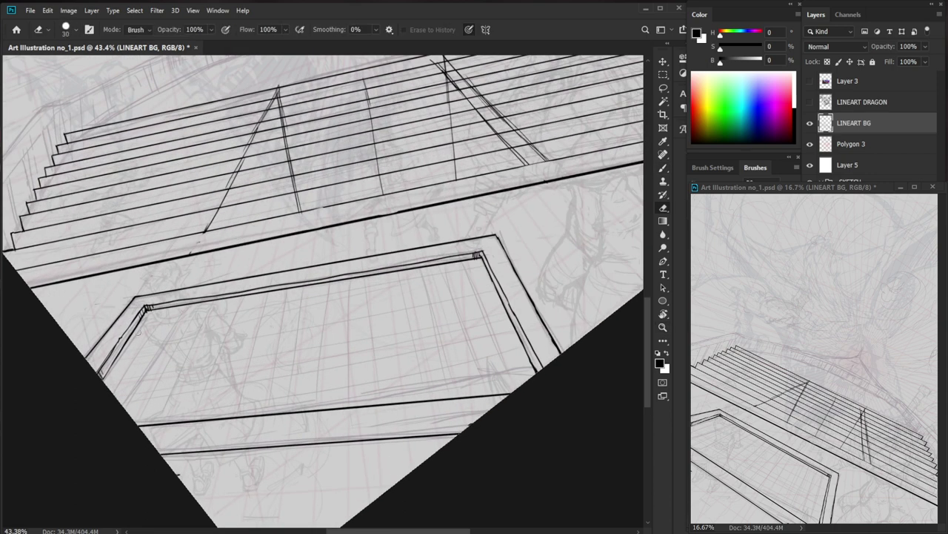
pyautogui.press('b')
pyautogui.moveTo(123, 352); pyautogui.dragTo(95, 393)
pyautogui.press('e')
pyautogui.press('b')
pyautogui.moveTo(111, 352); pyautogui.dragTo(97, 370)
# Draw a slanted thin guide line across the steps between the left and central vertical guides.
pyautogui.press('z')
pyautogui.moveTo(189, 348); pyautogui.dragTo(161, 352)
pyautogui.press('space')
pyautogui.moveTo(516, 214); pyautogui.dragTo(443, 330)
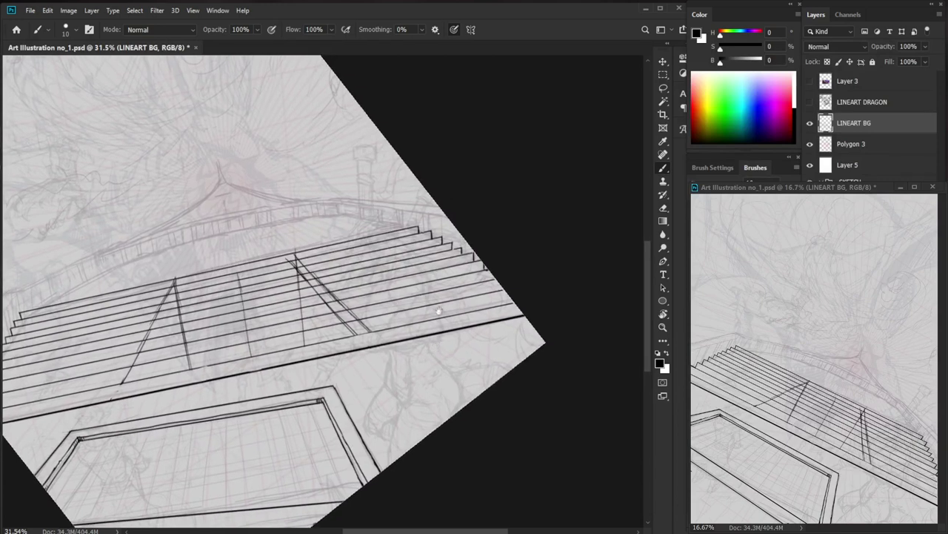
pyautogui.press('z')
pyautogui.moveTo(177, 335); pyautogui.dragTo(200, 334)
pyautogui.press('b')
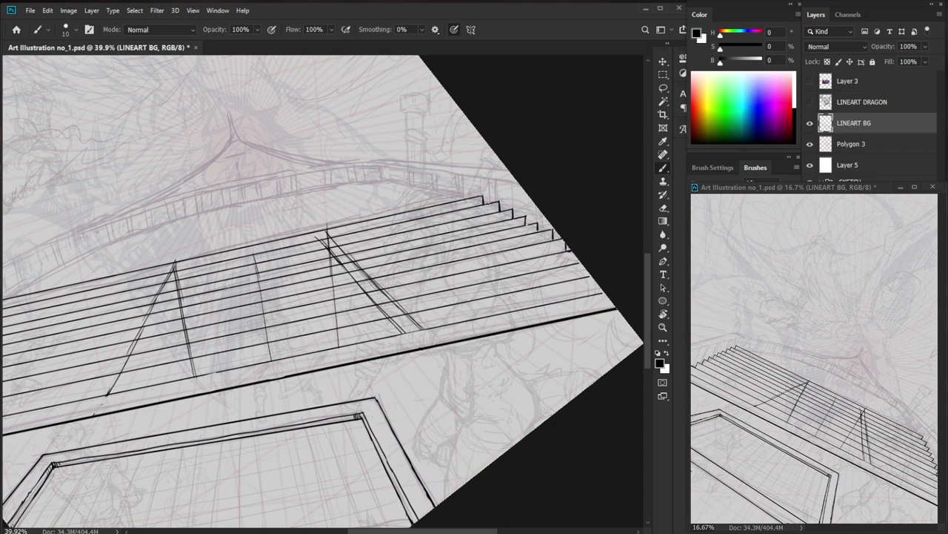
pyautogui.moveTo(223, 320); pyautogui.dragTo(212, 375)
pyautogui.moveTo(239, 261); pyautogui.dragTo(353, 290)
# Begin a heavier top edge for the opening and erase the upper step line between the left and right vertical guides.
pyautogui.moveTo(289, 309); pyautogui.dragTo(375, 290)
pyautogui.hotkey('ctrl', 'z')
pyautogui.moveTo(291, 311)
pyautogui.mouseDown()
pyautogui.moveTo(445, 277)
pyautogui.moveTo(438, 268)
pyautogui.moveTo(289, 304)
pyautogui.mouseUp()
pyautogui.press('e')
pyautogui.press(']')
pyautogui.moveTo(430, 269)
pyautogui.mouseDown()
pyautogui.moveTo(441, 270)
pyautogui.moveTo(400, 279)
pyautogui.mouseUp()
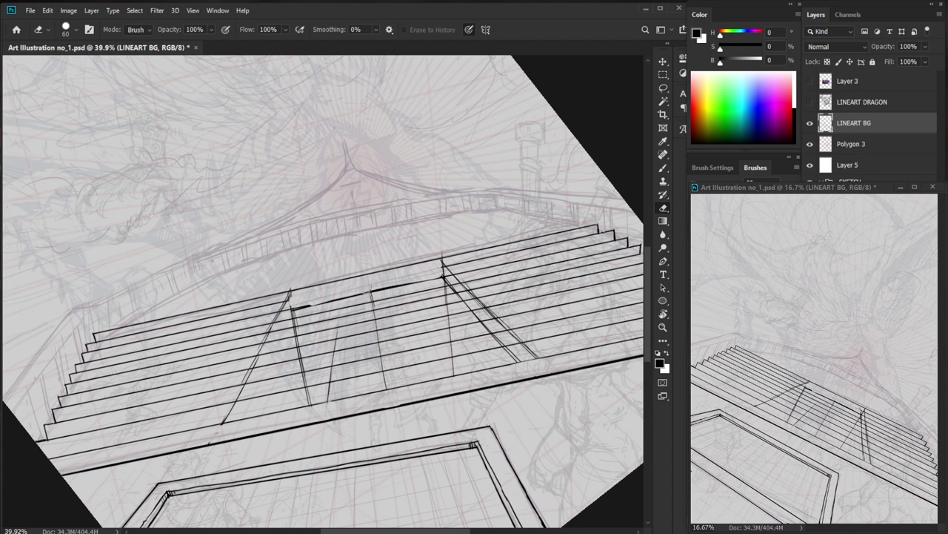
pyautogui.moveTo(327, 304); pyautogui.dragTo(368, 291)
pyautogui.press('b')
pyautogui.moveTo(270, 312)
pyautogui.mouseDown()
pyautogui.moveTo(383, 289)
pyautogui.moveTo(390, 315)
pyautogui.mouseUp()
pyautogui.moveTo(489, 399); pyautogui.dragTo(397, 373)
pyautogui.moveTo(471, 370); pyautogui.dragTo(420, 397)
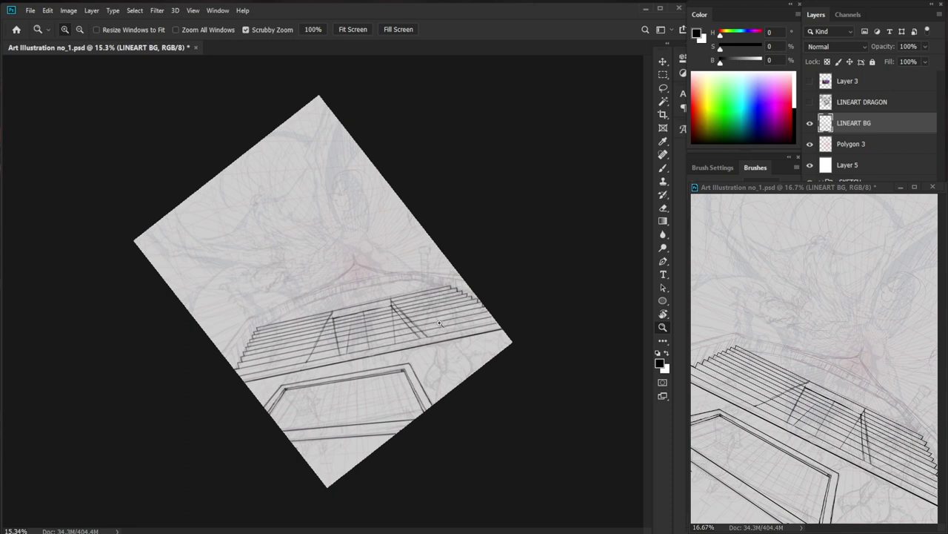
# Ink the opening's top edge as a thick line between the two outer vertical guides and erase stray marks above it.
pyautogui.moveTo(388, 305); pyautogui.dragTo(480, 294)
pyautogui.moveTo(279, 327); pyautogui.dragTo(407, 303)
pyautogui.hotkey('ctrl', 'z')
pyautogui.moveTo(279, 326); pyautogui.dragTo(406, 304)
pyautogui.press('e')
pyautogui.moveTo(274, 316); pyautogui.dragTo(336, 303)
pyautogui.press('b')
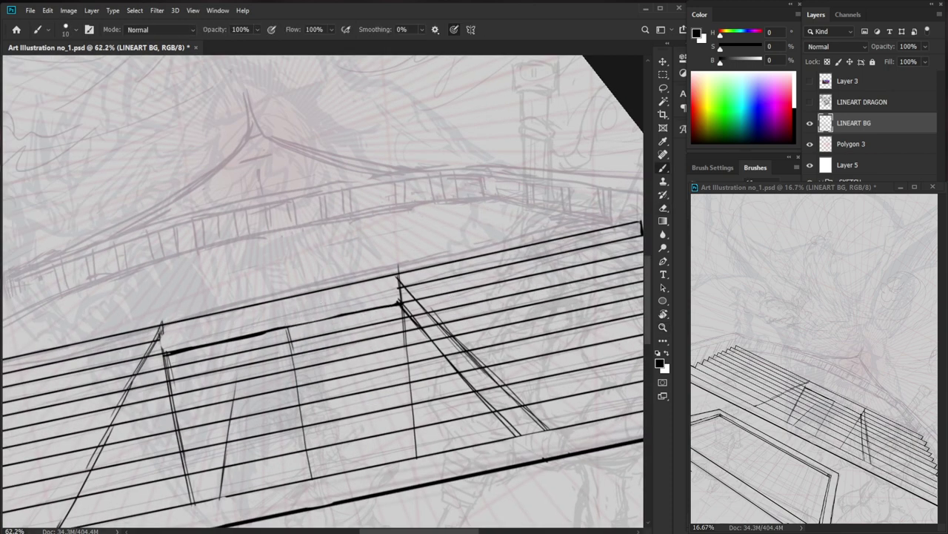
pyautogui.moveTo(263, 335); pyautogui.dragTo(353, 314)
pyautogui.moveTo(298, 324); pyautogui.dragTo(337, 316)
# Enlarge the eraser and erase parts of the step lines inside the opening near its right side.
pyautogui.moveTo(437, 326)
pyautogui.mouseDown()
pyautogui.moveTo(396, 334)
pyautogui.moveTo(348, 276)
pyautogui.mouseUp()
pyautogui.scroll(2, 347, 276)
pyautogui.press('e')
pyautogui.moveTo(282, 255)
pyautogui.mouseDown()
pyautogui.moveTo(326, 249)
pyautogui.moveTo(300, 231)
pyautogui.moveTo(345, 233)
pyautogui.moveTo(338, 228)
pyautogui.moveTo(361, 245)
pyautogui.moveTo(364, 299)
pyautogui.mouseUp()
pyautogui.press(']')
pyautogui.press(']')
pyautogui.press(']')
pyautogui.scroll(2, 369, 238)
# Ink the right side of the opening as a thick line from its top corner to the lowest step line.
pyautogui.press('b')
pyautogui.moveTo(358, 151); pyautogui.dragTo(381, 341)
pyautogui.hotkey('ctrl', 'z')
pyautogui.press('z')
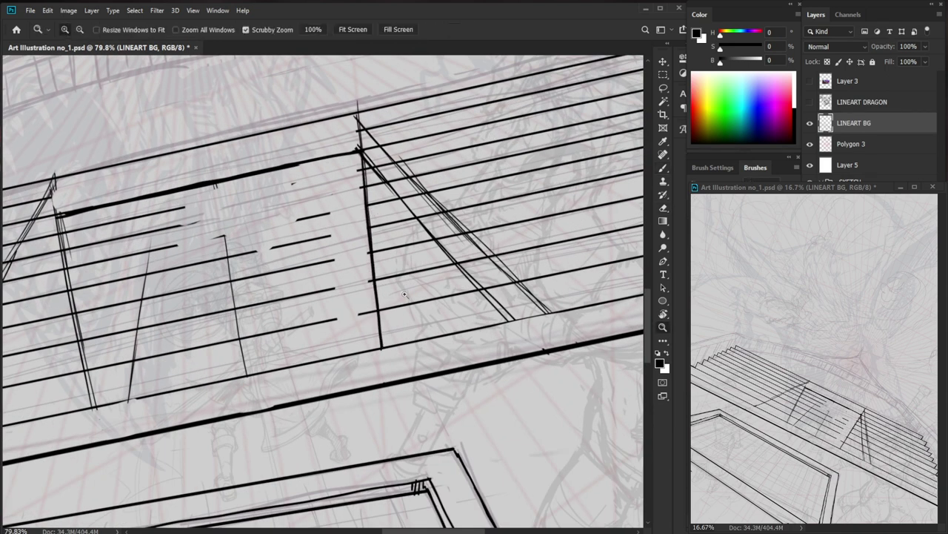
pyautogui.moveTo(405, 296); pyautogui.dragTo(348, 296)
pyautogui.press('b')
pyautogui.doubleClick(749, 180)
pyautogui.write('7z')
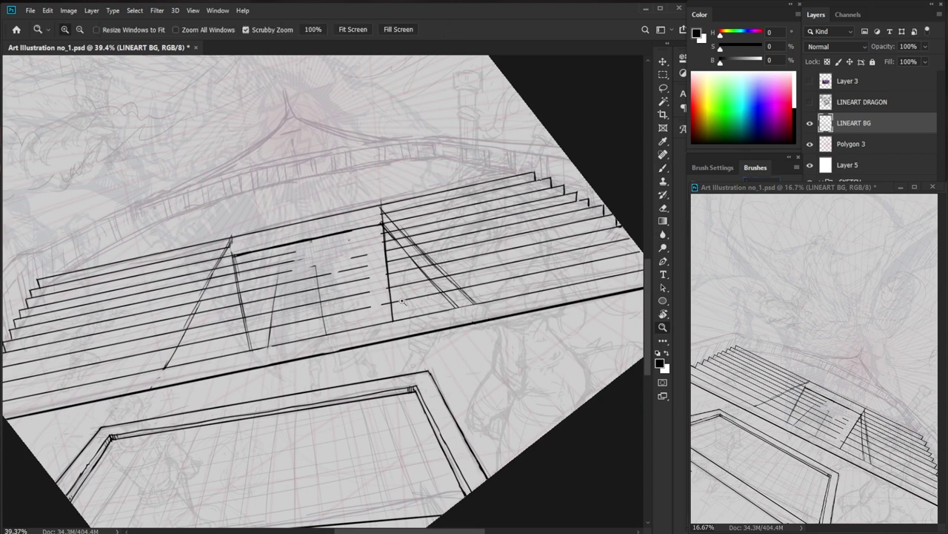
pyautogui.moveTo(243, 307); pyautogui.dragTo(268, 306)
pyautogui.press('b')
pyautogui.press('k')
pyautogui.moveTo(418, 213); pyautogui.dragTo(430, 317)
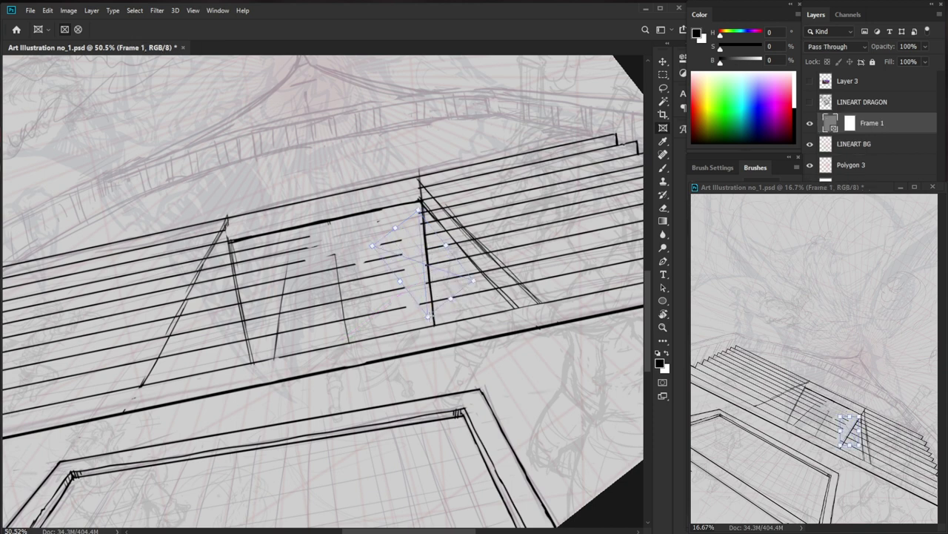
pyautogui.hotkey('ctrl', 'z')
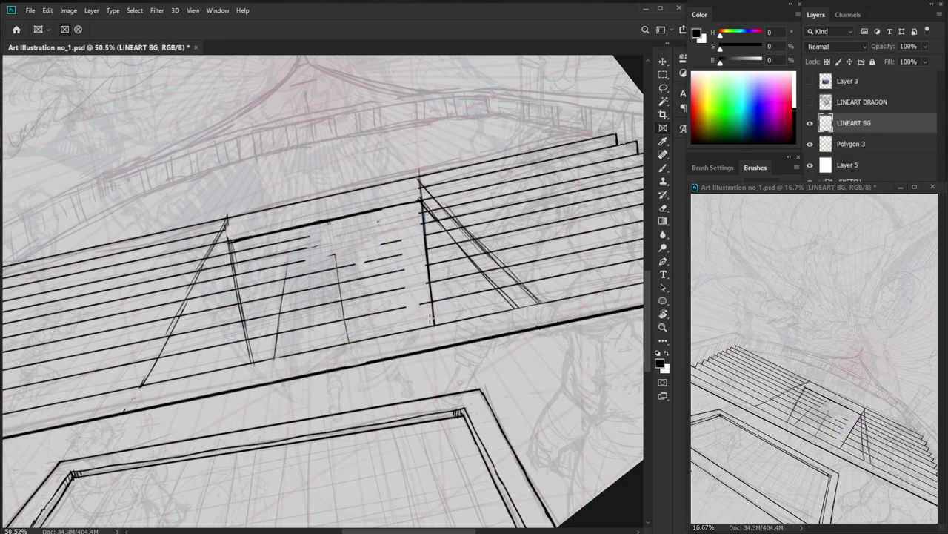
# Lasso the opening's interior and the triangular areas on both sides of it, delete the lines inside, and deselect.
pyautogui.press('e')
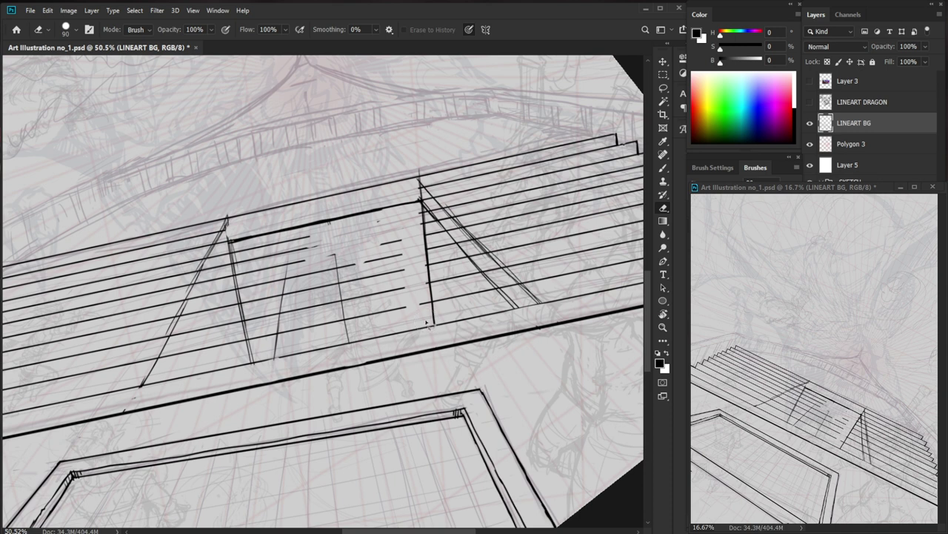
pyautogui.press('l')
pyautogui.moveTo(420, 209)
pyautogui.mouseDown()
pyautogui.moveTo(425, 307)
pyautogui.moveTo(337, 346)
pyautogui.moveTo(251, 328)
pyautogui.moveTo(234, 243)
pyautogui.mouseUp()
pyautogui.press('shift')
pyautogui.moveTo(209, 374)
pyautogui.mouseDown()
pyautogui.moveTo(183, 317)
pyautogui.moveTo(226, 239)
pyautogui.mouseUp()
pyautogui.moveTo(424, 204)
pyautogui.mouseDown()
pyautogui.moveTo(514, 289)
pyautogui.moveTo(457, 314)
pyautogui.moveTo(432, 259)
pyautogui.moveTo(424, 206)
pyautogui.mouseUp()
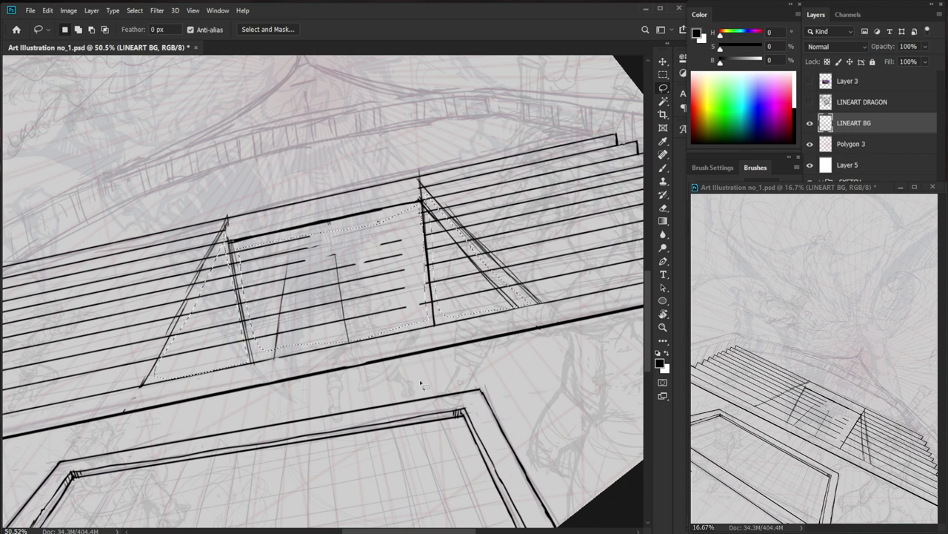
pyautogui.press('Delete')
pyautogui.hotkey('ctrl', 'd')
# Erase leftover line fragments along the left side of the opening.
pyautogui.press('e')
pyautogui.moveTo(236, 248)
pyautogui.mouseDown()
pyautogui.moveTo(232, 290)
pyautogui.moveTo(245, 361)
pyautogui.moveTo(232, 253)
pyautogui.moveTo(252, 363)
pyautogui.mouseUp()
pyautogui.press('b')
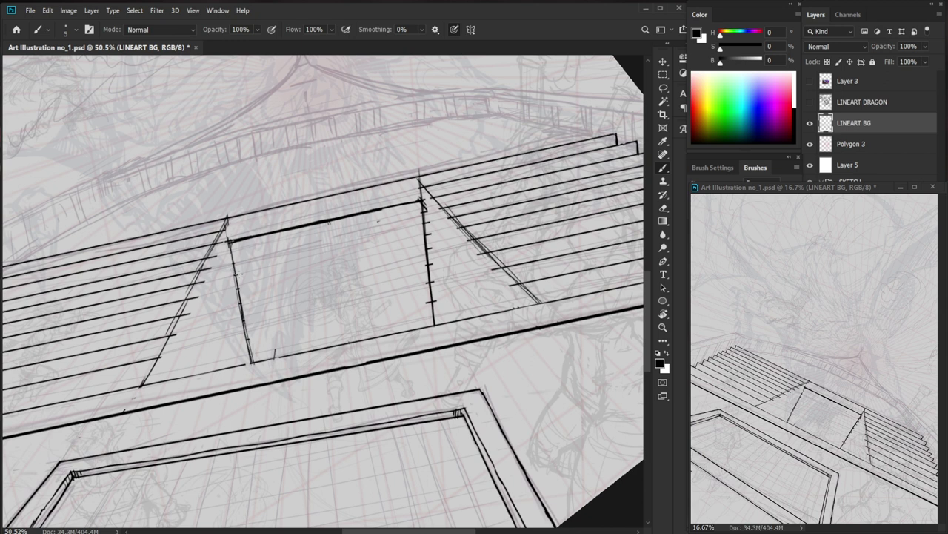
pyautogui.press('e')
pyautogui.press('b')
pyautogui.moveTo(229, 242)
pyautogui.mouseDown()
pyautogui.moveTo(252, 358)
pyautogui.moveTo(172, 424)
pyautogui.mouseUp()
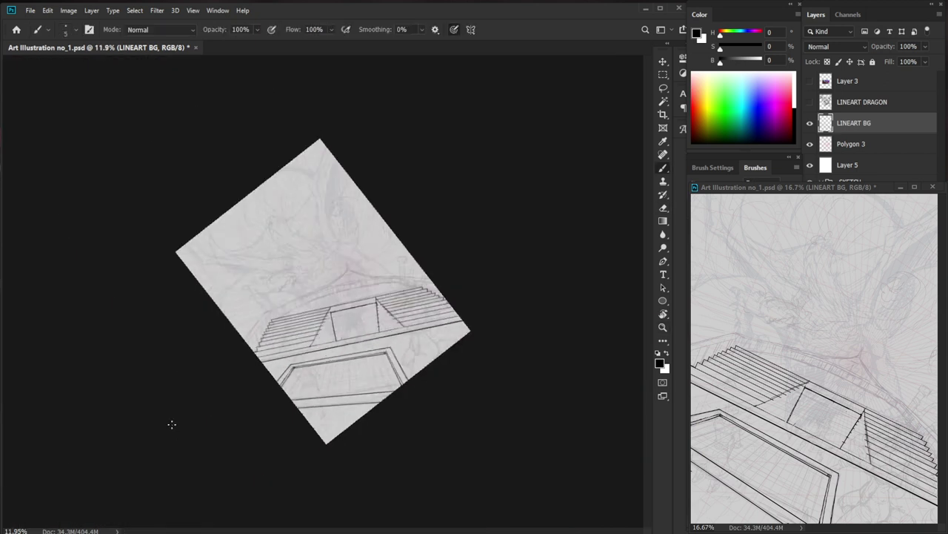
# Reset the canvas rotation and erase the step line stubs along the right side of the opening.
pyautogui.press('r')
pyautogui.click(169, 30)
pyautogui.scroll(5, 428, 320)
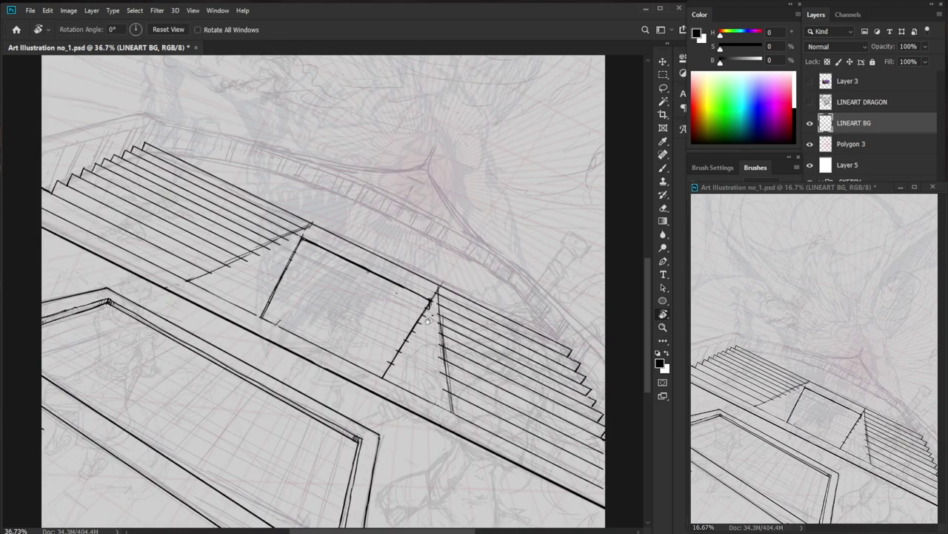
pyautogui.scroll(2, 428, 320)
pyautogui.press('e')
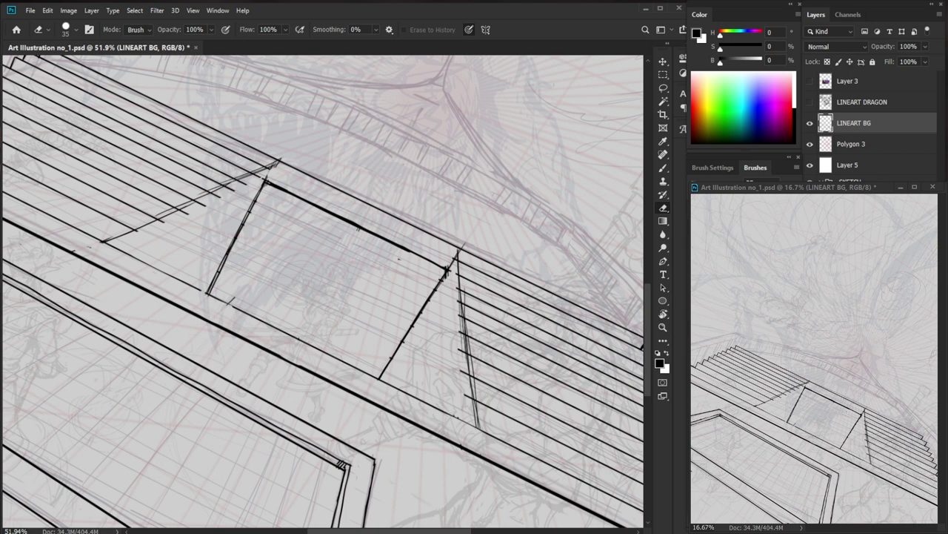
pyautogui.moveTo(280, 272); pyautogui.dragTo(301, 313)
# Draw a thin slanted line inside the opening near its left side, with a second stroke branching at its upper end.
pyautogui.press('b')
pyautogui.moveTo(341, 252); pyautogui.dragTo(280, 311)
pyautogui.hotkey('ctrl', 'z')
pyautogui.moveTo(339, 257); pyautogui.dragTo(251, 342)
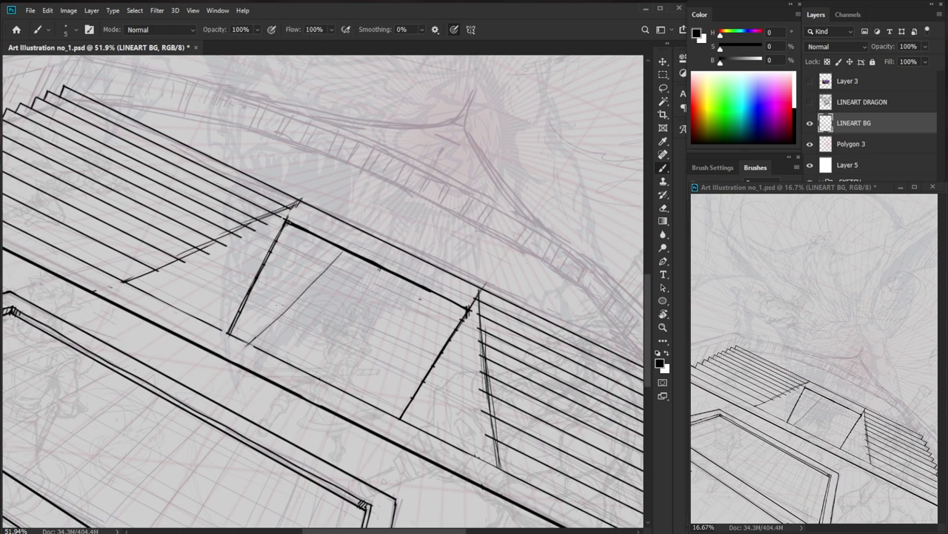
pyautogui.moveTo(330, 240)
pyautogui.mouseDown()
pyautogui.moveTo(304, 290)
pyautogui.moveTo(328, 264)
pyautogui.mouseUp()
pyautogui.scroll(-10, 376, 264)
pyautogui.moveTo(390, 384)
pyautogui.mouseDown()
pyautogui.moveTo(415, 385)
pyautogui.moveTo(400, 378)
pyautogui.mouseUp()
pyautogui.press('e')
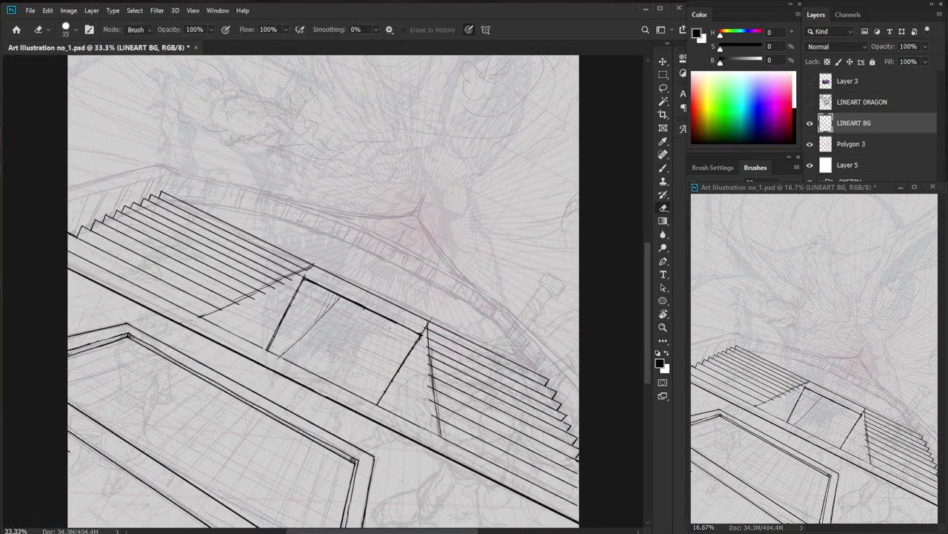
pyautogui.press('b')
pyautogui.scroll(-2, 445, 414)
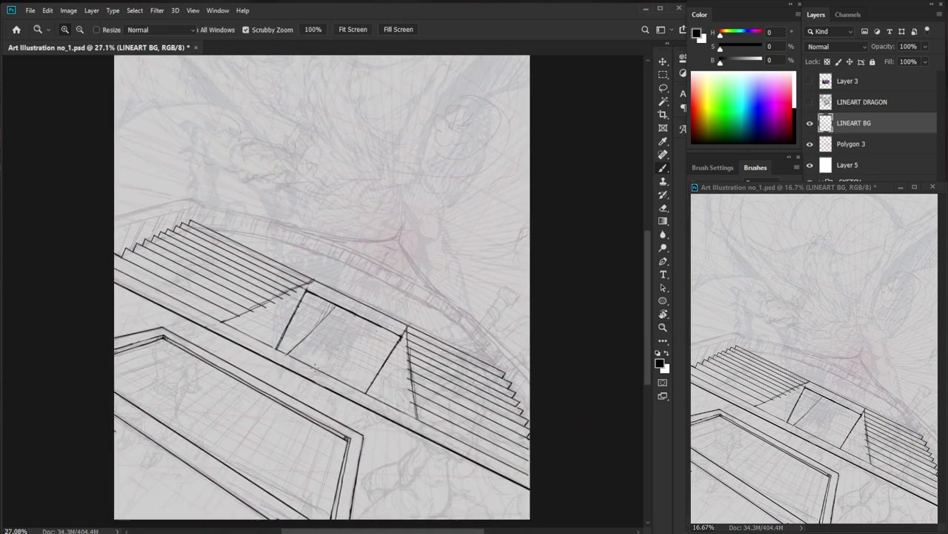
pyautogui.scroll(2, 448, 397)
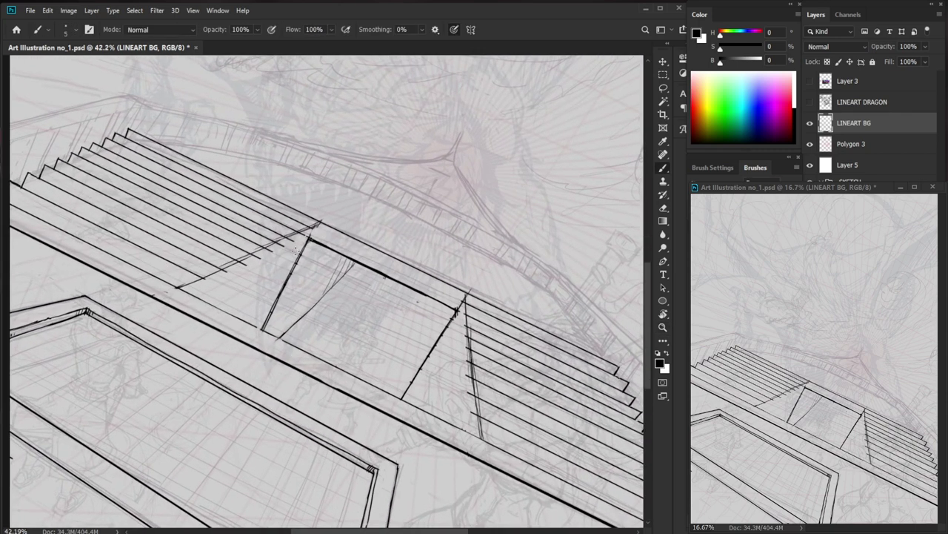
# Draw thin slanted lines from the opening's two upper corners down to the lower edge, erasing and redrawing the right one.
pyautogui.moveTo(308, 238); pyautogui.dragTo(246, 272)
pyautogui.moveTo(455, 310); pyautogui.dragTo(460, 416)
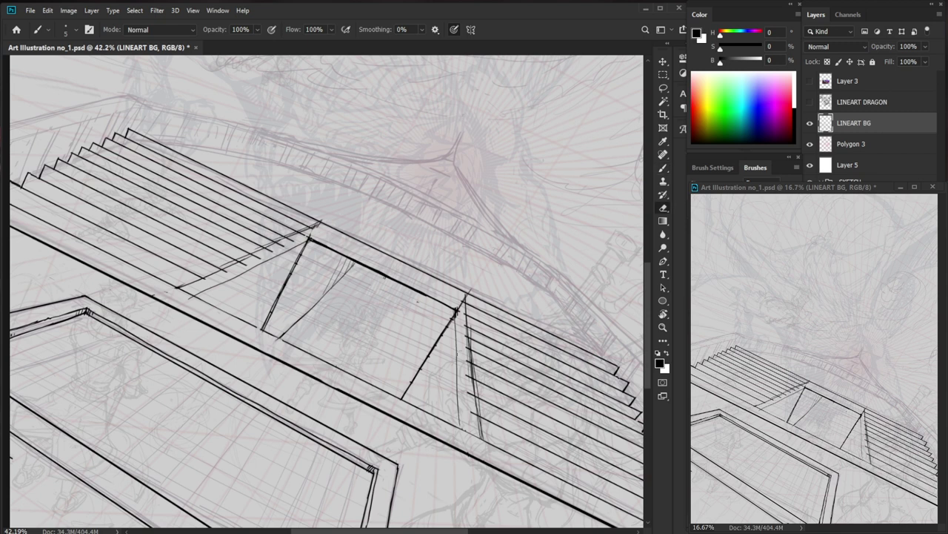
pyautogui.press('e')
pyautogui.moveTo(456, 327); pyautogui.dragTo(456, 379)
pyautogui.press('b')
pyautogui.moveTo(455, 320); pyautogui.dragTo(458, 425)
pyautogui.scroll(-3, 459, 361)
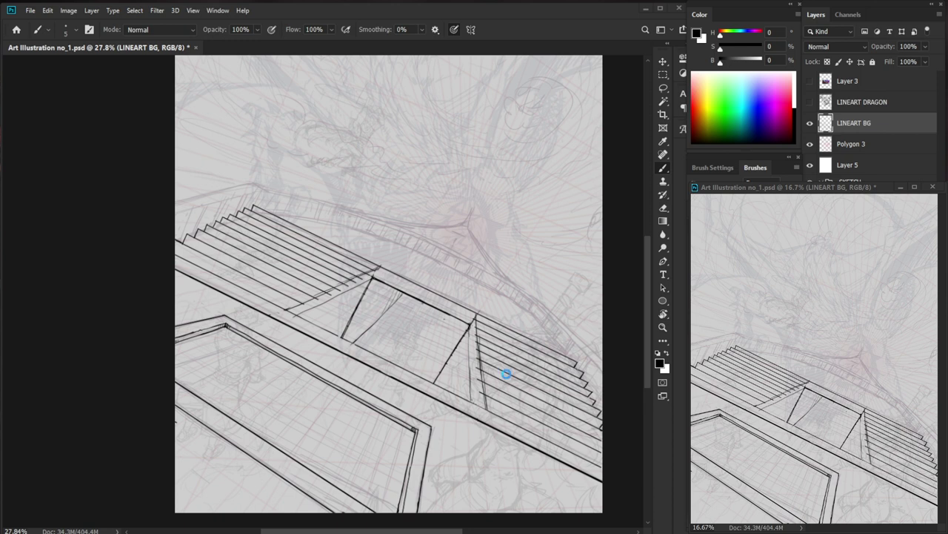
# Clean up the lower end of the slanted line inside the opening and redraw it to meet the lower edge.
pyautogui.press('z')
pyautogui.moveTo(391, 320); pyautogui.dragTo(459, 320)
pyautogui.press('e')
pyautogui.press('e')
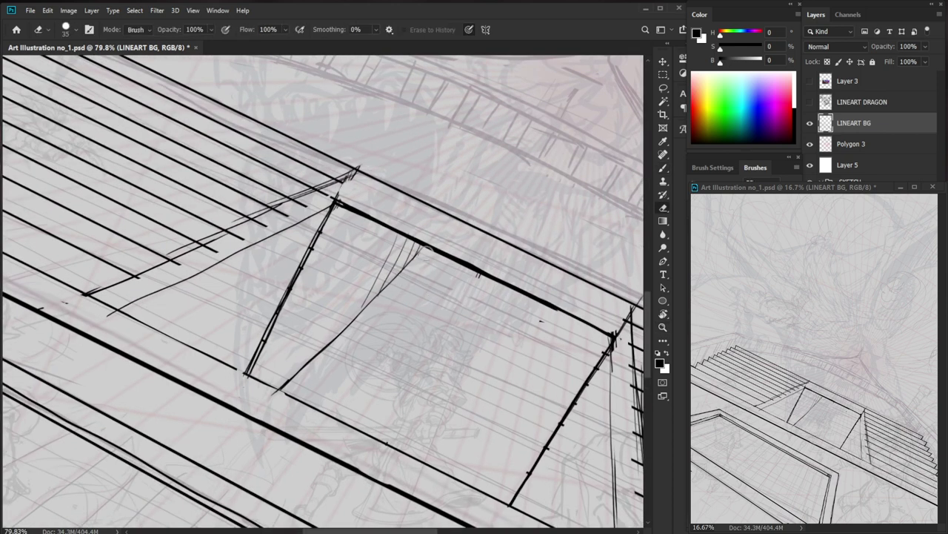
pyautogui.moveTo(280, 388)
pyautogui.mouseDown()
pyautogui.moveTo(343, 330)
pyautogui.moveTo(282, 390)
pyautogui.moveTo(337, 376)
pyautogui.moveTo(291, 384)
pyautogui.mouseUp()
pyautogui.press('b')
pyautogui.hotkey('ctrl', 'space')
pyautogui.moveTo(346, 375); pyautogui.dragTo(400, 377)
pyautogui.press('e')
pyautogui.press('b')
pyautogui.moveTo(299, 371)
pyautogui.mouseDown()
pyautogui.moveTo(312, 378)
pyautogui.moveTo(286, 367)
pyautogui.mouseUp()
# Touch up the opening's left edge and erase the excess ink around it.
pyautogui.press('e')
pyautogui.press('b')
pyautogui.moveTo(273, 361)
pyautogui.mouseDown()
pyautogui.moveTo(264, 355)
pyautogui.moveTo(288, 298)
pyautogui.mouseUp()
pyautogui.hotkey('ctrl', 'space')
pyautogui.moveTo(381, 249); pyautogui.dragTo(368, 249)
pyautogui.press('e')
pyautogui.moveTo(360, 185); pyautogui.dragTo(284, 337)
pyautogui.press('b')
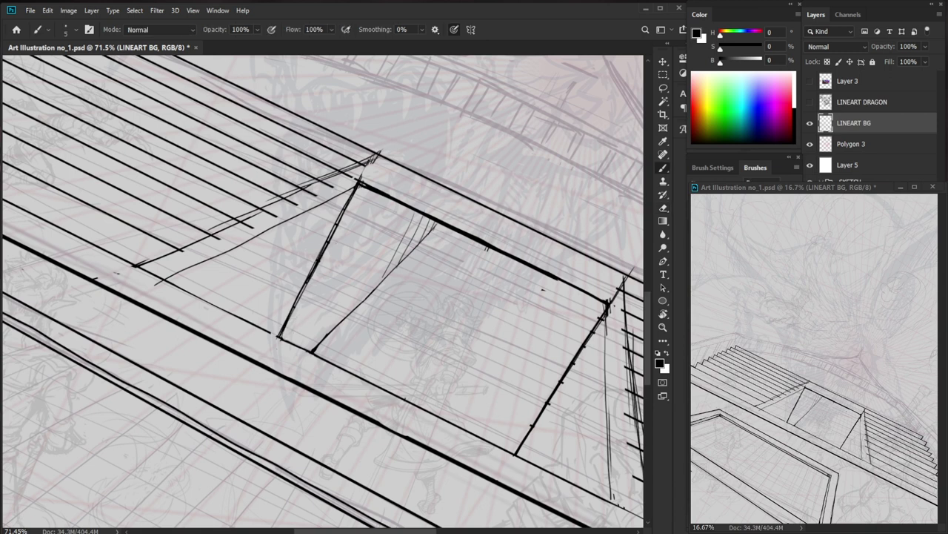
# Erase the old diagonal outline running along the inner ends of the left steps.
pyautogui.hotkey('ctrl', 'space')
pyautogui.moveTo(355, 237); pyautogui.dragTo(287, 238)
pyautogui.hotkey('ctrl', 'space')
pyautogui.moveTo(489, 321); pyautogui.dragTo(499, 326)
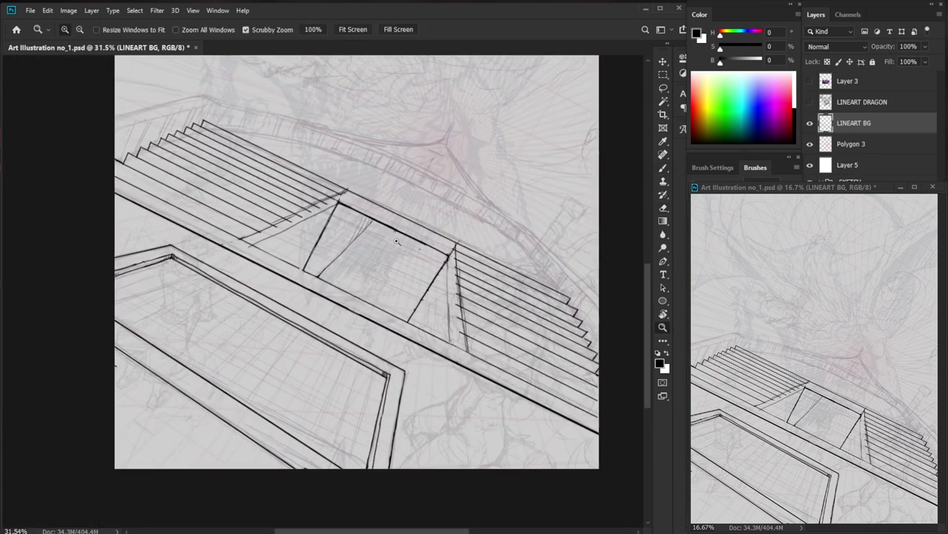
pyautogui.moveTo(336, 223); pyautogui.dragTo(396, 226)
pyautogui.press('e')
pyautogui.moveTo(333, 163); pyautogui.dragTo(289, 186)
pyautogui.moveTo(286, 187)
pyautogui.mouseDown()
pyautogui.moveTo(178, 239)
pyautogui.moveTo(198, 224)
pyautogui.mouseUp()
pyautogui.moveTo(191, 226); pyautogui.dragTo(157, 241)
pyautogui.press('space')
pyautogui.moveTo(212, 258); pyautogui.dragTo(394, 317)
pyautogui.moveTo(299, 314)
pyautogui.mouseDown()
pyautogui.moveTo(334, 302)
pyautogui.moveTo(323, 325)
pyautogui.mouseUp()
# Draw the risers at the inner ends of the lowest left steps and erase stray marks beside them.
pyautogui.press('b')
pyautogui.moveTo(341, 301); pyautogui.dragTo(320, 332)
pyautogui.press('e')
pyautogui.moveTo(344, 301); pyautogui.dragTo(328, 324)
pyautogui.press('b')
pyautogui.moveTo(374, 281); pyautogui.dragTo(365, 301)
pyautogui.moveTo(373, 283); pyautogui.dragTo(357, 305)
pyautogui.press('space')
pyautogui.moveTo(442, 291); pyautogui.dragTo(389, 336)
pyautogui.press('e')
pyautogui.moveTo(310, 351)
pyautogui.mouseDown()
pyautogui.moveTo(294, 345)
pyautogui.moveTo(274, 370)
pyautogui.moveTo(288, 350)
pyautogui.mouseUp()
pyautogui.press('b')
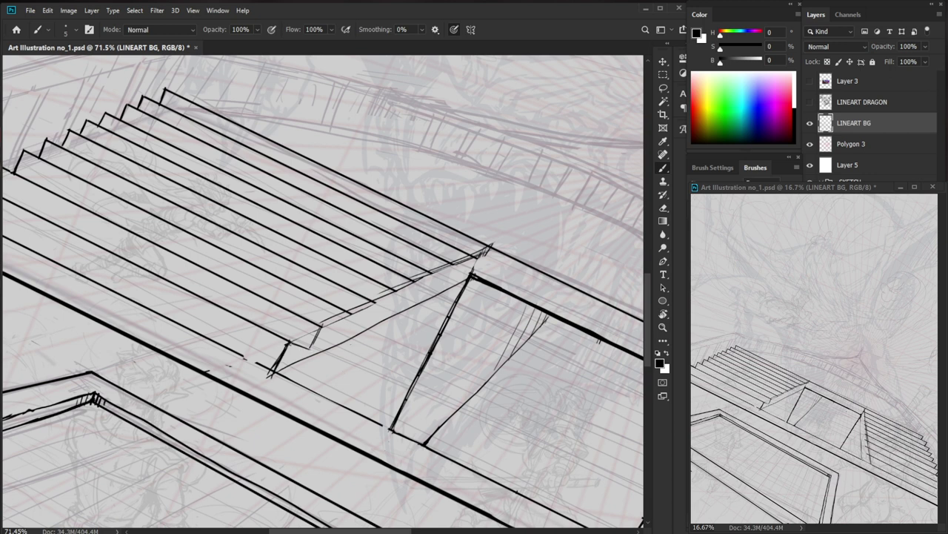
# Draw short slanted risers at the inner ends of the middle left steps.
pyautogui.moveTo(338, 324)
pyautogui.mouseDown()
pyautogui.moveTo(318, 330)
pyautogui.moveTo(368, 320)
pyautogui.mouseUp()
pyautogui.press('e')
pyautogui.press('b')
pyautogui.moveTo(373, 303)
pyautogui.mouseDown()
pyautogui.moveTo(365, 319)
pyautogui.moveTo(424, 288)
pyautogui.mouseUp()
pyautogui.press('e')
pyautogui.press('b')
pyautogui.moveTo(480, 256); pyautogui.dragTo(268, 369)
# Redraw the lower end of the diagonal border beside the left steps so it joins the bottom step line.
pyautogui.press('e')
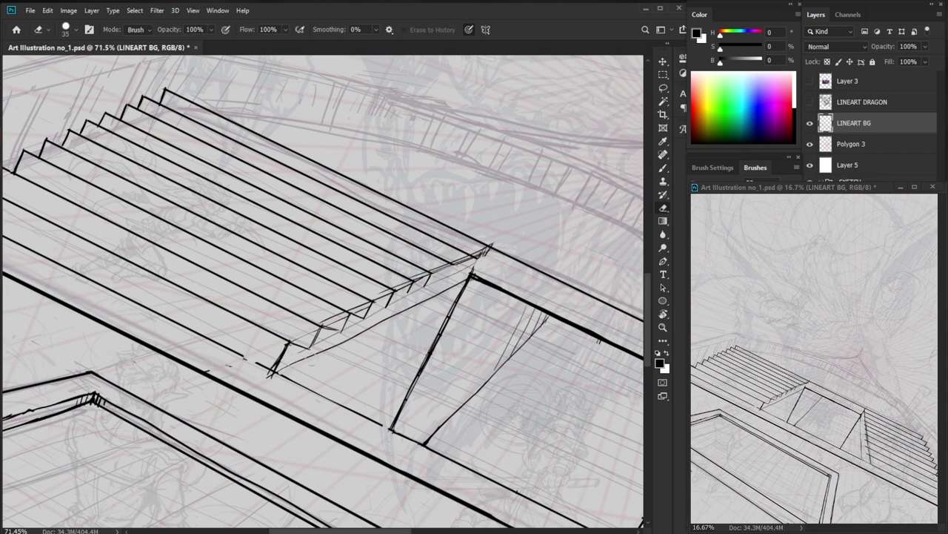
pyautogui.press('b')
pyautogui.press('e')
pyautogui.moveTo(267, 377); pyautogui.dragTo(283, 372)
pyautogui.press('b')
pyautogui.moveTo(358, 381); pyautogui.dragTo(274, 381)
pyautogui.scroll(4, 359, 356)
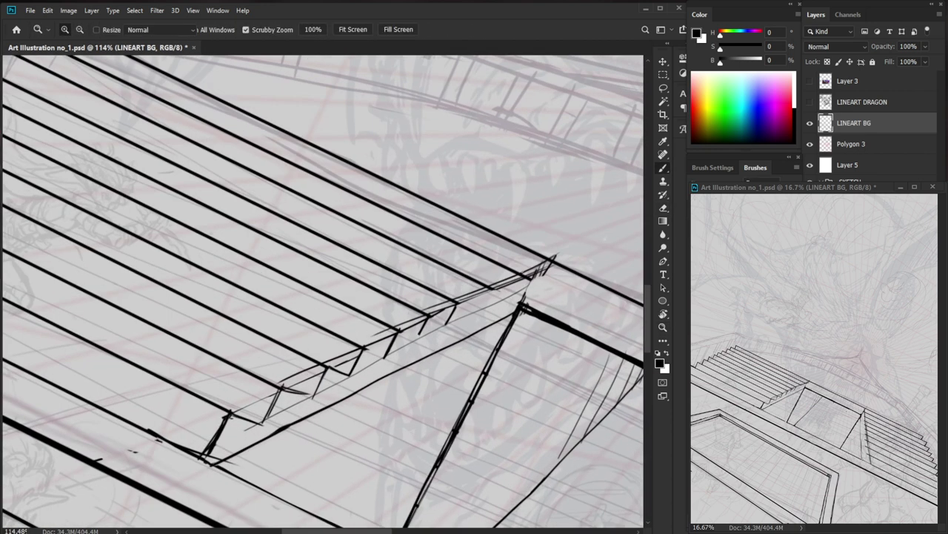
pyautogui.moveTo(360, 356); pyautogui.dragTo(305, 372)
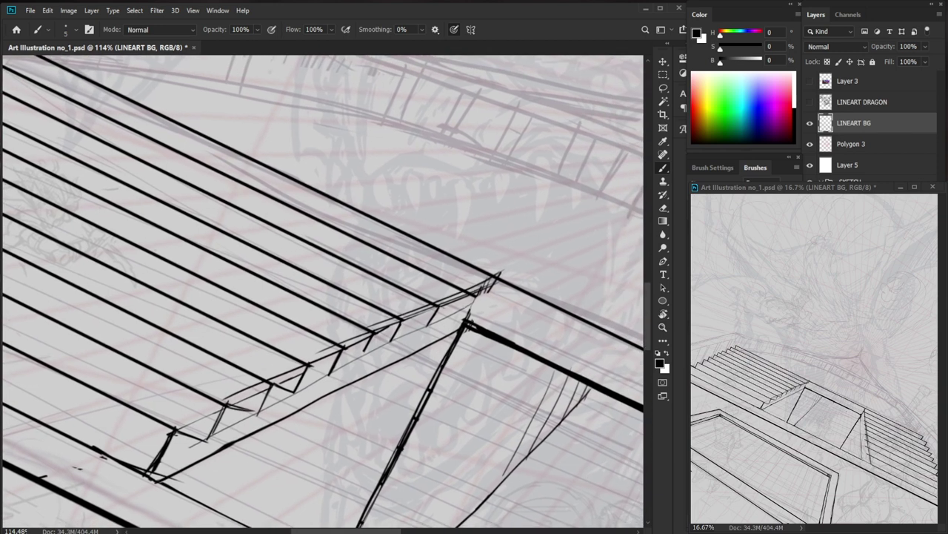
# Erase leftover diagonal fragments around the inner ends of the upper and middle left steps.
pyautogui.press('e')
pyautogui.moveTo(482, 304); pyautogui.dragTo(455, 293)
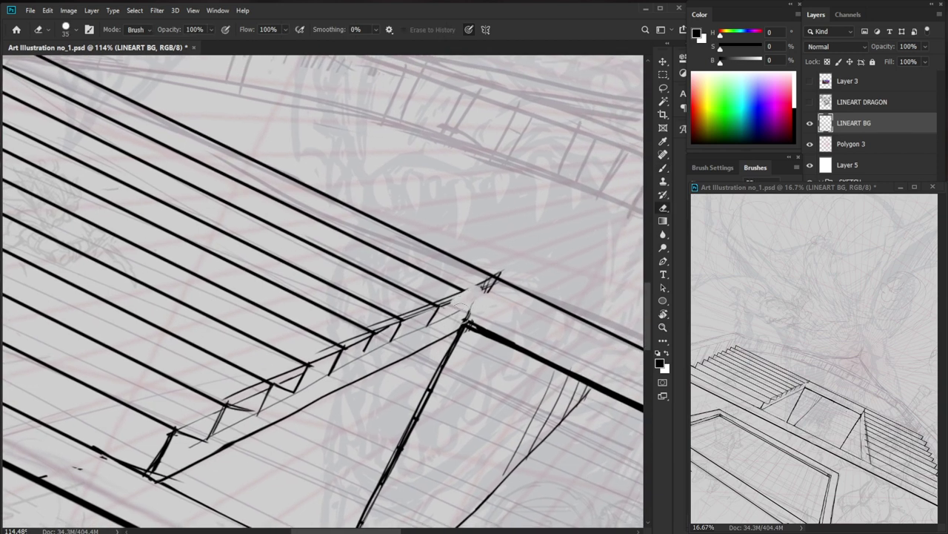
pyautogui.press('b')
pyautogui.scroll(-3, 500, 288)
pyautogui.scroll(2, 498, 286)
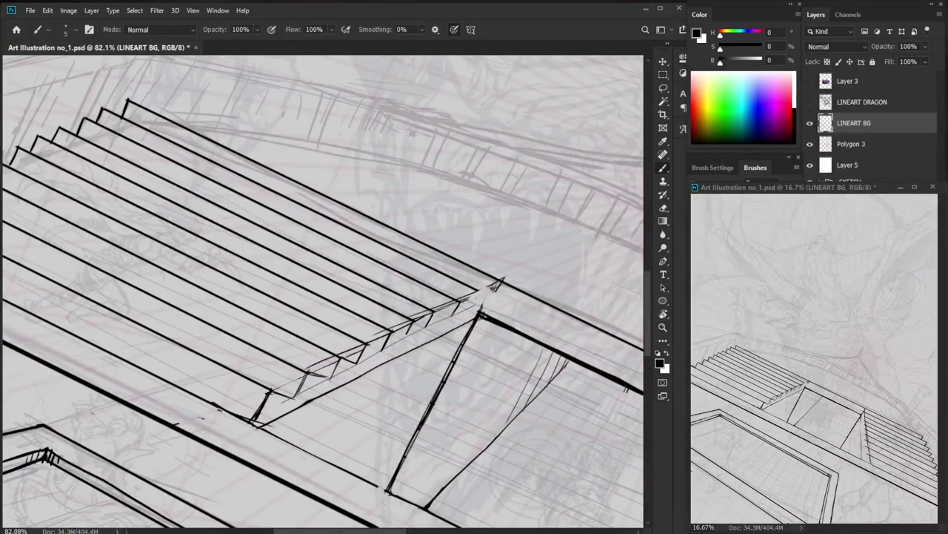
pyautogui.press('e')
pyautogui.moveTo(429, 315); pyautogui.dragTo(393, 324)
pyautogui.scroll(-2, 440, 307)
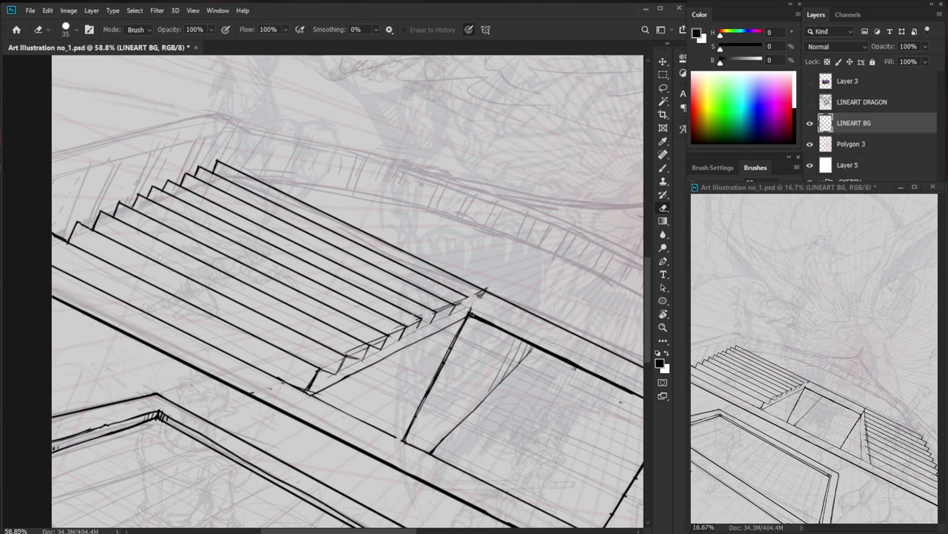
pyautogui.scroll(3, 430, 326)
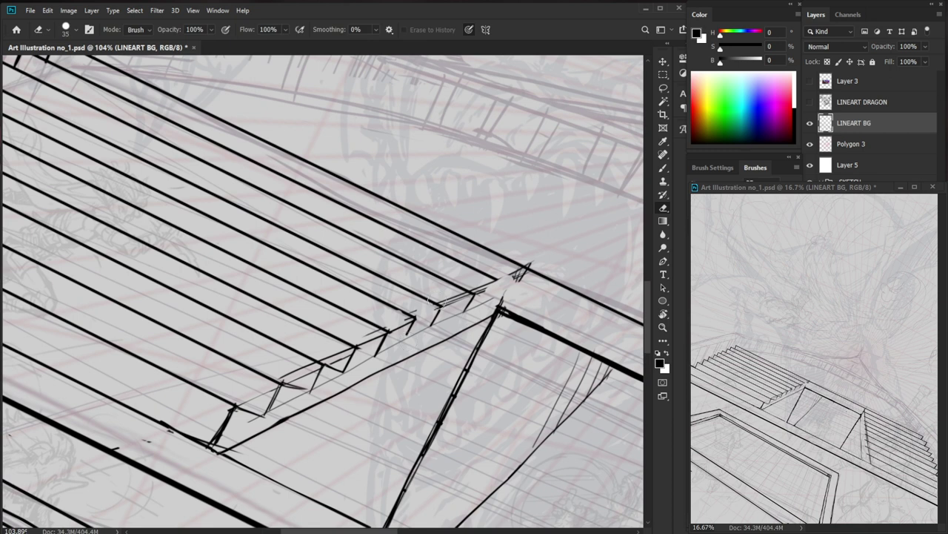
pyautogui.moveTo(495, 314); pyautogui.dragTo(437, 322)
pyautogui.moveTo(397, 363); pyautogui.dragTo(452, 359)
# Redraw the risers and treads of the middle left steps as a zigzag edge, erasing the overlaps.
pyautogui.press('b')
pyautogui.moveTo(395, 328); pyautogui.dragTo(414, 336)
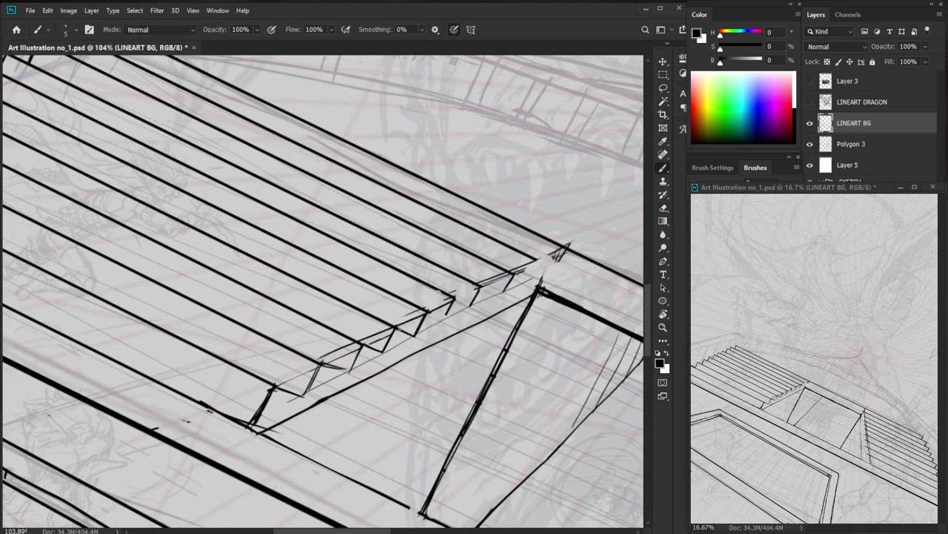
pyautogui.moveTo(504, 378); pyautogui.dragTo(436, 384)
pyautogui.press('z')
pyautogui.scroll(-4, 369, 402)
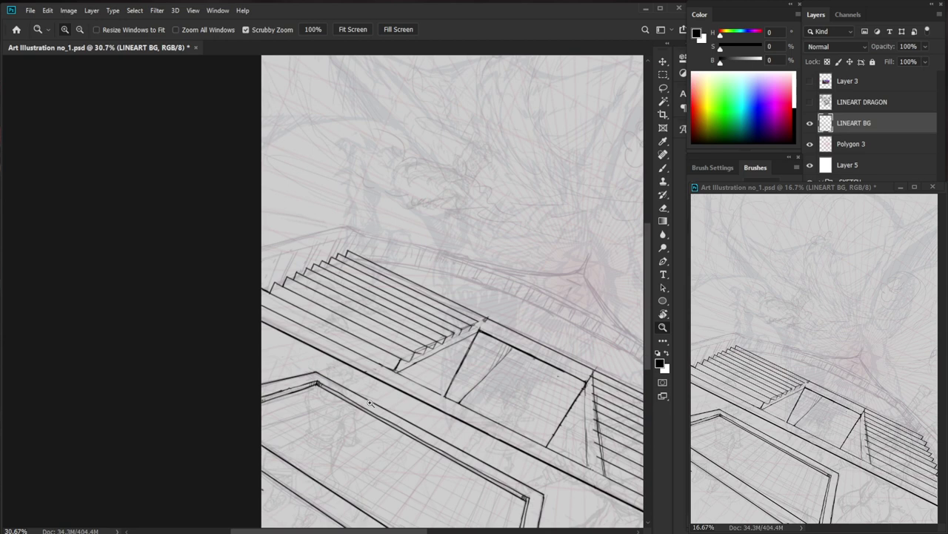
pyautogui.moveTo(433, 352)
pyautogui.mouseDown()
pyautogui.moveTo(478, 346)
pyautogui.moveTo(422, 347)
pyautogui.mouseUp()
pyautogui.press('e')
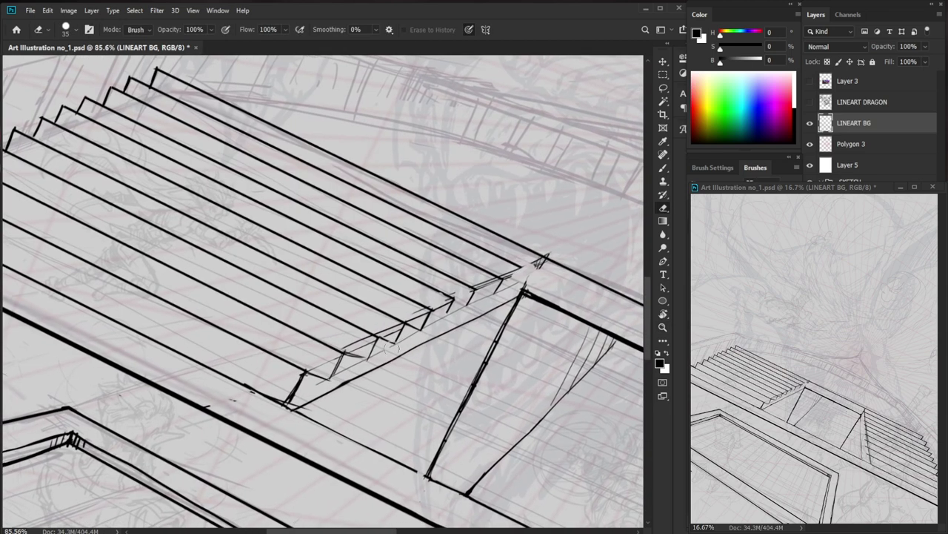
pyautogui.press('b')
pyautogui.moveTo(386, 340)
pyautogui.mouseDown()
pyautogui.moveTo(447, 317)
pyautogui.moveTo(443, 307)
pyautogui.moveTo(469, 306)
pyautogui.mouseUp()
pyautogui.press('e')
pyautogui.press('b')
pyautogui.press('e')
pyautogui.press('b')
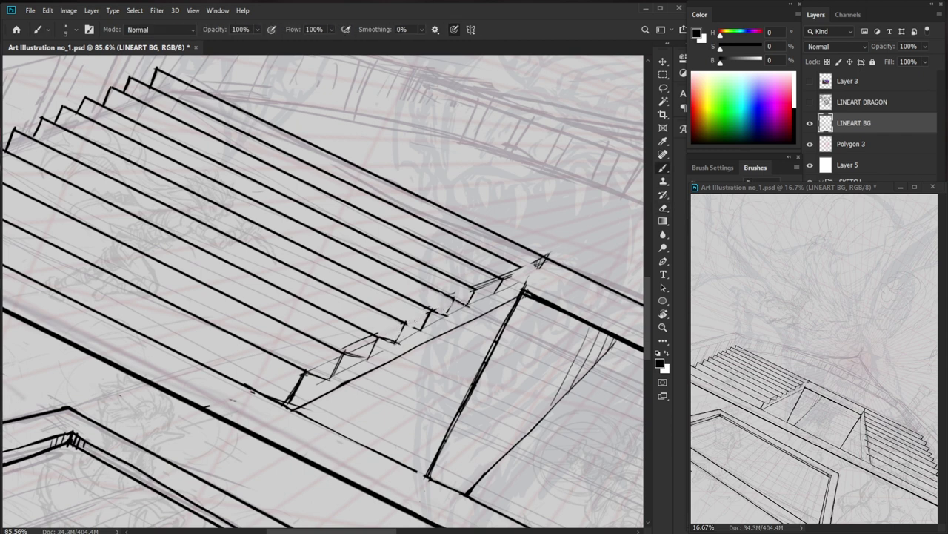
# Clean the inner ends of the upper left steps and ink their small risers and treads.
pyautogui.press('z')
pyautogui.moveTo(511, 328); pyautogui.dragTo(473, 346)
pyautogui.press('space')
pyautogui.moveTo(513, 475)
pyautogui.mouseDown()
pyautogui.moveTo(446, 450)
pyautogui.moveTo(333, 434)
pyautogui.mouseUp()
pyautogui.press('z')
pyautogui.moveTo(312, 281); pyautogui.dragTo(361, 280)
pyautogui.press('space')
pyautogui.moveTo(372, 354); pyautogui.dragTo(339, 390)
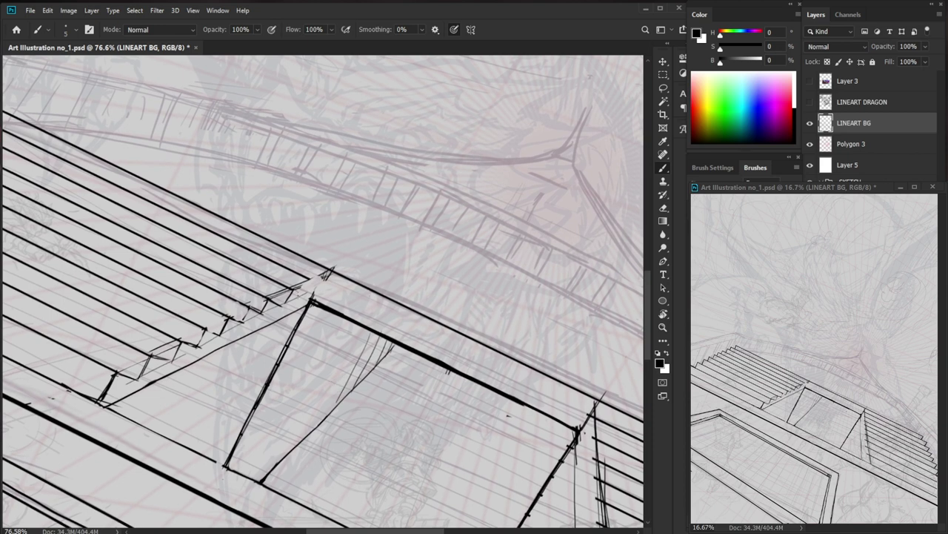
pyautogui.press('e')
pyautogui.press('b')
pyautogui.press('e')
pyautogui.moveTo(288, 295); pyautogui.dragTo(270, 304)
pyautogui.press('b')
pyautogui.hotkey('ctrl', 'space')
pyautogui.moveTo(259, 332); pyautogui.dragTo(248, 333)
pyautogui.moveTo(269, 300)
pyautogui.mouseDown()
pyautogui.moveTo(262, 315)
pyautogui.moveTo(283, 306)
pyautogui.mouseUp()
pyautogui.moveTo(290, 293); pyautogui.dragTo(284, 307)
# Ink the topmost left step's riser and erase the rough marks near the opening's upper corner.
pyautogui.press('space')
pyautogui.moveTo(365, 378); pyautogui.dragTo(429, 338)
pyautogui.press('e')
pyautogui.moveTo(379, 235)
pyautogui.mouseDown()
pyautogui.moveTo(350, 264)
pyautogui.moveTo(364, 255)
pyautogui.mouseUp()
pyautogui.press('b')
pyautogui.moveTo(355, 252)
pyautogui.mouseDown()
pyautogui.moveTo(366, 256)
pyautogui.moveTo(357, 258)
pyautogui.moveTo(372, 244)
pyautogui.mouseUp()
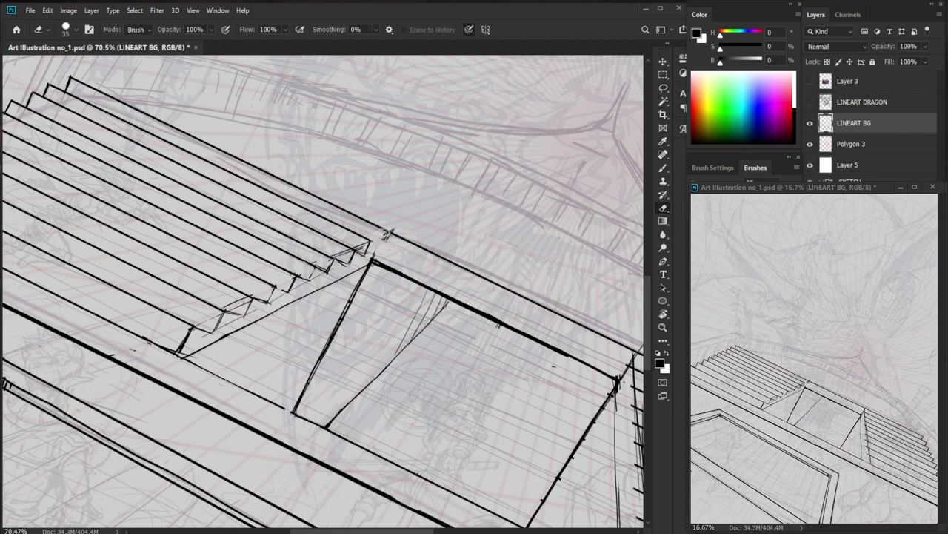
pyautogui.moveTo(508, 343); pyautogui.dragTo(424, 320)
pyautogui.press('e')
pyautogui.moveTo(560, 330); pyautogui.dragTo(530, 437)
pyautogui.press('b')
pyautogui.press('z')
pyautogui.moveTo(528, 440); pyautogui.dragTo(459, 411)
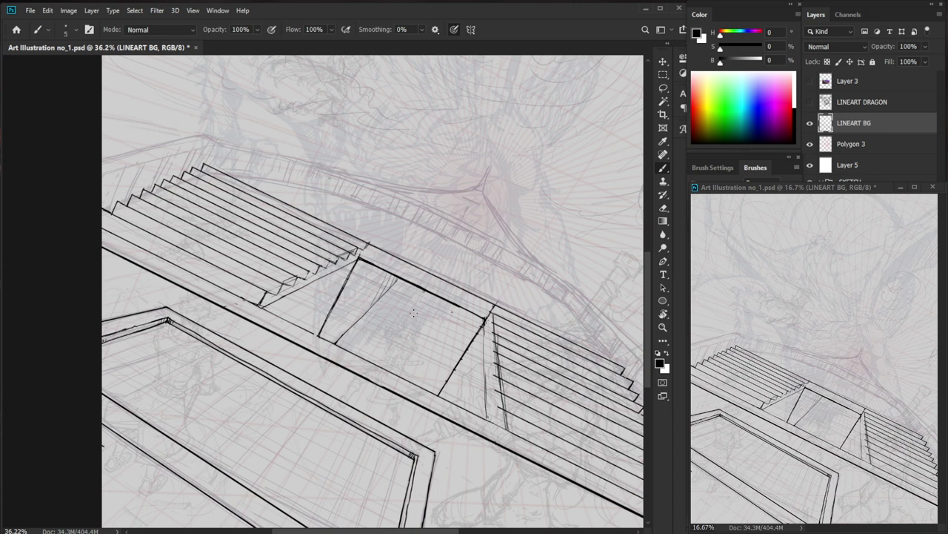
# Ink the zigzag riser and tread joining the lower left steps, cleaning up the rough strokes there.
pyautogui.moveTo(414, 313); pyautogui.dragTo(348, 314)
pyautogui.moveTo(330, 364); pyautogui.dragTo(404, 306)
pyautogui.moveTo(203, 229)
pyautogui.mouseDown()
pyautogui.moveTo(246, 230)
pyautogui.moveTo(301, 304)
pyautogui.moveTo(289, 307)
pyautogui.moveTo(300, 319)
pyautogui.mouseUp()
pyautogui.press('e')
pyautogui.press('b')
pyautogui.moveTo(284, 308); pyautogui.dragTo(301, 320)
pyautogui.moveTo(396, 307)
pyautogui.mouseDown()
pyautogui.moveTo(323, 310)
pyautogui.moveTo(421, 324)
pyautogui.mouseUp()
pyautogui.press('e')
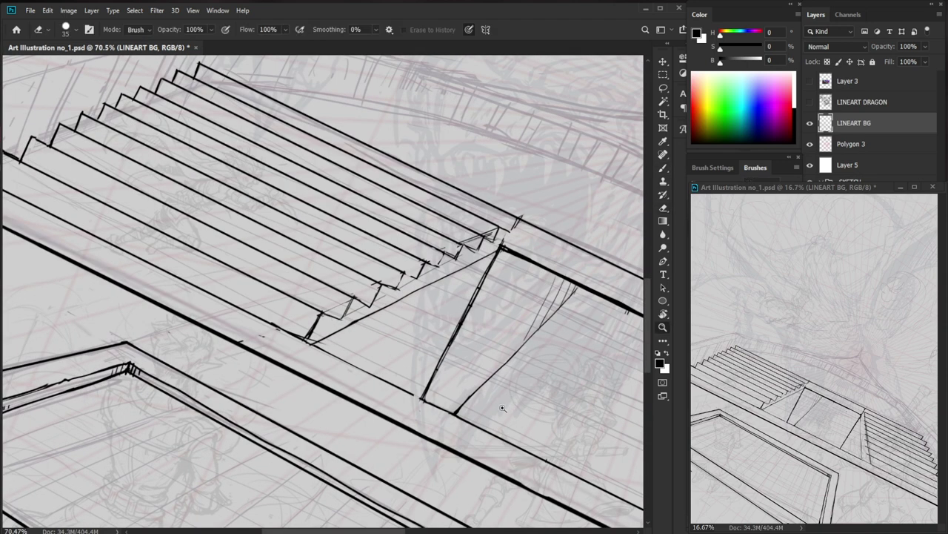
# Ink the tread linking the lowest left step to the riser above it.
pyautogui.moveTo(506, 407); pyautogui.dragTo(465, 452)
pyautogui.moveTo(464, 483); pyautogui.dragTo(403, 441)
pyautogui.moveTo(383, 319); pyautogui.dragTo(459, 318)
pyautogui.press('b')
pyautogui.moveTo(303, 318); pyautogui.dragTo(342, 306)
pyautogui.moveTo(305, 318)
pyautogui.mouseDown()
pyautogui.moveTo(329, 310)
pyautogui.moveTo(334, 294)
pyautogui.moveTo(185, 229)
pyautogui.mouseUp()
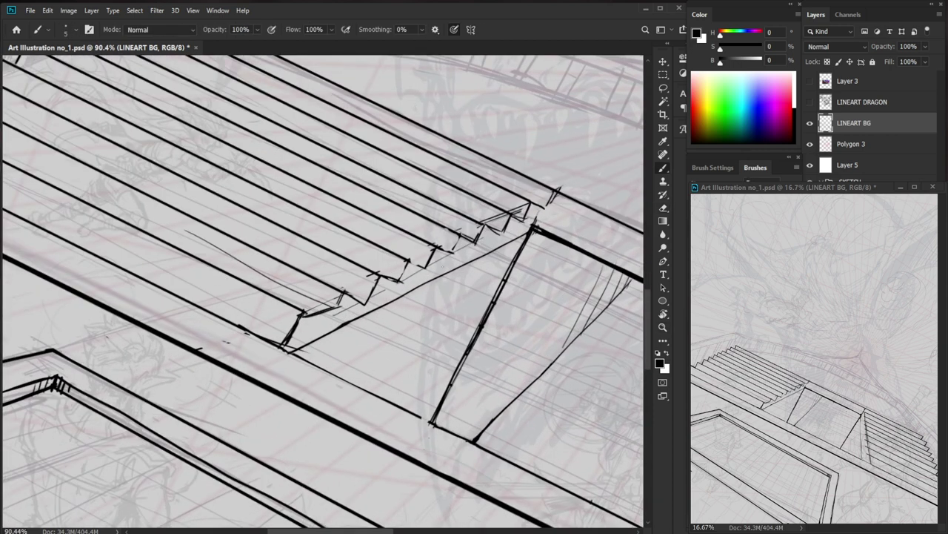
pyautogui.moveTo(502, 297); pyautogui.dragTo(452, 303)
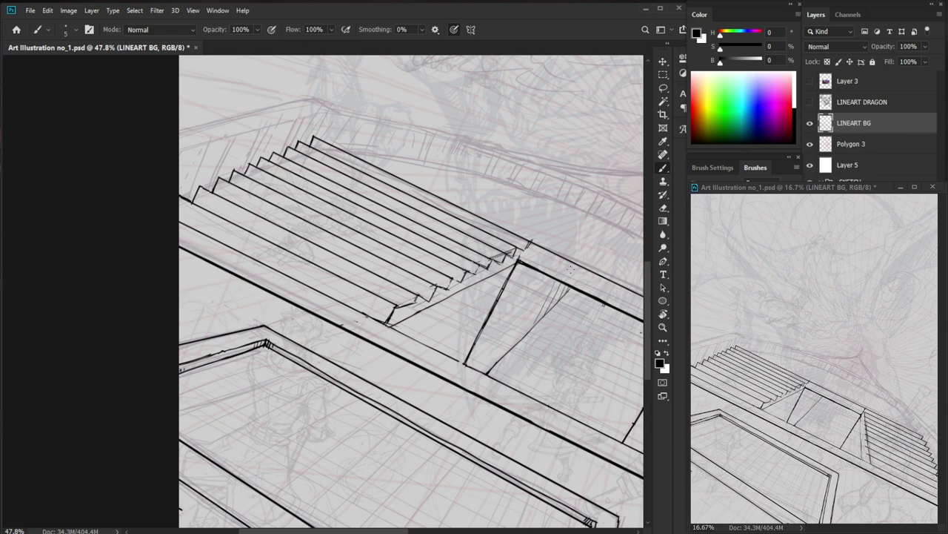
# Draw short riser strokes at the inner ends of the lower right steps.
pyautogui.moveTo(415, 298)
pyautogui.mouseDown()
pyautogui.moveTo(455, 300)
pyautogui.moveTo(372, 363)
pyautogui.mouseUp()
pyautogui.press('e')
pyautogui.press('b')
pyautogui.moveTo(377, 404)
pyautogui.mouseDown()
pyautogui.moveTo(472, 353)
pyautogui.moveTo(507, 365)
pyautogui.mouseUp()
pyautogui.moveTo(485, 430); pyautogui.dragTo(338, 396)
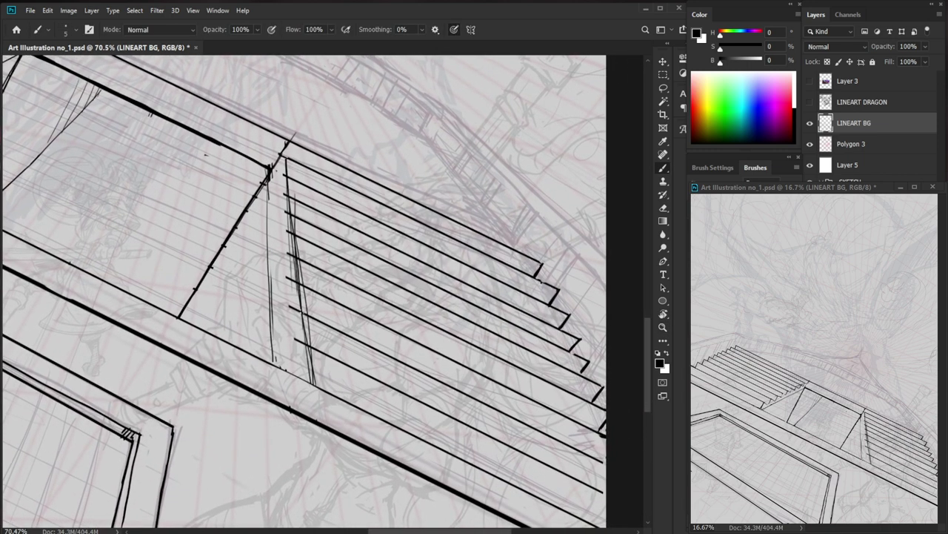
pyautogui.moveTo(292, 359)
pyautogui.mouseDown()
pyautogui.moveTo(308, 346)
pyautogui.moveTo(306, 313)
pyautogui.moveTo(305, 347)
pyautogui.mouseUp()
pyautogui.press('e')
pyautogui.press('b')
pyautogui.press('e')
pyautogui.press('b')
pyautogui.moveTo(287, 296); pyautogui.dragTo(303, 281)
pyautogui.moveTo(355, 277); pyautogui.dragTo(391, 330)
# Erase the rough slanted guide lines beside the right stairs and mark short risers at the inner step ends.
pyautogui.press('e')
pyautogui.moveTo(332, 317); pyautogui.dragTo(333, 335)
pyautogui.moveTo(325, 337)
pyautogui.mouseDown()
pyautogui.moveTo(336, 324)
pyautogui.moveTo(320, 213)
pyautogui.mouseUp()
pyautogui.press('b')
pyautogui.press('e')
pyautogui.moveTo(375, 229)
pyautogui.mouseDown()
pyautogui.moveTo(342, 217)
pyautogui.moveTo(382, 225)
pyautogui.moveTo(414, 264)
pyautogui.moveTo(387, 269)
pyautogui.moveTo(385, 289)
pyautogui.mouseUp()
pyautogui.press('b')
pyautogui.press('e')
pyautogui.press('b')
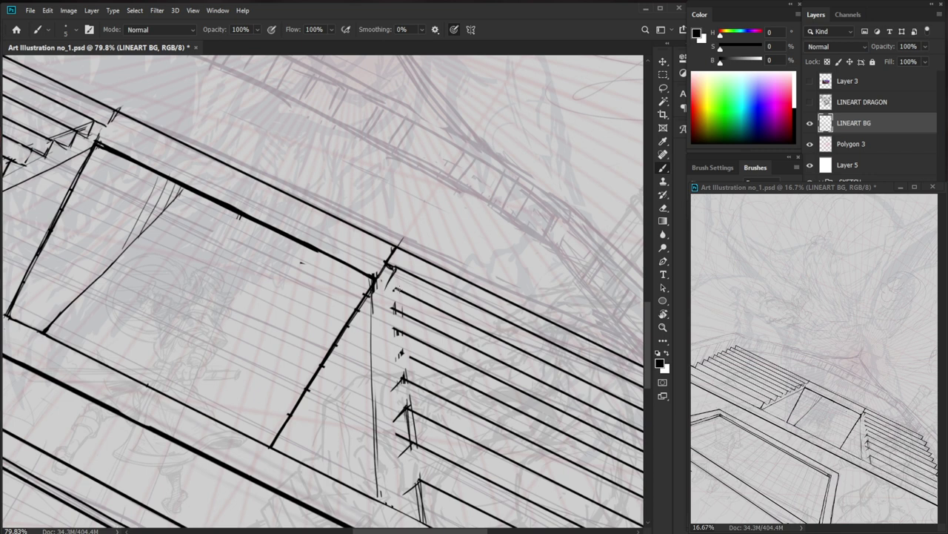
# Clean up the inner end of the topmost right step and ink its riser beside the opening.
pyautogui.press('e')
pyautogui.press('b')
pyautogui.hotkey('ctrl', '0')
pyautogui.hotkey('ctrl', 'space')
pyautogui.moveTo(415, 397)
pyautogui.mouseDown()
pyautogui.moveTo(460, 397)
pyautogui.moveTo(544, 369)
pyautogui.mouseUp()
pyautogui.press('e')
pyautogui.moveTo(442, 325); pyautogui.dragTo(427, 355)
pyautogui.press('b')
pyautogui.moveTo(428, 351); pyautogui.dragTo(443, 366)
pyautogui.press('space')
pyautogui.moveTo(475, 399); pyautogui.dragTo(428, 319)
# Ink the zigzag treads and risers joining the upper right steps, erasing the rough strokes there.
pyautogui.press('e')
pyautogui.moveTo(409, 268); pyautogui.dragTo(399, 283)
pyautogui.press('b')
pyautogui.moveTo(397, 283); pyautogui.dragTo(387, 303)
pyautogui.press('e')
pyautogui.moveTo(393, 254); pyautogui.dragTo(362, 344)
pyautogui.press('b')
pyautogui.press('space')
pyautogui.moveTo(417, 373); pyautogui.dragTo(422, 303)
pyautogui.hotkey('ctrl', 'space')
pyautogui.moveTo(423, 303); pyautogui.dragTo(384, 296)
# Erase stray marks on the opening's right edge and re-ink the diagonal edge beneath the left steps.
pyautogui.press('e')
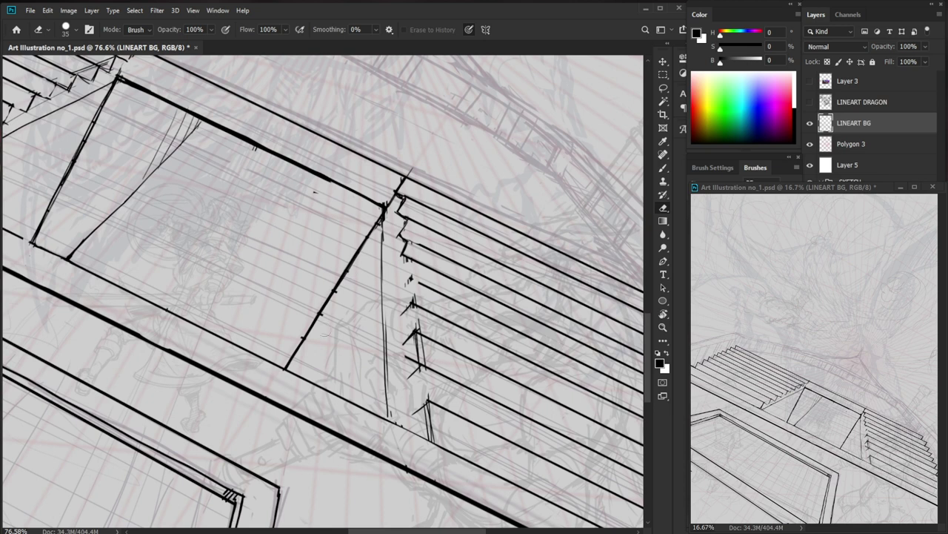
pyautogui.moveTo(302, 326); pyautogui.dragTo(301, 339)
pyautogui.hotkey('ctrl', 'space')
pyautogui.moveTo(359, 300); pyautogui.dragTo(248, 300)
pyautogui.hotkey('ctrl', 'space')
pyautogui.moveTo(299, 257); pyautogui.dragTo(334, 257)
pyautogui.press('b')
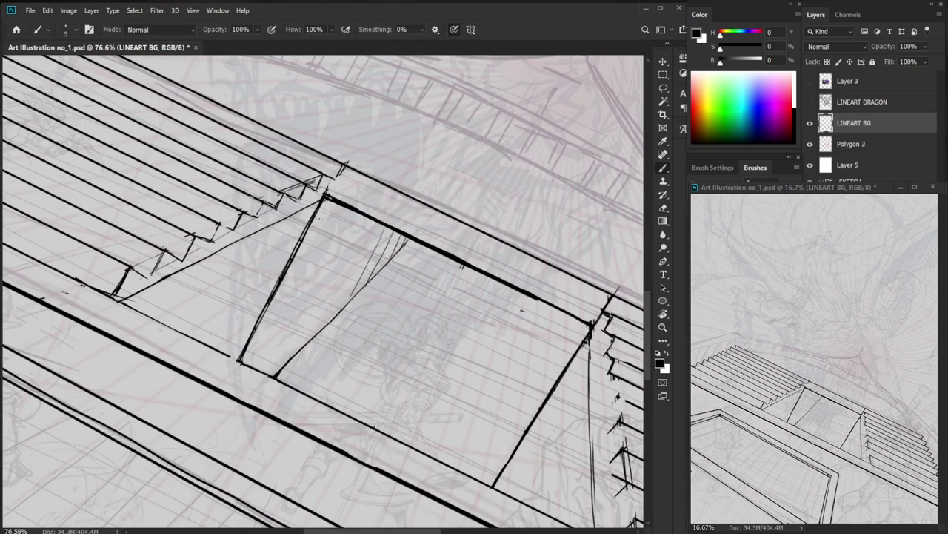
pyautogui.moveTo(310, 221)
pyautogui.mouseDown()
pyautogui.moveTo(284, 274)
pyautogui.moveTo(322, 205)
pyautogui.moveTo(264, 317)
pyautogui.moveTo(200, 316)
pyautogui.mouseUp()
pyautogui.press('e')
pyautogui.press('b')
pyautogui.hotkey('ctrl', 'space')
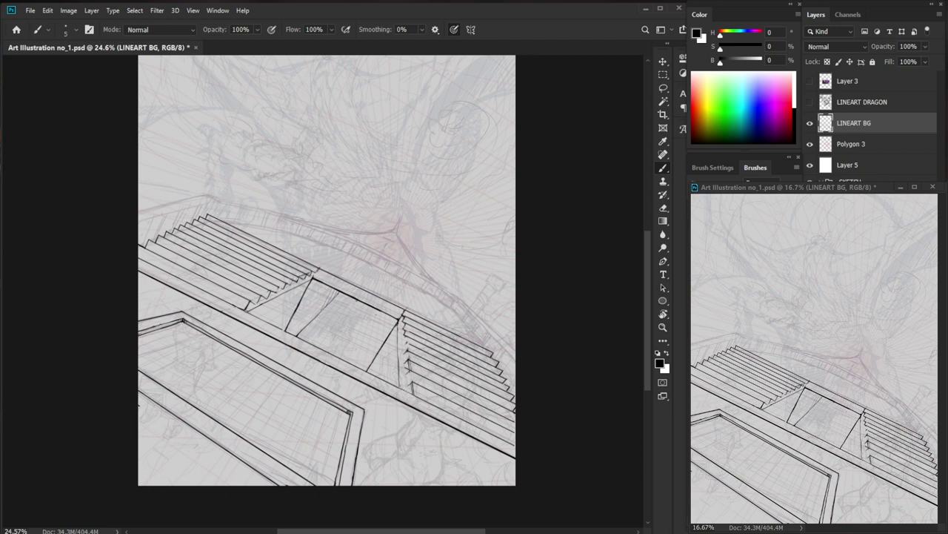
# Strengthen the slanted inner line at the left side of the central opening.
pyautogui.scroll(4, 355, 317)
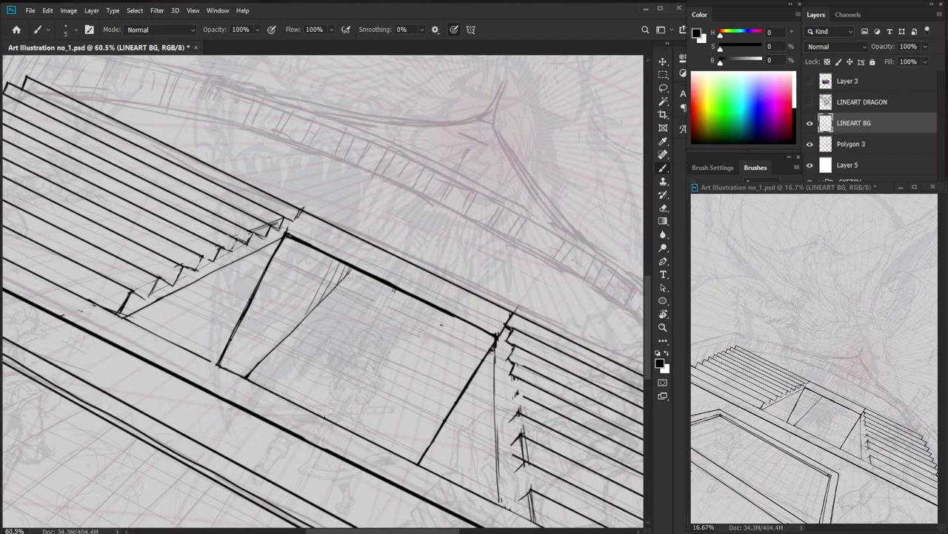
pyautogui.moveTo(357, 268); pyautogui.dragTo(250, 374)
pyautogui.moveTo(312, 341); pyautogui.dragTo(262, 398)
pyautogui.scroll(3, 309, 351)
pyautogui.press('b')
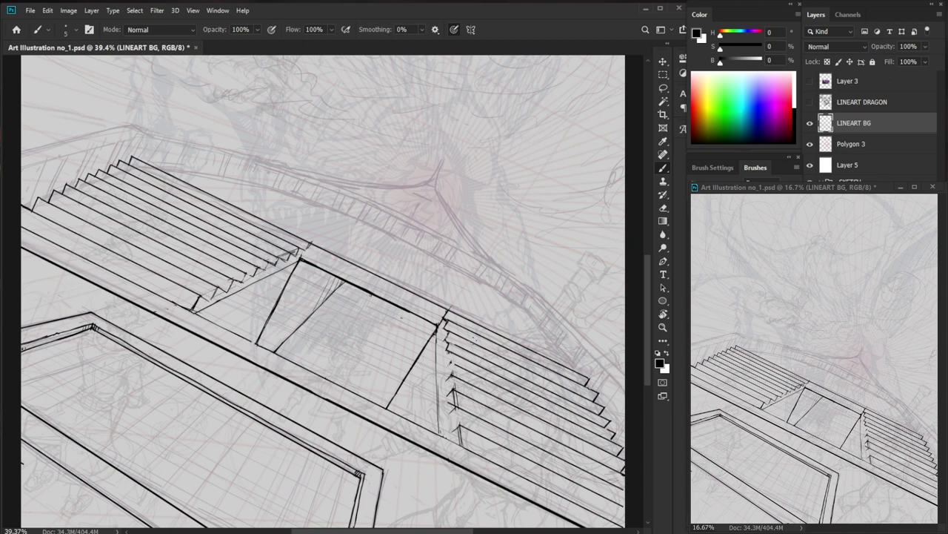
pyautogui.moveTo(474, 354)
pyautogui.mouseDown()
pyautogui.moveTo(414, 396)
pyautogui.moveTo(448, 393)
pyautogui.mouseUp()
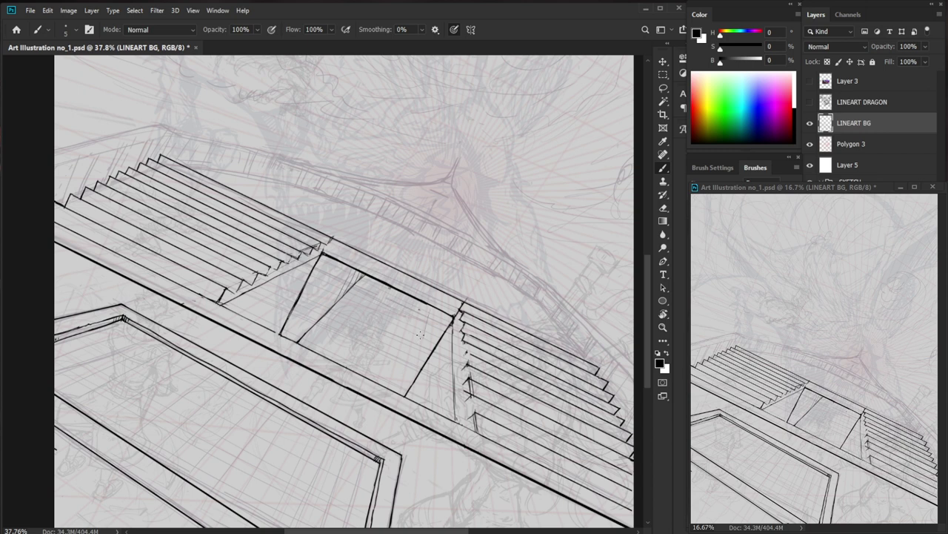
pyautogui.moveTo(430, 306); pyautogui.dragTo(413, 385)
pyautogui.moveTo(537, 323)
pyautogui.mouseDown()
pyautogui.moveTo(476, 349)
pyautogui.moveTo(522, 337)
pyautogui.mouseUp()
pyautogui.moveTo(372, 387); pyautogui.dragTo(400, 354)
pyautogui.moveTo(345, 322); pyautogui.dragTo(398, 315)
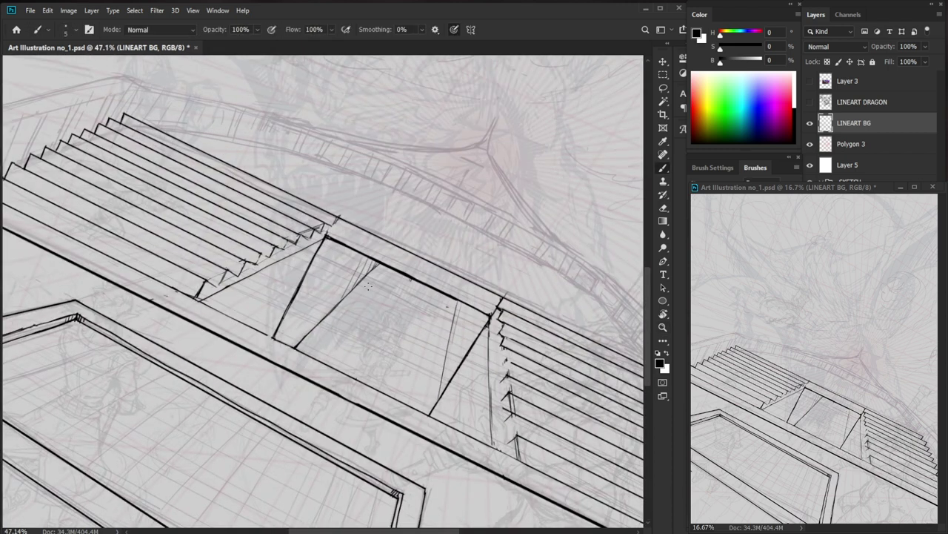
pyautogui.press('e')
pyautogui.moveTo(454, 304); pyautogui.dragTo(443, 380)
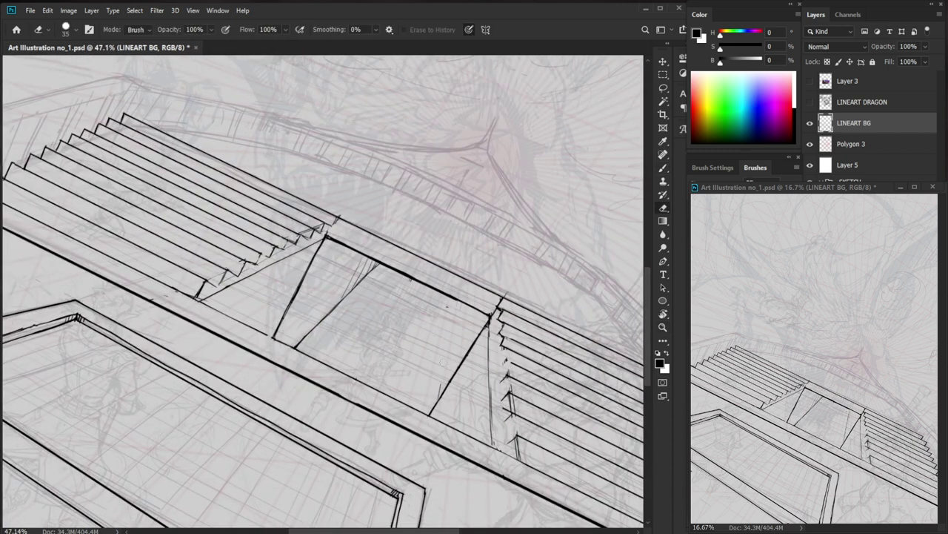
# Ink a slanted inner line from the opening's upper edge down to the lower end of its right edge, redrawing it cleanly.
pyautogui.press('b')
pyautogui.moveTo(448, 300); pyautogui.dragTo(427, 405)
pyautogui.press('e')
pyautogui.press('b')
pyautogui.press('e')
pyautogui.moveTo(450, 299); pyautogui.dragTo(428, 399)
pyautogui.press('b')
pyautogui.moveTo(450, 297); pyautogui.dragTo(427, 409)
pyautogui.press('z')
pyautogui.moveTo(467, 370); pyautogui.dragTo(398, 450)
pyautogui.press('b')
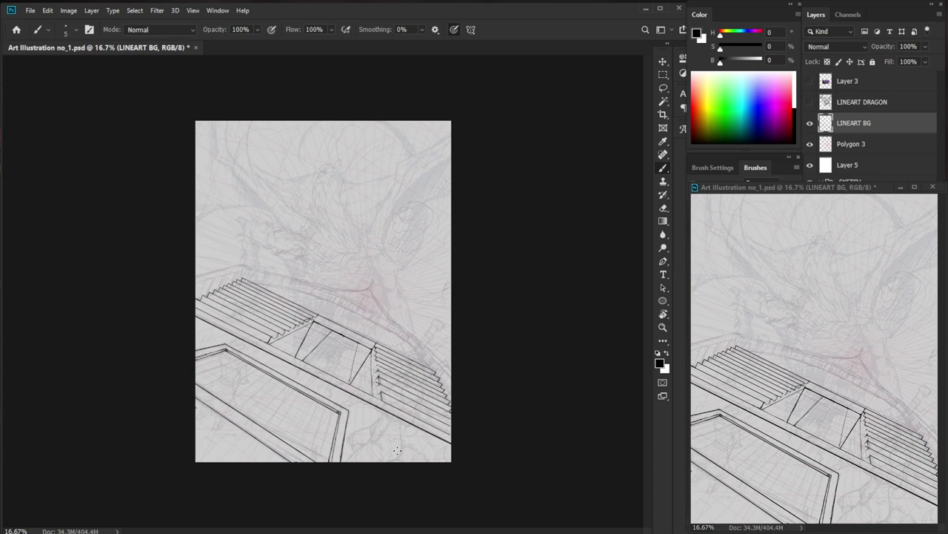
# Erase the upper parts of the opening's inner side lines and draw the back wall edges of the recess.
pyautogui.press('z')
pyautogui.press('e')
pyautogui.moveTo(342, 338)
pyautogui.mouseDown()
pyautogui.moveTo(382, 329)
pyautogui.moveTo(319, 349)
pyautogui.mouseUp()
pyautogui.press('b')
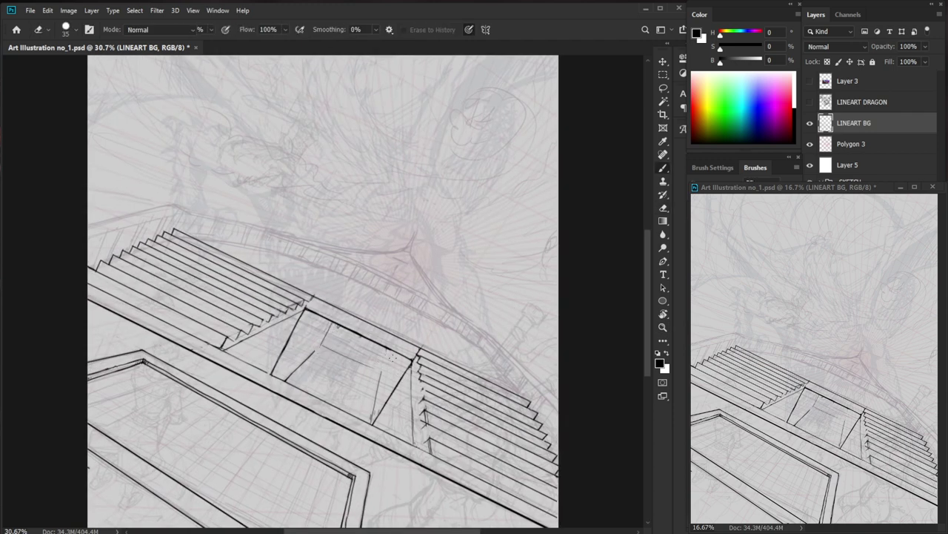
pyautogui.scroll(2, 393, 363)
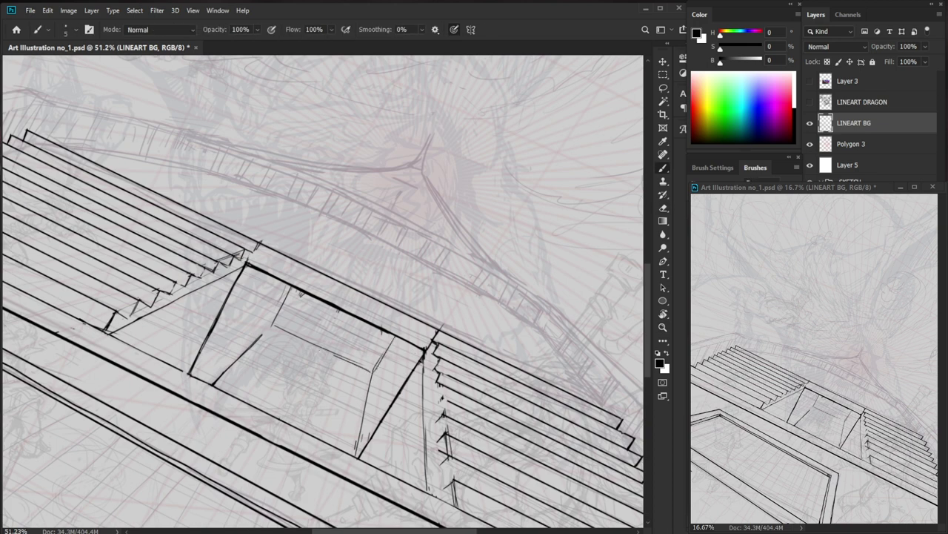
pyautogui.scroll(-3, 461, 438)
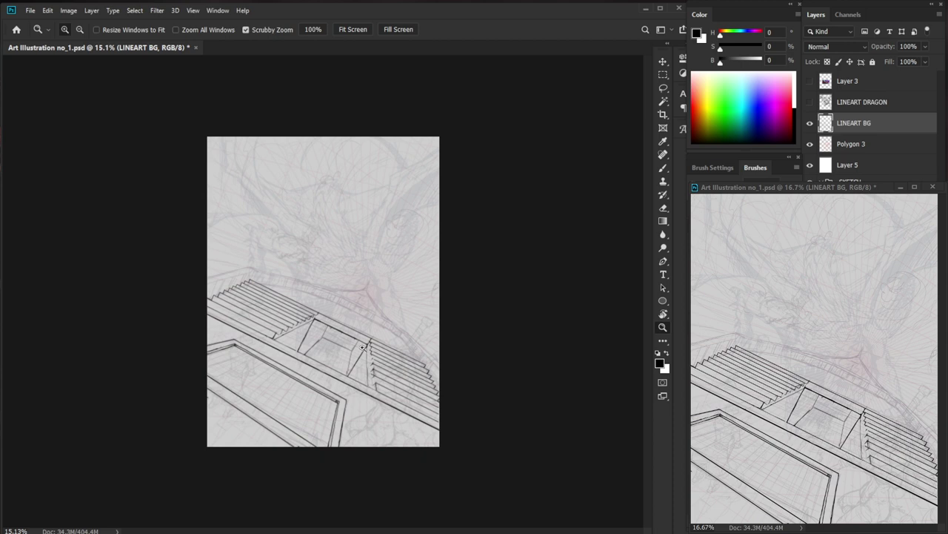
# Ink the short edge linking the recess's right back corner to the opening's upper edge.
pyautogui.scroll(3, 374, 343)
pyautogui.press('e')
pyautogui.scroll(2, 397, 333)
pyautogui.press('b')
pyautogui.moveTo(399, 304); pyautogui.dragTo(358, 365)
pyautogui.scroll(-3, 410, 427)
pyautogui.scroll(2, 410, 427)
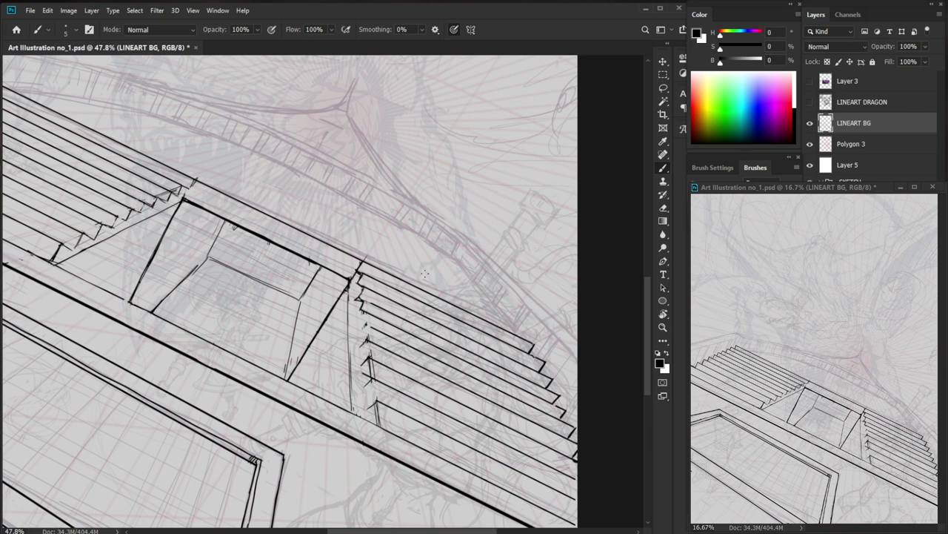
# Refine the upper right zigzag and continue it down to the third step's inner end.
pyautogui.press('e')
pyautogui.press('b')
pyautogui.moveTo(357, 302); pyautogui.dragTo(359, 301)
pyautogui.press('e')
pyautogui.press('b')
pyautogui.scroll(-1, 406, 300)
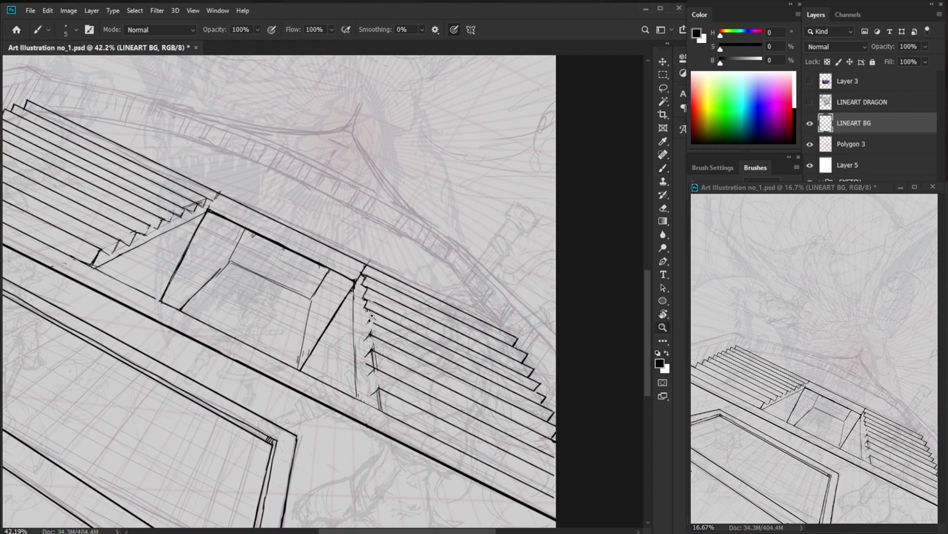
pyautogui.scroll(3, 386, 308)
pyautogui.moveTo(362, 306)
pyautogui.mouseDown()
pyautogui.moveTo(366, 326)
pyautogui.moveTo(372, 296)
pyautogui.mouseUp()
pyautogui.press('e')
pyautogui.press('b')
pyautogui.press('e')
pyautogui.press('b')
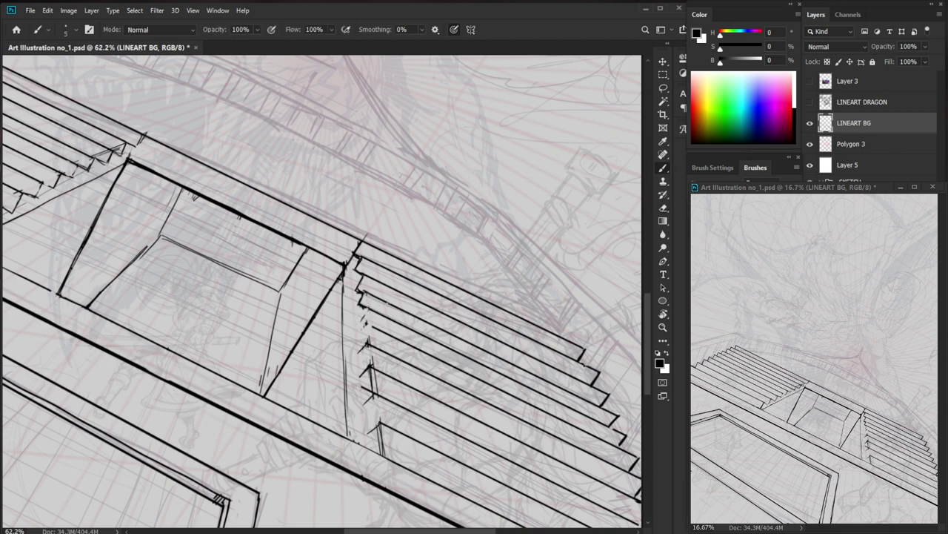
# Clean up and re-ink the zigzag ends of the upper left steps beside the opening.
pyautogui.moveTo(445, 324); pyautogui.dragTo(348, 323)
pyautogui.moveTo(281, 324); pyautogui.dragTo(386, 326)
pyautogui.press('e')
pyautogui.moveTo(303, 354); pyautogui.dragTo(312, 350)
pyautogui.press('b')
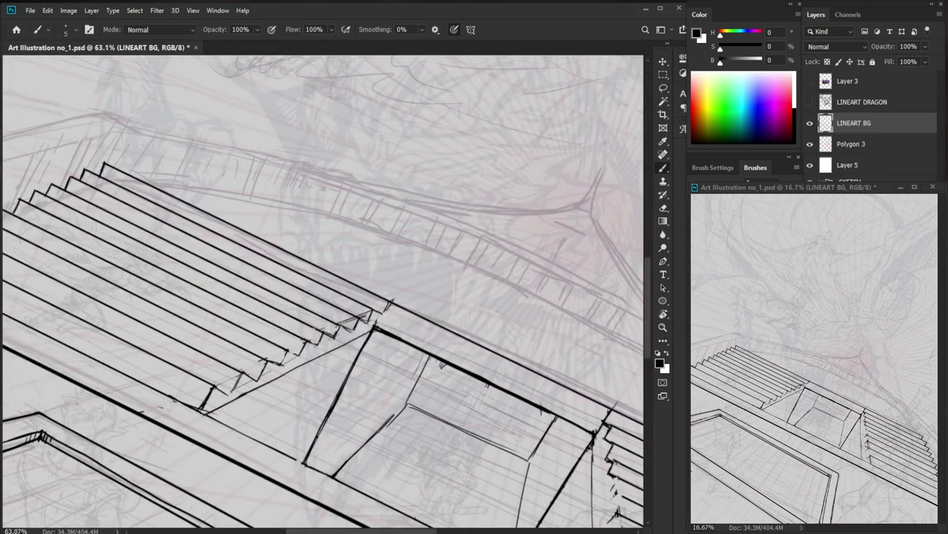
pyautogui.press('e')
pyautogui.press('b')
pyautogui.moveTo(343, 325)
pyautogui.mouseDown()
pyautogui.moveTo(364, 318)
pyautogui.moveTo(354, 328)
pyautogui.moveTo(369, 310)
pyautogui.moveTo(346, 315)
pyautogui.mouseUp()
pyautogui.press('e')
pyautogui.press('b')
pyautogui.press('e')
# Replace the opening's thick left edge with a straighter line running from the upper ledge to the lower corner.
pyautogui.hotkey('ctrl', 'space')
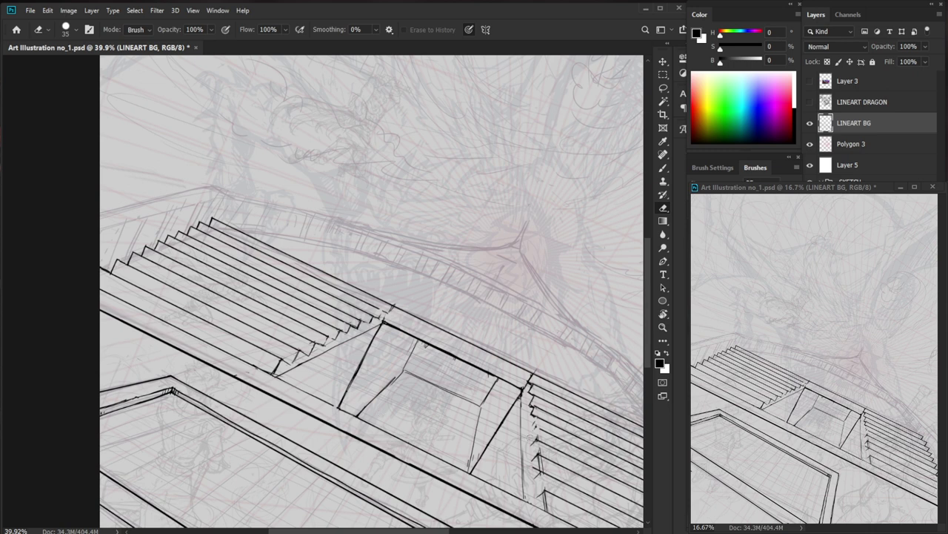
pyautogui.moveTo(391, 316)
pyautogui.mouseDown()
pyautogui.moveTo(429, 316)
pyautogui.moveTo(372, 338)
pyautogui.mouseUp()
pyautogui.press('b')
pyautogui.moveTo(394, 299); pyautogui.dragTo(372, 337)
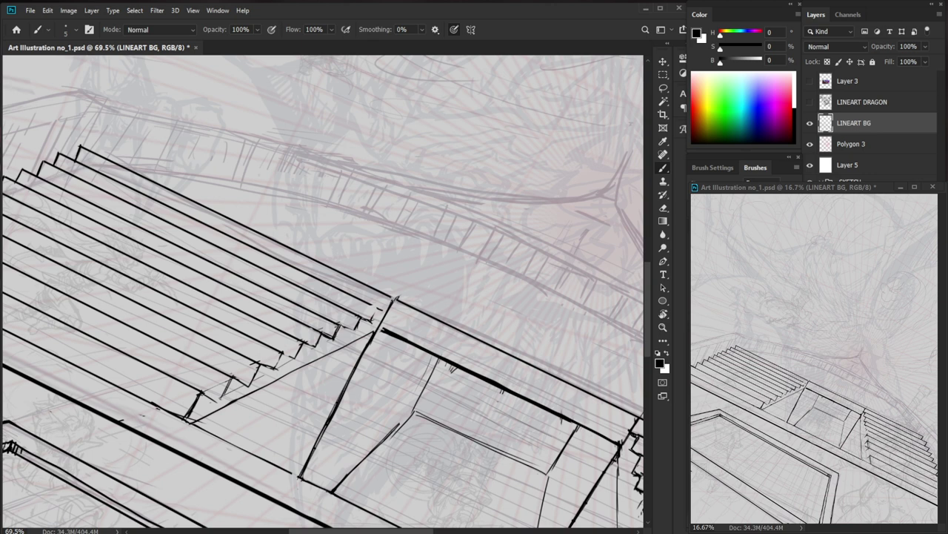
pyautogui.moveTo(80, 145); pyautogui.dragTo(133, 164)
pyautogui.press('e')
pyautogui.moveTo(394, 299); pyautogui.dragTo(303, 478)
pyautogui.press('b')
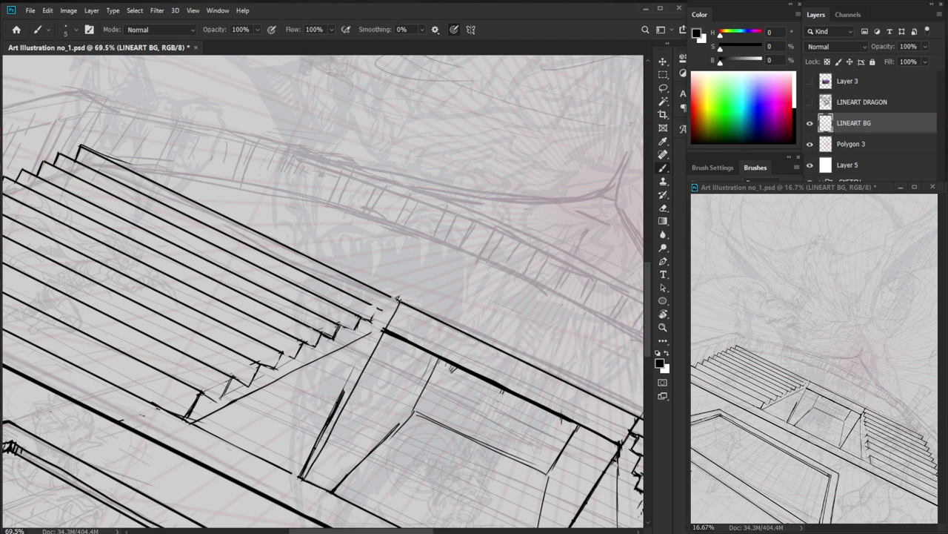
# Redraw the topmost left step's riser and tread, erasing the rough marks near the opening's upper left corner.
pyautogui.moveTo(387, 296); pyautogui.dragTo(377, 308)
pyautogui.press('e')
pyautogui.press('b')
pyautogui.moveTo(377, 308); pyautogui.dragTo(372, 331)
pyautogui.press('e')
pyautogui.press('b')
pyautogui.moveTo(367, 319); pyautogui.dragTo(372, 324)
pyautogui.press('e')
pyautogui.press('b')
pyautogui.moveTo(360, 318); pyautogui.dragTo(370, 324)
pyautogui.hotkey('ctrl', '0')
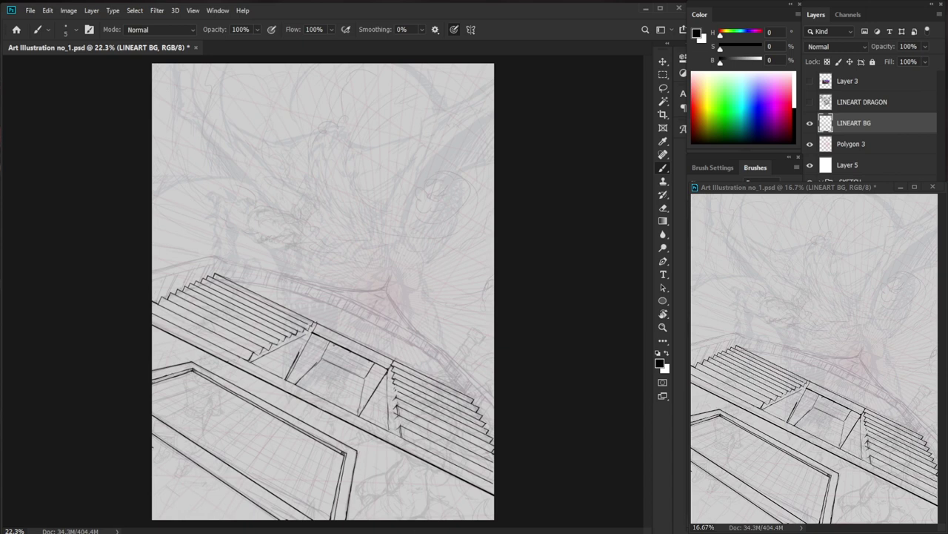
# Touch up the zigzag corners of the topmost left steps with small erasures and ink strokes.
pyautogui.hotkey('ctrl', 'space')
pyautogui.moveTo(307, 331)
pyautogui.mouseDown()
pyautogui.moveTo(369, 331)
pyautogui.moveTo(297, 333)
pyautogui.moveTo(323, 311)
pyautogui.moveTo(288, 335)
pyautogui.mouseUp()
pyautogui.press('e')
pyautogui.press('b')
pyautogui.press('e')
pyautogui.press('b')
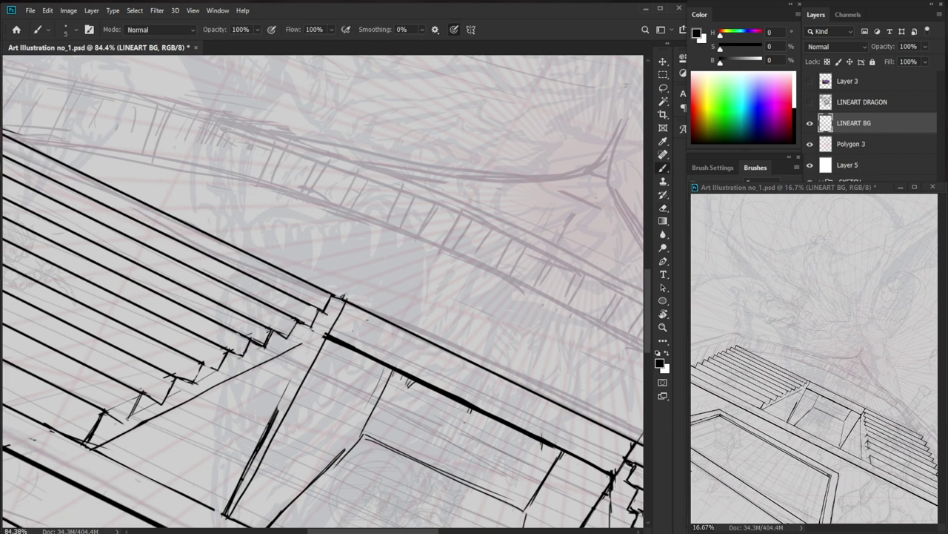
# Ink the riser and tread joining the third and fourth right steps, cleaning up the rough strokes there.
pyautogui.scroll(-3, 297, 327)
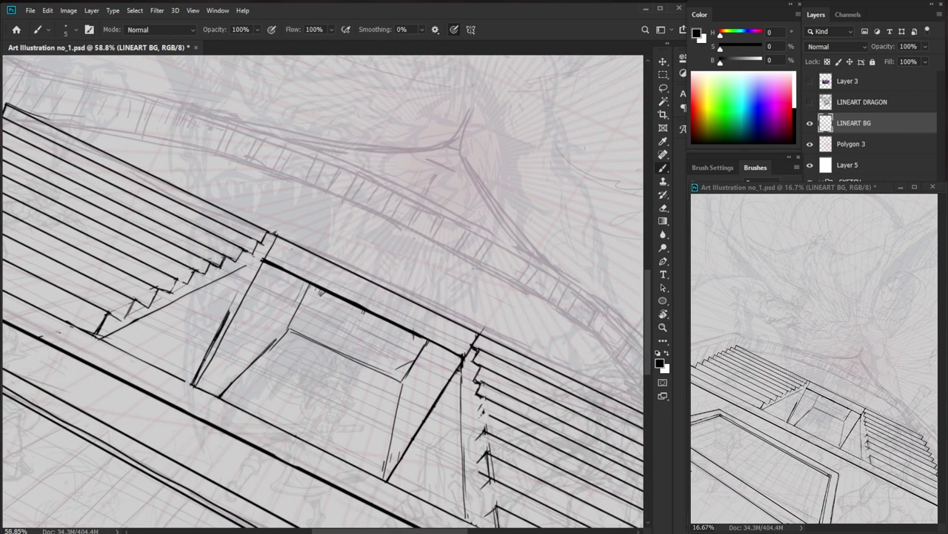
pyautogui.scroll(-3, 453, 435)
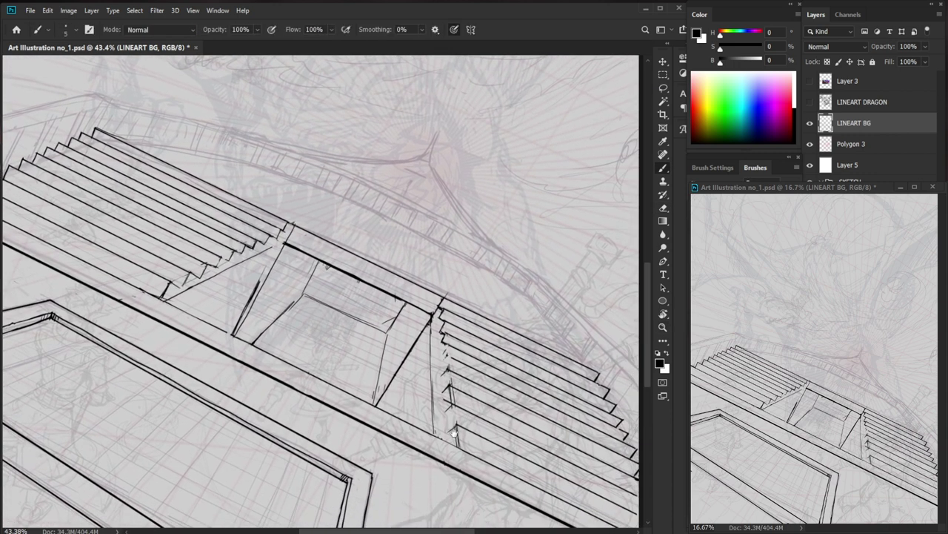
pyautogui.scroll(1, 455, 433)
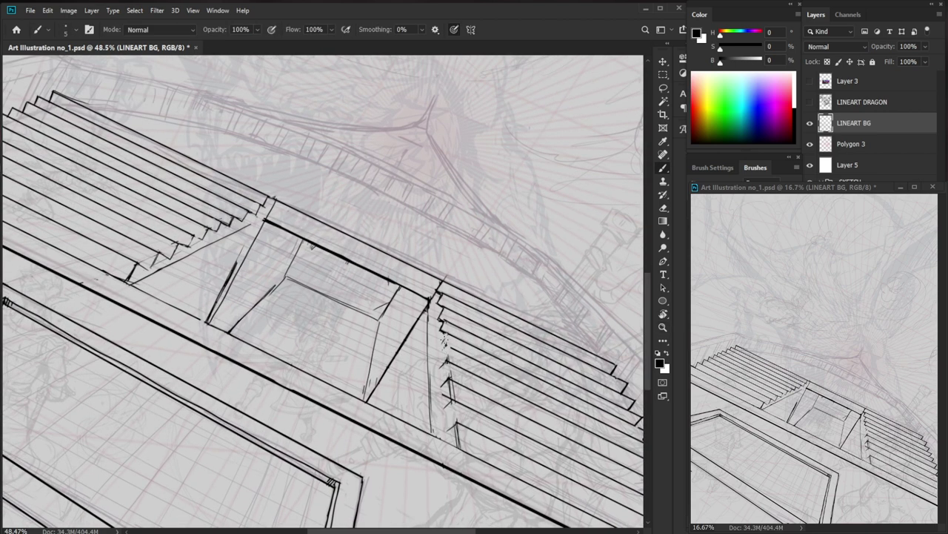
pyautogui.press('e')
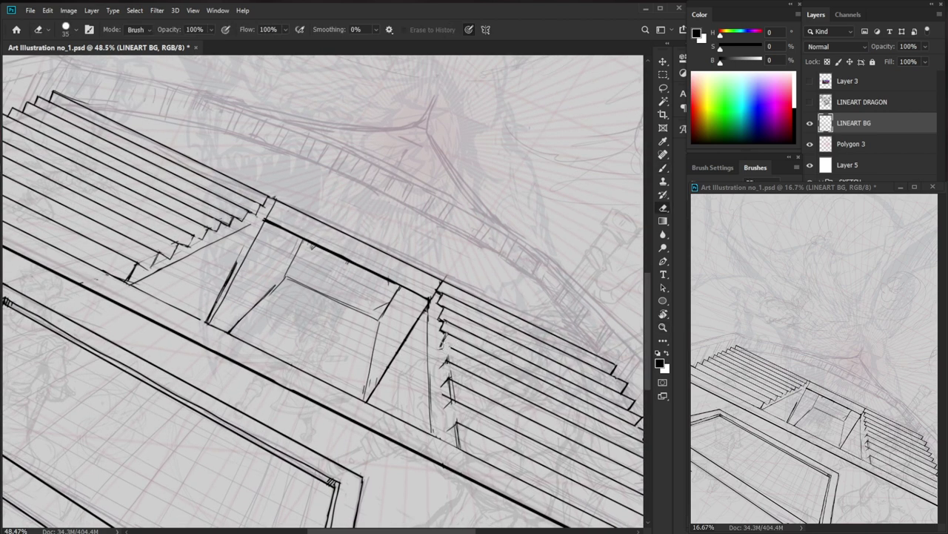
pyautogui.press('b')
pyautogui.press('e')
pyautogui.press('b')
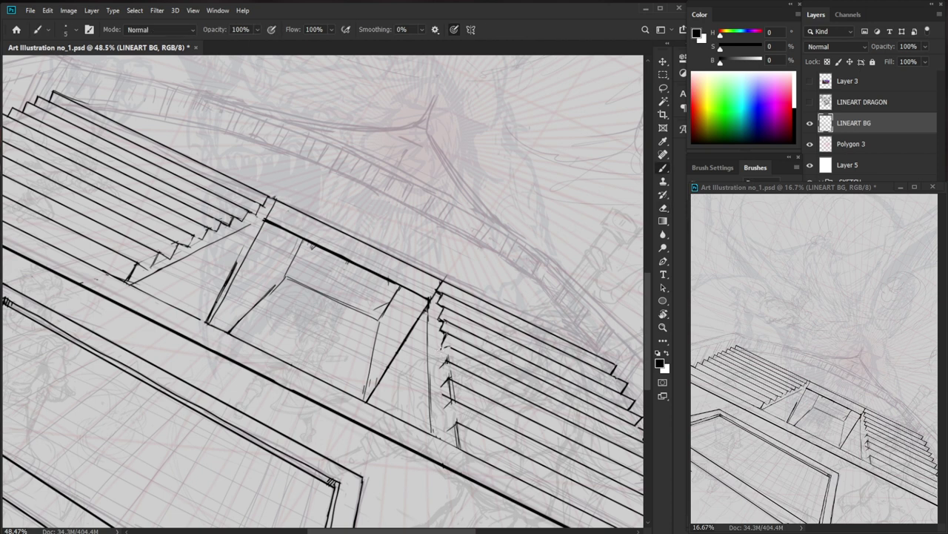
pyautogui.press('e')
pyautogui.press('b')
pyautogui.moveTo(443, 338); pyautogui.dragTo(443, 350)
pyautogui.press('e')
pyautogui.press('b')
pyautogui.press('e')
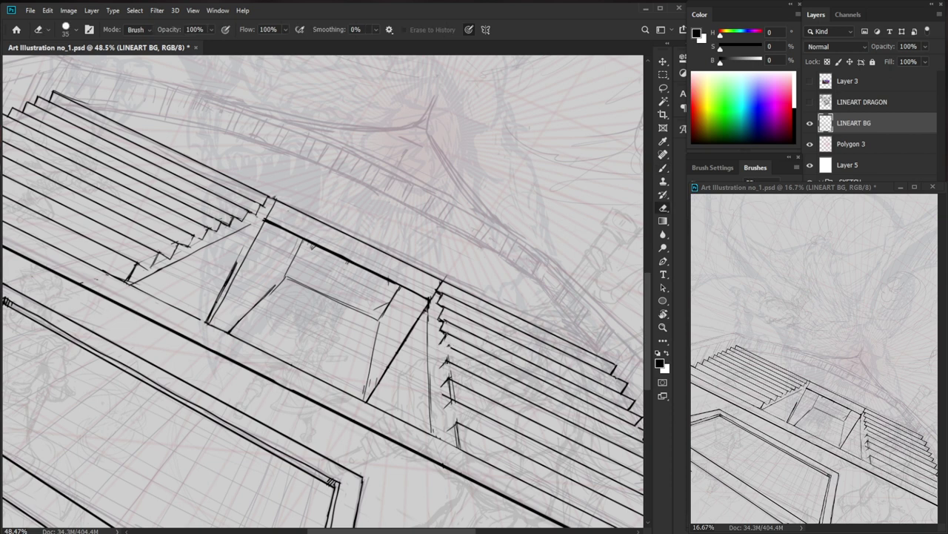
pyautogui.press('b')
pyautogui.moveTo(496, 424)
pyautogui.mouseDown()
pyautogui.moveTo(463, 428)
pyautogui.moveTo(478, 386)
pyautogui.mouseUp()
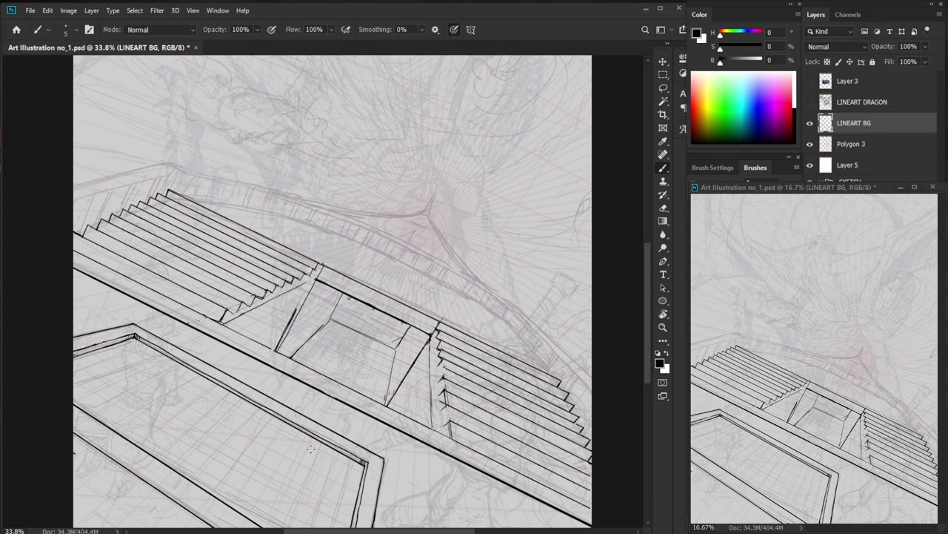
# Rework the lower inner left edge of the central opening, erasing the rough line and inking bolder strokes.
pyautogui.press('z')
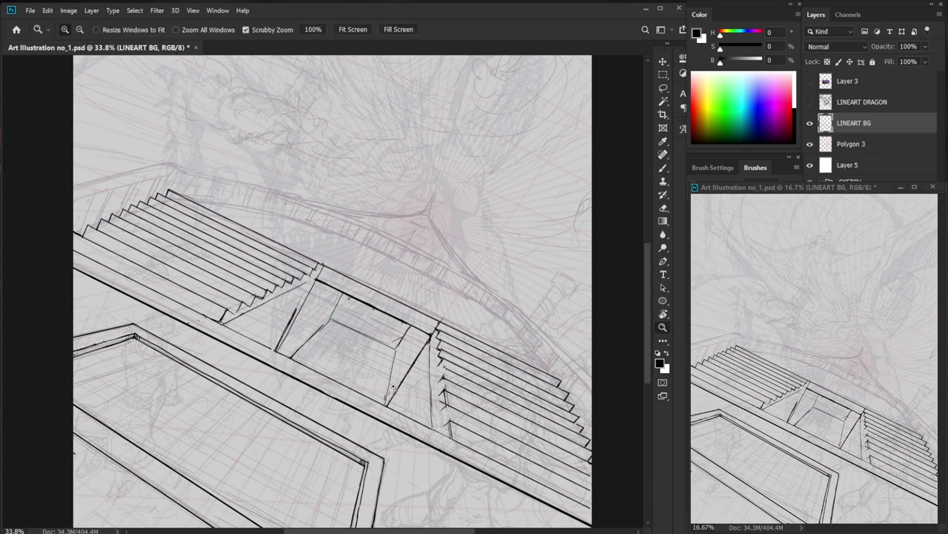
pyautogui.scroll(-2, 386, 398)
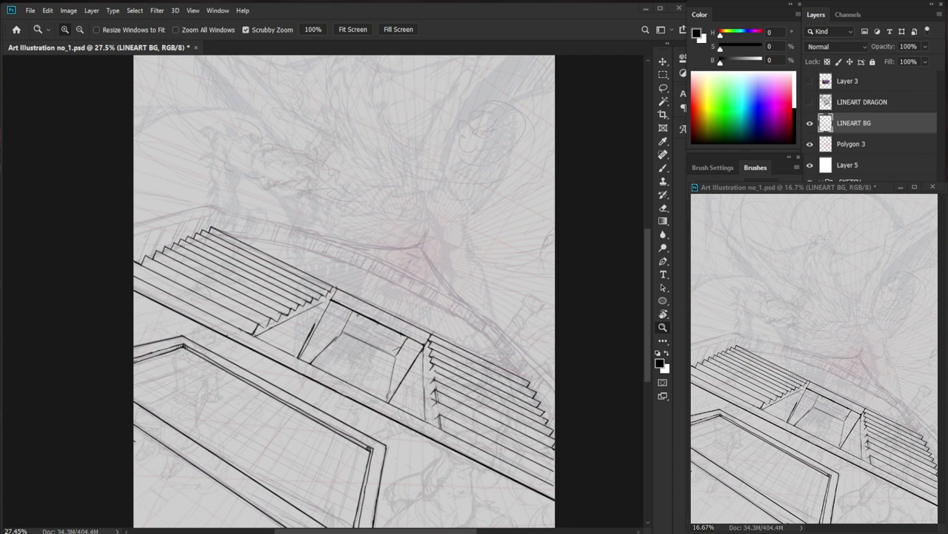
pyautogui.moveTo(363, 360); pyautogui.dragTo(439, 361)
pyautogui.press('e')
pyautogui.moveTo(300, 302); pyautogui.dragTo(273, 327)
pyautogui.press('b')
pyautogui.moveTo(314, 293); pyautogui.dragTo(295, 311)
pyautogui.moveTo(293, 313); pyautogui.dragTo(268, 337)
pyautogui.moveTo(317, 287); pyautogui.dragTo(299, 304)
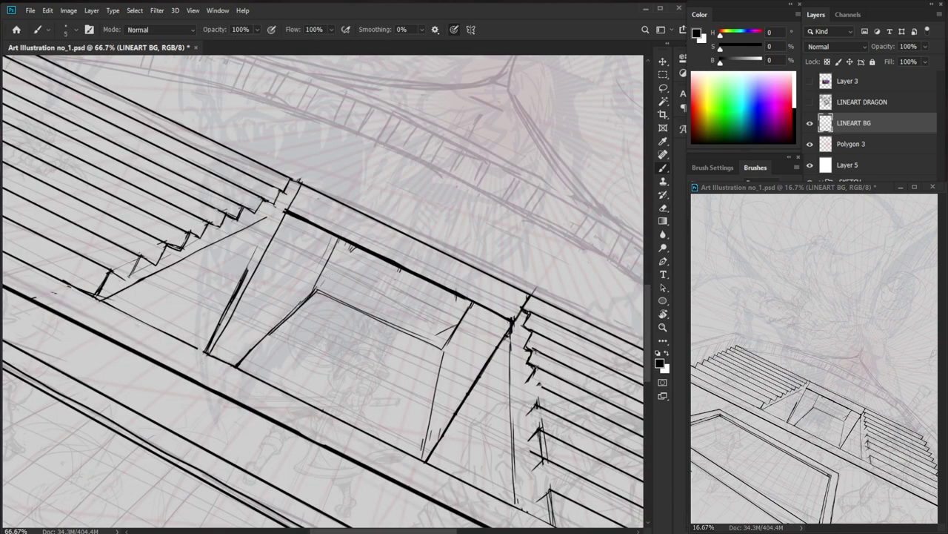
# Erase the stray tick marks beneath the opening's thick upper ledge.
pyautogui.press('e')
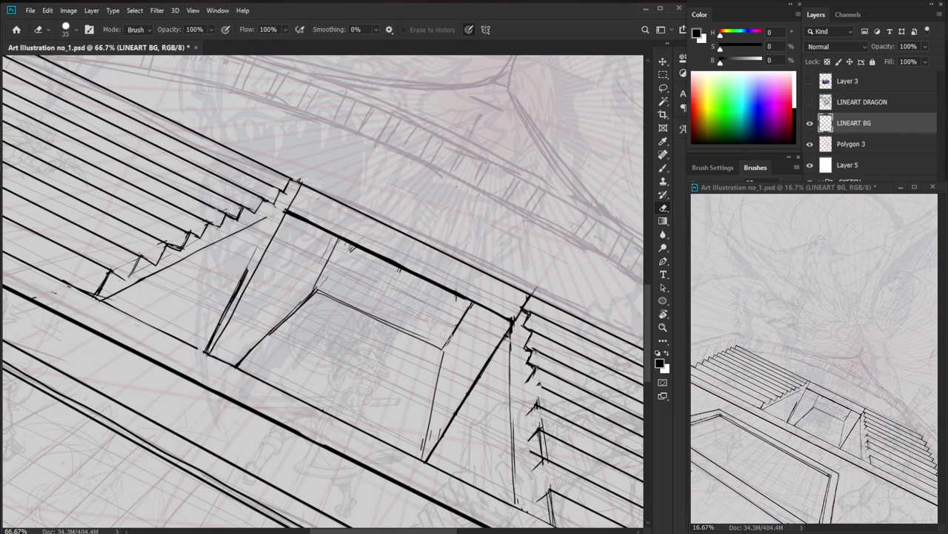
pyautogui.click(352, 249)
pyautogui.moveTo(416, 283); pyautogui.dragTo(312, 289)
pyautogui.moveTo(368, 372); pyautogui.dragTo(459, 367)
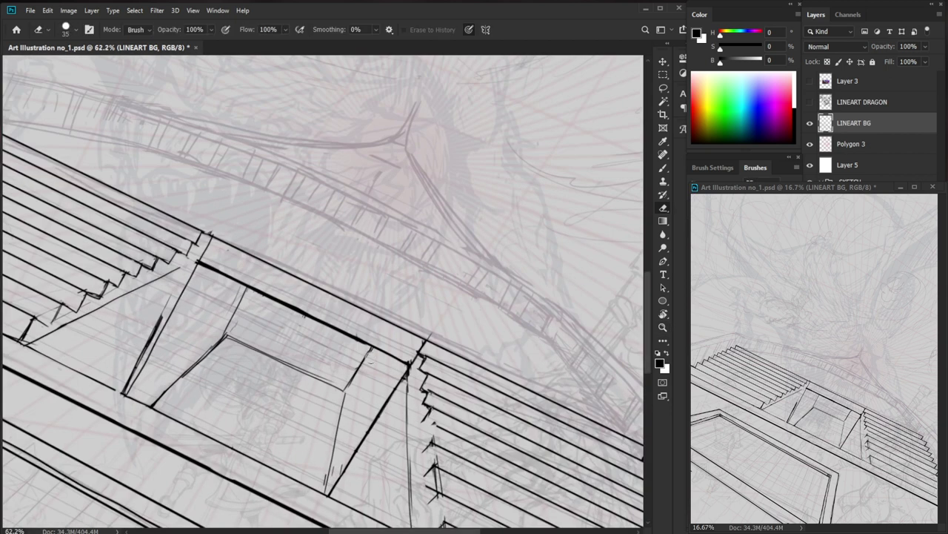
pyautogui.press('b')
pyautogui.hotkey('ctrl', '0')
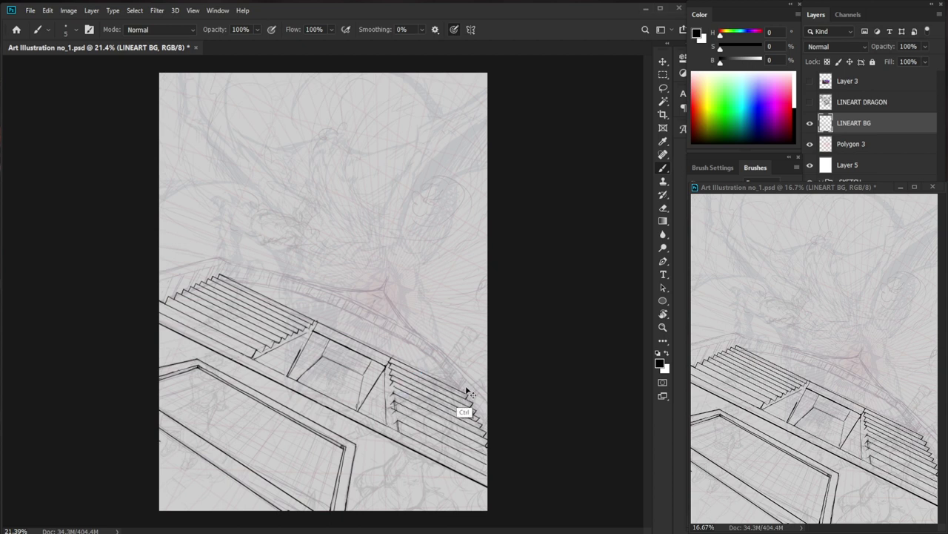
# Redraw the line running down from the opening's upper right corner beside the right stairs, erasing the rough lower part.
pyautogui.press('z')
pyautogui.moveTo(377, 410); pyautogui.dragTo(452, 410)
pyautogui.press('b')
pyautogui.moveTo(408, 257); pyautogui.dragTo(406, 302)
pyautogui.press('e')
pyautogui.press('b')
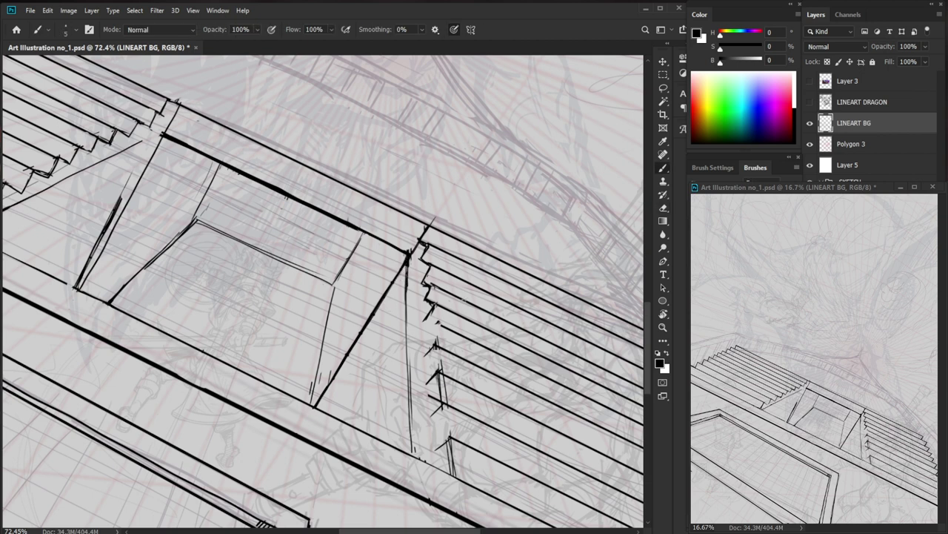
pyautogui.press('e')
pyautogui.moveTo(415, 387); pyautogui.dragTo(417, 430)
pyautogui.press('b')
pyautogui.press('e')
pyautogui.moveTo(409, 362); pyautogui.dragTo(415, 452)
pyautogui.press('b')
pyautogui.moveTo(408, 324); pyautogui.dragTo(412, 453)
pyautogui.moveTo(449, 371); pyautogui.dragTo(390, 370)
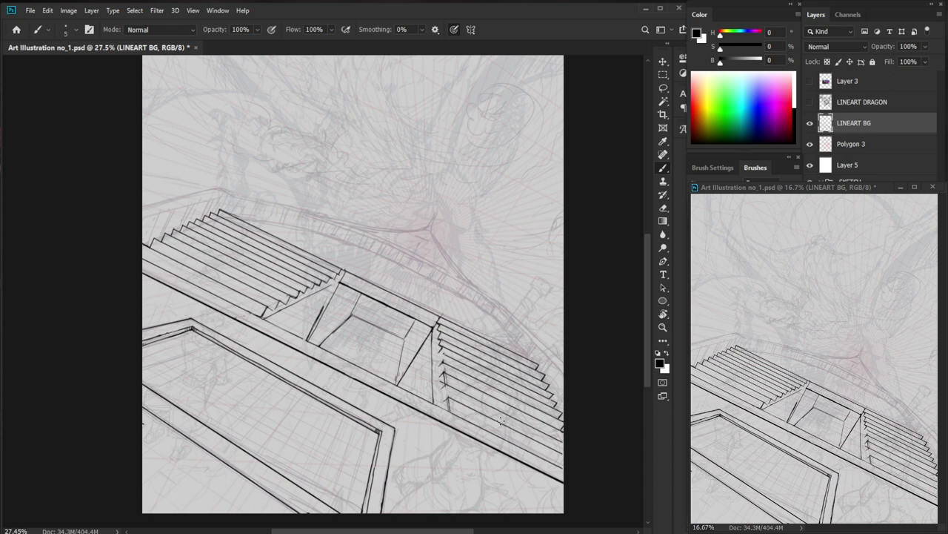
# Replace the opening's inner left floor edge with one clean line from the back corner to the front ledge.
pyautogui.press('e')
pyautogui.moveTo(358, 295)
pyautogui.mouseDown()
pyautogui.moveTo(389, 295)
pyautogui.moveTo(329, 322)
pyautogui.mouseUp()
pyautogui.press('b')
pyautogui.moveTo(350, 300); pyautogui.dragTo(283, 360)
pyautogui.press('e')
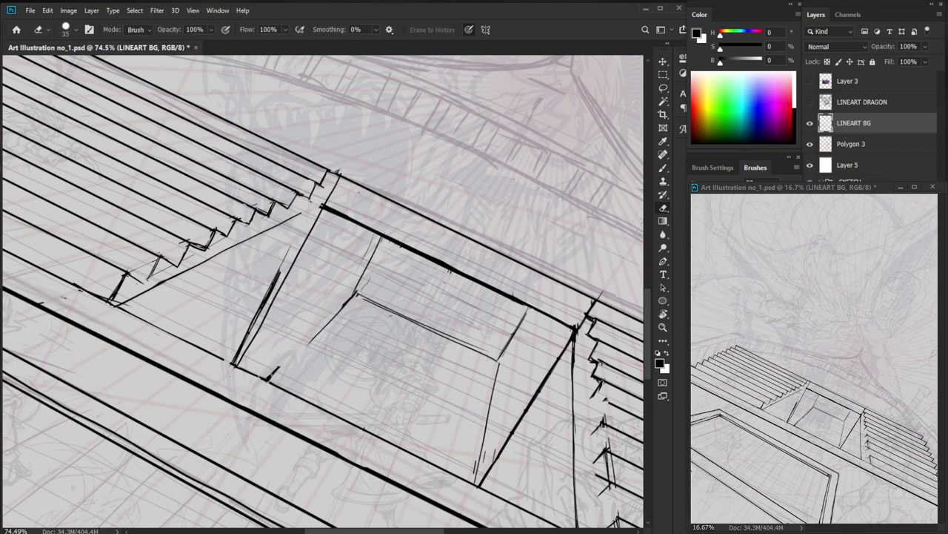
pyautogui.press('b')
pyautogui.moveTo(355, 294); pyautogui.dragTo(267, 380)
pyautogui.moveTo(337, 346)
pyautogui.mouseDown()
pyautogui.moveTo(289, 389)
pyautogui.moveTo(259, 389)
pyautogui.mouseUp()
pyautogui.moveTo(338, 387); pyautogui.dragTo(382, 387)
# Ink the opening's inner right floor edge from the back corner down to the front ledge.
pyautogui.press('b')
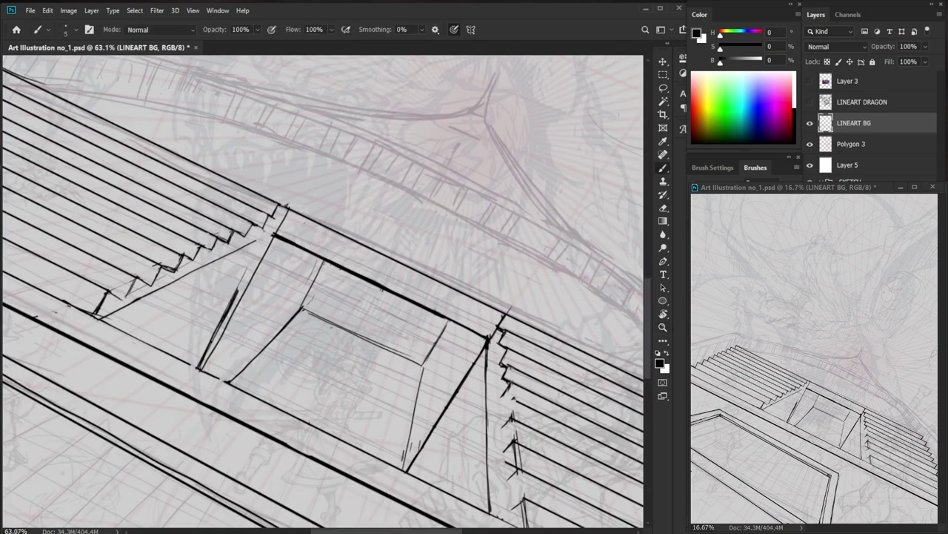
pyautogui.moveTo(423, 360); pyautogui.dragTo(402, 474)
pyautogui.press('e')
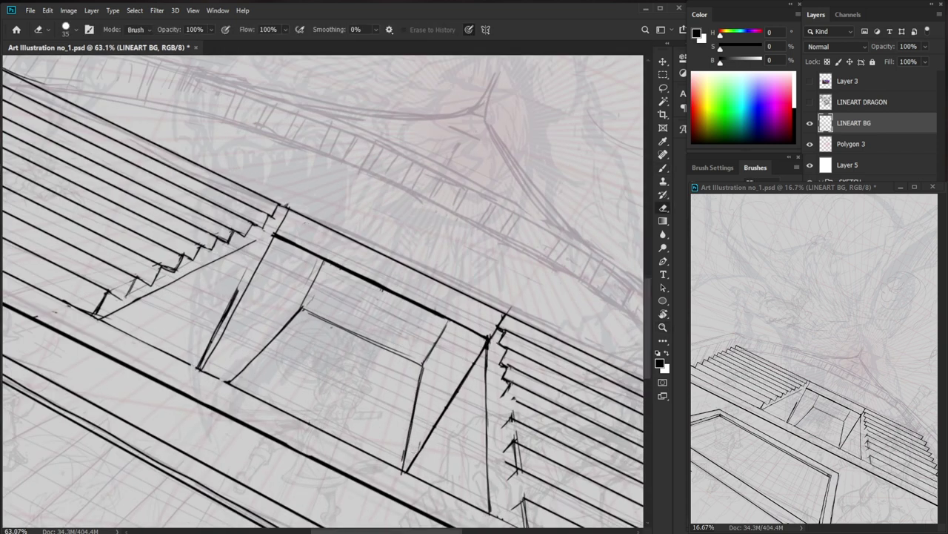
pyautogui.moveTo(499, 421); pyautogui.dragTo(482, 404)
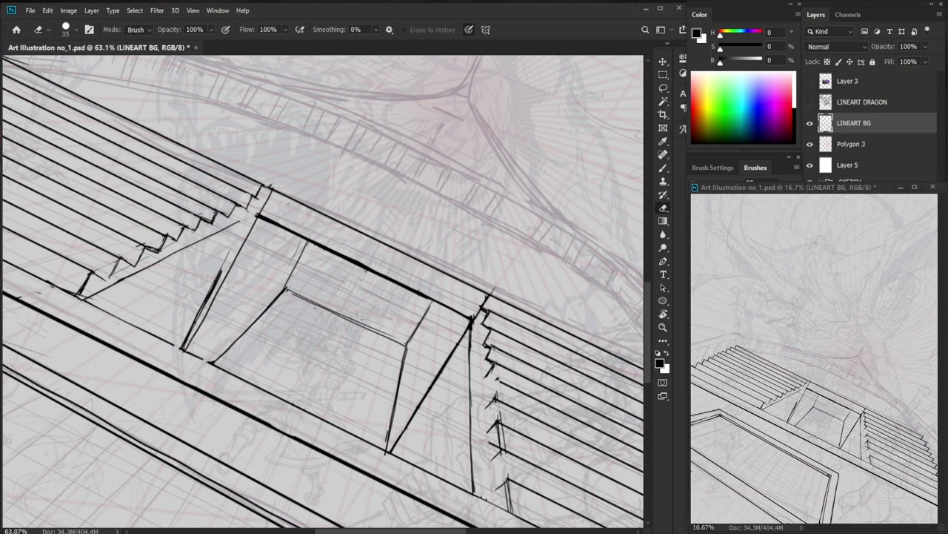
pyautogui.press('b')
pyautogui.hotkey('ctrl', '0')
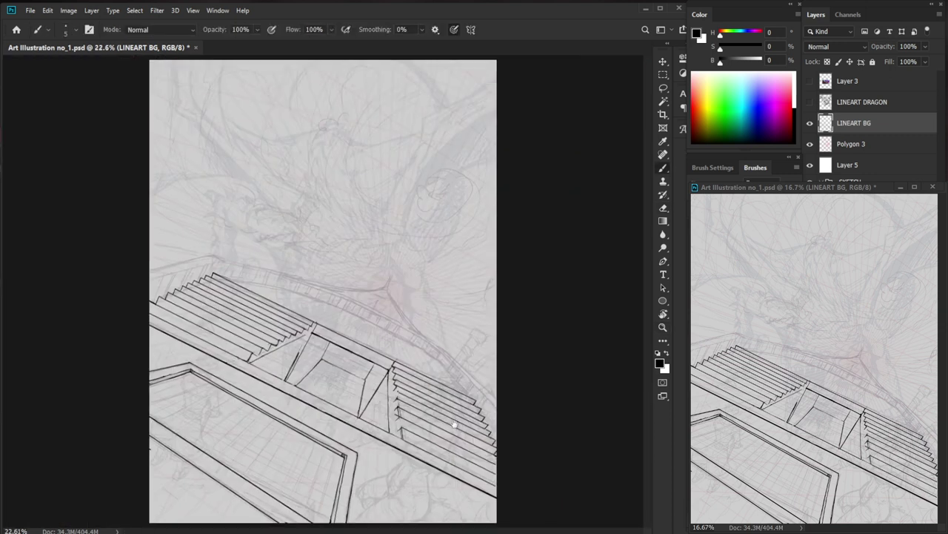
# Erase the horizontal line across the opening's back wall and rework the ink strokes inside the recess.
pyautogui.scroll(4, 347, 452)
pyautogui.press('e')
pyautogui.moveTo(370, 296)
pyautogui.mouseDown()
pyautogui.moveTo(298, 262)
pyautogui.moveTo(396, 280)
pyautogui.mouseUp()
pyautogui.press('b')
pyautogui.moveTo(305, 244)
pyautogui.mouseDown()
pyautogui.moveTo(378, 280)
pyautogui.moveTo(381, 272)
pyautogui.mouseUp()
pyautogui.press('z')
pyautogui.moveTo(453, 352); pyautogui.dragTo(371, 371)
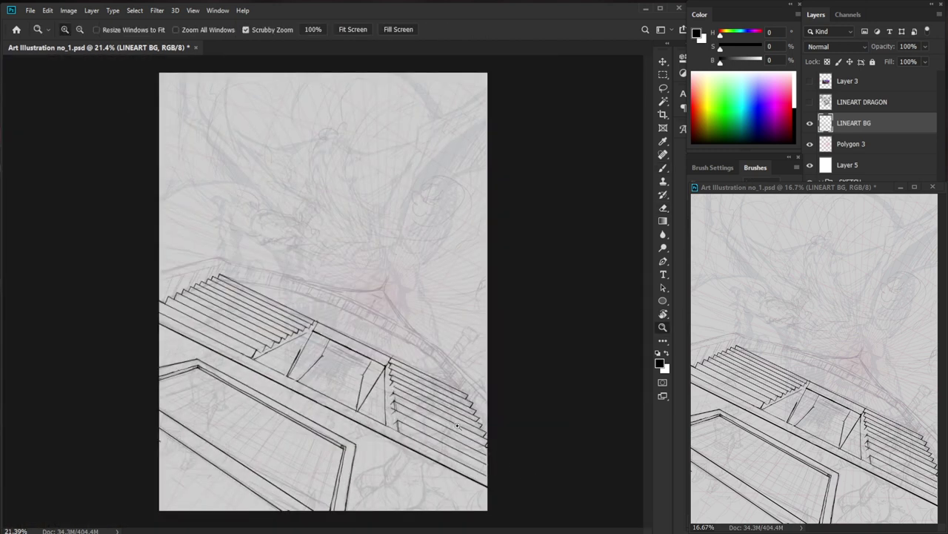
pyautogui.scroll(3, 385, 393)
pyautogui.press('b')
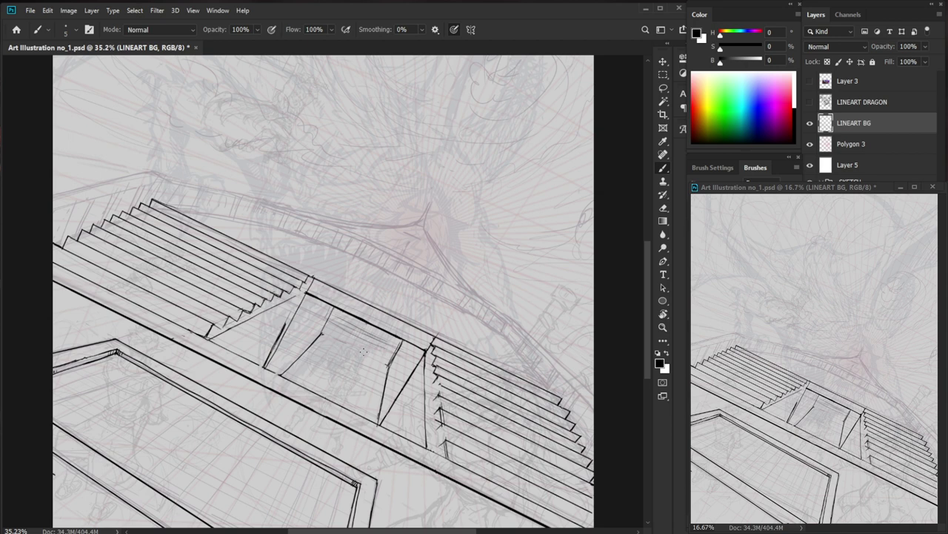
pyautogui.press('z')
pyautogui.scroll(-2, 415, 378)
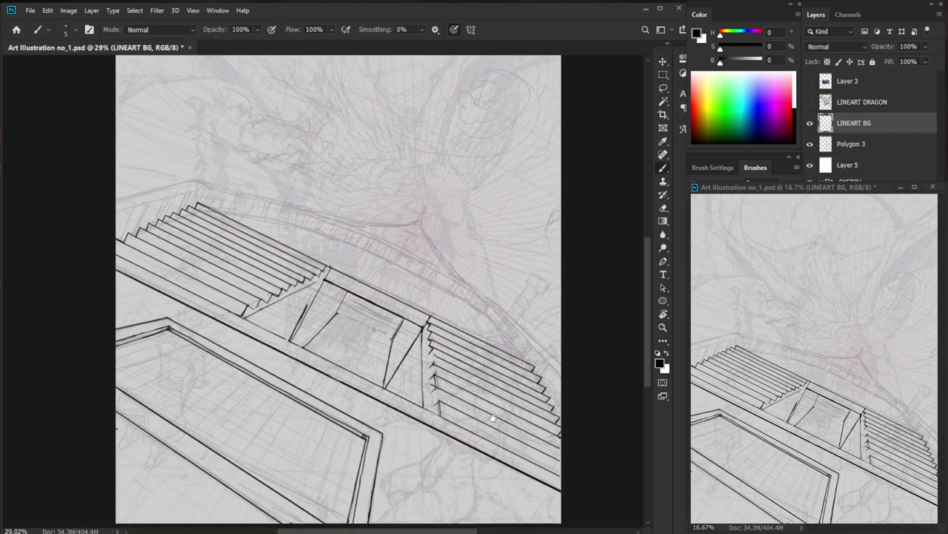
# Erase the extra thick stroke beside the opening's outer left edge, leaving a single line.
pyautogui.press('b')
pyautogui.moveTo(465, 396); pyautogui.dragTo(463, 381)
pyautogui.press('z')
pyautogui.moveTo(289, 241); pyautogui.dragTo(352, 241)
pyautogui.press('e')
pyautogui.moveTo(273, 280); pyautogui.dragTo(243, 352)
pyautogui.moveTo(266, 300)
pyautogui.mouseDown()
pyautogui.moveTo(237, 358)
pyautogui.moveTo(335, 375)
pyautogui.mouseUp()
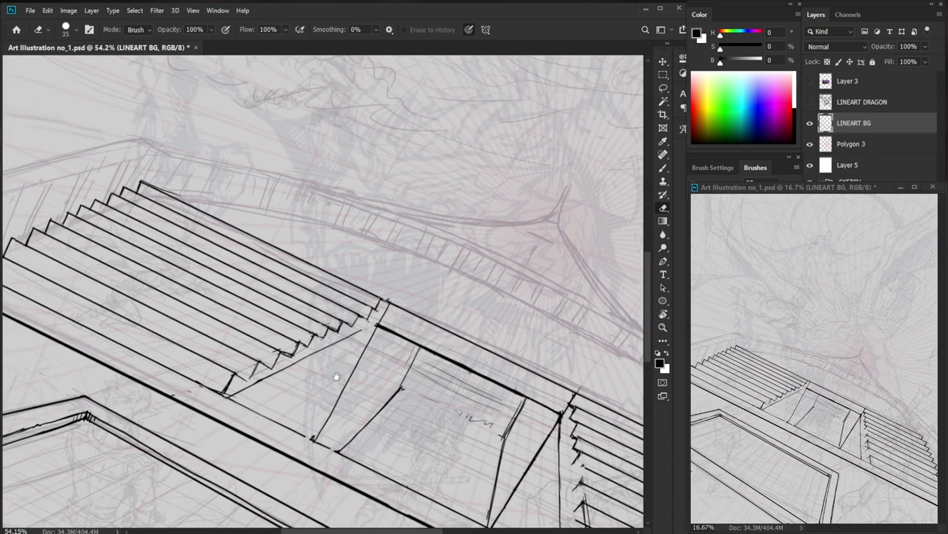
pyautogui.press('z')
pyautogui.scroll(-2, 375, 328)
pyautogui.press('e')
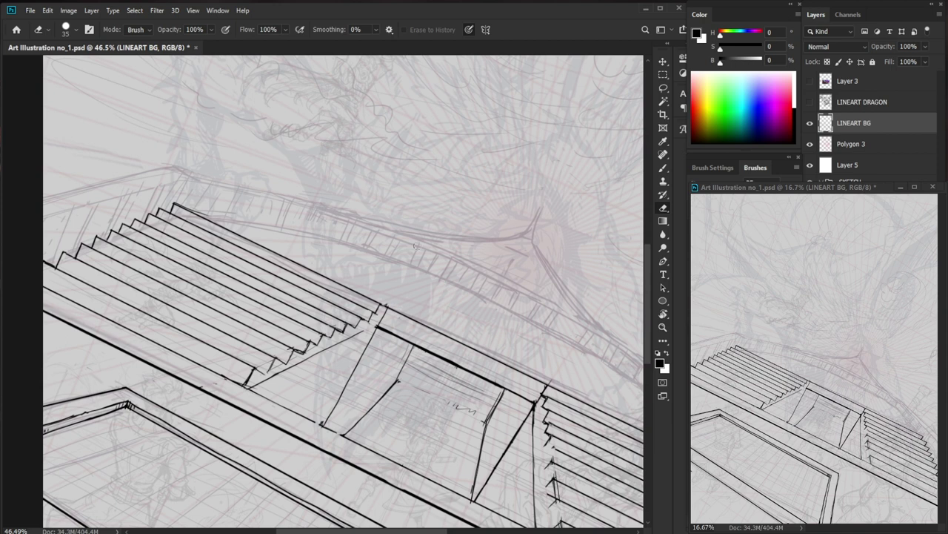
# Rotate the canvas and touch up the outer corner of a middle left step with the eraser and brush.
pyautogui.press('r')
pyautogui.moveTo(420, 247)
pyautogui.mouseDown()
pyautogui.moveTo(431, 277)
pyautogui.moveTo(420, 340)
pyautogui.mouseUp()
pyautogui.press('z')
pyautogui.press('e')
pyautogui.moveTo(246, 94)
pyautogui.mouseDown()
pyautogui.moveTo(296, 94)
pyautogui.moveTo(234, 101)
pyautogui.moveTo(242, 129)
pyautogui.moveTo(251, 95)
pyautogui.mouseUp()
pyautogui.press('b')
pyautogui.moveTo(295, 132); pyautogui.dragTo(238, 91)
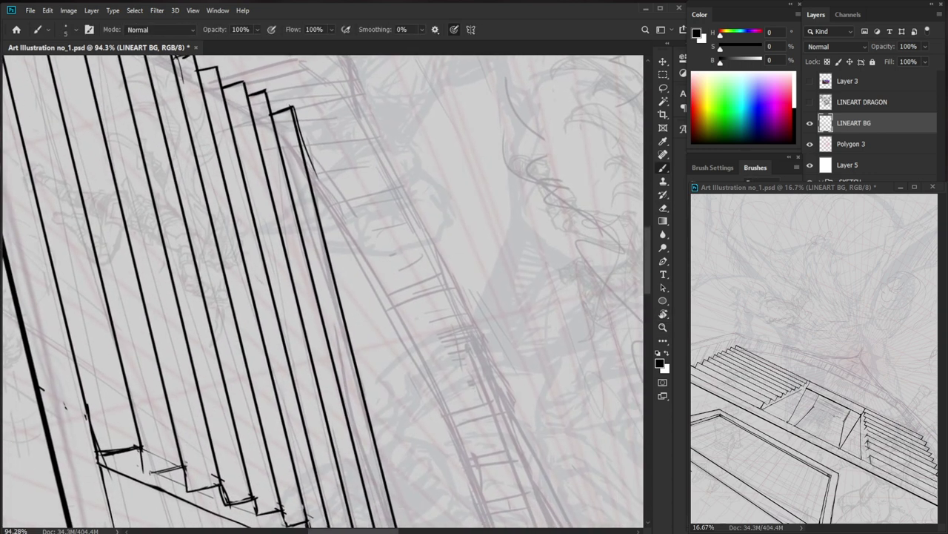
pyautogui.moveTo(182, 76); pyautogui.dragTo(186, 89)
pyautogui.moveTo(186, 89)
pyautogui.mouseDown()
pyautogui.moveTo(196, 127)
pyautogui.moveTo(189, 94)
pyautogui.moveTo(203, 146)
pyautogui.mouseUp()
pyautogui.press('e')
pyautogui.press('b')
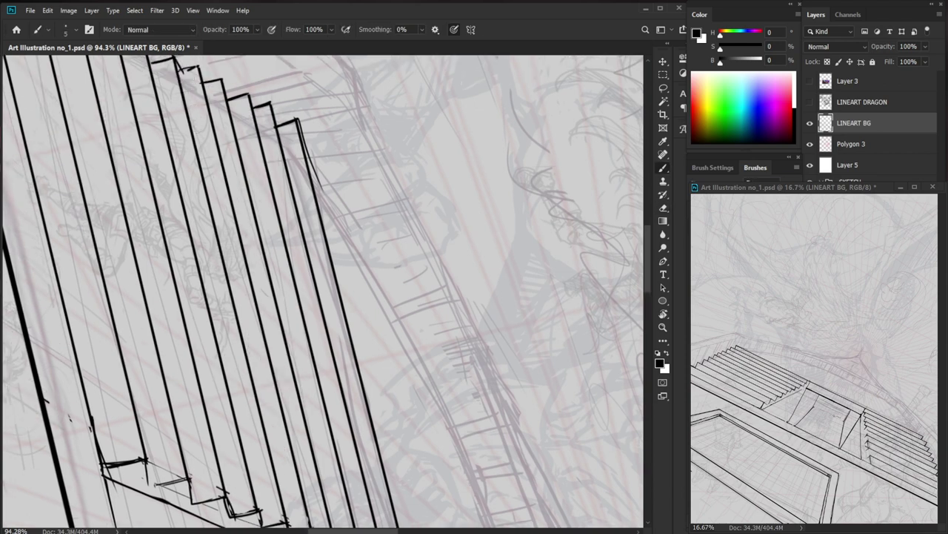
# Try inking a thin line along the left stairs from a middle step's outer corner, erasing and redrawing parts of it.
pyautogui.moveTo(182, 69); pyautogui.dragTo(211, 173)
pyautogui.press('e')
pyautogui.press('b')
pyautogui.moveTo(201, 133); pyautogui.dragTo(248, 323)
pyautogui.press('e')
pyautogui.moveTo(220, 198); pyautogui.dragTo(247, 305)
pyautogui.press('b')
pyautogui.moveTo(211, 171); pyautogui.dragTo(242, 301)
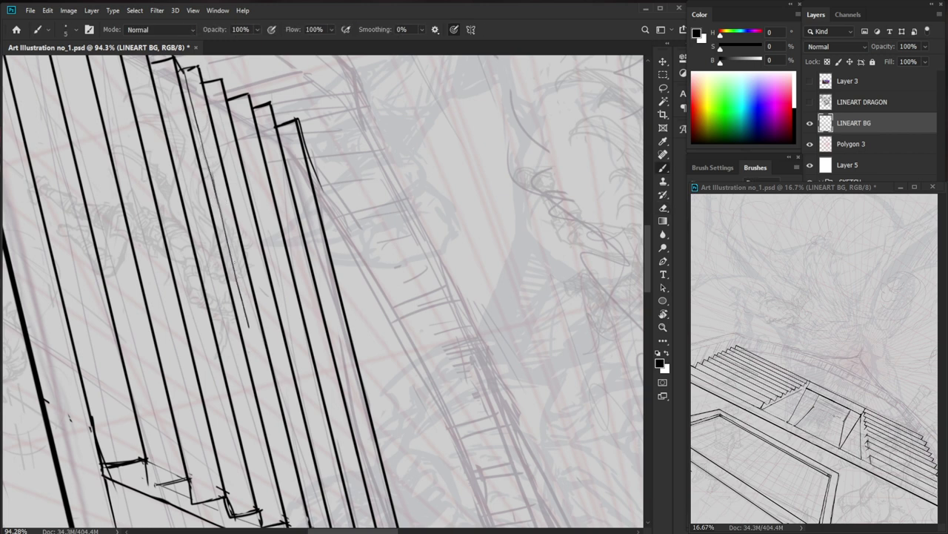
pyautogui.press('e')
pyautogui.moveTo(205, 154); pyautogui.dragTo(251, 329)
pyautogui.press('b')
pyautogui.moveTo(205, 145); pyautogui.dragTo(281, 471)
pyautogui.moveTo(282, 471)
pyautogui.mouseDown()
pyautogui.moveTo(246, 344)
pyautogui.moveTo(260, 399)
pyautogui.mouseUp()
pyautogui.press('e')
pyautogui.moveTo(248, 344); pyautogui.dragTo(267, 413)
pyautogui.press('b')
pyautogui.press('z')
pyautogui.moveTo(326, 347); pyautogui.dragTo(266, 348)
# Rotate the canvas so the stairs lie nearly level and rework the fifth left step's rough inner end.
pyautogui.press('r')
pyautogui.moveTo(399, 415); pyautogui.dragTo(485, 247)
pyautogui.press('z')
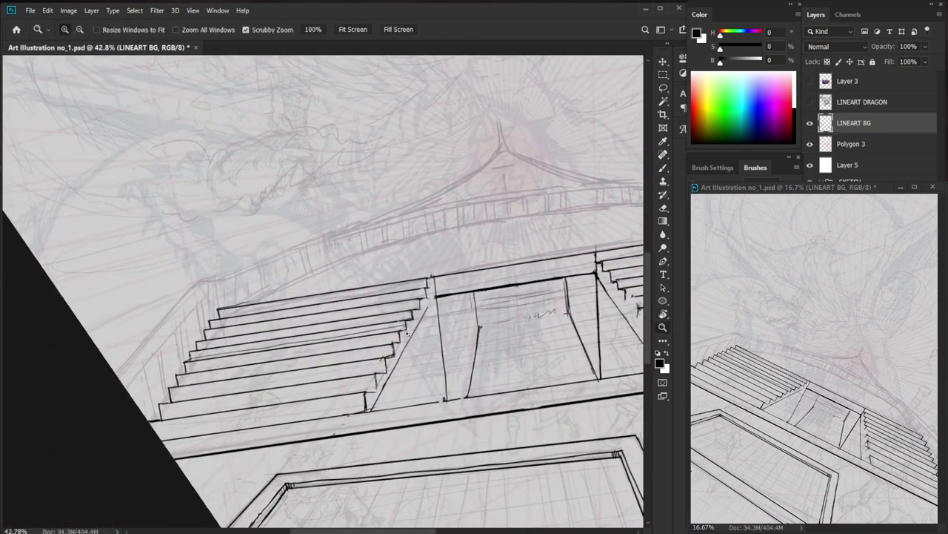
pyautogui.moveTo(405, 331); pyautogui.dragTo(466, 329)
pyautogui.press('r')
pyautogui.press('e')
pyautogui.moveTo(405, 308); pyautogui.dragTo(401, 327)
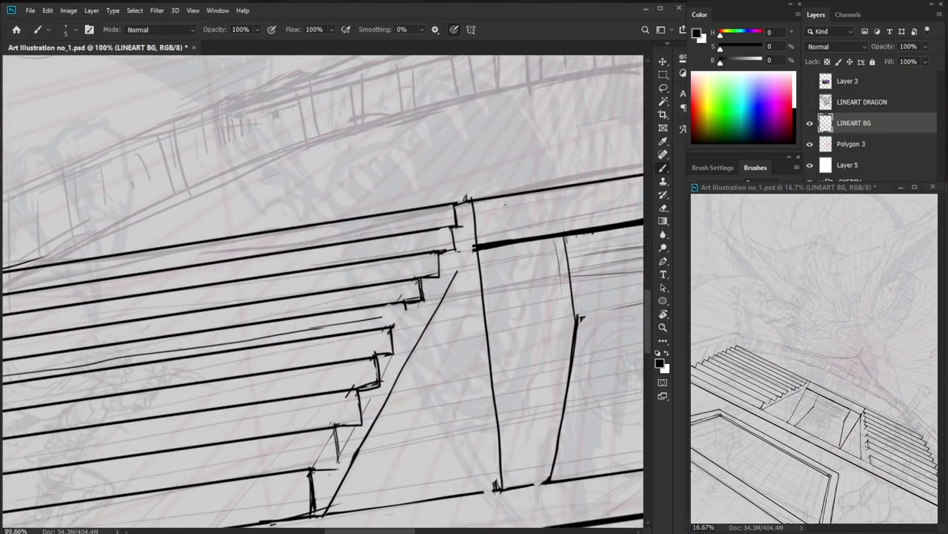
pyautogui.press('b')
pyautogui.moveTo(345, 324); pyautogui.dragTo(404, 317)
pyautogui.press('e')
pyautogui.press('b')
# Ink the fifth left step's riser beside the opening, undoing and erasing the strokes that miss the corner.
pyautogui.moveTo(325, 327)
pyautogui.mouseDown()
pyautogui.moveTo(405, 316)
pyautogui.moveTo(293, 335)
pyautogui.moveTo(407, 306)
pyautogui.moveTo(330, 274)
pyautogui.mouseUp()
pyautogui.press('e')
pyautogui.press('b')
pyautogui.press('e')
pyautogui.press('b')
pyautogui.press('e')
pyautogui.moveTo(341, 271)
pyautogui.mouseDown()
pyautogui.moveTo(334, 262)
pyautogui.moveTo(335, 276)
pyautogui.mouseUp()
pyautogui.press('b')
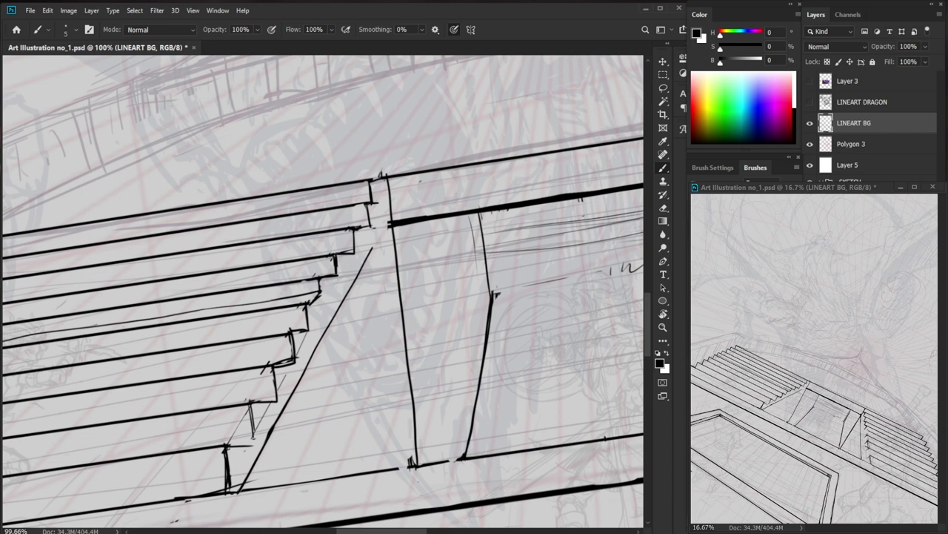
pyautogui.hotkey('ctrl', 'z')
pyautogui.moveTo(333, 267)
pyautogui.mouseDown()
pyautogui.moveTo(320, 279)
pyautogui.moveTo(334, 272)
pyautogui.mouseUp()
pyautogui.press('e')
pyautogui.press('b')
pyautogui.moveTo(357, 285); pyautogui.dragTo(285, 296)
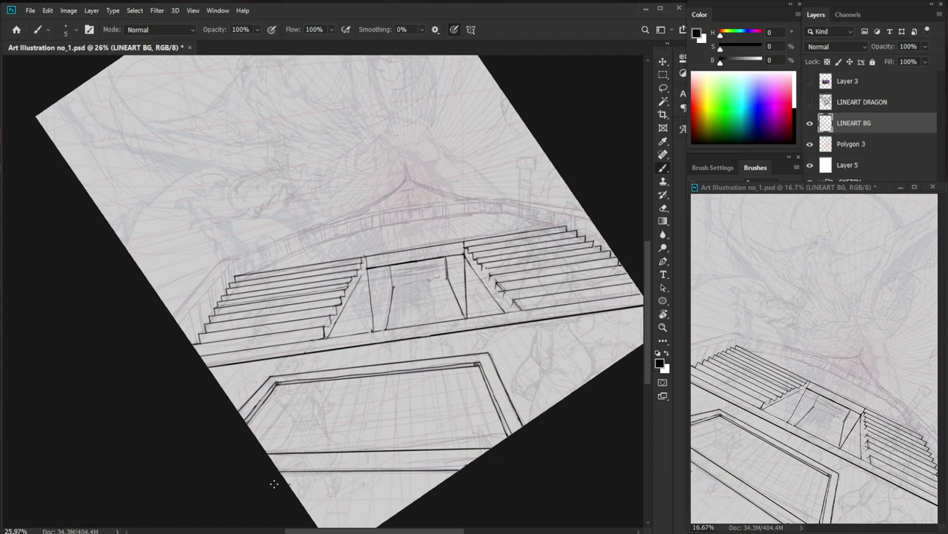
# Clean up the inner ends of the lower left steps and ink the riser above the lowest step.
pyautogui.hotkey('ctrl', 'space')
pyautogui.moveTo(363, 278); pyautogui.dragTo(415, 297)
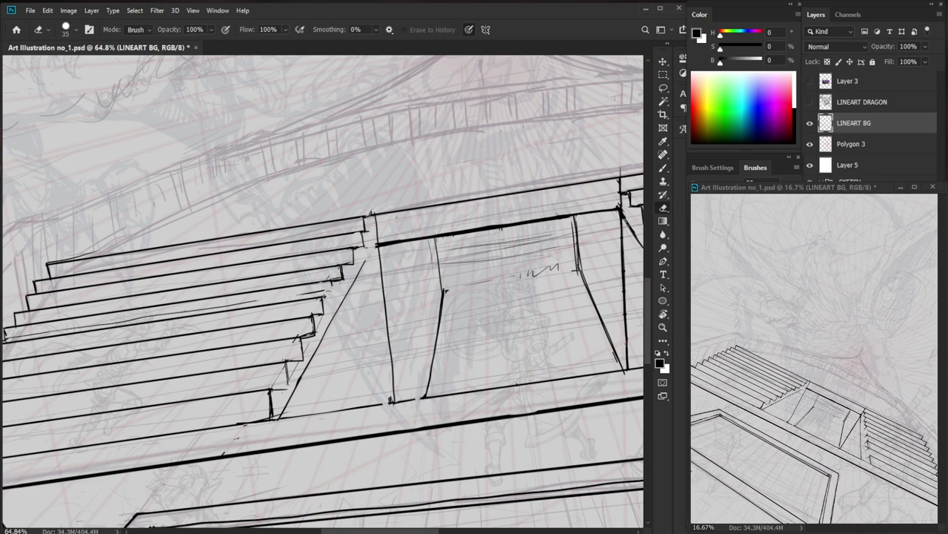
pyautogui.moveTo(332, 282)
pyautogui.mouseDown()
pyautogui.moveTo(333, 299)
pyautogui.moveTo(296, 305)
pyautogui.moveTo(289, 332)
pyautogui.mouseUp()
pyautogui.press('e')
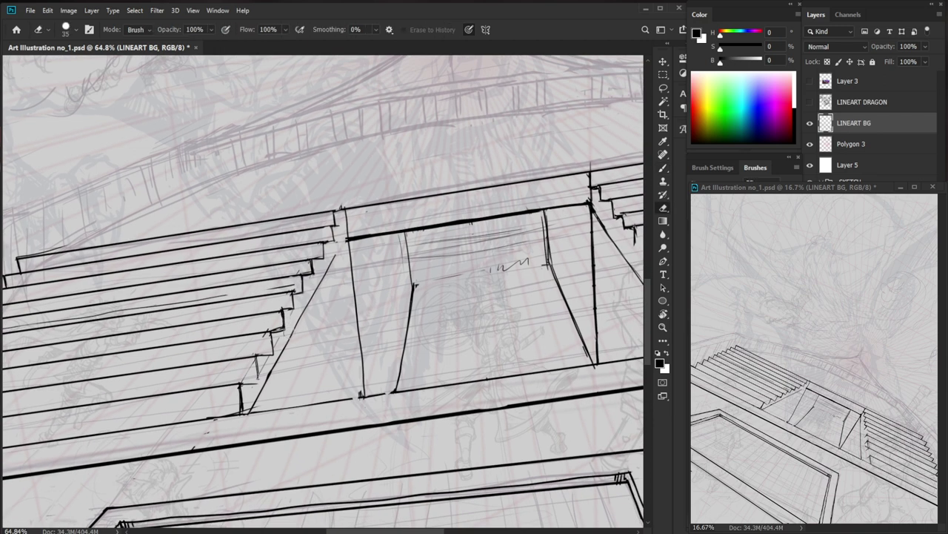
pyautogui.hscroll(-5, 326, 293)
pyautogui.press('b')
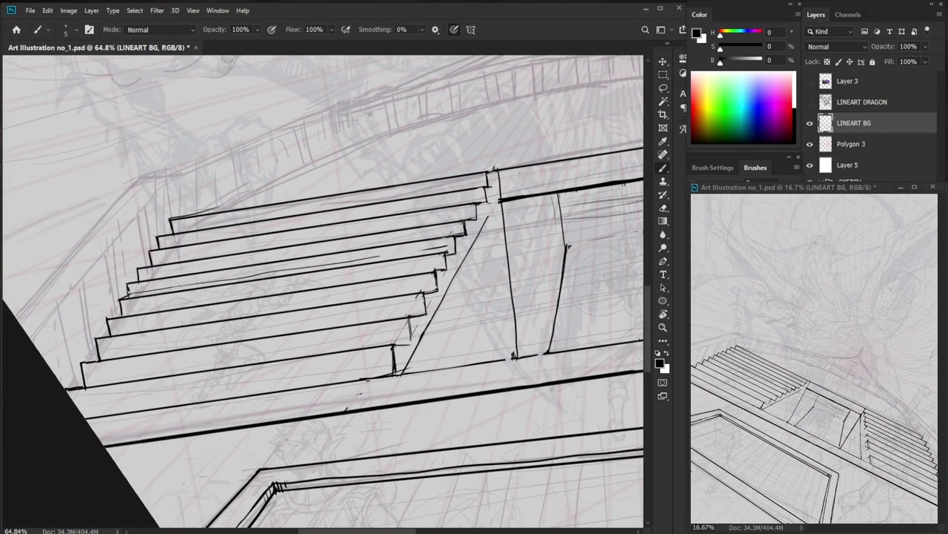
pyautogui.moveTo(409, 319); pyautogui.dragTo(396, 376)
pyautogui.press('e')
pyautogui.press('b')
pyautogui.moveTo(534, 351); pyautogui.dragTo(434, 359)
# Erase the diagonal line between the left stairs' inner ends and the central opening.
pyautogui.press('e')
pyautogui.moveTo(387, 222); pyautogui.dragTo(296, 382)
pyautogui.moveTo(334, 322)
pyautogui.mouseDown()
pyautogui.moveTo(331, 303)
pyautogui.moveTo(324, 319)
pyautogui.mouseUp()
pyautogui.press('b')
pyautogui.hotkey('ctrl', 'space')
pyautogui.scroll(-5, 368, 314)
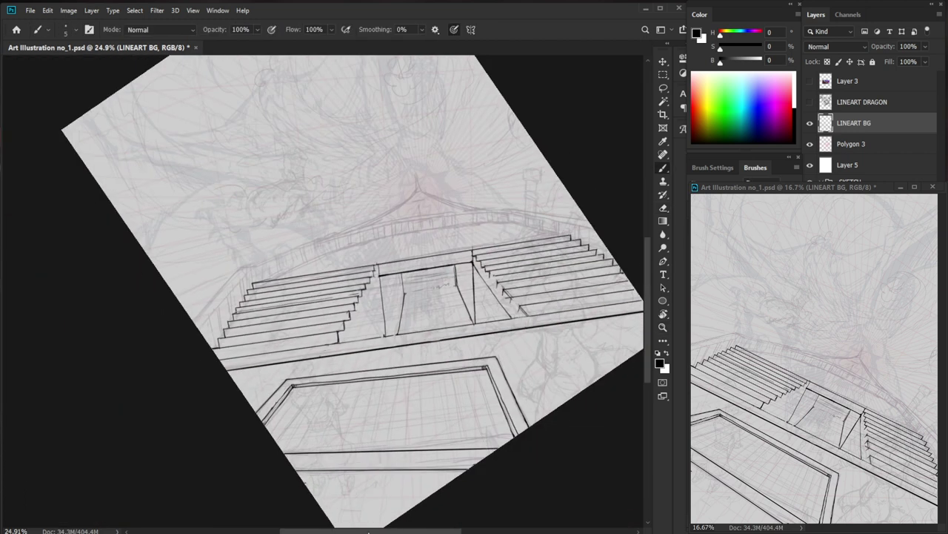
# Touch up the risers and tread corners at the inner ends of the upper left steps.
pyautogui.hotkey('ctrl', 'space')
pyautogui.moveTo(361, 291)
pyautogui.mouseDown()
pyautogui.moveTo(453, 287)
pyautogui.moveTo(387, 306)
pyautogui.moveTo(383, 317)
pyautogui.moveTo(336, 323)
pyautogui.moveTo(350, 313)
pyautogui.moveTo(326, 310)
pyautogui.moveTo(324, 337)
pyautogui.mouseUp()
pyautogui.press('e')
pyautogui.press('space')
pyautogui.press('b')
pyautogui.moveTo(348, 305); pyautogui.dragTo(348, 278)
pyautogui.moveTo(345, 280)
pyautogui.mouseDown()
pyautogui.moveTo(375, 275)
pyautogui.moveTo(368, 225)
pyautogui.moveTo(372, 248)
pyautogui.mouseUp()
pyautogui.press('e')
pyautogui.press('b')
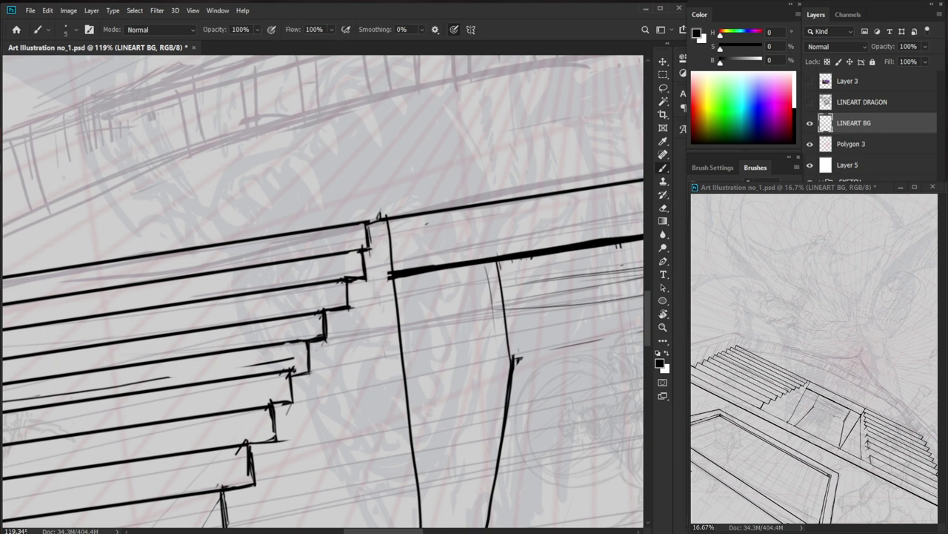
# Erase the thin stray line running between the middle treads across the left stairs.
pyautogui.hotkey('ctrl', 'space')
pyautogui.moveTo(419, 230); pyautogui.dragTo(334, 248)
pyautogui.press('space')
pyautogui.moveTo(582, 407); pyautogui.dragTo(493, 416)
pyautogui.hotkey('ctrl', 'space')
pyautogui.moveTo(227, 298); pyautogui.dragTo(281, 299)
pyautogui.press('space')
pyautogui.moveTo(367, 297); pyautogui.dragTo(507, 328)
pyautogui.press('e')
pyautogui.moveTo(537, 298)
pyautogui.mouseDown()
pyautogui.moveTo(547, 291)
pyautogui.moveTo(506, 289)
pyautogui.mouseUp()
pyautogui.press('b')
pyautogui.press('e')
pyautogui.moveTo(459, 296); pyautogui.dragTo(179, 338)
pyautogui.press('b')
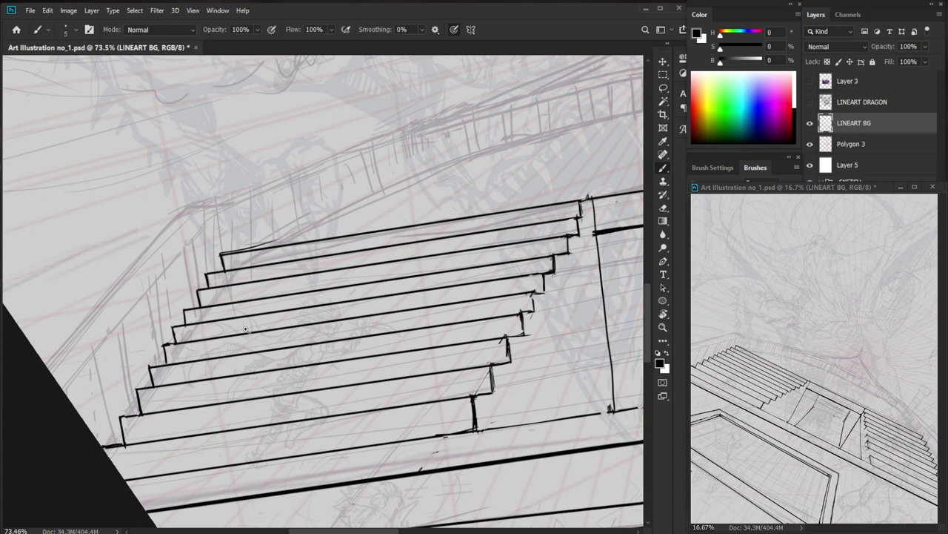
pyautogui.scroll(-5, 566, 448)
pyautogui.moveTo(565, 448); pyautogui.dragTo(490, 434)
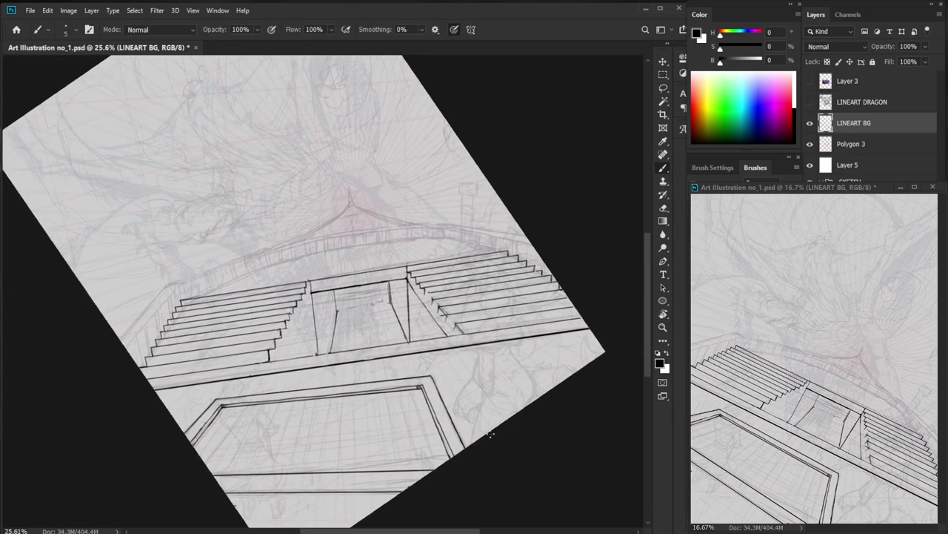
pyautogui.moveTo(463, 308); pyautogui.dragTo(481, 304)
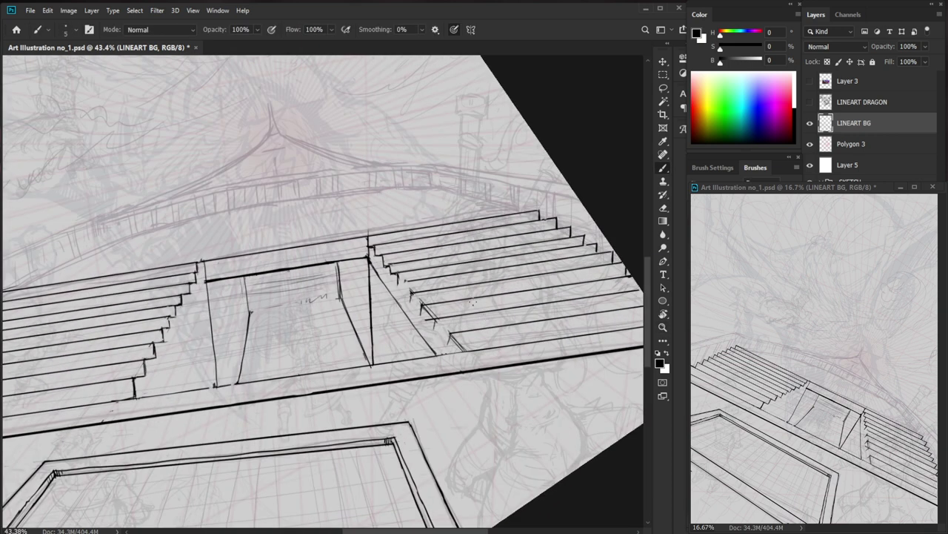
# Ink the riser at the inner end of the lowest right step and clean up the stray lines around its base.
pyautogui.moveTo(452, 334); pyautogui.dragTo(448, 355)
pyautogui.press('e')
pyautogui.moveTo(453, 335)
pyautogui.mouseDown()
pyautogui.moveTo(450, 353)
pyautogui.moveTo(518, 344)
pyautogui.mouseUp()
pyautogui.press('b')
pyautogui.press('e')
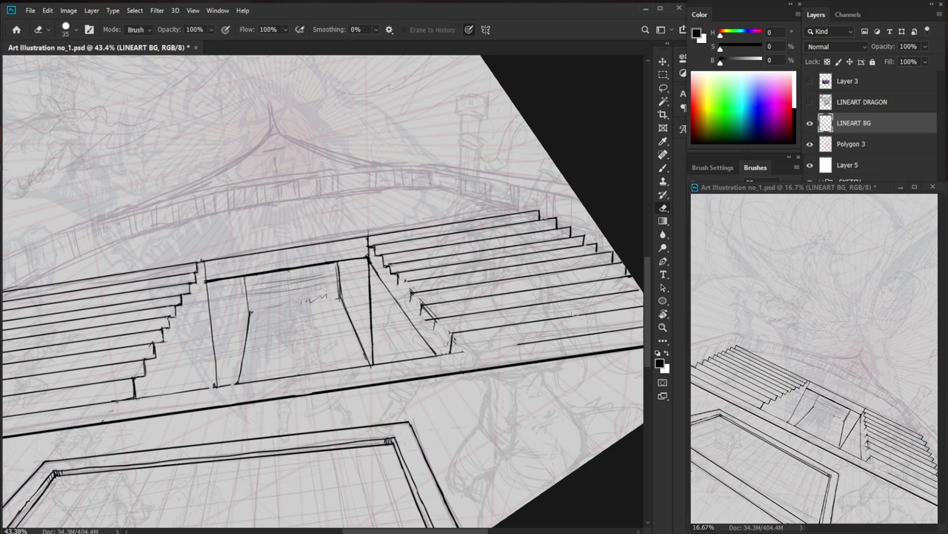
pyautogui.press('b')
pyautogui.moveTo(453, 353); pyautogui.dragTo(512, 345)
pyautogui.moveTo(460, 354)
pyautogui.mouseDown()
pyautogui.moveTo(517, 344)
pyautogui.moveTo(469, 350)
pyautogui.mouseUp()
pyautogui.hotkey('ctrl', 'space')
pyautogui.moveTo(475, 415); pyautogui.dragTo(410, 502)
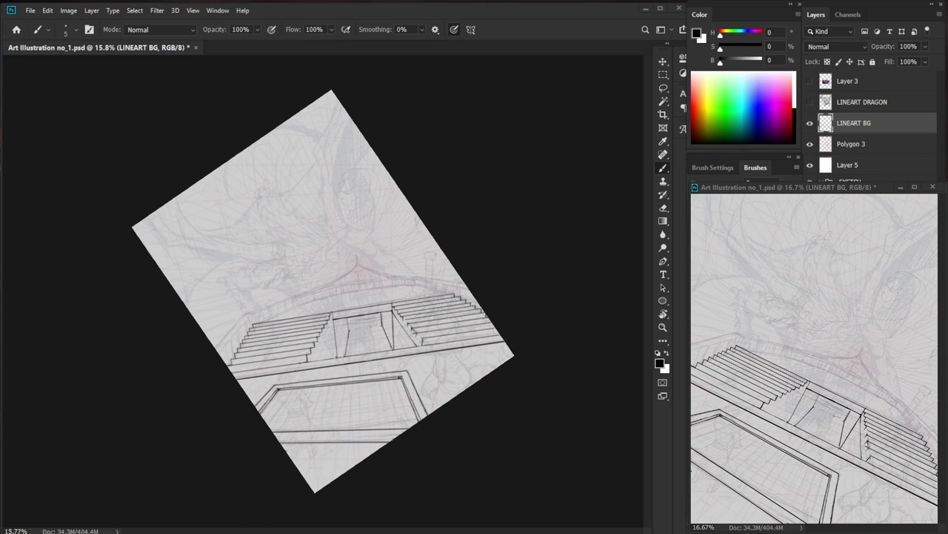
# Erase and re-ink the slanted left side of the lower frame below its inner corner.
pyautogui.scroll(7, 357, 334)
pyautogui.moveTo(328, 289); pyautogui.dragTo(333, 336)
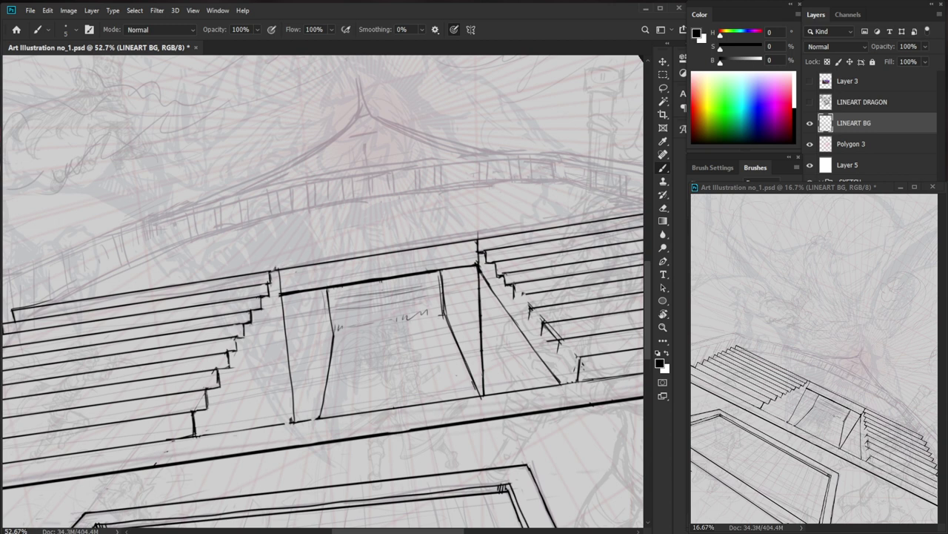
pyautogui.scroll(-3, 484, 419)
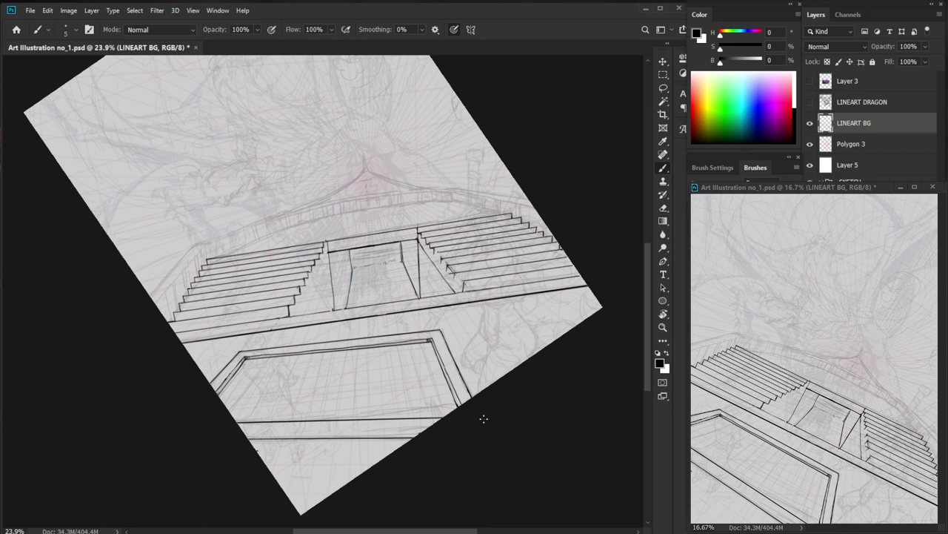
pyautogui.moveTo(217, 390)
pyautogui.mouseDown()
pyautogui.moveTo(298, 387)
pyautogui.moveTo(286, 332)
pyautogui.mouseUp()
pyautogui.press('e')
pyautogui.press('b')
pyautogui.moveTo(268, 365)
pyautogui.mouseDown()
pyautogui.moveTo(307, 314)
pyautogui.moveTo(264, 365)
pyautogui.mouseUp()
pyautogui.press('e')
pyautogui.moveTo(297, 318)
pyautogui.mouseDown()
pyautogui.moveTo(273, 359)
pyautogui.moveTo(223, 405)
pyautogui.mouseUp()
pyautogui.press('b')
pyautogui.hotkey('ctrl', 'z')
pyautogui.moveTo(264, 362); pyautogui.dragTo(222, 421)
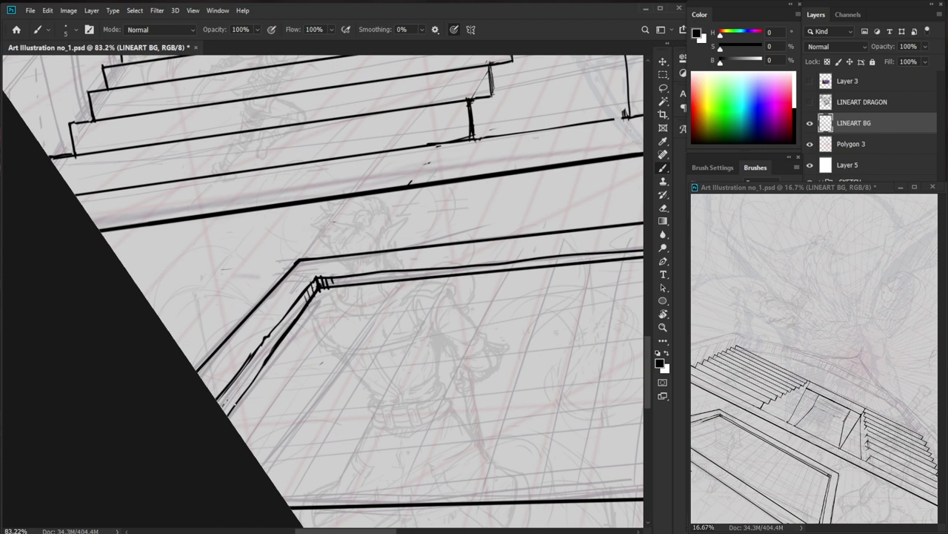
pyautogui.moveTo(74, 323); pyautogui.dragTo(17, 326)
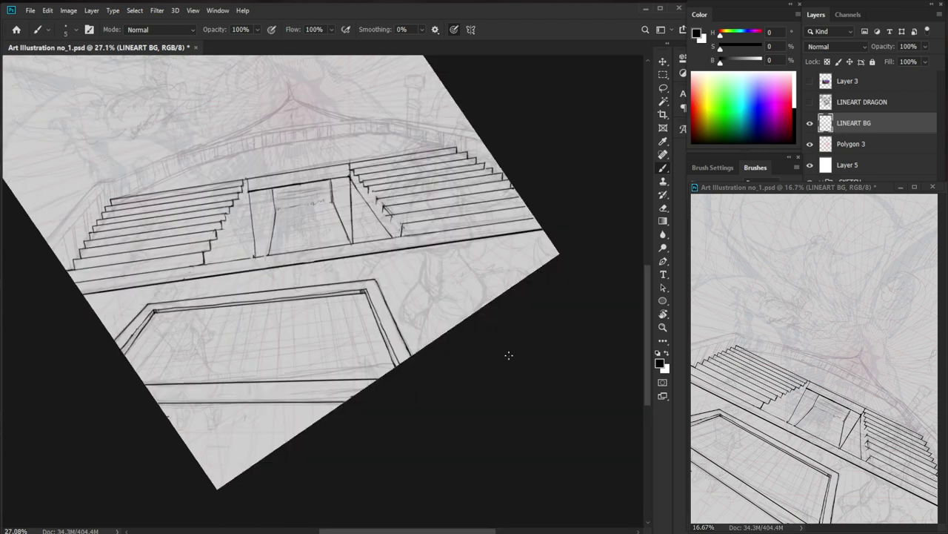
pyautogui.moveTo(492, 381); pyautogui.dragTo(477, 400)
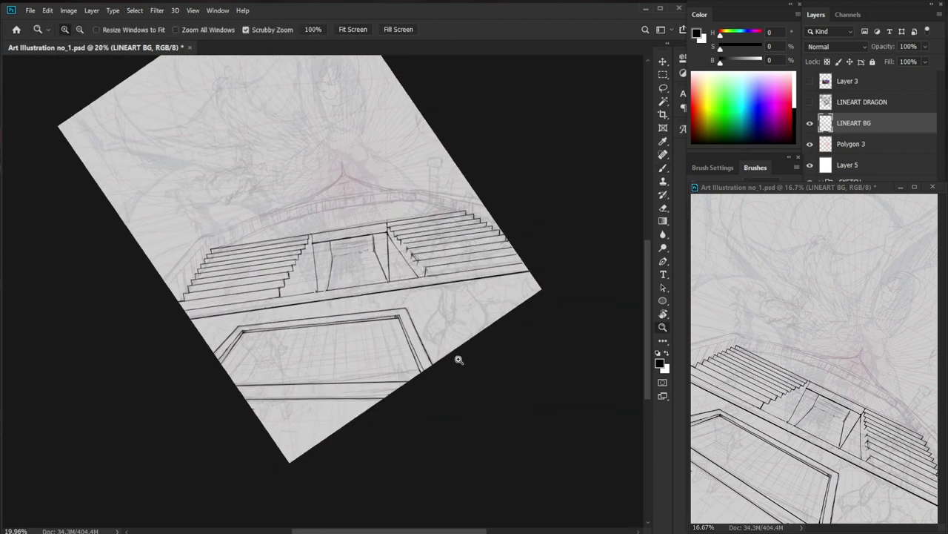
pyautogui.scroll(2, 451, 360)
pyautogui.moveTo(474, 356); pyautogui.dragTo(484, 378)
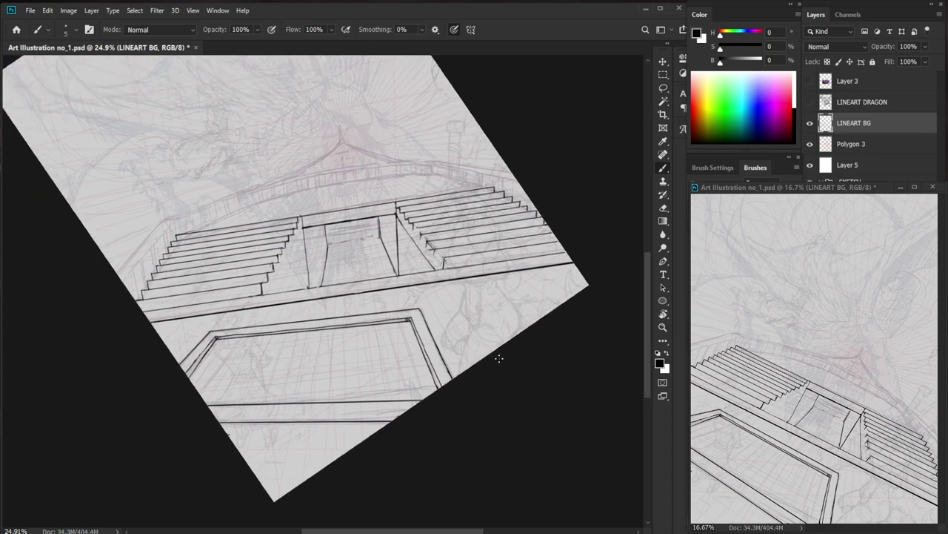
pyautogui.scroll(4, 511, 354)
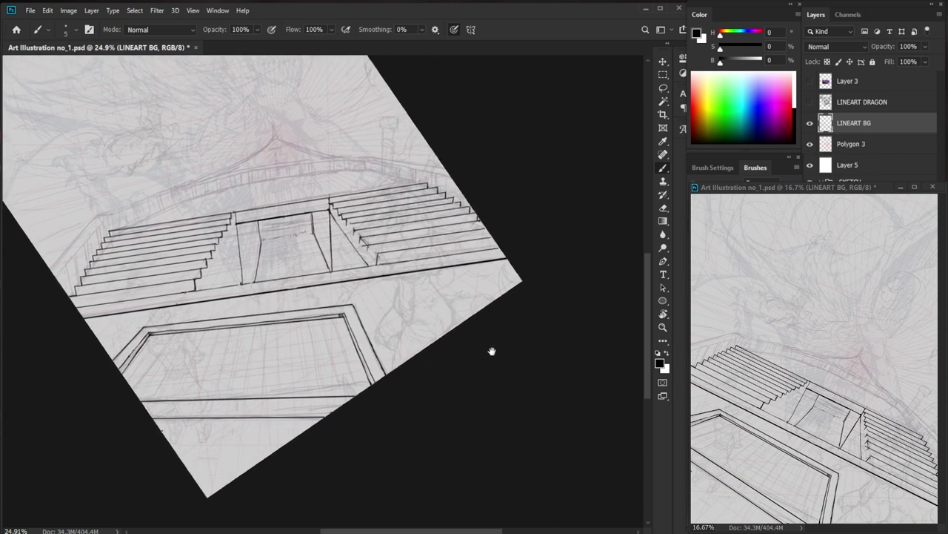
# Touch up the slanted right side of the lower frame and thicken its inner and outer corner lines.
pyautogui.press('e')
pyautogui.moveTo(320, 259)
pyautogui.mouseDown()
pyautogui.moveTo(330, 286)
pyautogui.moveTo(306, 286)
pyautogui.moveTo(350, 415)
pyautogui.mouseUp()
pyautogui.press('b')
pyautogui.scroll(-1, 348, 437)
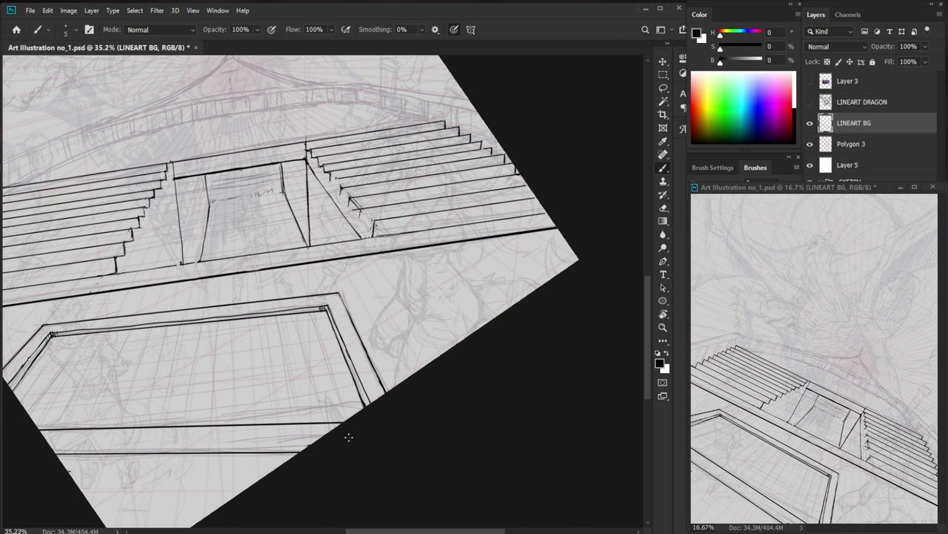
pyautogui.scroll(3, 376, 386)
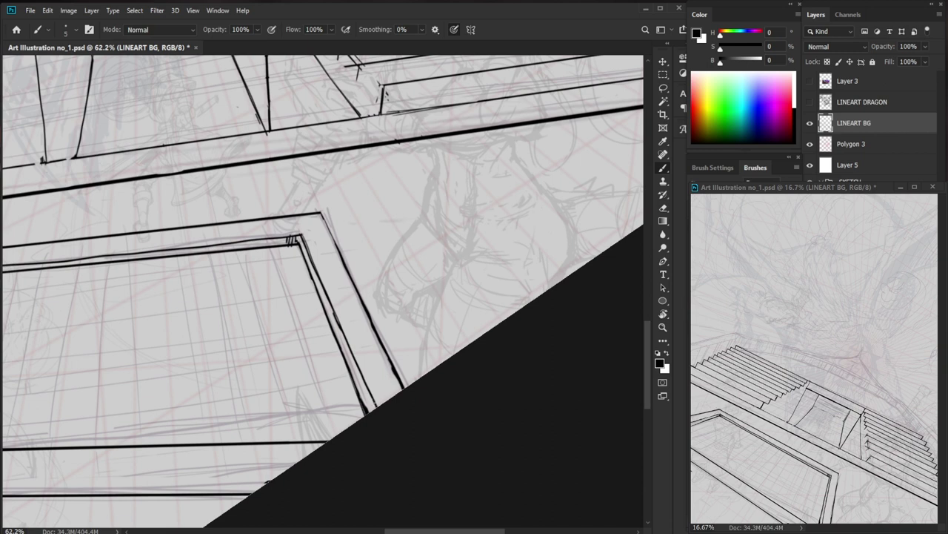
pyautogui.moveTo(368, 393); pyautogui.dragTo(371, 416)
pyautogui.moveTo(298, 234); pyautogui.dragTo(301, 245)
pyautogui.press('e')
pyautogui.press('b')
pyautogui.moveTo(301, 234); pyautogui.dragTo(306, 260)
pyautogui.moveTo(303, 246); pyautogui.dragTo(308, 267)
pyautogui.moveTo(301, 229); pyautogui.dragTo(315, 264)
pyautogui.moveTo(318, 212); pyautogui.dragTo(341, 259)
# Enlarge the eraser and remove the right corner and slanted right side of the lower frame.
pyautogui.hotkey('ctrl', '0')
pyautogui.press('z')
pyautogui.moveTo(502, 381); pyautogui.dragTo(542, 425)
pyautogui.press('b')
pyautogui.moveTo(544, 428); pyautogui.dragTo(465, 377)
pyautogui.moveTo(511, 403)
pyautogui.mouseDown()
pyautogui.moveTo(472, 430)
pyautogui.moveTo(455, 422)
pyautogui.mouseUp()
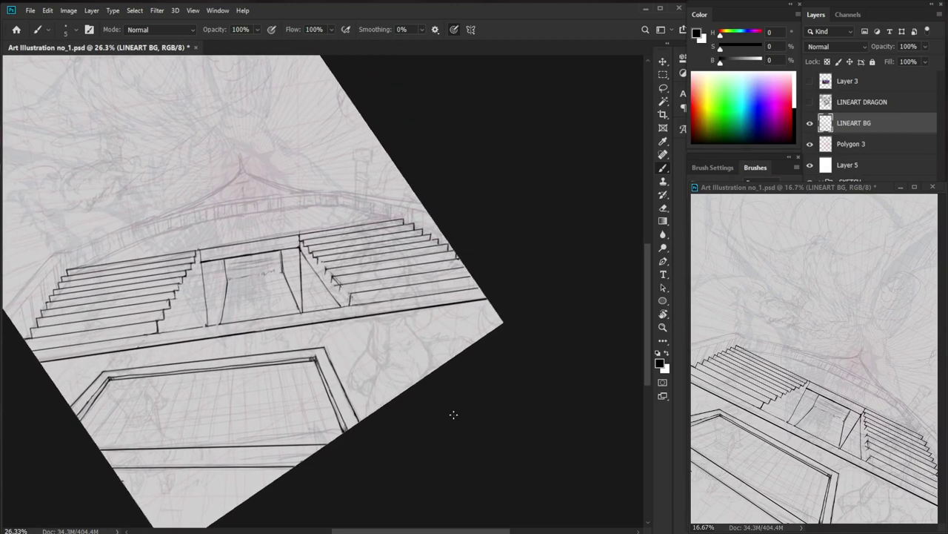
pyautogui.press('e')
pyautogui.press(']')
pyautogui.press(']')
pyautogui.press(']')
pyautogui.press(']')
pyautogui.press(']')
pyautogui.press(']')
pyautogui.press(']')
pyautogui.press(']')
pyautogui.moveTo(326, 365)
pyautogui.mouseDown()
pyautogui.moveTo(321, 358)
pyautogui.moveTo(335, 412)
pyautogui.moveTo(357, 409)
pyautogui.mouseUp()
# Extend the lower frame's outer top edge toward the canvas edge and rough in a new slanted right side.
pyautogui.press('b')
pyautogui.moveTo(317, 348); pyautogui.dragTo(376, 341)
pyautogui.moveTo(434, 367)
pyautogui.mouseDown()
pyautogui.moveTo(362, 337)
pyautogui.moveTo(402, 370)
pyautogui.mouseUp()
pyautogui.press('e')
pyautogui.press('b')
pyautogui.moveTo(346, 320)
pyautogui.mouseDown()
pyautogui.moveTo(319, 317)
pyautogui.moveTo(354, 316)
pyautogui.moveTo(354, 327)
pyautogui.moveTo(352, 315)
pyautogui.moveTo(361, 317)
pyautogui.moveTo(300, 314)
pyautogui.moveTo(354, 316)
pyautogui.mouseUp()
pyautogui.press('e')
pyautogui.press('b')
pyautogui.press('e')
pyautogui.press('b')
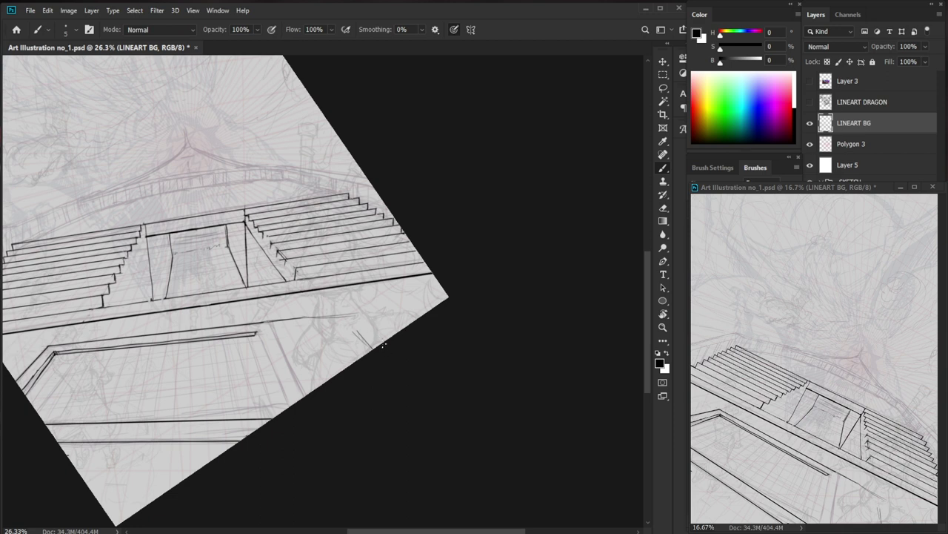
pyautogui.moveTo(363, 313)
pyautogui.mouseDown()
pyautogui.moveTo(408, 356)
pyautogui.moveTo(420, 355)
pyautogui.moveTo(390, 301)
pyautogui.moveTo(436, 212)
pyautogui.moveTo(404, 317)
pyautogui.moveTo(415, 359)
pyautogui.mouseUp()
pyautogui.press('e')
pyautogui.moveTo(338, 314); pyautogui.dragTo(359, 352)
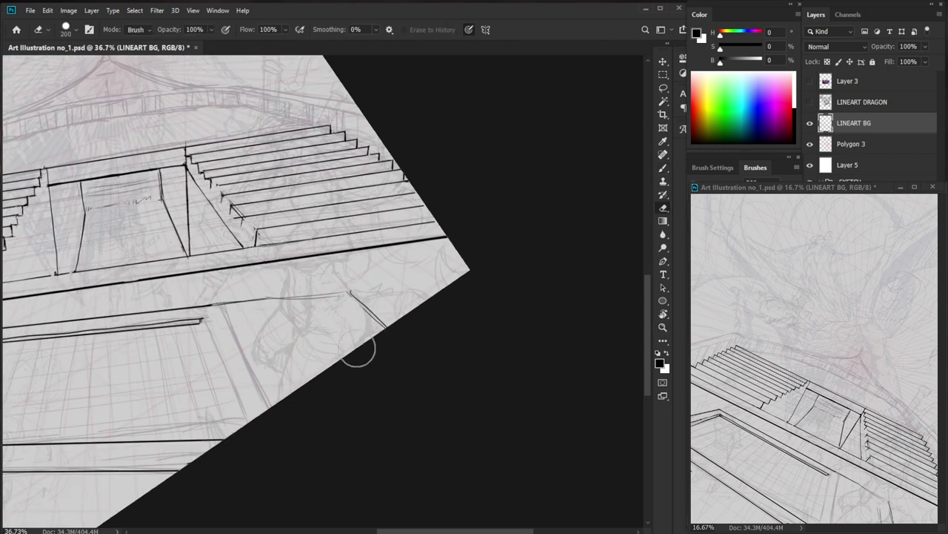
# Redraw the new slanted outer right side from the frame's corner to the canvas edge.
pyautogui.press('b')
pyautogui.moveTo(352, 292); pyautogui.dragTo(407, 343)
pyautogui.press('e')
pyautogui.moveTo(370, 312); pyautogui.dragTo(387, 338)
pyautogui.press('b')
pyautogui.moveTo(353, 293)
pyautogui.mouseDown()
pyautogui.moveTo(393, 333)
pyautogui.moveTo(402, 319)
pyautogui.mouseUp()
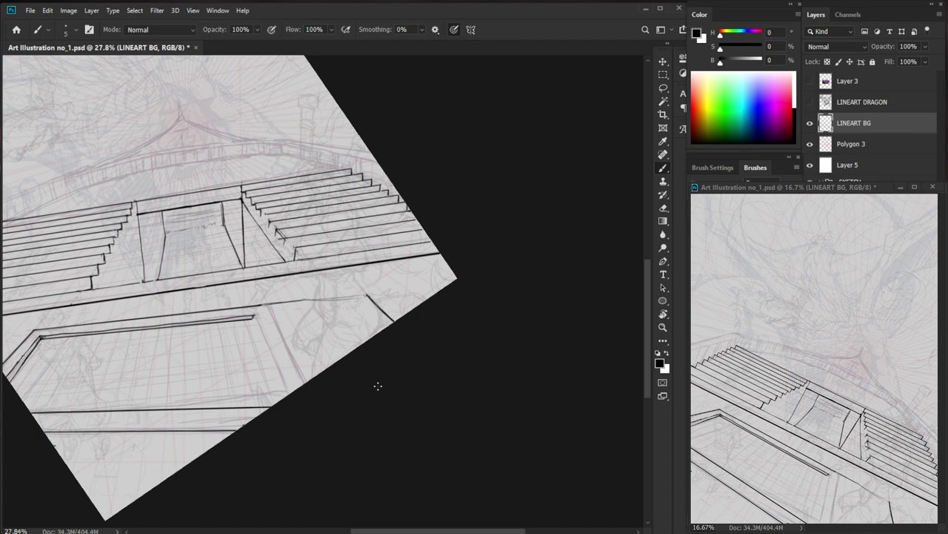
# Erase the excess around the new outer right corner and ink its slanted side with a straight stroke.
pyautogui.press('e')
pyautogui.moveTo(329, 309)
pyautogui.mouseDown()
pyautogui.moveTo(400, 305)
pyautogui.moveTo(317, 287)
pyautogui.moveTo(411, 269)
pyautogui.mouseUp()
pyautogui.press('b')
pyautogui.moveTo(437, 282)
pyautogui.mouseDown()
pyautogui.moveTo(478, 316)
pyautogui.moveTo(449, 293)
pyautogui.mouseUp()
pyautogui.press('e')
pyautogui.press('b')
pyautogui.keyDown('shift'); pyautogui.click(499, 344); pyautogui.keyUp('shift')
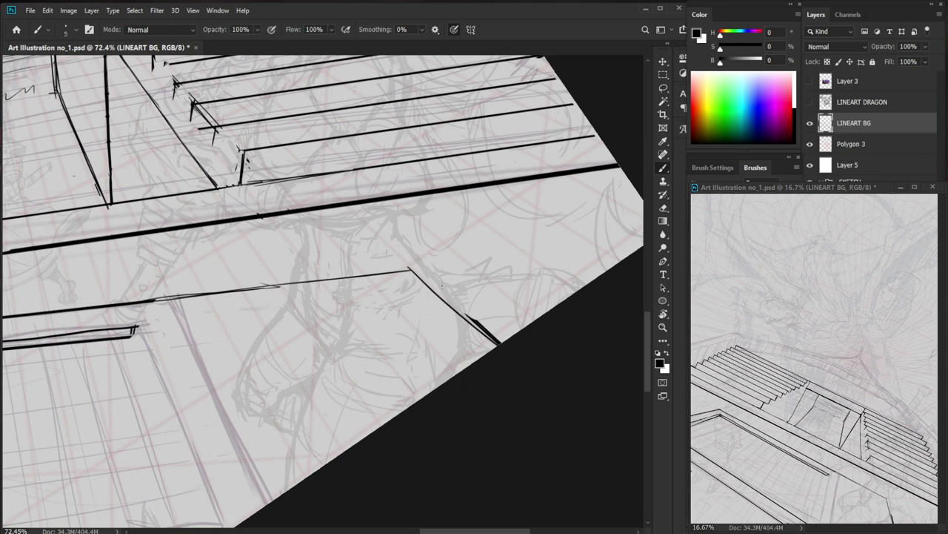
# Extend the frame's two inner top edges with straight lines toward the new right corner.
pyautogui.scroll(-2, 442, 287)
pyautogui.moveTo(318, 332); pyautogui.dragTo(488, 316)
pyautogui.hotkey('ctrl', 'z')
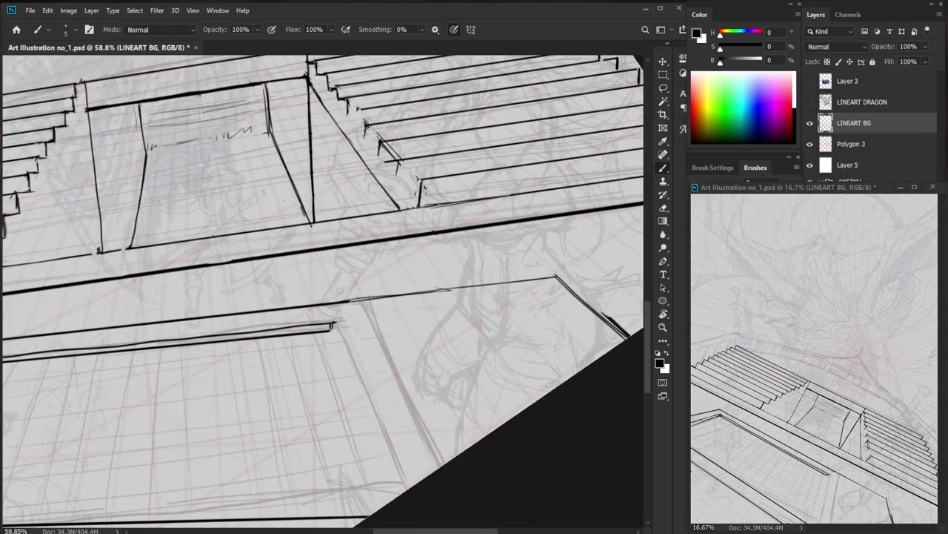
pyautogui.click(335, 326)
pyautogui.keyDown('shift'); pyautogui.click(546, 302); pyautogui.keyUp('shift')
pyautogui.moveTo(331, 330); pyautogui.dragTo(544, 301)
pyautogui.press('e')
pyautogui.moveTo(380, 321); pyautogui.dragTo(585, 301)
pyautogui.press('b')
pyautogui.moveTo(332, 330); pyautogui.dragTo(549, 309)
pyautogui.press('e')
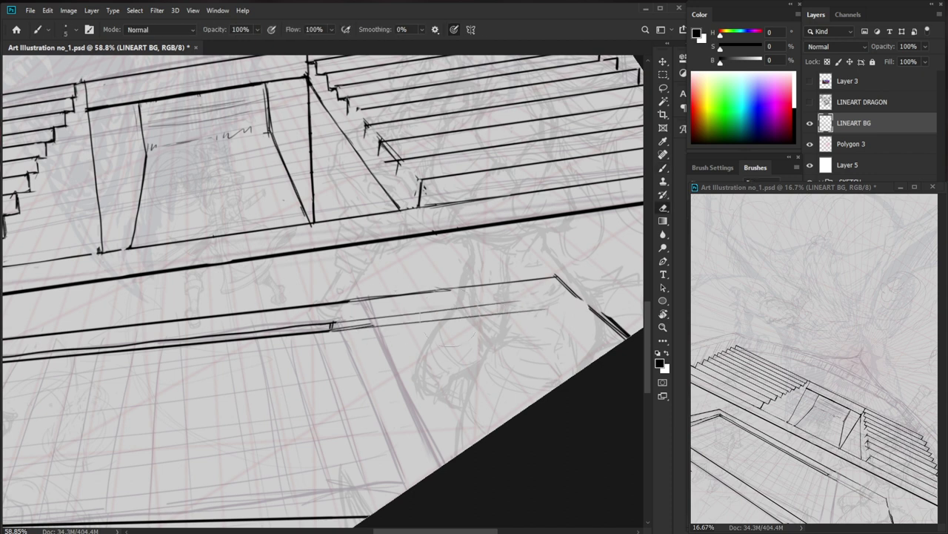
# Erase the old inner corner mark and rework the inner top edges where they approach the new corner.
pyautogui.moveTo(326, 327)
pyautogui.mouseDown()
pyautogui.moveTo(534, 310)
pyautogui.moveTo(542, 301)
pyautogui.mouseUp()
pyautogui.press('b')
pyautogui.moveTo(477, 308); pyautogui.dragTo(547, 303)
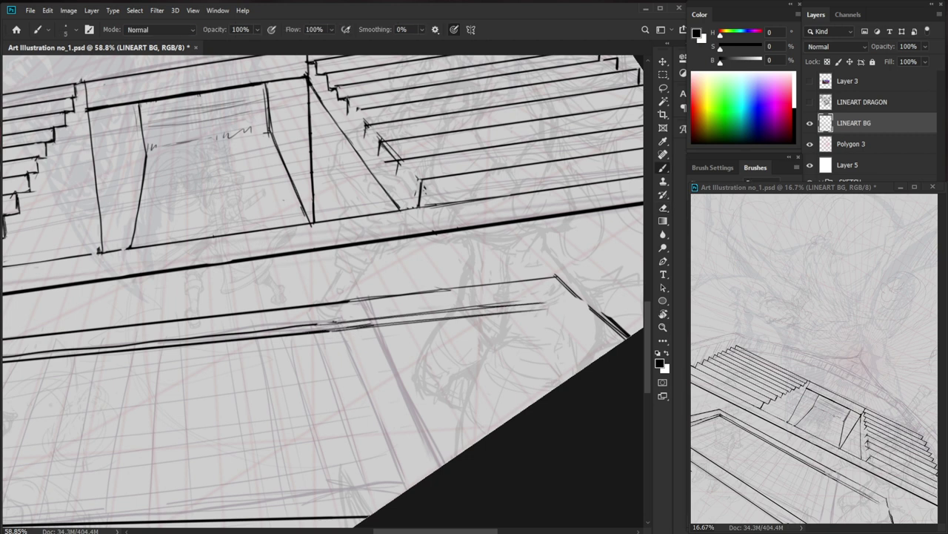
pyautogui.press('e')
pyautogui.moveTo(446, 309); pyautogui.dragTo(547, 303)
pyautogui.press('b')
# Ink the frame's new inner right corner and the slanted inner side running down to the canvas edge.
pyautogui.moveTo(603, 321); pyautogui.dragTo(433, 304)
pyautogui.moveTo(432, 304)
pyautogui.mouseDown()
pyautogui.moveTo(425, 306)
pyautogui.moveTo(472, 376)
pyautogui.mouseUp()
pyautogui.press('e')
pyautogui.moveTo(378, 292)
pyautogui.mouseDown()
pyautogui.moveTo(458, 377)
pyautogui.moveTo(451, 357)
pyautogui.moveTo(465, 373)
pyautogui.mouseUp()
pyautogui.press('b')
pyautogui.press('e')
pyautogui.press('b')
pyautogui.moveTo(376, 293); pyautogui.dragTo(443, 378)
pyautogui.scroll(-4, 489, 367)
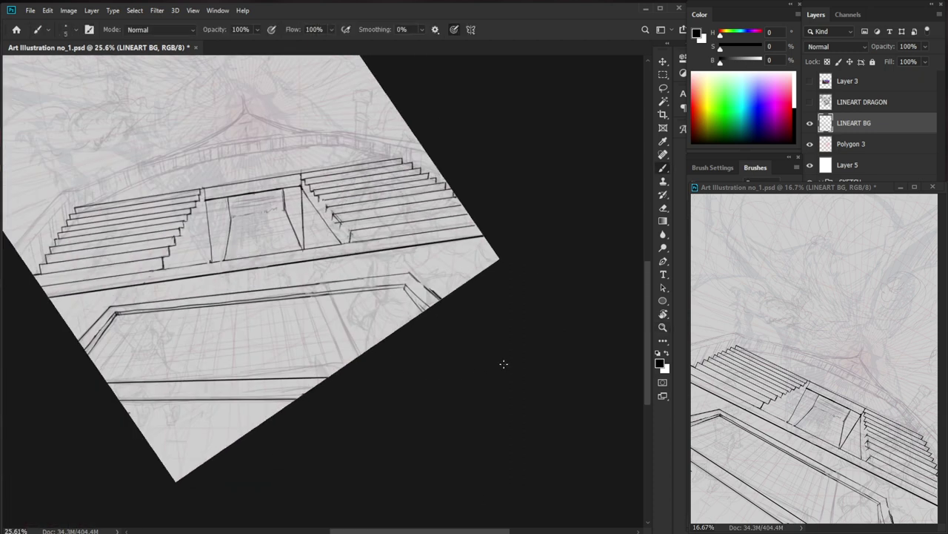
# Add a second slanted line to the frame's inner right side and clean up the outer one.
pyautogui.press('e')
pyautogui.scroll(4, 452, 317)
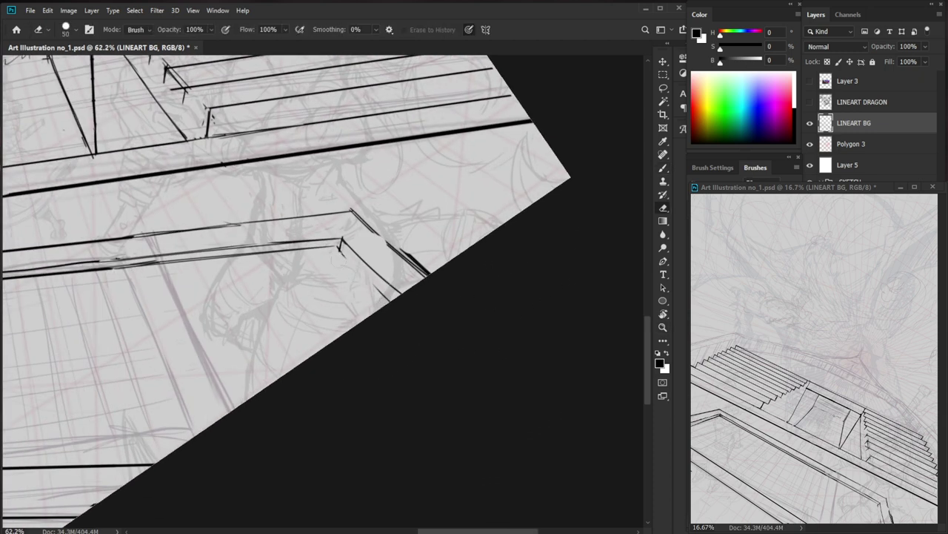
pyautogui.press('b')
pyautogui.moveTo(341, 247)
pyautogui.mouseDown()
pyautogui.moveTo(415, 329)
pyautogui.moveTo(383, 280)
pyautogui.moveTo(405, 302)
pyautogui.mouseUp()
pyautogui.moveTo(355, 209); pyautogui.dragTo(448, 300)
pyautogui.press('e')
pyautogui.moveTo(407, 250)
pyautogui.mouseDown()
pyautogui.moveTo(435, 275)
pyautogui.moveTo(424, 283)
pyautogui.mouseUp()
pyautogui.moveTo(358, 217)
pyautogui.mouseDown()
pyautogui.moveTo(432, 295)
pyautogui.moveTo(455, 306)
pyautogui.mouseUp()
pyautogui.press('b')
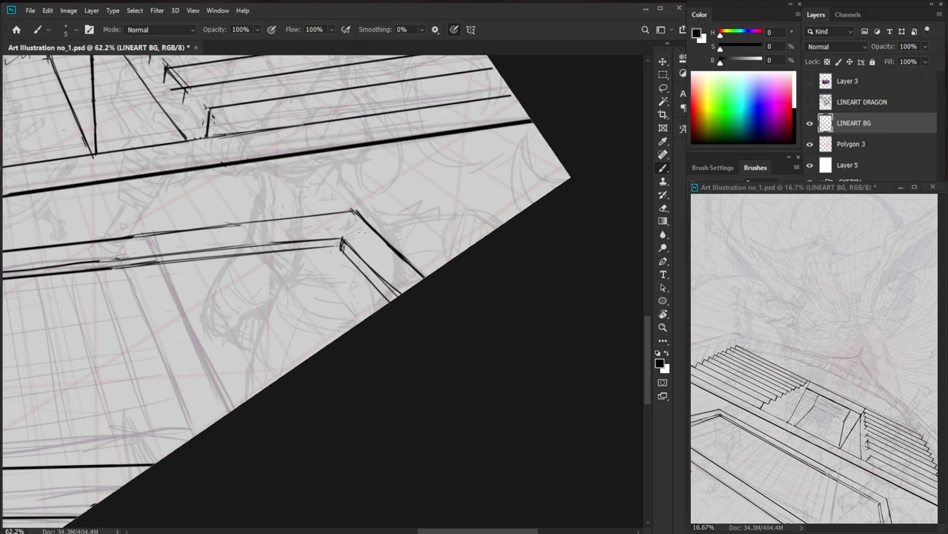
# Re-ink the lower frame's outer top edge back from the new right corner.
pyautogui.moveTo(404, 277); pyautogui.dragTo(455, 414)
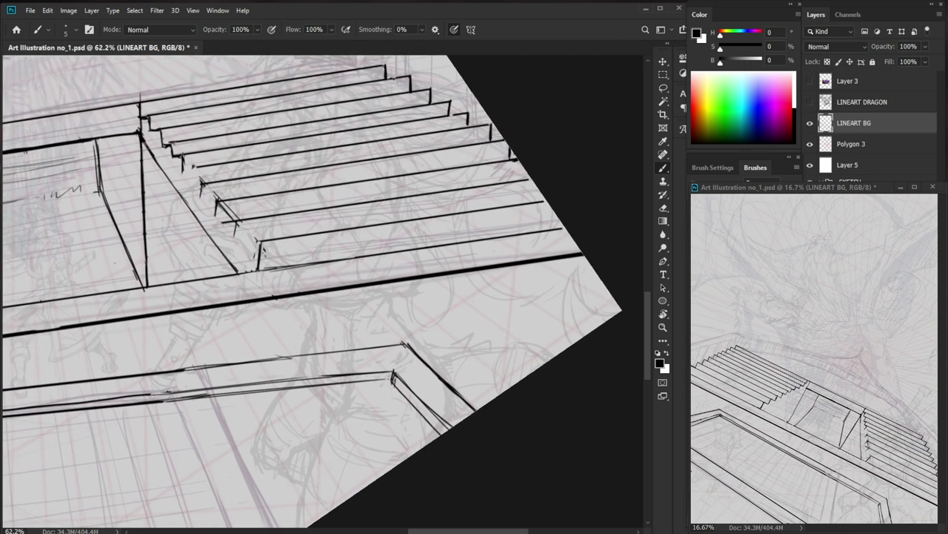
pyautogui.moveTo(408, 343); pyautogui.dragTo(180, 369)
pyautogui.moveTo(327, 343); pyautogui.dragTo(269, 371)
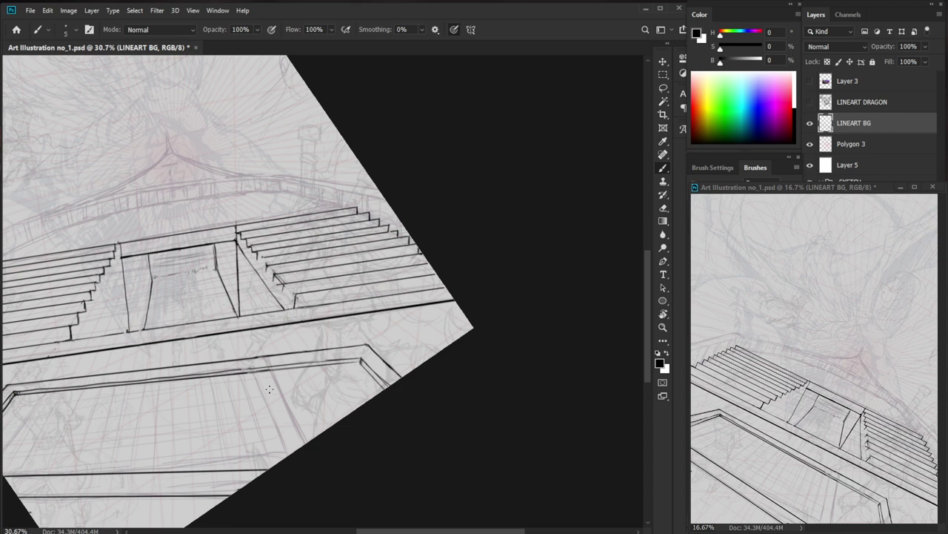
# Touch up the riser at the outer end of a right stair tread near the canvas edge.
pyautogui.moveTo(467, 277)
pyautogui.mouseDown()
pyautogui.moveTo(499, 275)
pyautogui.moveTo(559, 360)
pyautogui.mouseUp()
pyautogui.moveTo(489, 322); pyautogui.dragTo(503, 320)
pyautogui.moveTo(508, 321); pyautogui.dragTo(520, 314)
pyautogui.moveTo(445, 279)
pyautogui.mouseDown()
pyautogui.moveTo(453, 277)
pyautogui.moveTo(405, 214)
pyautogui.mouseUp()
pyautogui.press('e')
pyautogui.press('b')
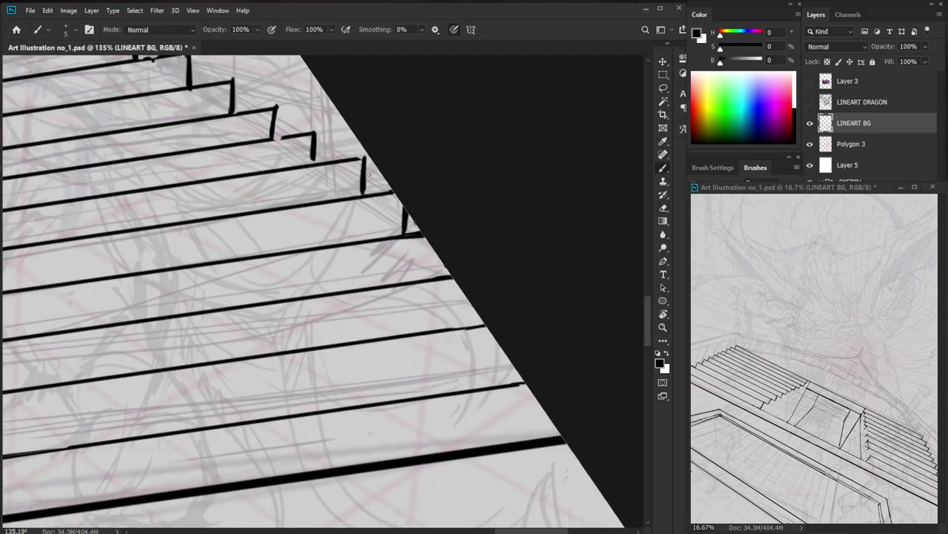
pyautogui.moveTo(366, 161); pyautogui.dragTo(366, 188)
pyautogui.moveTo(407, 194); pyautogui.dragTo(328, 257)
pyautogui.moveTo(328, 309); pyautogui.dragTo(511, 317)
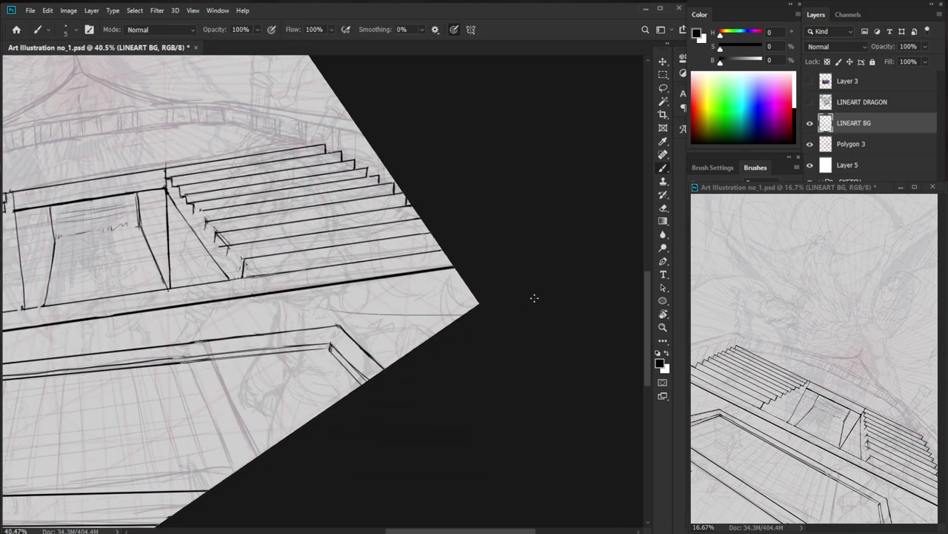
# Redraw and clean up the small risers at the inner ends of the upper right steps.
pyautogui.moveTo(178, 214); pyautogui.dragTo(224, 215)
pyautogui.press('e')
pyautogui.press('b')
pyautogui.moveTo(340, 237); pyautogui.dragTo(331, 250)
pyautogui.moveTo(333, 253); pyautogui.dragTo(342, 236)
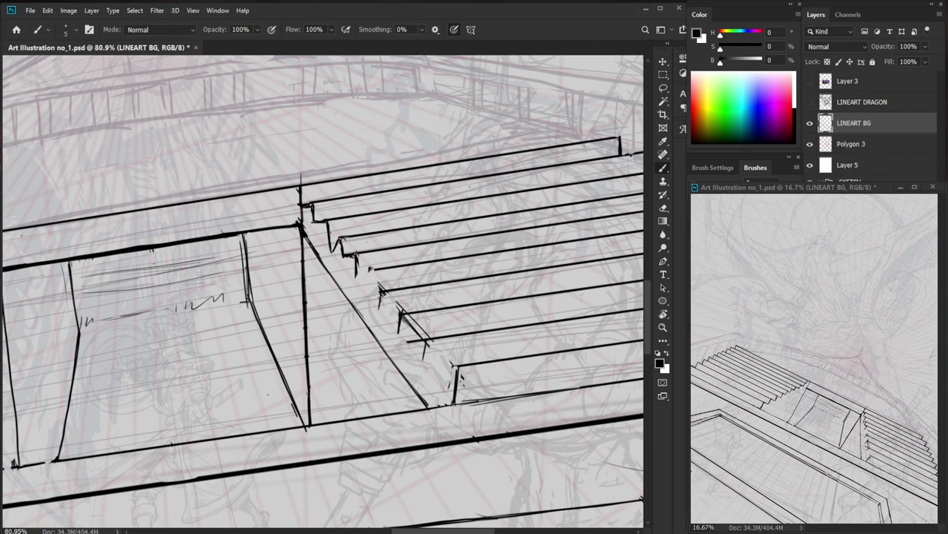
pyautogui.moveTo(460, 264); pyautogui.dragTo(448, 263)
pyautogui.press('e')
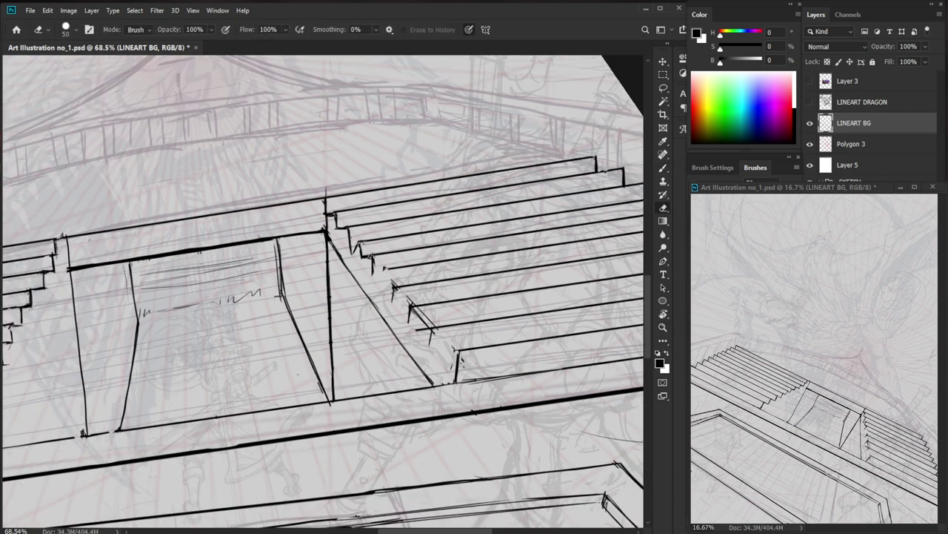
pyautogui.press('b')
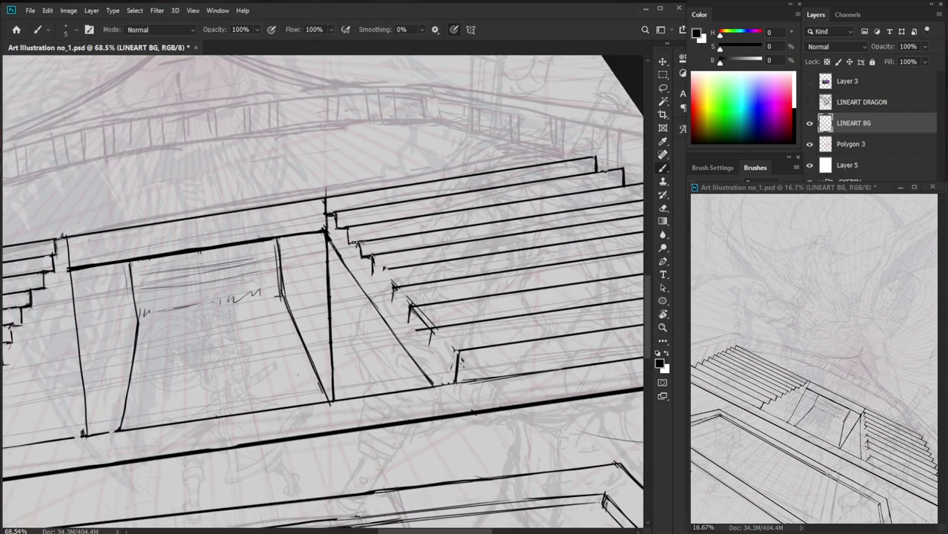
pyautogui.press('e')
pyautogui.press('b')
pyautogui.press('e')
pyautogui.press('b')
pyautogui.moveTo(356, 282); pyautogui.dragTo(384, 306)
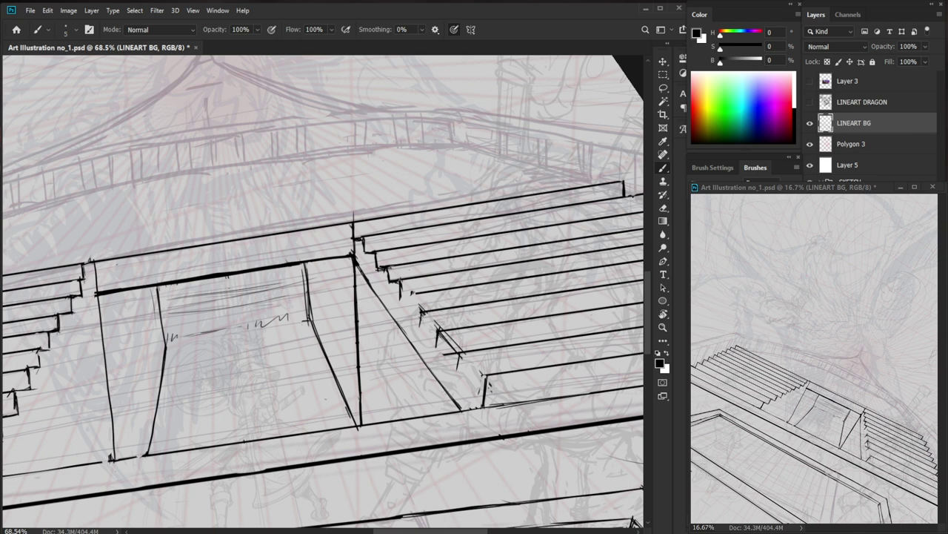
# Undo the last few strokes and touch up the top line where the right stairs meet the central opening.
pyautogui.hotkey('ctrl', 'z')
pyautogui.hotkey('ctrl', 'z')
pyautogui.hotkey('ctrl', 'z')
pyautogui.hotkey('ctrl', 'z')
pyautogui.hotkey('ctrl', 'z')
pyautogui.hotkey('ctrl', 'z')
pyautogui.moveTo(355, 224)
pyautogui.mouseDown()
pyautogui.moveTo(364, 222)
pyautogui.moveTo(365, 238)
pyautogui.moveTo(367, 221)
pyautogui.mouseUp()
pyautogui.press('e')
pyautogui.press('b')
pyautogui.moveTo(423, 212); pyautogui.dragTo(344, 215)
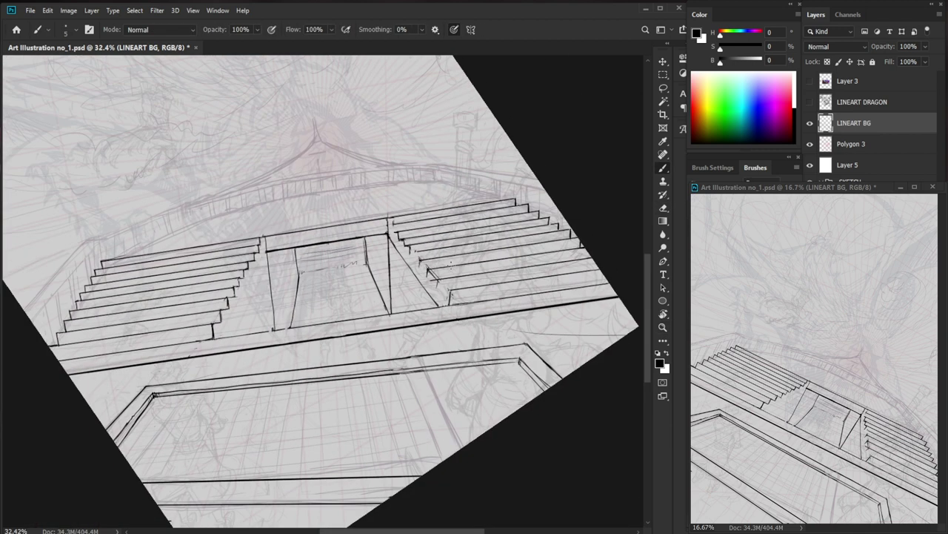
# Draw a long, thin straight horizontal line across the sketch above the stairs, replacing a lower first attempt.
pyautogui.moveTo(212, 241); pyautogui.dragTo(240, 233)
pyautogui.moveTo(314, 234)
pyautogui.mouseDown()
pyautogui.moveTo(358, 230)
pyautogui.moveTo(395, 286)
pyautogui.moveTo(337, 285)
pyautogui.moveTo(332, 301)
pyautogui.mouseUp()
pyautogui.press('r')
pyautogui.moveTo(485, 284)
pyautogui.mouseDown()
pyautogui.moveTo(347, 446)
pyautogui.moveTo(394, 445)
pyautogui.moveTo(493, 293)
pyautogui.moveTo(492, 278)
pyautogui.mouseUp()
pyautogui.press('b')
pyautogui.moveTo(98, 230); pyautogui.dragTo(515, 229)
pyautogui.hotkey('ctrl', 'z')
pyautogui.moveTo(98, 202)
pyautogui.mouseDown()
pyautogui.moveTo(557, 231)
pyautogui.moveTo(149, 244)
pyautogui.moveTo(222, 142)
pyautogui.moveTo(570, 201)
pyautogui.mouseUp()
# Lasso the new straight line, rotate it about -8.5° and place it just above the top edge of the stairs and central opening.
pyautogui.press('l')
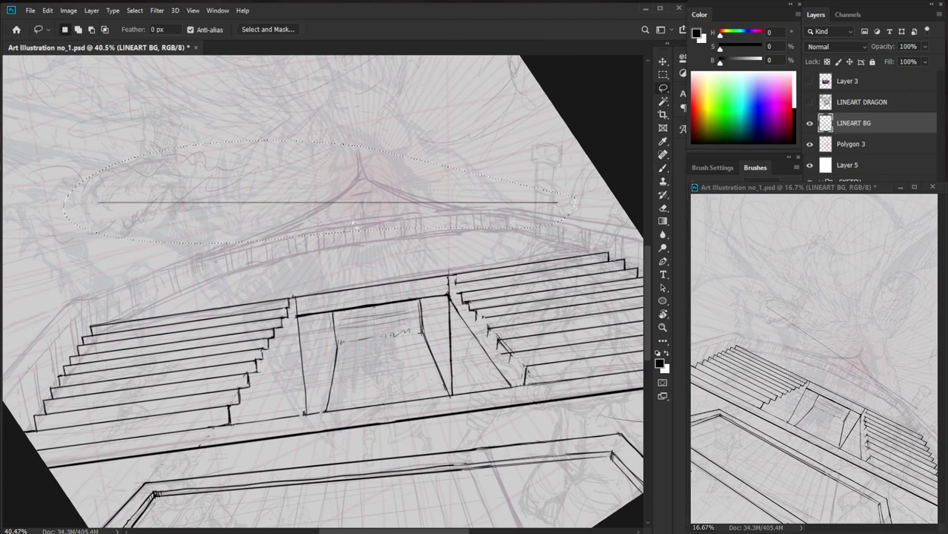
pyautogui.hotkey('ctrl', 't')
pyautogui.moveTo(328, 227)
pyautogui.mouseDown()
pyautogui.moveTo(293, 258)
pyautogui.moveTo(313, 318)
pyautogui.mouseUp()
pyautogui.keyDown('alt'); pyautogui.click(136, 316); pyautogui.keyUp('alt')
pyautogui.moveTo(604, 330); pyautogui.dragTo(637, 271)
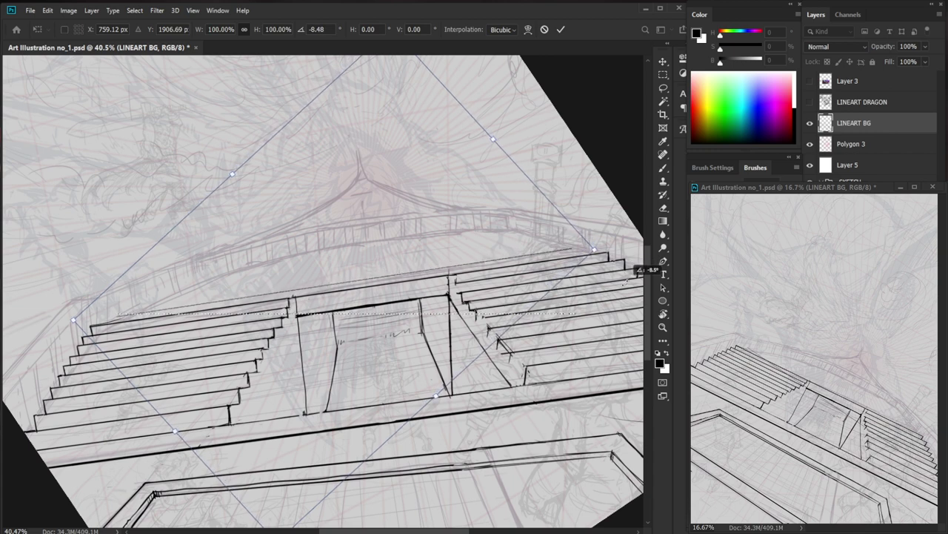
pyautogui.moveTo(478, 286); pyautogui.dragTo(484, 284)
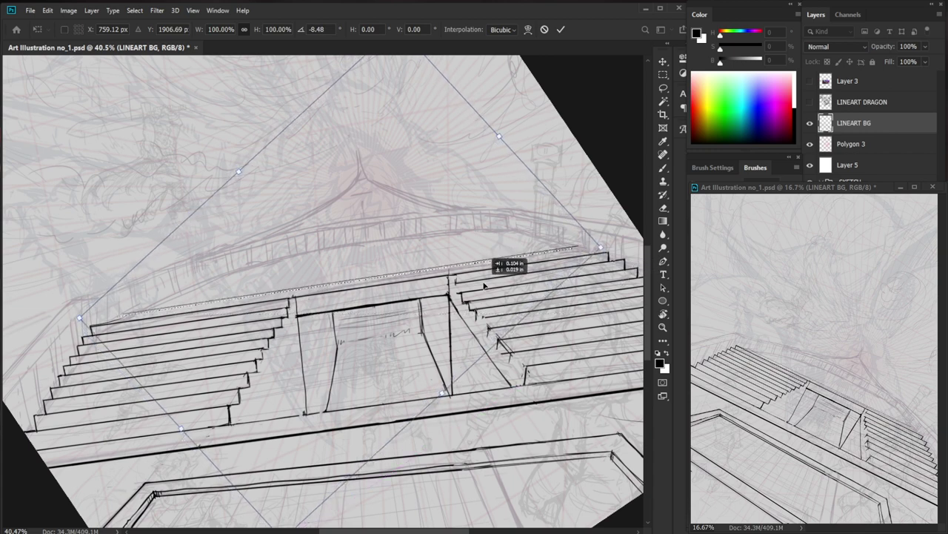
pyautogui.press('Return')
pyautogui.hotkey('ctrl', 'd')
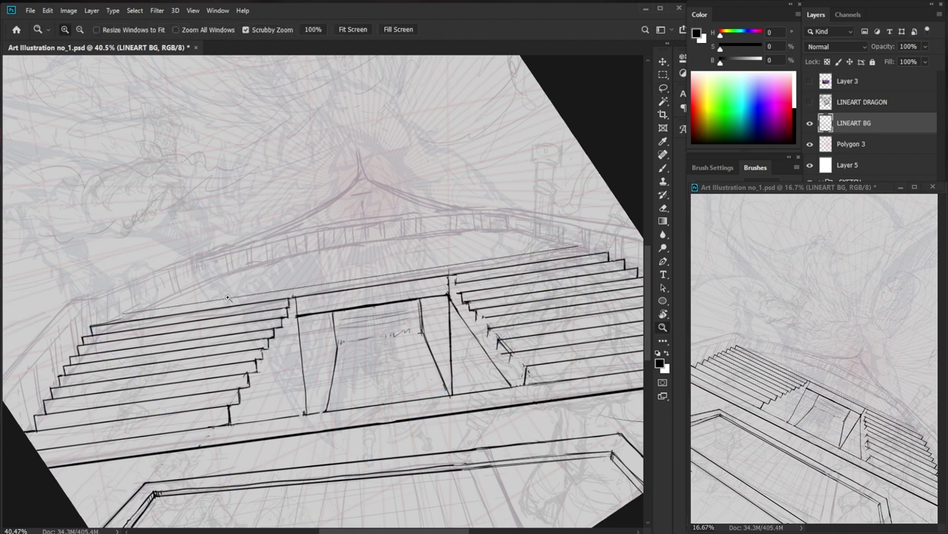
# Connect both ends of the thin upper line to the outer top corners of the left and right stairs with short strokes.
pyautogui.moveTo(142, 313); pyautogui.dragTo(184, 312)
pyautogui.press('b')
pyautogui.press('e')
pyautogui.press('b')
pyautogui.moveTo(68, 332)
pyautogui.mouseDown()
pyautogui.moveTo(121, 312)
pyautogui.moveTo(92, 324)
pyautogui.mouseUp()
pyautogui.press('e')
pyautogui.press('b')
pyautogui.moveTo(167, 312); pyautogui.dragTo(87, 312)
pyautogui.moveTo(468, 271)
pyautogui.mouseDown()
pyautogui.moveTo(573, 271)
pyautogui.moveTo(432, 272)
pyautogui.moveTo(375, 260)
pyautogui.mouseUp()
pyautogui.moveTo(439, 272); pyautogui.dragTo(370, 263)
pyautogui.scroll(-3, 385, 334)
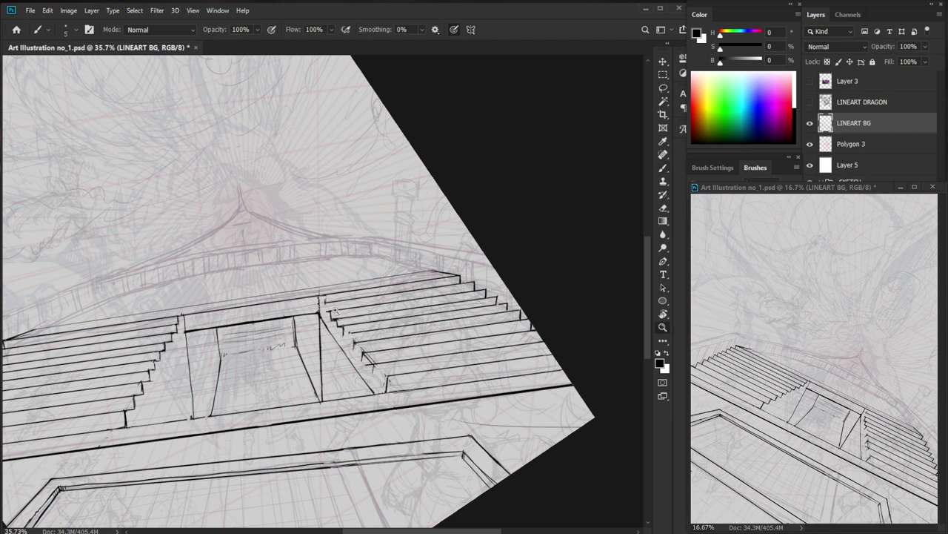
# Redraw the small risers at the inner ends of the upper right steps and erase the overshooting strokes.
pyautogui.scroll(3, 339, 312)
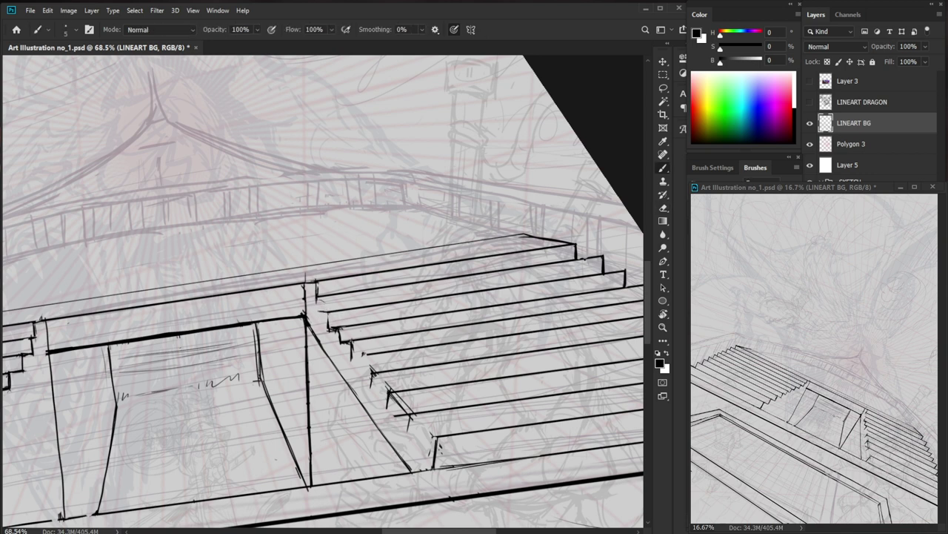
pyautogui.moveTo(317, 301); pyautogui.dragTo(331, 297)
pyautogui.press('e')
pyautogui.moveTo(392, 344)
pyautogui.mouseDown()
pyautogui.moveTo(543, 259)
pyautogui.moveTo(456, 285)
pyautogui.moveTo(390, 285)
pyautogui.mouseUp()
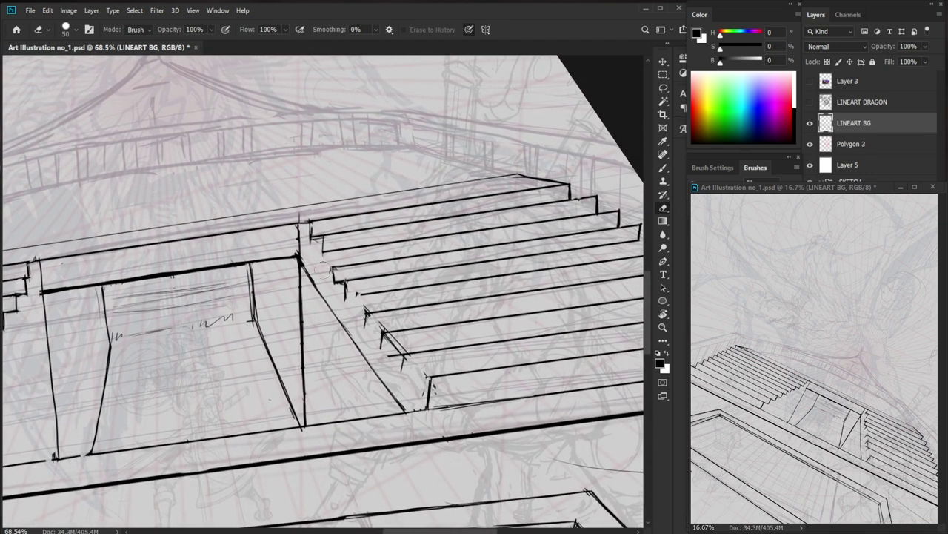
pyautogui.press('b')
pyautogui.moveTo(426, 325); pyautogui.dragTo(373, 303)
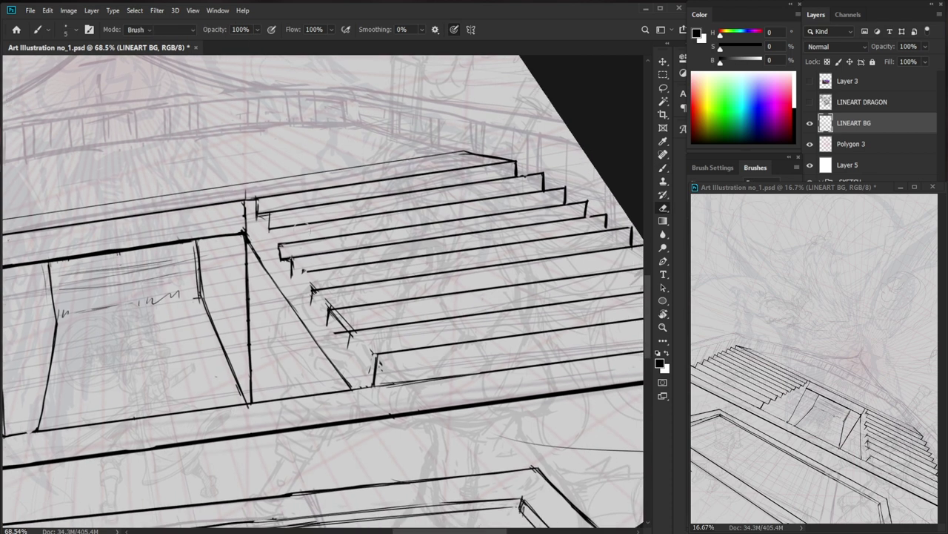
pyautogui.moveTo(284, 227)
pyautogui.mouseDown()
pyautogui.moveTo(283, 260)
pyautogui.moveTo(269, 228)
pyautogui.moveTo(295, 258)
pyautogui.moveTo(294, 273)
pyautogui.mouseUp()
pyautogui.press('e')
pyautogui.press('b')
pyautogui.press('e')
pyautogui.press('b')
pyautogui.press('e')
pyautogui.hotkey('ctrl', 'space')
pyautogui.moveTo(376, 258)
pyautogui.mouseDown()
pyautogui.moveTo(457, 171)
pyautogui.moveTo(347, 262)
pyautogui.moveTo(370, 264)
pyautogui.mouseUp()
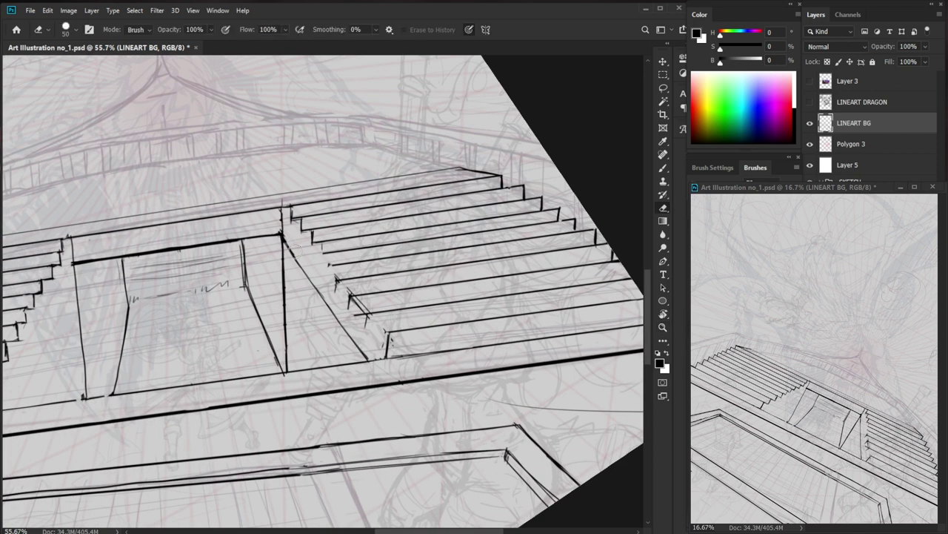
# Erase the slanted guide line between the central opening's right wall and the inner ends of the right steps.
pyautogui.moveTo(295, 257); pyautogui.dragTo(366, 357)
pyautogui.hotkey('ctrl', 'space')
pyautogui.moveTo(414, 316); pyautogui.dragTo(385, 316)
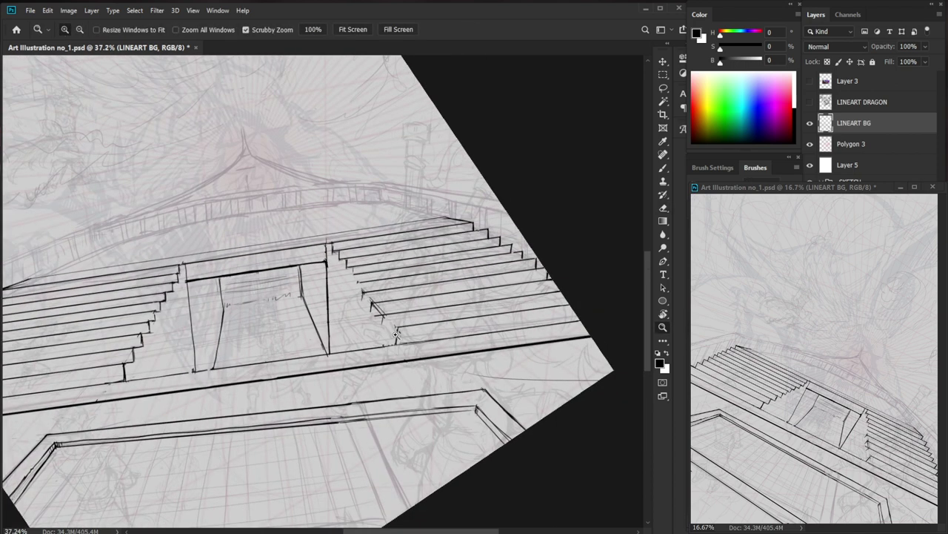
pyautogui.hotkey('ctrl', 'space')
pyautogui.moveTo(168, 363); pyautogui.dragTo(189, 356)
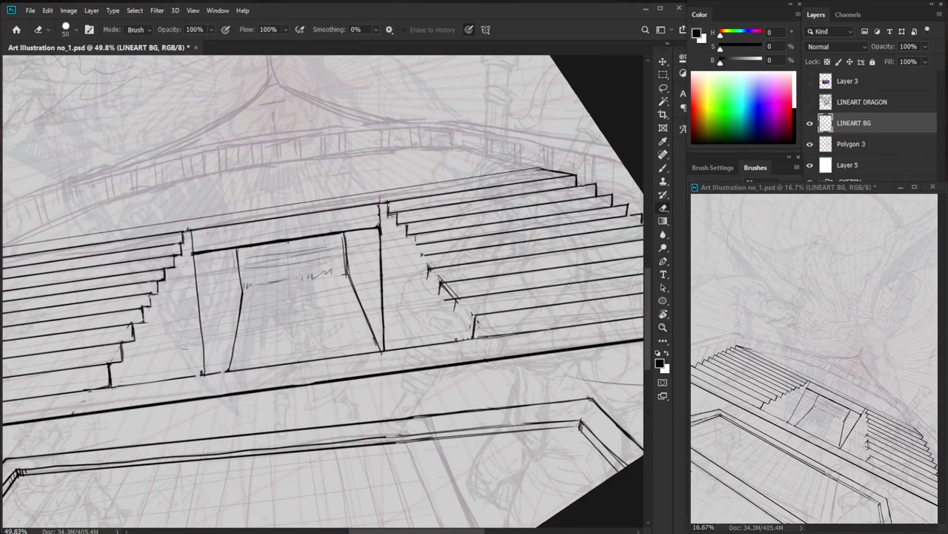
pyautogui.press('b')
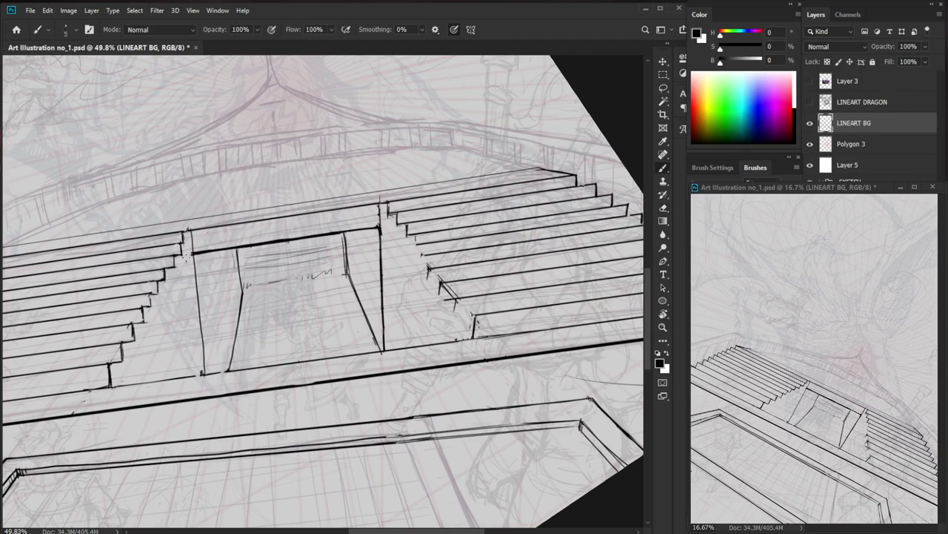
# Ink and trim the risers at the inner ends of the middle right steps.
pyautogui.press('space')
pyautogui.moveTo(457, 363); pyautogui.dragTo(391, 390)
pyautogui.press('e')
pyautogui.press('b')
pyautogui.moveTo(348, 259); pyautogui.dragTo(349, 269)
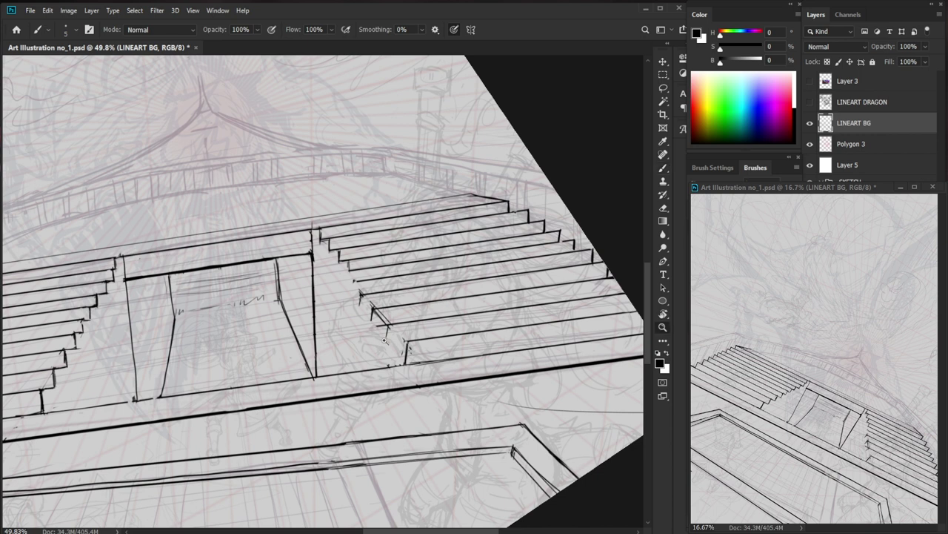
pyautogui.moveTo(373, 341); pyautogui.dragTo(409, 341)
pyautogui.press('e')
pyautogui.moveTo(348, 279); pyautogui.dragTo(351, 250)
pyautogui.press('b')
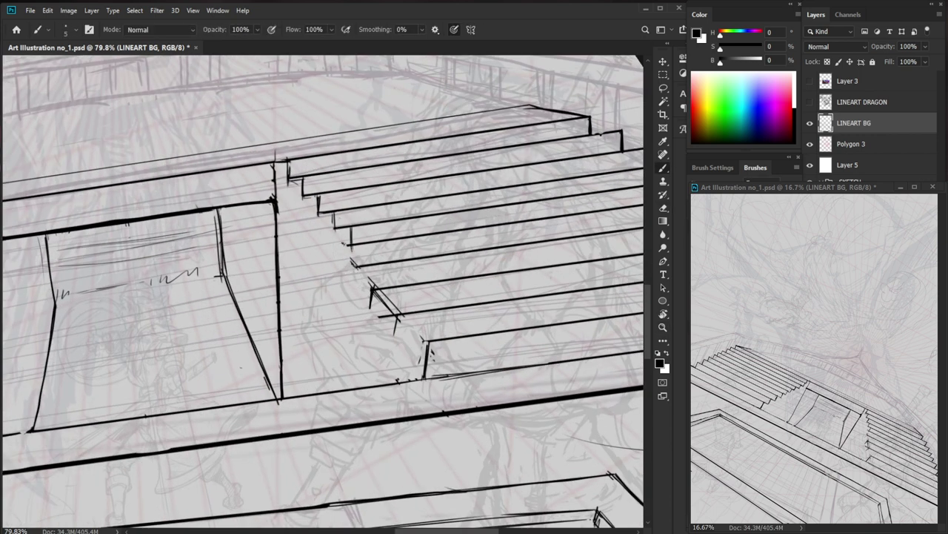
# Erase the rough riser marks on the lower right steps and draw a diagonal guide line along their inner ends.
pyautogui.press('e')
pyautogui.moveTo(409, 278); pyautogui.dragTo(328, 278)
pyautogui.moveTo(452, 267); pyautogui.dragTo(519, 268)
pyautogui.press('b')
pyautogui.moveTo(310, 238); pyautogui.dragTo(433, 357)
pyautogui.press('e')
pyautogui.moveTo(329, 281)
pyautogui.mouseDown()
pyautogui.moveTo(341, 279)
pyautogui.moveTo(359, 296)
pyautogui.moveTo(348, 319)
pyautogui.moveTo(354, 332)
pyautogui.mouseUp()
pyautogui.press('b')
pyautogui.press('e')
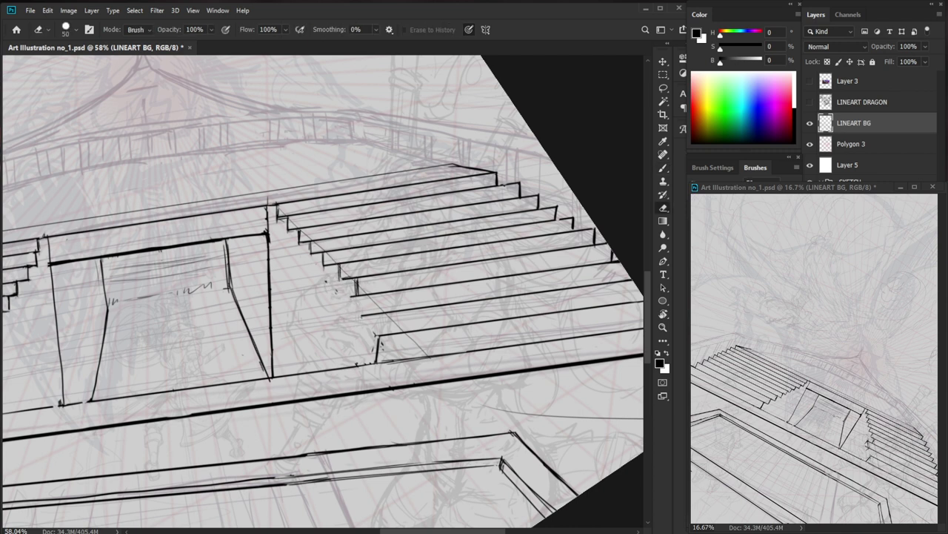
# Fit the inner risers of the lower middle right steps to the diagonal guide and erase the excess tread ends.
pyautogui.press('b')
pyautogui.moveTo(372, 295); pyautogui.dragTo(369, 317)
pyautogui.press('e')
pyautogui.moveTo(356, 287); pyautogui.dragTo(361, 289)
pyautogui.moveTo(324, 258)
pyautogui.mouseDown()
pyautogui.moveTo(338, 281)
pyautogui.moveTo(351, 277)
pyautogui.mouseUp()
pyautogui.press('b')
pyautogui.press('e')
pyautogui.press('b')
pyautogui.press('e')
pyautogui.scroll(-3, 326, 294)
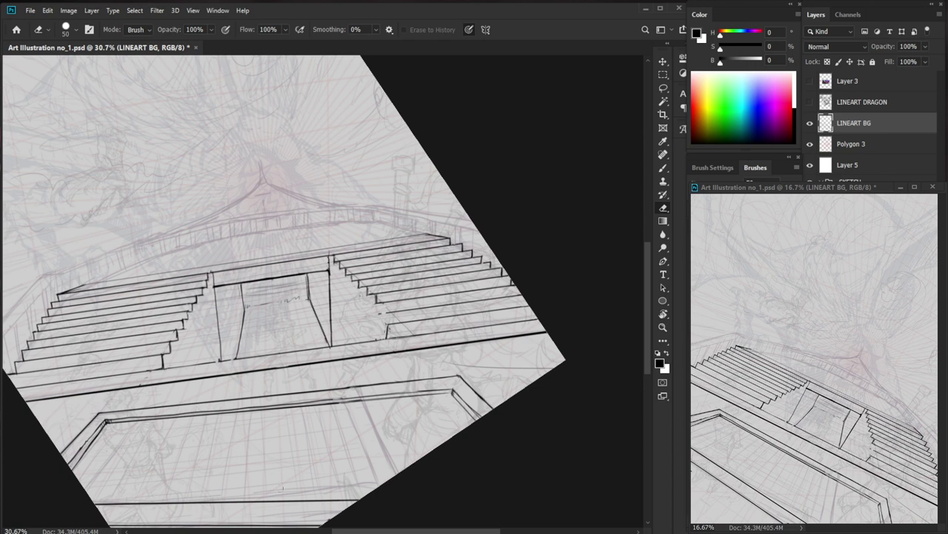
pyautogui.scroll(3, 355, 288)
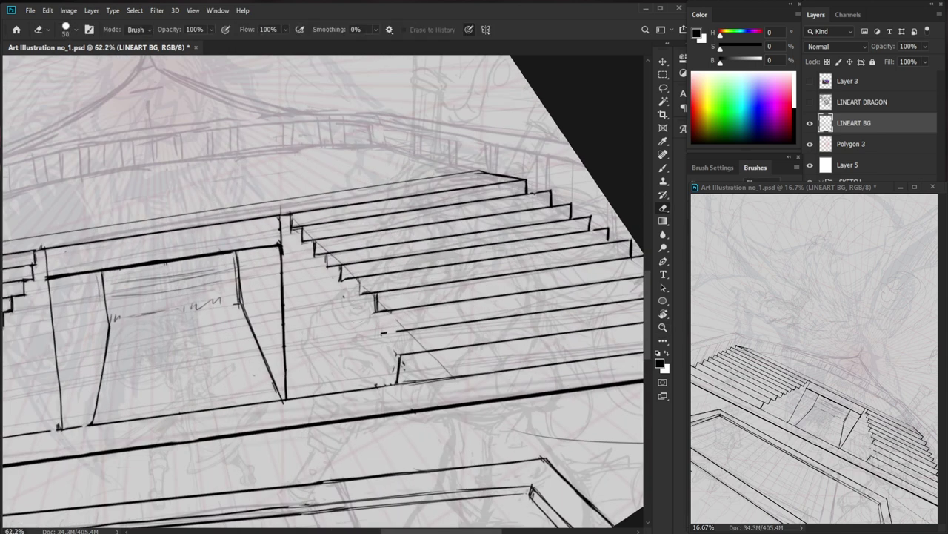
# Ink new risers at the inner ends of the lowest right steps and erase the old bottom riser.
pyautogui.press('b')
pyautogui.press('e')
pyautogui.press('b')
pyautogui.moveTo(442, 252); pyautogui.dragTo(295, 260)
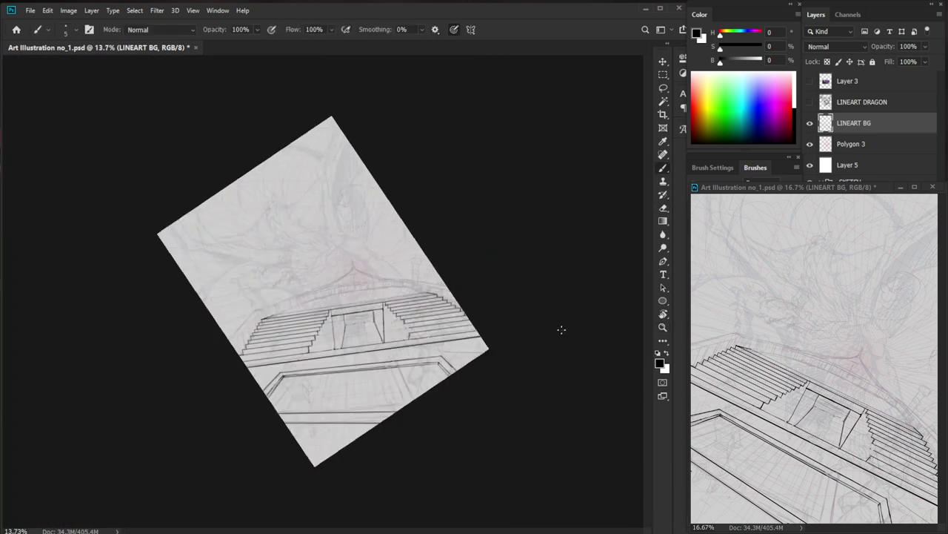
pyautogui.moveTo(442, 333); pyautogui.dragTo(567, 272)
pyautogui.moveTo(384, 297)
pyautogui.mouseDown()
pyautogui.moveTo(407, 320)
pyautogui.moveTo(374, 325)
pyautogui.moveTo(391, 320)
pyautogui.moveTo(375, 326)
pyautogui.moveTo(389, 344)
pyautogui.moveTo(379, 370)
pyautogui.mouseUp()
pyautogui.press('b')
pyautogui.press('e')
pyautogui.press('b')
pyautogui.moveTo(408, 338); pyautogui.dragTo(409, 369)
pyautogui.moveTo(484, 370)
pyautogui.mouseDown()
pyautogui.moveTo(569, 329)
pyautogui.moveTo(587, 309)
pyautogui.moveTo(534, 335)
pyautogui.mouseUp()
pyautogui.moveTo(460, 305)
pyautogui.mouseDown()
pyautogui.moveTo(463, 331)
pyautogui.moveTo(445, 330)
pyautogui.mouseUp()
pyautogui.moveTo(489, 309); pyautogui.dragTo(544, 309)
pyautogui.press('e')
pyautogui.moveTo(457, 321); pyautogui.dragTo(453, 344)
pyautogui.press('b')
pyautogui.moveTo(431, 295)
pyautogui.mouseDown()
pyautogui.moveTo(431, 320)
pyautogui.moveTo(422, 306)
pyautogui.moveTo(432, 294)
pyautogui.moveTo(410, 297)
pyautogui.mouseUp()
# Clean up the joints between treads and risers along the inner zigzag of the right stairs.
pyautogui.press('e')
pyautogui.press('b')
pyautogui.press('e')
pyautogui.press('b')
pyautogui.moveTo(415, 275)
pyautogui.mouseDown()
pyautogui.moveTo(417, 298)
pyautogui.moveTo(418, 277)
pyautogui.moveTo(399, 278)
pyautogui.moveTo(423, 285)
pyautogui.mouseUp()
pyautogui.press('e')
pyautogui.press('b')
pyautogui.press('e')
pyautogui.press('b')
pyautogui.hotkey('ctrl', 'space')
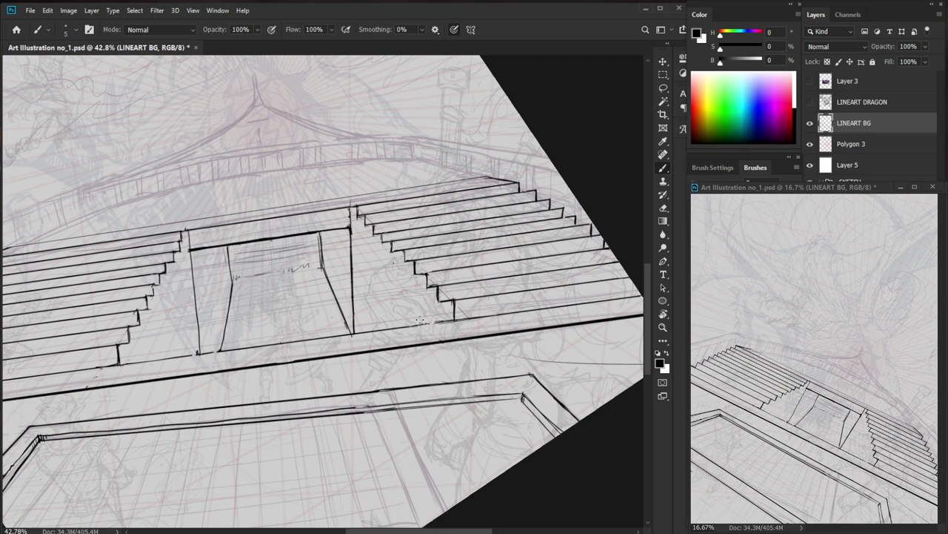
# Touch up the lowest inner riser of the right stairs and the base line beneath it.
pyautogui.moveTo(463, 307); pyautogui.dragTo(505, 305)
pyautogui.press('e')
pyautogui.press('b')
pyautogui.moveTo(447, 298)
pyautogui.mouseDown()
pyautogui.moveTo(447, 325)
pyautogui.moveTo(472, 325)
pyautogui.mouseUp()
pyautogui.press('e')
pyautogui.moveTo(547, 329); pyautogui.dragTo(372, 384)
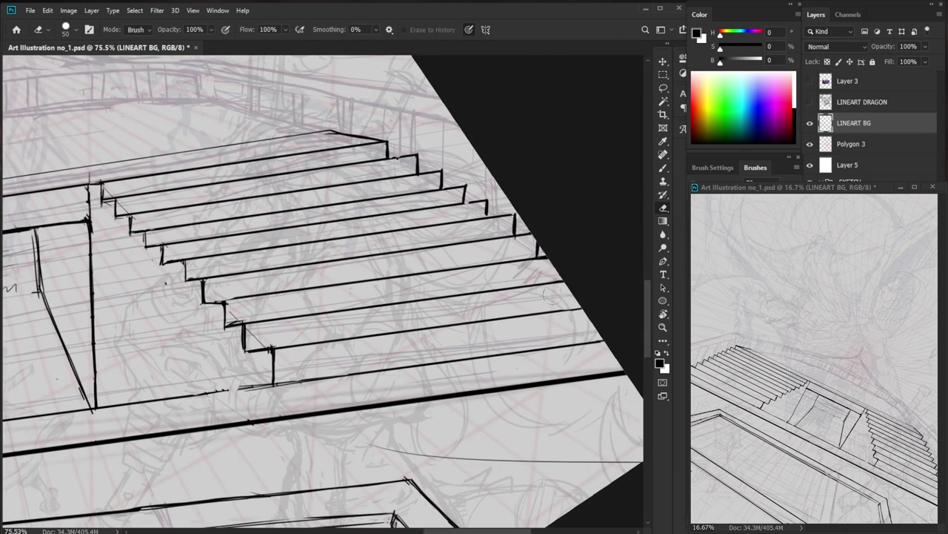
pyautogui.press('b')
pyautogui.moveTo(273, 349)
pyautogui.mouseDown()
pyautogui.moveTo(578, 308)
pyautogui.moveTo(517, 355)
pyautogui.mouseUp()
pyautogui.moveTo(457, 349); pyautogui.dragTo(445, 397)
# Clean up the outer top corner of the left stairs where the thin upper line joins the top step.
pyautogui.moveTo(148, 303)
pyautogui.mouseDown()
pyautogui.moveTo(199, 299)
pyautogui.moveTo(139, 301)
pyautogui.mouseUp()
pyautogui.press('e')
pyautogui.press('b')
pyautogui.moveTo(207, 307)
pyautogui.mouseDown()
pyautogui.moveTo(187, 317)
pyautogui.moveTo(204, 310)
pyautogui.mouseUp()
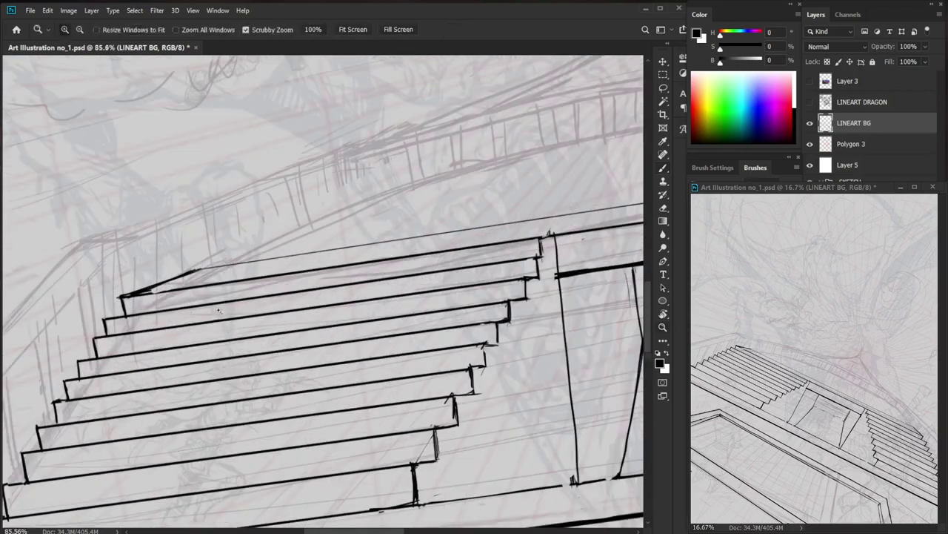
pyautogui.press('e')
pyautogui.press('b')
pyautogui.moveTo(150, 295)
pyautogui.mouseDown()
pyautogui.moveTo(220, 293)
pyautogui.moveTo(157, 299)
pyautogui.mouseUp()
pyautogui.press('e')
pyautogui.press('b')
pyautogui.moveTo(323, 303); pyautogui.dragTo(274, 329)
# Reset the canvas rotation to 0° and check the whole illustration upright.
pyautogui.moveTo(405, 162); pyautogui.dragTo(335, 224)
pyautogui.press('r')
pyautogui.click(180, 32)
pyautogui.moveTo(399, 307); pyautogui.dragTo(410, 309)
pyautogui.moveTo(410, 311); pyautogui.dragTo(394, 345)
pyautogui.moveTo(427, 343); pyautogui.dragTo(412, 346)
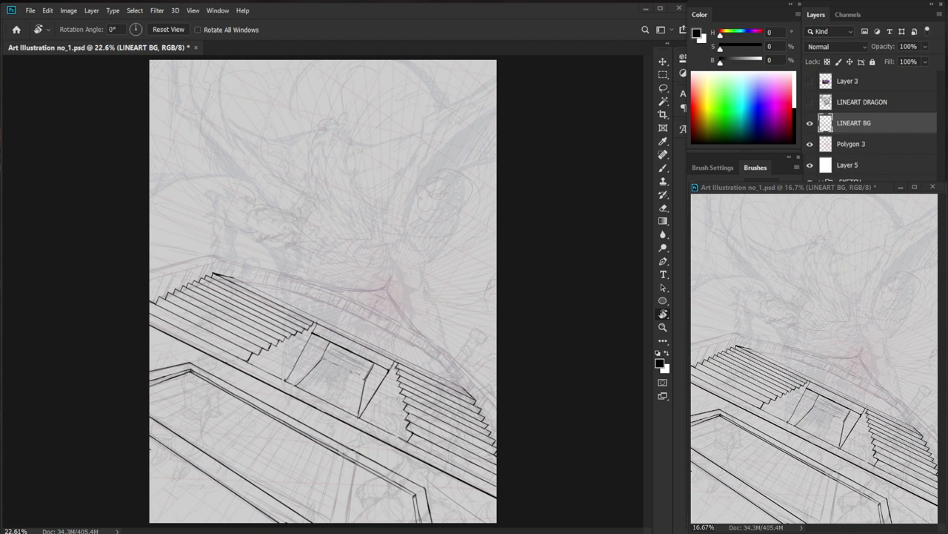
# Ink a short stroke at the sketched railing's upper corner above the left stairs.
pyautogui.hotkey('ctrl', 'space')
pyautogui.moveTo(222, 264); pyautogui.dragTo(296, 264)
pyautogui.press('b')
pyautogui.moveTo(220, 299); pyautogui.dragTo(246, 306)
pyautogui.scroll(-4, 323, 292)
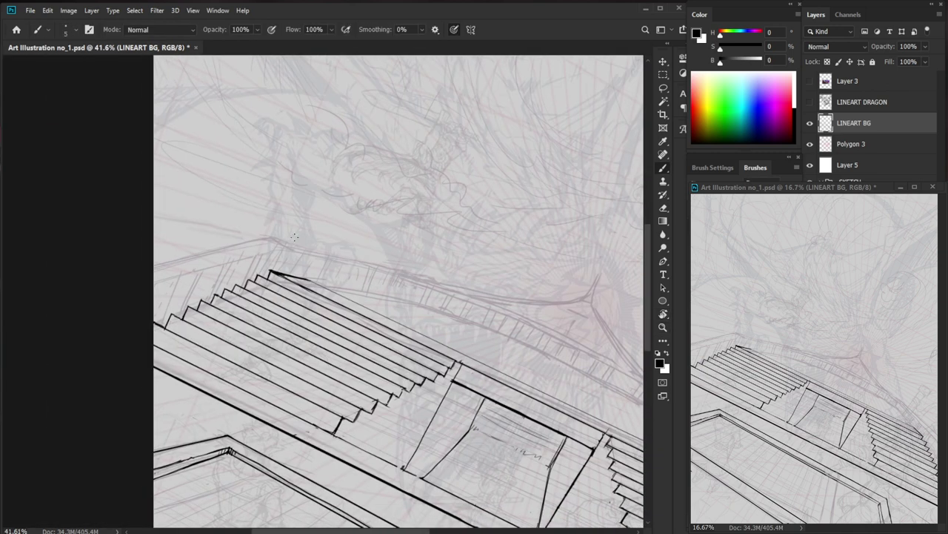
pyautogui.moveTo(272, 236)
pyautogui.mouseDown()
pyautogui.moveTo(373, 285)
pyautogui.moveTo(333, 387)
pyautogui.moveTo(349, 365)
pyautogui.mouseUp()
pyautogui.press('e')
pyautogui.press('b')
# Select the Polygon 3 perspective grid layer and raise its opacity to 100%.
pyautogui.press('space')
pyautogui.hotkey('ctrl', 'space')
pyautogui.hotkey('ctrl', 'space')
pyautogui.scroll(-2, 584, 265)
pyautogui.press('b')
pyautogui.click(853, 148)
pyautogui.click(925, 45)
pyautogui.moveTo(914, 59); pyautogui.dragTo(941, 59)
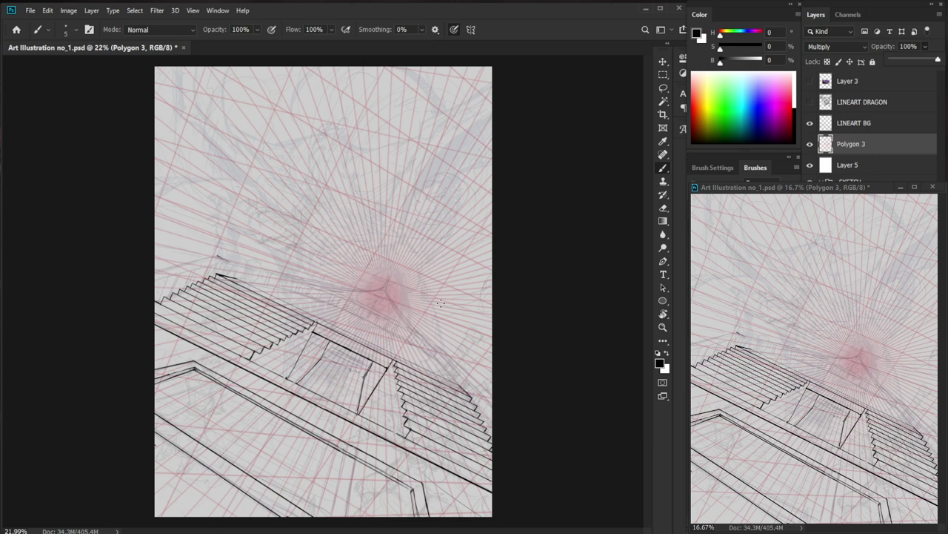
# Make the LINEART BG layer active for inking and keep the brush at a small 5 px size.
pyautogui.click(925, 46)
pyautogui.click(831, 126)
pyautogui.click(810, 123)
pyautogui.click(810, 123)
pyautogui.press(']')
pyautogui.press(']')
pyautogui.press(']')
pyautogui.press(']')
pyautogui.press(']')
pyautogui.press(']')
pyautogui.press(']')
pyautogui.press(']')
pyautogui.press(']')
pyautogui.press(']')
pyautogui.press(']')
pyautogui.press(']')
pyautogui.press(']')
pyautogui.press(']')
pyautogui.press('[')
pyautogui.press('[')
pyautogui.press('[')
pyautogui.press('[')
pyautogui.press('[')
pyautogui.press('[')
pyautogui.press('[')
pyautogui.press('[')
pyautogui.press('[')
pyautogui.press('[')
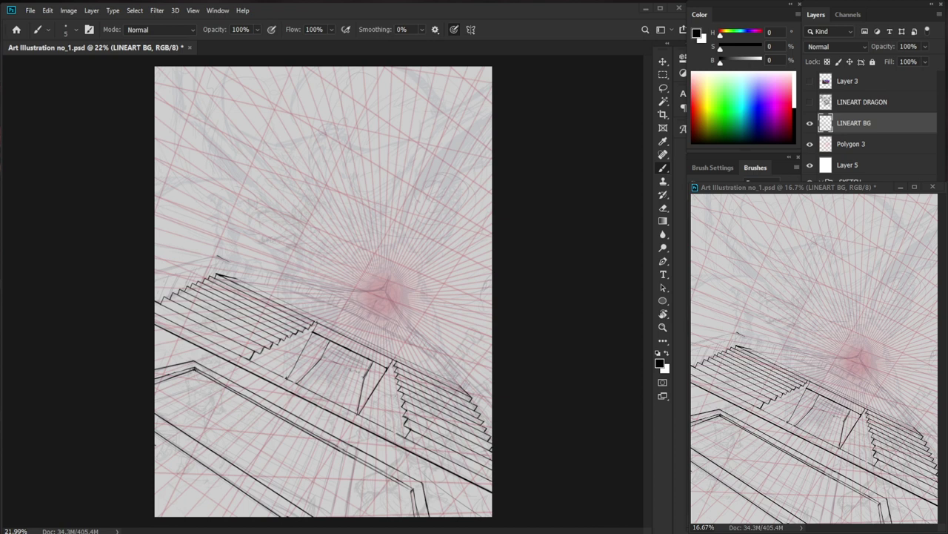
# Reinforce the upper part of the central opening's left inner edge with a short ink stroke.
pyautogui.press('z')
pyautogui.moveTo(341, 363); pyautogui.dragTo(387, 361)
pyautogui.press('b')
pyautogui.moveTo(310, 282); pyautogui.dragTo(289, 330)
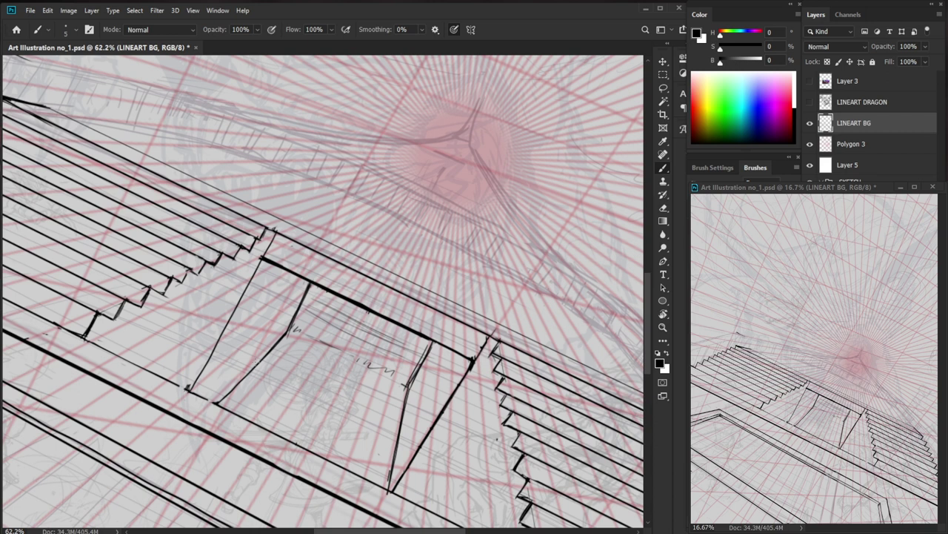
pyautogui.press('z')
pyautogui.moveTo(445, 338); pyautogui.dragTo(419, 338)
pyautogui.press('b')
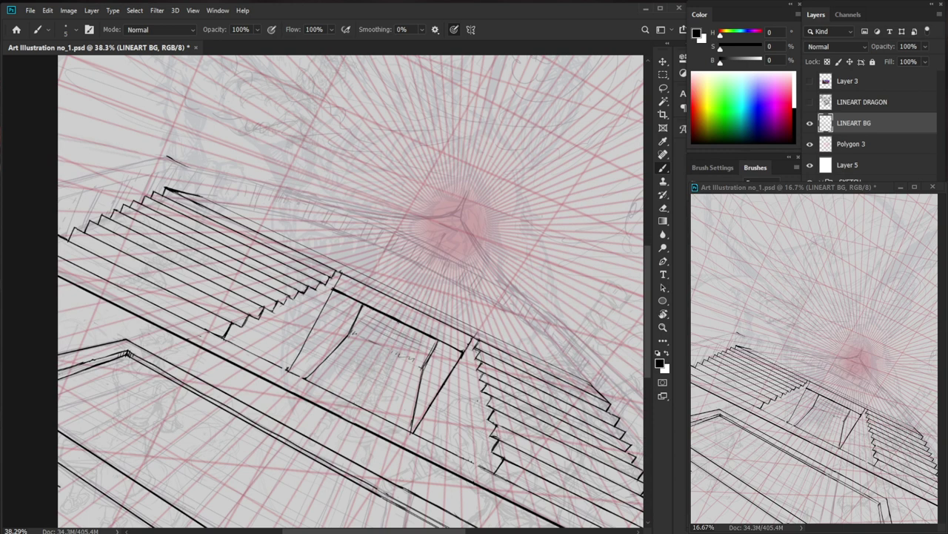
# Examine the zigzag stair ends and the central opening against the perspective grid, close up and from a distance.
pyautogui.press('z')
pyautogui.moveTo(298, 284); pyautogui.dragTo(386, 271)
pyautogui.press('e')
pyautogui.press('z')
pyautogui.press('b')
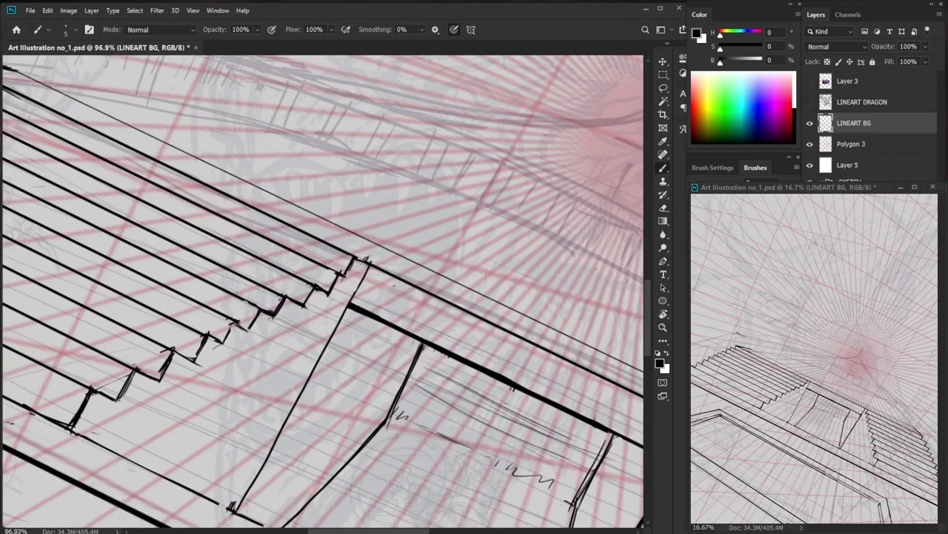
pyautogui.press('z')
pyautogui.moveTo(535, 394); pyautogui.dragTo(484, 394)
pyautogui.moveTo(438, 364); pyautogui.dragTo(471, 330)
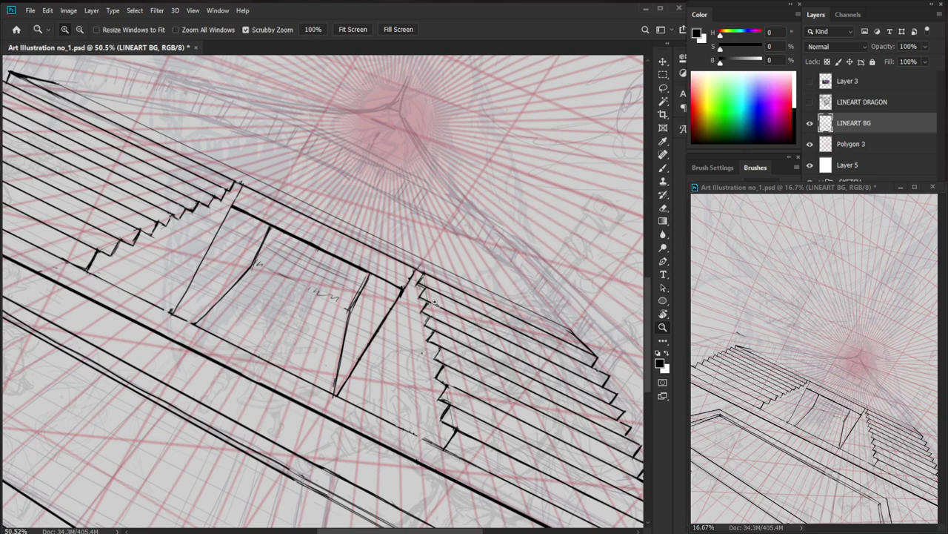
pyautogui.press('e')
pyautogui.press('e')
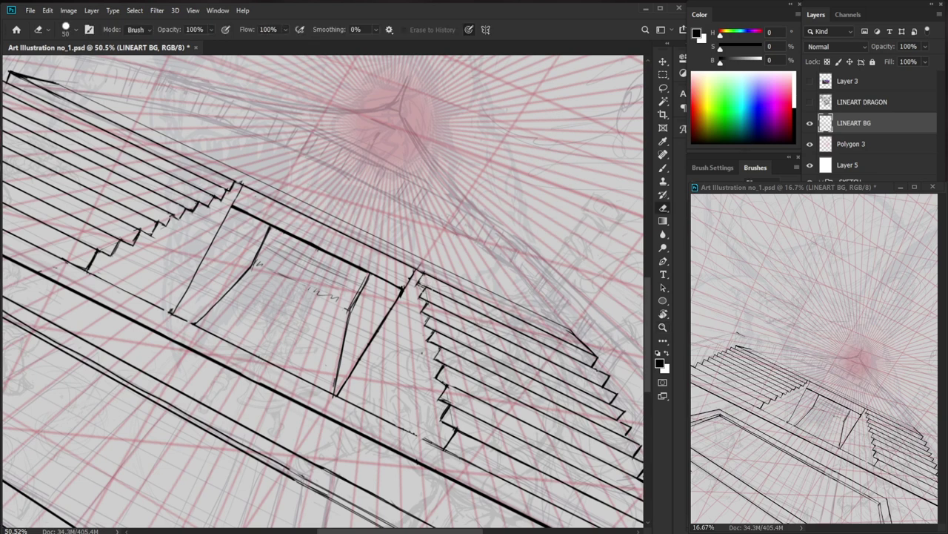
pyautogui.press('b')
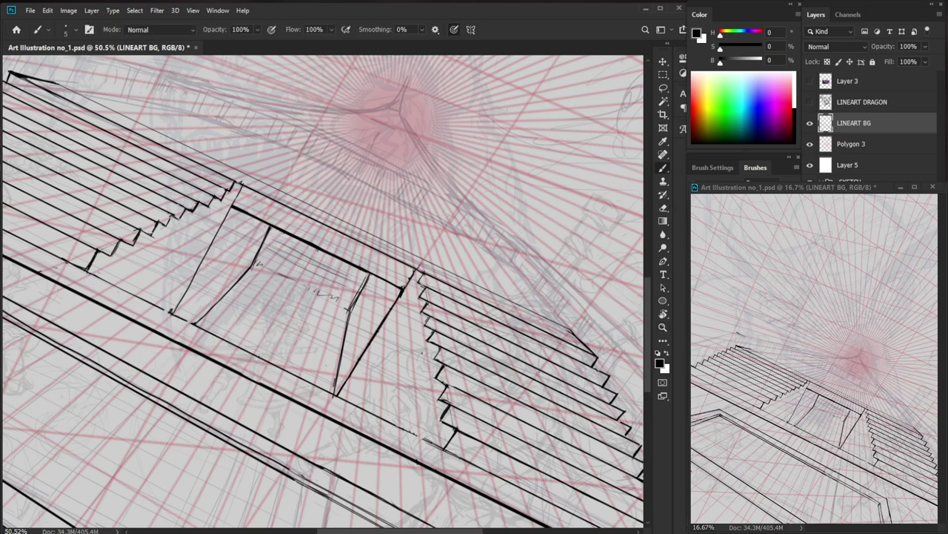
pyautogui.press('z')
pyautogui.moveTo(468, 326); pyautogui.dragTo(447, 337)
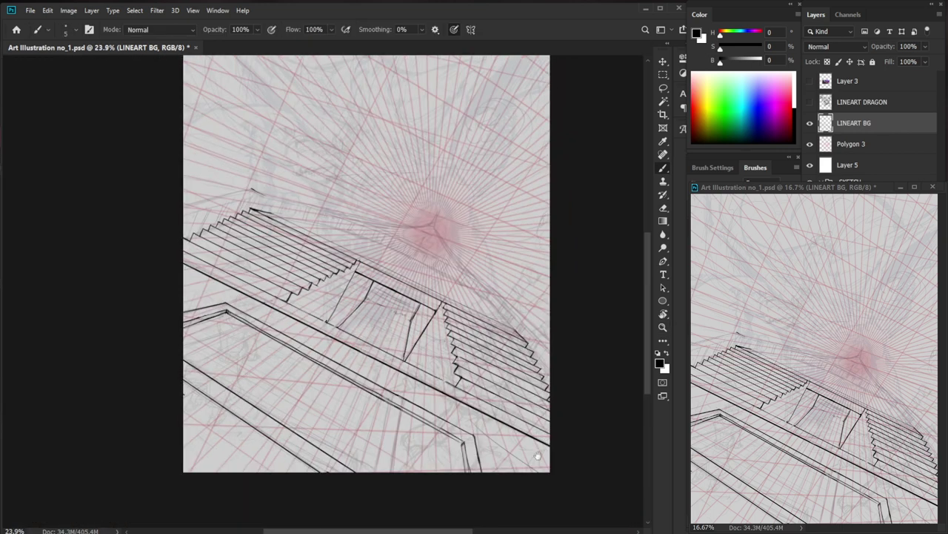
pyautogui.moveTo(532, 454); pyautogui.dragTo(463, 426)
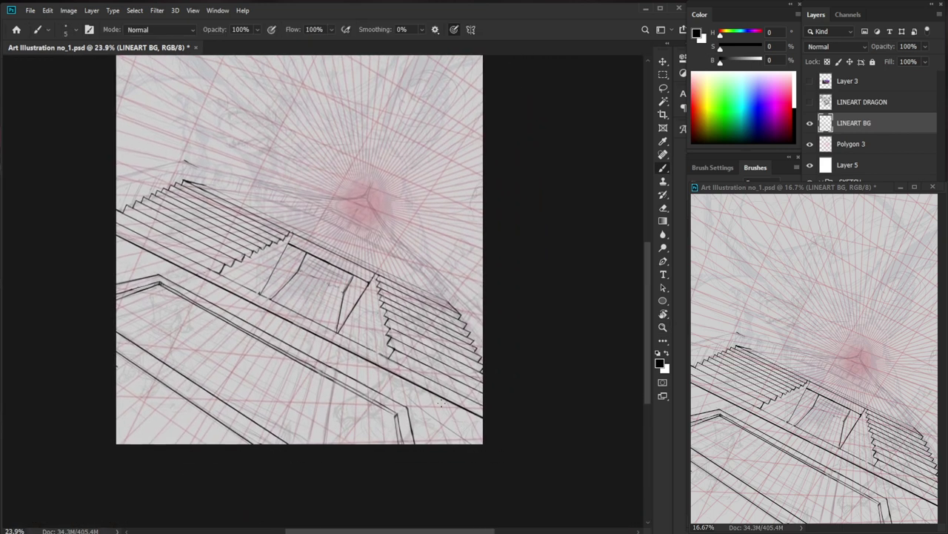
# Erase stray ink from the zigzag inner ends of the left stairs and touch up the affected step edges.
pyautogui.press('z')
pyautogui.moveTo(268, 243)
pyautogui.mouseDown()
pyautogui.moveTo(287, 248)
pyautogui.moveTo(266, 269)
pyautogui.mouseUp()
pyautogui.press('e')
pyautogui.press('b')
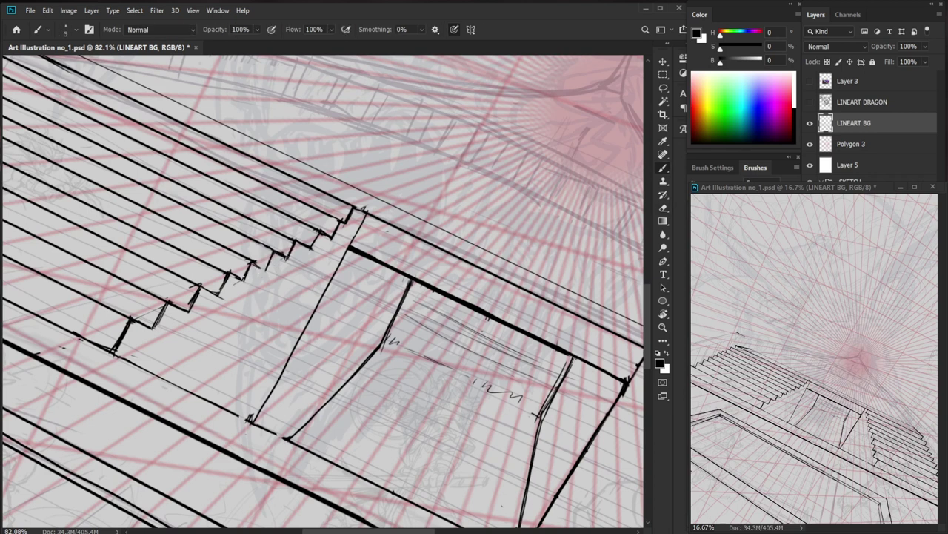
pyautogui.press('e')
pyautogui.moveTo(227, 278); pyautogui.dragTo(220, 296)
pyautogui.press('b')
pyautogui.moveTo(241, 337)
pyautogui.mouseDown()
pyautogui.moveTo(252, 353)
pyautogui.moveTo(248, 345)
pyautogui.mouseUp()
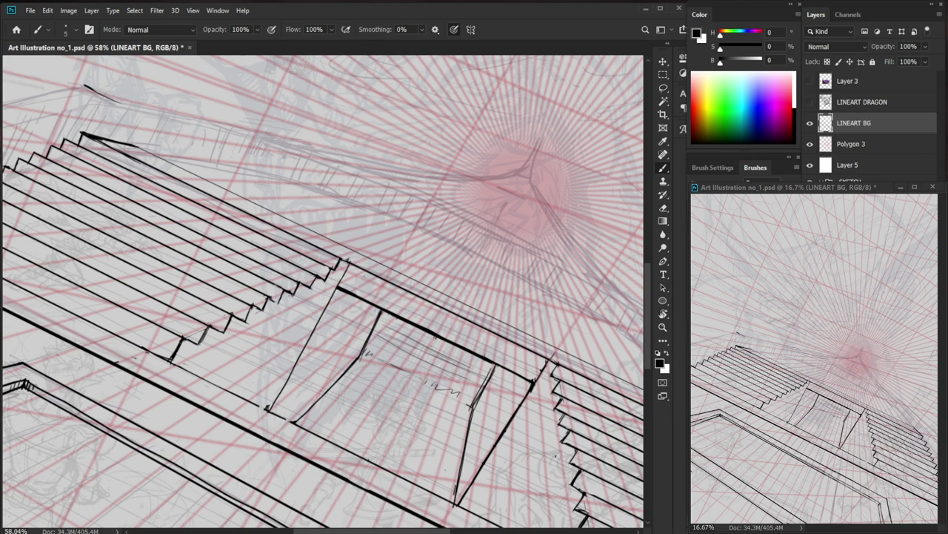
pyautogui.moveTo(180, 339)
pyautogui.mouseDown()
pyautogui.moveTo(190, 338)
pyautogui.moveTo(172, 360)
pyautogui.moveTo(202, 345)
pyautogui.mouseUp()
pyautogui.press('e')
pyautogui.press('b')
pyautogui.moveTo(274, 352); pyautogui.dragTo(252, 354)
pyautogui.moveTo(258, 382); pyautogui.dragTo(278, 405)
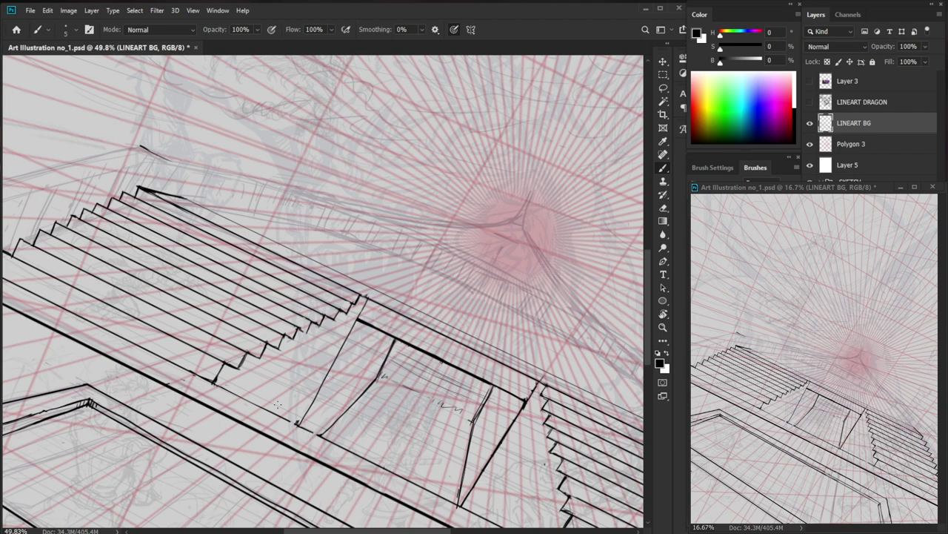
# Redraw the middle step corners of the left stairs' zigzag edge, trimming overshooting ink with a 20 px eraser.
pyautogui.scroll(2, 268, 368)
pyautogui.press('e')
pyautogui.press('[')
pyautogui.press('[')
pyautogui.press('[')
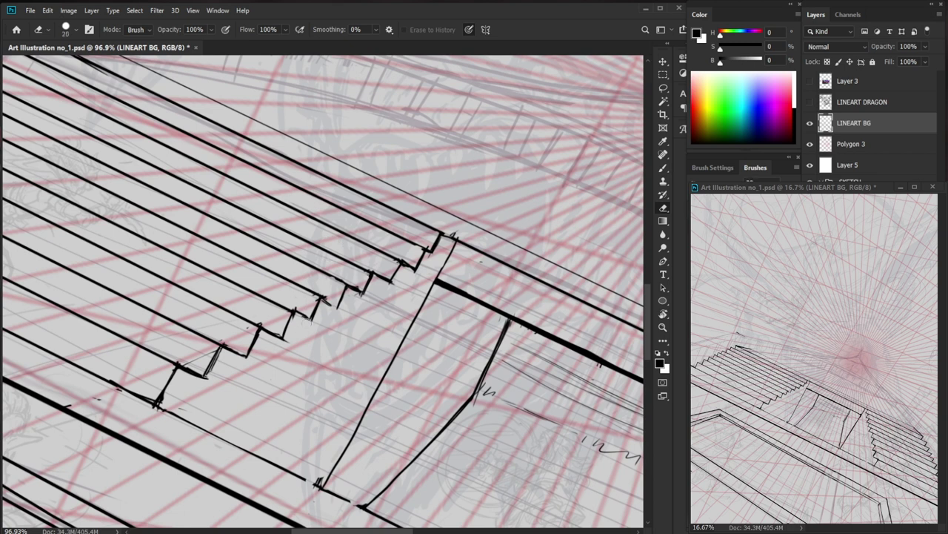
pyautogui.press('b')
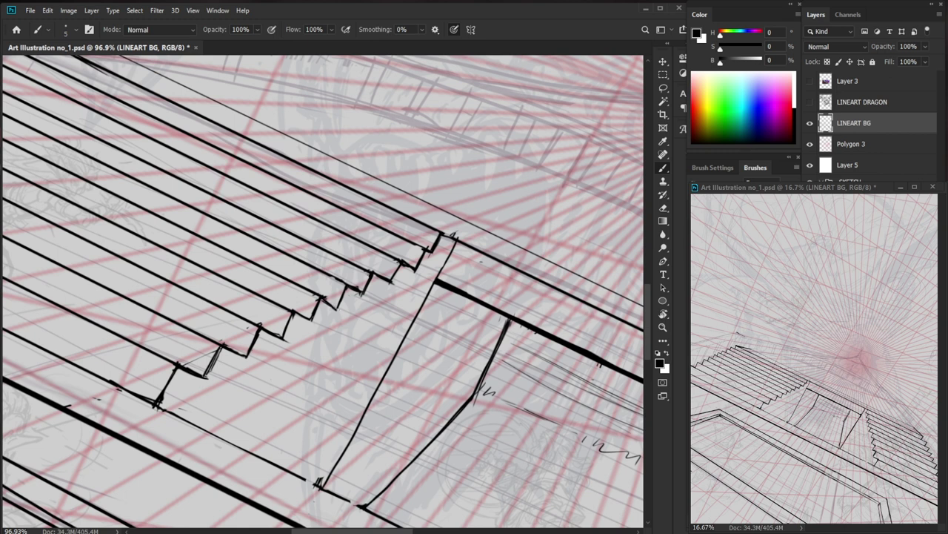
pyautogui.moveTo(382, 300); pyautogui.dragTo(348, 332)
pyautogui.press('e')
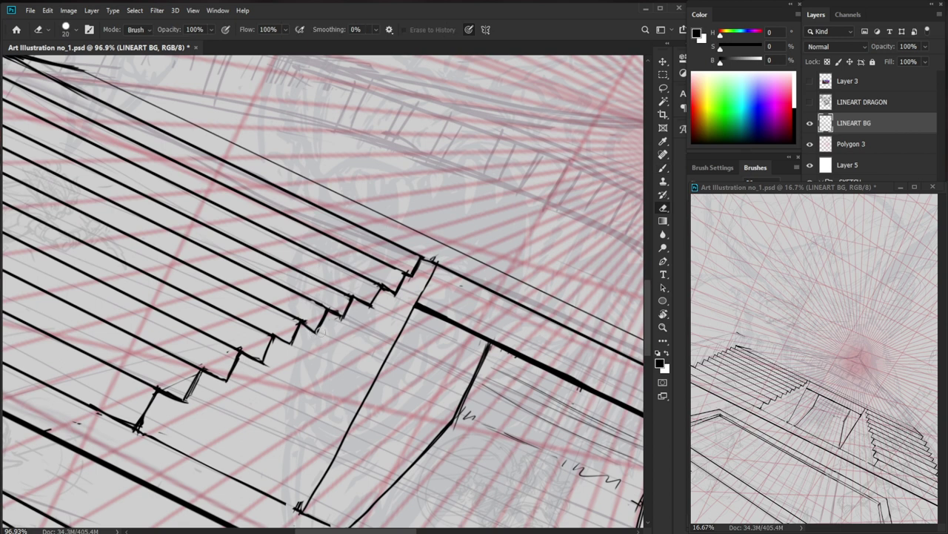
pyautogui.press('b')
pyautogui.moveTo(309, 328); pyautogui.dragTo(317, 333)
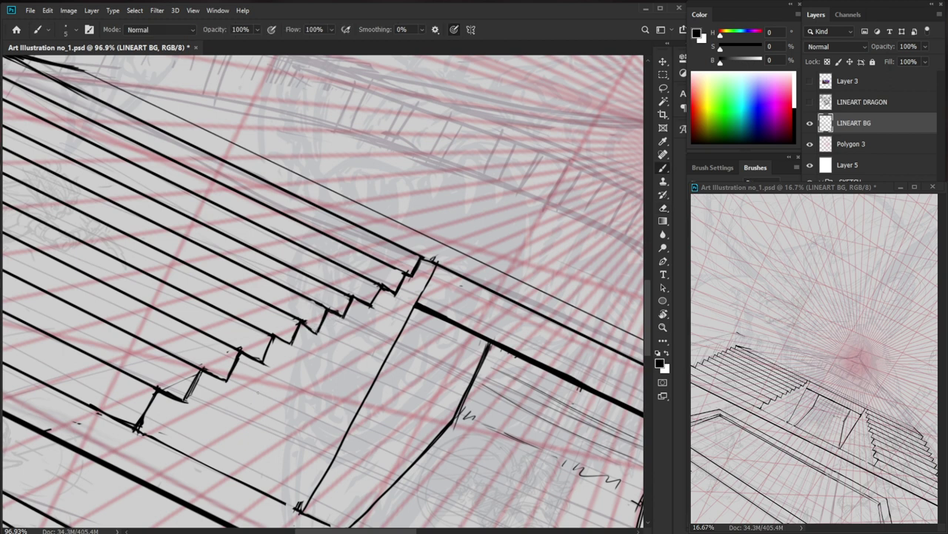
pyautogui.scroll(3, 318, 329)
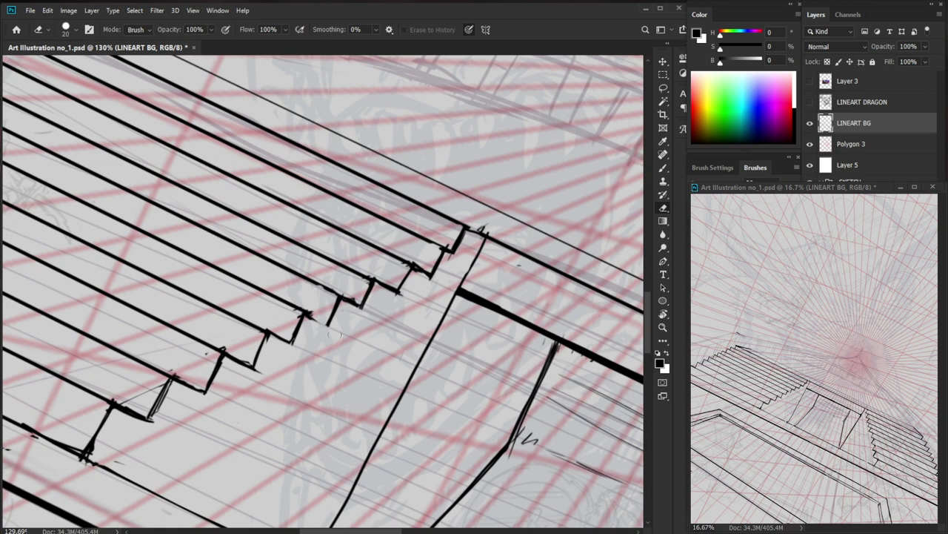
pyautogui.moveTo(348, 327); pyautogui.dragTo(274, 329)
pyautogui.moveTo(486, 445); pyautogui.dragTo(437, 370)
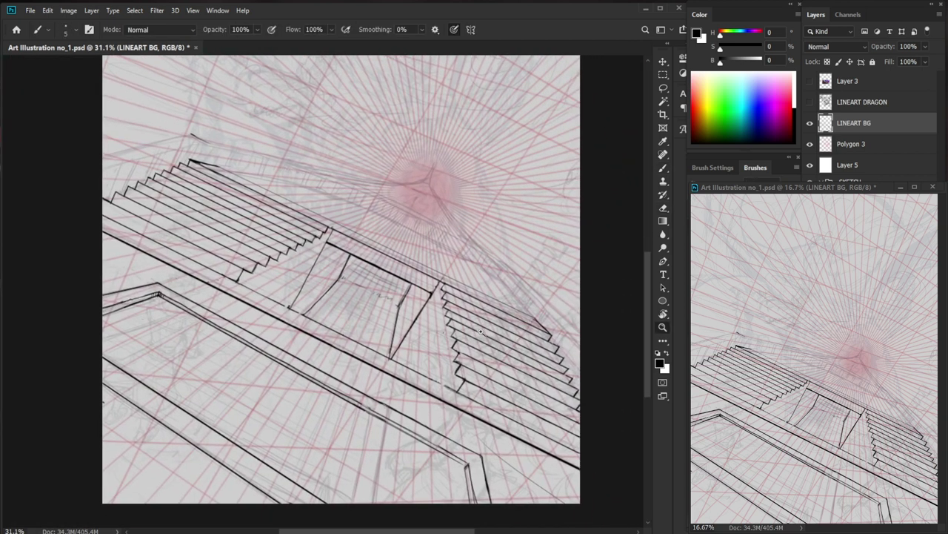
# Clean up and re-ink the upper step corners along the right stairs' zigzag inner edge.
pyautogui.moveTo(479, 336); pyautogui.dragTo(537, 335)
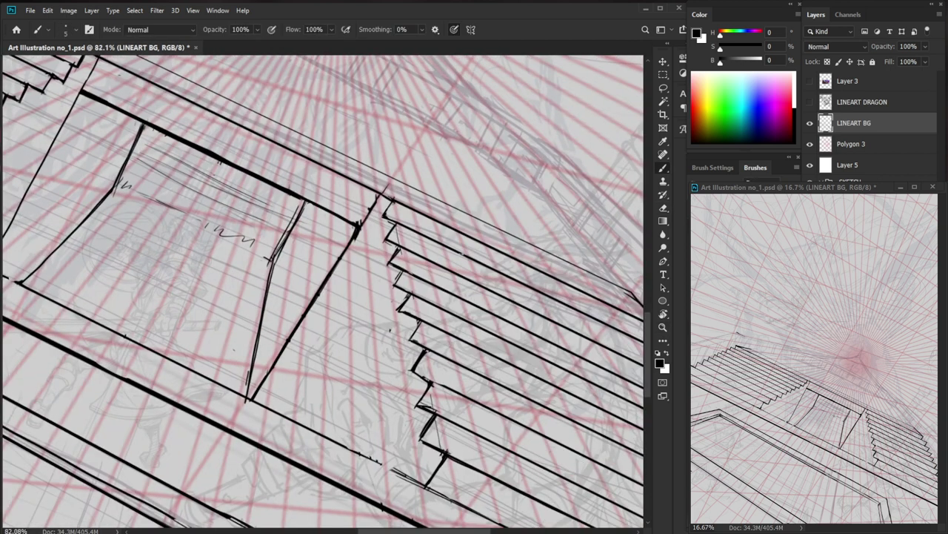
pyautogui.press('e')
pyautogui.press('b')
pyautogui.press('e')
pyautogui.press('b')
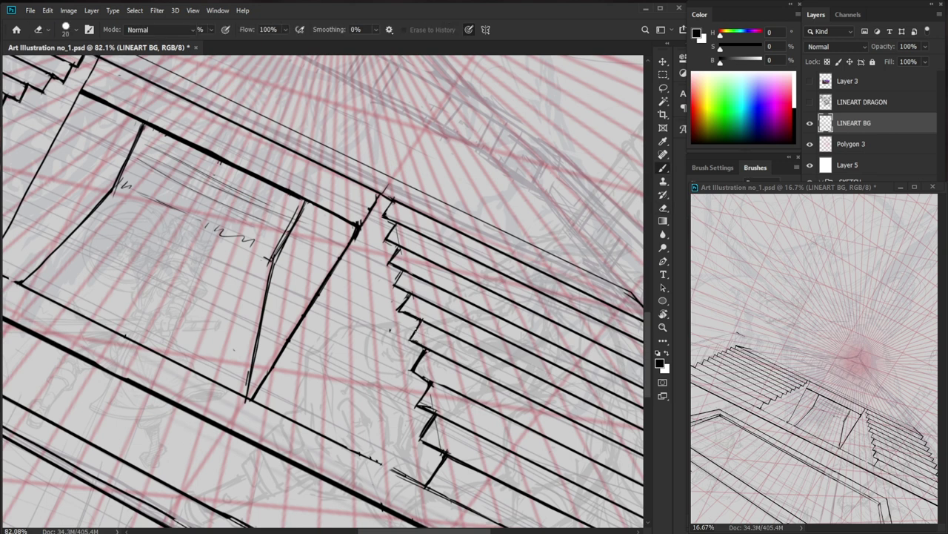
pyautogui.press('e')
pyautogui.press('b')
pyautogui.moveTo(411, 294); pyautogui.dragTo(400, 311)
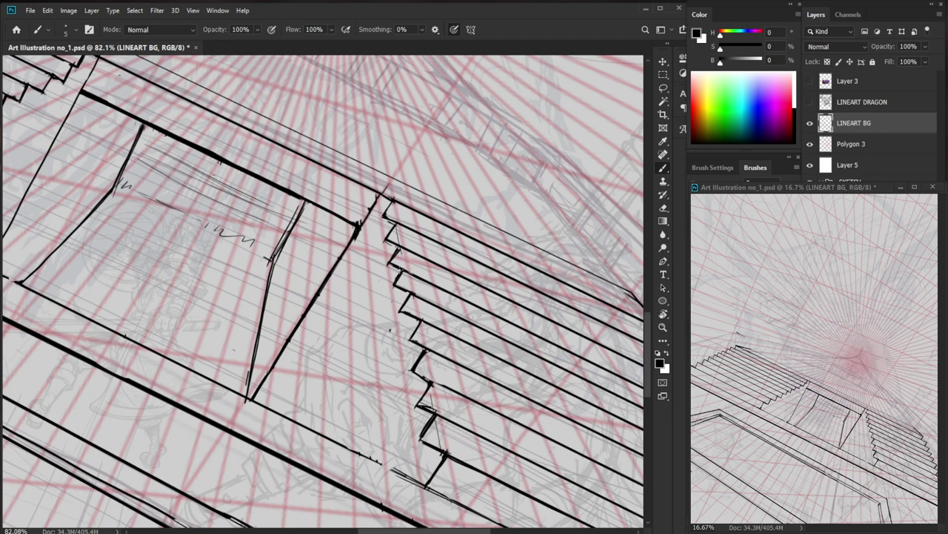
pyautogui.press('e')
pyautogui.press('b')
pyautogui.press('e')
pyautogui.press('b')
pyautogui.press('e')
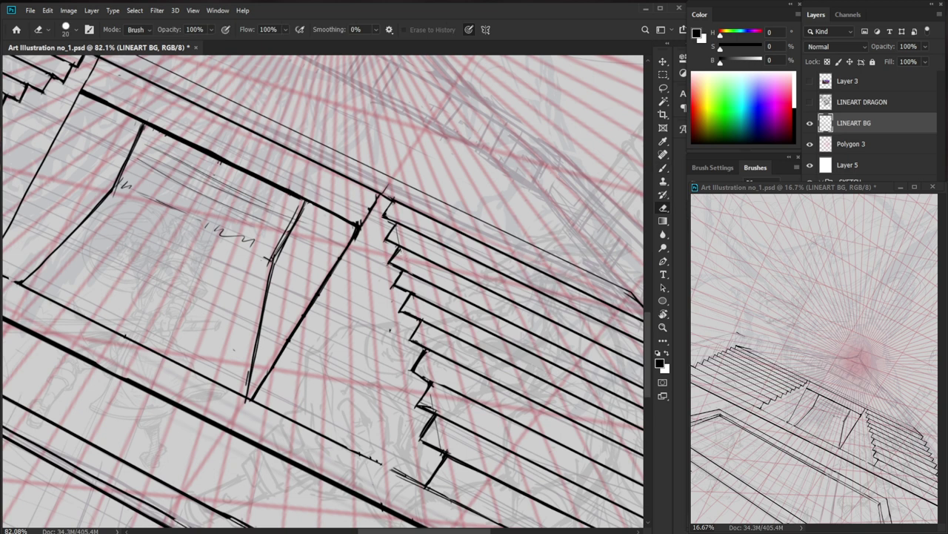
pyautogui.press('b')
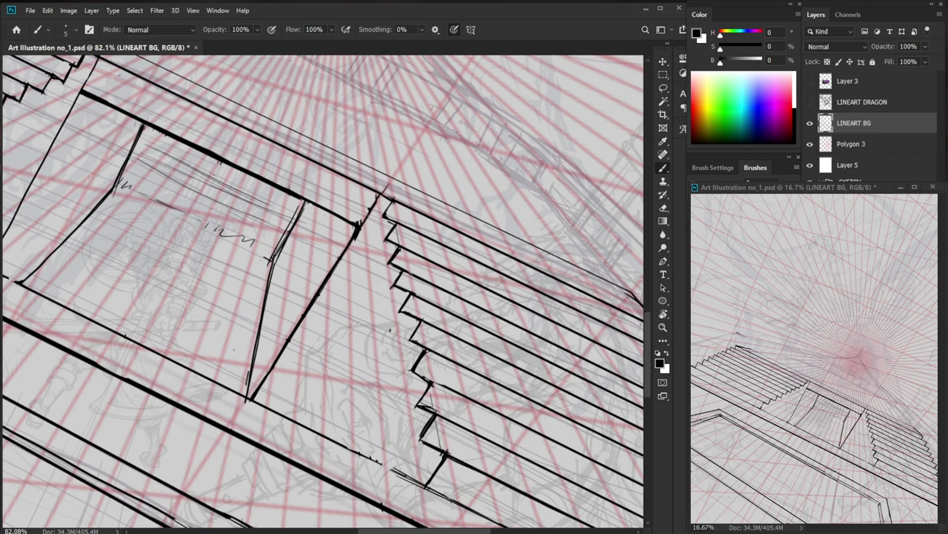
# Erase the overshooting ink at the central opening's upper right corner.
pyautogui.press('e')
pyautogui.moveTo(356, 241)
pyautogui.mouseDown()
pyautogui.moveTo(361, 220)
pyautogui.moveTo(349, 233)
pyautogui.mouseUp()
pyautogui.press('z')
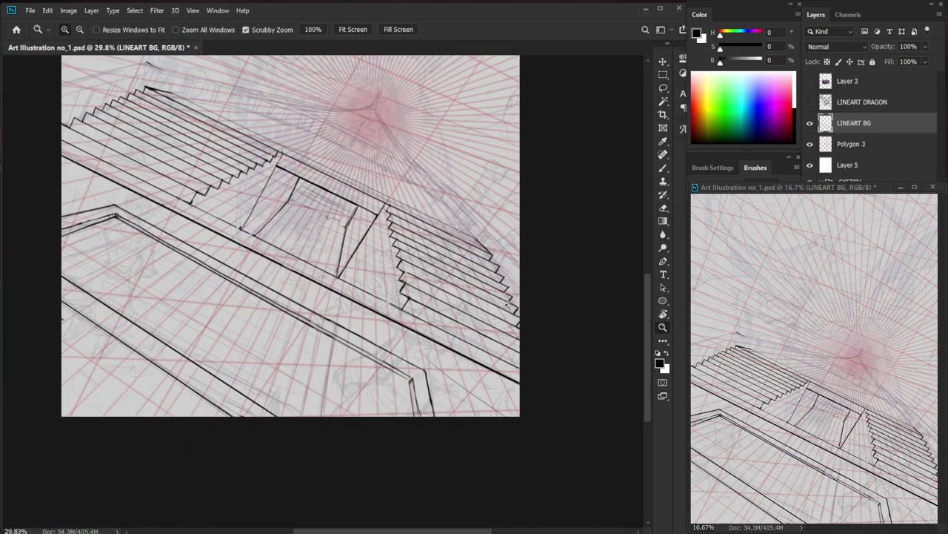
pyautogui.moveTo(449, 252)
pyautogui.mouseDown()
pyautogui.moveTo(315, 213)
pyautogui.moveTo(355, 215)
pyautogui.mouseUp()
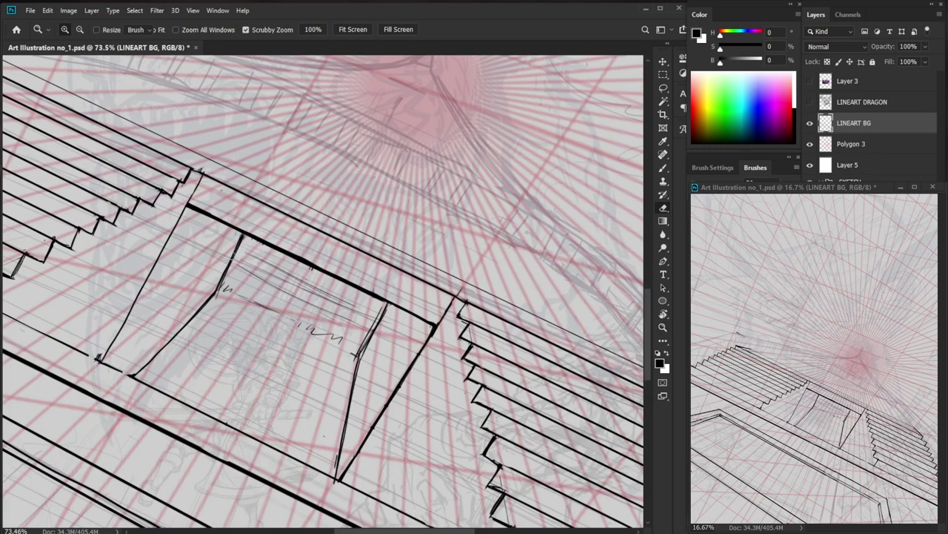
# Erase and redraw the upper parts of the central opening's left and right inner edges.
pyautogui.press('e')
pyautogui.press('b')
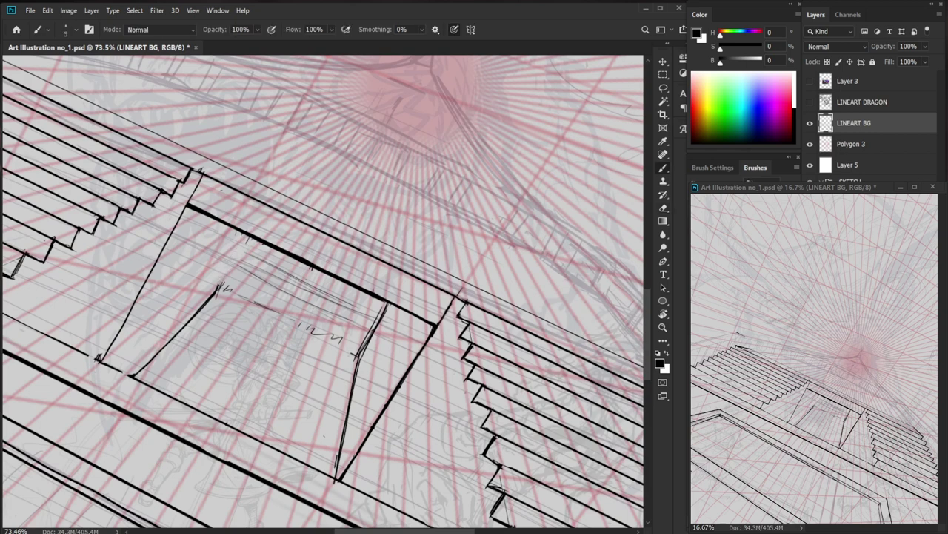
pyautogui.press('e')
pyautogui.moveTo(384, 310); pyautogui.dragTo(358, 353)
pyautogui.press('b')
pyautogui.moveTo(383, 309)
pyautogui.mouseDown()
pyautogui.moveTo(357, 355)
pyautogui.moveTo(325, 338)
pyautogui.moveTo(395, 314)
pyautogui.mouseUp()
pyautogui.press('e')
pyautogui.moveTo(319, 270); pyautogui.dragTo(304, 306)
pyautogui.press('b')
pyautogui.moveTo(326, 254); pyautogui.dragTo(299, 305)
pyautogui.hotkey('ctrl', '0')
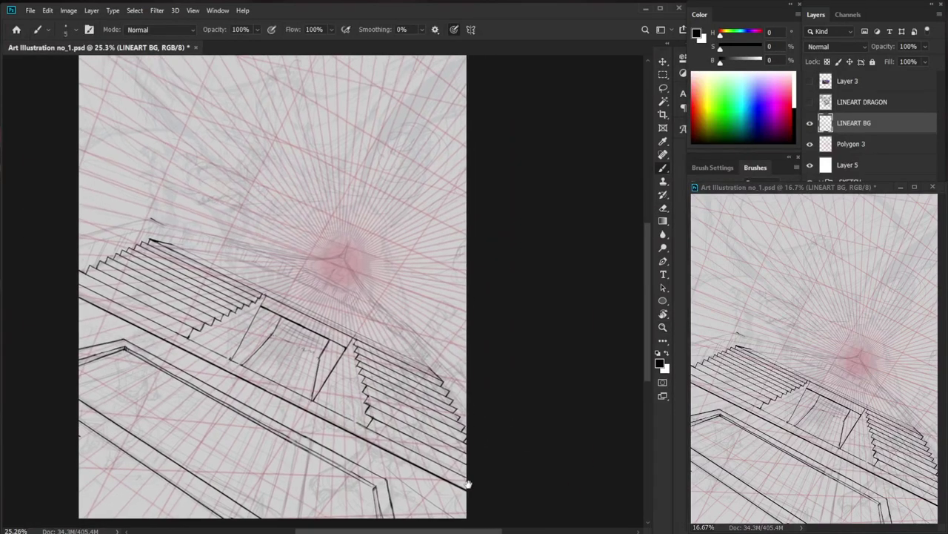
# Check the whole background line art, from the redrawn opening down to the lower frame.
pyautogui.moveTo(370, 279); pyautogui.dragTo(359, 277)
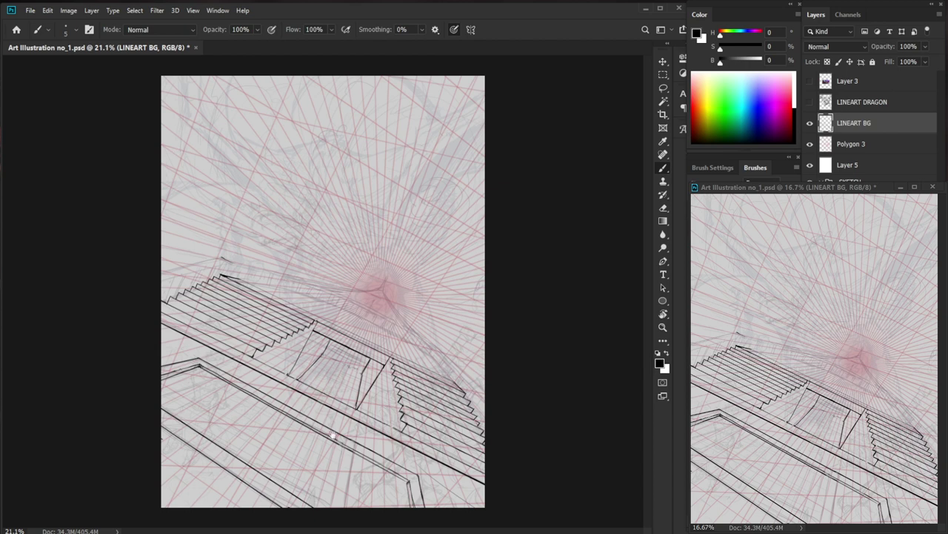
pyautogui.press('z')
pyautogui.moveTo(336, 401); pyautogui.dragTo(339, 400)
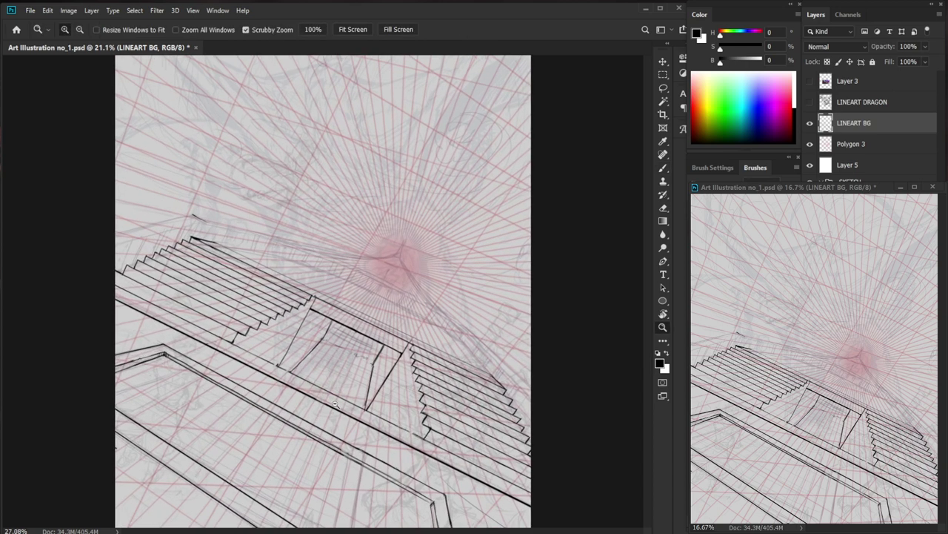
pyautogui.press('b')
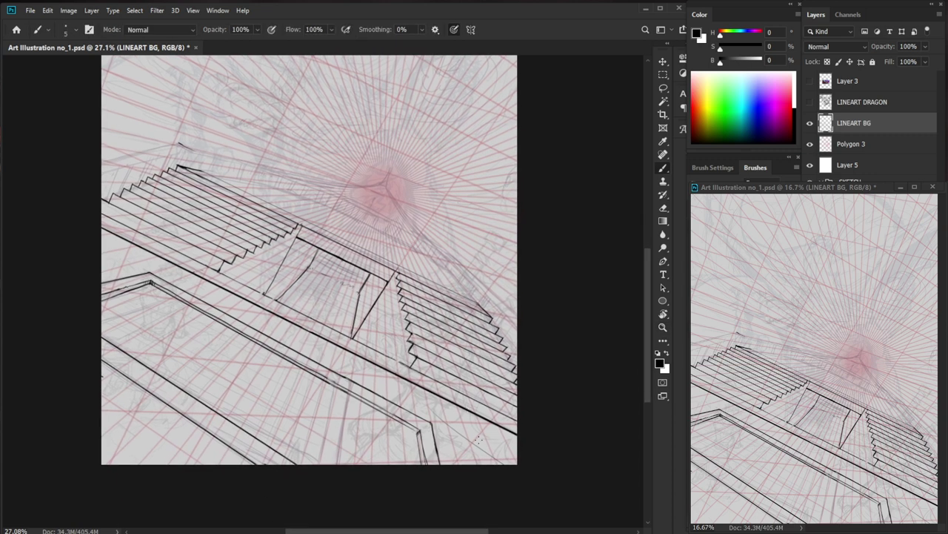
pyautogui.press('z')
pyautogui.moveTo(190, 480); pyautogui.dragTo(213, 478)
pyautogui.press('b')
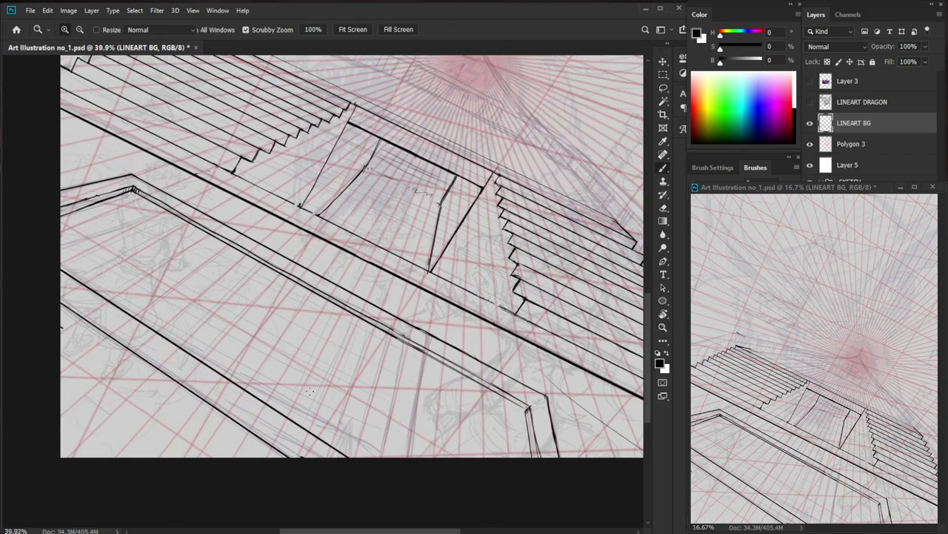
# Rotate the canvas counter-clockwise until the stairs and central opening lie closer to level.
pyautogui.moveTo(282, 358); pyautogui.dragTo(266, 334)
pyautogui.press('r')
pyautogui.moveTo(398, 241)
pyautogui.mouseDown()
pyautogui.moveTo(101, 159)
pyautogui.moveTo(122, 103)
pyautogui.moveTo(123, 140)
pyautogui.mouseUp()
pyautogui.hotkey('ctrl', 'z')
pyautogui.moveTo(121, 96); pyautogui.dragTo(204, 376)
pyautogui.press('z')
pyautogui.moveTo(284, 366); pyautogui.dragTo(236, 365)
pyautogui.press('r')
pyautogui.moveTo(463, 458)
pyautogui.mouseDown()
pyautogui.moveTo(512, 398)
pyautogui.moveTo(541, 287)
pyautogui.mouseUp()
pyautogui.press('z')
pyautogui.moveTo(319, 443); pyautogui.dragTo(460, 443)
# Touch up the line art with a short ink stroke in the rotated view and check the stairs and opening.
pyautogui.press('b')
pyautogui.moveTo(340, 370)
pyautogui.mouseDown()
pyautogui.moveTo(334, 382)
pyautogui.moveTo(349, 375)
pyautogui.moveTo(336, 381)
pyautogui.mouseUp()
pyautogui.press('e')
pyautogui.press('b')
pyautogui.moveTo(345, 372)
pyautogui.mouseDown()
pyautogui.moveTo(343, 381)
pyautogui.moveTo(249, 377)
pyautogui.mouseUp()
pyautogui.press('z')
pyautogui.press('b')
pyautogui.moveTo(538, 197); pyautogui.dragTo(423, 310)
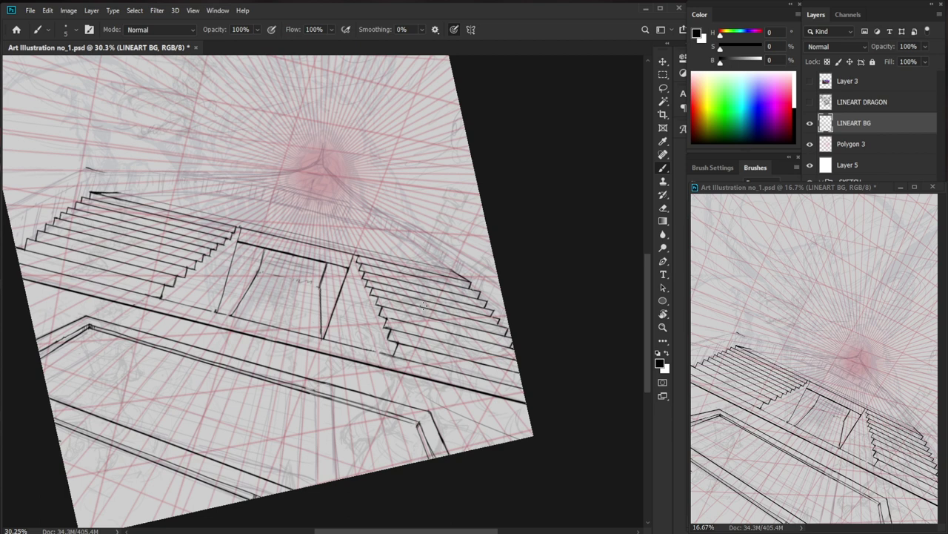
pyautogui.scroll(2, 423, 305)
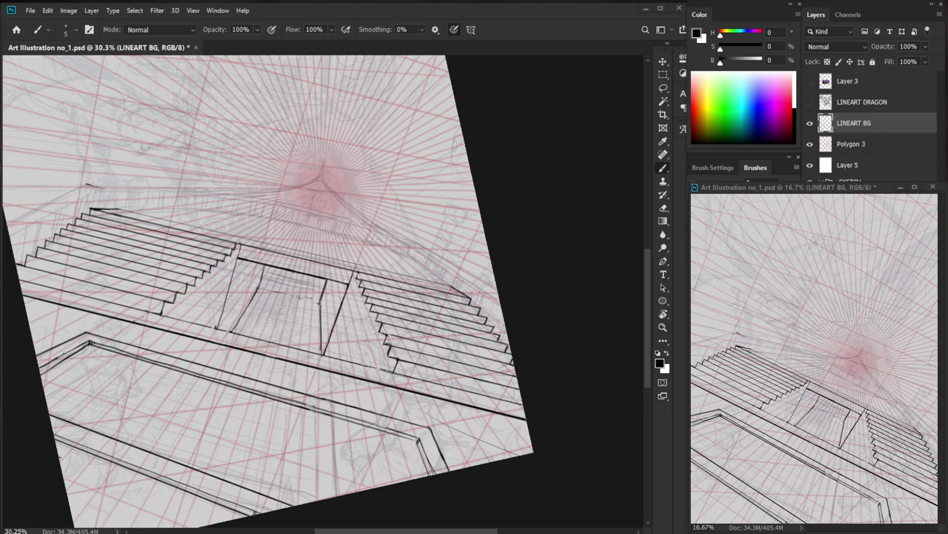
# Redraw the central opening's right inner edge slightly further inward and add short strokes across the opening's interior.
pyautogui.press('z')
pyautogui.moveTo(328, 282)
pyautogui.mouseDown()
pyautogui.moveTo(370, 283)
pyautogui.moveTo(313, 311)
pyautogui.moveTo(310, 326)
pyautogui.moveTo(279, 323)
pyautogui.moveTo(293, 326)
pyautogui.mouseUp()
pyautogui.press('e')
pyautogui.press('b')
pyautogui.press('e')
pyautogui.press('b')
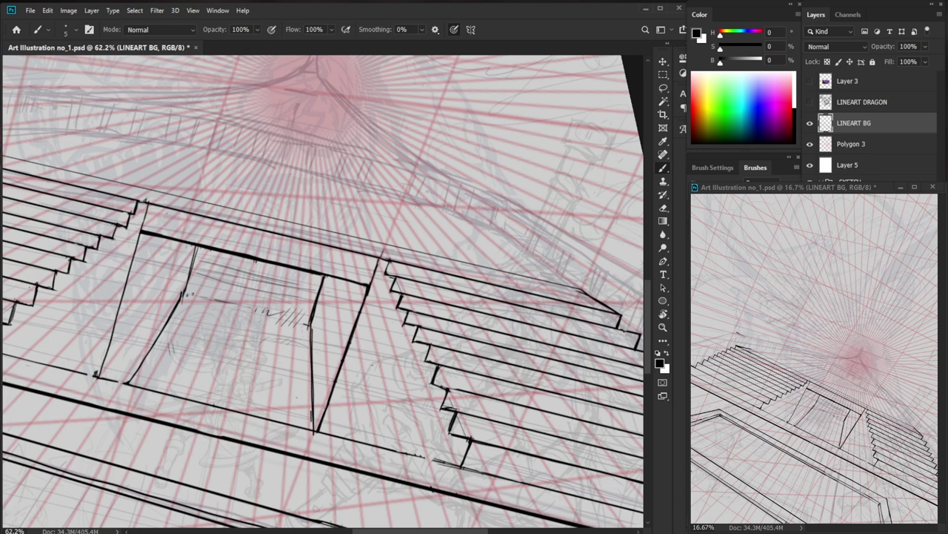
pyautogui.moveTo(205, 289); pyautogui.dragTo(231, 297)
pyautogui.moveTo(309, 292); pyautogui.dragTo(255, 297)
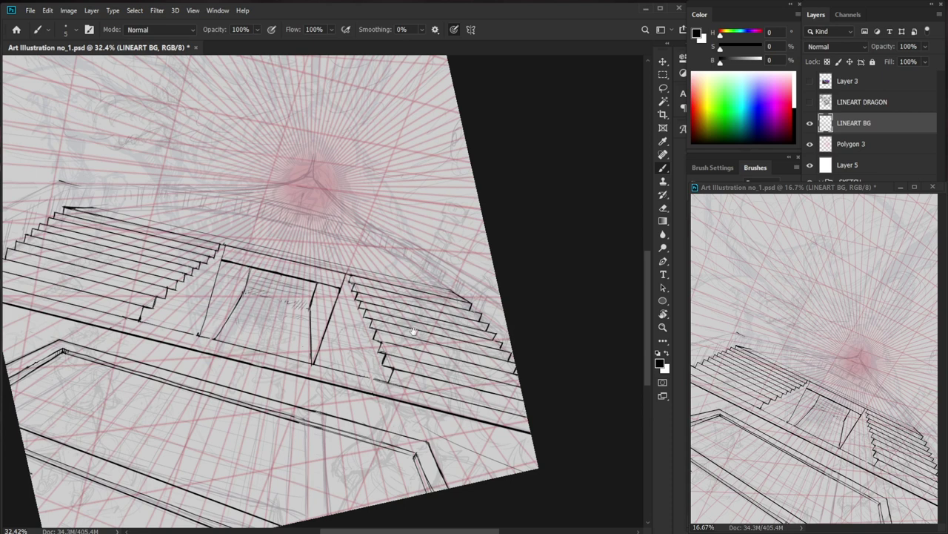
# Erase the stray stroke above the outer top corner of the left stairs.
pyautogui.scroll(-3, 413, 331)
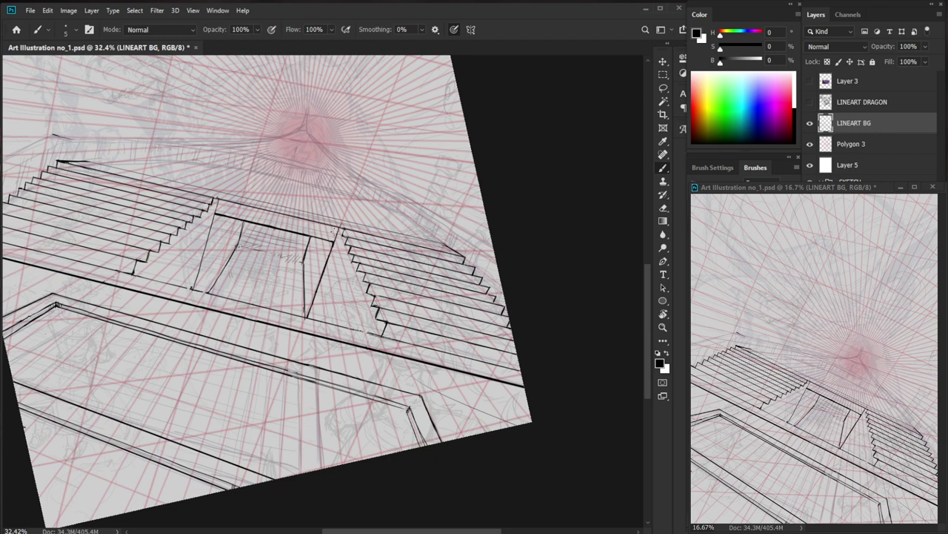
pyautogui.scroll(3, 337, 239)
pyautogui.moveTo(312, 305); pyautogui.dragTo(271, 412)
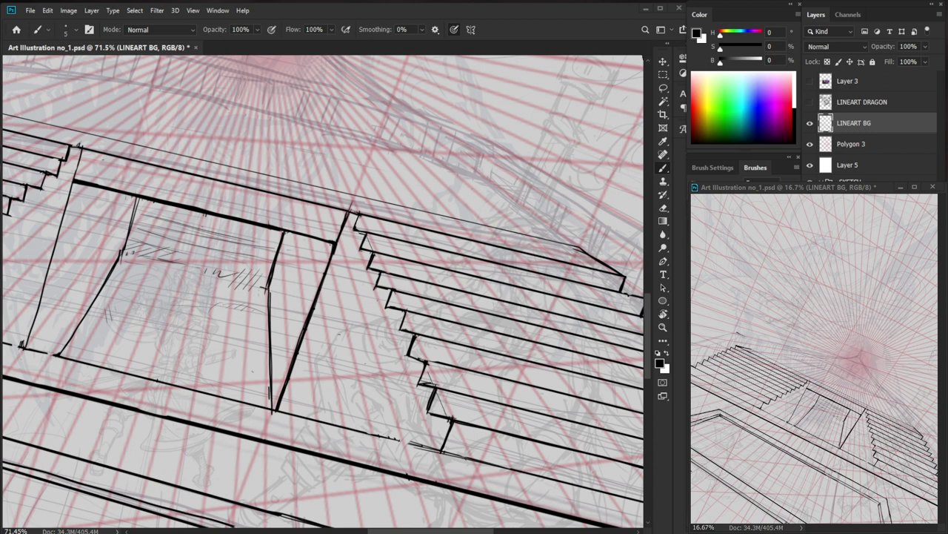
pyautogui.moveTo(341, 226)
pyautogui.mouseDown()
pyautogui.moveTo(372, 225)
pyautogui.moveTo(362, 224)
pyautogui.mouseUp()
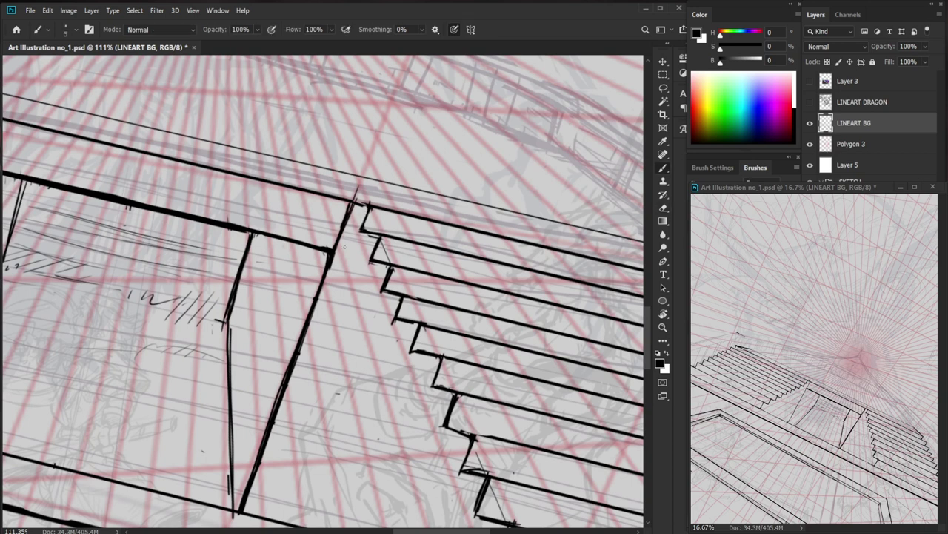
pyautogui.moveTo(355, 201)
pyautogui.mouseDown()
pyautogui.moveTo(366, 206)
pyautogui.moveTo(333, 208)
pyautogui.mouseUp()
pyautogui.moveTo(525, 346); pyautogui.dragTo(503, 391)
pyautogui.moveTo(105, 181); pyautogui.dragTo(120, 182)
pyautogui.moveTo(120, 182)
pyautogui.mouseDown()
pyautogui.moveTo(196, 239)
pyautogui.moveTo(247, 260)
pyautogui.moveTo(282, 186)
pyautogui.moveTo(353, 159)
pyautogui.mouseUp()
pyautogui.press('r')
pyautogui.press('e')
pyautogui.scroll(3, 331, 156)
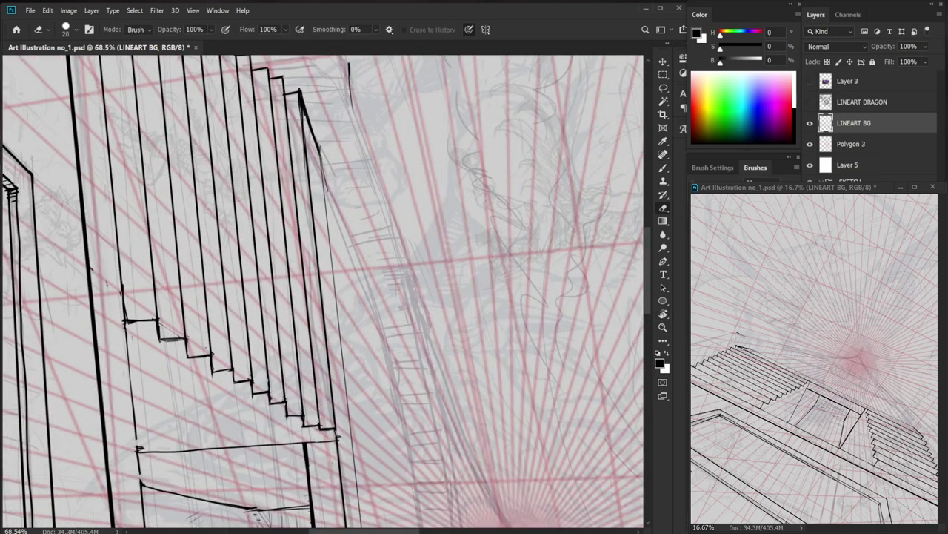
pyautogui.moveTo(350, 64); pyautogui.dragTo(351, 107)
# Ink the upper boundary line of the left stairs from their outer top corner towards the central opening.
pyautogui.press('b')
pyautogui.moveTo(321, 154); pyautogui.dragTo(348, 419)
pyautogui.press('z')
pyautogui.moveTo(388, 344); pyautogui.dragTo(358, 406)
pyautogui.moveTo(504, 486)
pyautogui.mouseDown()
pyautogui.moveTo(544, 257)
pyautogui.moveTo(515, 303)
pyautogui.mouseUp()
pyautogui.press('r')
pyautogui.moveTo(495, 341)
pyautogui.mouseDown()
pyautogui.moveTo(413, 387)
pyautogui.moveTo(435, 376)
pyautogui.mouseUp()
pyautogui.press('e')
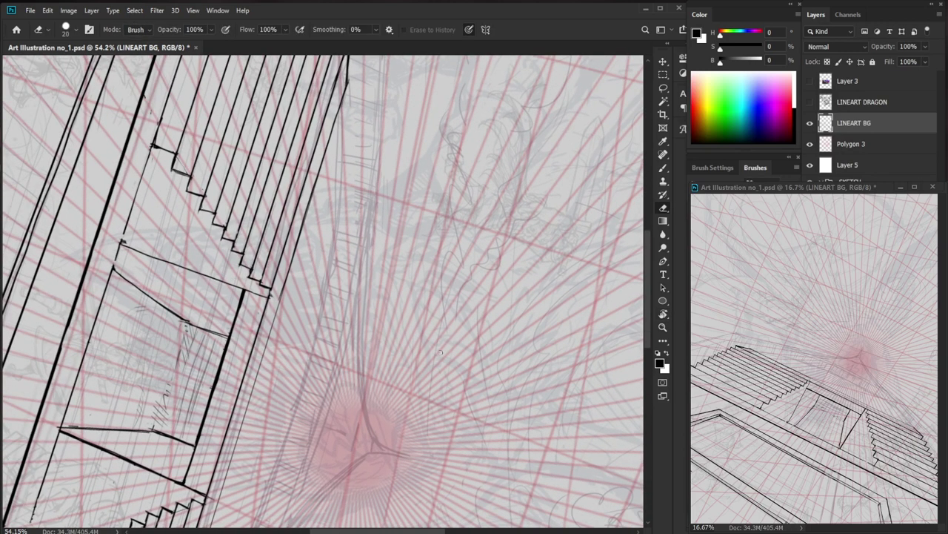
# Reset the canvas rotation and check the whole background line art of stairs, opening and lower frame.
pyautogui.press('z')
pyautogui.hotkey('ctrl', '0')
pyautogui.press('r')
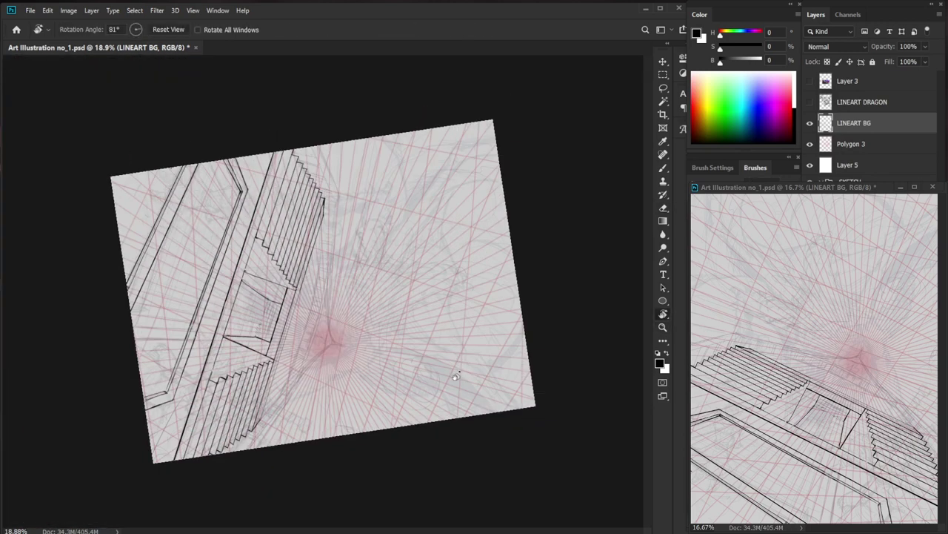
pyautogui.click(169, 31)
pyautogui.press('z')
pyautogui.click(407, 352)
pyautogui.press('r')
pyautogui.moveTo(412, 355)
pyautogui.mouseDown()
pyautogui.moveTo(409, 376)
pyautogui.moveTo(425, 355)
pyautogui.mouseUp()
pyautogui.click(175, 33)
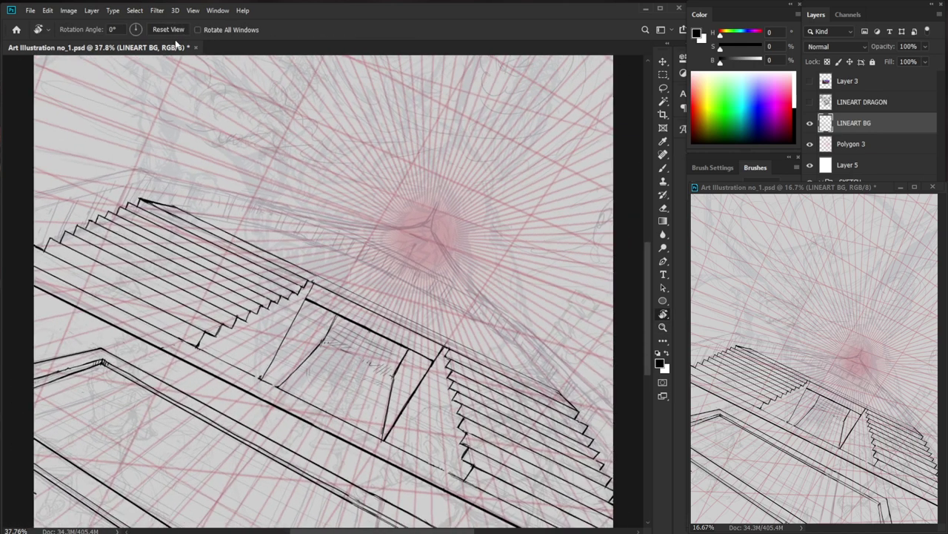
pyautogui.press('z')
pyautogui.moveTo(403, 314); pyautogui.dragTo(398, 339)
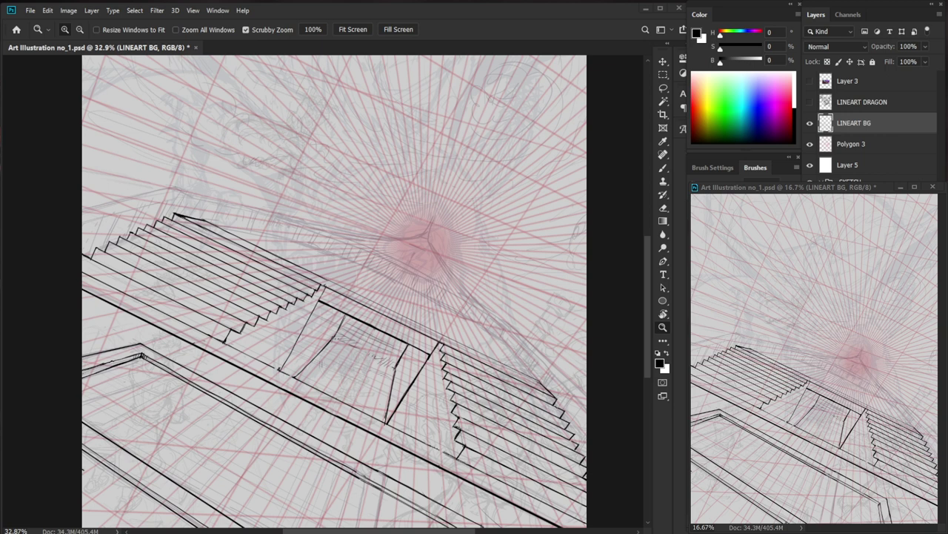
# Add short ink strokes inside the central opening along the upper part of its right inner edge.
pyautogui.moveTo(402, 372); pyautogui.dragTo(434, 365)
pyautogui.press('b')
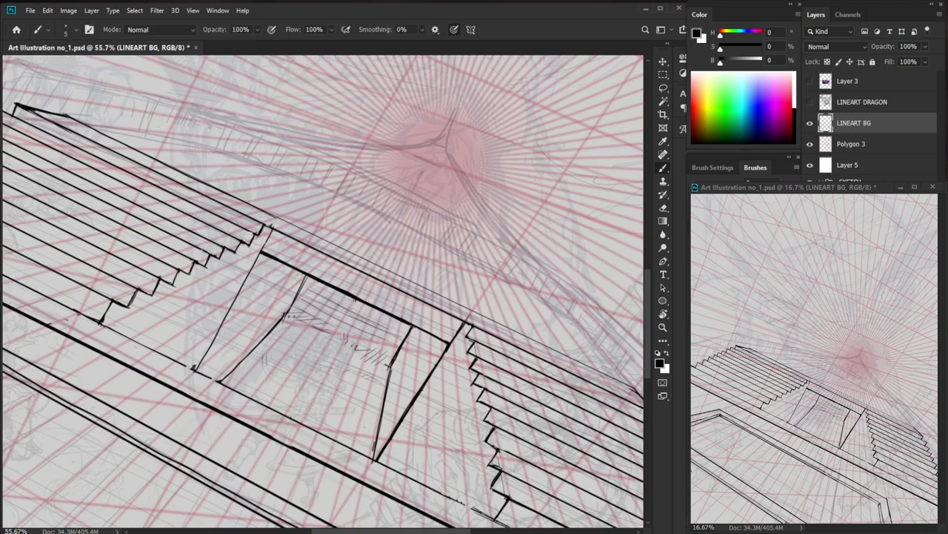
pyautogui.moveTo(401, 334); pyautogui.dragTo(384, 354)
pyautogui.moveTo(401, 342); pyautogui.dragTo(384, 361)
pyautogui.moveTo(394, 355)
pyautogui.mouseDown()
pyautogui.moveTo(388, 362)
pyautogui.moveTo(387, 352)
pyautogui.moveTo(391, 362)
pyautogui.mouseUp()
pyautogui.press('e')
pyautogui.press('b')
pyautogui.press('e')
pyautogui.moveTo(415, 346); pyautogui.dragTo(366, 346)
# Clean up the slanted line at the right stairs' outer top corner by erasing its rough part and re-inking it.
pyautogui.moveTo(550, 460); pyautogui.dragTo(451, 445)
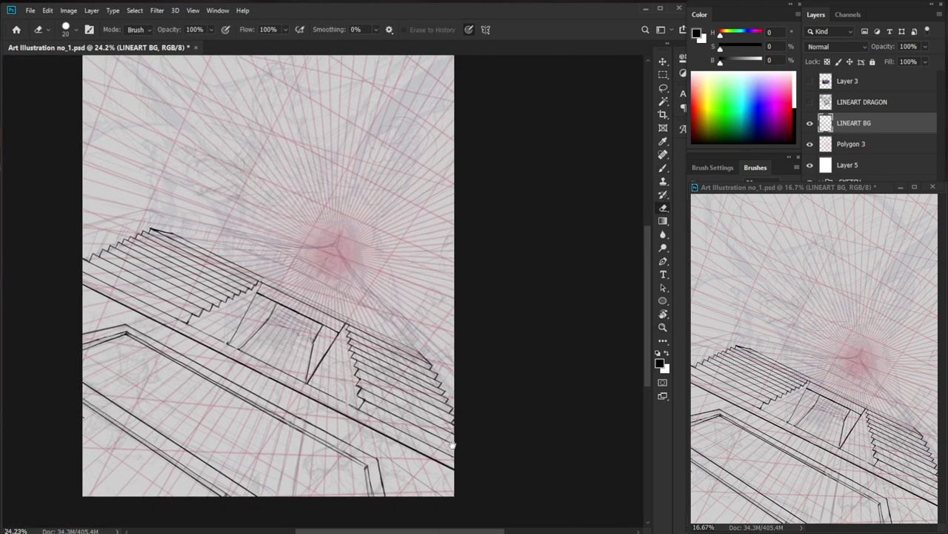
pyautogui.moveTo(375, 333); pyautogui.dragTo(474, 335)
pyautogui.press('b')
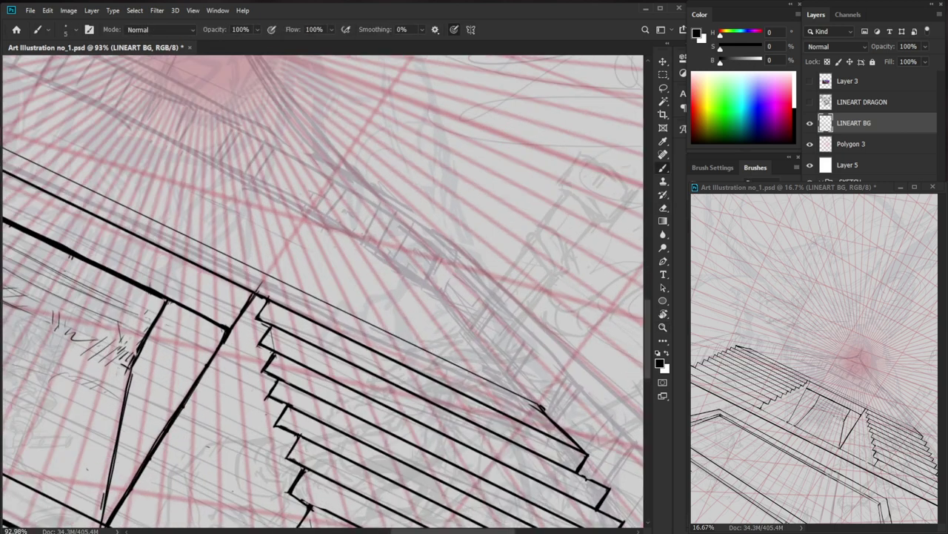
pyautogui.press('e')
pyautogui.moveTo(568, 440); pyautogui.dragTo(411, 352)
pyautogui.press('r')
pyautogui.moveTo(441, 300)
pyautogui.mouseDown()
pyautogui.moveTo(451, 363)
pyautogui.moveTo(433, 383)
pyautogui.mouseUp()
pyautogui.press('e')
pyautogui.moveTo(369, 387); pyautogui.dragTo(372, 404)
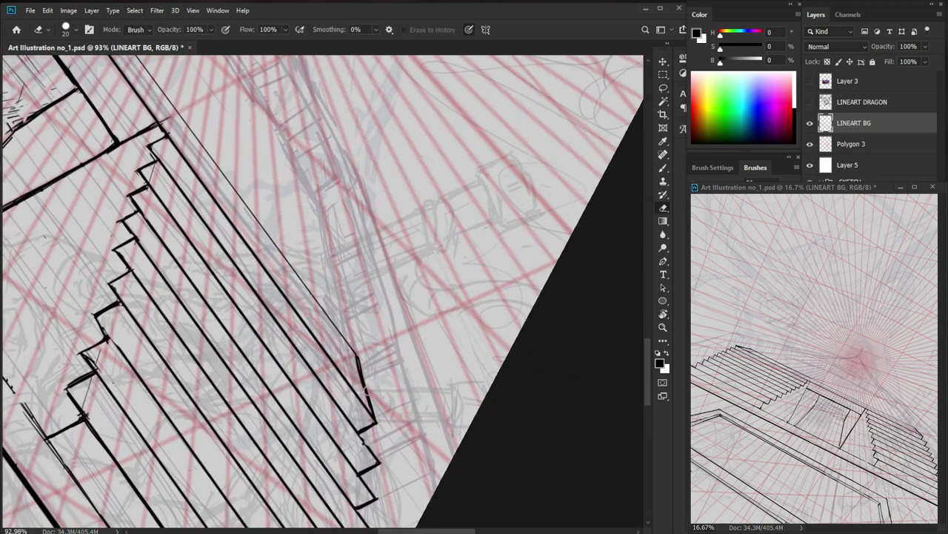
pyautogui.press('b')
pyautogui.moveTo(359, 358); pyautogui.dragTo(368, 393)
# Return the canvas to upright and examine the right stairs, central opening and left stairs.
pyautogui.press('z')
pyautogui.moveTo(437, 349); pyautogui.dragTo(392, 362)
pyautogui.press('r')
pyautogui.moveTo(439, 440)
pyautogui.mouseDown()
pyautogui.moveTo(501, 427)
pyautogui.moveTo(530, 360)
pyautogui.mouseUp()
pyautogui.click(177, 32)
pyautogui.press('z')
pyautogui.moveTo(453, 229); pyautogui.dragTo(396, 236)
pyautogui.press('space')
pyautogui.moveTo(237, 319); pyautogui.dragTo(443, 409)
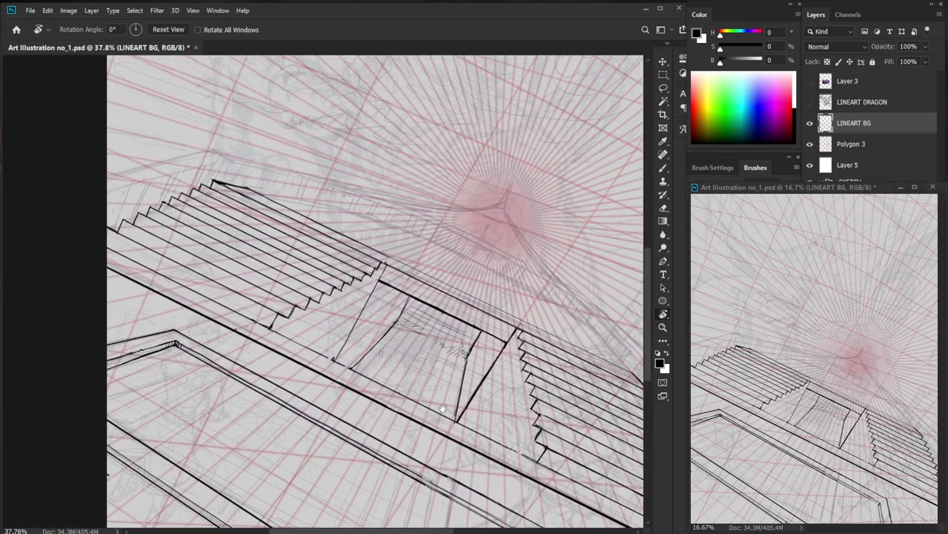
# Erase the overlapping ink at the left stairs' outer top corner and re-ink the corner lines.
pyautogui.press('z')
pyautogui.moveTo(211, 188); pyautogui.dragTo(297, 194)
pyautogui.press('r')
pyautogui.moveTo(411, 365); pyautogui.dragTo(361, 269)
pyautogui.press('z')
pyautogui.moveTo(207, 335)
pyautogui.mouseDown()
pyautogui.moveTo(240, 270)
pyautogui.moveTo(199, 302)
pyautogui.mouseUp()
pyautogui.press('e')
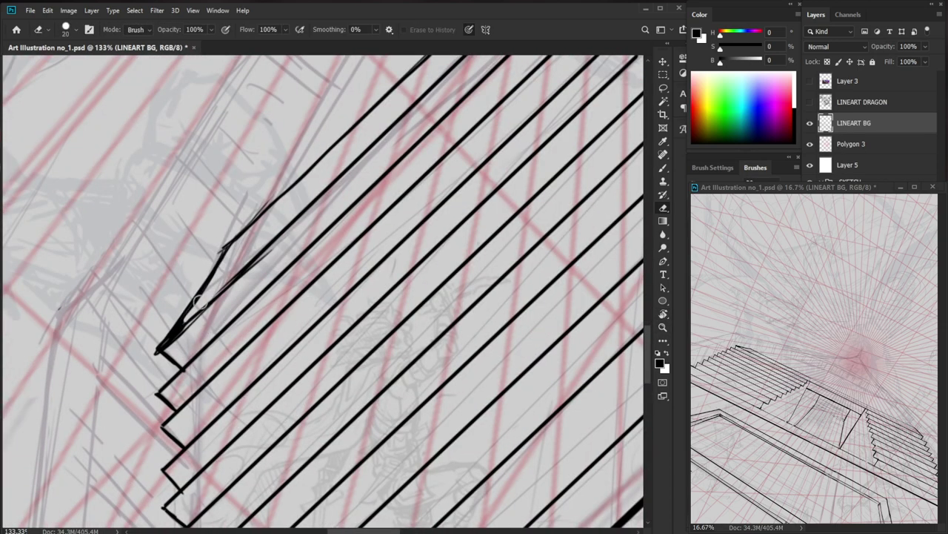
pyautogui.moveTo(229, 249); pyautogui.dragTo(171, 344)
pyautogui.press('b')
pyautogui.press('e')
pyautogui.press('b')
pyautogui.moveTo(200, 316)
pyautogui.mouseDown()
pyautogui.moveTo(189, 327)
pyautogui.moveTo(160, 315)
pyautogui.mouseUp()
# Rotate the canvas counter-clockwise until the stairs and opening lie nearly level, and frame the area above the stairs.
pyautogui.press('z')
pyautogui.press('r')
pyautogui.moveTo(270, 302); pyautogui.dragTo(419, 354)
pyautogui.press('z')
pyautogui.moveTo(409, 186); pyautogui.dragTo(447, 194)
pyautogui.press('r')
pyautogui.moveTo(563, 280); pyautogui.dragTo(471, 308)
pyautogui.press('z')
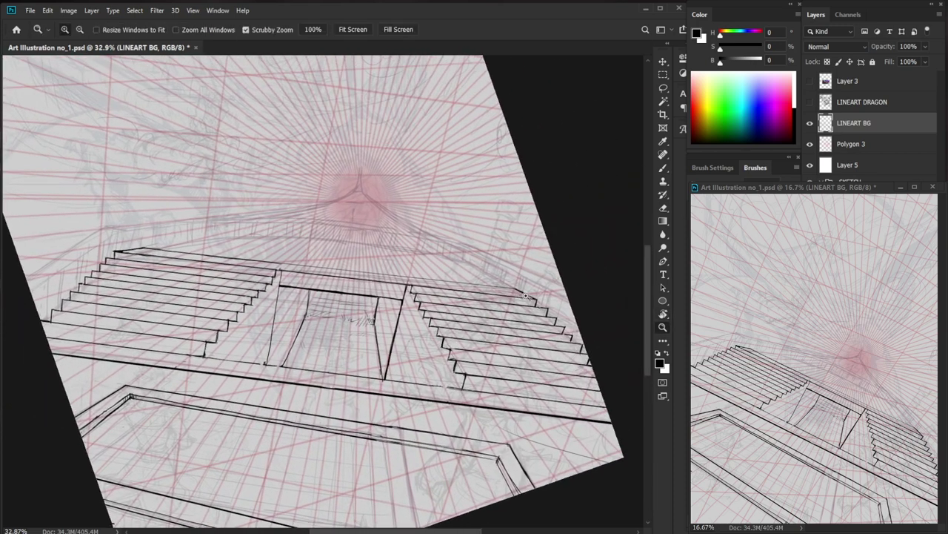
pyautogui.moveTo(526, 295); pyautogui.dragTo(533, 289)
pyautogui.moveTo(225, 270); pyautogui.dragTo(242, 285)
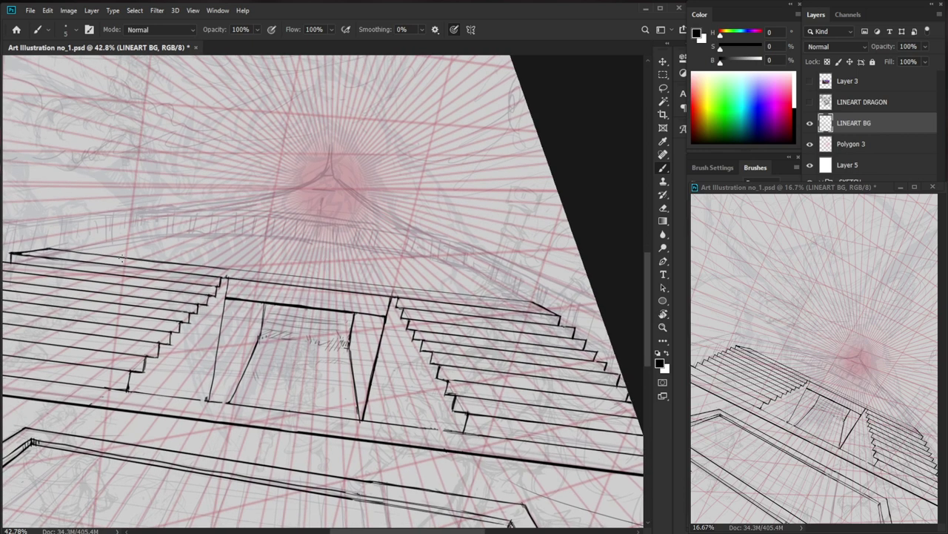
# Ink a long shallow arc above the opening, joining the outer top corners of the left and right stairs.
pyautogui.moveTo(72, 249)
pyautogui.mouseDown()
pyautogui.moveTo(245, 233)
pyautogui.moveTo(363, 241)
pyautogui.moveTo(466, 267)
pyautogui.mouseUp()
pyautogui.hotkey('ctrl', 'z')
pyautogui.moveTo(527, 302)
pyautogui.mouseDown()
pyautogui.moveTo(420, 255)
pyautogui.moveTo(269, 234)
pyautogui.moveTo(186, 231)
pyautogui.moveTo(68, 253)
pyautogui.mouseUp()
pyautogui.press('e')
pyautogui.moveTo(160, 234)
pyautogui.mouseDown()
pyautogui.moveTo(414, 229)
pyautogui.moveTo(185, 226)
pyautogui.mouseUp()
pyautogui.press('b')
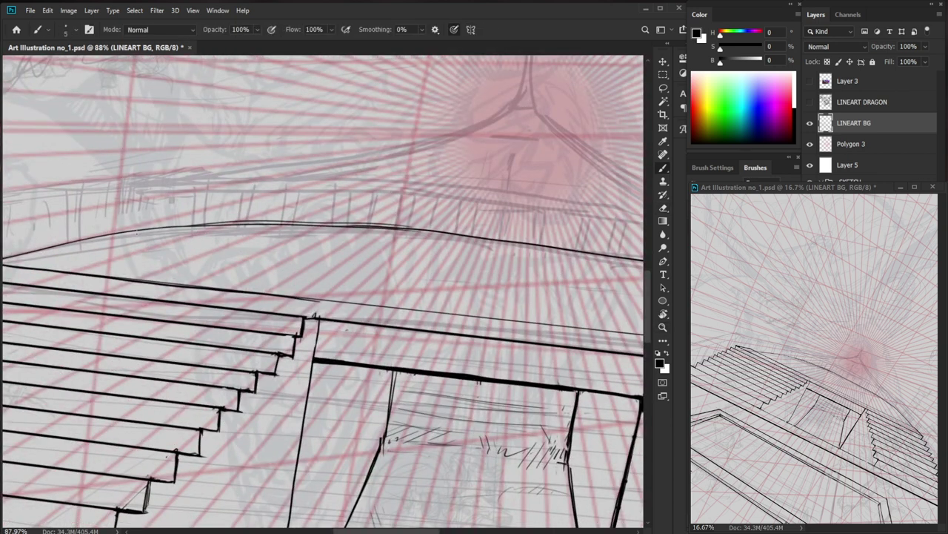
# Refine the arc above the stairs by erasing its doubled strokes and re-inking the crest.
pyautogui.press('e')
pyautogui.moveTo(425, 232); pyautogui.dragTo(297, 230)
pyautogui.press('b')
pyautogui.moveTo(241, 223)
pyautogui.mouseDown()
pyautogui.moveTo(446, 234)
pyautogui.moveTo(322, 224)
pyautogui.mouseUp()
pyautogui.press('e')
pyautogui.moveTo(415, 231)
pyautogui.mouseDown()
pyautogui.moveTo(344, 226)
pyautogui.moveTo(455, 234)
pyautogui.mouseUp()
pyautogui.press('b')
pyautogui.moveTo(350, 222)
pyautogui.mouseDown()
pyautogui.moveTo(442, 231)
pyautogui.moveTo(331, 251)
pyautogui.mouseUp()
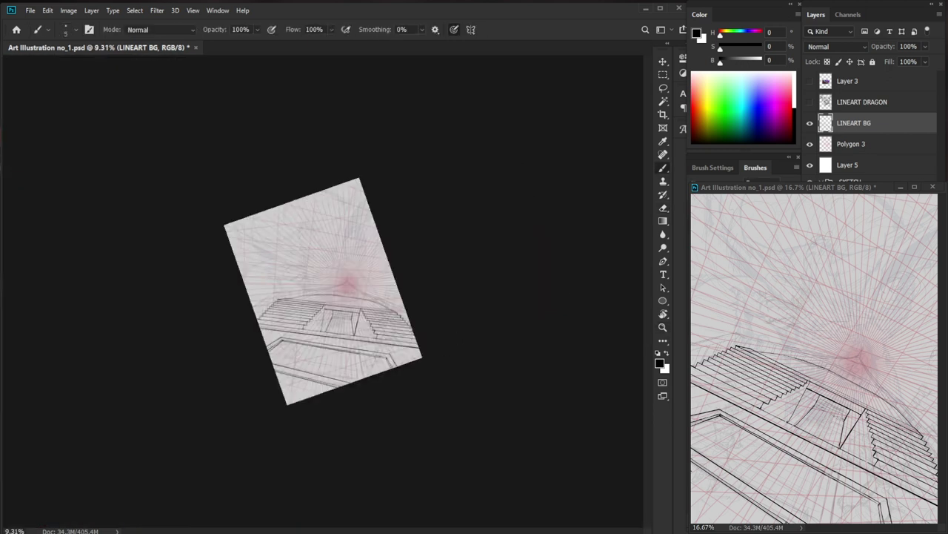
# Ink a diagonal line from each upper outer corner of the central opening outward and down to the base line beside the stairs.
pyautogui.scroll(3, 330, 250)
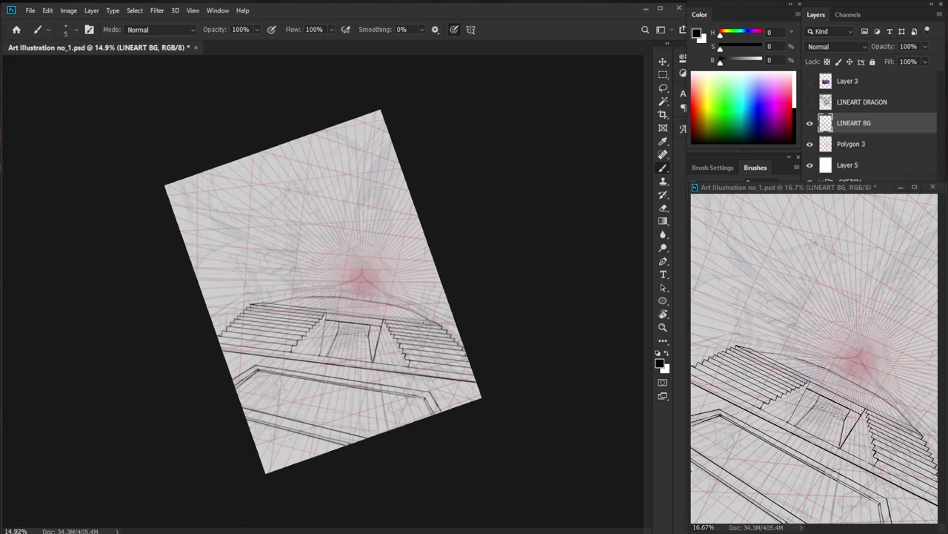
pyautogui.moveTo(357, 350)
pyautogui.mouseDown()
pyautogui.moveTo(509, 337)
pyautogui.moveTo(482, 324)
pyautogui.mouseUp()
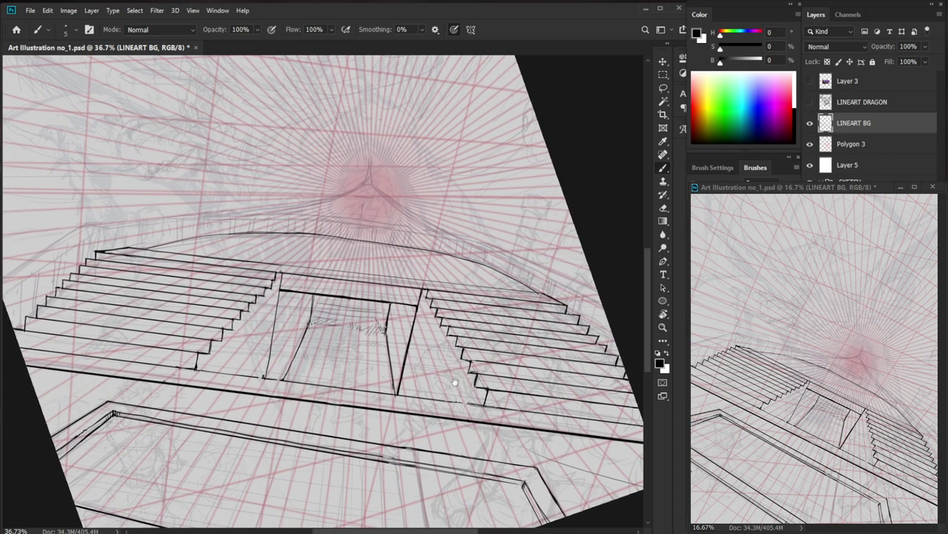
pyautogui.moveTo(260, 321); pyautogui.dragTo(389, 304)
pyautogui.moveTo(394, 250); pyautogui.dragTo(287, 371)
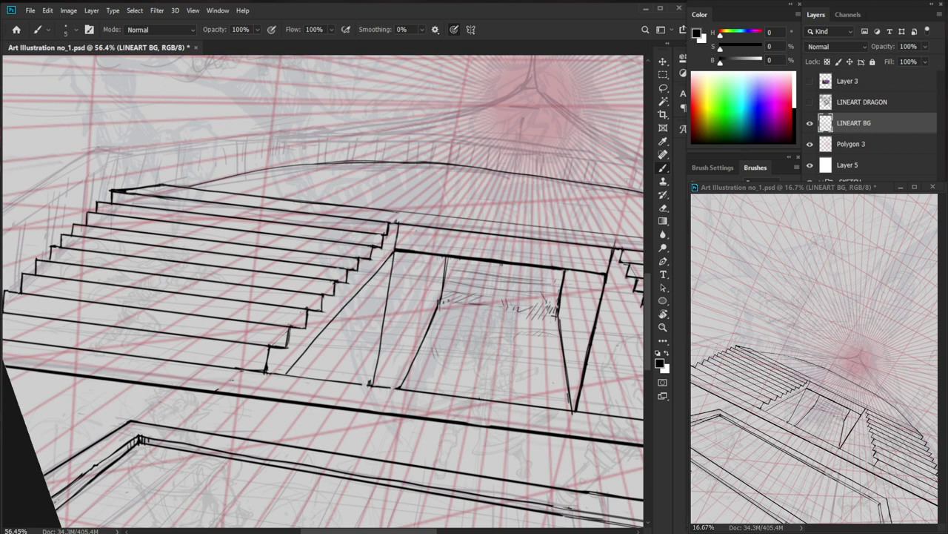
pyautogui.press('e')
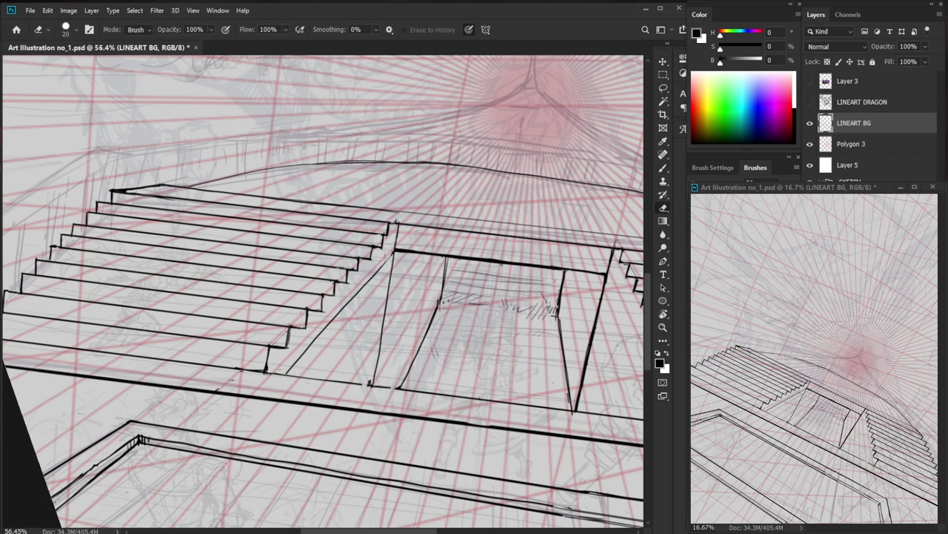
pyautogui.press('b')
pyautogui.moveTo(539, 448); pyautogui.dragTo(275, 387)
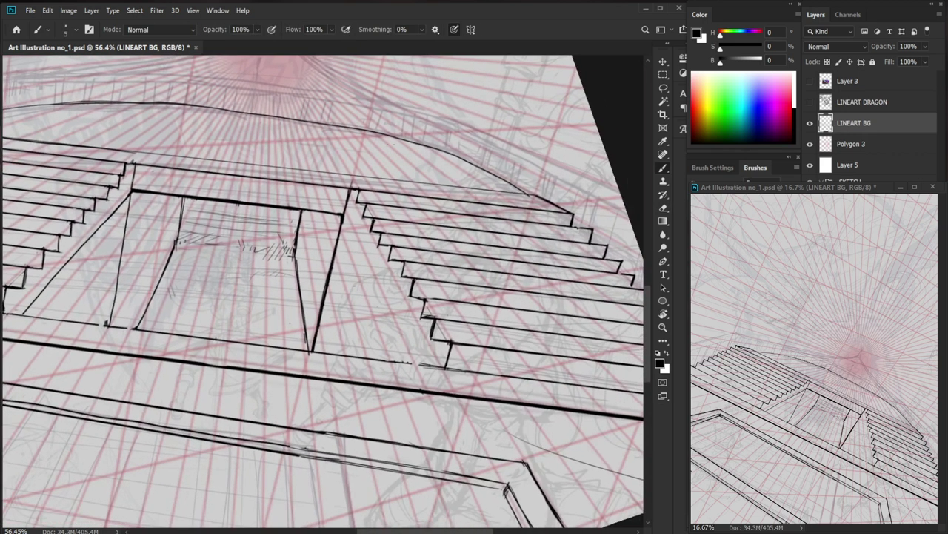
pyautogui.moveTo(341, 213); pyautogui.dragTo(403, 361)
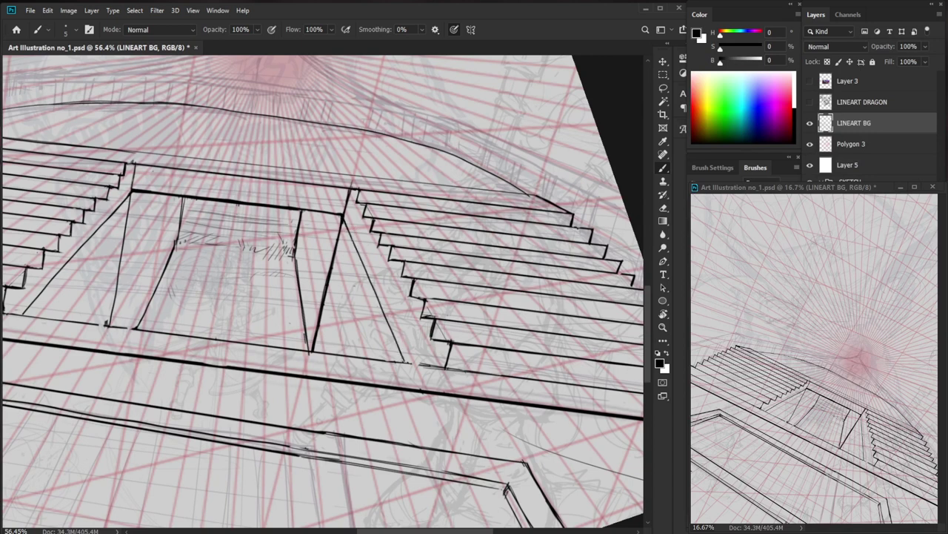
# Thicken the diagonal line right of the opening and trim the ink around its lower end.
pyautogui.moveTo(497, 273)
pyautogui.mouseDown()
pyautogui.moveTo(445, 277)
pyautogui.moveTo(507, 276)
pyautogui.mouseUp()
pyautogui.press('e')
pyautogui.moveTo(437, 271); pyautogui.dragTo(438, 256)
pyautogui.press('b')
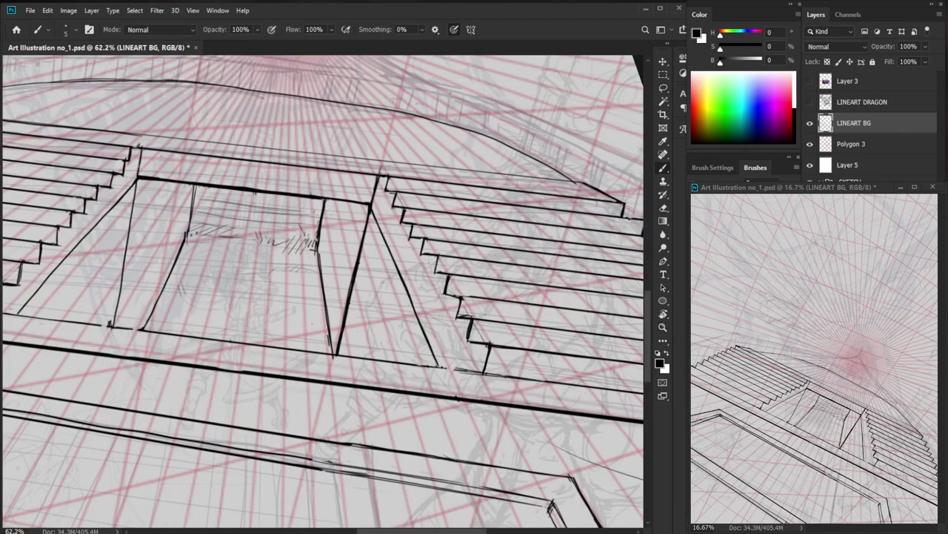
# Erase and re-ink one lower step's short end line on the right stairs' inner zigzag edge.
pyautogui.press('e')
pyautogui.press('b')
pyautogui.moveTo(420, 254); pyautogui.dragTo(435, 256)
pyautogui.press('e')
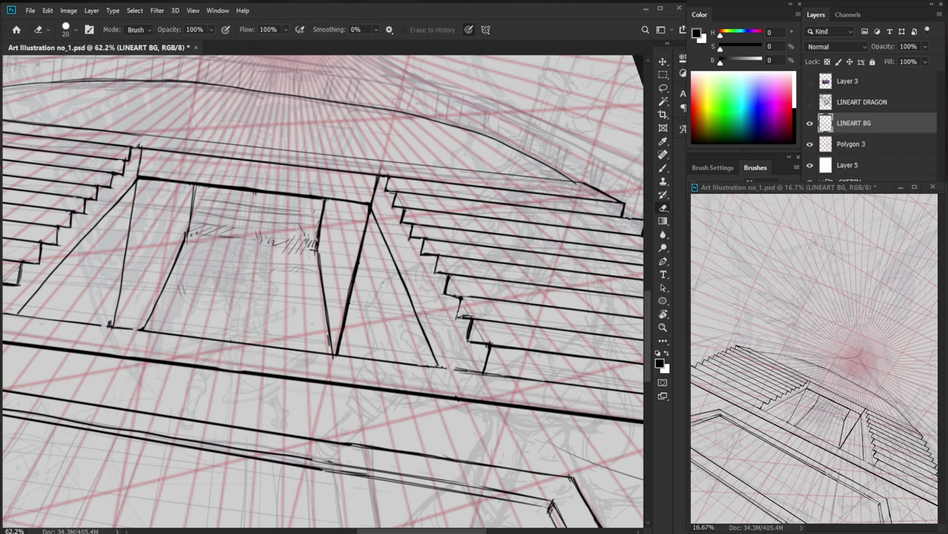
pyautogui.press('b')
pyautogui.moveTo(461, 297)
pyautogui.mouseDown()
pyautogui.moveTo(457, 317)
pyautogui.moveTo(474, 318)
pyautogui.mouseUp()
pyautogui.press('e')
pyautogui.press('b')
pyautogui.moveTo(532, 356)
pyautogui.mouseDown()
pyautogui.moveTo(479, 323)
pyautogui.moveTo(407, 339)
pyautogui.mouseUp()
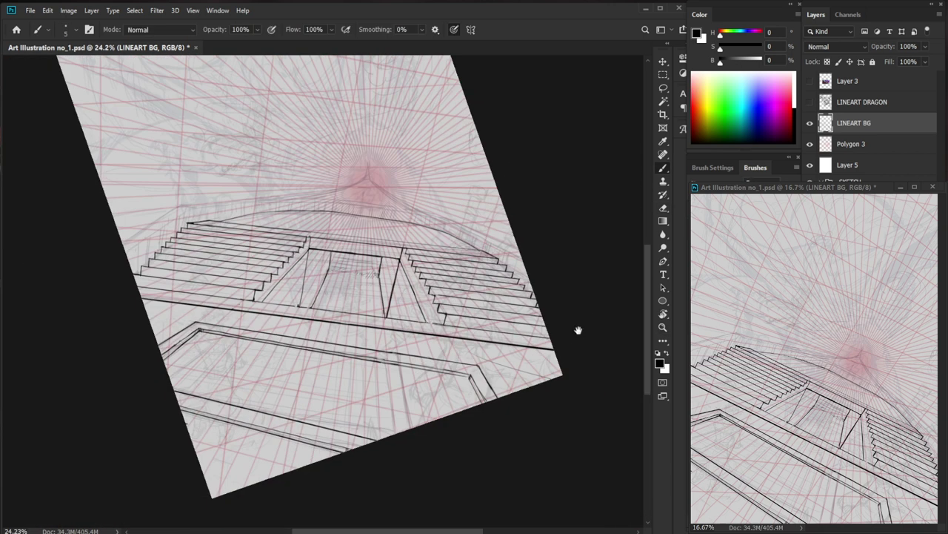
# Re-ink the left stairs' topmost step line near its outer corner and erase the stray stroke beneath it.
pyautogui.moveTo(513, 408); pyautogui.dragTo(501, 412)
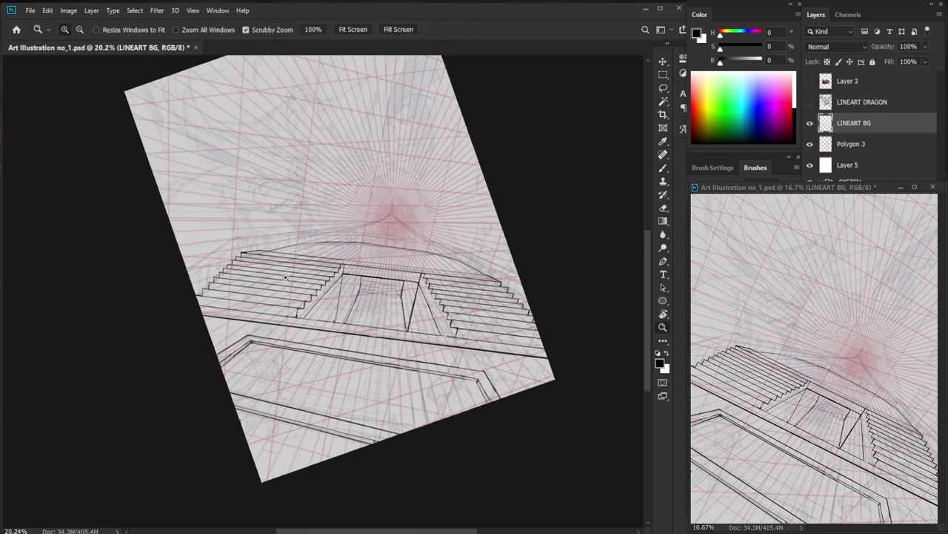
pyautogui.moveTo(283, 276); pyautogui.dragTo(328, 275)
pyautogui.moveTo(184, 236); pyautogui.dragTo(223, 234)
pyautogui.press('e')
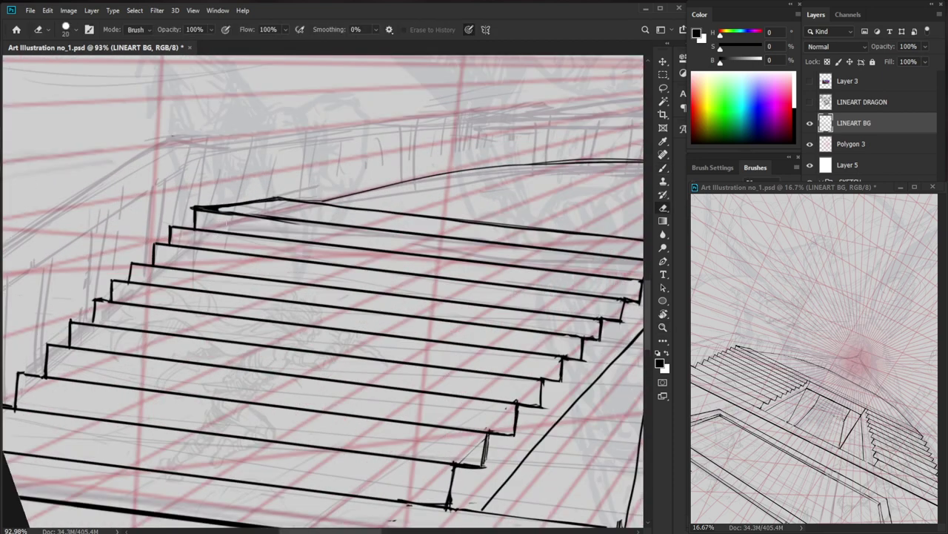
pyautogui.press('b')
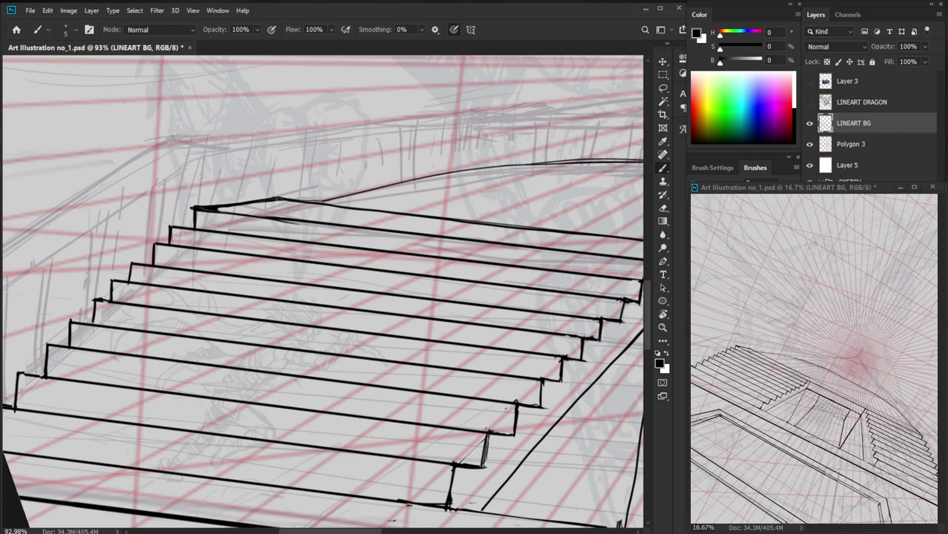
pyautogui.moveTo(208, 209); pyautogui.dragTo(346, 227)
pyautogui.press('e')
pyautogui.moveTo(286, 226); pyautogui.dragTo(330, 231)
pyautogui.press('b')
pyautogui.moveTo(258, 215); pyautogui.dragTo(376, 230)
# Trim the excess thickness off the left stairs' topmost step line with the Eraser.
pyautogui.press('e')
pyautogui.press('b')
pyautogui.press('e')
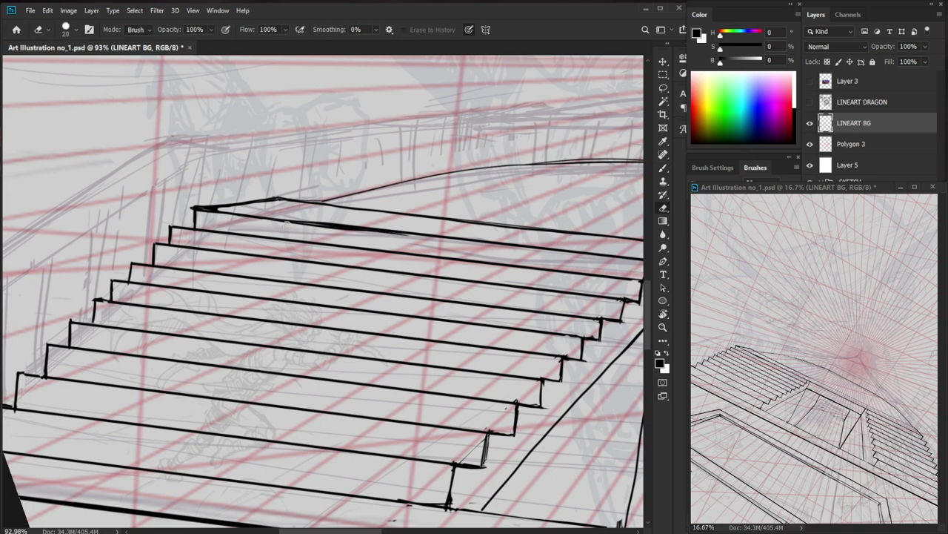
pyautogui.moveTo(311, 229)
pyautogui.mouseDown()
pyautogui.moveTo(406, 239)
pyautogui.moveTo(337, 241)
pyautogui.mouseUp()
pyautogui.moveTo(258, 215); pyautogui.dragTo(392, 227)
pyautogui.press('b')
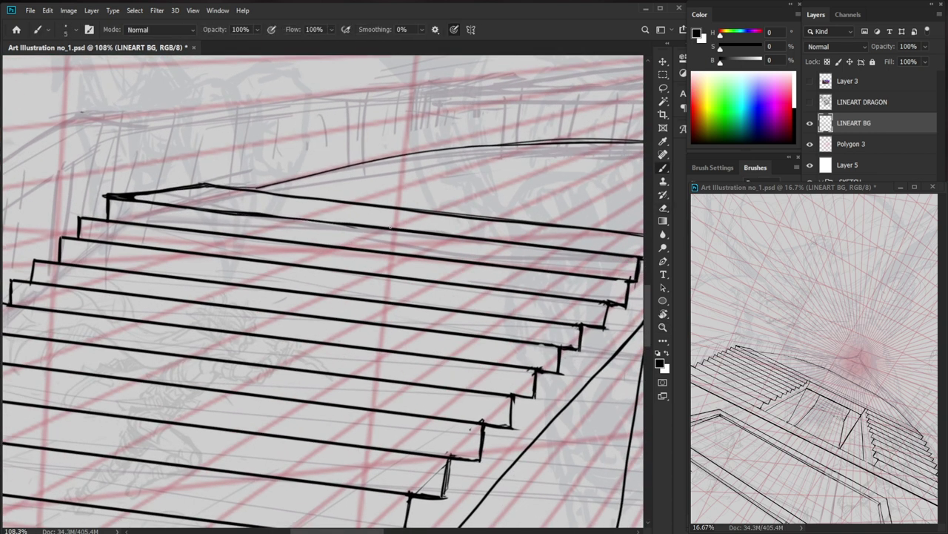
pyautogui.press('e')
pyautogui.moveTo(240, 216)
pyautogui.mouseDown()
pyautogui.moveTo(223, 216)
pyautogui.moveTo(362, 228)
pyautogui.moveTo(326, 241)
pyautogui.mouseUp()
pyautogui.press('b')
pyautogui.press('e')
pyautogui.press('b')
# Touch up the bend in the central opening's left inner edge with the Eraser and check the upright drawing.
pyautogui.moveTo(526, 391); pyautogui.dragTo(408, 391)
pyautogui.press('r')
pyautogui.click(169, 32)
pyautogui.press('z')
pyautogui.moveTo(475, 324); pyautogui.dragTo(507, 334)
pyautogui.press('r')
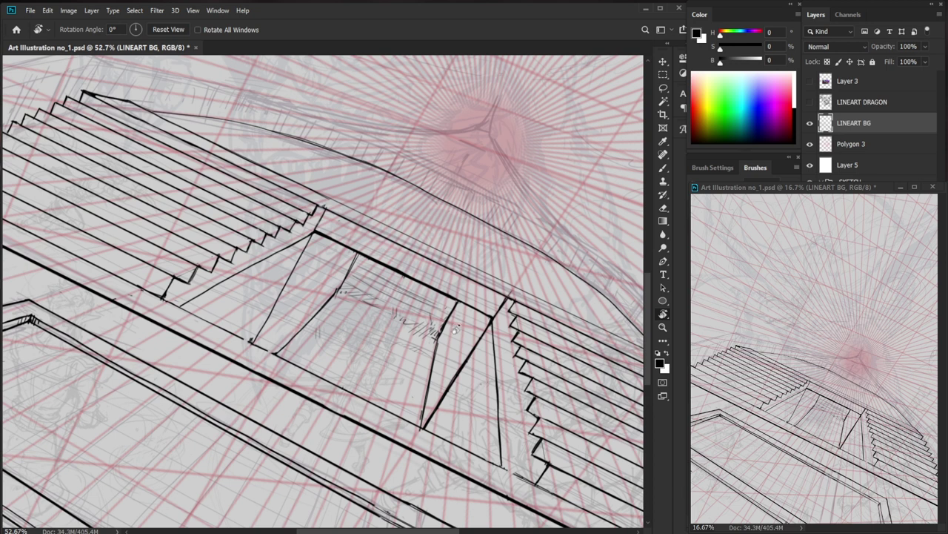
pyautogui.hotkey('ctrl', 'space')
pyautogui.moveTo(358, 280); pyautogui.dragTo(386, 274)
pyautogui.press('b')
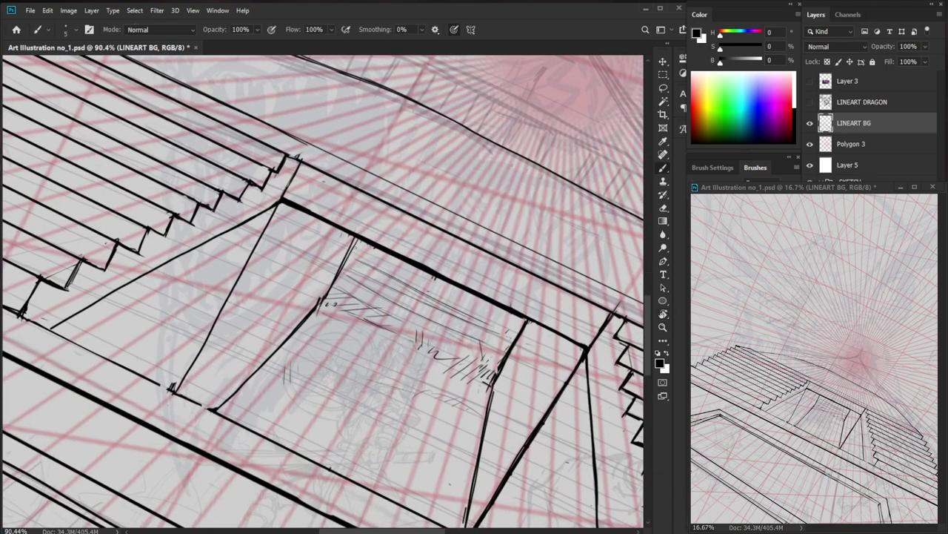
pyautogui.press('e')
pyautogui.moveTo(320, 298)
pyautogui.mouseDown()
pyautogui.moveTo(312, 311)
pyautogui.moveTo(233, 326)
pyautogui.mouseUp()
pyautogui.press('b')
pyautogui.hotkey('ctrl', 'space')
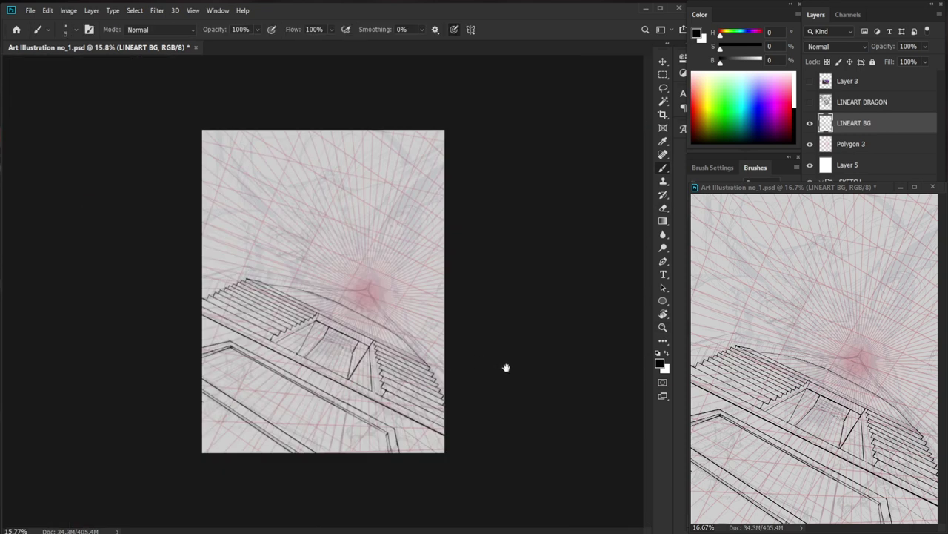
# Ink the top edge of the left-hand rail above the left stairs as a straight line from its corner to the canvas edge.
pyautogui.hotkey('ctrl', 'space')
pyautogui.moveTo(326, 296); pyautogui.dragTo(372, 295)
pyautogui.press('space')
pyautogui.moveTo(474, 430); pyautogui.dragTo(464, 350)
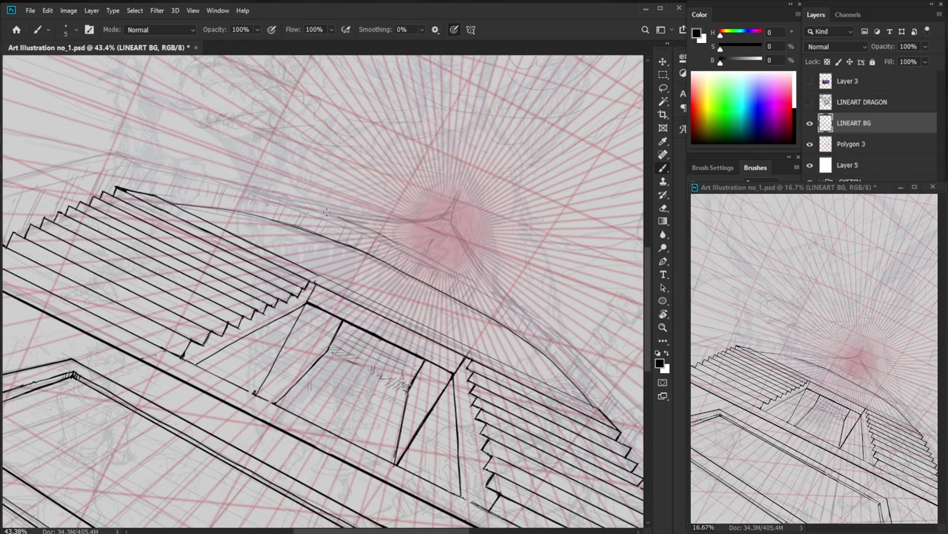
pyautogui.press('e')
pyautogui.press('b')
pyautogui.hotkey('ctrl', 'space')
pyautogui.moveTo(471, 266); pyautogui.dragTo(447, 268)
pyautogui.press('space')
pyautogui.moveTo(456, 454); pyautogui.dragTo(408, 379)
pyautogui.hotkey('ctrl', 'space')
pyautogui.moveTo(235, 255); pyautogui.dragTo(253, 252)
pyautogui.press('space')
pyautogui.moveTo(254, 208)
pyautogui.mouseDown()
pyautogui.moveTo(312, 330)
pyautogui.moveTo(340, 322)
pyautogui.mouseUp()
pyautogui.click(280, 176)
pyautogui.keyDown('shift'); pyautogui.click(129, 206); pyautogui.keyUp('shift')
pyautogui.keyDown('shift'); pyautogui.click(129, 229); pyautogui.keyUp('shift')
# Erase and re-ink the left-hand rail's top edge until it runs cleanly from the corner to the canvas edge.
pyautogui.press('e')
pyautogui.moveTo(239, 182); pyautogui.dragTo(110, 206)
pyautogui.press('b')
pyautogui.moveTo(279, 177); pyautogui.dragTo(134, 211)
pyautogui.press('e')
pyautogui.moveTo(235, 189); pyautogui.dragTo(134, 211)
pyautogui.press('b')
pyautogui.moveTo(275, 177); pyautogui.dragTo(136, 206)
pyautogui.keyDown('shift'); pyautogui.click(136, 206); pyautogui.keyUp('shift')
pyautogui.press('e')
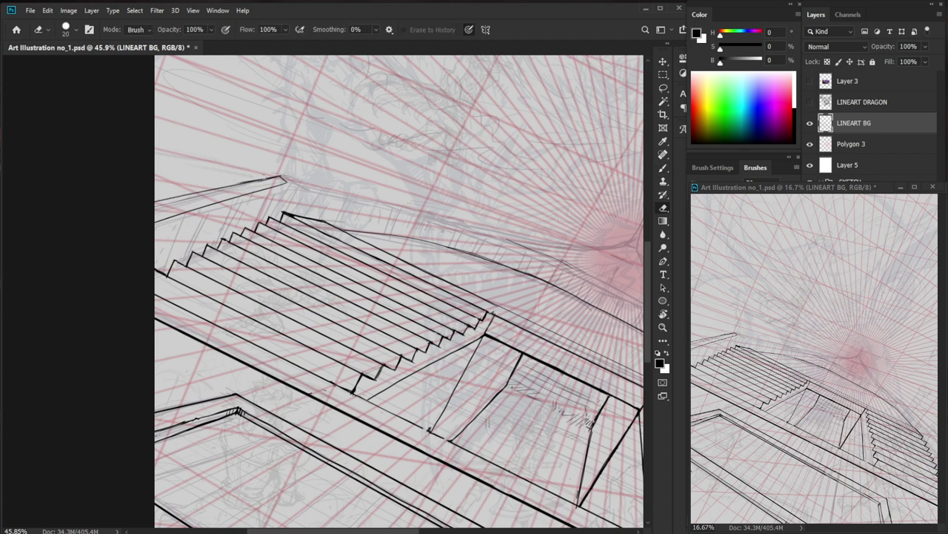
# Ink the left-hand rail's lower edge from its corner down to the canvas edge, parallel to the top edge.
pyautogui.press('b')
pyautogui.moveTo(287, 182); pyautogui.dragTo(148, 223)
pyautogui.hotkey('ctrl', 'space')
pyautogui.moveTo(307, 250); pyautogui.dragTo(273, 250)
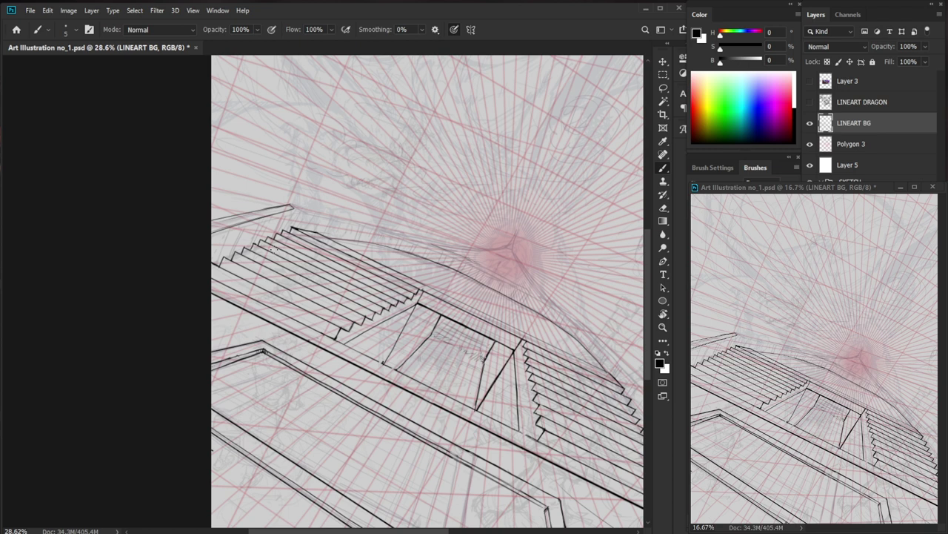
pyautogui.moveTo(310, 253)
pyautogui.mouseDown()
pyautogui.moveTo(361, 253)
pyautogui.moveTo(384, 282)
pyautogui.mouseUp()
pyautogui.press('e')
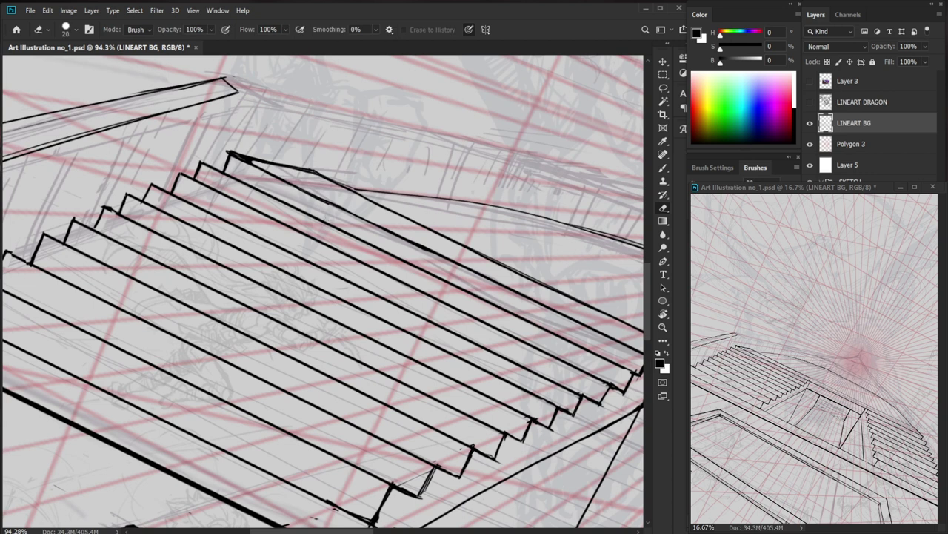
# Ink the underside line of the left-hand rail beneath its lower edge to give the beam thickness.
pyautogui.press('z')
pyautogui.scroll(-3, 367, 209)
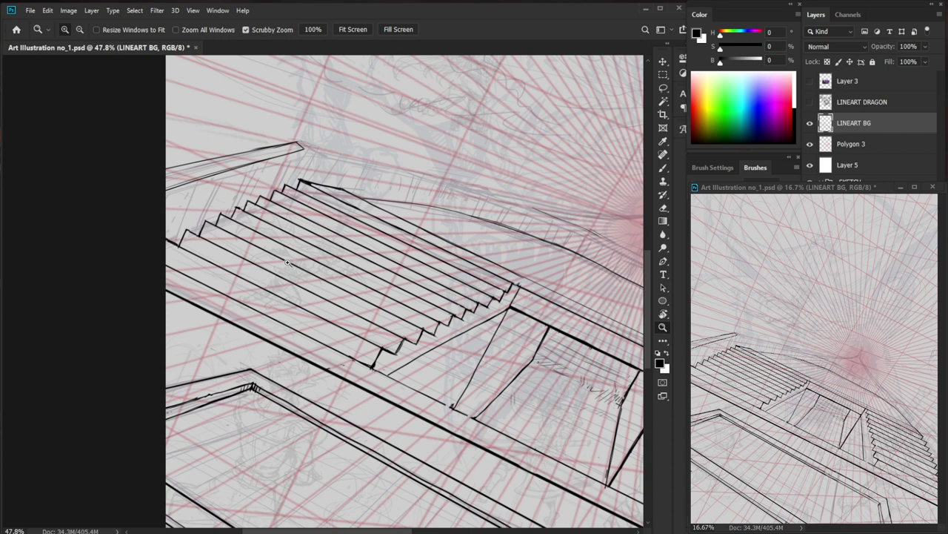
pyautogui.scroll(2, 300, 156)
pyautogui.press('b')
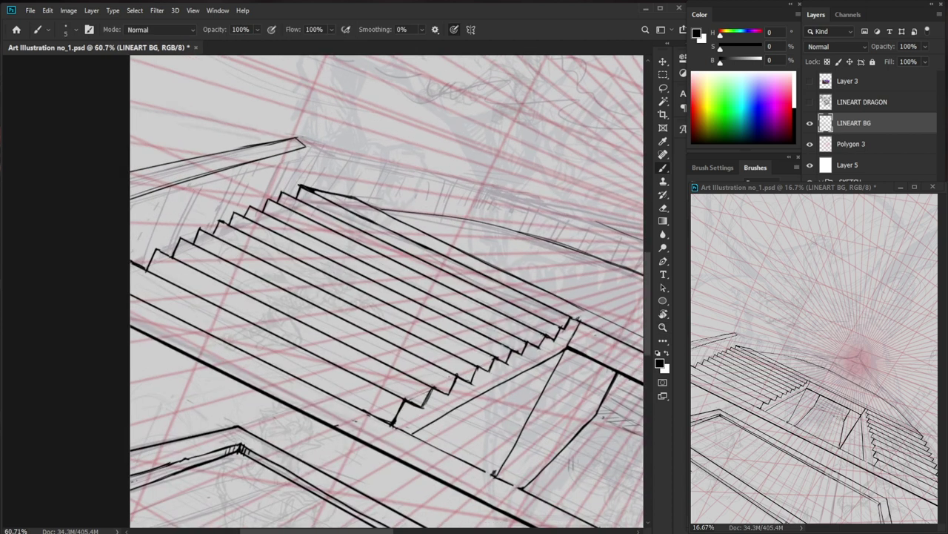
pyautogui.moveTo(170, 194)
pyautogui.mouseDown()
pyautogui.moveTo(245, 228)
pyautogui.moveTo(195, 234)
pyautogui.mouseUp()
pyautogui.press('e')
pyautogui.press('b')
pyautogui.moveTo(295, 204); pyautogui.dragTo(150, 242)
pyautogui.press('e')
pyautogui.press('b')
# Examine the inked left-hand rail against the whole drawing and the left stairs' zigzag edge.
pyautogui.press('z')
pyautogui.scroll(-5, 177, 262)
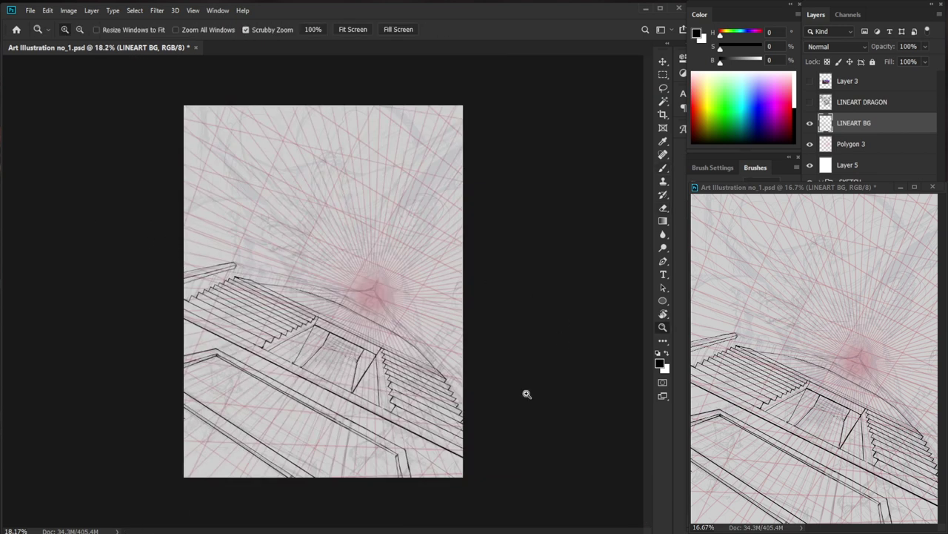
pyautogui.scroll(5, 192, 289)
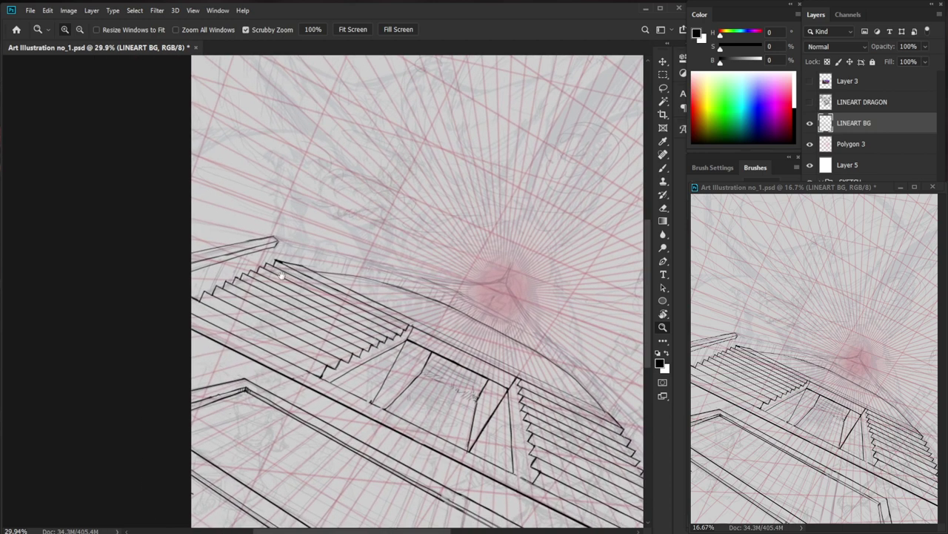
pyautogui.scroll(1, 249, 282)
pyautogui.press('b')
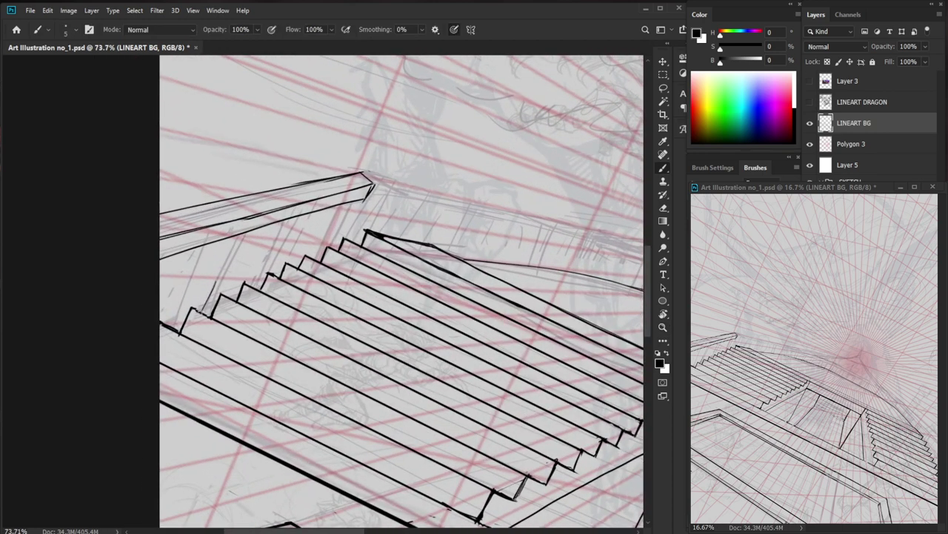
pyautogui.moveTo(319, 251); pyautogui.dragTo(319, 268)
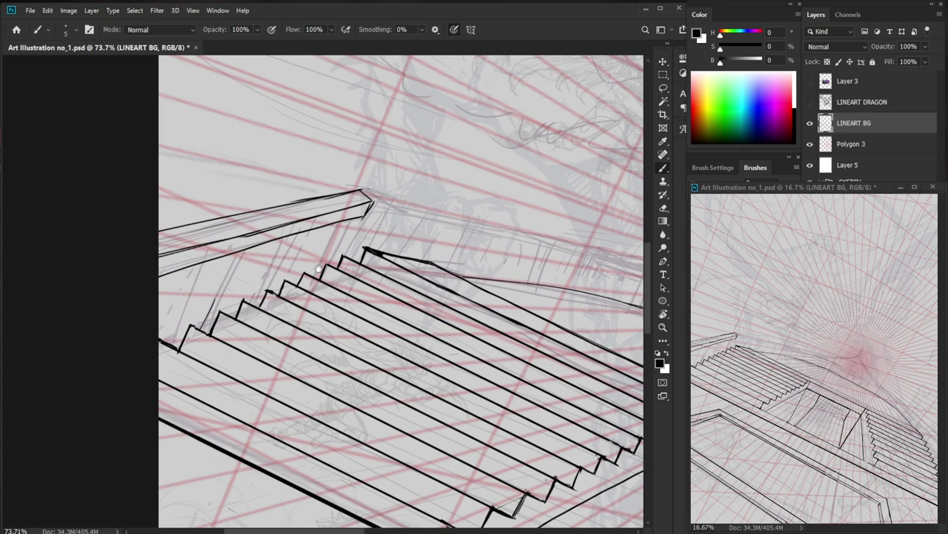
pyautogui.press('z')
pyautogui.moveTo(307, 274); pyautogui.dragTo(291, 288)
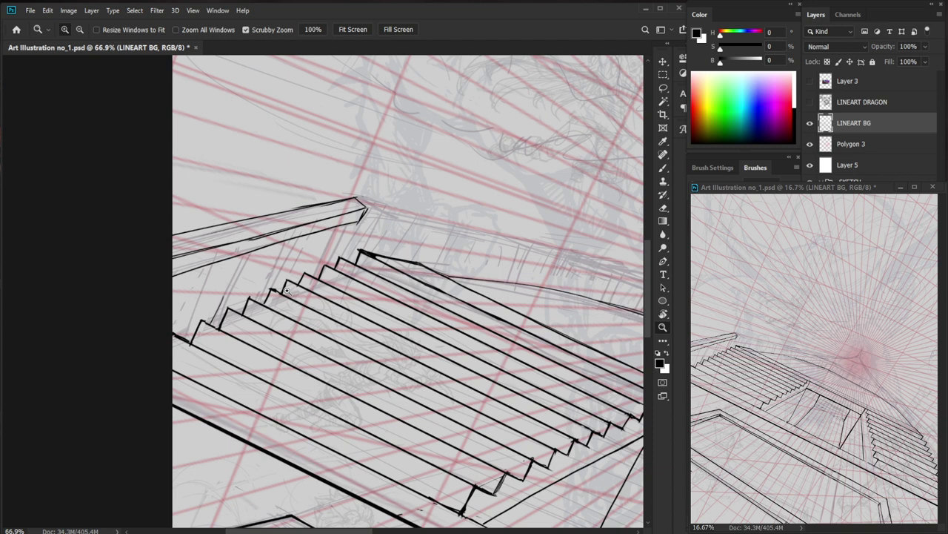
pyautogui.moveTo(286, 291); pyautogui.dragTo(352, 290)
pyautogui.moveTo(214, 297)
pyautogui.mouseDown()
pyautogui.moveTo(188, 351)
pyautogui.moveTo(205, 368)
pyautogui.mouseUp()
pyautogui.press('b')
pyautogui.moveTo(267, 327); pyautogui.dragTo(220, 328)
pyautogui.moveTo(304, 447); pyautogui.dragTo(307, 415)
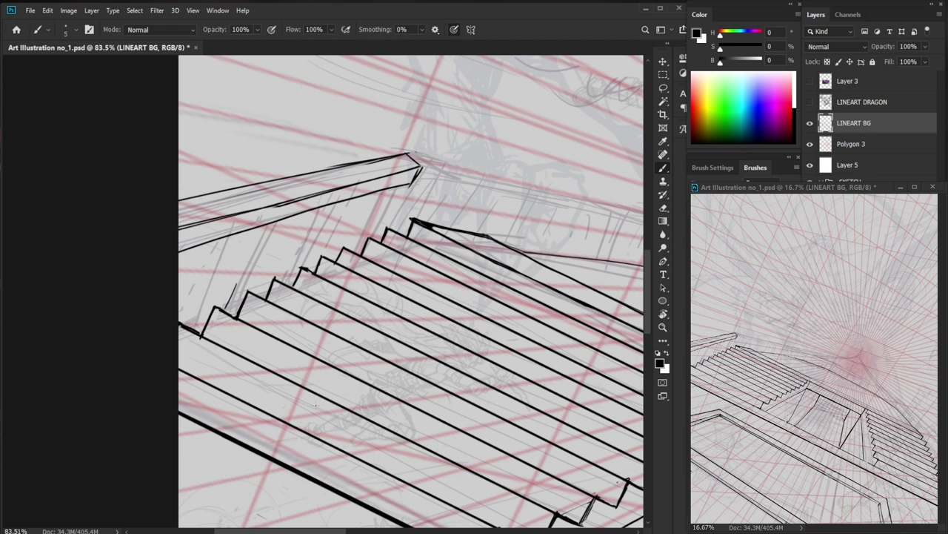
# Ink and clean up strokes for the curved railing's upper edge above the central opening with the Brush and Eraser.
pyautogui.moveTo(441, 256); pyautogui.dragTo(355, 260)
pyautogui.moveTo(528, 416); pyautogui.dragTo(292, 428)
pyautogui.moveTo(587, 460); pyautogui.dragTo(606, 458)
pyautogui.moveTo(621, 441)
pyautogui.mouseDown()
pyautogui.moveTo(509, 387)
pyautogui.moveTo(468, 349)
pyautogui.mouseUp()
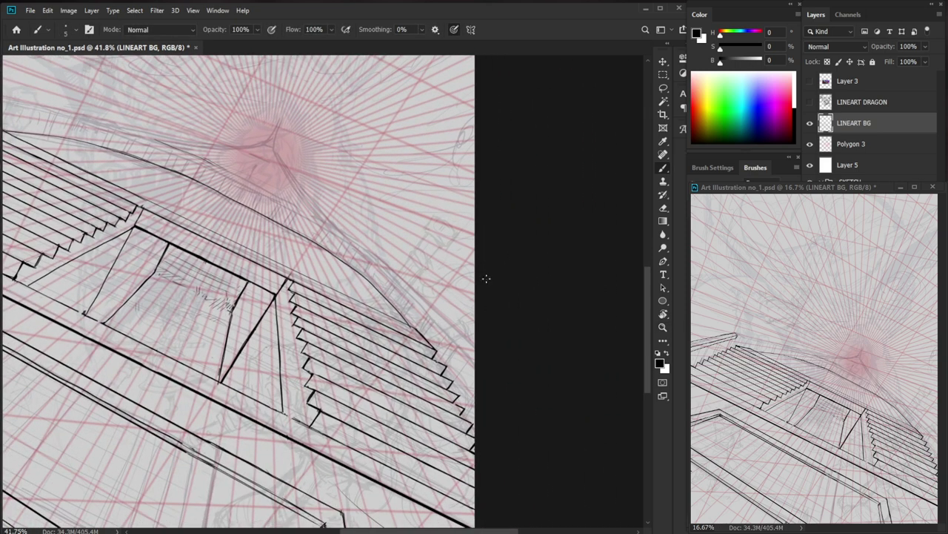
pyautogui.moveTo(486, 285); pyautogui.dragTo(469, 286)
pyautogui.moveTo(252, 203); pyautogui.dragTo(313, 202)
pyautogui.press('e')
pyautogui.moveTo(246, 182); pyautogui.dragTo(279, 198)
pyautogui.moveTo(223, 172); pyautogui.dragTo(352, 230)
pyautogui.press('b')
pyautogui.moveTo(288, 205)
pyautogui.mouseDown()
pyautogui.moveTo(353, 229)
pyautogui.moveTo(434, 279)
pyautogui.mouseUp()
pyautogui.press('e')
pyautogui.press('b')
pyautogui.moveTo(503, 331); pyautogui.dragTo(326, 209)
pyautogui.moveTo(244, 154); pyautogui.dragTo(298, 182)
# Rotate the canvas about 44° and ink the middle stretch of the curved railing's upper edge in one long stroke.
pyautogui.hotkey('ctrl', '0')
pyautogui.press('r')
pyautogui.moveTo(357, 182)
pyautogui.mouseDown()
pyautogui.moveTo(328, 296)
pyautogui.moveTo(319, 277)
pyautogui.moveTo(444, 172)
pyautogui.moveTo(482, 175)
pyautogui.mouseUp()
pyautogui.moveTo(386, 260); pyautogui.dragTo(320, 348)
pyautogui.press('e')
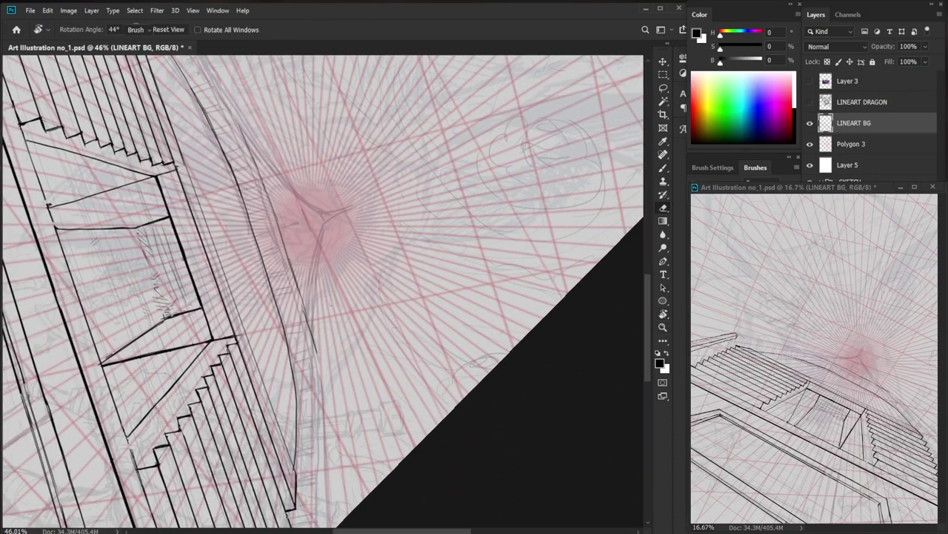
pyautogui.press('b')
pyautogui.moveTo(240, 124); pyautogui.dragTo(317, 353)
pyautogui.press('e')
pyautogui.press('b')
# Examine the curved railing's upper edge from different canvas rotations and in the whole drawing.
pyautogui.hotkey('ctrl', 'space')
pyautogui.moveTo(346, 307); pyautogui.dragTo(327, 305)
pyautogui.moveTo(281, 216); pyautogui.dragTo(342, 247)
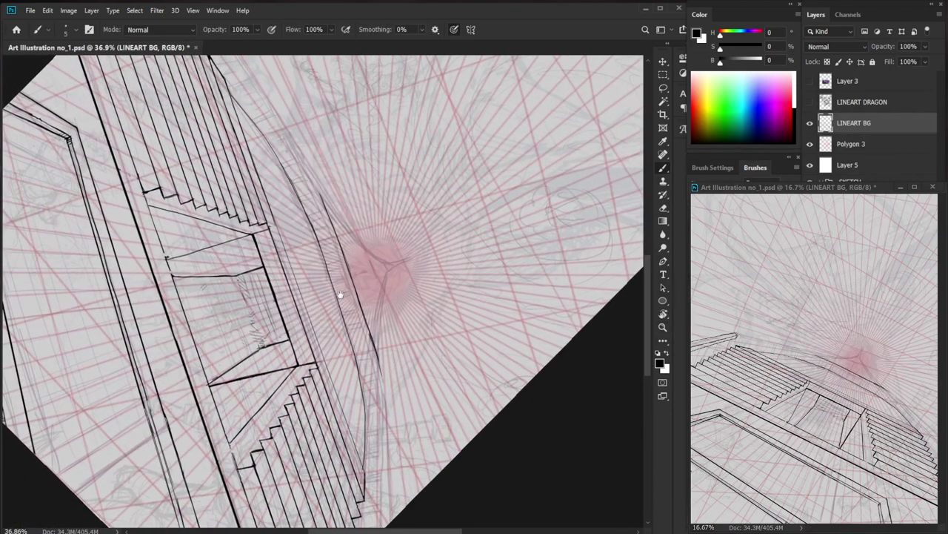
pyautogui.press('r')
pyautogui.moveTo(372, 389)
pyautogui.mouseDown()
pyautogui.moveTo(421, 352)
pyautogui.moveTo(463, 281)
pyautogui.moveTo(464, 292)
pyautogui.moveTo(438, 289)
pyautogui.mouseUp()
pyautogui.hotkey('ctrl', 'space')
pyautogui.hotkey('ctrl', 'space')
pyautogui.moveTo(234, 278); pyautogui.dragTo(308, 278)
pyautogui.press('e')
pyautogui.press('b')
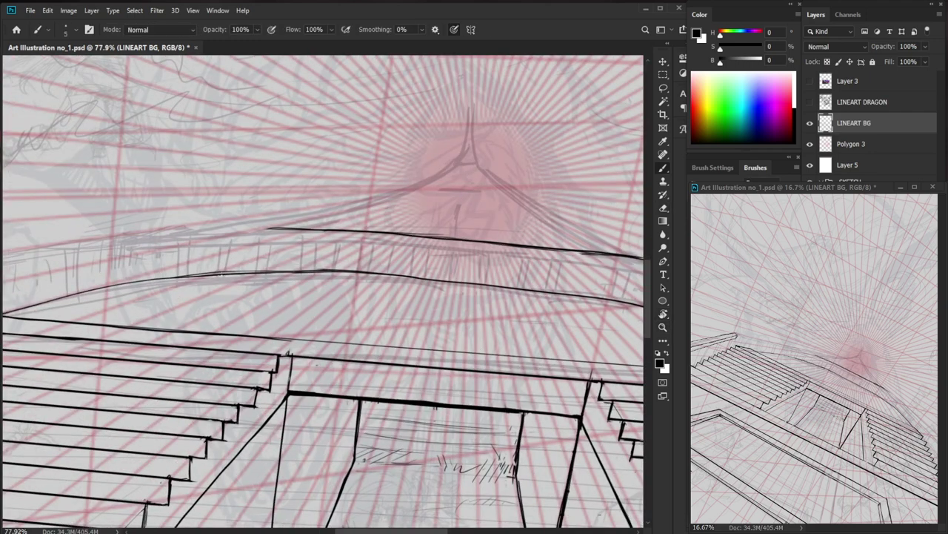
pyautogui.hotkey('ctrl', '0')
pyautogui.press('r')
pyautogui.moveTo(518, 381); pyautogui.dragTo(592, 349)
# Hide the Polygon 3 grid layer and show the LINEART DRAGON layer over the background line art.
pyautogui.click(810, 144)
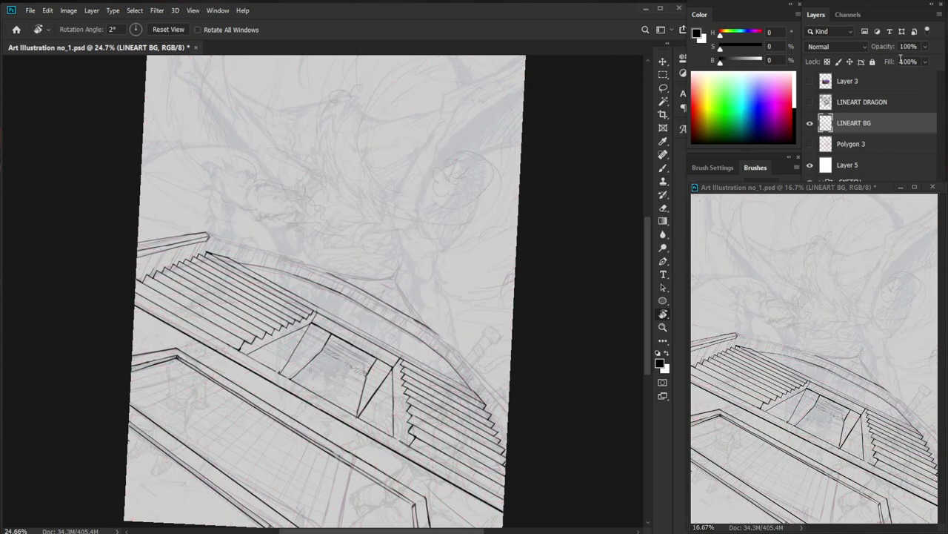
pyautogui.click(810, 102)
pyautogui.press('z')
pyautogui.moveTo(427, 261); pyautogui.dragTo(436, 261)
pyautogui.press('r')
pyautogui.moveTo(435, 261); pyautogui.dragTo(406, 274)
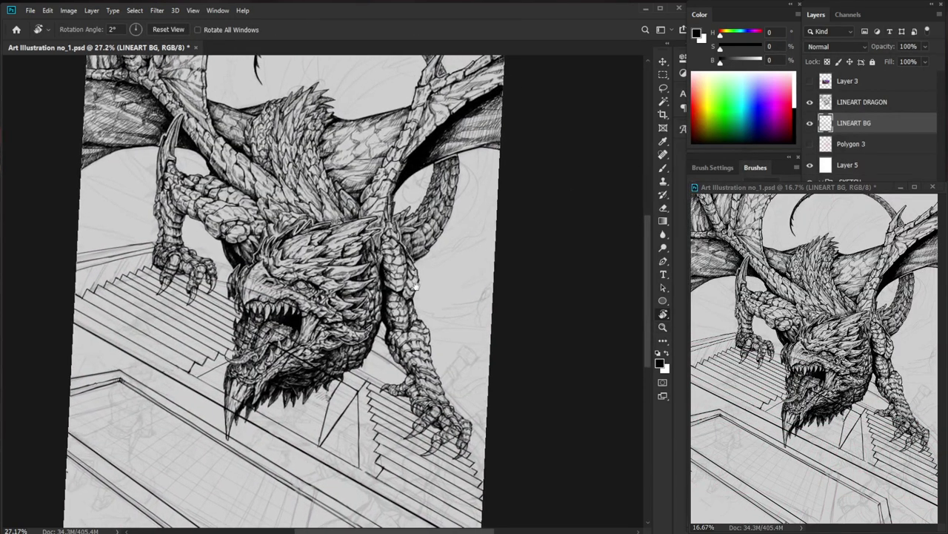
# Try hiding the LINEART BG layer, undo the last layer visibility changes, and toggle the Polygon 3 grid.
pyautogui.click(810, 124)
pyautogui.press('z')
pyautogui.moveTo(413, 314); pyautogui.dragTo(432, 342)
pyautogui.press('r')
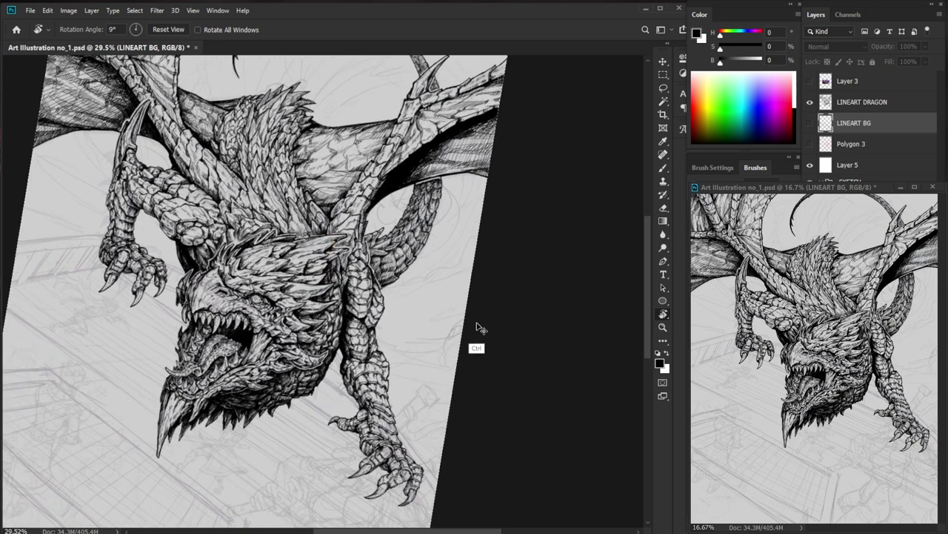
pyautogui.hotkey('ctrl', 'z')
pyautogui.hotkey('ctrl', 'z')
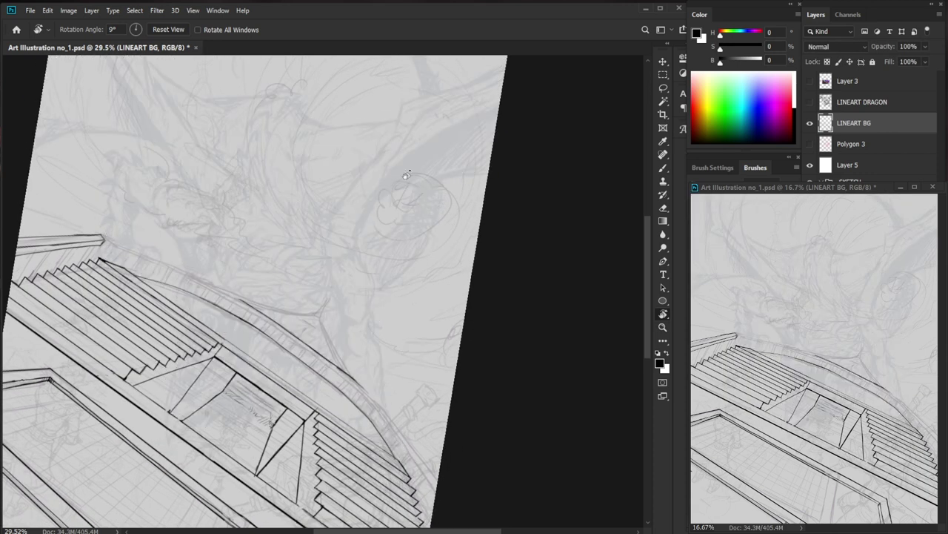
pyautogui.hotkey('alt', '[')
pyautogui.hotkey('ctrl', ',')
pyautogui.hotkey('alt', ']')
pyautogui.click(810, 145)
# Hide the LINEART BG layer, show the LINEART DRAGON layer, and reset the canvas rotation to view the whole page.
pyautogui.click(810, 124)
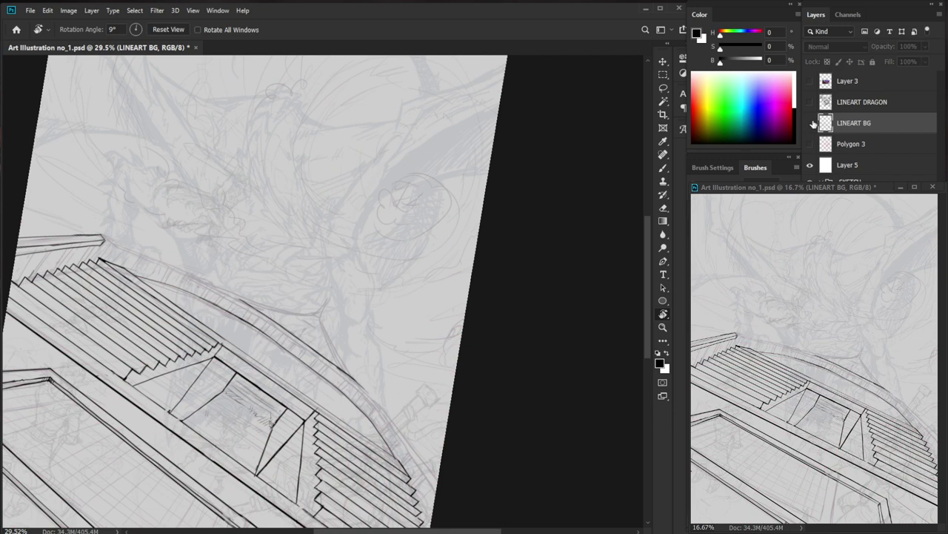
pyautogui.click(810, 103)
pyautogui.press('z')
pyautogui.moveTo(447, 280); pyautogui.dragTo(418, 274)
pyautogui.press('r')
pyautogui.moveTo(408, 322); pyautogui.dragTo(396, 275)
pyautogui.click(176, 30)
pyautogui.press('z')
pyautogui.moveTo(445, 386); pyautogui.dragTo(470, 359)
# Save the document and save a PNG copy named rough sketch v.2 with large file size and interlacing.
pyautogui.hotkey('ctrl', 's')
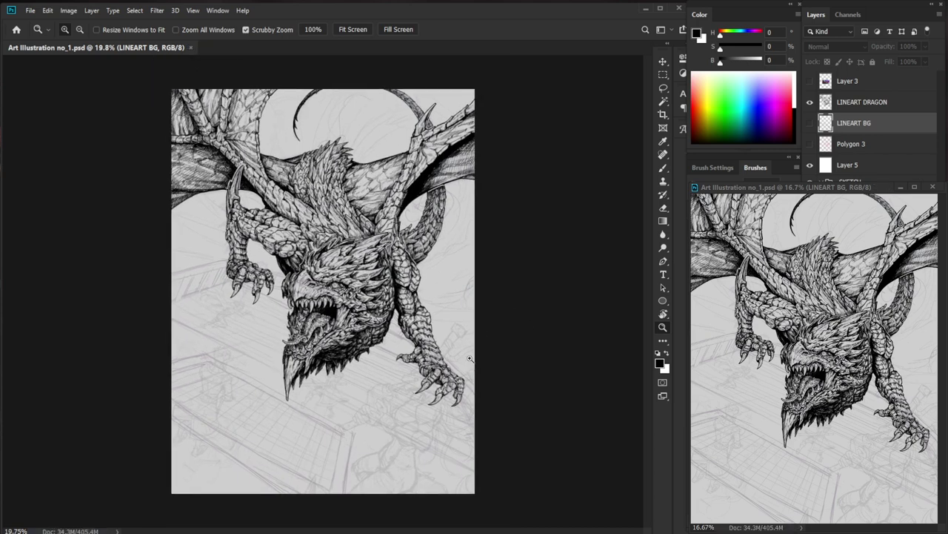
pyautogui.hotkey('ctrl', 'shift', 's')
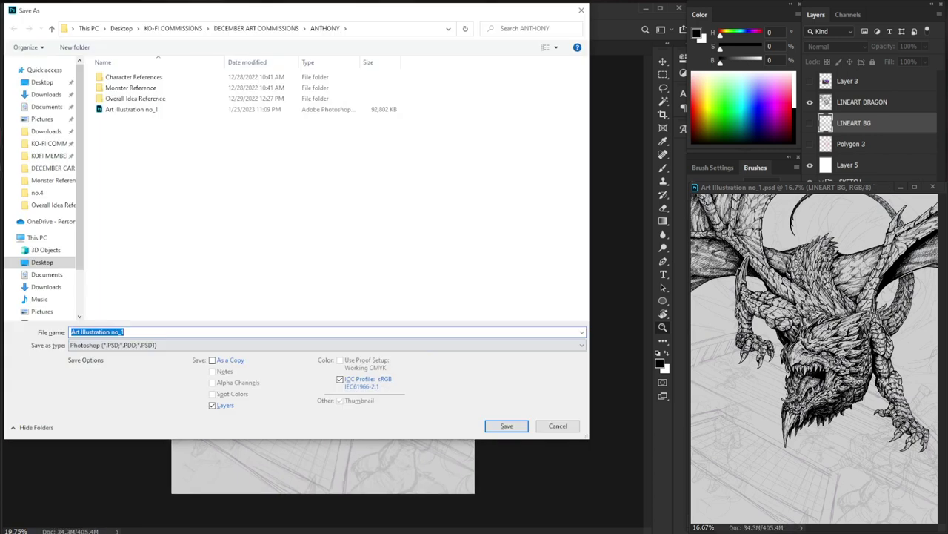
pyautogui.click(281, 345)
pyautogui.click(140, 488)
pyautogui.click(118, 109)
pyautogui.click(150, 331)
pyautogui.press('BackSpace')
pyautogui.write('2')
pyautogui.click(507, 425)
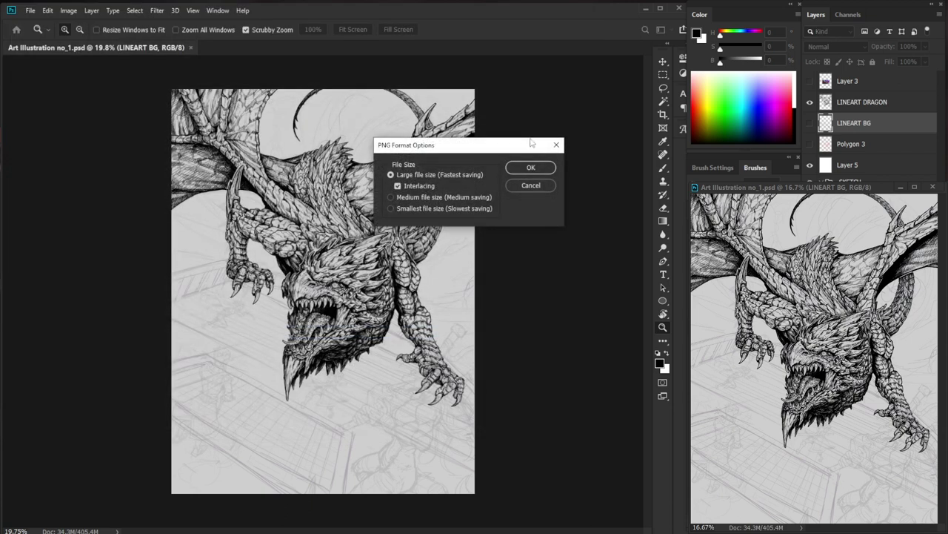
pyautogui.click(529, 167)
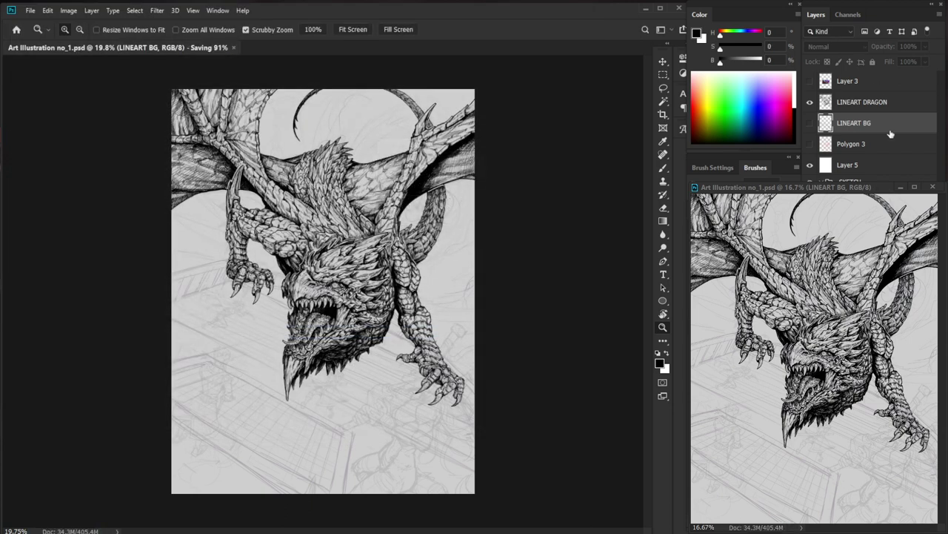
# Show the LINEART BG layer and lower its opacity to 29%.
pyautogui.click(810, 123)
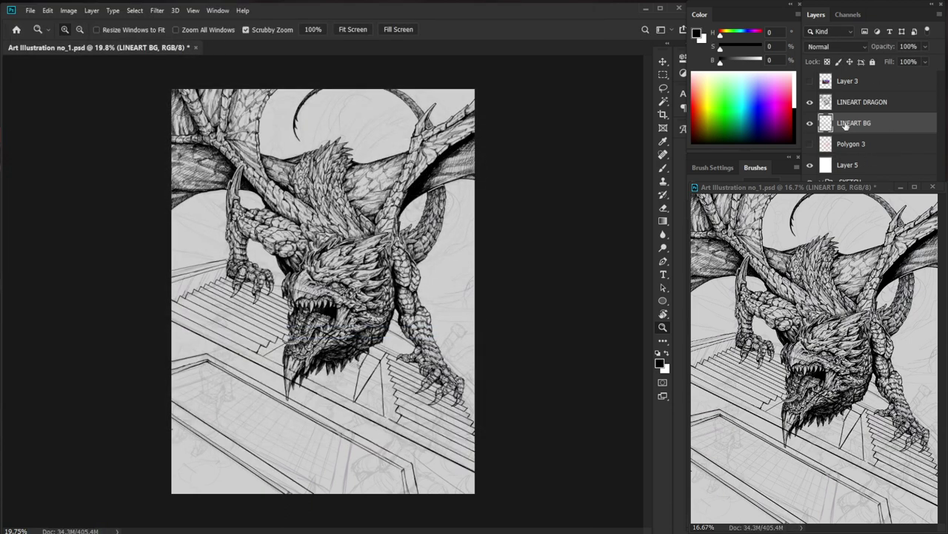
pyautogui.click(924, 46)
pyautogui.moveTo(895, 62); pyautogui.dragTo(892, 59)
# Save a PNG copy of the drawing over the existing rough sketch v.2 file.
pyautogui.hotkey('ctrl', 'shift', 's')
pyautogui.click(289, 345)
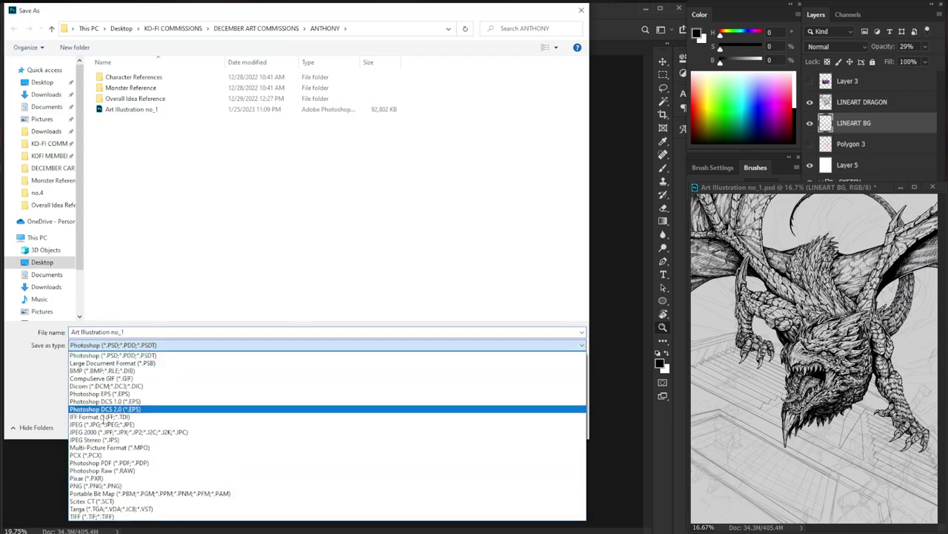
pyautogui.click(110, 479)
pyautogui.click(132, 347)
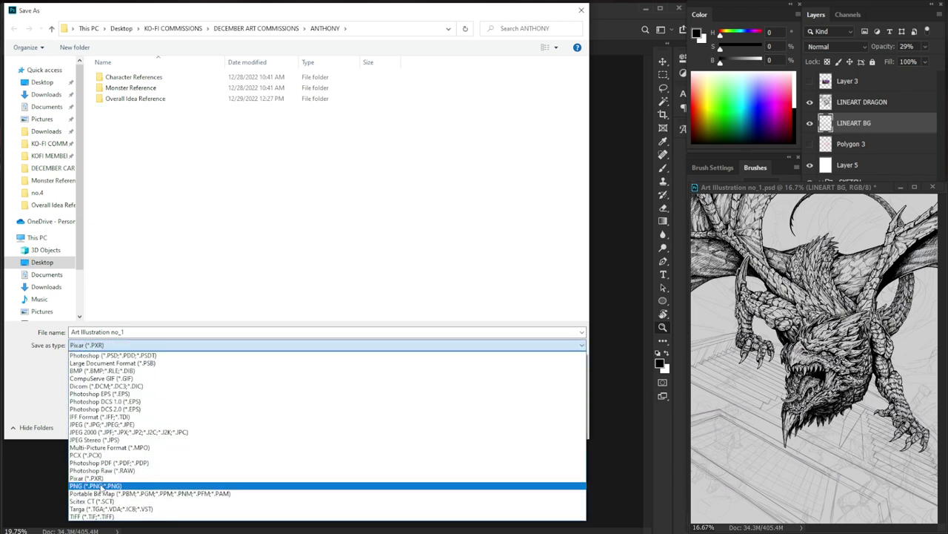
pyautogui.click(100, 486)
pyautogui.doubleClick(128, 120)
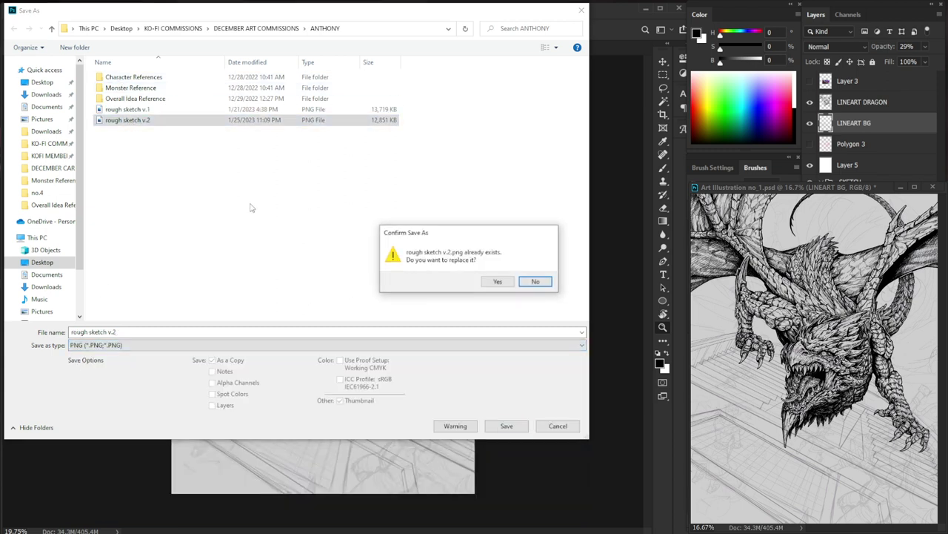
pyautogui.click(498, 282)
pyautogui.click(528, 169)
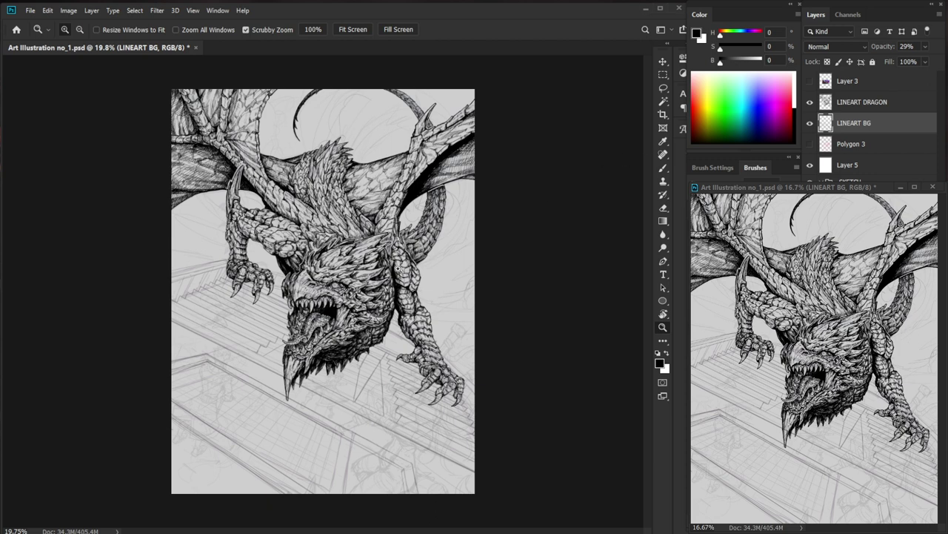
pyautogui.click(368, 286)
pyautogui.moveTo(325, 204); pyautogui.dragTo(298, 192)
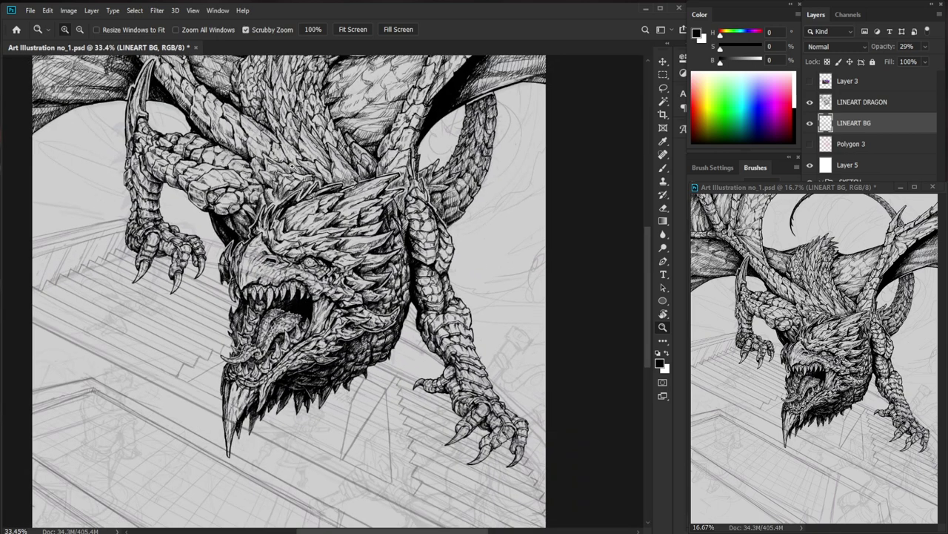